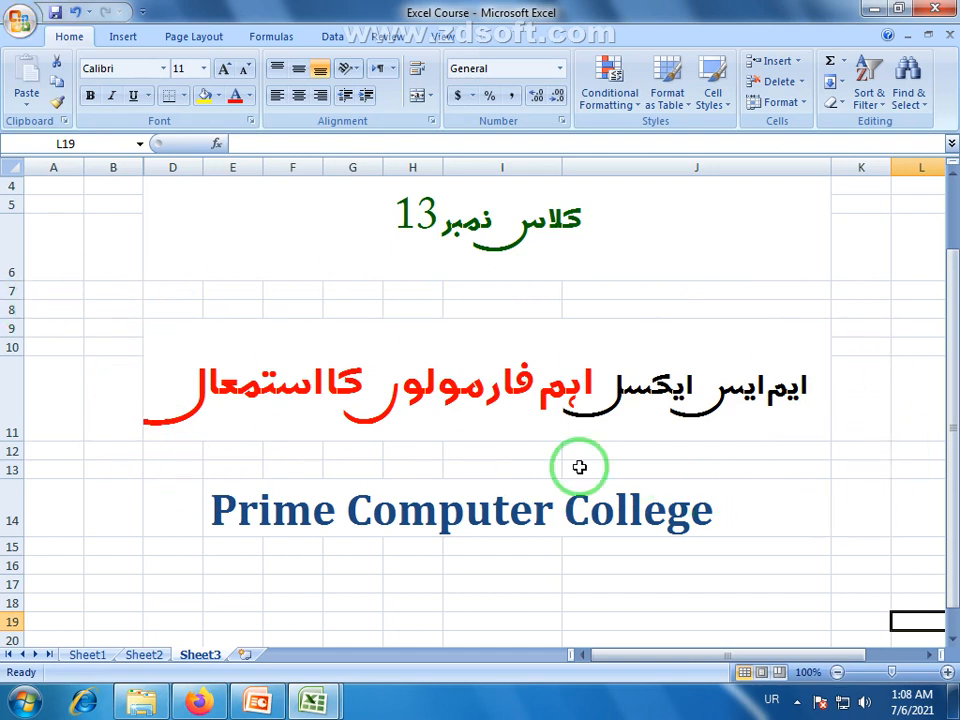
Bring up the Book1 window preview from the Excel taskbar button
mouse_move(306, 703)
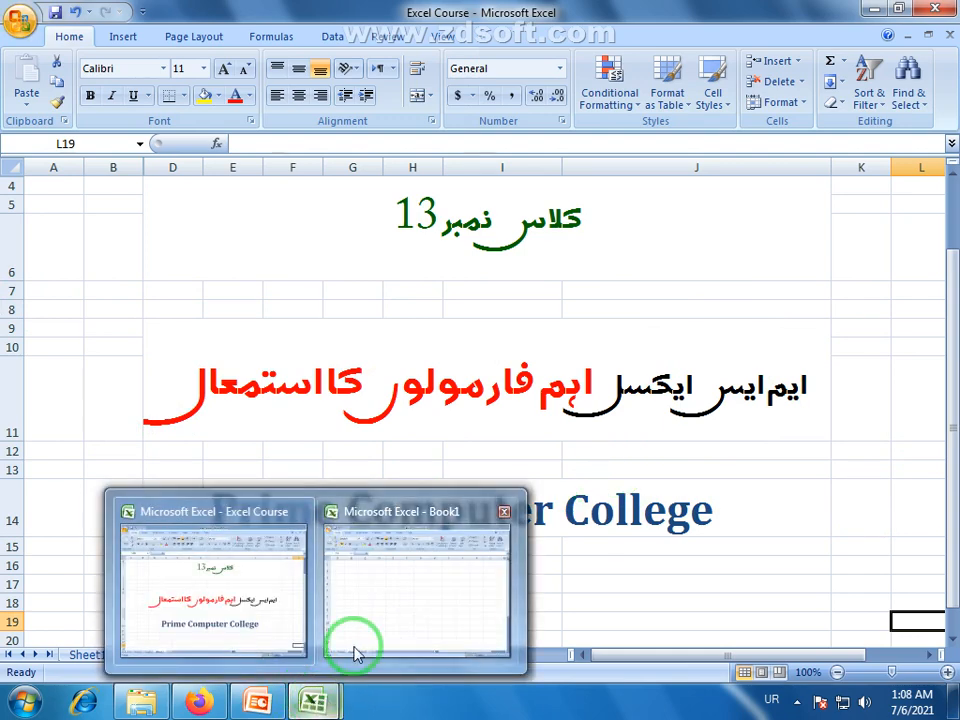
mouse_move(354, 650)
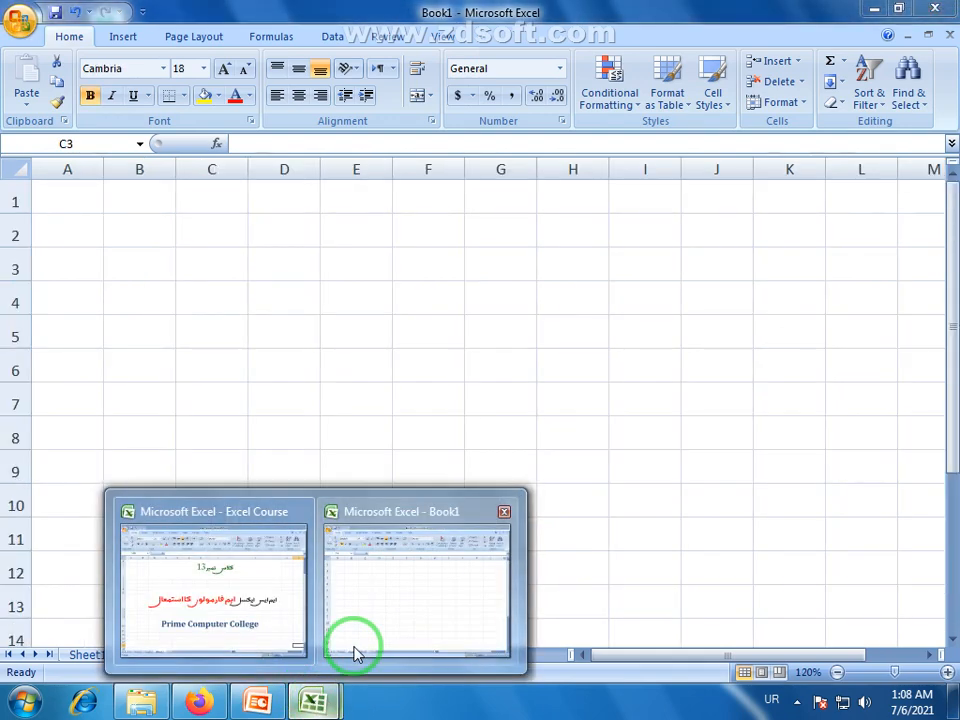
Switch to Book1 and enter 15 in C3 and 5 in C4
left_click(404, 591)
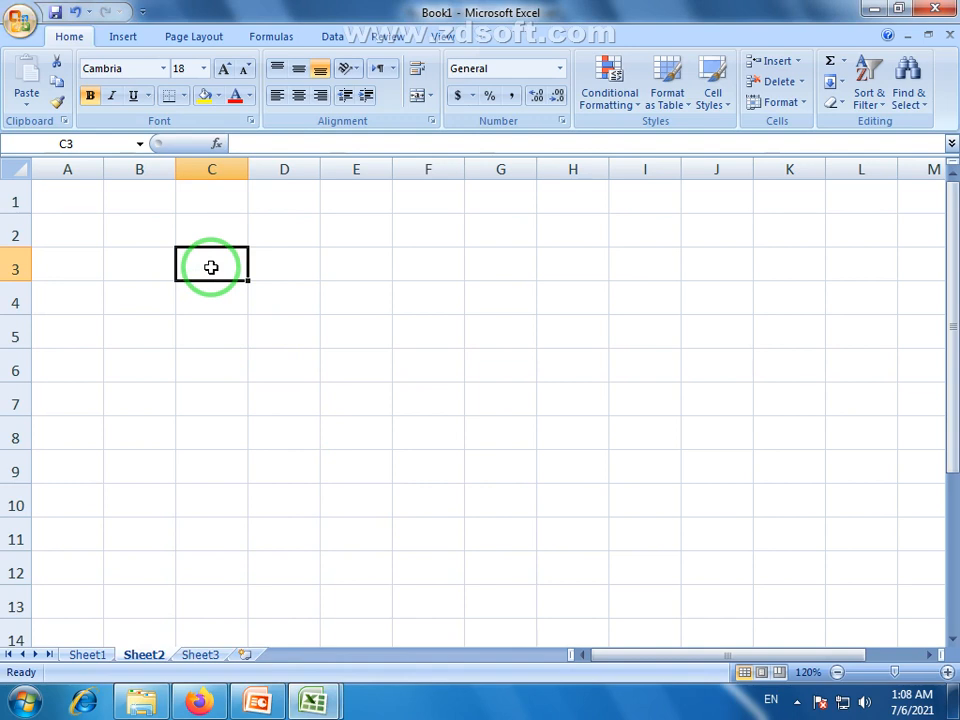
left_click(221, 306)
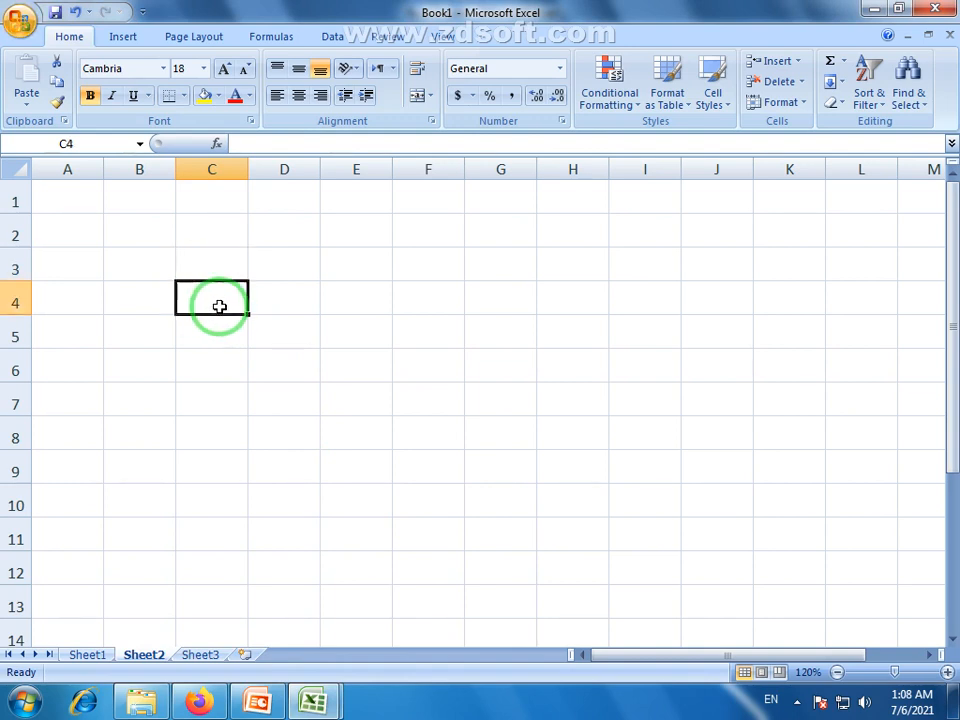
left_click(229, 268)
left_click(225, 298)
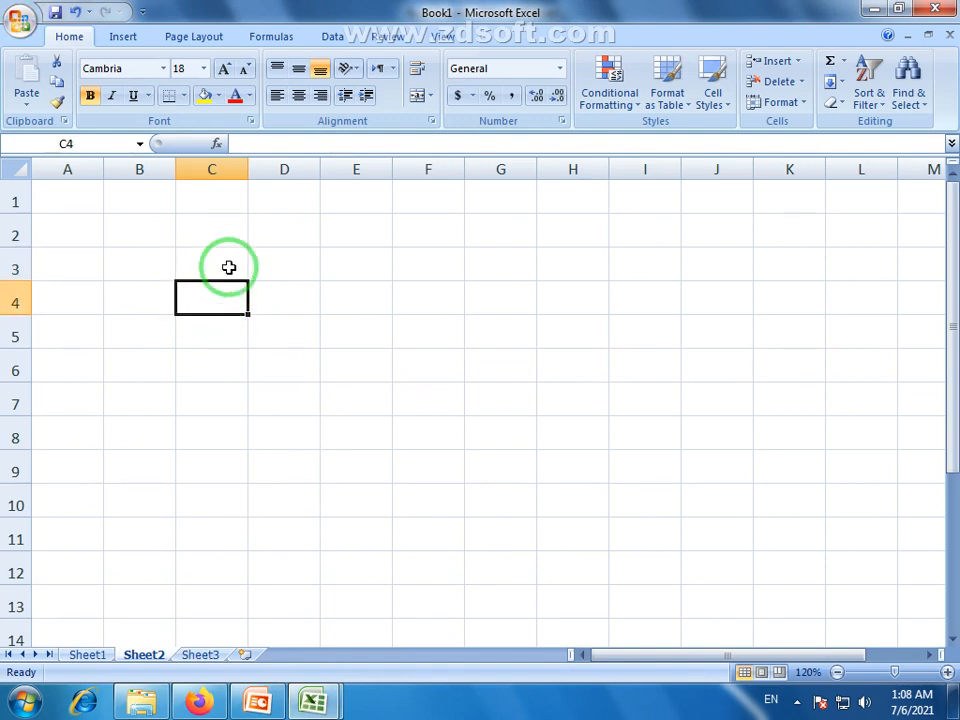
left_click(229, 267)
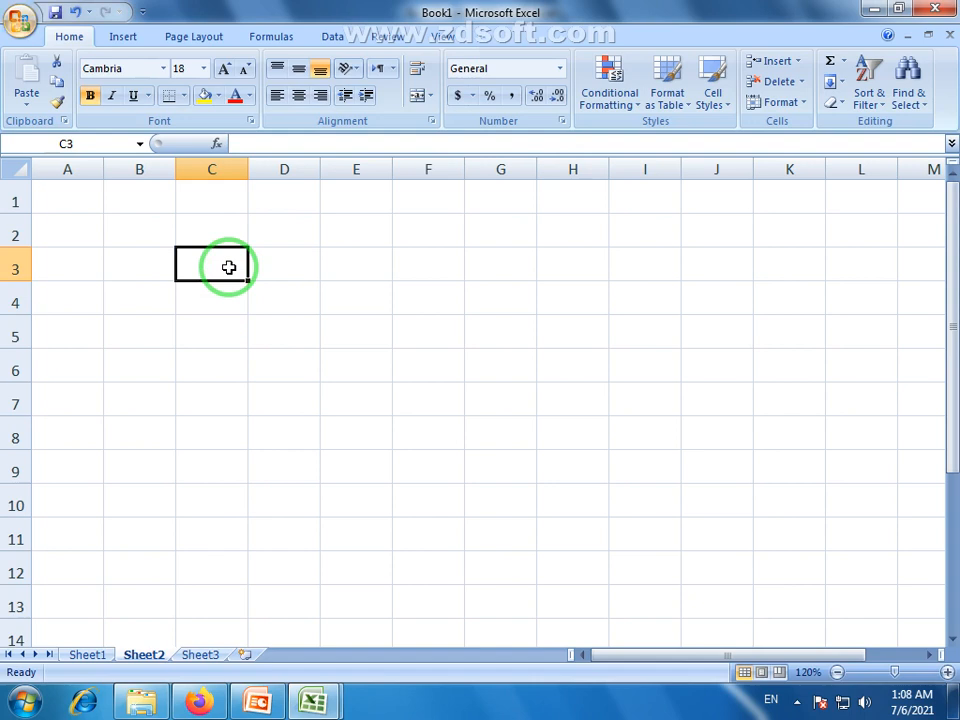
type("41")
key("BackSpace")
key("BackSpace")
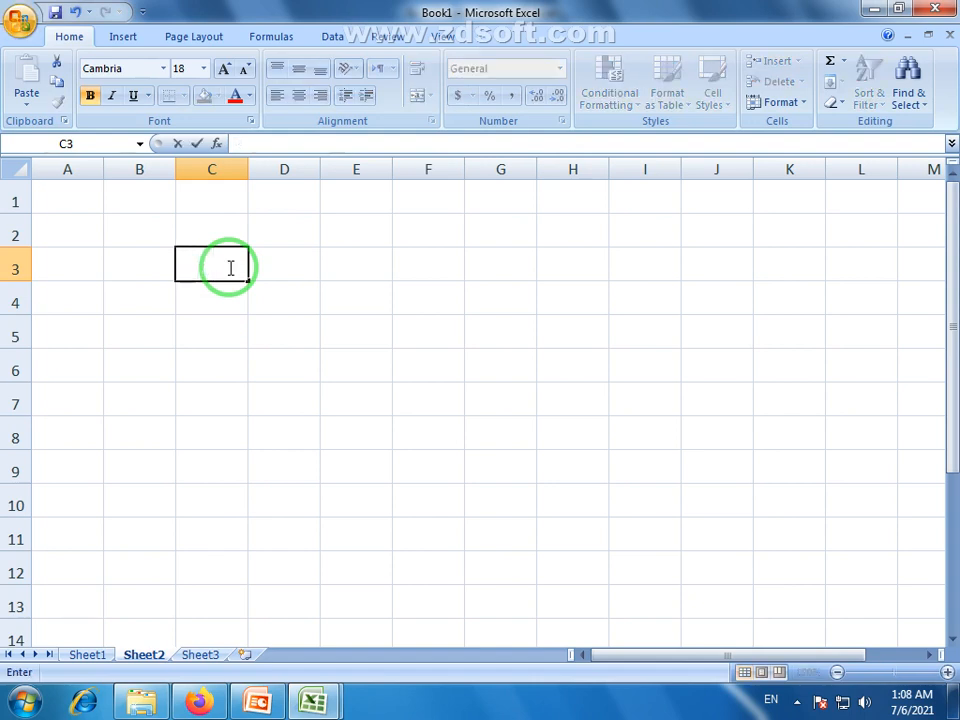
type("15")
left_click(223, 294)
type("5")
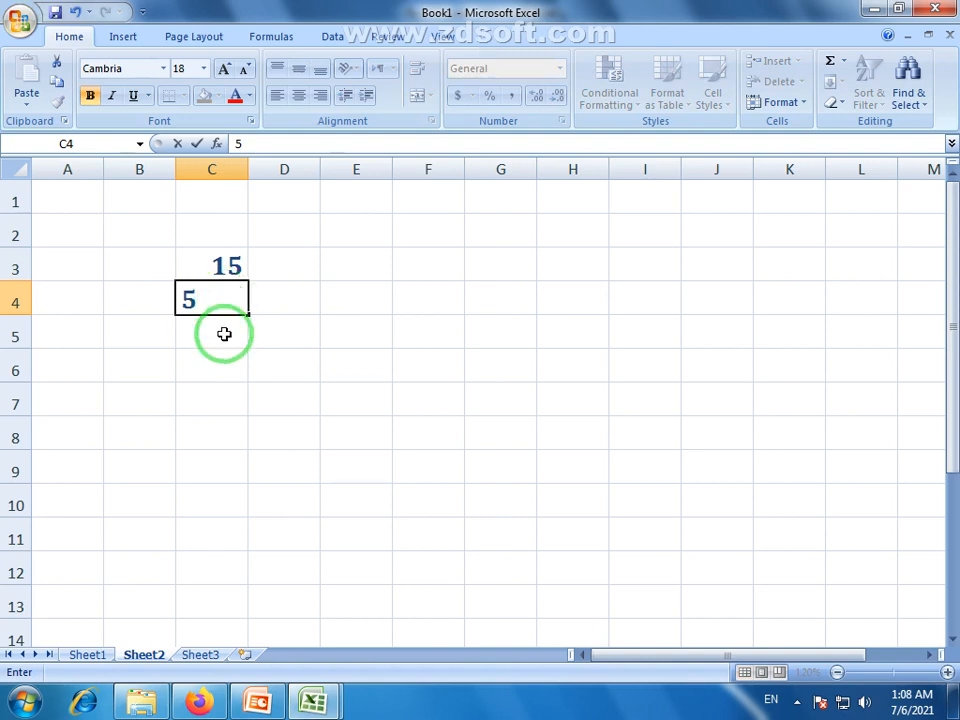
left_click(226, 367)
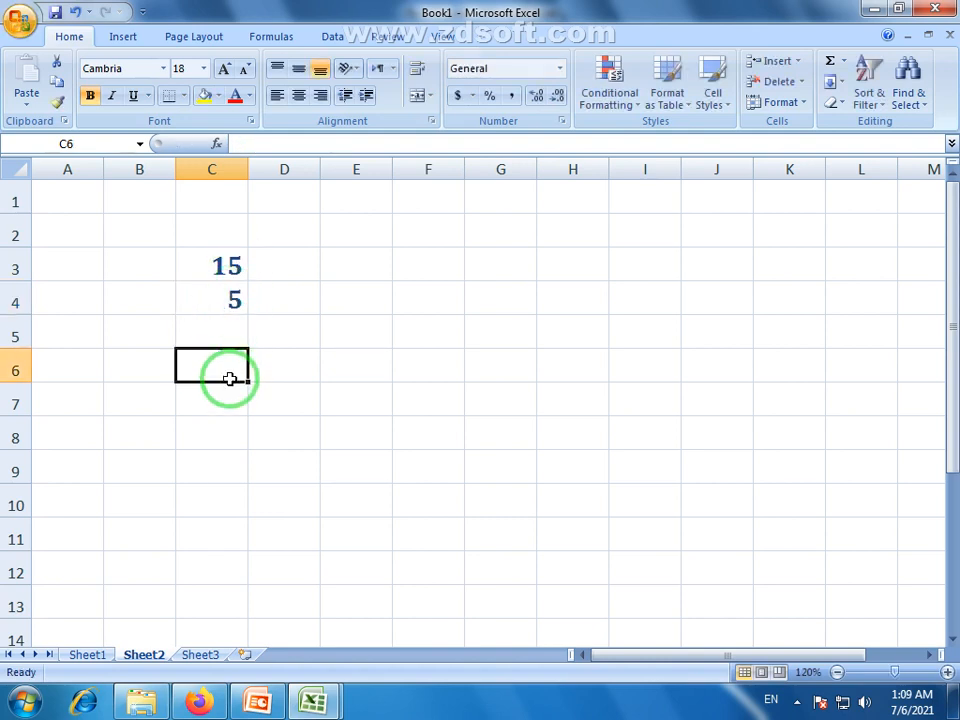
Select C3:C4 to view the sum of 15 and 5 in the status bar
left_click(227, 405)
left_click(225, 275)
left_click(222, 299)
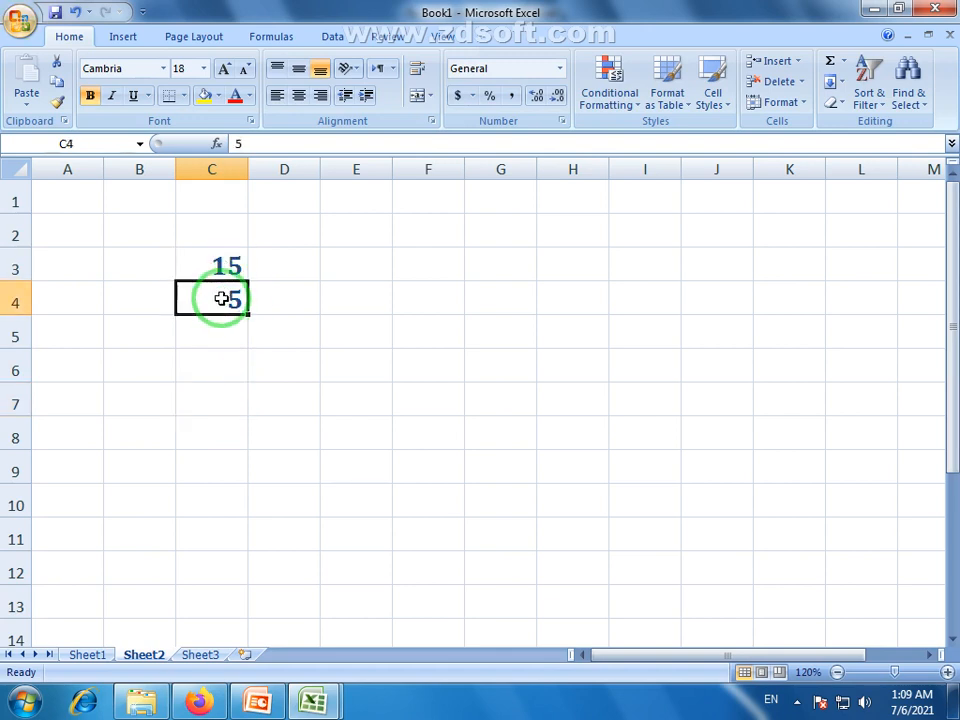
left_click(230, 268)
left_click(221, 301)
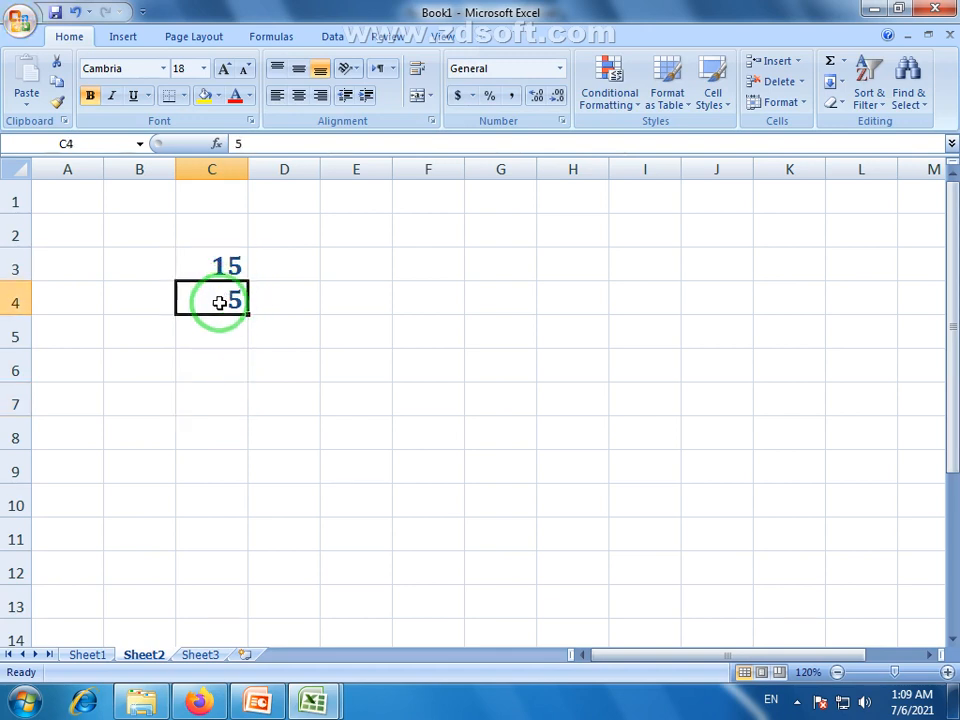
left_click_drag(219, 257, 231, 296)
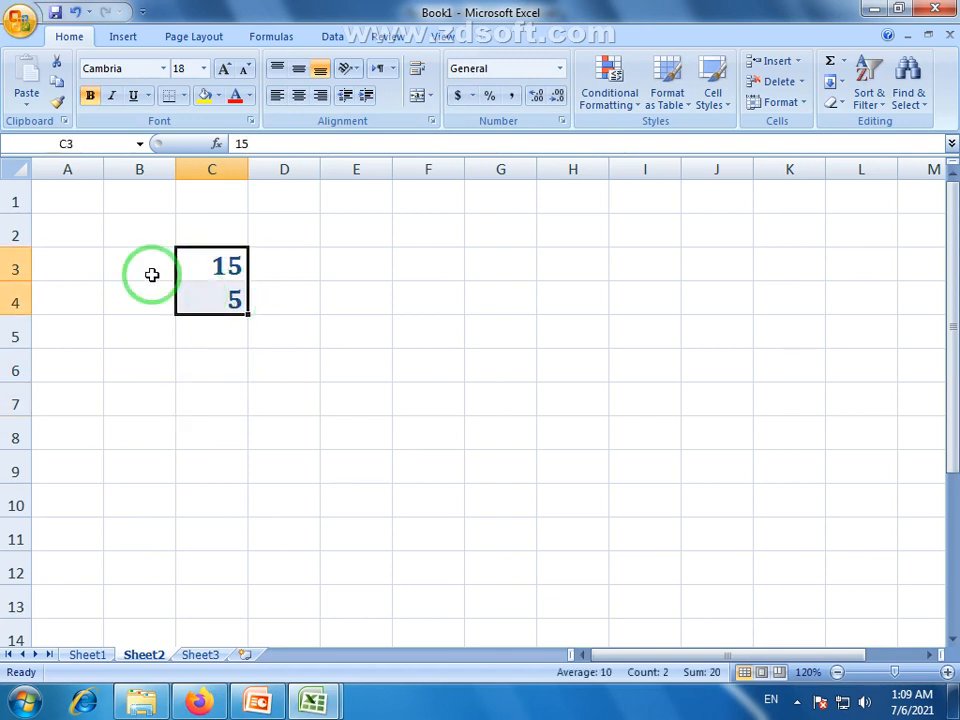
Select other cells around the sheet, then settle on C6 for the total
left_click(750, 532)
left_click_drag(634, 658, 741, 660)
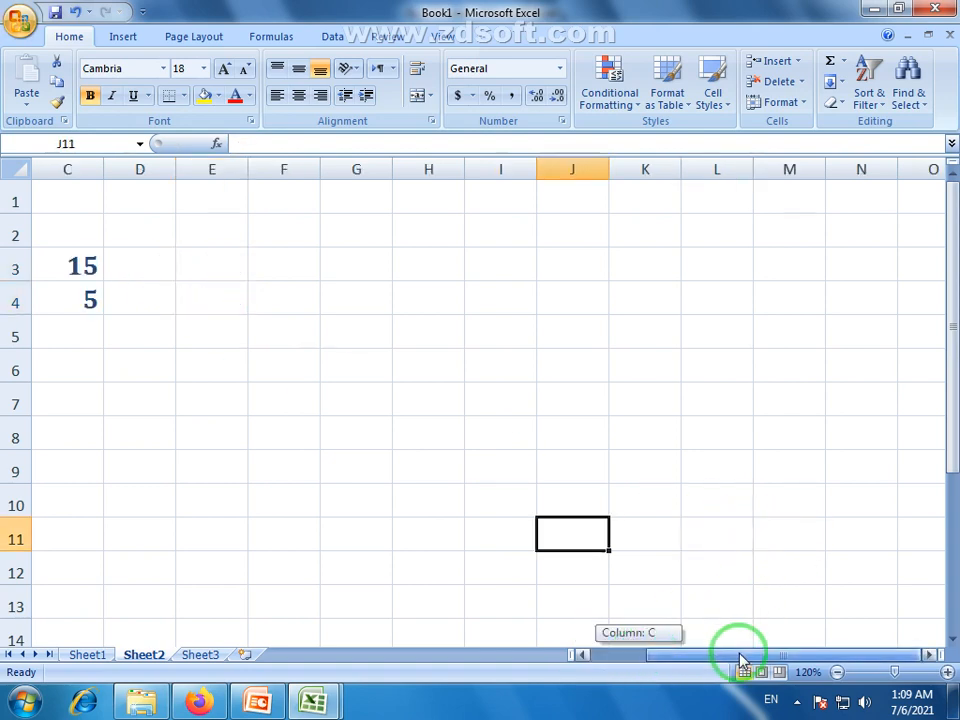
left_click(823, 537)
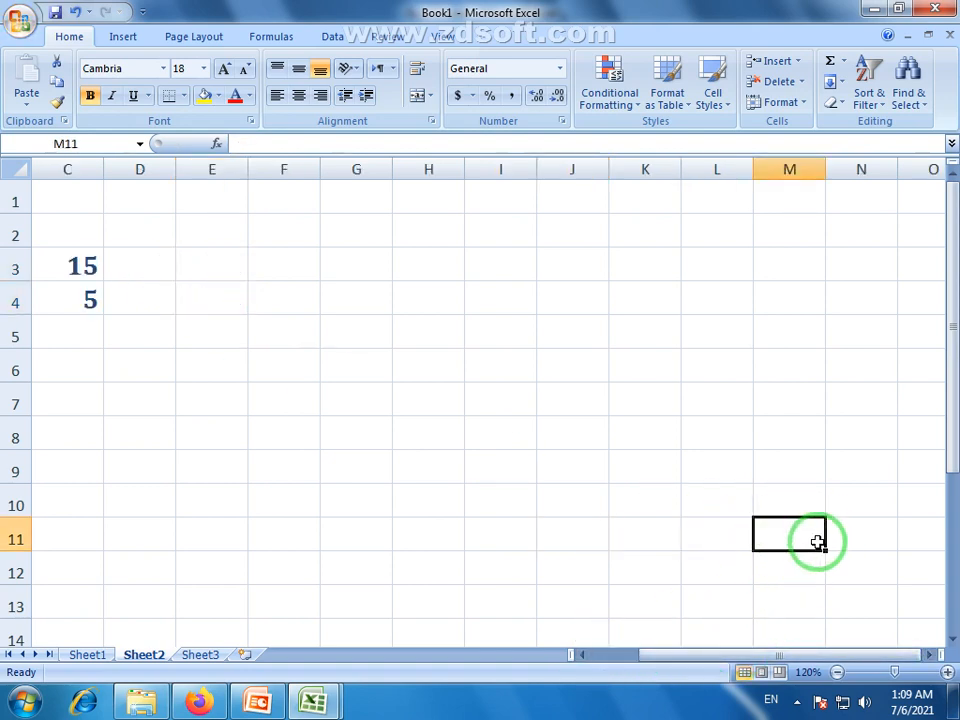
left_click(883, 572)
left_click_drag(846, 656, 679, 636)
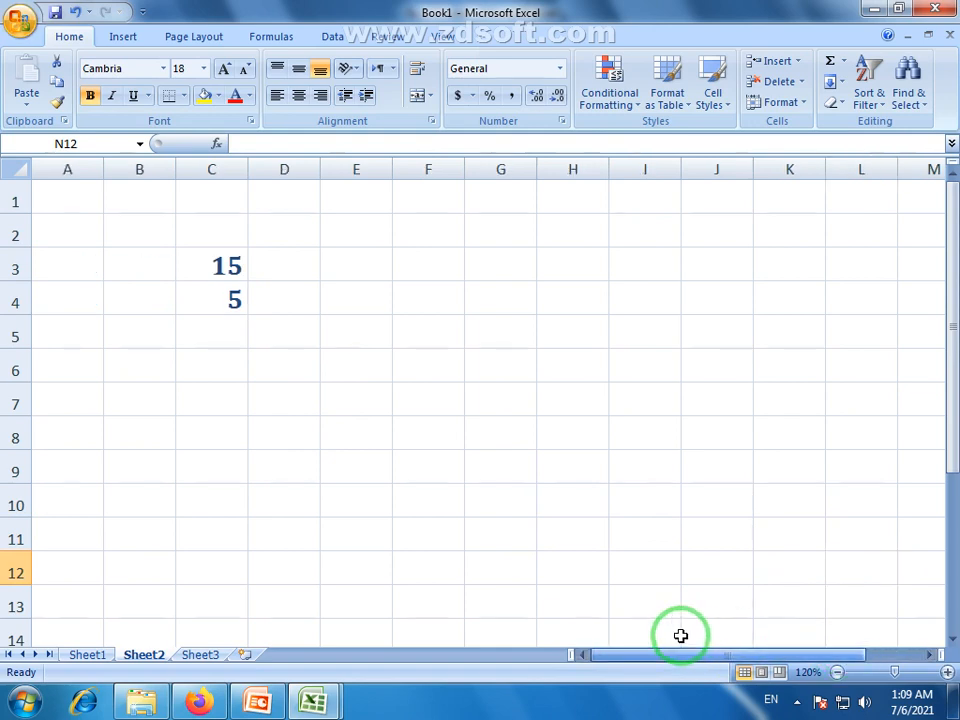
left_click(235, 377)
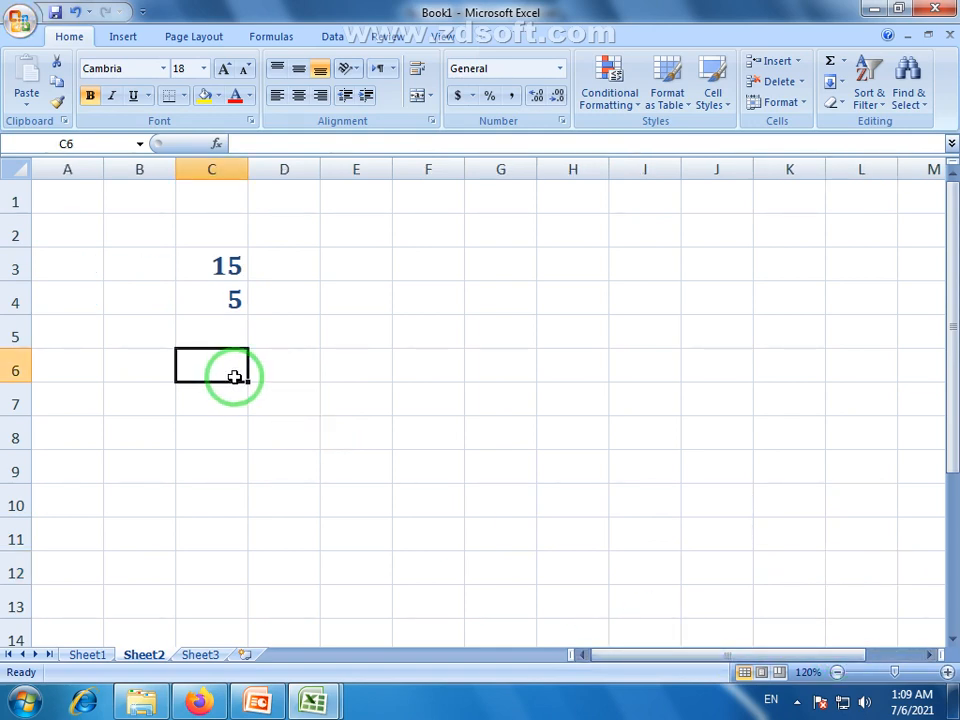
left_click(216, 266)
left_click(215, 301)
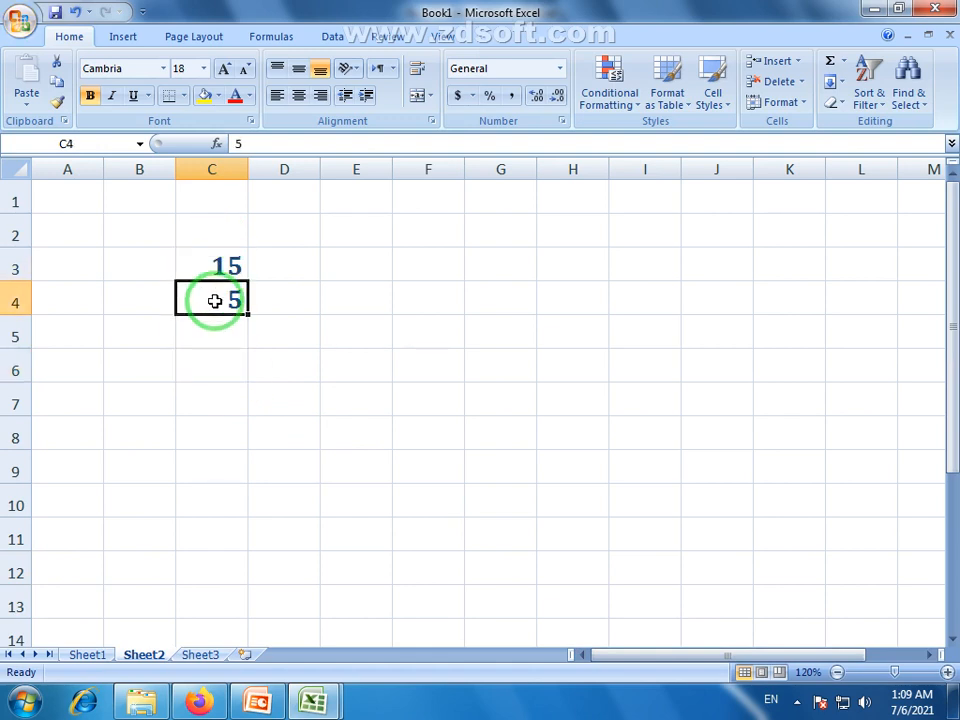
left_click(223, 371)
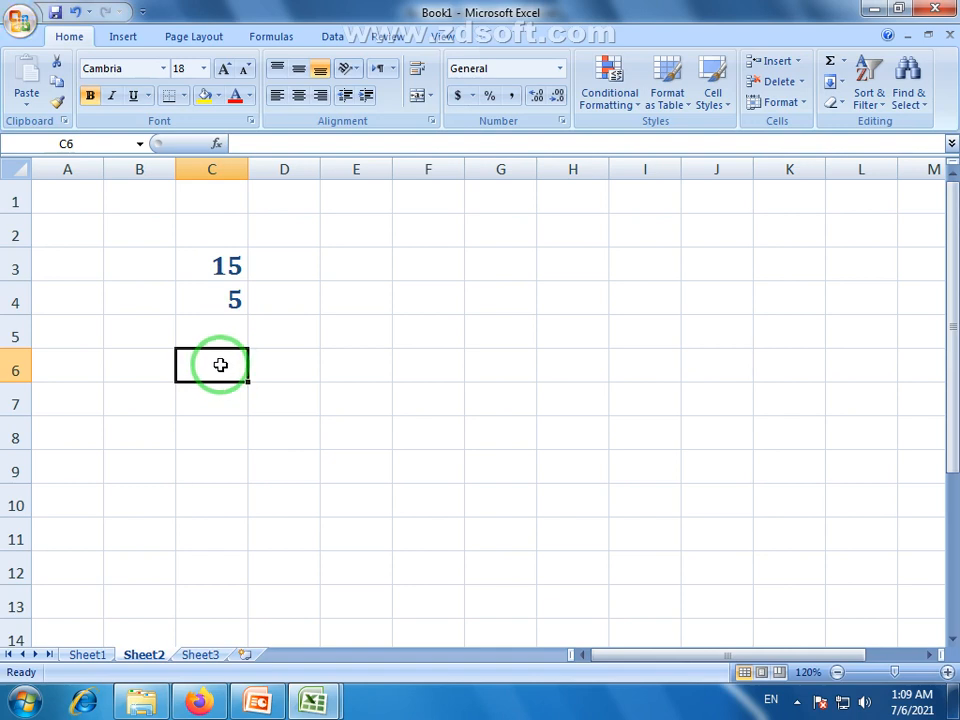
Enter =15+5 in C6 so it shows 20, and check the formula
type("=")
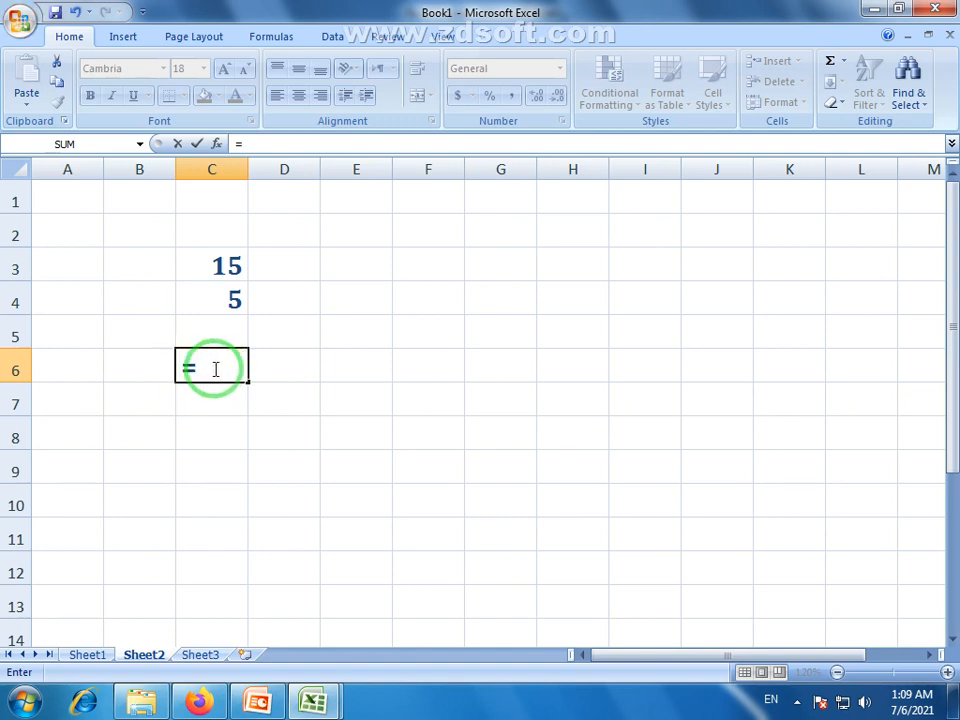
type("15")
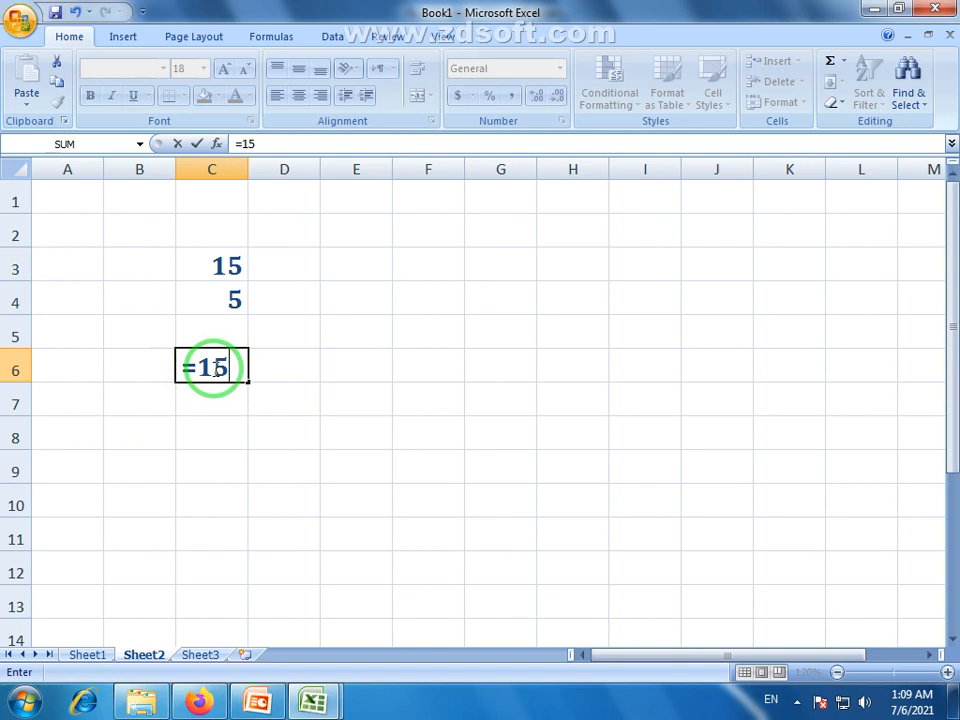
type("+")
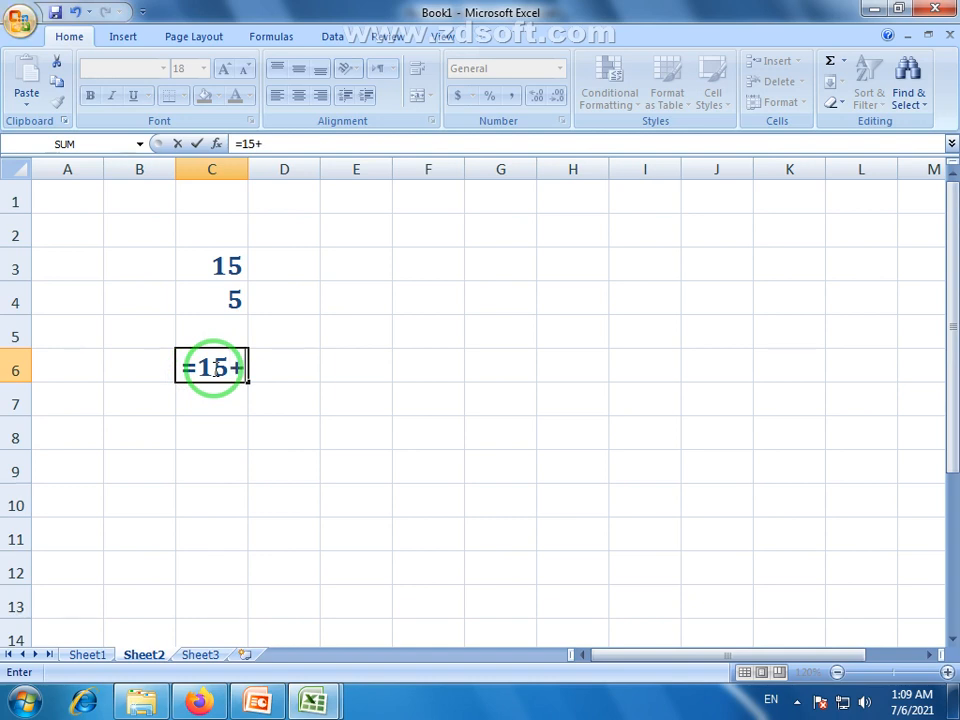
type("5")
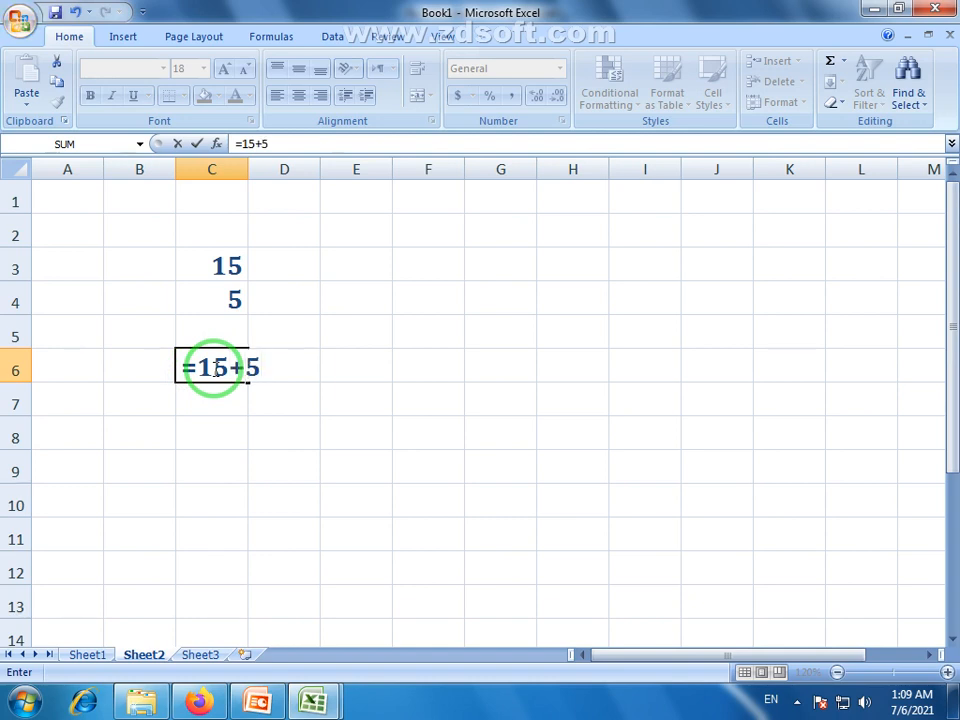
key("Return")
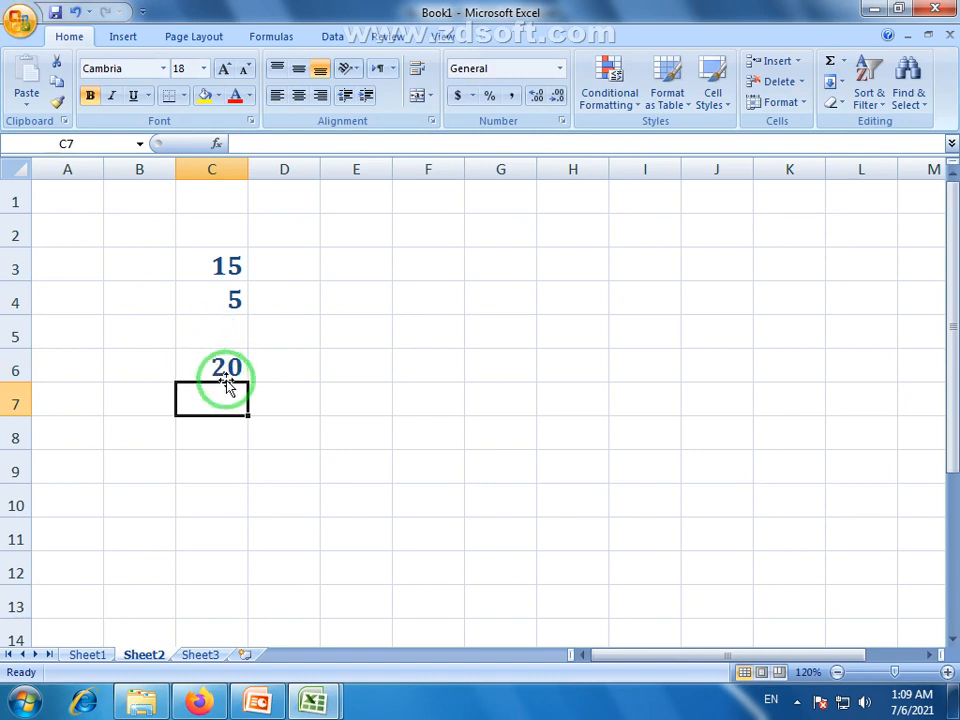
left_click(217, 367)
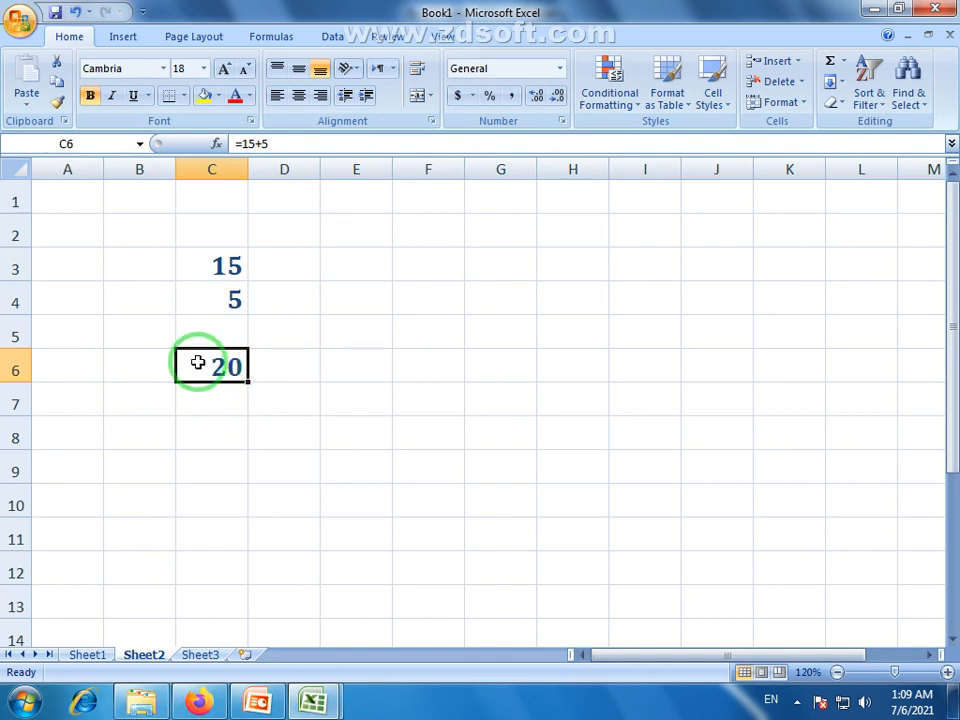
left_click(221, 406)
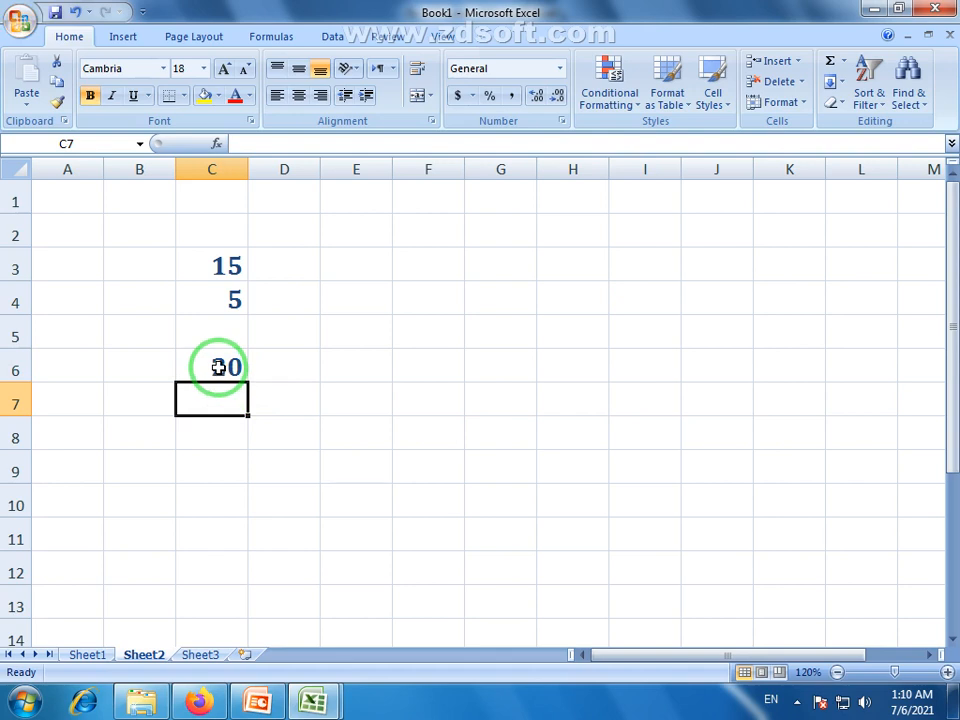
left_click(218, 367)
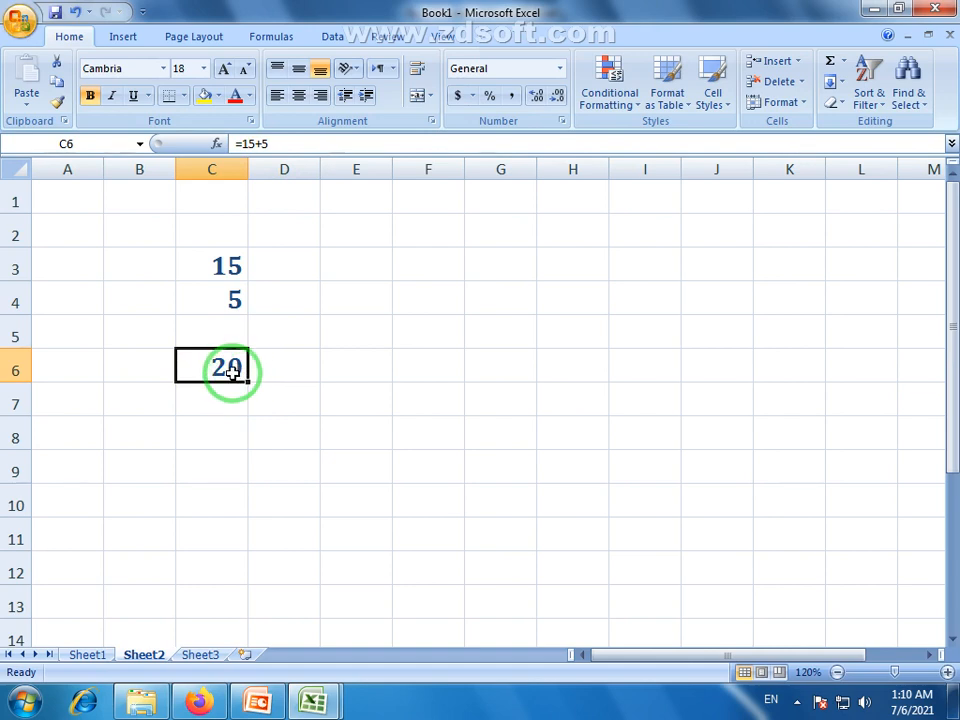
Change C4 from 5 to 25
left_click_drag(216, 272, 227, 298)
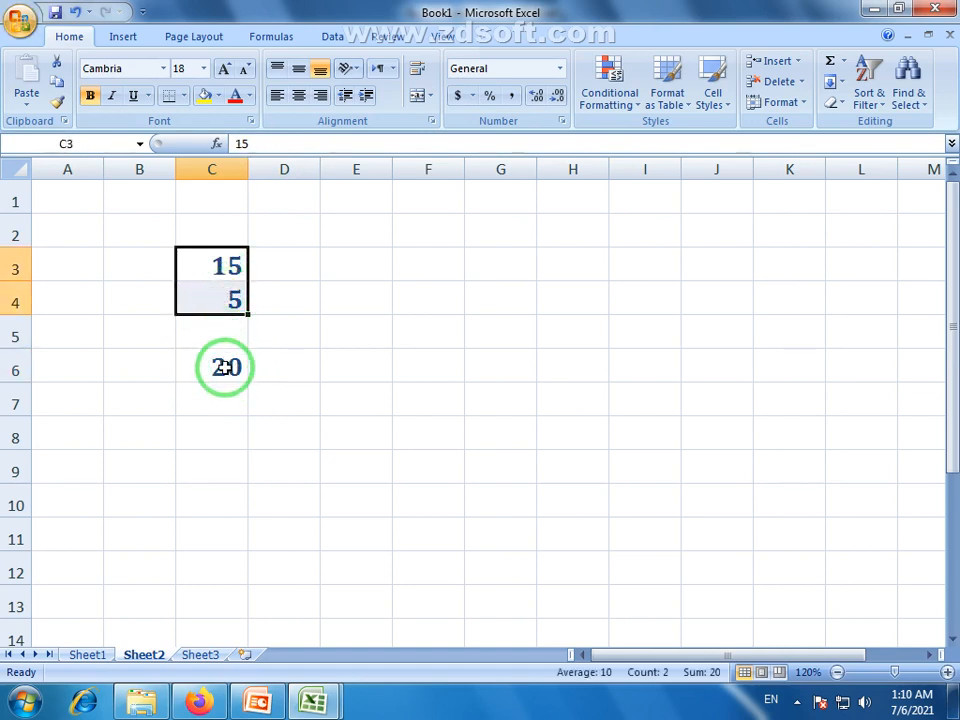
left_click(225, 367)
left_click(218, 266)
left_click(230, 300)
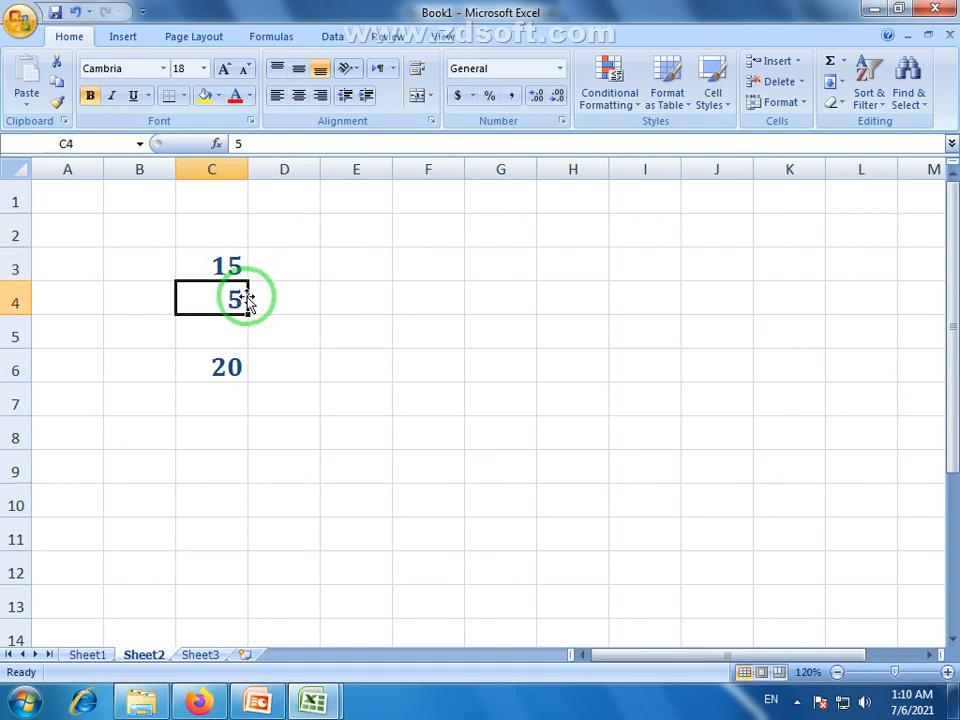
type("25")
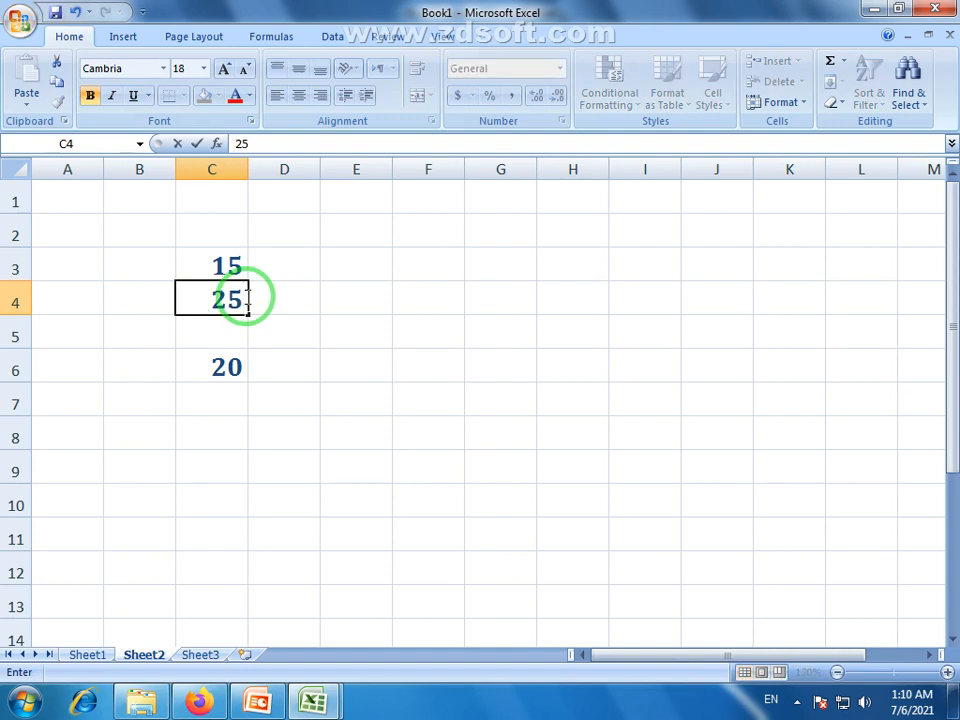
key("Return")
Select C3:C4 to compare their sum with C6's unchanged 20
left_click(227, 270)
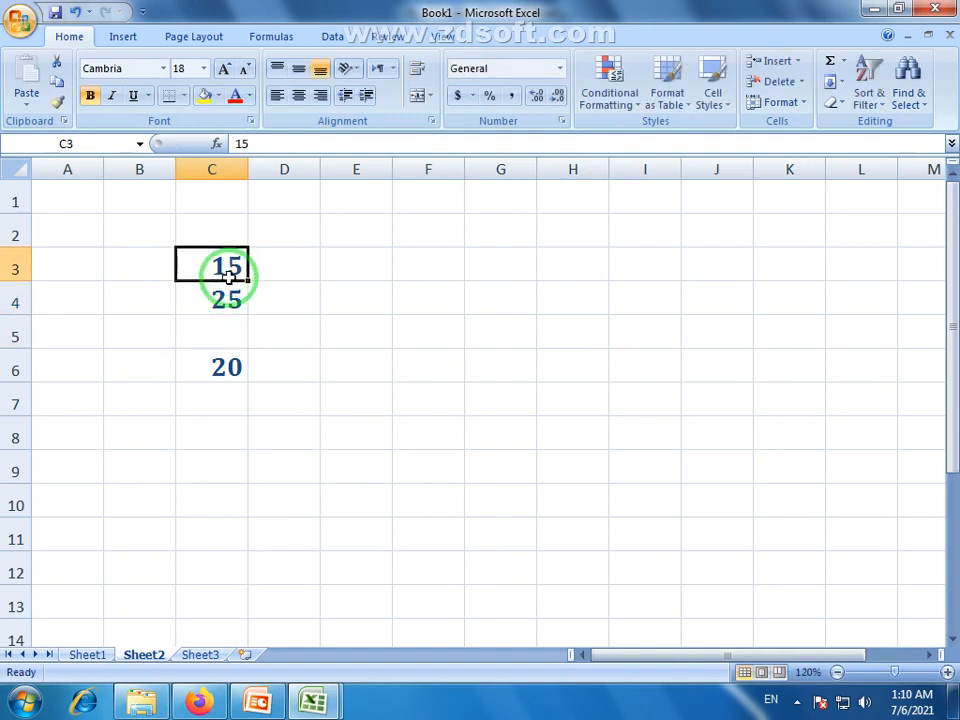
key("shift+Down")
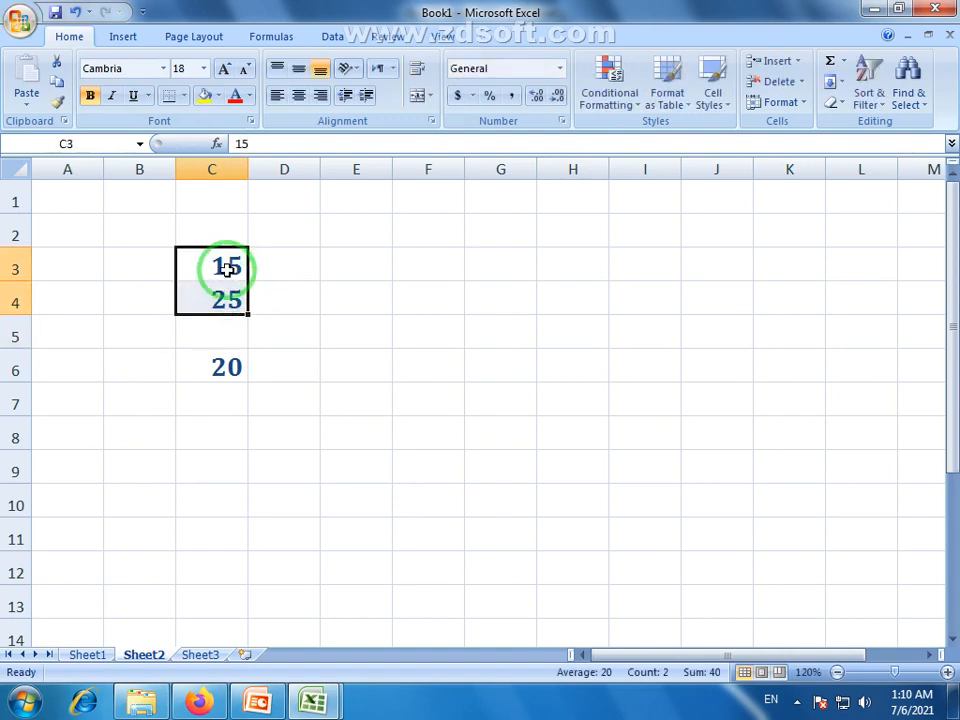
left_click(230, 370)
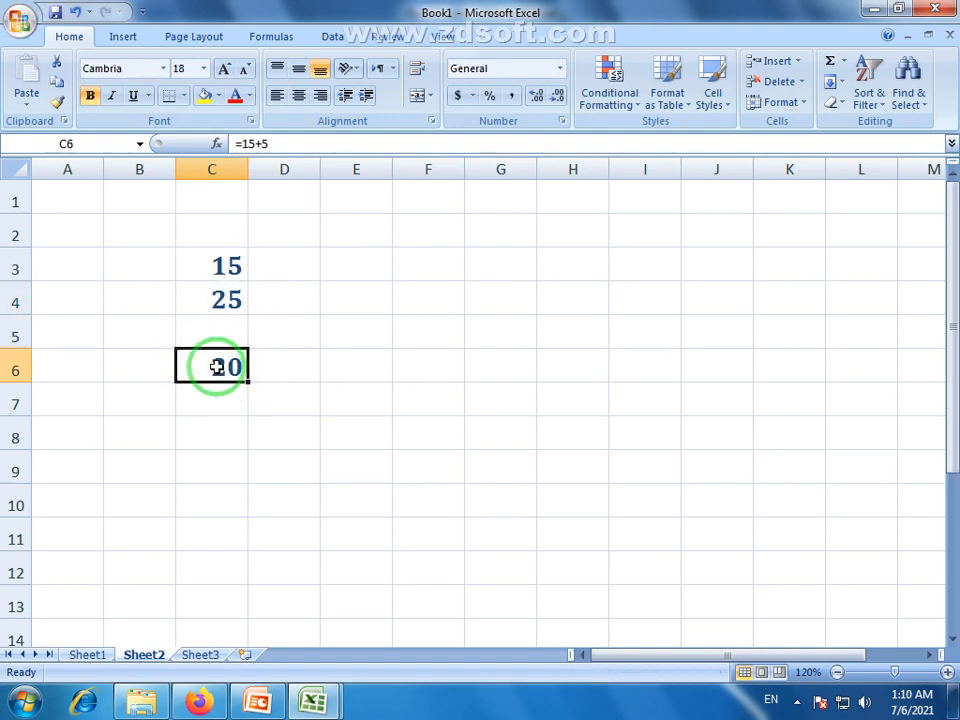
left_click(139, 368)
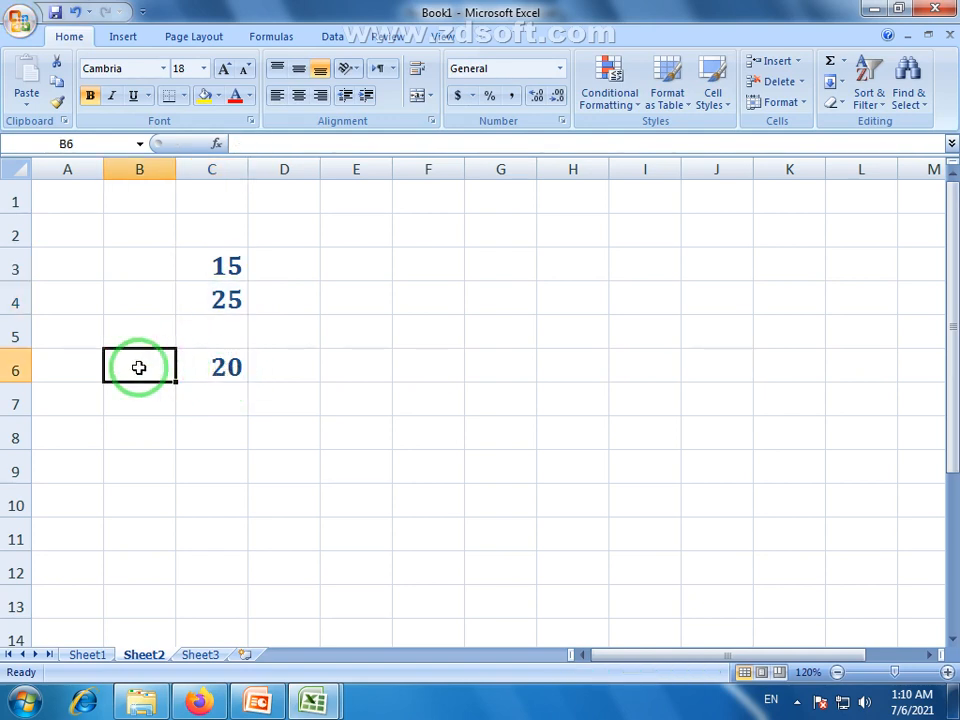
Label B6 with a + sign, then review the 15, 25 and C6 result cells
type("+")
key("Return")
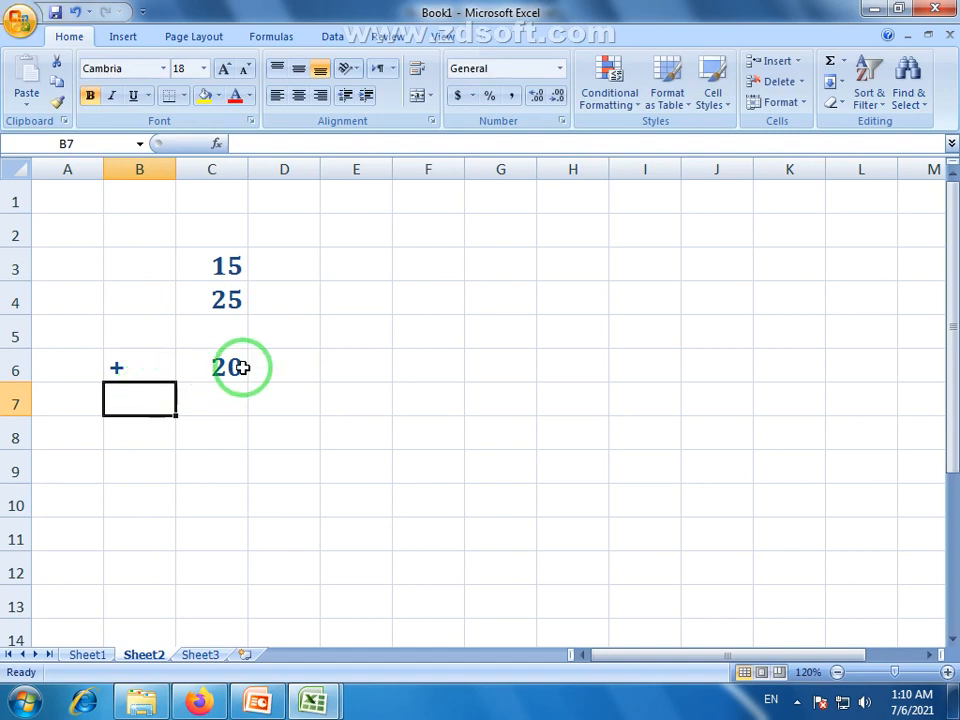
left_click(228, 376)
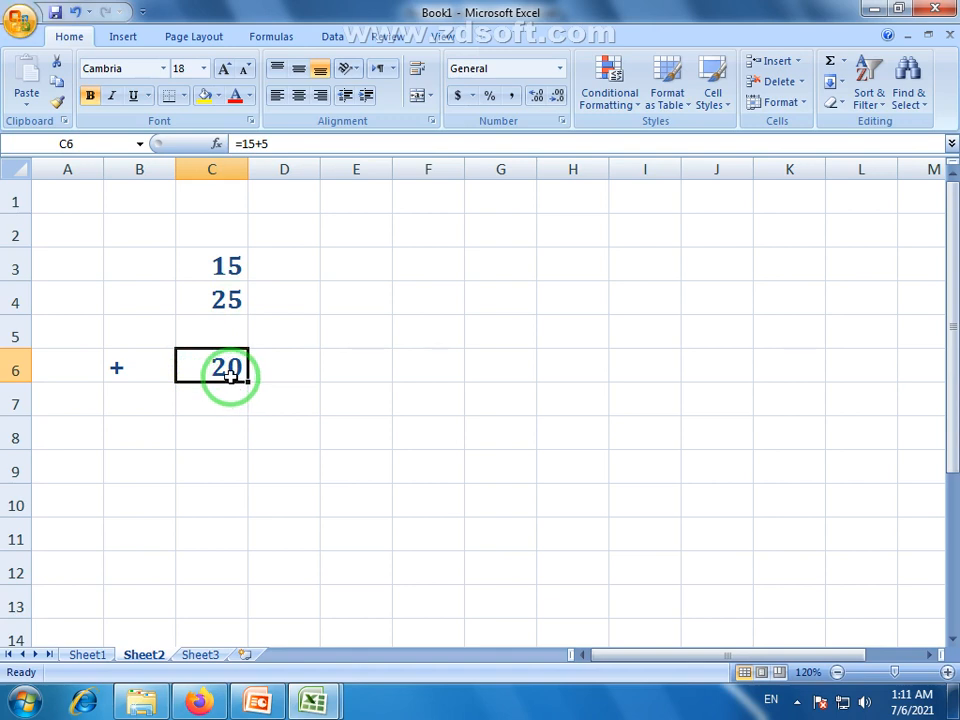
left_click_drag(225, 263, 229, 302)
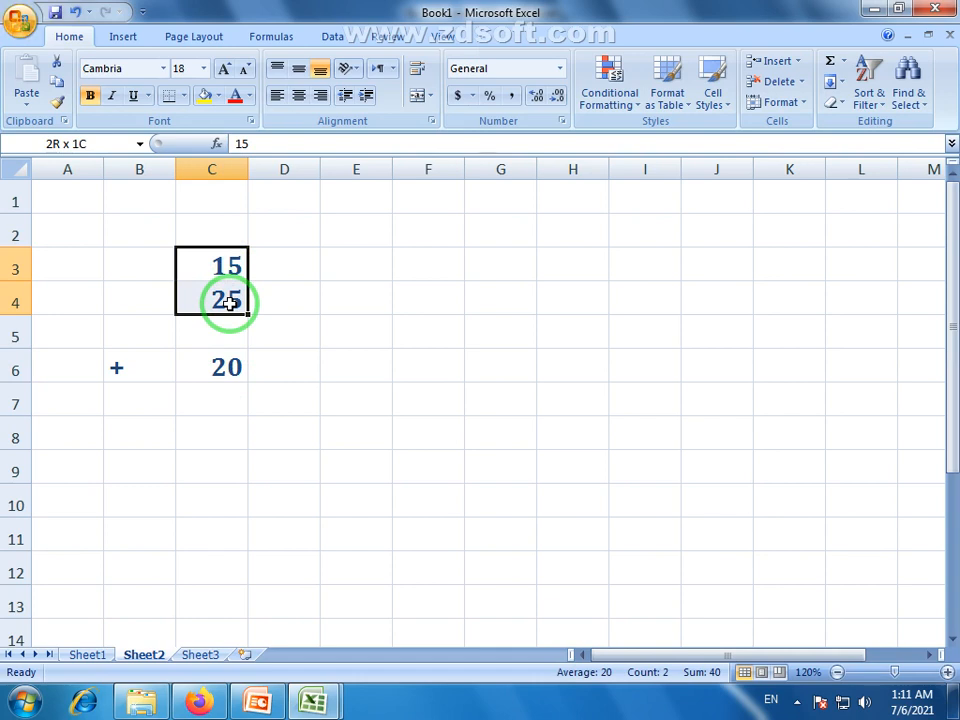
left_click_drag(229, 302, 229, 302)
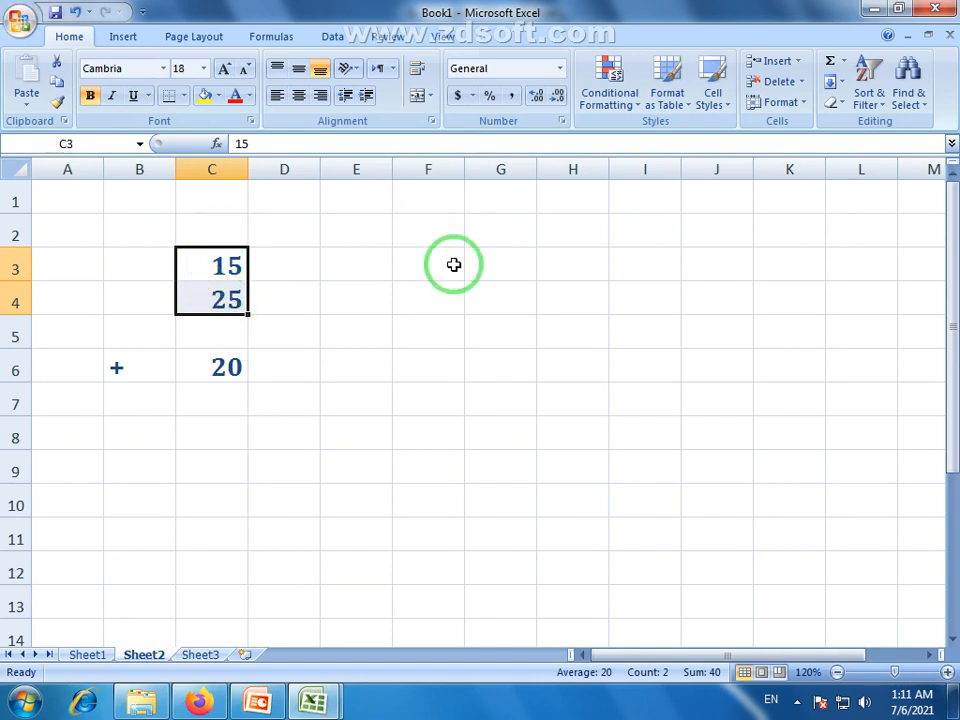
left_click(219, 261)
left_click(223, 296)
left_click(225, 274)
left_click(231, 304)
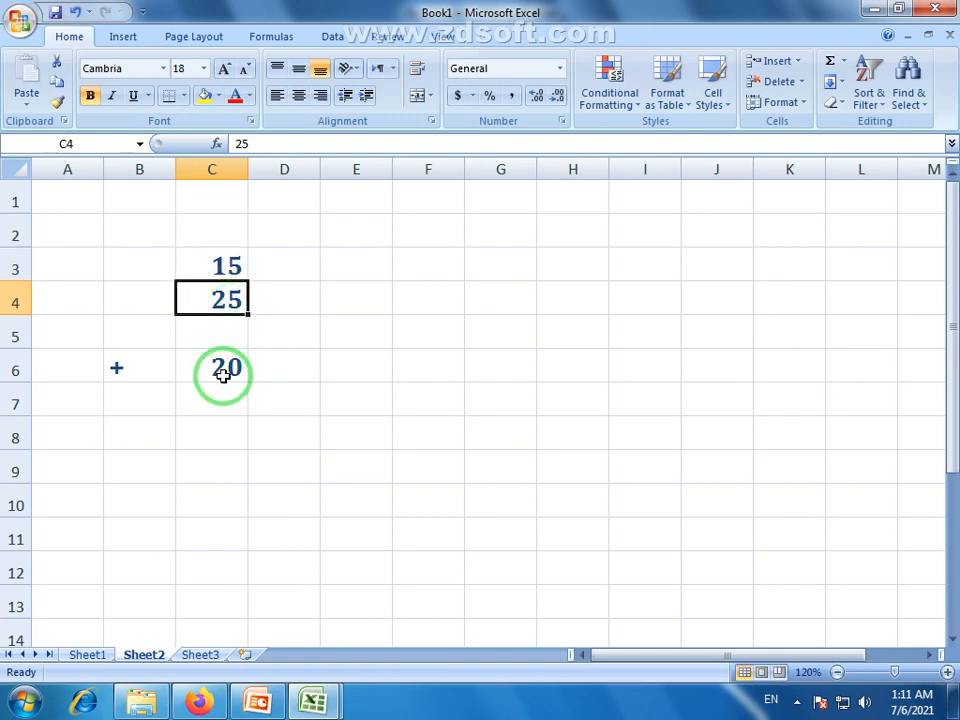
left_click(223, 370)
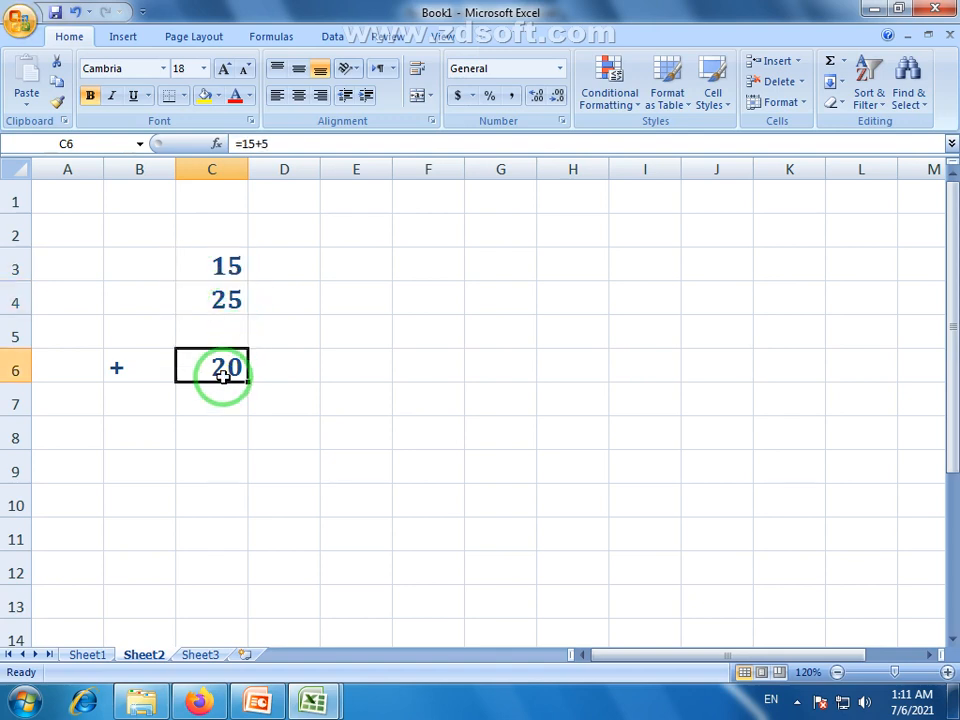
Set C4 back to 5 and clear the 20 result from C6
left_click(224, 300)
type("5")
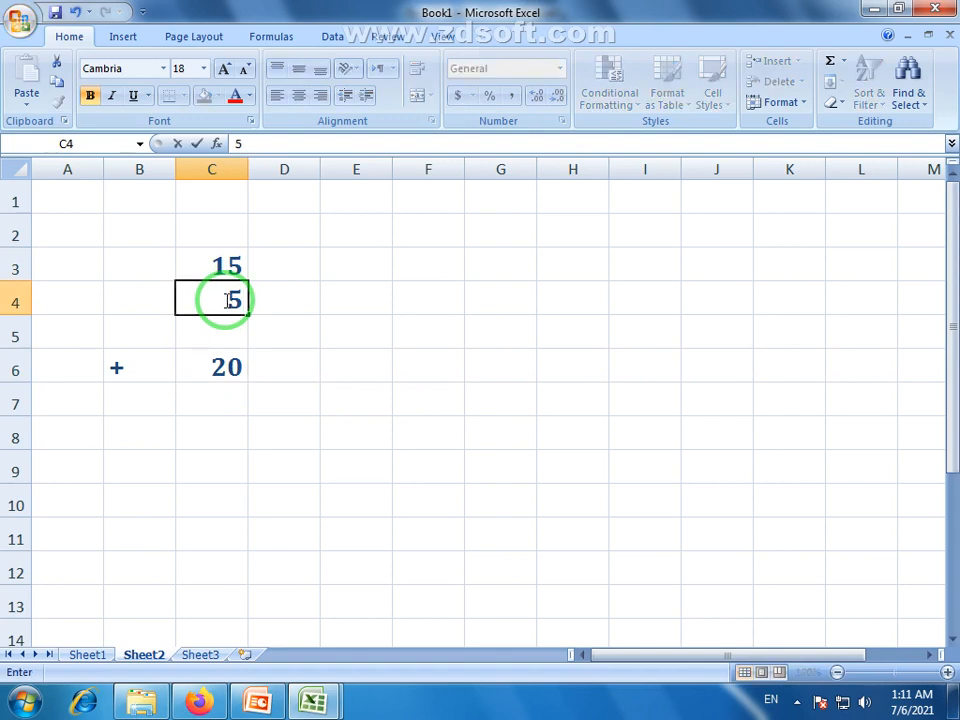
left_click(231, 368)
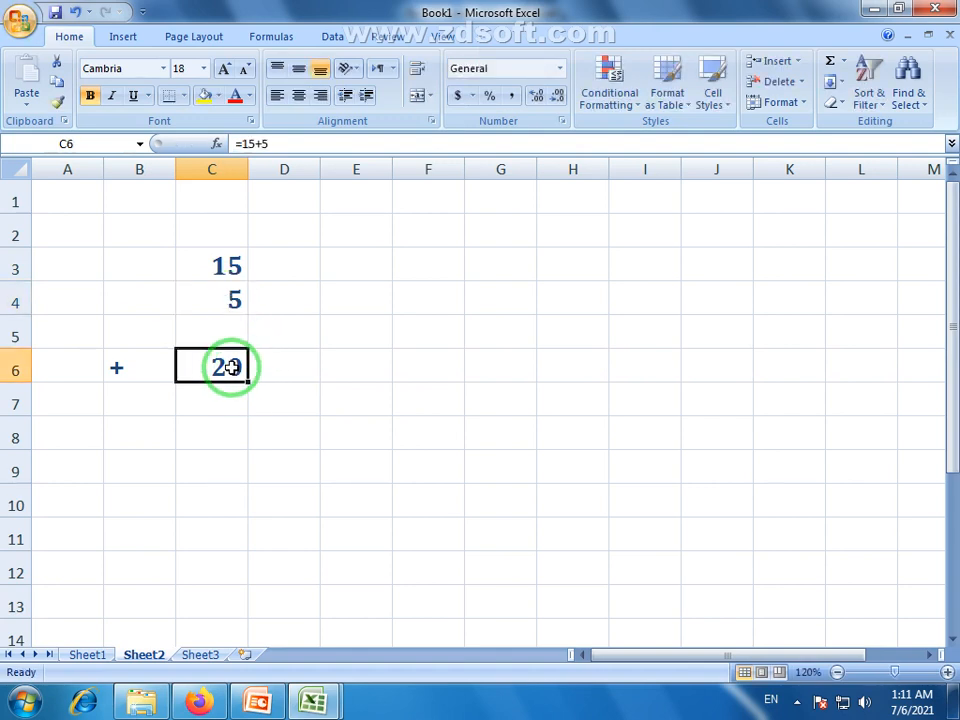
key("Delete")
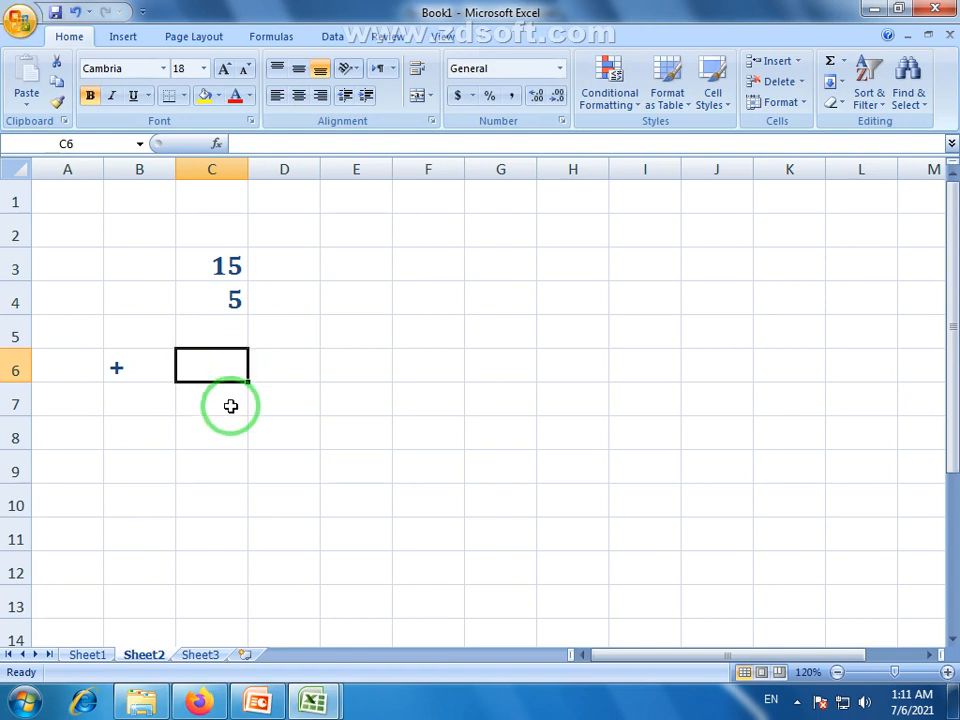
left_click(229, 405)
left_click(226, 366)
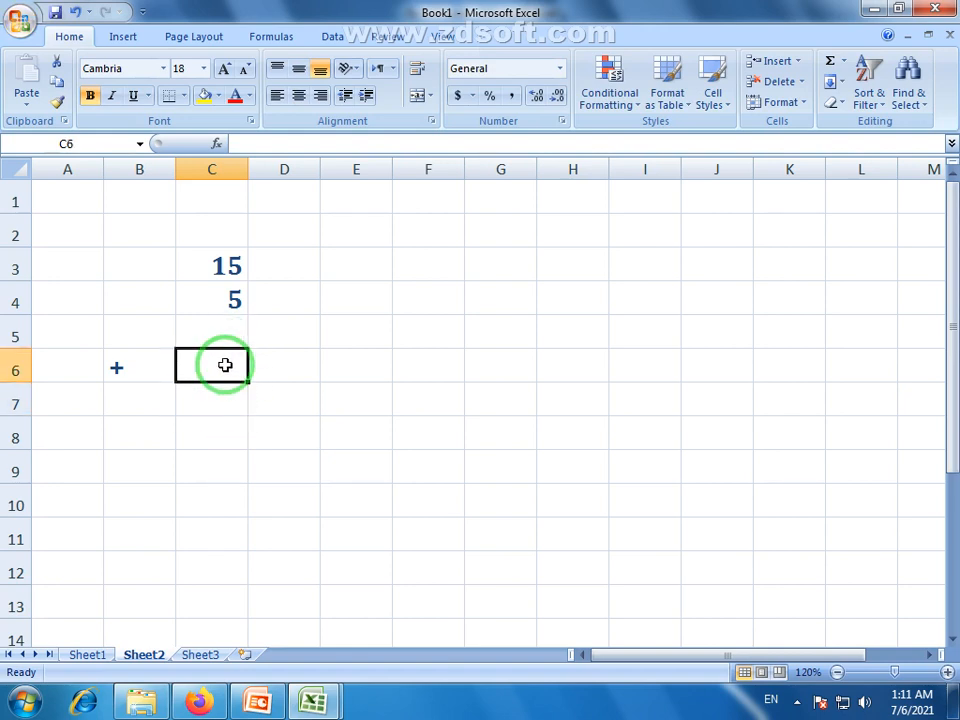
Select C3:C4 (15 and 5) to show their sum beside the empty C6
left_click(231, 262)
left_click(235, 293)
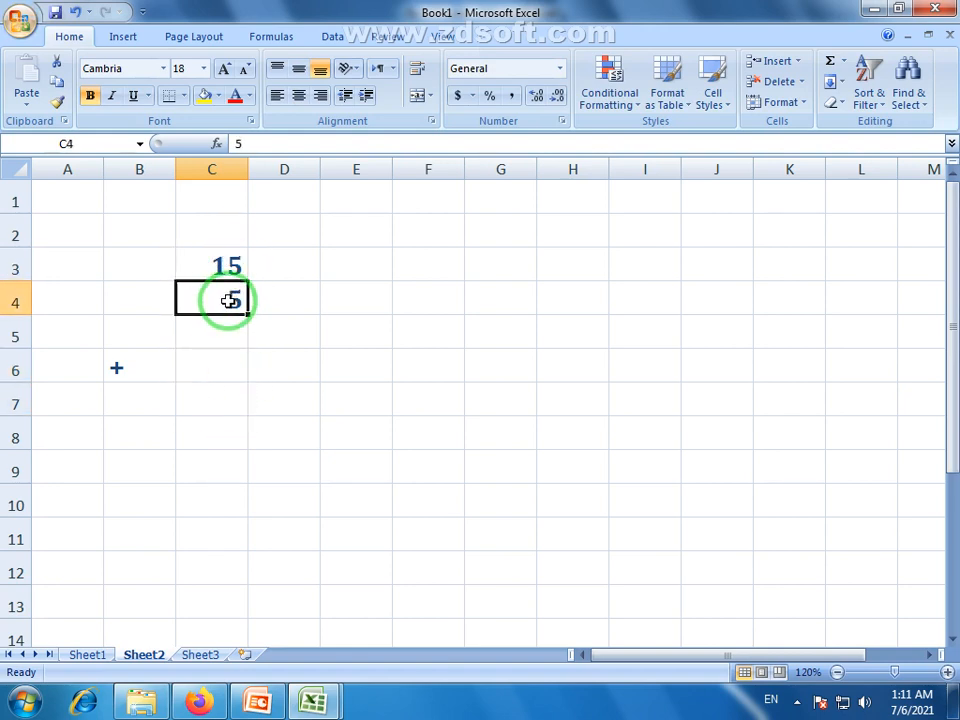
left_click(216, 366)
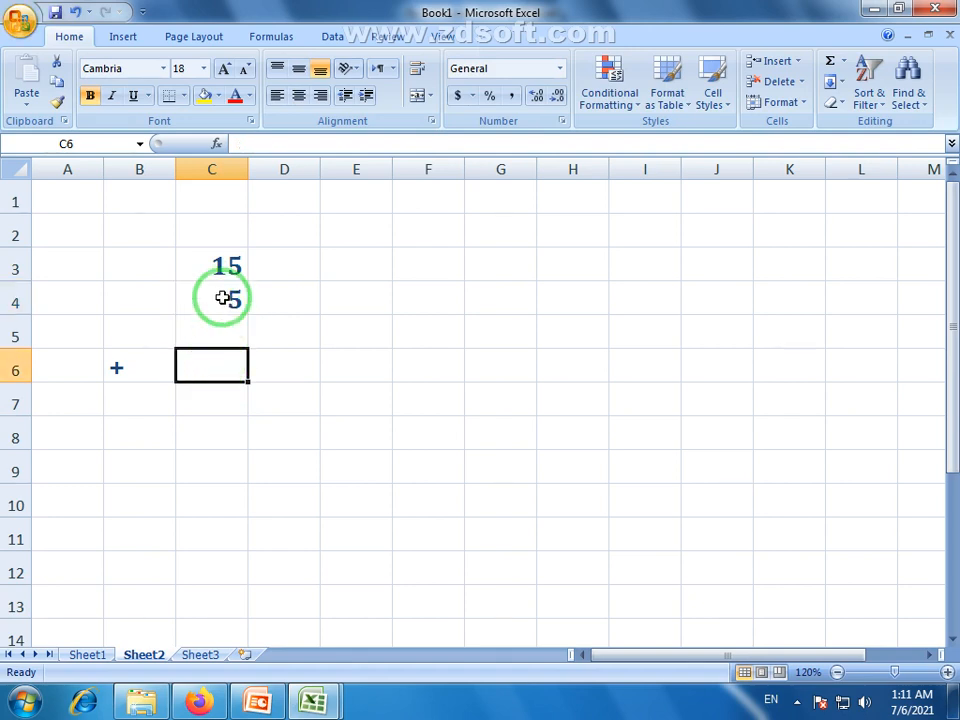
left_click(232, 266)
left_click_drag(232, 266, 233, 300)
left_click(233, 362)
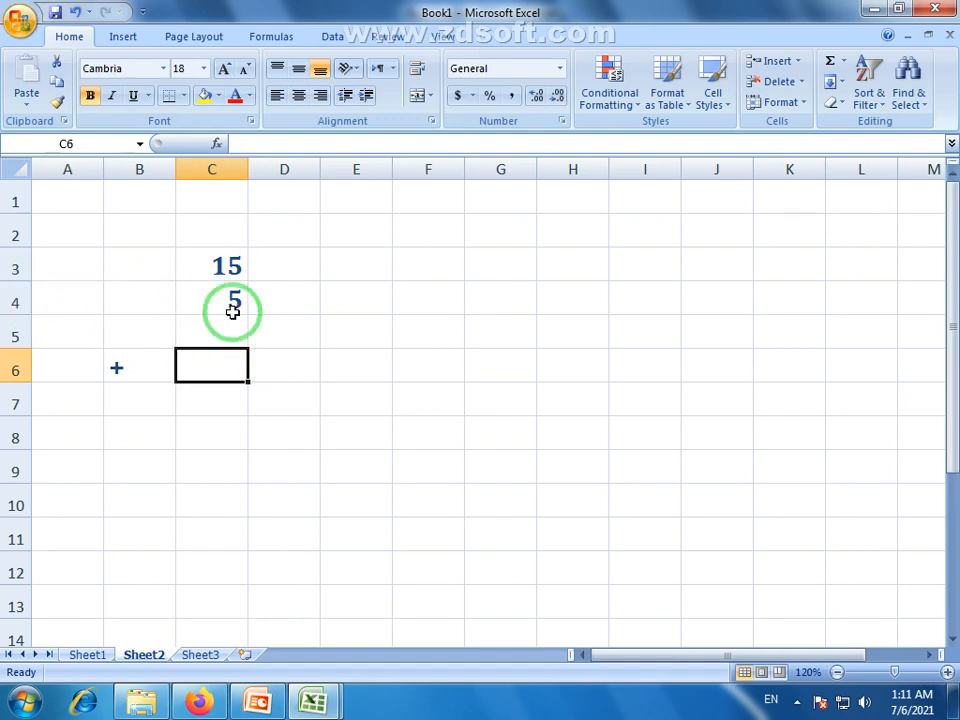
Step back and forth between C3, C4 and the empty C6
left_click(217, 265)
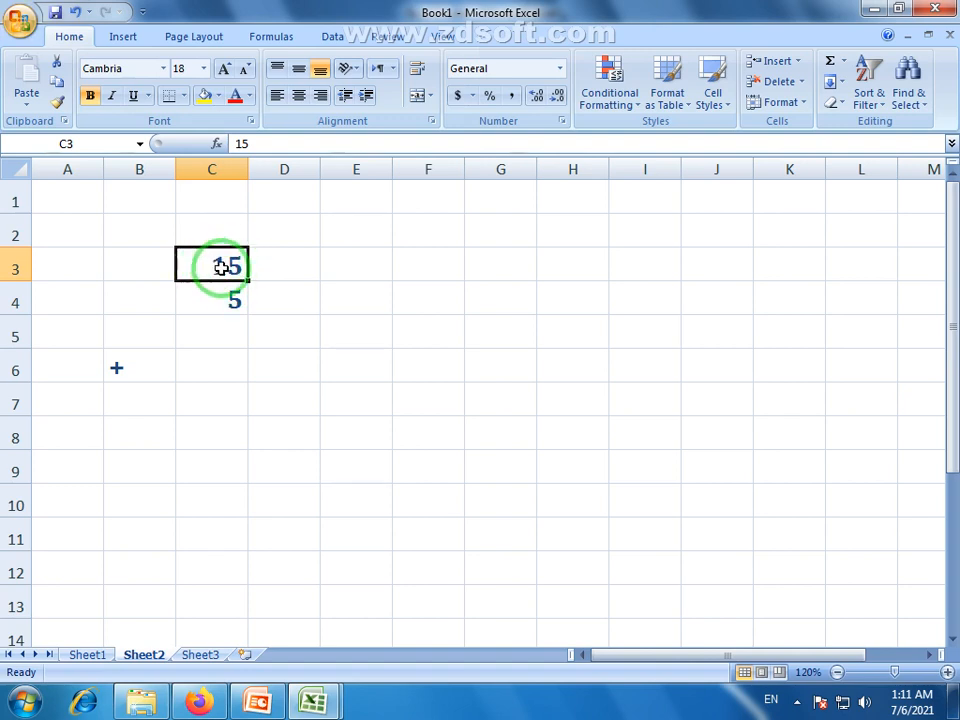
left_click(231, 294)
left_click(230, 272)
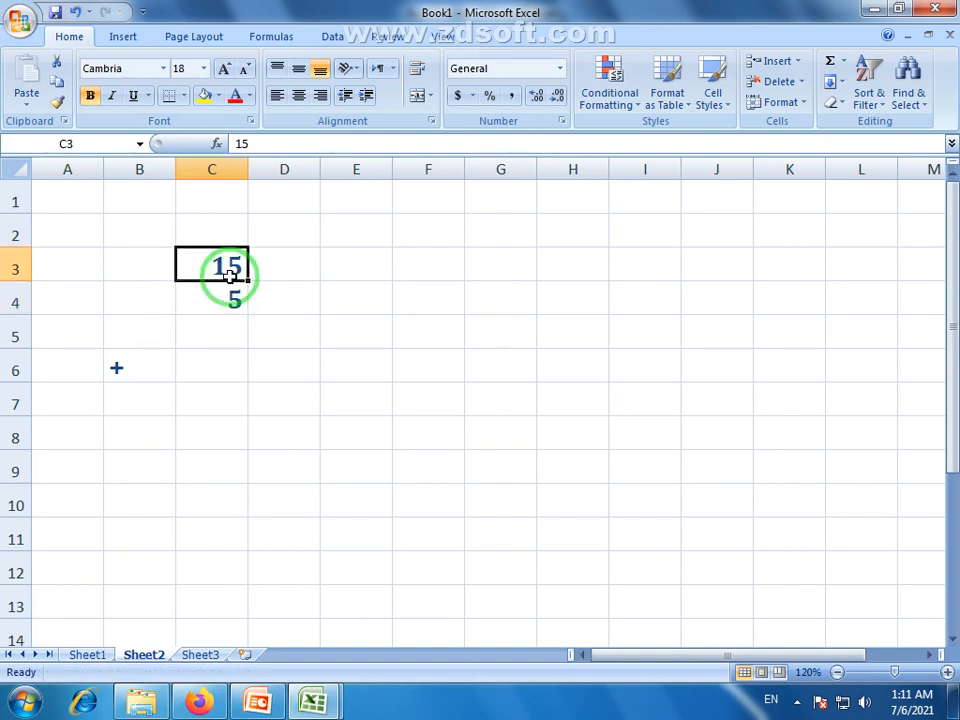
left_click(227, 366)
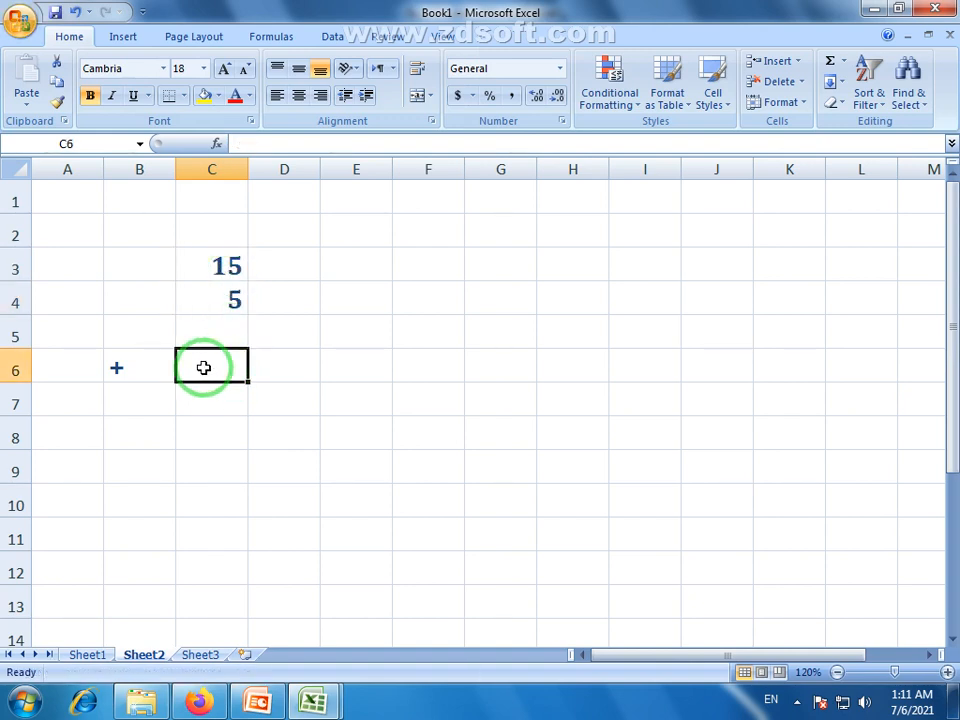
left_click(225, 265)
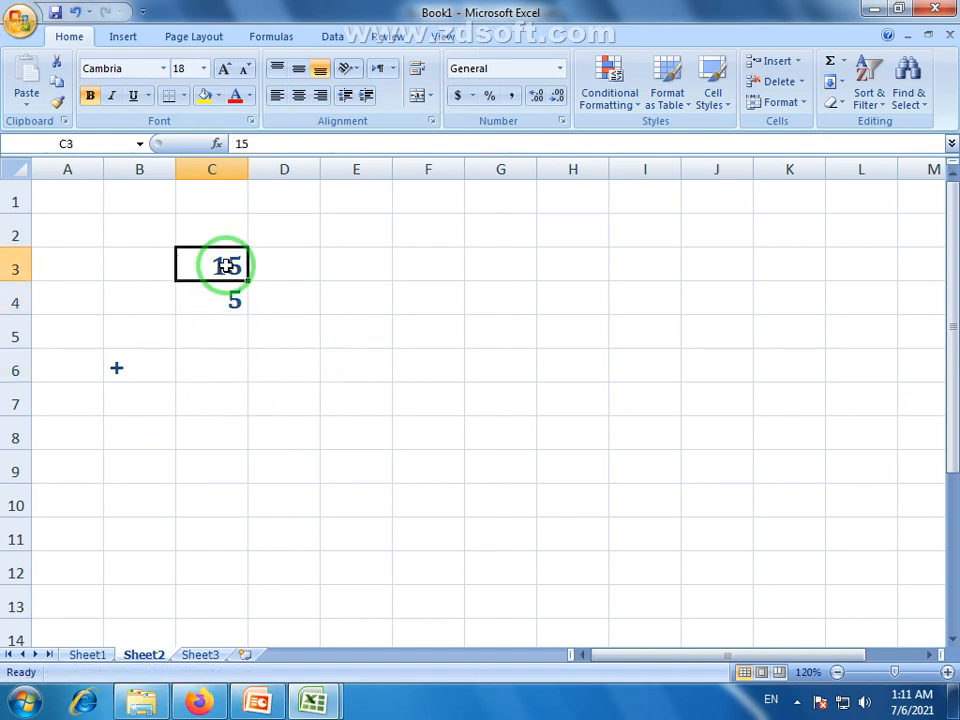
left_click(233, 301)
left_click(229, 266)
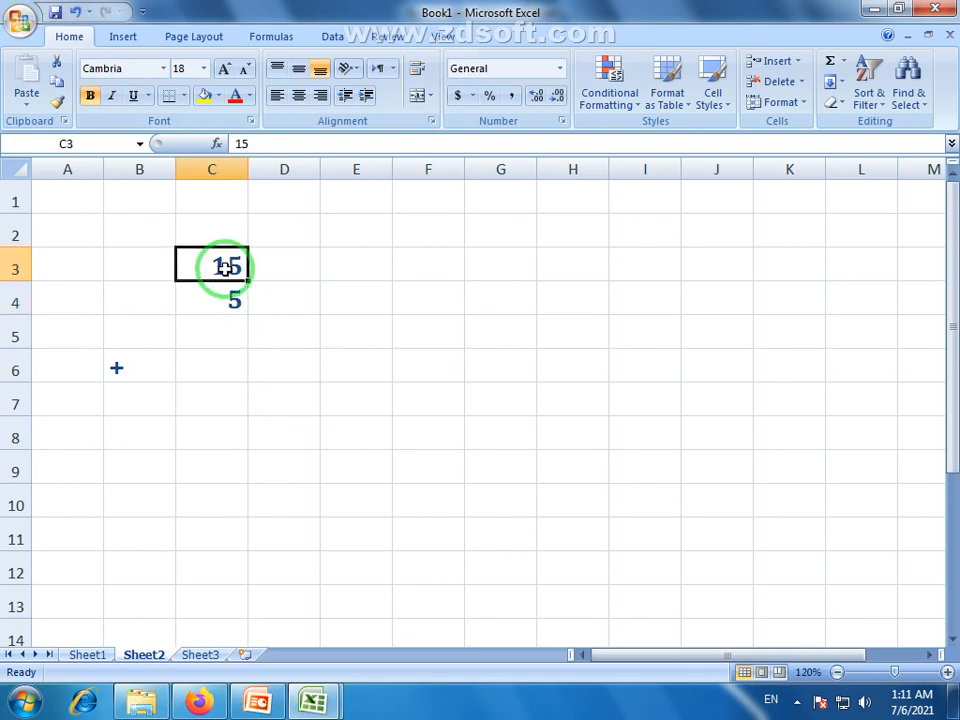
left_click(237, 304)
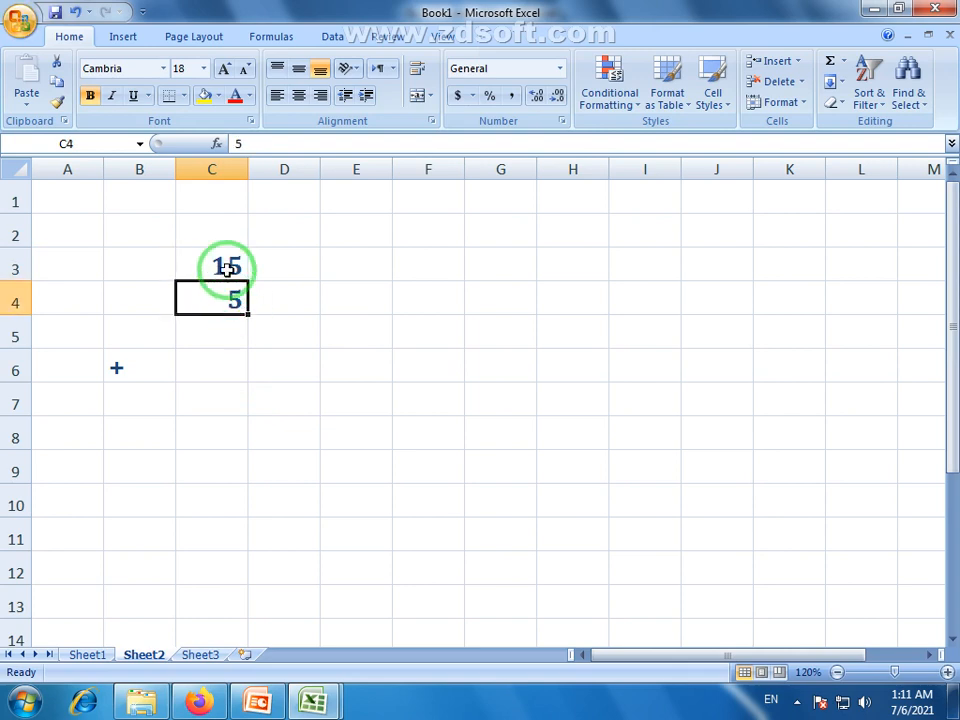
left_click(225, 266)
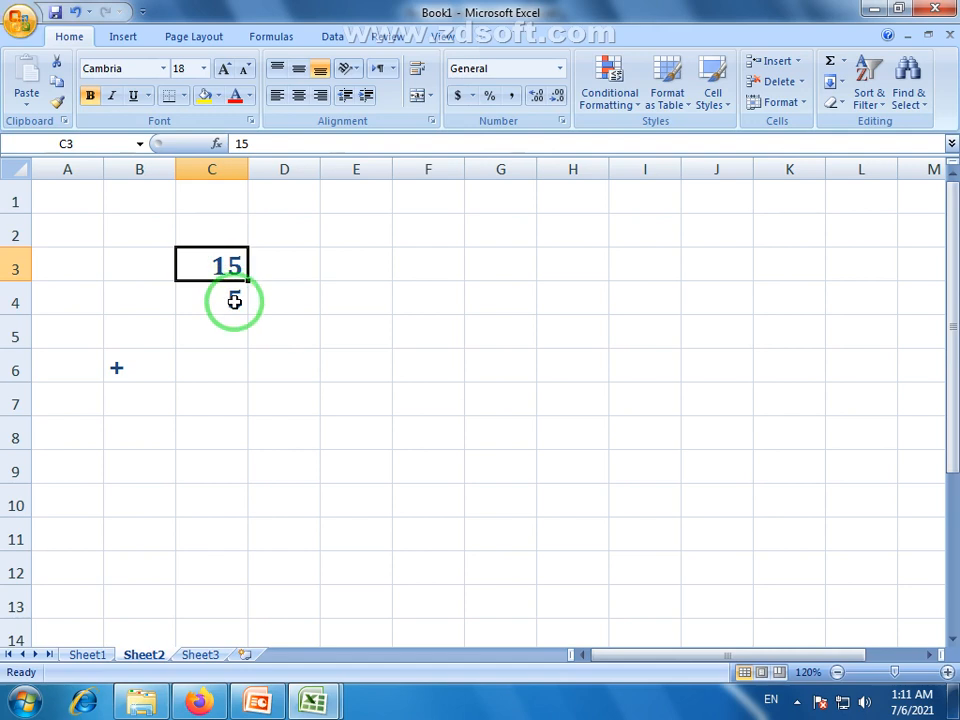
left_click(234, 302)
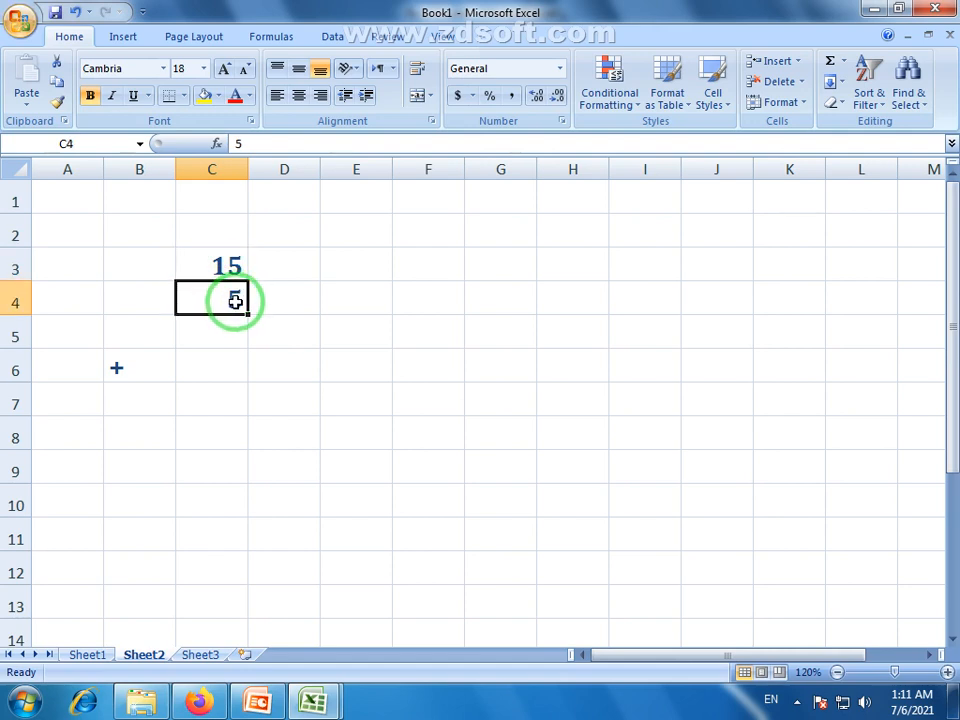
left_click(221, 371)
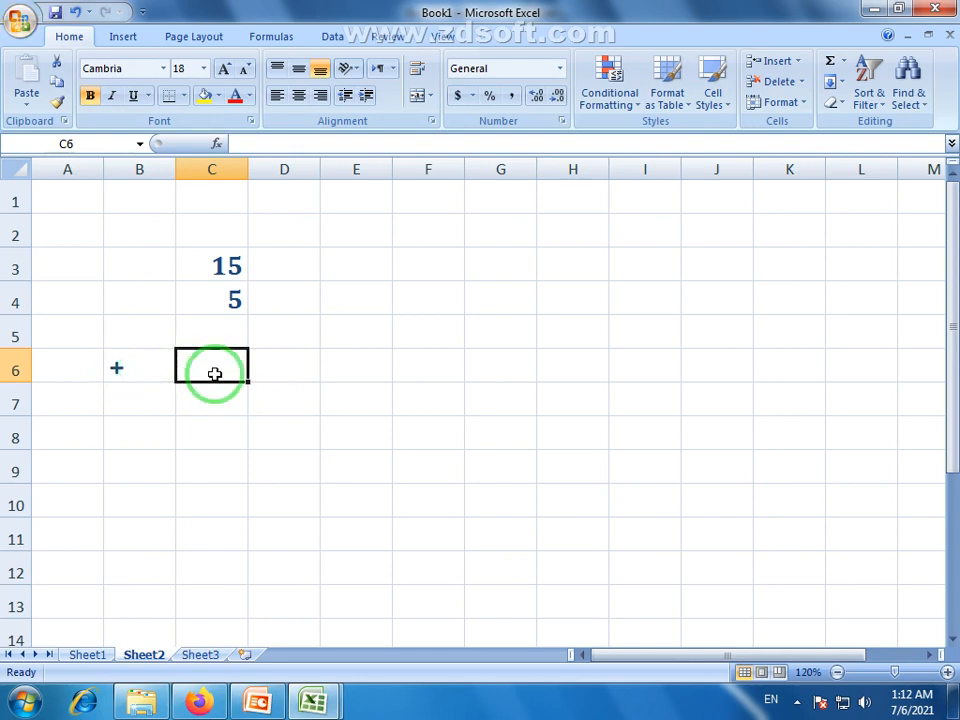
left_click(228, 267)
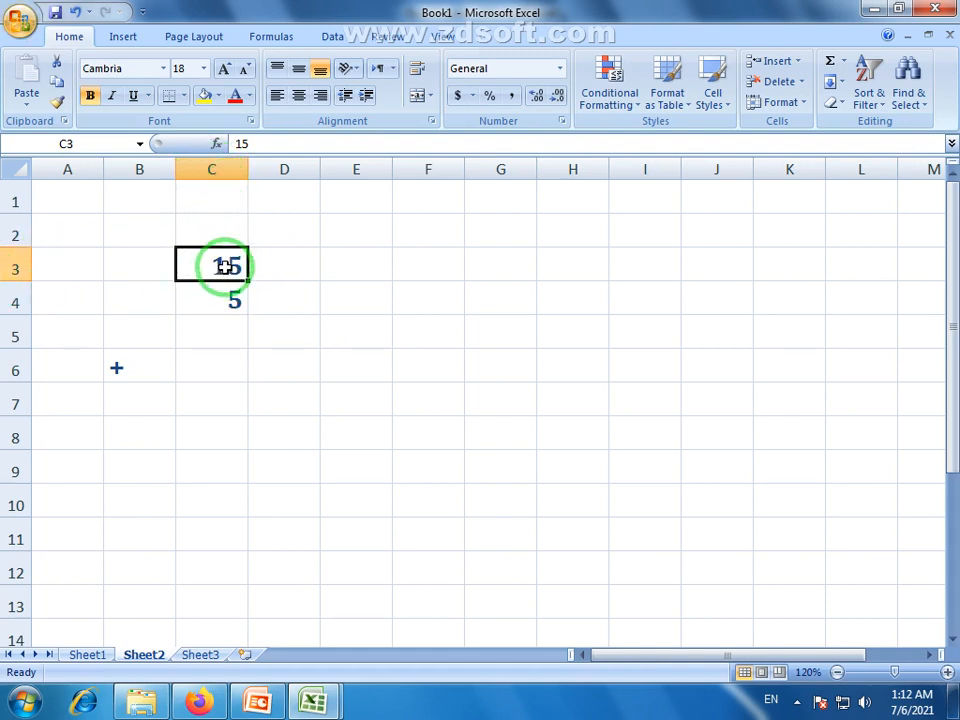
left_click(232, 300)
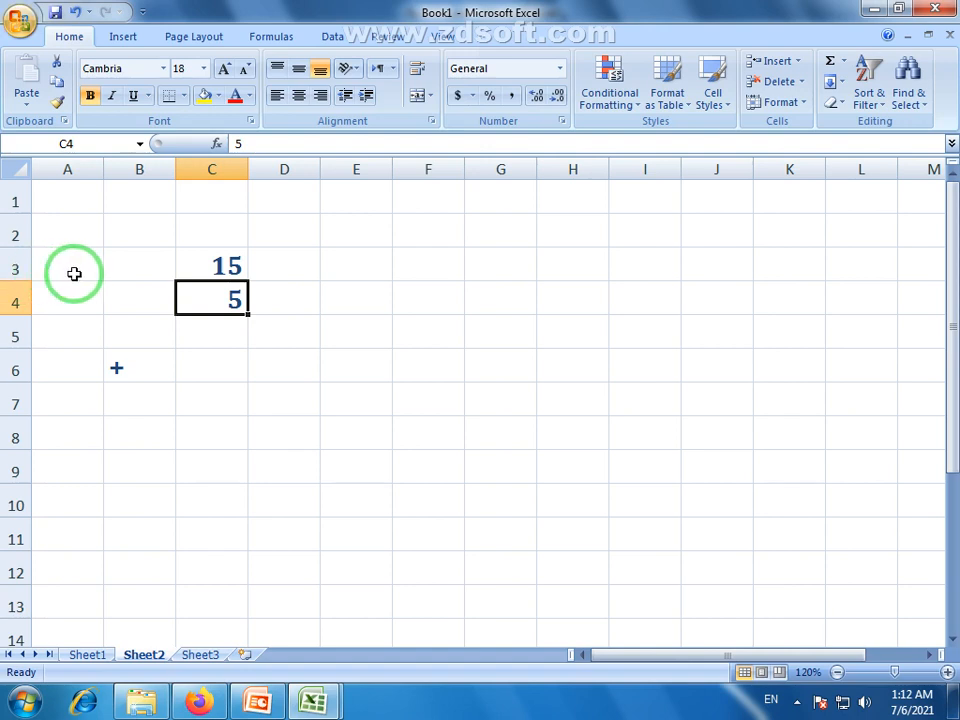
left_click(12, 268)
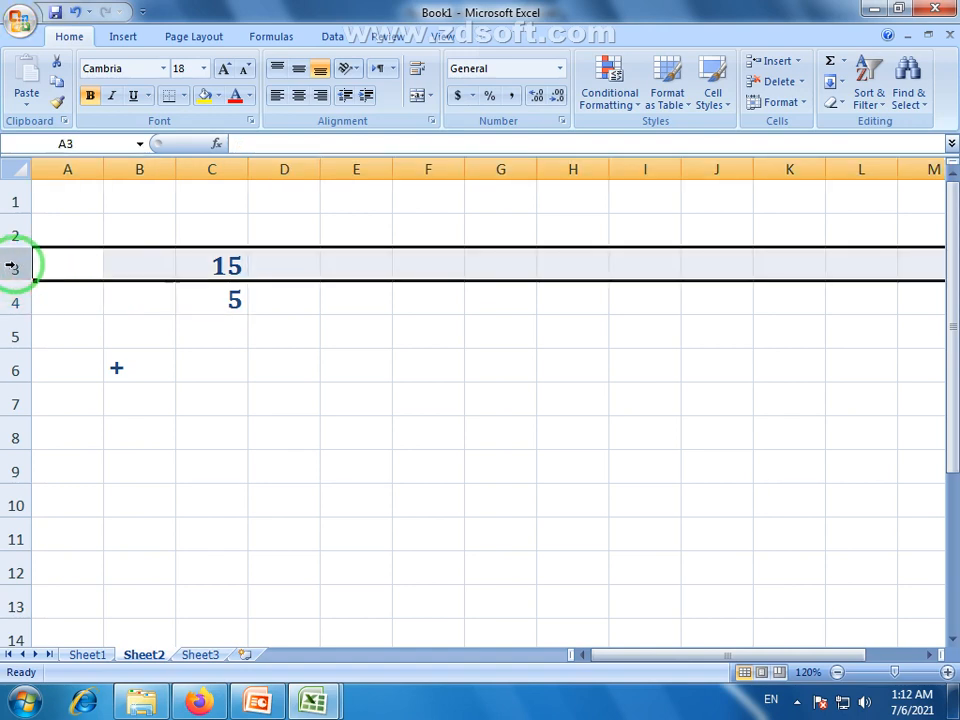
left_click(222, 266)
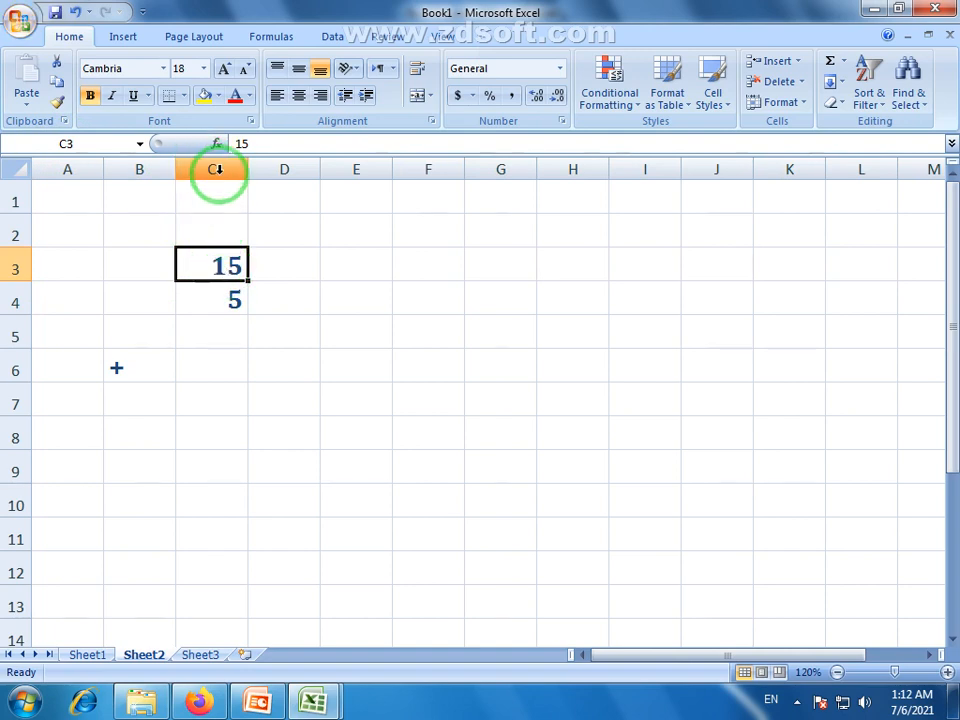
left_click(221, 290)
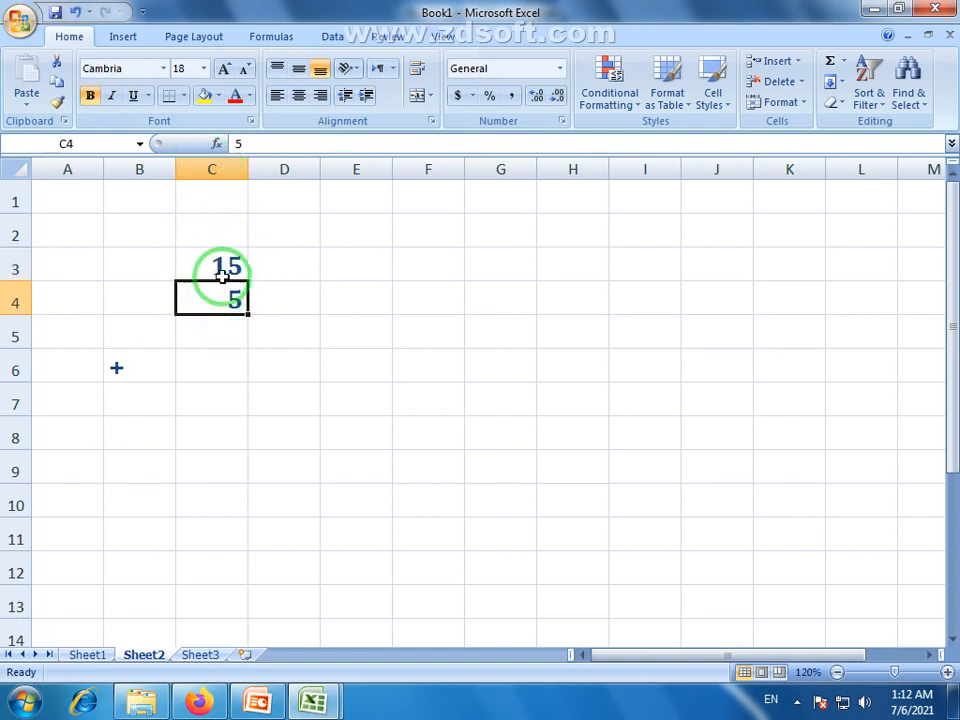
left_click(222, 264)
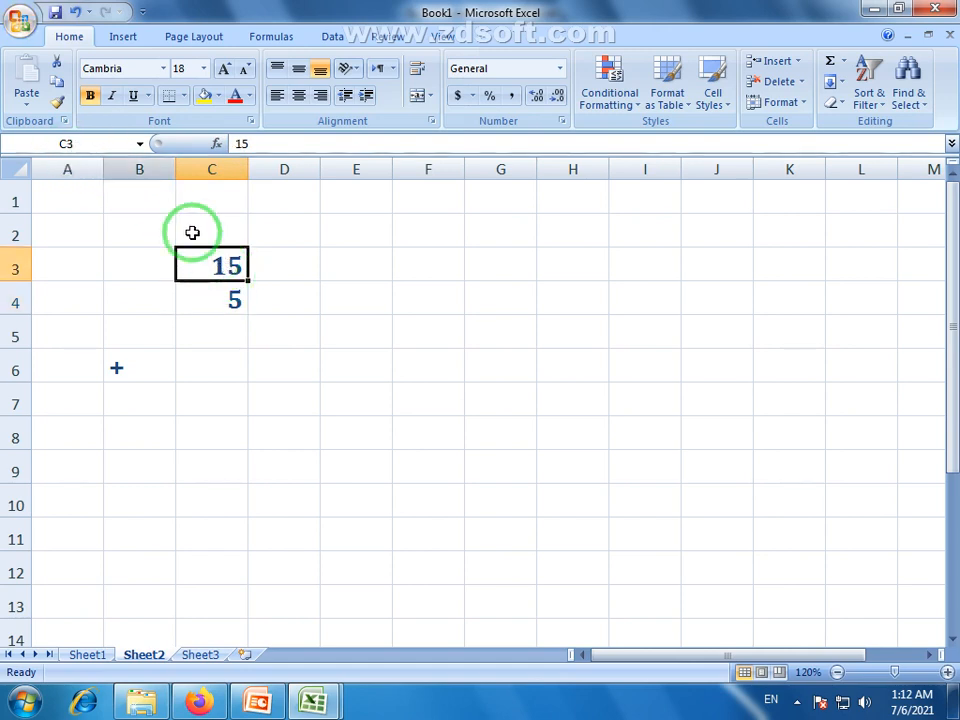
left_click(232, 300)
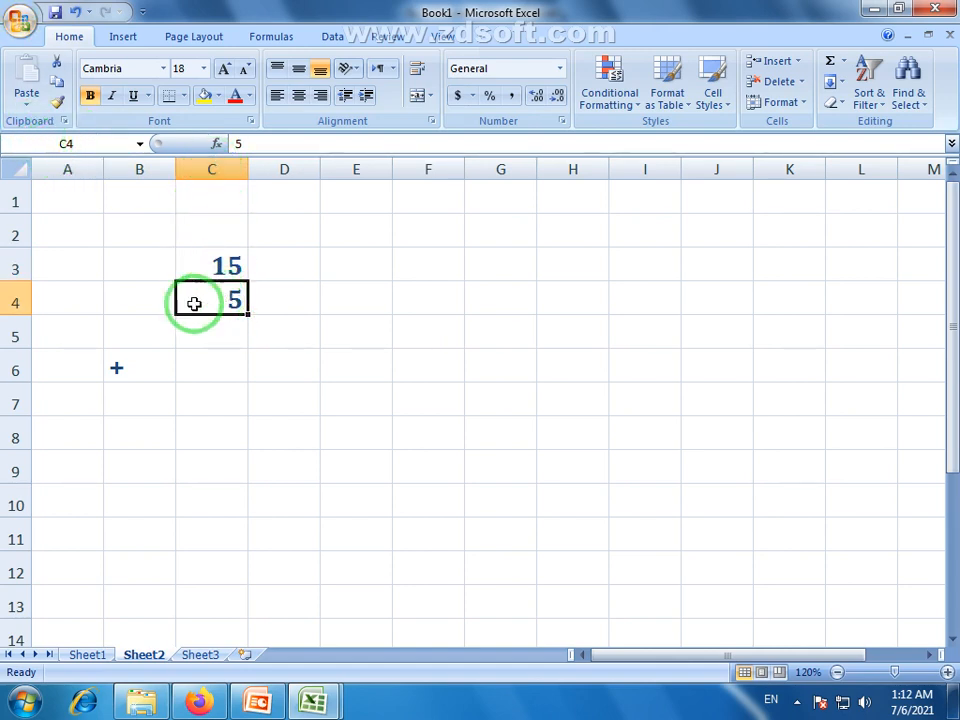
left_click(222, 368)
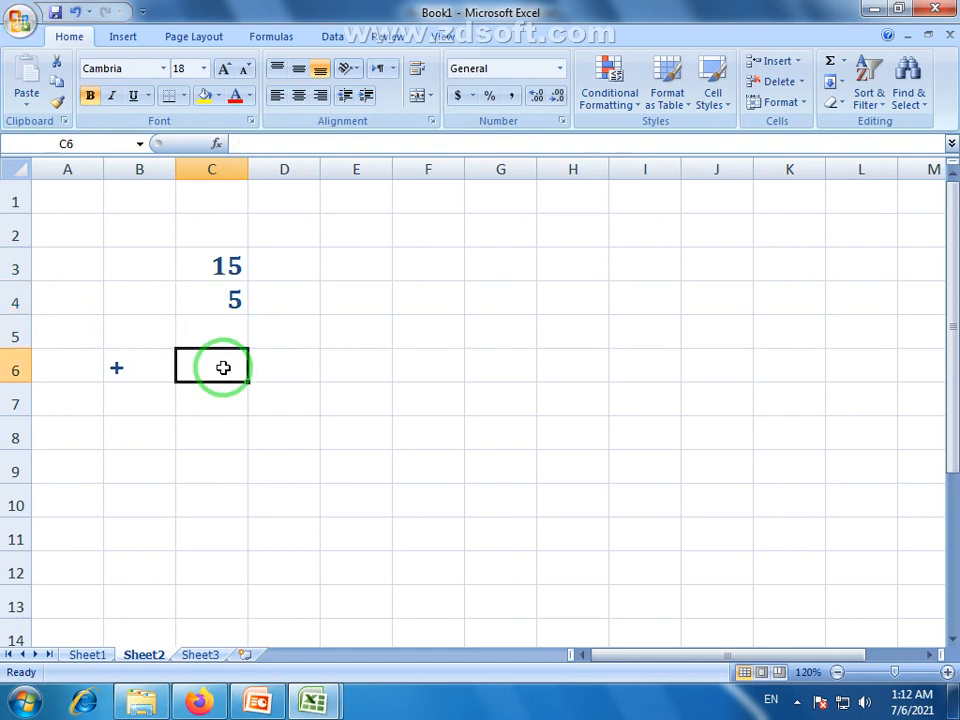
left_click(215, 265)
left_click(223, 298)
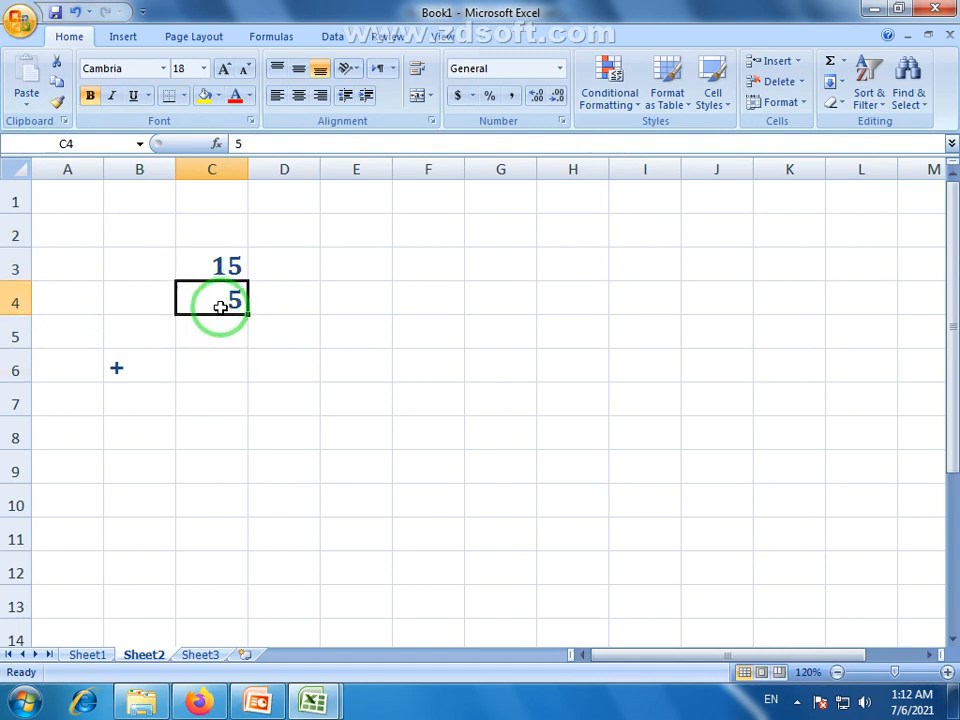
left_click(224, 363)
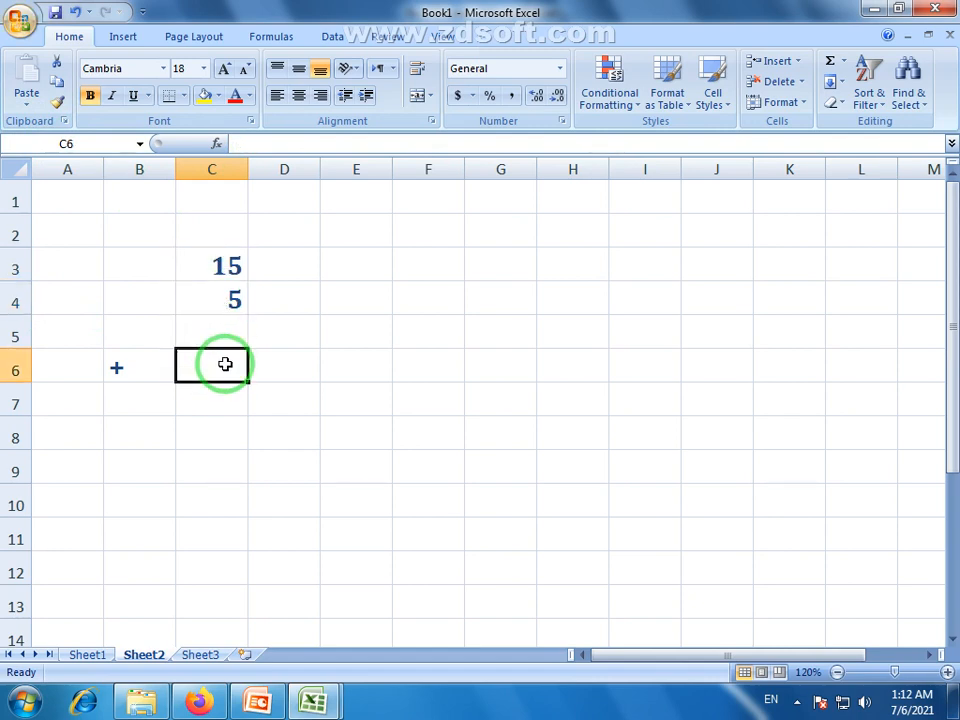
Build the cell-reference formula =C3+C4 in C6, showing 20
type("=")
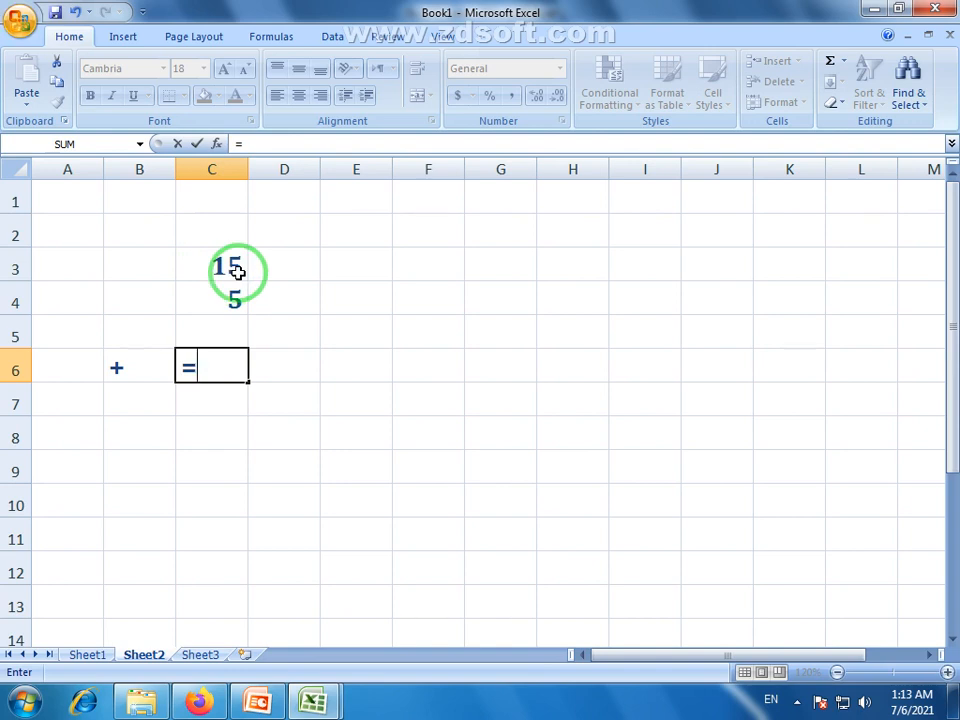
type("c3")
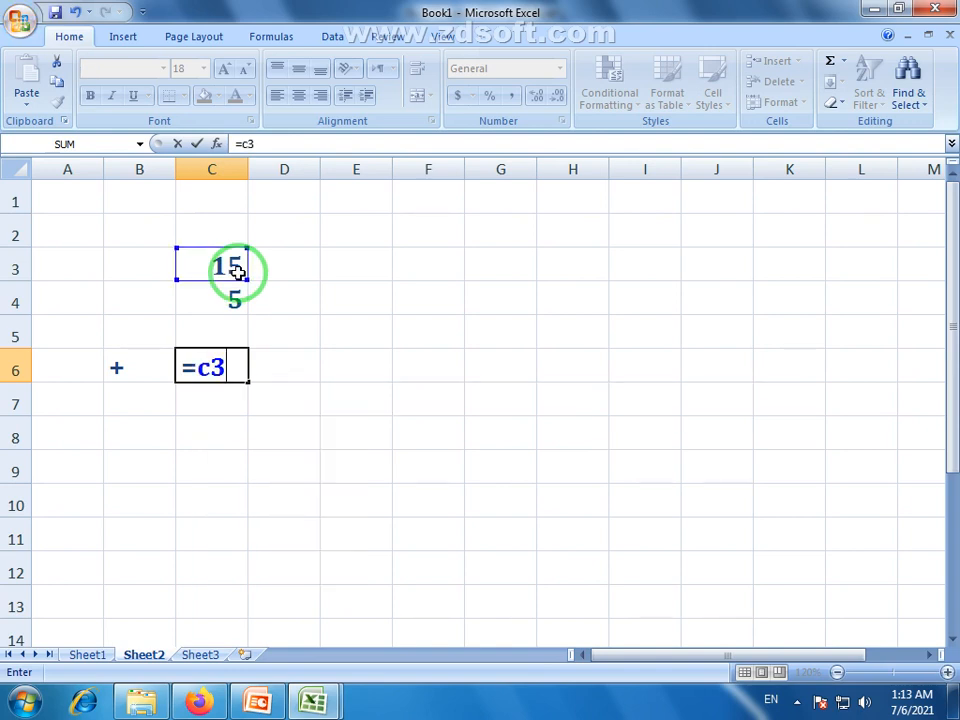
key("BackSpace")
key("BackSpace")
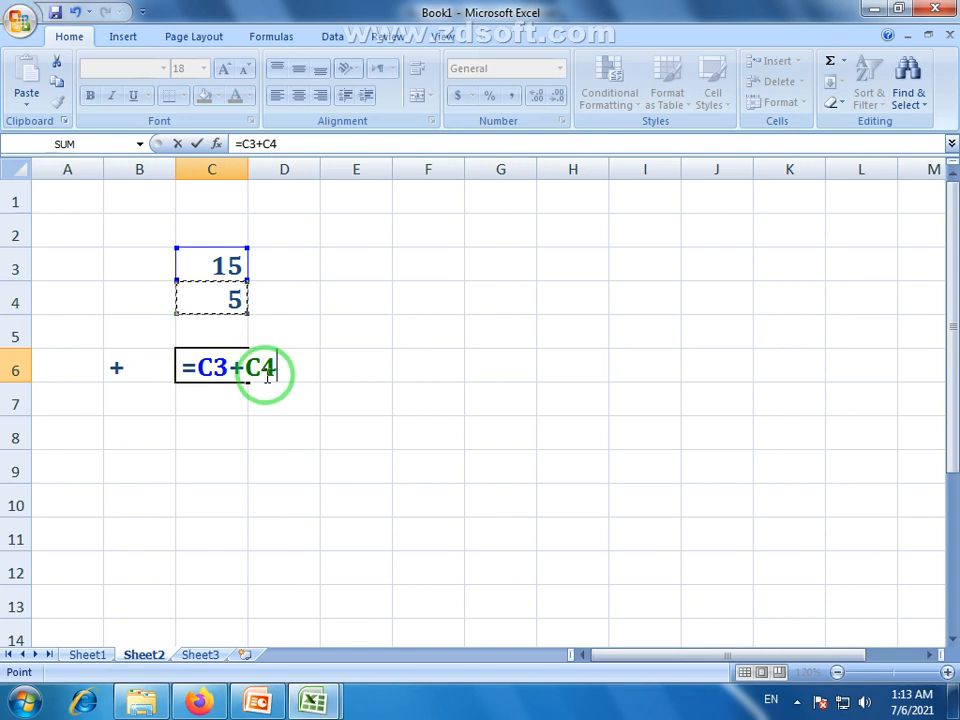
key("Return")
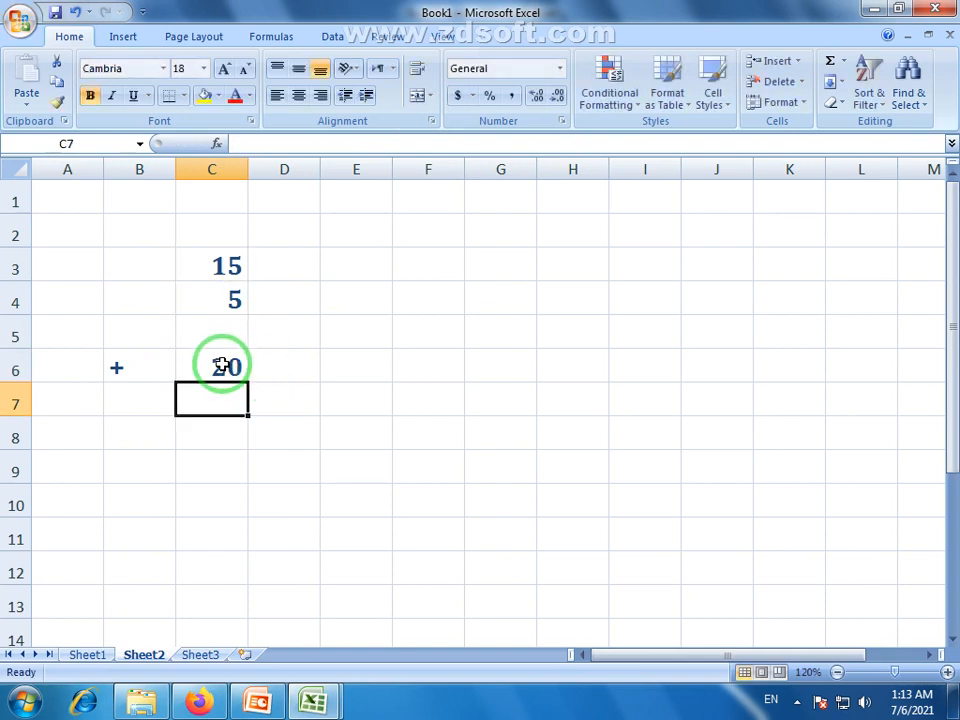
left_click(228, 368)
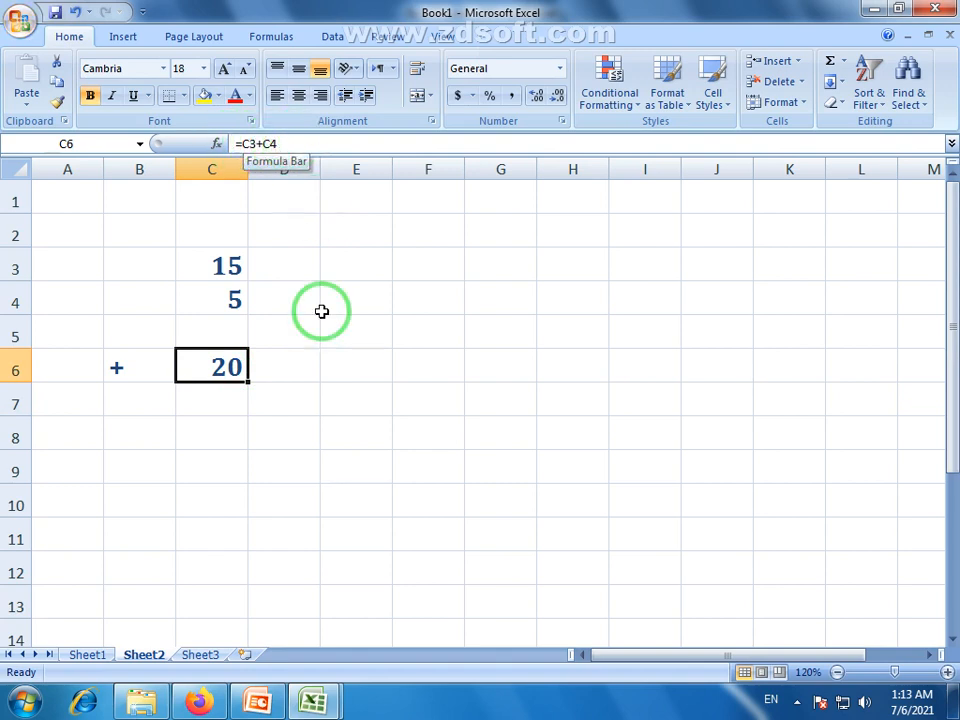
Try test values like 548 and 753 in C3 and C4, and widen column C
left_click(226, 263)
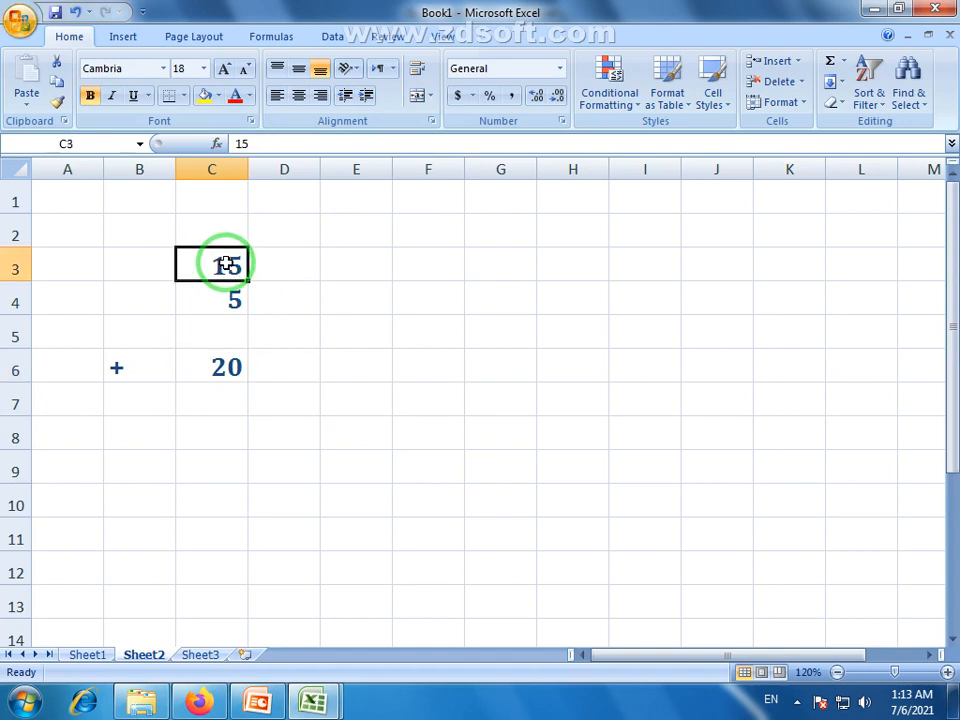
type("1")
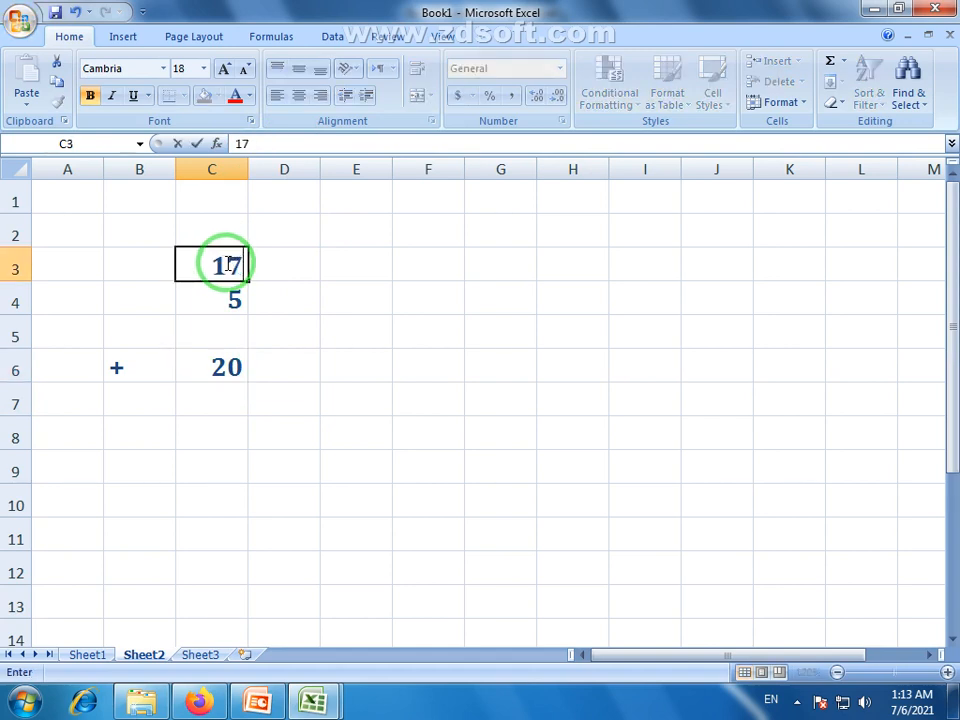
key("Return")
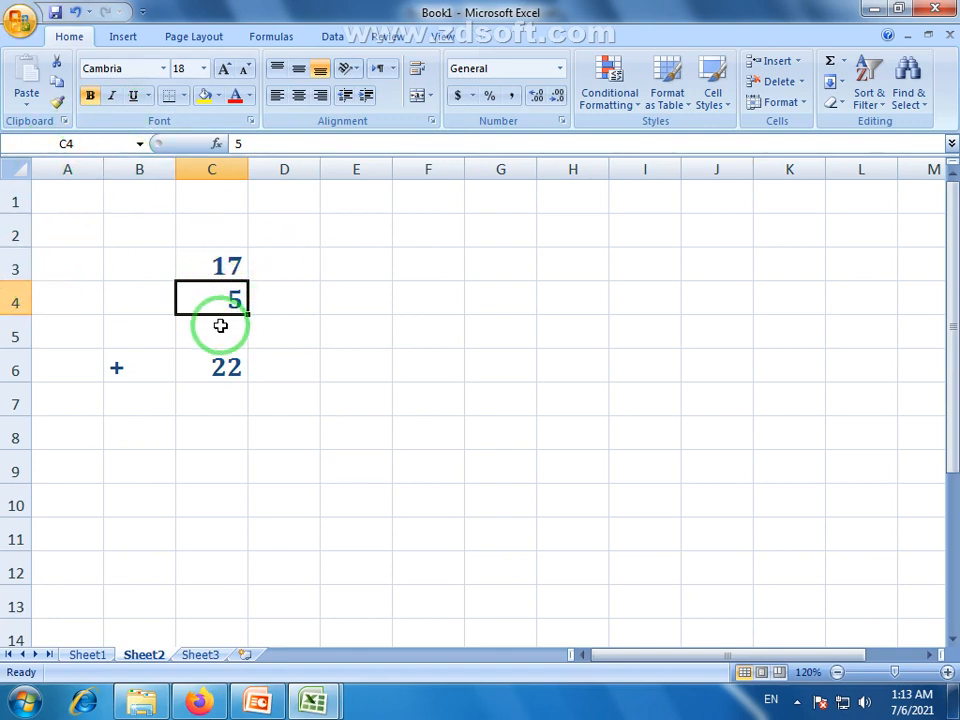
type("54")
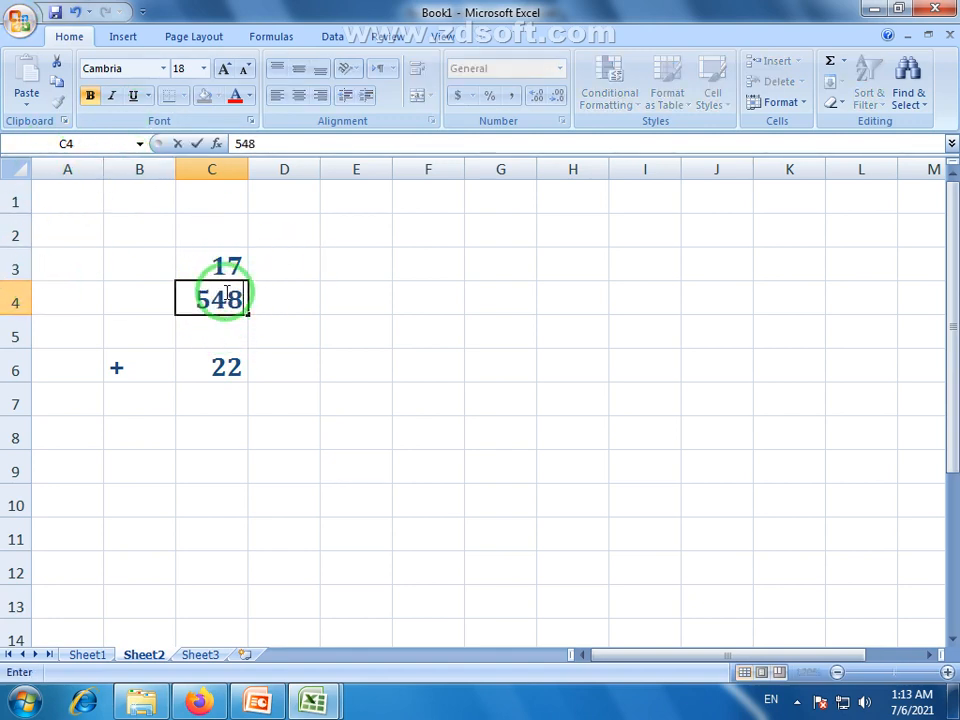
type("8")
key("Return")
left_click(226, 263)
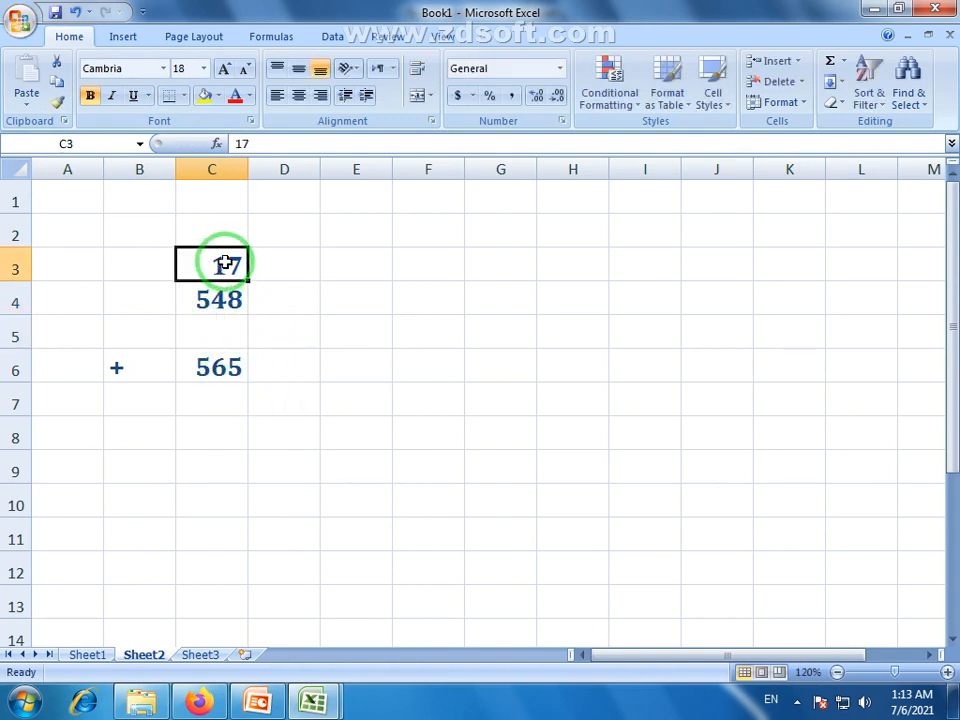
type("753")
key("Return")
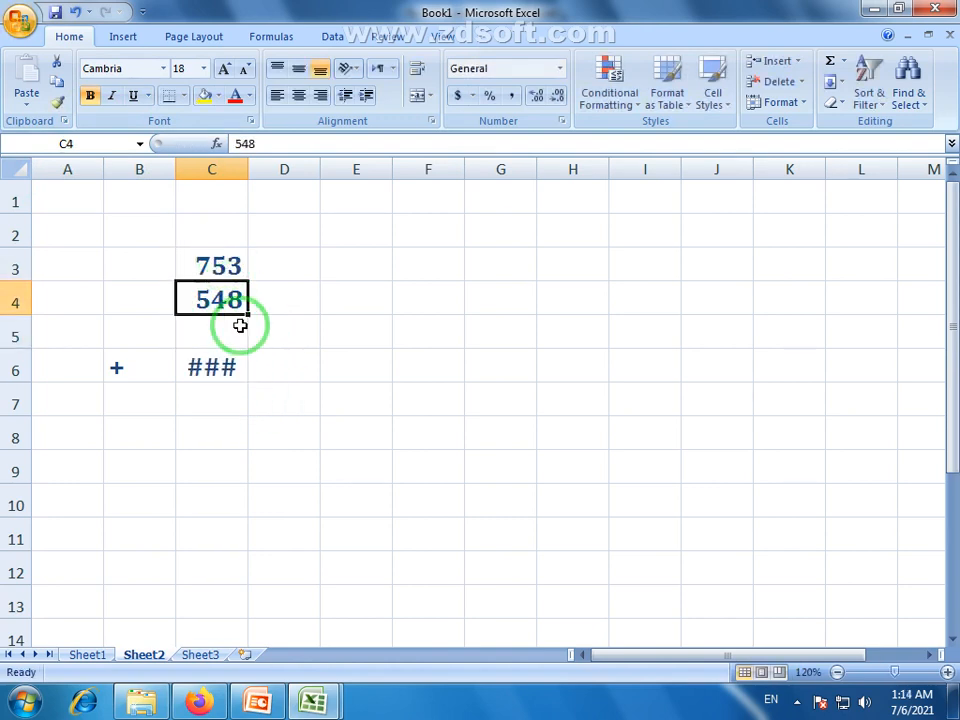
left_click_drag(248, 169, 260, 169)
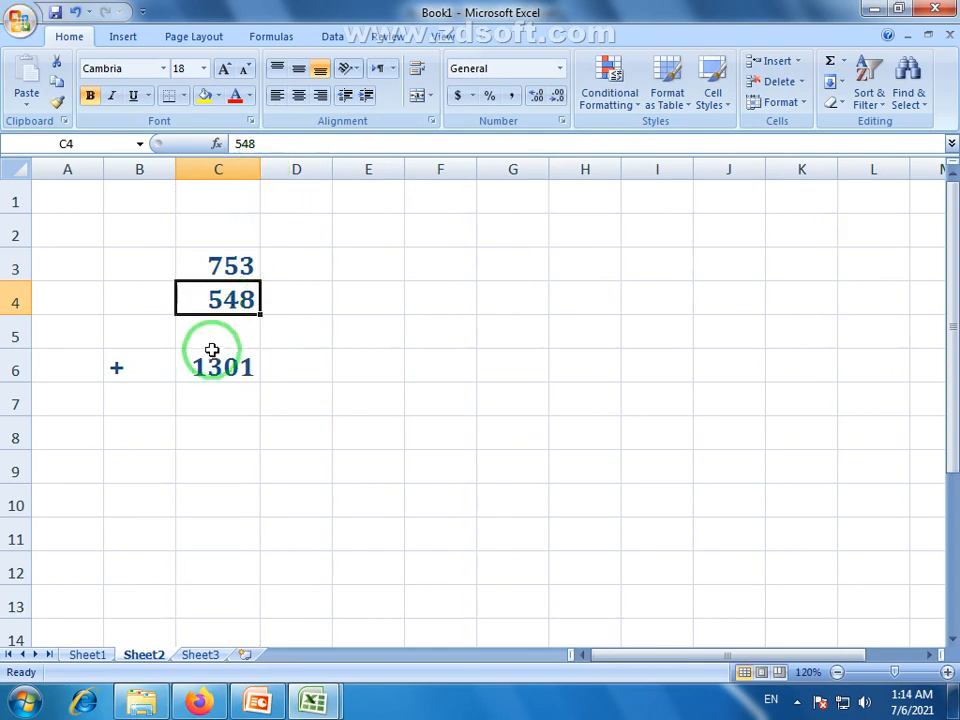
left_click(212, 360)
Restore 15 in C3 and 5 in C4, confirming C6 returns 20
left_click(226, 270)
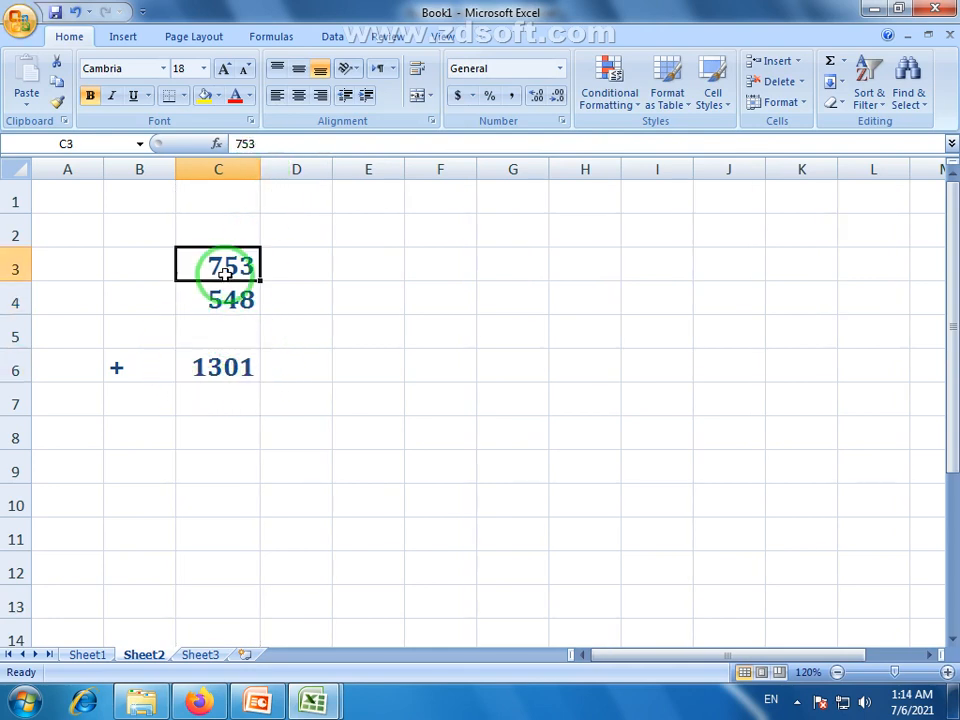
type("15")
left_click(234, 304)
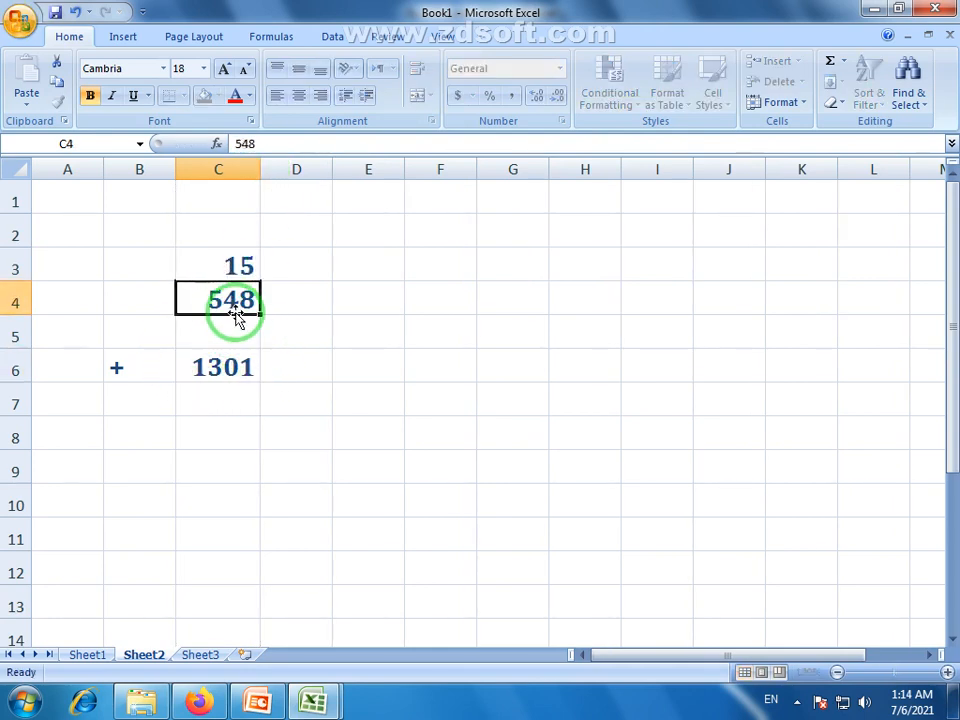
type("5")
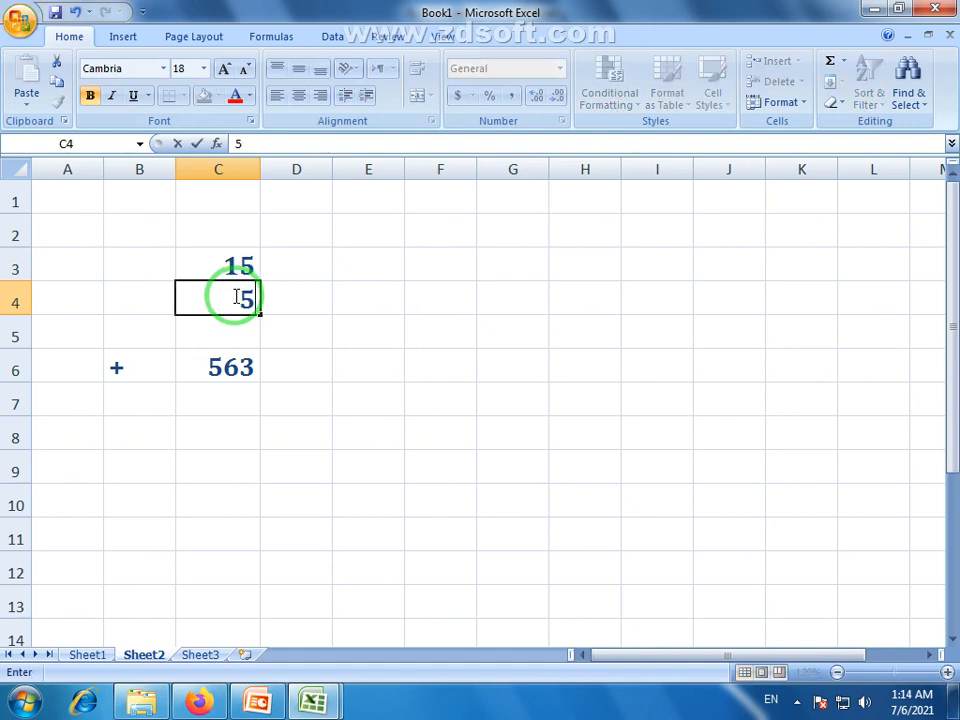
left_click(236, 402)
left_click(234, 366)
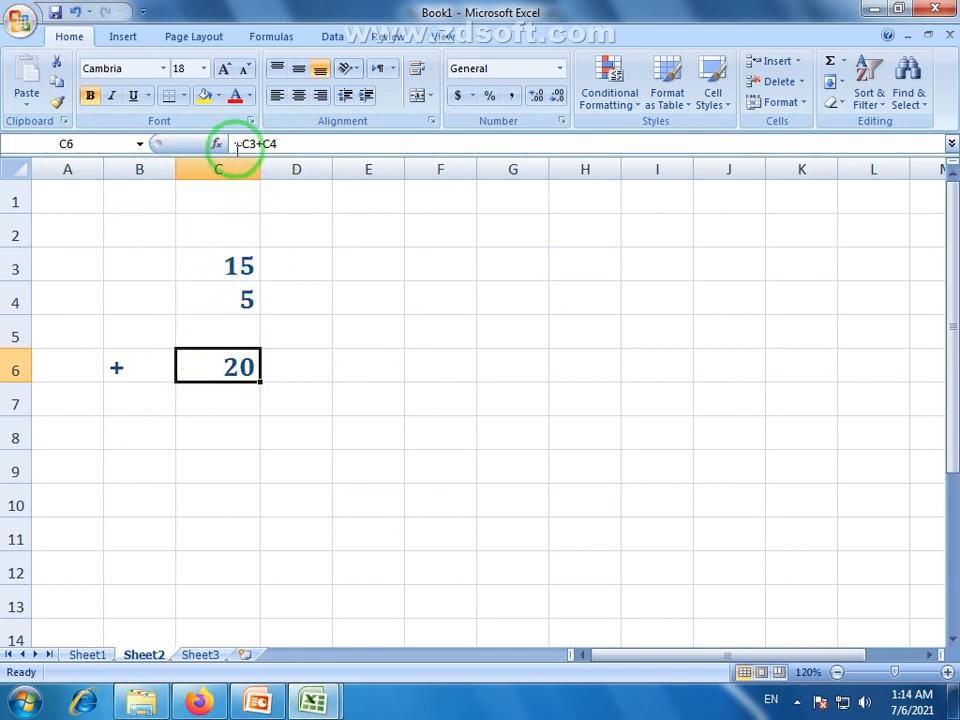
left_click(153, 402)
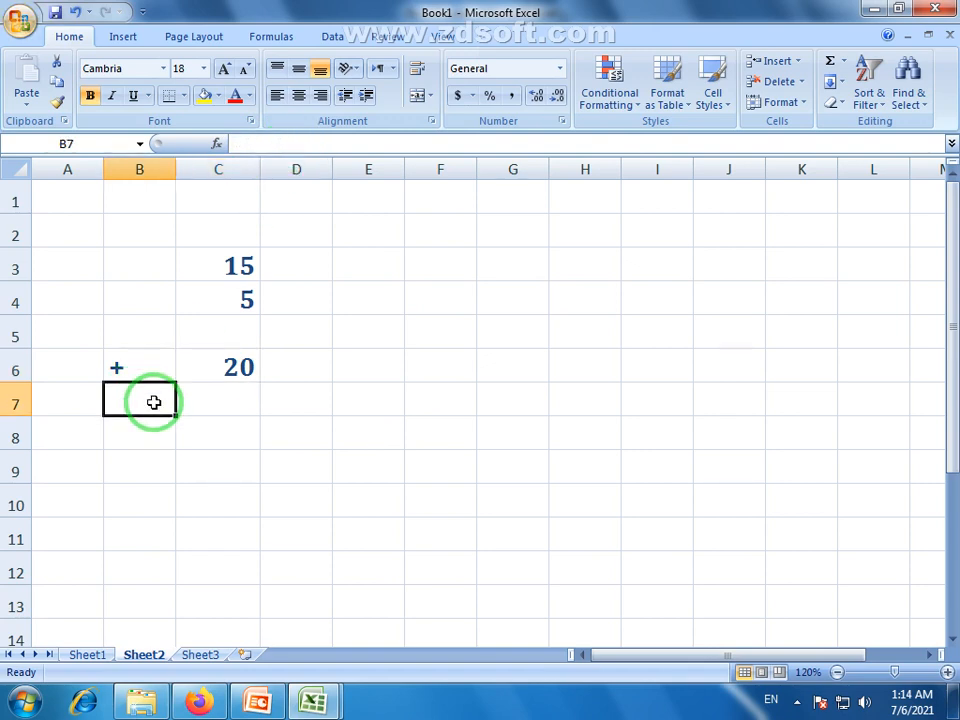
Label B7 with - and enter =C3-C4 in C7, giving 10
type("-")
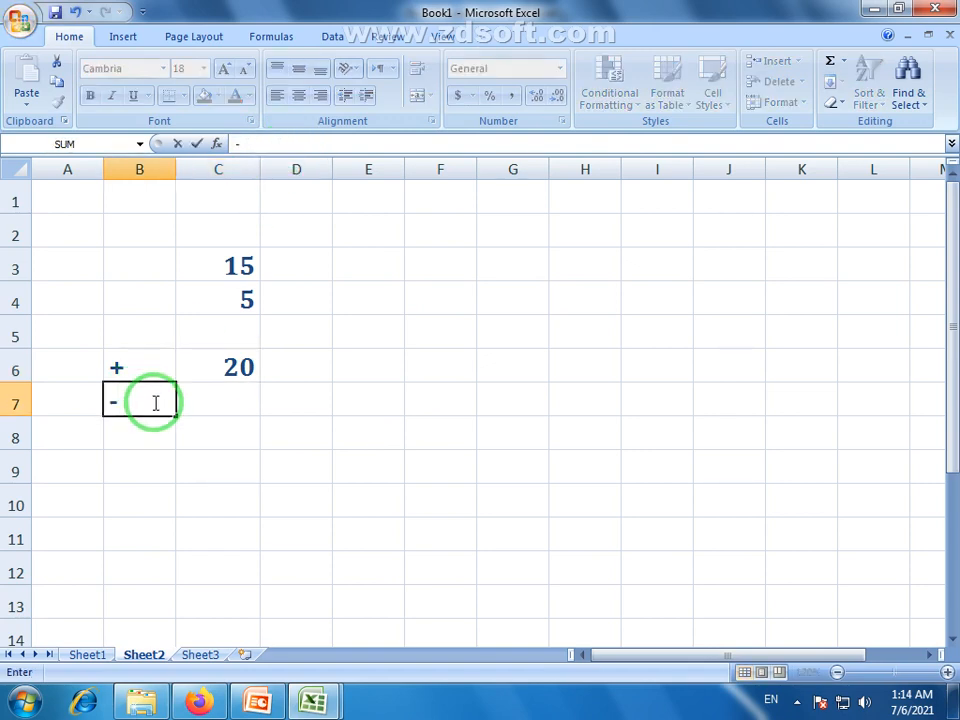
key("Return")
left_click(238, 397)
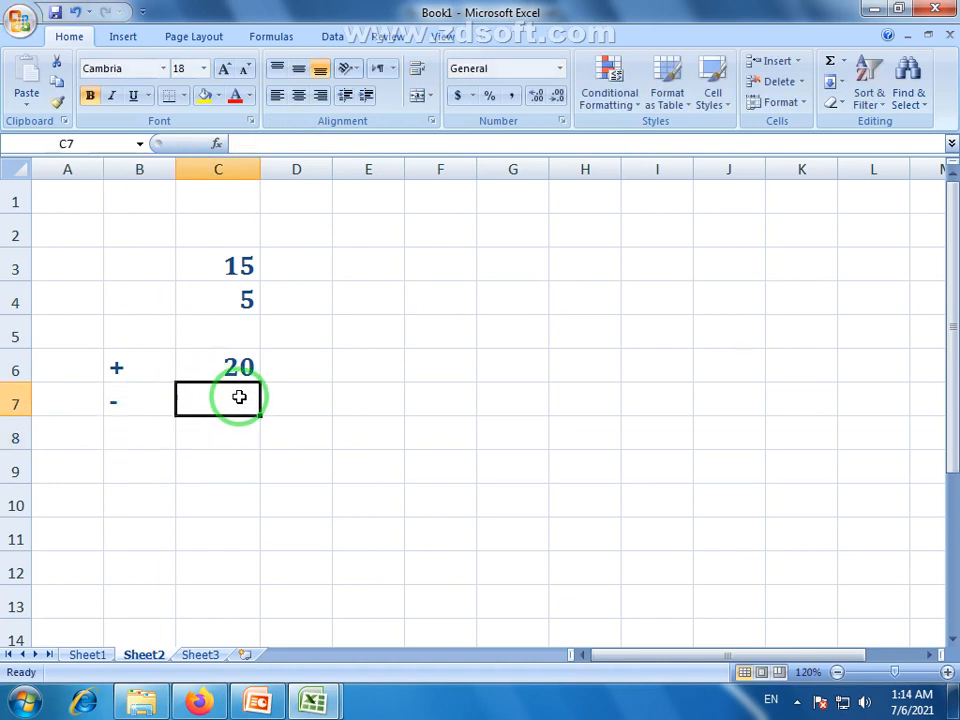
left_click(240, 265)
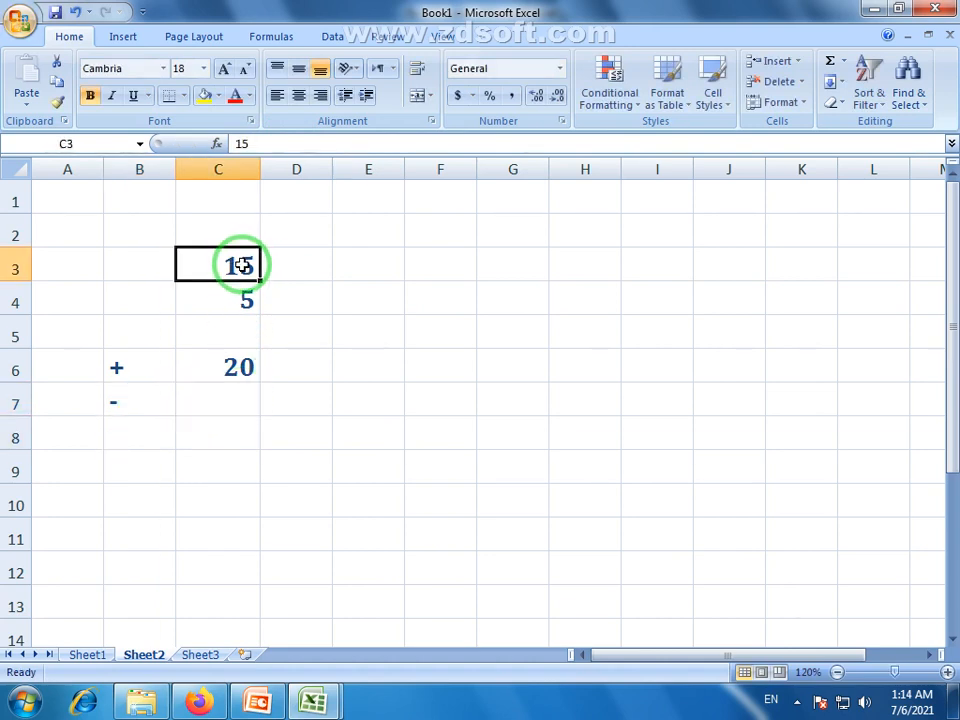
left_click(242, 298)
left_click(243, 401)
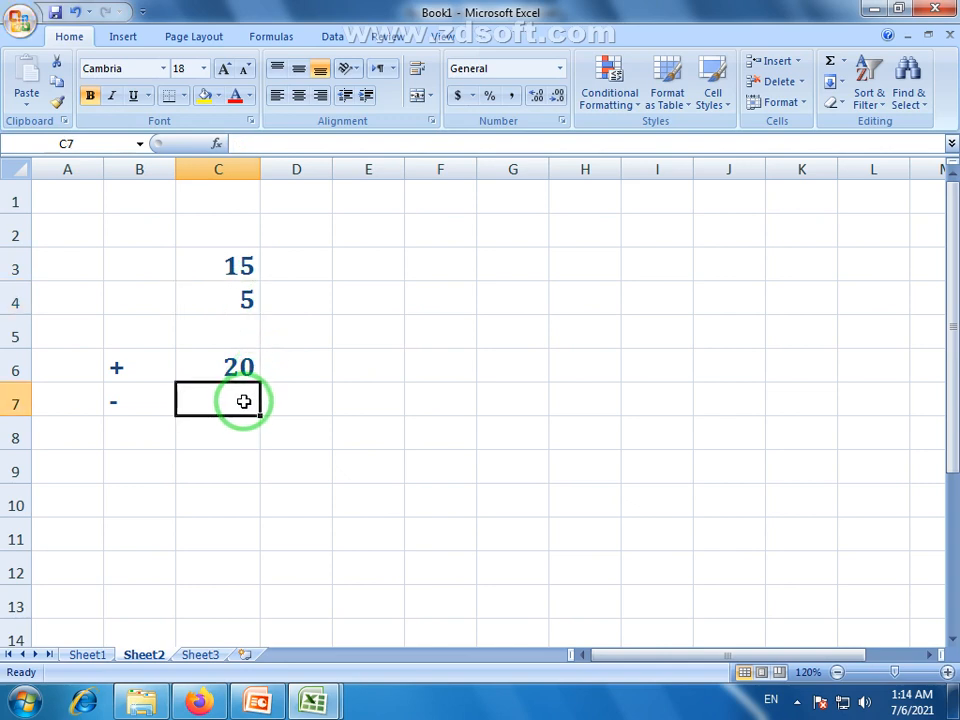
type("=")
left_click(243, 265)
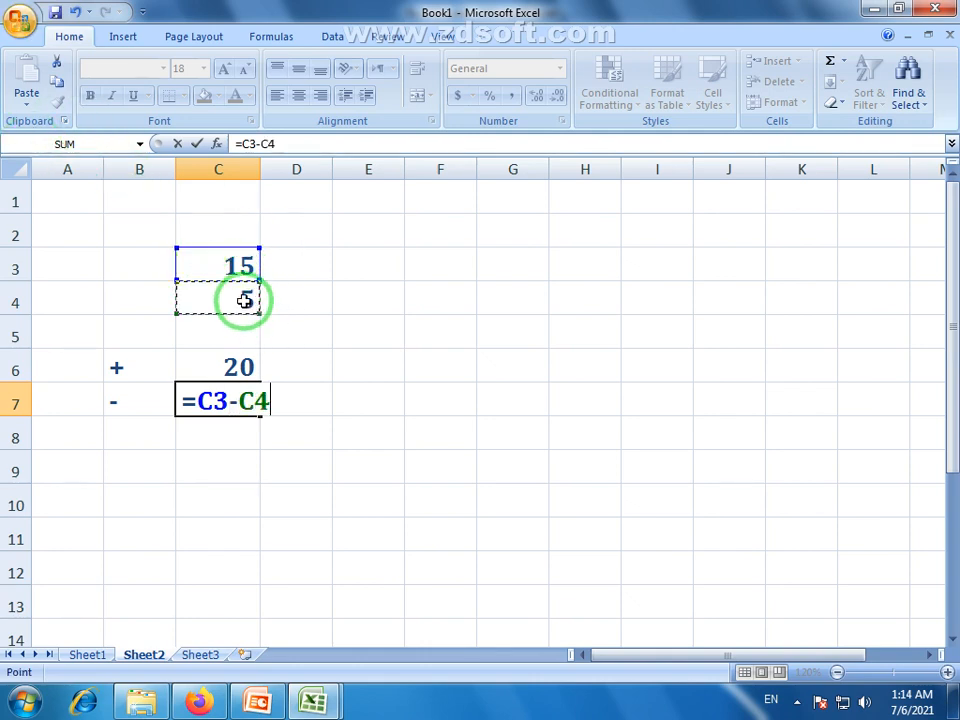
key("Return")
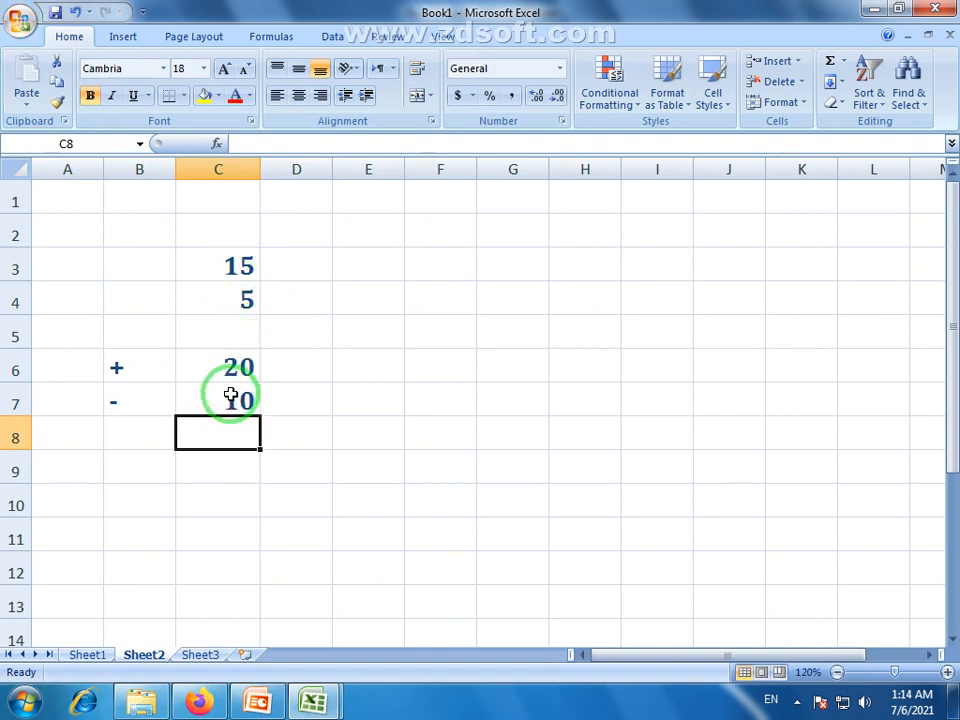
Label B8 with x and enter =C3*C4 in C8, giving 75
left_click(152, 433)
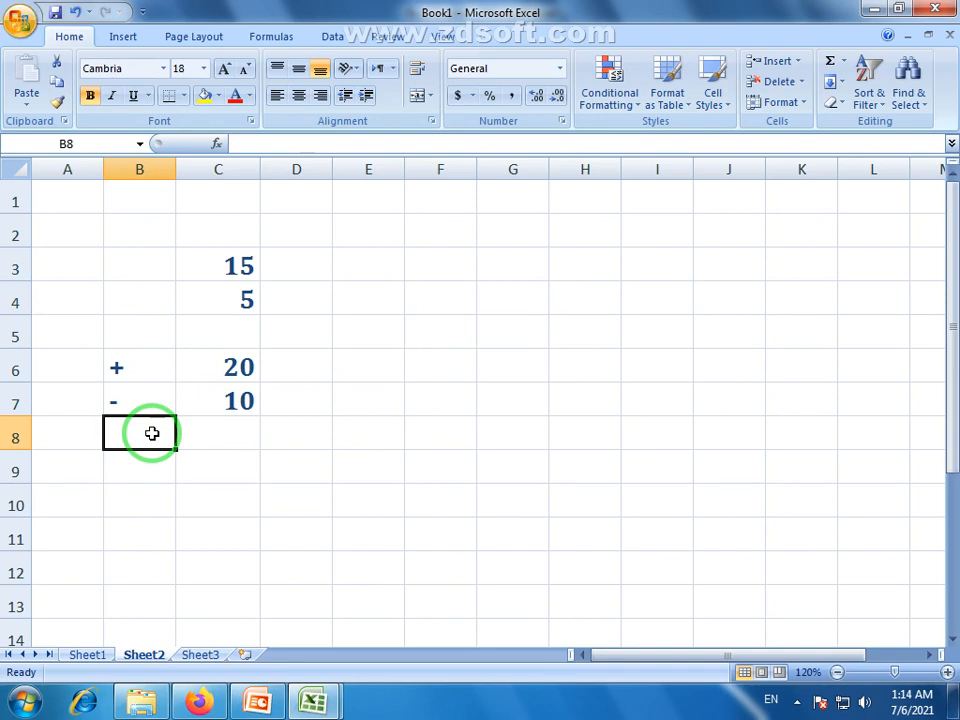
type("x")
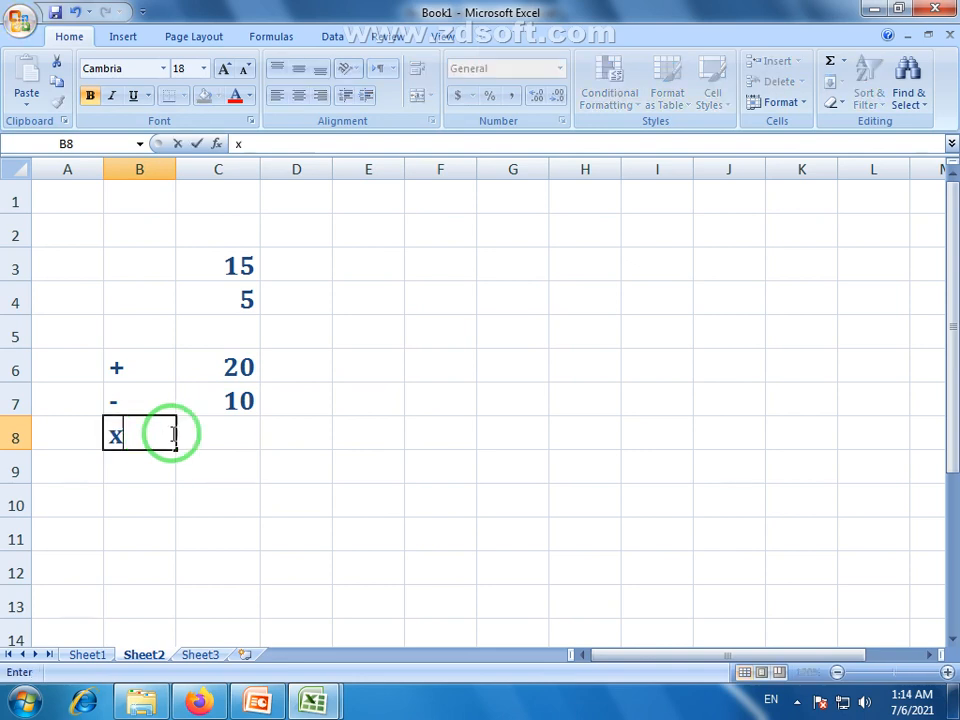
left_click(244, 432)
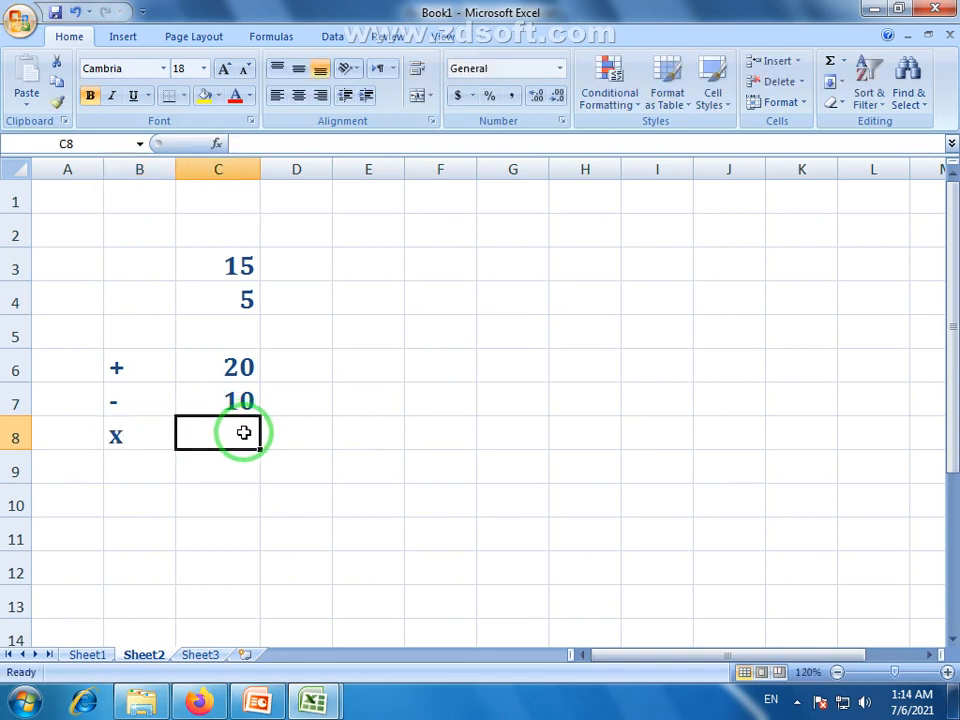
type("=")
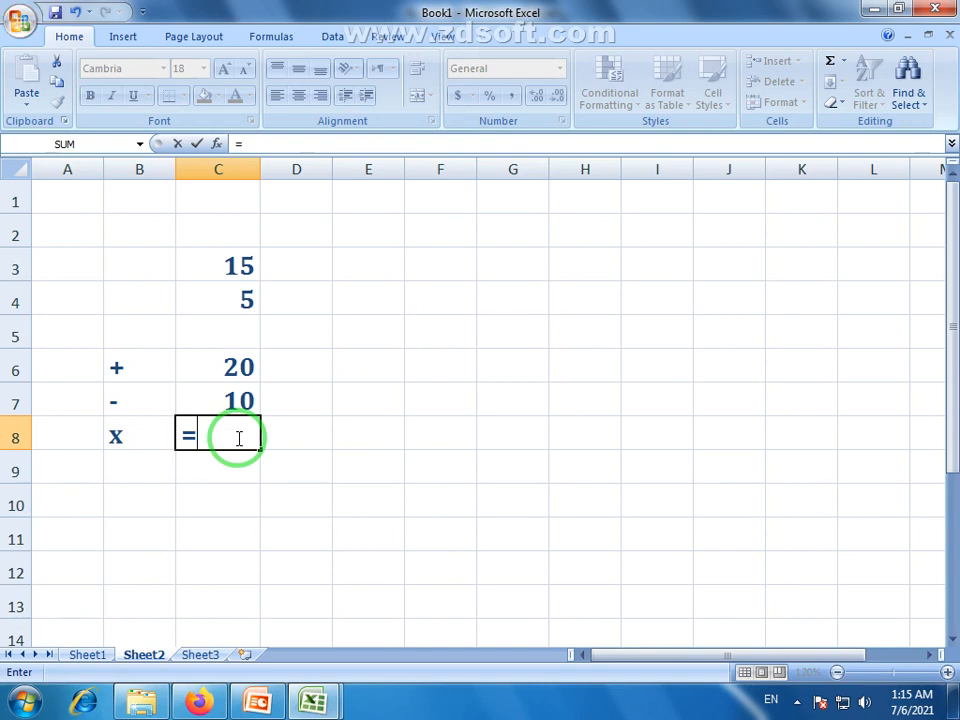
left_click(240, 263)
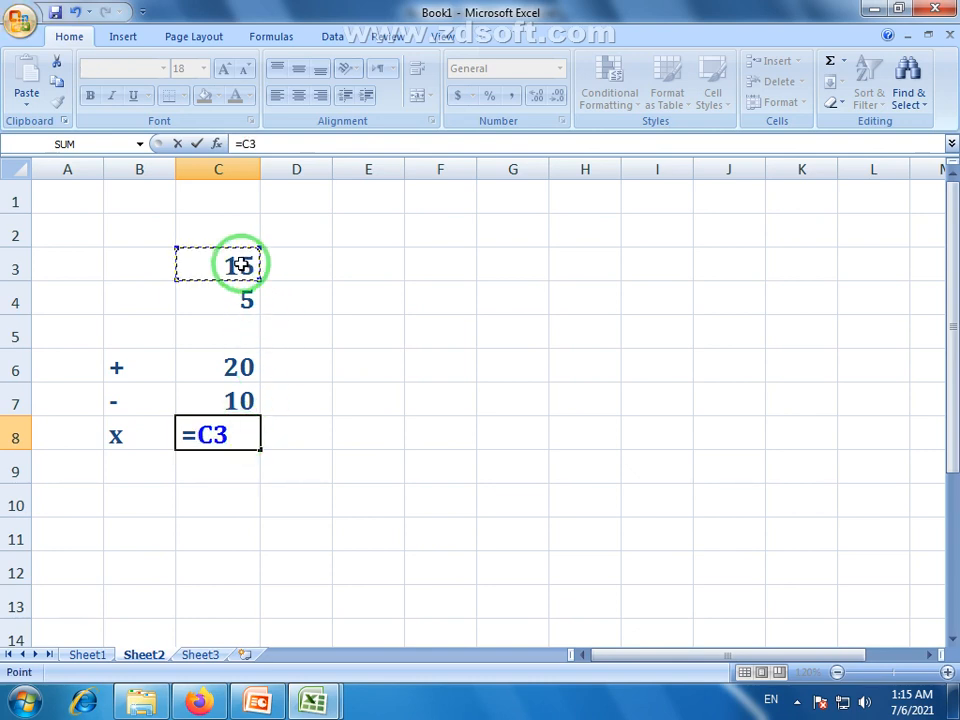
type("*")
left_click(241, 300)
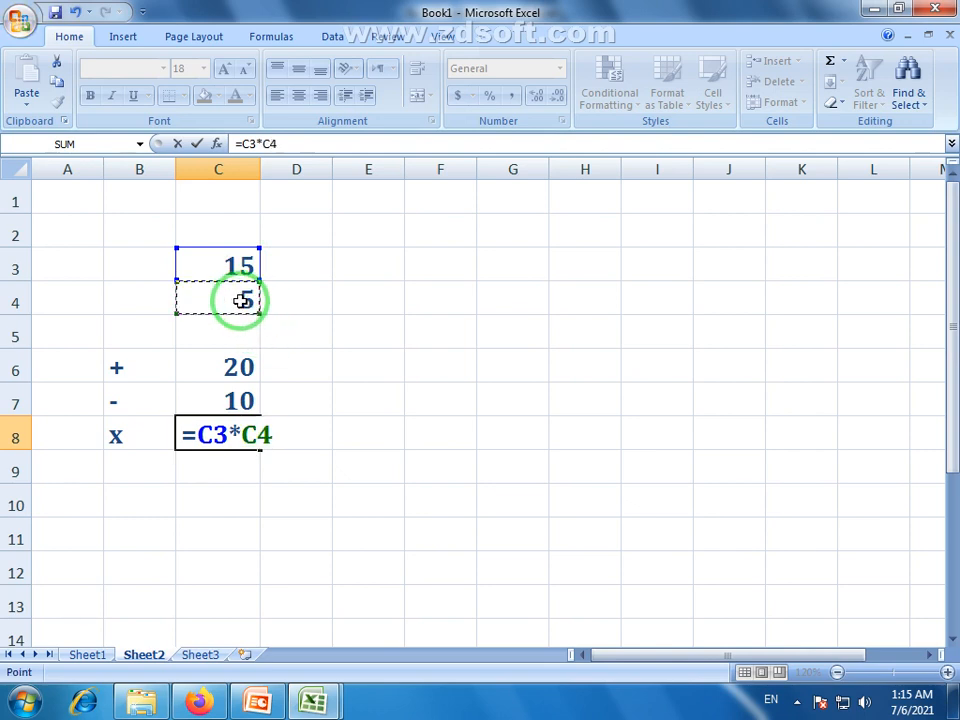
key("Return")
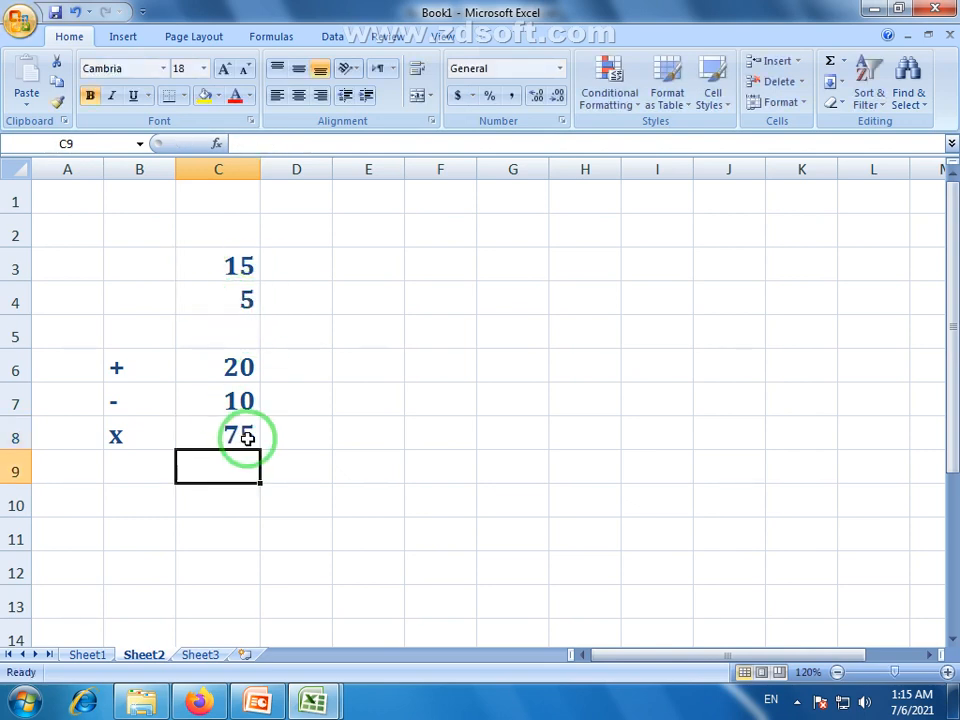
Label B9 with / and enter =C3/C4 in C9, returning 3
left_click(142, 467)
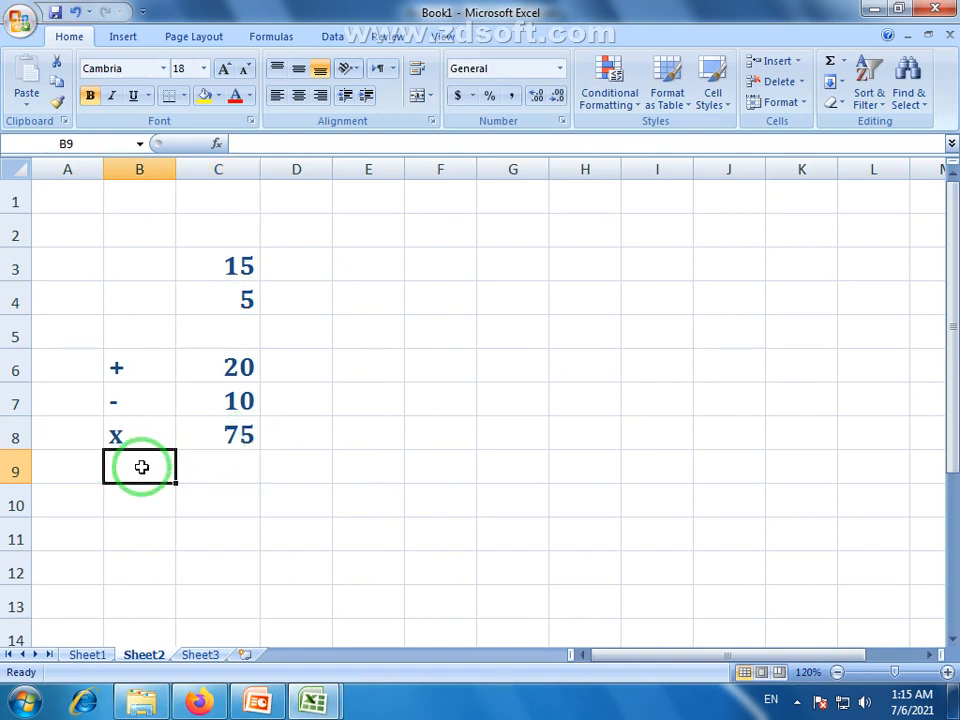
key("alt")
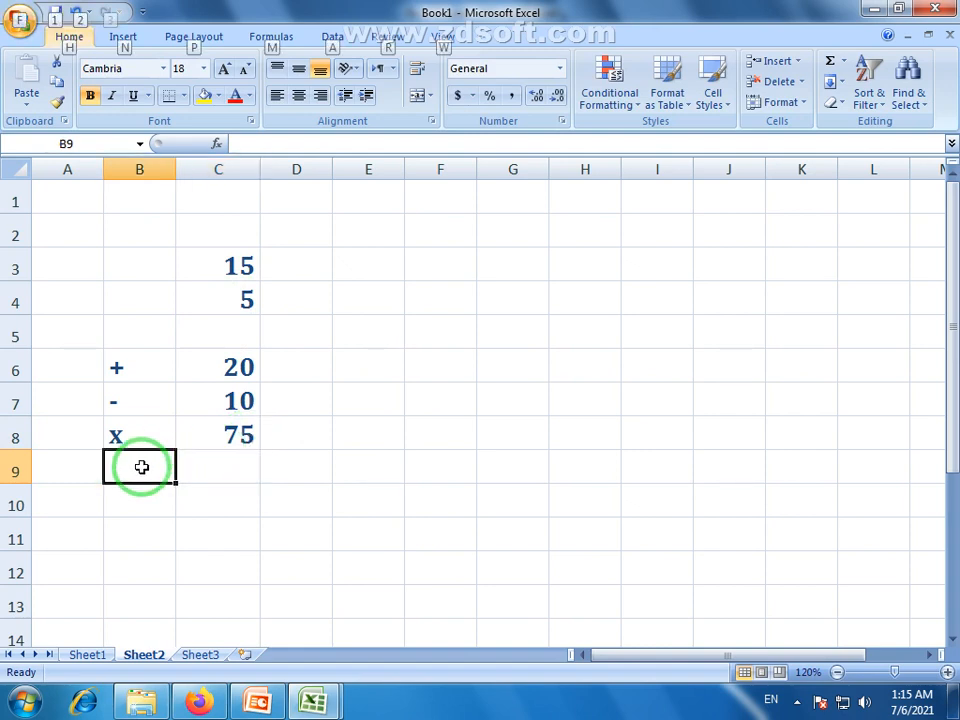
key("Escape")
type("/")
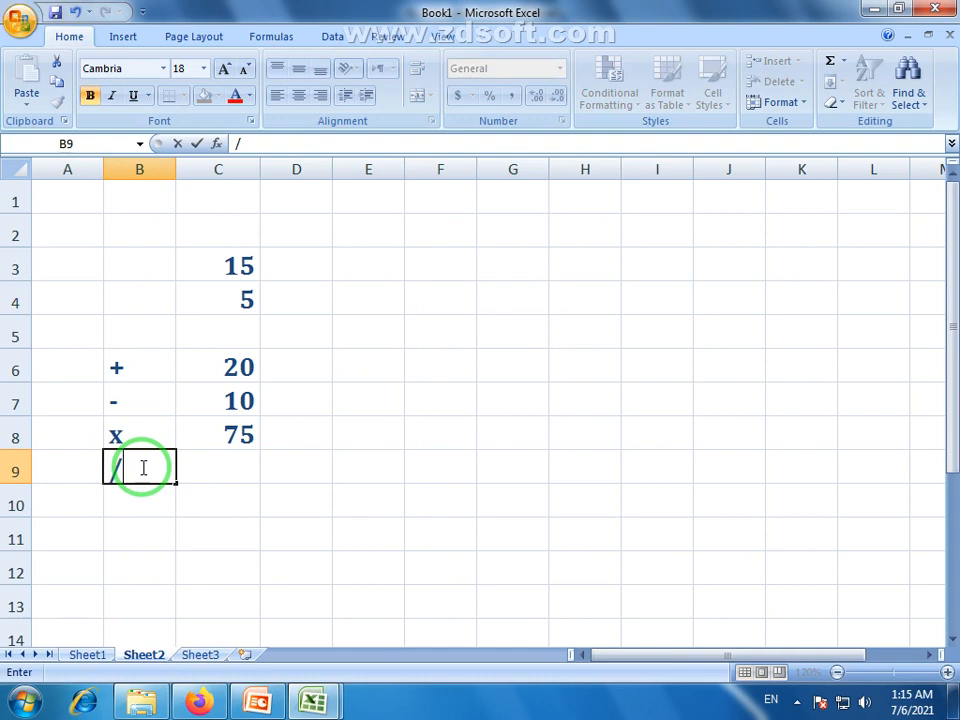
key("Return")
left_click(240, 468)
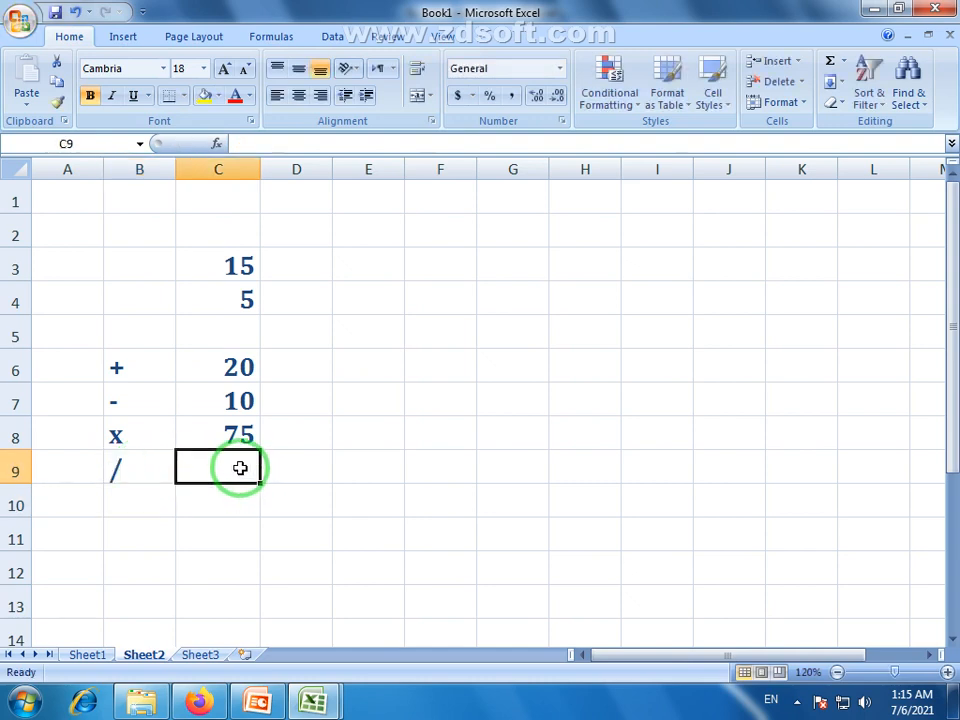
type("=")
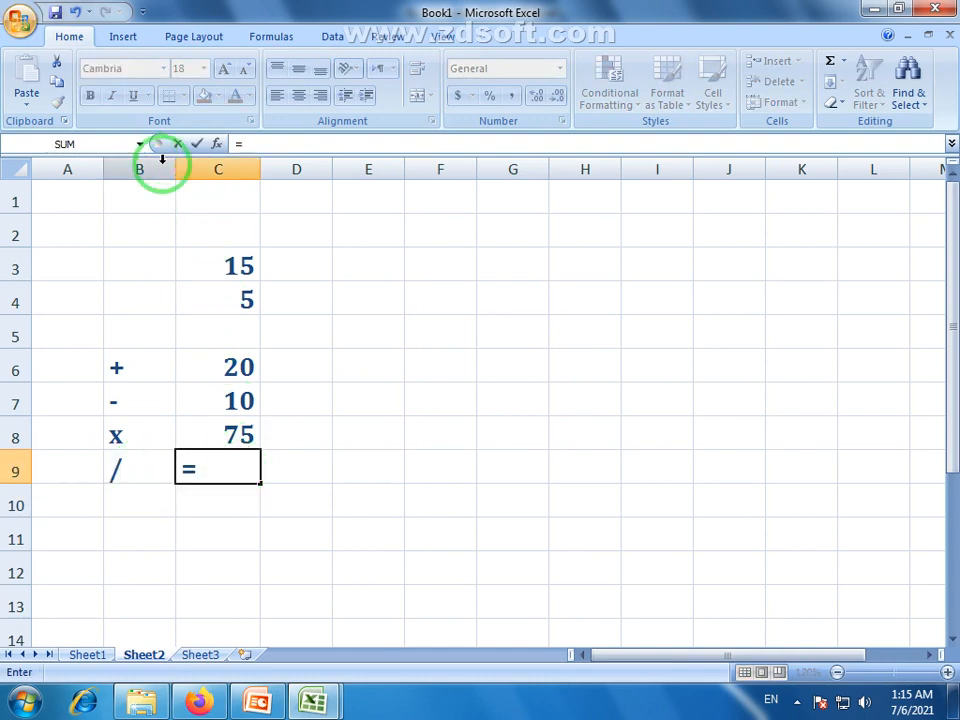
left_click(235, 266)
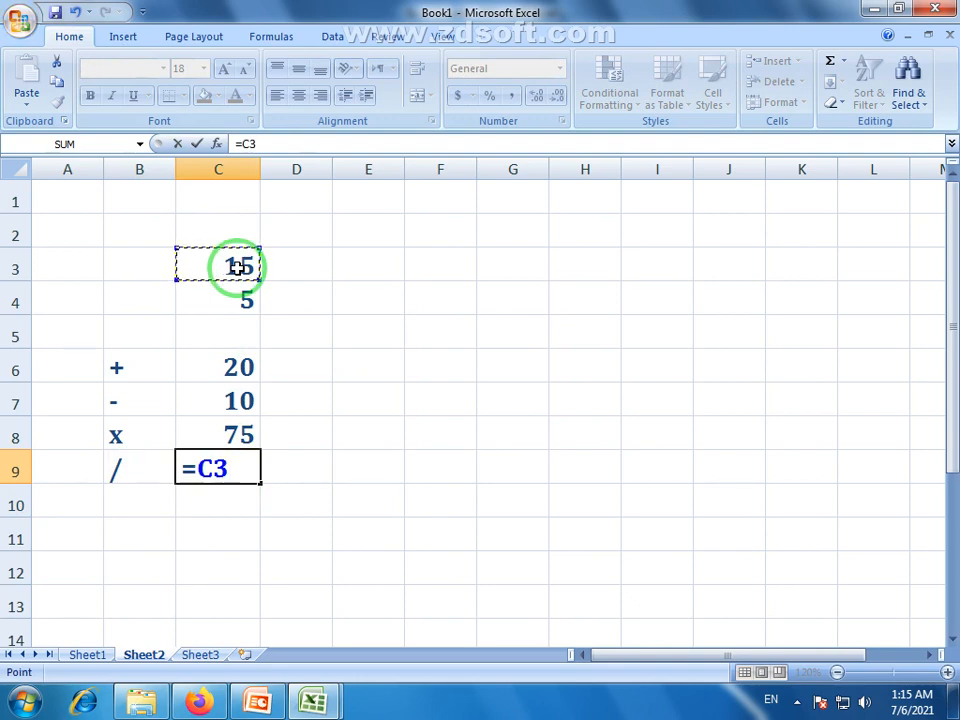
type("/")
left_click(235, 298)
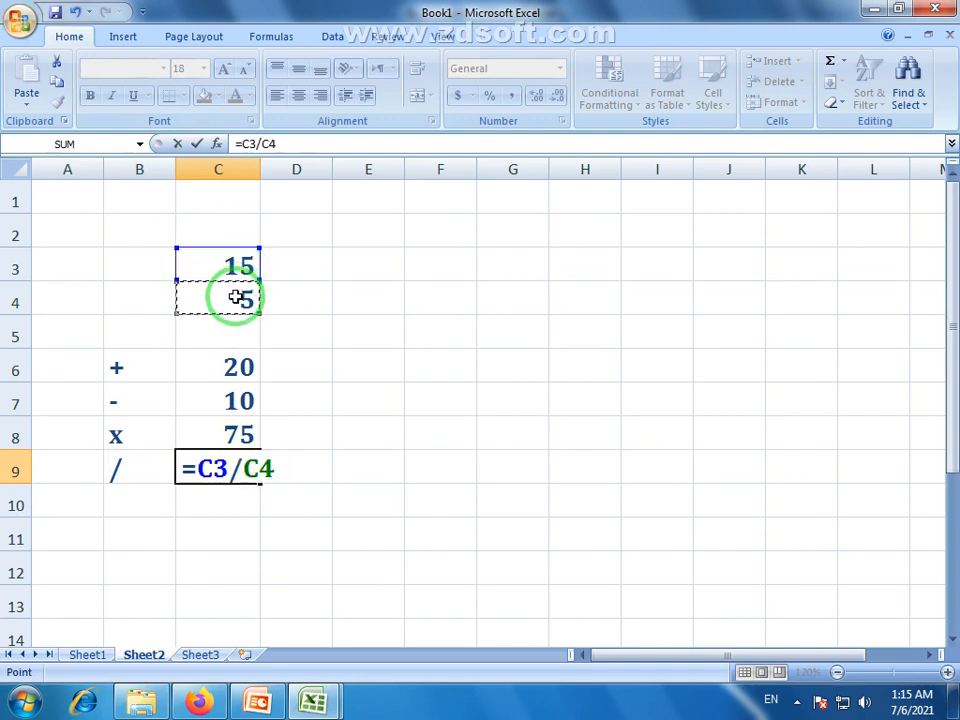
key("Return")
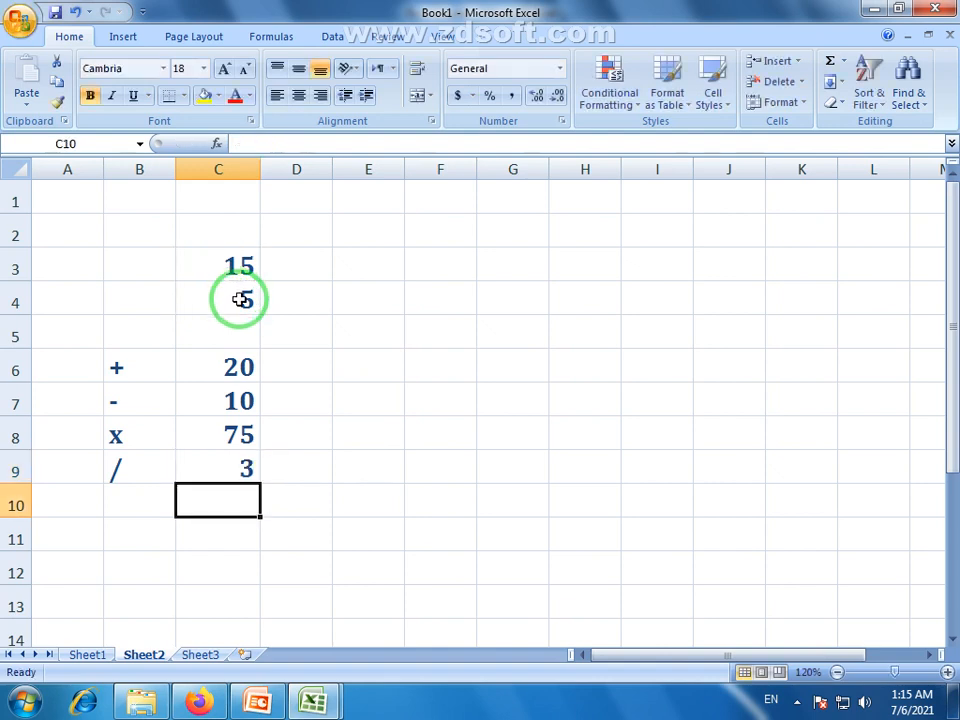
left_click(242, 469)
After reviewing results C6:C9, test new inputs: 75 in C4 and 756 in C3
left_click(225, 370)
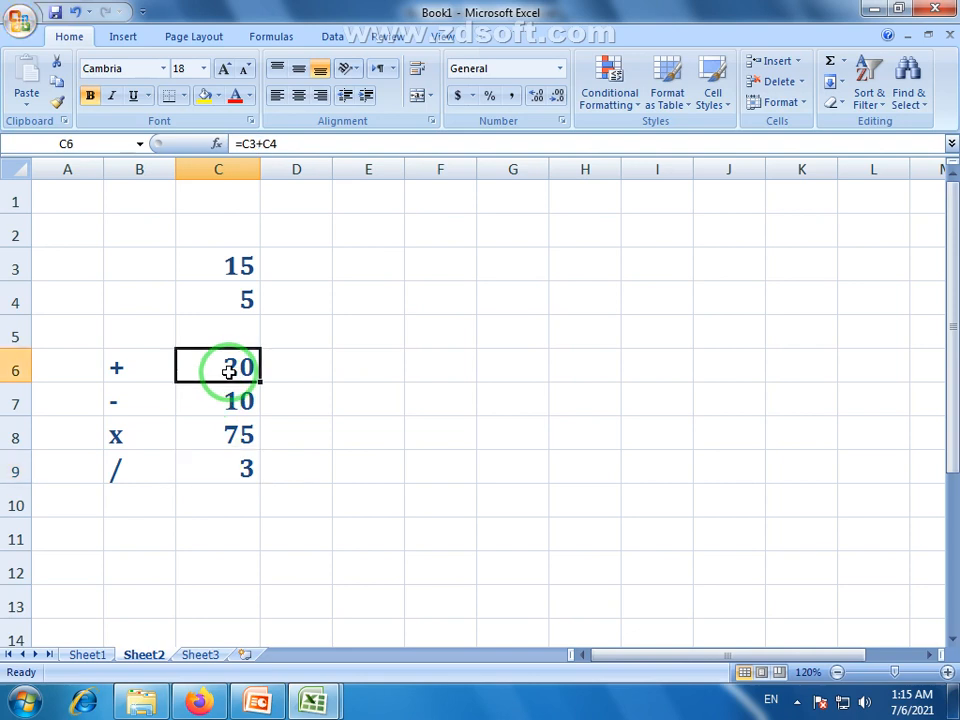
left_click(236, 298)
left_click_drag(240, 368, 240, 469)
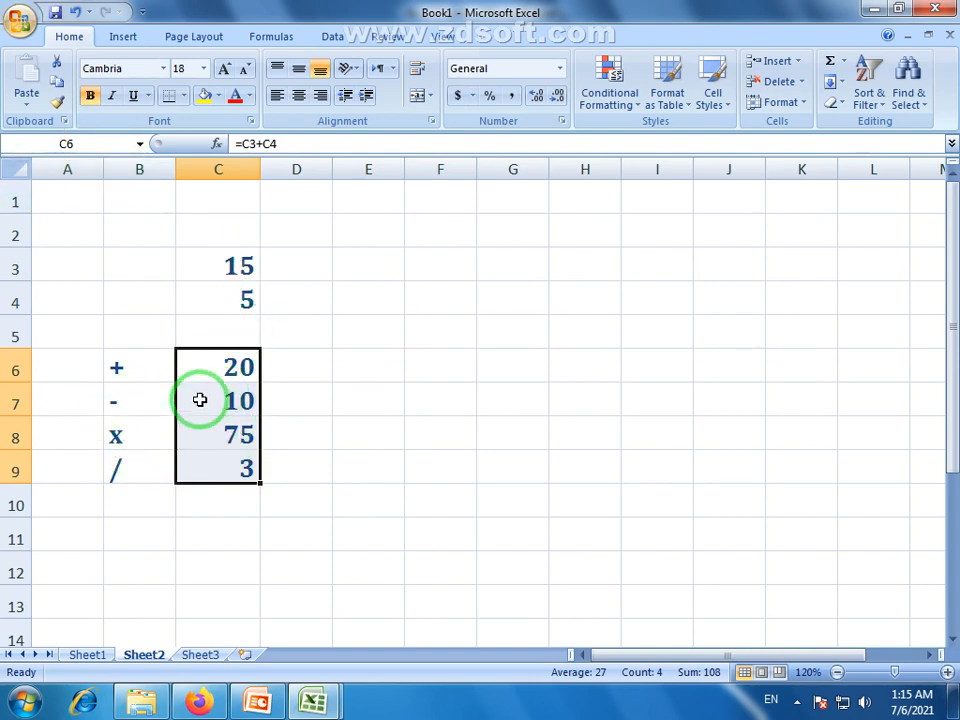
left_click(242, 301)
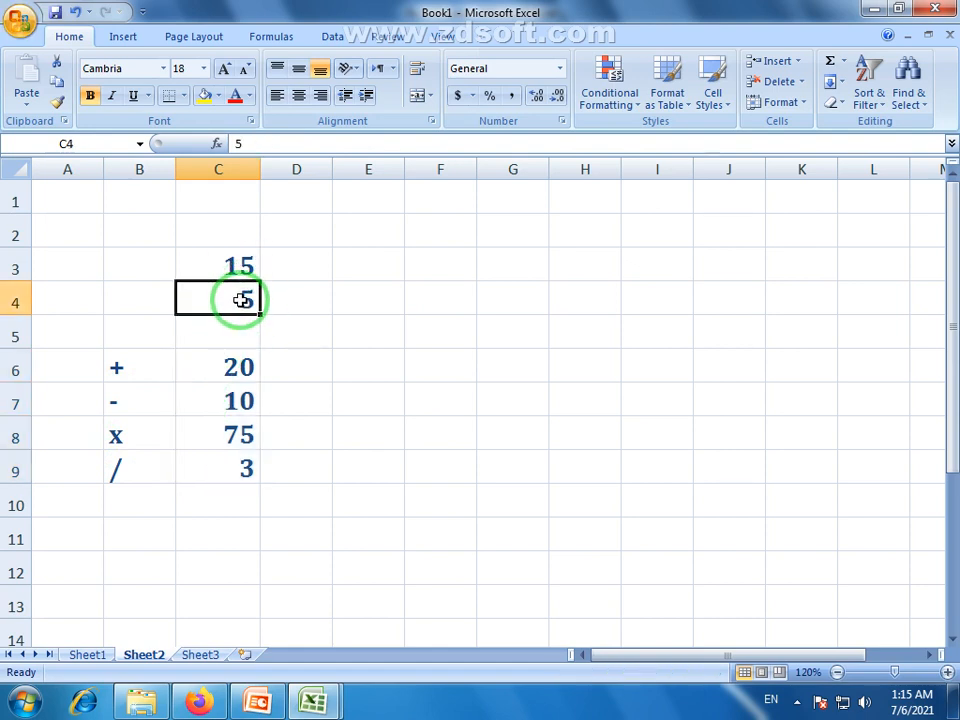
type("75")
key("Return")
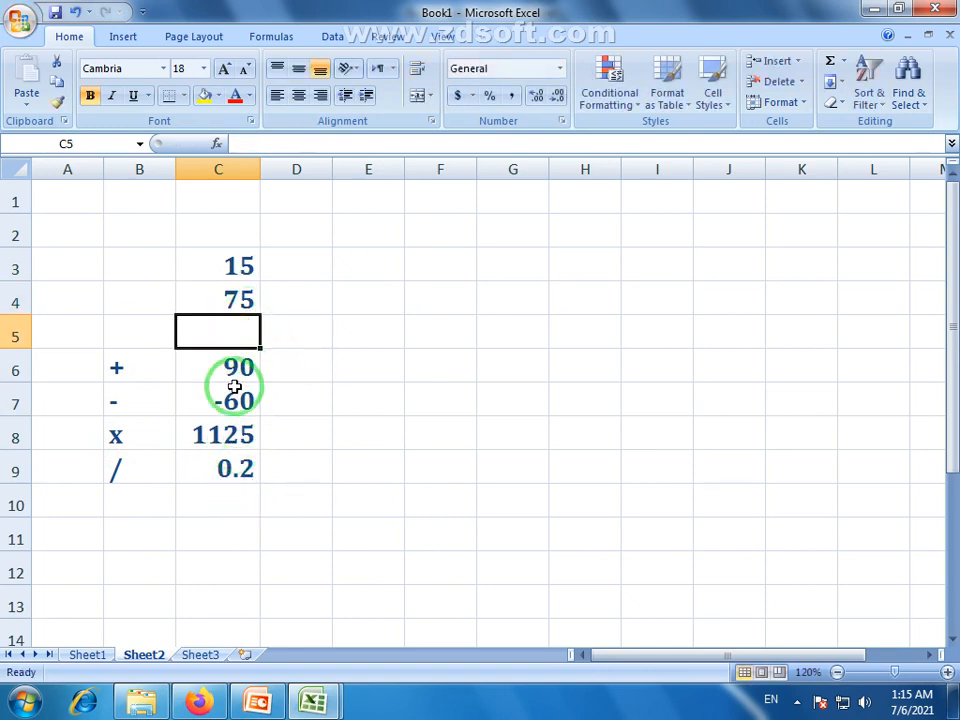
left_click(231, 265)
type("756")
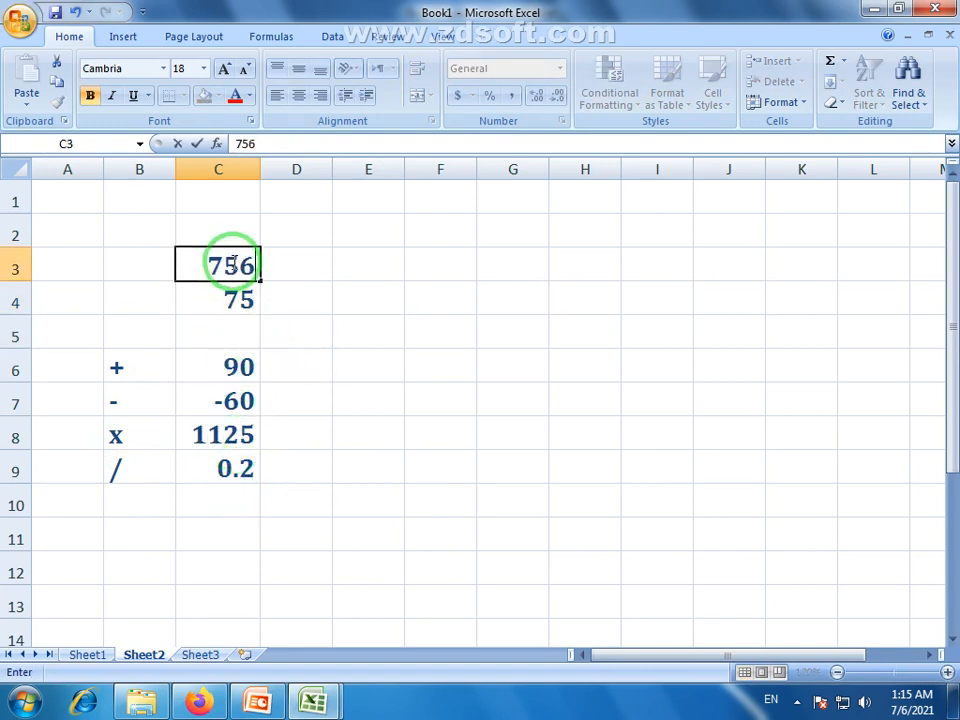
key("Return")
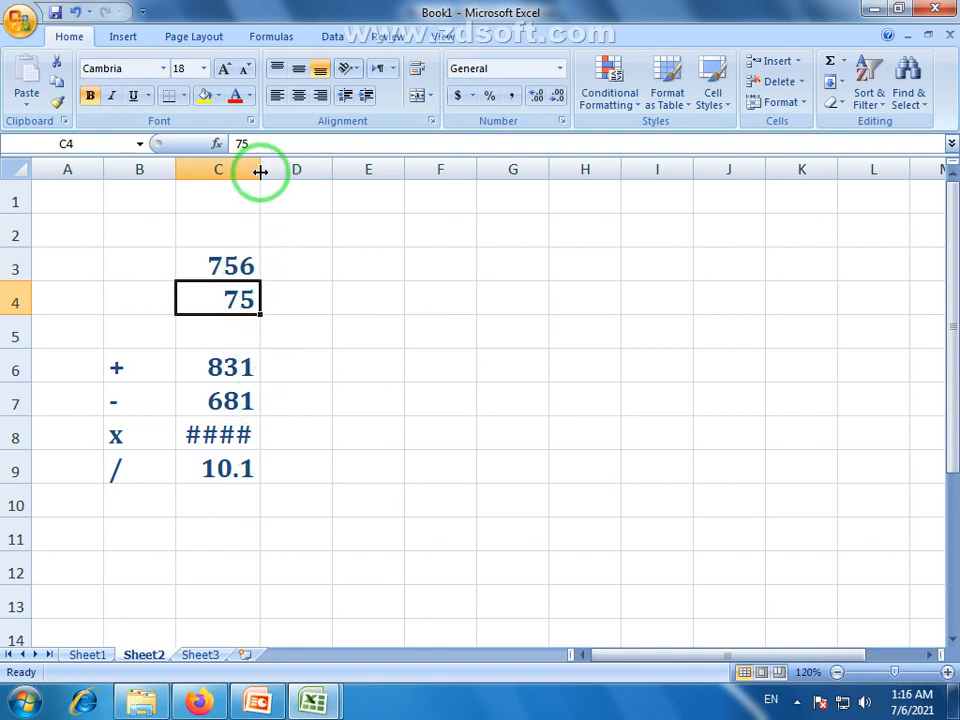
Widen column C so the product fits, then check the C8 and C9 results
left_click_drag(260, 170, 277, 170)
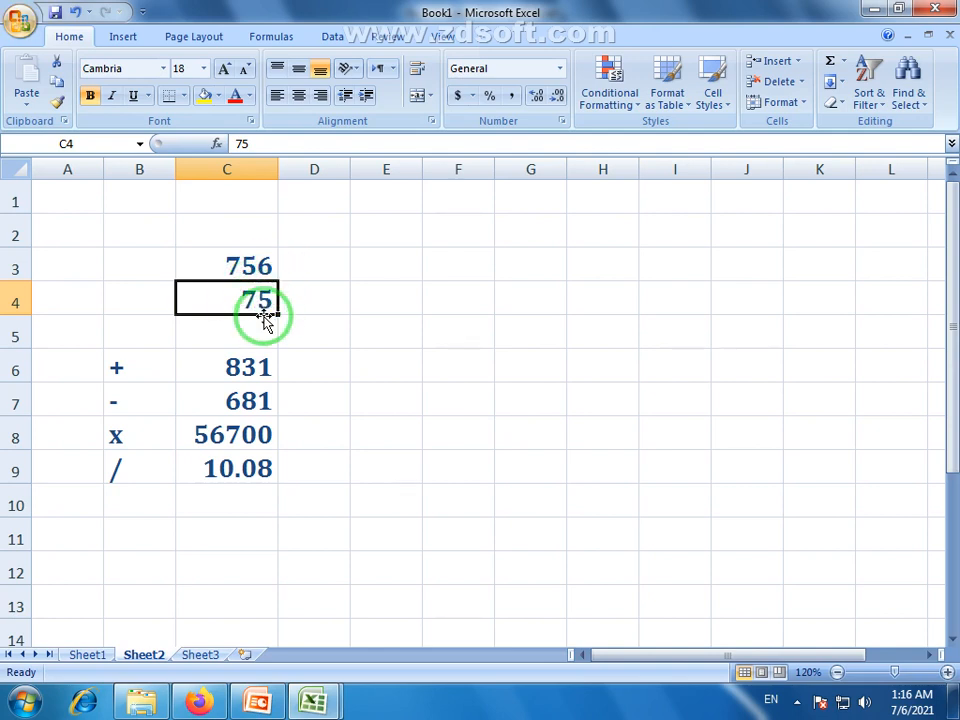
left_click(235, 446)
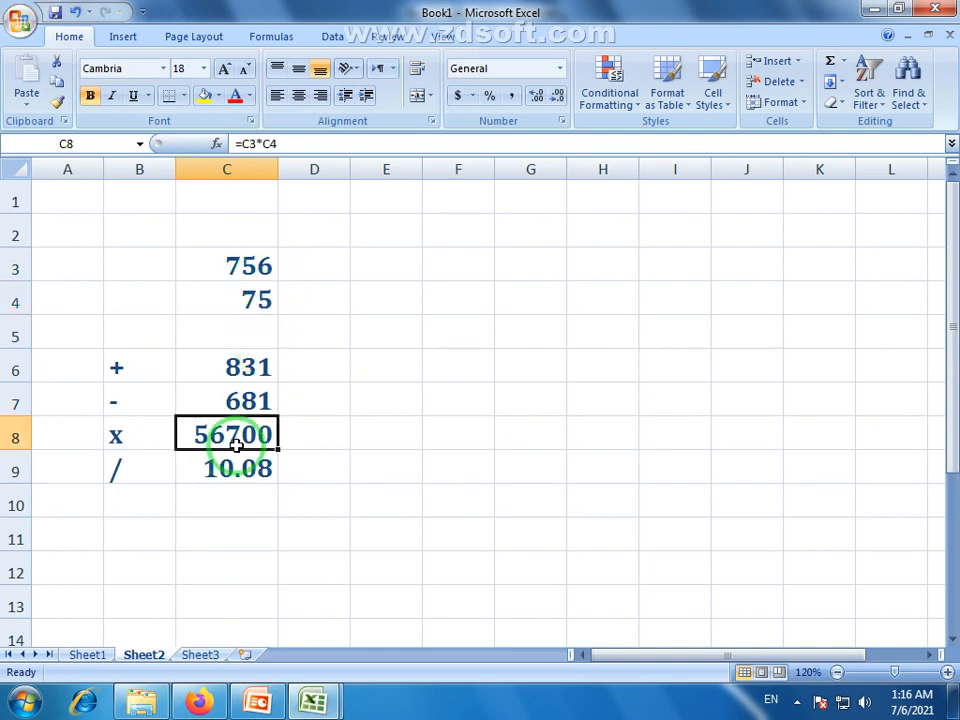
left_click(250, 467)
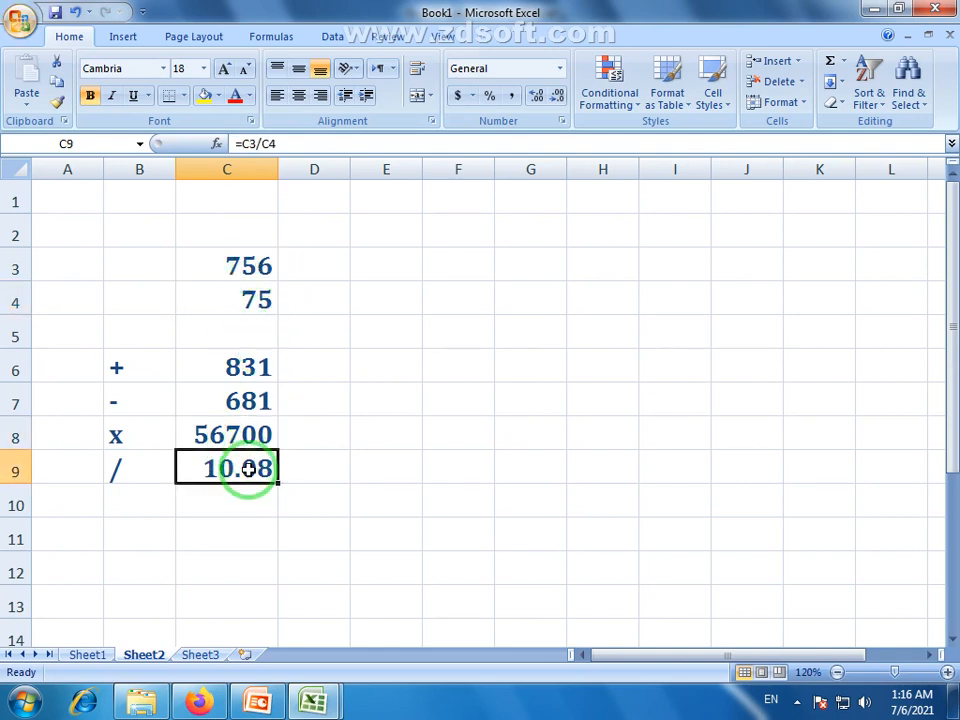
Restore C3 to 15 and C4 to 5
left_click(255, 259)
type("15")
left_click(253, 306)
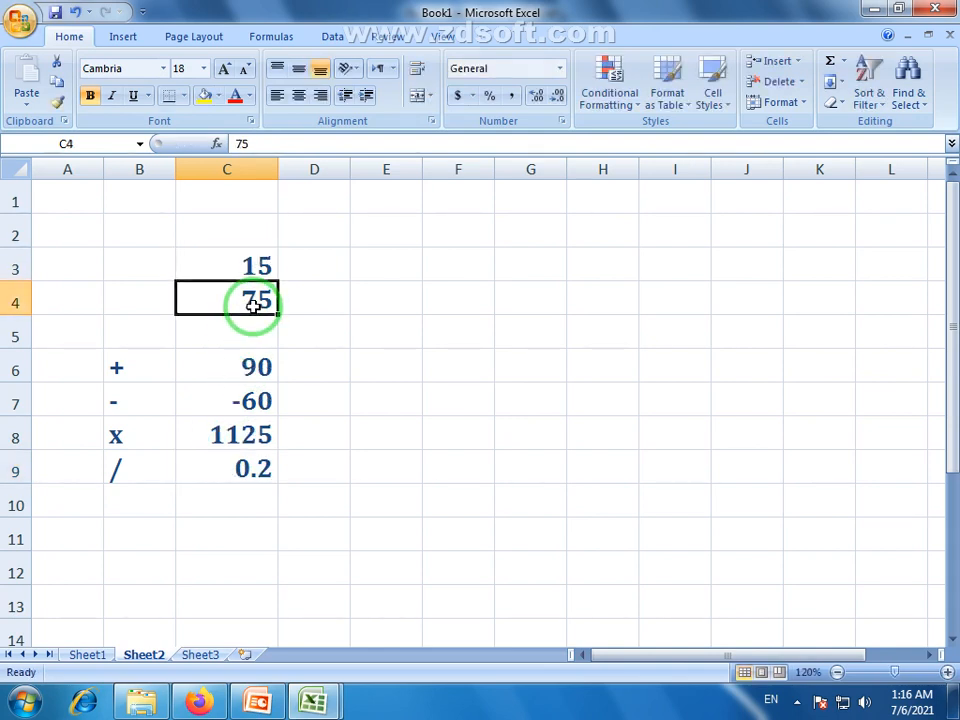
type("5")
key("Return")
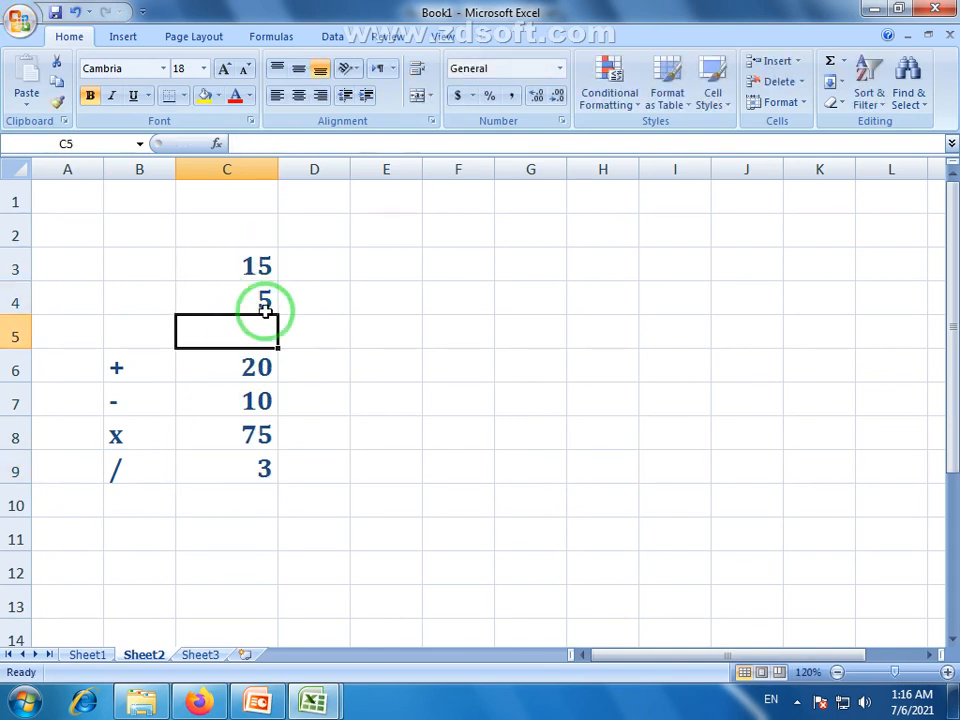
left_click_drag(251, 268, 253, 466)
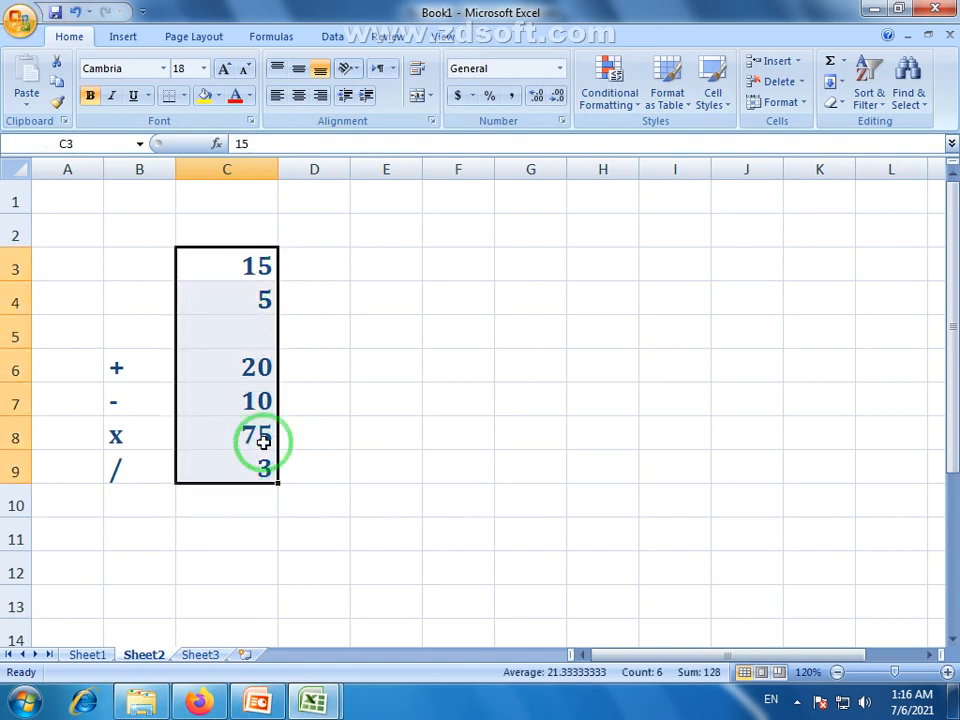
left_click(259, 260)
left_click_drag(137, 261, 218, 263)
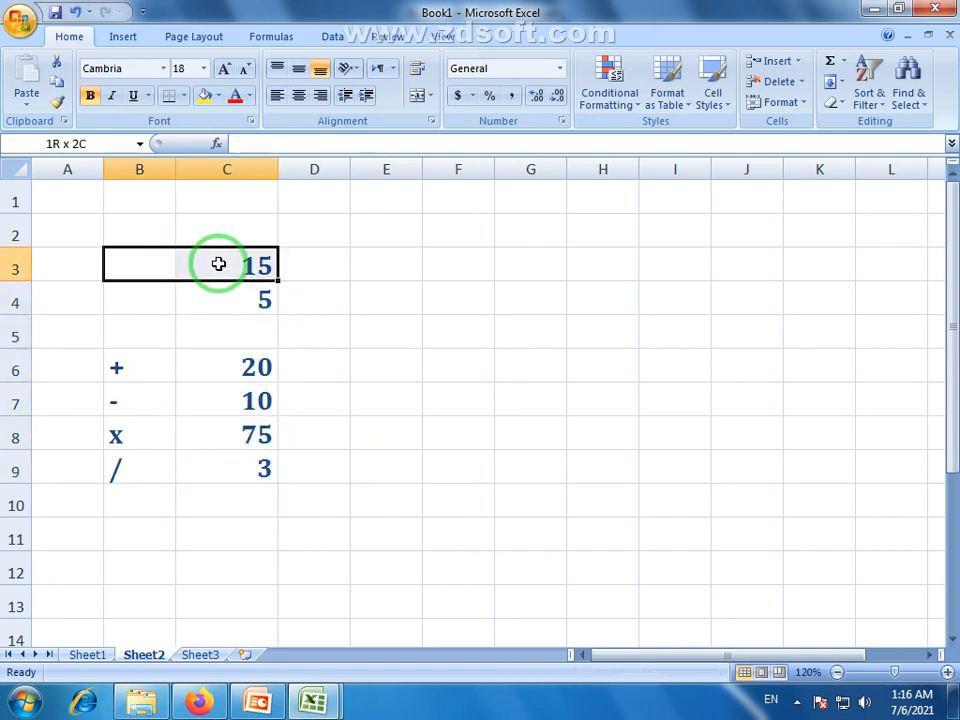
left_click(225, 300)
left_click_drag(154, 263, 237, 472)
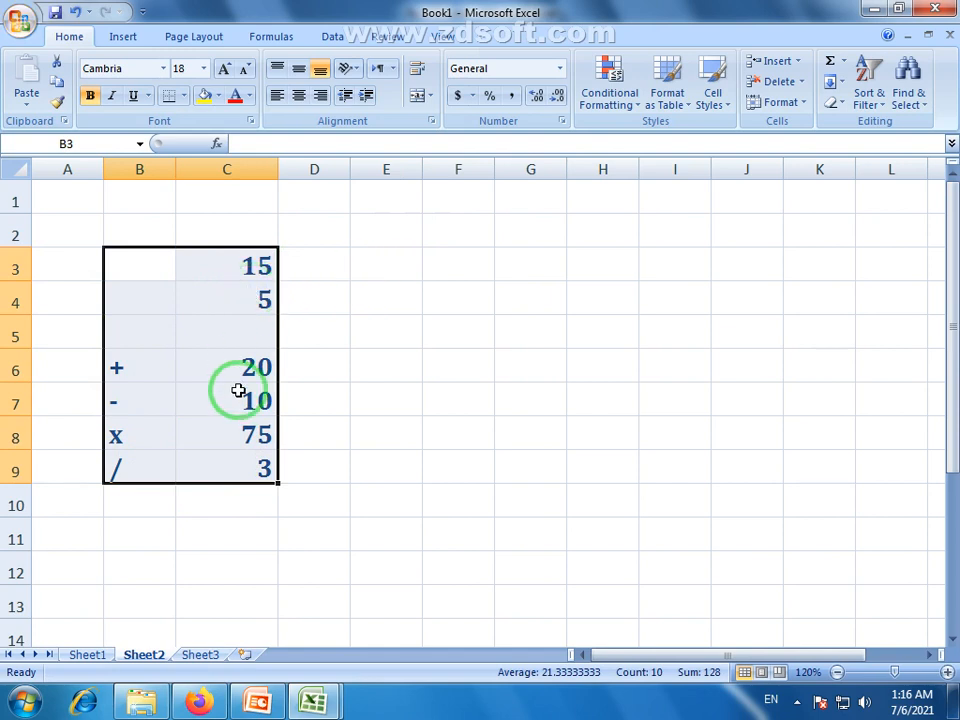
left_click_drag(135, 381, 267, 471)
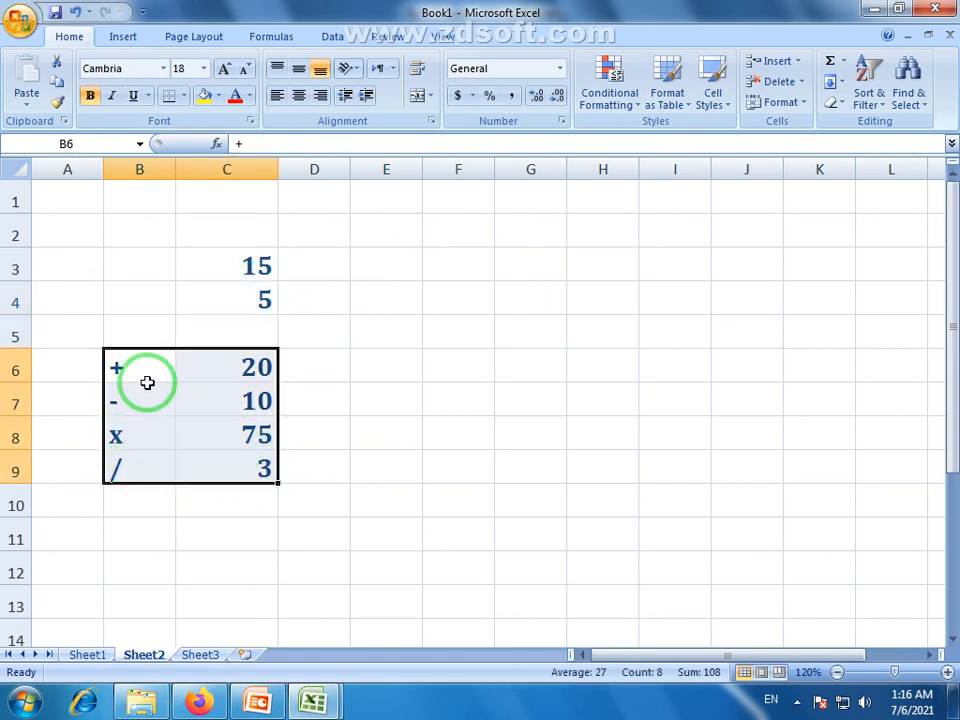
left_click(195, 373)
left_click(245, 265)
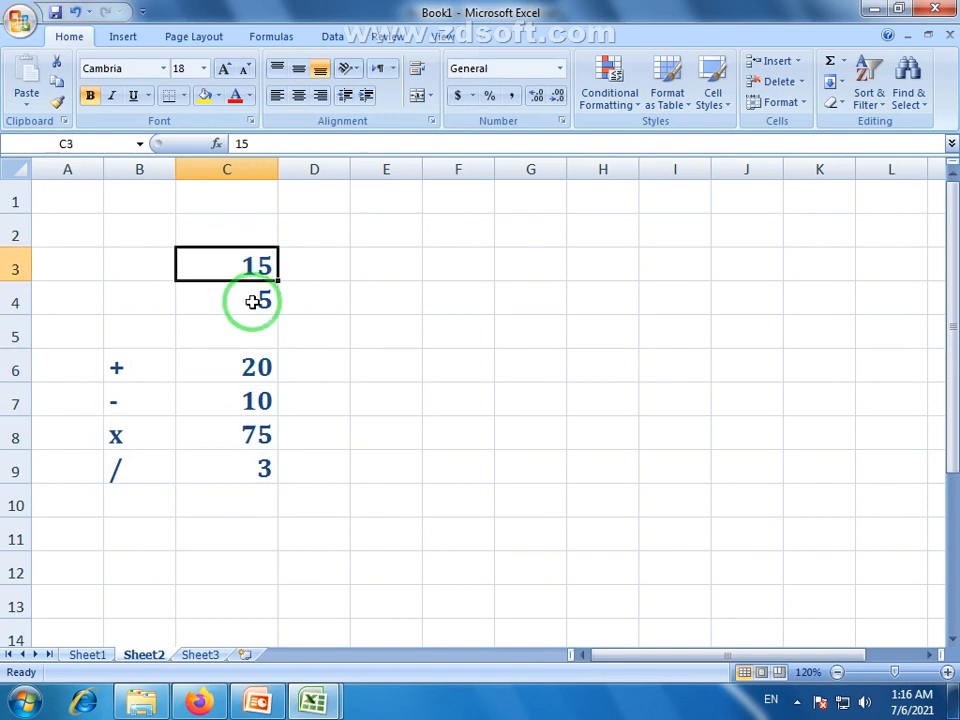
left_click(250, 300)
left_click(243, 369)
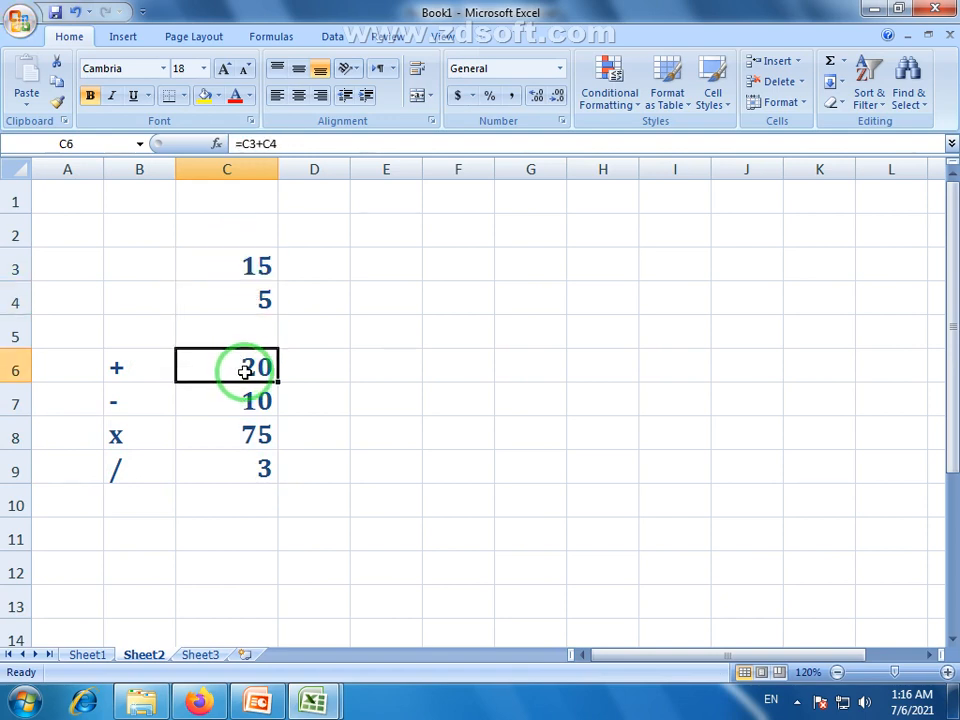
left_click(255, 400)
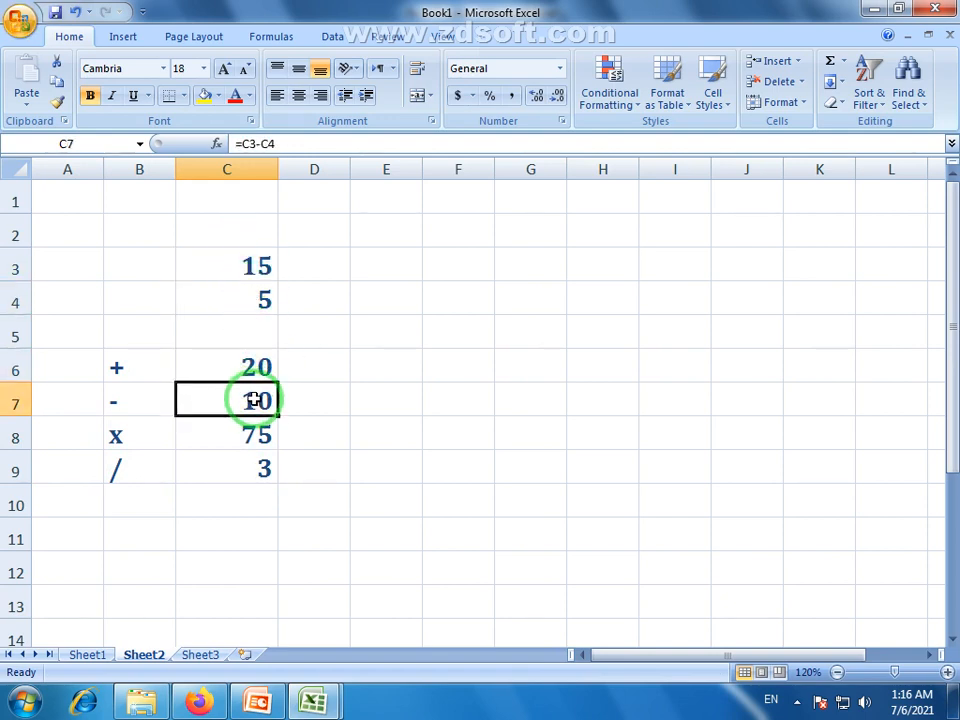
left_click(253, 435)
left_click(236, 472)
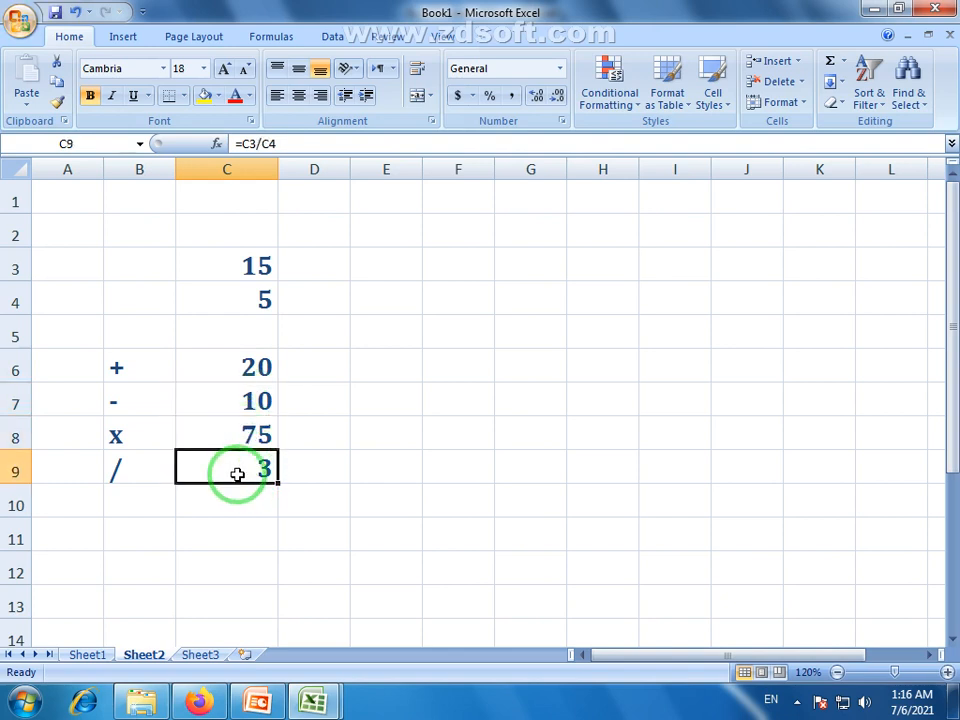
left_click(253, 400)
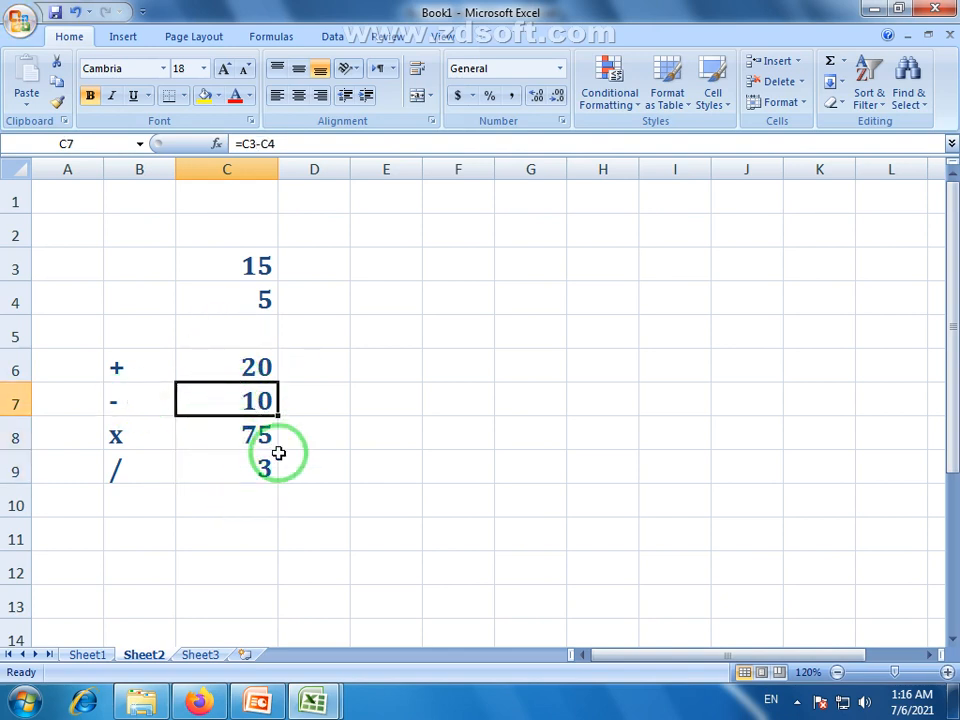
left_click(387, 258)
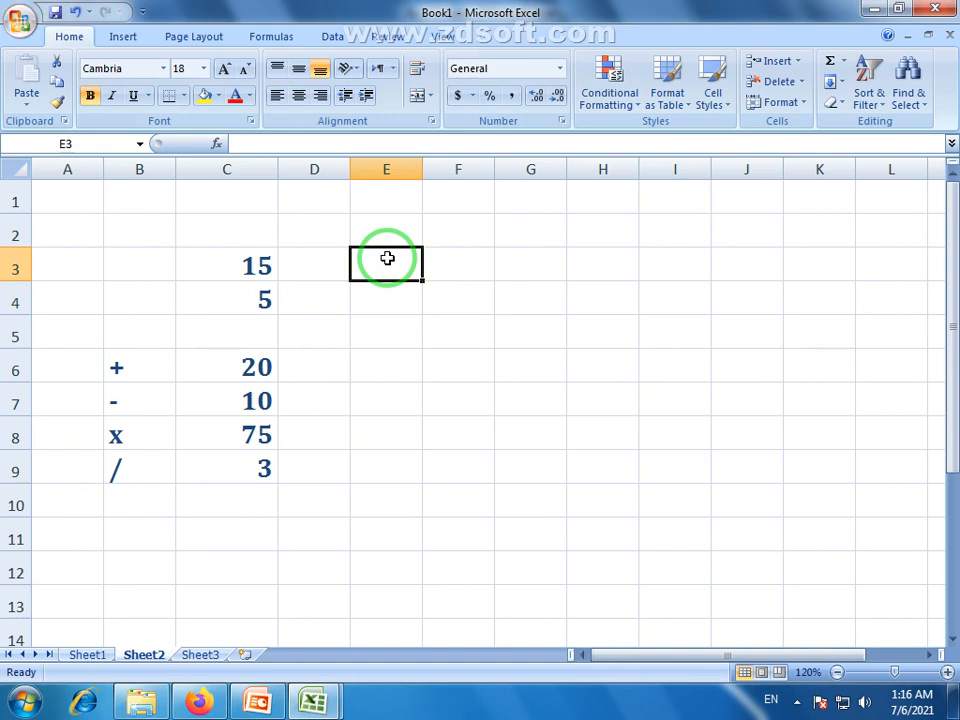
Enter 7568, 7541, 2567, 125, 4562, 365 and 7145 down E3:E9
type("7568")
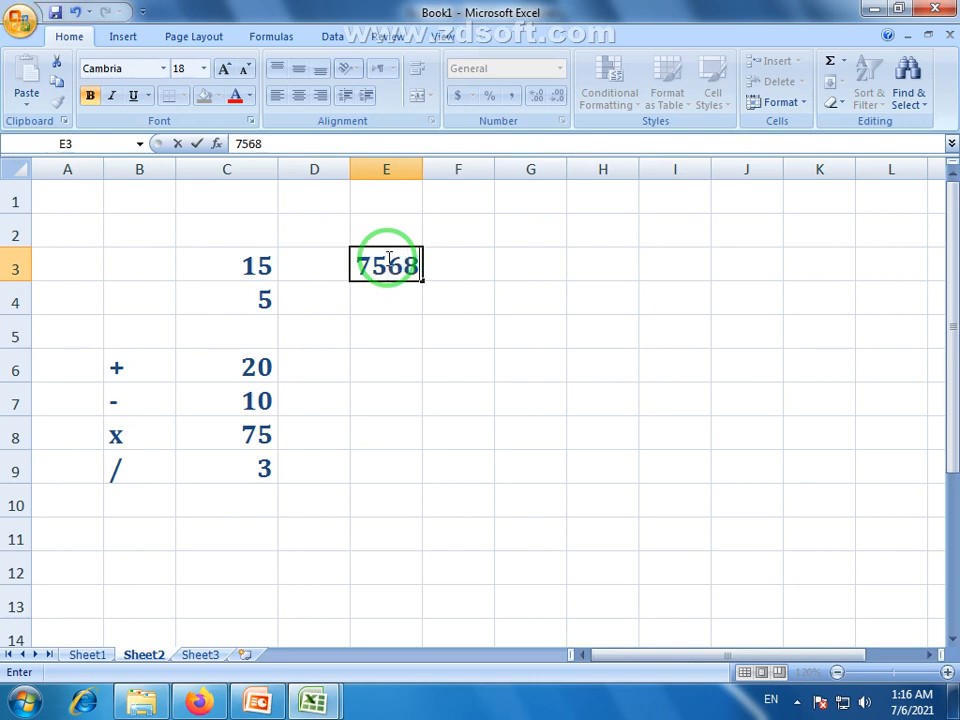
key("Return")
type("7541")
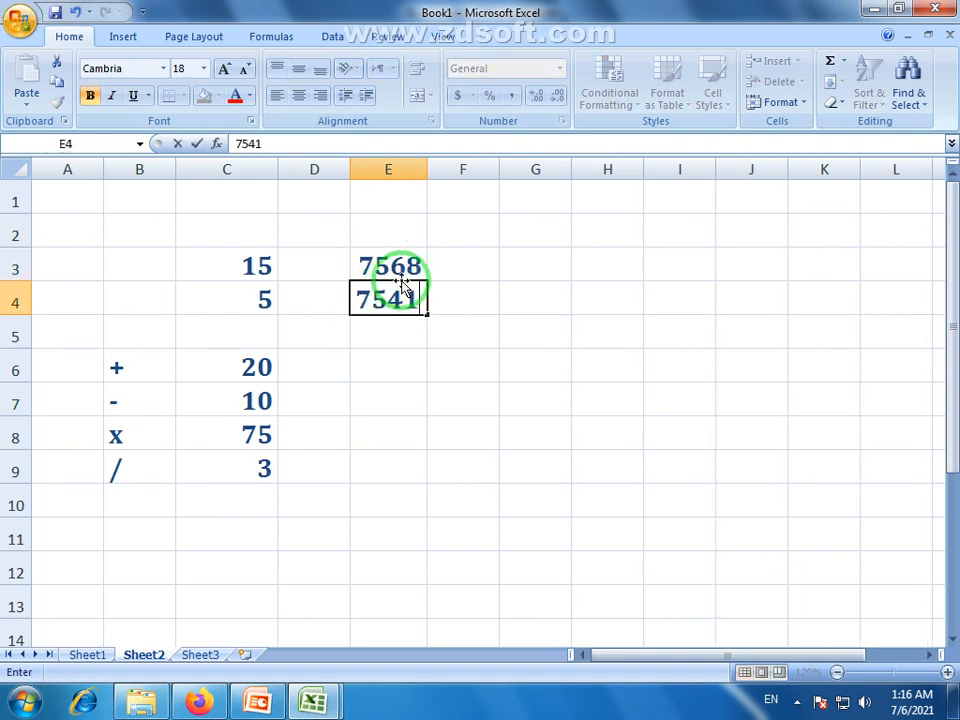
key("Return")
type("256")
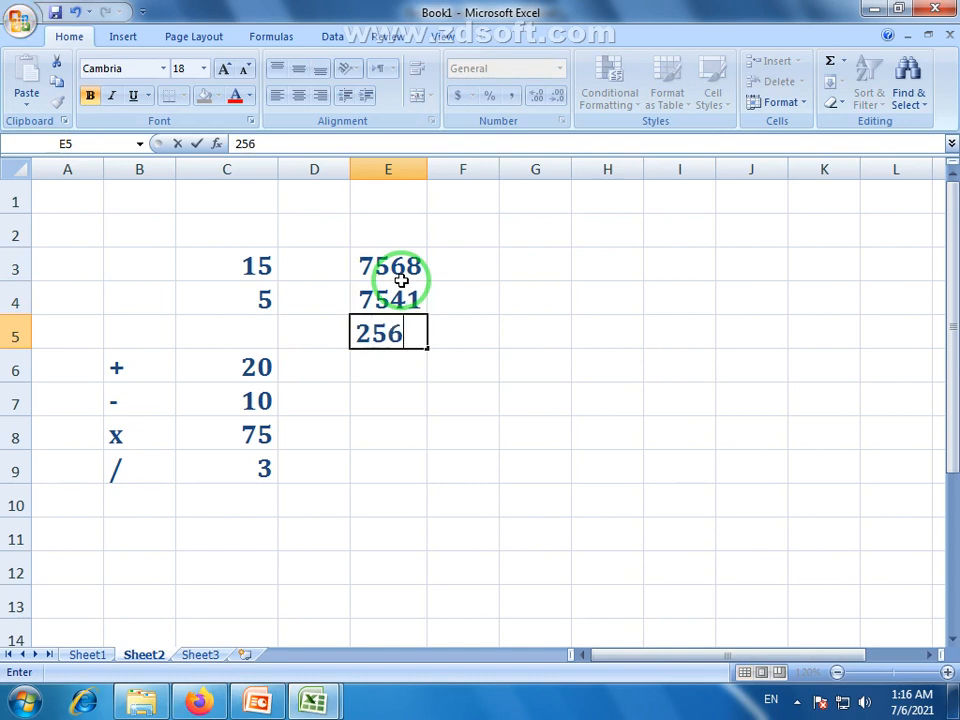
type("7")
key("Return")
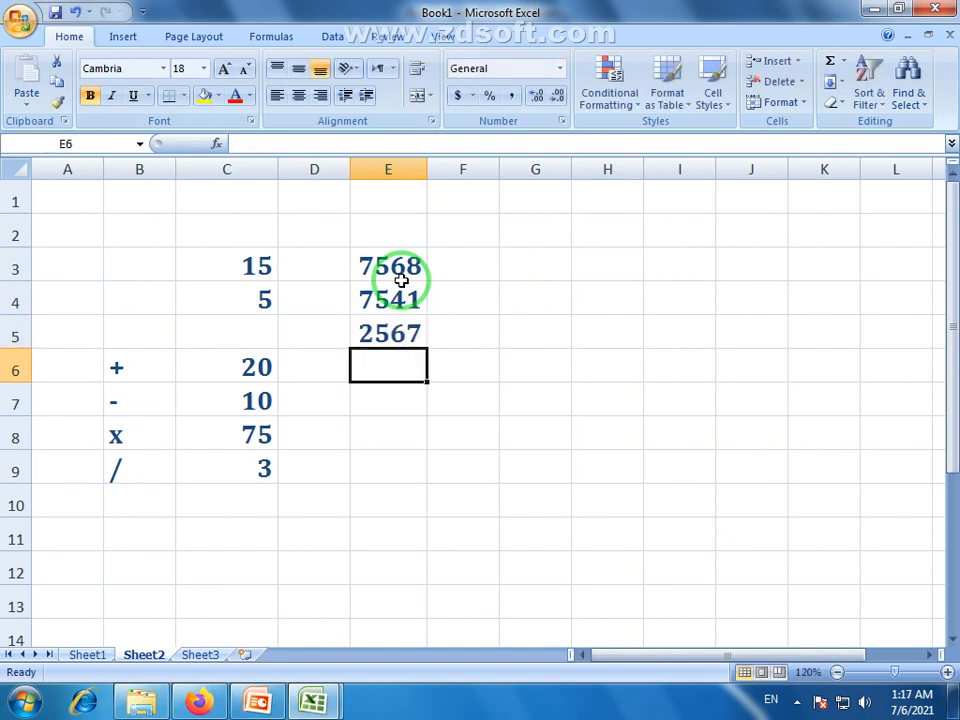
type("125")
key("Return")
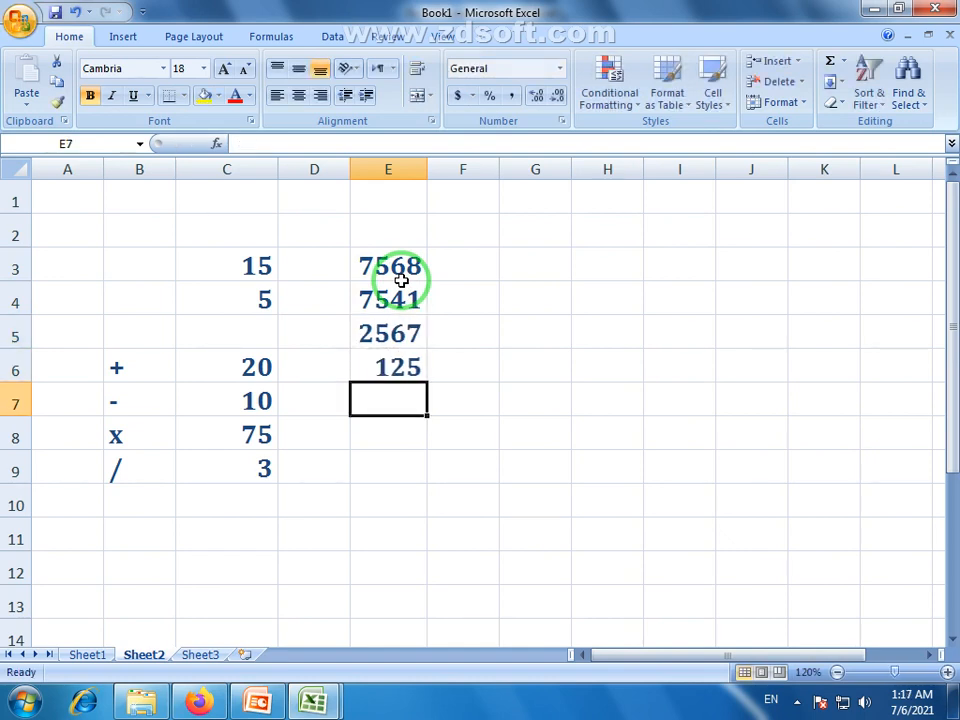
type("4562")
key("Return")
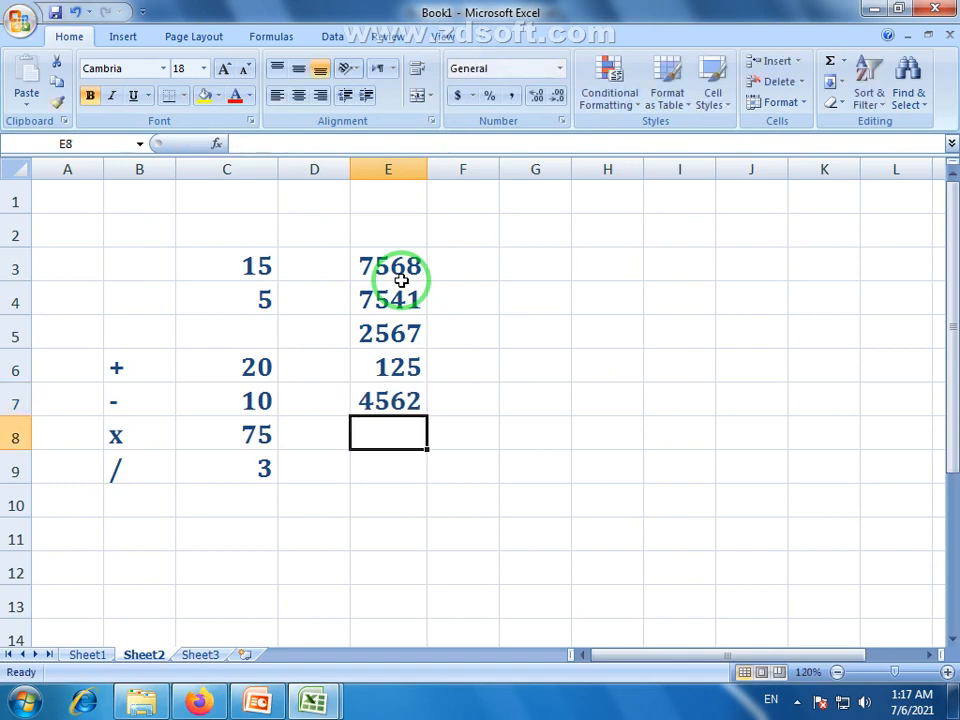
type("365")
key("Return")
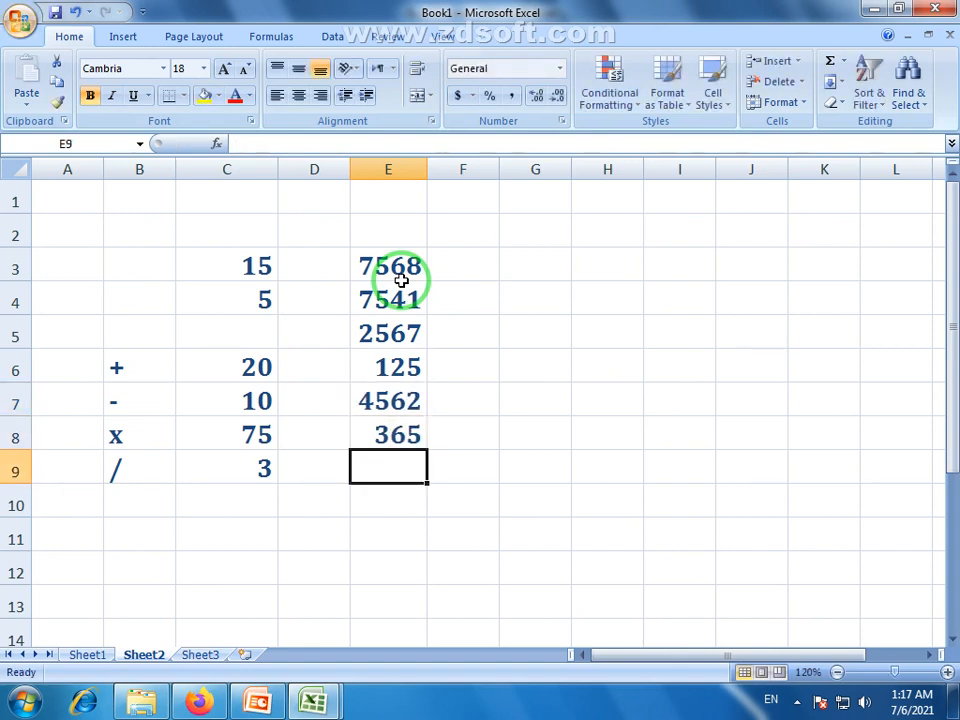
type("7145")
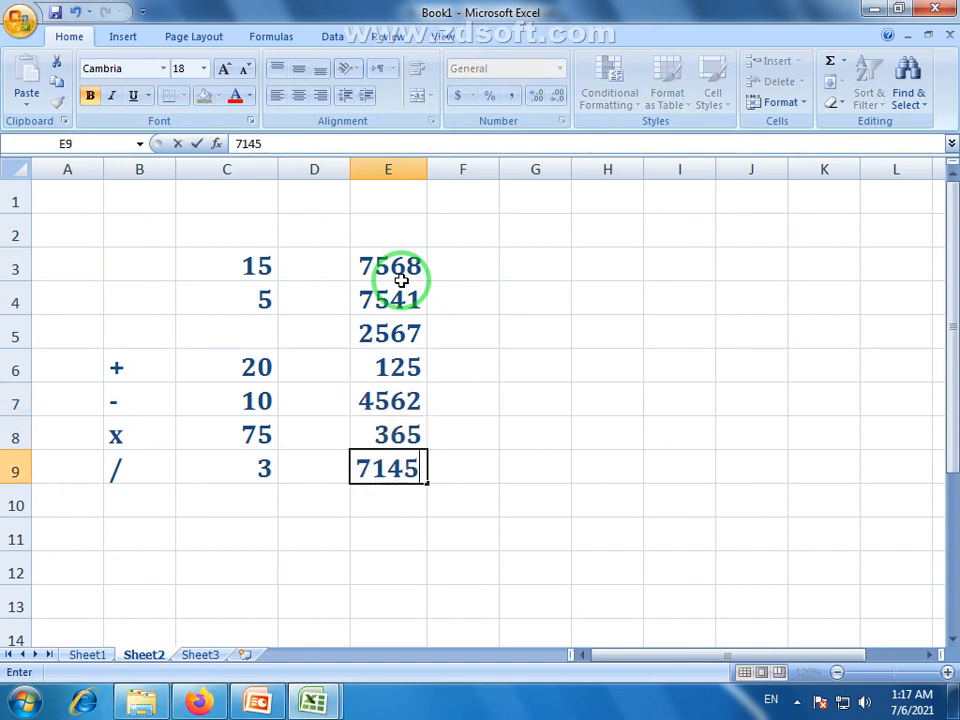
key("Return")
Delete the extra value 3521 entered in E10
type("35")
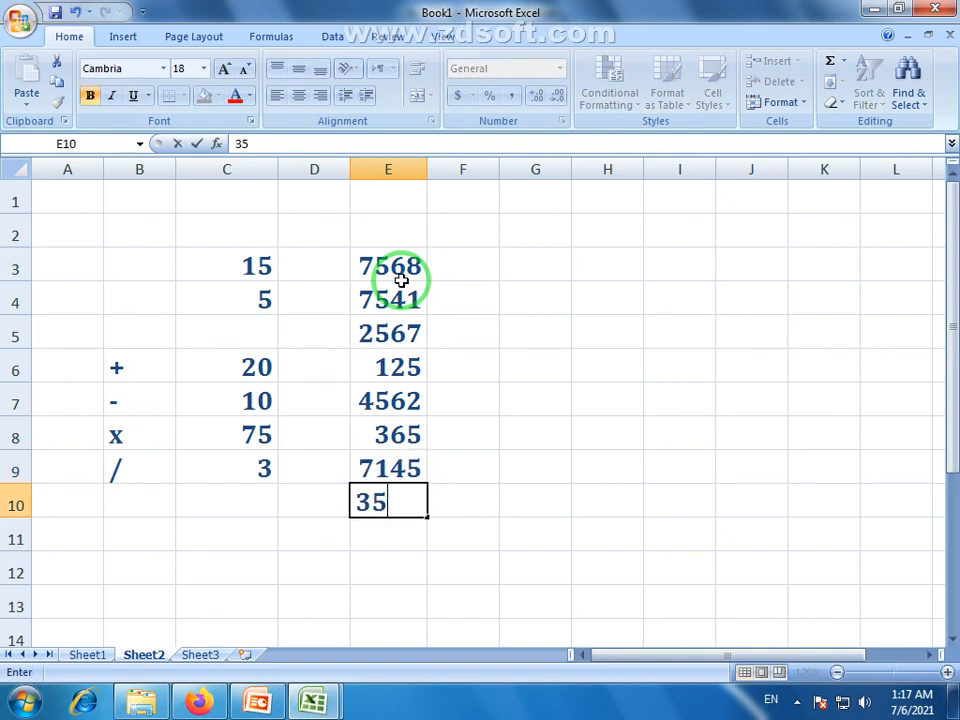
type("21")
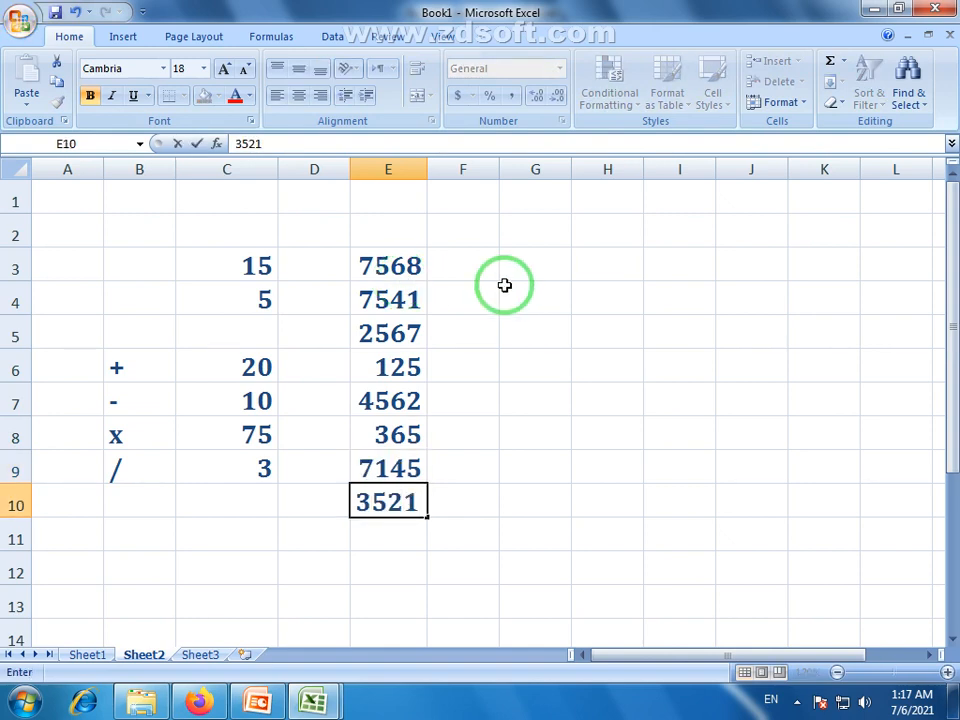
key("Return")
left_click_drag(401, 262, 401, 368)
left_click(386, 502)
key("BackSpace")
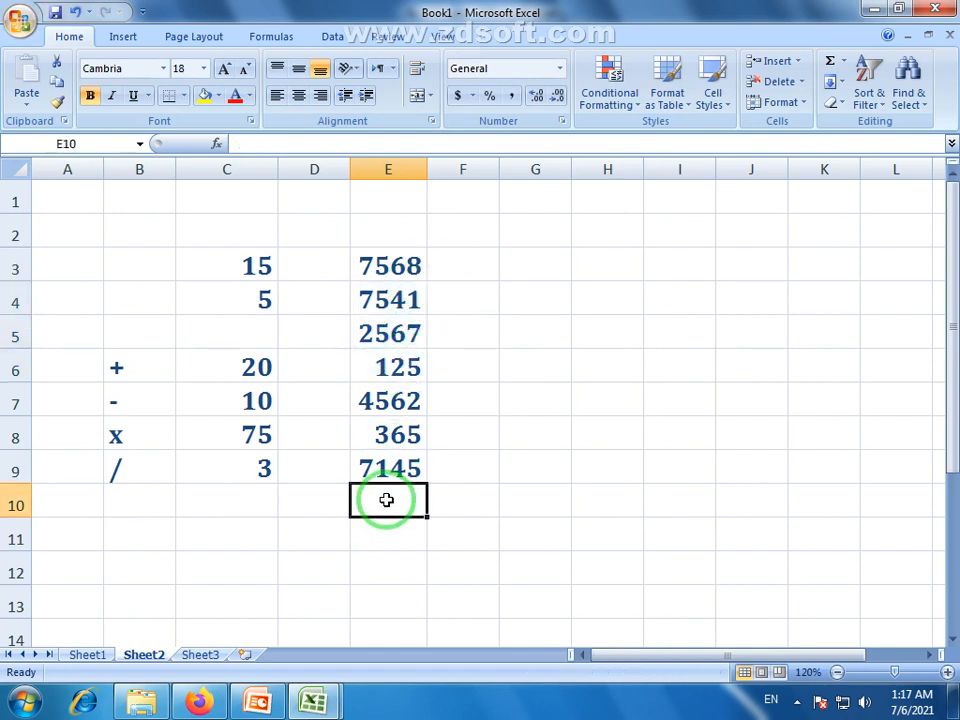
Enter =SUM(E3:E9) in E11 so it shows the total 29873
key("Return")
left_click_drag(386, 260, 407, 472)
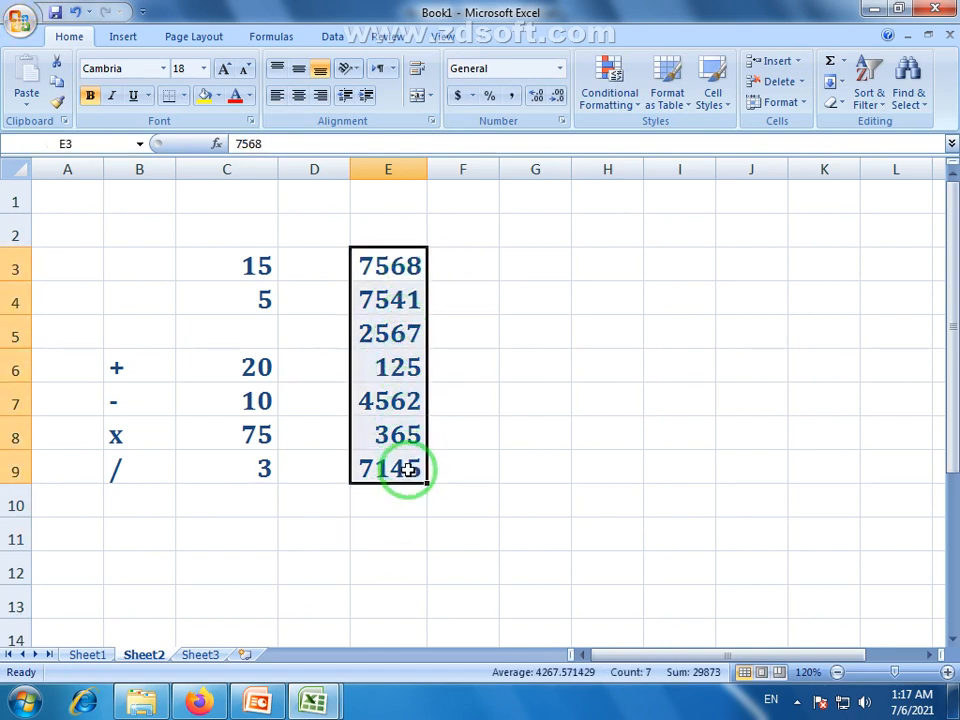
left_click(407, 531)
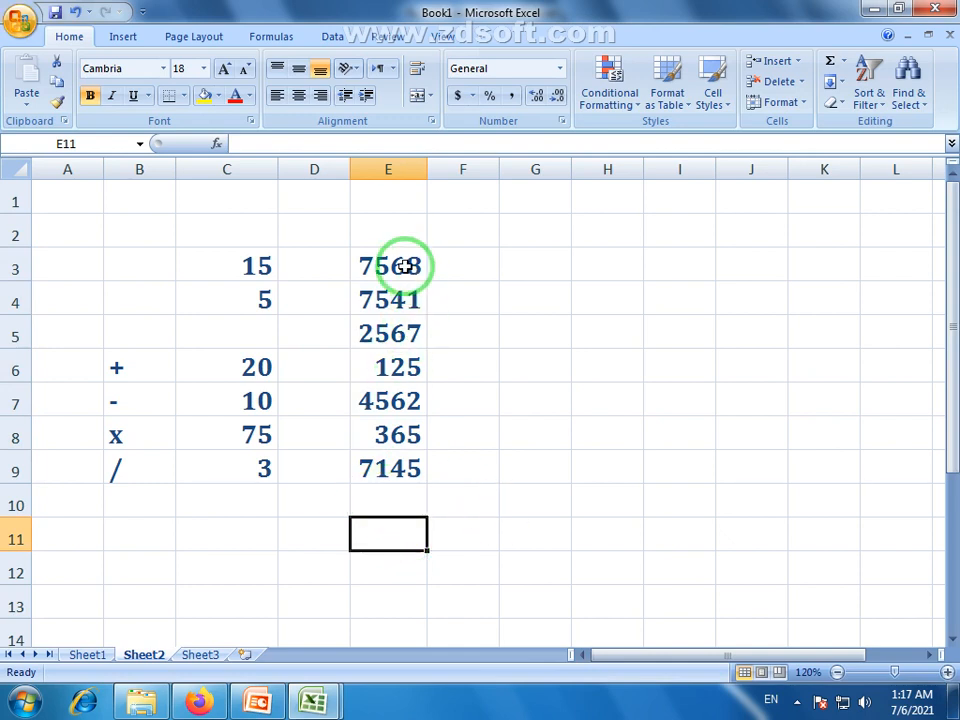
left_click_drag(401, 261, 386, 478)
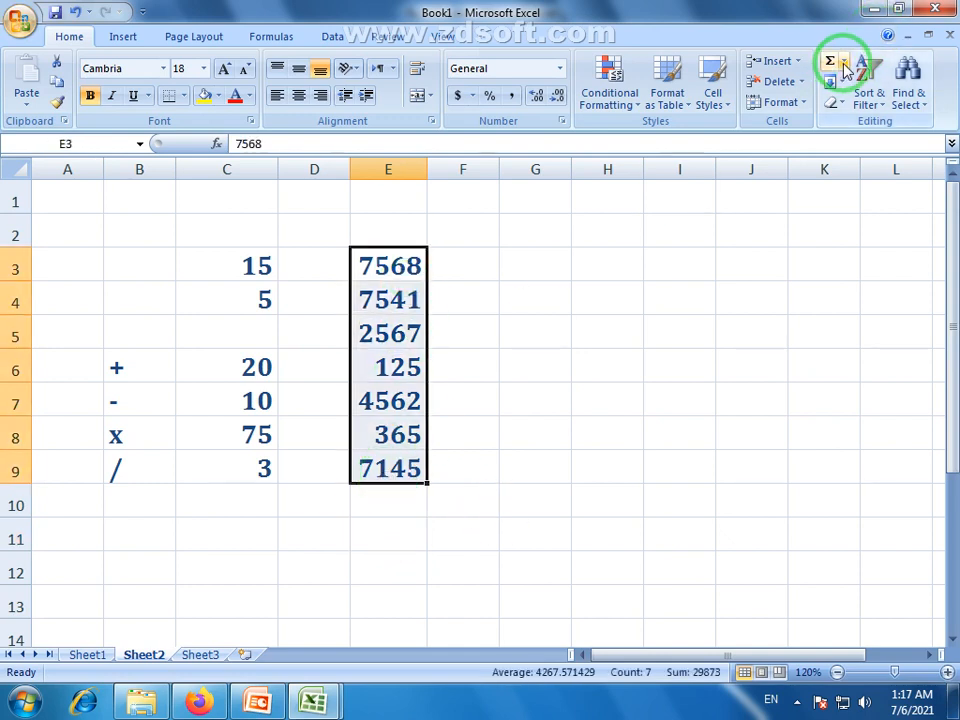
left_click(407, 531)
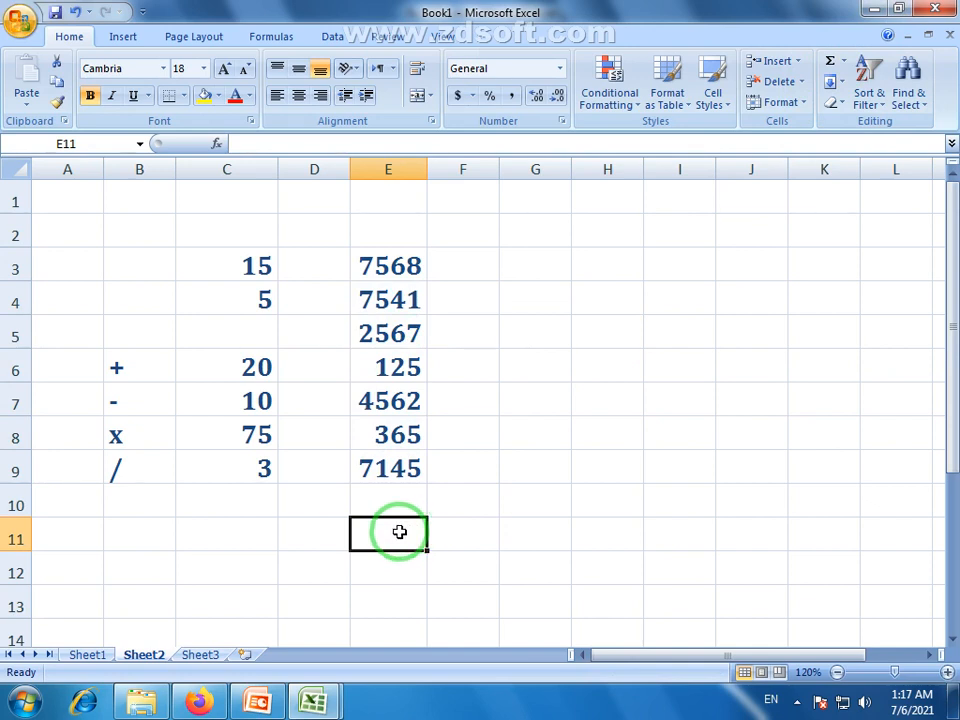
type("=")
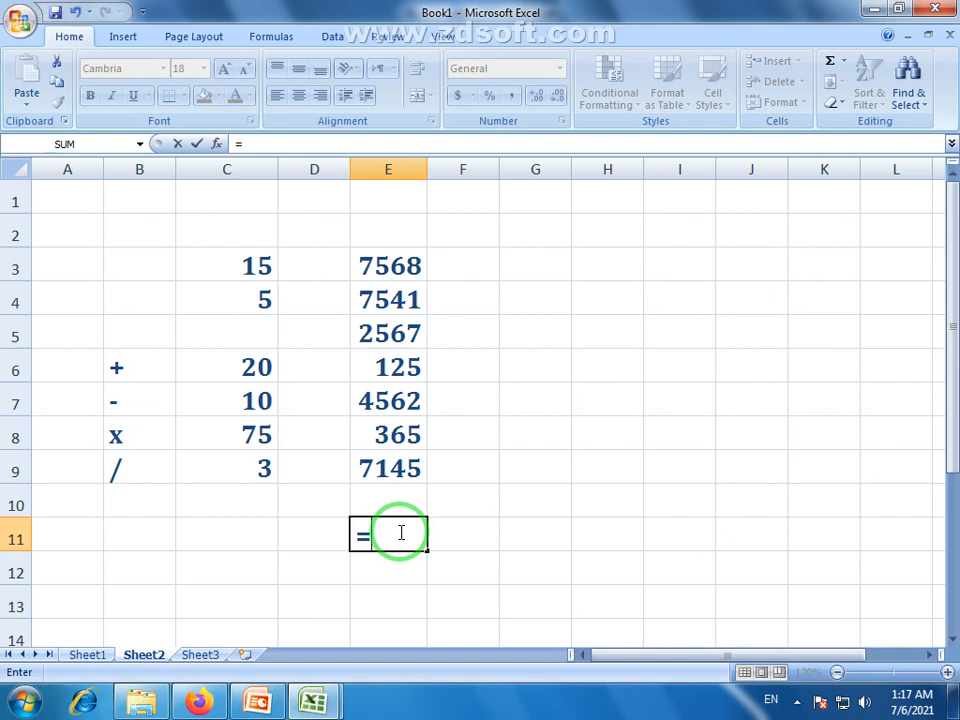
type("su")
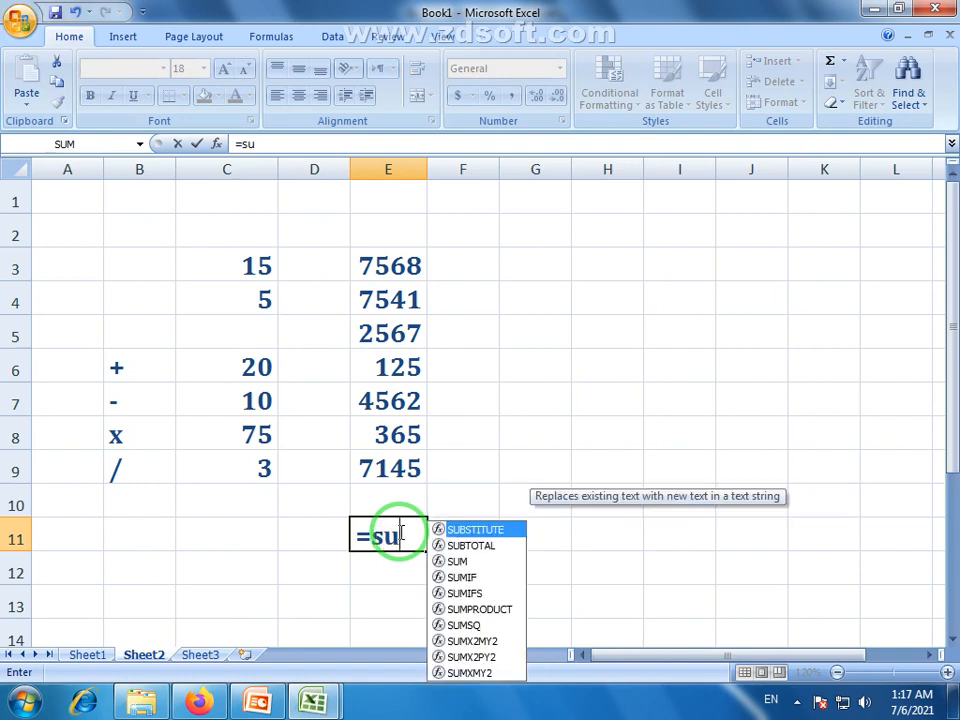
type("m")
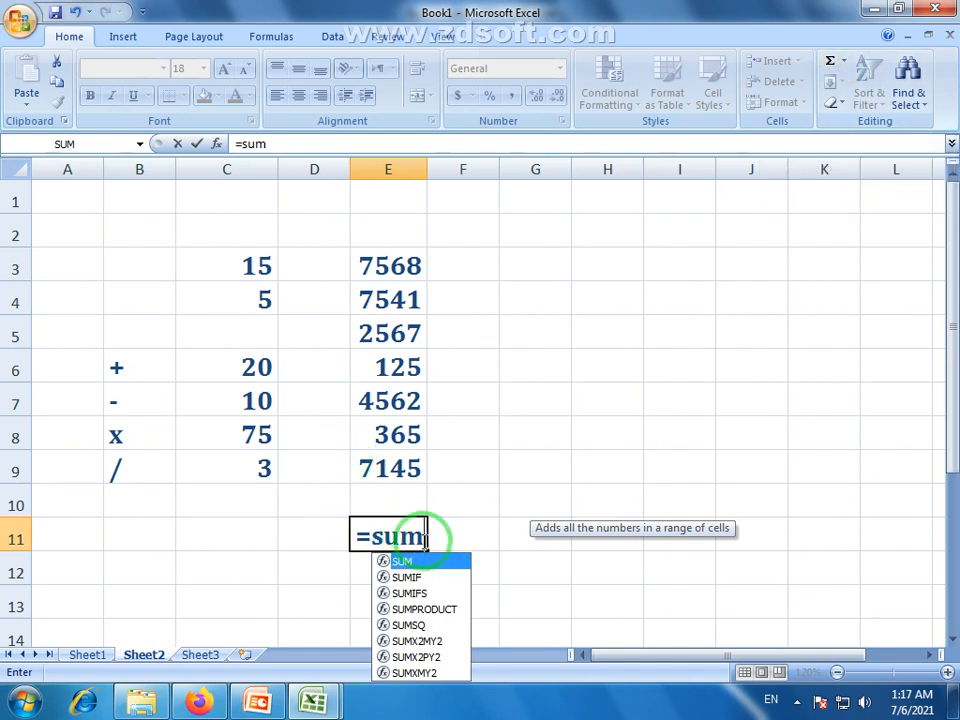
type("(")
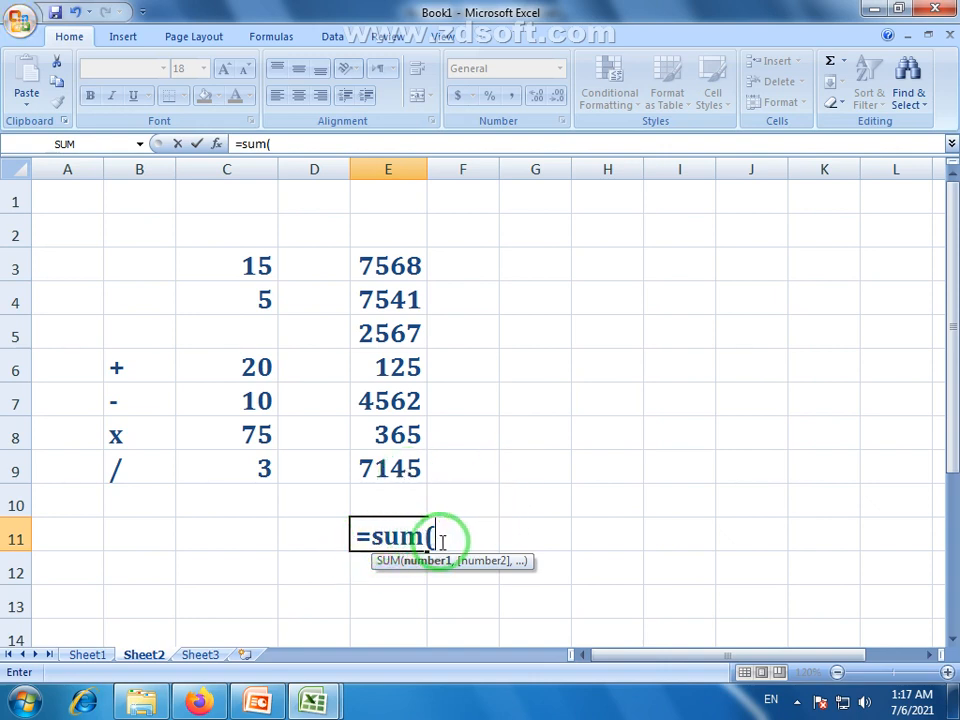
left_click(388, 263)
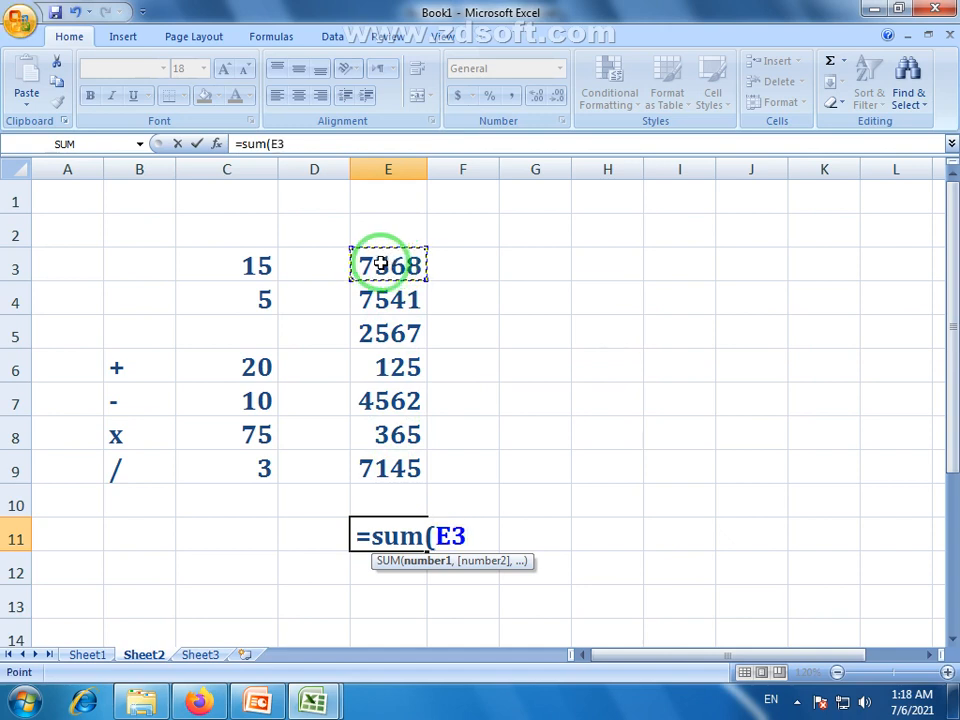
left_click_drag(381, 263, 384, 478)
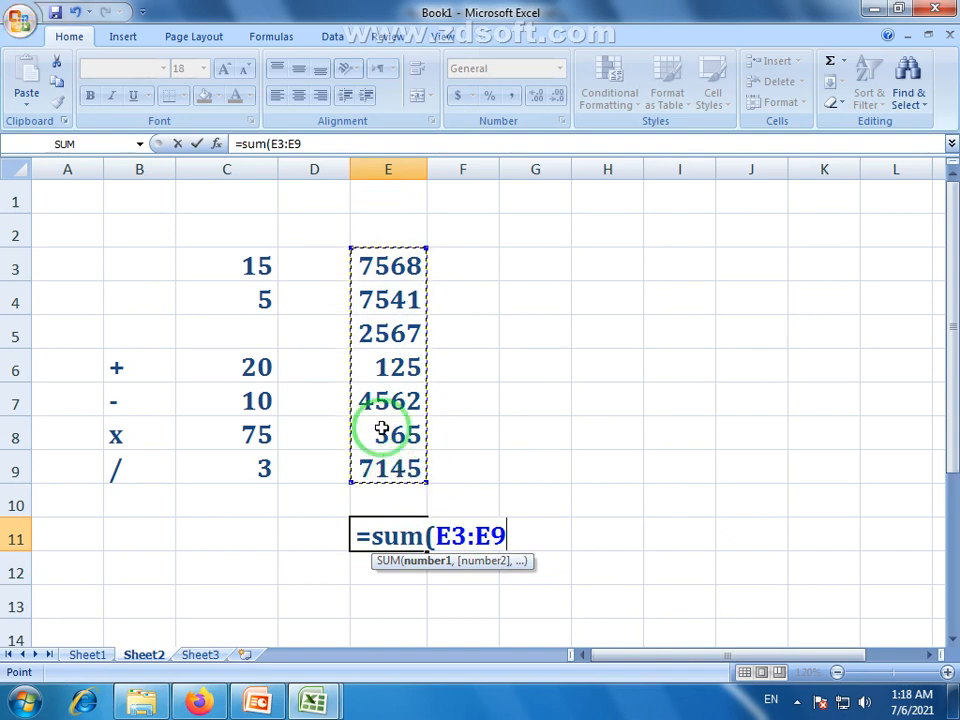
type(")")
key("Return")
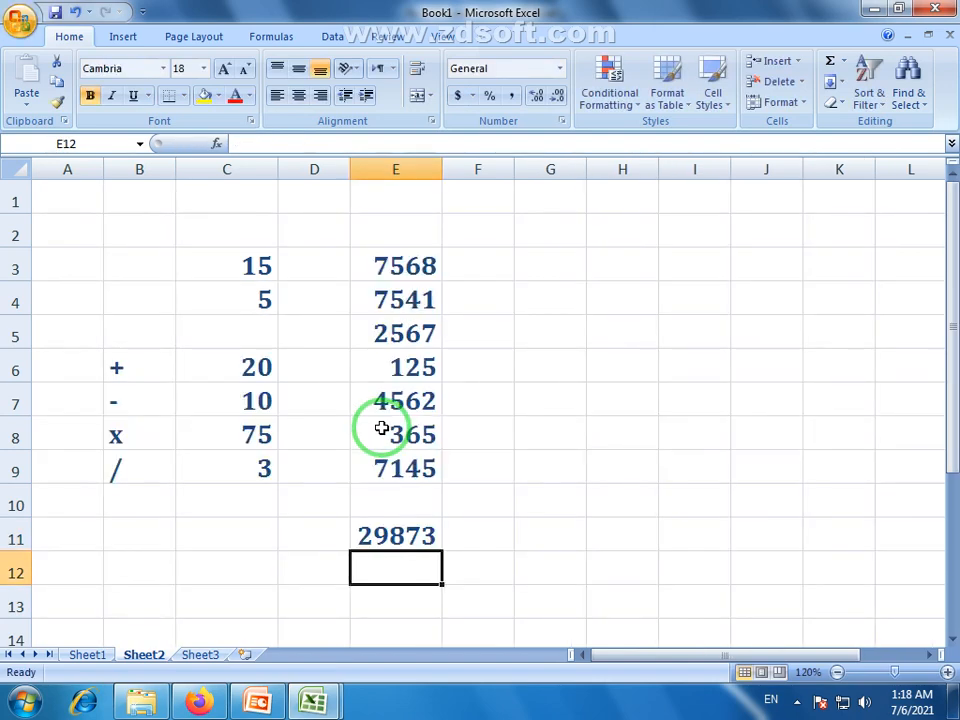
Review the E11 sum formula, then change E6 from 125 to 4524
left_click(381, 540)
left_click_drag(429, 283, 429, 454)
left_click(403, 536)
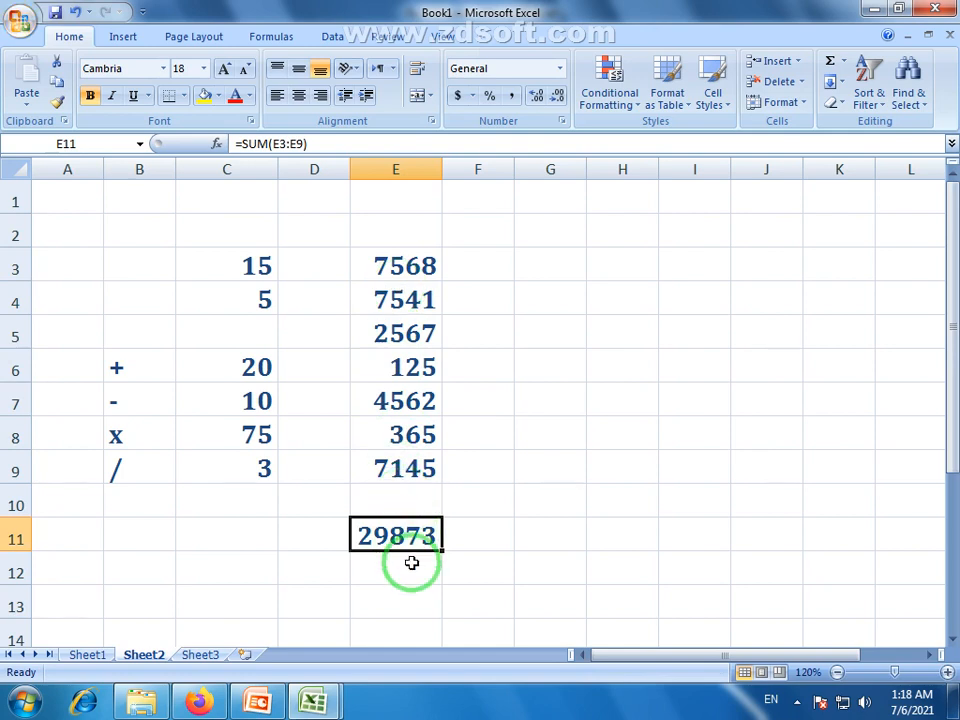
left_click_drag(401, 264, 422, 350)
left_click(412, 370)
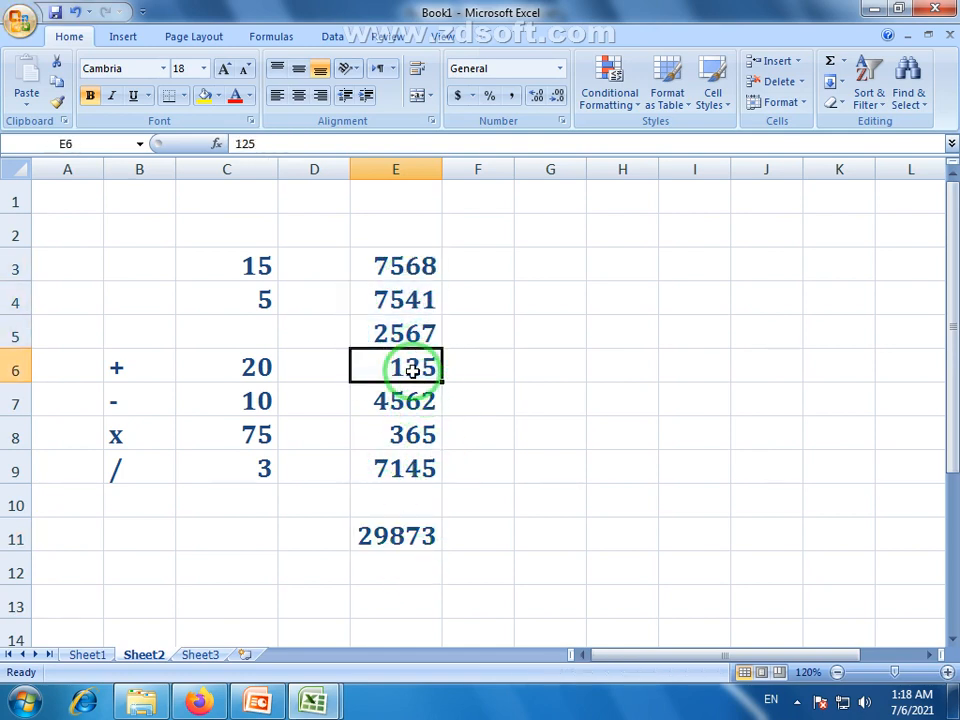
type("4524")
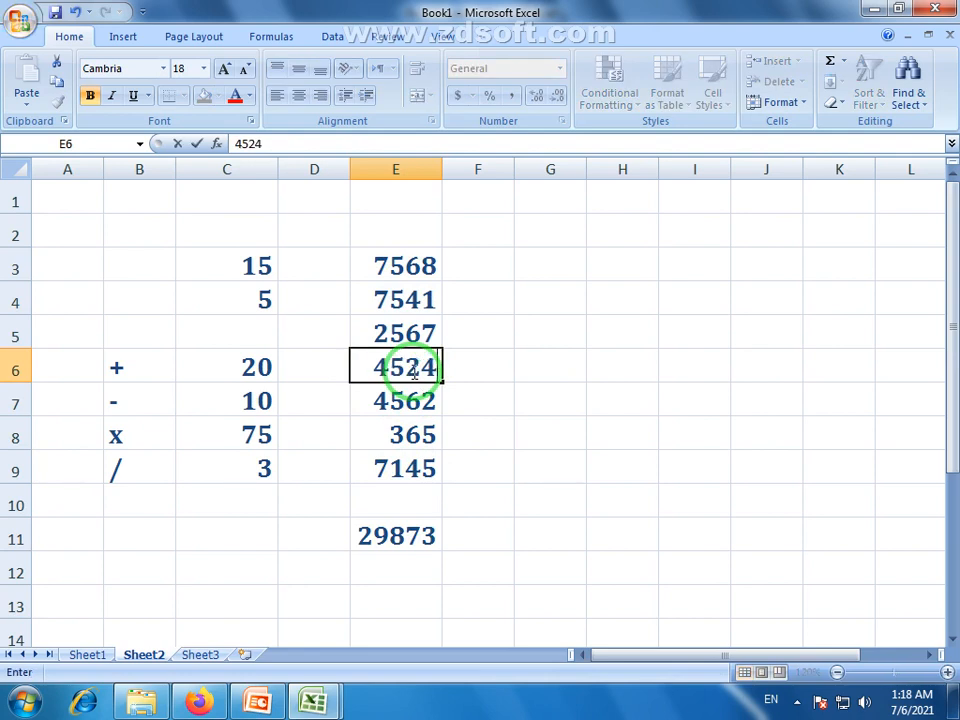
key("Return")
Change E8 to 3574 and verify the E11 total of 37481 against E3:E9
left_click(418, 445)
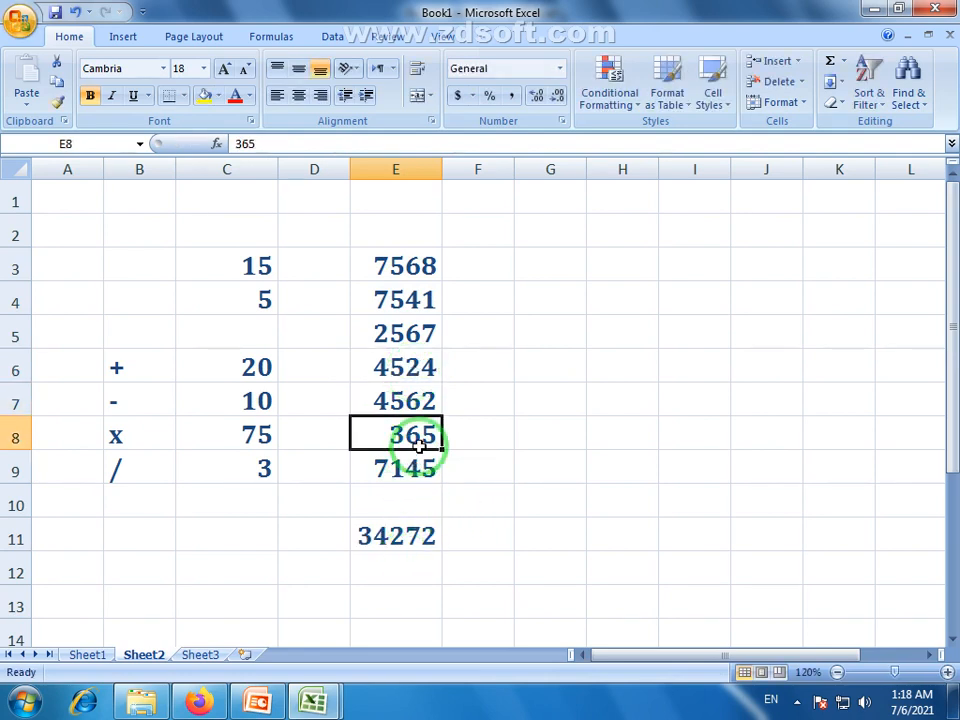
type("3")
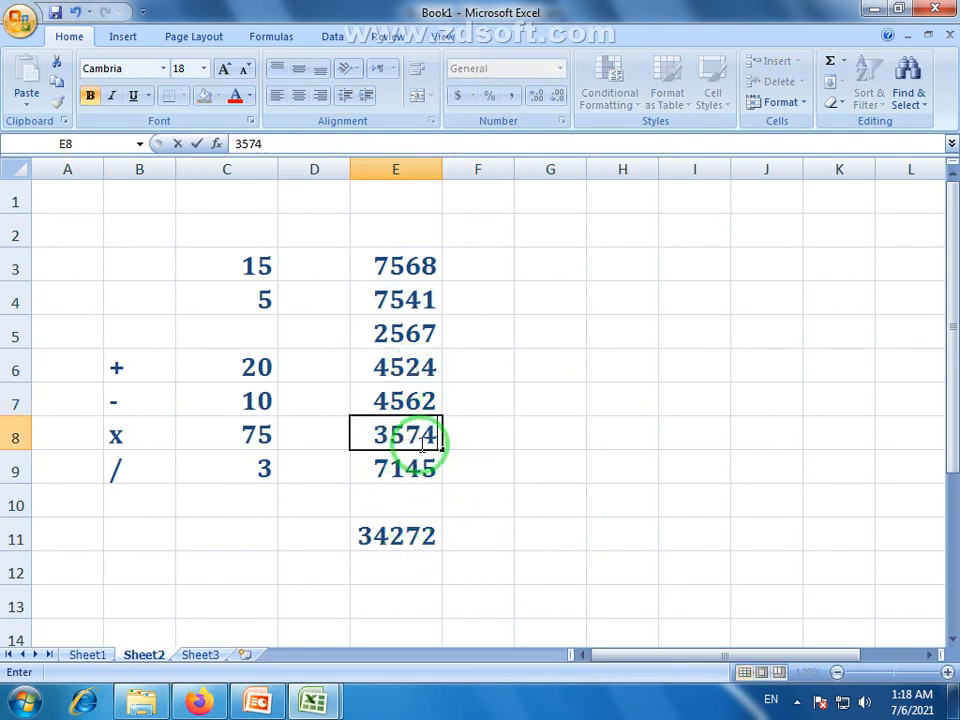
key("Return")
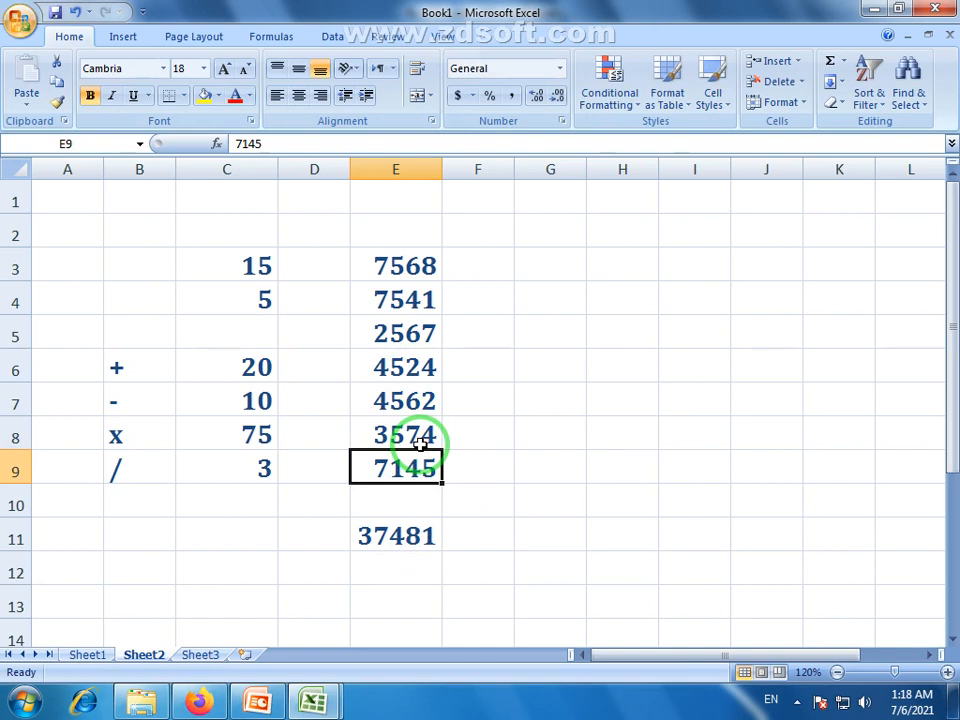
left_click(399, 539)
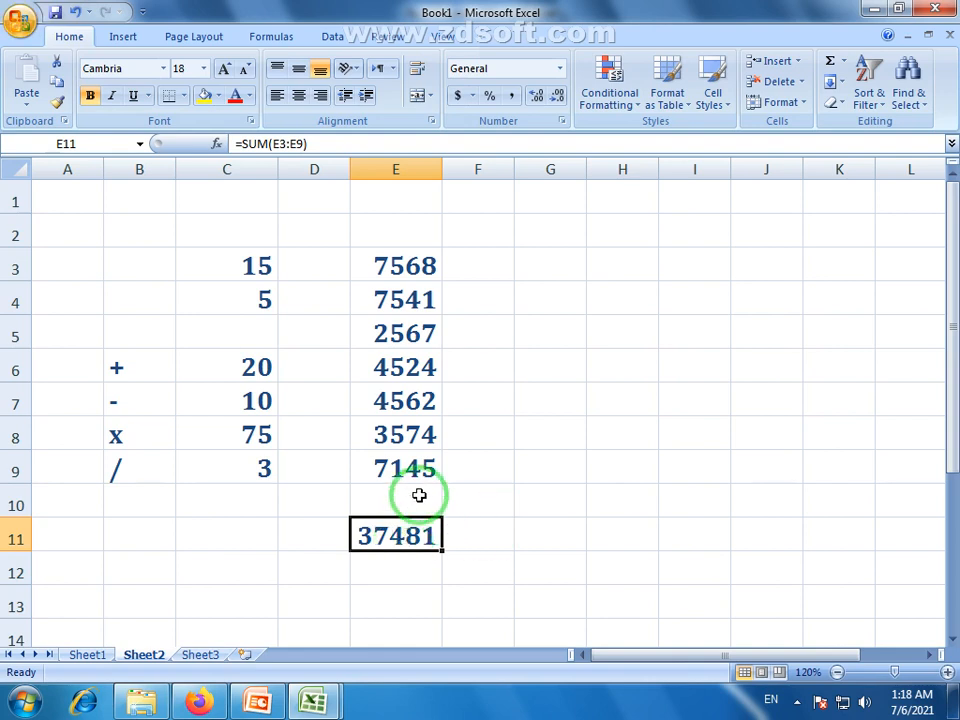
left_click_drag(418, 266, 420, 475)
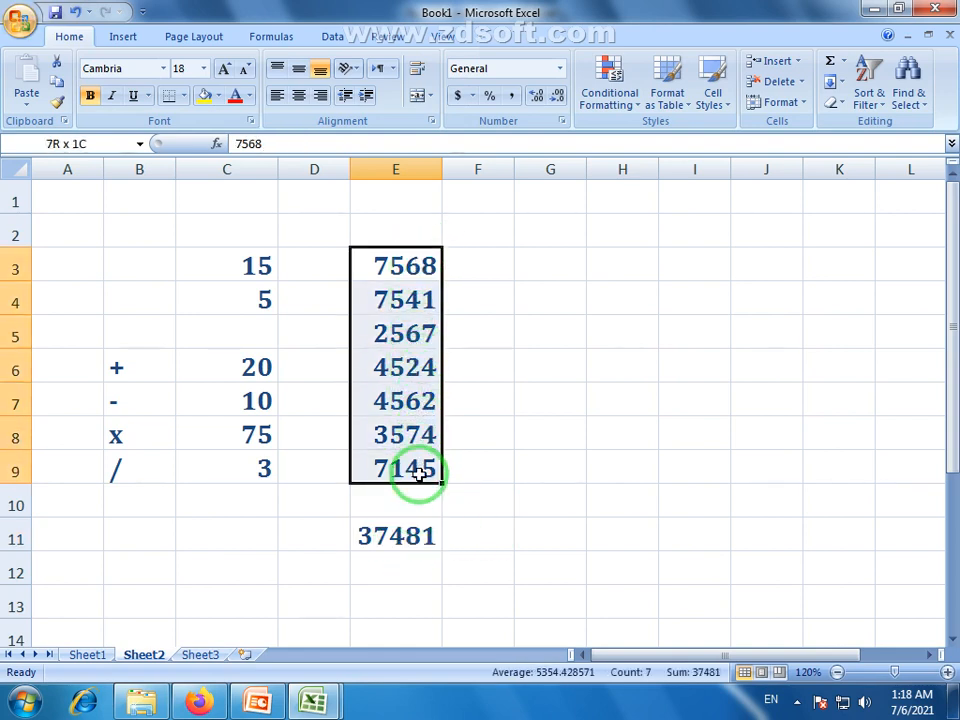
Start a second list with 452, 752 and 754 in G3:G5
left_click(553, 264)
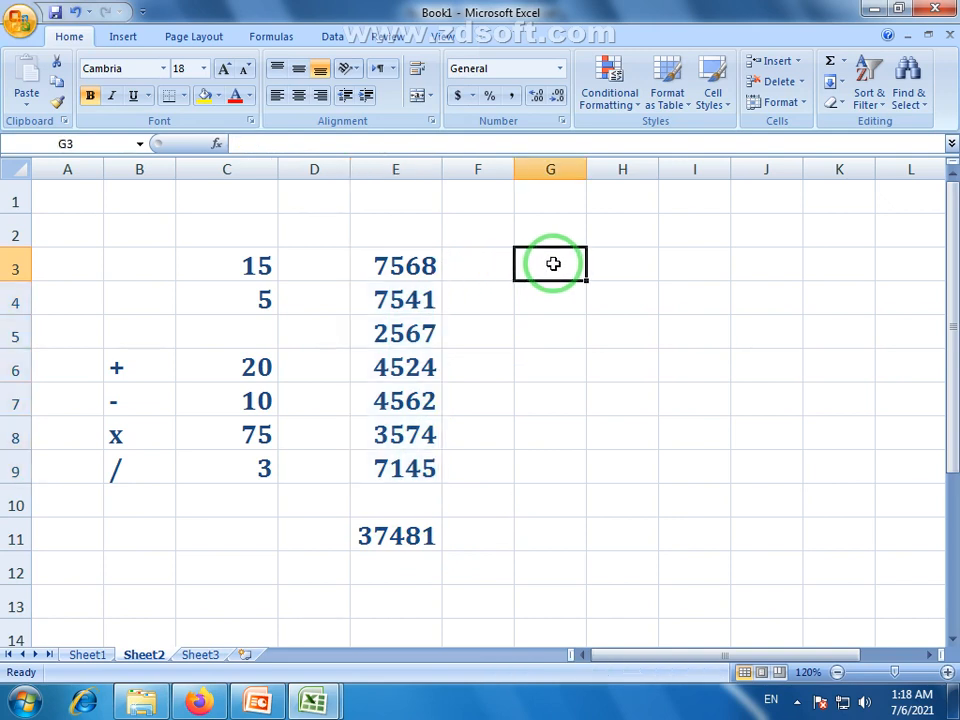
type("452")
left_click(561, 307)
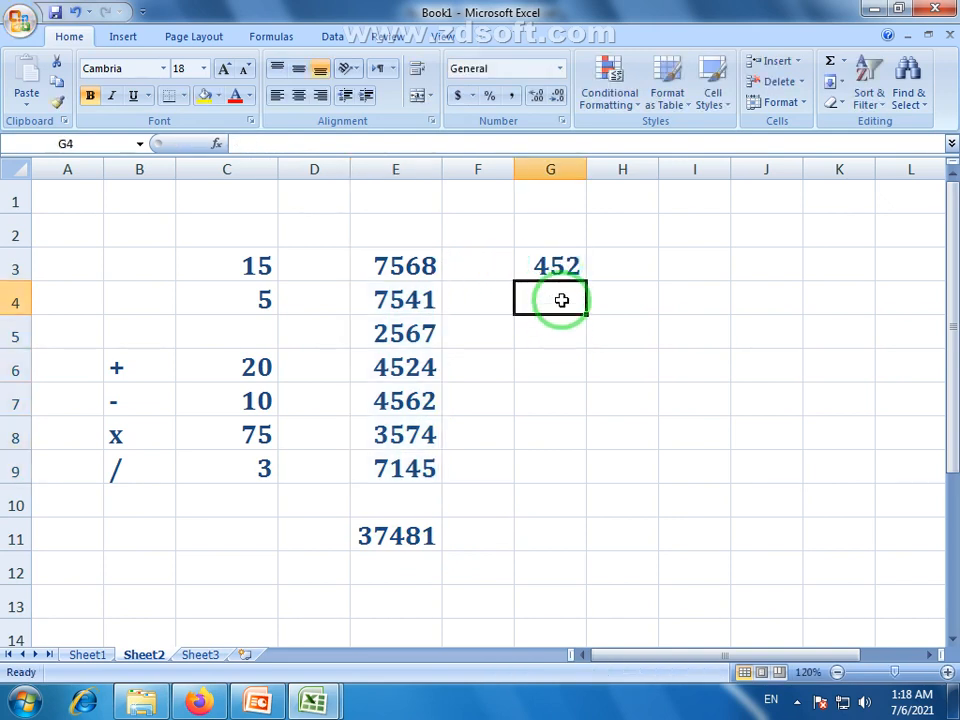
type("752")
left_click(564, 322)
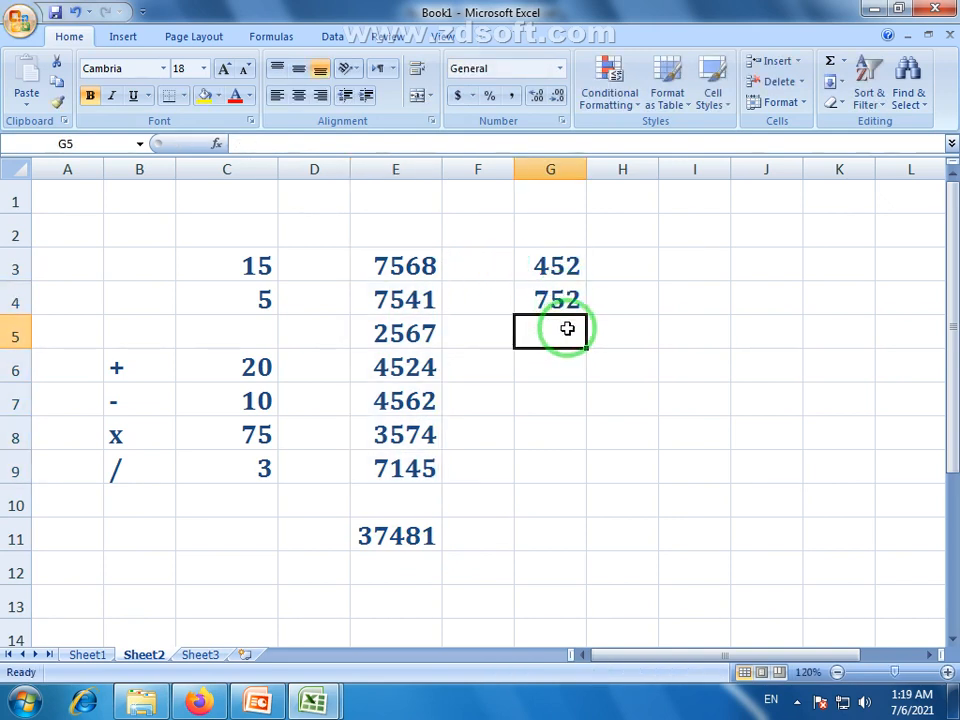
type("754")
key("Return")
Continue column G with 358, 562, 852 and 741 in G6:G9
type("358")
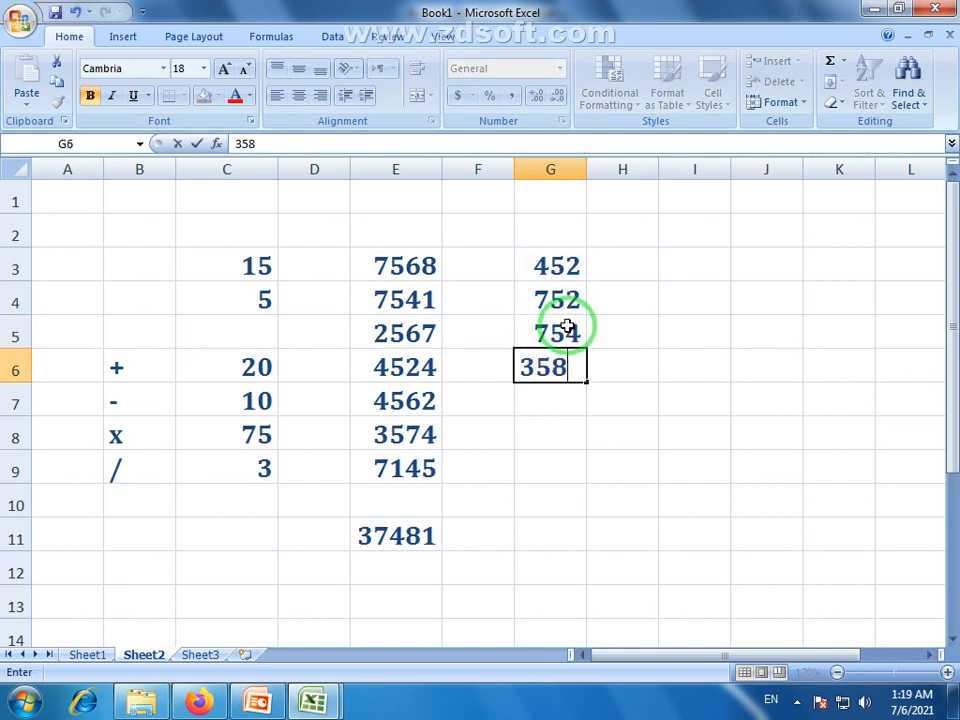
key("Return")
type("562")
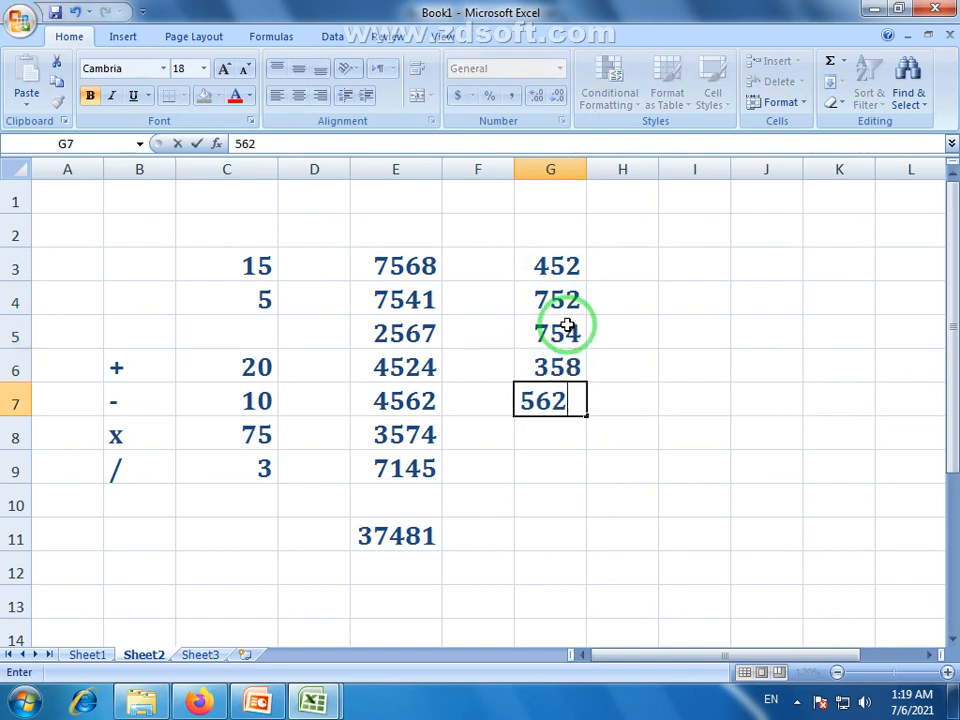
key("Return")
type("852")
key("Return")
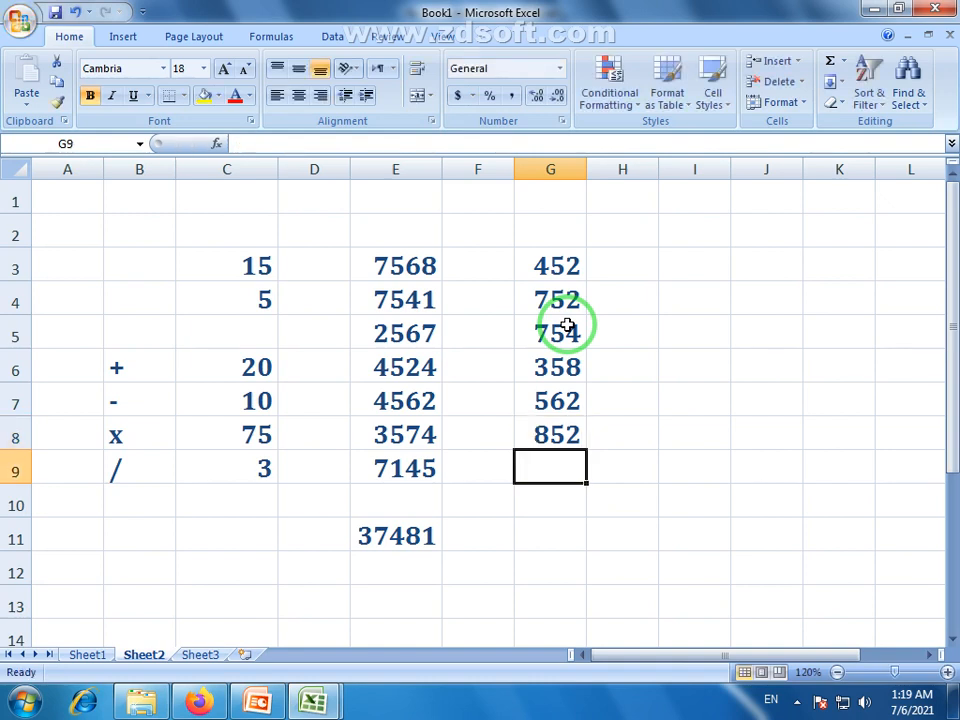
type("741")
left_click(556, 510)
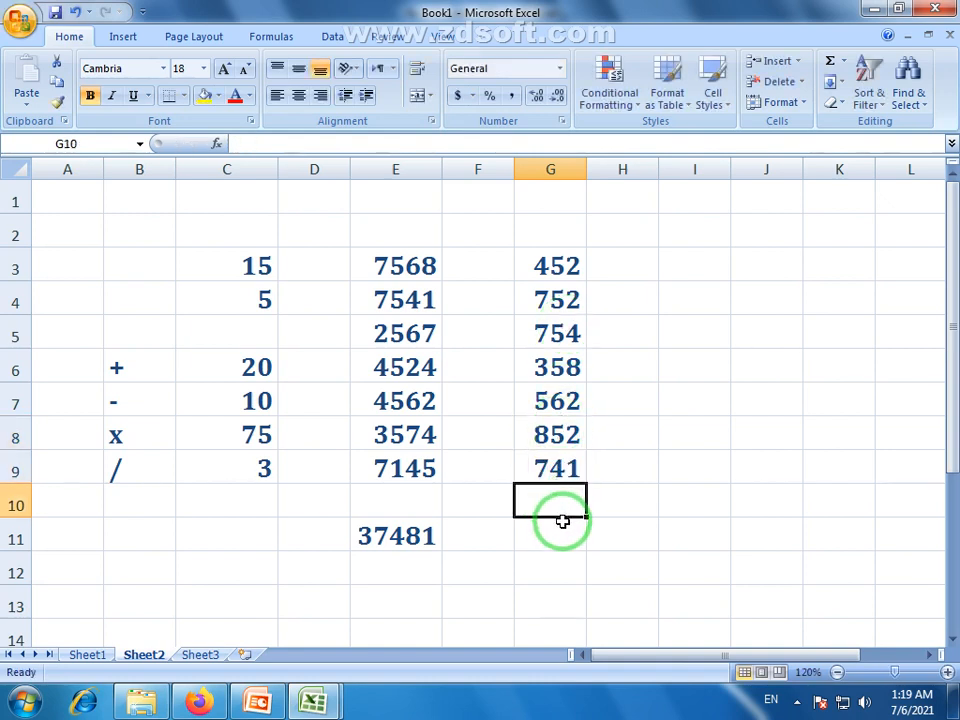
Compare the E3:E9 and G3:G9 selections and choose G11 for the new total
left_click_drag(428, 270, 416, 476)
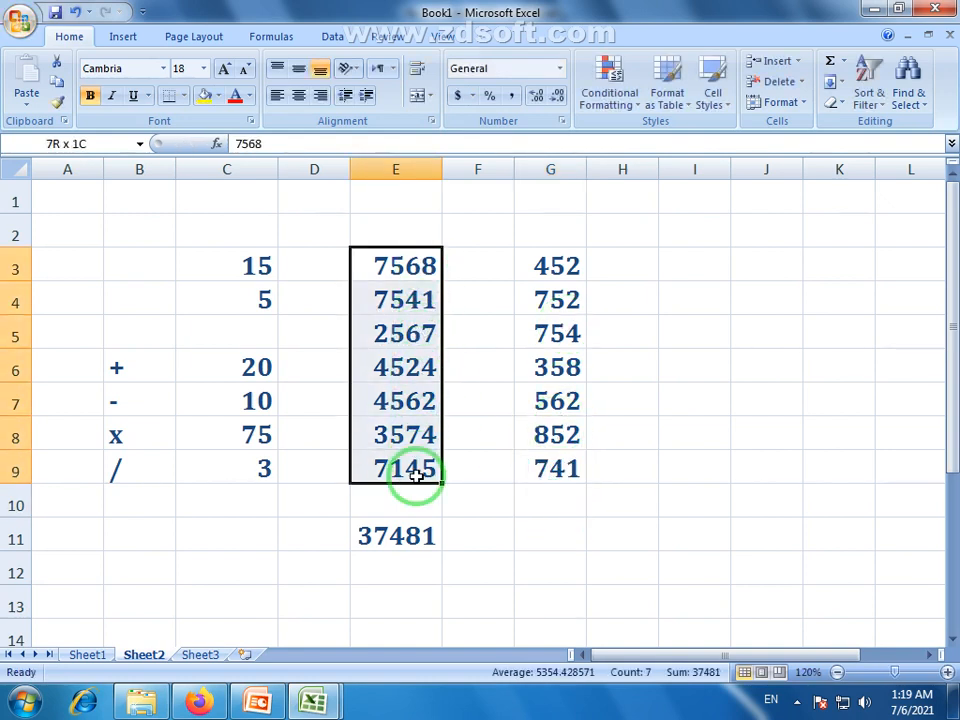
left_click(410, 541)
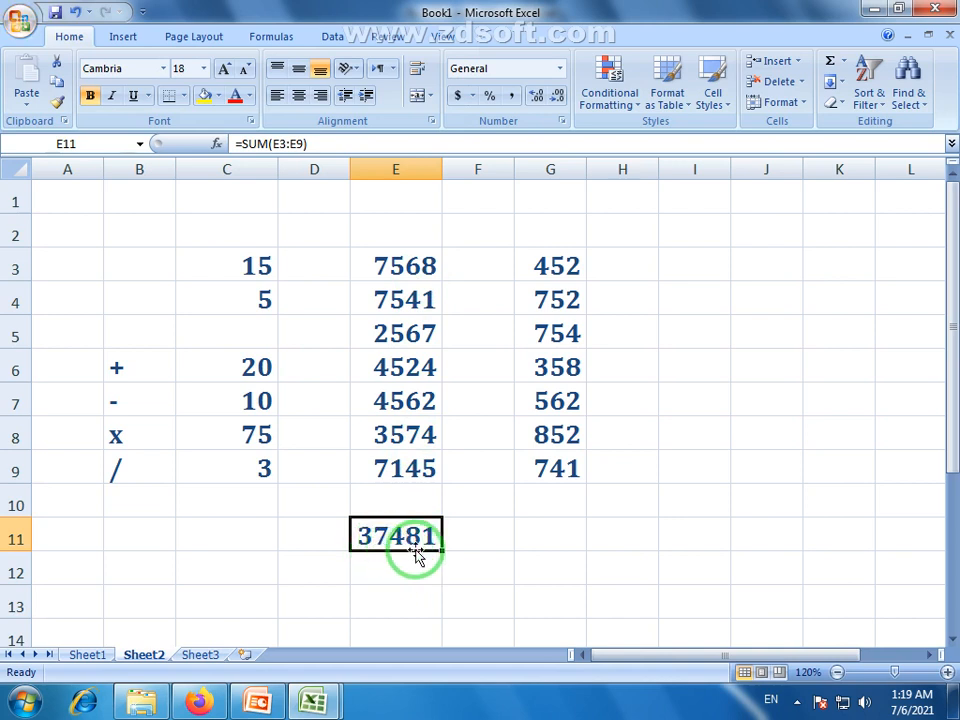
left_click(570, 536)
left_click_drag(561, 266, 553, 476)
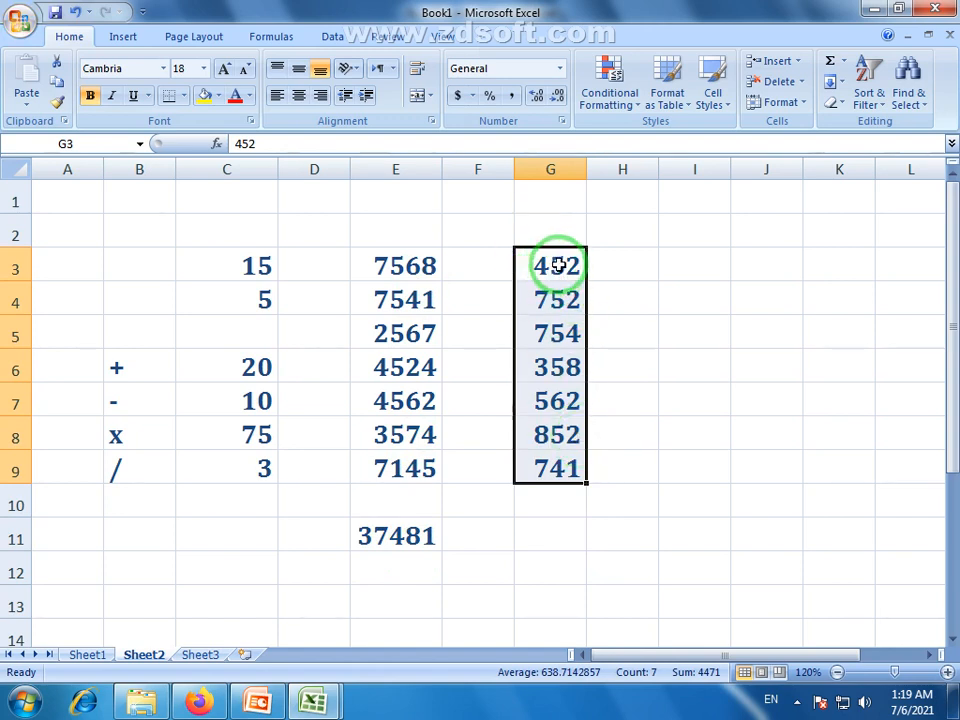
left_click_drag(558, 265, 563, 457)
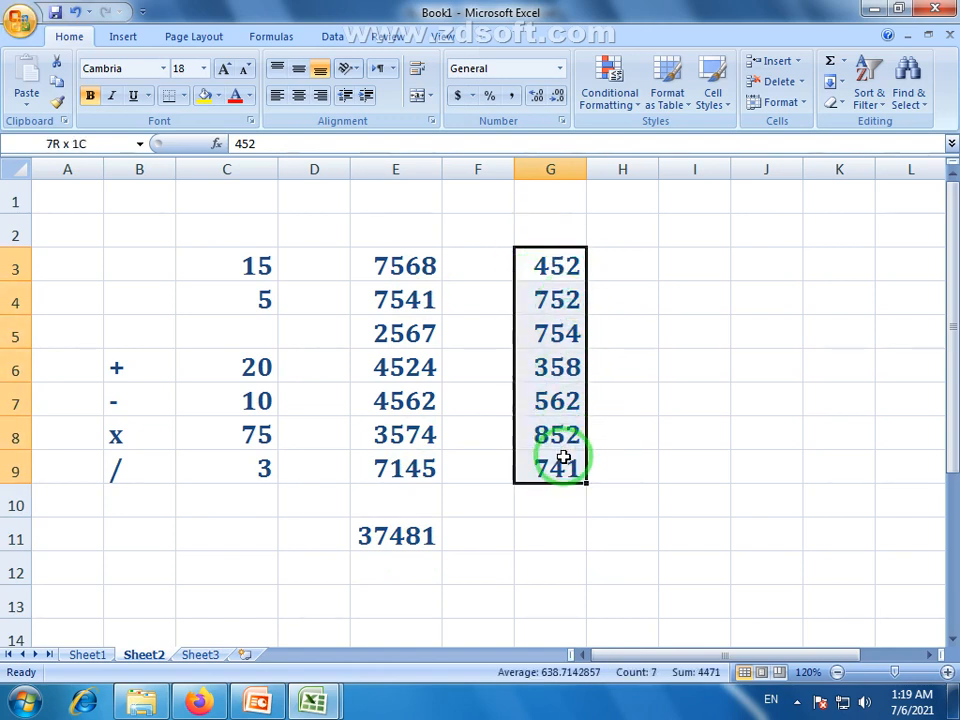
left_click(550, 533)
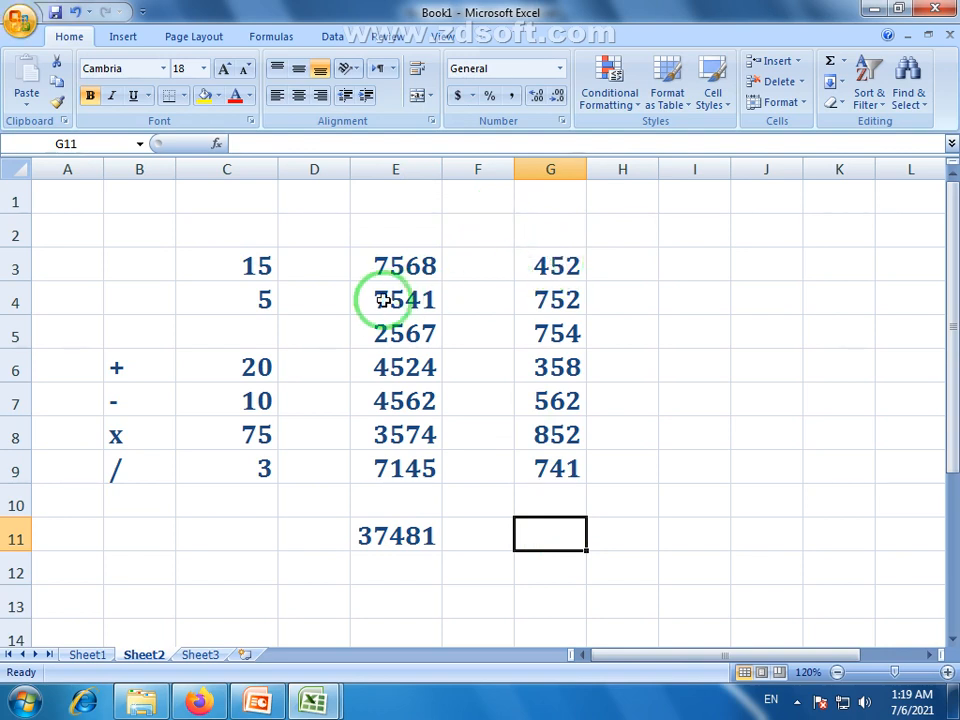
left_click_drag(395, 266, 405, 470)
left_click(381, 545)
left_click_drag(550, 266, 556, 470)
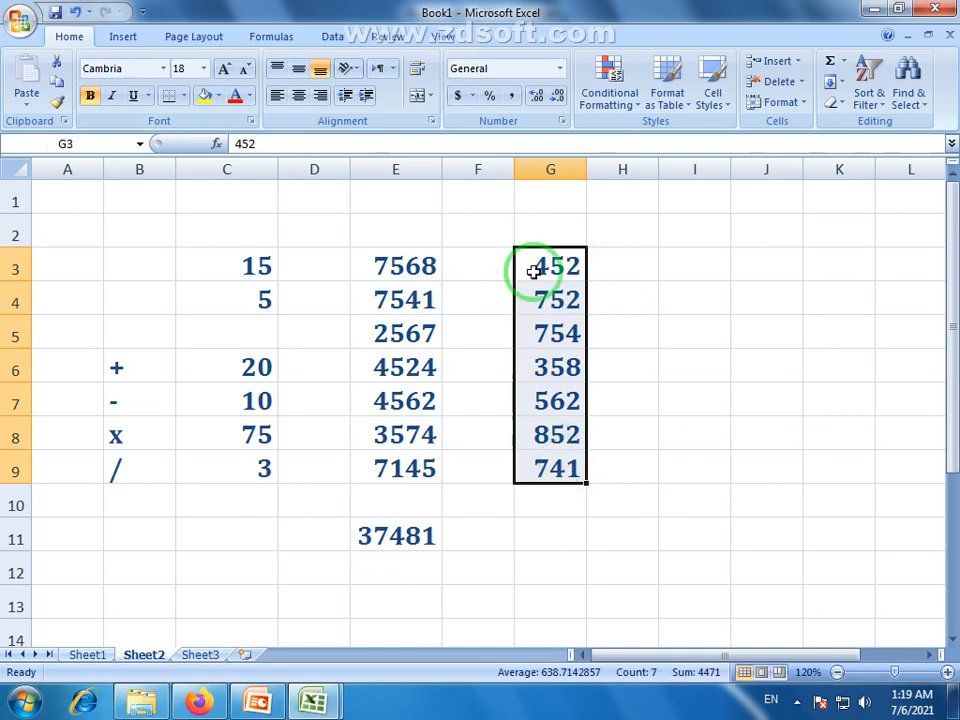
left_click(549, 538)
Enter =SUM(G3:G9) in G11 to show the total 4471
type("=")
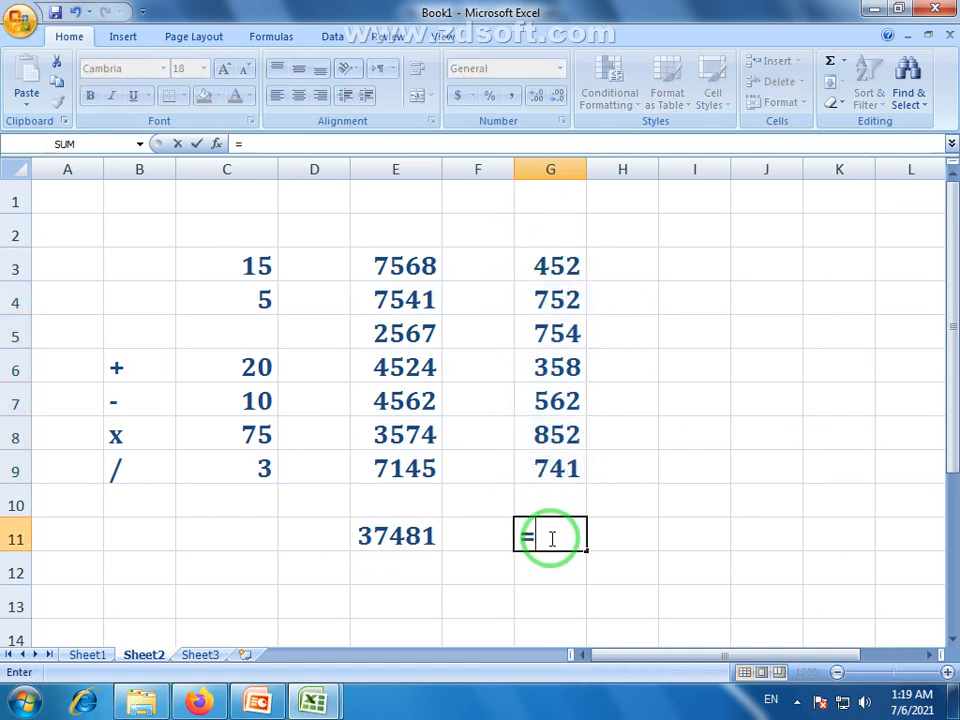
type("sum")
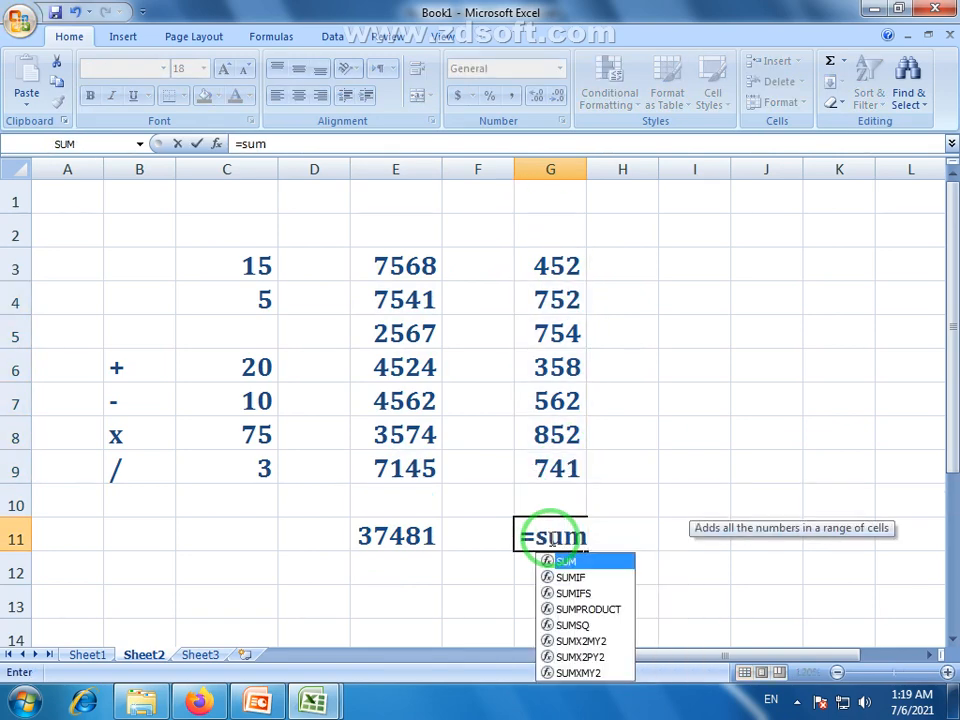
type("(")
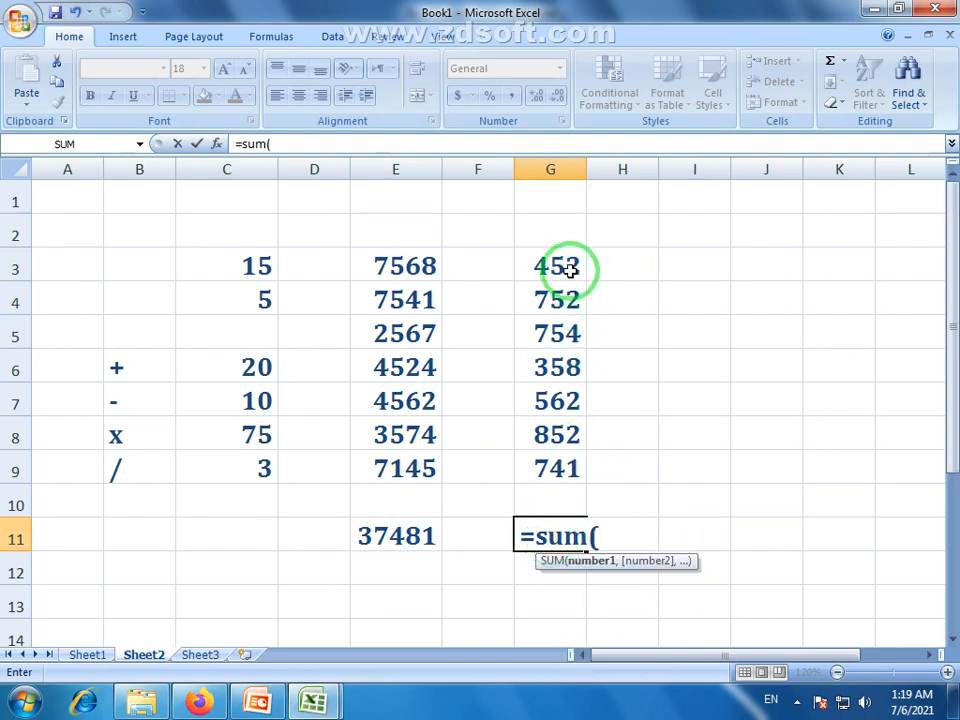
left_click_drag(559, 268, 565, 463)
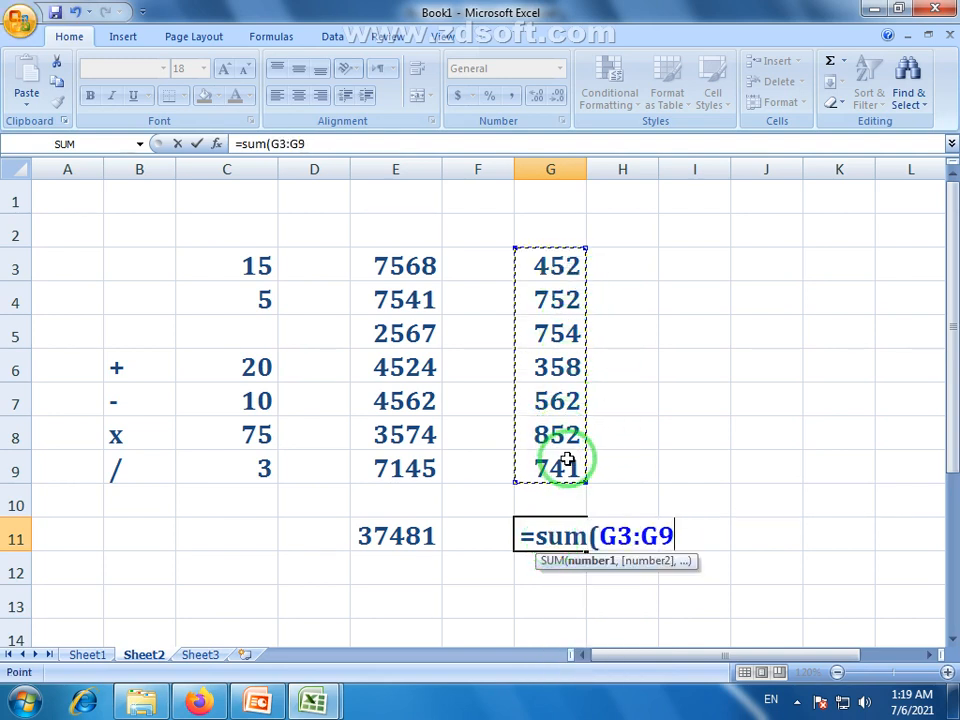
key("Return")
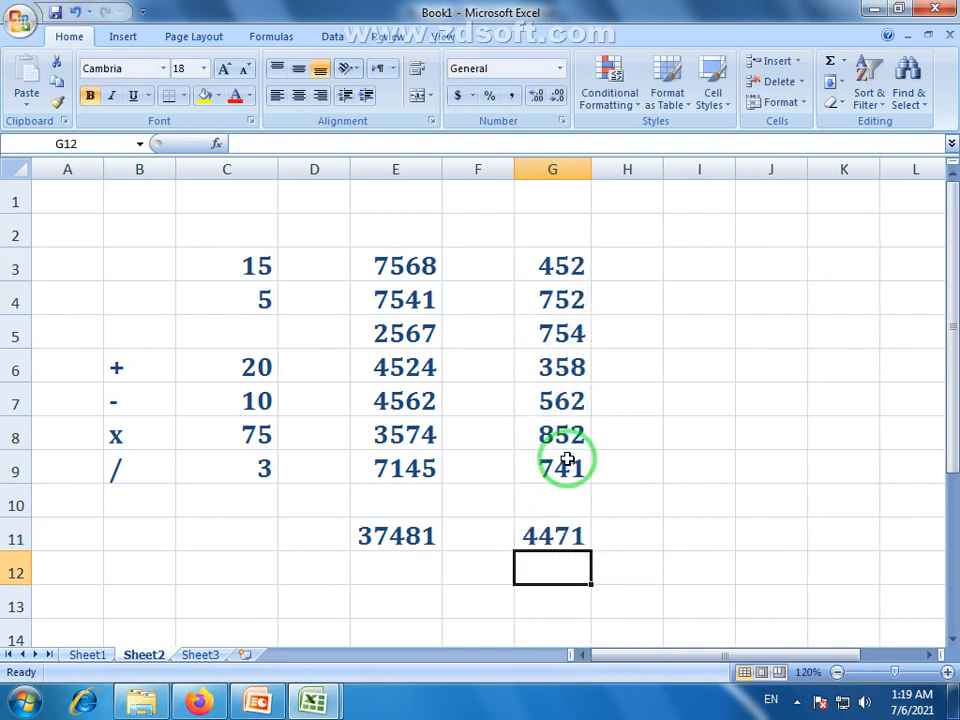
Compare the new G11 formula with the E11 total formula
left_click(562, 537)
left_click(420, 535)
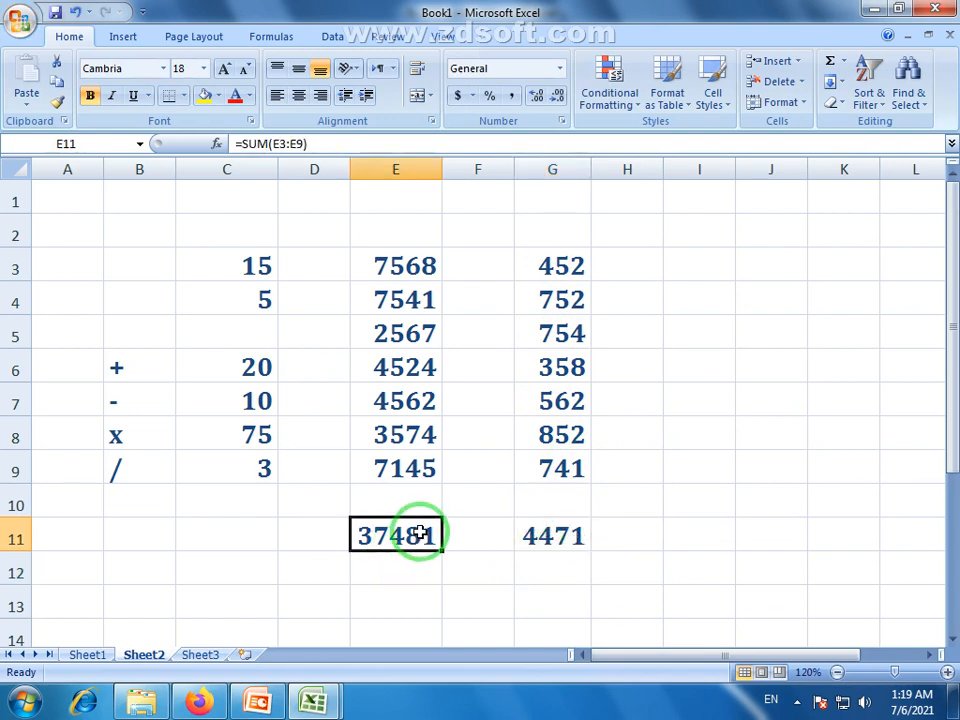
left_click(557, 541)
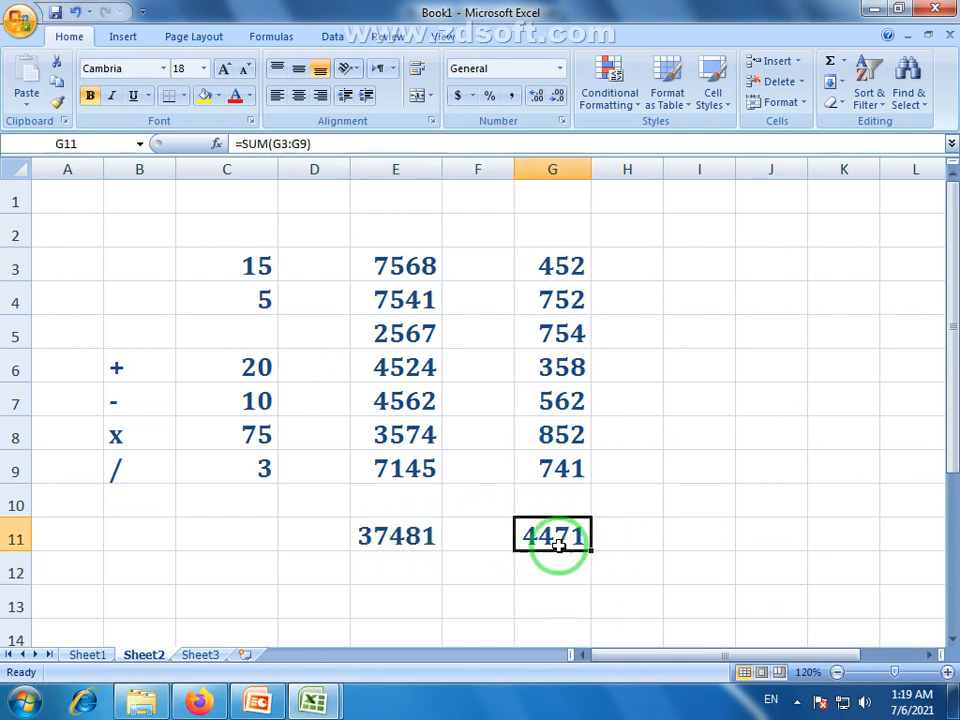
left_click(951, 636)
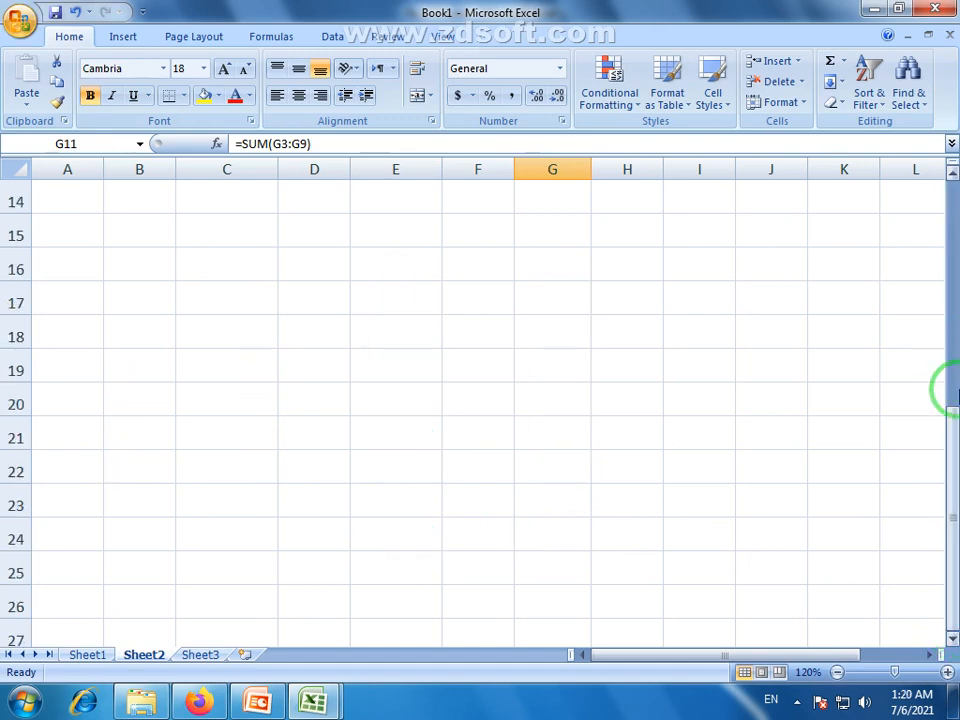
left_click_drag(948, 390, 947, 203)
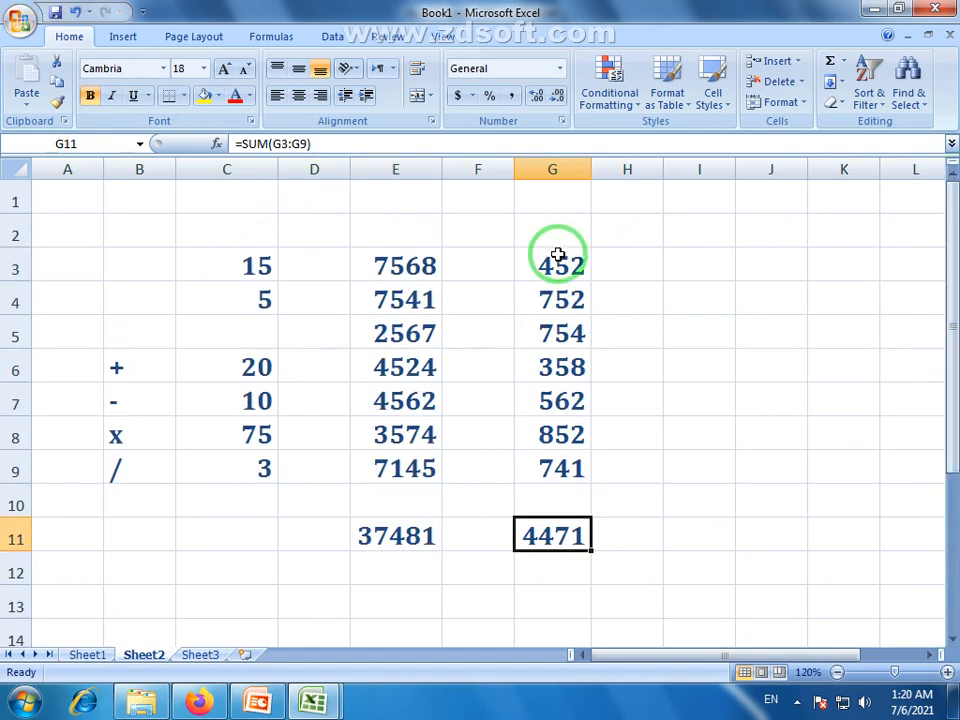
left_click(558, 256)
left_click_drag(558, 256, 551, 523)
left_click(559, 427)
left_click_drag(550, 266, 560, 540)
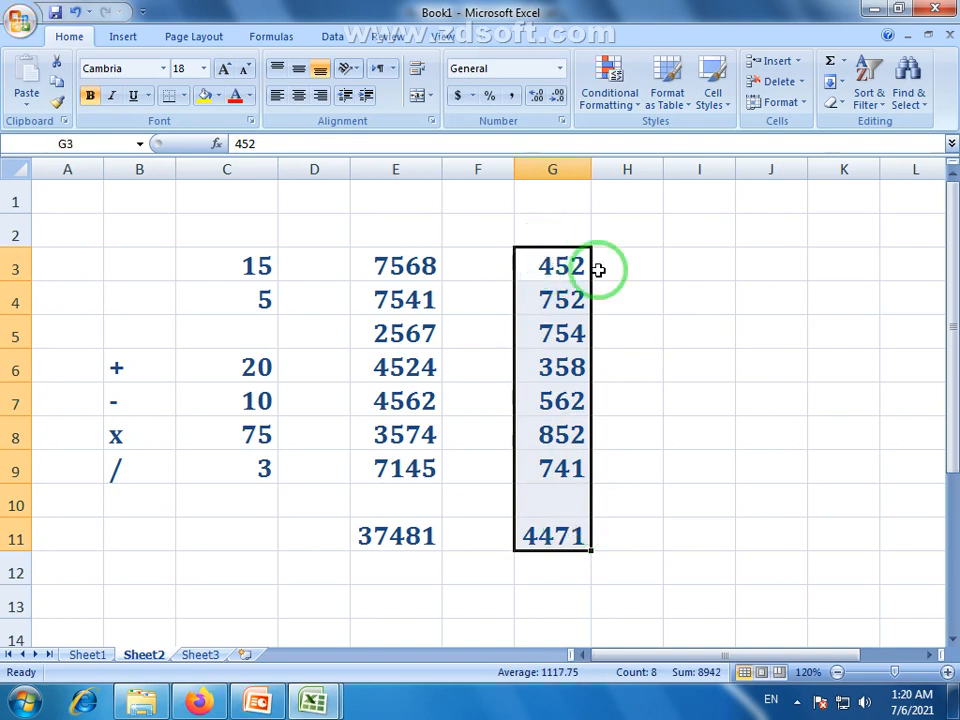
left_click(952, 645)
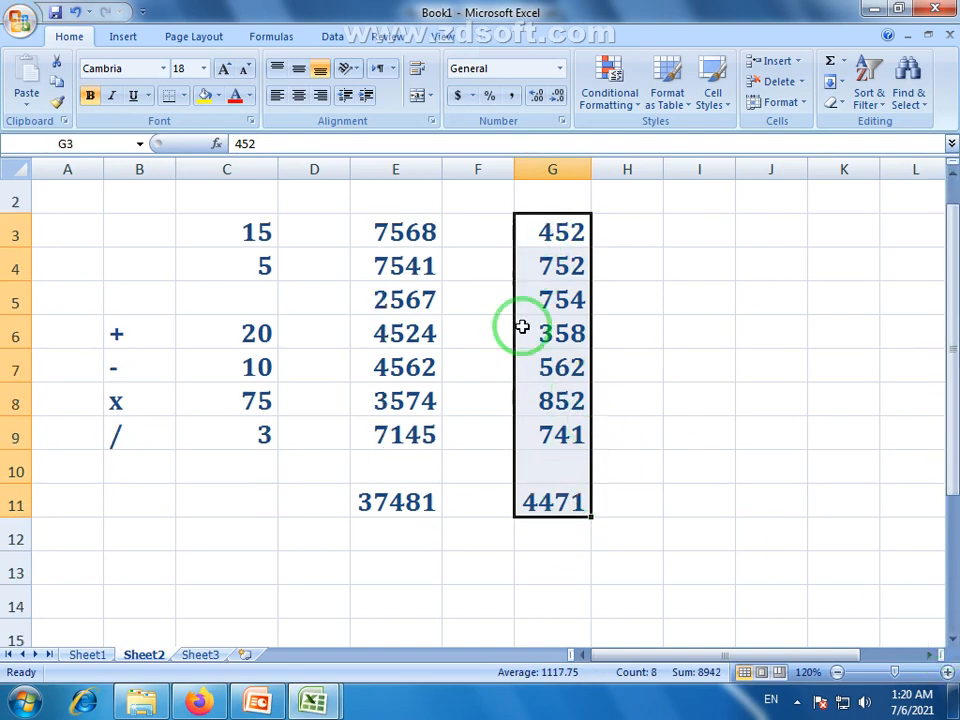
left_click(485, 300)
left_click_drag(414, 218, 432, 440)
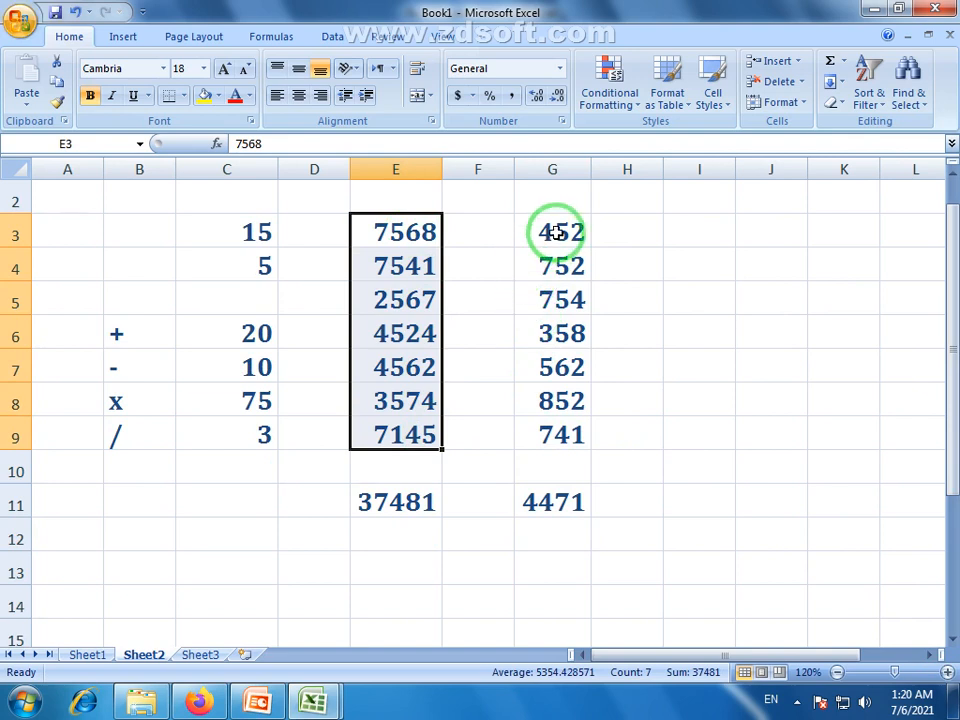
left_click_drag(553, 236, 568, 435)
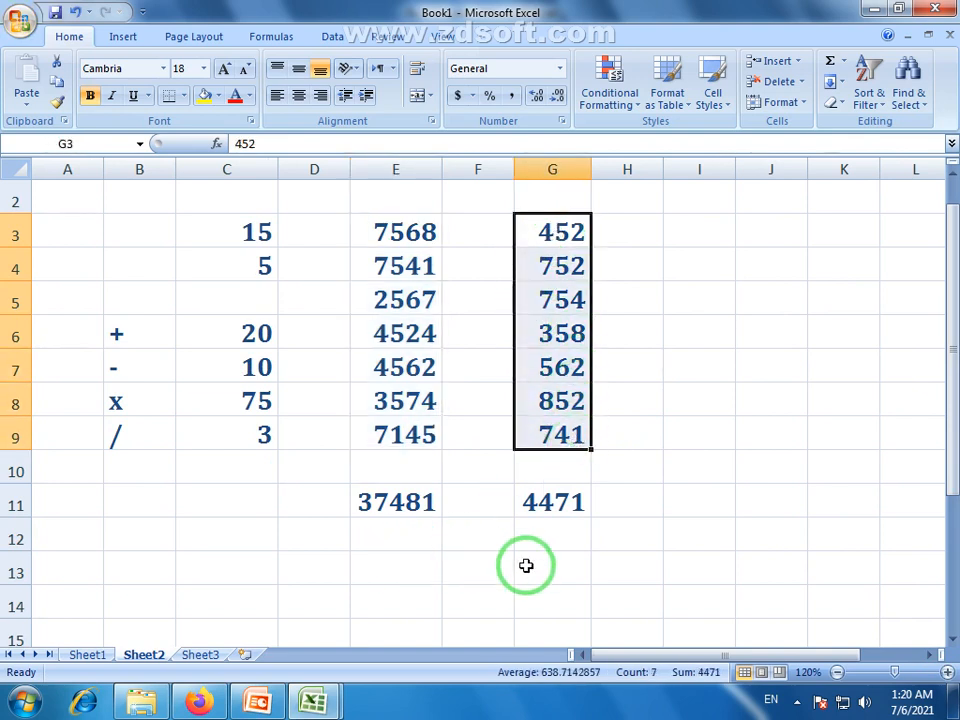
left_click_drag(495, 574, 570, 568)
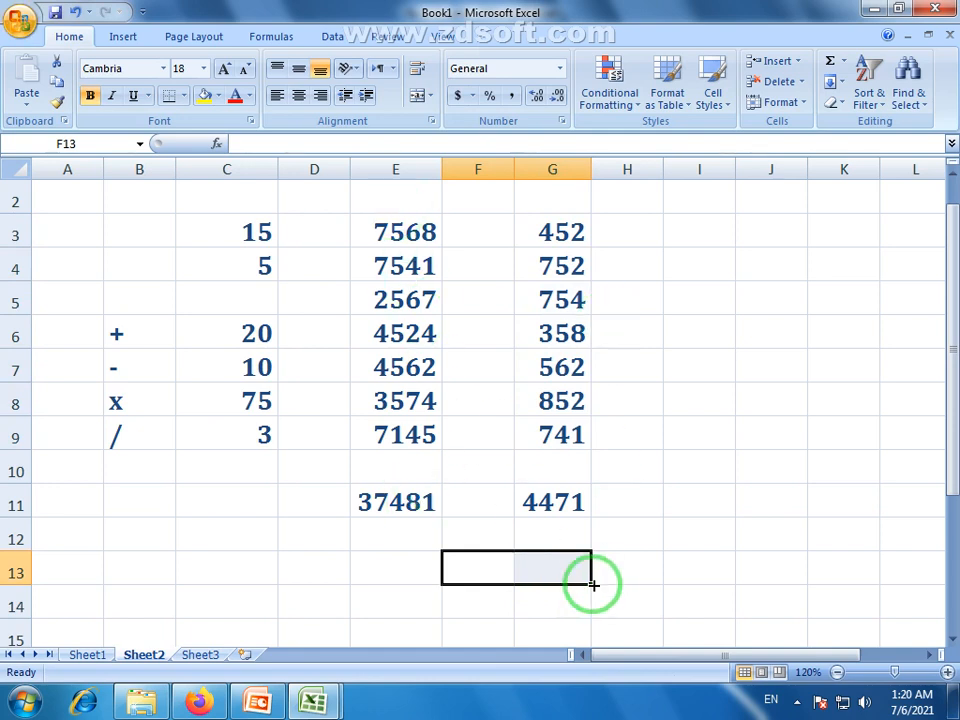
left_click(499, 574)
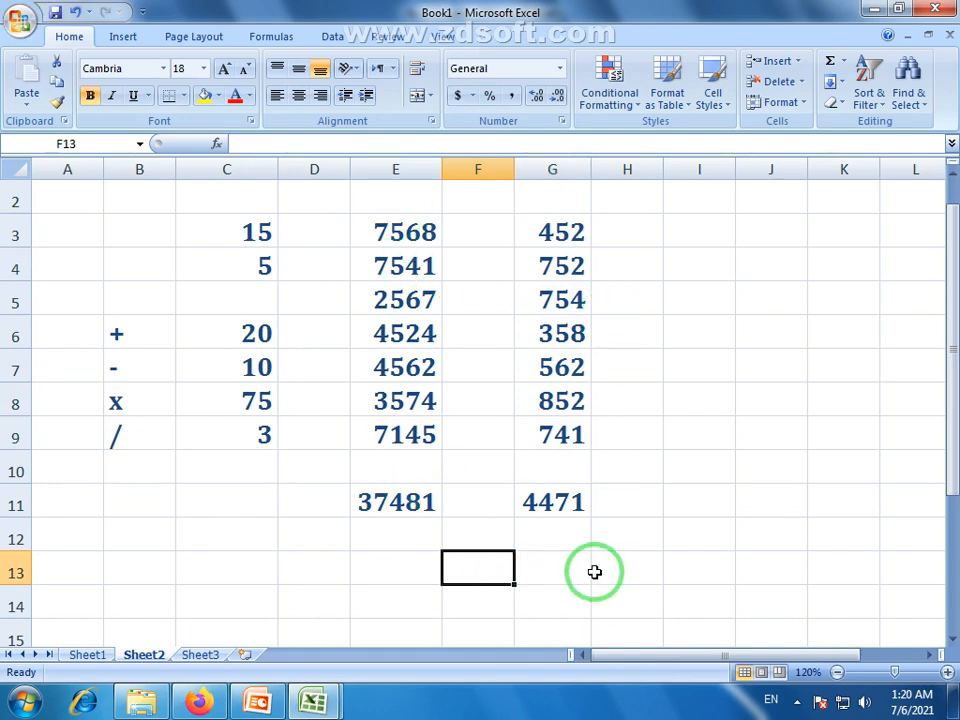
left_click(410, 502)
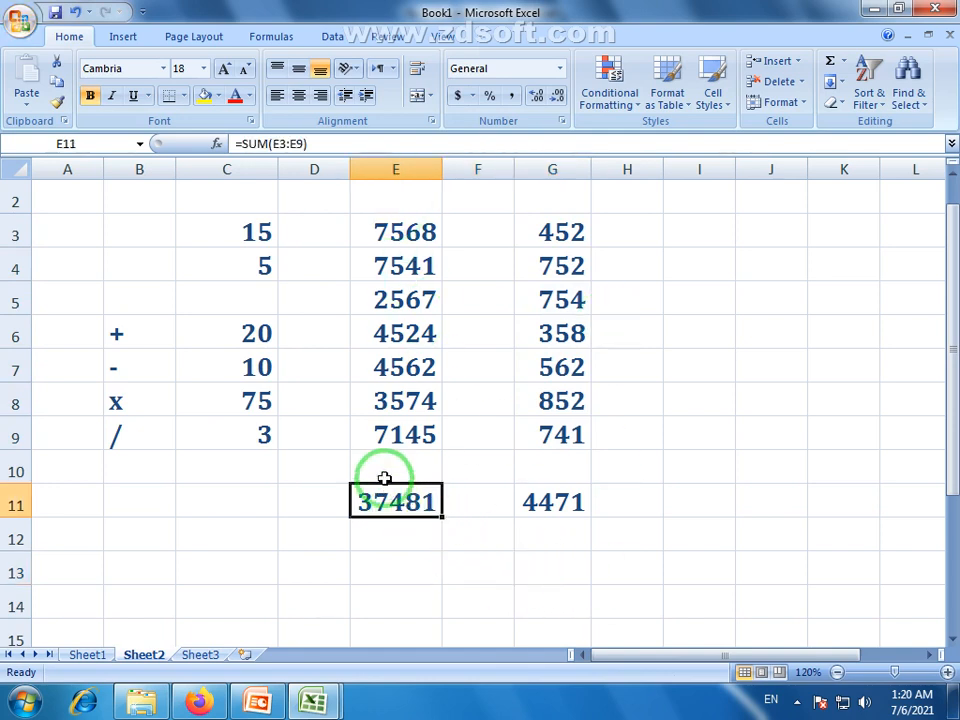
left_click(565, 502)
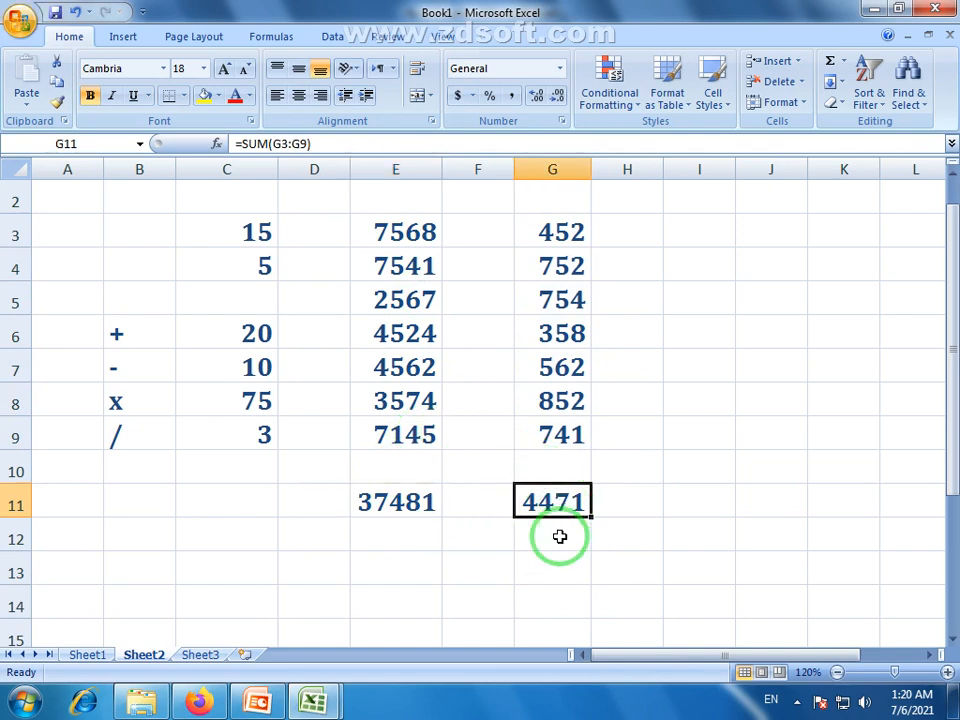
left_click_drag(490, 570, 572, 570)
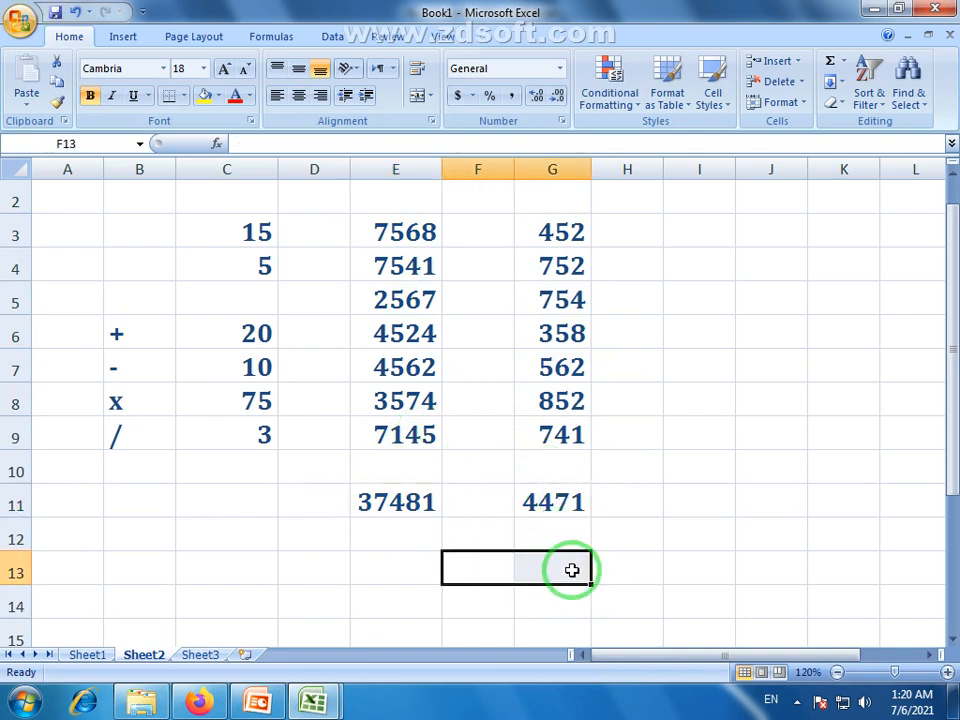
Merge and centre cells F13 and G13
left_click(571, 569)
left_click_drag(489, 574, 551, 573)
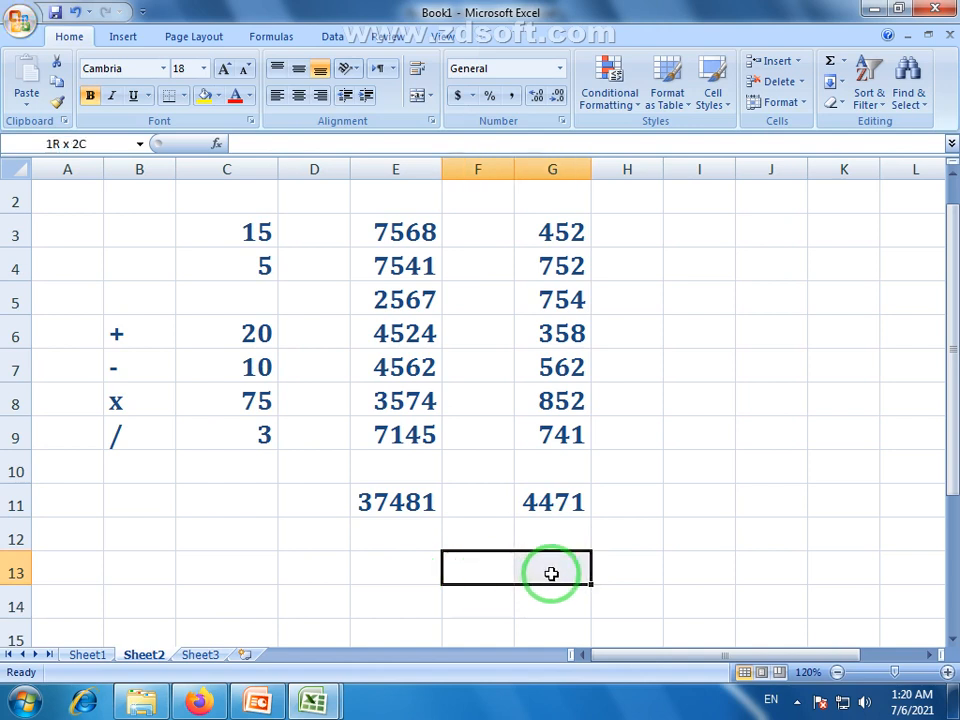
left_click(536, 571)
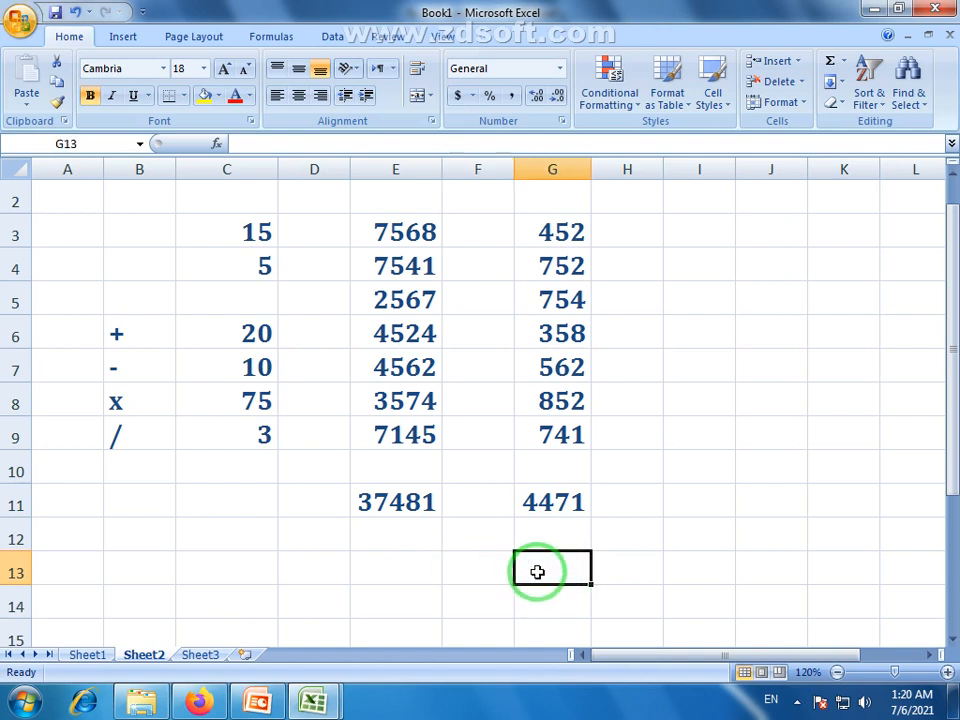
left_click_drag(467, 566, 552, 568)
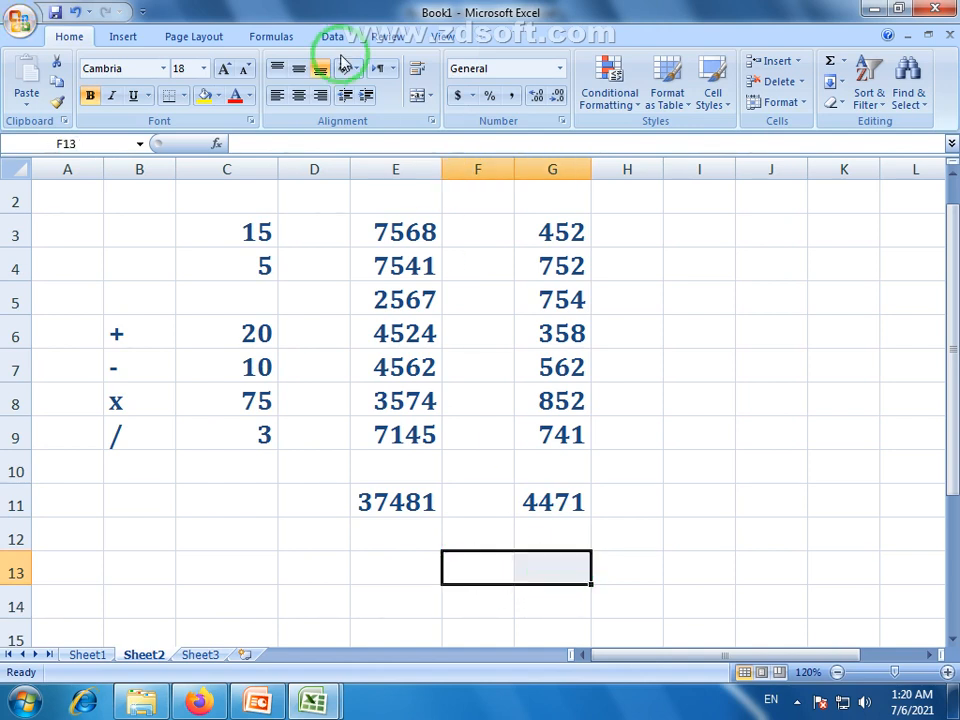
left_click(417, 94)
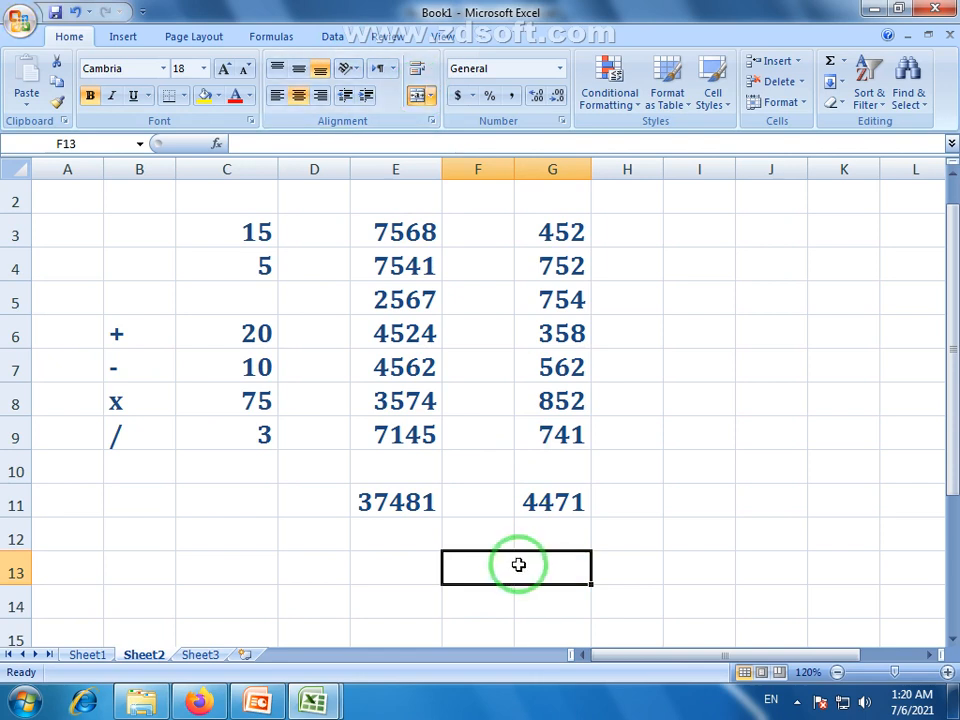
Enter =E11-G11 in the merged cell to show the difference 33010
left_click(405, 505)
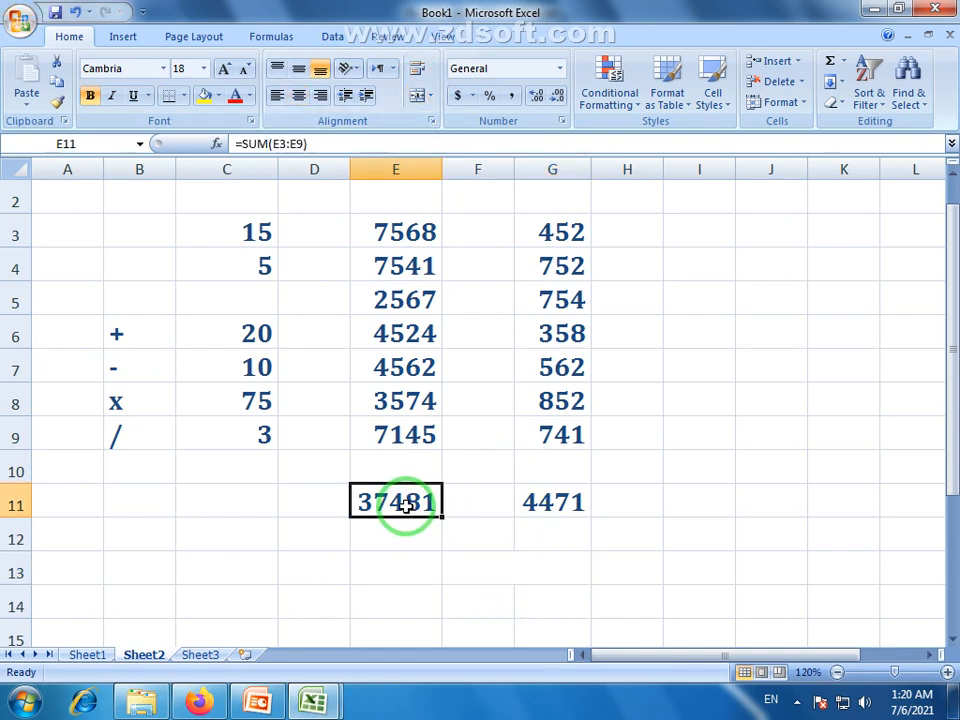
left_click(555, 503)
left_click(553, 566)
type("=")
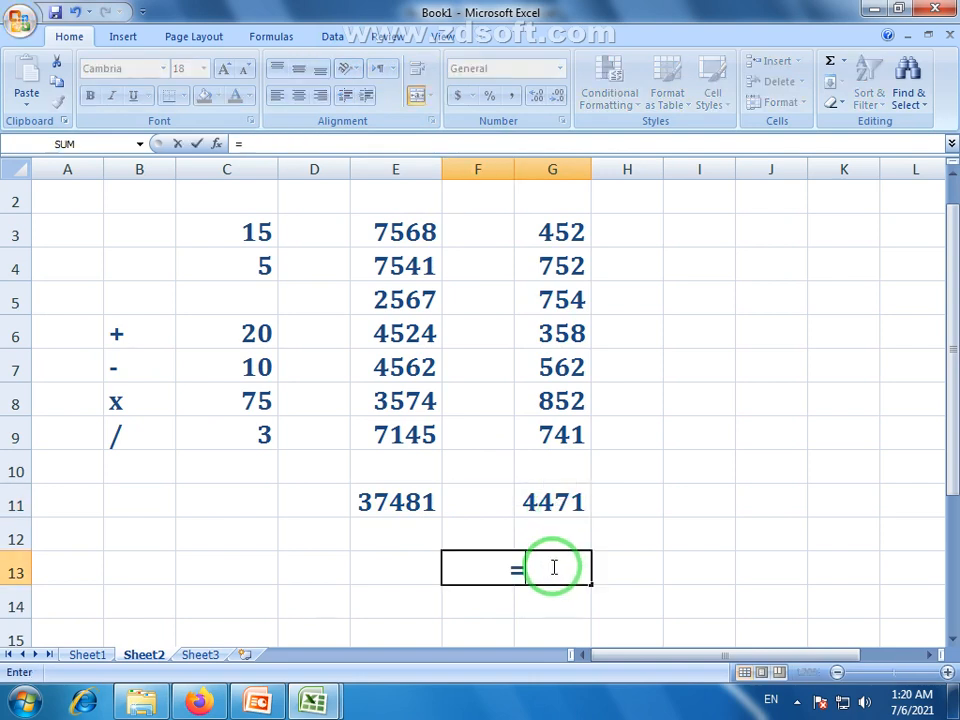
left_click(397, 502)
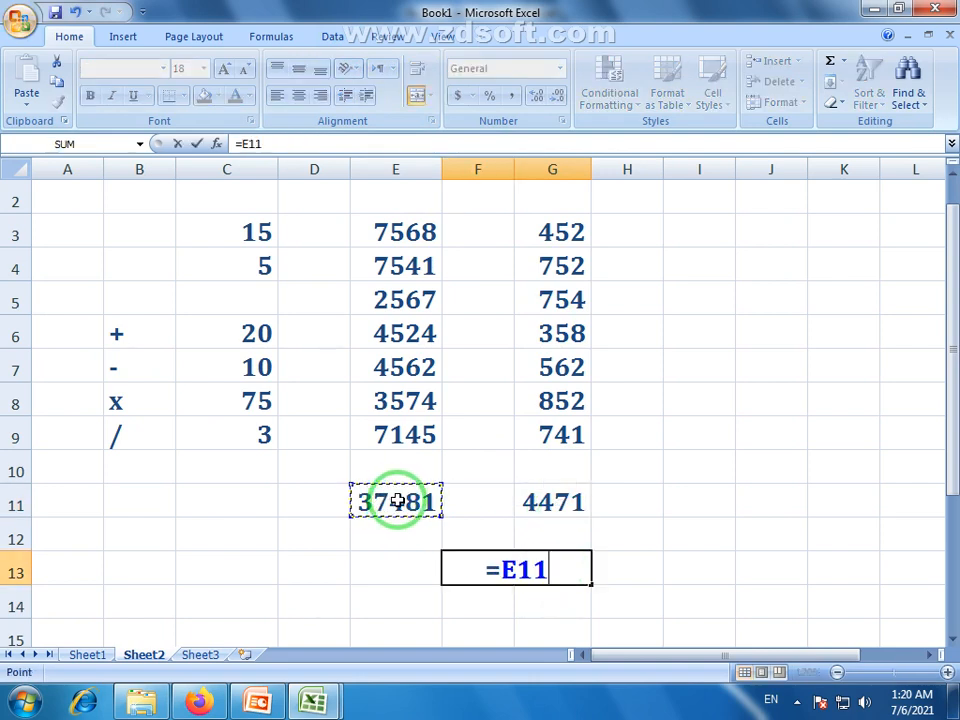
type("-")
left_click(572, 505)
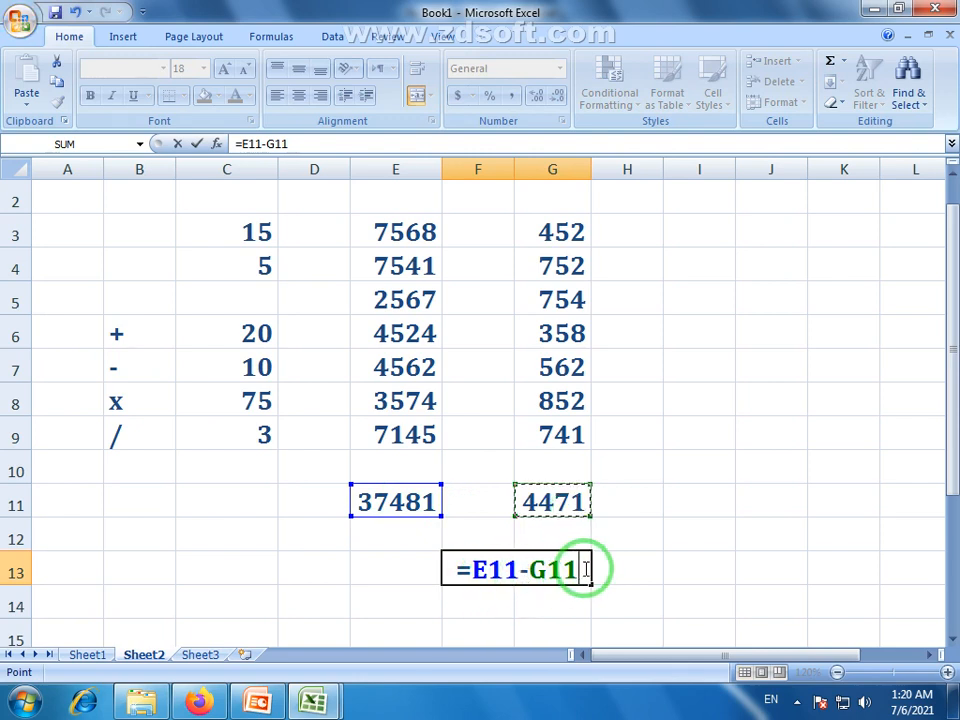
key("Return")
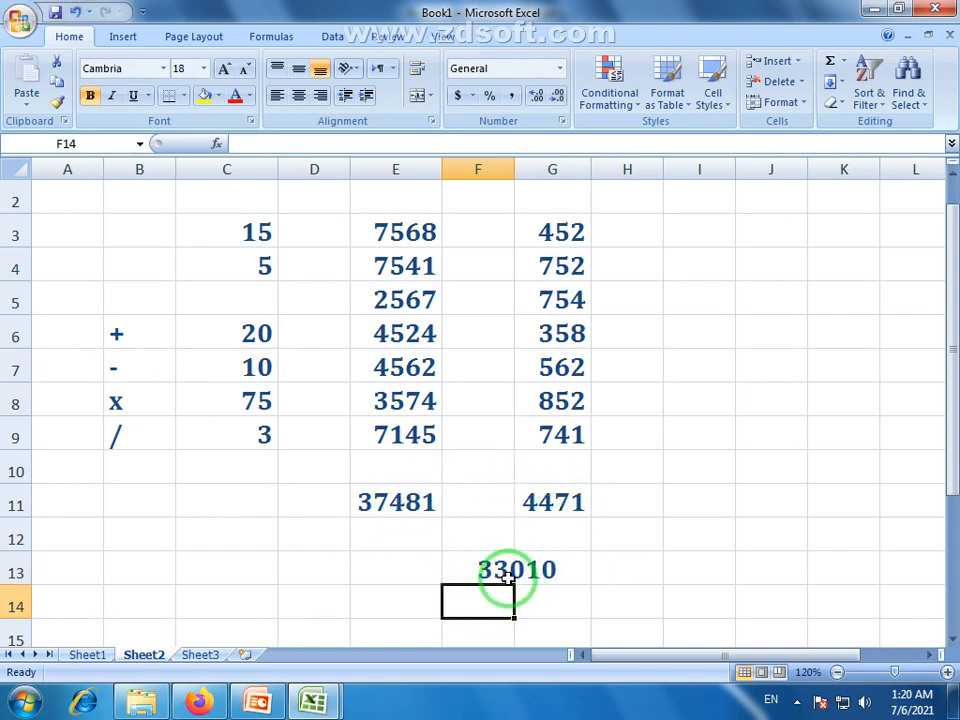
left_click(536, 579)
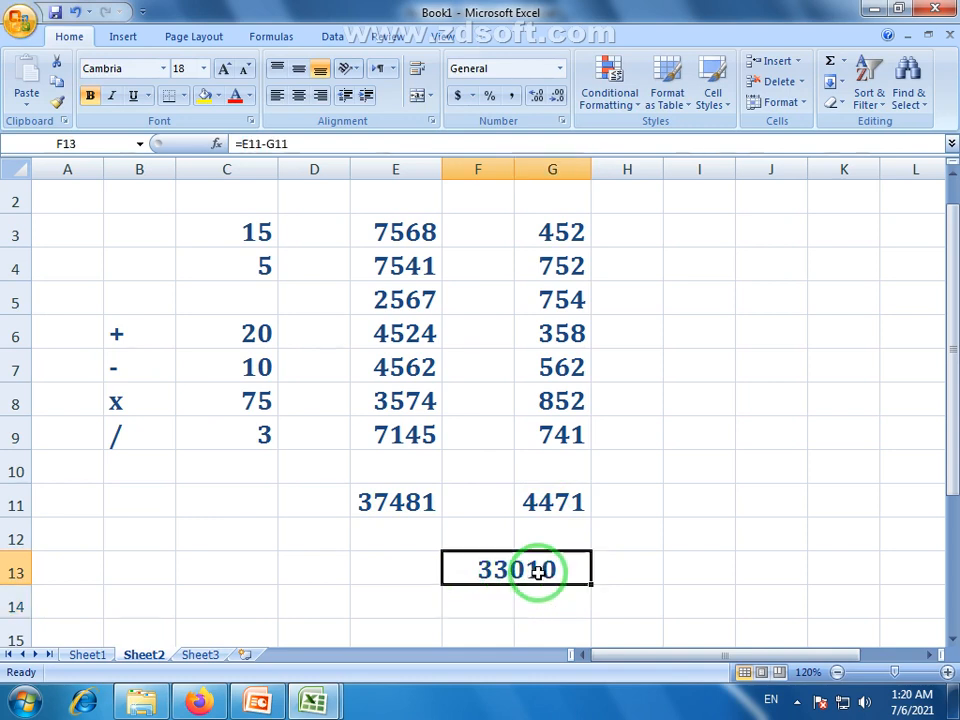
Apply red font to the E11:G13 totals and difference block
left_click_drag(395, 498, 525, 568)
left_click(236, 97)
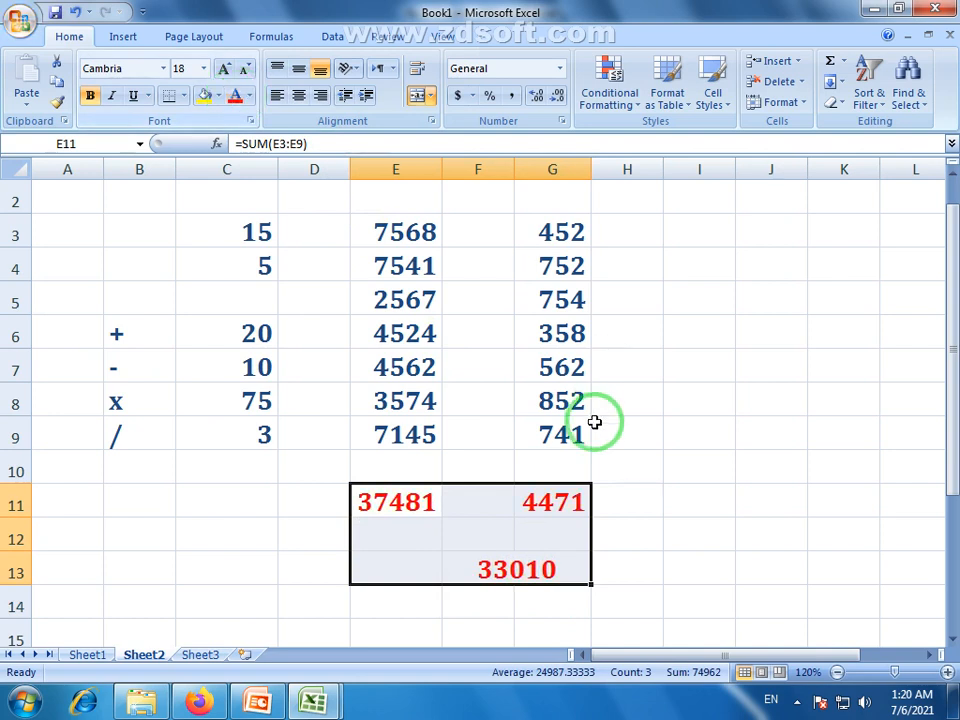
left_click(649, 493)
left_click_drag(407, 506, 515, 568)
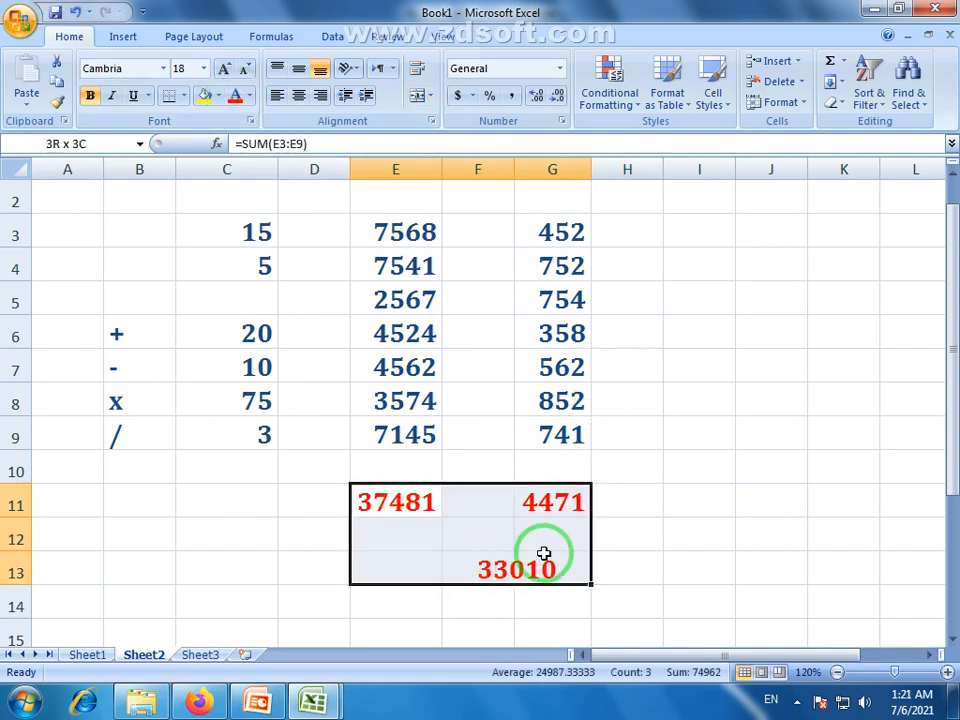
left_click_drag(407, 300, 407, 355)
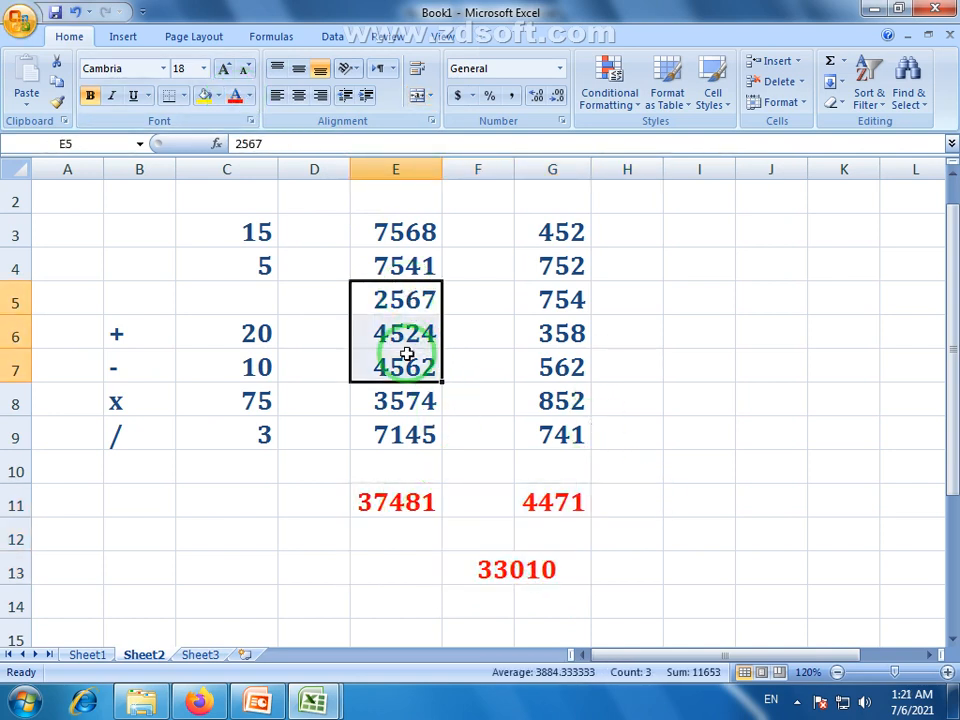
Replace 2567 in E5 with 5624
left_click(410, 300)
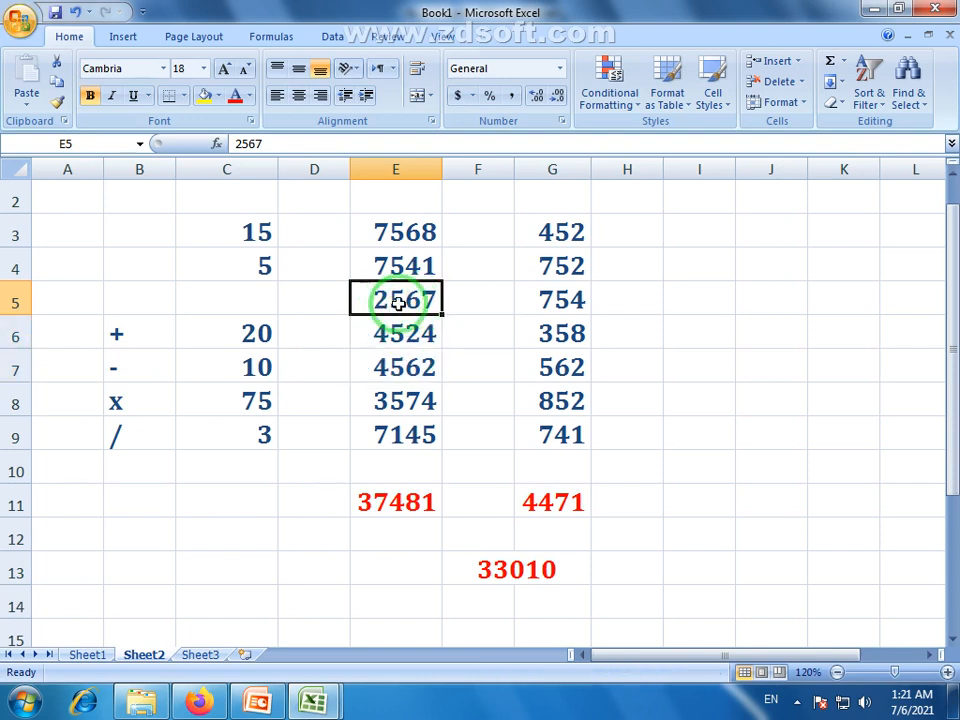
double_click(377, 302)
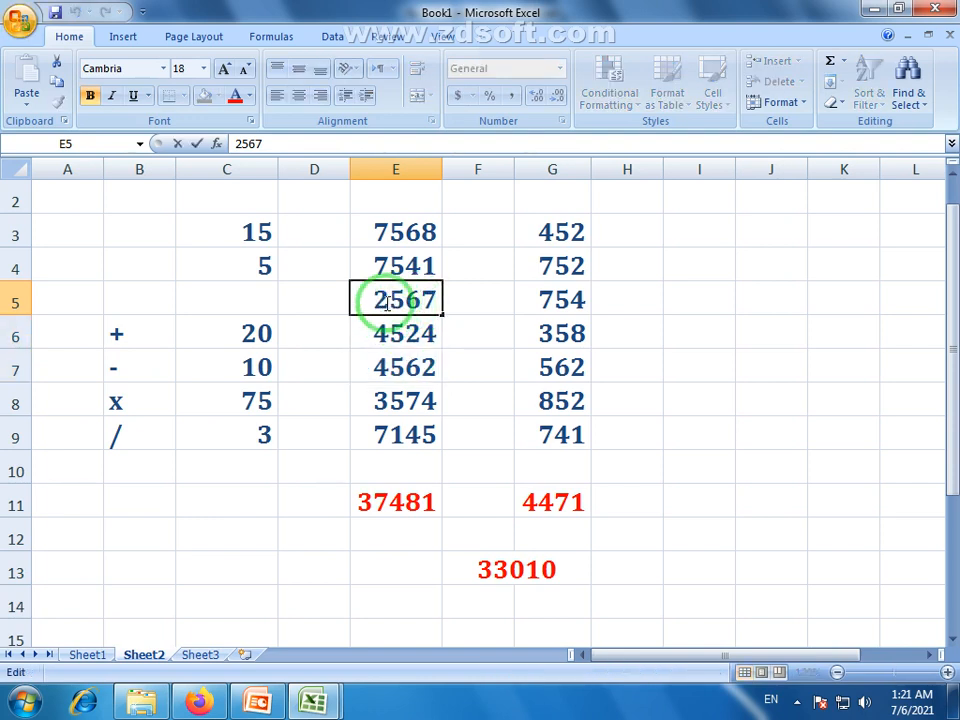
left_click_drag(372, 300, 440, 300)
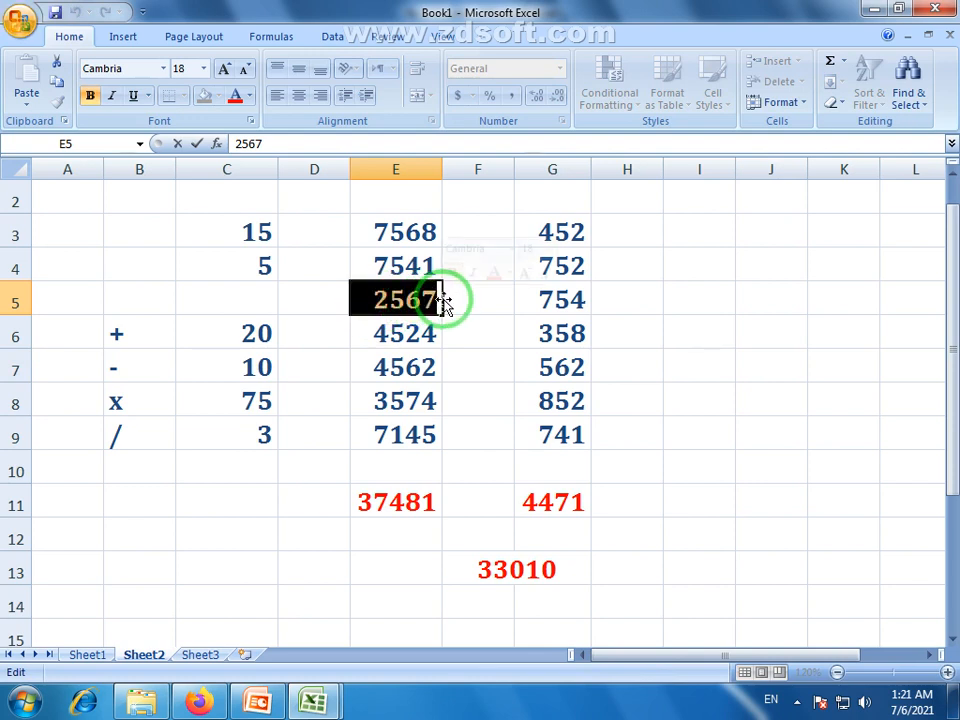
type("56")
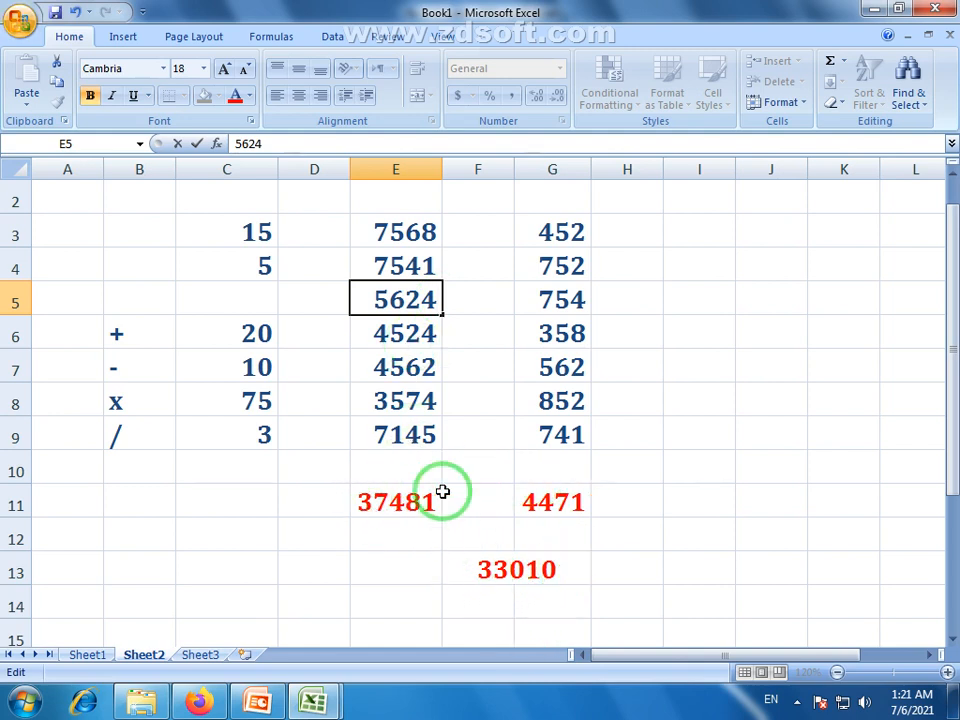
key("Return")
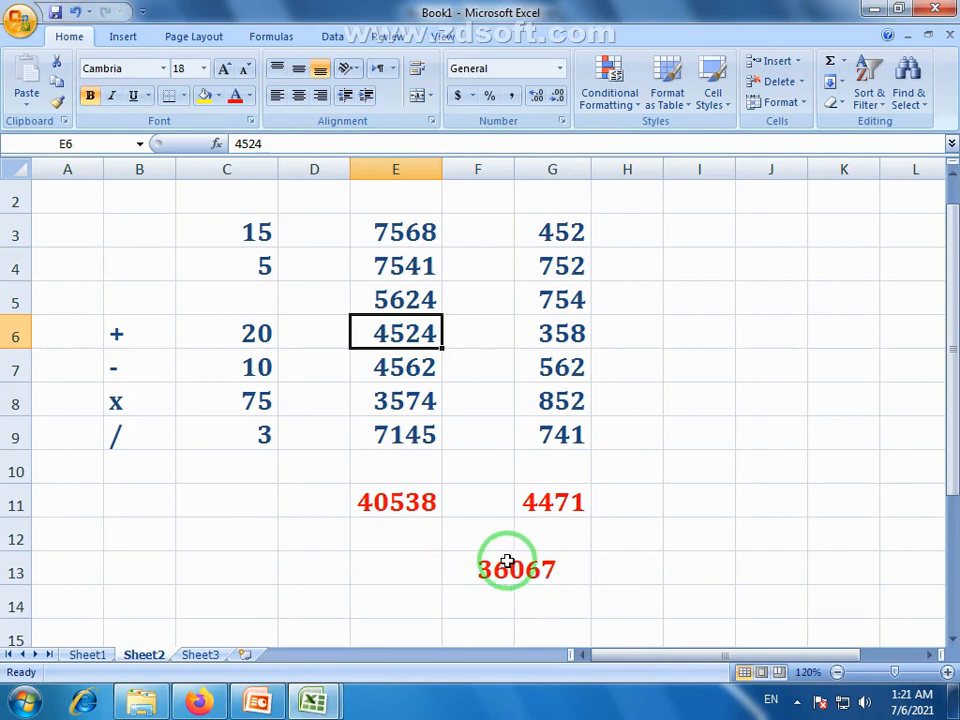
Set G6 to 7541 and check the updated totals and 28884 difference
left_click(563, 342)
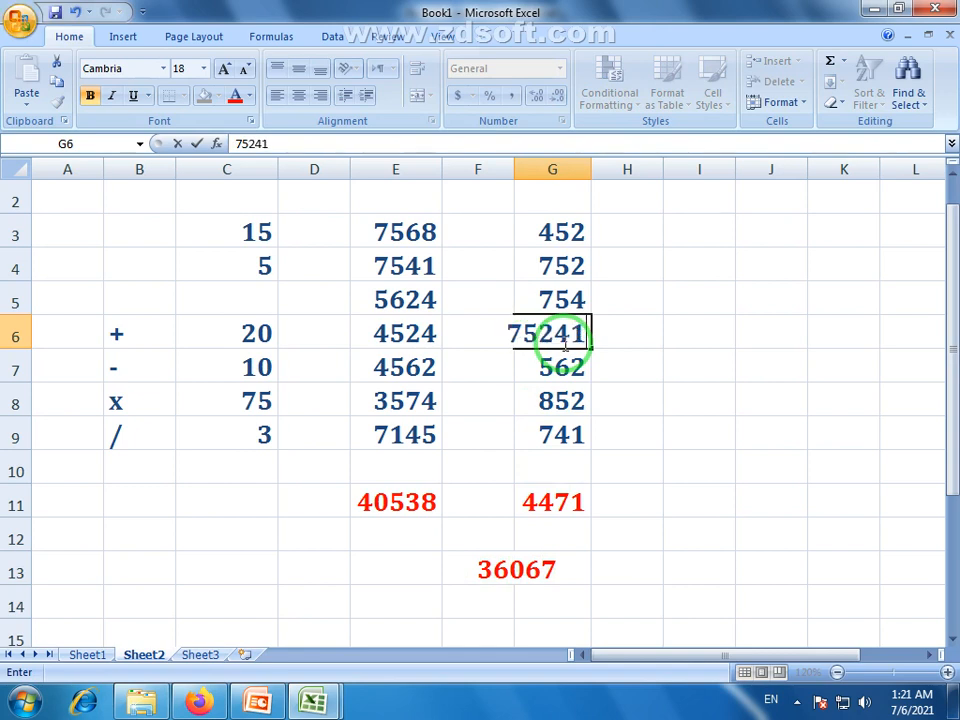
key("Return")
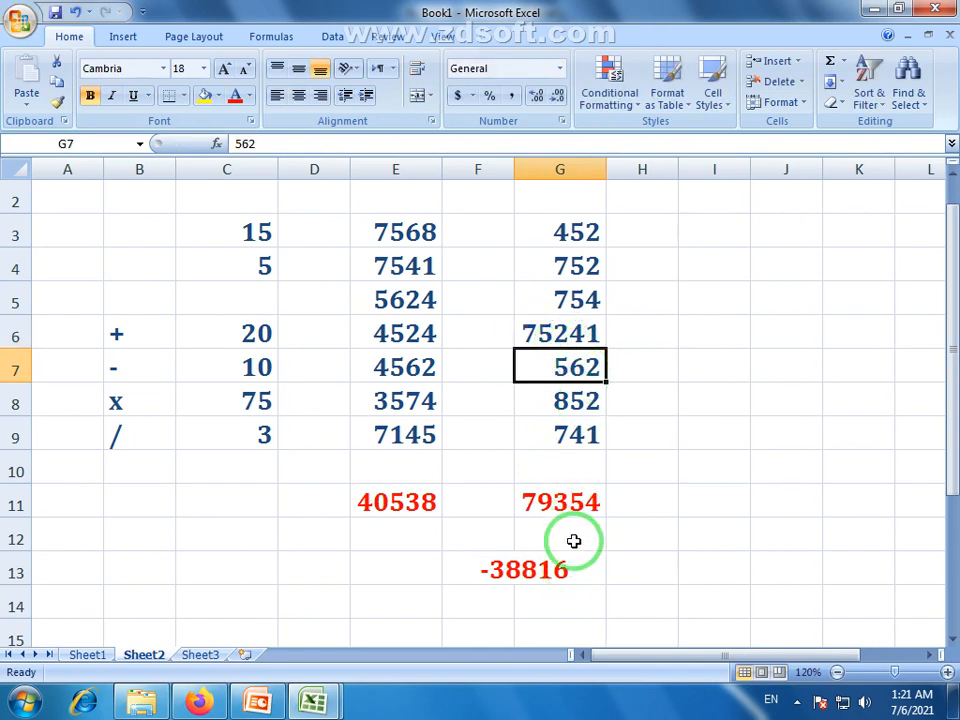
left_click(556, 577)
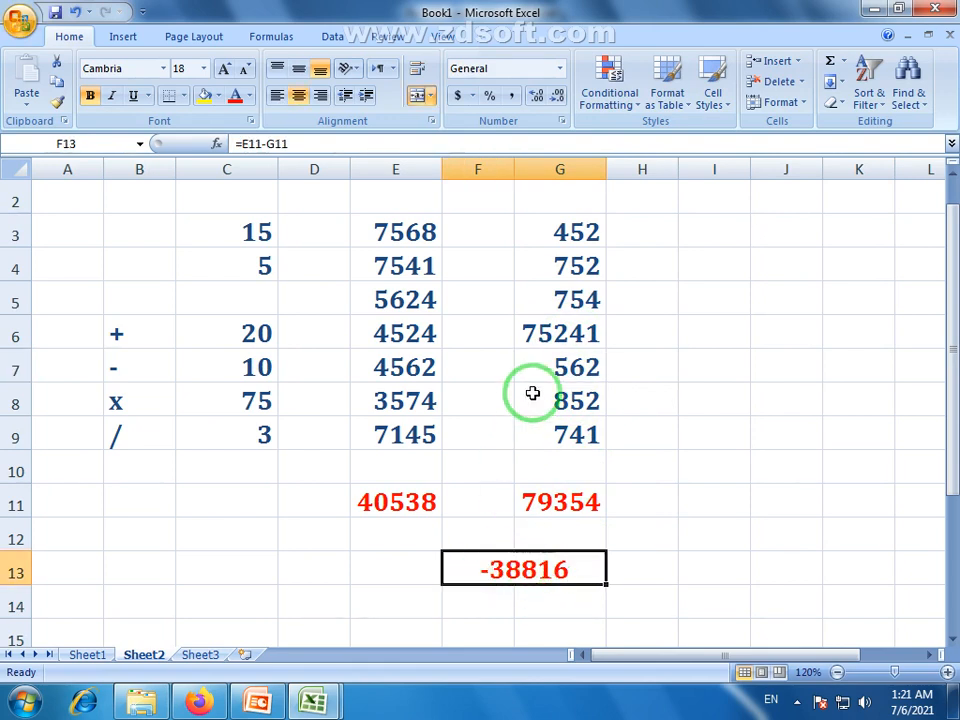
double_click(566, 330)
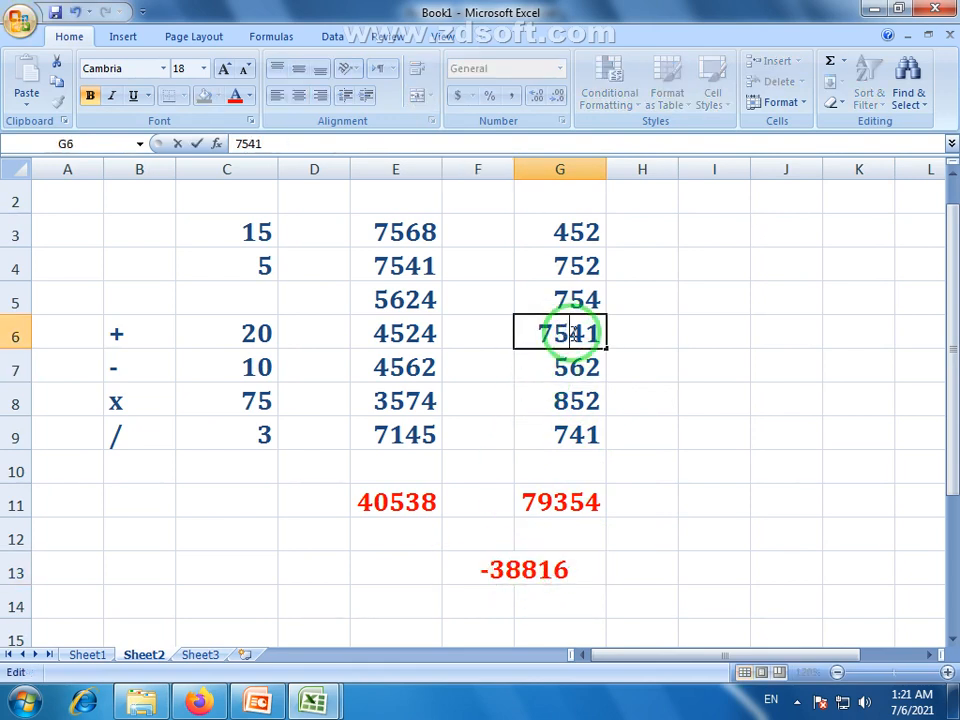
key("Return")
left_click(520, 572)
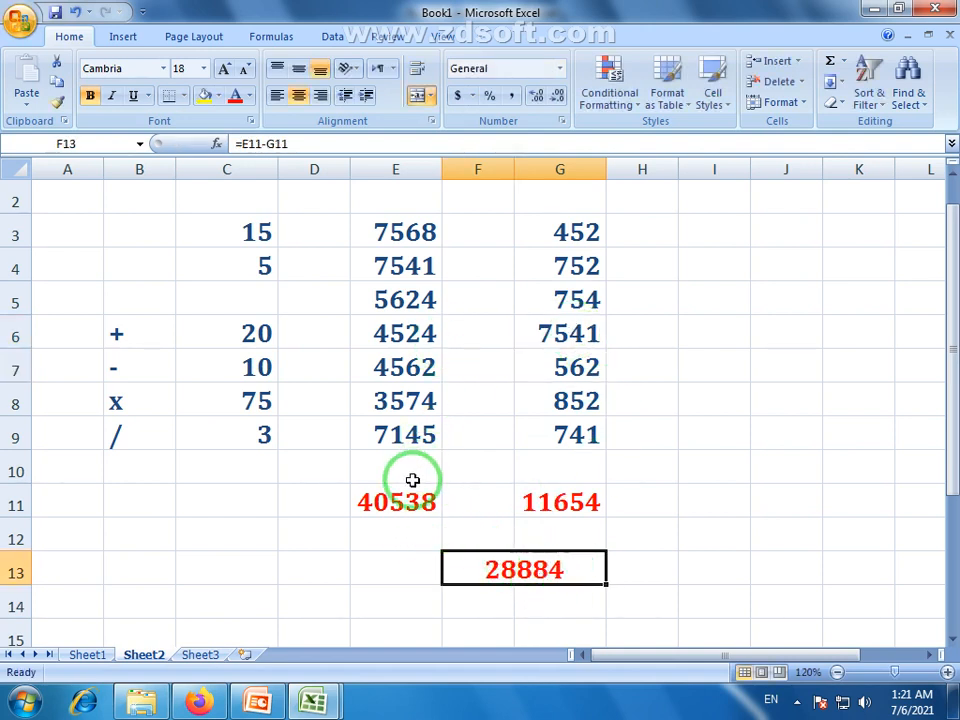
left_click_drag(405, 500, 549, 570)
left_click_drag(404, 216, 425, 443)
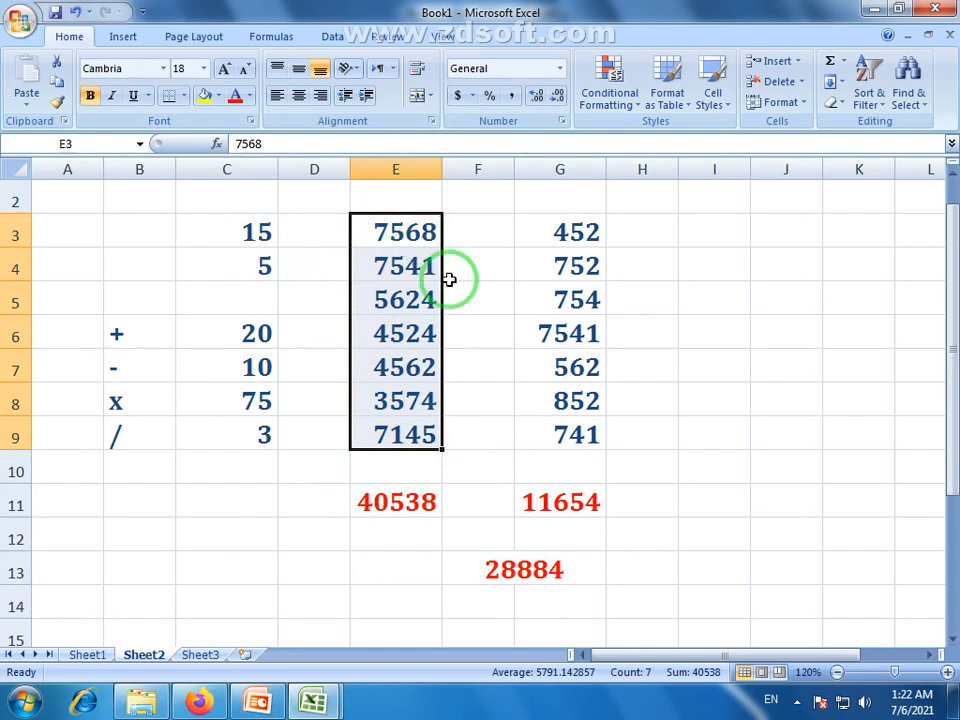
left_click_drag(560, 232, 578, 436)
left_click(556, 502)
left_click_drag(236, 236, 243, 267)
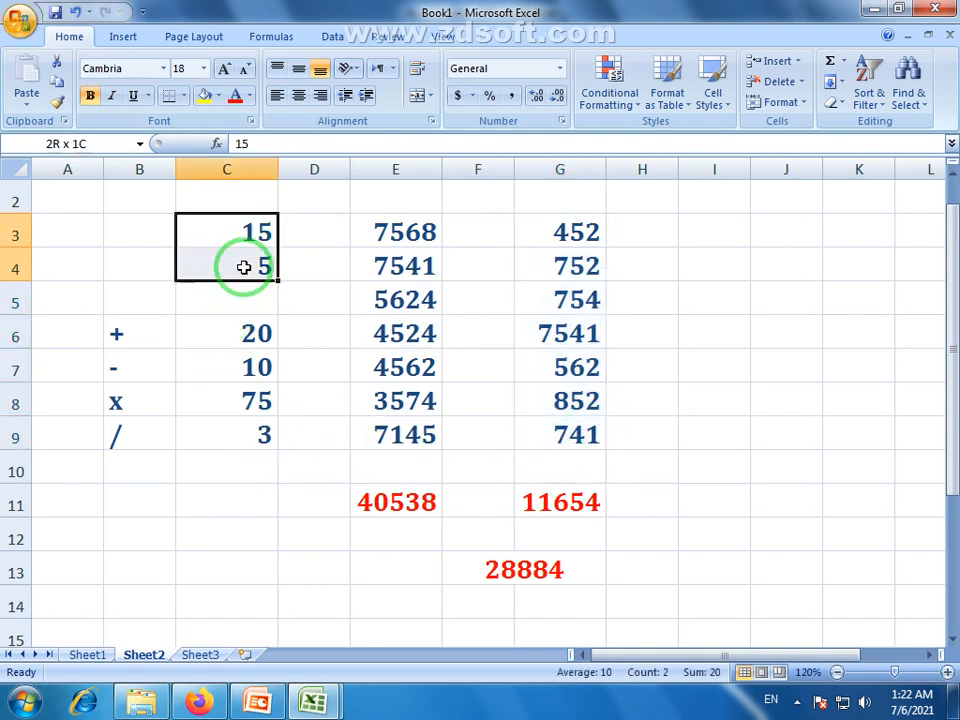
left_click(242, 334)
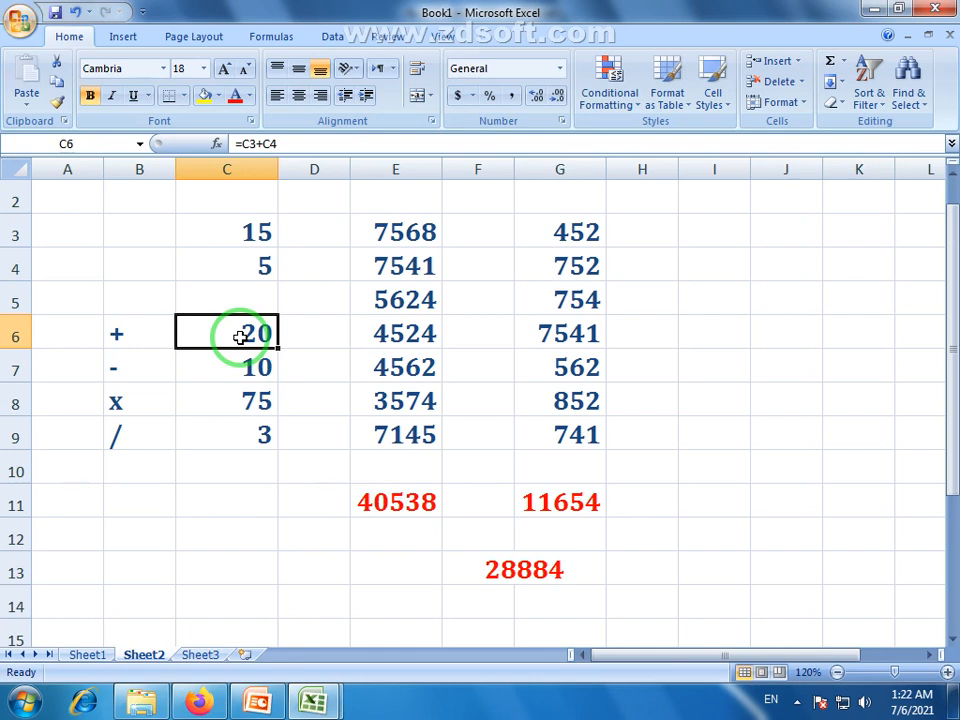
left_click_drag(241, 337, 252, 437)
left_click_drag(403, 221, 402, 440)
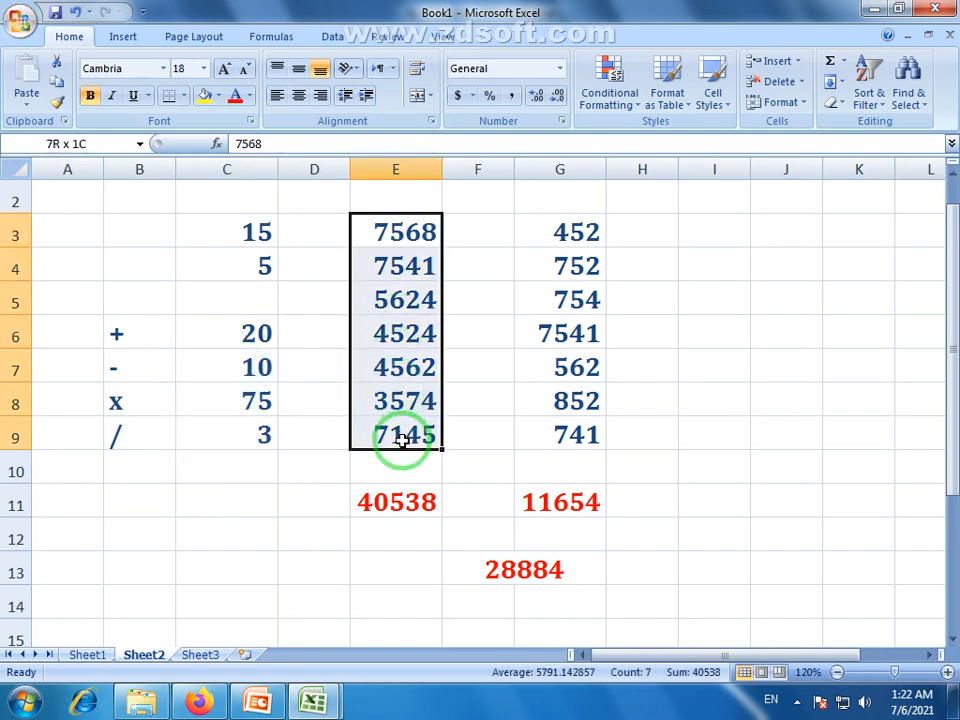
left_click_drag(561, 236, 581, 437)
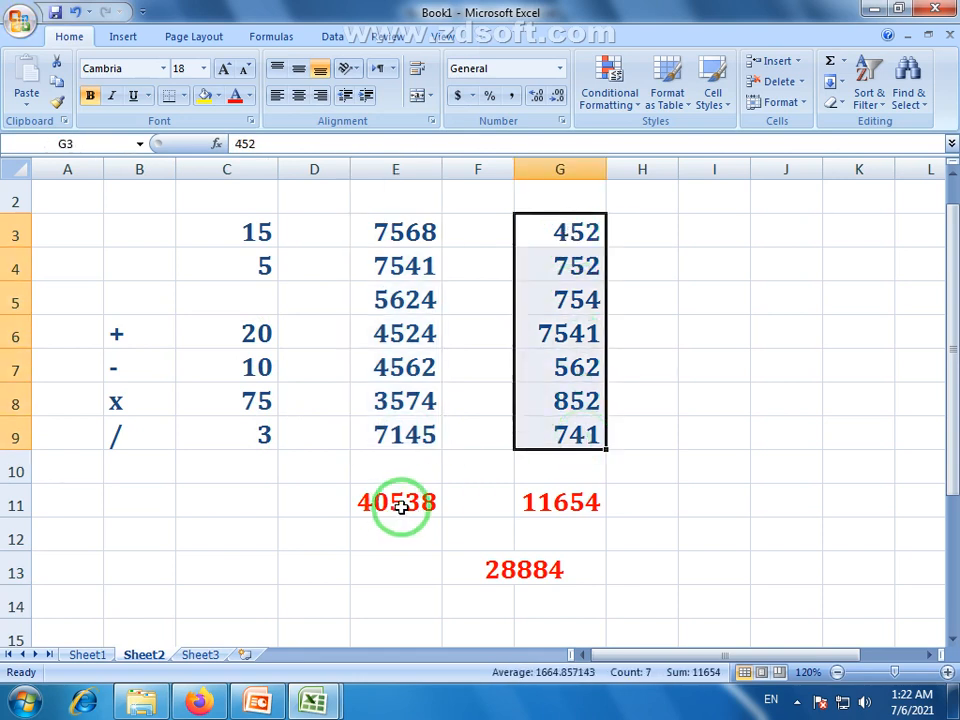
left_click_drag(392, 506, 544, 574)
left_click(489, 579)
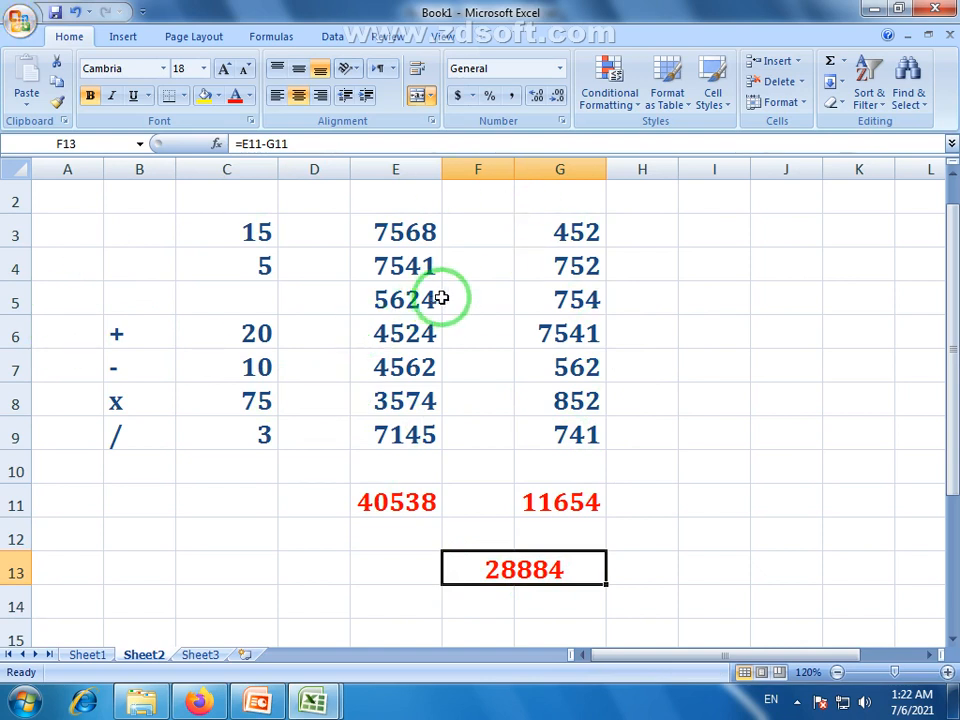
left_click_drag(782, 652, 874, 655)
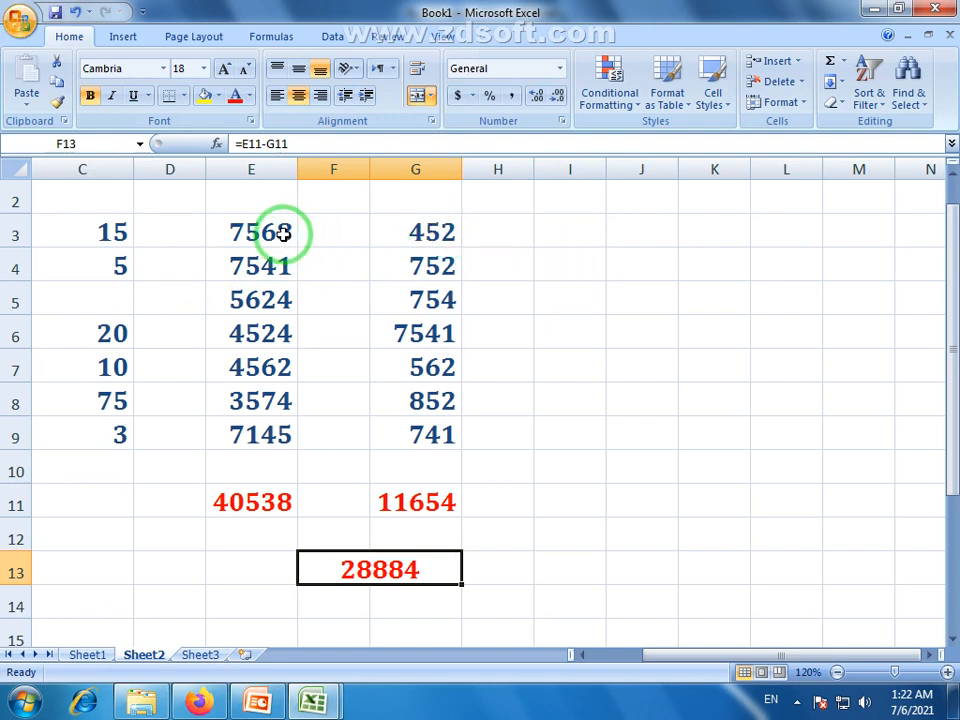
Copy 7568, 7541, 5624, 4524 and 4562 from E3:E7 into I3:I7 and widen column I
left_click_drag(281, 229, 296, 373)
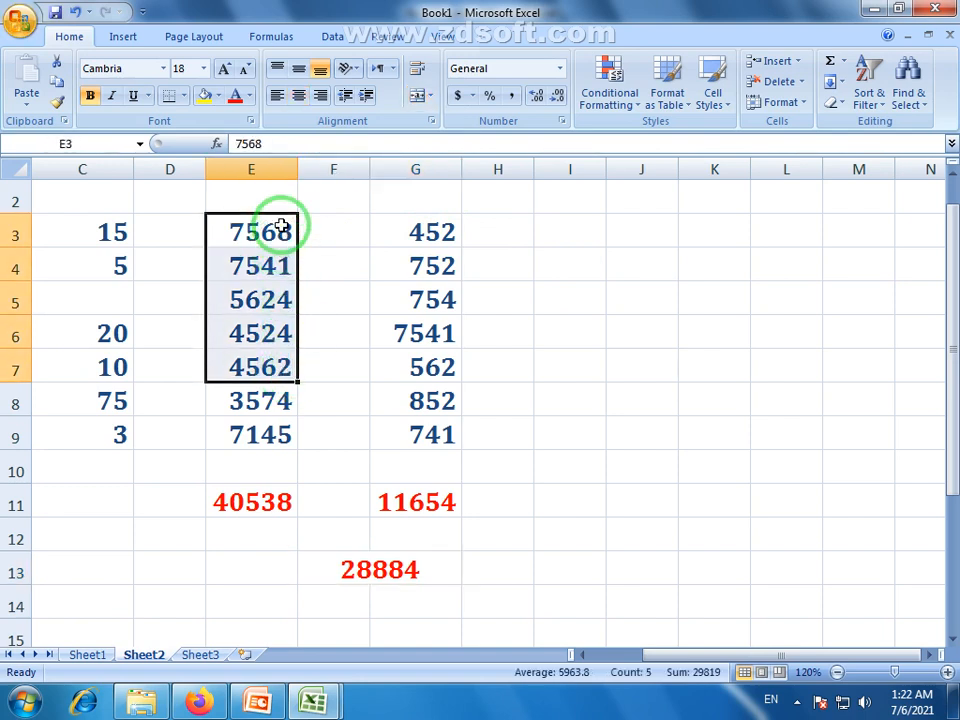
left_click_drag(287, 215, 583, 249)
left_click_drag(606, 169, 648, 167)
left_click(610, 433)
Format the copied values in I3:I7 with black font and centre alignment
left_click_drag(604, 229, 615, 360)
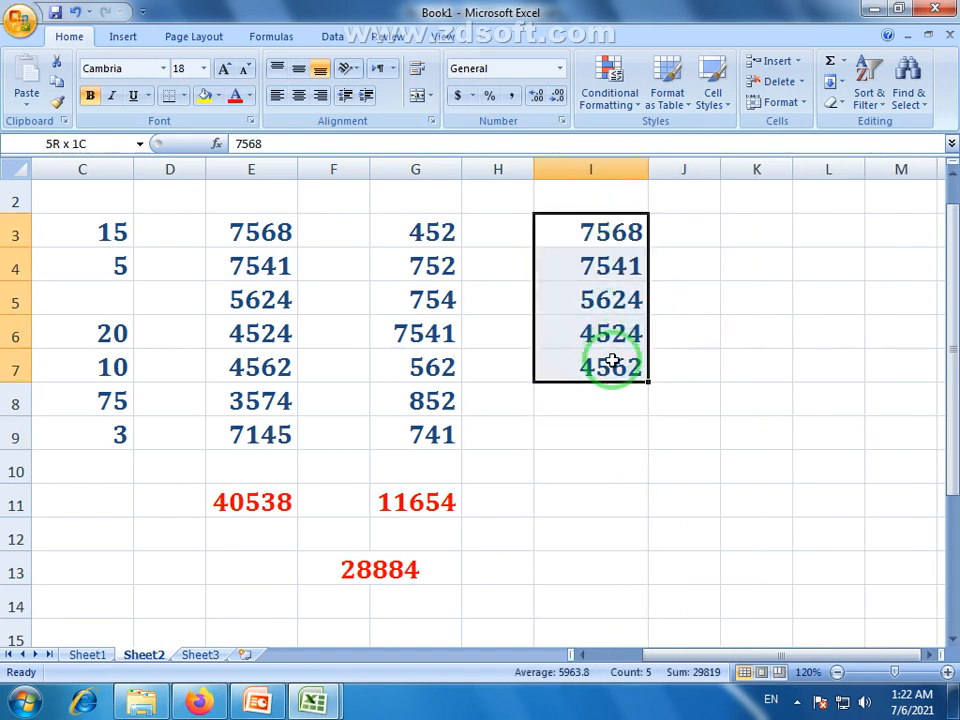
left_click(249, 96)
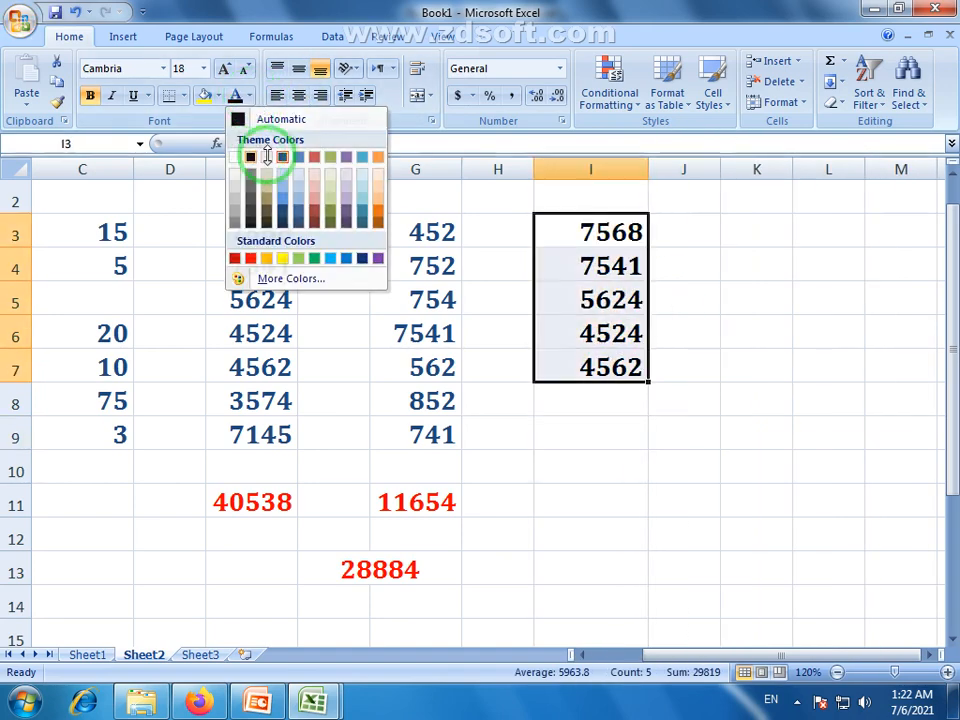
left_click(250, 157)
left_click(600, 266)
left_click_drag(600, 232, 600, 366)
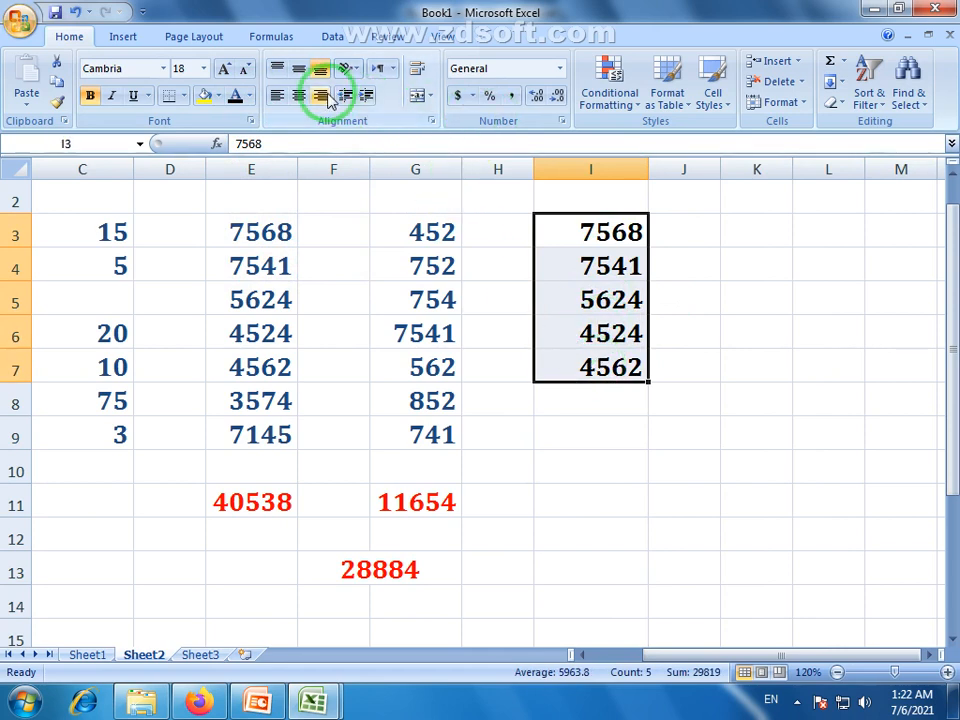
left_click(298, 95)
left_click(660, 333)
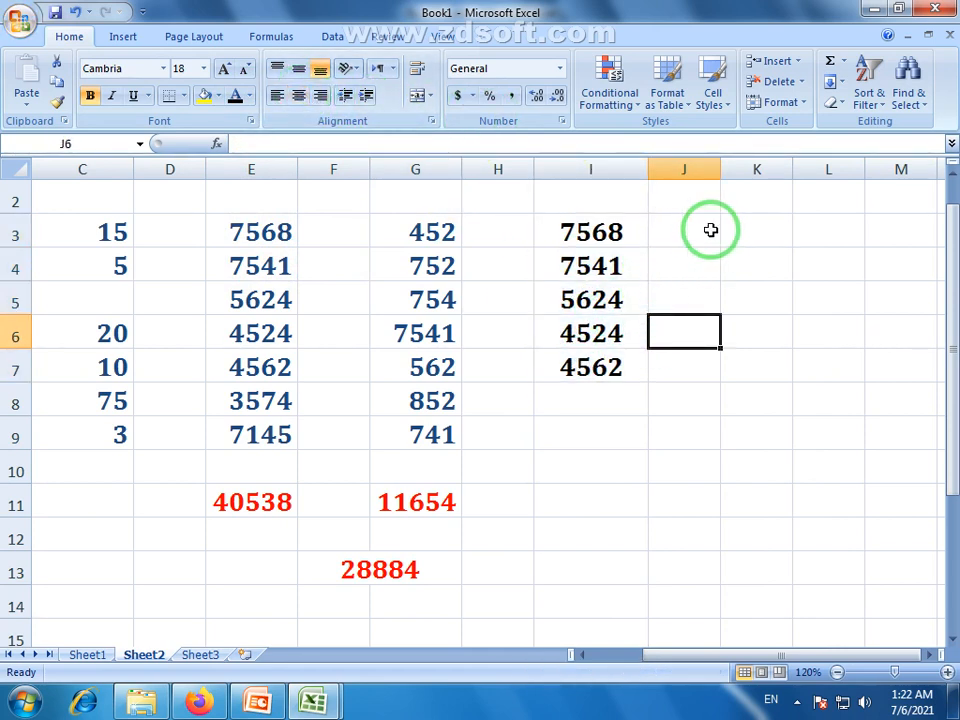
left_click_drag(594, 222, 608, 372)
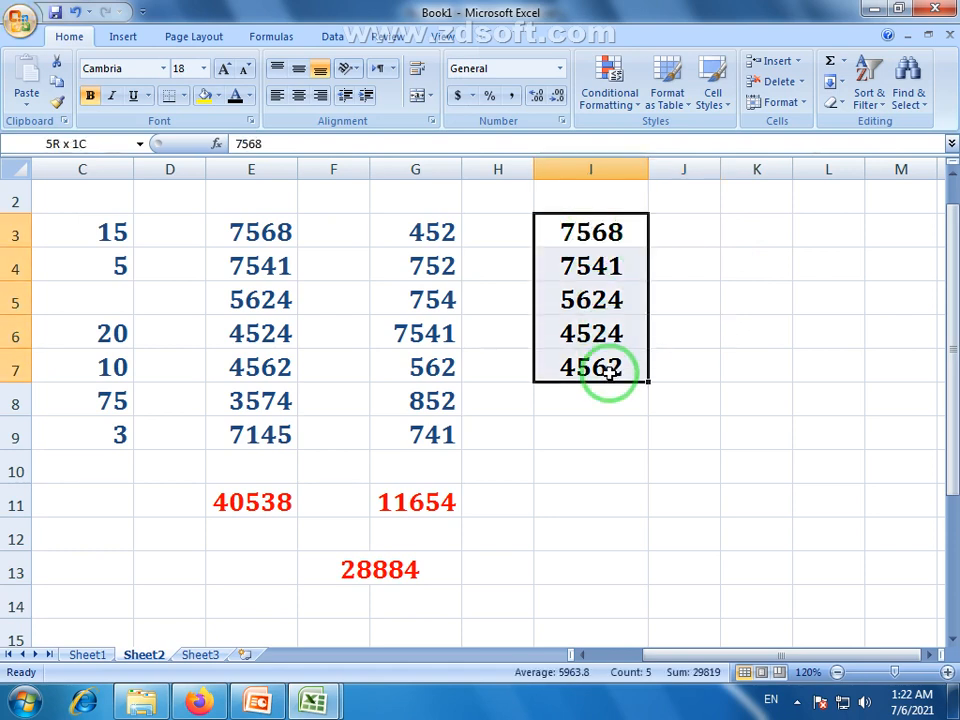
left_click_drag(585, 229, 608, 369)
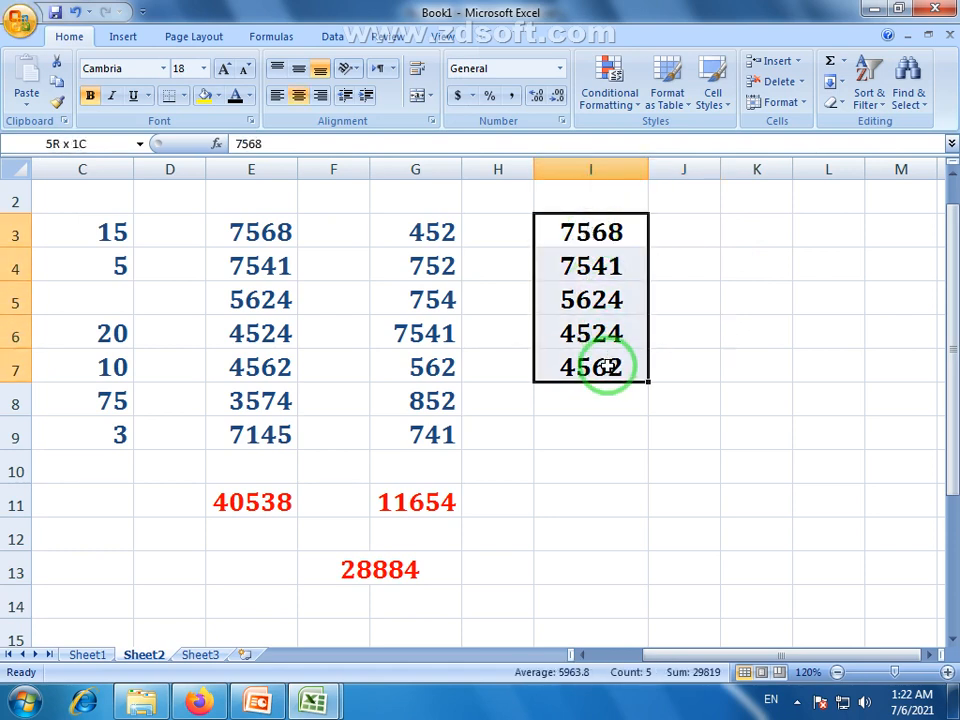
left_click(683, 230)
left_click_drag(615, 231, 591, 362)
left_click_drag(566, 227, 589, 484)
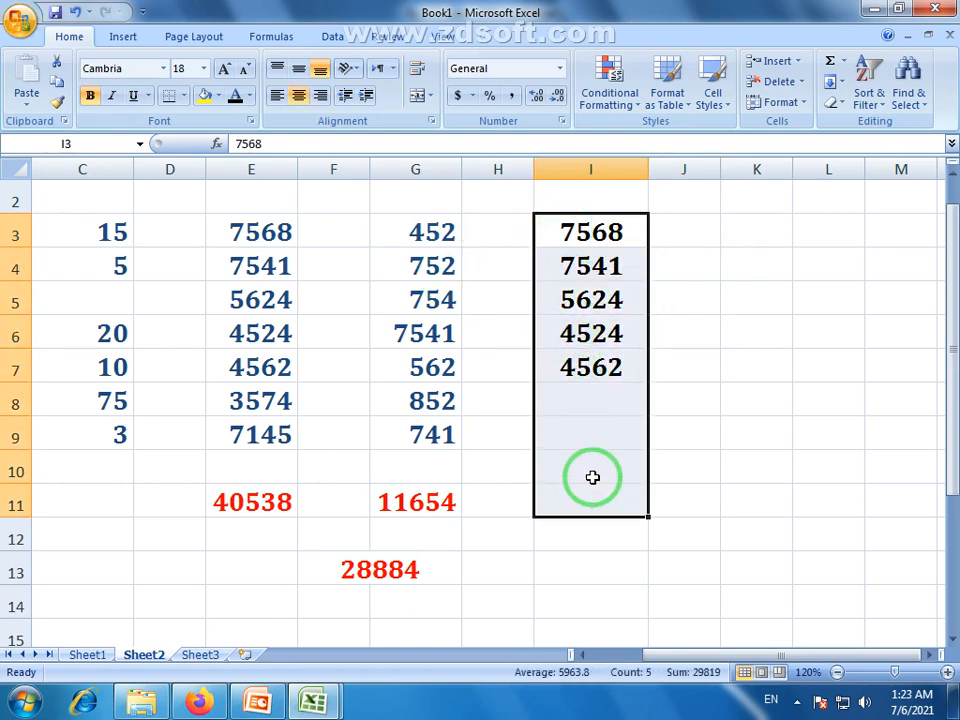
left_click(107, 236)
left_click_drag(590, 232, 585, 470)
left_click_drag(109, 236, 850, 226)
left_click(94, 231)
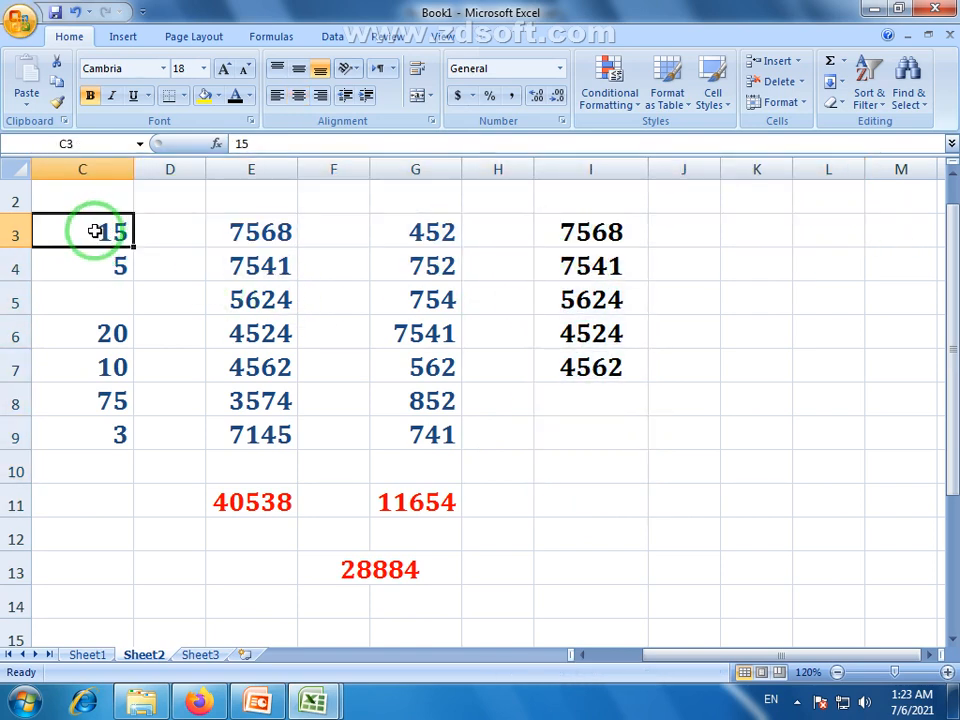
left_click_drag(94, 231, 878, 222)
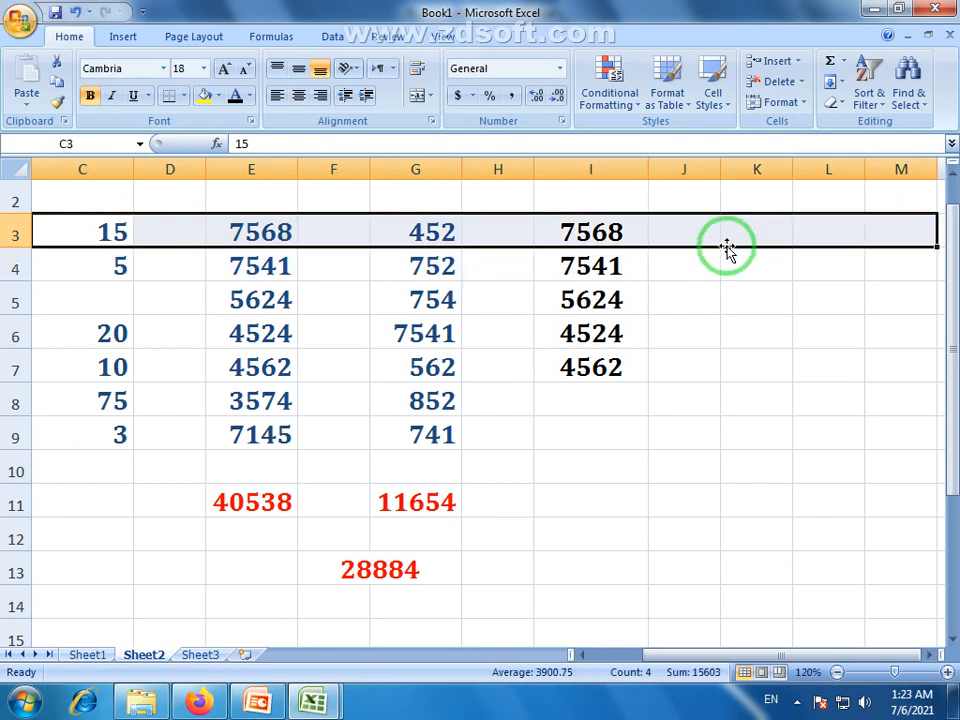
left_click(621, 257)
left_click_drag(617, 231, 624, 366)
left_click(596, 440)
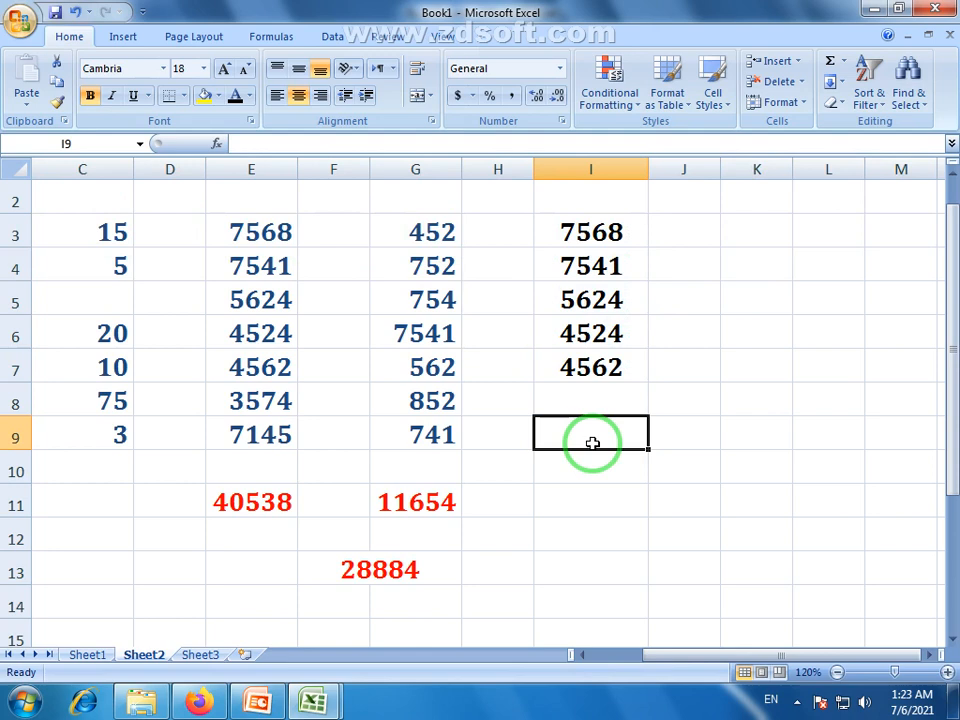
left_click(405, 510)
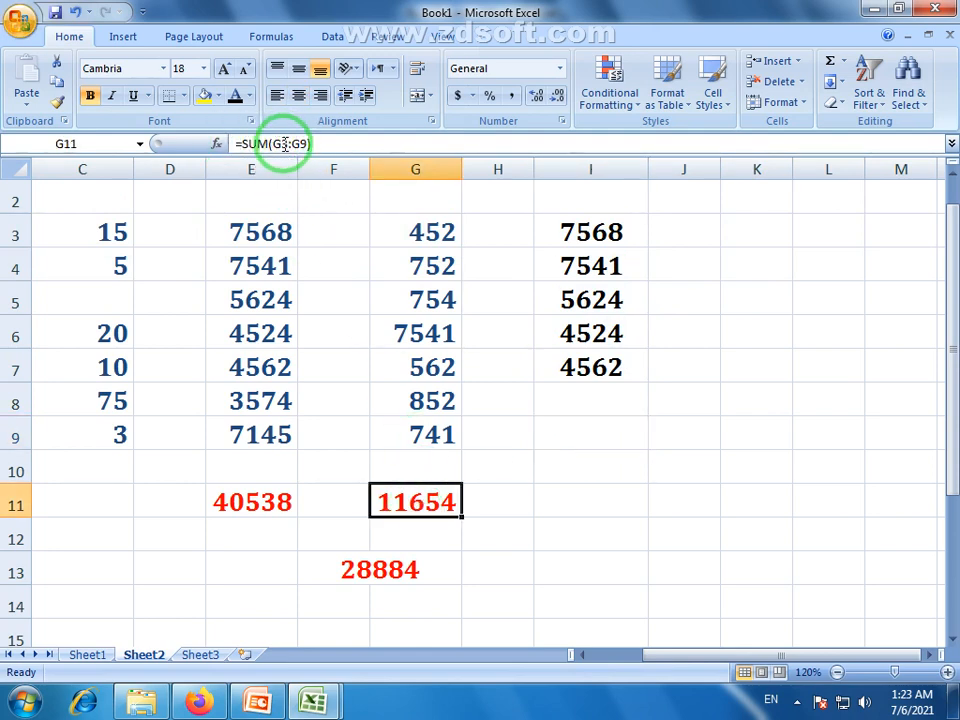
left_click(696, 233)
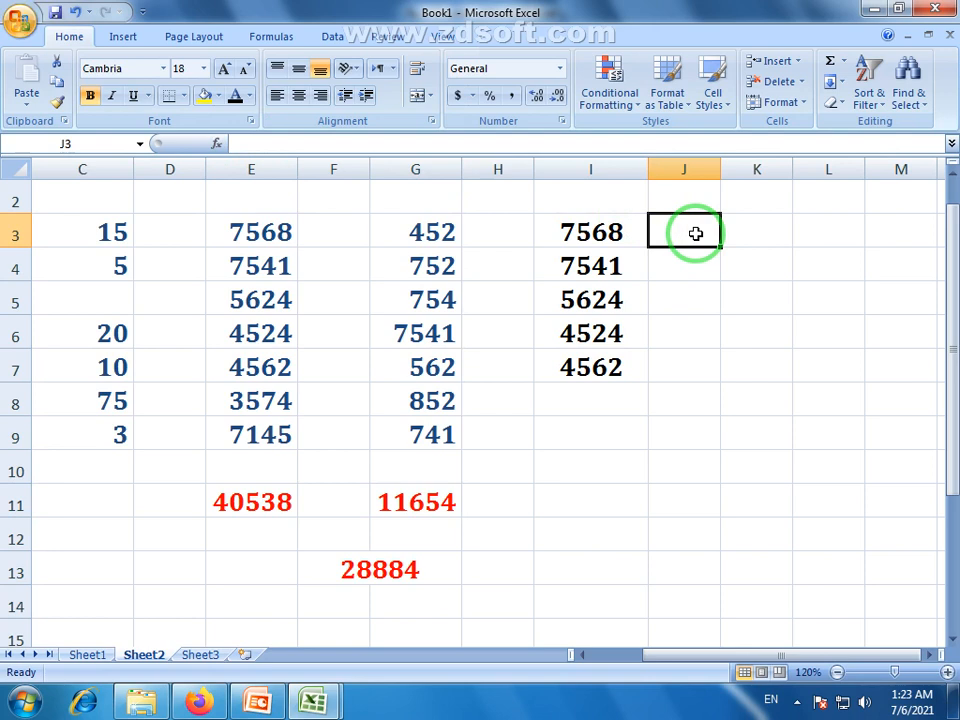
Label J3 'sum' and widen columns J and K
type("sum")
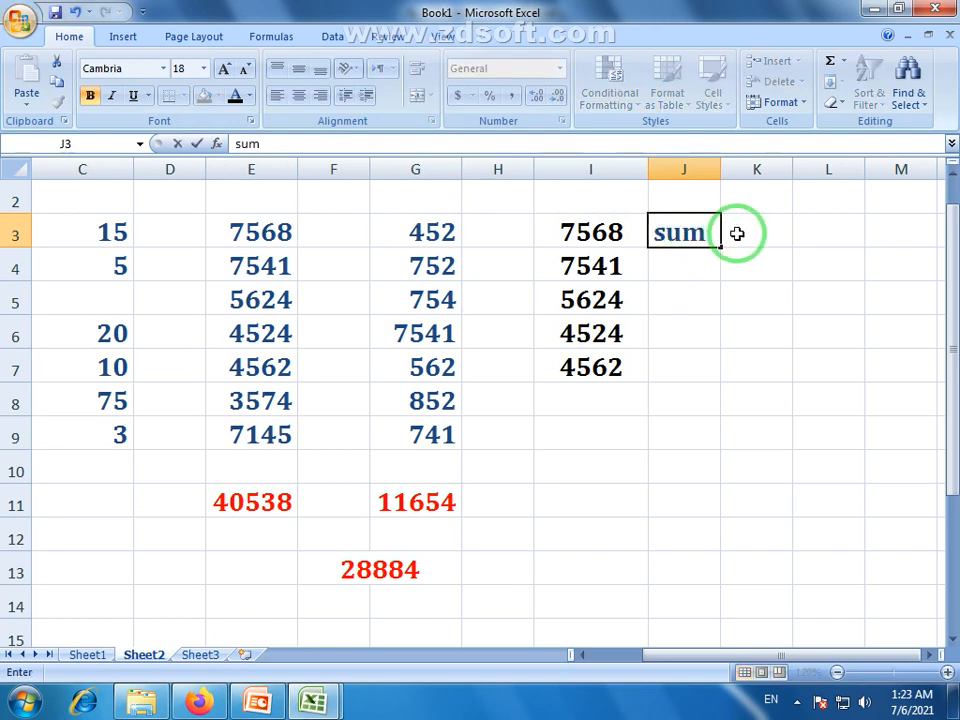
left_click(745, 233)
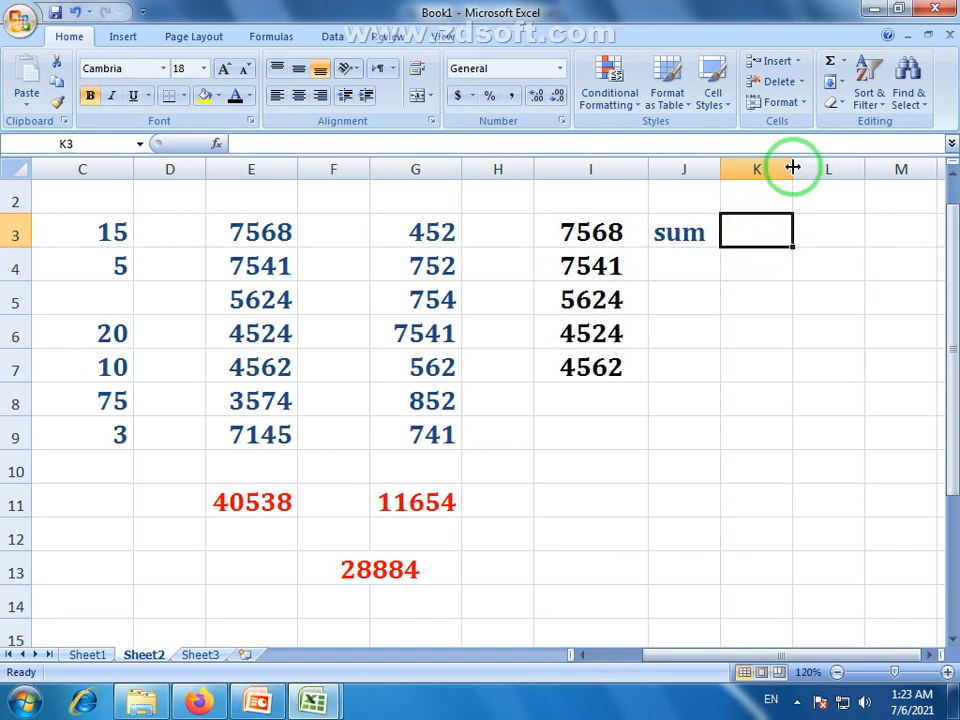
left_click_drag(792, 169, 857, 168)
left_click_drag(724, 165, 749, 165)
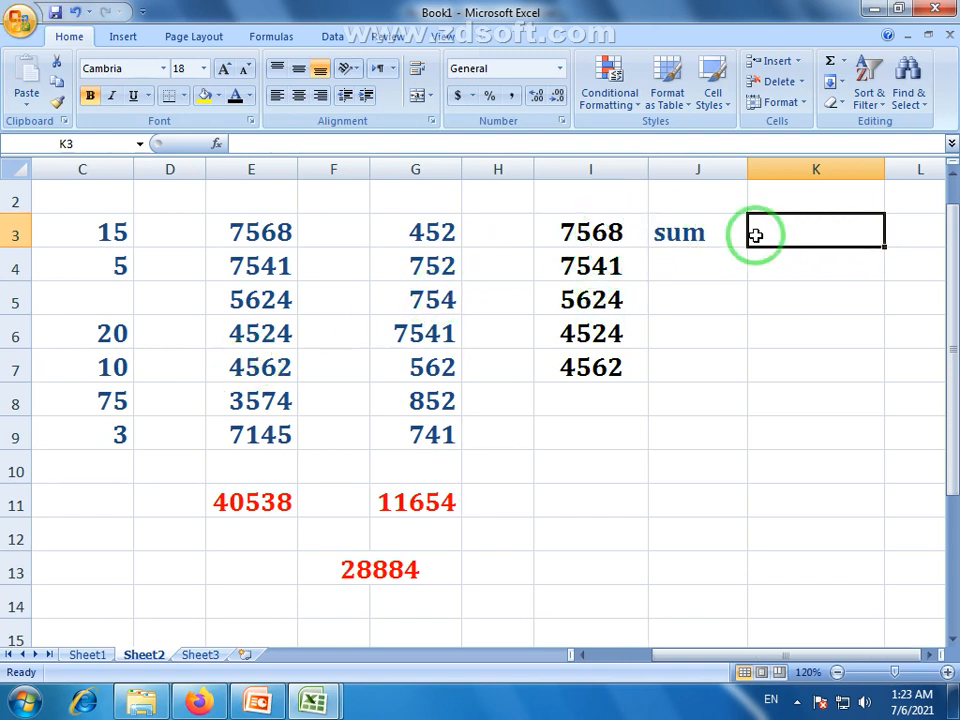
Enter =SUM(I3:I7) in K3 to total the copied values, giving 29819
type("=sum")
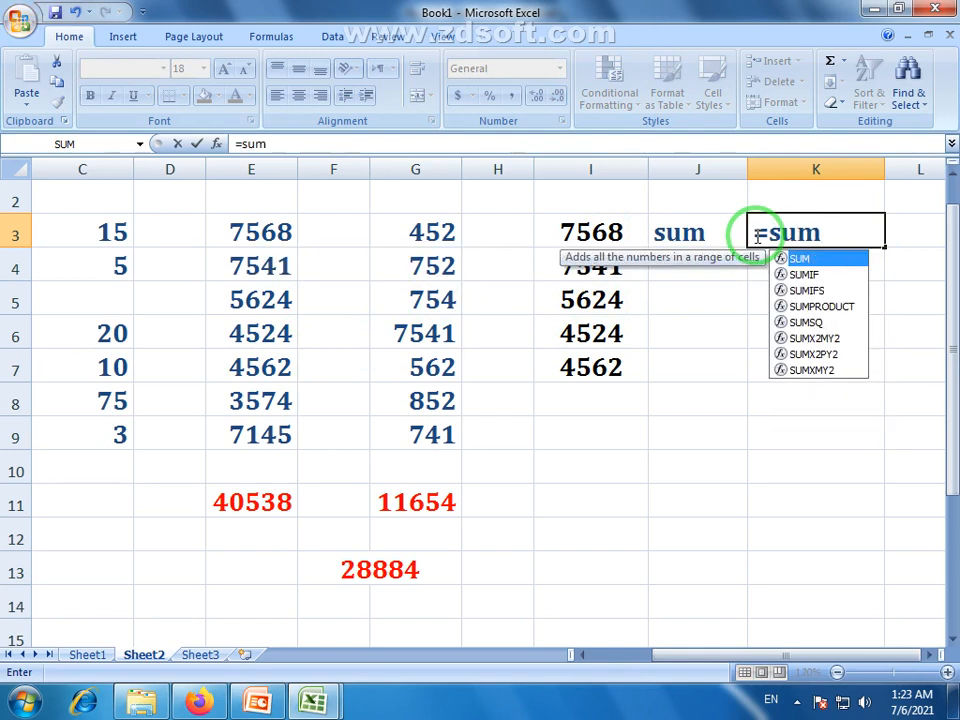
type("(")
left_click_drag(611, 236, 611, 372)
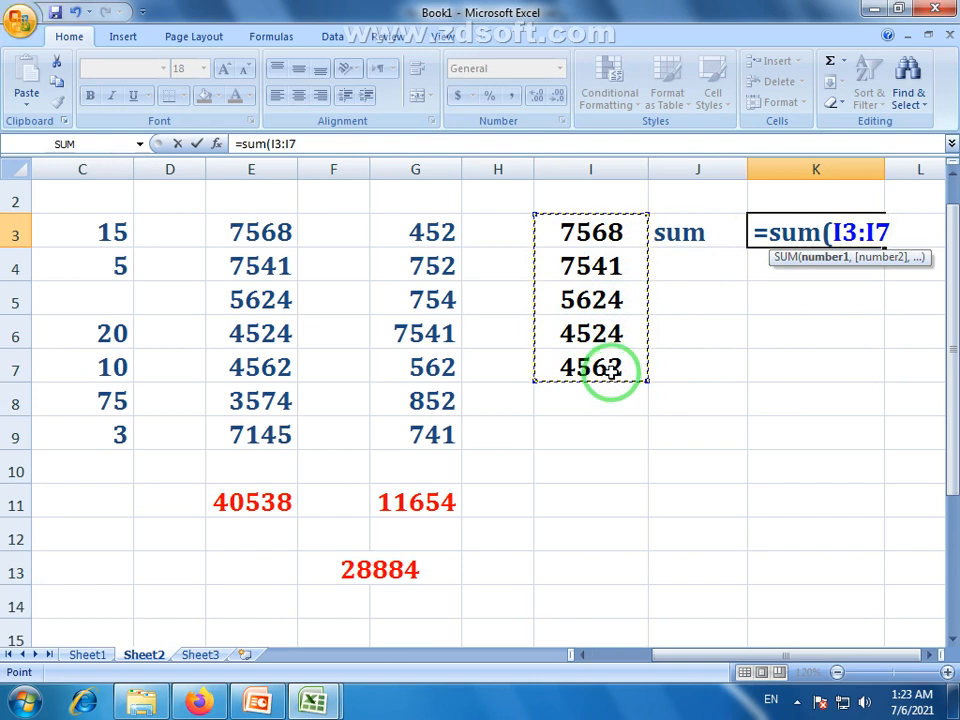
key("Return")
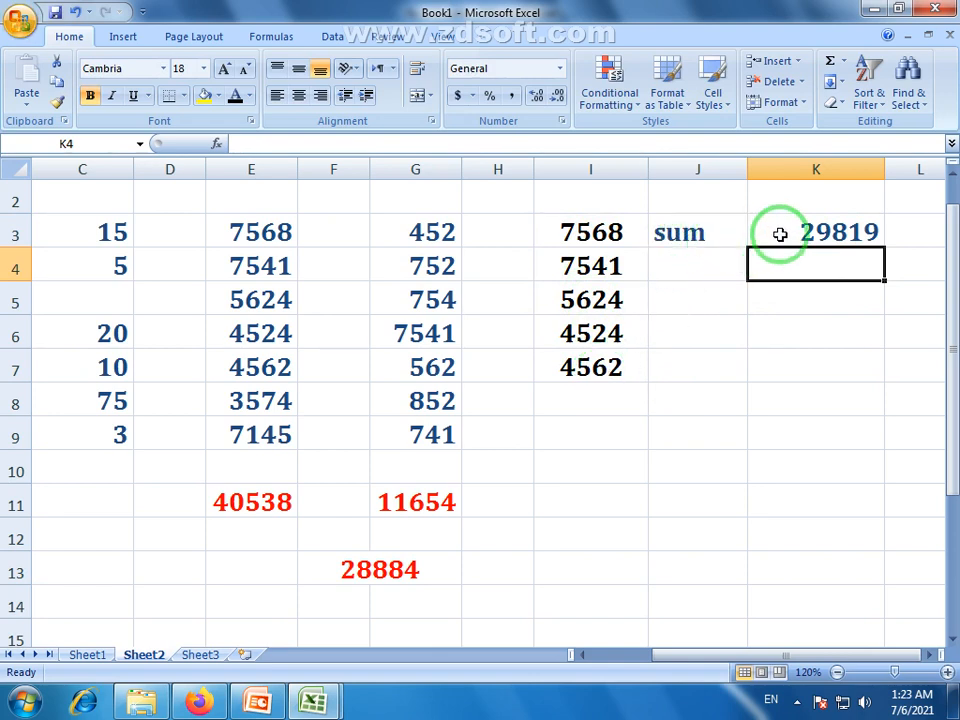
left_click(821, 236)
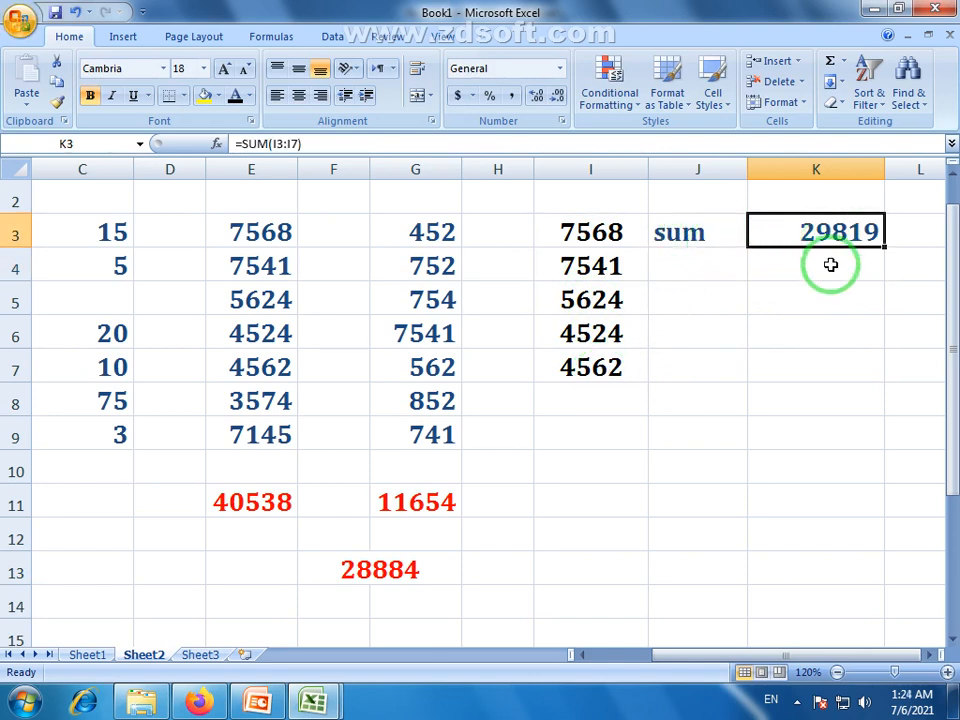
left_click(696, 238)
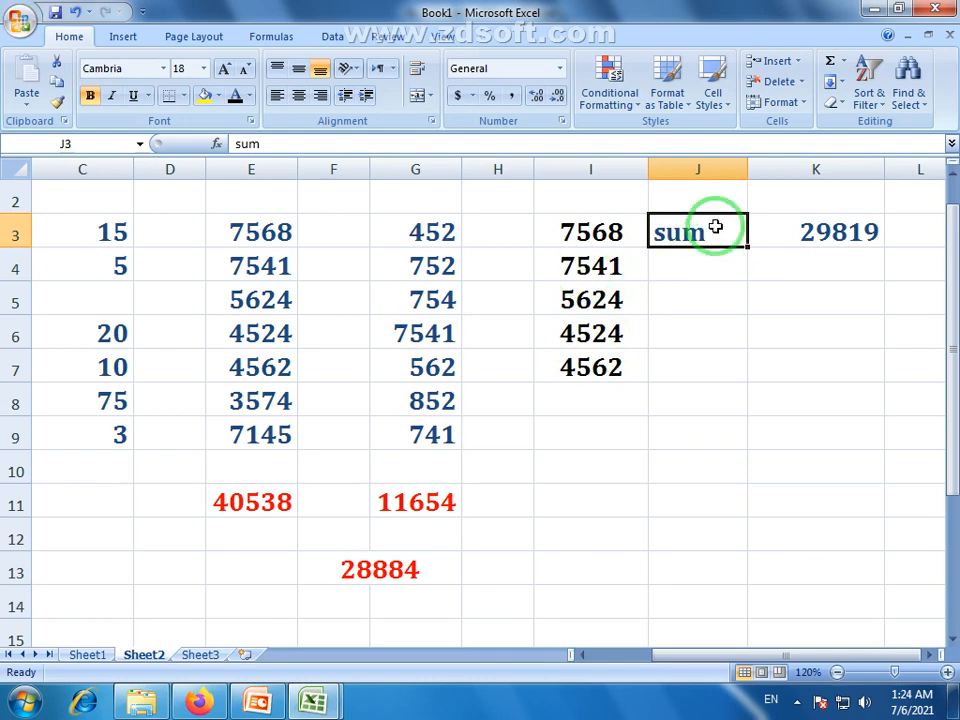
Browse the AutoSum quick-calculation list without choosing a function, selecting J4
left_click(842, 62)
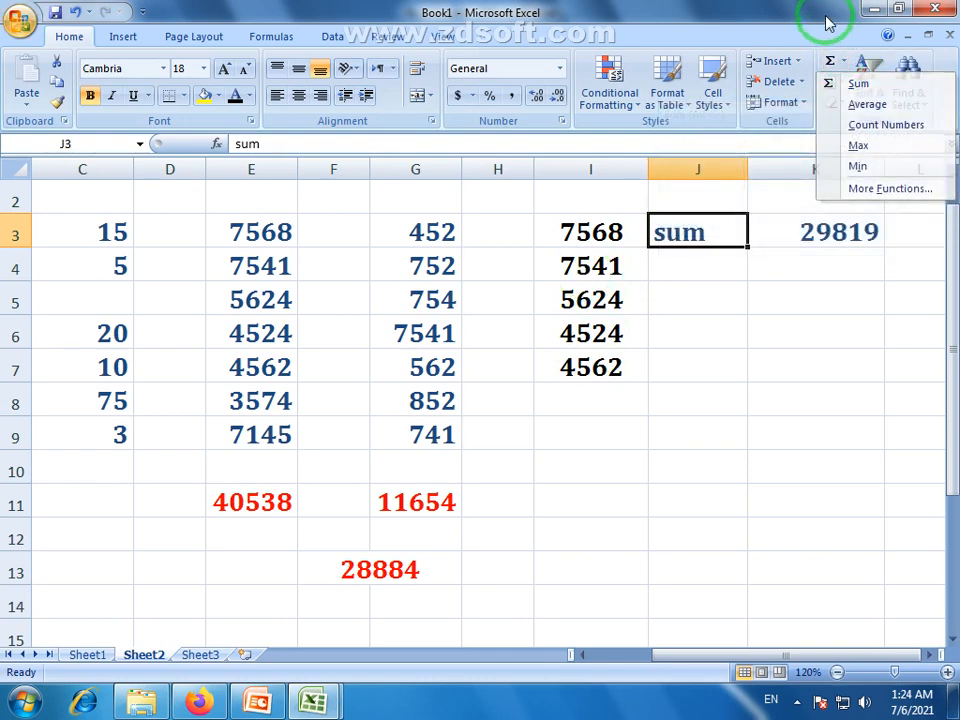
left_click(709, 268)
left_click(709, 269)
left_click(843, 62)
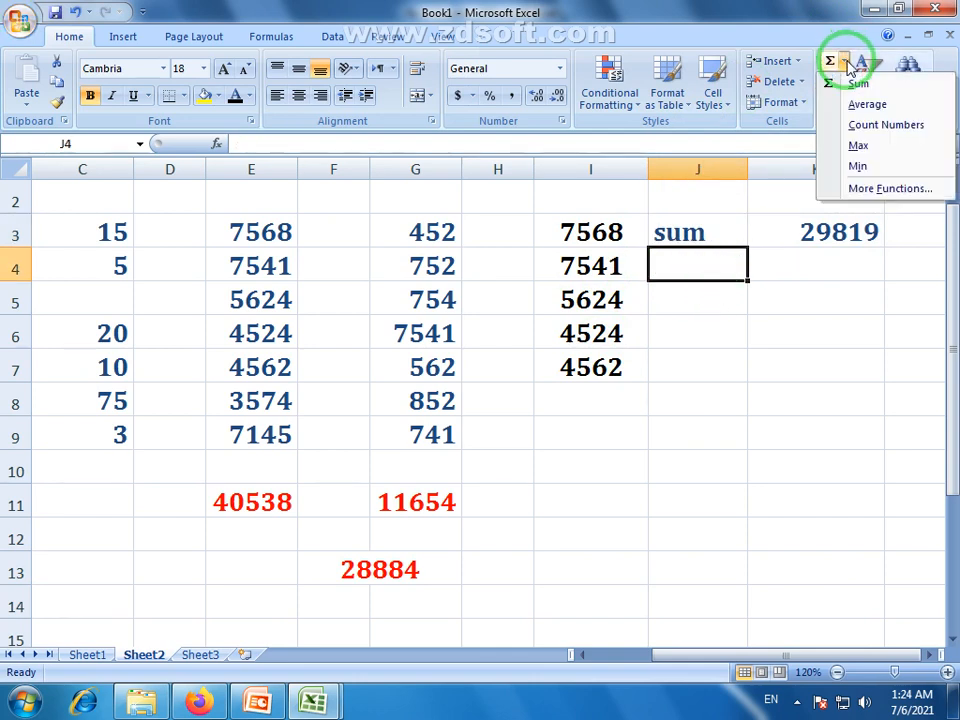
left_click(793, 29)
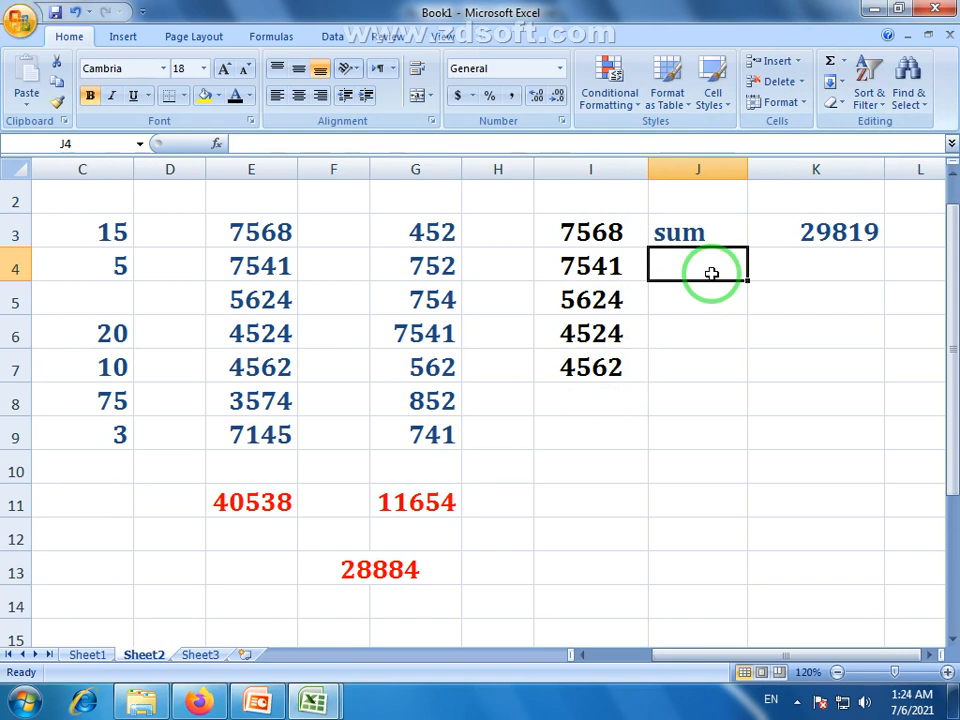
Enter the label 'Average' in J4 and widen column J to fit it
type("Avg")
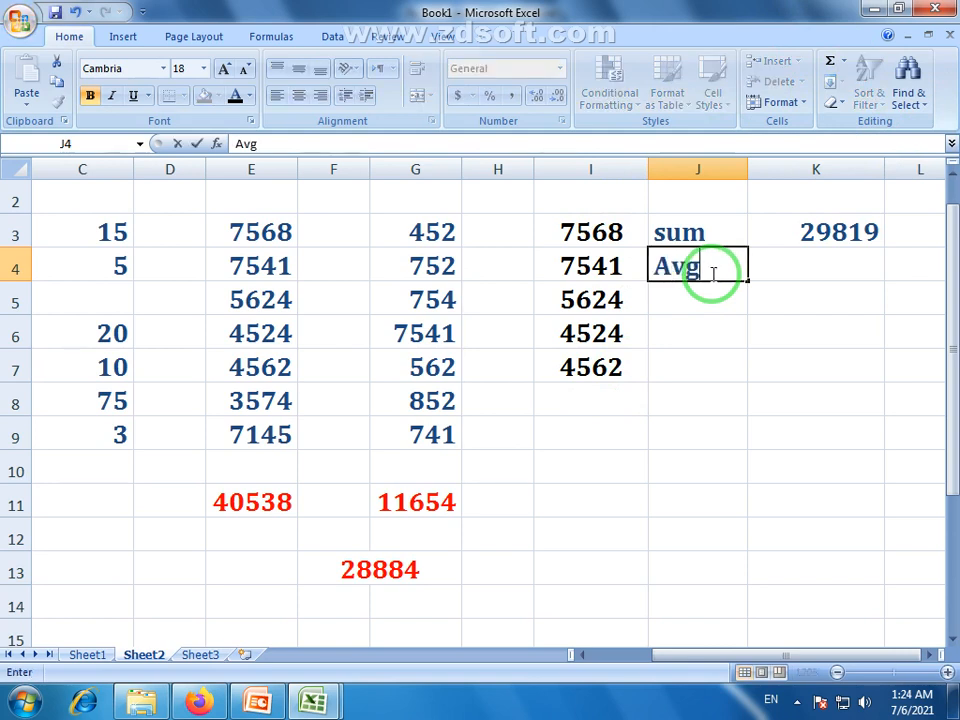
left_click(831, 265)
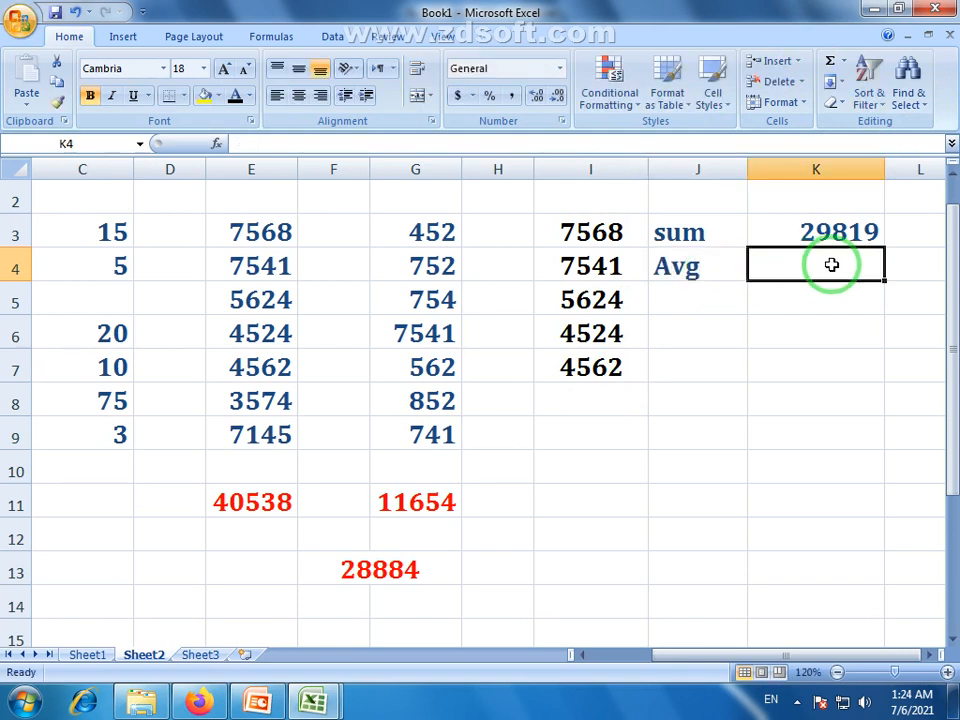
double_click(710, 257)
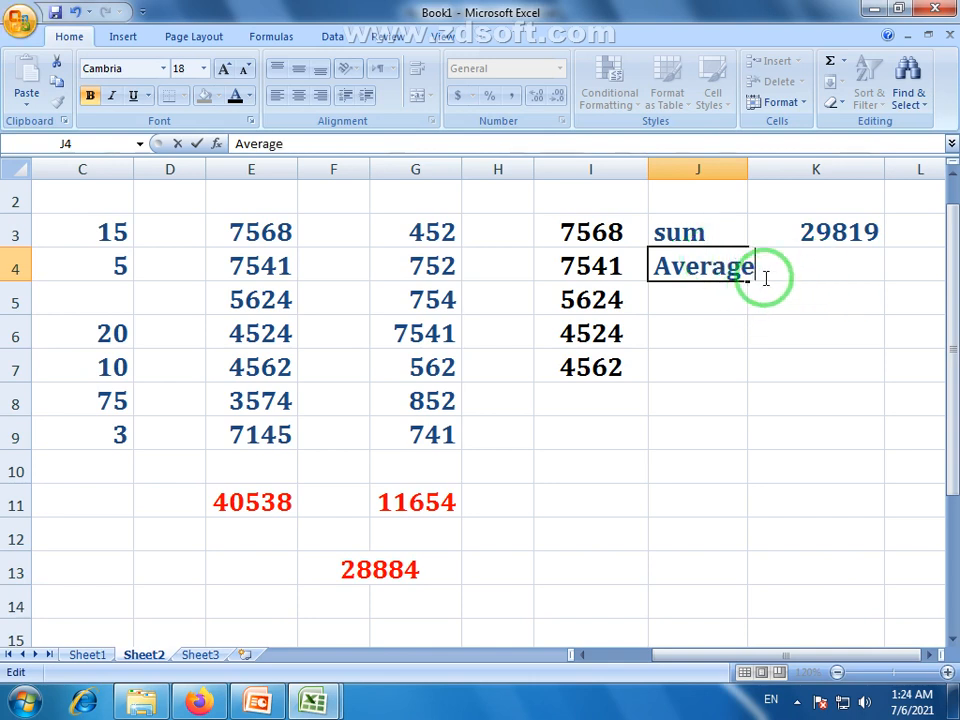
left_click(863, 314)
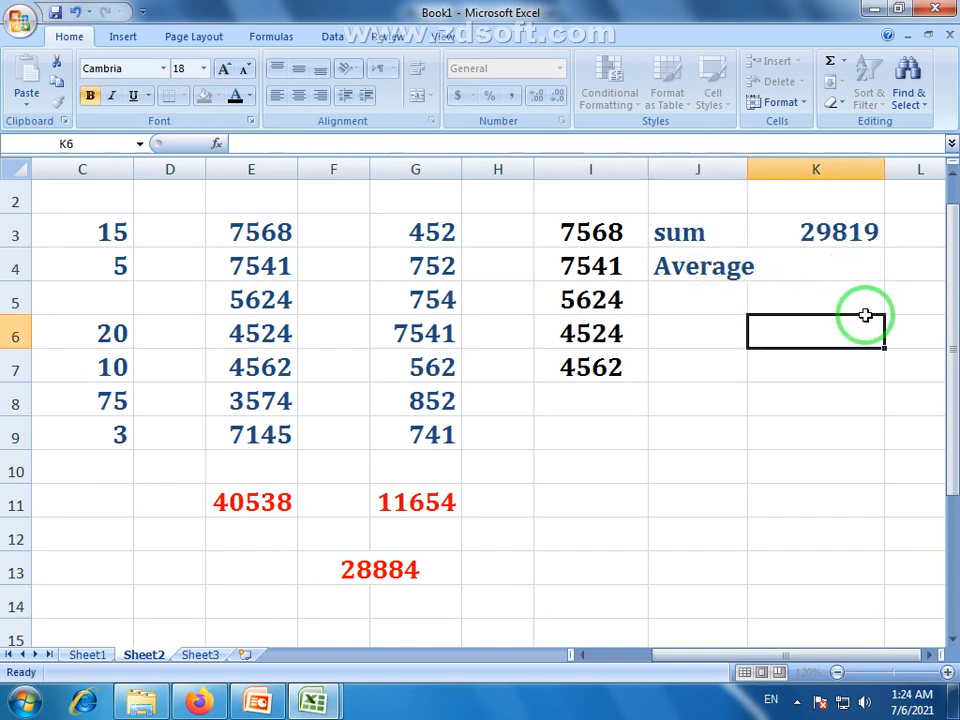
left_click(851, 266)
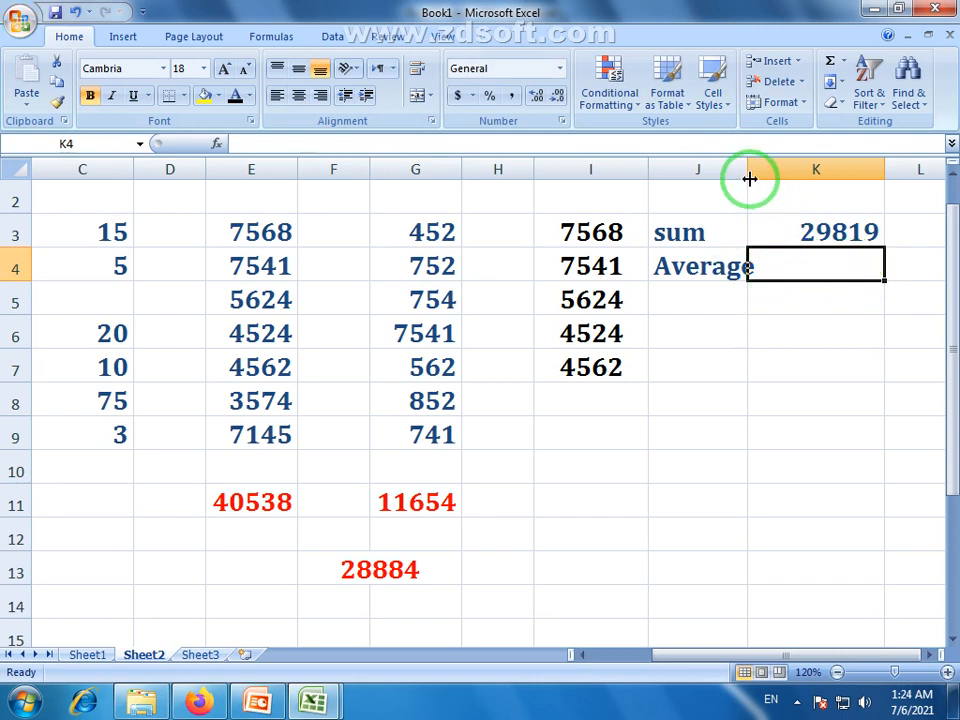
left_click_drag(749, 178, 765, 178)
Check the quick-totals list again and try selecting the values in I3:I7
left_click(843, 61)
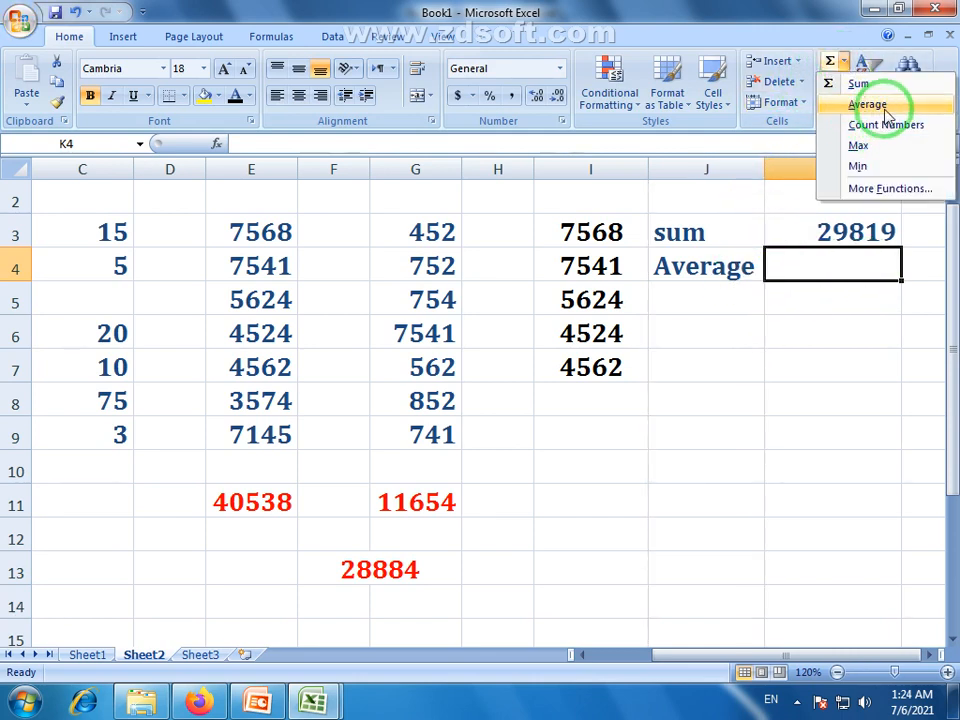
left_click(828, 265)
left_click_drag(568, 229, 580, 368)
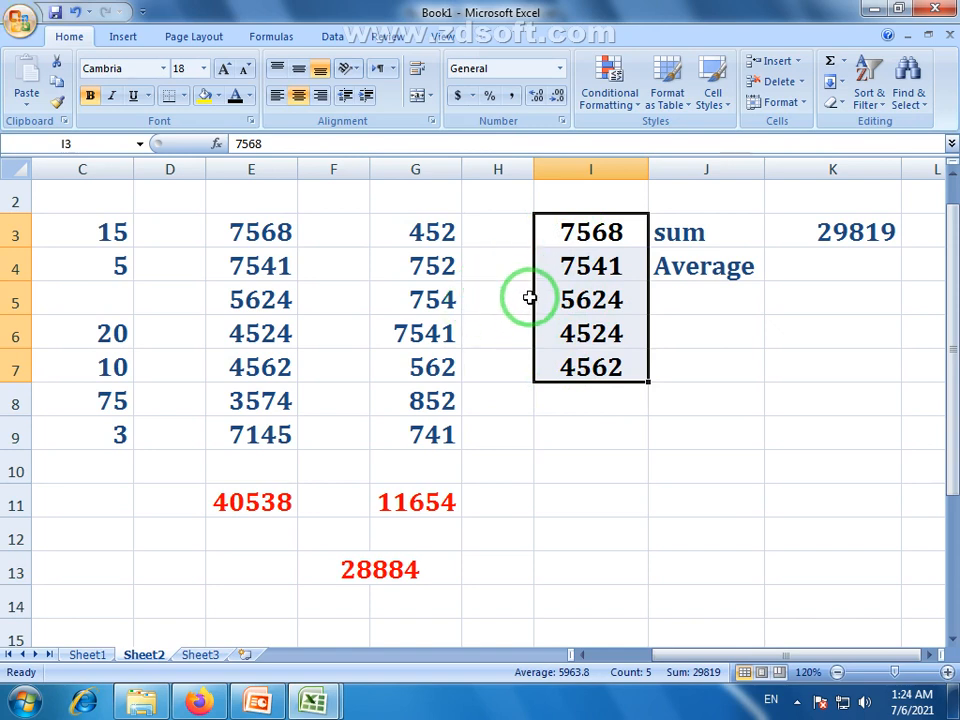
left_click(572, 265)
left_click_drag(579, 238, 594, 378)
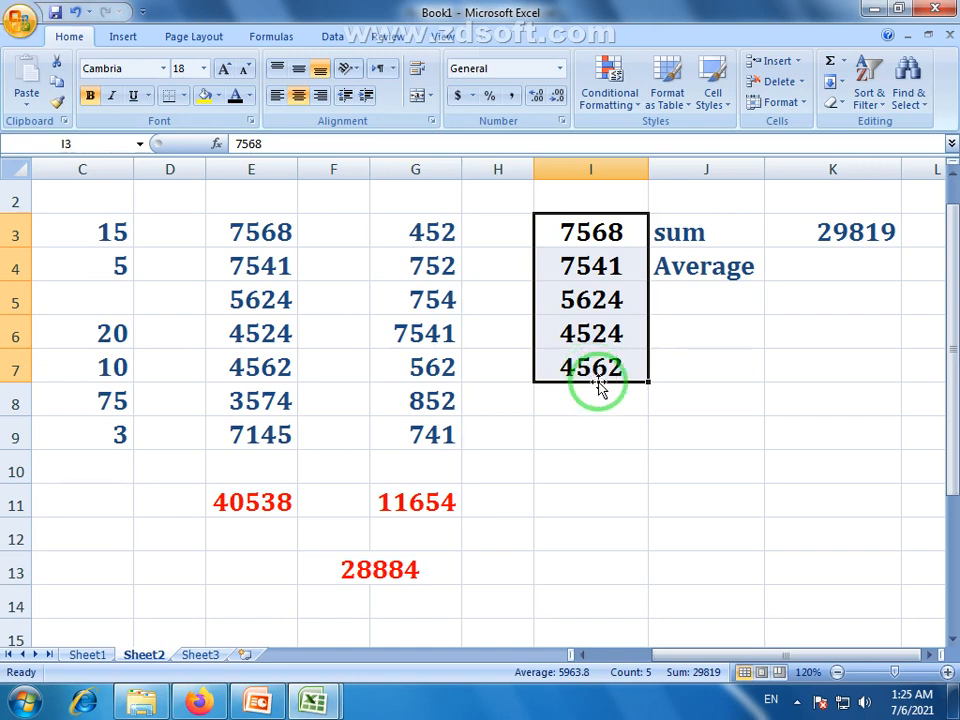
left_click(604, 388)
left_click_drag(615, 231, 611, 362)
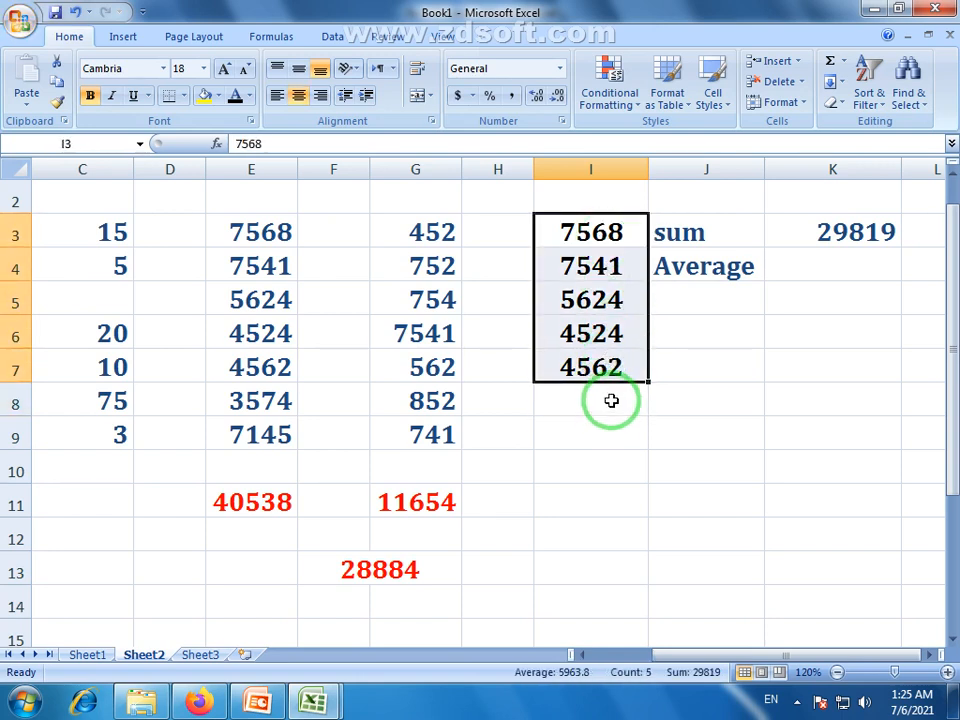
left_click_drag(621, 236, 606, 407)
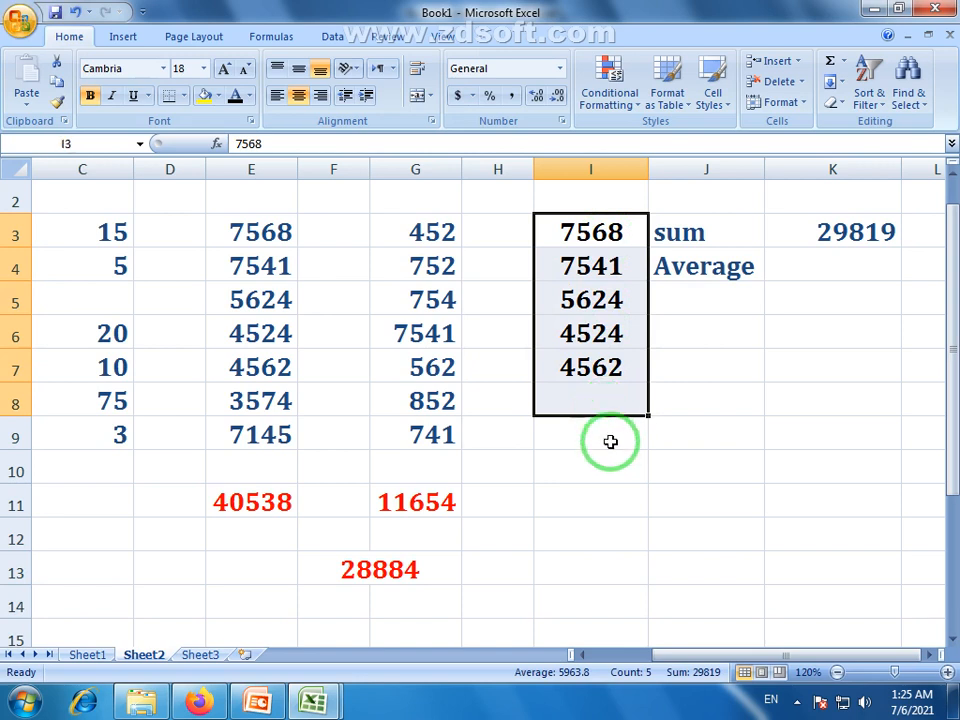
left_click(611, 441)
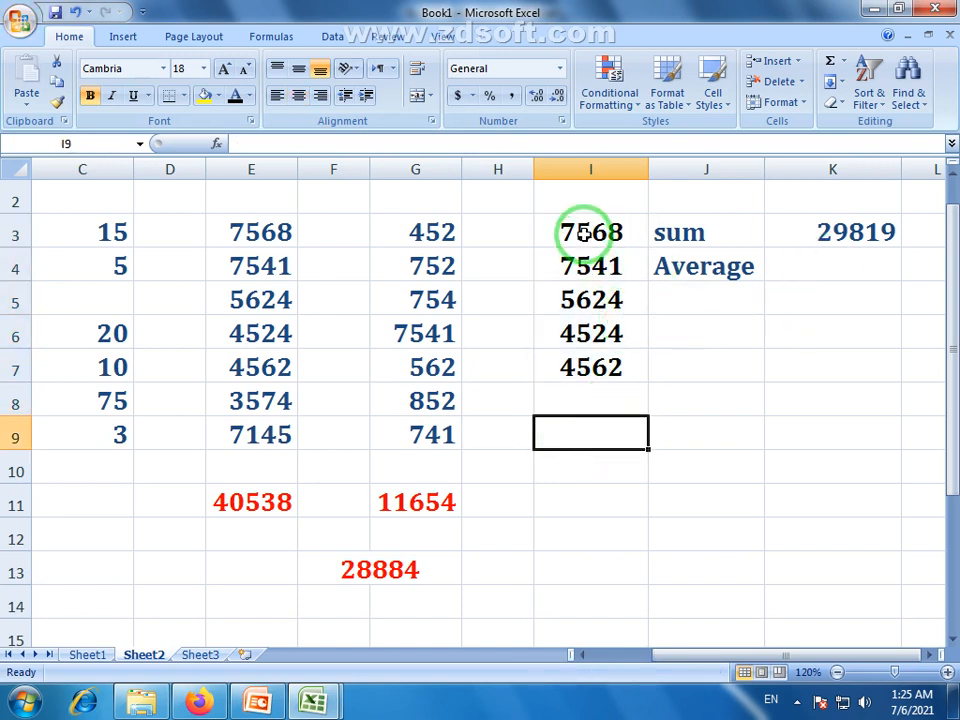
Enter =AVERAGE(I3:I7) in K4, returning 5963.8 beside the Average label
left_click(858, 265)
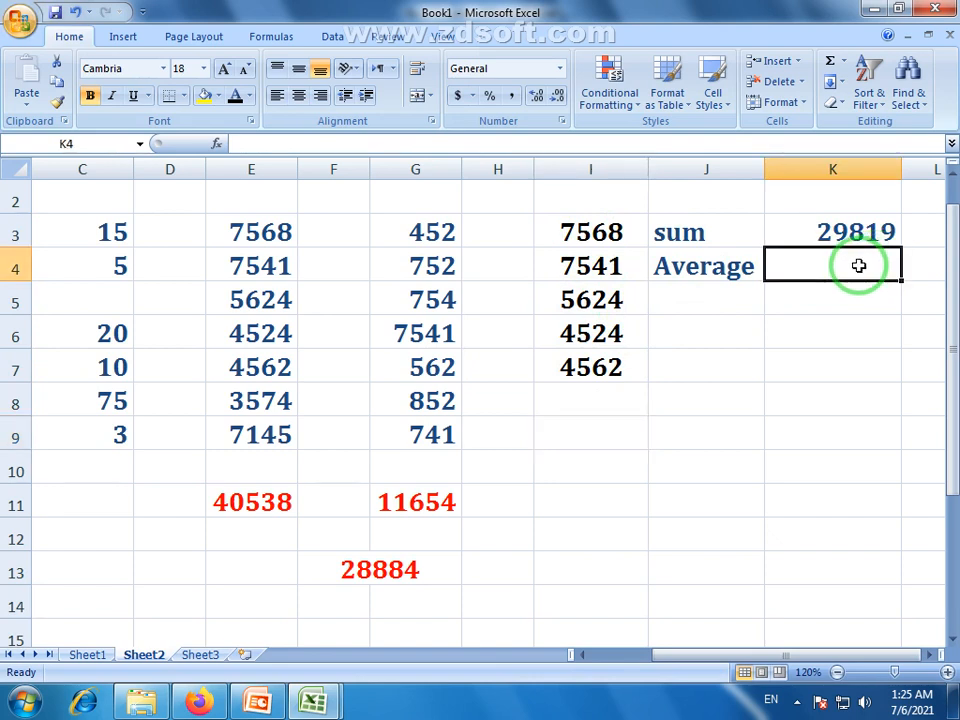
type("=")
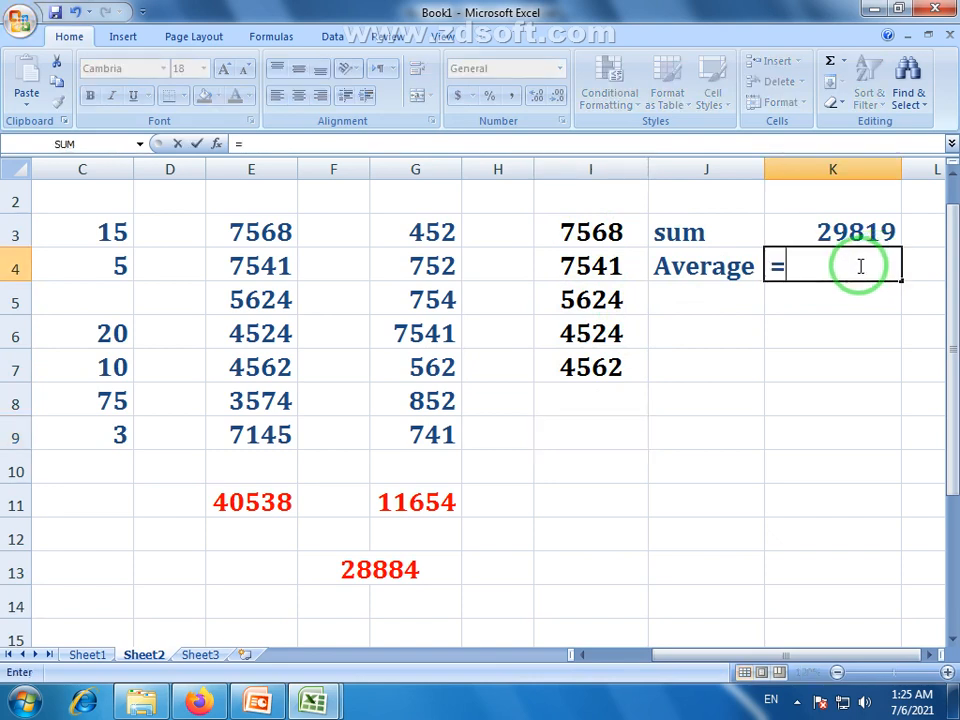
type("av")
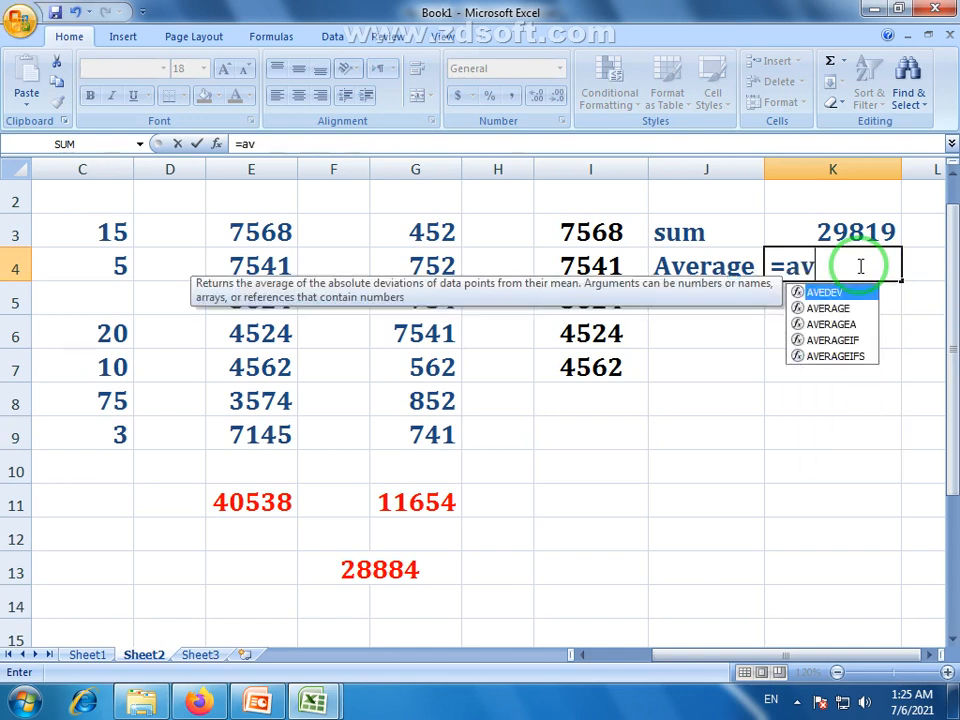
type("erage")
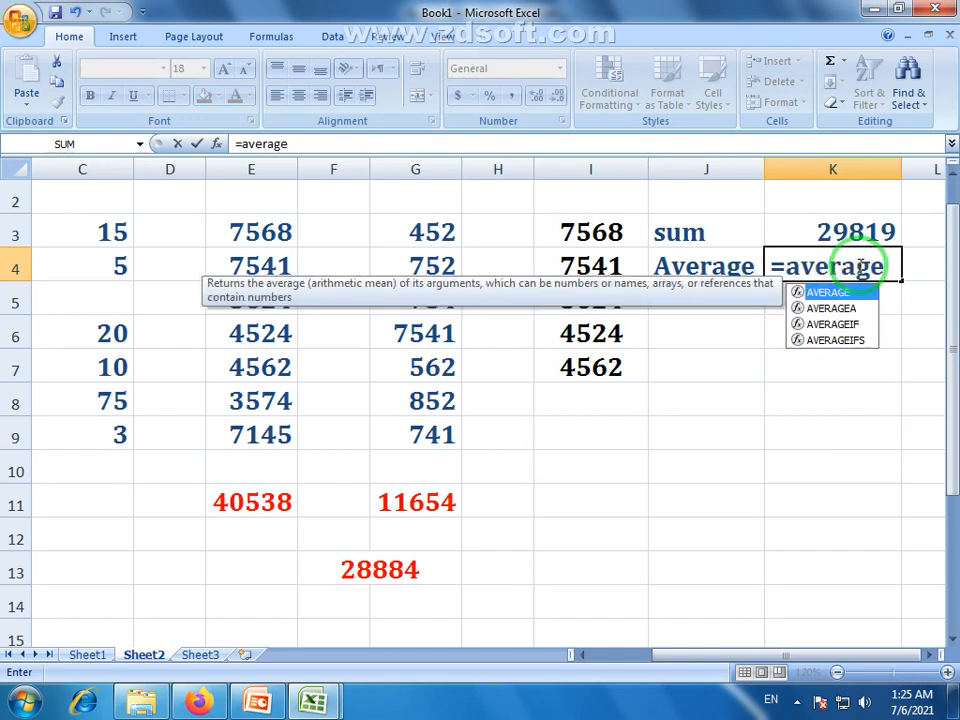
type("(")
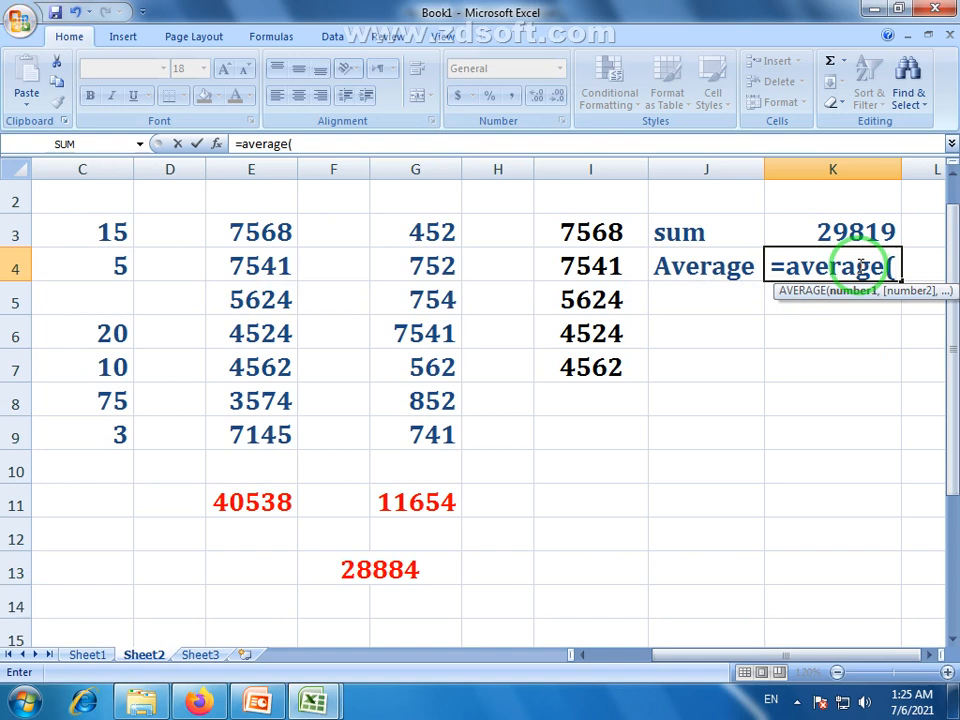
left_click(590, 232)
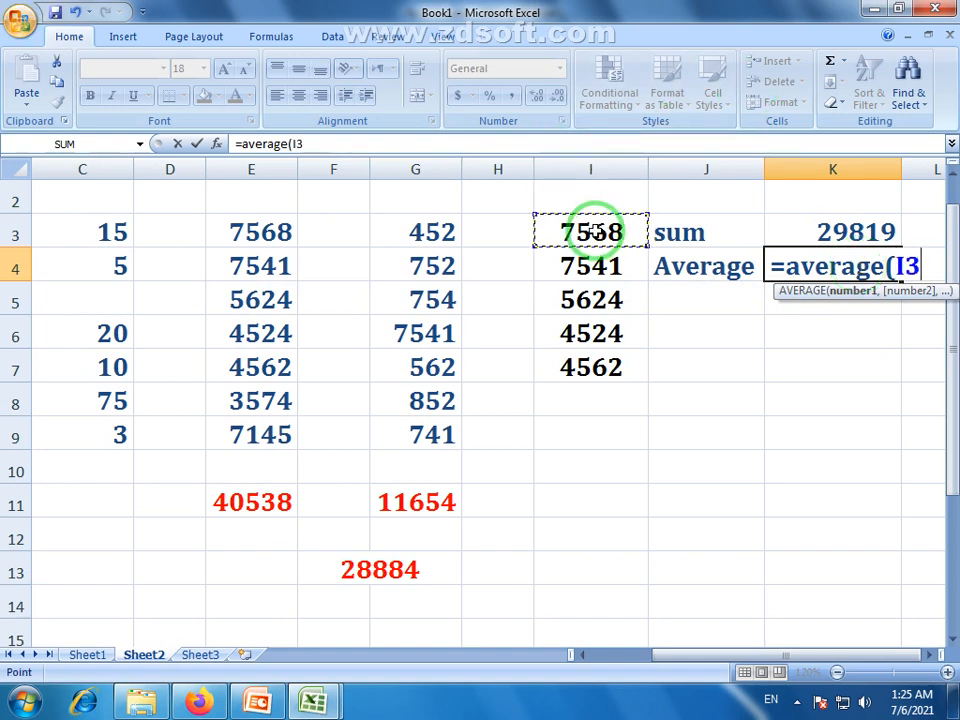
left_click_drag(590, 232, 600, 367)
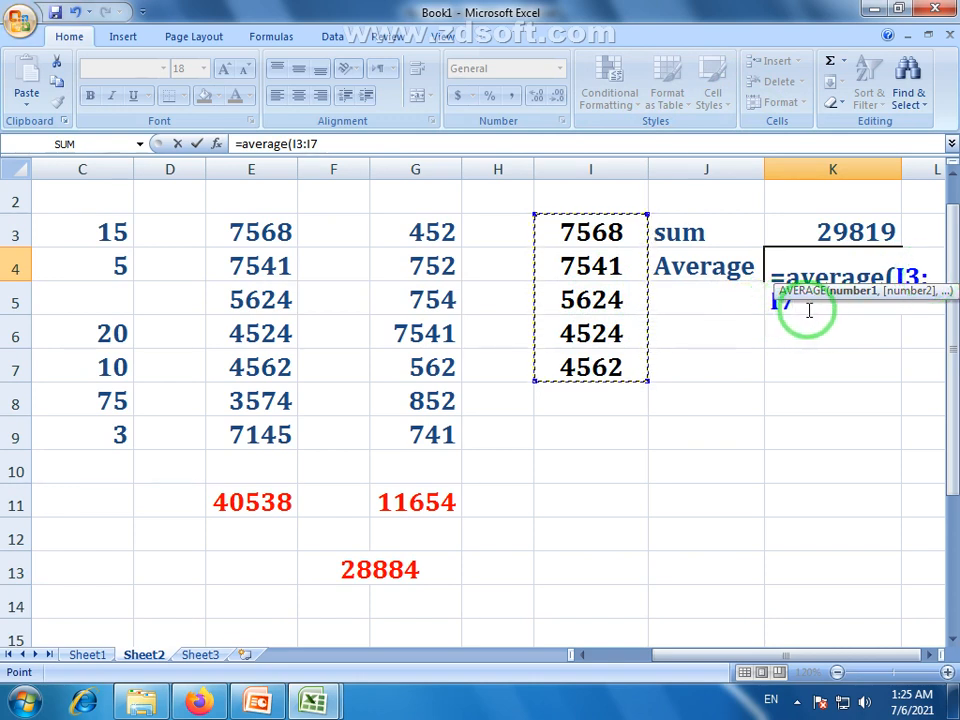
key("Return")
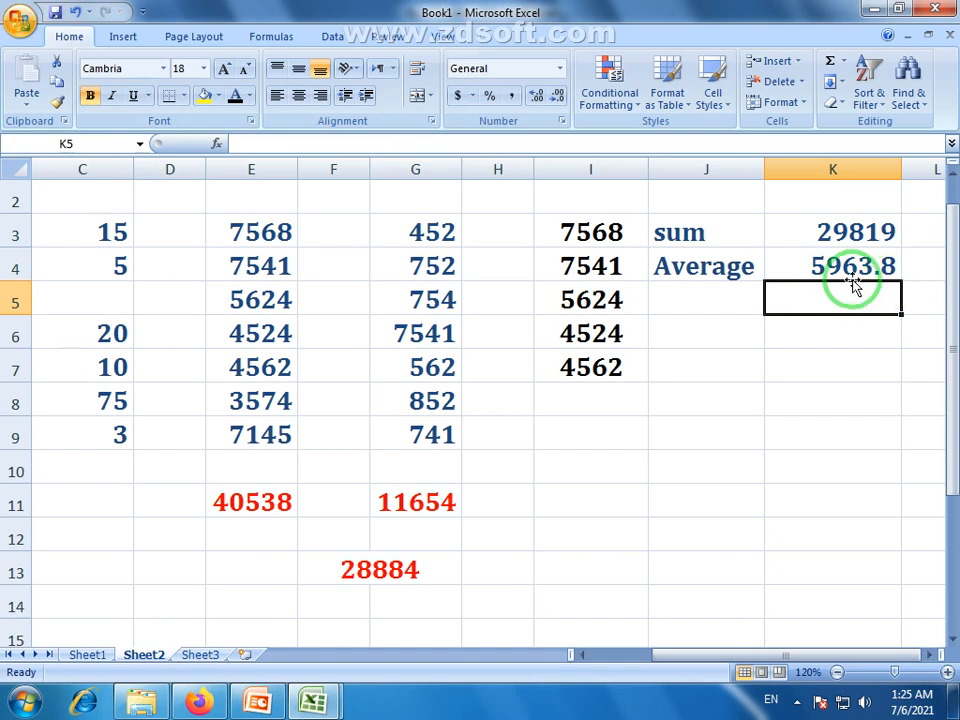
left_click(690, 300)
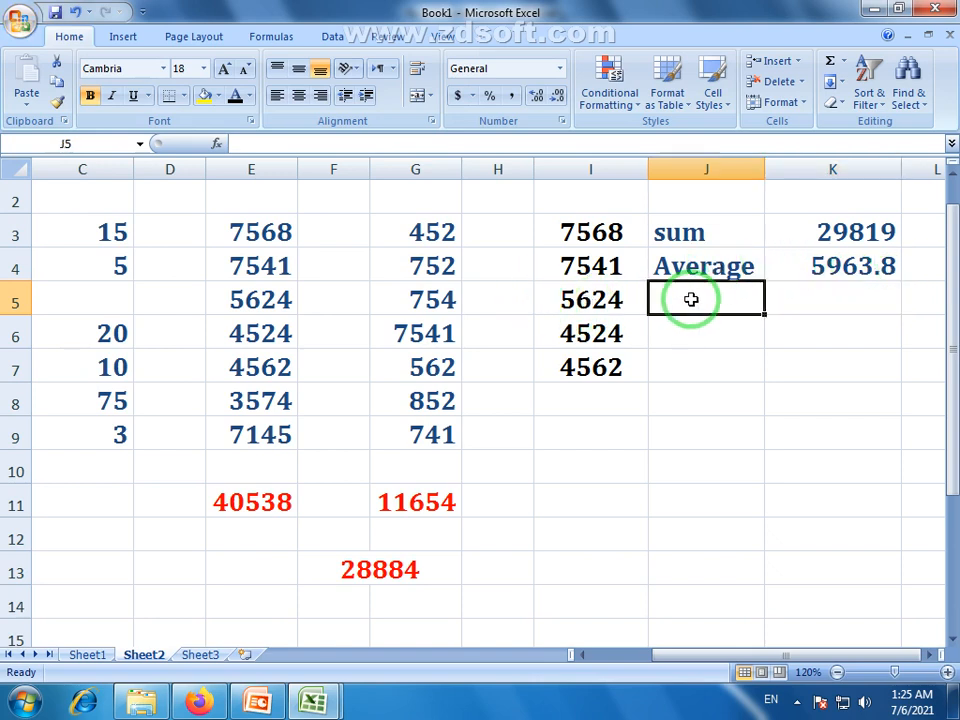
Type the label 'Count' into J5 beneath Average, leaving K5 empty
left_click(843, 61)
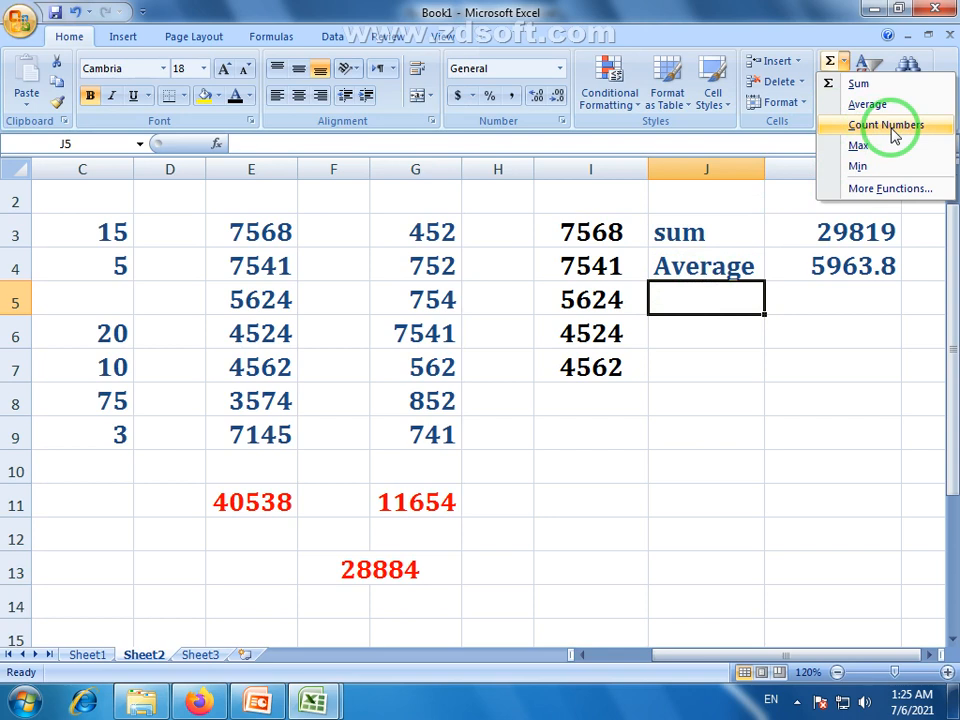
left_click(755, 22)
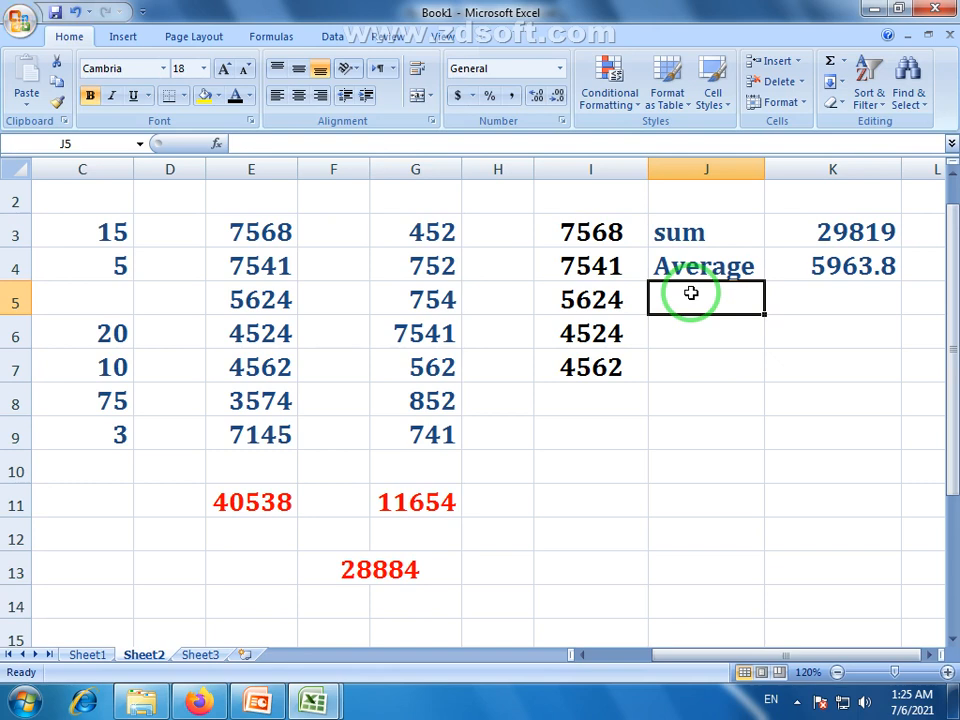
type("Count")
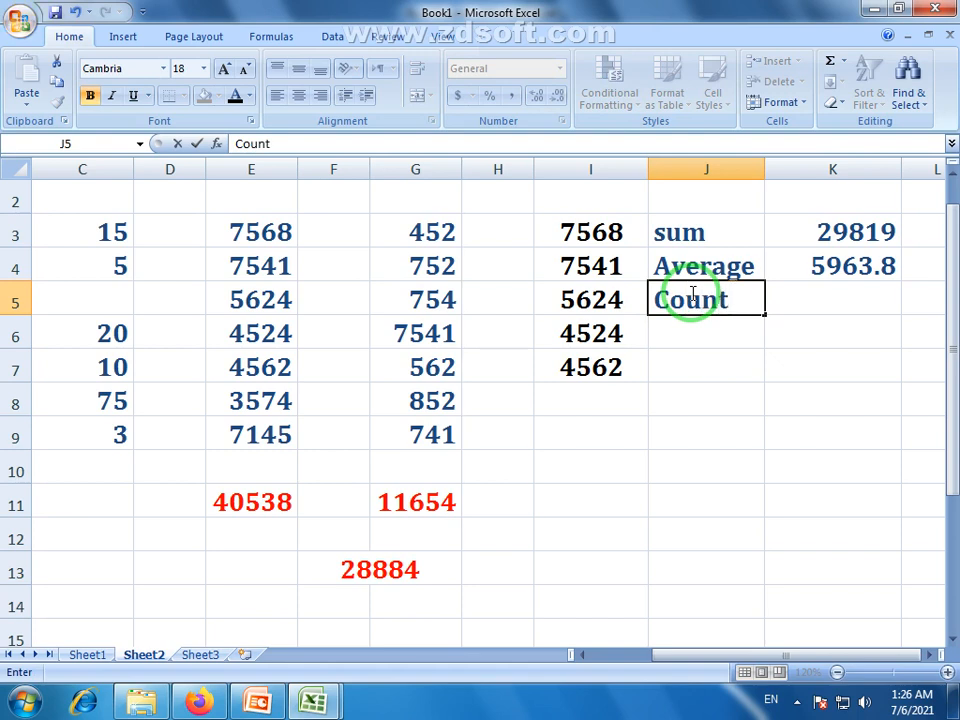
left_click(836, 296)
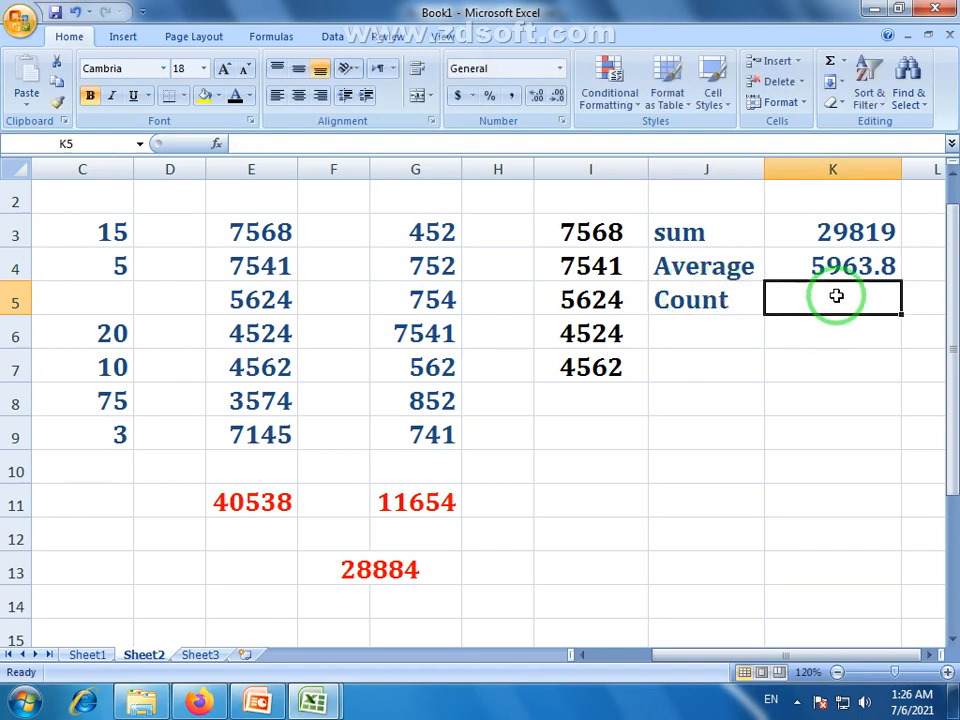
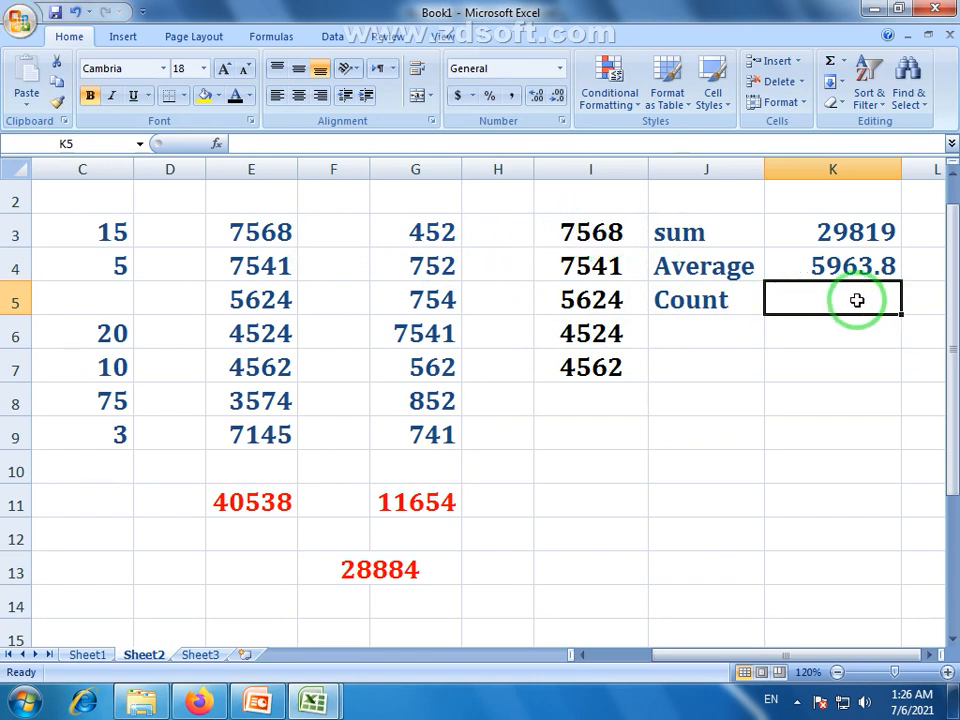
Enter =COUNT(I3:I7) in K5, returning 5 beside the Count label
type("=")
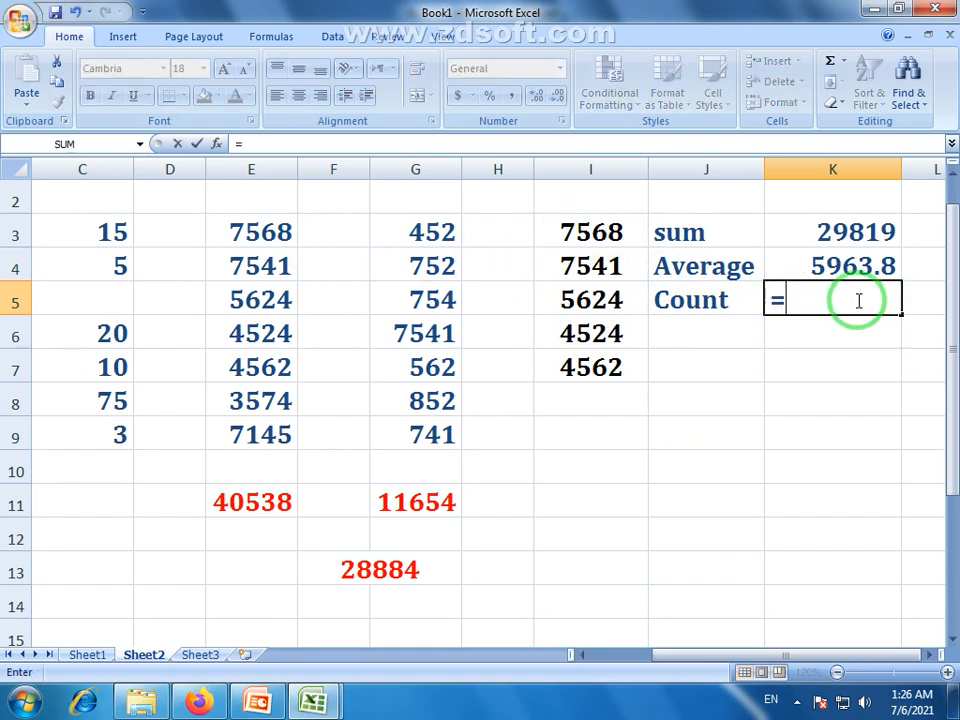
type("count")
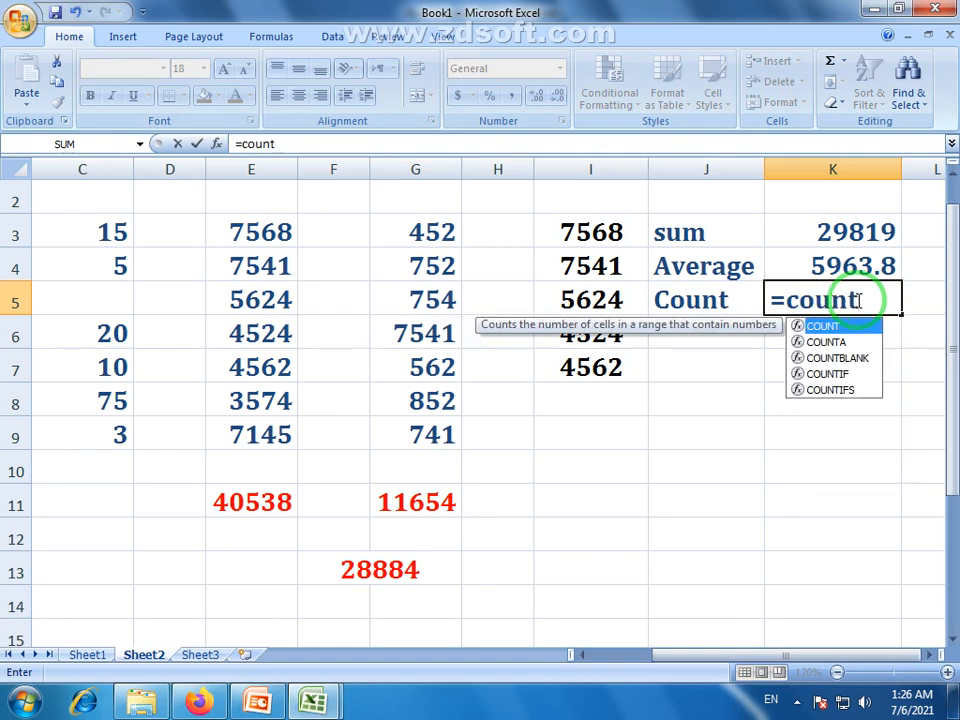
type("(")
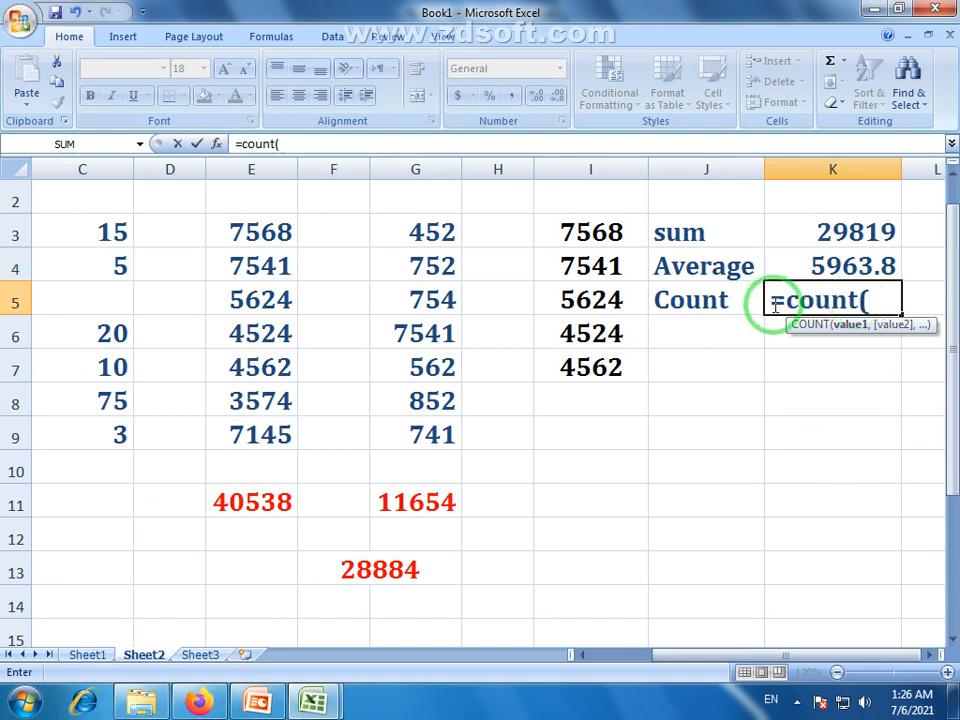
left_click_drag(575, 236, 591, 370)
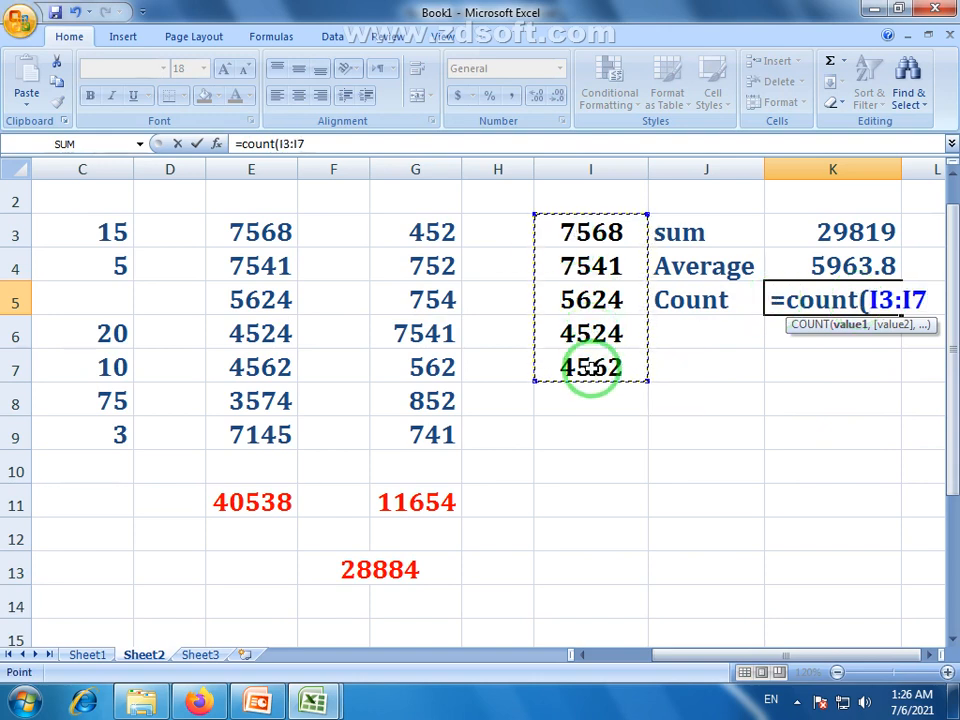
key("Return")
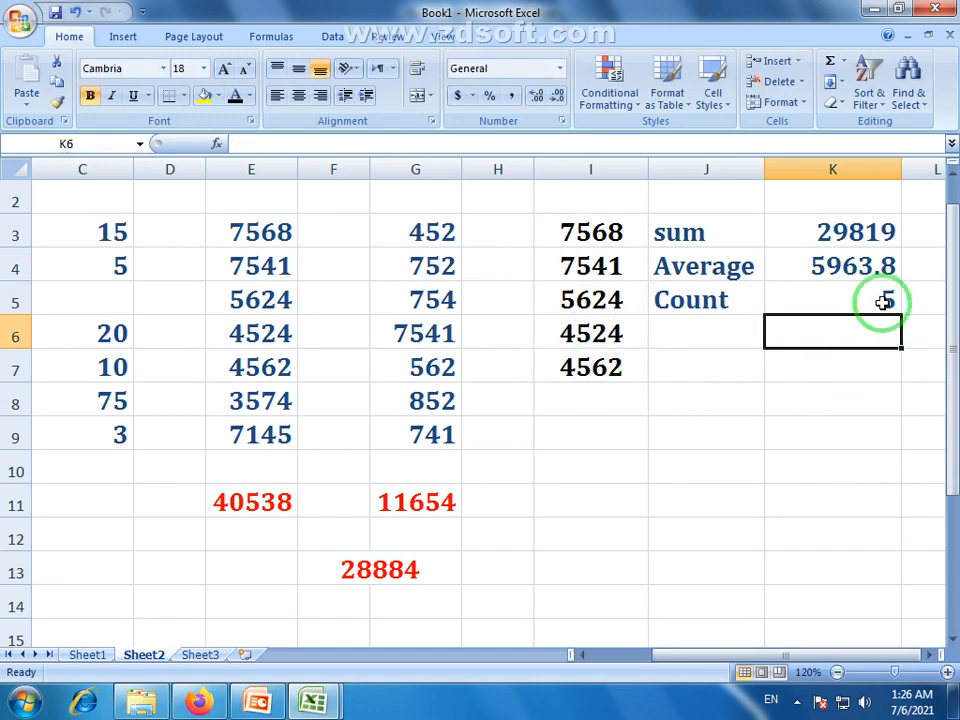
left_click_drag(589, 214, 607, 362)
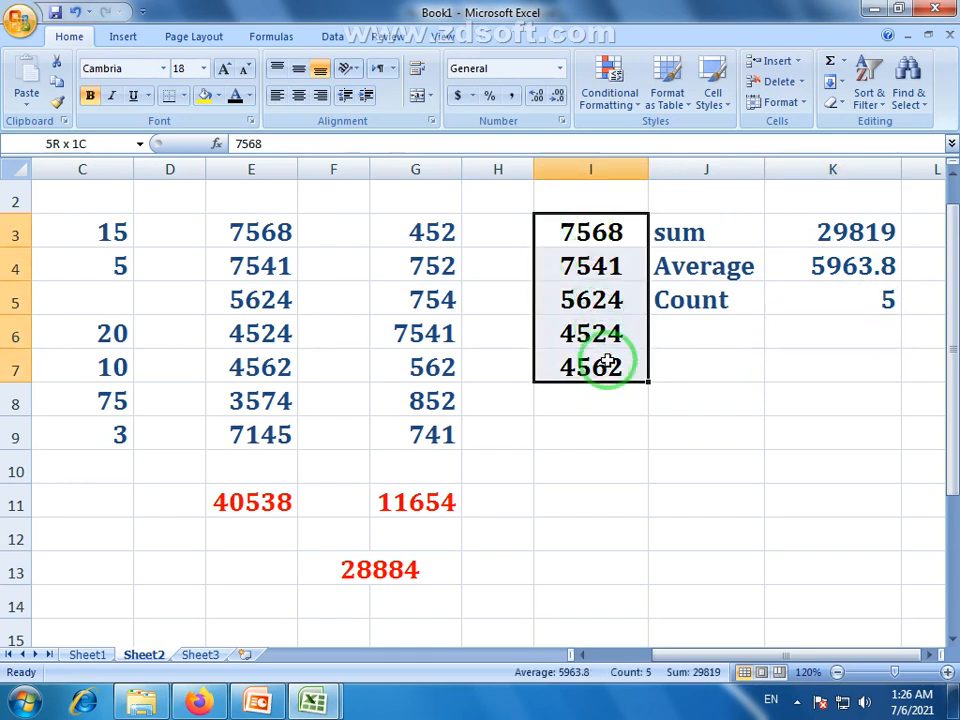
left_click(686, 330)
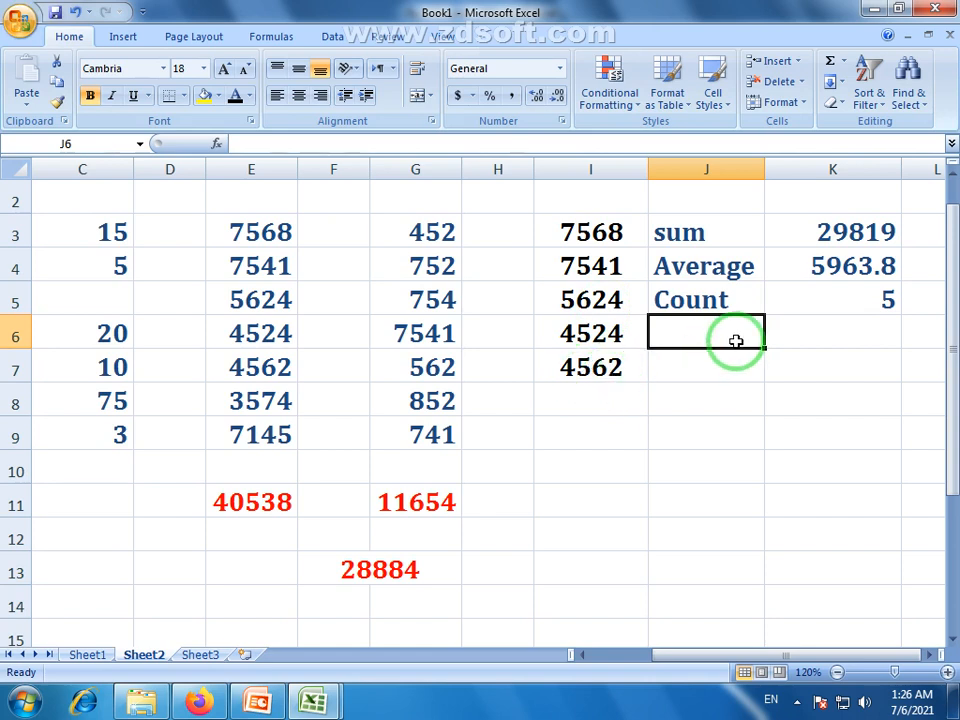
Type the label 'Max' into J6 below Count
left_click(842, 63)
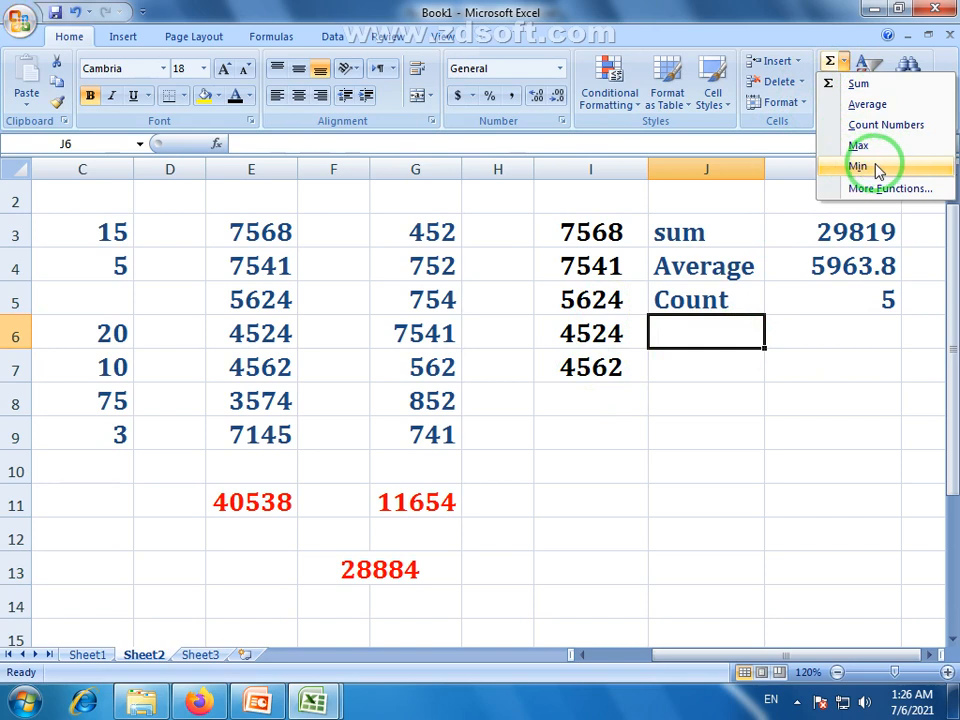
left_click(726, 325)
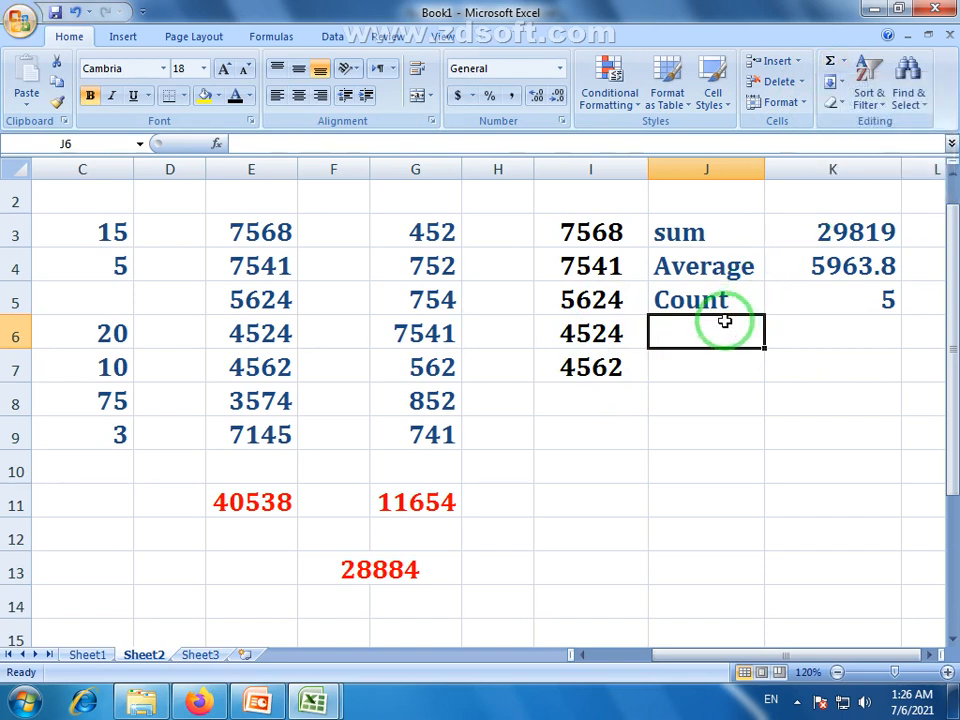
type("Max")
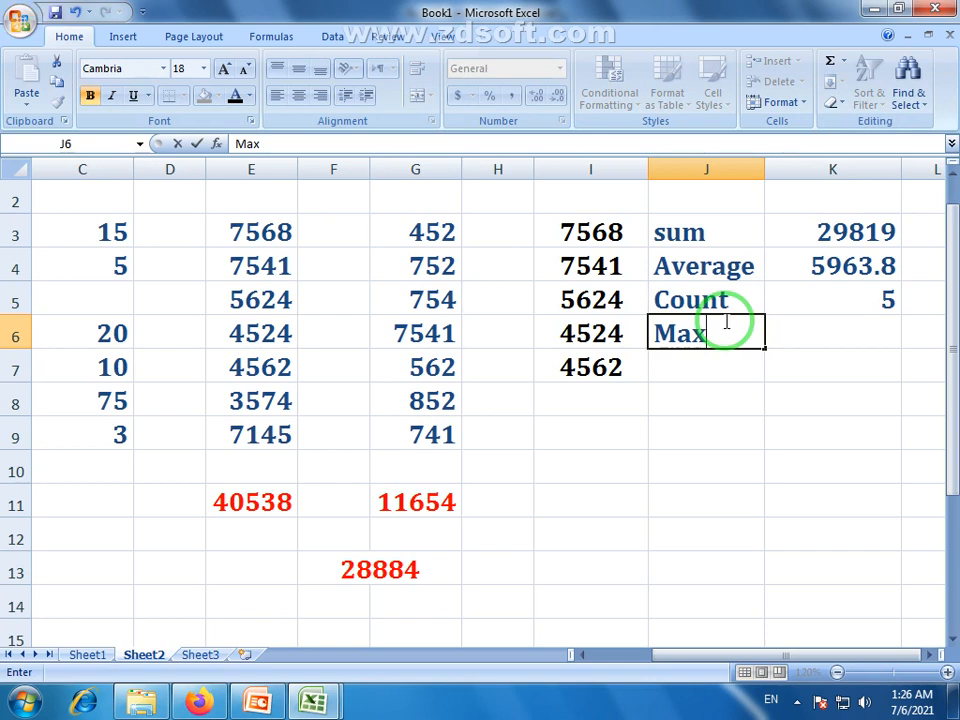
left_click(671, 395)
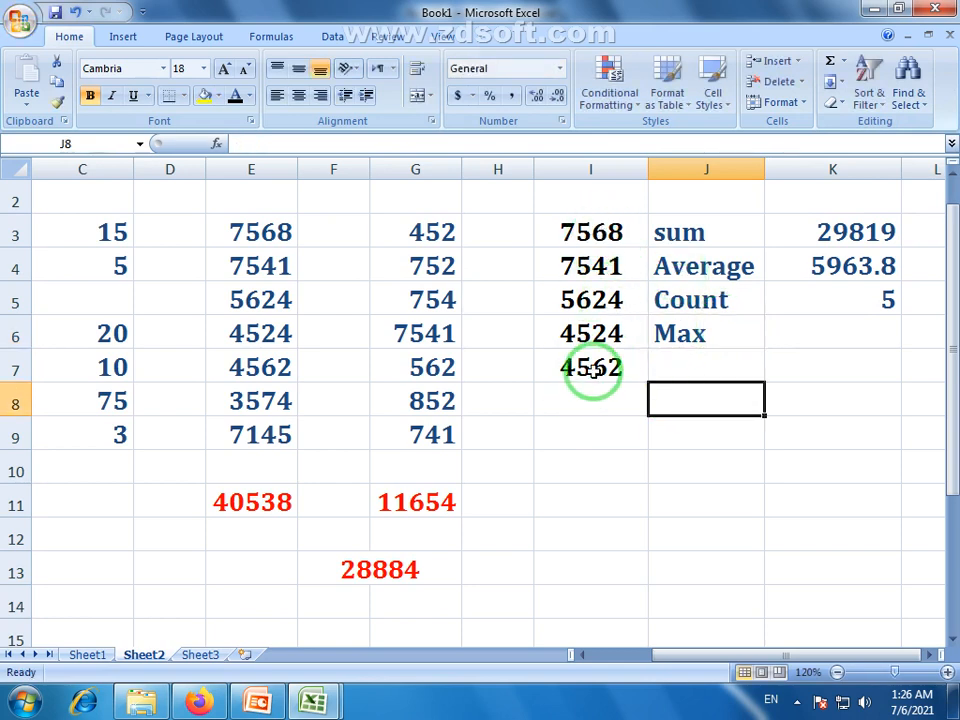
Enter =MAX(I3:I7) in K6, returning 7568
left_click(841, 328)
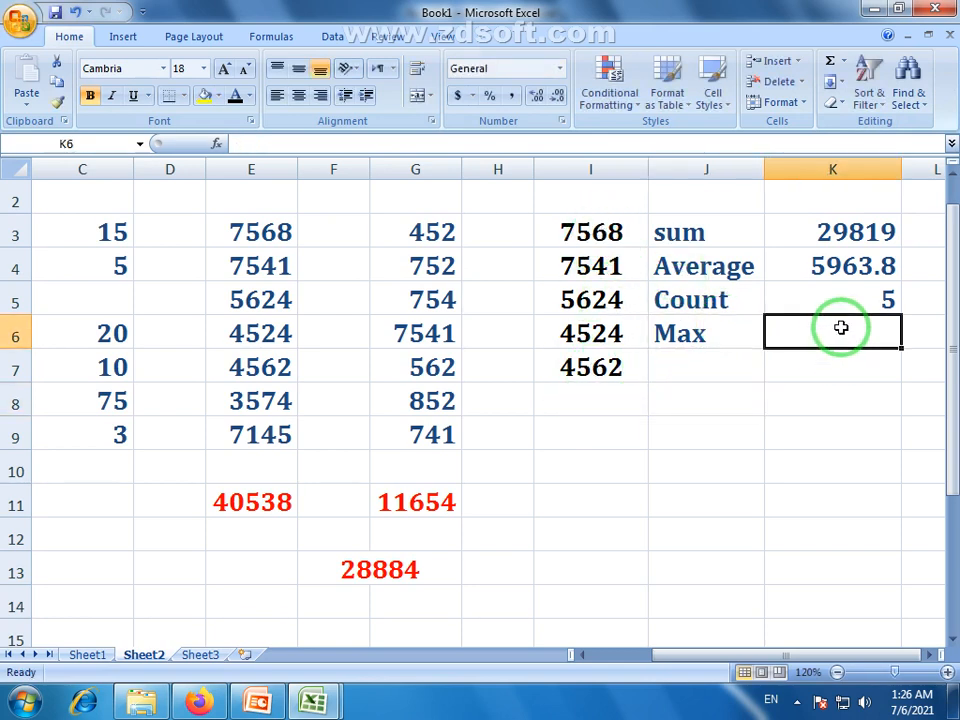
type("=")
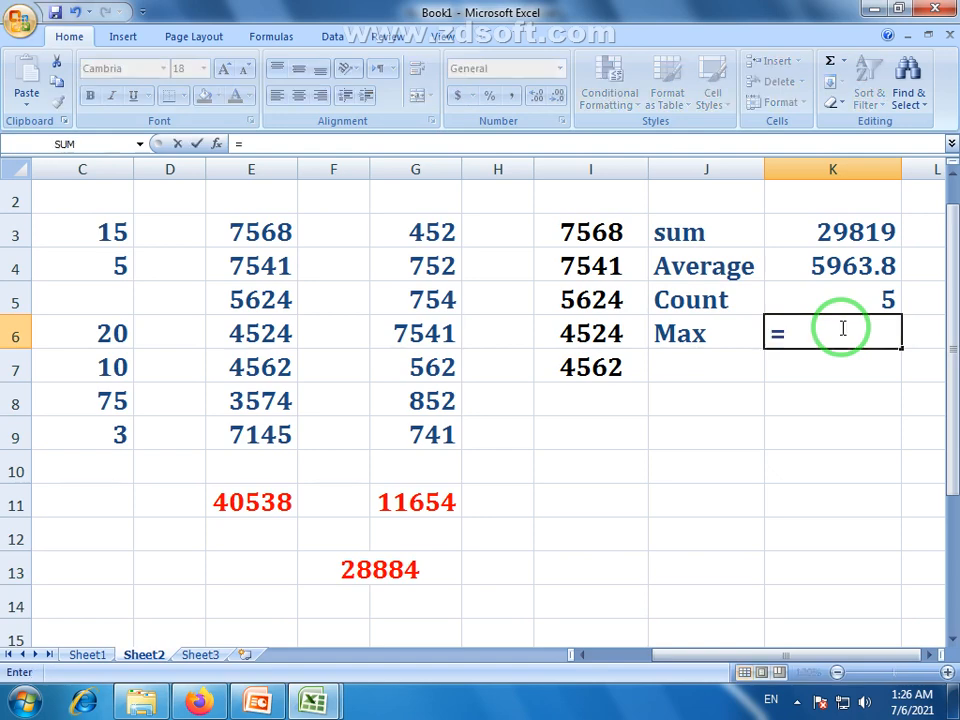
type("max")
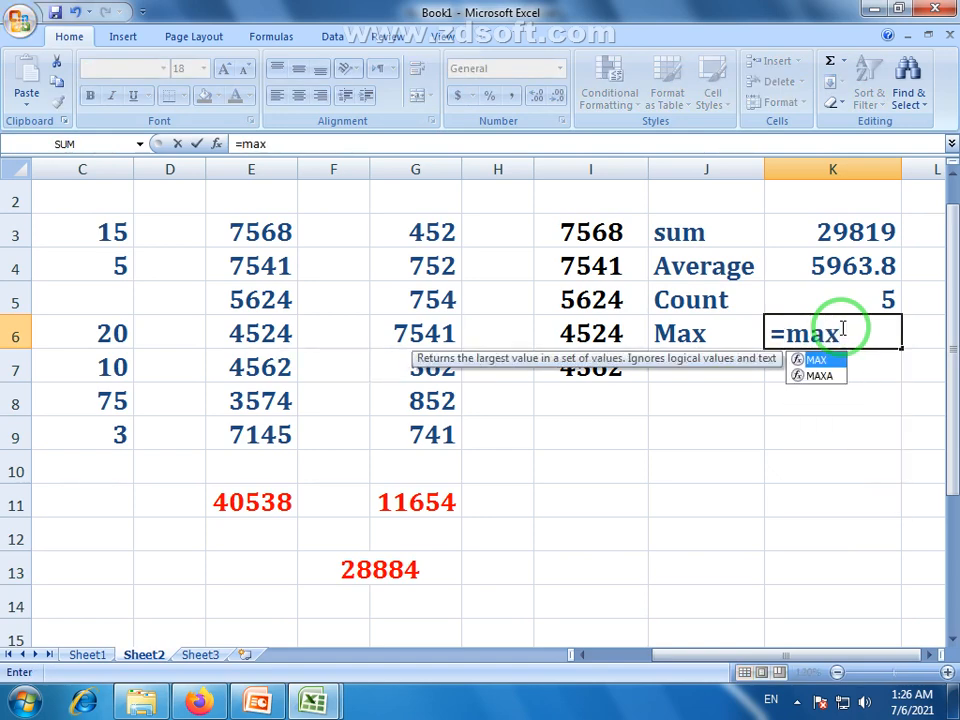
type("(")
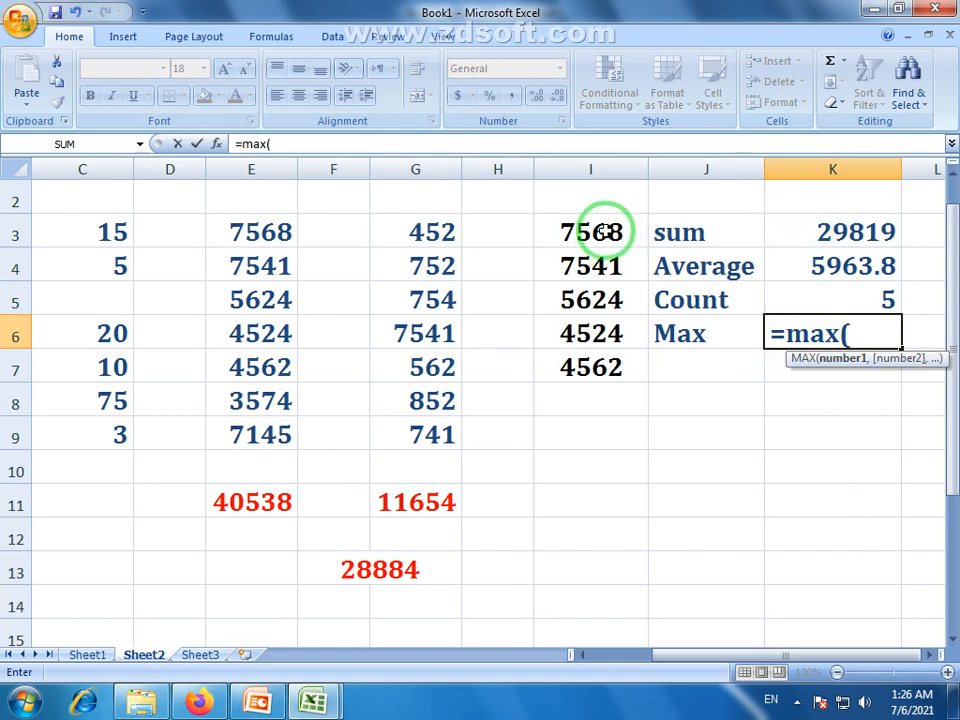
left_click_drag(608, 221, 616, 372)
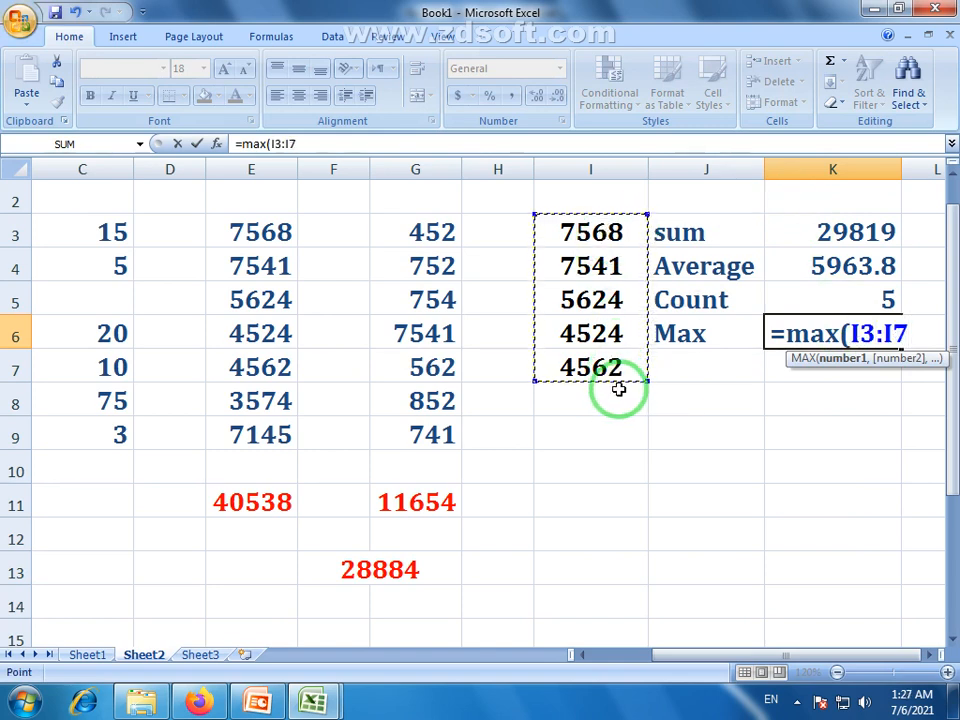
key("Return")
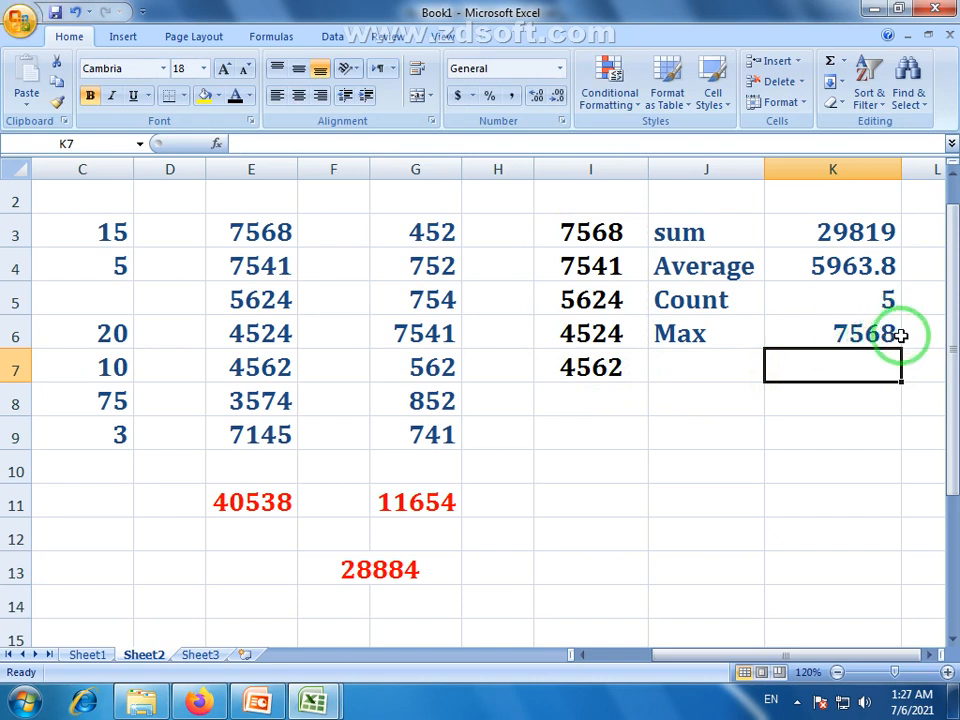
Type the label 'Min' into J7 below Max
left_click(730, 374)
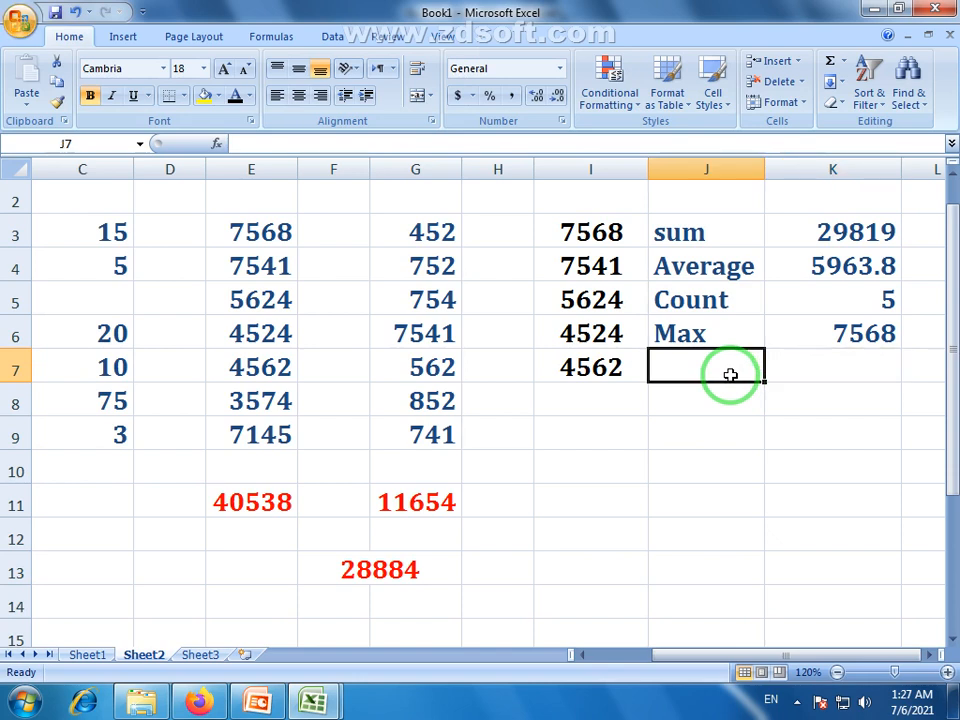
type("Min")
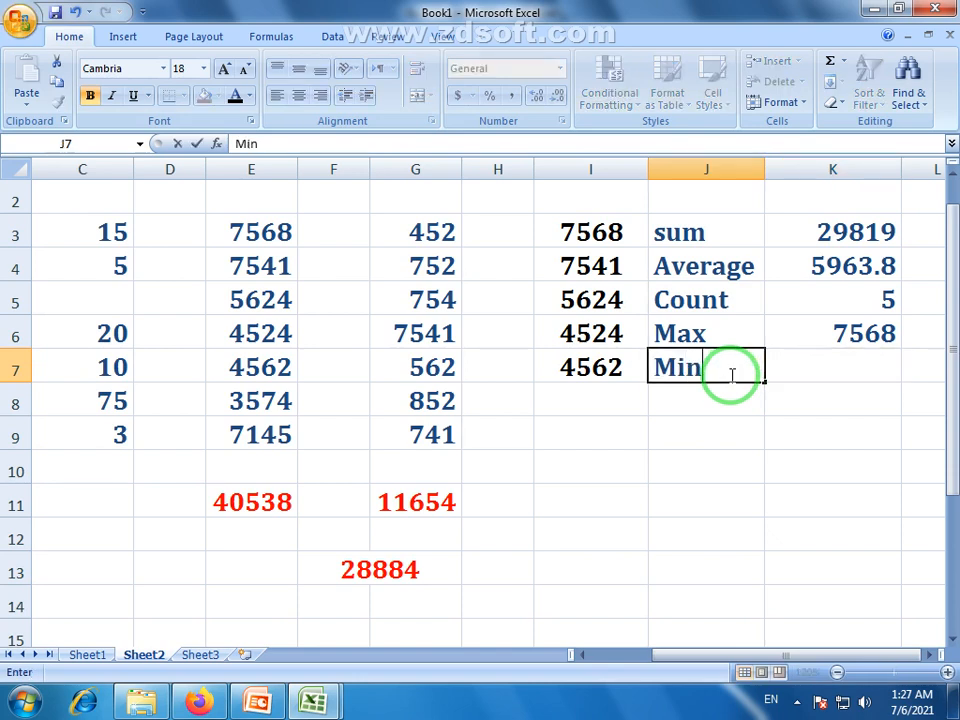
left_click(824, 370)
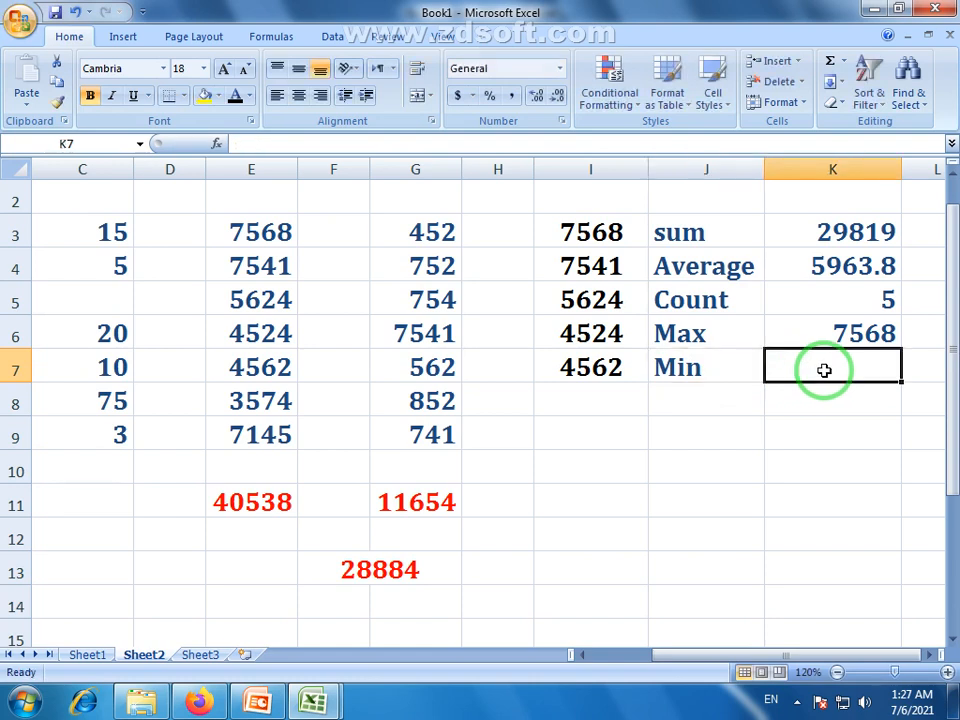
Enter =MIN(I3:I7) in K7, returning 4524, and review the completed I3:K7 summary block
type("=")
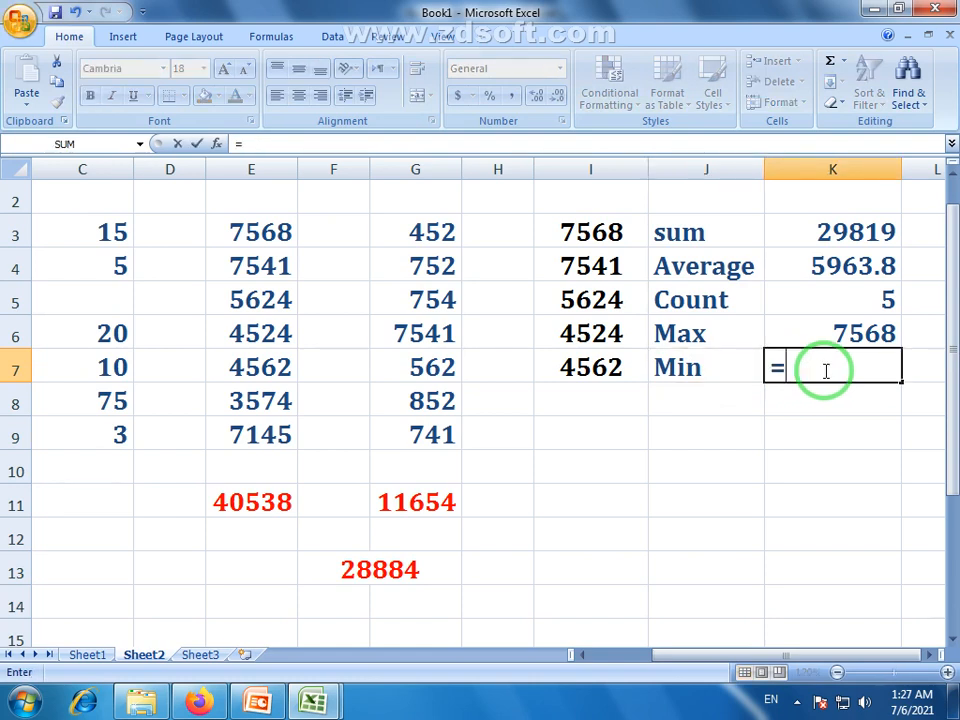
type("min")
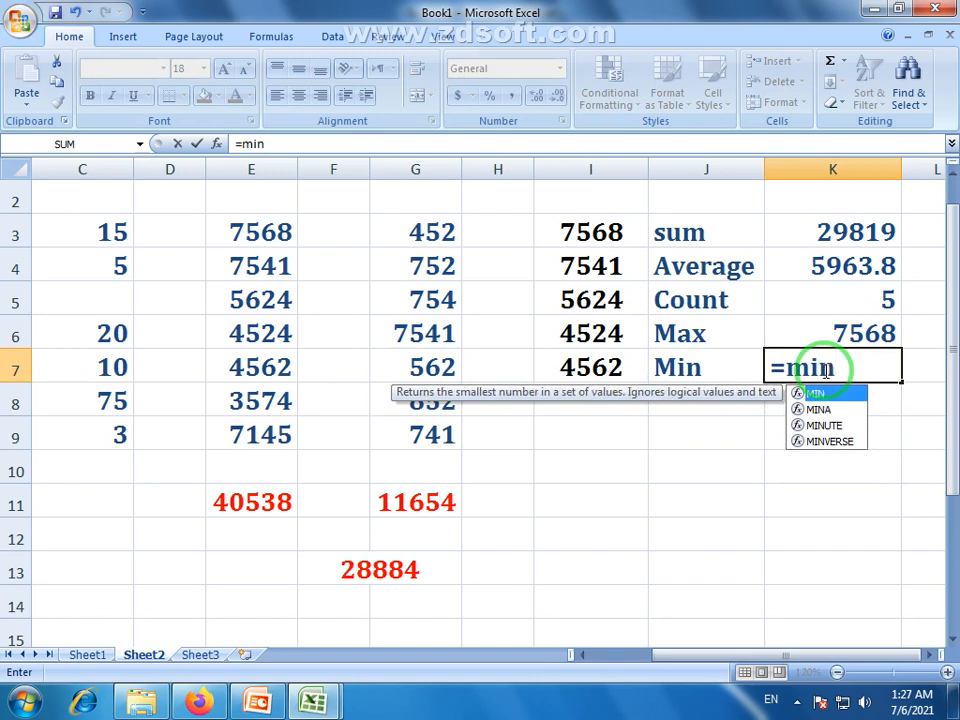
type("(")
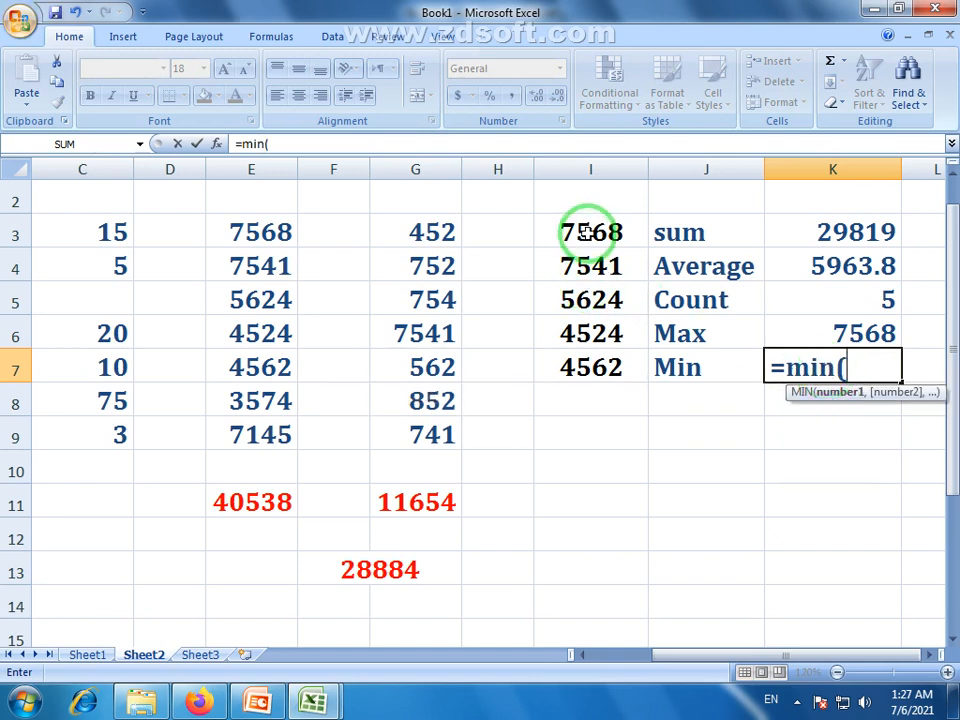
left_click_drag(585, 231, 596, 367)
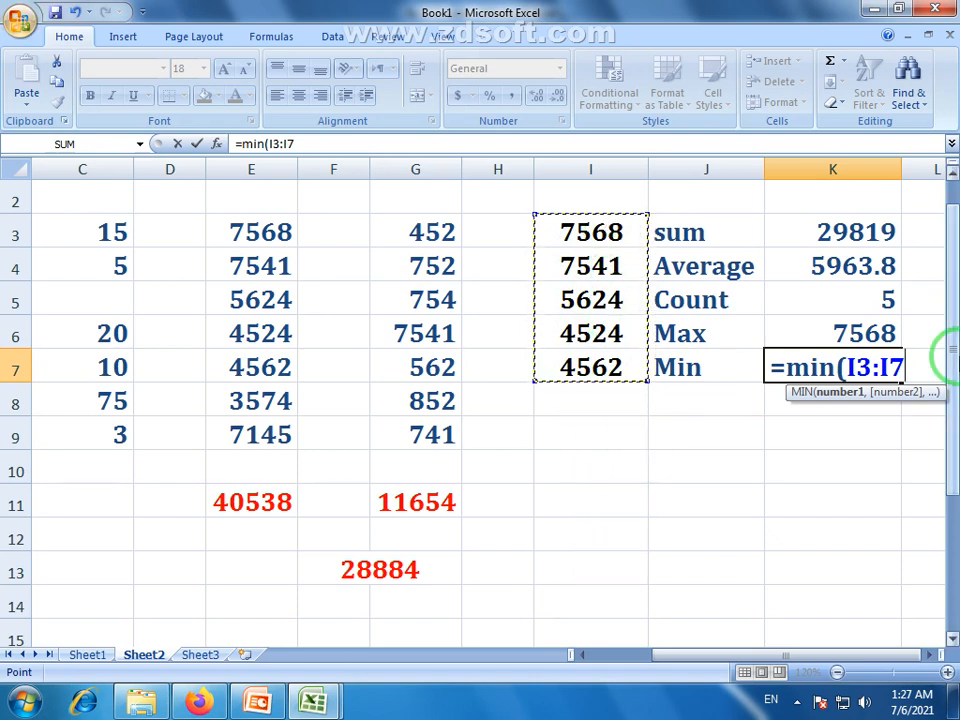
key("Return")
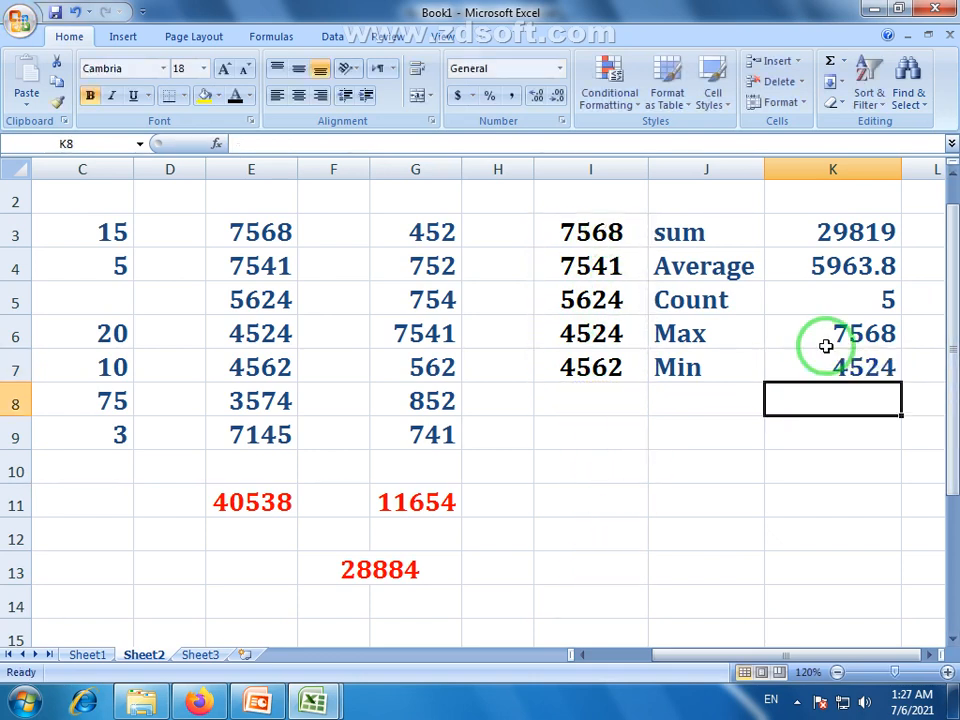
left_click(873, 369)
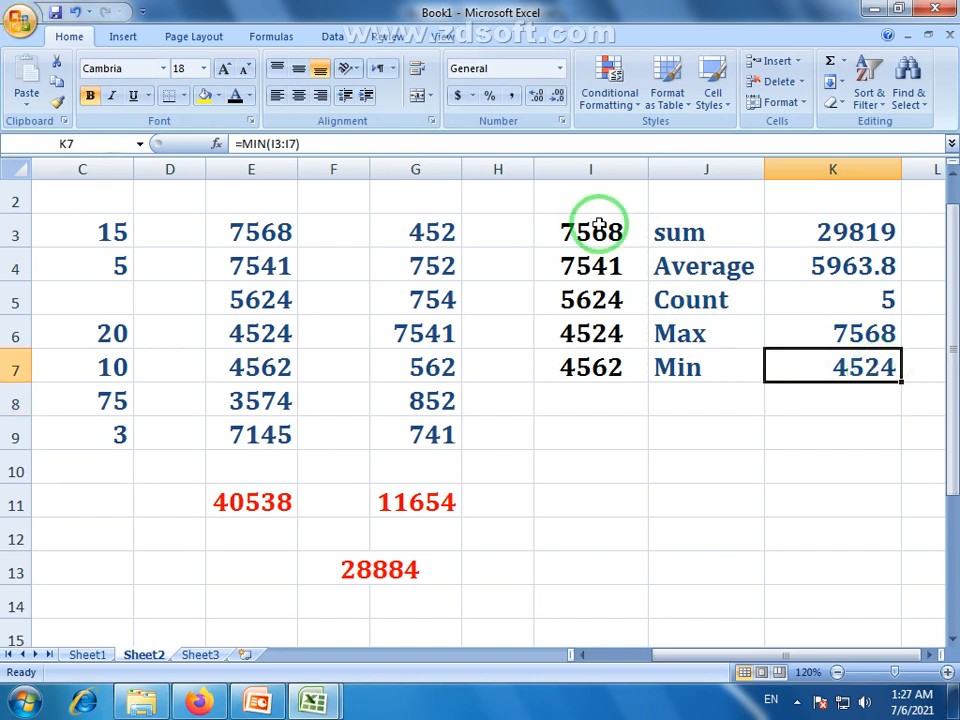
left_click_drag(596, 222, 815, 374)
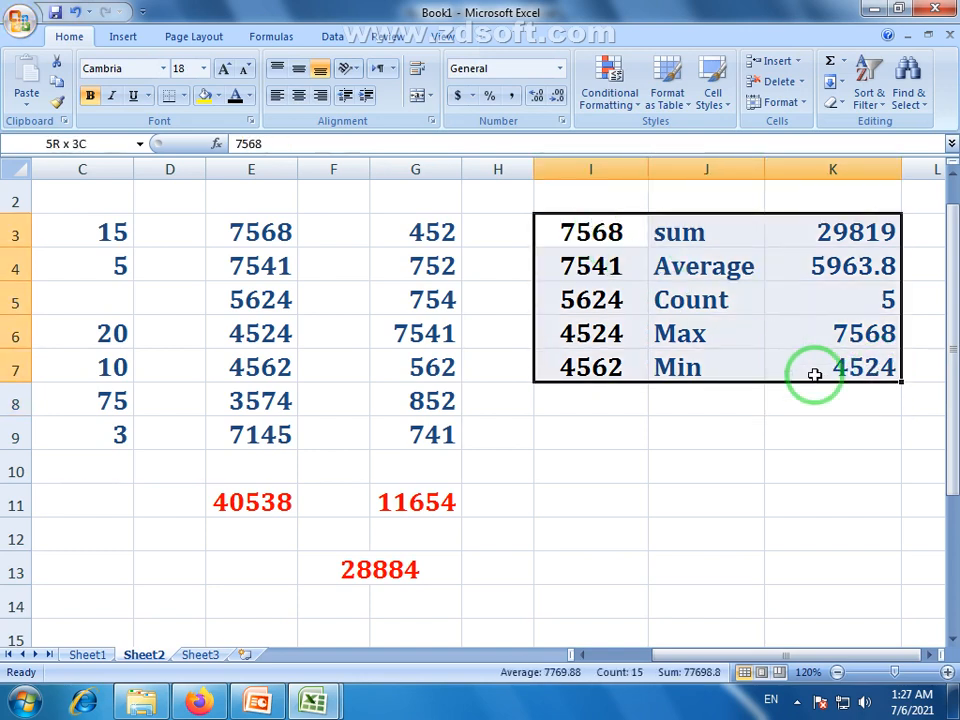
left_click(814, 396)
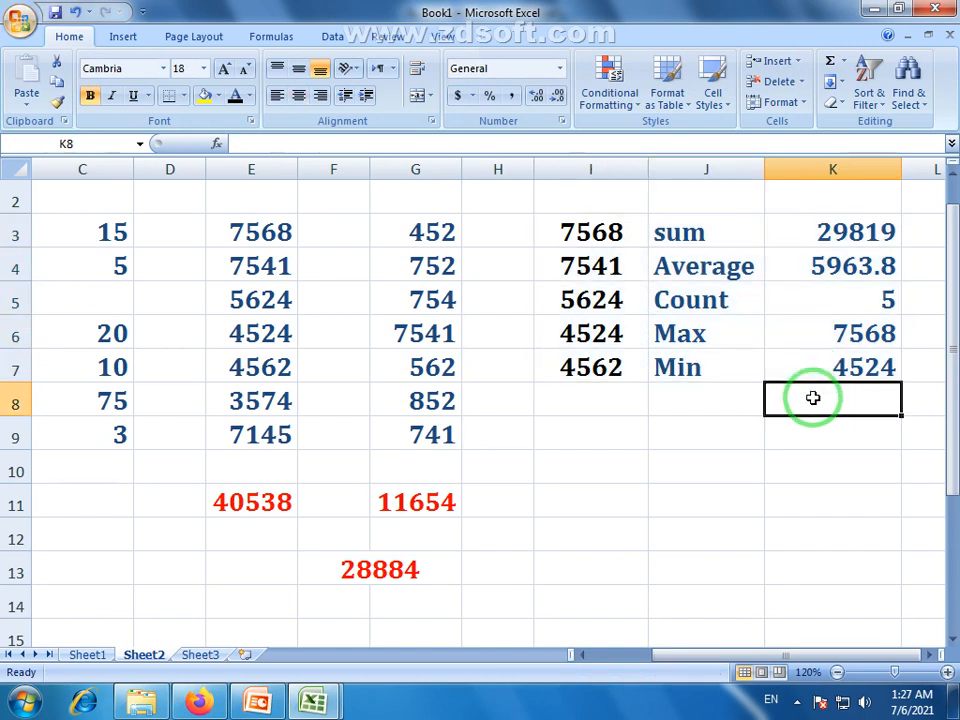
left_click(845, 68)
left_click(828, 12)
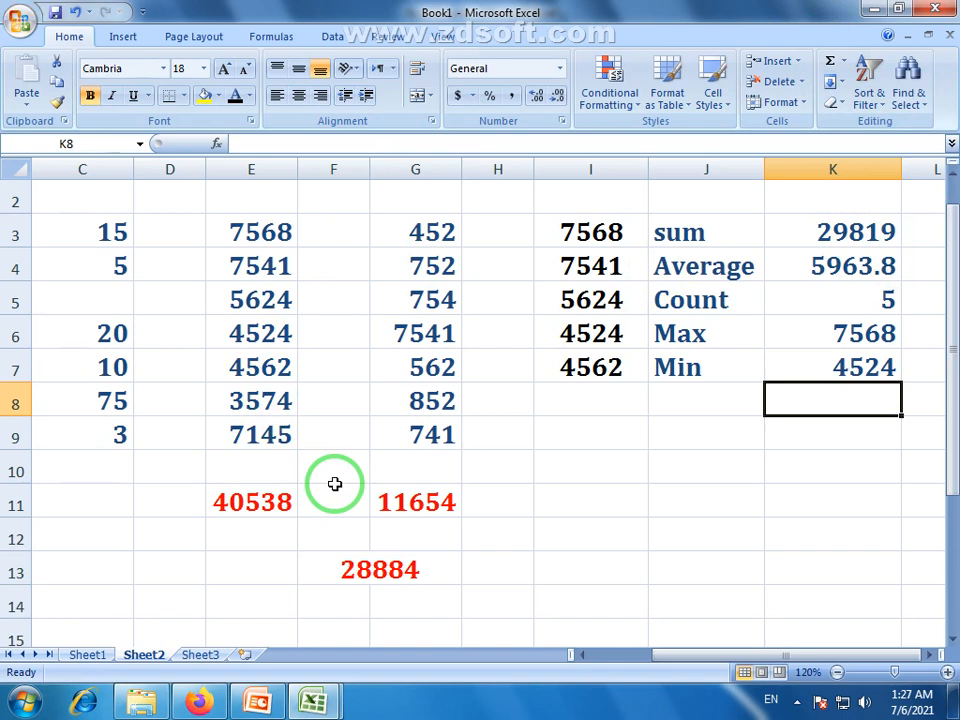
Scroll the sheet sideways and zoom out from 110% to 100% so columns A–L fit
left_click_drag(94, 236, 104, 249)
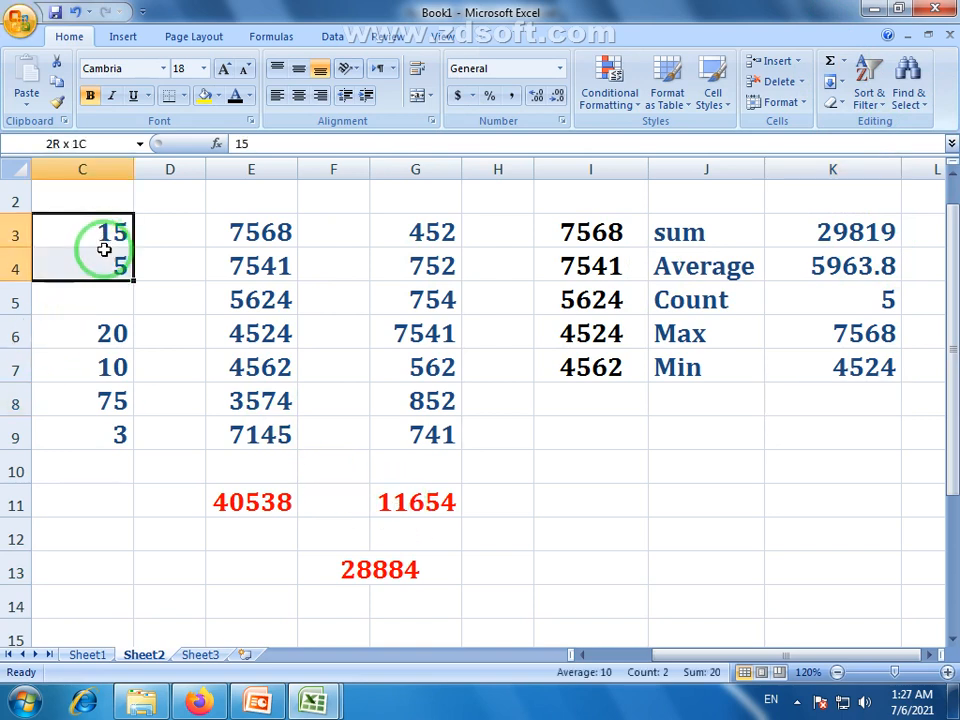
left_click(581, 655)
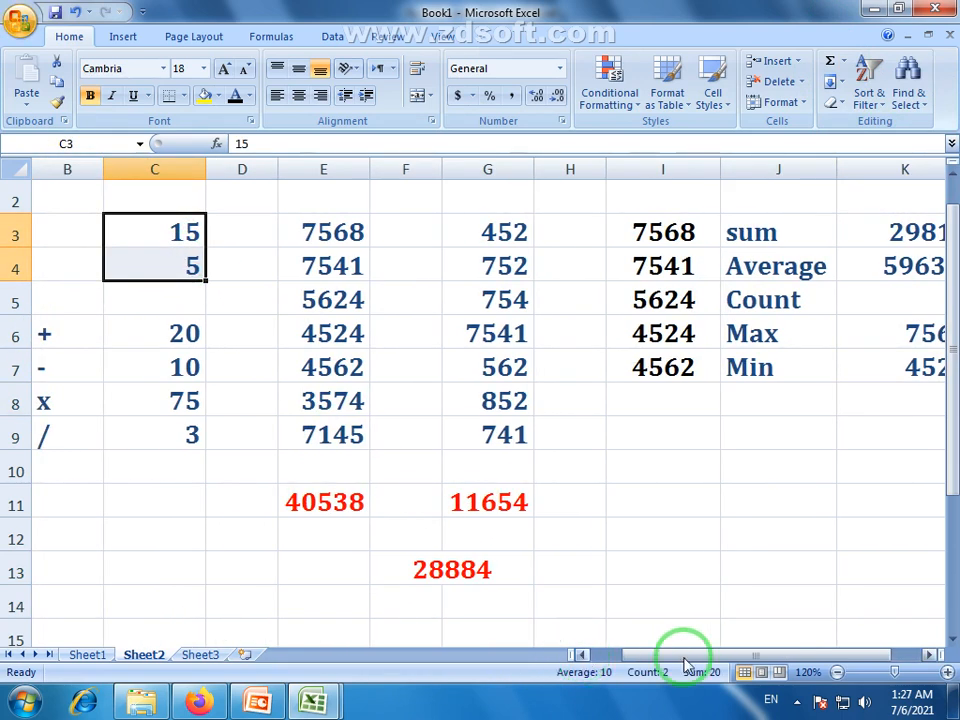
left_click(838, 673)
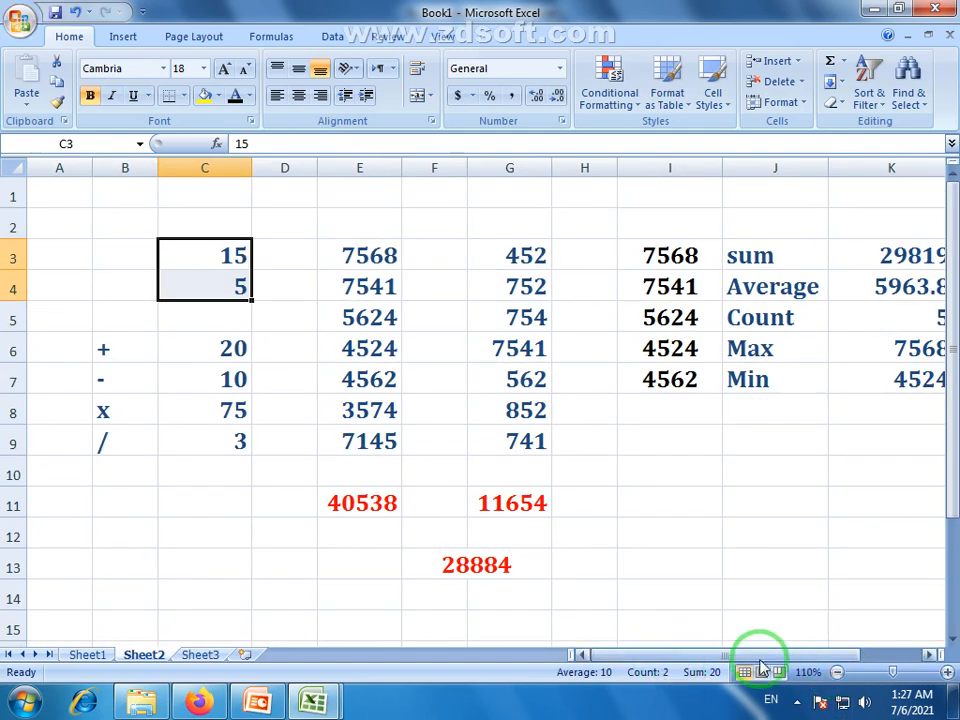
left_click(929, 655)
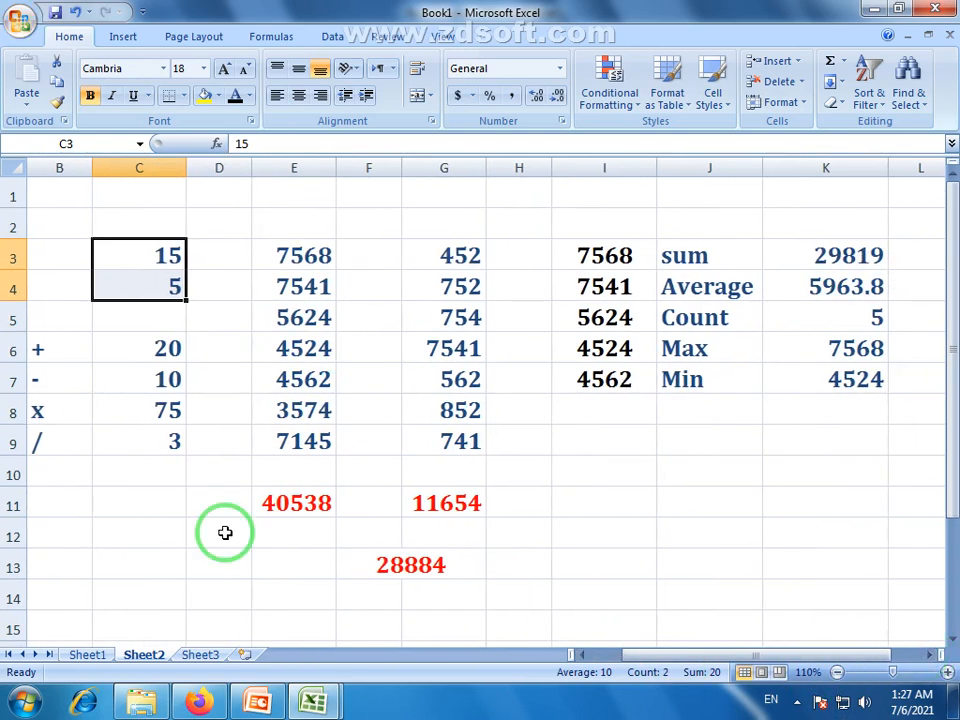
left_click(585, 656)
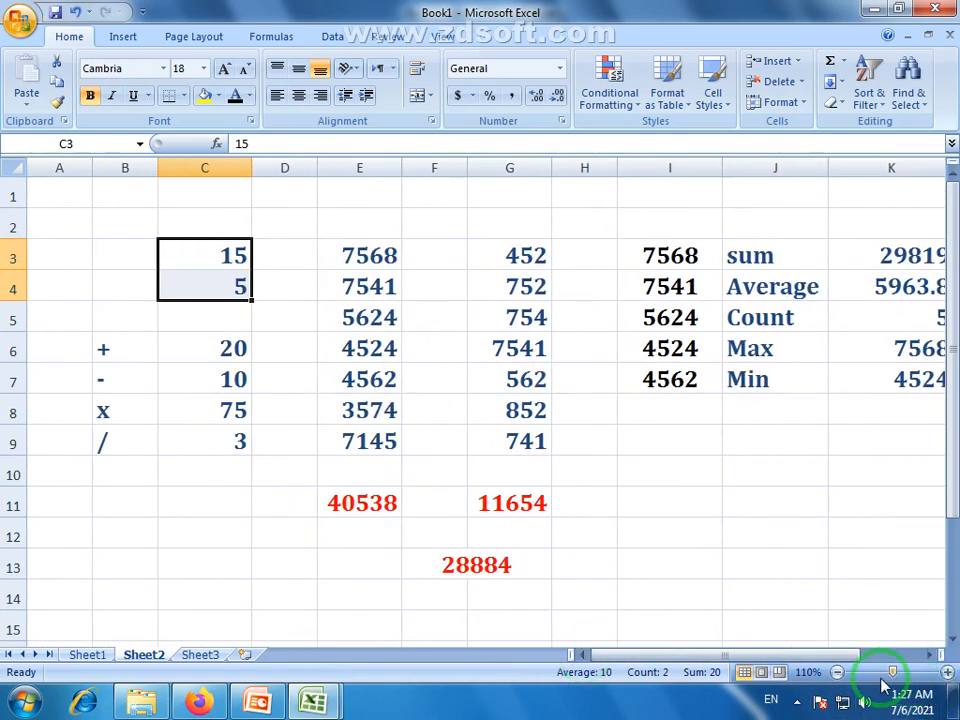
left_click(838, 673)
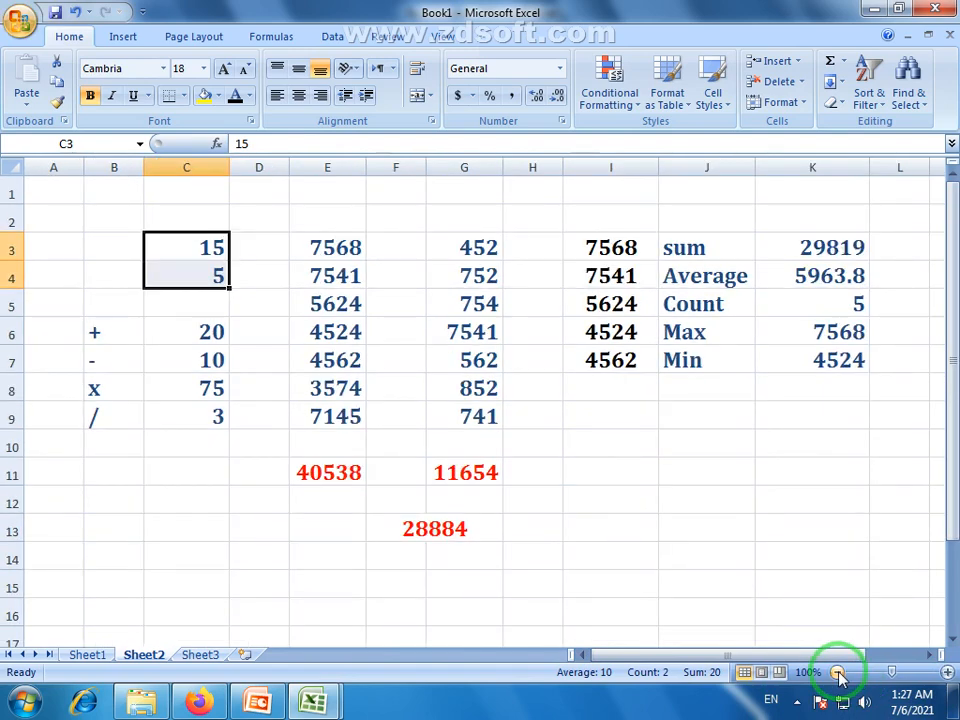
left_click(176, 303)
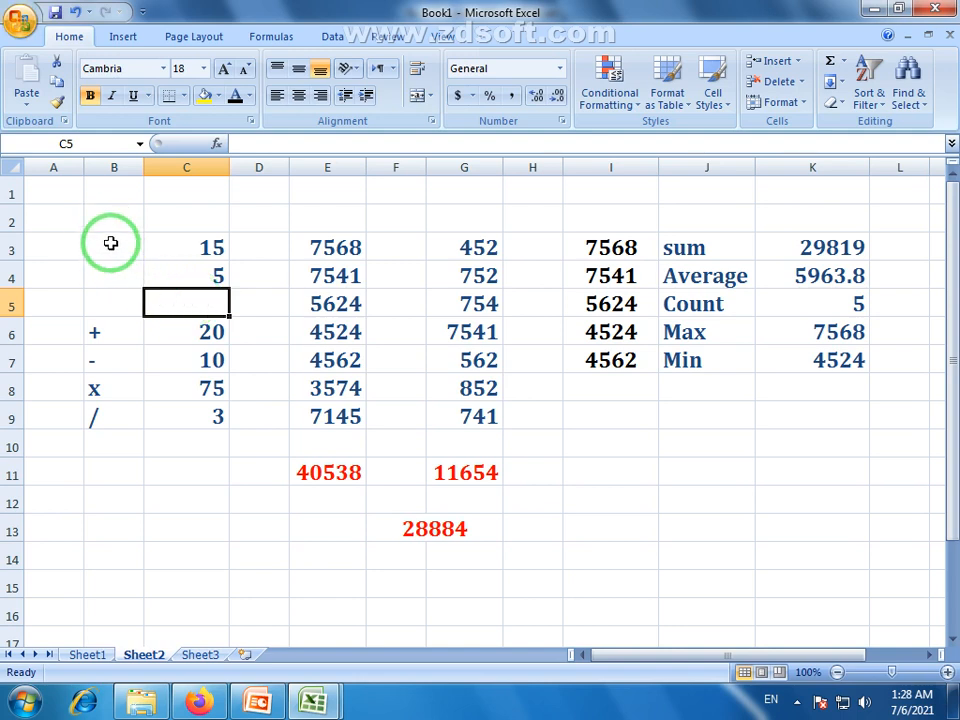
Centre-align the calculator block B3:C9
left_click_drag(111, 242, 209, 400)
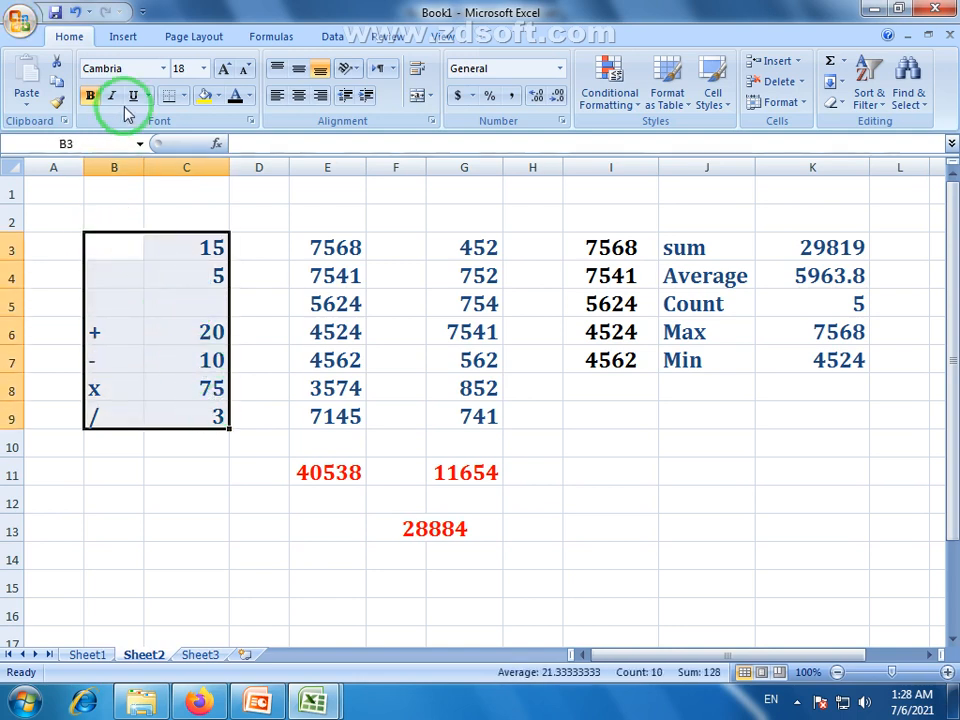
left_click(298, 95)
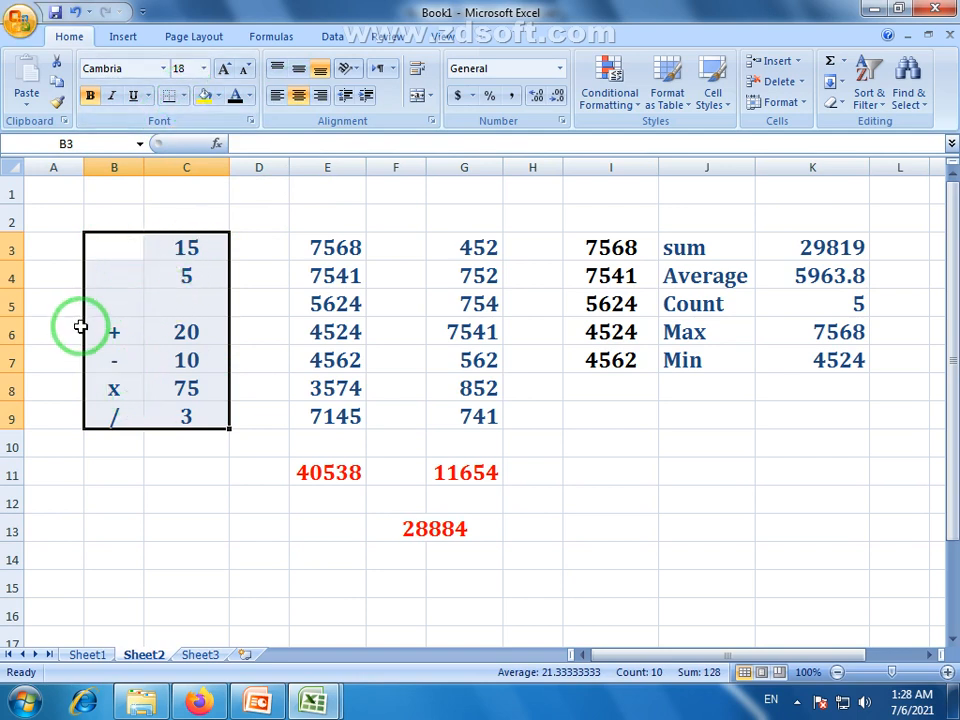
left_click(301, 453)
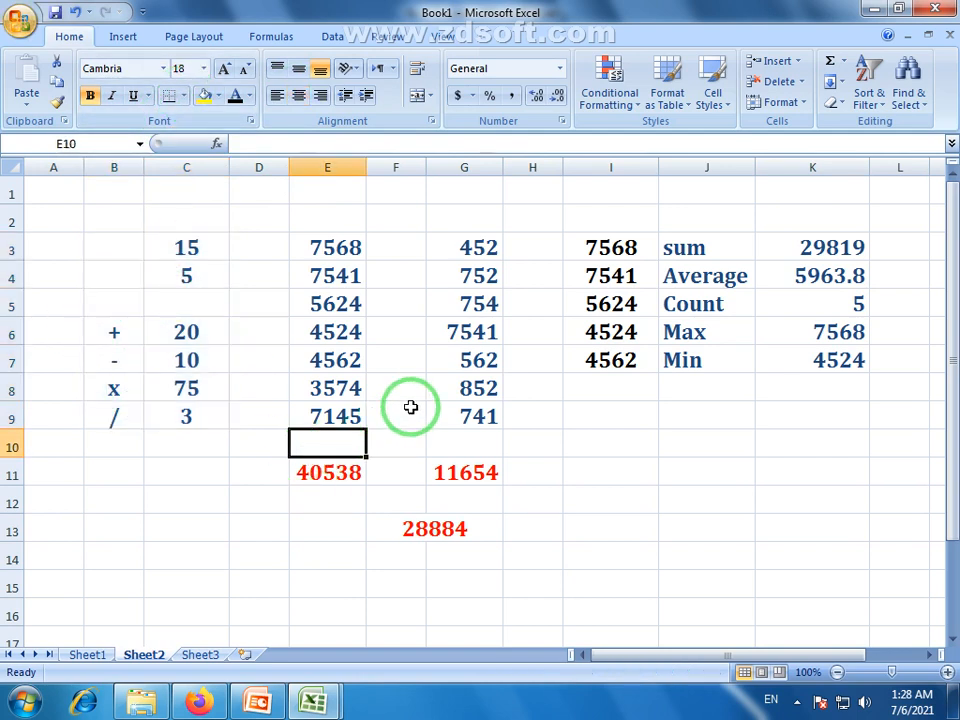
Merge and centre B3:C3 so 15 sits centred across both columns
left_click_drag(114, 246, 193, 413)
left_click(158, 247)
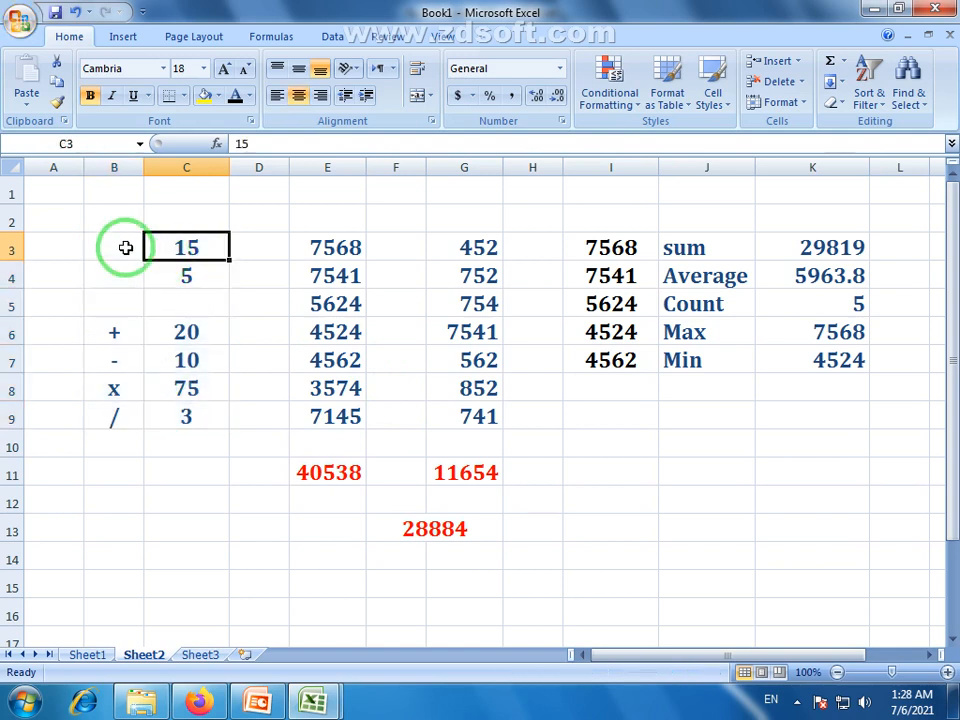
left_click_drag(124, 248, 195, 247)
left_click(416, 95)
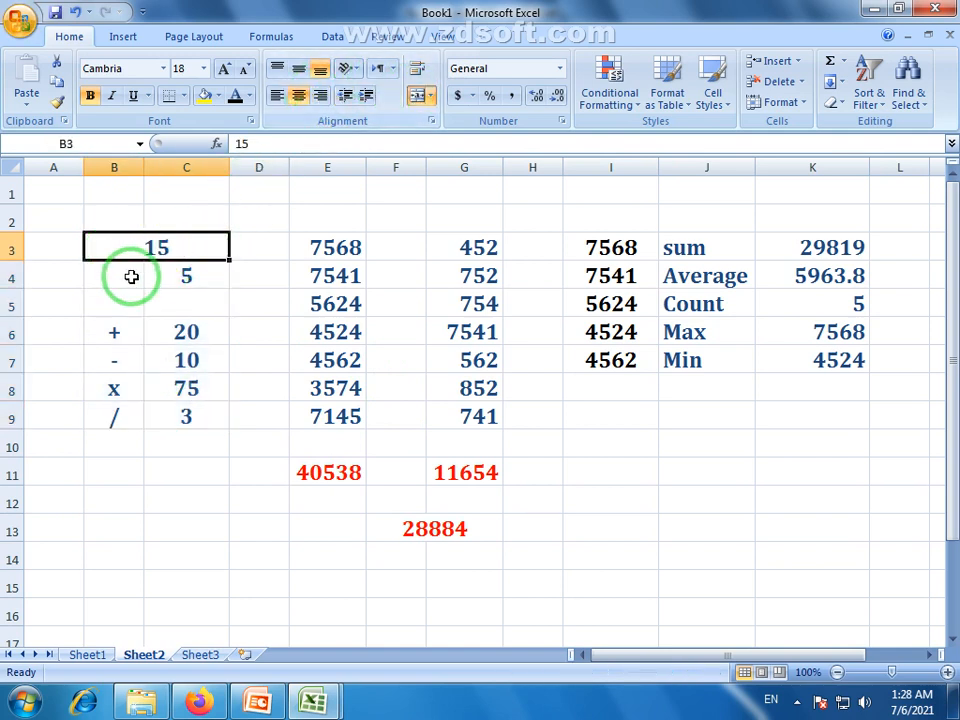
left_click_drag(133, 276, 205, 272)
Merge and centre B4:C4 so the second number 5 is centred
left_click(416, 95)
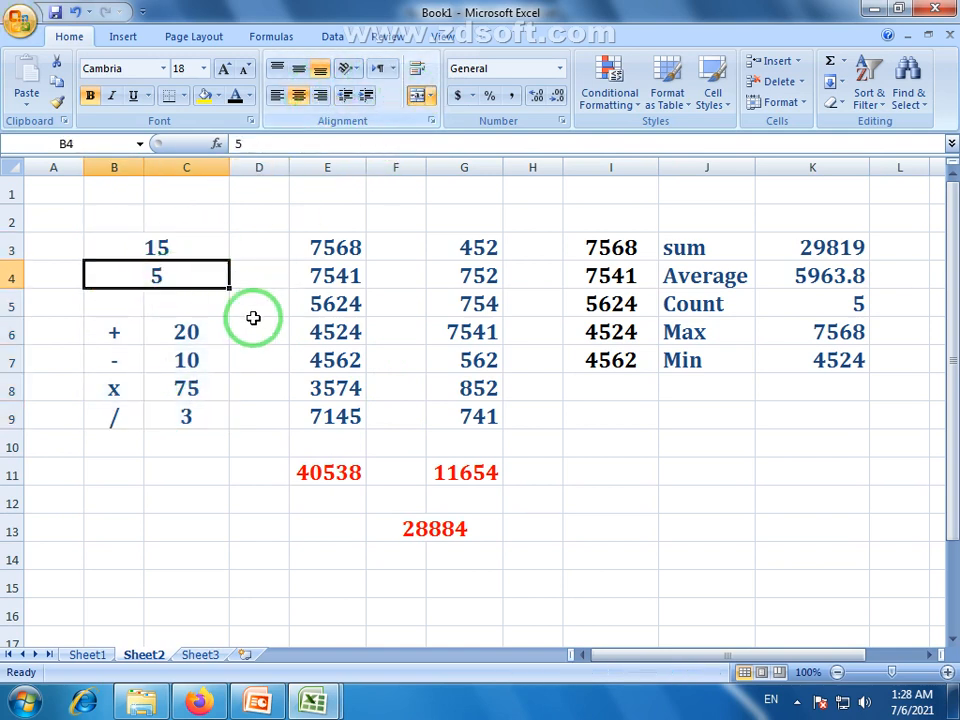
left_click(255, 322)
left_click_drag(114, 255, 186, 418)
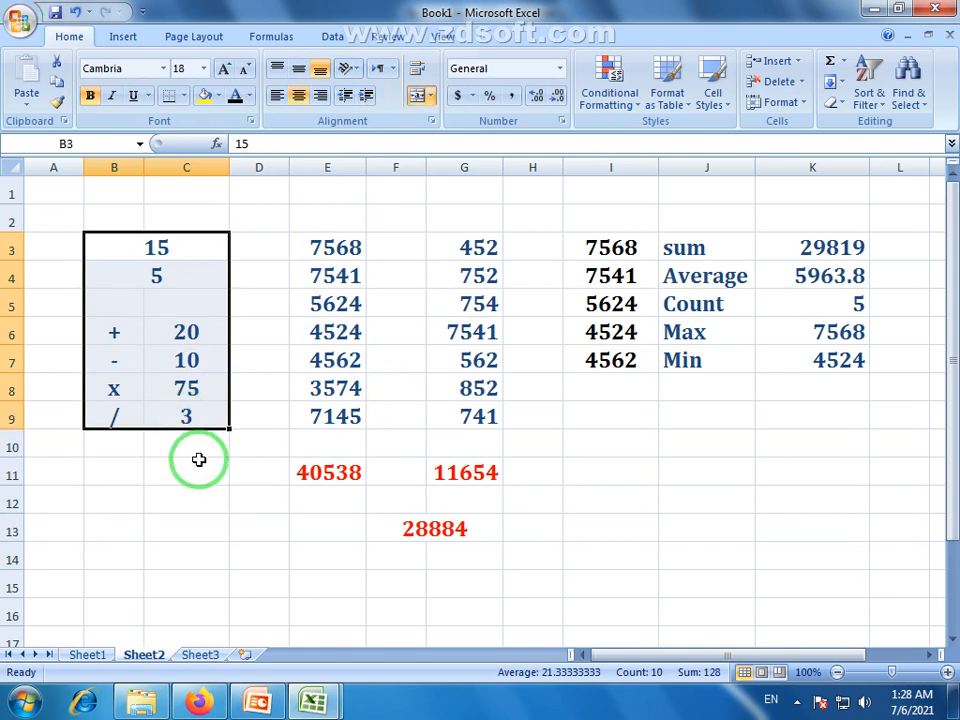
left_click(192, 448)
left_click(160, 266)
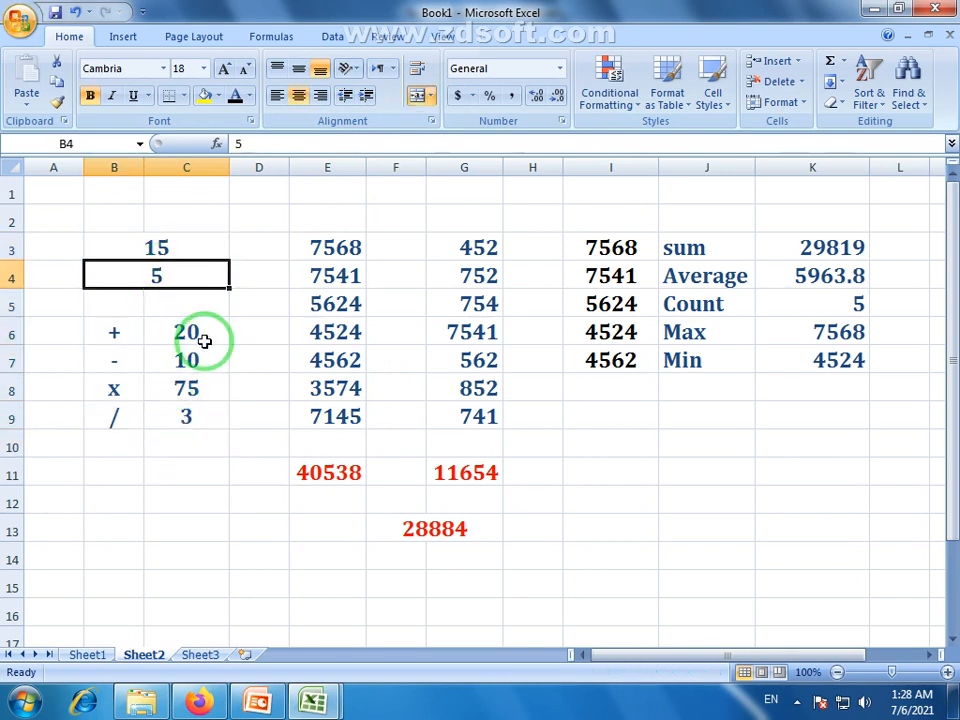
left_click_drag(109, 336, 186, 424)
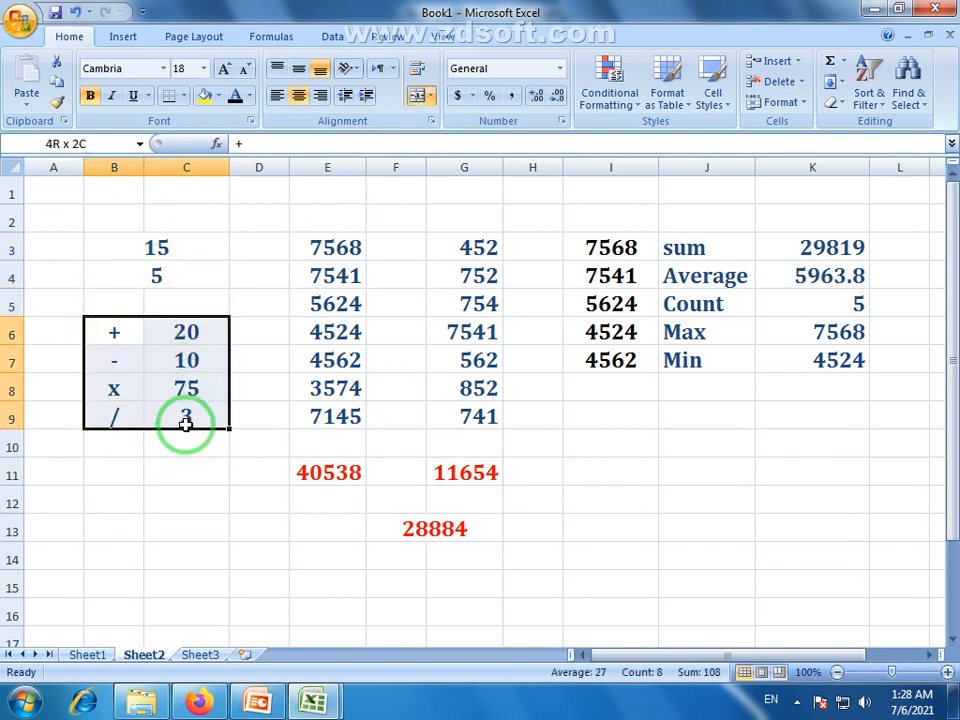
left_click(157, 268)
left_click(164, 243)
left_click_drag(128, 245, 171, 272)
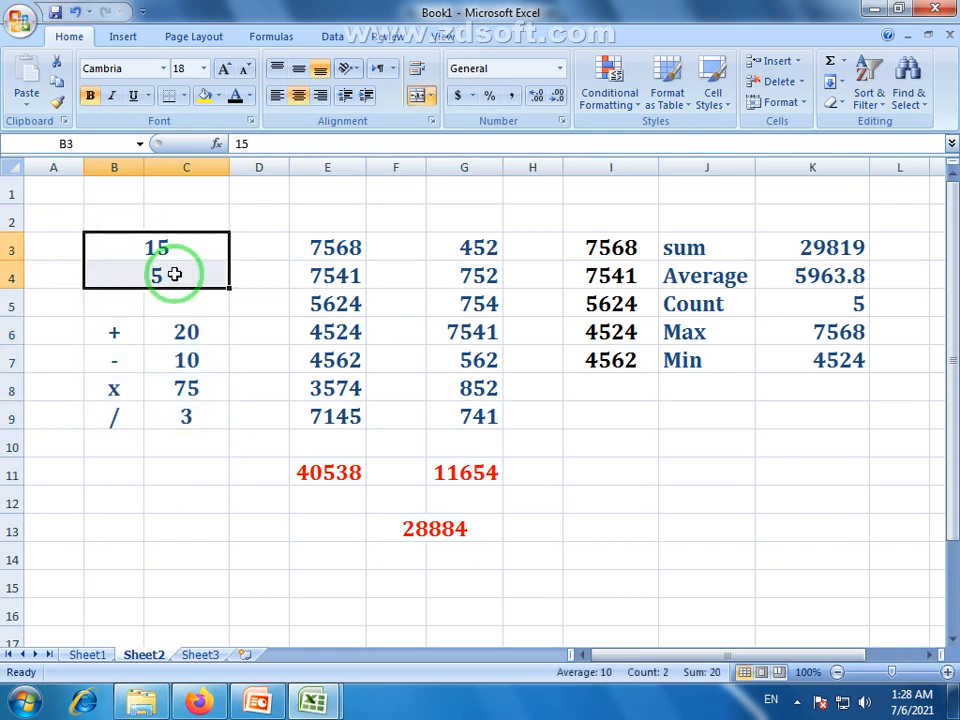
left_click(161, 274)
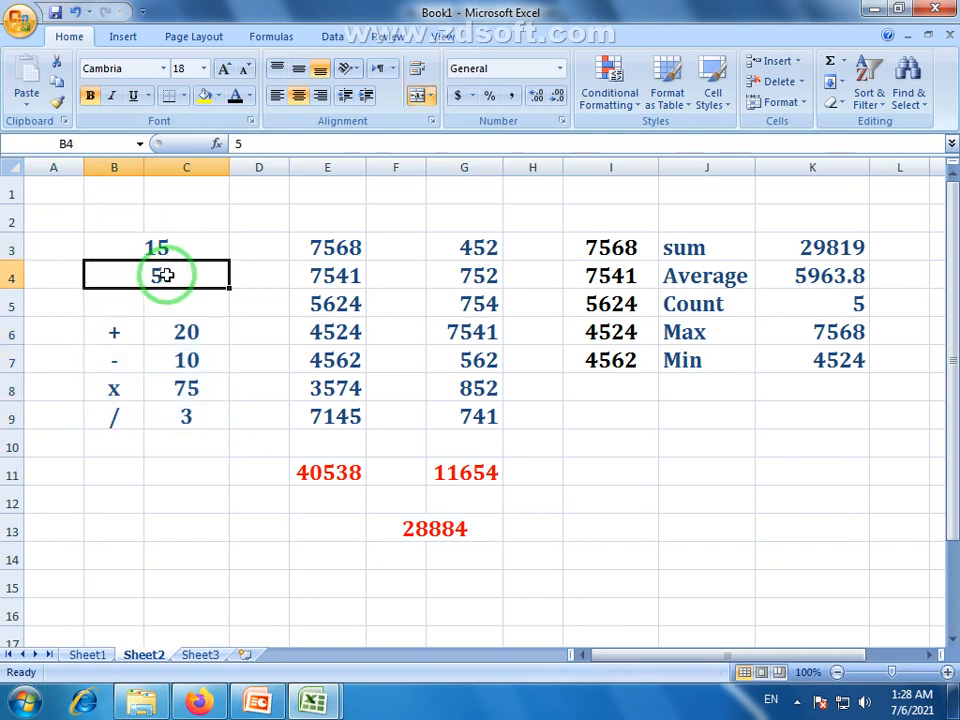
Change the second number to 8, then 456, then back to 5, watching results recalculate
type("8")
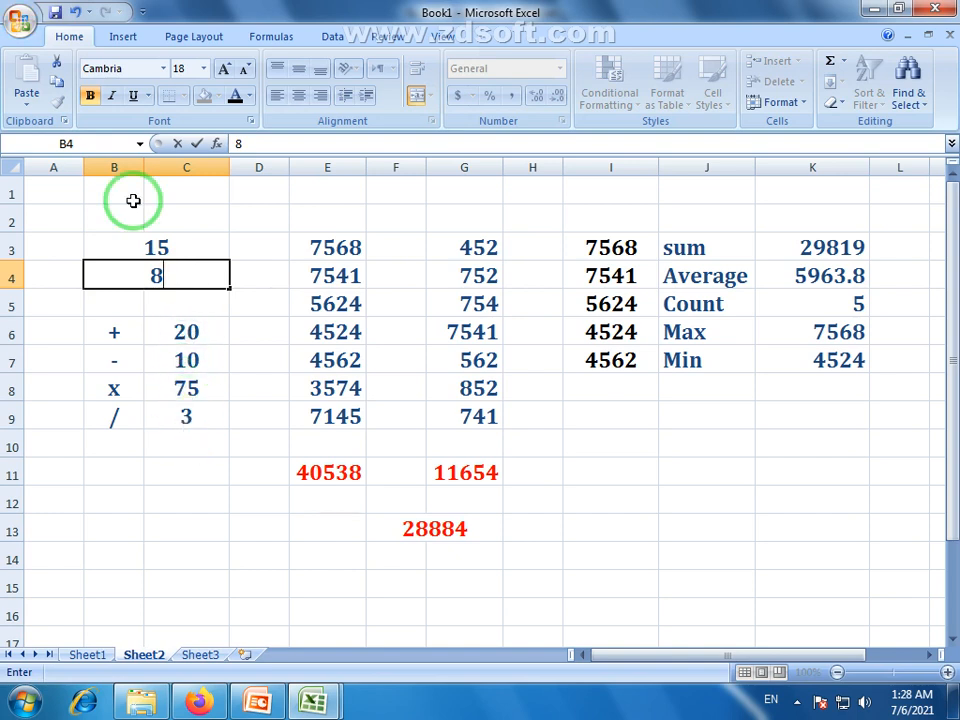
key("Return")
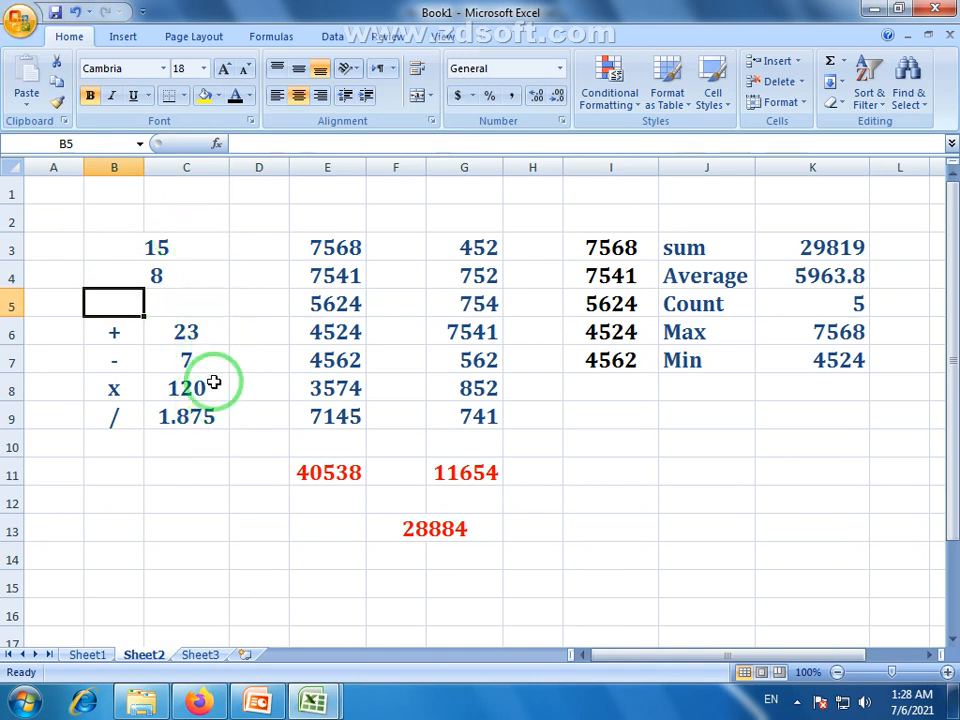
left_click(170, 278)
type("45")
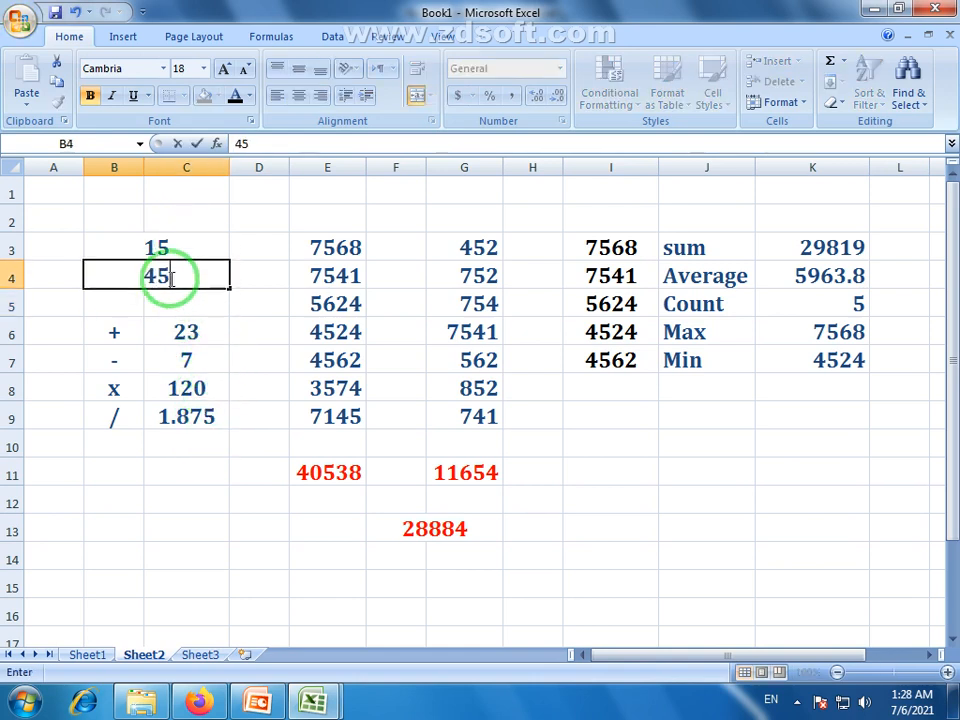
type("6")
key("Return")
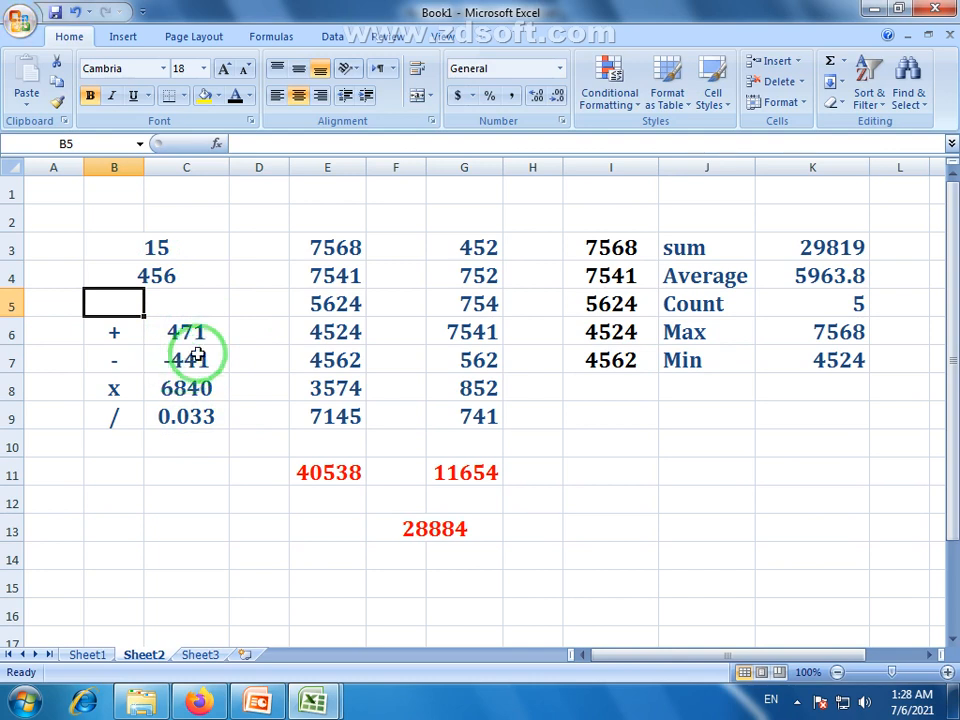
type("5")
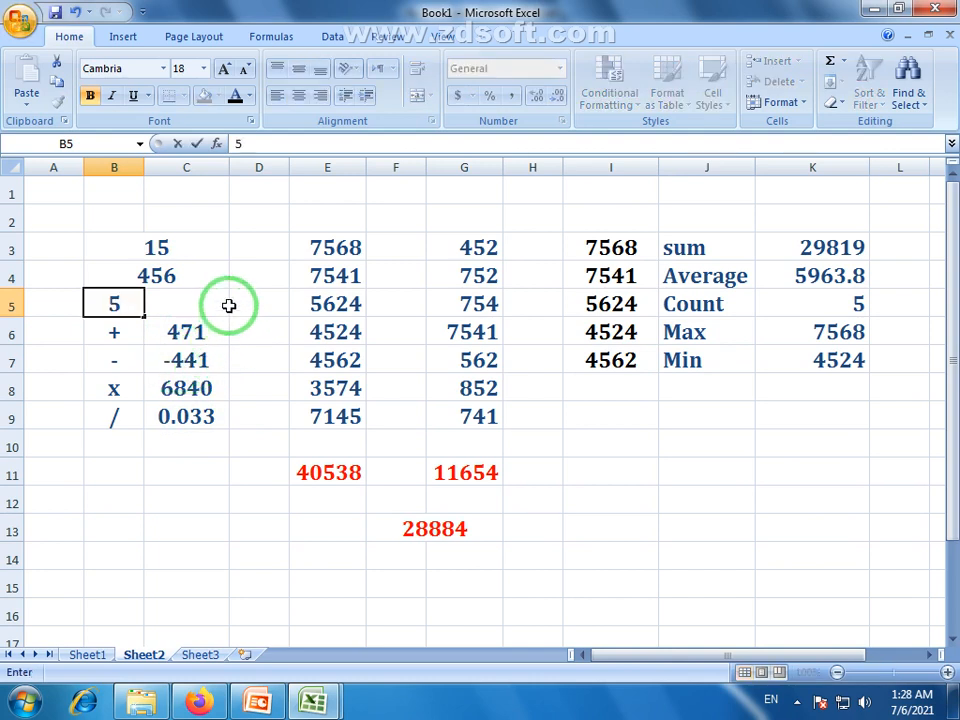
key("Escape")
left_click(180, 272)
type("5")
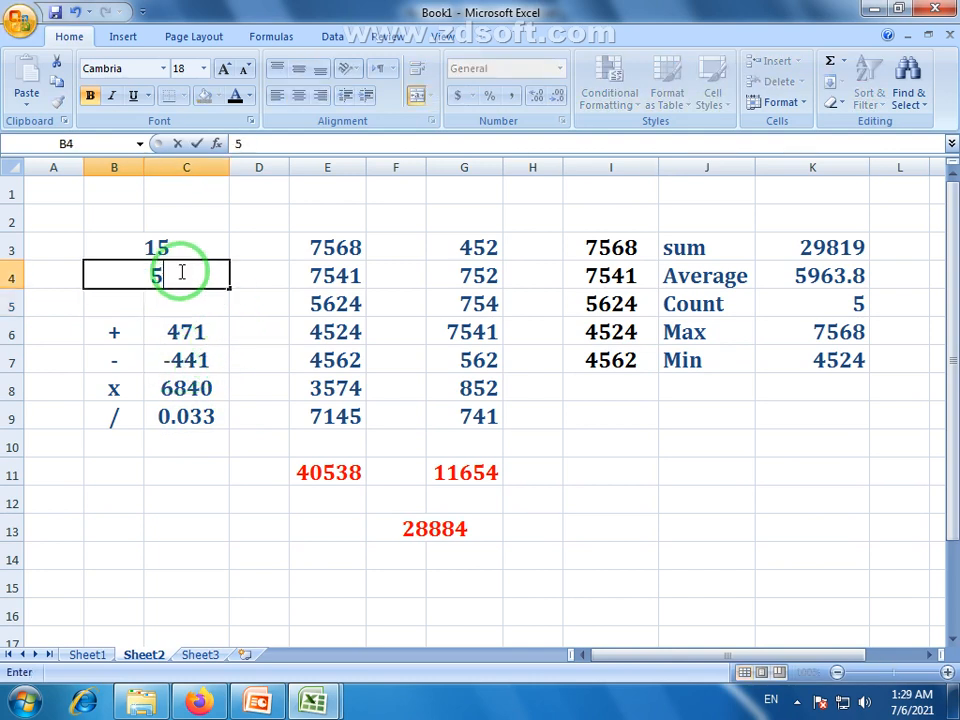
key("Return")
Inspect the column E and G numbers and the SUM formulas behind totals 40538 and 11654
left_click_drag(145, 250, 161, 420)
left_click_drag(354, 250, 345, 415)
left_click_drag(458, 248, 477, 415)
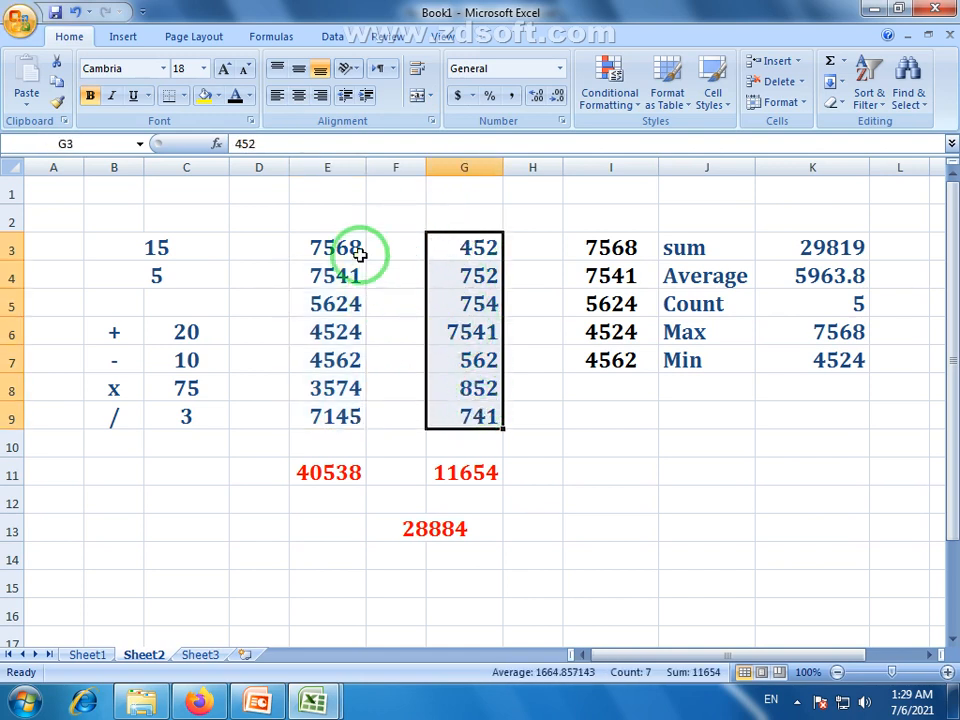
left_click_drag(360, 253, 343, 414)
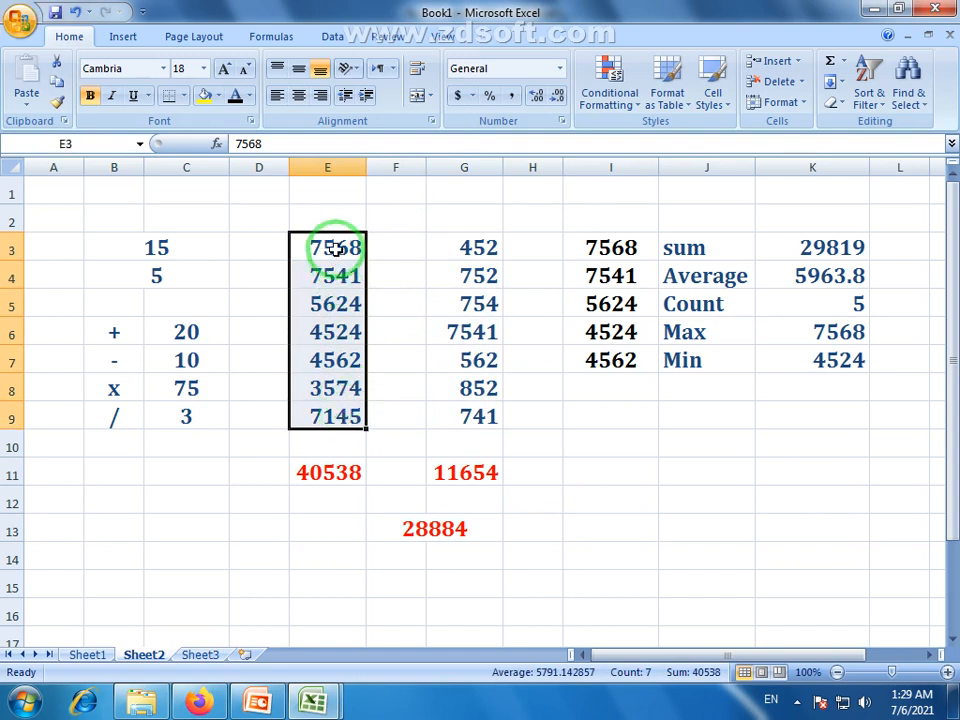
left_click_drag(332, 249, 343, 420)
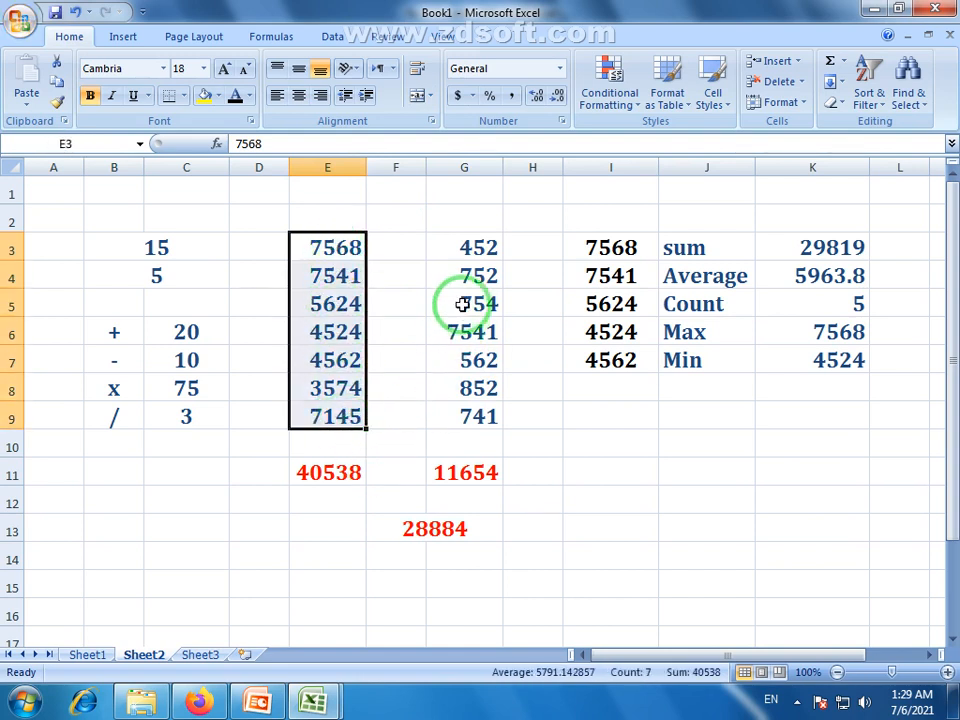
left_click_drag(302, 251, 304, 418)
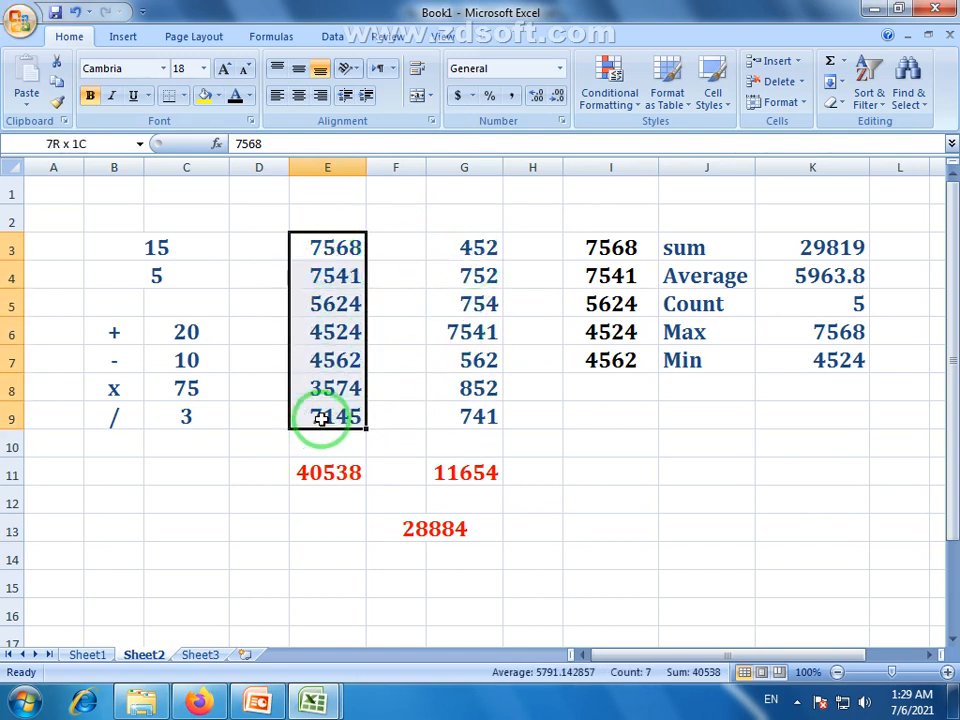
left_click(345, 468)
left_click_drag(470, 250, 461, 449)
left_click(459, 474)
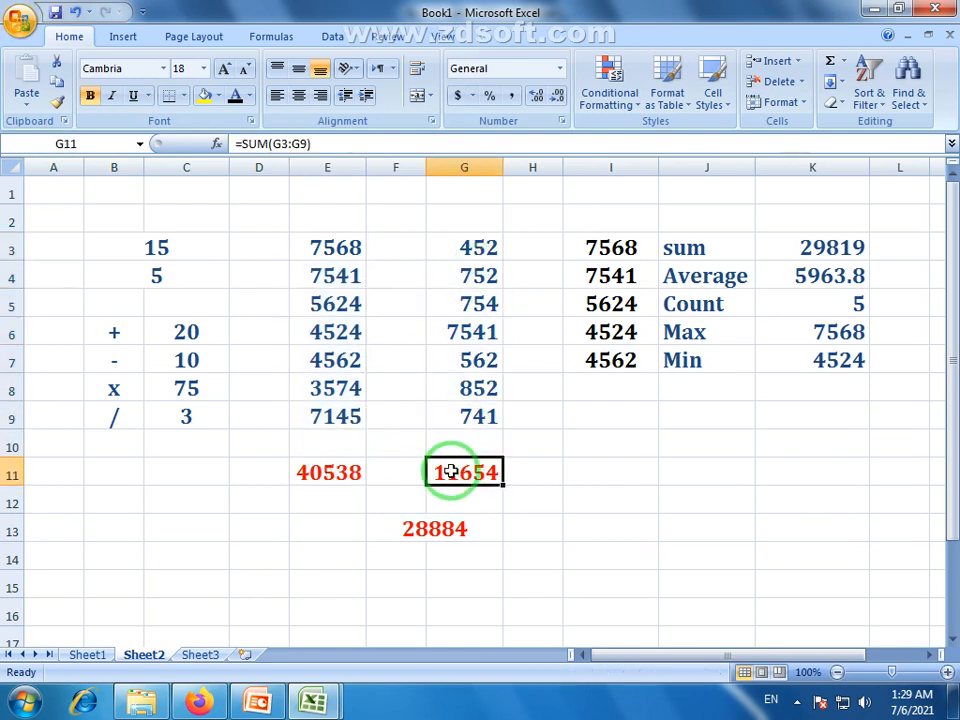
left_click(349, 476)
left_click(459, 478)
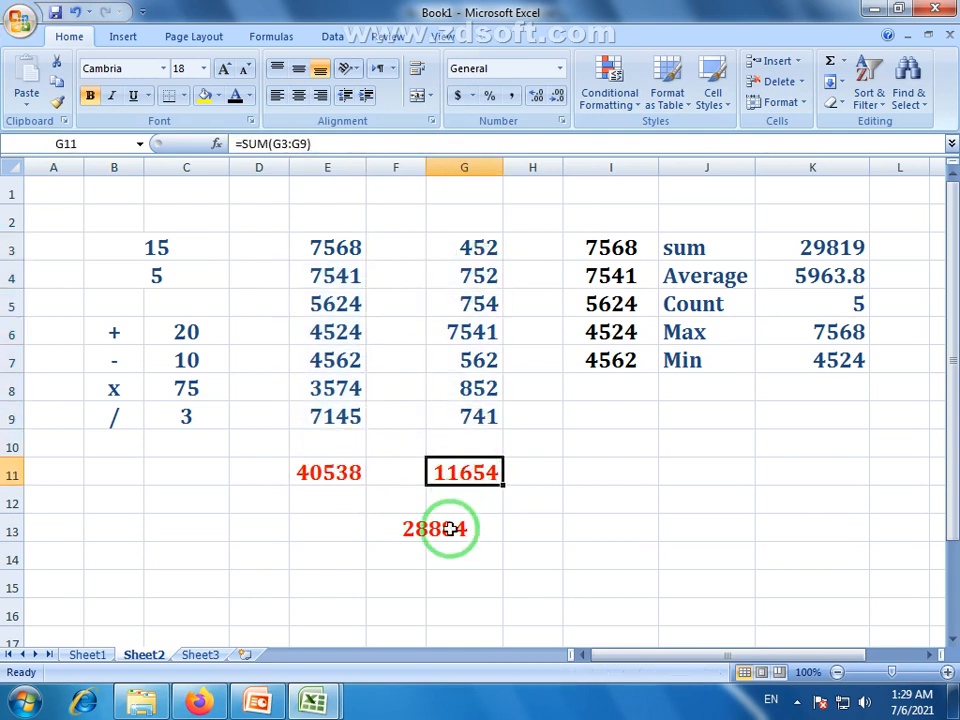
Reselect E3:E9 and G3:G9, the sum-to-Min labels, and the empty block I10:K14
left_click_drag(358, 251, 360, 390)
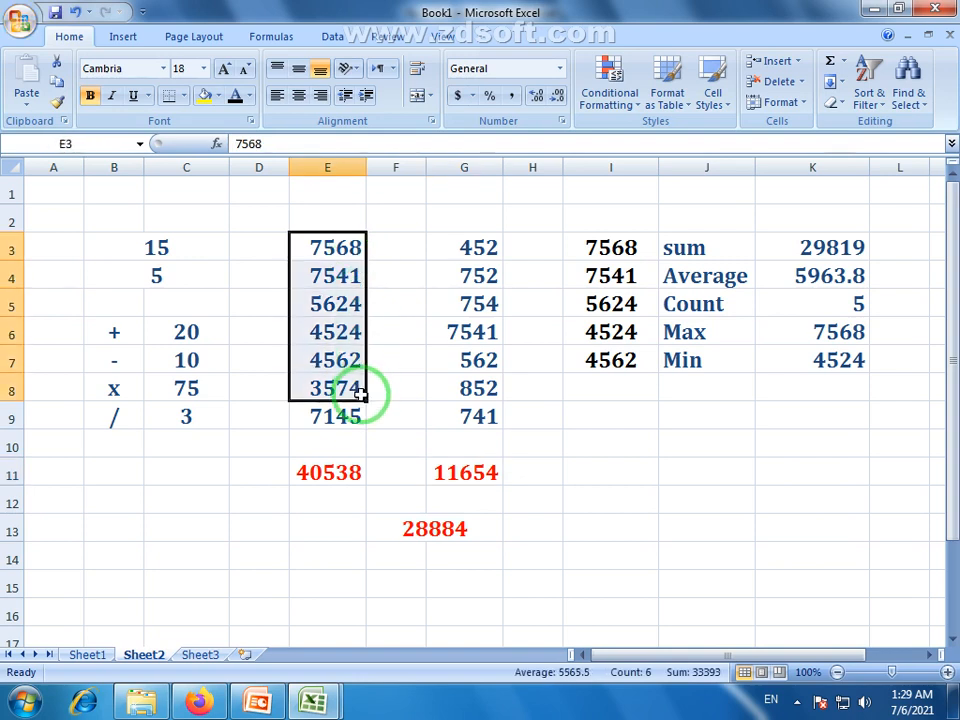
left_click_drag(453, 250, 489, 414)
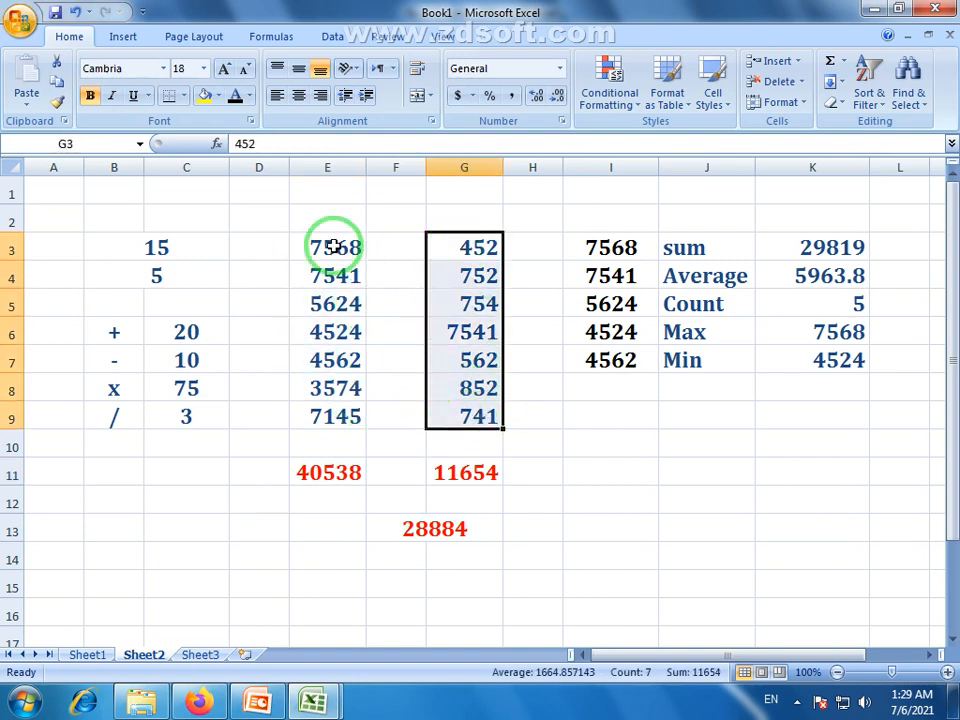
left_click_drag(332, 249, 354, 420)
left_click_drag(482, 251, 497, 420)
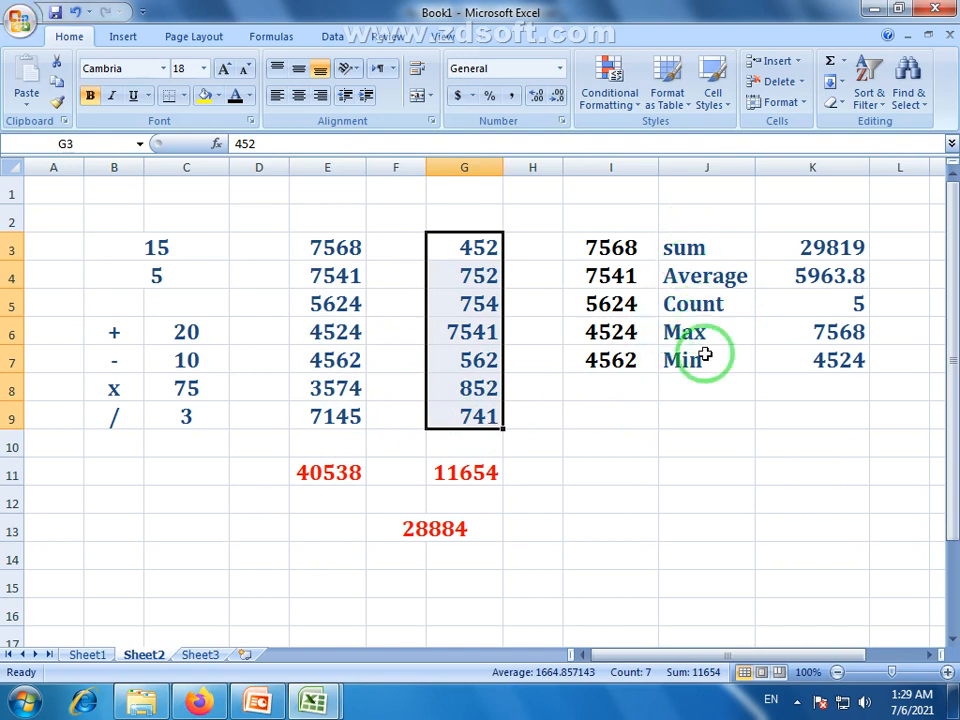
left_click_drag(695, 264, 717, 353)
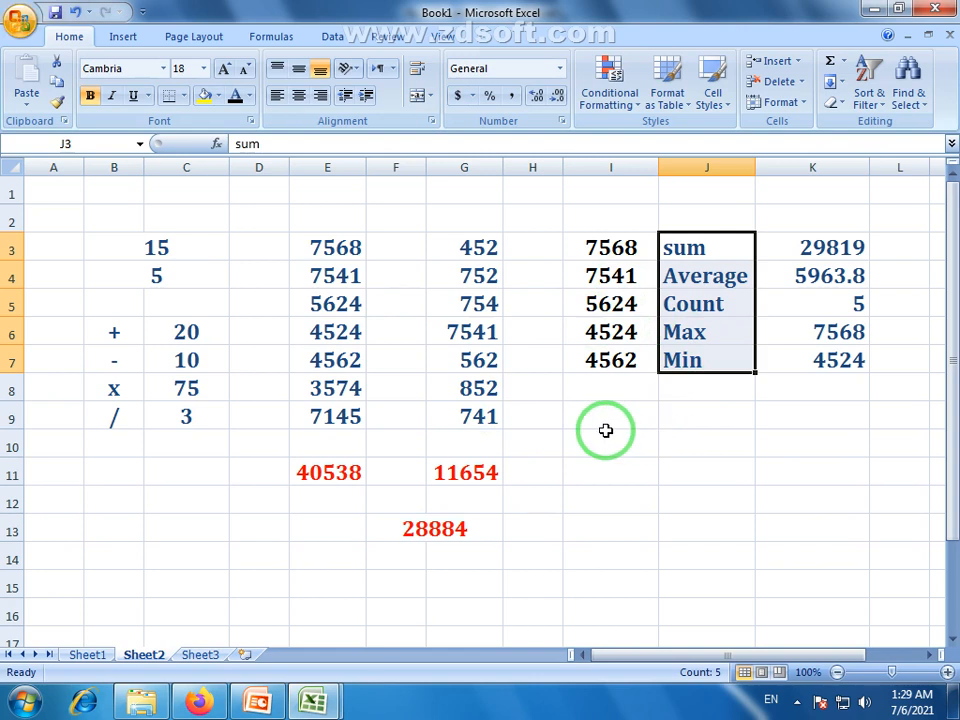
left_click_drag(594, 446, 787, 567)
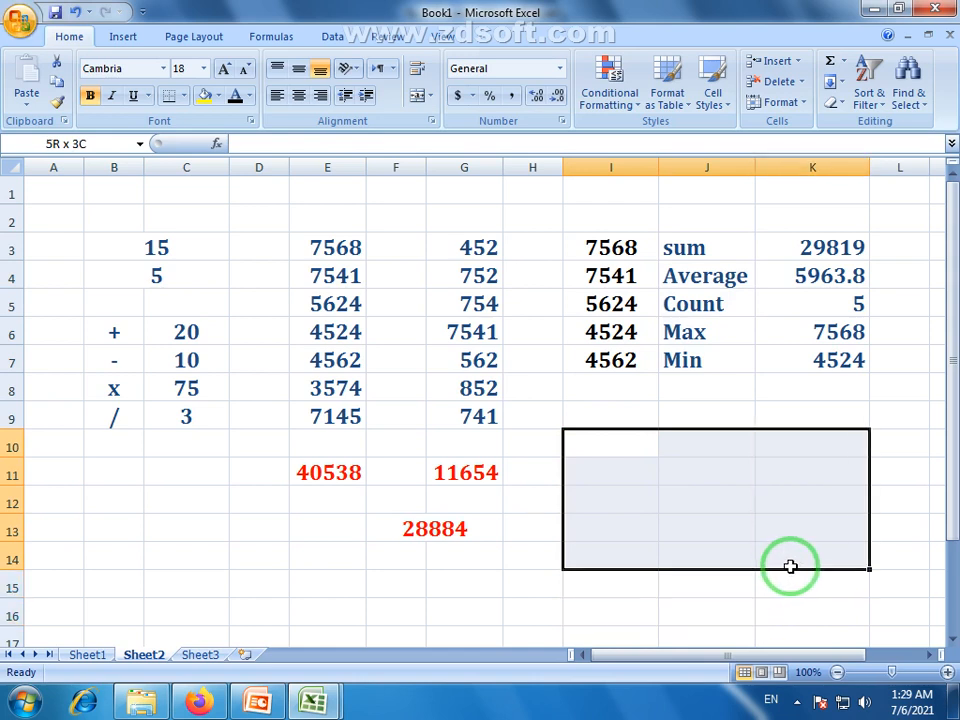
left_click(692, 485)
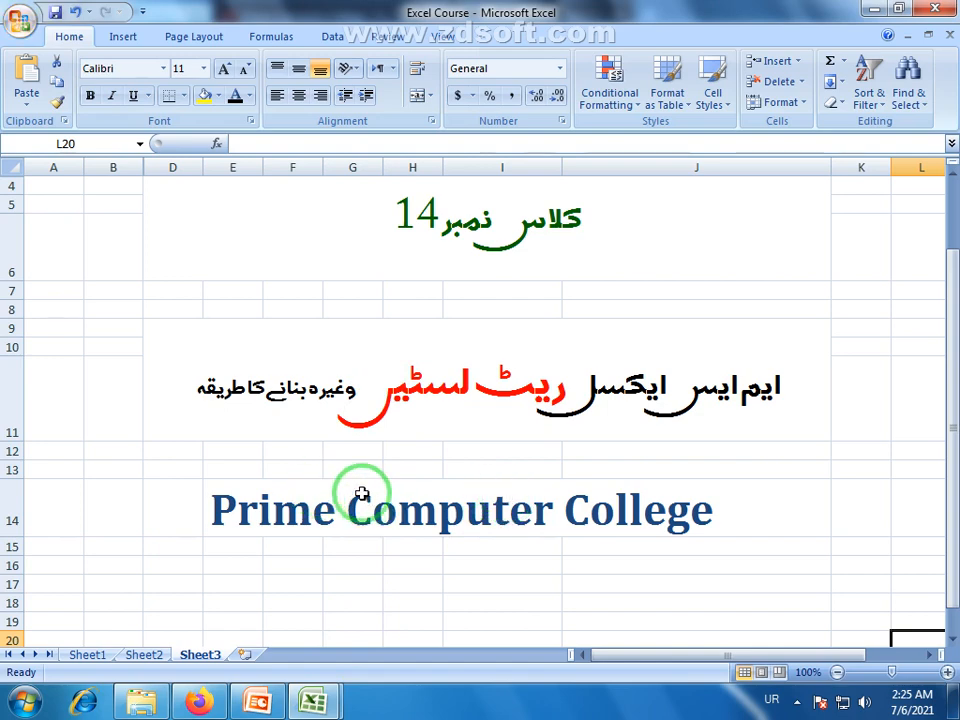
Apply the Title cell style to all of Book1's Sheet3, then return to the Firefox image results
mouse_move(317, 697)
left_click(424, 579)
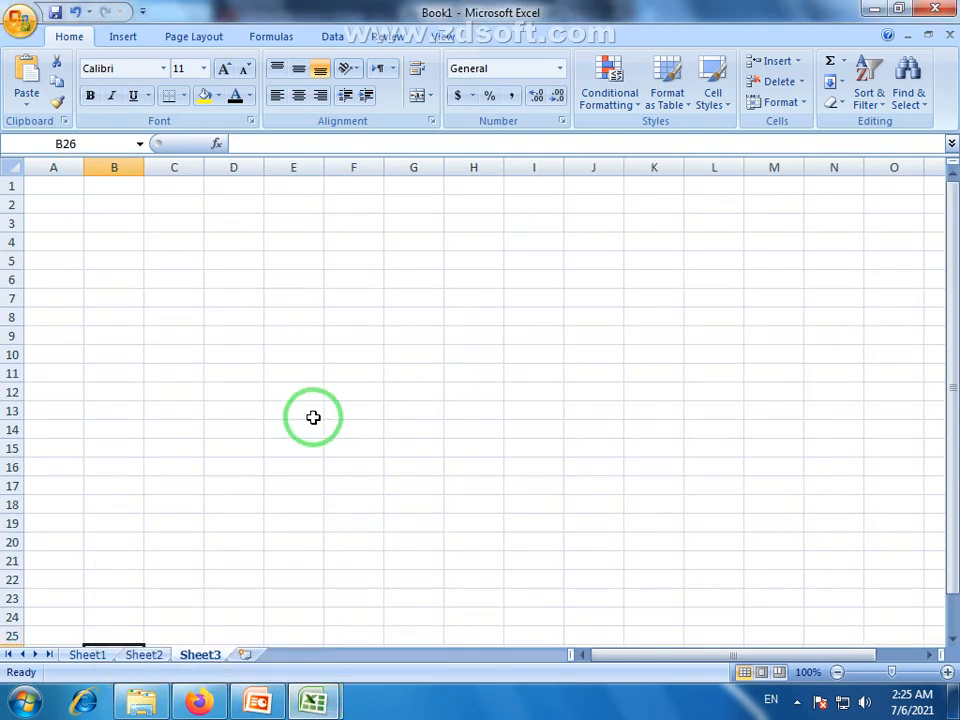
left_click(17, 160)
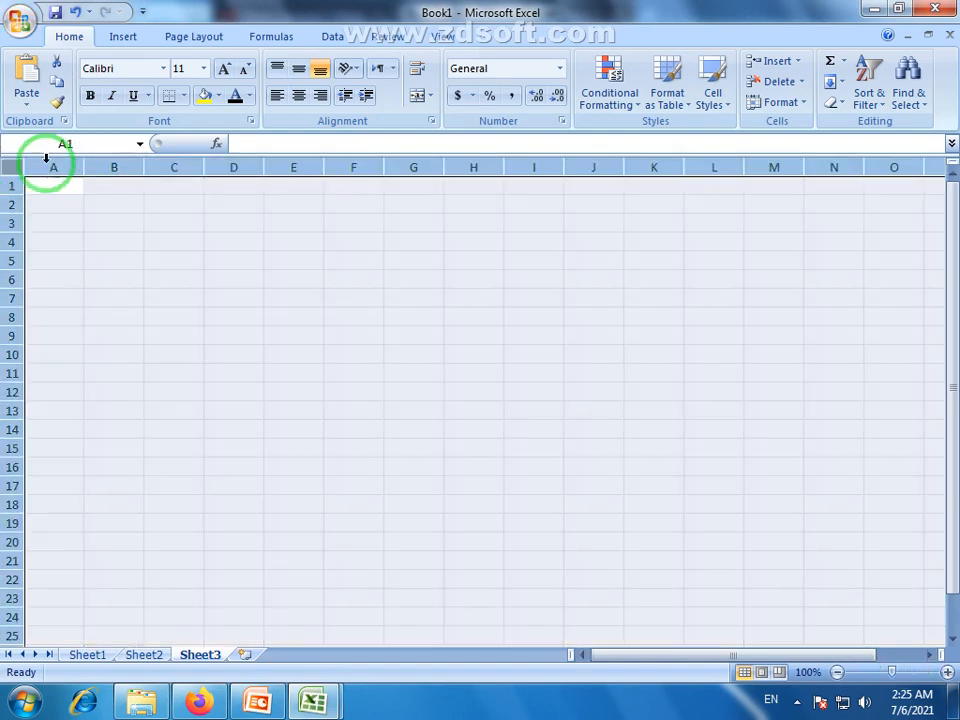
left_click(50, 184)
left_click(722, 104)
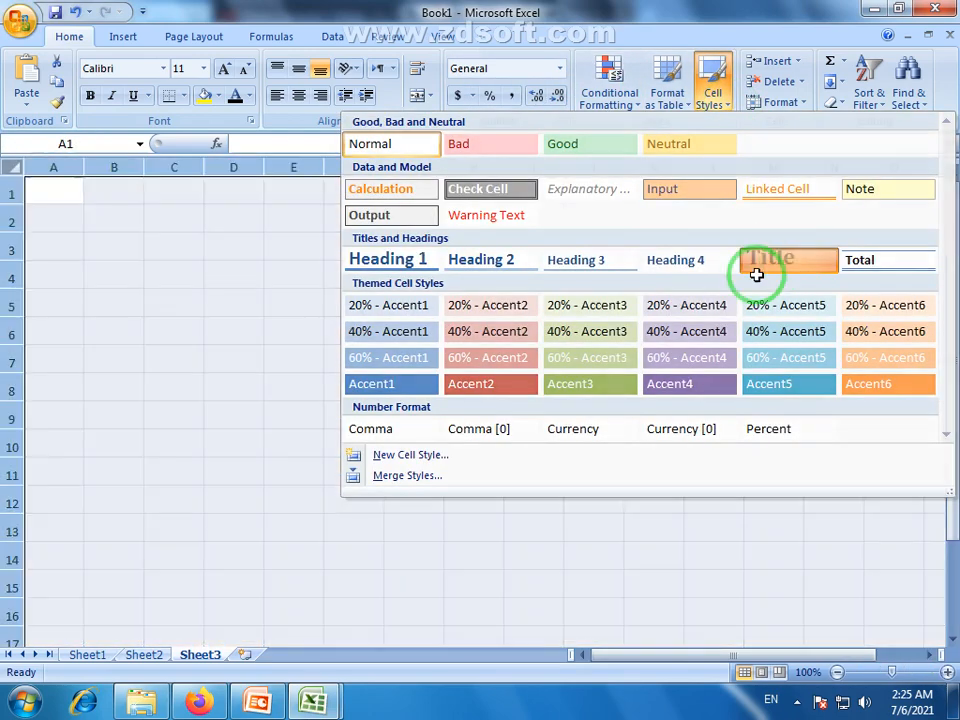
left_click(760, 262)
left_click(294, 352)
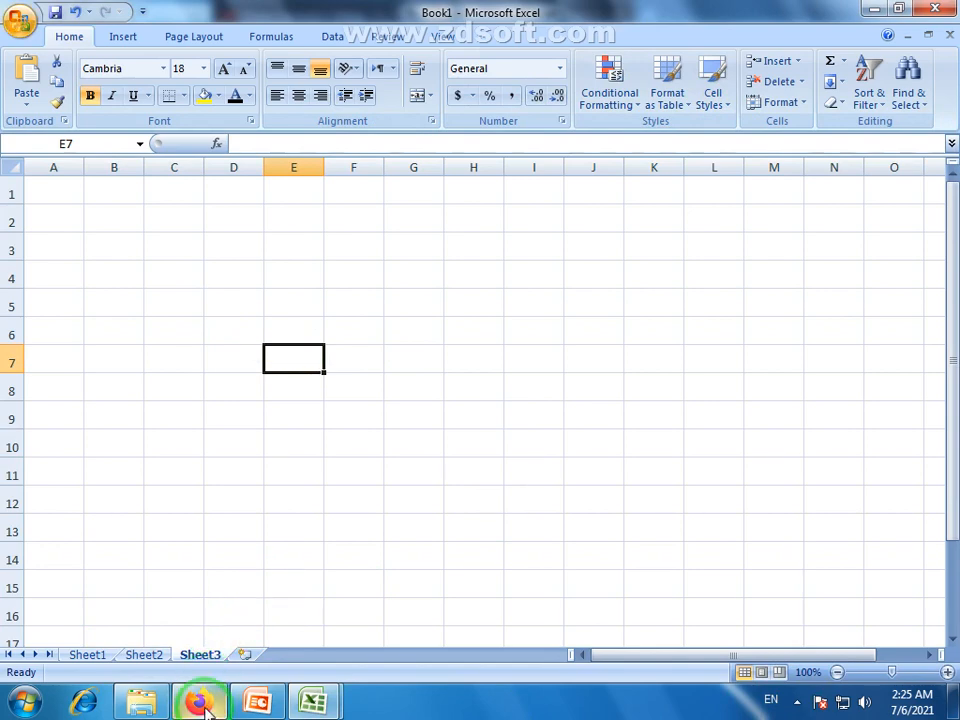
mouse_move(200, 703)
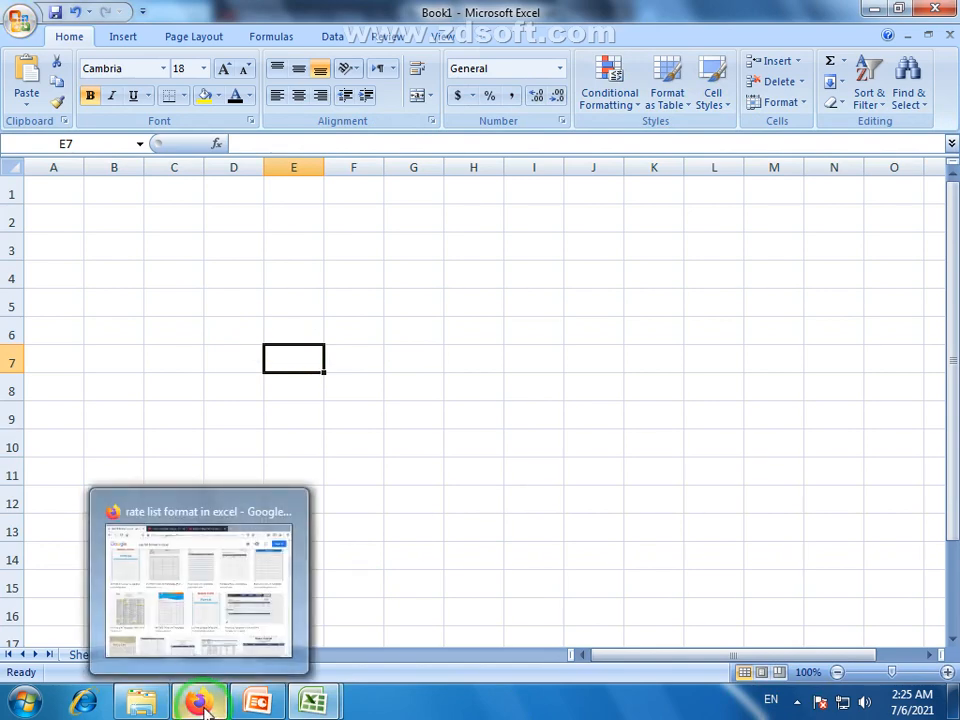
left_click(200, 703)
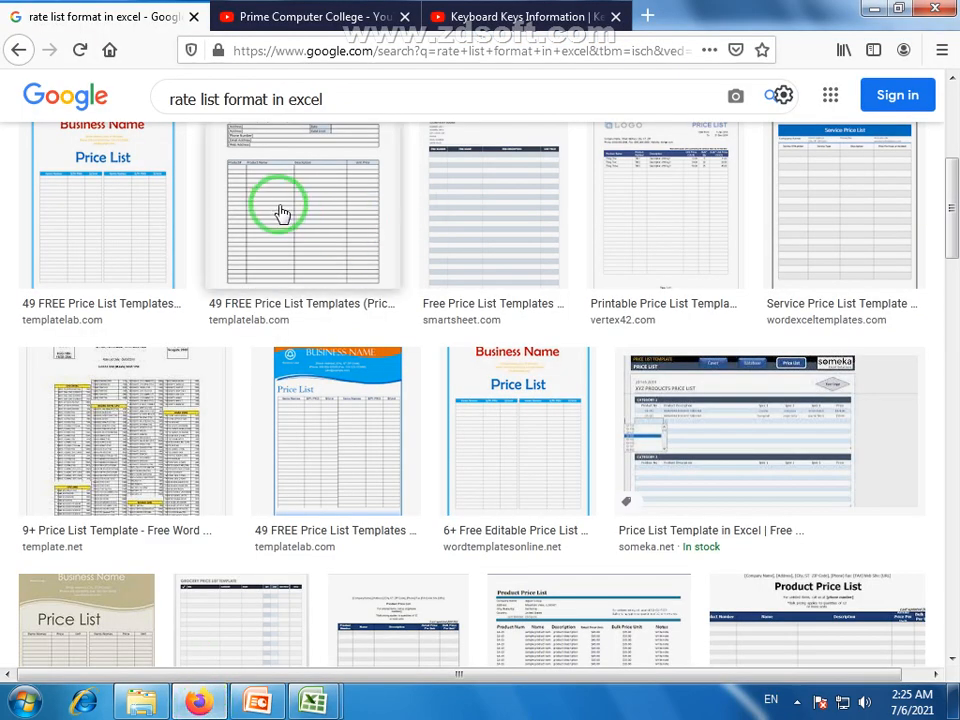
Browse the 'rate list format in excel' image results and preview Spreadsheet123's Printable Price List Template
scroll(279, 208, "up", 3)
scroll(276, 205, "up", 2)
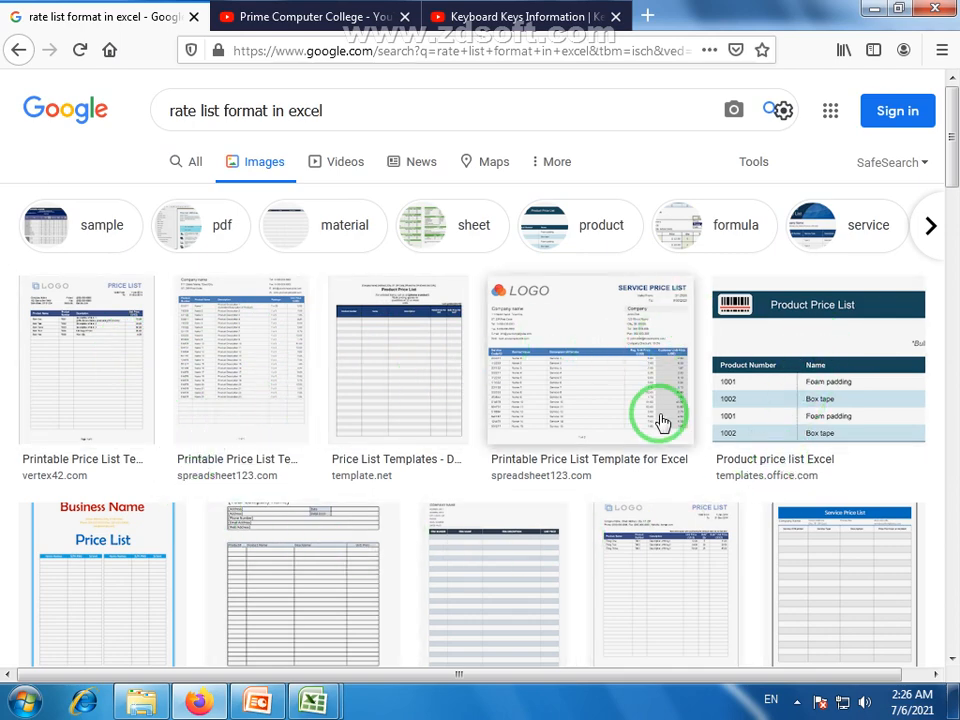
scroll(658, 417, "down", 2)
scroll(628, 339, "up", 2)
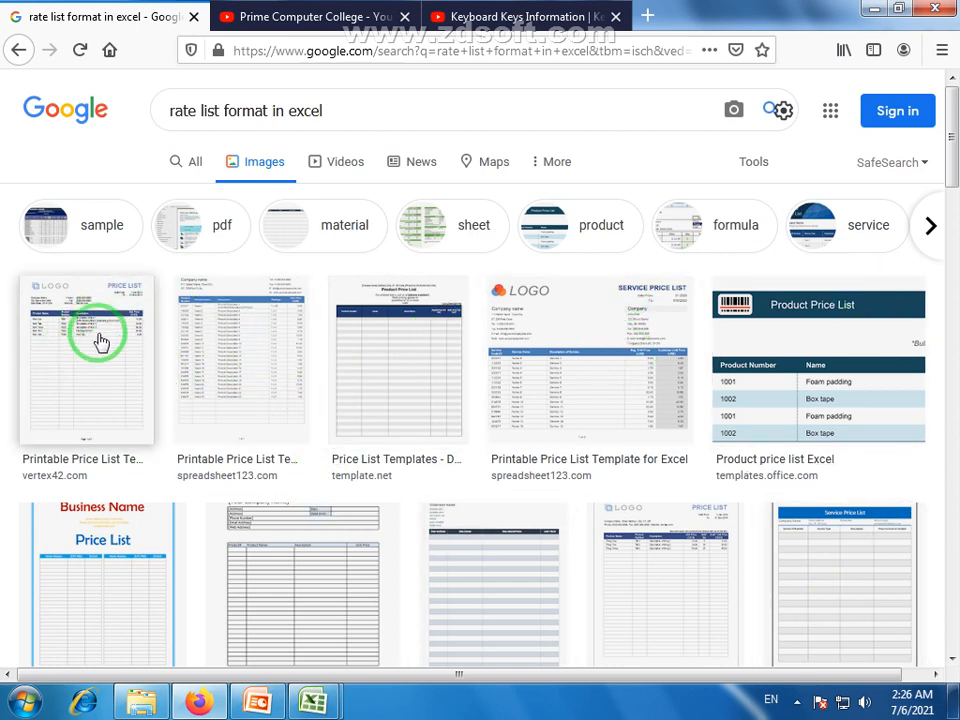
left_click(257, 340)
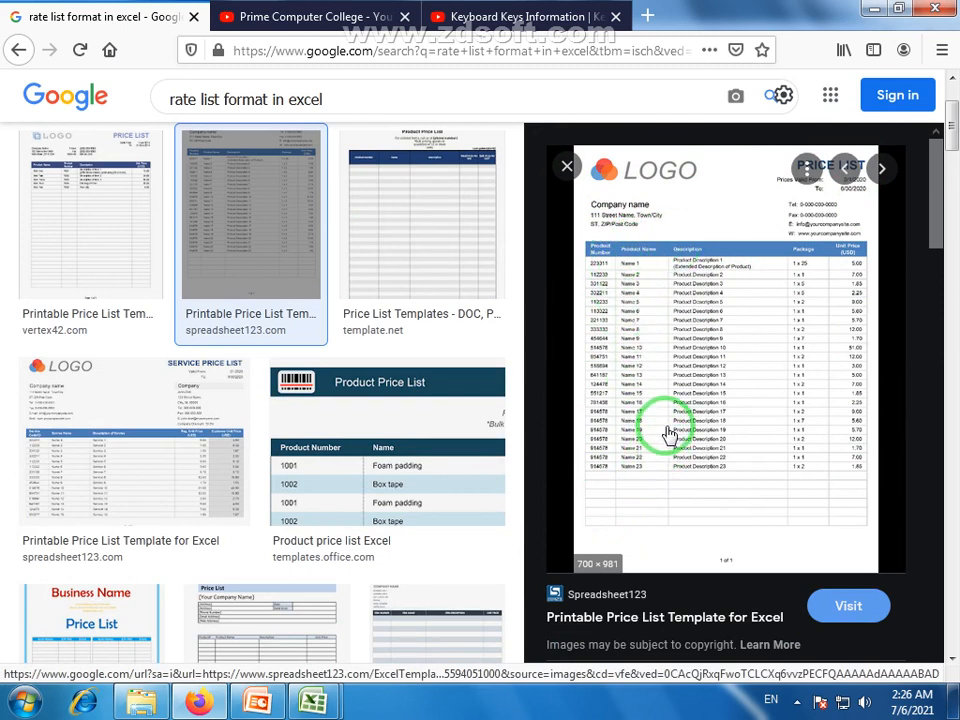
Close that preview and open Spreadsheet123's service price list template preview instead
left_click(567, 165)
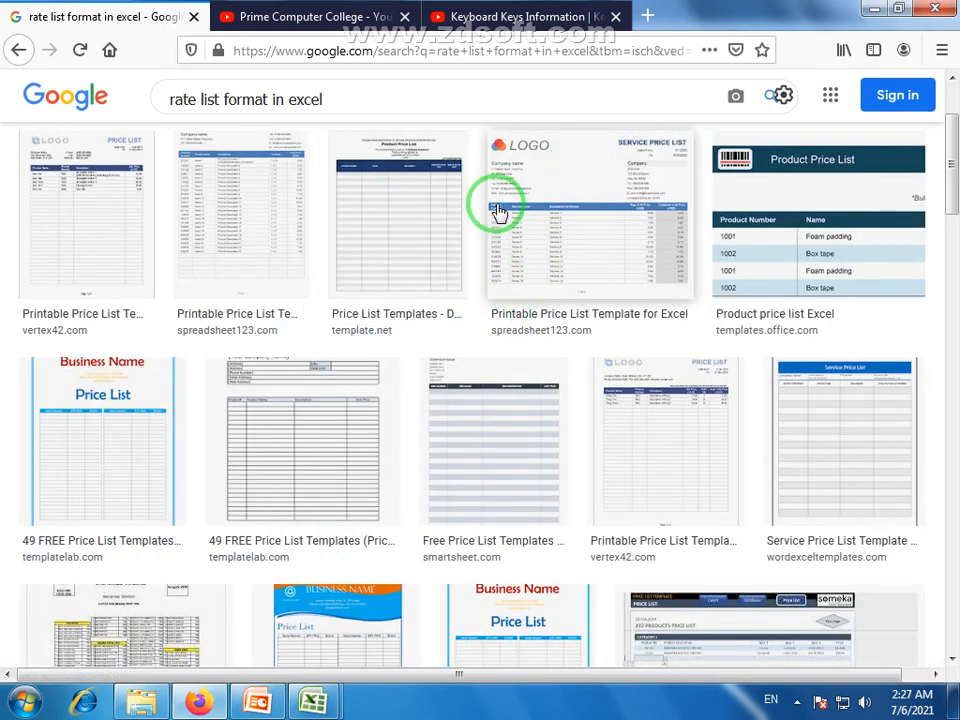
left_click(594, 204)
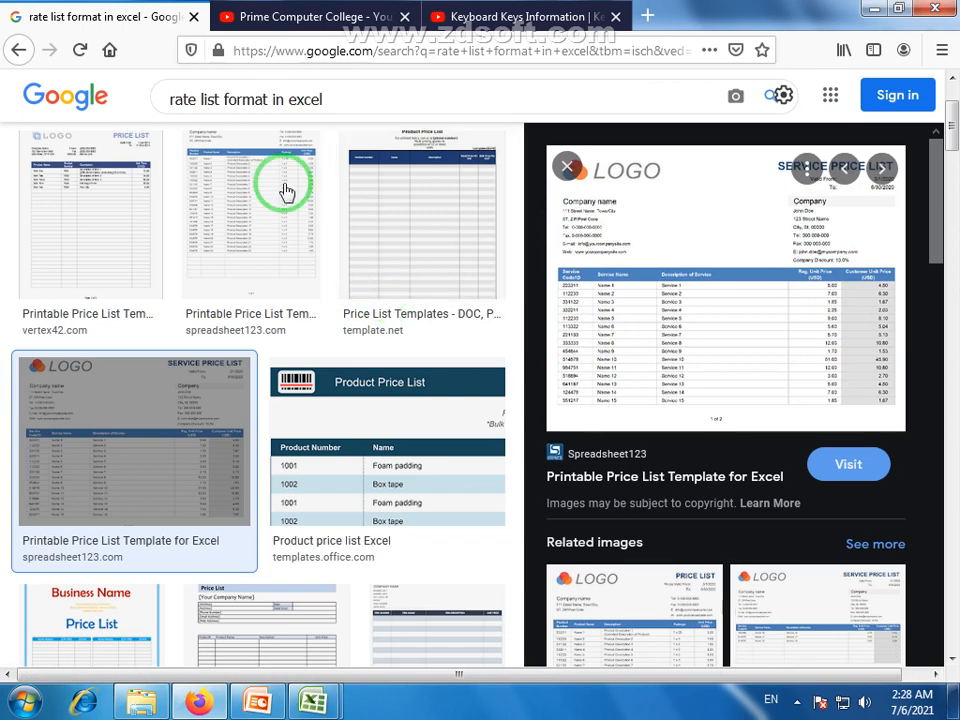
Return to Book1 and enter the 'Sr. No' heading in C3
left_click(313, 702)
left_click(381, 630)
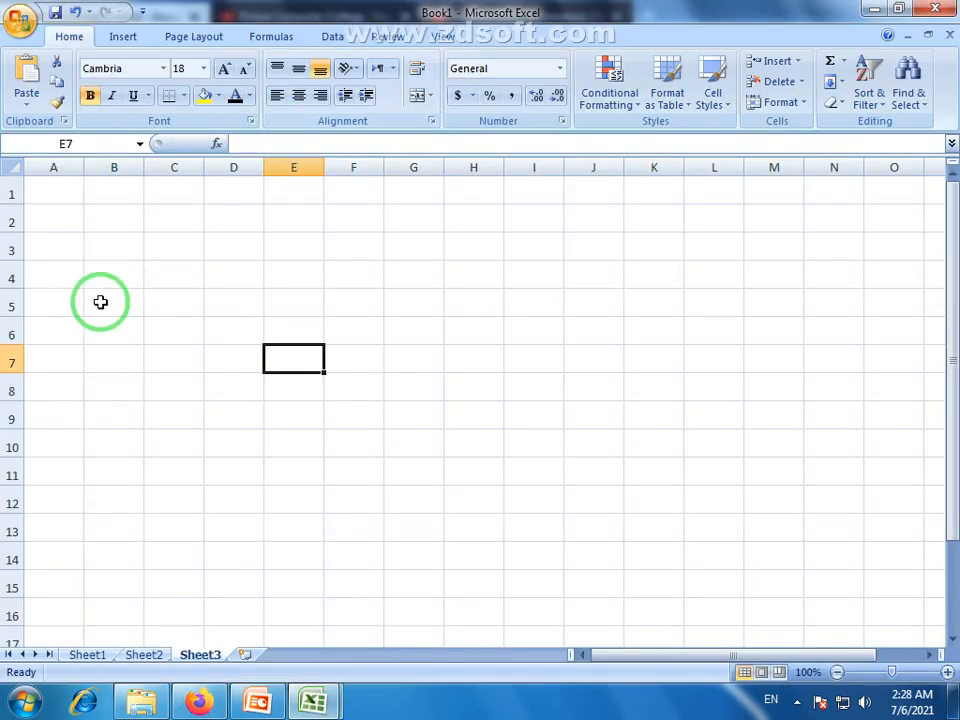
left_click(166, 256)
left_click(88, 251)
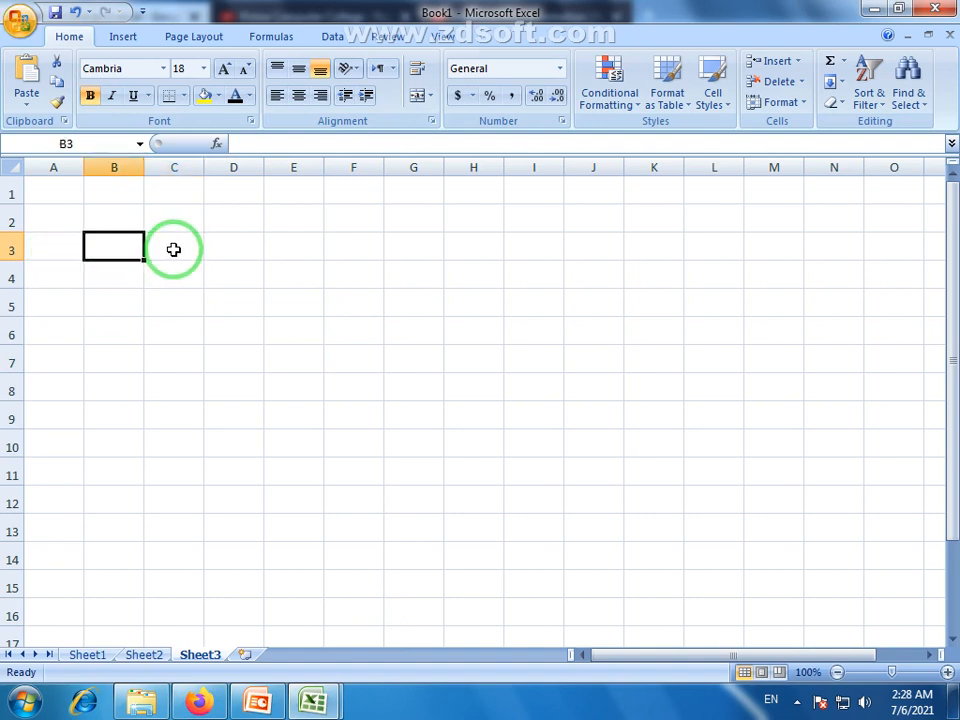
left_click(177, 244)
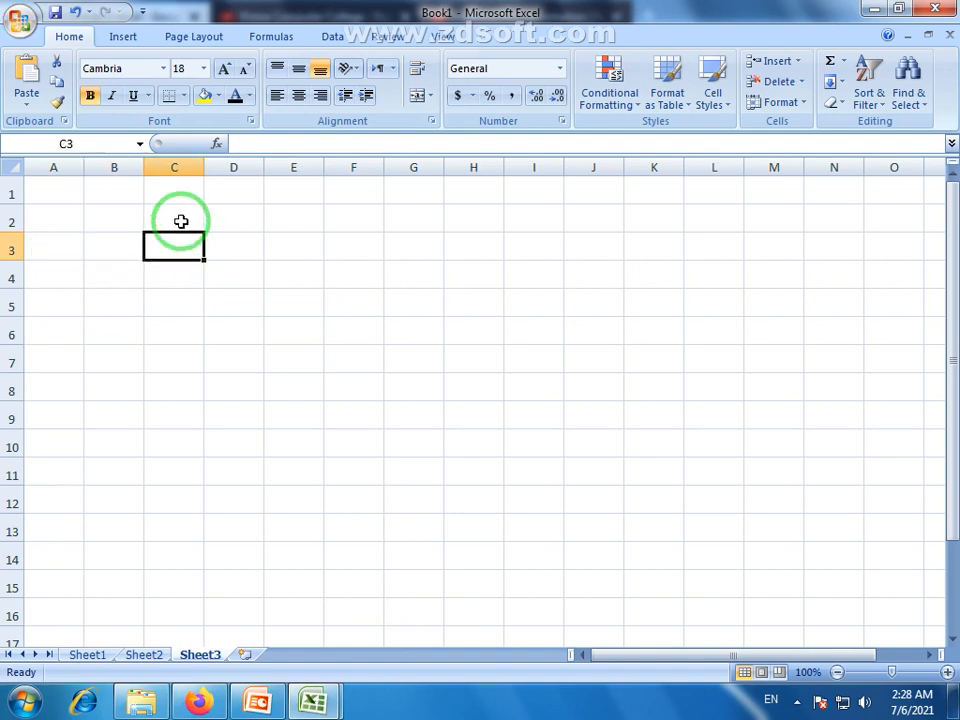
left_click(181, 221)
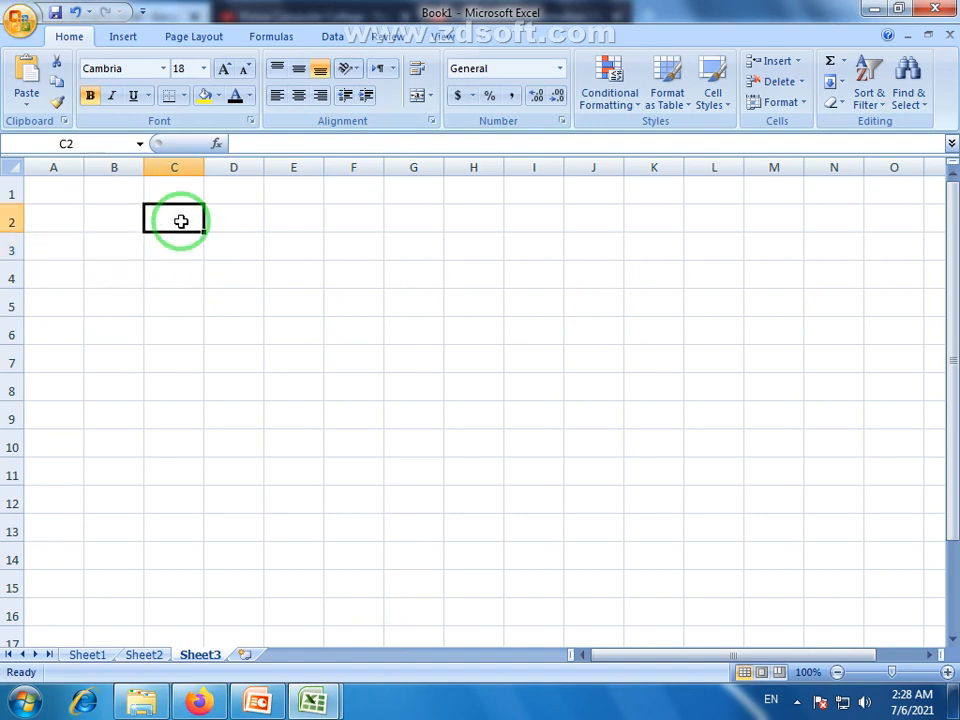
left_click(183, 252)
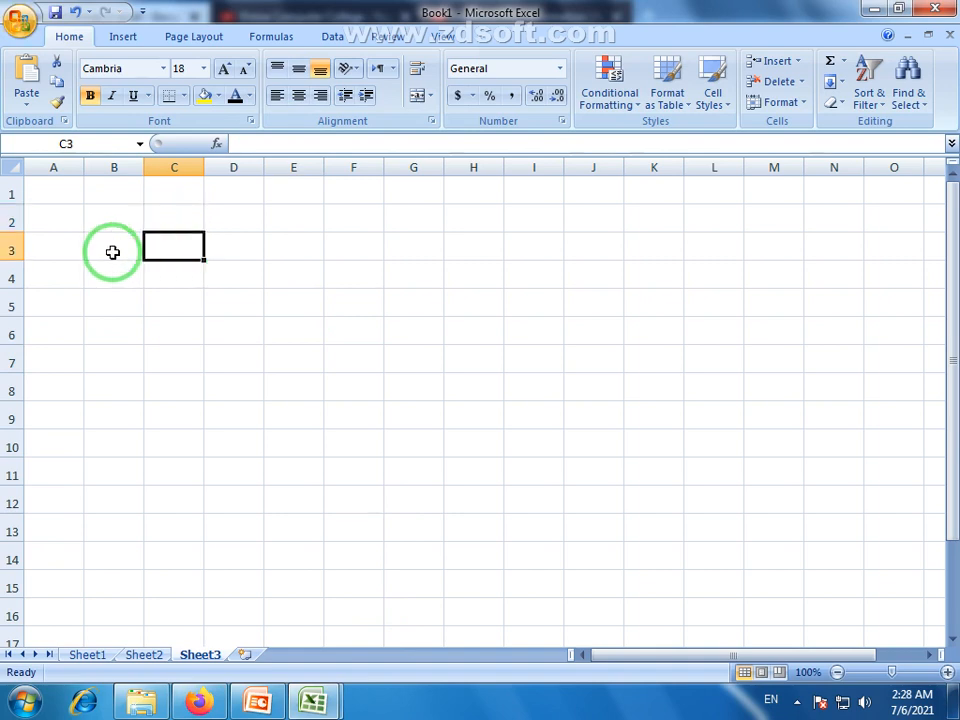
left_click_drag(116, 249, 114, 445)
left_click_drag(174, 278, 171, 407)
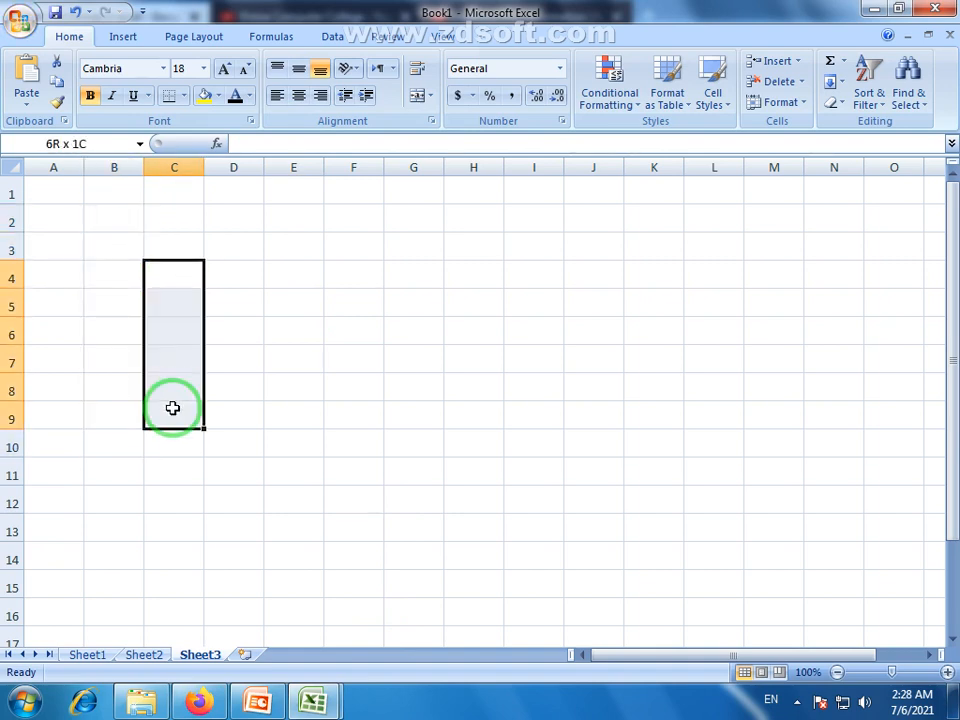
left_click(182, 249)
left_click(130, 242)
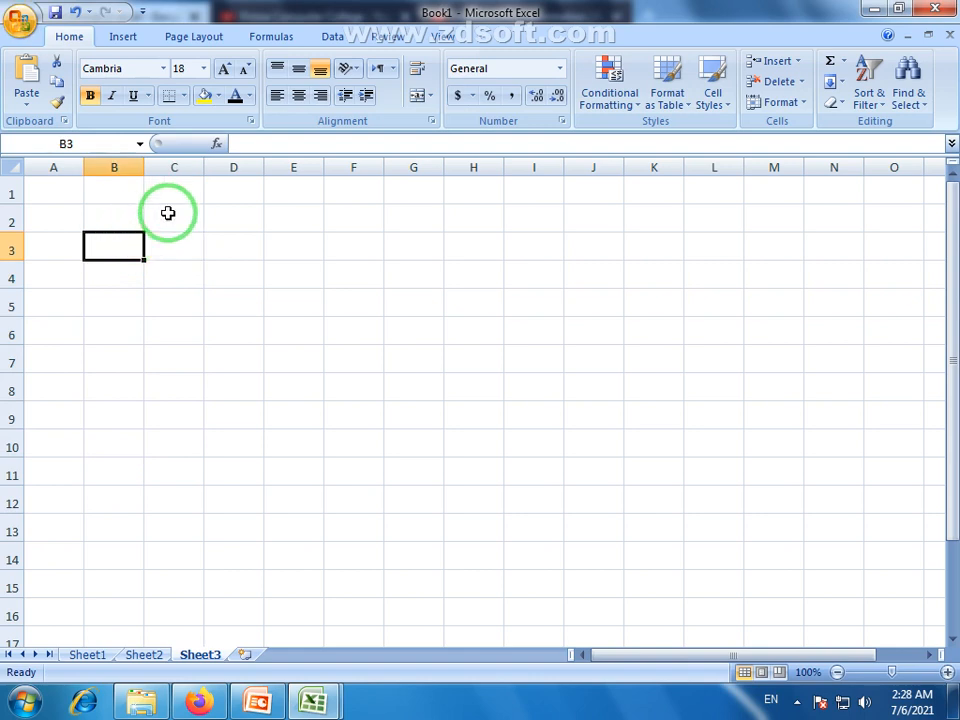
left_click(168, 215)
left_click(171, 244)
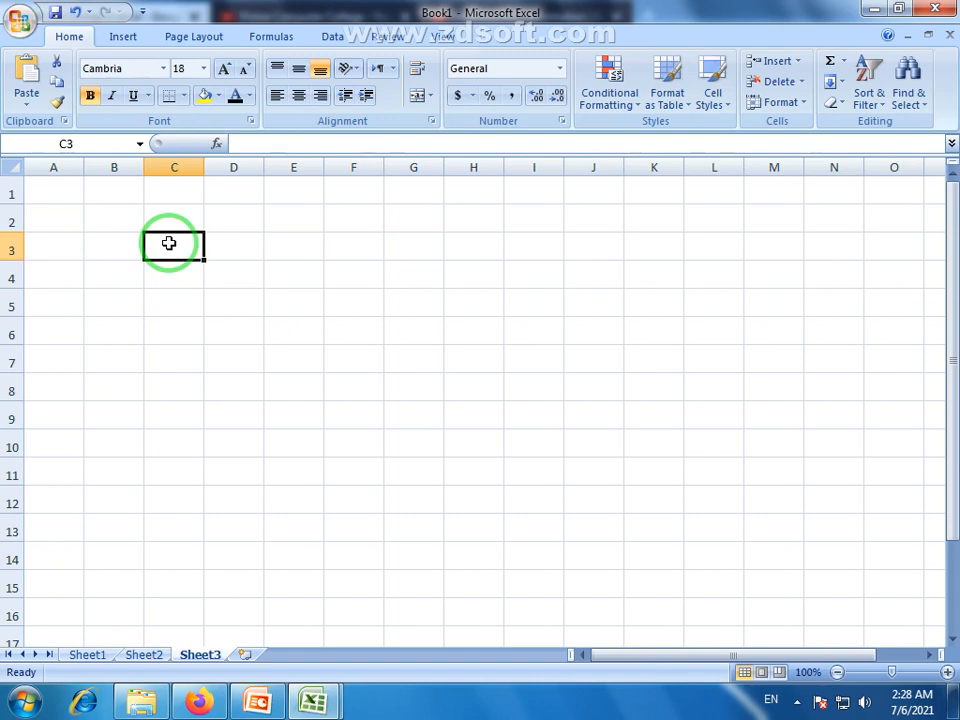
type("Sr. No")
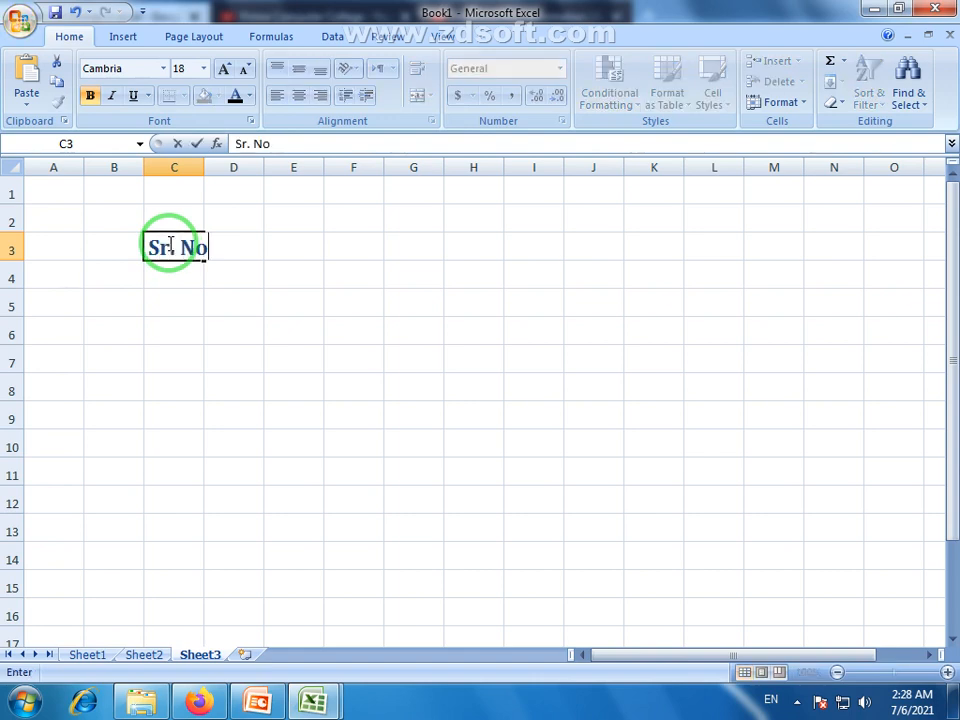
key("Return")
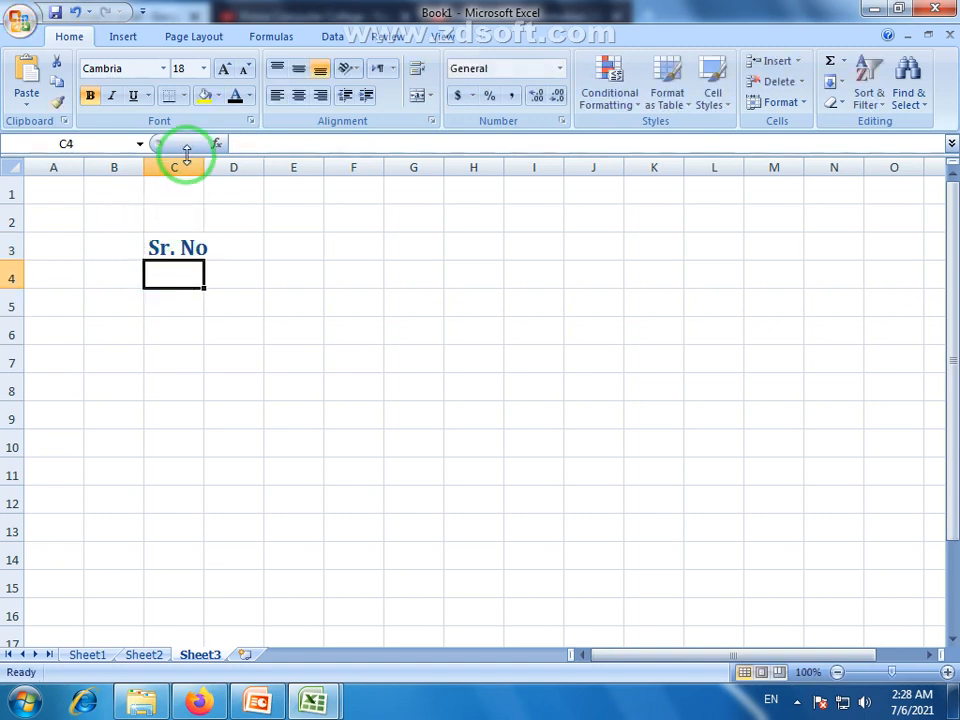
Widen columns C and D and enter the 'Prodect Name' heading in D3
left_click_drag(203, 162, 235, 163)
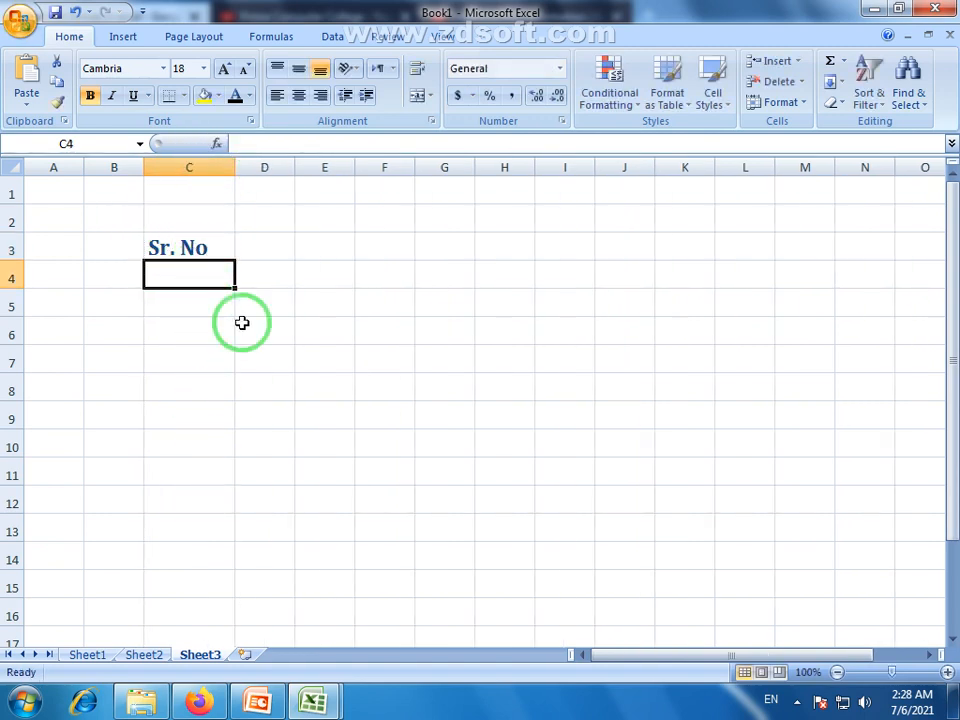
left_click(266, 240)
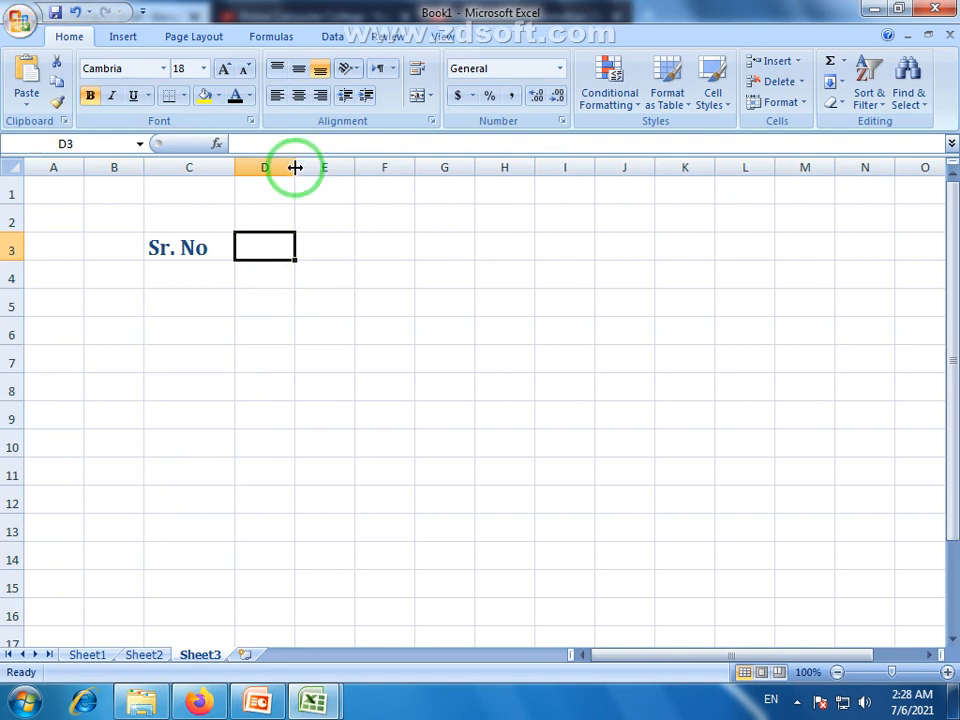
left_click_drag(294, 165, 337, 165)
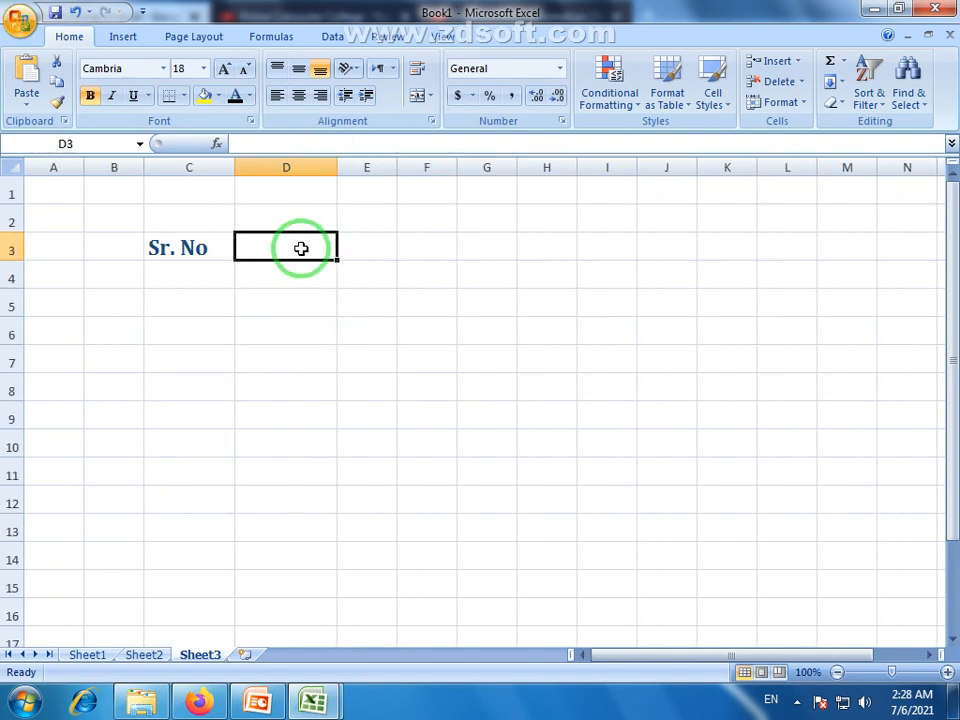
type("P")
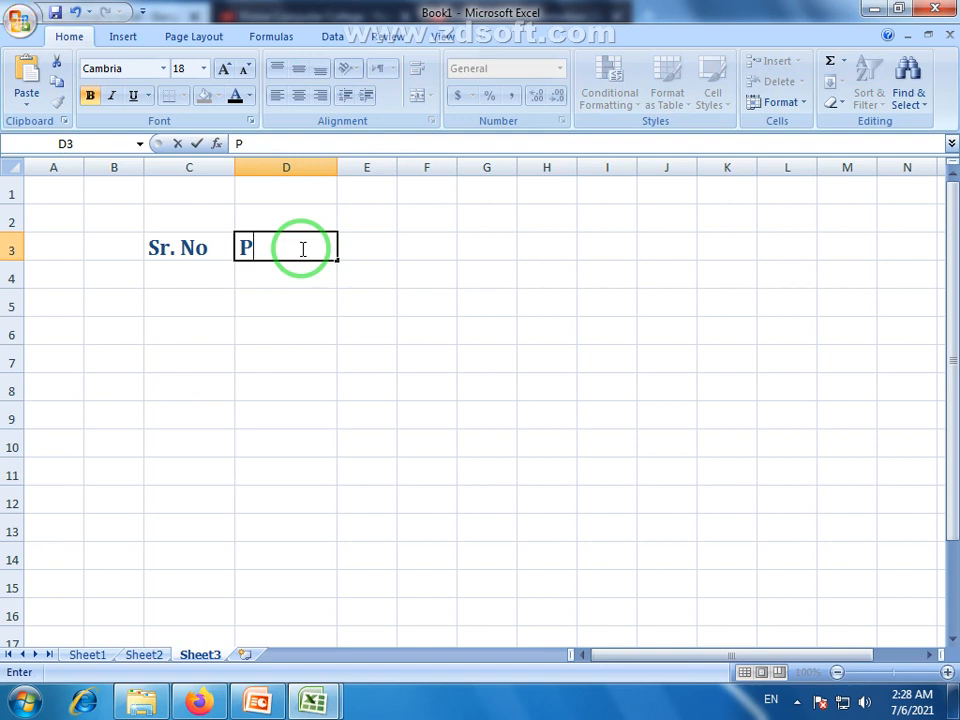
type("rodec")
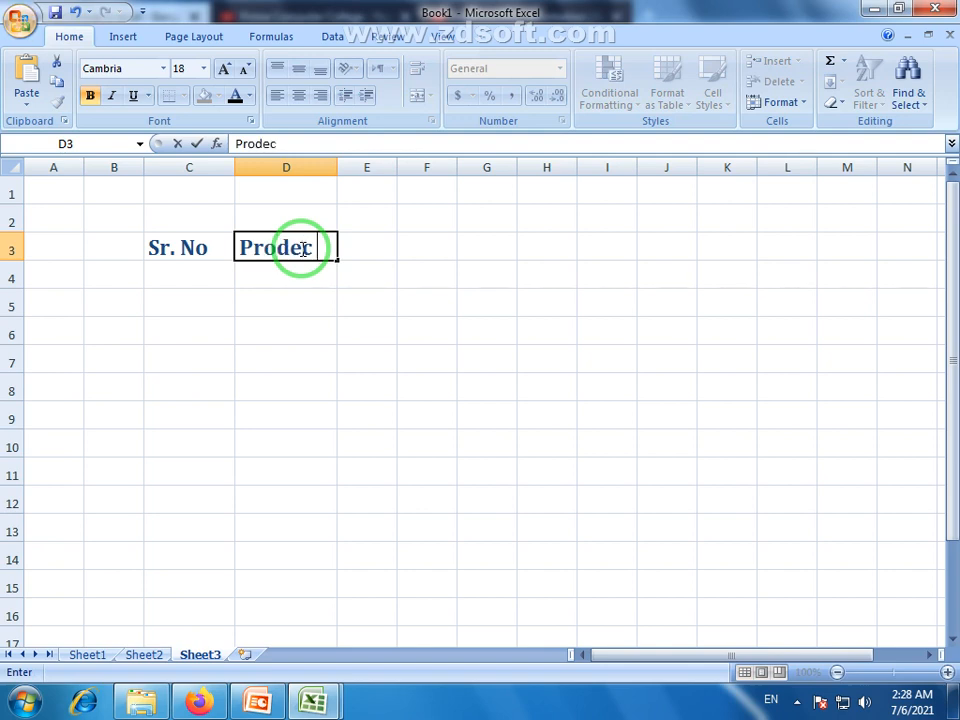
type("t M")
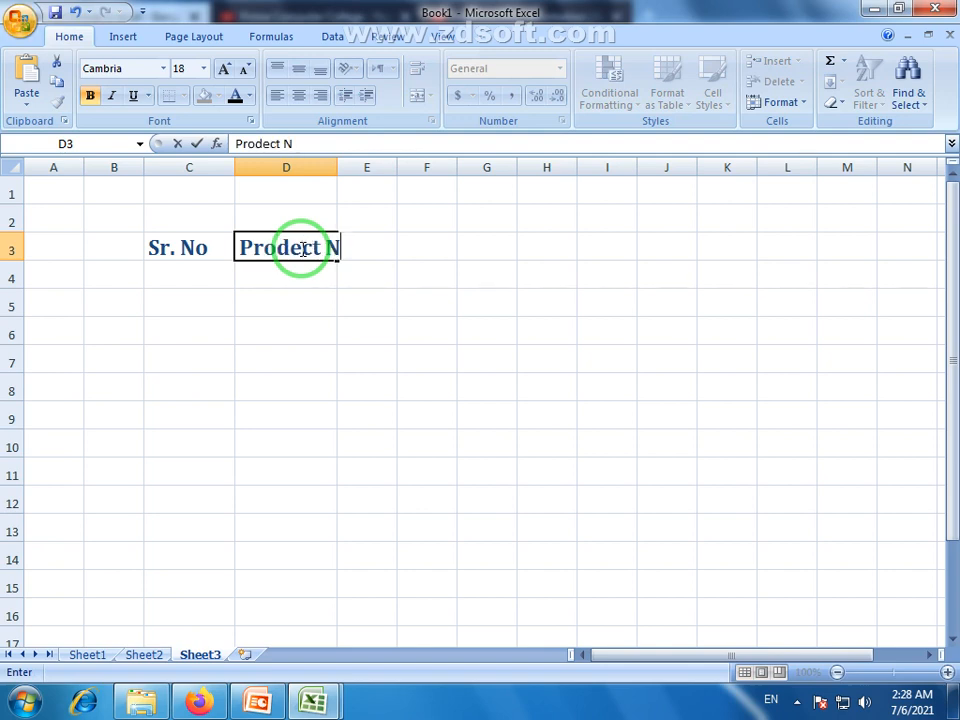
type("o")
key("BackSpace")
type("ame")
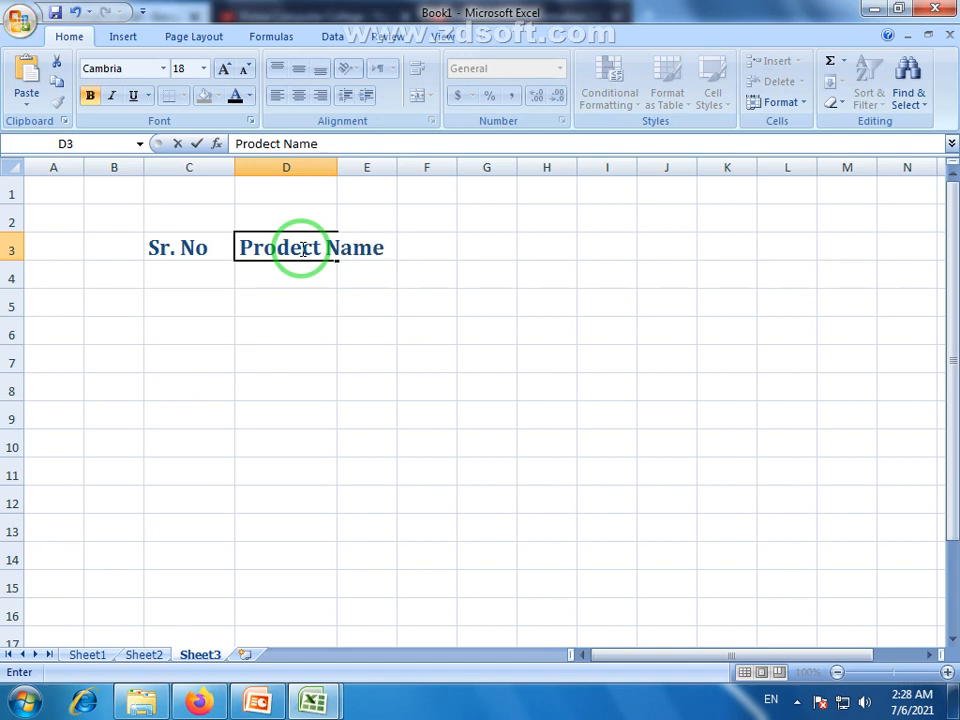
key("Return")
key("Return")
left_click_drag(337, 169, 398, 170)
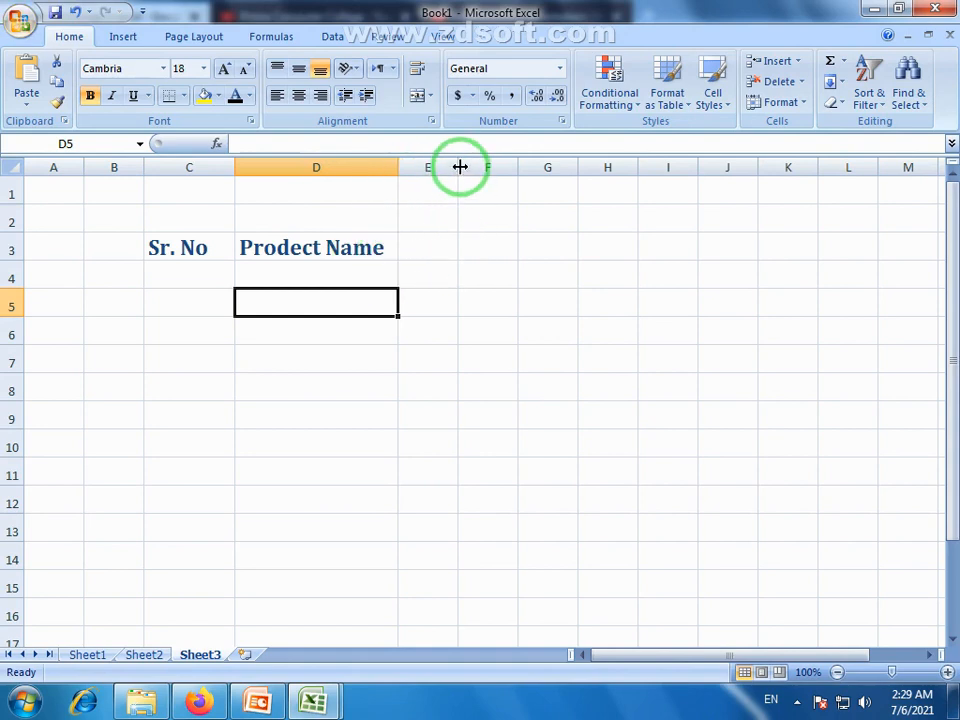
Enter 'P.Rate' in E3 and 'S.Rate' in F3, widening columns E and F
left_click_drag(459, 167, 517, 166)
left_click(442, 242)
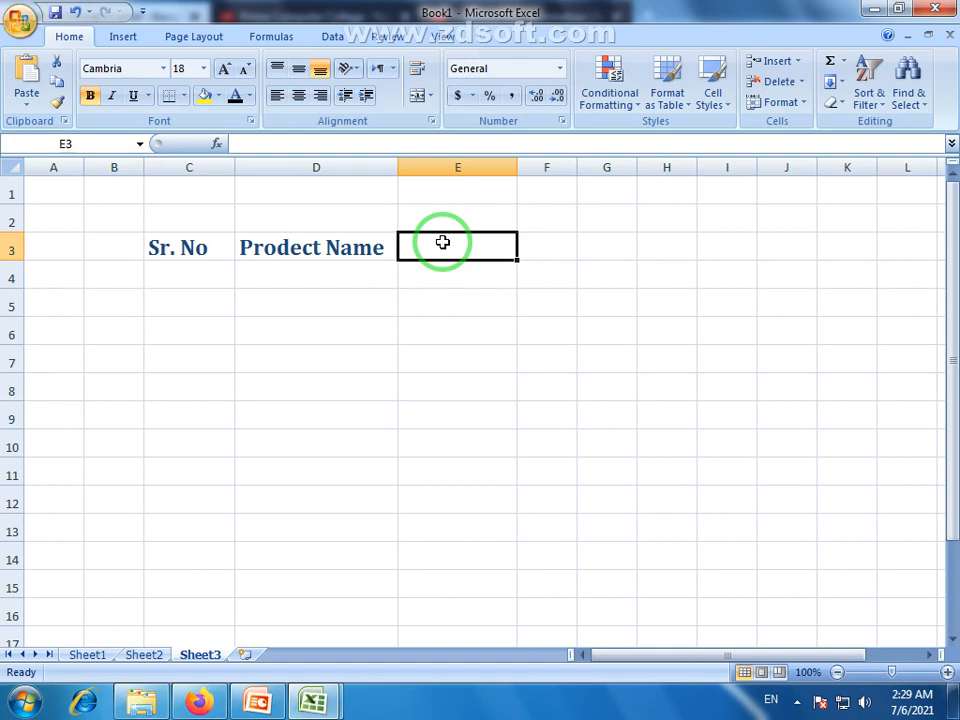
type("P.Rate")
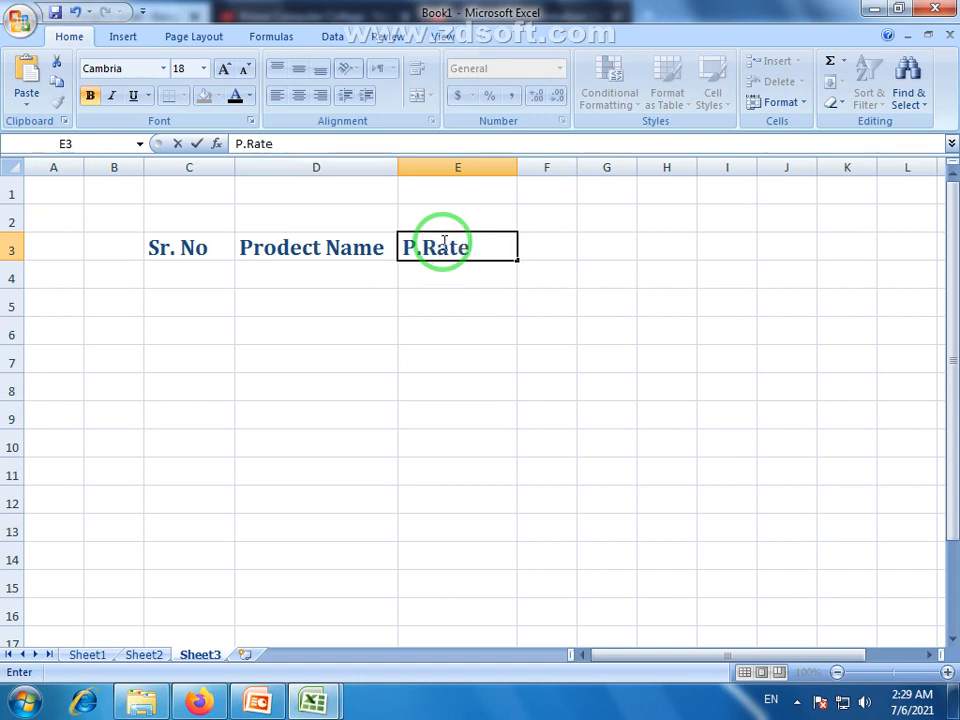
key("Return")
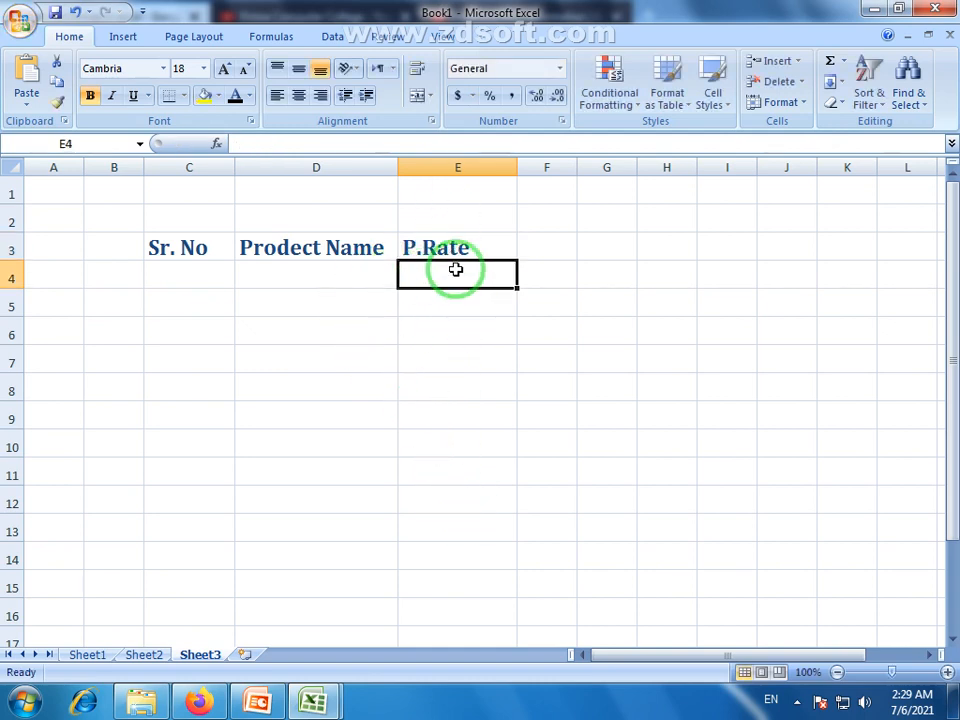
left_click(547, 250)
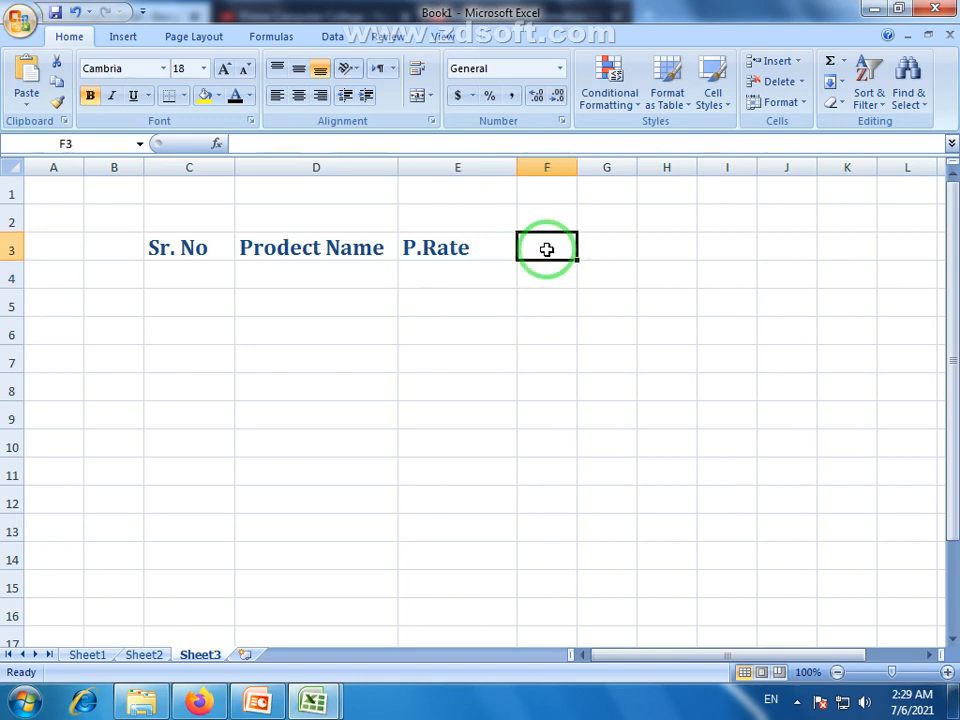
left_click_drag(576, 162, 616, 158)
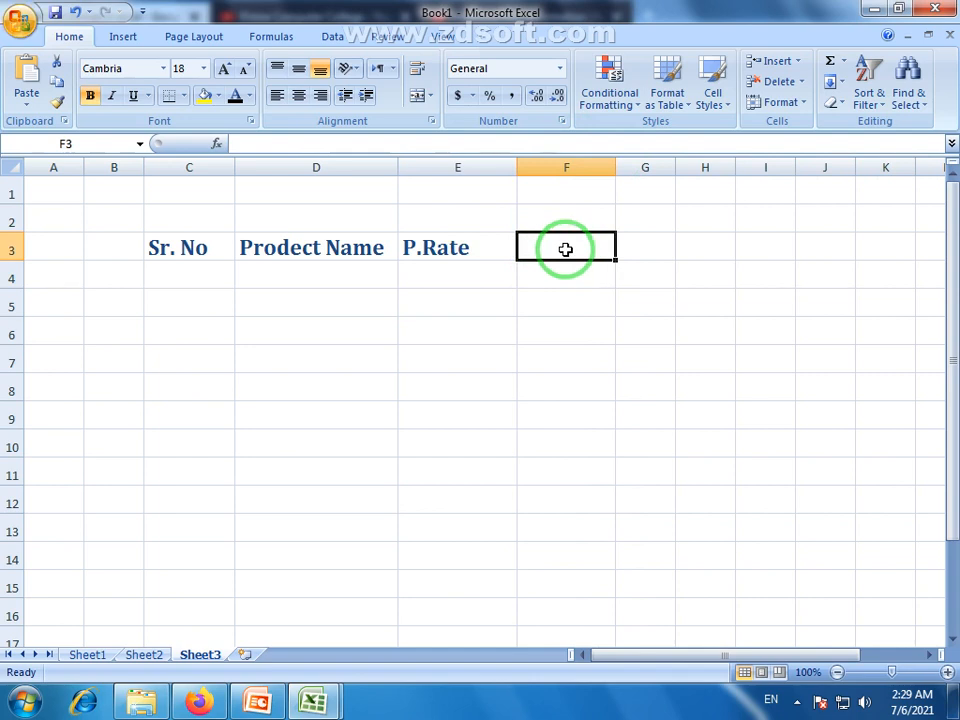
type("S")
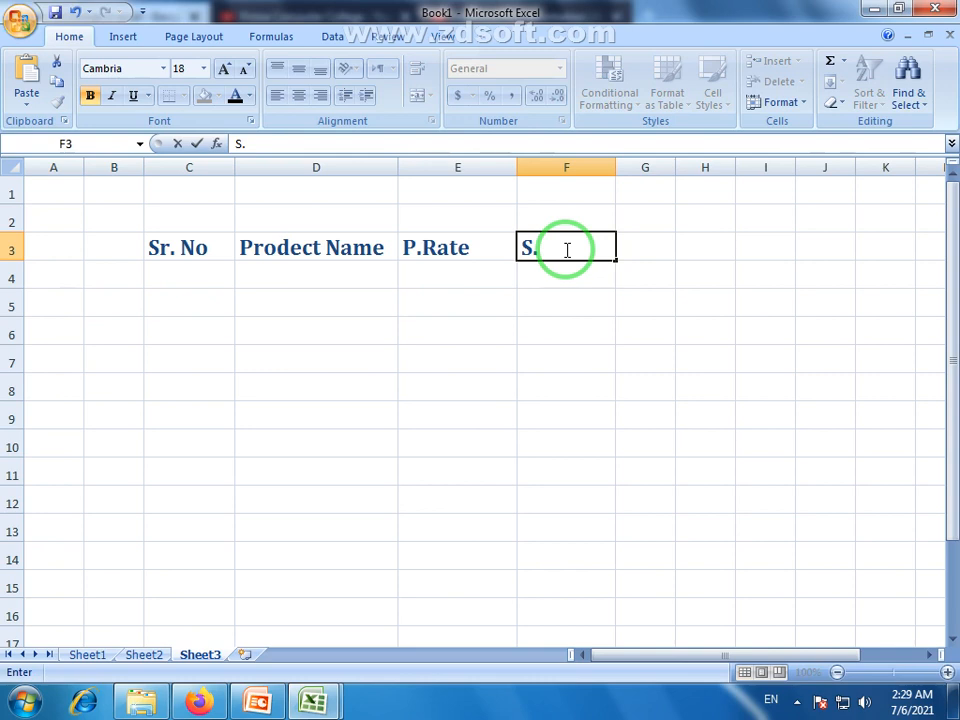
type(".Rate")
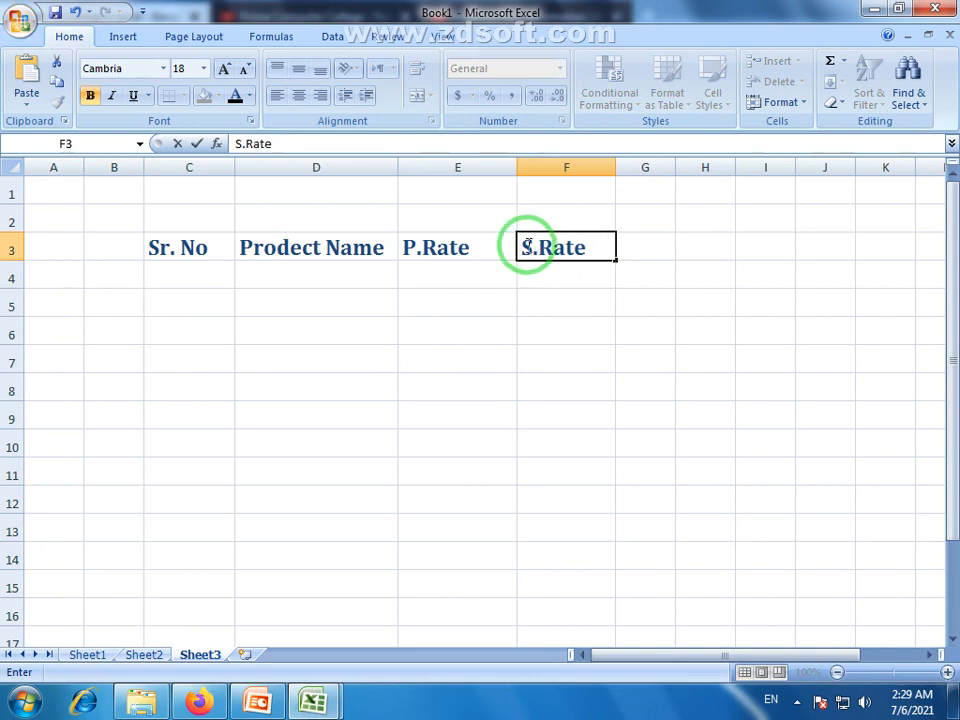
left_click(484, 272)
left_click(568, 270)
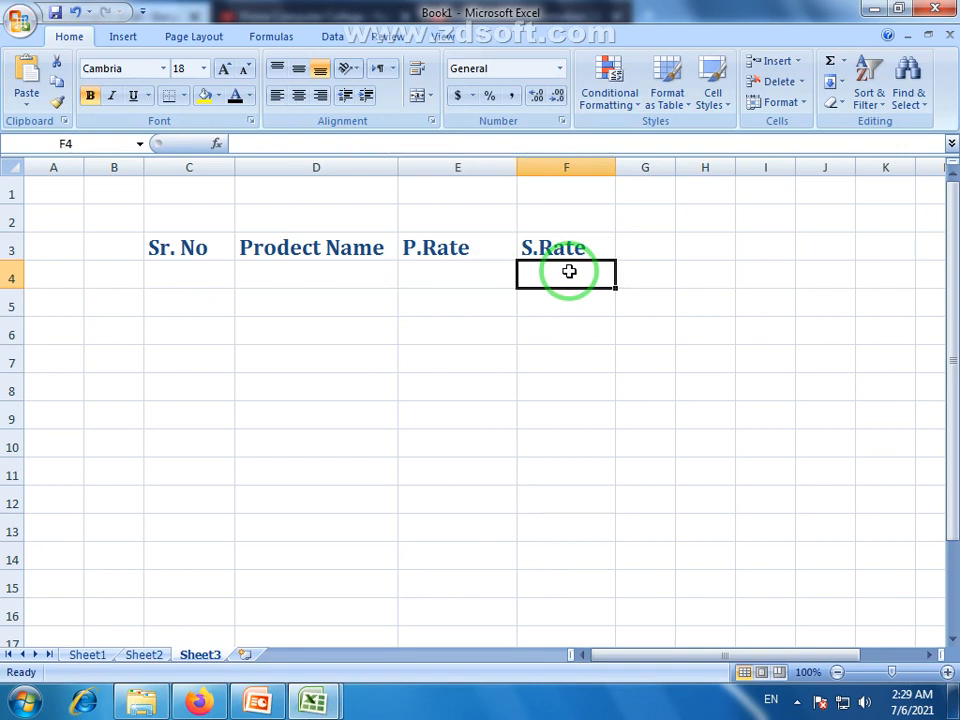
left_click(200, 270)
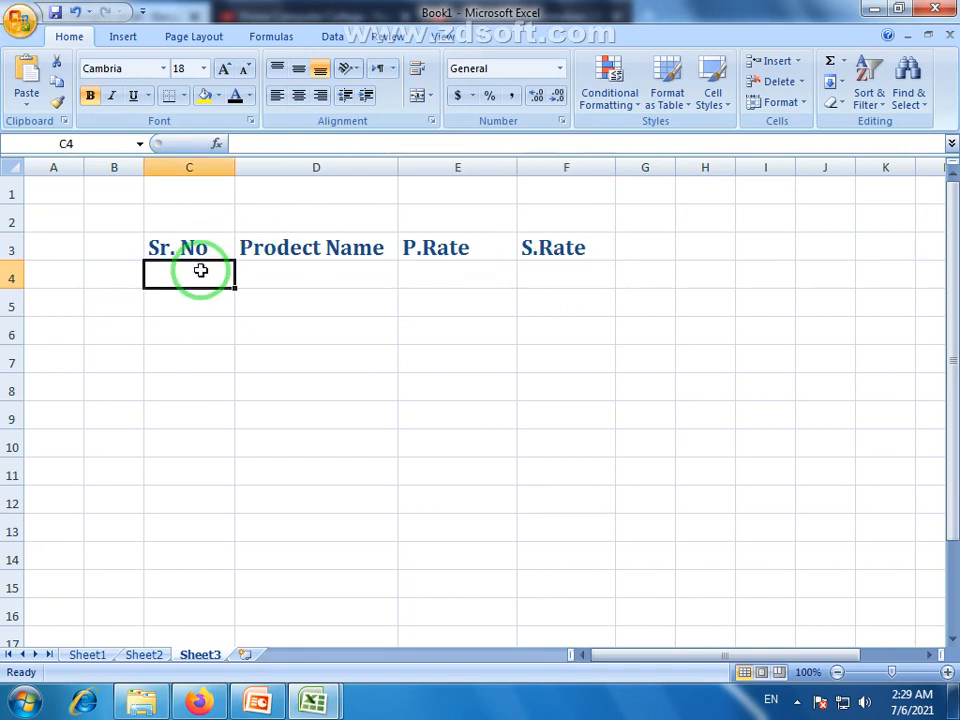
Fill C4:C15 with 1–12 and D4:D15 with the series xyz1–xyz12
type("1")
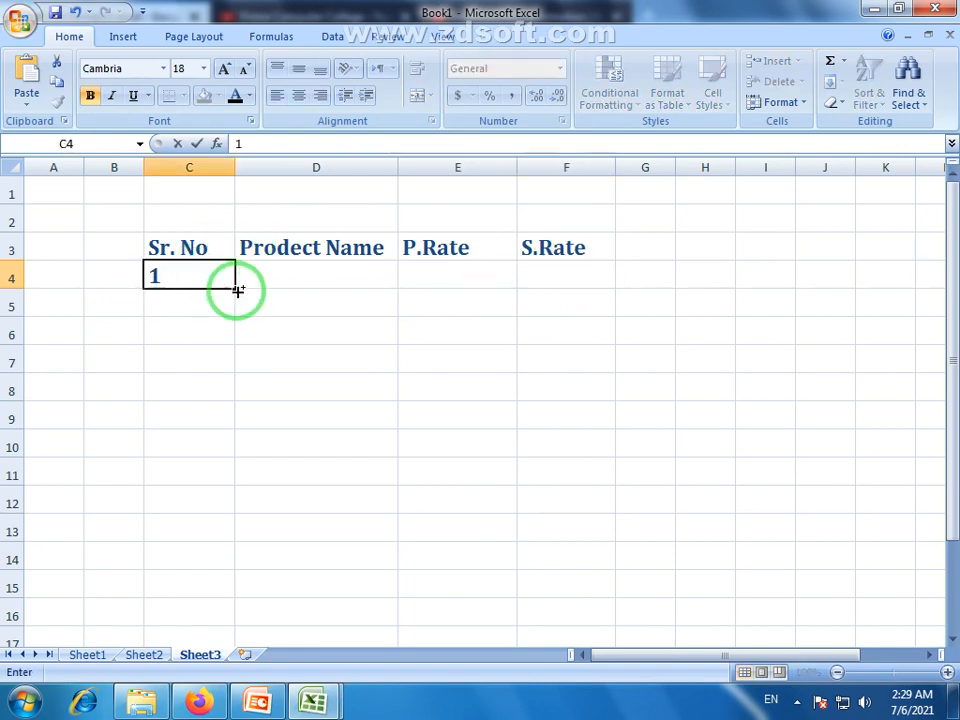
left_click_drag(236, 288, 221, 592)
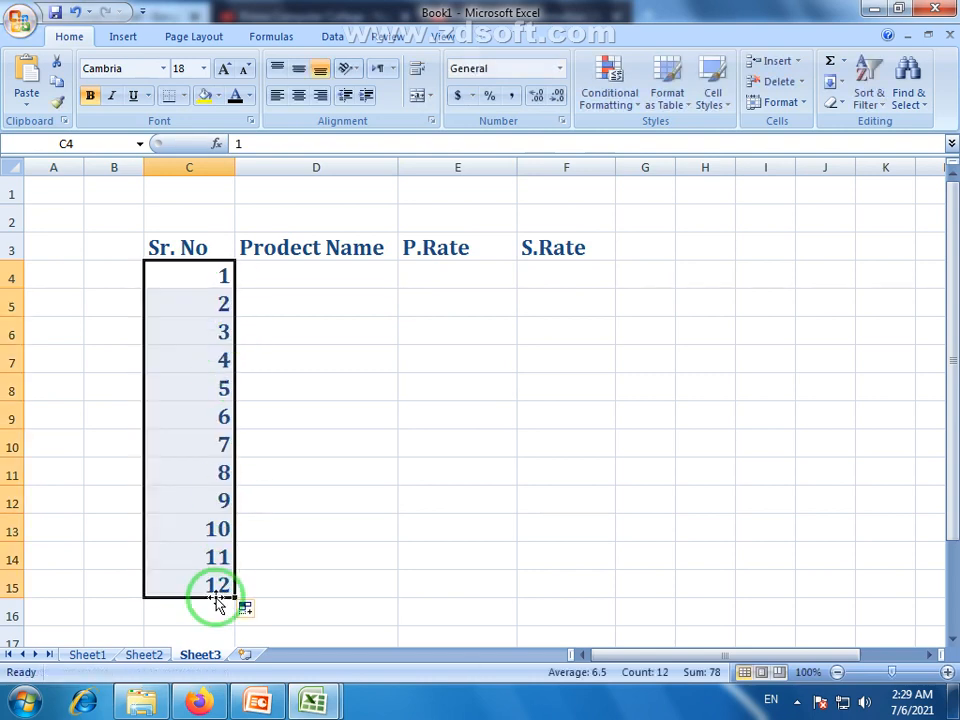
left_click(337, 277)
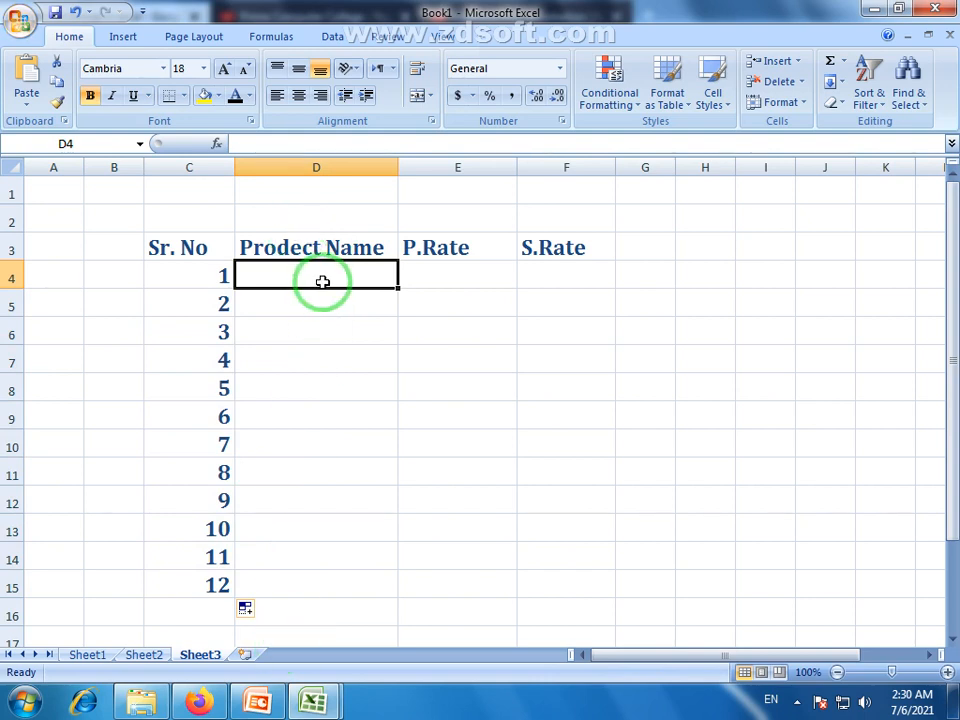
type("xyz1")
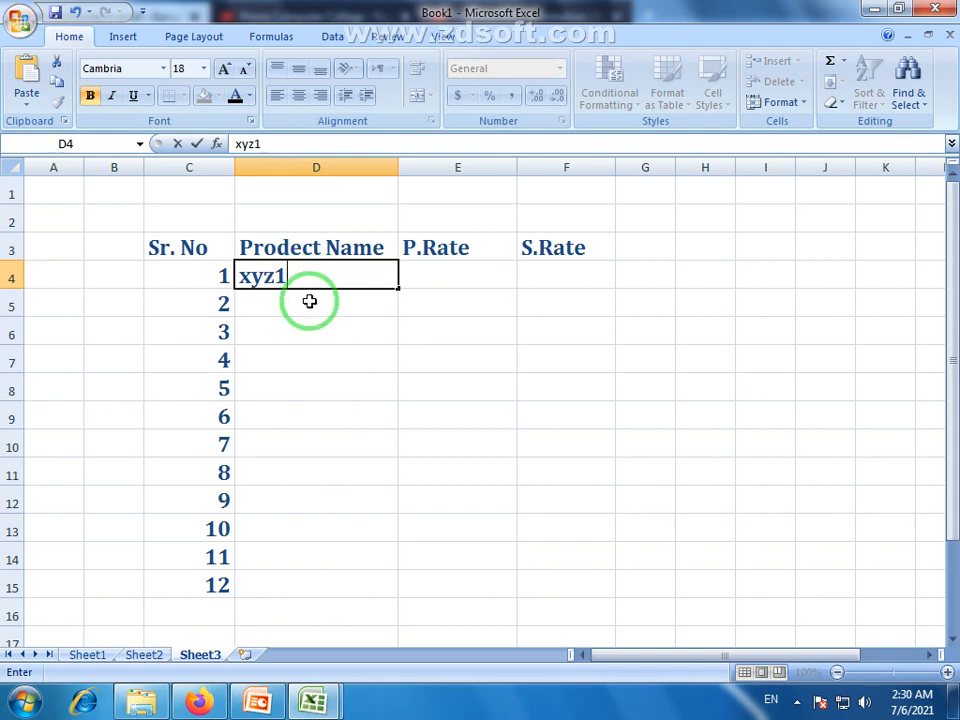
key("Return")
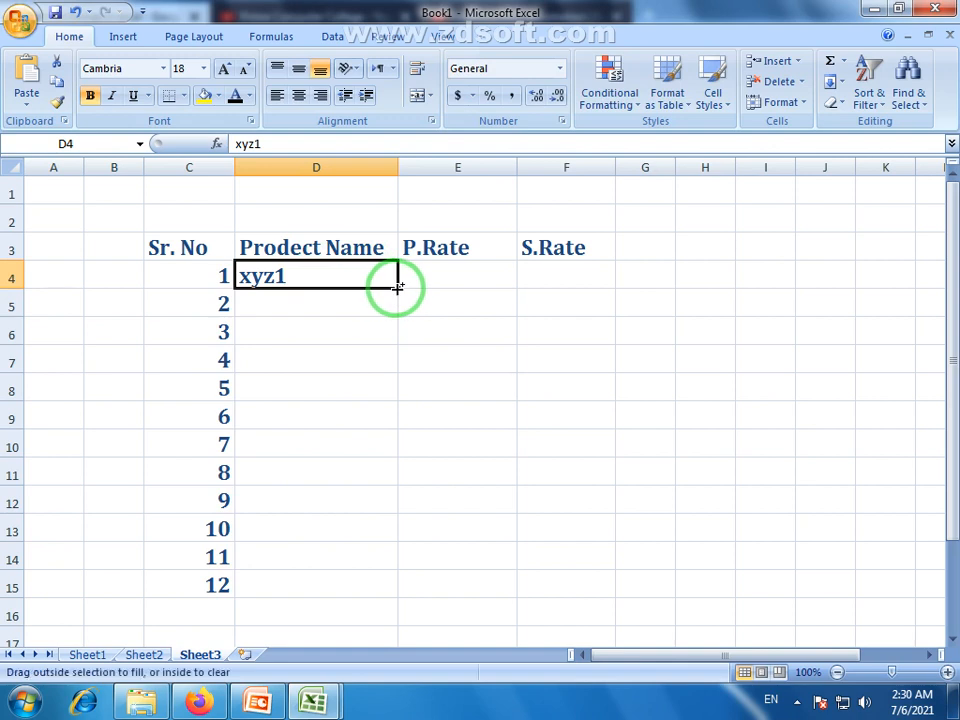
left_click_drag(398, 287, 398, 588)
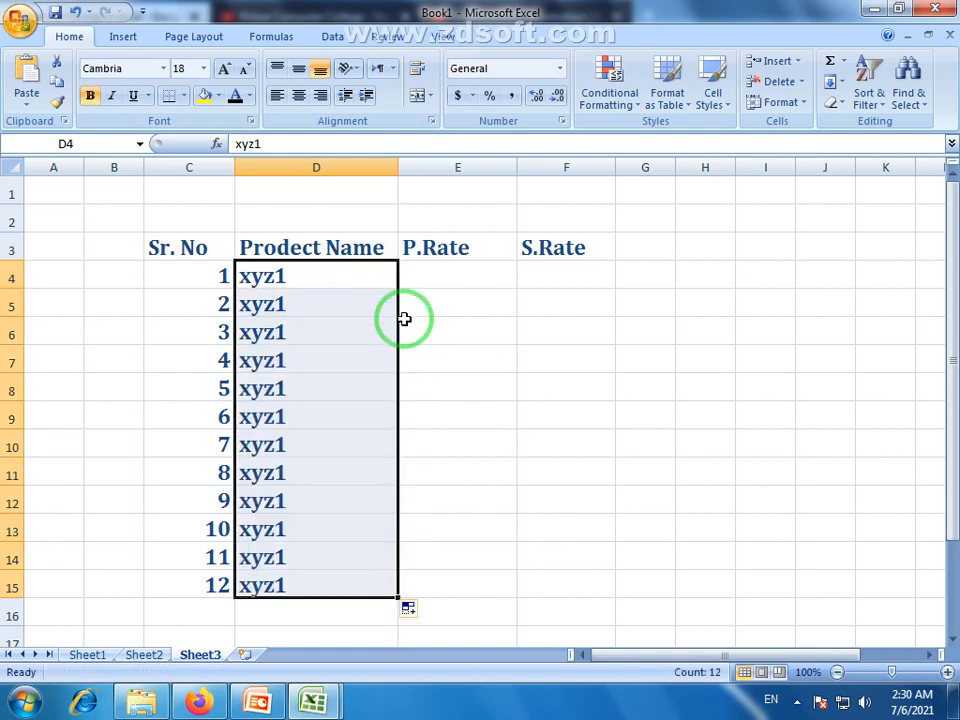
key("ctrl+z")
left_click_drag(396, 285, 405, 592)
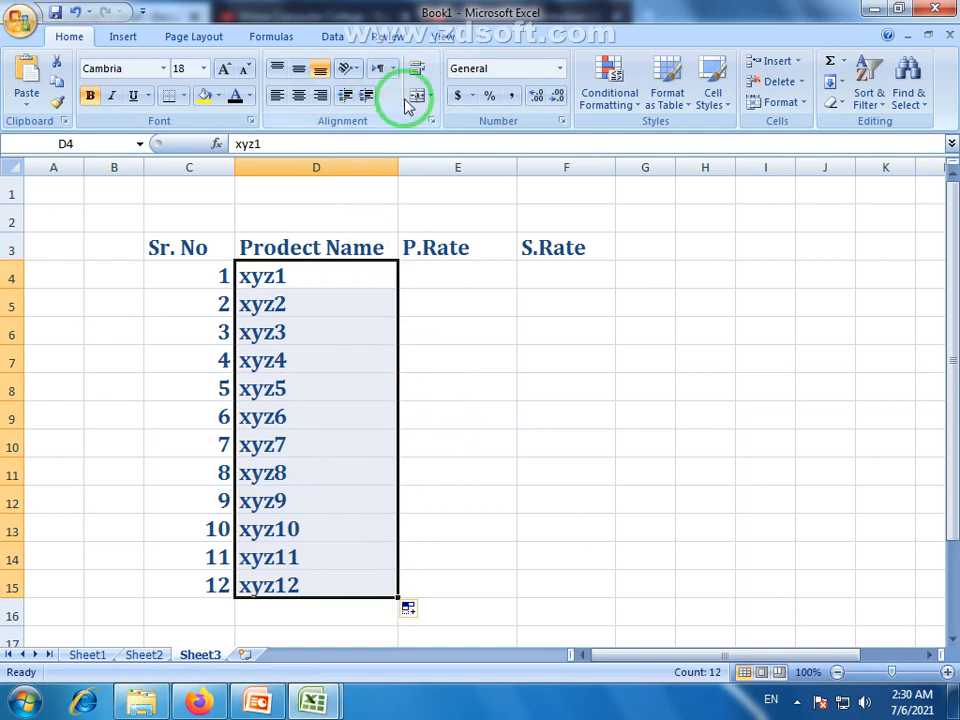
Indent the product names in column D by two steps
left_click(366, 96)
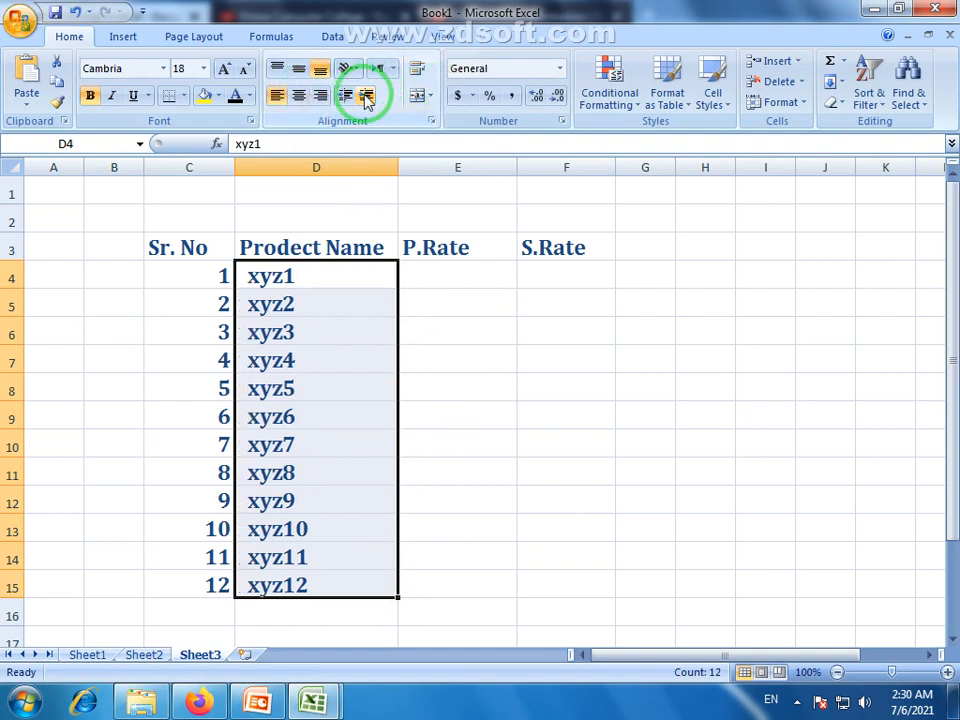
left_click(366, 96)
left_click(456, 377)
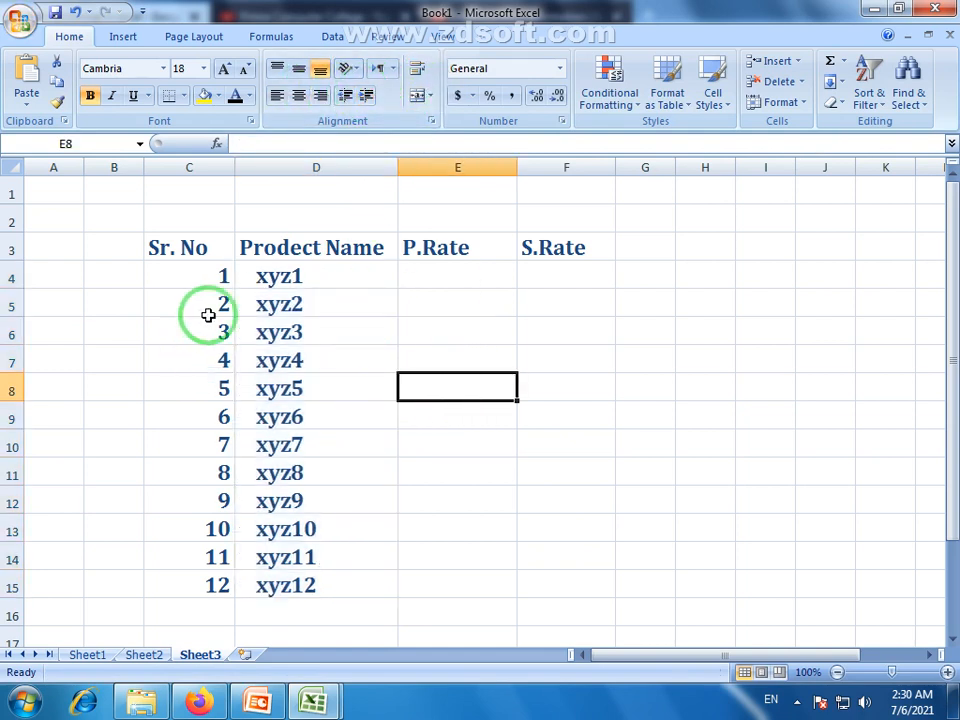
left_click_drag(439, 279, 443, 596)
left_click(266, 281)
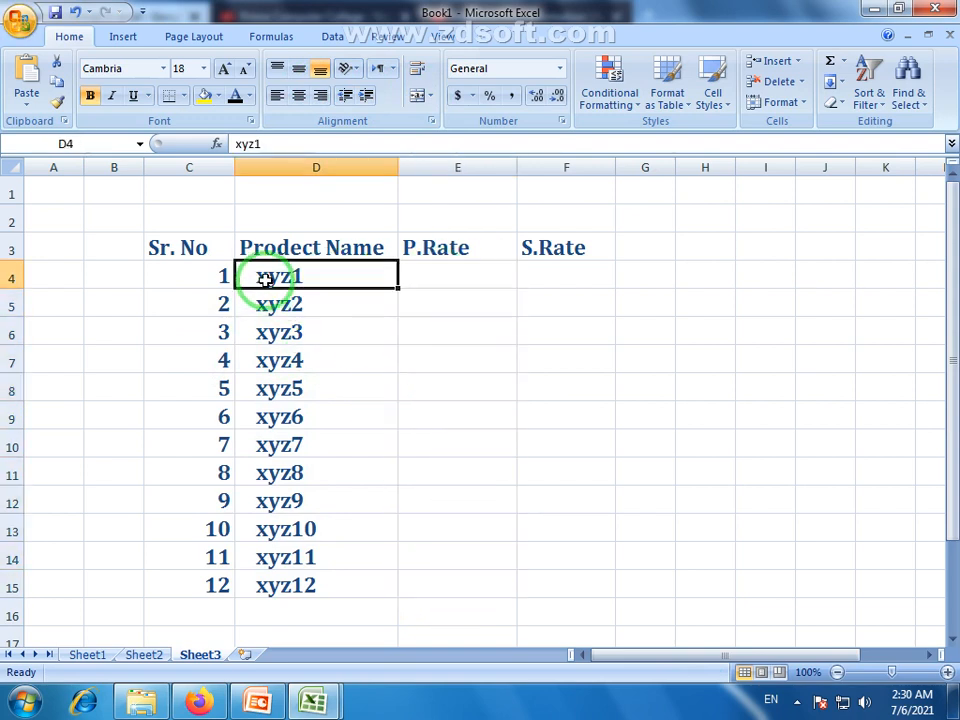
Enter 750 as xyz1's P.Rate in E4 and 800 as its S.Rate in F4
left_click(443, 278)
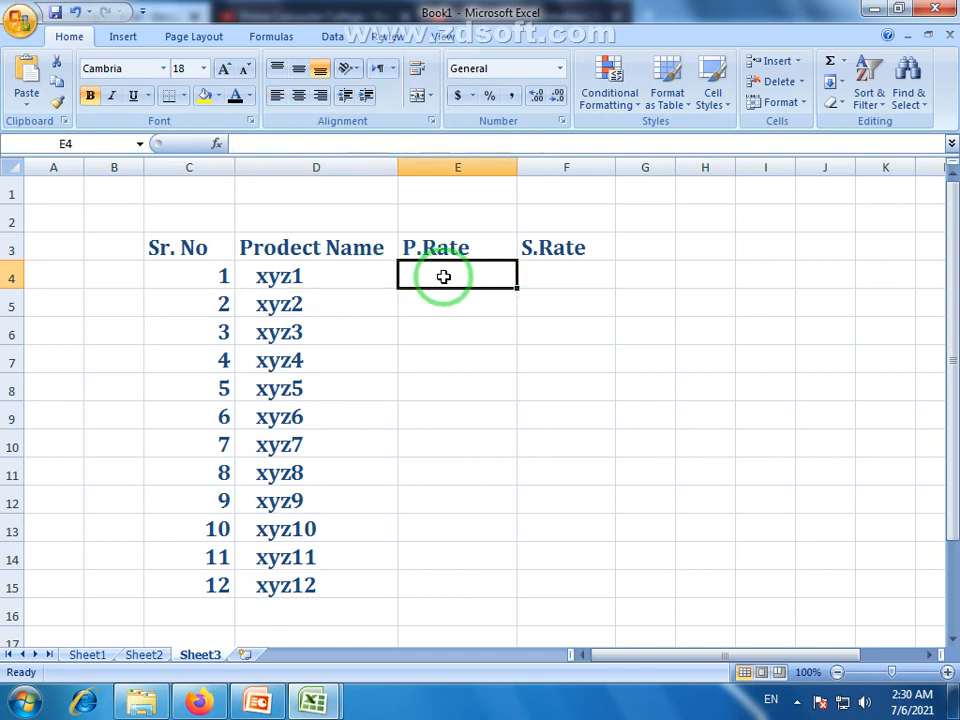
type("750")
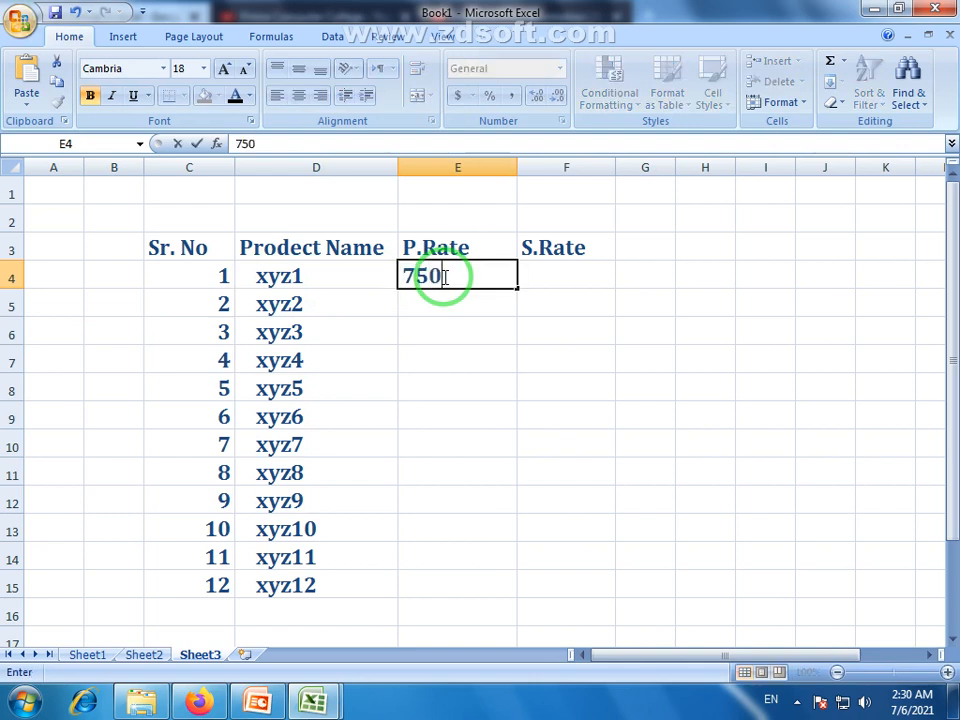
left_click(461, 296)
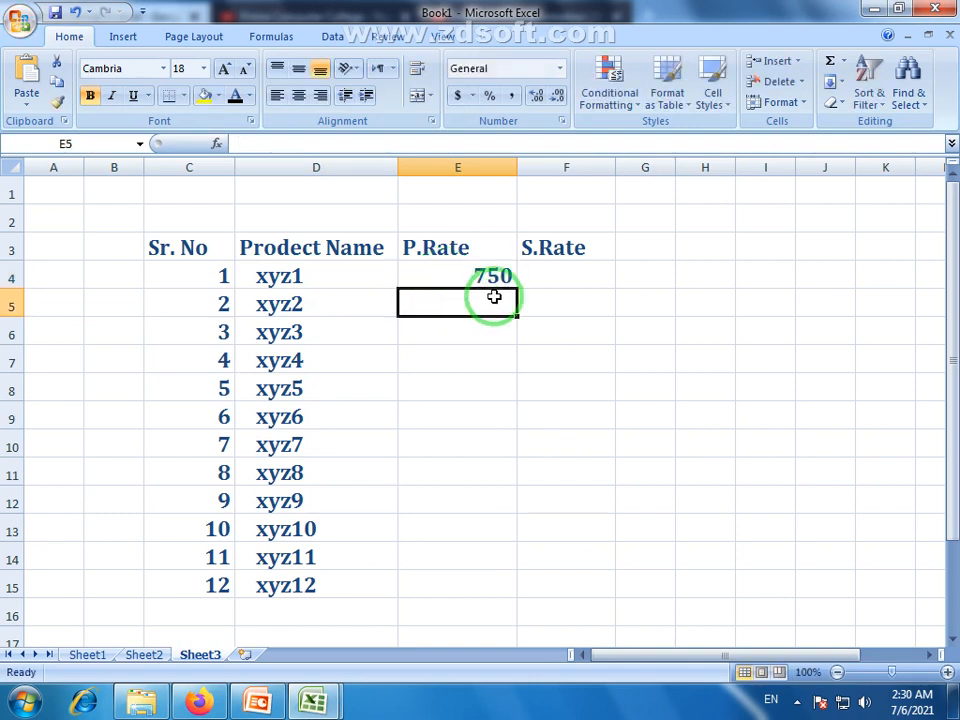
left_click(572, 274)
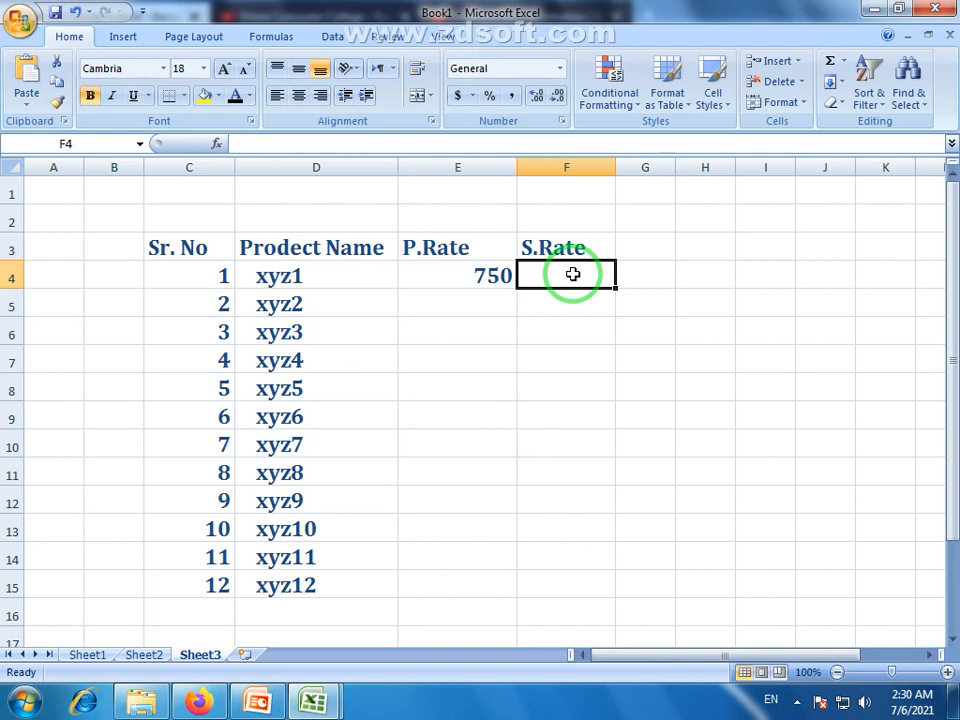
type("8")
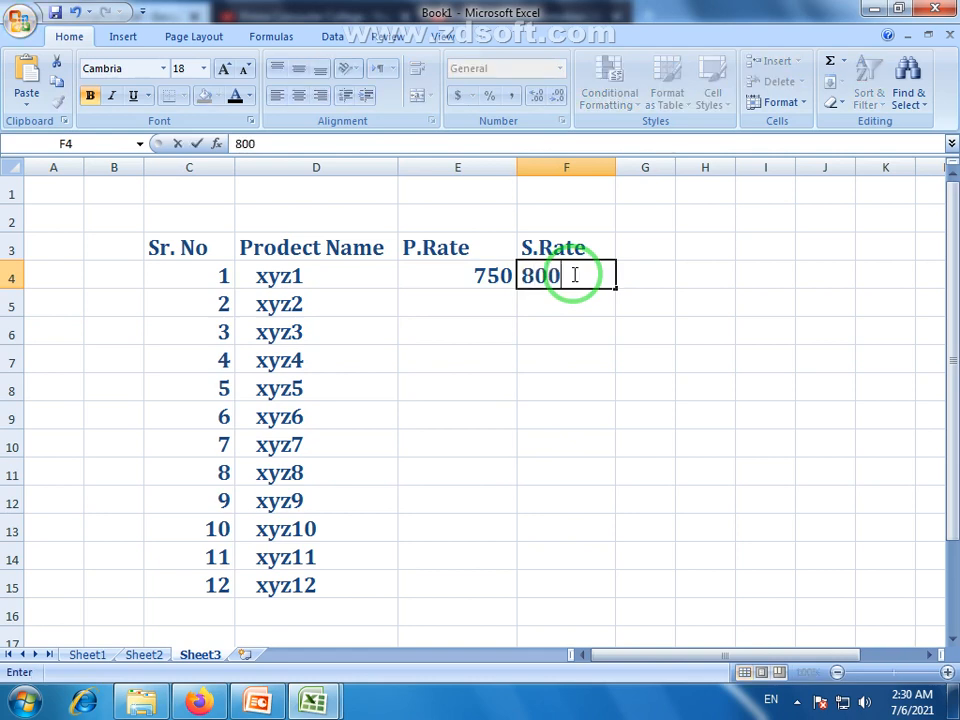
type("00")
key("Return")
left_click(472, 277)
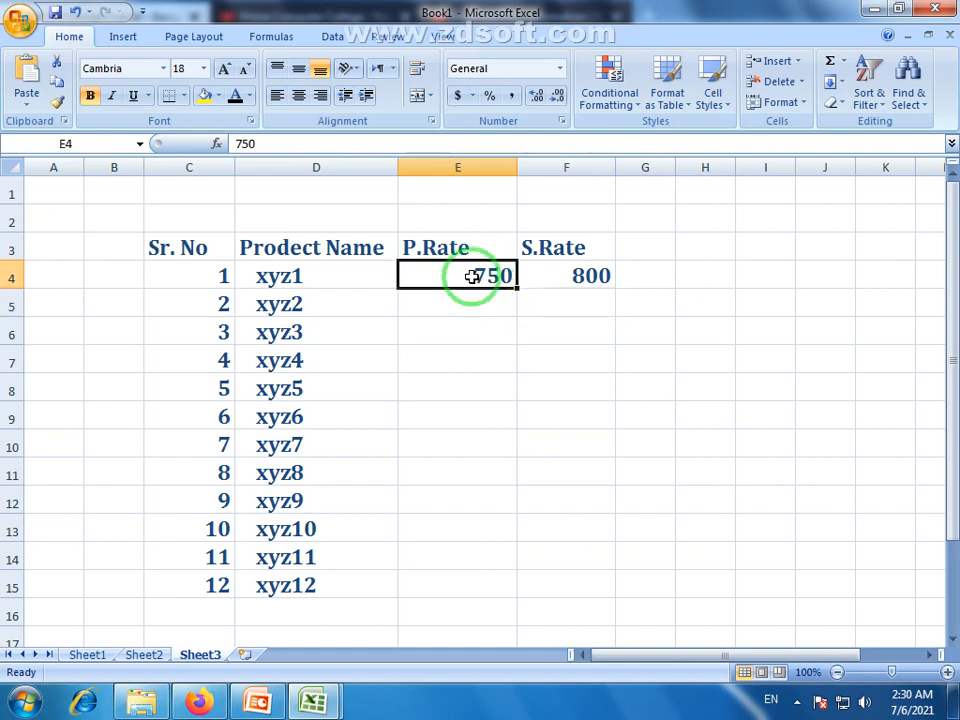
left_click_drag(459, 253, 476, 388)
left_click_drag(568, 254, 554, 419)
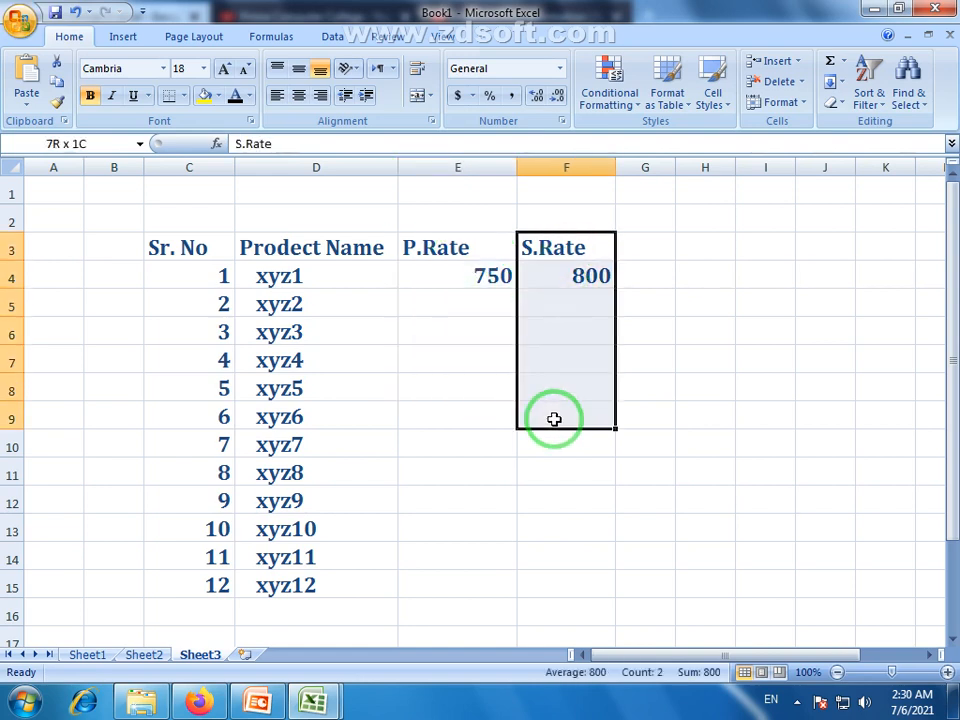
Enter P.Rates 852, 456, 254, 756, 785, 258, 658, 652 and 954 in E5:E13
left_click(484, 295)
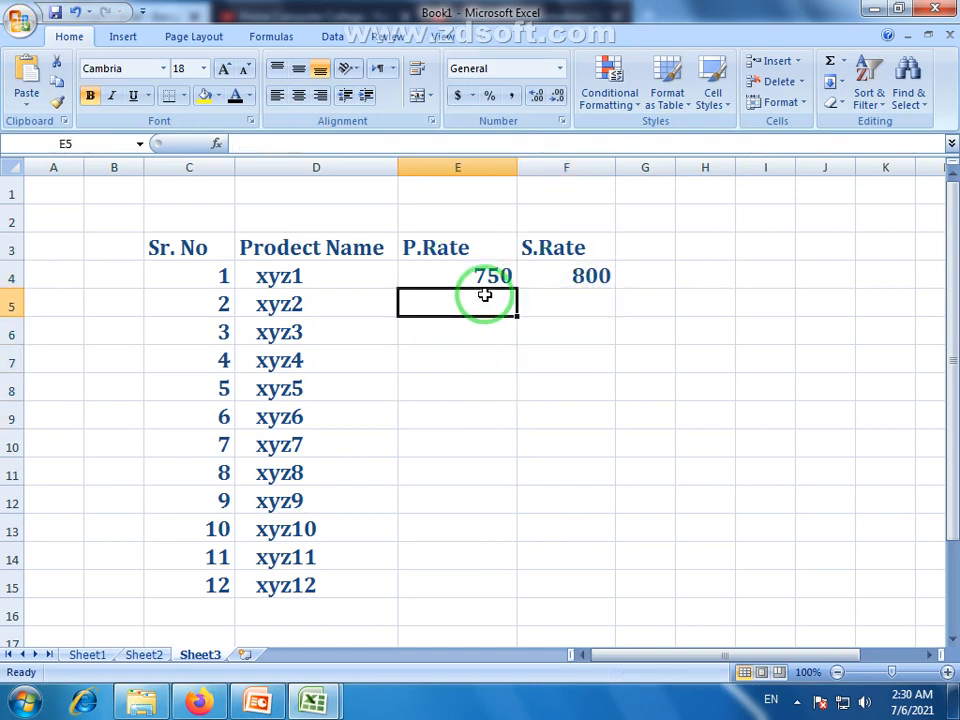
type("7")
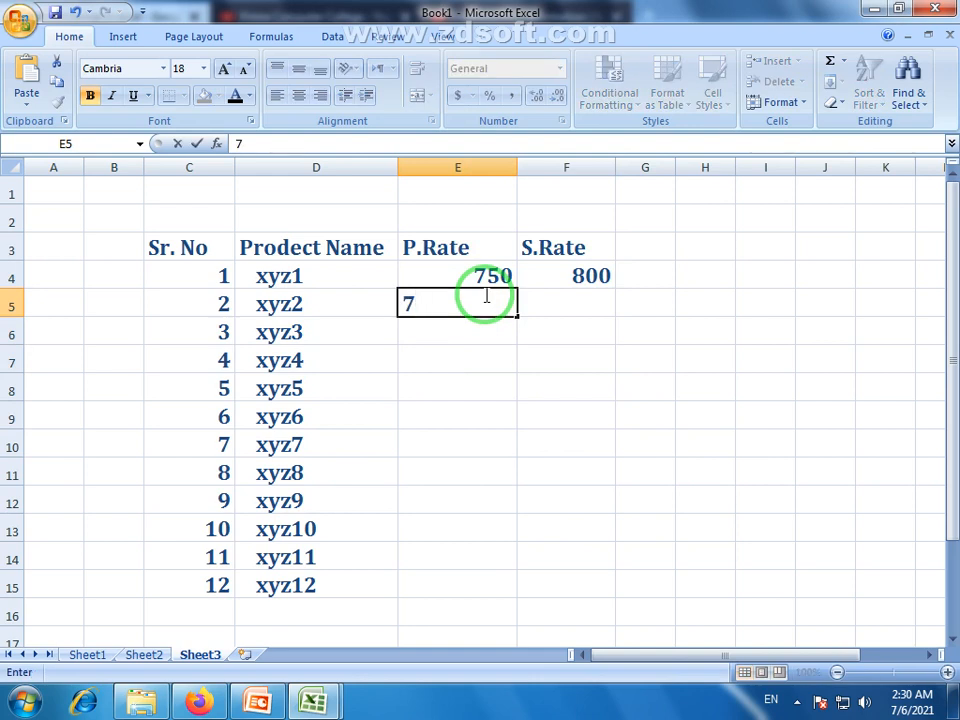
key("Return")
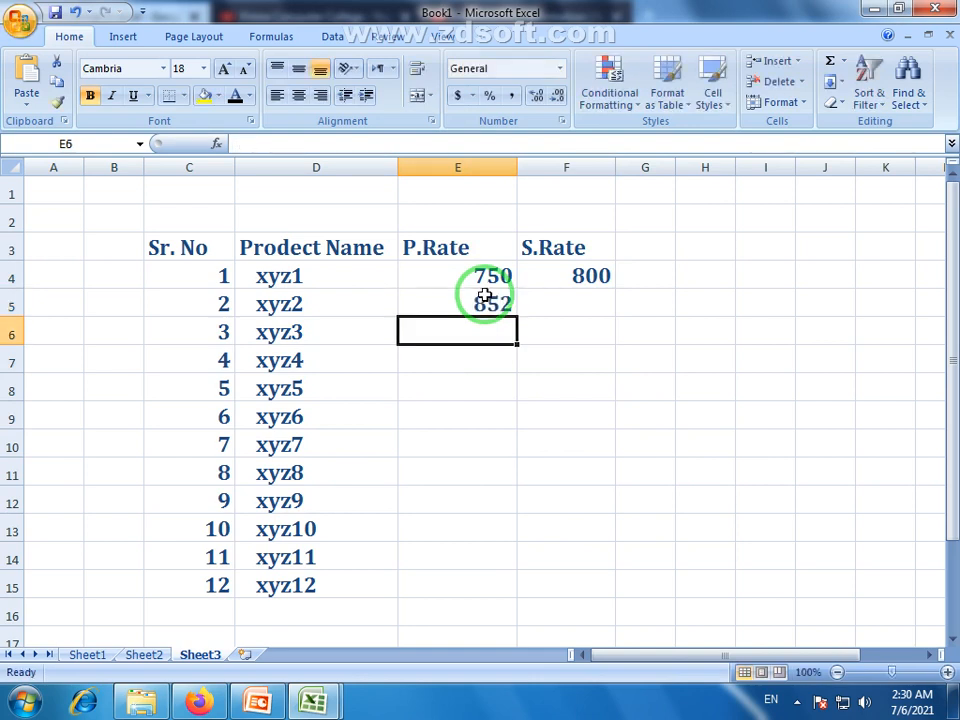
type("456")
key("Return")
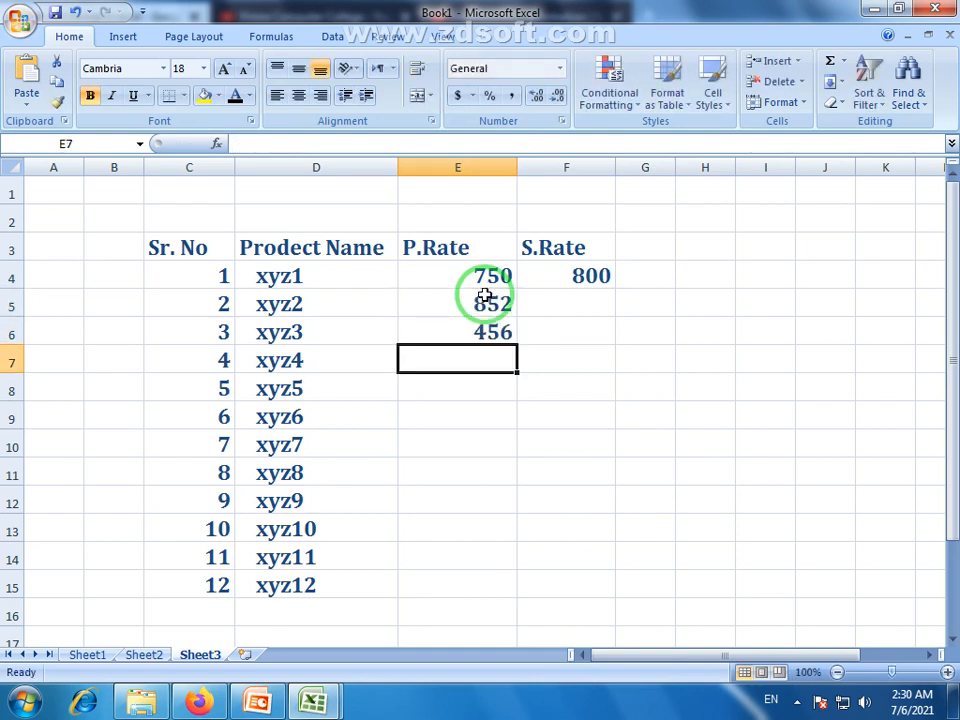
type("254")
key("Return")
type("756")
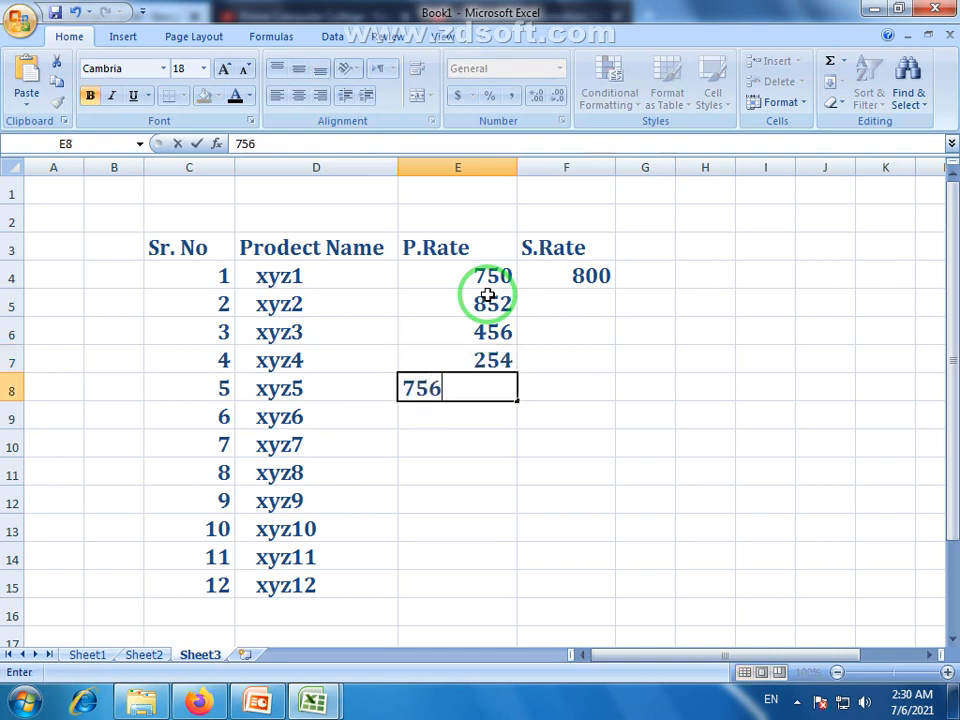
key("Return")
type("785")
key("Return")
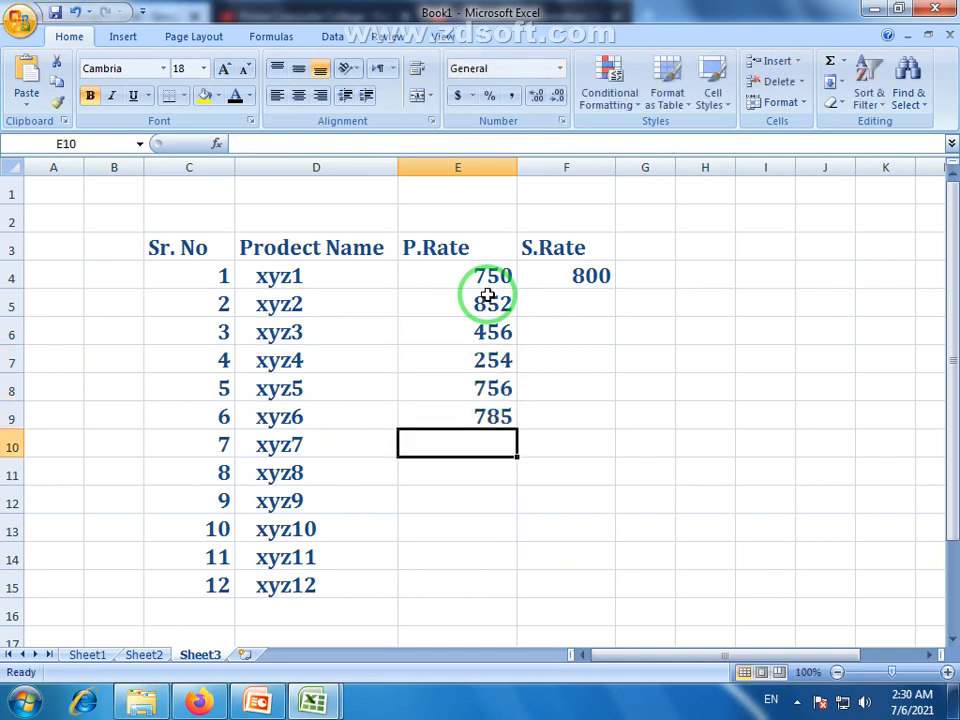
type("258")
key("Return")
type("658")
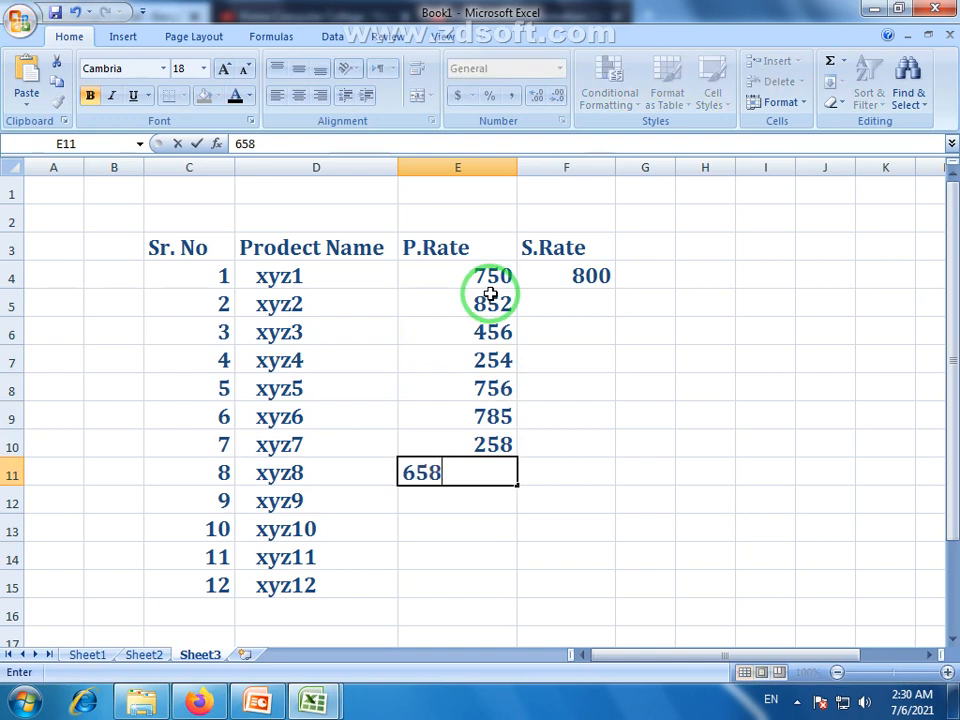
key("Return")
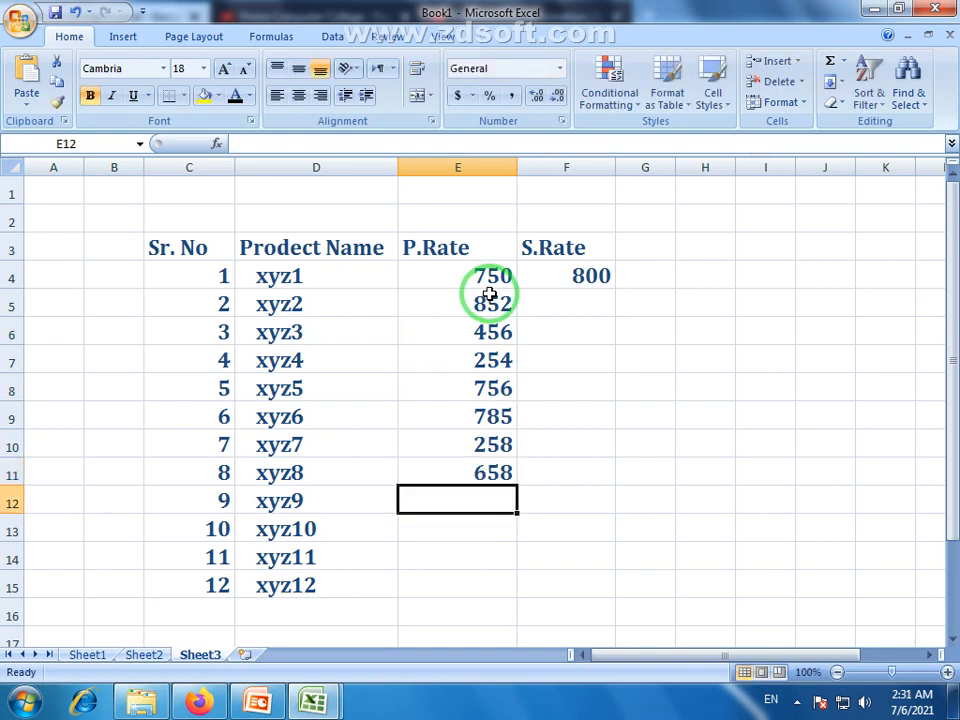
type("652")
key("Return")
type("951")
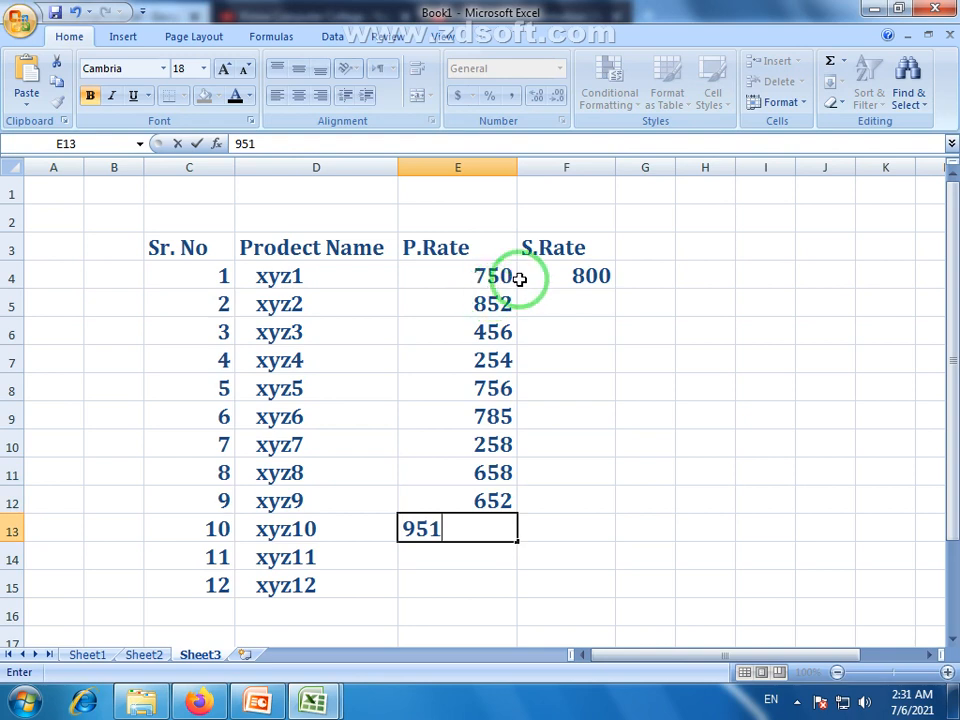
key("BackSpace")
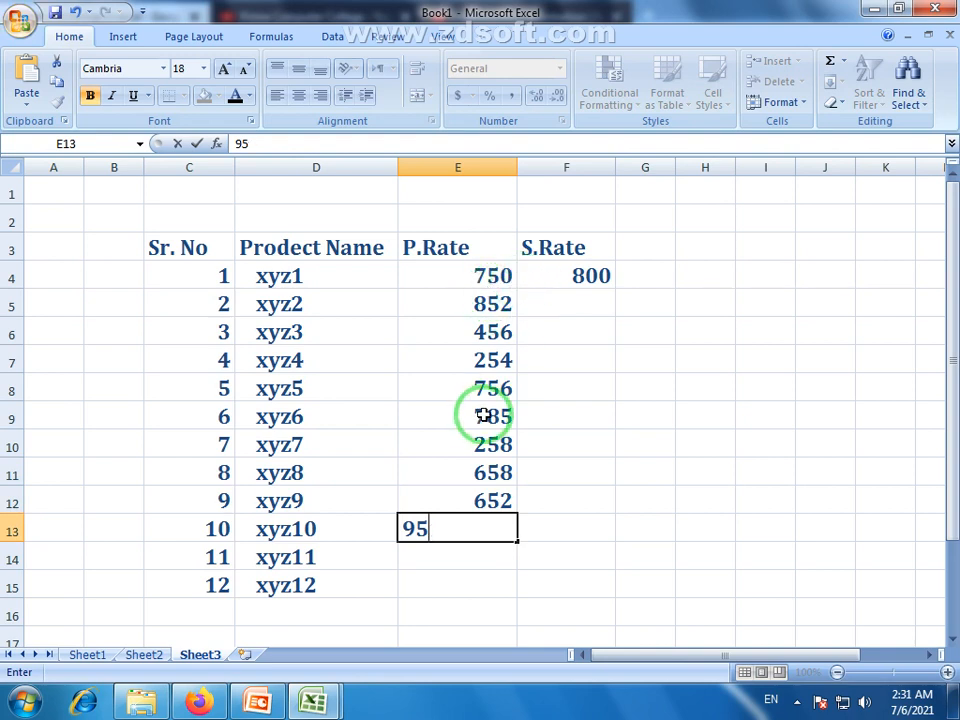
key("Return")
Extend the 652, 954 pattern down to E15, giving 1256 and 1558
left_click(493, 476)
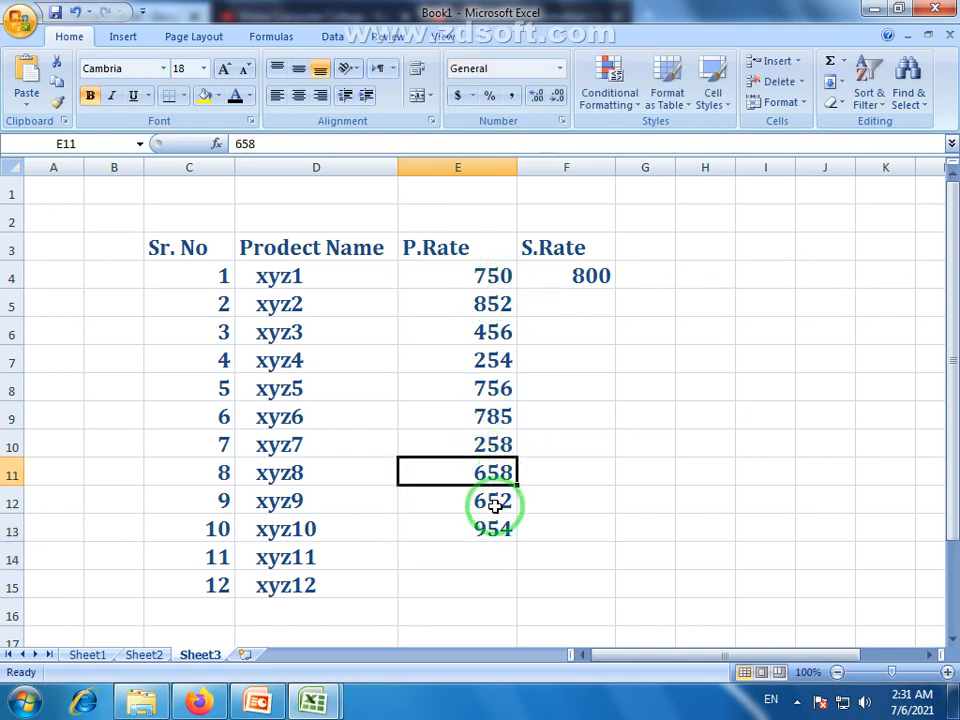
left_click_drag(493, 505, 514, 585)
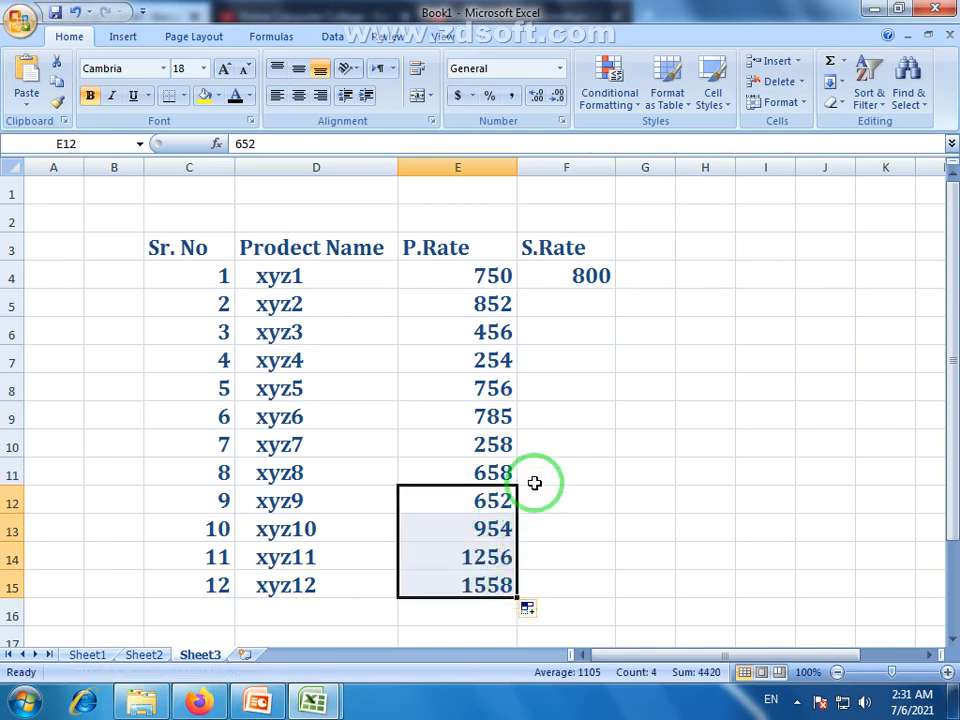
left_click(527, 465)
left_click_drag(484, 282, 476, 583)
left_click_drag(285, 276, 307, 584)
left_click_drag(201, 276, 218, 580)
left_click_drag(493, 274, 484, 598)
Enter S.Rates 900, 500, 300, 800 and 800 for xyz2 to xyz6
left_click(577, 276)
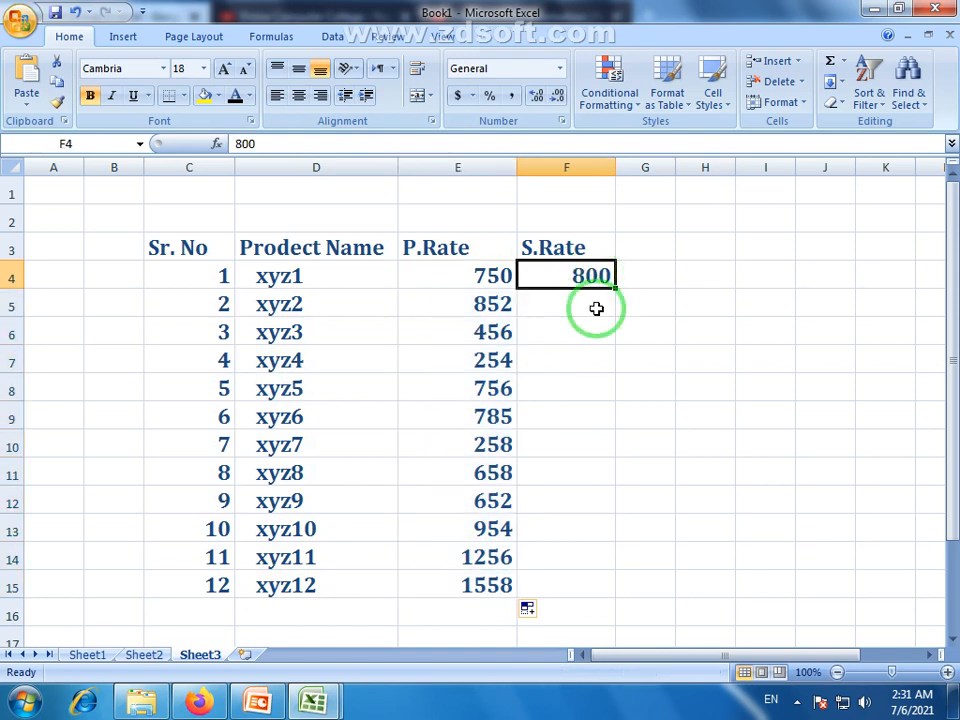
left_click(595, 307)
type("9")
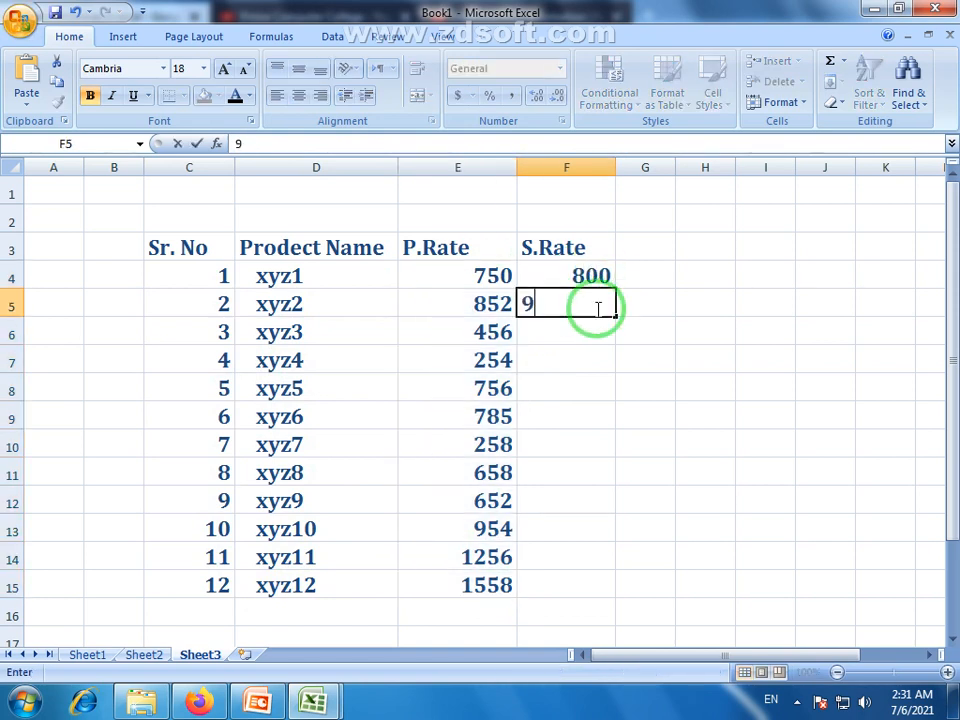
type("00")
left_click(593, 330)
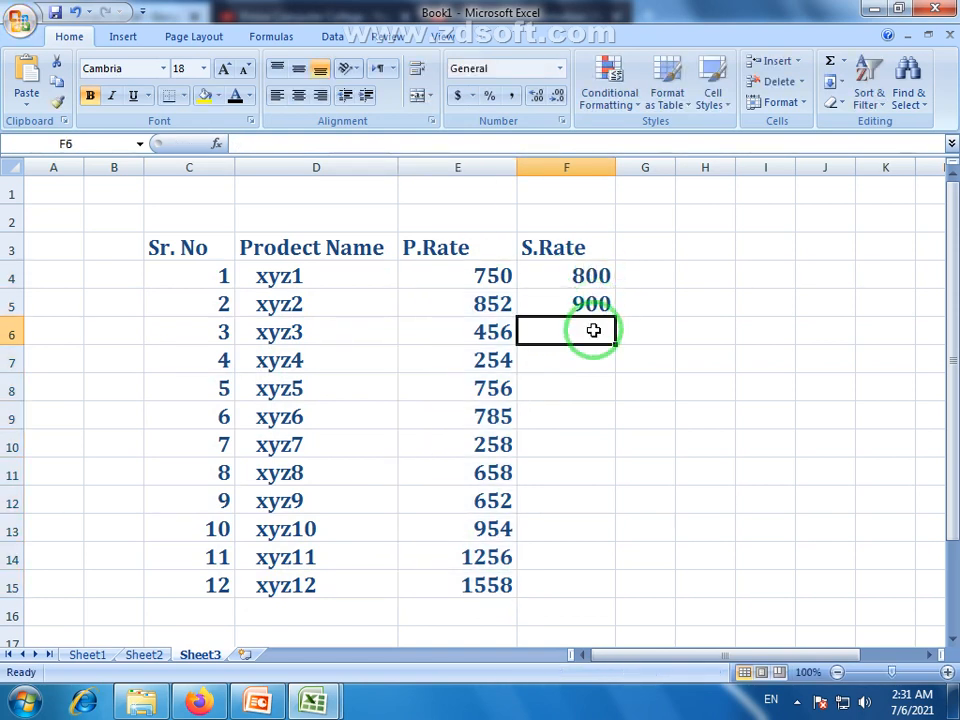
type("500")
left_click(596, 360)
type("300")
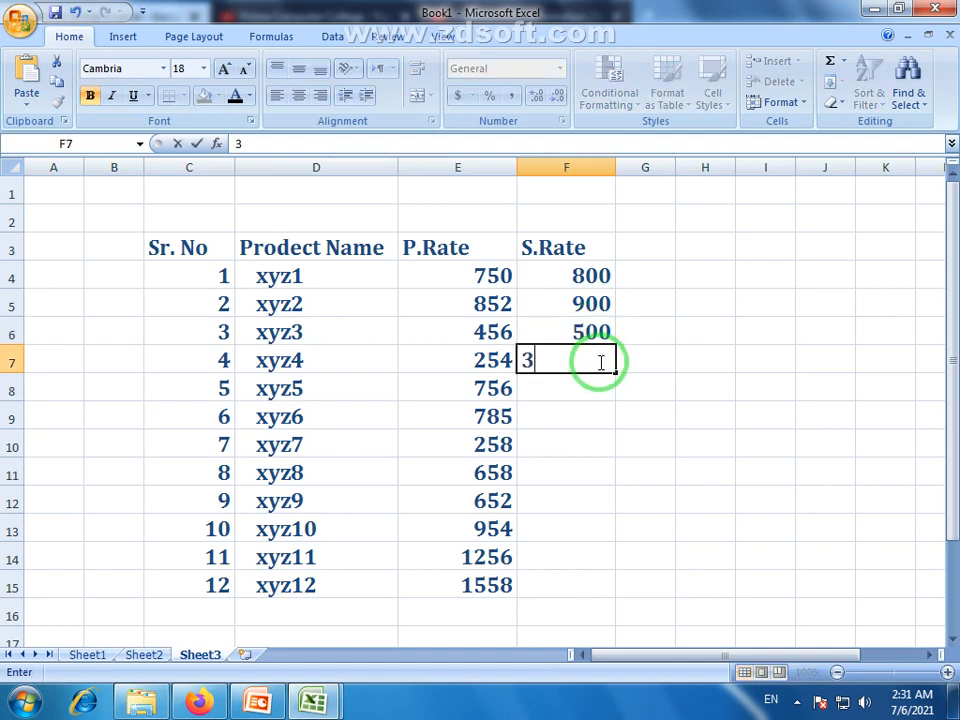
left_click(590, 388)
type("800")
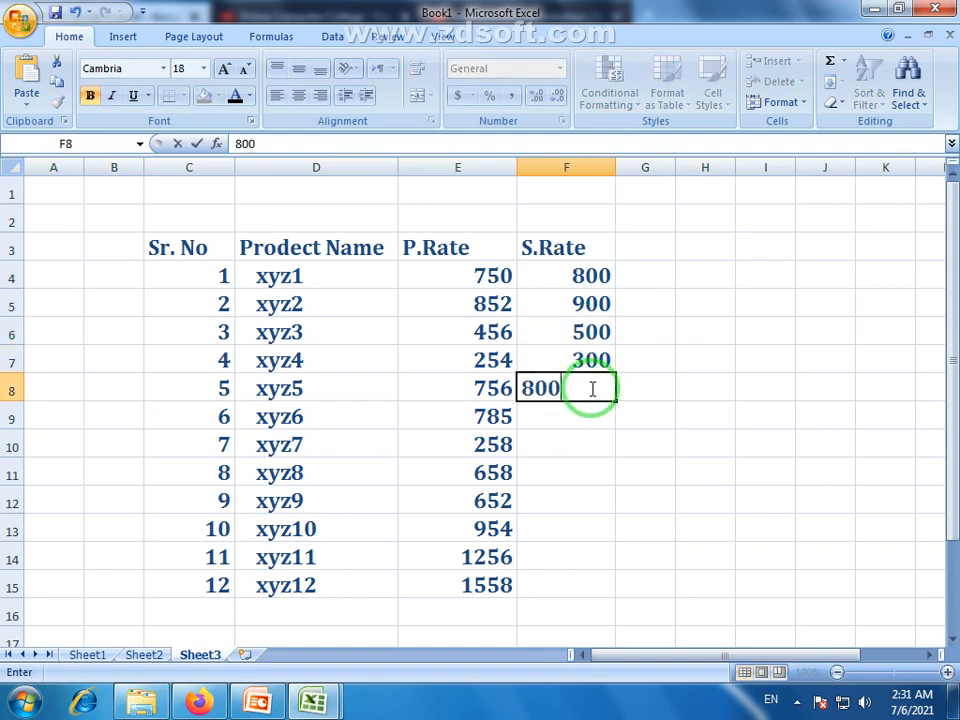
left_click(587, 416)
type("7")
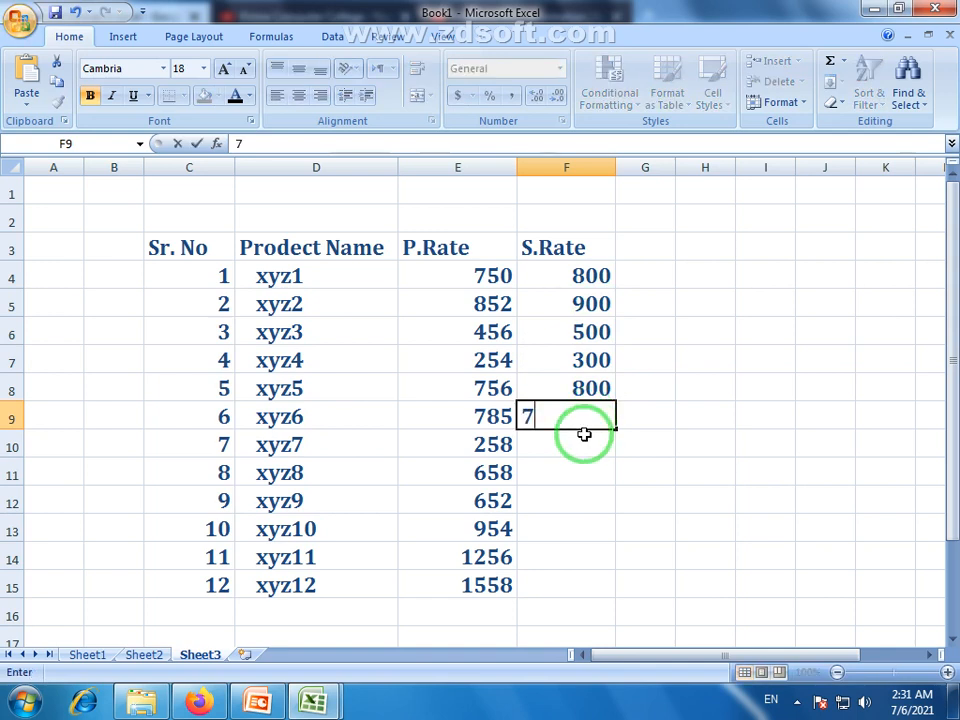
type("00")
left_click(585, 449)
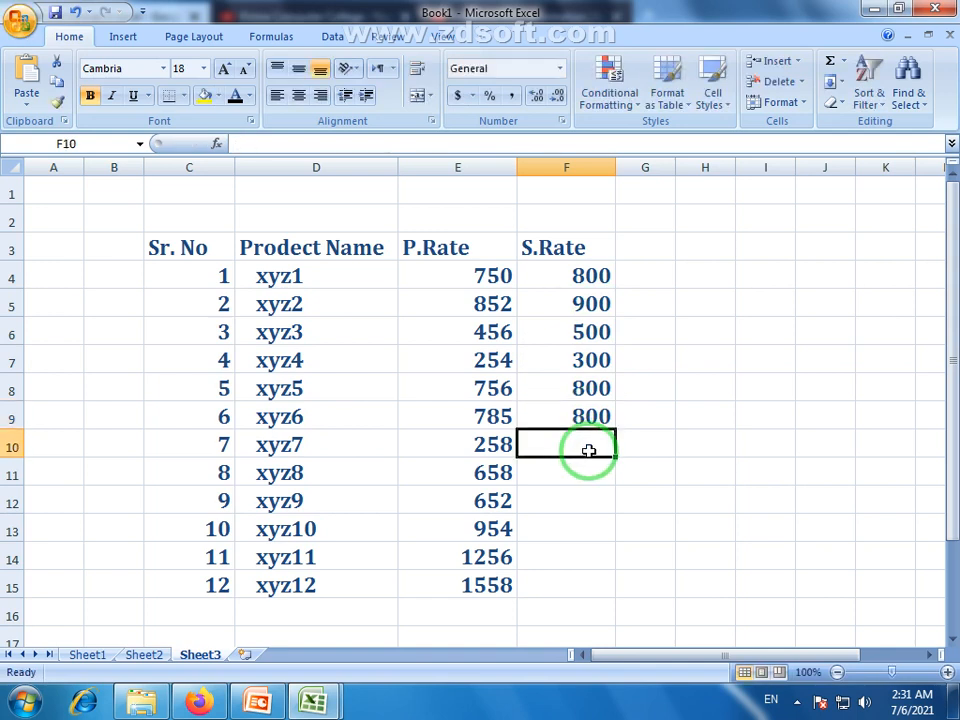
Enter S.Rates 300, 700, 700, 1000, 1300 and 1600 for xyz7 to xyz12
type("300")
left_click(590, 478)
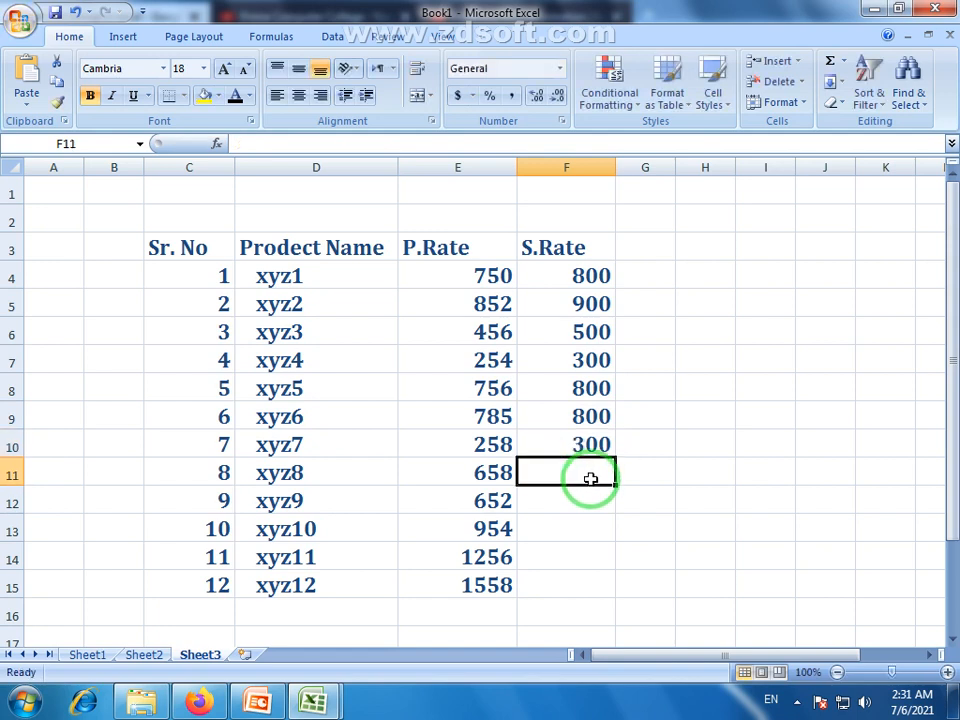
type("700")
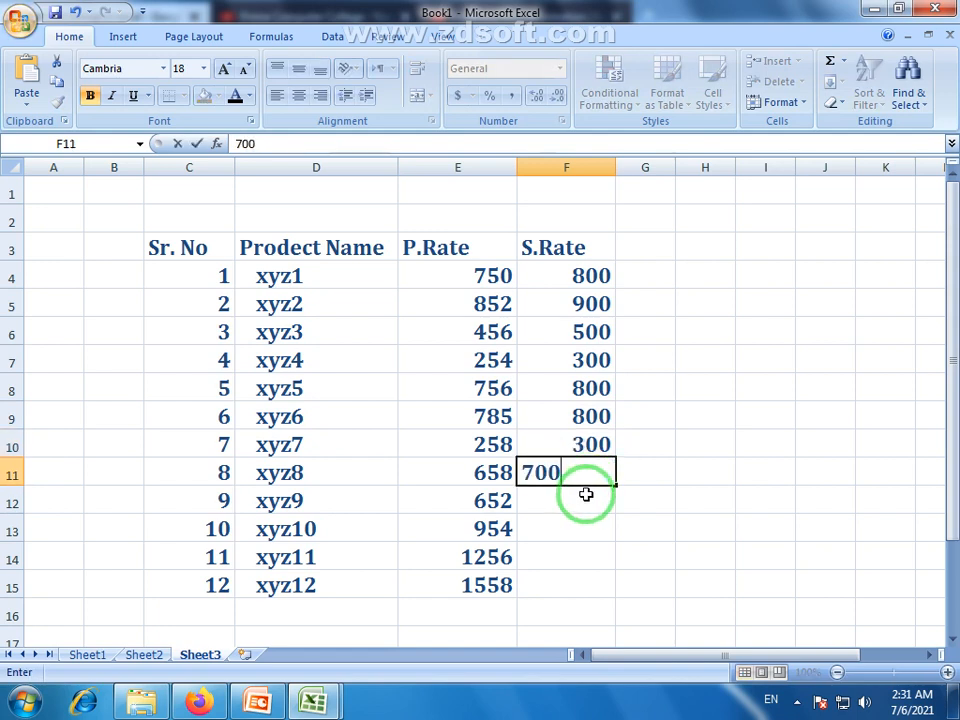
left_click(587, 492)
type("700")
left_click(592, 518)
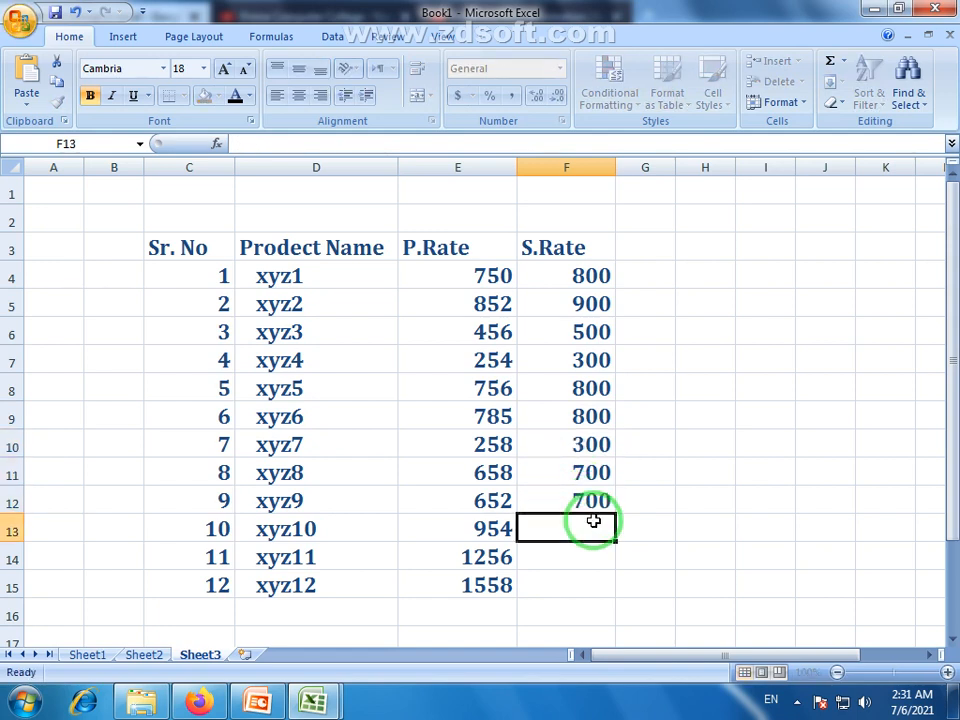
type("1000")
left_click(583, 556)
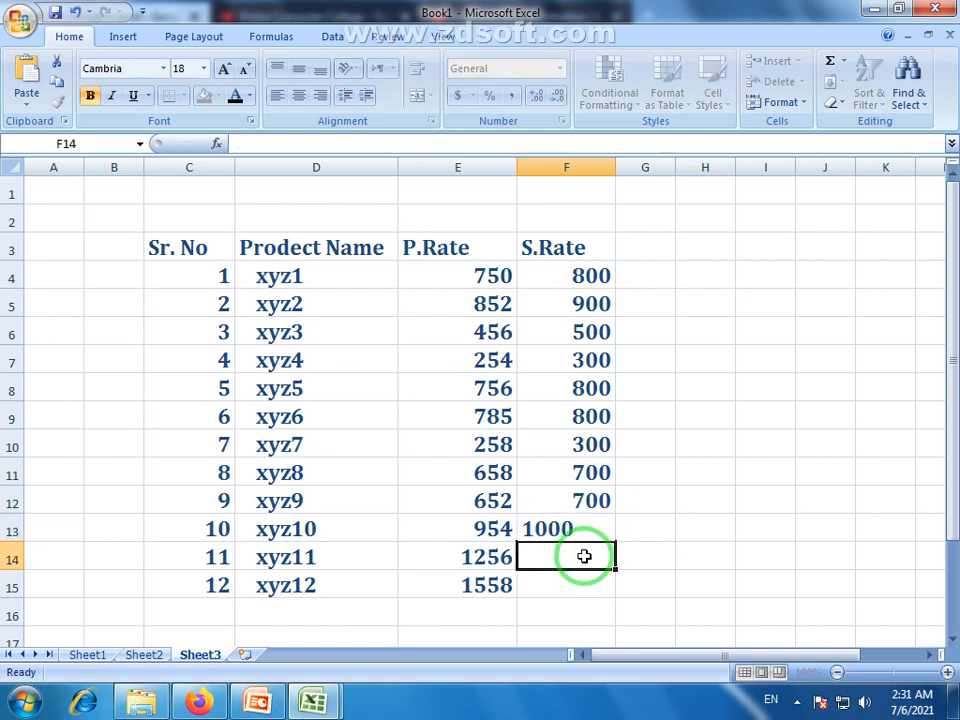
type("1300")
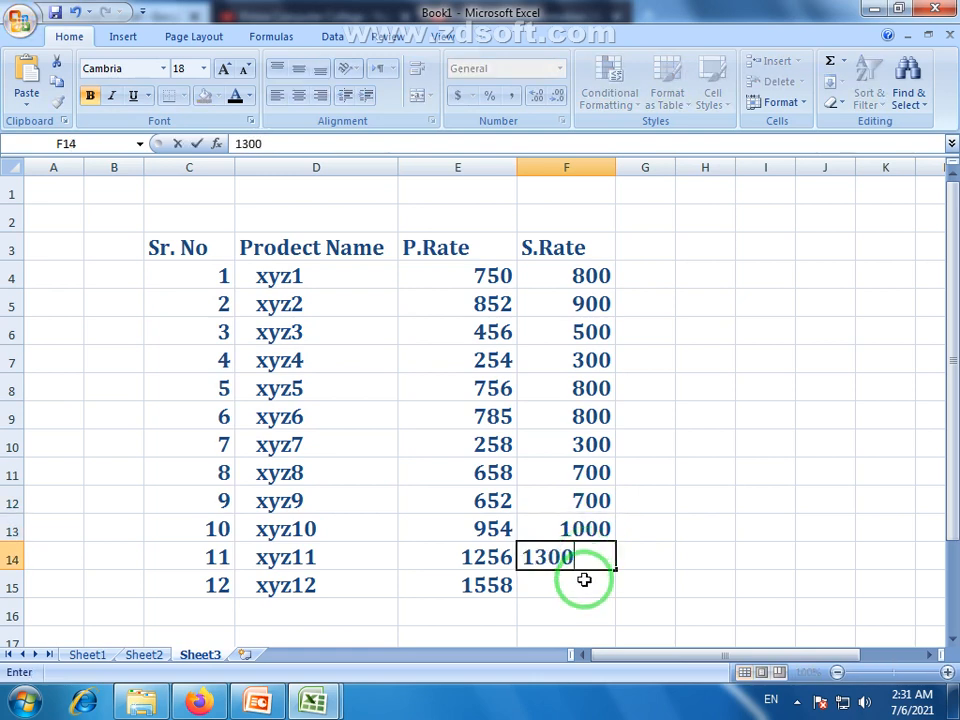
left_click(584, 580)
type("160")
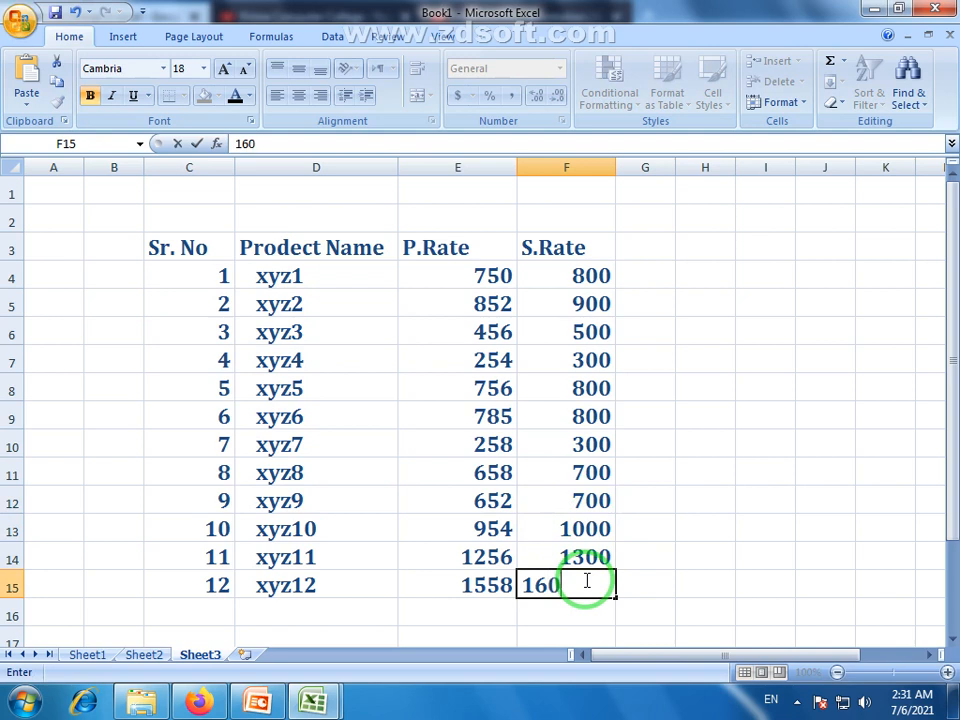
type("0")
left_click(587, 606)
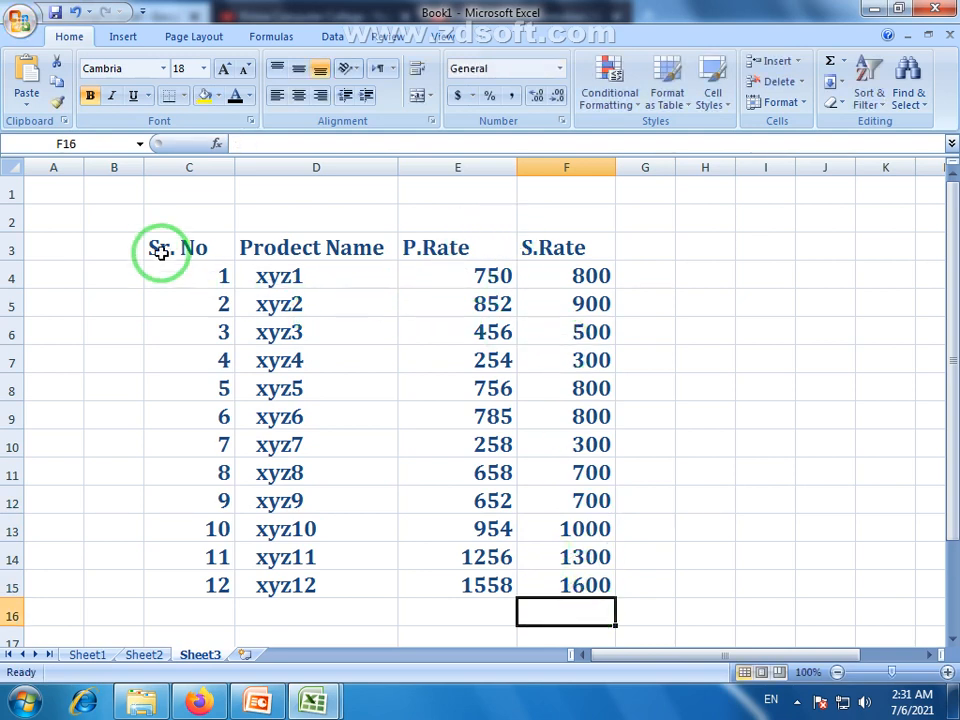
left_click_drag(182, 246, 553, 583)
left_click(440, 445)
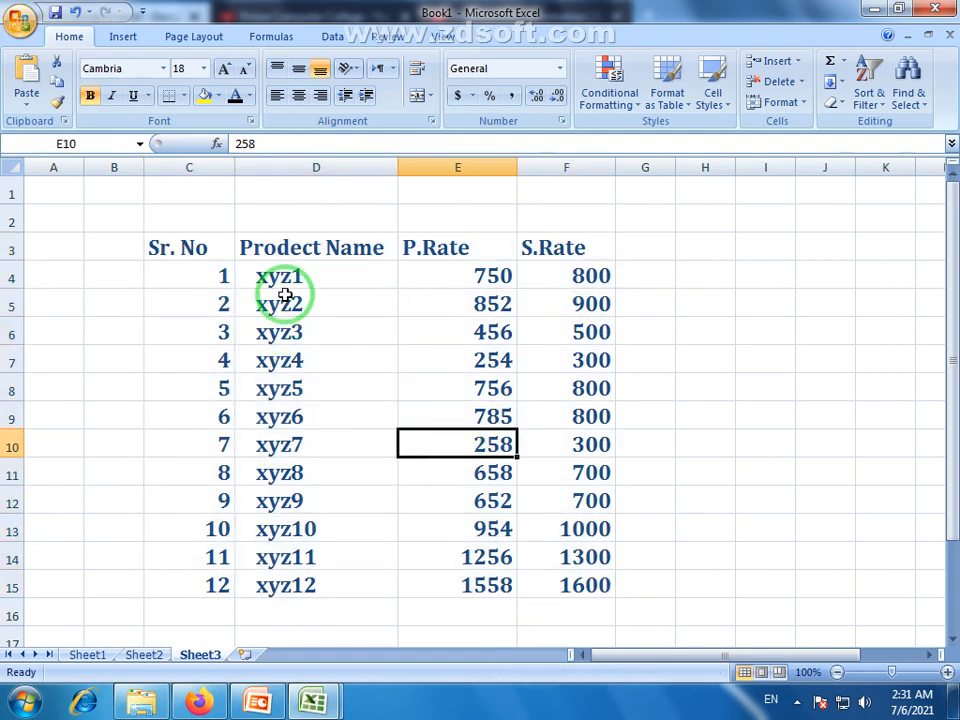
left_click_drag(285, 300, 289, 609)
left_click(289, 609)
scroll(365, 570, "down", 2)
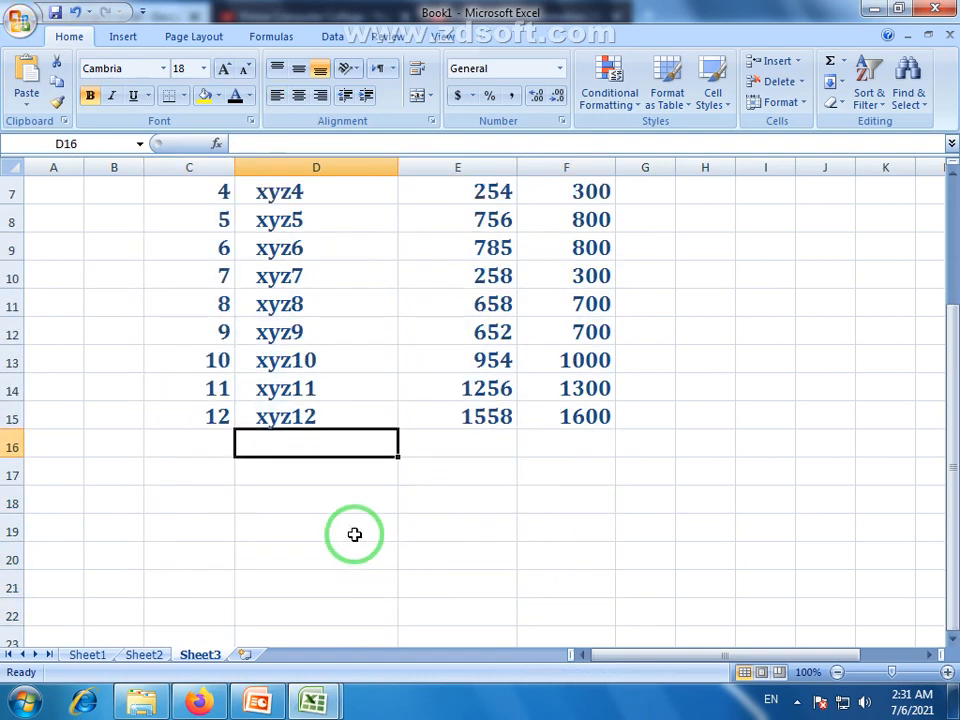
scroll(315, 440, "down", 2)
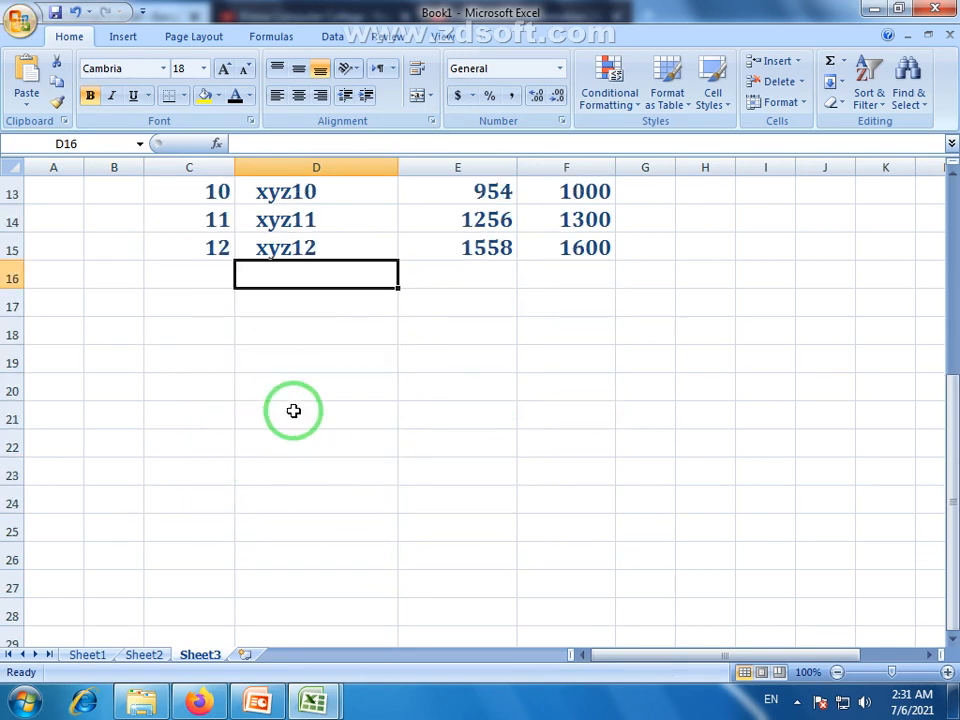
left_click(226, 252)
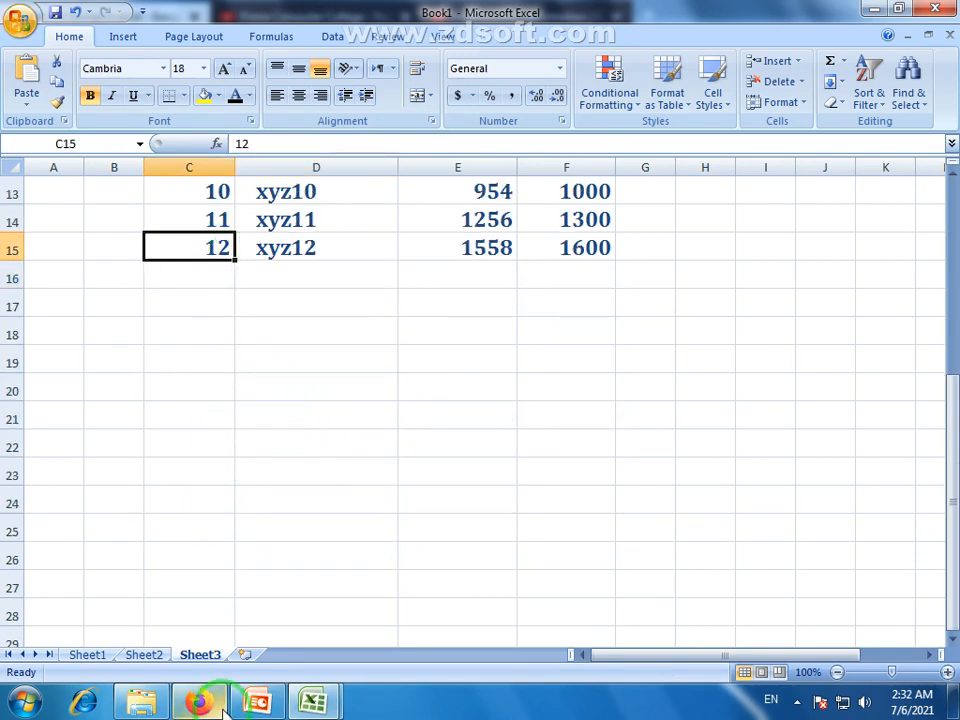
left_click_drag(330, 275, 340, 530)
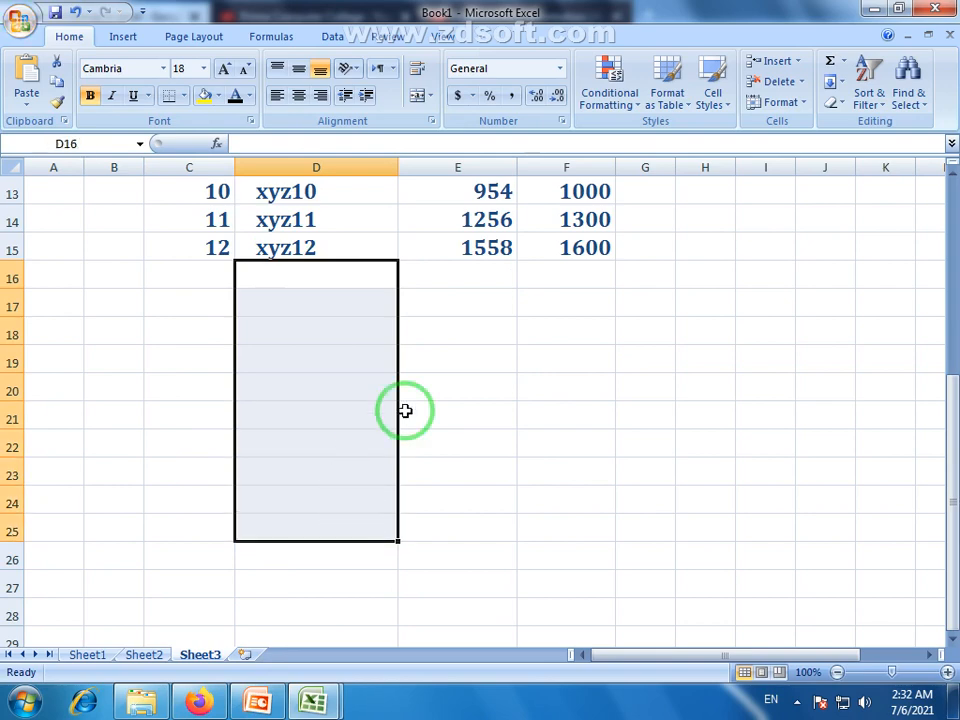
scroll(465, 385, "up", 4)
scroll(465, 385, "down", 2)
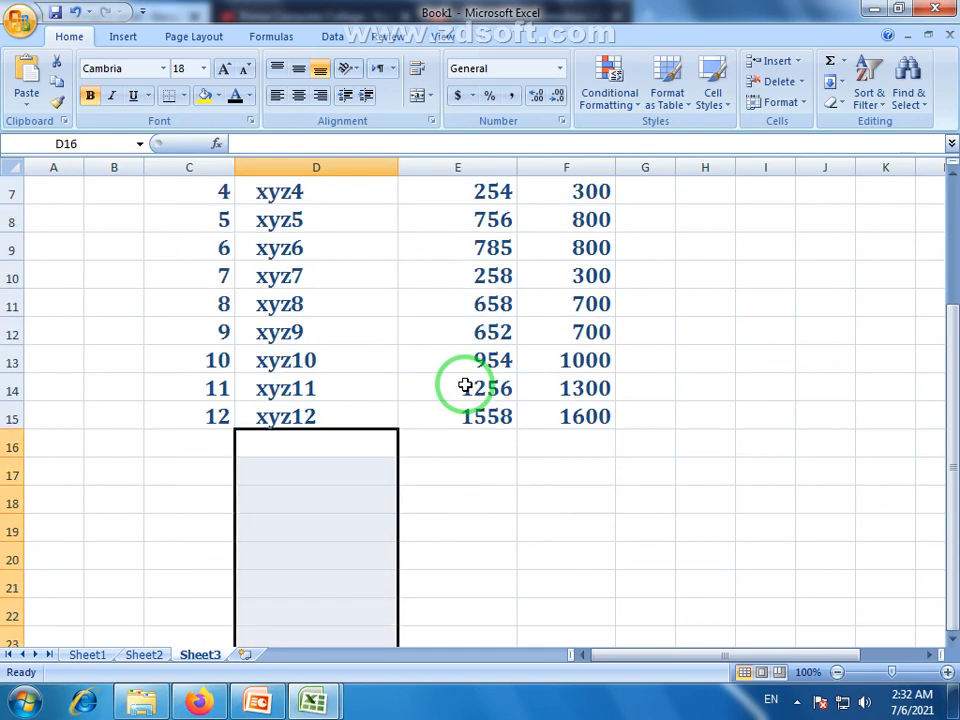
scroll(465, 385, "up", 2)
left_click(465, 385)
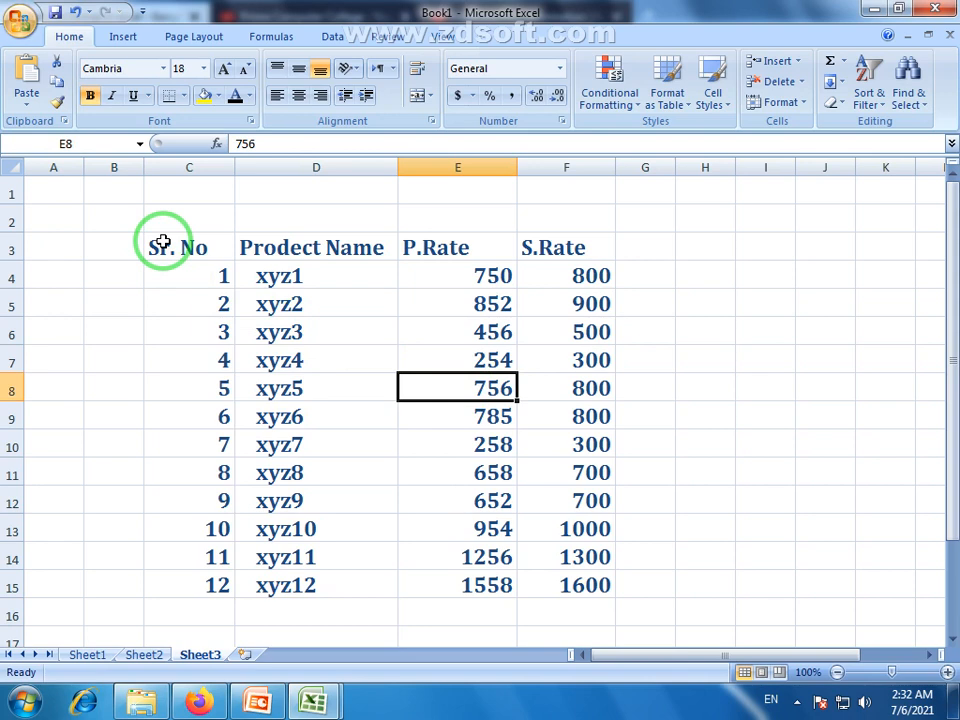
left_click_drag(162, 242, 587, 596)
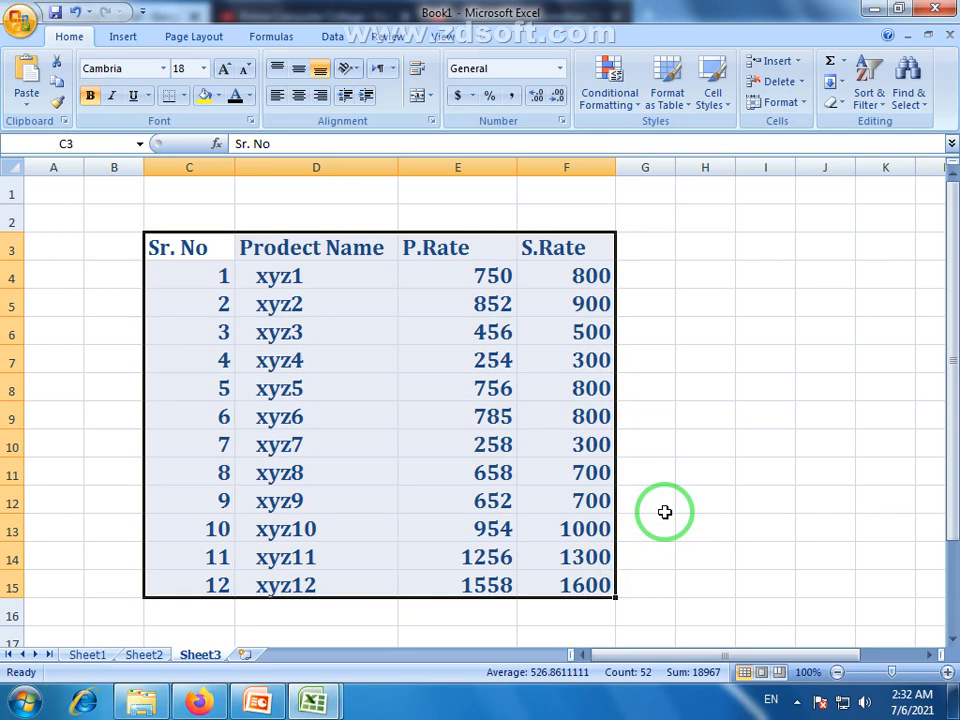
Centre-align every cell of the rate table C3:F15
left_click(298, 261)
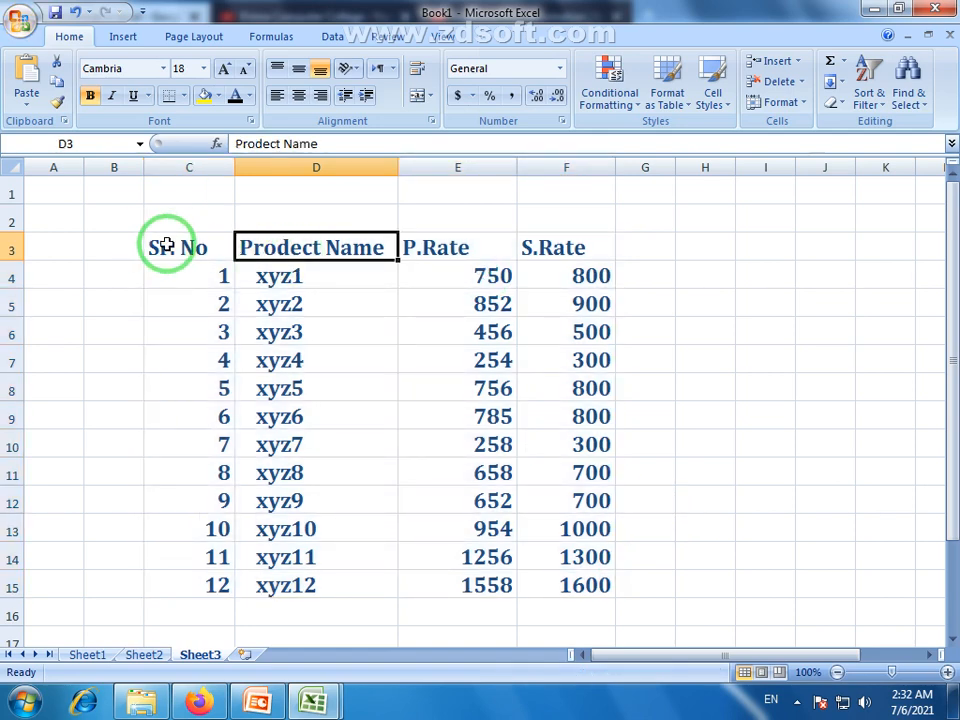
left_click_drag(160, 247, 544, 253)
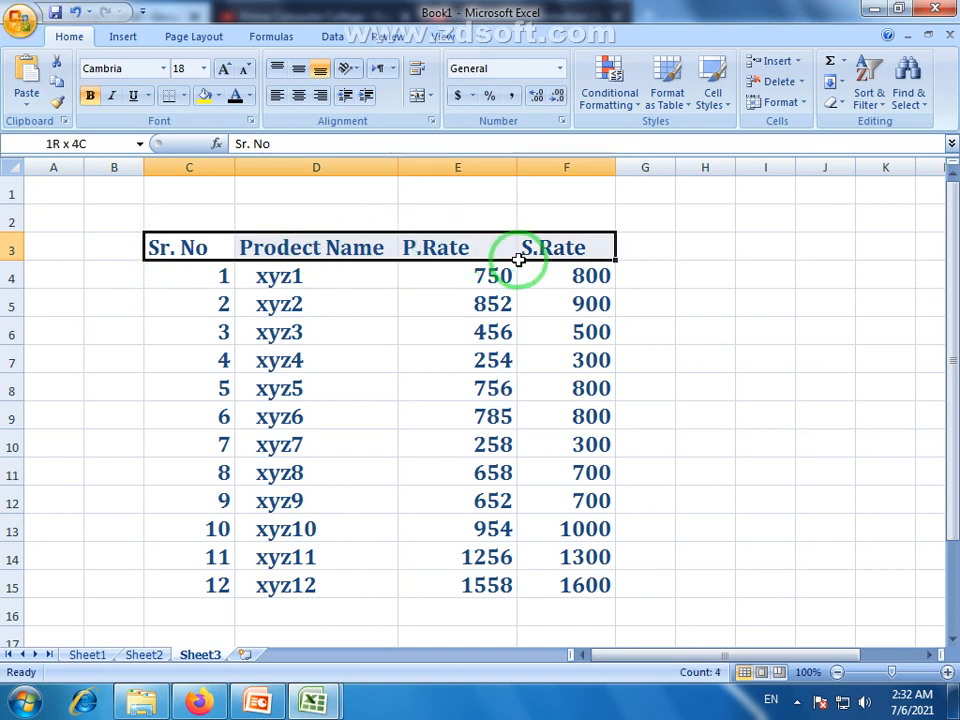
left_click(311, 309)
left_click_drag(186, 249, 583, 587)
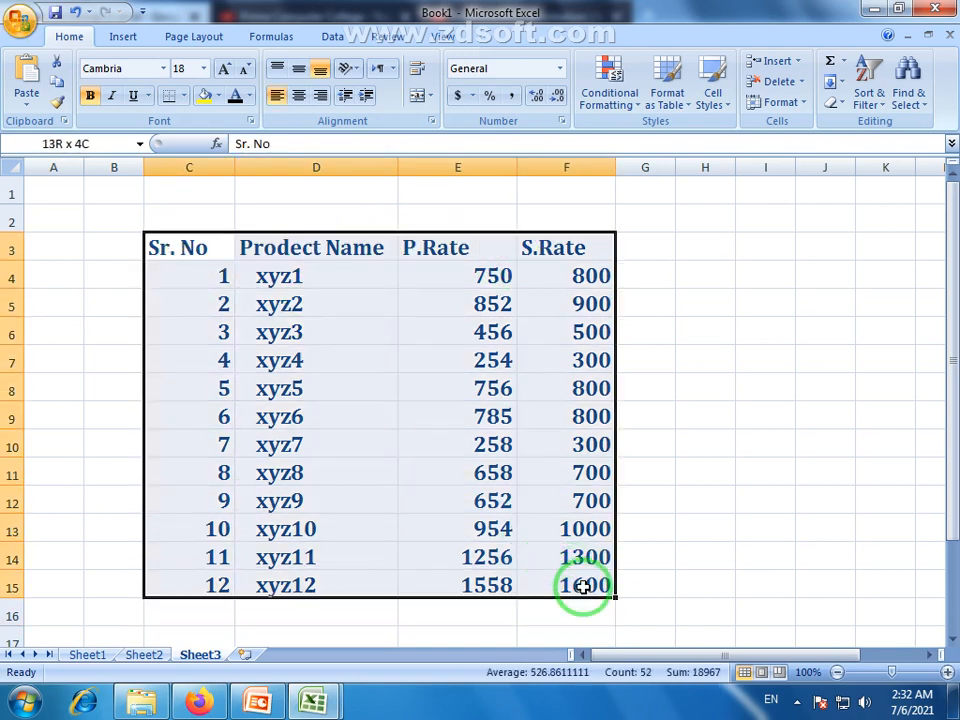
left_click(298, 95)
left_click(293, 240)
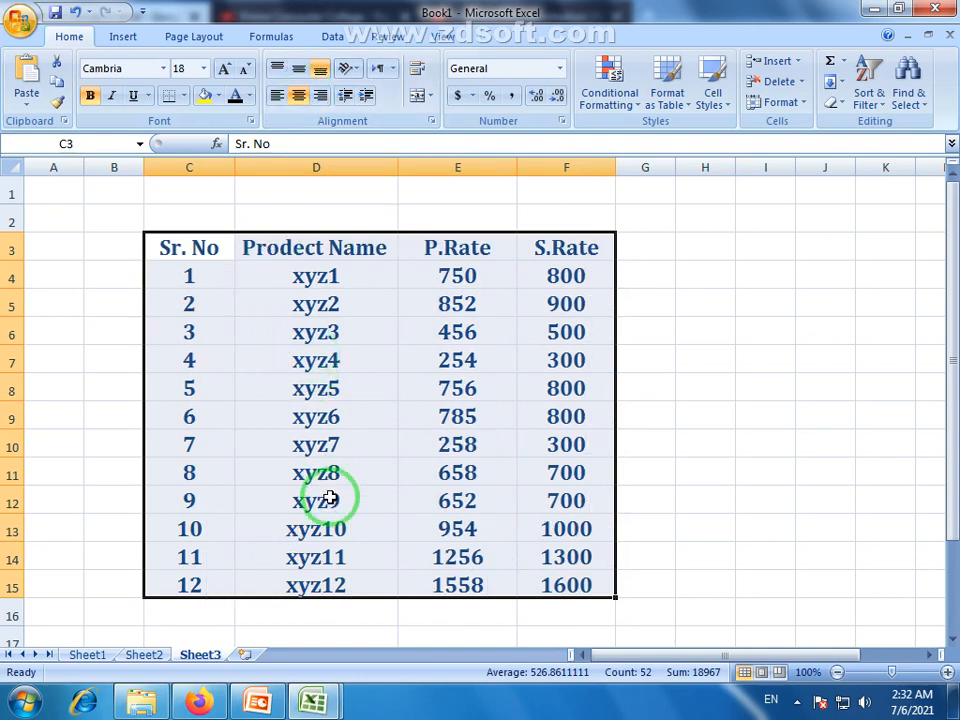
left_click(326, 498)
AutoFit columns C to F to their contents and select the header row C3:F3
left_click_drag(189, 167, 521, 174)
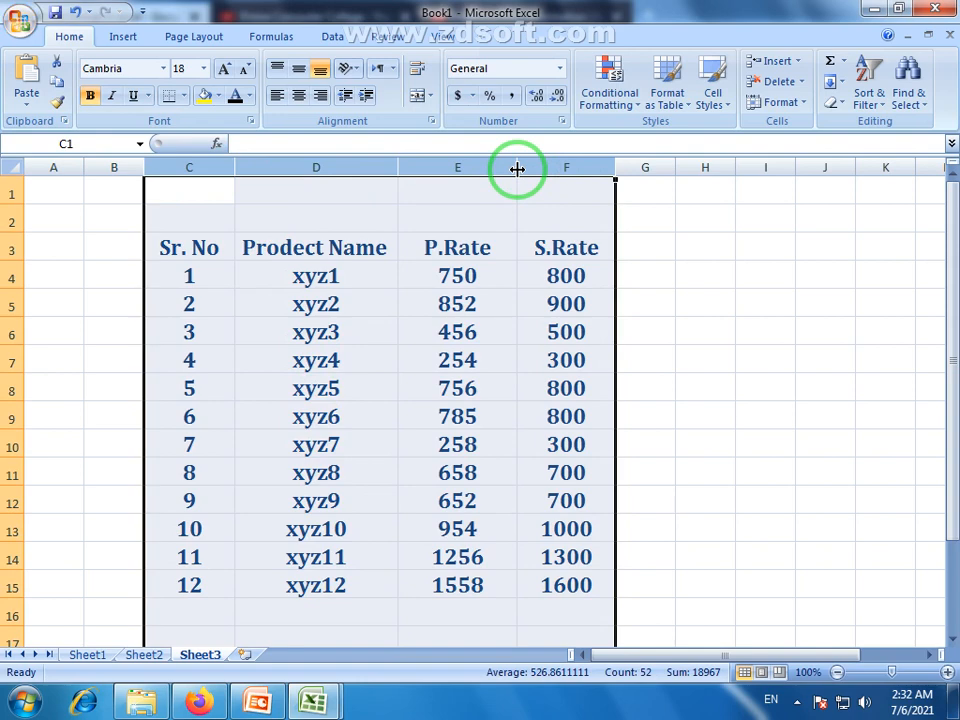
double_click(517, 169)
left_click(489, 534)
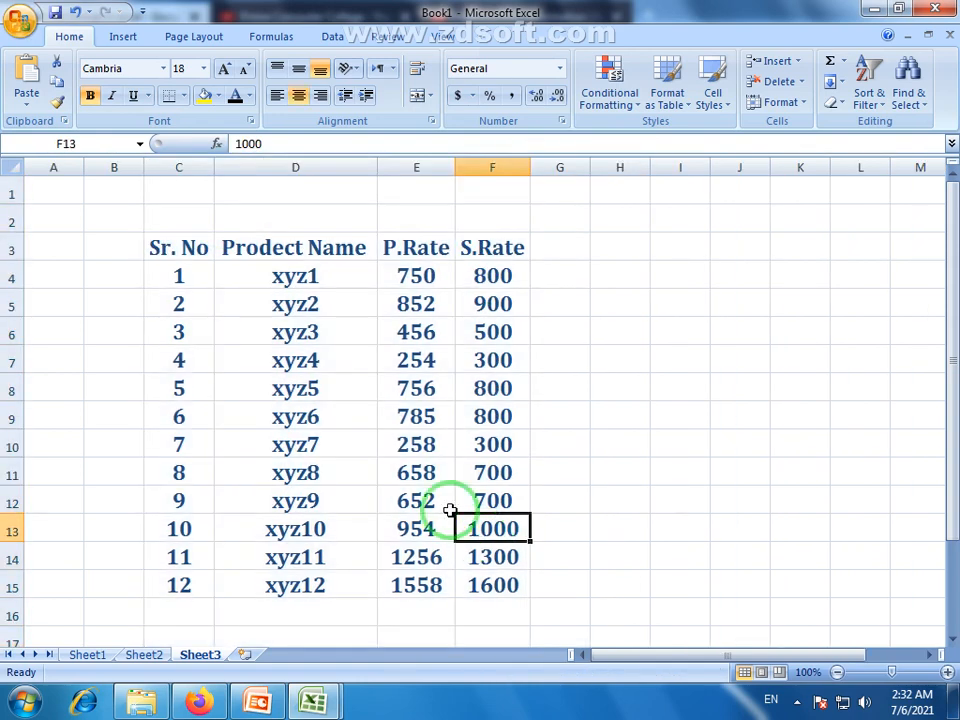
left_click_drag(163, 258, 505, 249)
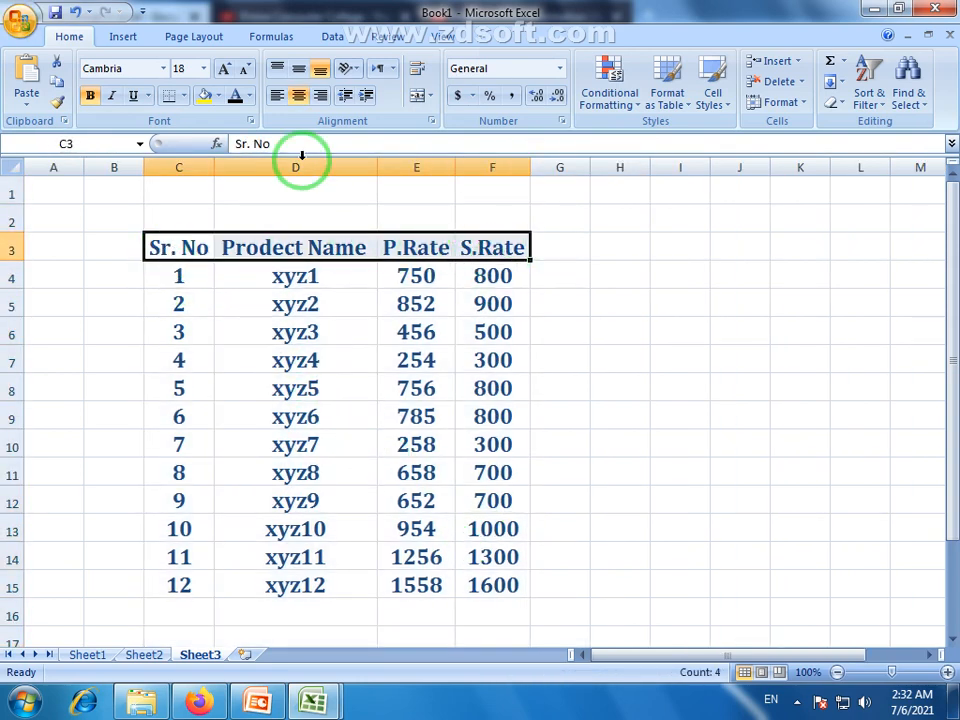
Make the header text in C3:F3 red
left_click(248, 96)
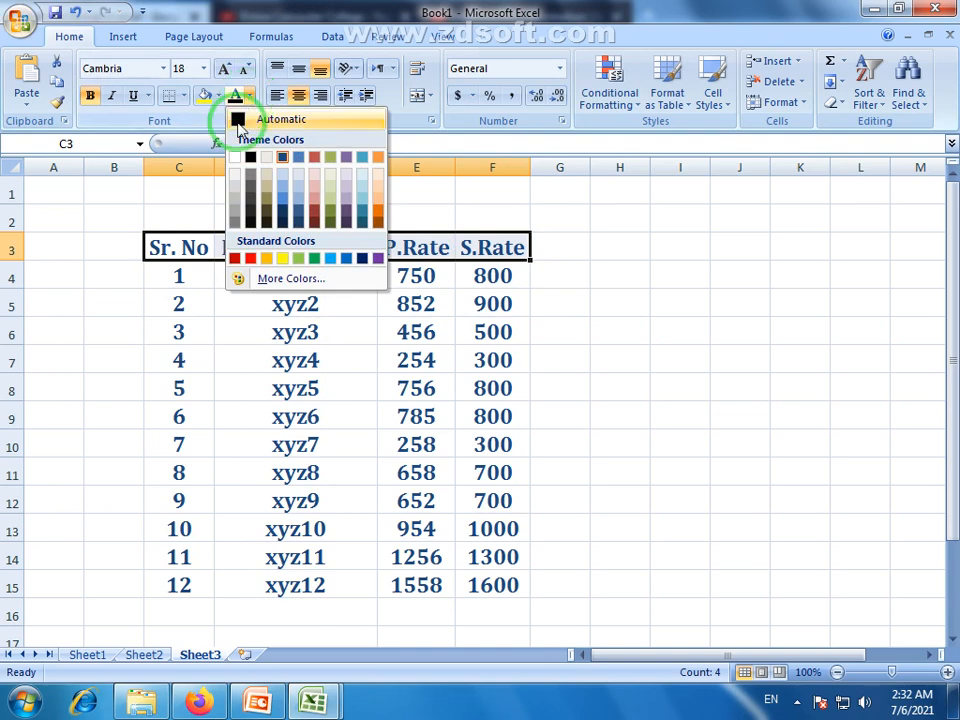
left_click(252, 259)
left_click(291, 407)
Apply All Borders to the rate table C3:F15, Sr. No through 1600
left_click_drag(152, 242, 487, 600)
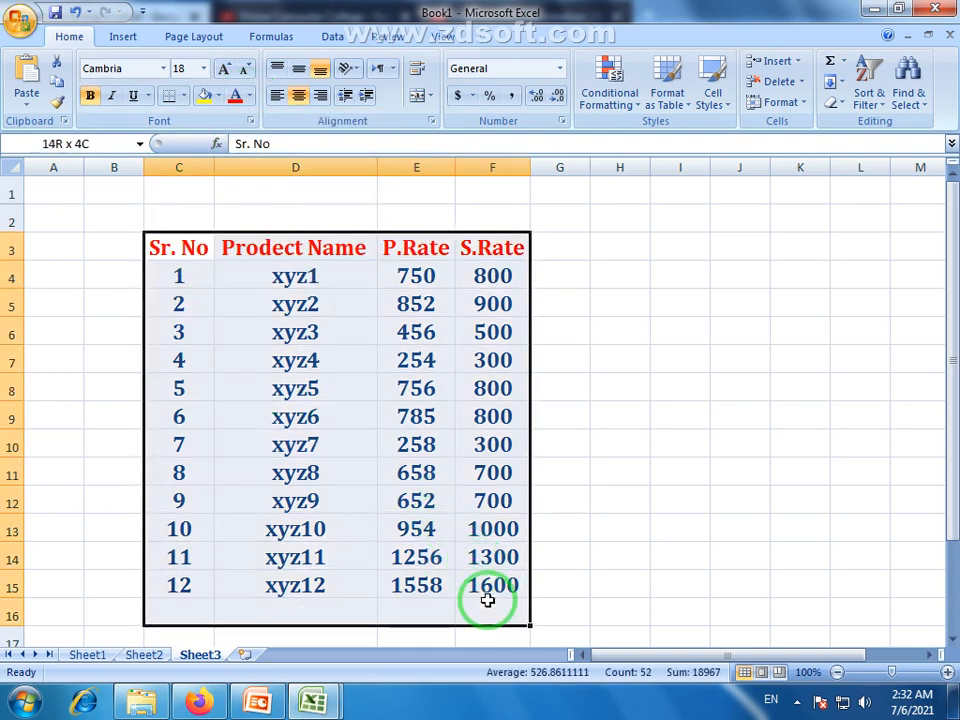
left_click(487, 602)
left_click_drag(180, 244, 490, 588)
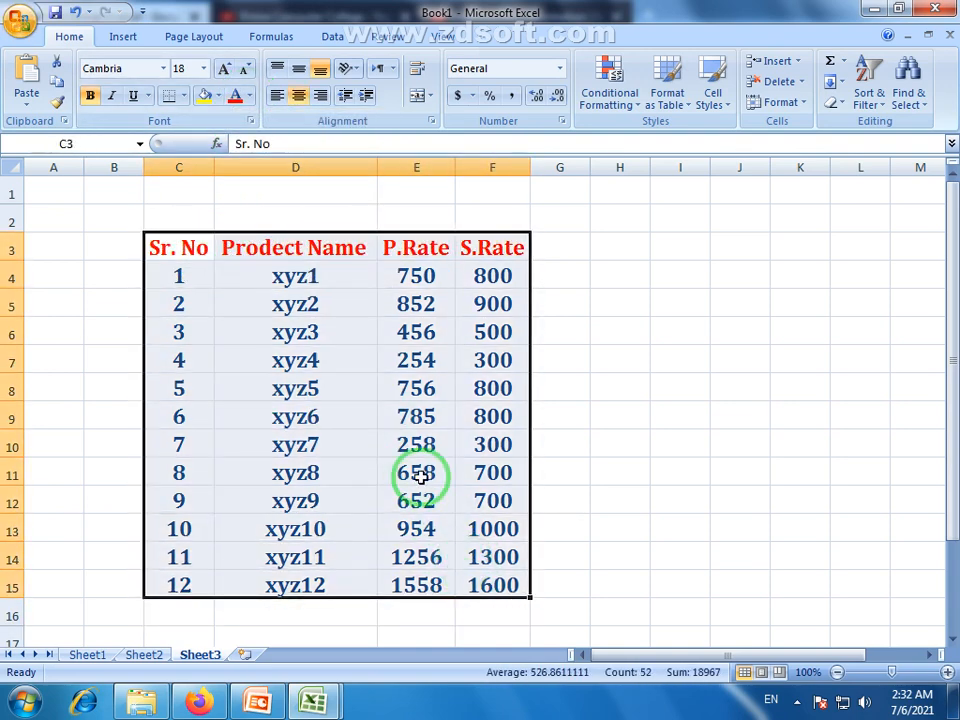
left_click(183, 96)
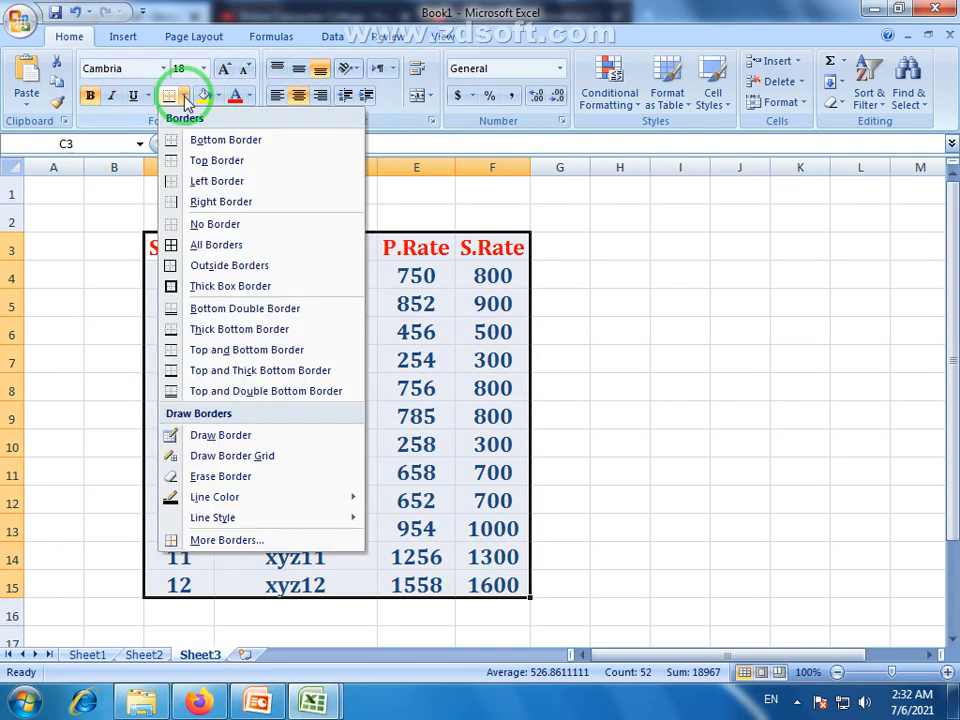
left_click(210, 244)
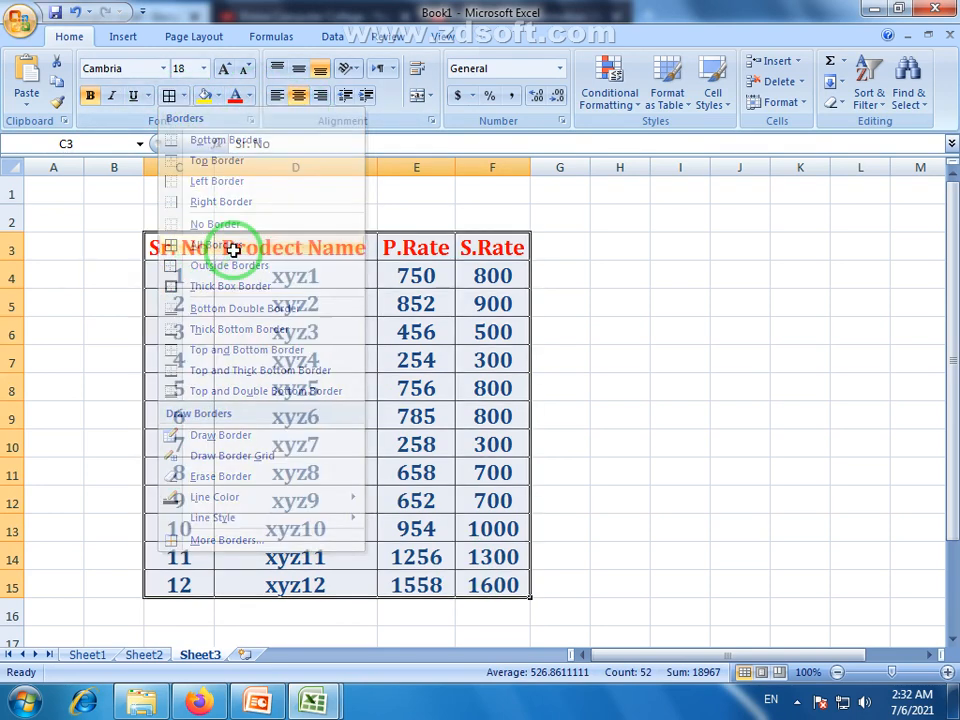
left_click(300, 410)
Put a Thick Box Border around the header row
left_click_drag(190, 248, 472, 245)
left_click(183, 96)
left_click(165, 286)
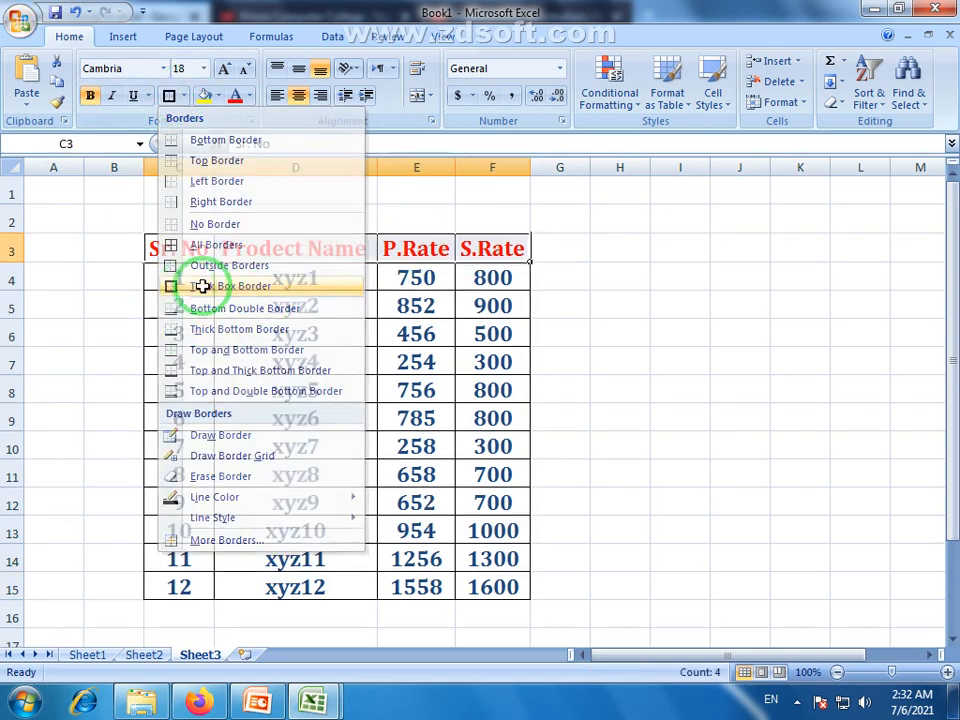
left_click(570, 330)
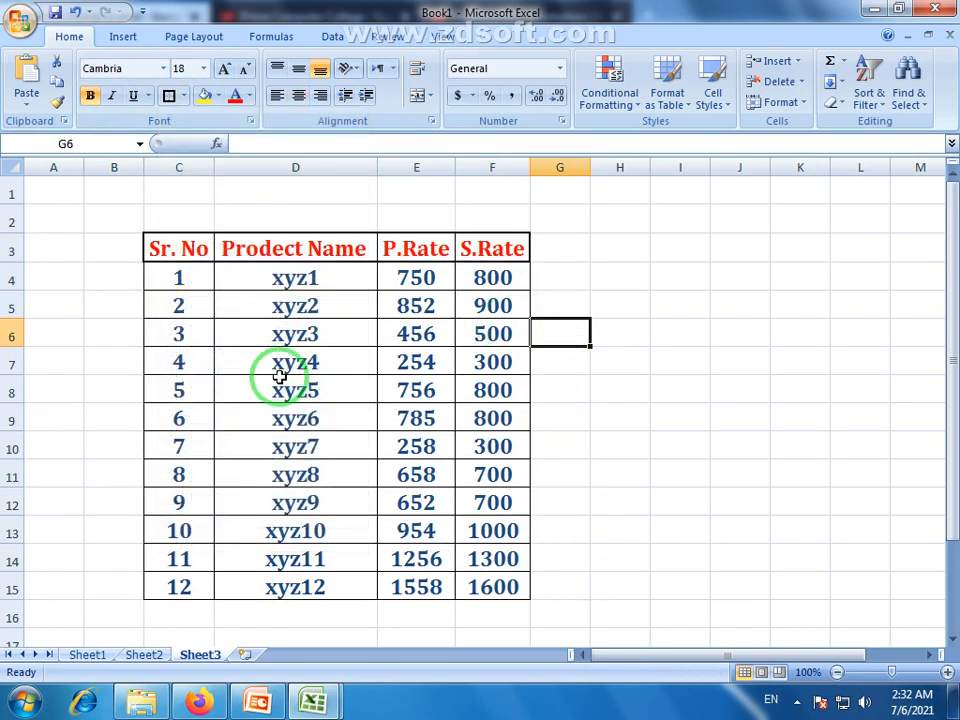
Select the empty rows above the headers, ending with C2:F2 selected
left_click(614, 494)
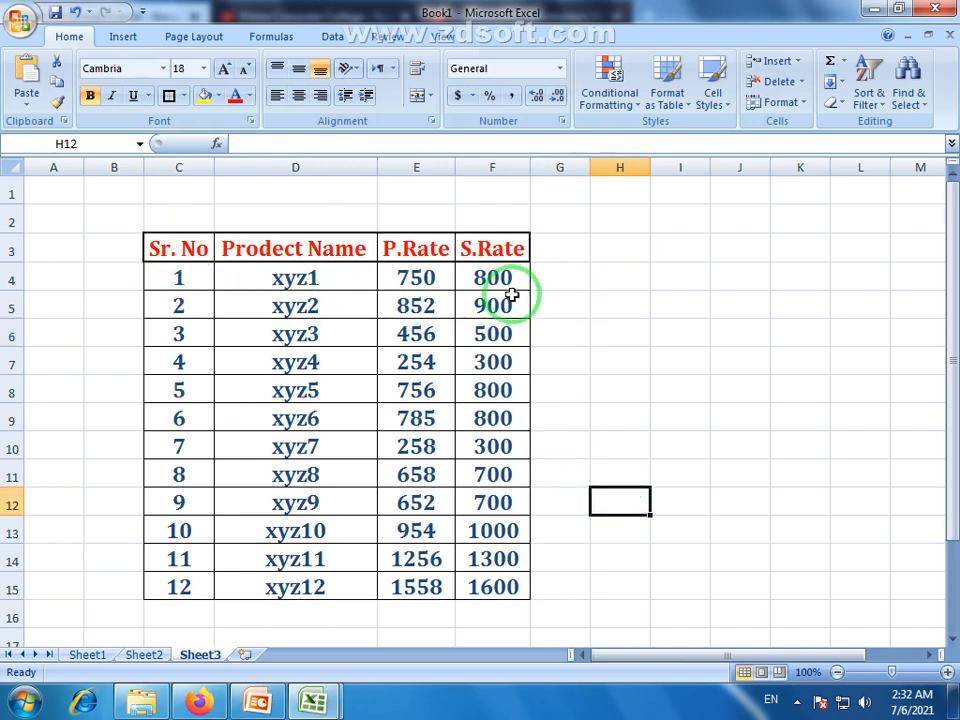
left_click(179, 216)
left_click_drag(187, 193, 476, 197)
left_click(216, 190)
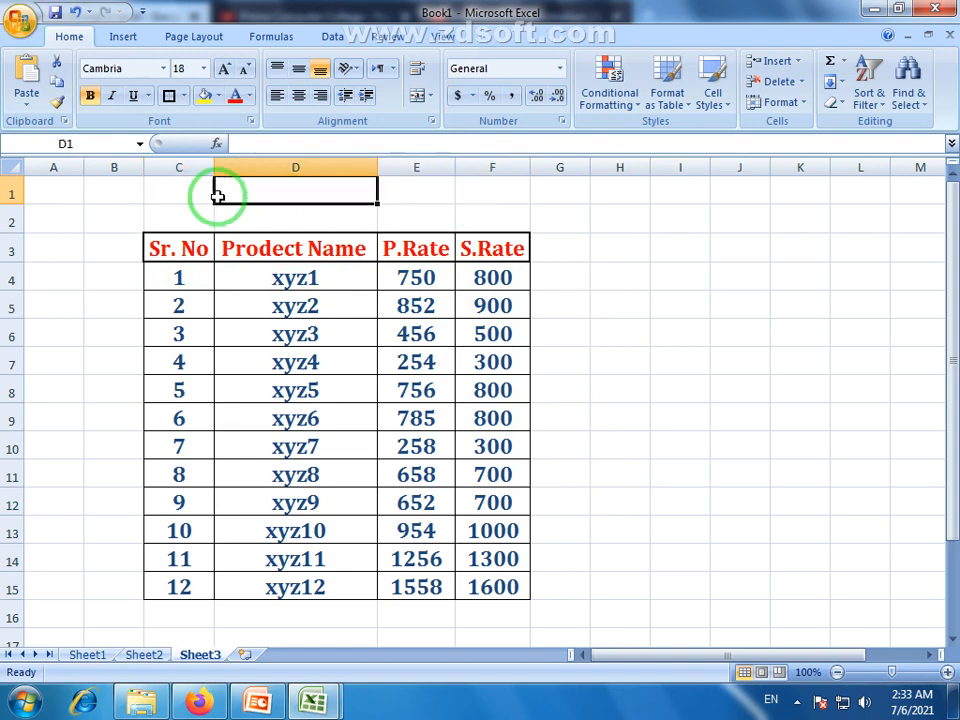
left_click(172, 189)
left_click(283, 264)
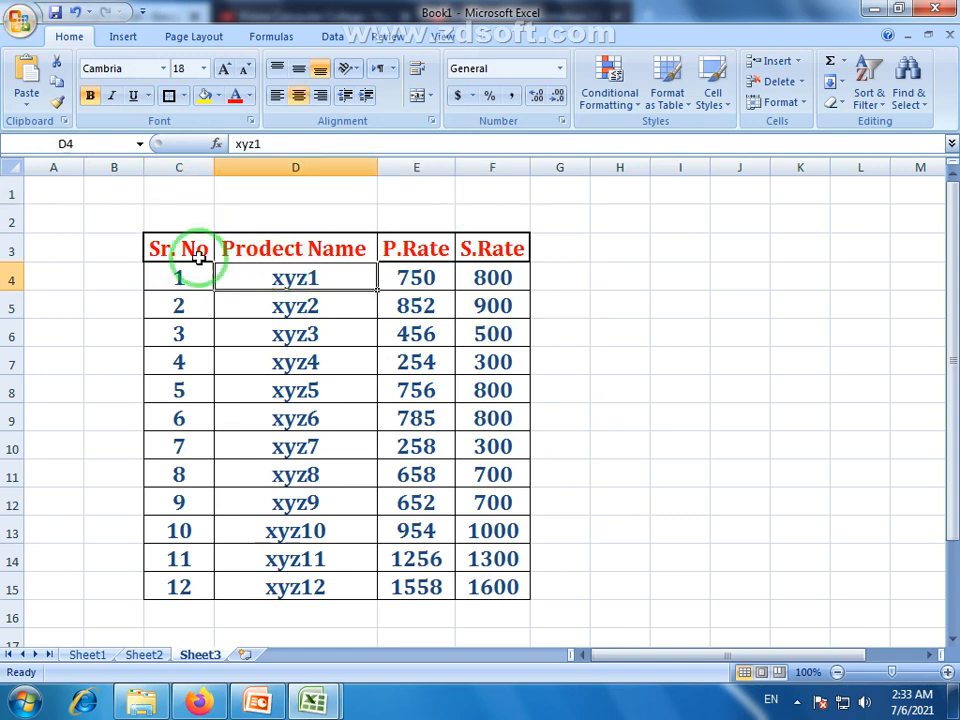
left_click_drag(165, 192, 473, 190)
left_click_drag(179, 227, 499, 221)
left_click(501, 279)
left_click(168, 250)
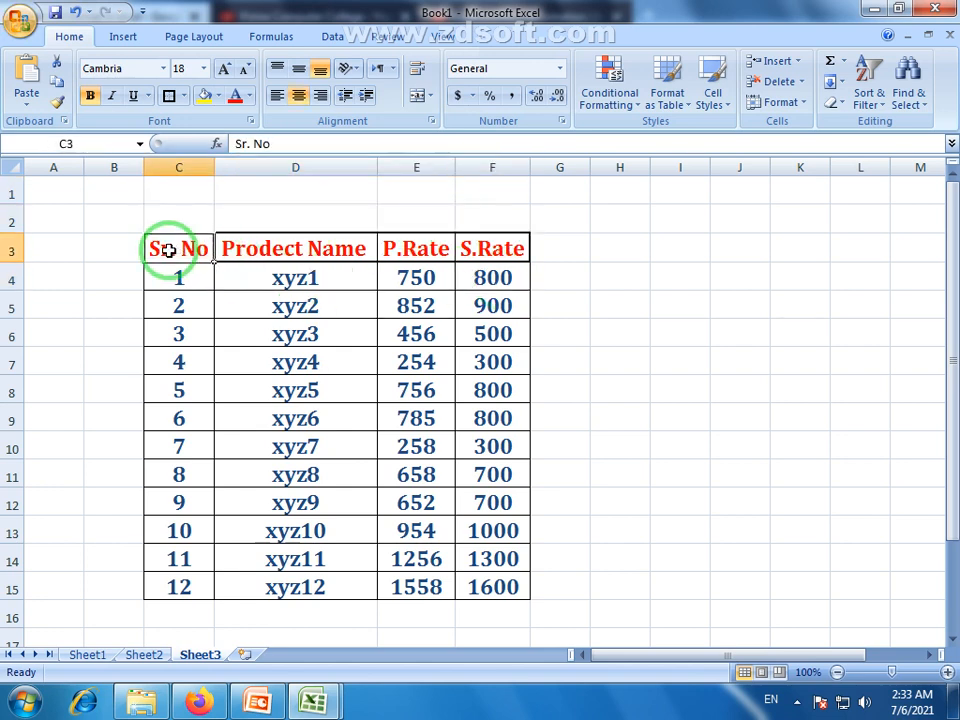
left_click_drag(168, 250, 498, 590)
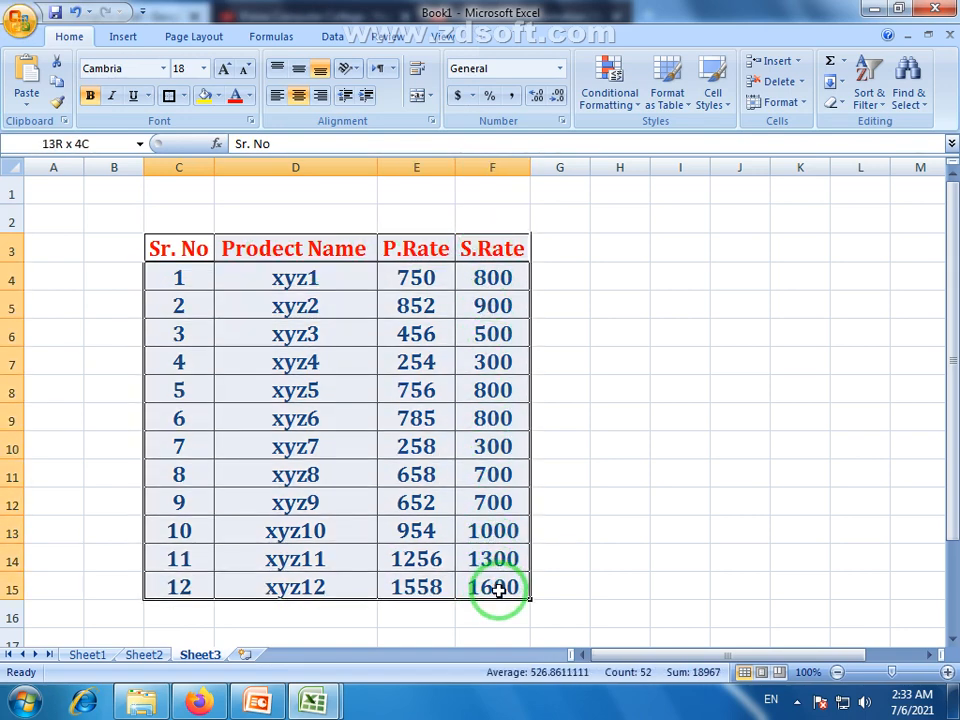
left_click_drag(465, 520, 463, 506)
left_click_drag(192, 220, 468, 213)
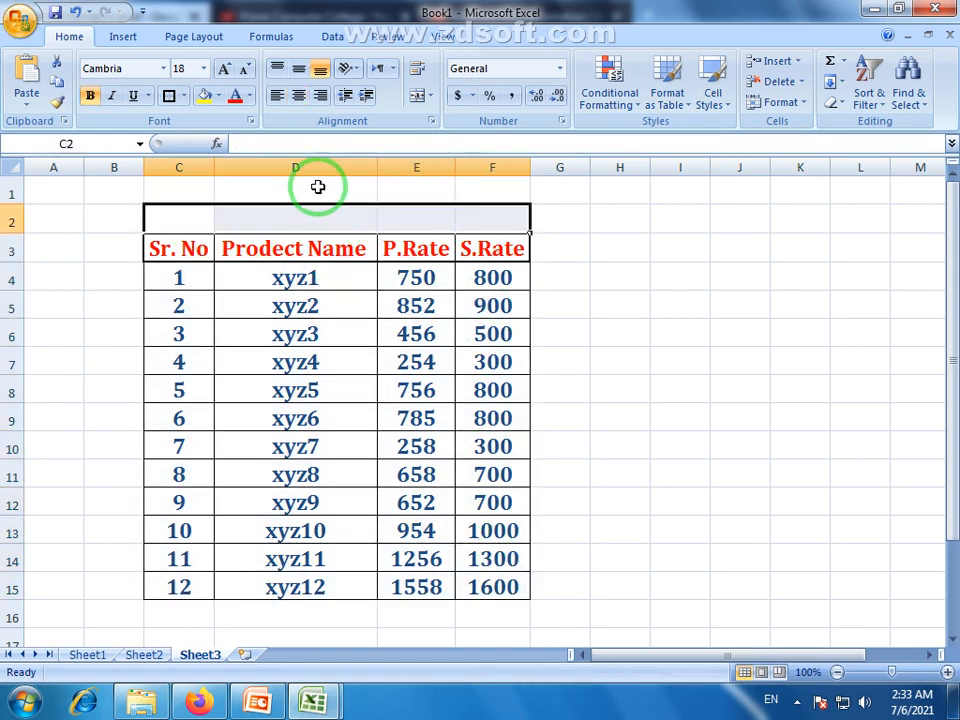
Select C1:F1 and then the whole table to review the layout
left_click_drag(178, 190, 491, 193)
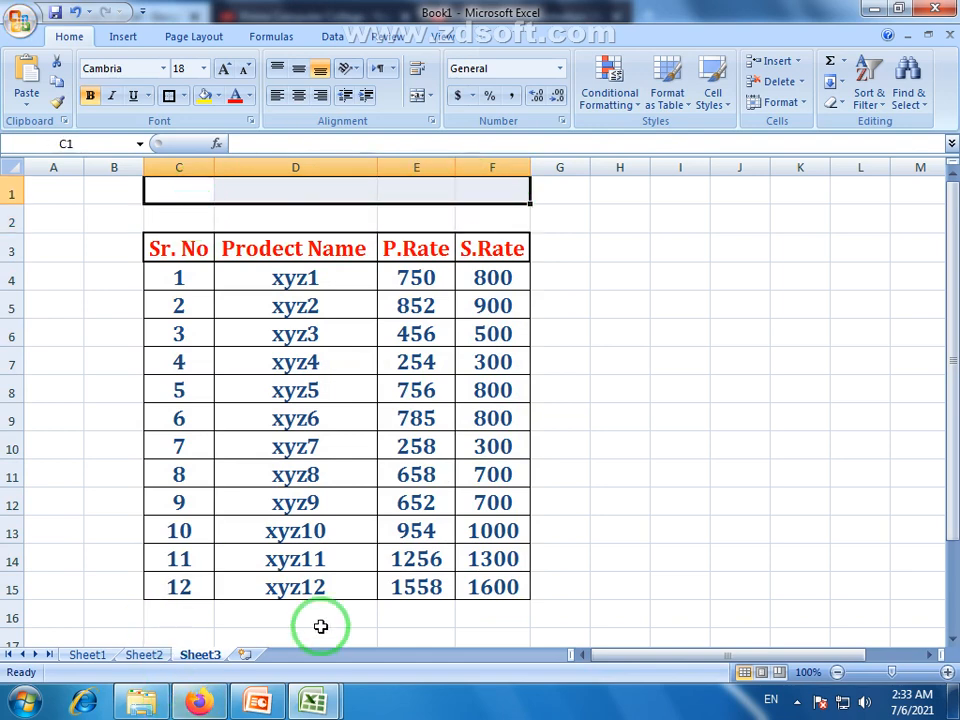
left_click(386, 406)
left_click(165, 252)
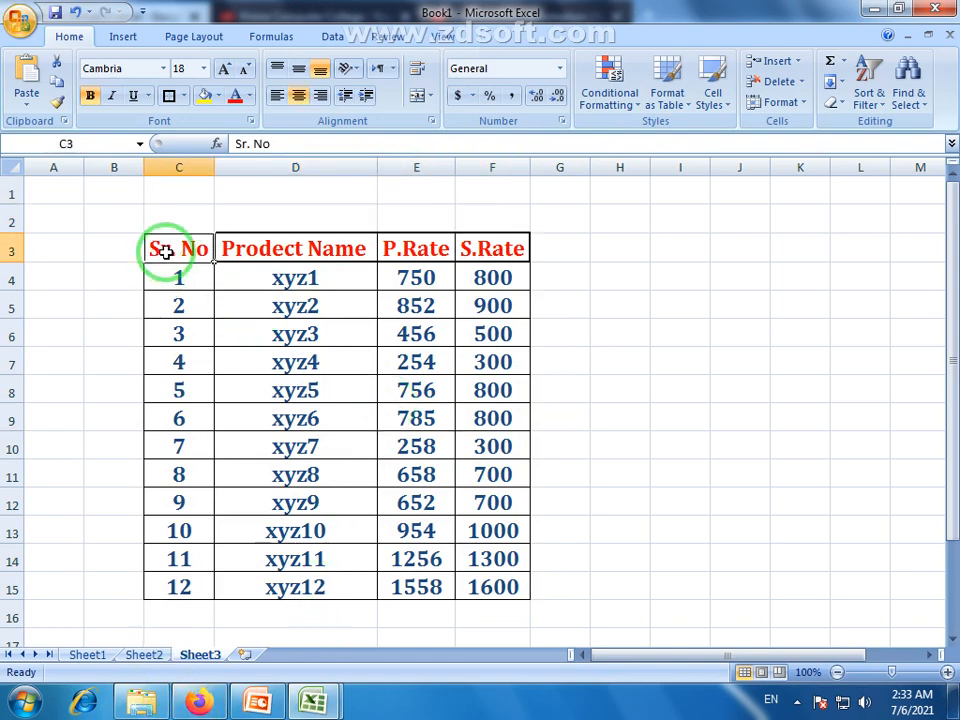
left_click_drag(165, 252, 524, 577)
left_click(268, 336)
left_click_drag(150, 242, 481, 571)
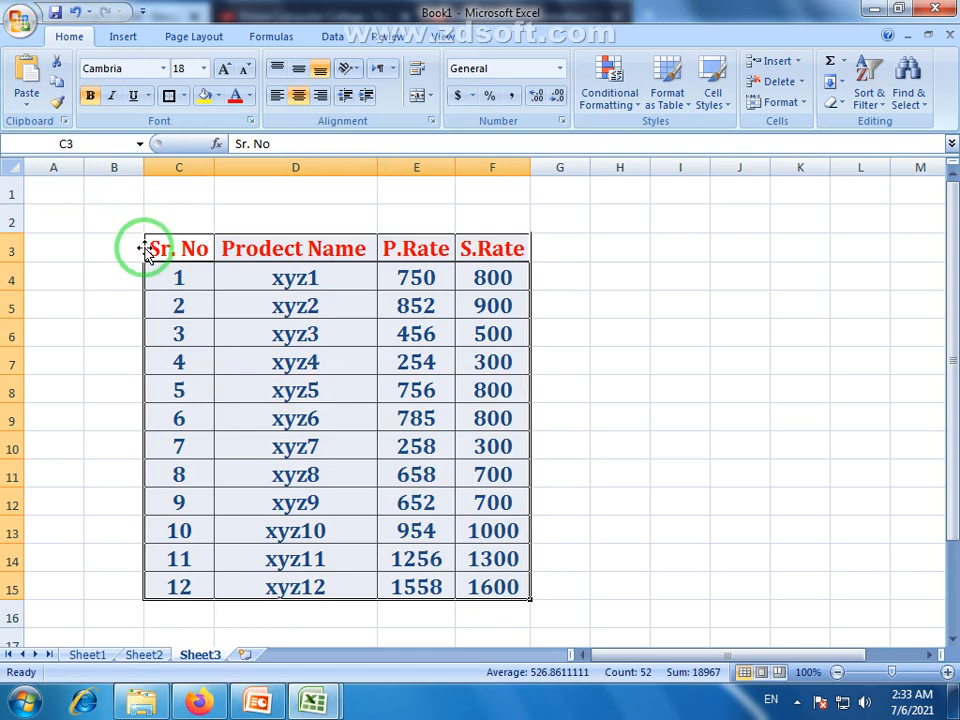
left_click(193, 392)
Merge and centre C2:F2 and enter the title 'Rate List'
left_click(171, 217)
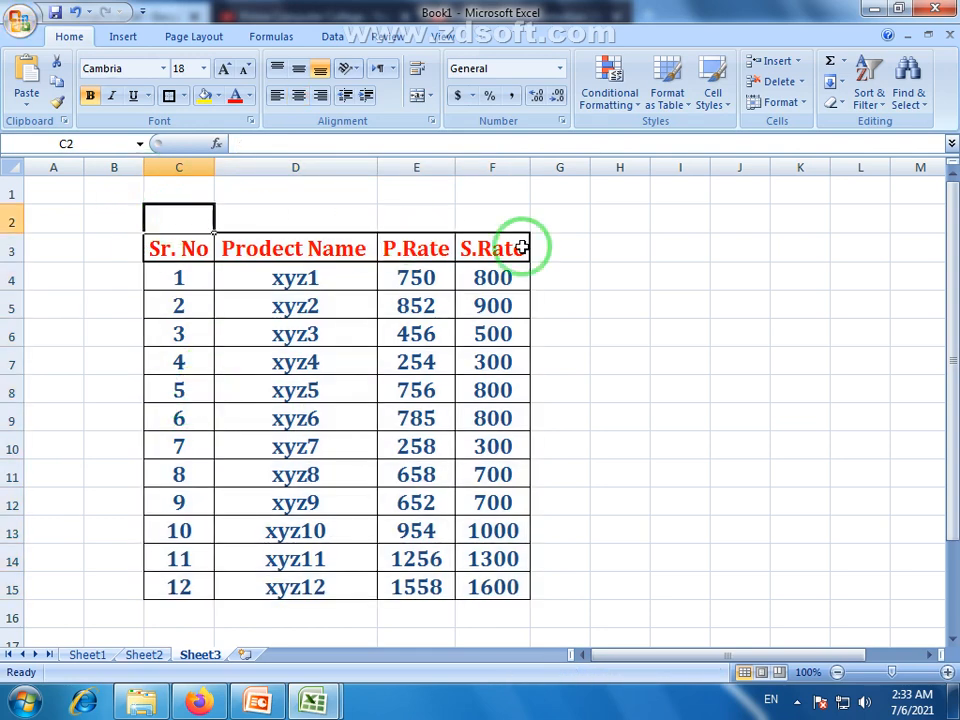
left_click(339, 214)
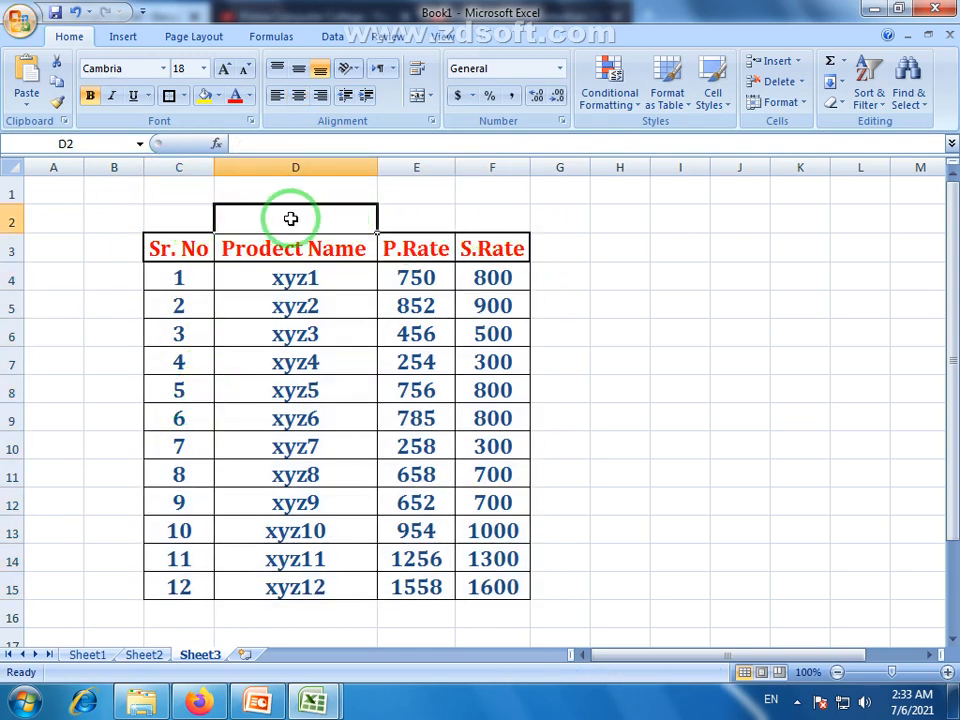
left_click(430, 216)
left_click(486, 215)
left_click(189, 218)
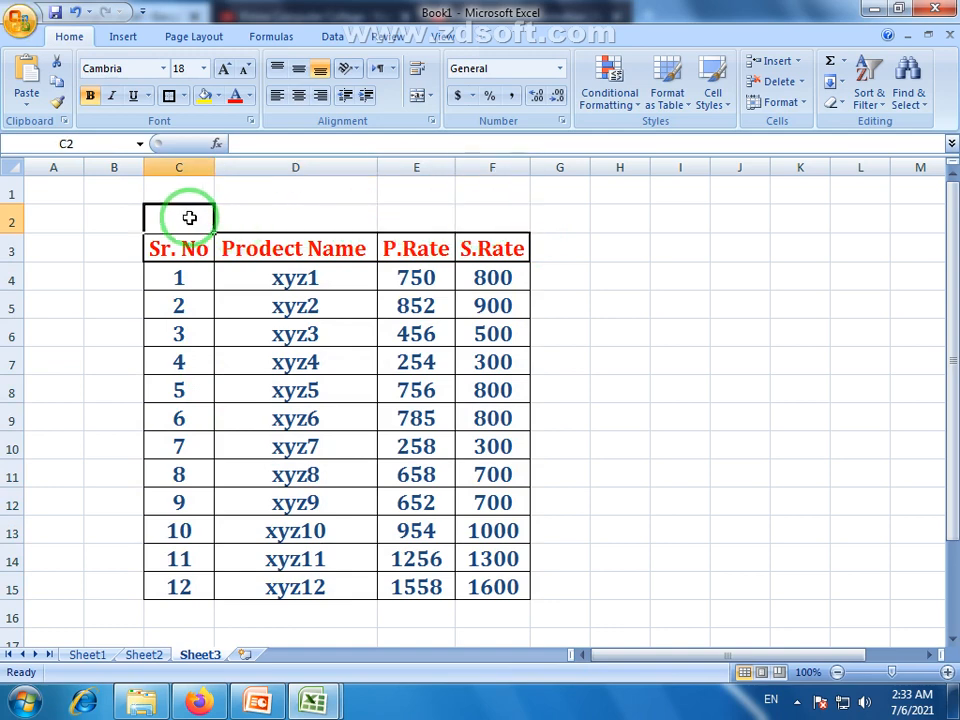
left_click(259, 216)
left_click_drag(186, 214, 467, 224)
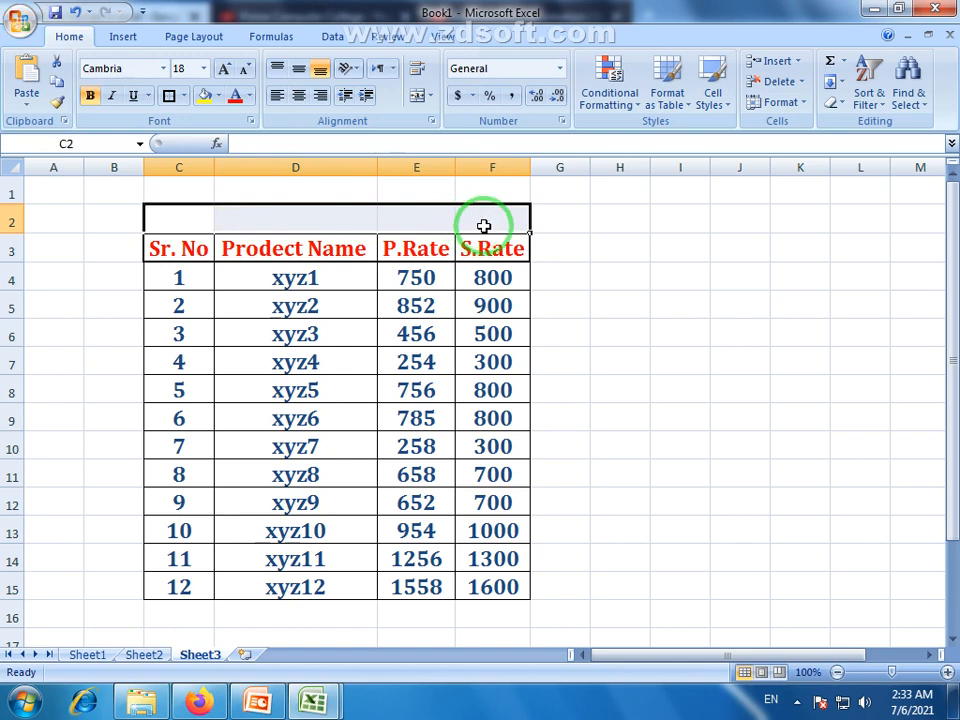
left_click(418, 97)
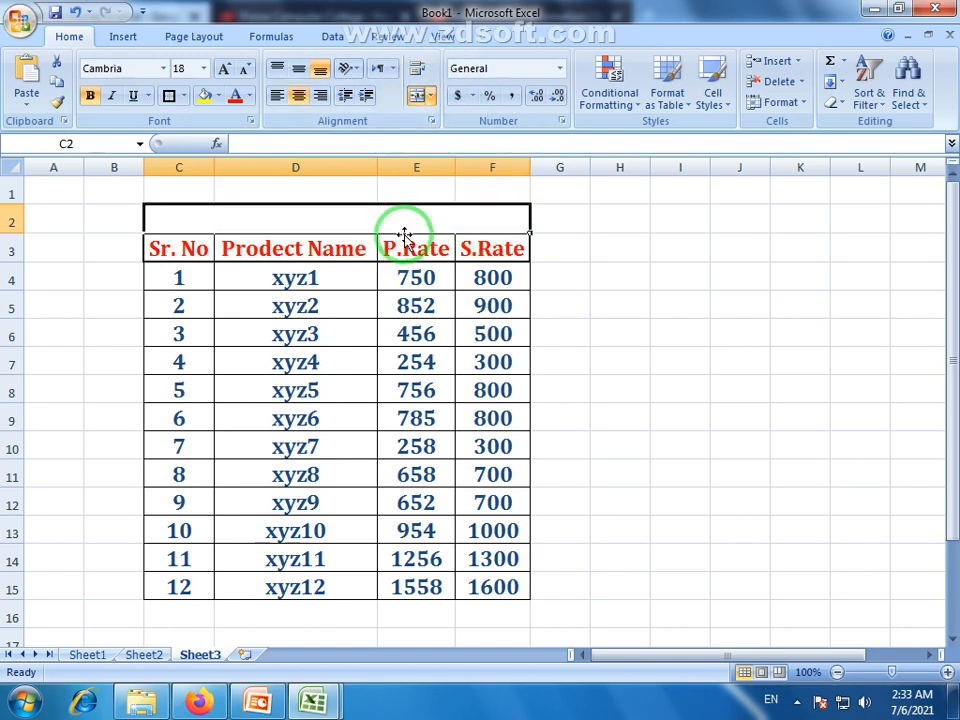
type("Rate List")
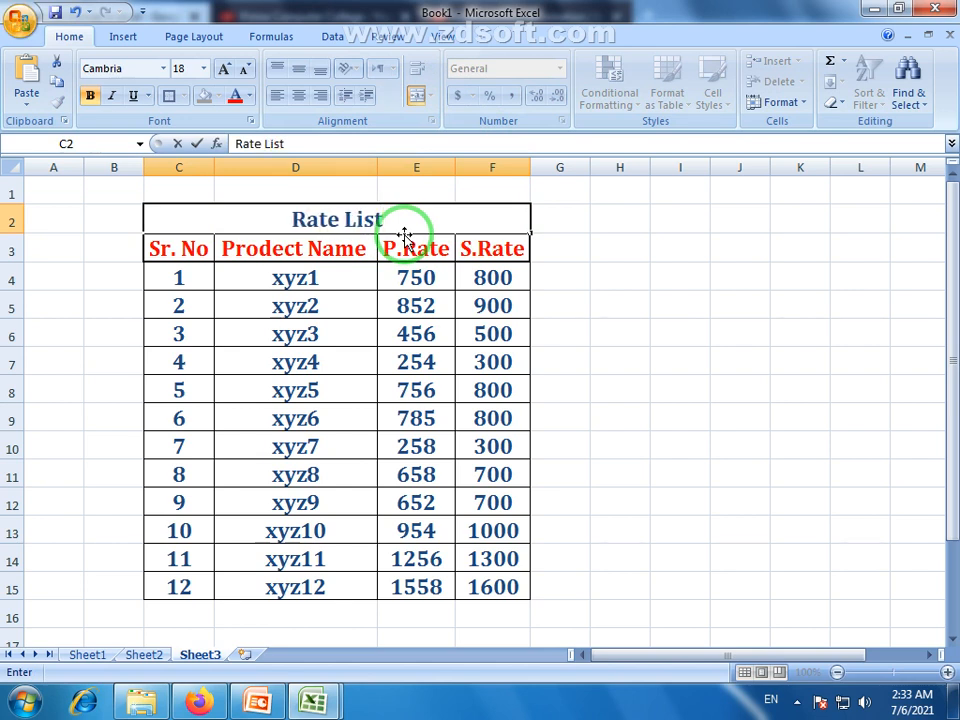
left_click(355, 338)
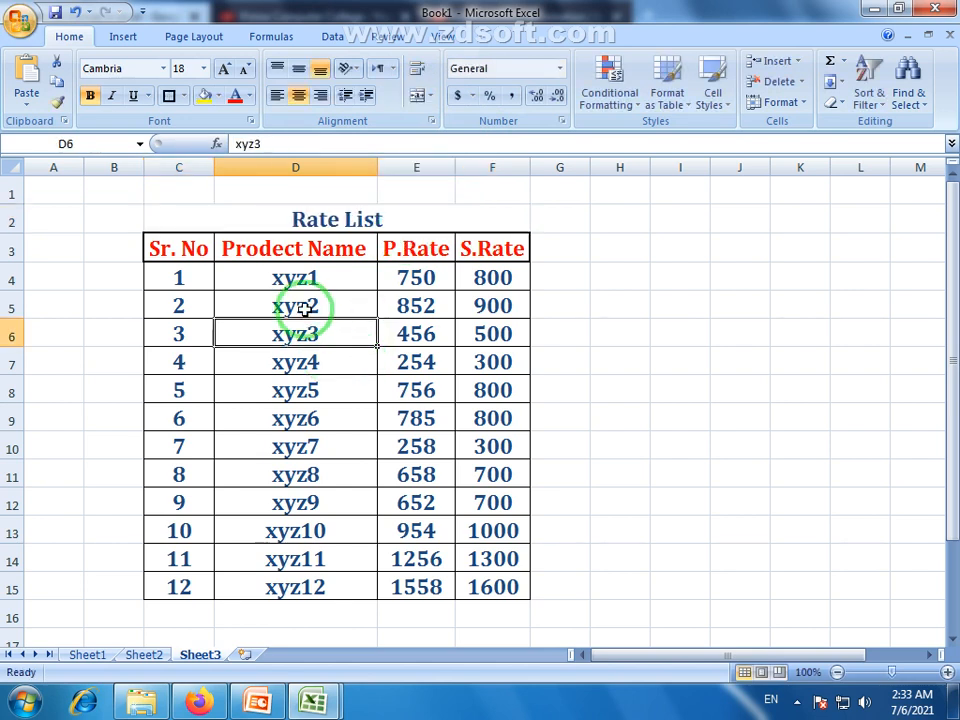
Merge and centre C1:F1 and enter 'Prime Computer College', fixing the typo
left_click_drag(170, 190, 506, 204)
left_click(420, 97)
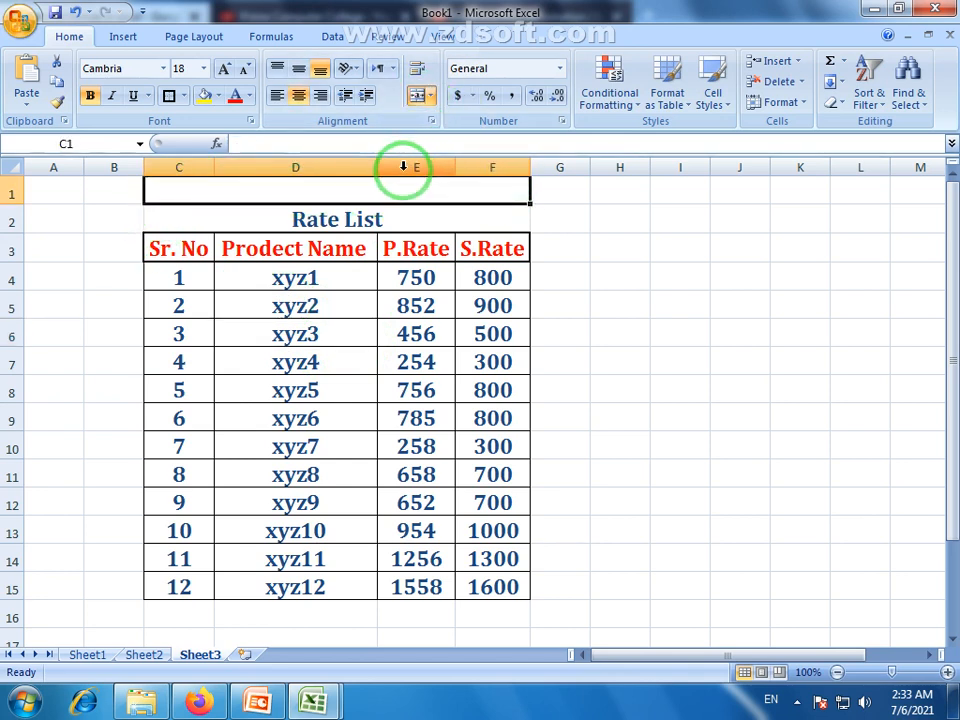
type("Pr")
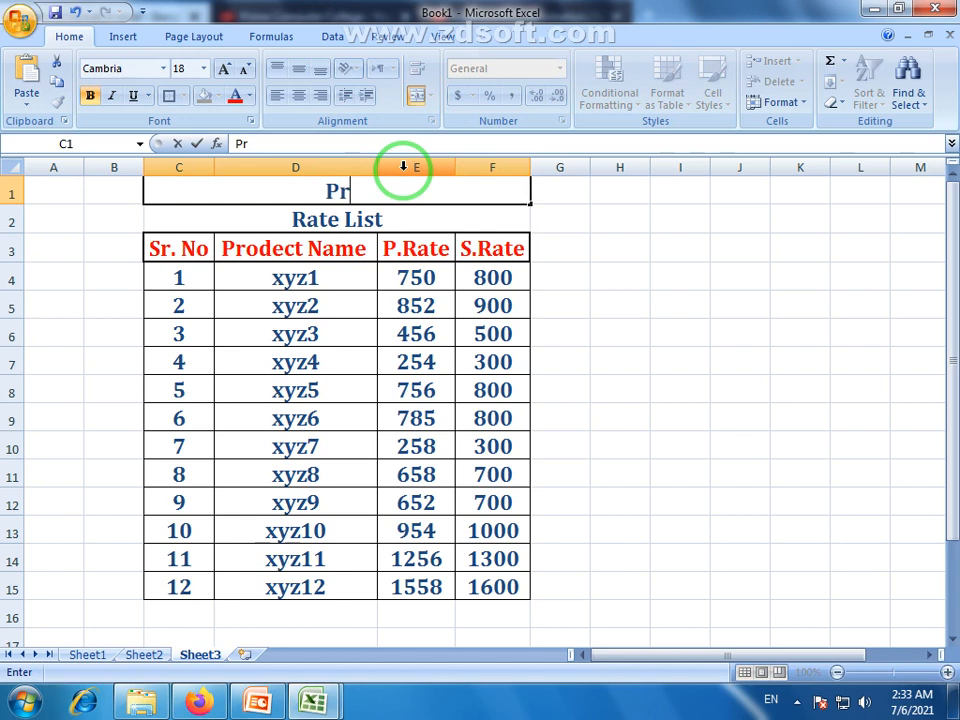
type("ime Comput")
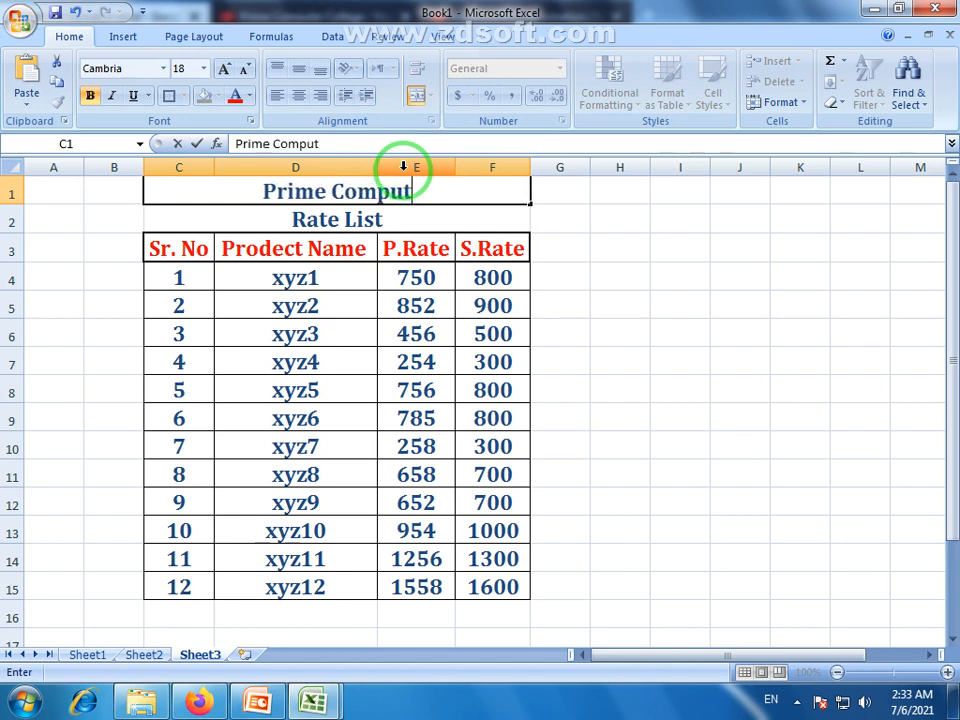
type("er Cole")
key("BackSpace")
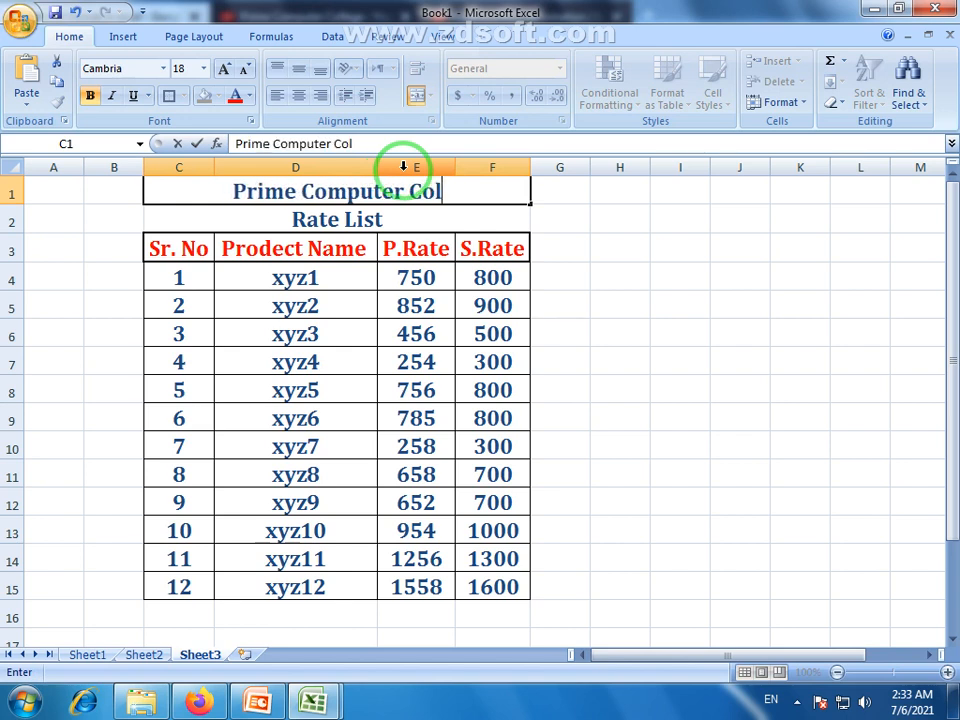
type("lege")
left_click(441, 322)
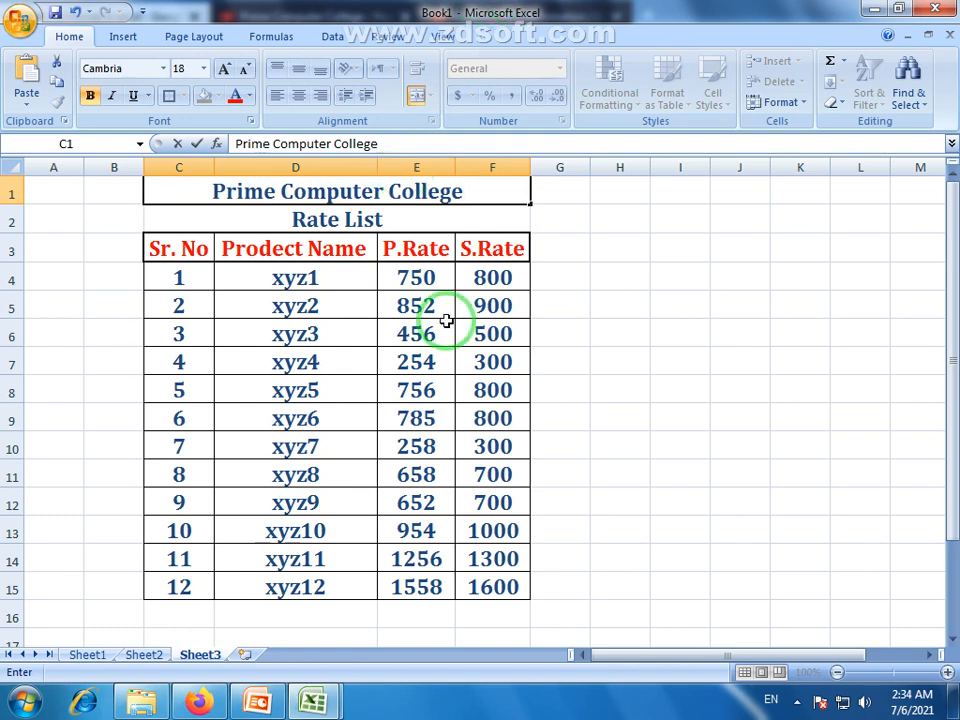
left_click(381, 220)
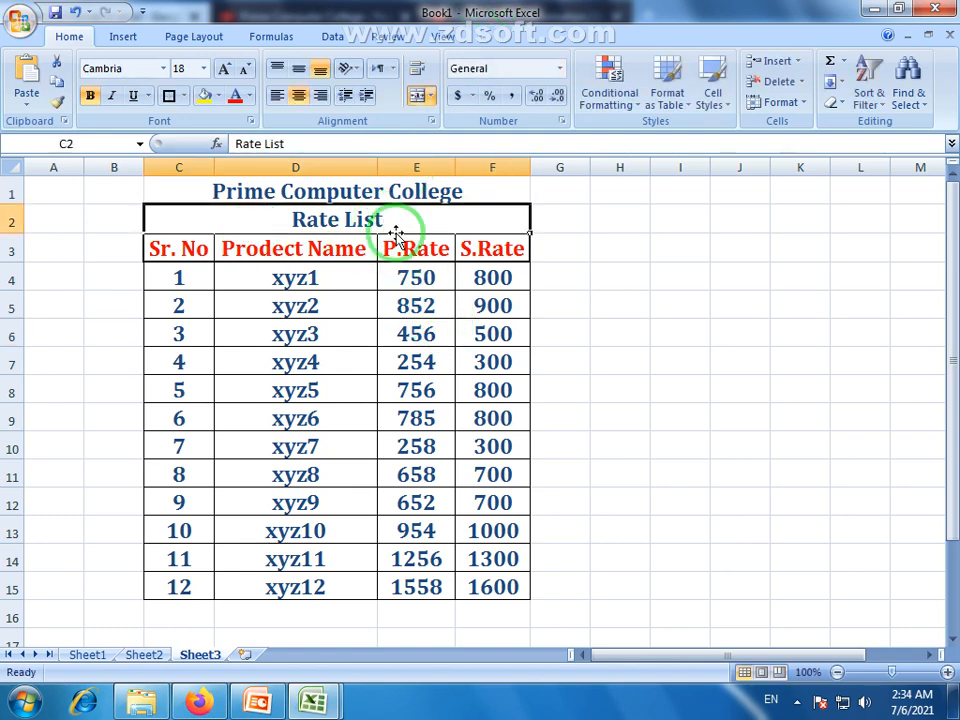
Make row 2 taller and the Rate List title 36 pt green
left_click_drag(16, 230, 16, 259)
left_click(225, 70)
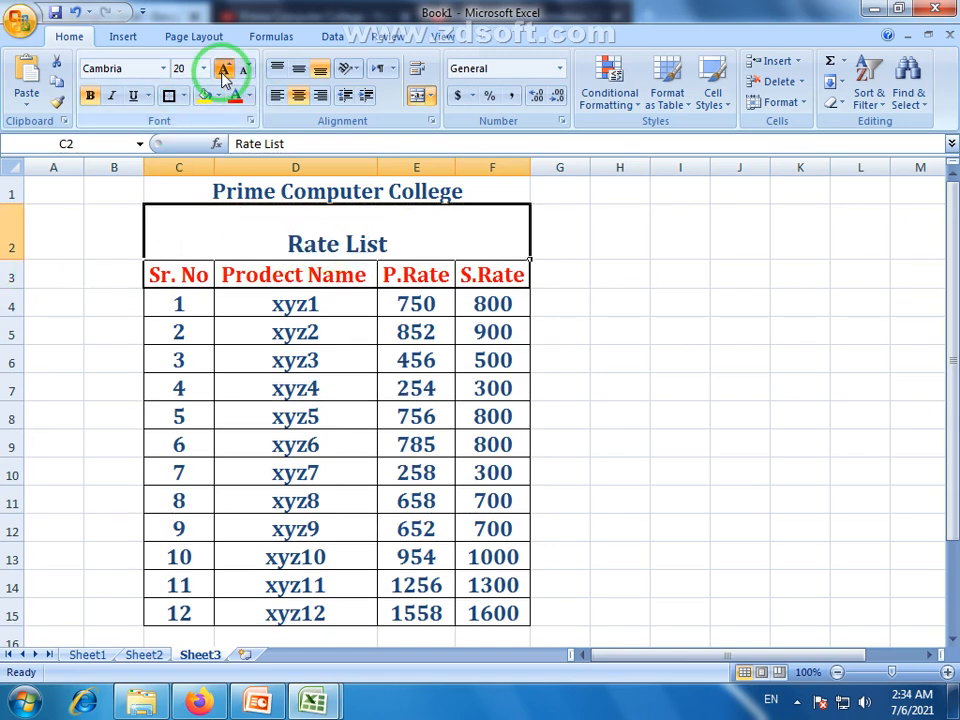
left_click(225, 70)
left_click(225, 70)
left_click(224, 70)
left_click(224, 70)
left_click(224, 70)
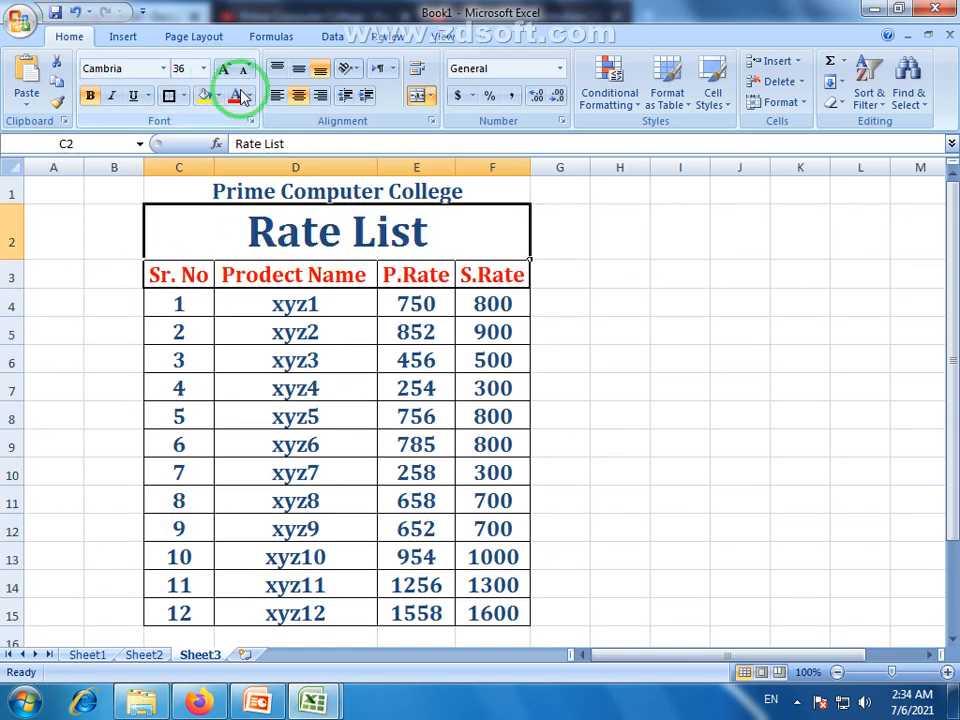
left_click(248, 95)
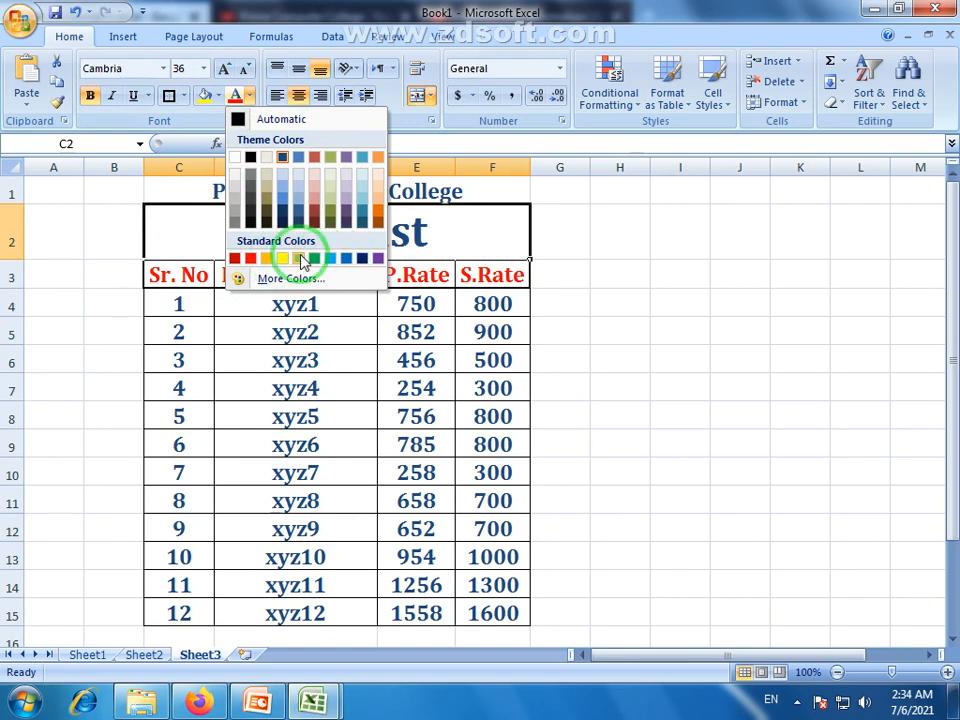
left_click(313, 259)
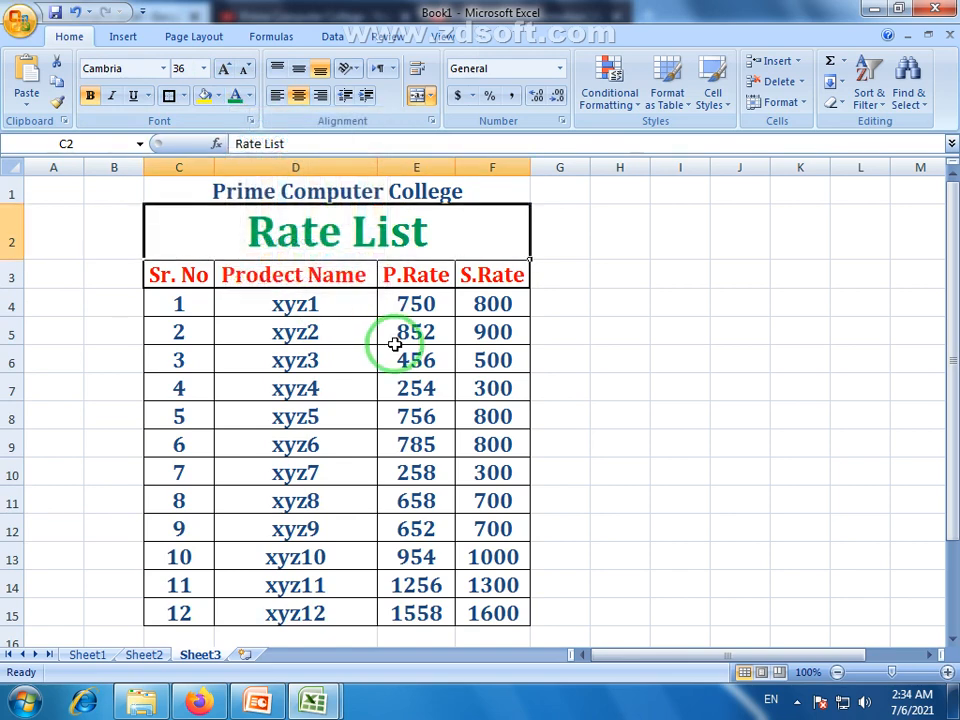
left_click(386, 340)
Turn the Prime Computer College heading text black
left_click(262, 188)
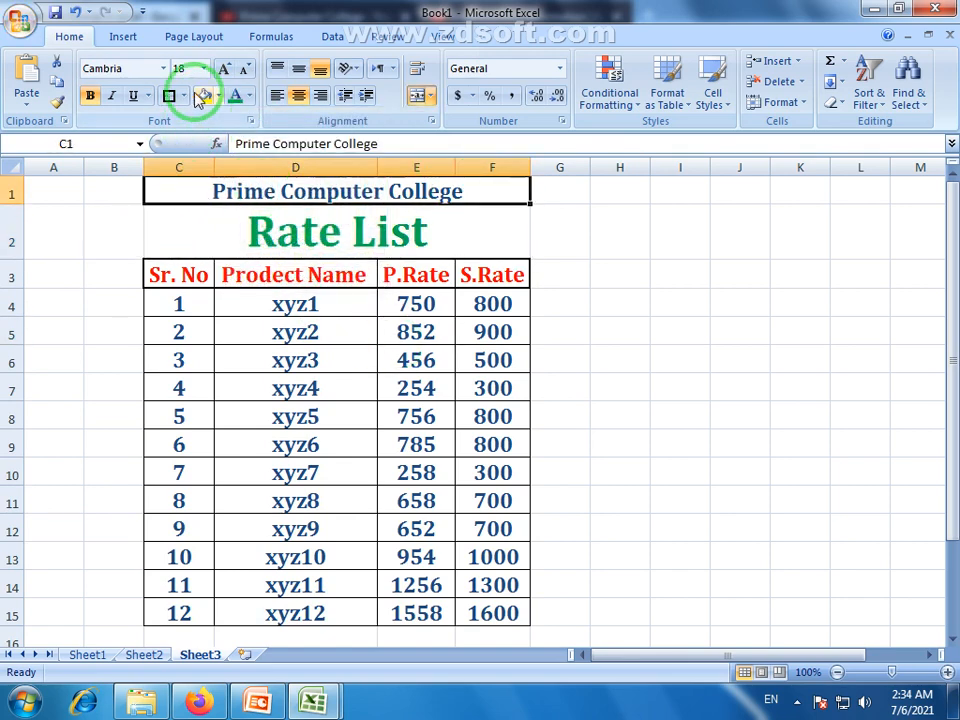
left_click(248, 95)
left_click(250, 157)
left_click(349, 320)
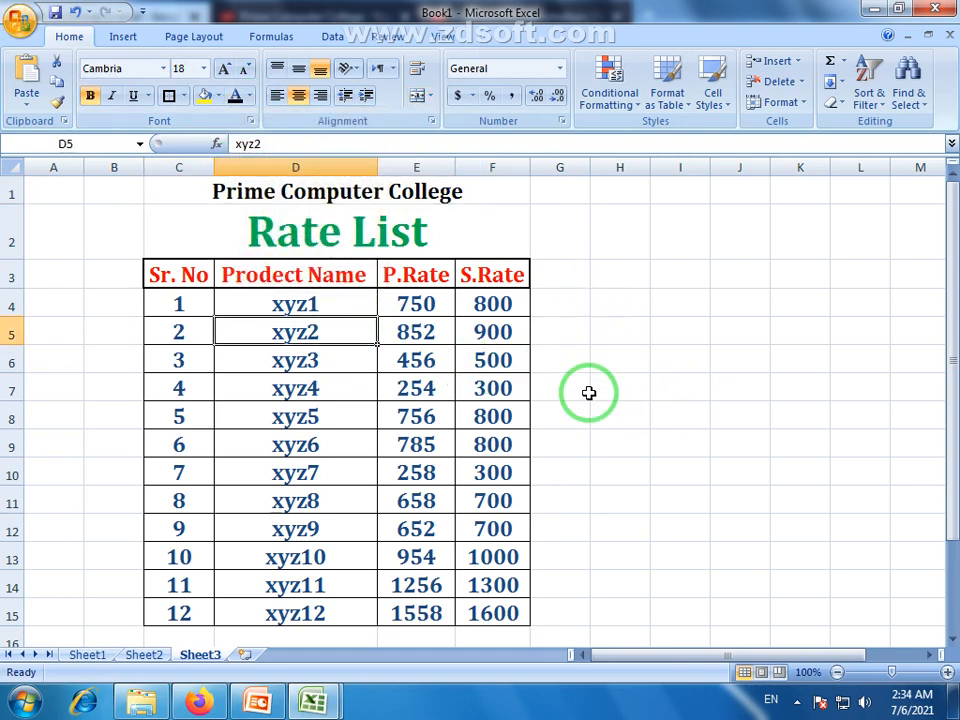
Make row 1 taller and middle-align the Prime Computer College heading
left_click_drag(192, 284, 484, 600)
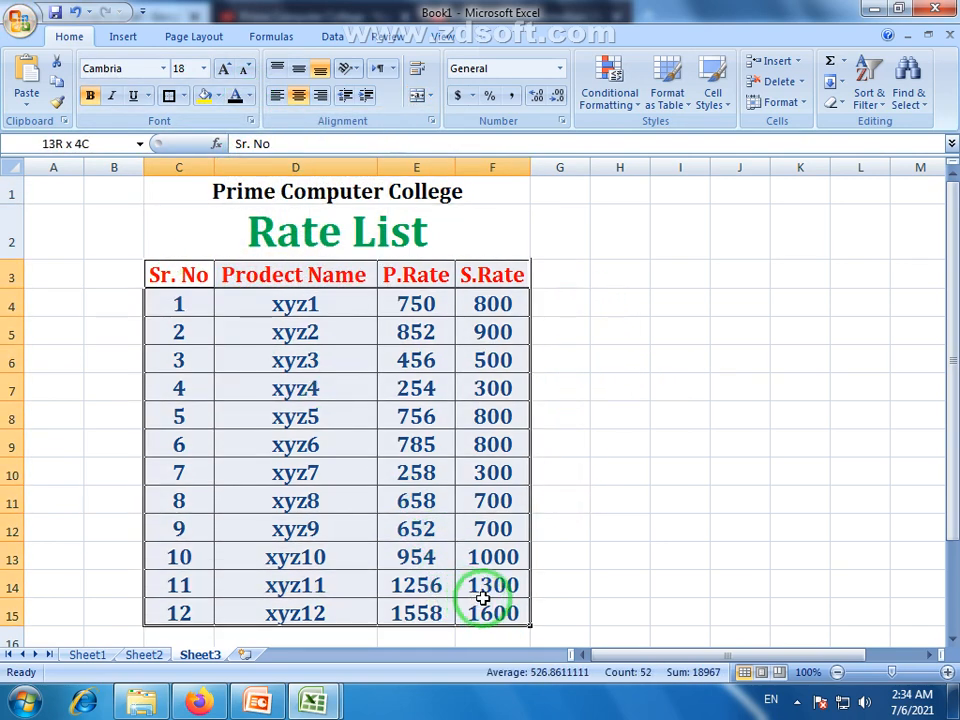
left_click(416, 444)
left_click(400, 248)
left_click(339, 178)
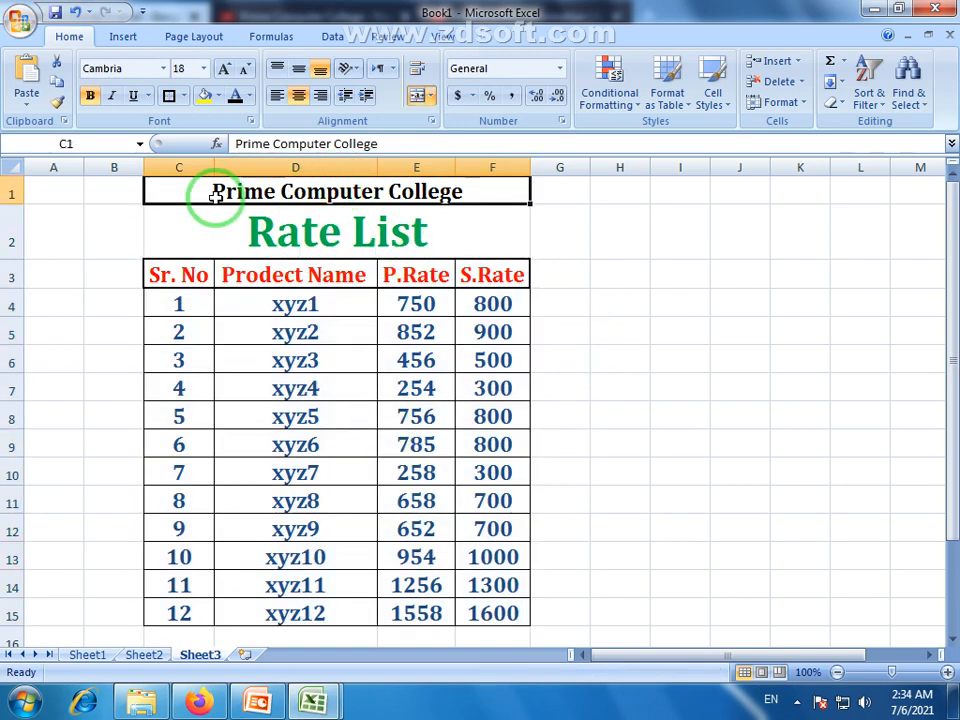
left_click(311, 225)
left_click(441, 199)
left_click(634, 302)
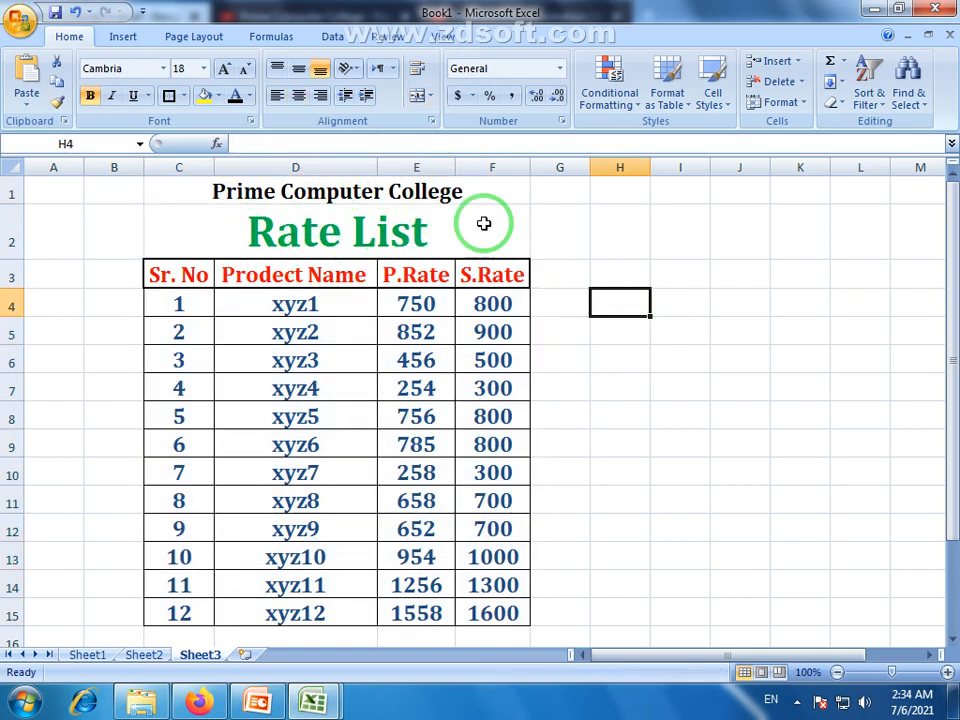
left_click_drag(14, 201, 15, 210)
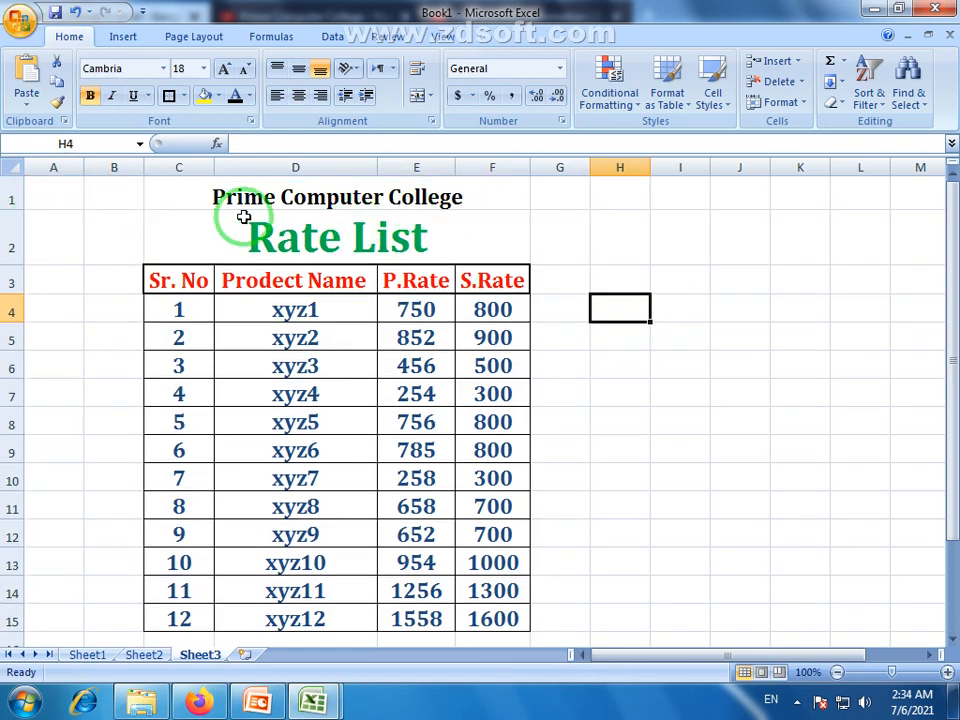
left_click_drag(14, 208, 11, 210)
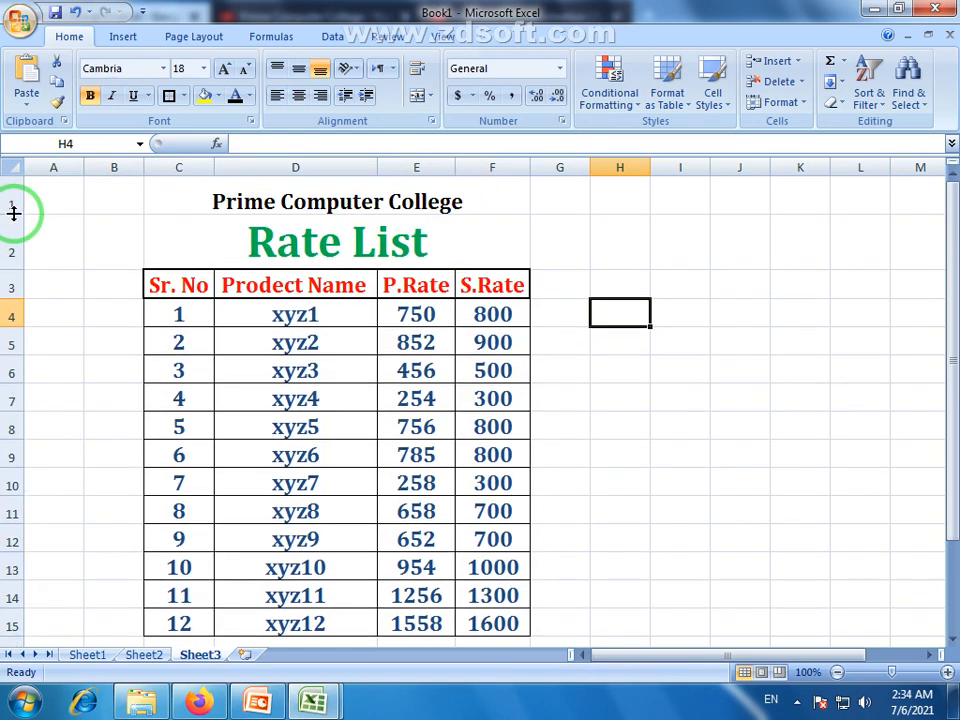
left_click(293, 203)
left_click(300, 70)
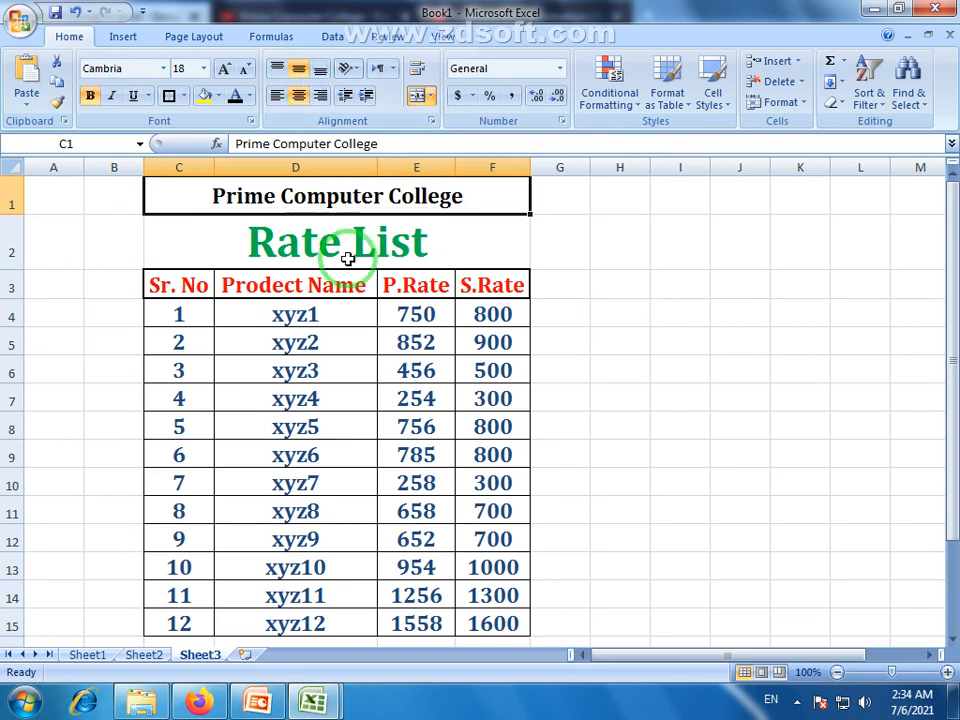
Add a bottom border under the Prime Computer College heading across C1:F1
left_click(345, 255)
left_click(345, 200)
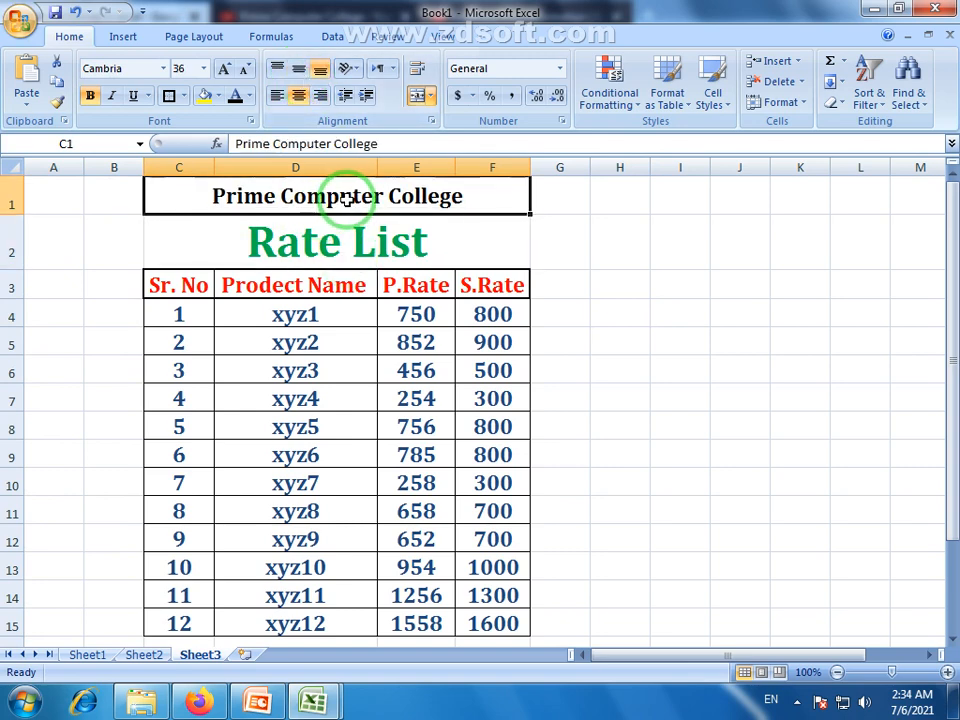
left_click(185, 97)
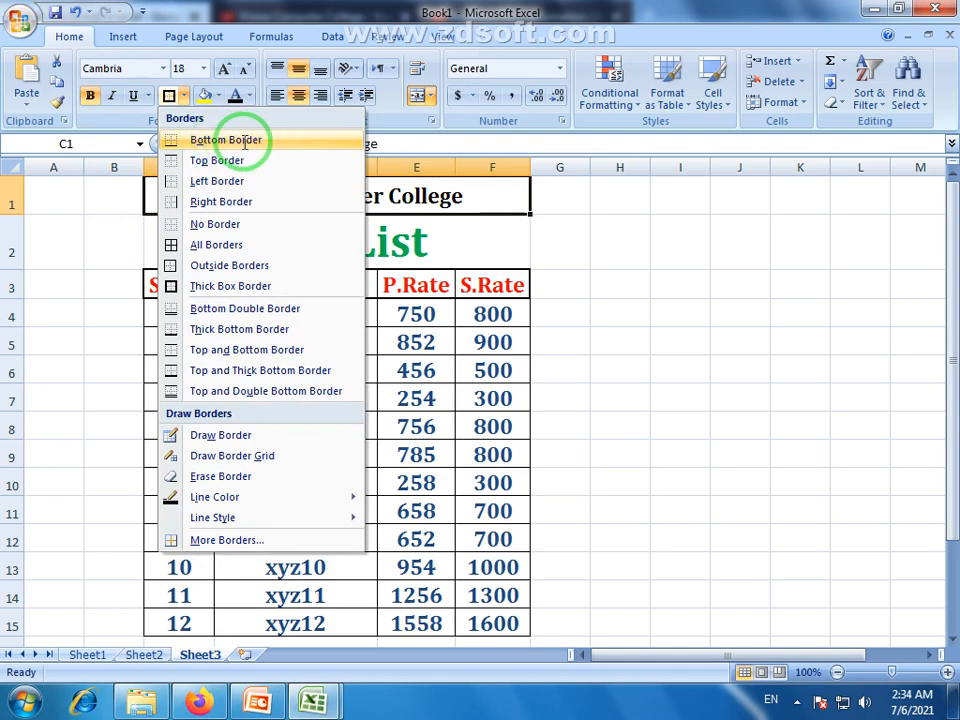
left_click(244, 141)
left_click(611, 420)
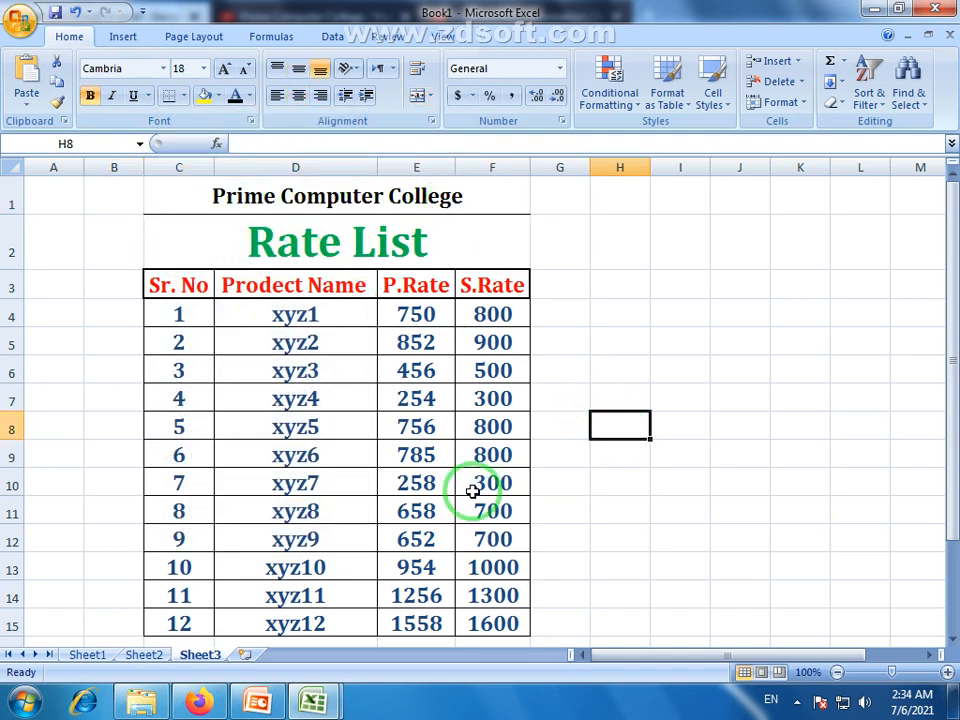
scroll(578, 358, "down", 2)
scroll(578, 358, "up", 2)
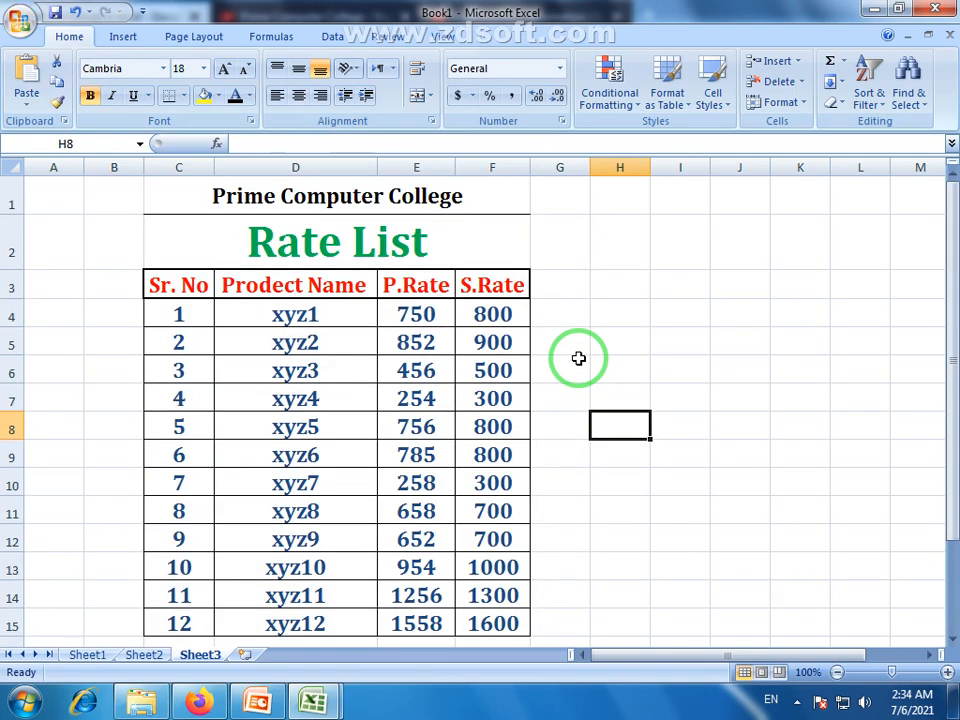
scroll(585, 340, "down", 1)
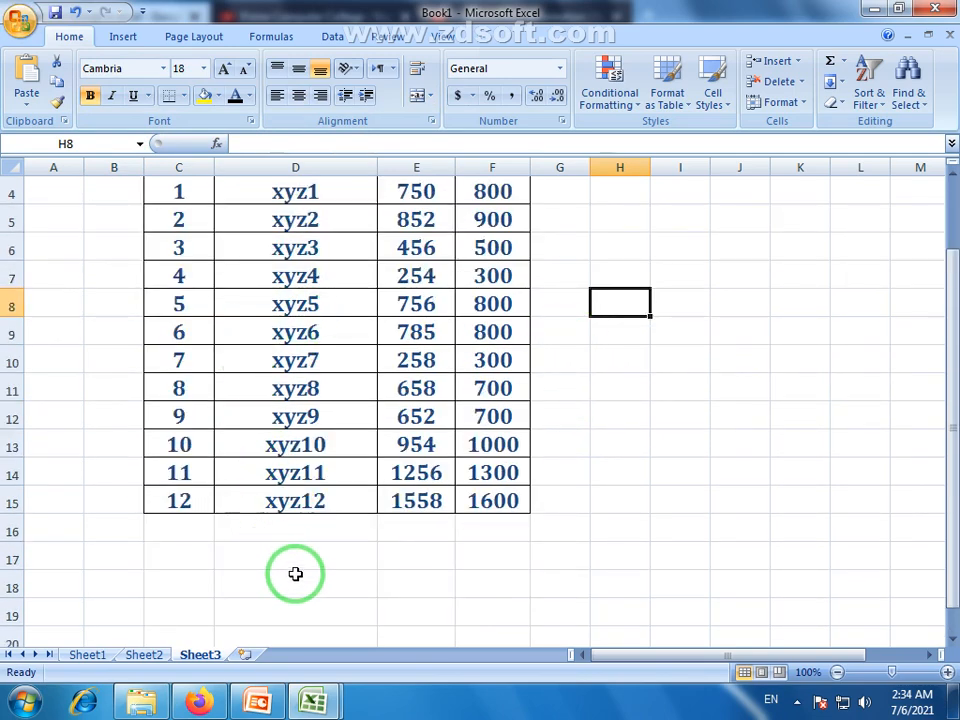
scroll(289, 411, "down", 5)
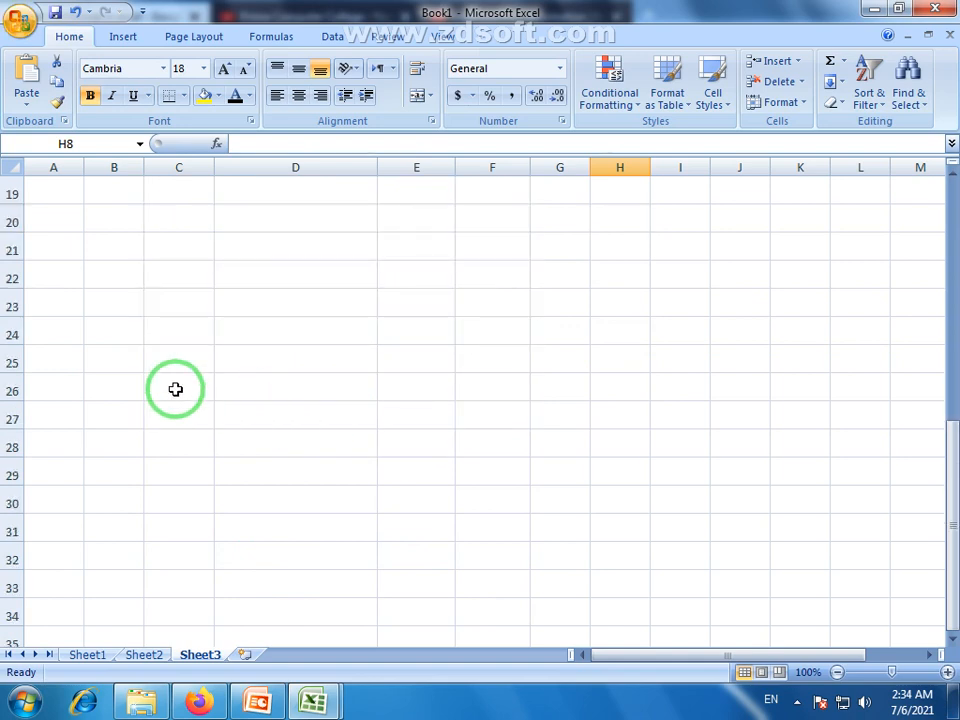
scroll(175, 389, "up", 6)
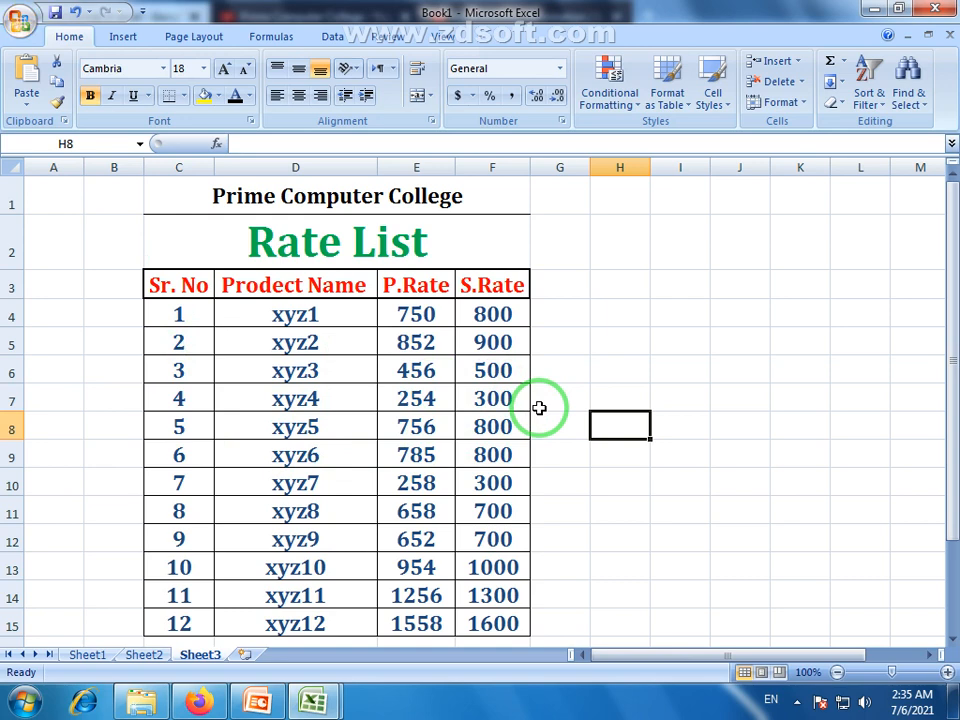
double_click(563, 284)
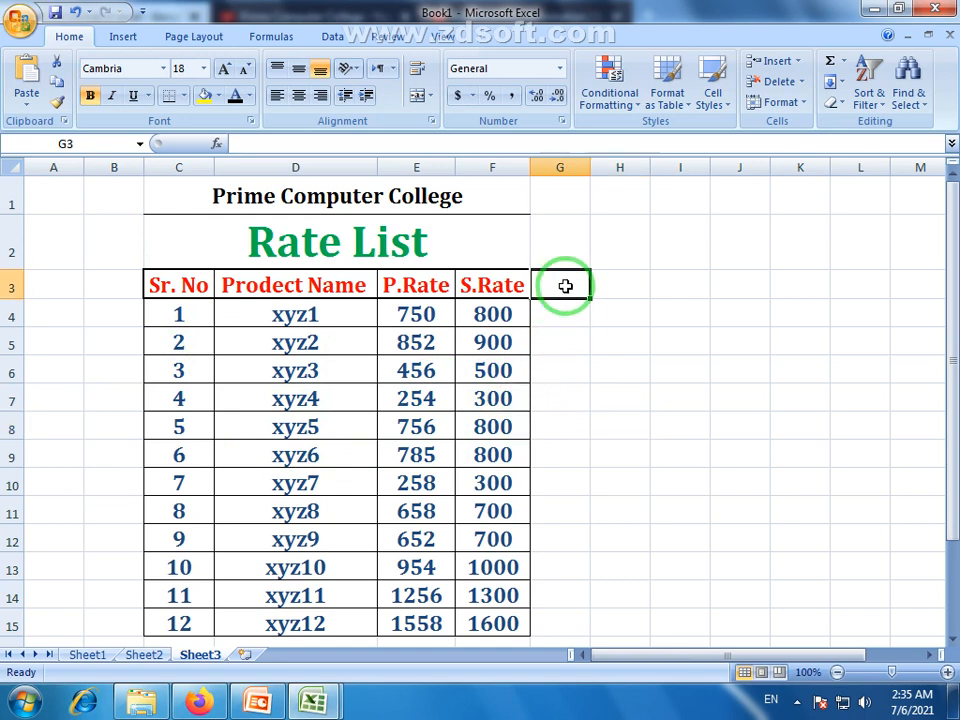
Widen column G for the new column
left_click(562, 540)
left_click(563, 288)
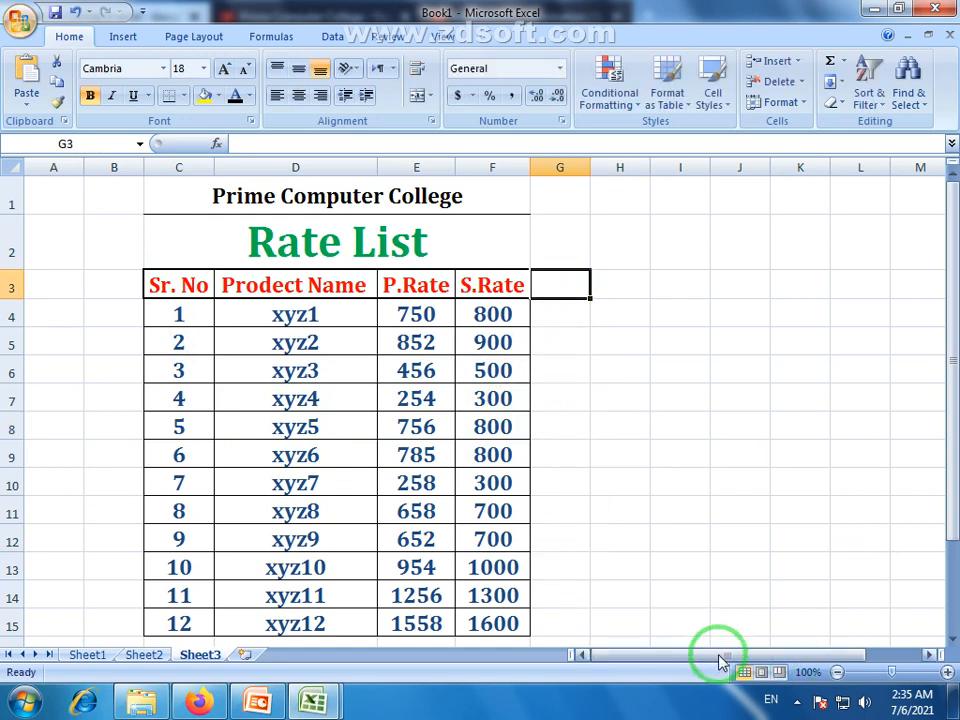
left_click_drag(720, 656, 765, 645)
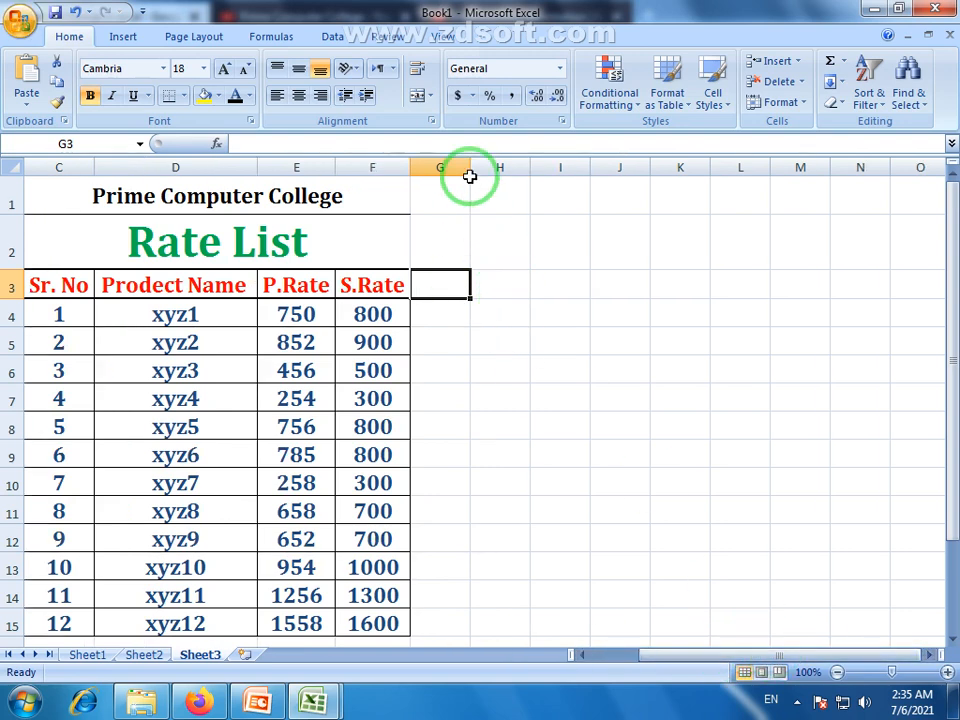
left_click_drag(470, 167, 502, 168)
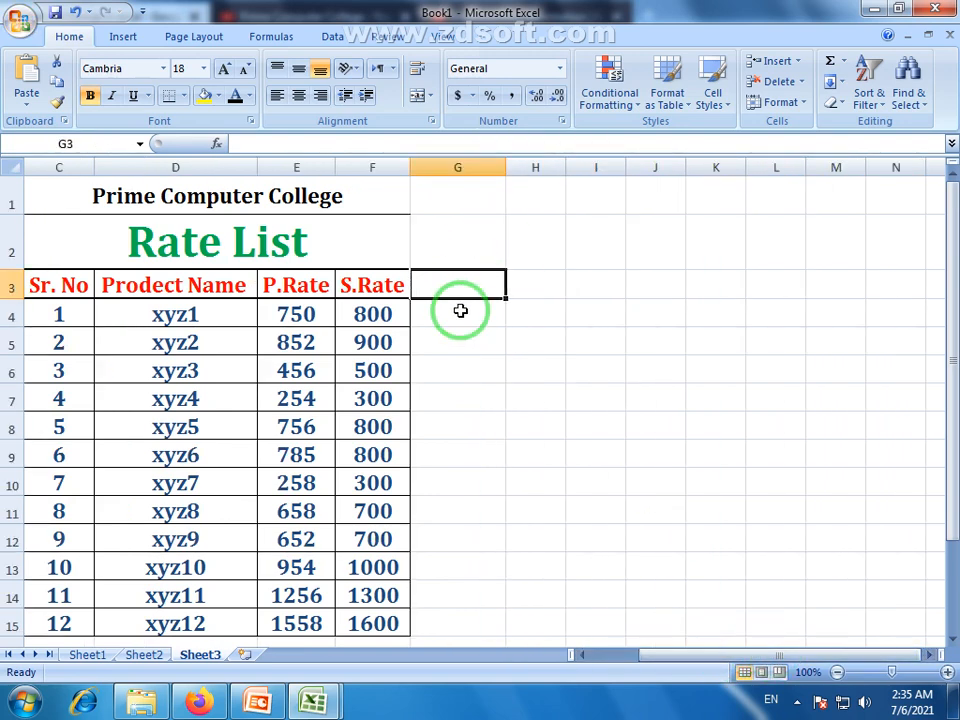
Unmerge the Rate List title and merge and centre it across C2:G2
left_click(461, 310)
left_click_drag(259, 242, 436, 249)
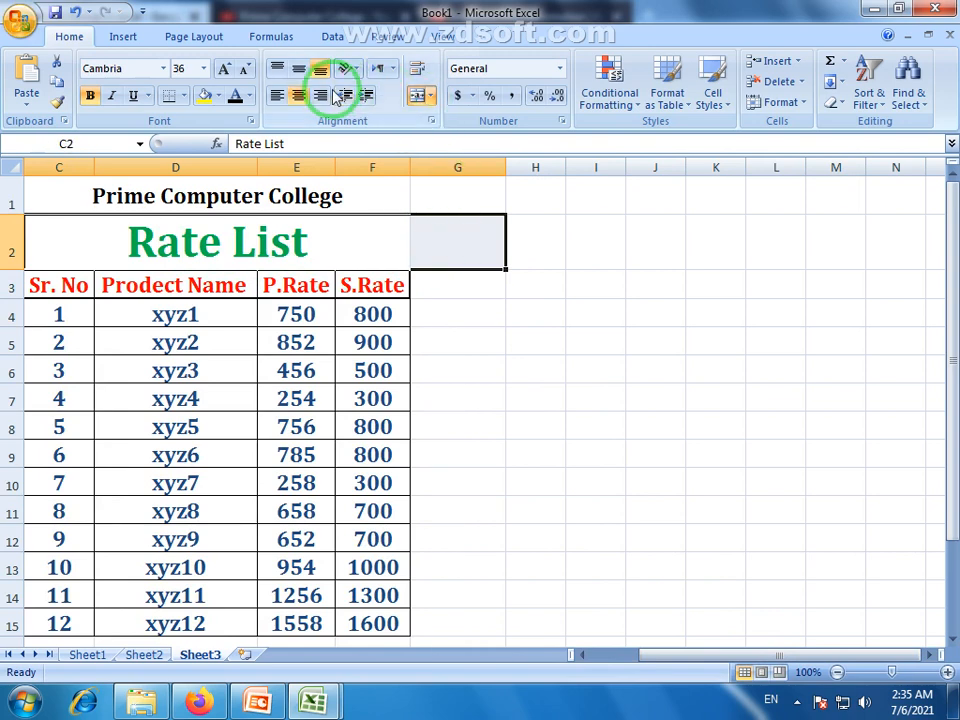
left_click(418, 95)
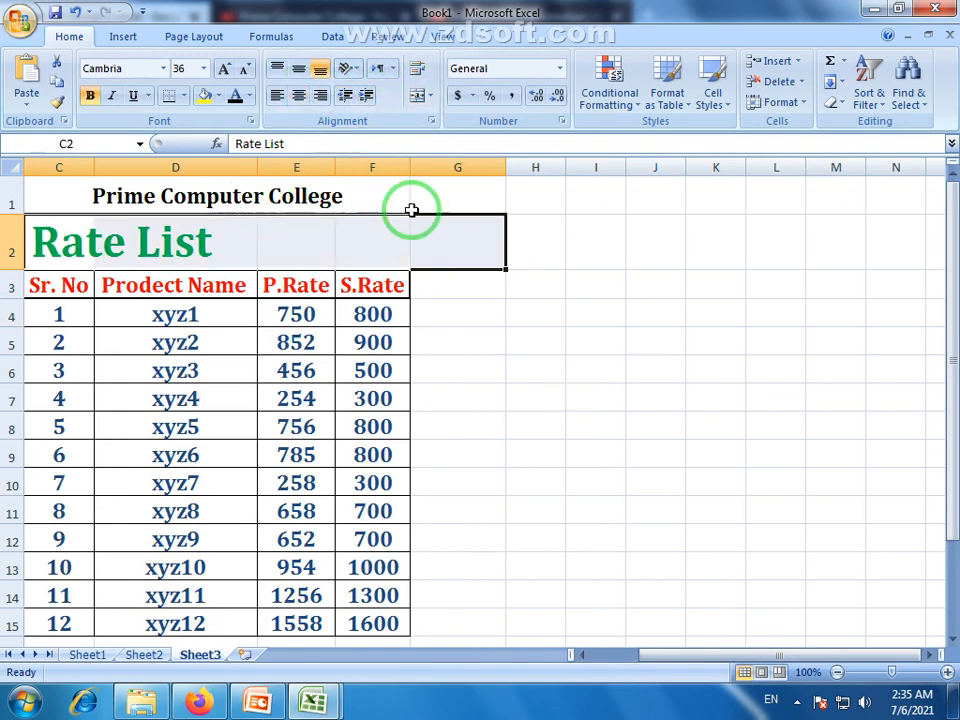
left_click_drag(454, 238, 186, 261)
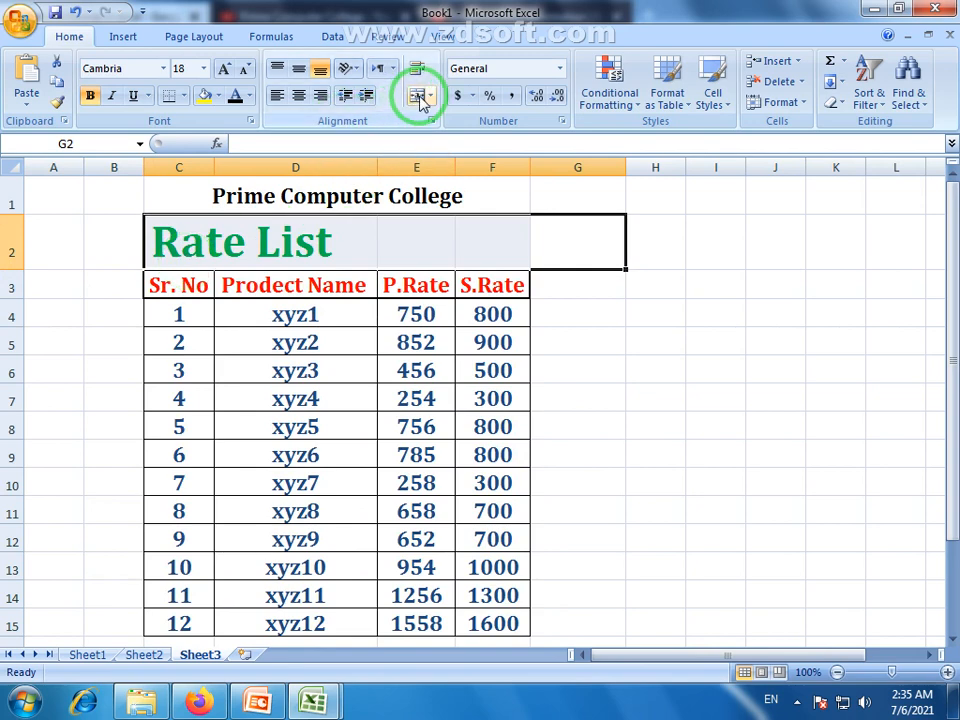
left_click(418, 95)
left_click(583, 289)
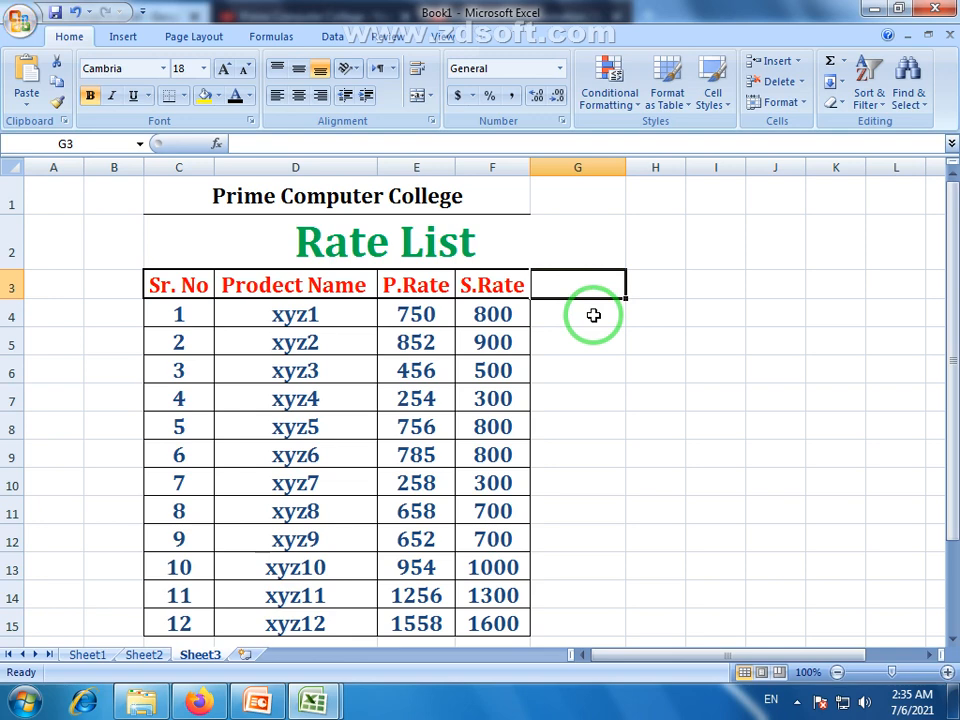
Enter the header 'Saveing' in G3, coloured red and centred
left_click(593, 315)
left_click(598, 288)
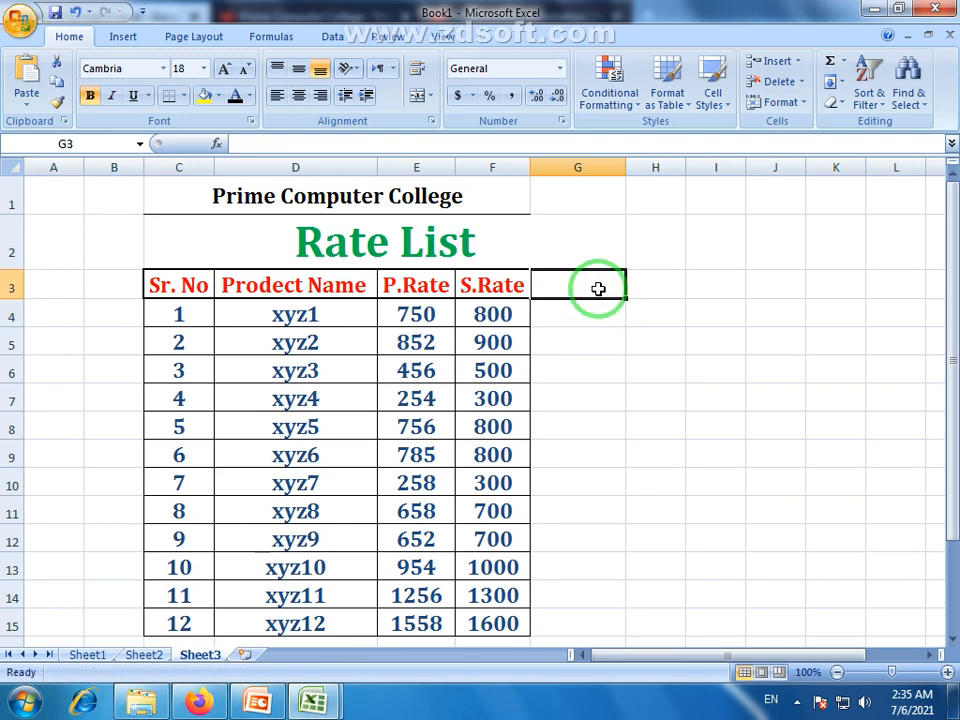
type("S")
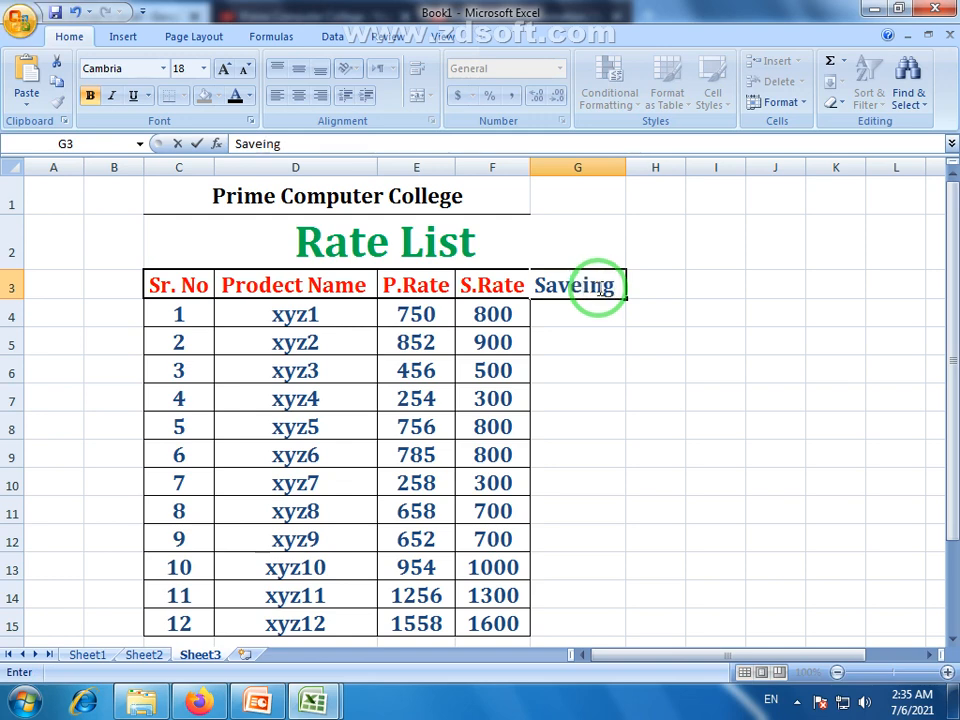
type("aveing")
left_click(581, 315)
left_click(578, 289)
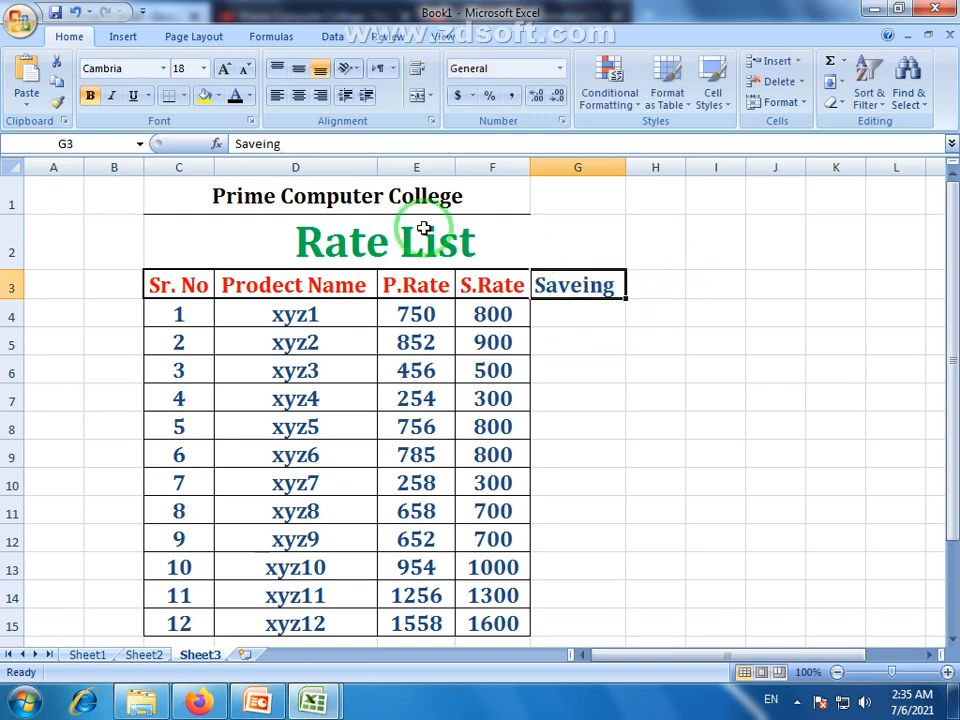
left_click(247, 95)
left_click(252, 259)
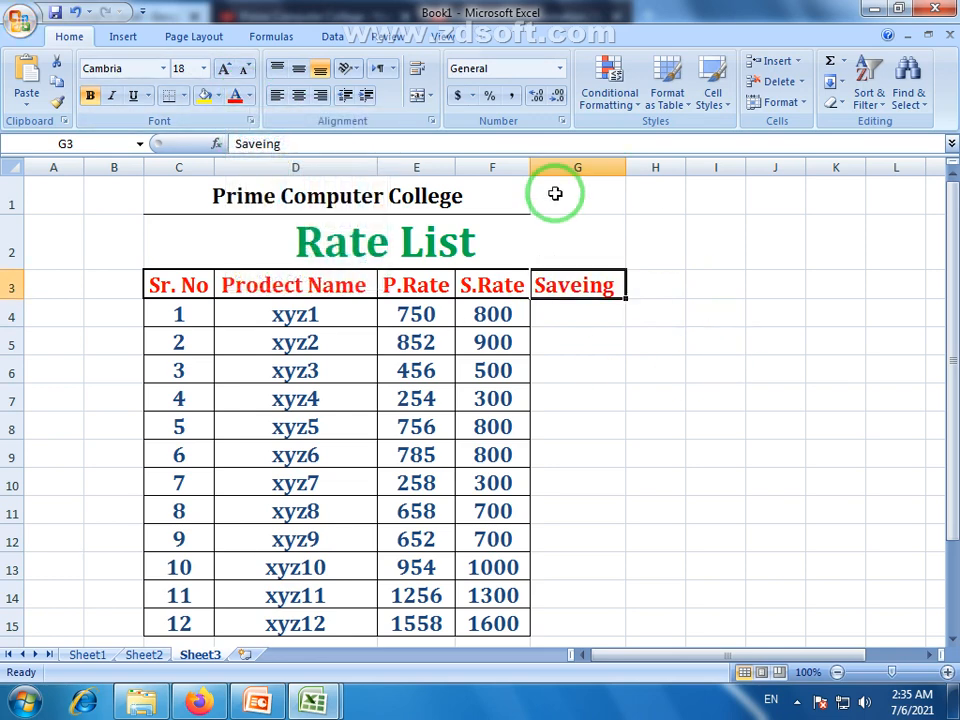
left_click(298, 95)
Check the first product's P.Rate 750 and S.Rate 800, then return to G4
left_click(558, 315)
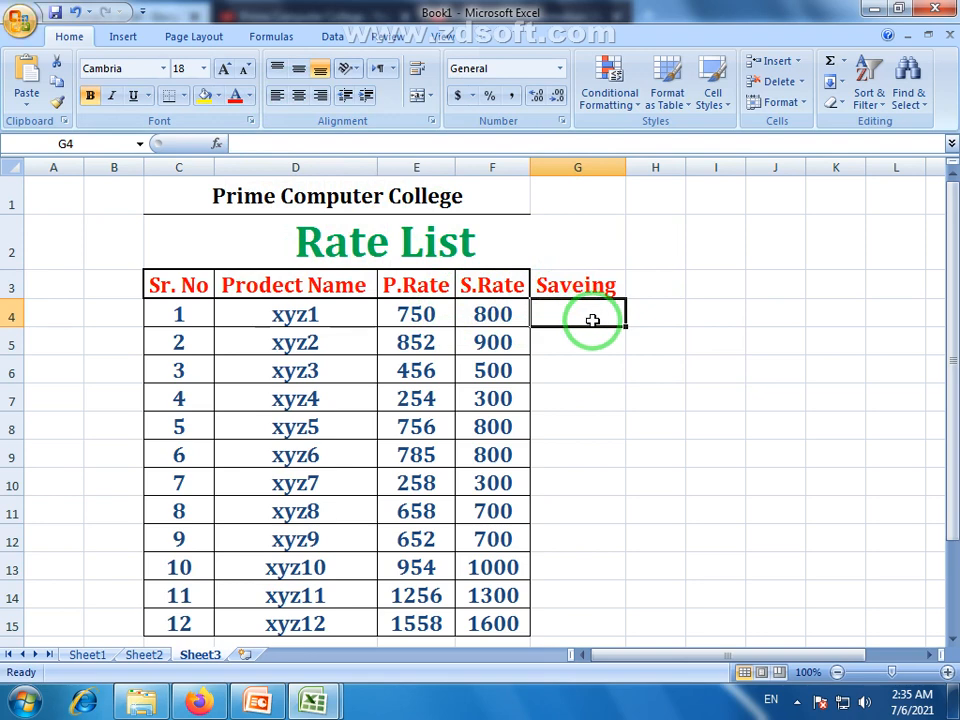
left_click(407, 313)
left_click(490, 312)
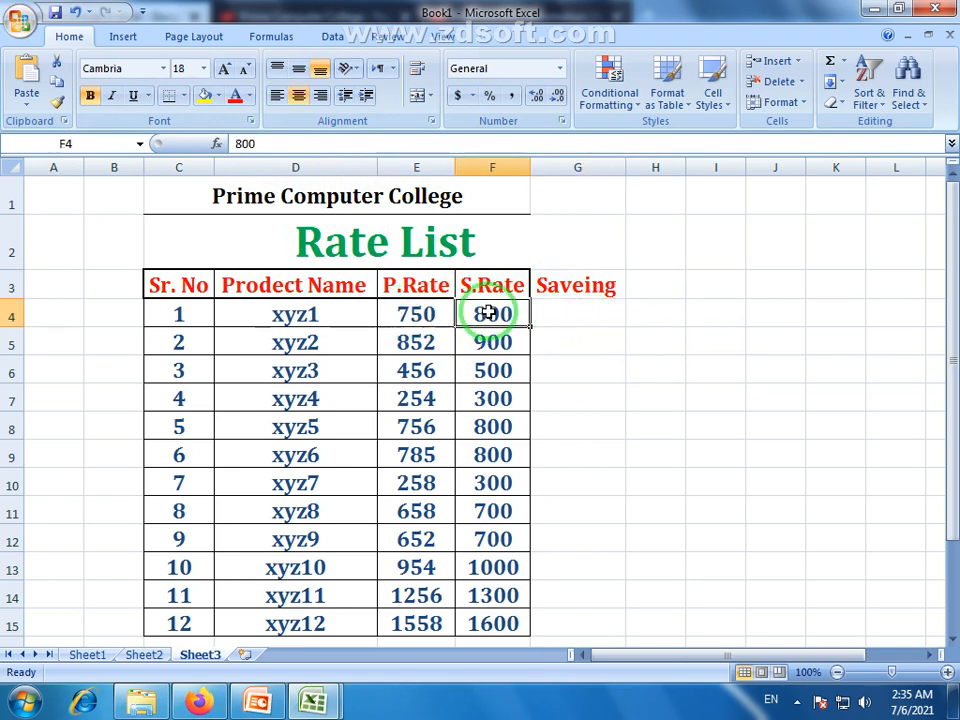
left_click(400, 306)
left_click(493, 315)
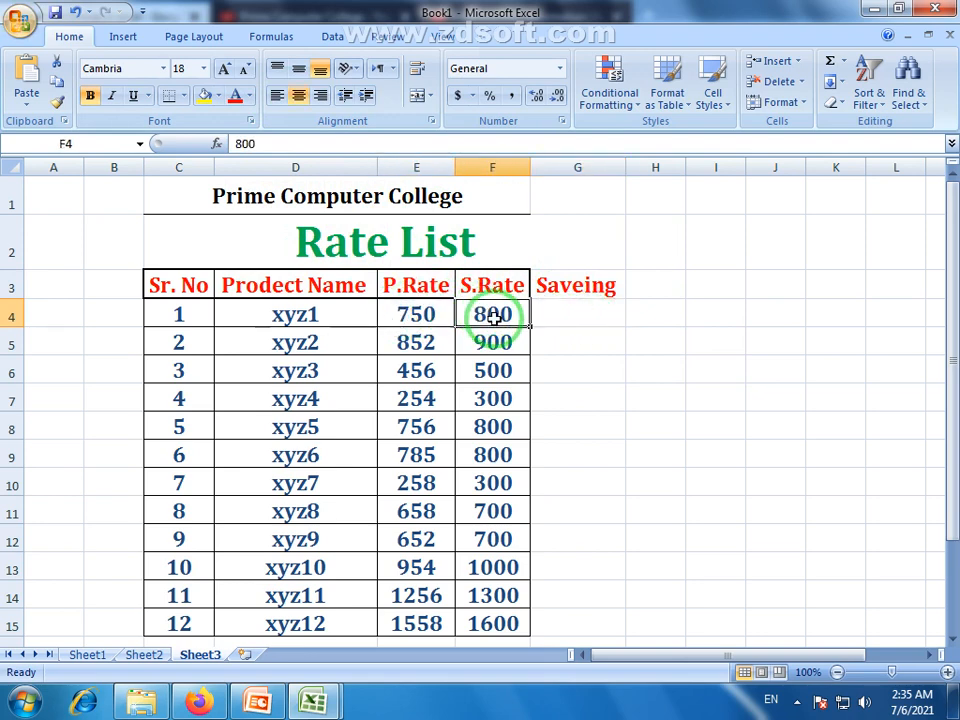
left_click(578, 318)
left_click(420, 314)
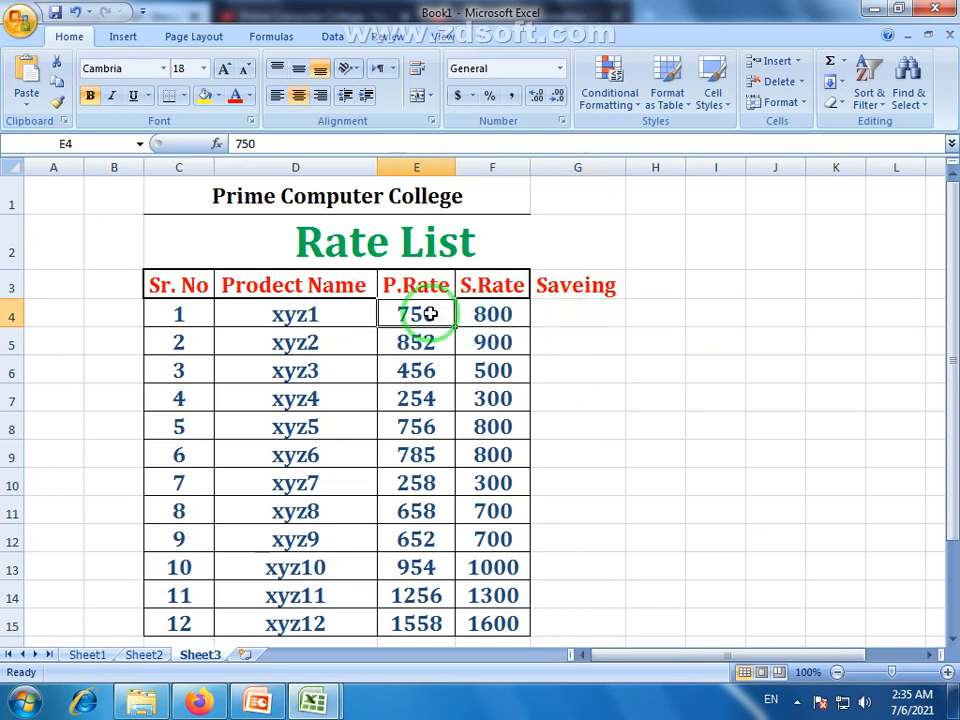
left_click(580, 290)
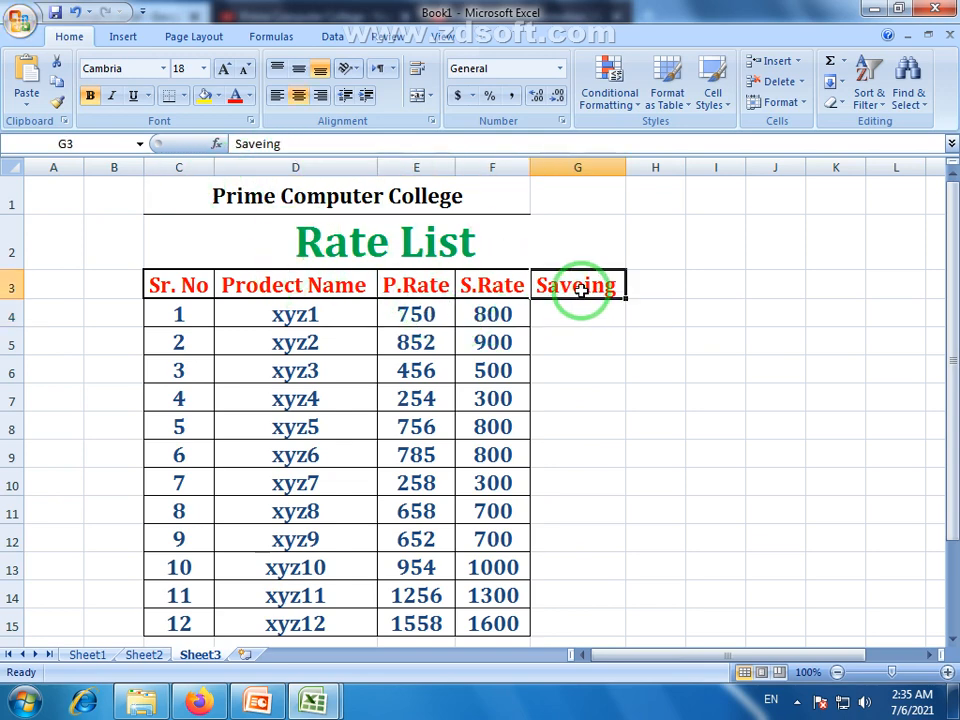
left_click(574, 313)
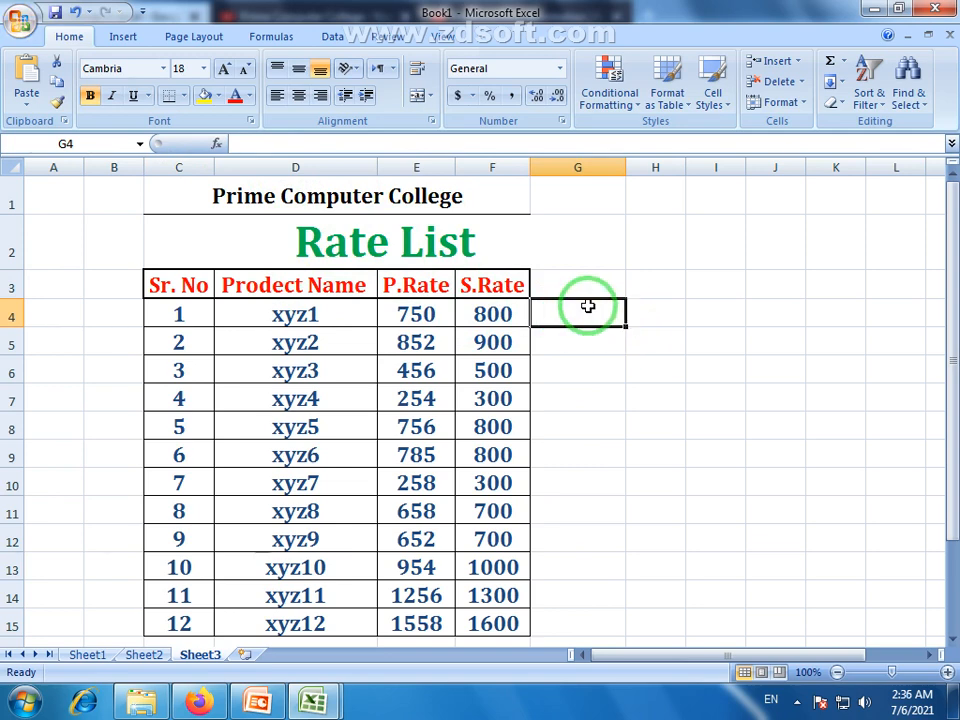
Re-enter the Saveing header and put =F4-E4 in G4, giving 50
key("Up")
type("Saveing")
key("Return")
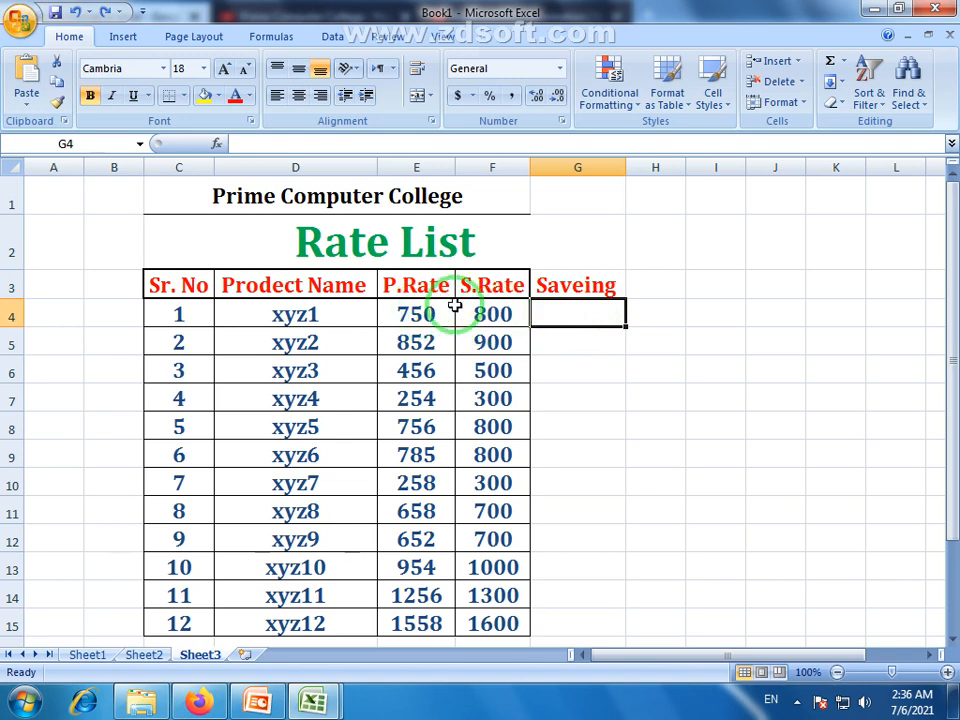
left_click(497, 315)
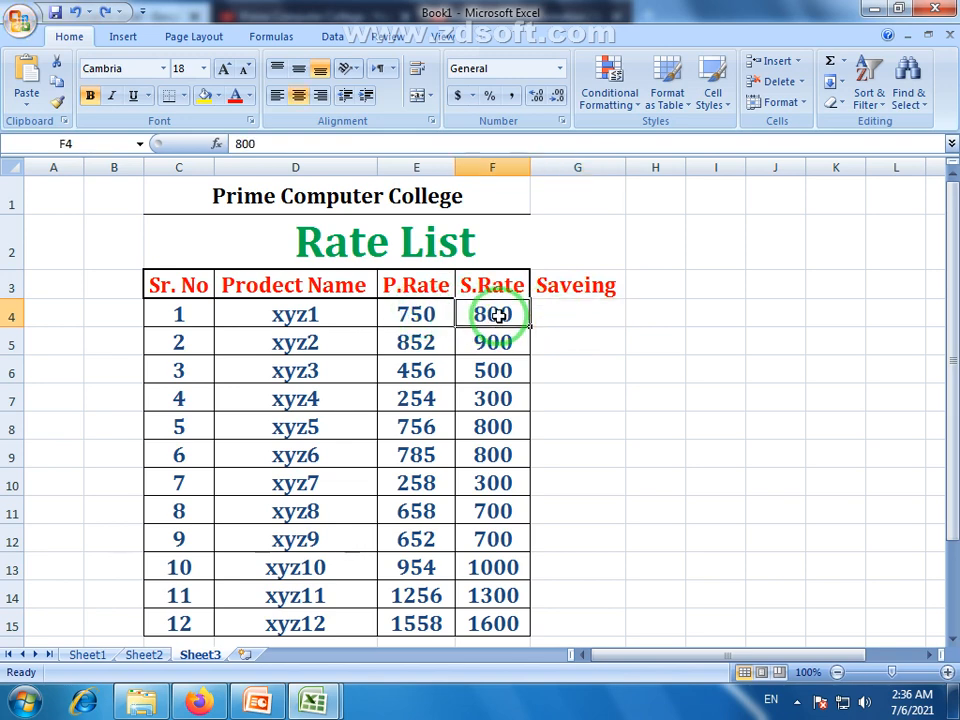
left_click(420, 313)
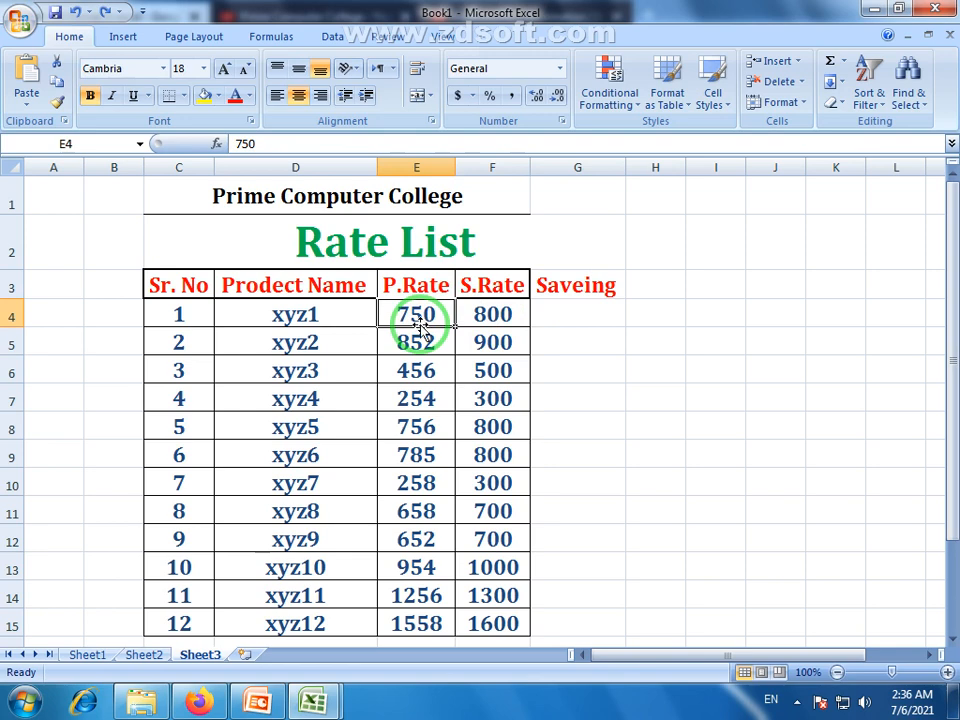
left_click(578, 319)
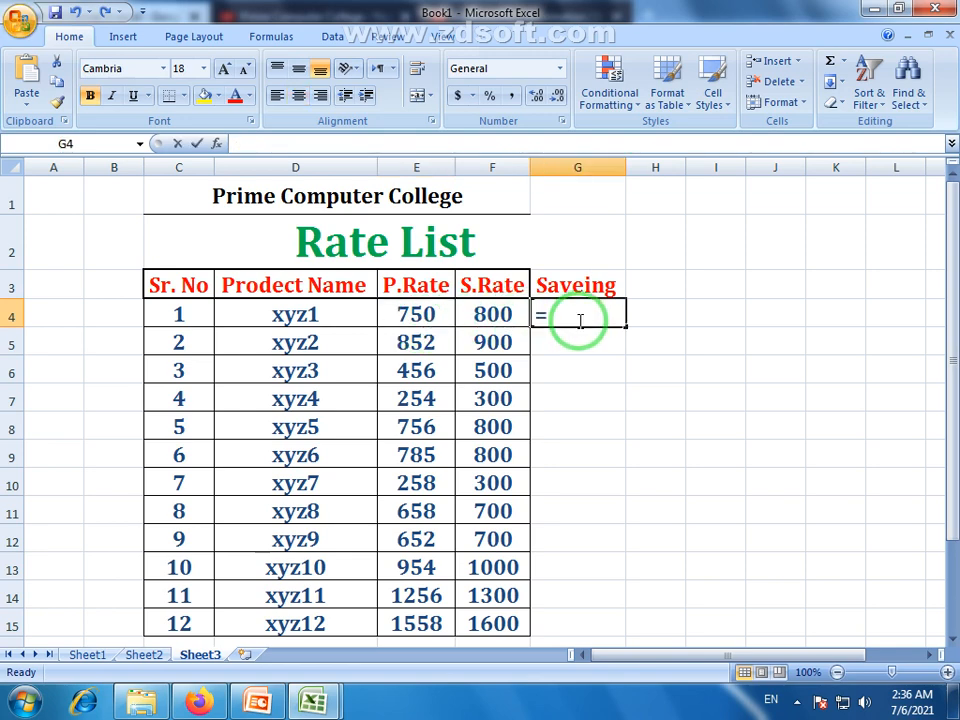
type("=")
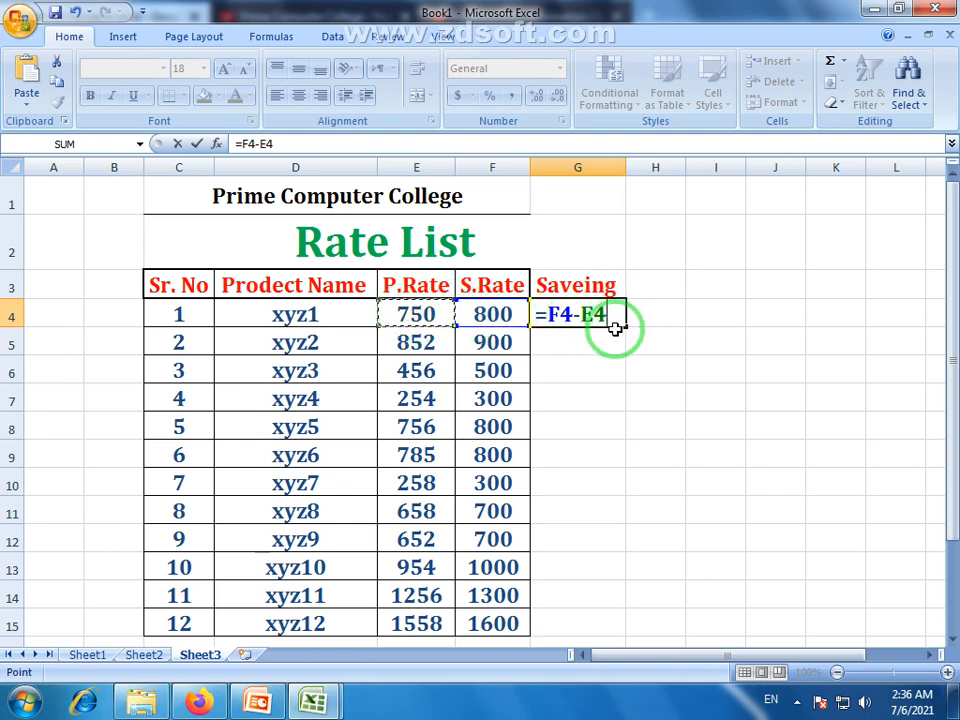
key("Return")
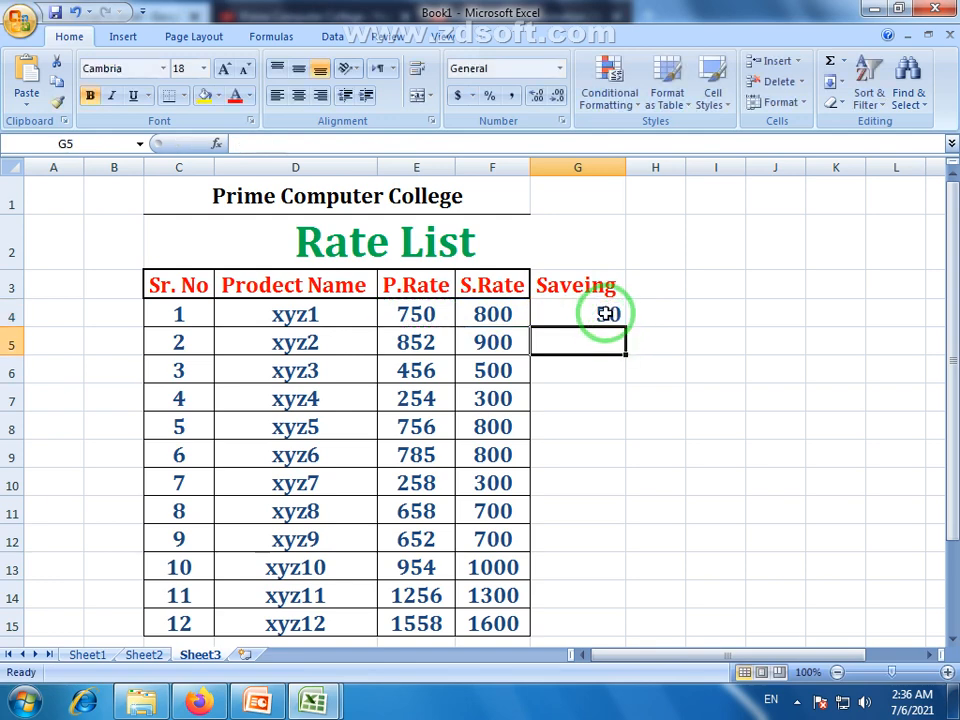
Fill the savings formula down to G15 and centre the values
left_click(562, 316)
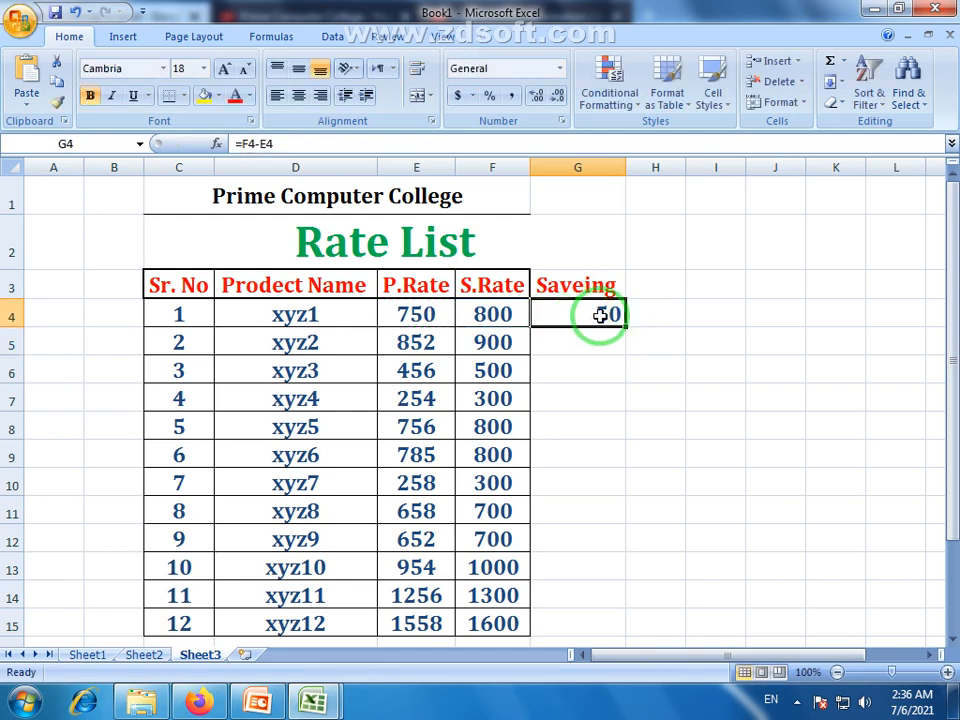
left_click(557, 333)
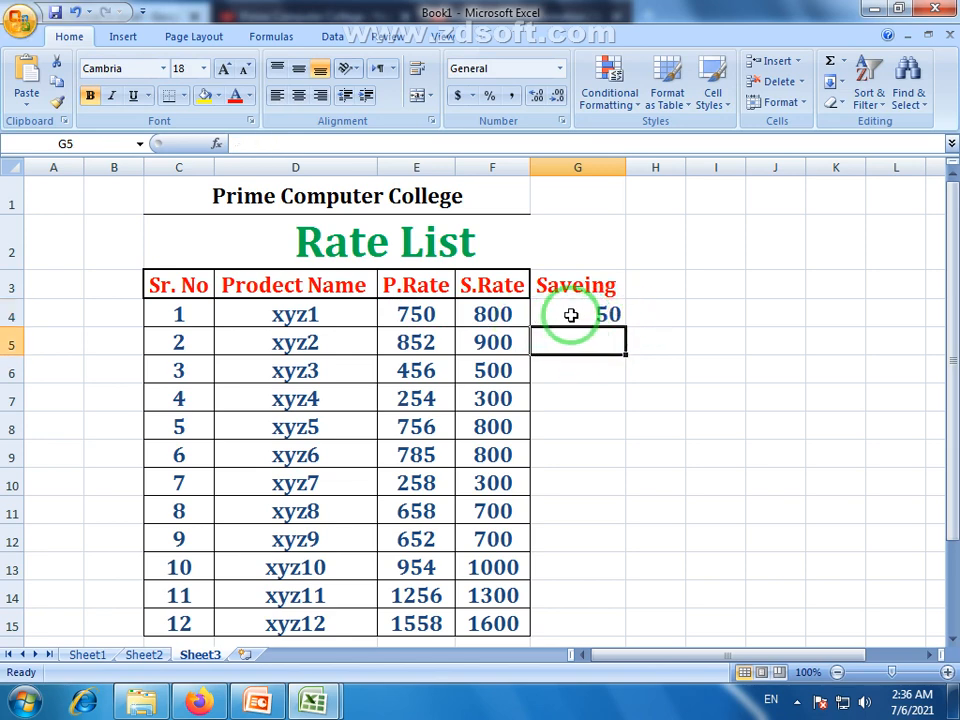
left_click(571, 315)
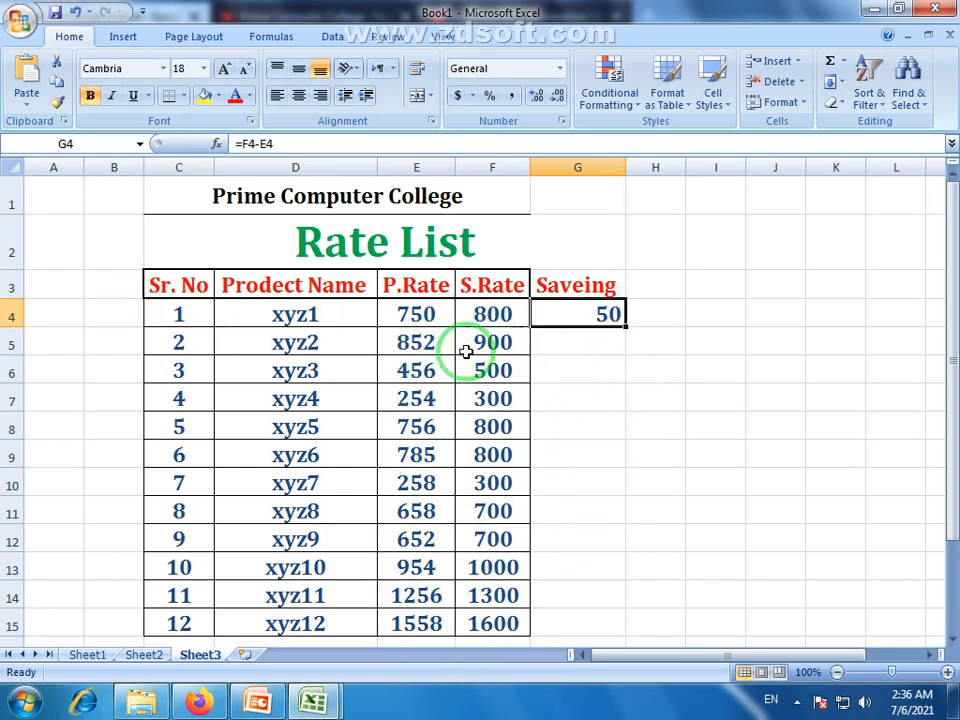
left_click(602, 343)
left_click(428, 339)
left_click(583, 343)
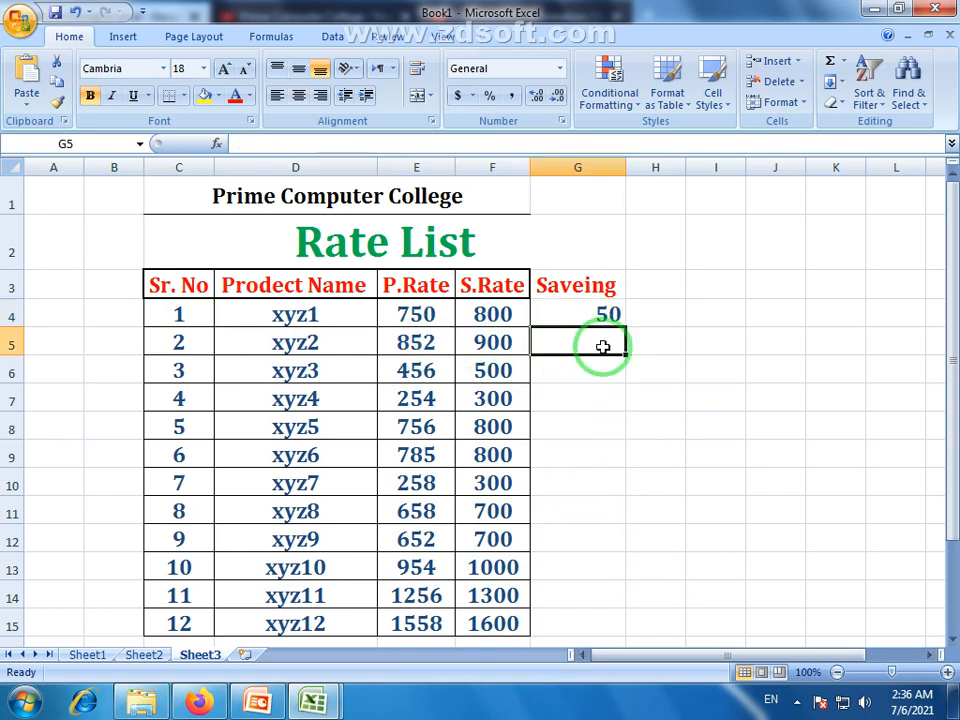
left_click(561, 315)
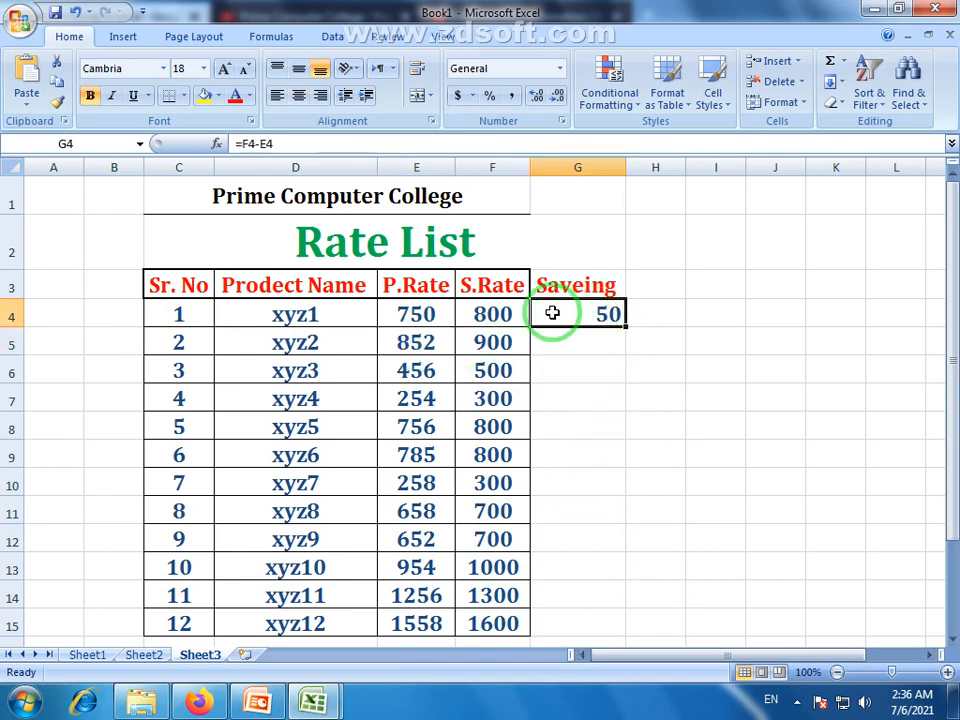
left_click_drag(626, 326, 627, 622)
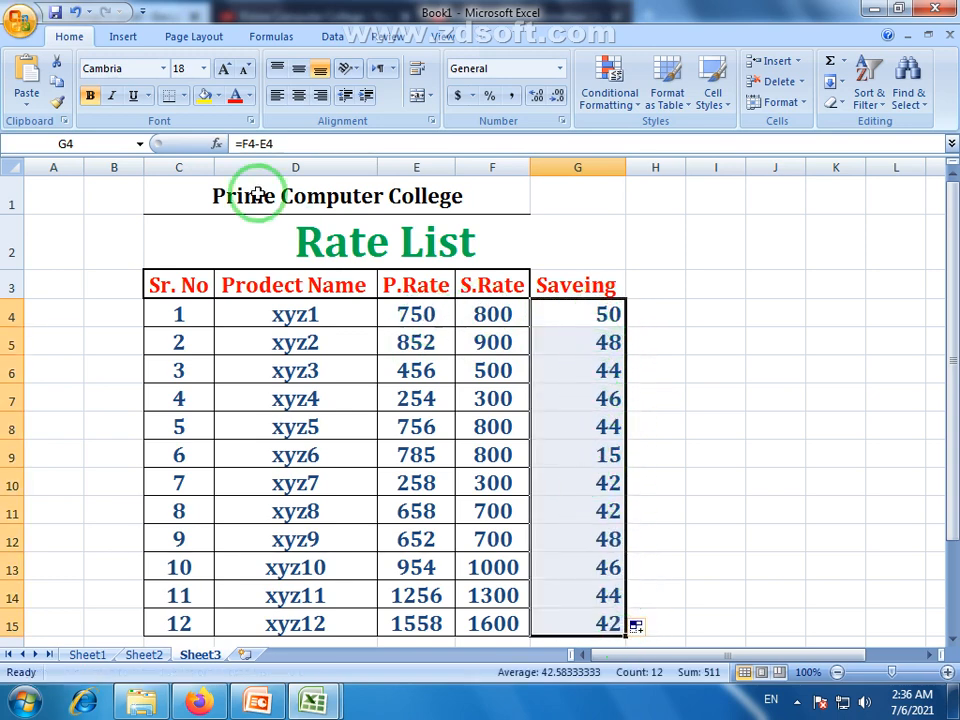
left_click(298, 95)
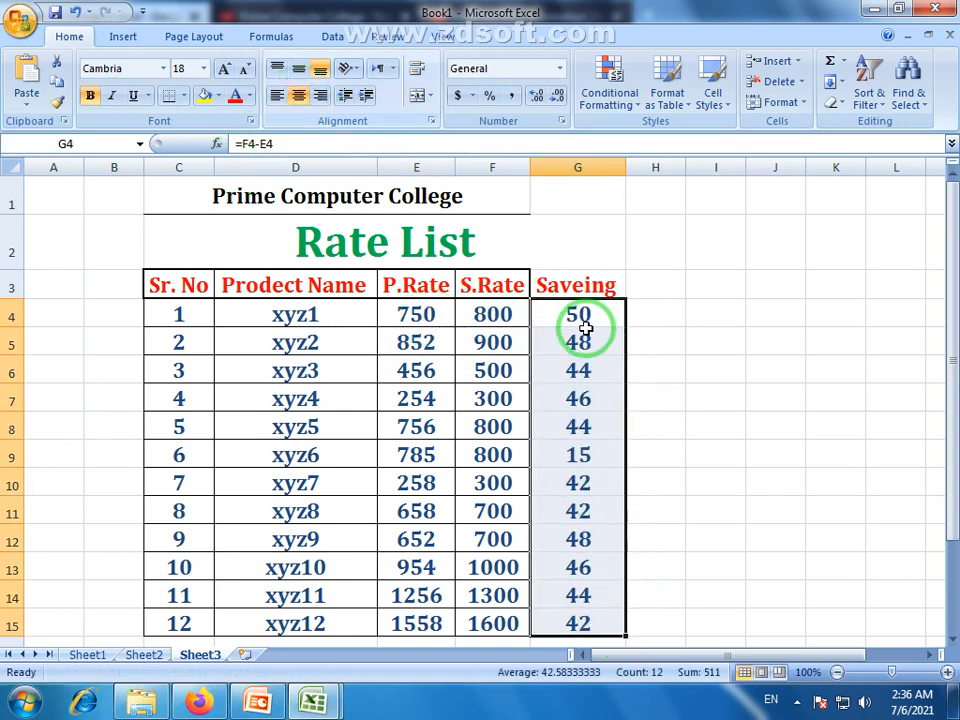
left_click(707, 459)
scroll(660, 440, "down", 1)
scroll(626, 462, "up", 1)
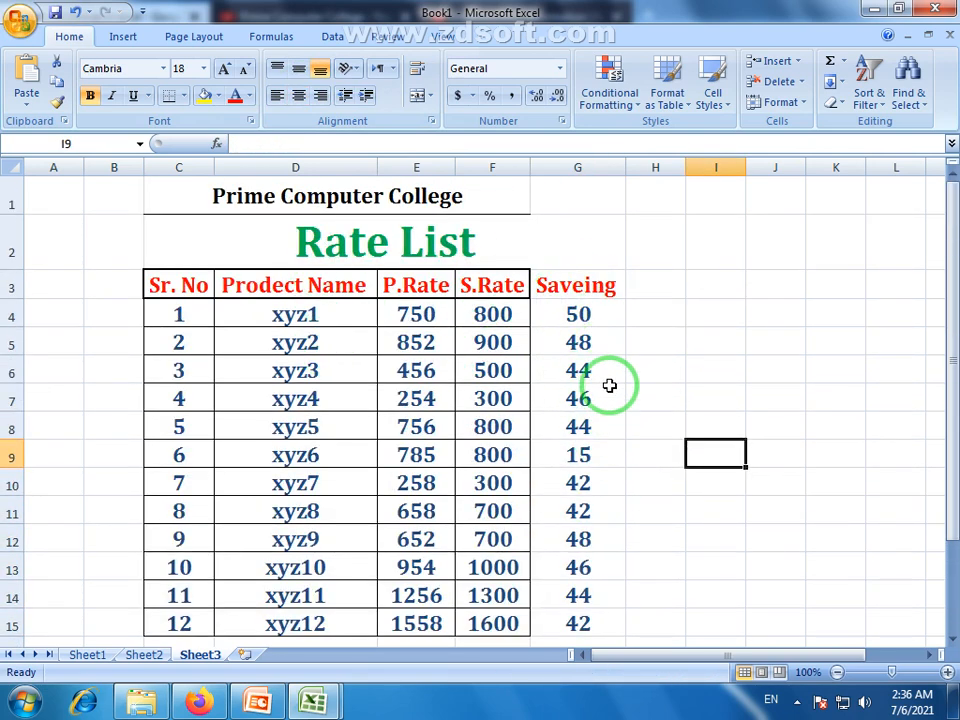
scroll(617, 377, "down", 1)
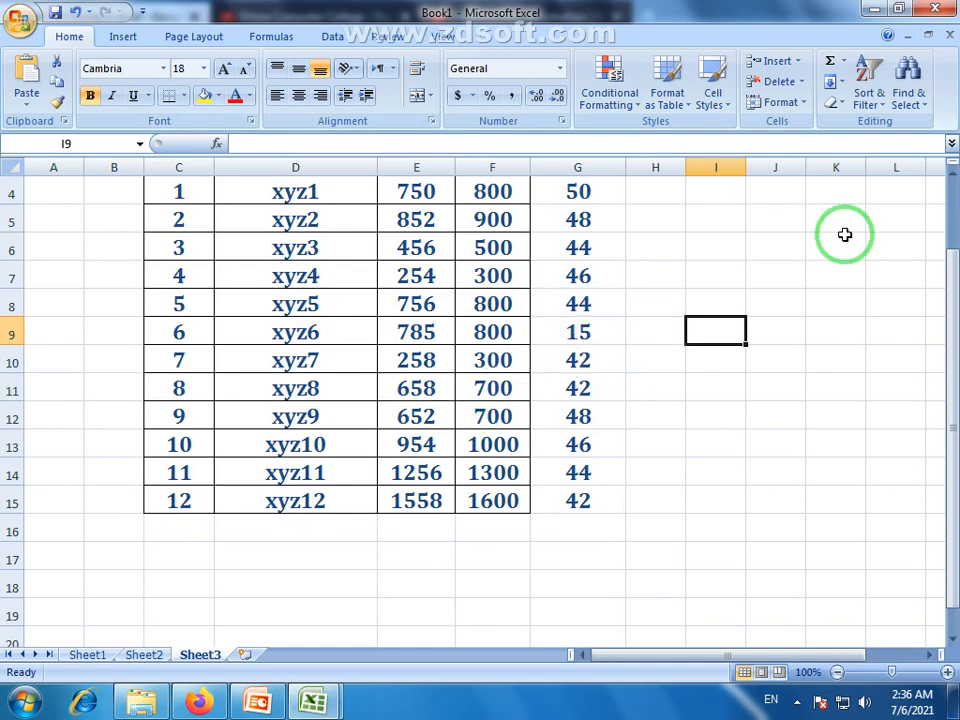
scroll(845, 234, "up", 1)
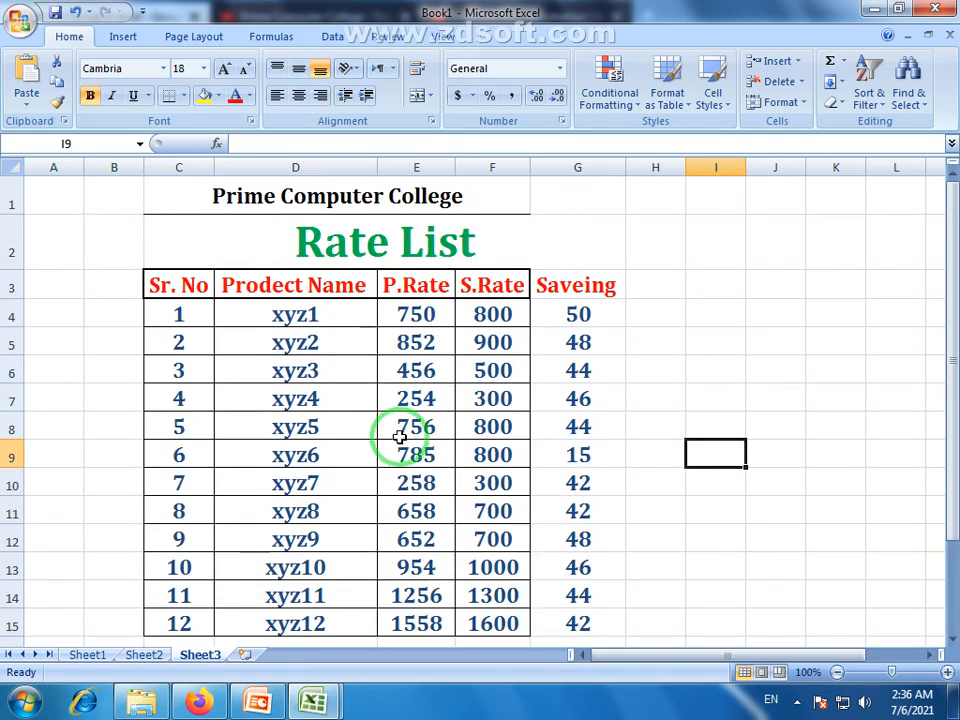
left_click_drag(185, 287, 561, 623)
left_click(662, 456)
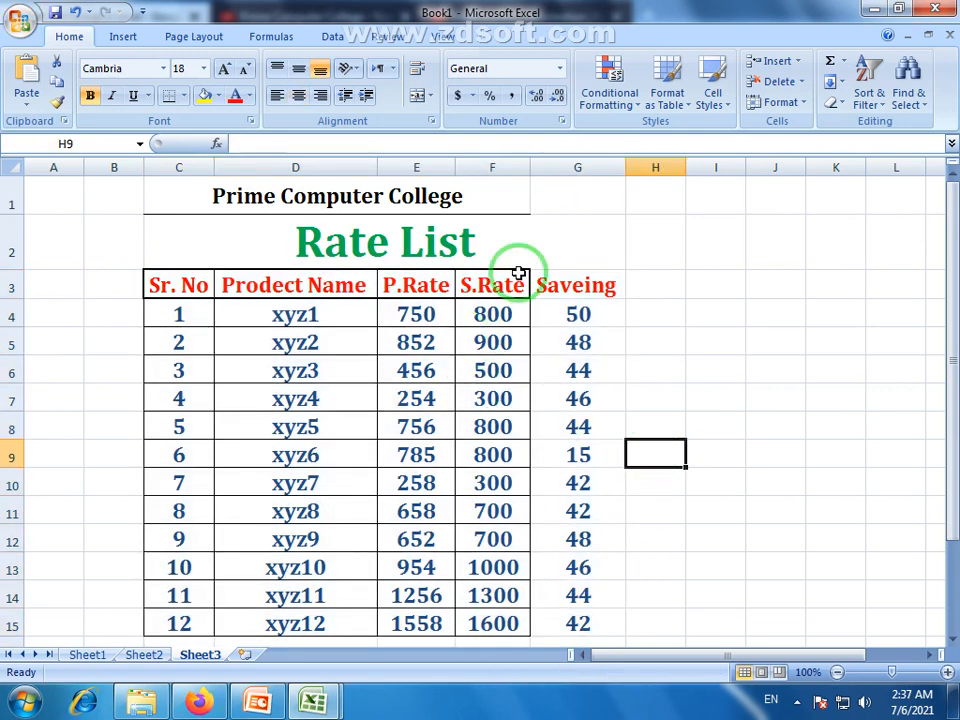
scroll(497, 313, "down", 2)
scroll(503, 316, "up", 2)
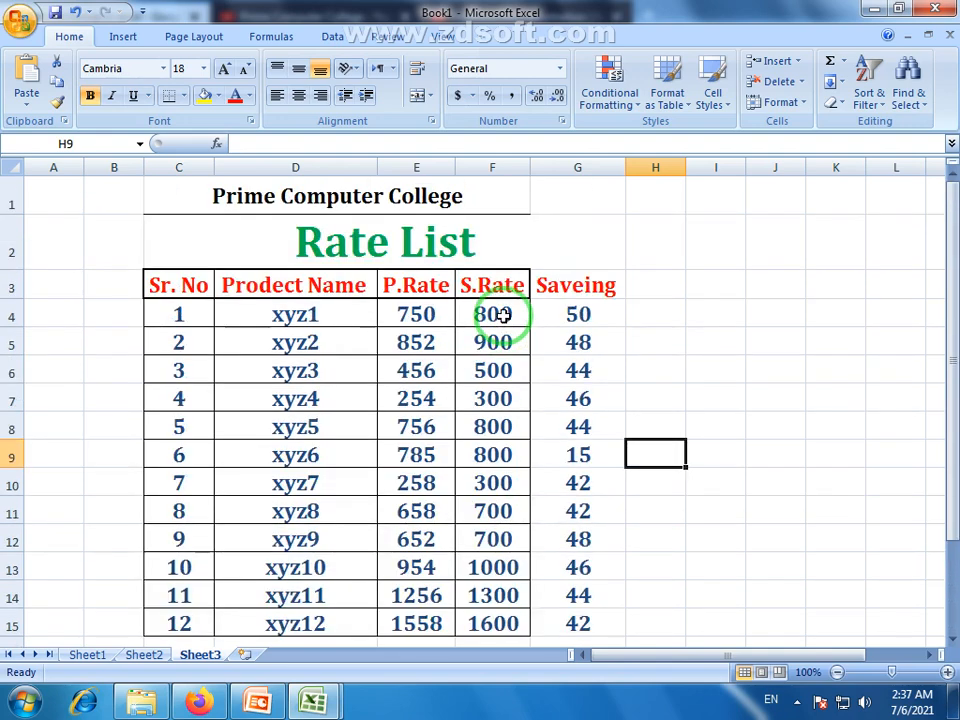
scroll(502, 315, "down", 1)
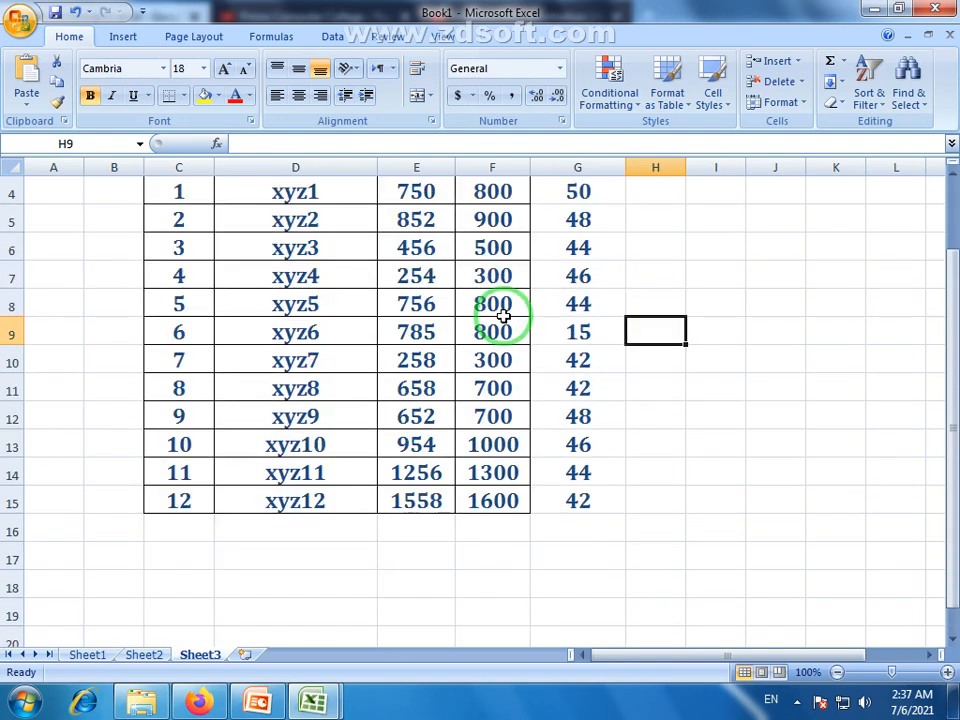
scroll(503, 315, "down", 2)
scroll(503, 315, "up", 3)
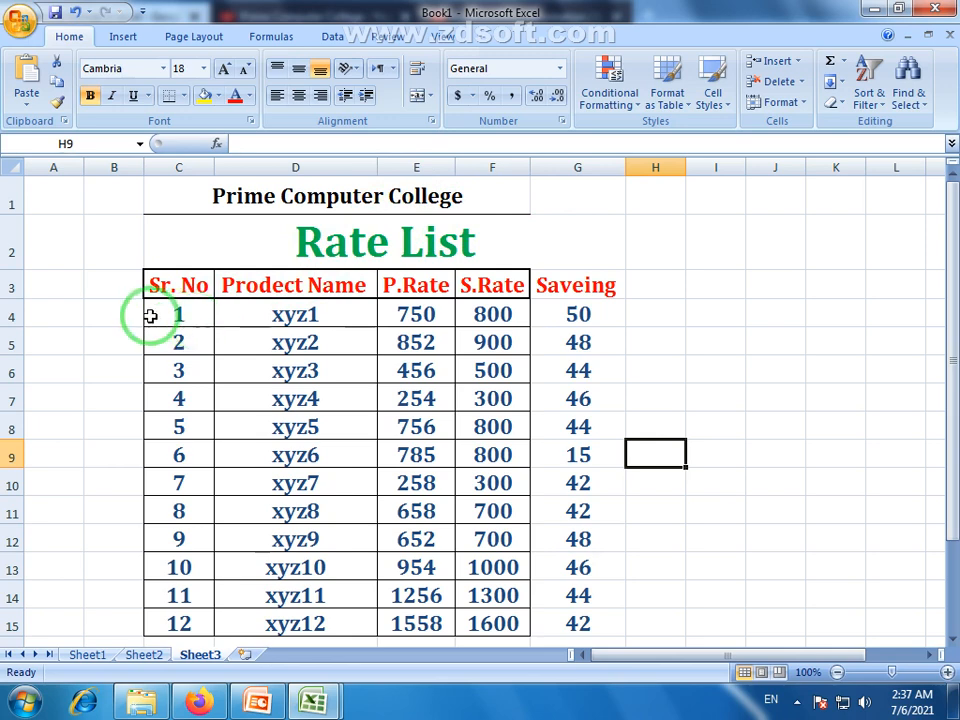
scroll(254, 344, "down", 2)
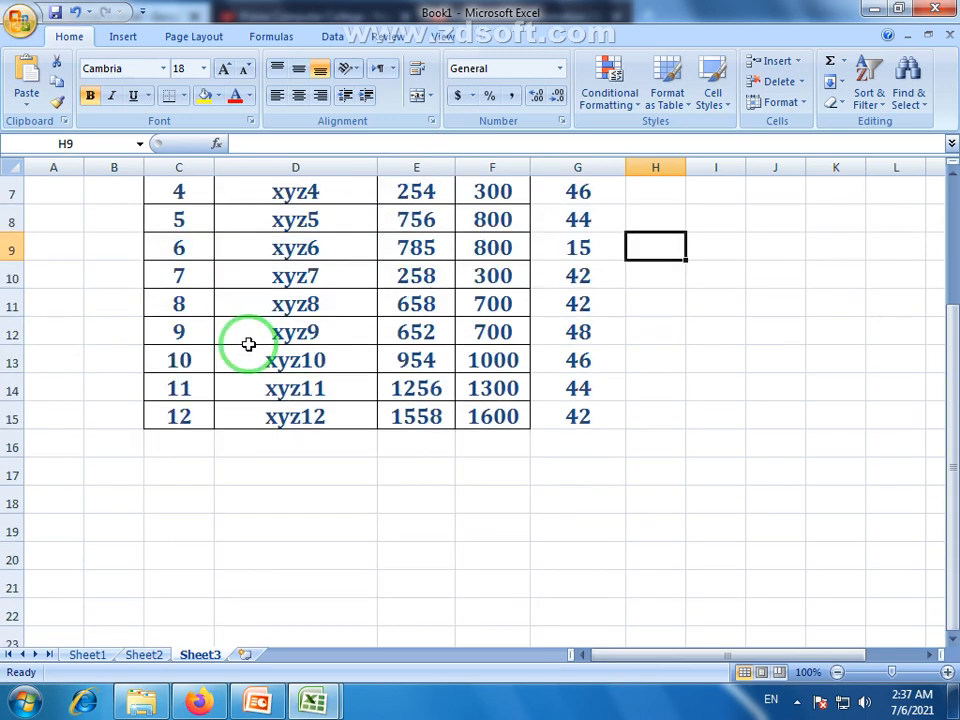
scroll(249, 344, "up", 2)
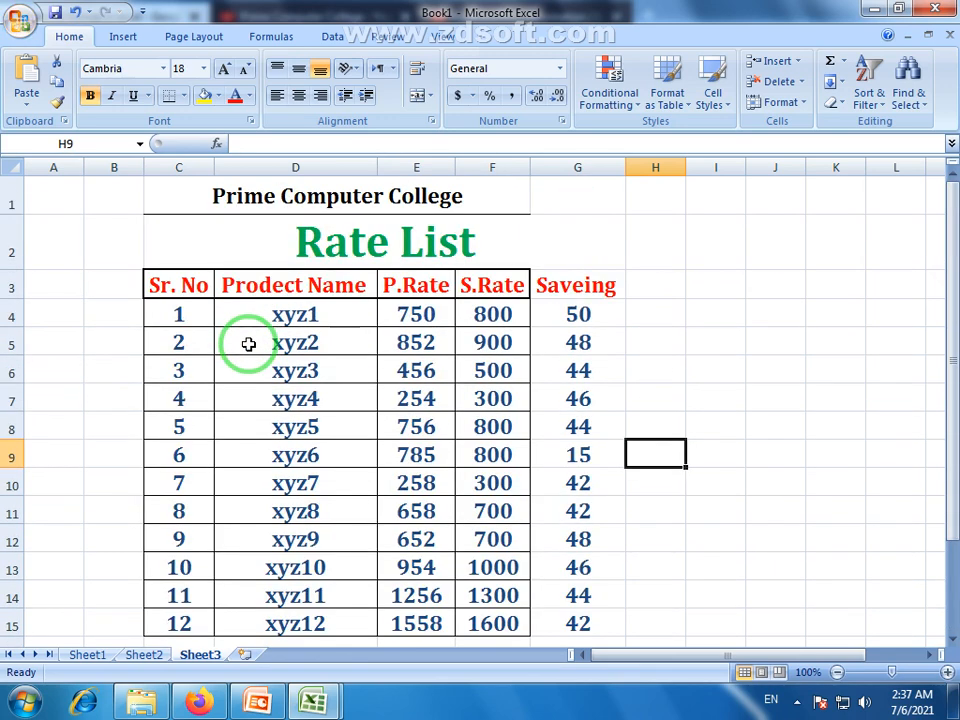
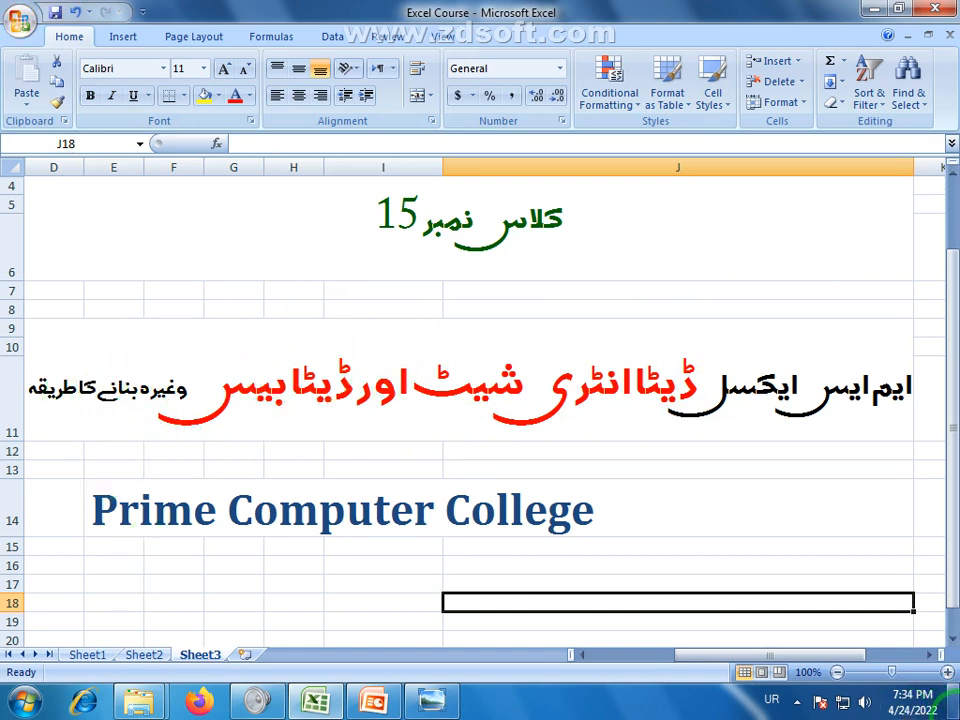
Start Excel from the desktop with a new blank workbook and maximize the Book1 window
left_click(956, 710)
double_click(108, 325)
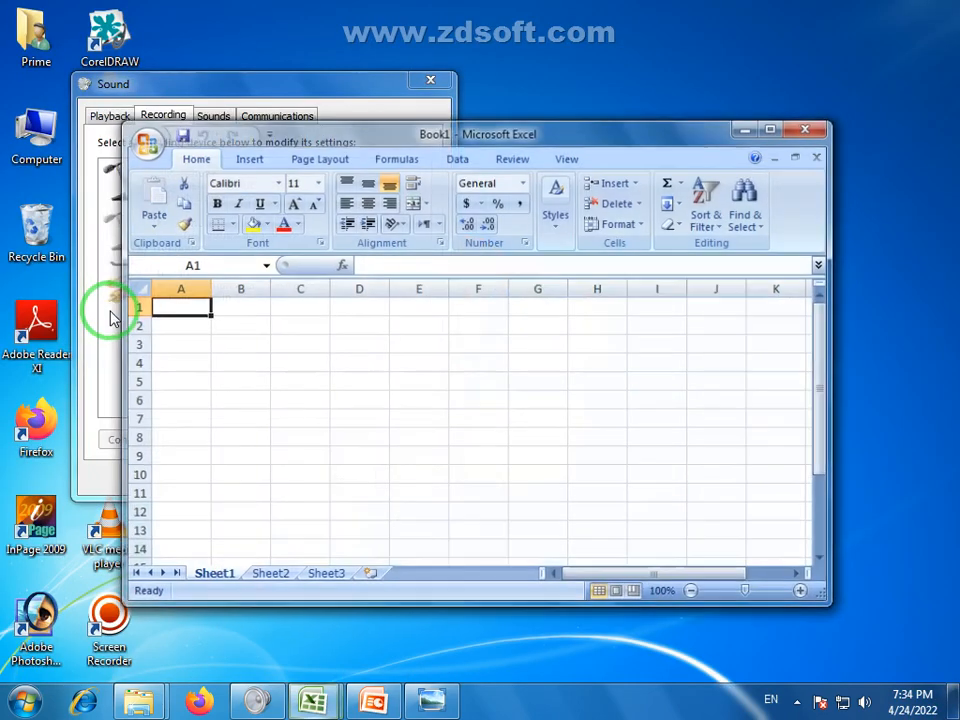
double_click(686, 133)
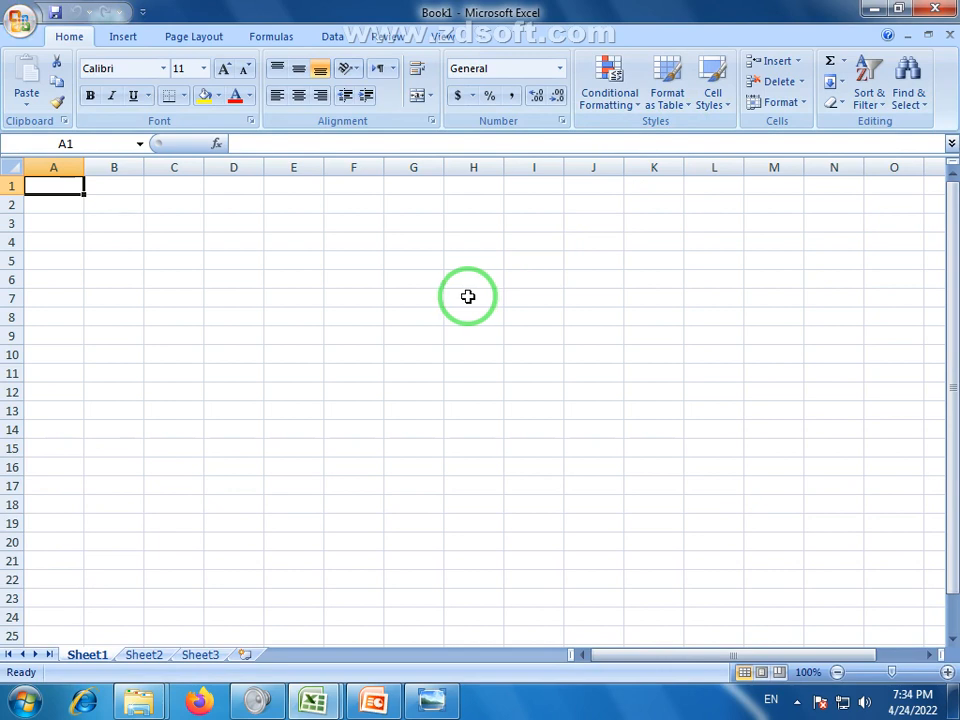
Apply the Title cell style (Cambria 18) to the entire Sheet1, then select B3
left_click(95, 223)
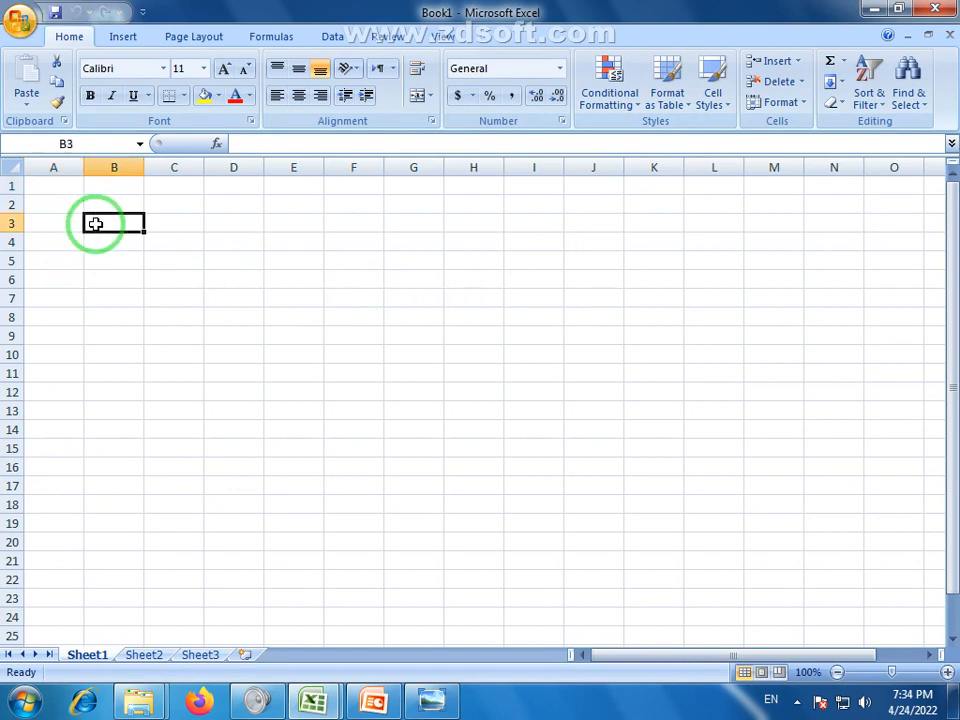
left_click(9, 166)
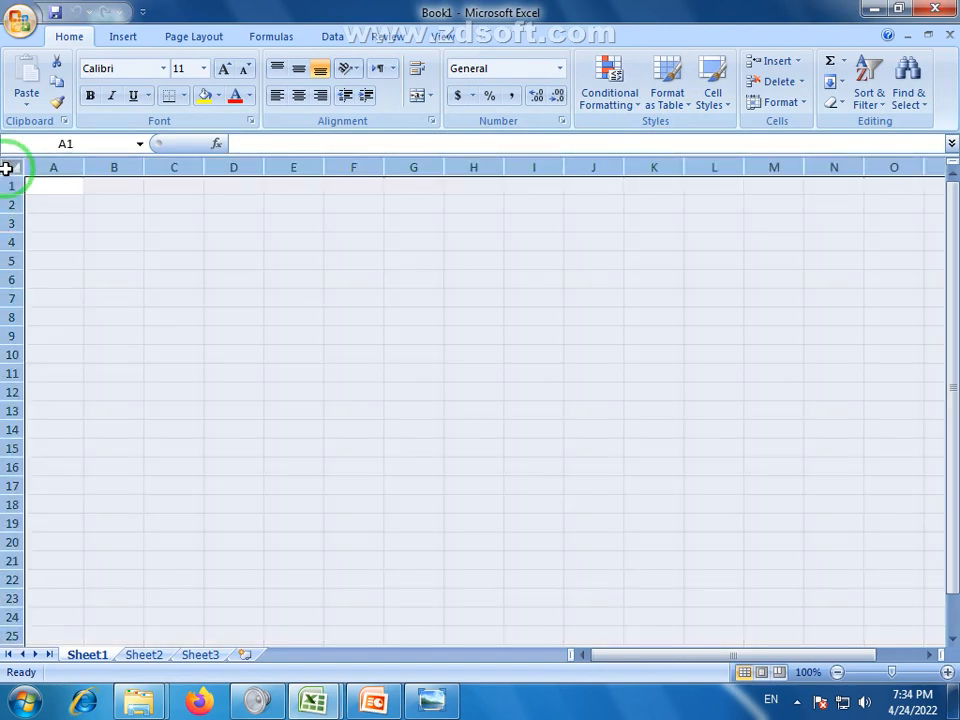
left_click(727, 104)
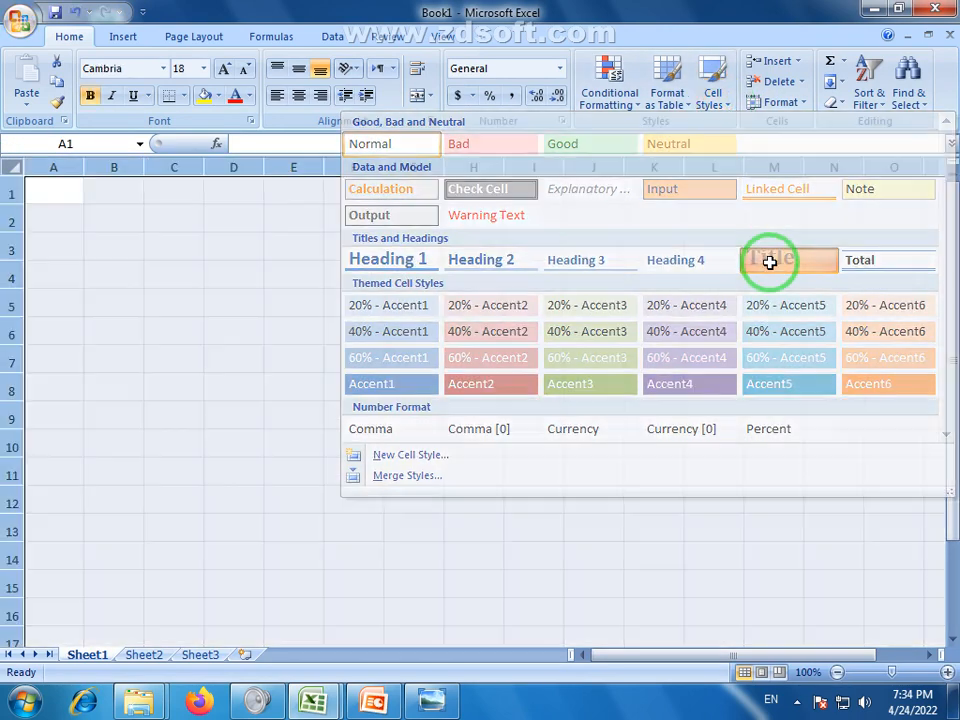
left_click(770, 262)
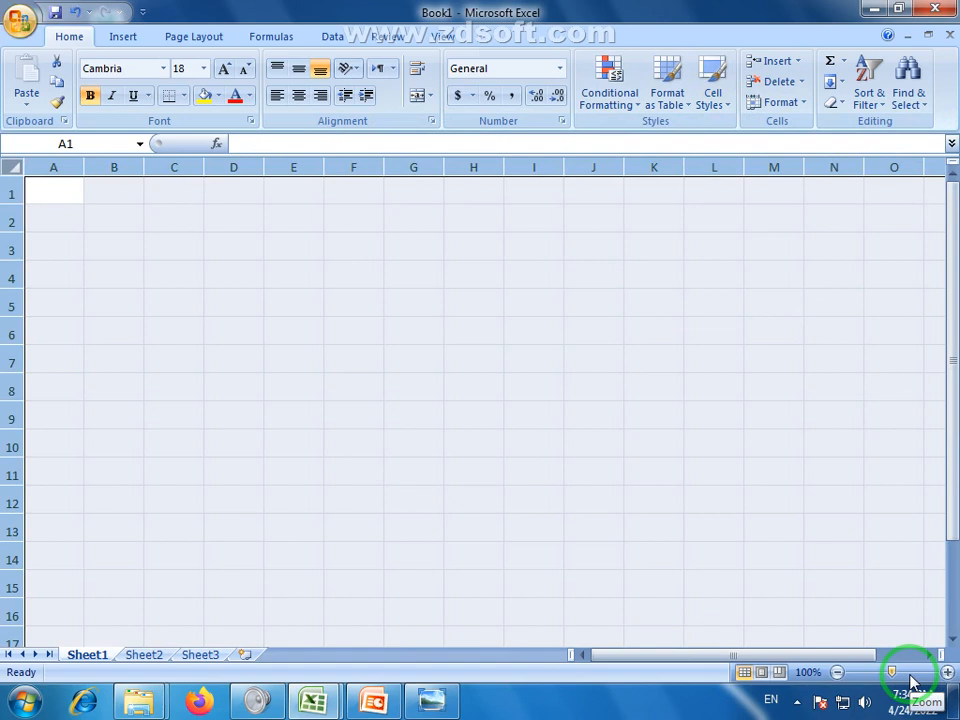
left_click(170, 300)
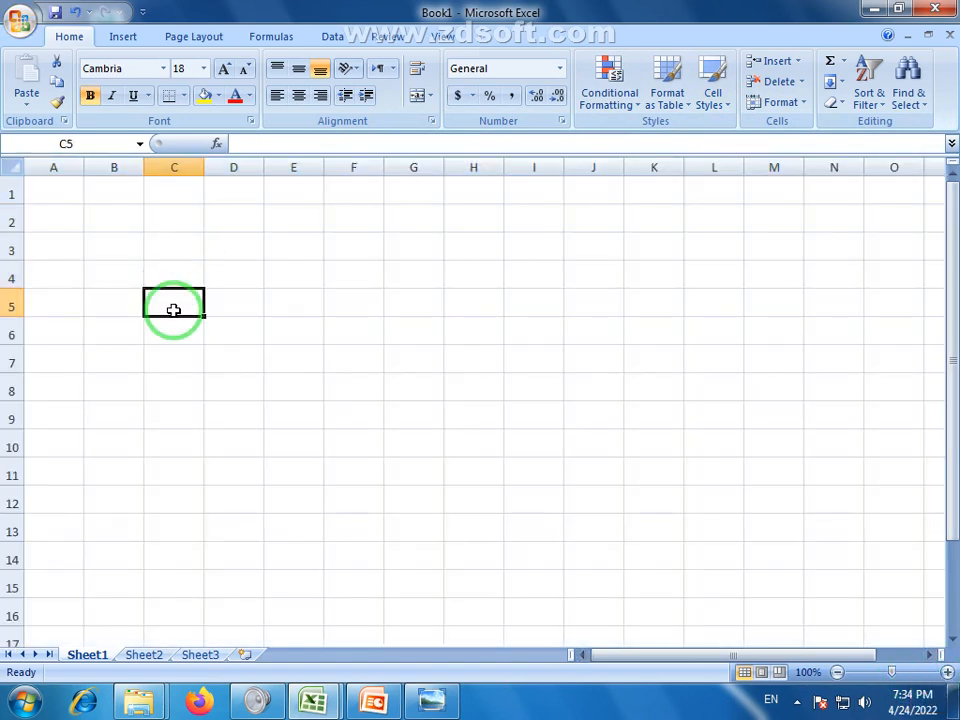
left_click(108, 246)
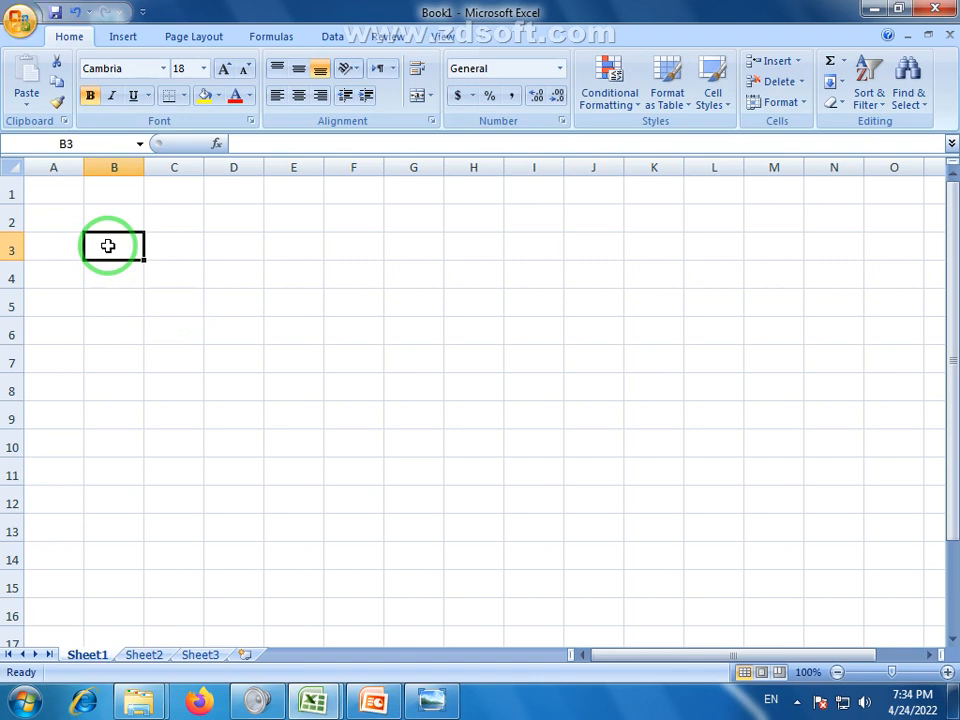
left_click_drag(108, 246, 836, 244)
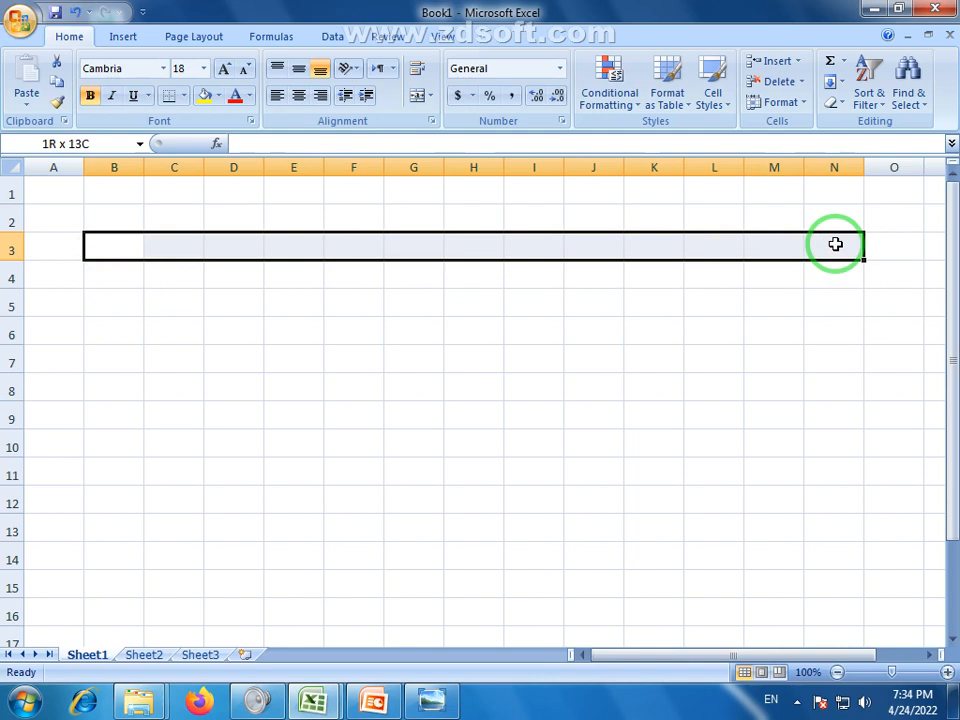
left_click_drag(836, 244, 836, 244)
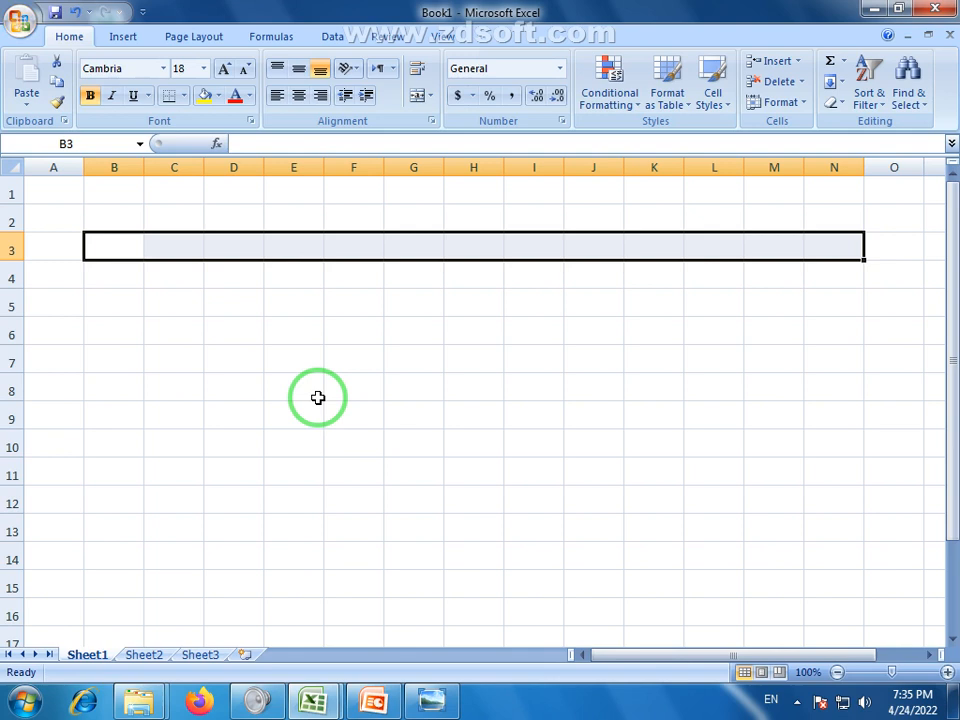
left_click(319, 313)
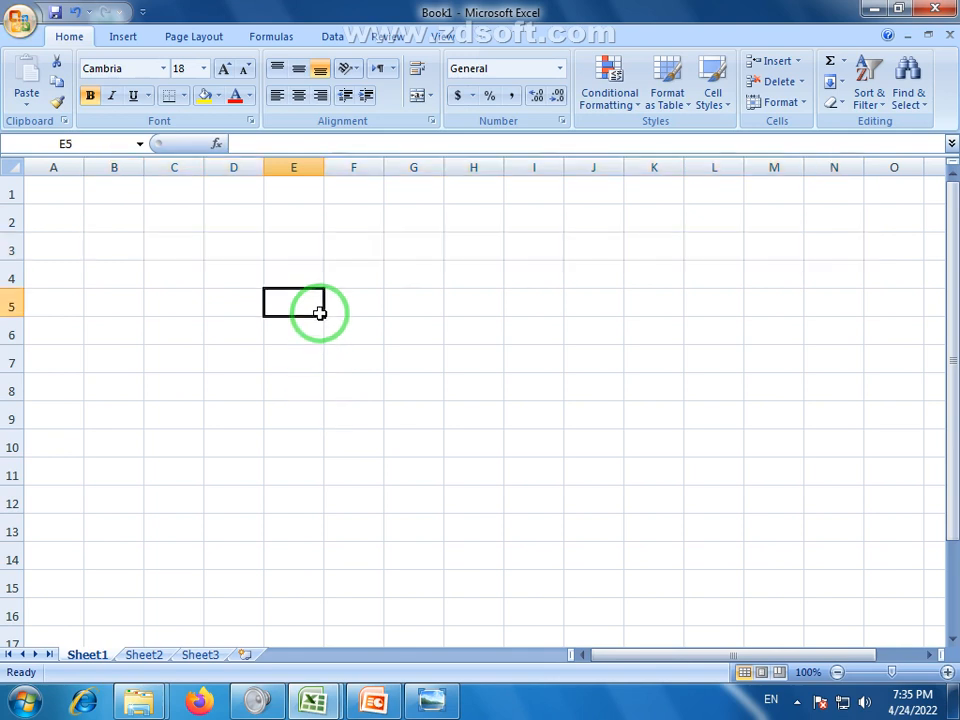
left_click_drag(302, 236, 630, 249)
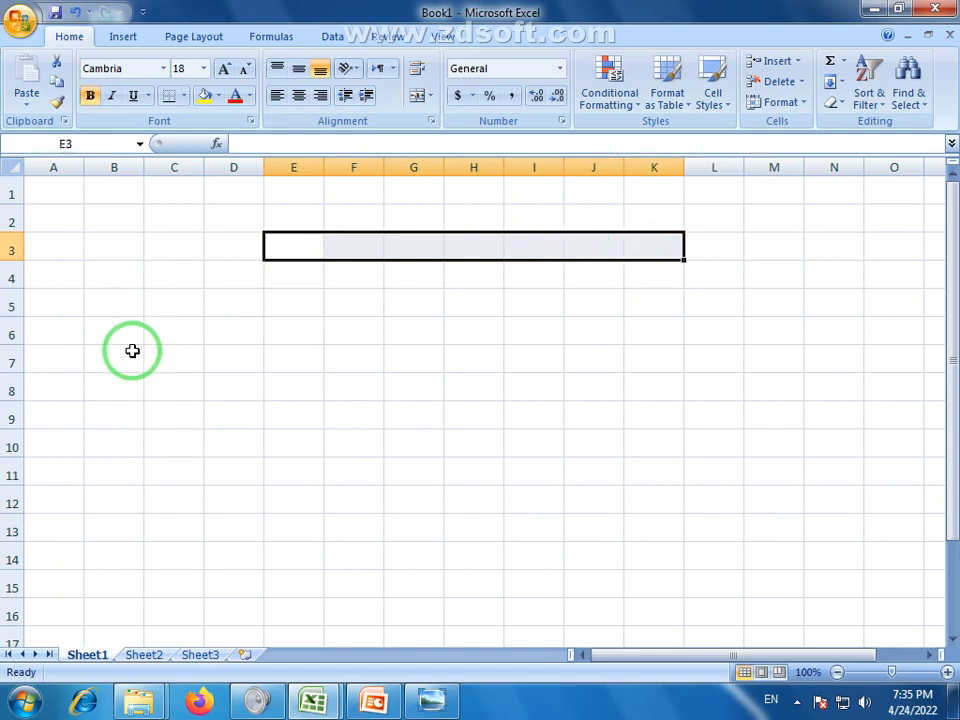
left_click(182, 390)
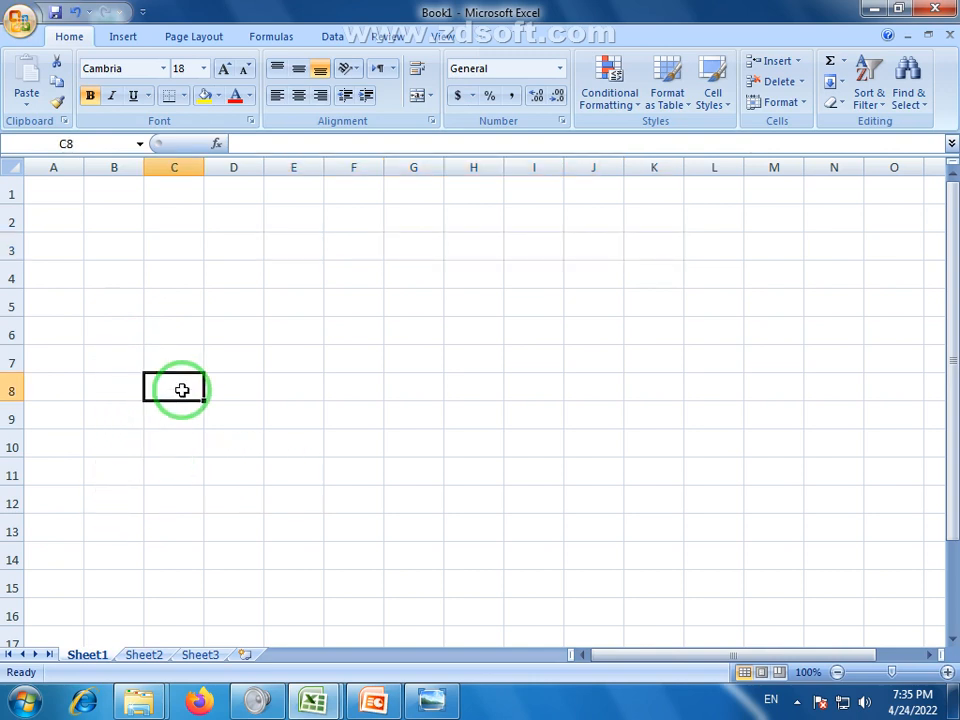
left_click(289, 356)
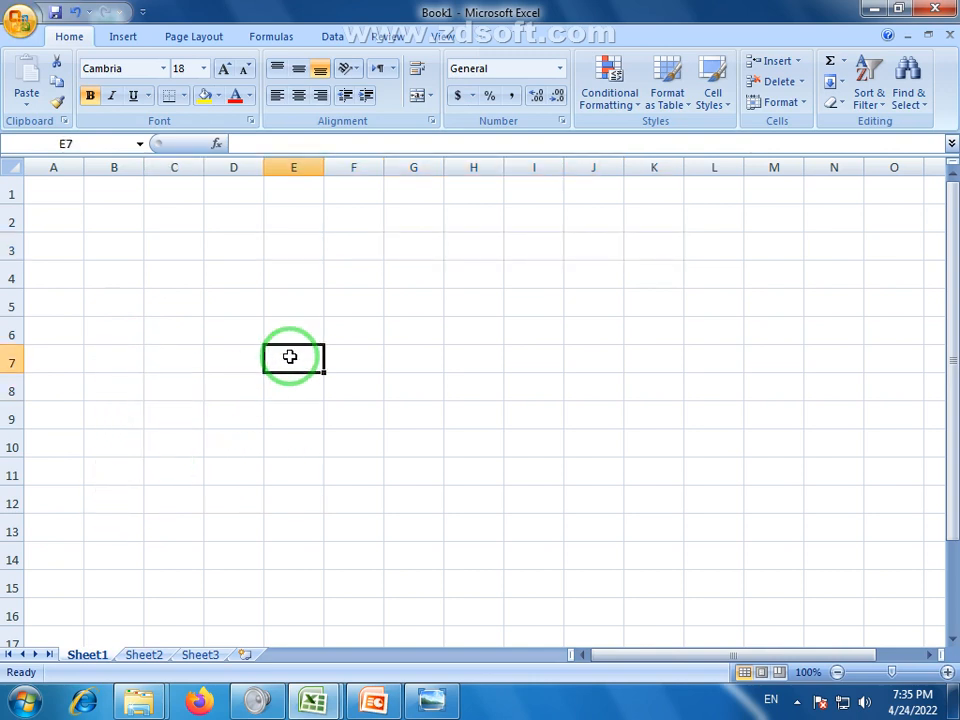
left_click(413, 305)
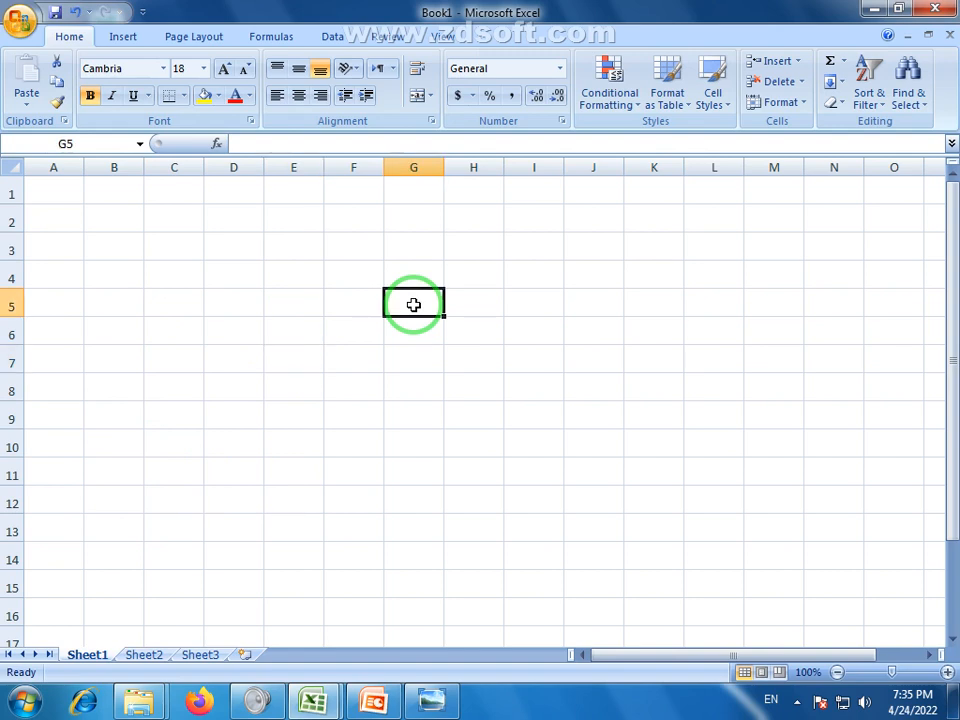
left_click(411, 338)
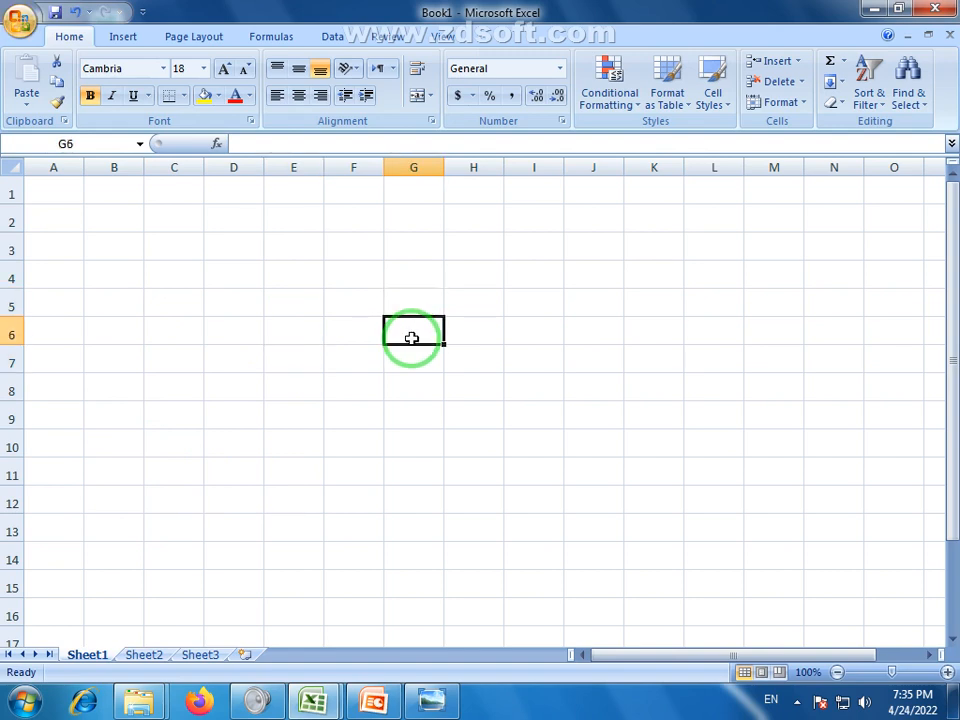
left_click_drag(197, 302, 771, 583)
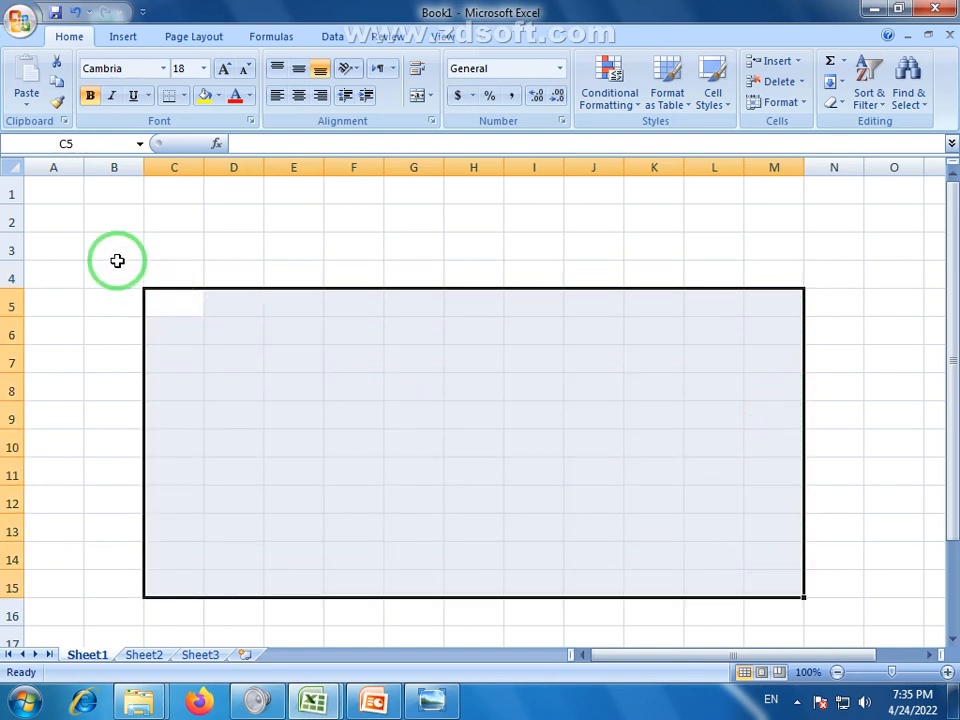
left_click_drag(112, 259, 843, 591)
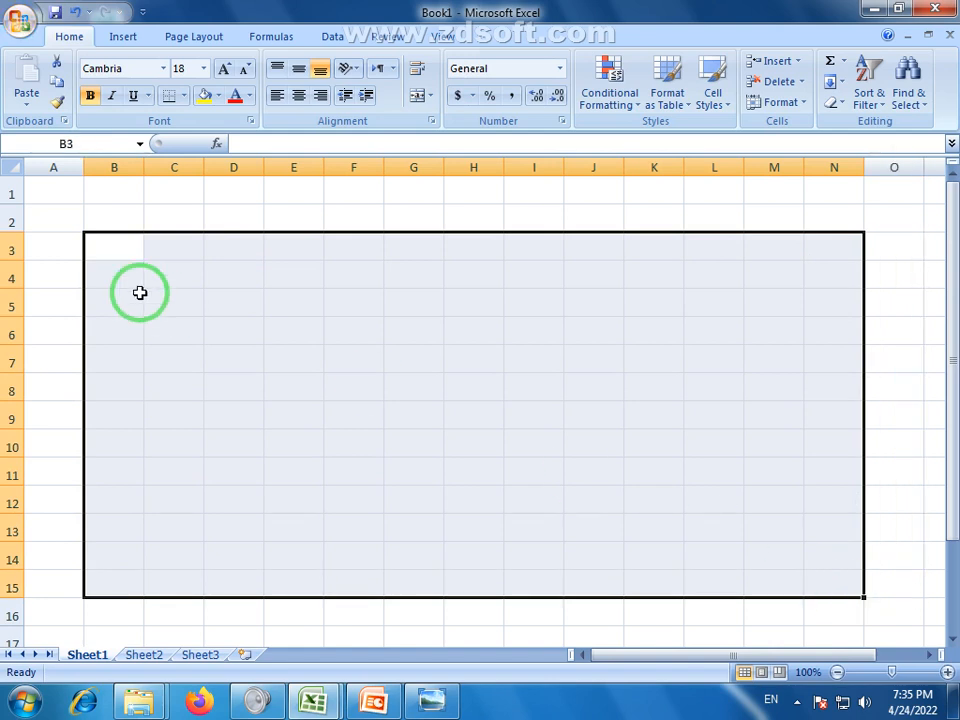
left_click(903, 389)
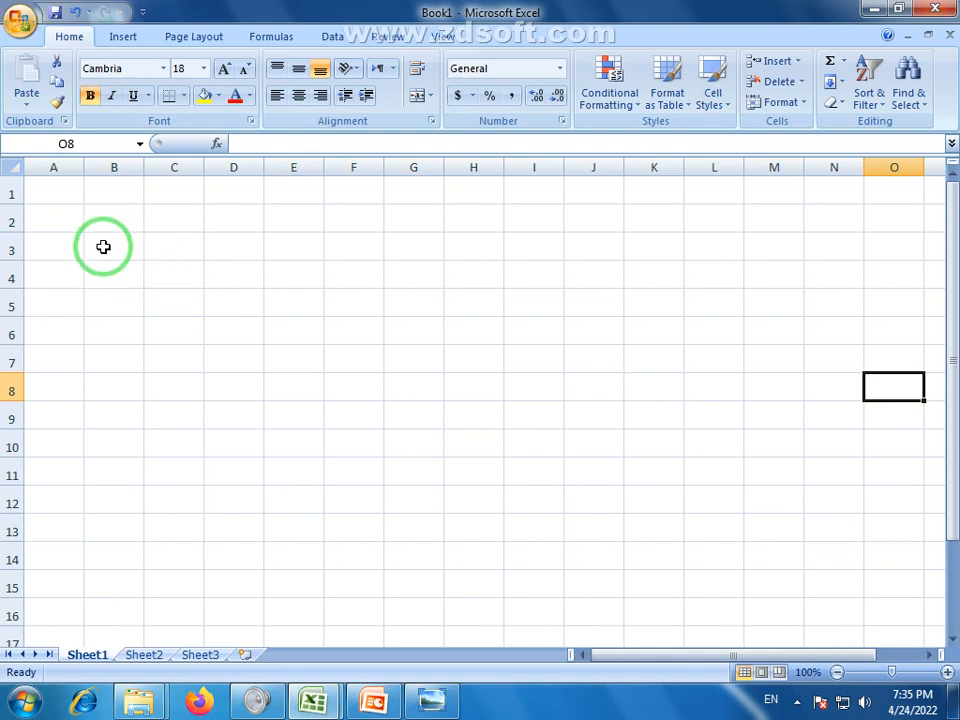
left_click_drag(103, 247, 814, 251)
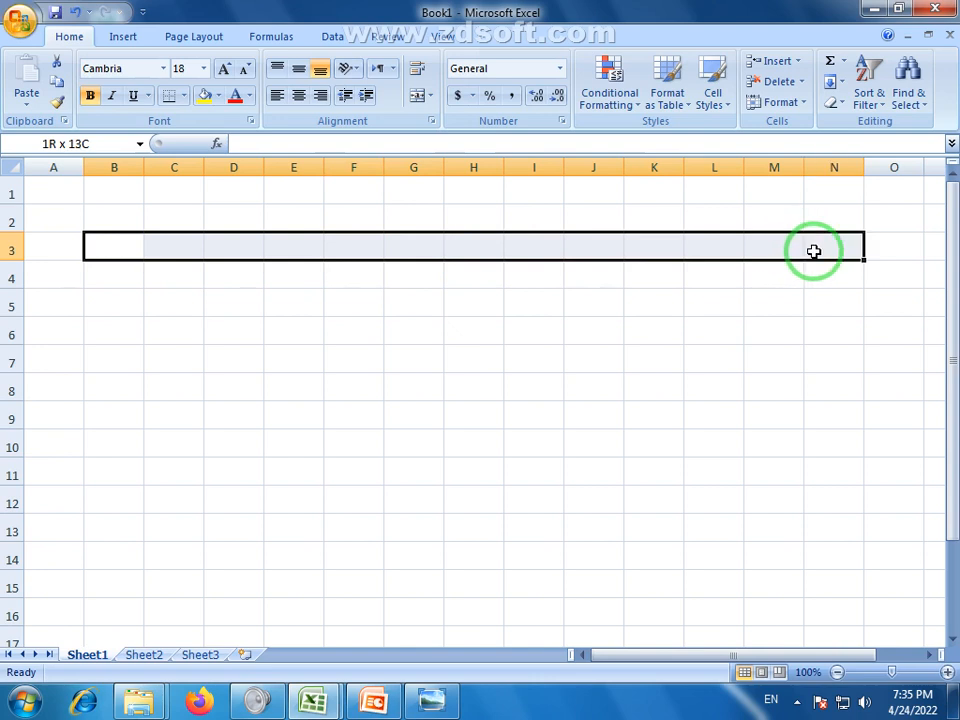
left_click(389, 357)
left_click(118, 245)
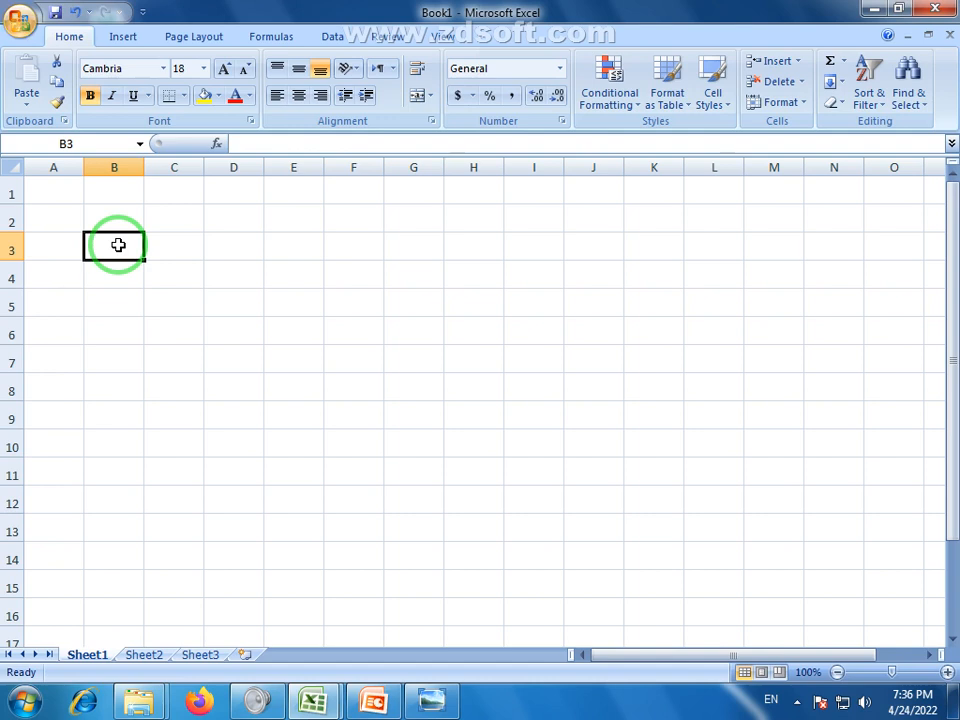
Enter the heading Sr.No in cell B3
type("$")
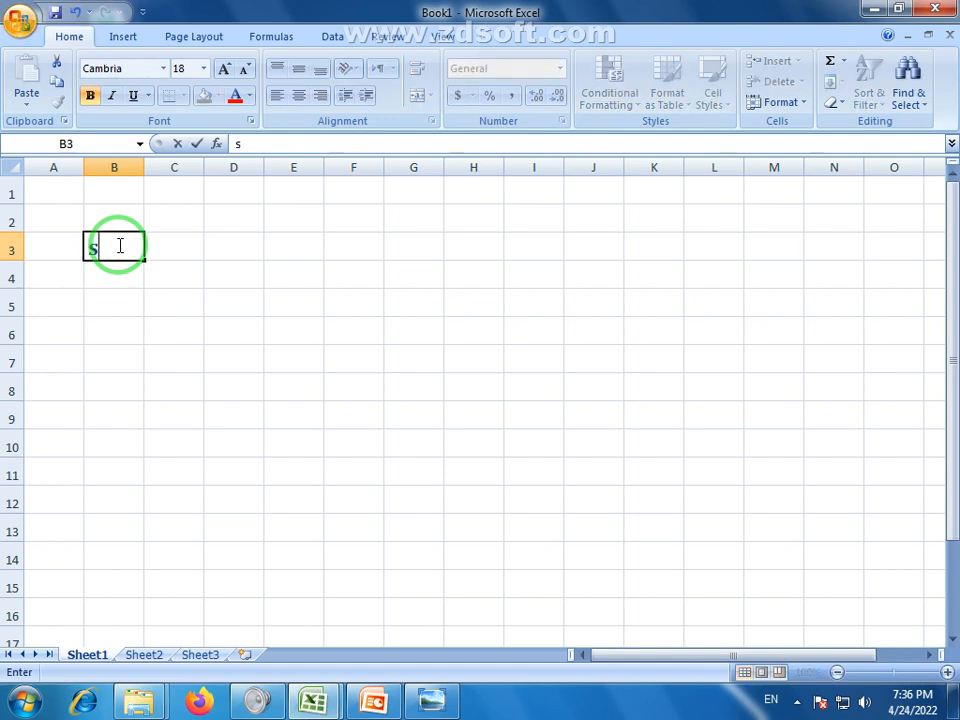
key("BackSpace")
type("Sr")
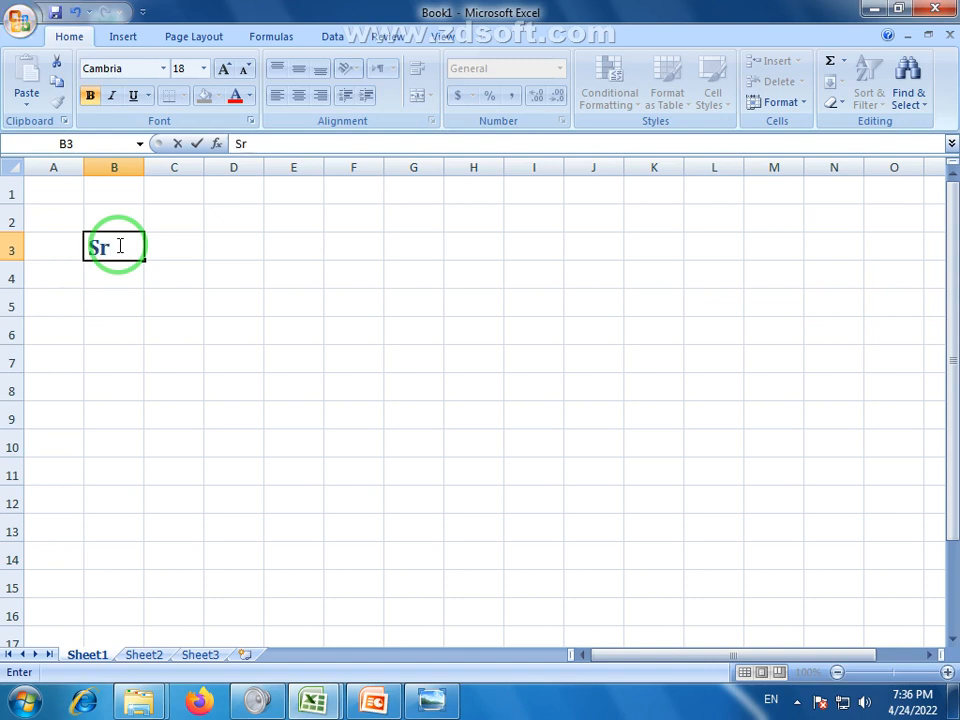
type(".NO")
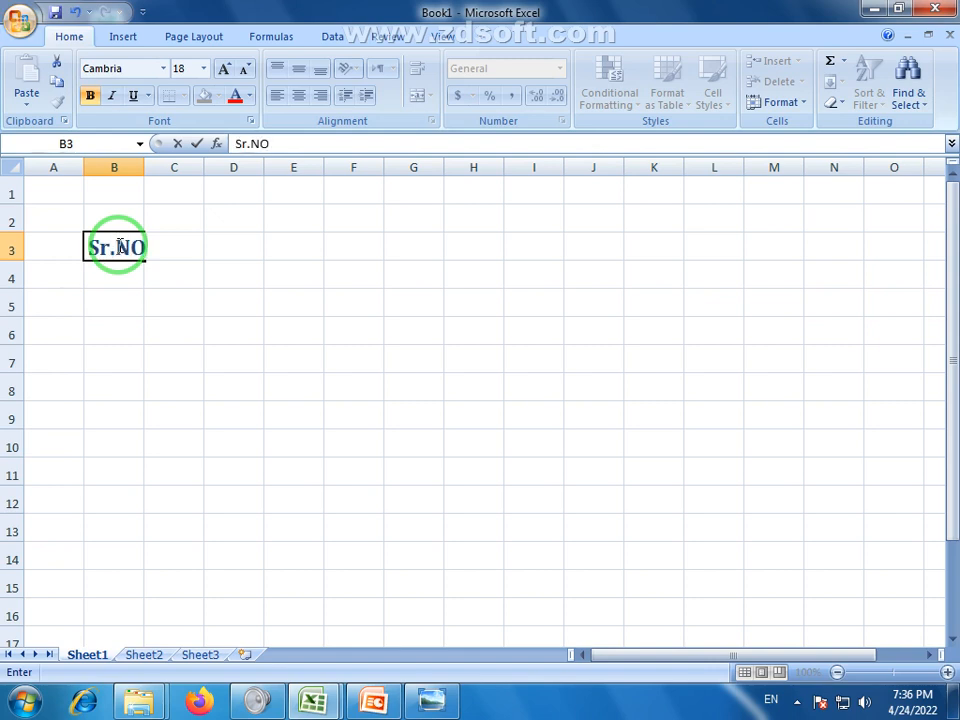
key("BackSpace")
type("o")
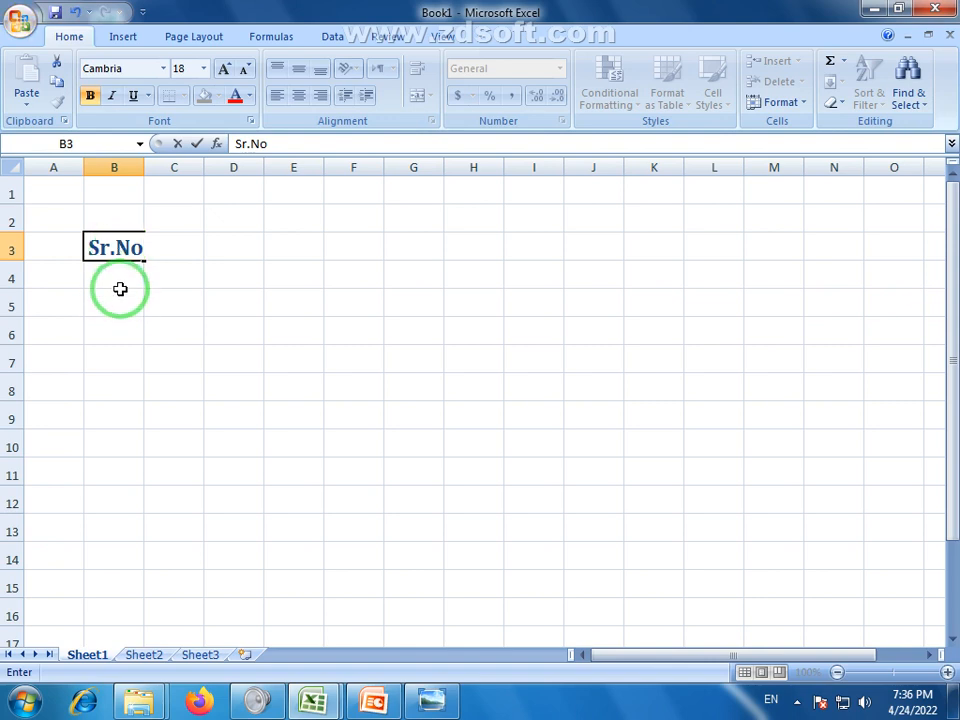
left_click(116, 281)
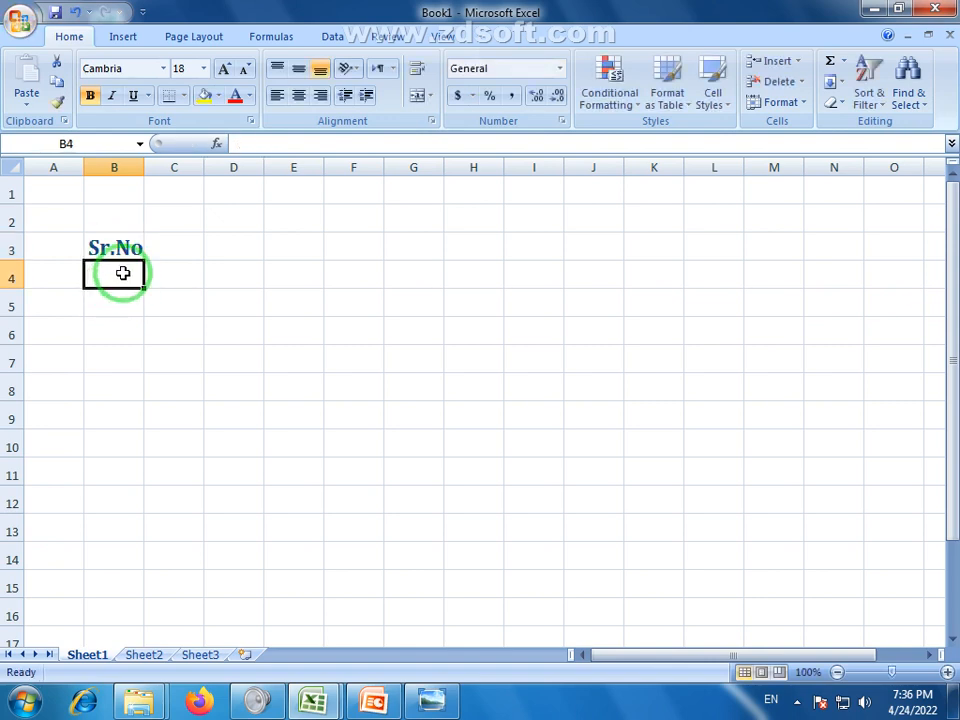
Fill serial numbers 1 to 13 down B4:B16
type("1")
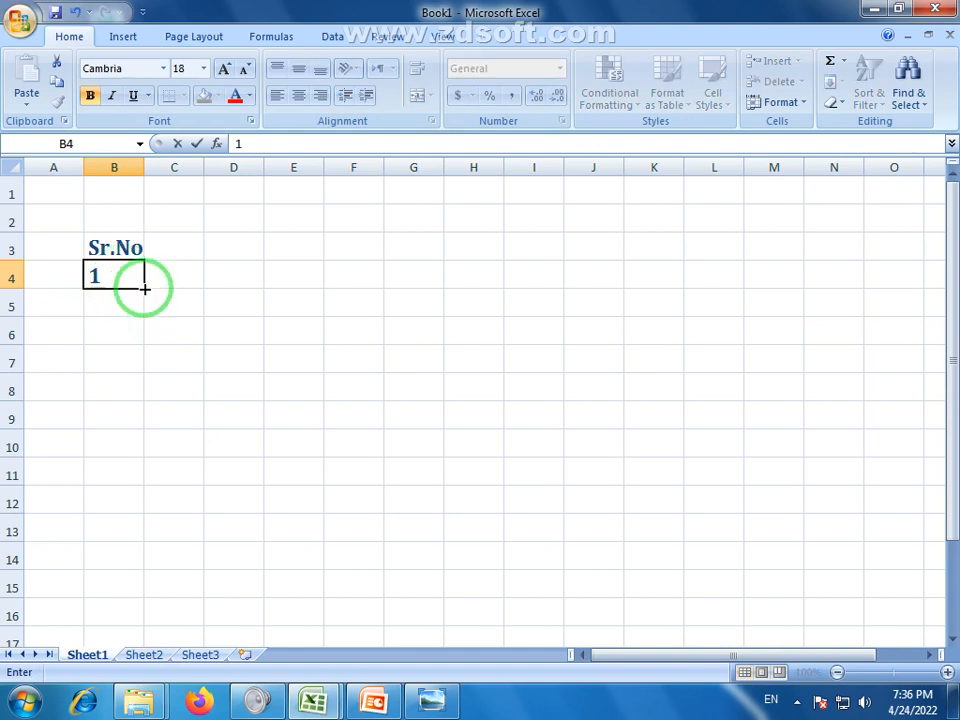
left_click_drag(144, 288, 144, 615)
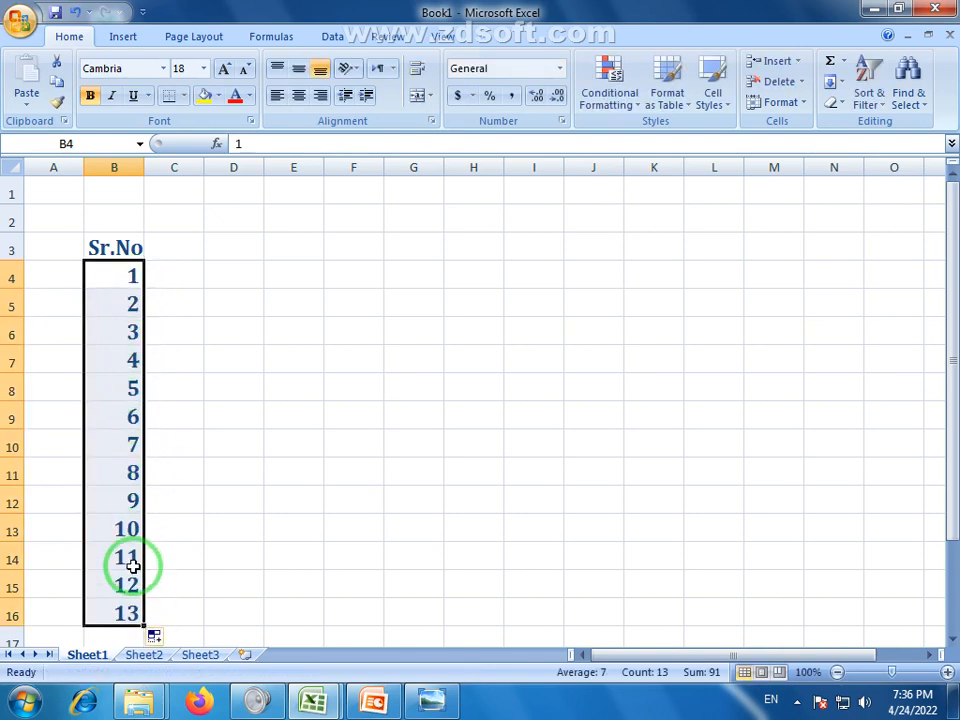
left_click(176, 249)
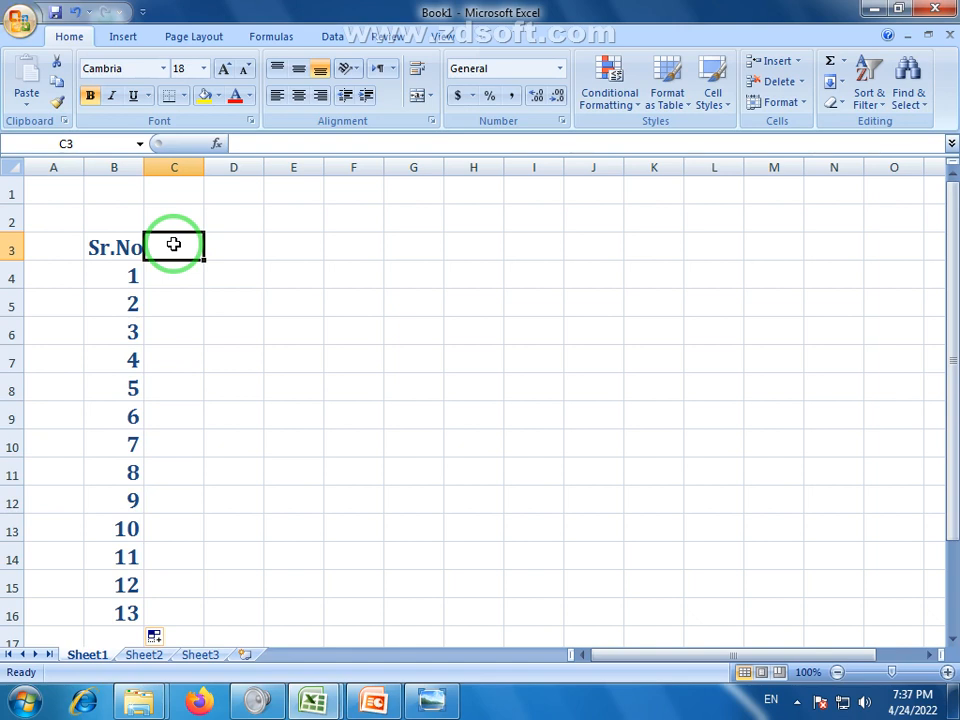
Enter the headers Roll # in C3 and Name in D3, widening column C
type("Roll")
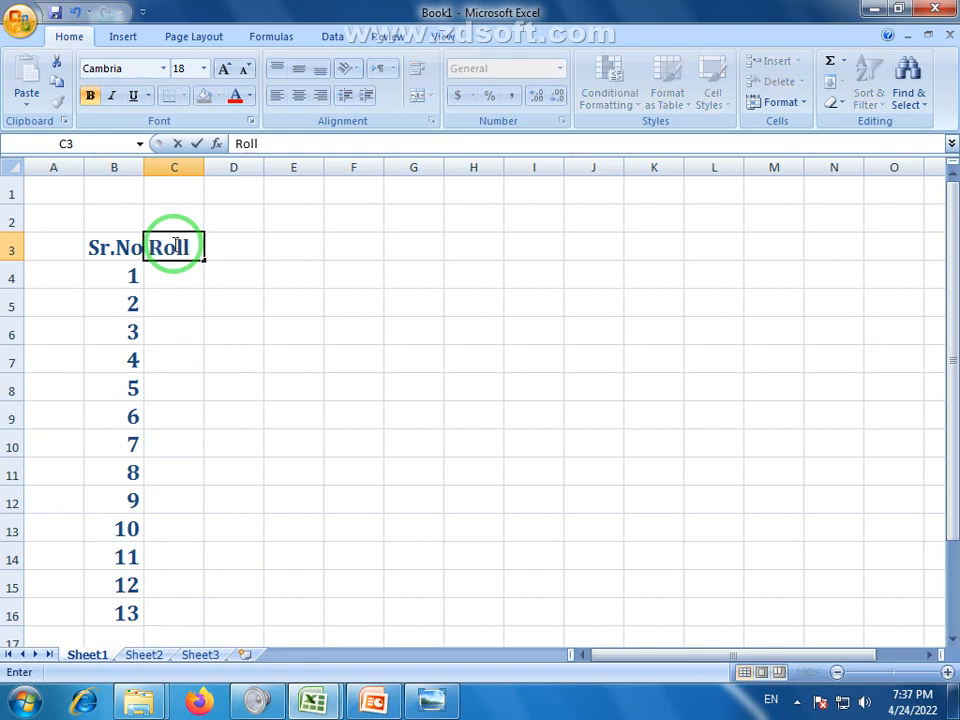
type(" #")
key("Return")
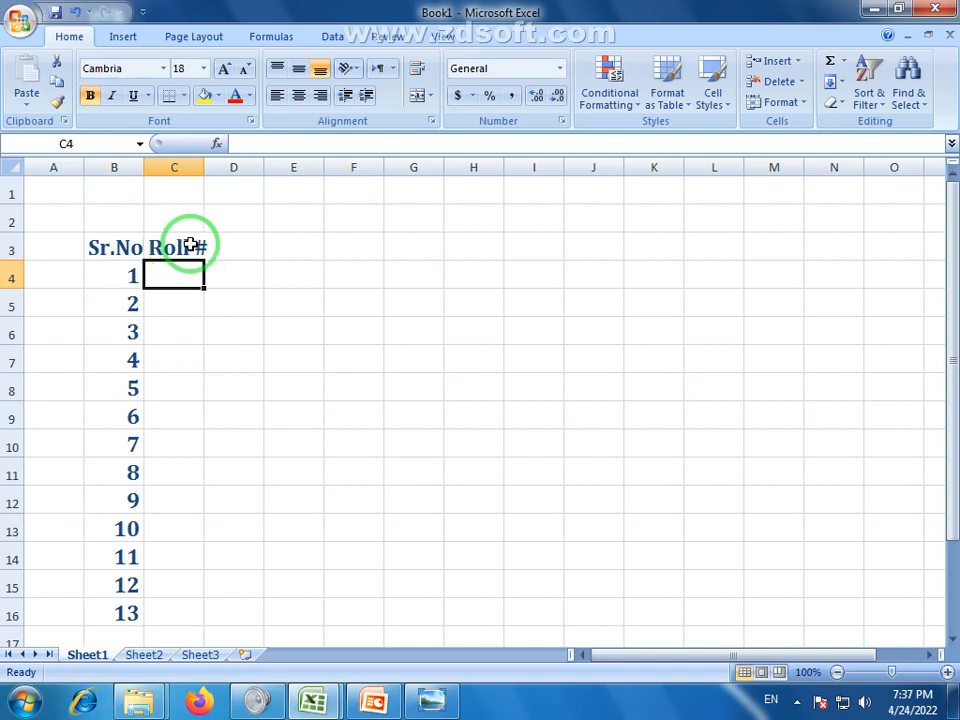
left_click(238, 250)
left_click_drag(267, 166, 312, 163)
left_click_drag(206, 170, 215, 170)
type("Name")
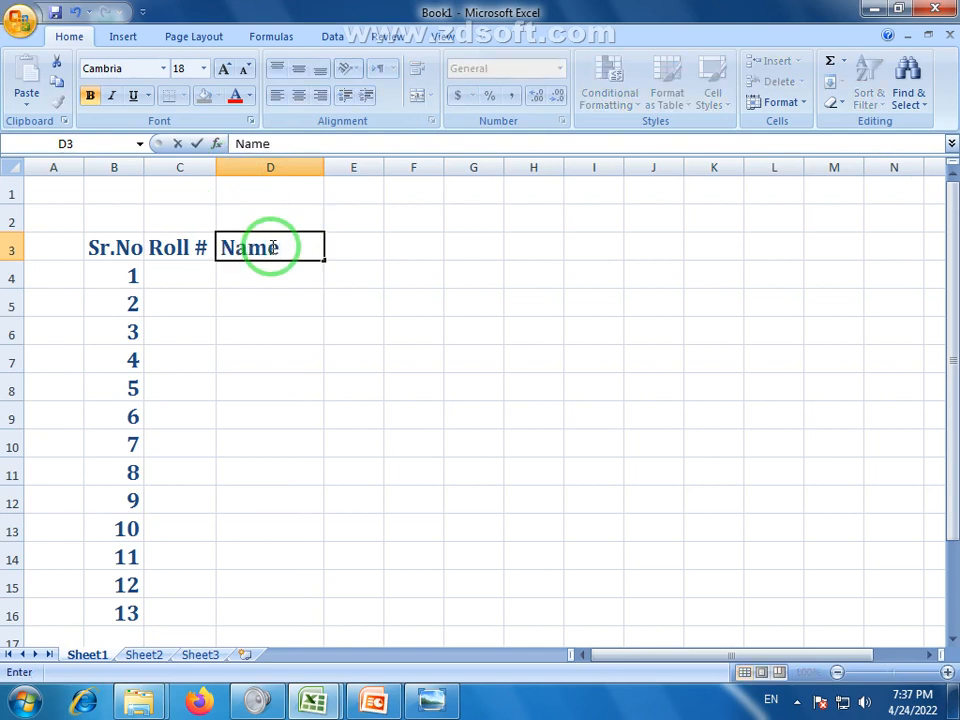
left_click(351, 252)
Enter the Father Name header in E3 and widen column E to fit it
left_click_drag(385, 171, 441, 167)
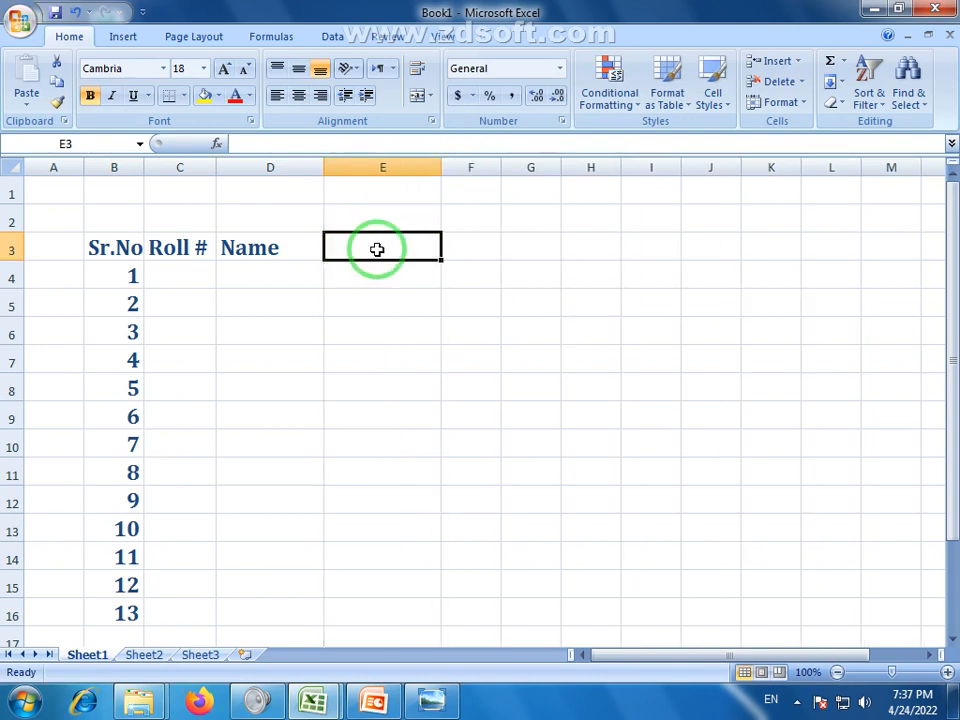
type("F")
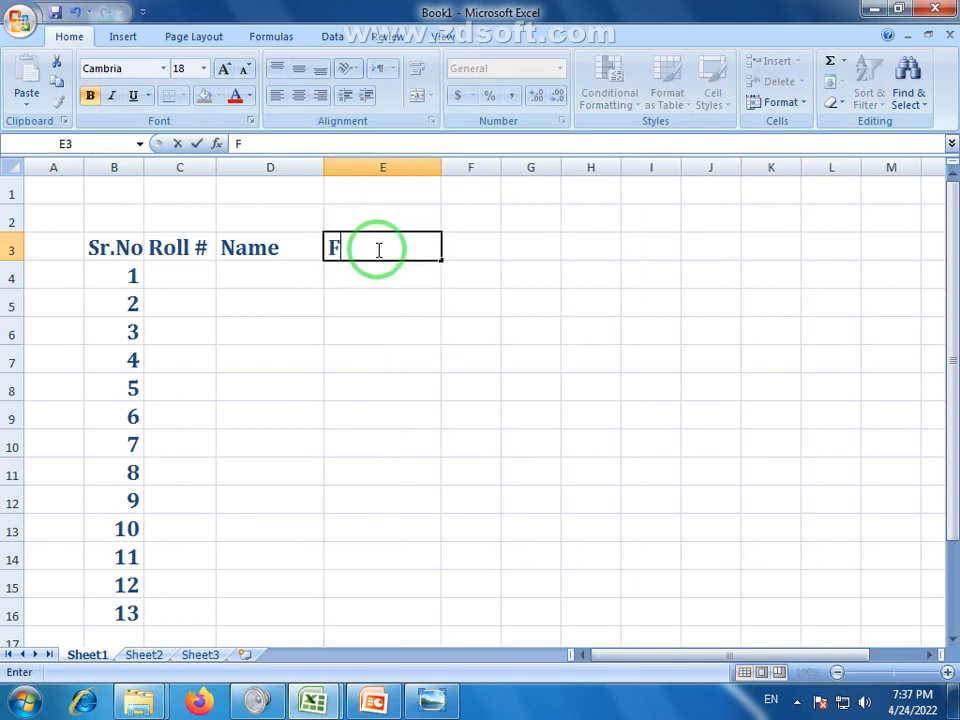
type("ather")
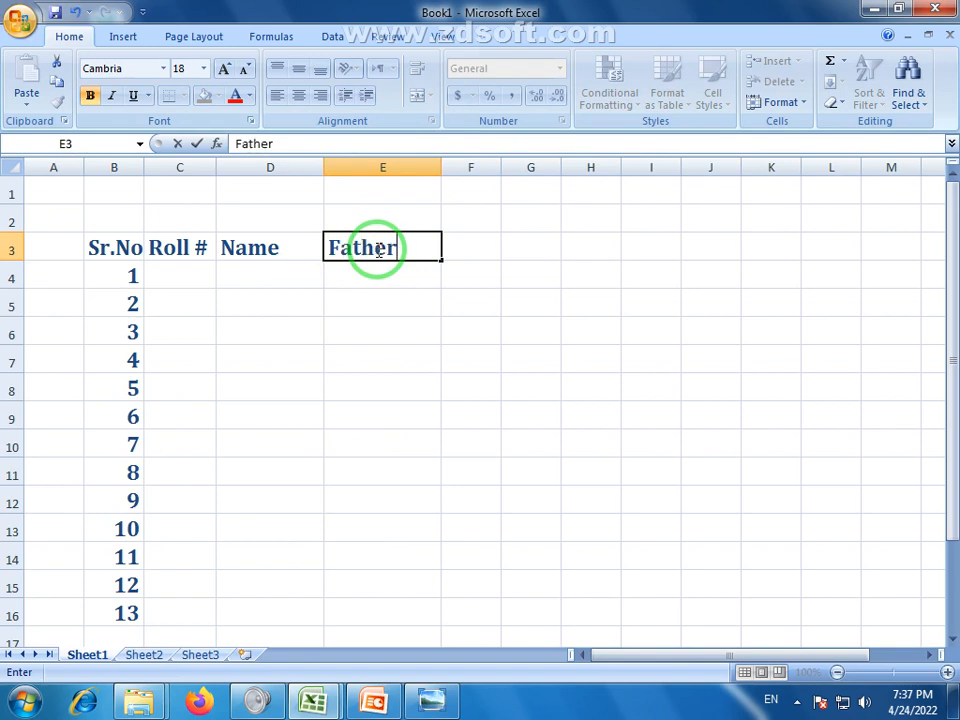
type(" Name")
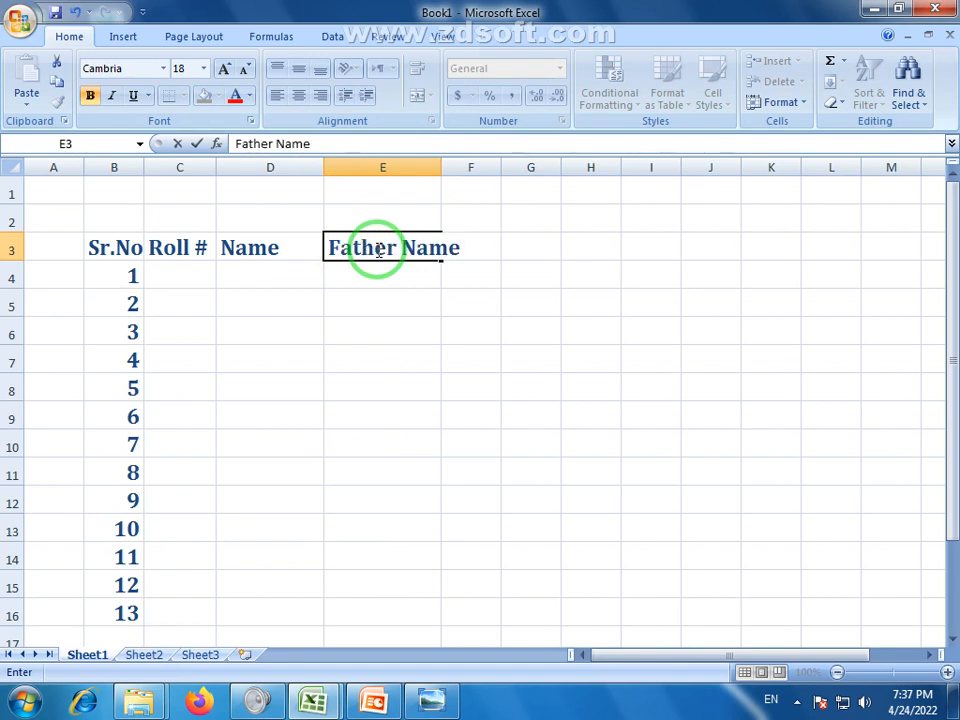
left_click(442, 168)
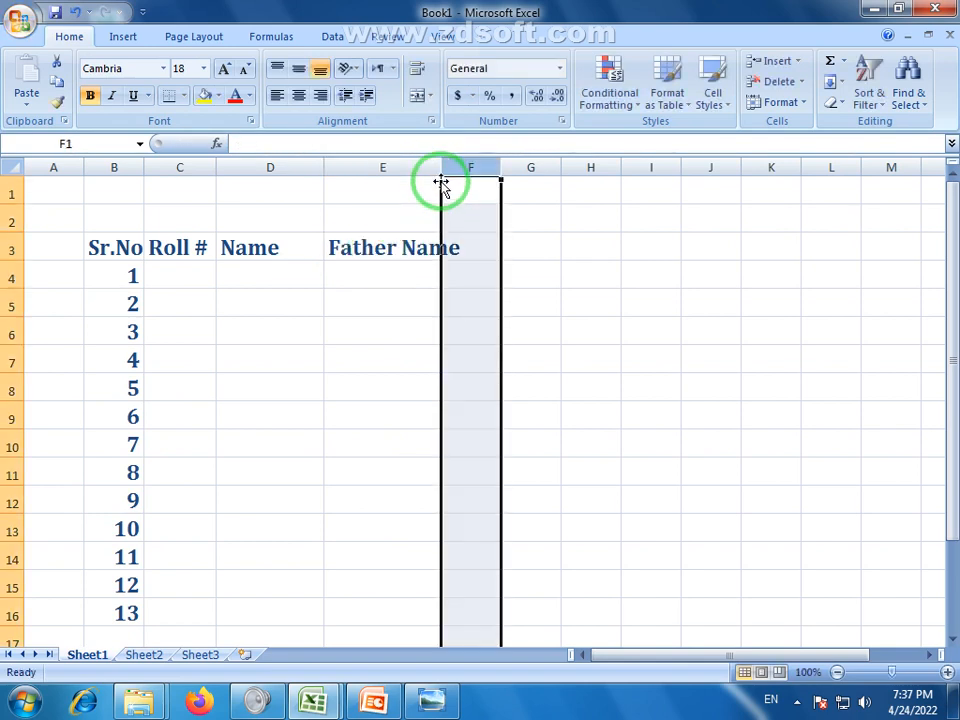
left_click(437, 168)
left_click_drag(443, 168, 486, 170)
Widen column F and enter the Gander header in F3
left_click(519, 245)
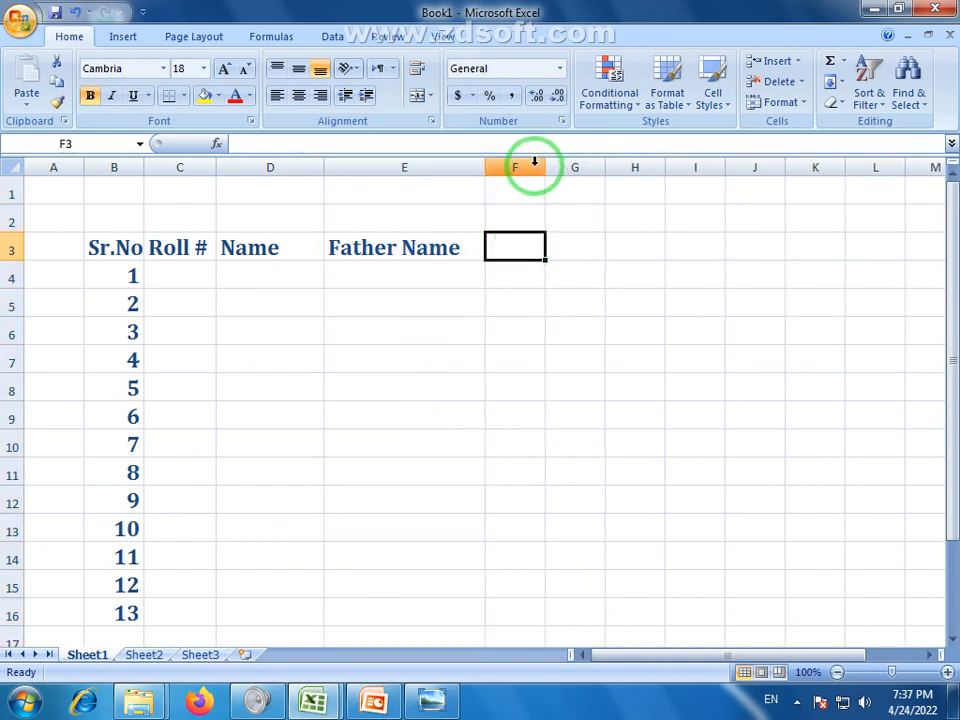
left_click_drag(545, 168, 603, 168)
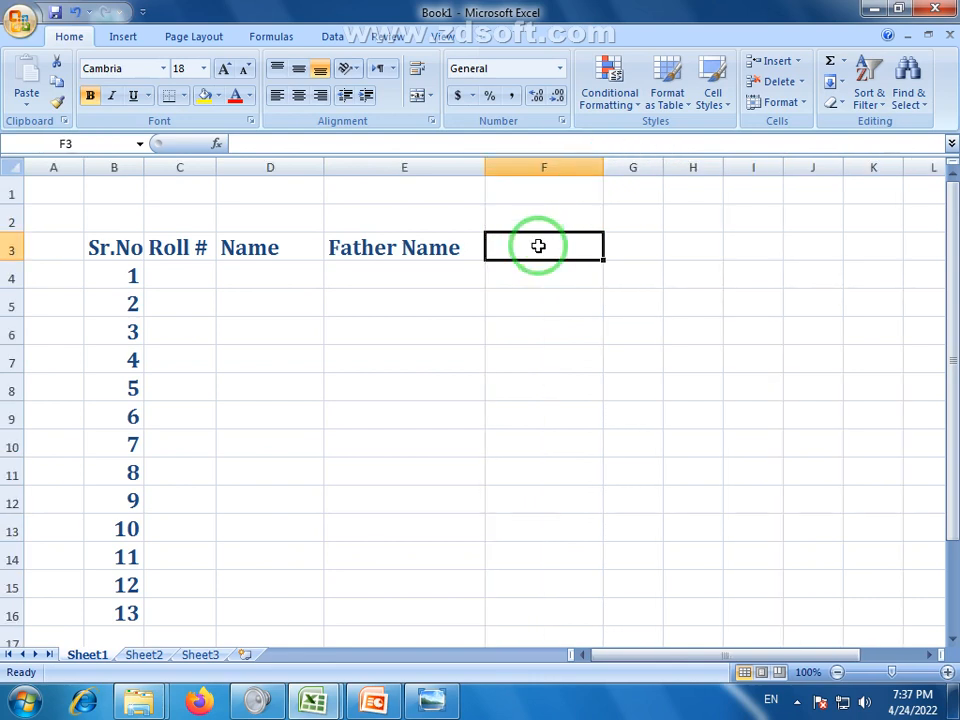
type("D")
key("BackSpace")
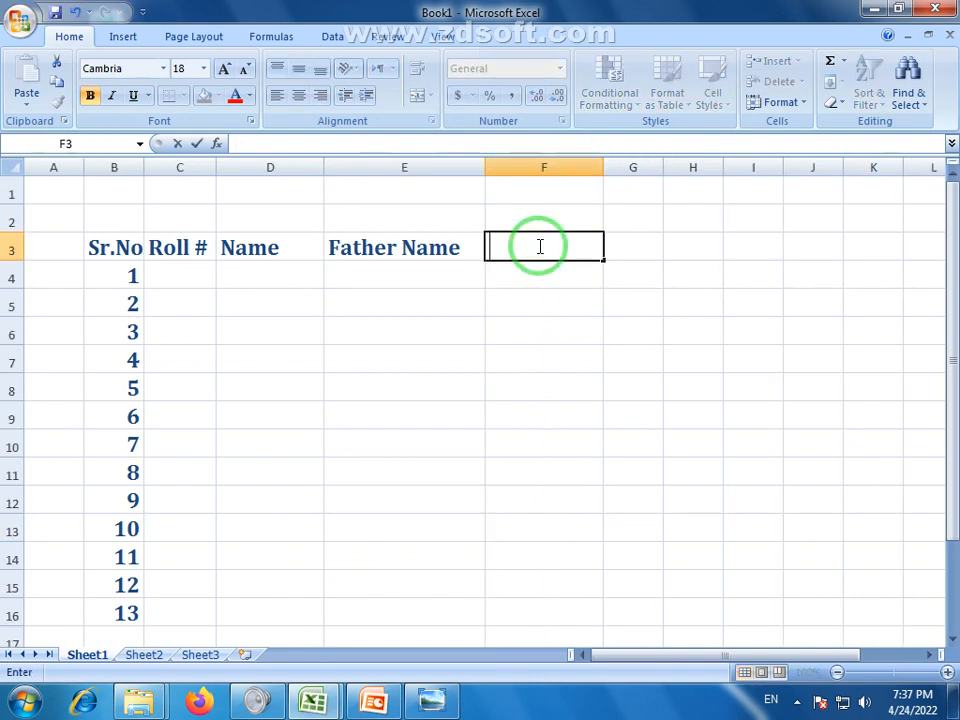
type("E")
key("BackSpace")
type("Gander")
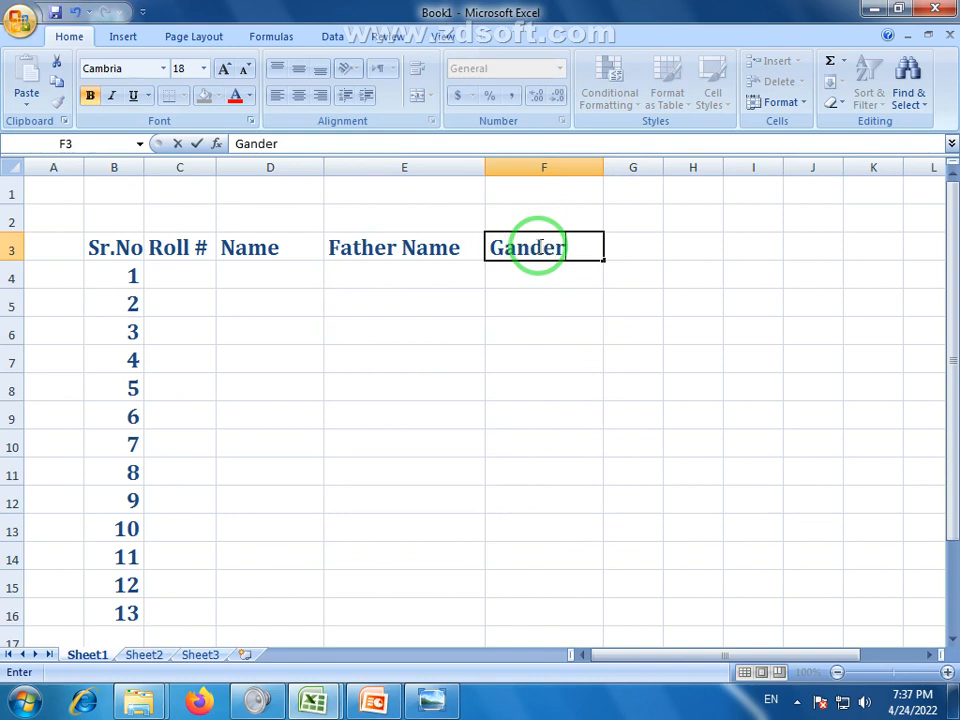
left_click(628, 240)
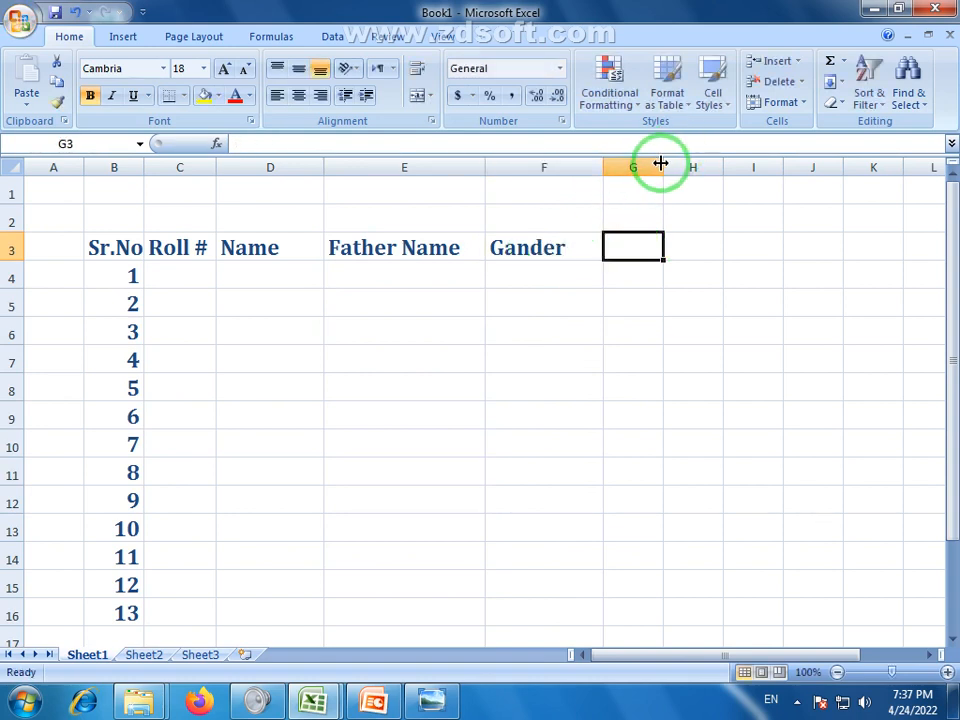
Widen column G and enter the Mobile # header in G3
left_click_drag(661, 163, 720, 162)
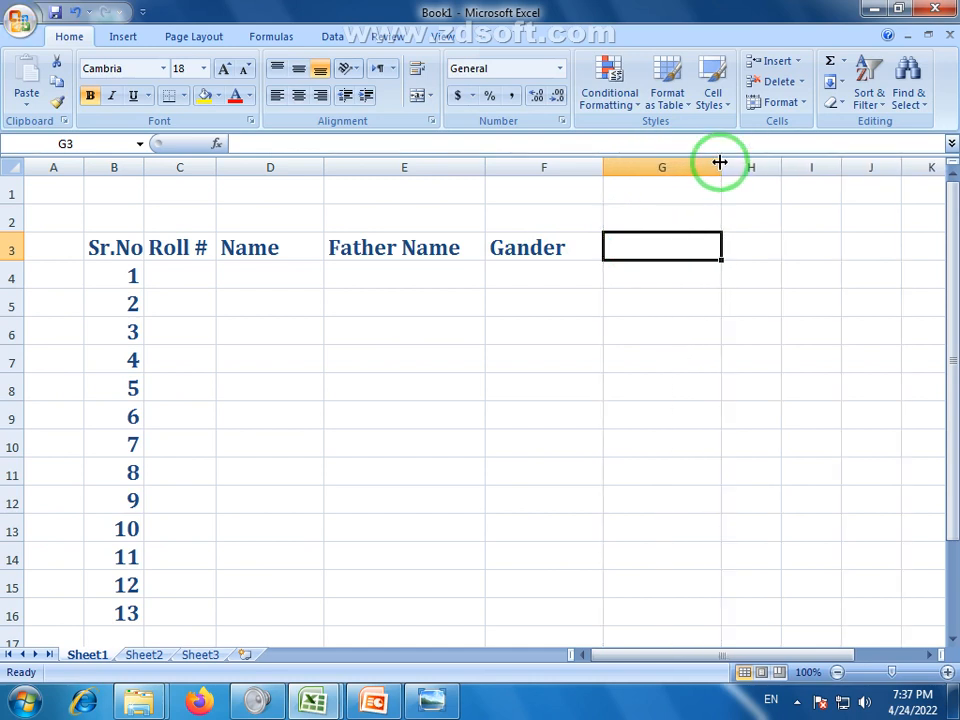
type("Mo")
type("b")
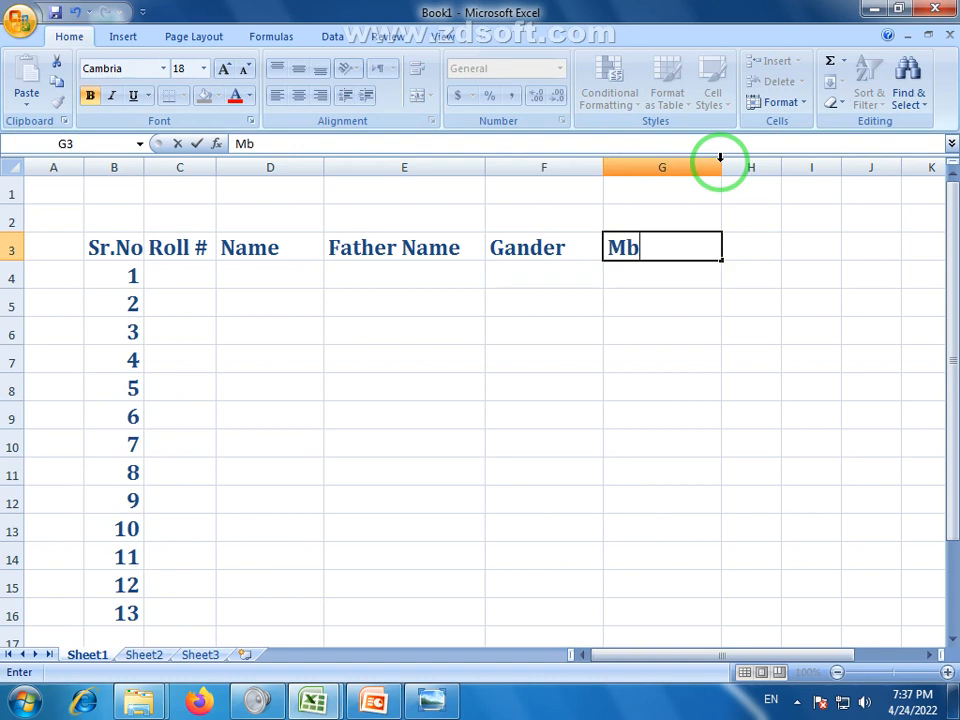
key("BackSpace")
type("obile")
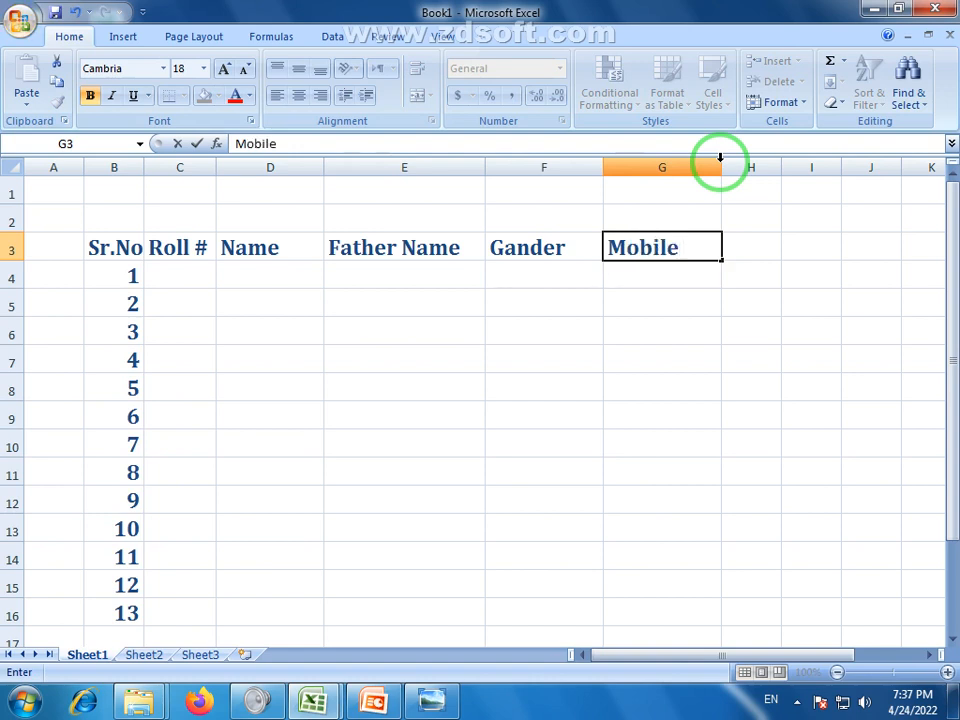
type(" #")
key("Tab")
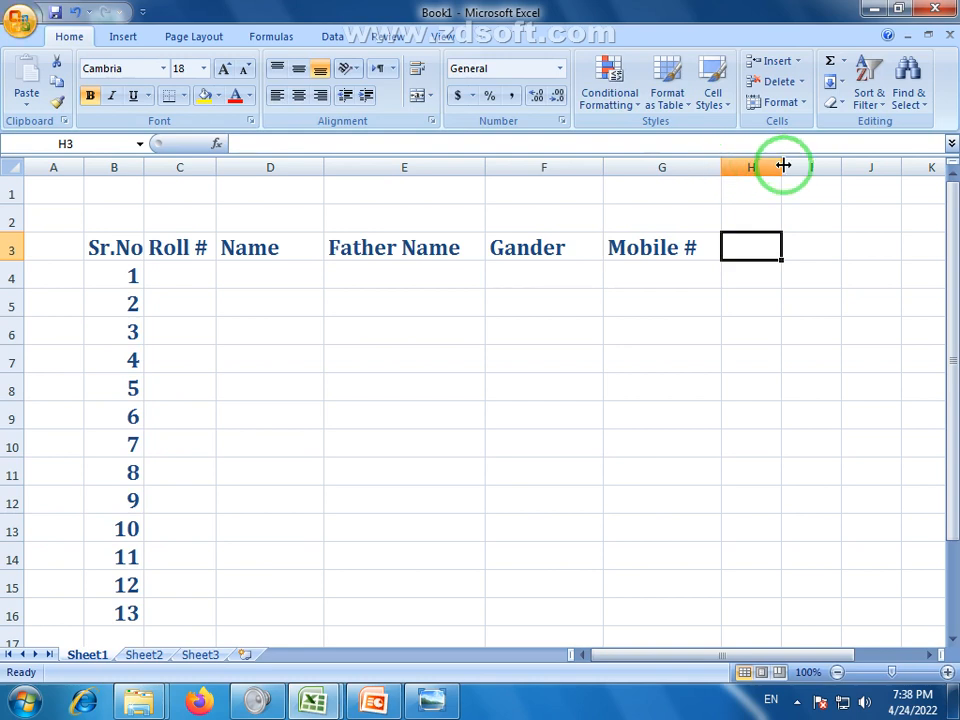
Widen column H and enter the Address header in H3
left_click_drag(782, 163, 844, 157)
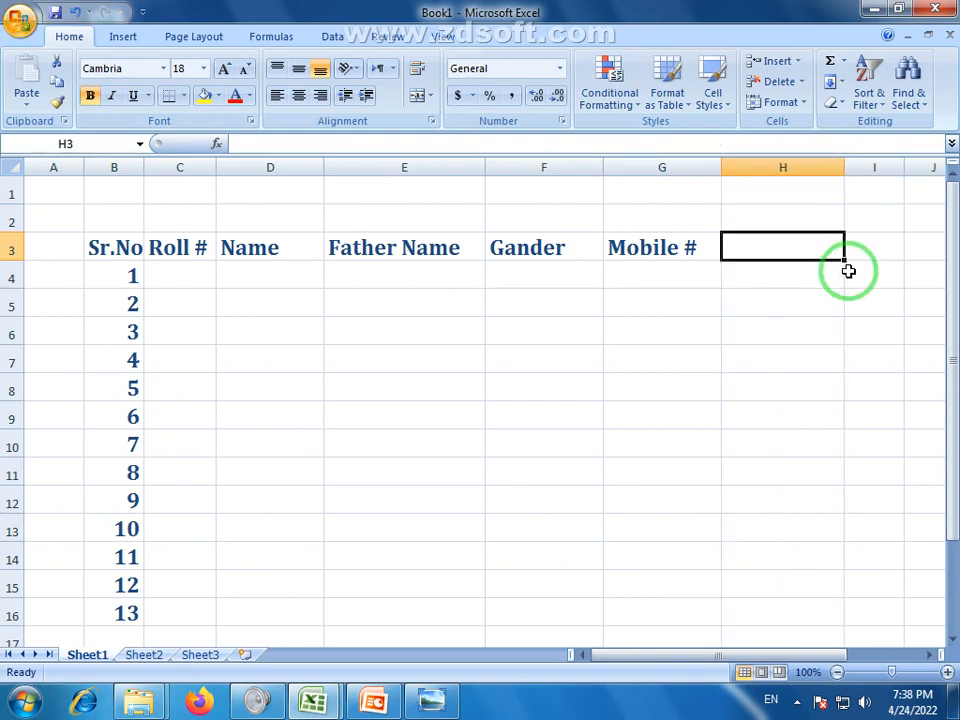
type("a")
key("BackSpace")
type("A")
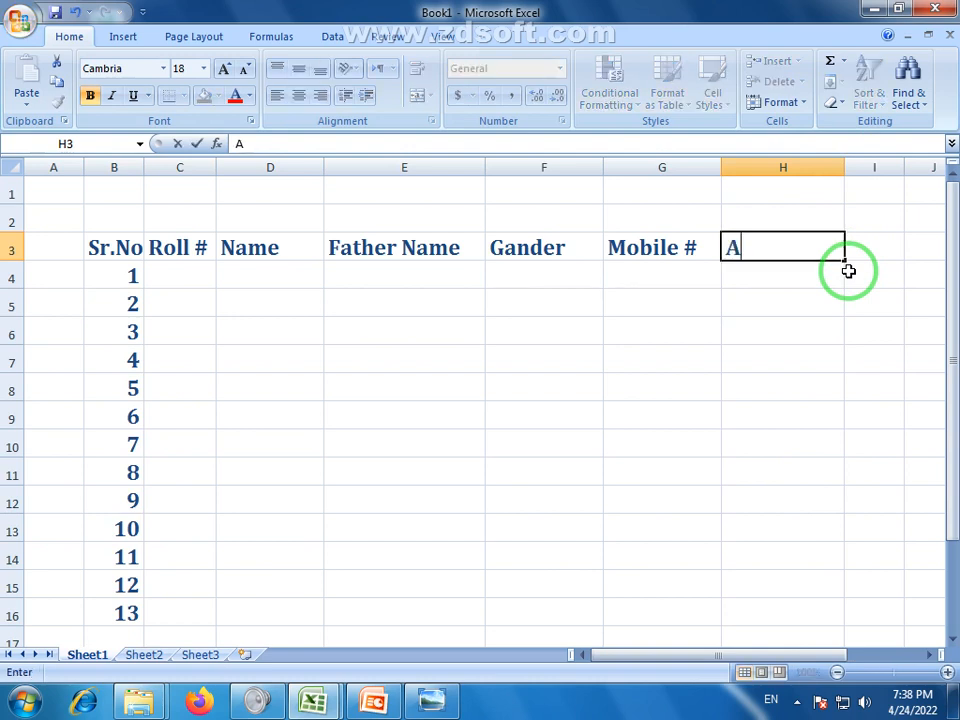
type("ddress")
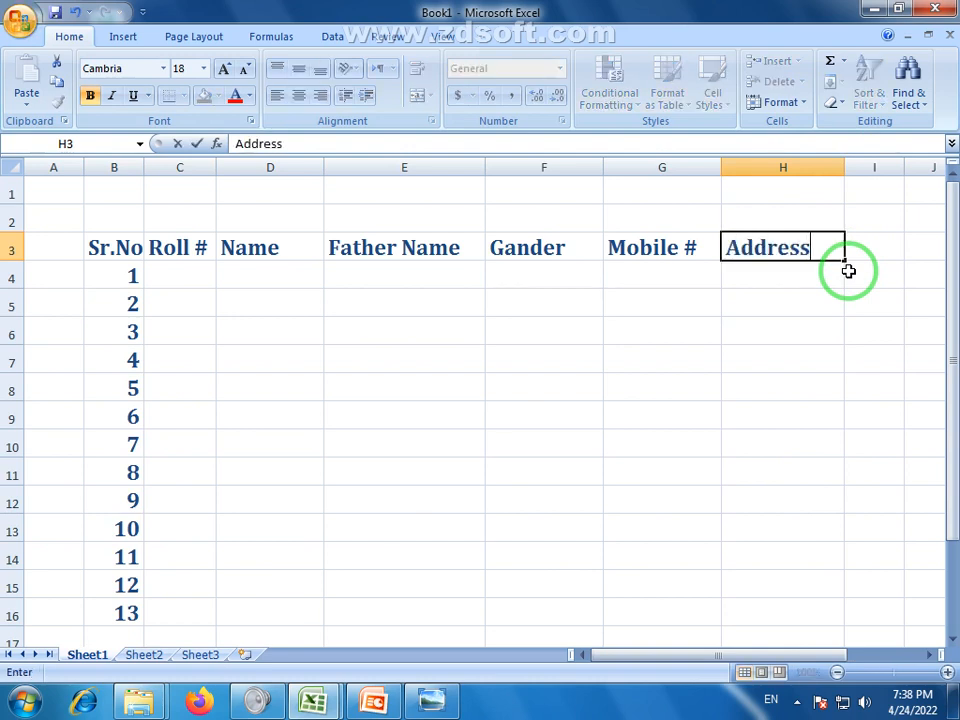
left_click(789, 330)
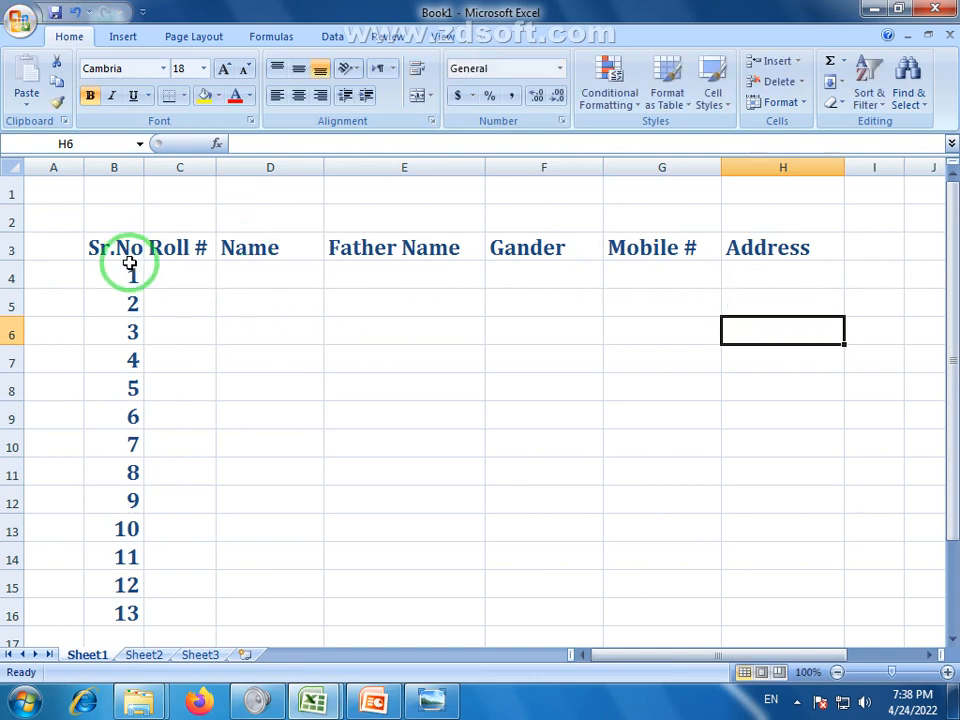
Check the B3:H16 header and number range, then select the Father Name column E
left_click_drag(120, 258, 766, 602)
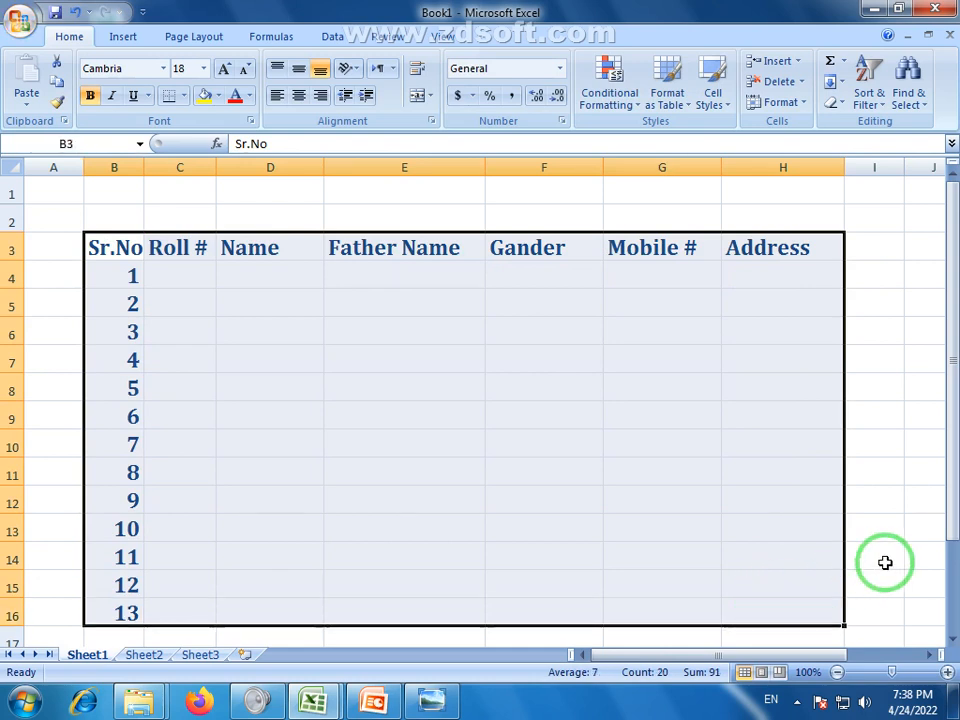
left_click(885, 562)
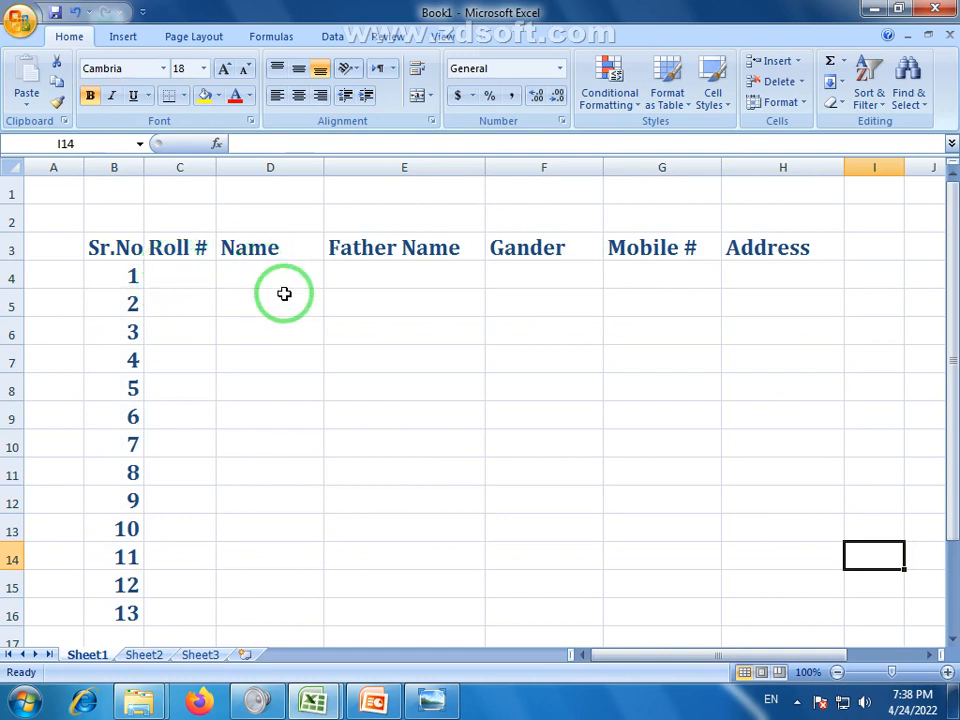
left_click(276, 167)
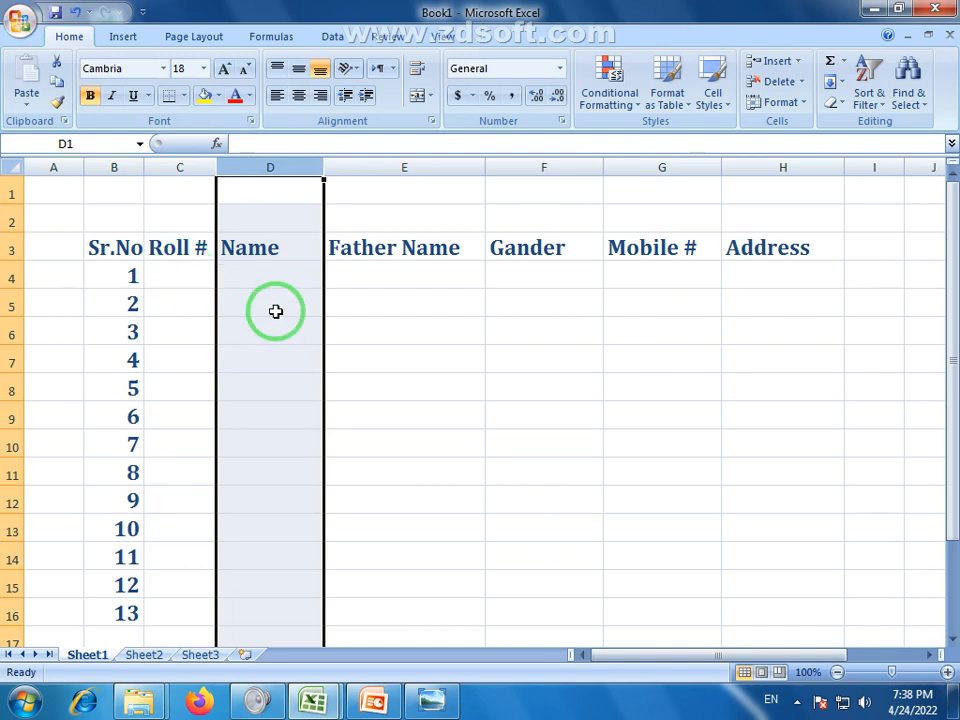
left_click(416, 300)
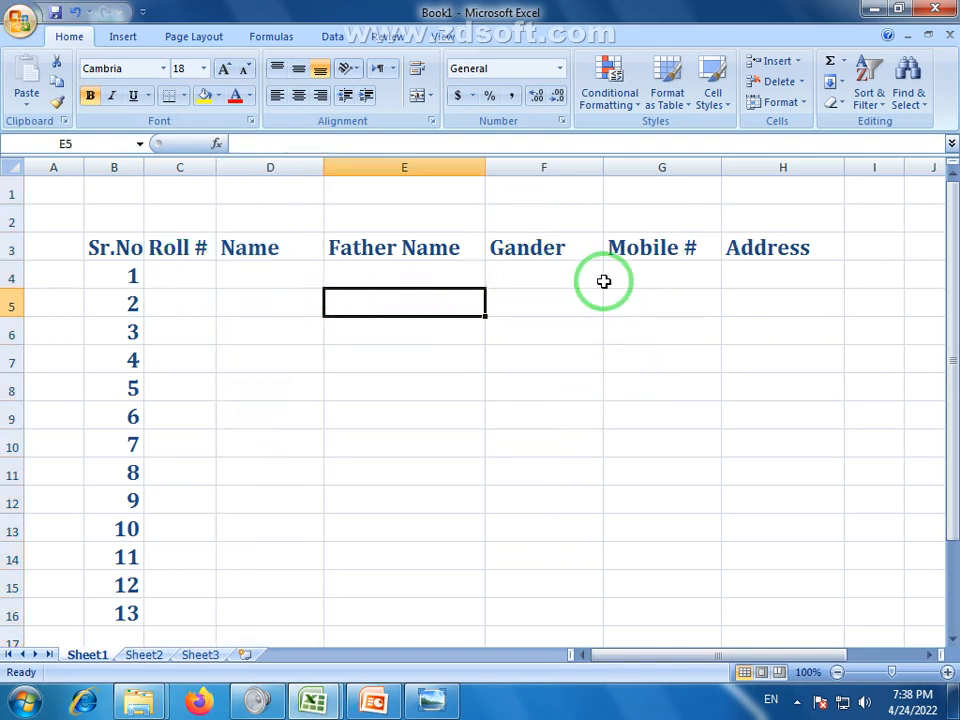
left_click(449, 168)
Insert a blank column before Father Name and move the Father Name heading into widened column E
right_click(449, 168)
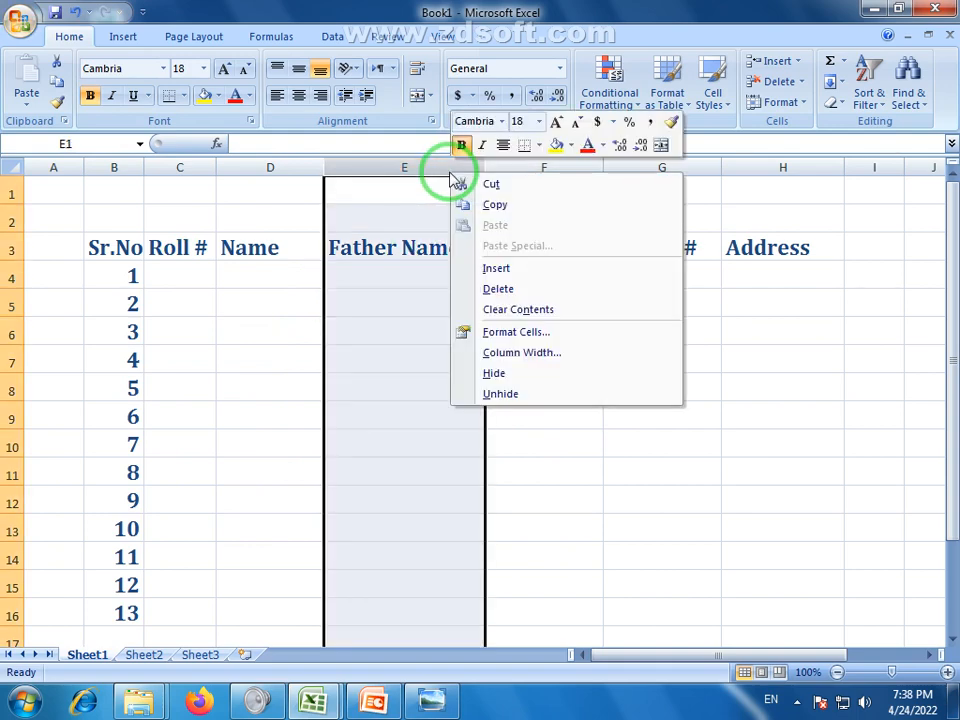
left_click(496, 269)
left_click(398, 268)
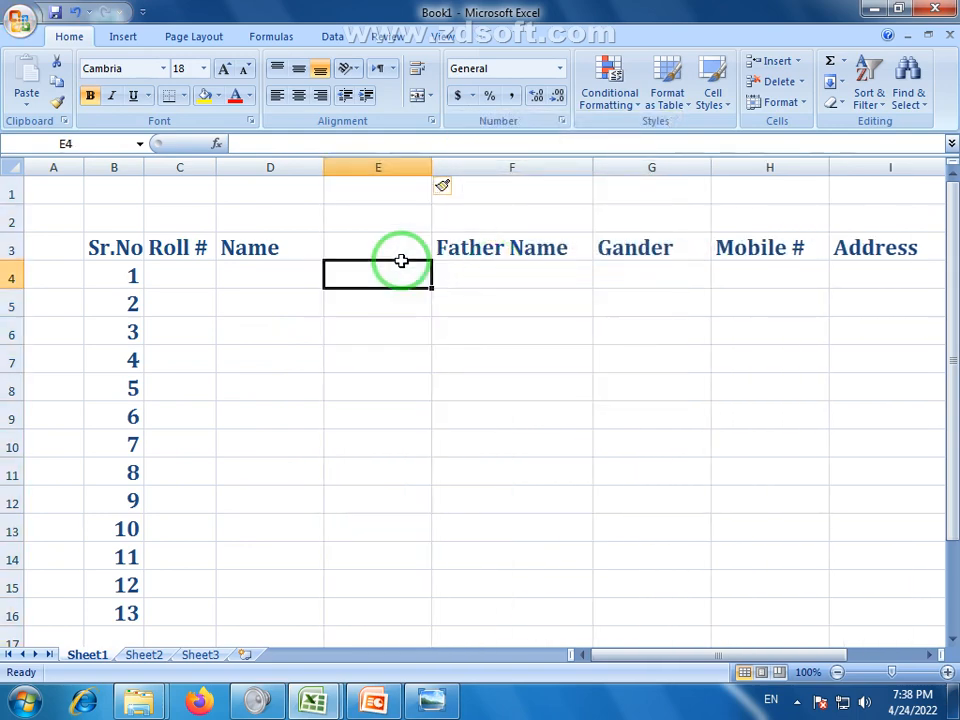
left_click(472, 259)
left_click_drag(440, 232, 393, 248)
left_click(501, 242)
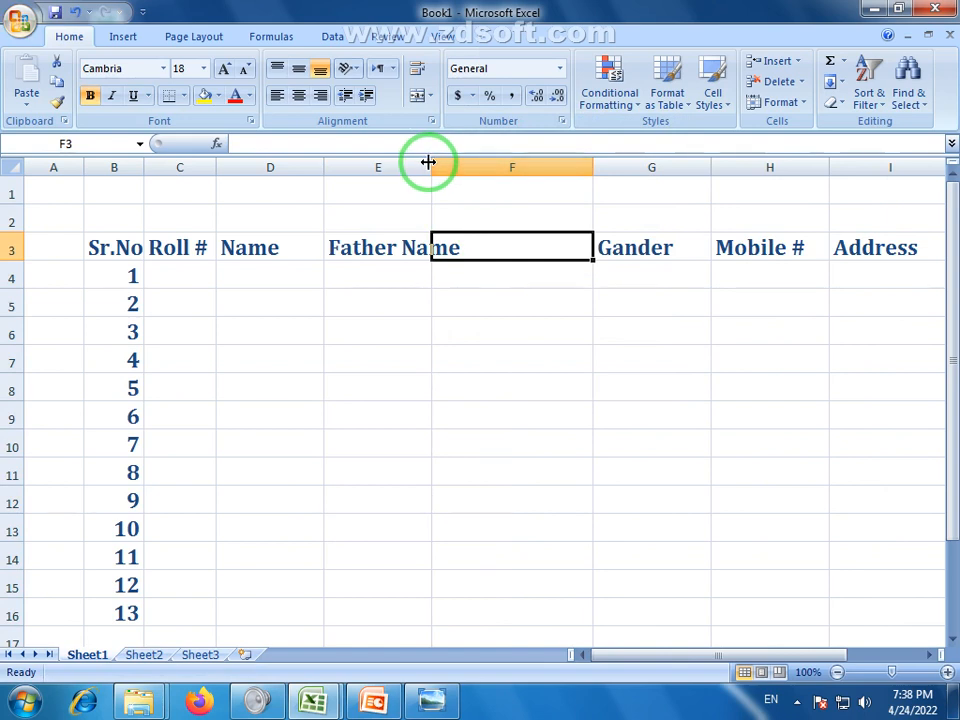
left_click_drag(429, 163, 471, 163)
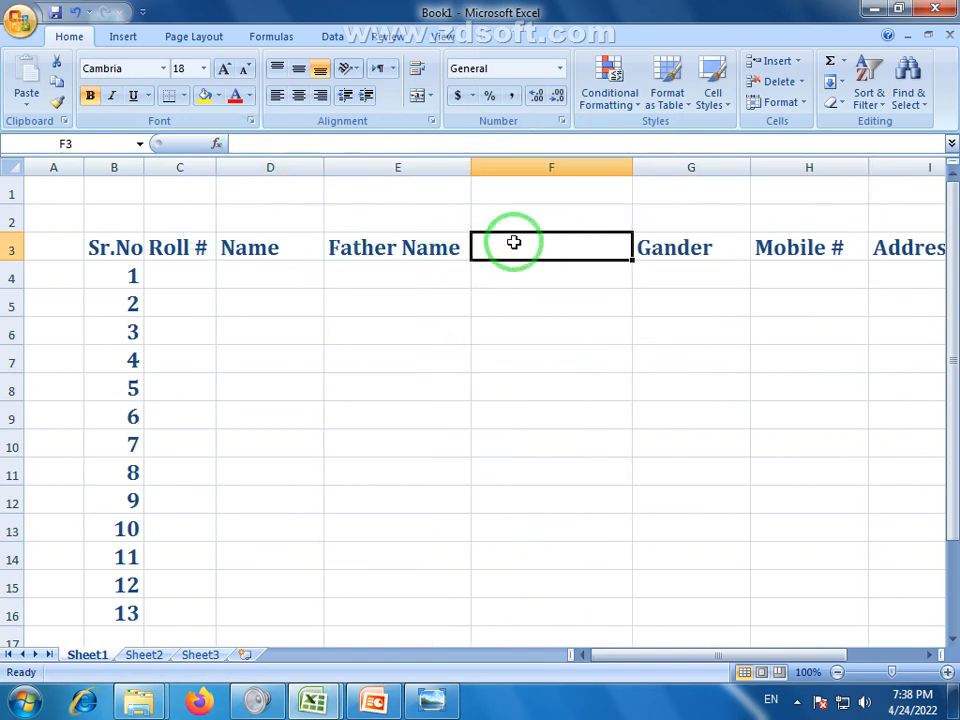
Enter the Course Name heading in F3 and narrow column F slightly
type("Co")
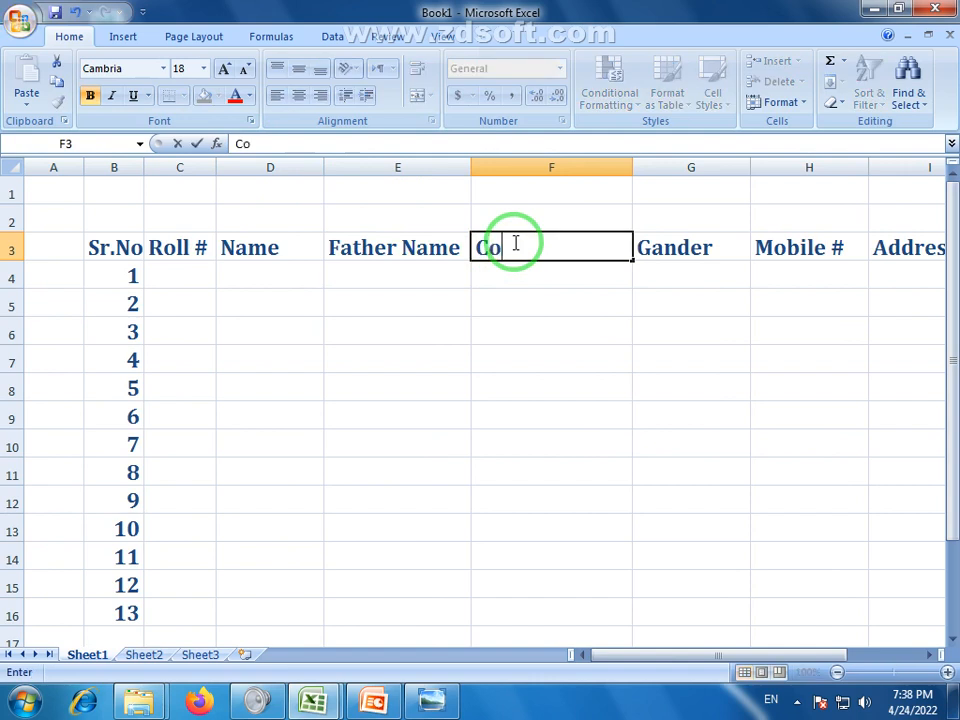
type("urse Name")
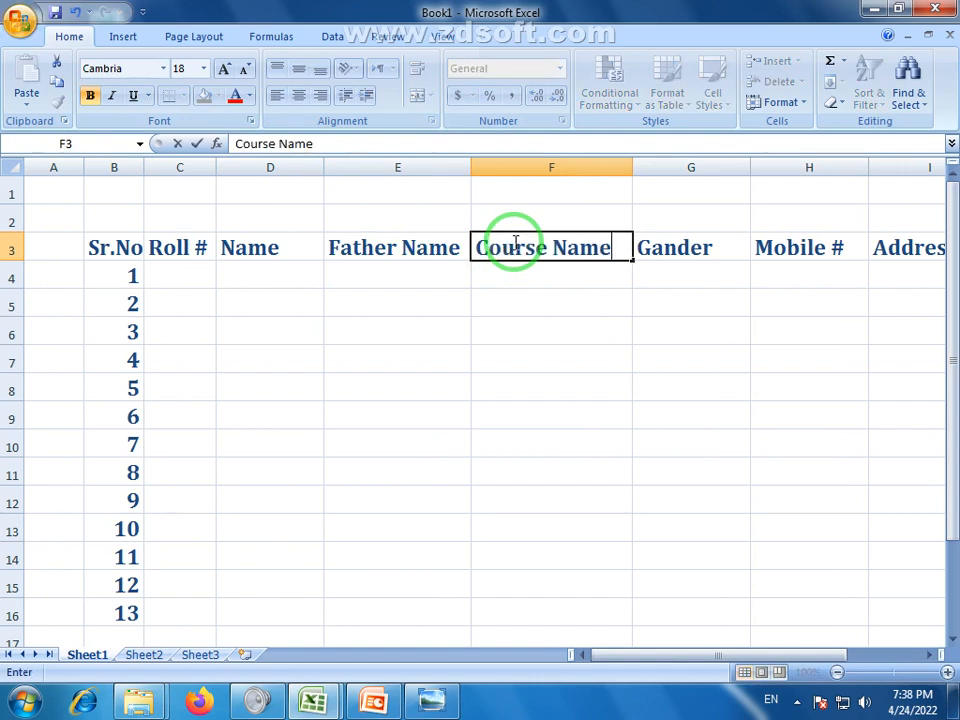
left_click(536, 280)
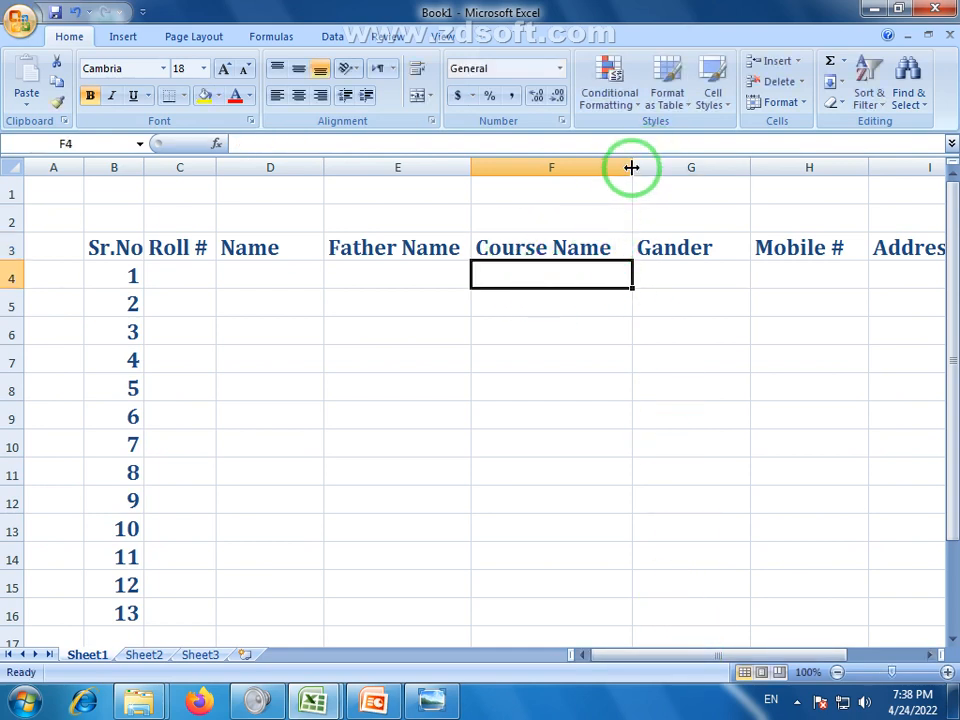
left_click_drag(630, 168, 626, 168)
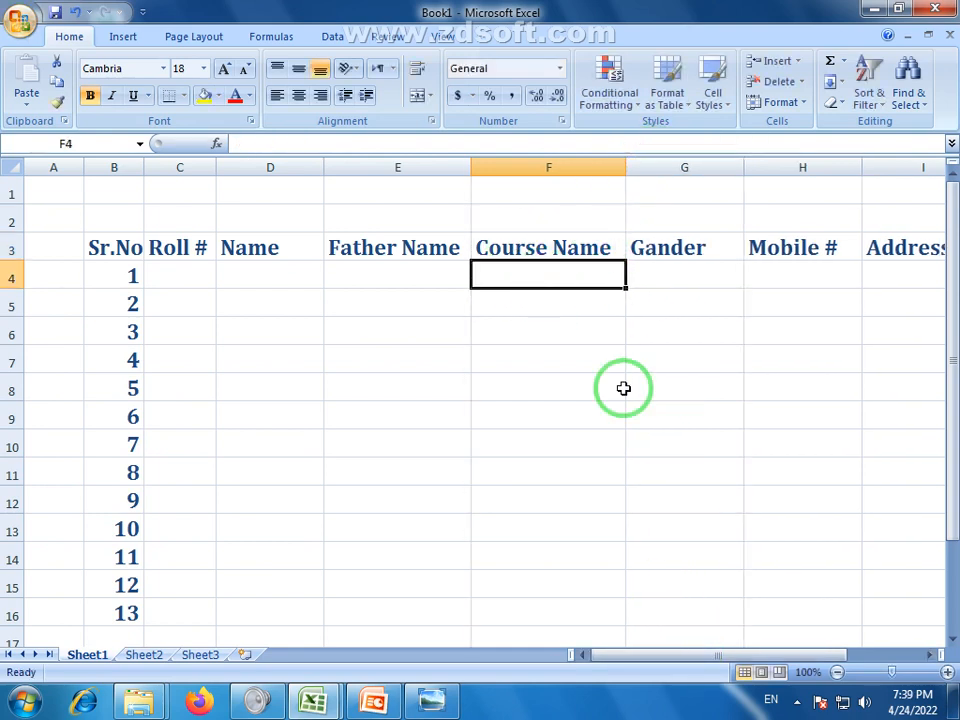
left_click(188, 274)
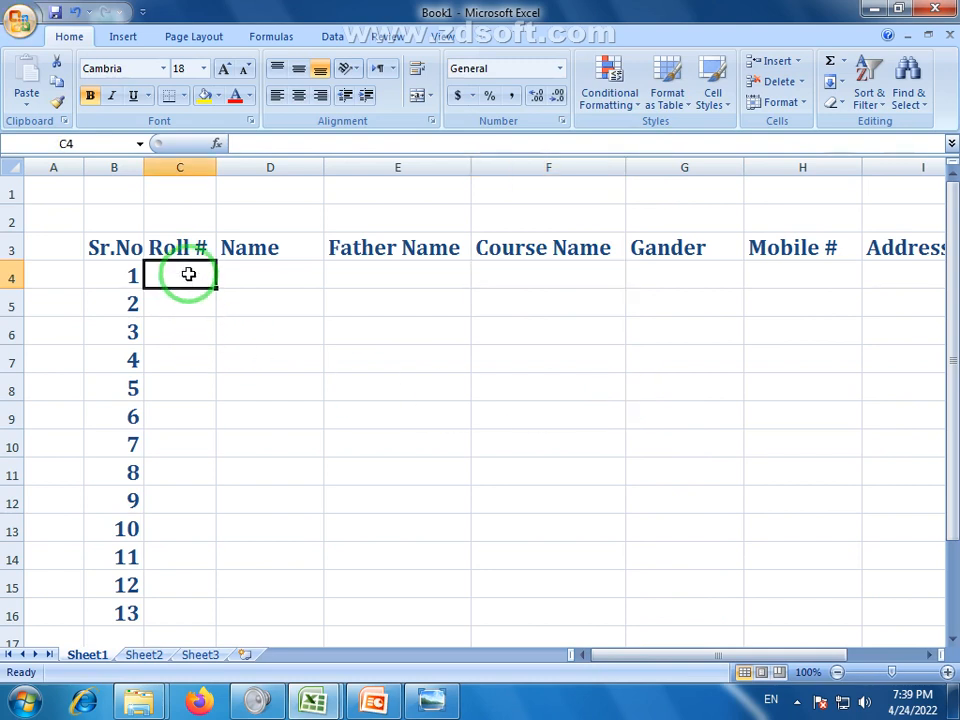
Enter roll number 201, name ABC and father name XYZ in C4:E4
type("201")
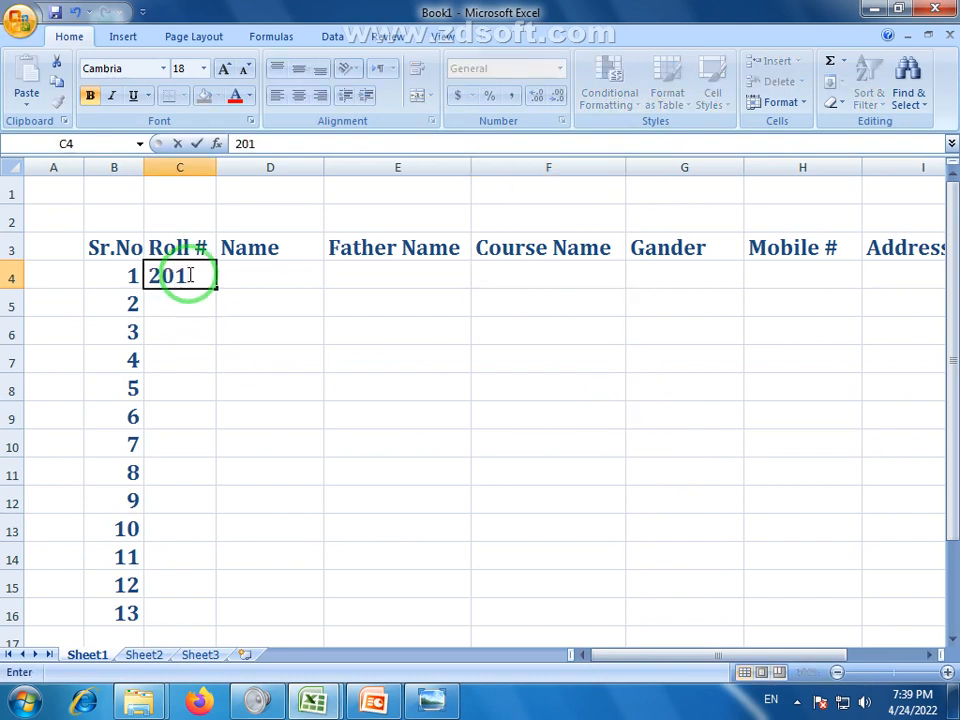
left_click(281, 274)
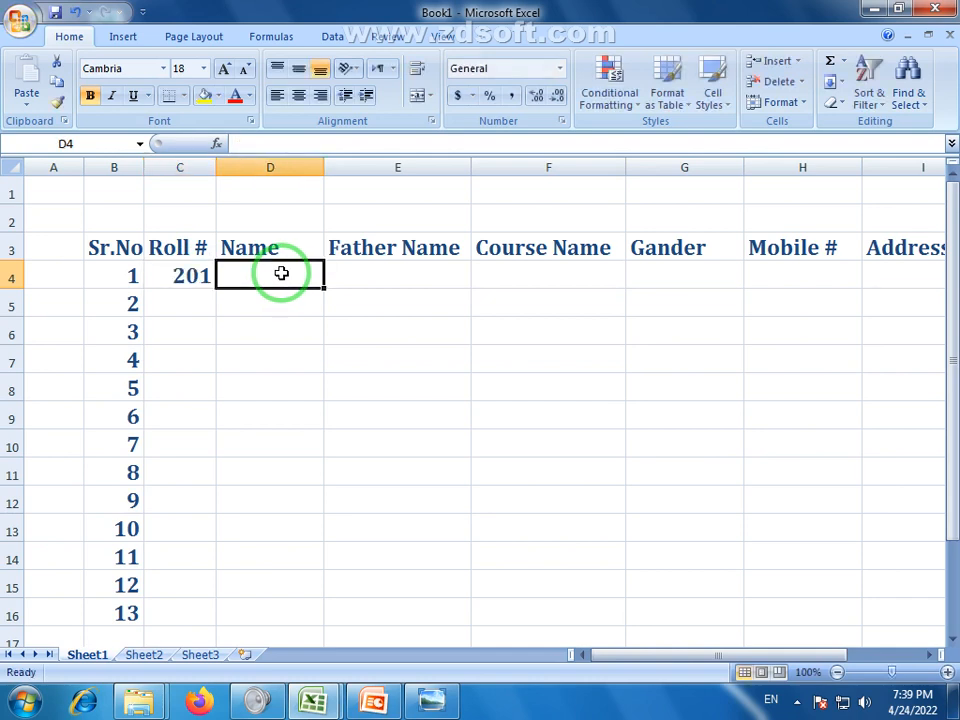
type("ABC")
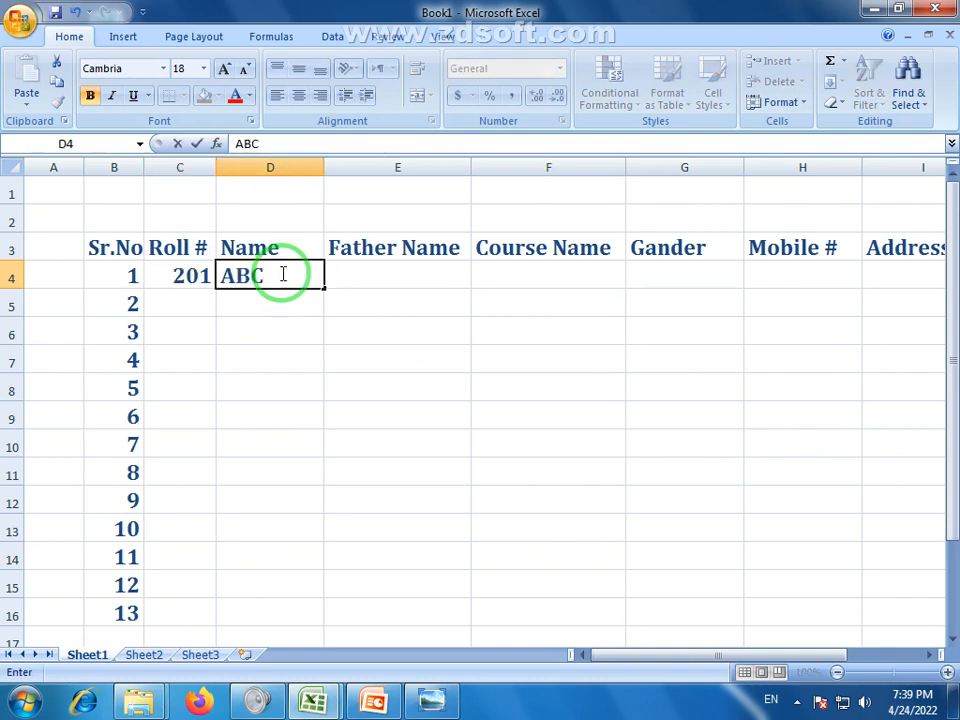
key("Tab")
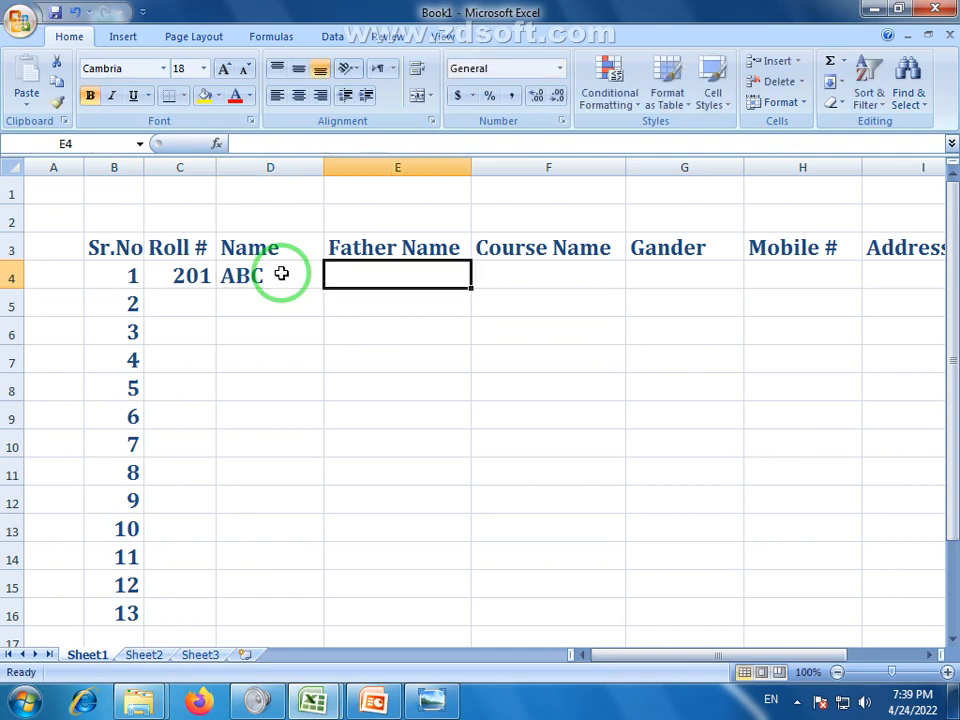
type("XYZ")
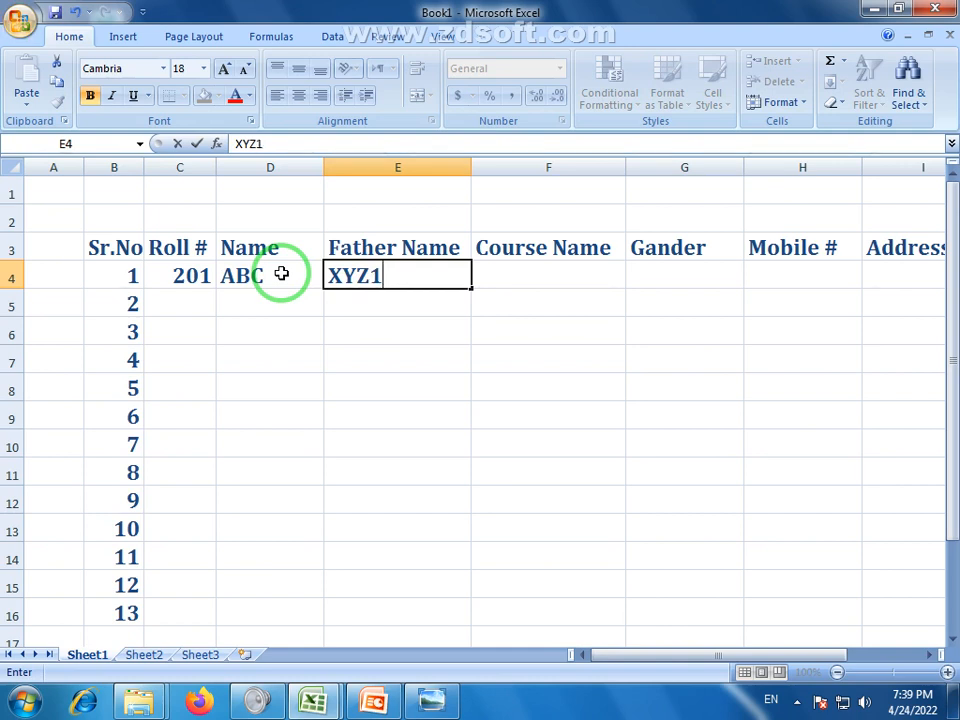
key("Return")
Enter MS Office as the course in F4 and Male as the gender in G4
left_click(556, 275)
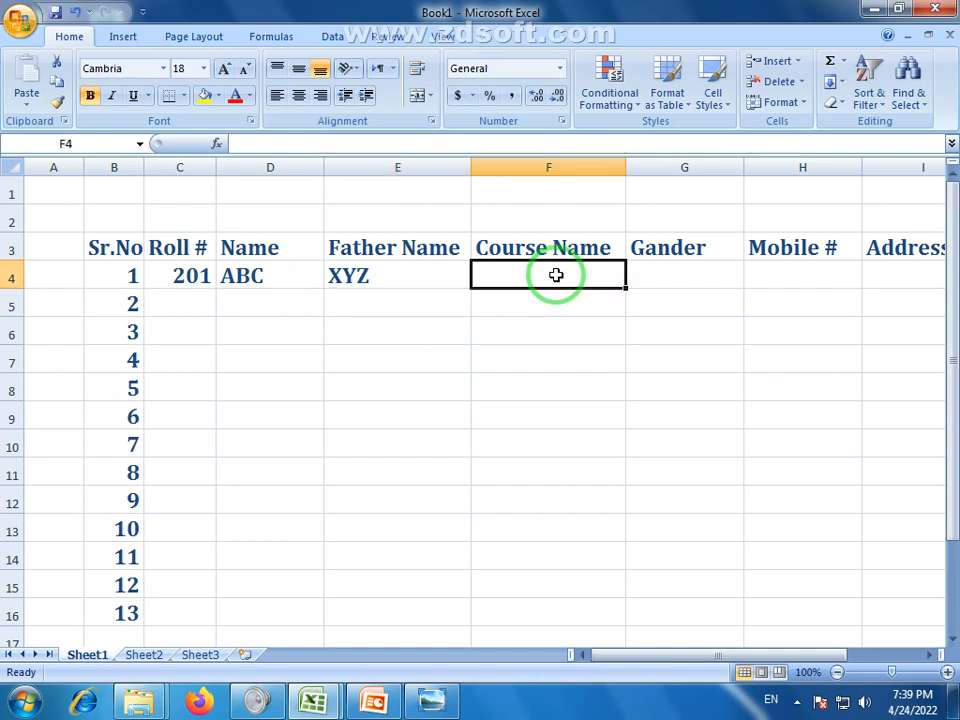
type("b")
key("BackSpace")
type("B")
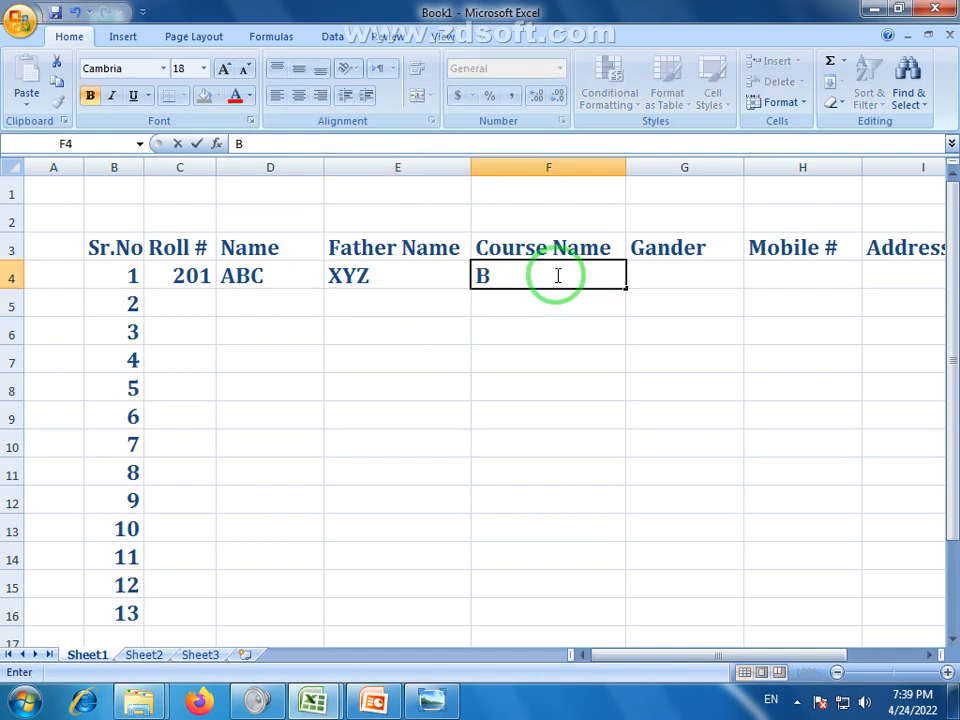
key("BackSpace")
type("MS ")
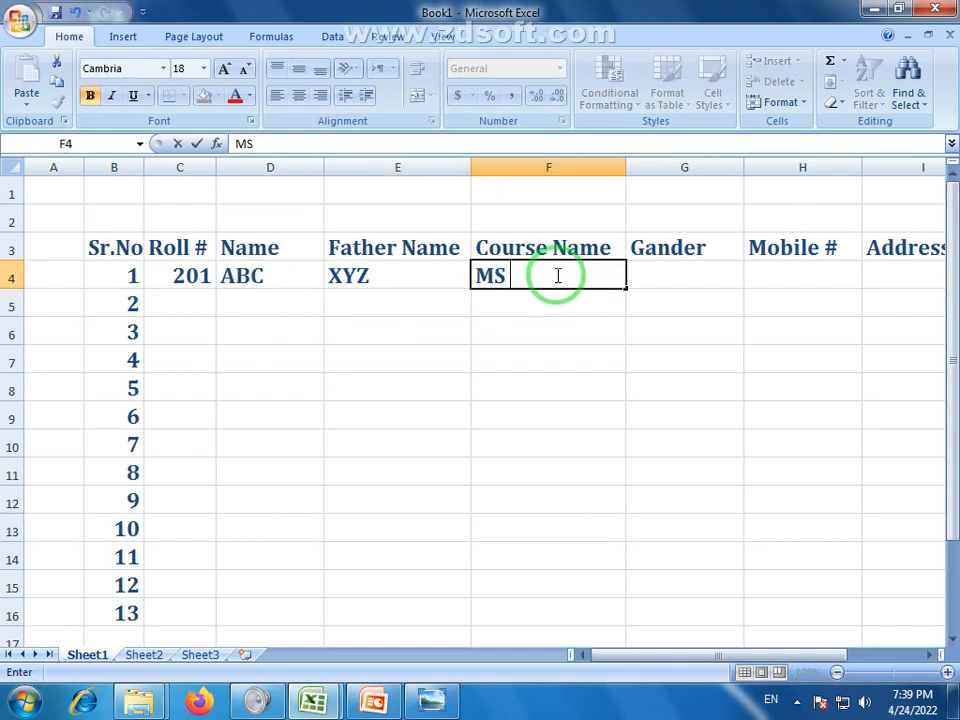
type("Office")
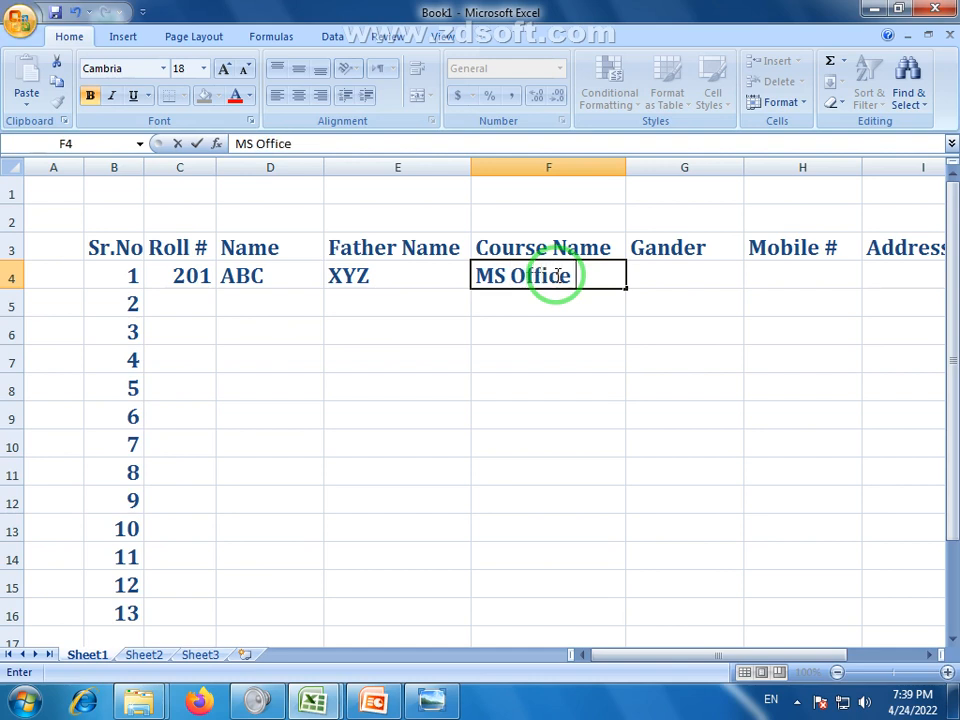
left_click(697, 276)
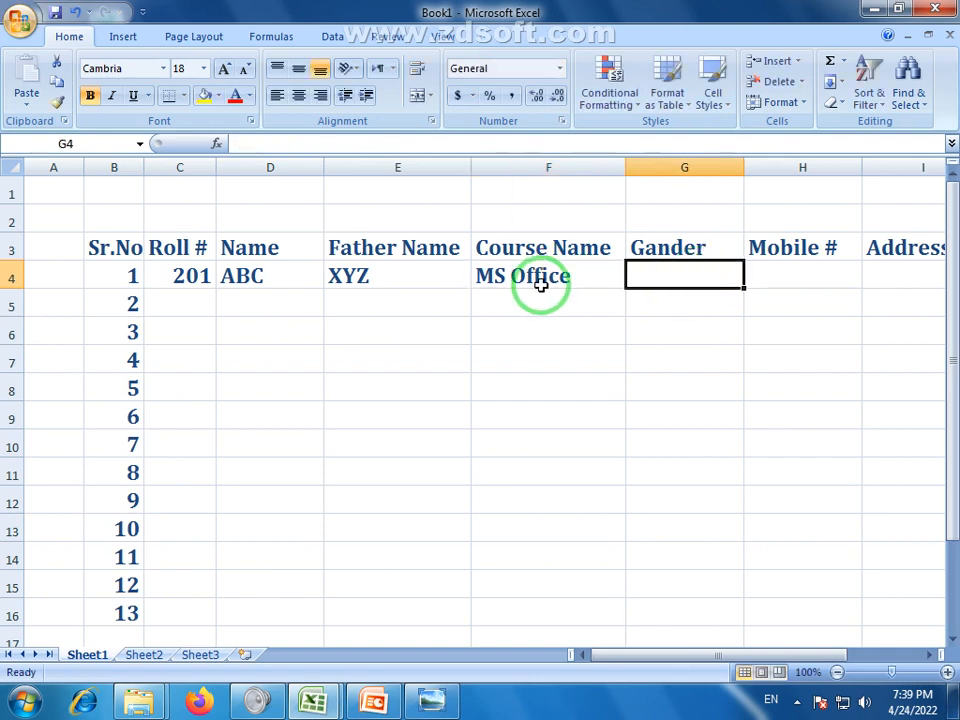
type("Male")
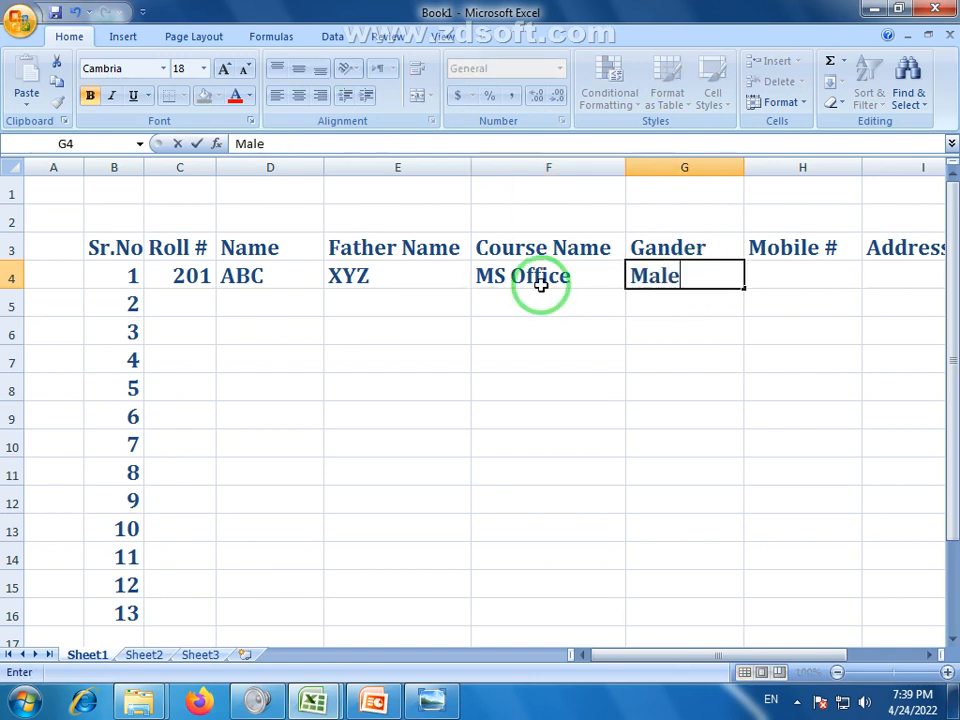
left_click(821, 274)
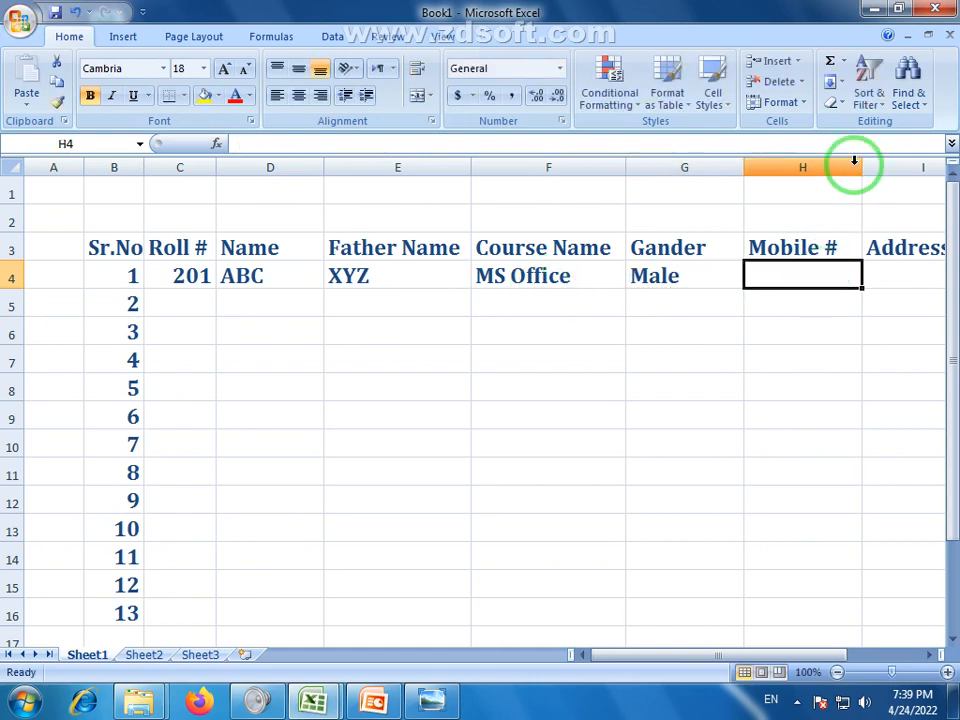
Enter the first student's mobile number in H4 and Faisalabad in I4, widening columns H and I
left_click_drag(862, 166, 885, 165)
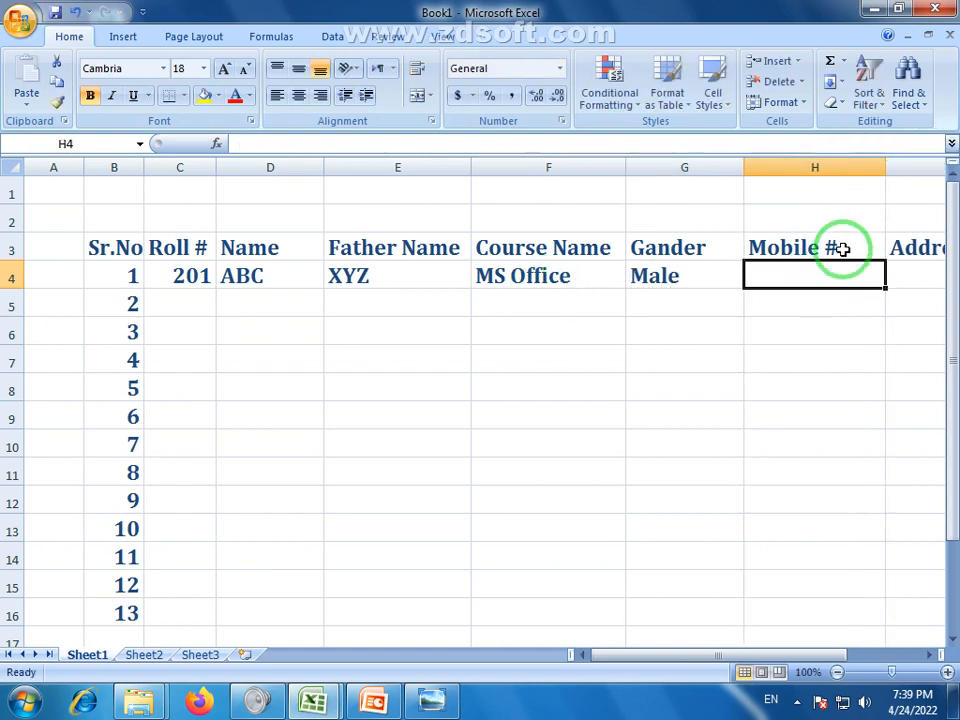
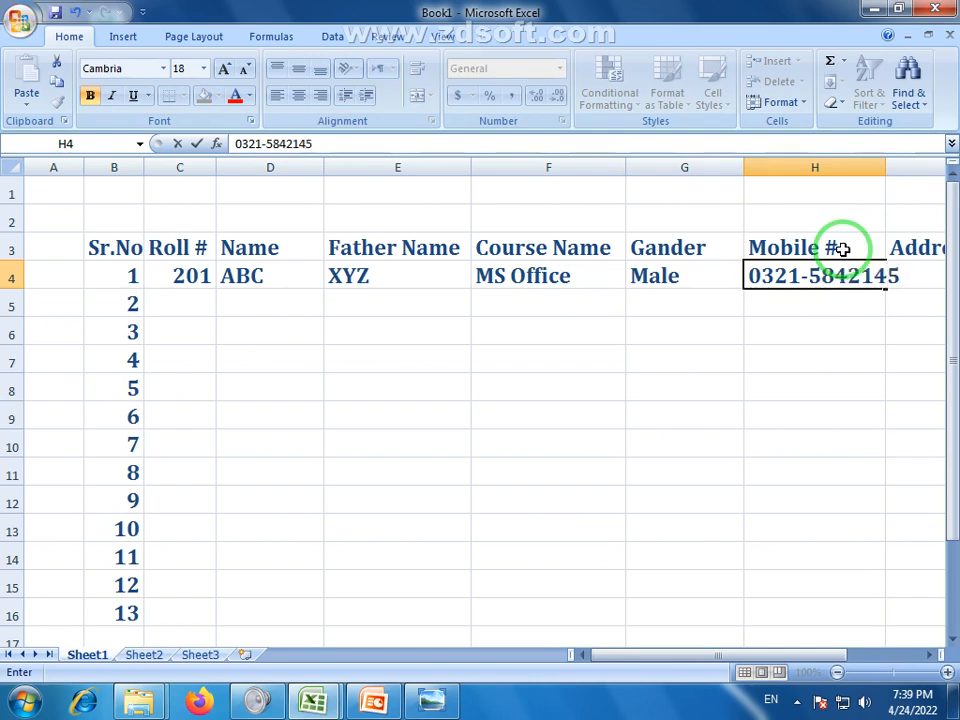
left_click(846, 322)
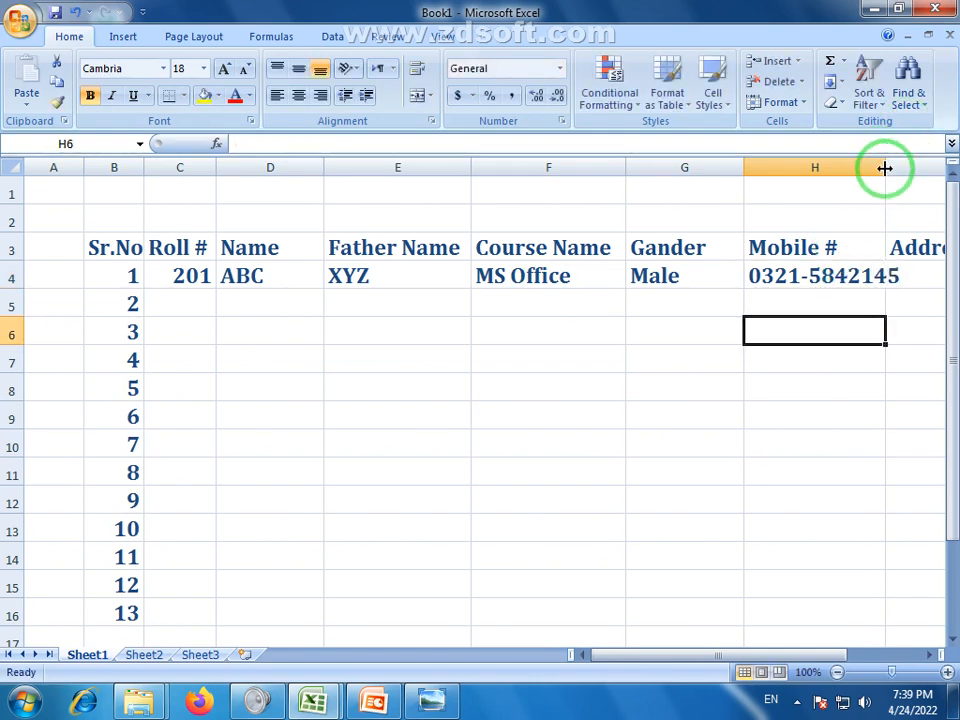
left_click(838, 672)
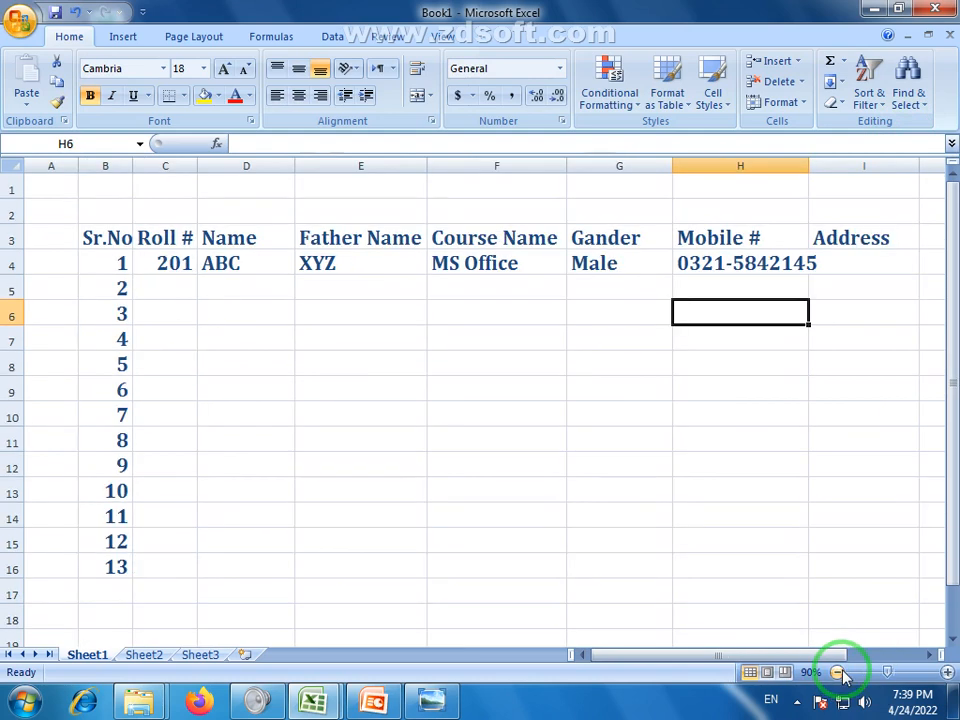
left_click(872, 266)
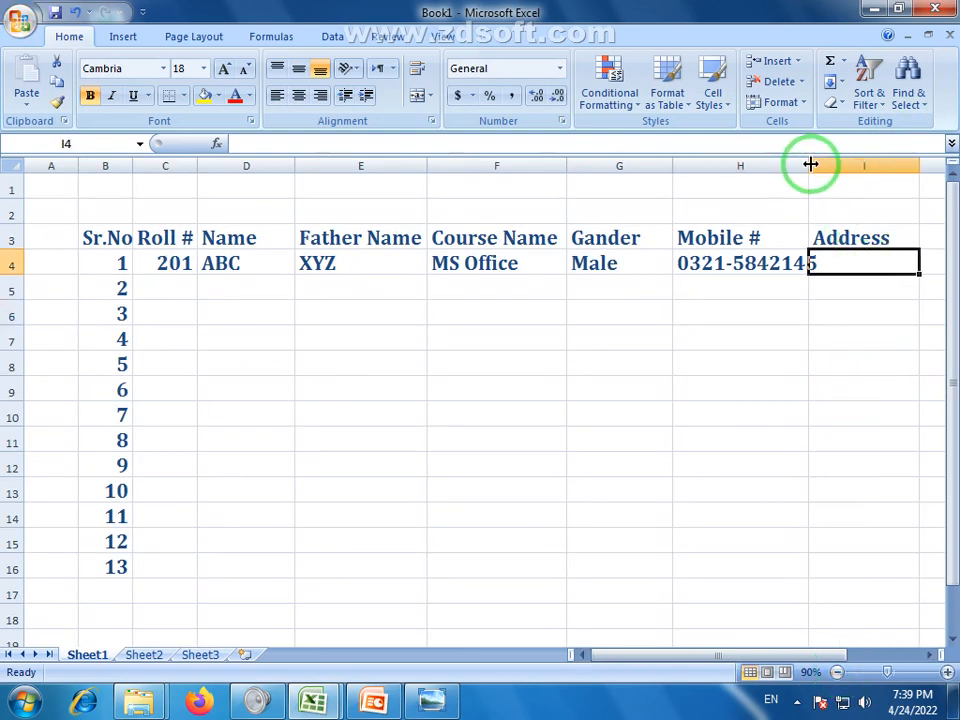
left_click_drag(810, 164, 826, 164)
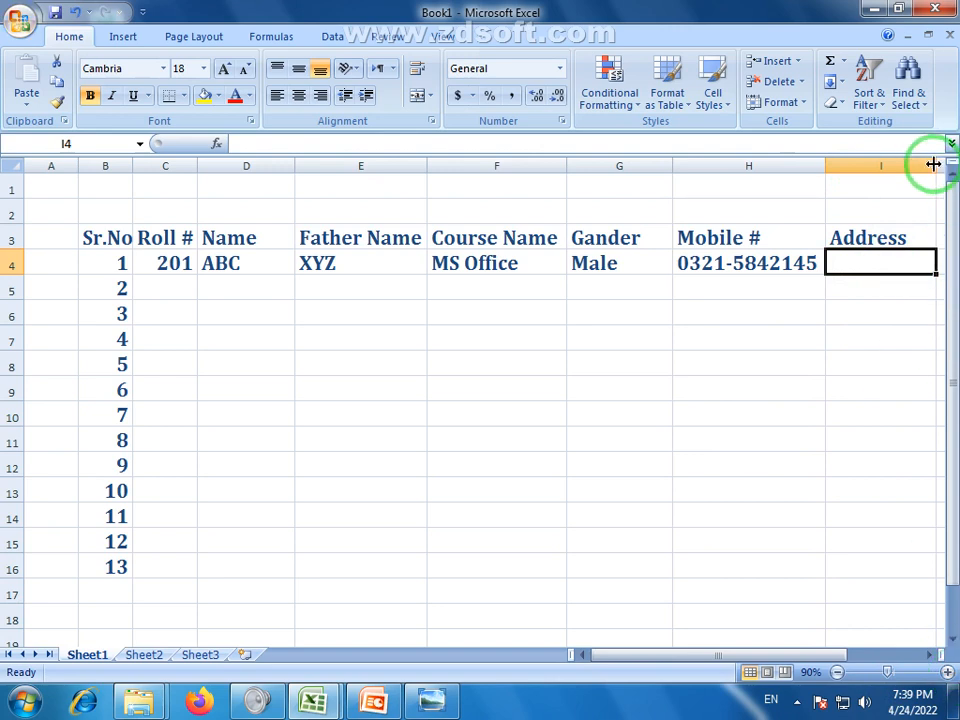
left_click_drag(933, 164, 940, 164)
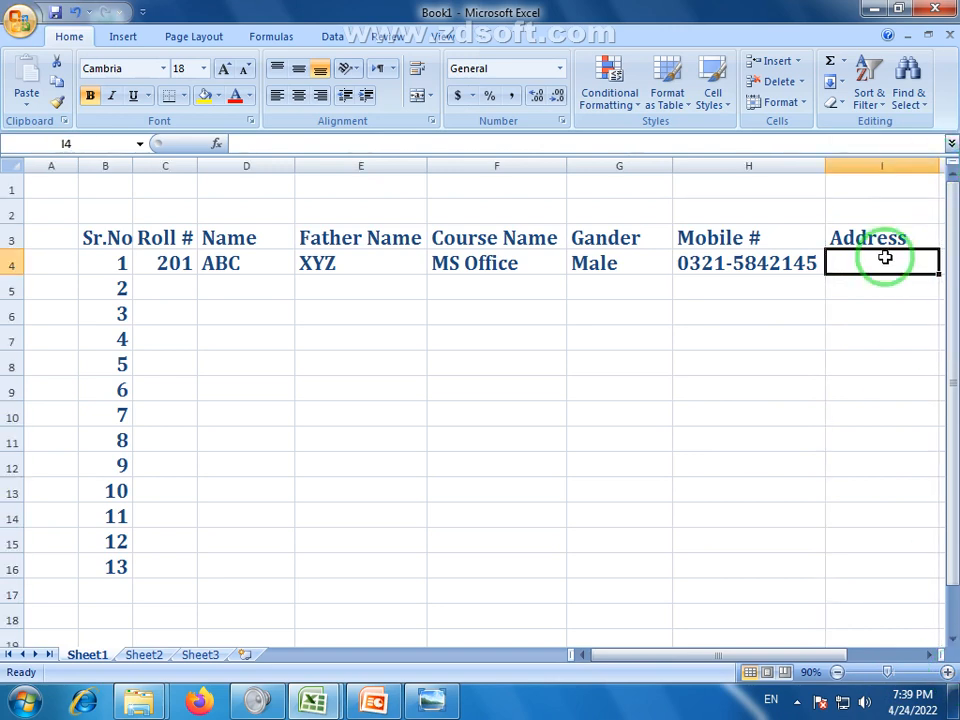
type("F")
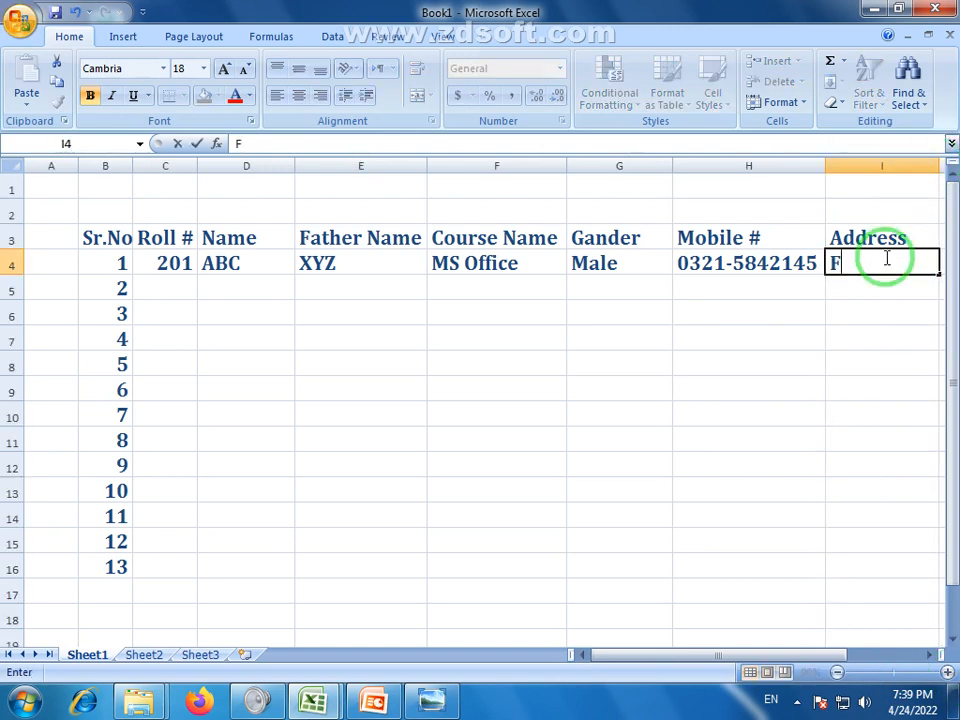
type("aisalabad")
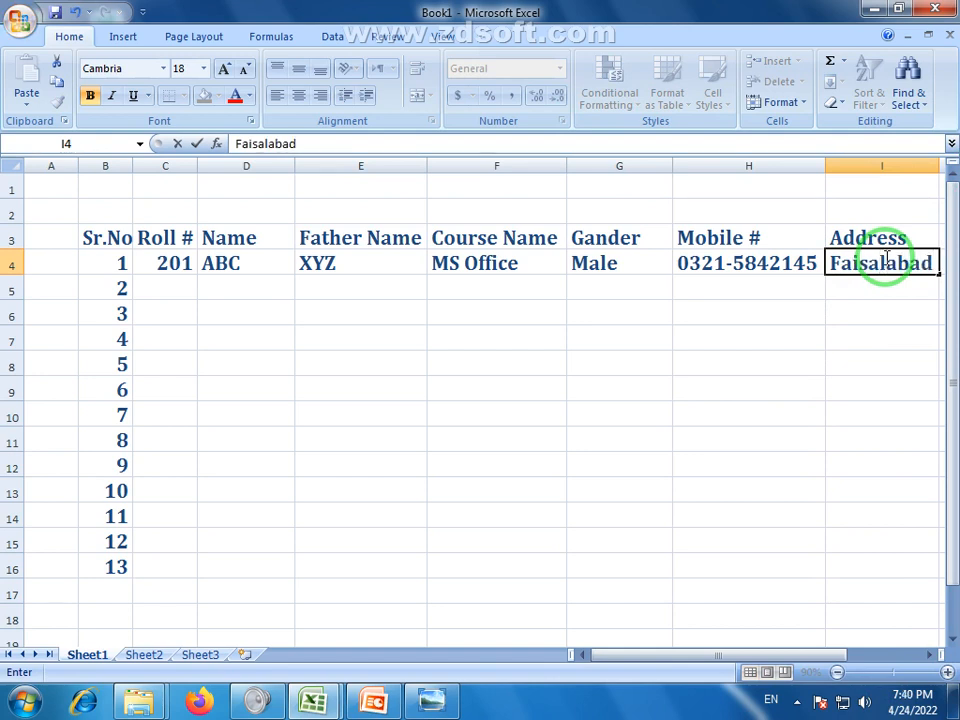
left_click(163, 266)
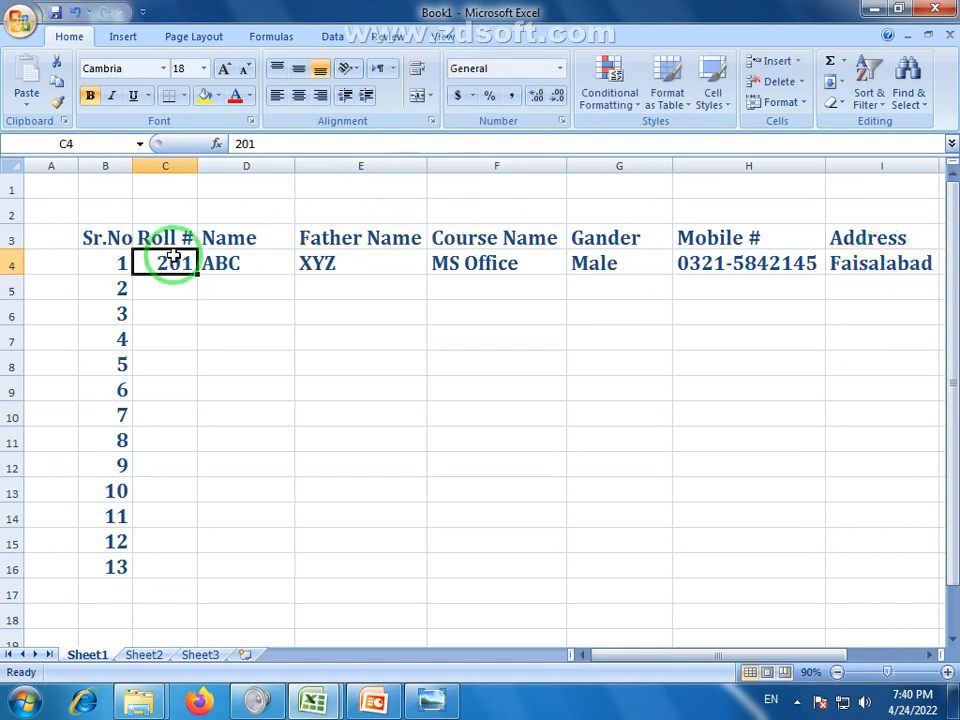
Fill roll numbers 201–213 down column C and names ABC1 to ABC13 down D4:D16
left_click_drag(197, 273, 197, 570)
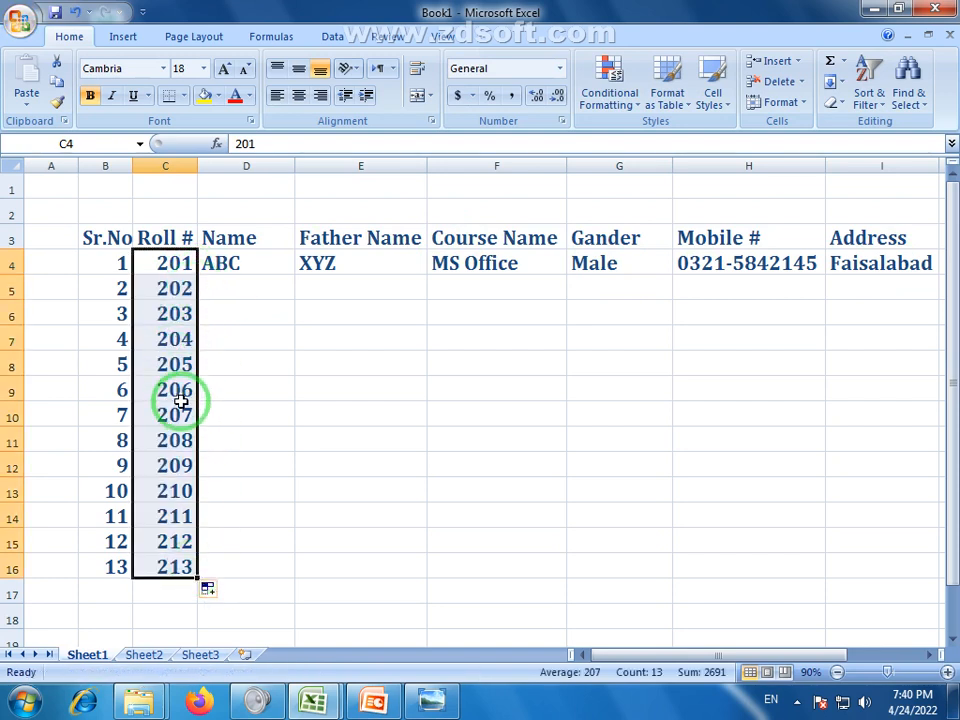
left_click(256, 298)
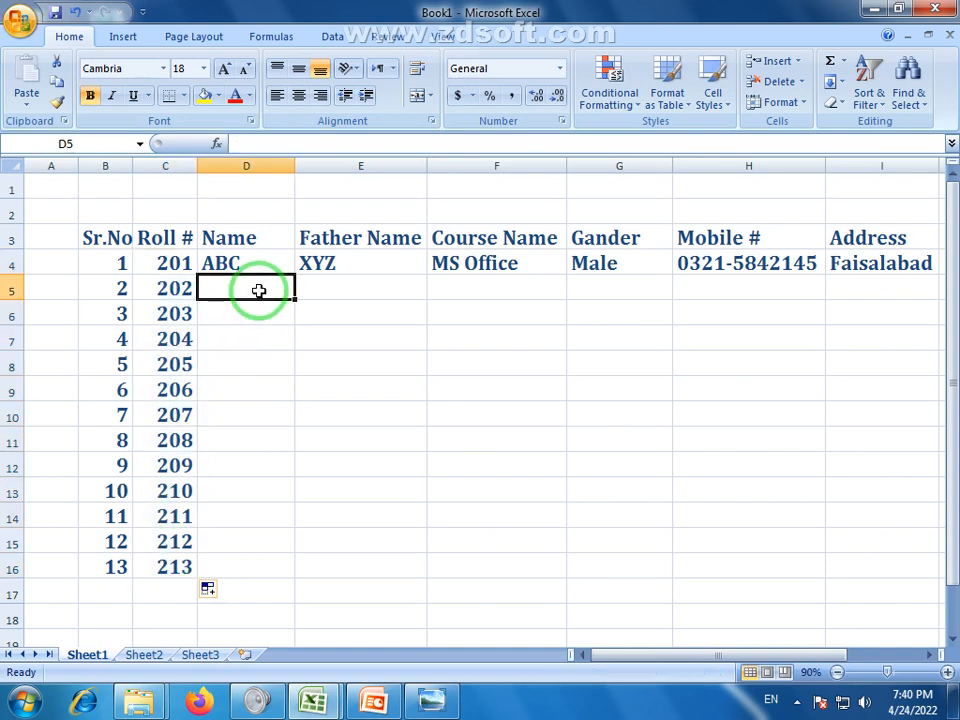
left_click(272, 256)
double_click(258, 264)
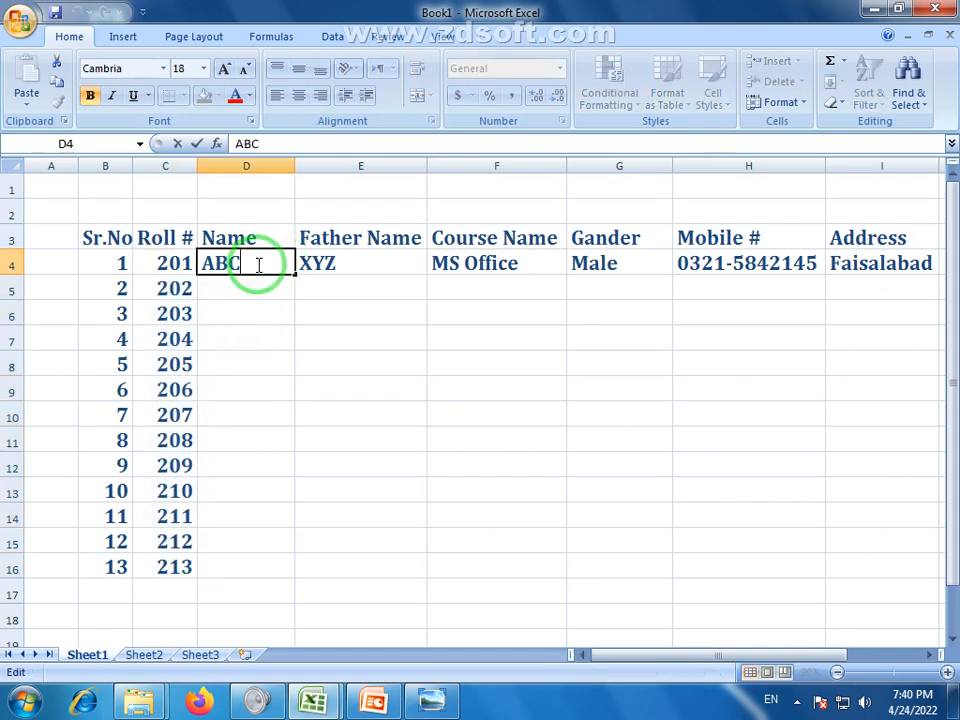
type("1")
key("Return")
left_click(288, 268)
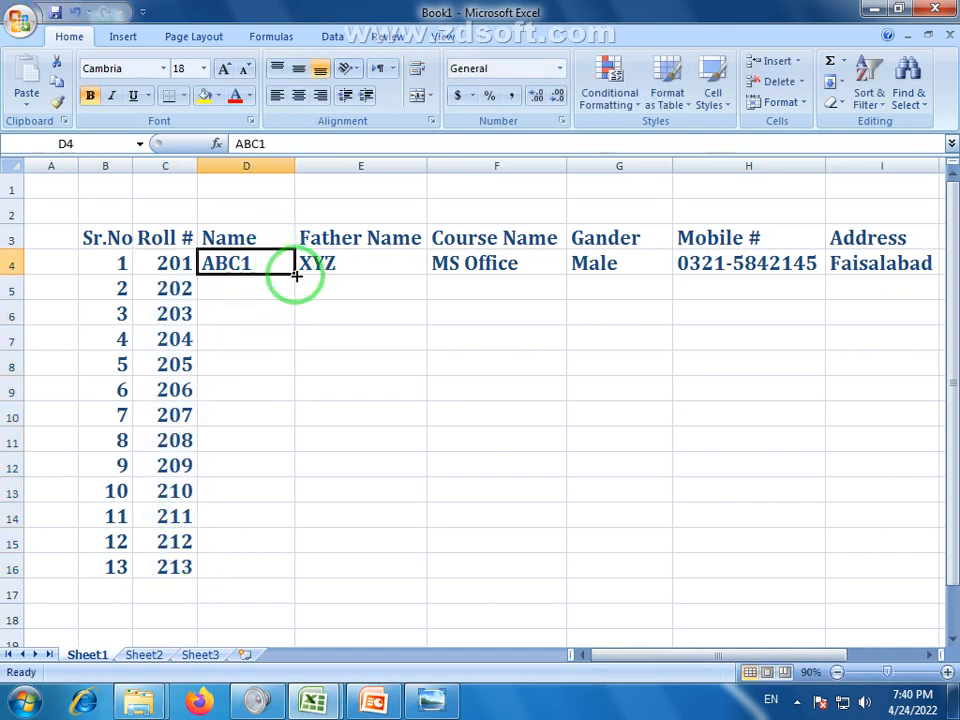
left_click_drag(290, 270, 278, 572)
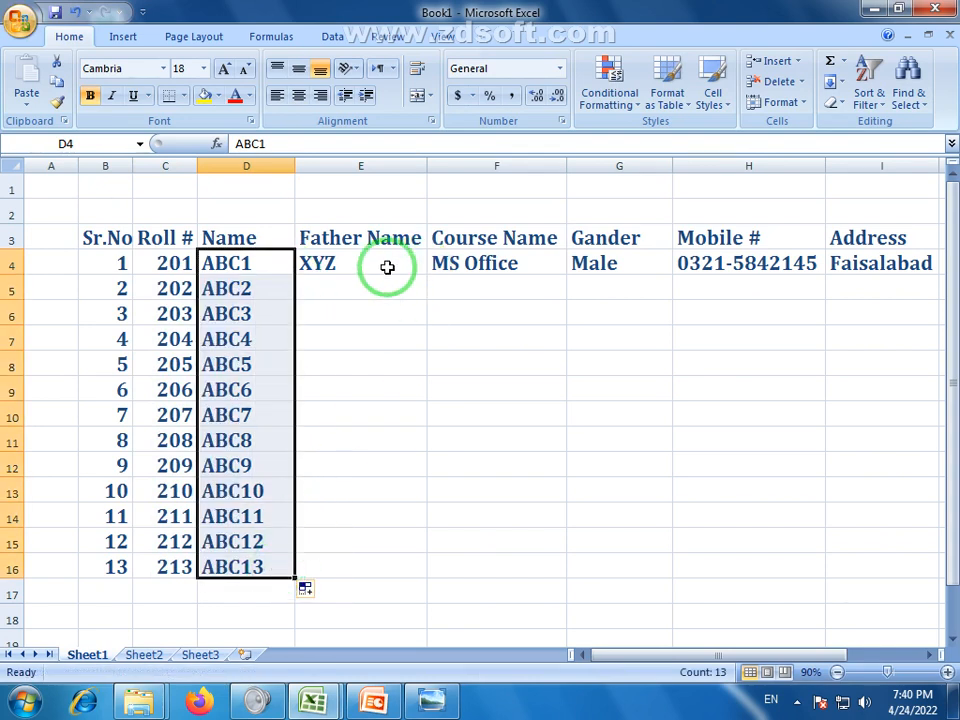
Change E4 to XYZ1 and fill father names XYZ1 to XYZ13 down to E16
left_click(388, 267)
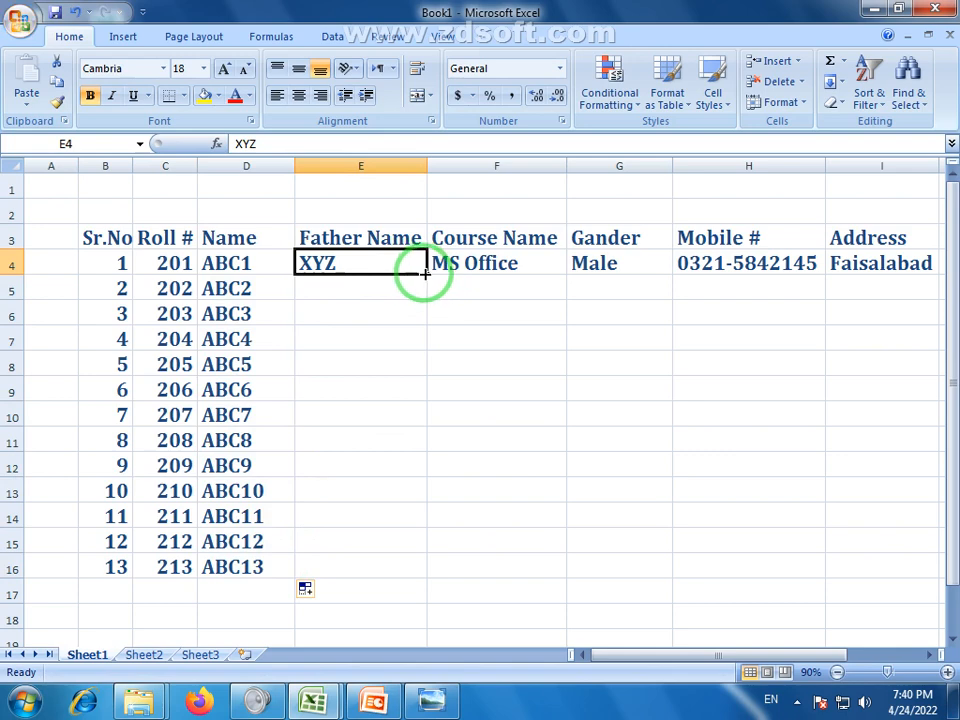
left_click_drag(425, 273, 413, 575)
key("ctrl+z")
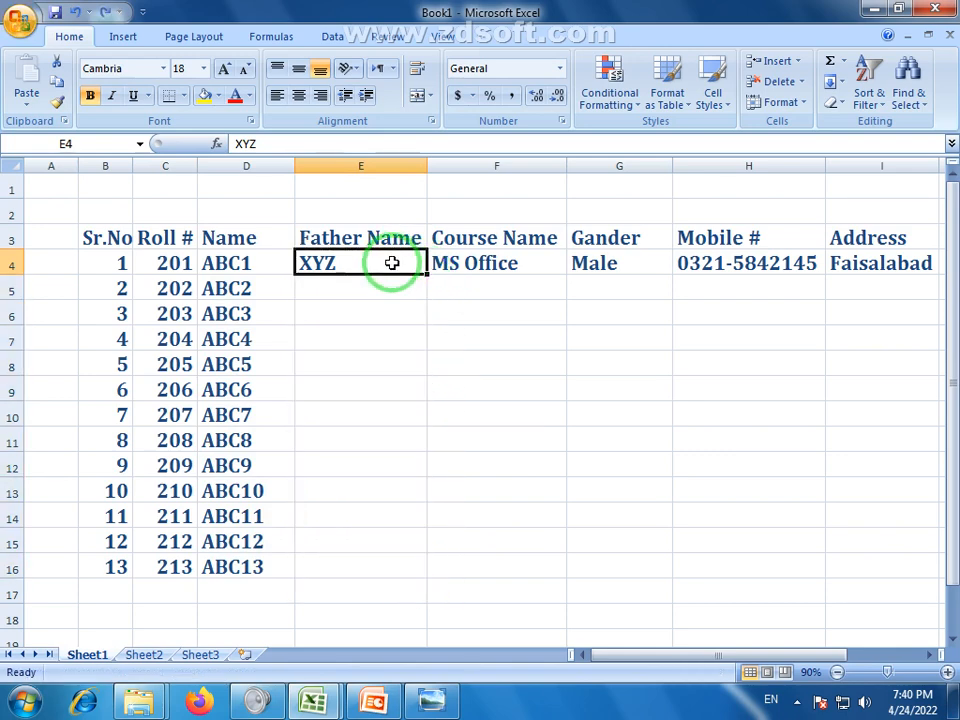
double_click(392, 263)
left_click(393, 313)
left_click(393, 265)
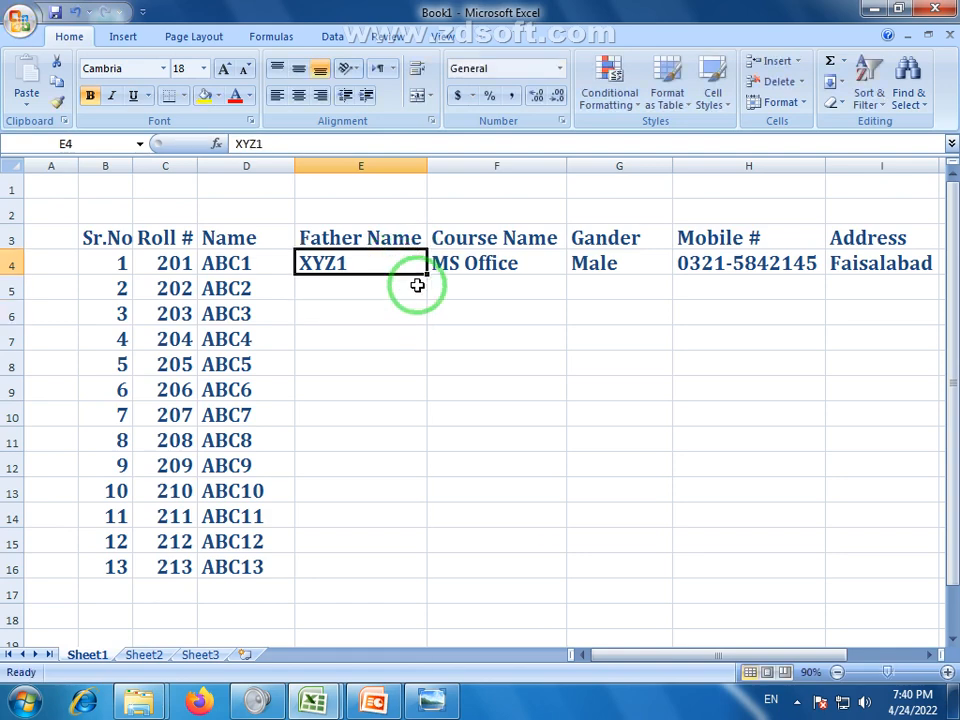
left_click_drag(427, 274, 401, 577)
left_click(474, 293)
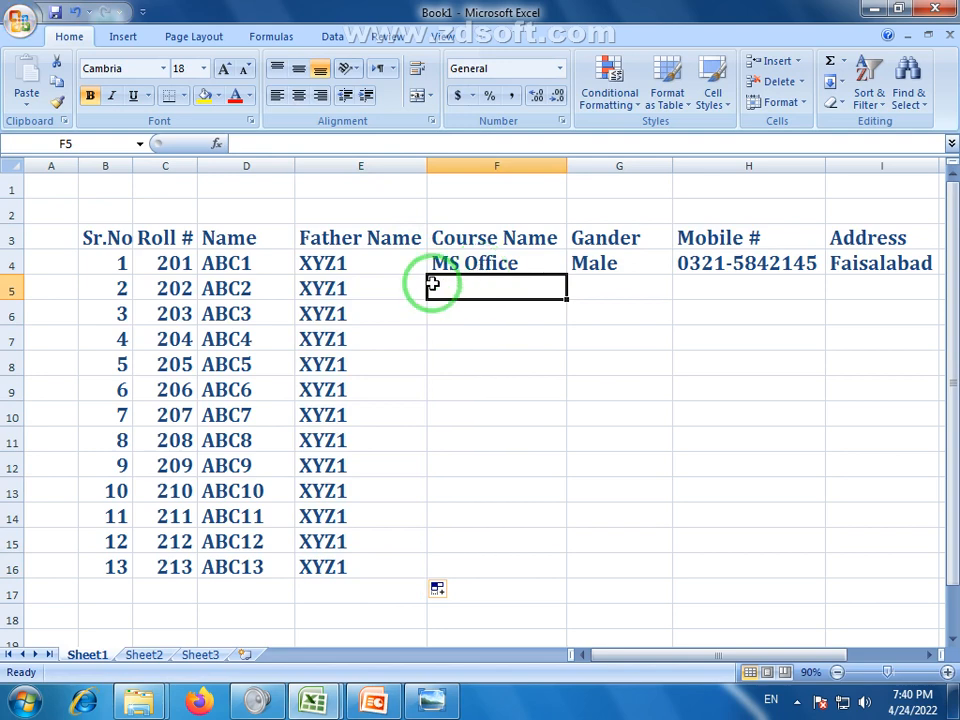
key("ctrl+z")
left_click_drag(426, 274, 430, 578)
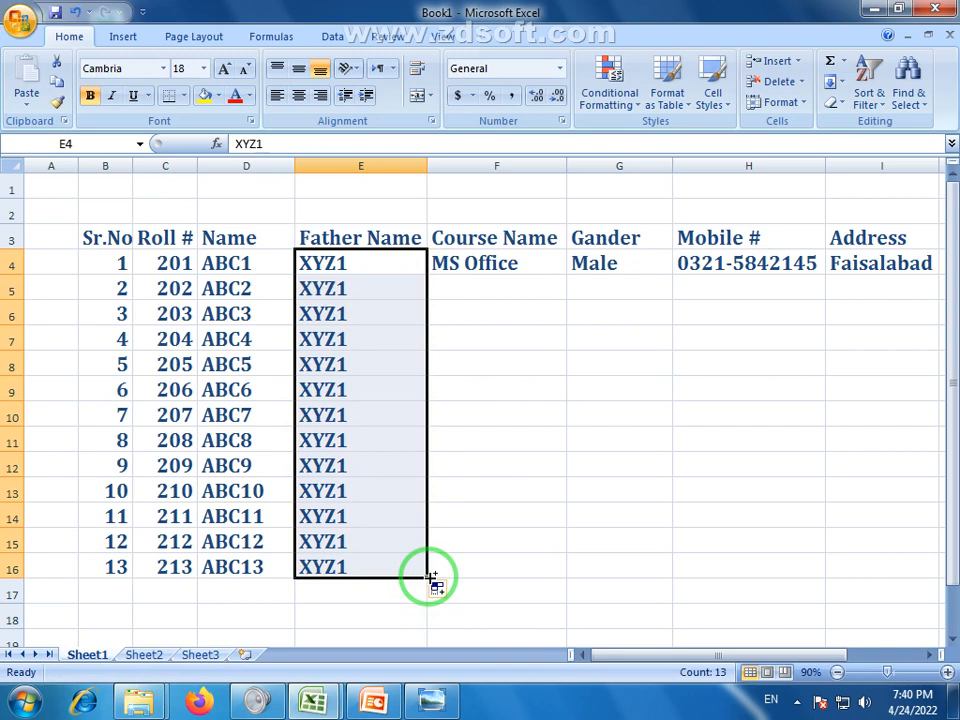
key("ctrl+z")
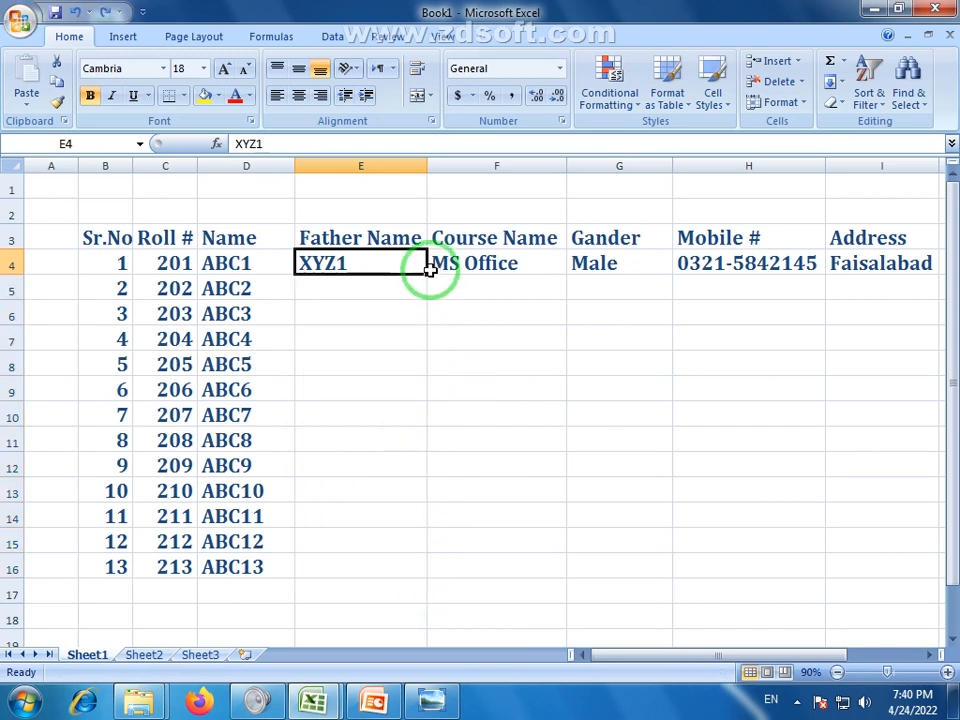
left_click_drag(428, 270, 426, 576)
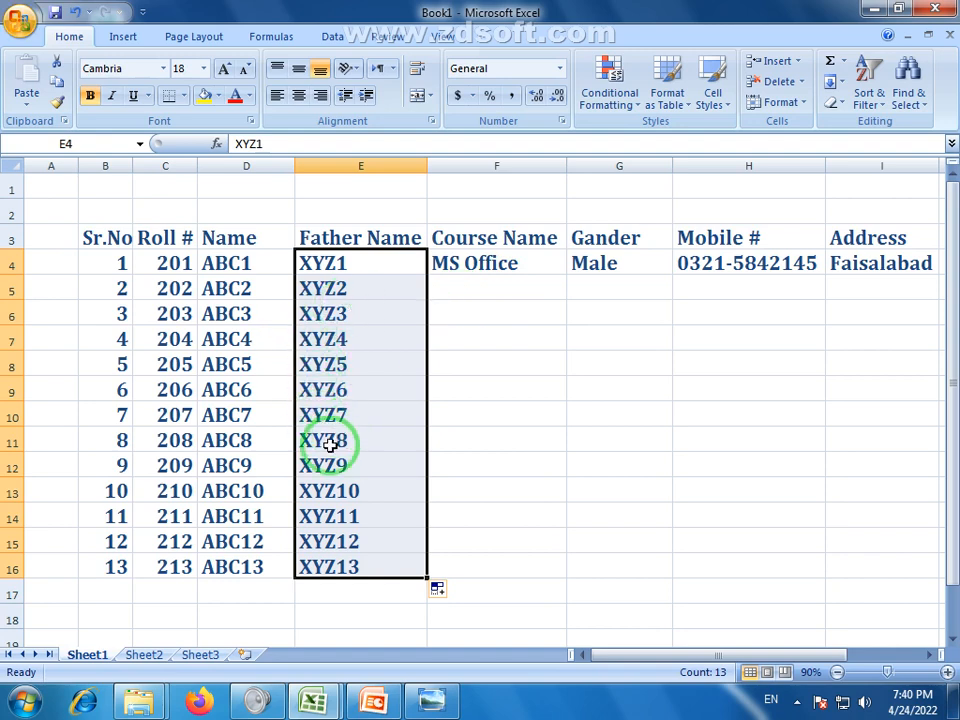
Type the courses Basic IT, SEO and Social Media into F5:F7
left_click(519, 290)
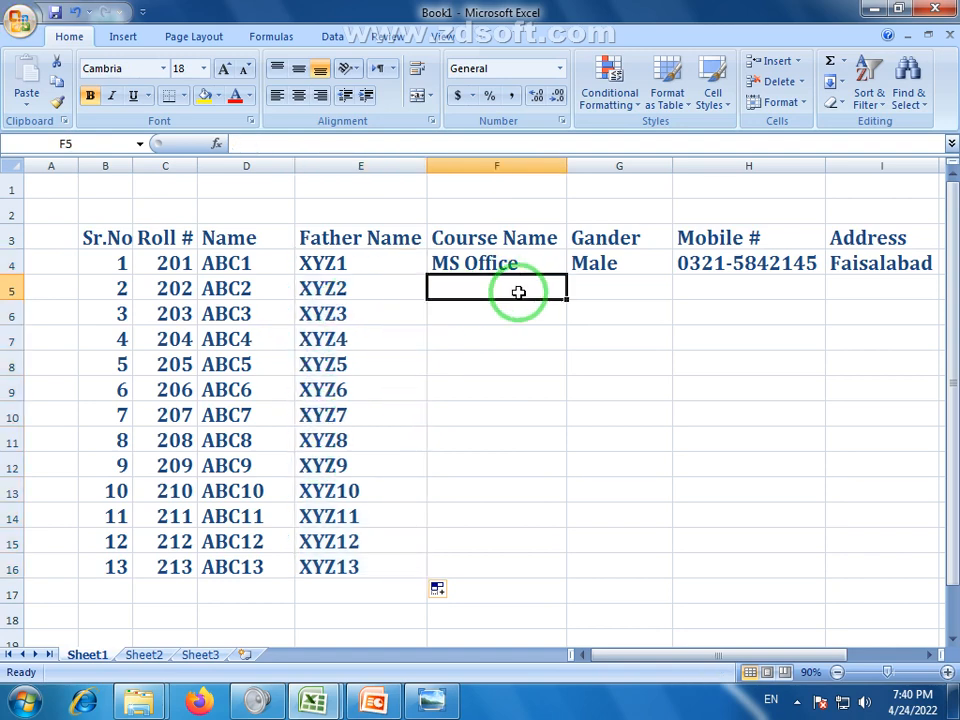
type("Basic IT")
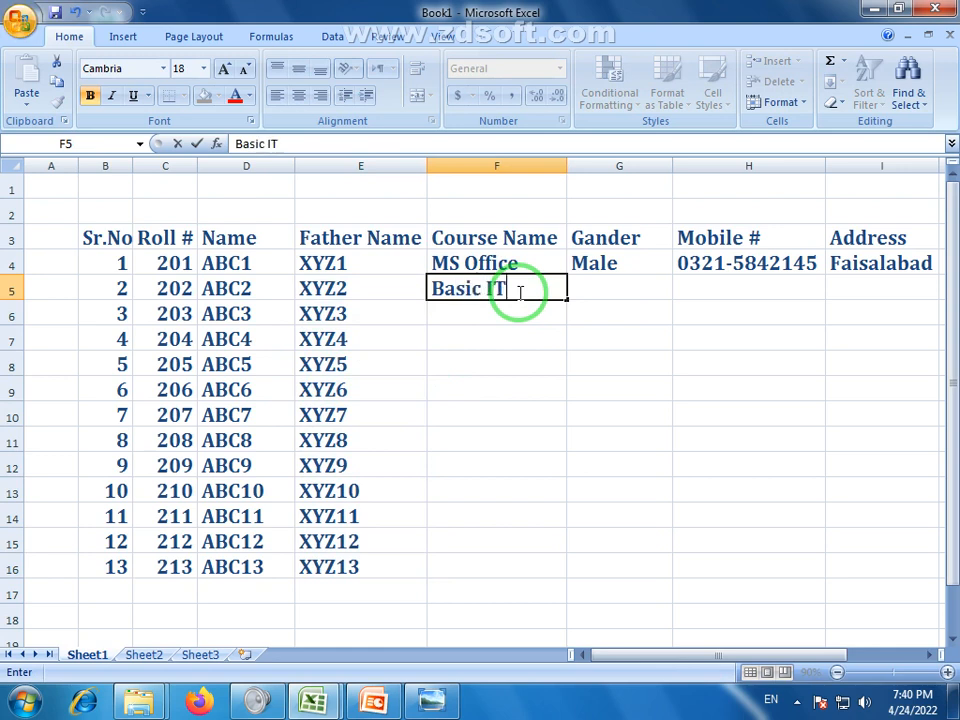
key("Return")
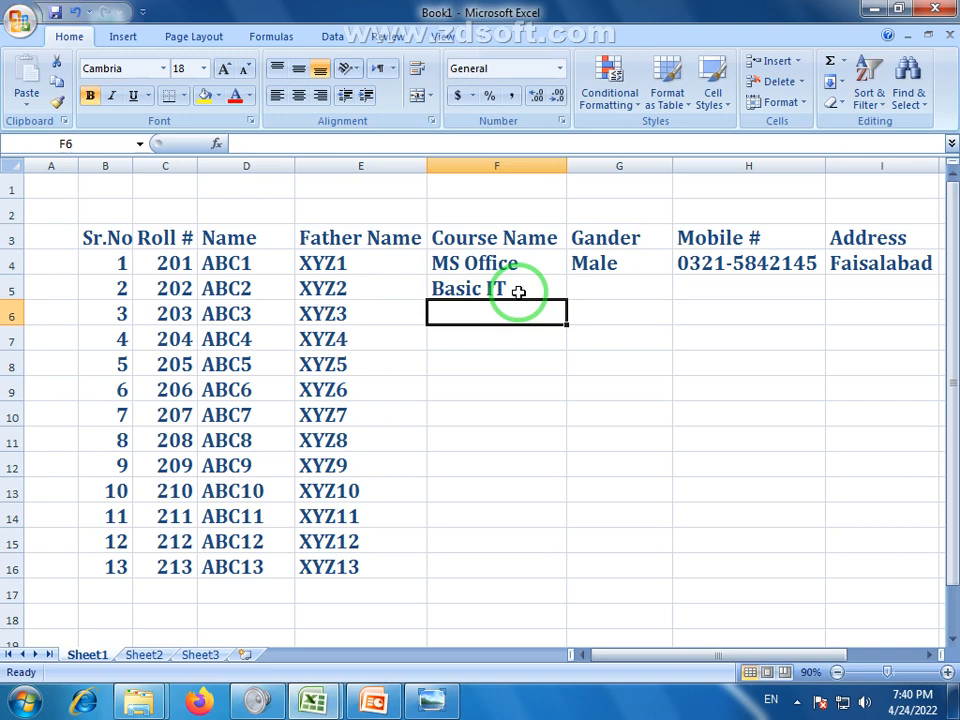
type("S")
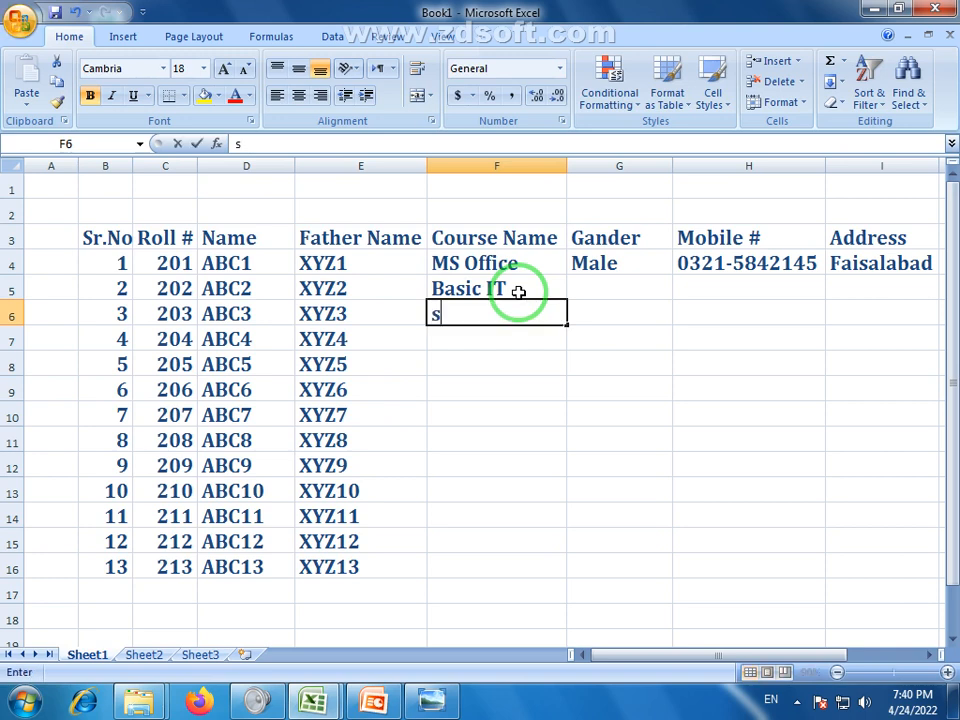
key("BackSpace")
type("SEO")
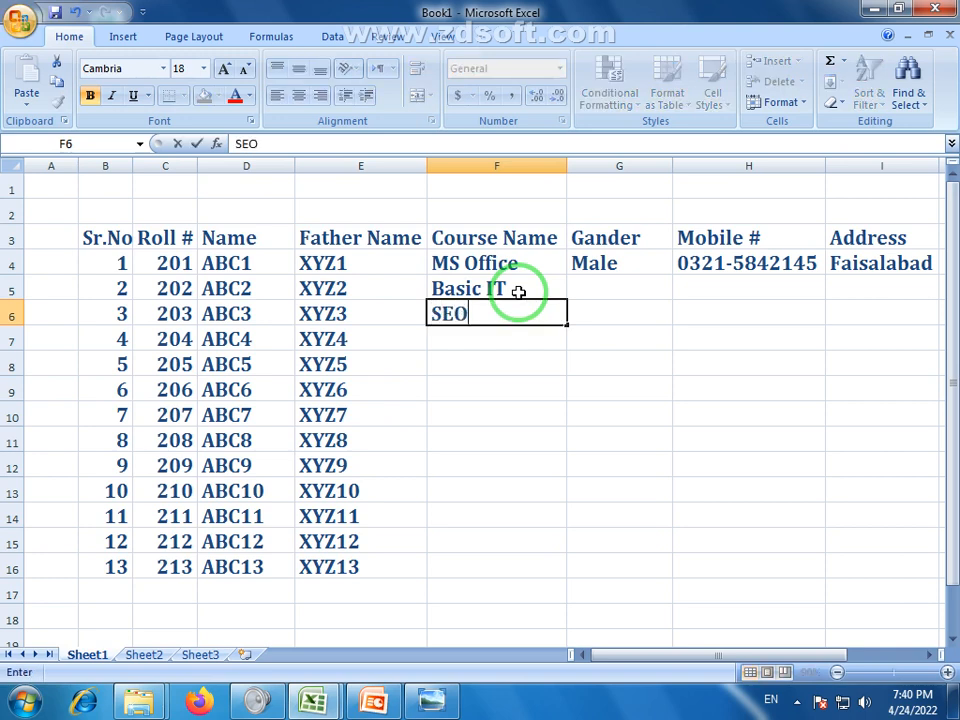
key("Return")
type("S")
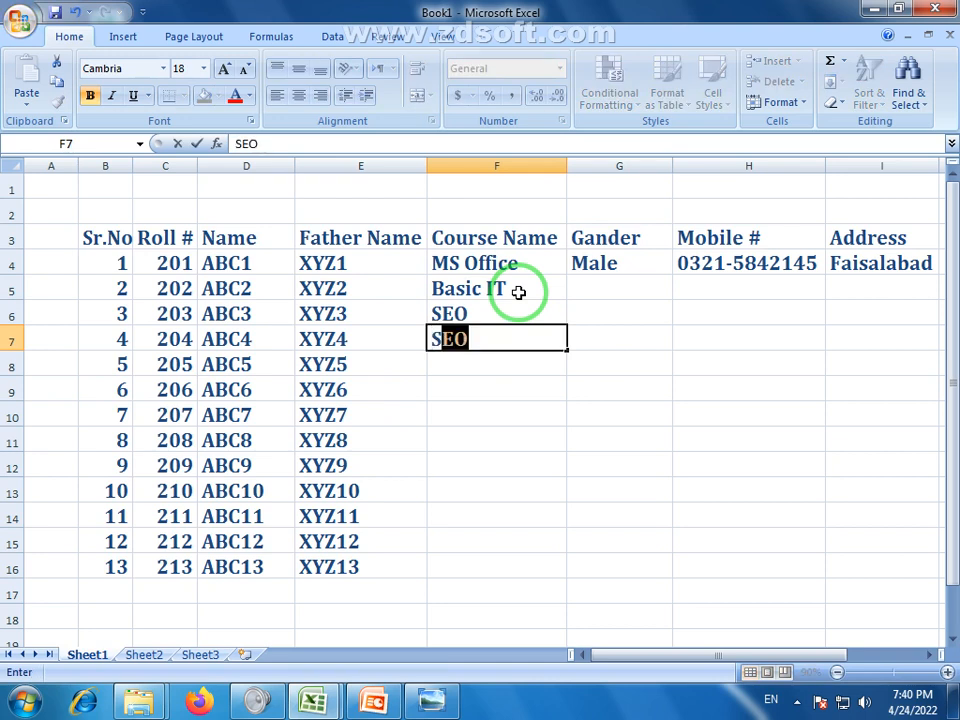
type("i")
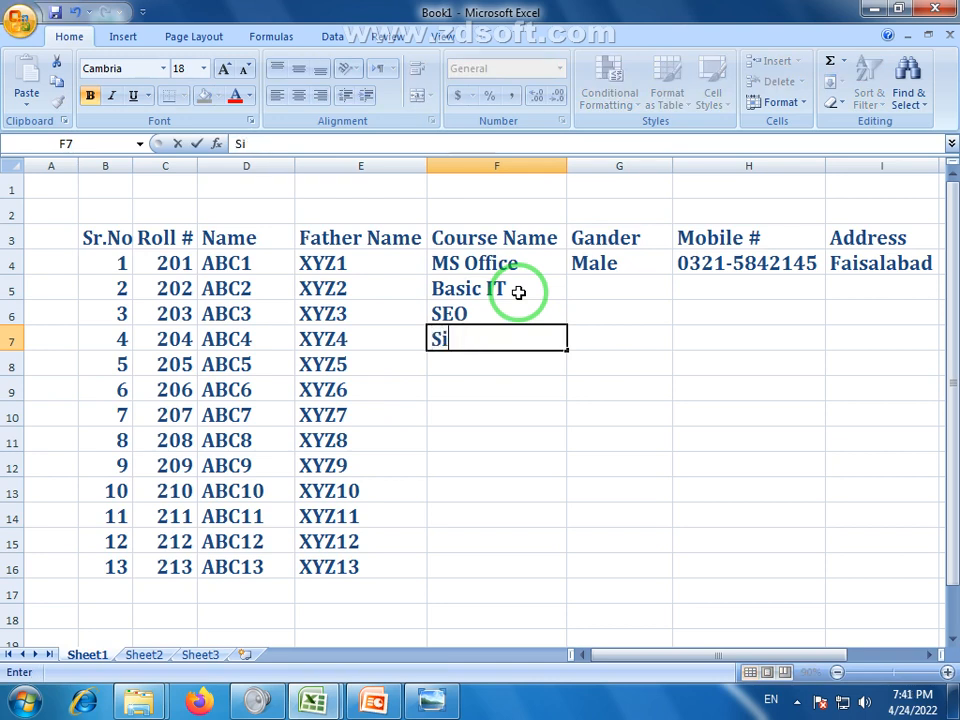
type("cuak")
key("BackSpace")
key("BackSpace")
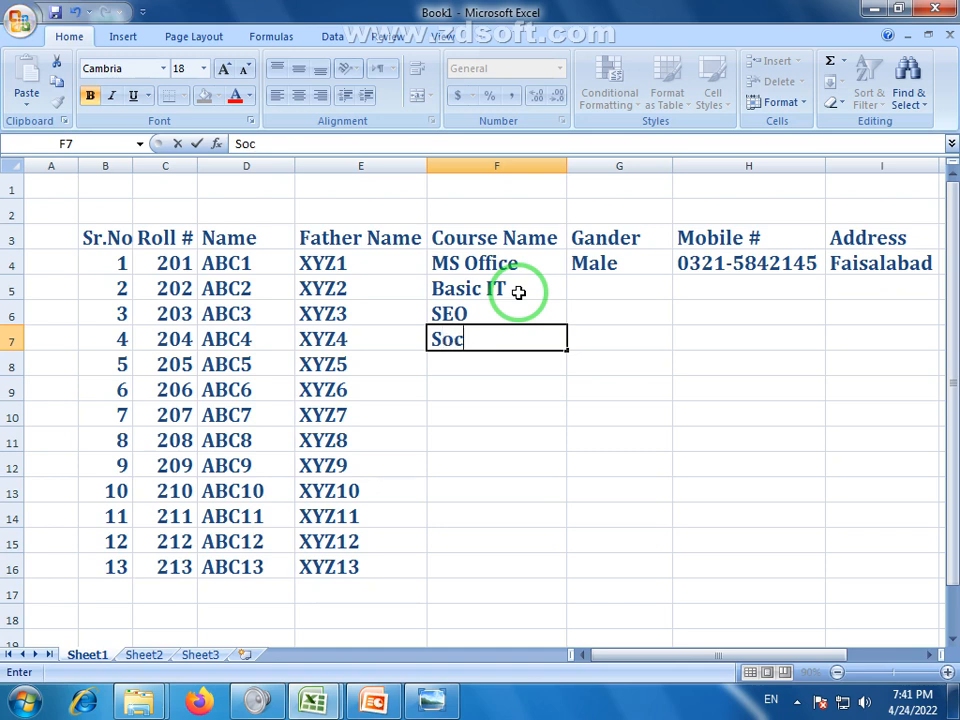
type("al M")
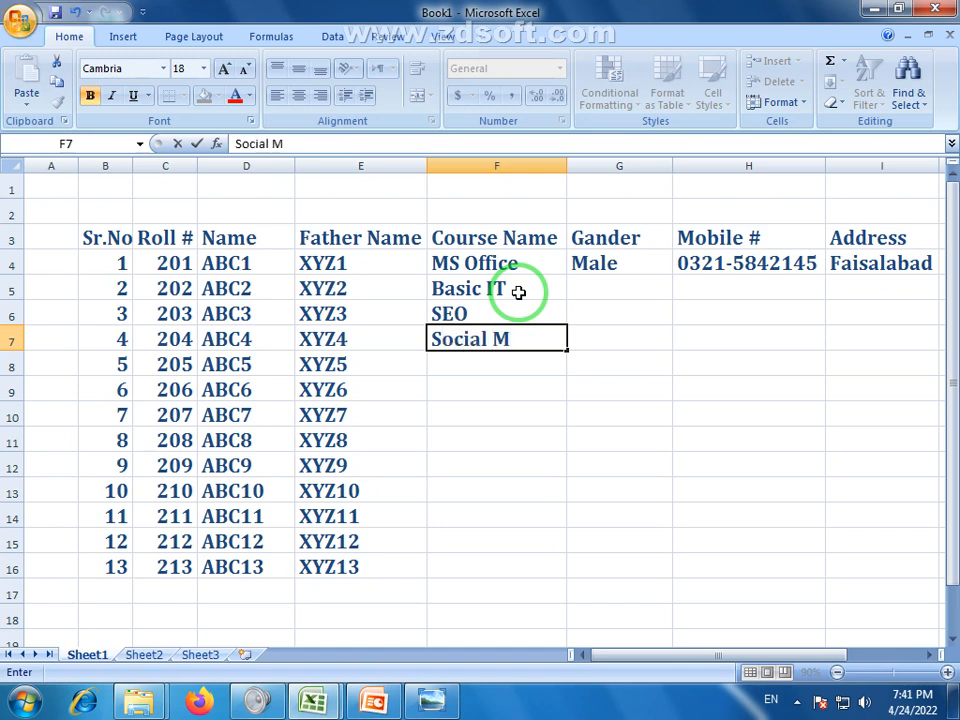
type("edia")
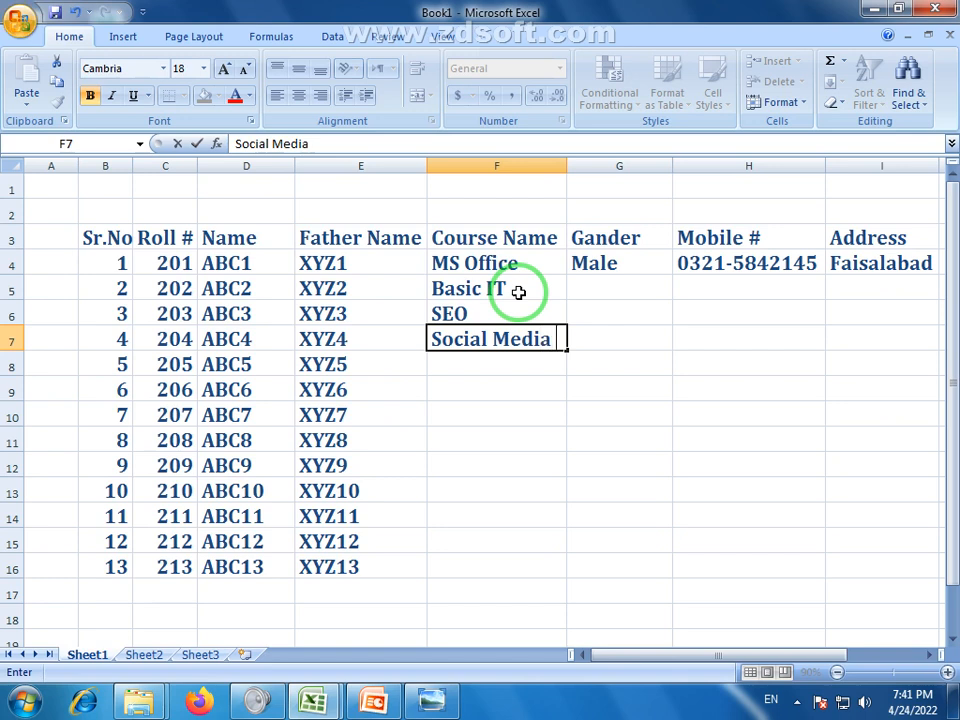
key("Return")
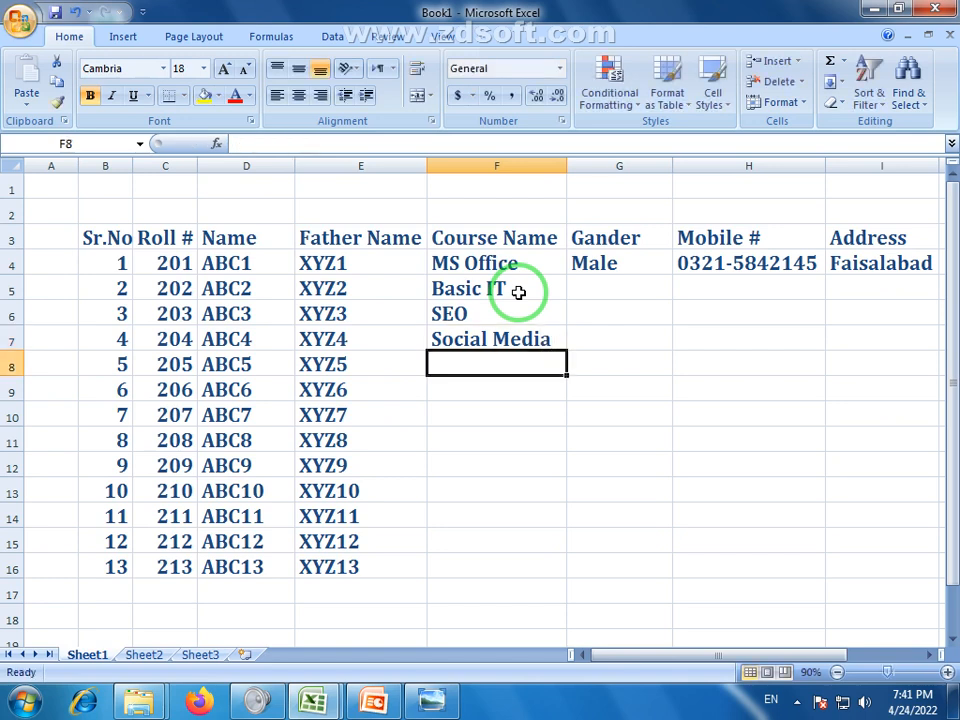
Repeat the four course names from F4:F7 down to F16
left_click_drag(499, 258, 565, 578)
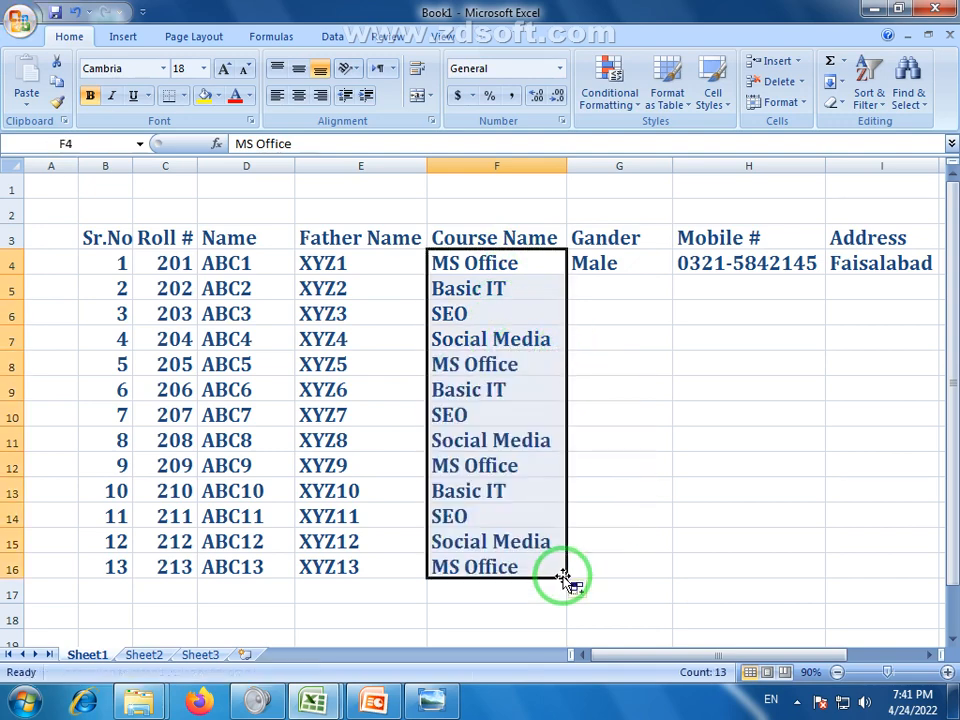
left_click(606, 411)
left_click(625, 291)
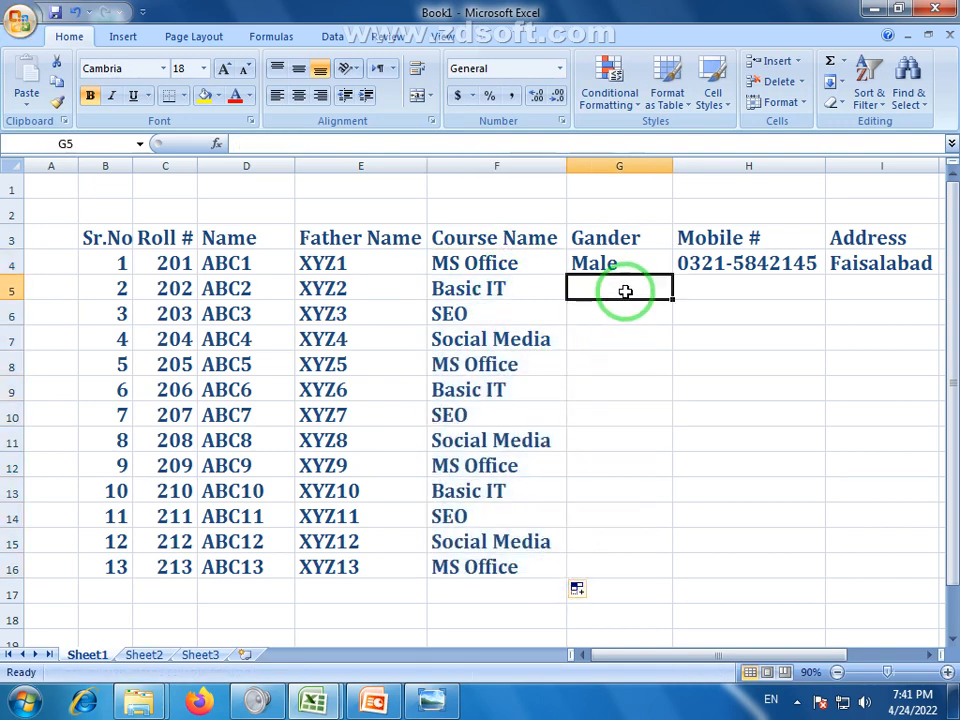
Enter Female in G5 and repeat the Male/Female pattern down to G16
type("m")
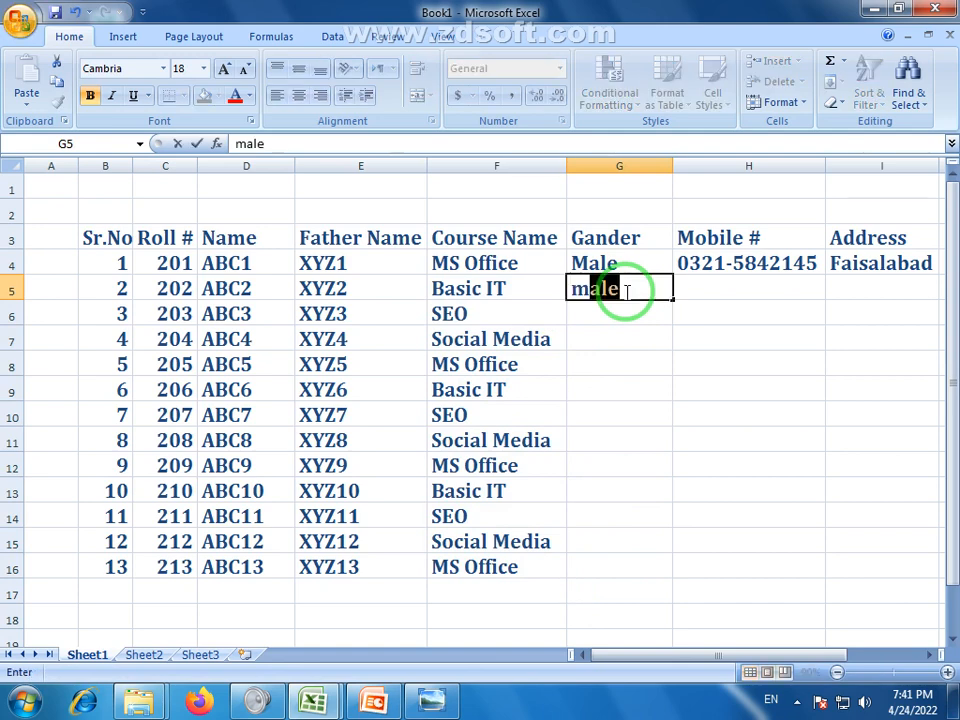
key("BackSpace")
key("BackSpace")
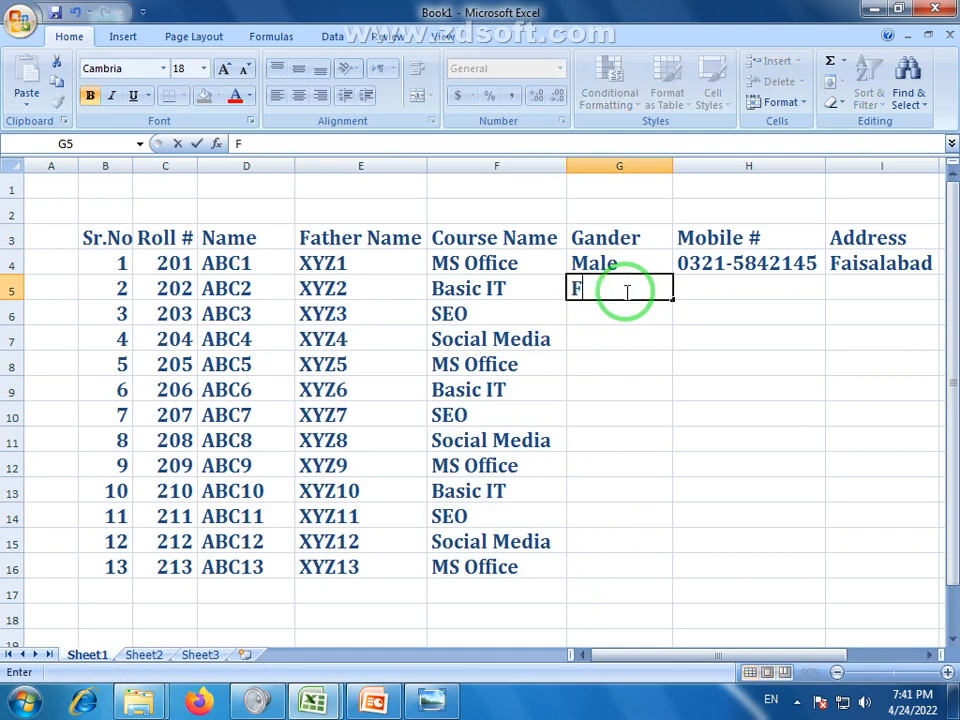
type("Female")
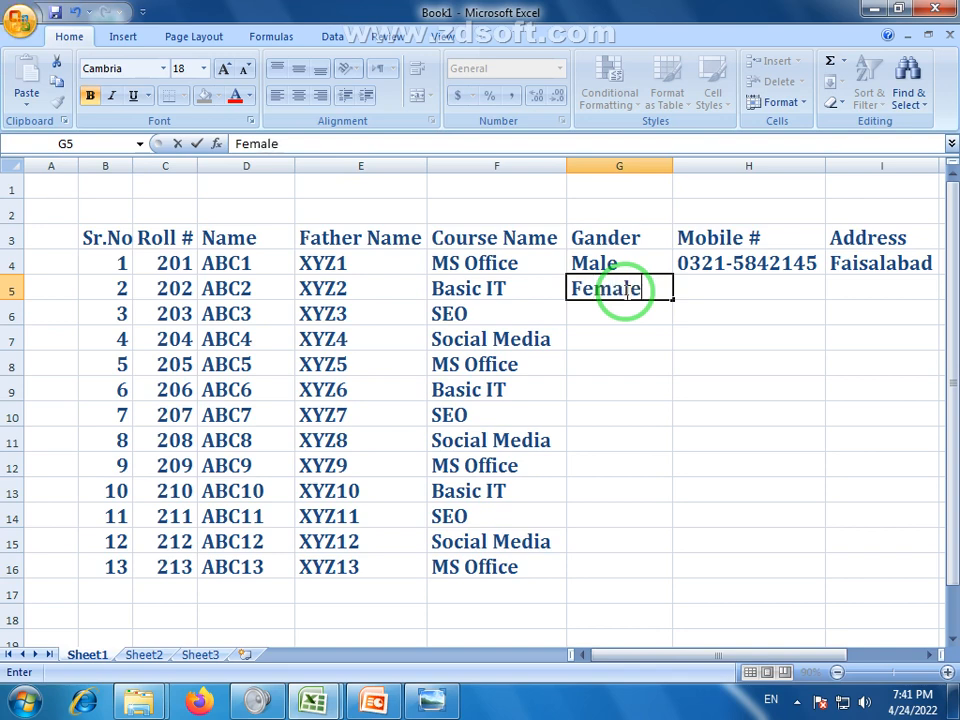
key("Return")
left_click_drag(615, 266, 671, 574)
left_click(770, 413)
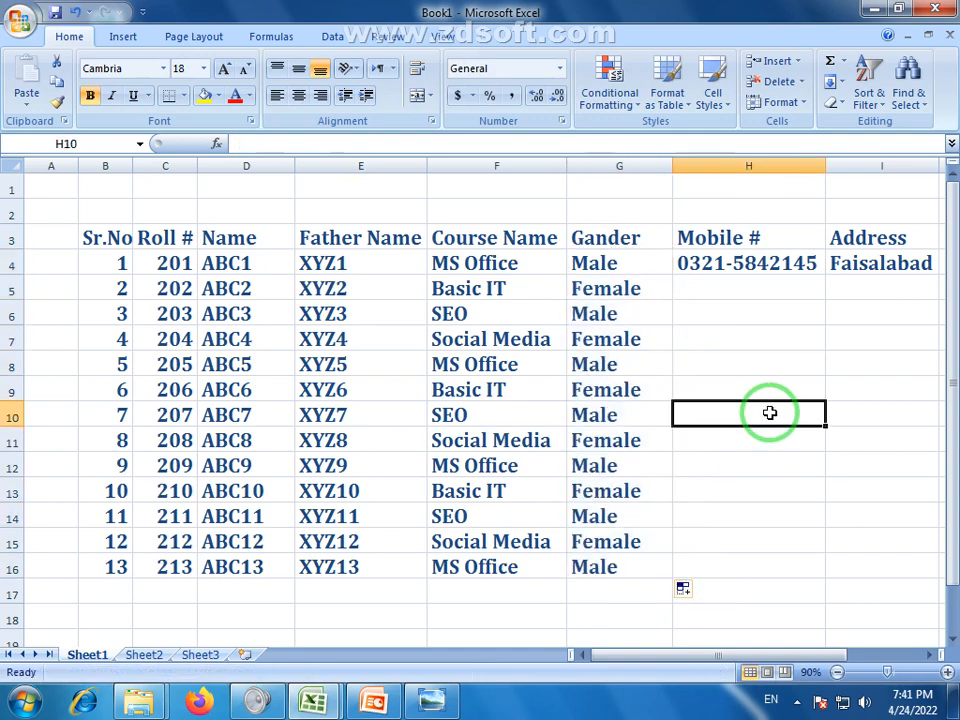
Fill incrementing mobile numbers from H4 down to H16
left_click(782, 262)
left_click_drag(825, 275, 812, 574)
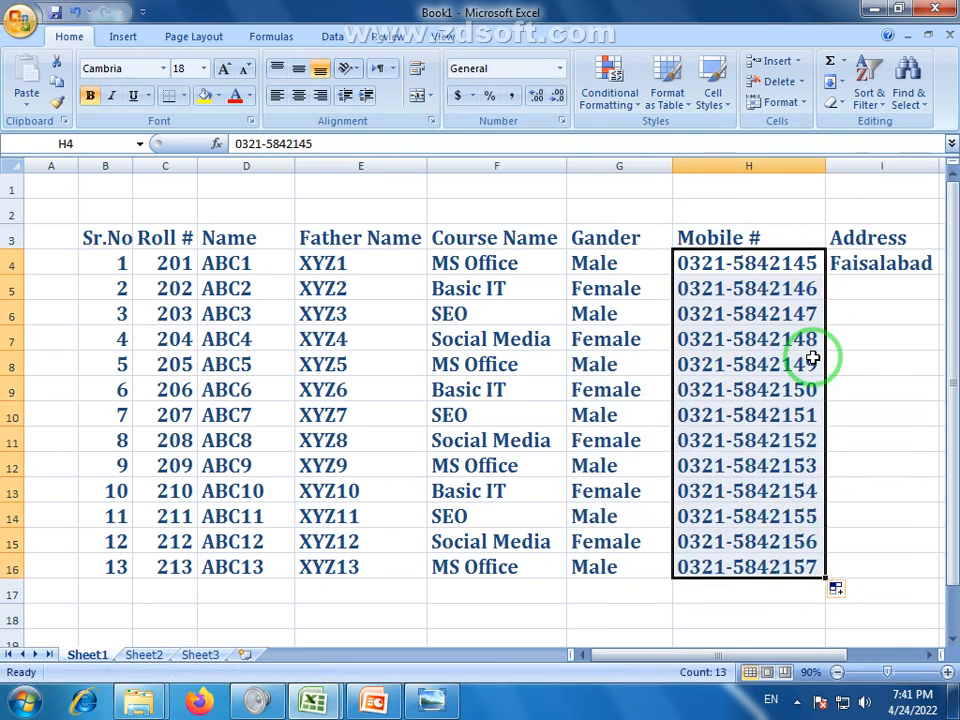
left_click(888, 338)
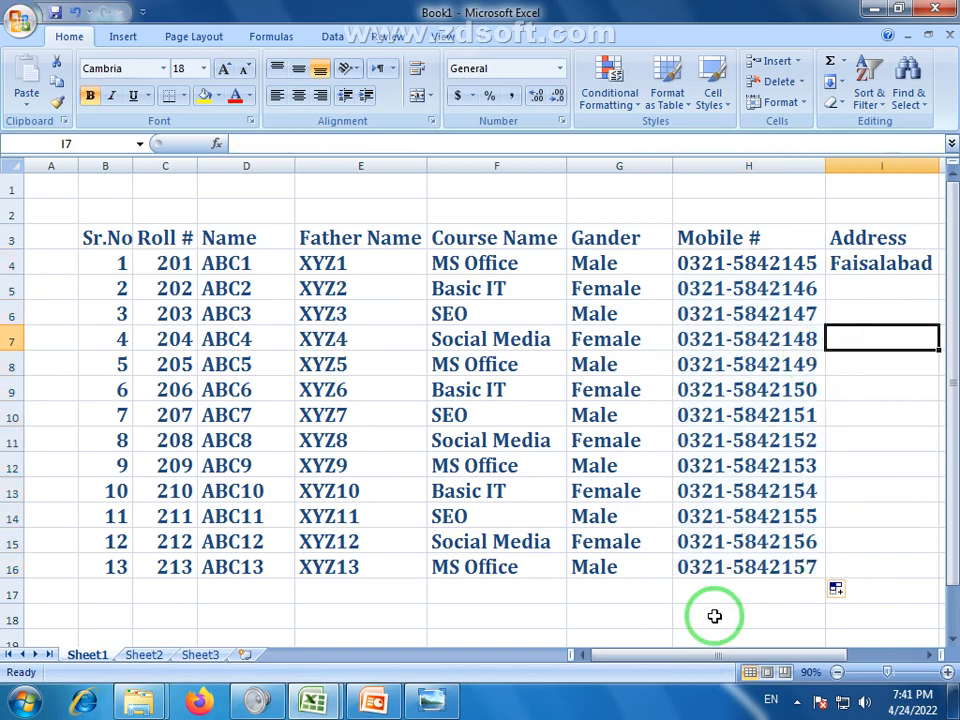
Type Lahore, Multan and Islamabad into I5:I7, then repeat the four cities down to I16
left_click(912, 290)
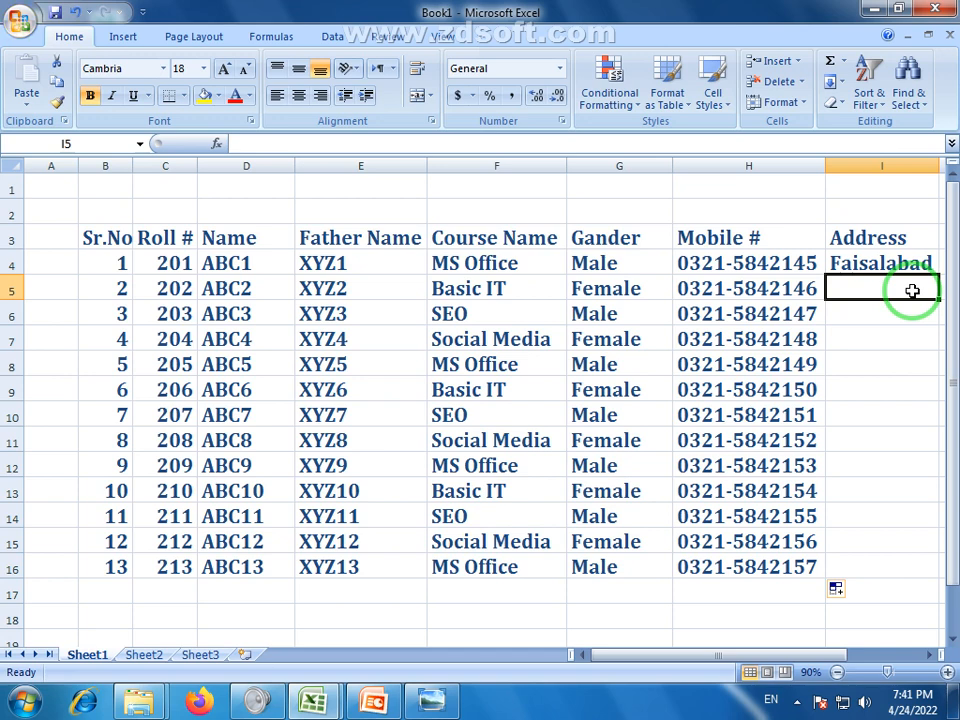
type("Laho")
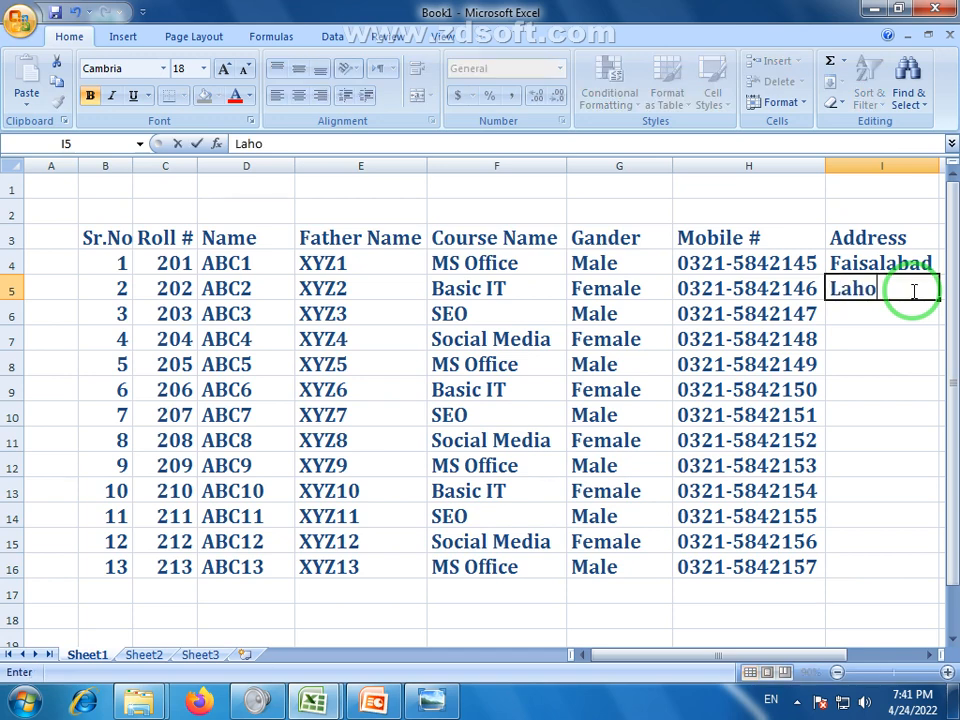
type("re")
key("Return")
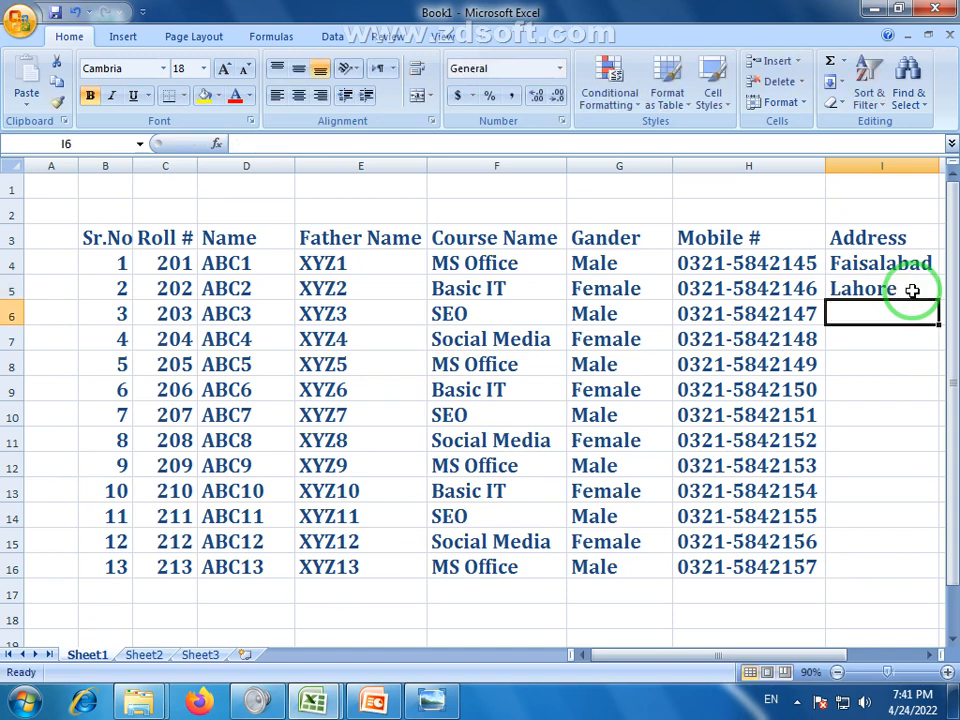
type("Mult")
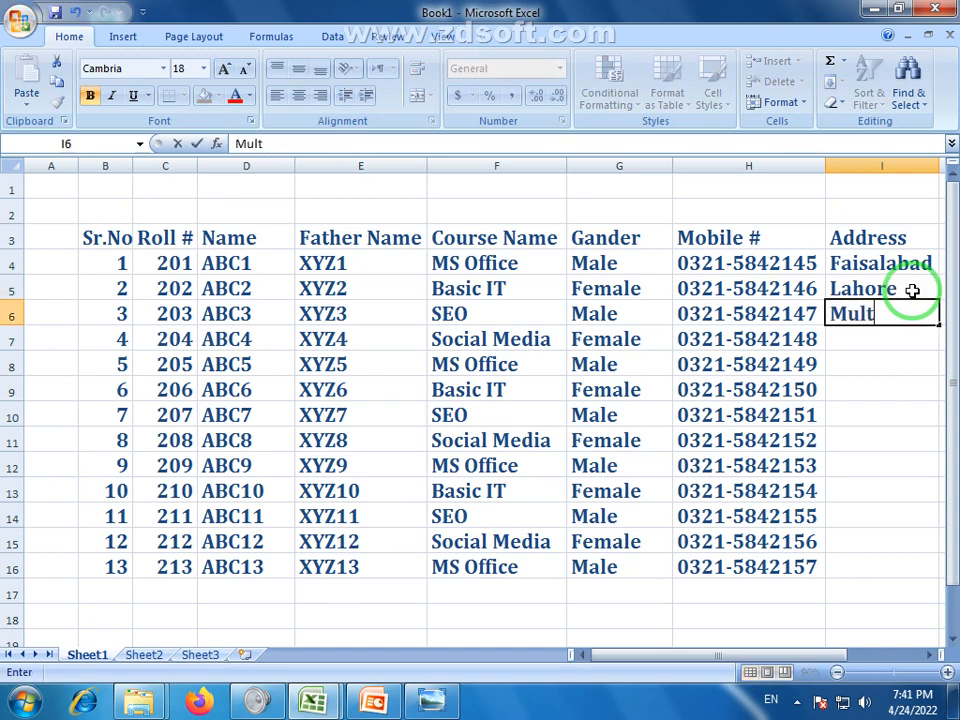
type("an")
key("Return")
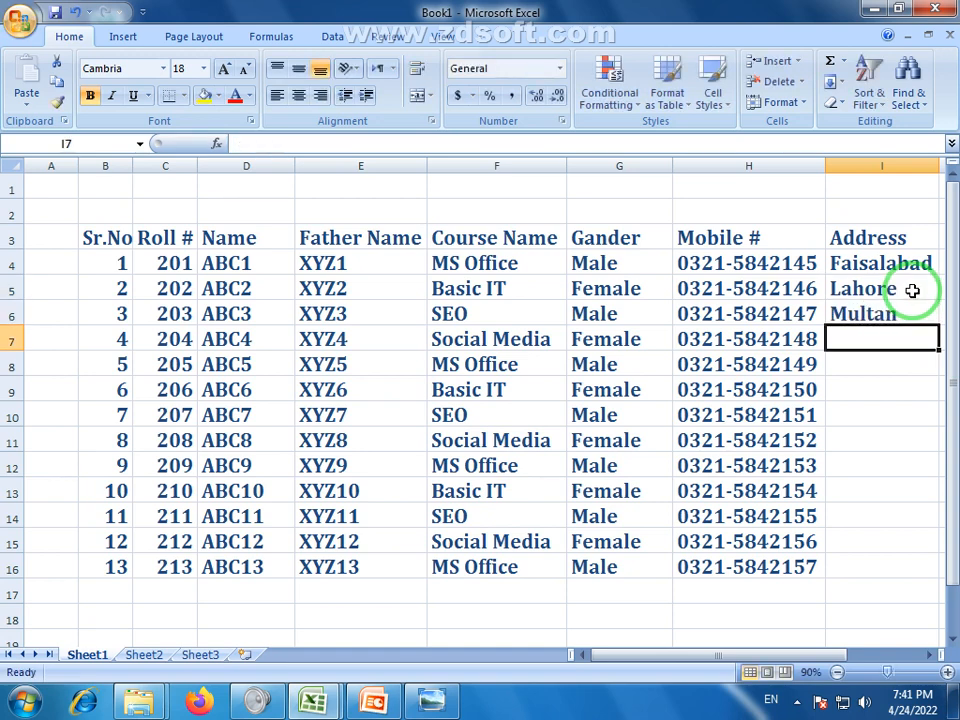
type("Islamabad")
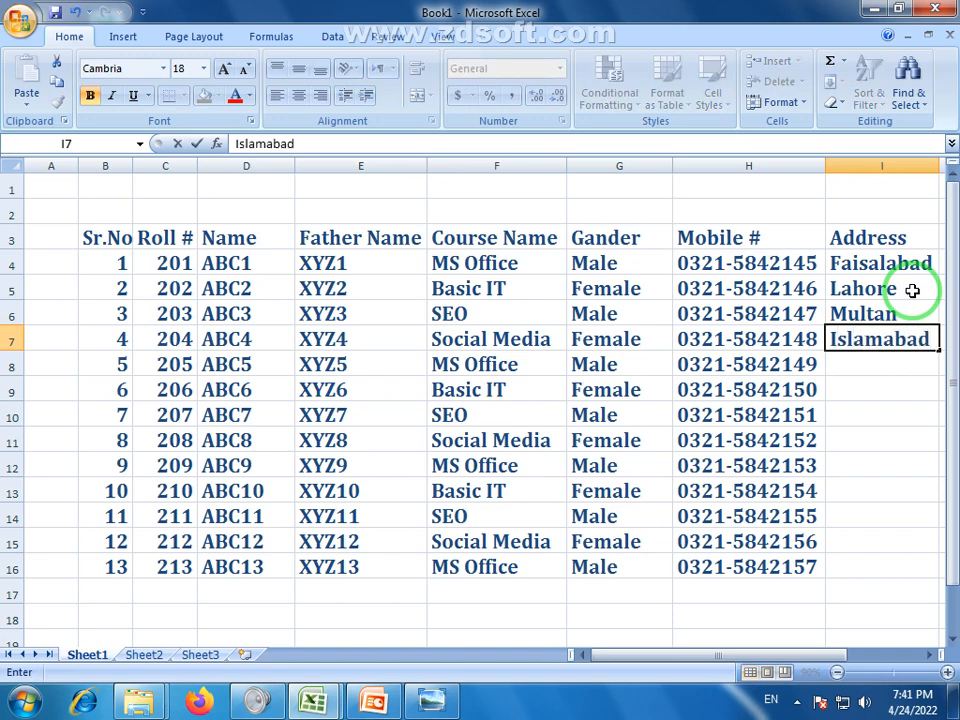
key("Return")
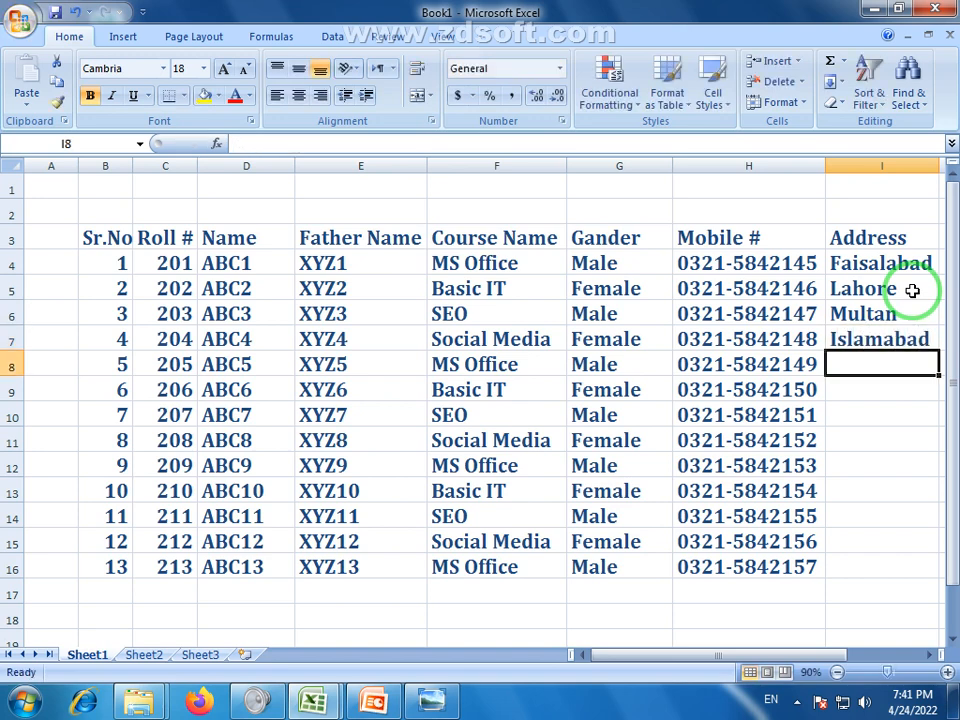
left_click_drag(838, 260, 930, 572)
left_click(725, 589)
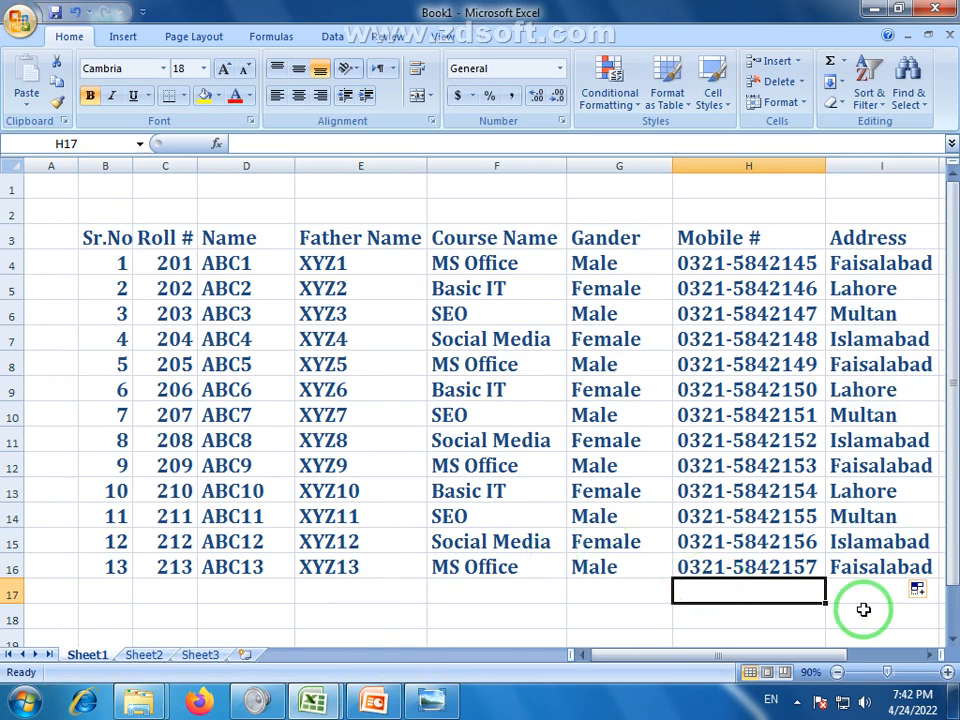
Zoom the sheet to 80% and turn the B3:I3 headings, Sr.No through Address, red
left_click(930, 656)
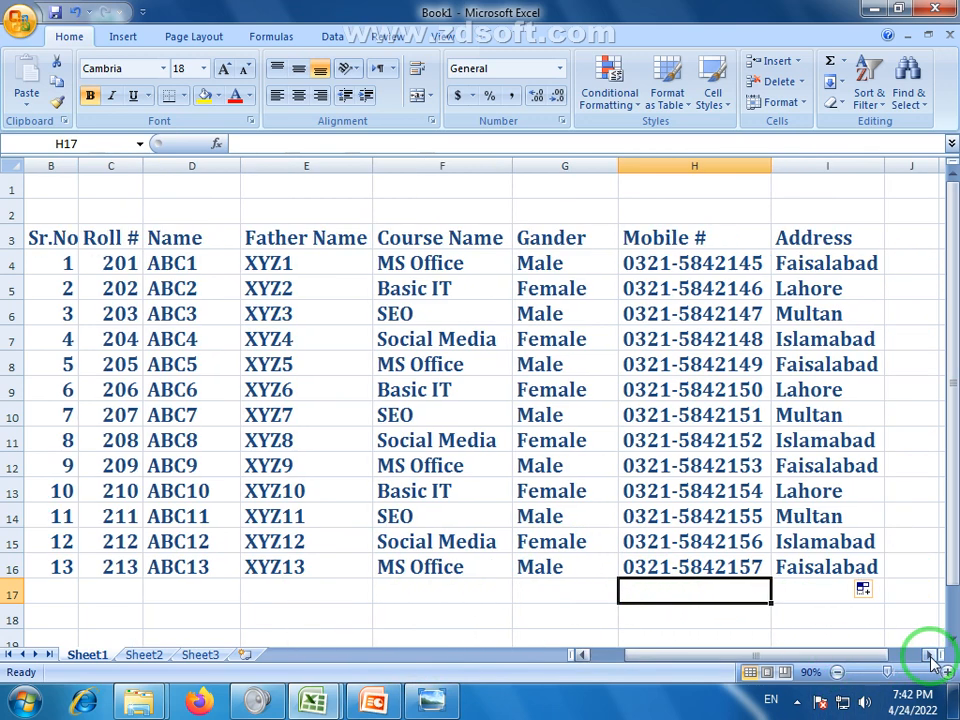
left_click(837, 672)
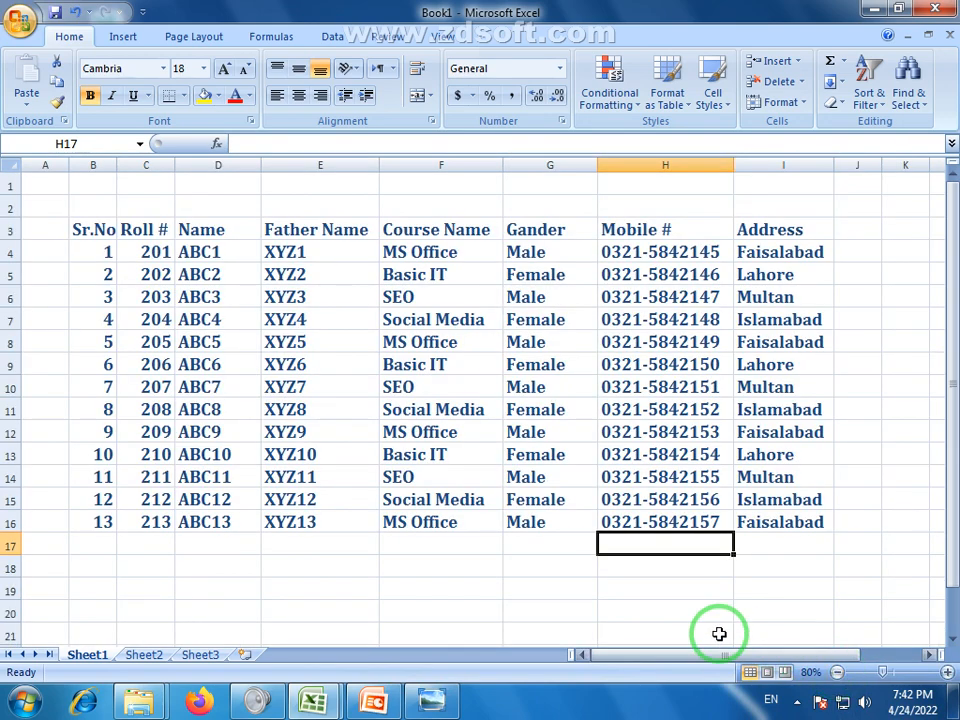
left_click(609, 628)
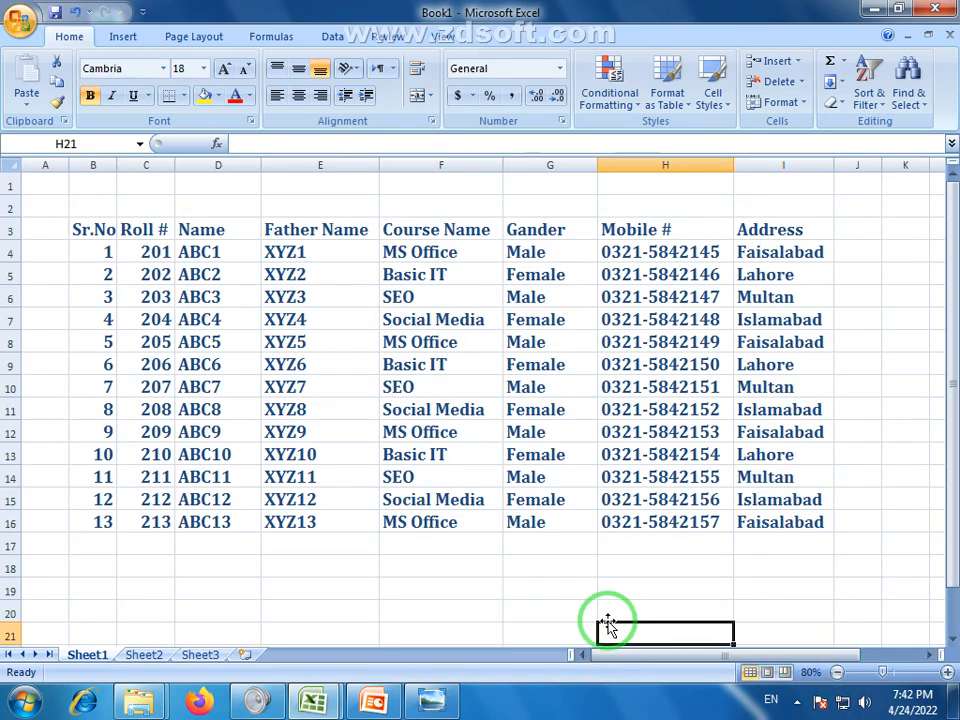
left_click(72, 229)
left_click_drag(167, 224, 776, 227)
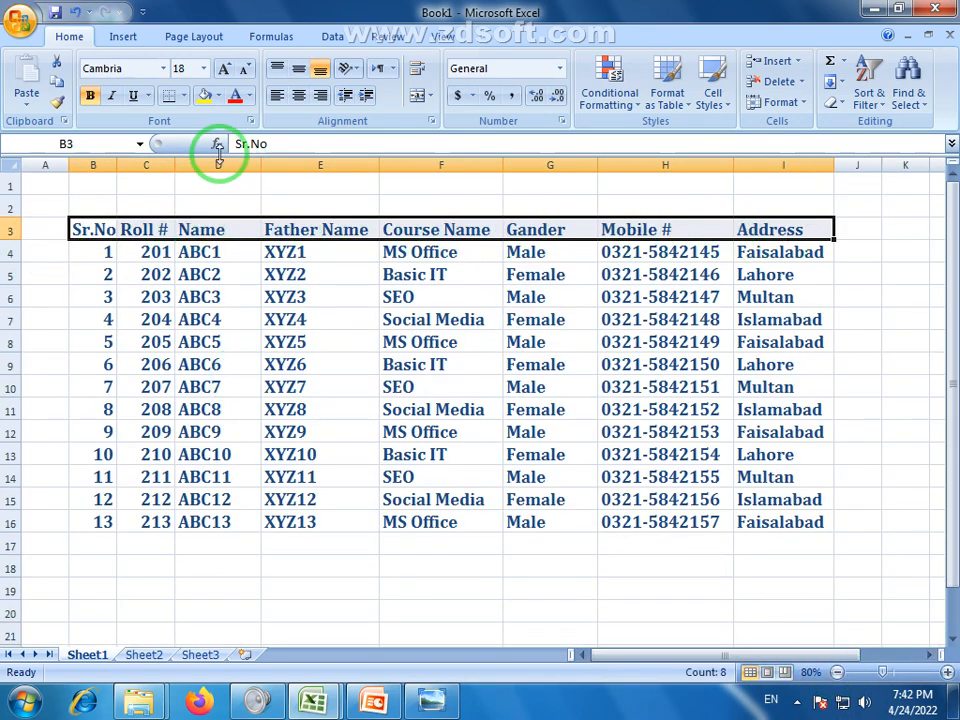
left_click(232, 96)
left_click(452, 589)
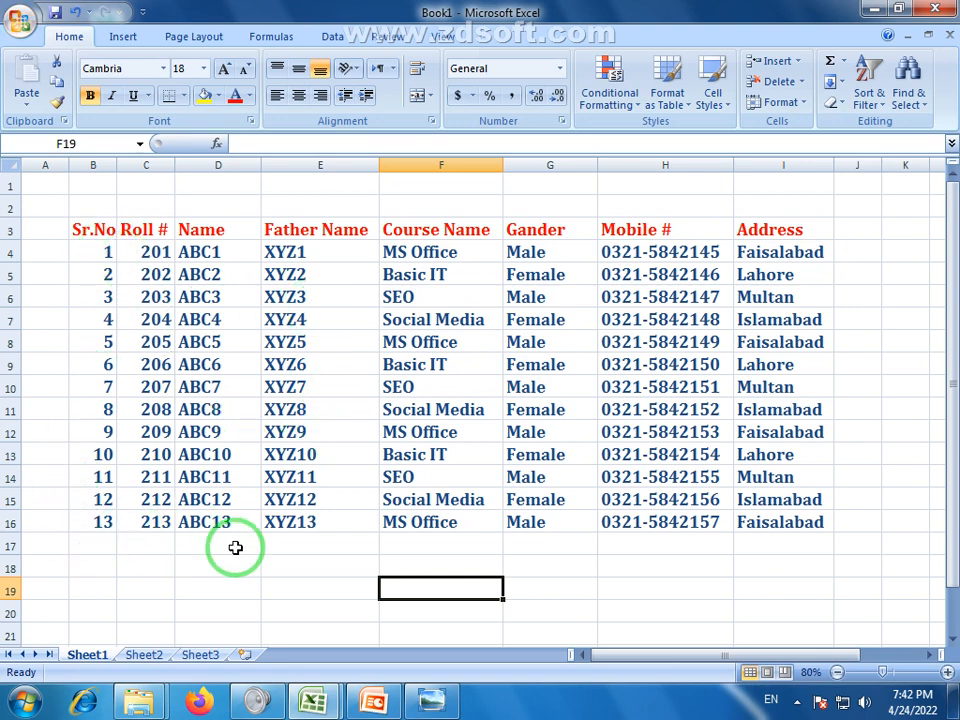
Select the cells of the last student record in row 16, one by one
left_click(99, 543)
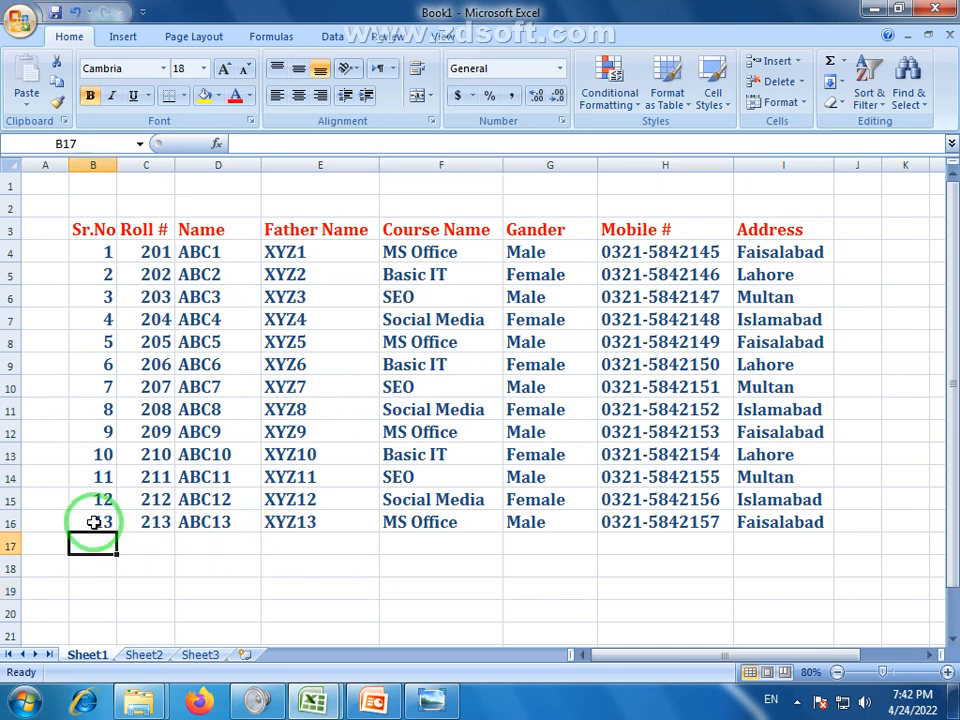
left_click(93, 522)
left_click(105, 549)
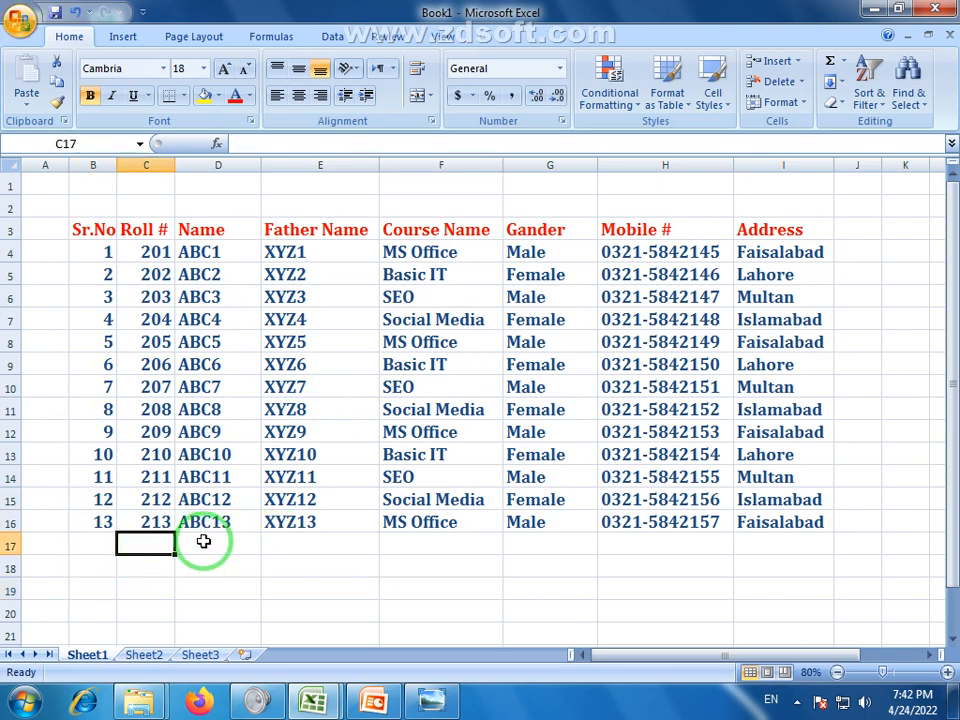
left_click(240, 541)
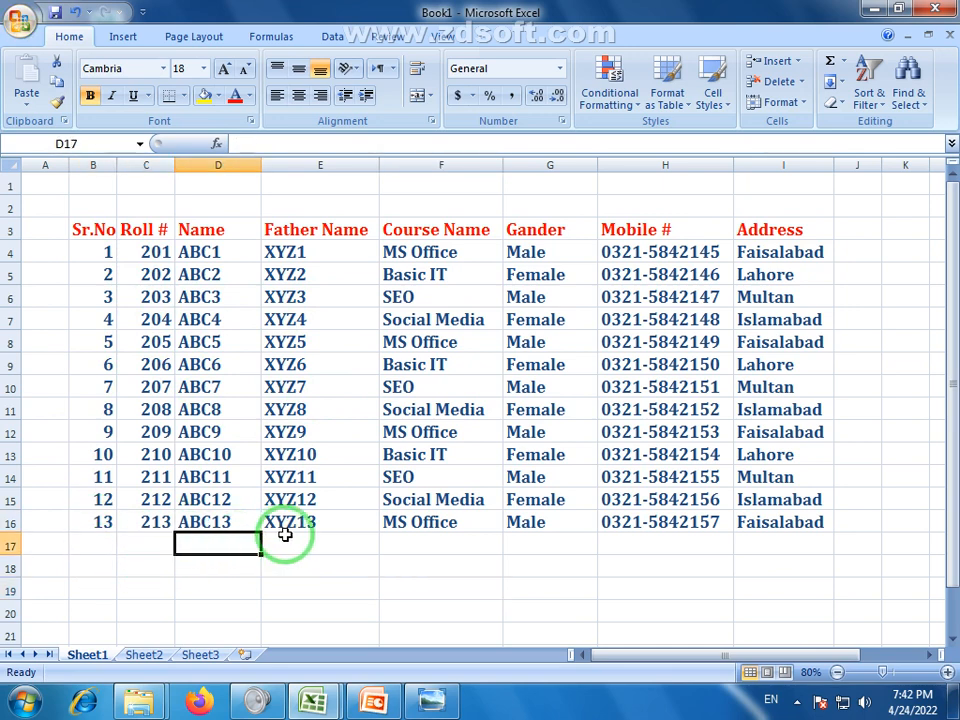
left_click(300, 538)
left_click(451, 536)
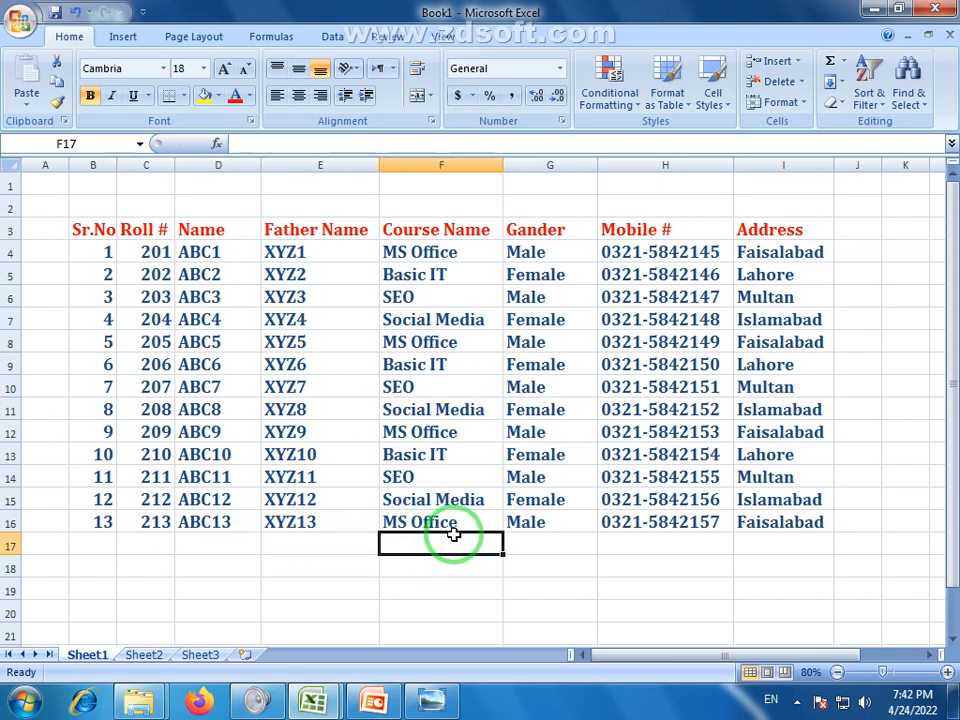
left_click(566, 542)
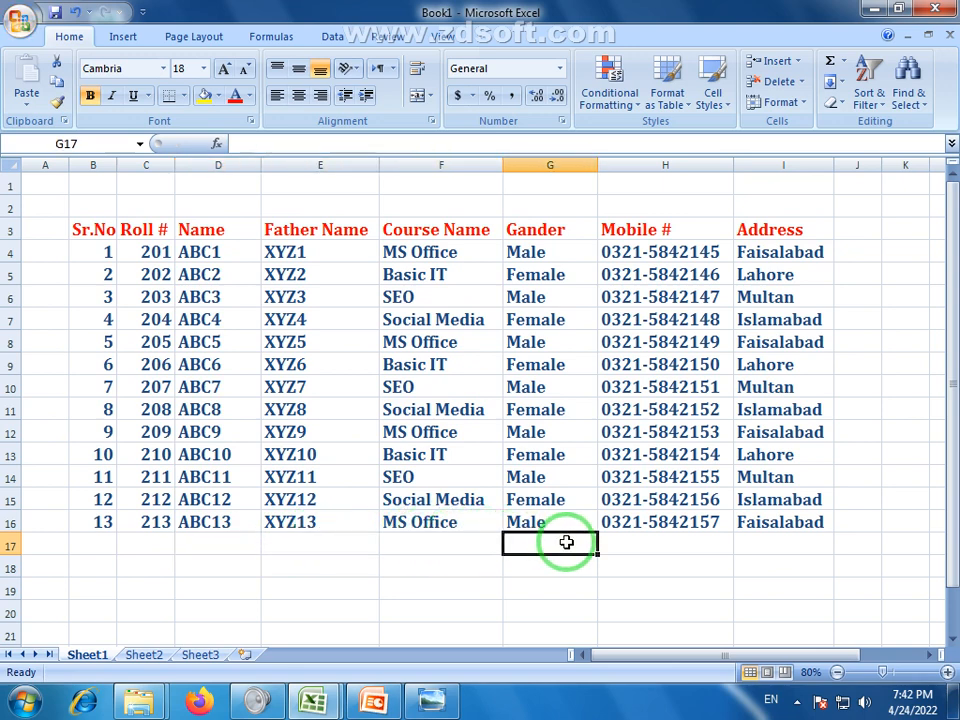
left_click(668, 542)
left_click(802, 546)
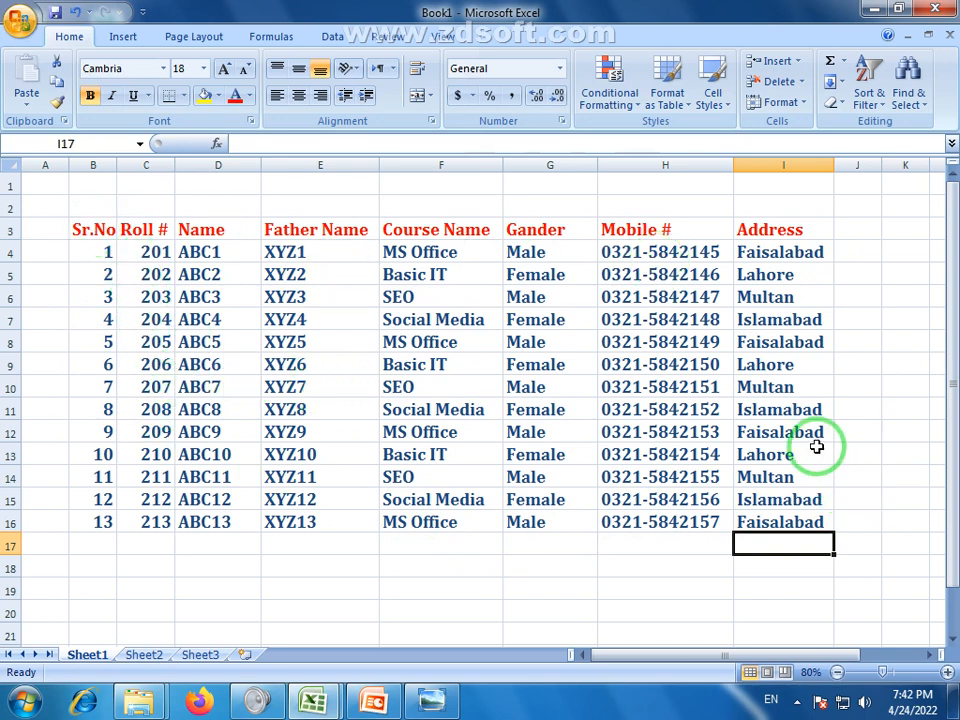
Merge and centre B2:I2 and enter the title 'Student List'
left_click_drag(90, 204, 820, 216)
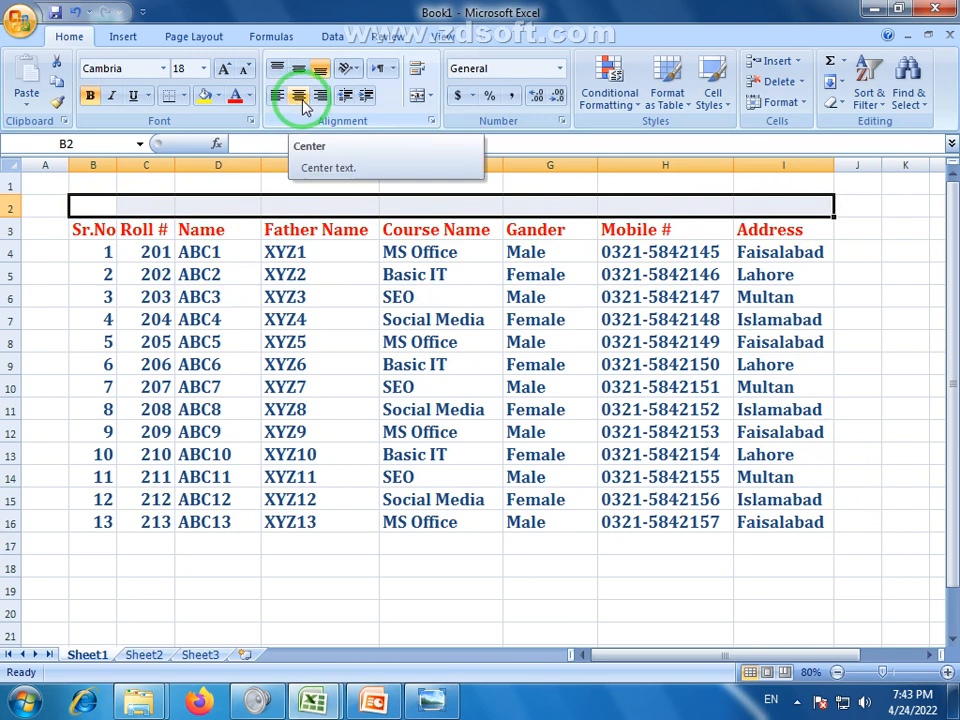
left_click(418, 96)
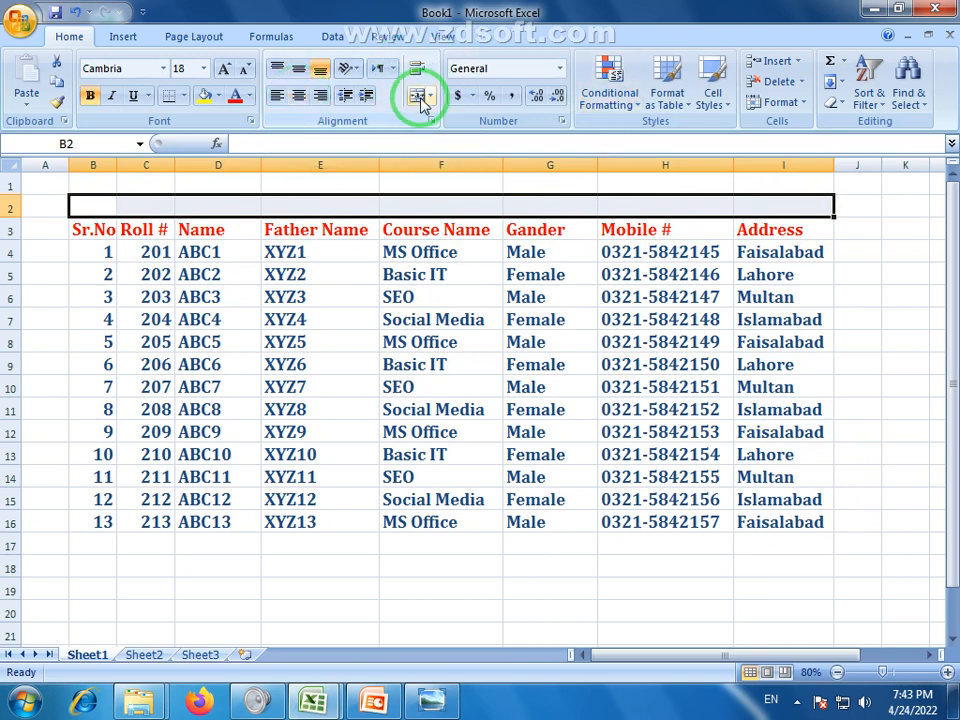
type("Student List")
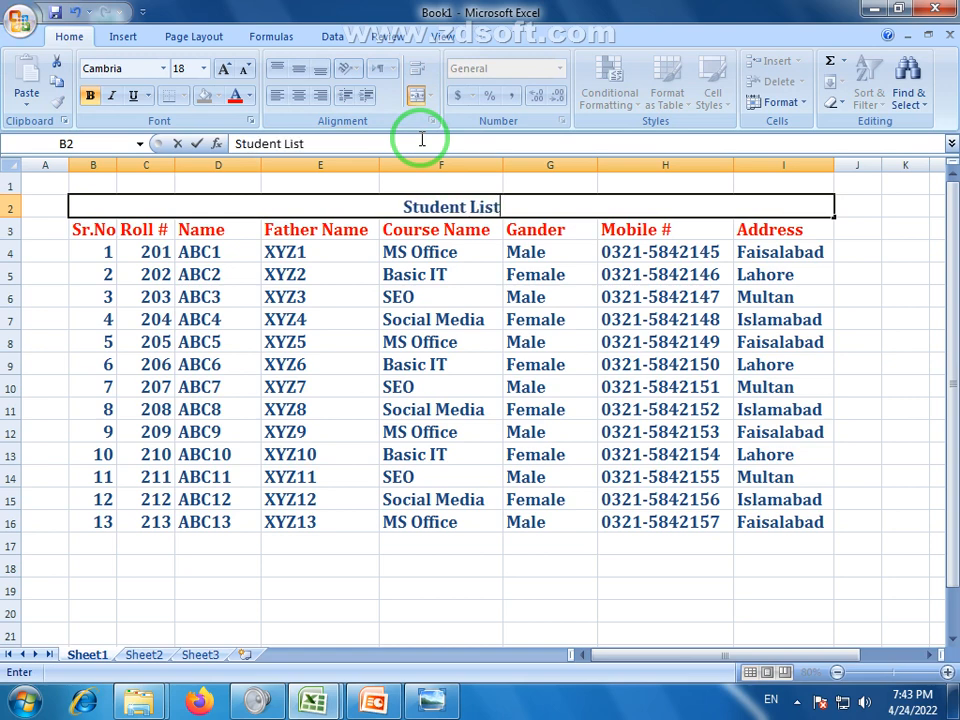
left_click(376, 297)
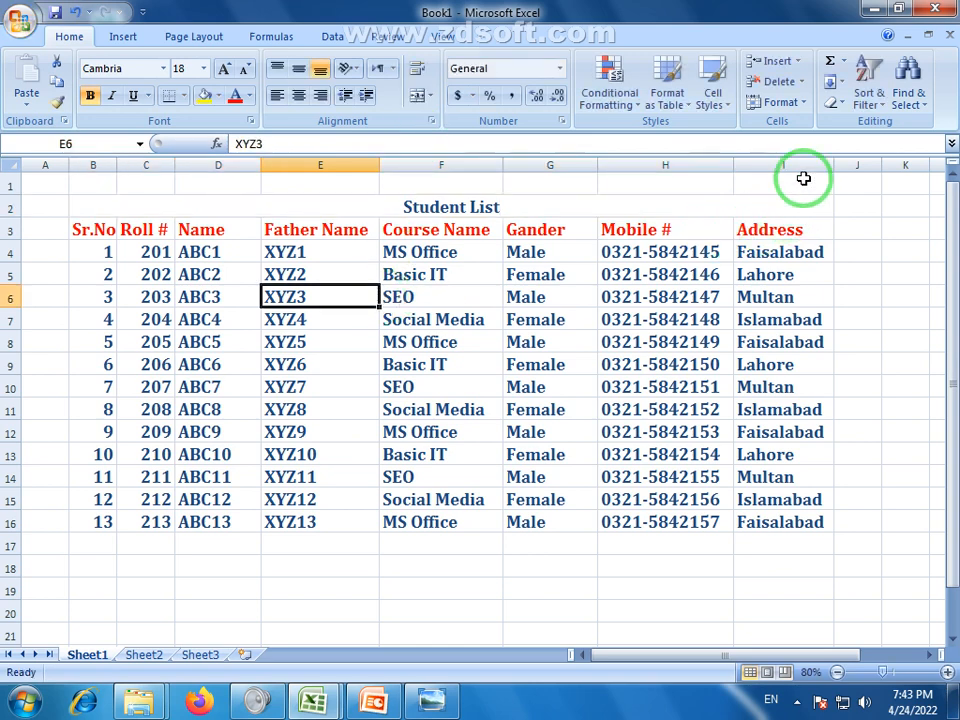
Select the title and then the student table B3:I16 to review the layout
left_click_drag(803, 178, 85, 182)
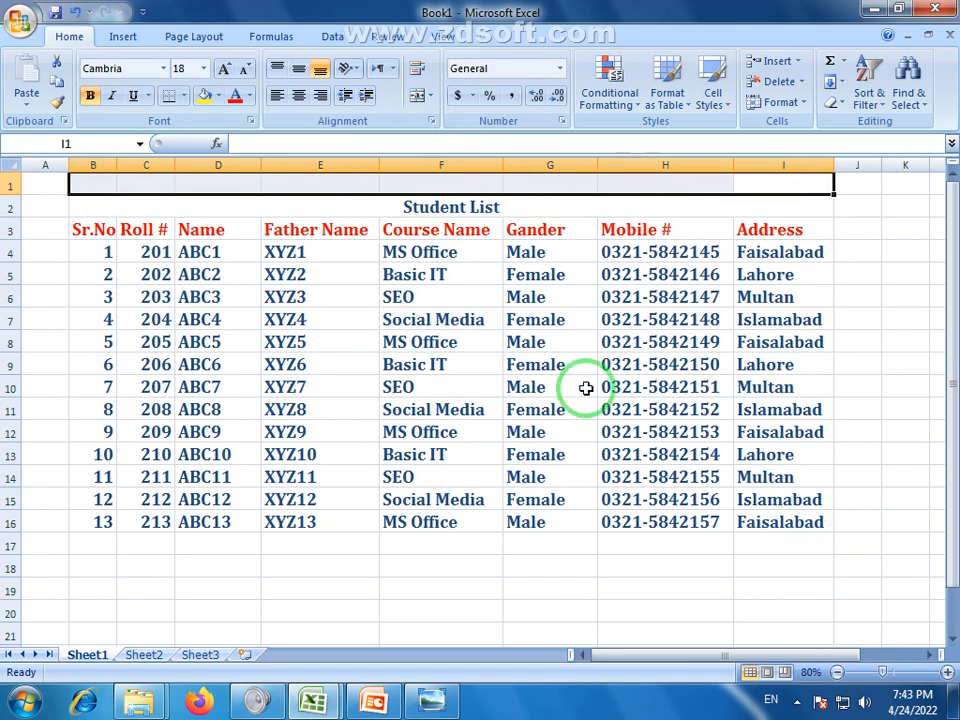
left_click(447, 210)
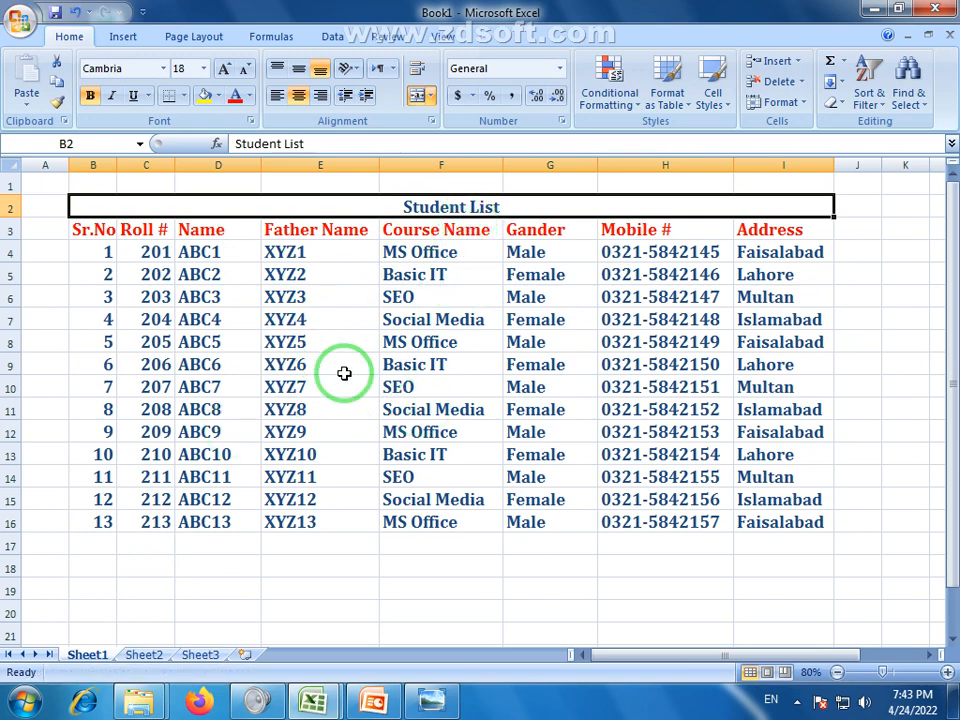
left_click(266, 371)
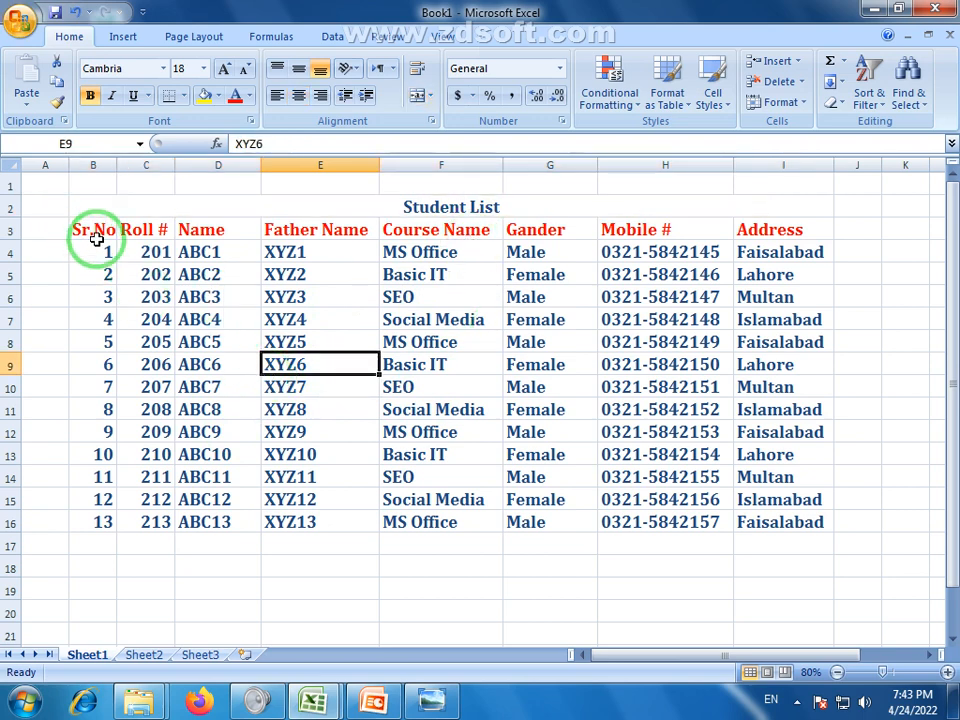
left_click_drag(88, 238, 812, 524)
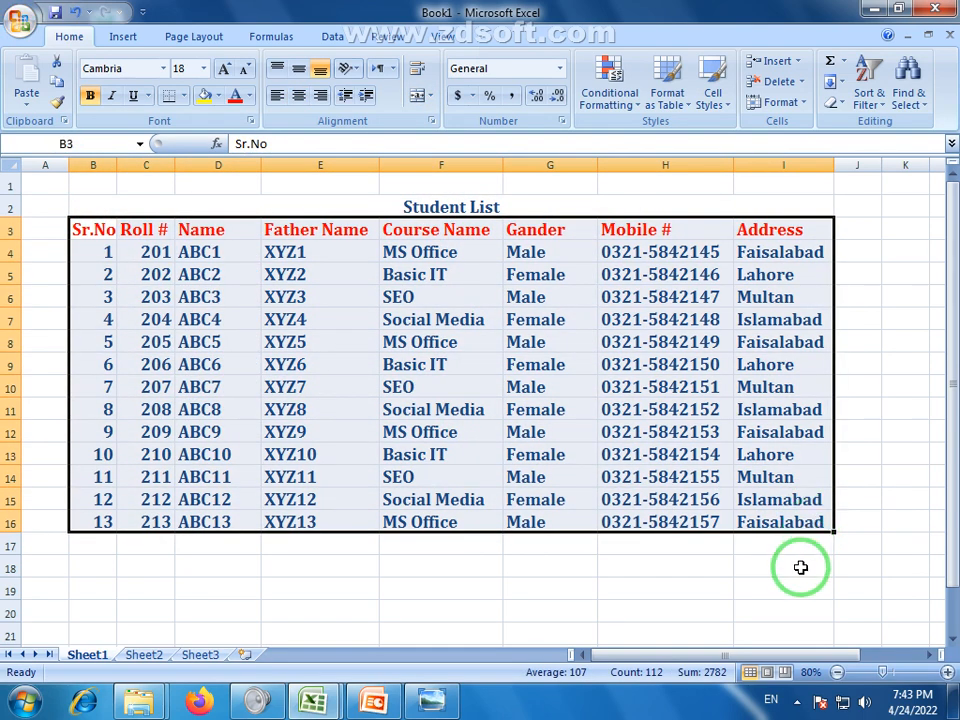
left_click(797, 566)
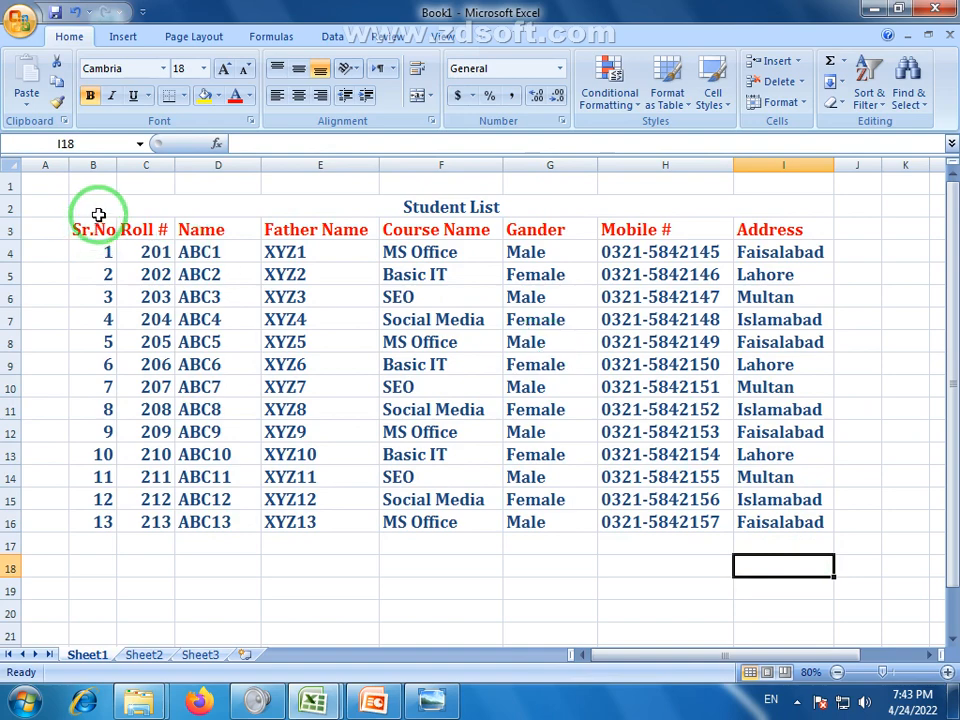
Enlarge the Student List title to 36-point font size
left_click(405, 200)
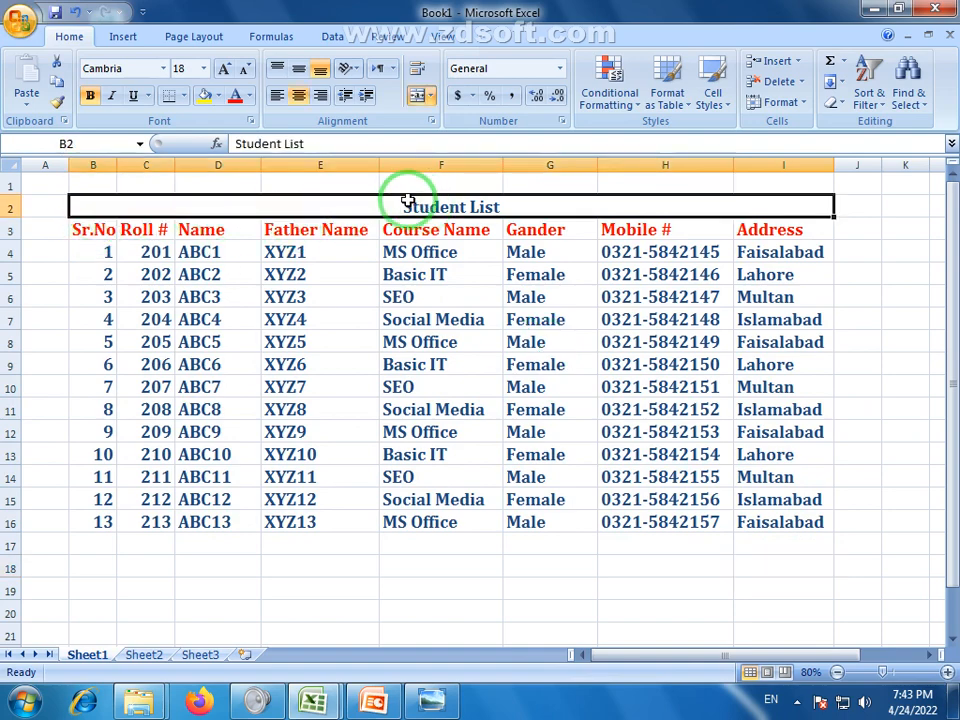
left_click(227, 68)
left_click(227, 68)
left_click(227, 68)
left_click(227, 68)
left_click(227, 68)
left_click(227, 68)
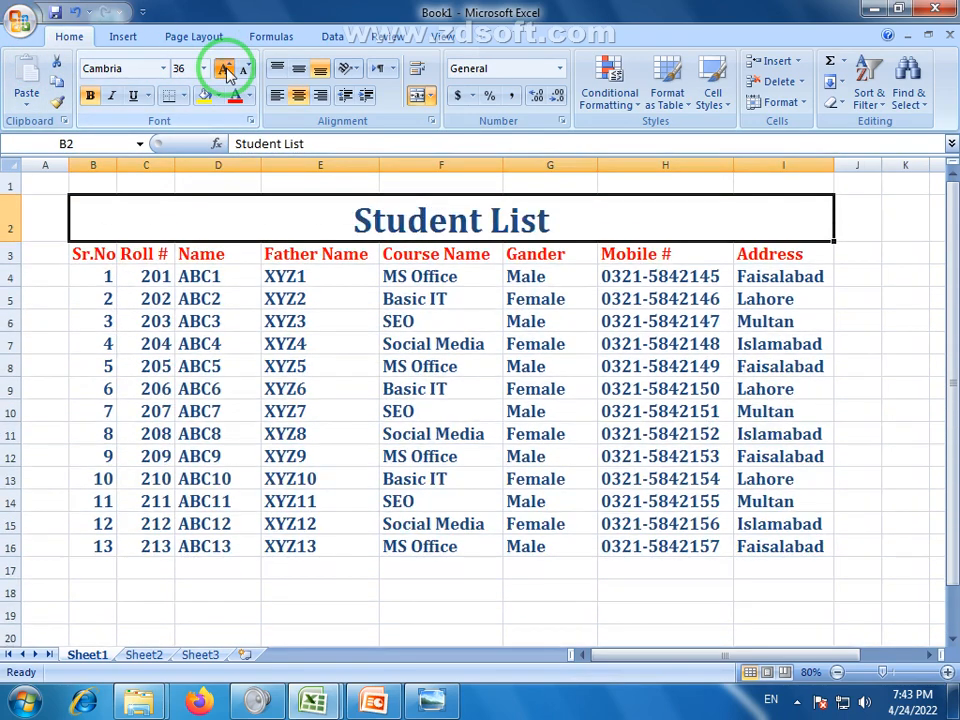
left_click(227, 68)
left_click(234, 70)
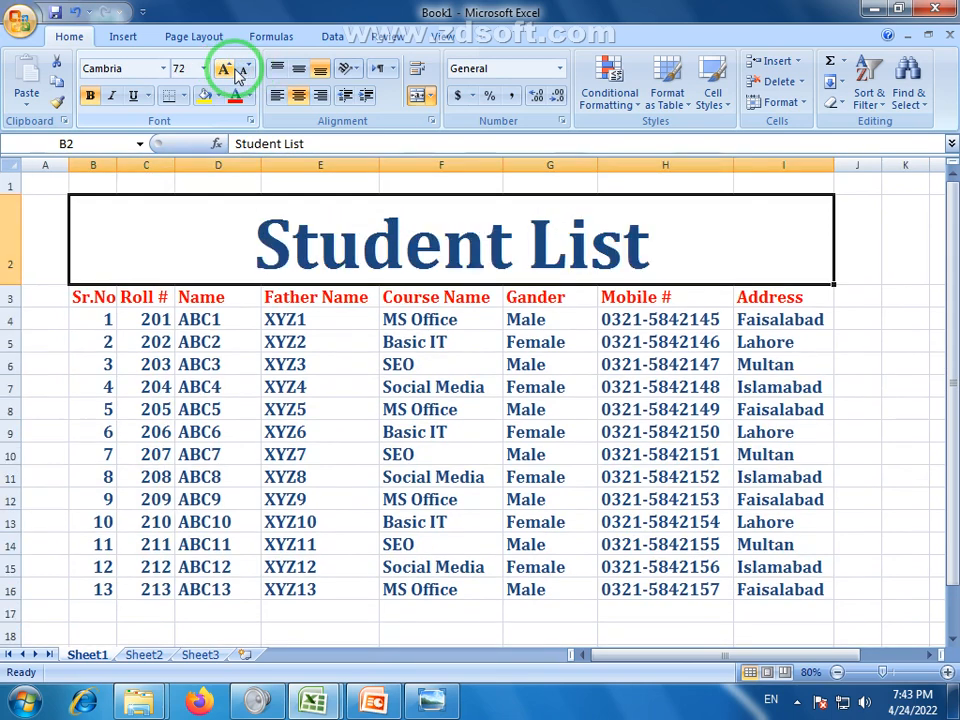
left_click(242, 72)
left_click(242, 72)
left_click(220, 183)
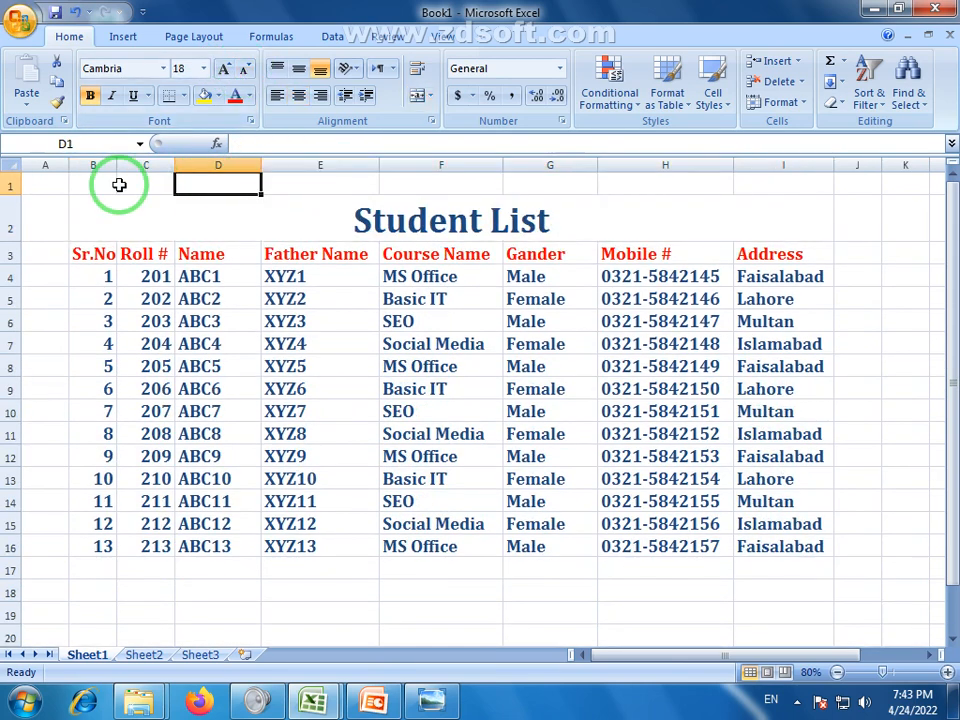
left_click(119, 184)
Merge B1:I1 and enter the centred heading 'PRIME COMPUTER COLLEGE'
left_click_drag(100, 185, 769, 190)
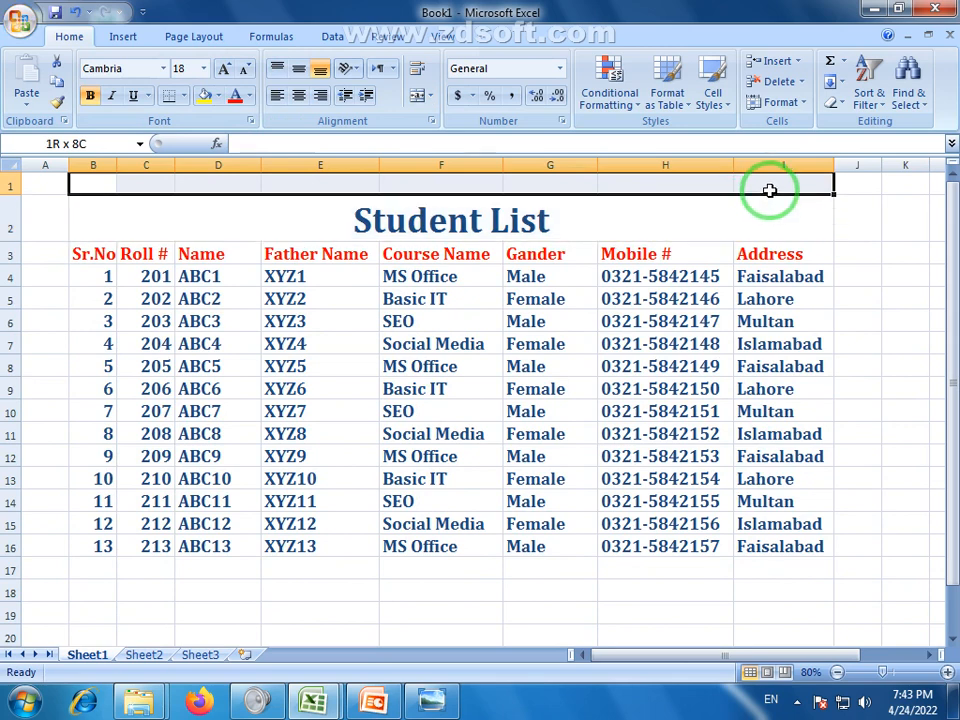
type("JP")
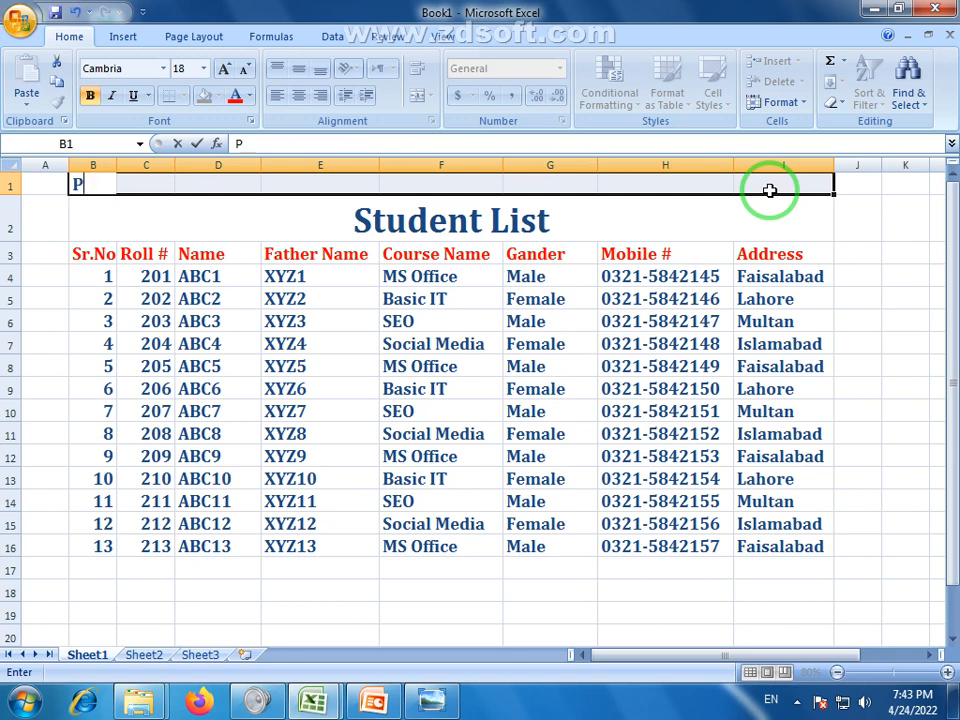
left_click(769, 190)
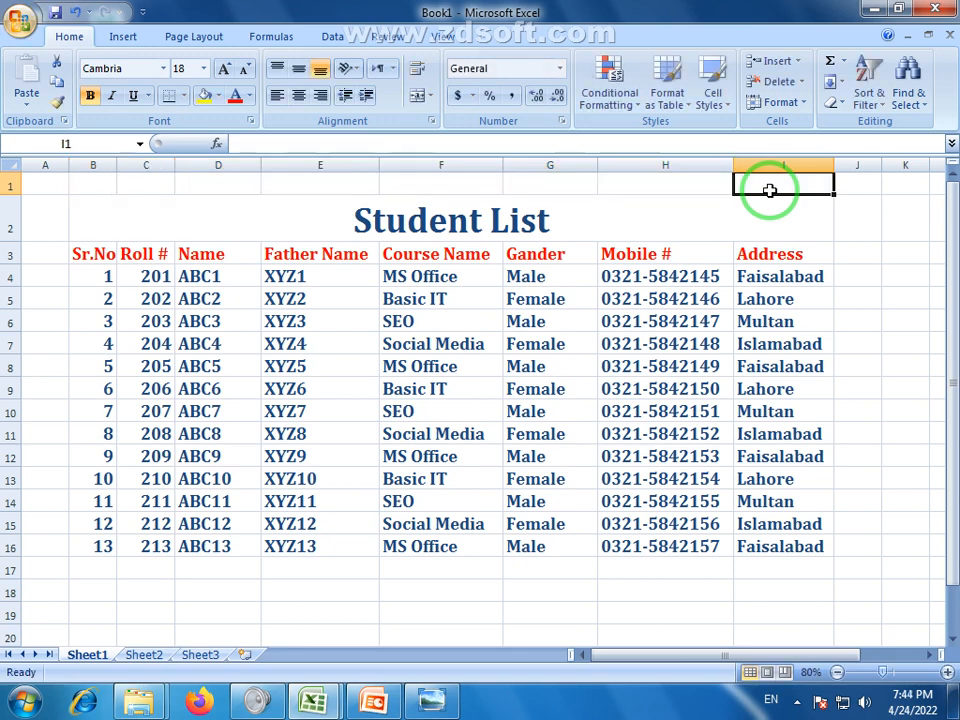
left_click_drag(769, 190, 108, 189)
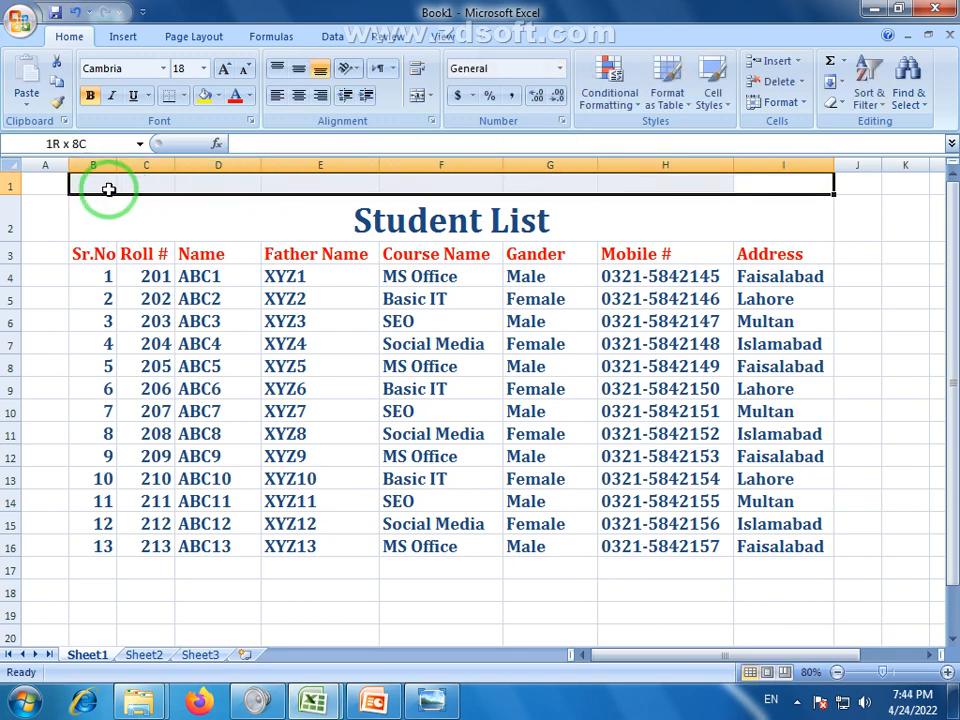
left_click(420, 100)
type("PRIME")
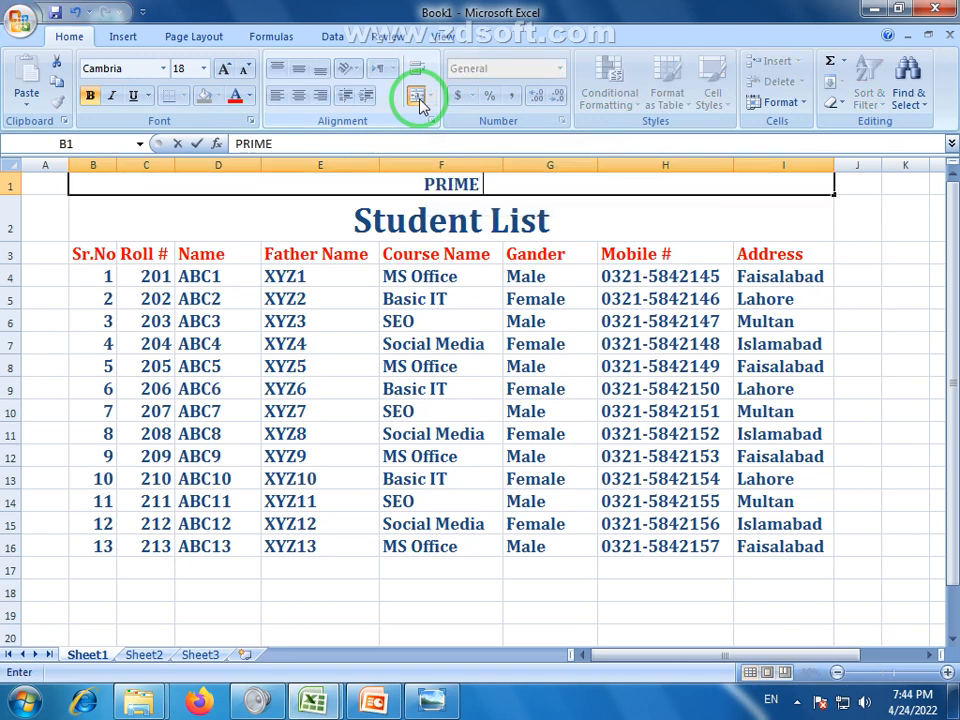
type(" COMPUTER COLLEGE")
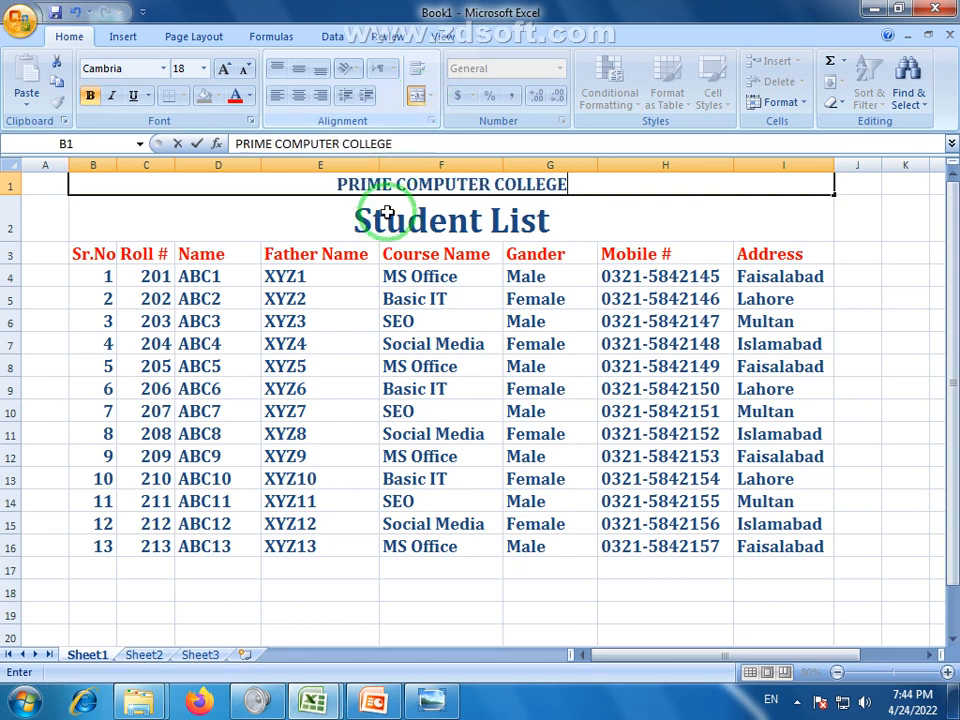
left_click(452, 344)
left_click(524, 345)
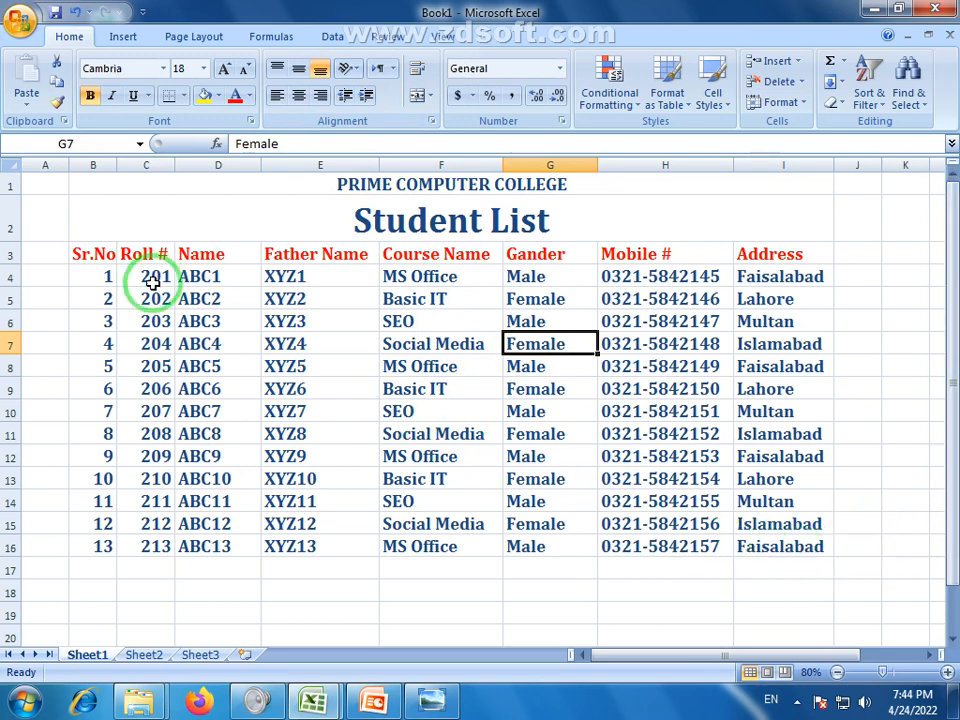
Continue Sr.No, roll numbers 214–219, names ABC14–ABC19 and father names XYZ14–XYZ19 to row 22
left_click(106, 549)
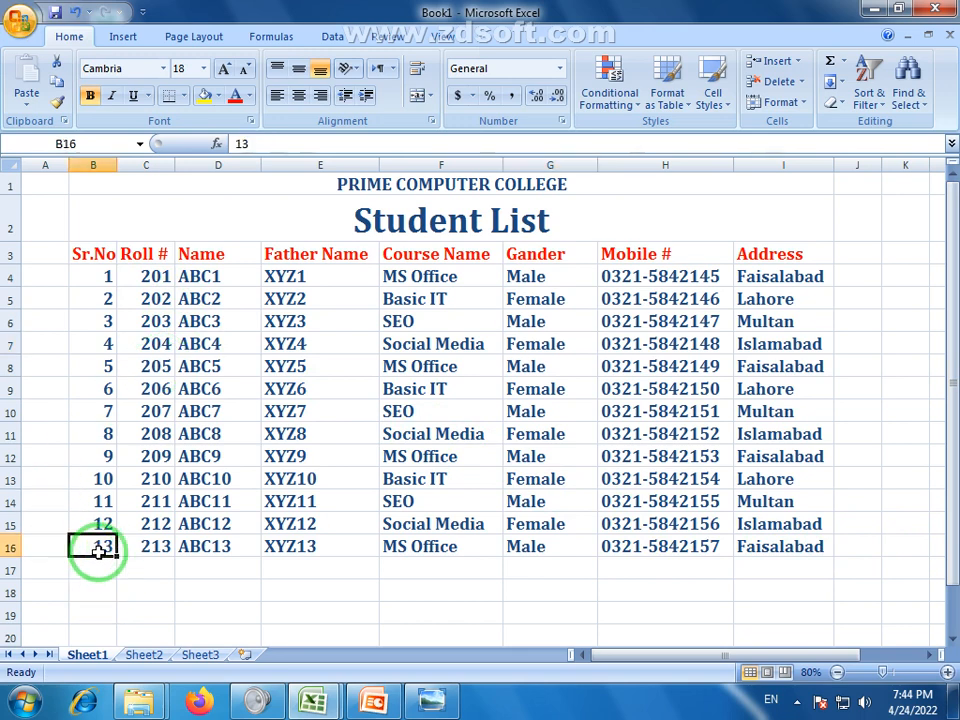
left_click_drag(117, 558, 110, 590)
left_click(166, 462)
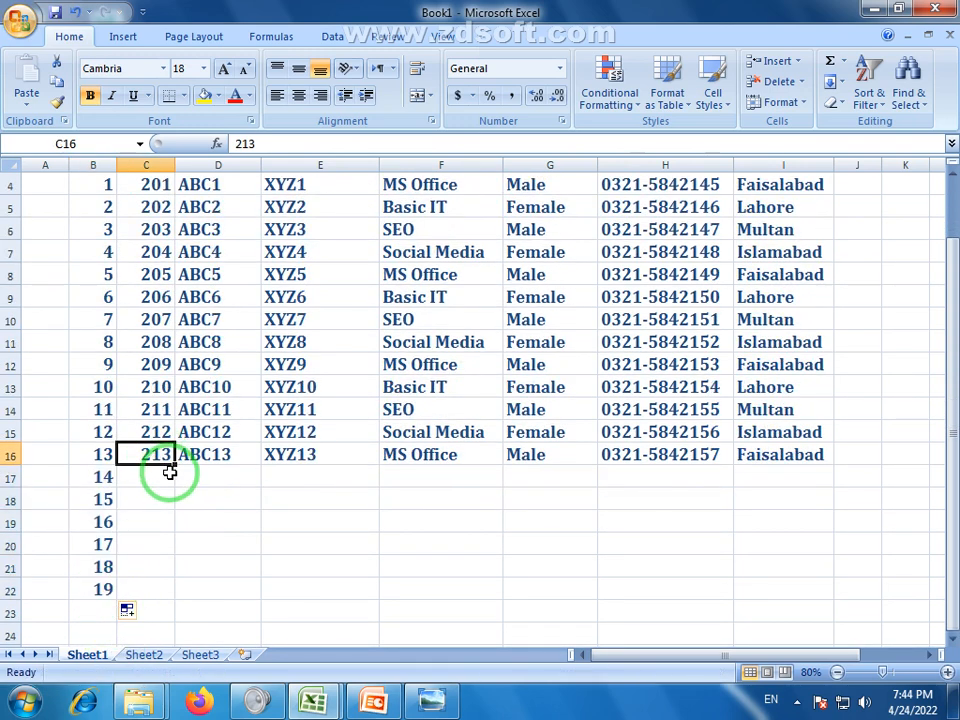
left_click_drag(173, 463, 167, 591)
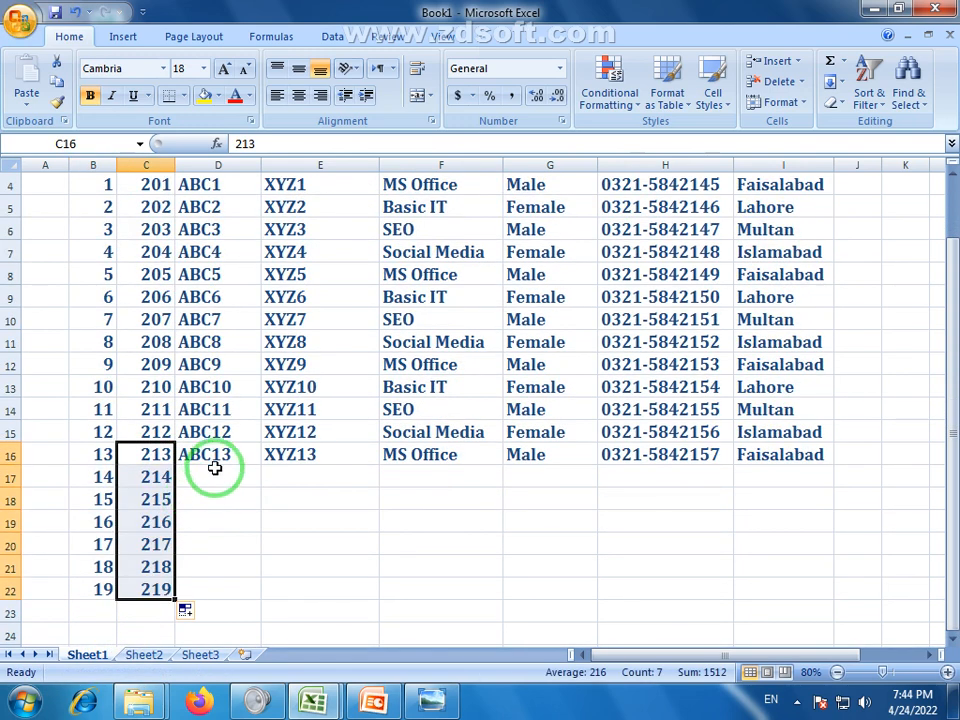
left_click(236, 457)
left_click_drag(259, 465, 257, 591)
left_click(318, 456)
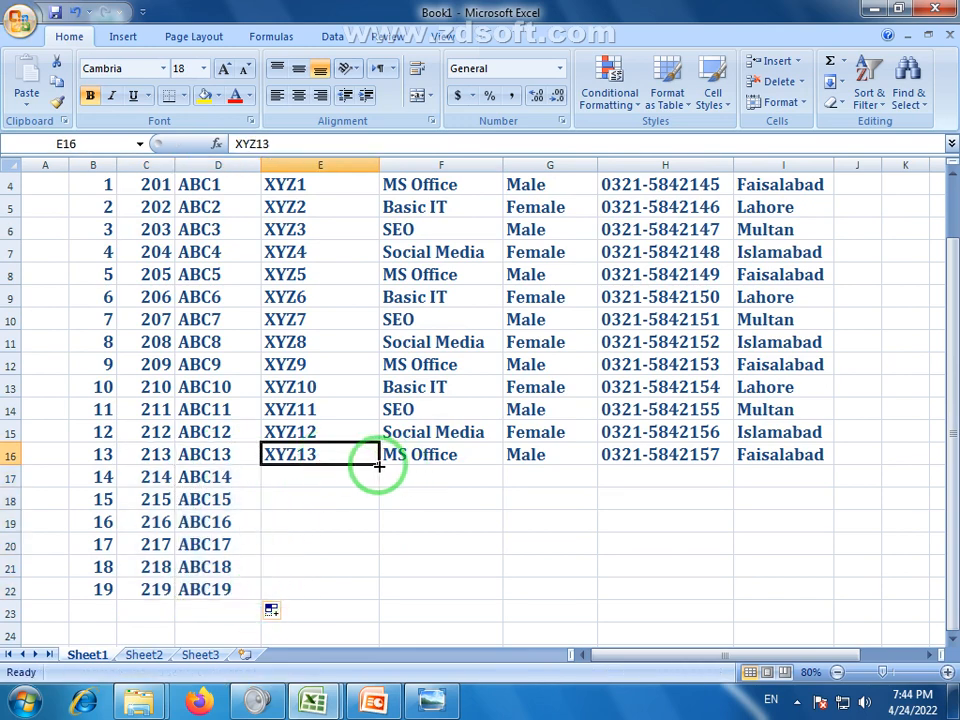
left_click_drag(377, 465, 377, 590)
Repeat the course, gender, mobile number and address patterns down to row 22
left_click_drag(471, 364, 491, 594)
left_click(546, 431)
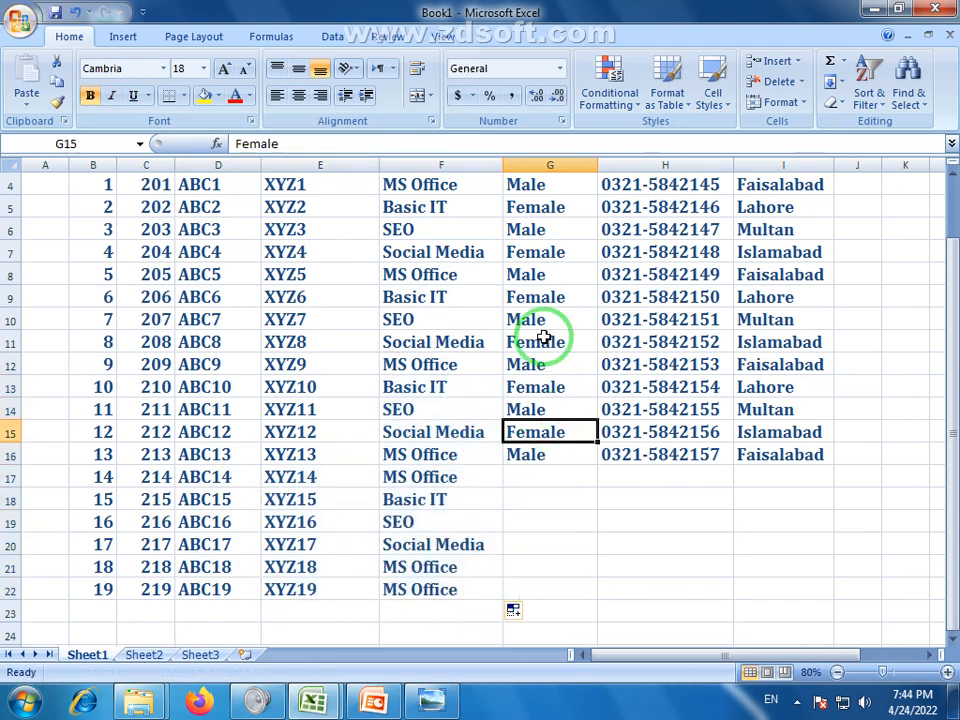
left_click_drag(544, 338, 579, 598)
left_click(686, 364)
left_click_drag(686, 364, 729, 594)
left_click(706, 491)
left_click(711, 455)
left_click(793, 455)
left_click_drag(782, 362, 821, 596)
left_click(639, 542)
scroll(449, 406, "up", 1)
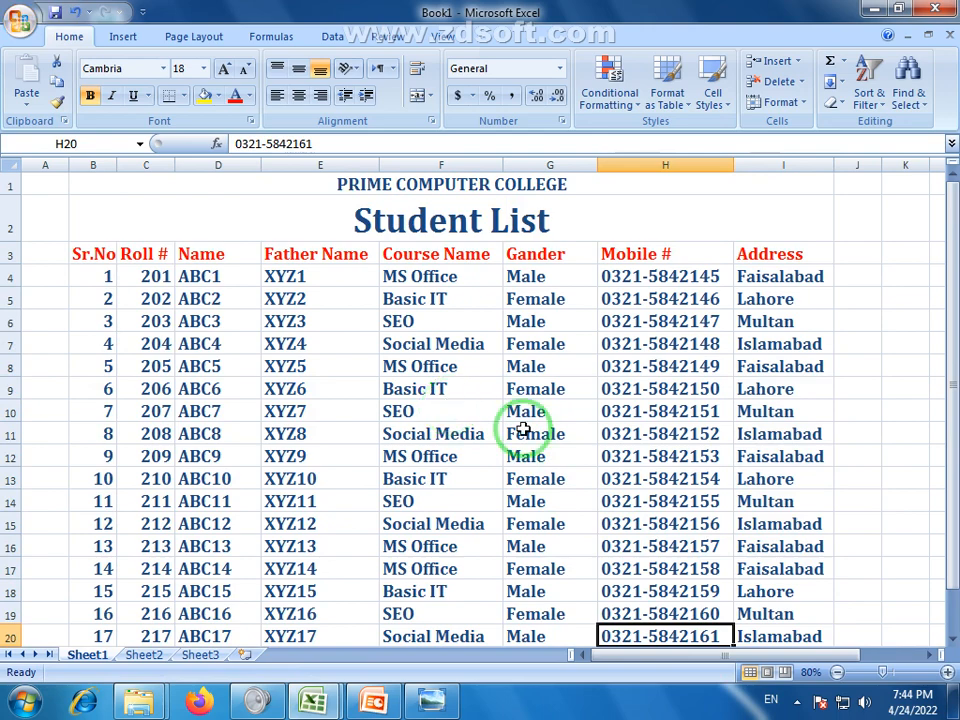
scroll(466, 407, "down", 3)
scroll(466, 407, "down", 2)
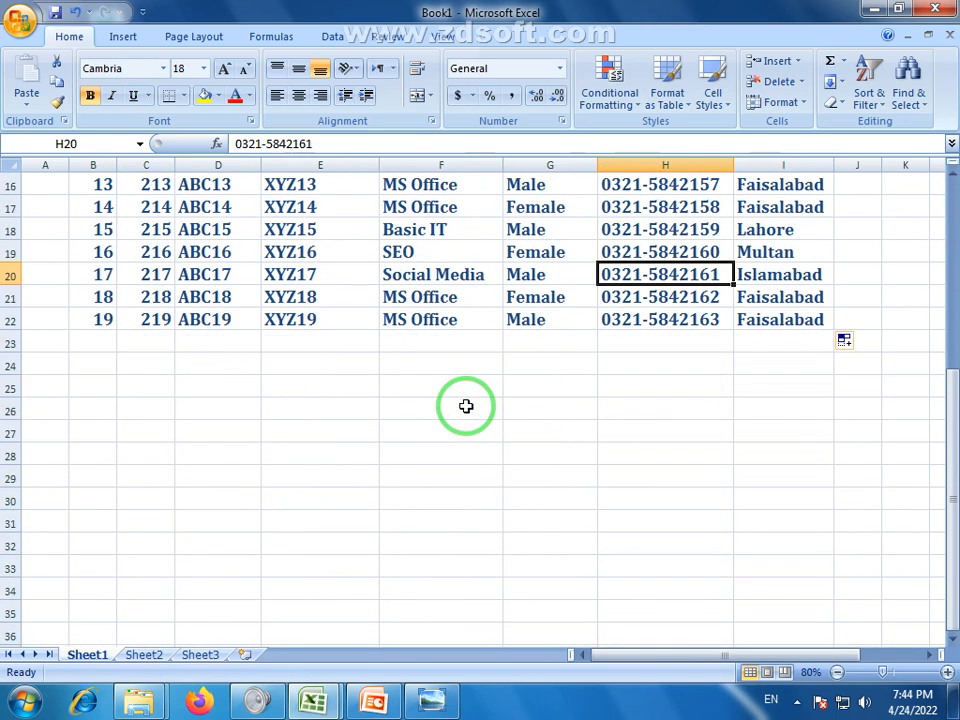
scroll(466, 406, "up", 1)
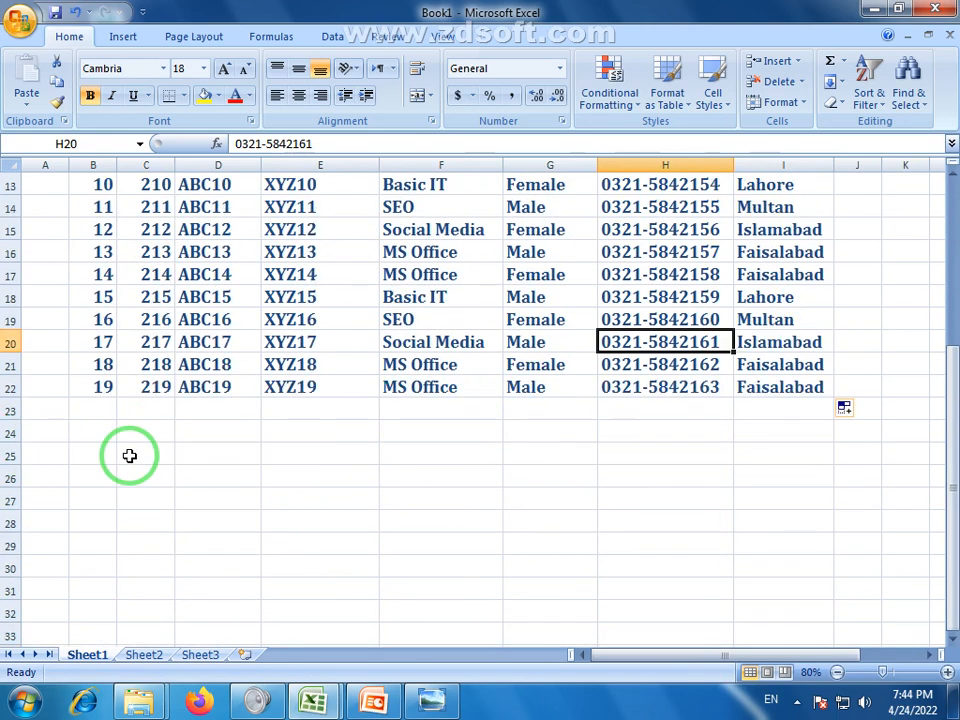
scroll(191, 469, "down", 3)
scroll(191, 469, "up", 4)
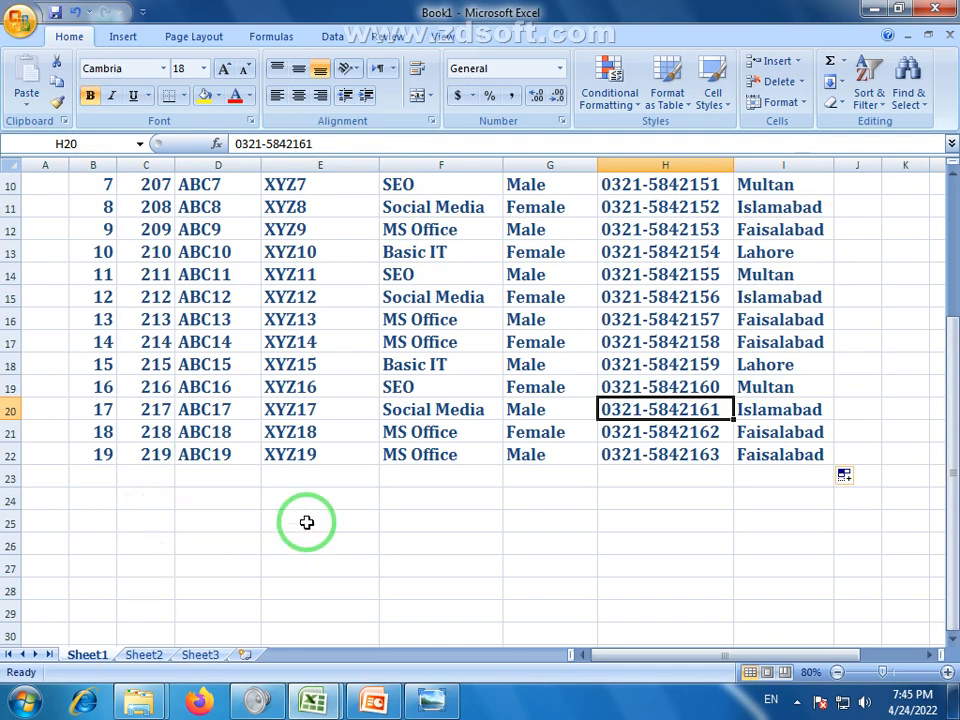
Centre-align every heading and student entry in B3:I22
left_click(9, 166)
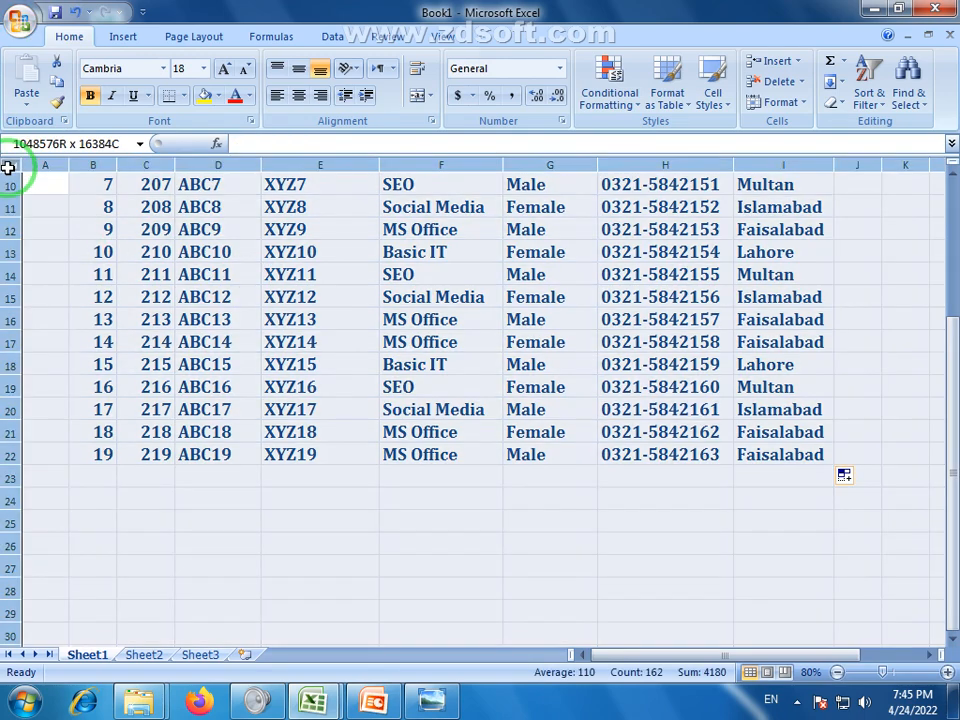
left_click(439, 546)
scroll(454, 471, "up", 3)
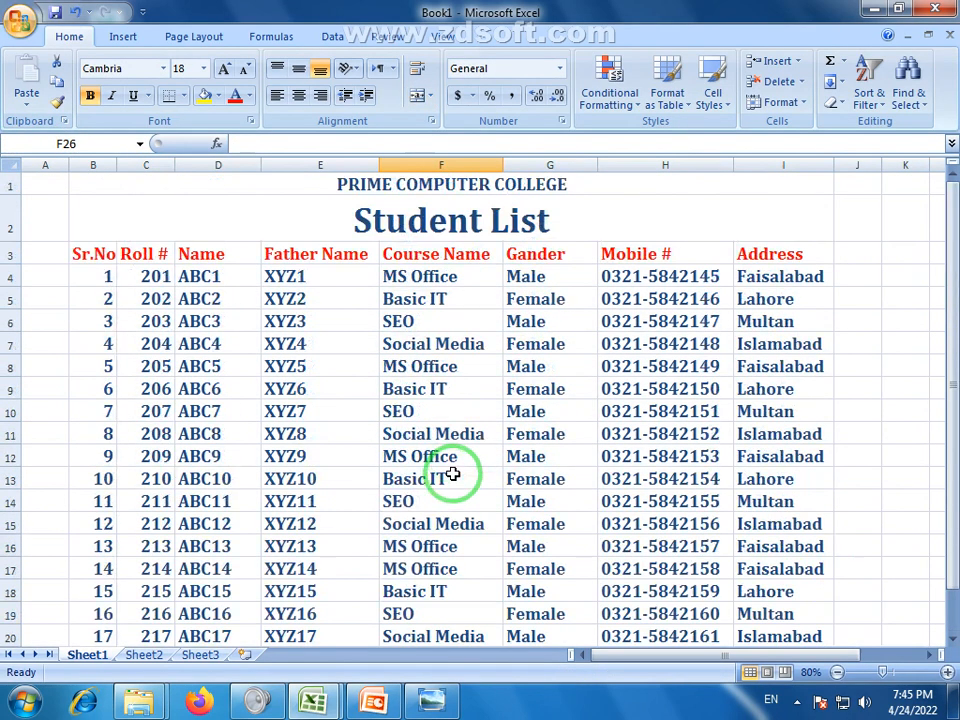
scroll(453, 474, "down", 2)
scroll(453, 474, "up", 2)
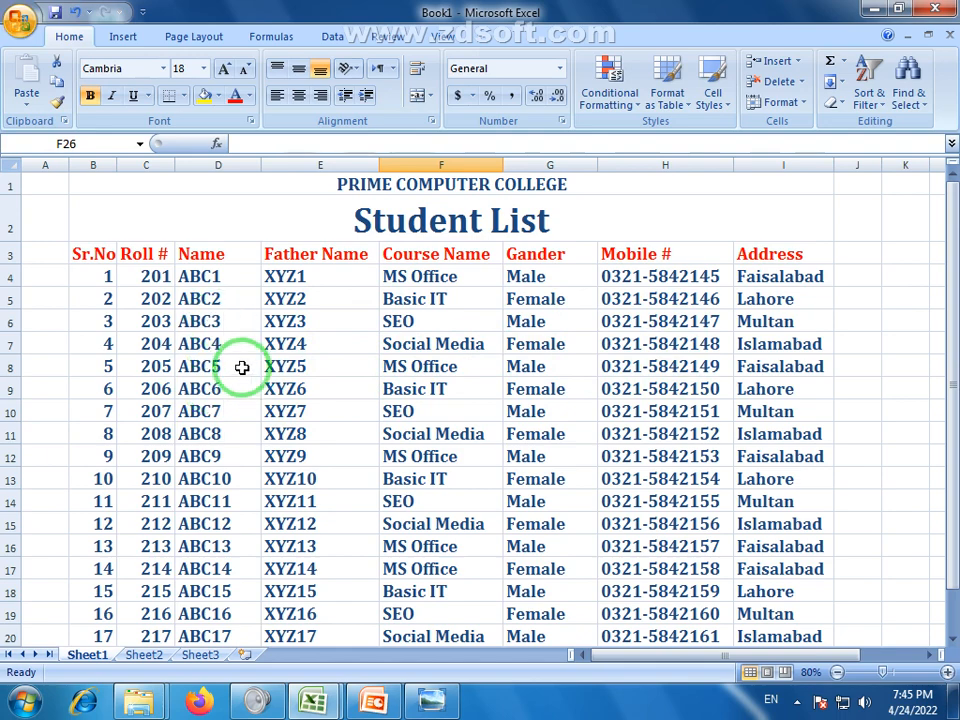
left_click_drag(84, 257, 790, 613)
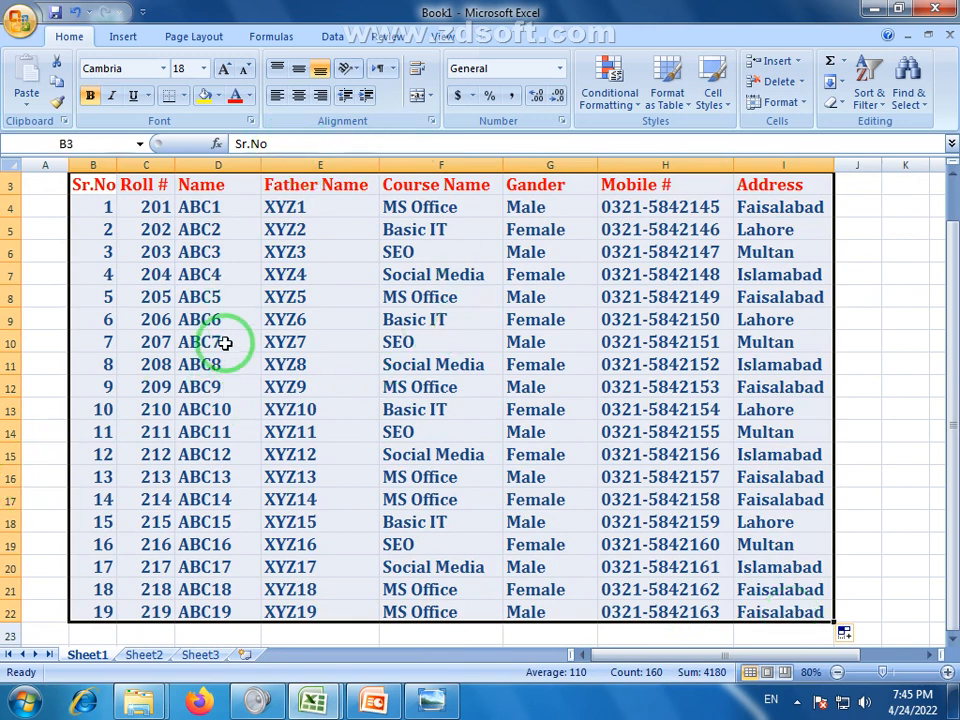
left_click(298, 95)
left_click(228, 387)
scroll(118, 330, "up", 1)
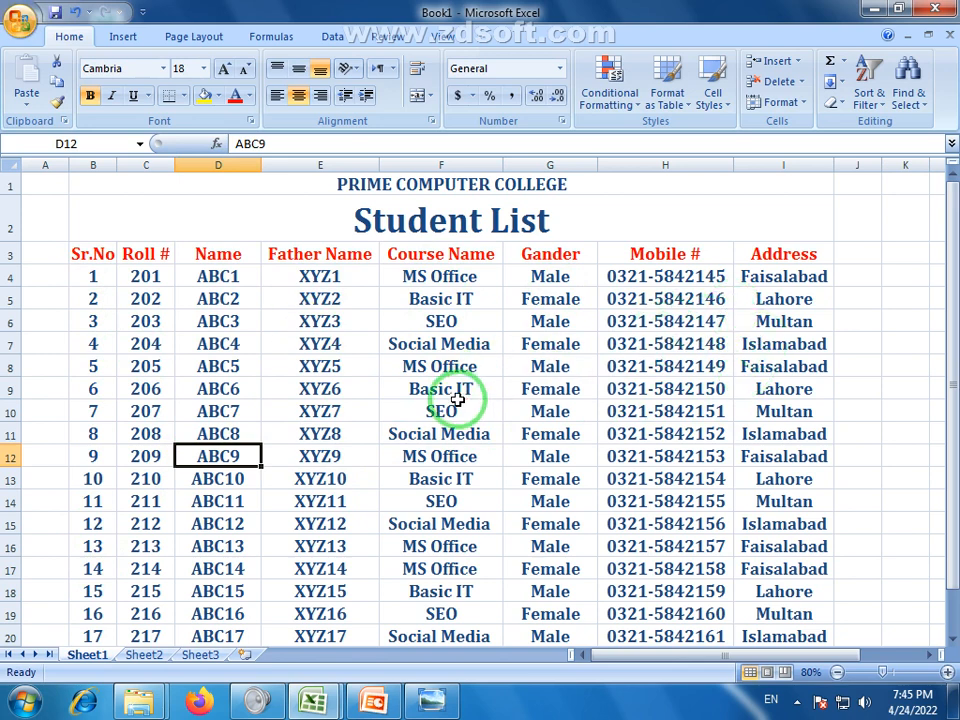
left_click(80, 258)
key("F2")
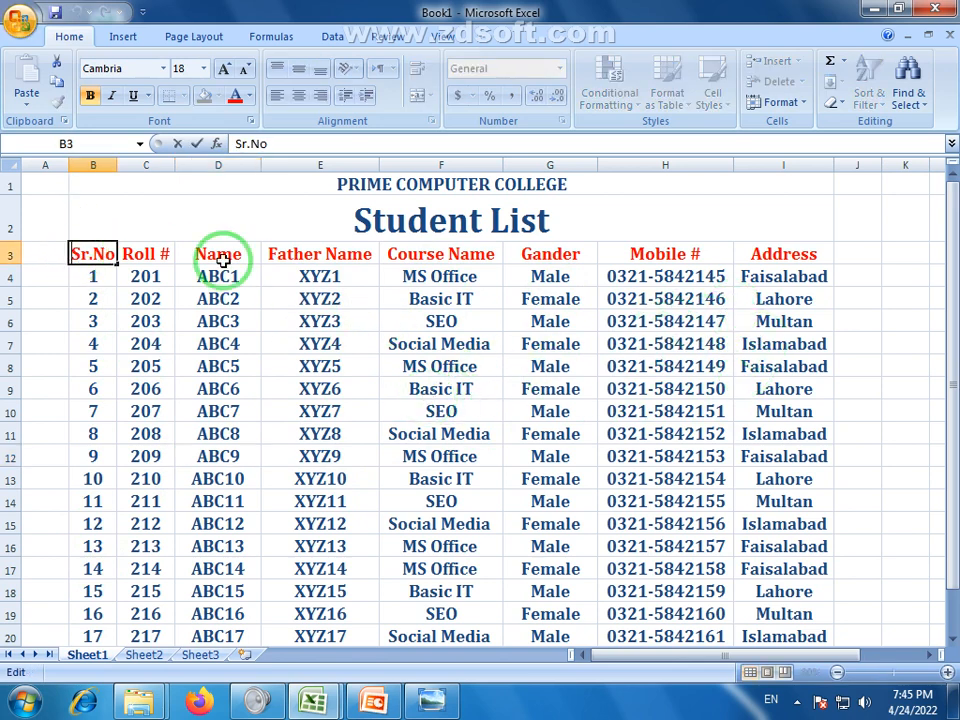
left_click(347, 316)
scroll(300, 413, "down", 1)
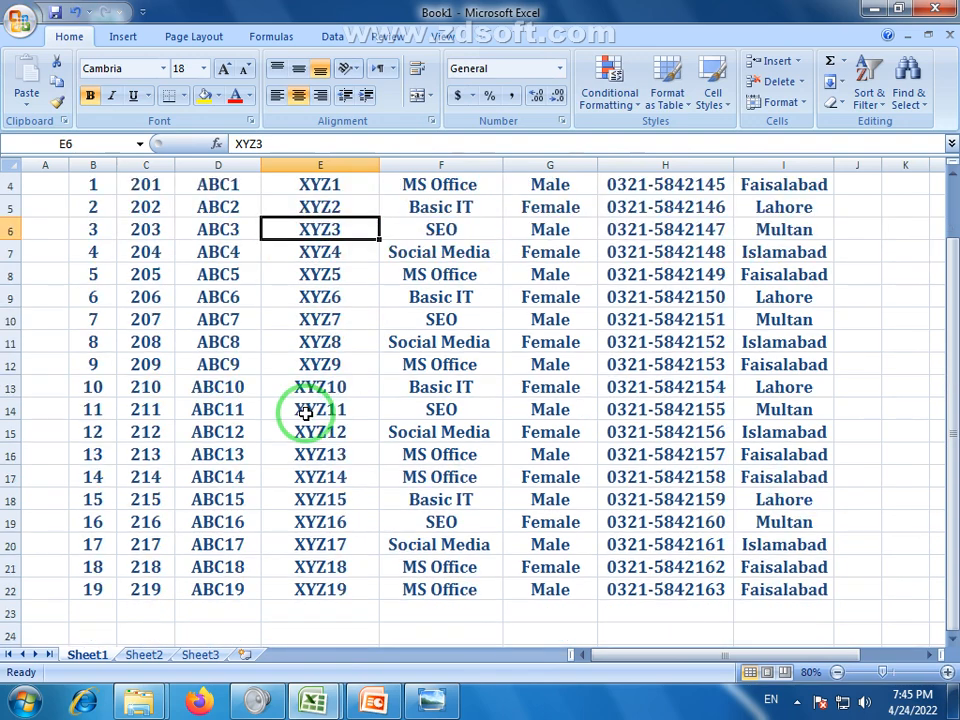
scroll(174, 437, "up", 1)
scroll(103, 321, "down", 1)
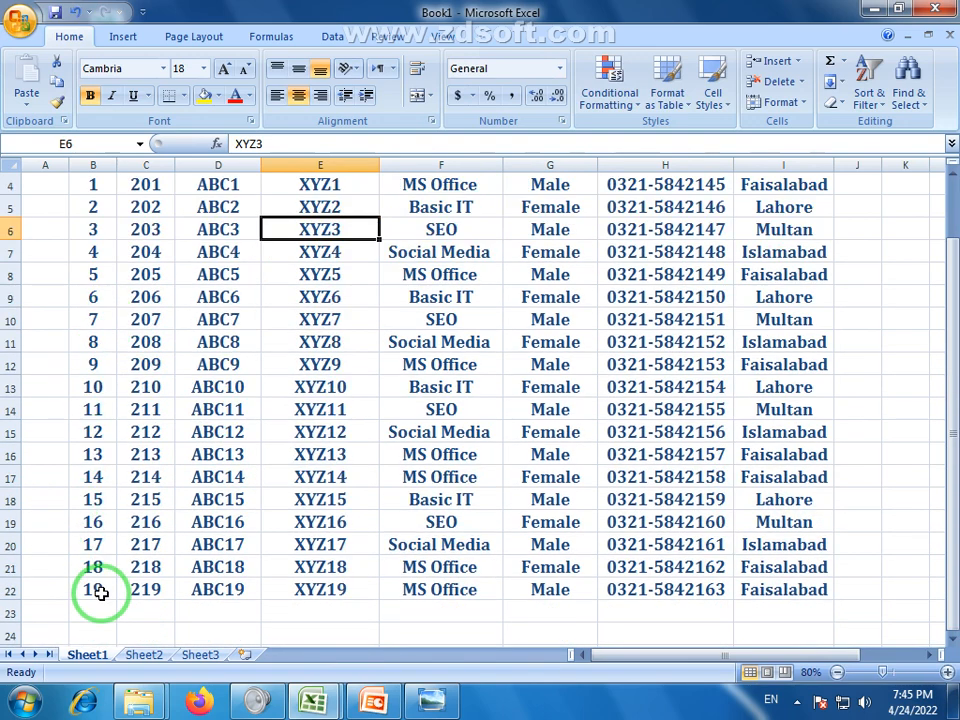
left_click(101, 592)
left_click(216, 546)
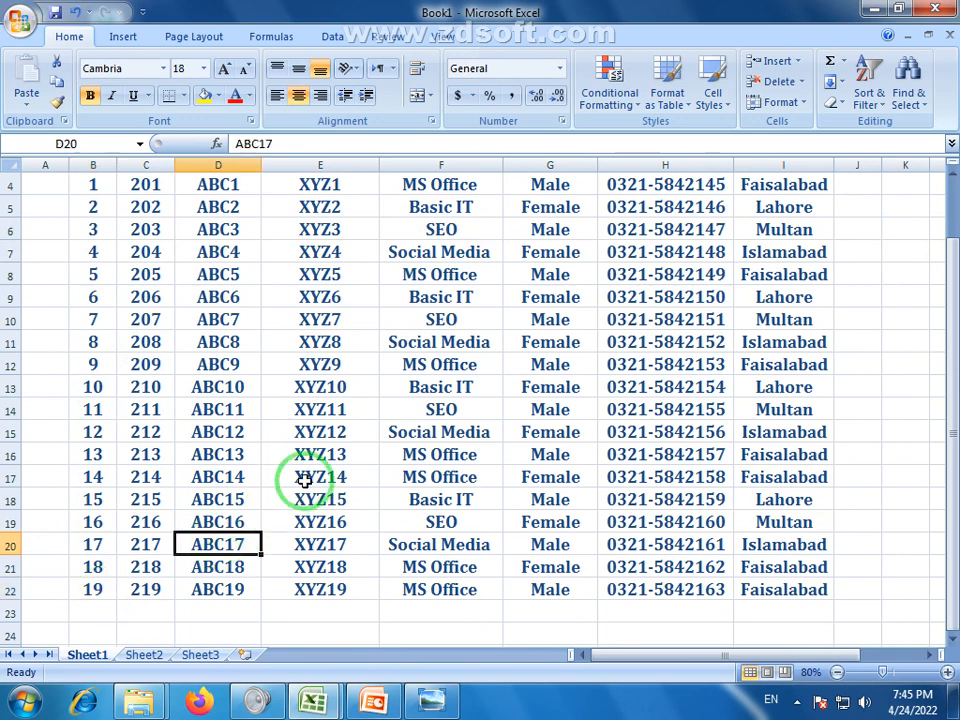
left_click(441, 366)
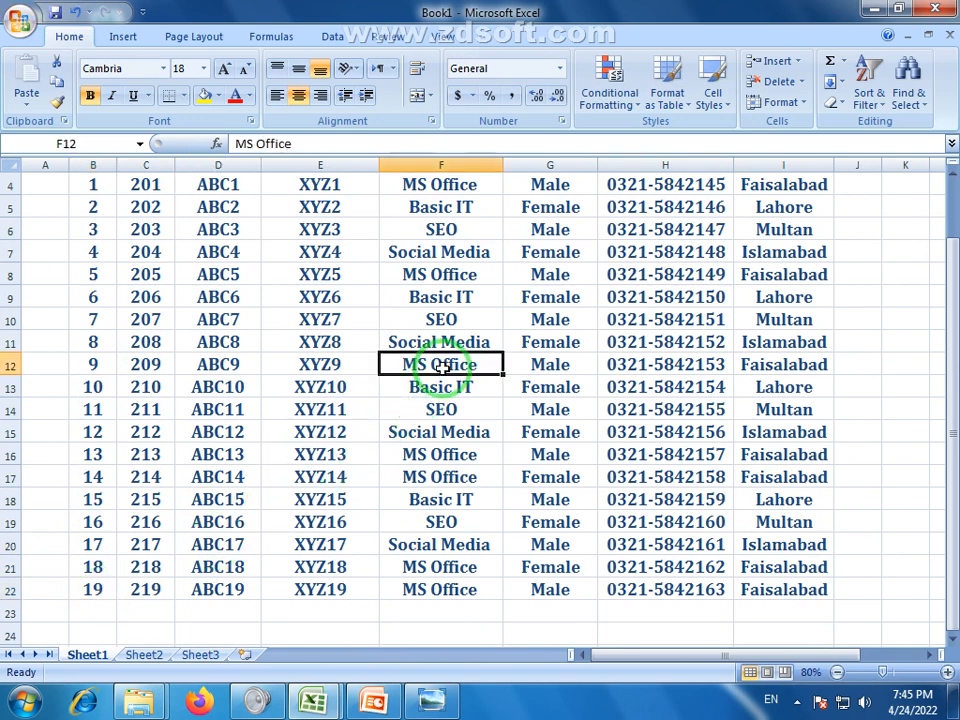
left_click(483, 435)
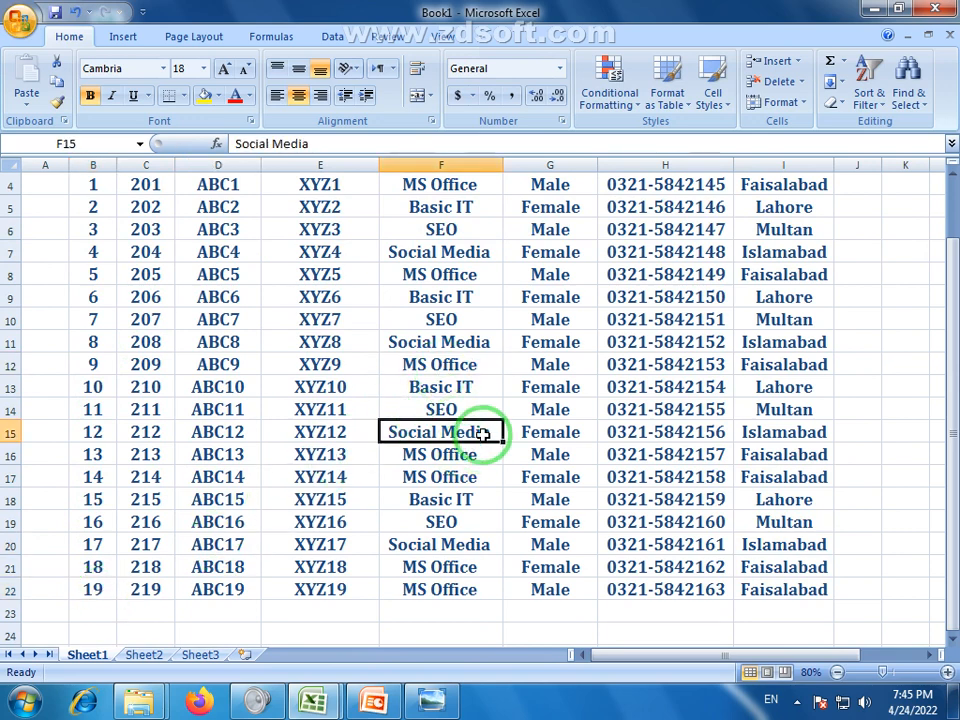
left_click(536, 341)
key("Return")
scroll(354, 392, "up", 1)
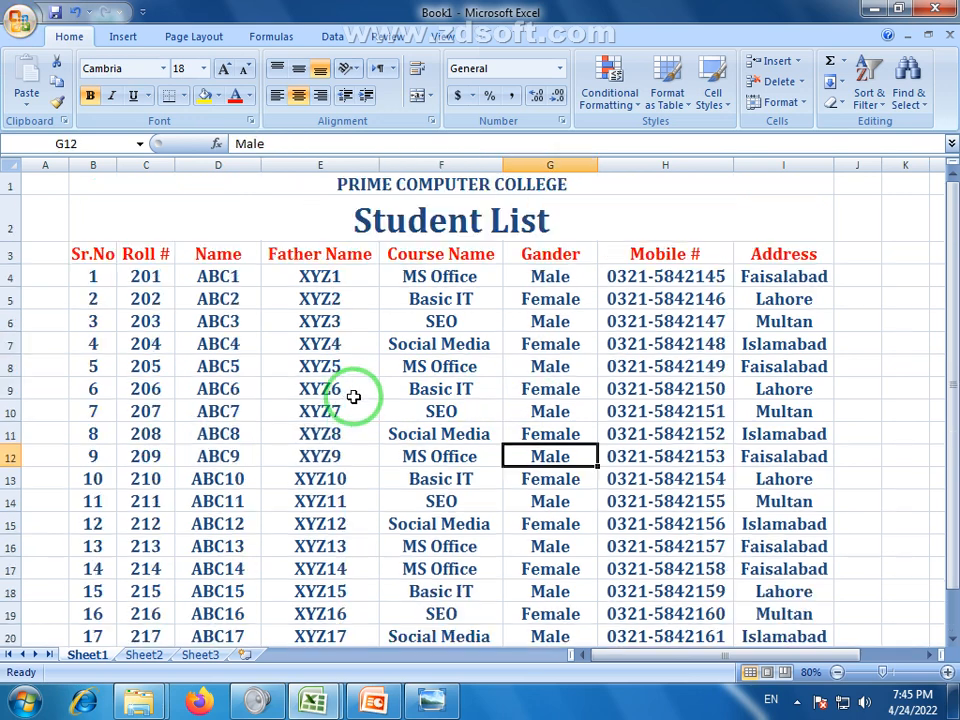
left_click(566, 344)
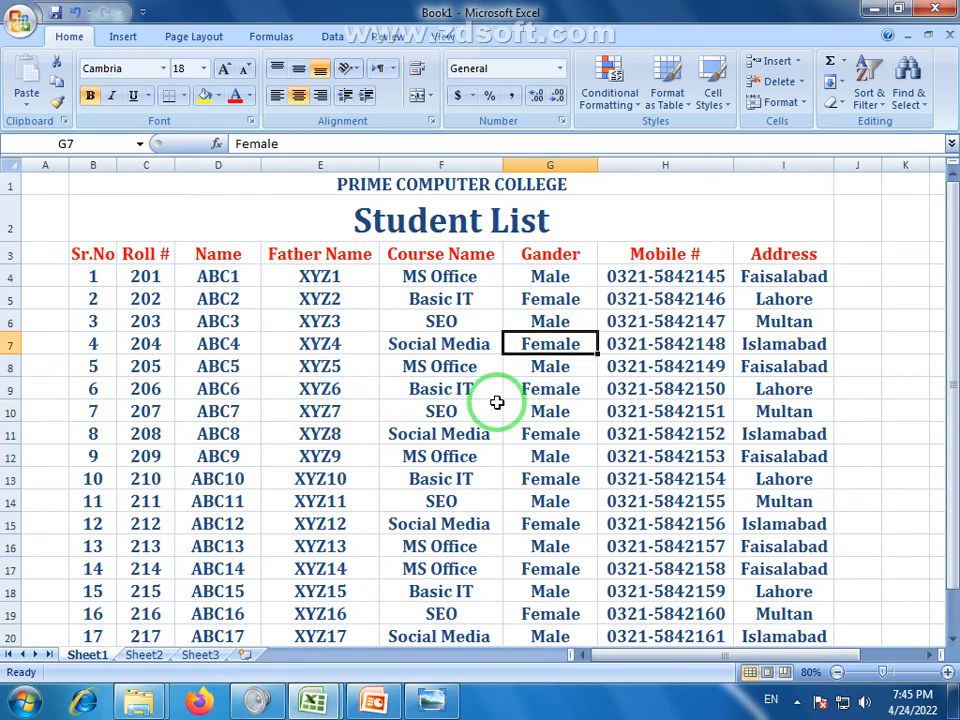
left_click(506, 480)
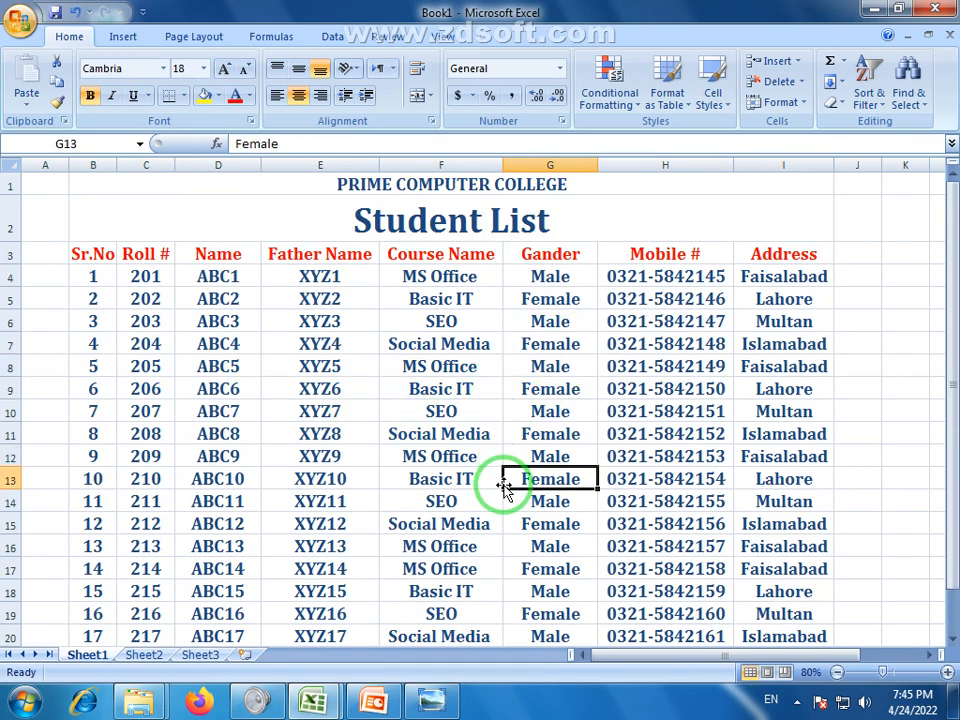
left_click(424, 344)
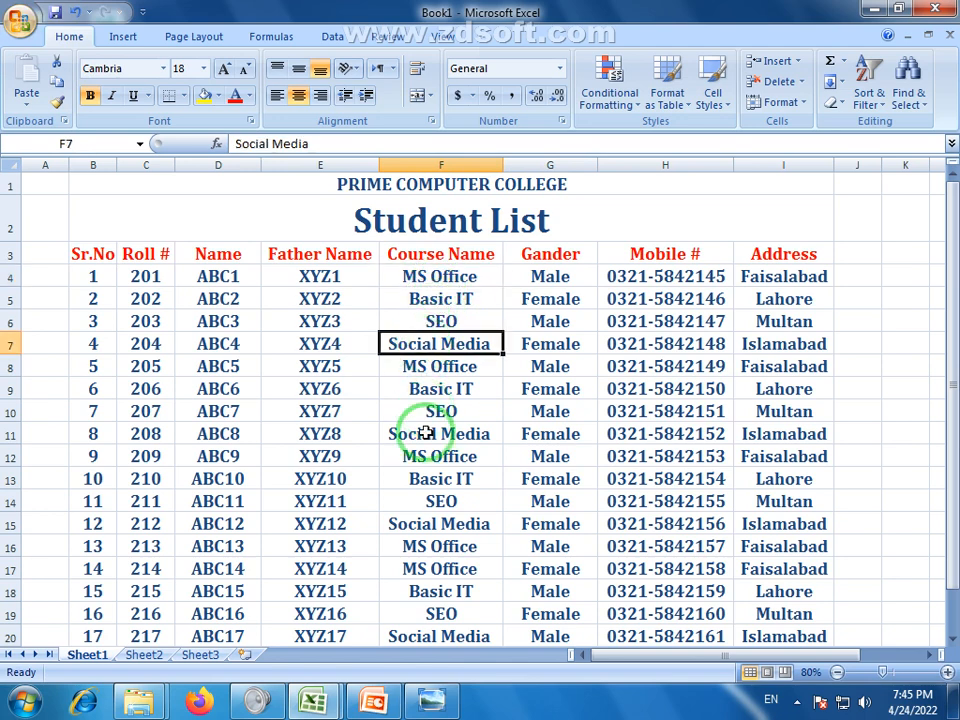
left_click(420, 520)
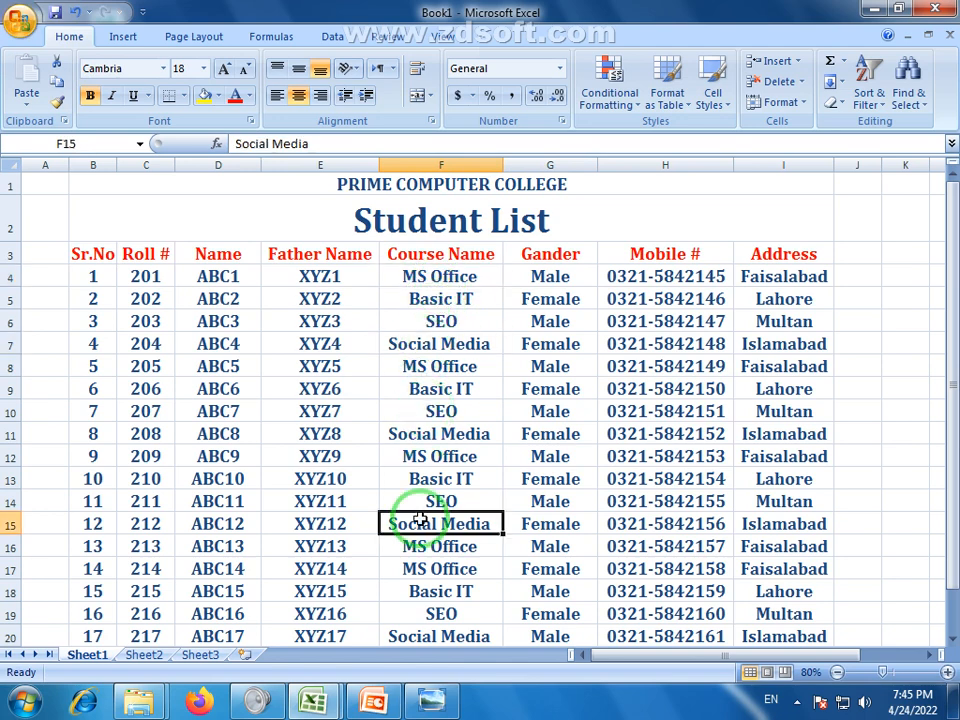
left_click(503, 462)
left_click(343, 483)
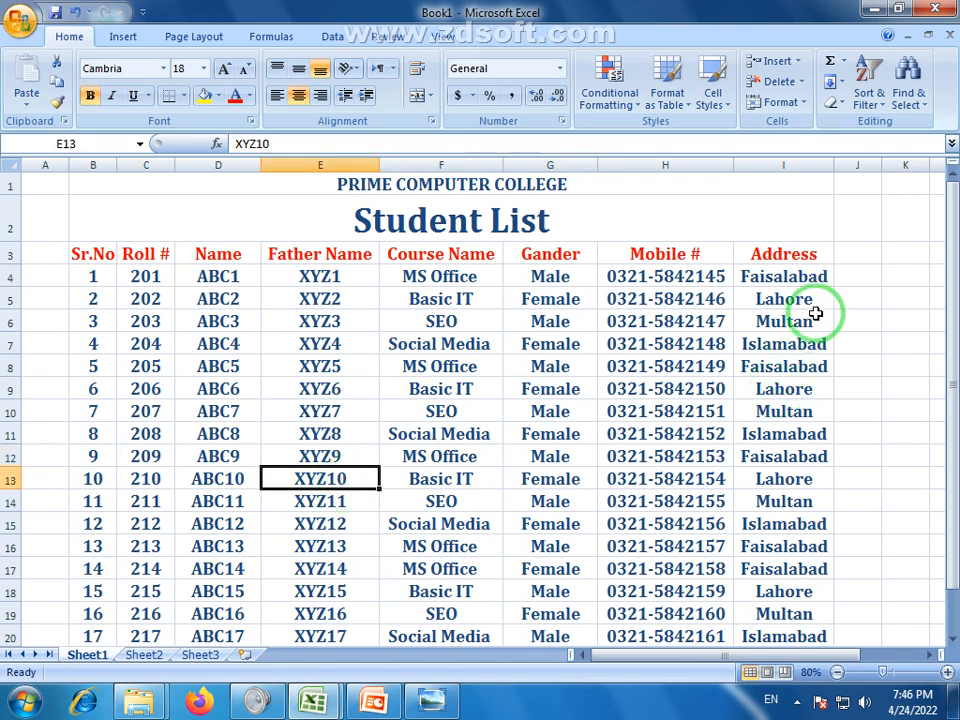
left_click(814, 277)
left_click(790, 366)
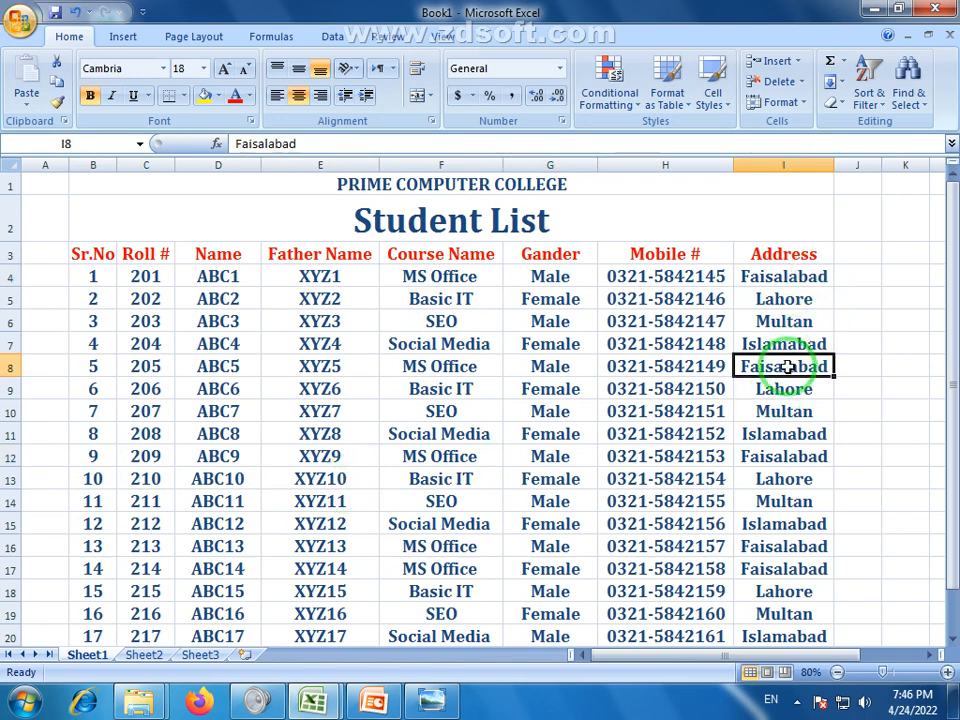
left_click(790, 411)
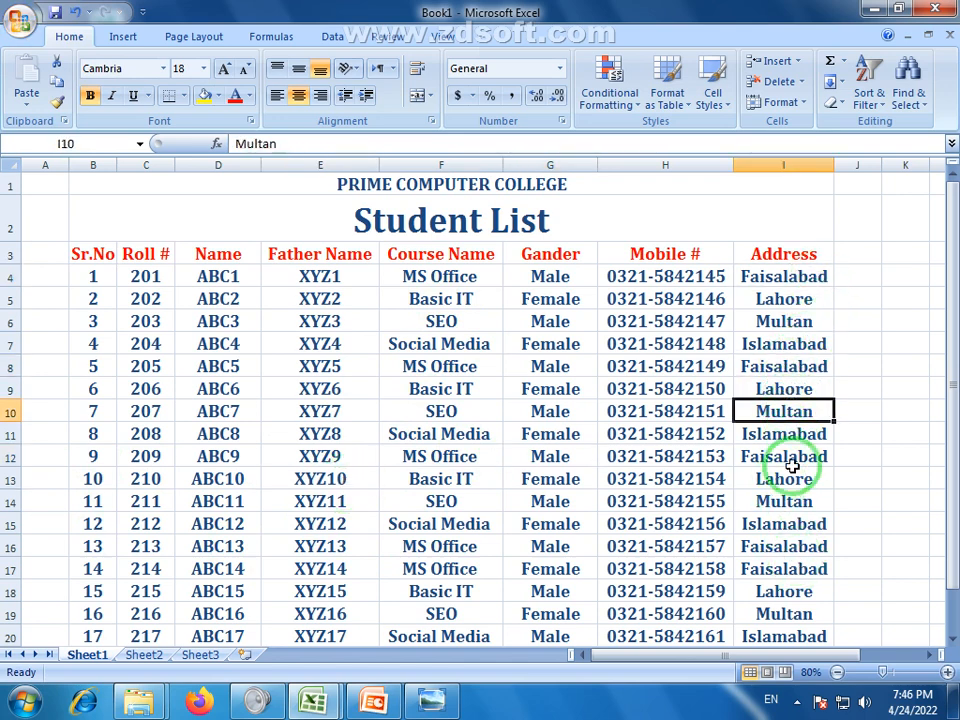
scroll(381, 400, "down", 2)
scroll(381, 400, "up", 2)
left_click(384, 405)
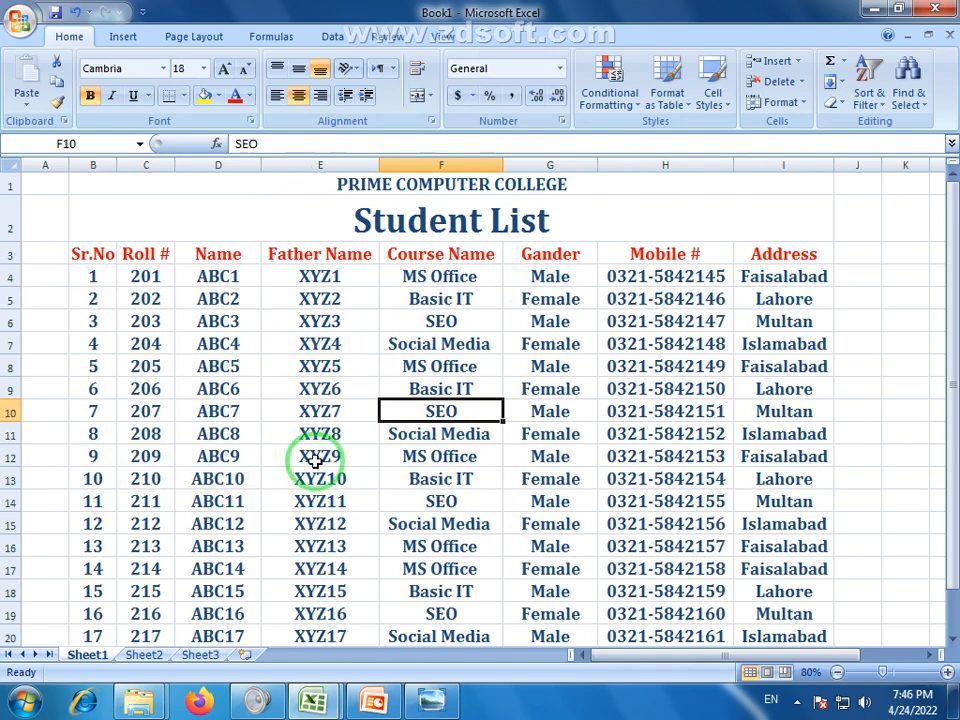
scroll(290, 458, "down", 2)
scroll(288, 456, "up", 2)
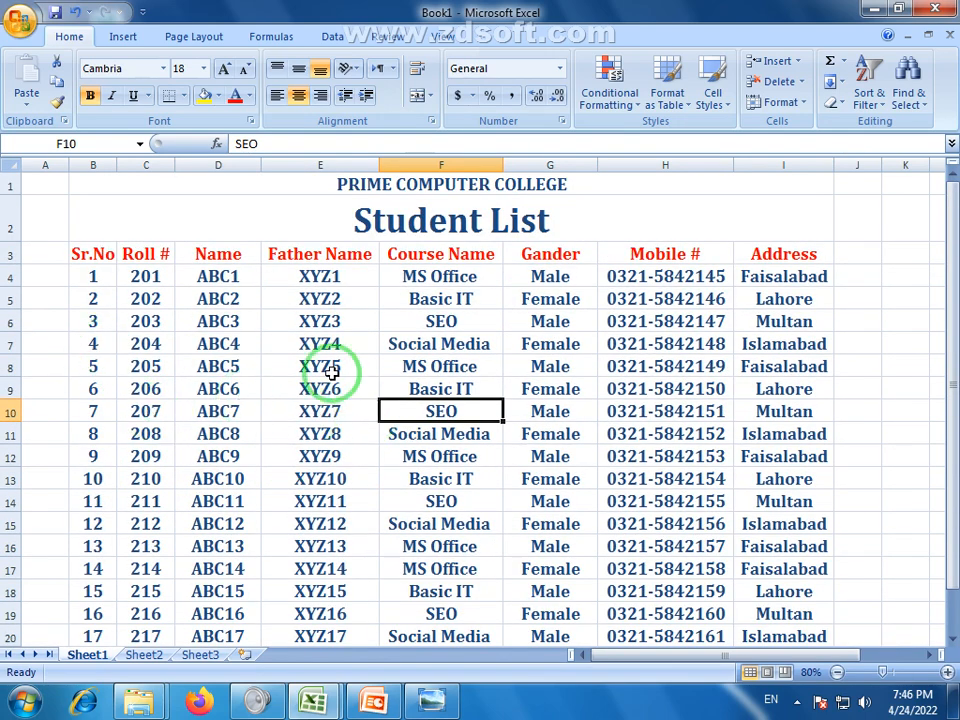
left_click(325, 456)
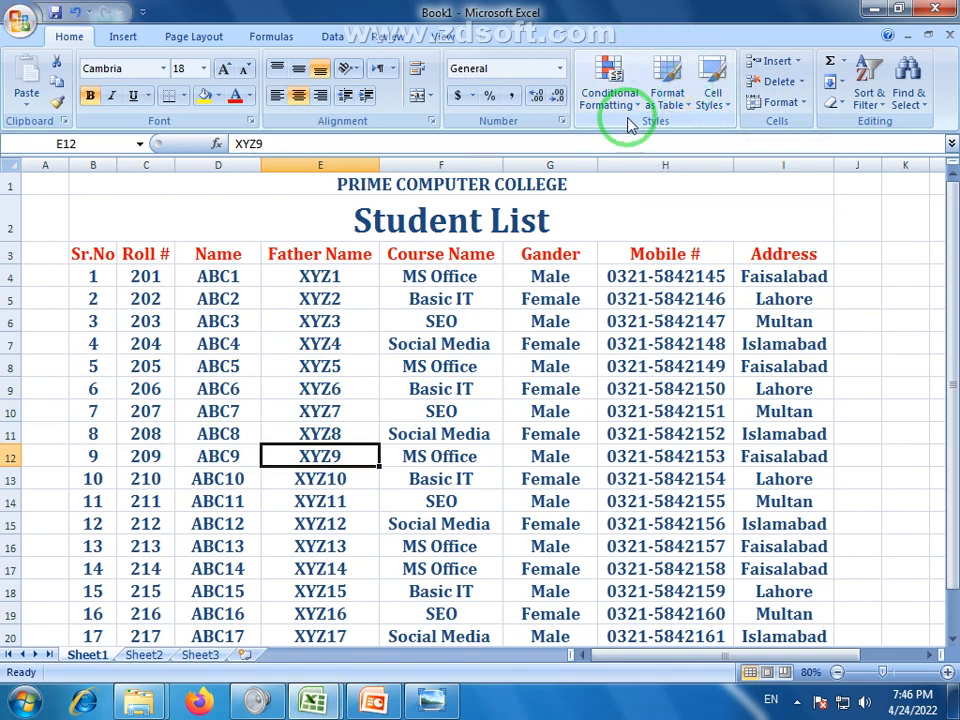
left_click(320, 364)
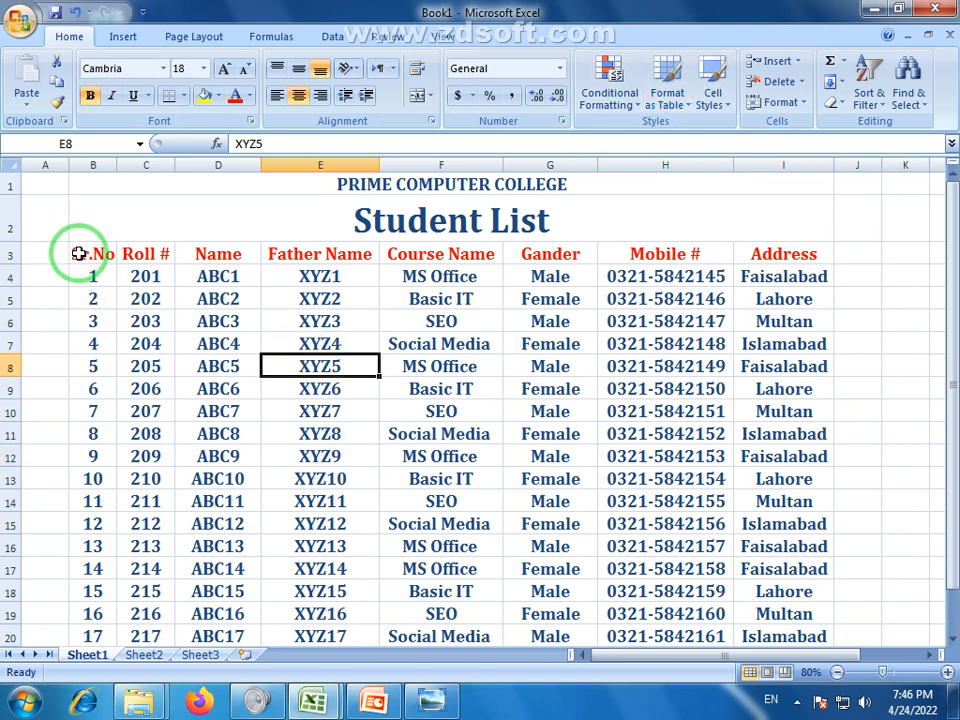
Format B3:I22 as a light blue banded table with headers
left_click_drag(80, 253, 793, 590)
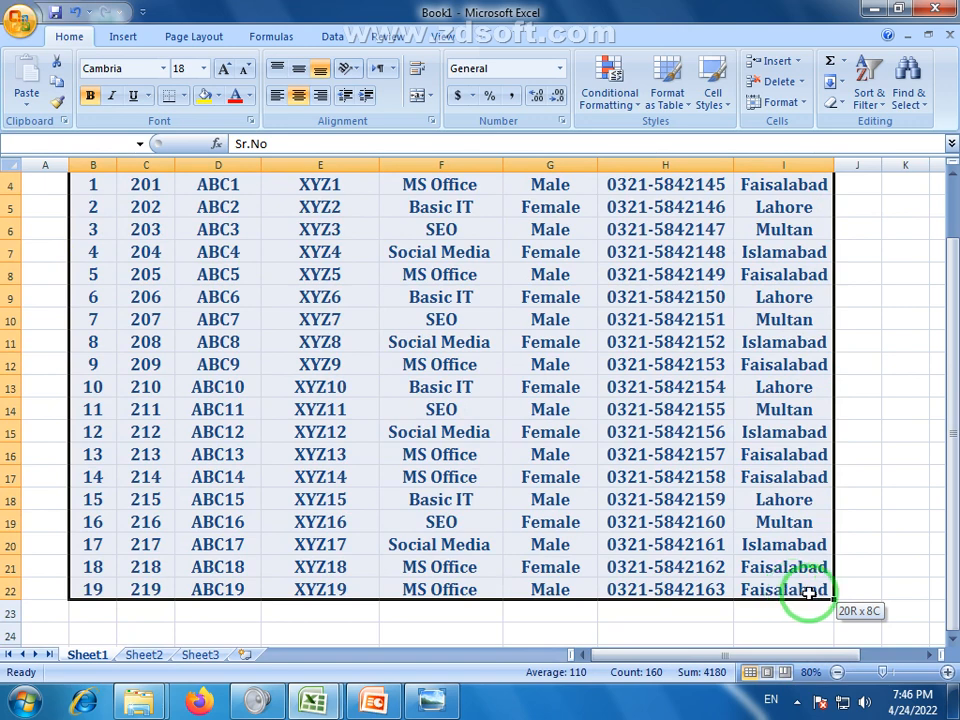
left_click_drag(808, 592, 808, 592)
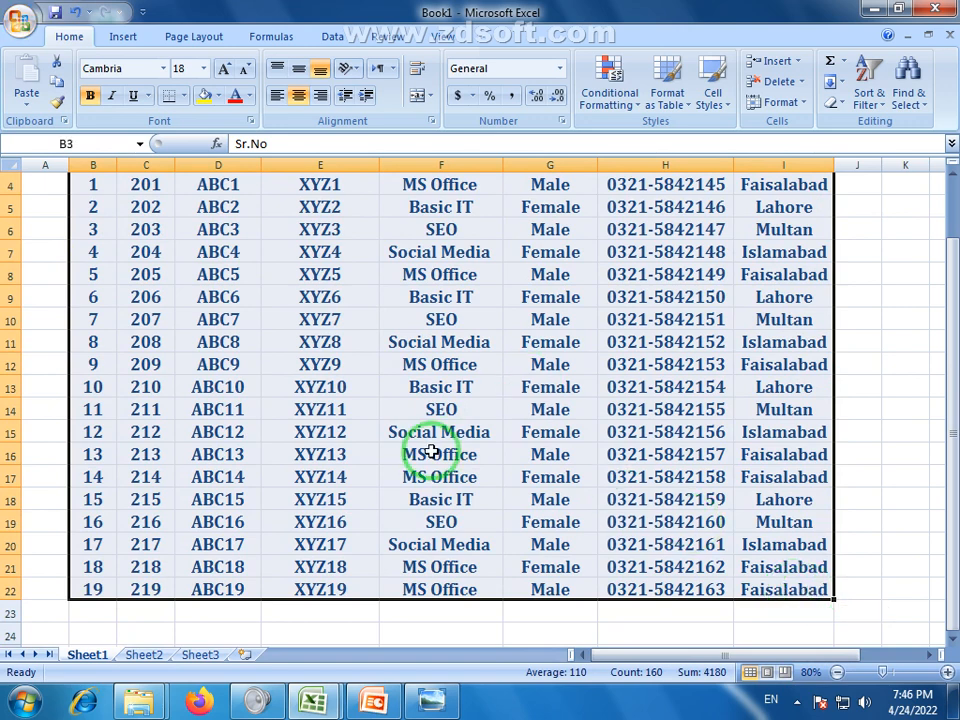
scroll(429, 450, "up", 1)
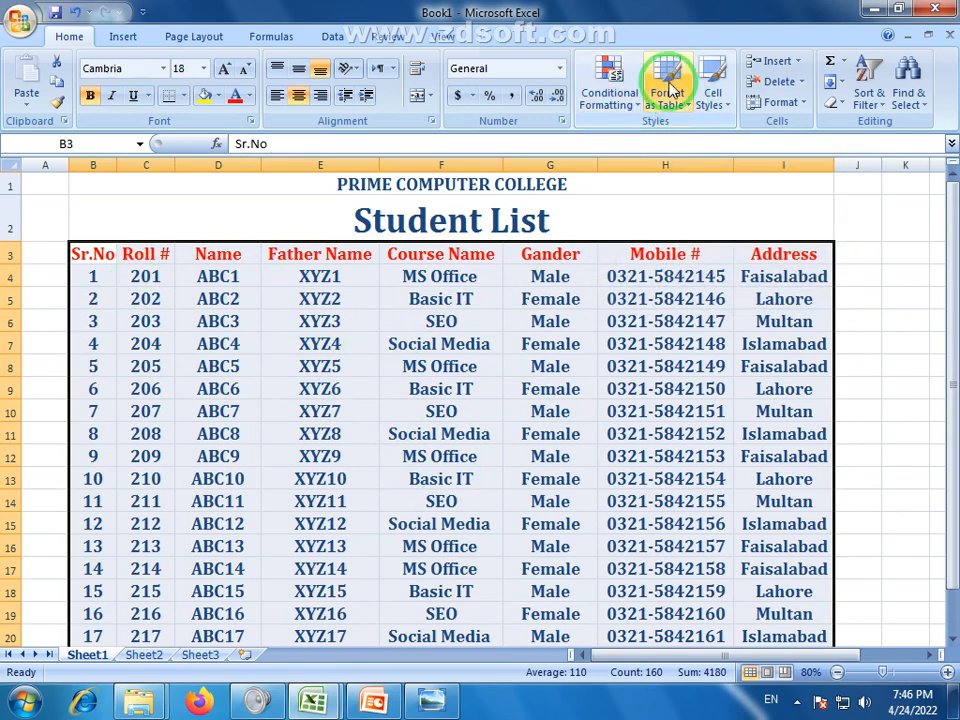
left_click(687, 110)
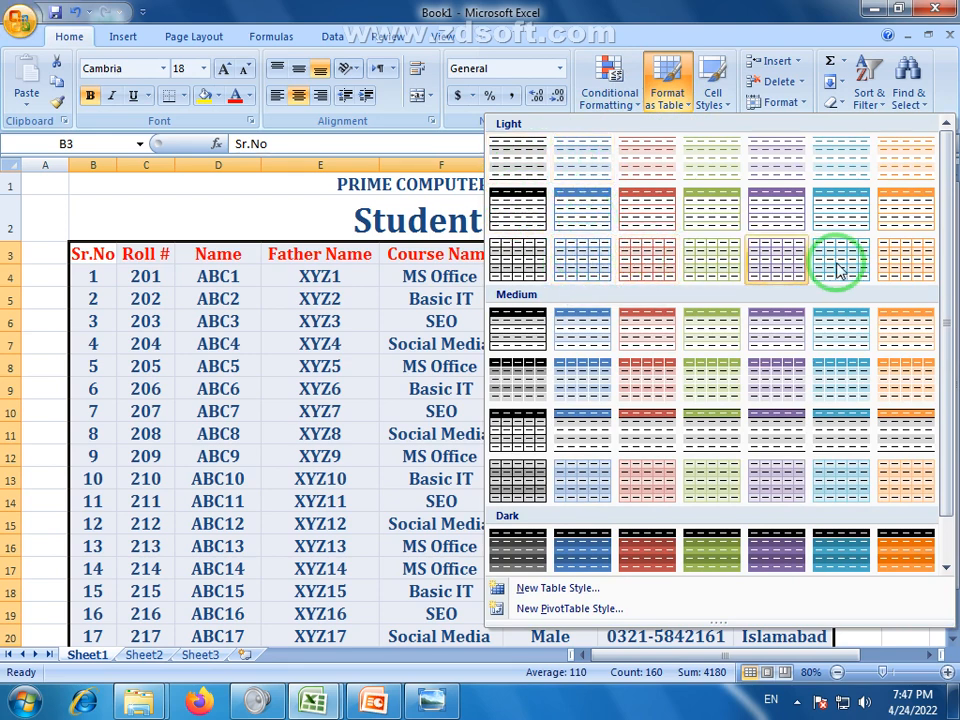
left_click(590, 263)
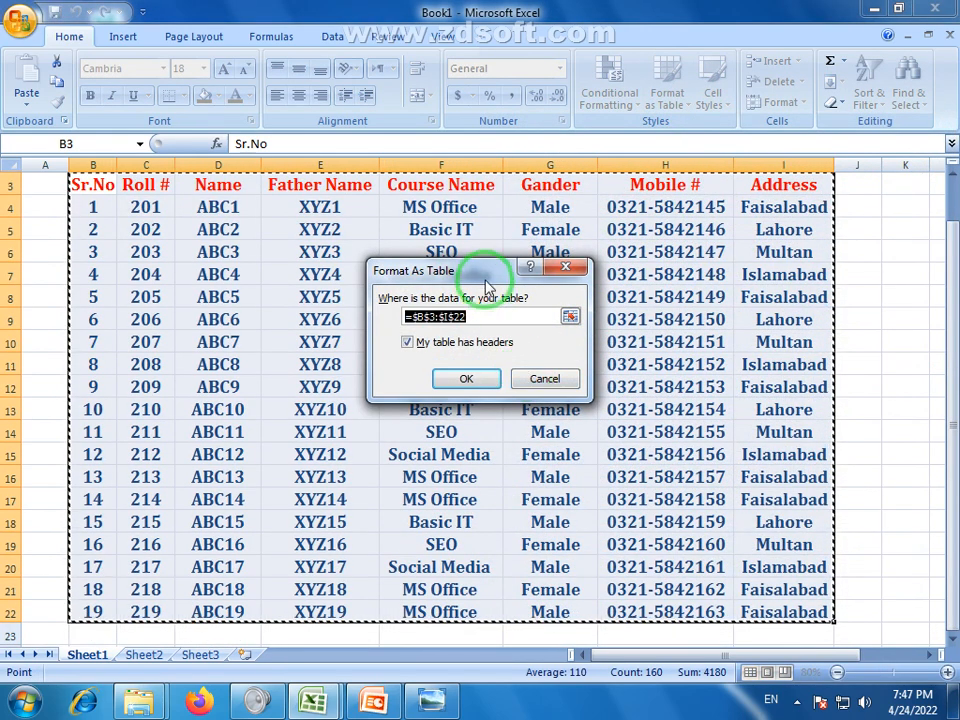
left_click_drag(486, 281, 486, 252)
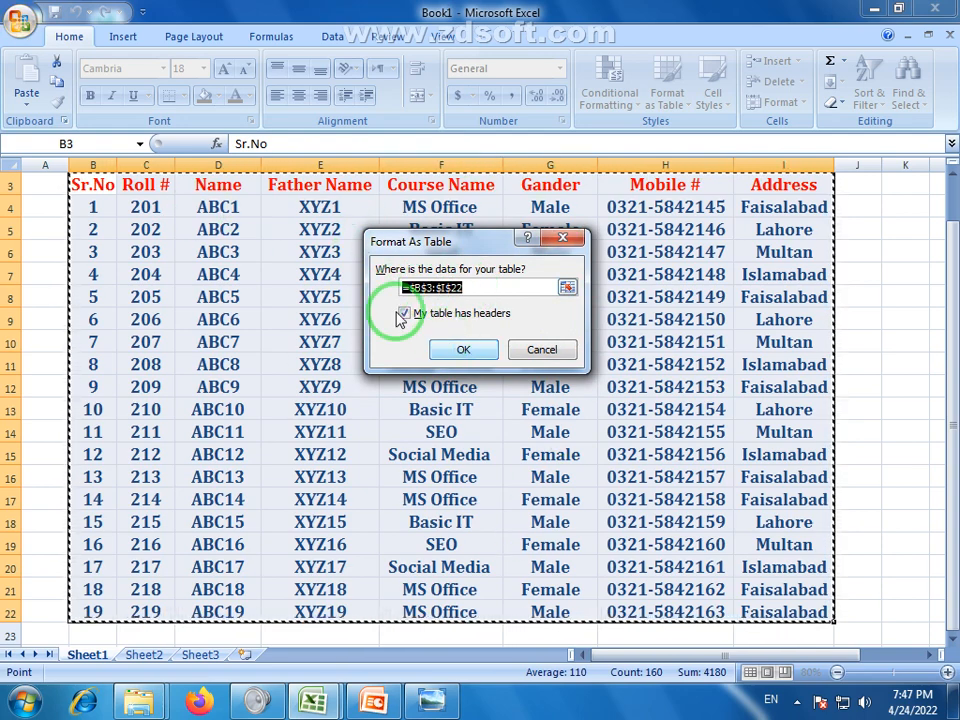
left_click(465, 352)
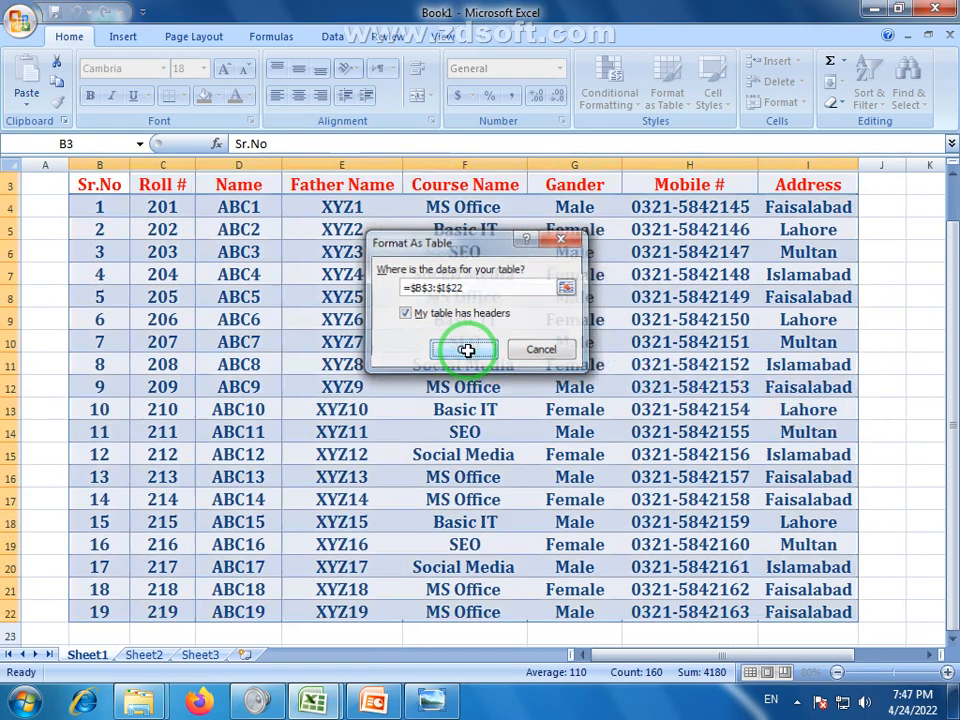
left_click(868, 410)
scroll(122, 298, "up", 1)
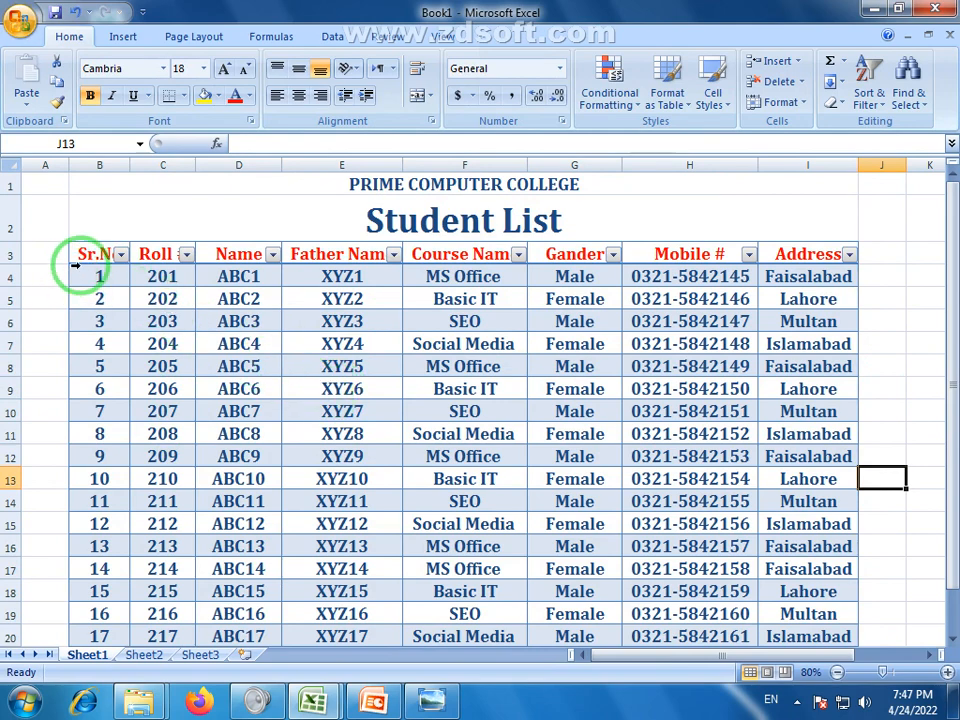
left_click(120, 255)
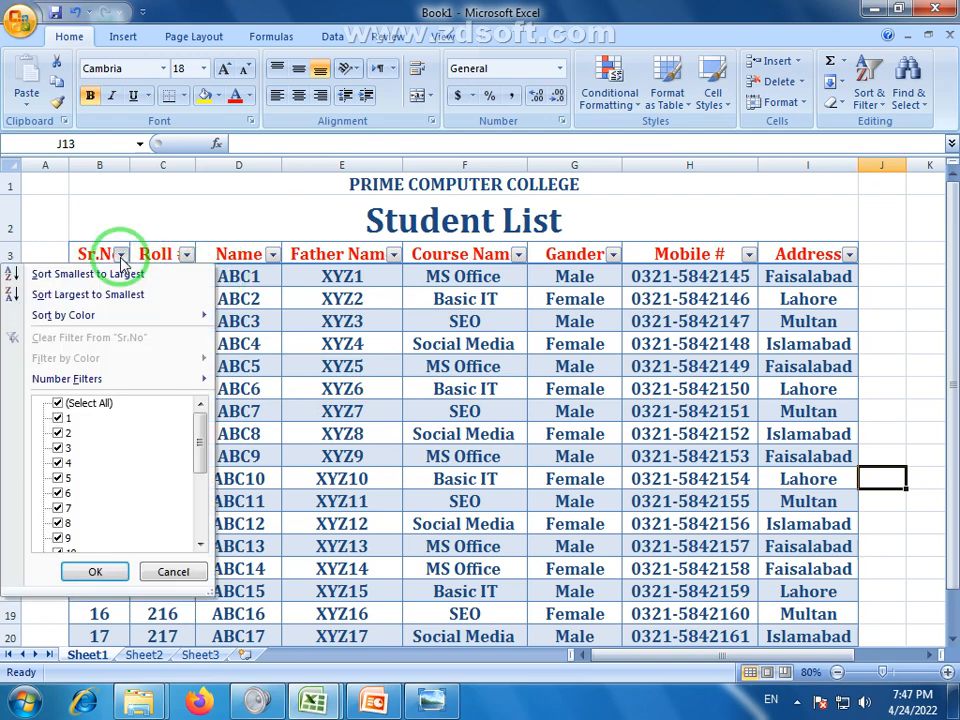
left_click(121, 258)
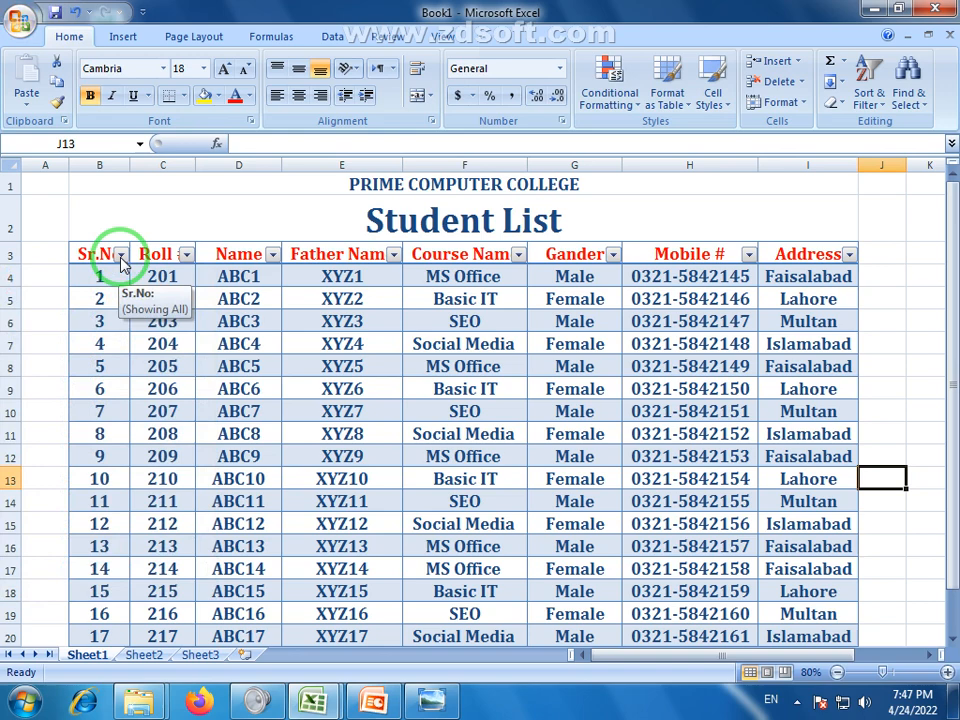
left_click(120, 257)
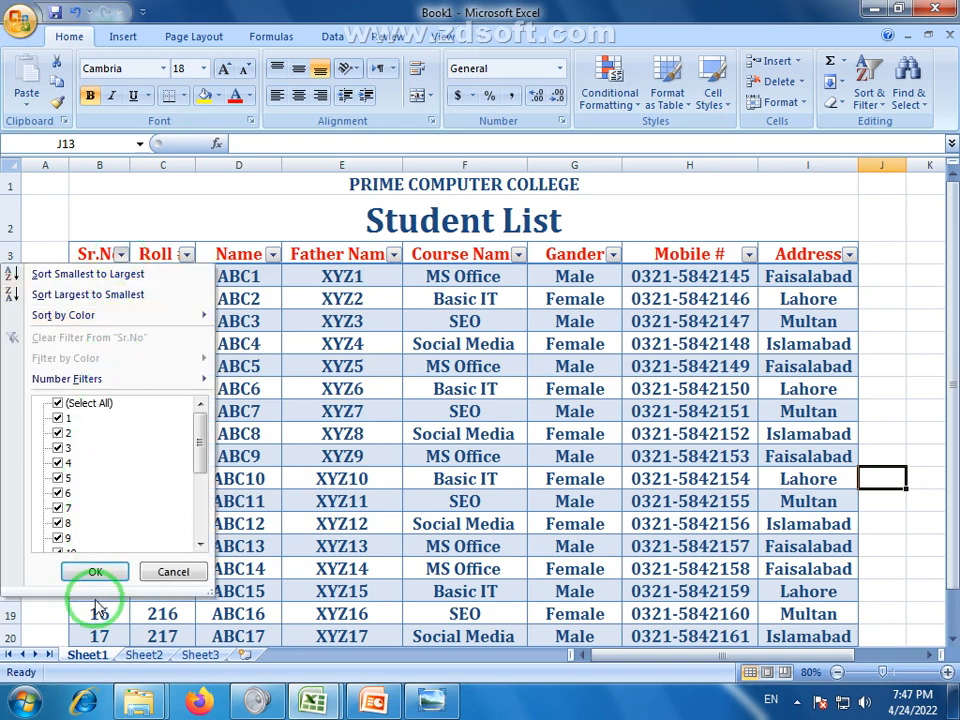
left_click(500, 416)
scroll(336, 413, "down", 2)
scroll(336, 413, "up", 2)
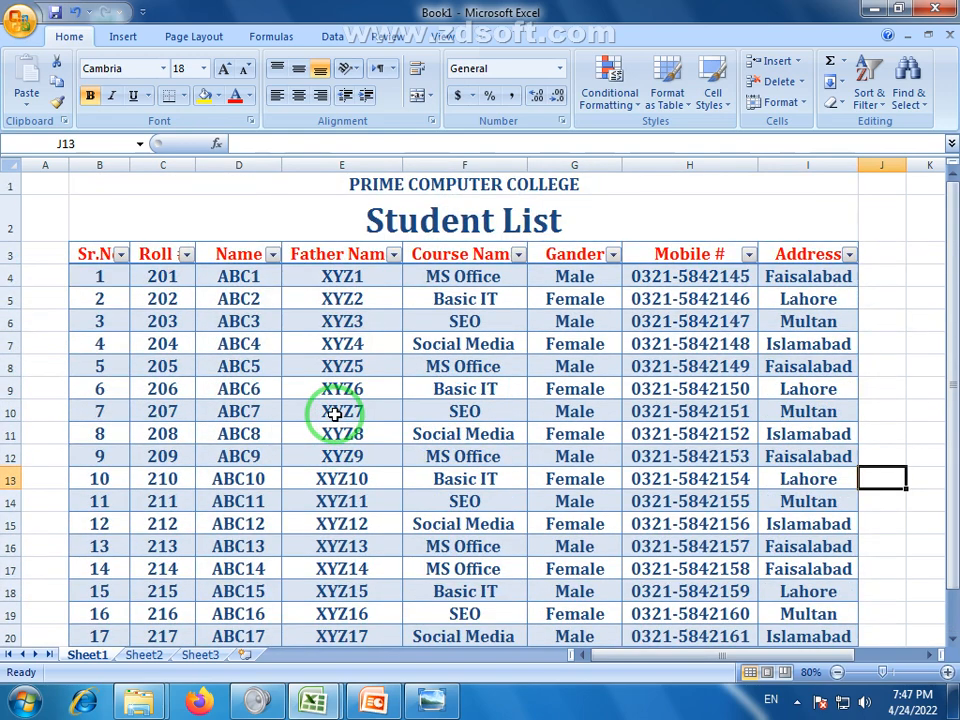
left_click(88, 277)
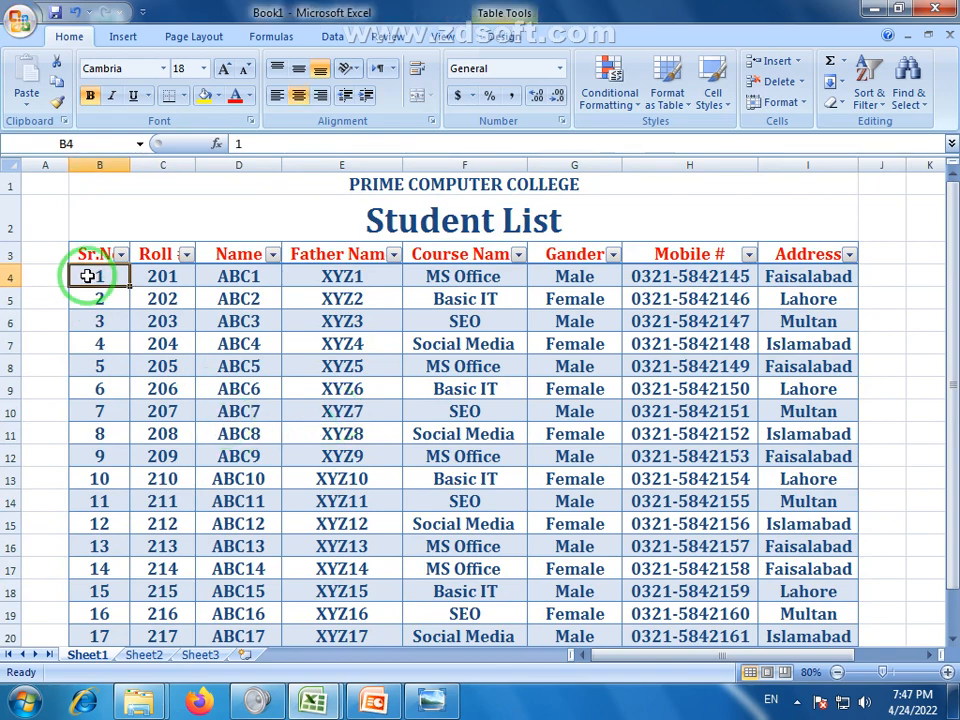
left_click(6, 277)
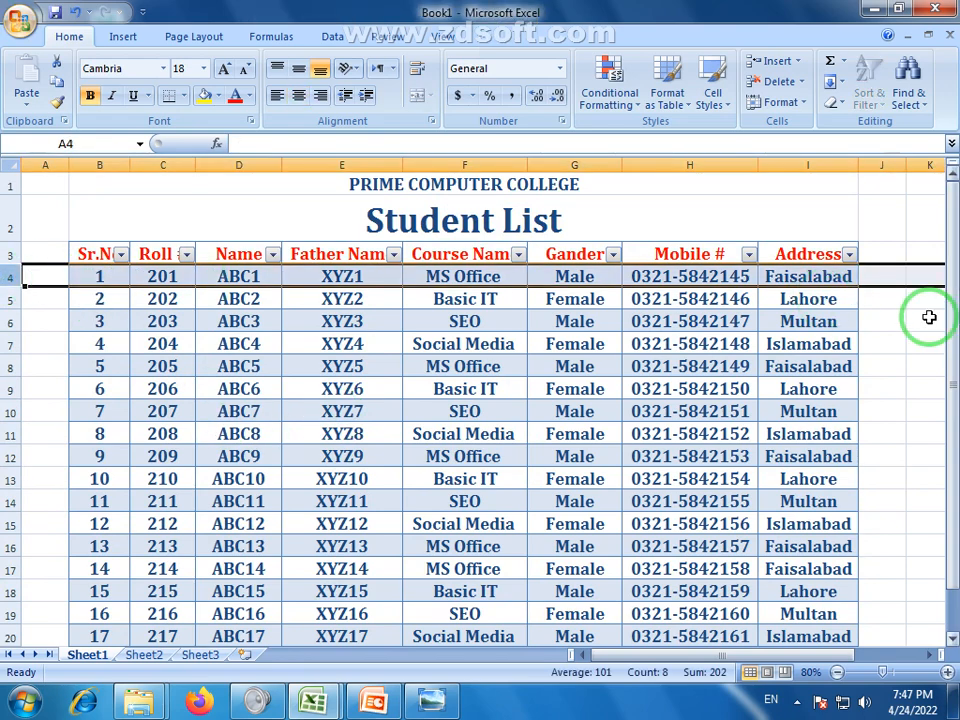
left_click(369, 429)
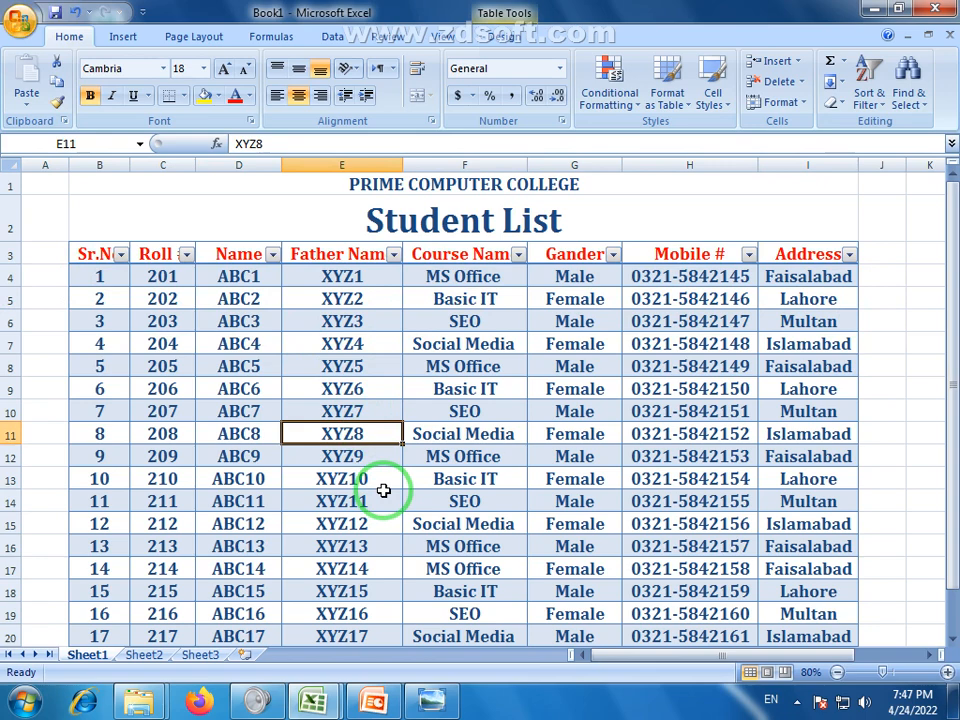
scroll(414, 371, "down", 1)
scroll(414, 458, "up", 1)
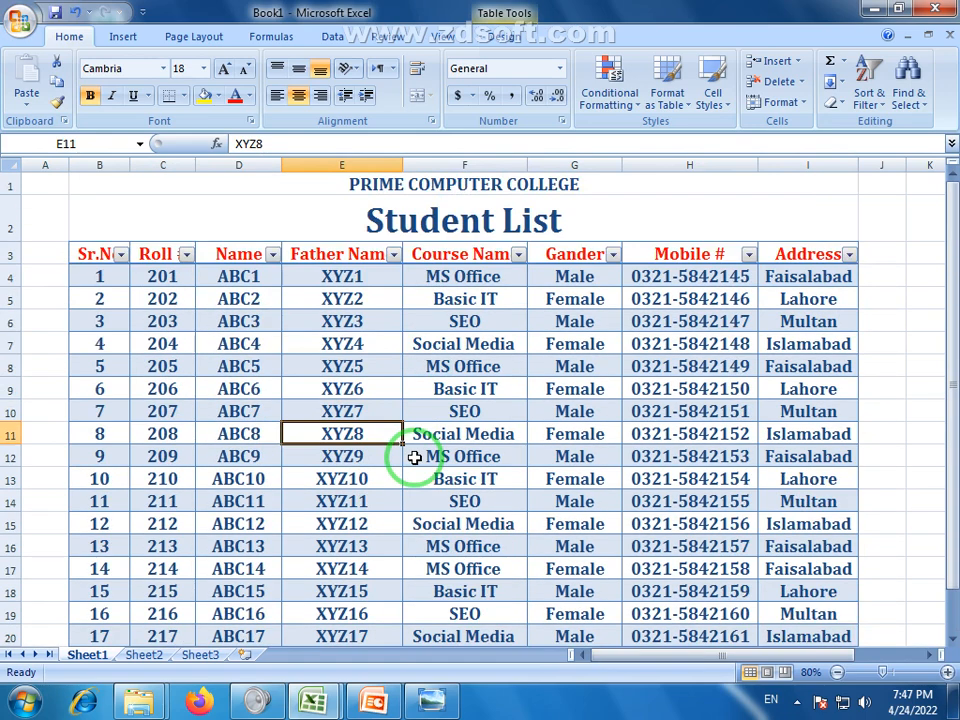
left_click(231, 389)
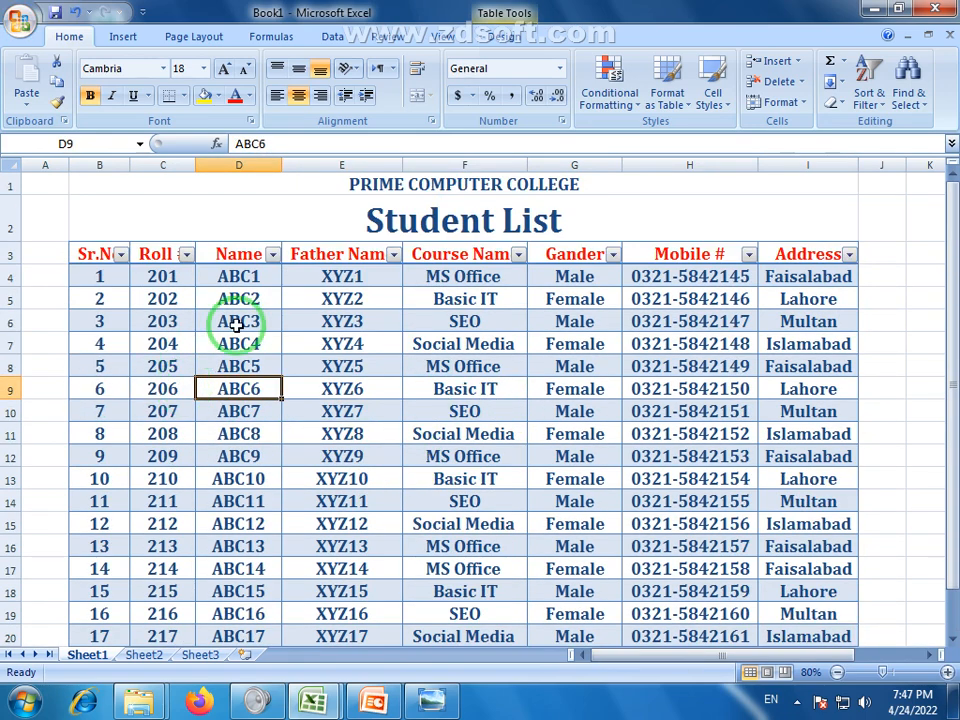
scroll(756, 418, "down", 2)
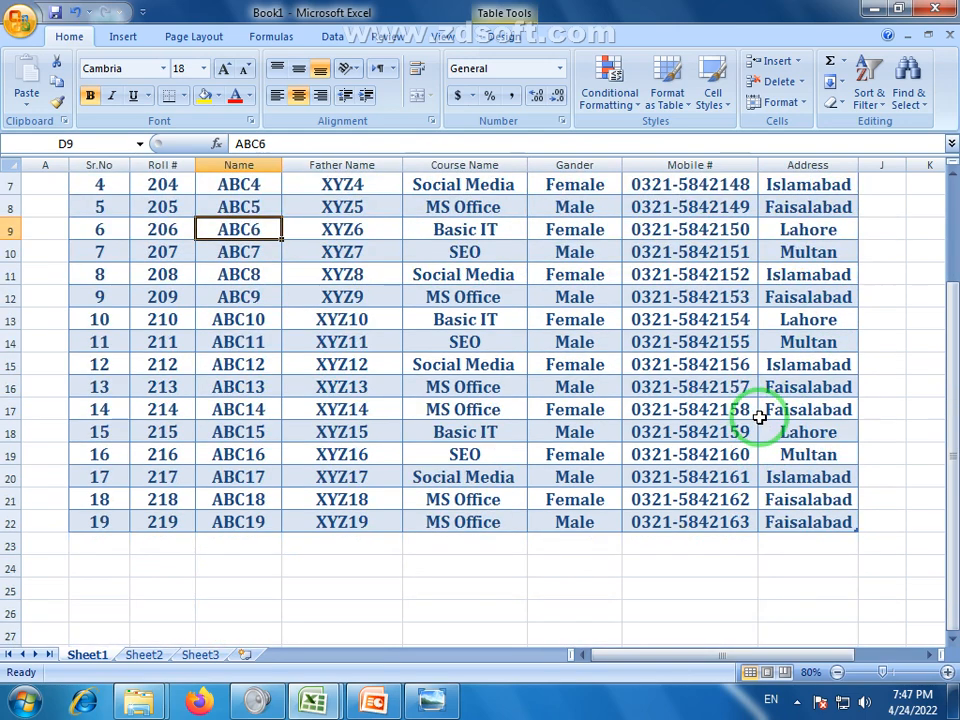
scroll(760, 418, "up", 2)
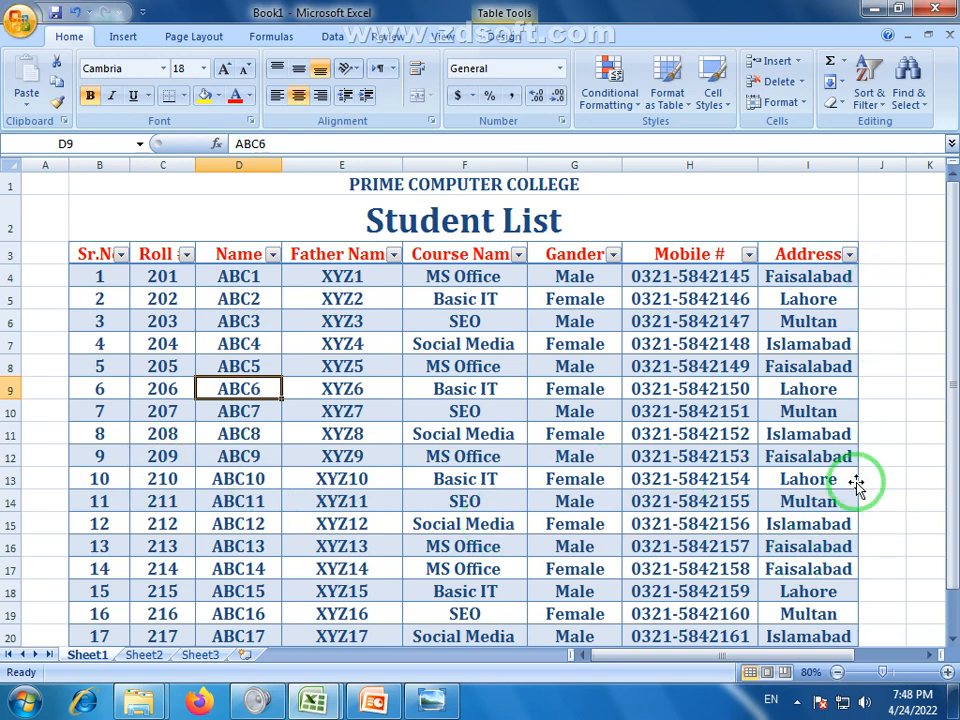
scroll(621, 439, "down", 2)
scroll(493, 439, "up", 2)
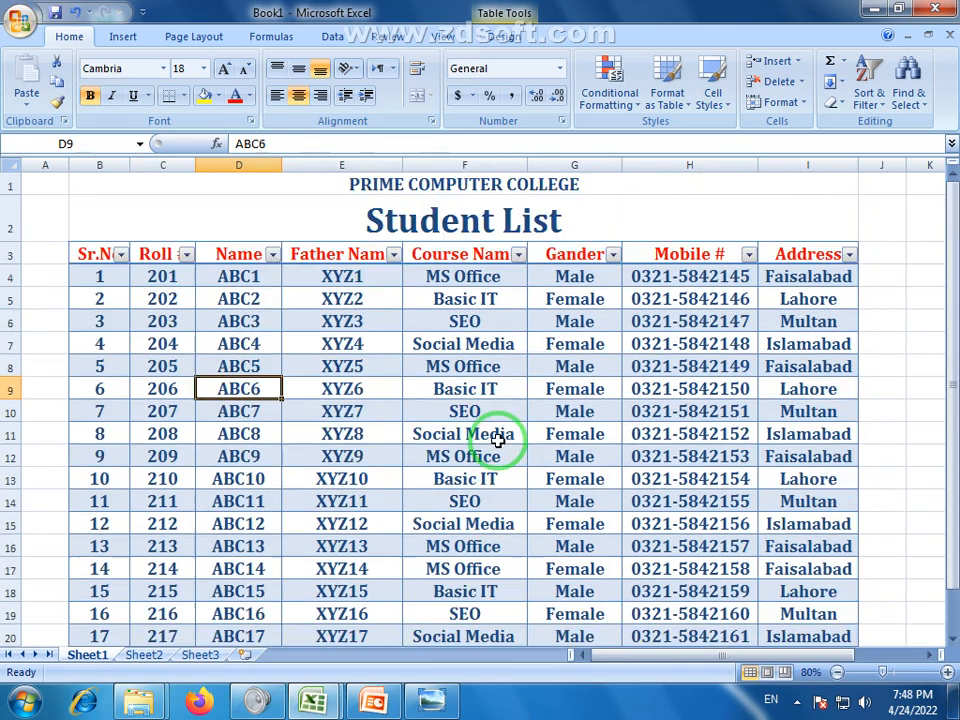
Filter the Address column to show only Faisalabad students
left_click(848, 254)
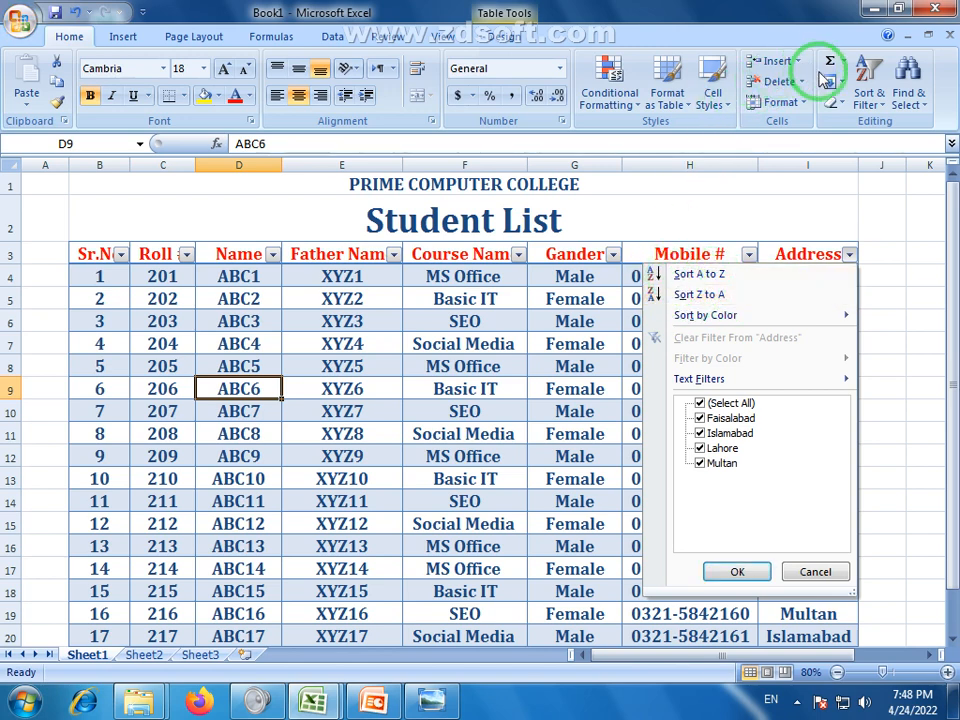
left_click(704, 410)
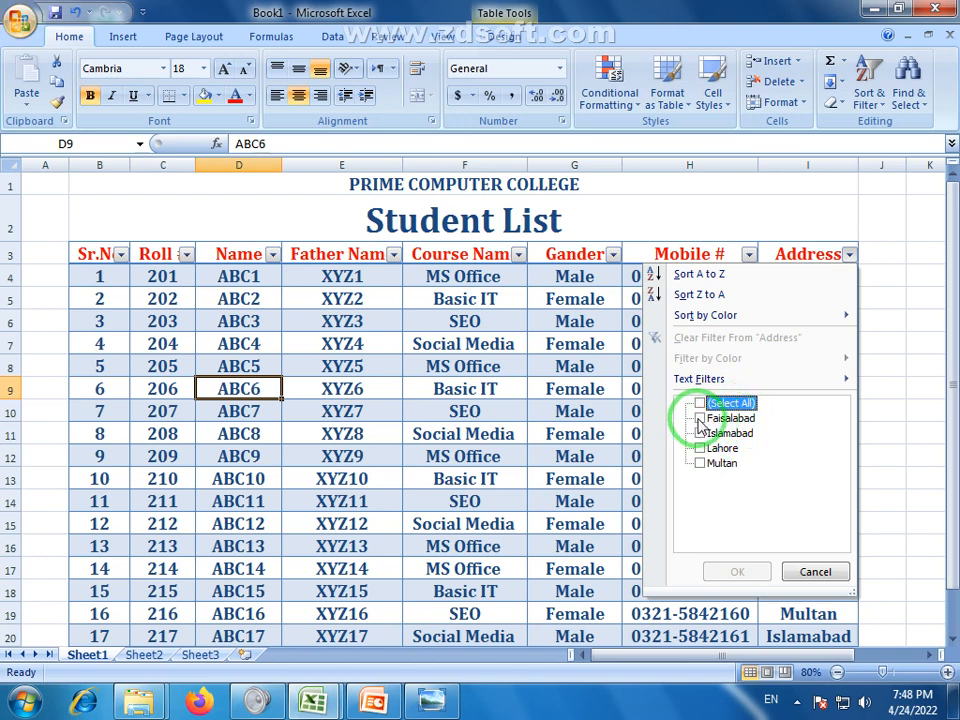
left_click(700, 418)
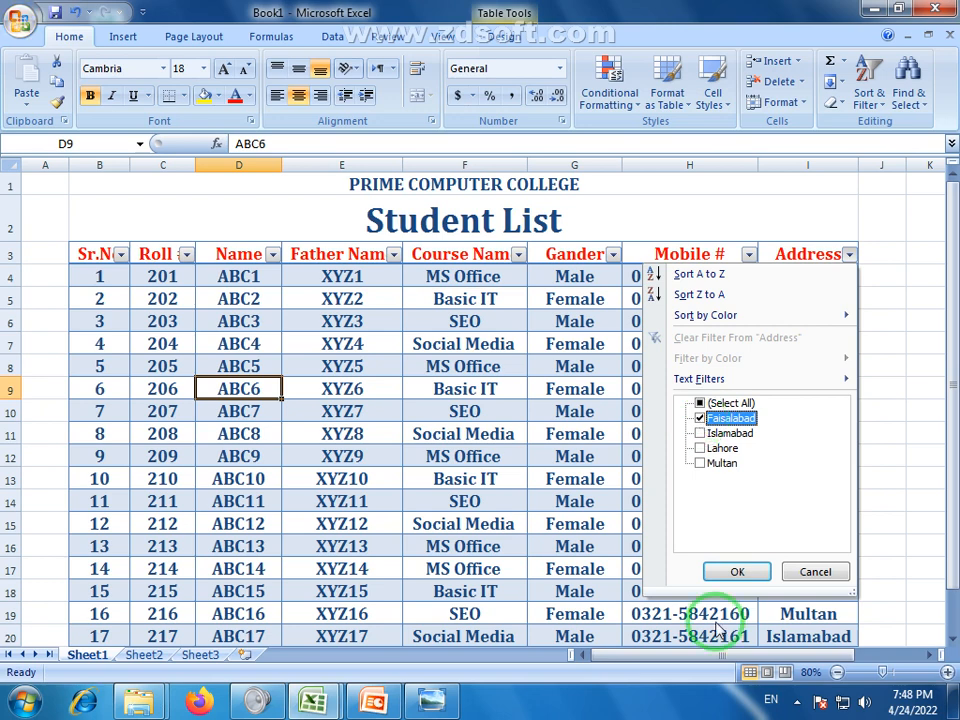
left_click(727, 576)
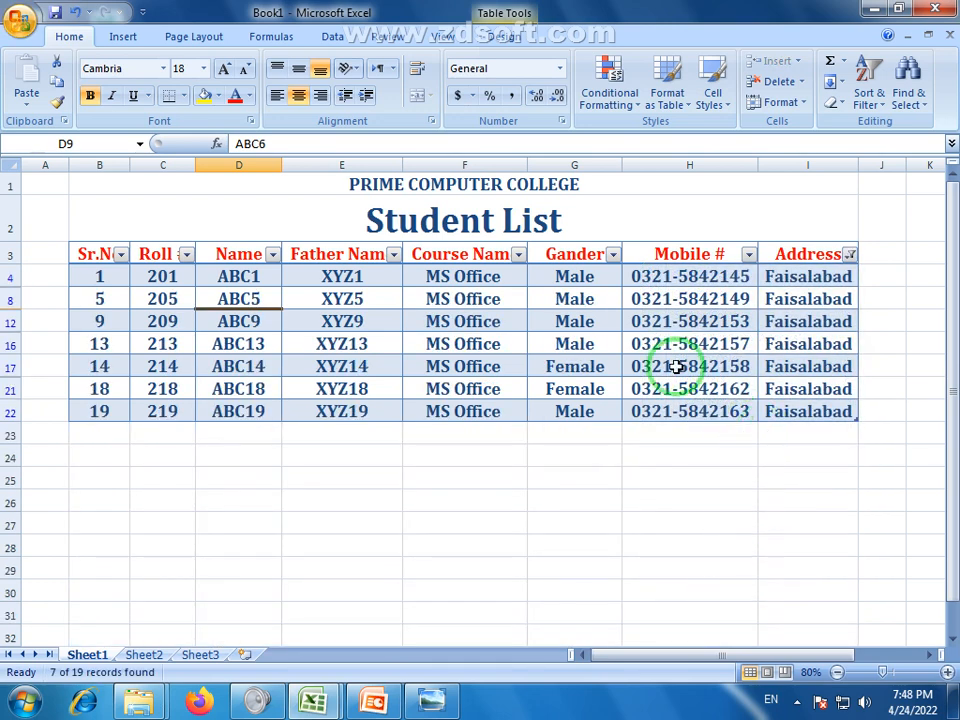
left_click(412, 497)
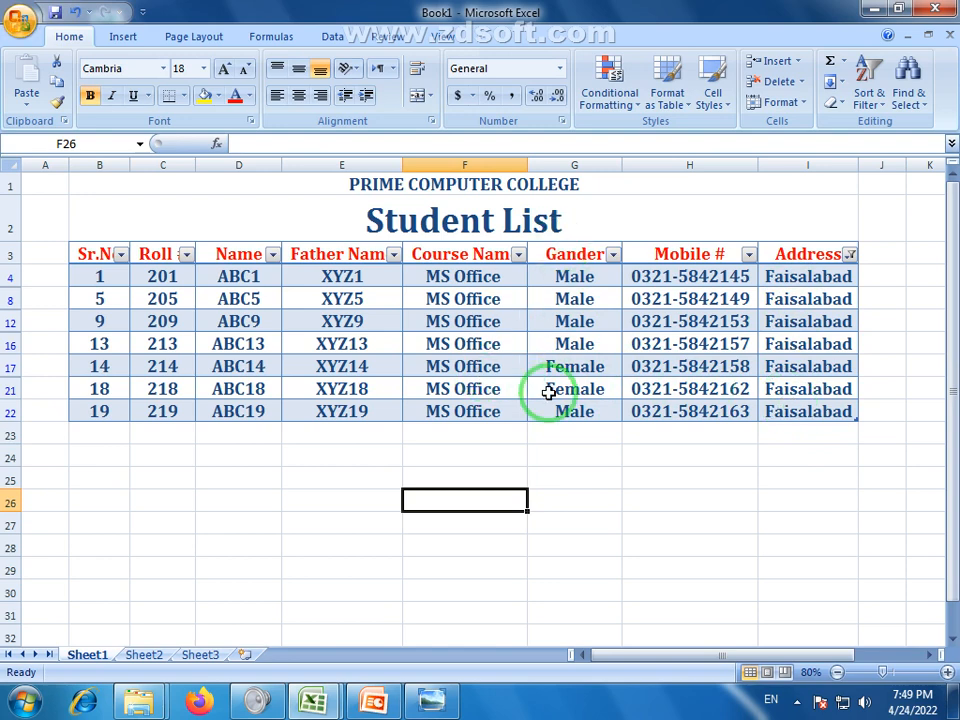
Filter the Gender column to show only Male students
left_click(613, 255)
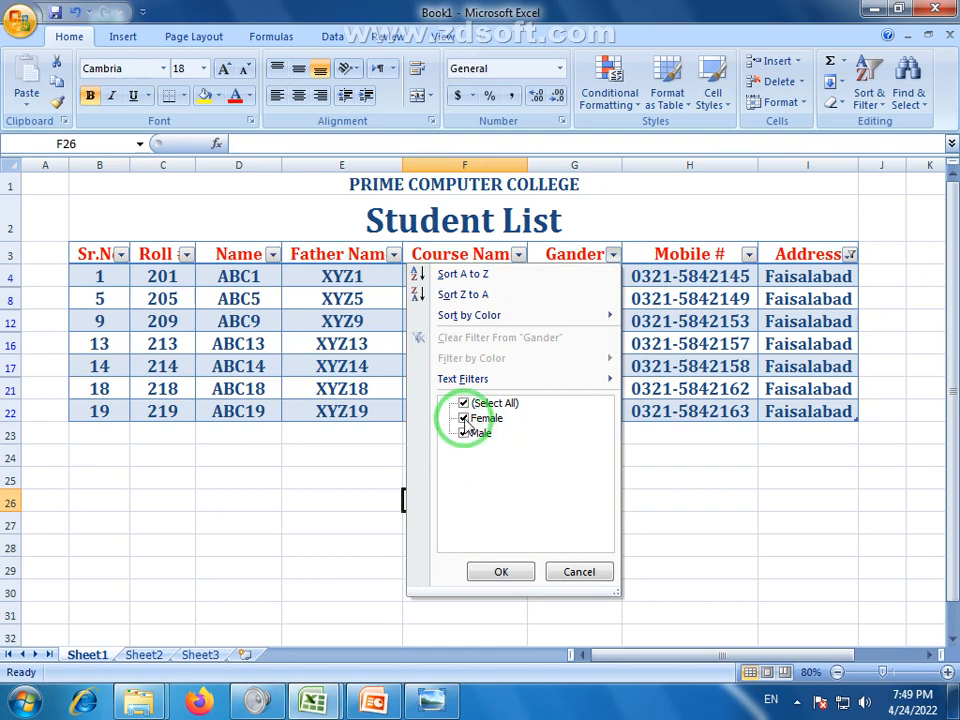
left_click(501, 572)
left_click(572, 412)
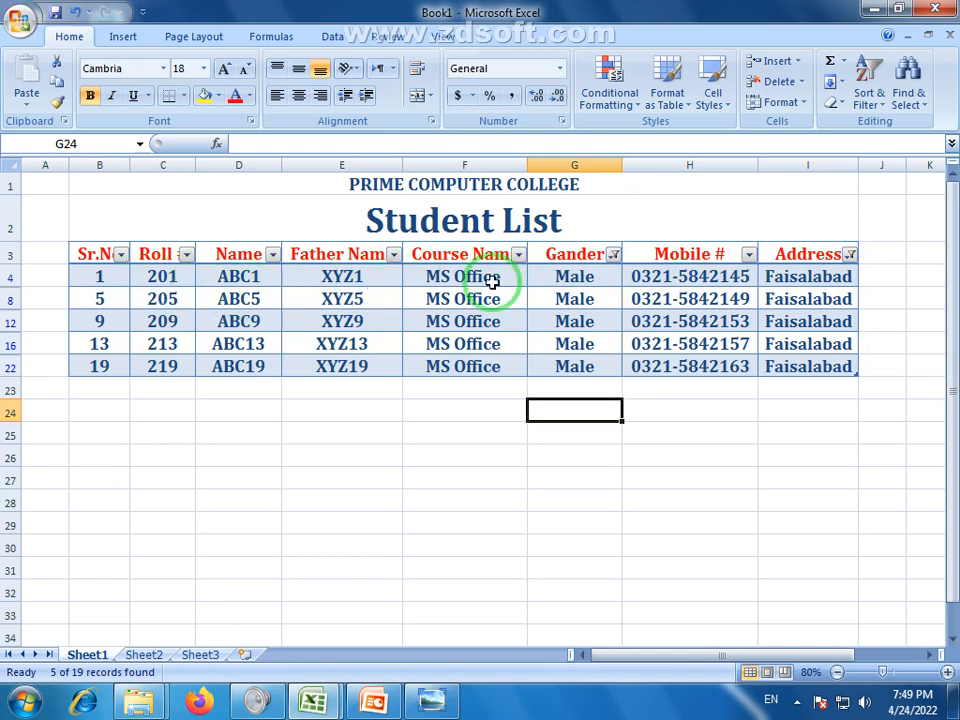
Clear the Gender and Address filters so all 19 students reappear
left_click(614, 256)
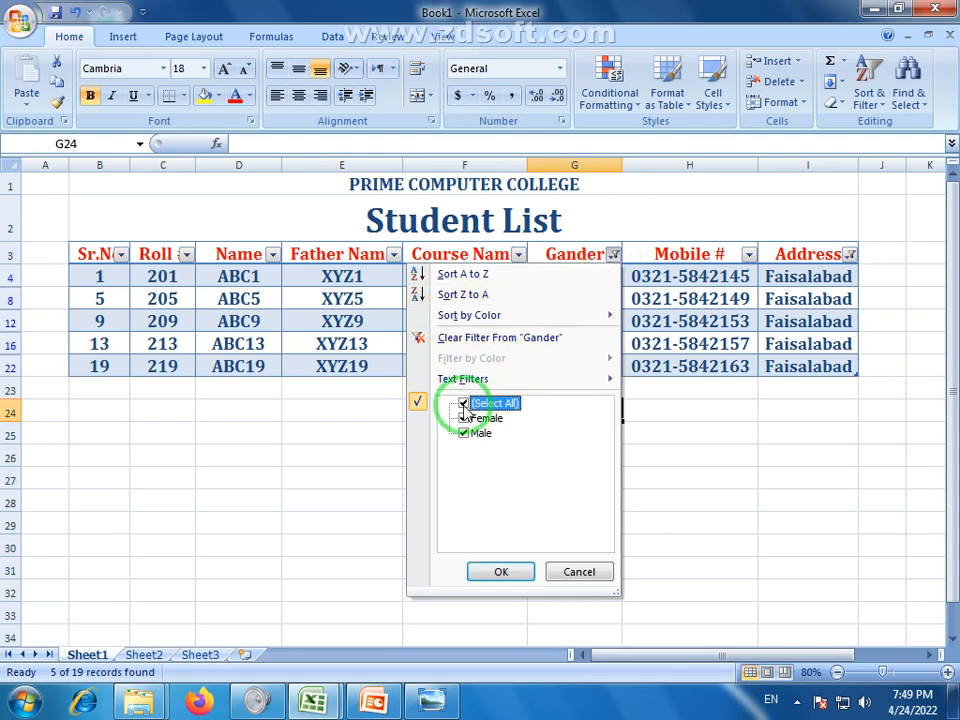
left_click(499, 576)
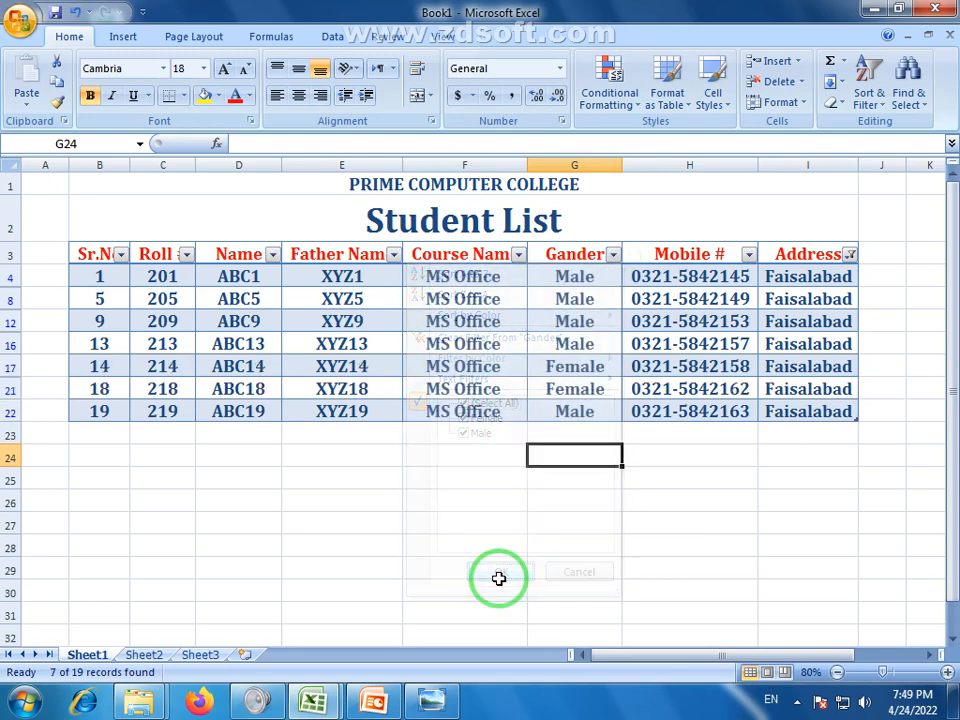
left_click(849, 256)
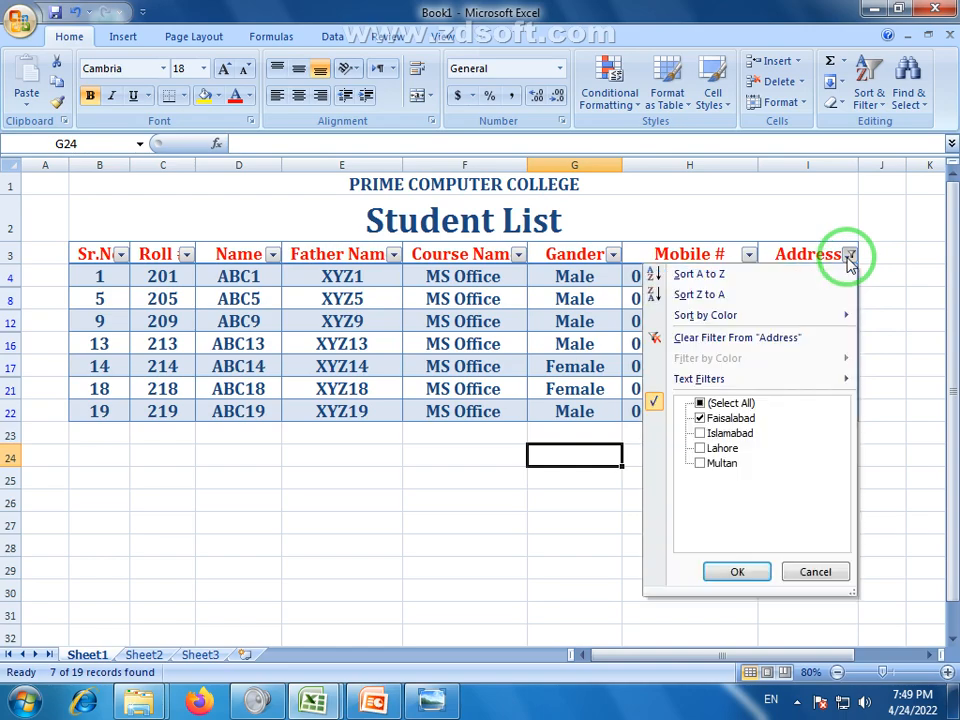
left_click(700, 405)
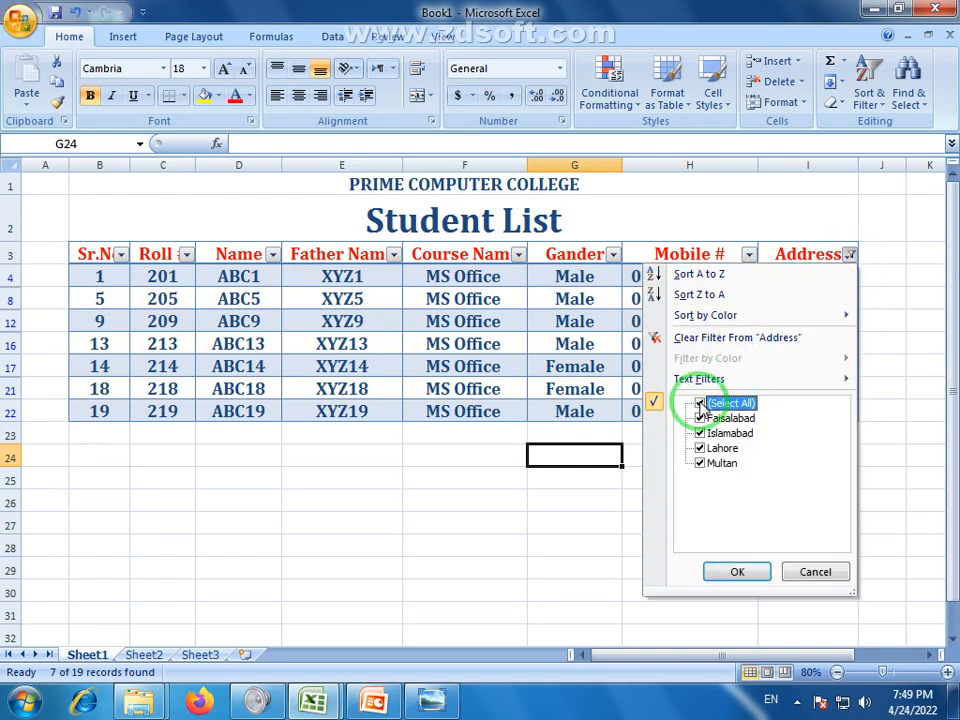
left_click(730, 573)
scroll(670, 400, "down", 3)
scroll(668, 387, "down", 2)
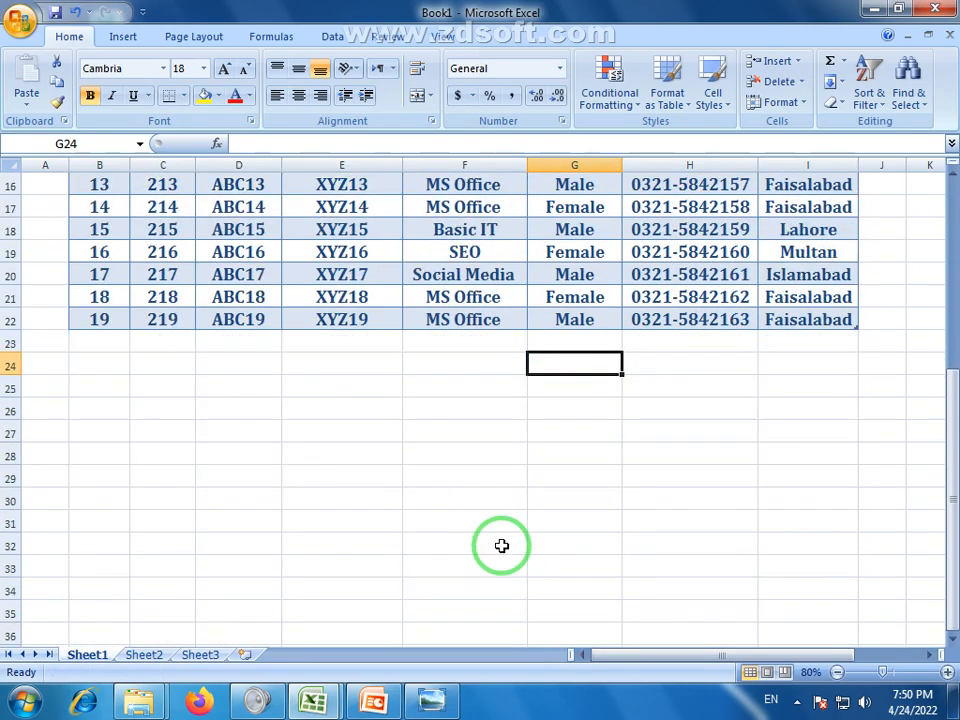
scroll(501, 546, "up", 4)
scroll(497, 349, "up", 1)
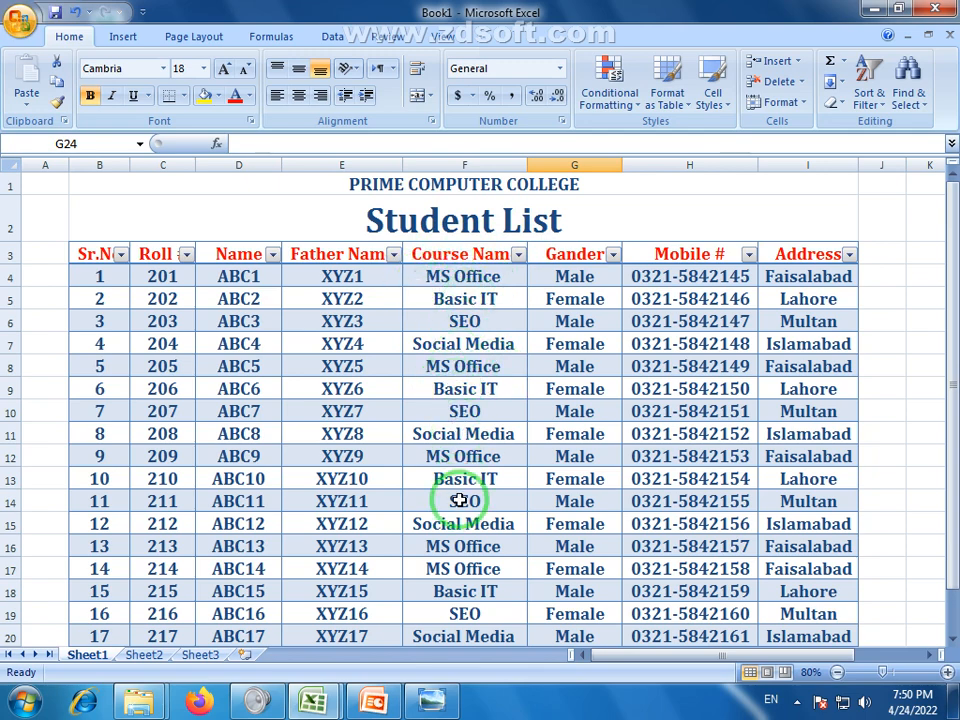
Filter Course Name to MS Office only by excluding Basic IT and SEO
left_click(518, 255)
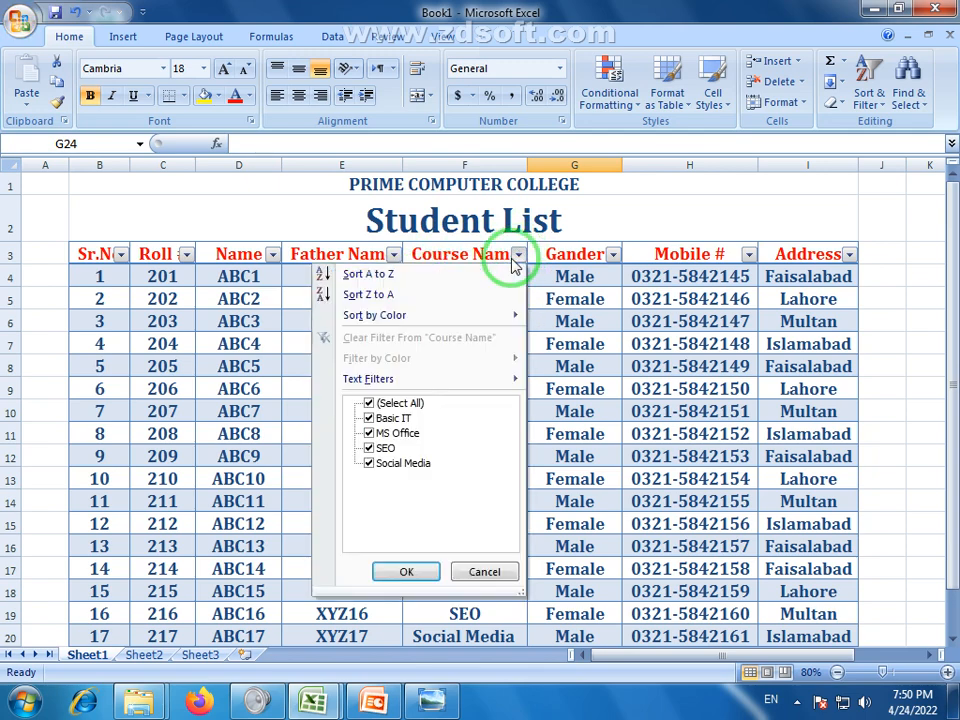
left_click(366, 418)
left_click(368, 448)
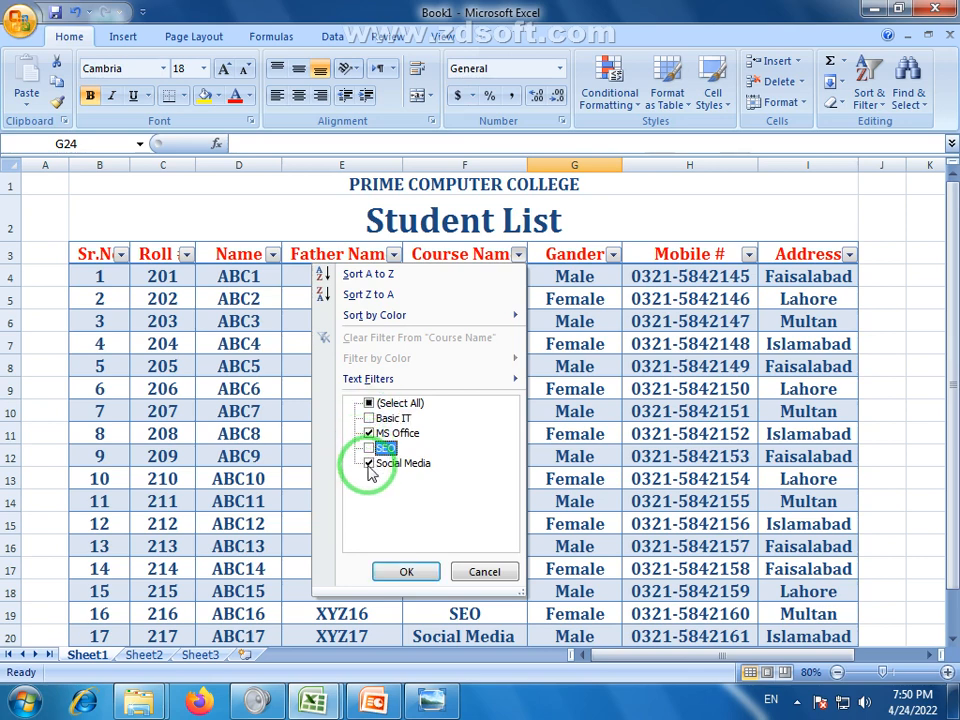
left_click(406, 572)
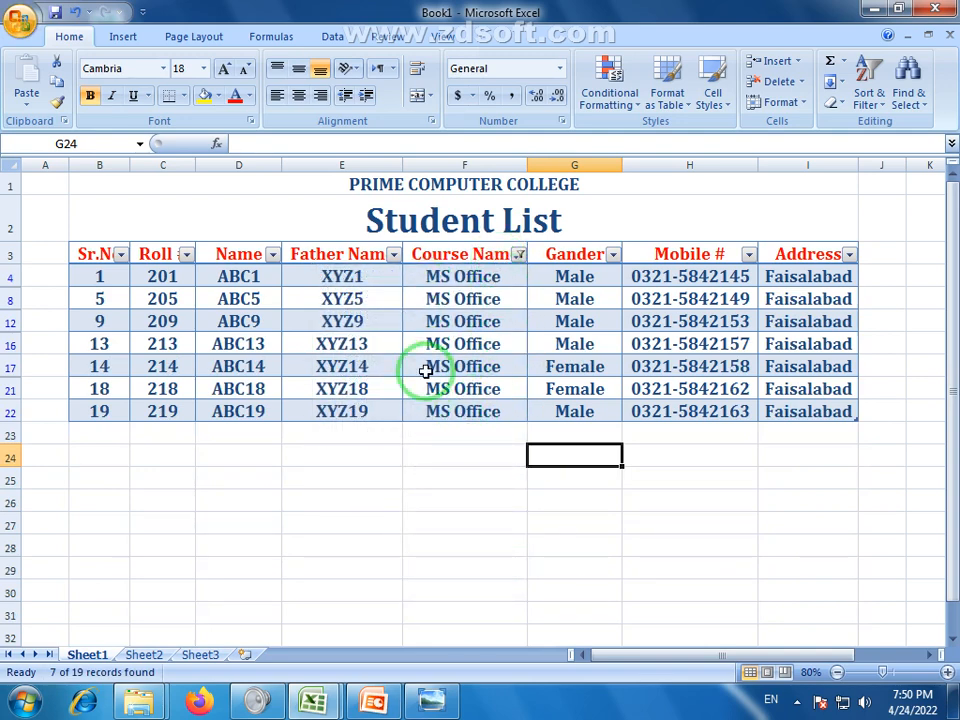
left_click(155, 279)
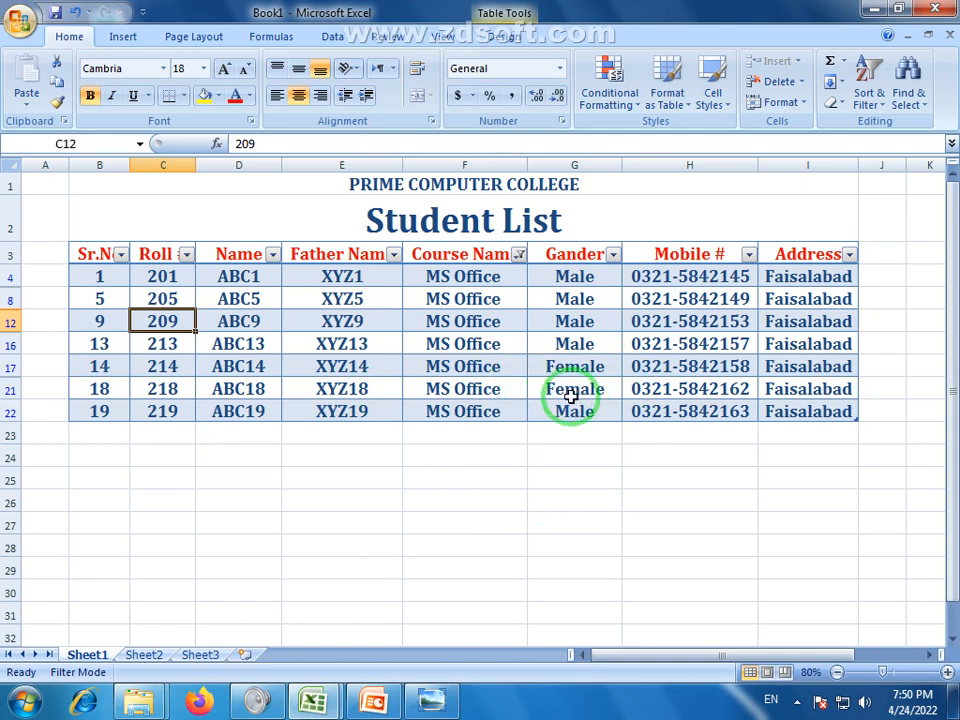
Add Basic IT back to the Course Name filter alongside MS Office
left_click(519, 256)
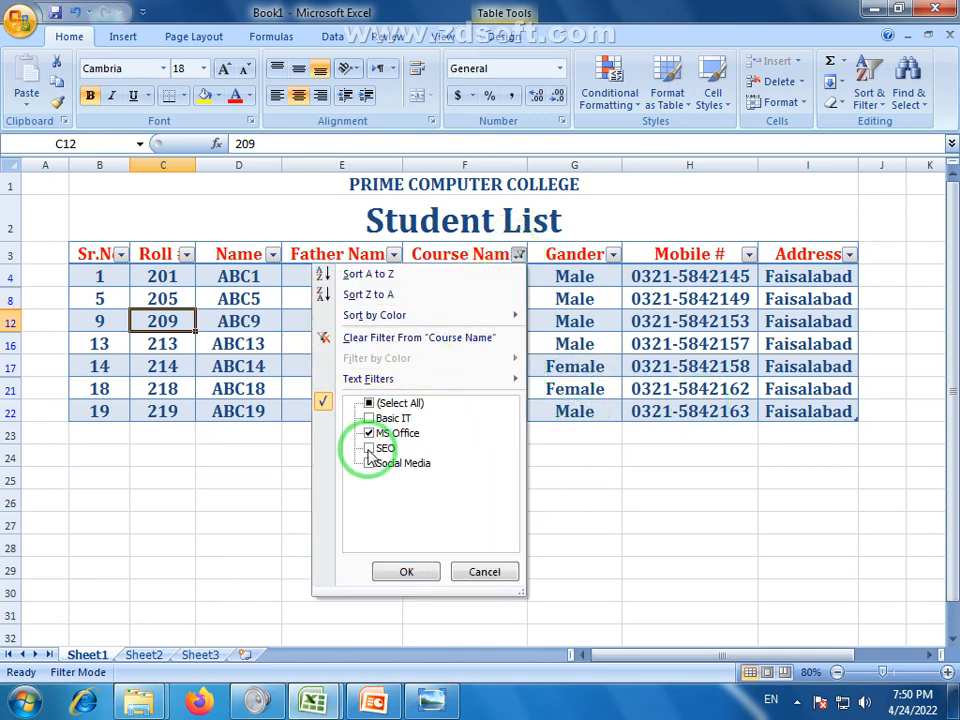
left_click(391, 419)
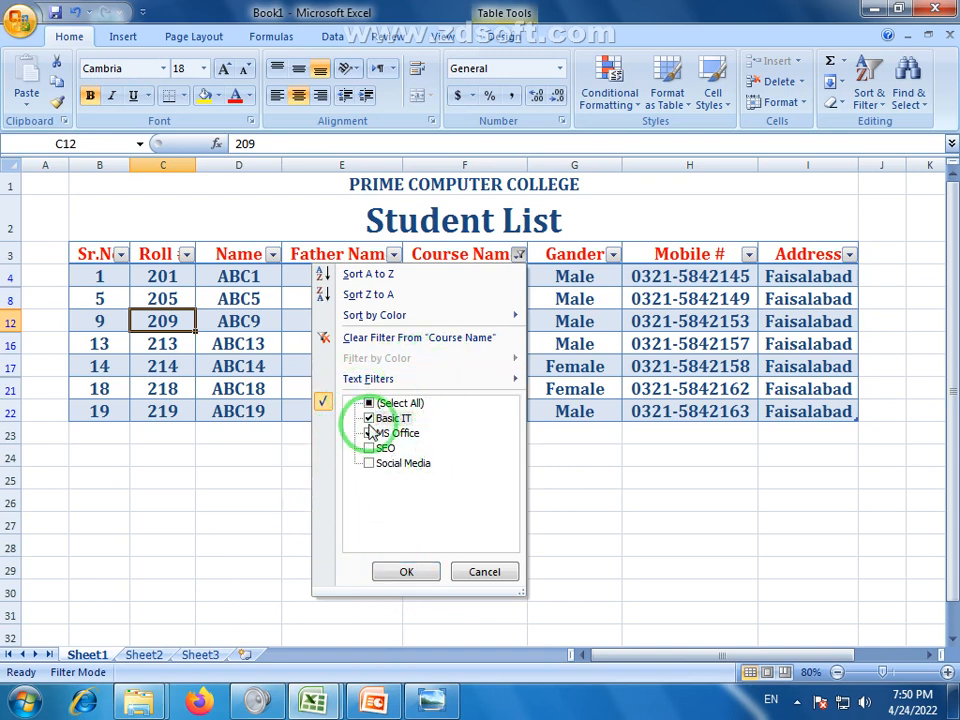
left_click(418, 574)
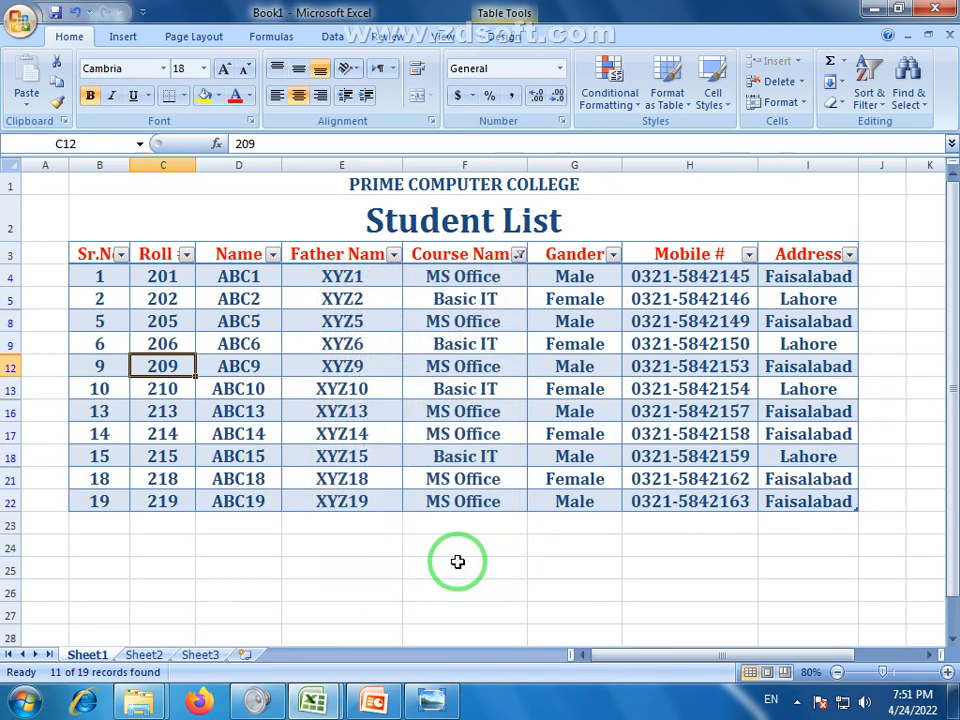
left_click(457, 563)
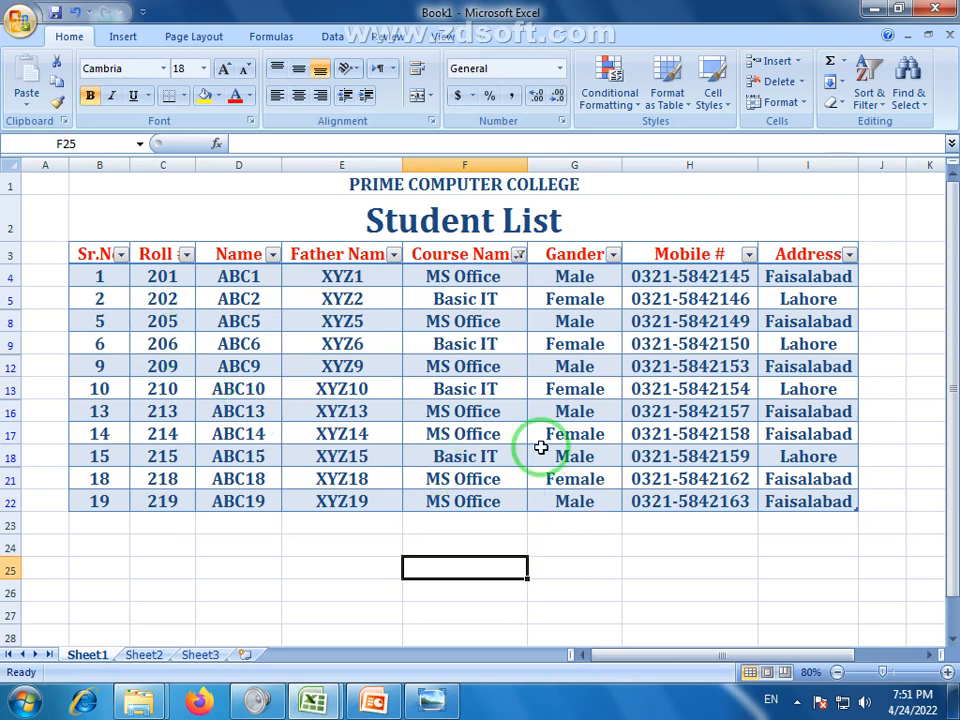
Re-include SEO and Social Media in the Course Name filter
left_click(519, 256)
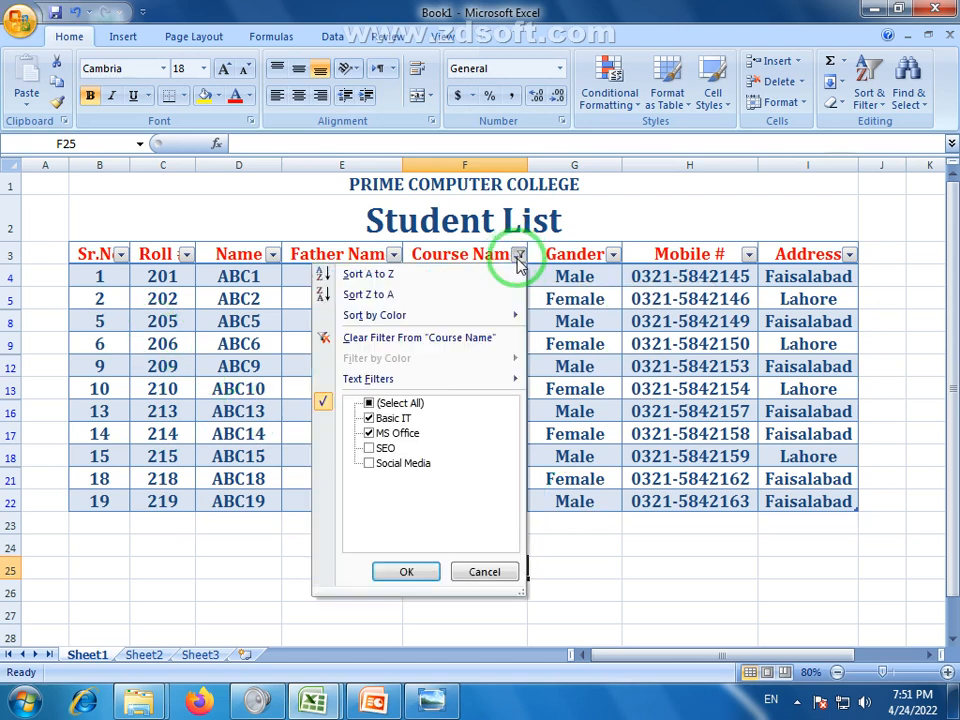
left_click(369, 464)
left_click(406, 571)
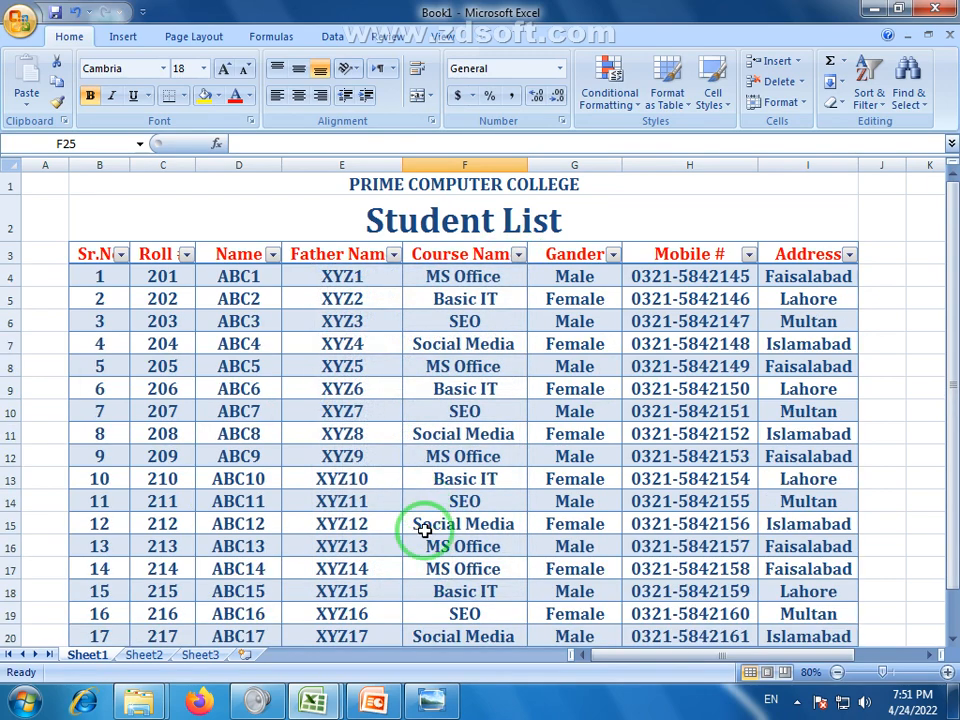
left_click(657, 540)
left_click_drag(949, 420, 955, 527)
left_click(718, 633)
left_click(545, 632)
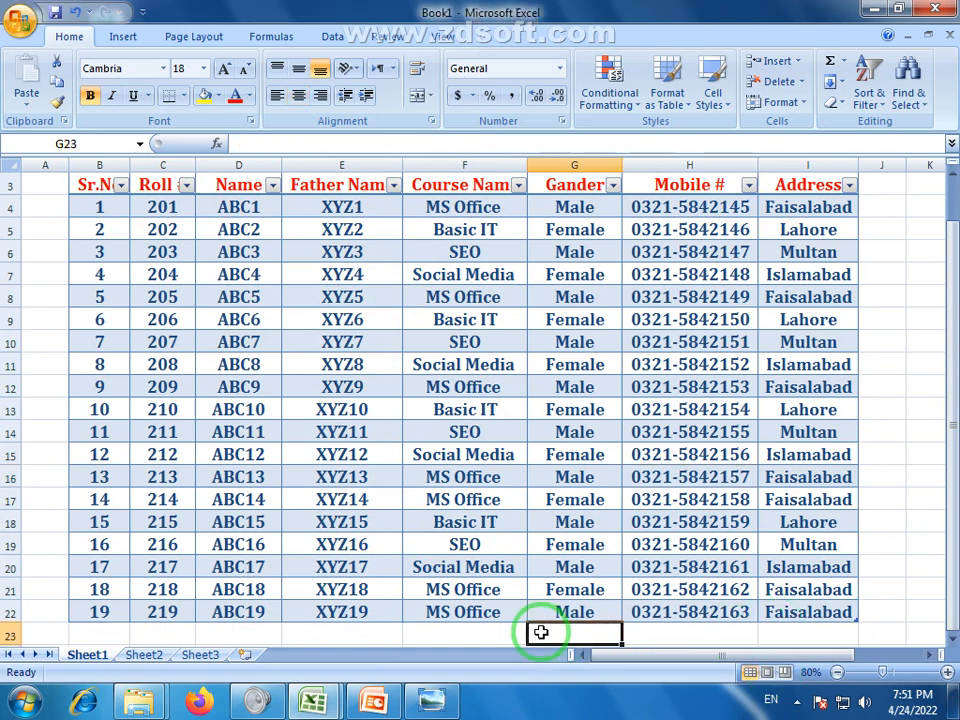
left_click(460, 634)
left_click(300, 634)
left_click(238, 633)
left_click(162, 634)
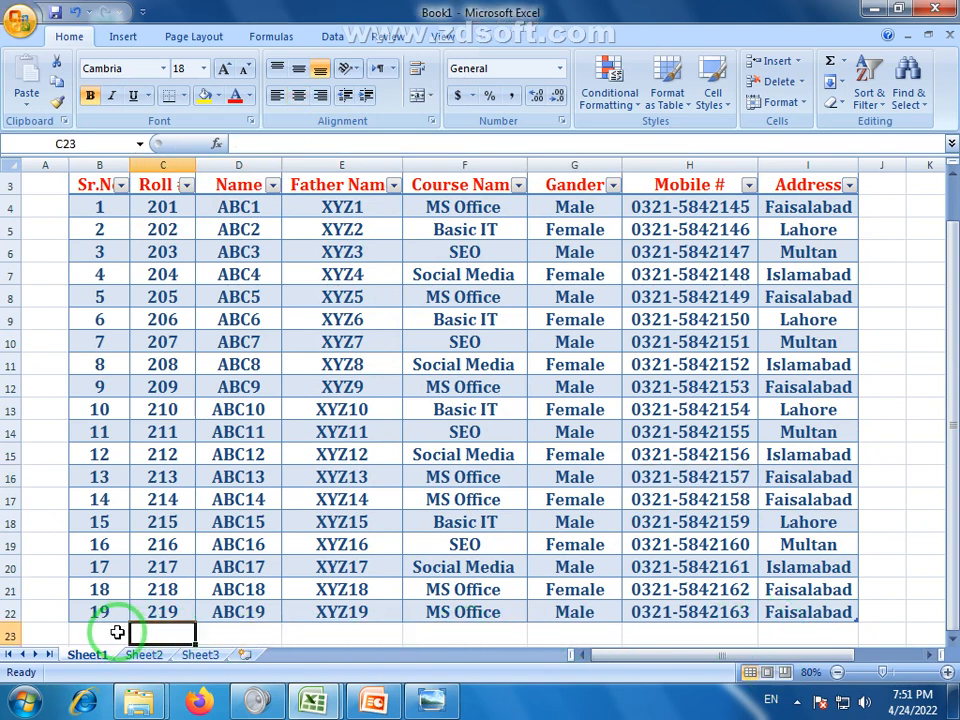
left_click(100, 634)
scroll(369, 573, "up", 1)
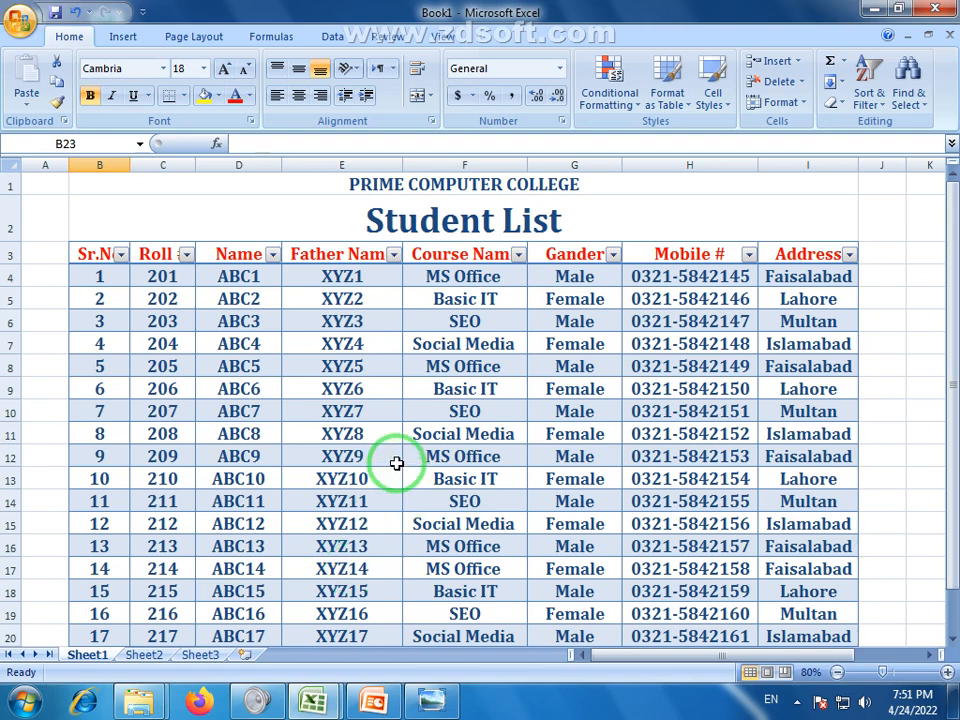
scroll(398, 455, "down", 1)
scroll(405, 439, "up", 1)
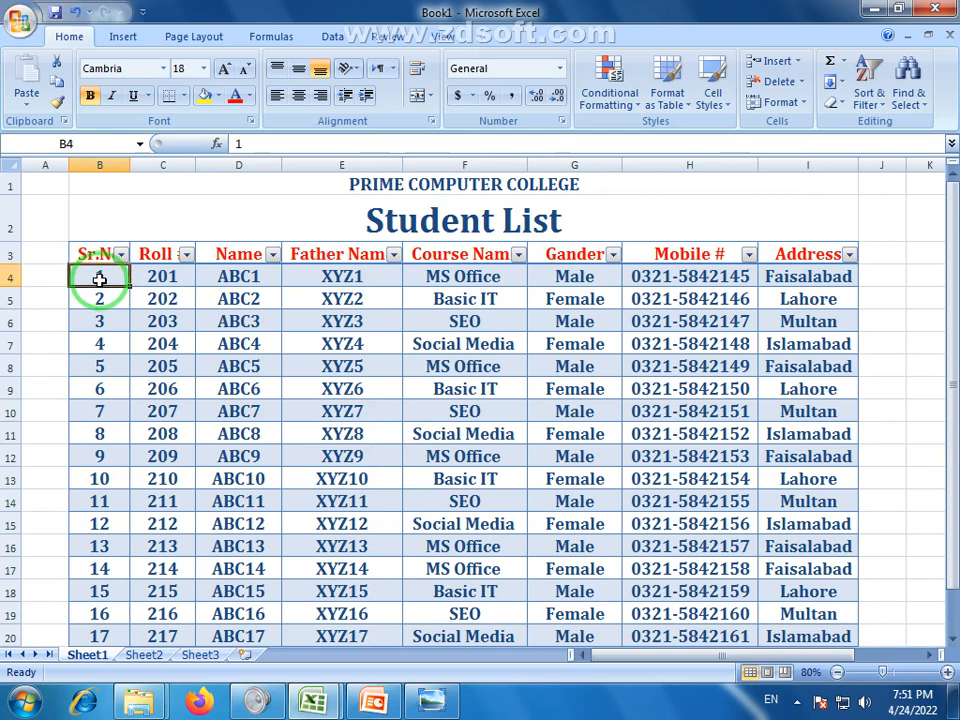
left_click_drag(99, 280, 782, 615)
left_click(384, 484)
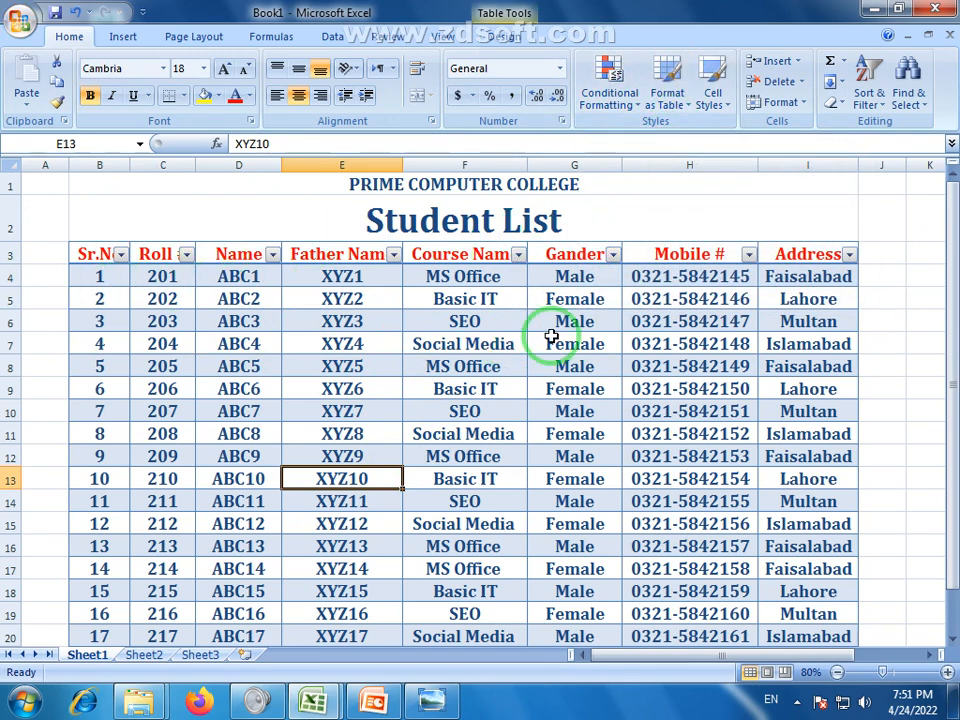
scroll(405, 435, "down", 5)
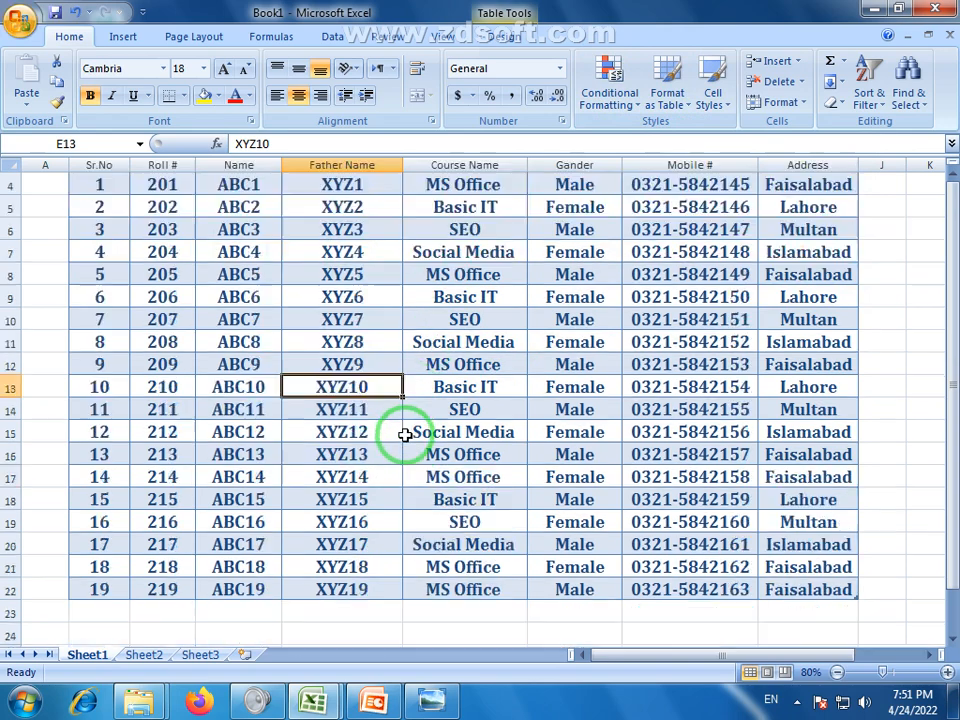
scroll(405, 435, "up", 5)
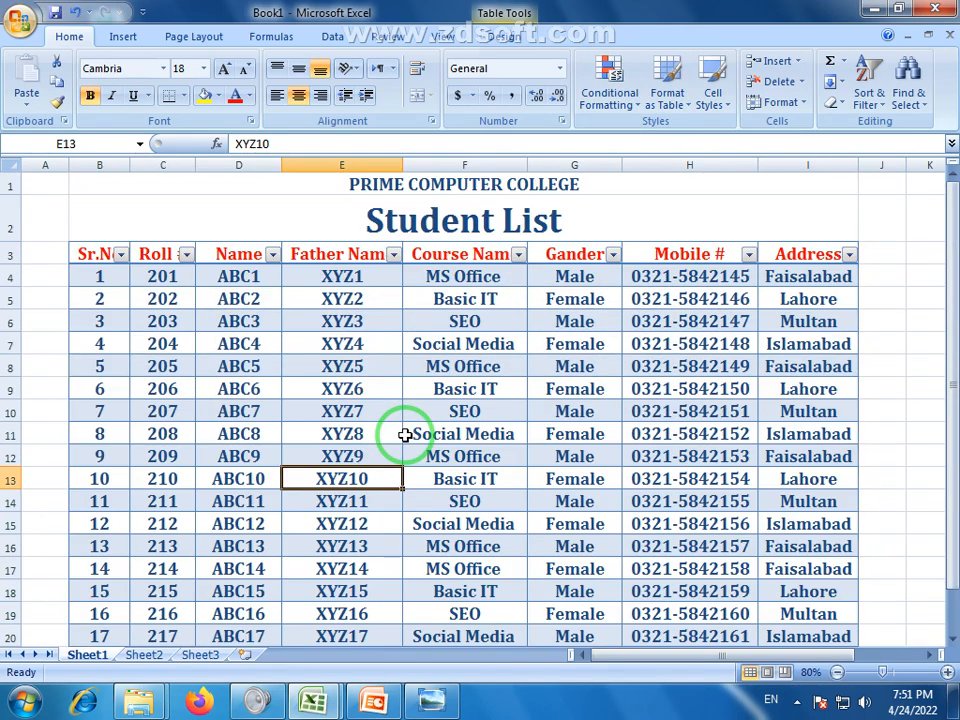
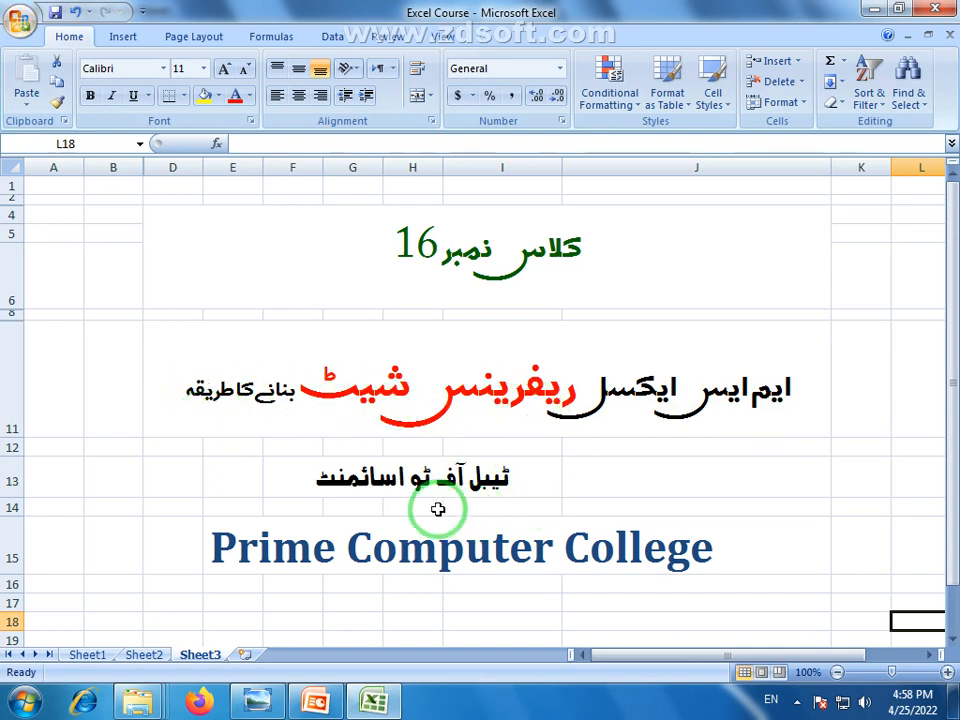
Bring up the MS Excel assignment 5 image with its two 'Tabel of 2' tables
left_click(256, 698)
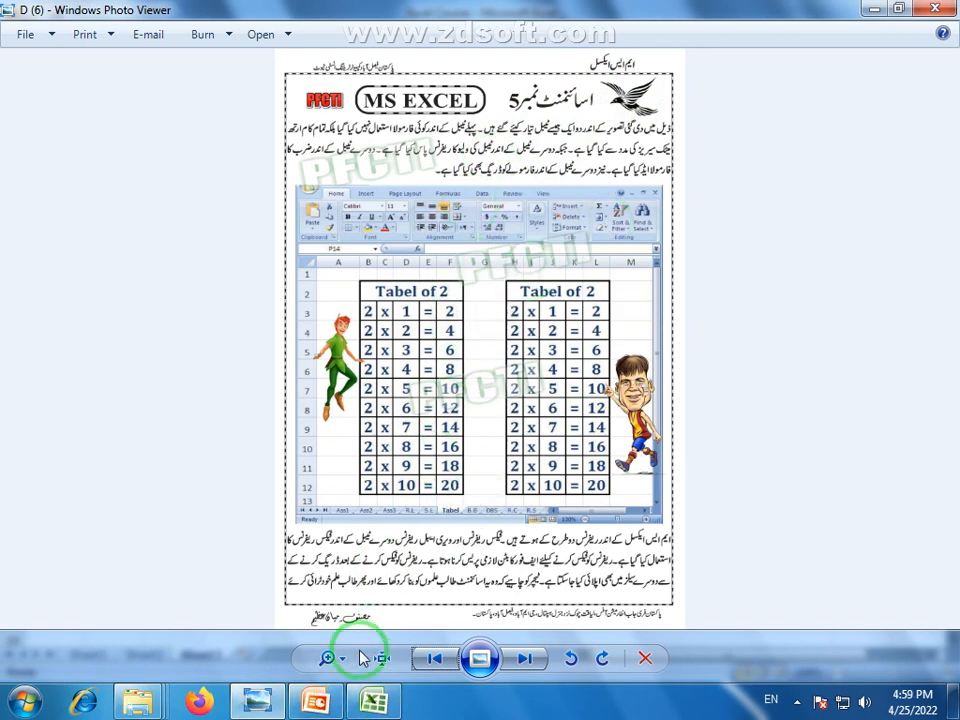
Return to the Excel Course workbook showing Sheet3's class 16 title page
left_click(371, 704)
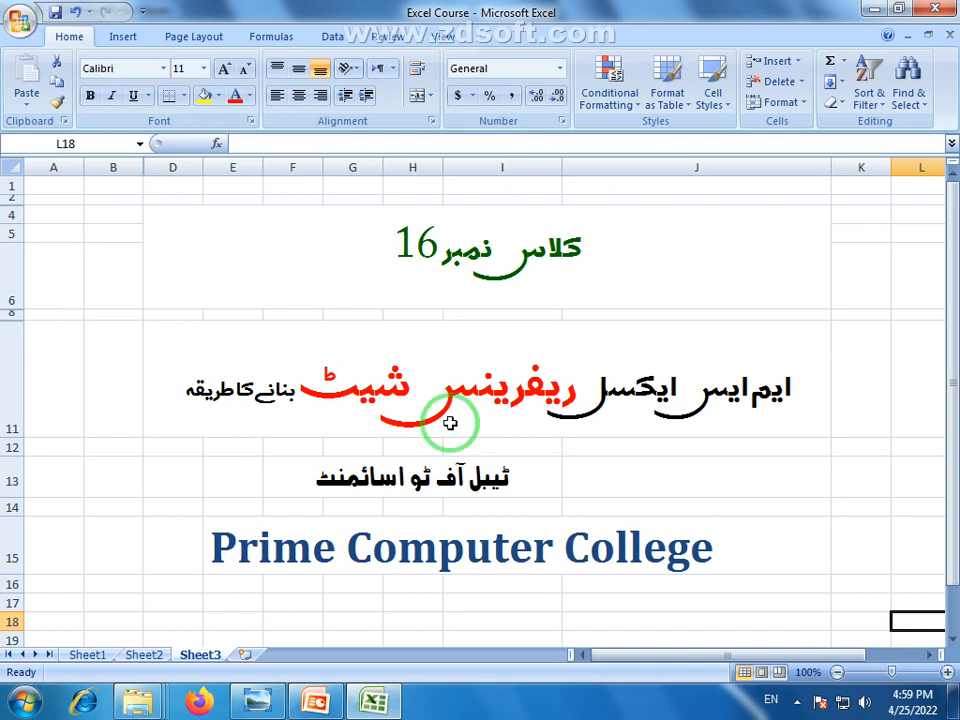
Add a new worksheet, apply the Title cell style to every cell, and zoom in
left_click(244, 654)
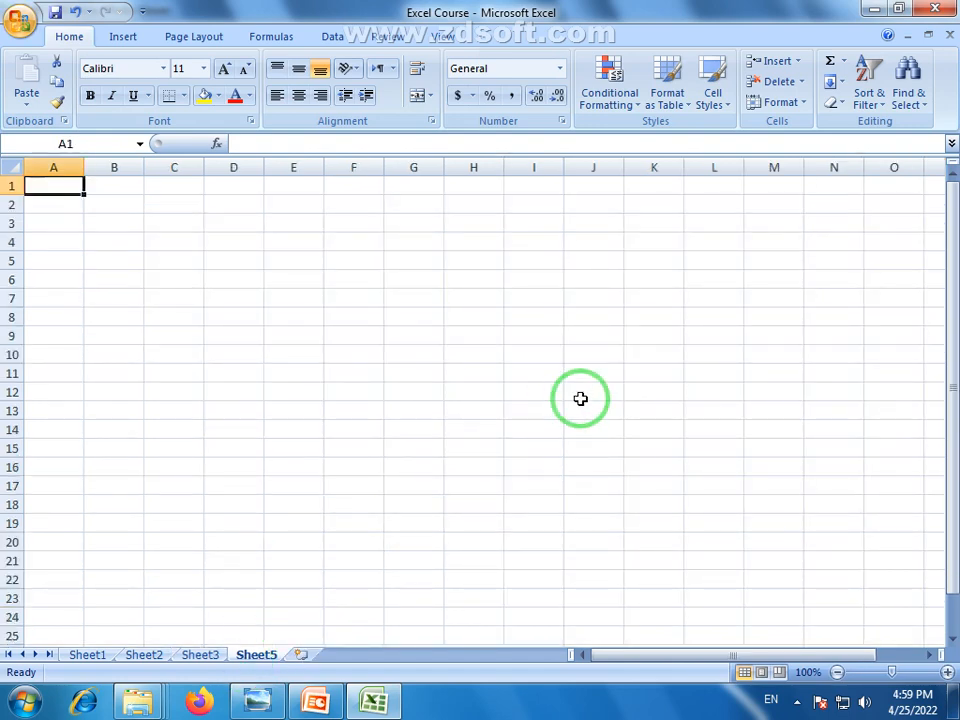
left_click(14, 168)
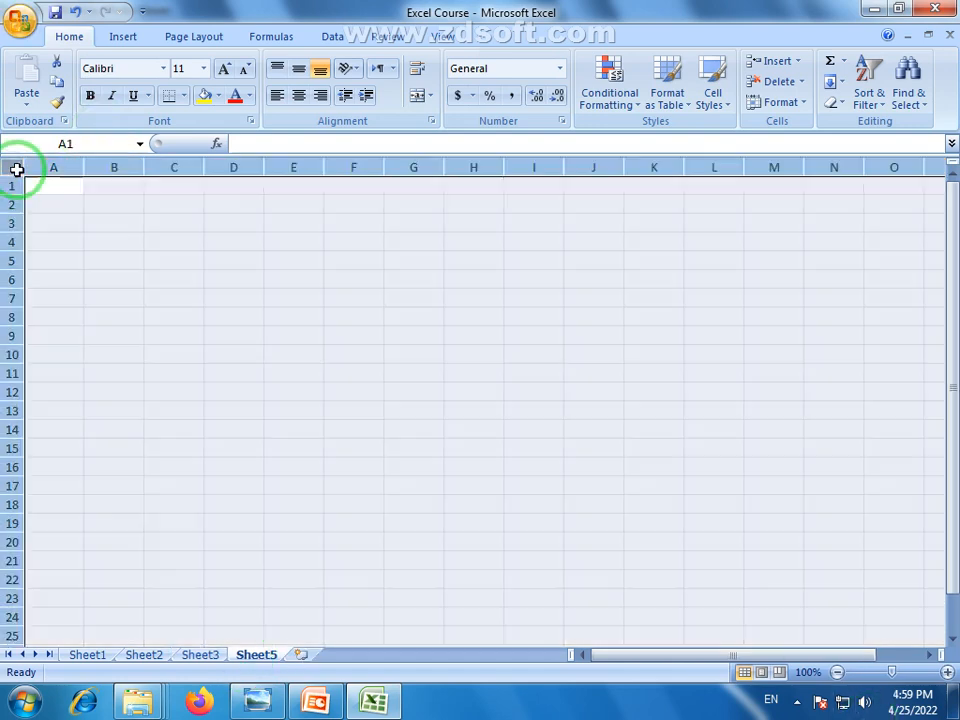
left_click(728, 107)
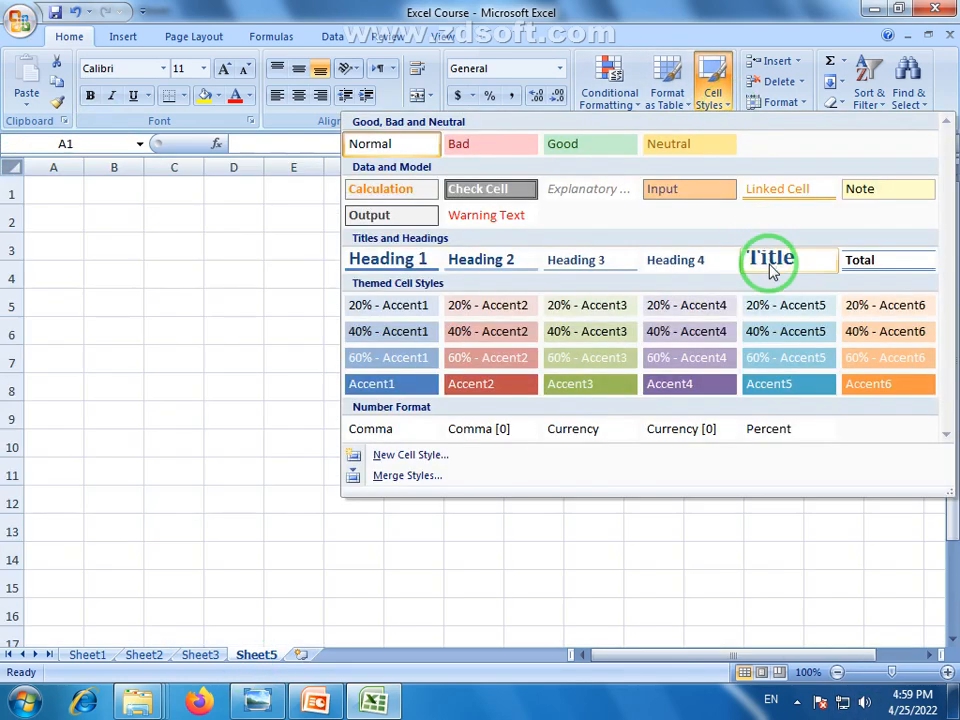
left_click(768, 262)
left_click(947, 672)
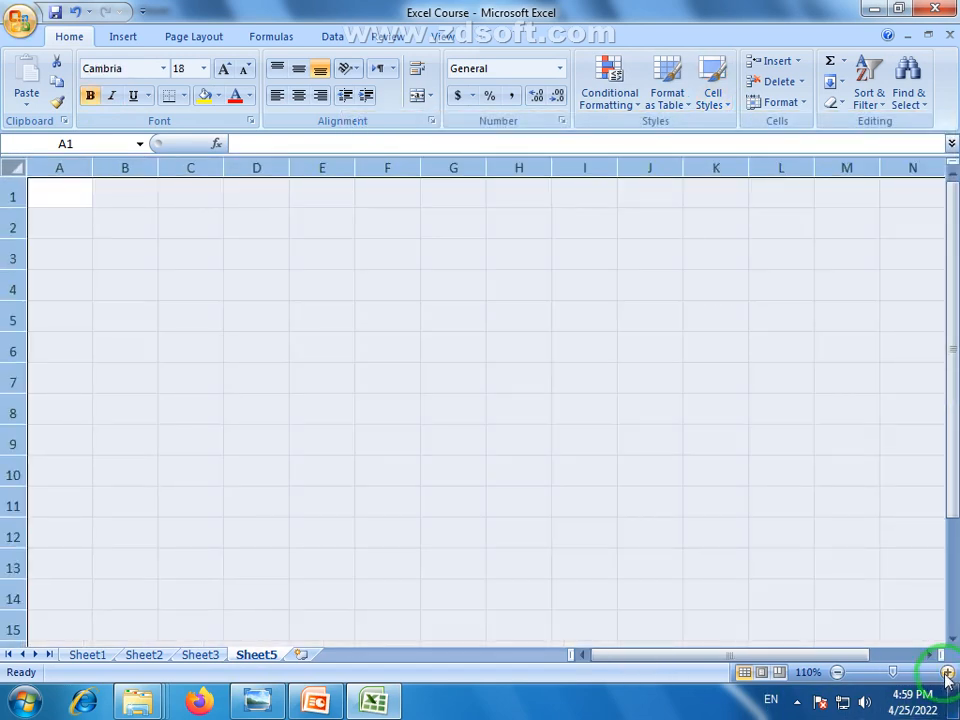
left_click(947, 672)
left_click(219, 368)
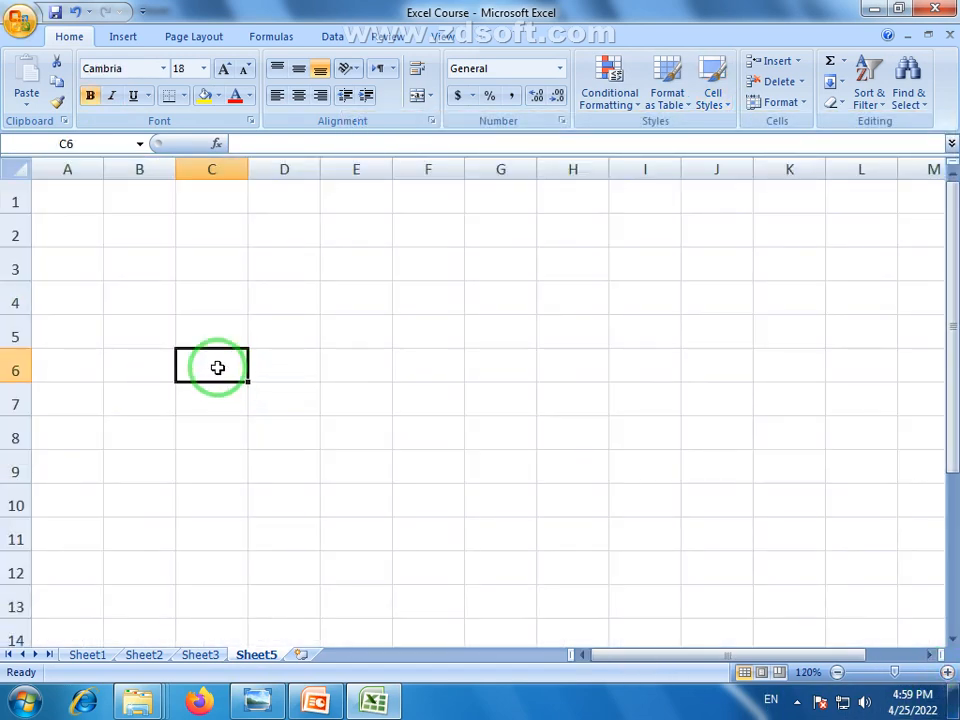
Enter 22 in cell B2 after trying 222 and 150, then pick D4
left_click(150, 238)
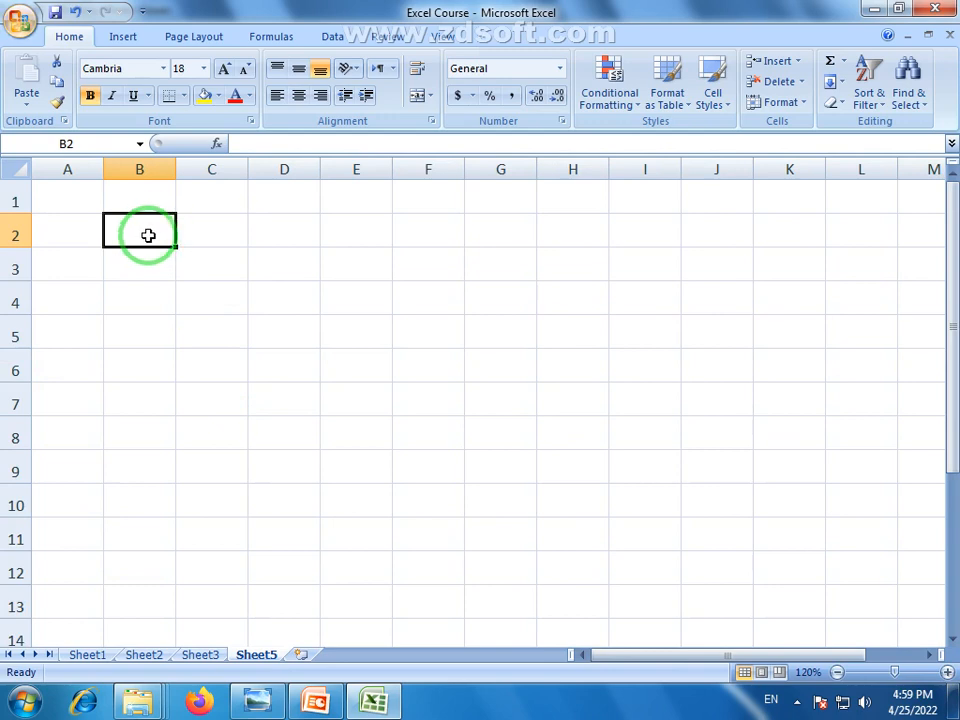
type("222")
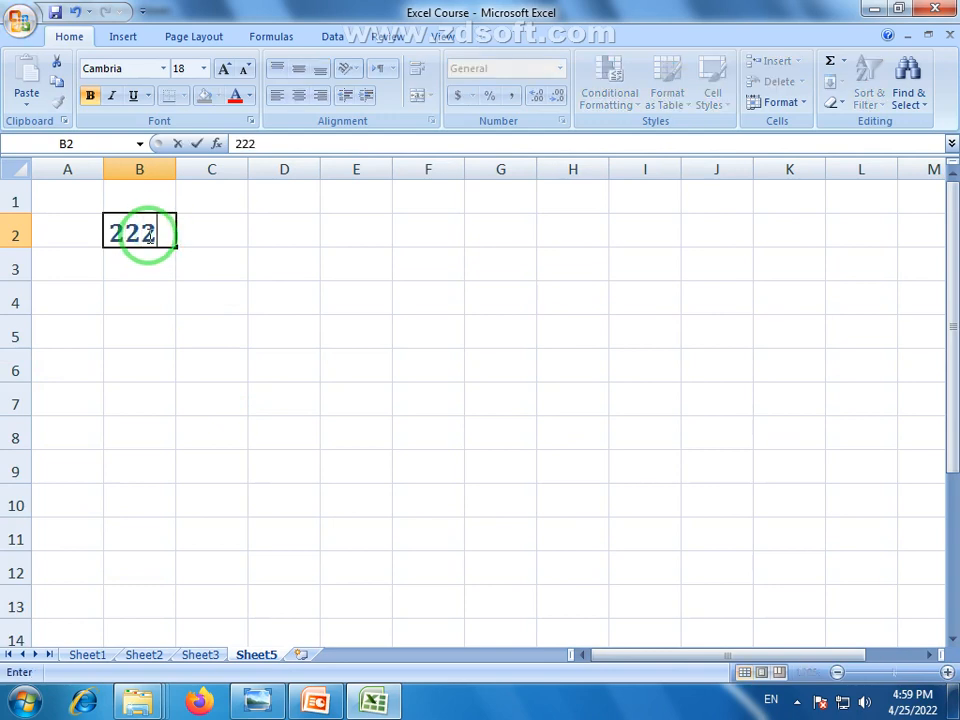
left_click(139, 288)
left_click(147, 235)
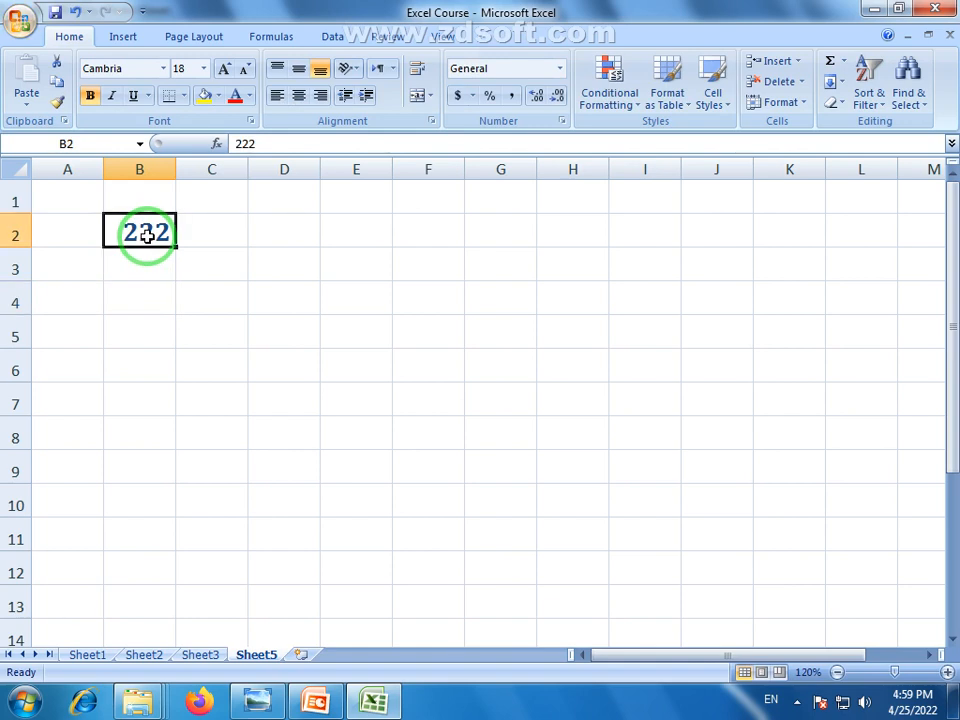
type("150")
key("Return")
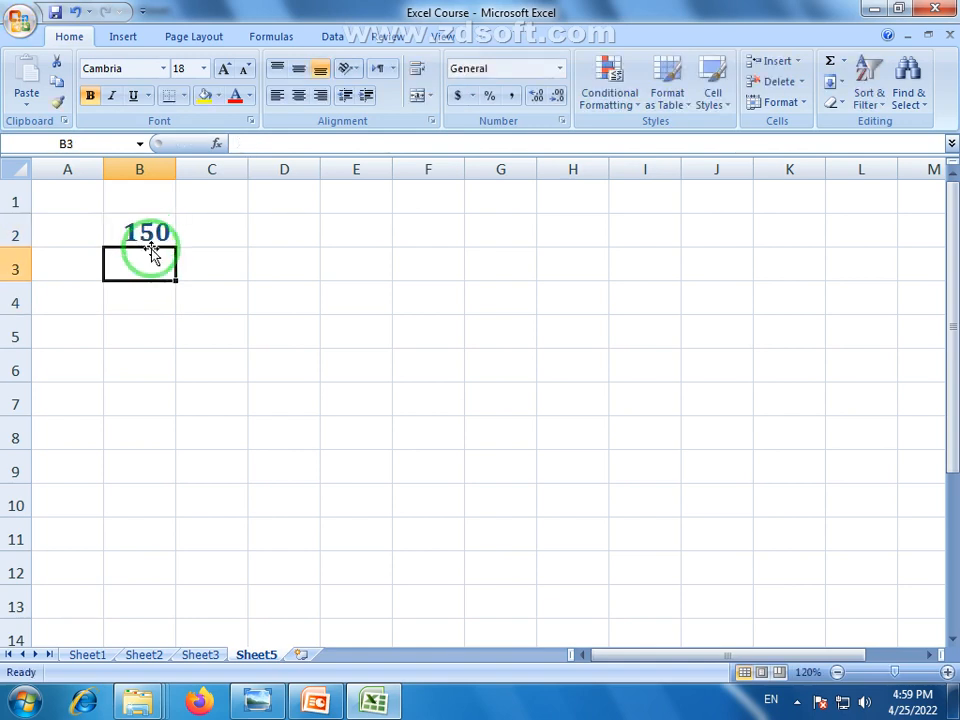
left_click(155, 236)
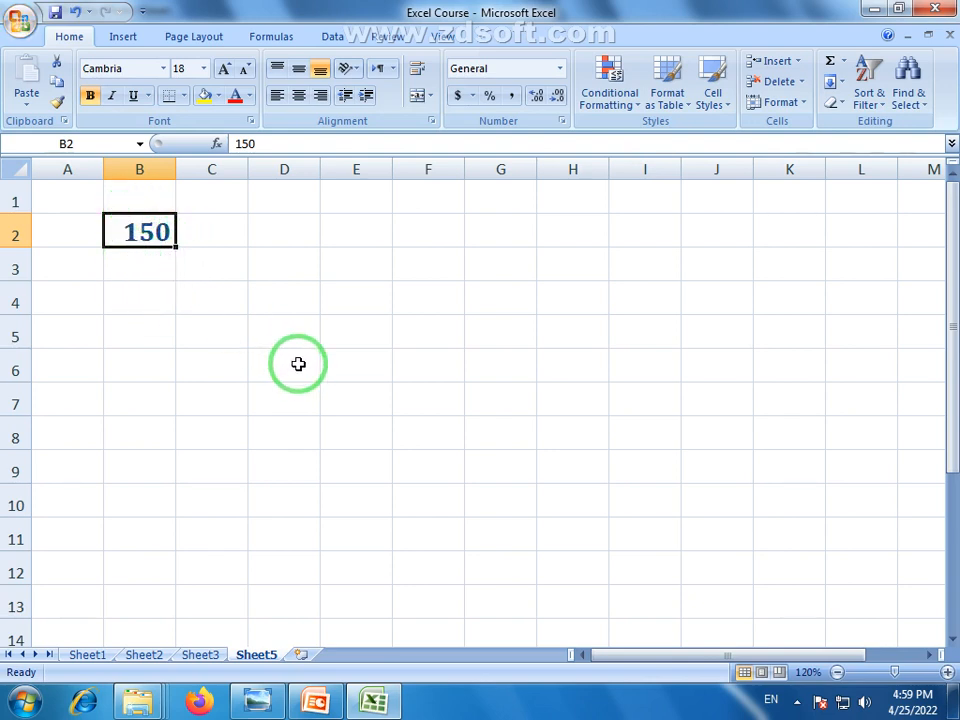
type("22")
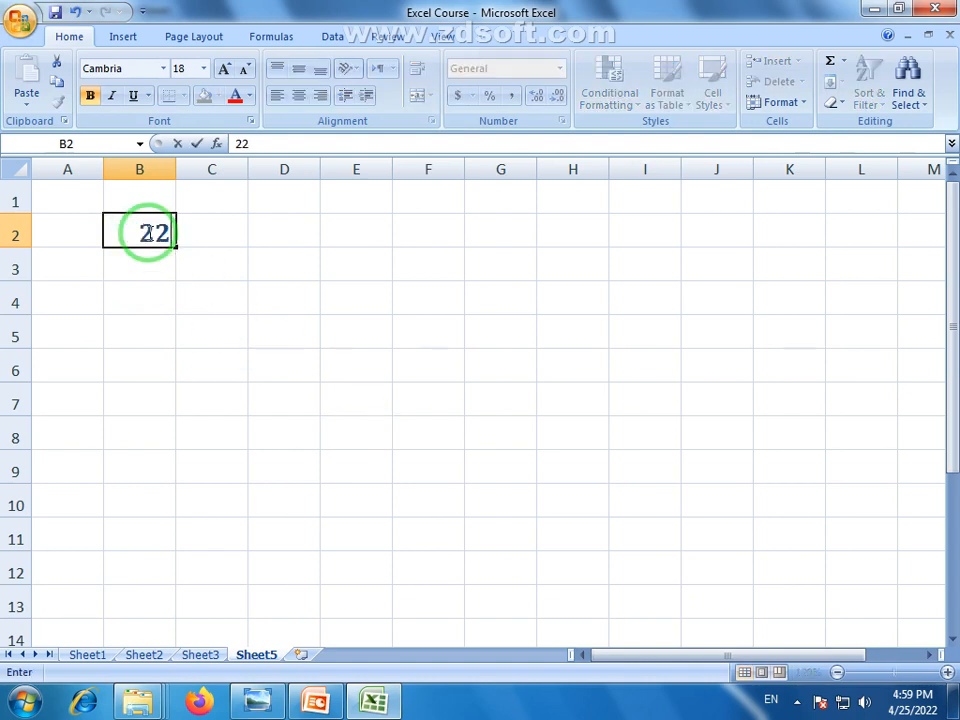
left_click(170, 330)
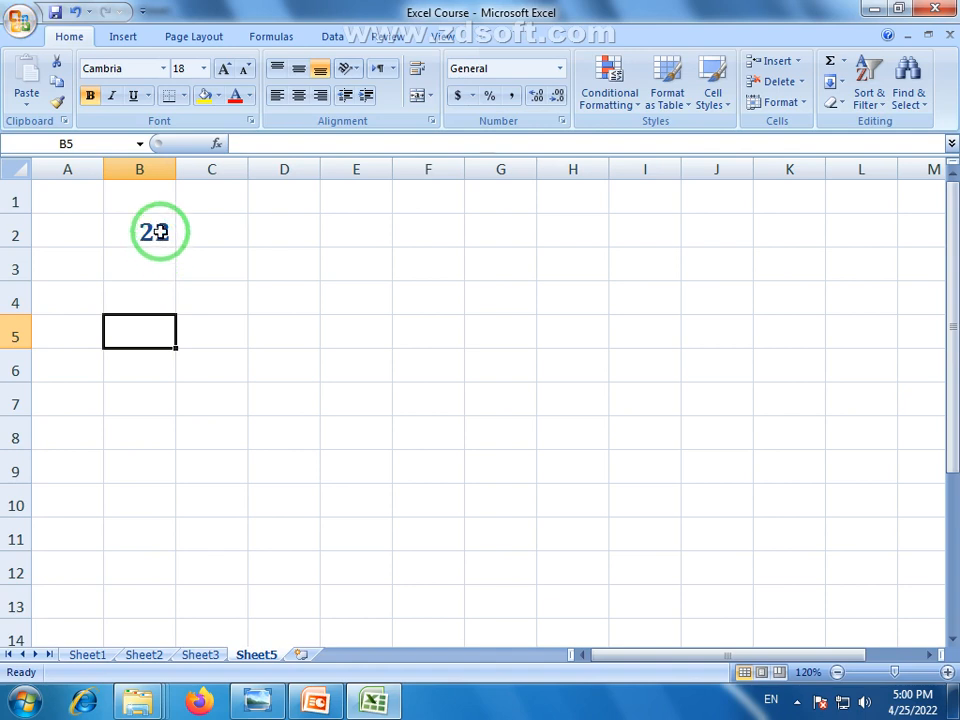
left_click(288, 302)
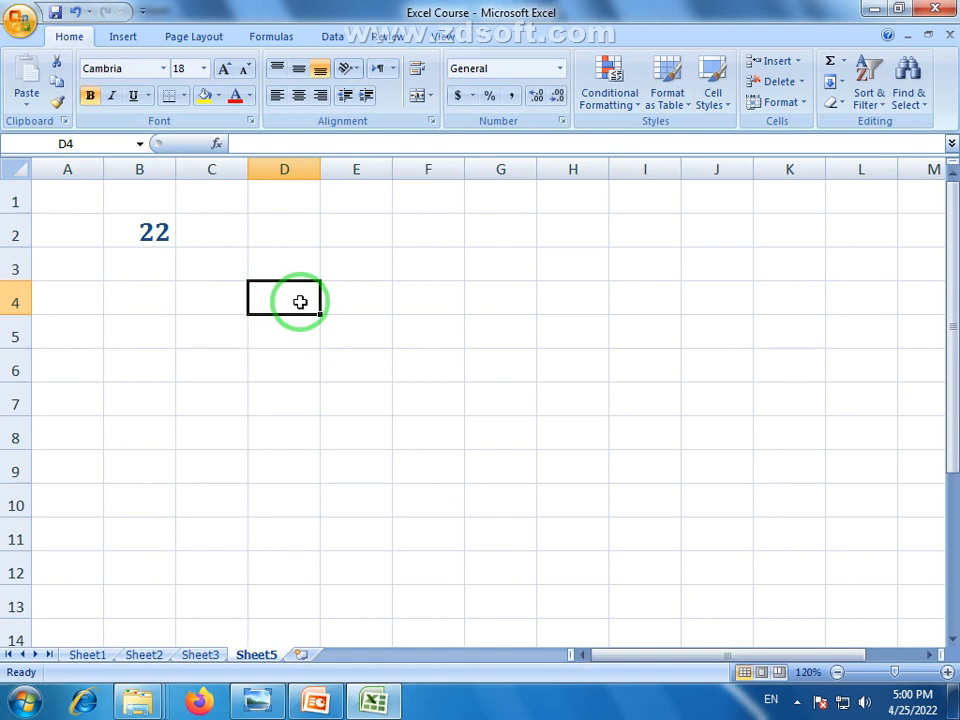
Enter the formula =B2 in cell D4
left_click(304, 343)
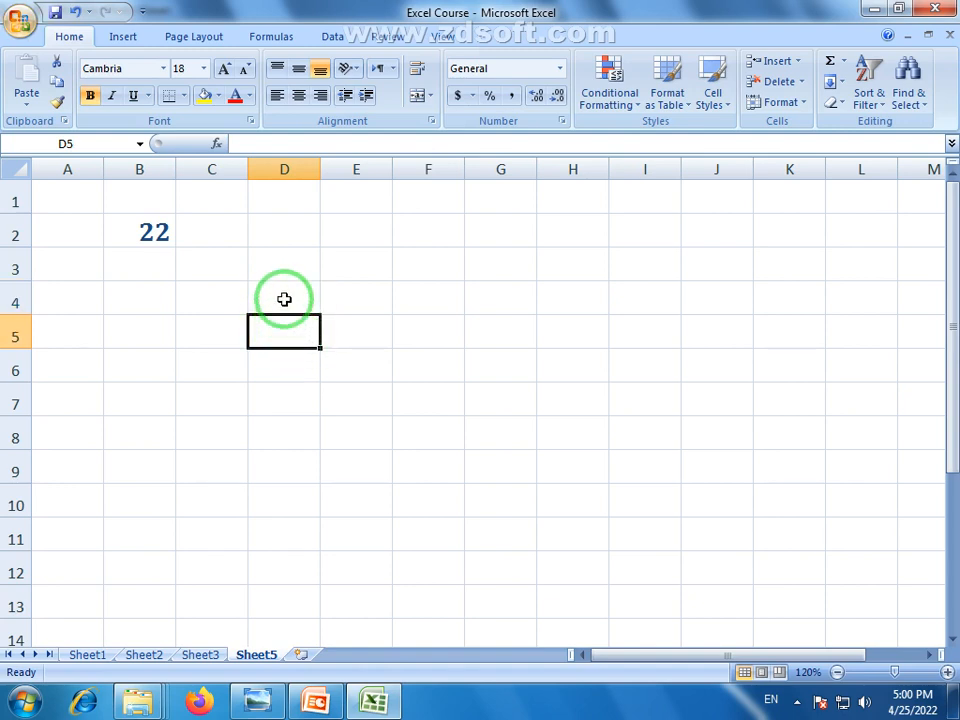
left_click(284, 299)
type("=")
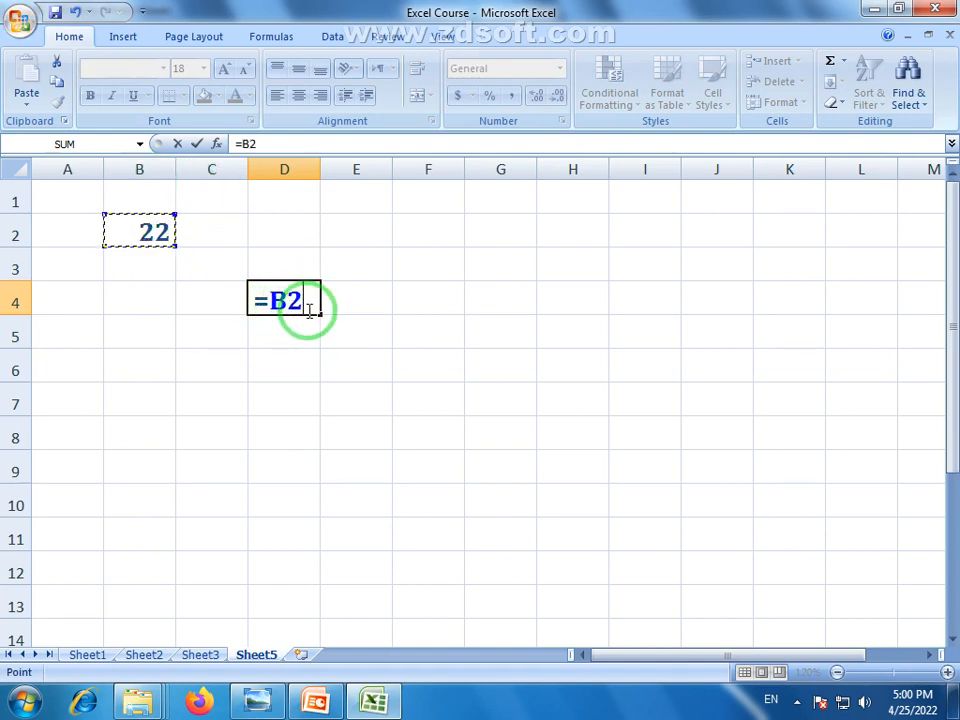
key("Return")
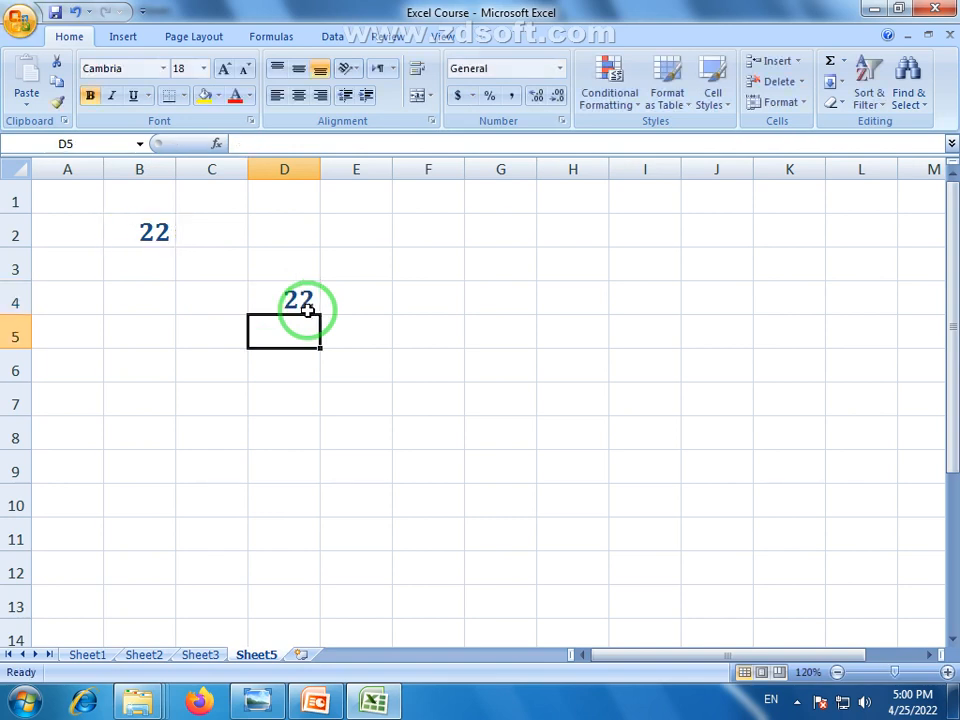
left_click(148, 236)
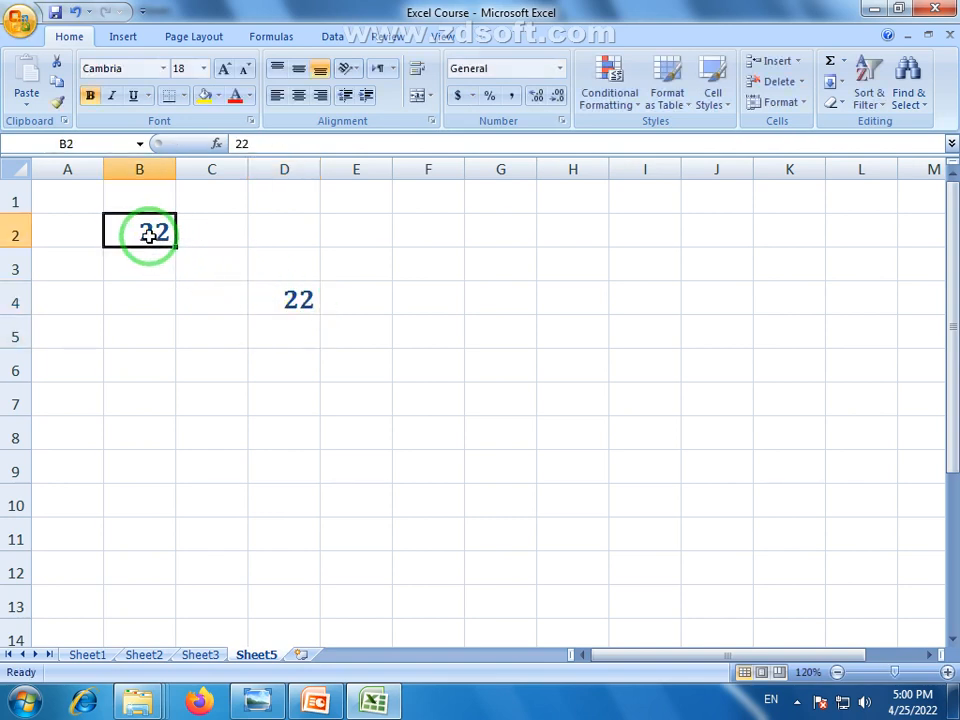
left_click(291, 298)
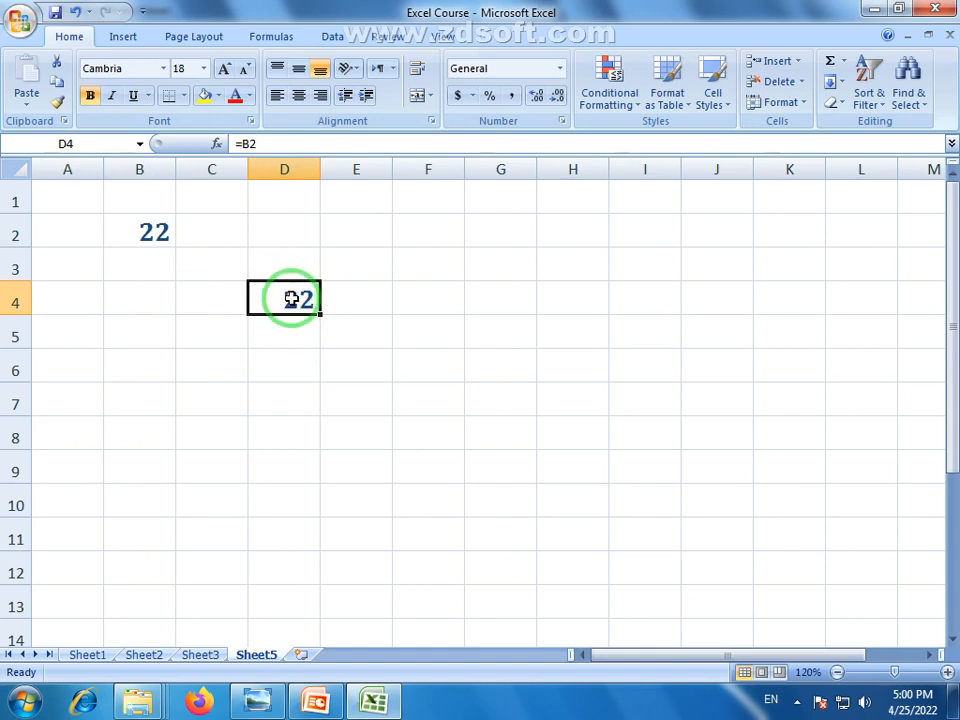
Change B2 to 25 and confirm that D4 now shows 25
left_click(148, 236)
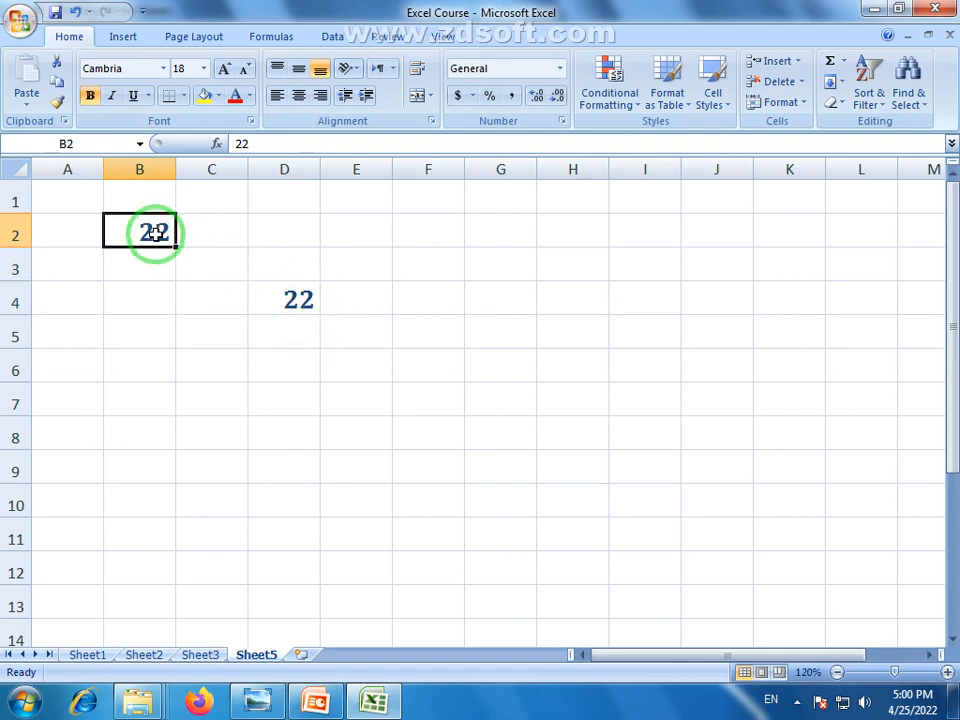
type("25")
key("Return")
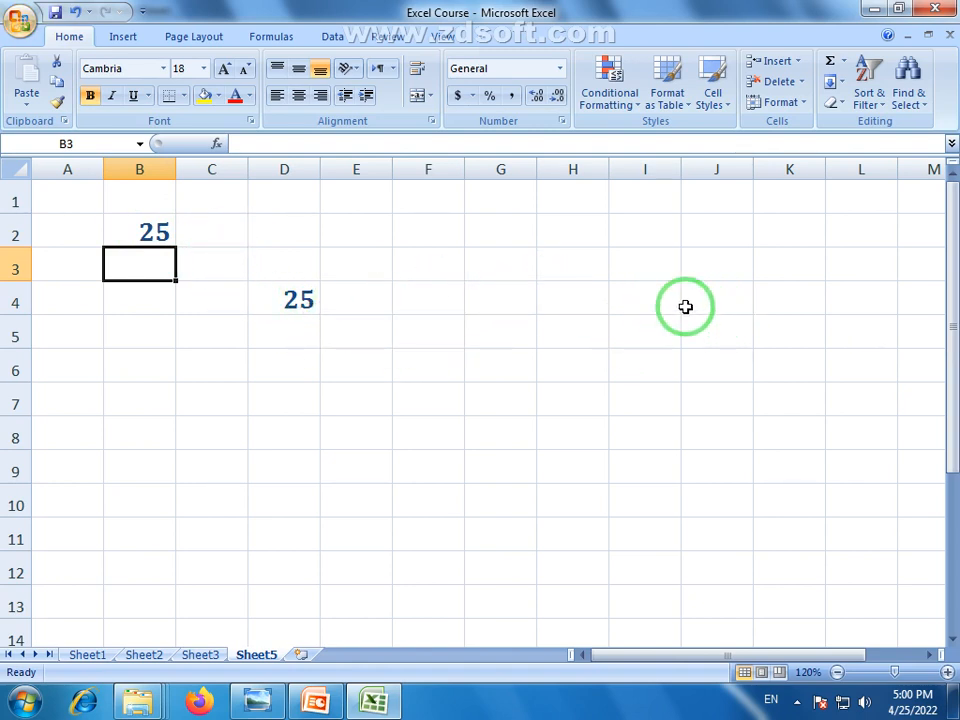
left_click(297, 300)
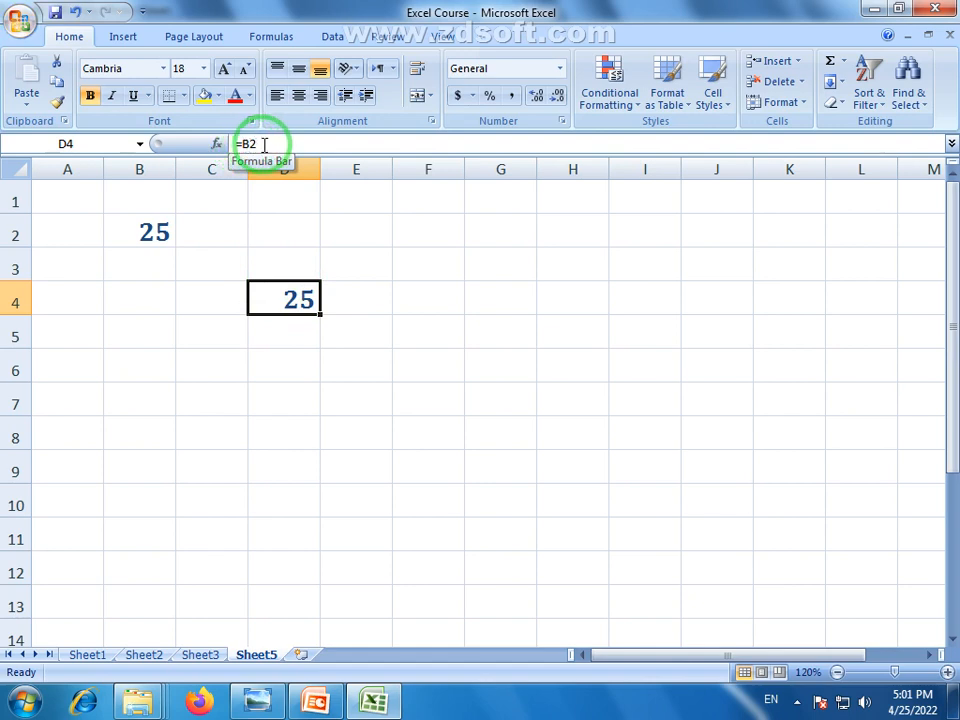
left_click(147, 231)
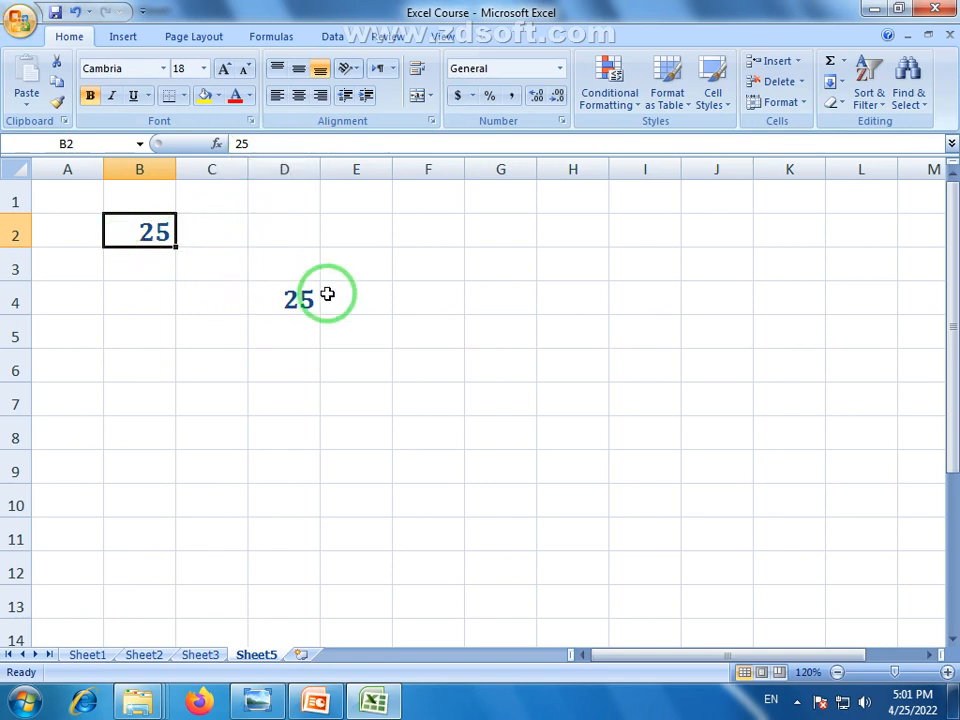
left_click(298, 298)
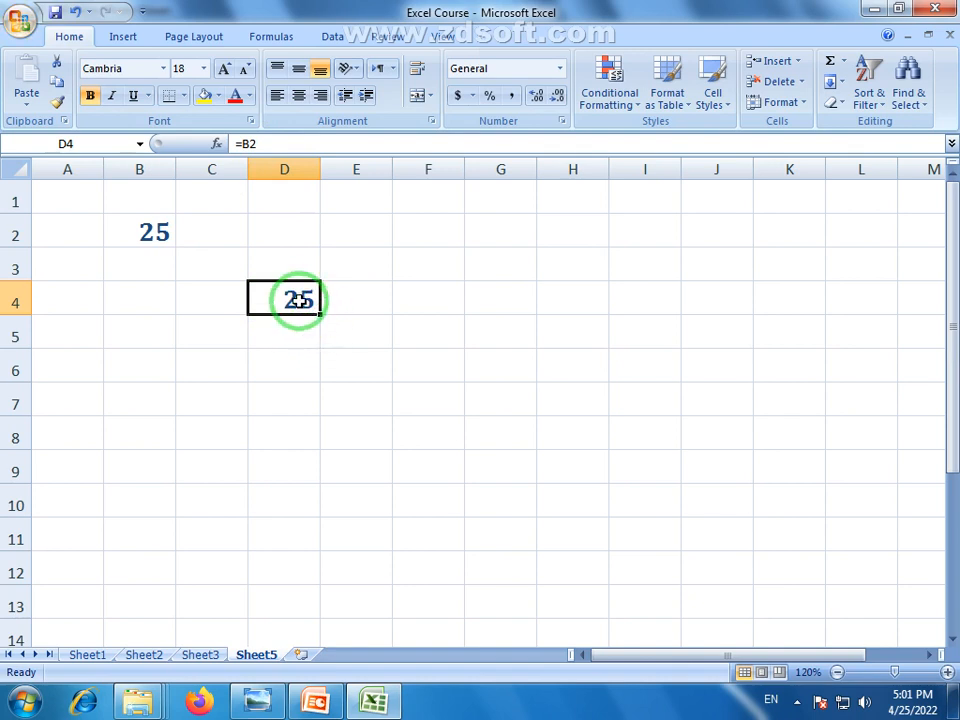
Copy D4's formula down to D11 and inspect the relative references in D5 and D6
left_click_drag(318, 316, 315, 549)
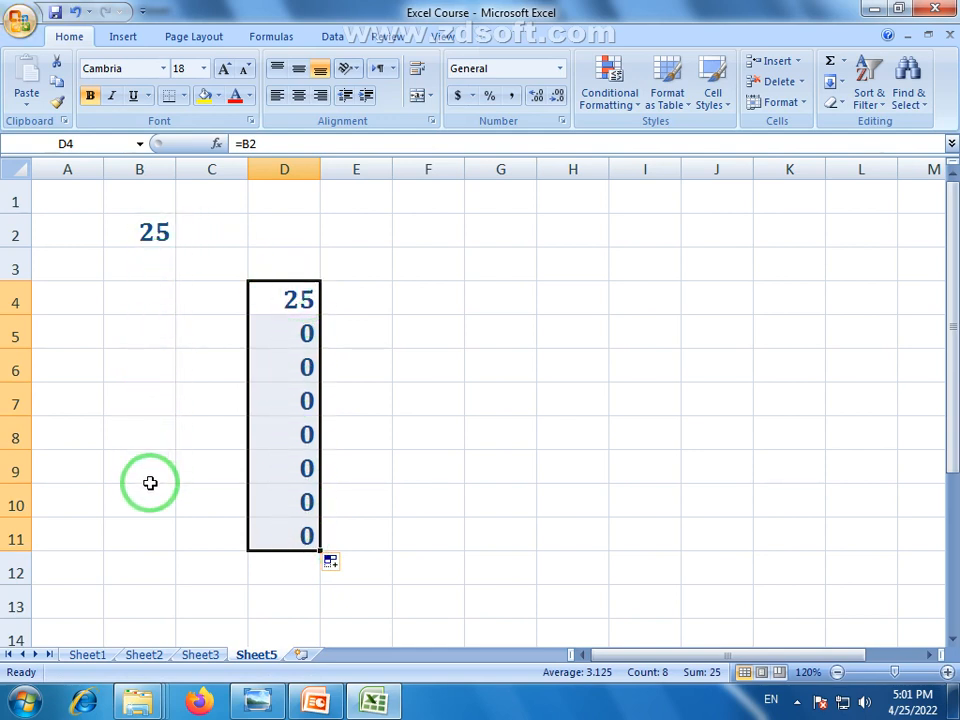
left_click(297, 302)
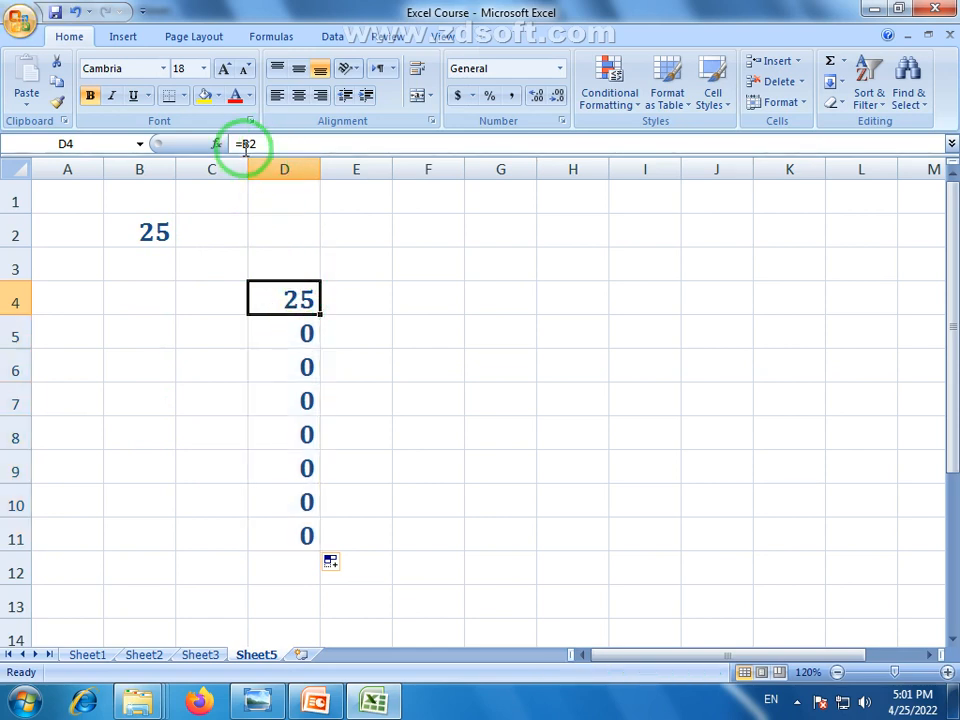
left_click(306, 335)
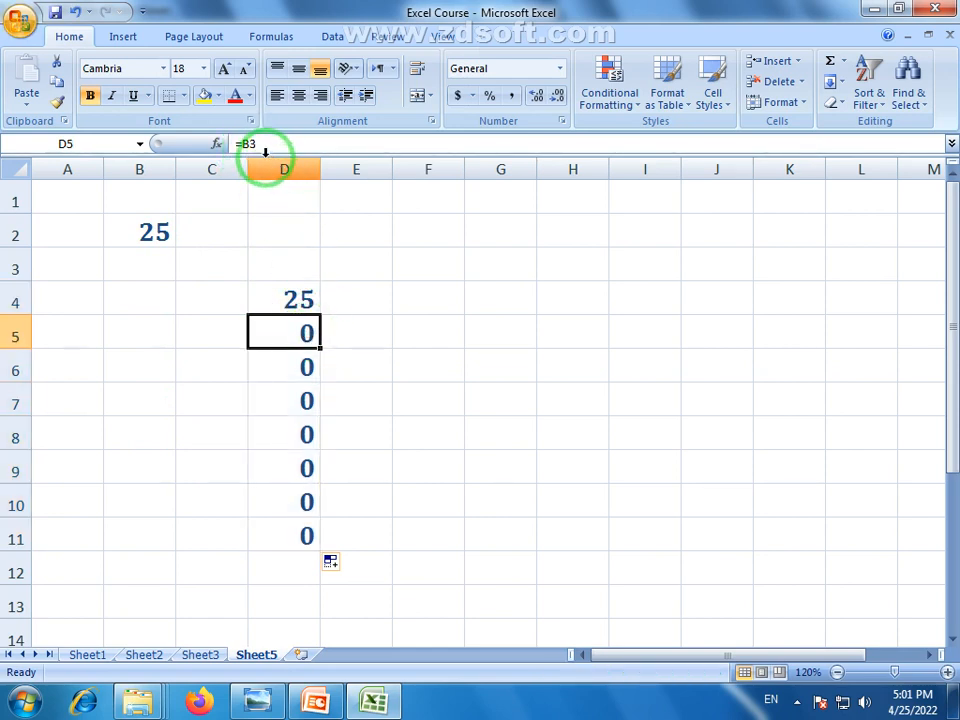
left_click(289, 366)
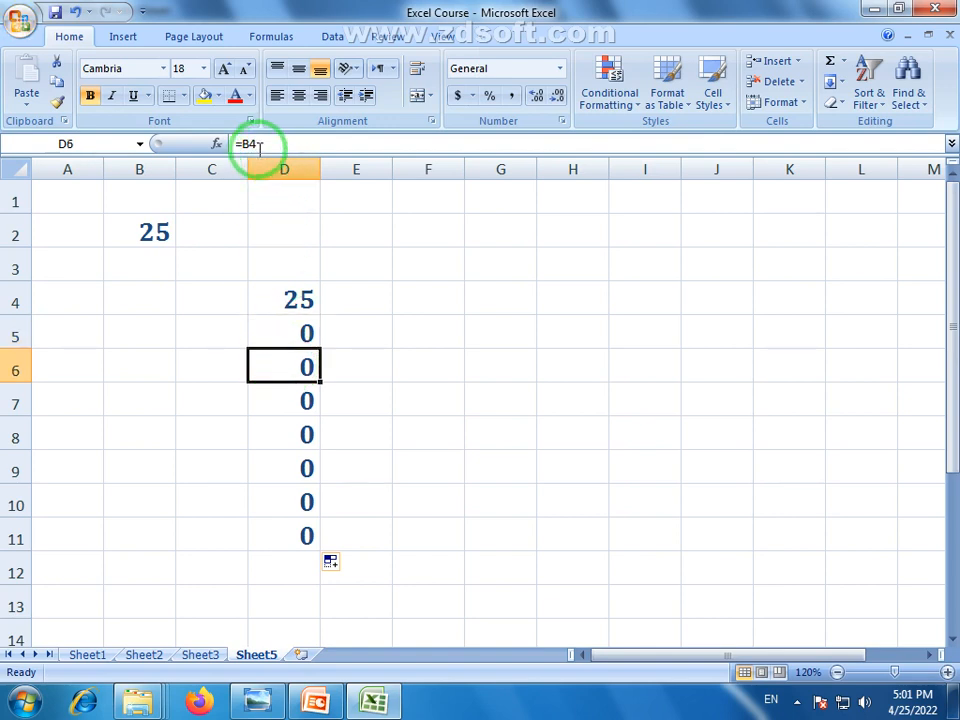
left_click(304, 336)
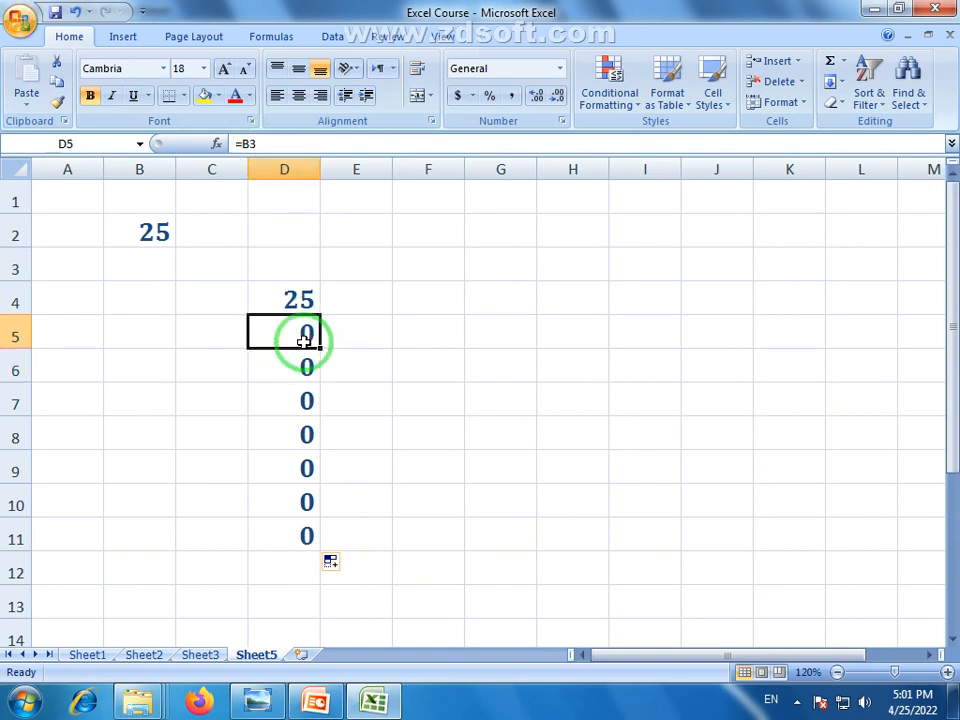
left_click(141, 268)
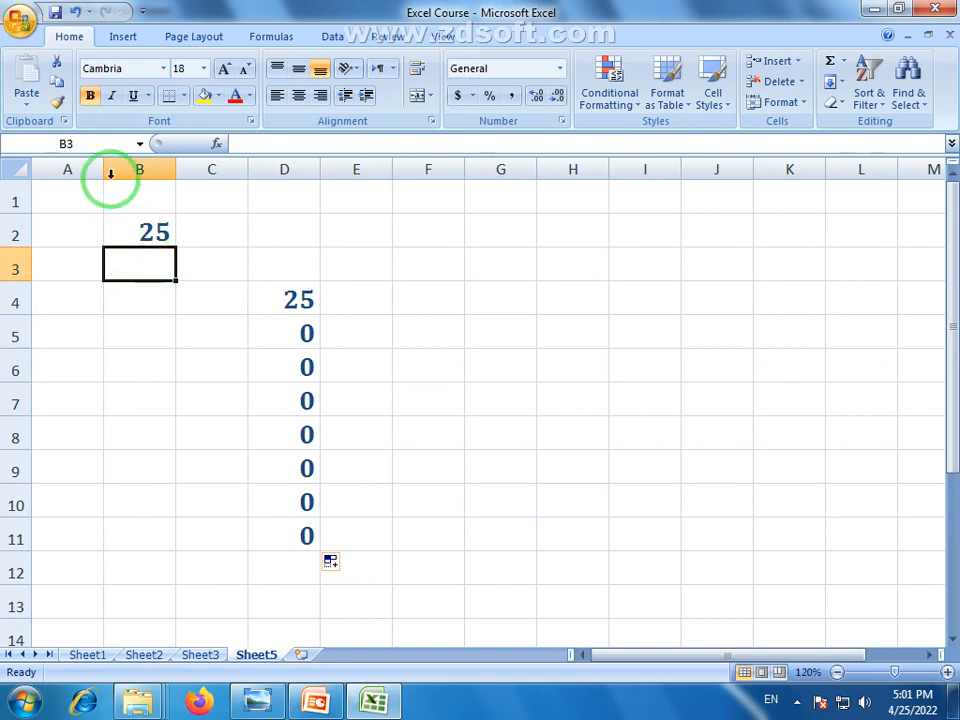
left_click(305, 334)
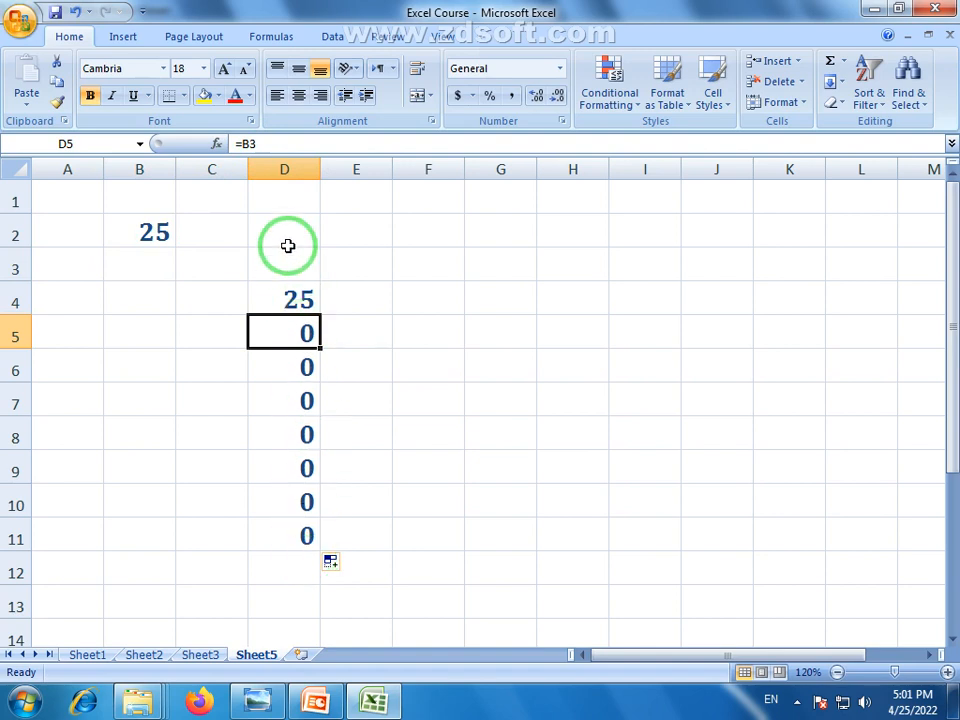
Enter 55 in B3 and 52 in B4
left_click(160, 268)
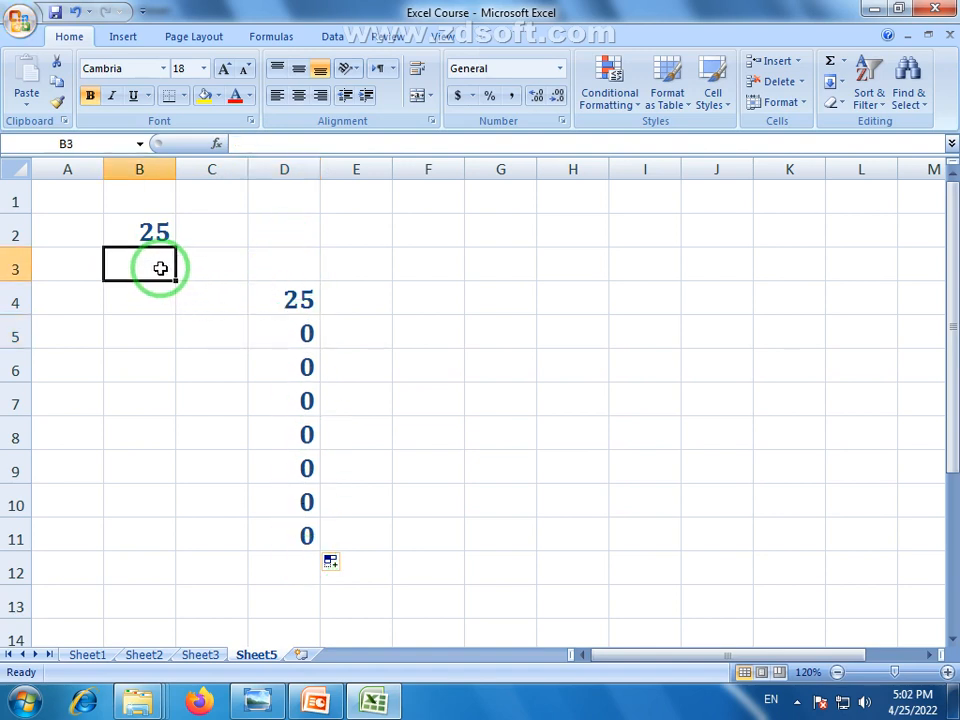
type("55")
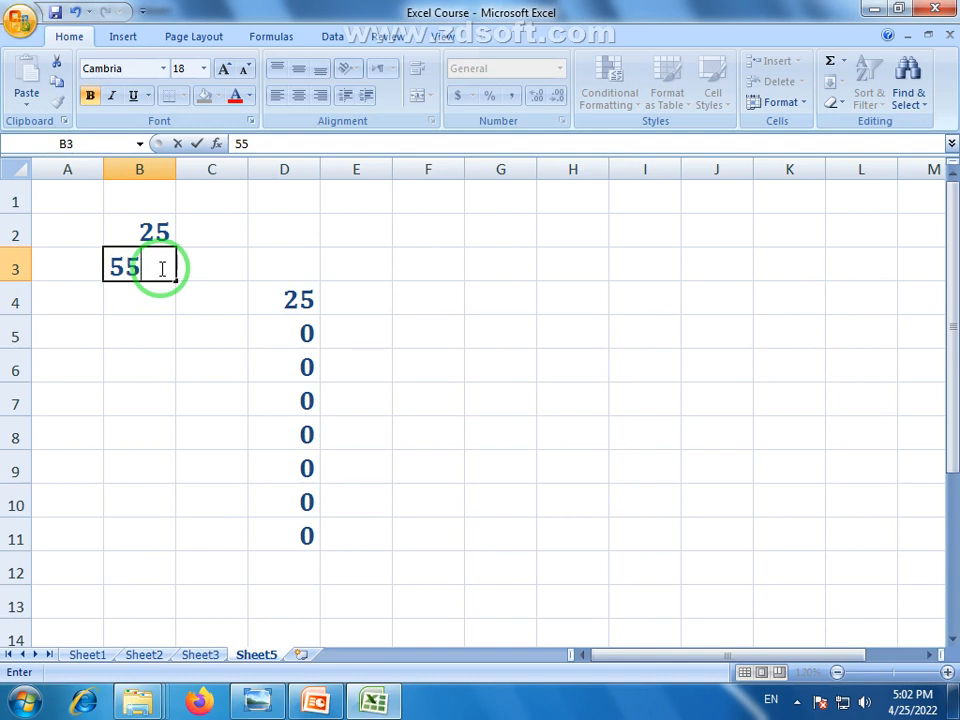
key("Return")
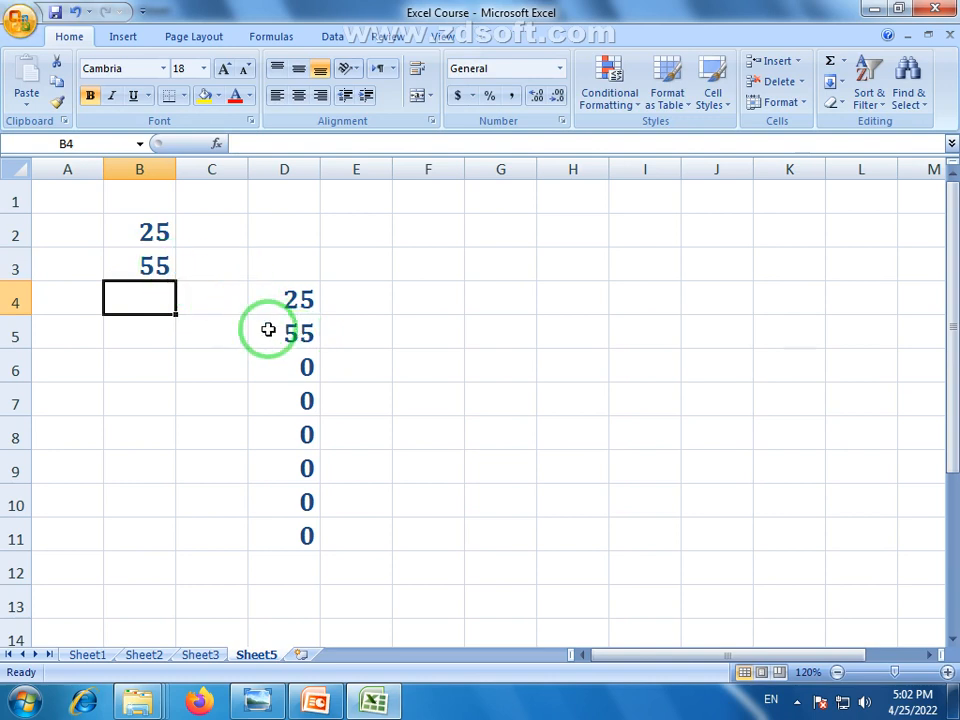
type("52")
key("Return")
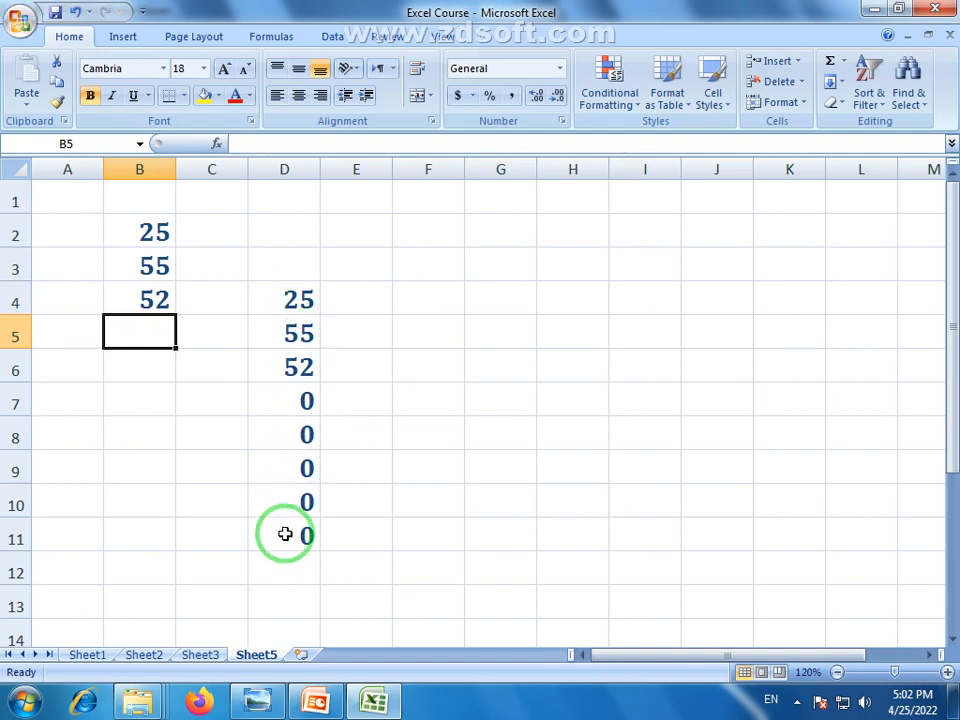
Clear the column D references and B2:B5 test values, then enter 22 in B2
left_click_drag(285, 534, 290, 311)
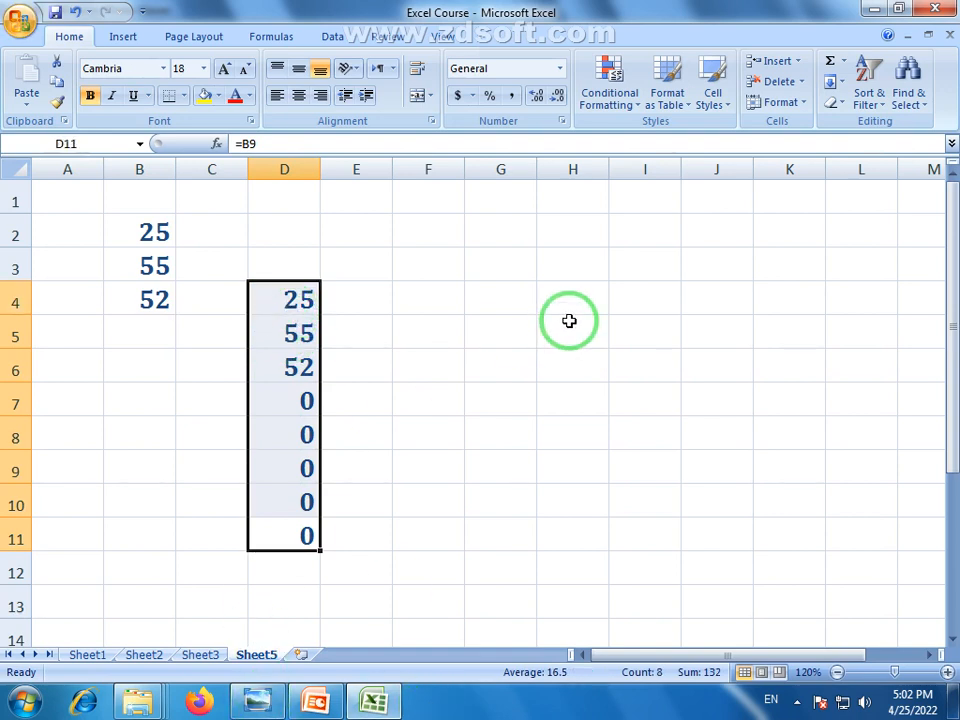
key("Delete")
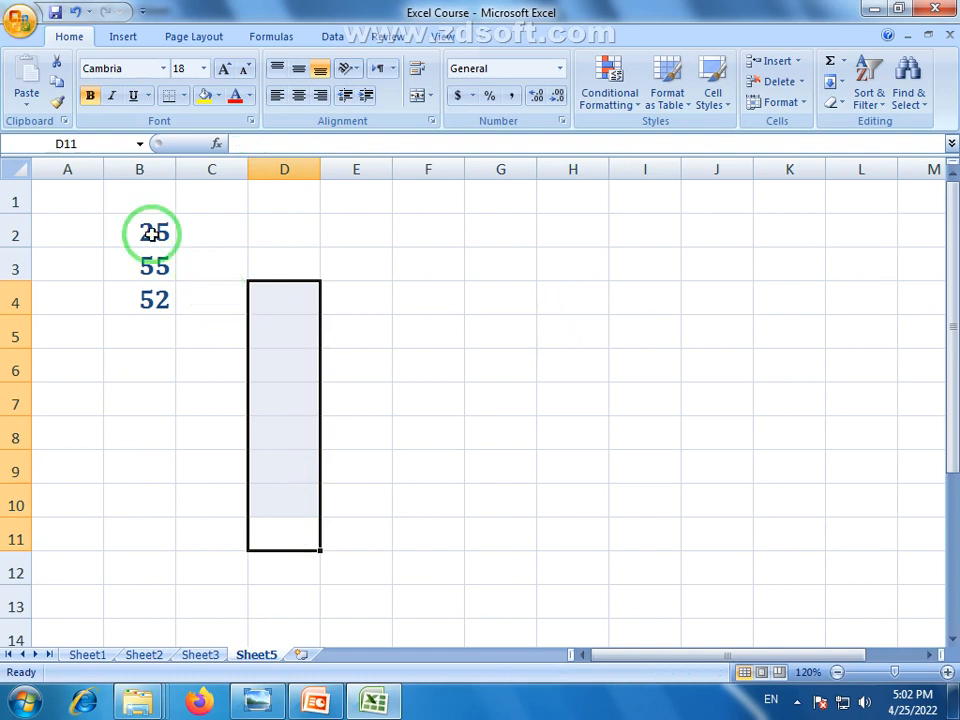
left_click_drag(150, 231, 148, 310)
type("55")
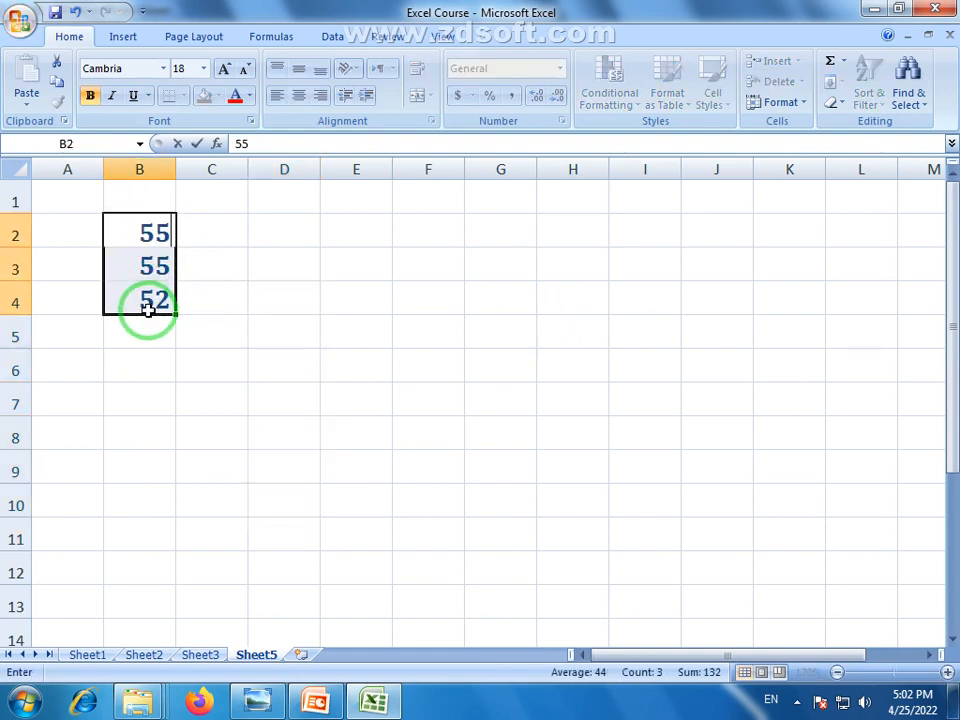
left_click_drag(183, 359, 184, 338)
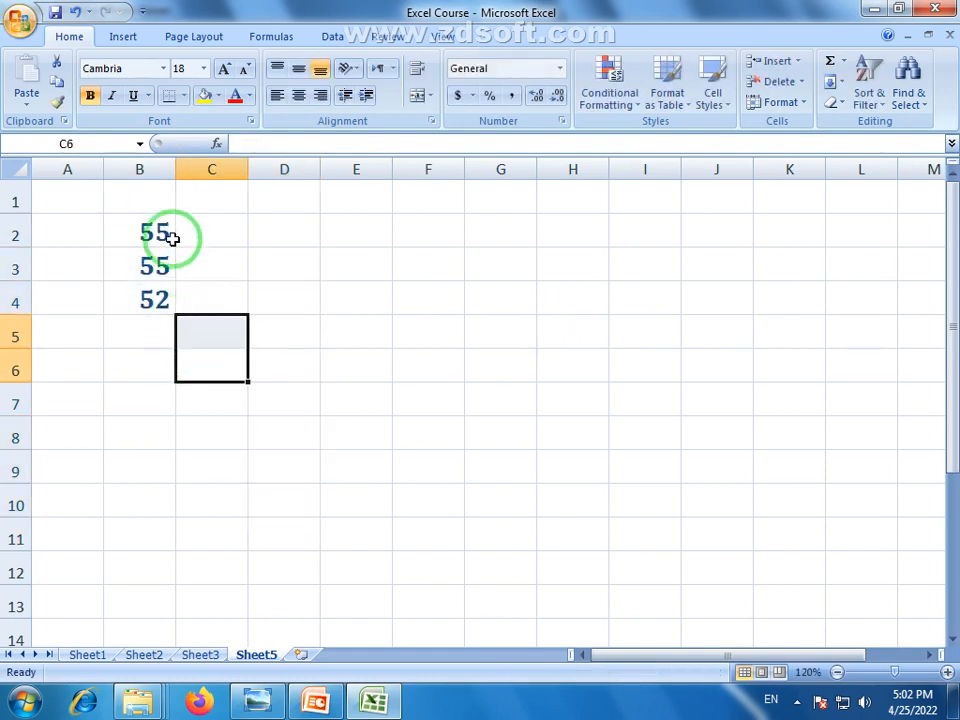
left_click_drag(160, 237, 149, 323)
key("Delete")
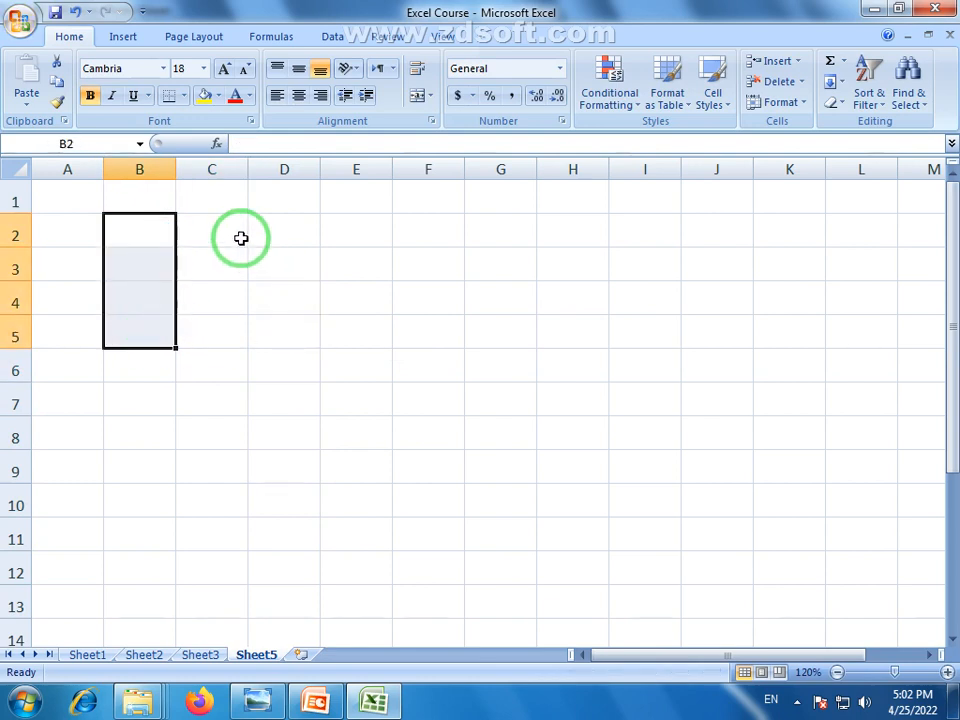
left_click(152, 234)
type("22")
left_click(153, 319)
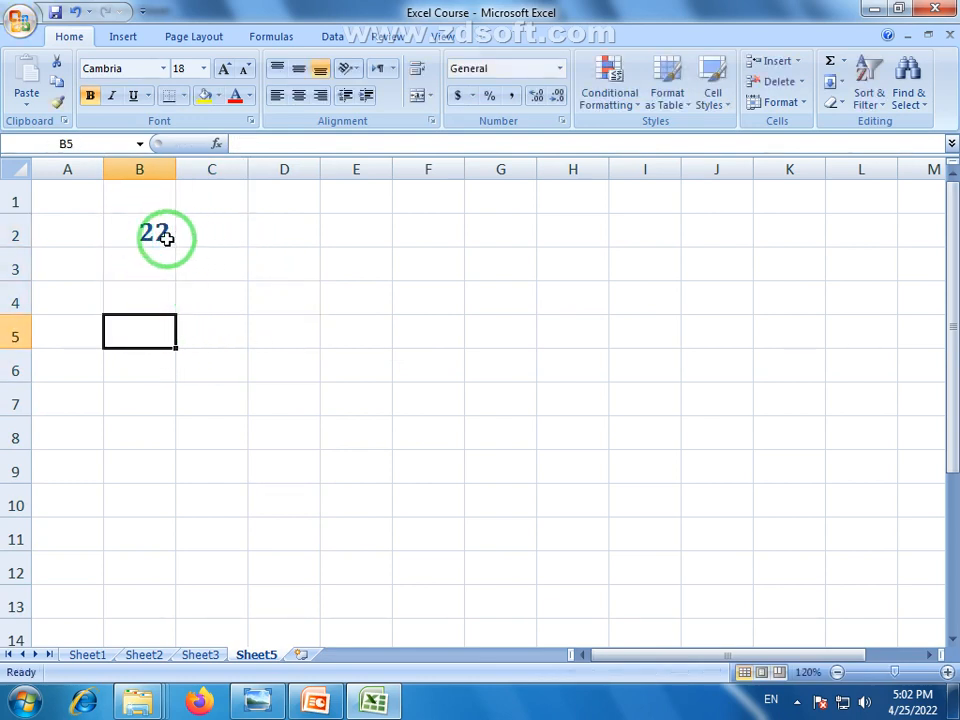
left_click(152, 237)
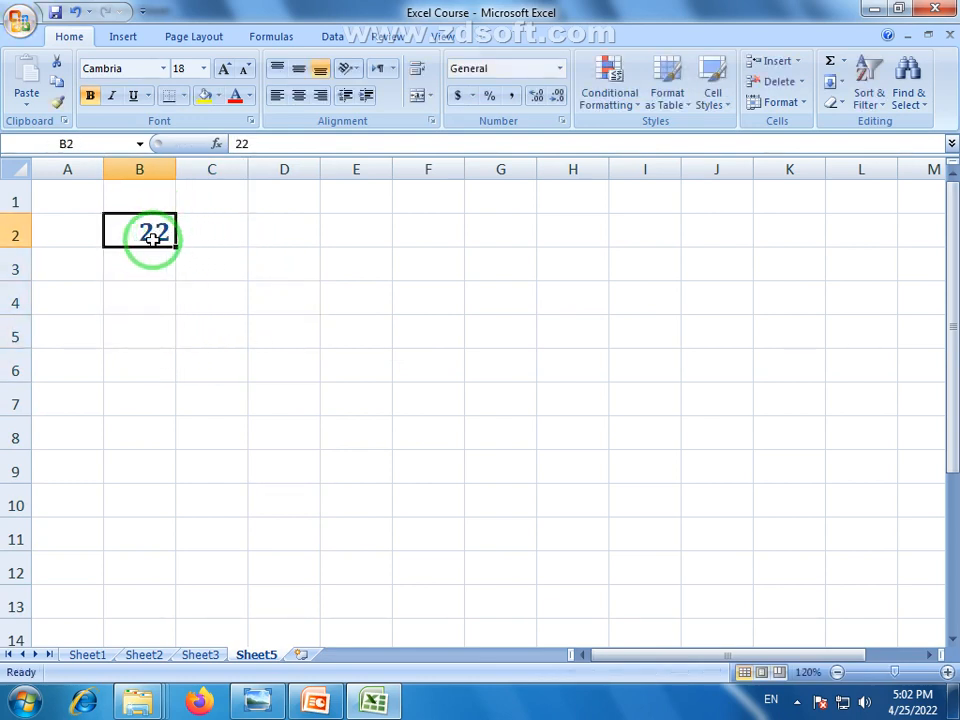
Enter the absolute reference =$B$2 in D3 so it displays 22
left_click(297, 266)
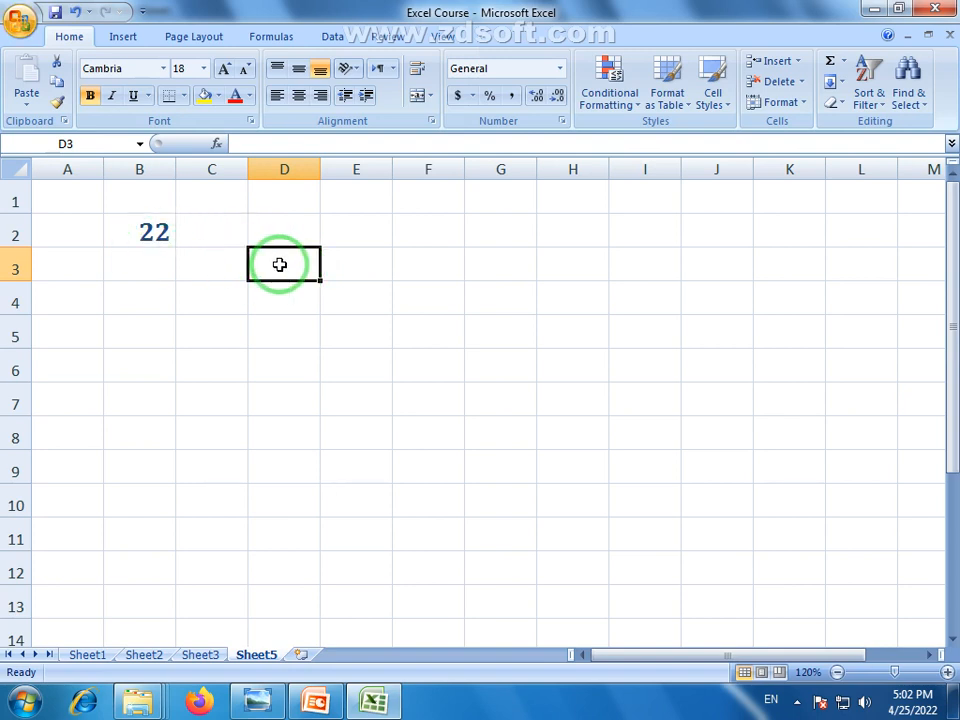
type("=")
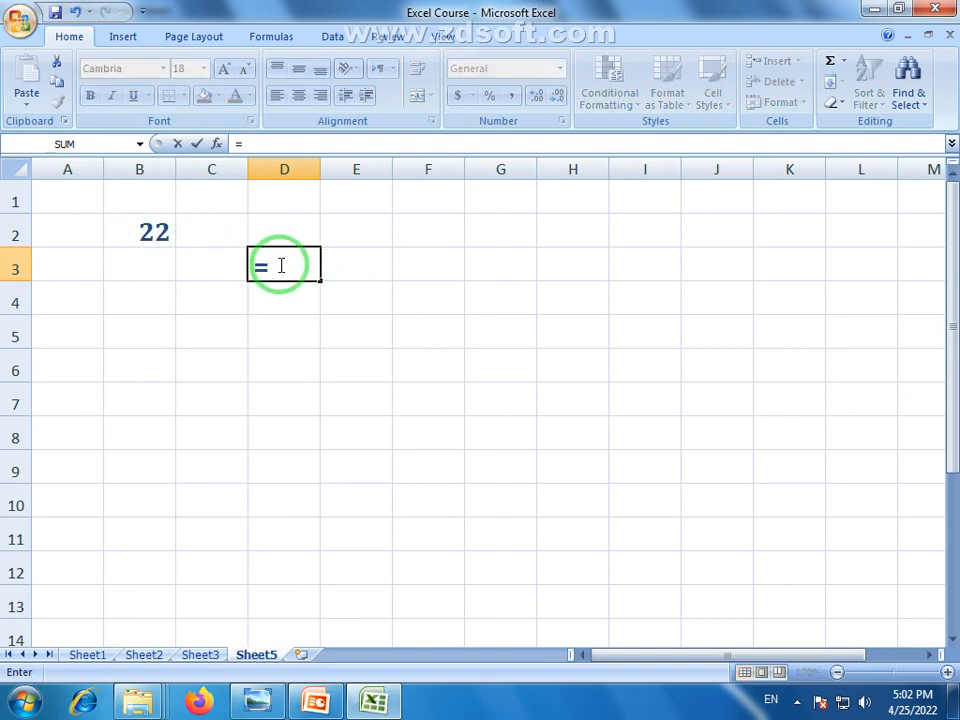
left_click(161, 235)
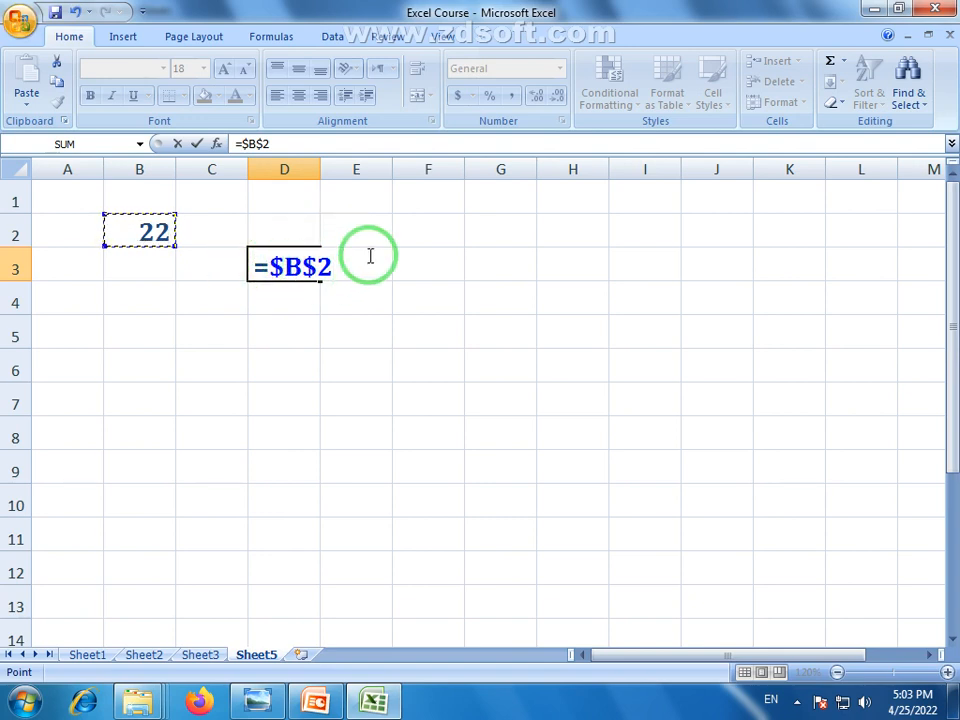
key("Return")
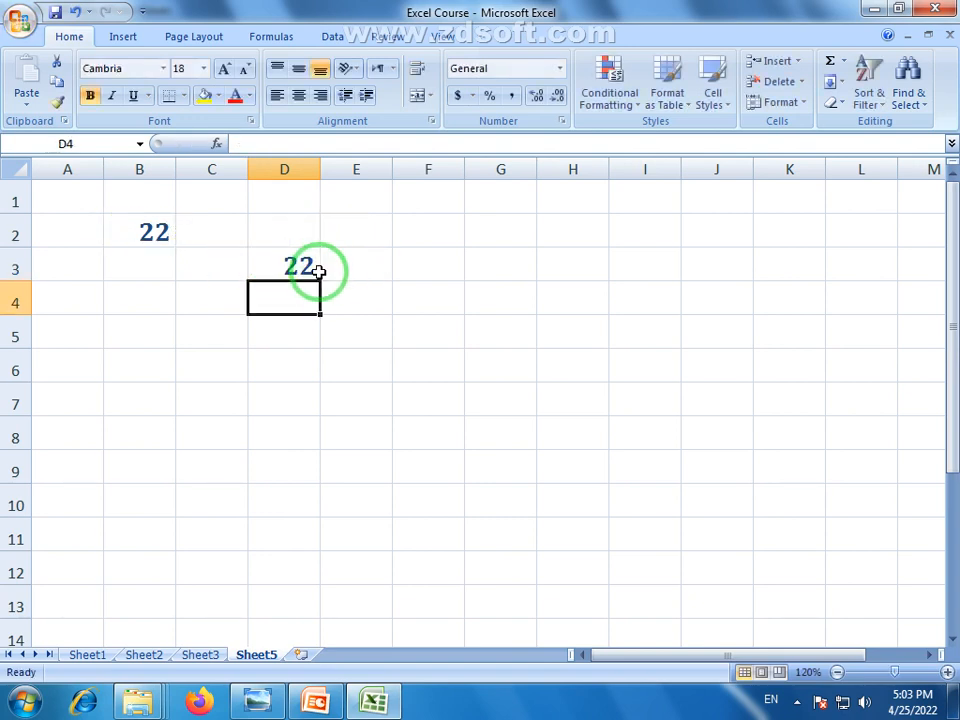
left_click(139, 229)
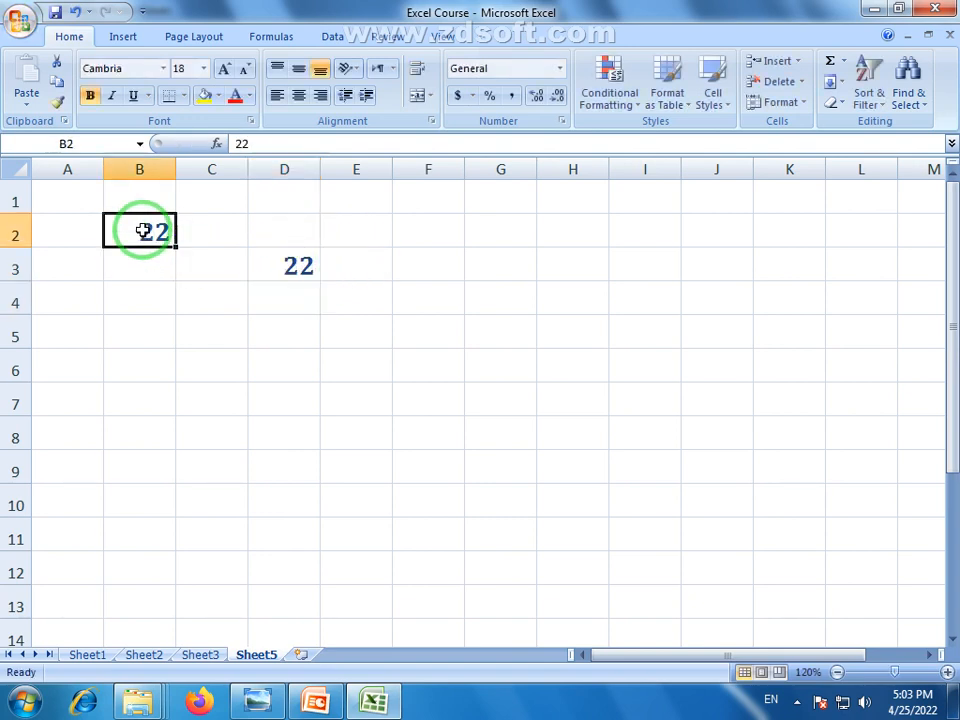
left_click(298, 265)
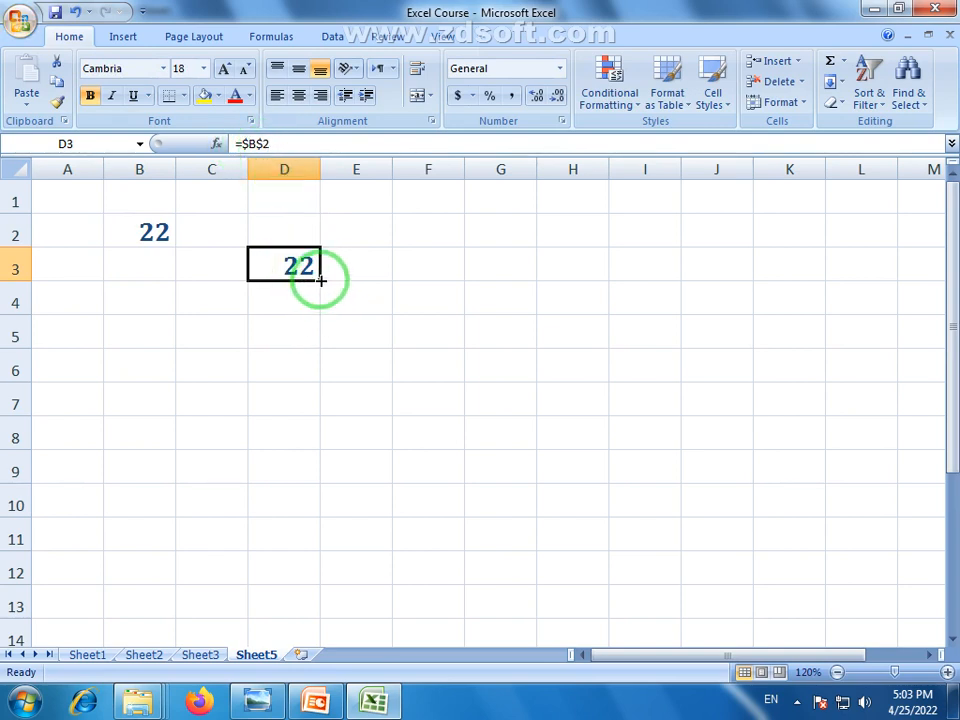
Copy D3's =$B$2 formula down to D10 and test it with 45 in B4
left_click_drag(320, 280, 318, 500)
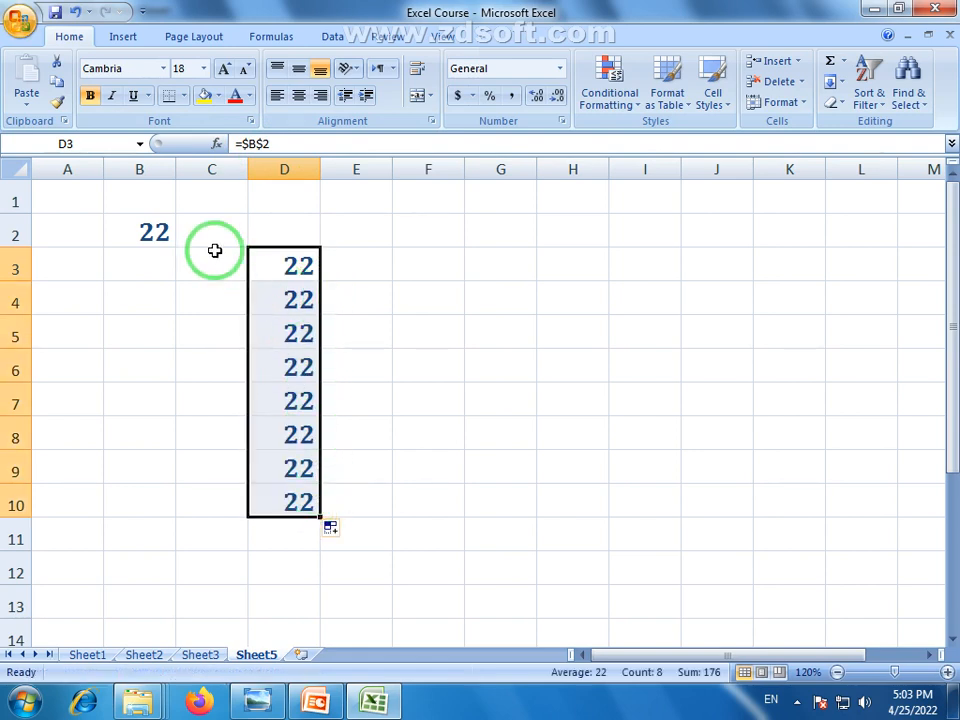
left_click(162, 233)
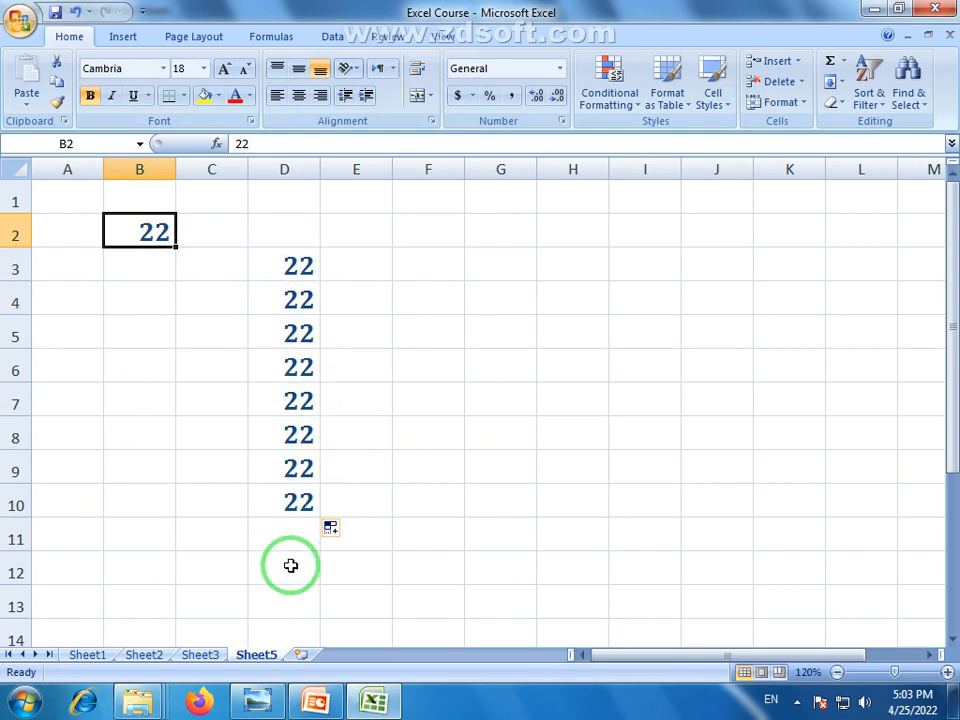
left_click(143, 300)
type("45")
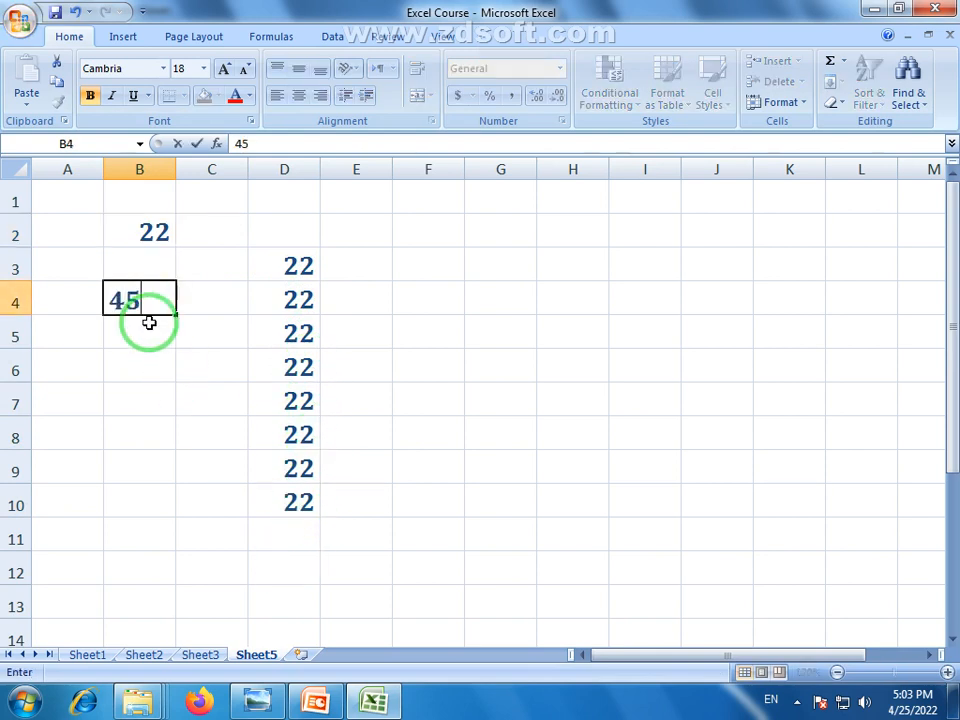
key("Return")
left_click(156, 300)
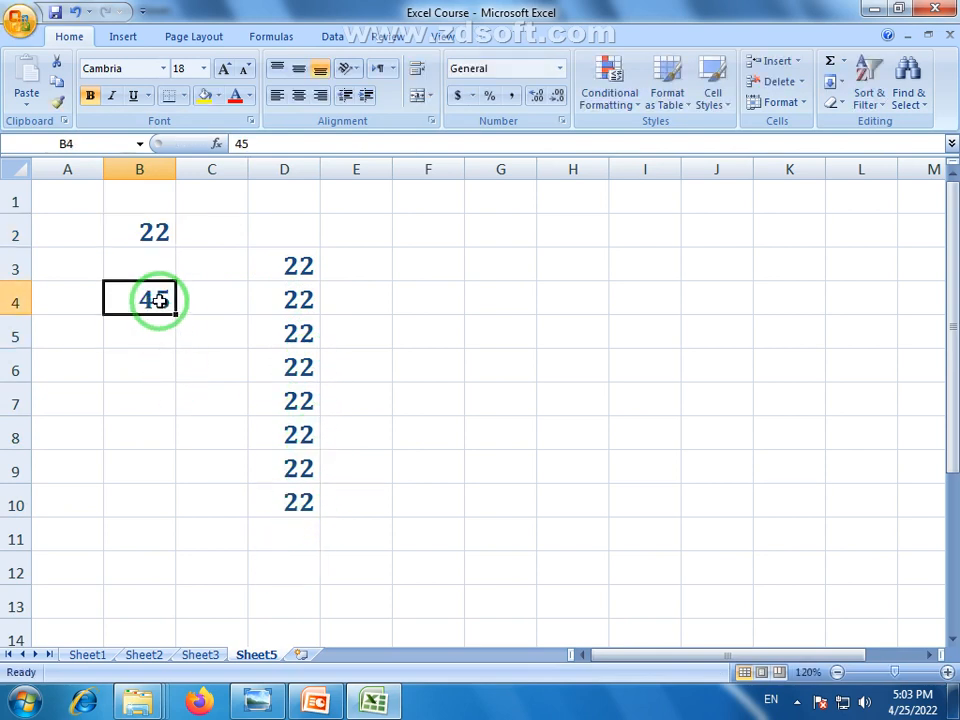
key("BackSpace")
left_click(289, 328)
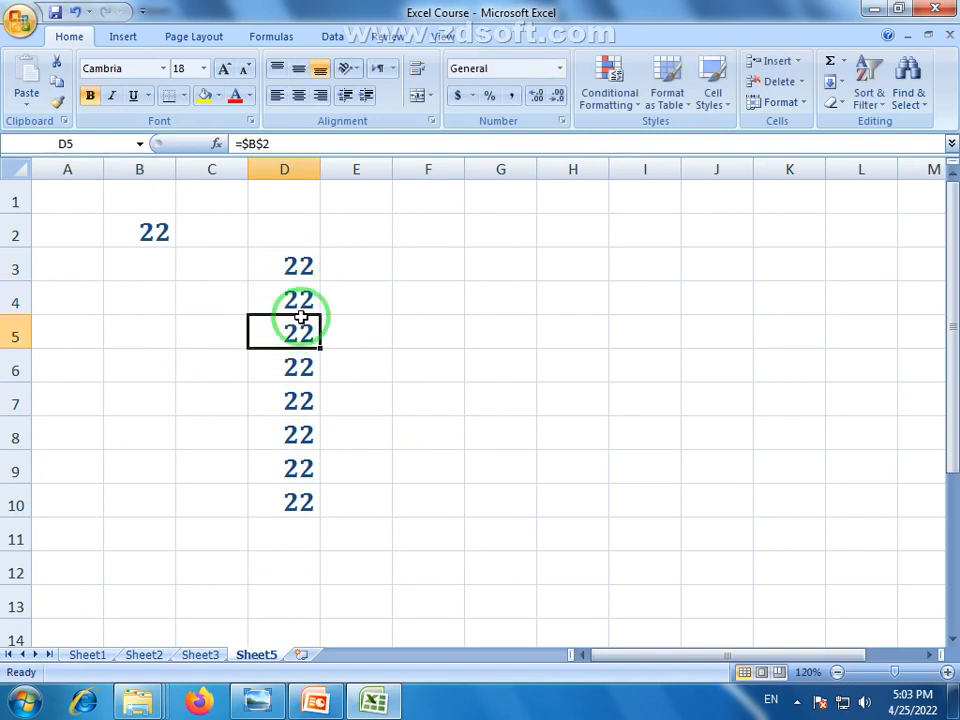
left_click(296, 272)
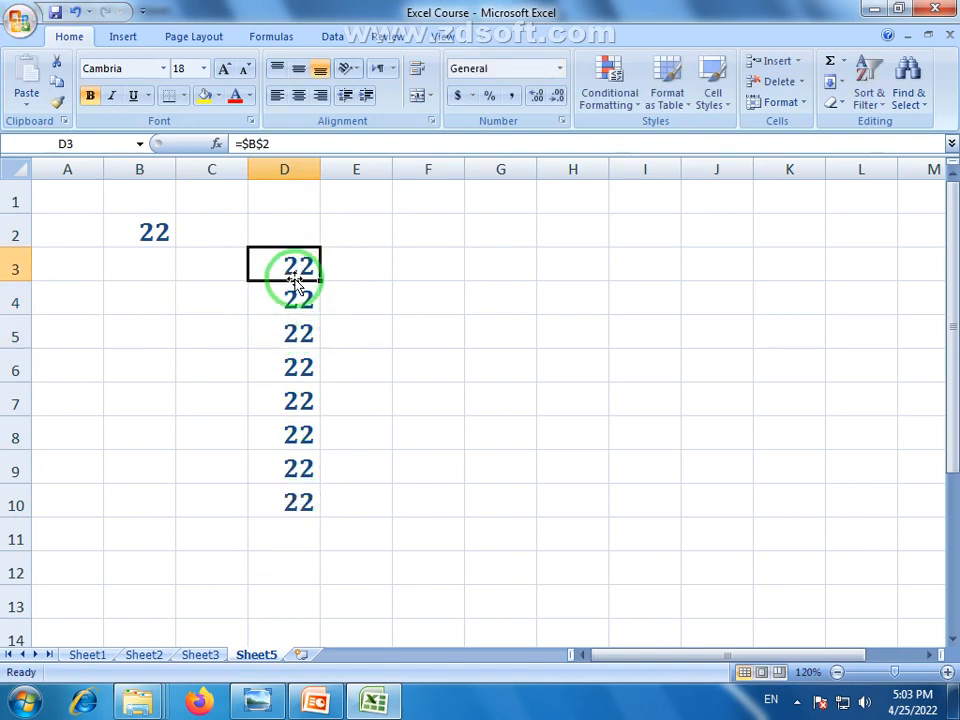
Clear the formulas in D3:D10 and the value in B2
left_click(163, 232)
left_click_drag(299, 296, 302, 508)
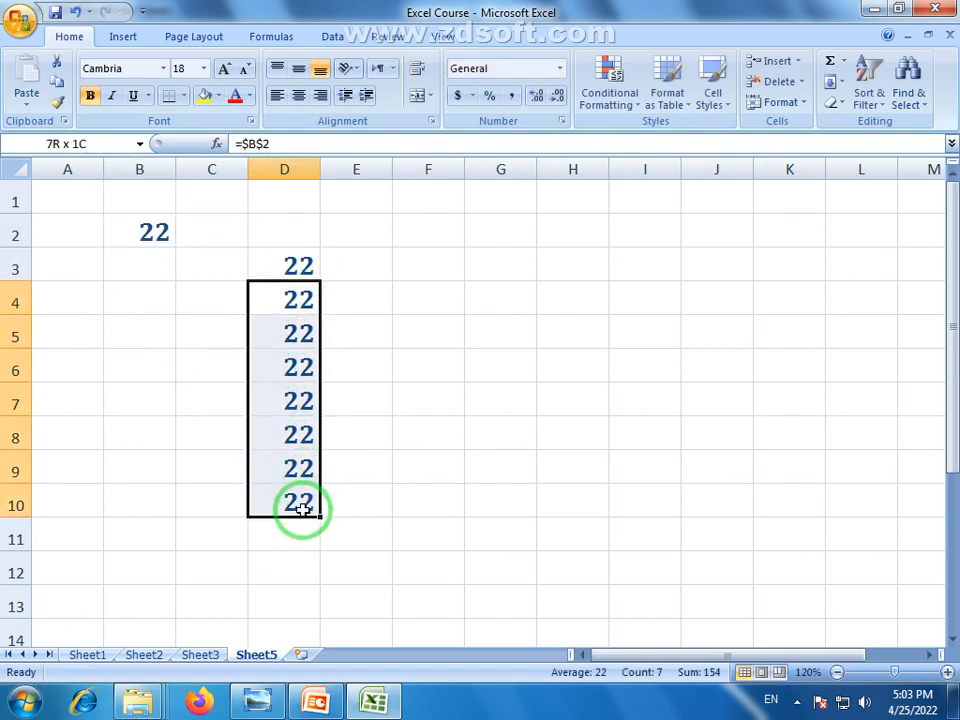
key("Delete")
left_click(296, 268)
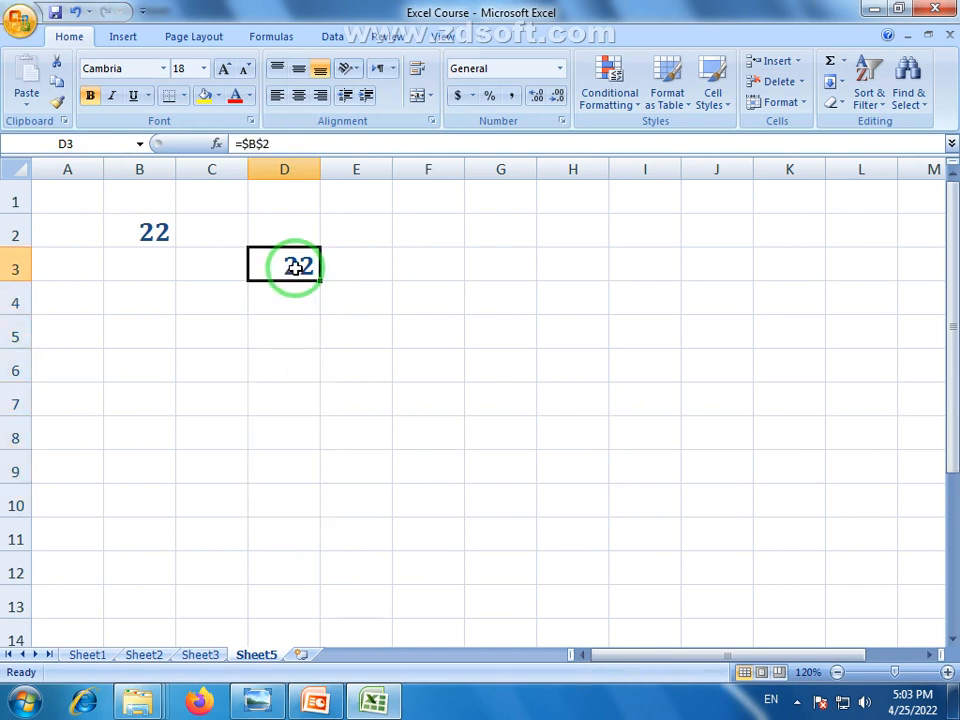
left_click(161, 228)
left_click(297, 270)
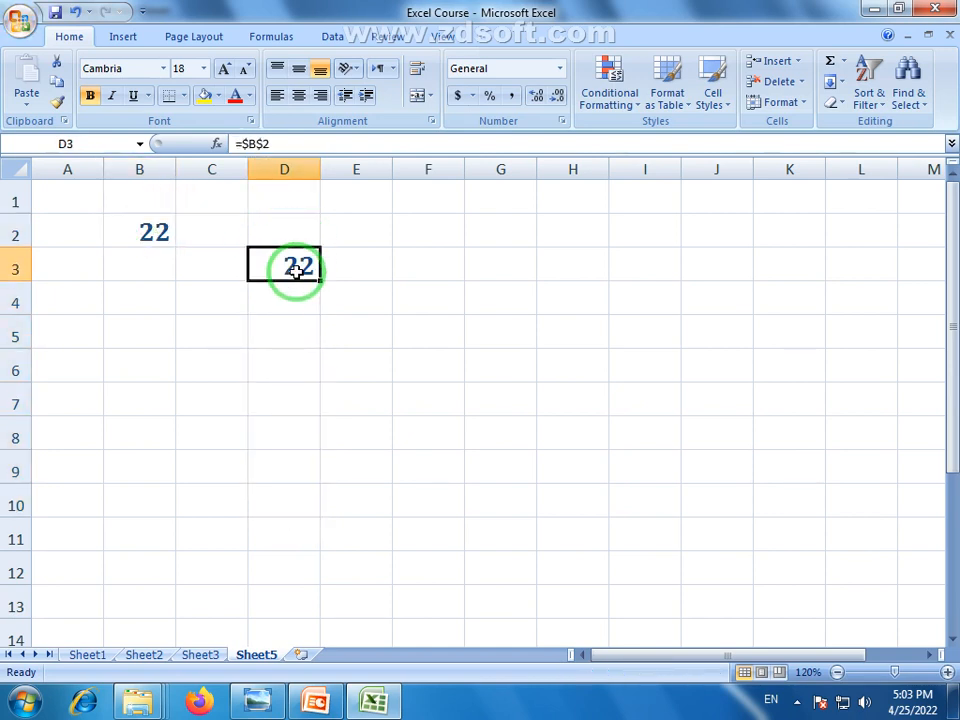
key("Delete")
left_click(162, 229)
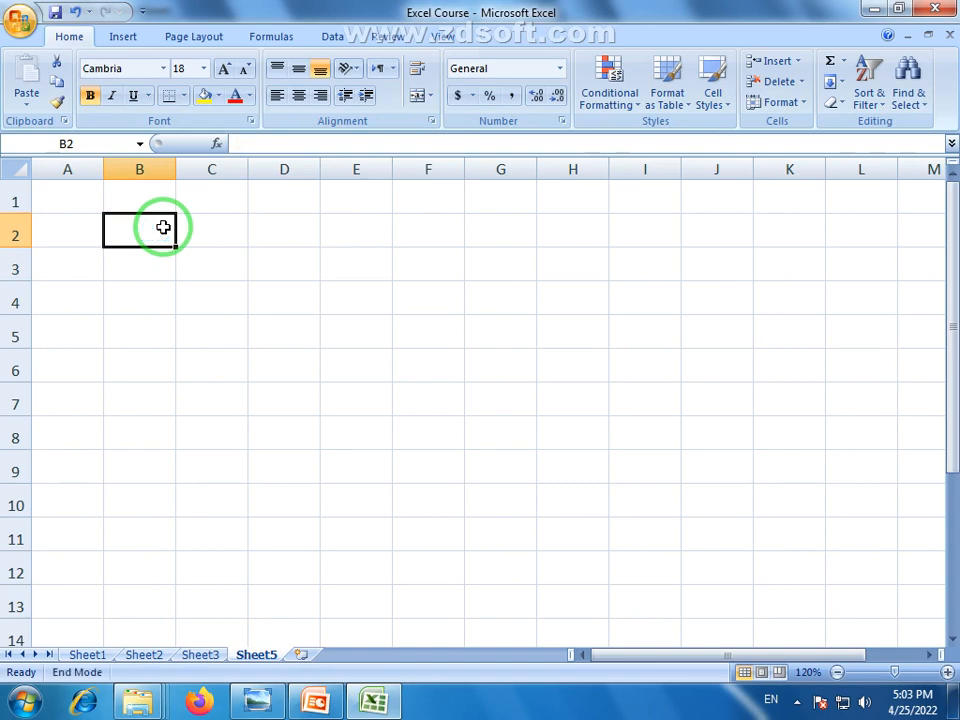
left_click(238, 360)
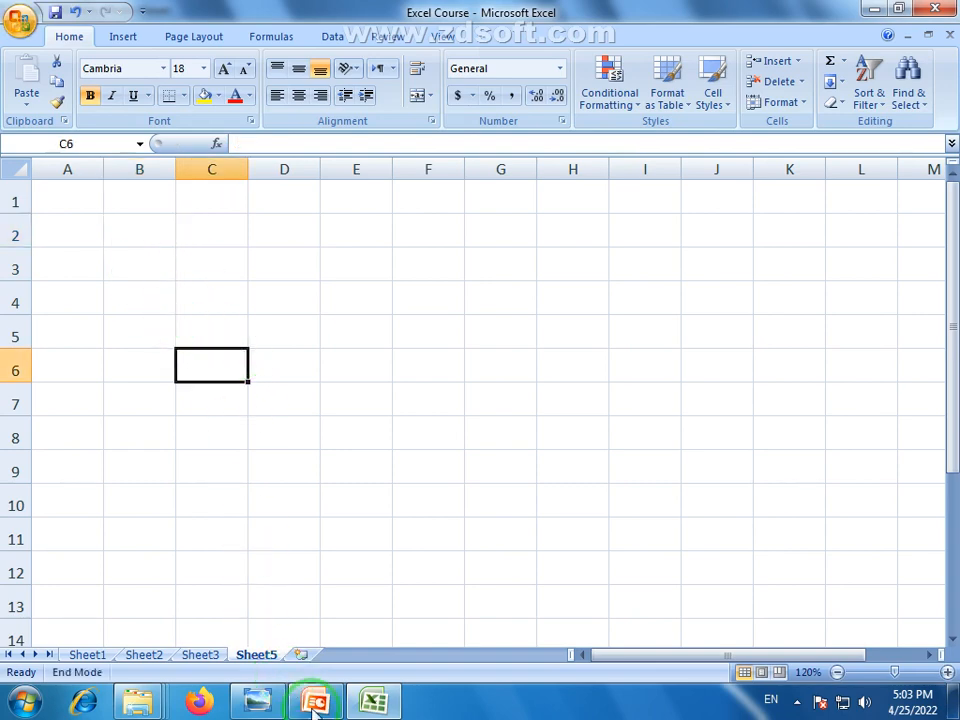
View the assignment 5 image with the two 'Tabel of 2' multiplication tables
left_click(258, 700)
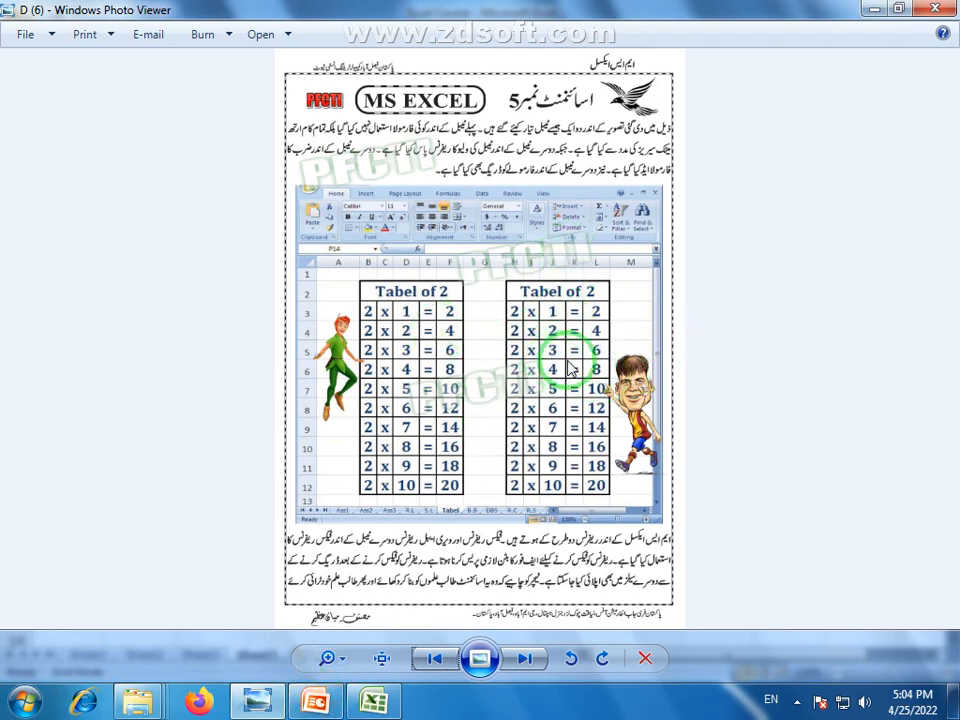
mouse_move(318, 698)
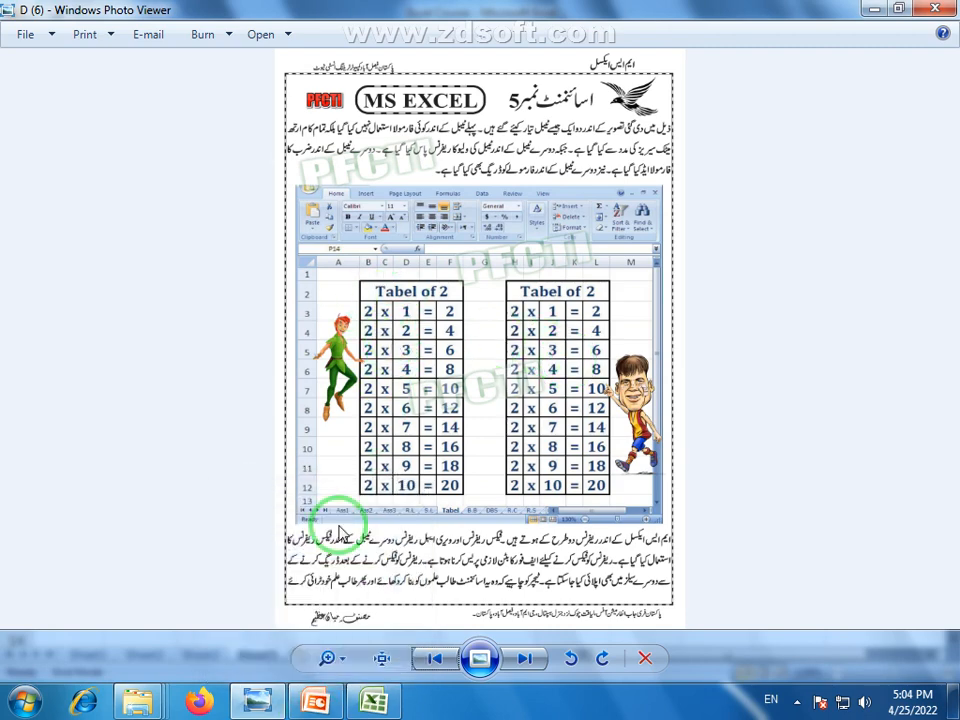
Merge and centre B2:F2 and type the title 'tabal of 2'
left_click(253, 705)
left_click(311, 360)
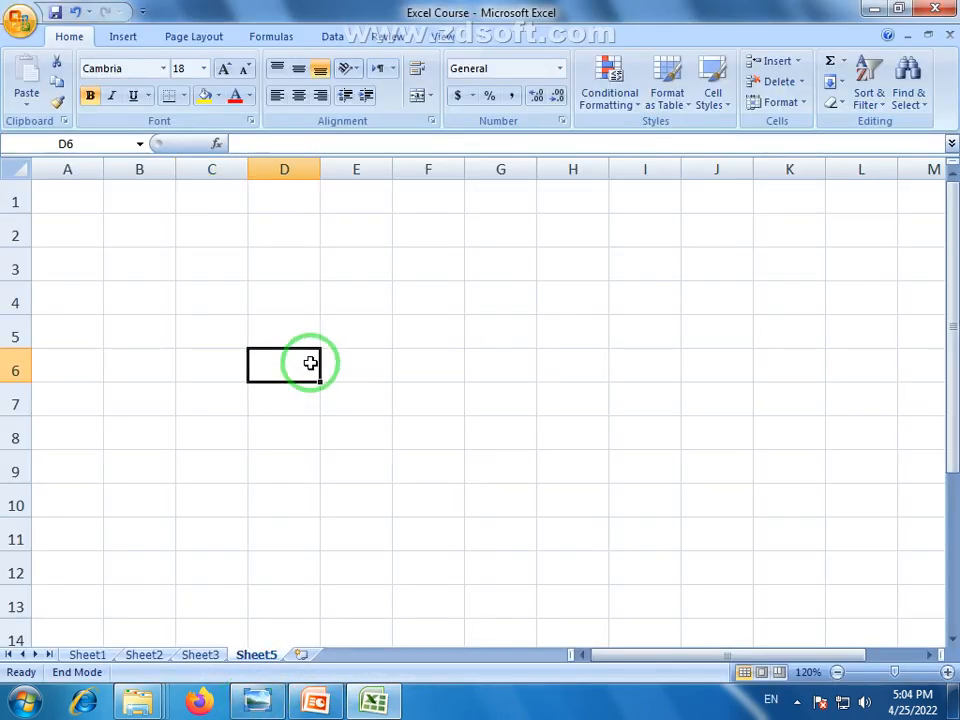
left_click(158, 231)
left_click_drag(158, 231, 409, 240)
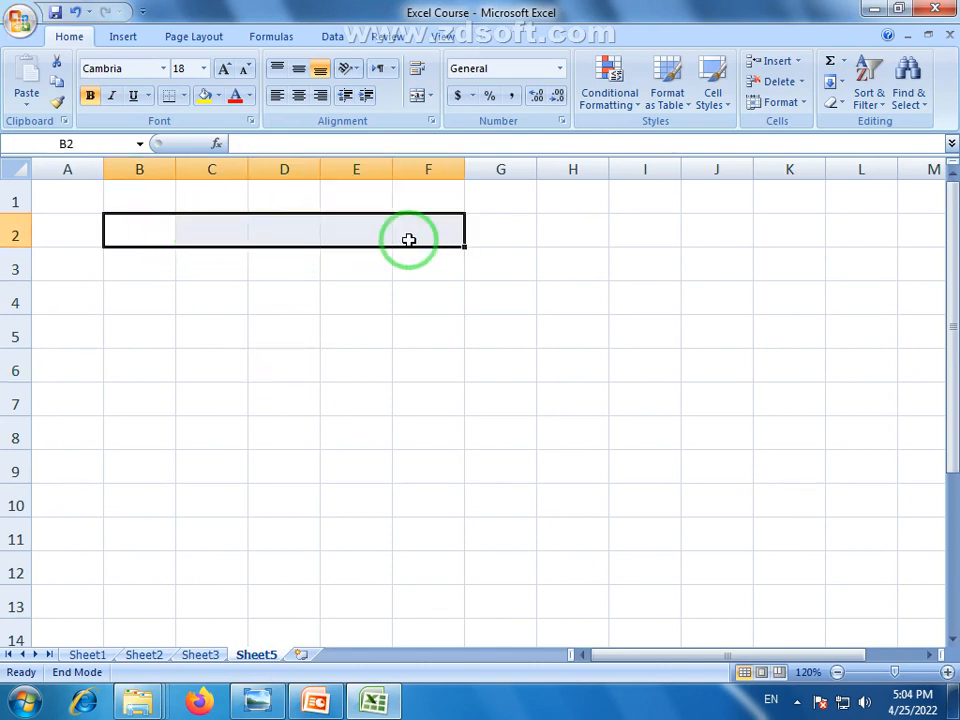
left_click(415, 94)
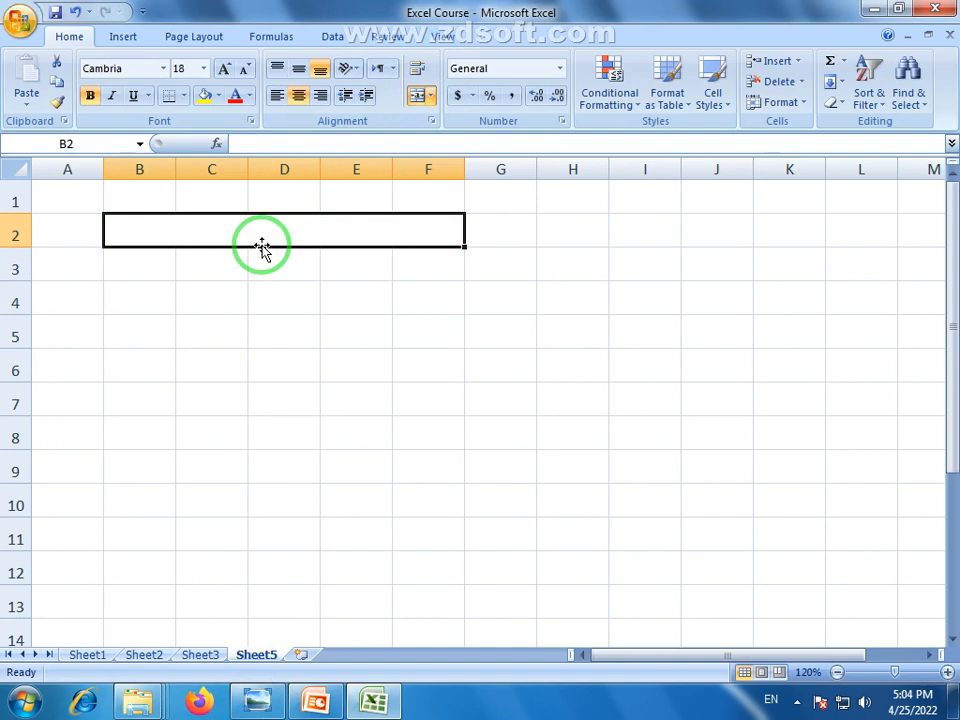
type("t")
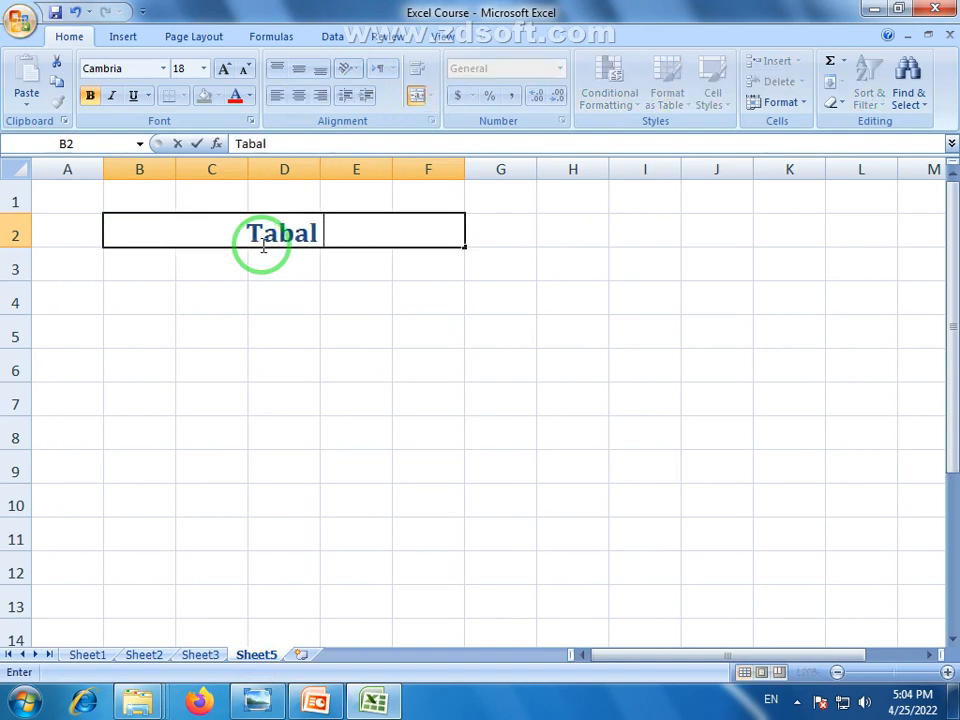
type("abal of 2")
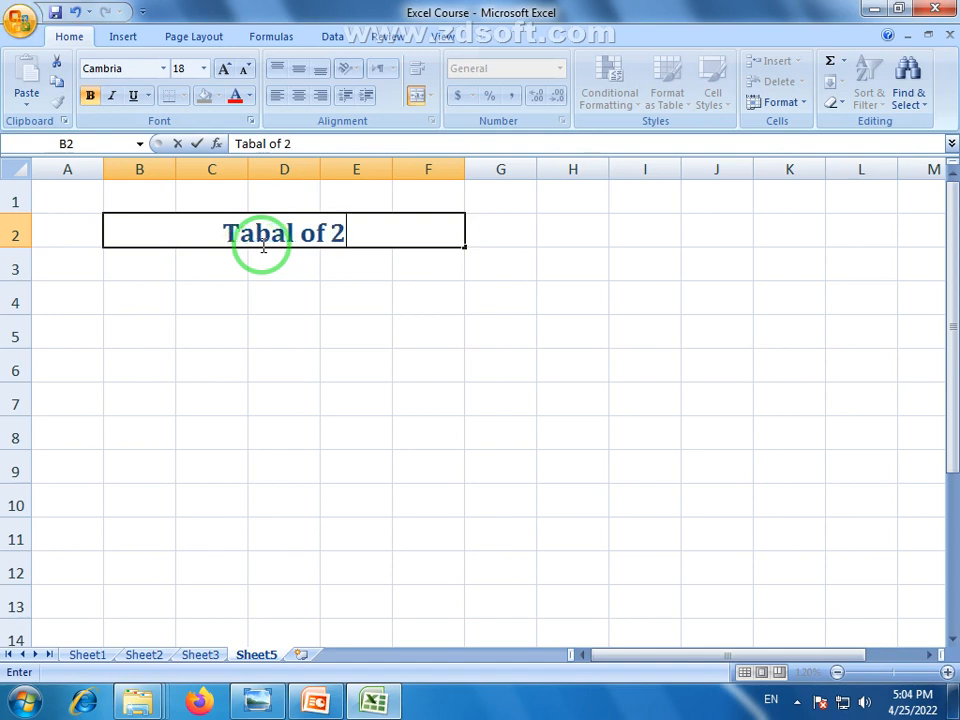
left_click(139, 270)
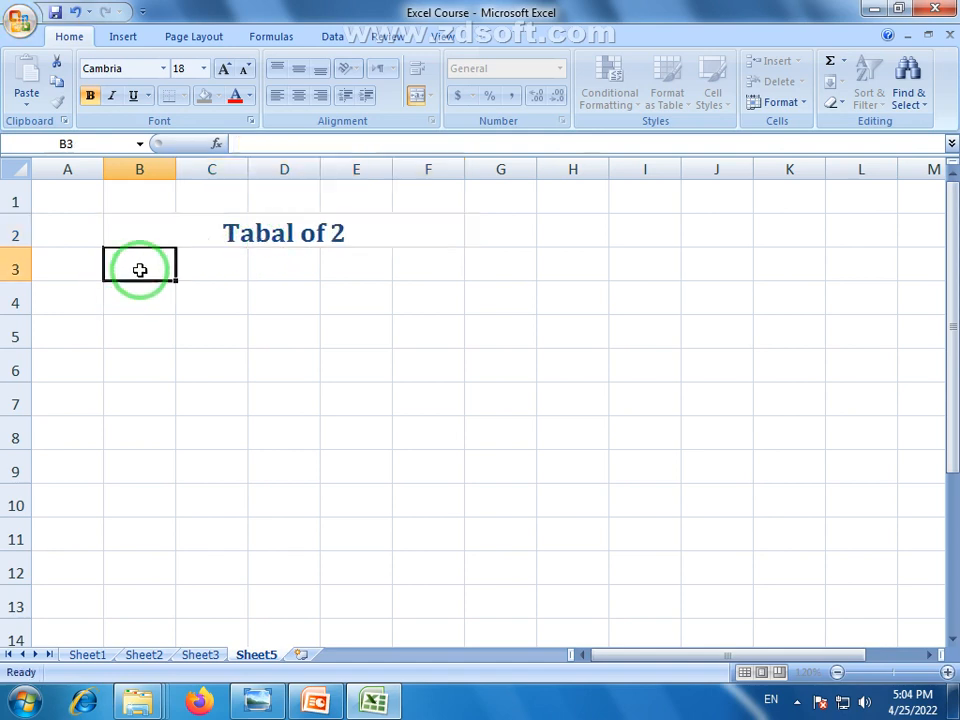
Enter 2 in B3 and copy the same 2 down to B11
left_click(336, 231)
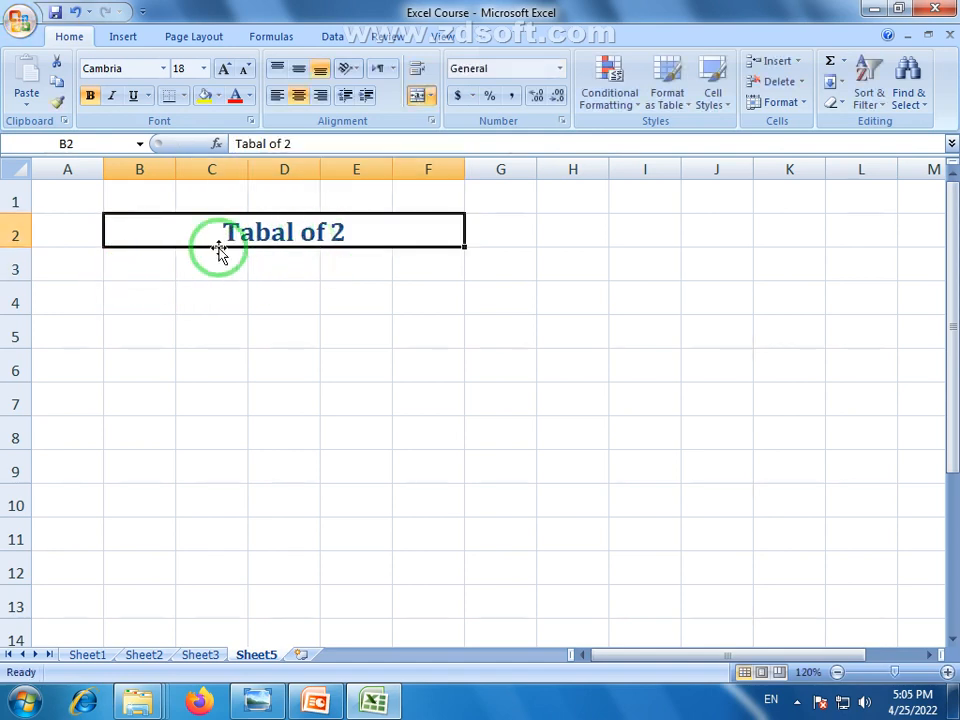
left_click(148, 263)
type("2")
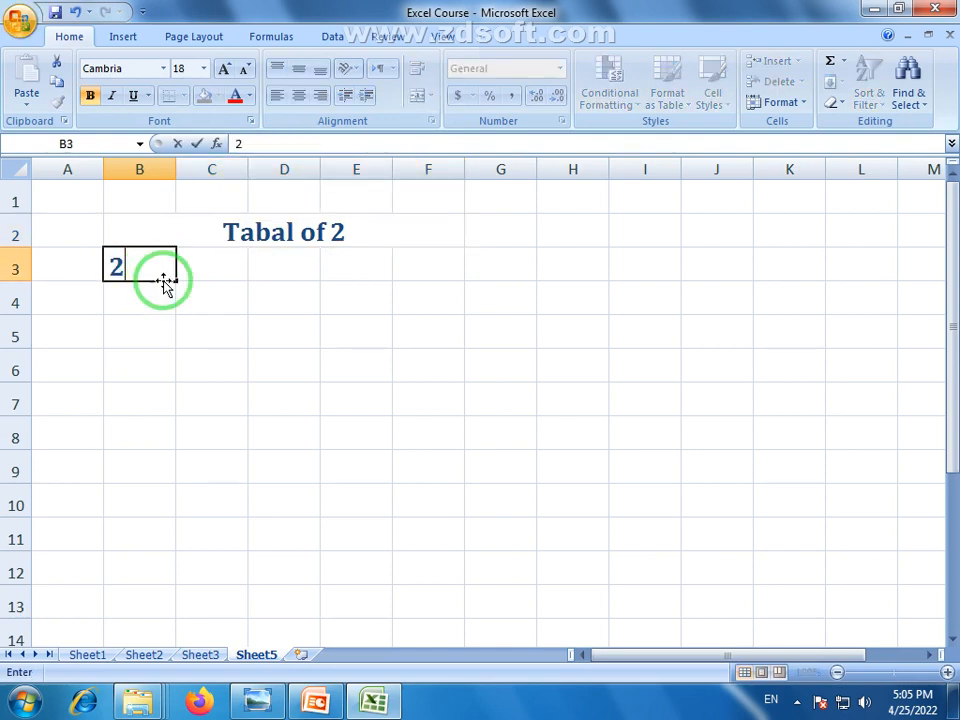
left_click_drag(168, 282, 172, 563)
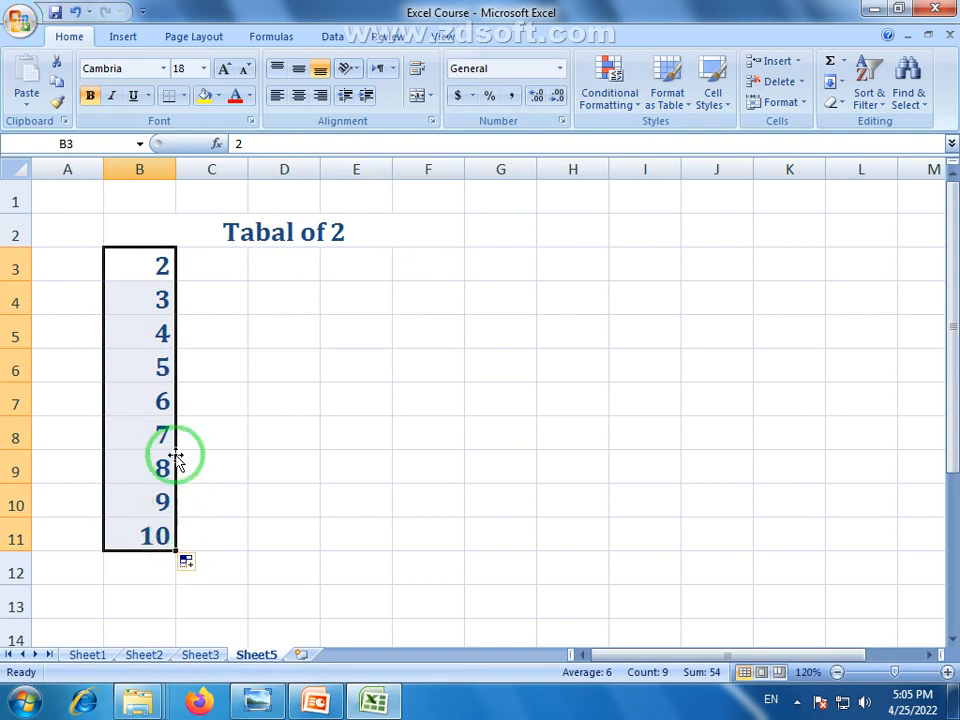
key("ctrl+z")
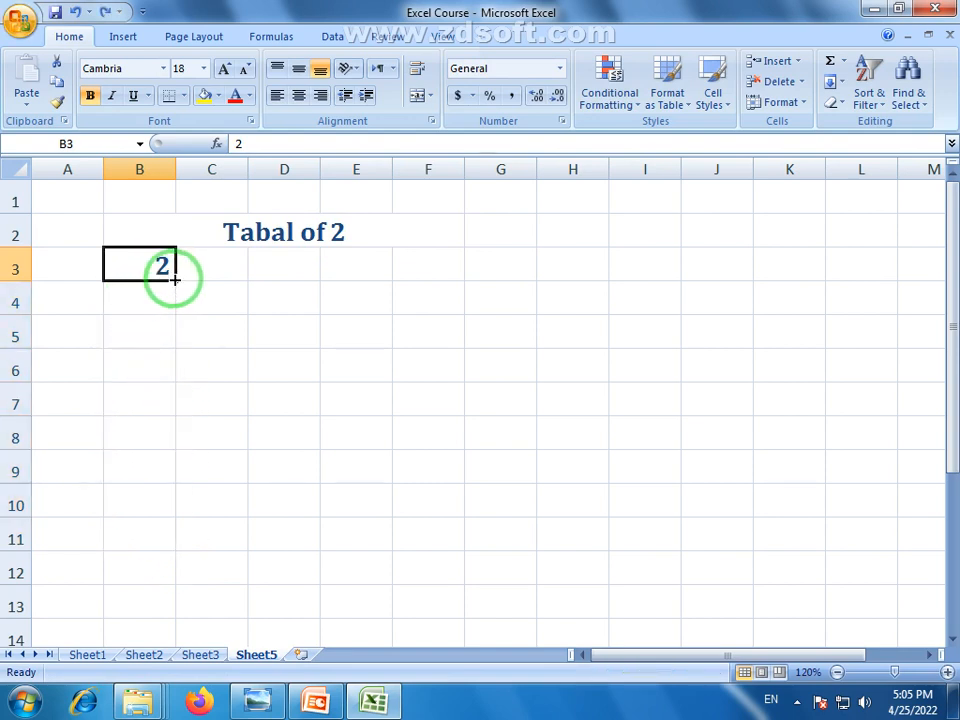
left_click_drag(176, 281, 179, 550)
Fill column C with x and column D with multipliers 1 to 10 through row 12
left_click(233, 258)
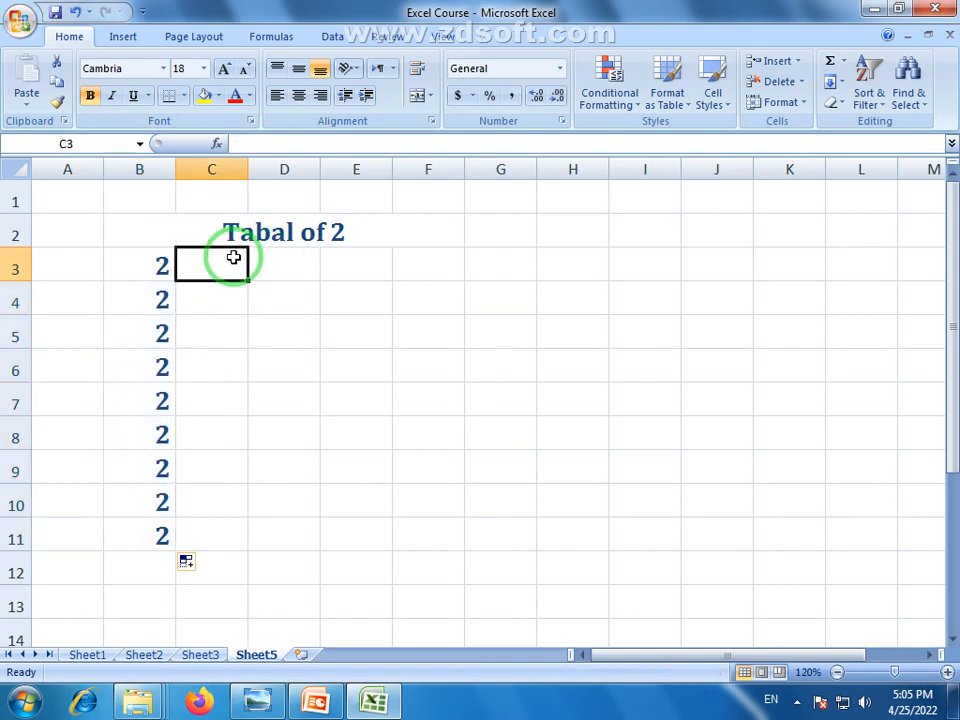
type("z")
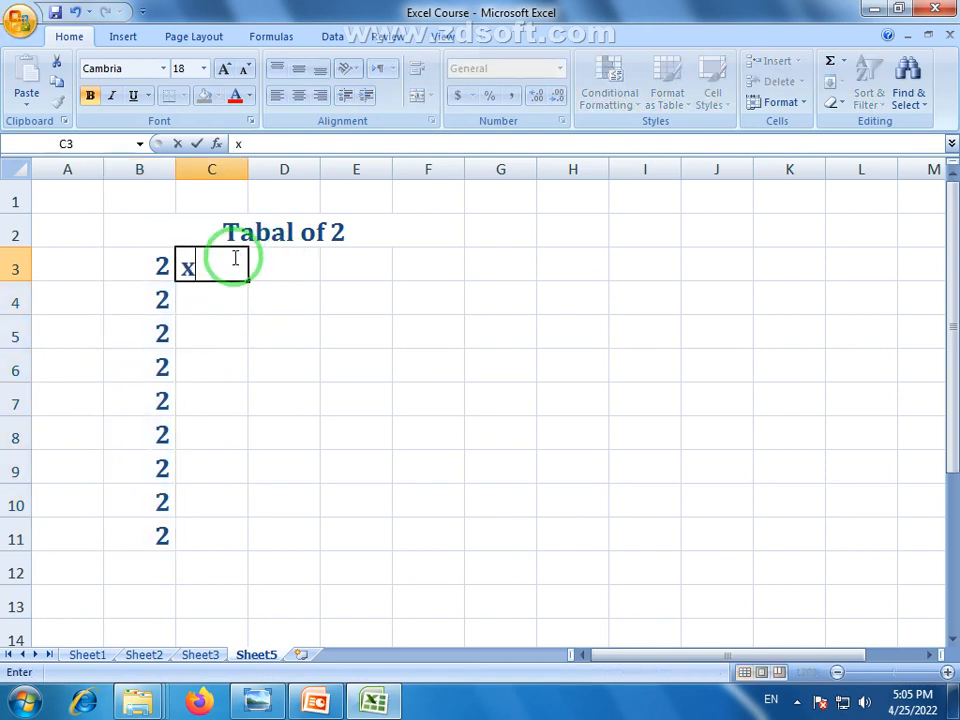
left_click_drag(246, 284, 238, 545)
left_click(273, 273)
type("1")
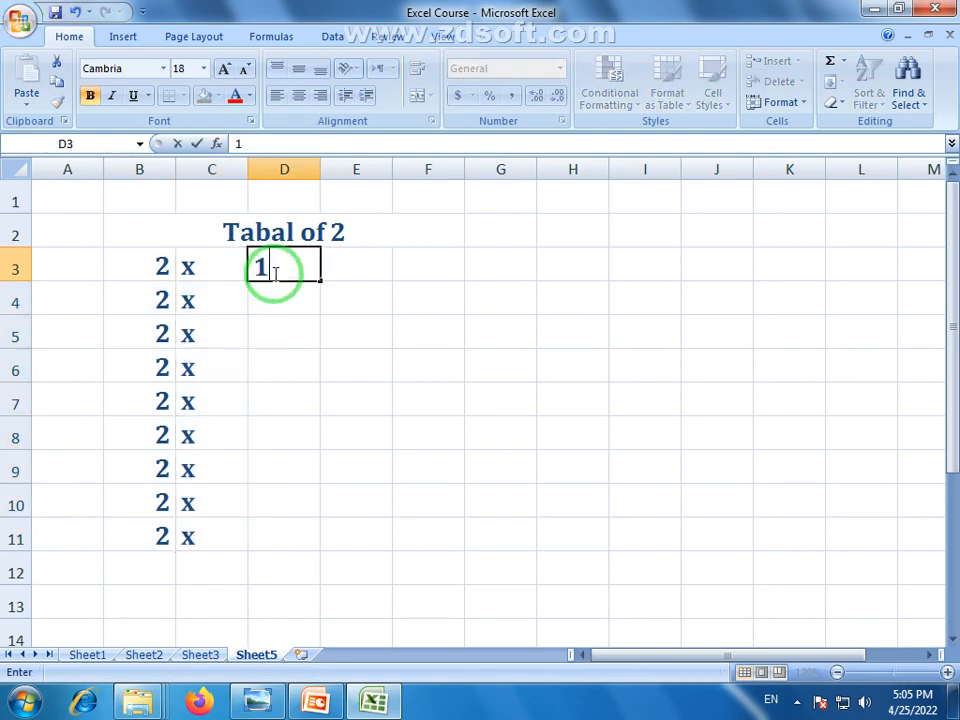
left_click_drag(321, 280, 316, 552)
left_click(314, 553)
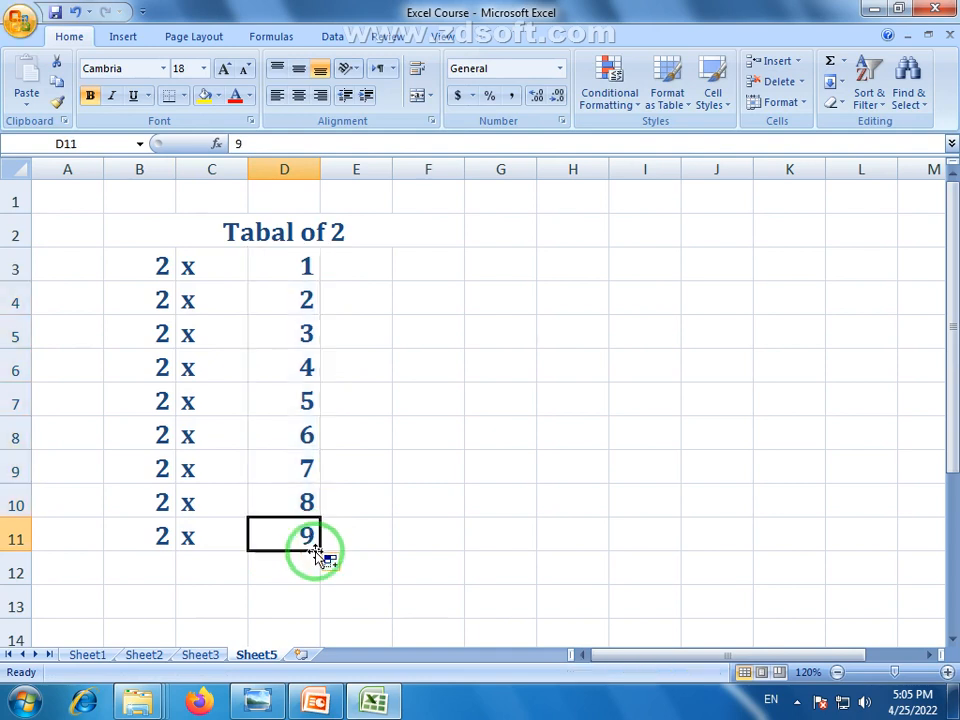
left_click_drag(318, 550, 317, 572)
left_click(231, 548)
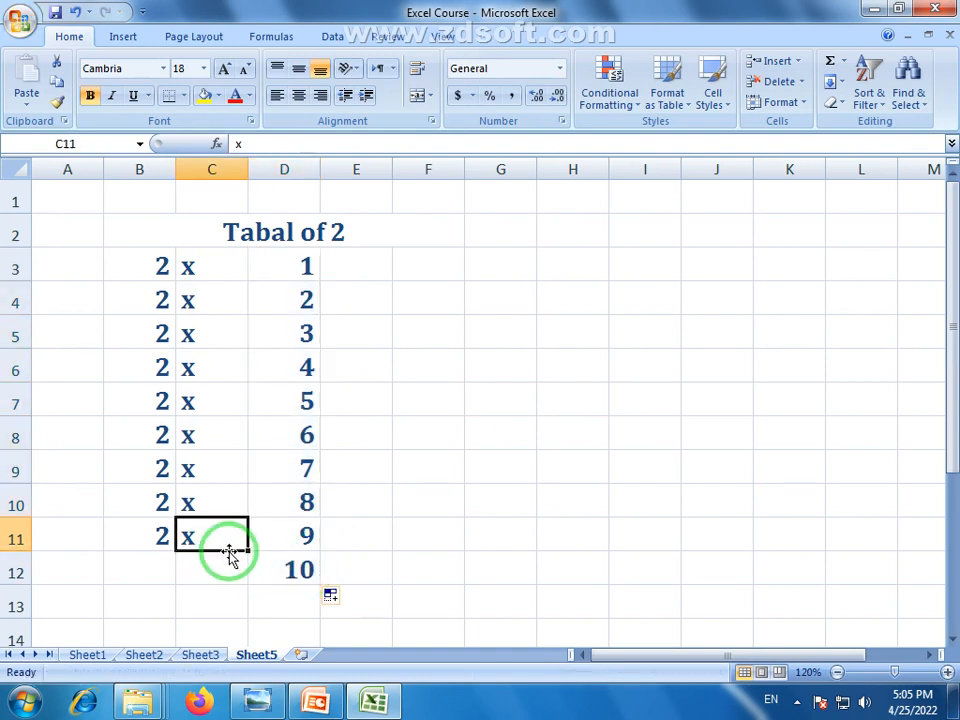
left_click_drag(248, 552, 178, 581)
left_click(161, 546)
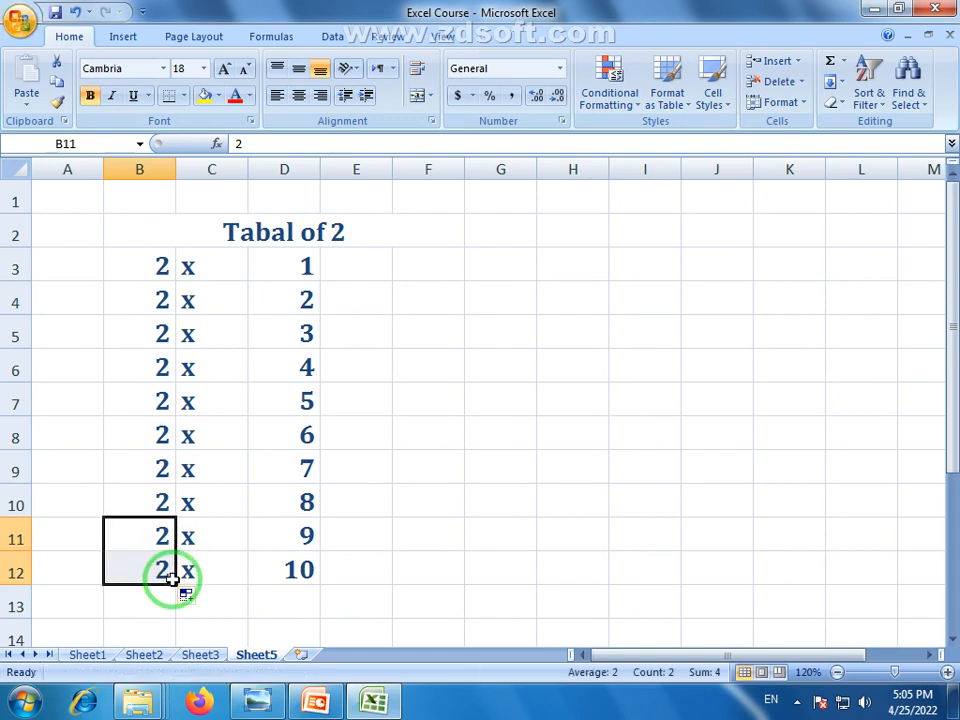
Put an equals sign in E3 and copy it down to E12
left_click(370, 264)
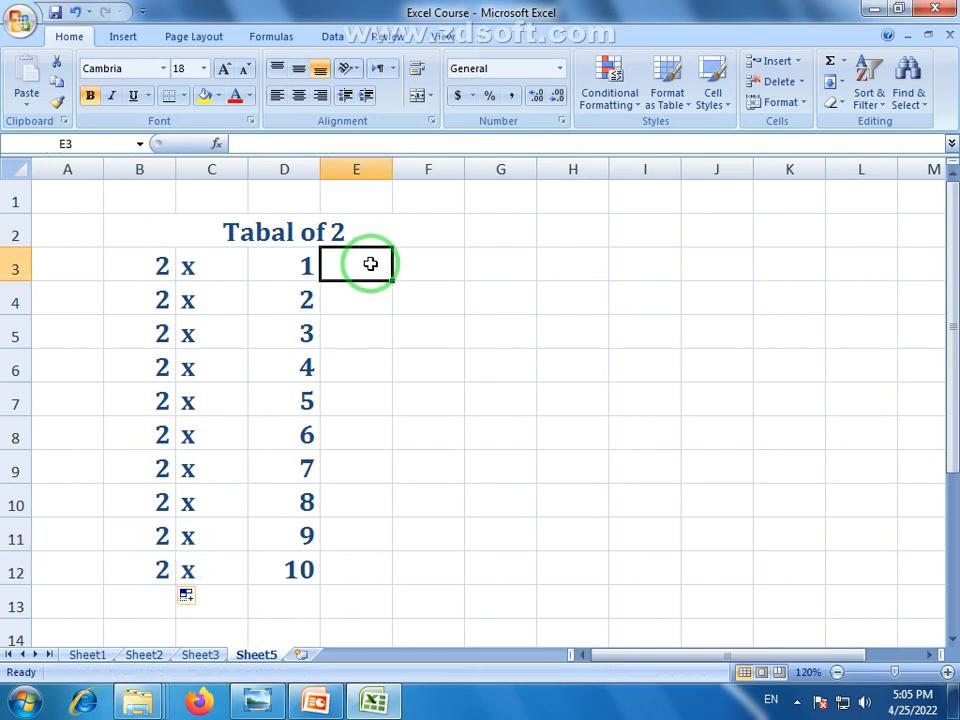
type("=")
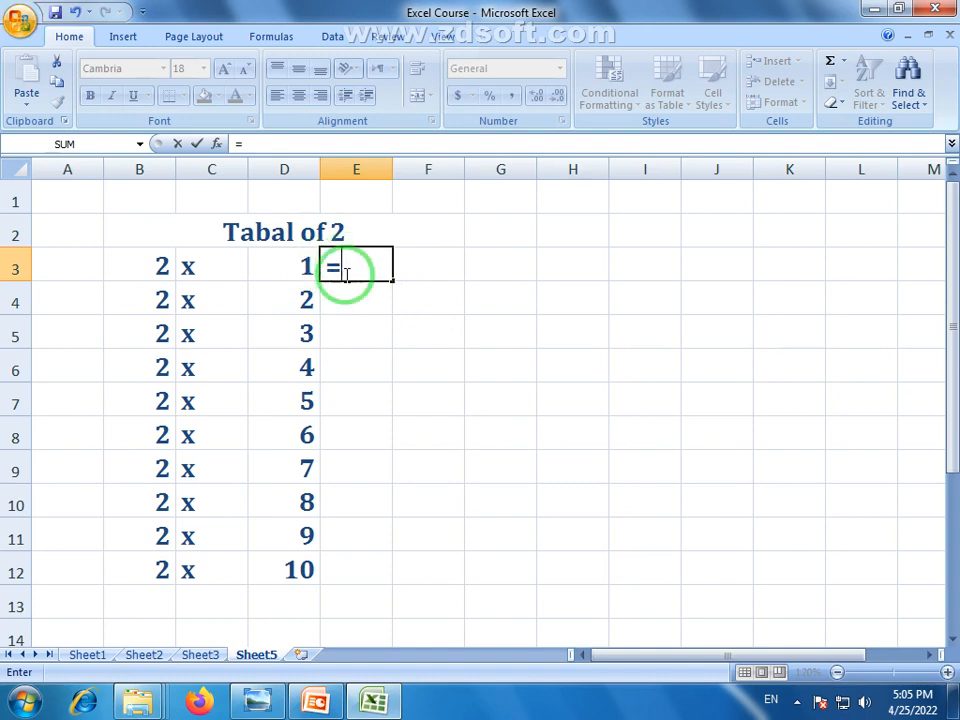
key("Return")
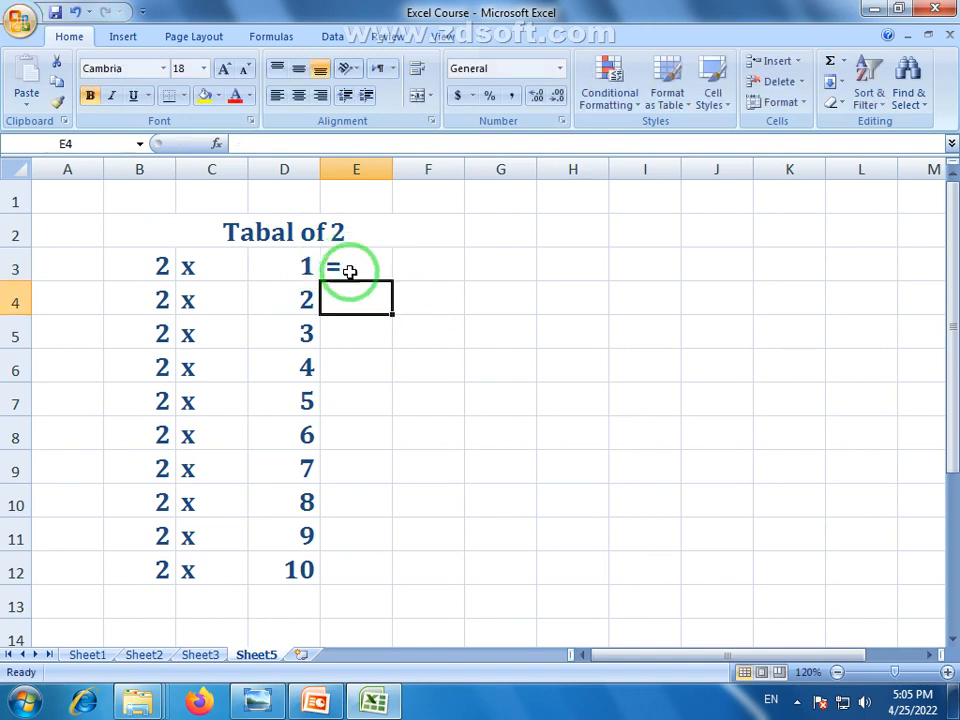
left_click(357, 265)
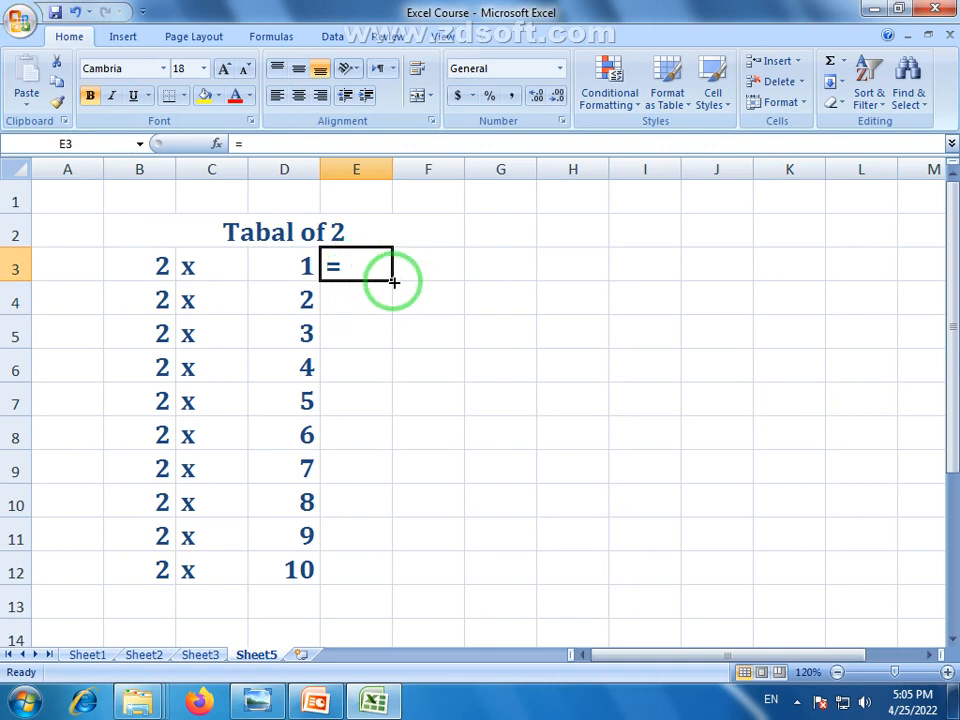
left_click_drag(394, 283, 388, 578)
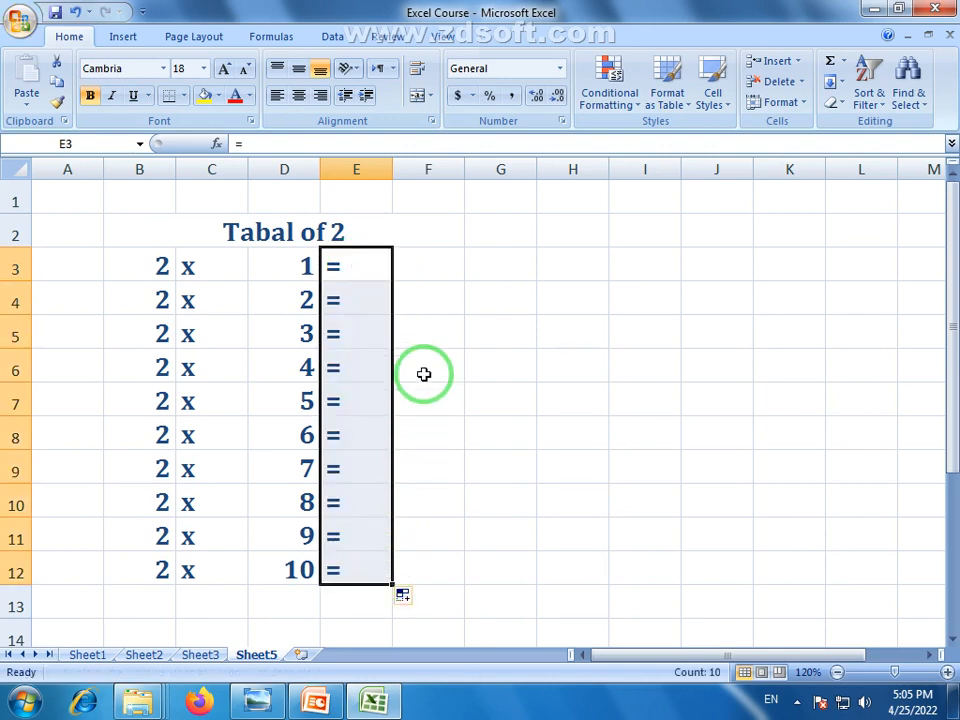
Enter 2 and 4 in F3:F4 and select them to extend the results
left_click(425, 271)
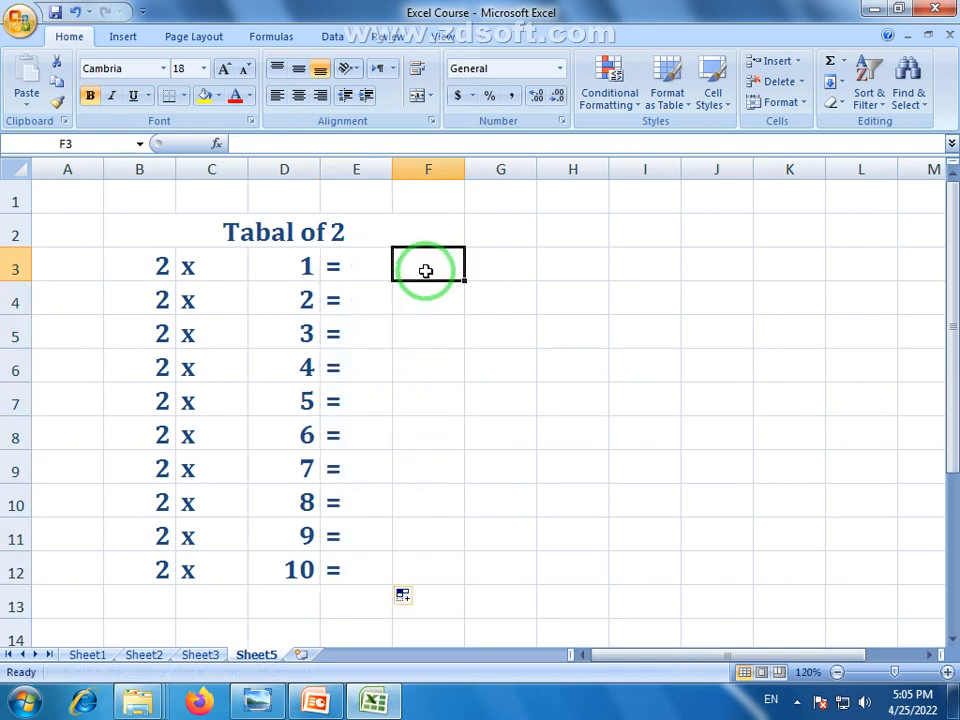
type("2")
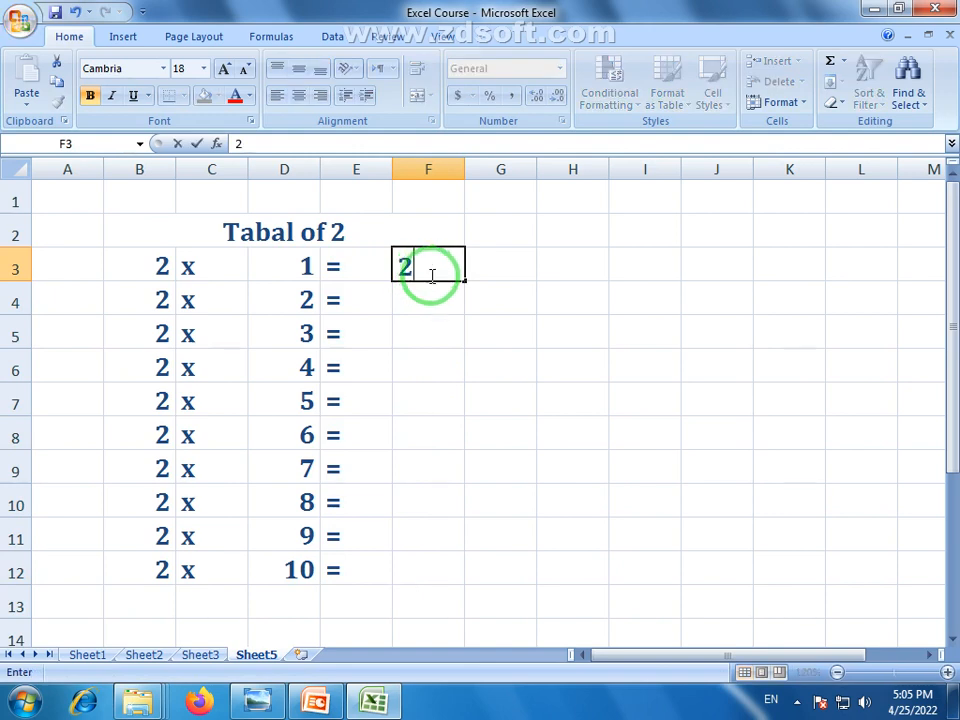
left_click(438, 300)
type("4")
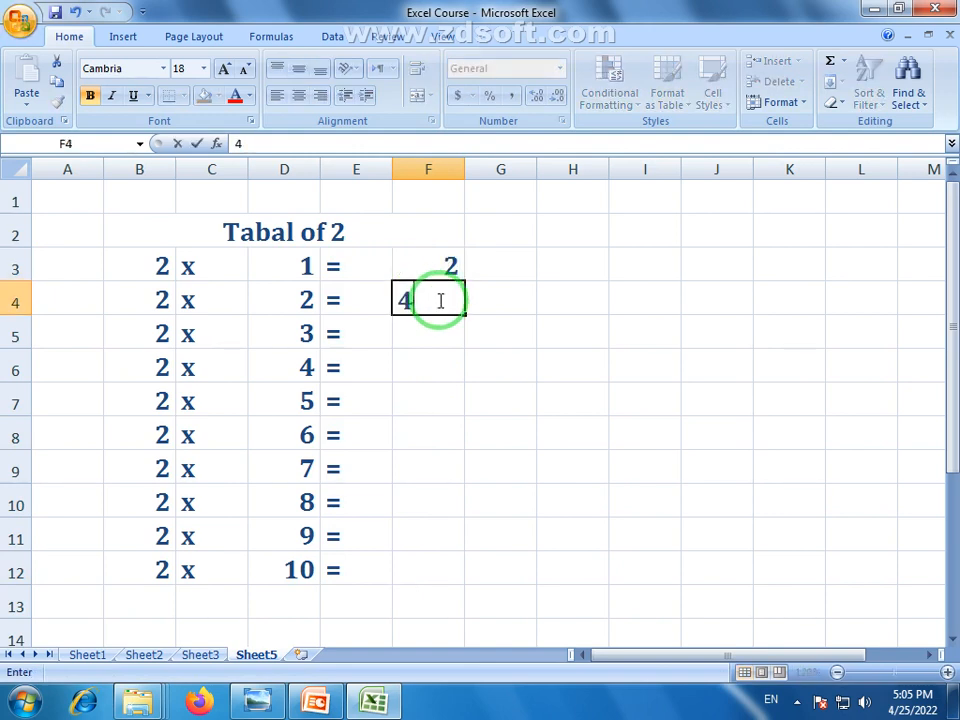
left_click(439, 343)
left_click_drag(439, 262, 465, 574)
Finish the results 2 to 20 in column F and autofit columns B–F
left_click(568, 444)
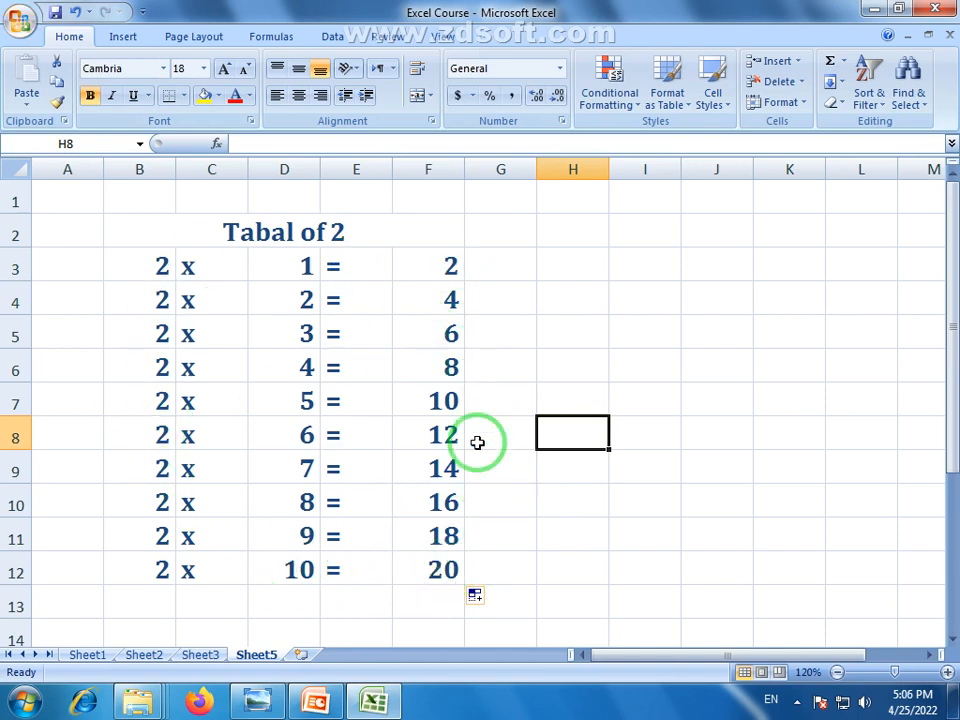
left_click_drag(140, 169, 409, 190)
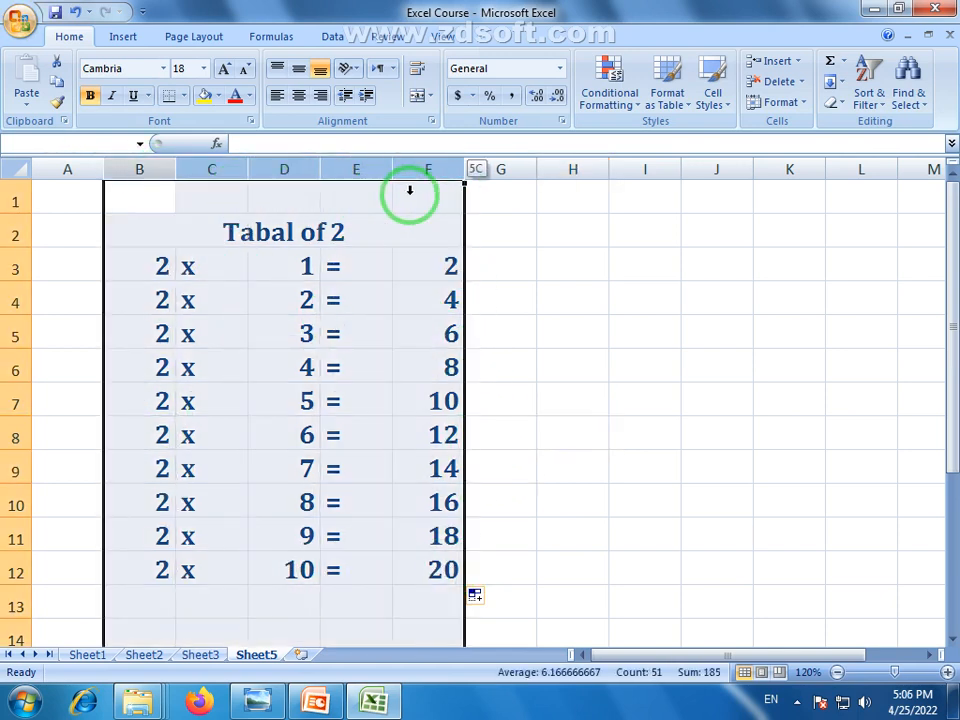
double_click(390, 169)
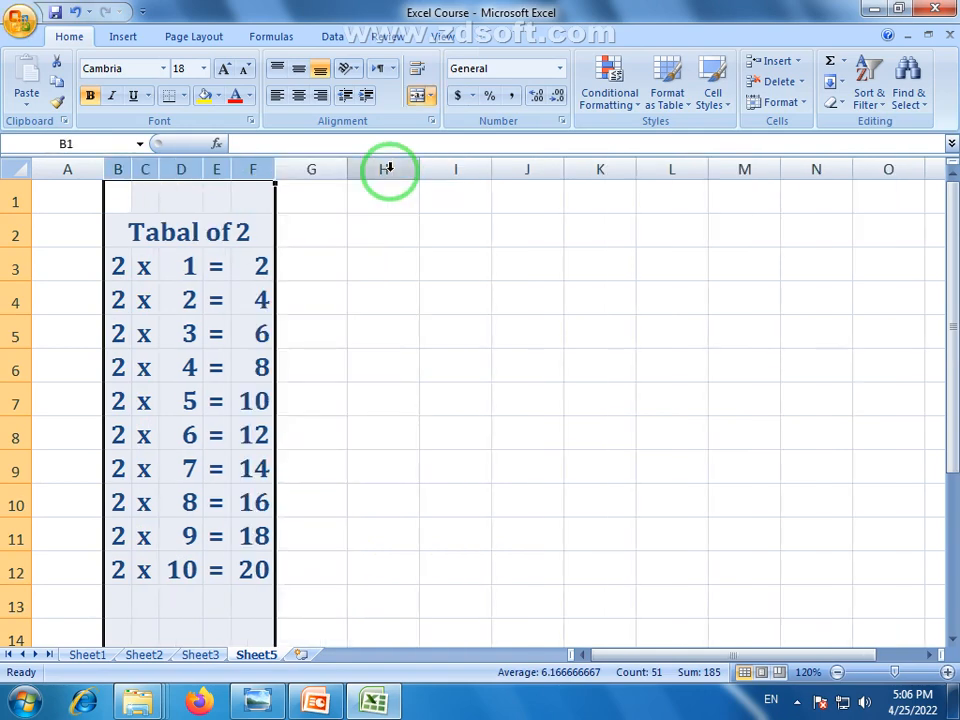
left_click(182, 603)
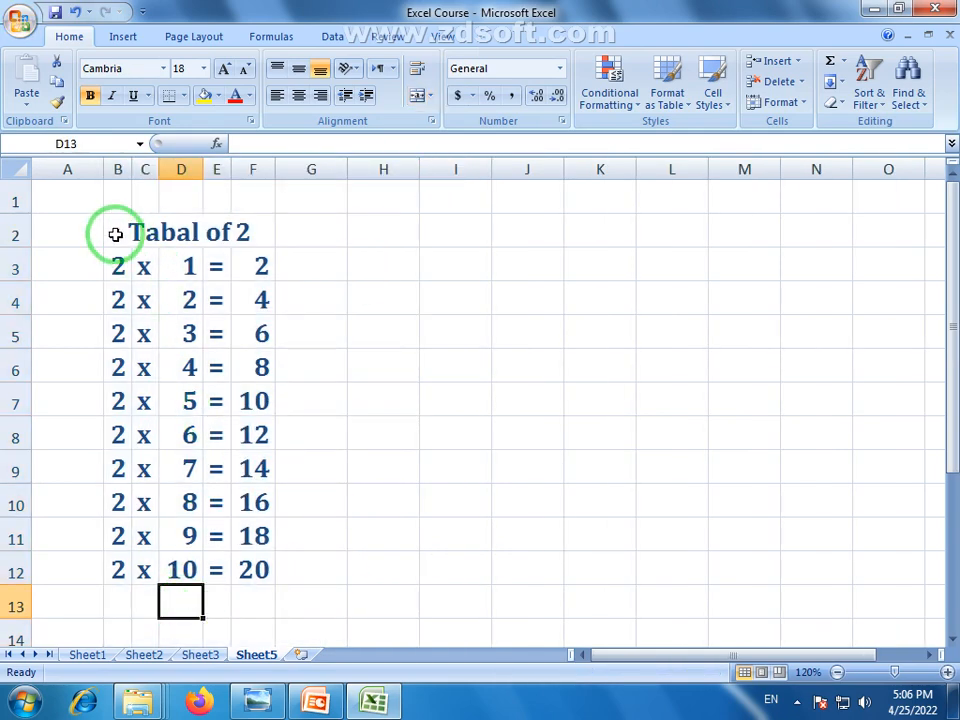
Apply All Borders to every cell in B2:F12, then select columns B to F
left_click_drag(115, 234, 242, 565)
left_click(180, 96)
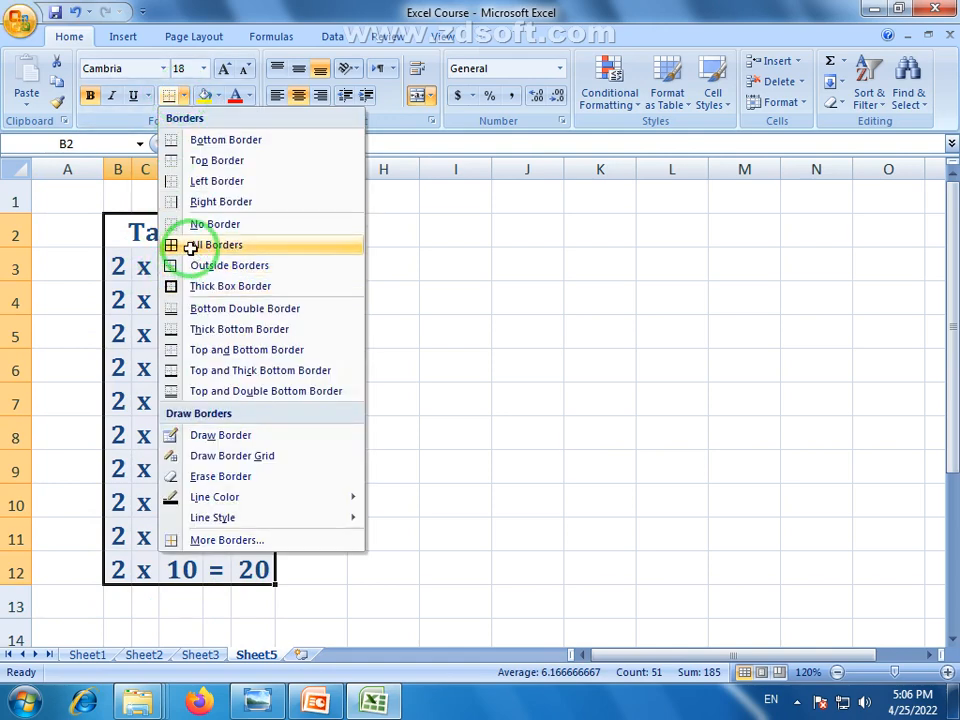
left_click(190, 248)
left_click(432, 365)
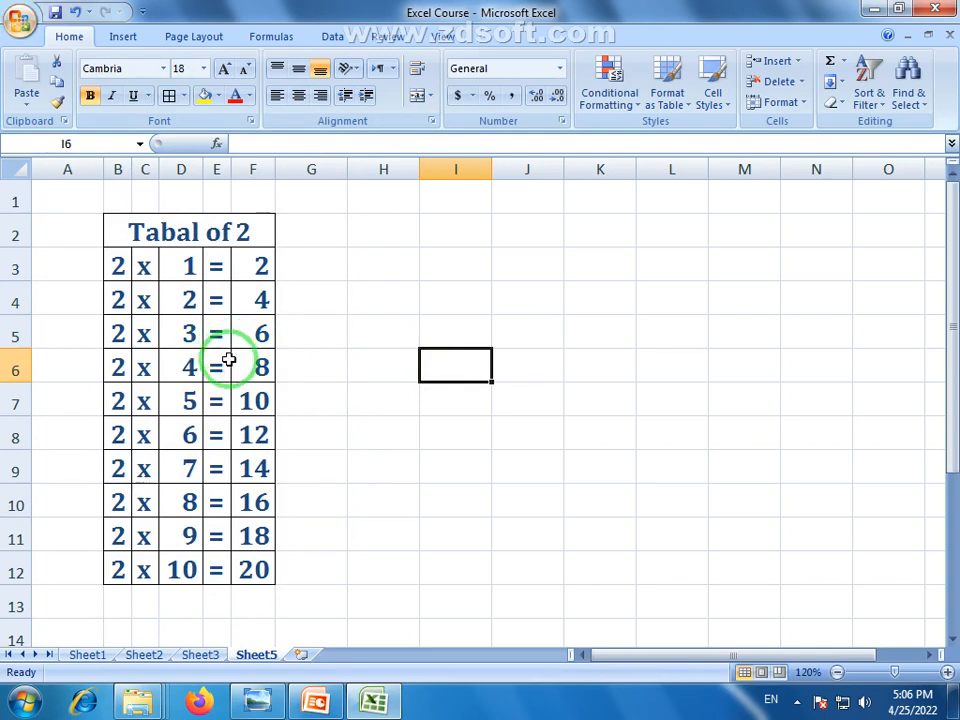
left_click(116, 169)
left_click_drag(116, 169, 253, 169)
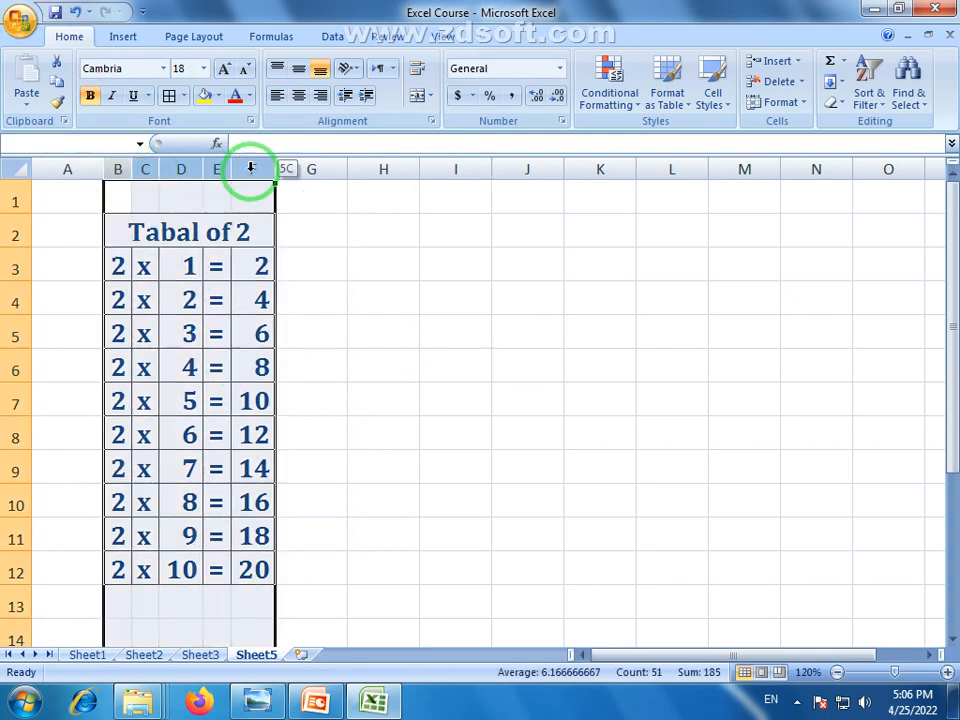
Center the contents of columns B–F and change the title to 'Tabal of 3'
left_click(298, 95)
left_click(296, 403)
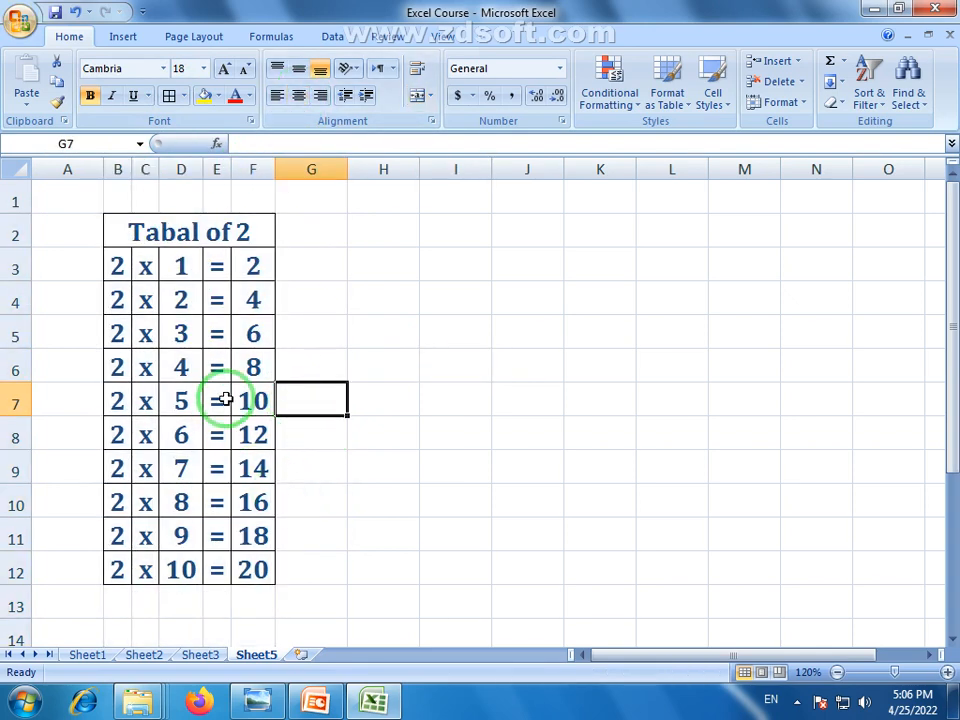
left_click(246, 236)
double_click(246, 236)
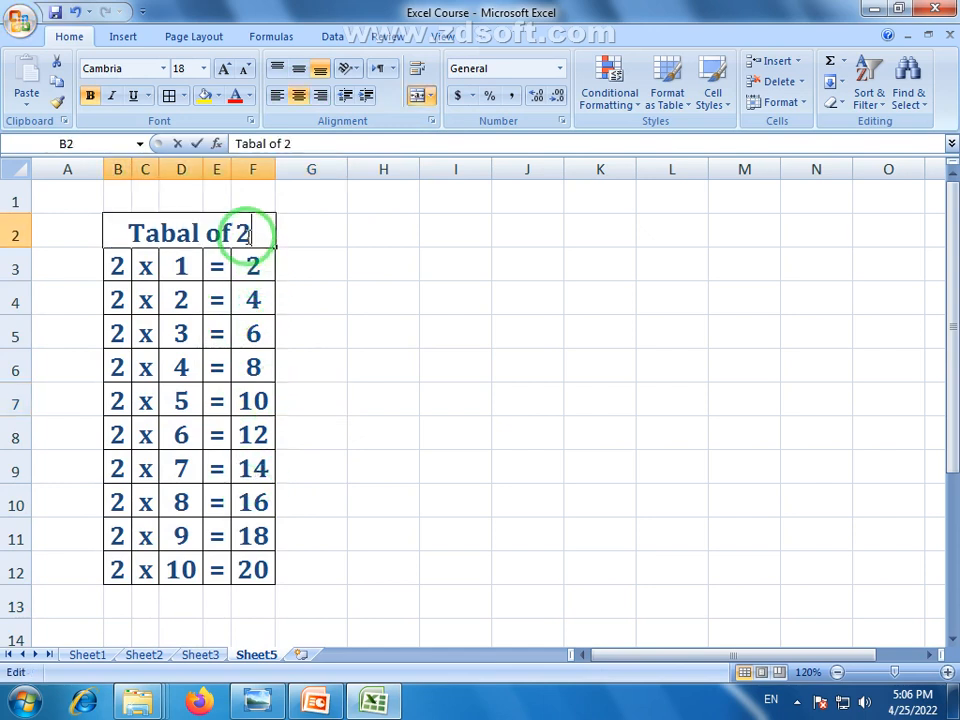
double_click(243, 235)
type("3")
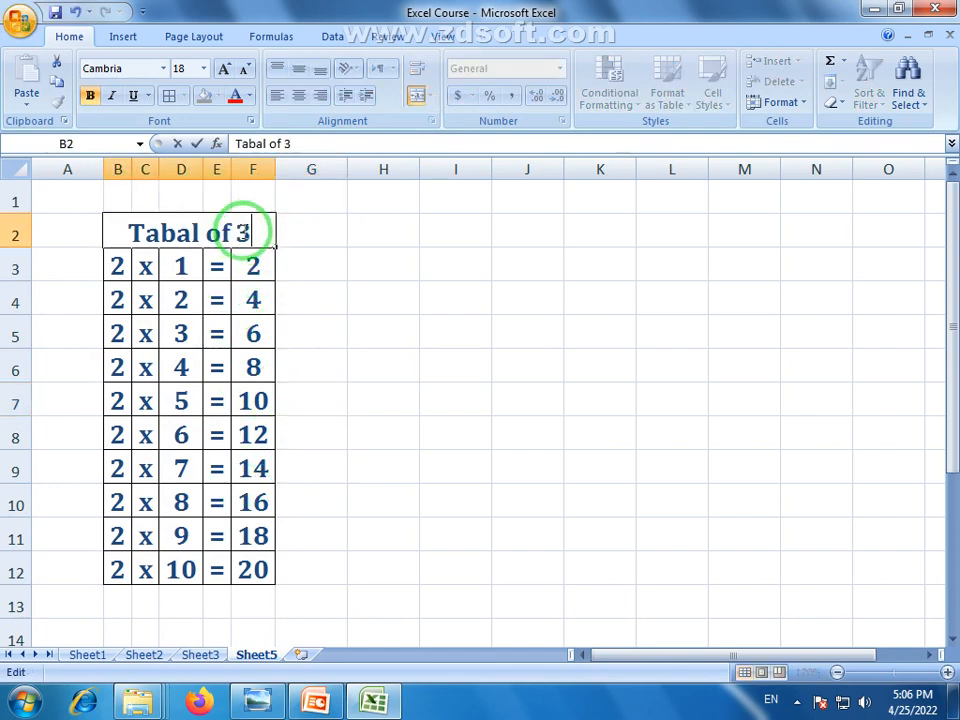
key("Return")
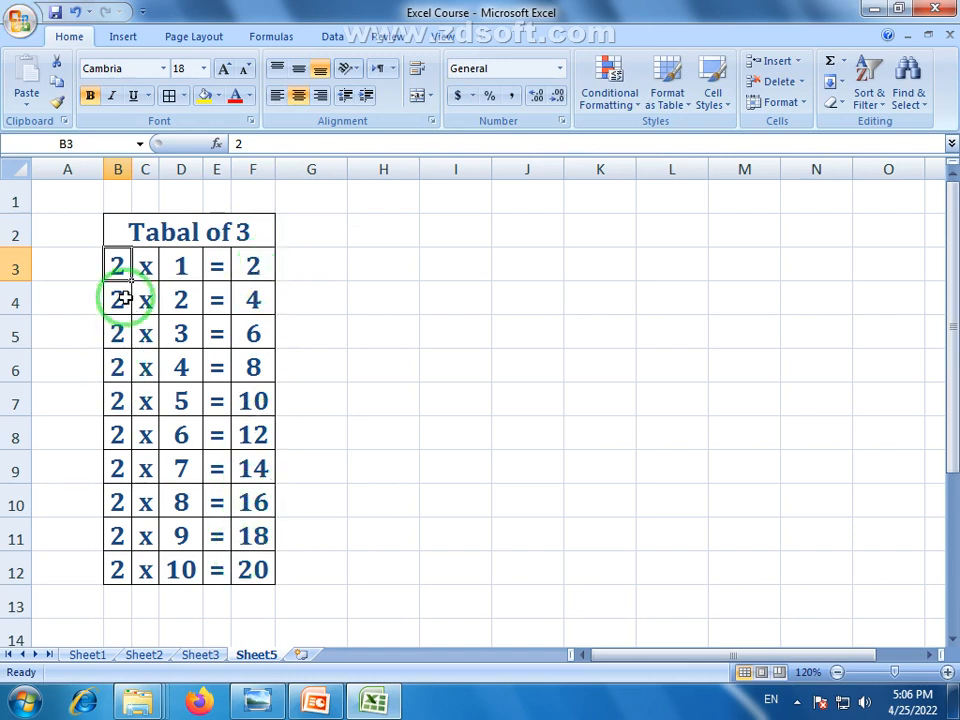
Change the title back to 'Tabal of 2' and select cells H2:L4 beside the table
double_click(249, 234)
double_click(244, 234)
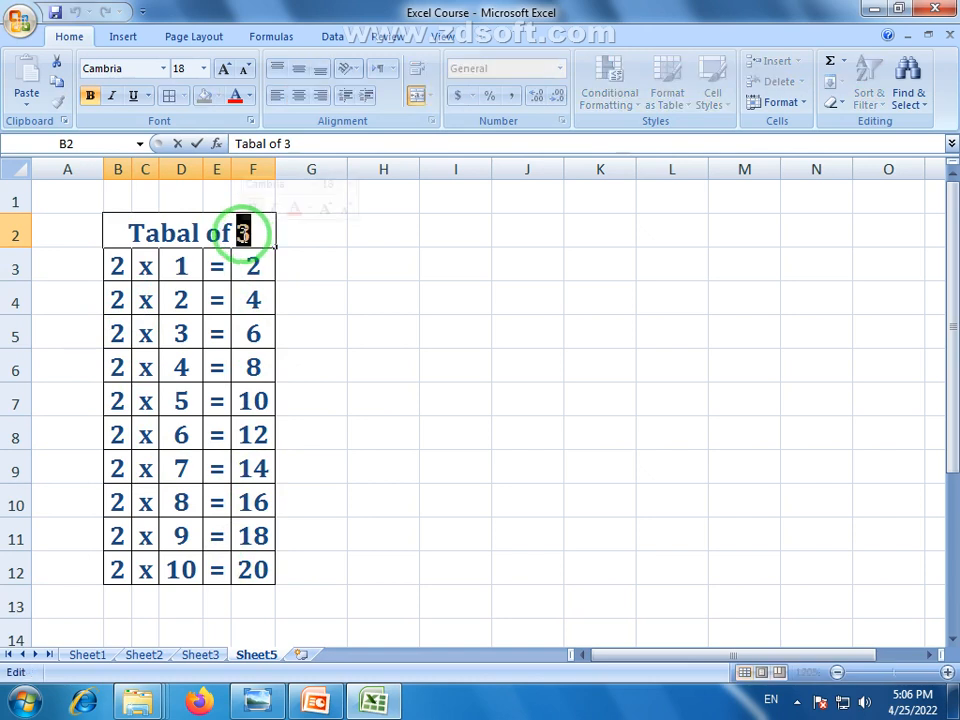
type("2")
left_click(350, 298)
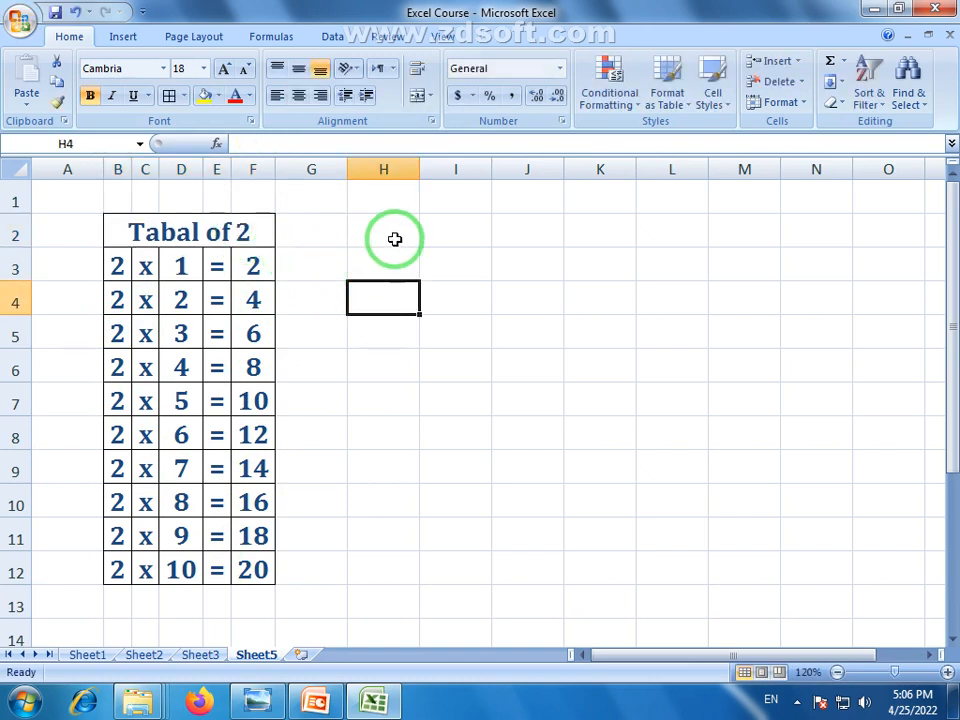
left_click_drag(410, 228, 690, 300)
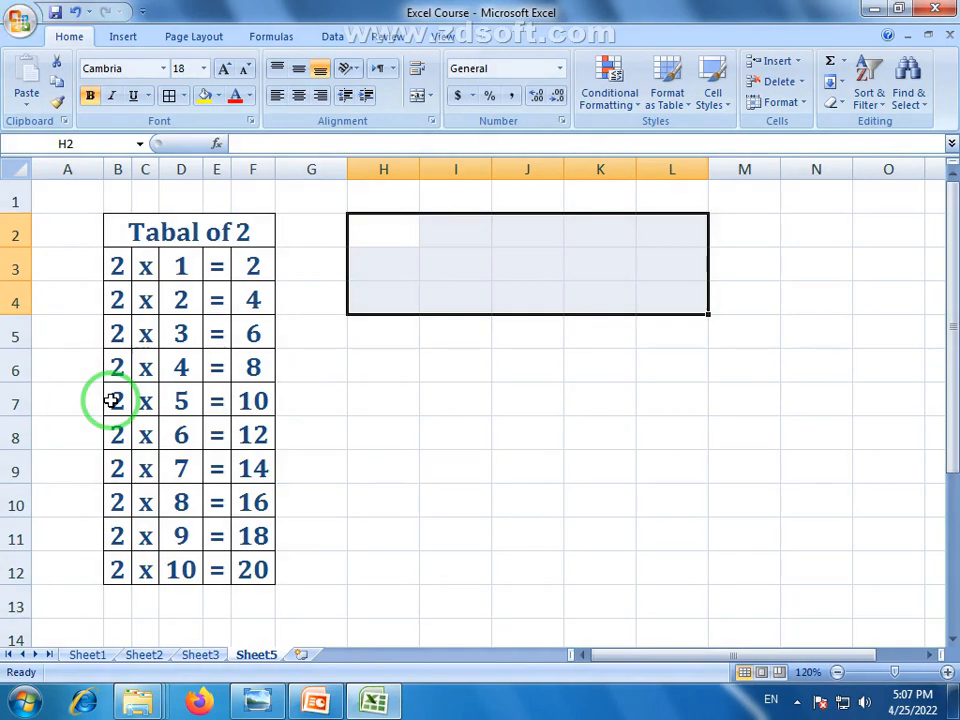
Merge and centre H2:K2 as 'Tabal of', and enter 2 in L2
left_click(383, 234)
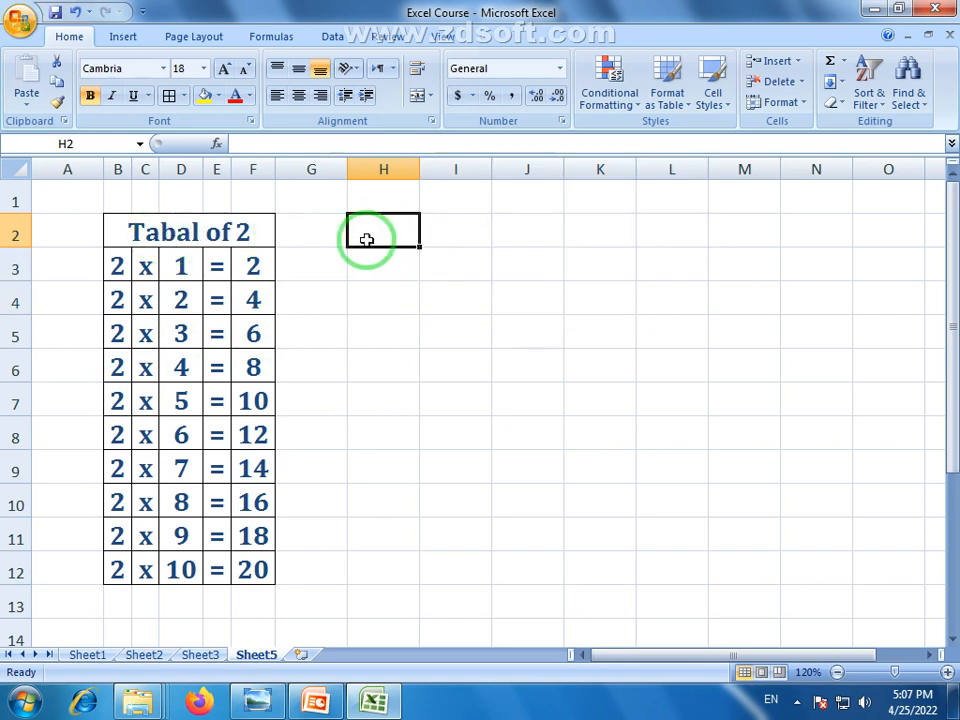
left_click(145, 233)
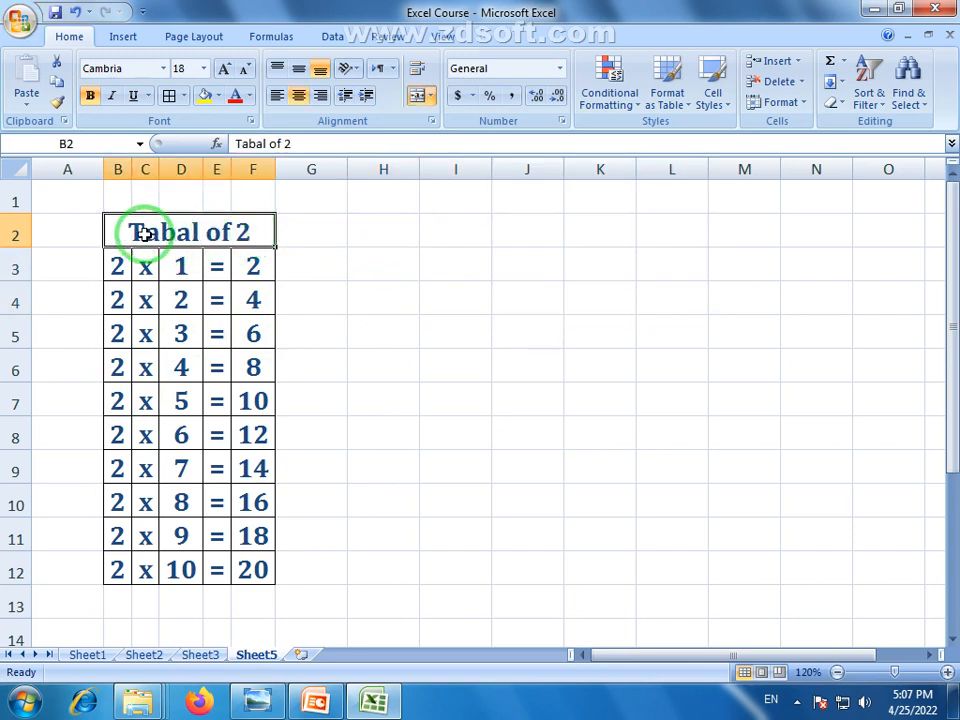
left_click(383, 232)
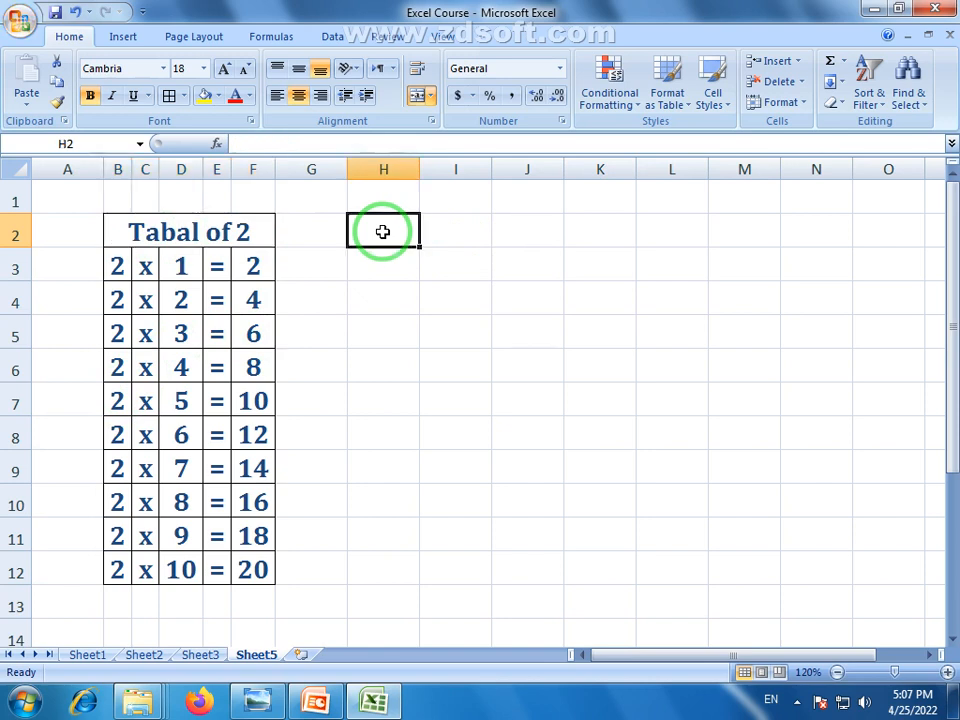
left_click_drag(383, 232, 578, 233)
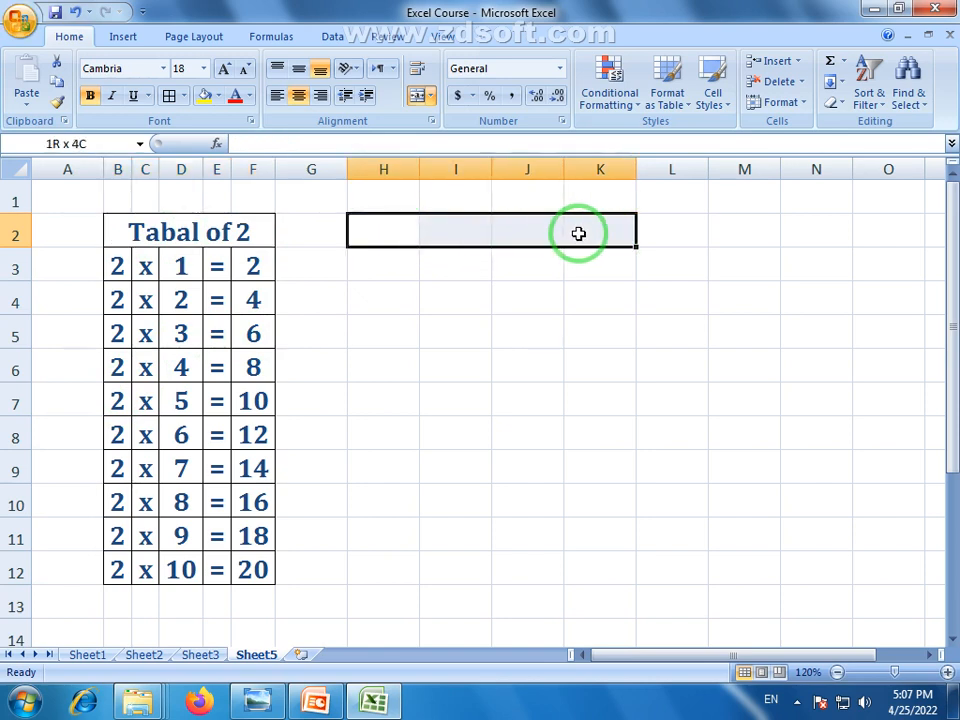
left_click(419, 97)
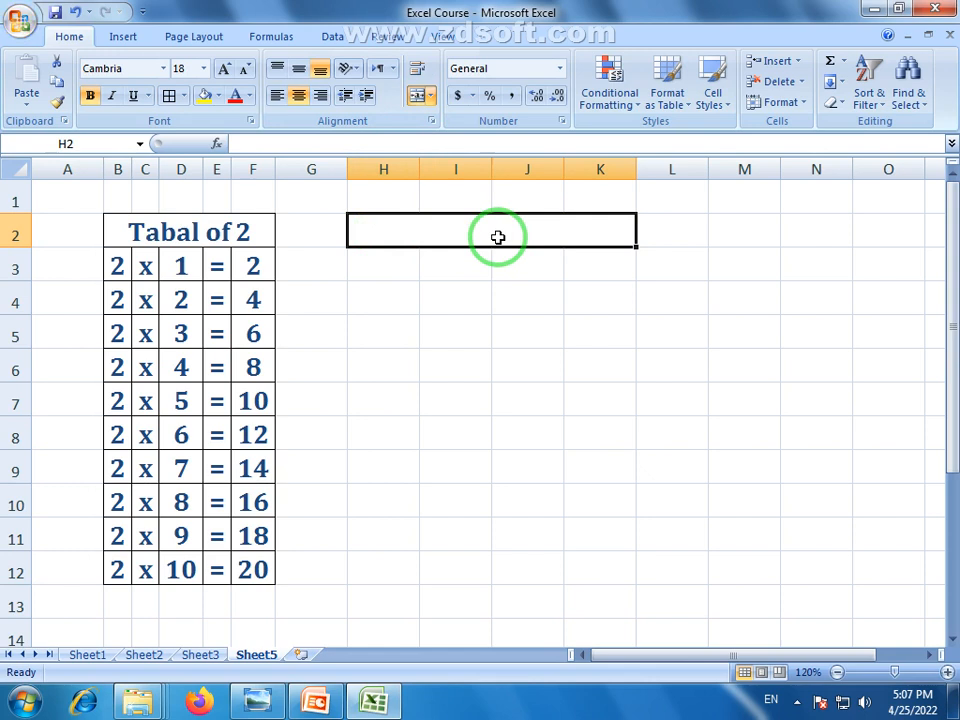
type("Tabal of")
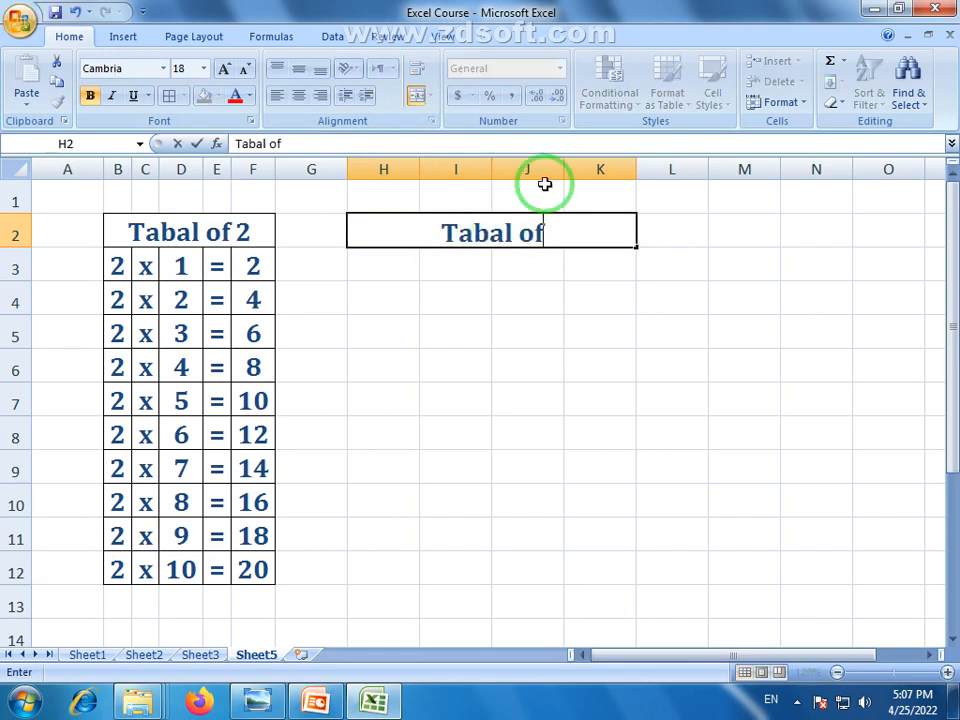
left_click(672, 216)
type("2")
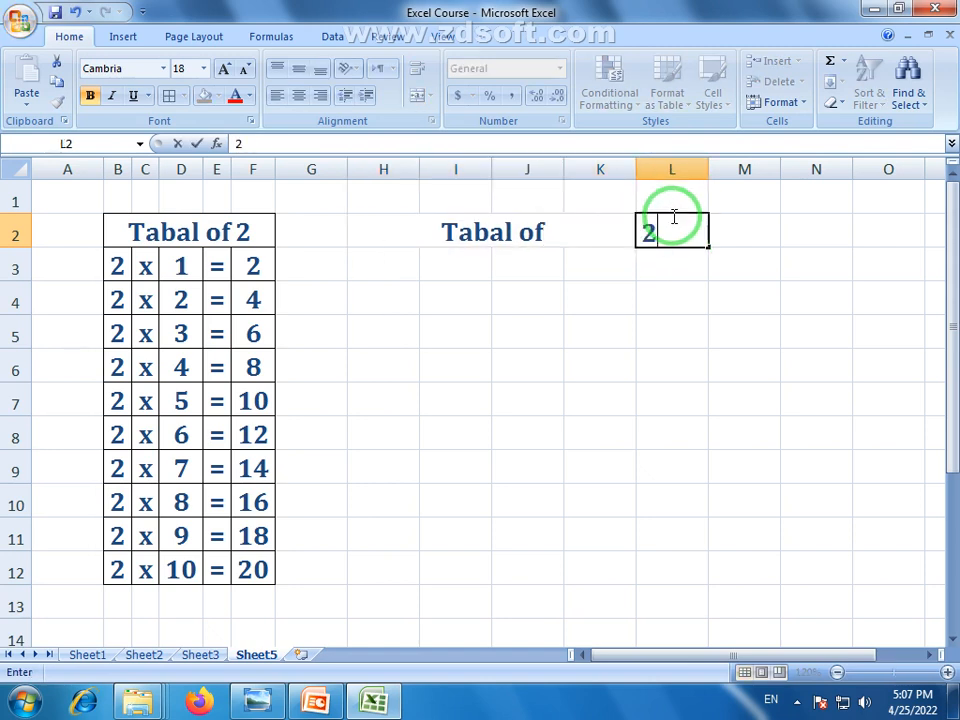
left_click(551, 294)
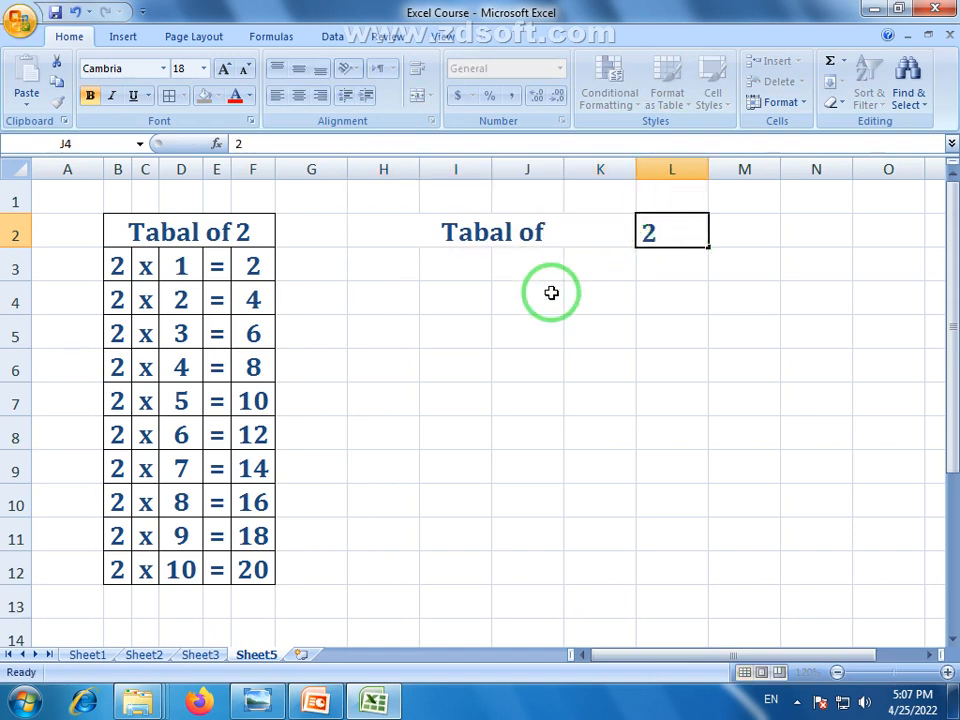
left_click(379, 266)
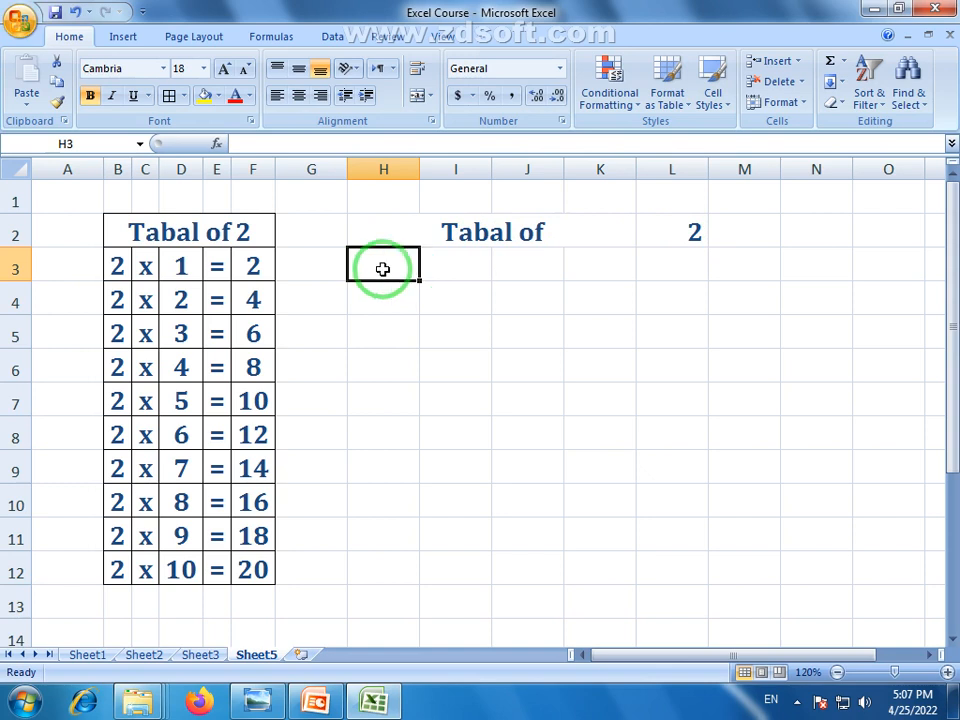
Enter =$L$2 in H3 and fill it down to H12
type("=")
left_click(691, 232)
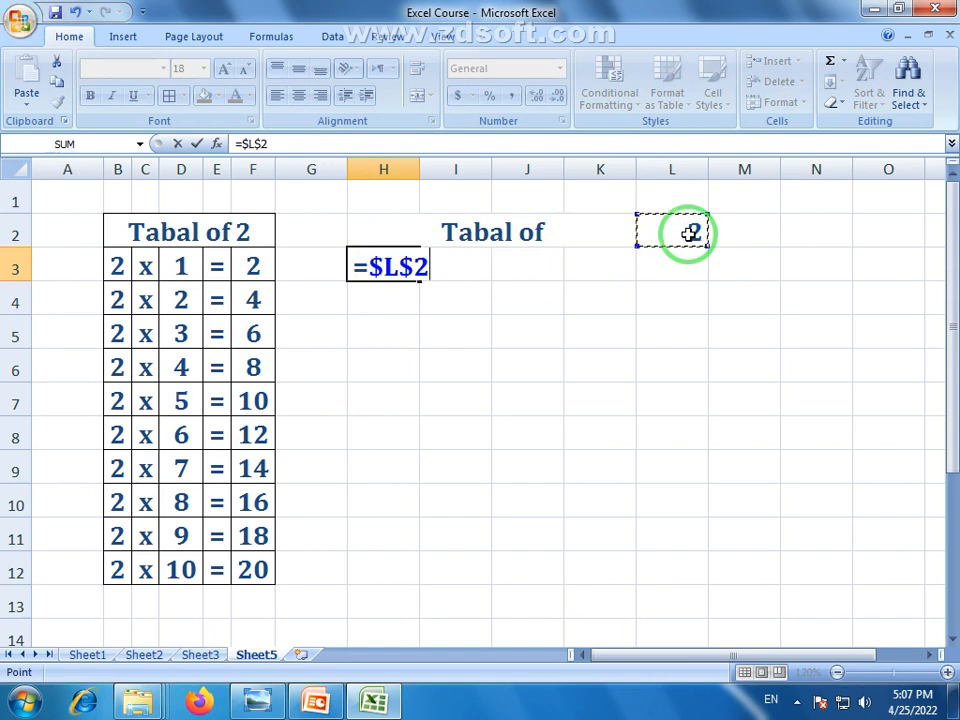
key("Return")
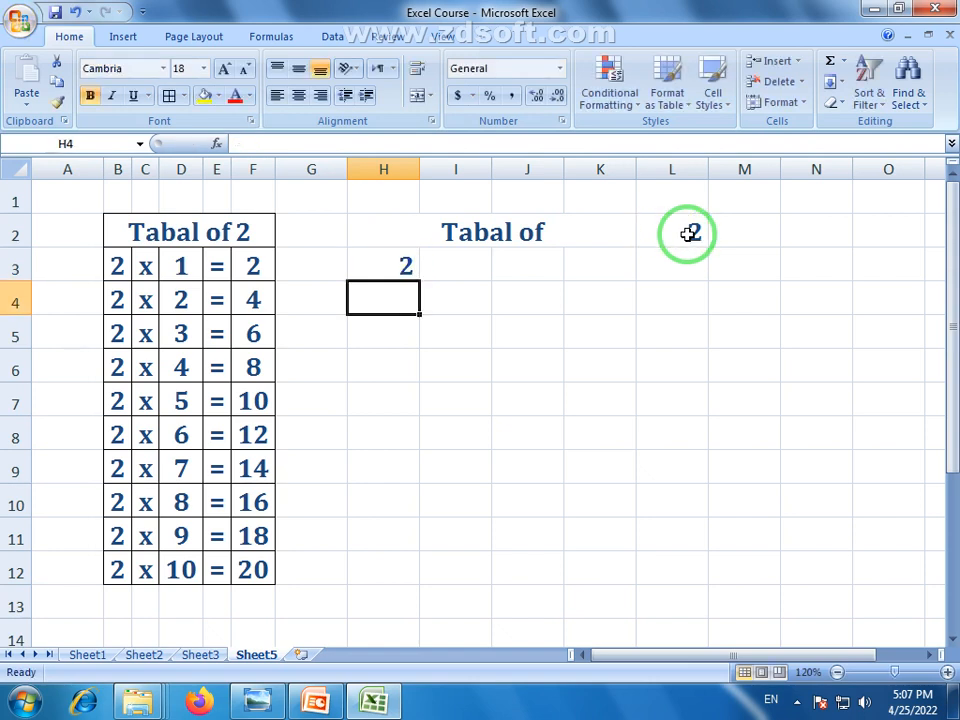
left_click(690, 232)
left_click(413, 269)
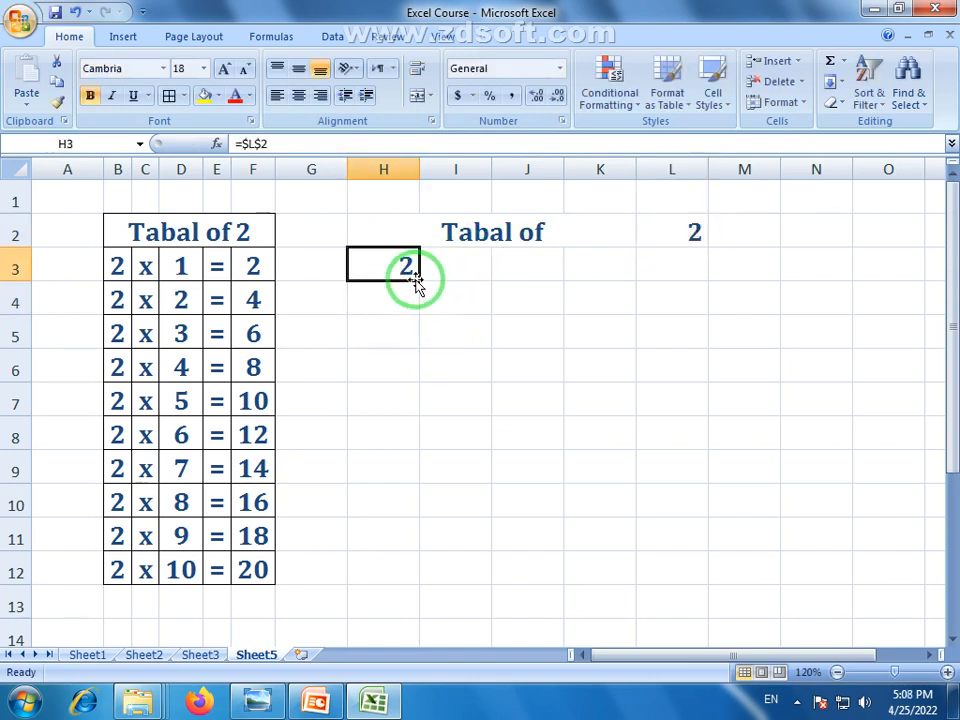
left_click_drag(418, 282, 420, 584)
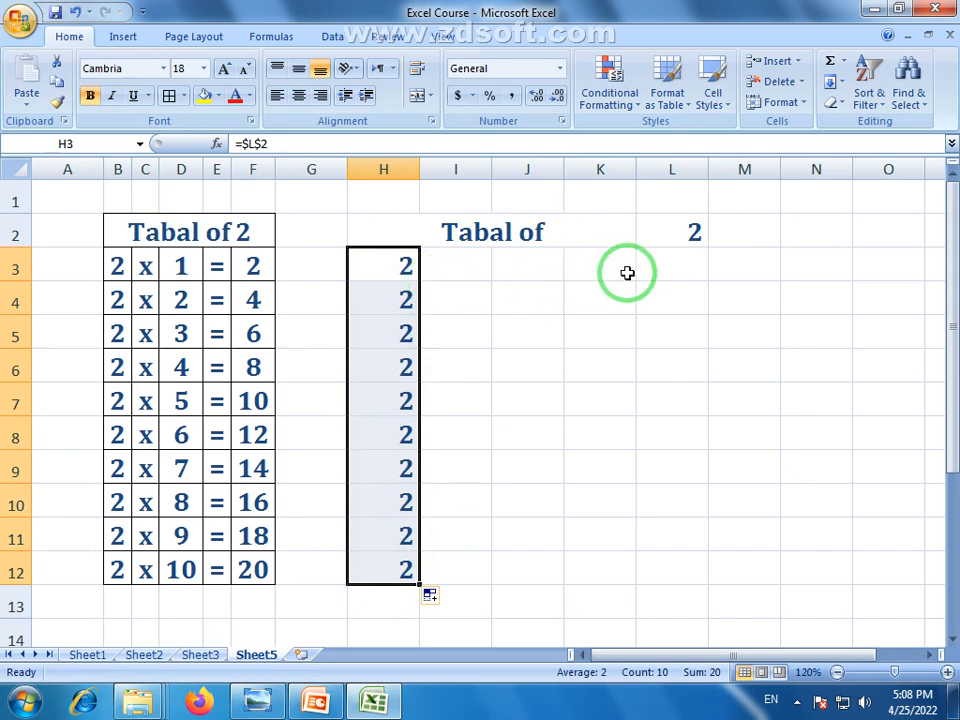
Test the link by changing L2 to 5
left_click(696, 232)
type("5")
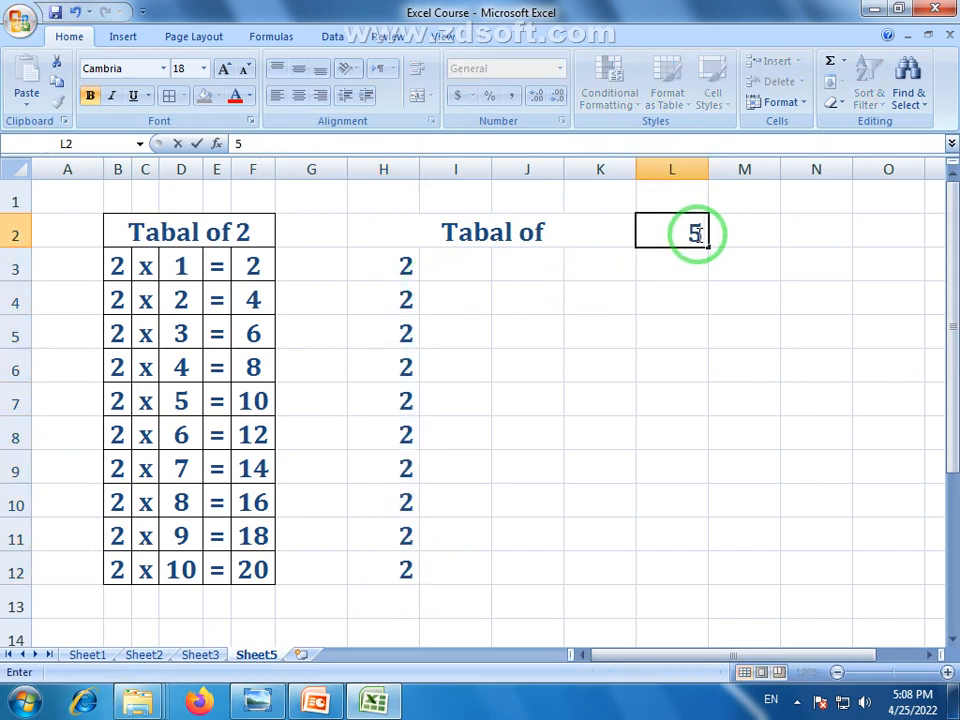
key("Return")
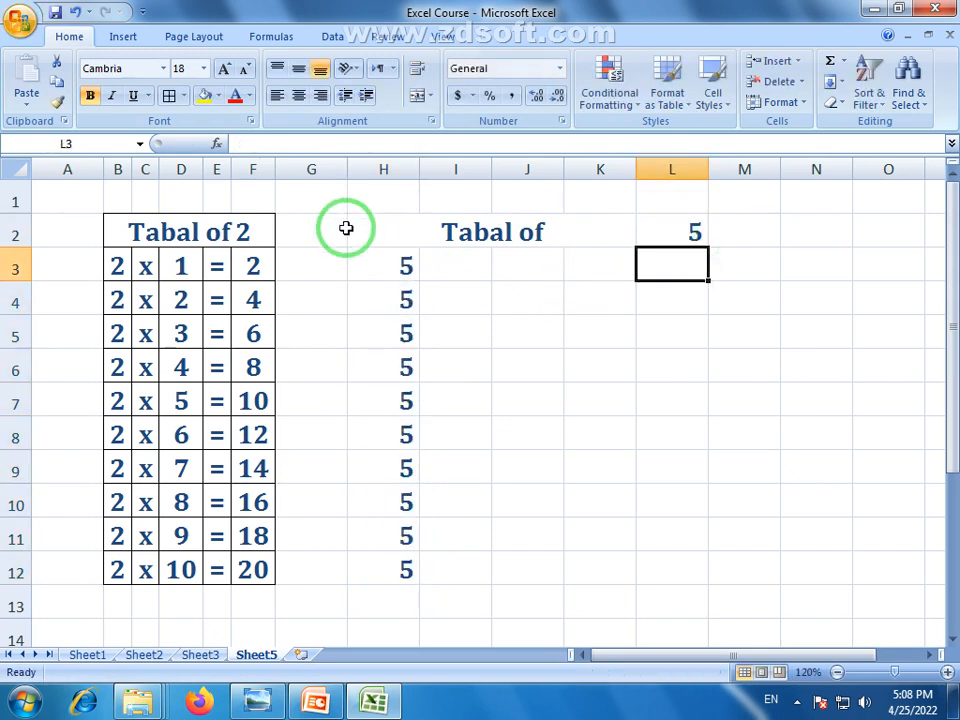
left_click(694, 232)
Restore 2 in L2 and enter x, 1 and = in I3, J3 and K3
type("2")
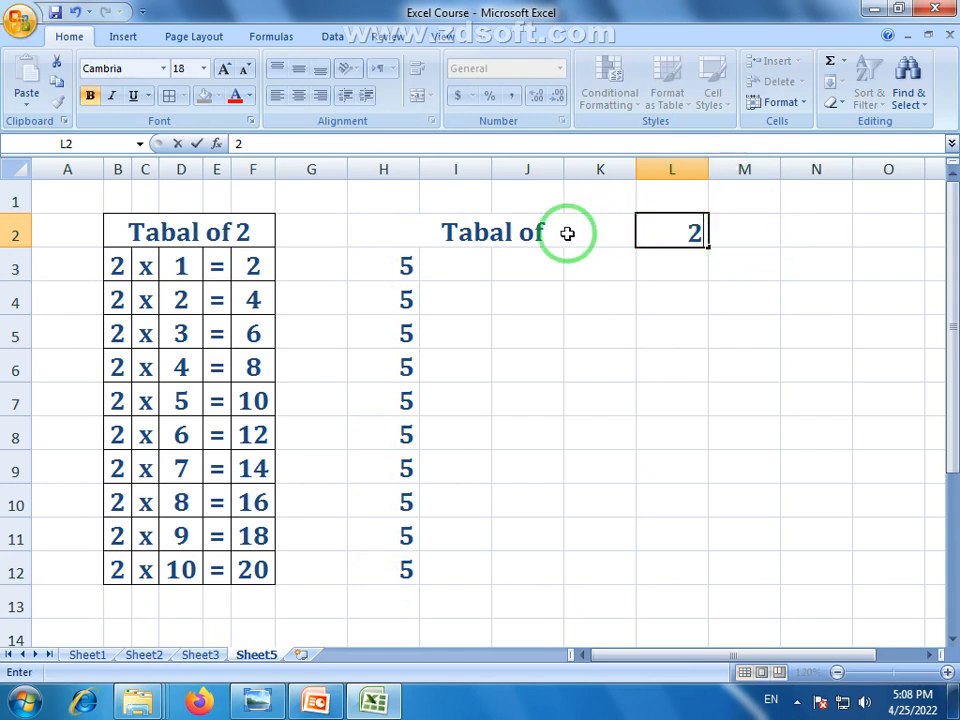
left_click(469, 264)
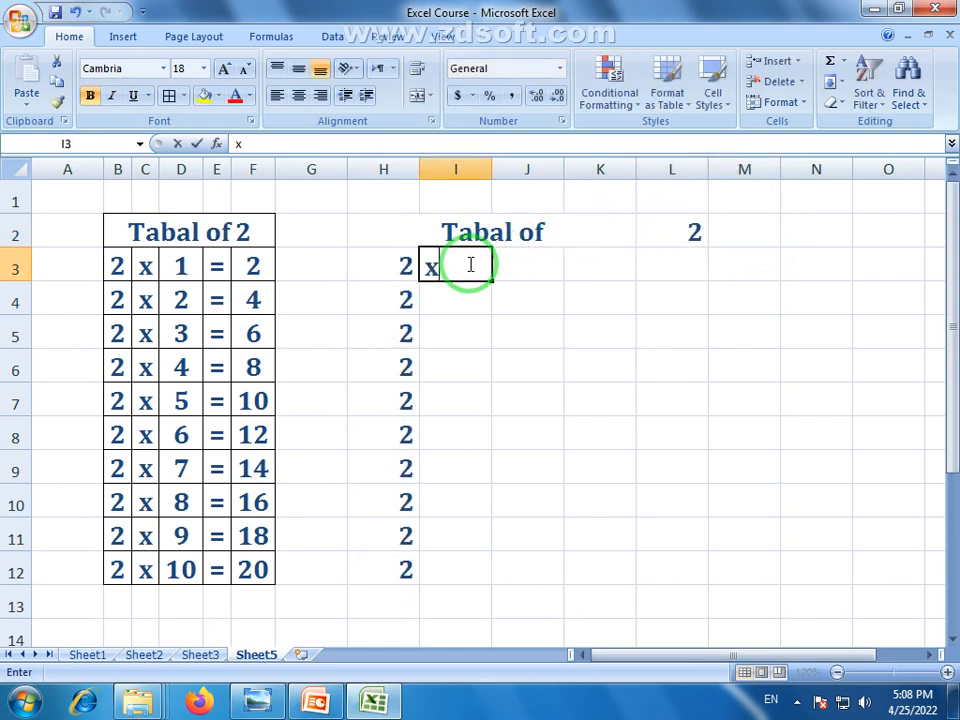
left_click(540, 271)
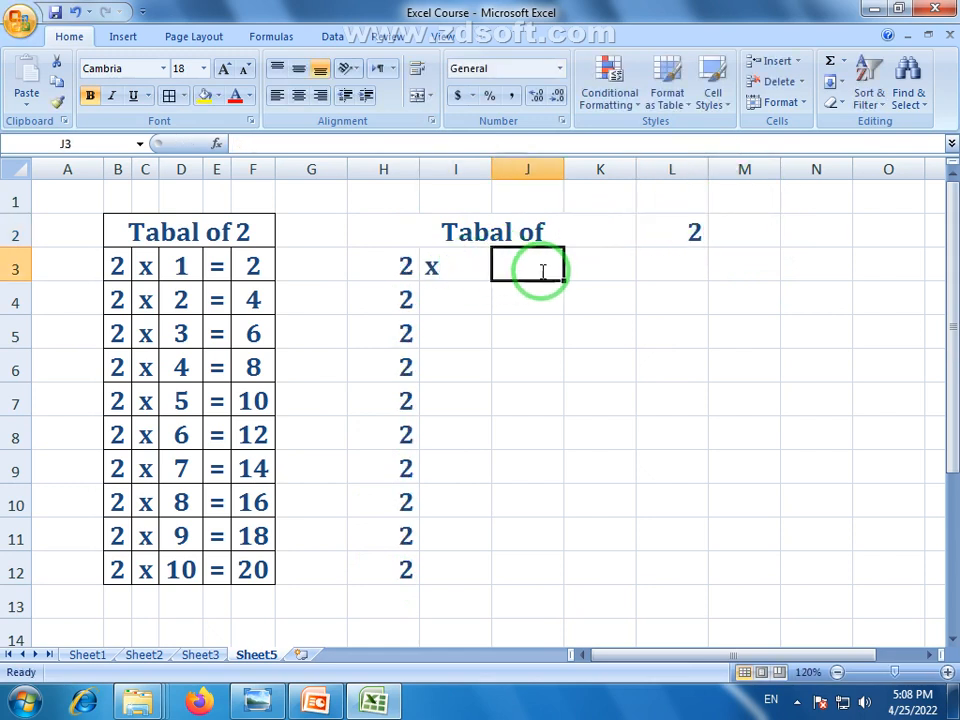
type("1")
left_click(587, 264)
type("=")
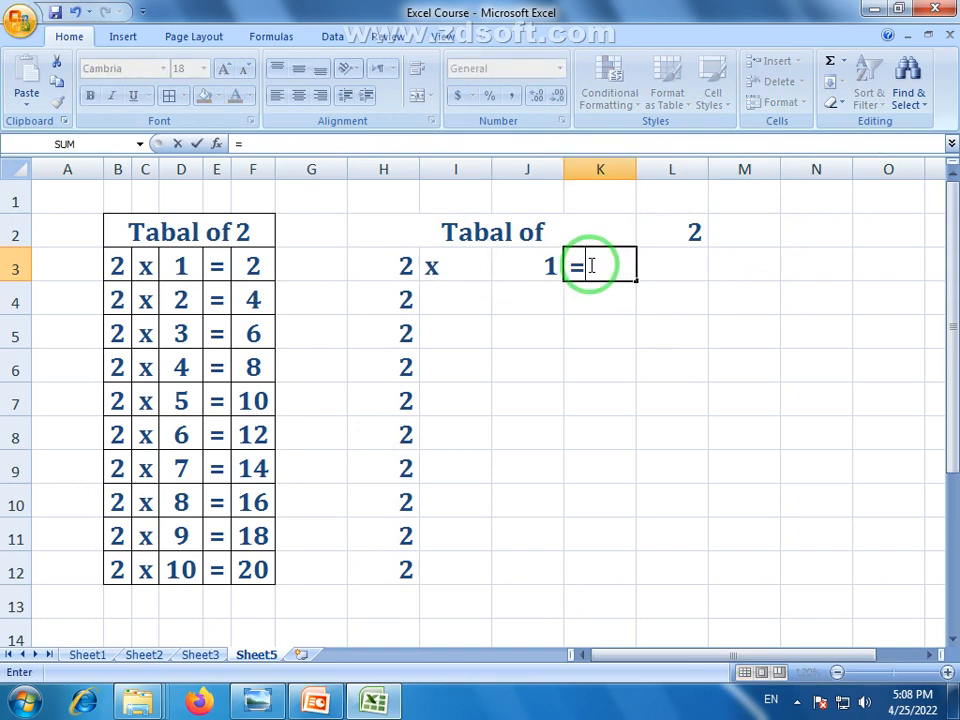
key("Return")
Review the H and J cells that the row products will multiply
left_click(681, 266)
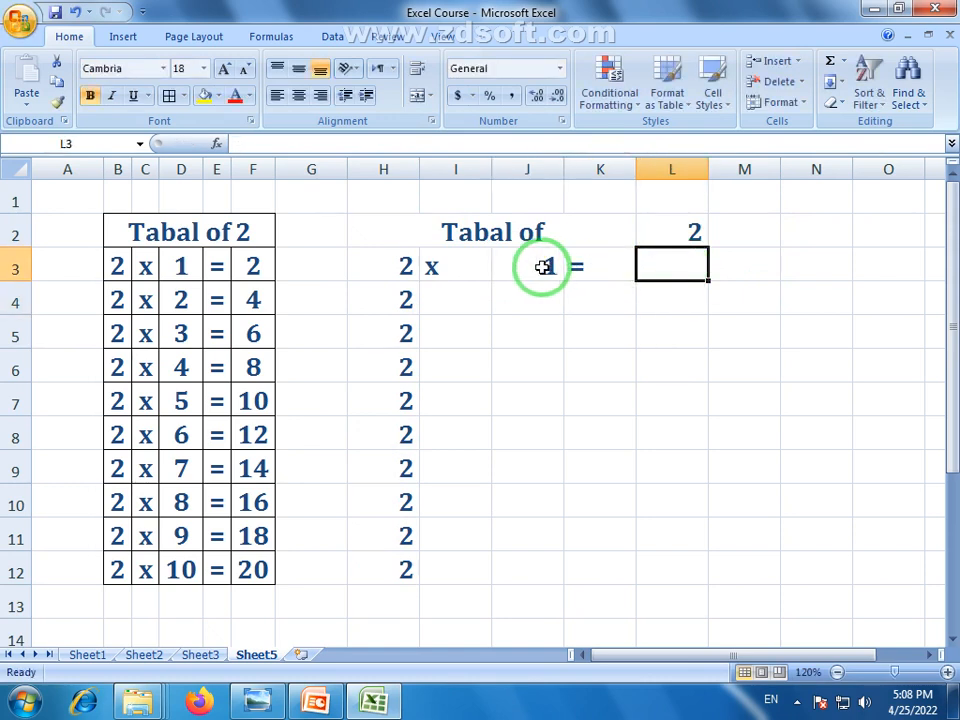
left_click(414, 268)
left_click(542, 266)
left_click(399, 263)
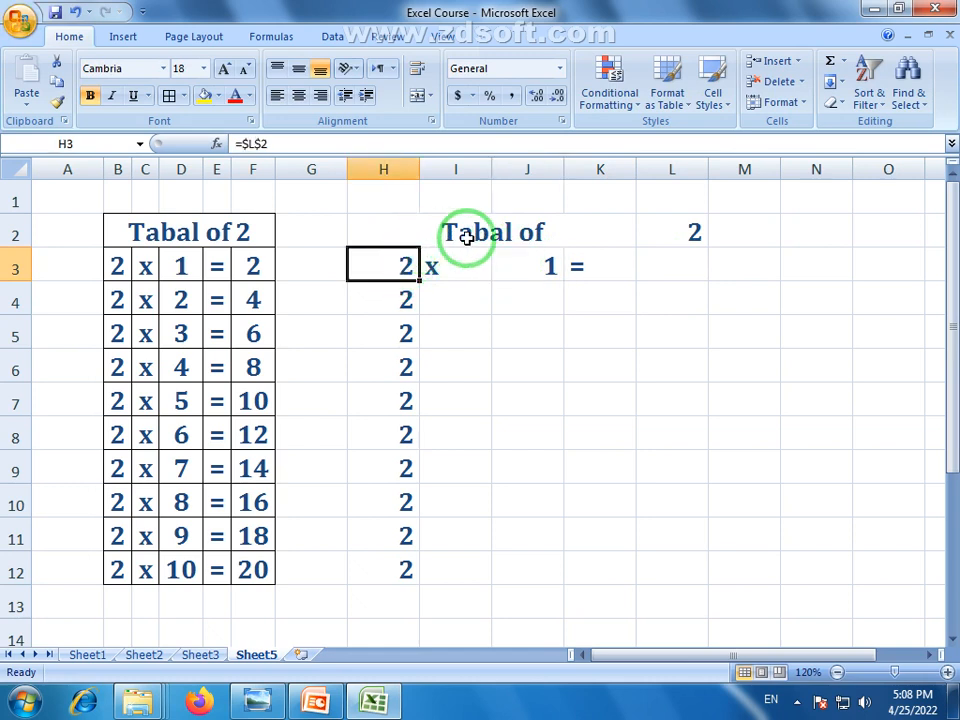
left_click(544, 270)
left_click(395, 298)
left_click(534, 290)
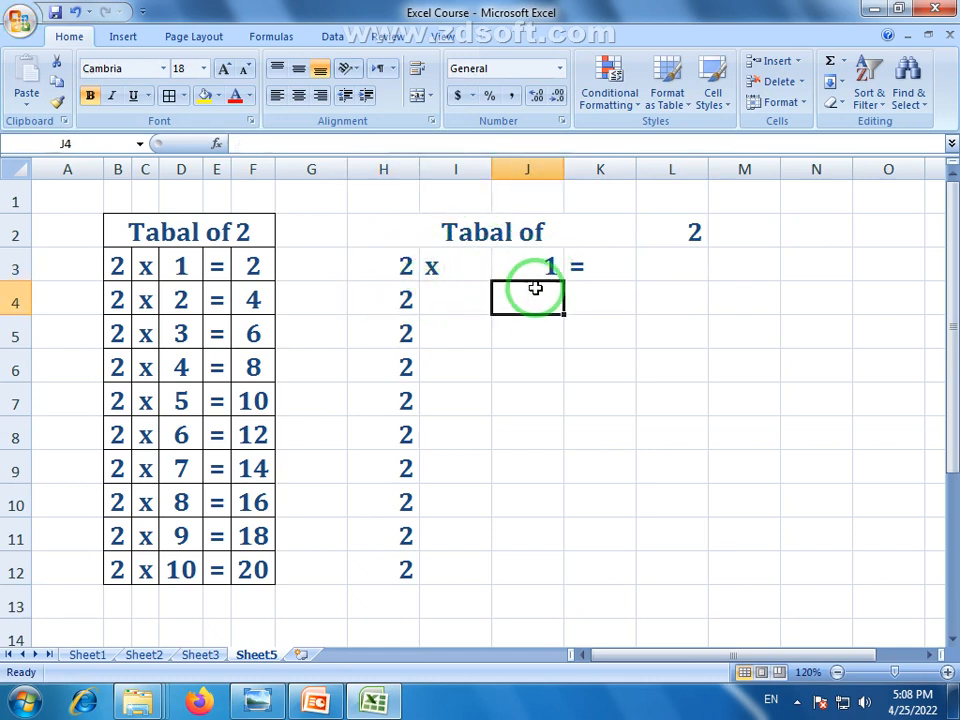
left_click(403, 332)
left_click(516, 336)
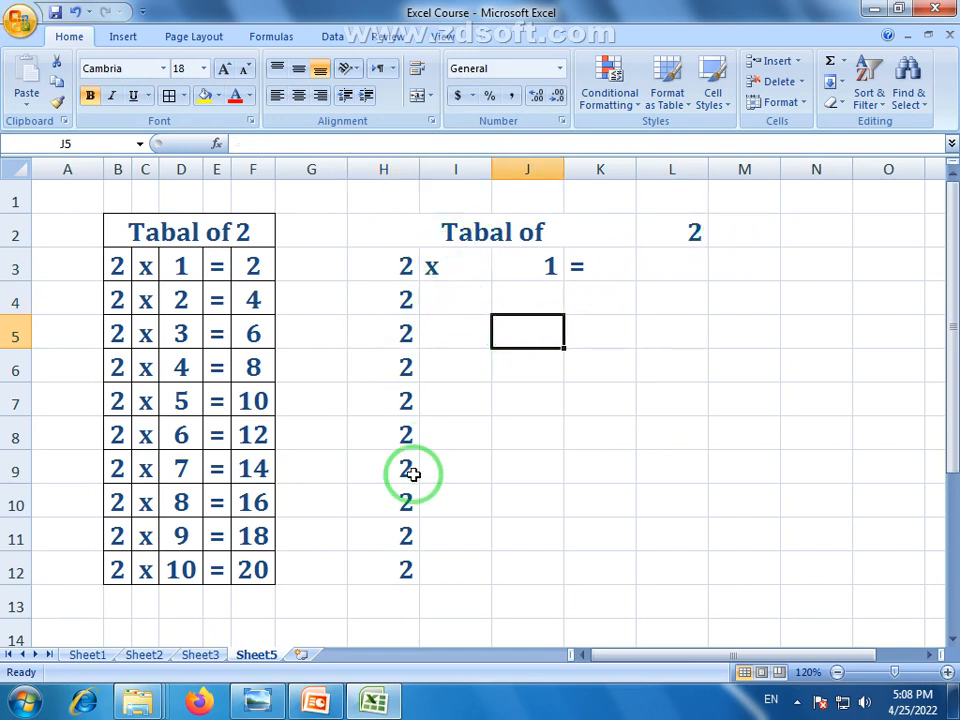
Enter the product formula =H3*J3 in L3
left_click(677, 256)
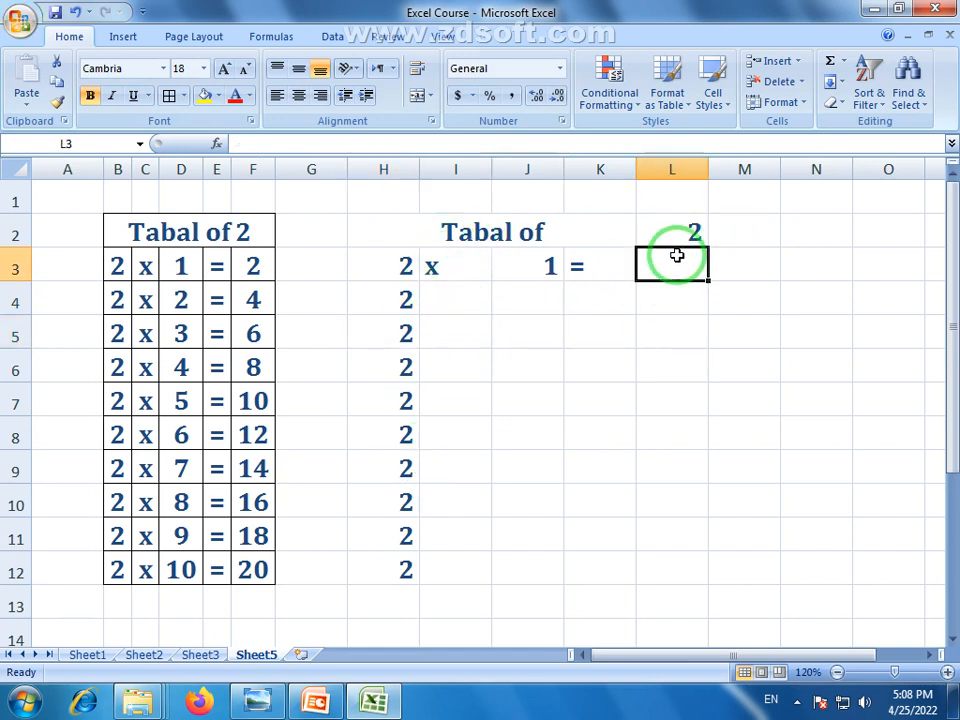
type("=")
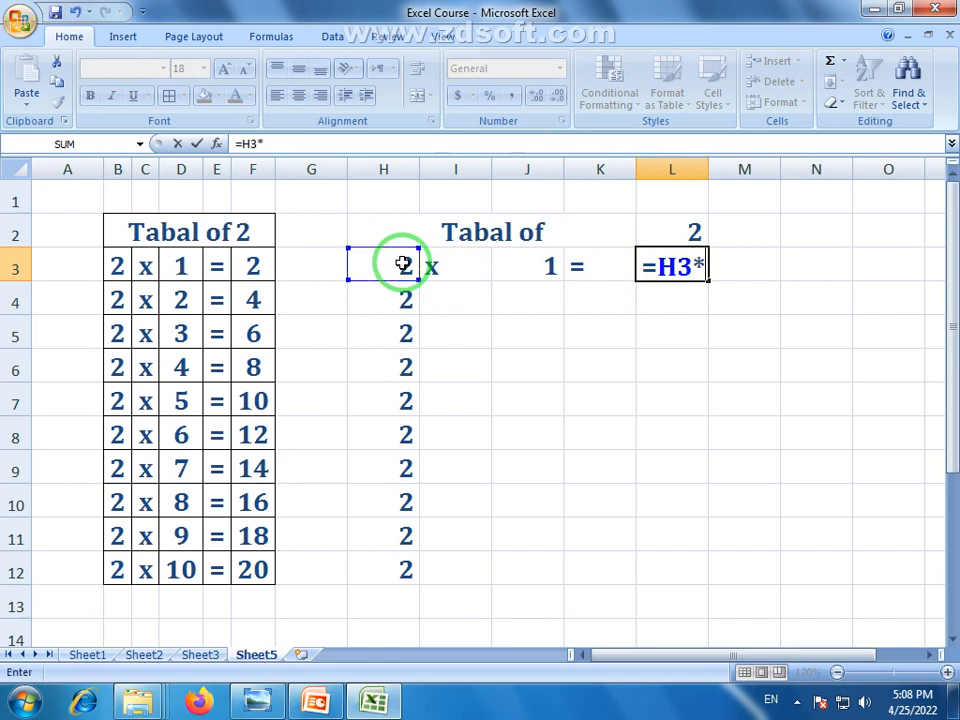
left_click(531, 265)
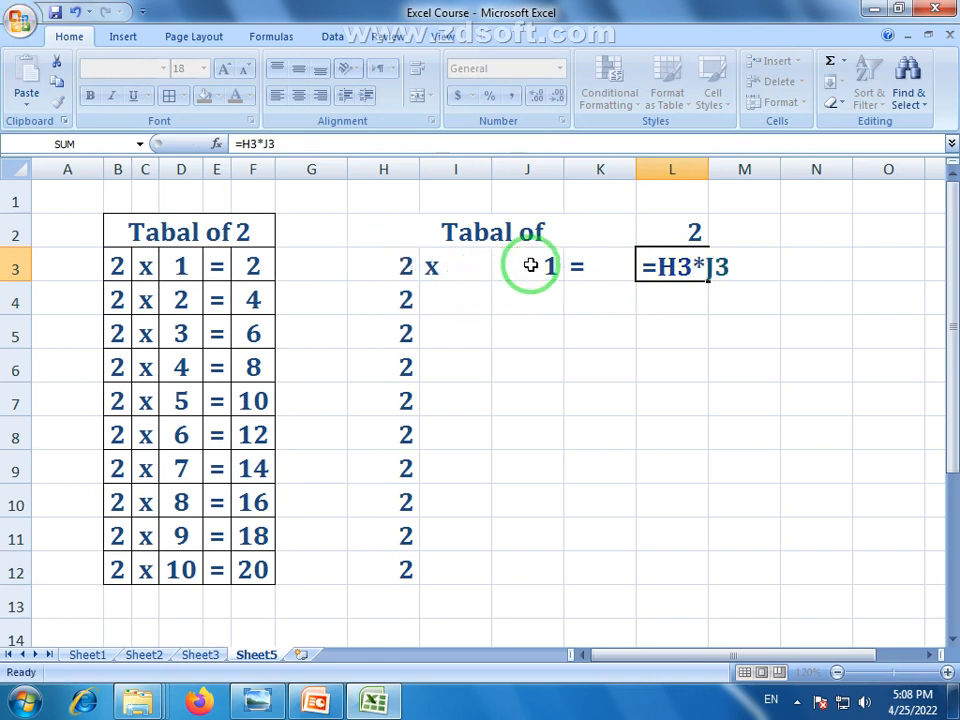
key("Return")
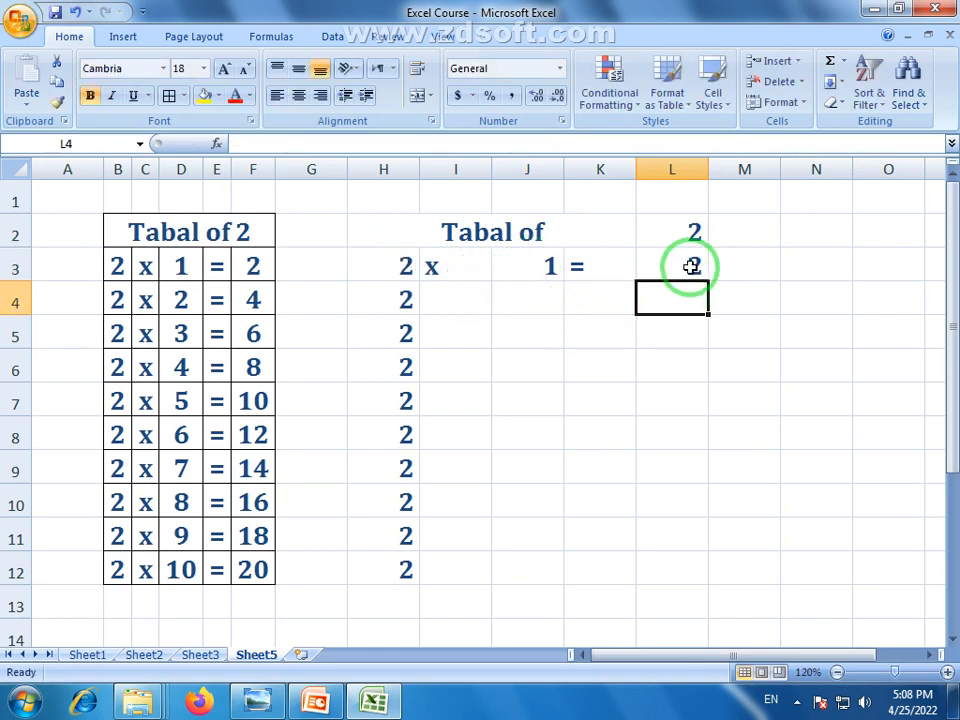
Fill x down to I12, numbers 1 to 10 down column J, and = down to K12
left_click(482, 262)
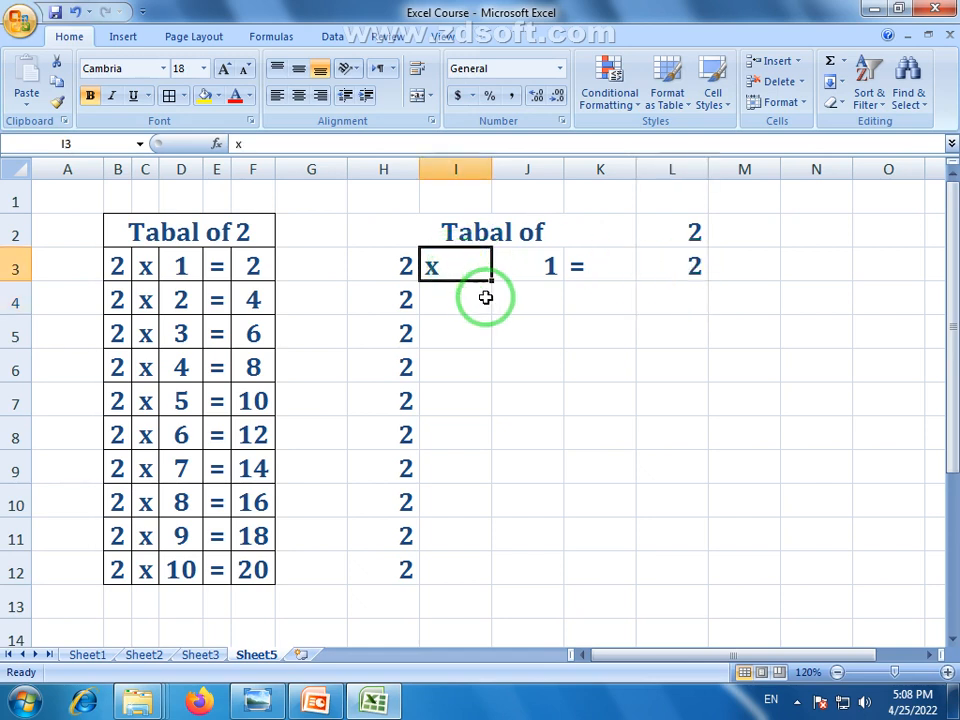
left_click_drag(491, 282, 479, 575)
left_click(533, 277)
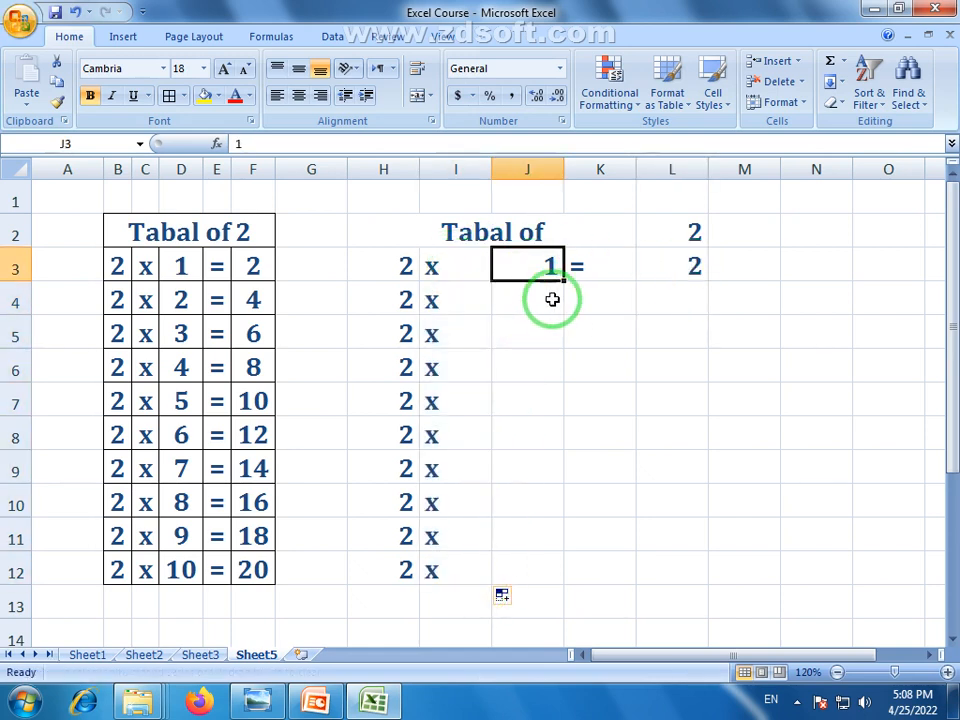
left_click_drag(563, 282, 574, 578)
left_click(632, 272)
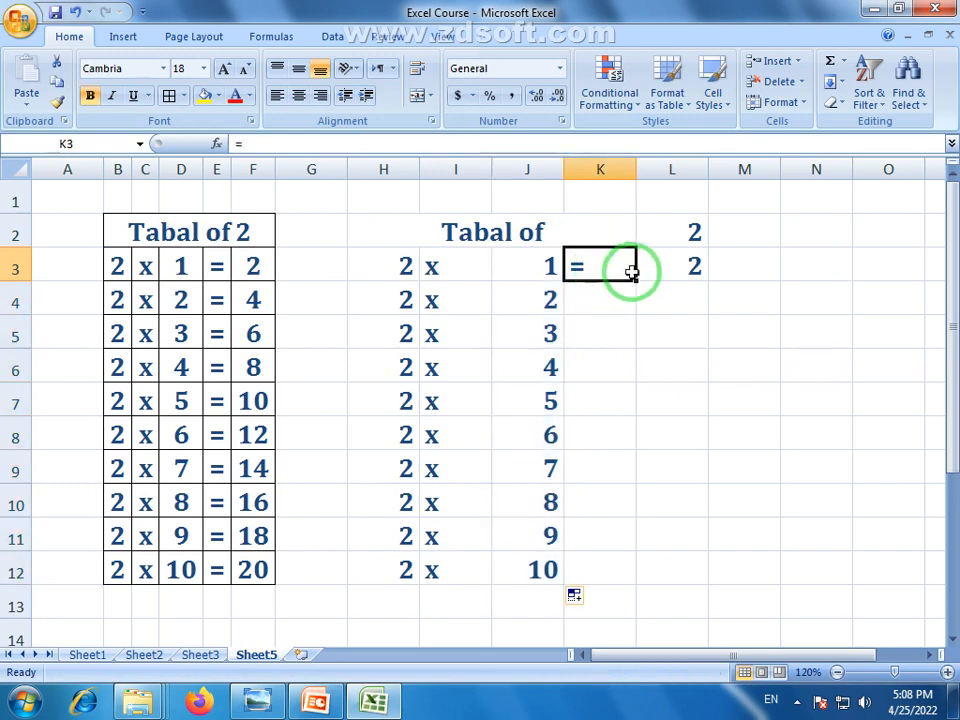
left_click_drag(632, 279, 632, 306)
left_click(617, 266)
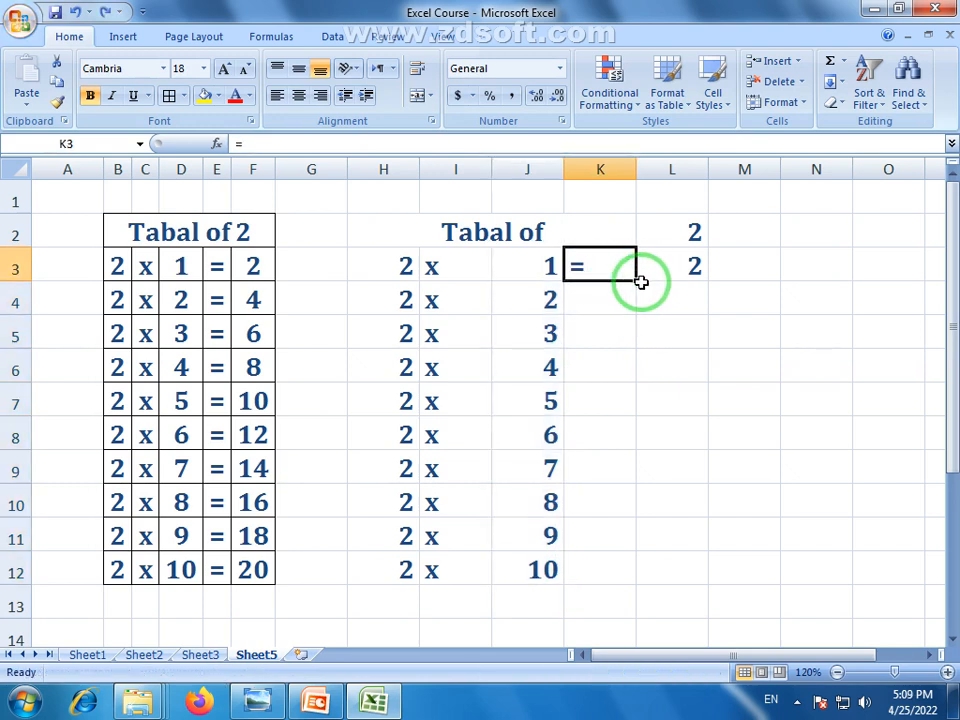
left_click_drag(638, 283, 634, 568)
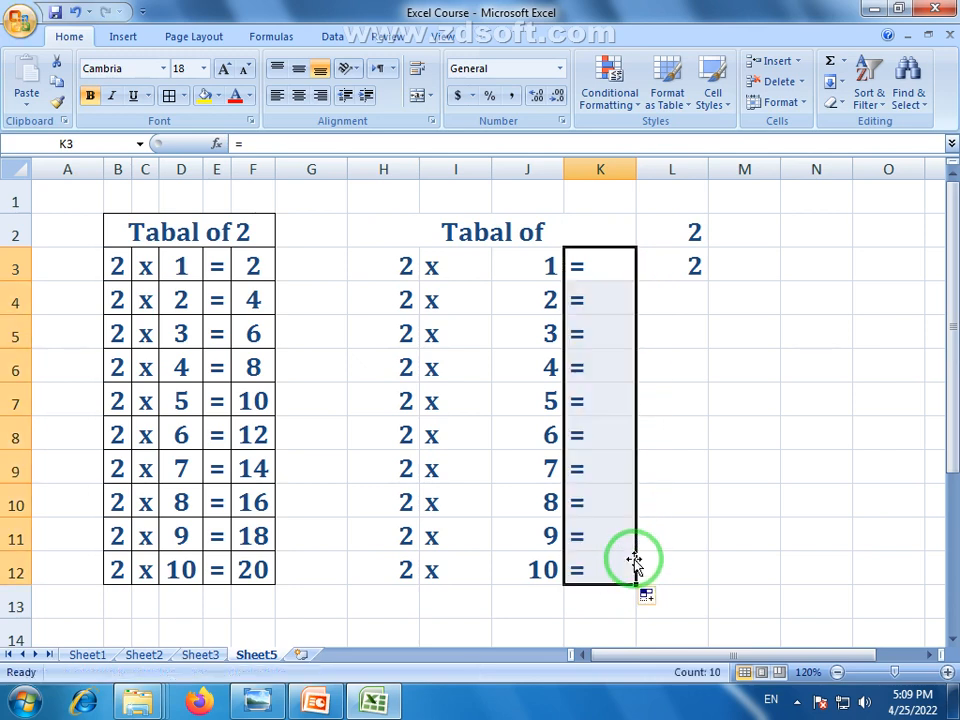
Copy the L3 product formula down to L12, giving results 2 to 20
left_click(693, 266)
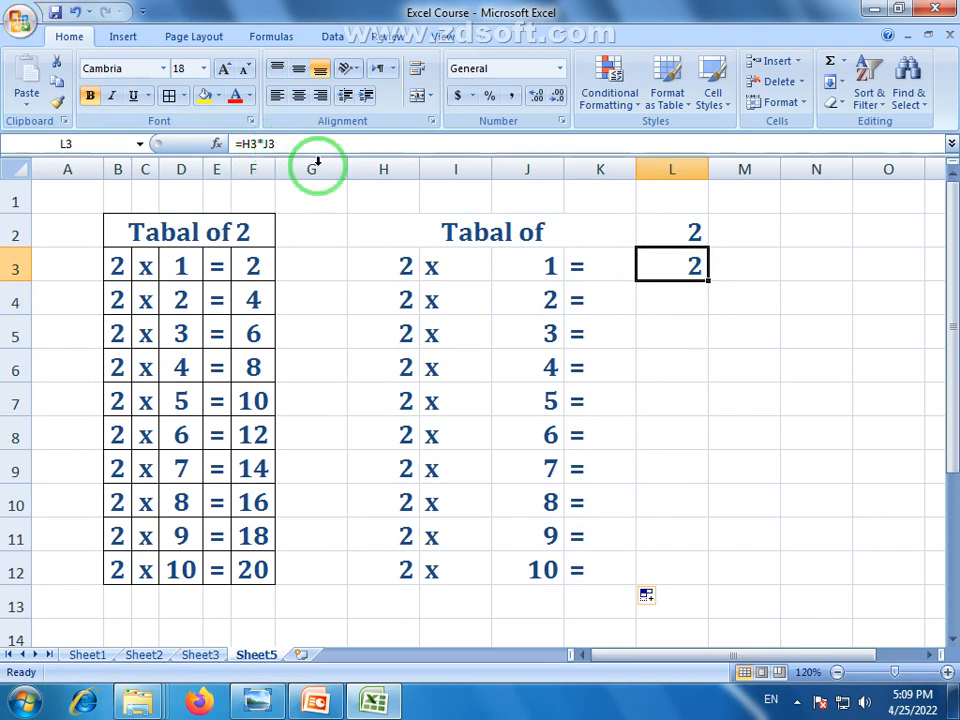
left_click_drag(711, 282, 716, 303)
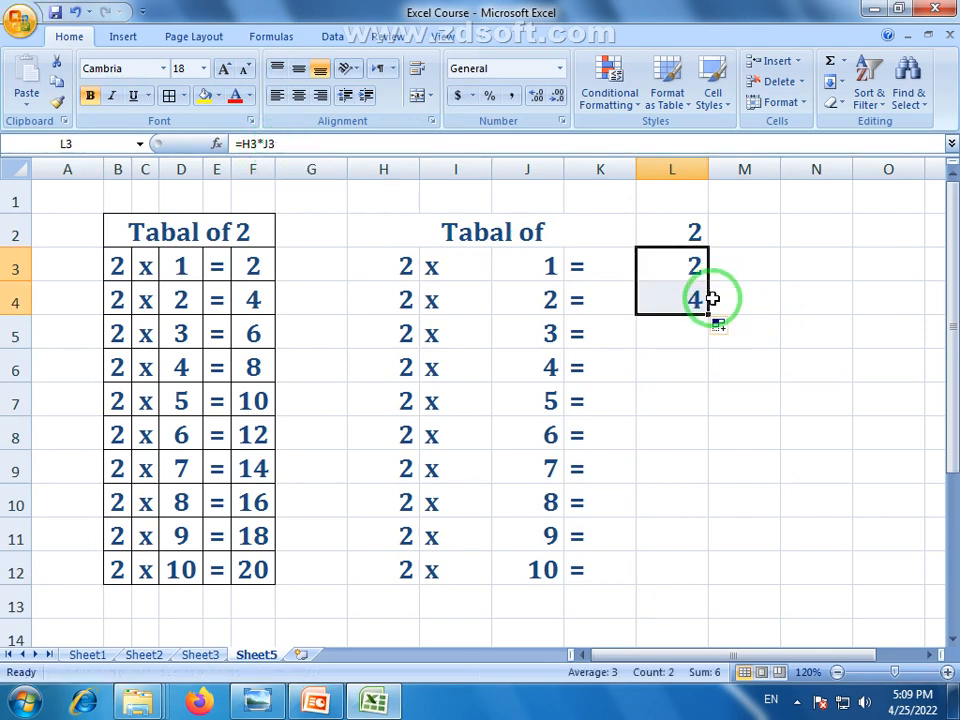
left_click(638, 291)
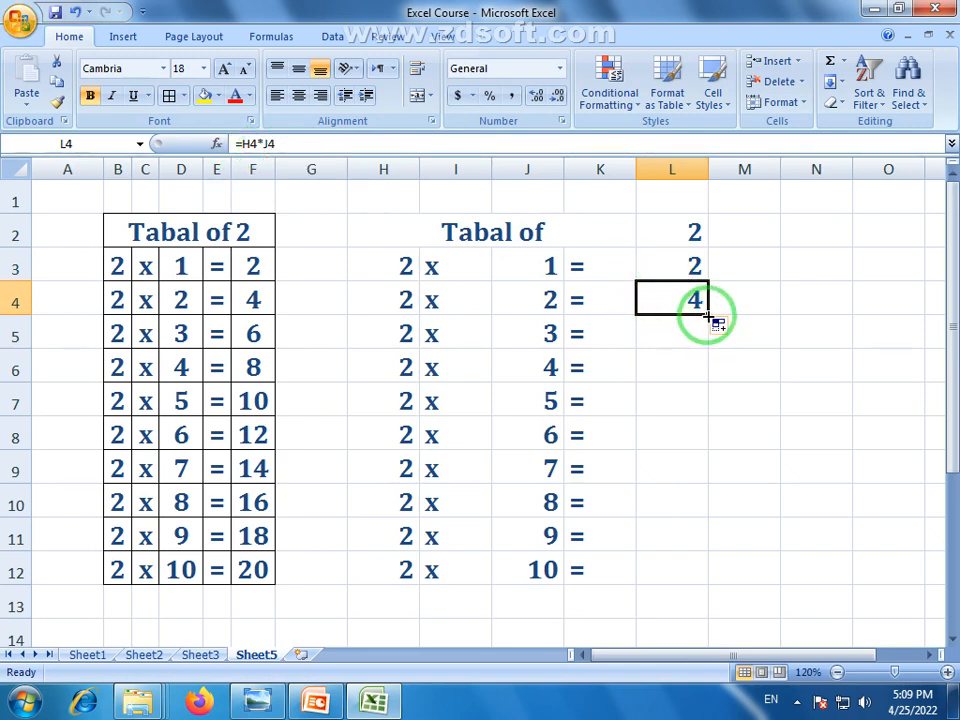
left_click_drag(708, 316, 718, 572)
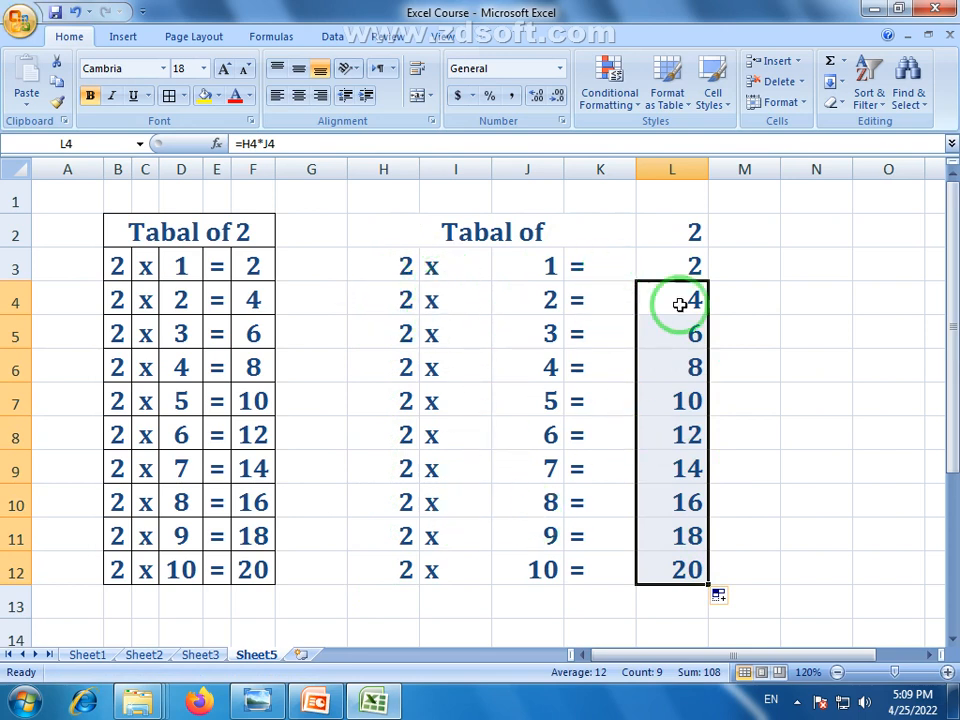
left_click(791, 324)
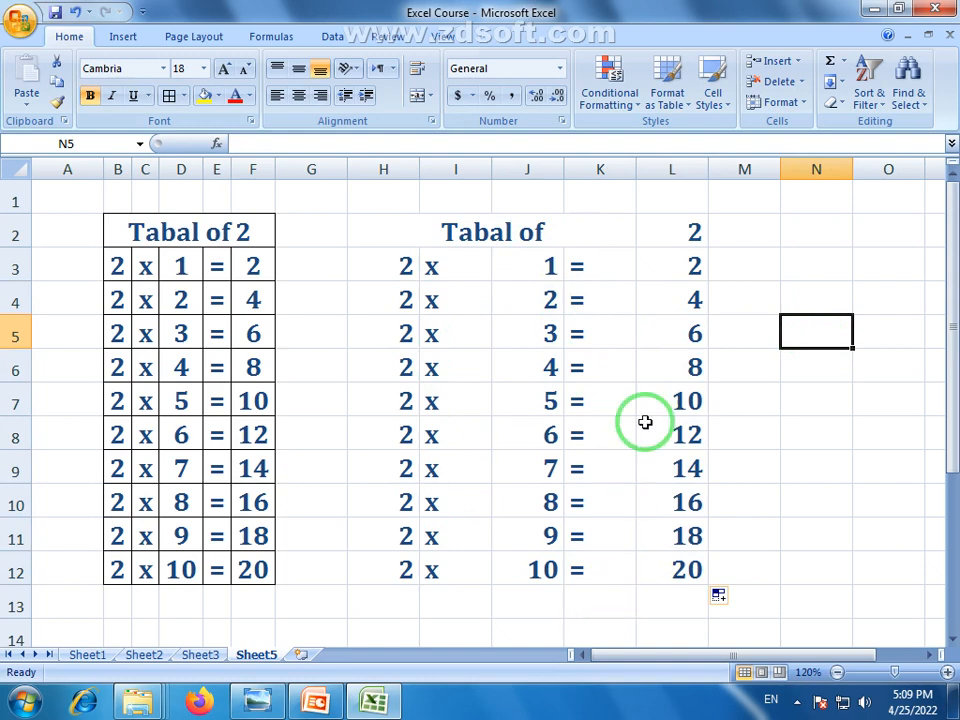
left_click_drag(376, 235, 675, 568)
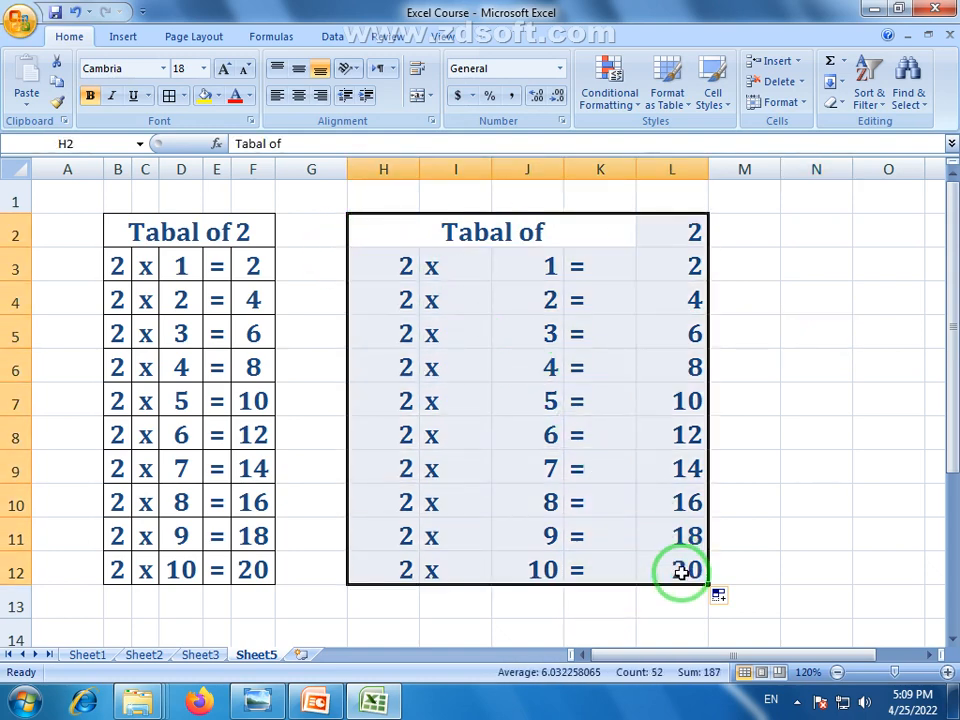
Autofit and centre columns H–L, then give H2:L12 all borders
left_click(677, 170)
left_click_drag(677, 170, 409, 172)
double_click(420, 170)
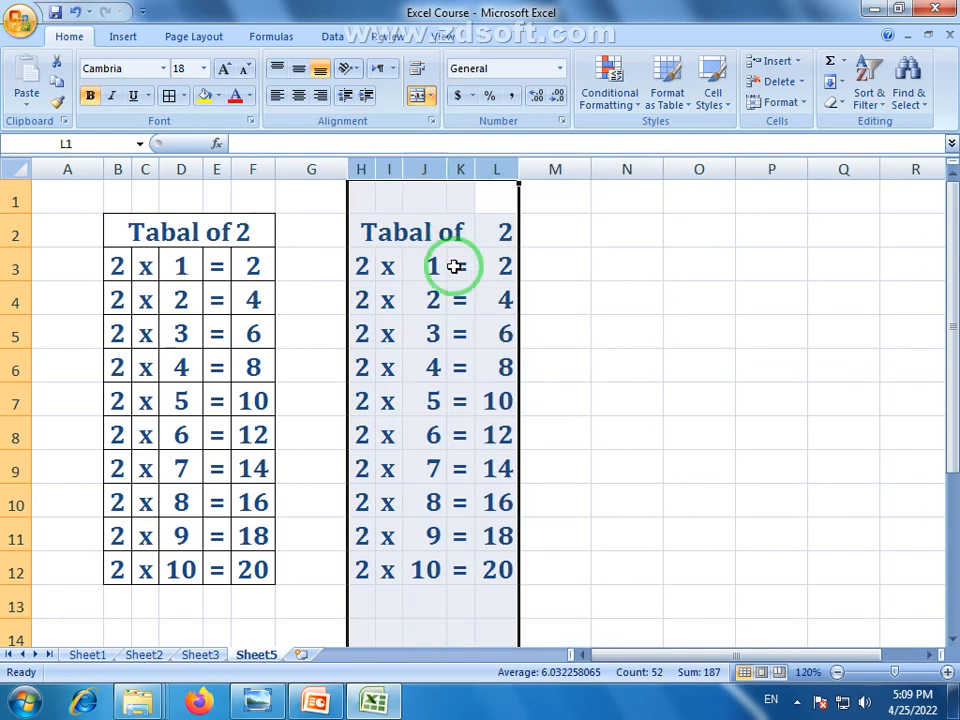
left_click(298, 95)
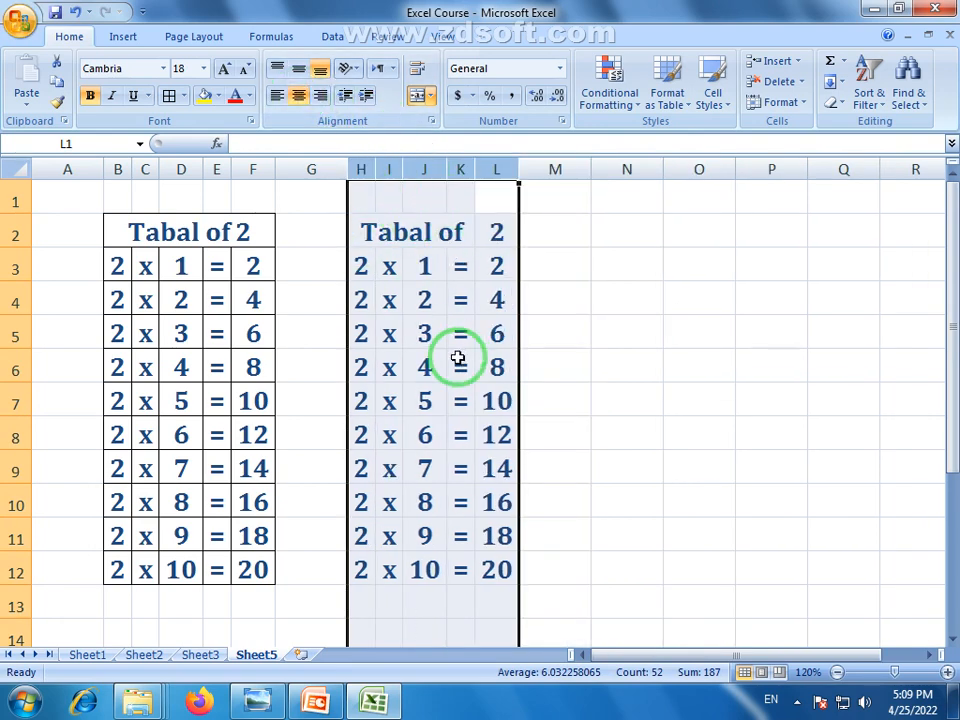
left_click(458, 316)
left_click_drag(349, 225, 503, 566)
left_click(169, 95)
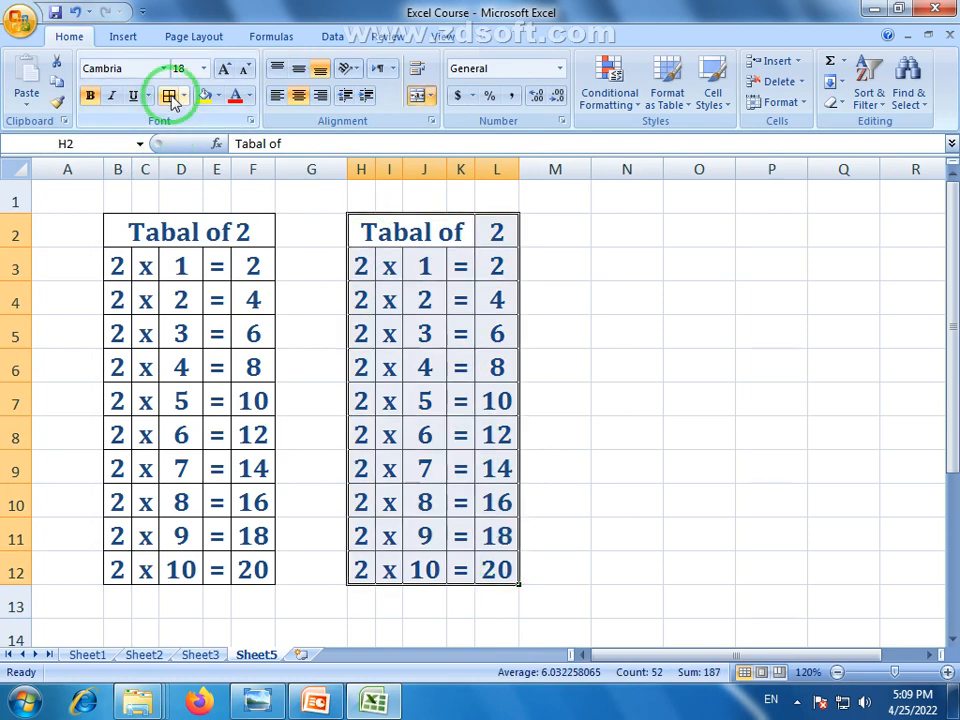
Adjust the H2:L2 title borders through More Borders so the heading appears undivided
left_click(456, 240)
left_click(500, 232)
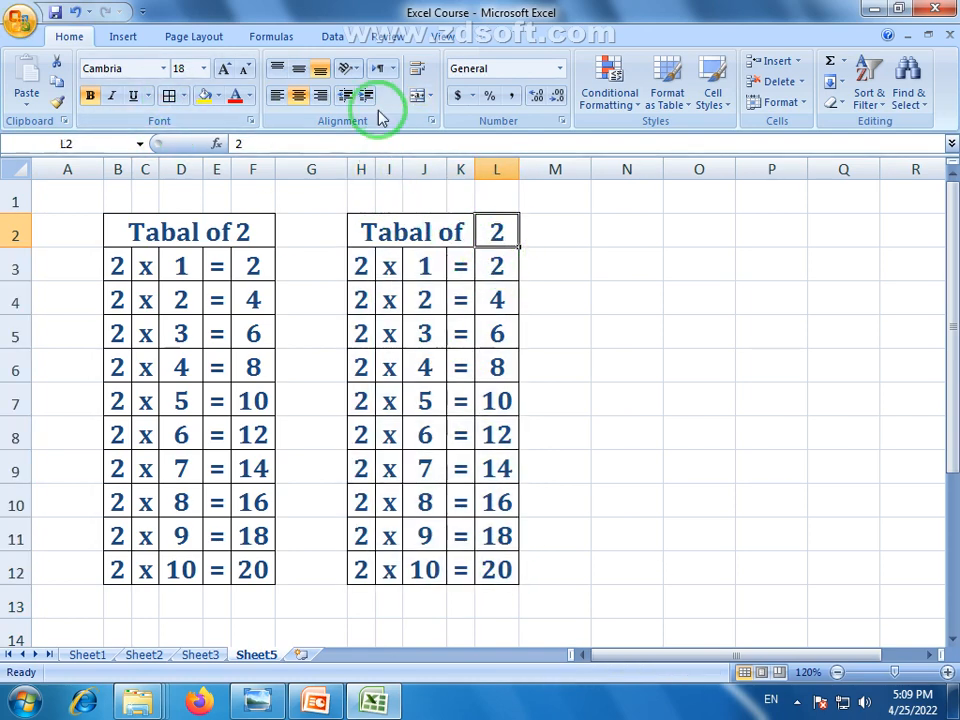
left_click(418, 232)
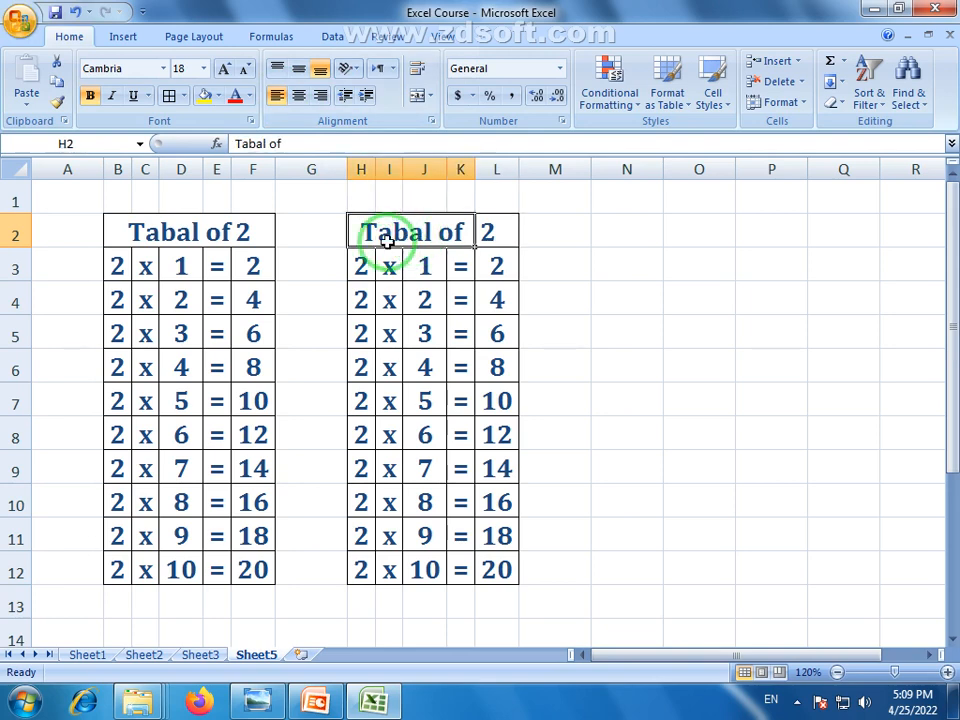
left_click(472, 302)
left_click(497, 231)
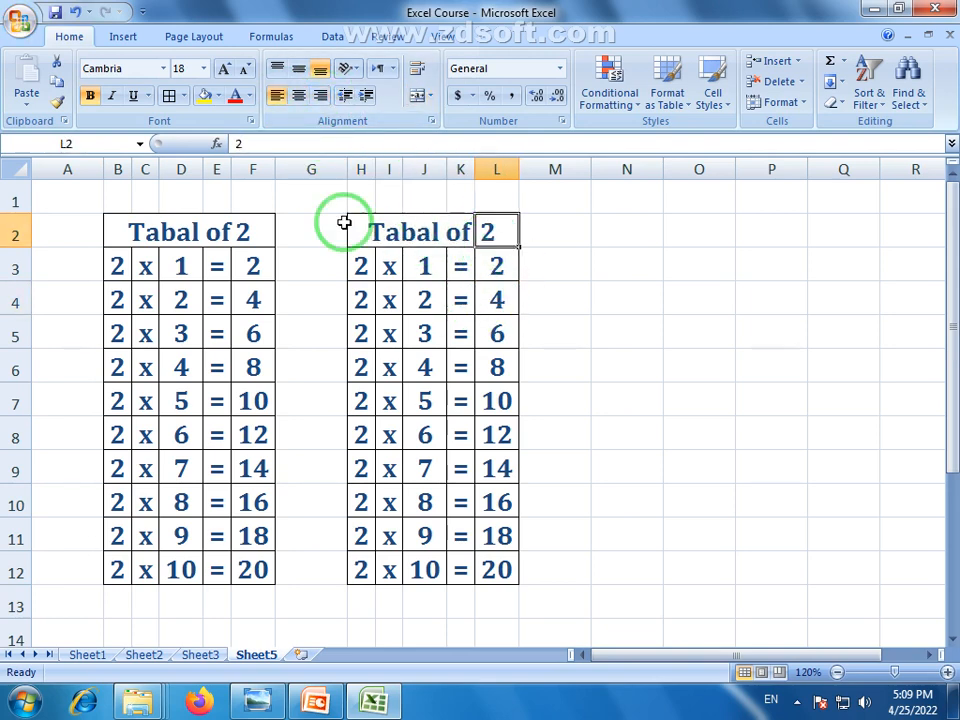
left_click(184, 96)
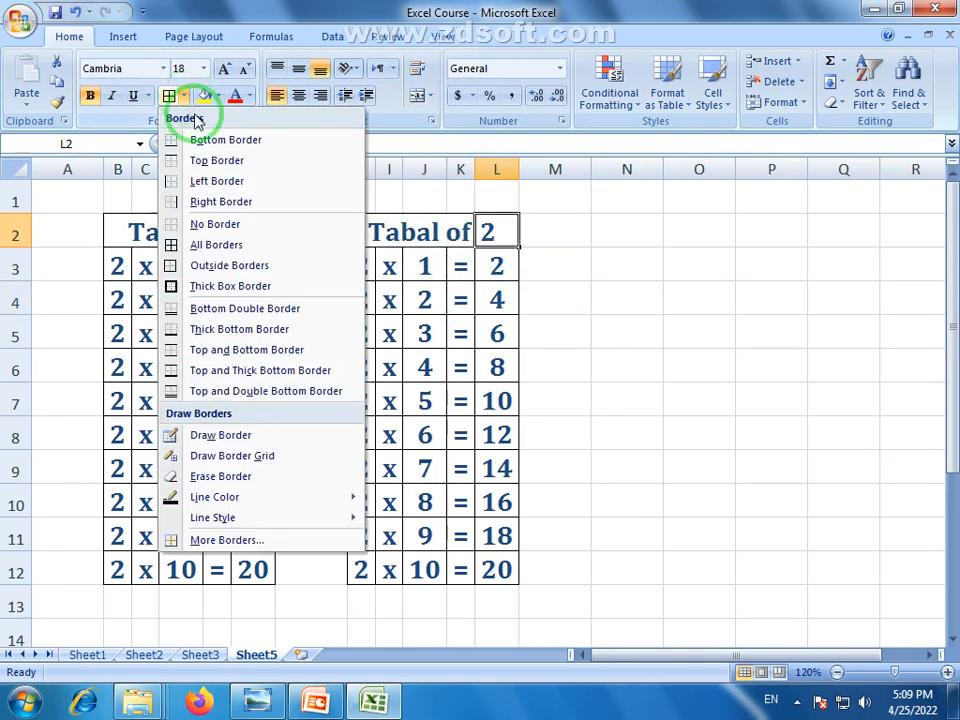
left_click(238, 545)
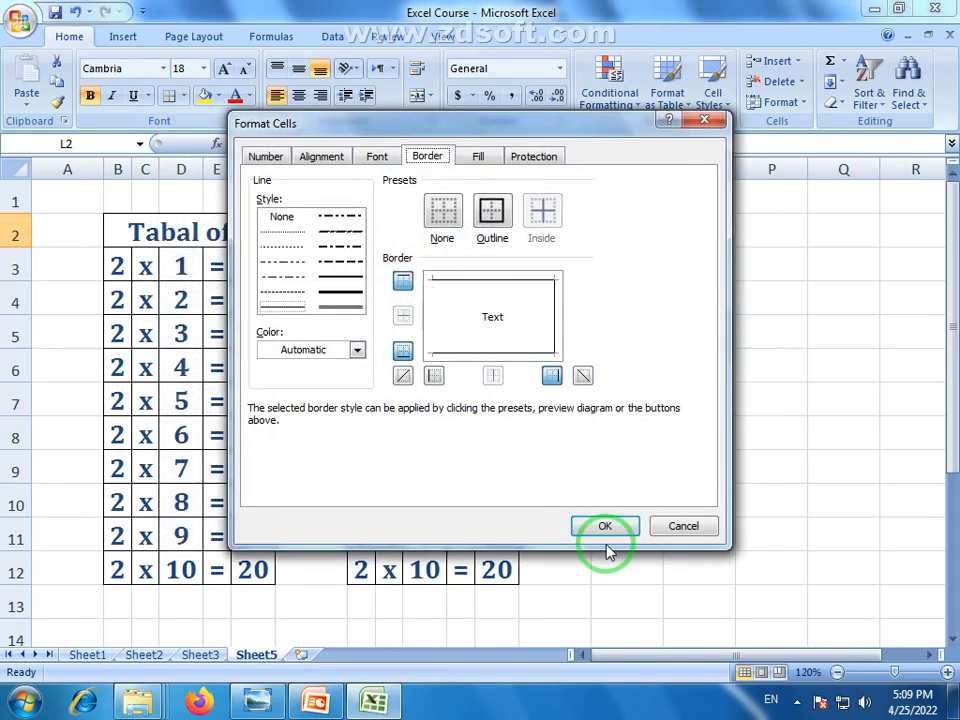
left_click(605, 526)
left_click(598, 369)
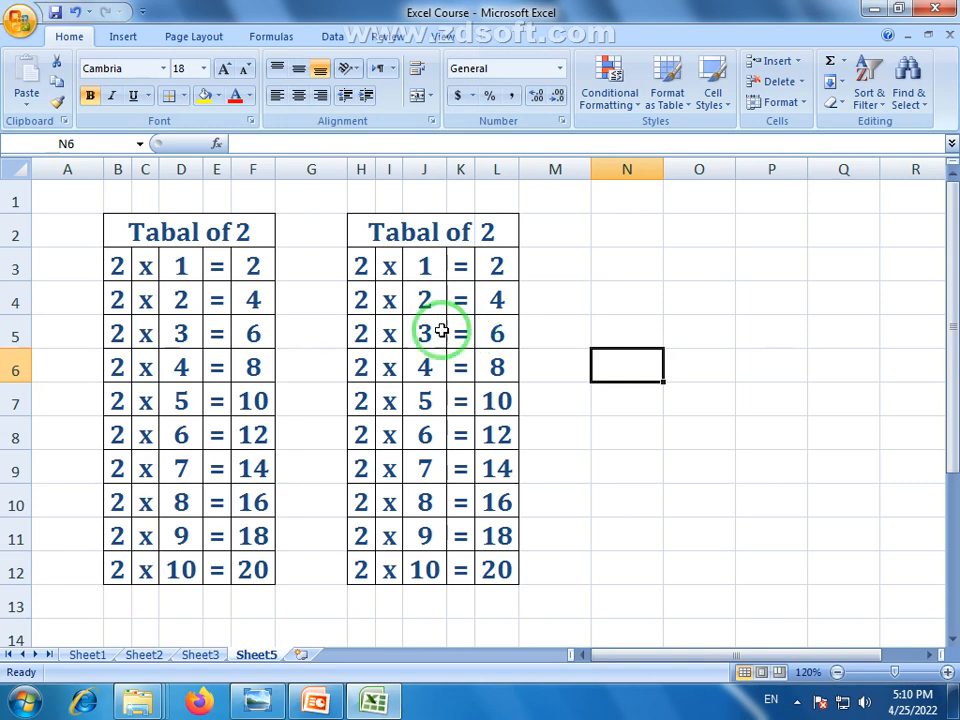
Select the first and then the second table to compare them, then select L2
left_click_drag(122, 228, 244, 569)
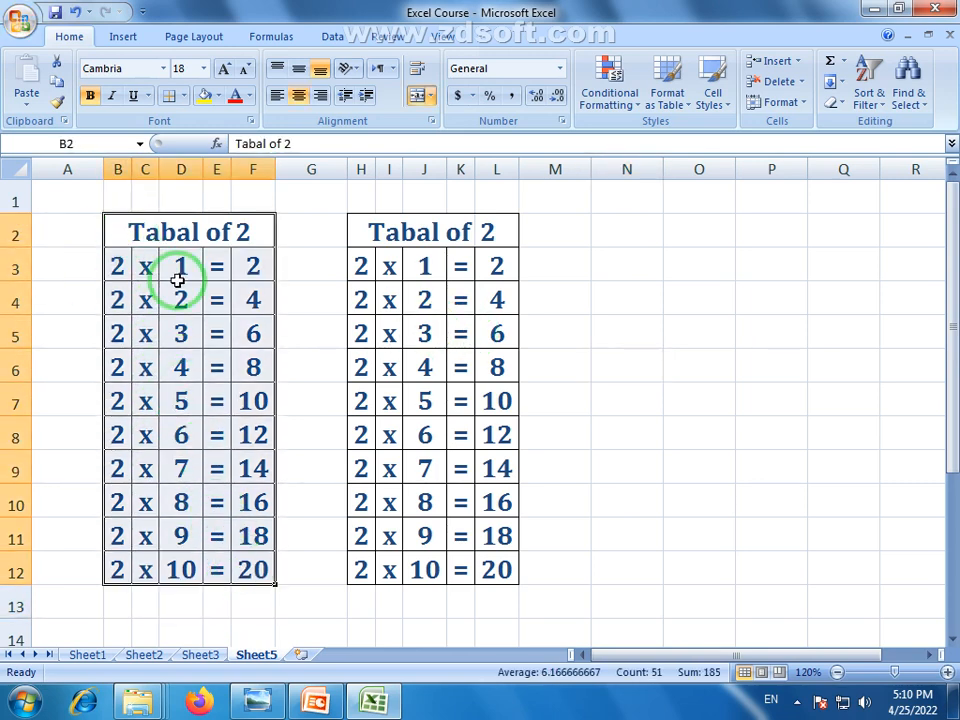
left_click(339, 343)
left_click(363, 232)
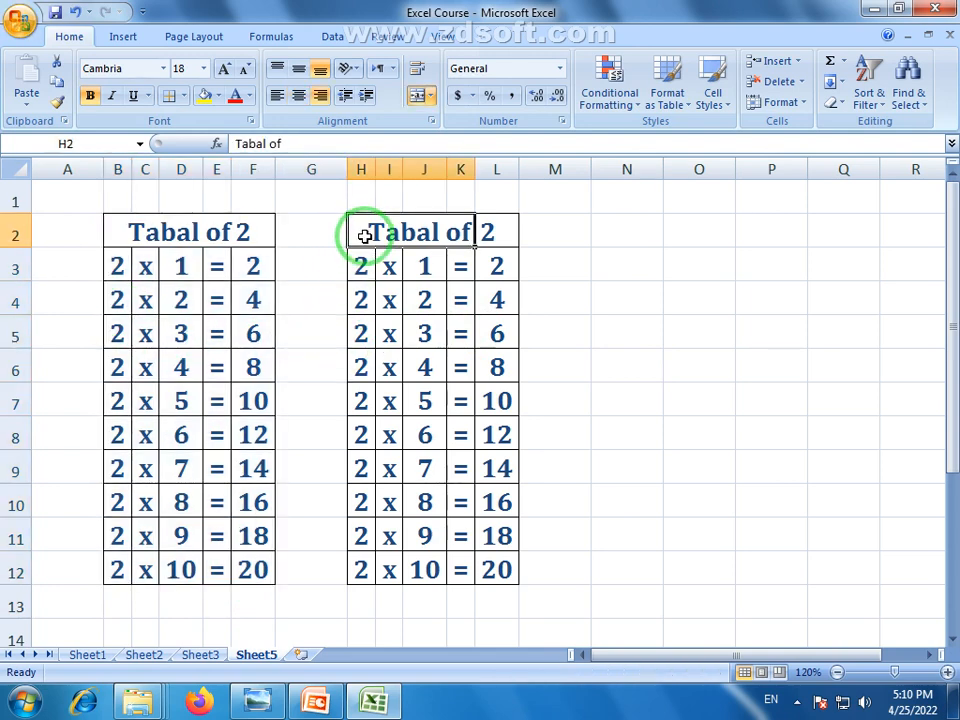
left_click_drag(363, 250, 498, 576)
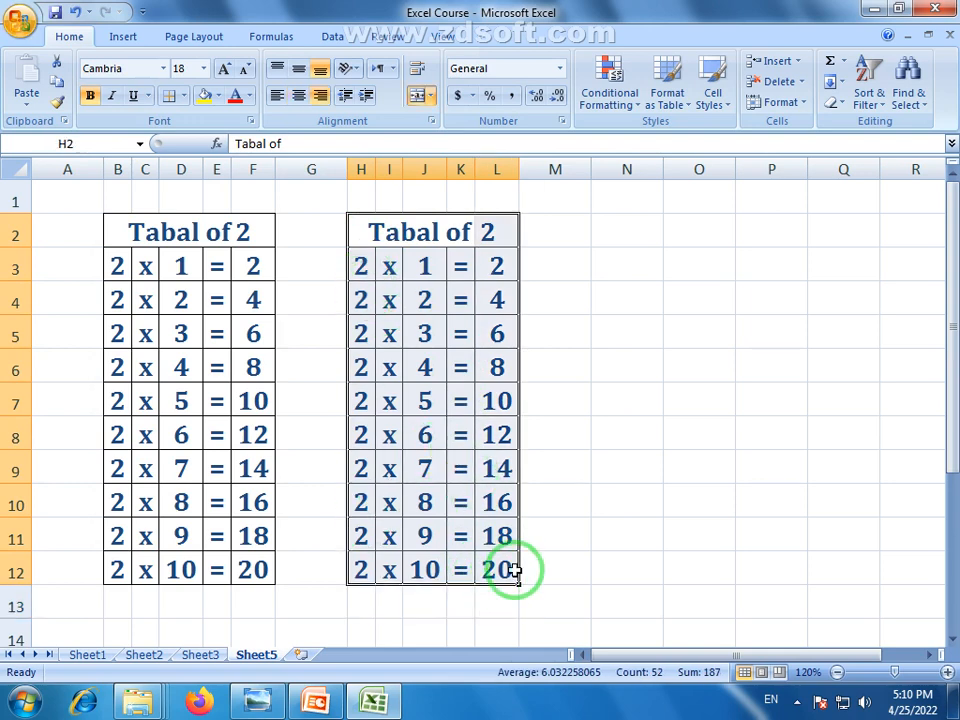
left_click(585, 572)
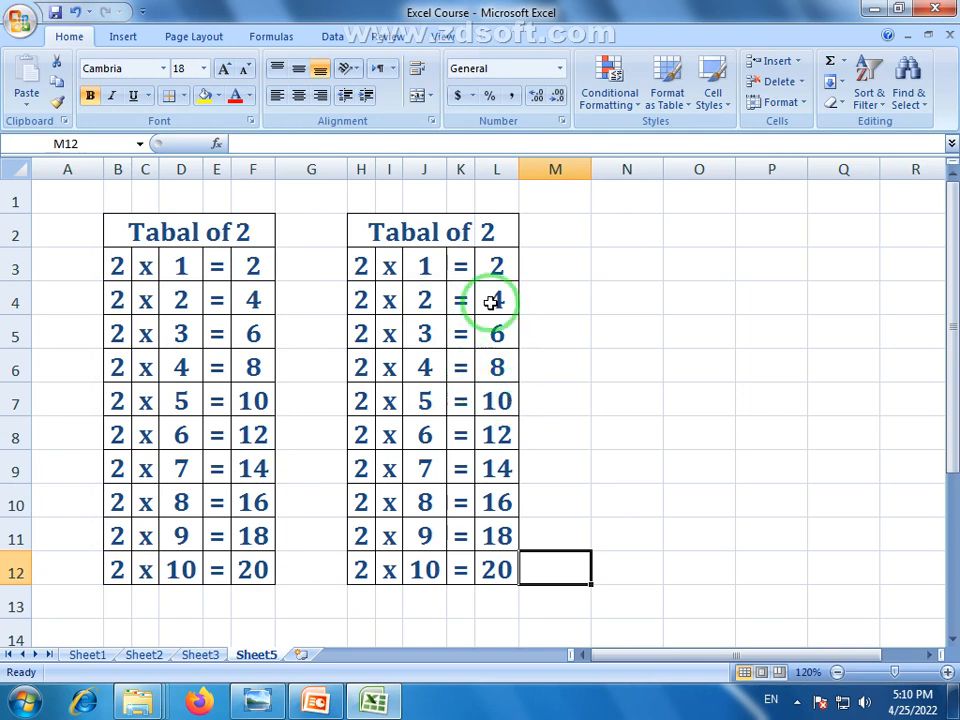
left_click(489, 232)
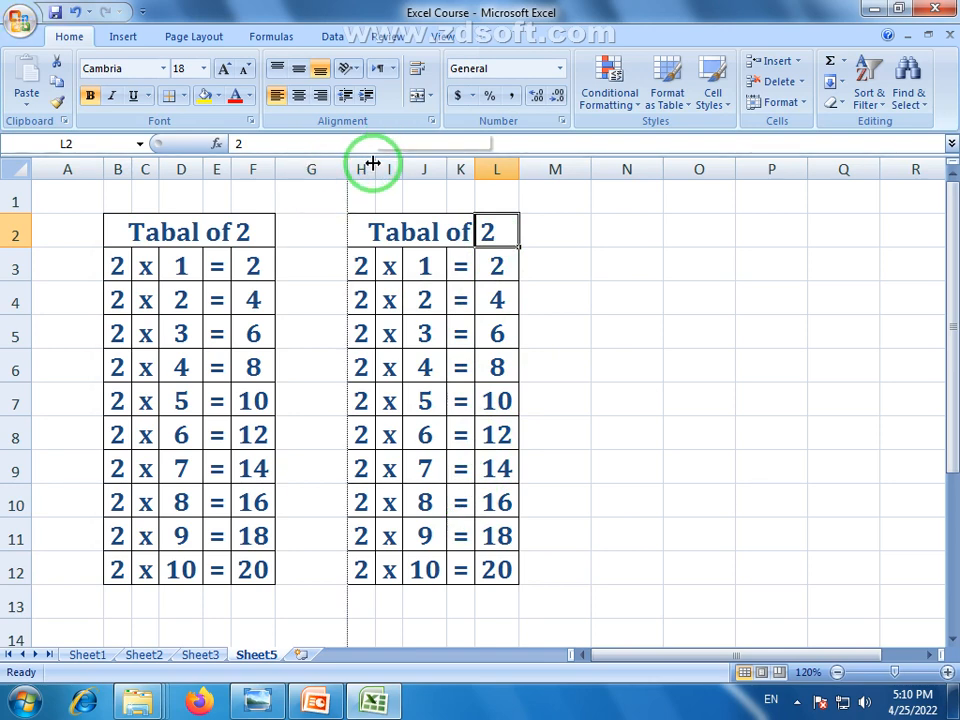
Widen column H and try 3 and then 6 as the multiplier in L2
left_click_drag(372, 163, 416, 171)
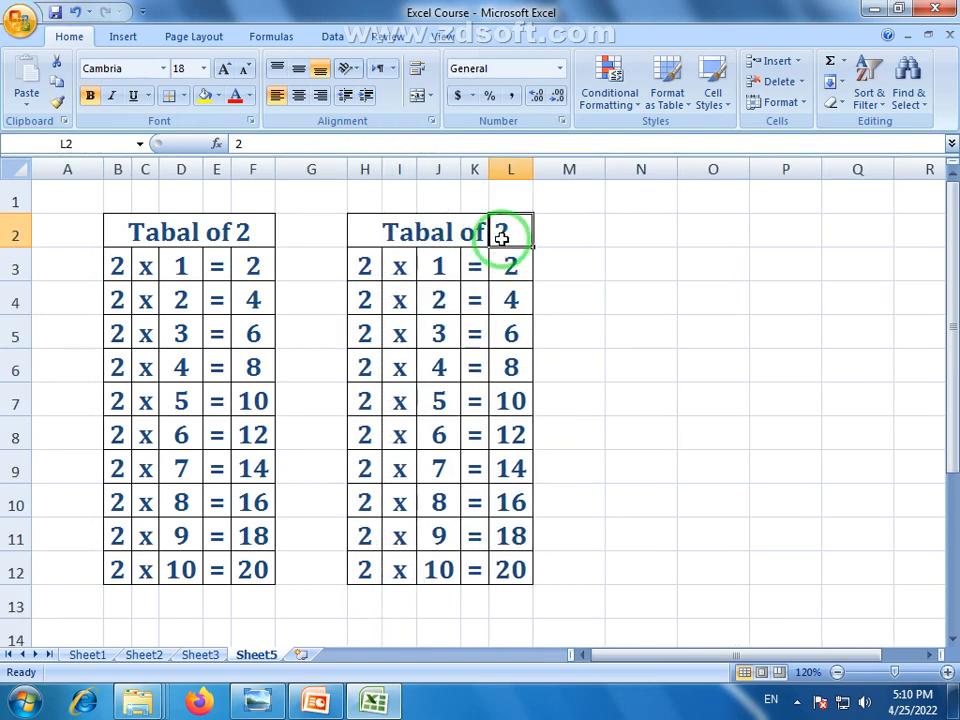
type("3")
key("Return")
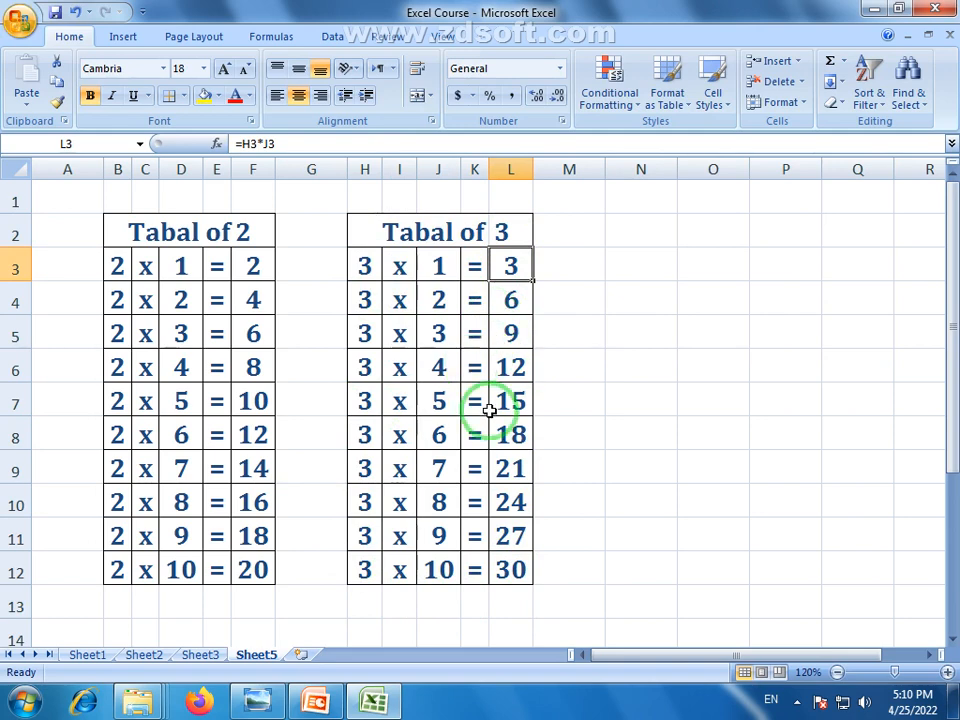
left_click(512, 231)
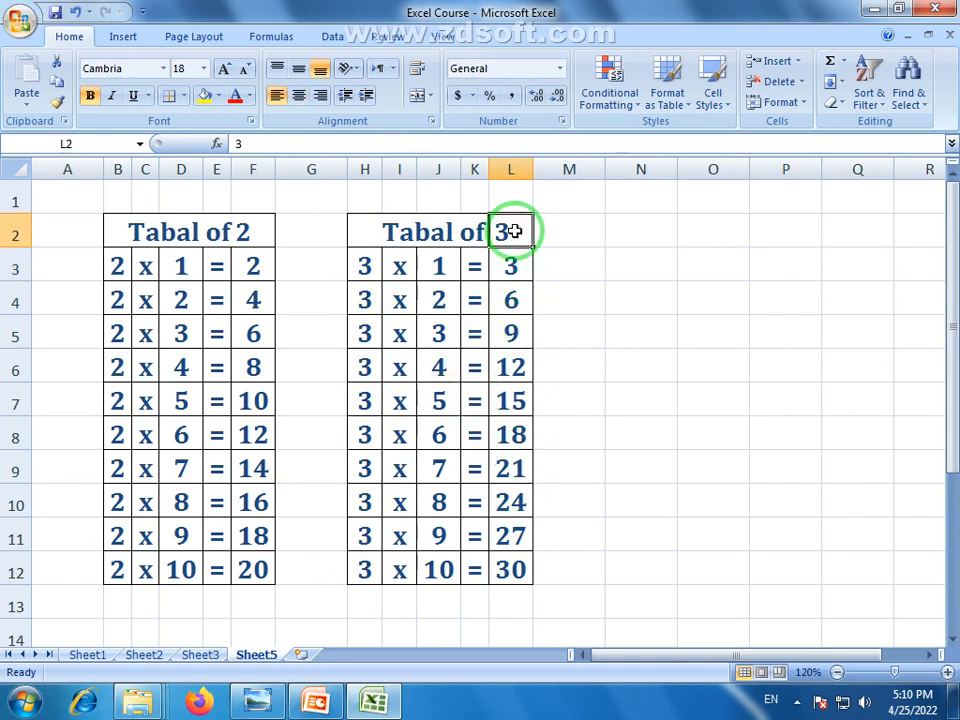
type("6")
key("Return")
Widen columns L and H, and try 52, 3 and finally 5 in L2
left_click_drag(531, 168, 584, 165)
left_click(538, 238)
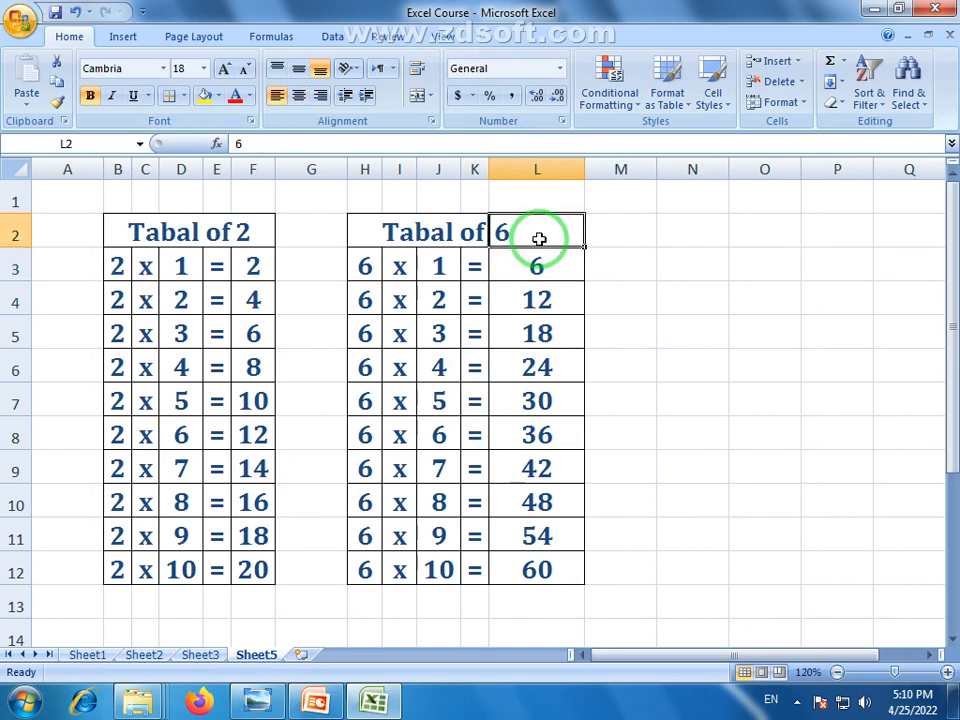
type("52")
key("Return")
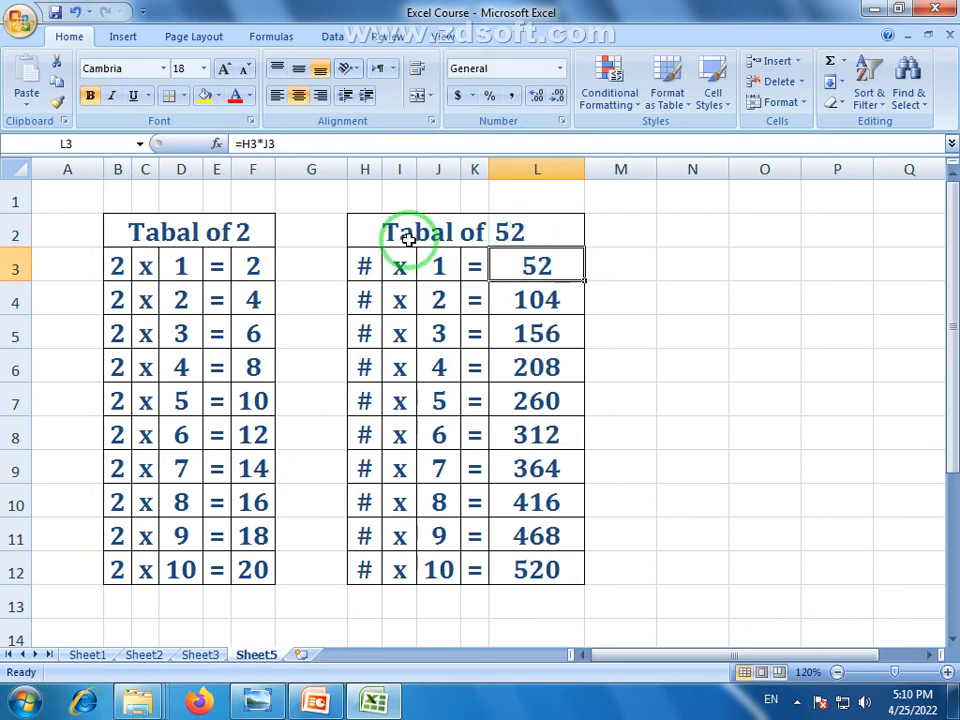
left_click_drag(382, 170, 393, 172)
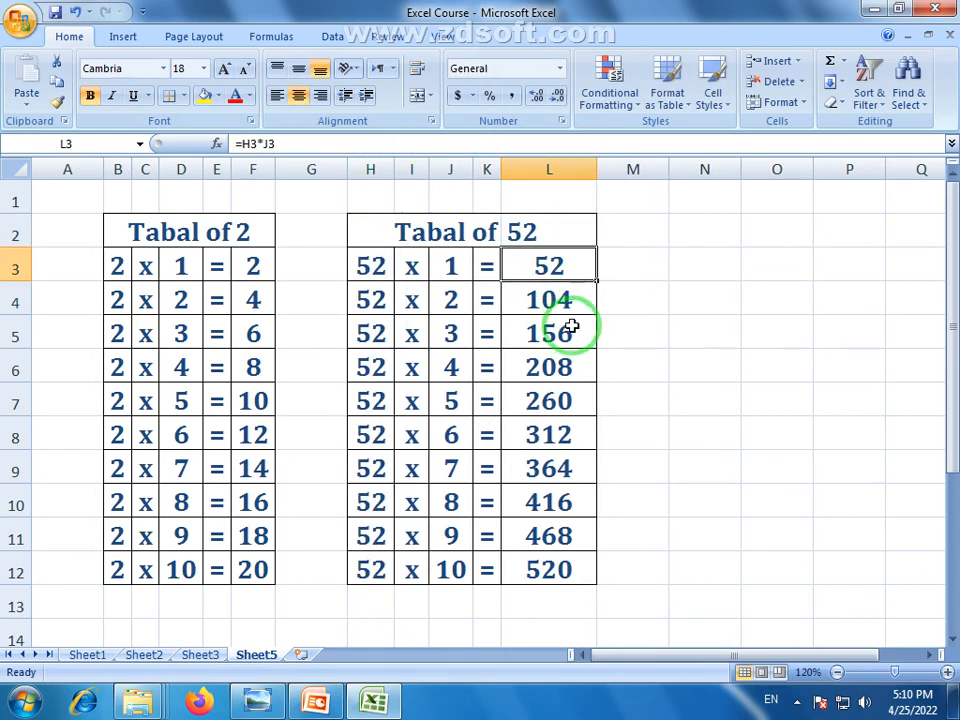
left_click(552, 232)
type("3")
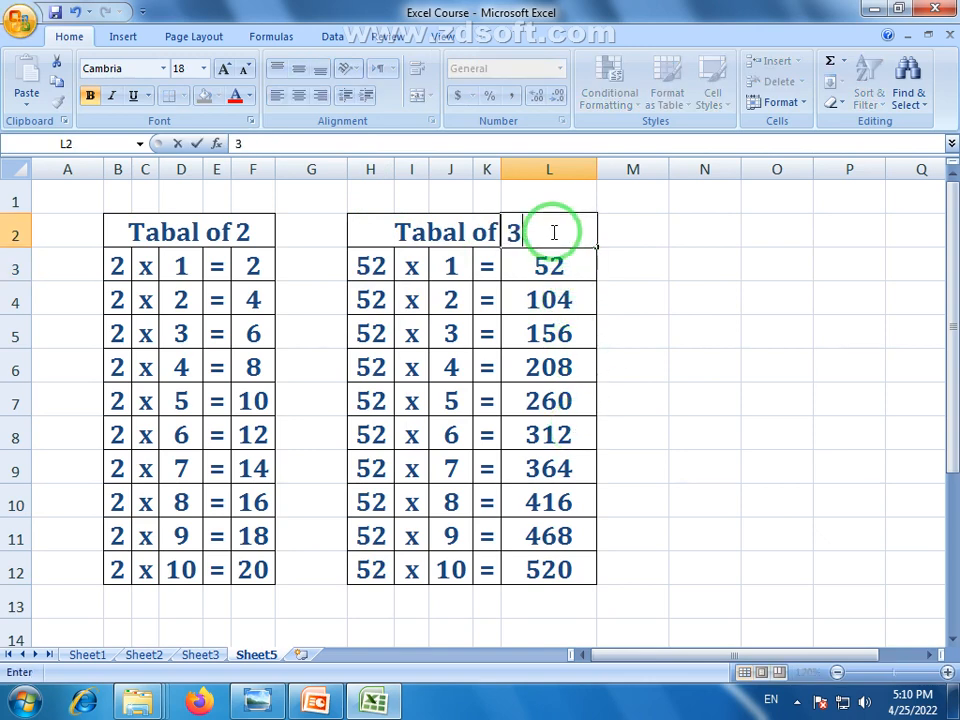
key("Return")
left_click(537, 231)
type("5")
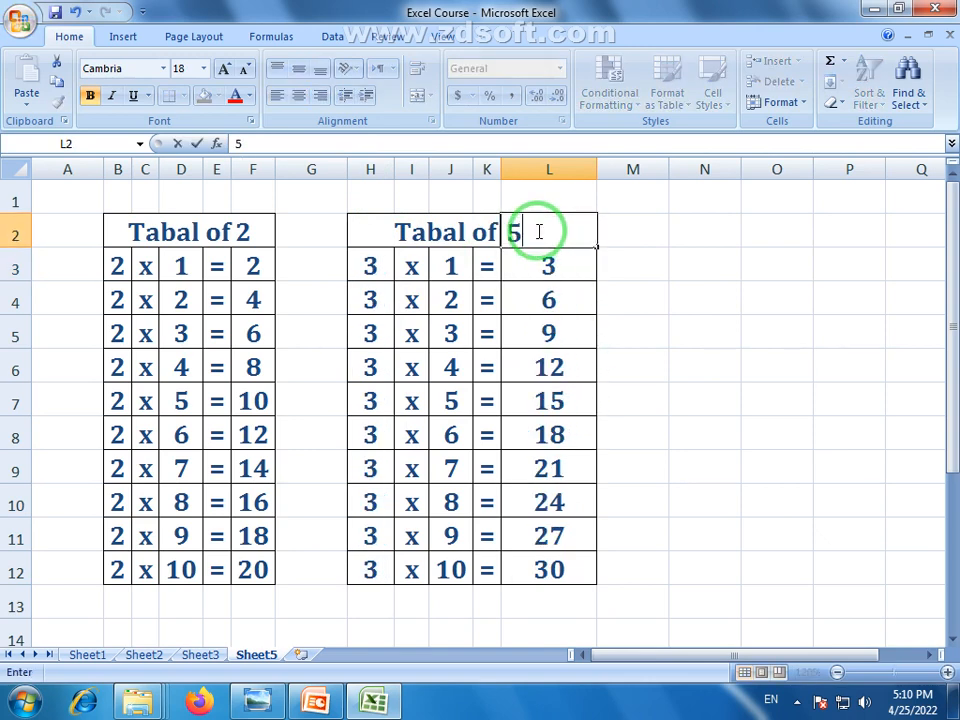
key("Return")
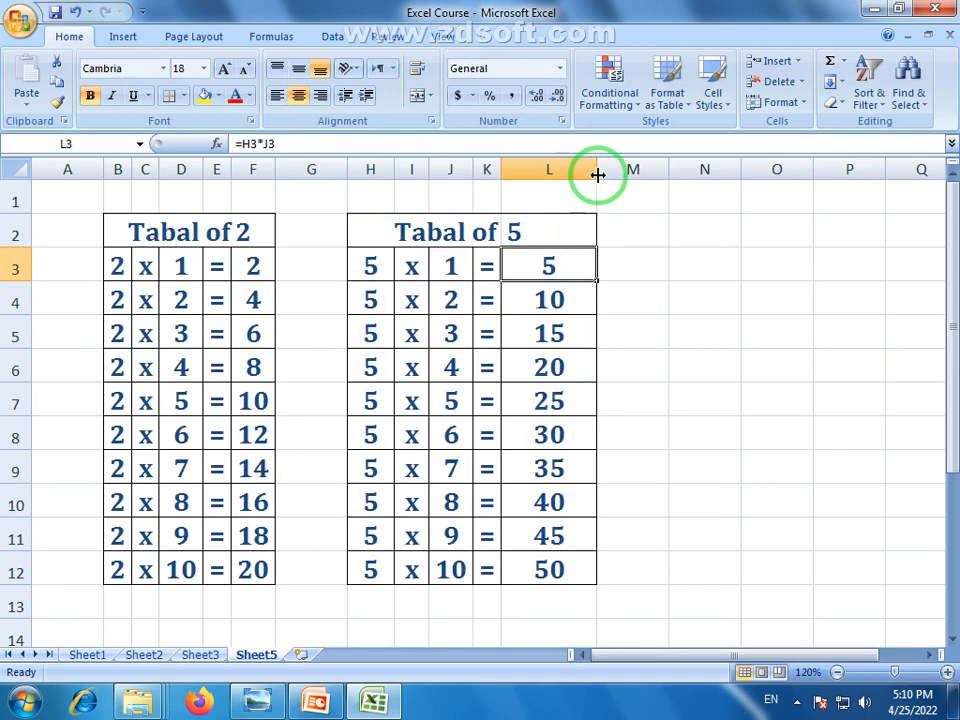
Narrow column L and inspect the $L$2 references and product formulas in rows 6–9
left_click_drag(597, 171, 558, 177)
left_click(688, 450)
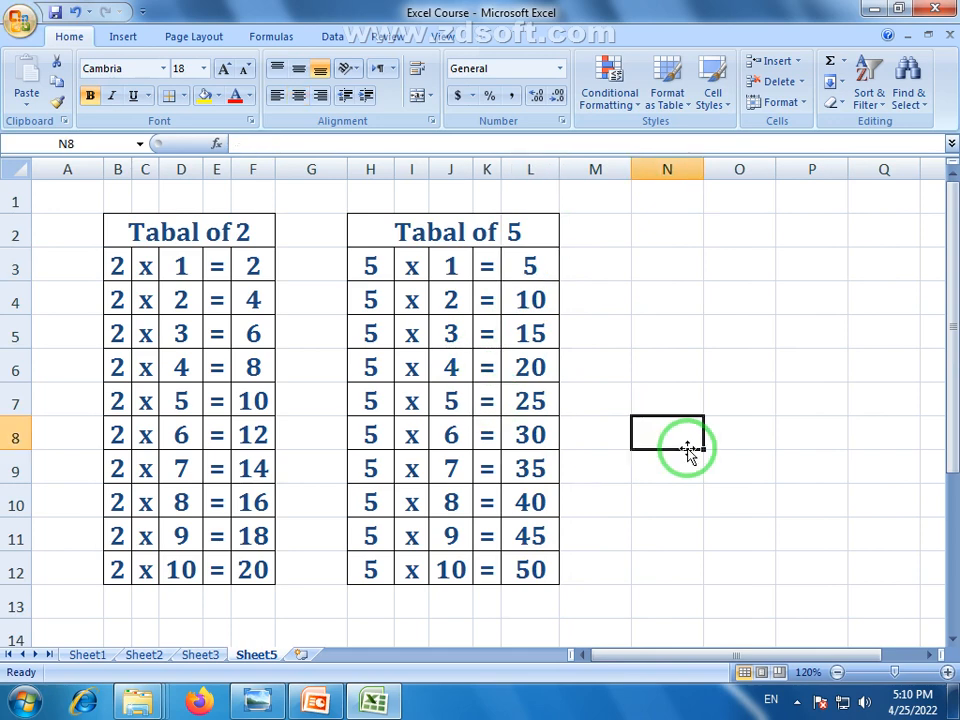
left_click(516, 231)
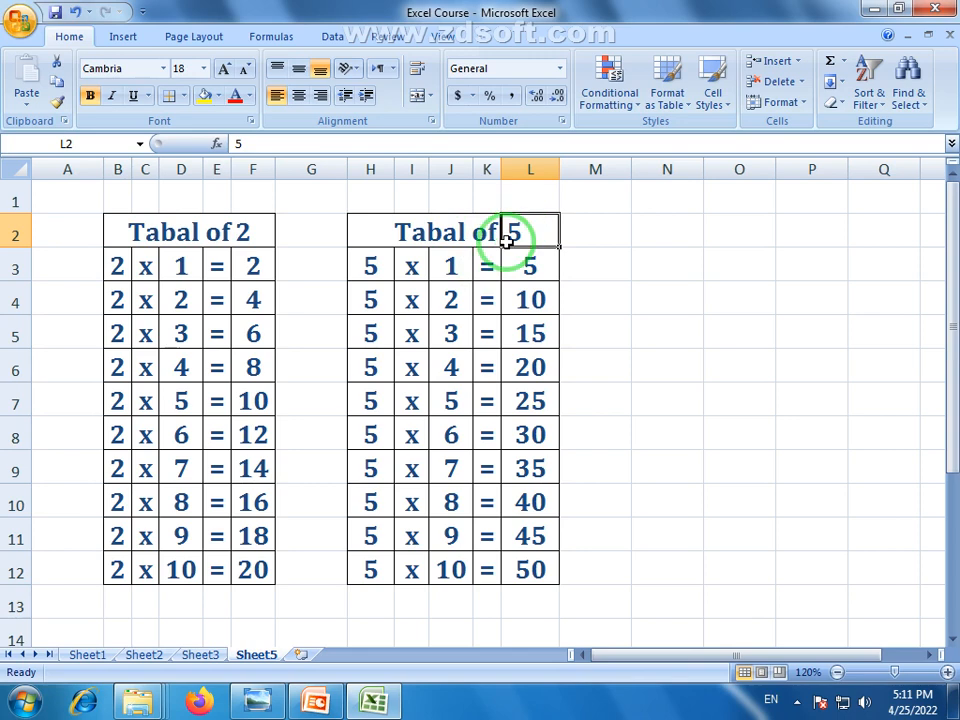
left_click(366, 370)
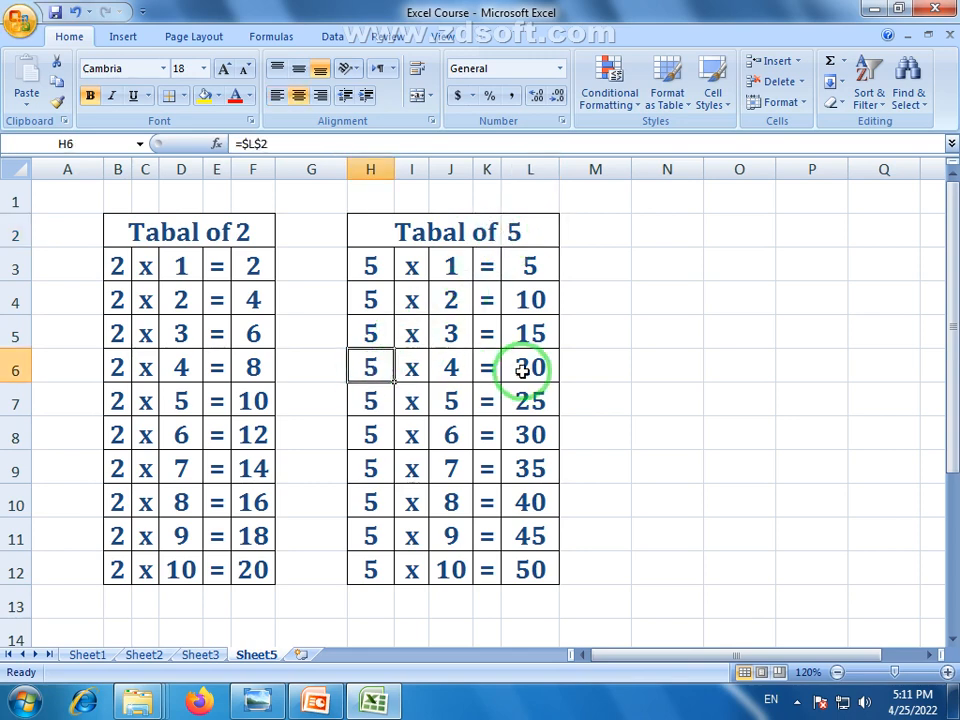
left_click(527, 371)
left_click(377, 403)
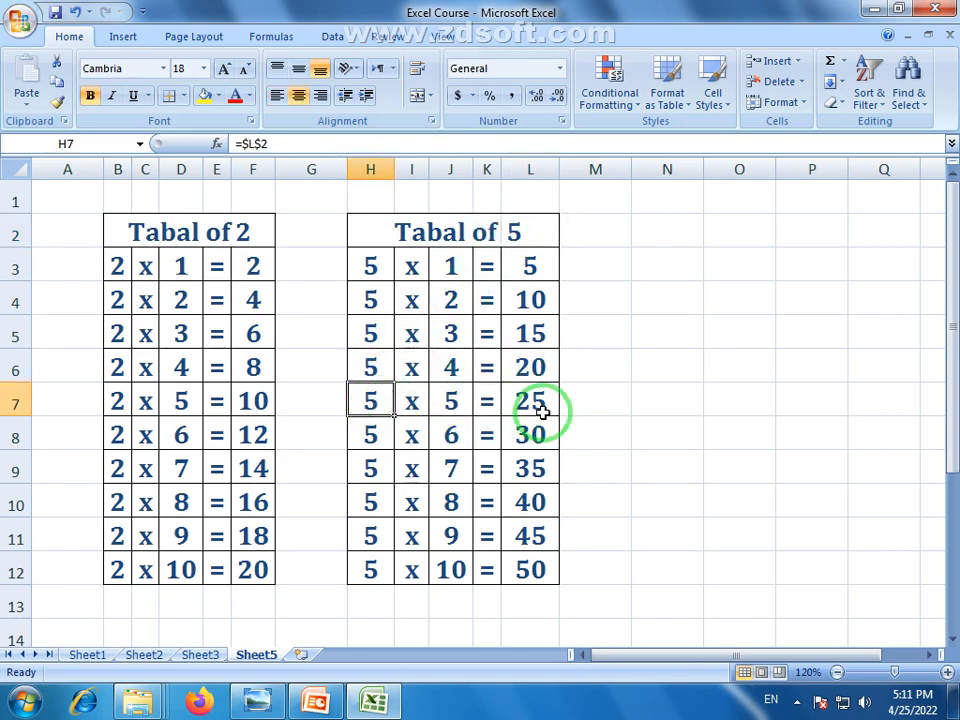
left_click(540, 412)
left_click(374, 410)
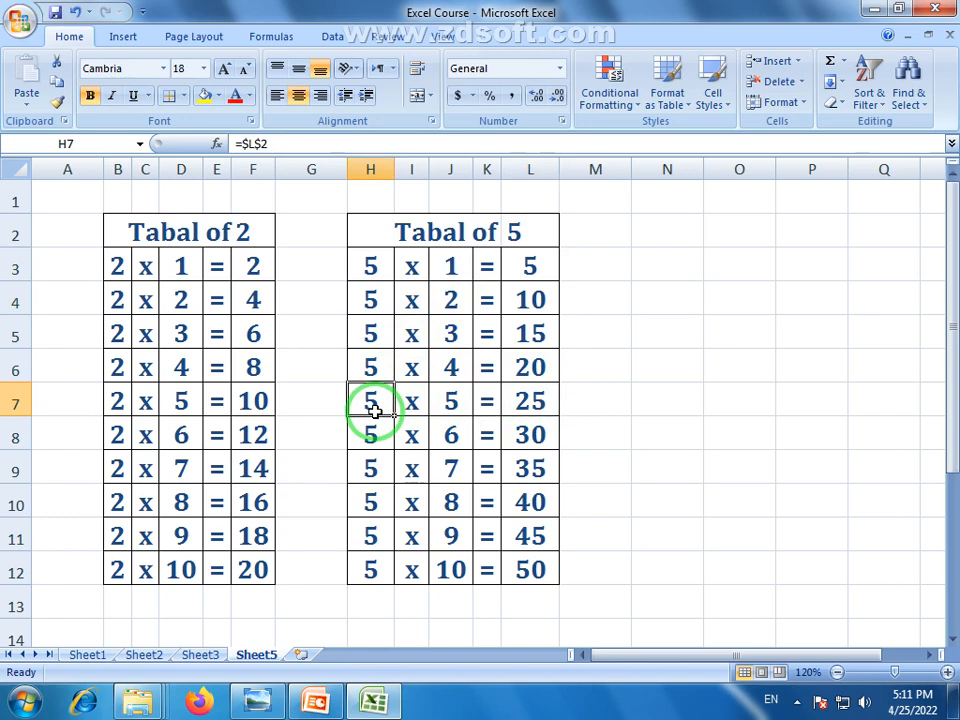
left_click(453, 400)
left_click(456, 472)
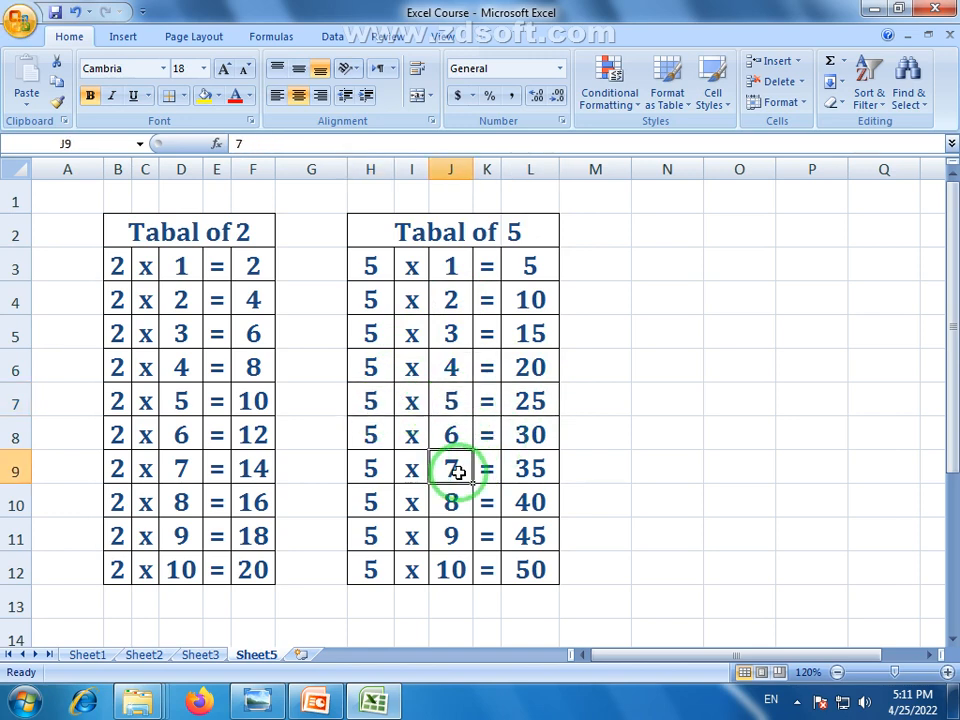
left_click(377, 474)
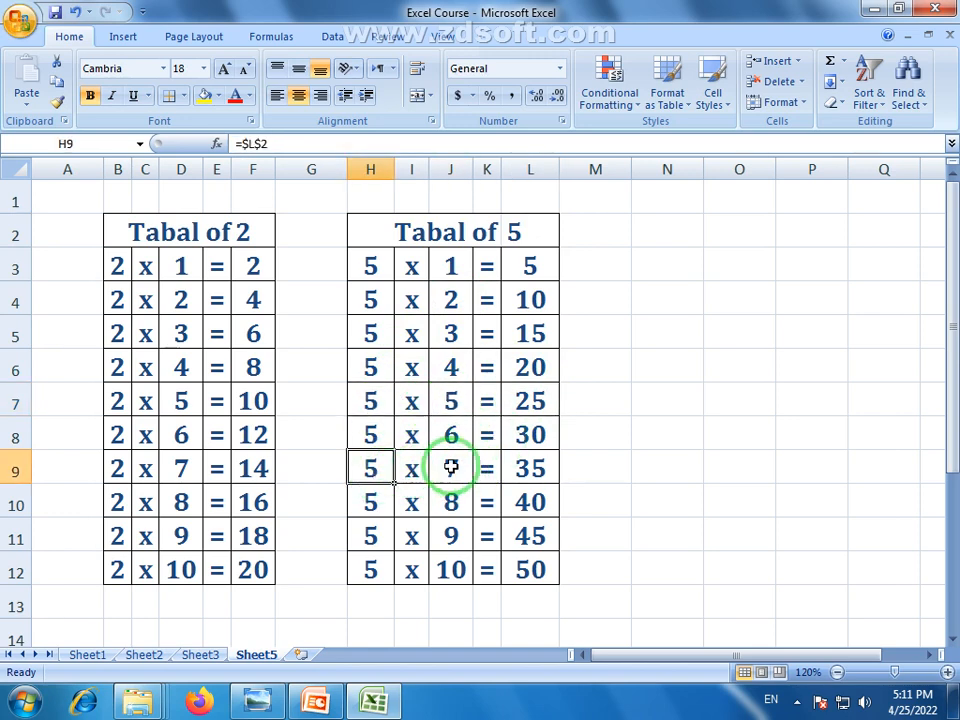
left_click(540, 476)
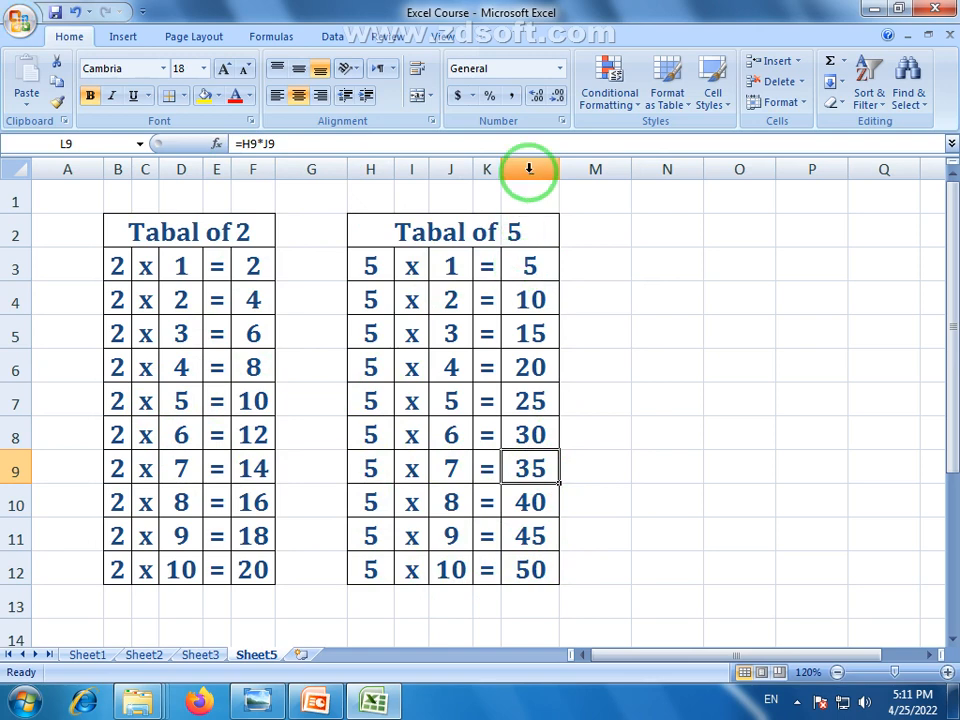
Narrow columns H–L and set the multiplier in L2 back to 2
left_click_drag(531, 170, 394, 169)
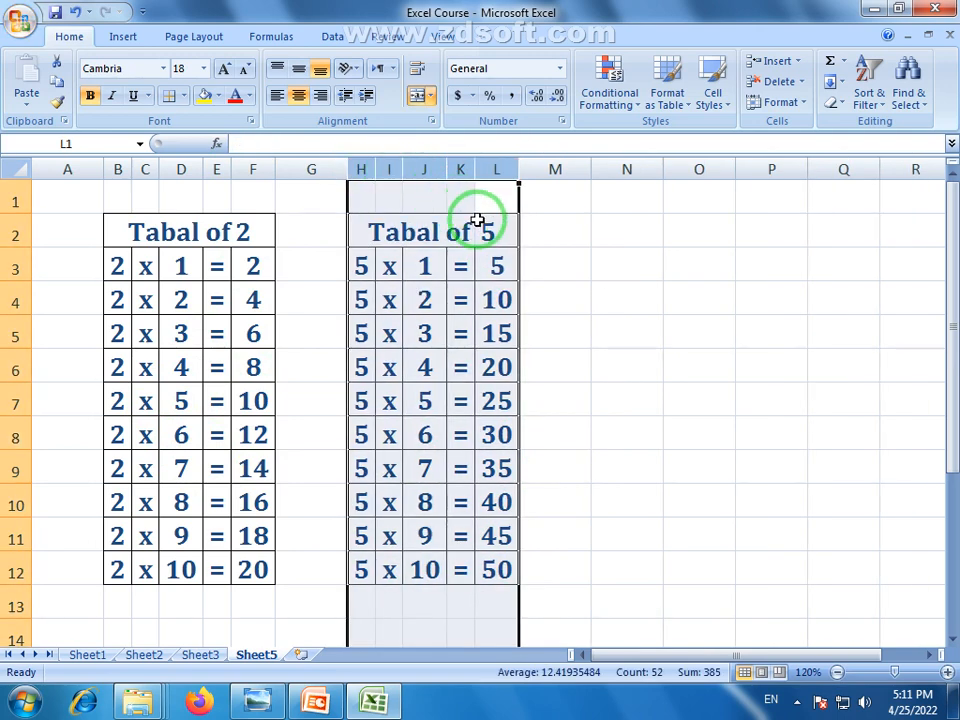
left_click(489, 223)
type("2")
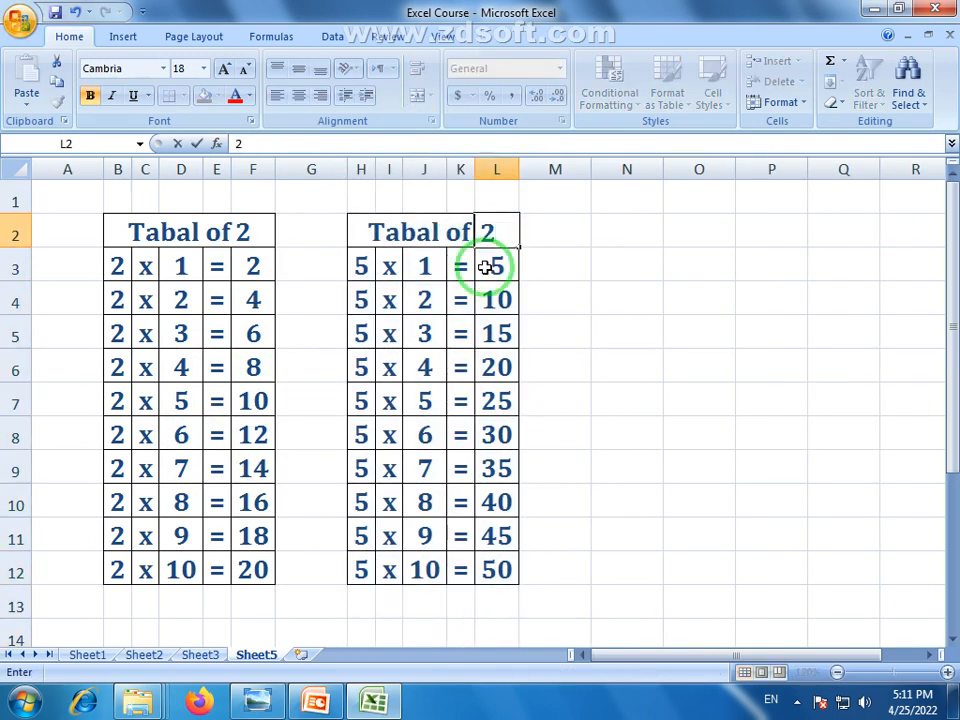
key("Return")
left_click(625, 297)
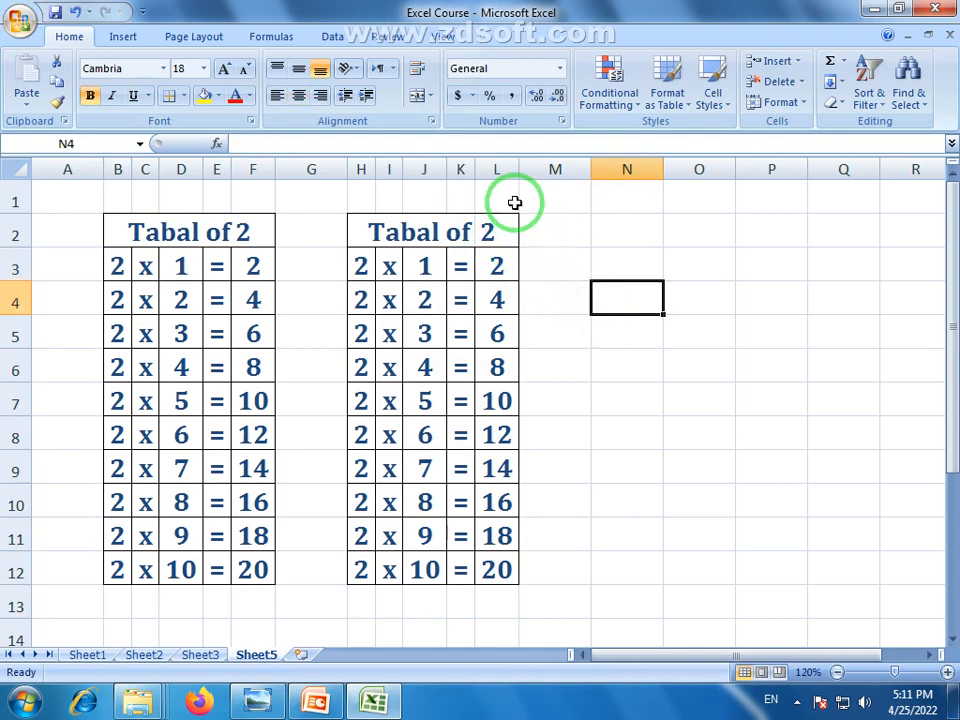
left_click_drag(497, 169, 363, 170)
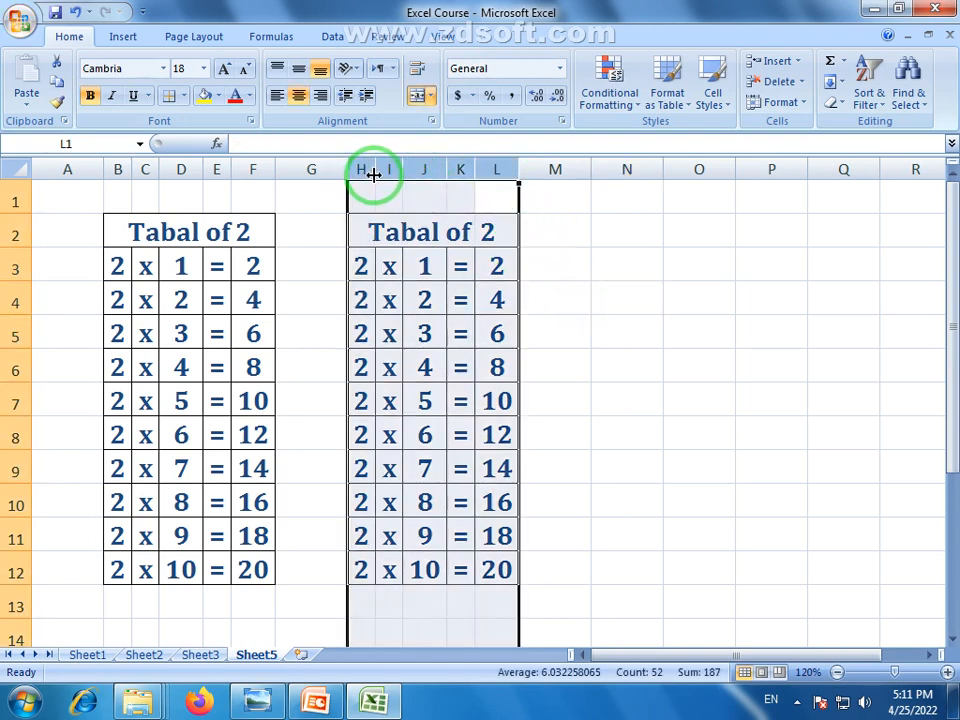
left_click(578, 363)
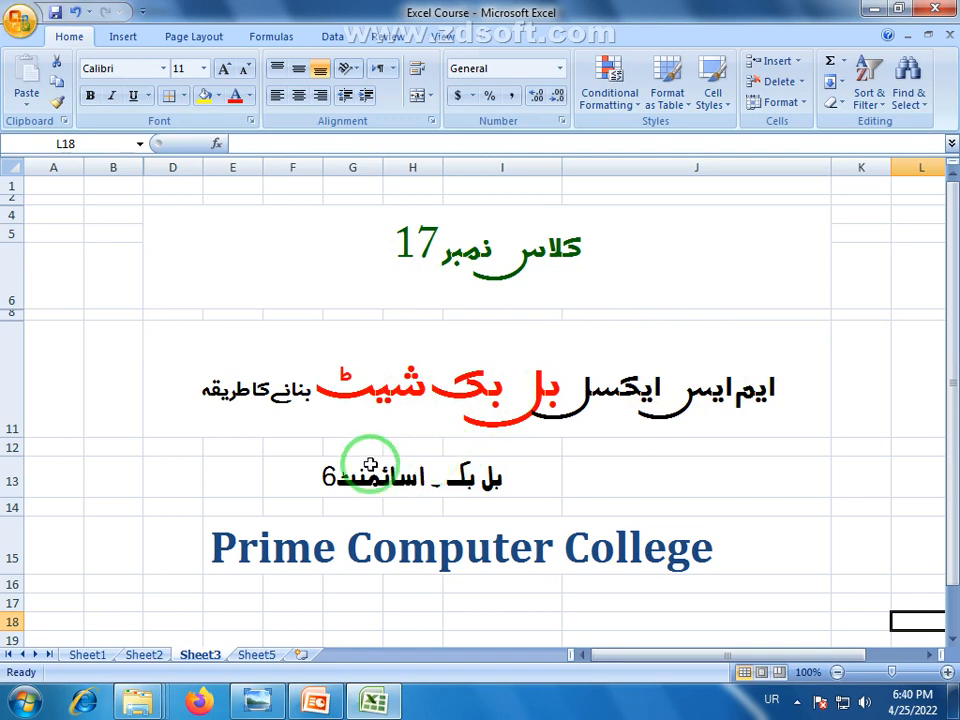
Add a blank Sheet7, then view the bill book reference image and return to Excel
left_click(258, 655)
left_click(306, 654)
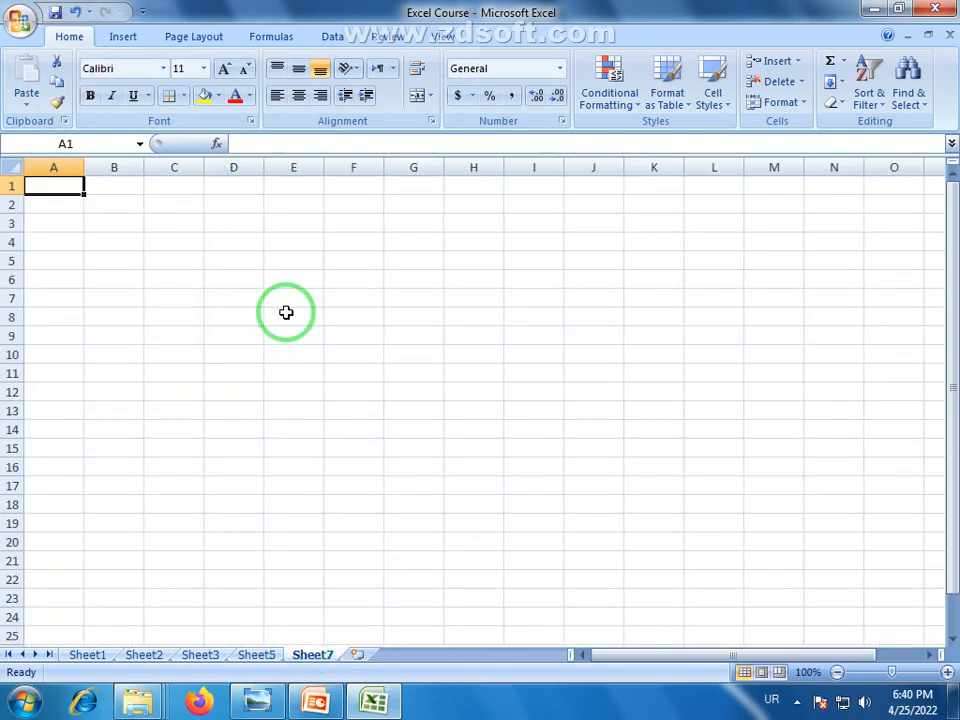
left_click(12, 167)
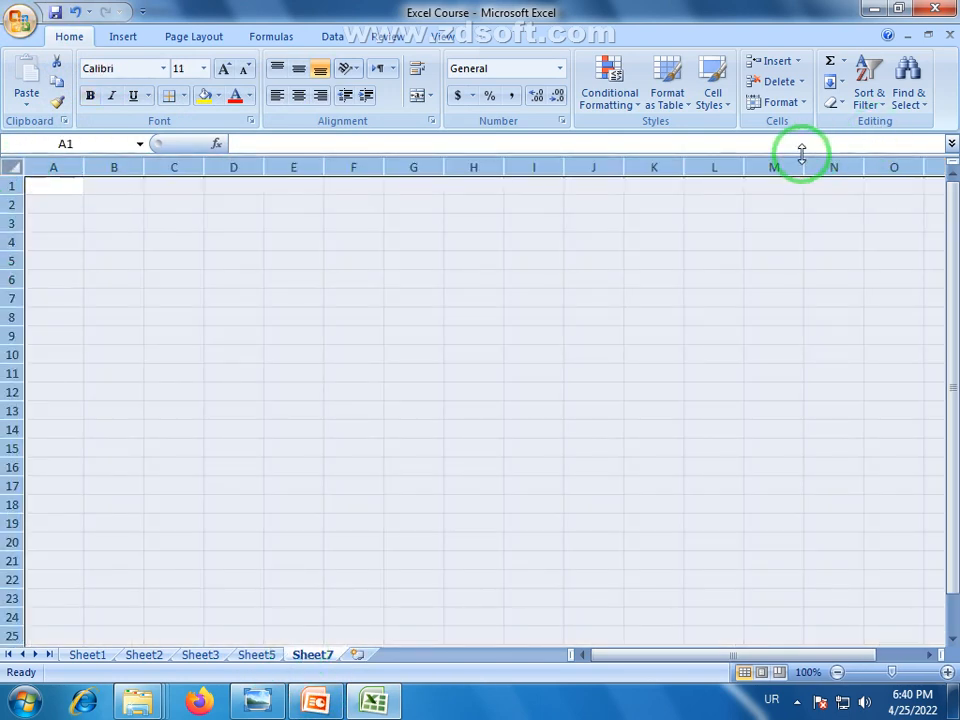
left_click(212, 656)
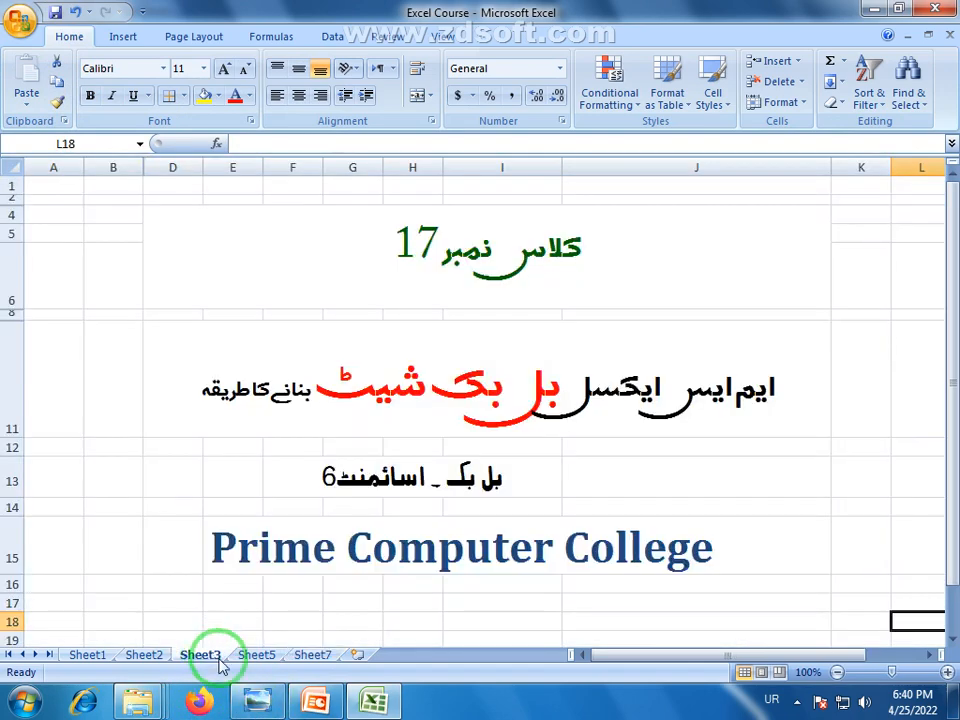
left_click(260, 702)
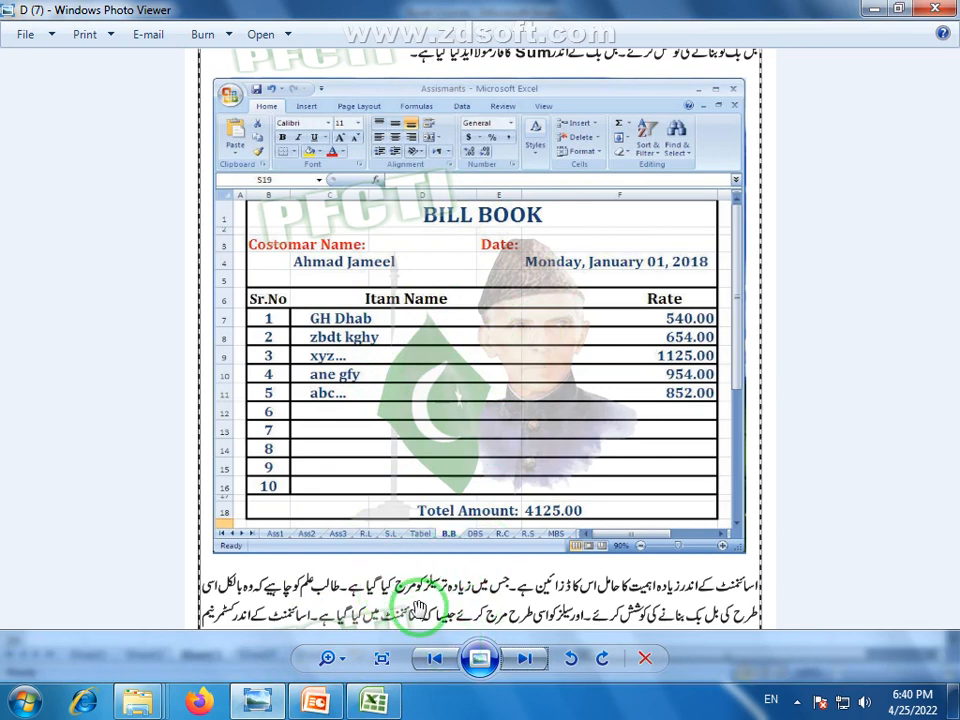
left_click(375, 701)
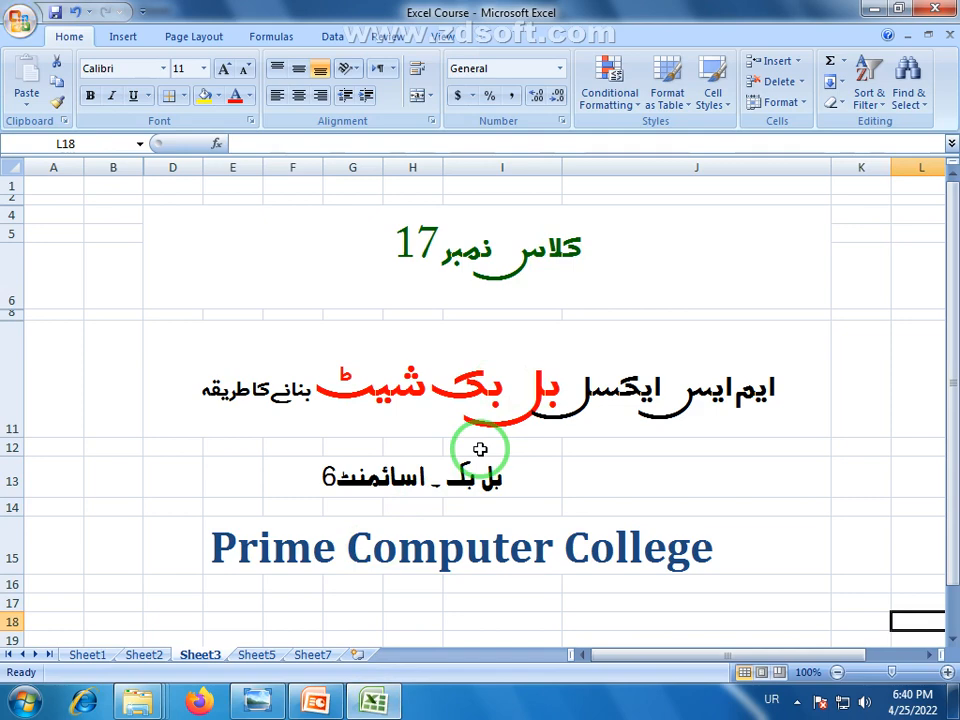
On Sheet7, apply the Title cell style and merge and centre B2:K2
left_click(312, 655)
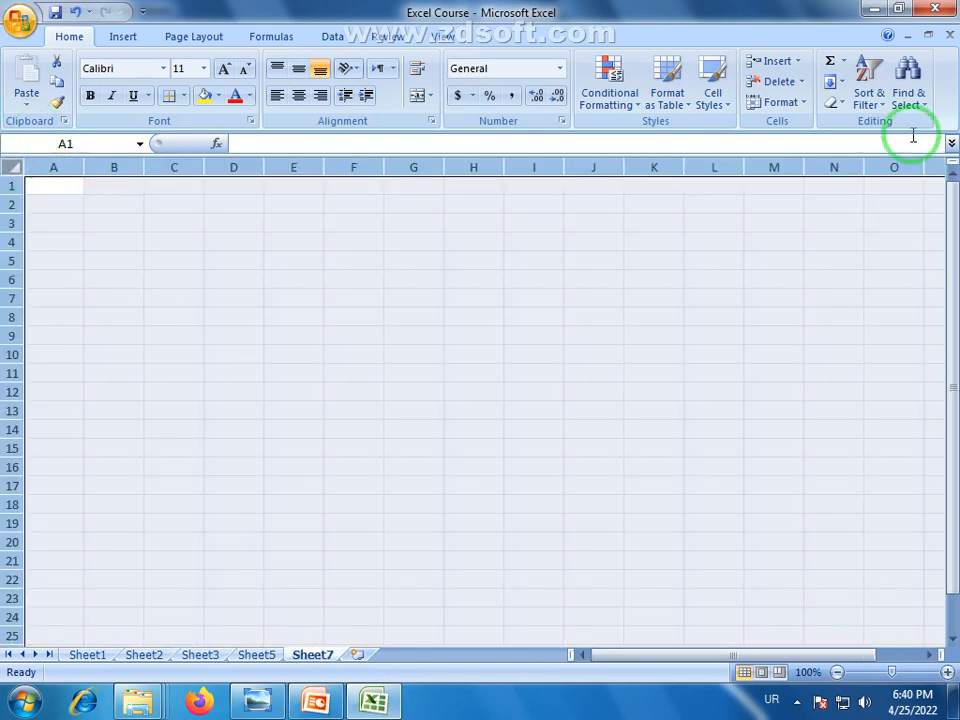
left_click(722, 103)
left_click(800, 272)
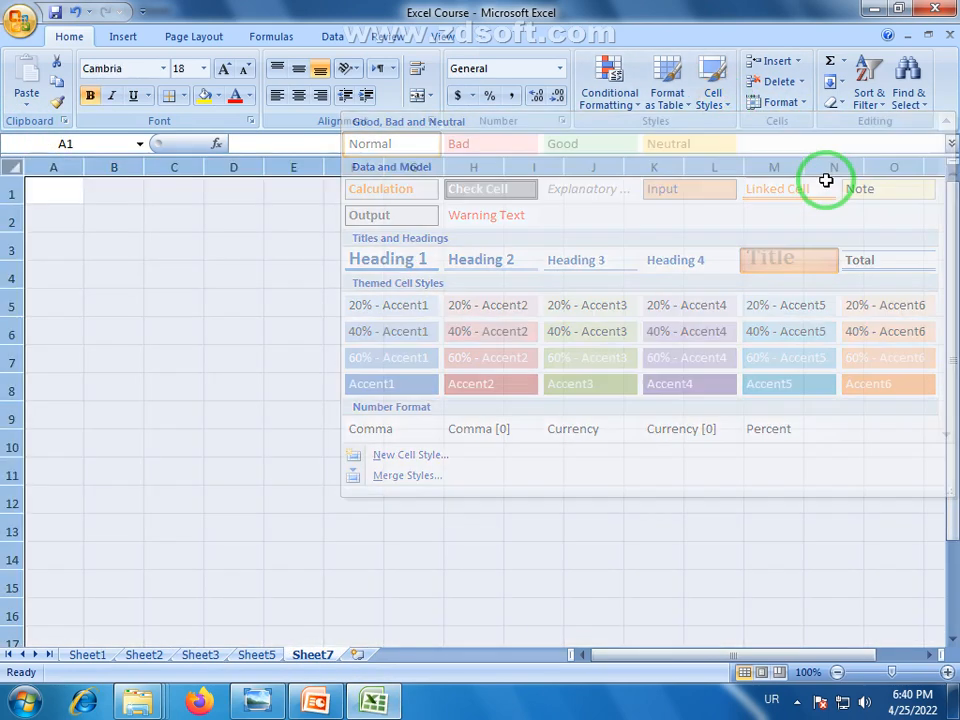
left_click(300, 266)
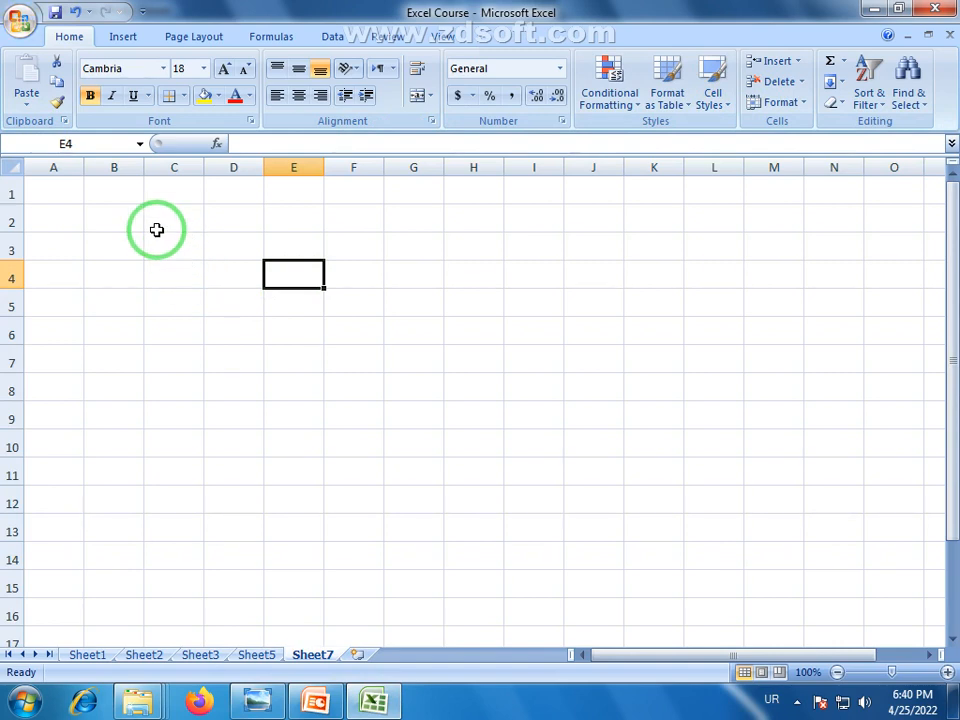
left_click(140, 219)
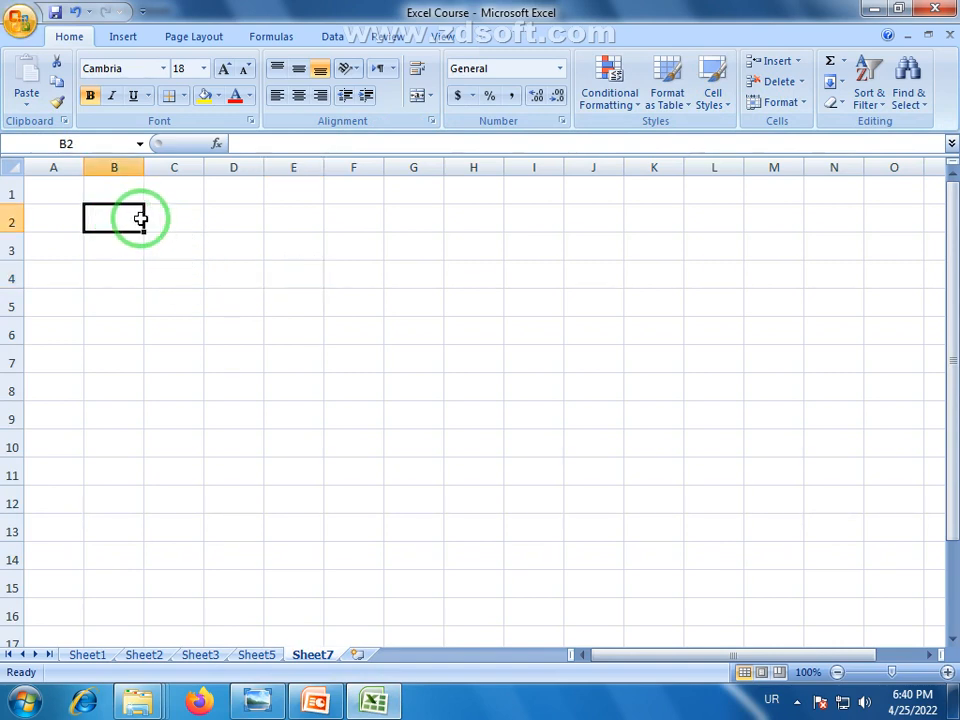
left_click_drag(140, 219, 640, 218)
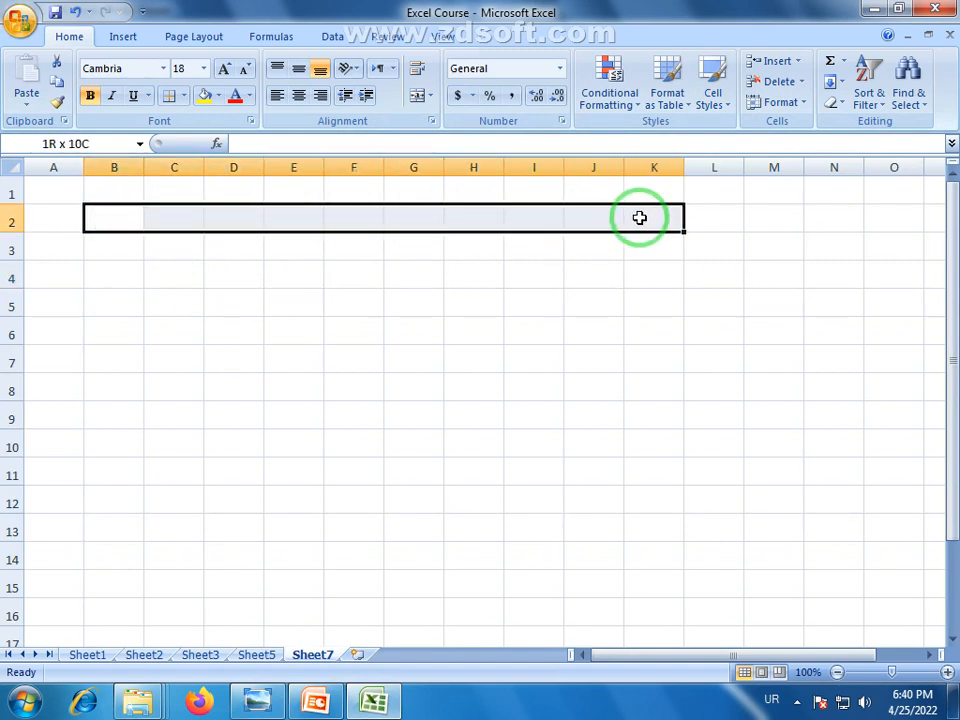
left_click(417, 95)
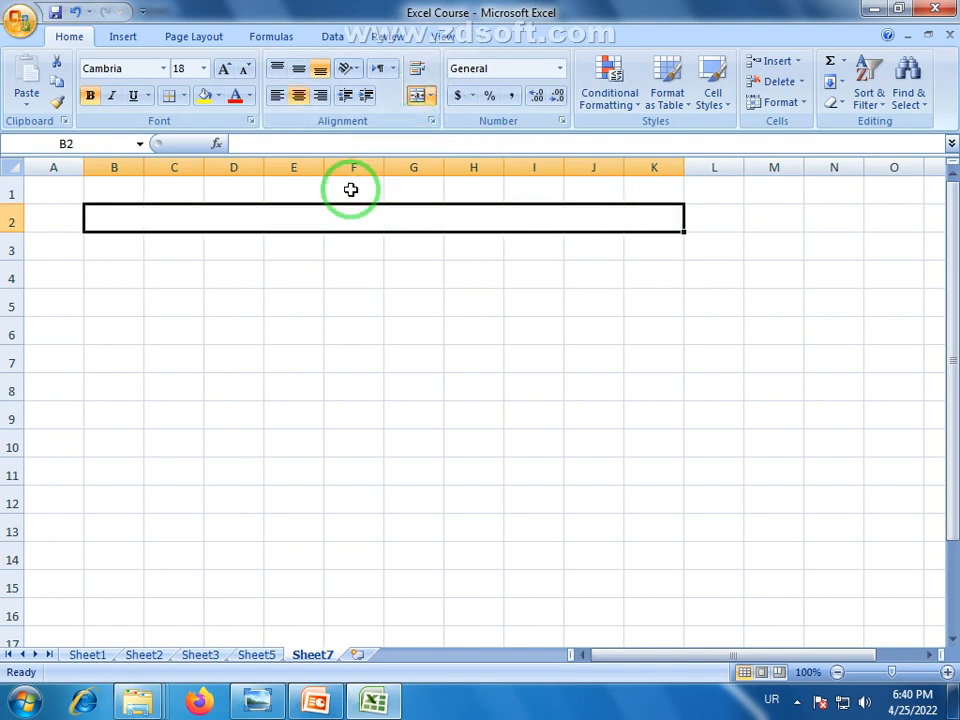
Type the heading BILL BOOK, switching the keyboard input from Urdu to English
type("ب")
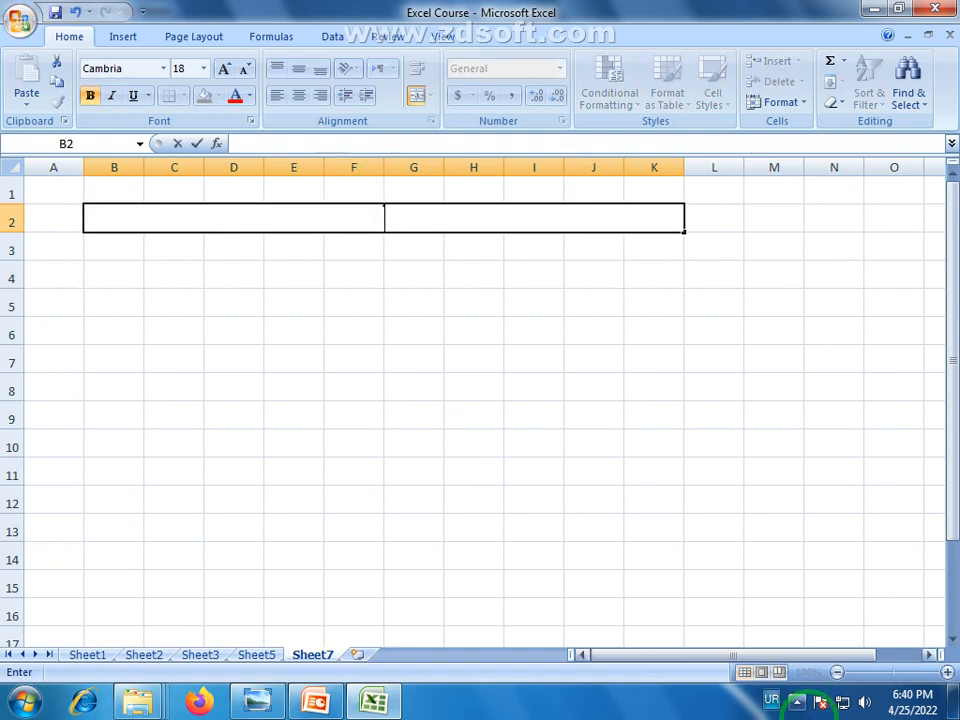
left_click(771, 699)
left_click(773, 650)
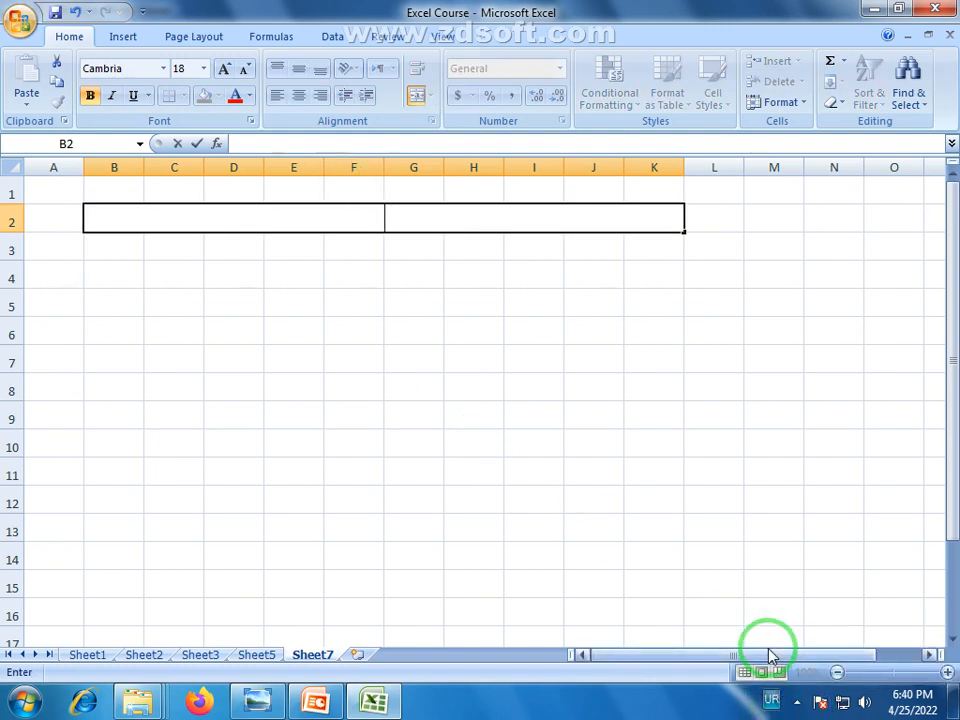
type("ILL")
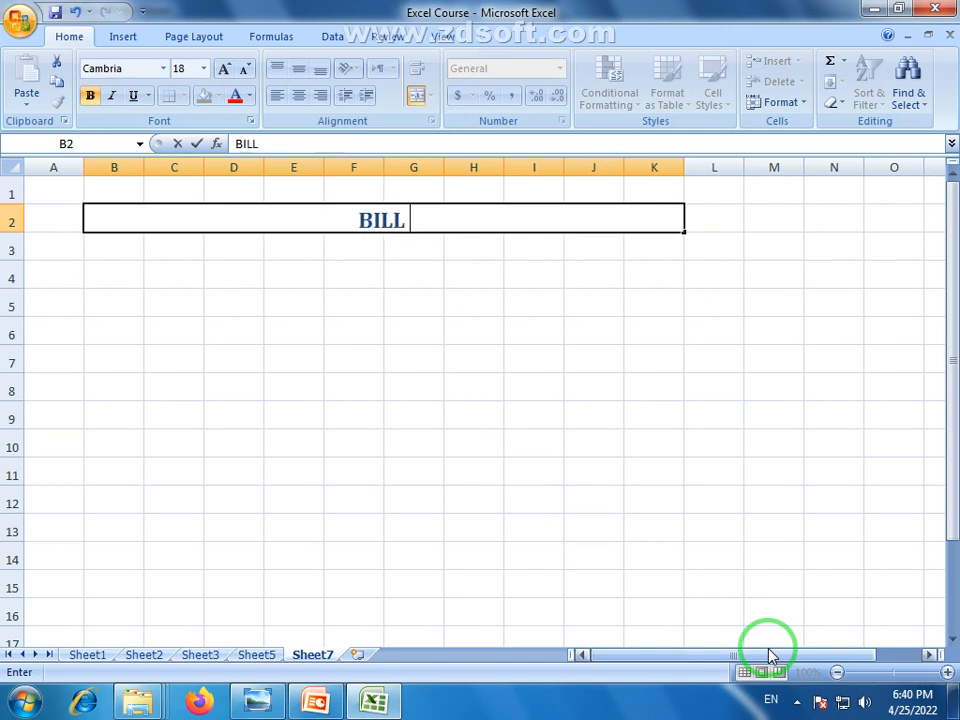
type(" BOIOK")
key("BackSpace")
type("IO")
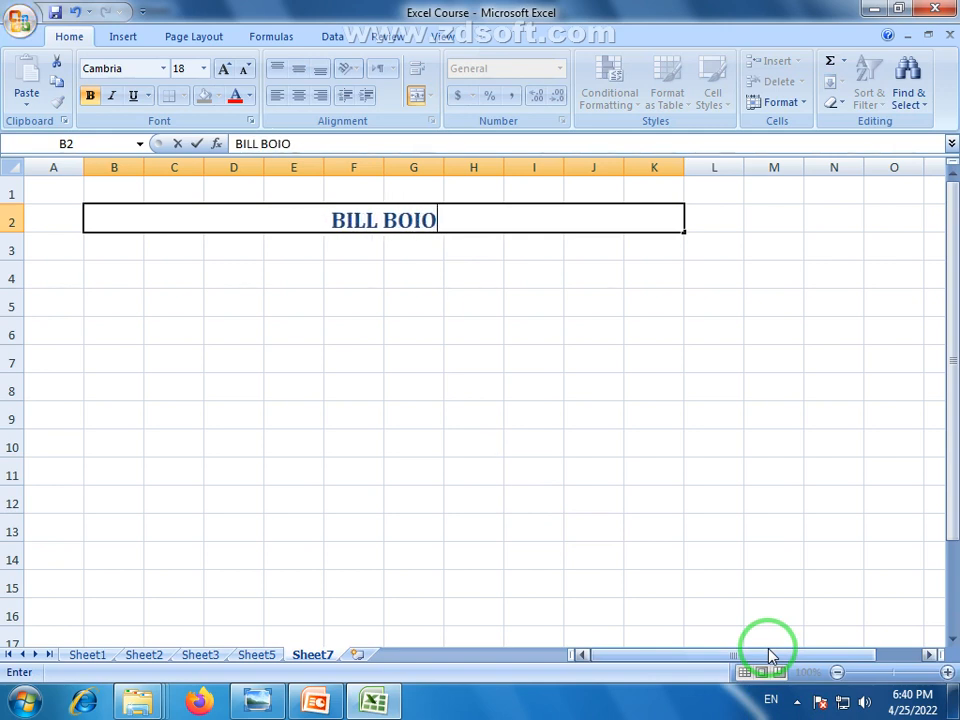
type("K")
key("BackSpace")
key("BackSpace")
key("BackSpace")
type("OK")
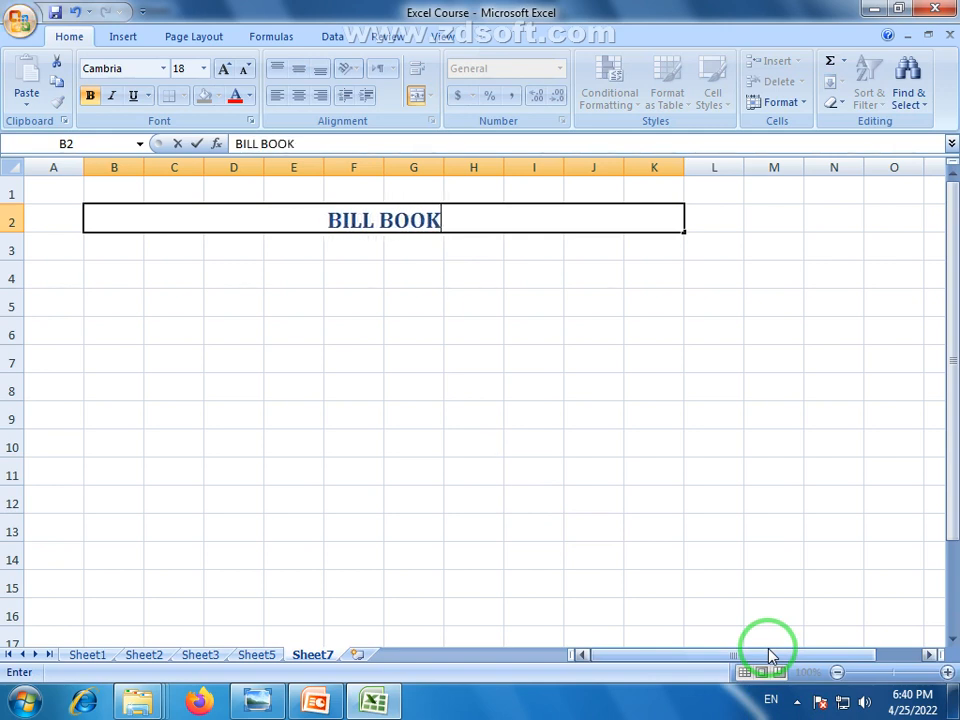
left_click(400, 393)
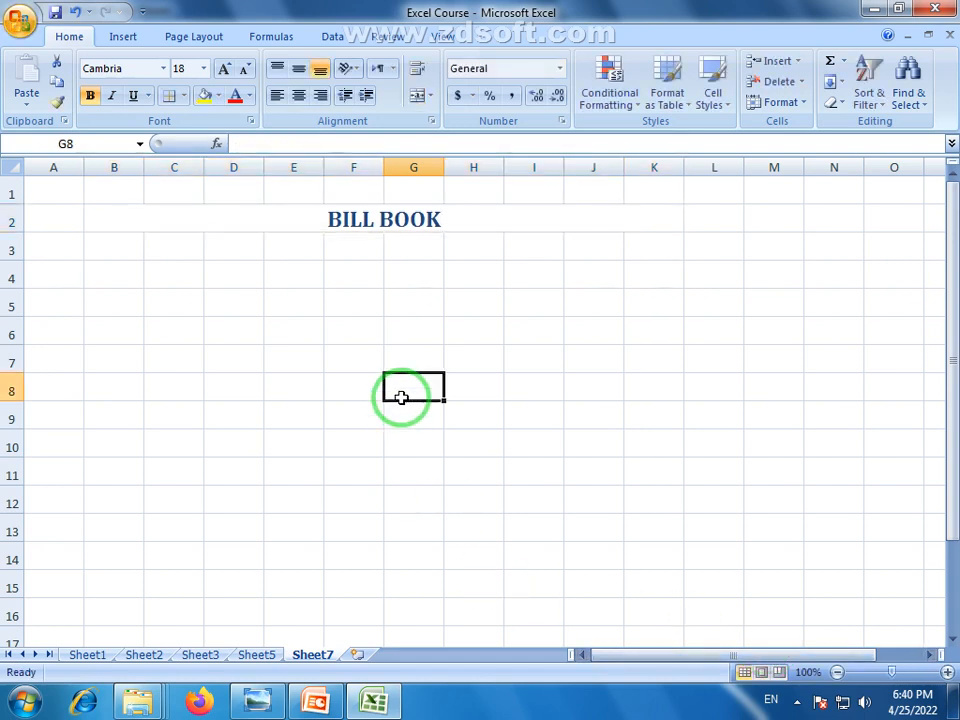
Reselect the title cell, then select B3:C3 for the customer label
left_click(237, 213)
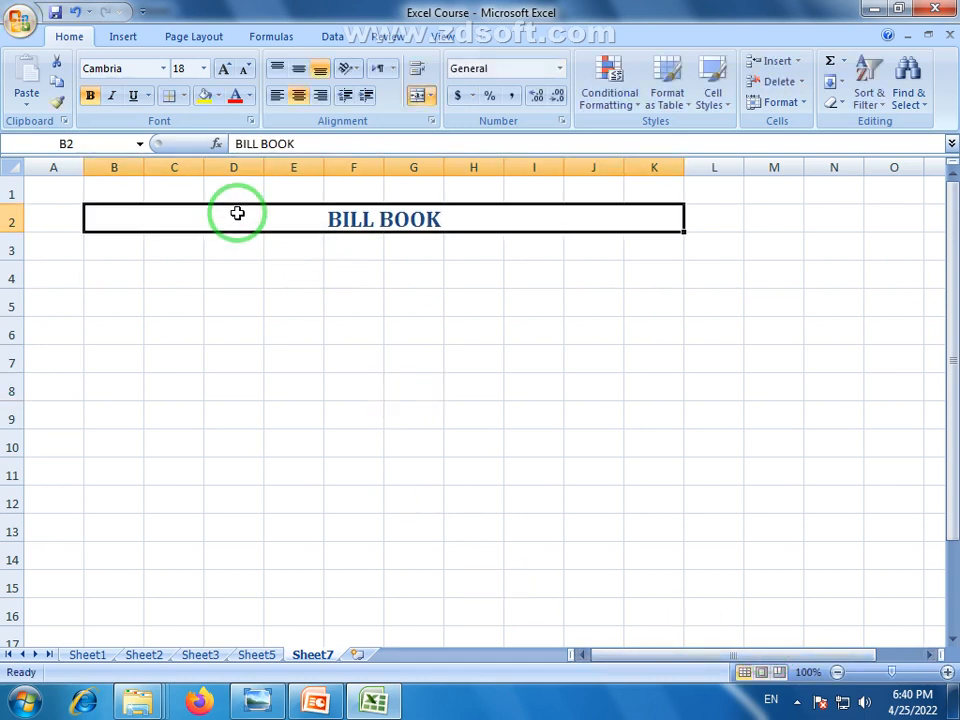
left_click_drag(124, 189, 689, 195)
left_click(424, 219)
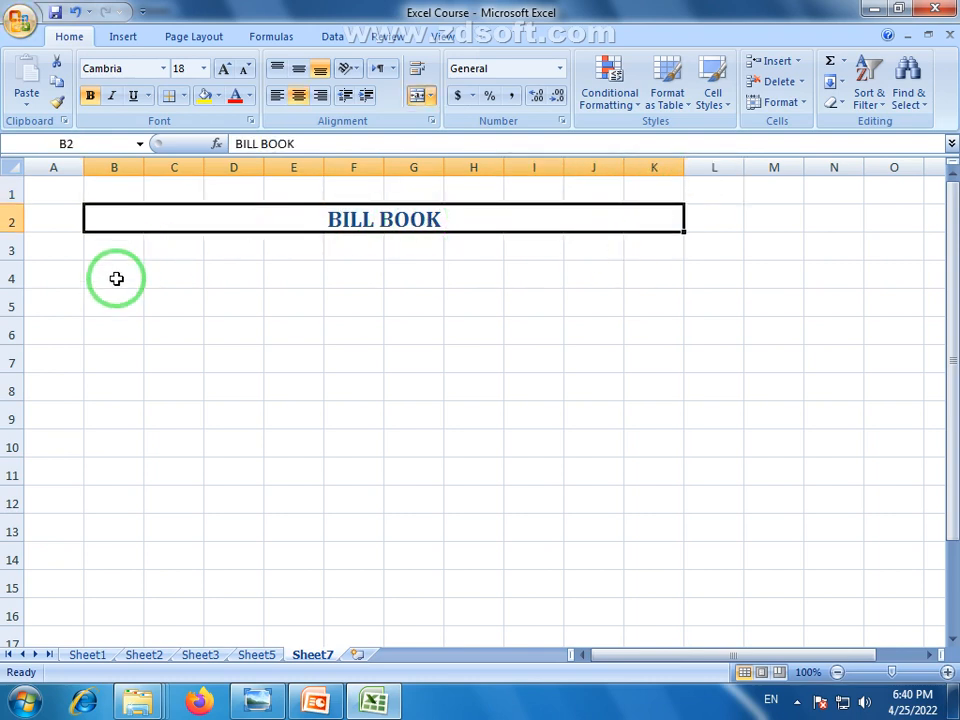
left_click_drag(110, 250, 154, 250)
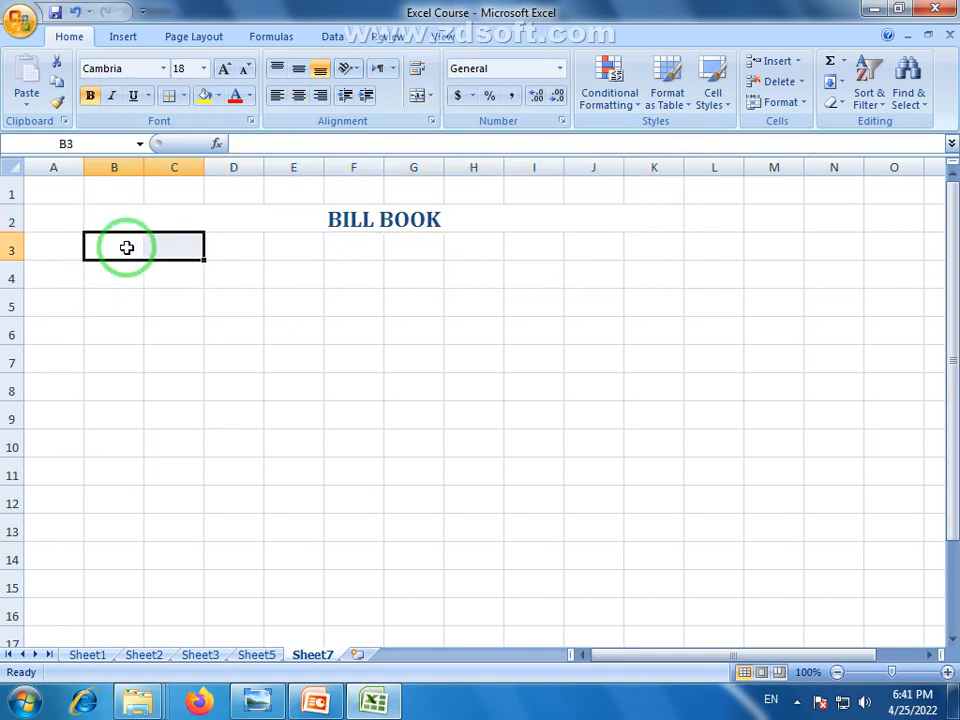
Label B3 'Costomar Name' and enter the customer's full name in C4
left_click(127, 248)
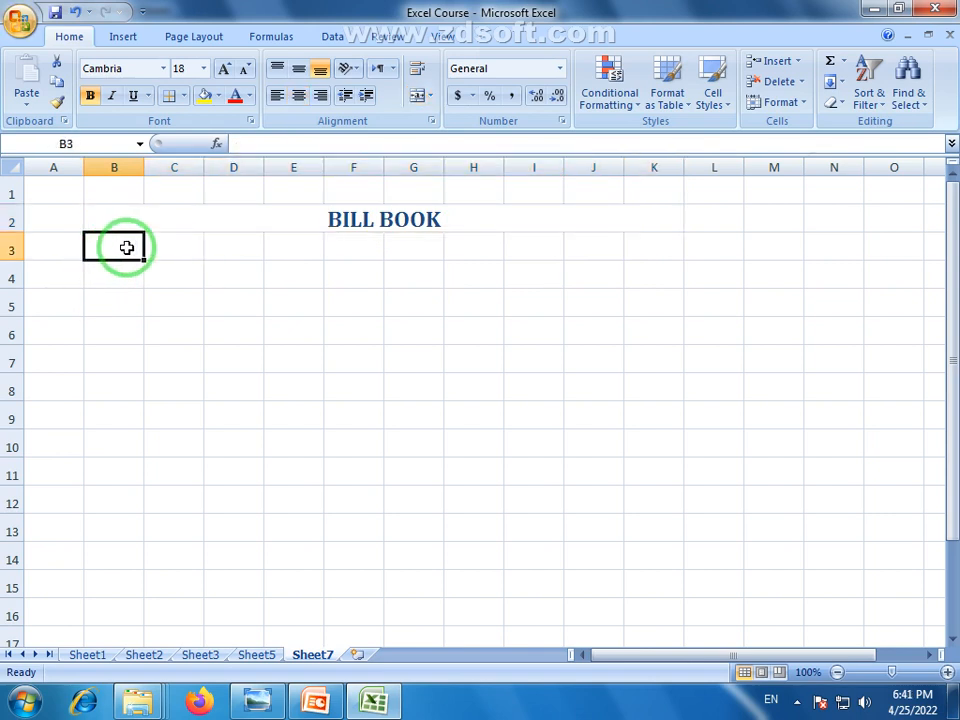
type("c")
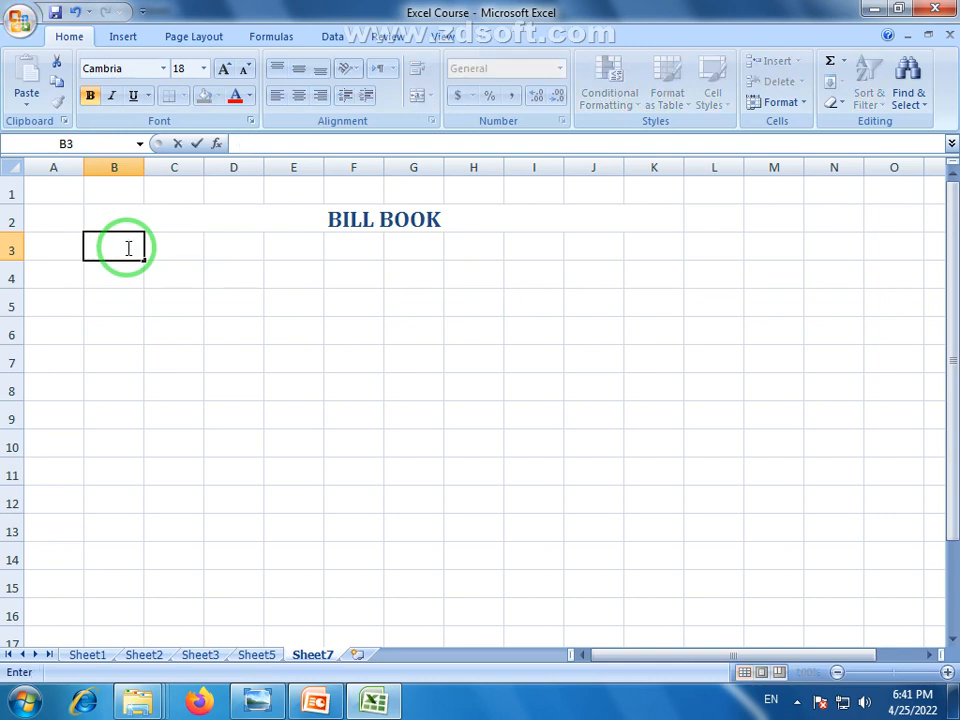
type("os")
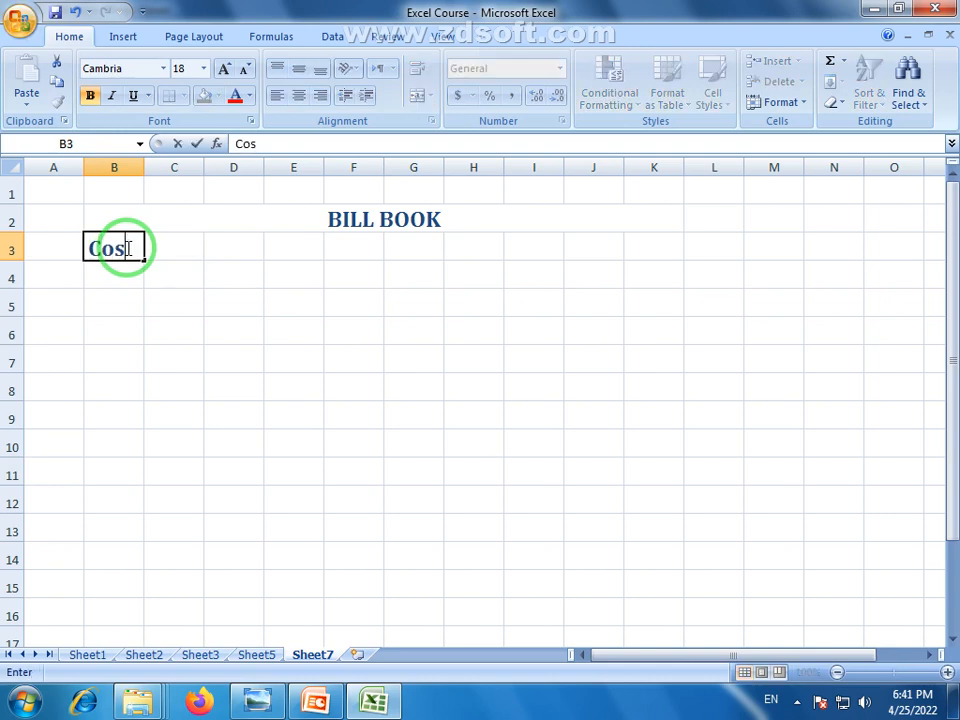
type("tomar")
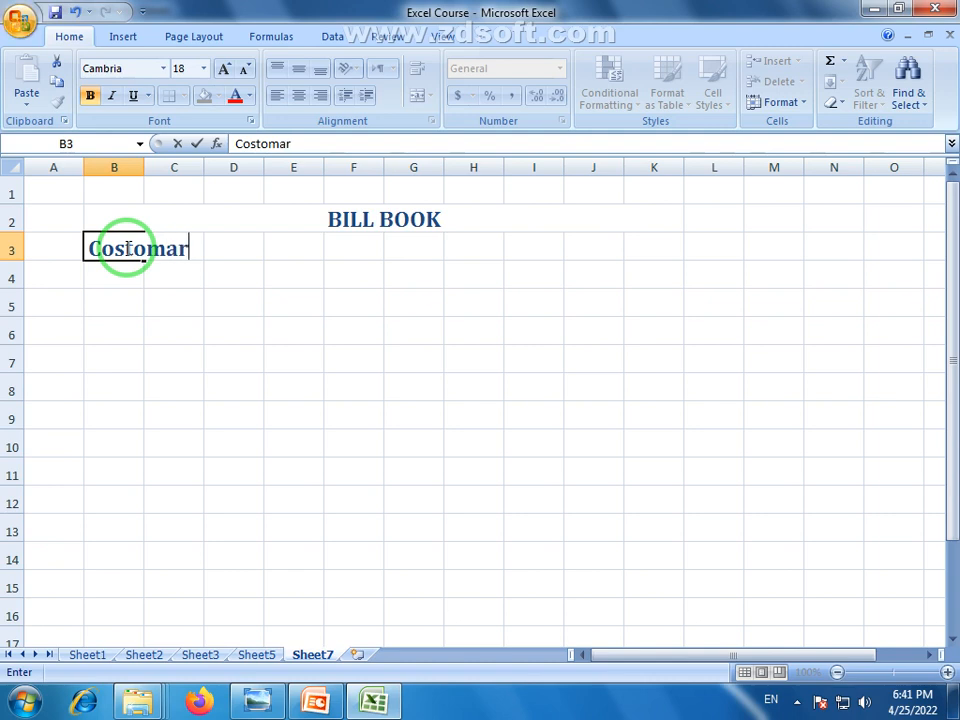
type(" Name:")
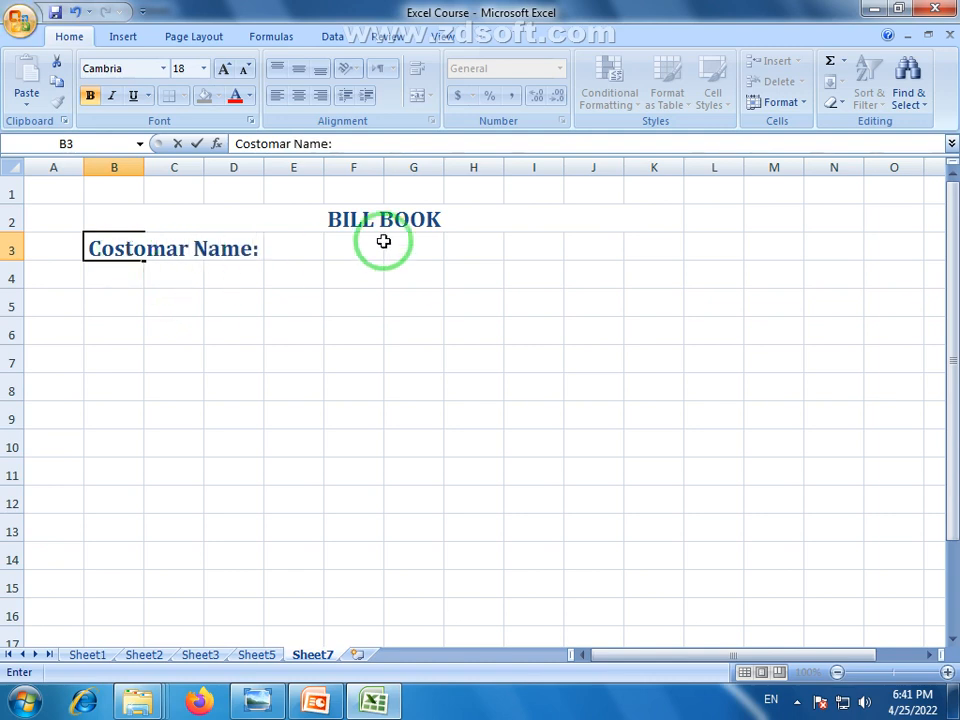
mouse_move(171, 276)
left_mouse_down()
mouse_move(284, 278)
mouse_move(173, 272)
left_mouse_up()
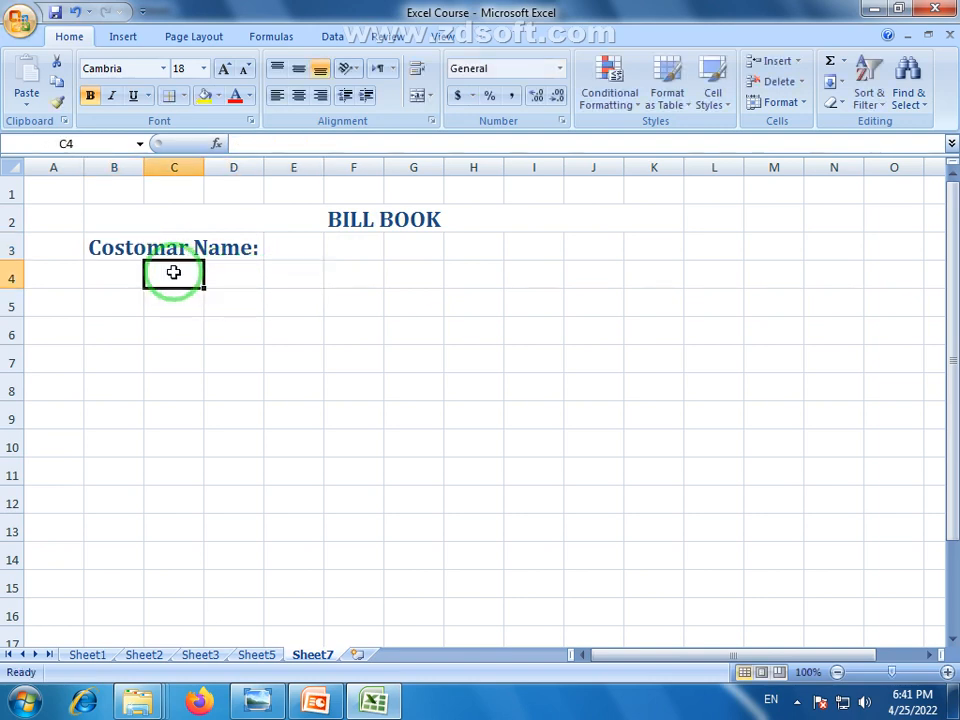
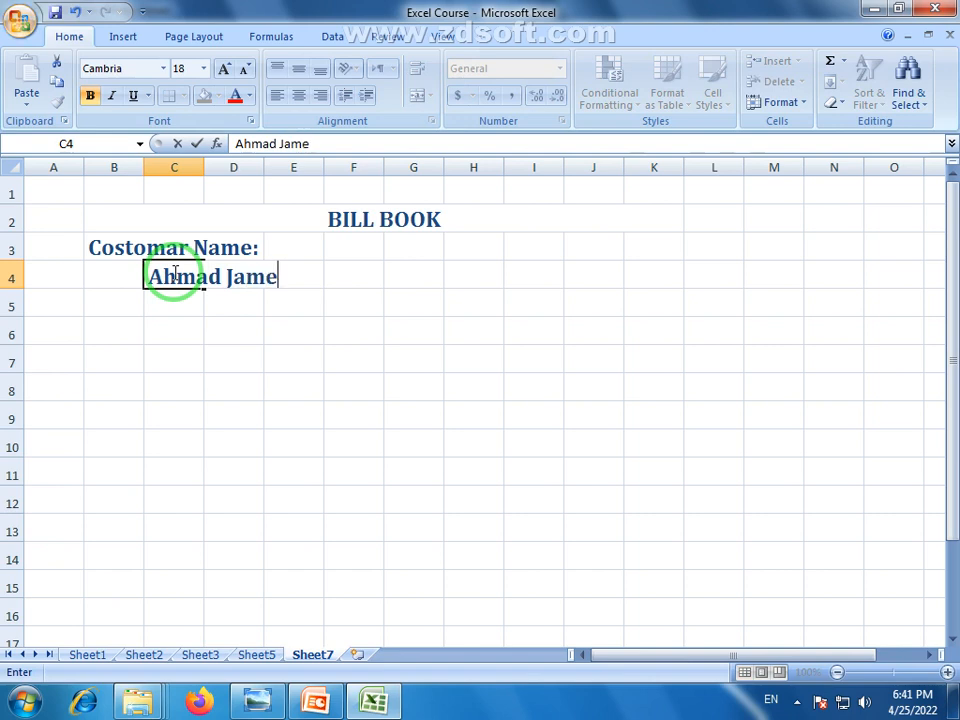
left_click(430, 298)
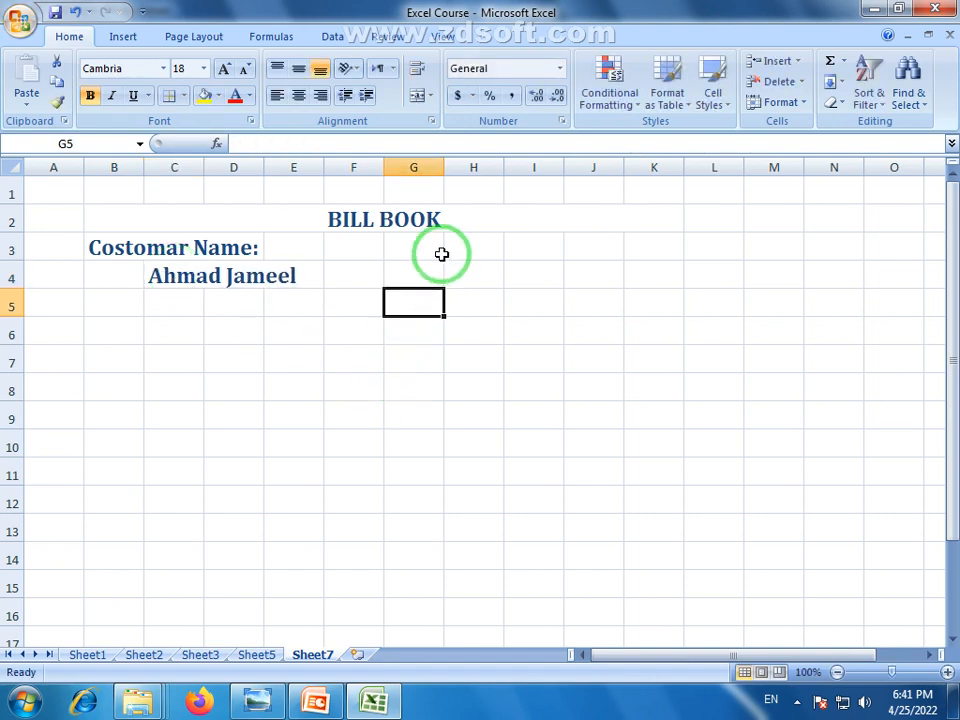
Add the Date label in G3
left_click_drag(424, 249, 401, 241)
type("D")
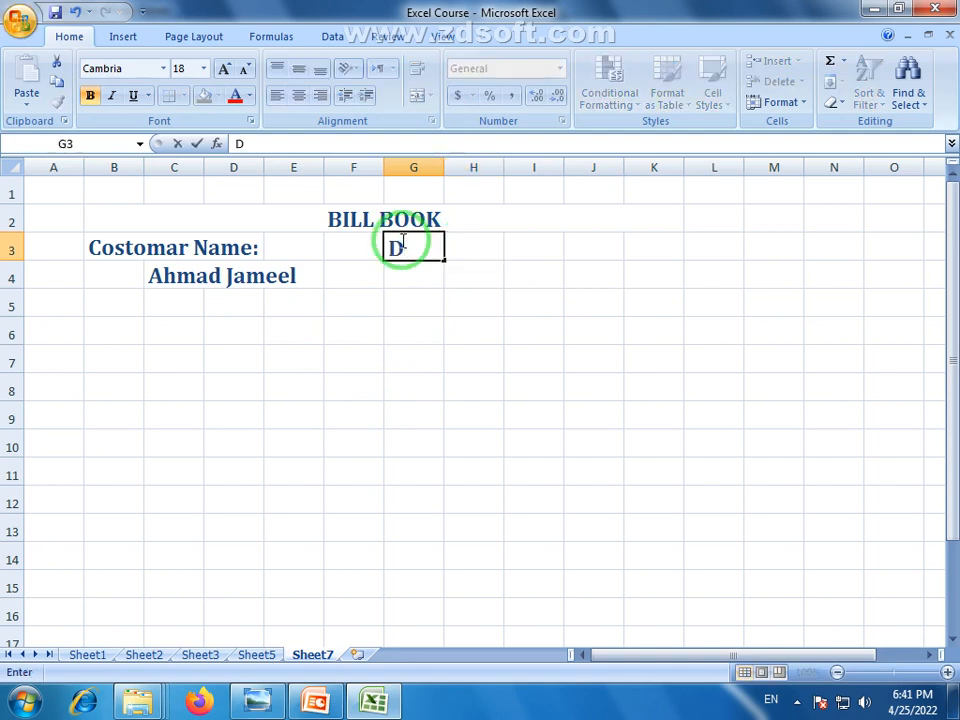
type("ate:")
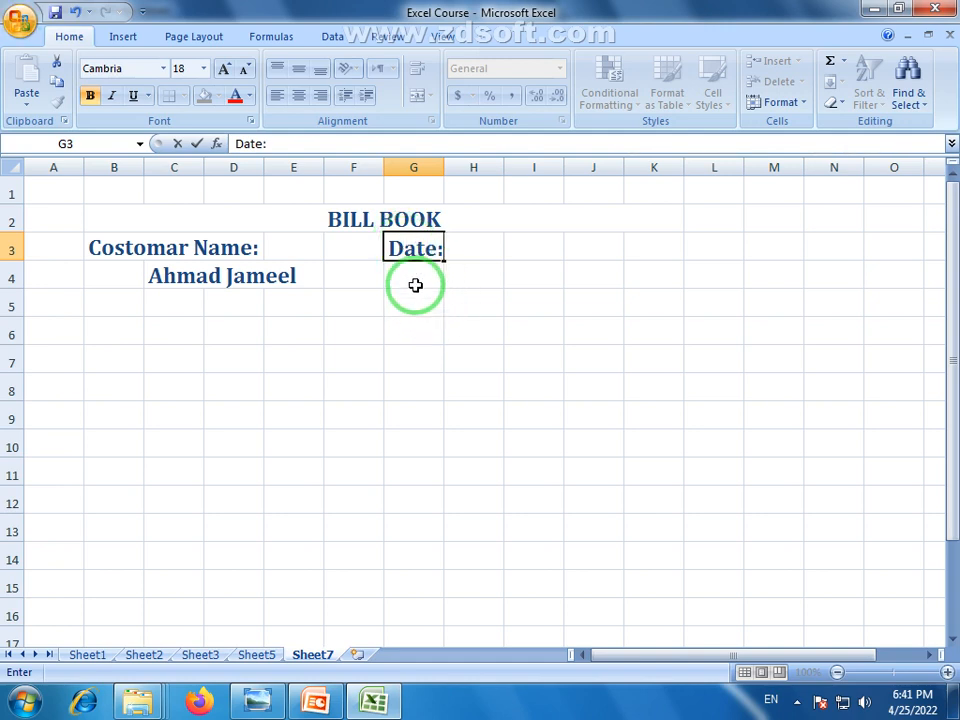
left_click(489, 272)
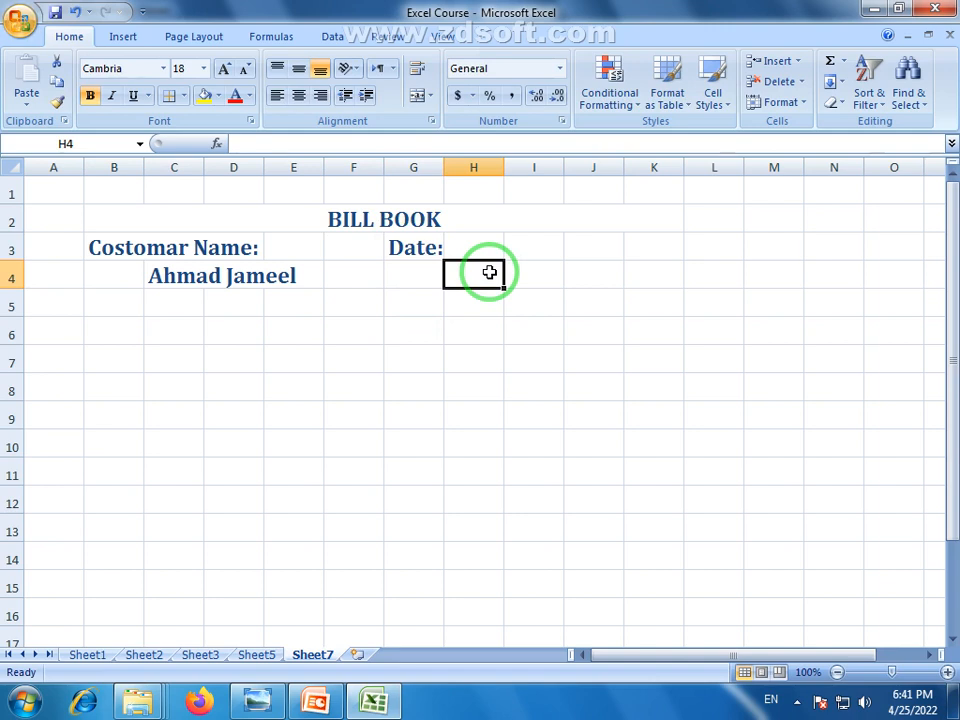
Insert today's date in H4 and format it as Long Date (Monday, April 25, 2022)
key("ctrl+semicolon")
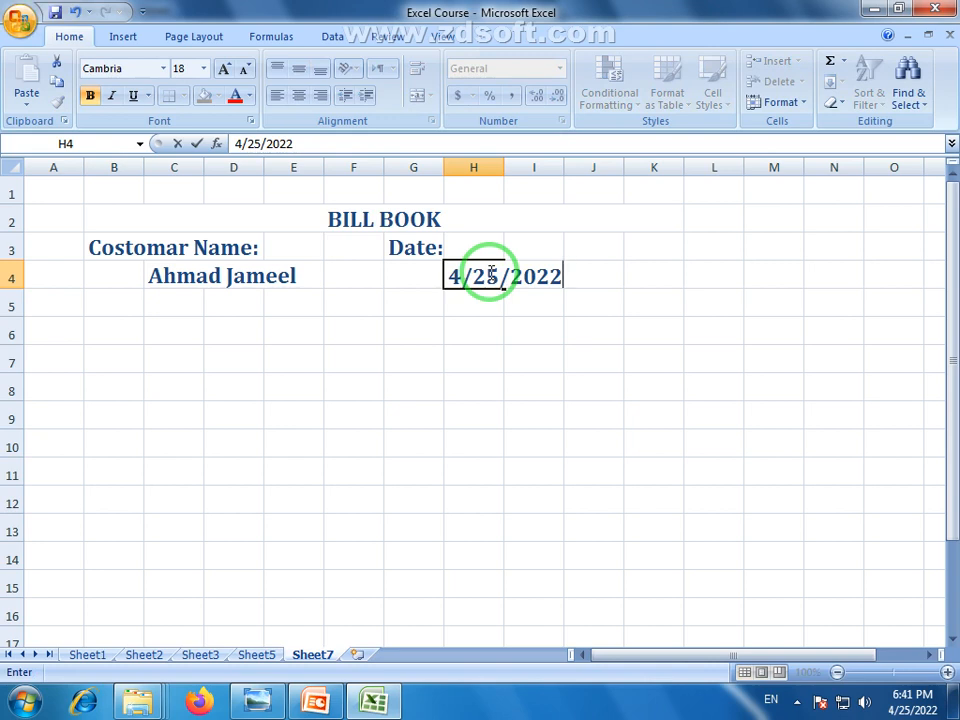
left_click(456, 306)
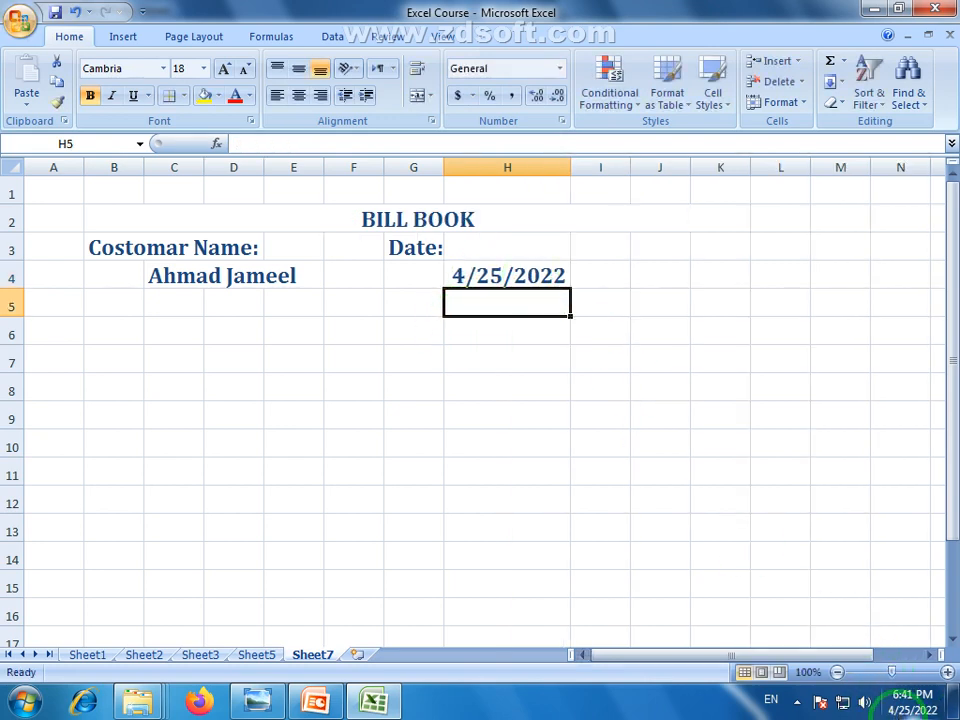
left_click(517, 278)
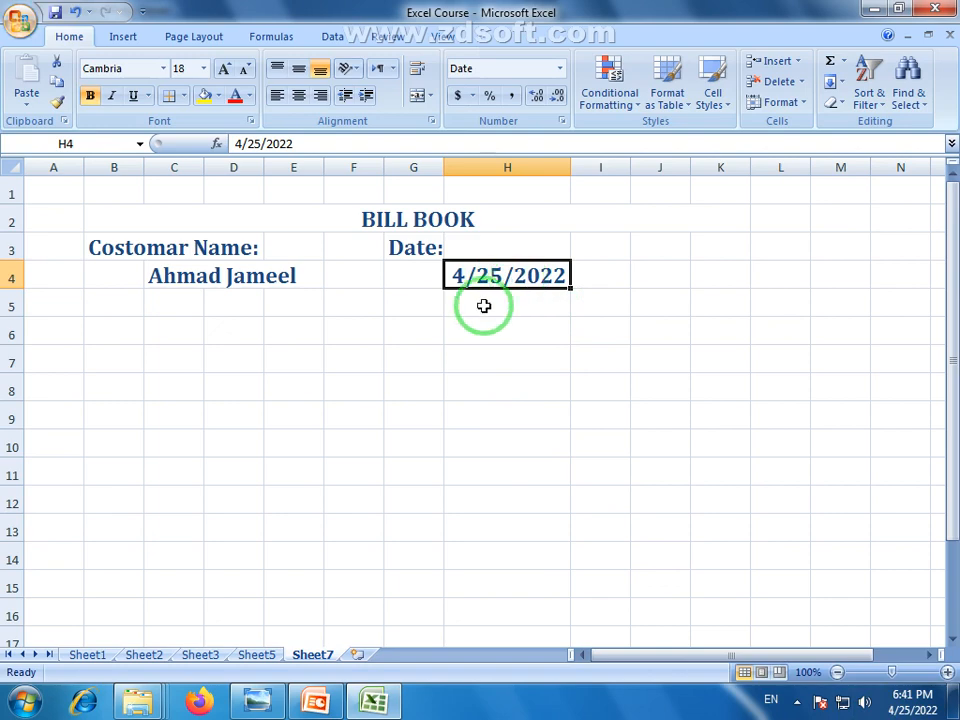
left_click(561, 70)
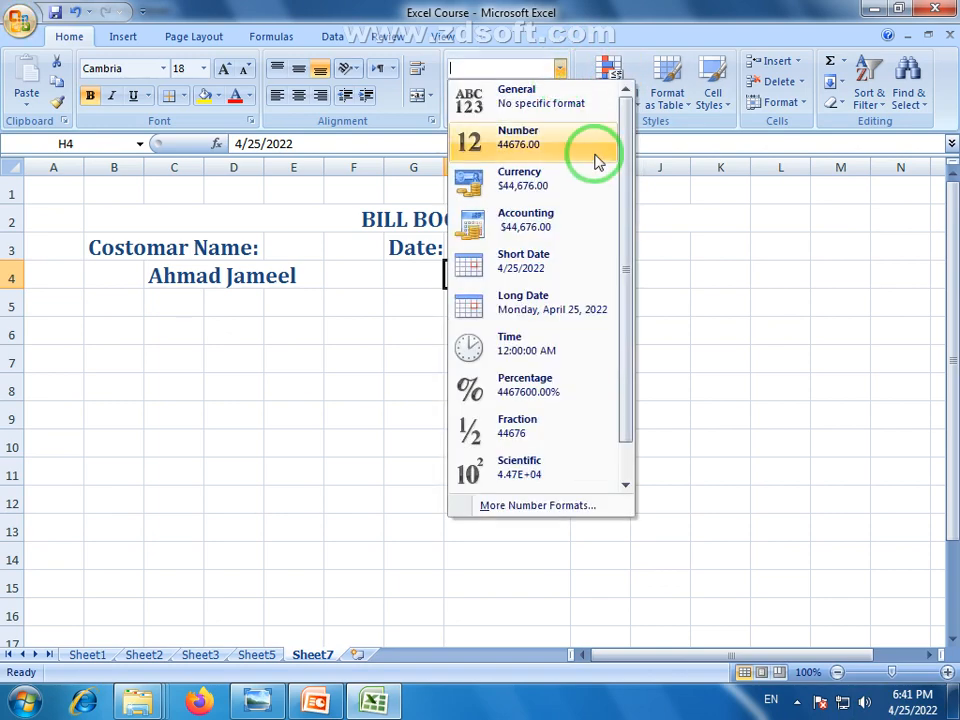
left_click(500, 307)
left_click(554, 363)
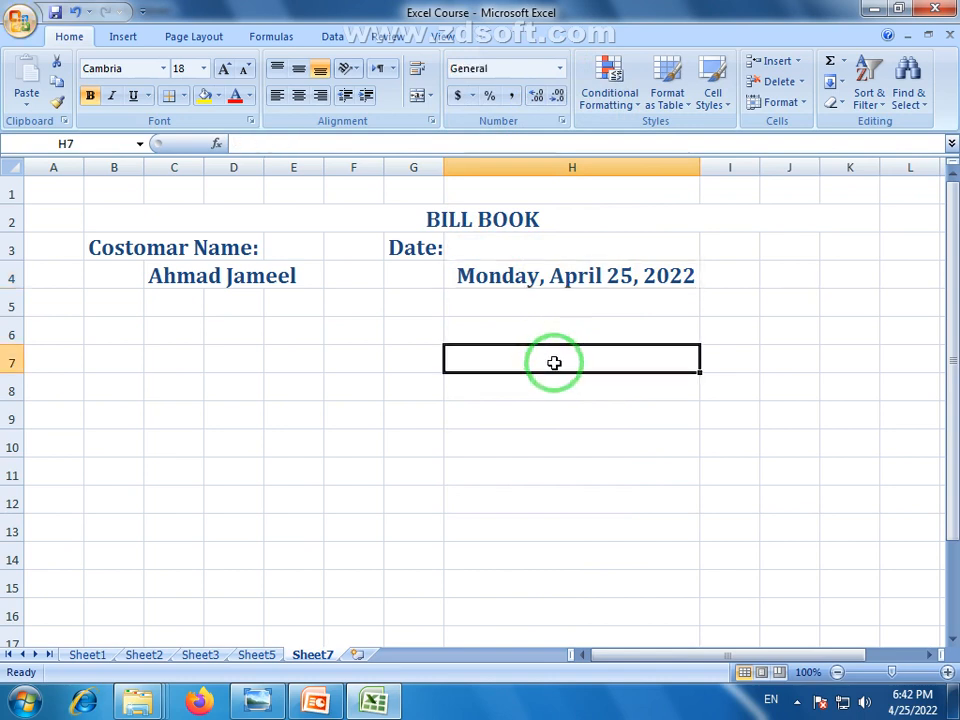
Enlarge the BILL BOOK title to 24 point with three font-size increases
left_click(456, 222)
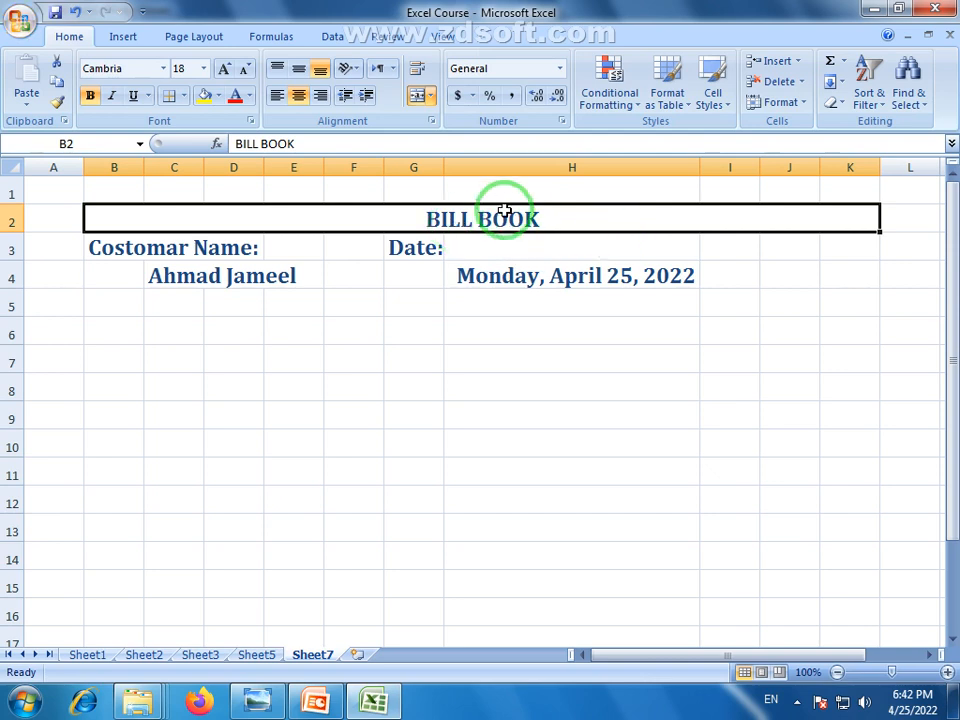
left_click(225, 69)
left_click(225, 69)
left_click(225, 69)
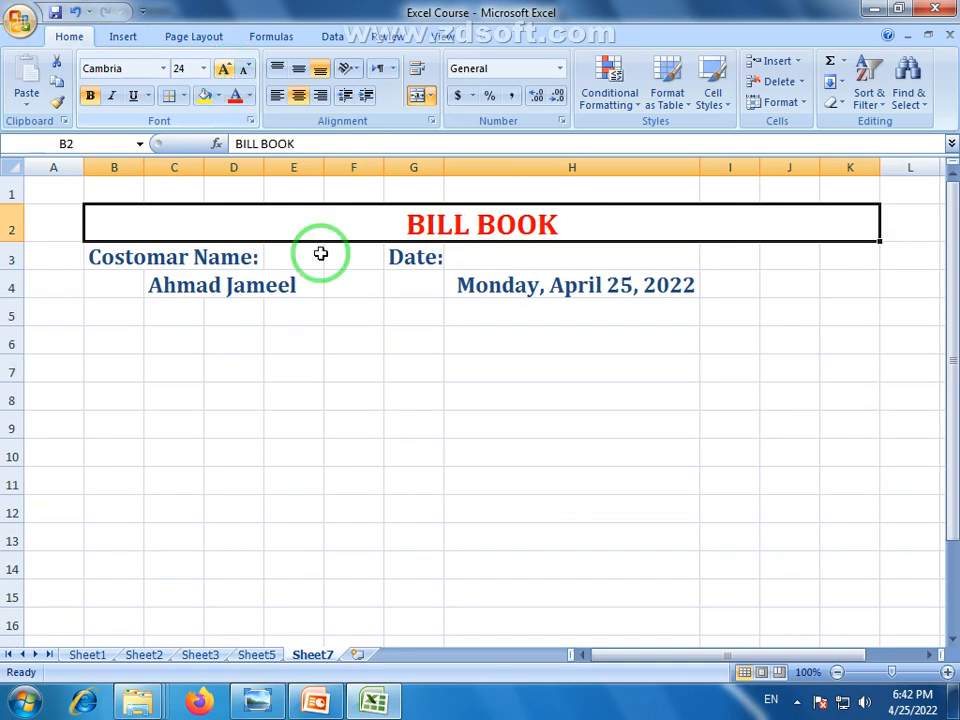
left_click(366, 400)
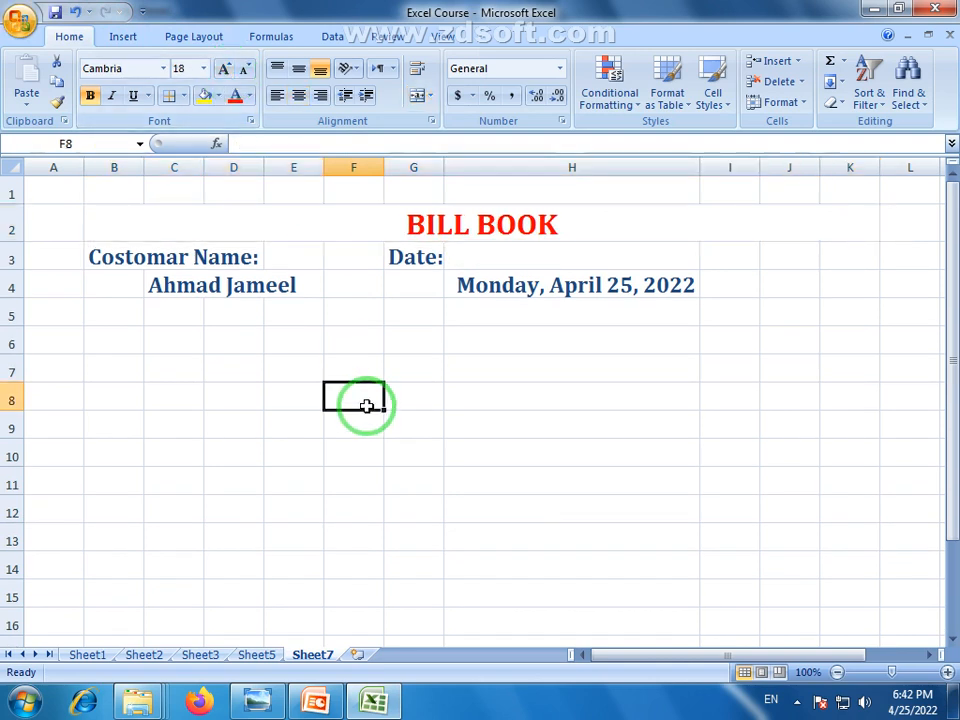
left_click(102, 350)
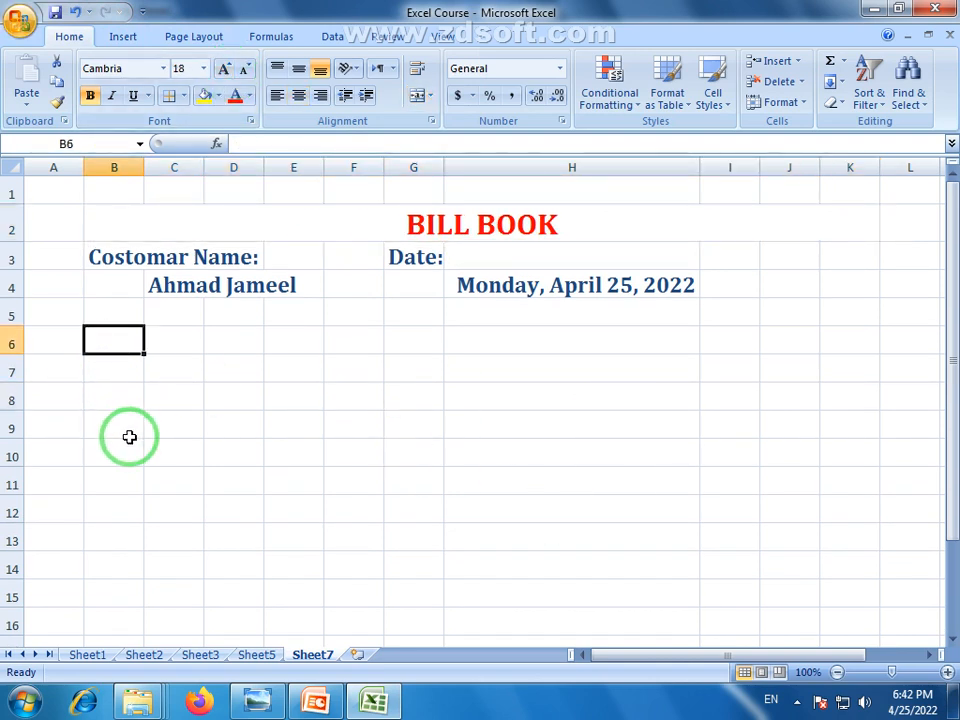
Enter the table headings Sr.No in B6 and Itam Name in C6
left_click(121, 402)
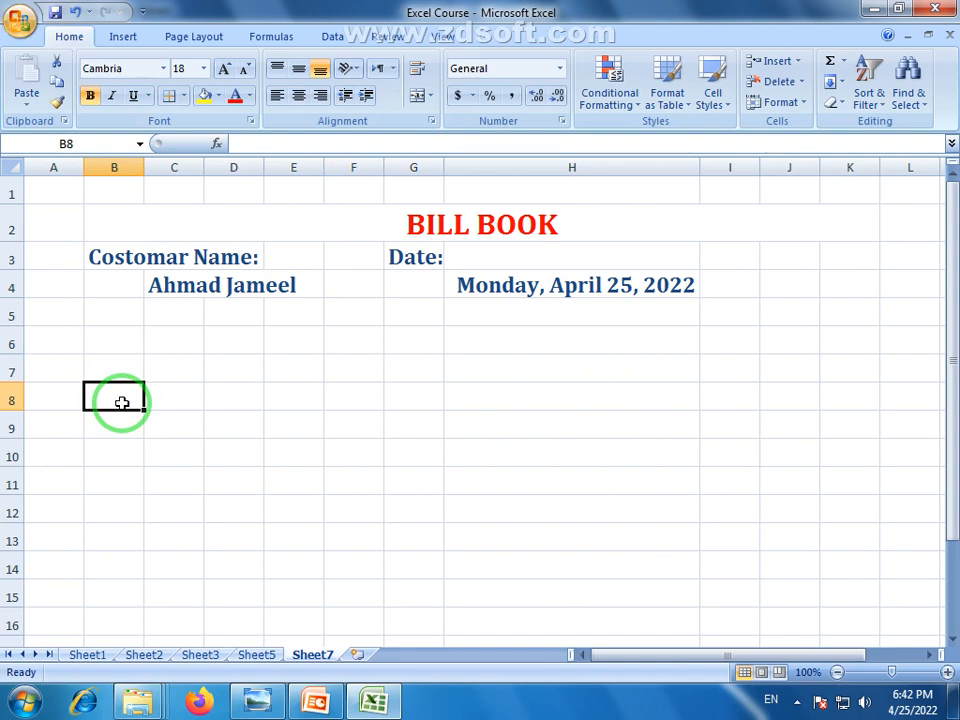
left_click(125, 362)
left_click(122, 341)
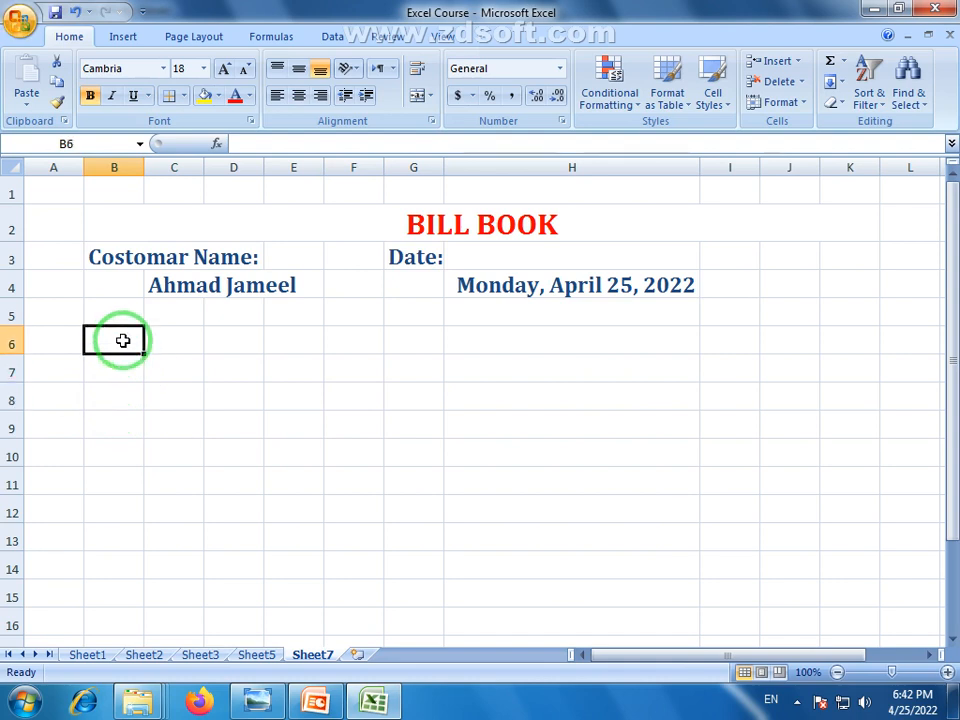
type("Sr")
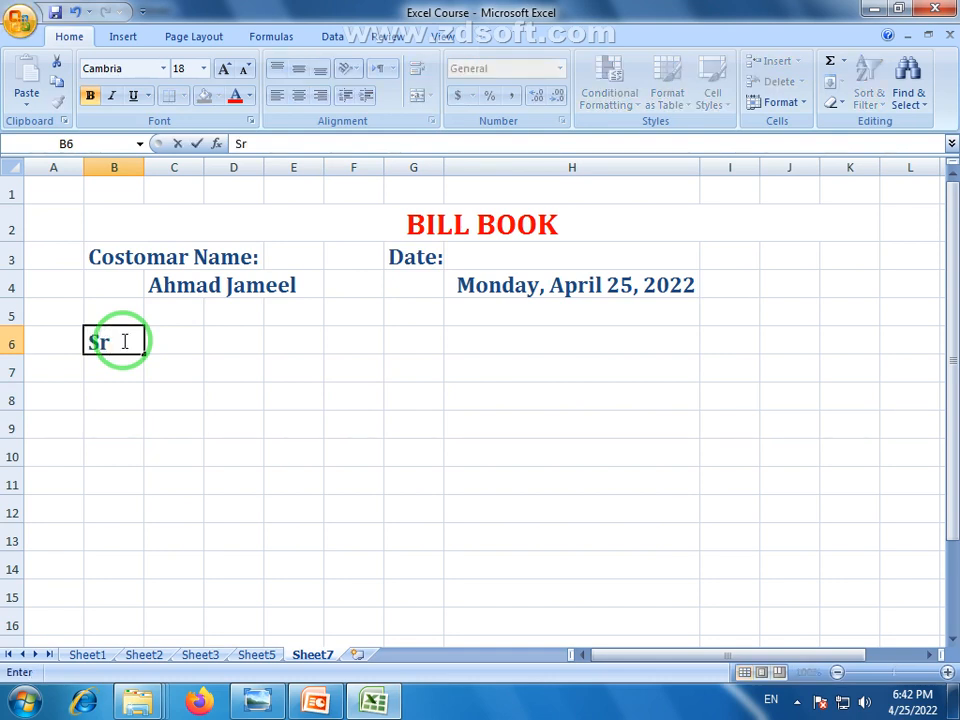
type(".No")
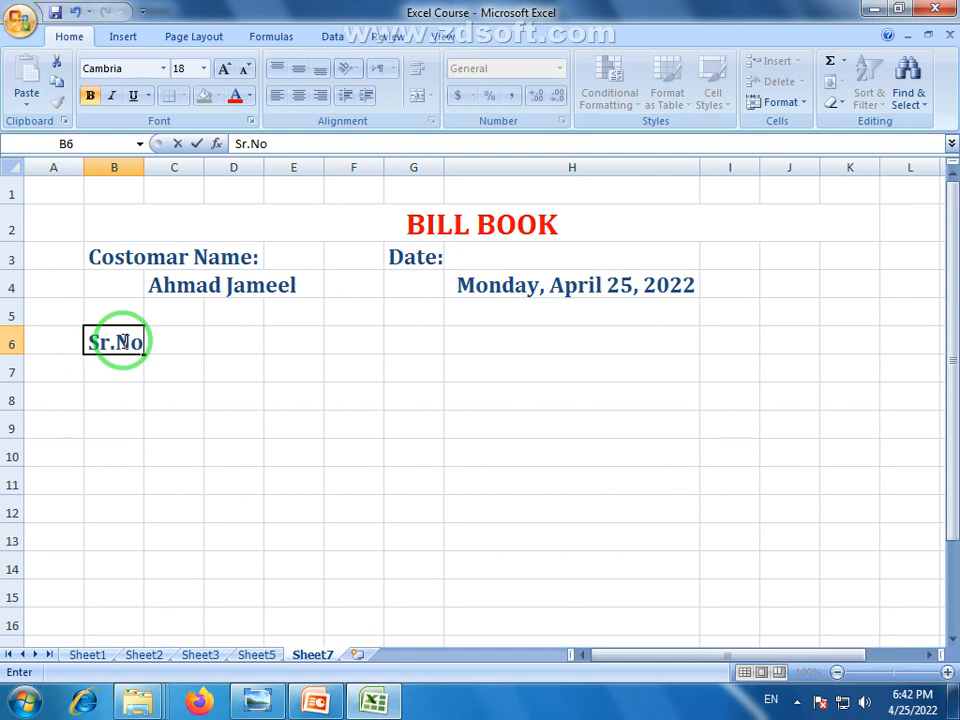
key("Tab")
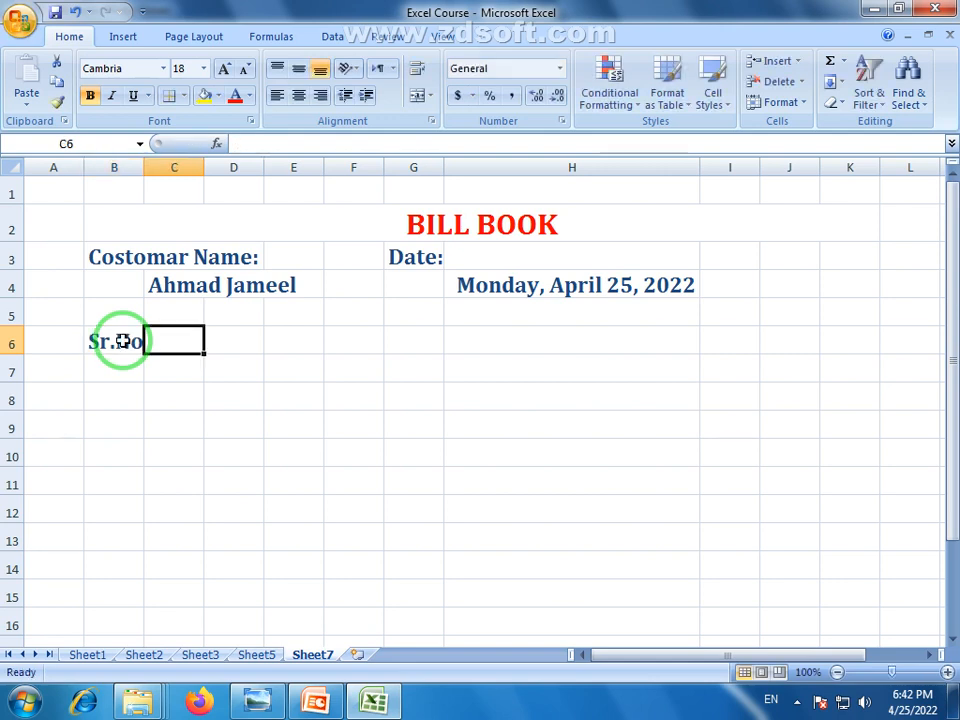
type("It")
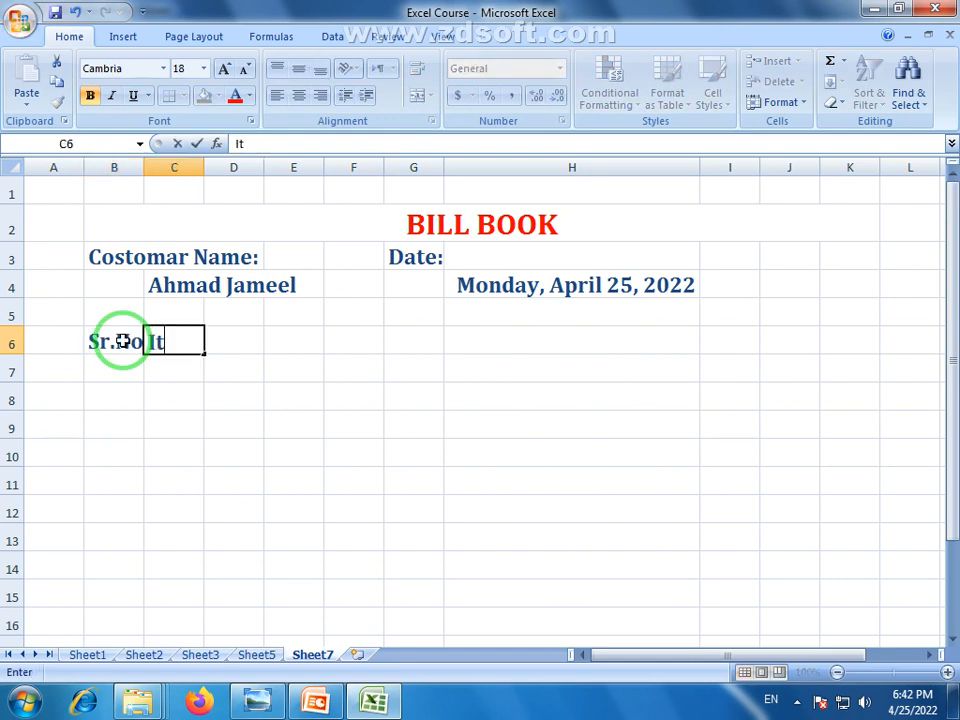
type("am Name")
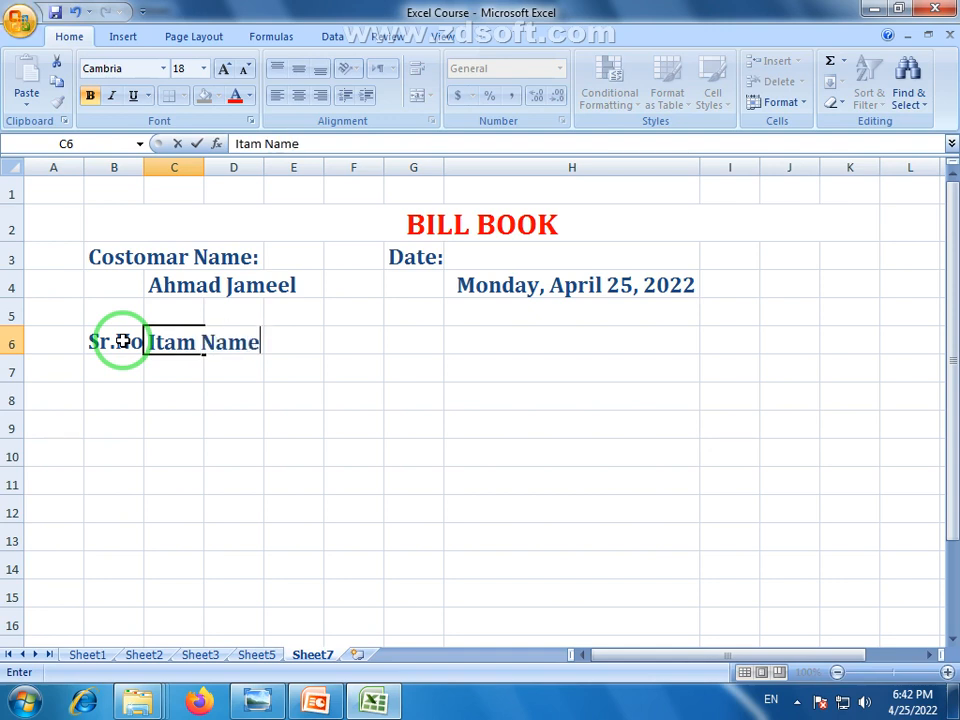
left_click(288, 337)
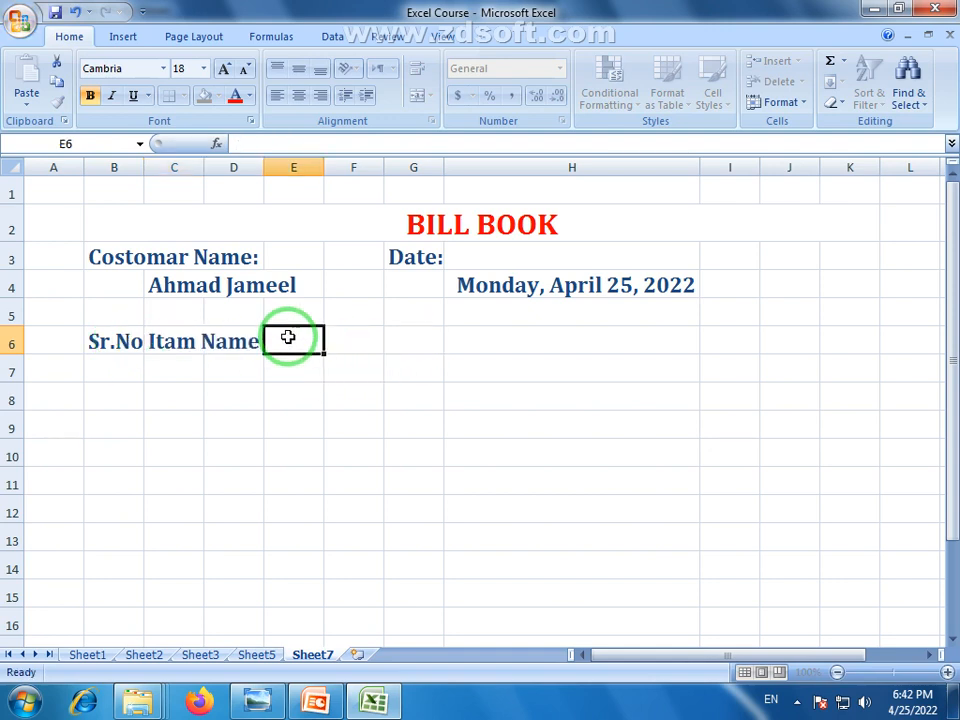
Type the Rate heading in H6, correcting the typos
left_click(360, 341)
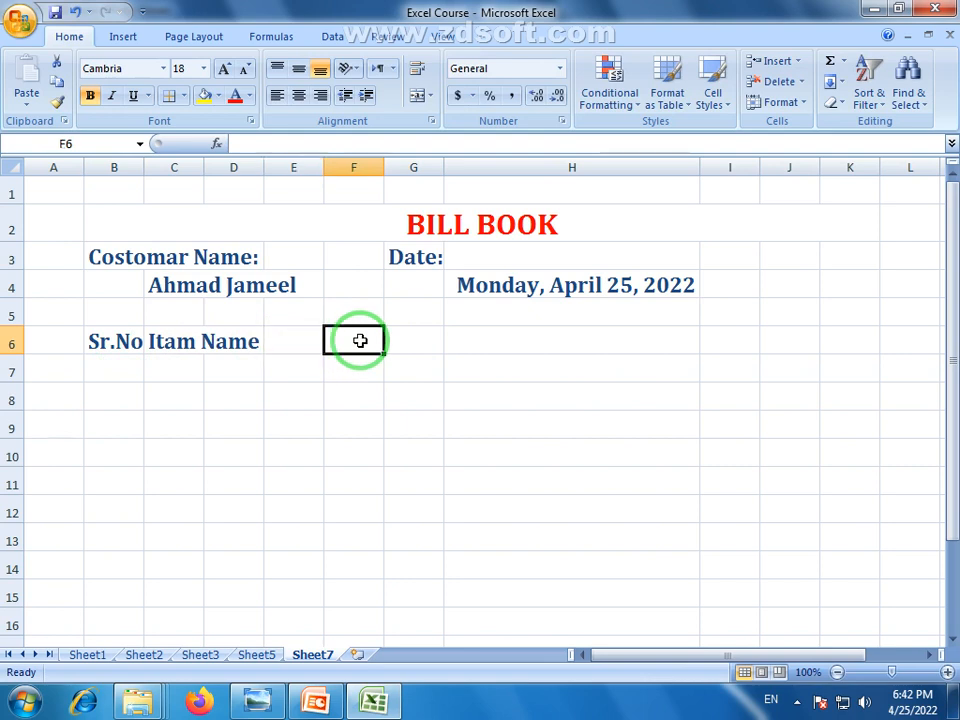
left_click(414, 339)
left_click(490, 341)
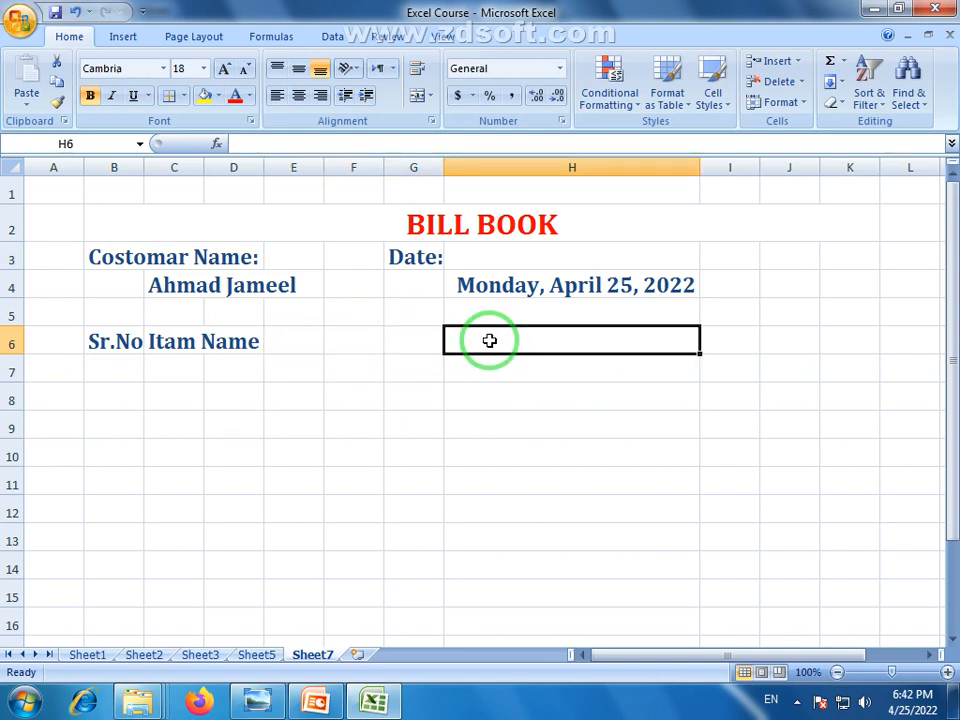
type("S")
key("BackSpace")
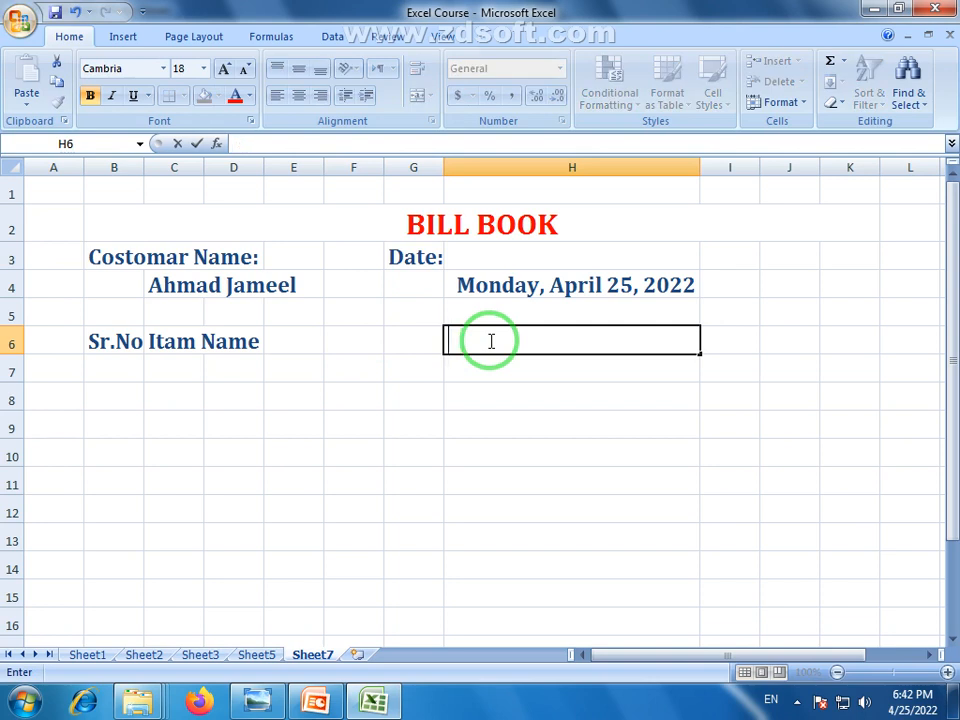
type("r")
key("BackSpace")
type("Ra")
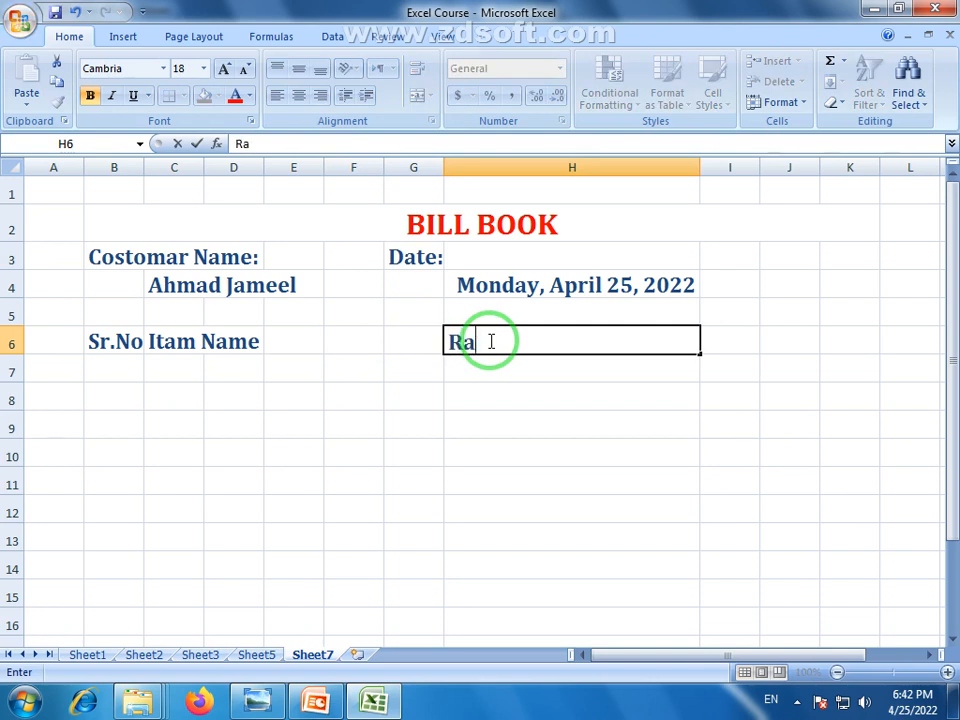
type("TE")
key("BackSpace")
key("BackSpace")
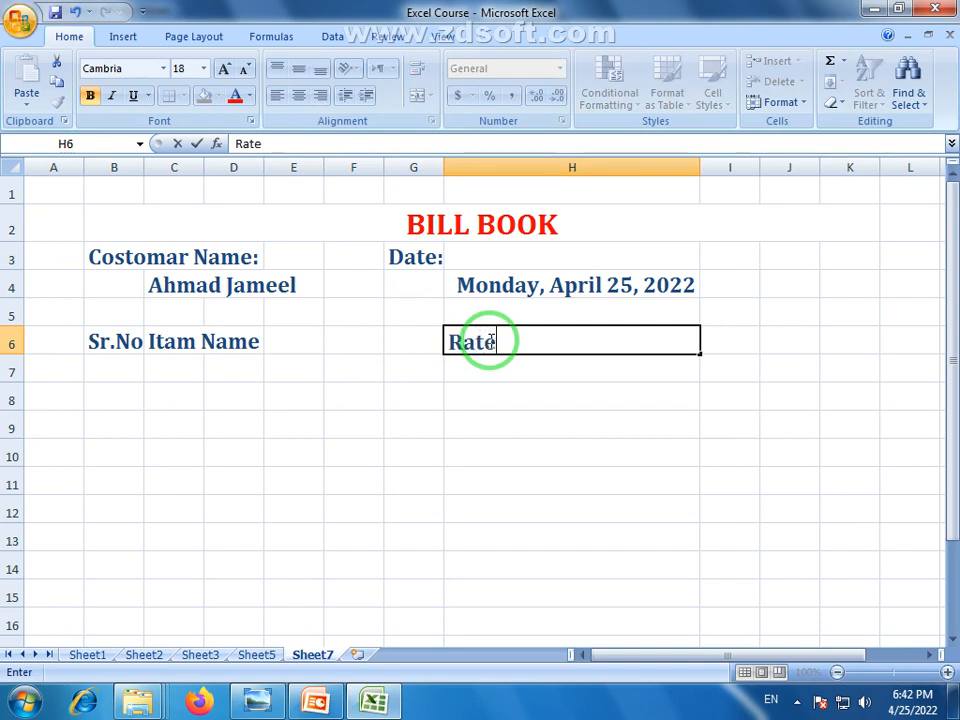
type("te")
left_click(422, 366)
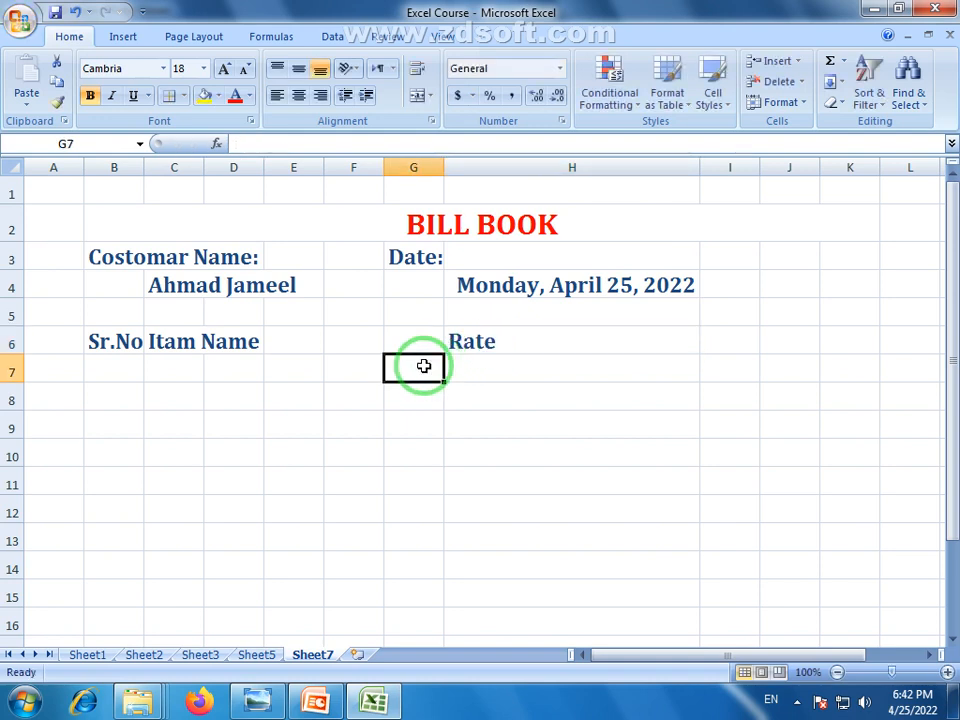
left_click(118, 341)
left_click(116, 372)
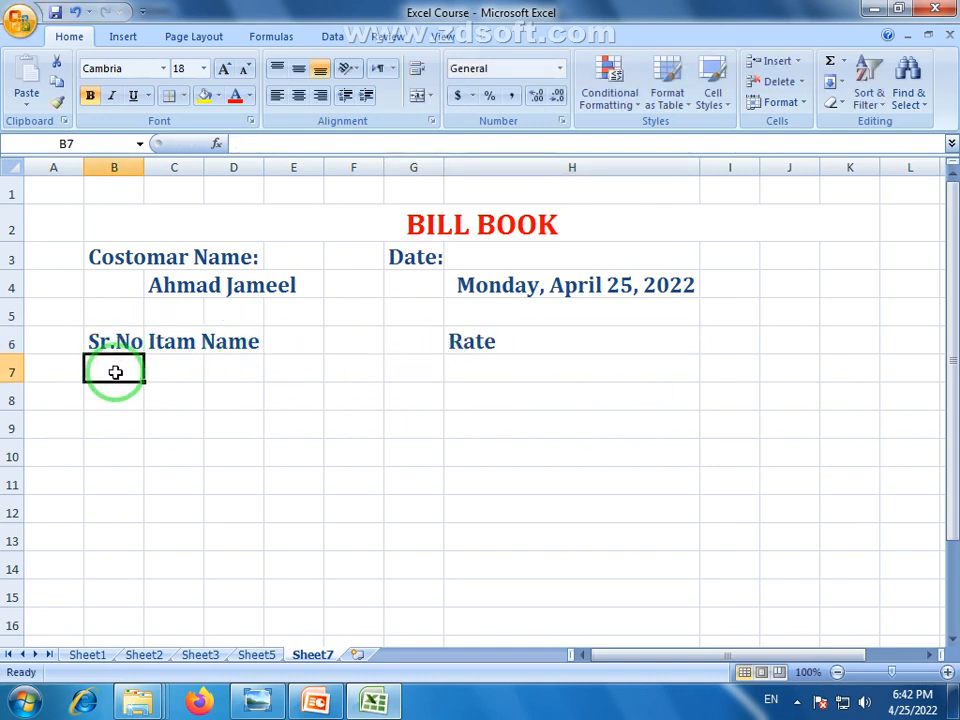
Enter 1 in B7 and fill the serial numbers 1–10 down to B16
type("1")
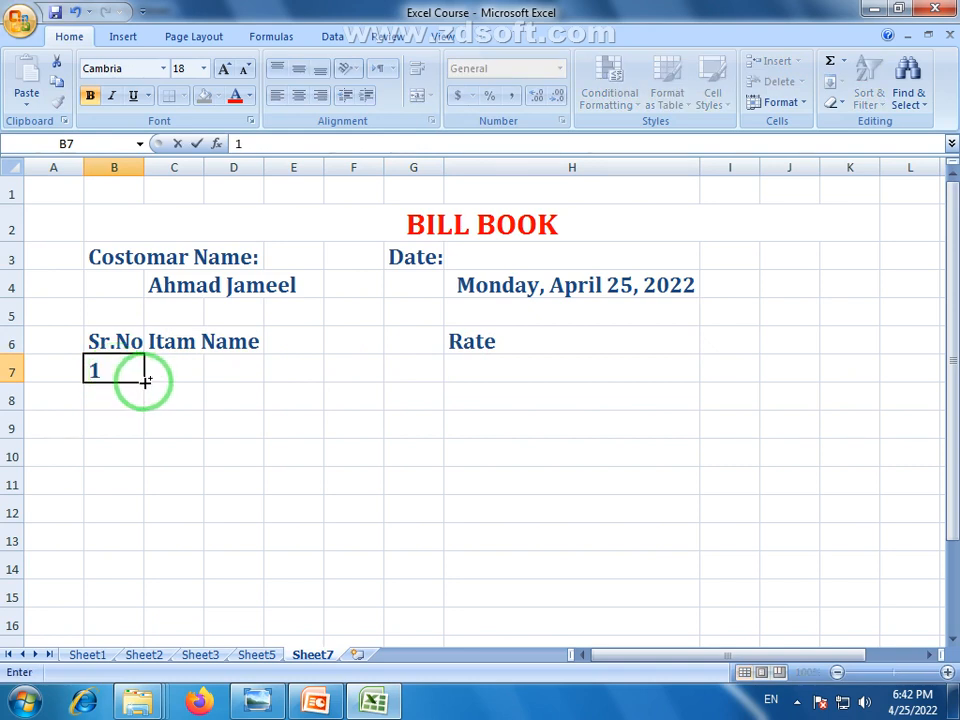
left_click_drag(145, 382, 140, 628)
left_click(229, 422)
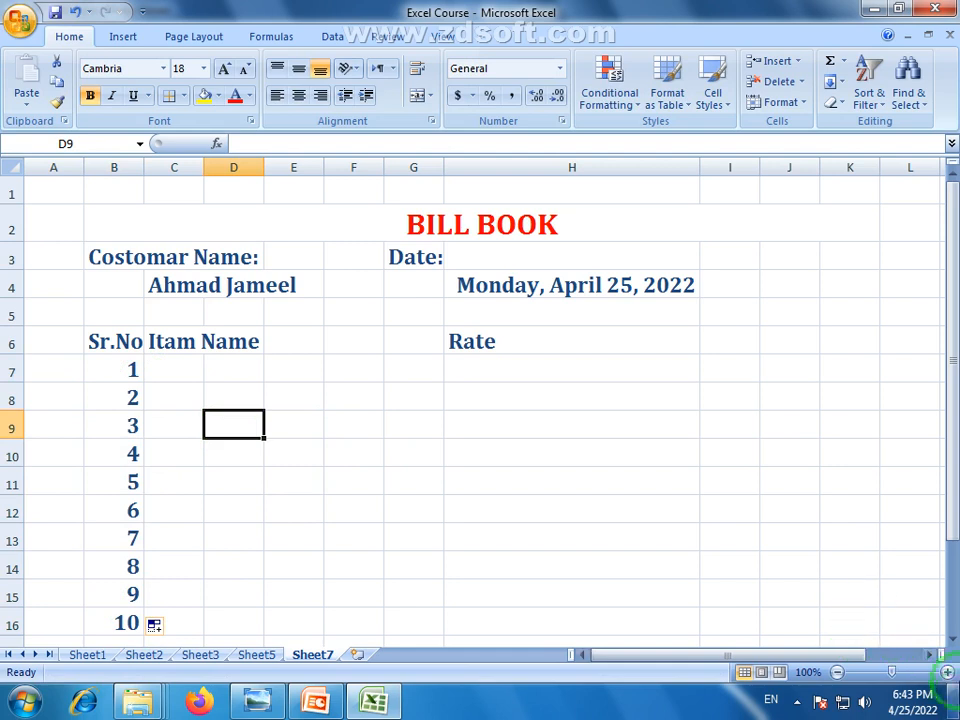
left_click(951, 638)
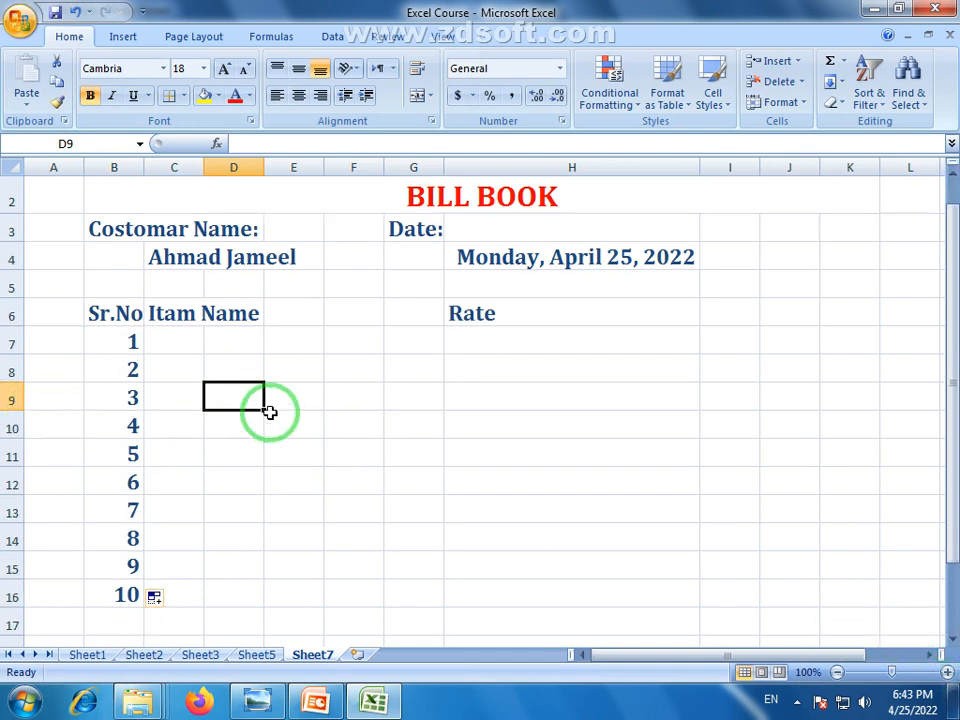
left_click(223, 341)
Merge and centre Itam Name across C6:G6 and centre Rate within H6
left_click_drag(184, 317, 410, 319)
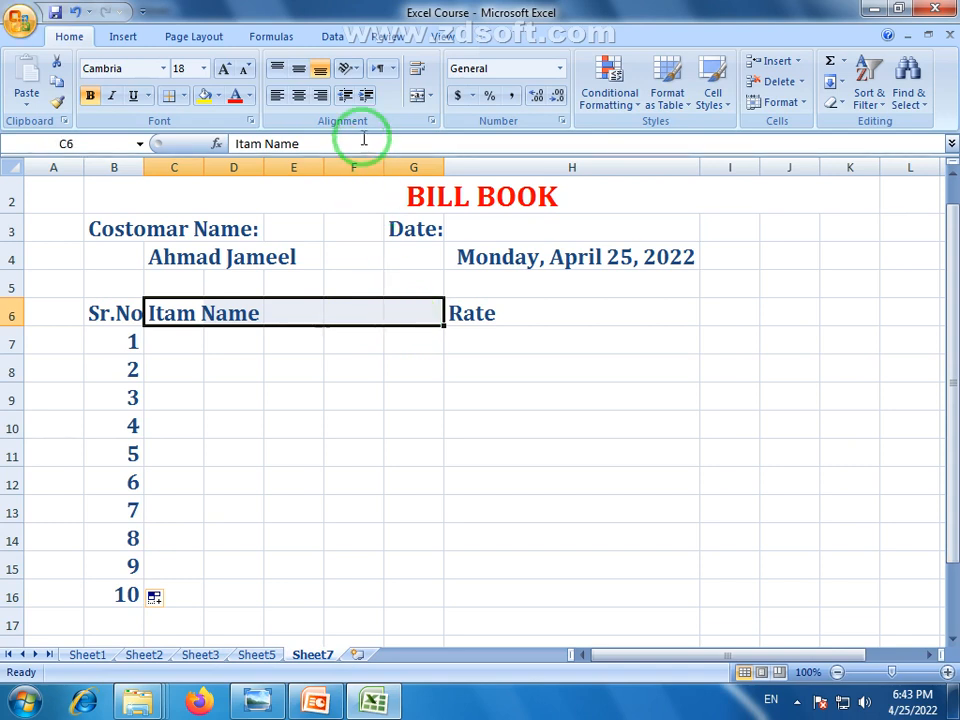
left_click(415, 97)
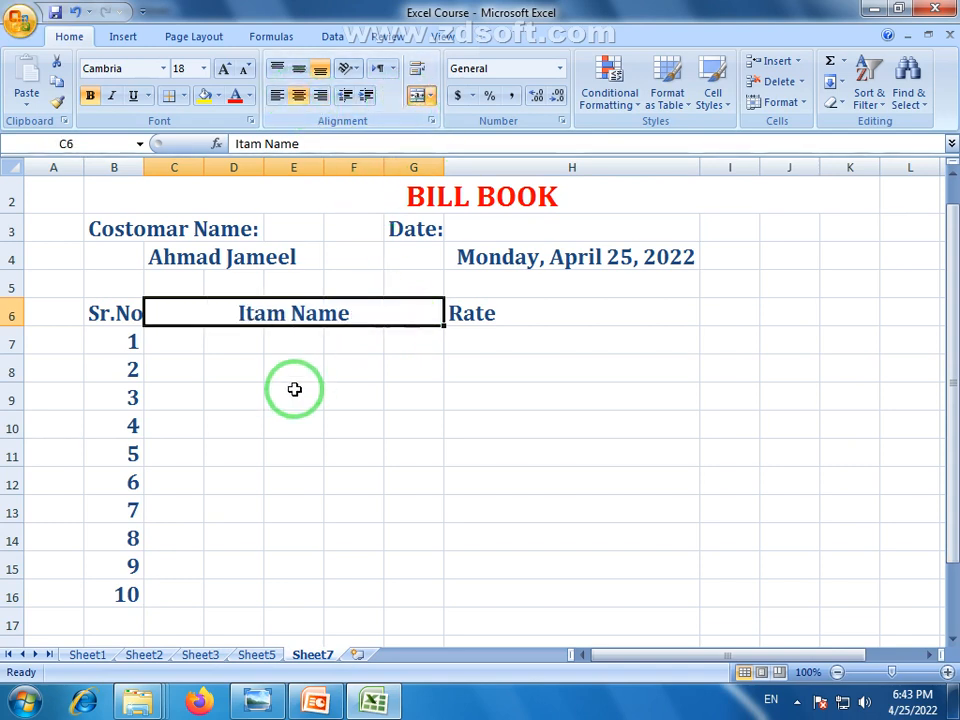
left_click(295, 397)
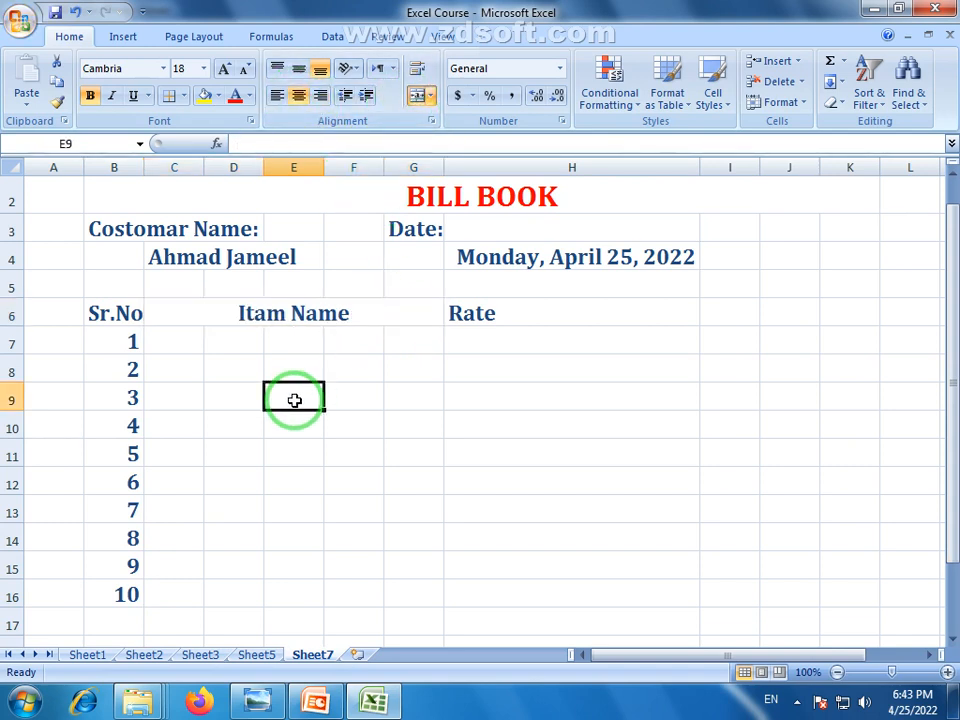
left_click(490, 318)
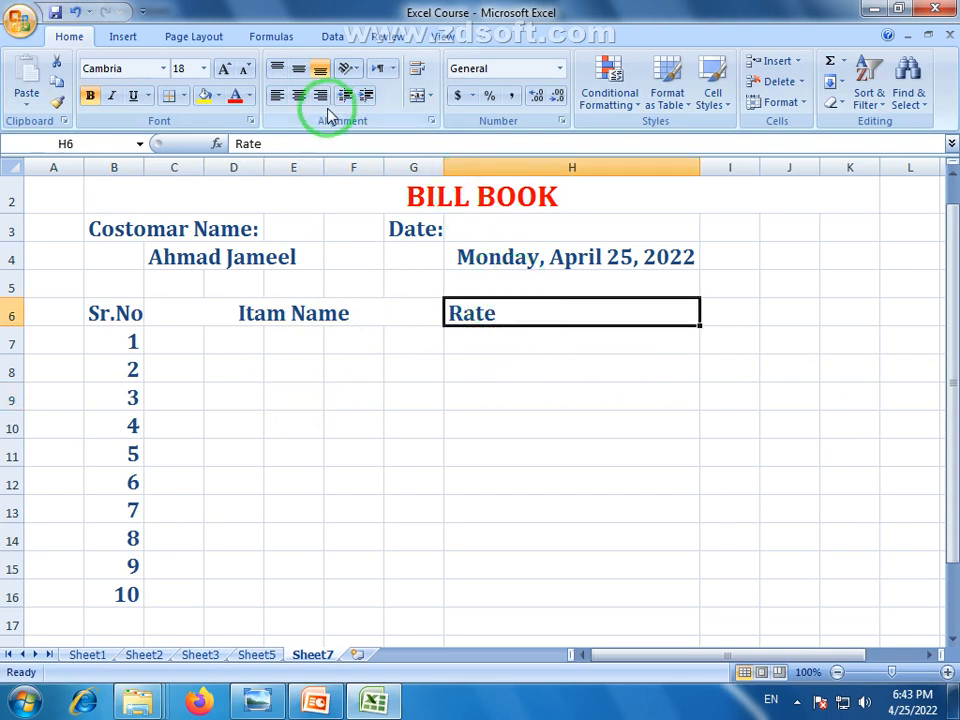
left_click(298, 95)
left_click(619, 450)
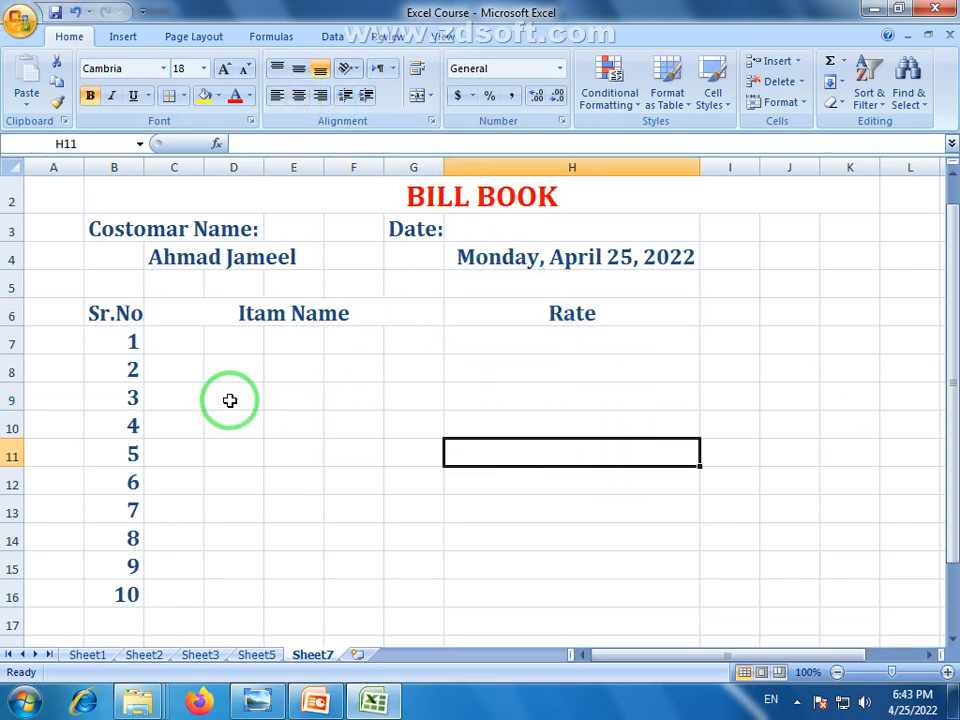
left_click(181, 347)
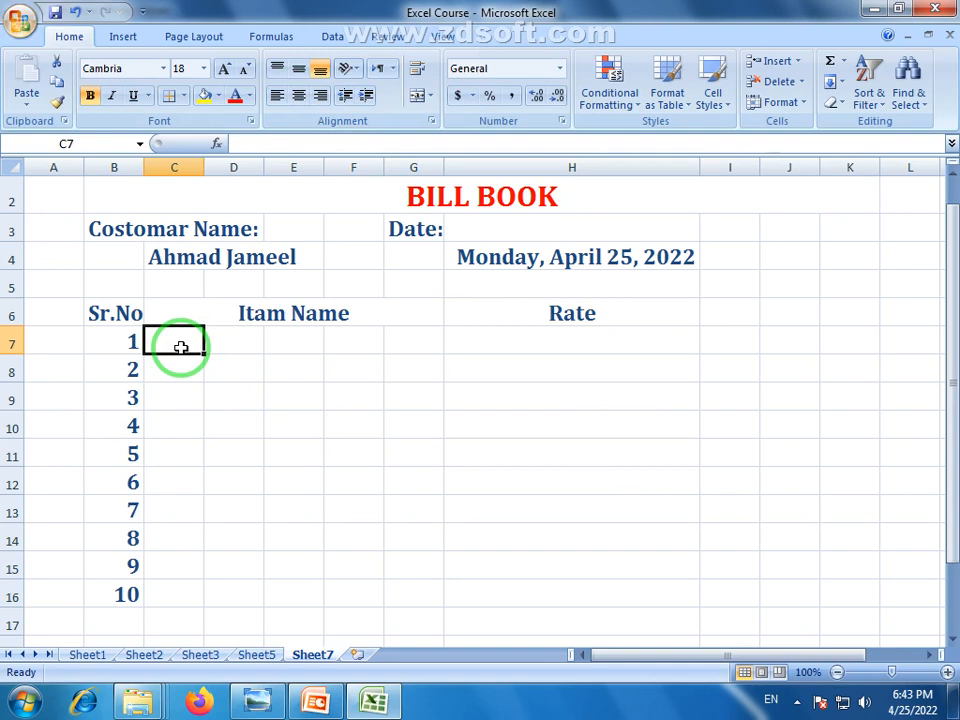
Apply Merge Across to C7:G16 so each bill row gets one wide item cell
left_click_drag(181, 347, 435, 595)
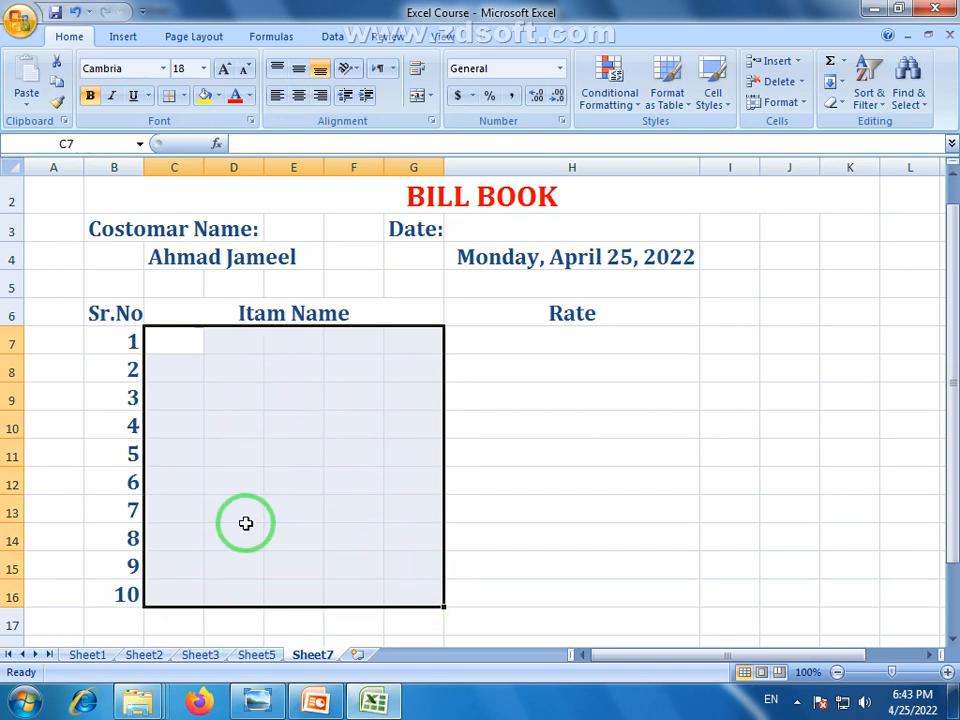
left_click(431, 97)
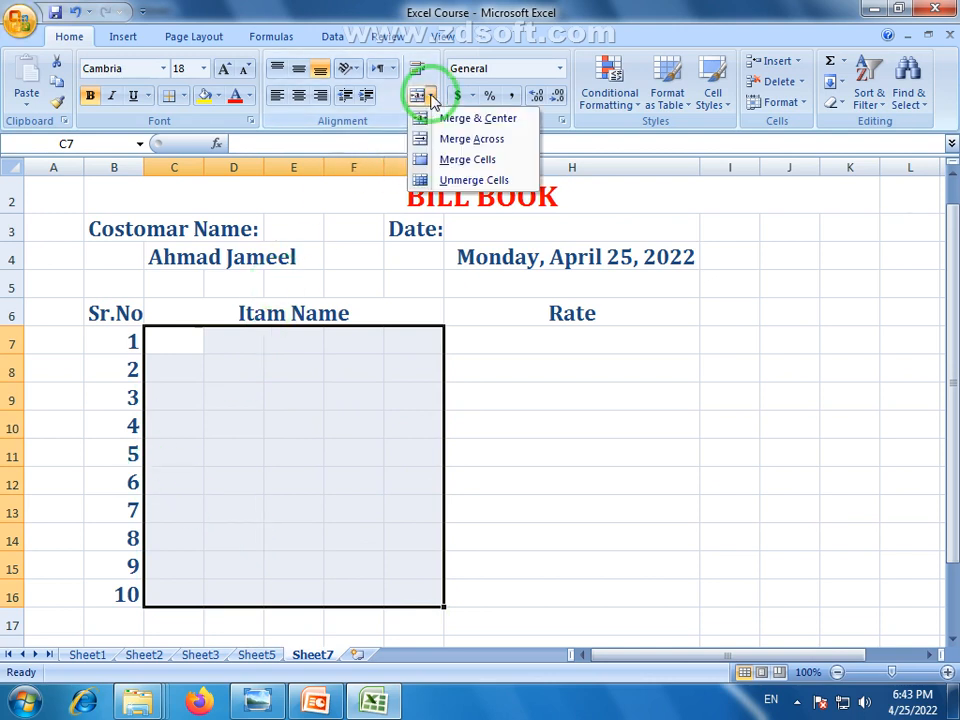
left_click(487, 145)
left_click(339, 428)
left_click(333, 337)
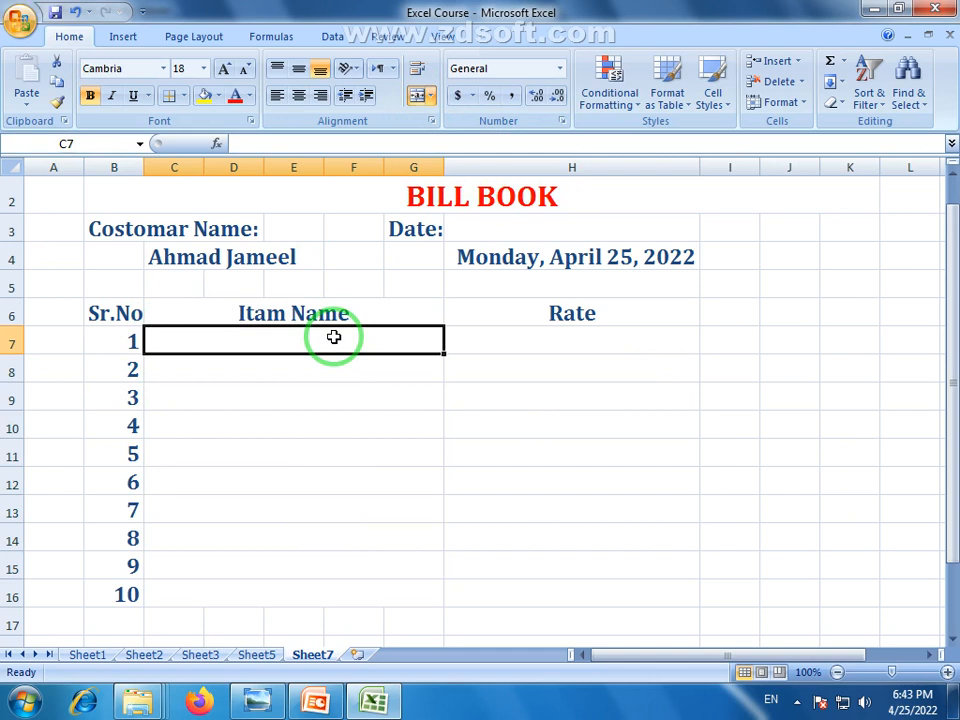
Enter five item names in C7:C11: GH Hhdi, Hdhiik, Hddic, Kiod dk.., dk
type("GH")
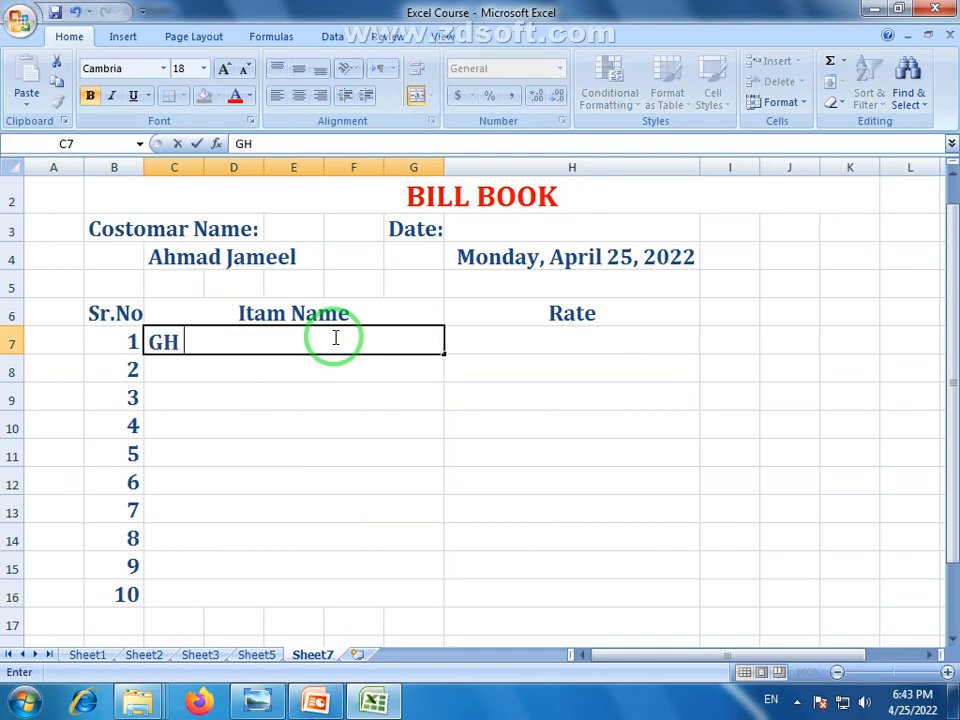
type(" Hhdi")
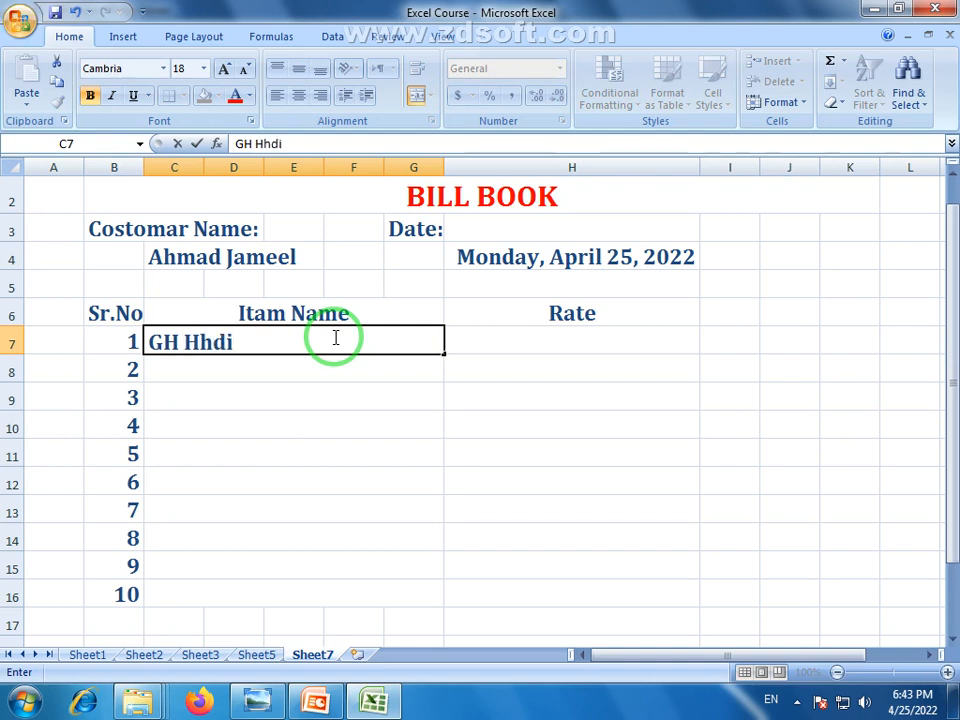
key("Return")
type("Hdhi")
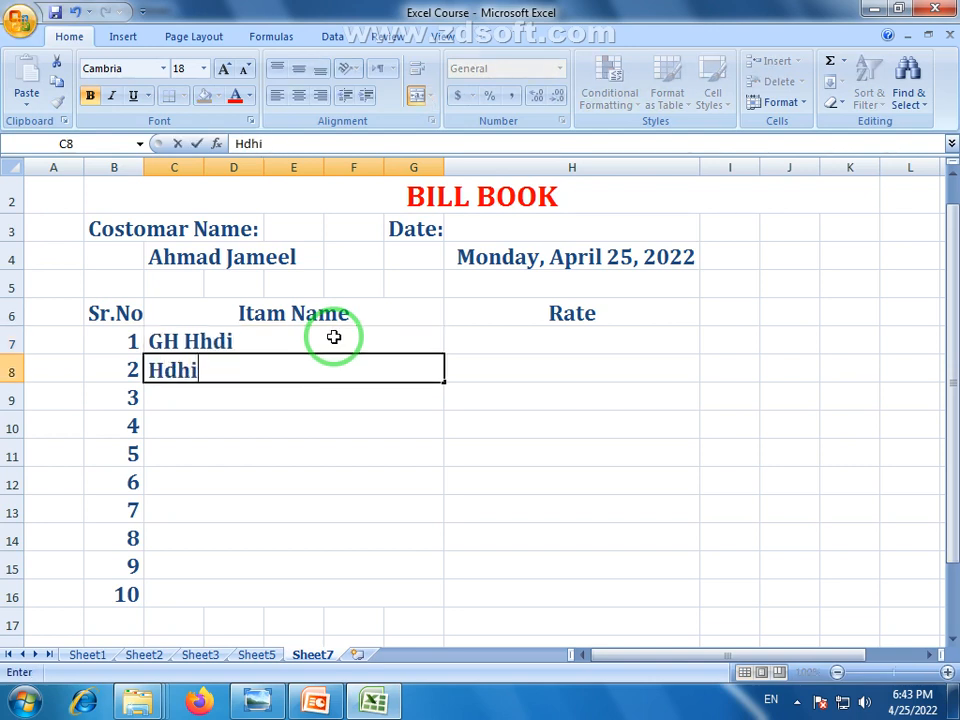
type("ik")
key("Return")
type("H")
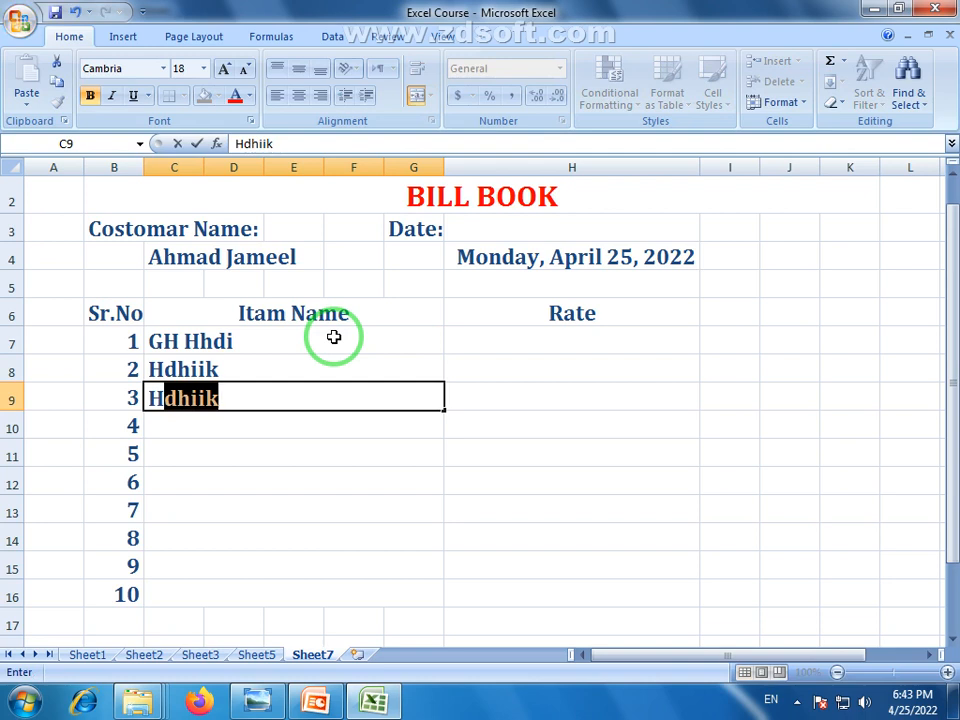
type("ddic")
key("Return")
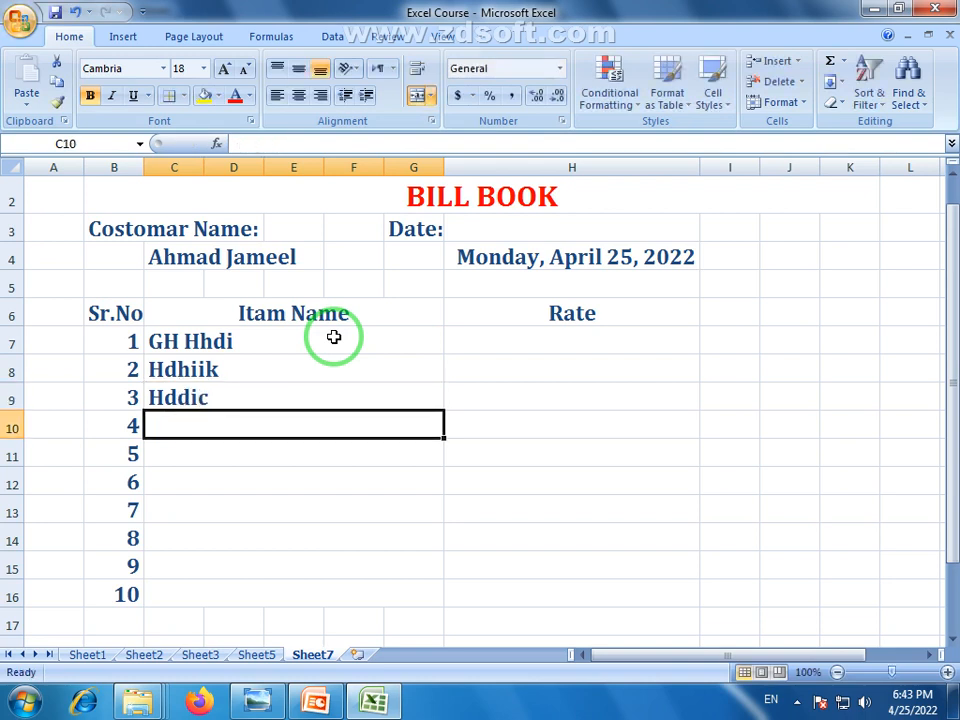
type("K")
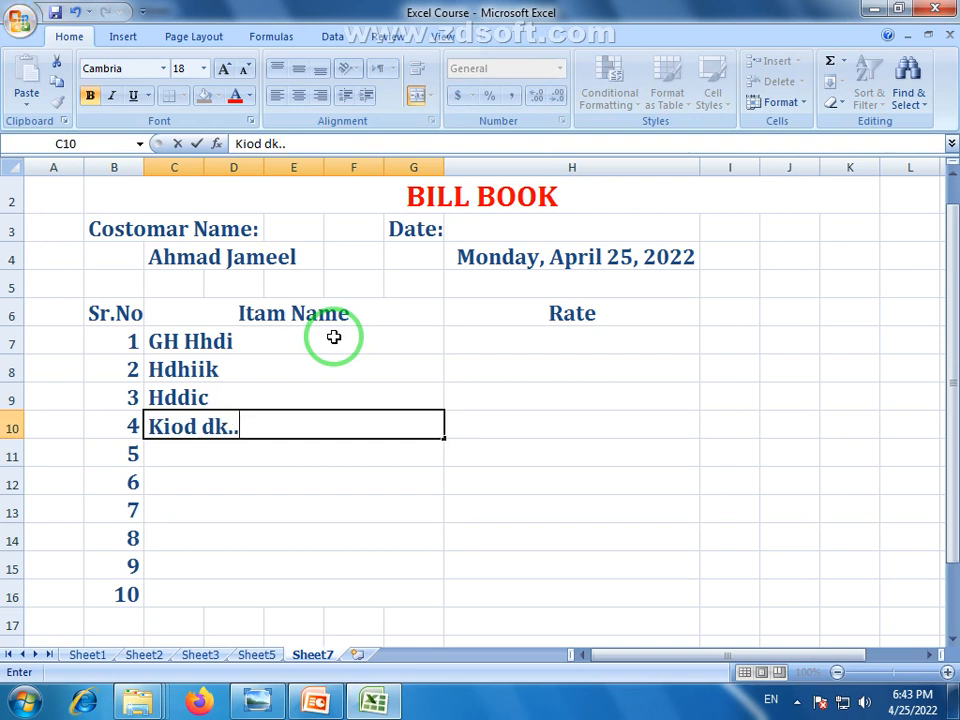
type("iod dk..")
key("Return")
type("dkh..")
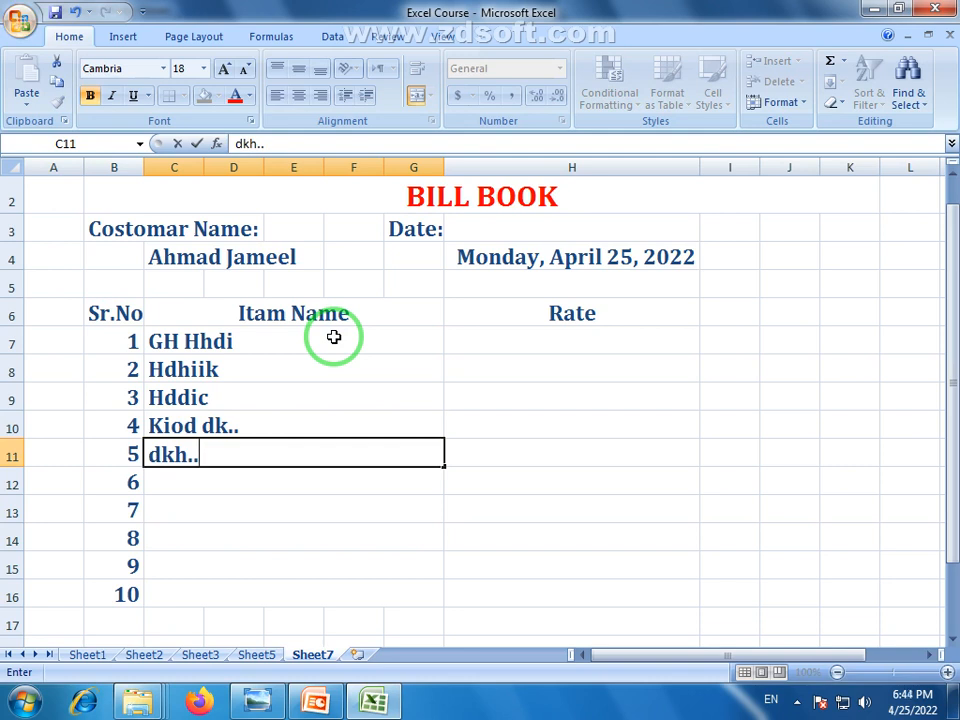
left_click(345, 528)
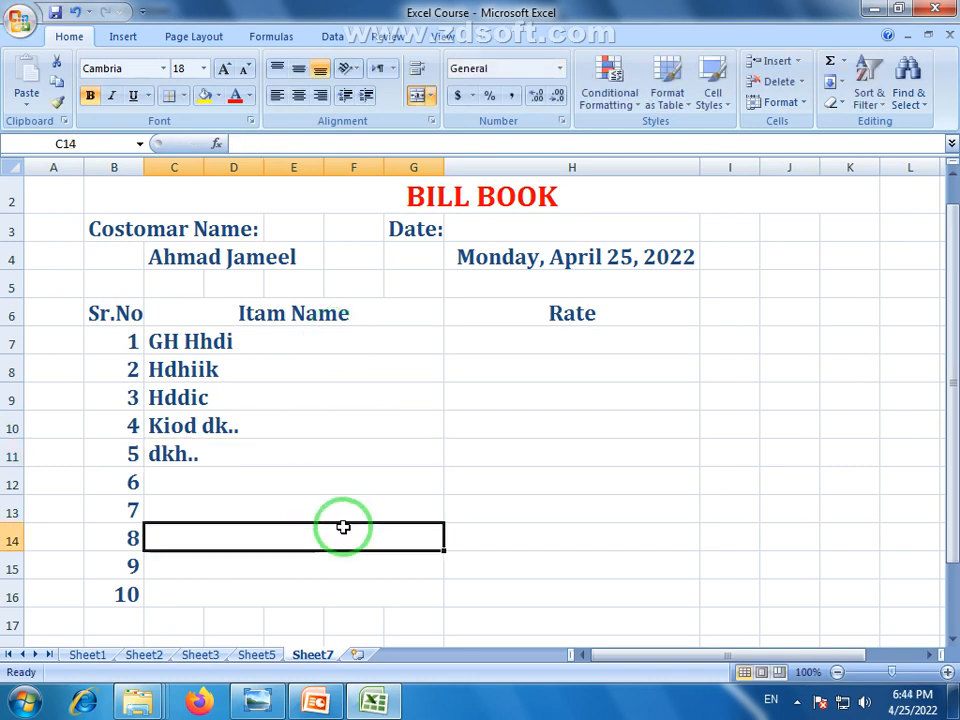
Clear serial numbers 9 and 10 from B15:B16
left_click_drag(102, 573, 124, 598)
key("Delete")
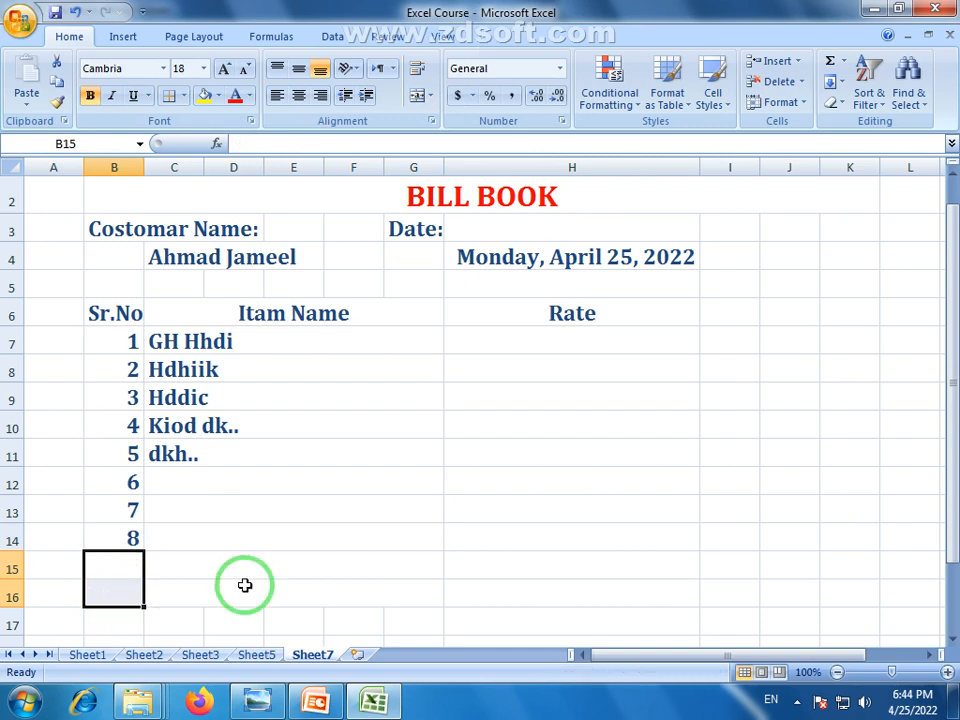
left_click(353, 530)
left_click(566, 342)
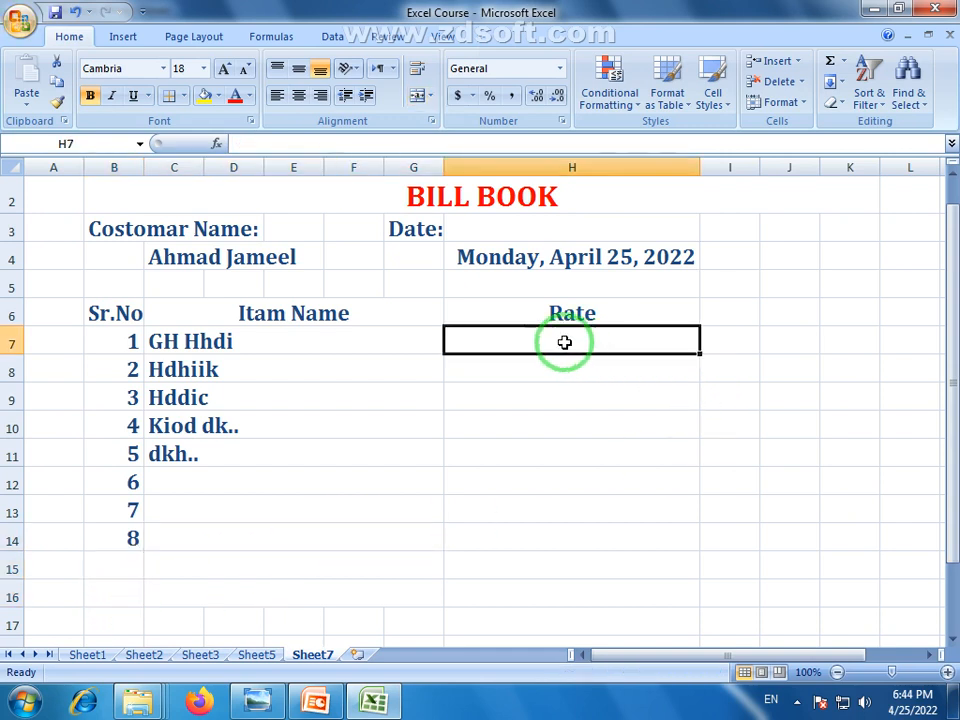
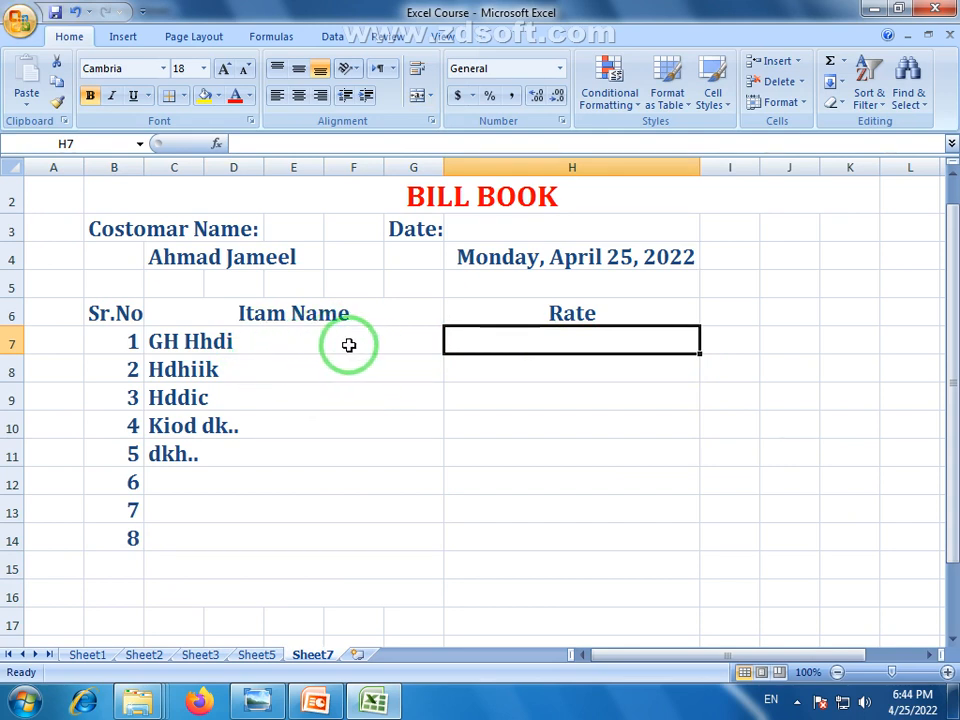
Enter rates 540, 524, 745, 856 and a fifth value down the Rate column from H7
left_click(211, 343)
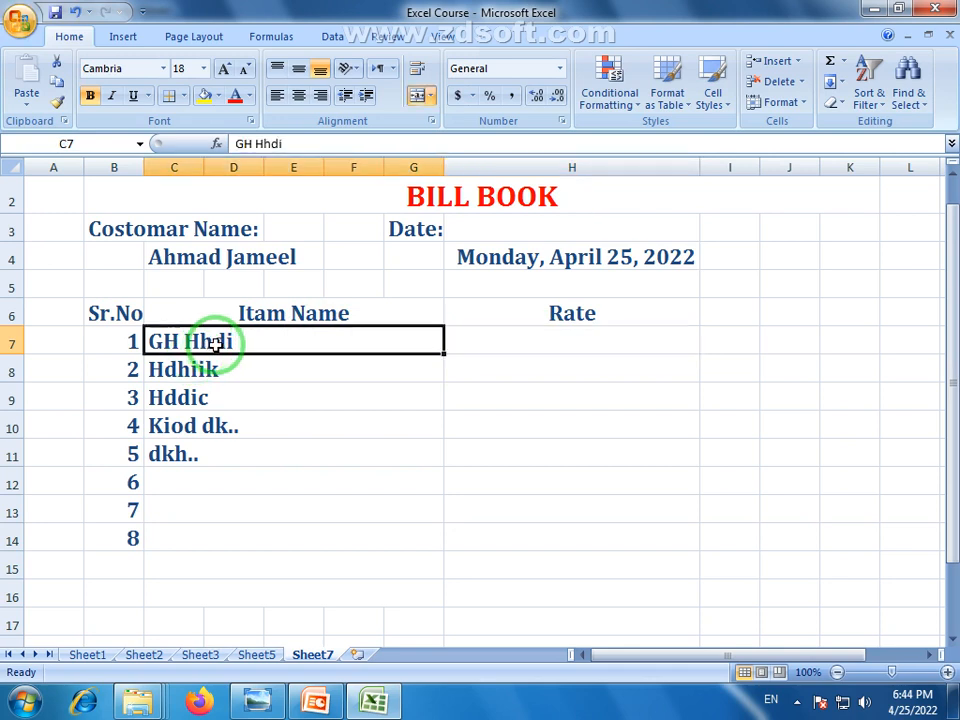
left_click(543, 342)
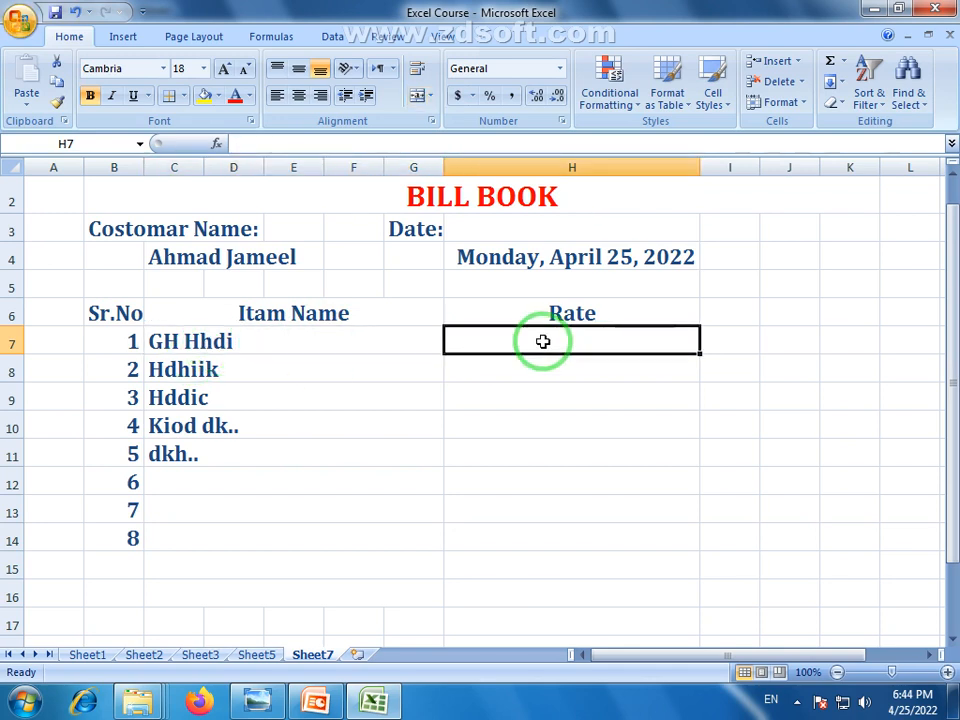
type("540")
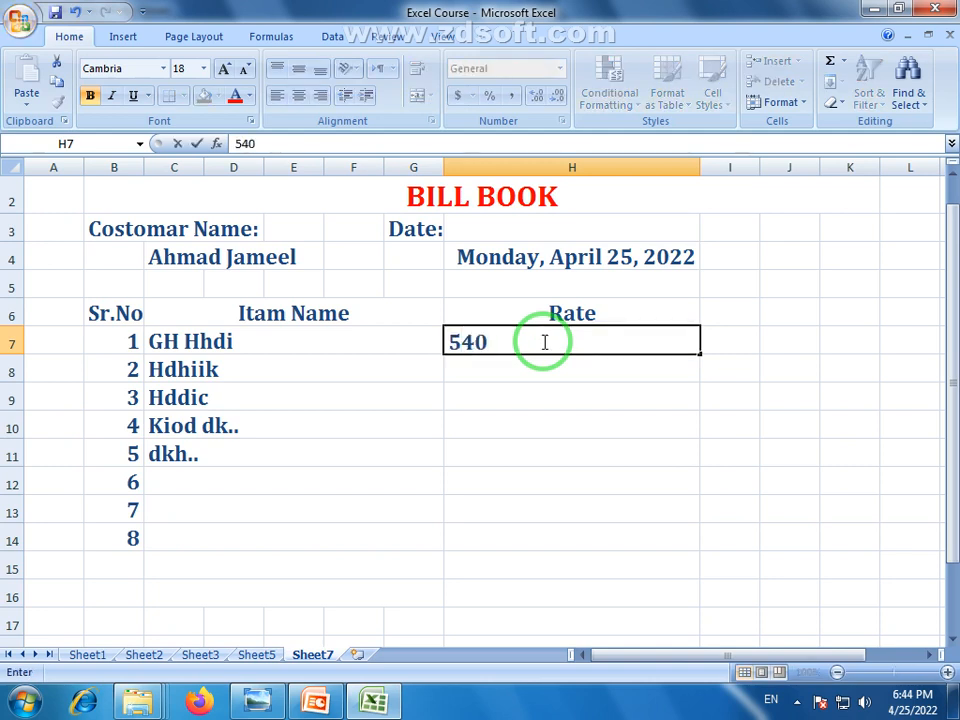
key("Return")
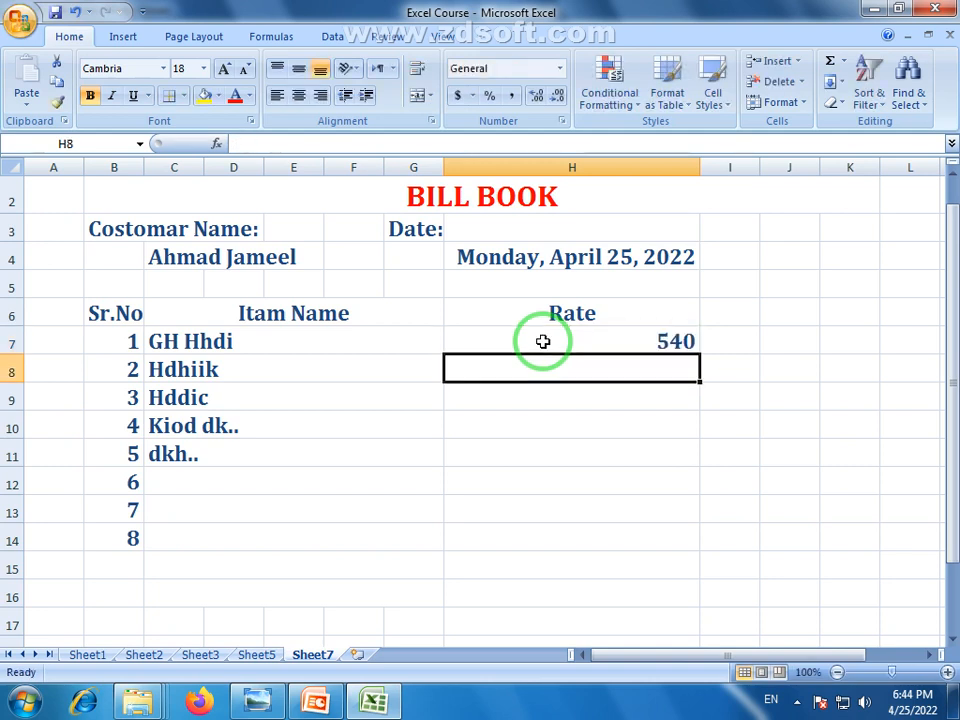
type("524")
key("Return")
type("745")
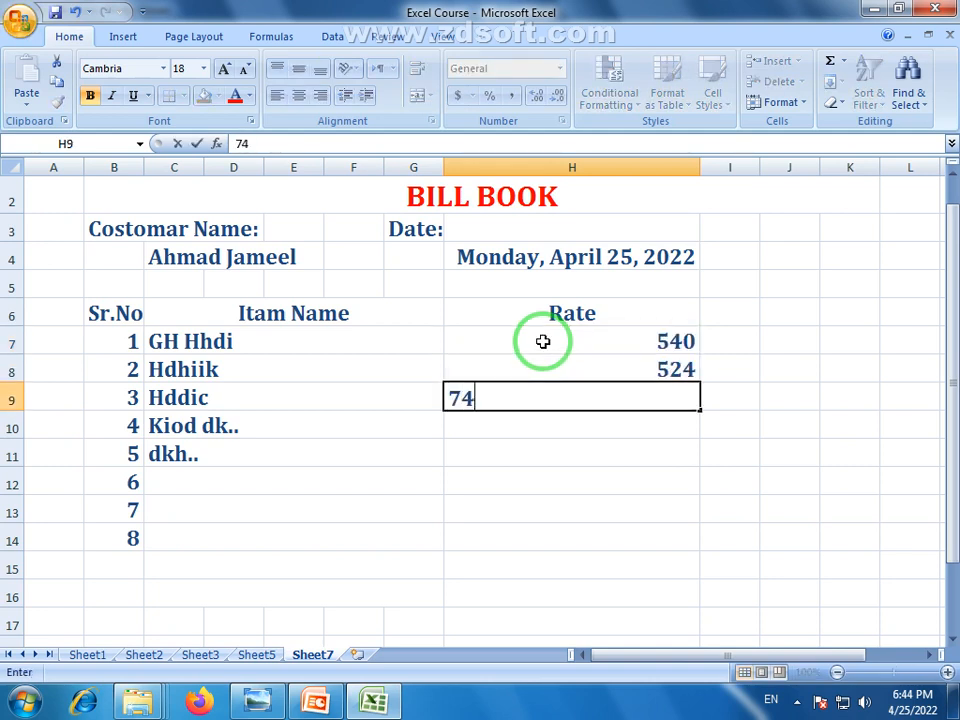
key("Return")
type("856")
key("Return")
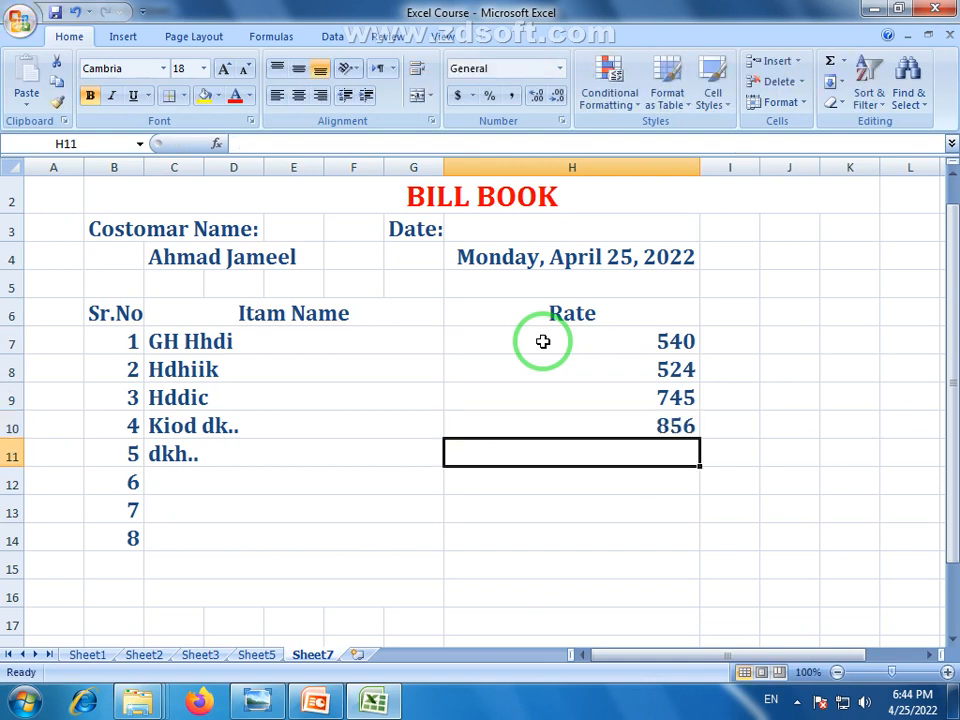
type("9874")
key("Return")
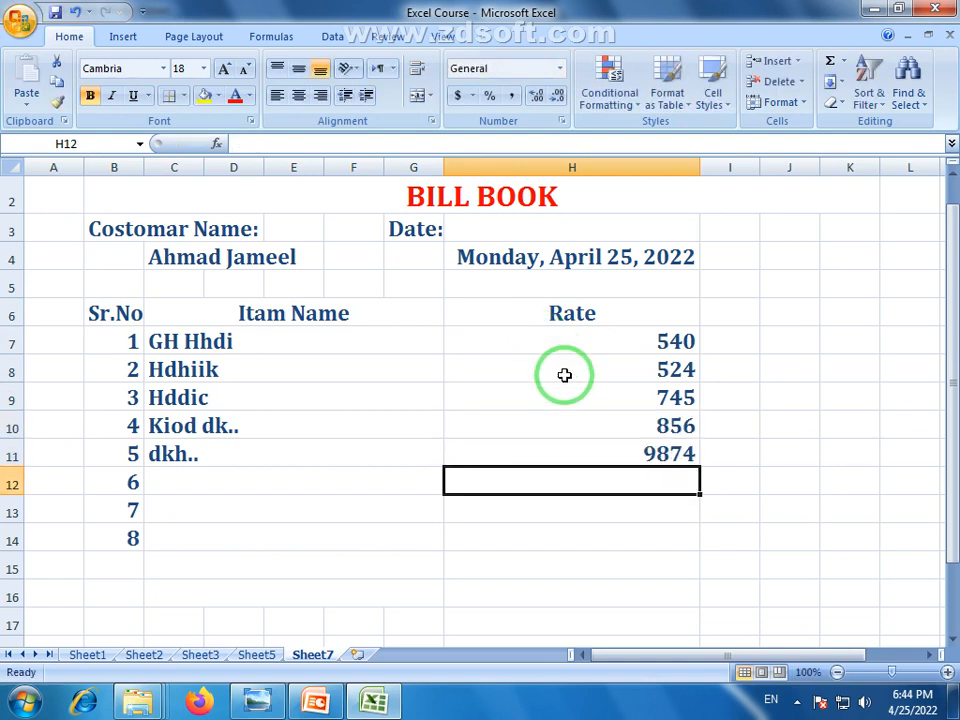
key("Down")
key("Down")
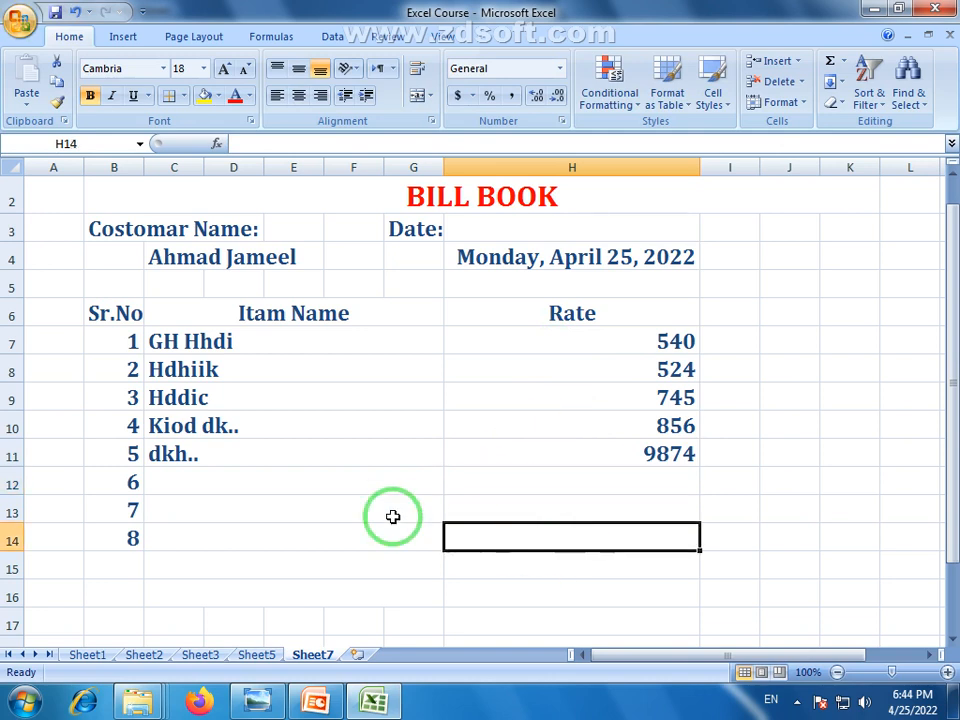
Correct the fifth rate to 524 and the third rate to 1452
left_click(677, 456)
type("52")
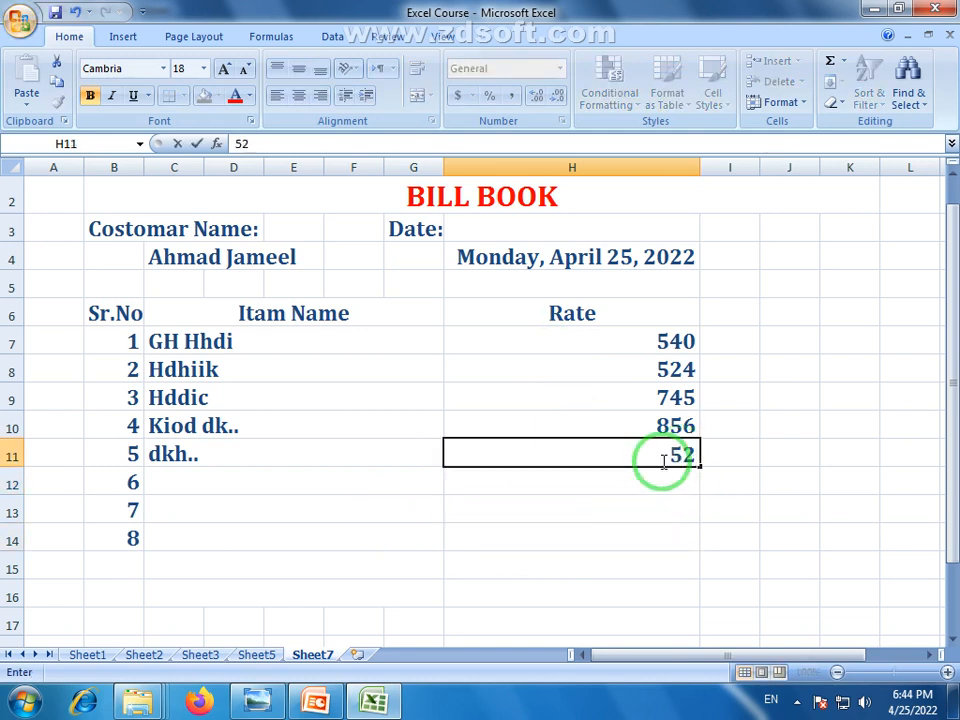
type("4")
left_click(606, 538)
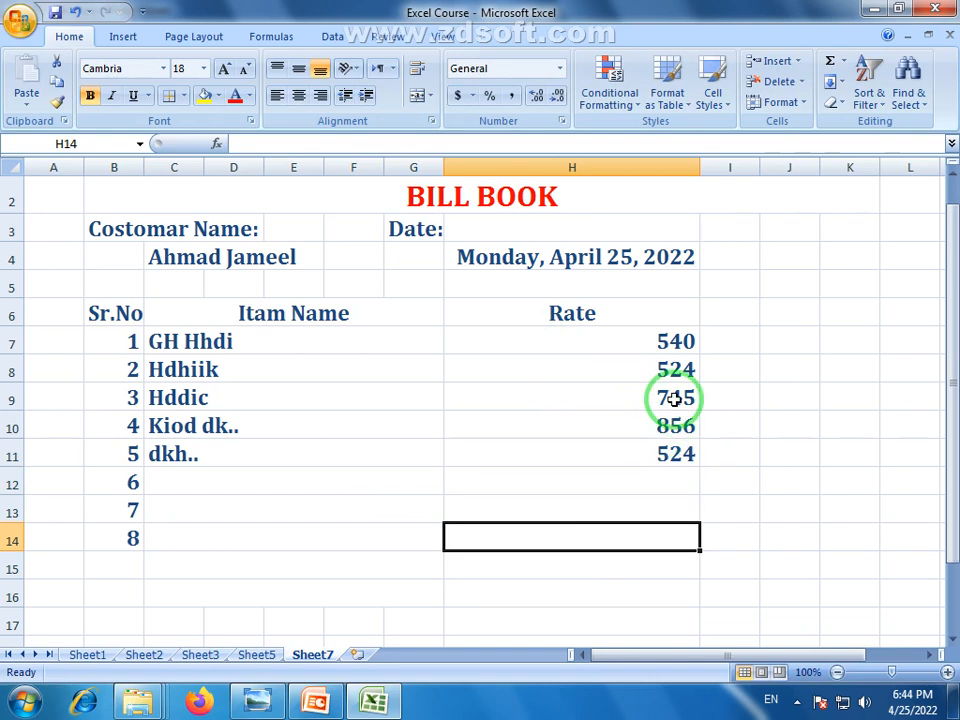
left_click(670, 398)
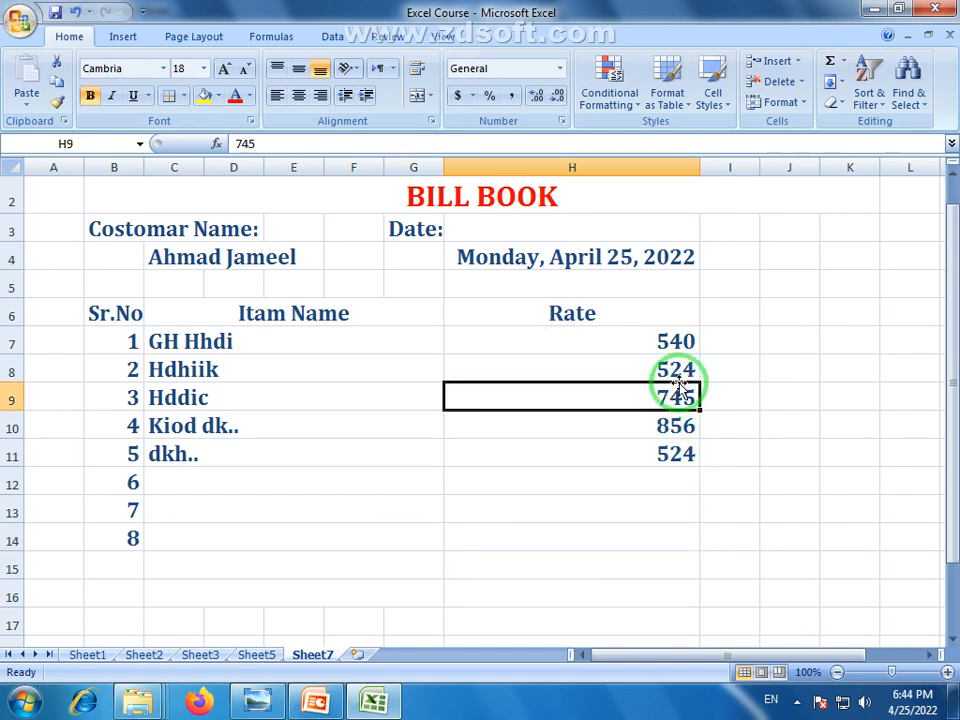
type("1452")
key("Return")
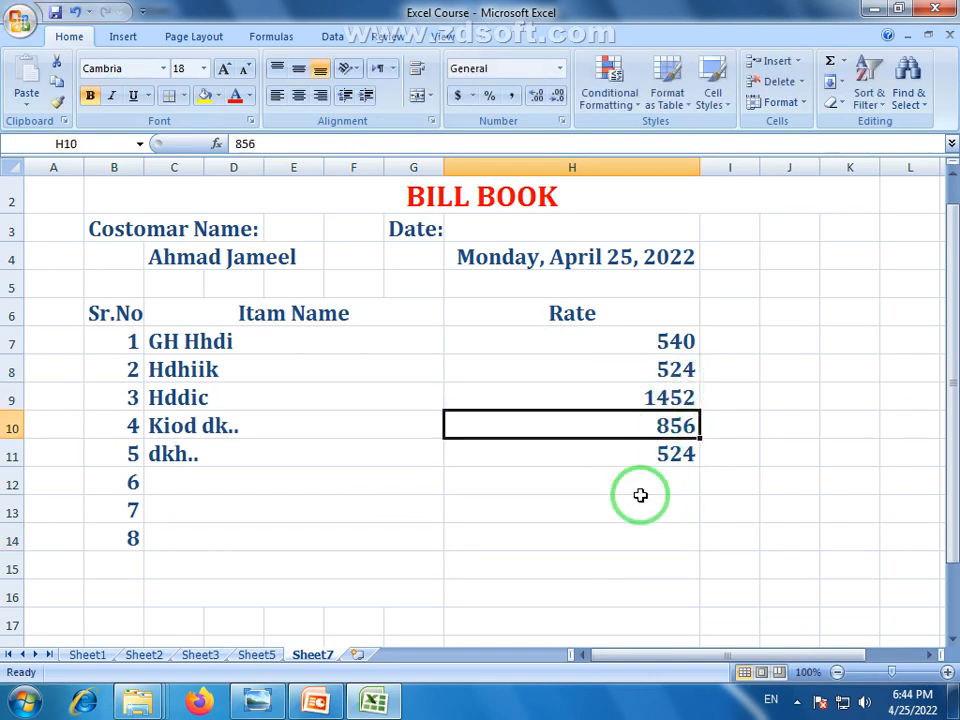
left_click(637, 519)
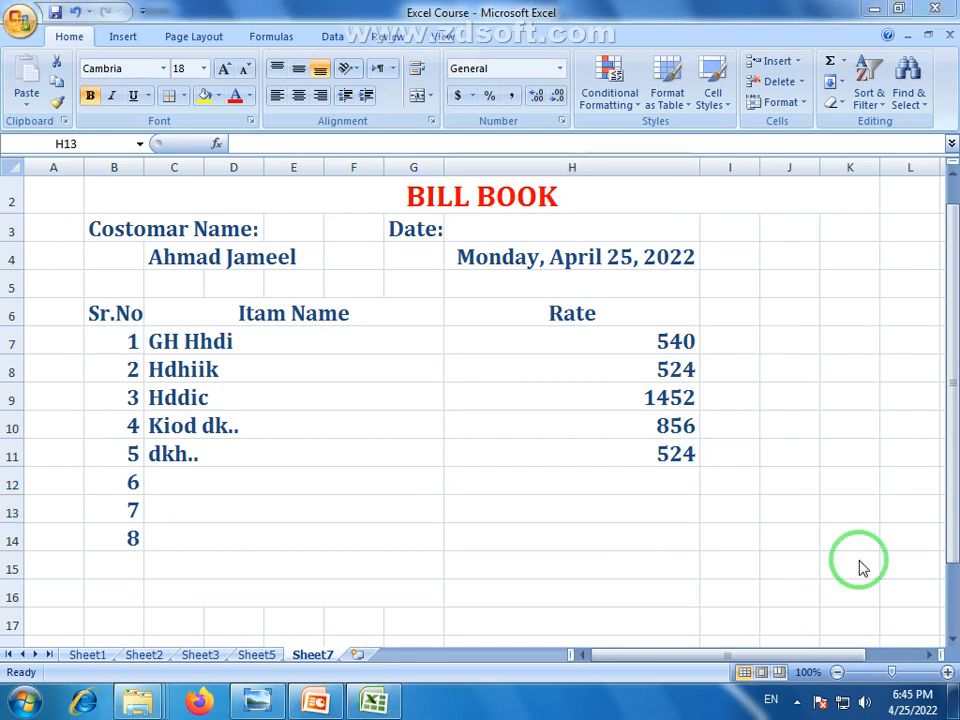
left_click(797, 700)
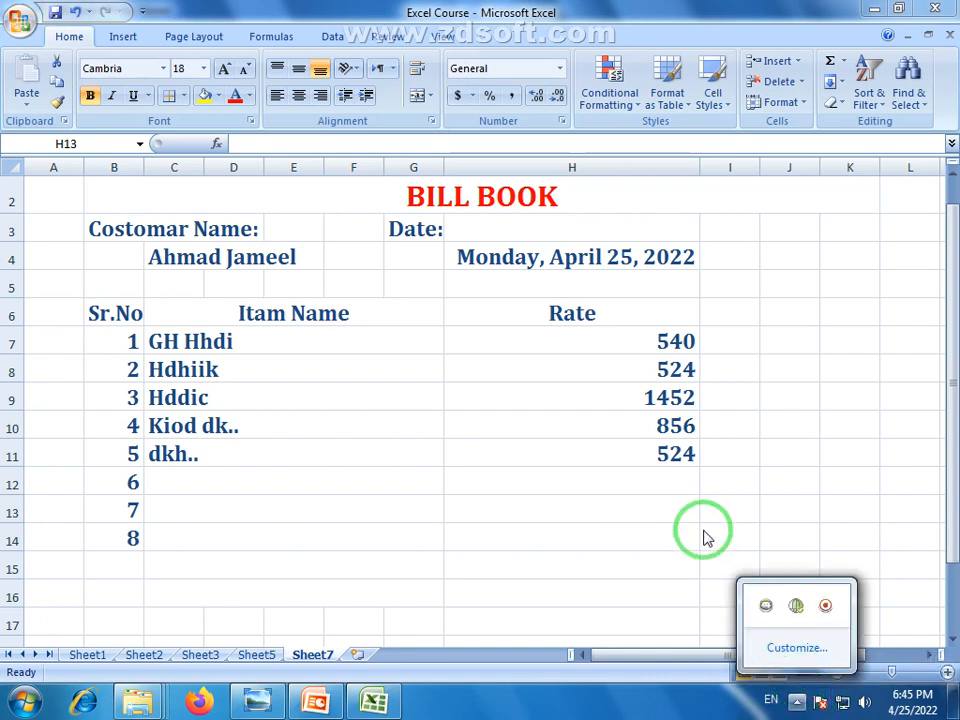
left_click(491, 538)
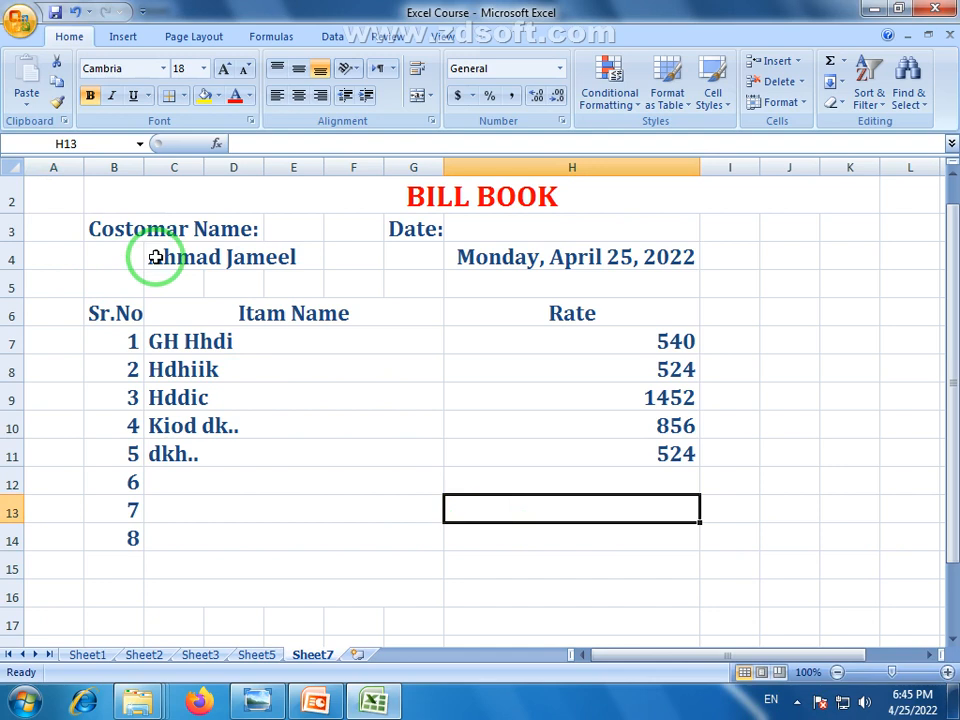
Apply All Borders to the bill table B6:H14
left_click(113, 311)
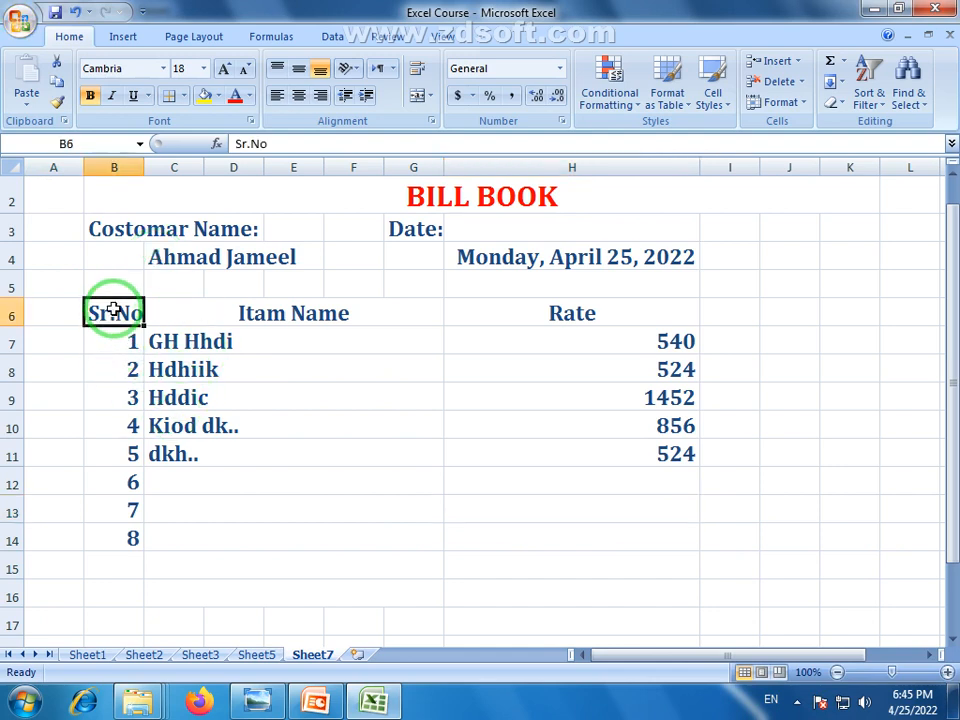
left_click_drag(113, 311, 641, 535)
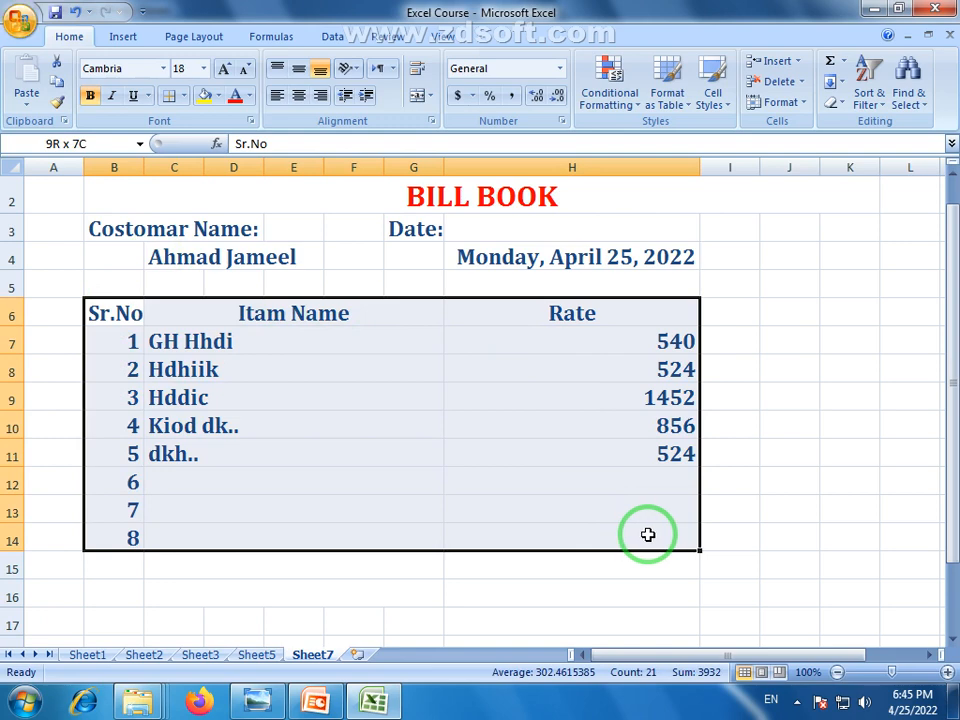
left_click(183, 95)
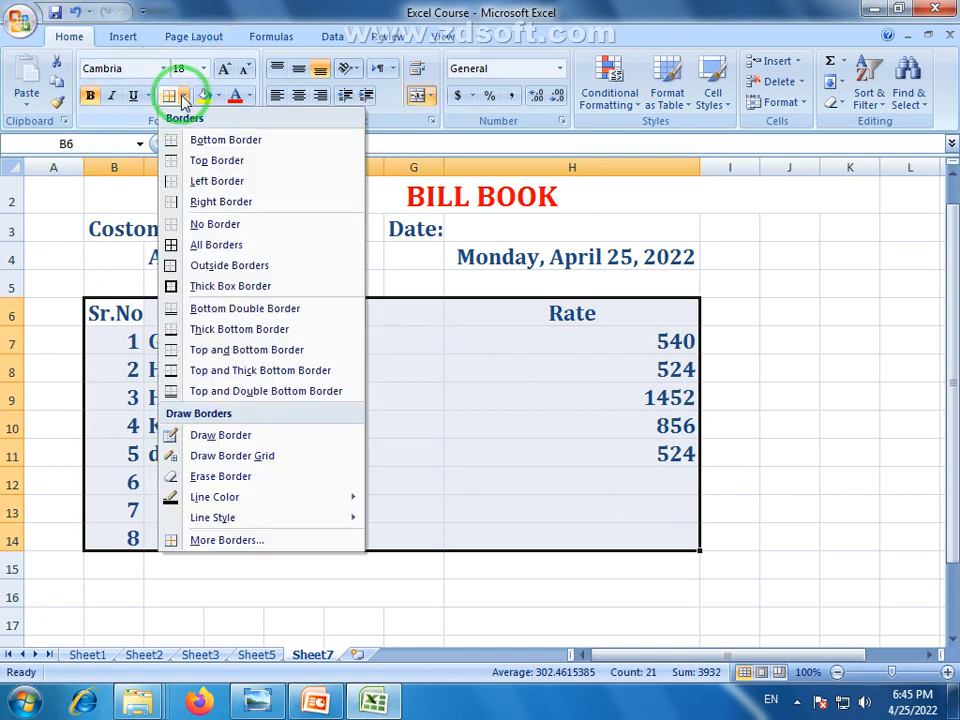
left_click(195, 255)
left_click(360, 433)
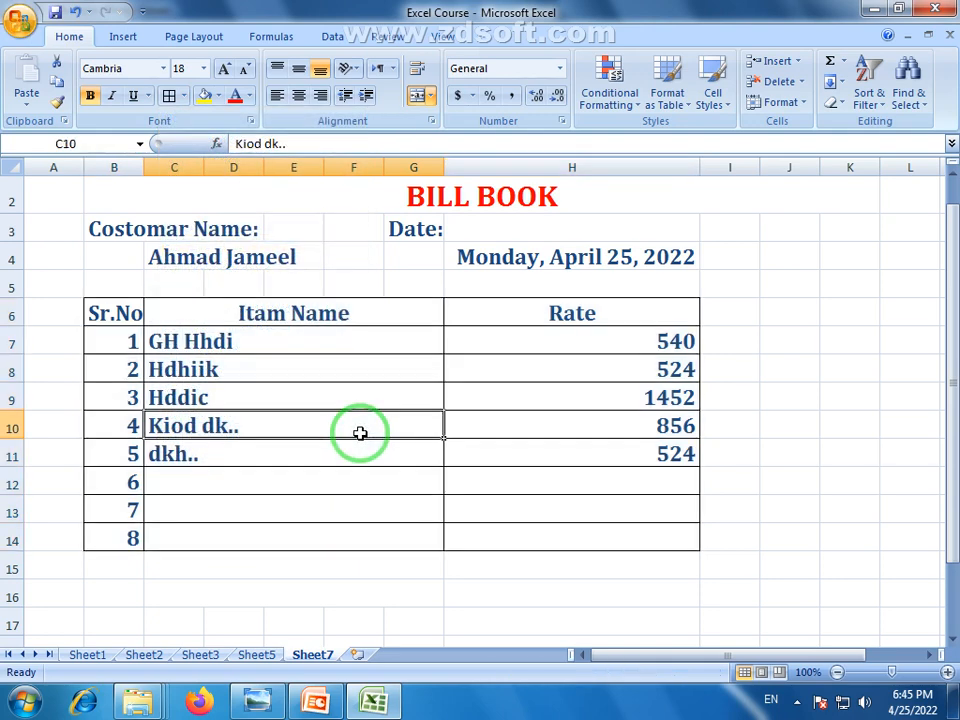
Make the table's heading row text red
left_click(185, 341)
left_click_drag(111, 317, 638, 315)
left_click(236, 97)
left_click(320, 370)
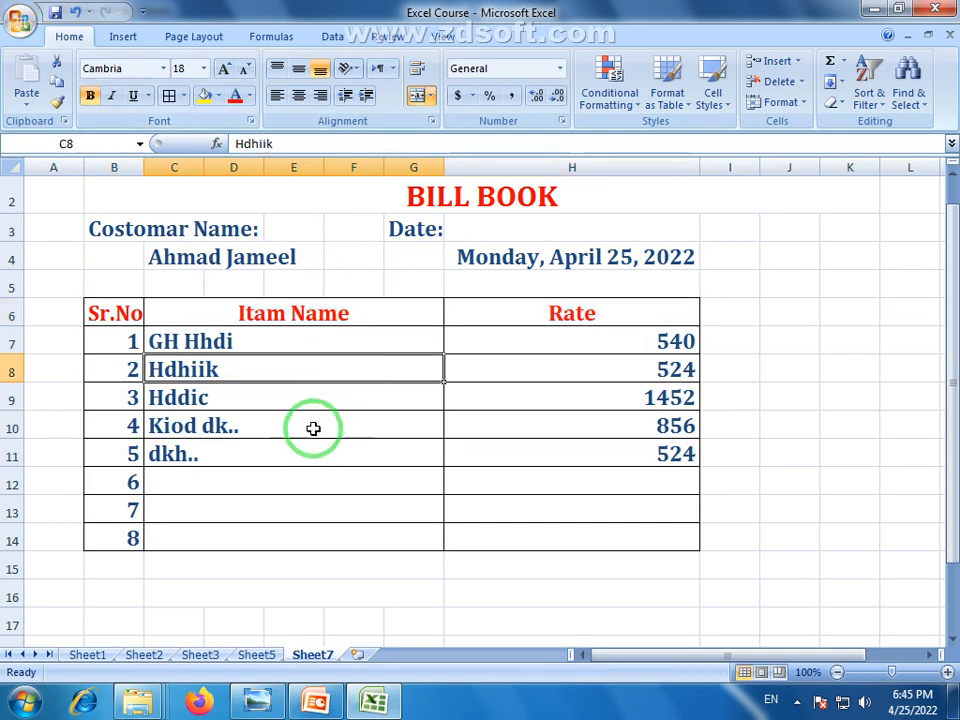
Indent the filled-in item names in the item column
left_click_drag(167, 339, 202, 538)
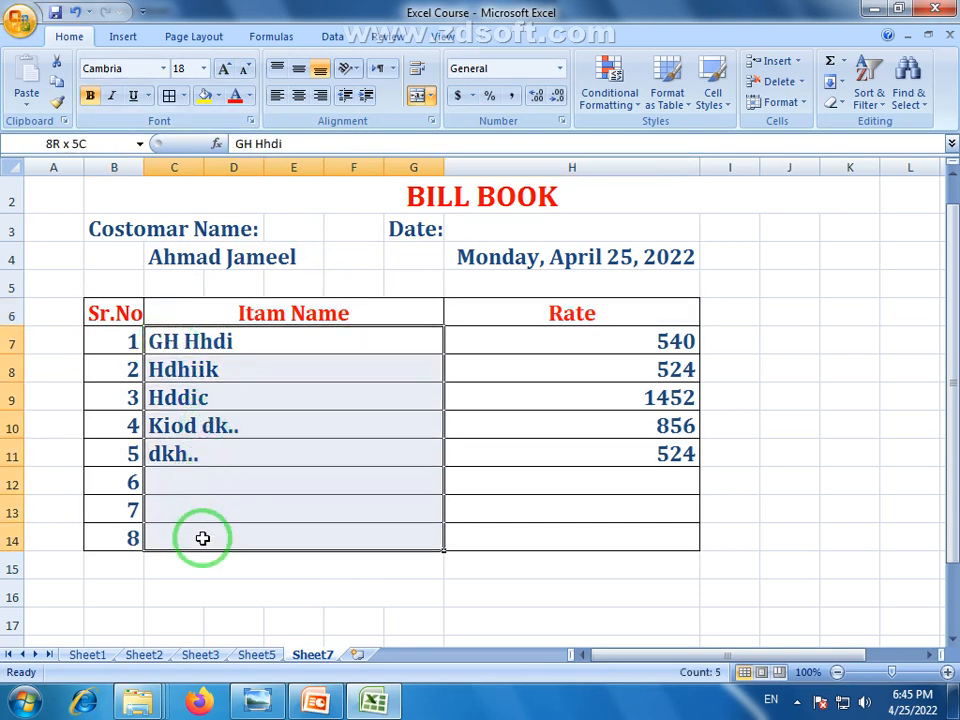
left_click_drag(174, 339, 197, 484)
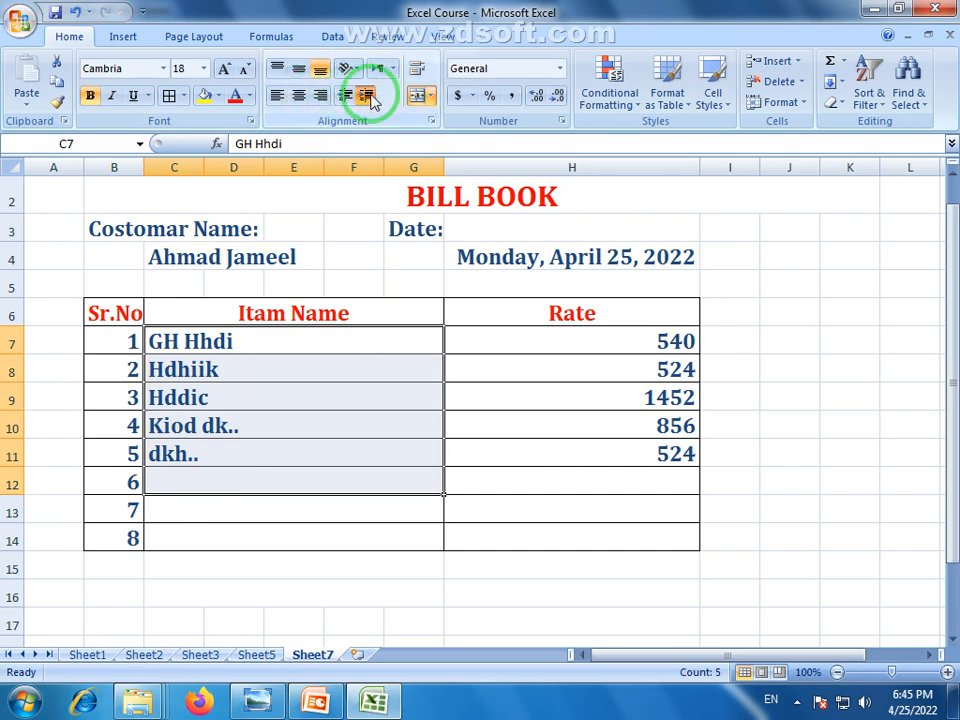
left_click(369, 96)
left_click(563, 404)
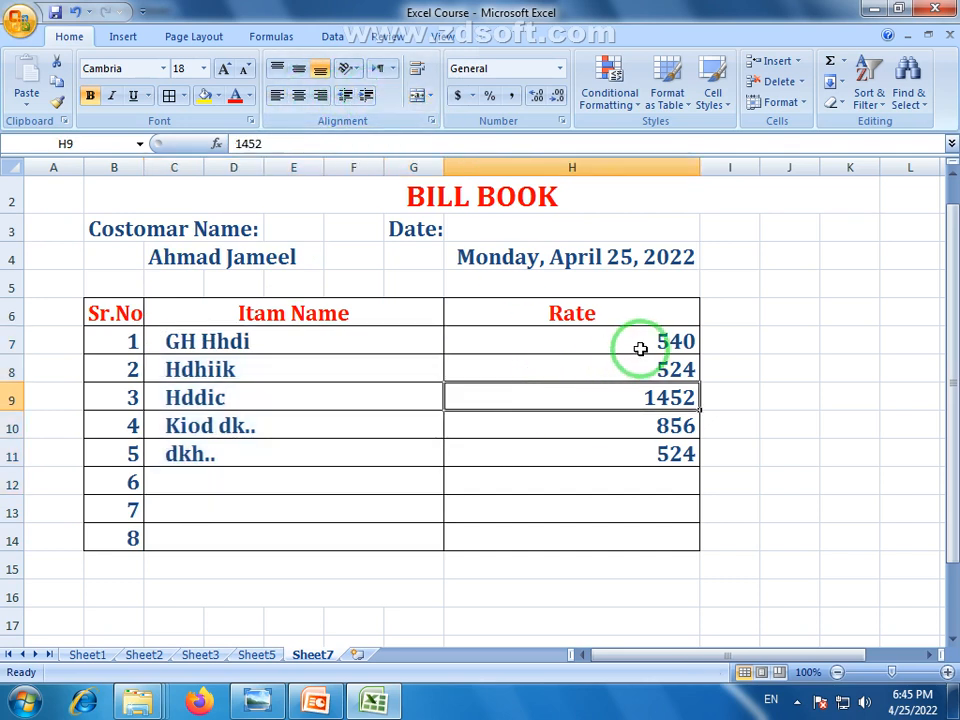
left_click_drag(640, 348, 654, 470)
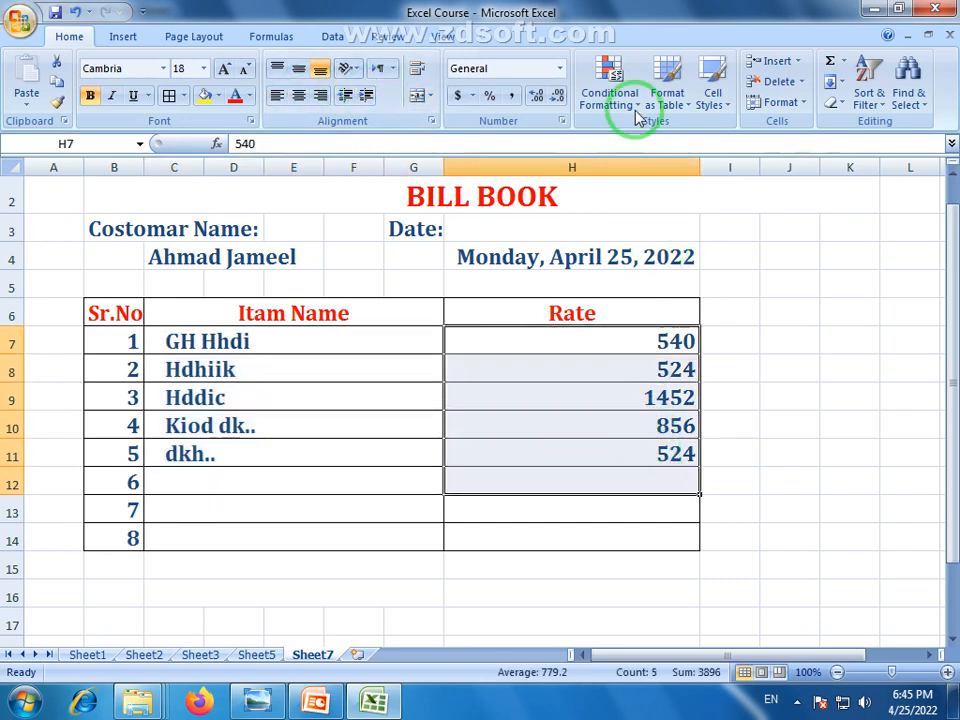
Format the Rate values as numbers with two decimal places, like 540.00
left_click(634, 403)
left_click_drag(634, 339, 641, 545)
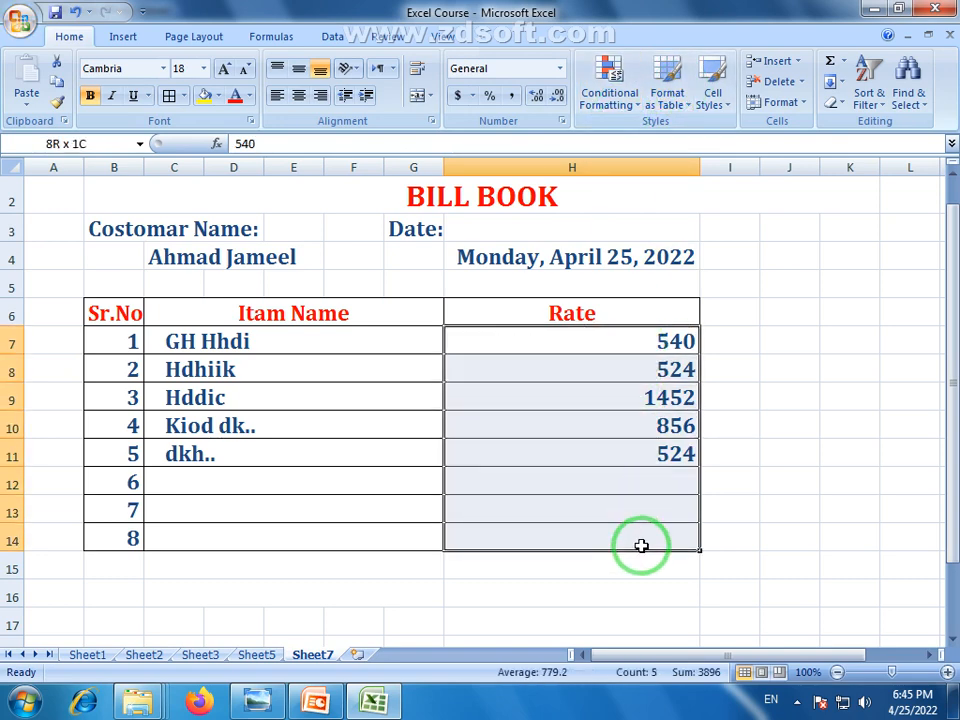
left_click(559, 68)
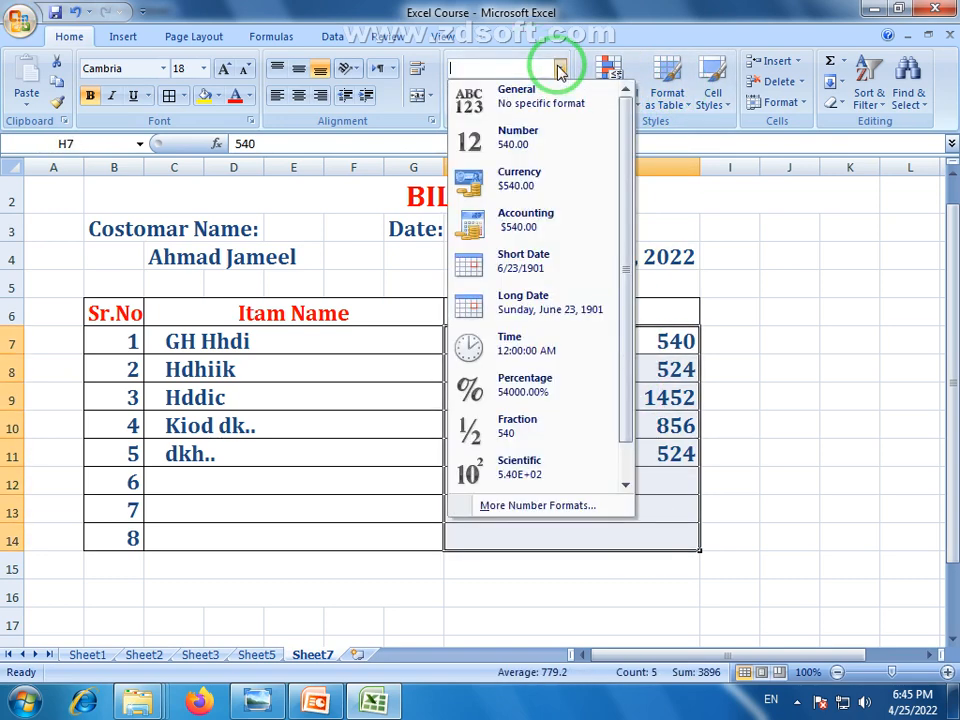
left_click(534, 190)
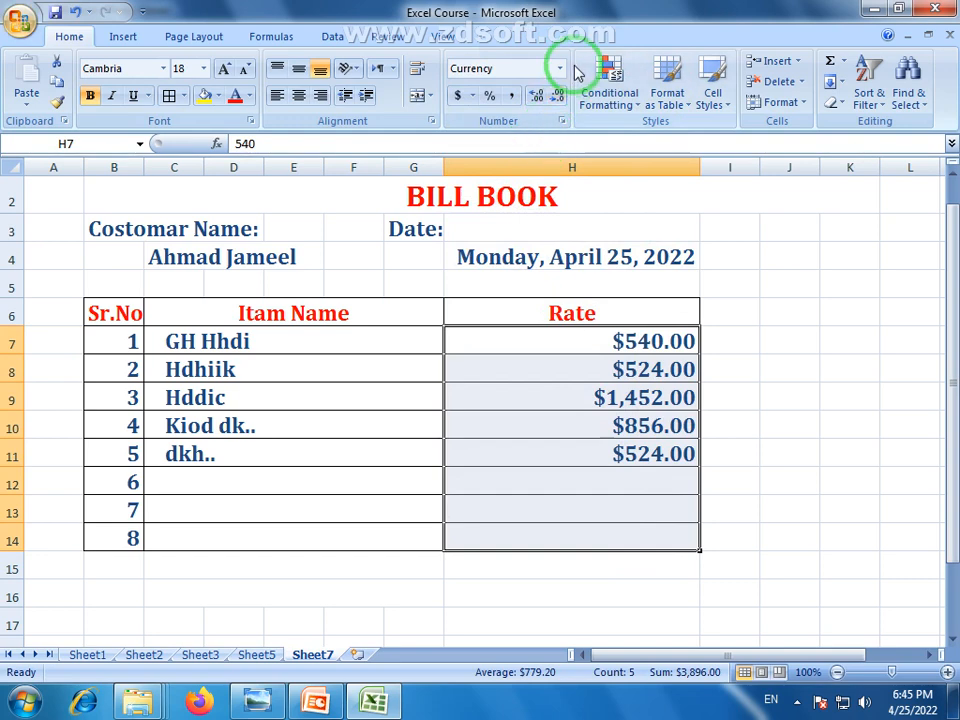
left_click(560, 68)
left_click(490, 148)
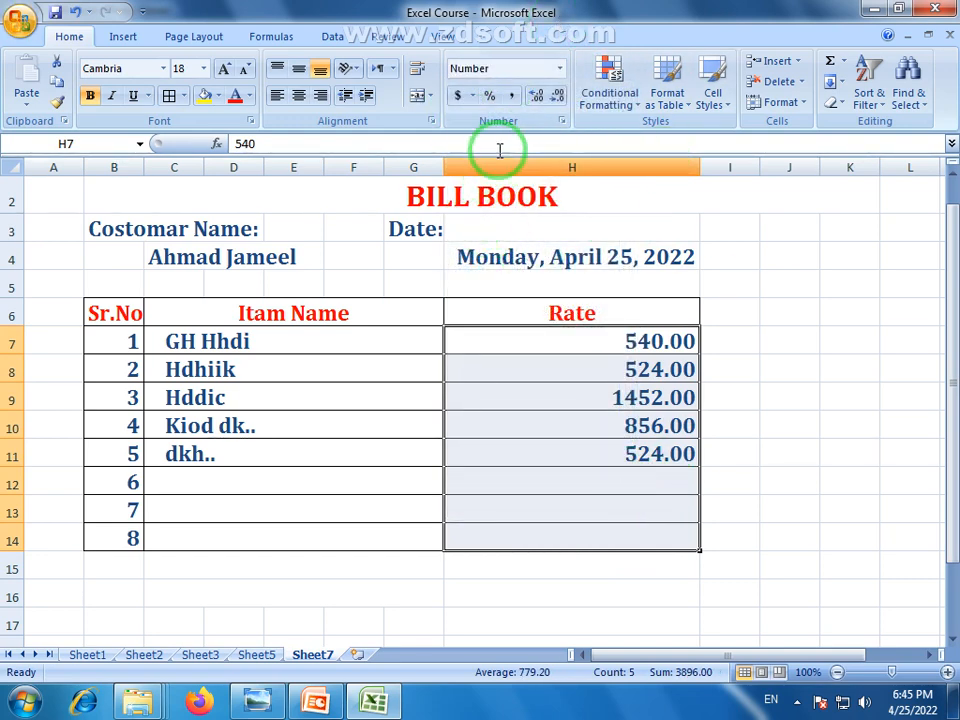
Left-align the rates and indent them four levels to the right
left_click(276, 95)
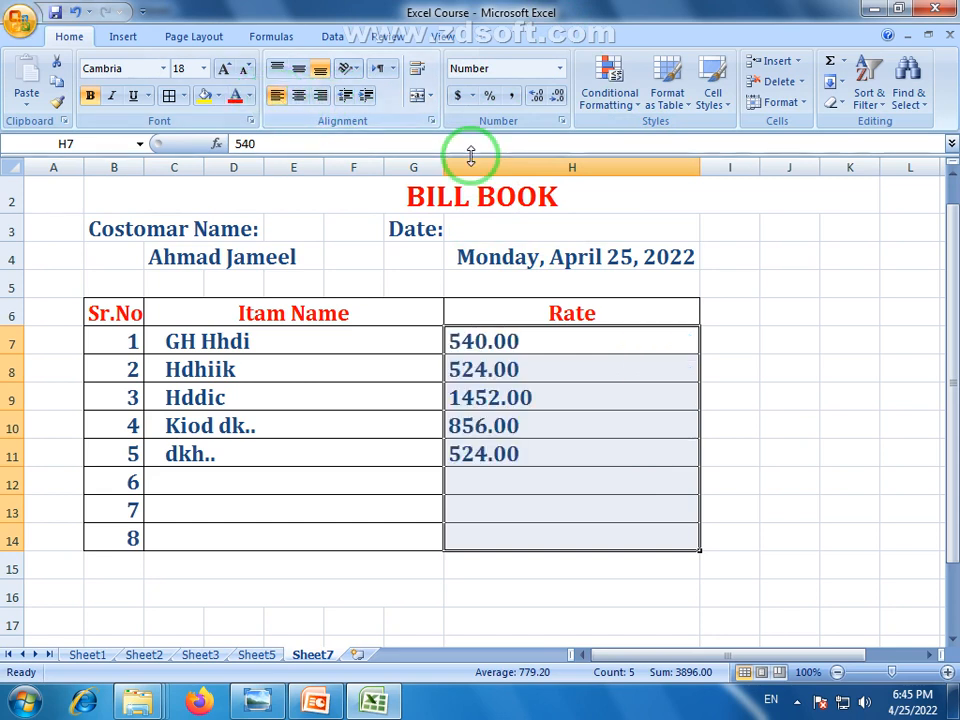
left_click(366, 96)
left_click(366, 96)
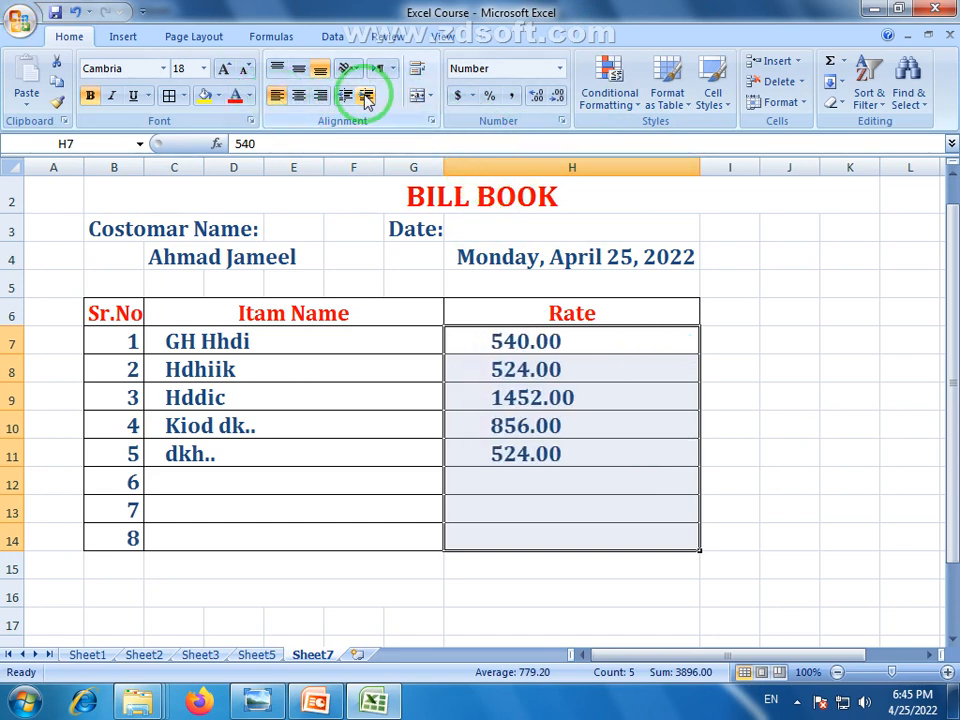
left_click(366, 96)
left_click(366, 96)
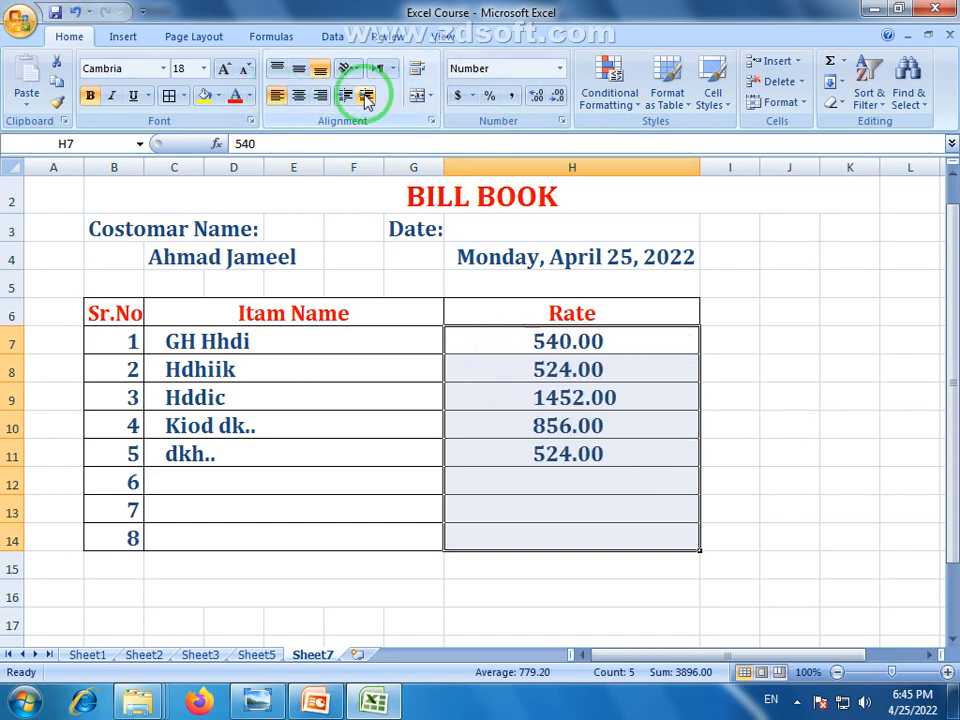
left_click(404, 394)
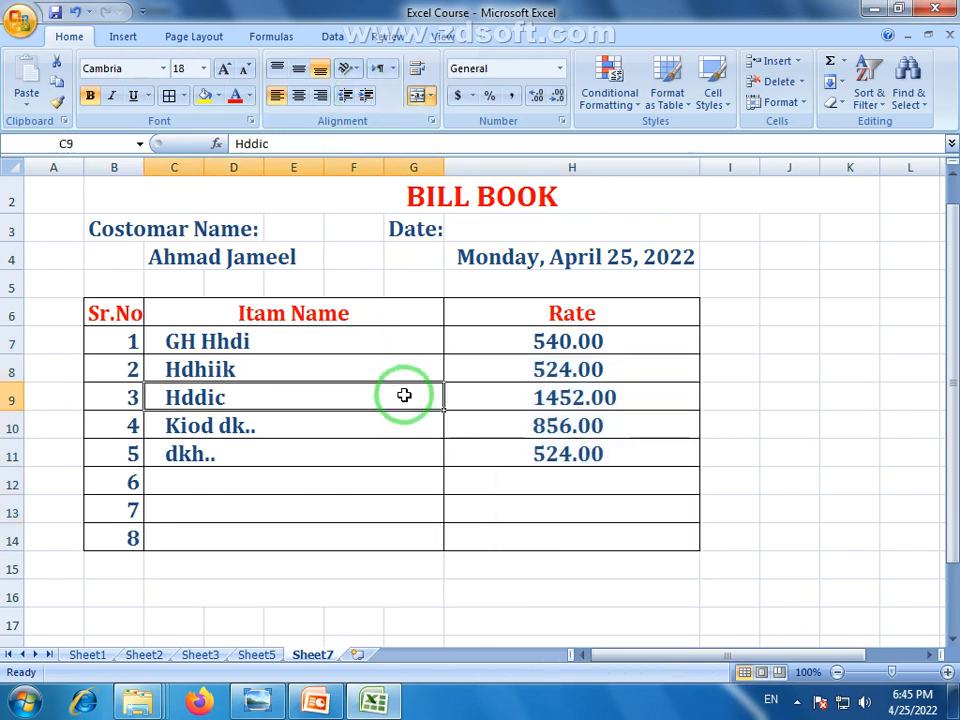
left_click(381, 478)
left_click(335, 618)
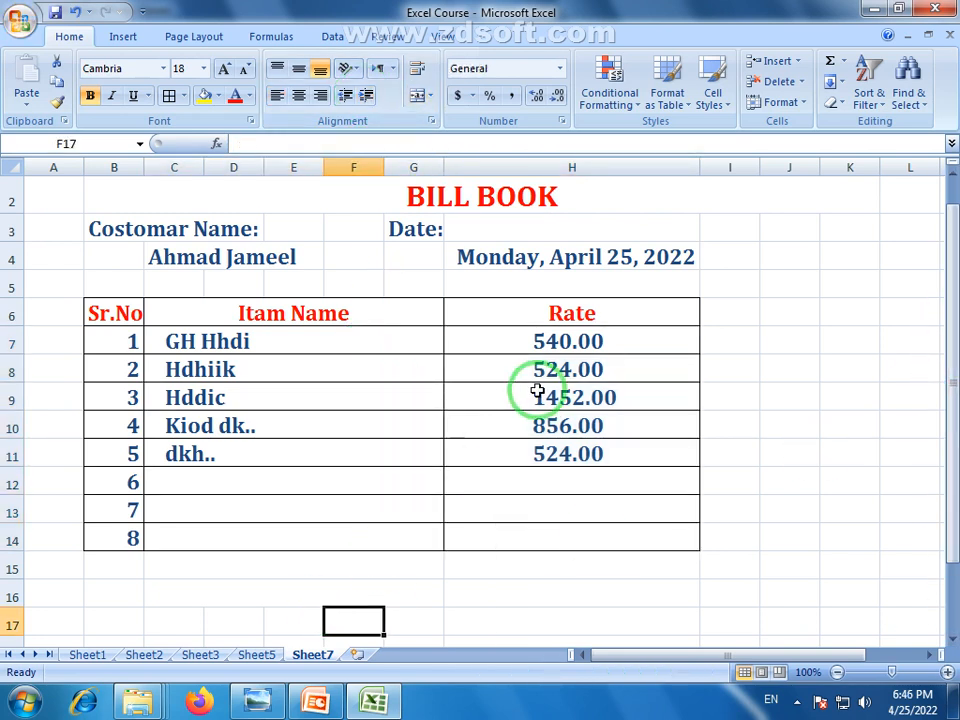
left_click(568, 194)
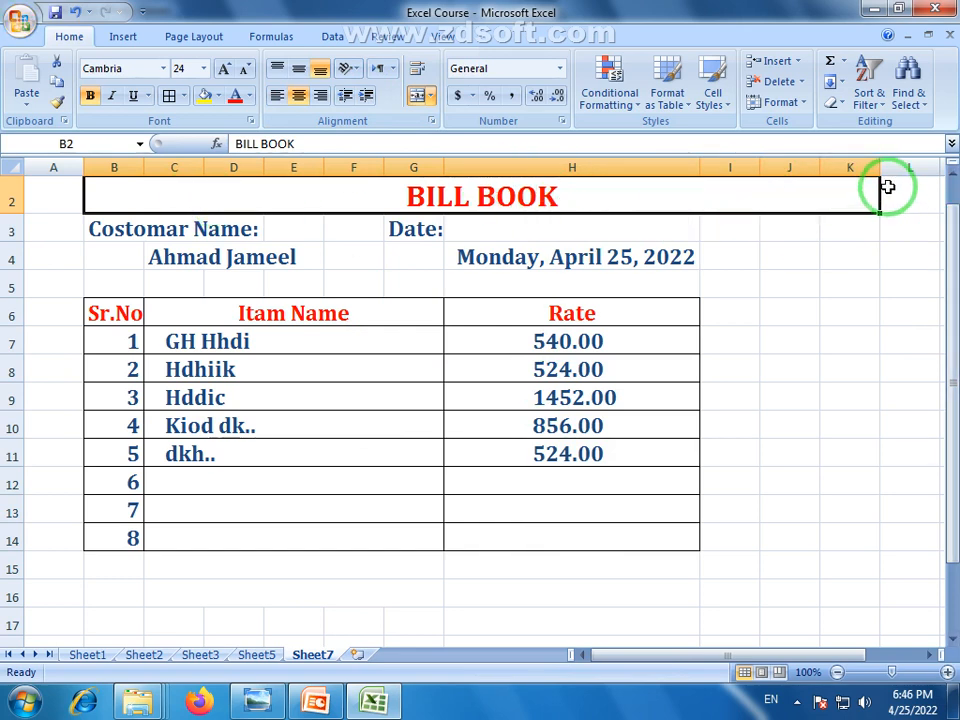
Narrow the columns right of the table so the BILL BOOK title ends near its edge
left_click_drag(876, 167, 722, 180)
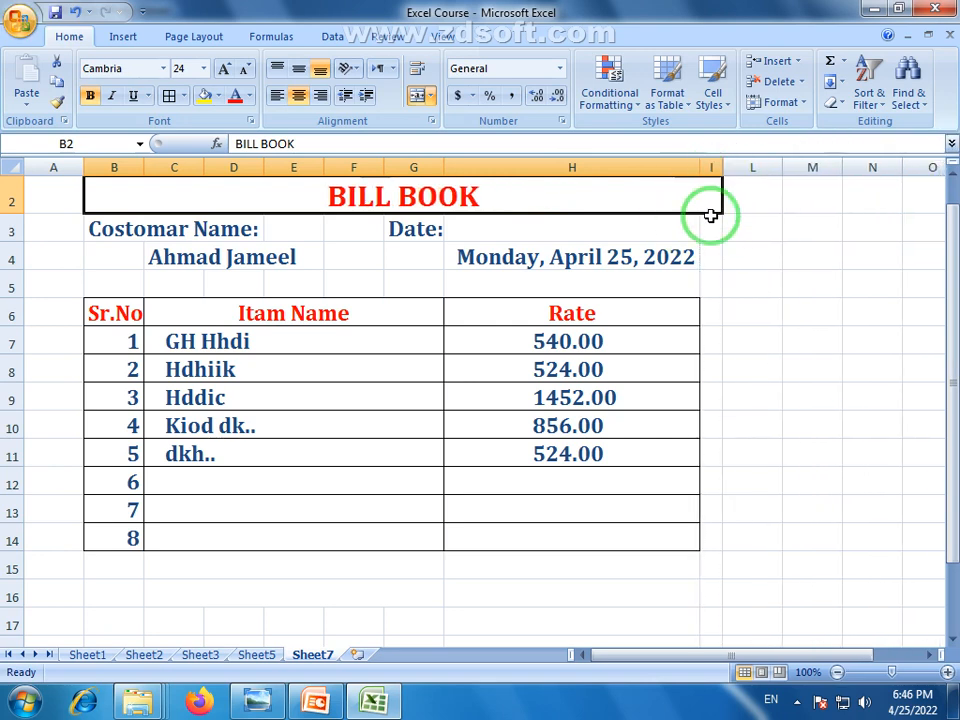
left_click(354, 418)
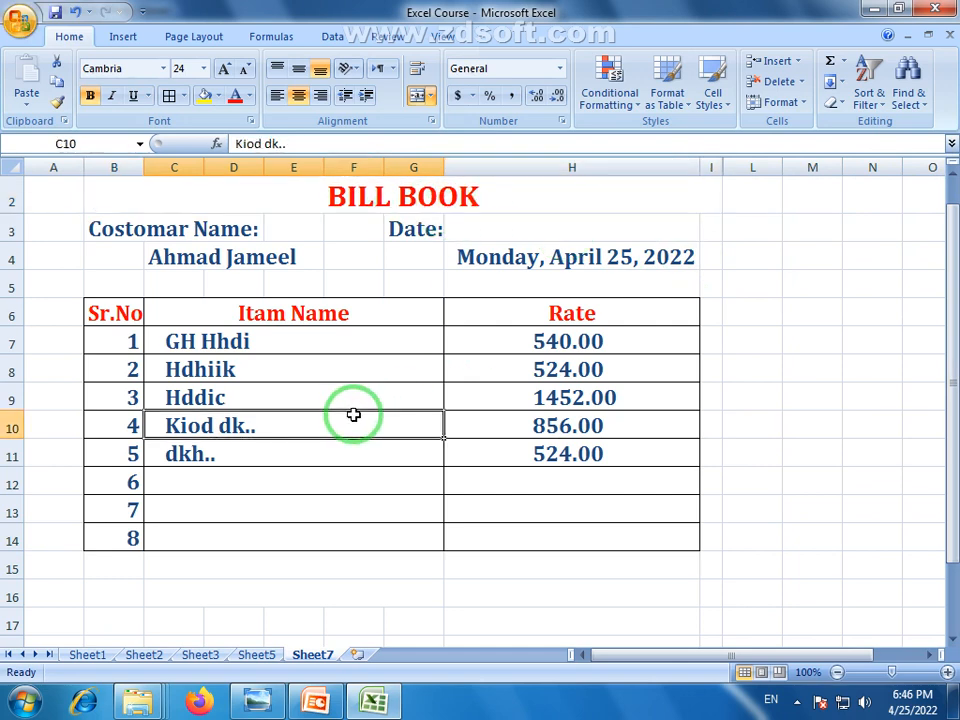
left_click(591, 371)
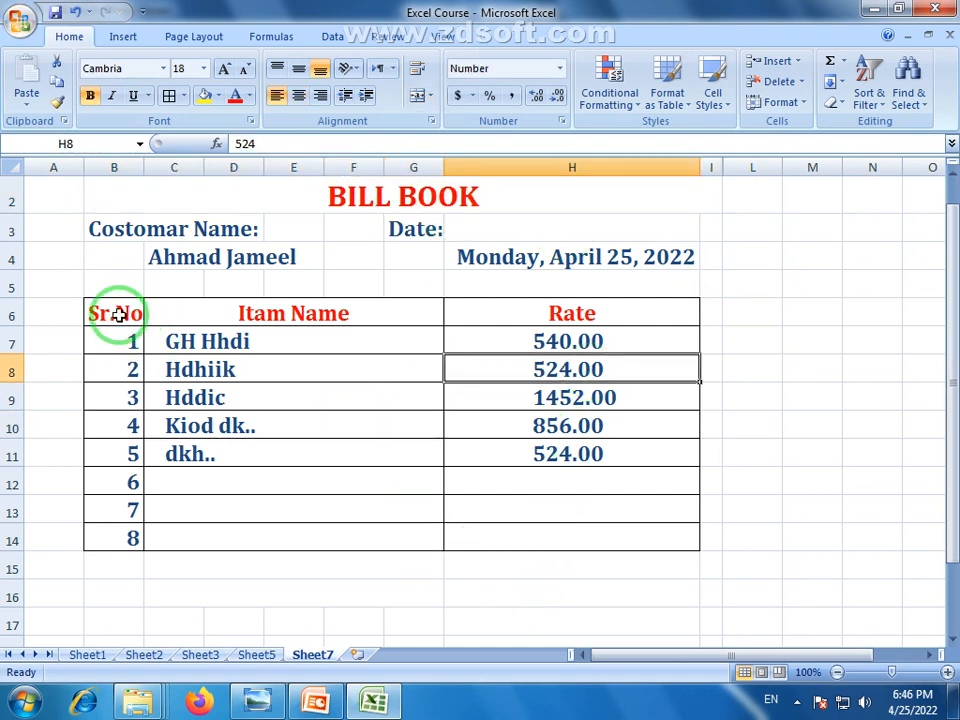
left_click(514, 261)
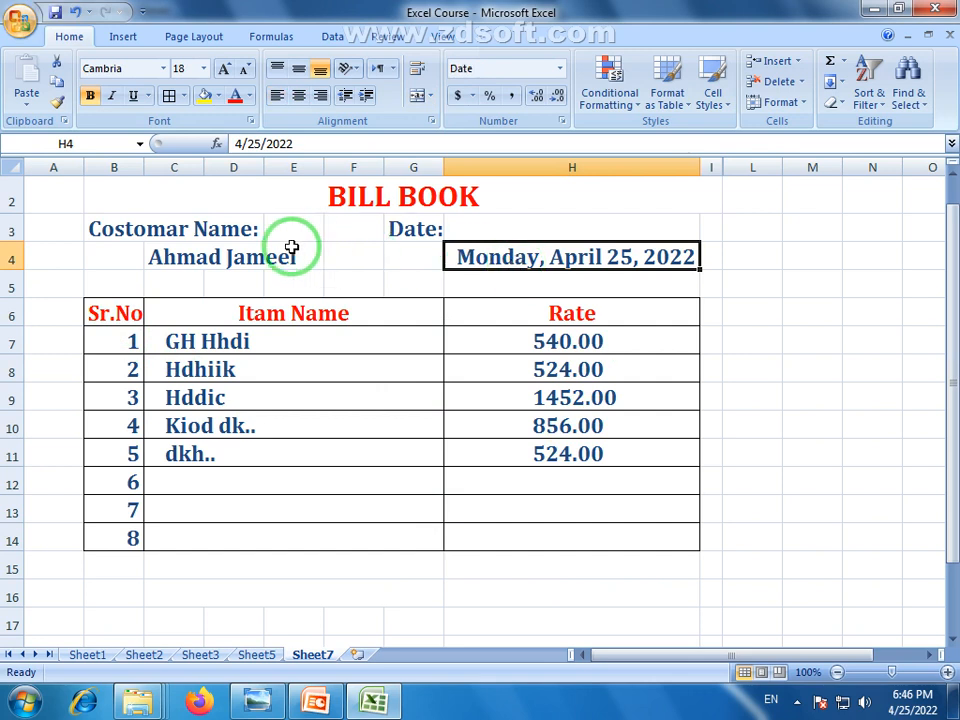
left_click(249, 266)
Review the item names and rates, then select C15 across to H15
left_click(231, 347)
left_click(218, 398)
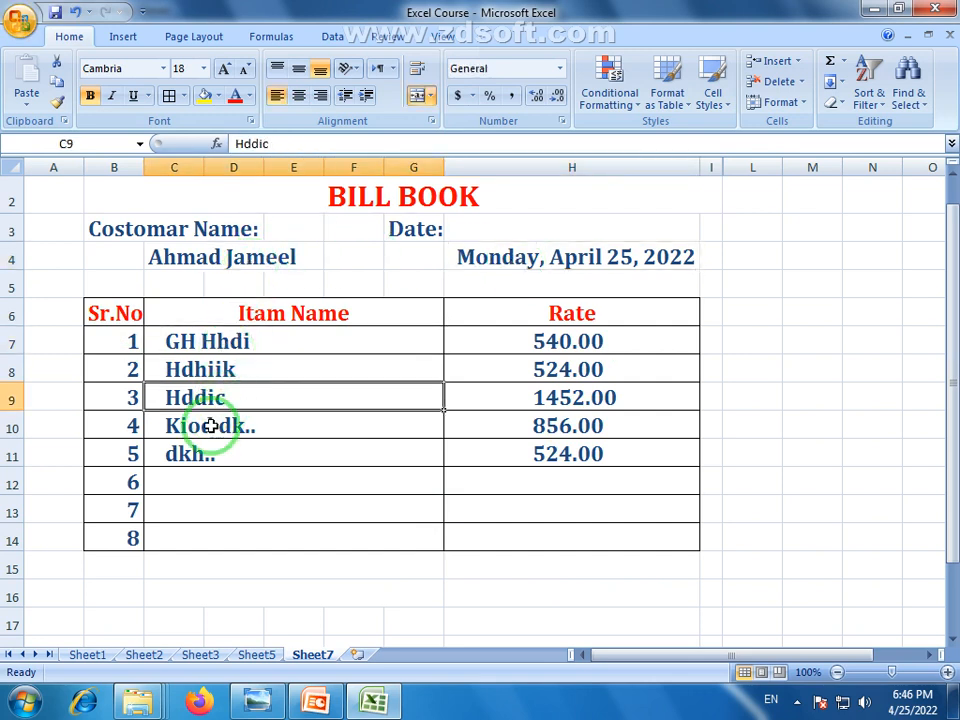
left_click(206, 430)
left_click(375, 446)
left_click(600, 339)
left_click(575, 372)
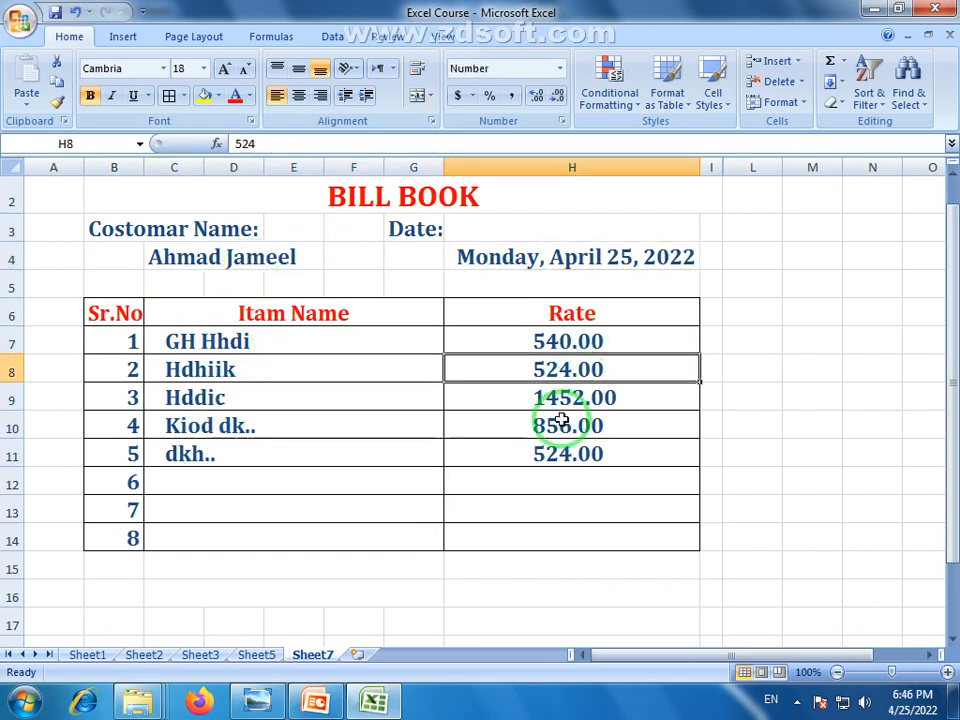
left_click(563, 427)
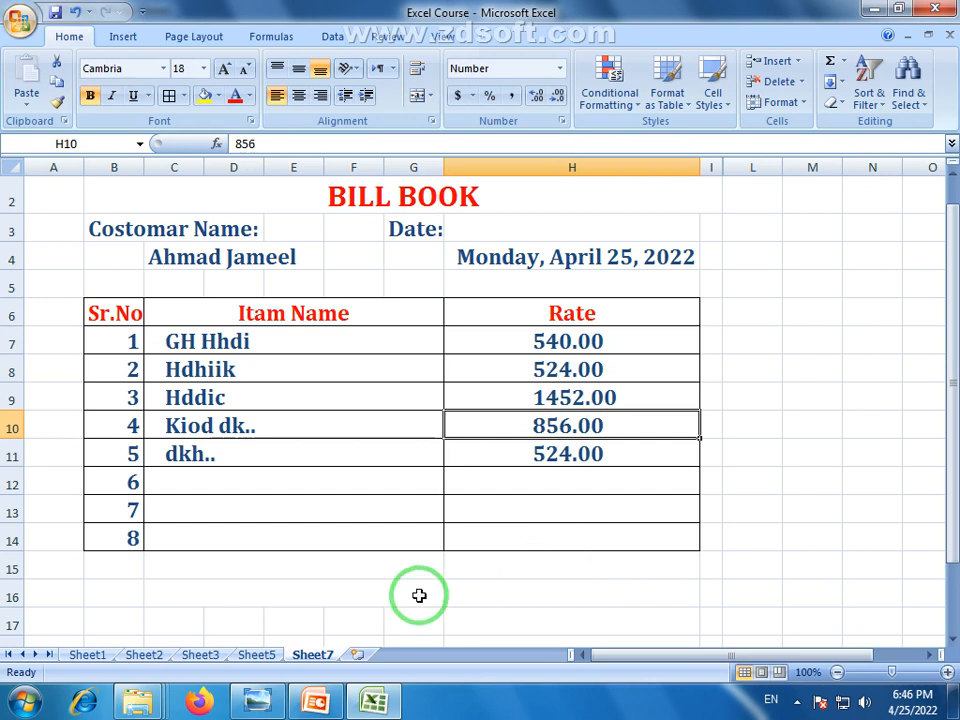
left_click(325, 571)
left_click_drag(325, 571, 404, 574)
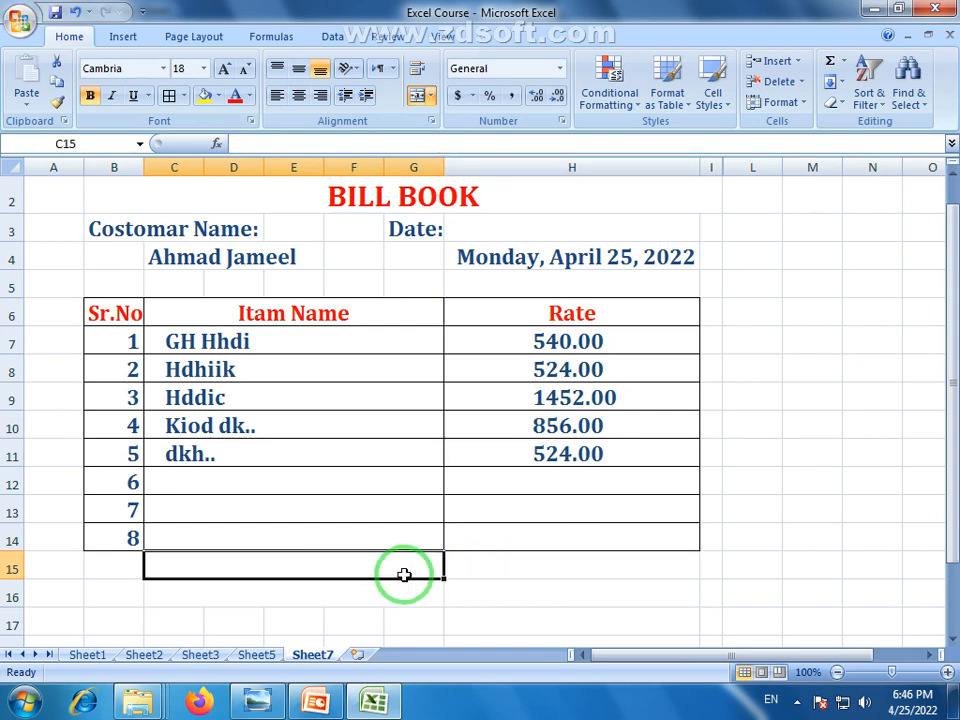
Enter 'Total Amount' in C15 and right-align it
type("Total Amount")
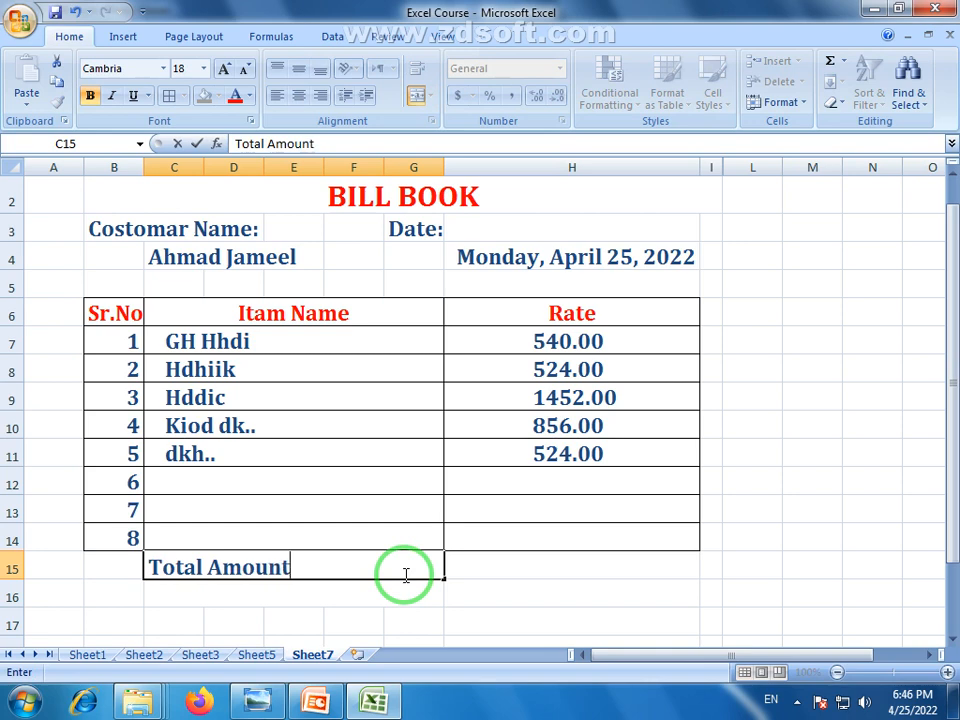
left_click(591, 573)
left_click(353, 566)
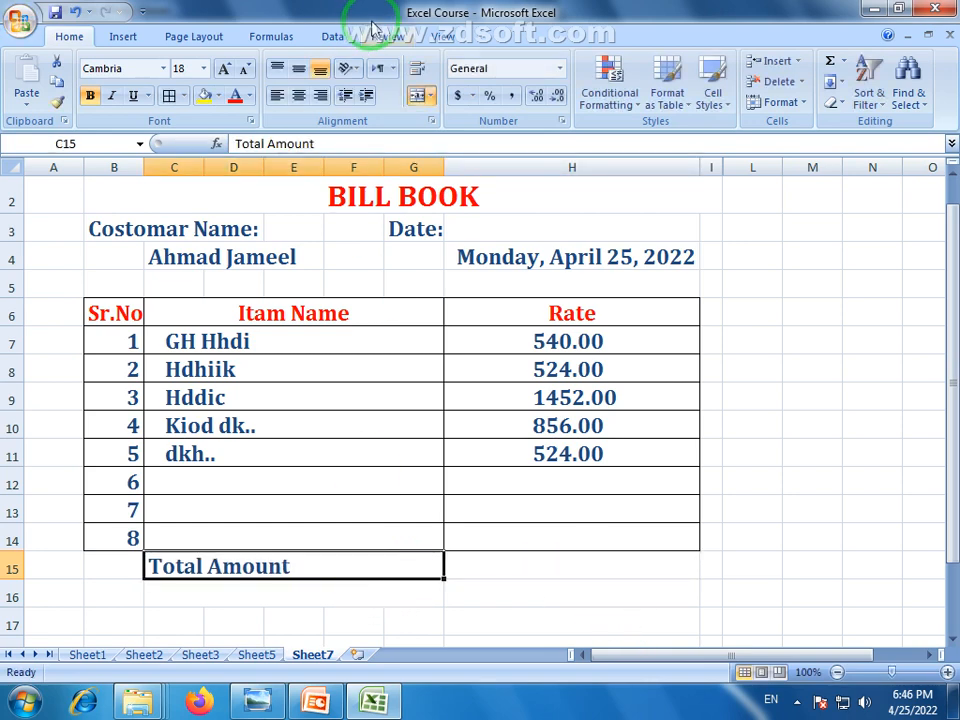
left_click(320, 95)
left_click(506, 564)
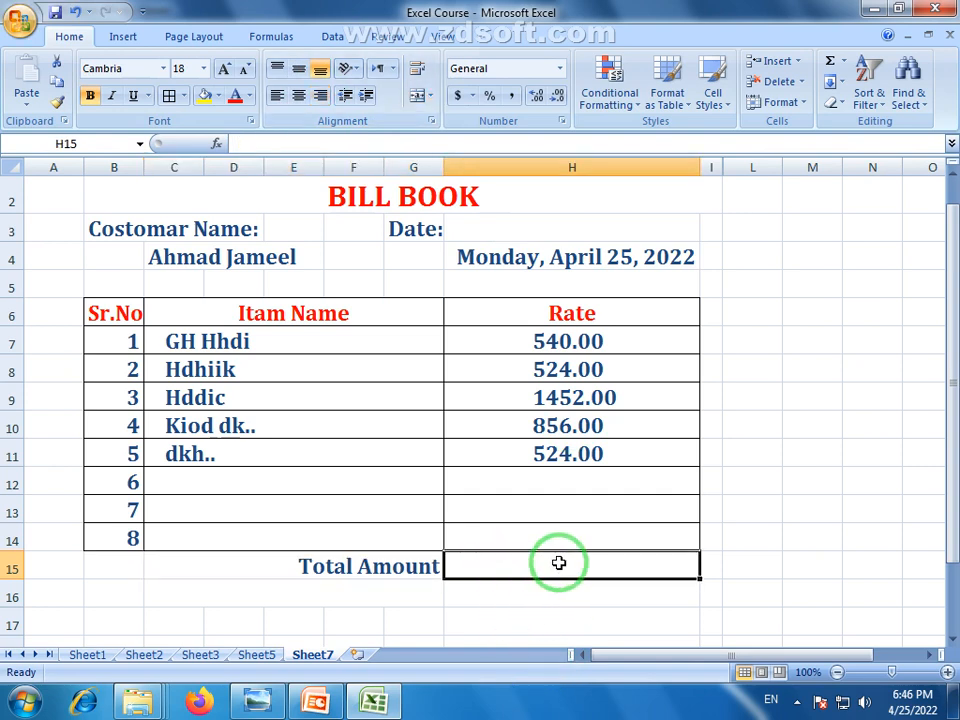
Enter =SUM(H7:H11) in H15, giving a total of 3896.00
left_click_drag(564, 339, 569, 454)
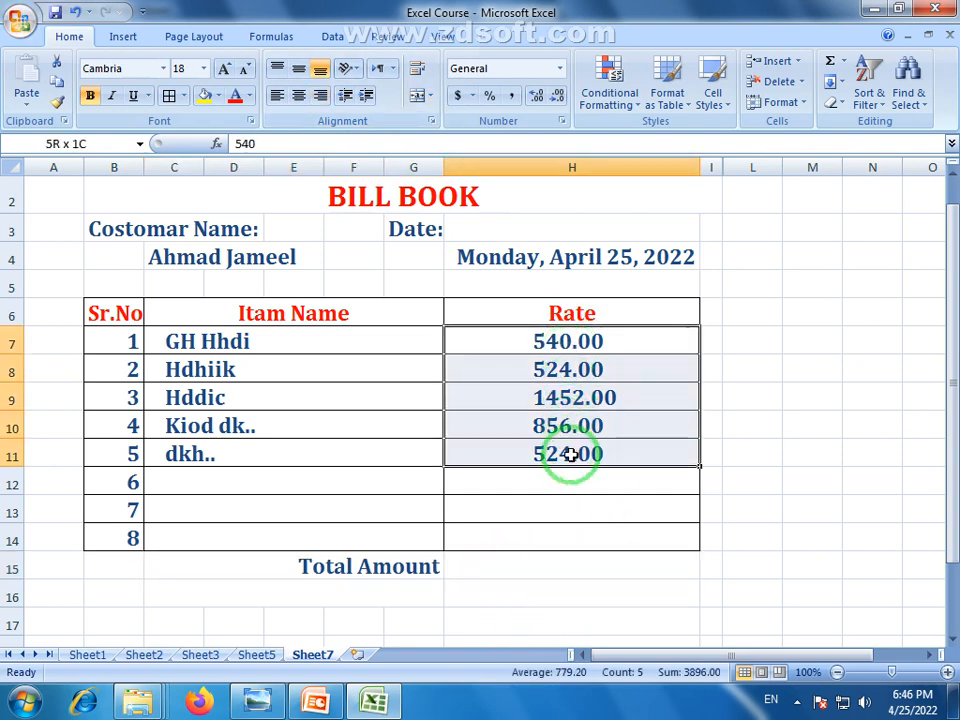
left_click(520, 571)
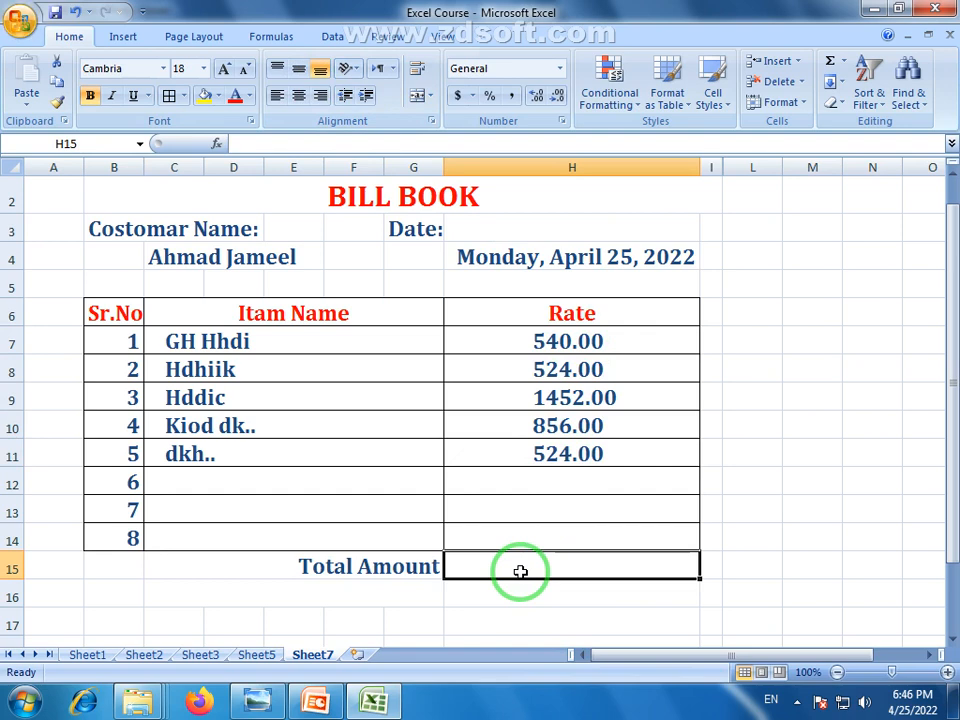
type("=")
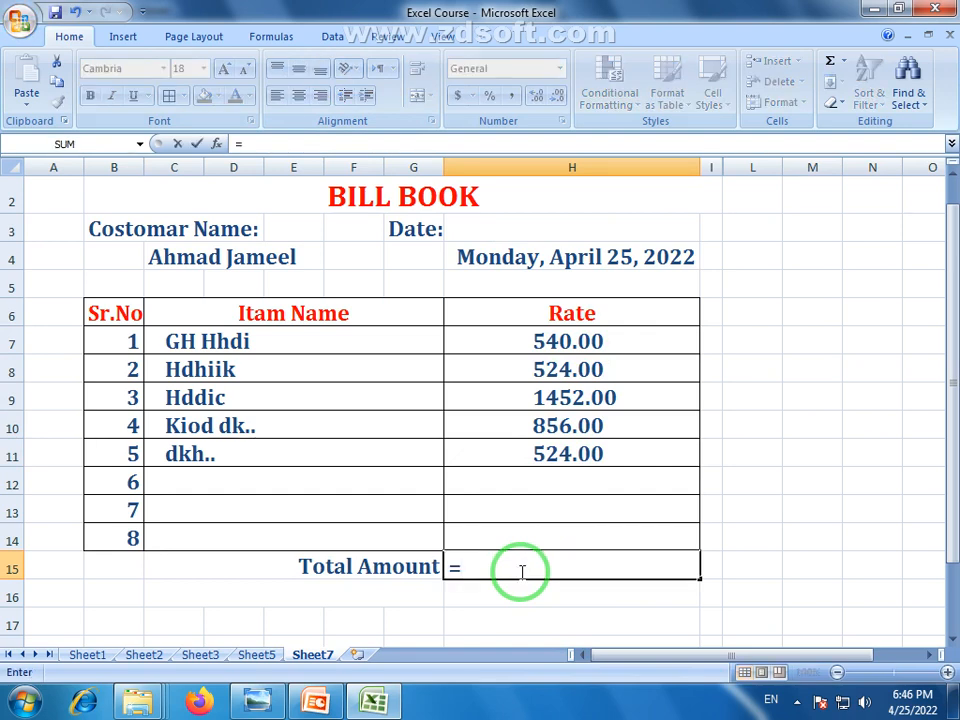
type("su")
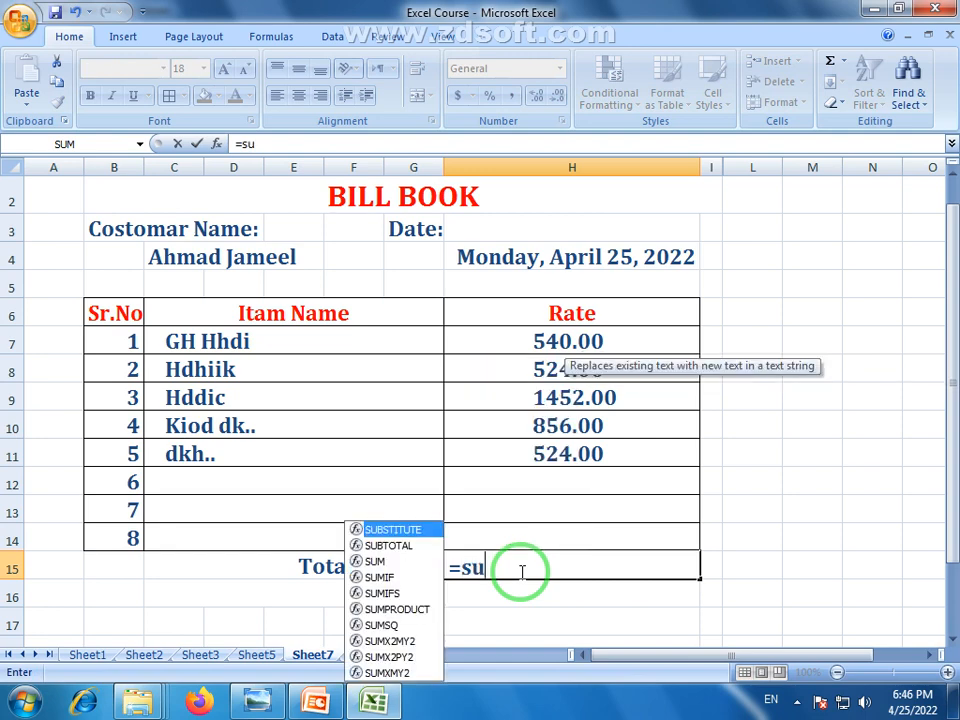
type("m(")
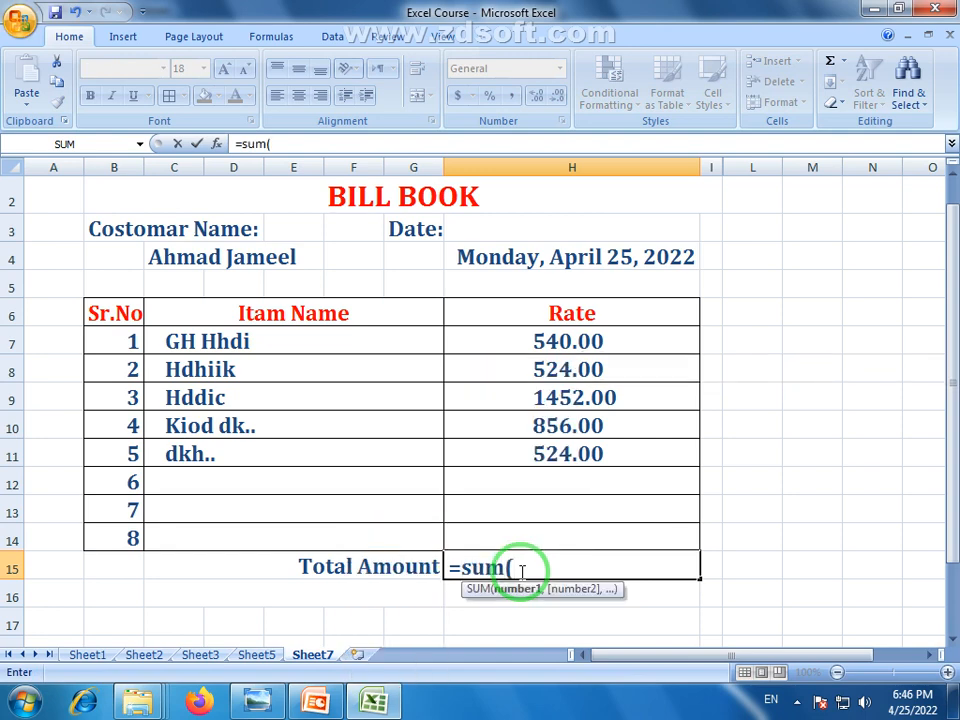
left_click_drag(576, 330, 579, 450)
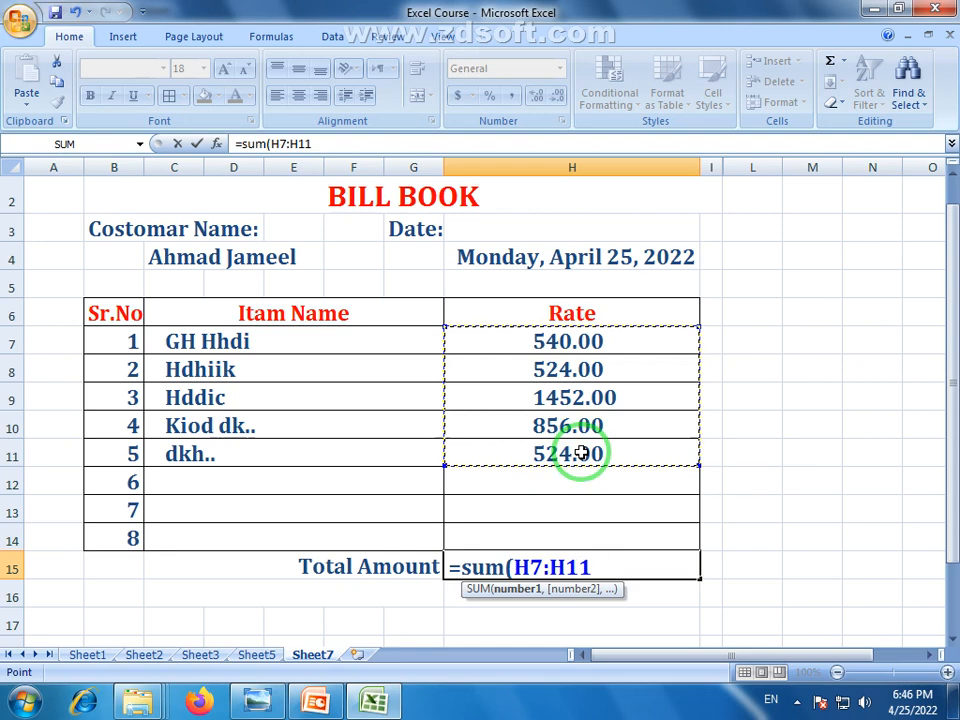
key("Return")
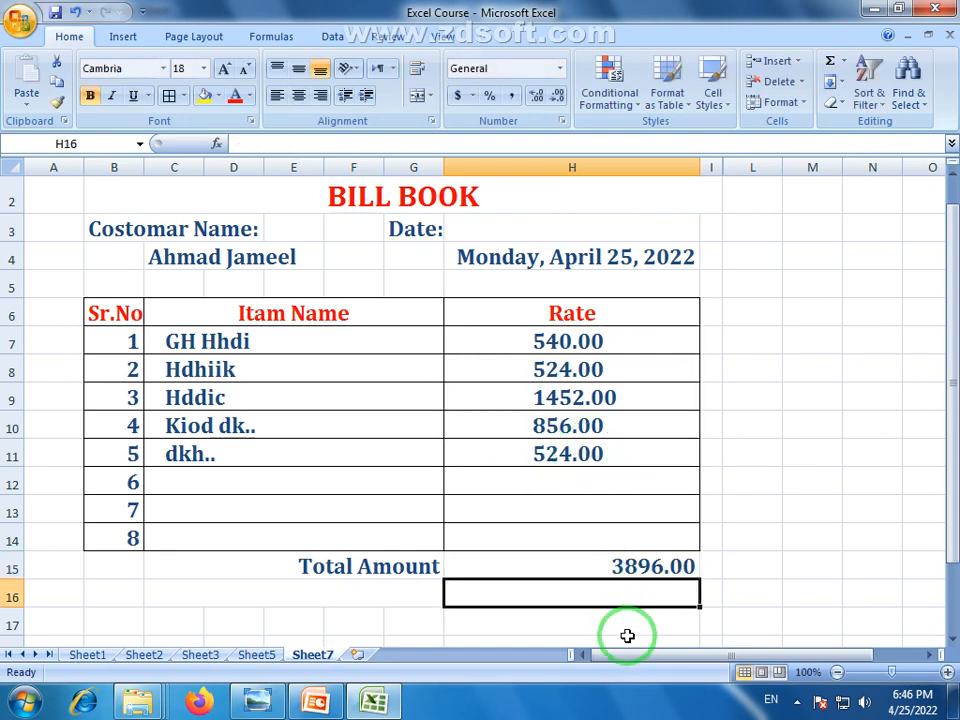
left_click(627, 574)
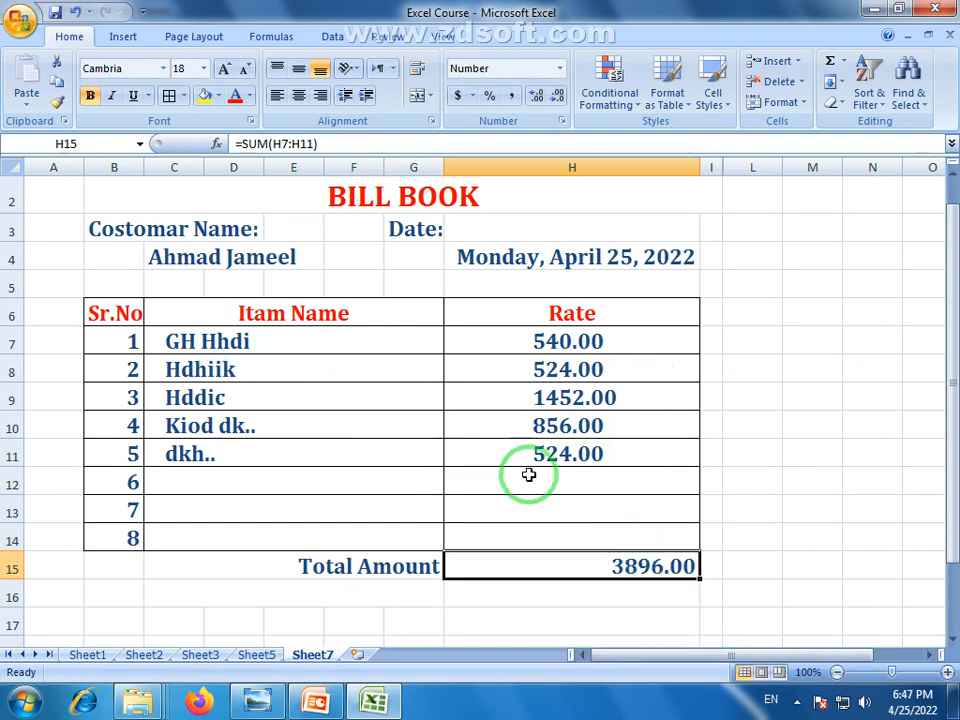
Left-align the 3896.00 total and color Total Amount and its value red
left_click(282, 98)
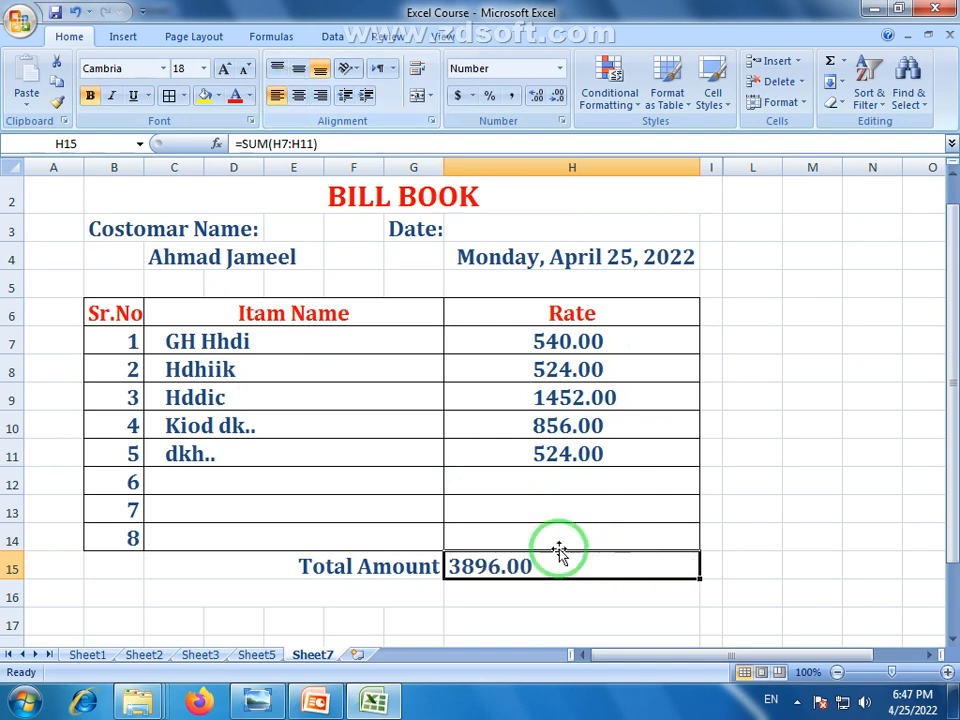
left_click(527, 625)
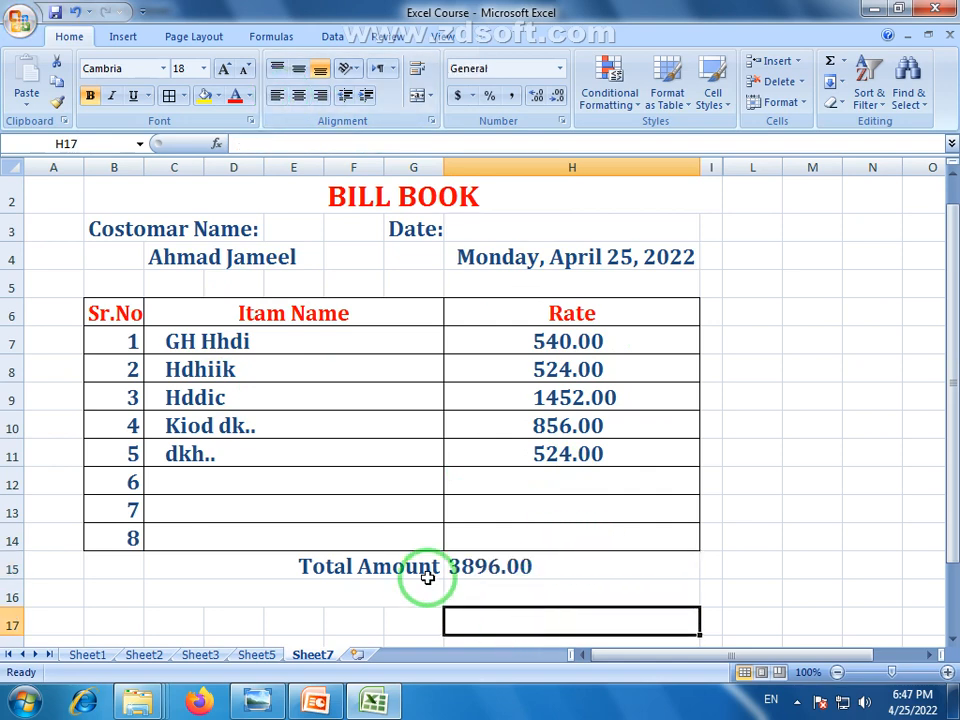
left_click(311, 560)
left_click_drag(300, 570, 493, 574)
left_click(236, 96)
left_click(770, 507)
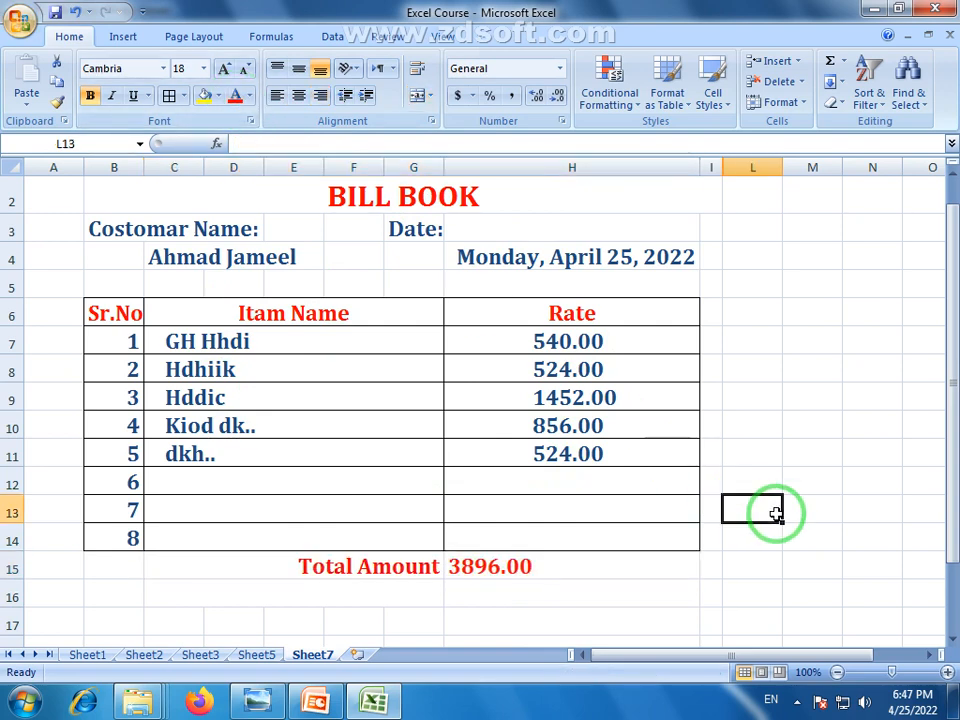
left_click(575, 373)
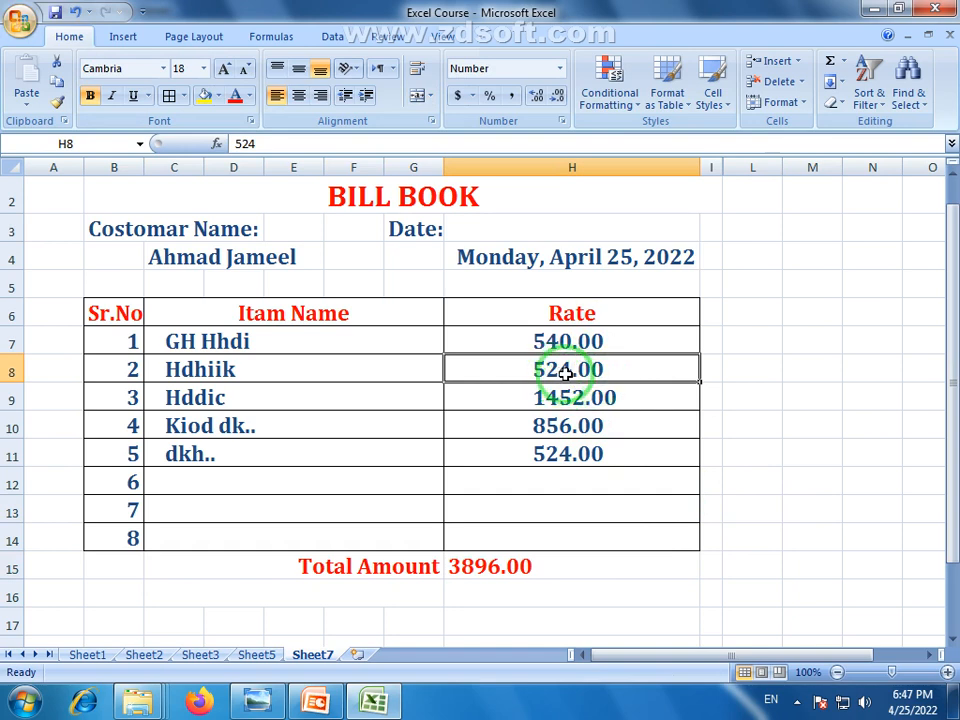
type("854")
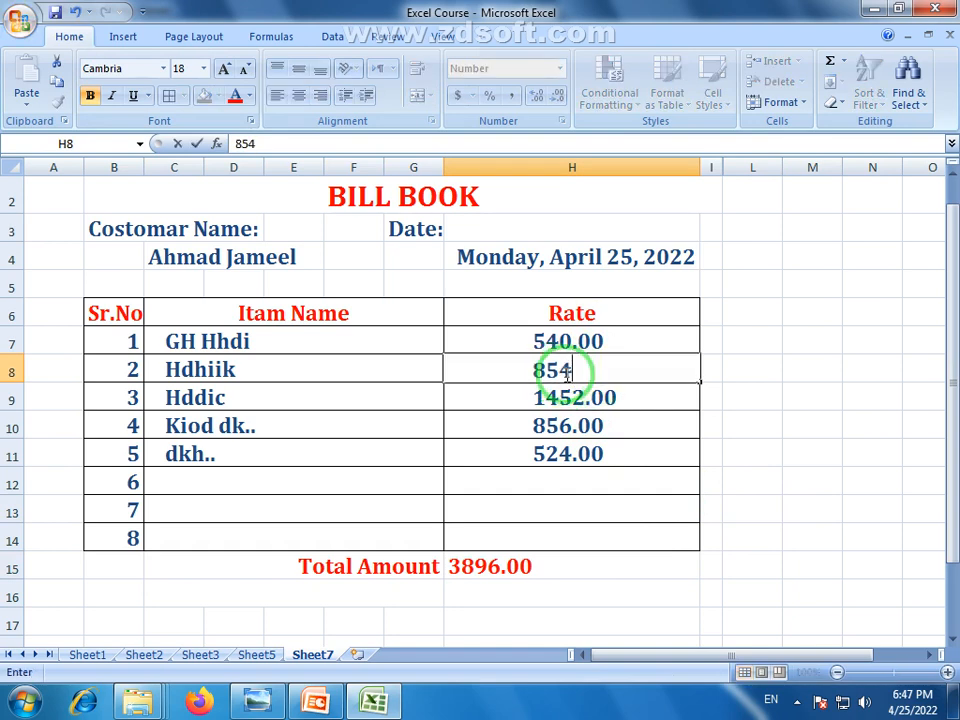
key("Return")
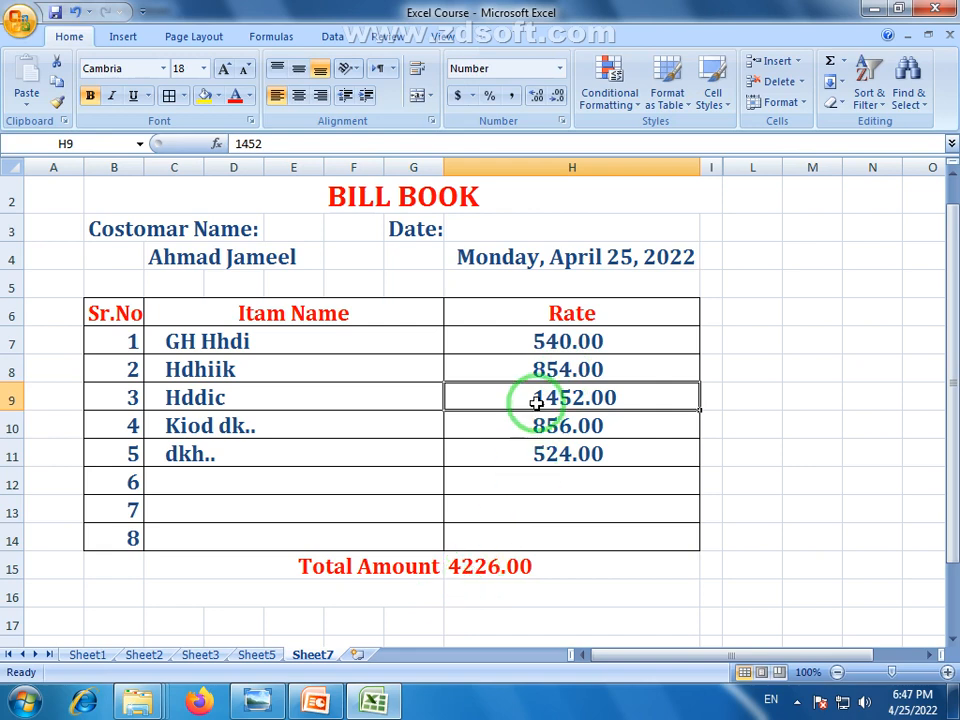
left_click(545, 369)
type("458")
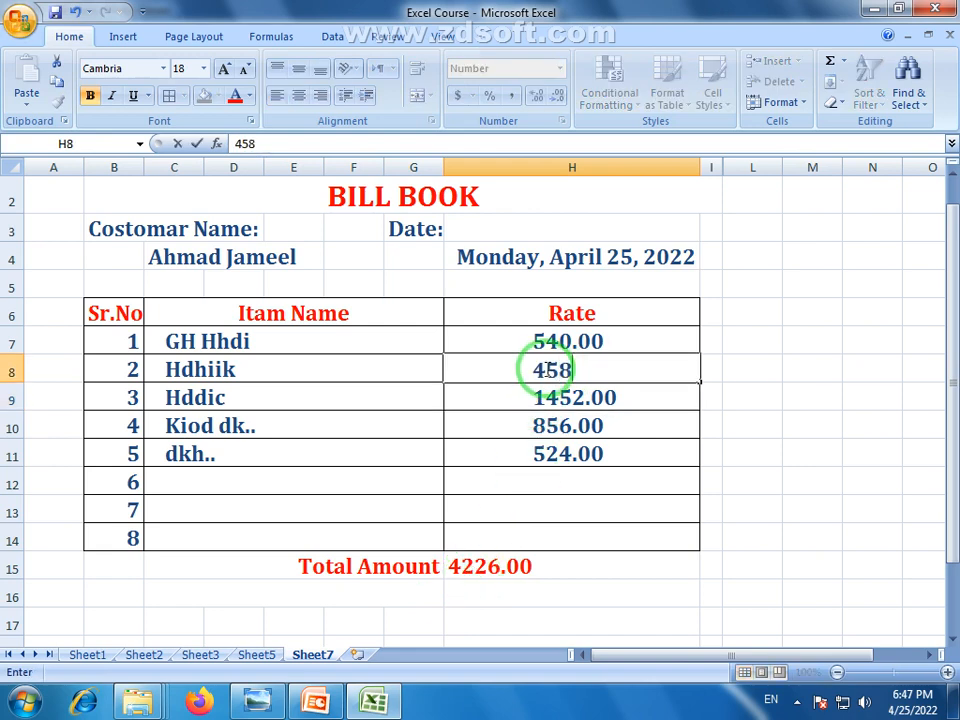
key("Return")
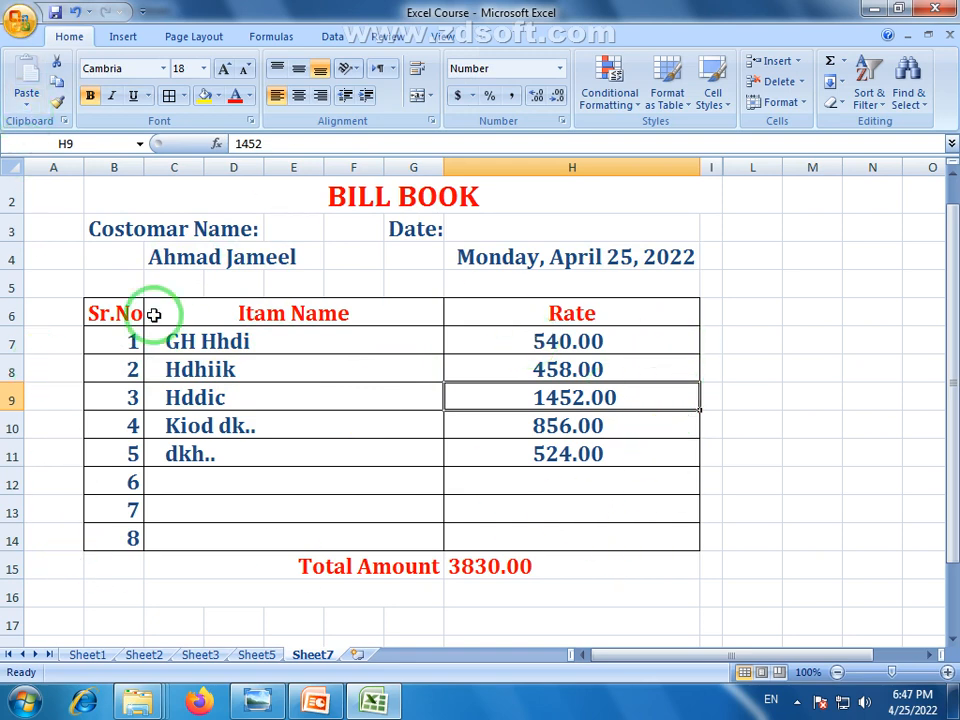
left_click(192, 345)
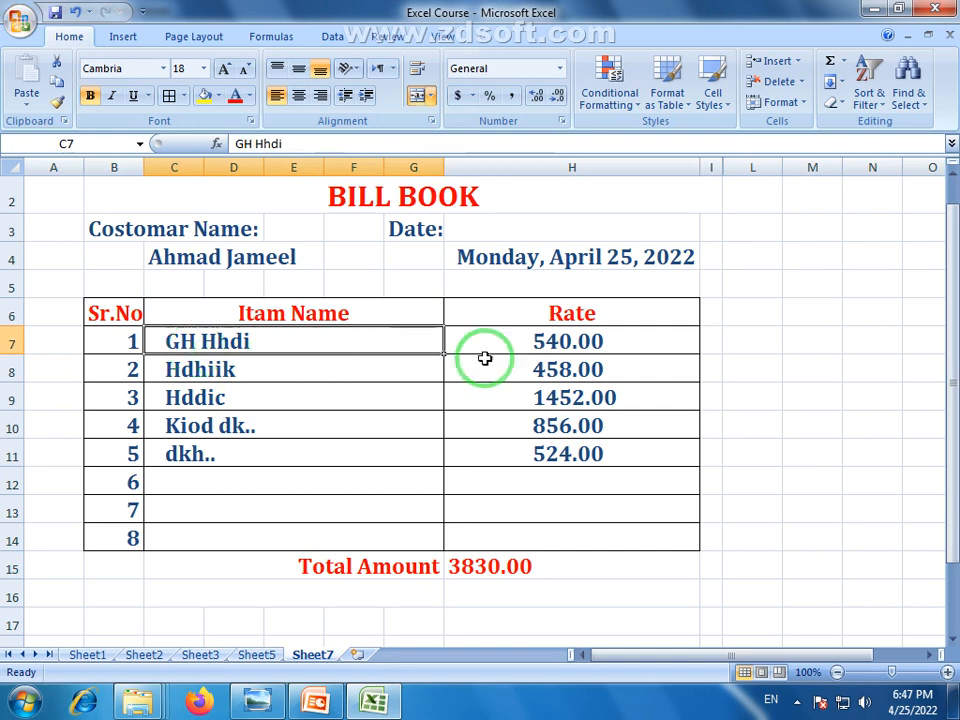
left_click(563, 345)
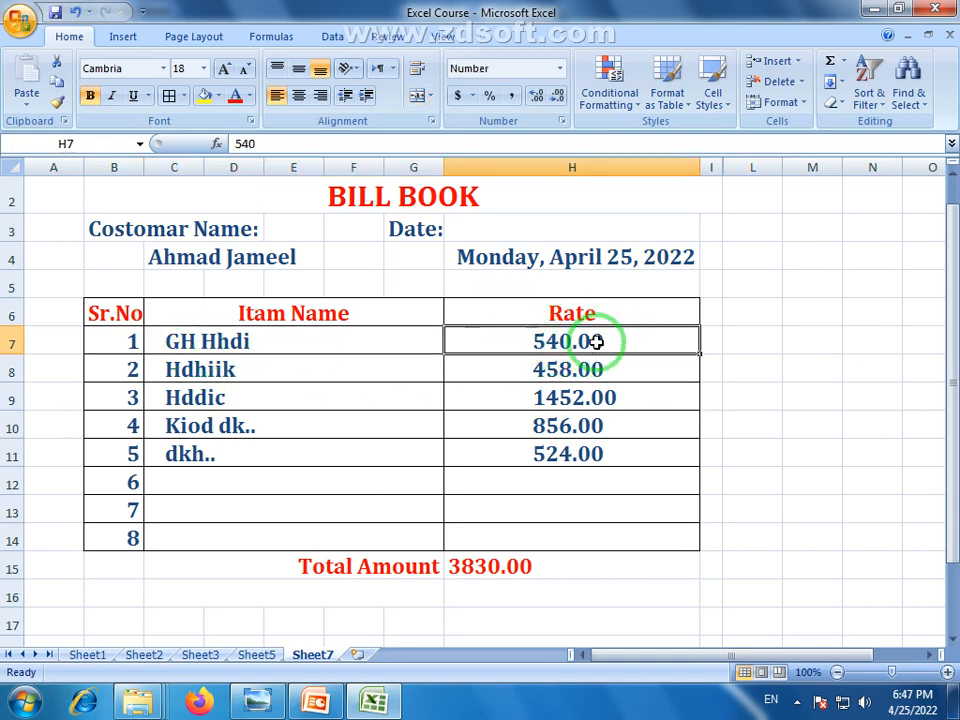
left_click(480, 571)
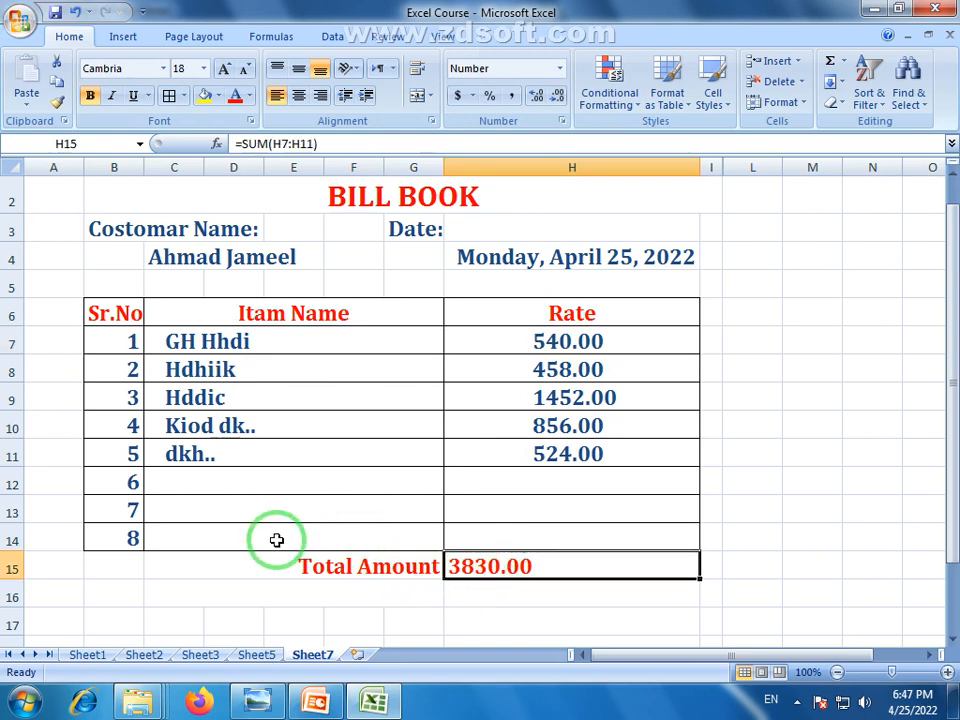
left_click(388, 596)
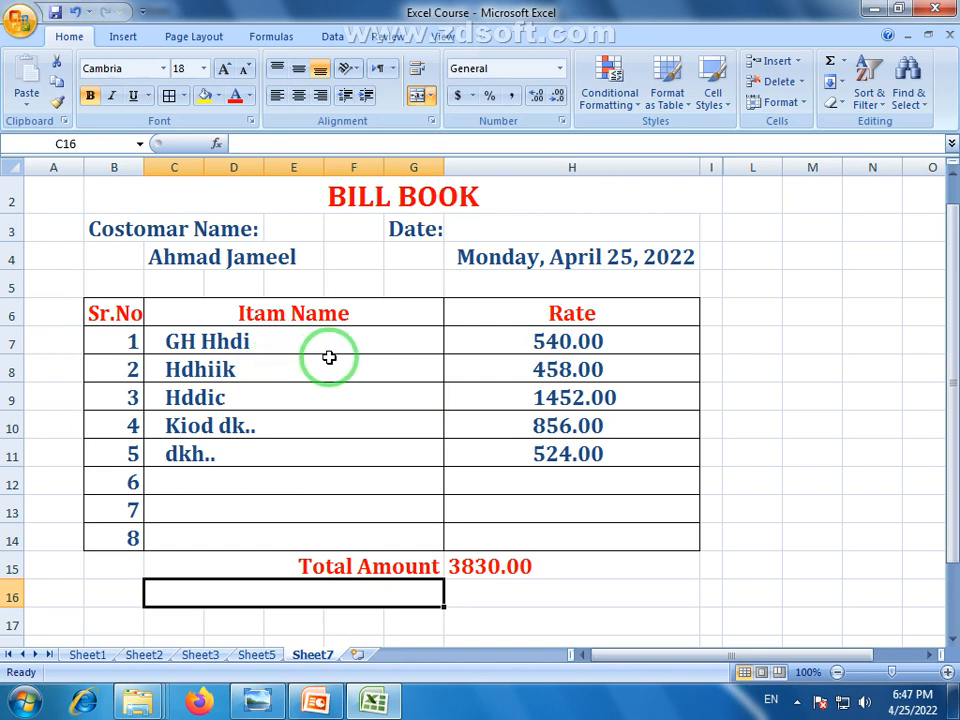
left_click(585, 345)
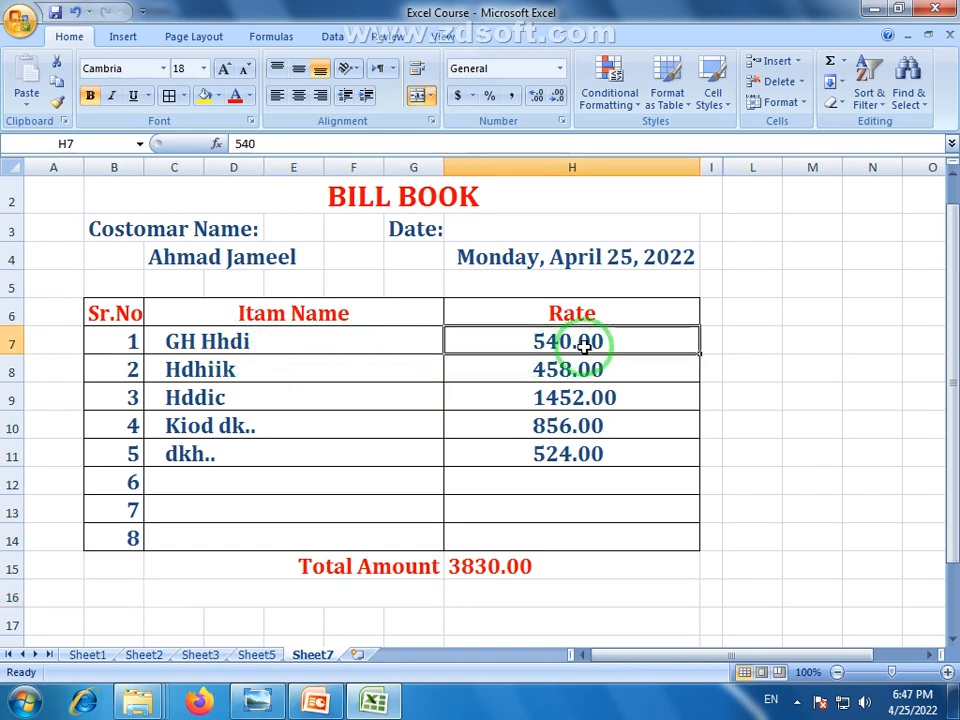
left_click(491, 586)
left_click(490, 573)
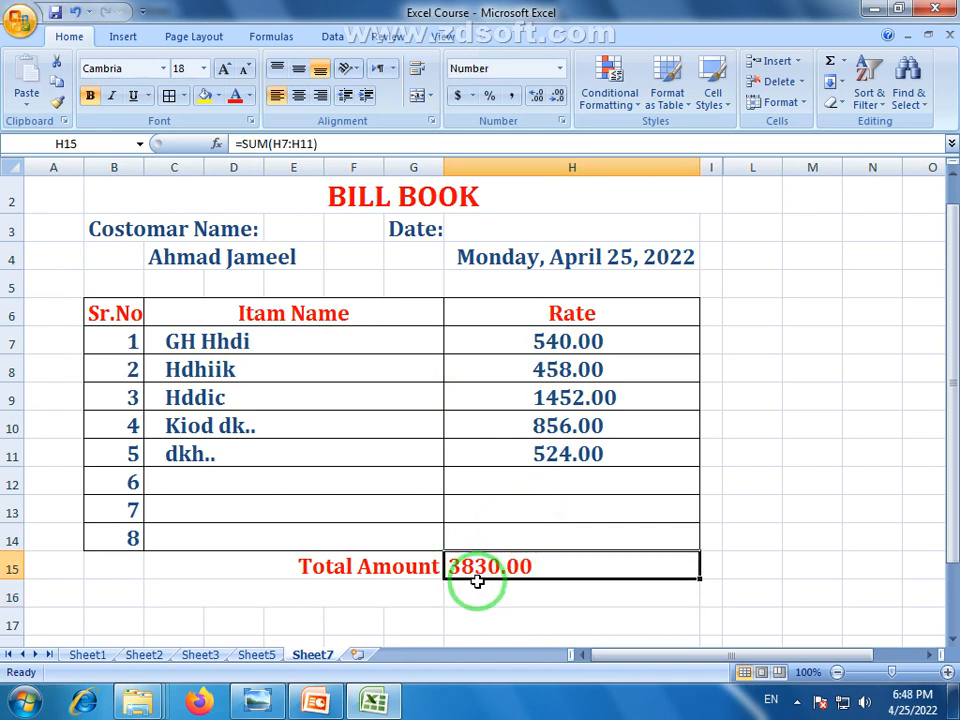
left_click(580, 366)
left_click(259, 366)
left_click(515, 400)
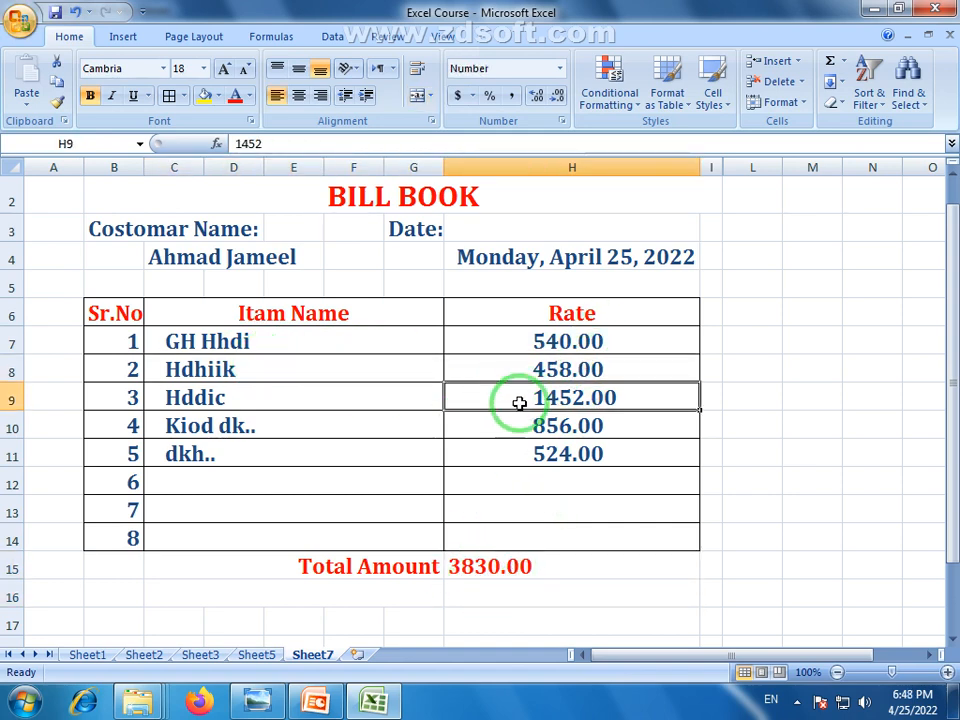
left_click(514, 430)
left_click(518, 450)
left_click(302, 422)
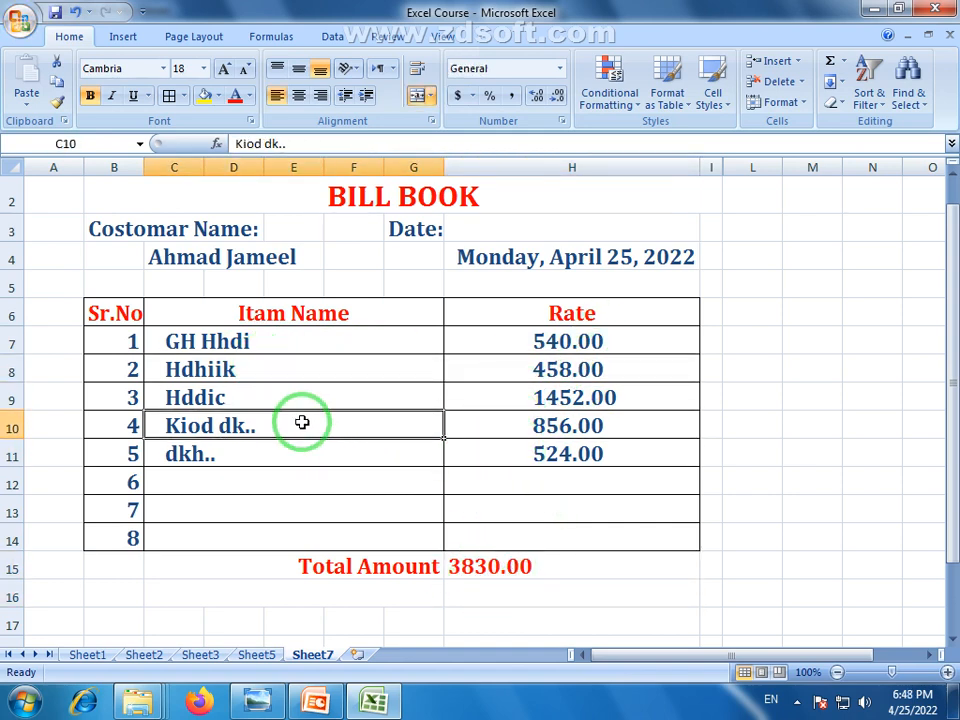
scroll(364, 435, "up", 1)
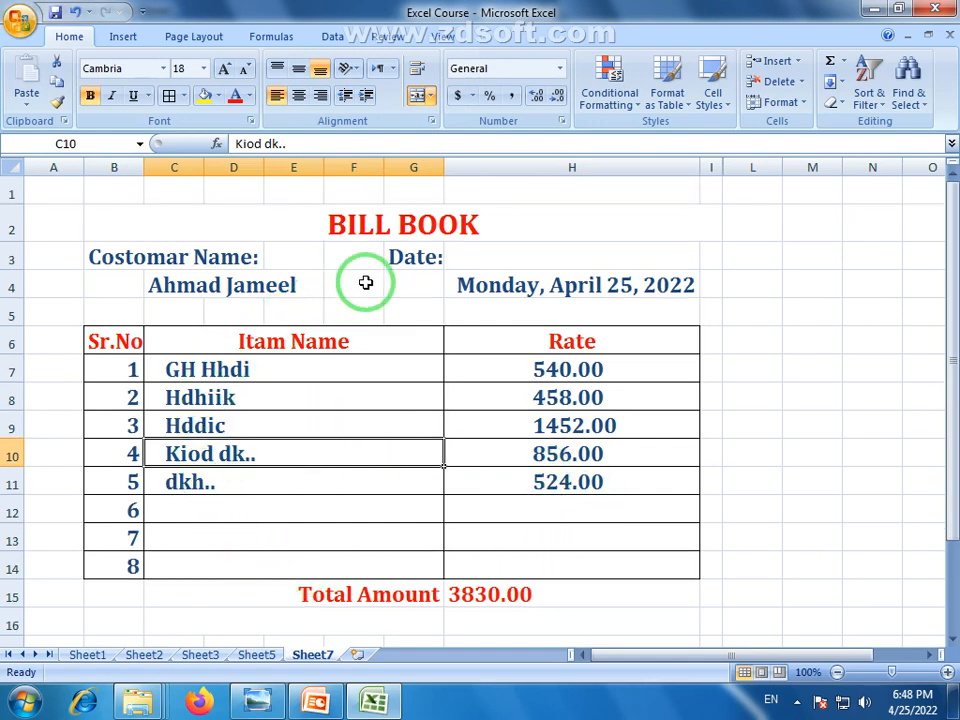
left_click(814, 598)
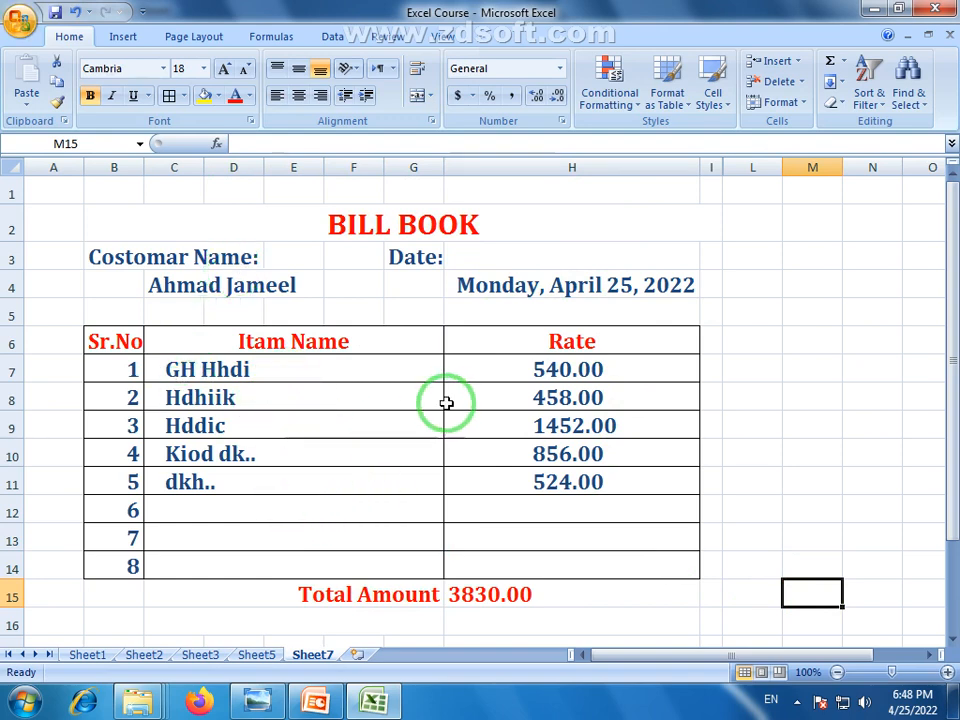
left_click(521, 284)
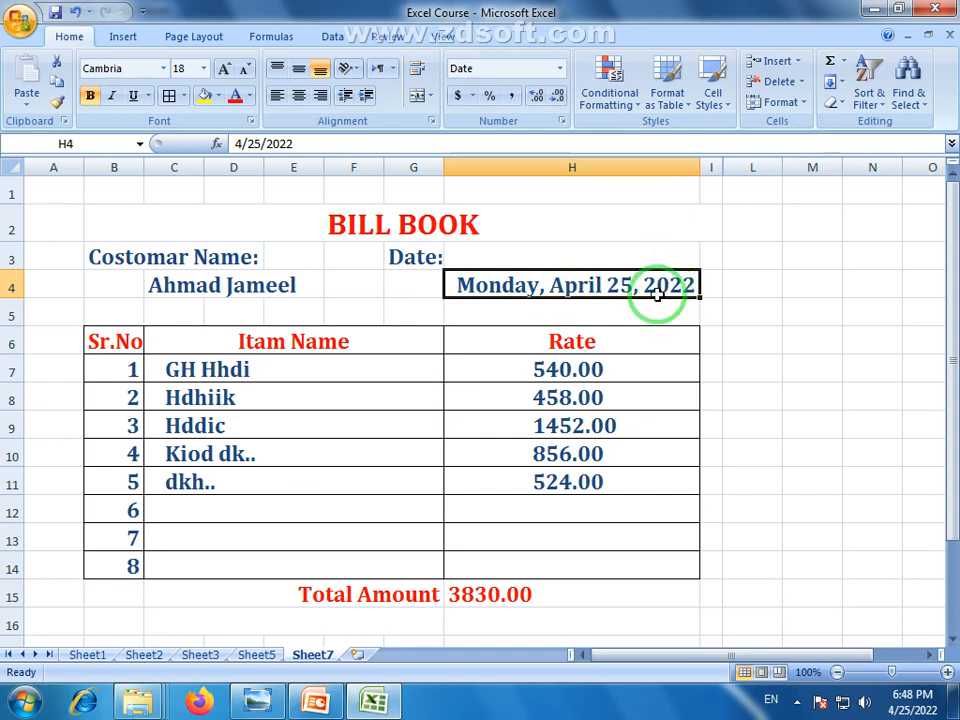
left_click(111, 347)
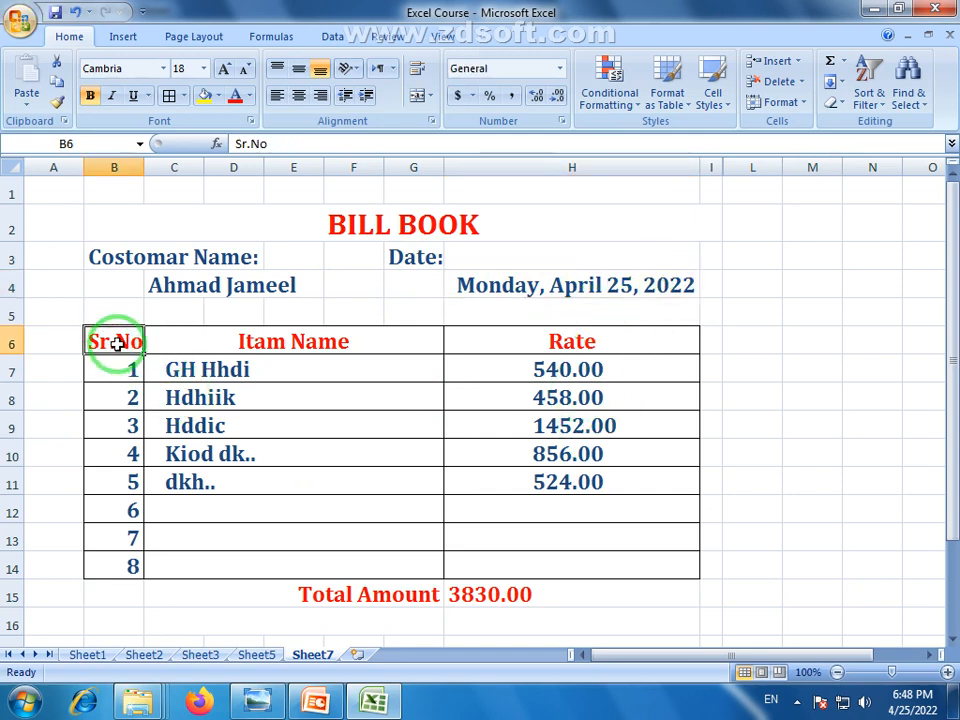
left_click_drag(117, 344, 585, 478)
left_click(478, 597)
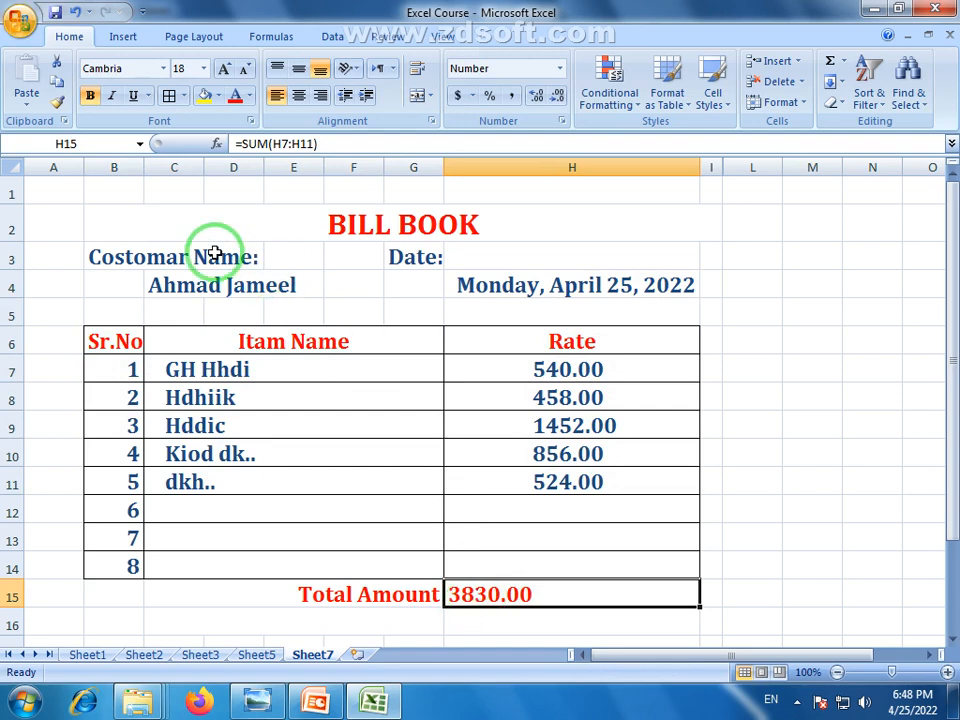
left_click(480, 615)
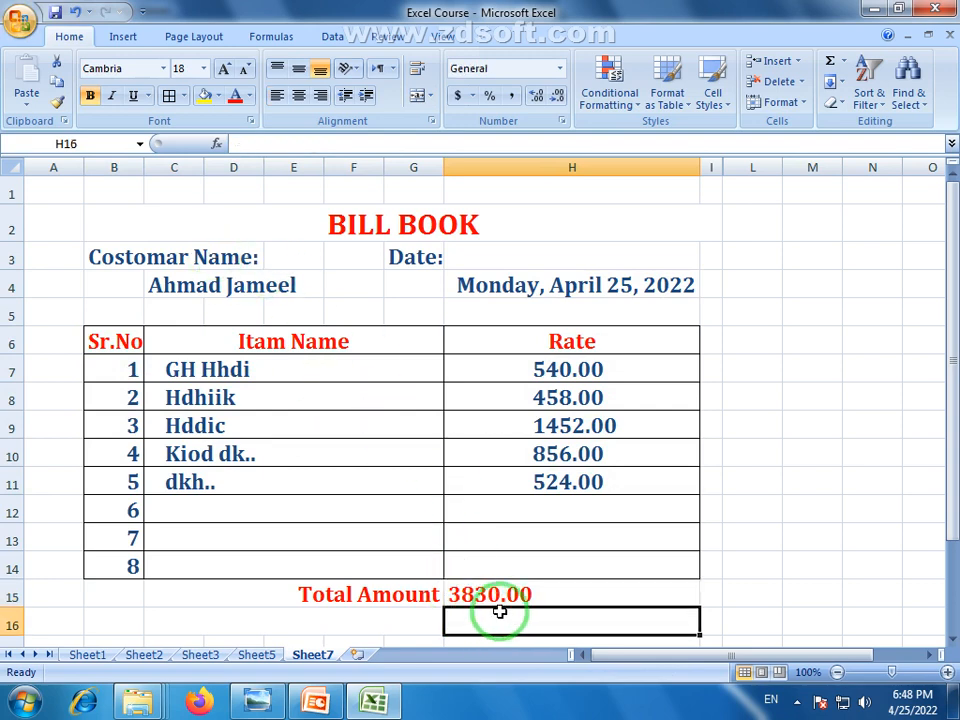
left_click(502, 600)
left_click(381, 598)
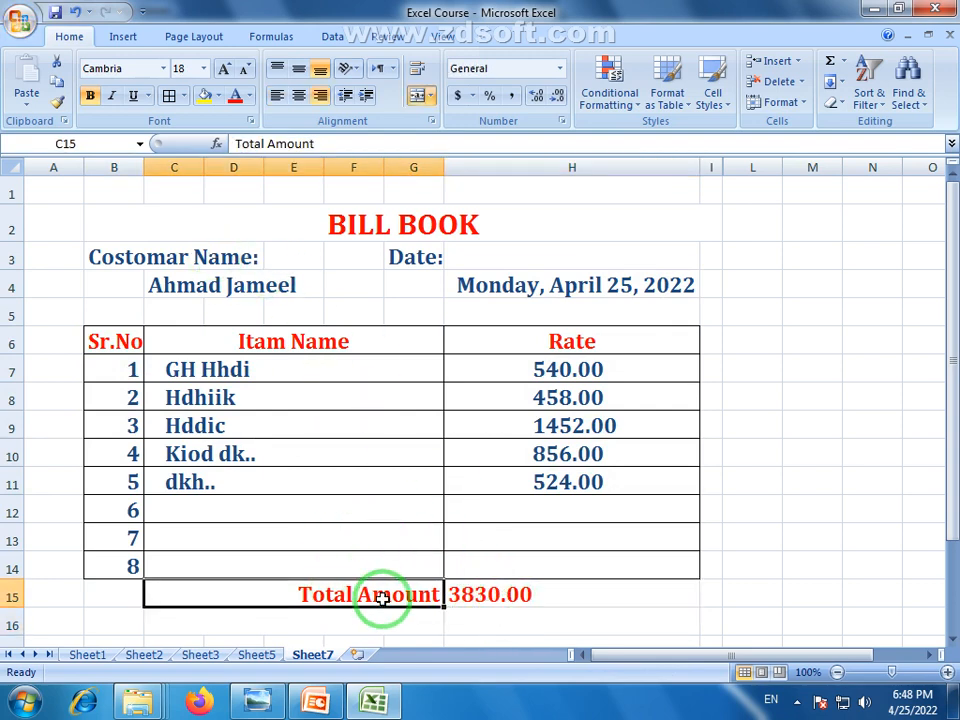
left_click(492, 595)
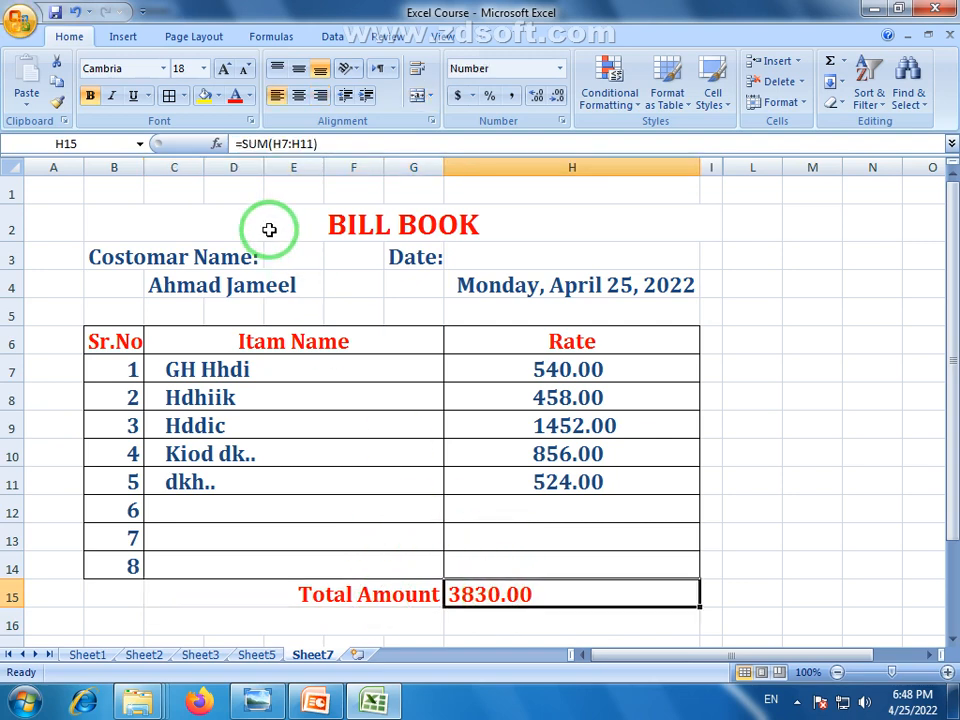
left_click_drag(146, 212, 515, 619)
left_click(765, 559)
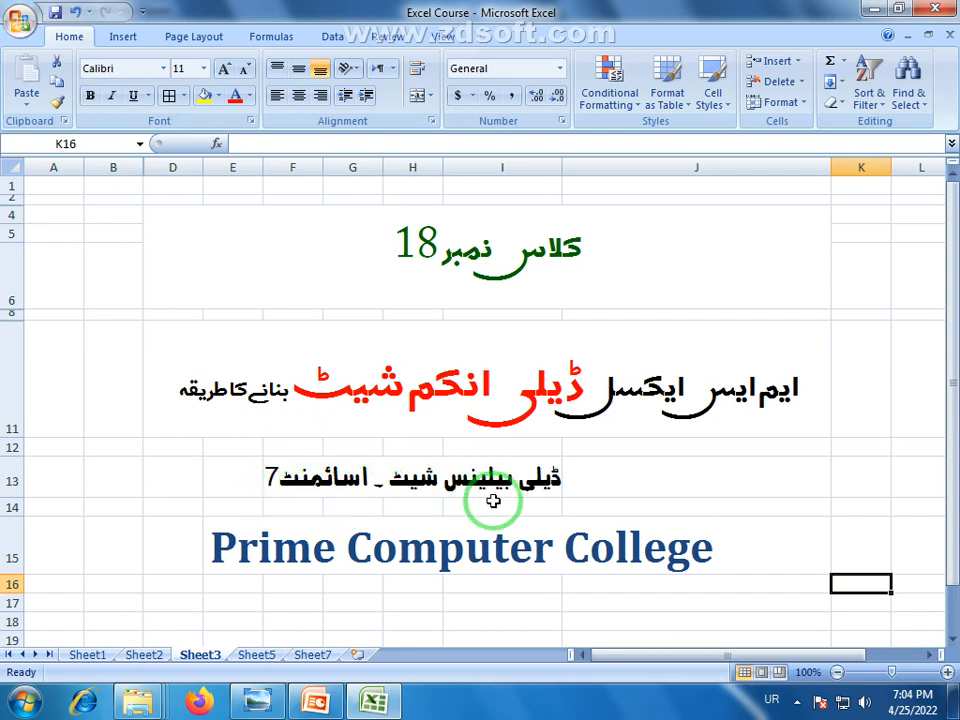
left_click(262, 703)
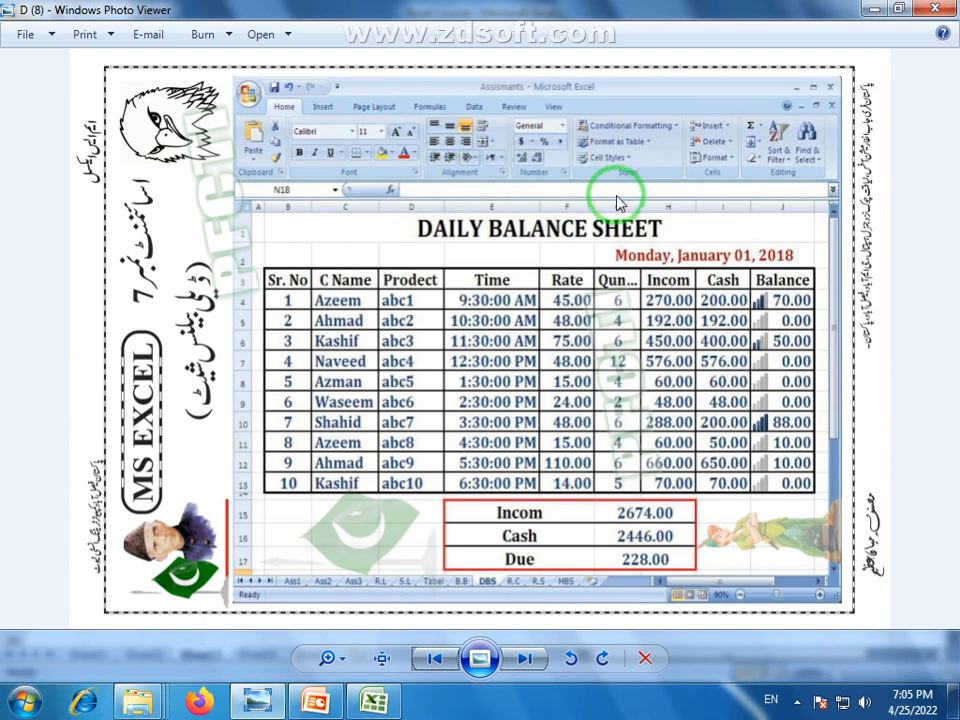
left_click(373, 698)
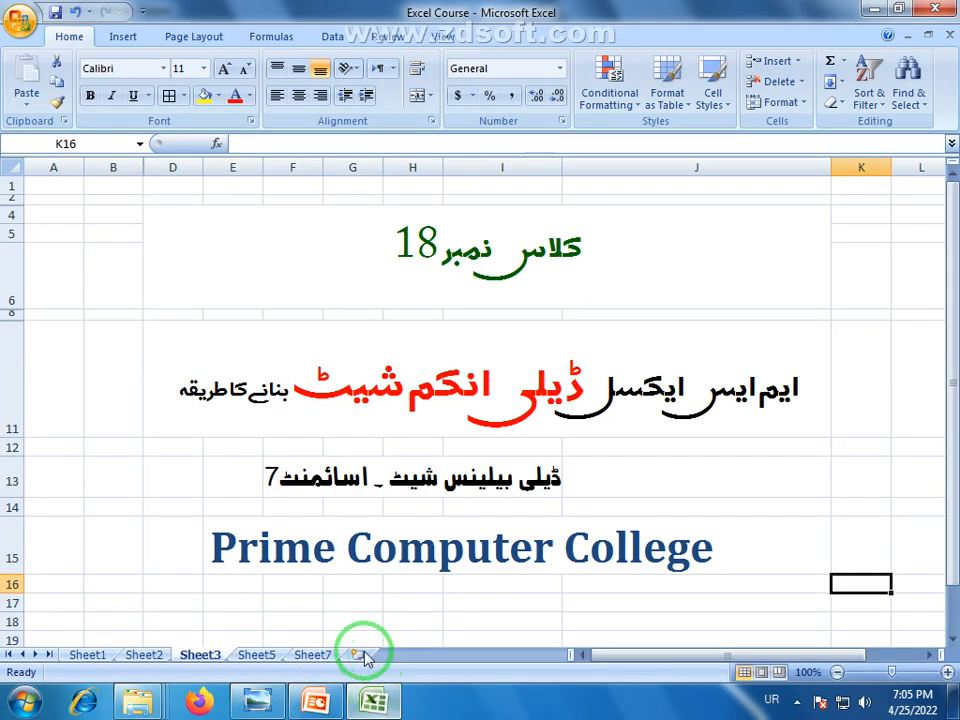
Check Sheet7's H15 total, then bring the Daily Balance Sheet reference image forward
left_click(314, 656)
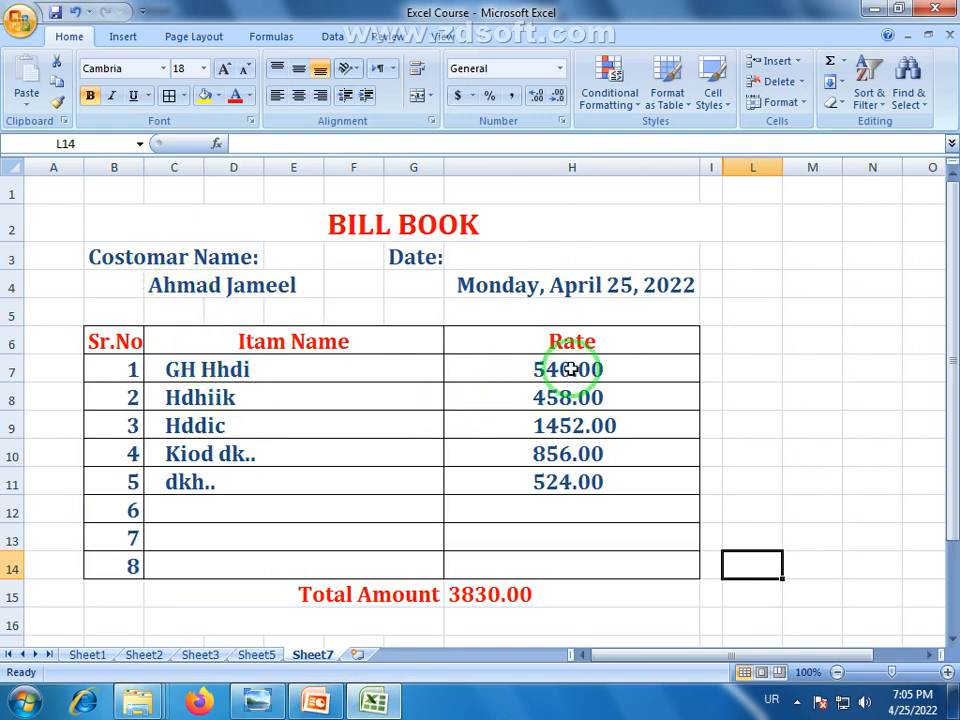
left_click(480, 588)
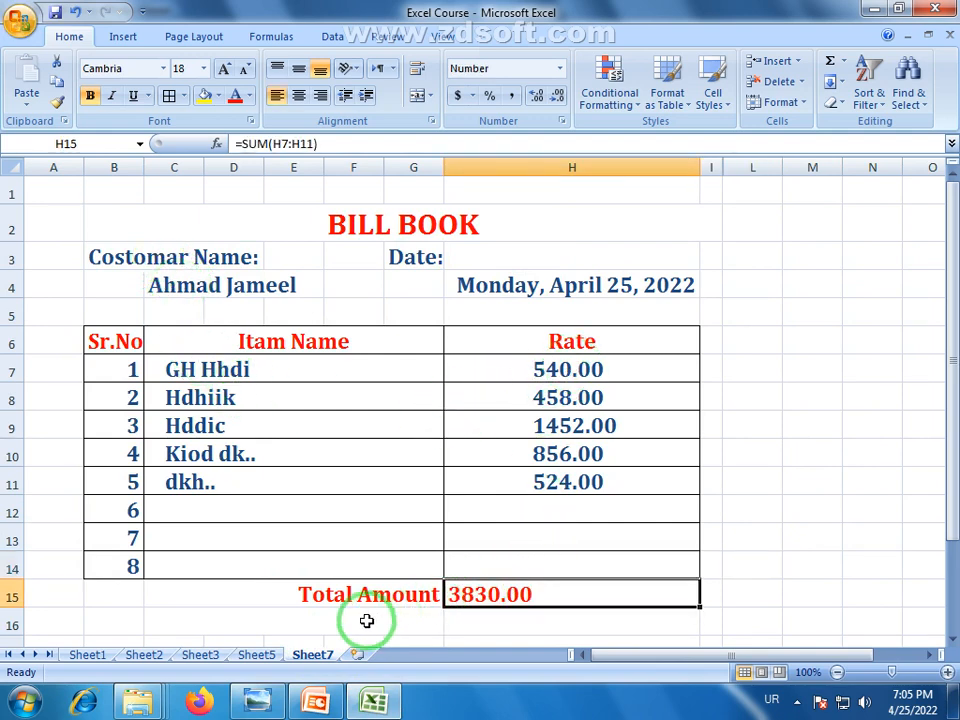
left_click(730, 618)
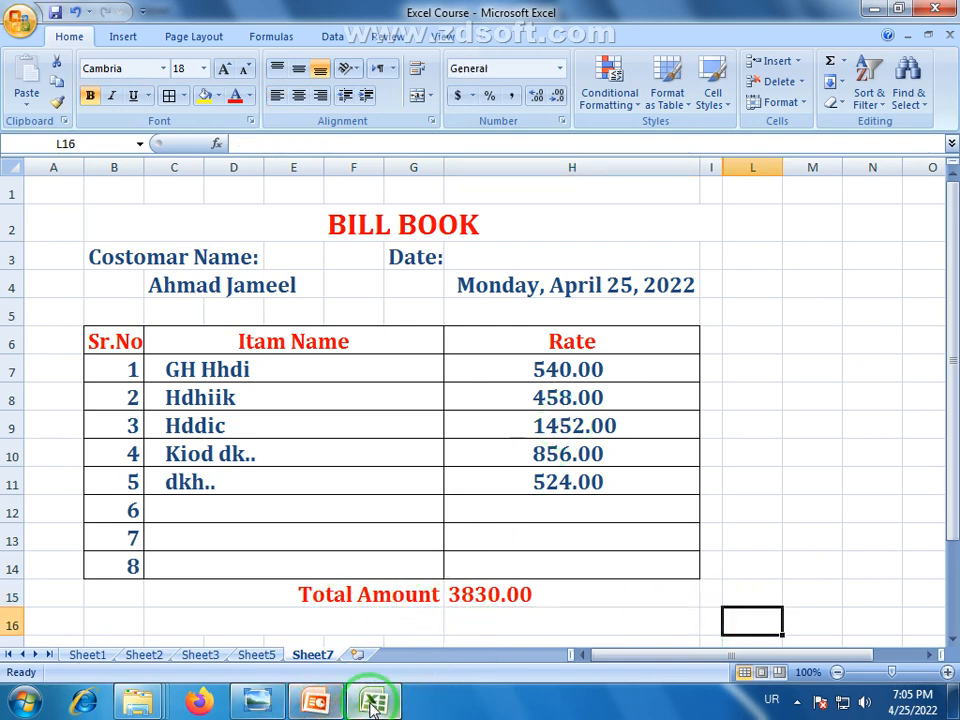
left_click(262, 703)
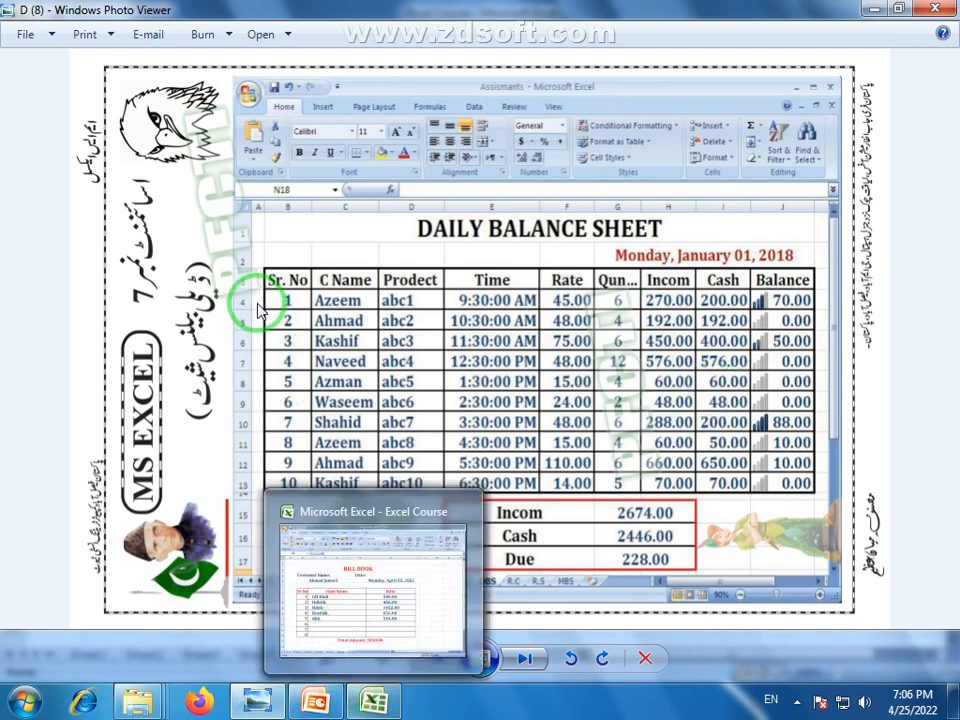
Return to Excel and insert a new blank Sheet8 after Sheet7
mouse_move(314, 708)
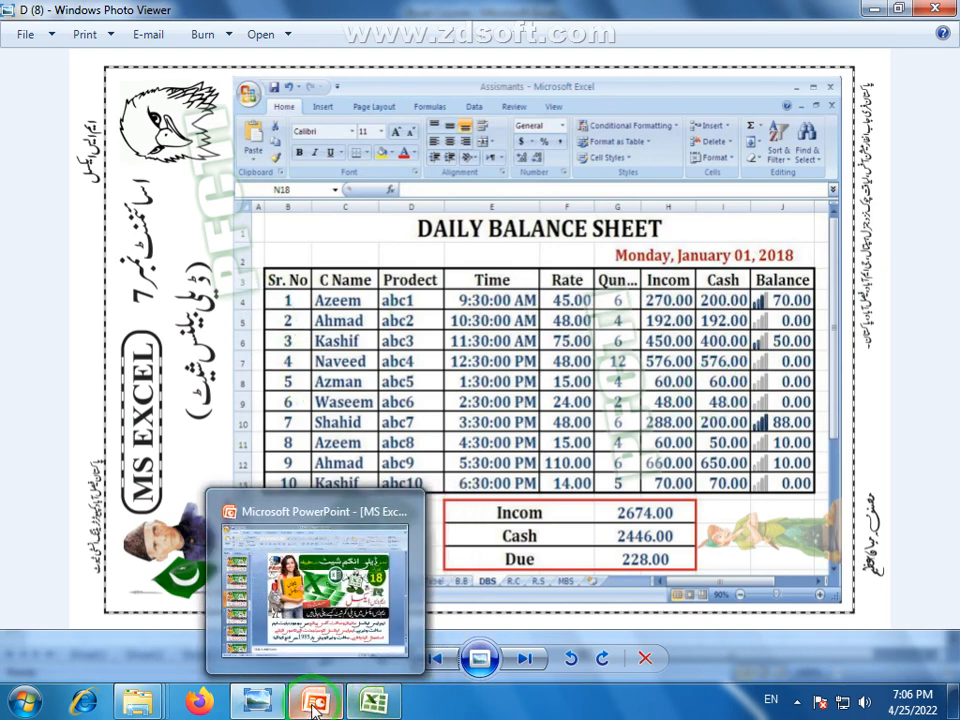
left_click(374, 702)
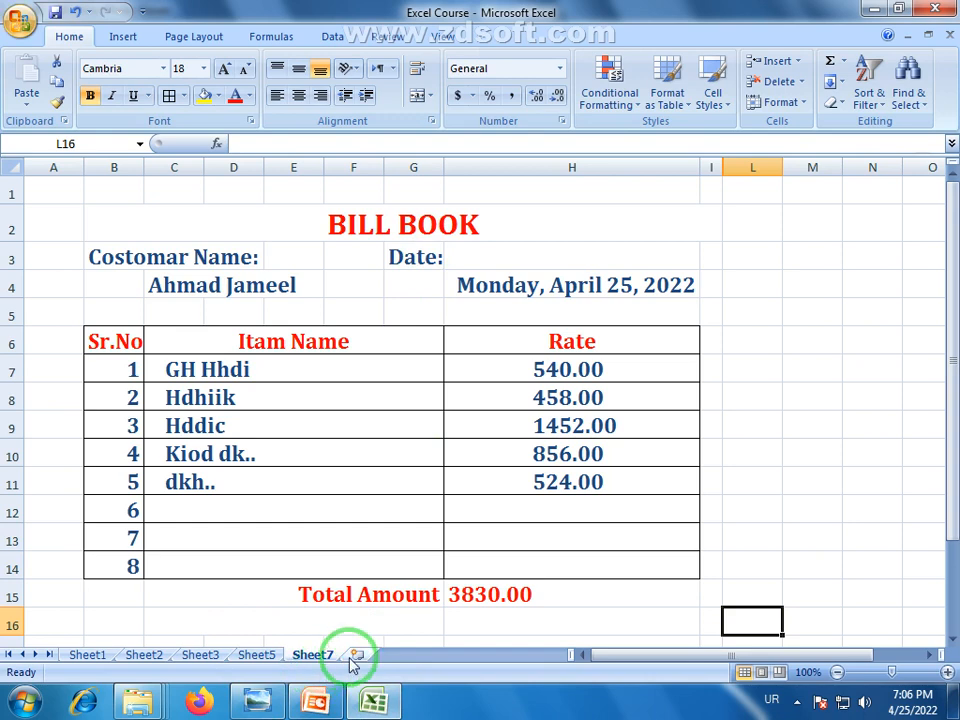
left_click(359, 660)
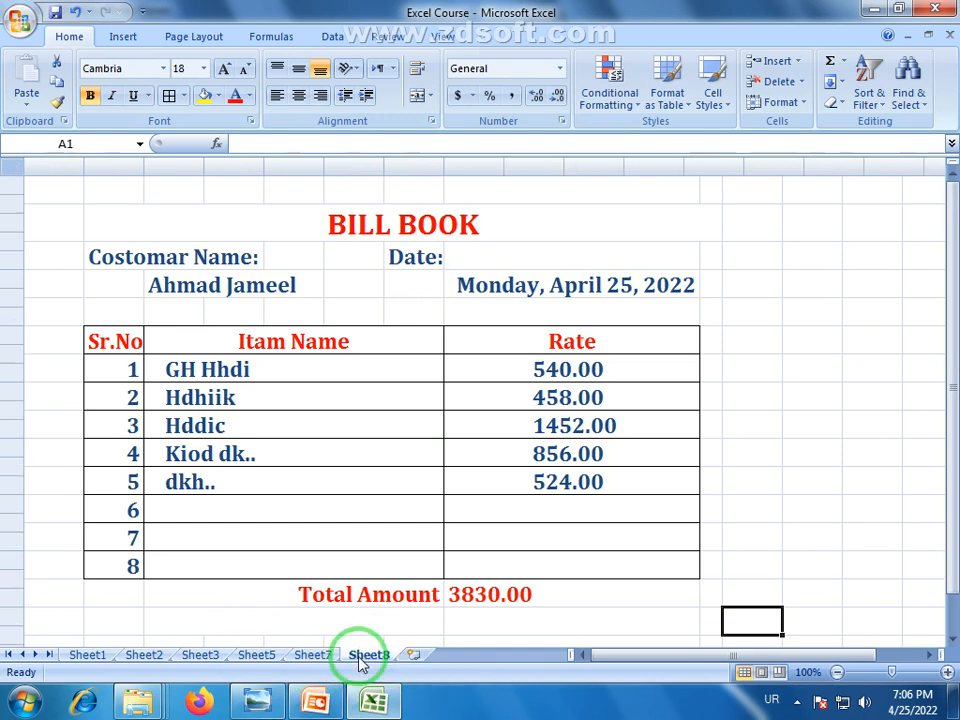
Apply the Title cell style to the whole of Sheet8
left_click(11, 166)
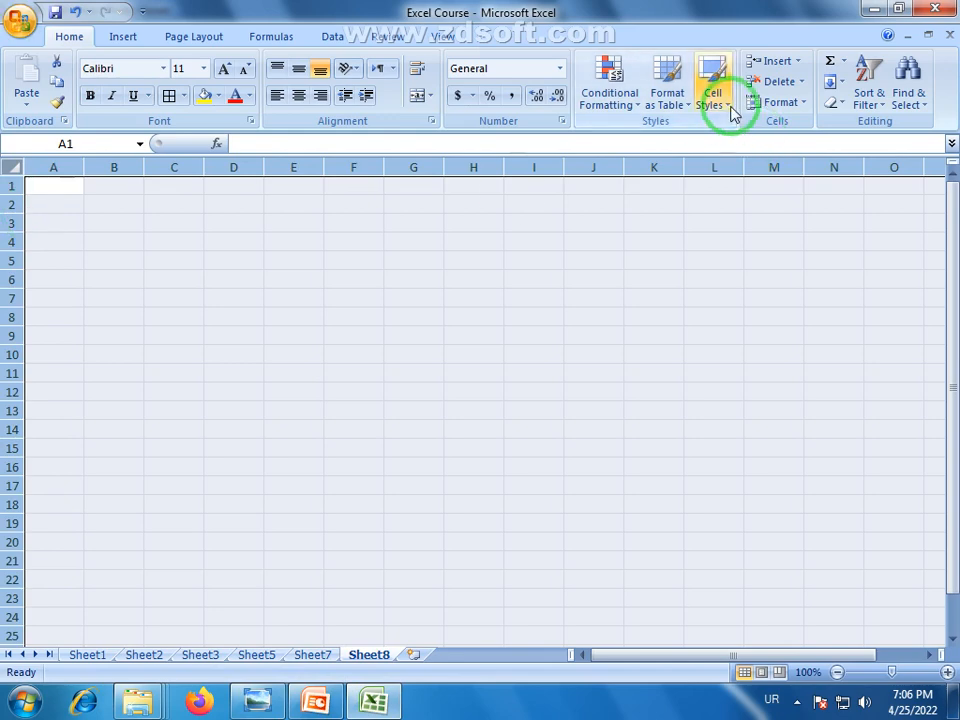
left_click(712, 97)
left_click(797, 253)
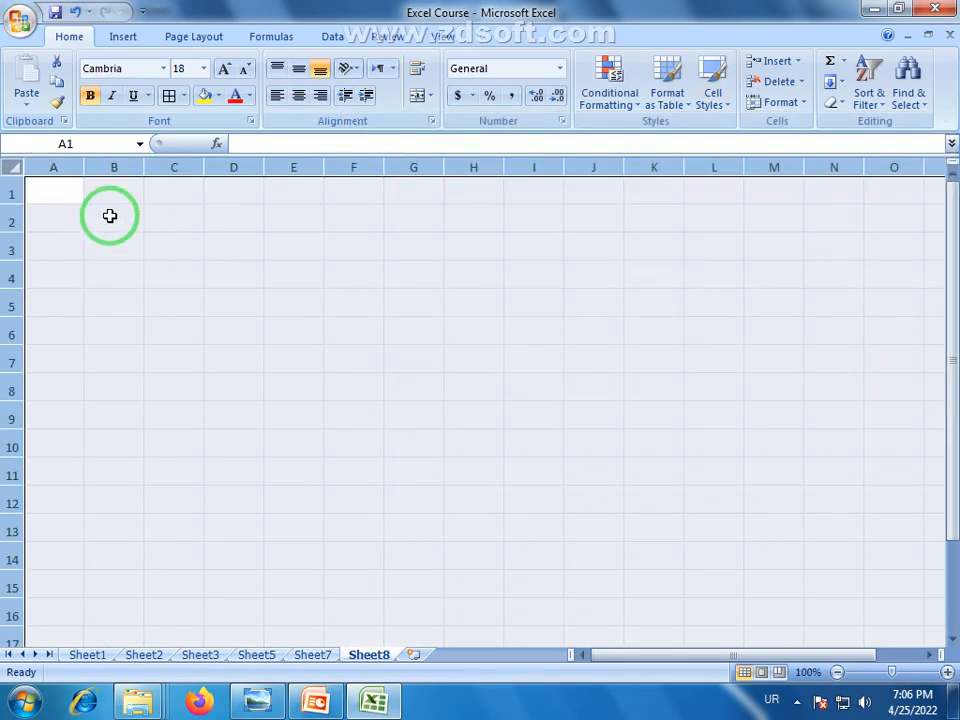
left_click(109, 223)
Switch the keyboard to English and enter the heading Sr.No in B3
left_click(110, 256)
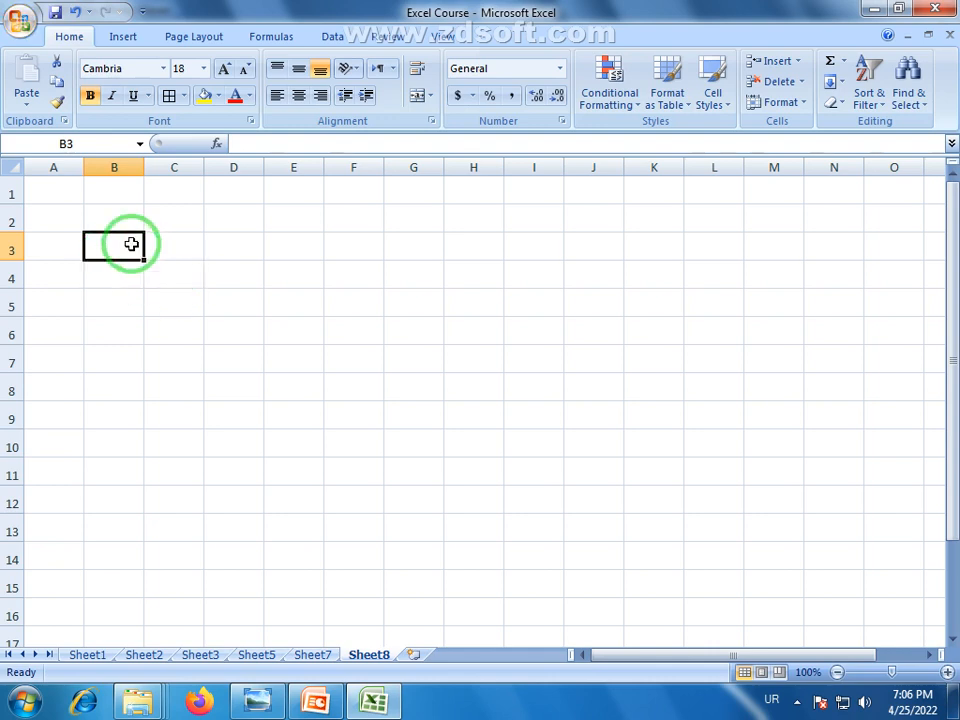
type("س")
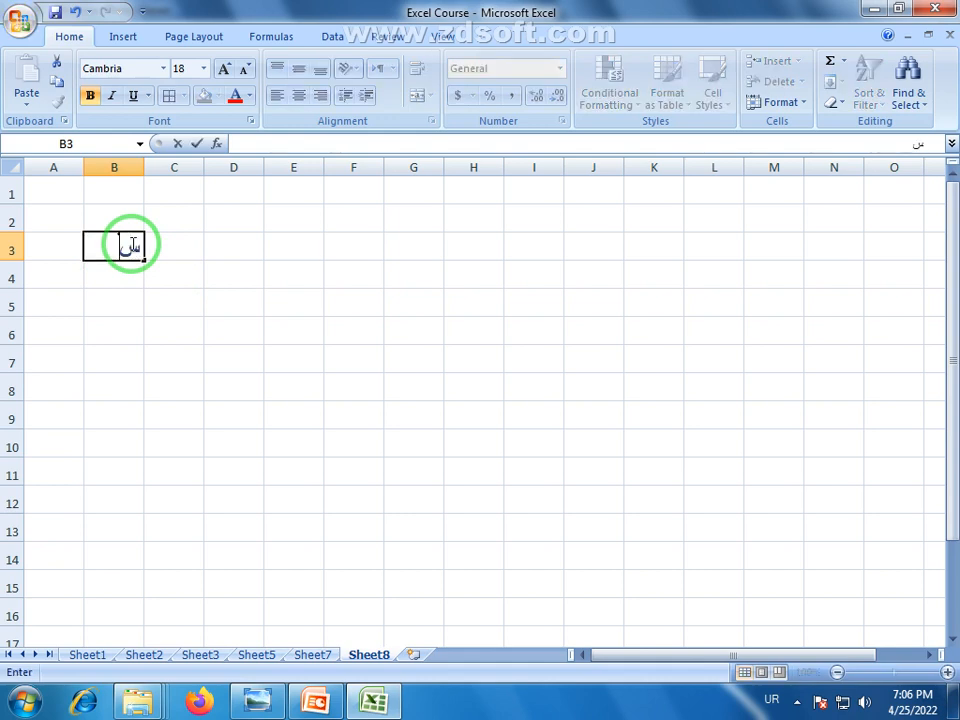
key("BackSpace")
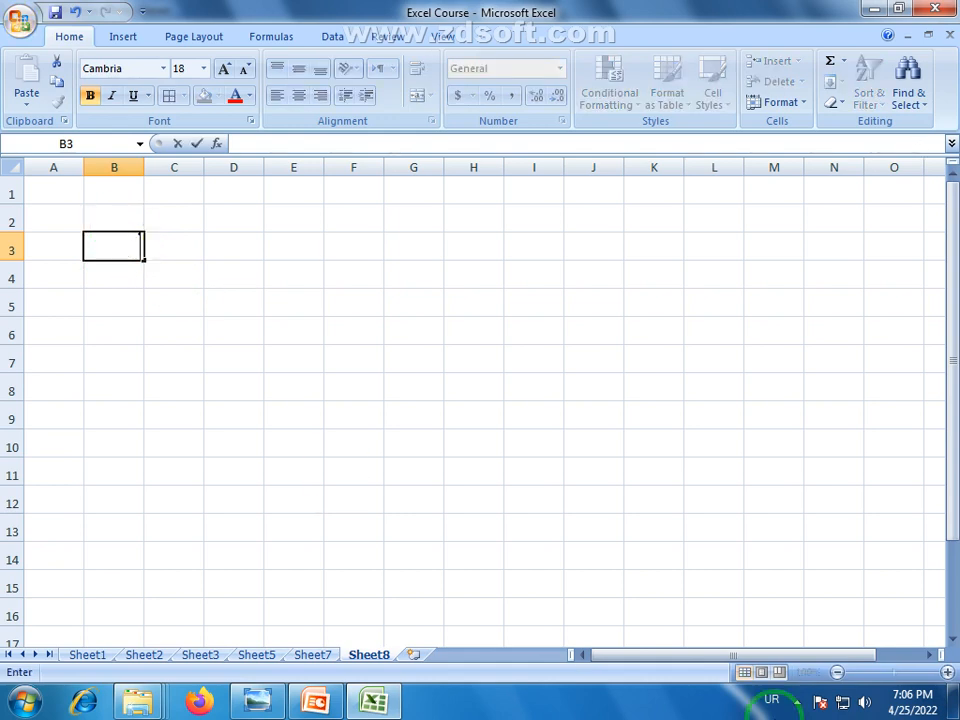
left_click(771, 702)
left_click(765, 648)
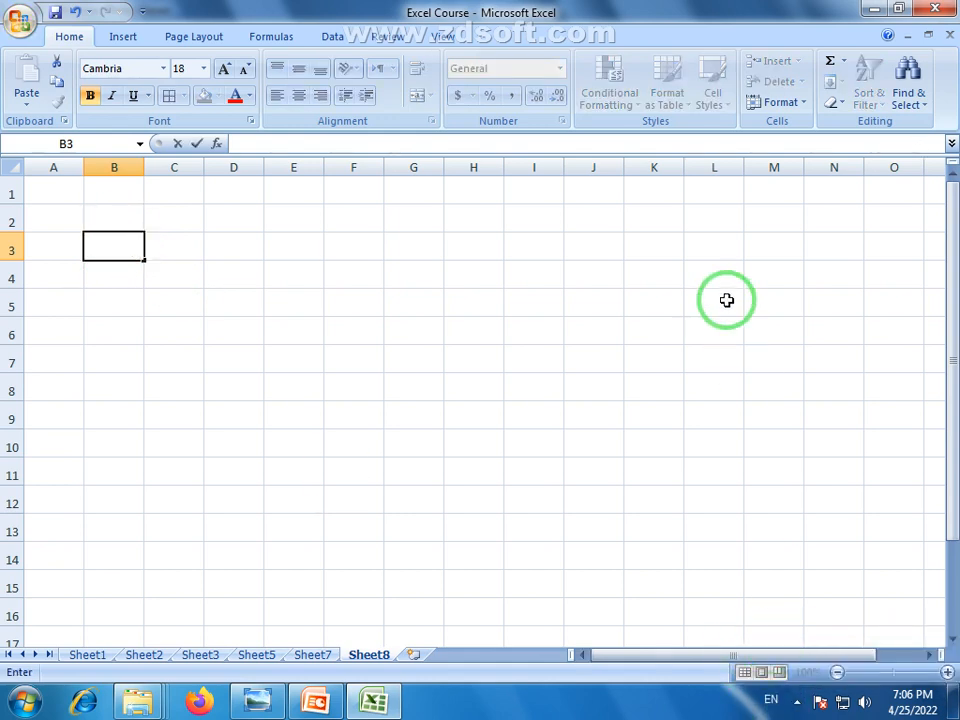
type("s")
key("BackSpace")
type("Sr.")
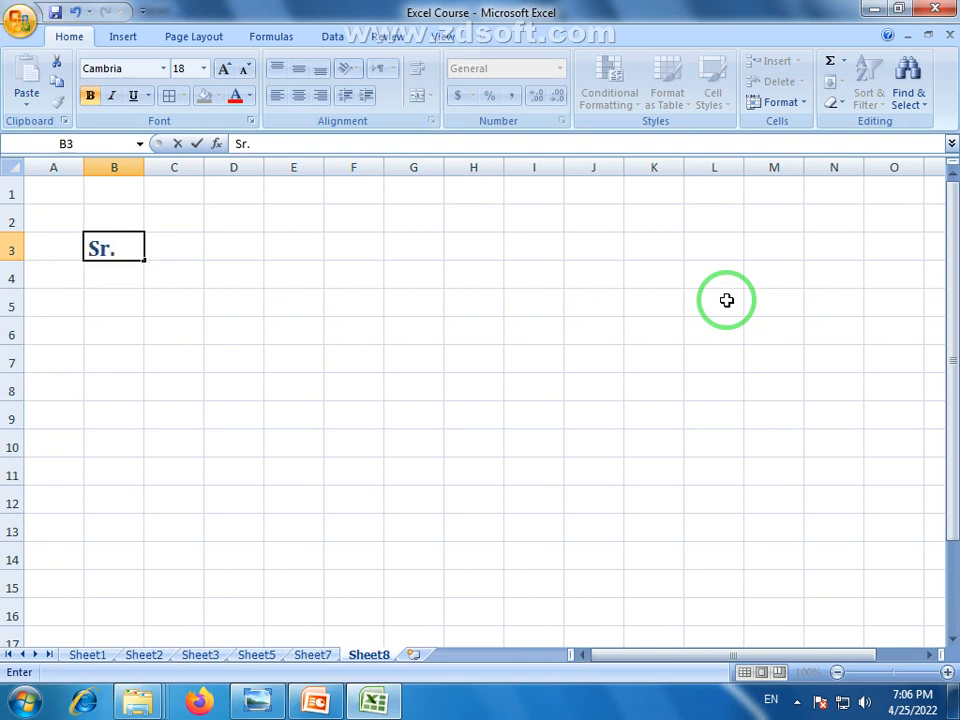
type("No")
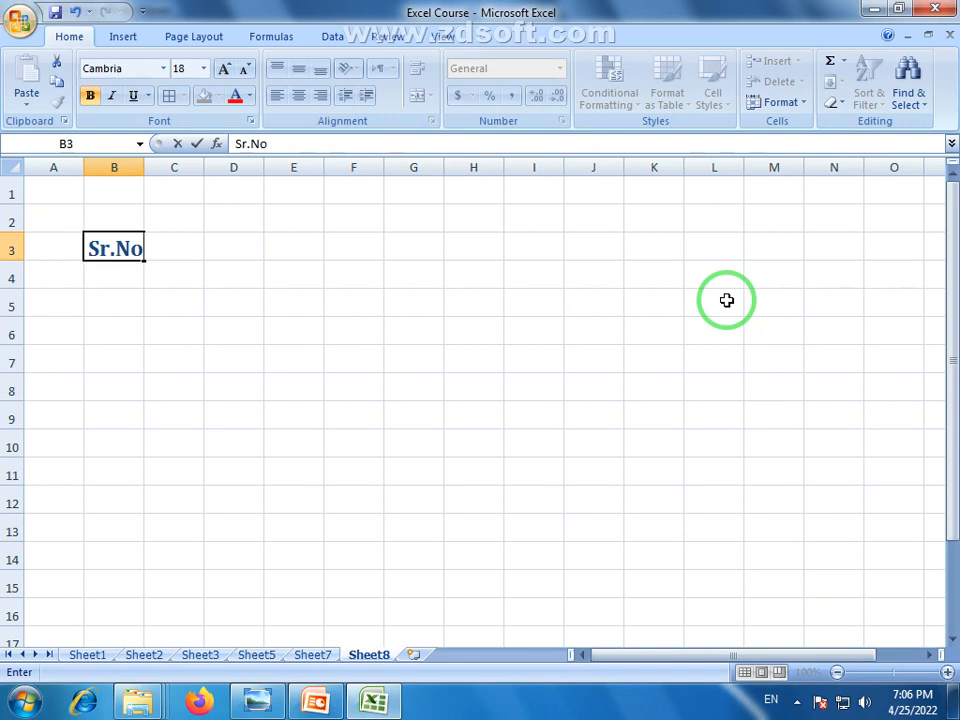
key("Return")
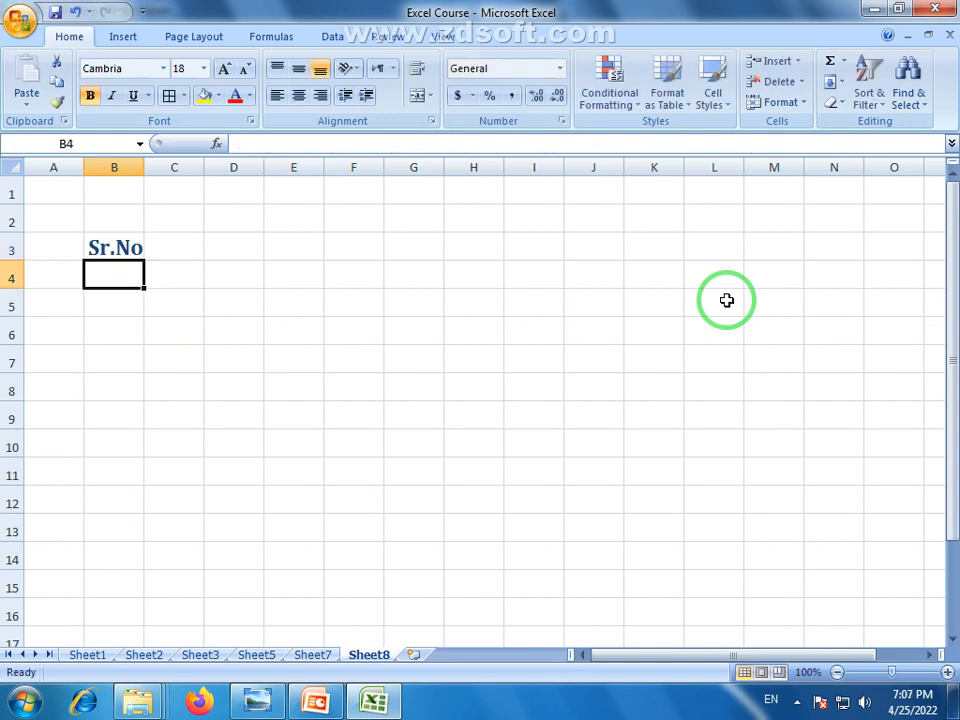
Fill serial numbers 1 to 10 down B4:B13
type("1")
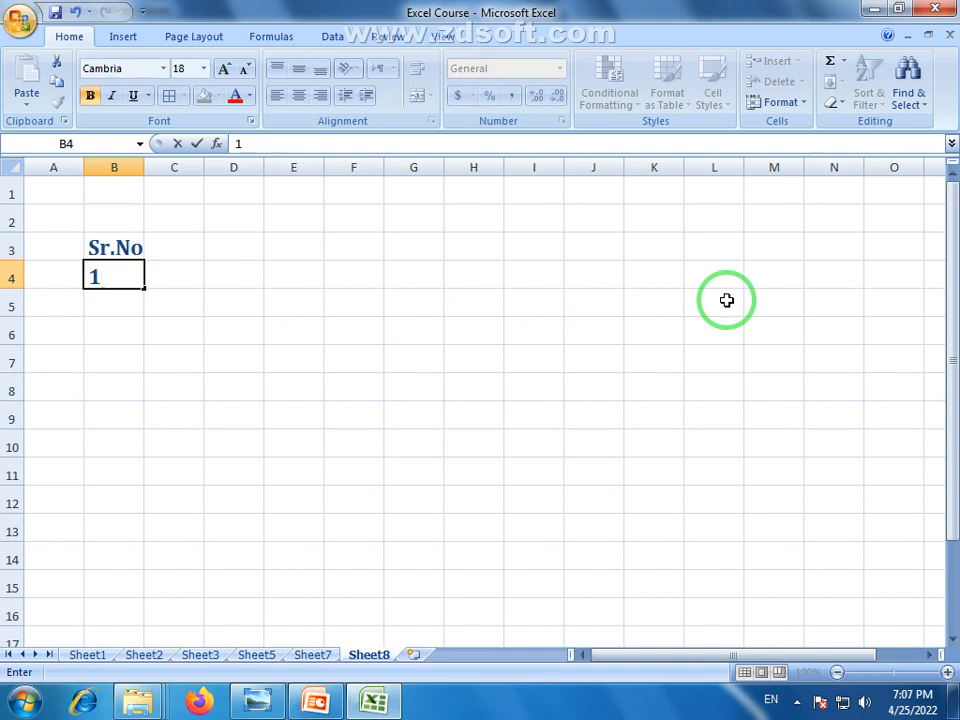
left_click_drag(144, 286, 141, 528)
left_click(208, 365)
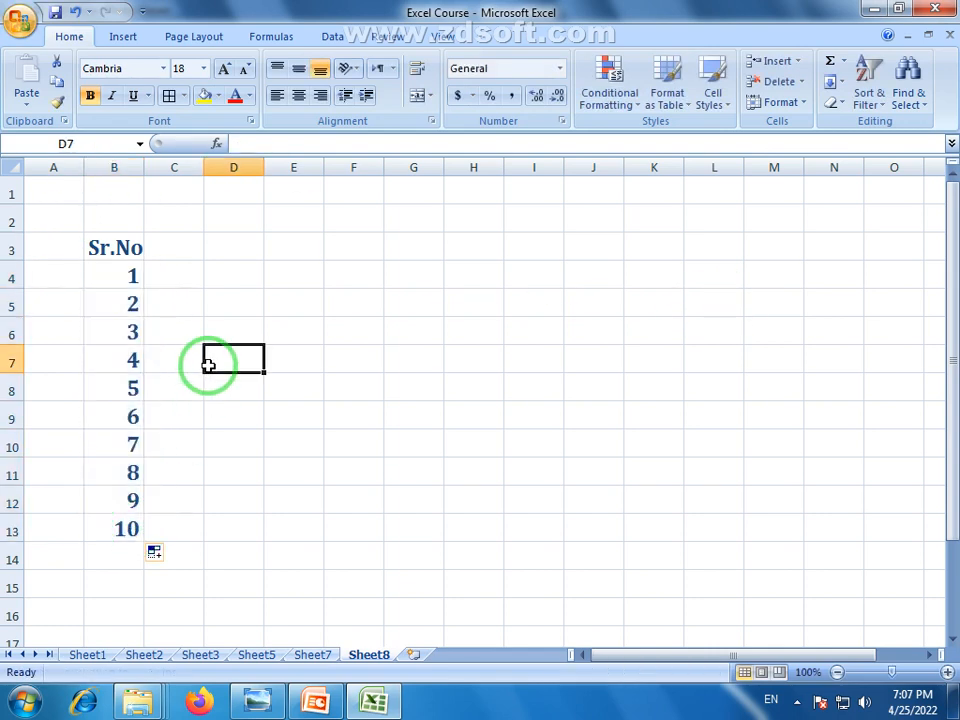
Enter the headings C Name in C3 and Prodect in D3
left_click(175, 245)
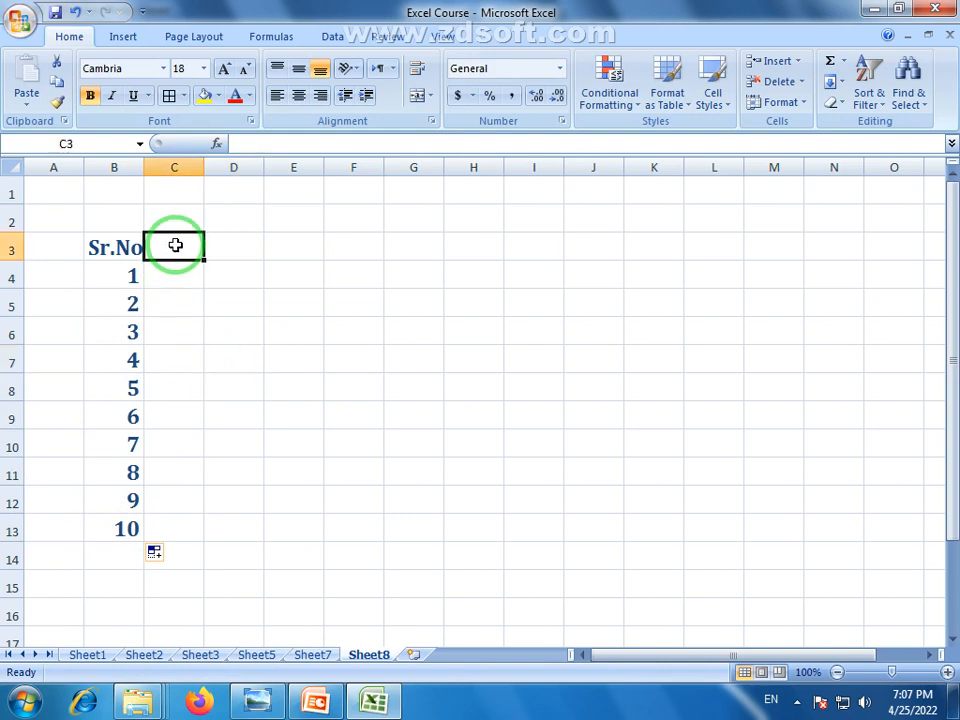
type("Co")
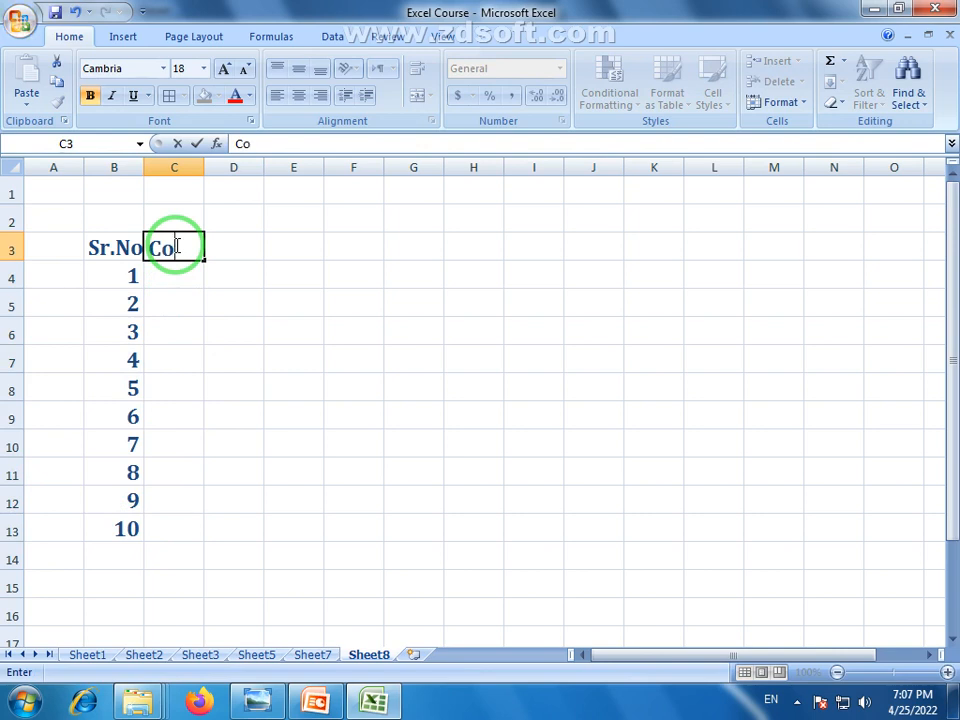
key("BackSpace")
type("Name")
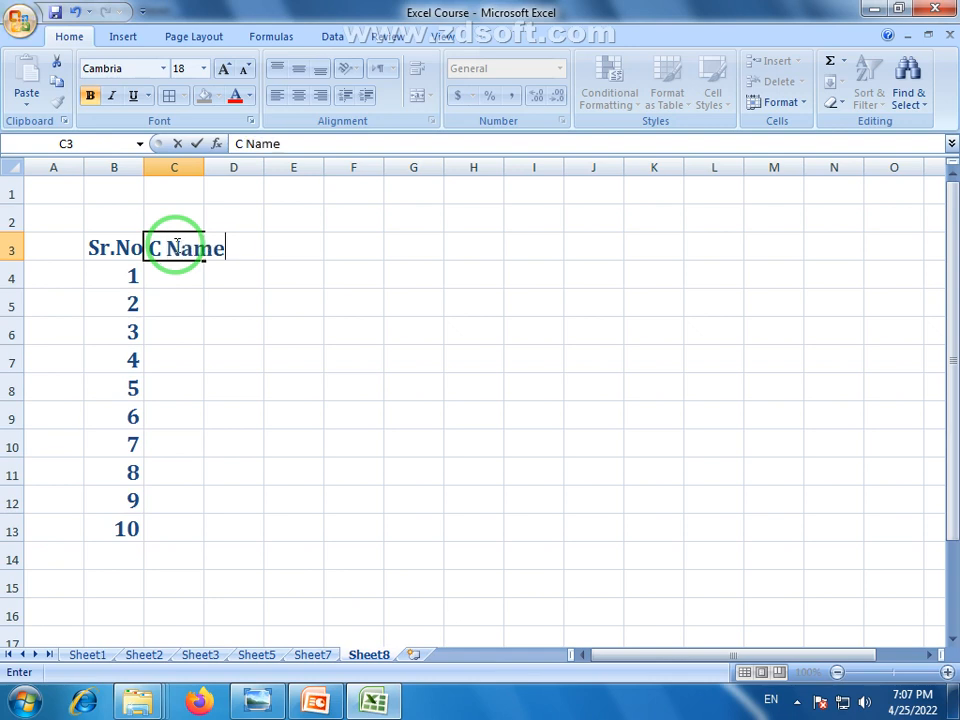
left_click(283, 251)
left_click(249, 251)
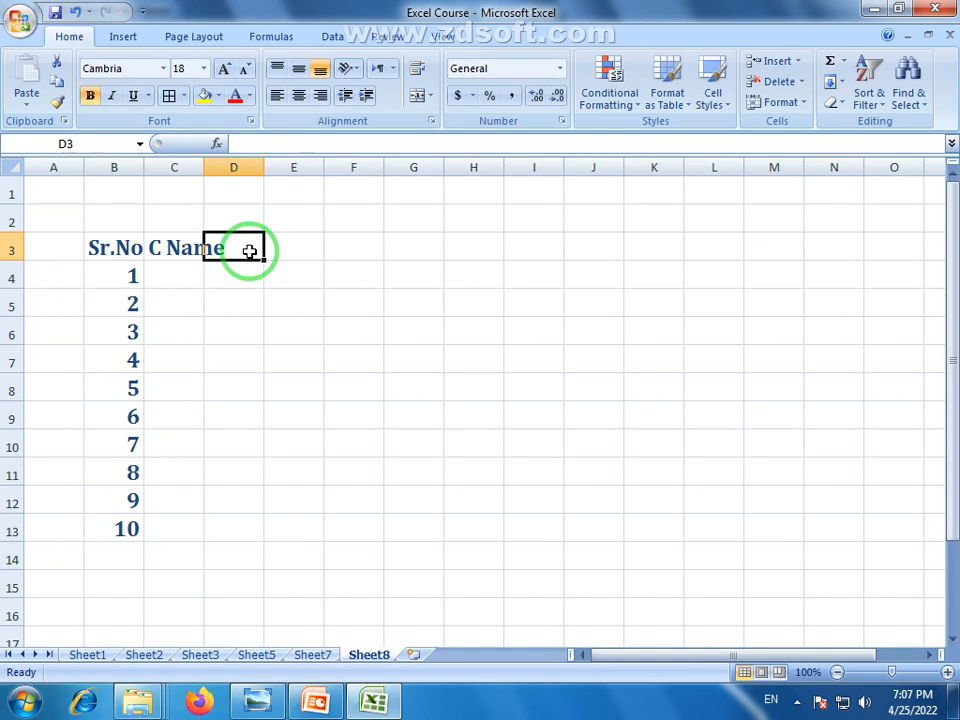
type("R")
key("BackSpace")
type("p")
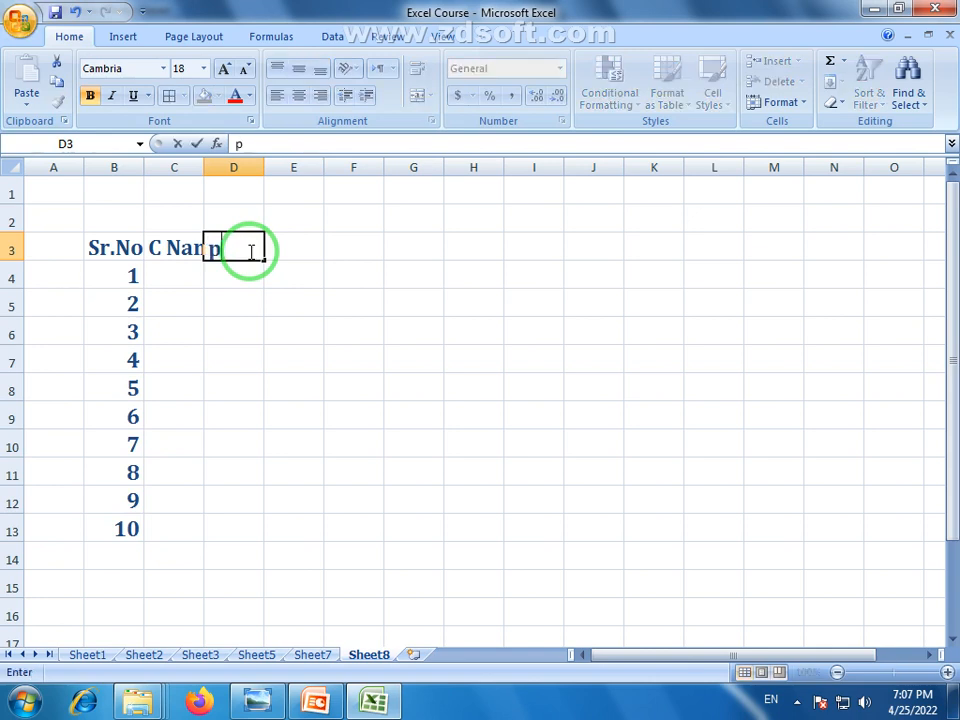
key("BackSpace")
type("Prodect")
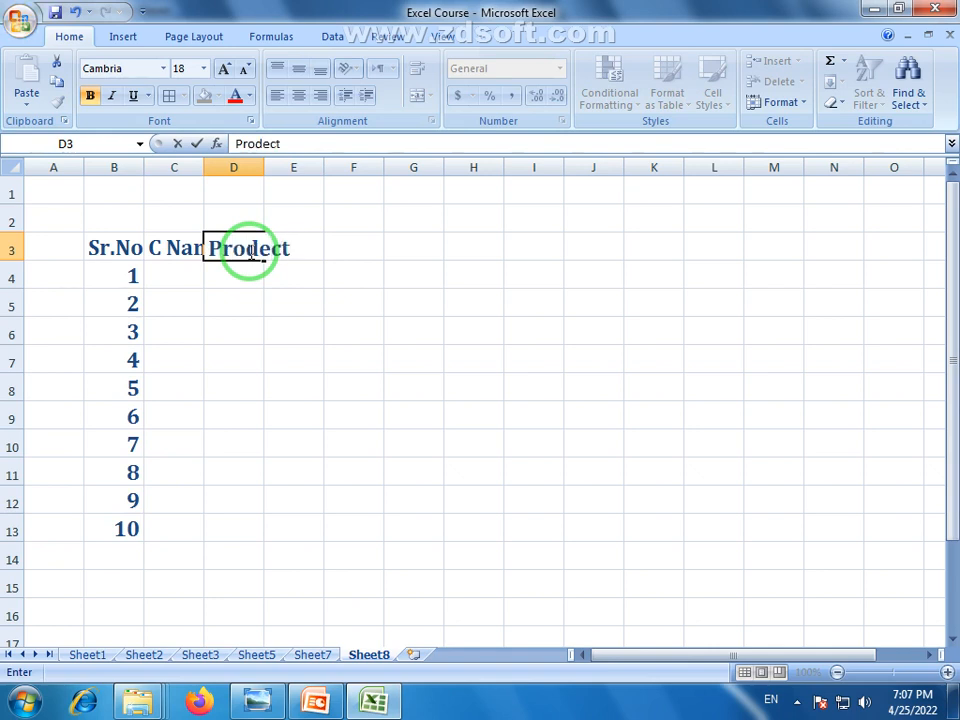
key("Tab")
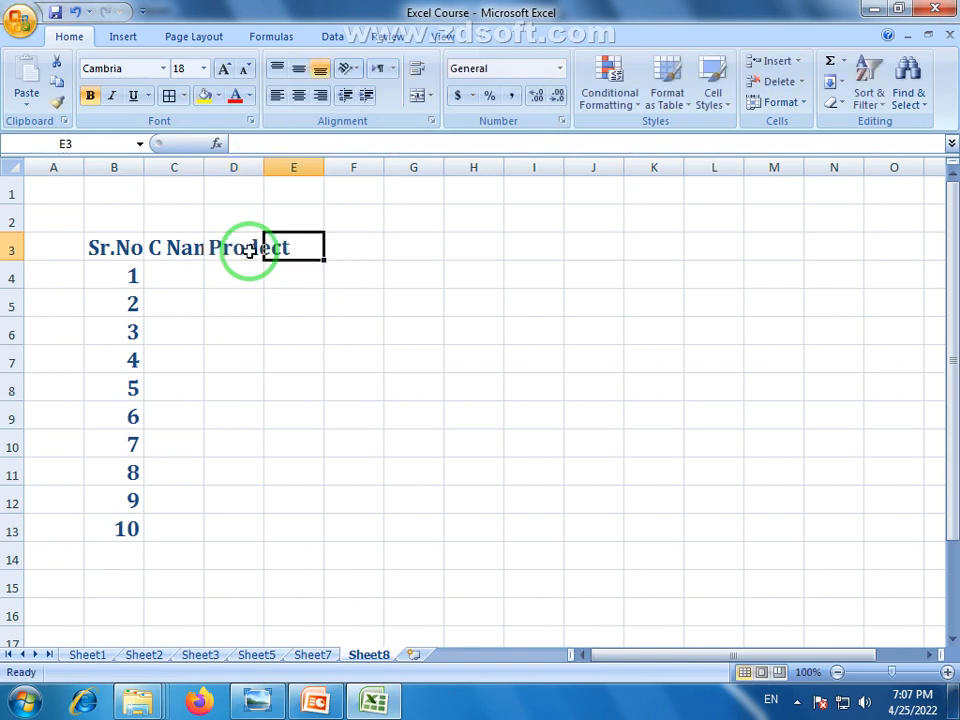
Add the headings Time, Rate, Qun..., Incom, Cash and Balance across E3:J3
type("Time")
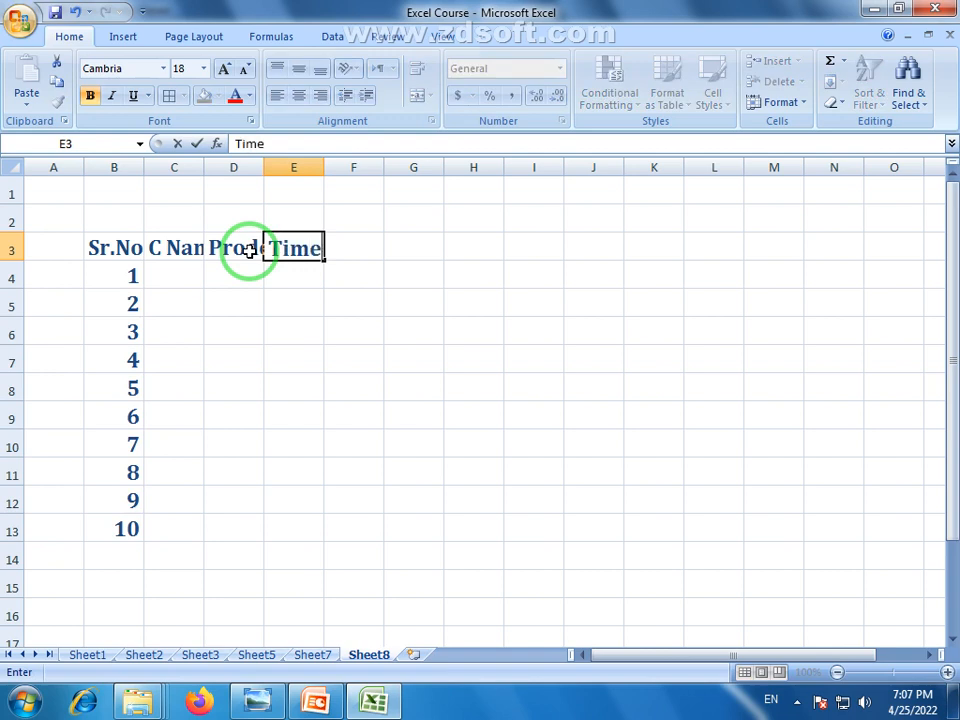
key("Tab")
type("Rate")
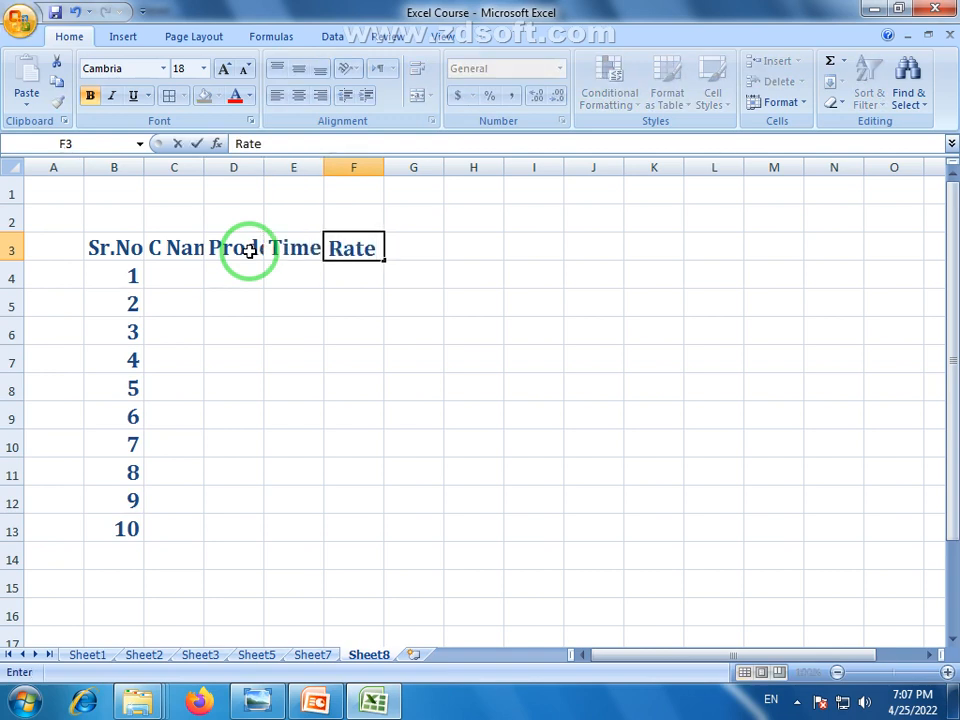
key("Tab")
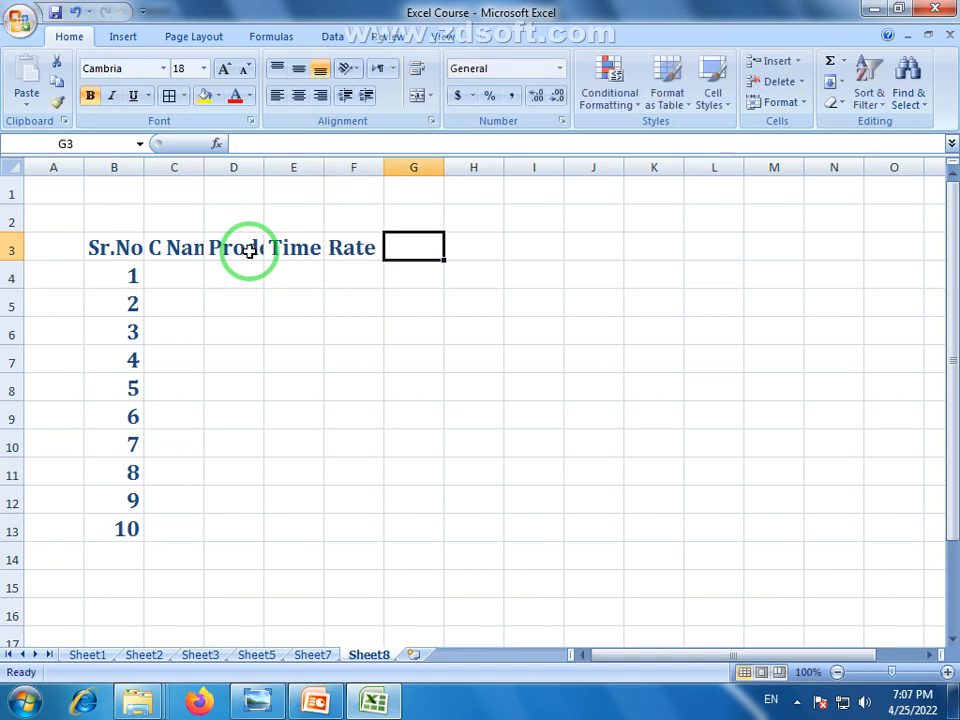
type("Qun")
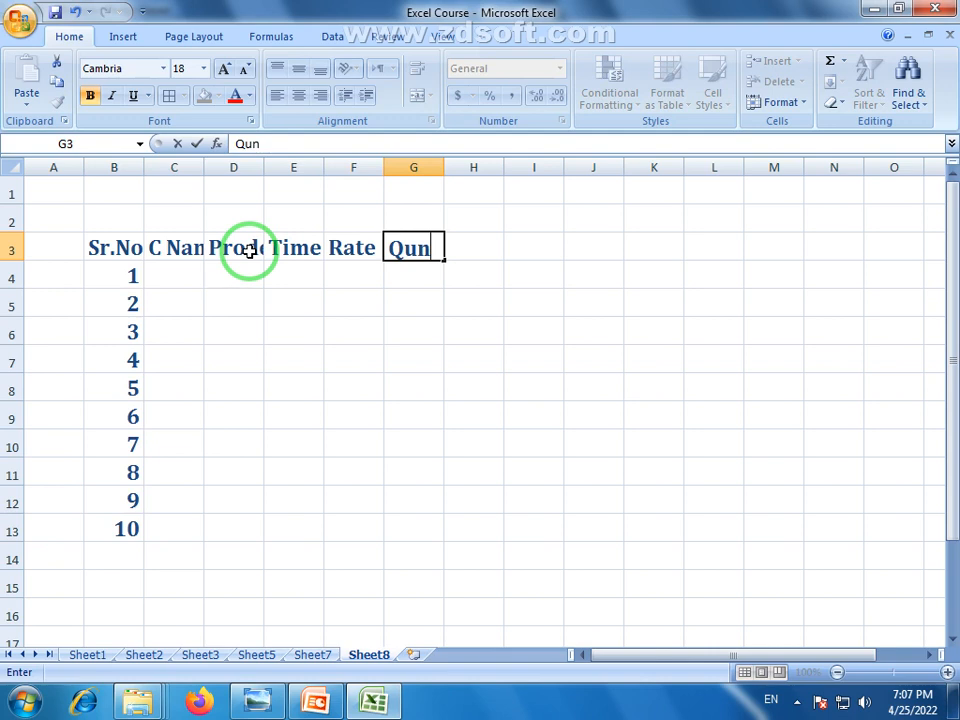
type("...")
key("Tab")
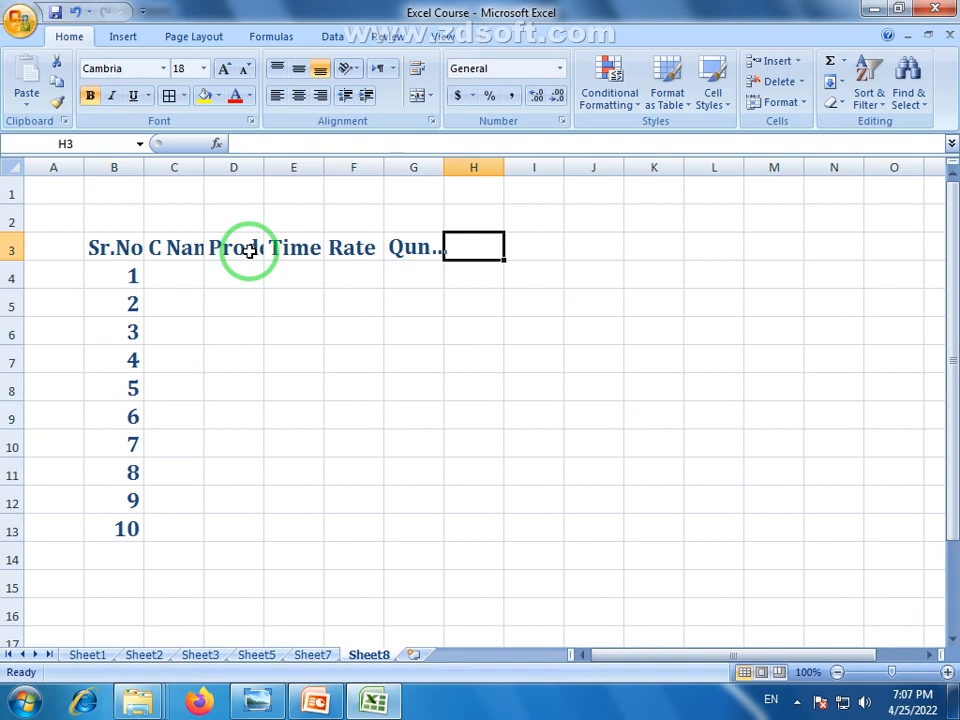
left_click(797, 702)
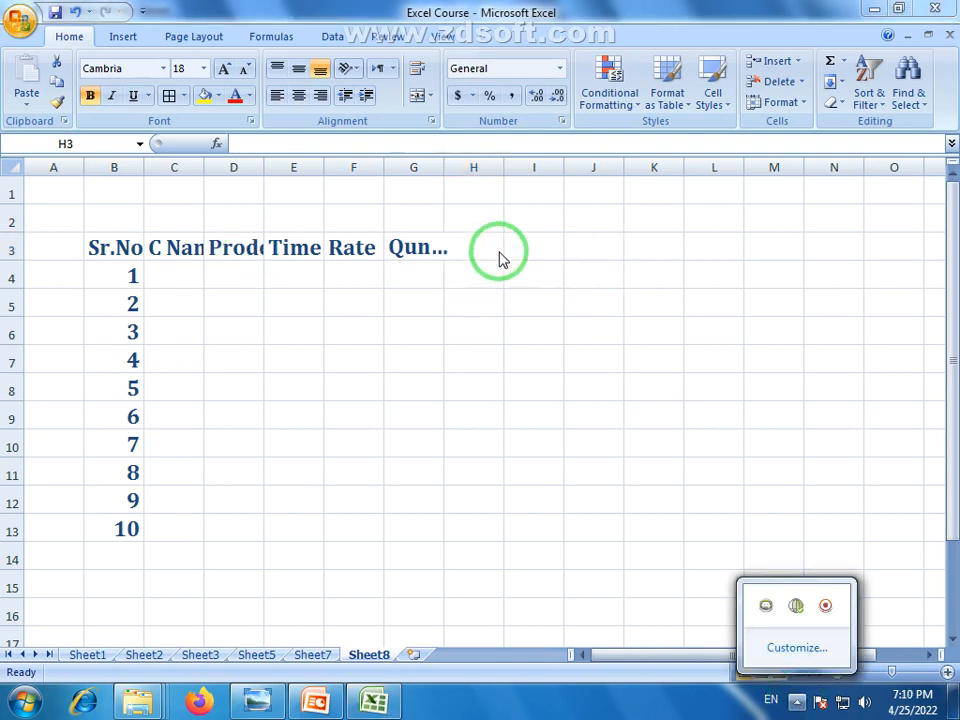
left_click(468, 248)
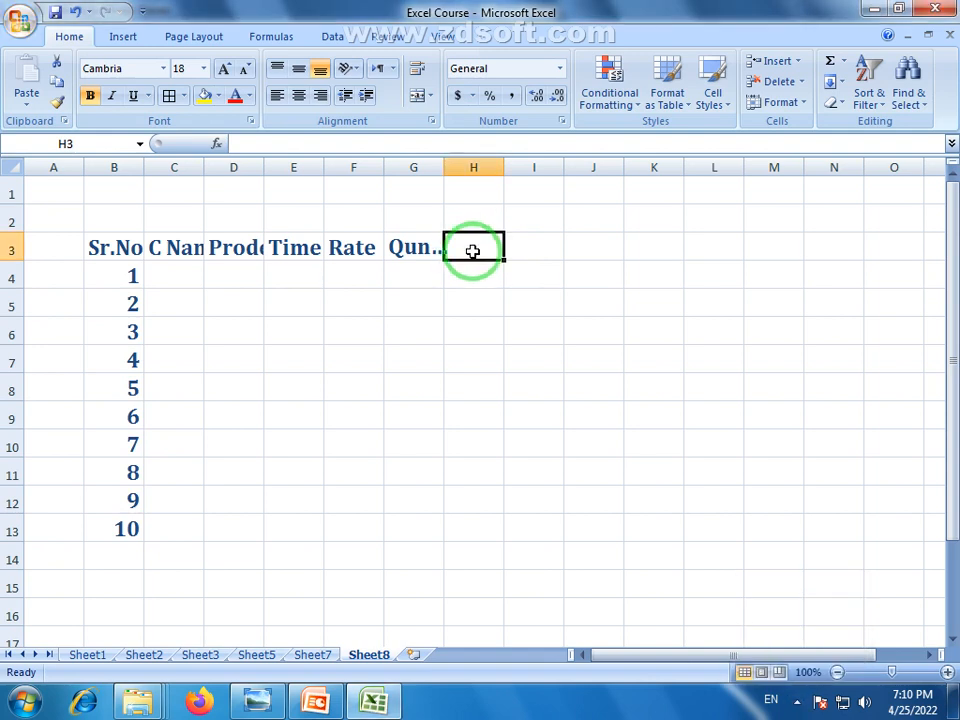
type("In")
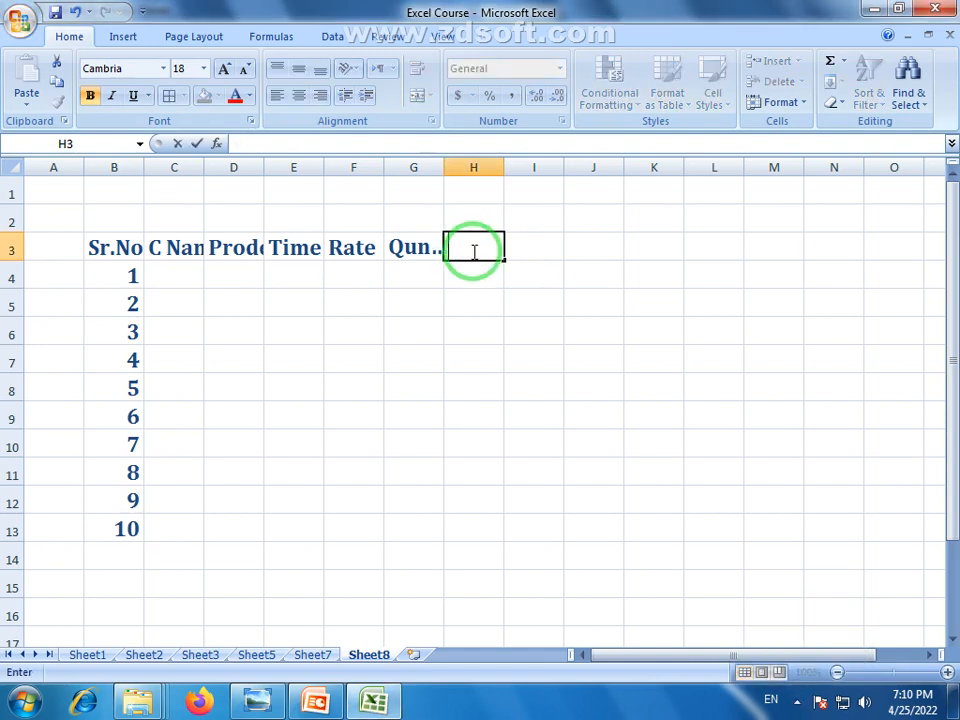
type("com")
key("Tab")
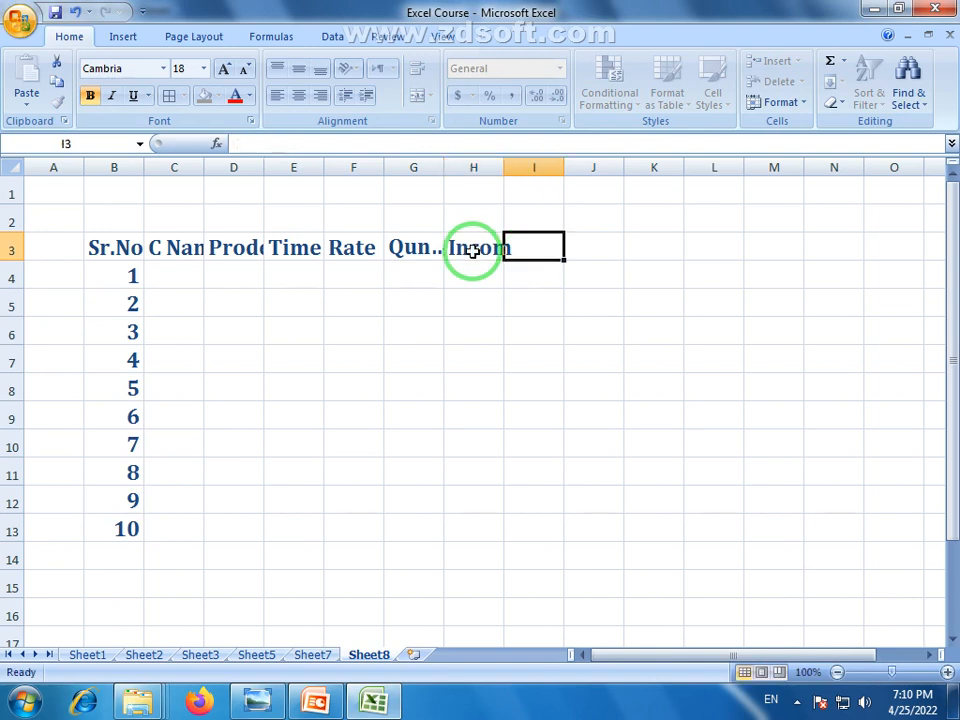
type("Cash")
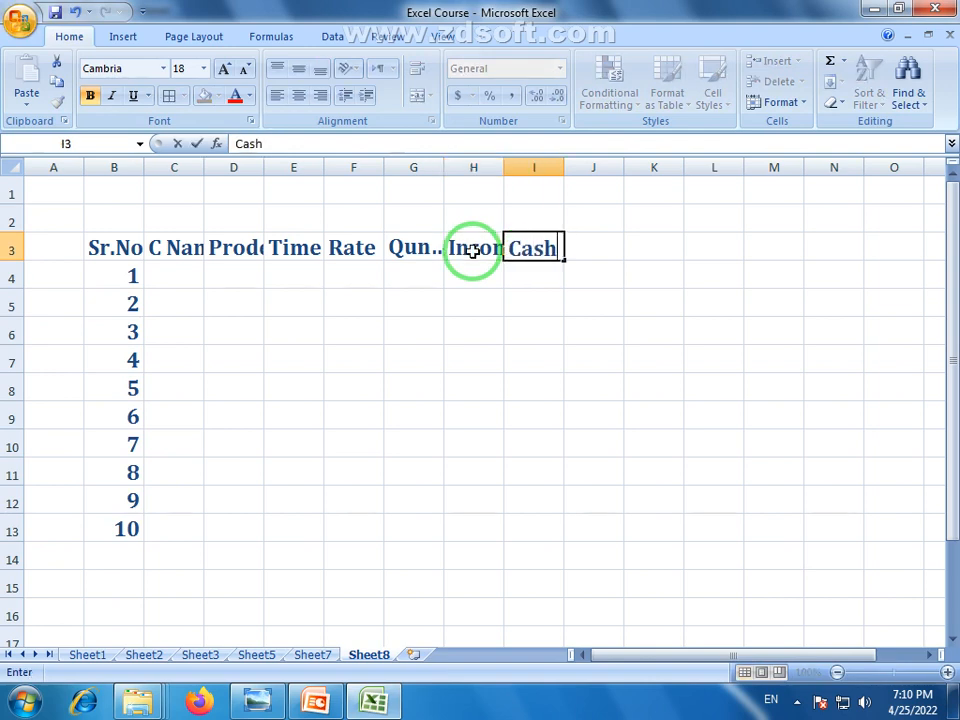
key("Tab")
type("B")
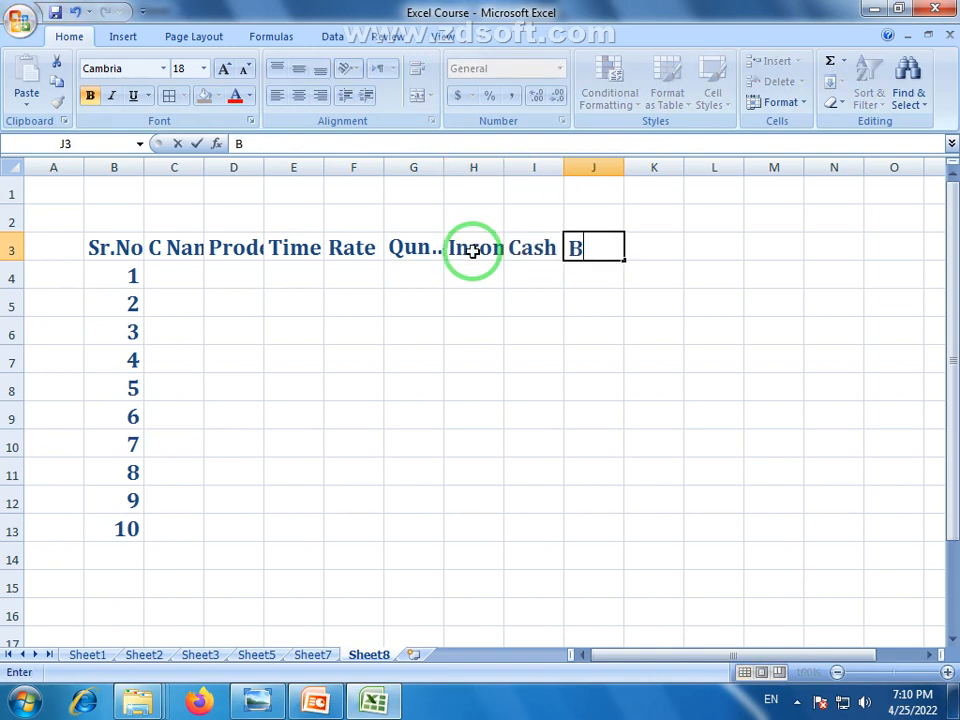
type("alinc")
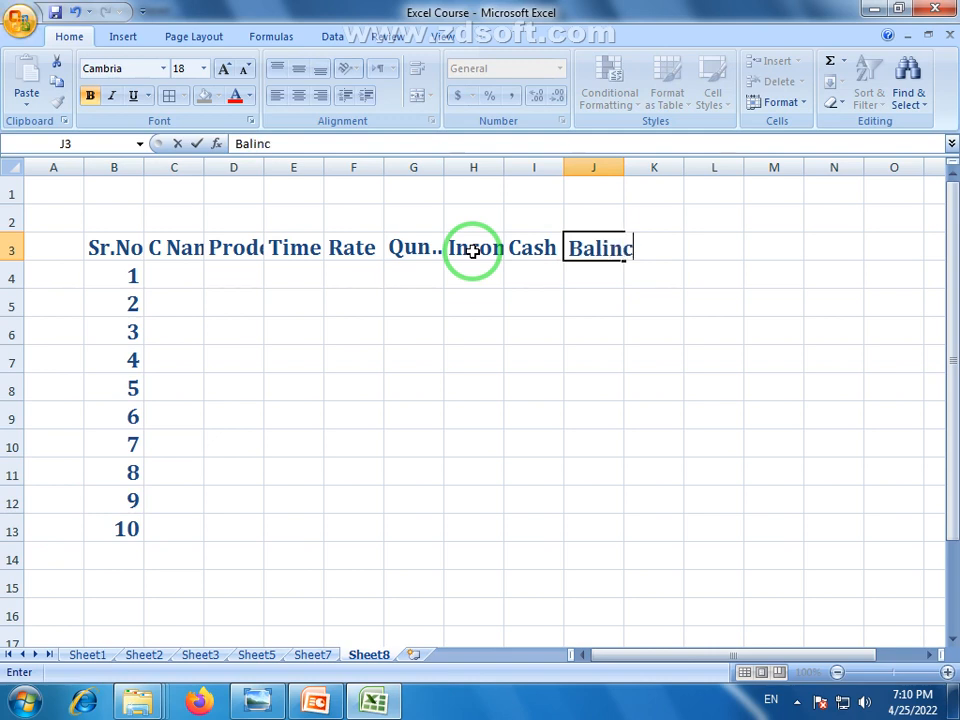
key("BackSpace")
key("BackSpace")
key("BackSpace")
type("ance")
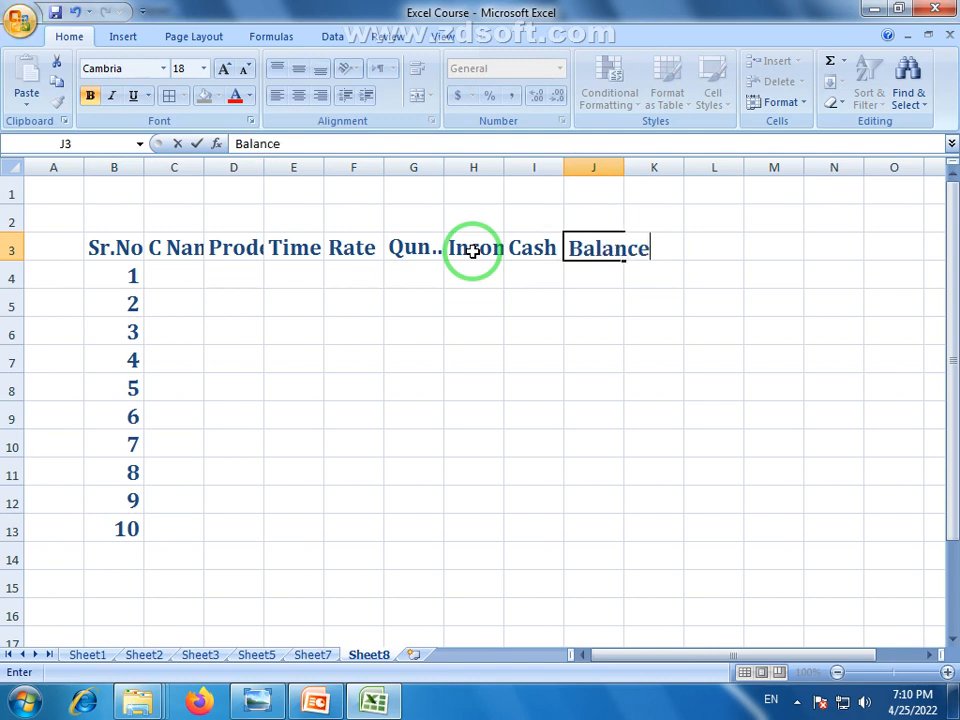
left_click(500, 272)
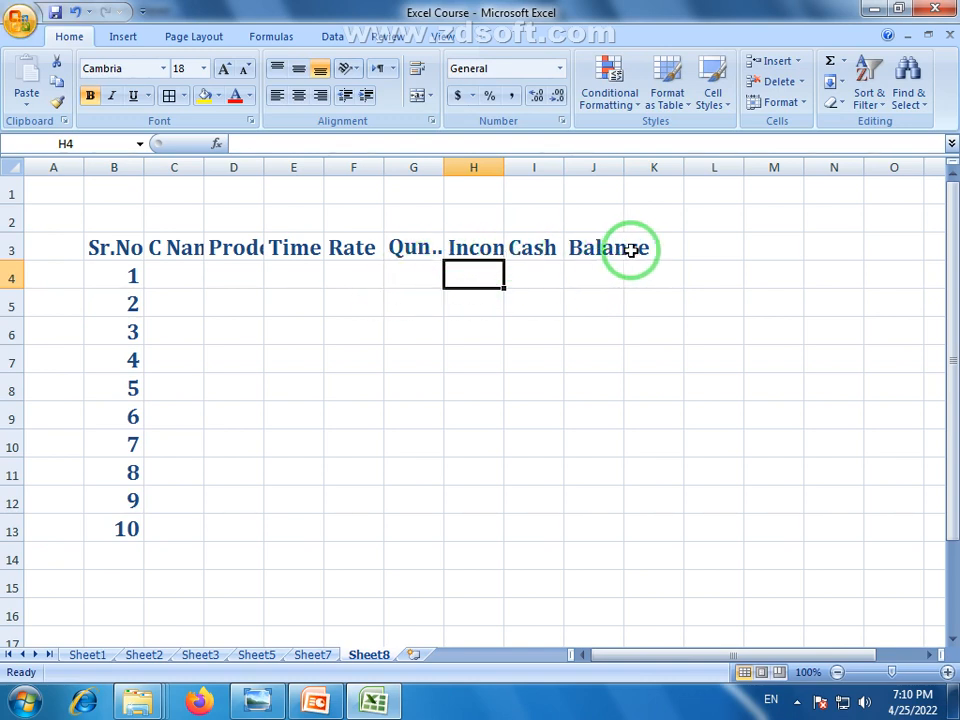
AutoFit columns B through J to their contents
left_click(228, 347)
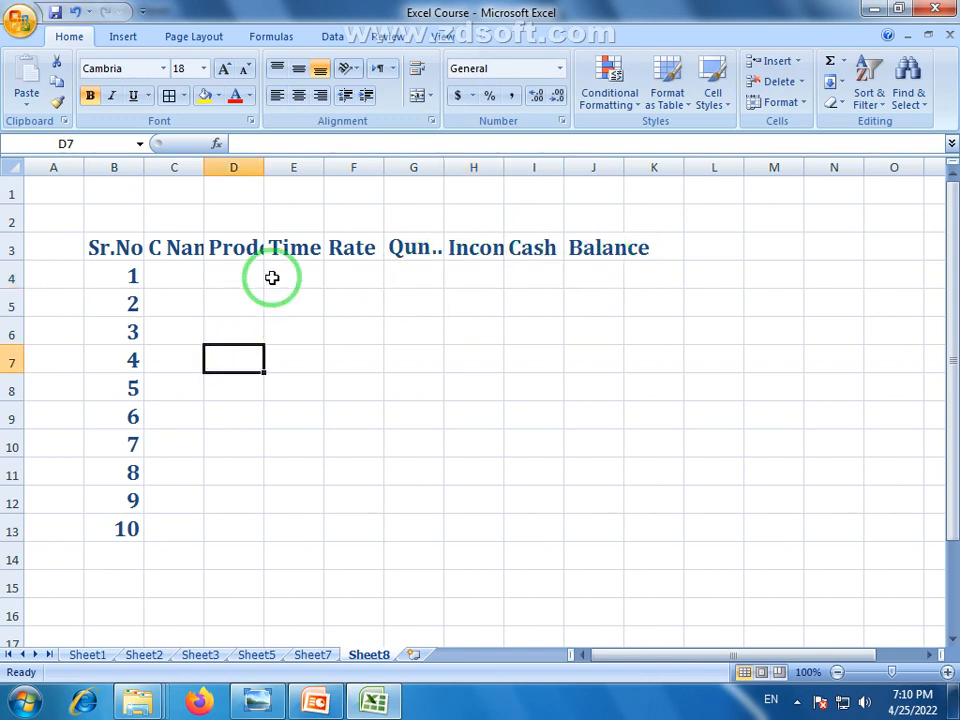
left_click_drag(606, 167, 126, 166)
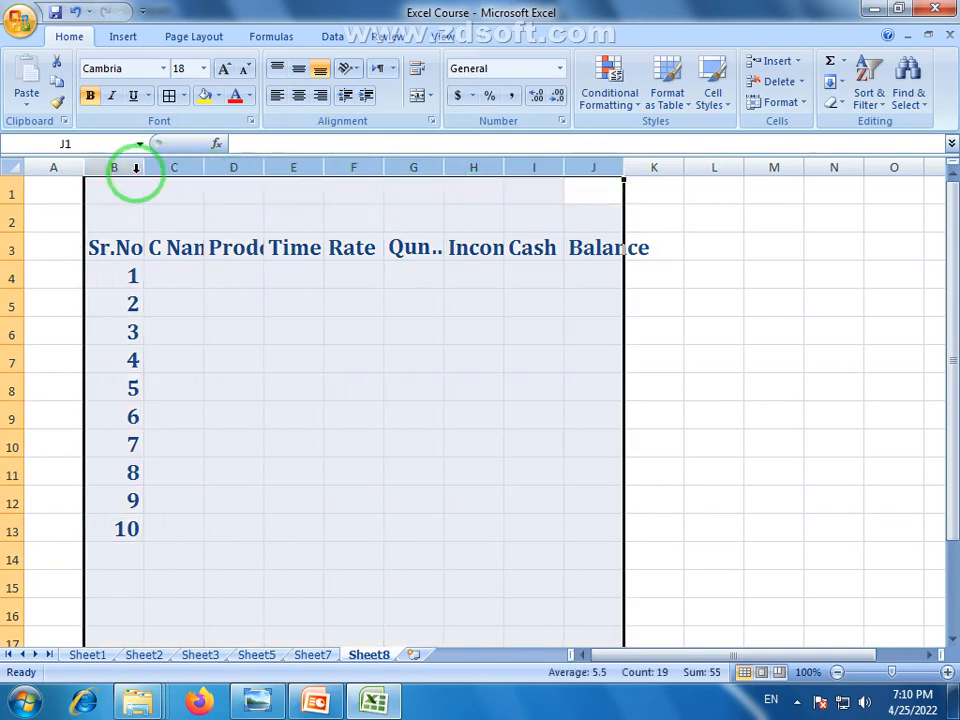
double_click(144, 171)
left_click(440, 350)
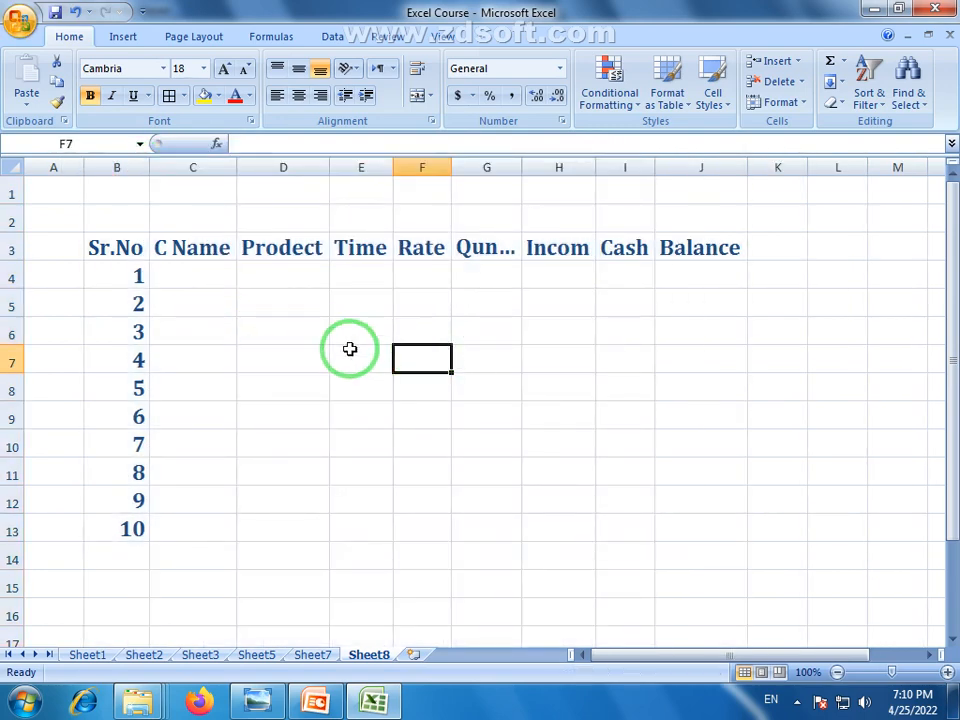
left_click(798, 371)
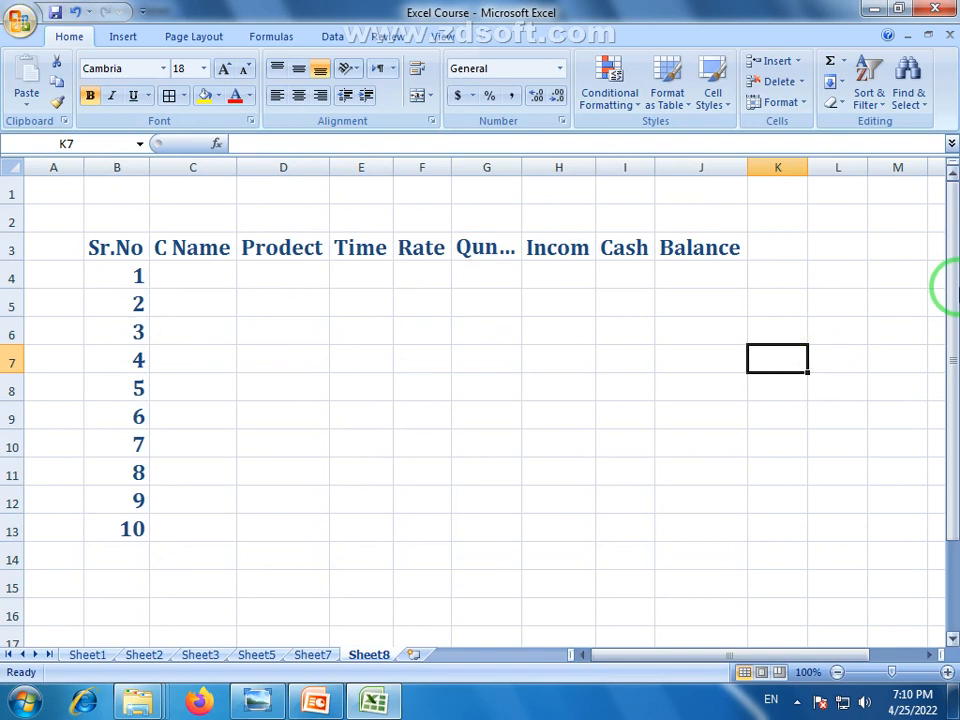
Enter three customer names in C4, C5 and C6
left_click(197, 280)
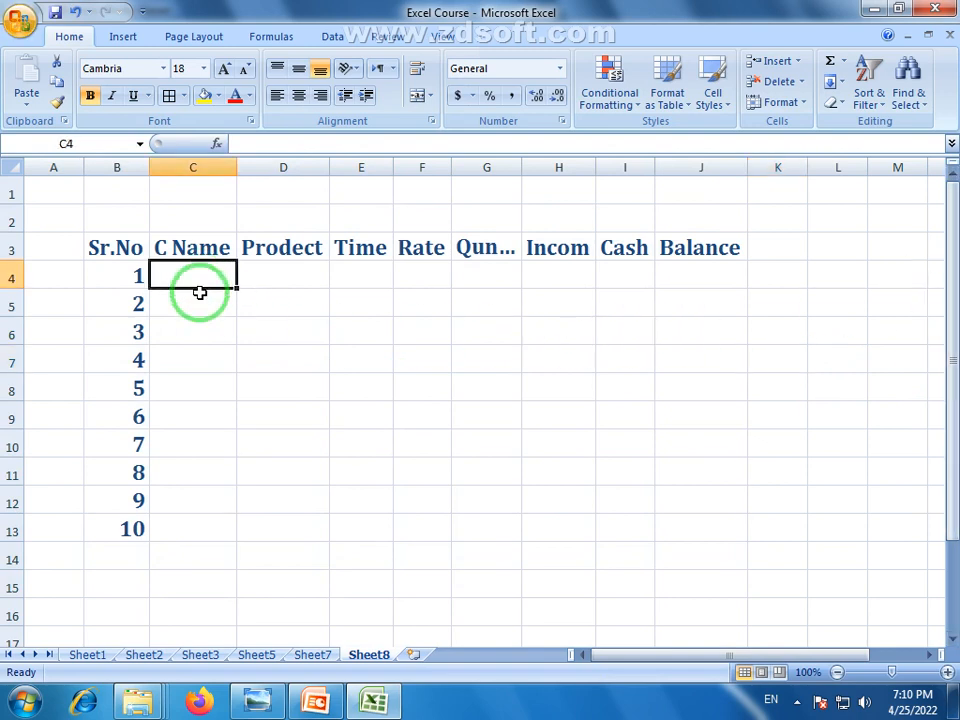
type("Kashif")
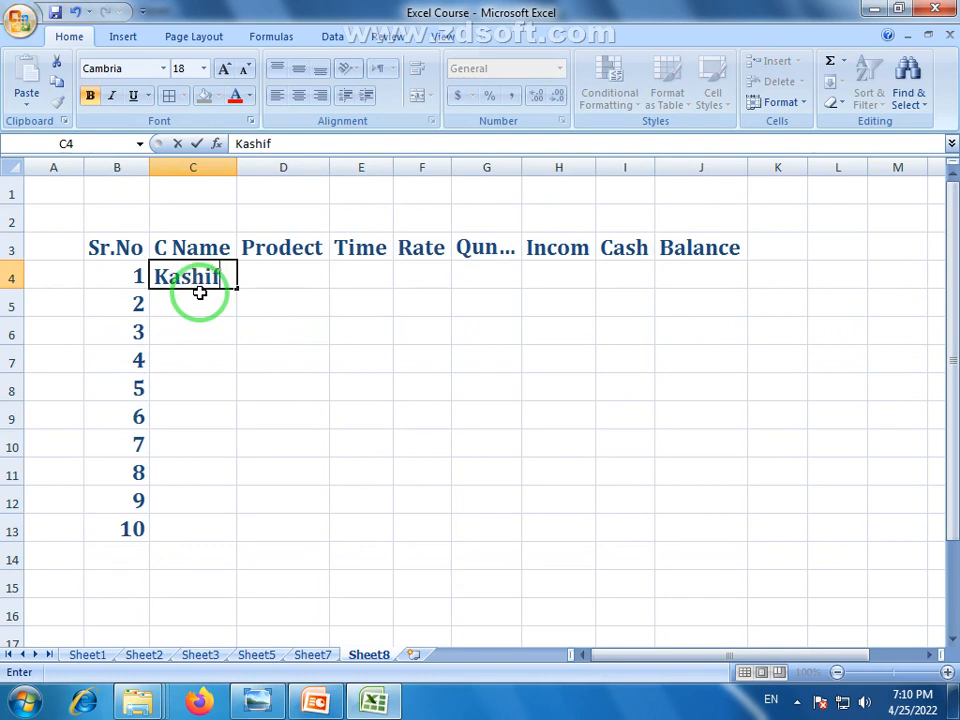
key("Return")
type("K")
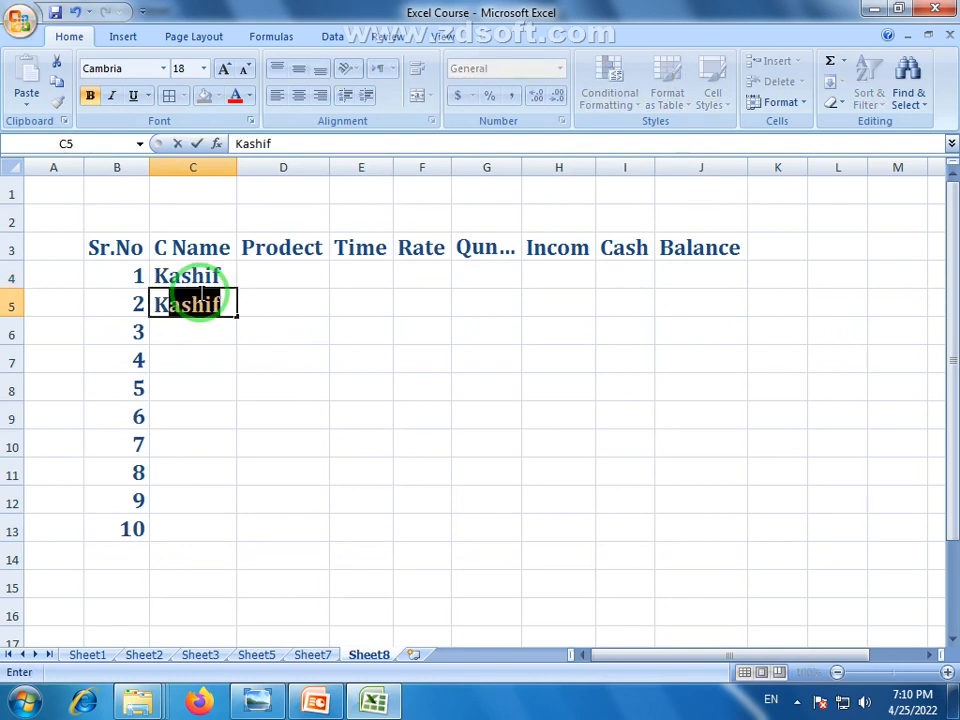
type("alih")
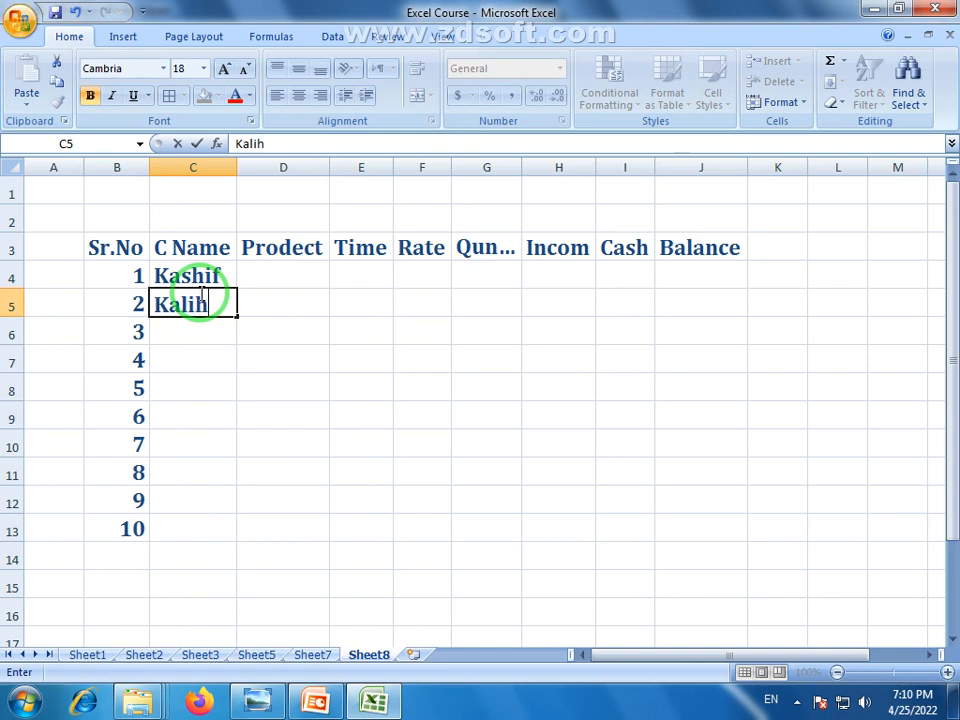
key("BackSpace")
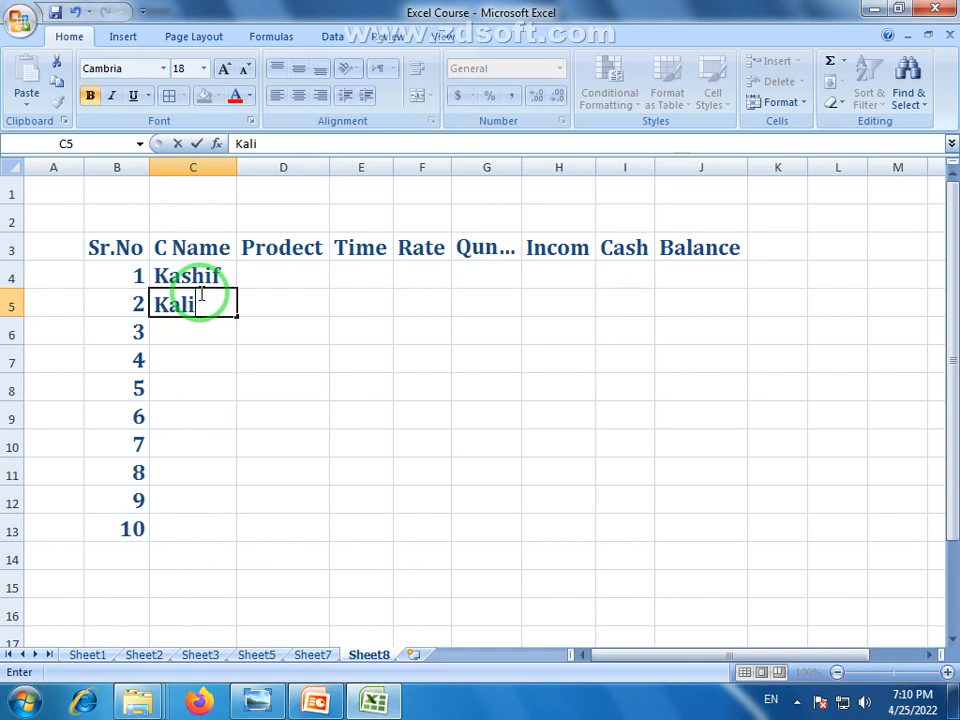
key("BackSpace")
type("id")
key("Return")
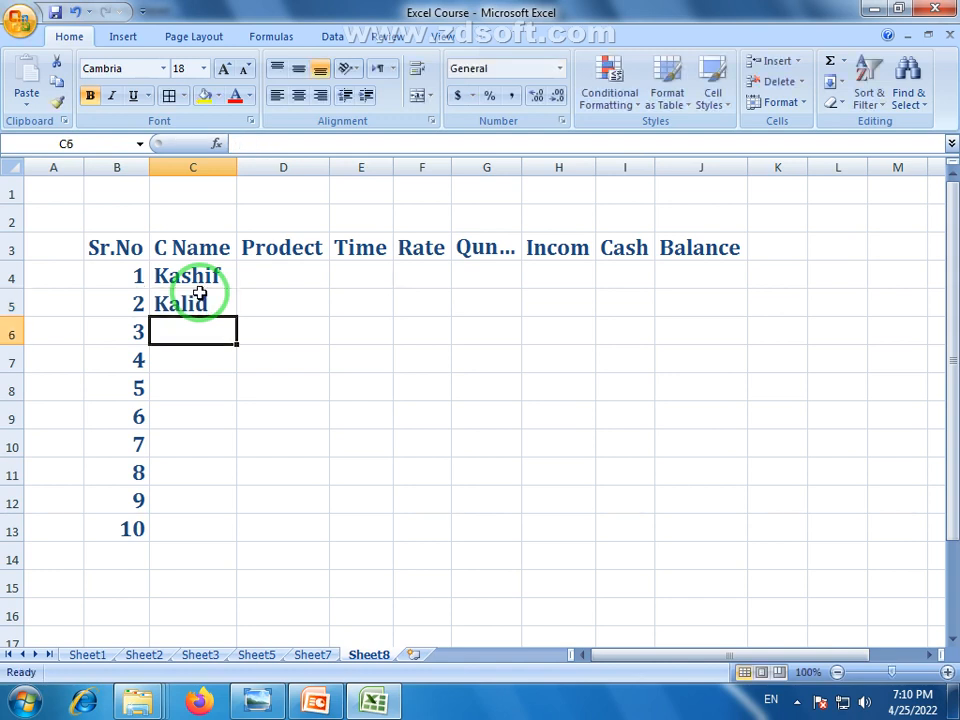
type("Imrn")
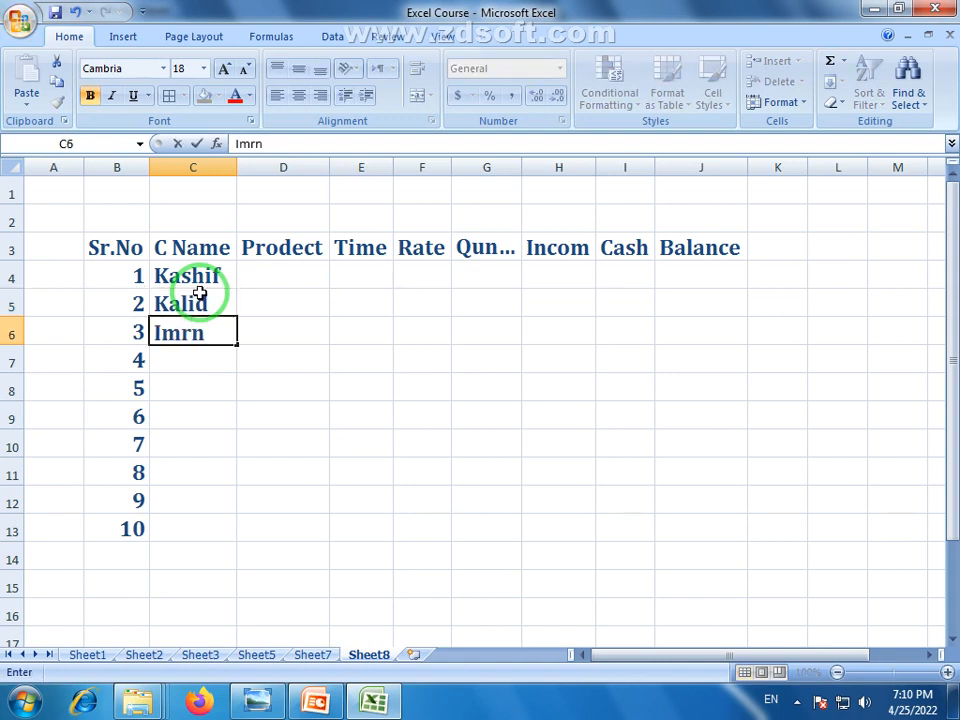
key("BackSpace")
type("an")
left_click(204, 378)
Fill the three names down so they repeat through C13
left_click_drag(214, 274, 233, 545)
left_click(212, 295)
left_click(183, 280)
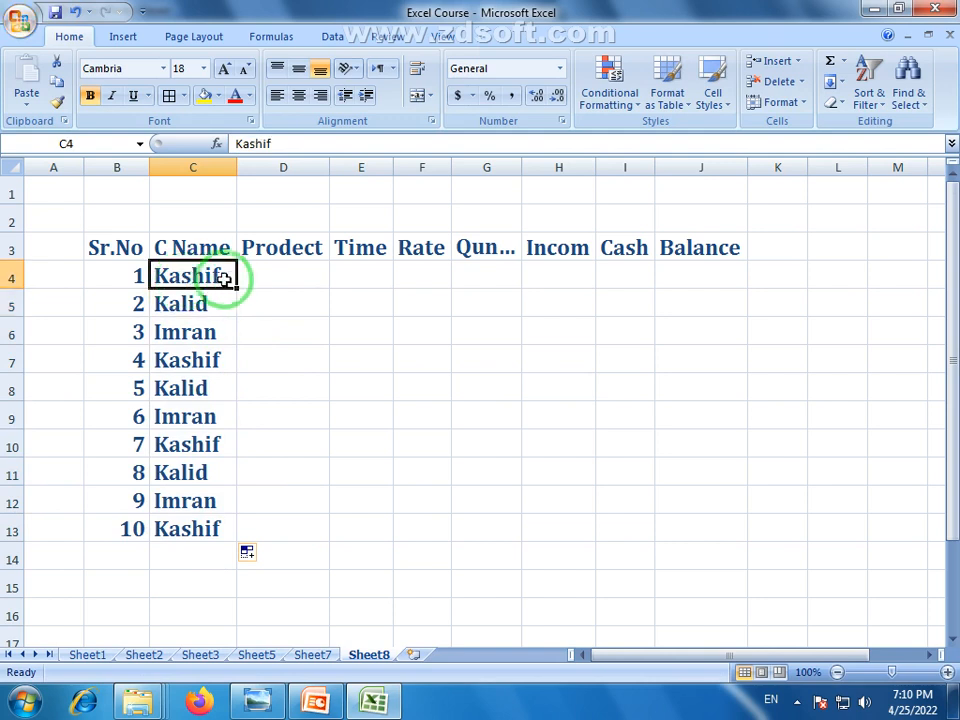
Enter abc1 in D4 and fill the product codes abc2–abc10 down to D13
left_click(300, 280)
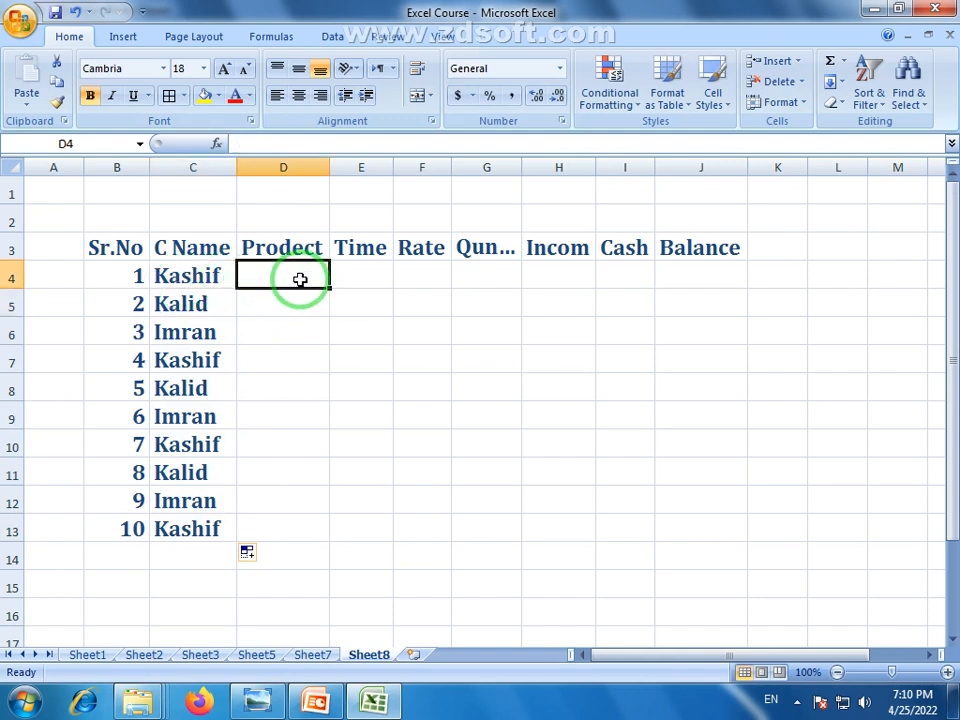
type("abc1")
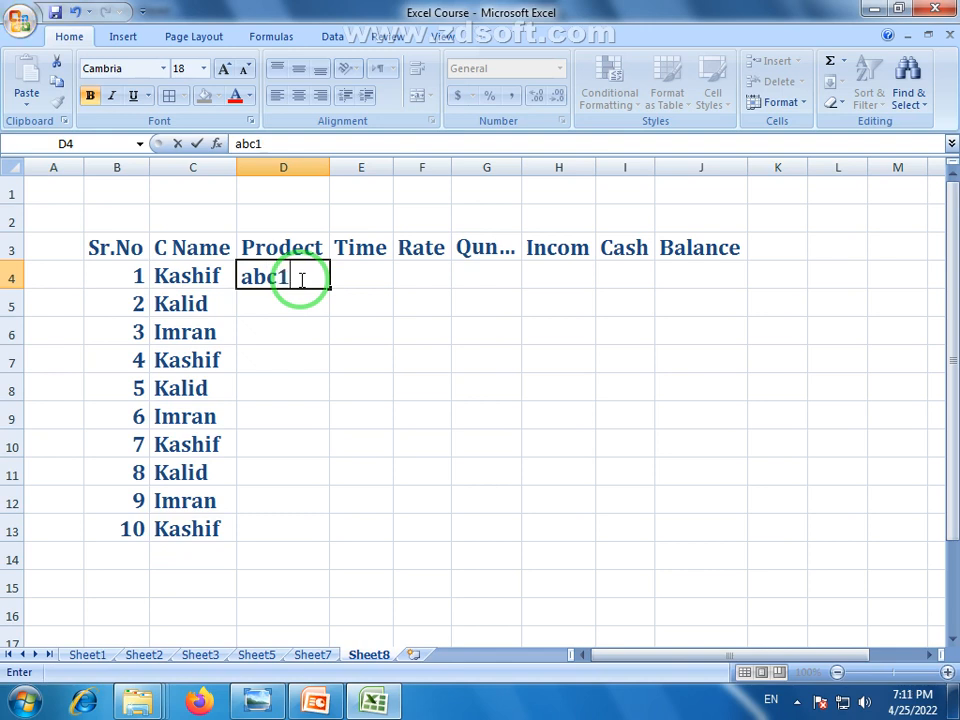
key("Return")
left_click(285, 278)
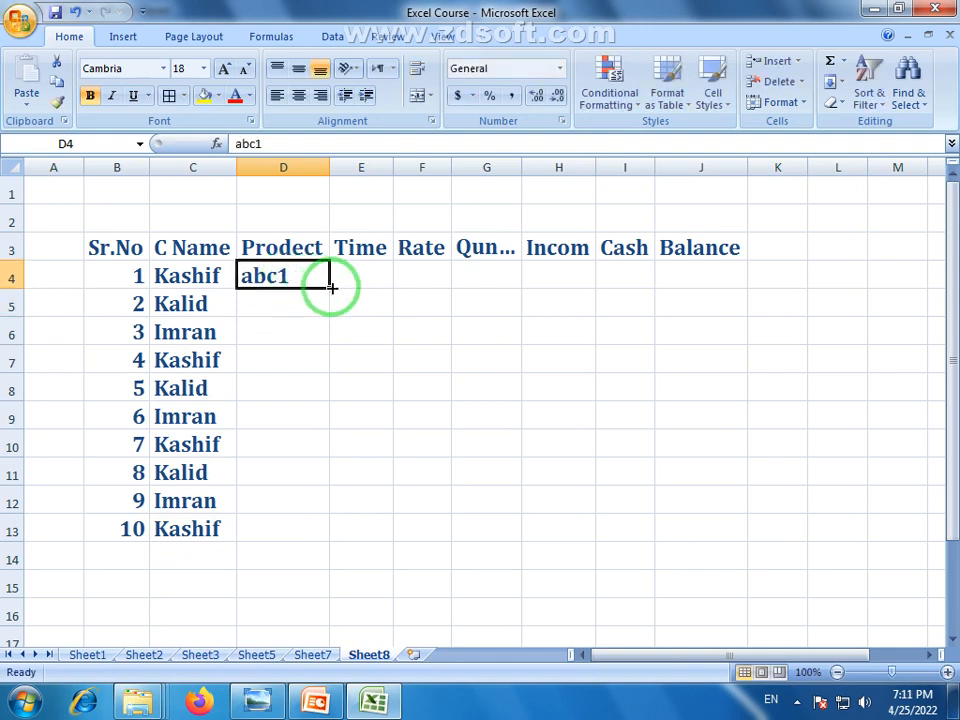
left_click_drag(328, 281, 311, 544)
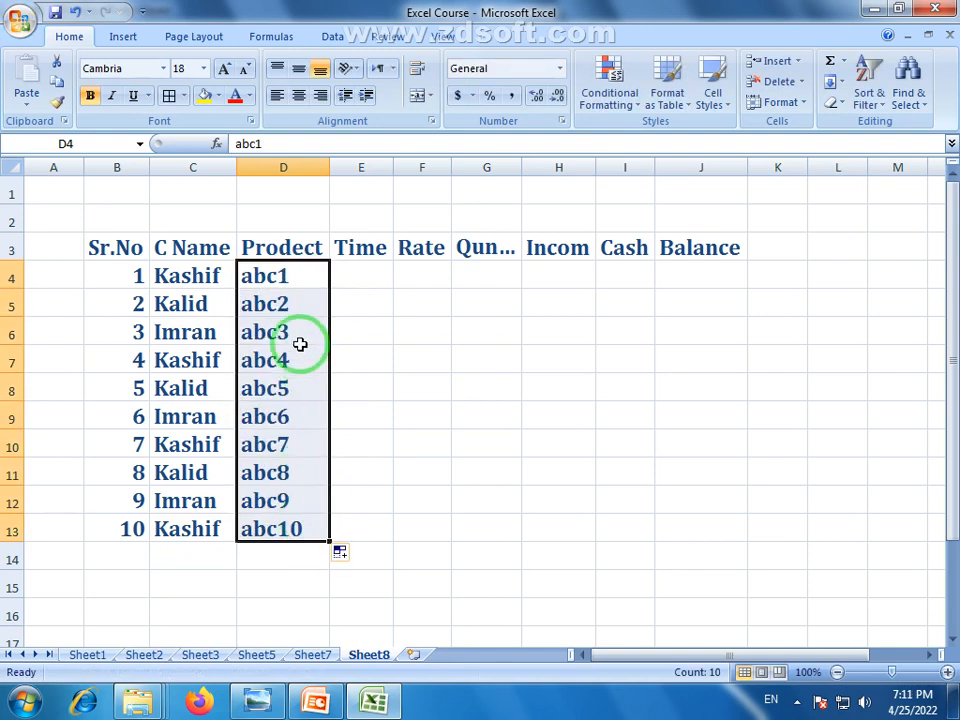
left_click(286, 277)
left_click(111, 270)
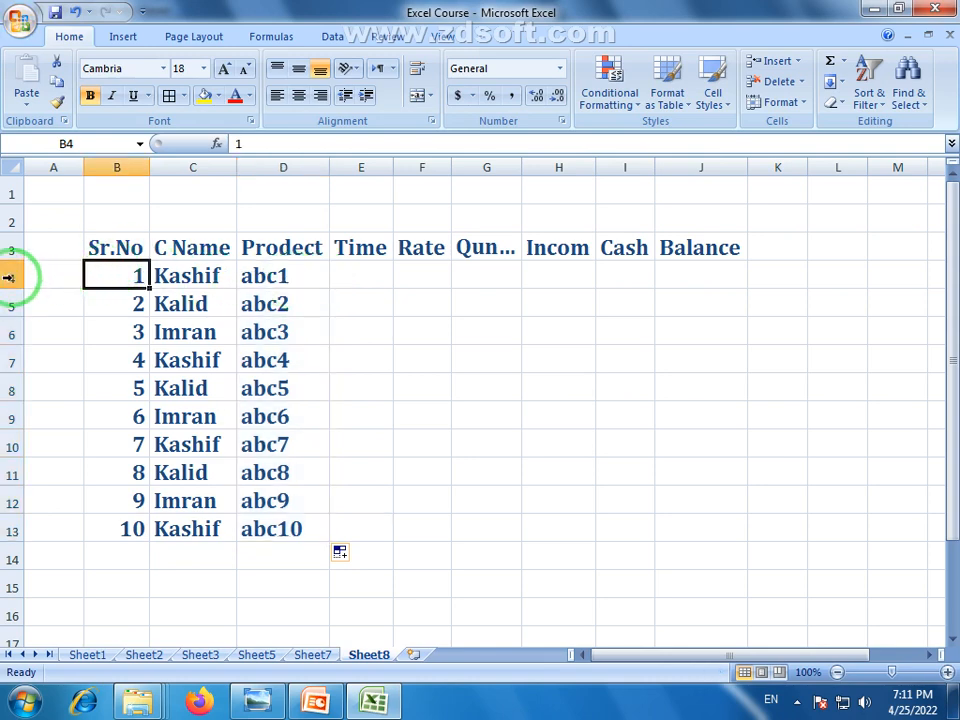
left_click(11, 276)
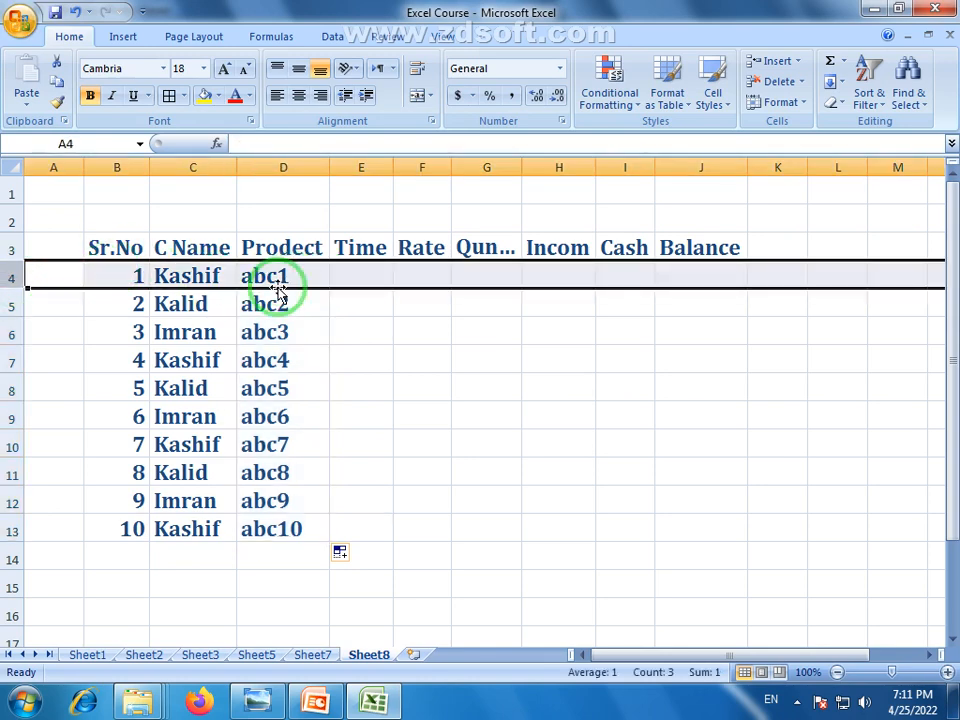
left_click(320, 654)
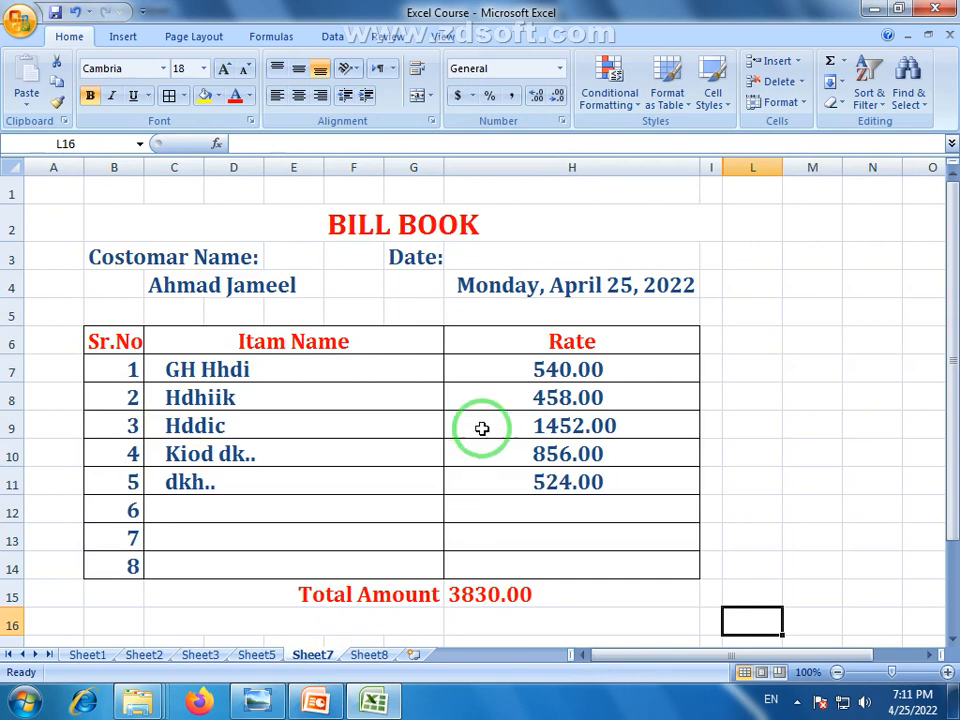
Back on Sheet8, enter the time 7:11 in E4
left_click(374, 657)
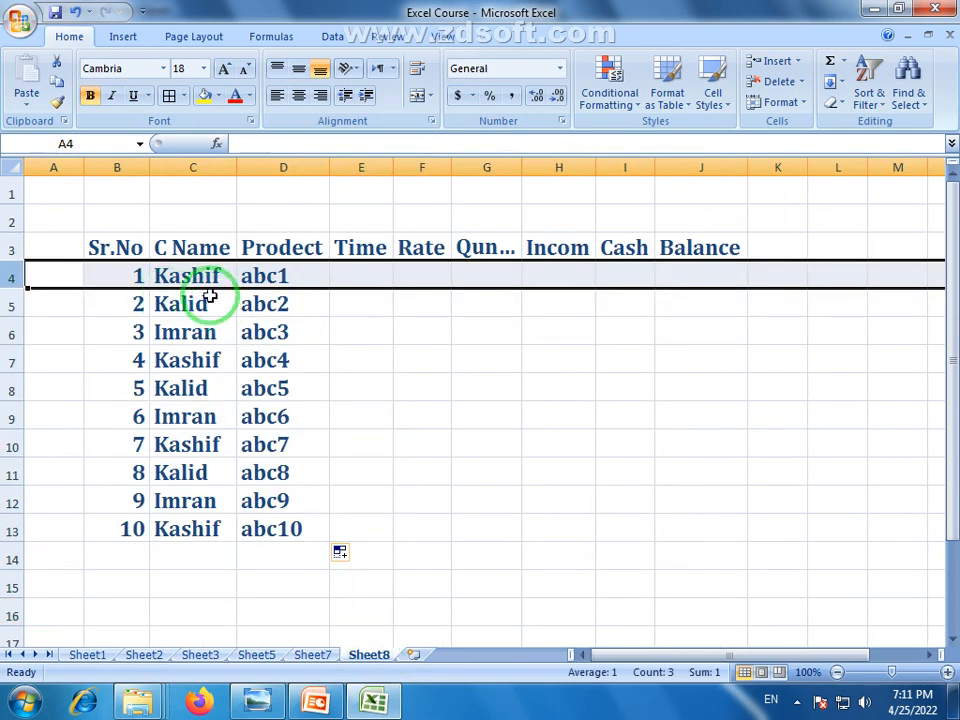
left_click(188, 276)
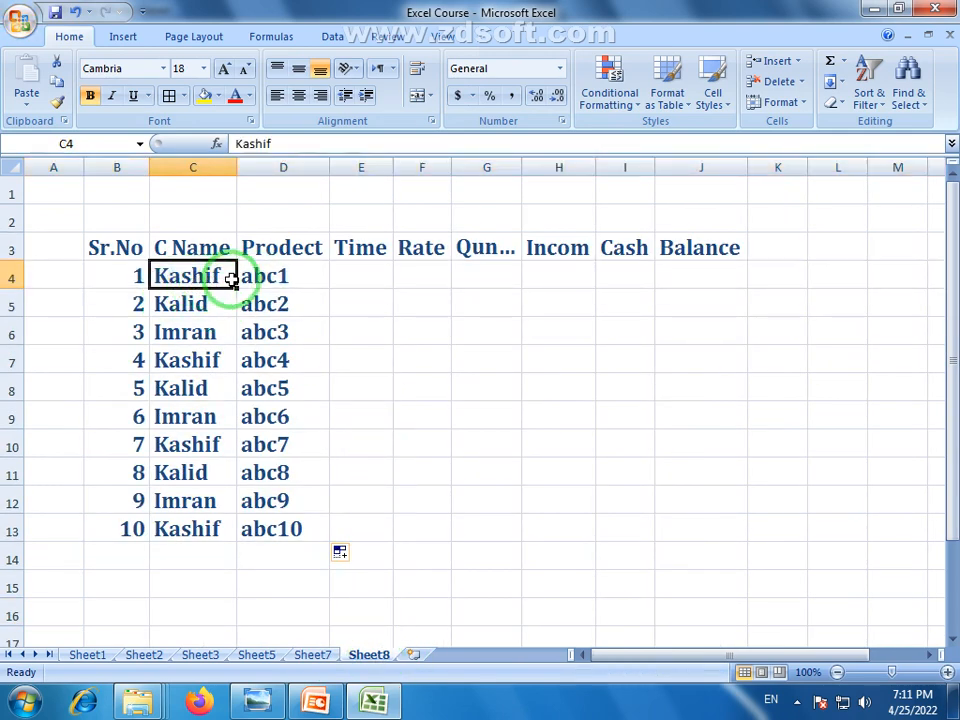
left_click(283, 278)
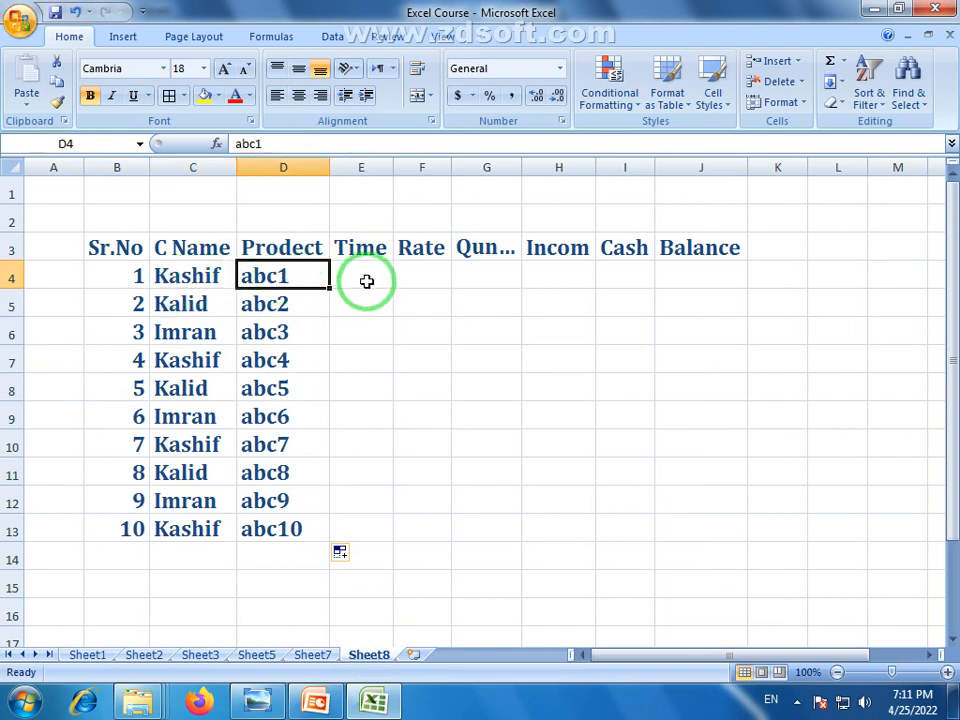
left_click(367, 281)
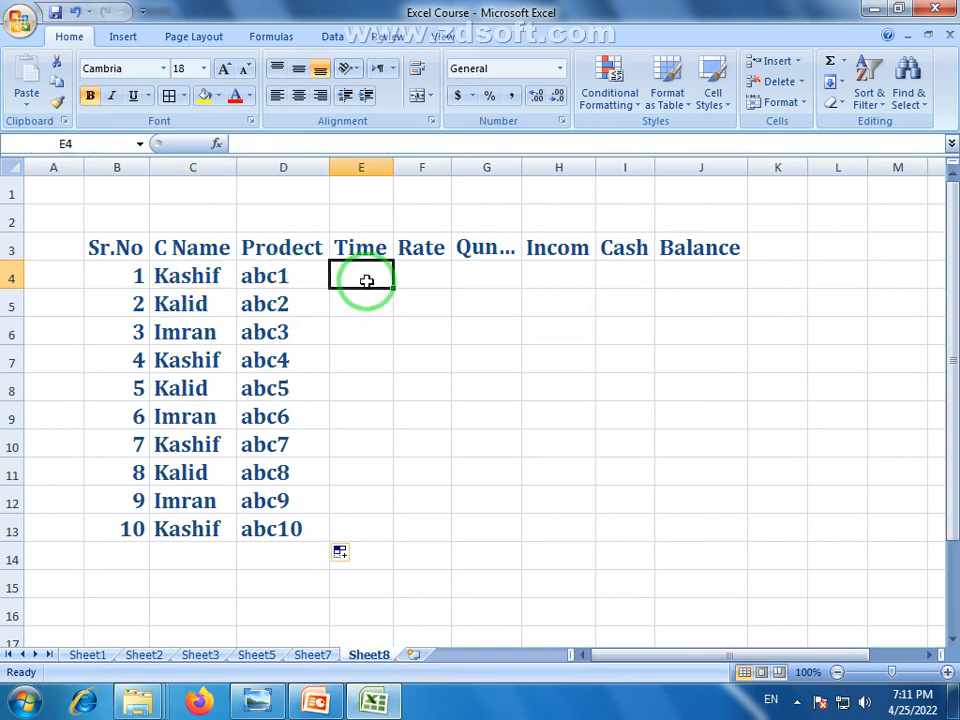
type("7:11")
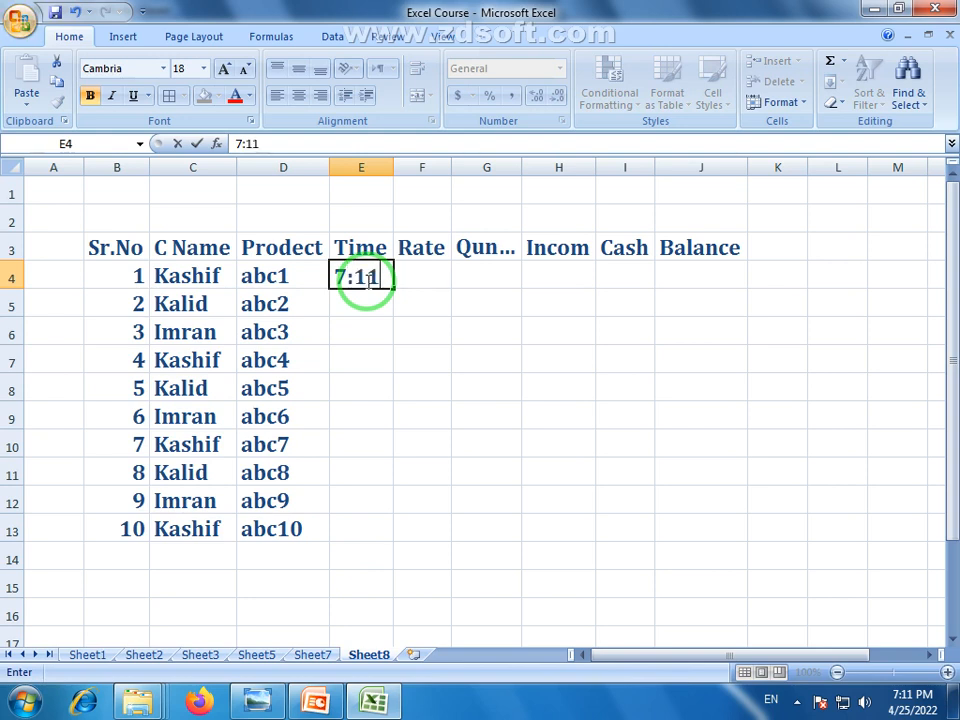
key("Return")
Apply the Time number format to E4 and widen the Rate column
left_click(366, 280)
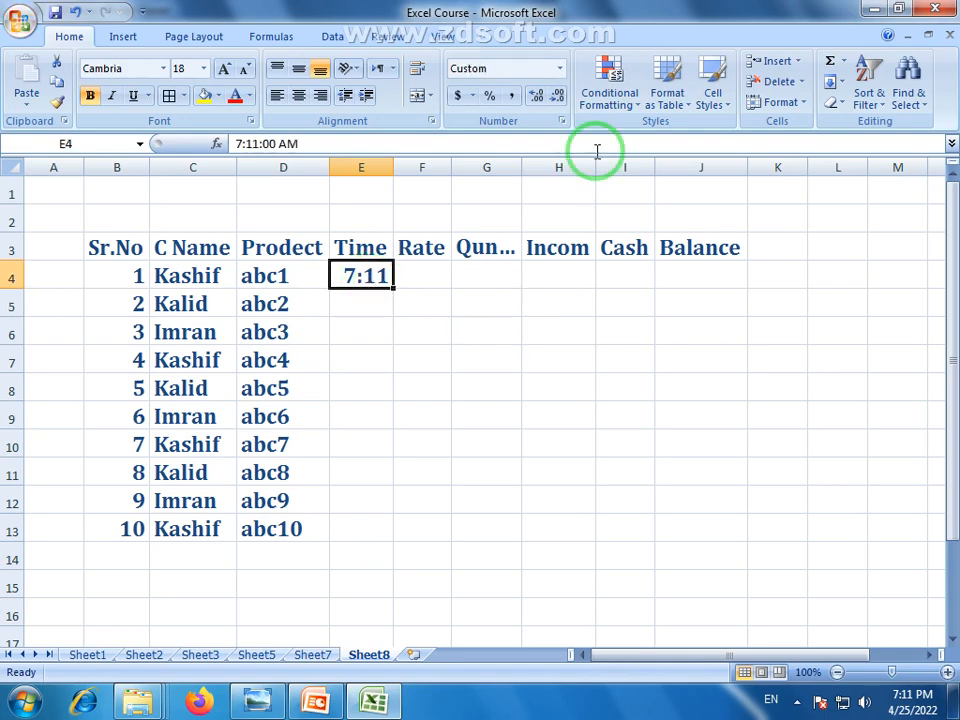
left_click(560, 70)
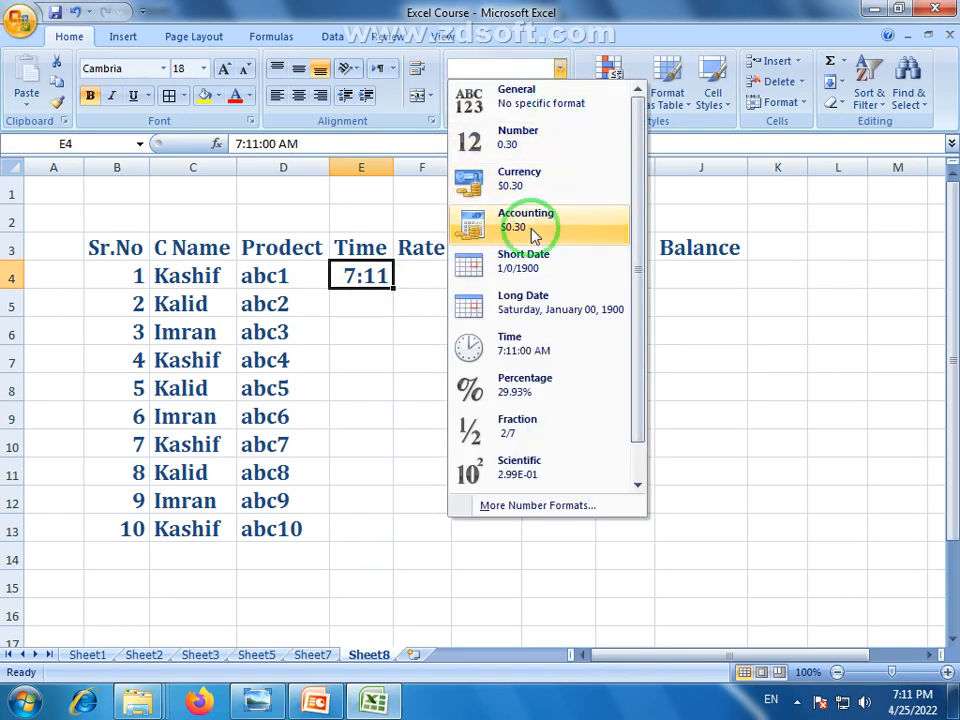
left_click(497, 345)
left_click(390, 332)
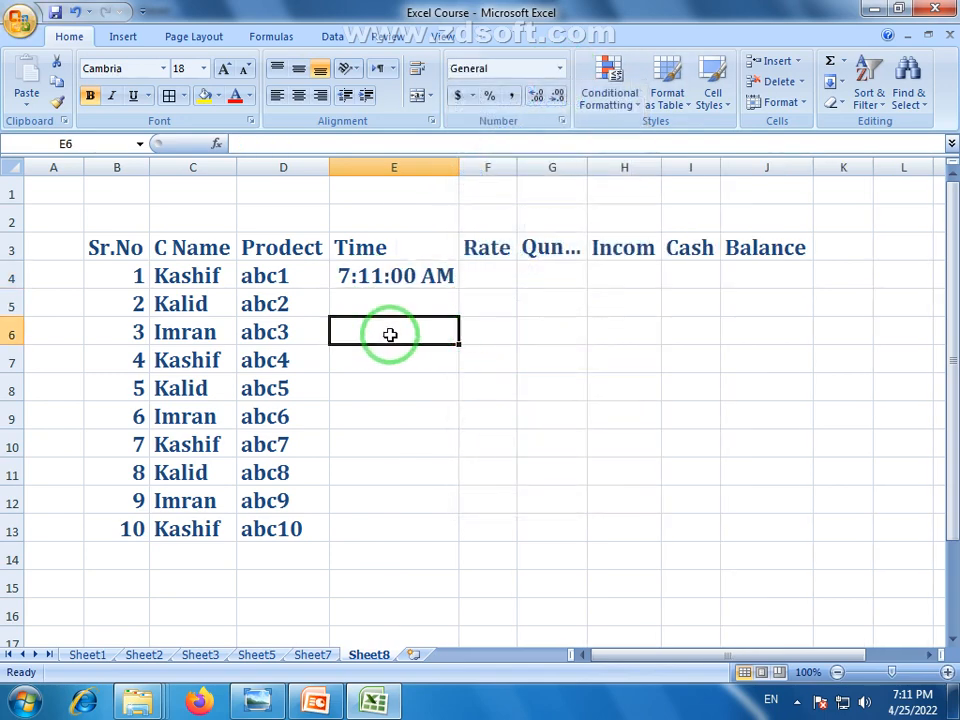
left_click(392, 279)
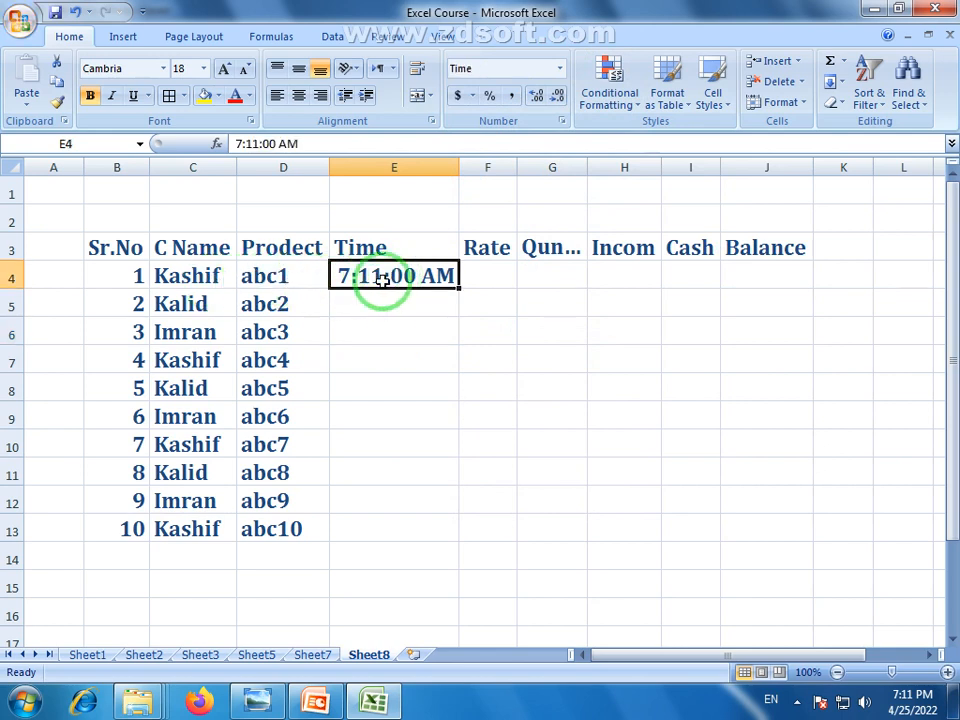
left_click_drag(460, 288, 460, 288)
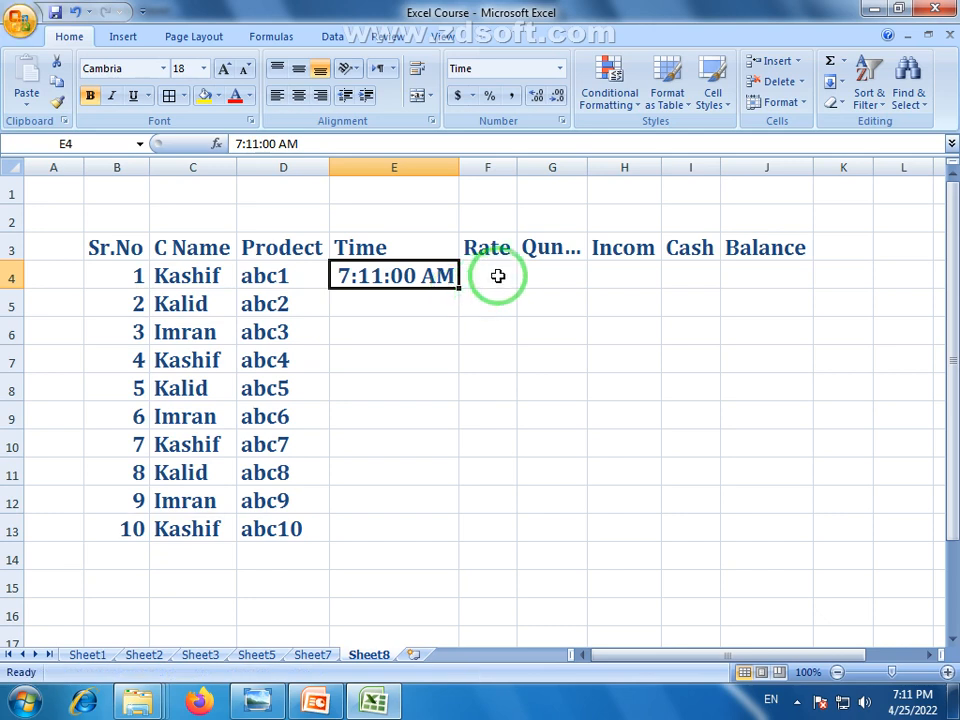
left_click(497, 274)
left_click_drag(521, 170, 580, 170)
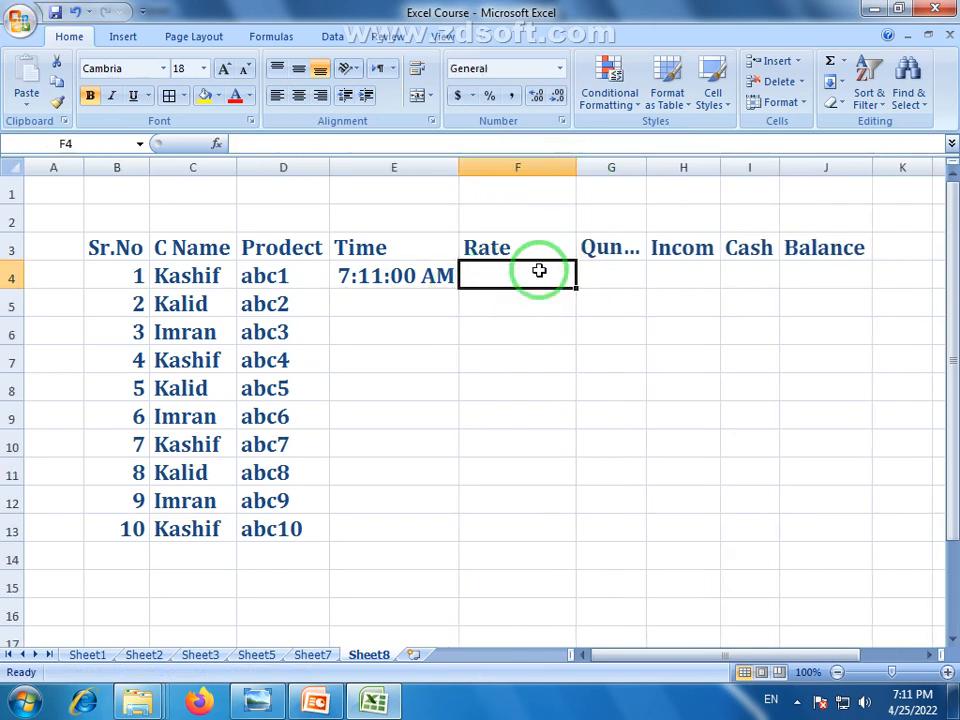
Enter rate 521 in F4 and quantity 6 in G4
left_click(285, 279)
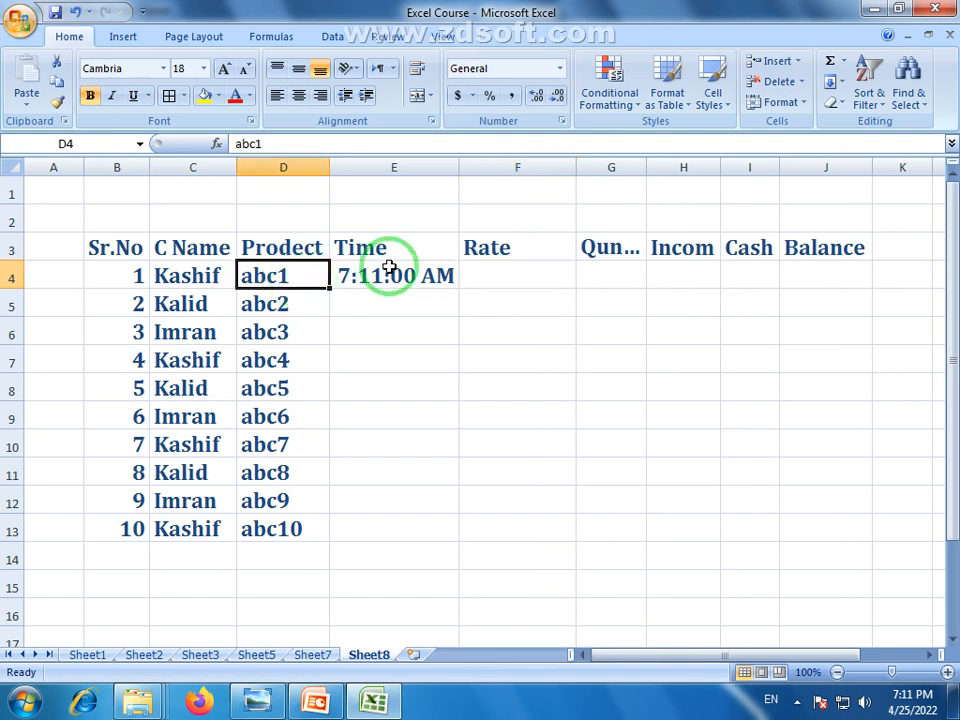
left_click(530, 276)
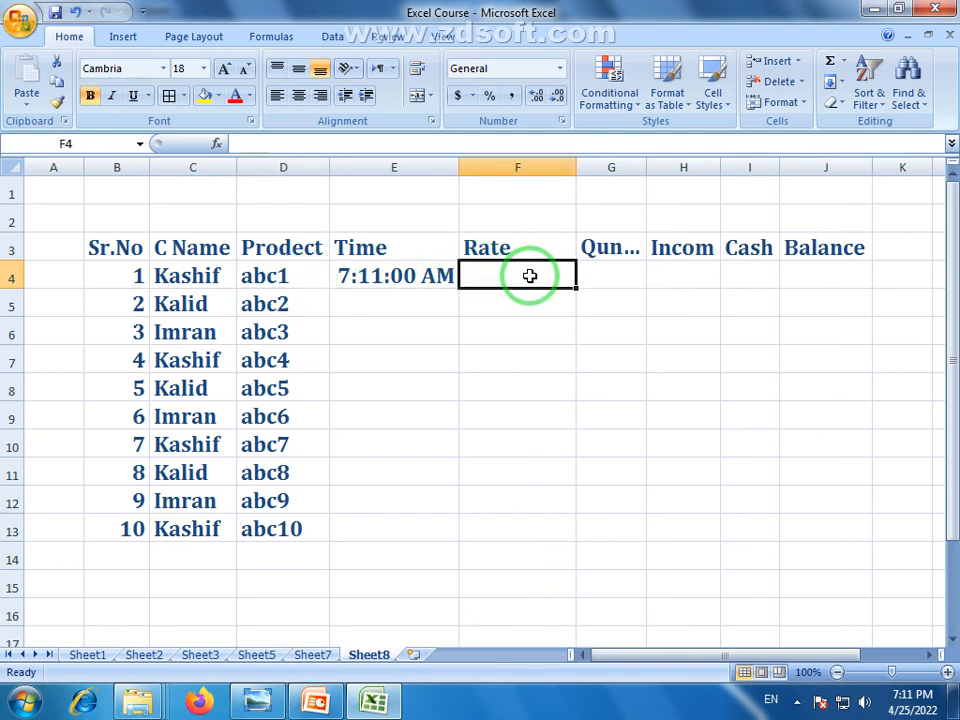
type("5")
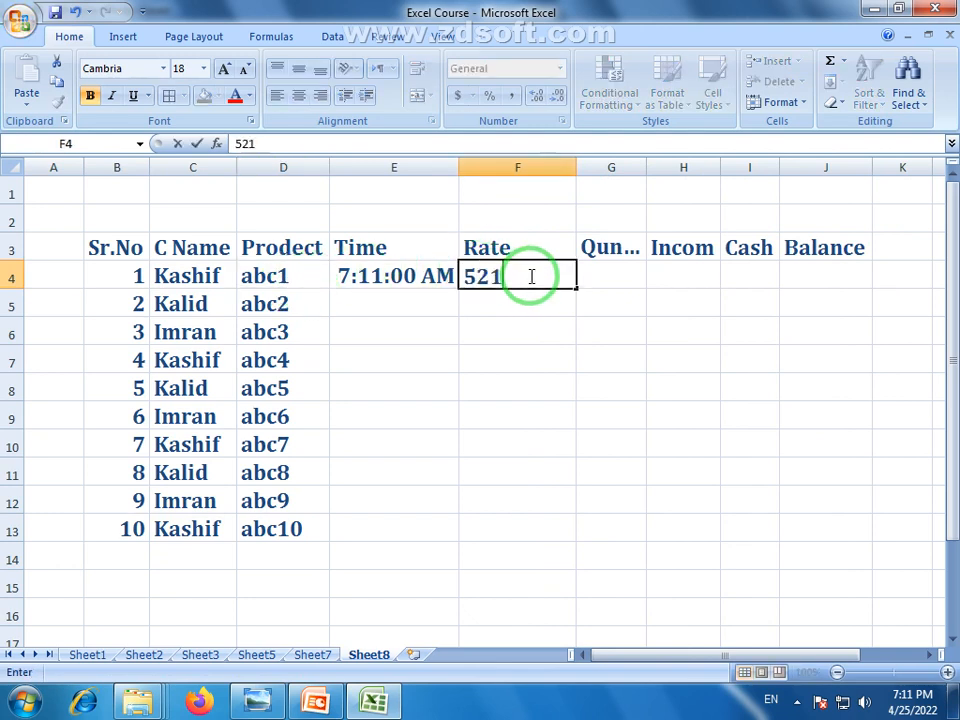
type("21")
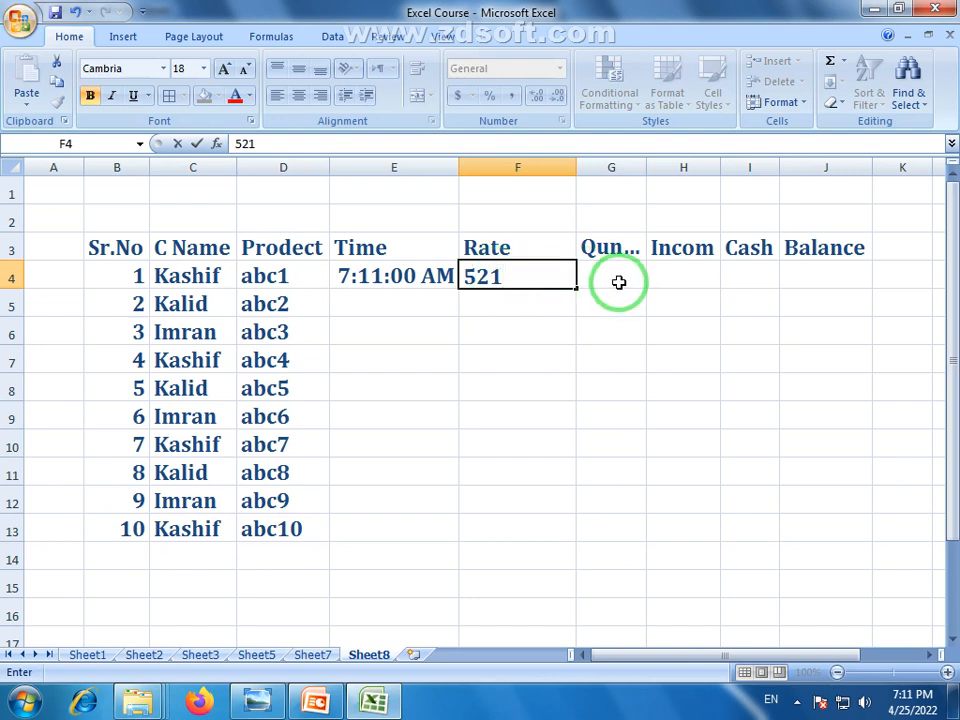
left_click(615, 280)
left_click(537, 277)
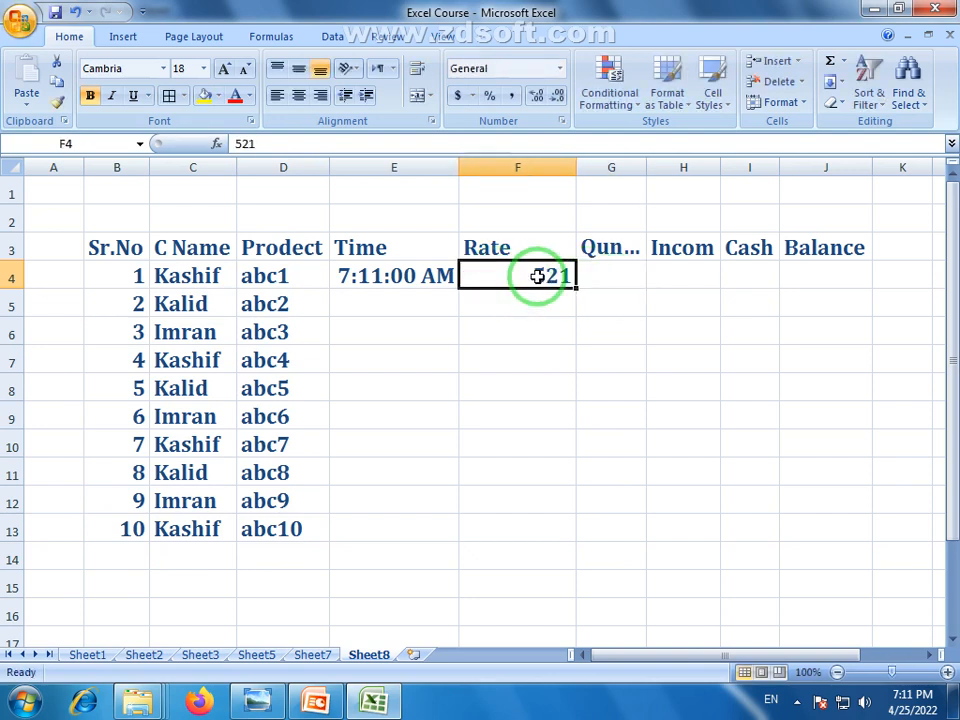
left_click(620, 277)
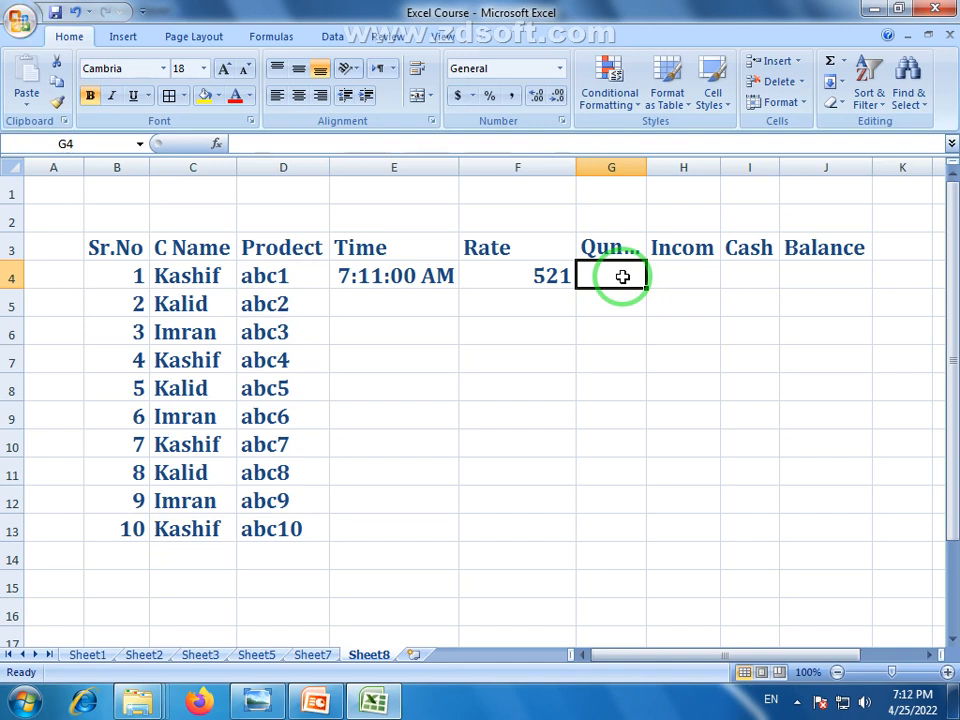
type("6")
left_click(692, 273)
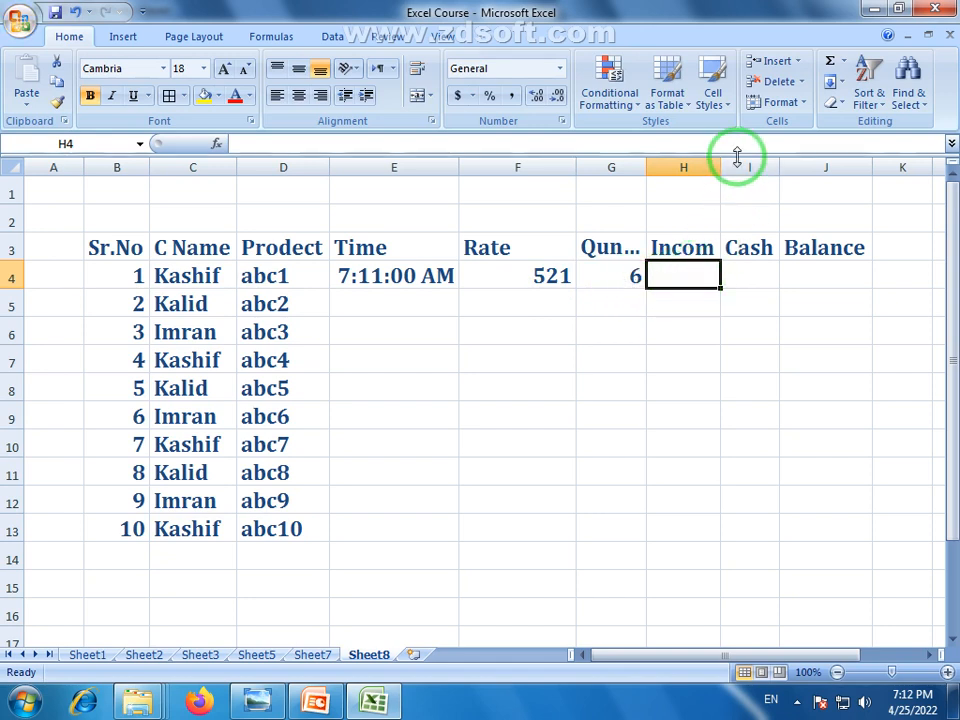
Widen column H so the Incom heading fits
left_click_drag(722, 167, 753, 163)
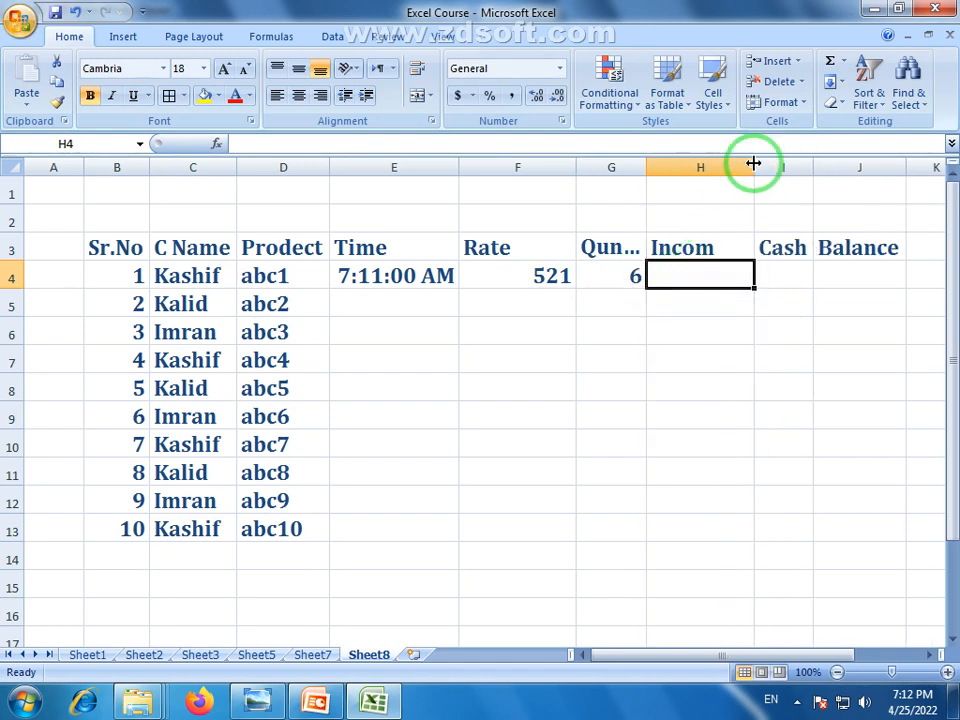
left_click(705, 325)
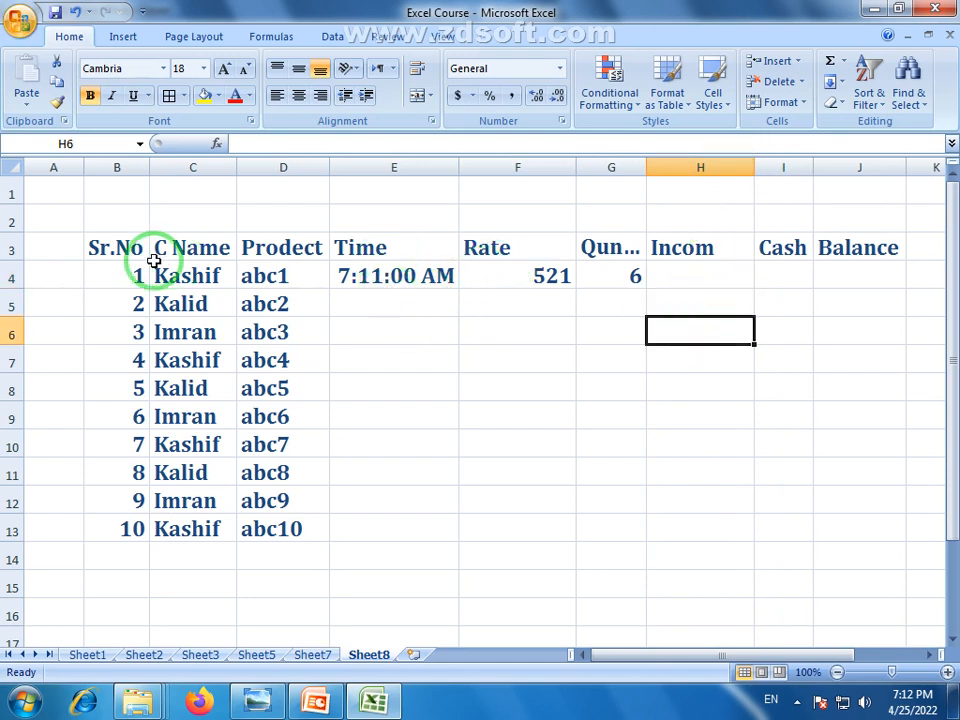
left_click_drag(111, 252, 190, 250)
Make the row 3 headings red and center them
left_click(15, 250)
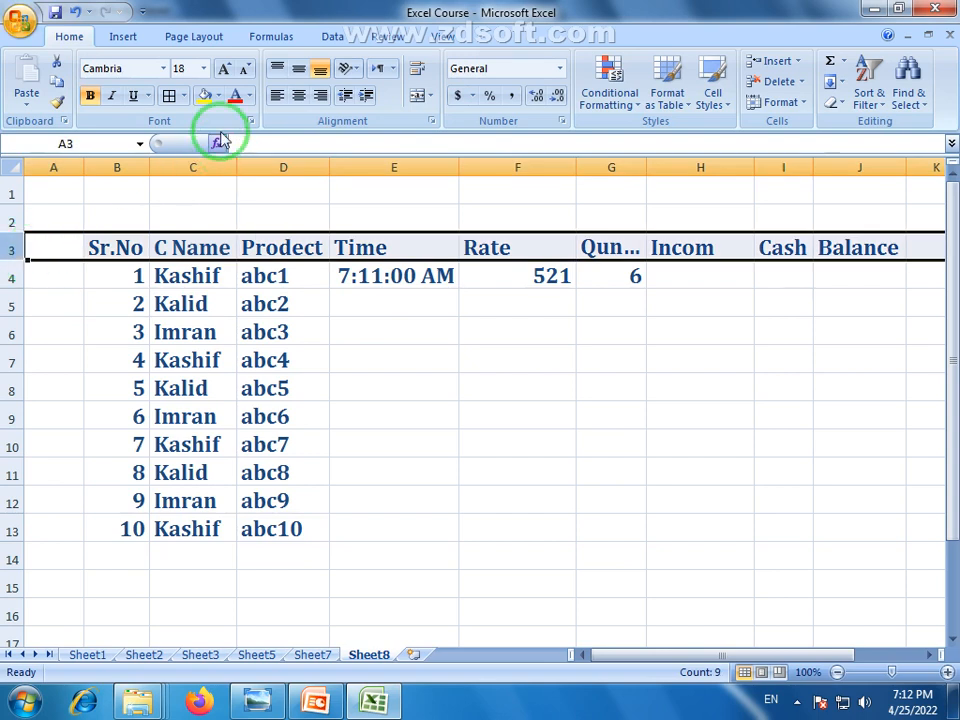
left_click(236, 95)
left_click(481, 419)
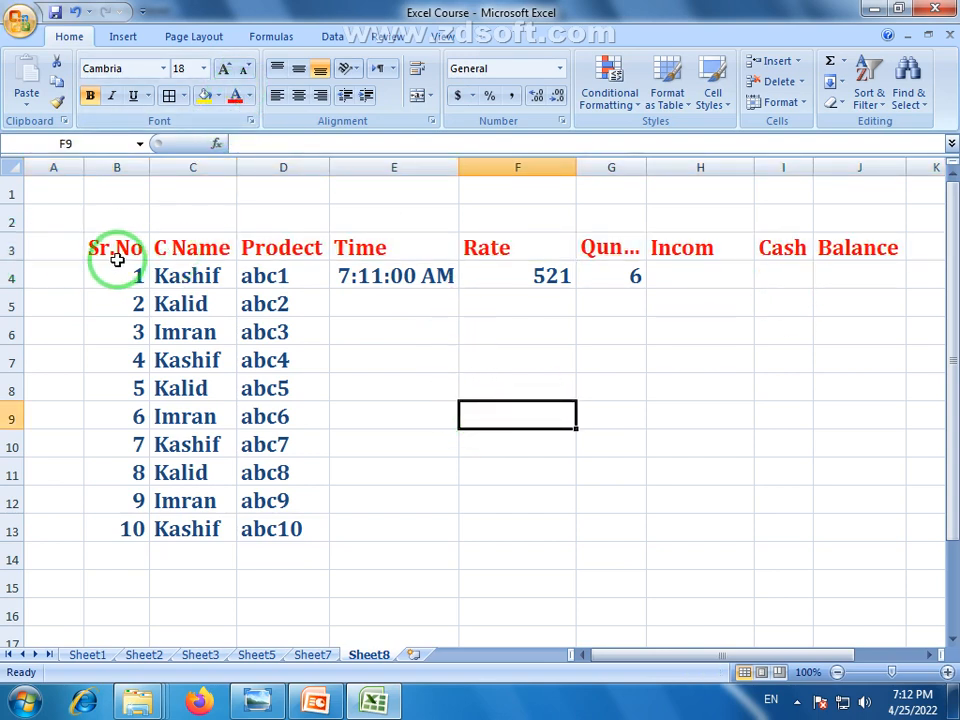
left_click(16, 250)
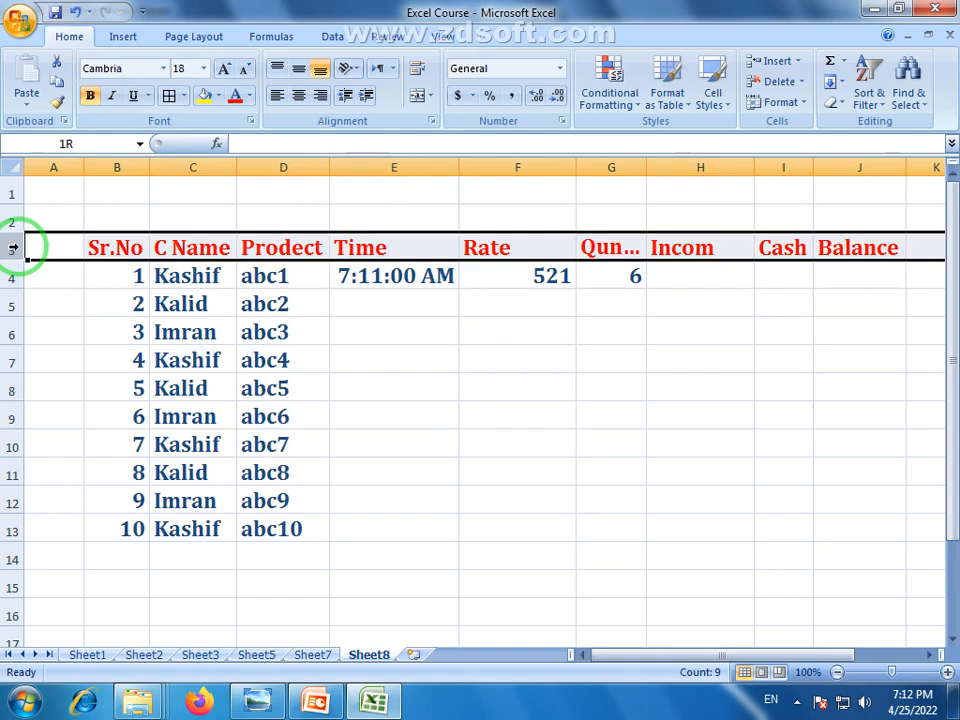
left_click(298, 97)
left_click(407, 358)
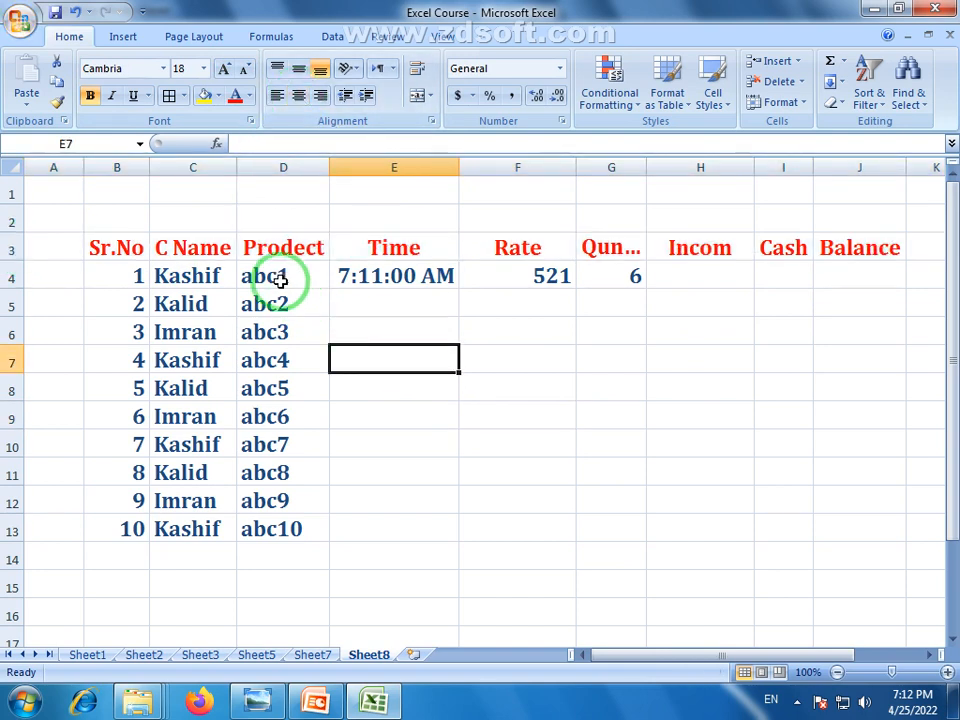
Check the rate and quantity values in F4 and G4, then select H4
left_click(556, 284)
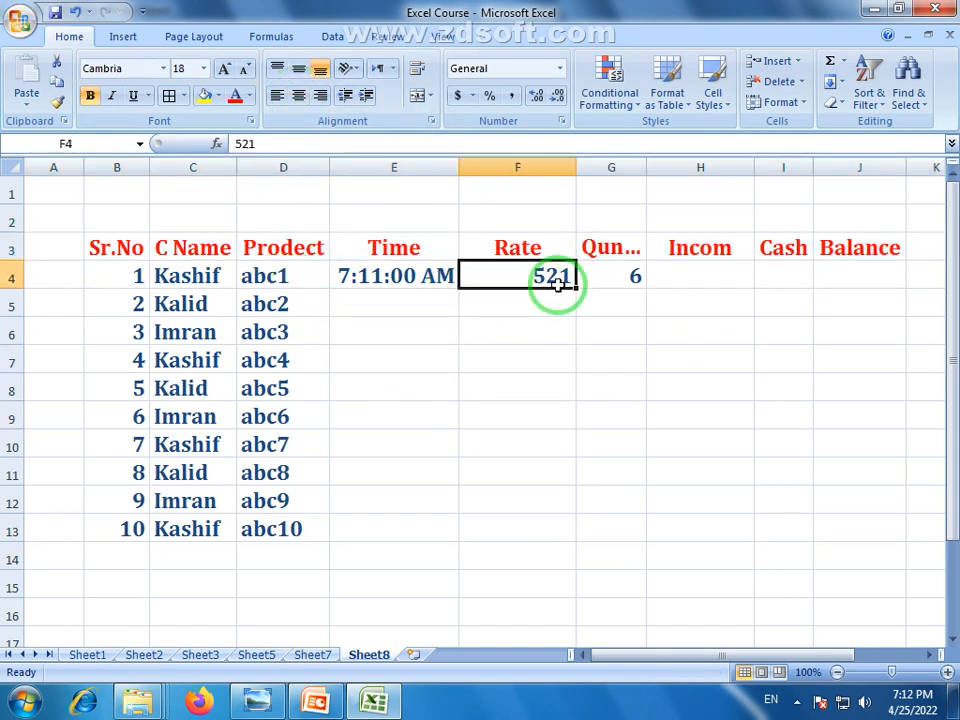
left_click(634, 278)
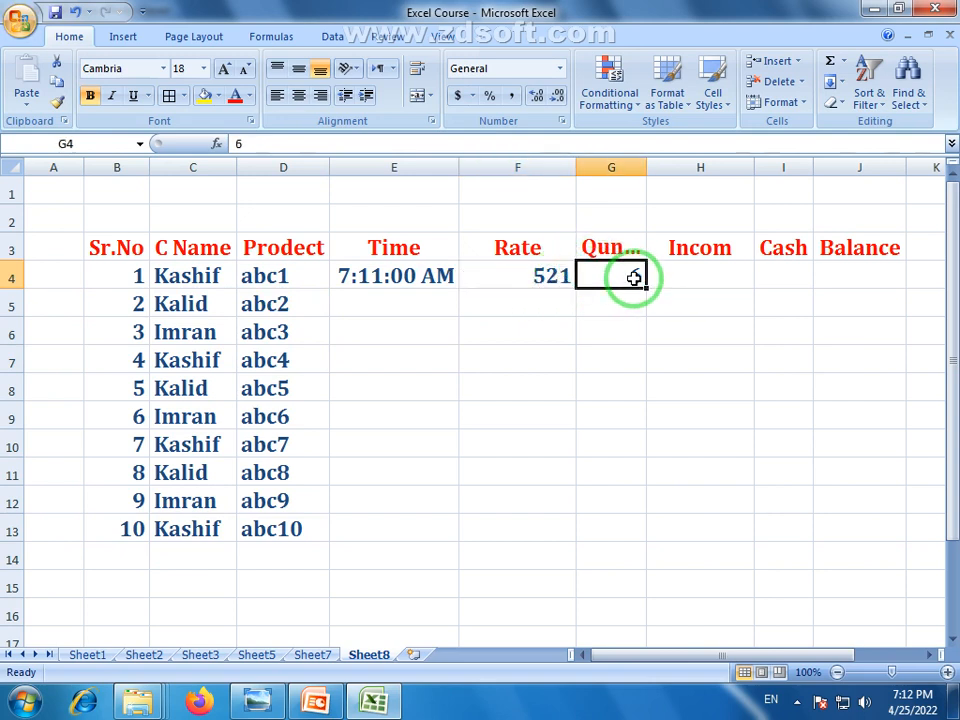
left_click(728, 278)
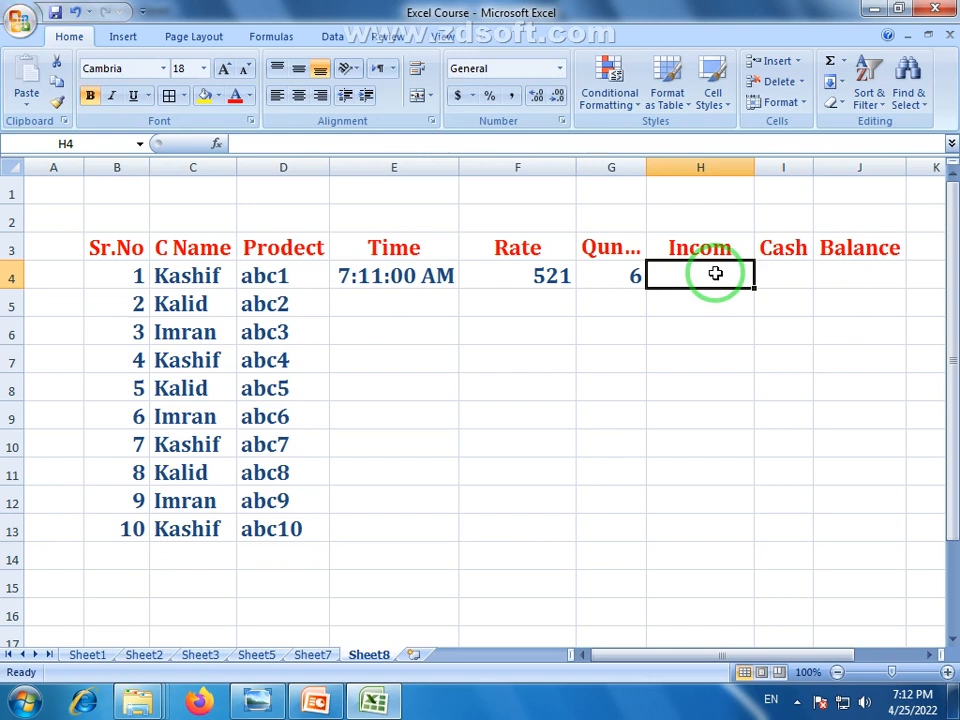
Enter =F4*G4 in H4, widen column I, and enter cash 3000 in I4
type("=")
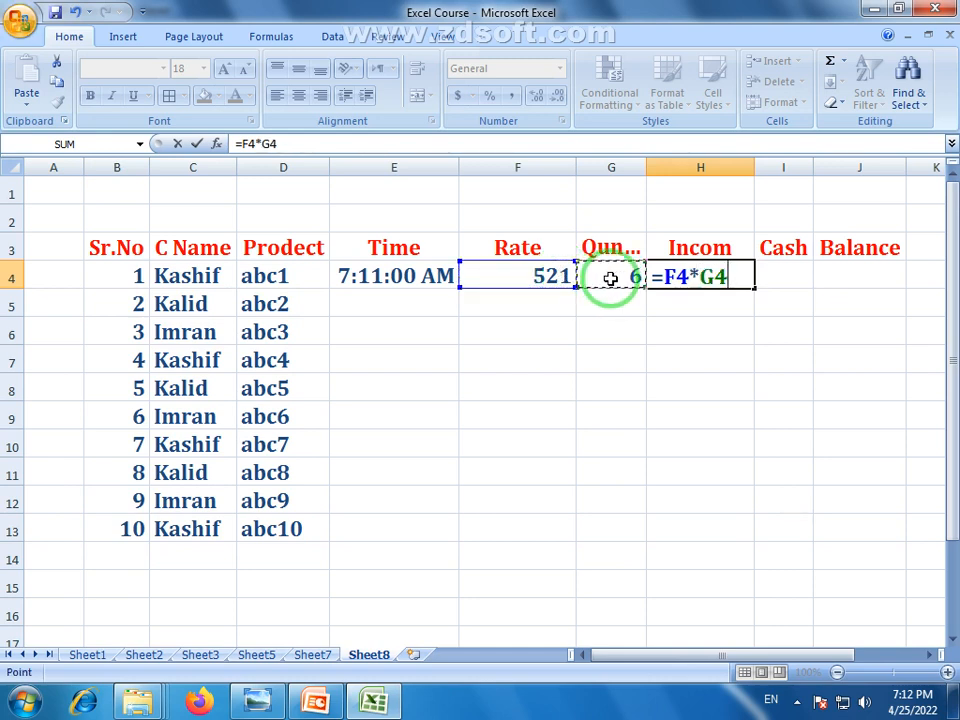
key("Return")
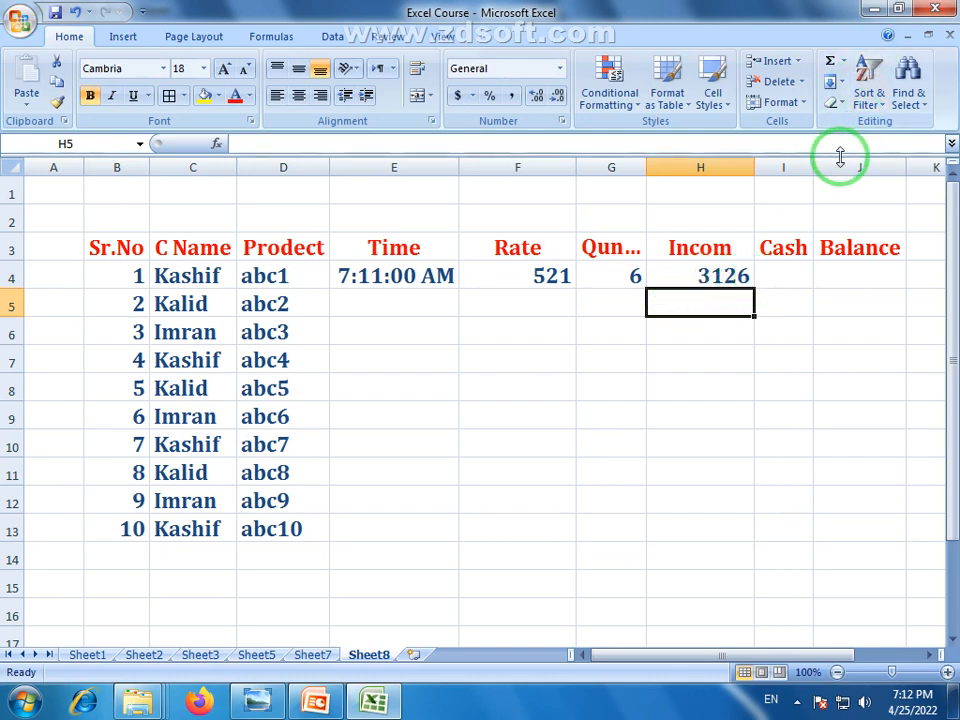
left_click_drag(813, 166, 853, 161)
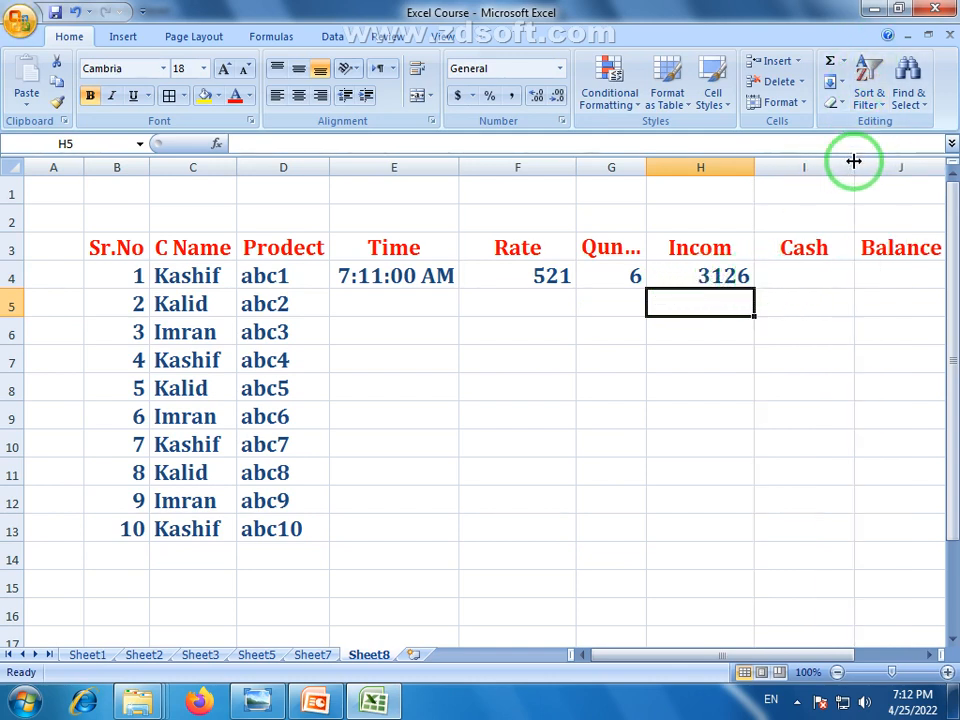
left_click(806, 276)
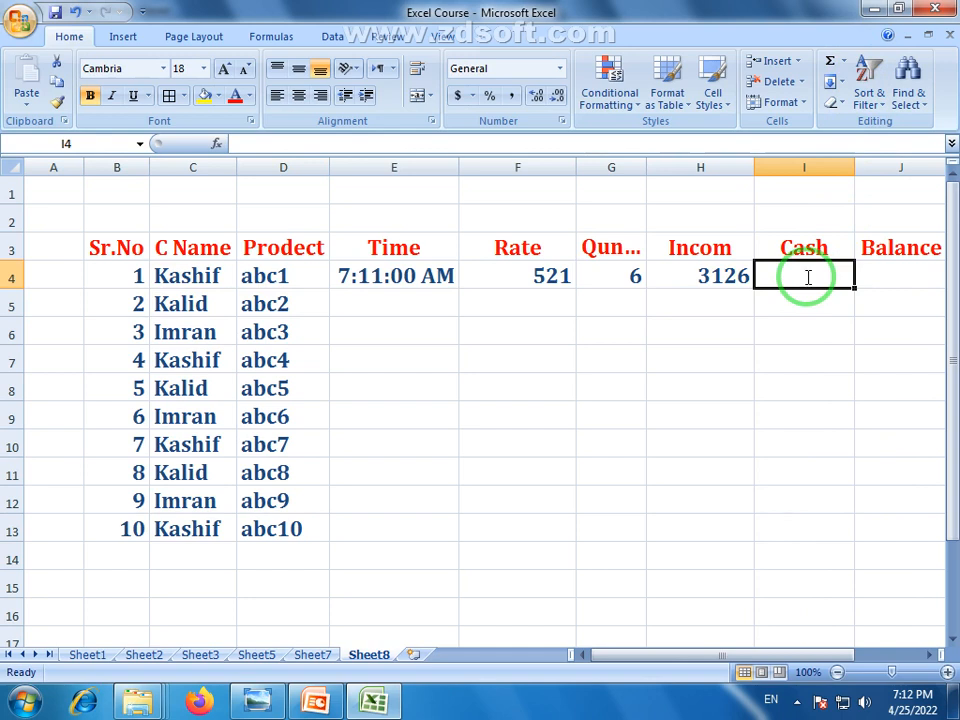
type("3000")
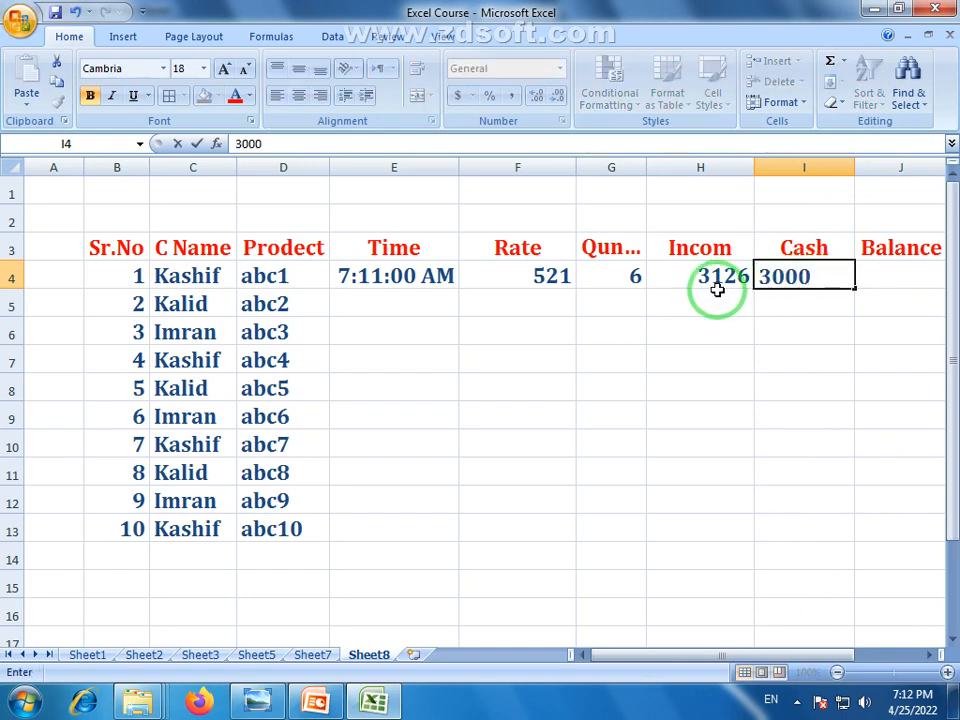
left_click(833, 322)
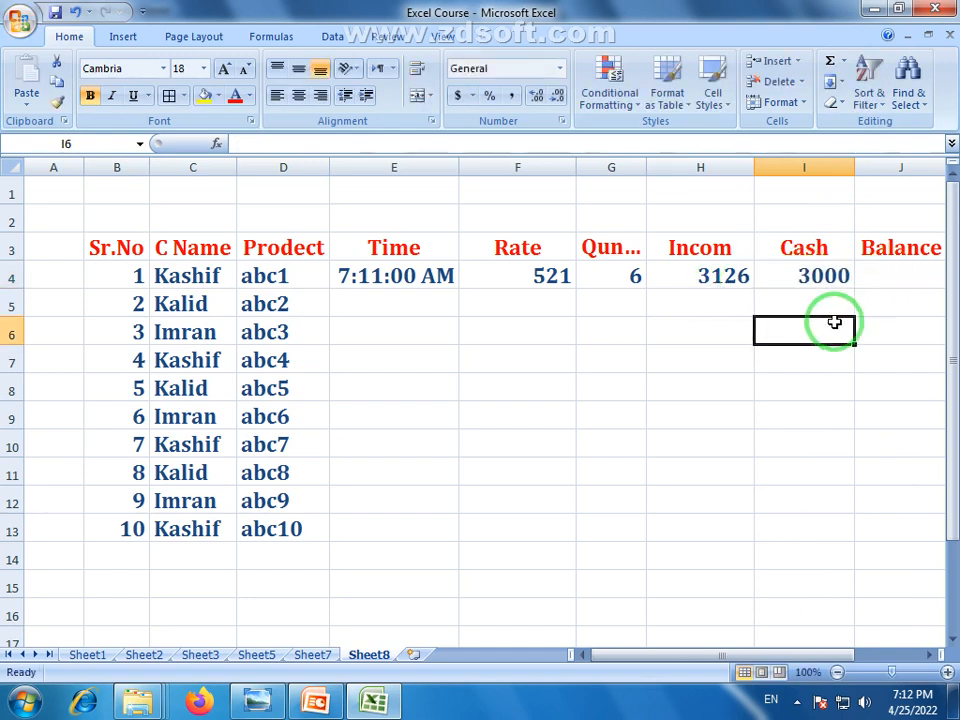
Enter the balance formula =H4-I4 in J4 and widen column J
left_click(898, 274)
left_click_drag(815, 655, 842, 656)
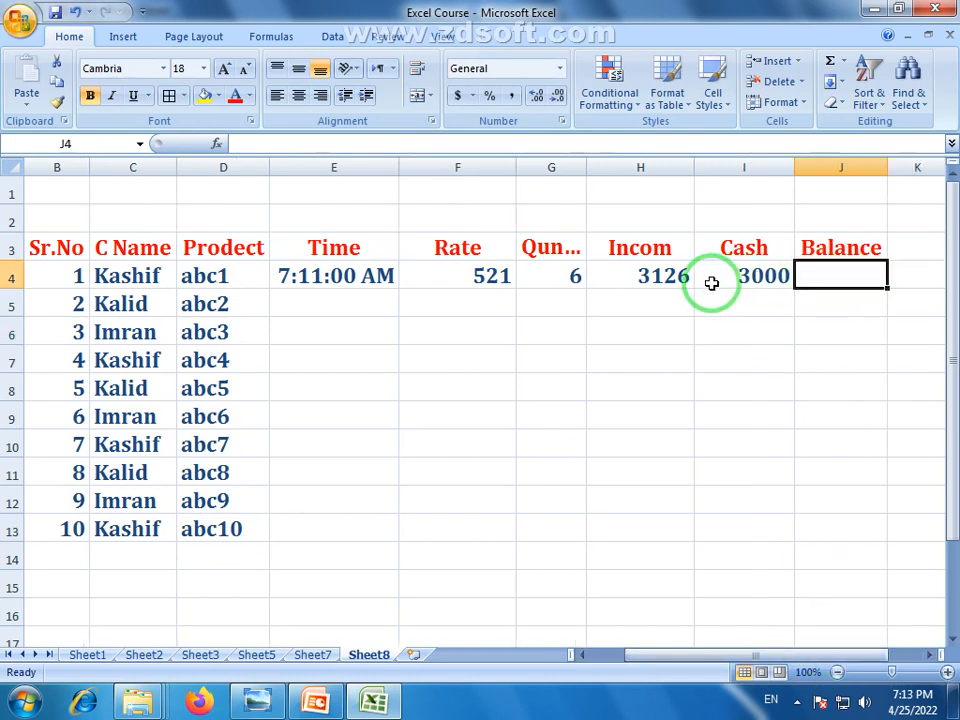
left_click(652, 281)
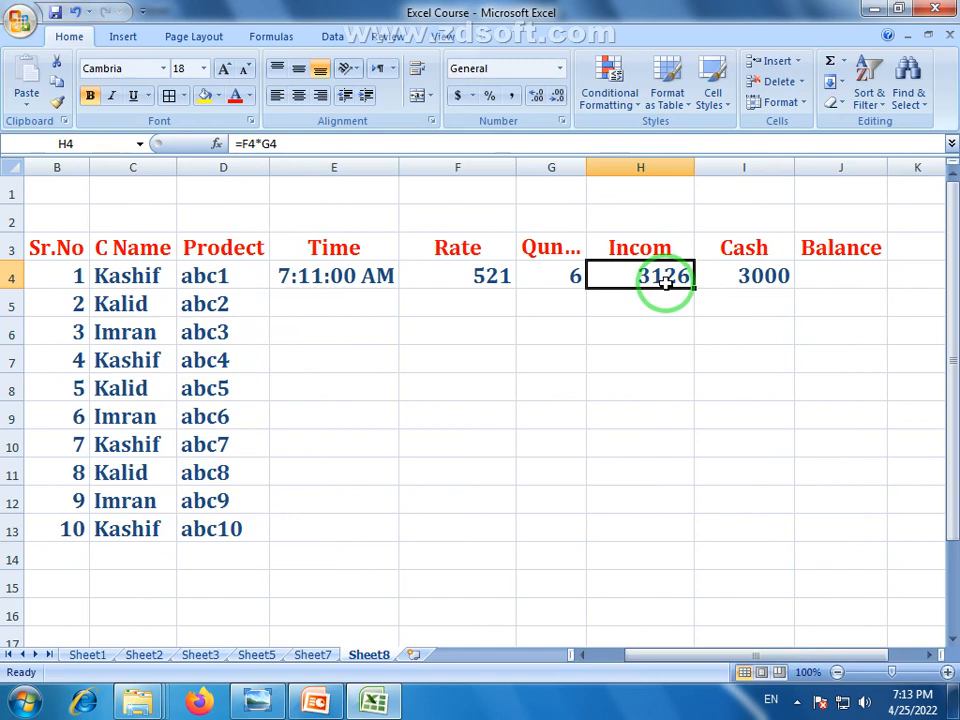
left_click(765, 279)
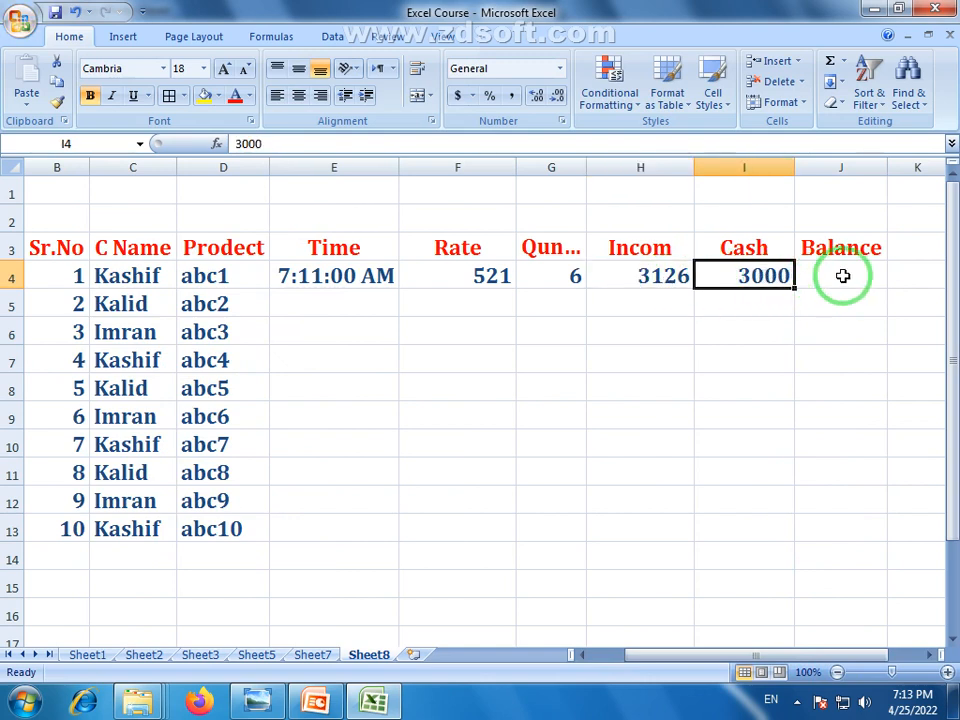
left_click(843, 276)
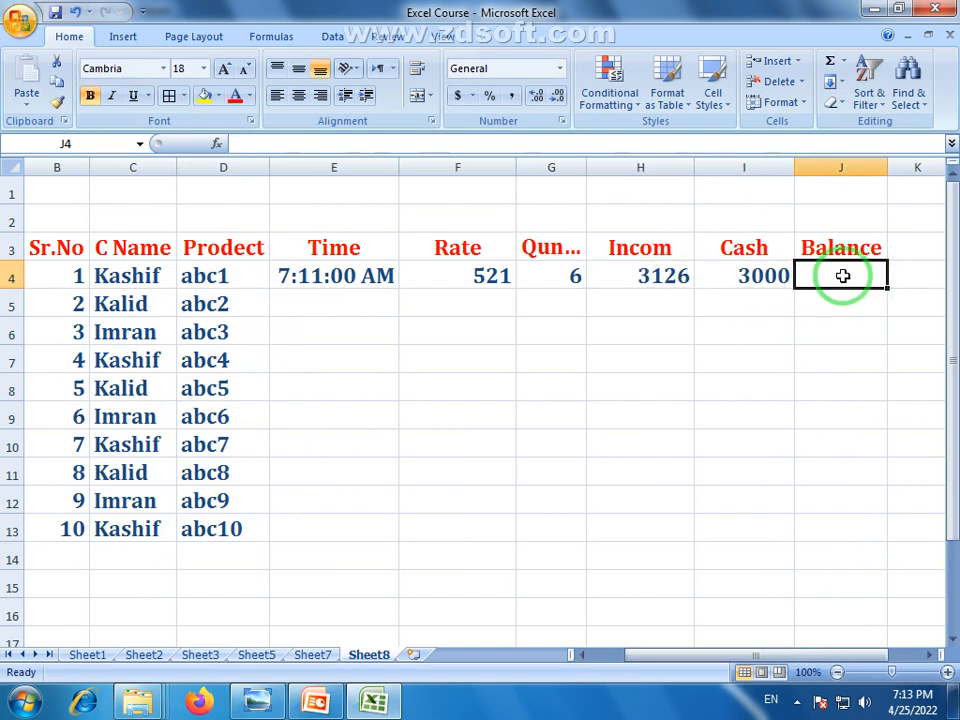
type("=")
left_click(664, 278)
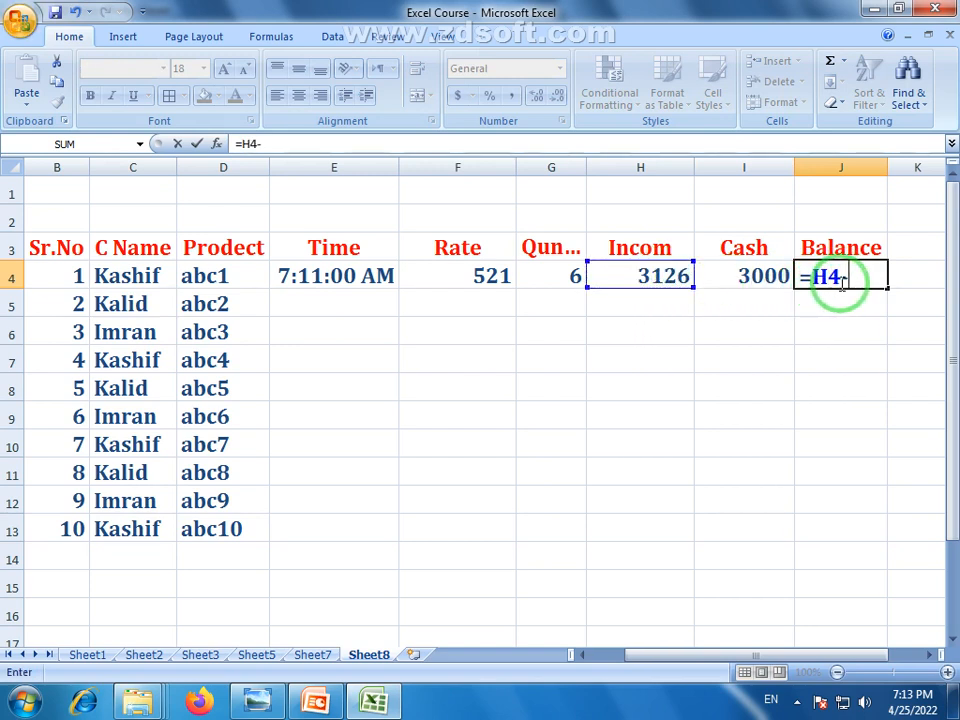
type("-")
left_click(765, 279)
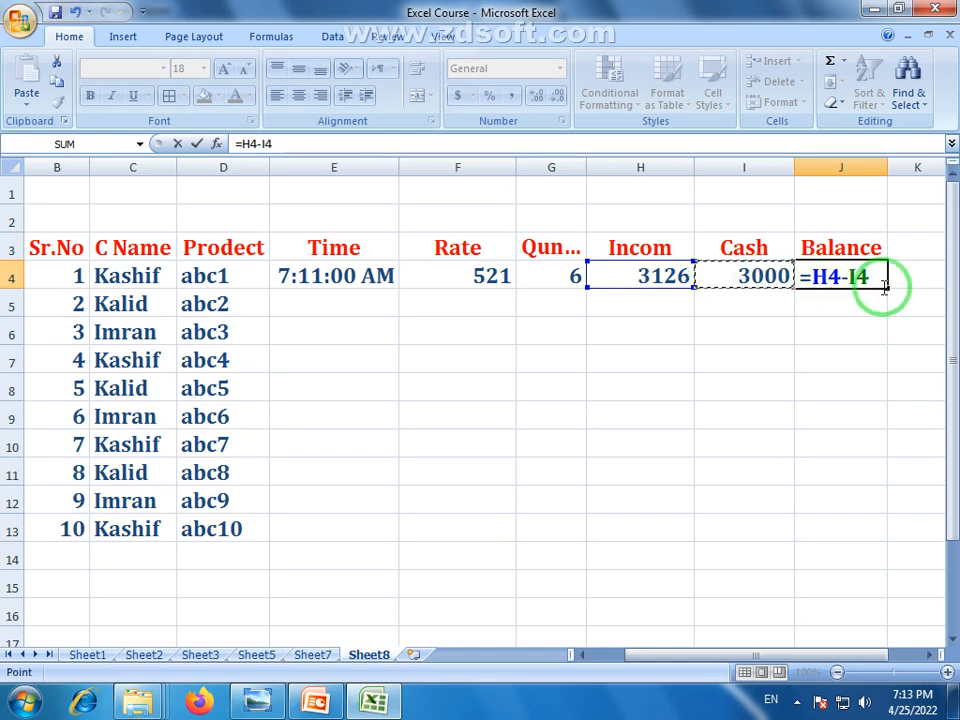
key("Return")
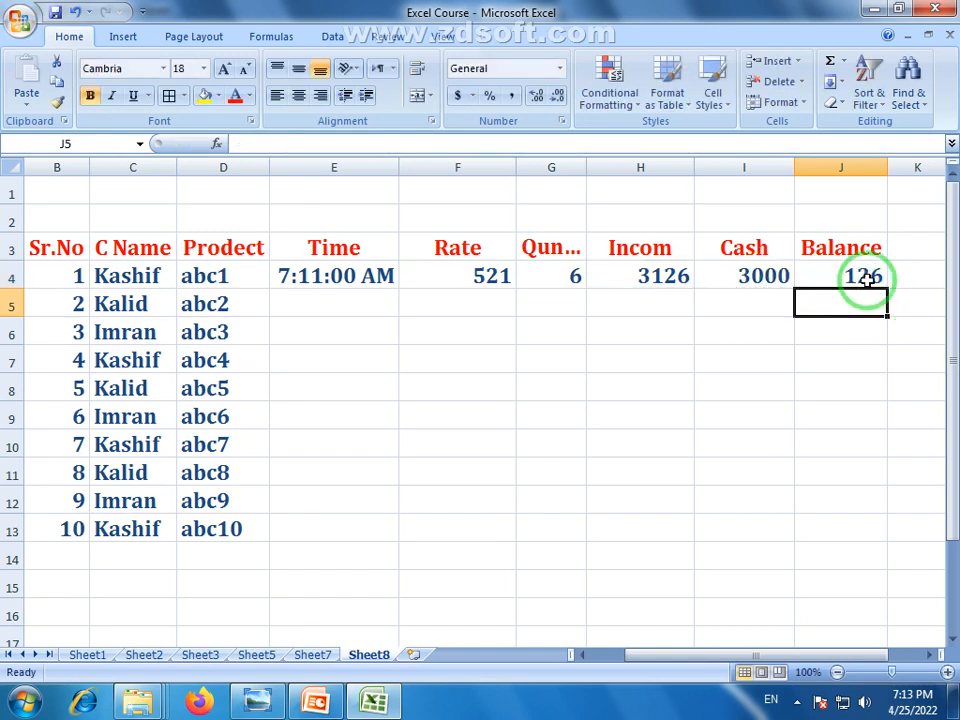
left_click_drag(887, 168, 901, 169)
left_click(336, 298)
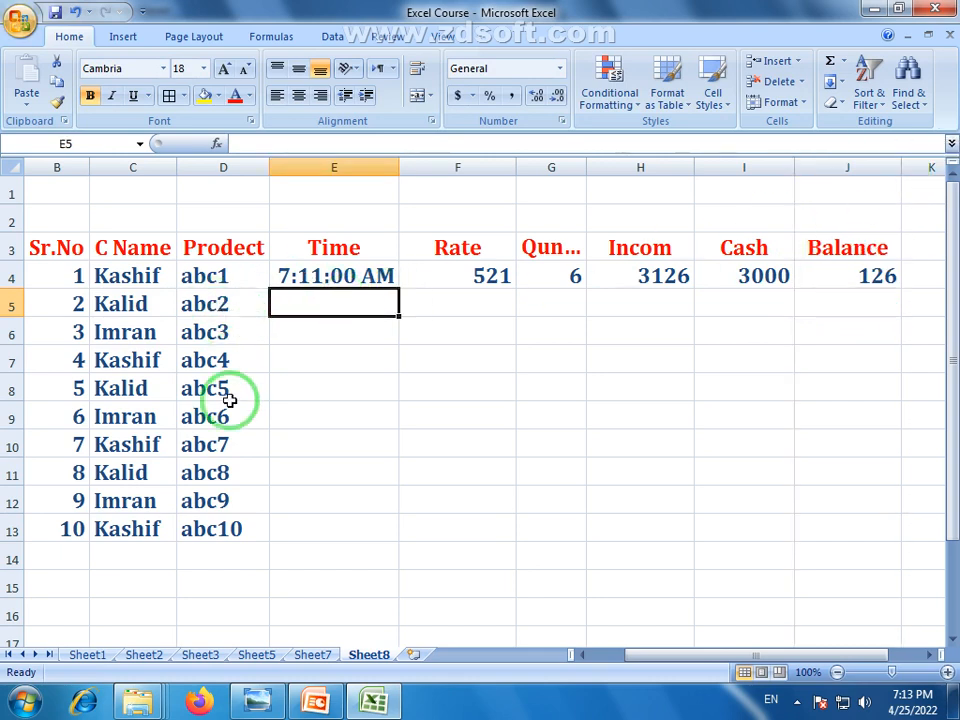
Fill hourly times down E4:E13 and widen column E
left_click(320, 280)
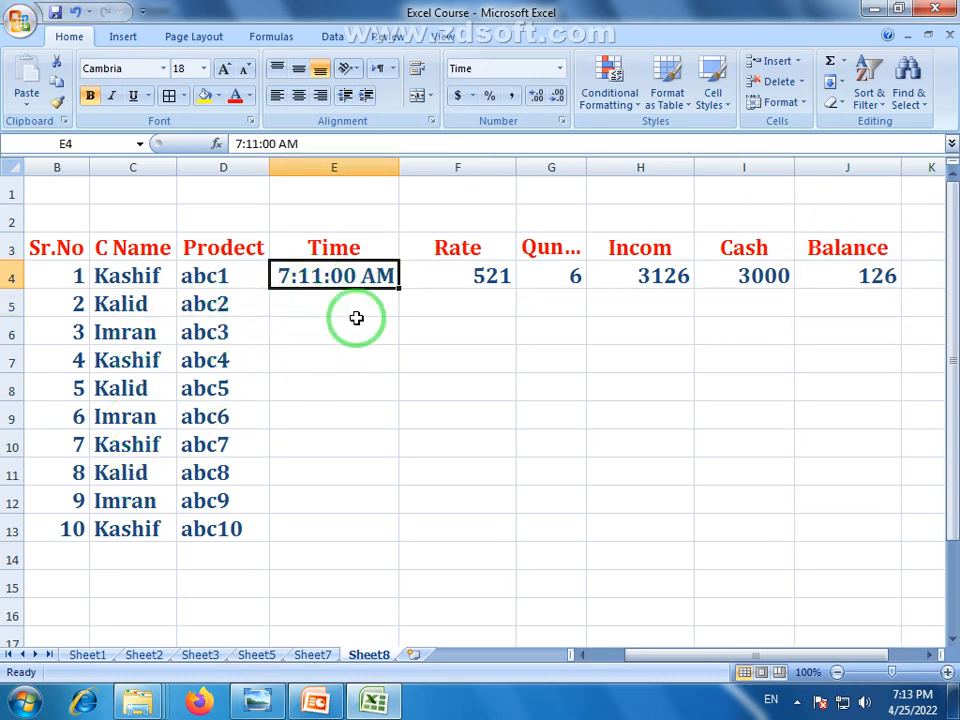
left_click_drag(398, 287, 385, 545)
left_click_drag(398, 171, 420, 170)
left_click(445, 462)
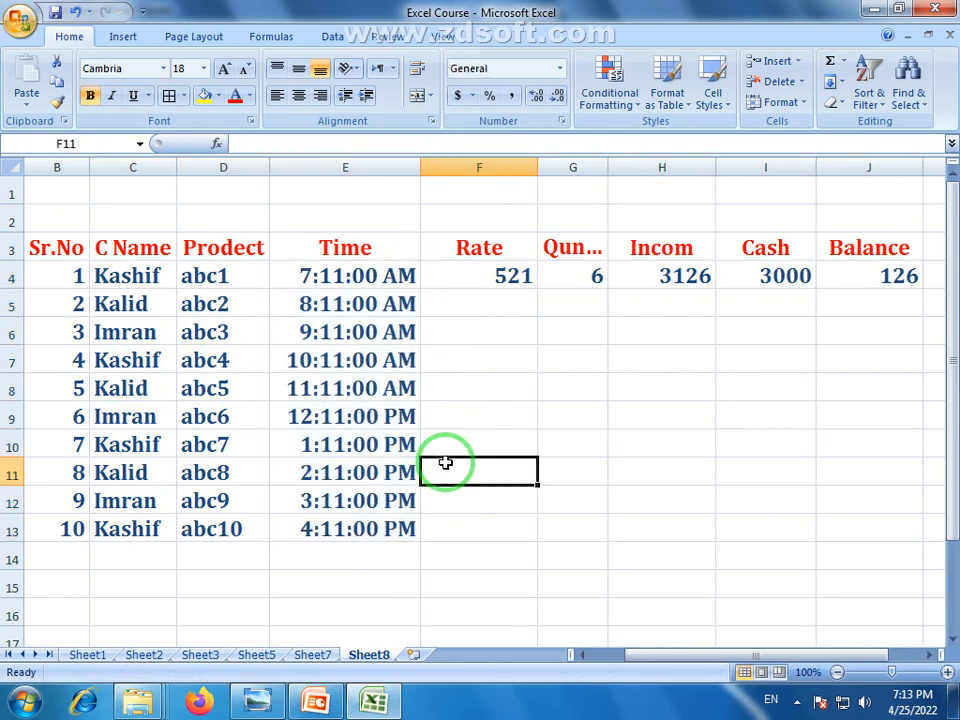
Enter rates 574, 524, 321, 541, 654 and 32 in F5:F10
left_click(467, 304)
left_click(489, 268)
left_click(493, 302)
type("57")
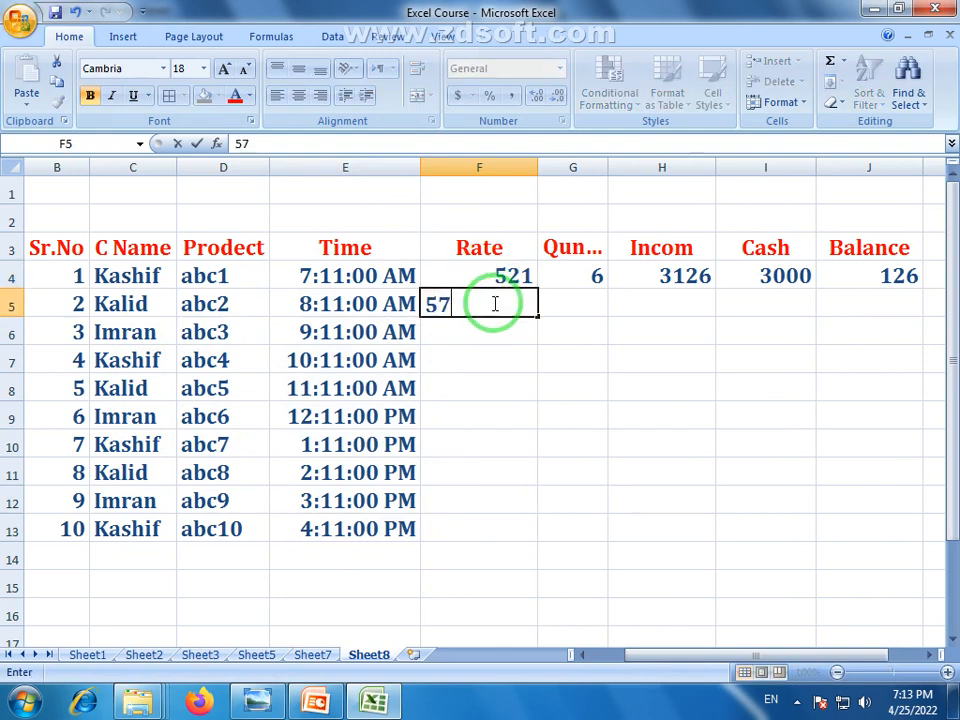
type("4")
key("Return")
type("5")
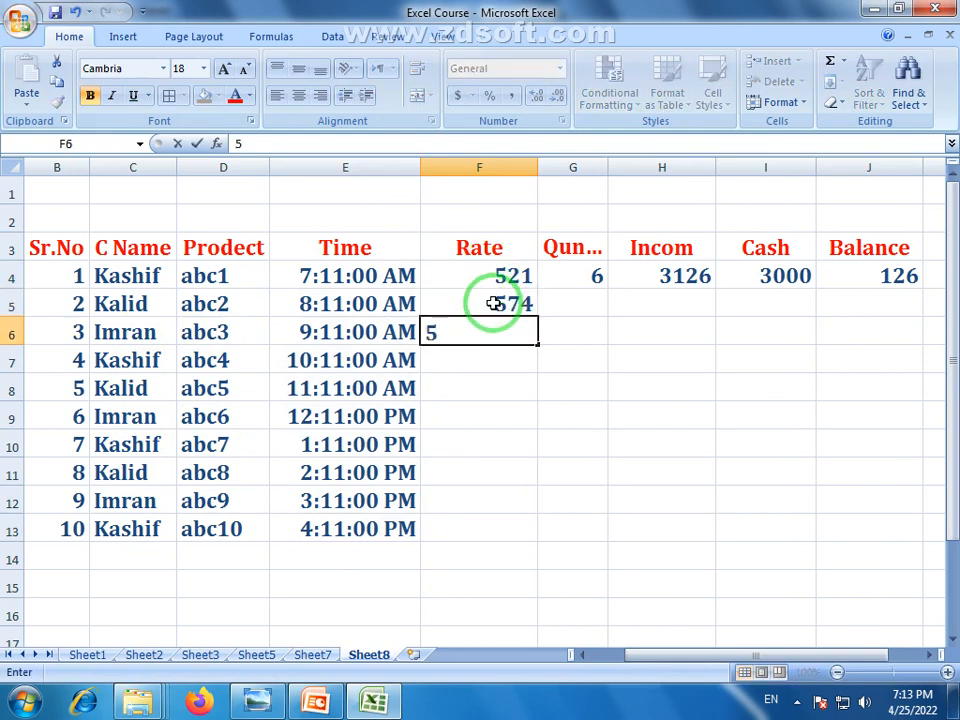
type("24")
key("Return")
type("321")
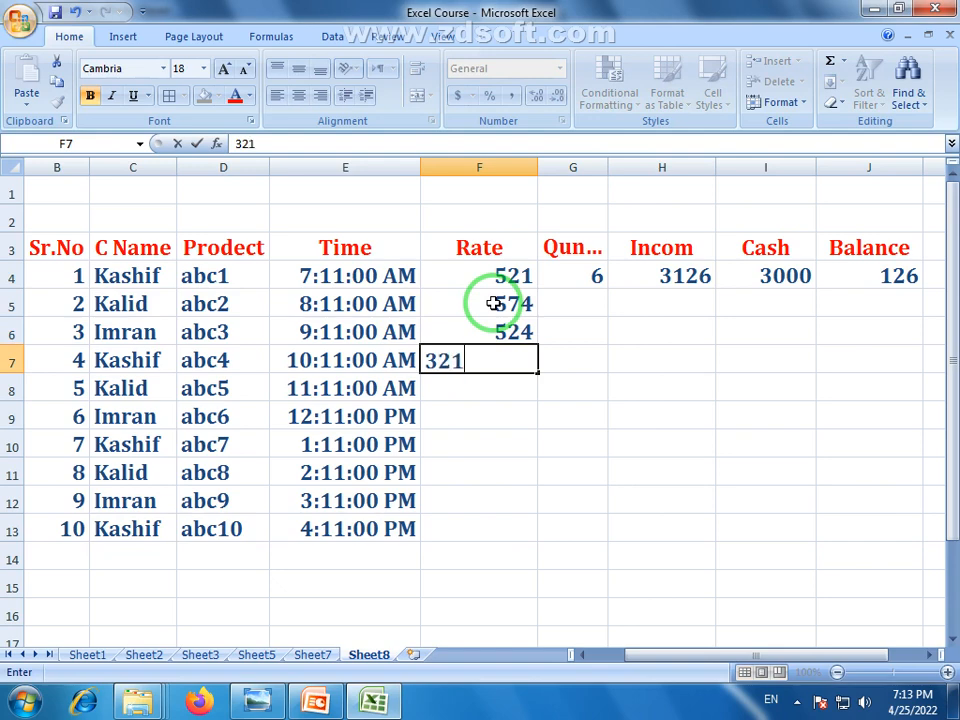
key("Return")
type("541")
key("Return")
type("6")
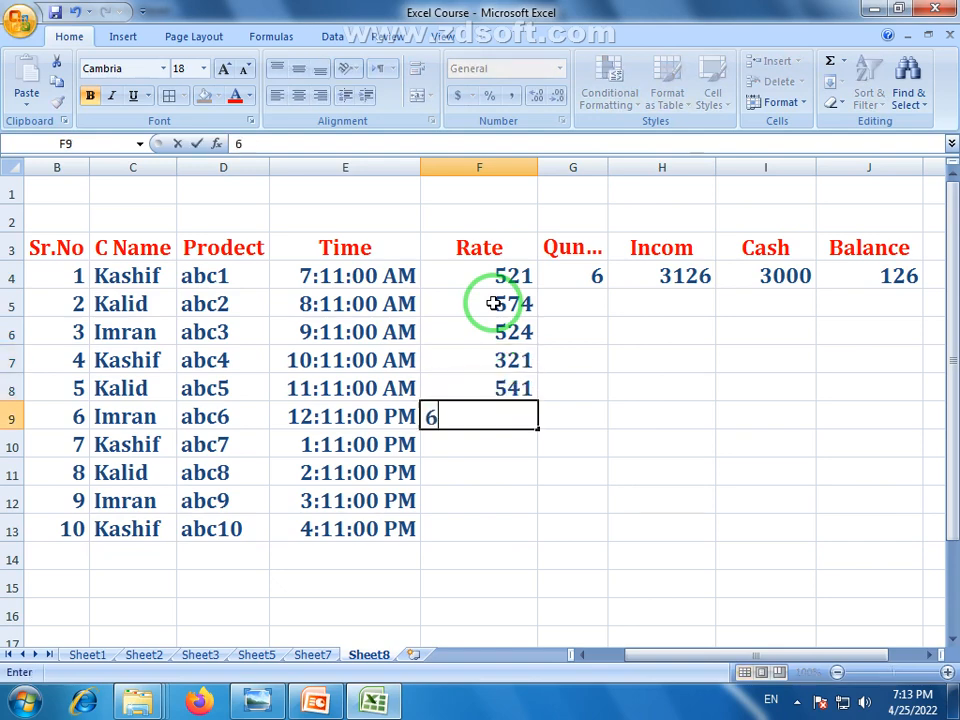
type("54")
key("Return")
type("32")
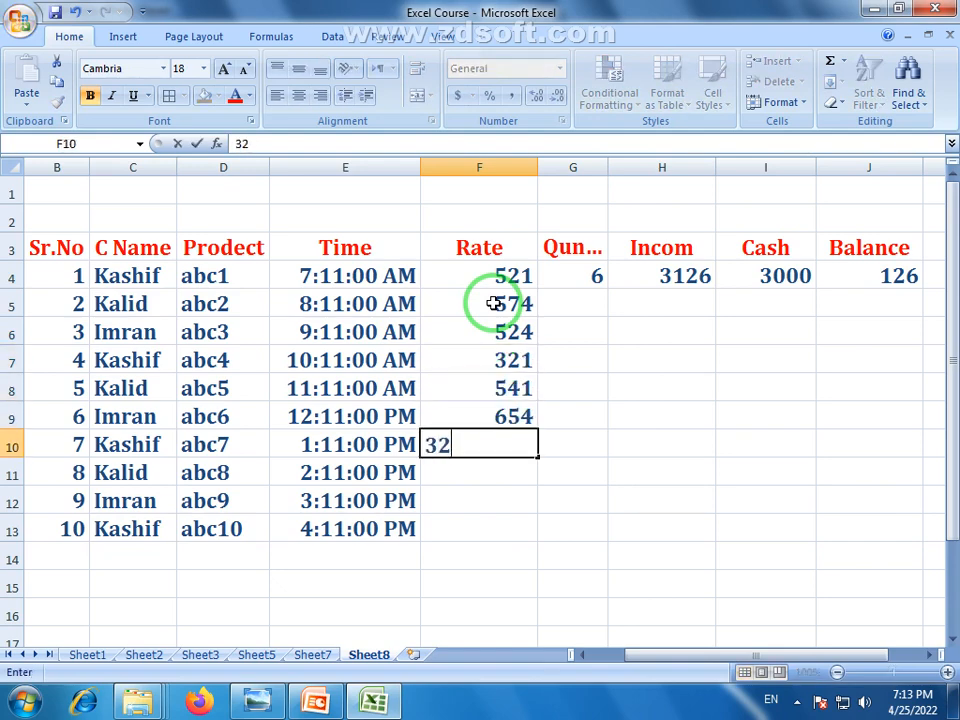
key("Return")
Enter rate 52 in F11, removing a stray backslash, then 624 and 65
type("52\\")
key("Return")
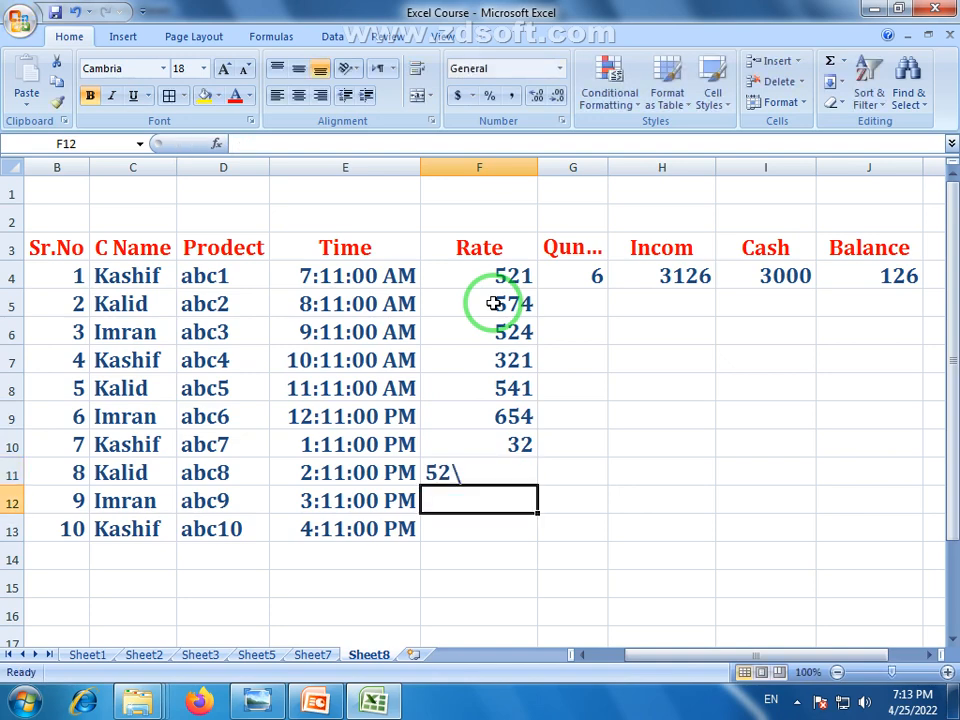
left_click(493, 476)
double_click(493, 477)
key("BackSpace")
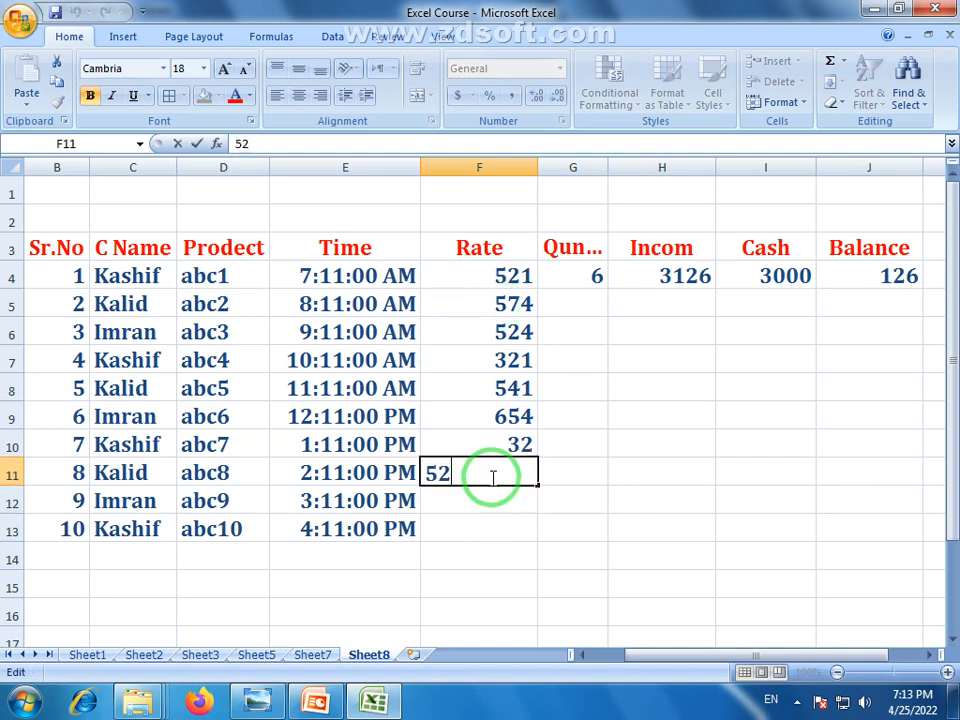
key("Return")
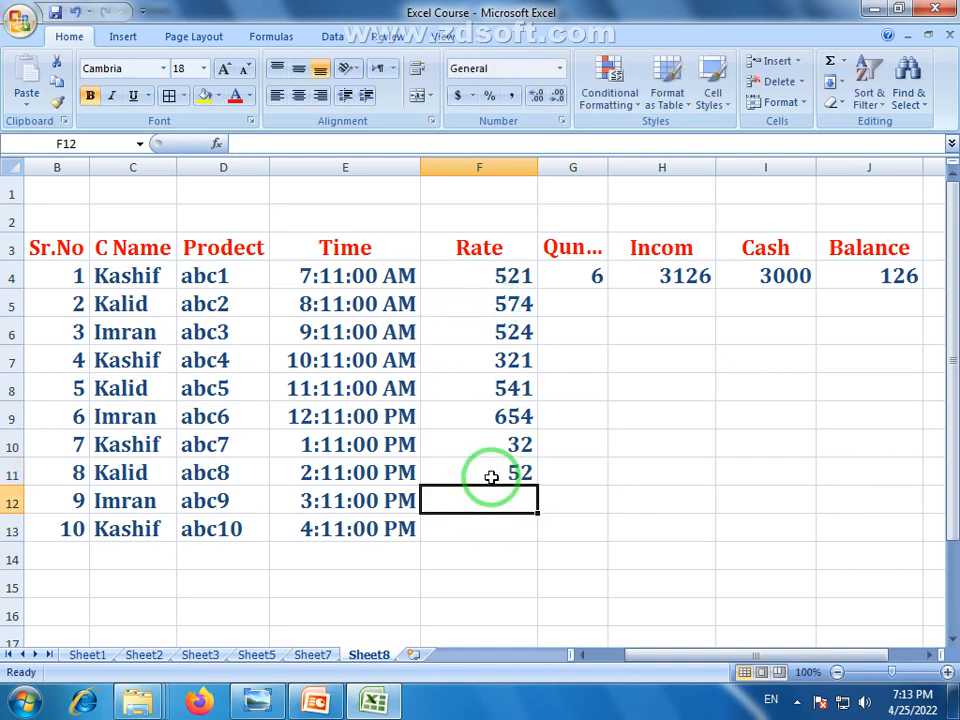
type("62")
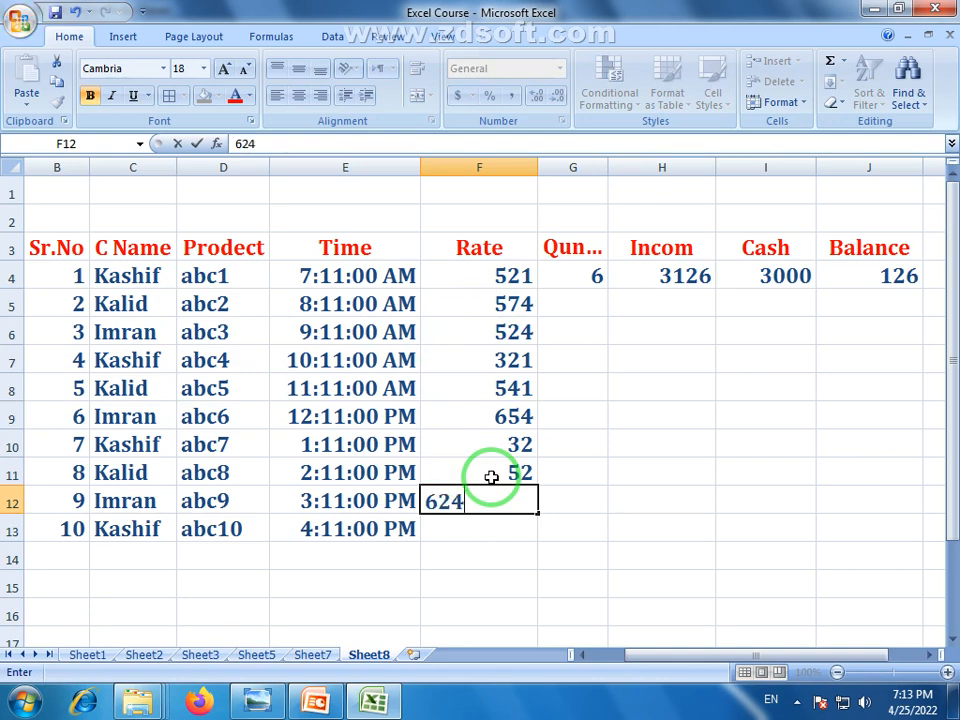
type("4")
key("Return")
type("62")
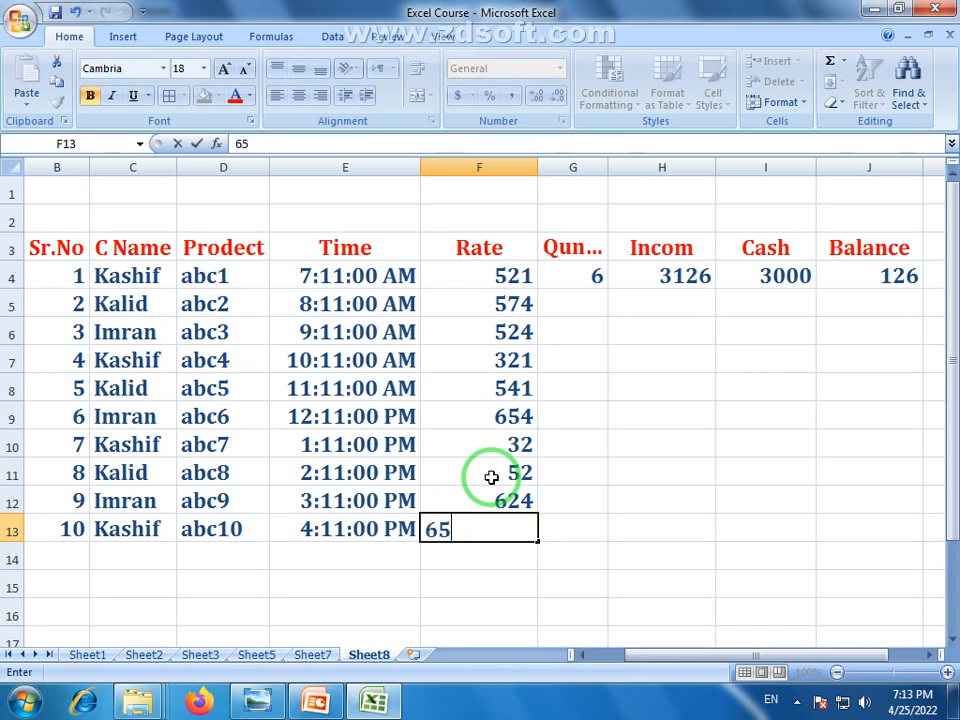
key("Return")
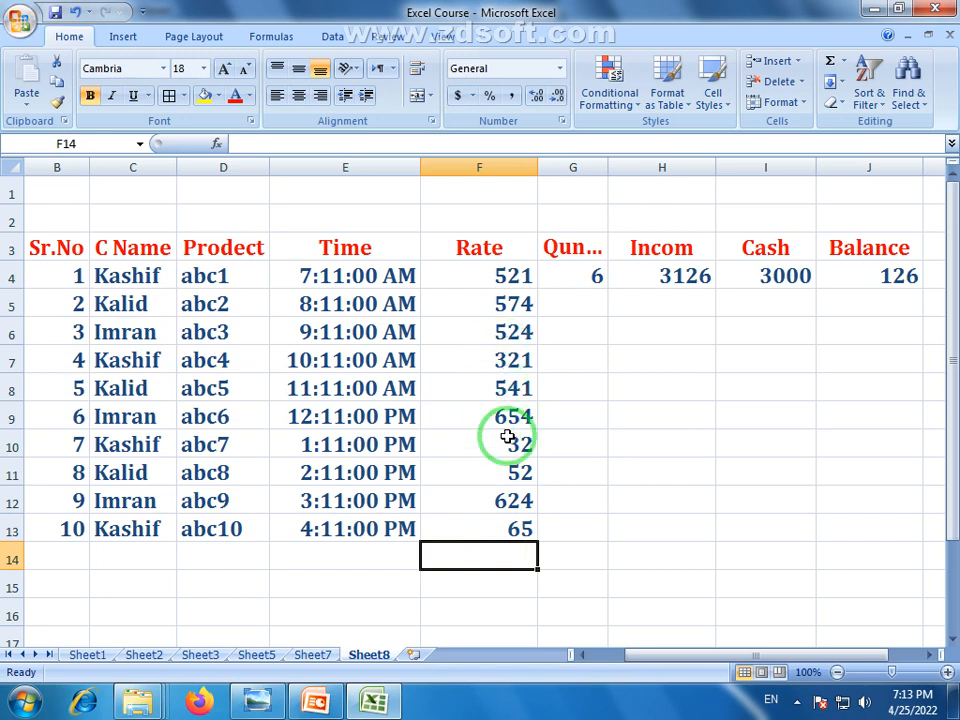
Format the Rate values F4:F13 as Number with two decimal places
left_click_drag(521, 276, 506, 526)
left_click(559, 68)
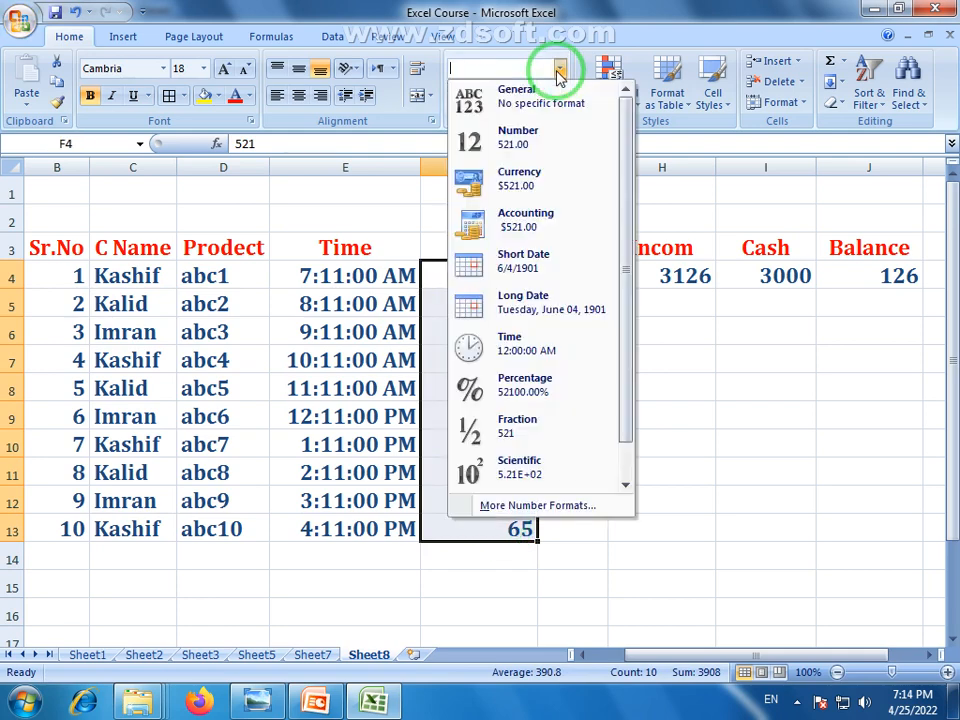
left_click(548, 137)
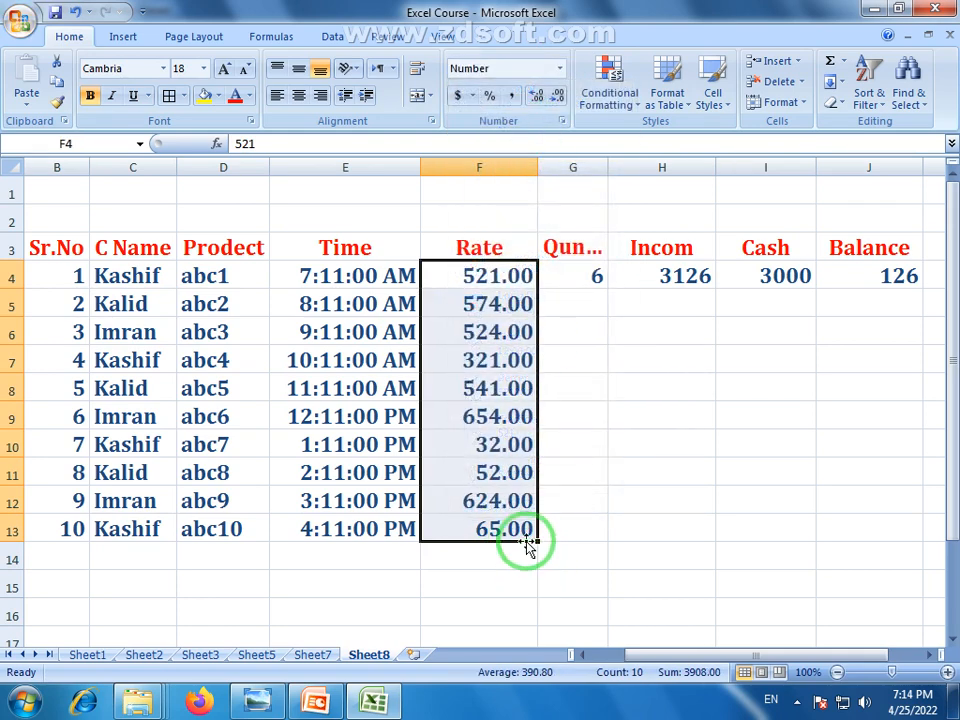
left_click(523, 577)
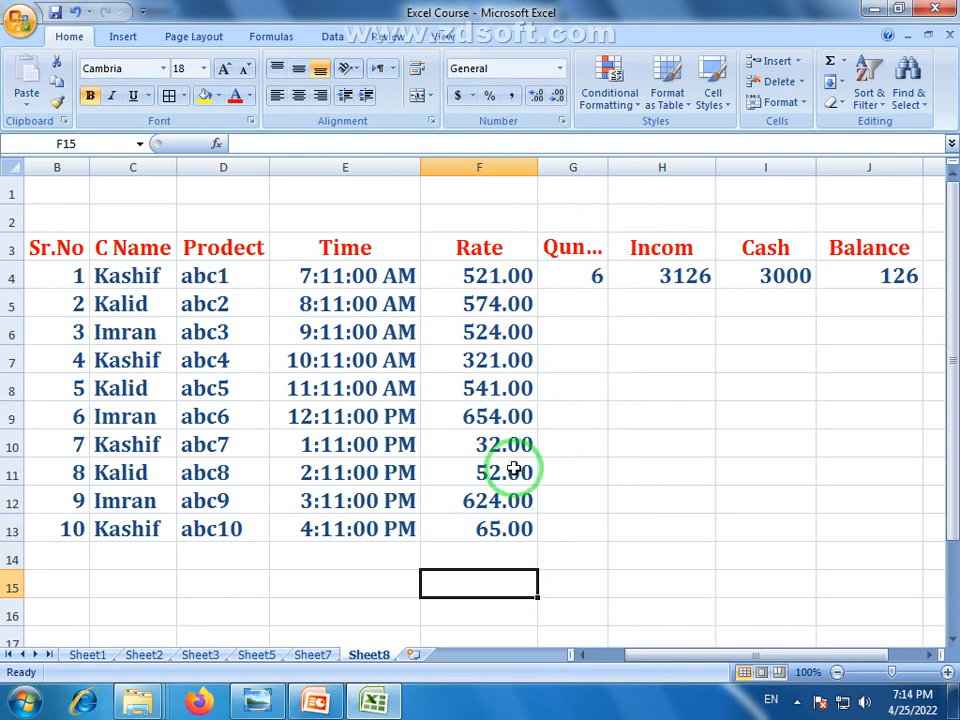
Enter quantities 5, 2, 4, 3, 2, 4 and 12 down column G from G5
left_click(584, 301)
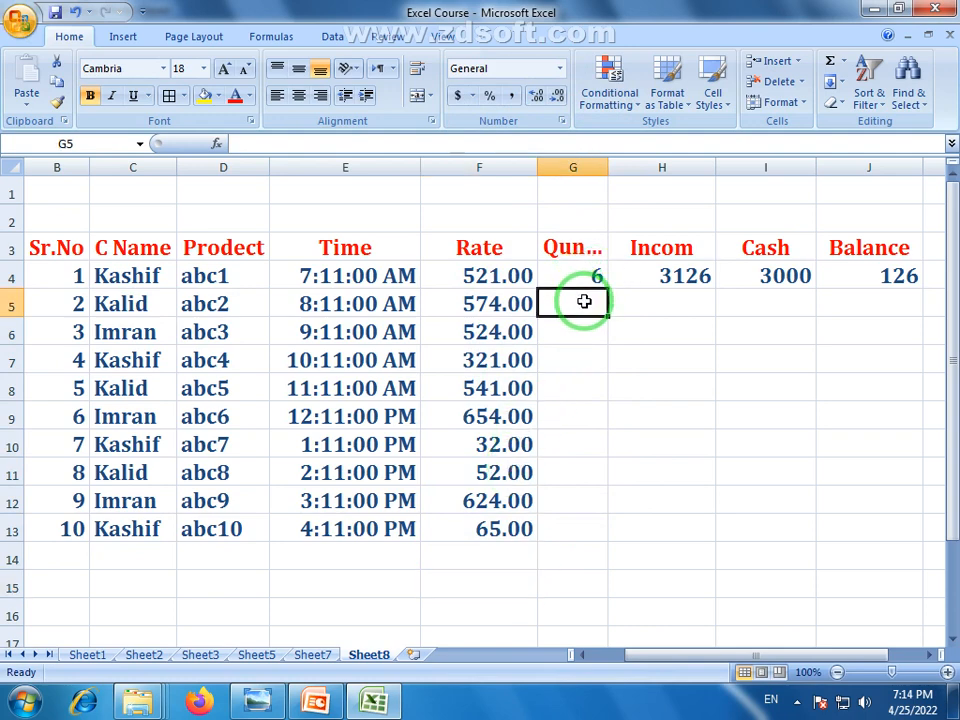
type("5")
key("Return")
type("2")
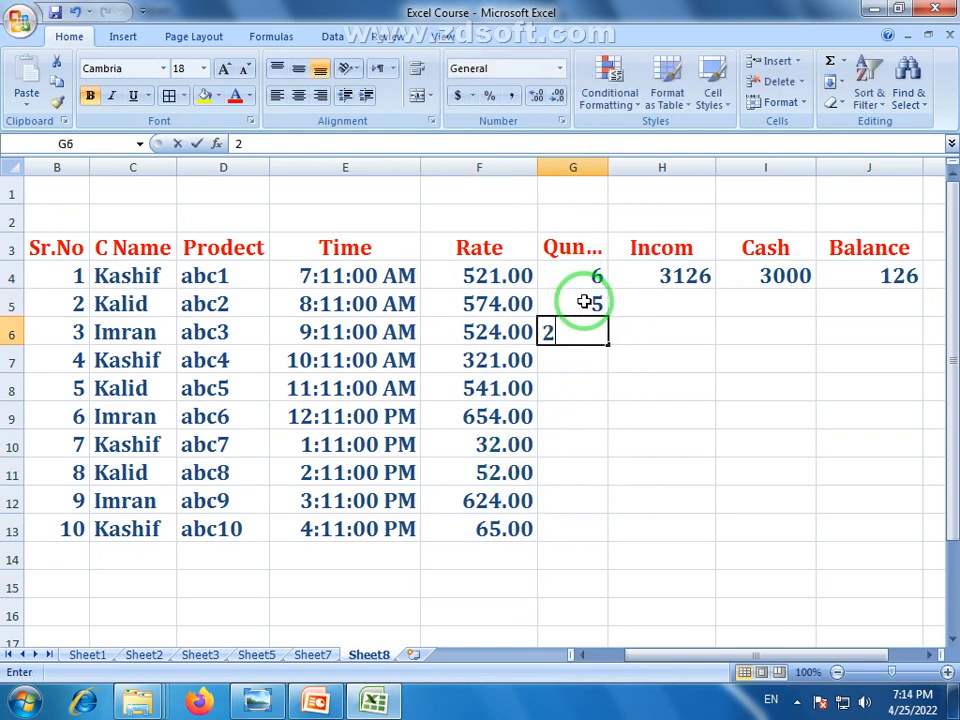
key("Return")
type("4")
key("Return")
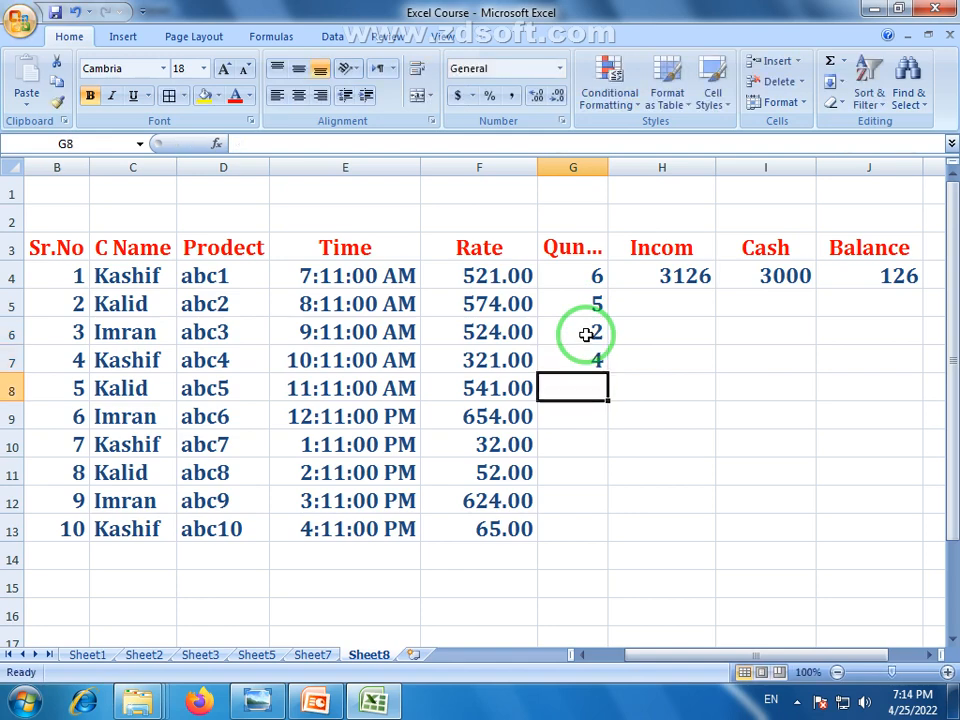
type("3")
type("2")
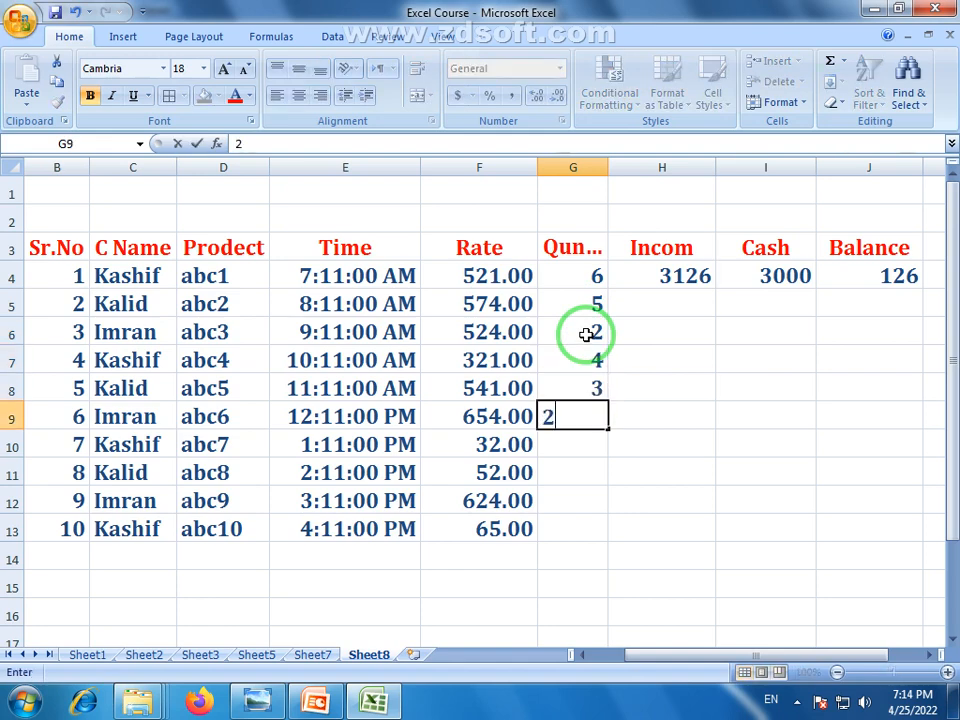
key("Return")
type("4")
key("Return")
type("12")
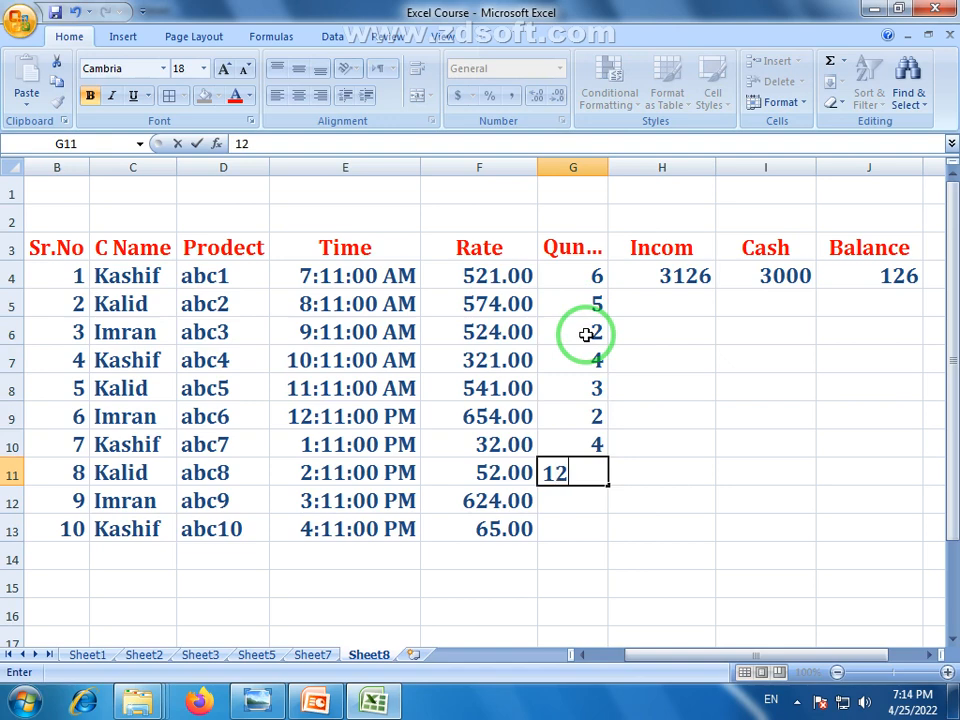
key("Return")
type("52")
key("Return")
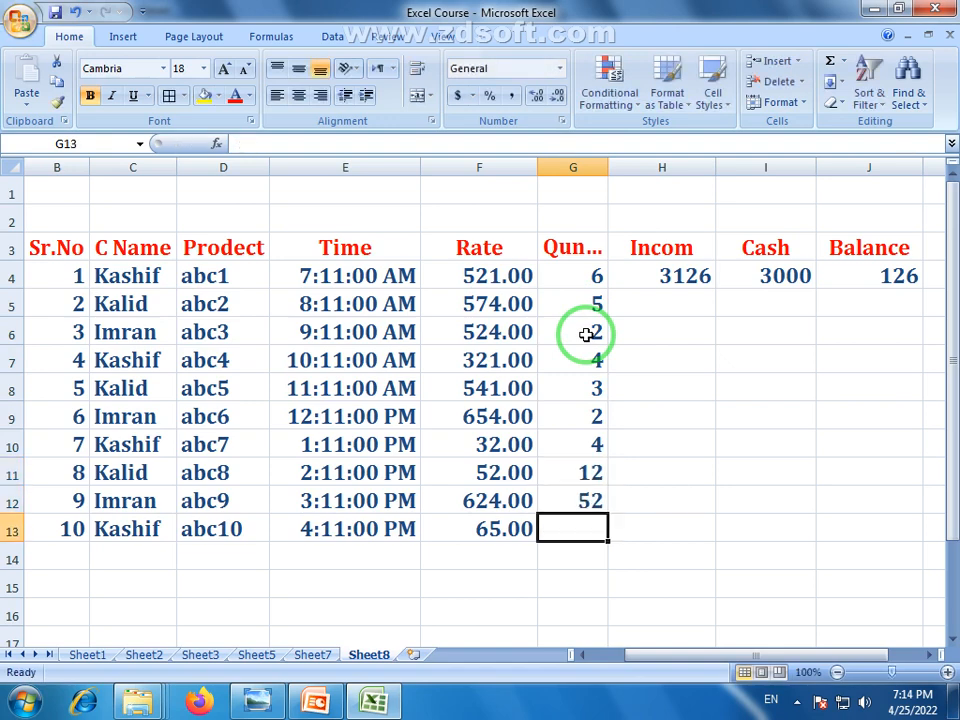
Correct the G12 quantity to 2 and enter 1 in G13
left_click(589, 497)
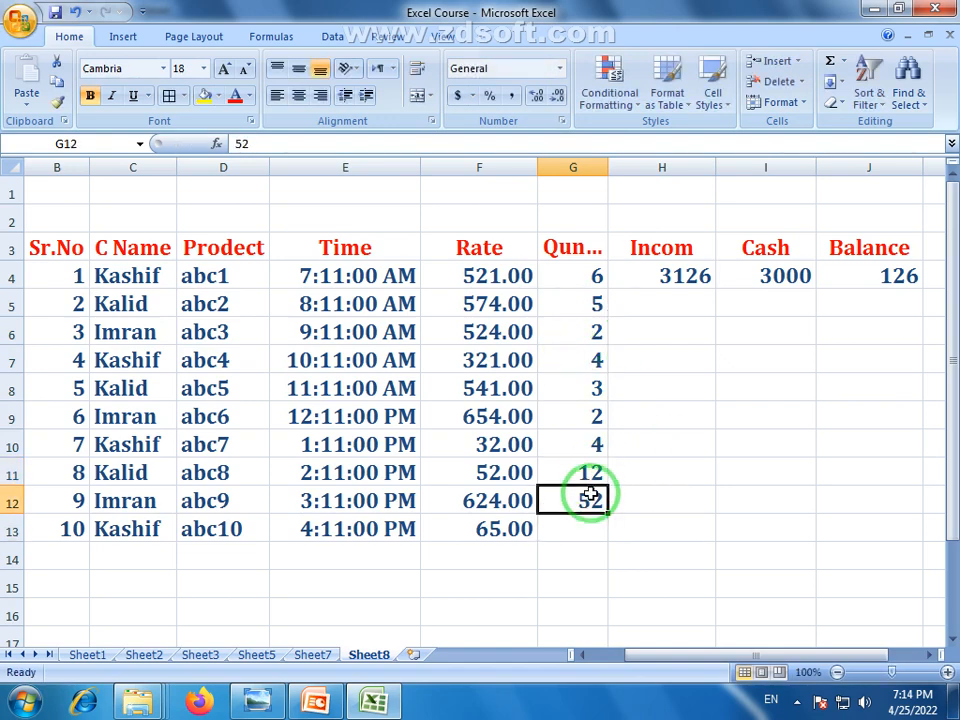
type("2")
key("Return")
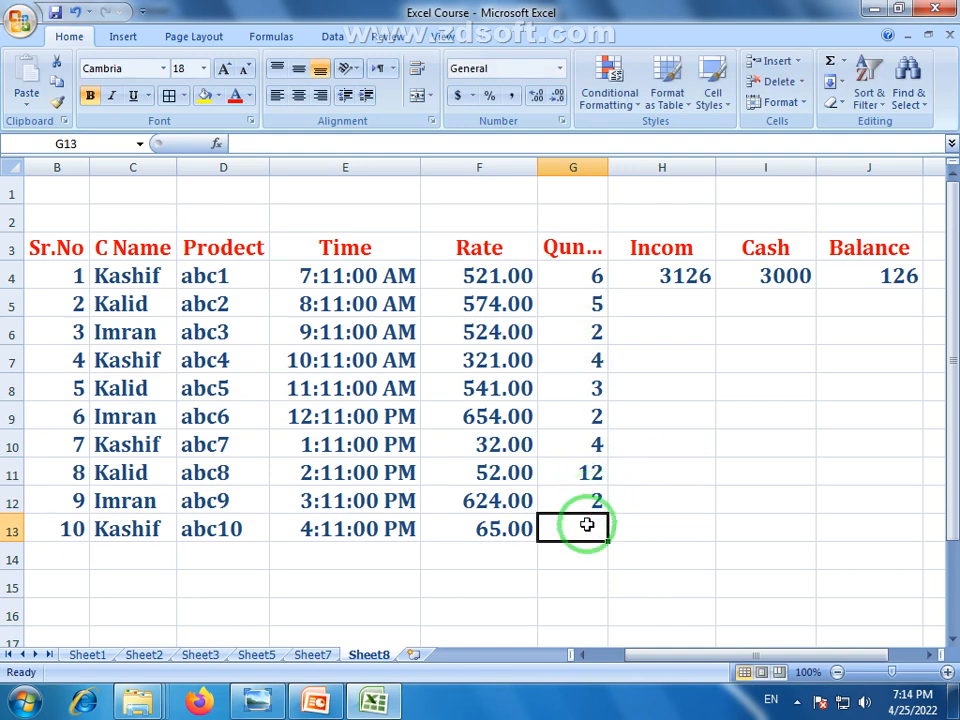
type("1")
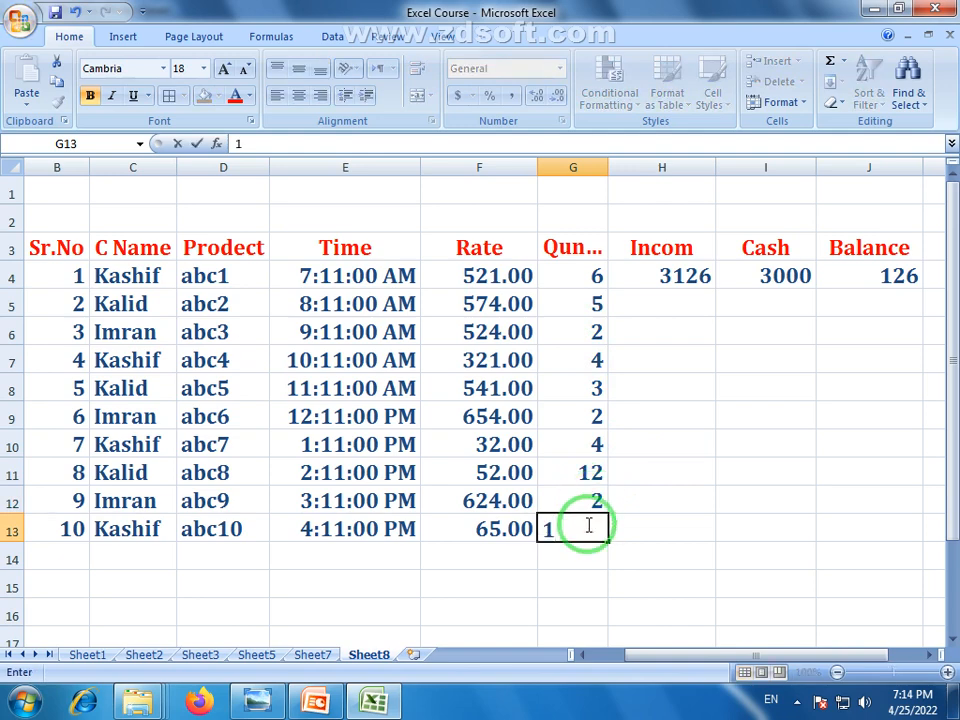
key("Return")
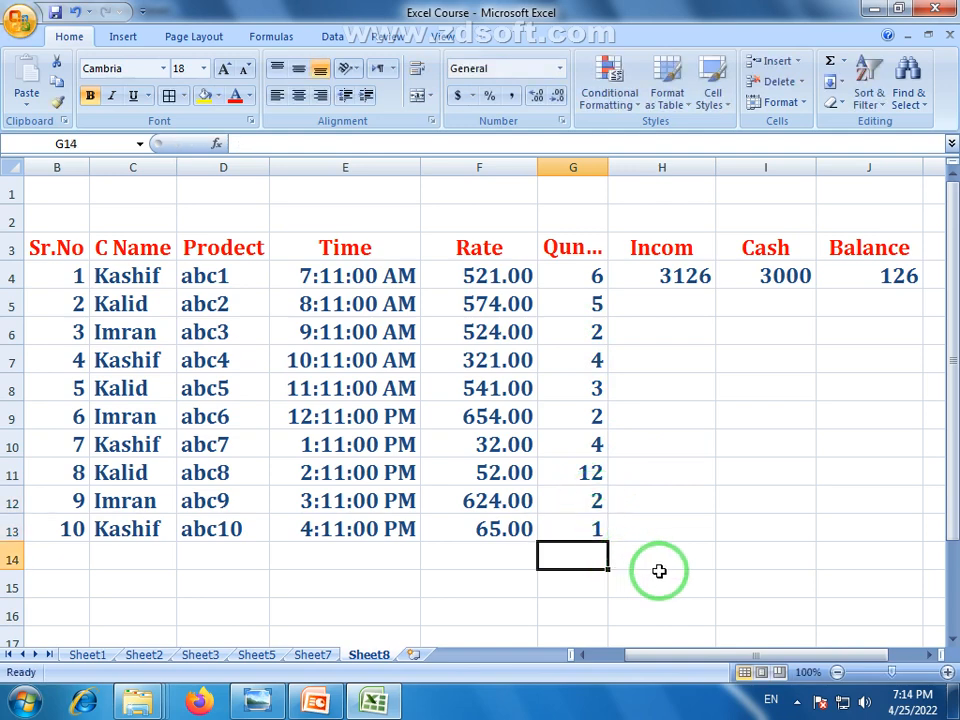
left_click(624, 574)
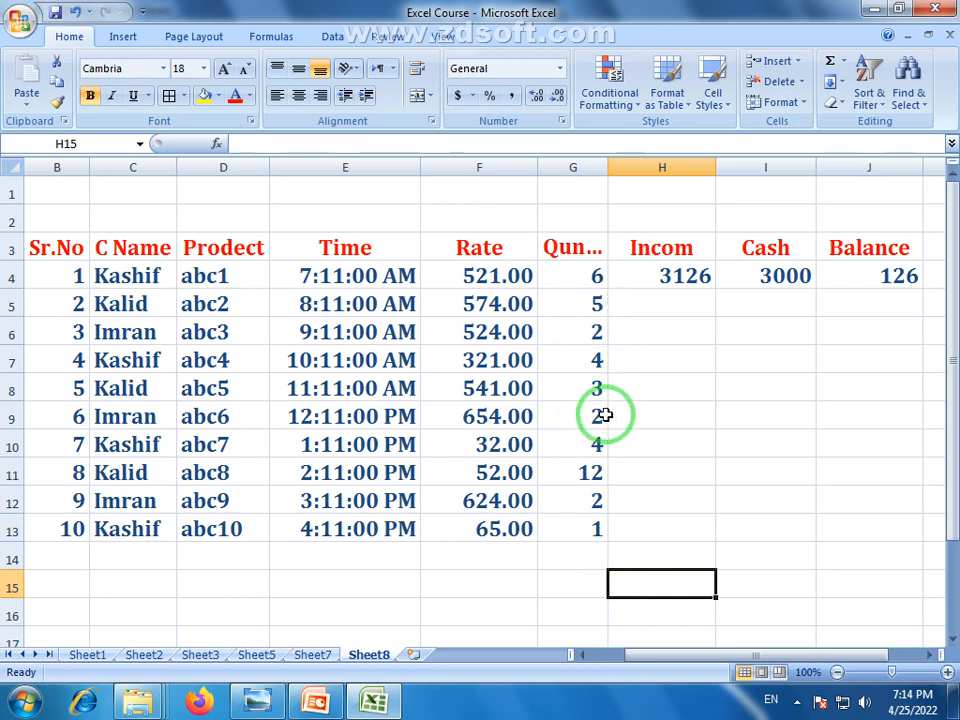
Copy the H4 income formula =F4*G4 down to H13 and verify the adjusted formulas
left_click(658, 302)
left_click(505, 312)
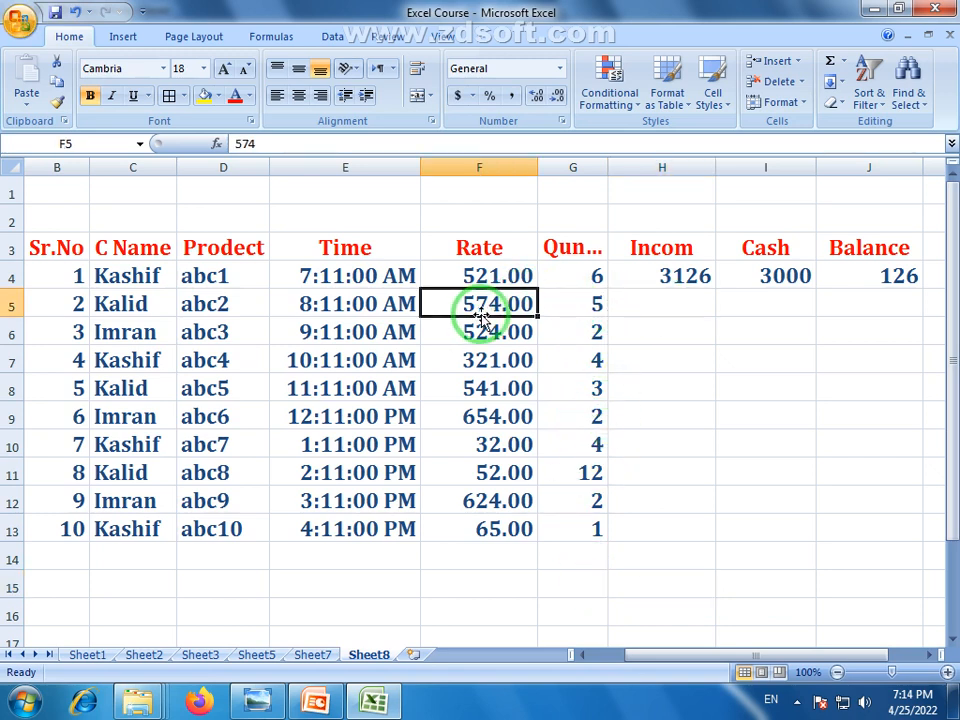
left_click(565, 305)
left_click(678, 275)
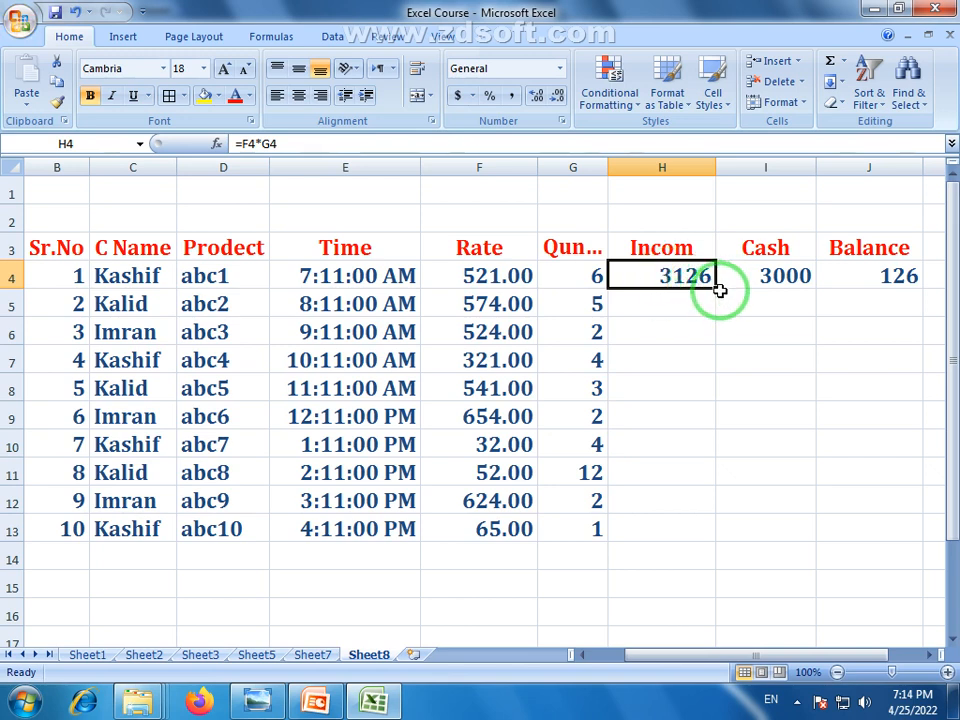
left_click_drag(717, 290, 724, 535)
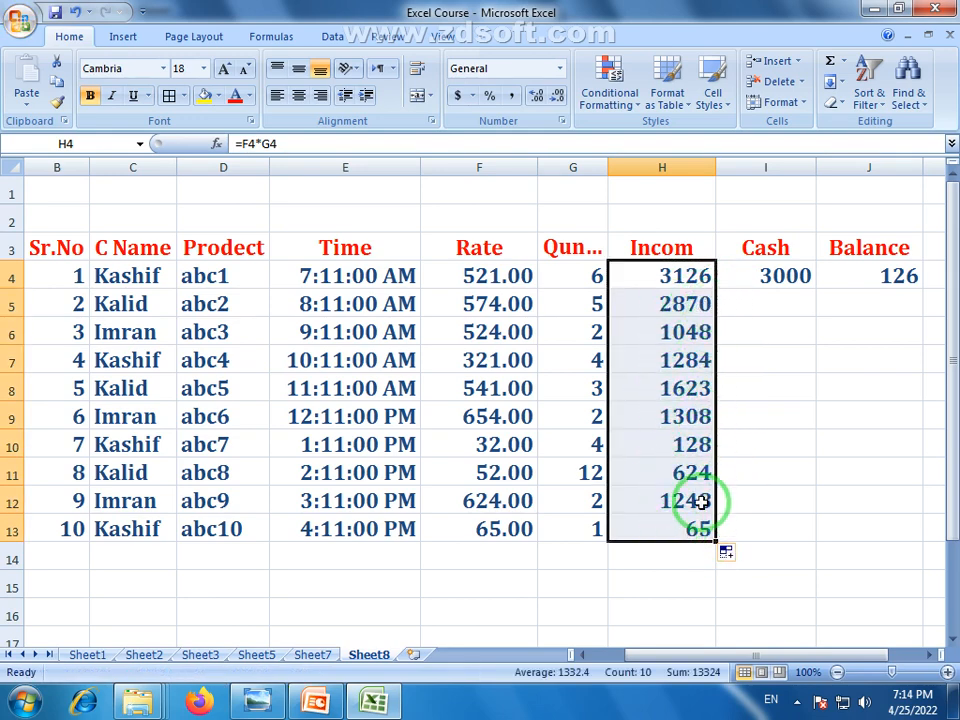
left_click(695, 306)
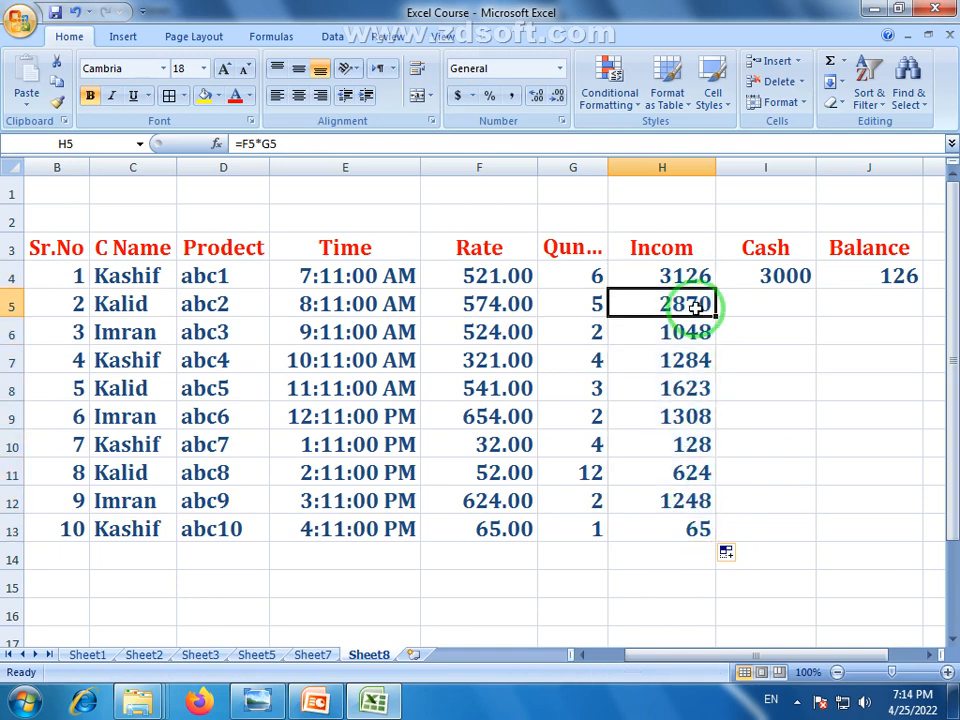
left_click(665, 278)
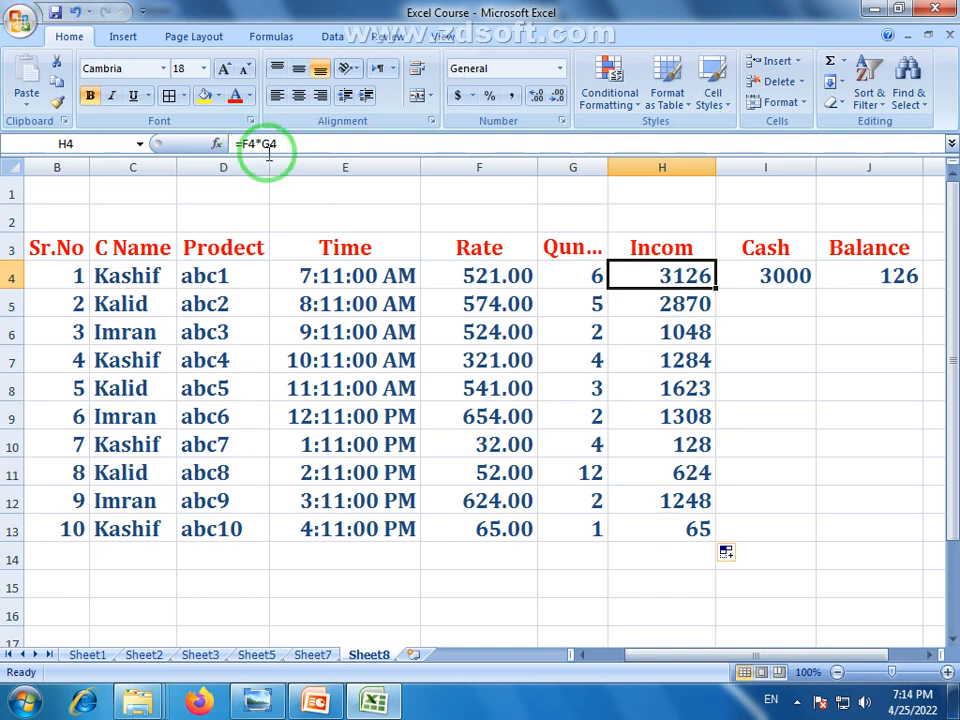
left_click(647, 306)
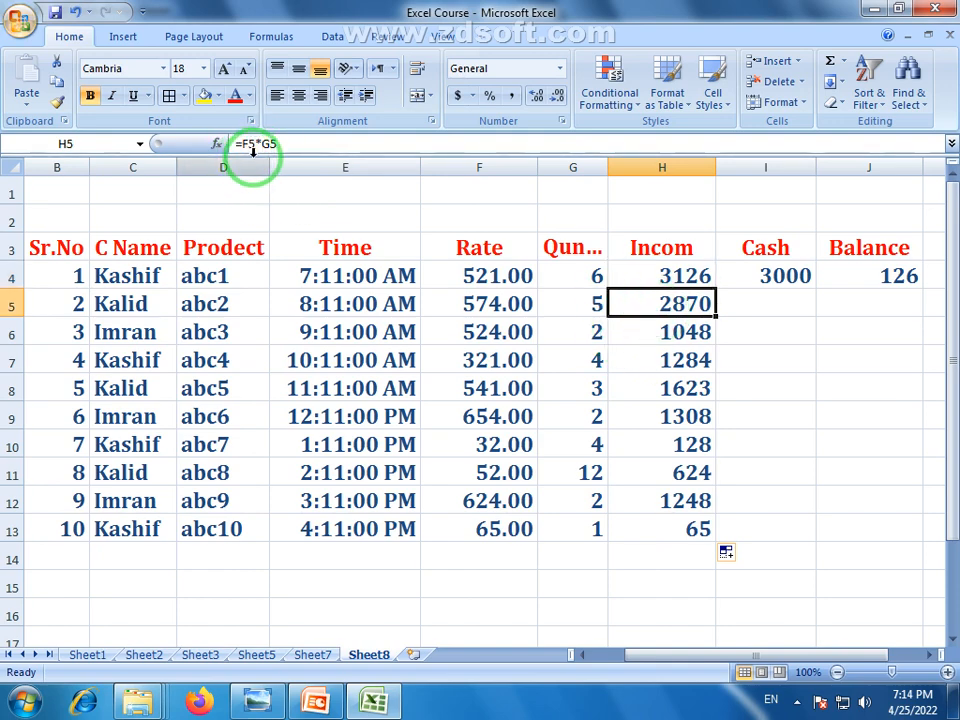
left_click(668, 436)
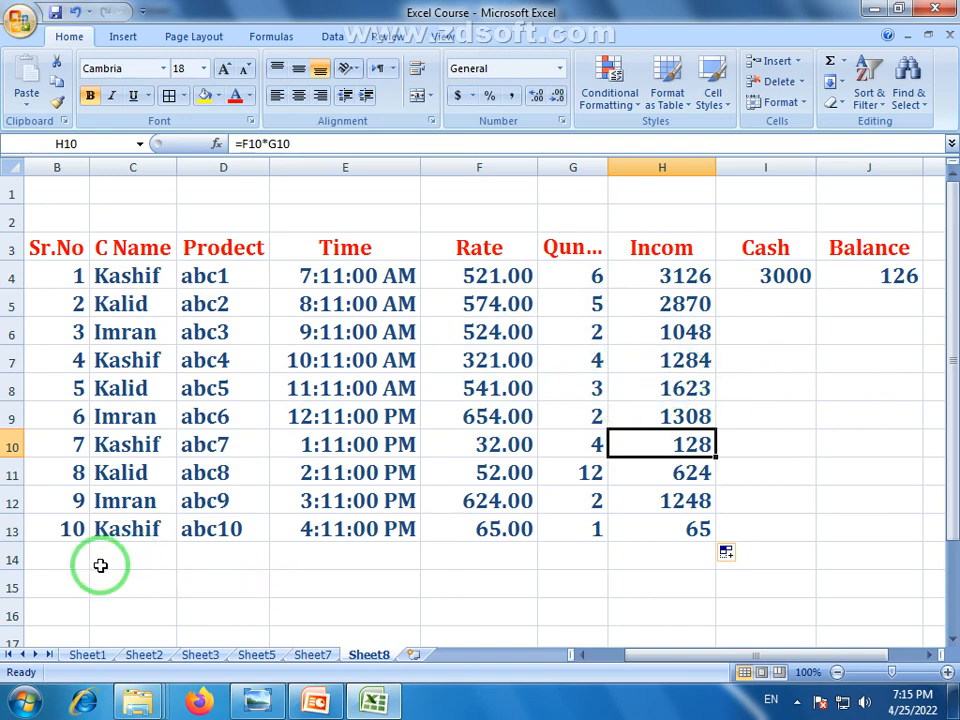
left_click(796, 306)
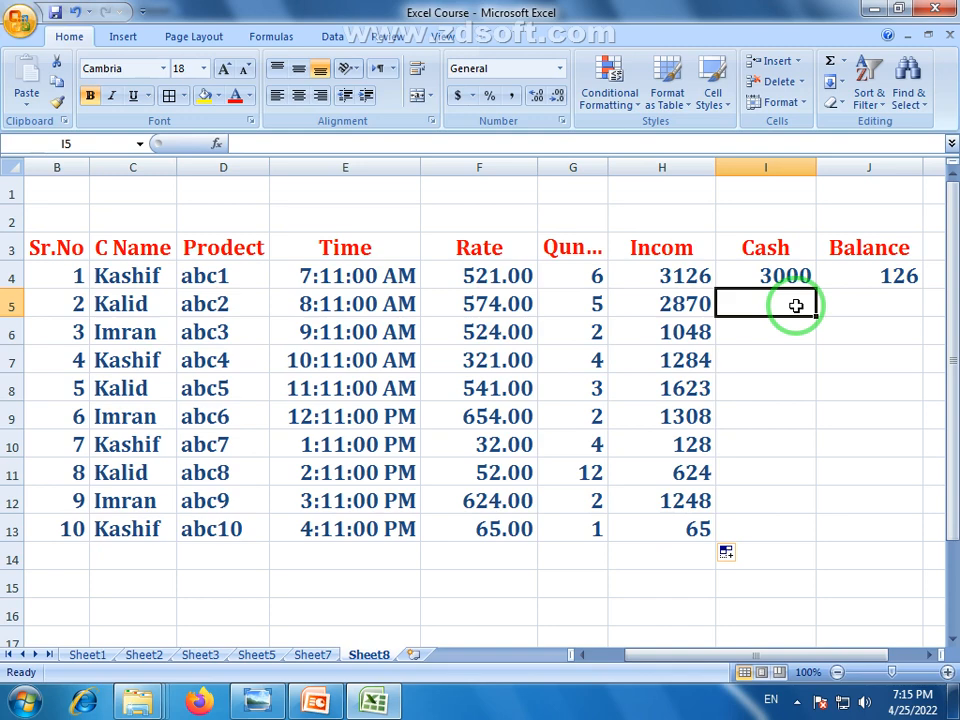
Enter cash amounts 2000, 1000, 1500, 1522, 100, 320, 200, 100 into I5:I12
type("200")
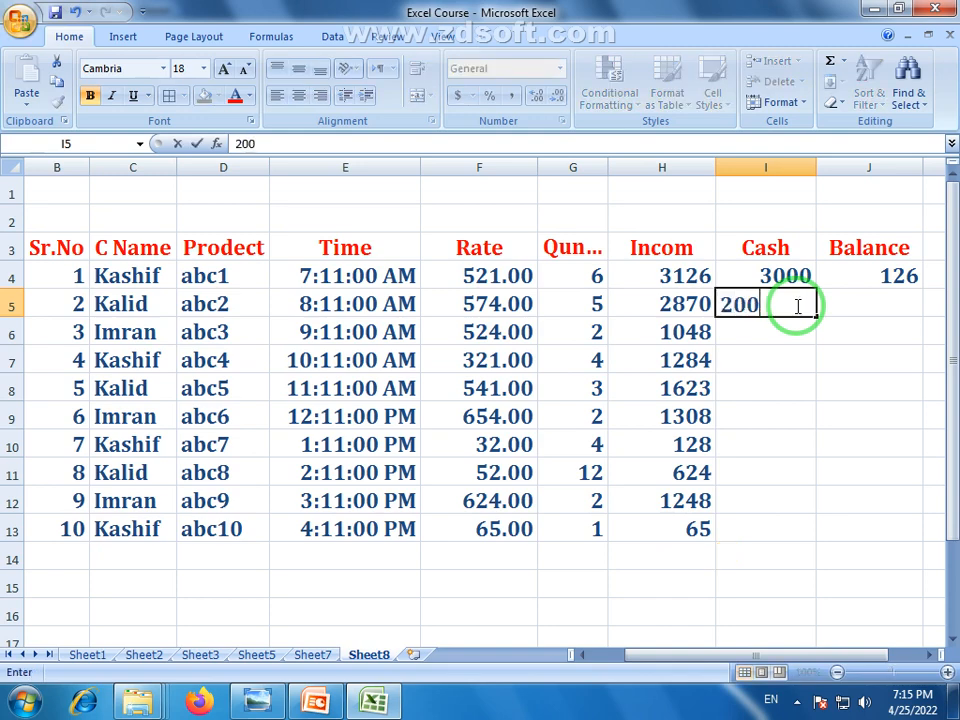
type("0")
key("Return")
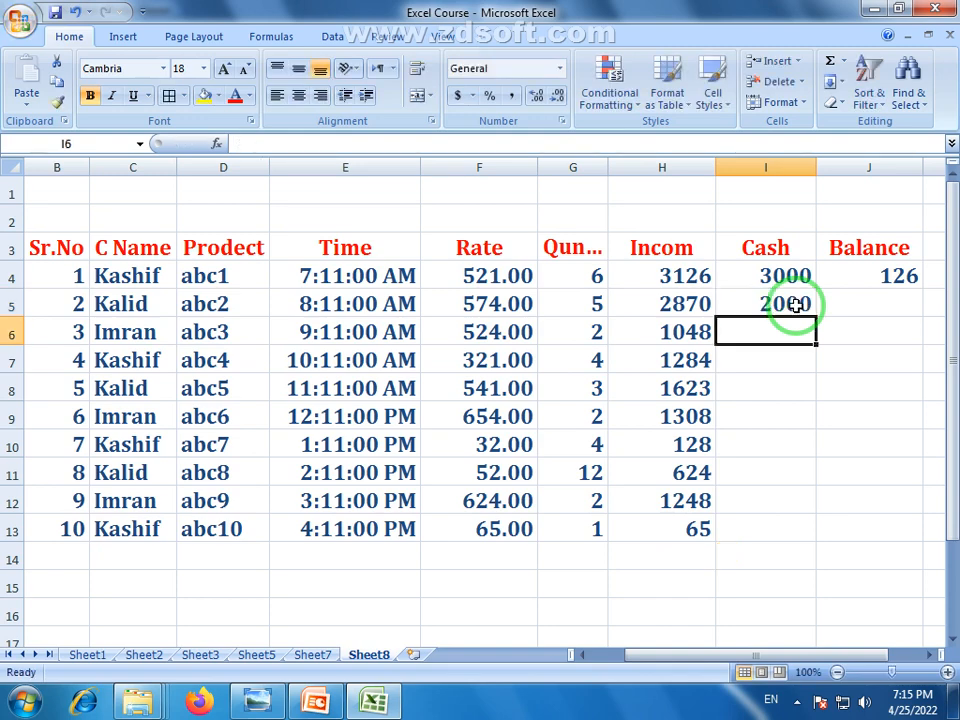
type("1000")
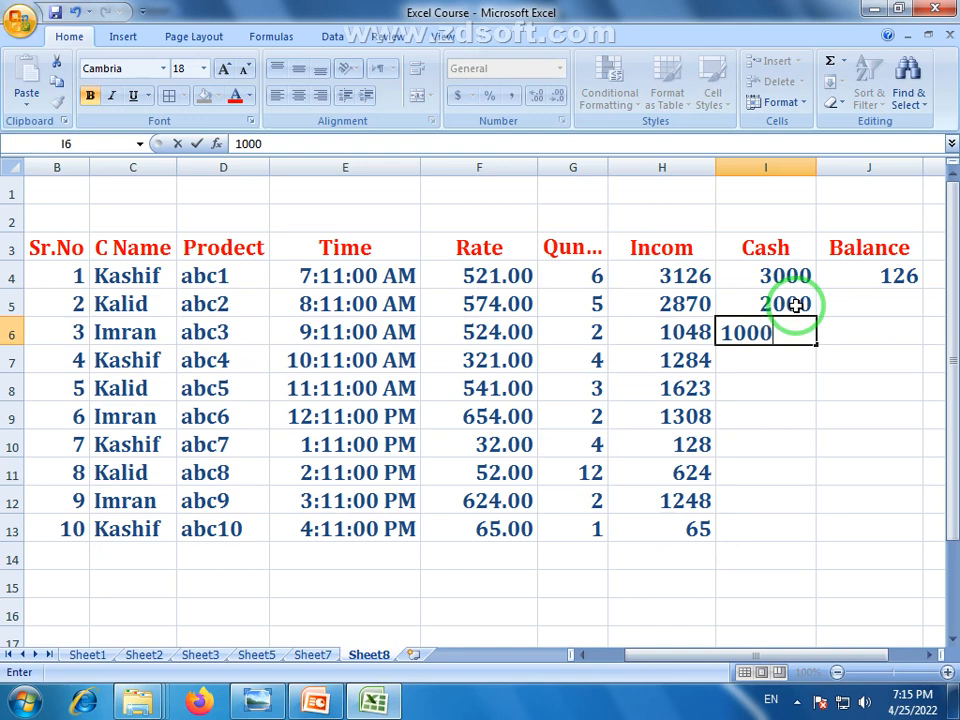
key("Return")
type("150")
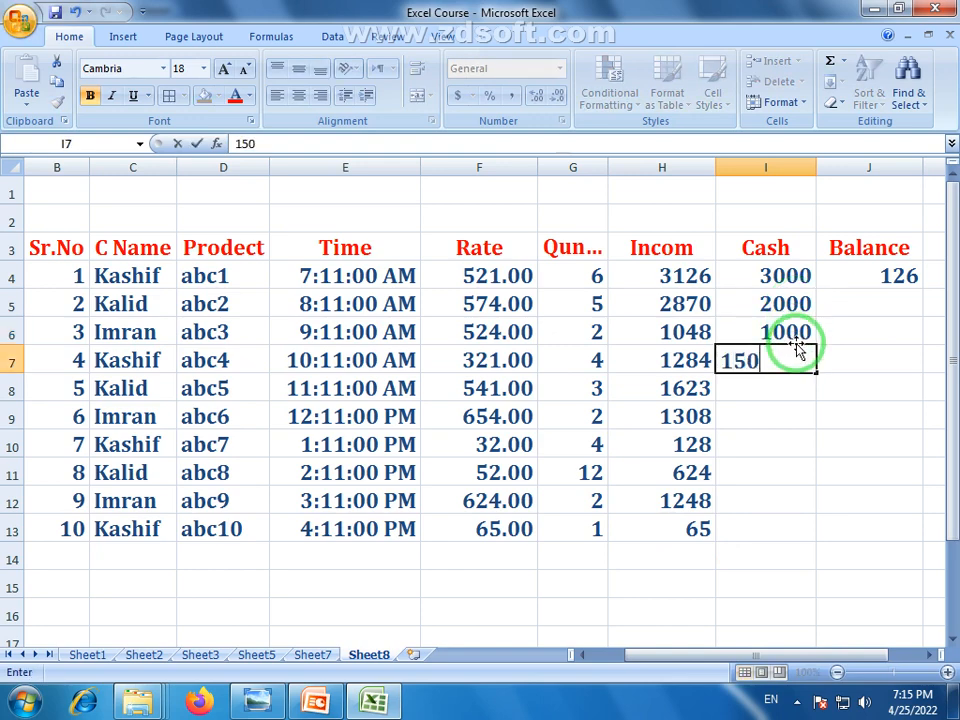
type("0")
key("Return")
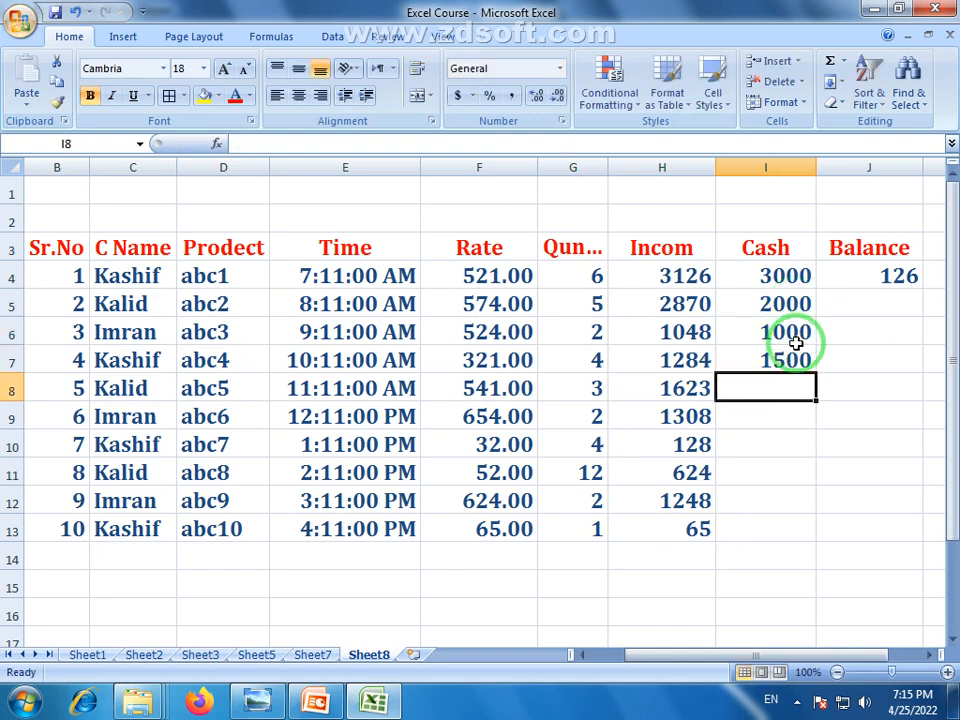
type("1522")
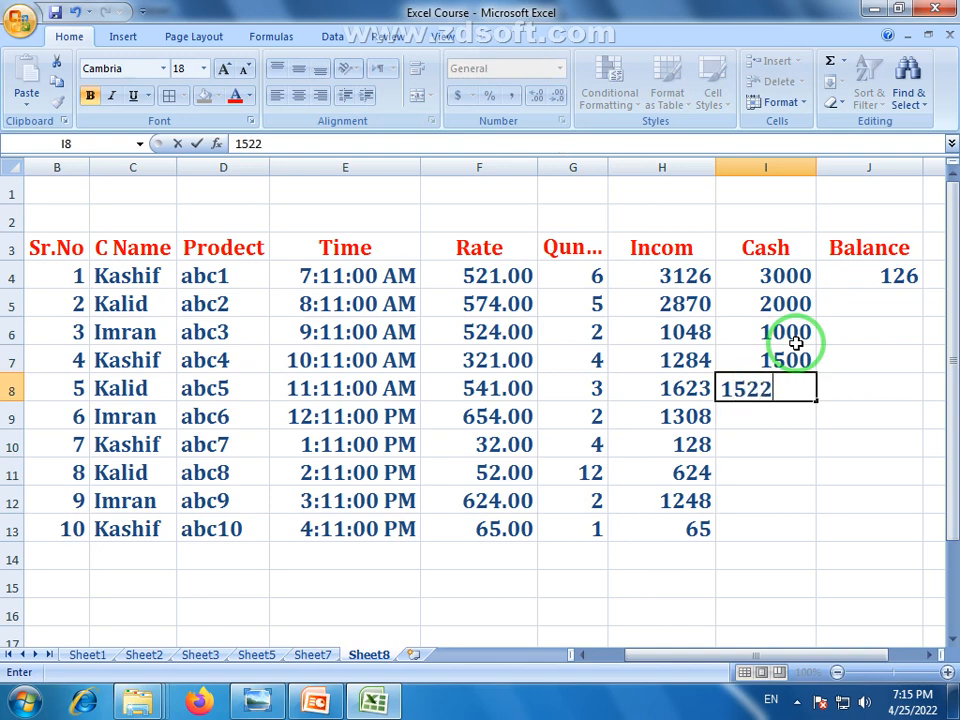
key("Return")
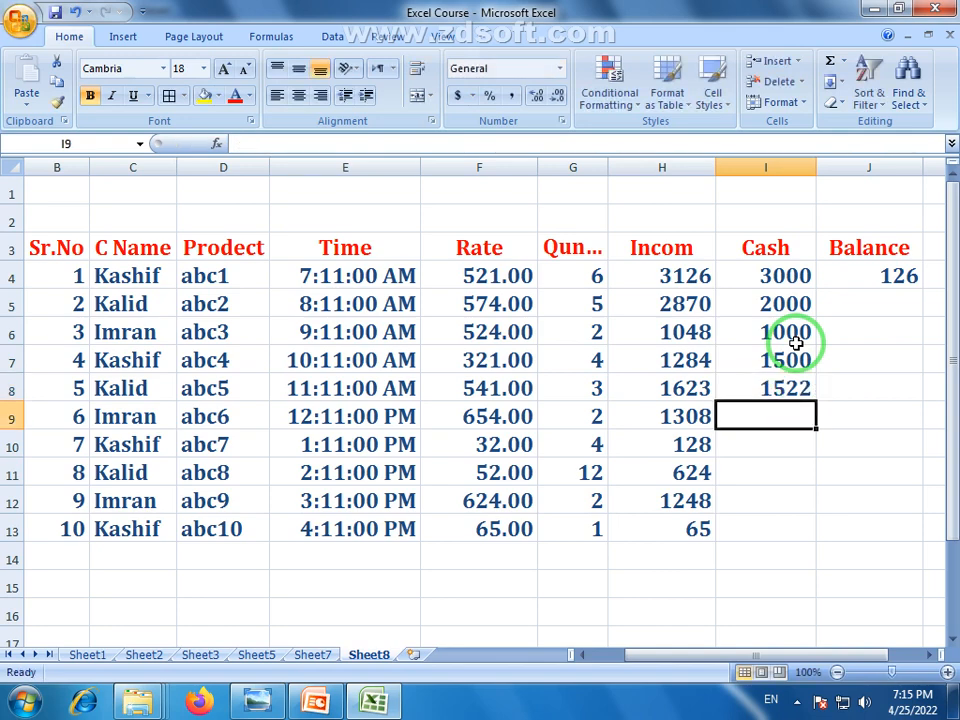
type("100")
key("Return")
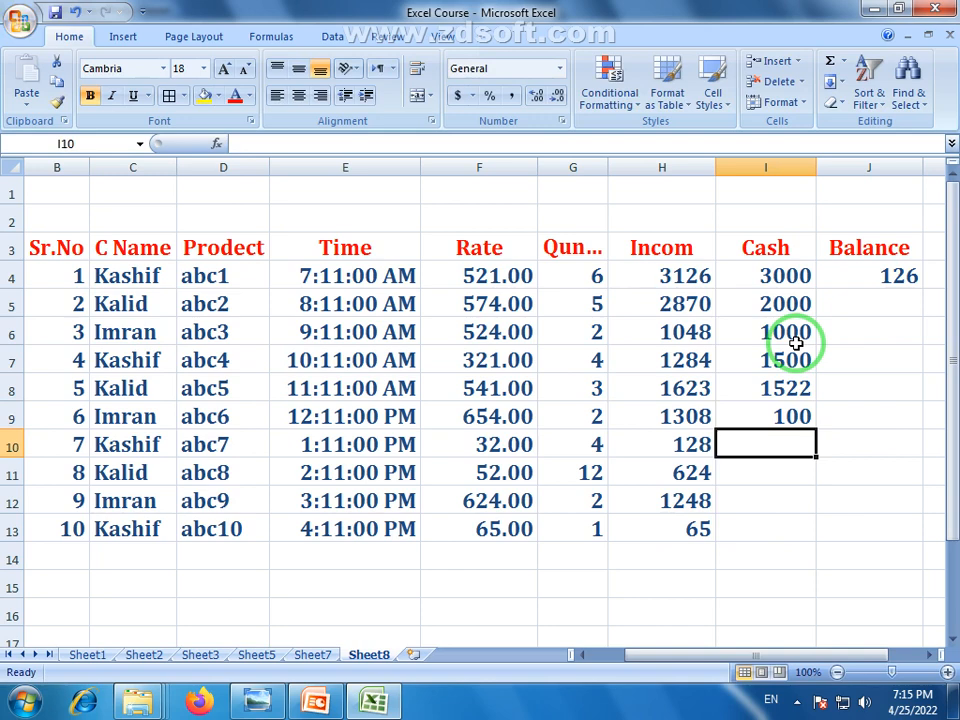
type("320")
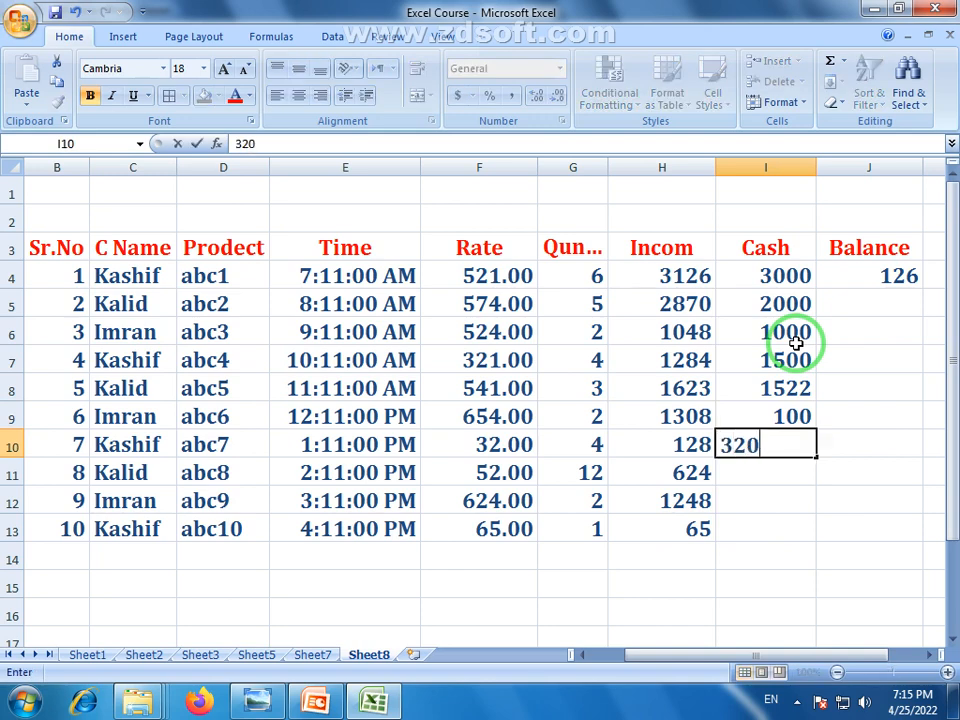
key("Return")
type("20")
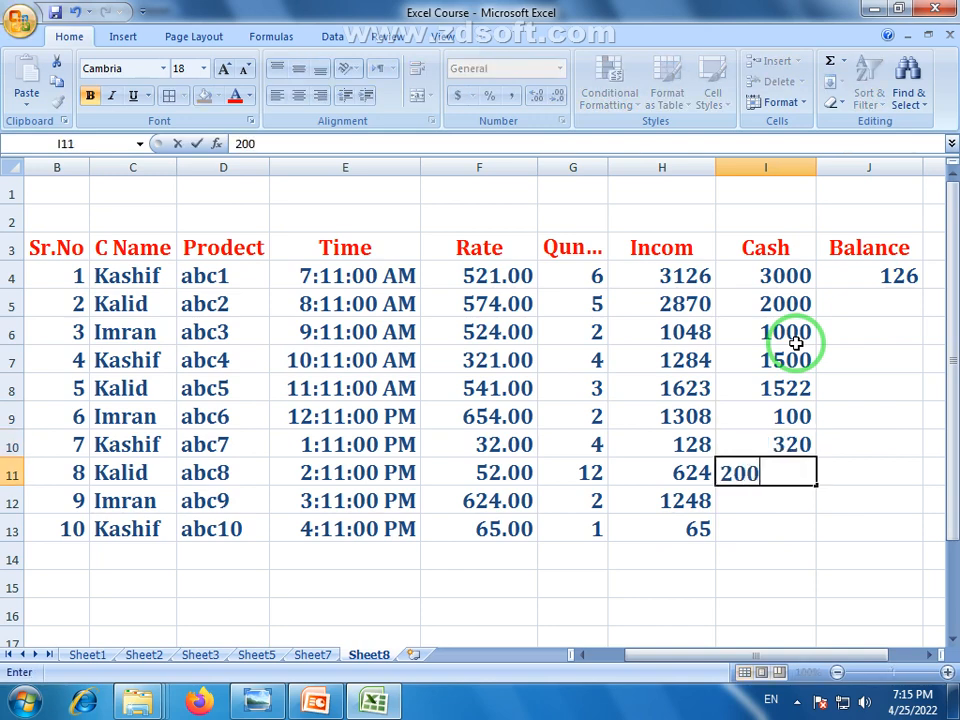
type("0")
key("Return")
type("100")
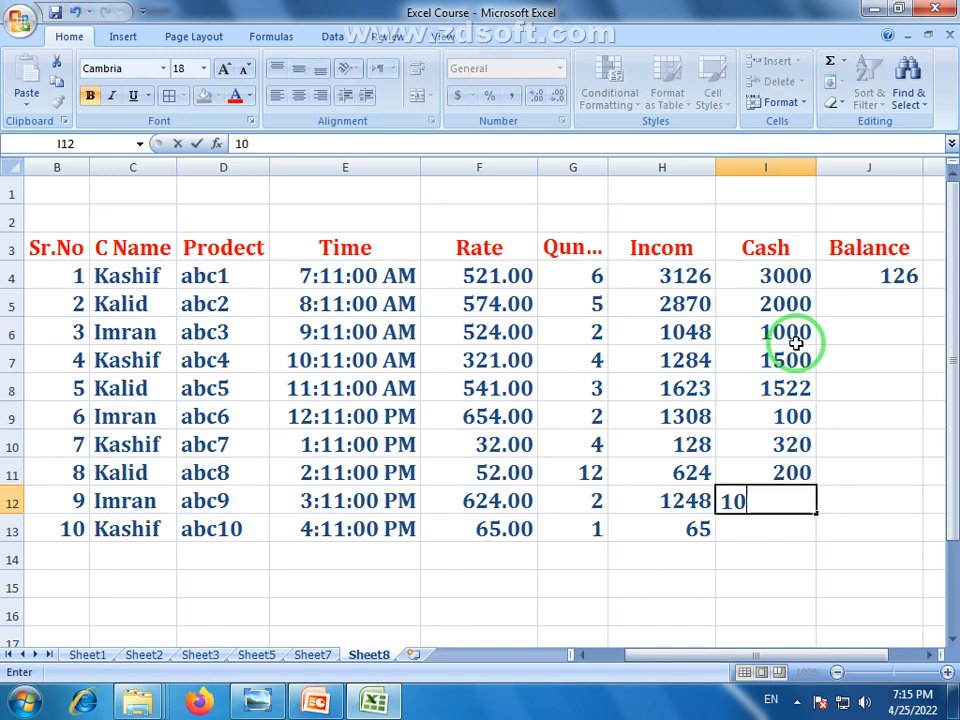
key("Return")
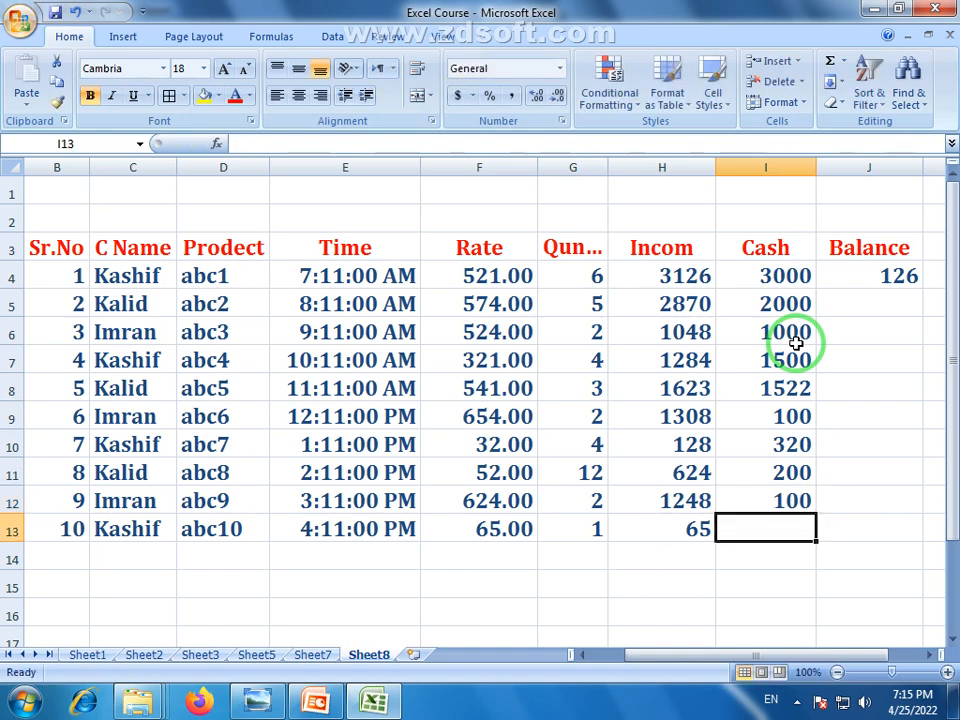
Change the I12 cash to 800 and enter 65 in I13
left_click(793, 500)
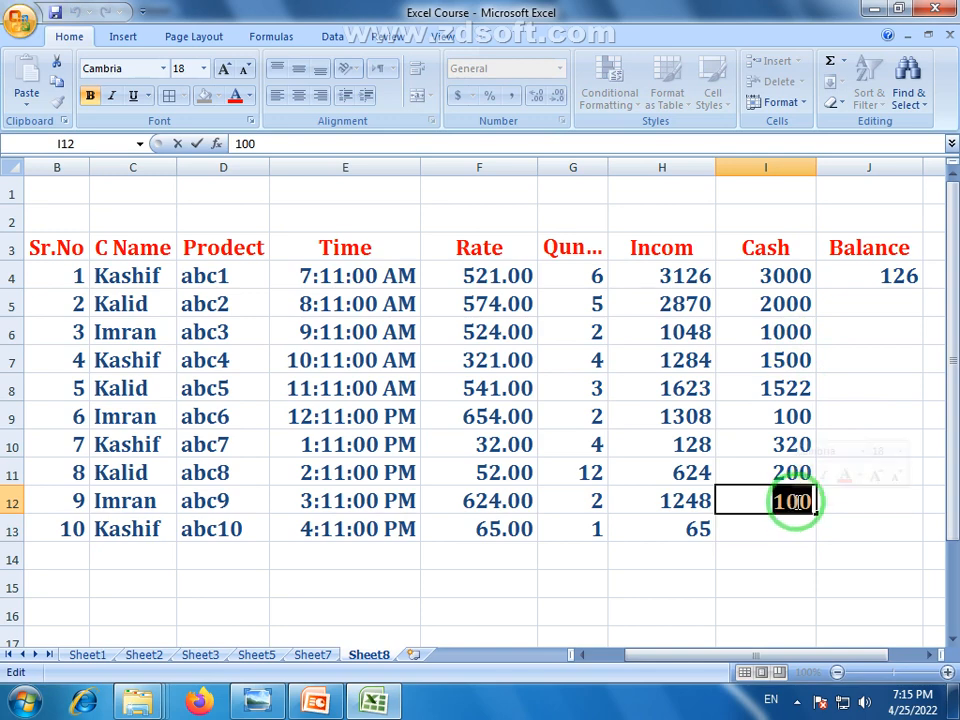
left_click_drag(792, 500, 773, 503)
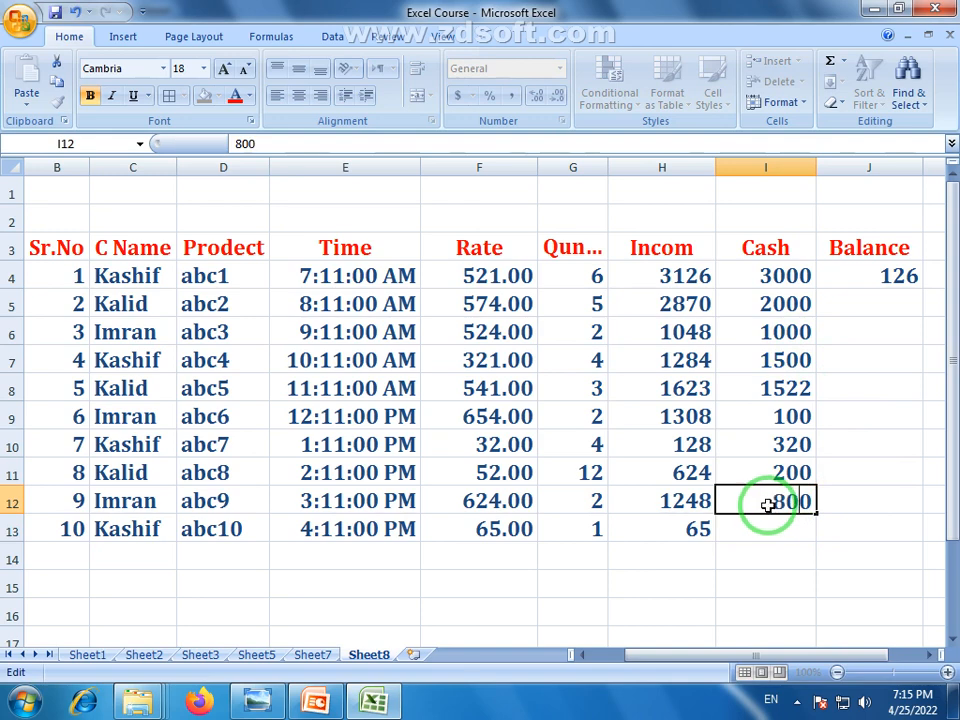
left_click(795, 535)
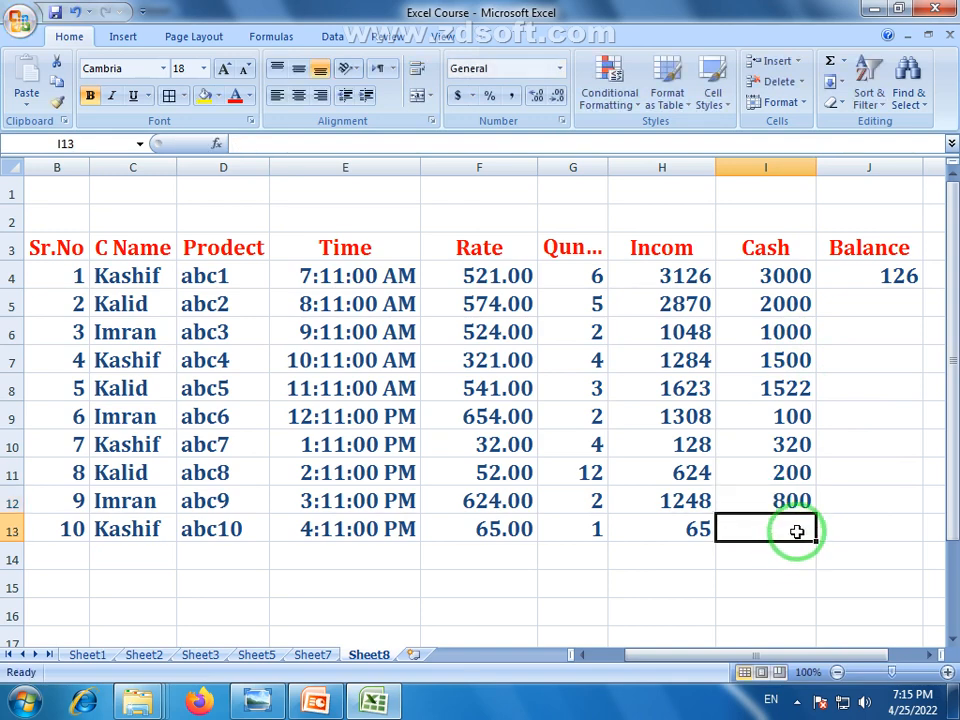
type("65")
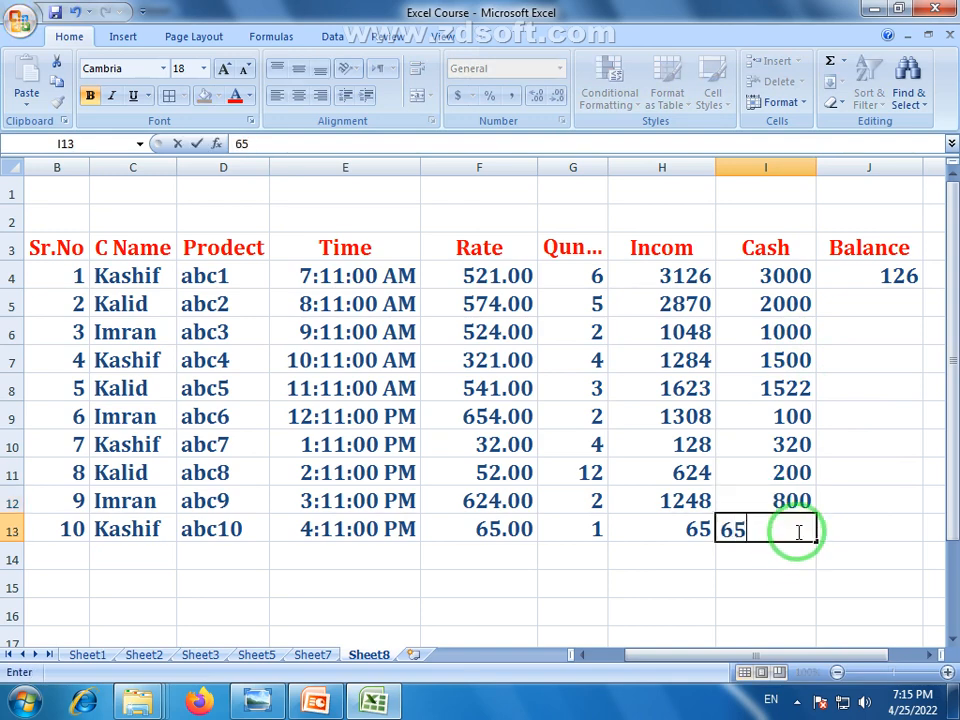
key("Return")
left_click(789, 606)
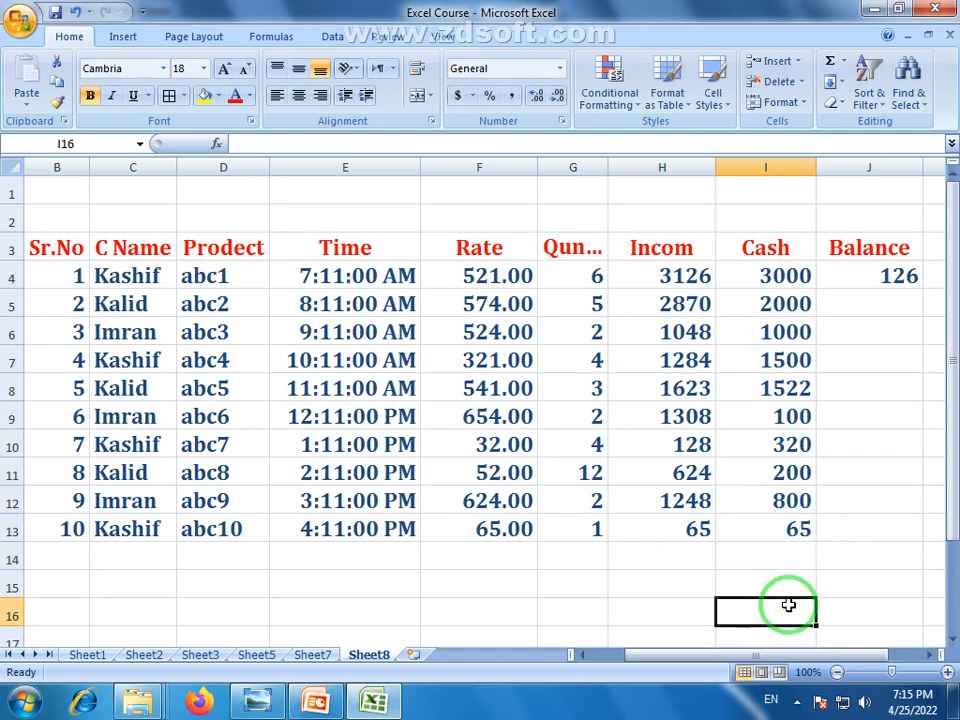
left_click_drag(801, 304, 795, 508)
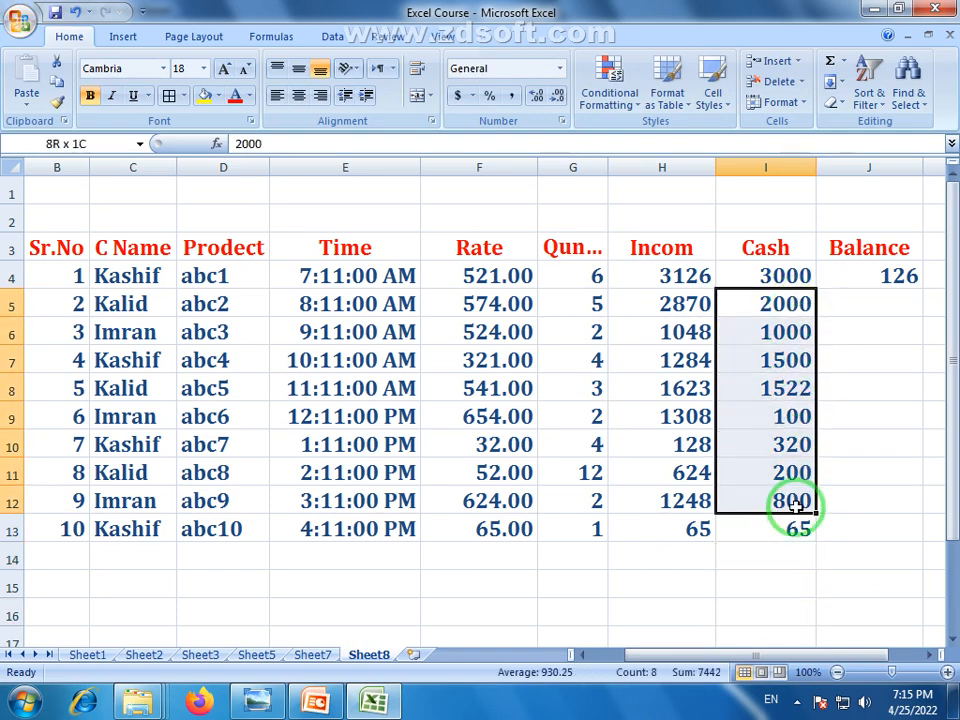
left_click(885, 276)
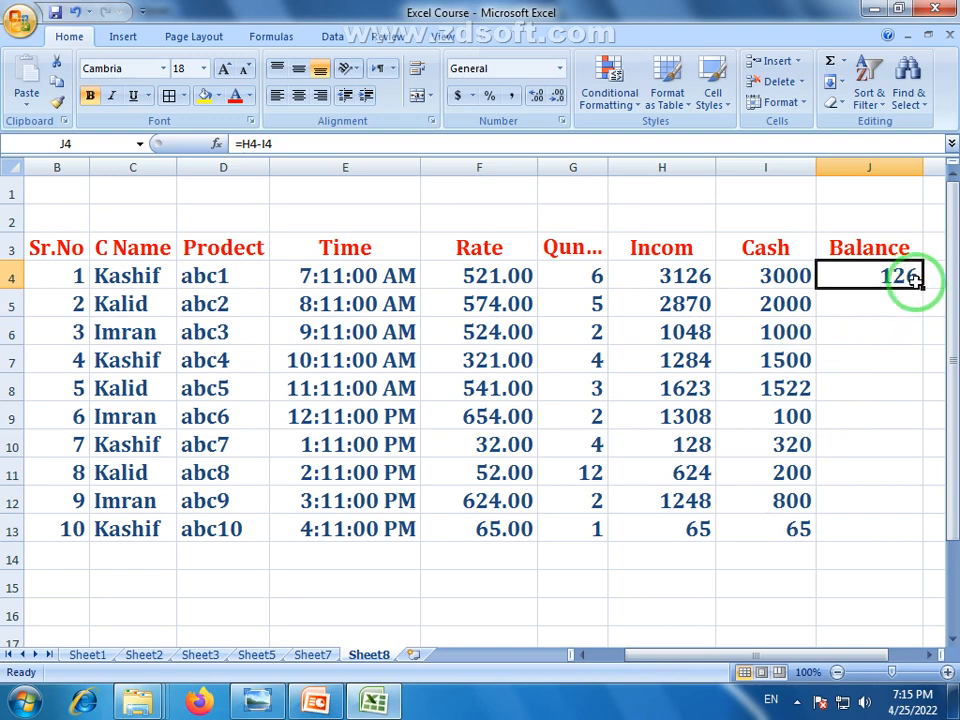
Copy the J4 Balance formula down to J13
left_click_drag(922, 287, 928, 540)
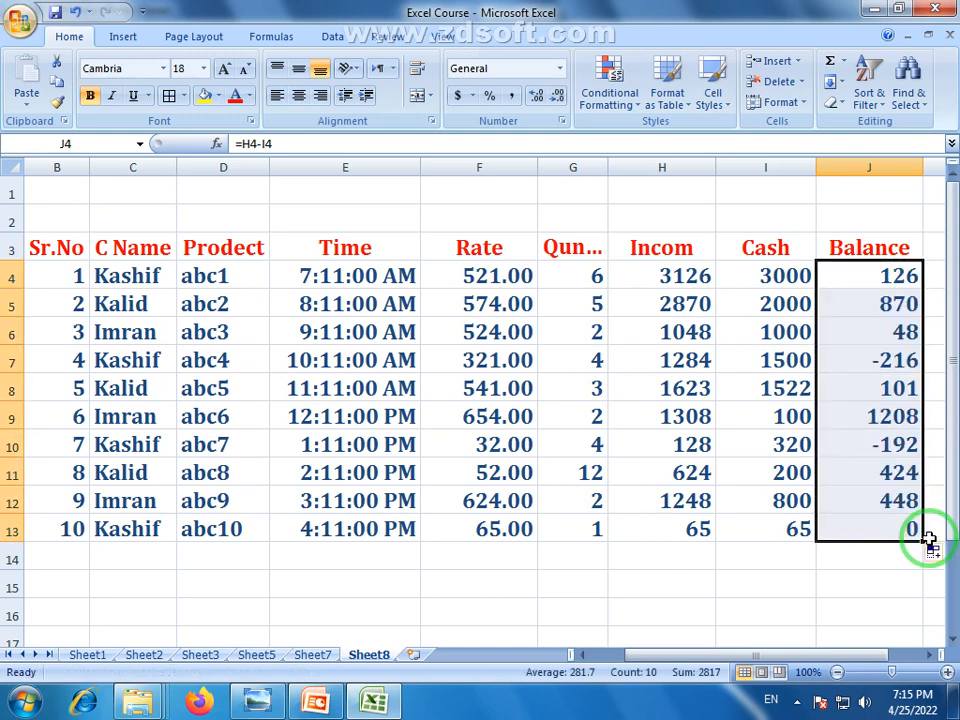
left_click(879, 606)
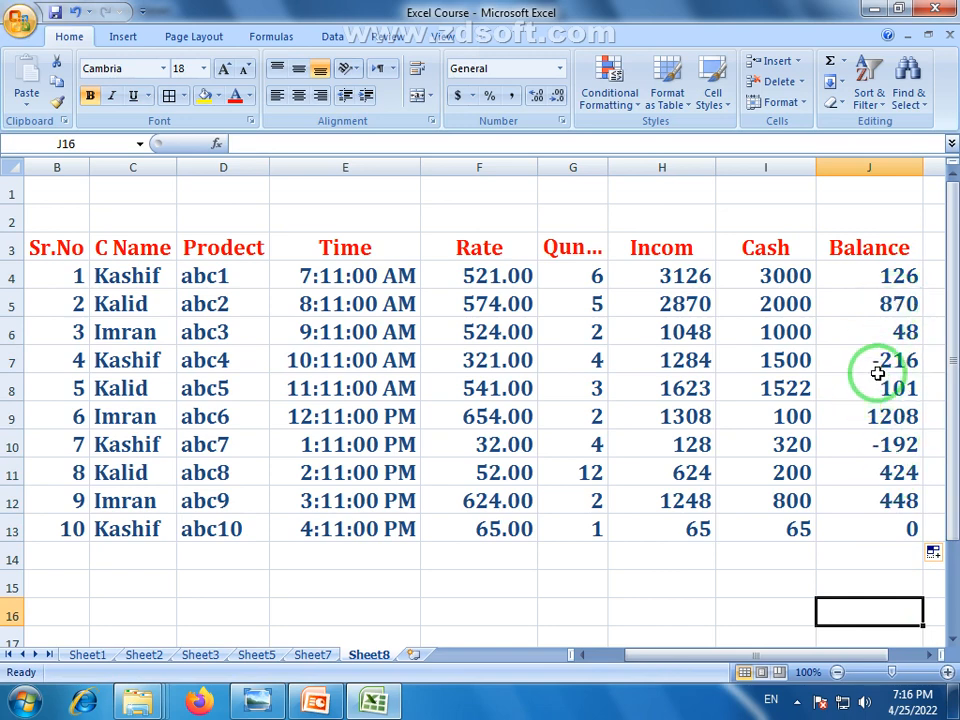
left_click(687, 361)
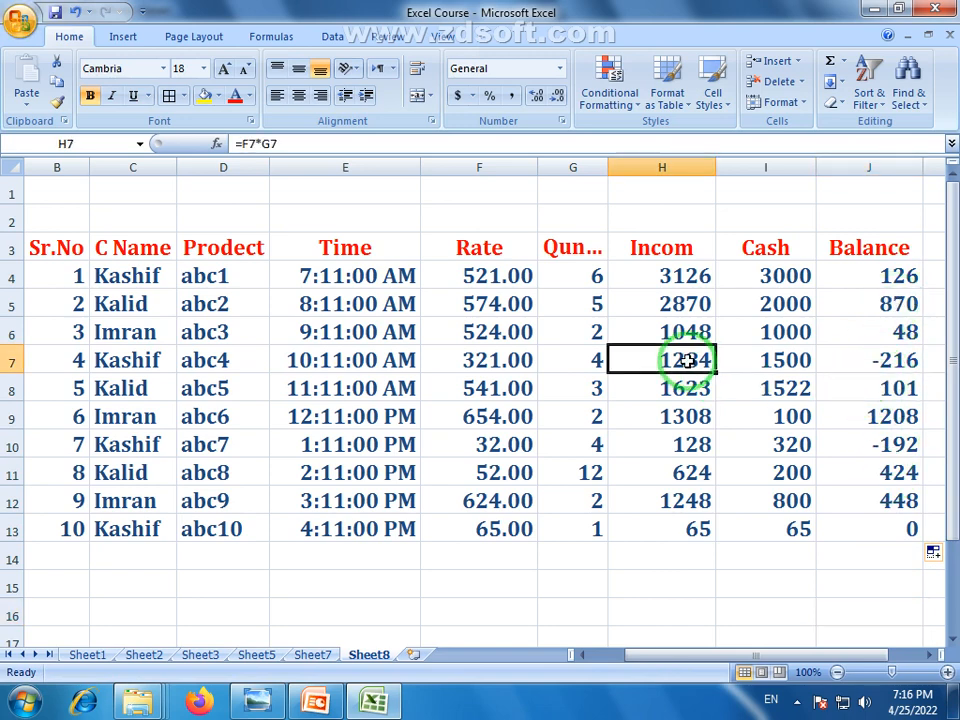
Revise the Cash values to 1000 in I7 and 20 in I10
left_click(787, 360)
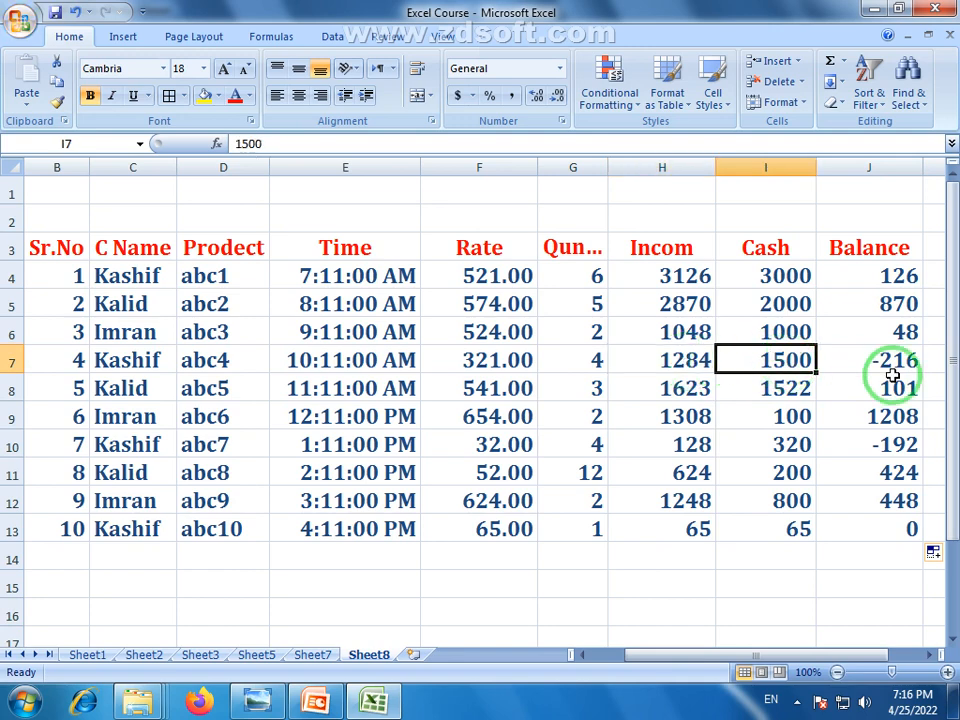
double_click(783, 364)
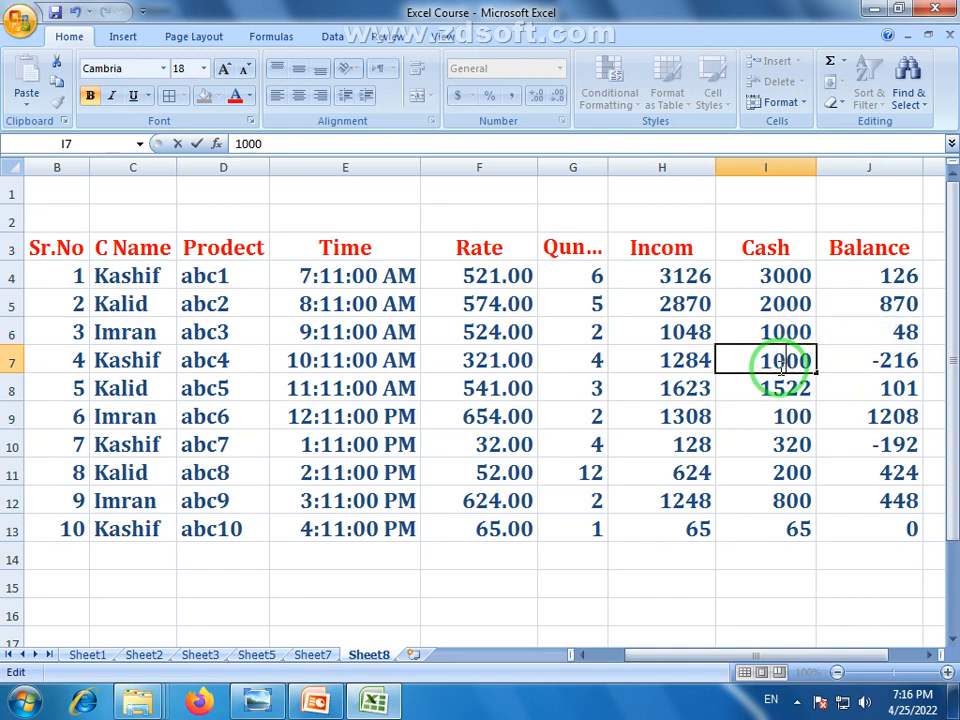
key("Return")
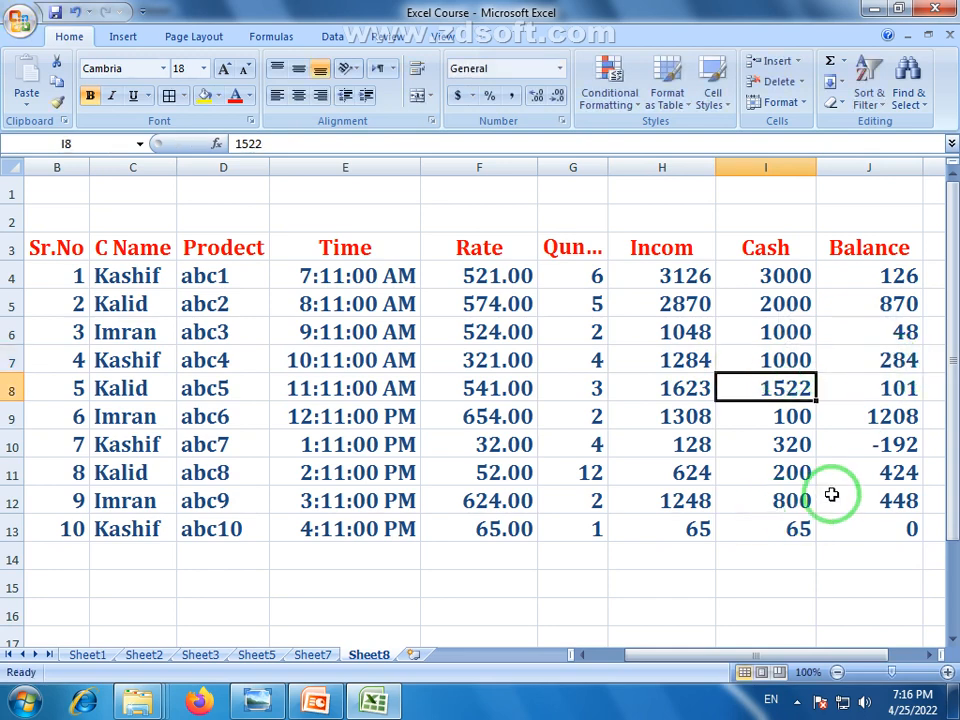
left_click(882, 447)
double_click(784, 449)
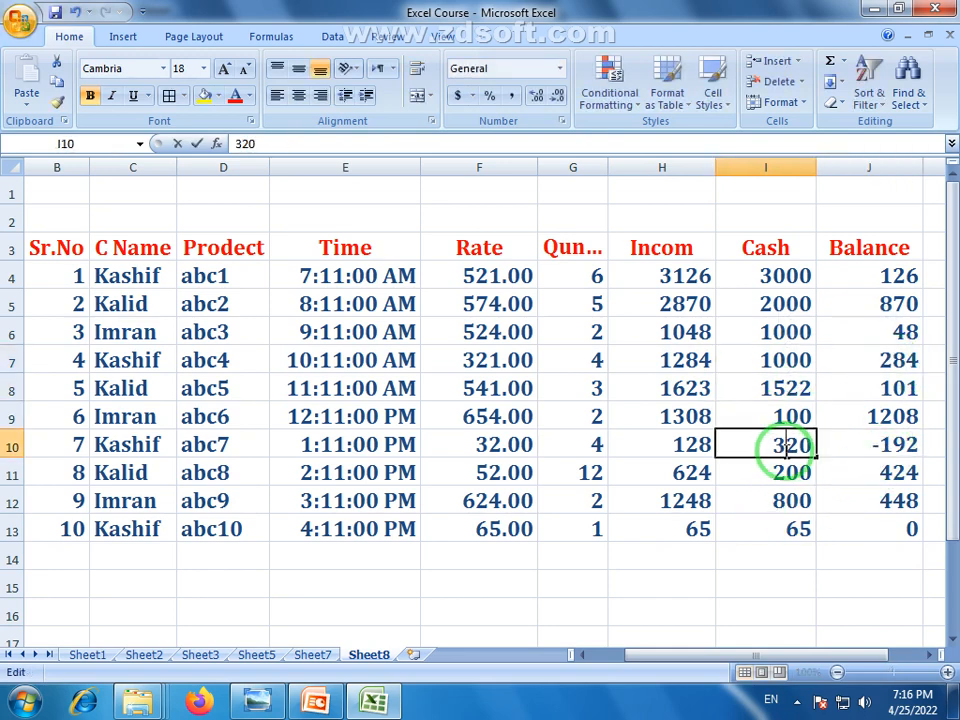
key("Return")
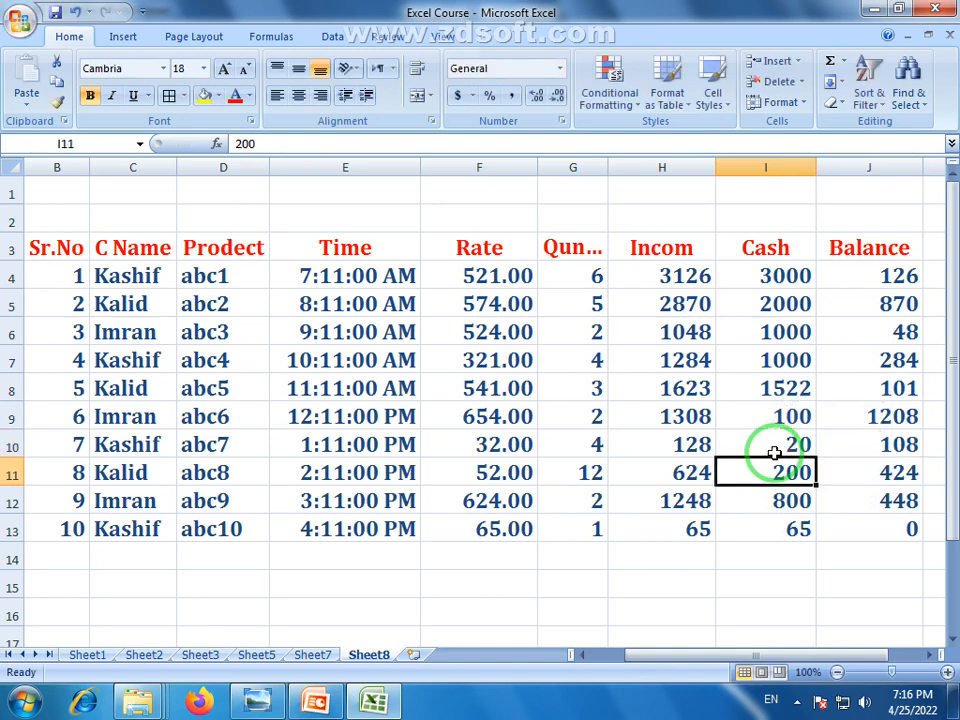
left_click(853, 529)
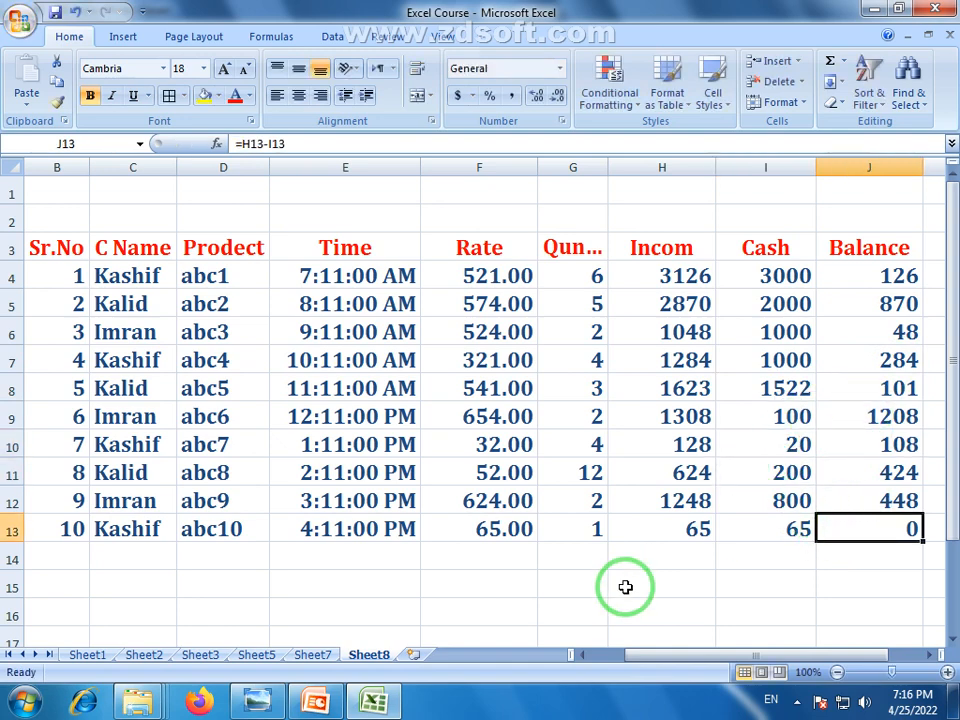
left_click(317, 420)
left_click(115, 277)
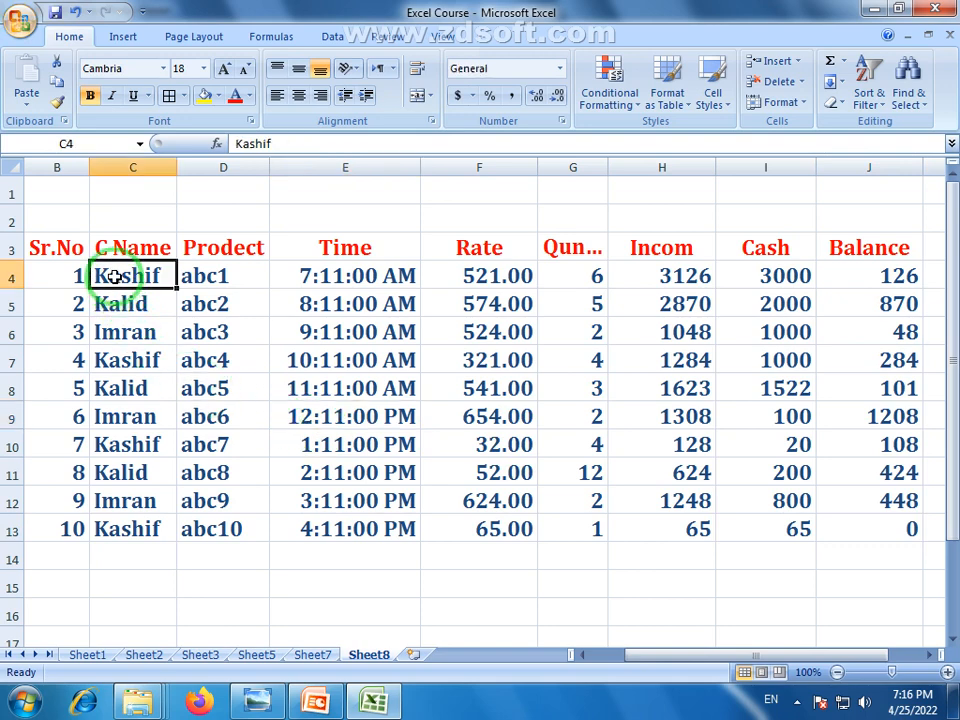
left_click(15, 275)
left_click(148, 279)
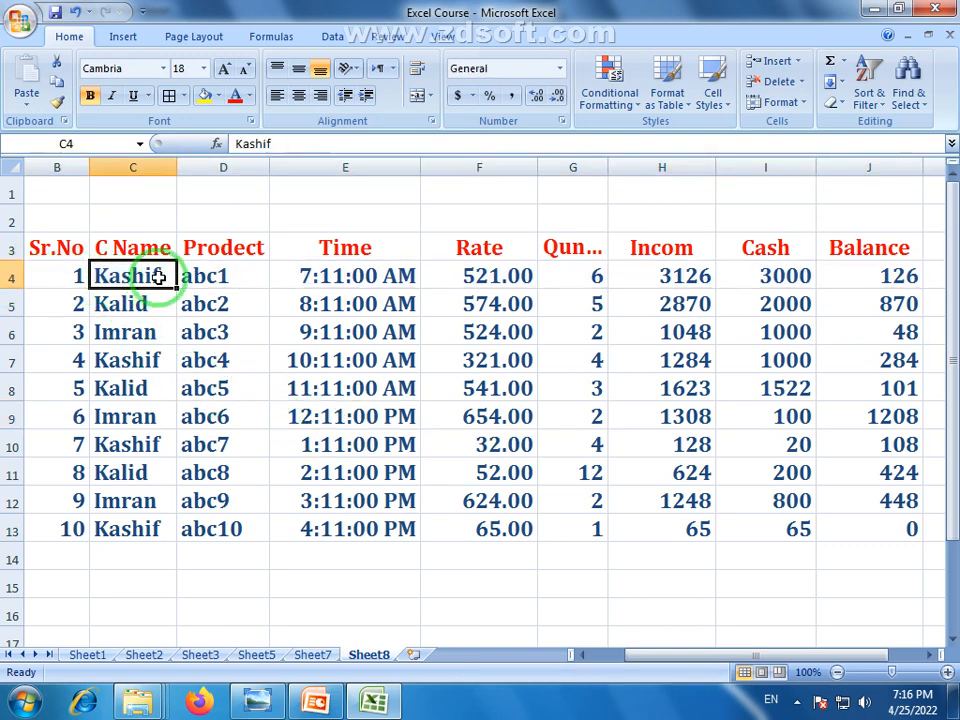
left_click(395, 278)
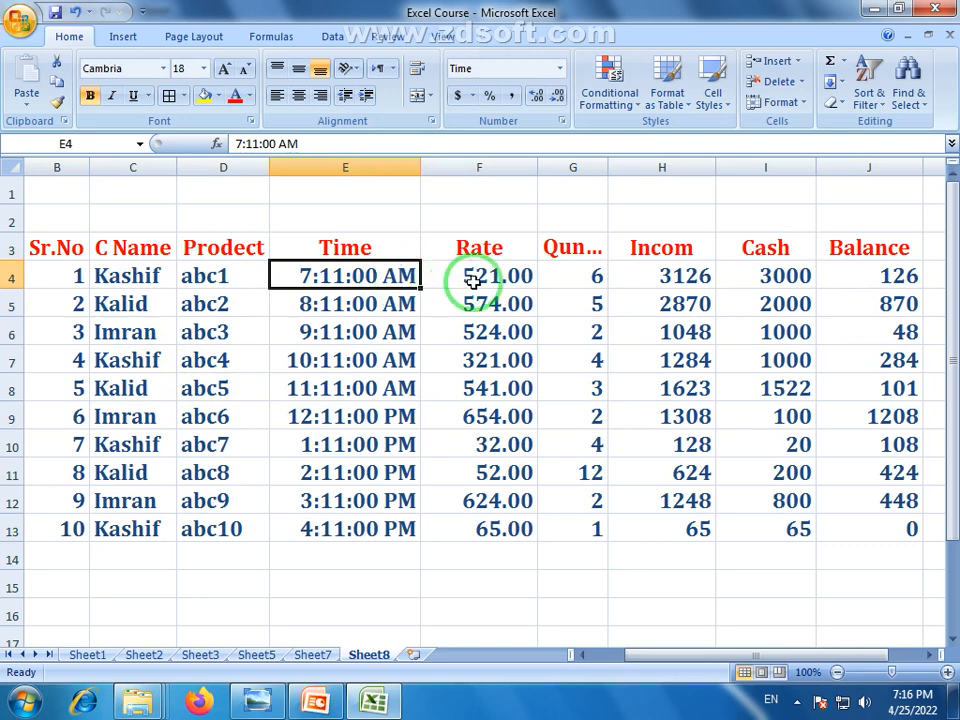
left_click(530, 280)
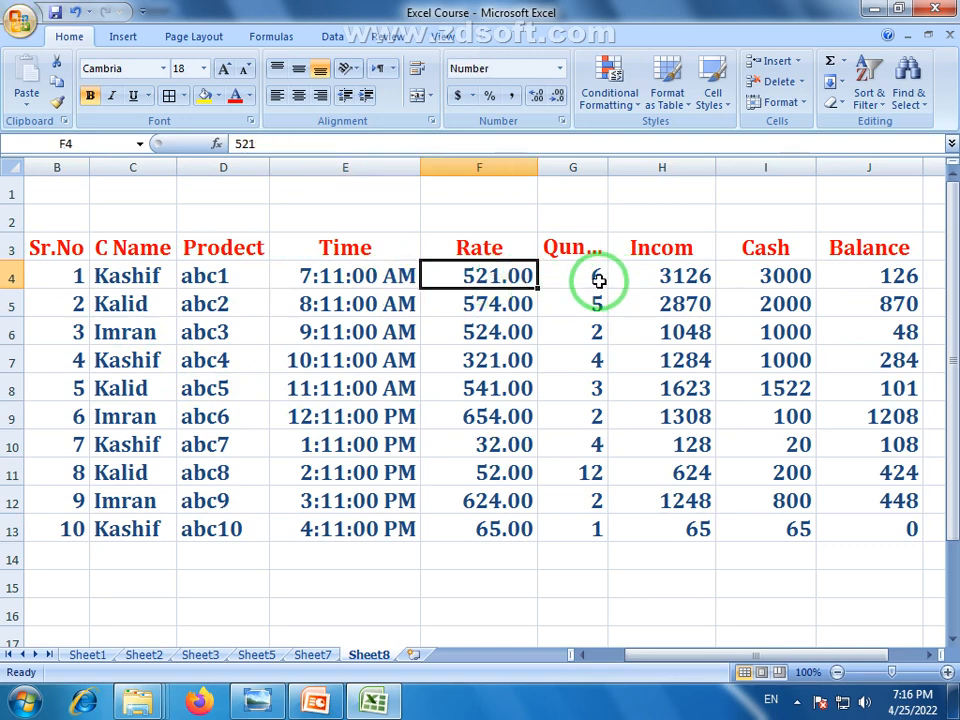
left_click(598, 280)
left_click(697, 281)
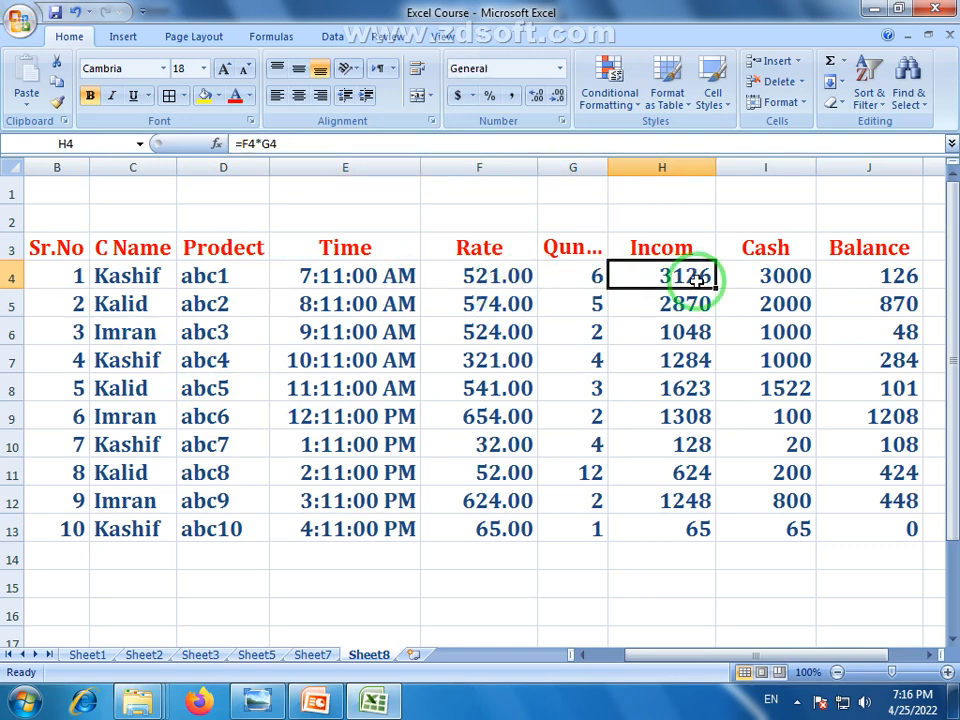
left_click(795, 275)
left_click(875, 275)
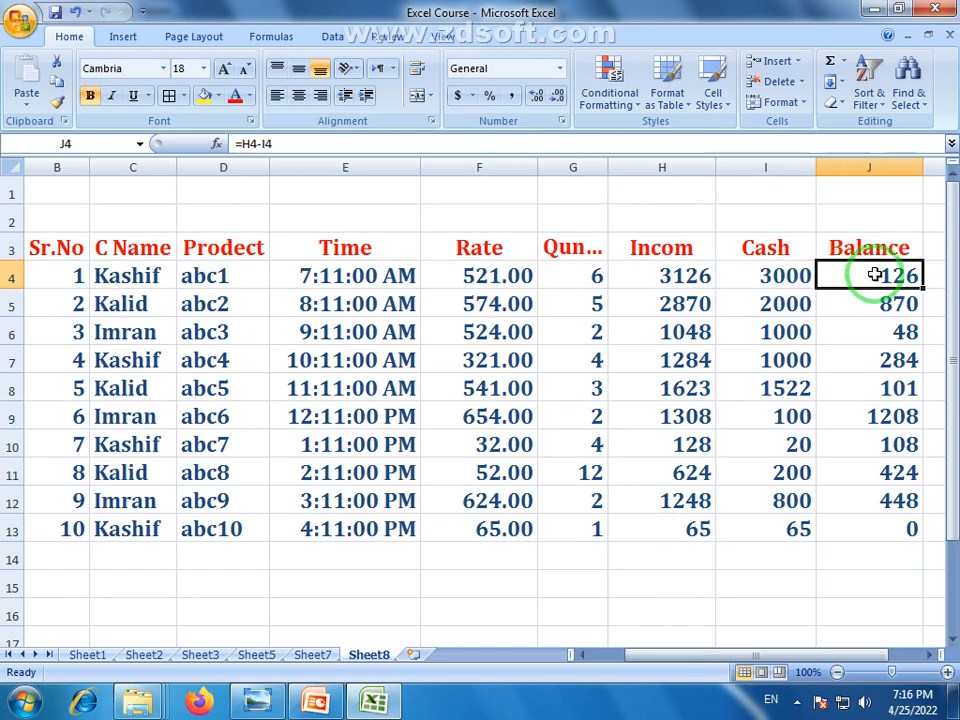
left_click(115, 302)
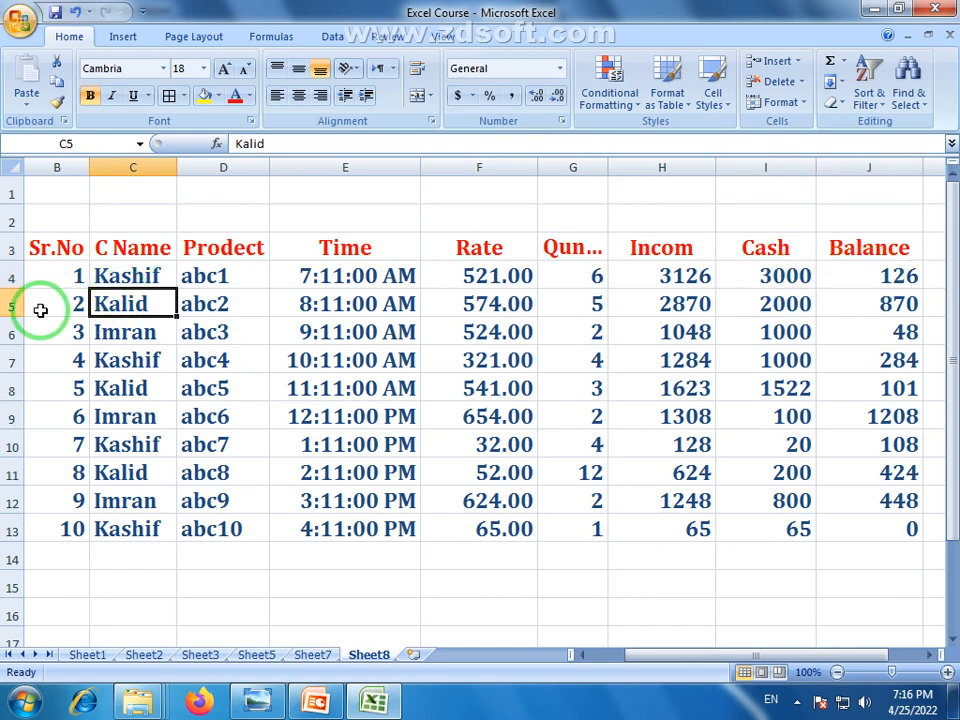
left_click(12, 306)
left_click(12, 335)
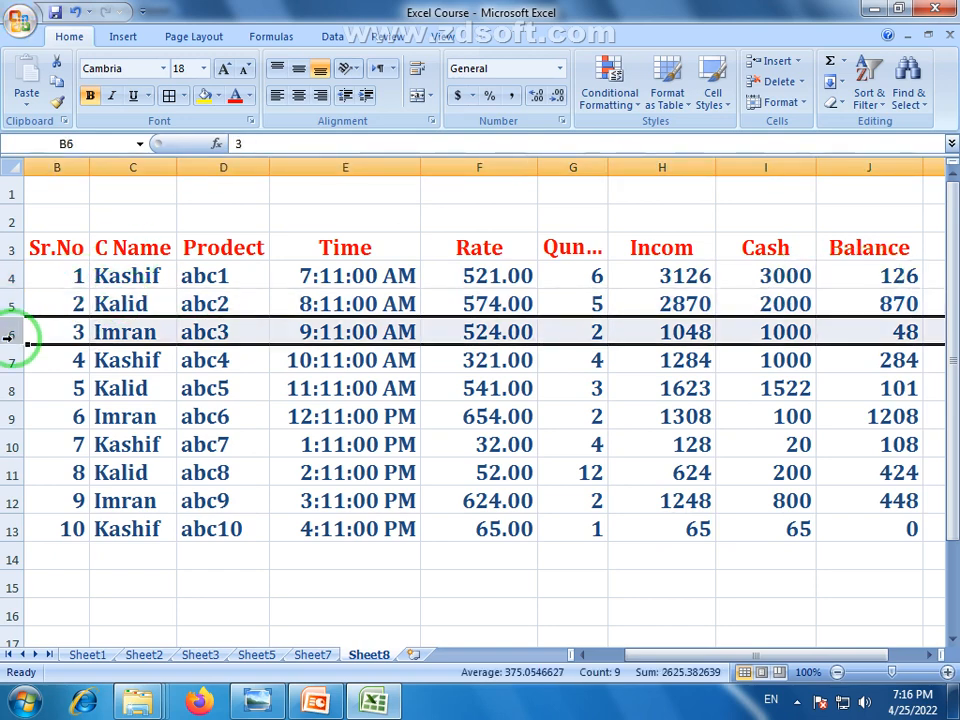
left_click(54, 561)
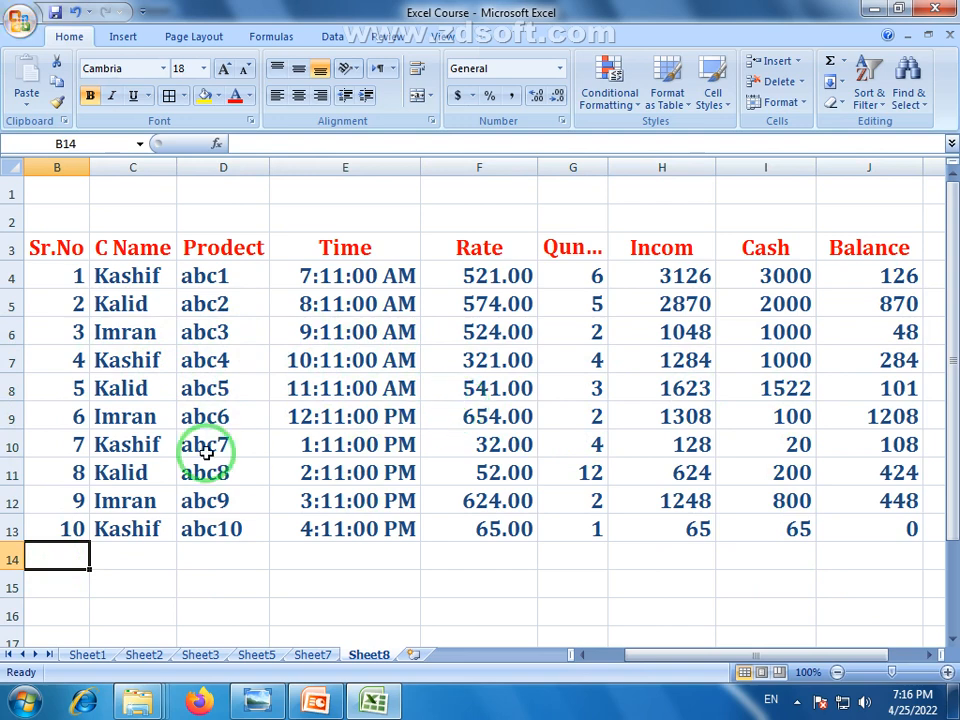
left_click(410, 352)
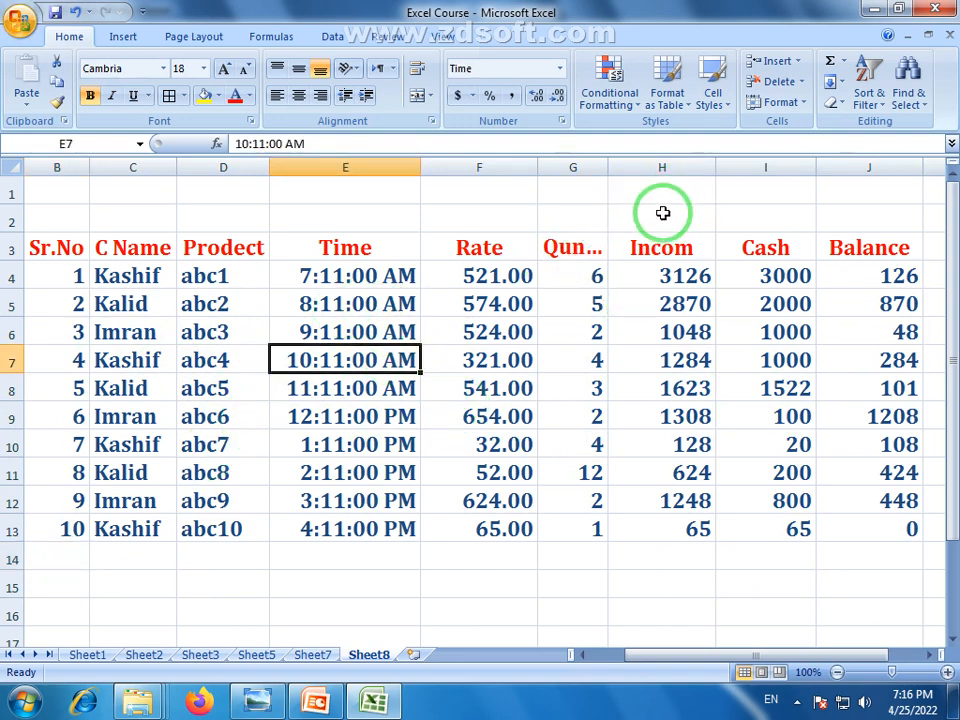
Merge and centre B2:J2 and type the title DAILY BALANCE SHEET
left_click_drag(662, 213, 256, 225)
left_click_drag(54, 216, 827, 227)
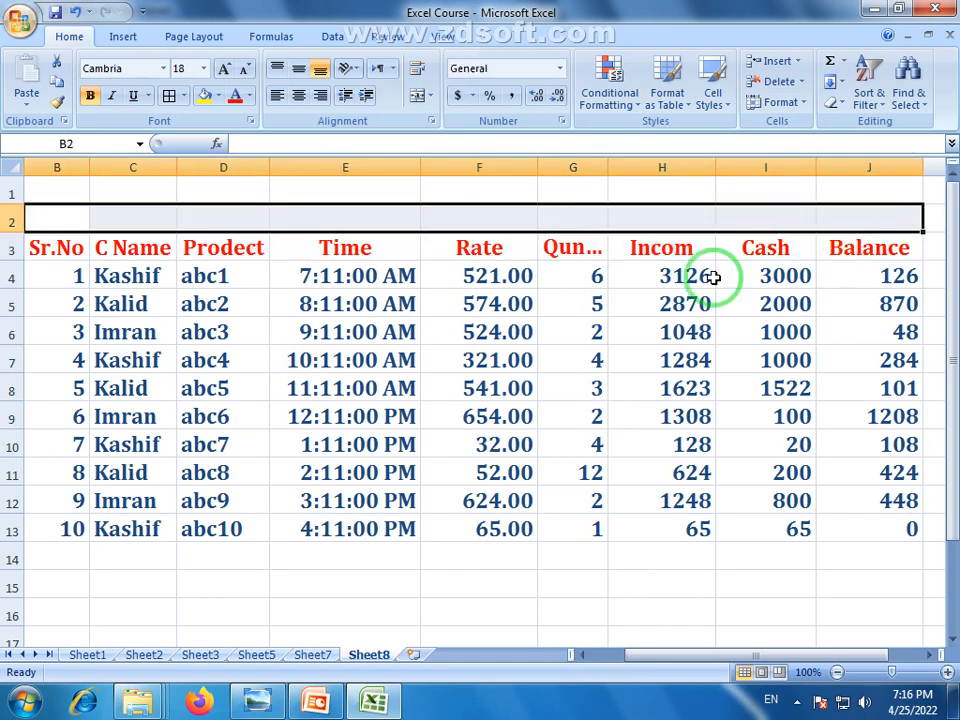
left_click(416, 95)
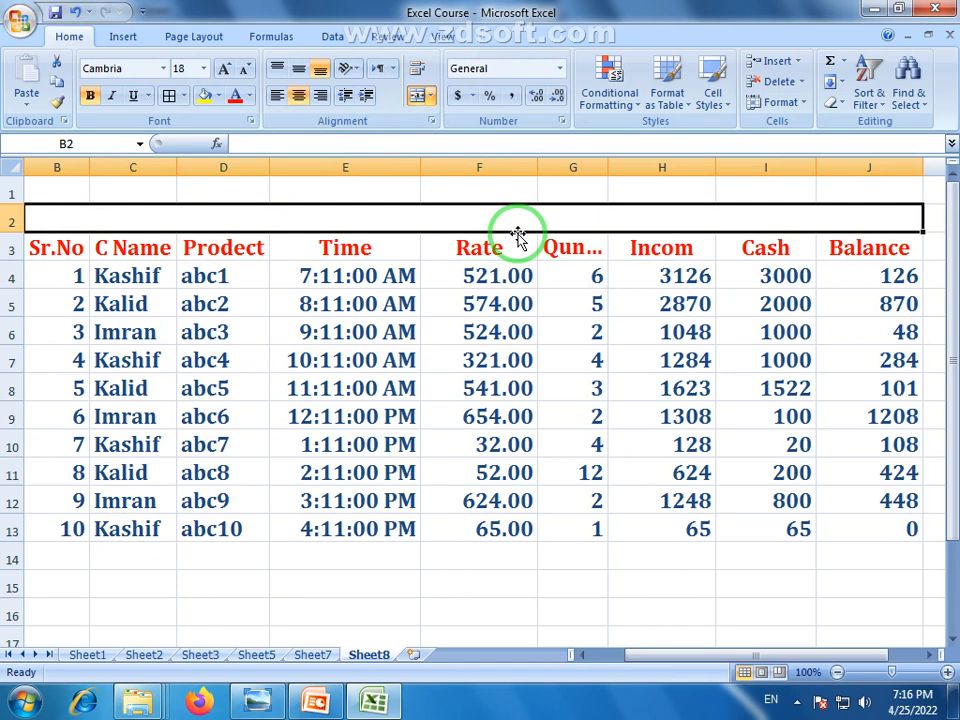
type("DAI")
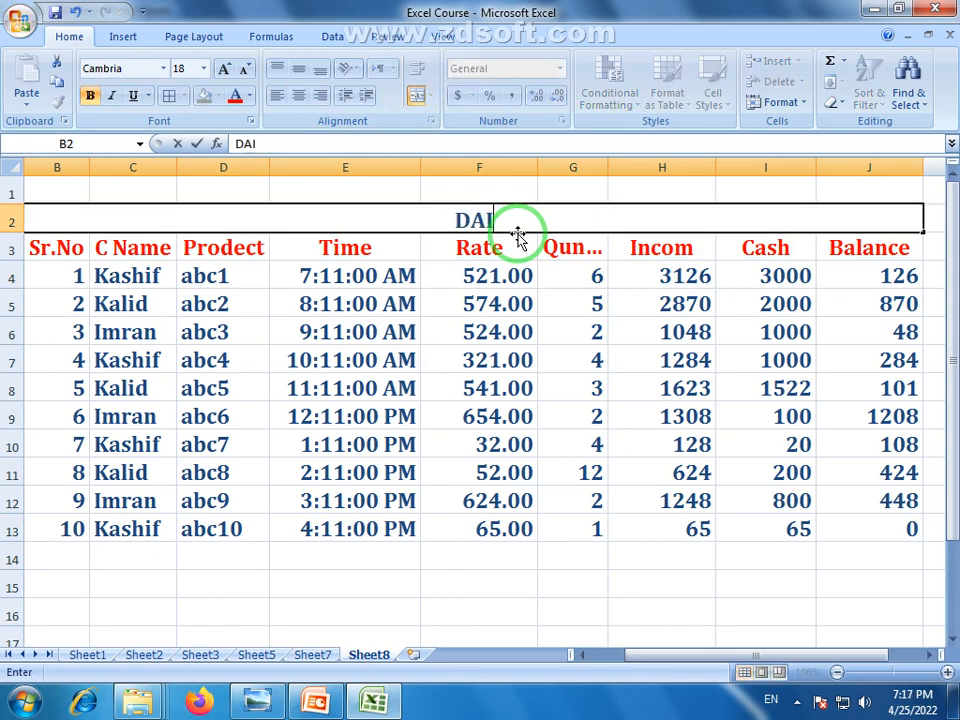
type("LY BAL")
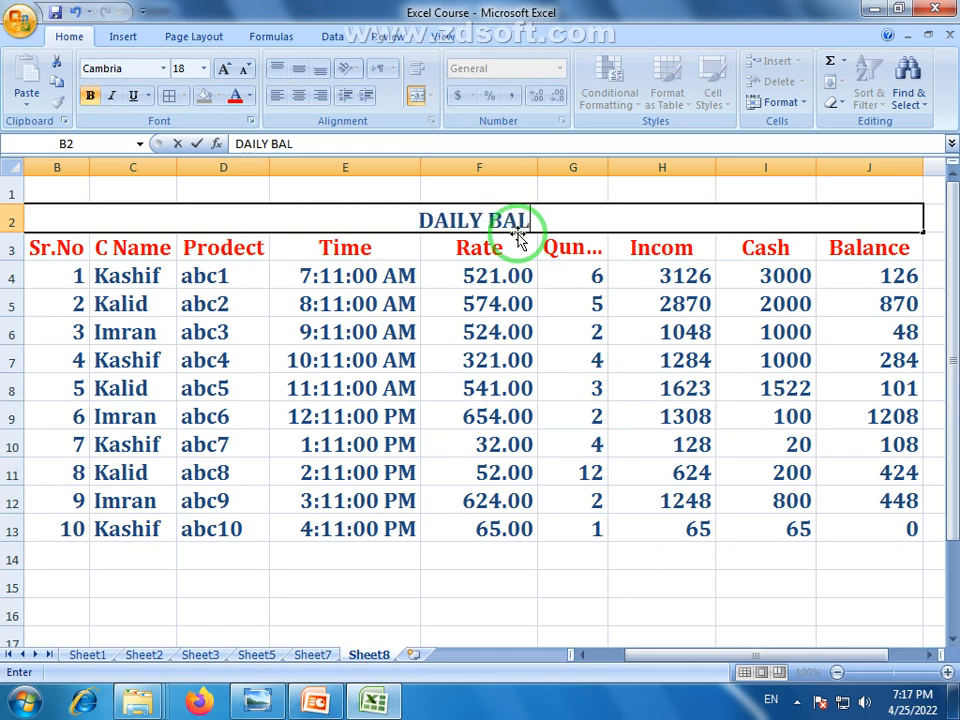
type("ANCE")
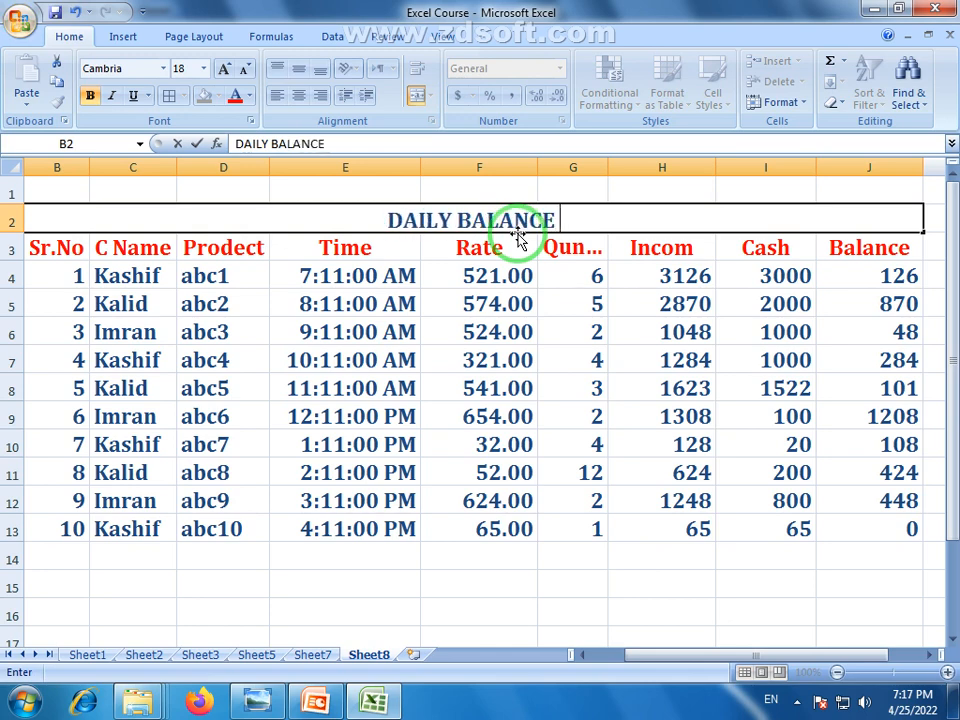
type(" SHEET")
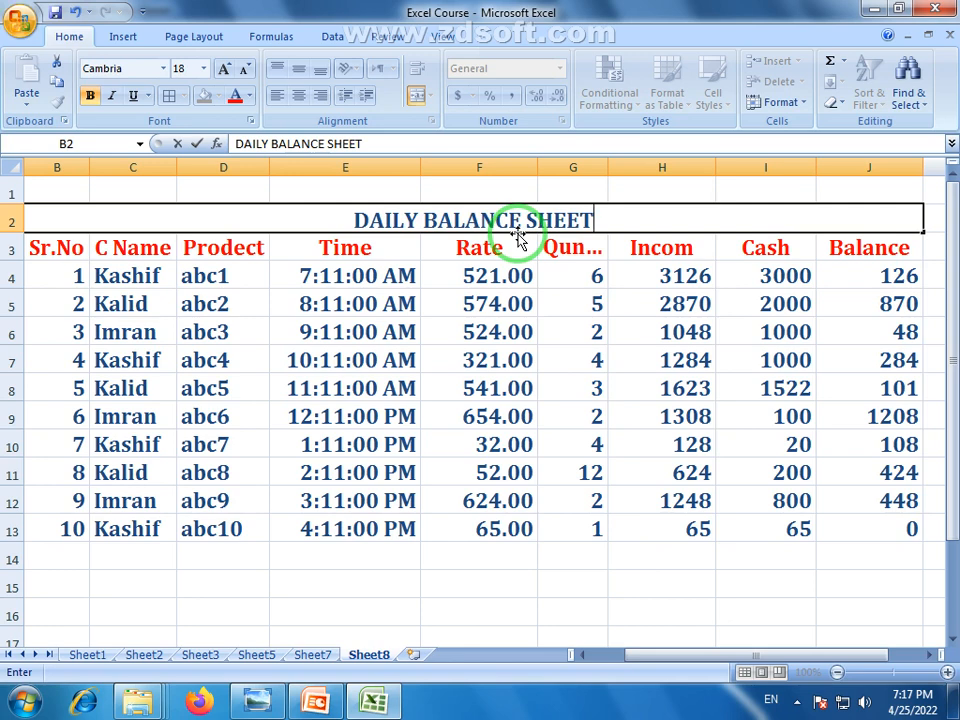
left_click(525, 330)
Enlarge the title font to 36 points
left_click(527, 218)
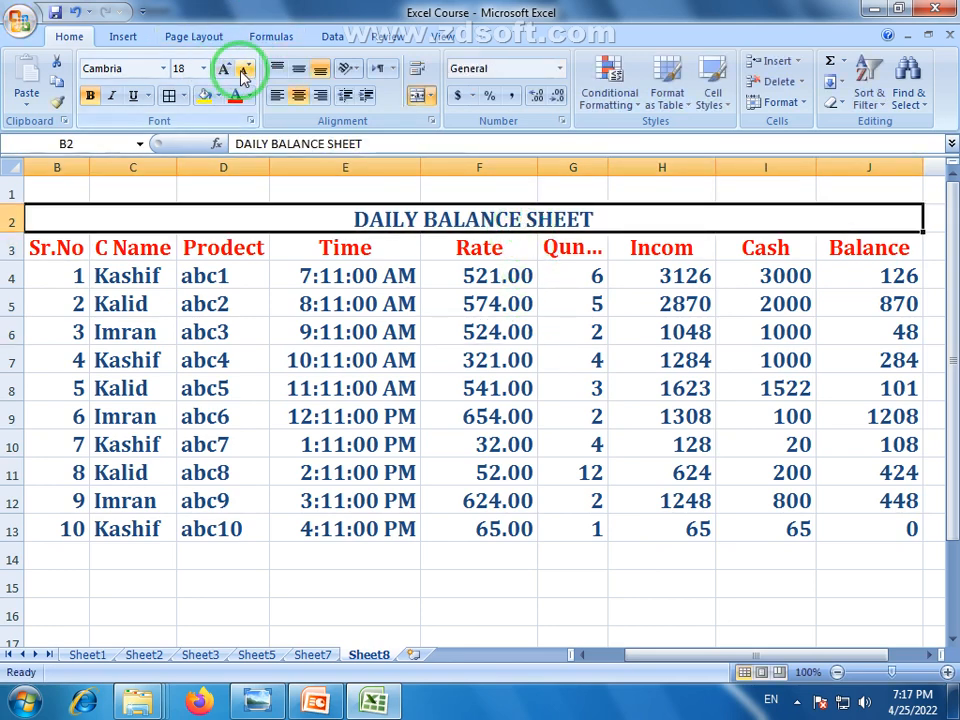
left_click(242, 70)
left_click(242, 70)
left_click(225, 70)
left_click(225, 70)
left_click(225, 70)
left_click(225, 70)
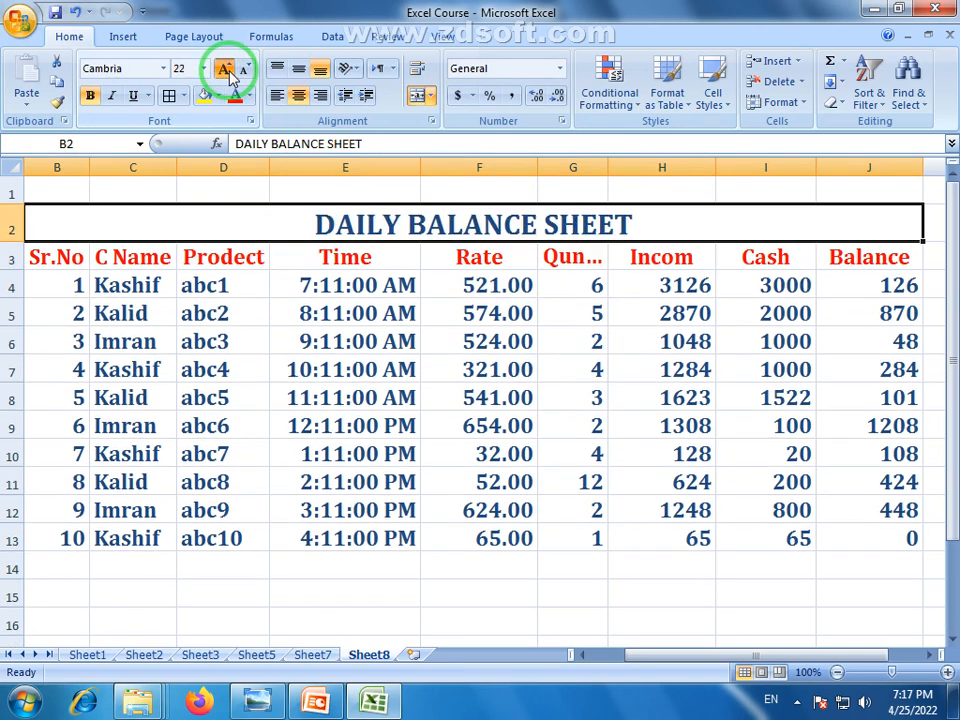
left_click(225, 70)
left_click(225, 70)
left_click(225, 70)
left_click(225, 70)
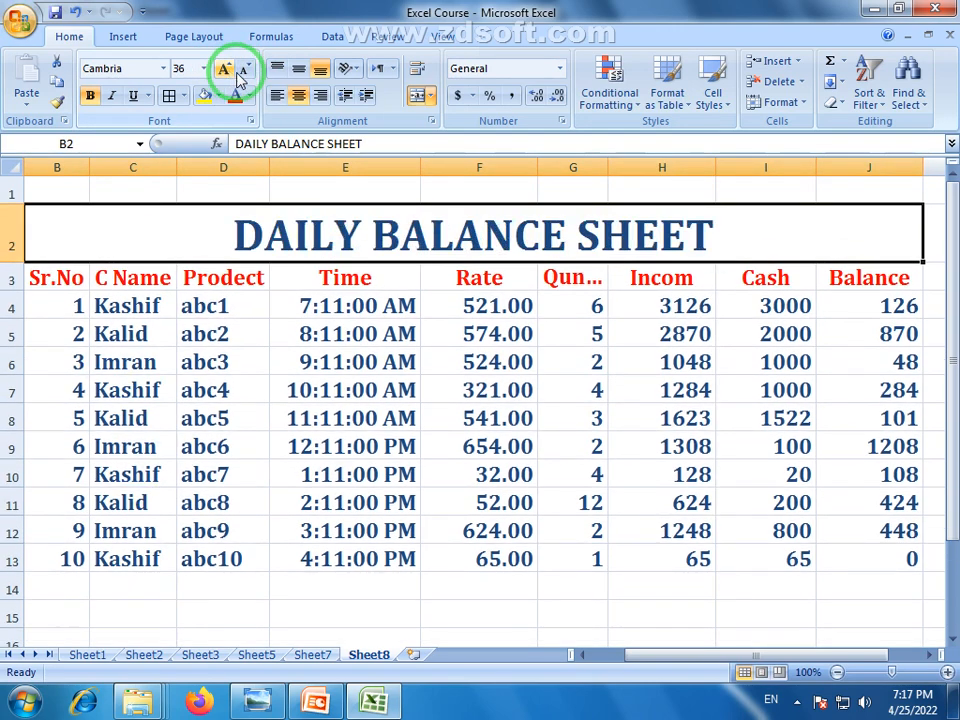
left_click(513, 593)
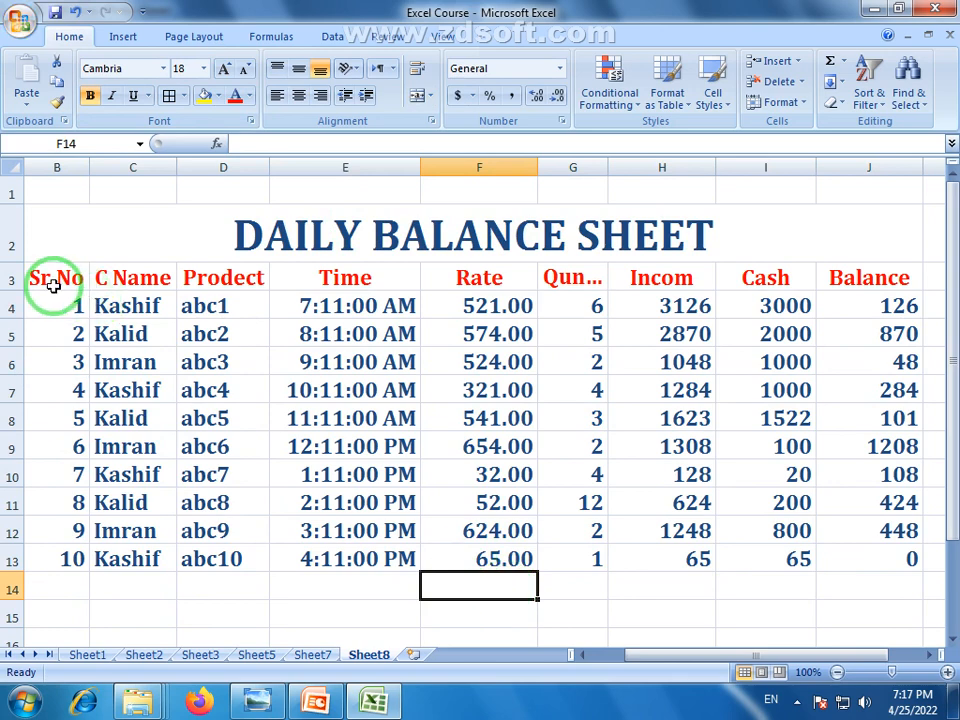
Give the B3:J13 table all borders and centred text
left_click_drag(51, 281, 895, 565)
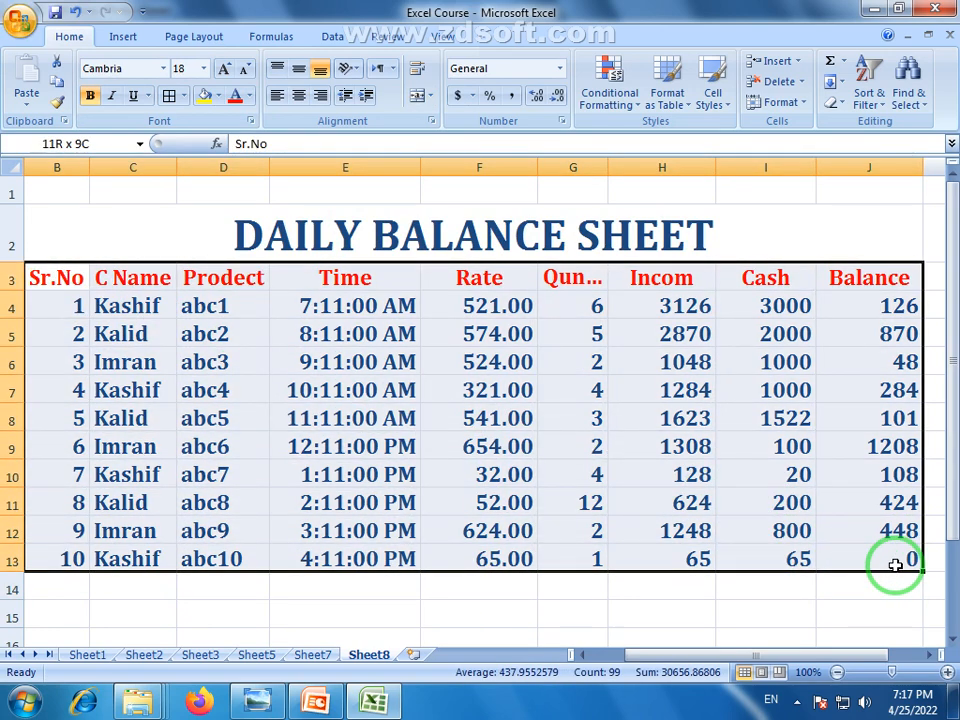
left_click(169, 95)
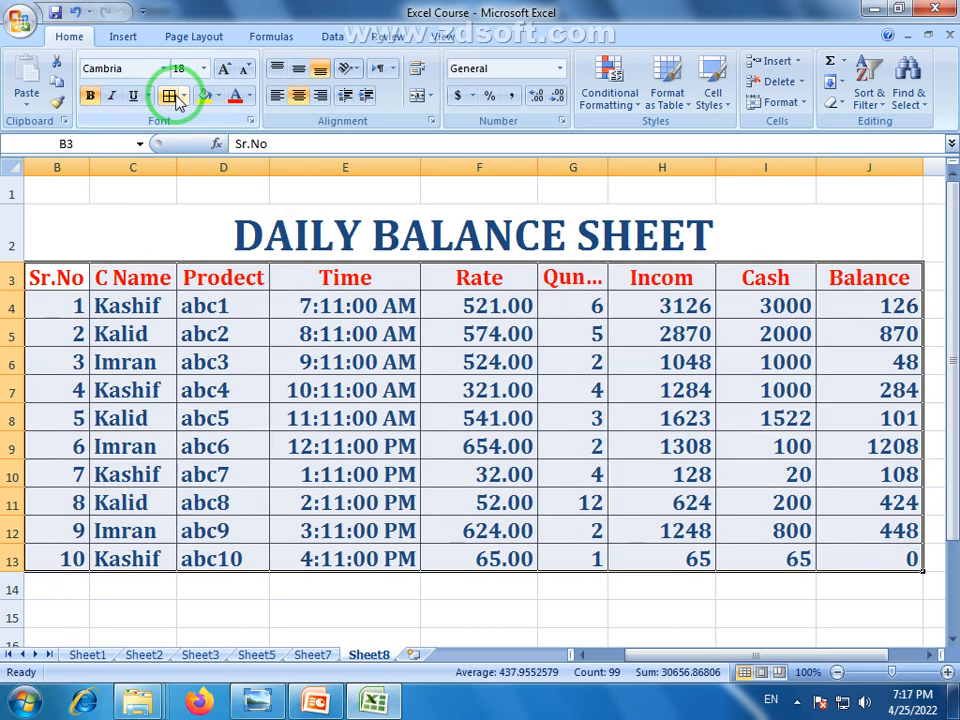
left_click(284, 95)
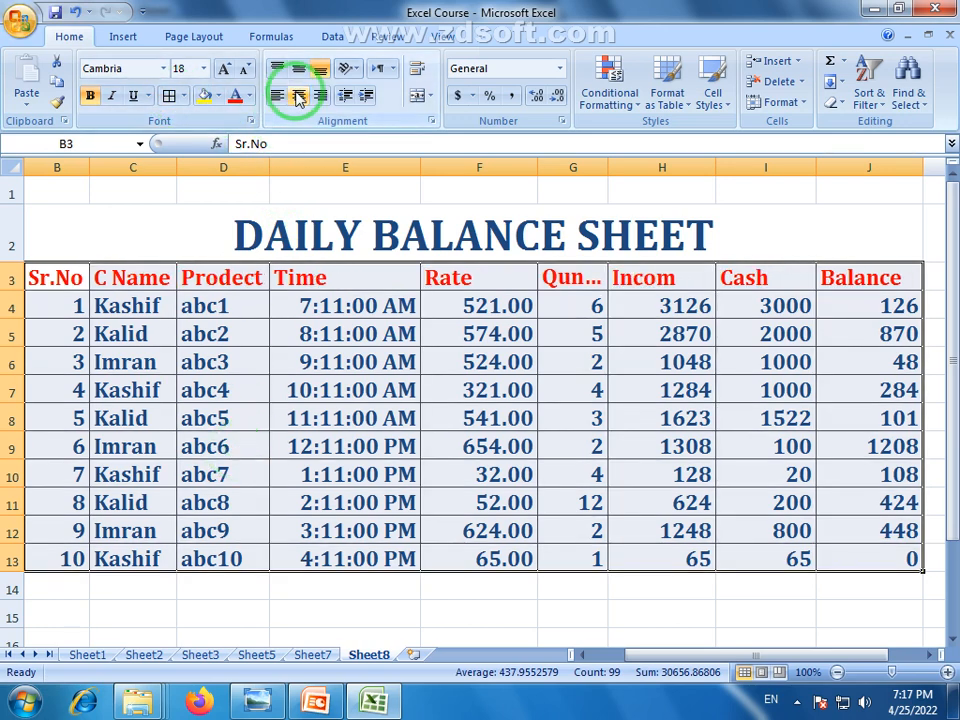
left_click(298, 95)
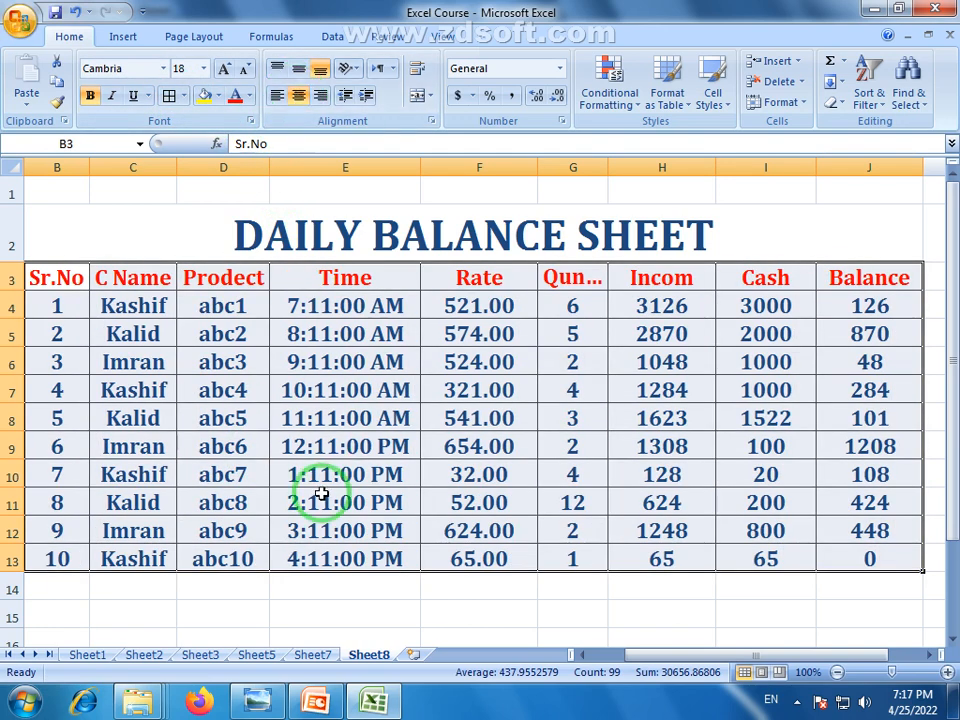
left_click(317, 497)
Left-align the Rate values and add an indent
left_click_drag(479, 305, 480, 561)
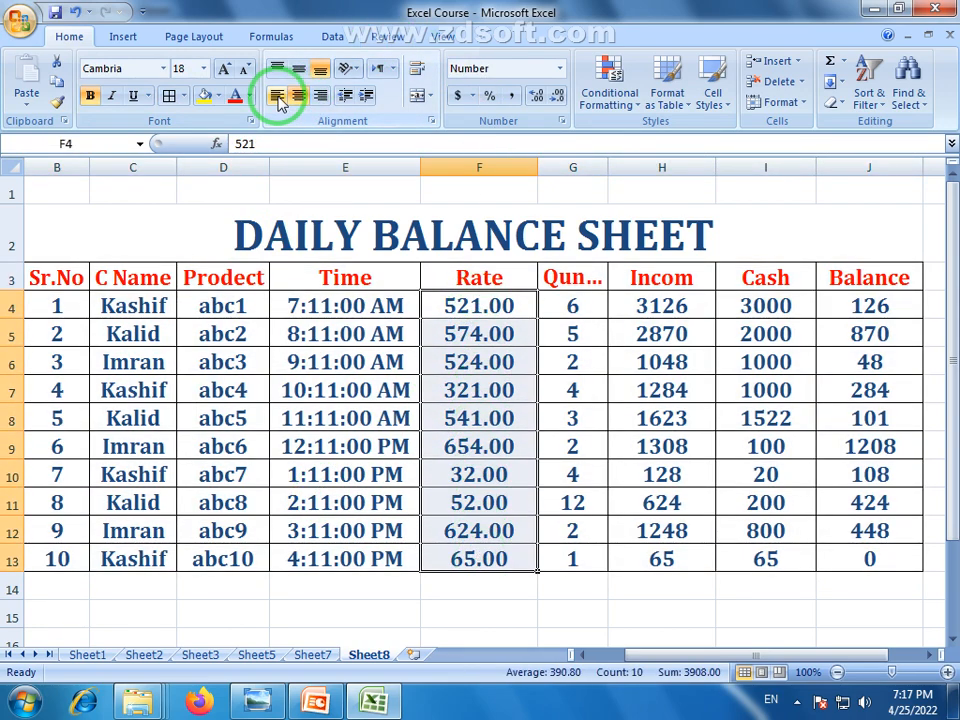
left_click(277, 96)
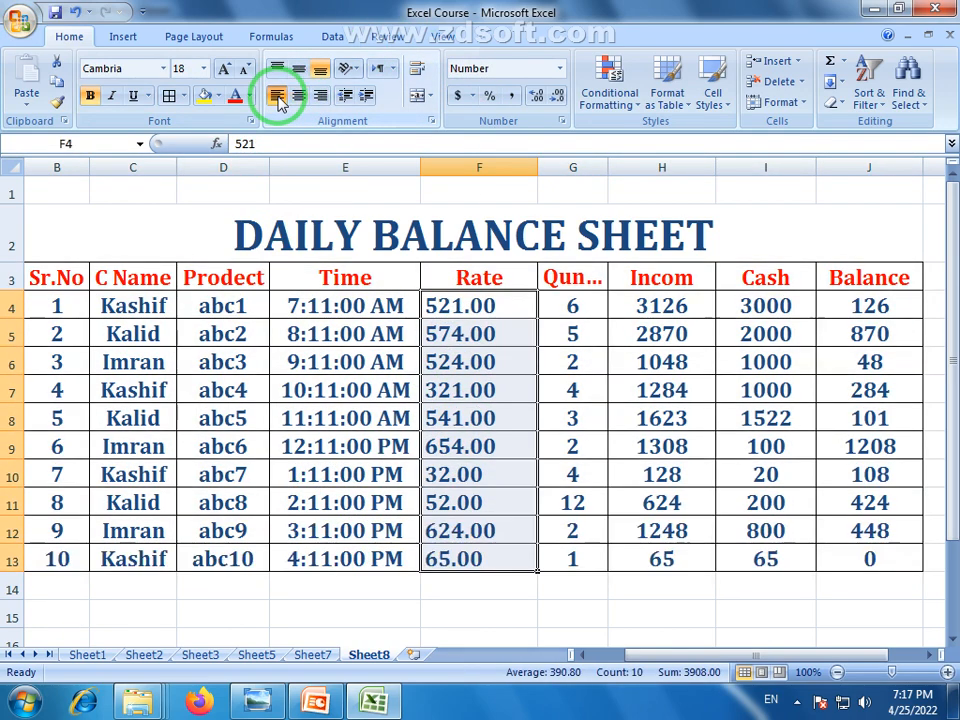
left_click(366, 96)
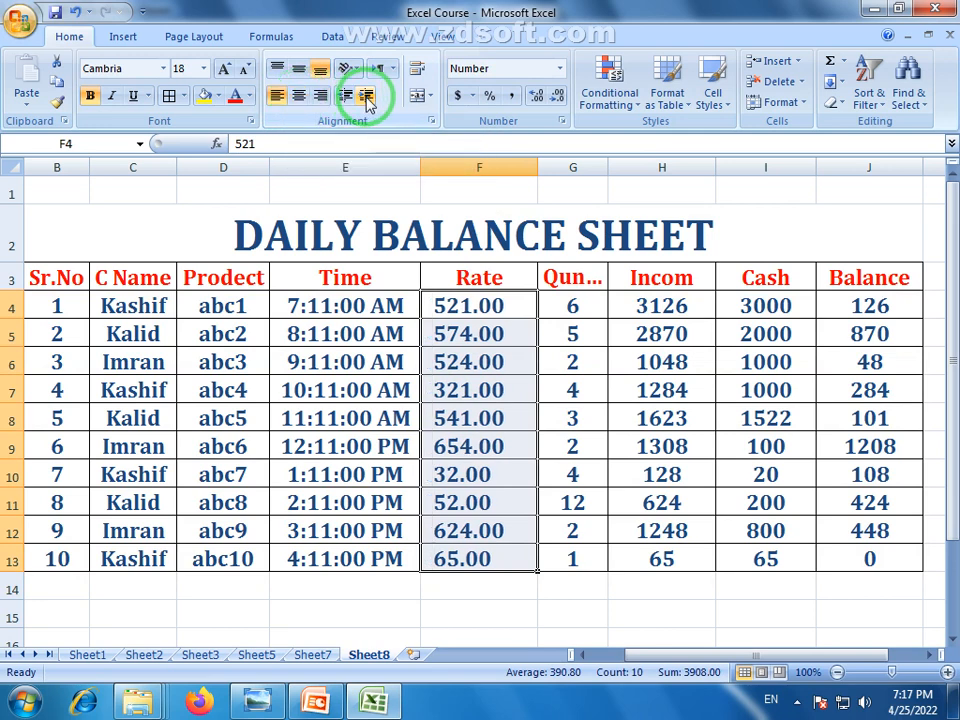
left_click(514, 496)
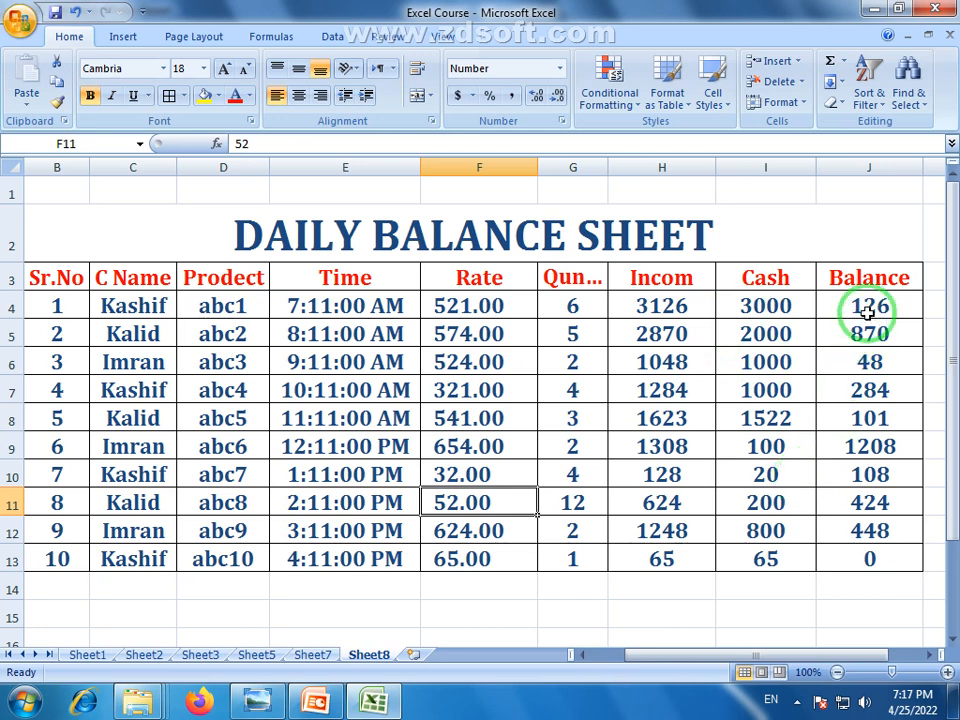
Right-align the Balance values in J4:J13
left_click_drag(867, 310, 868, 558)
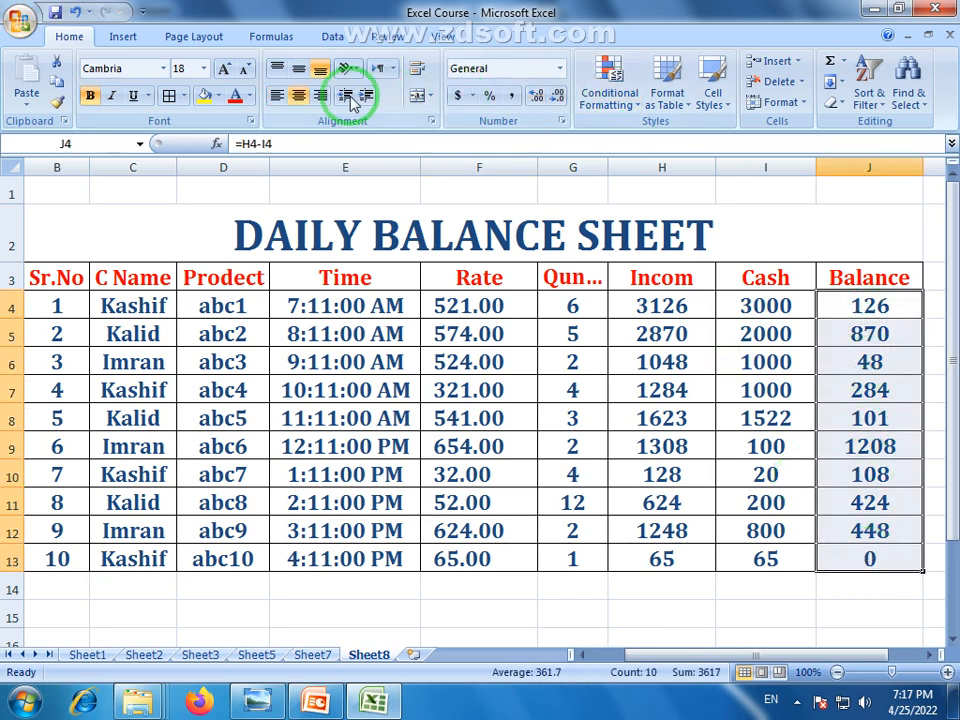
left_click(317, 95)
left_click(853, 490)
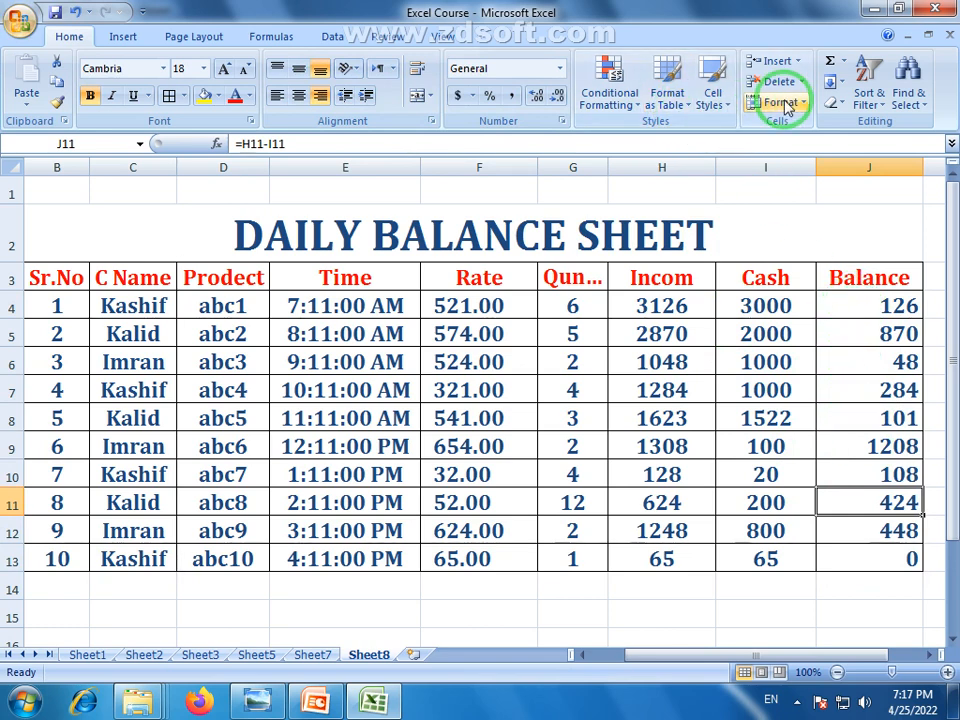
Select Balance J4:J13 and preview the signal-bar icon set under Conditional Formatting
left_click(630, 108)
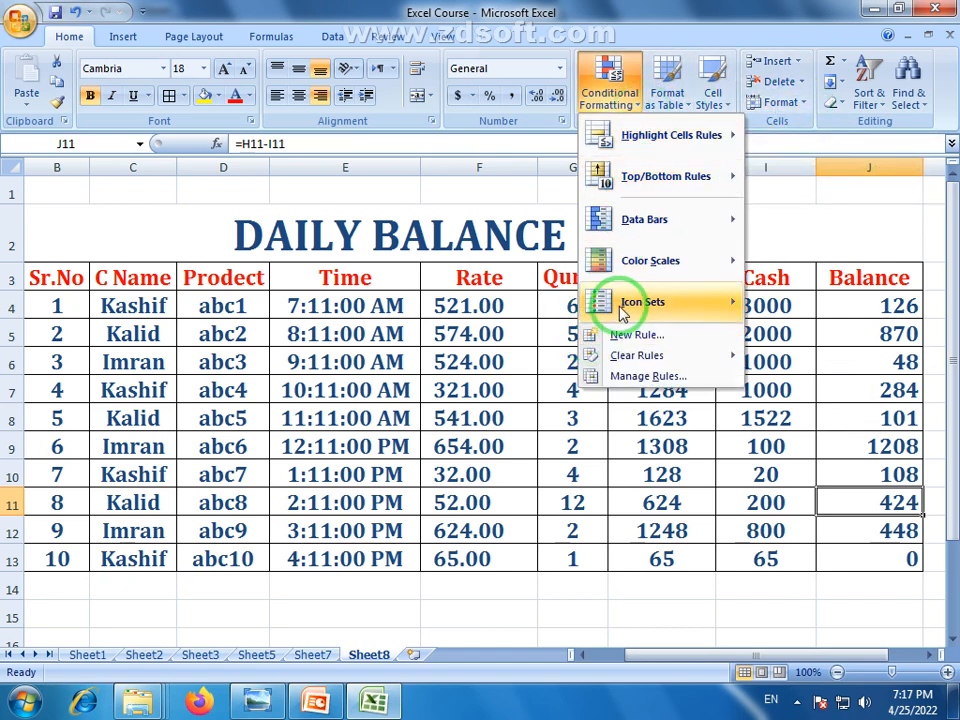
left_click(866, 416)
left_click_drag(881, 312, 887, 556)
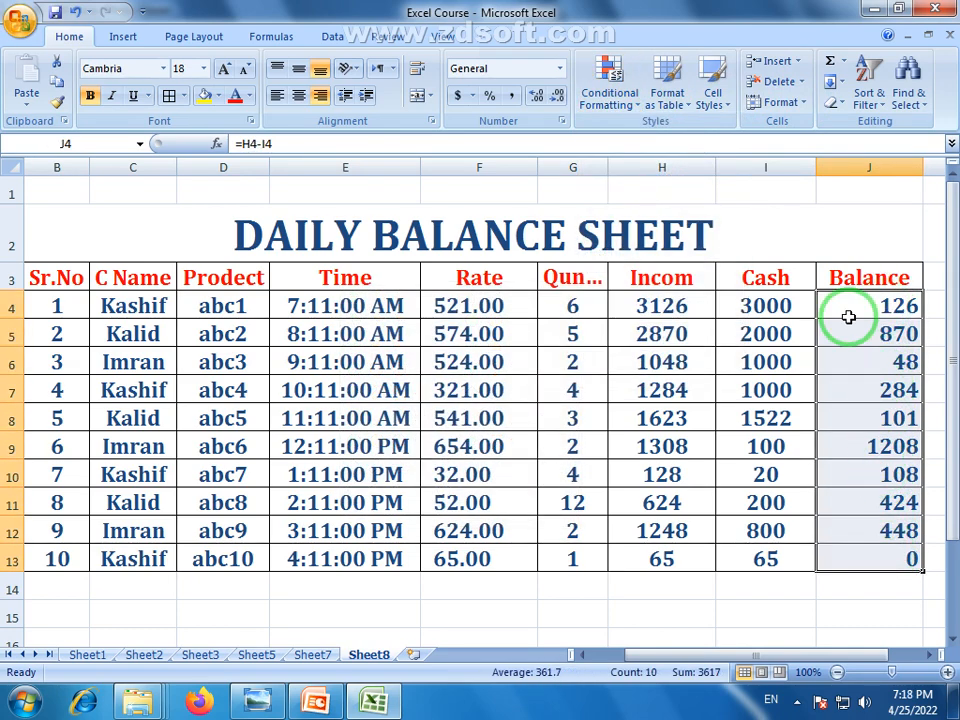
left_click(630, 104)
mouse_move(660, 300)
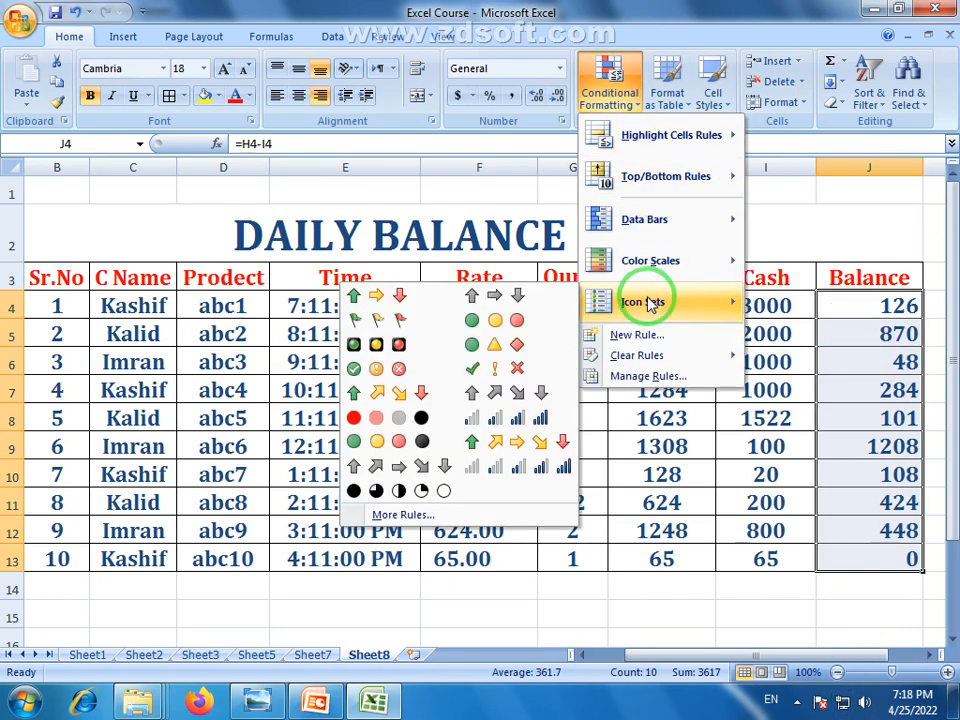
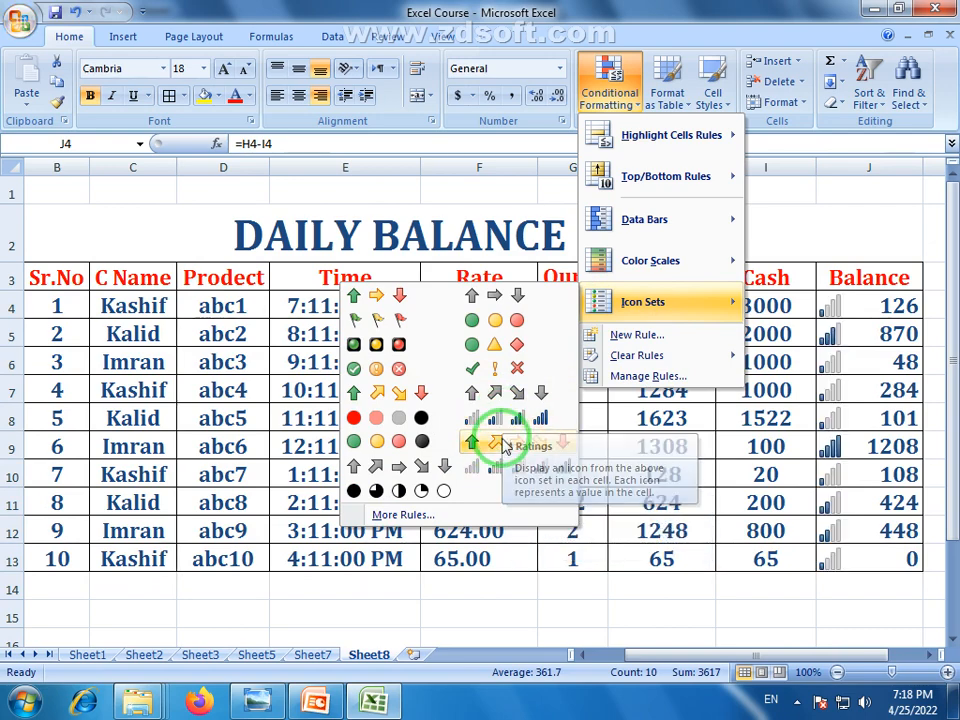
Apply signal-bar icons to Balance J4:J13, left-align and indent the numbers, and zoom to 90%
left_click(525, 470)
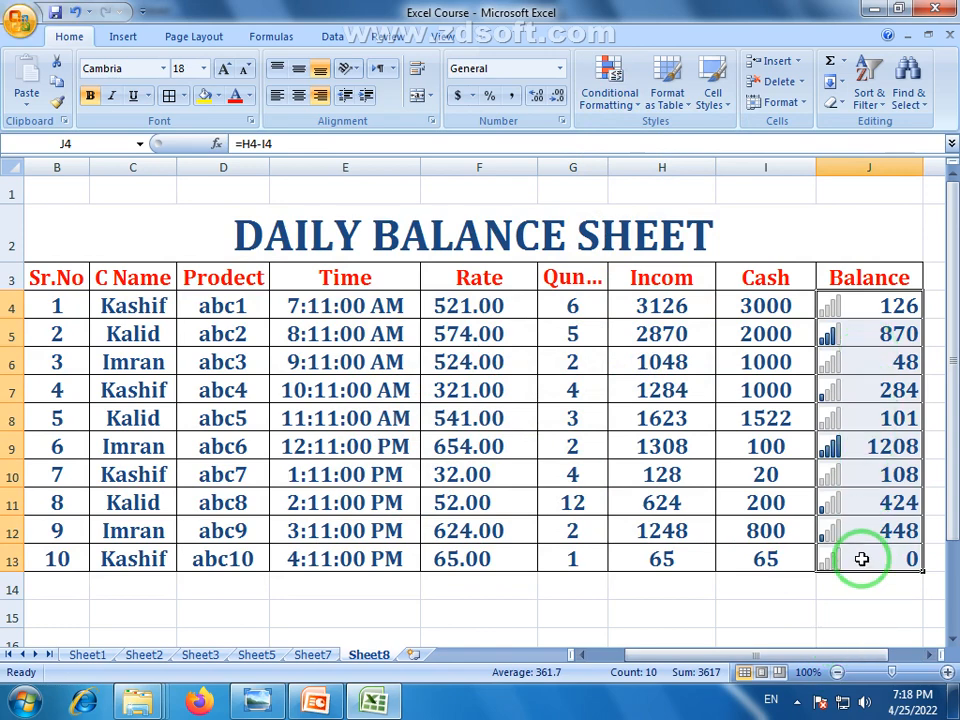
left_click(879, 444)
left_click_drag(879, 306, 880, 560)
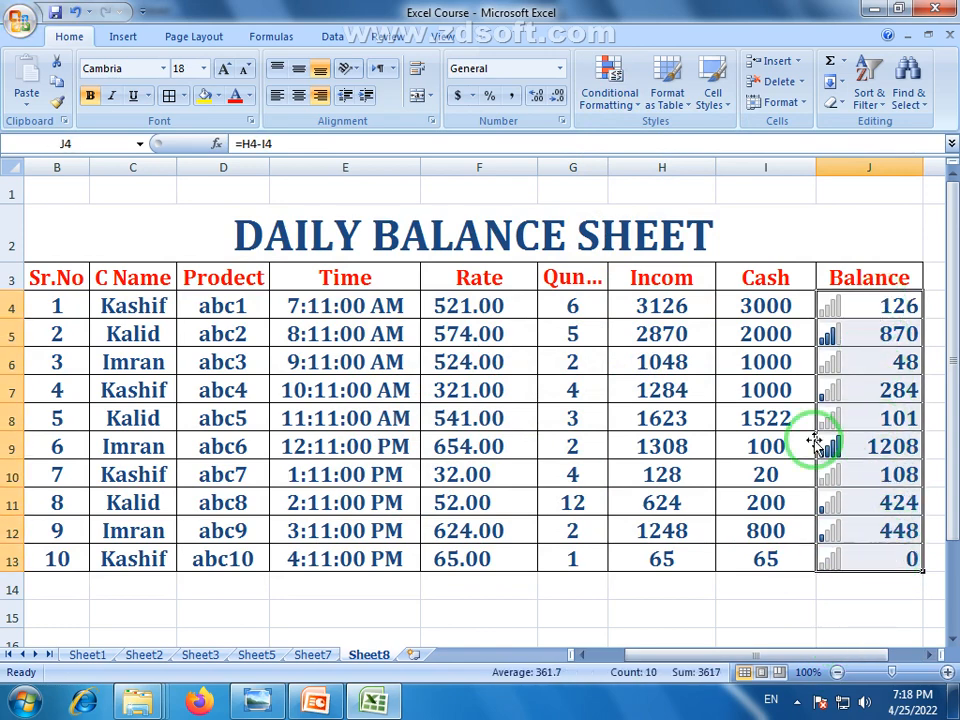
left_click(277, 95)
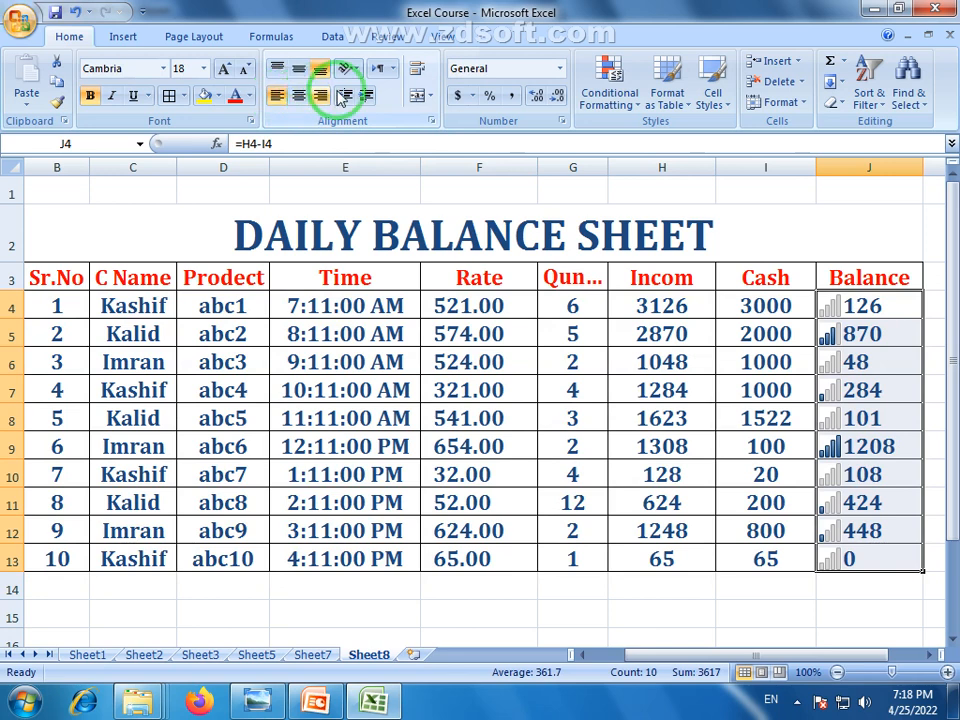
left_click(374, 96)
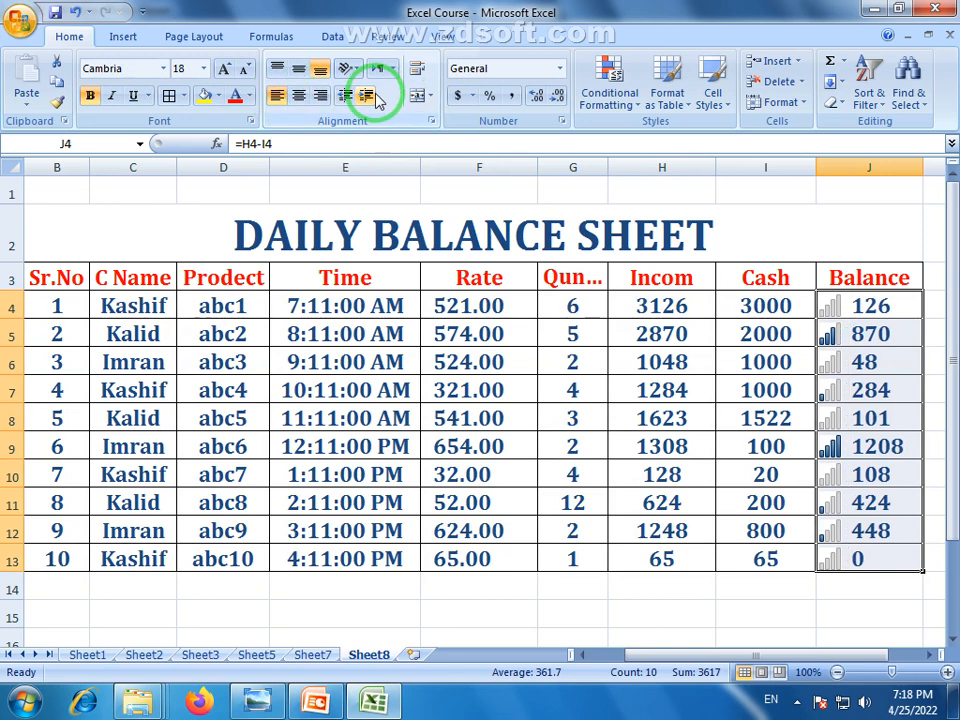
left_click(839, 623)
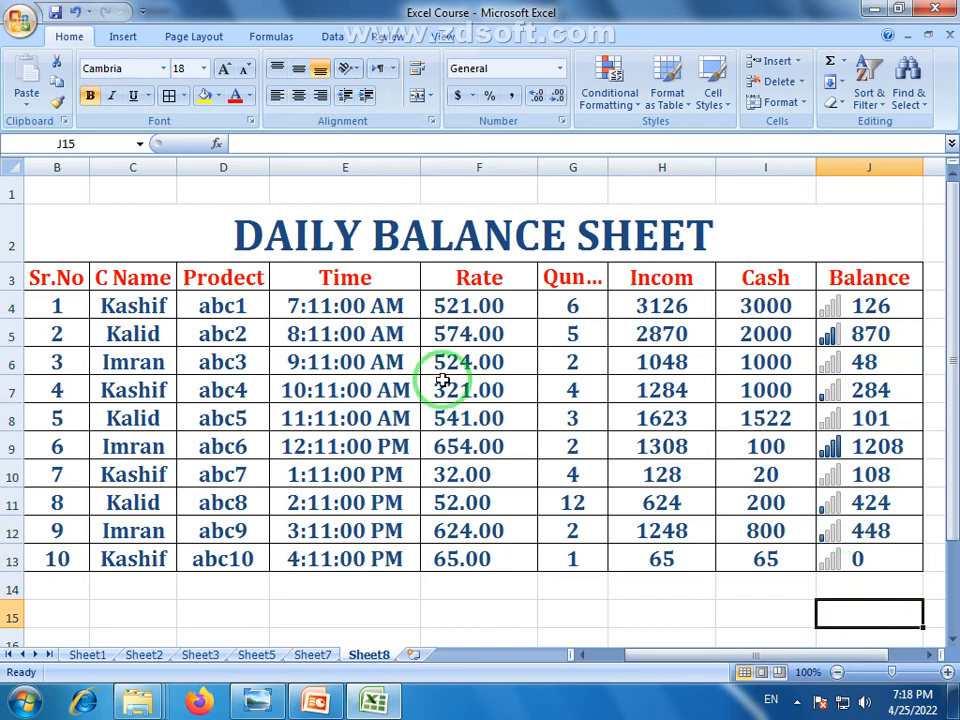
left_click(837, 672)
left_click(484, 588)
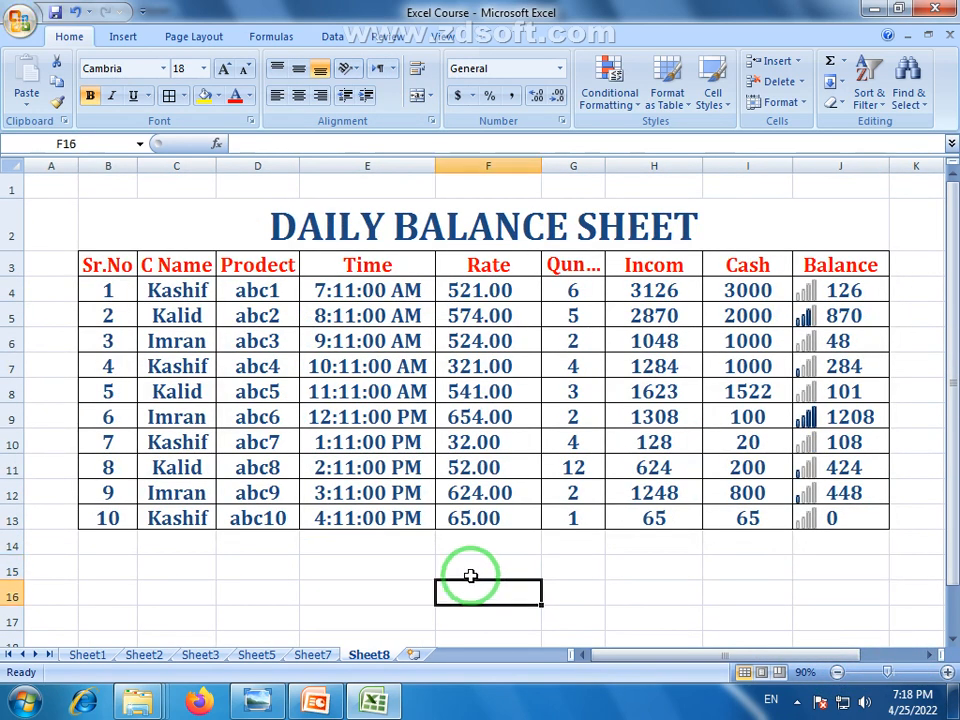
left_click_drag(456, 564, 630, 569)
left_click_drag(493, 598, 649, 594)
left_click_drag(476, 621, 625, 623)
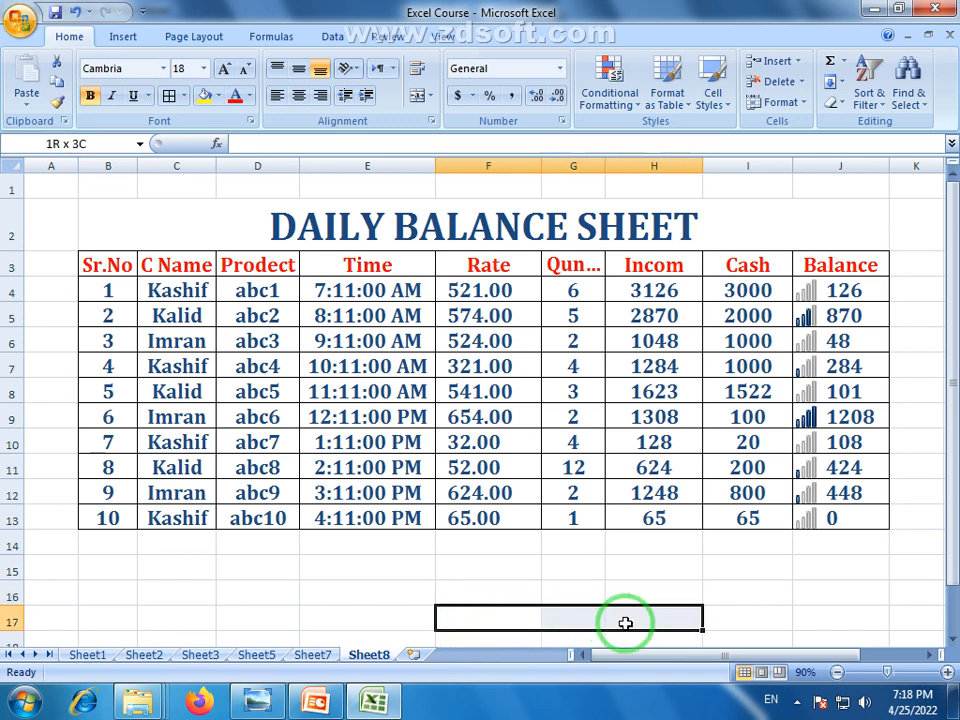
left_click_drag(625, 623, 617, 619)
left_click(488, 572)
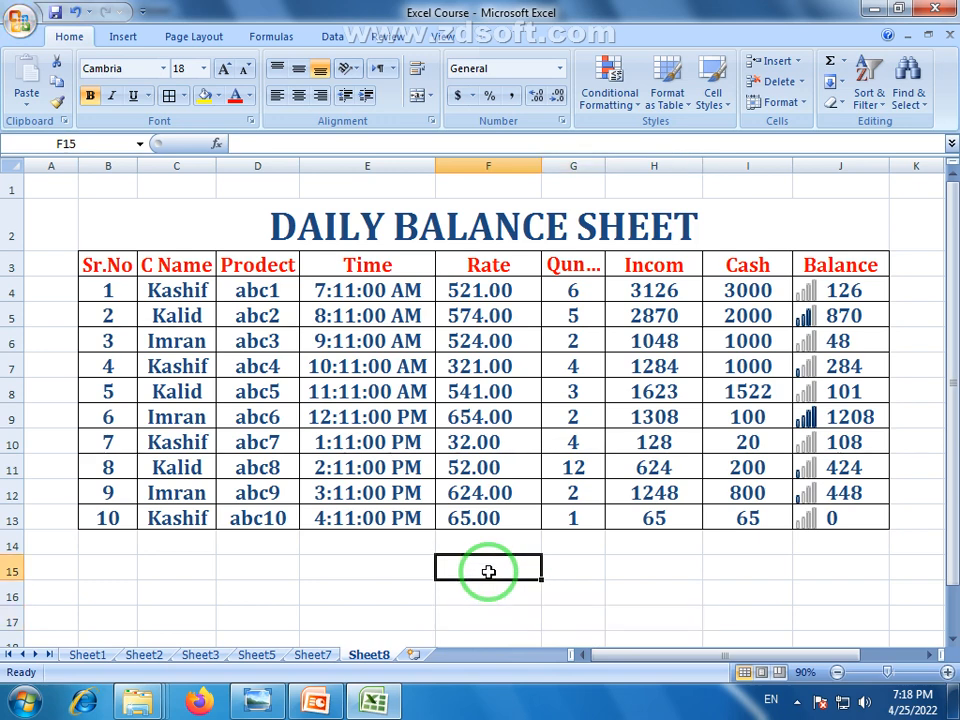
left_click_drag(655, 287, 648, 522)
left_click_drag(745, 292, 757, 518)
left_click_drag(652, 291, 652, 520)
left_click_drag(733, 308, 743, 519)
left_click_drag(823, 300, 853, 519)
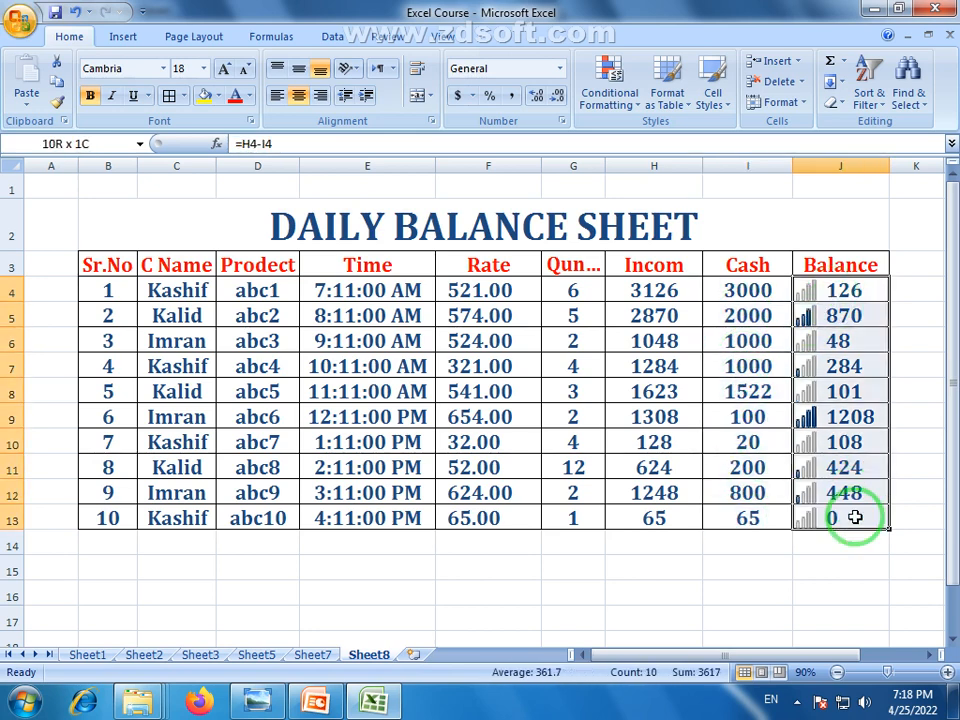
left_click(840, 567)
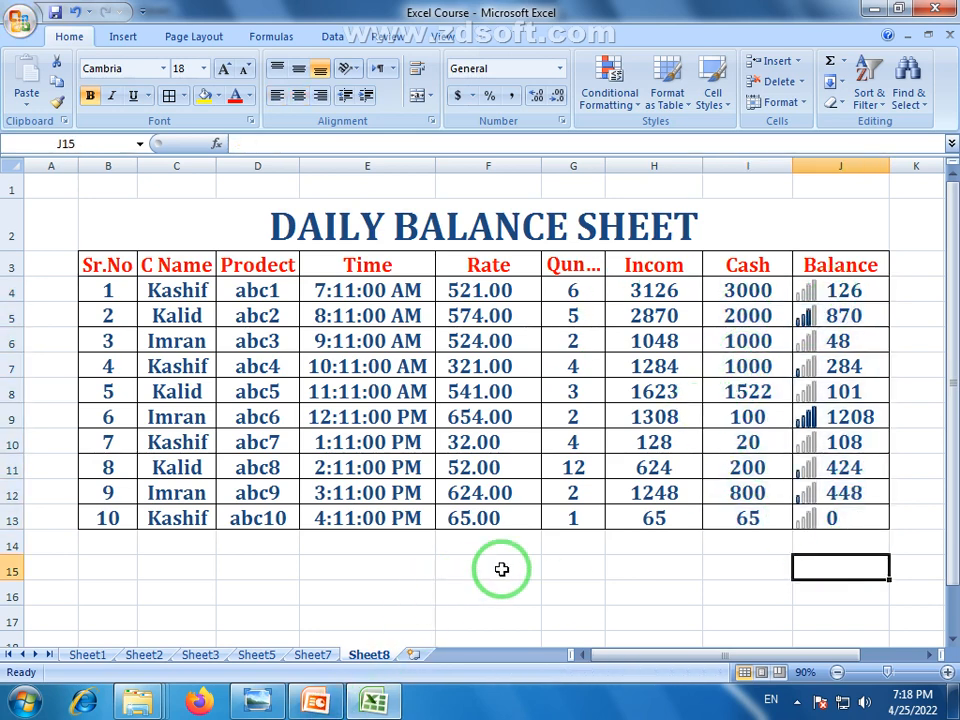
Enter the summary labels Incom, Cash and Due in F15, F16 and F17
left_click(403, 572)
left_click(484, 572)
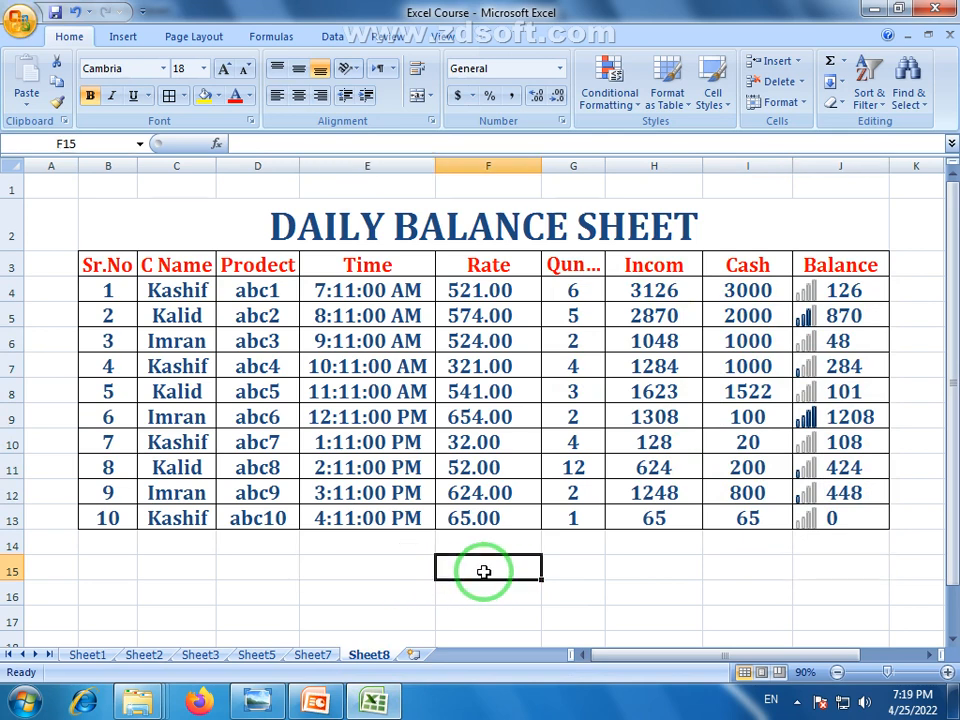
type("i")
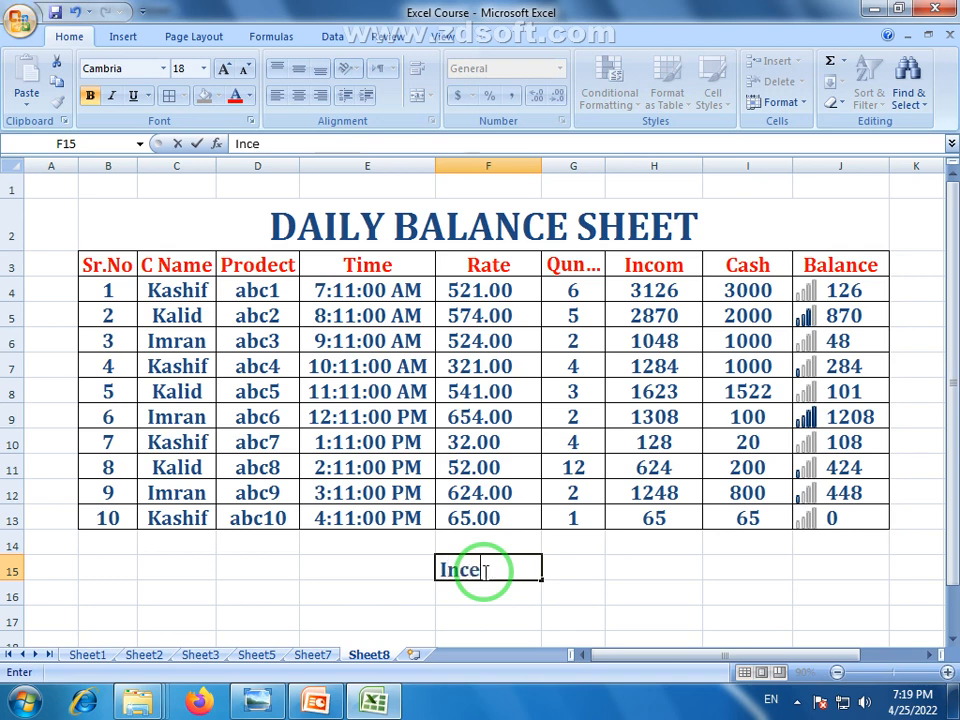
key("Return")
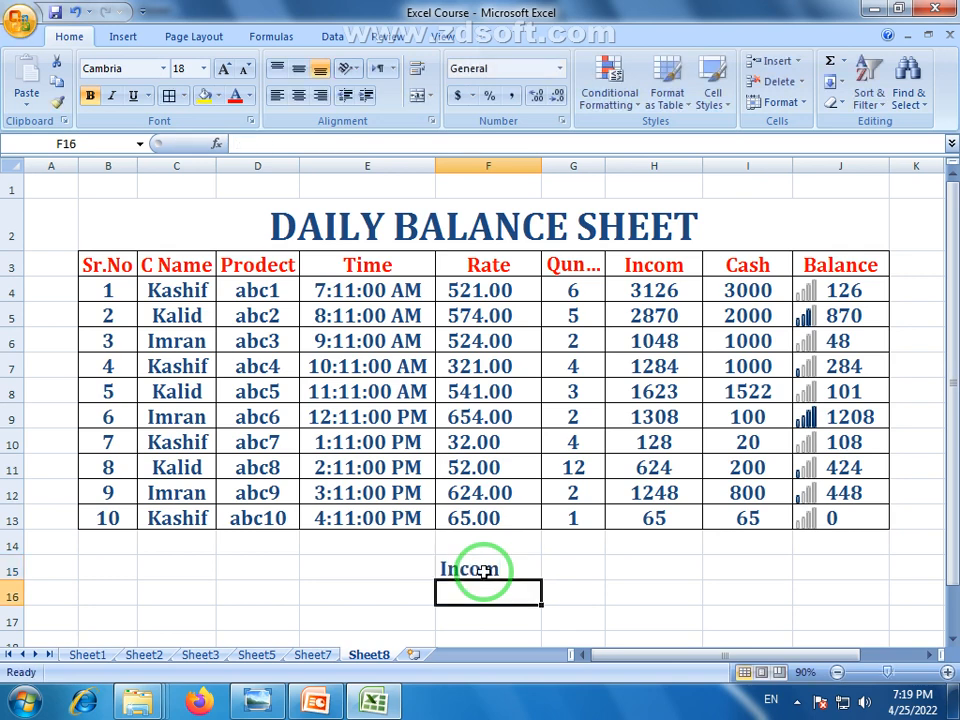
type("Cas")
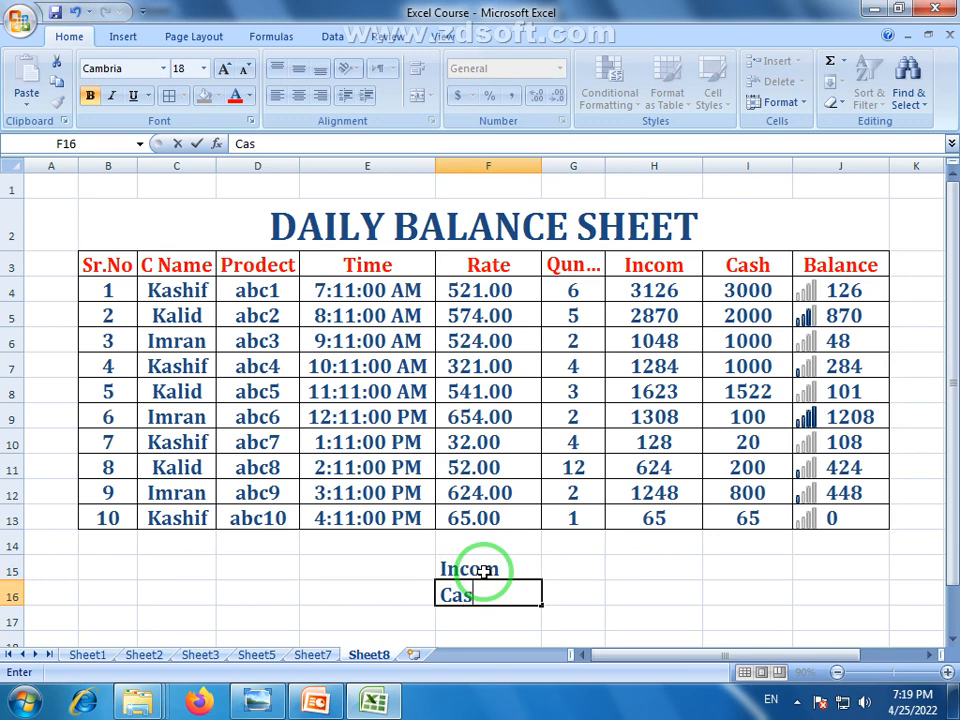
type("h")
key("Return")
type("Due")
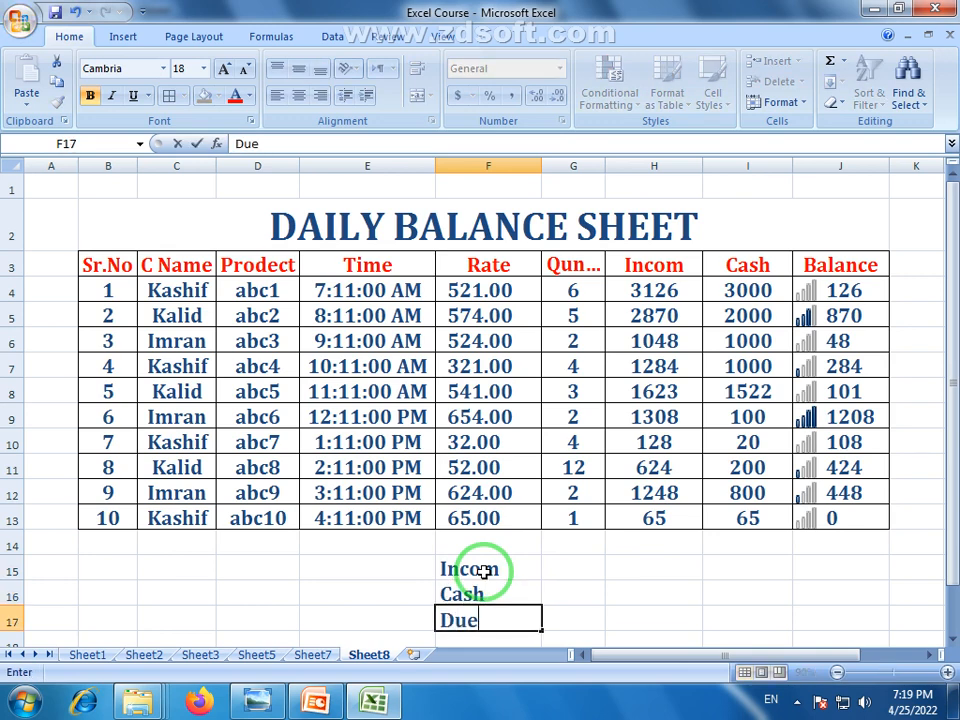
left_click(584, 591)
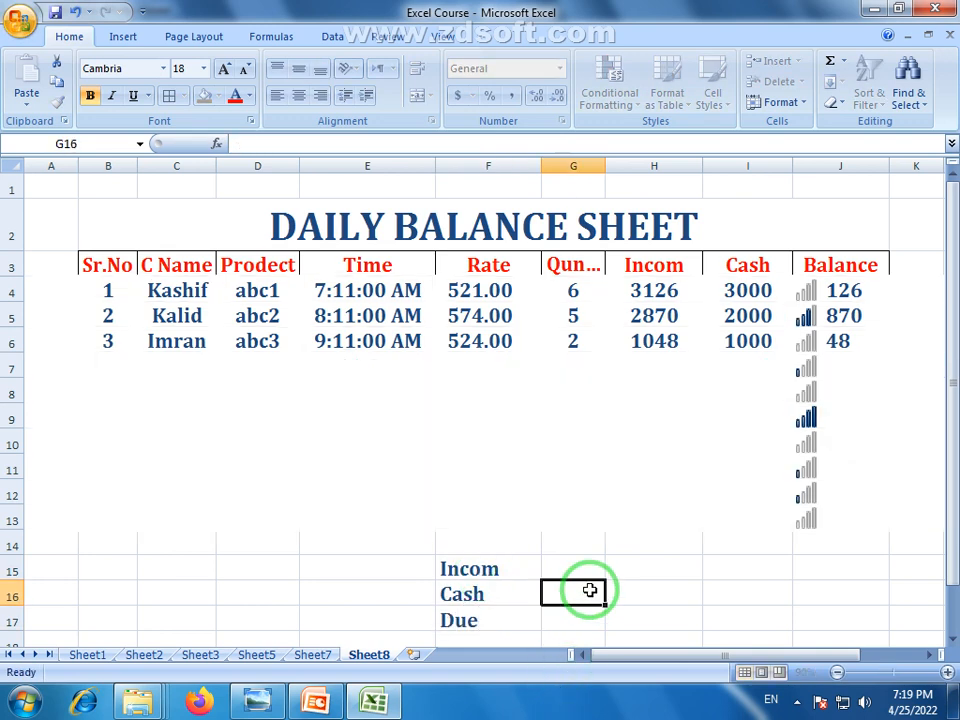
left_click_drag(579, 575, 649, 563)
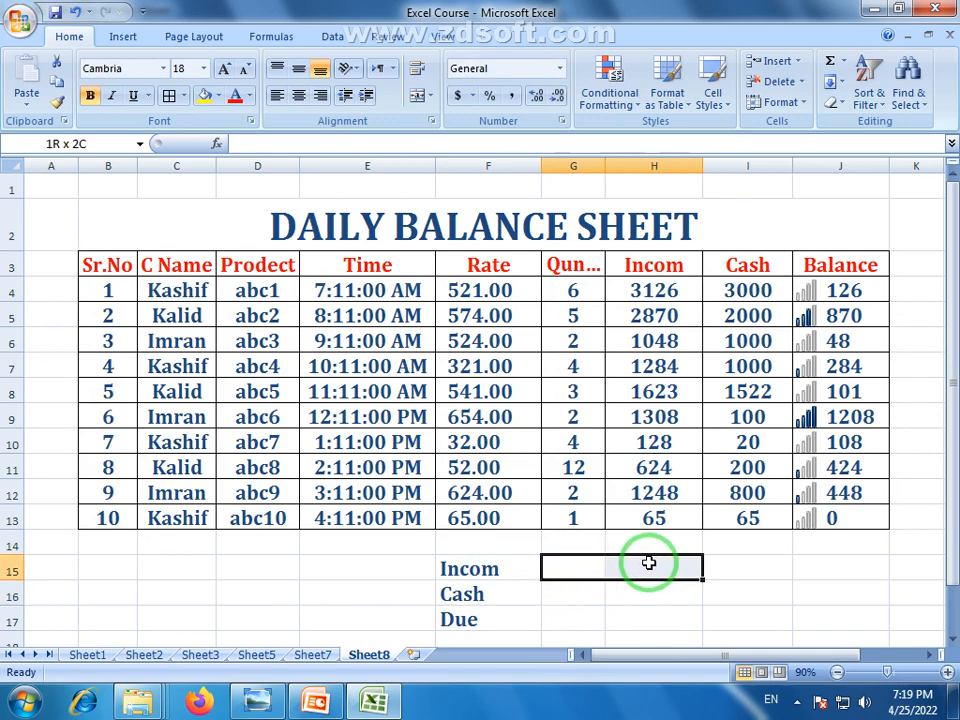
left_click_drag(649, 563, 651, 566)
Merge G15:H17 into a single block with Merge & Center
left_click(596, 588)
left_click_drag(577, 570, 648, 611)
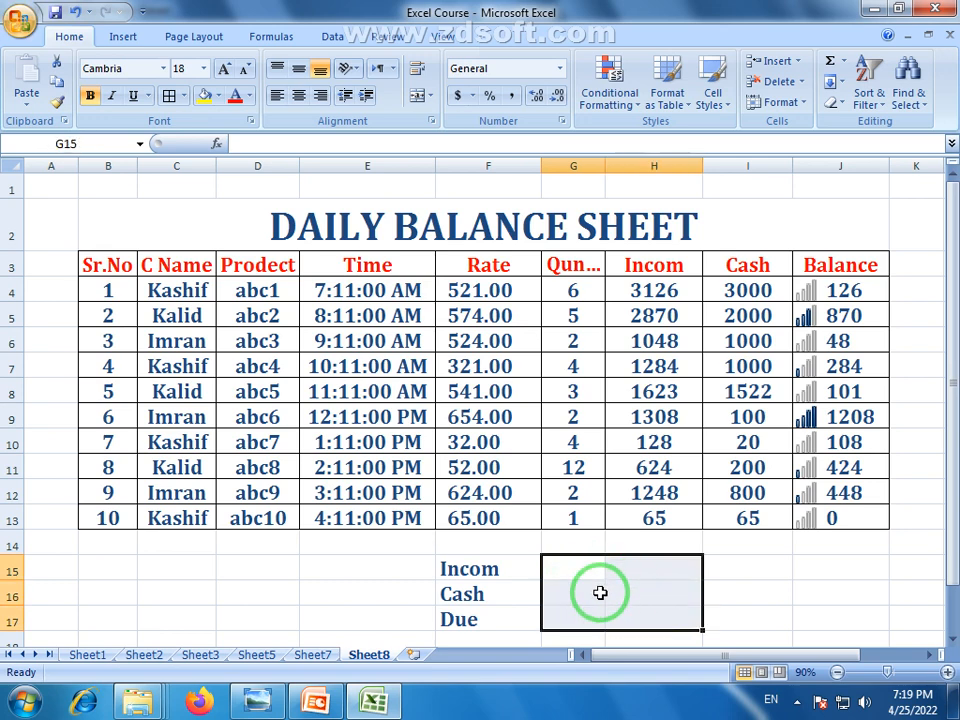
left_click(418, 97)
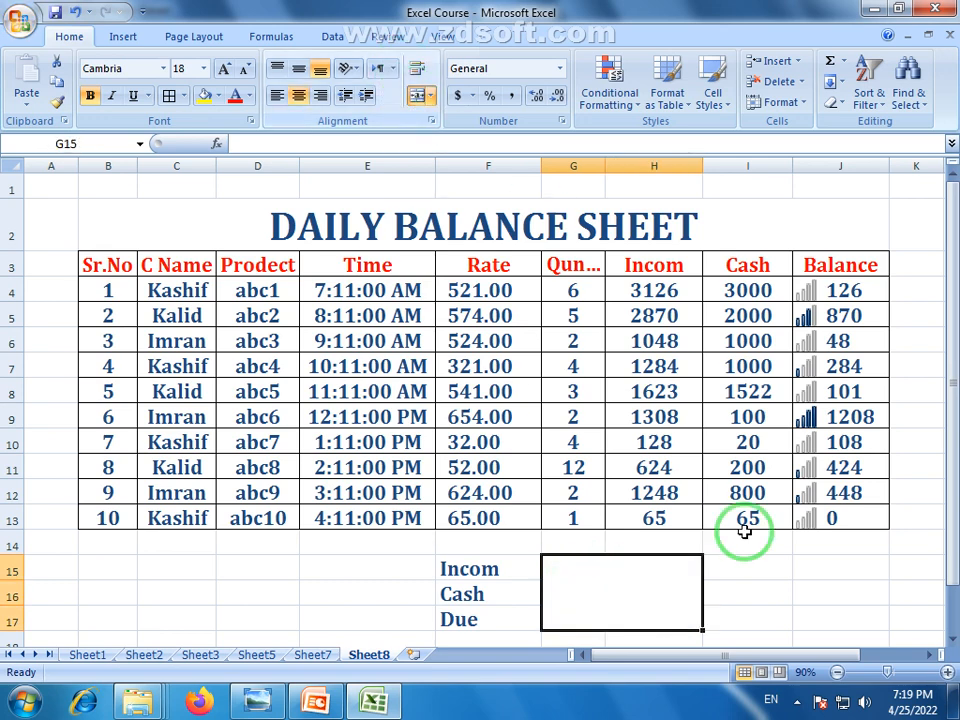
left_click(748, 592)
Redo the G15:H17 merge with Merge Across so each label gets its own merged cell
left_click(608, 575)
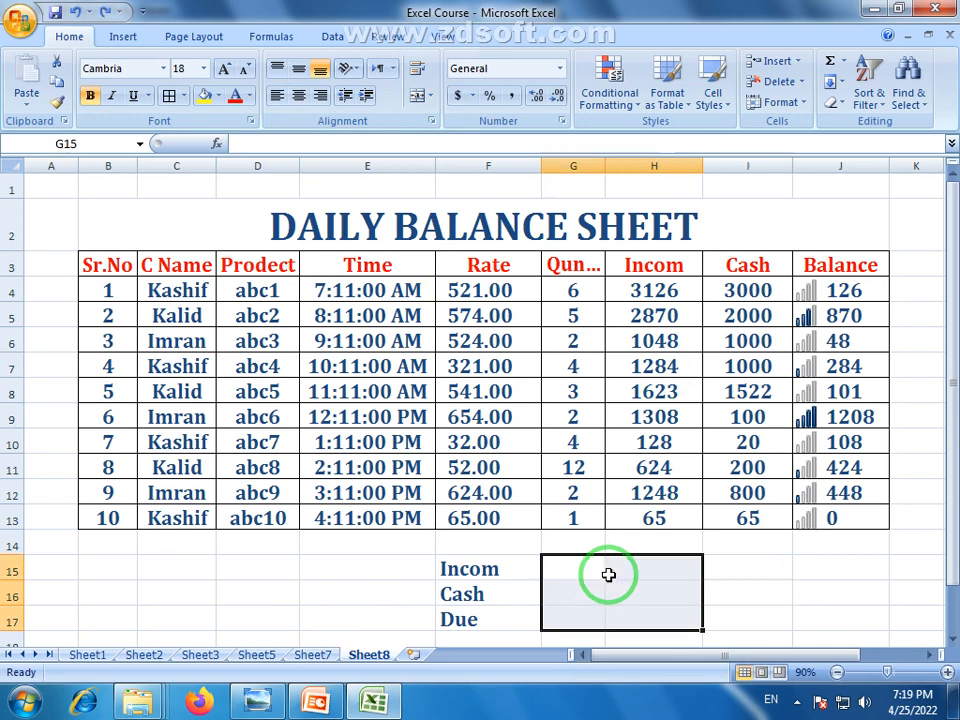
left_click(430, 96)
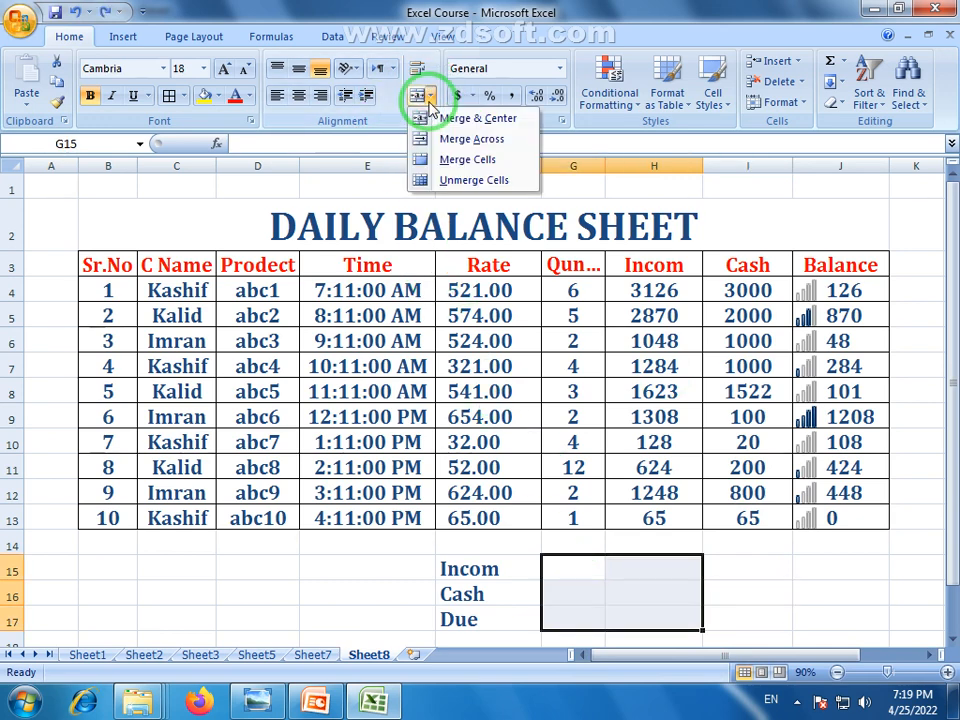
left_click(467, 143)
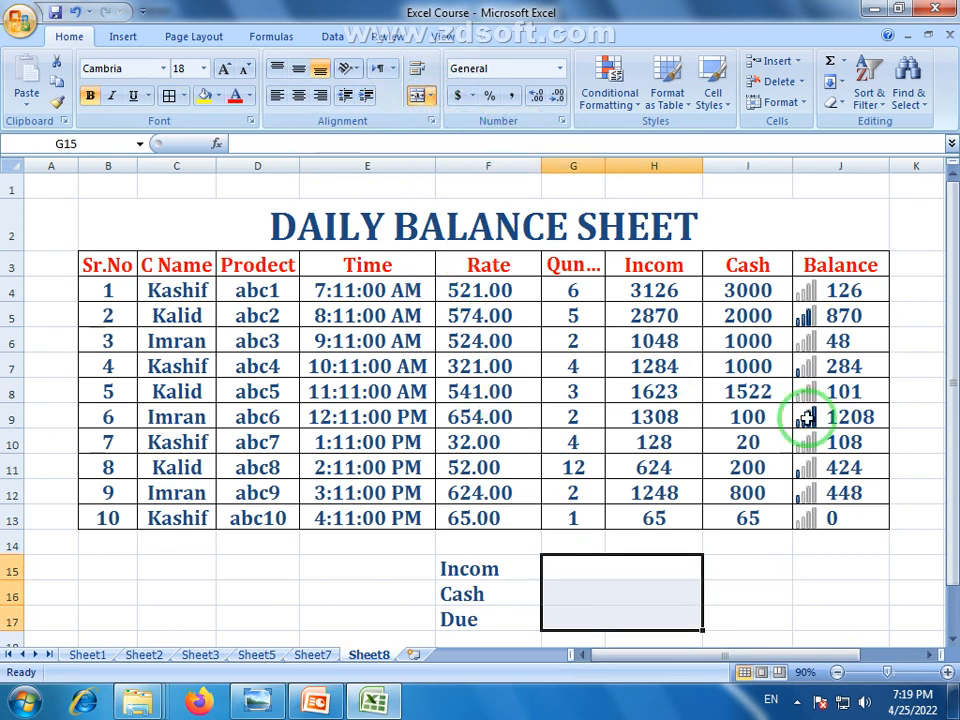
left_click(767, 593)
left_click(604, 570)
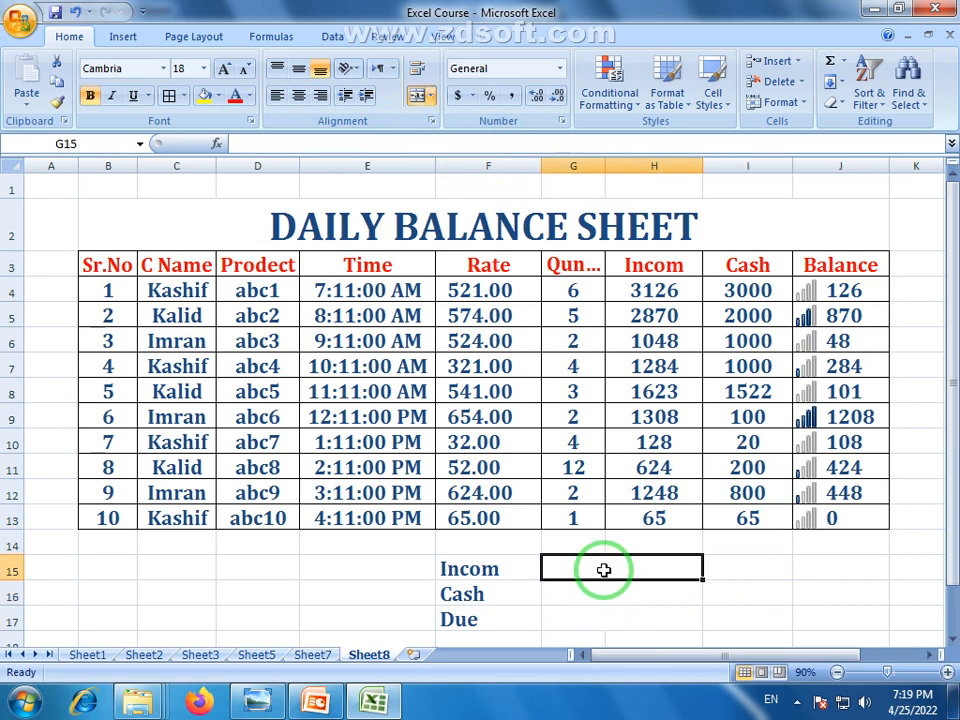
left_click(428, 95)
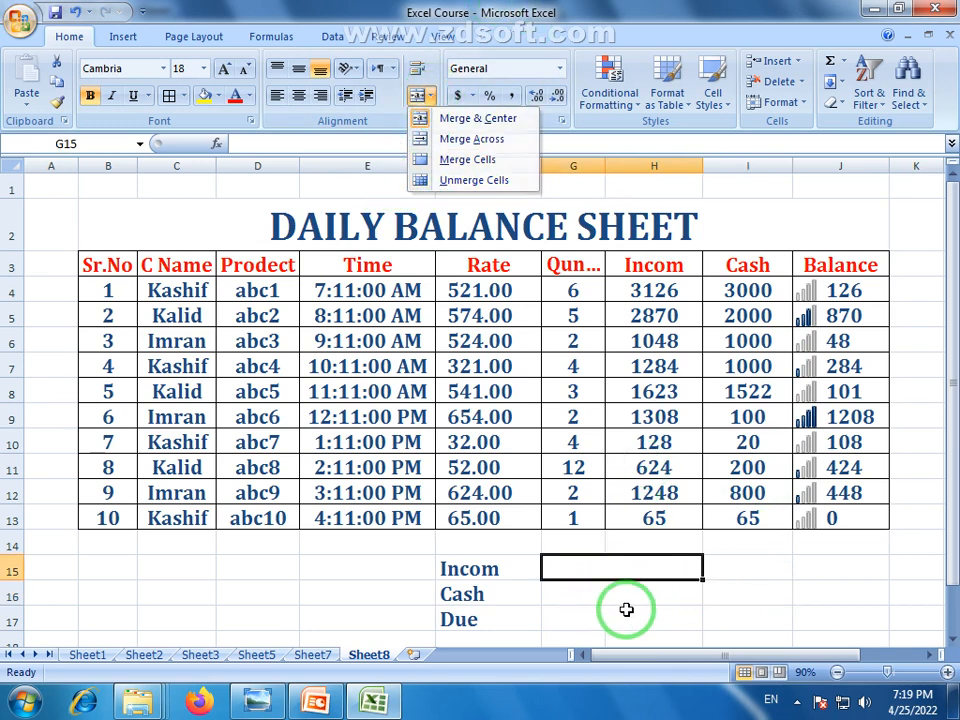
left_click(598, 570)
left_click(594, 591)
left_click(593, 575)
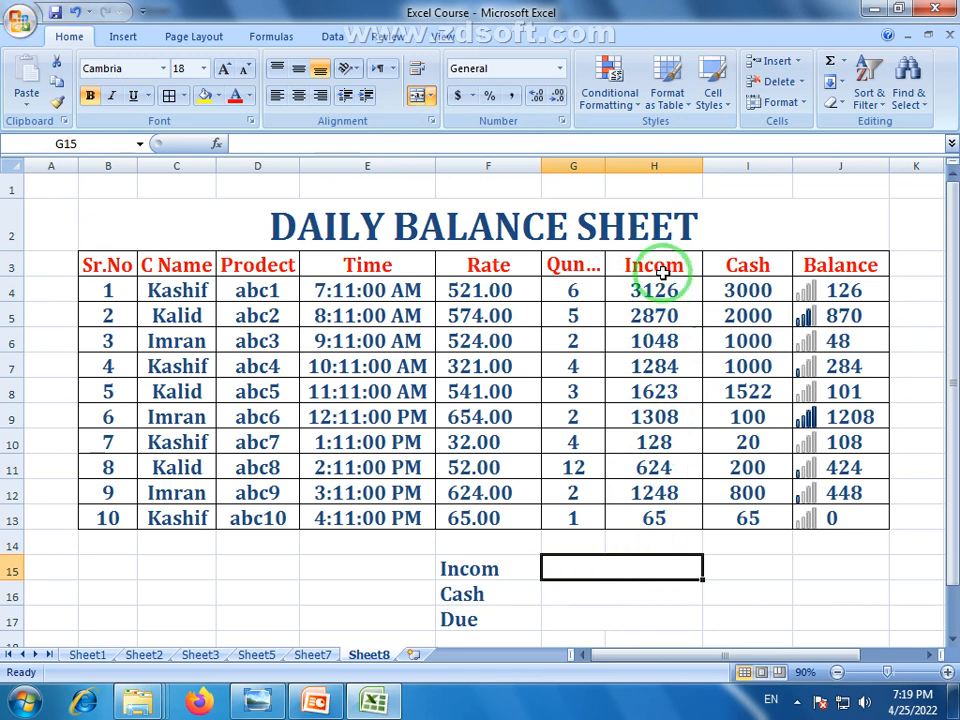
left_click_drag(665, 297, 655, 520)
Move the DAILY BALANCE SHEET title from row 2 up to row 1, leaving row 2 empty
left_click(621, 569)
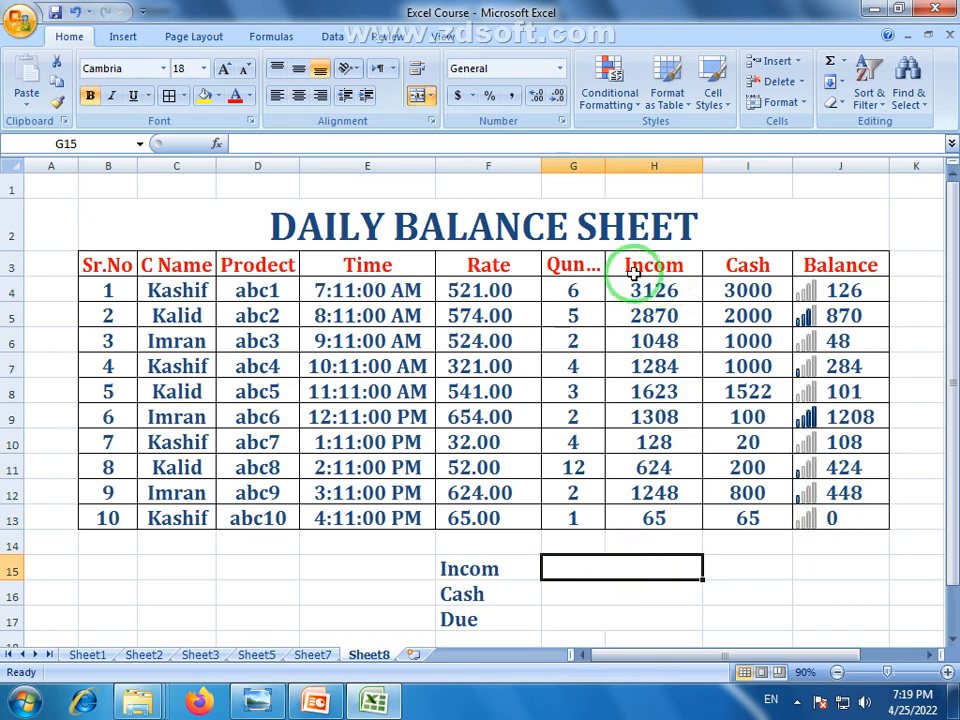
left_click(608, 232)
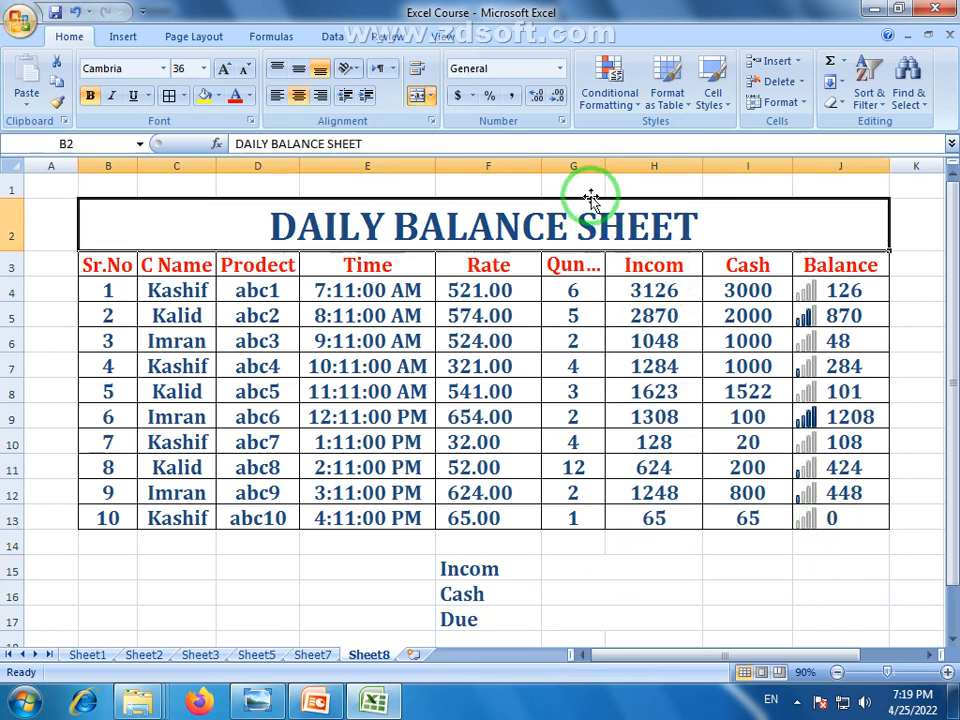
left_click_drag(590, 197, 591, 184)
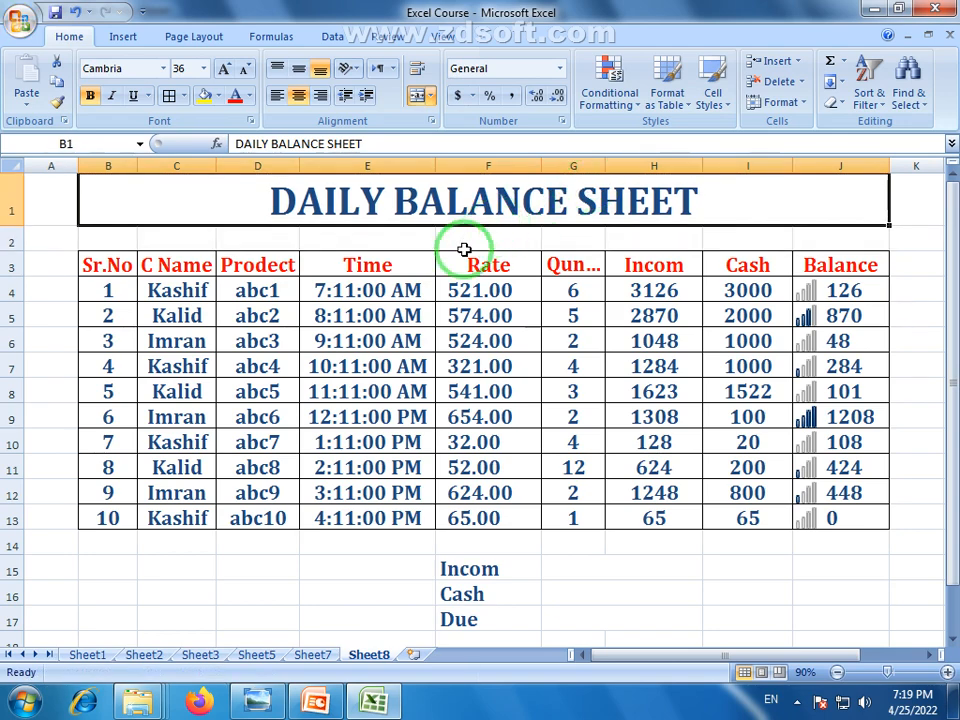
left_click(464, 249)
left_click(658, 232)
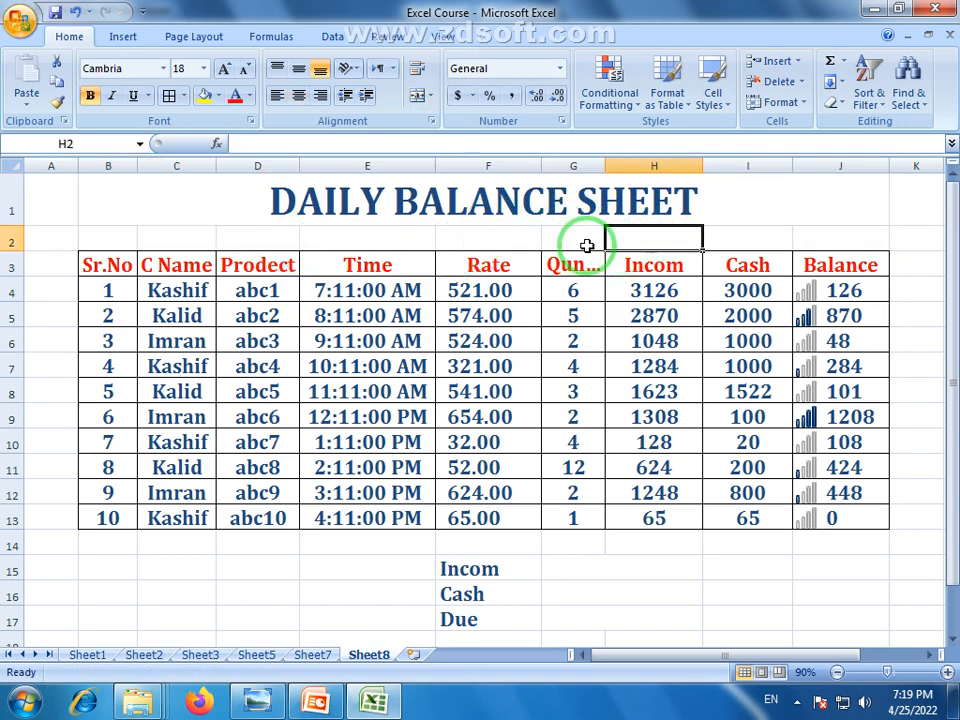
left_click_drag(587, 246, 814, 238)
left_click(484, 628)
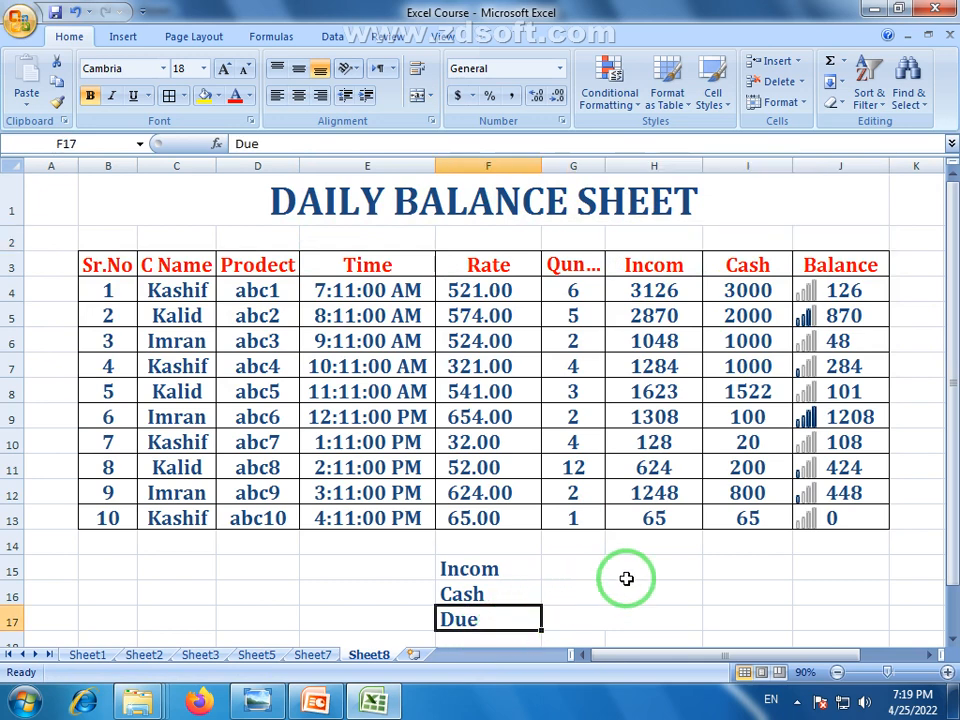
left_click(594, 575)
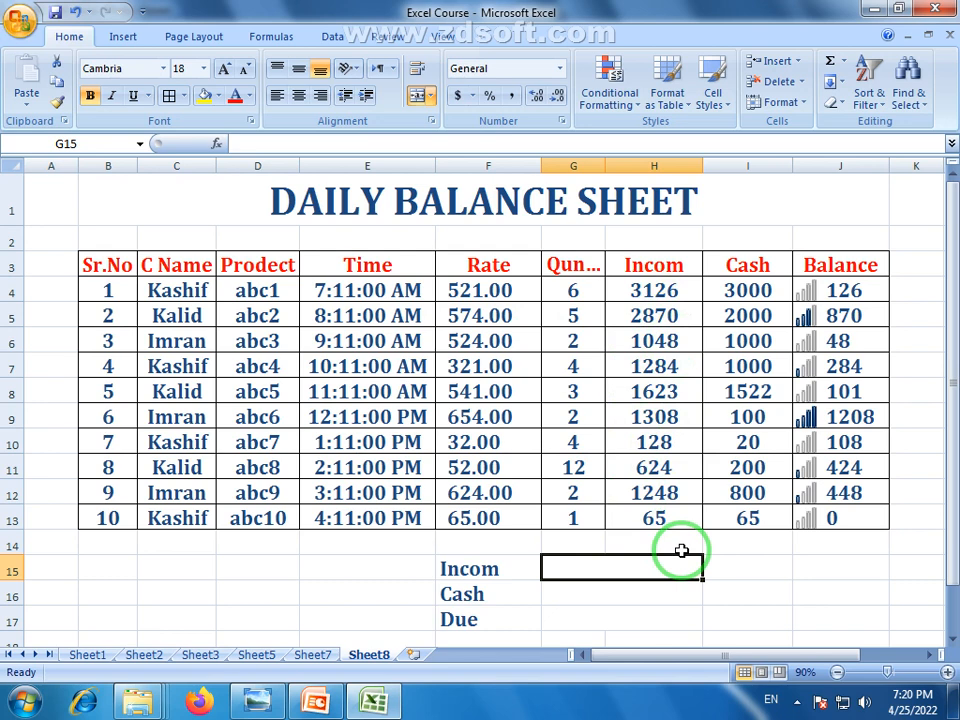
Enter =SUM(H4:H13) beside Incom, giving the income total 13324
type("=su")
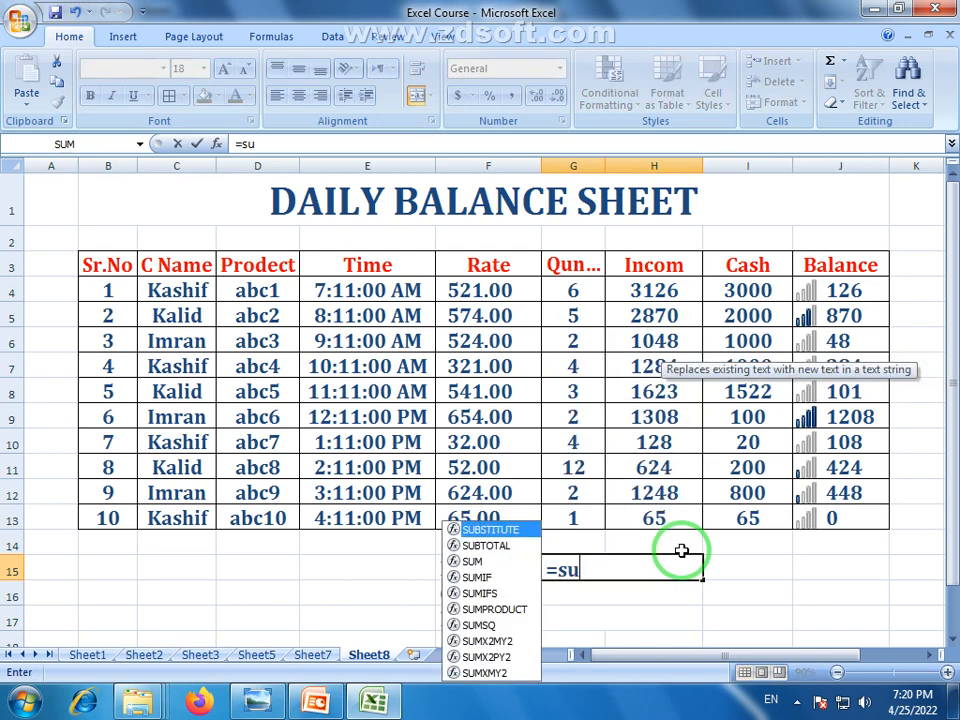
type("m(")
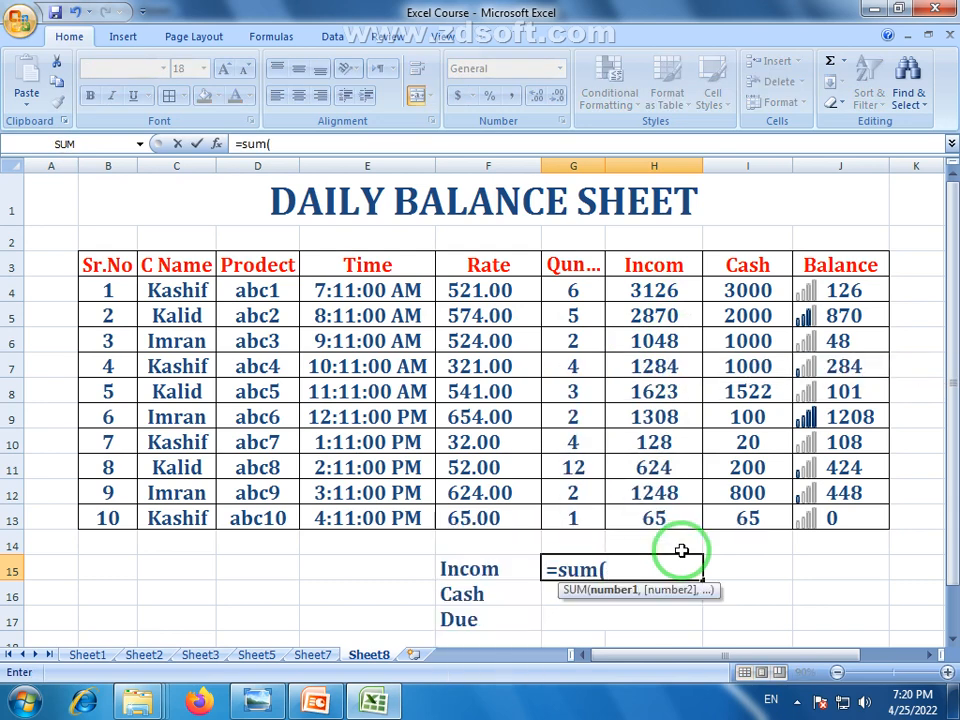
left_click_drag(663, 292, 673, 516)
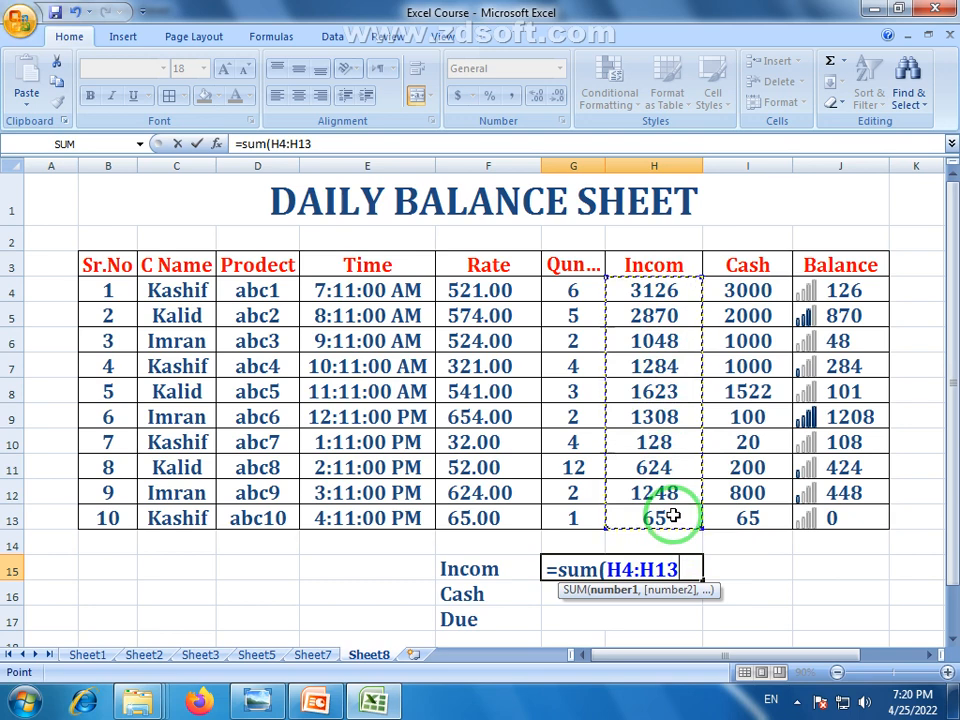
key("Return")
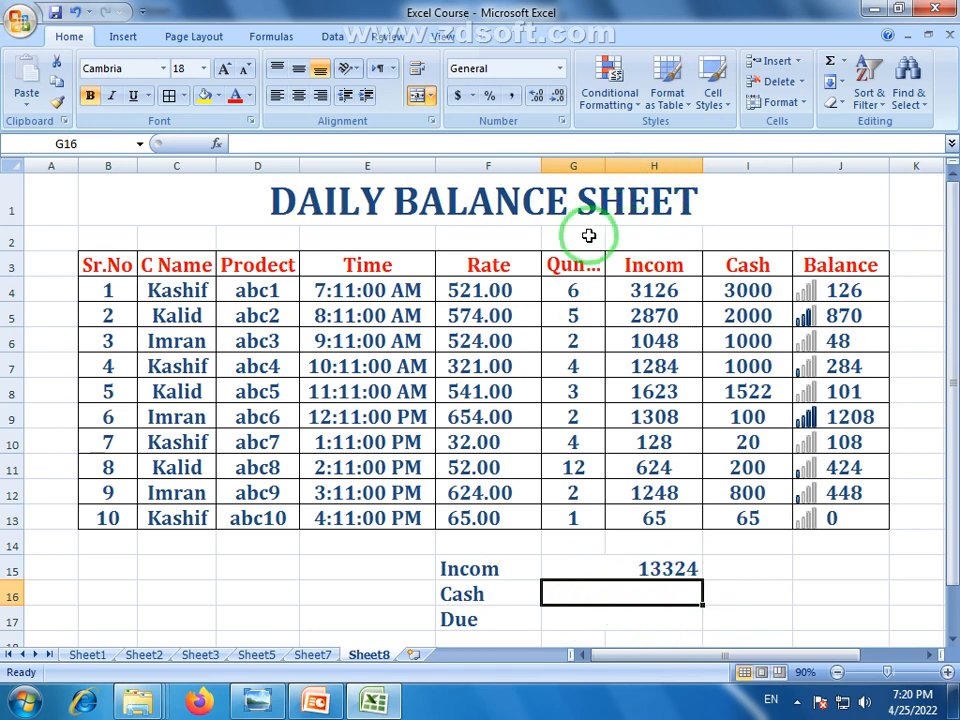
left_click(666, 238)
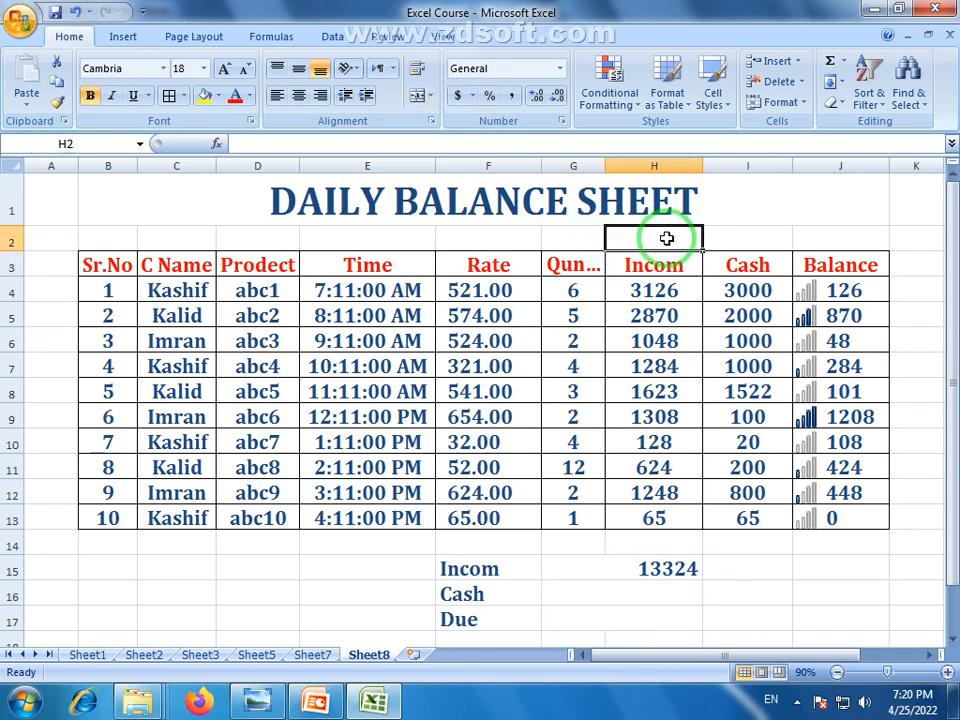
Insert today's date in H2 and format it as Long Date (Monday, April 25, 2022)
key("ctrl+semicolon")
left_click(738, 316)
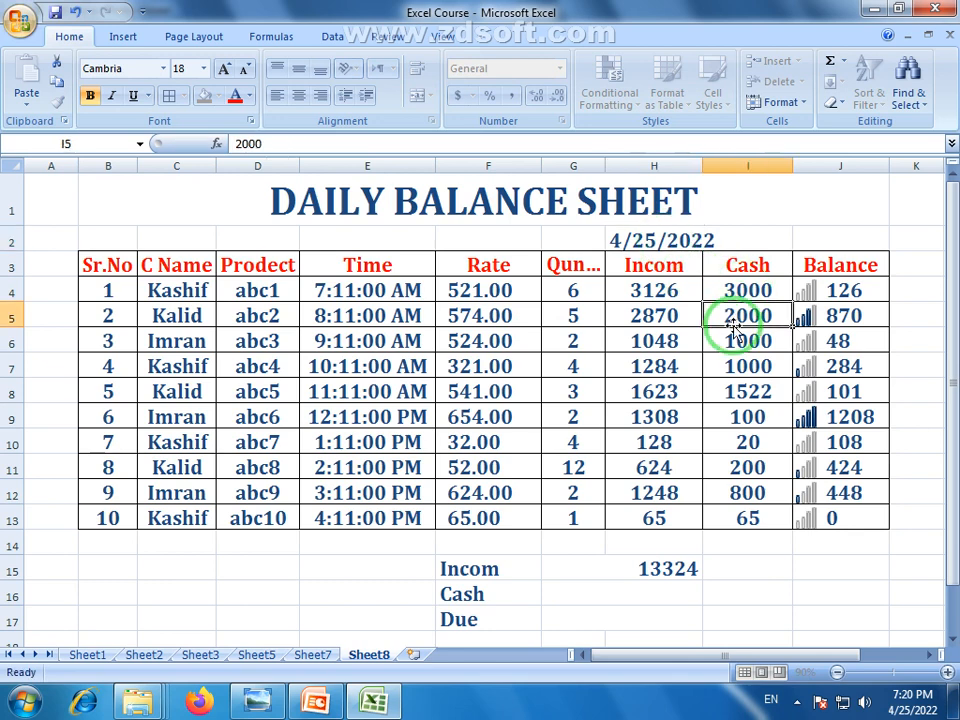
left_click(675, 241)
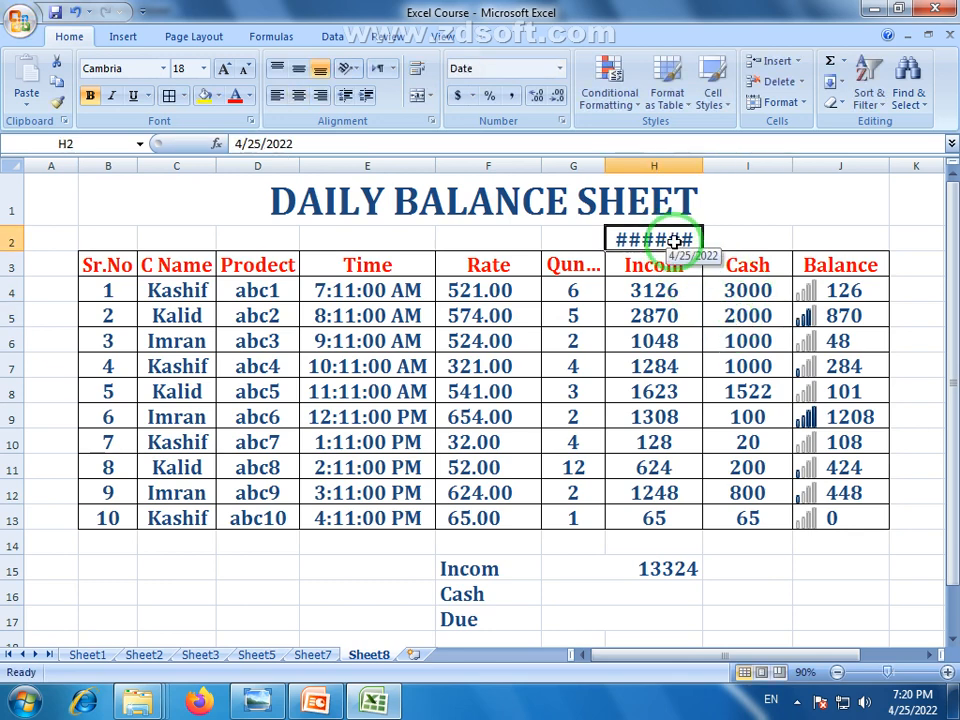
left_click(562, 77)
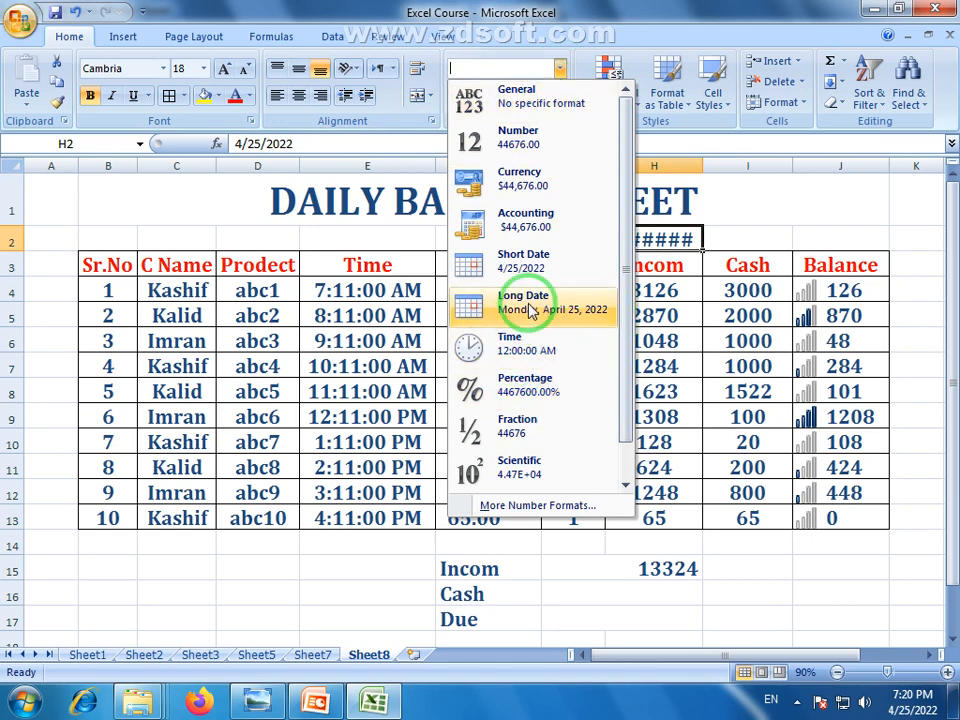
left_click(508, 300)
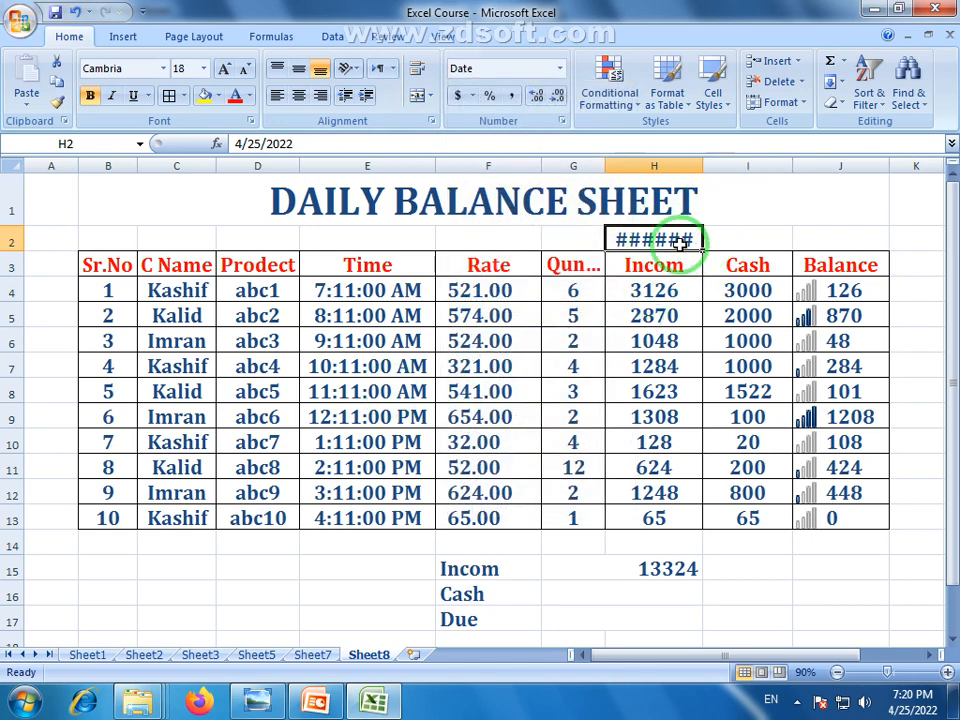
Merge and center the date across H2:J2 and make row 2 taller
left_click_drag(619, 236, 825, 240)
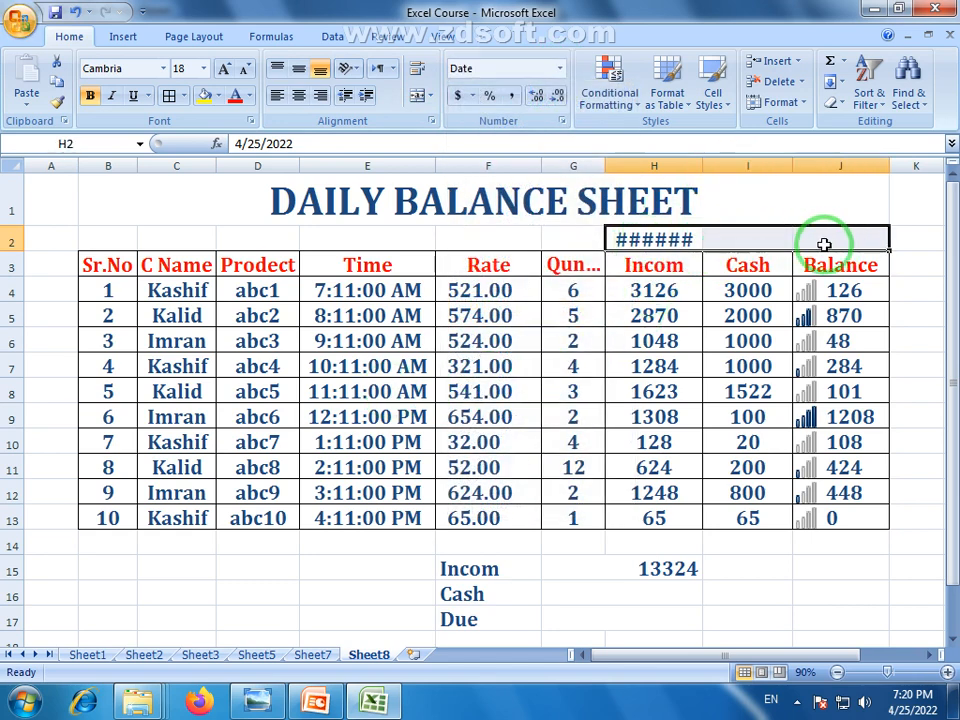
left_click(418, 95)
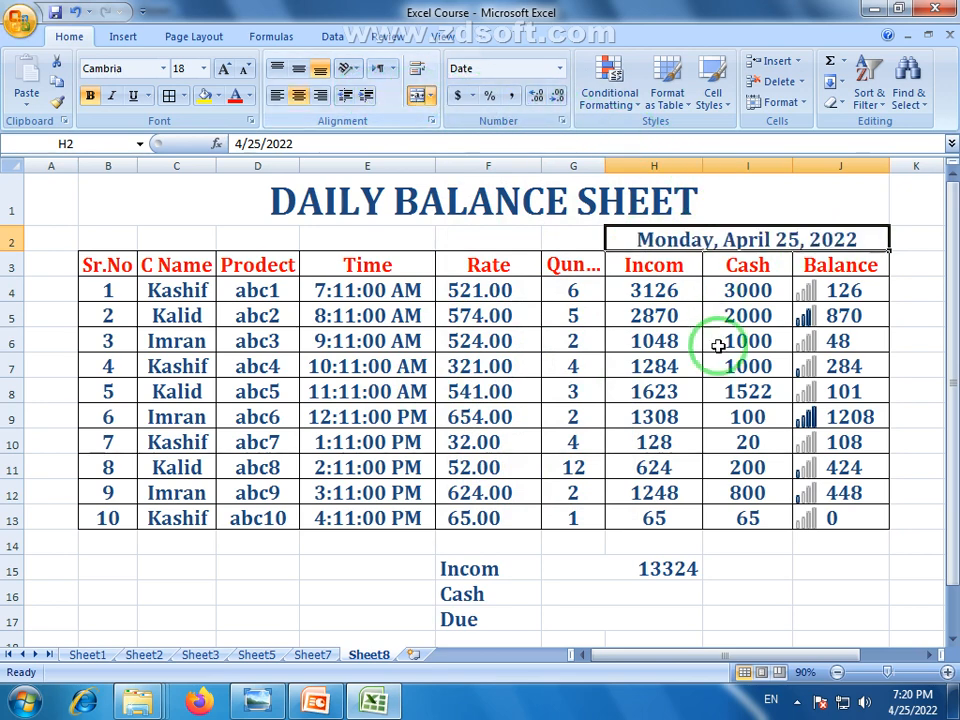
left_click(711, 372)
left_click(776, 629)
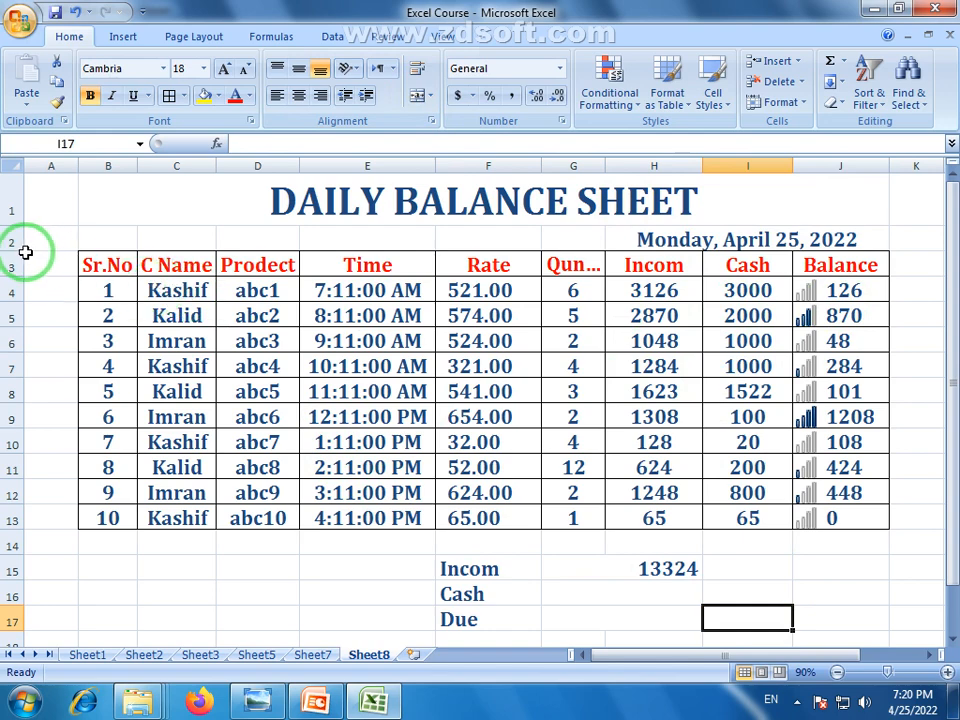
left_click_drag(14, 248, 14, 254)
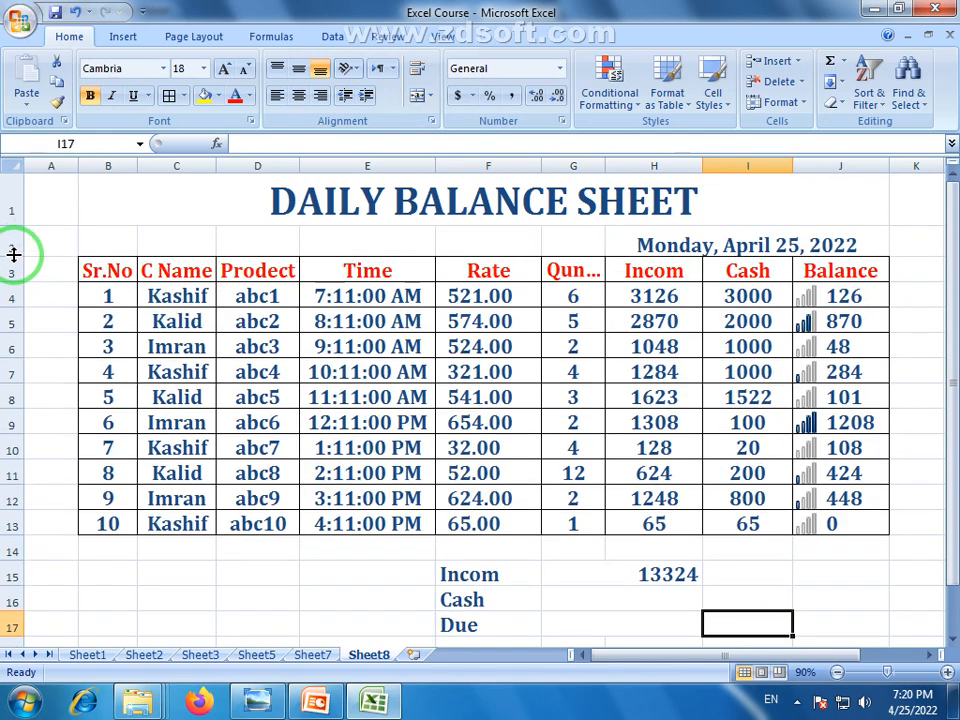
Top-align the date in its merged cell in row 2
left_click(701, 241)
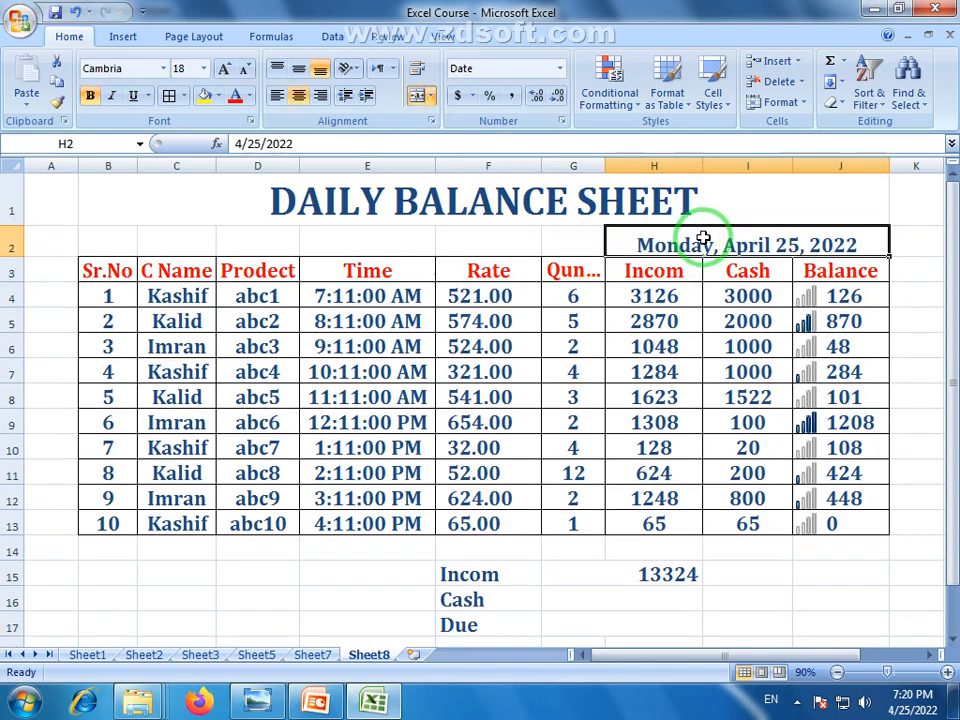
left_click(308, 72)
left_click(774, 598)
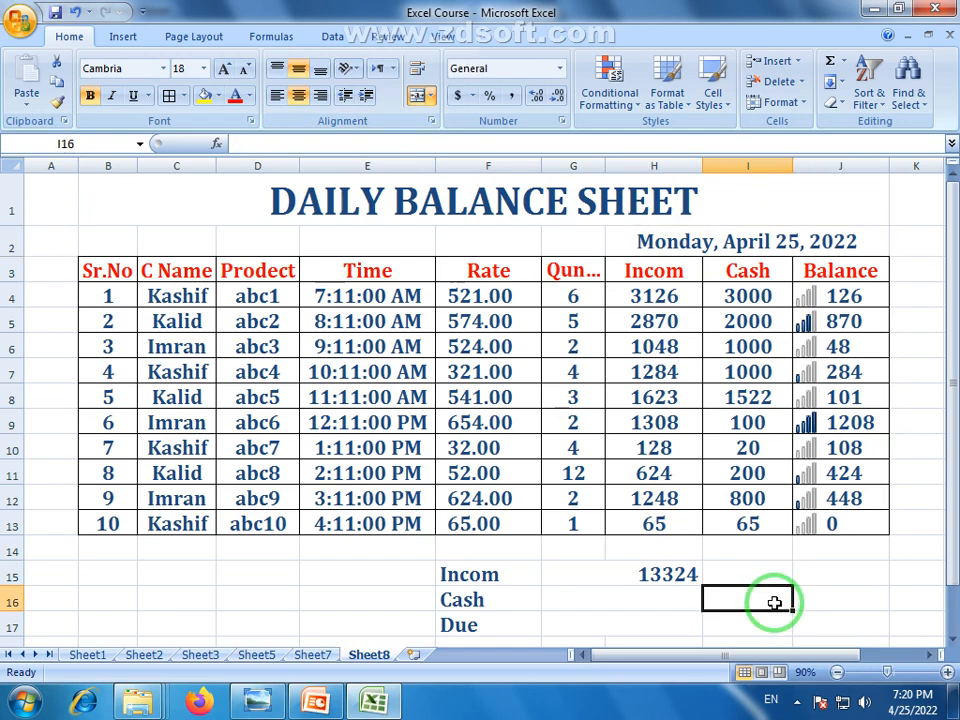
left_click(951, 645)
left_click(953, 185)
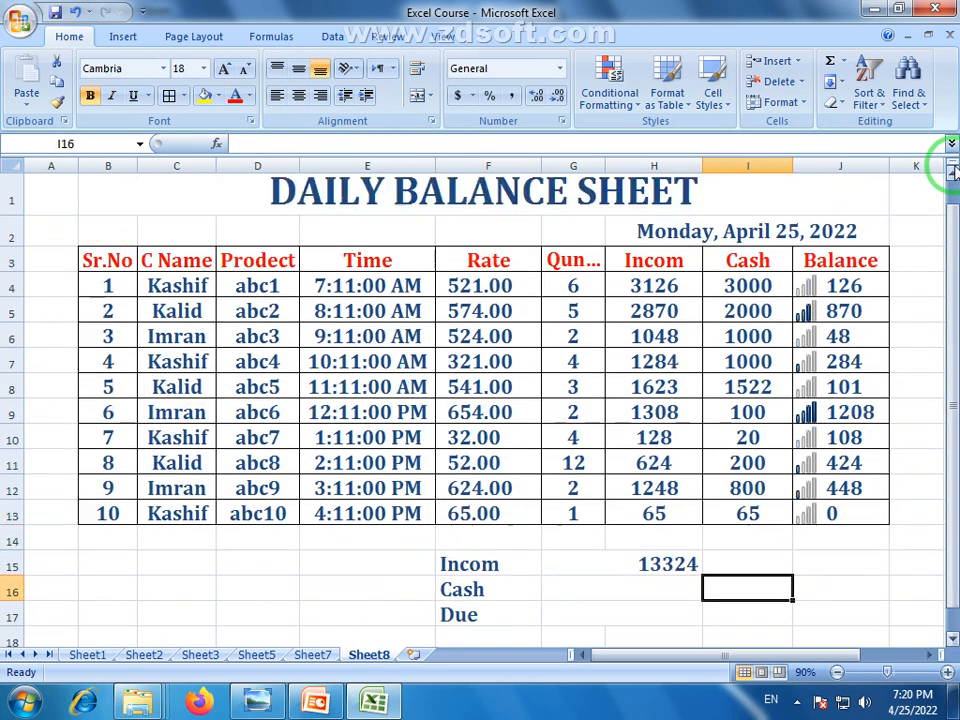
left_click(585, 603)
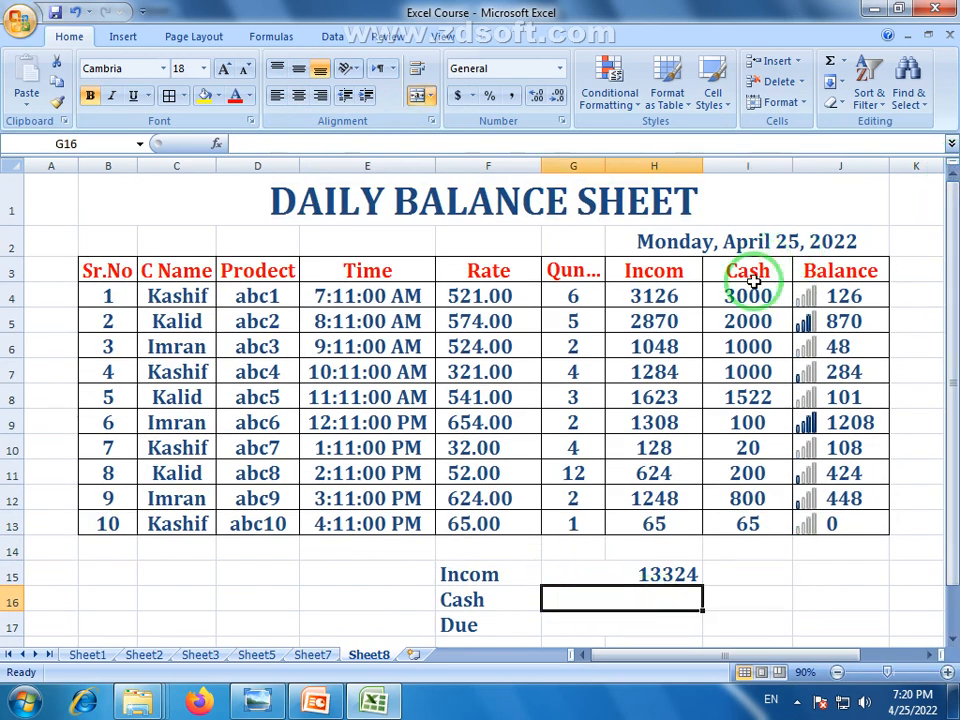
Enter =SUM(I4:I13) beside Cash, giving the cash total 9707
left_click_drag(755, 294, 750, 527)
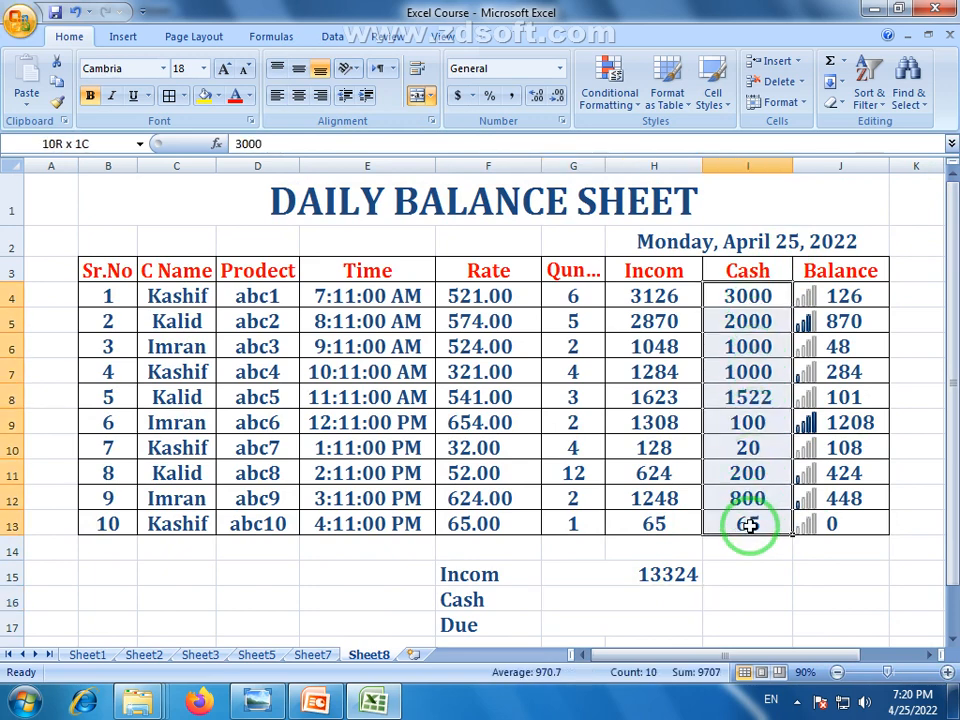
left_click(647, 600)
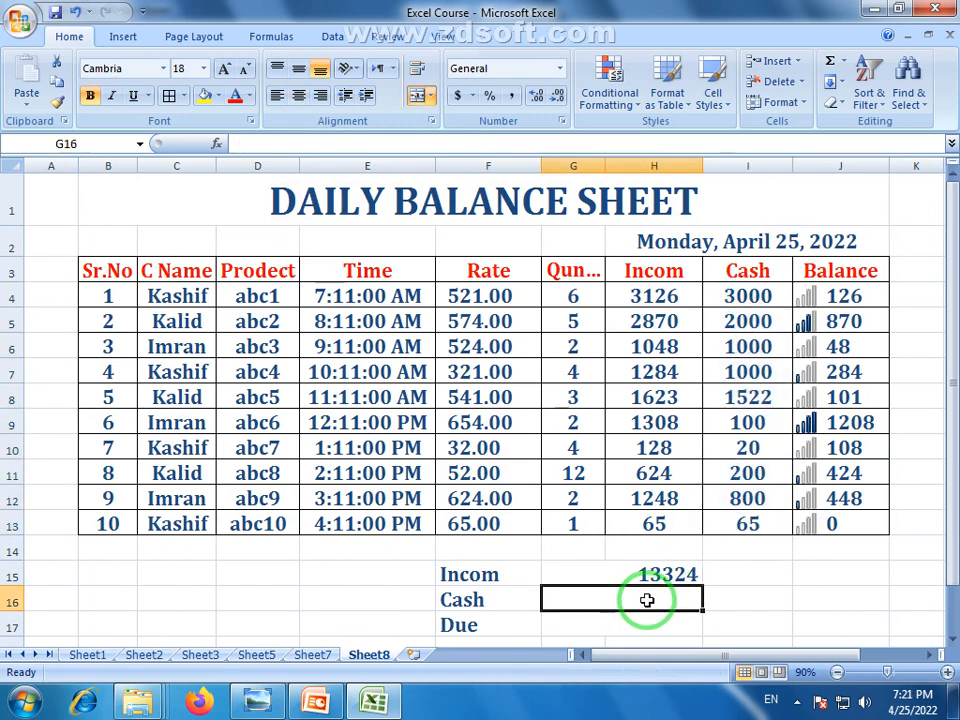
type("=su")
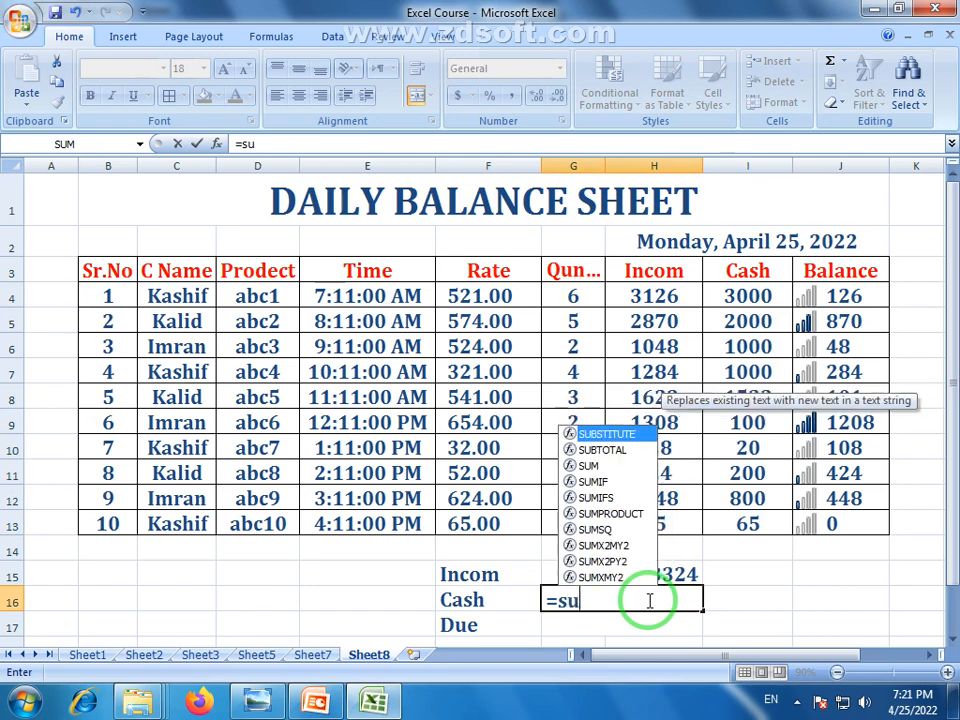
type("m(")
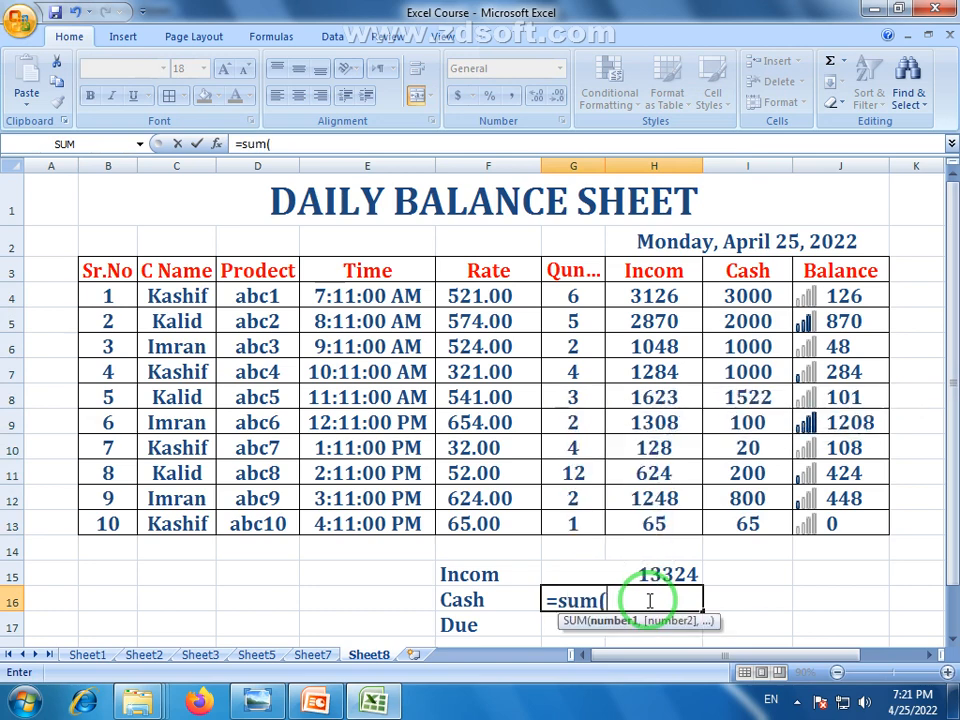
left_click(752, 296)
left_click_drag(752, 296, 757, 518)
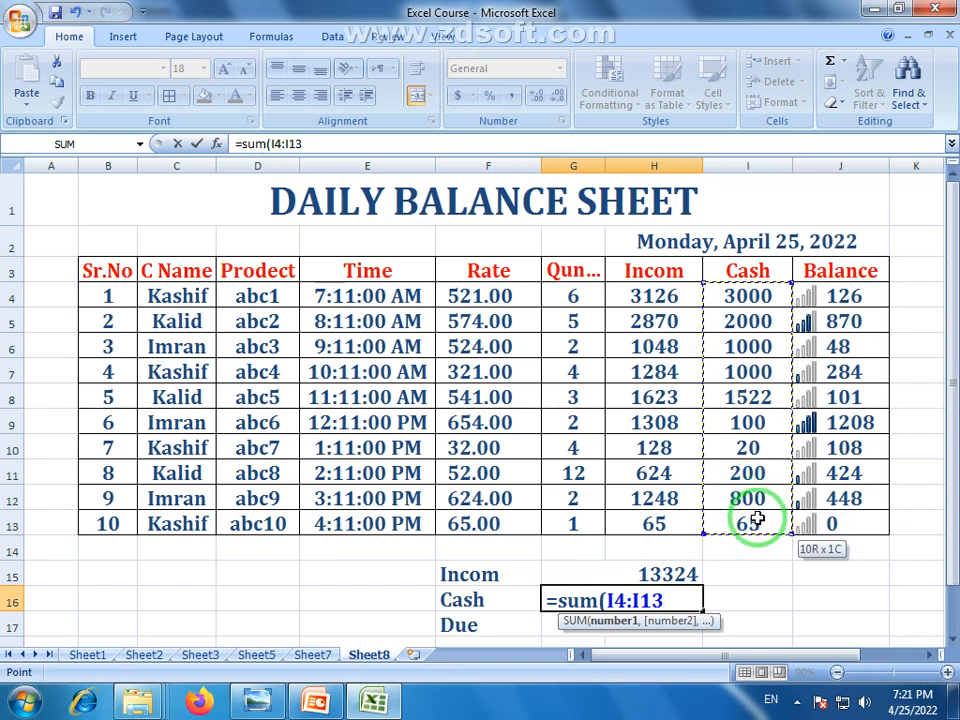
key("Return")
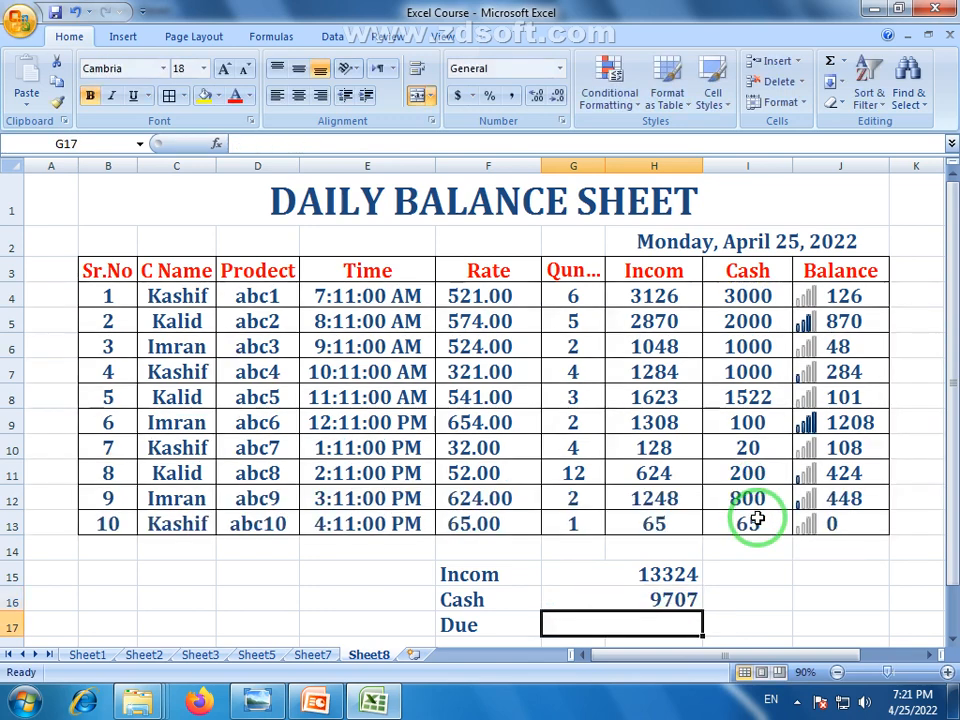
Review the Incom and Cash total formulas and check the Balance values' sum
left_click(955, 325)
left_click(658, 578)
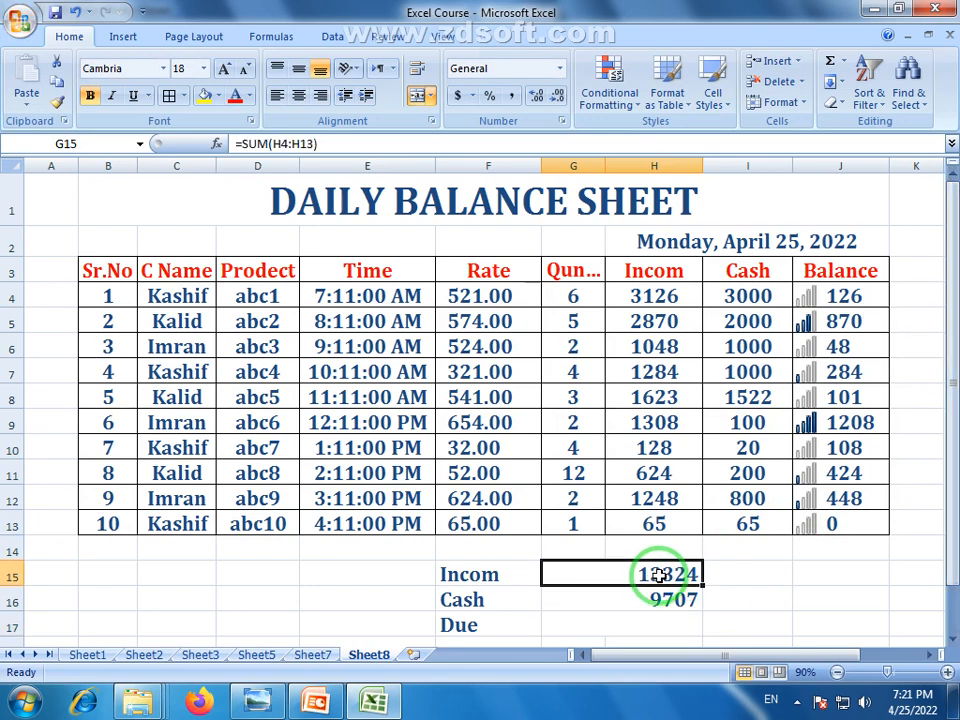
left_click(648, 598)
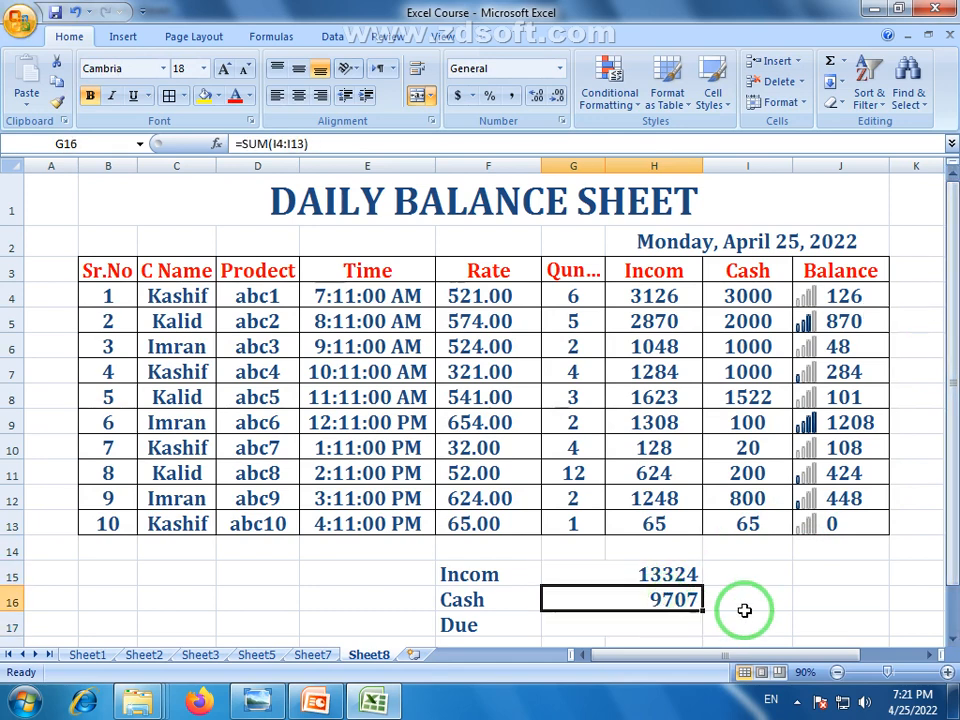
left_click_drag(843, 296, 846, 519)
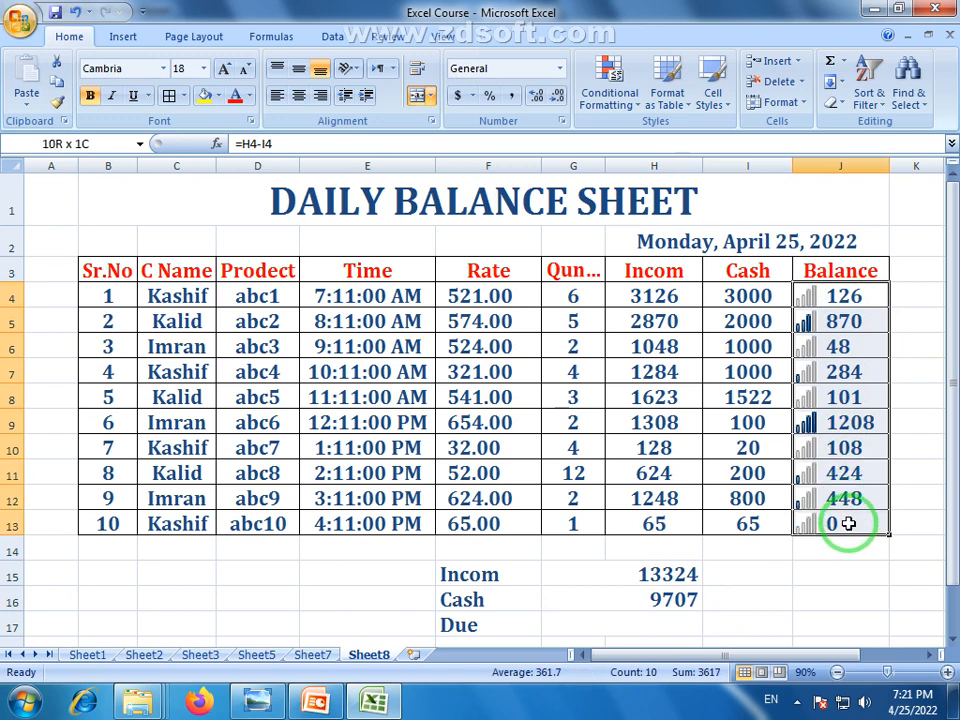
left_click(672, 628)
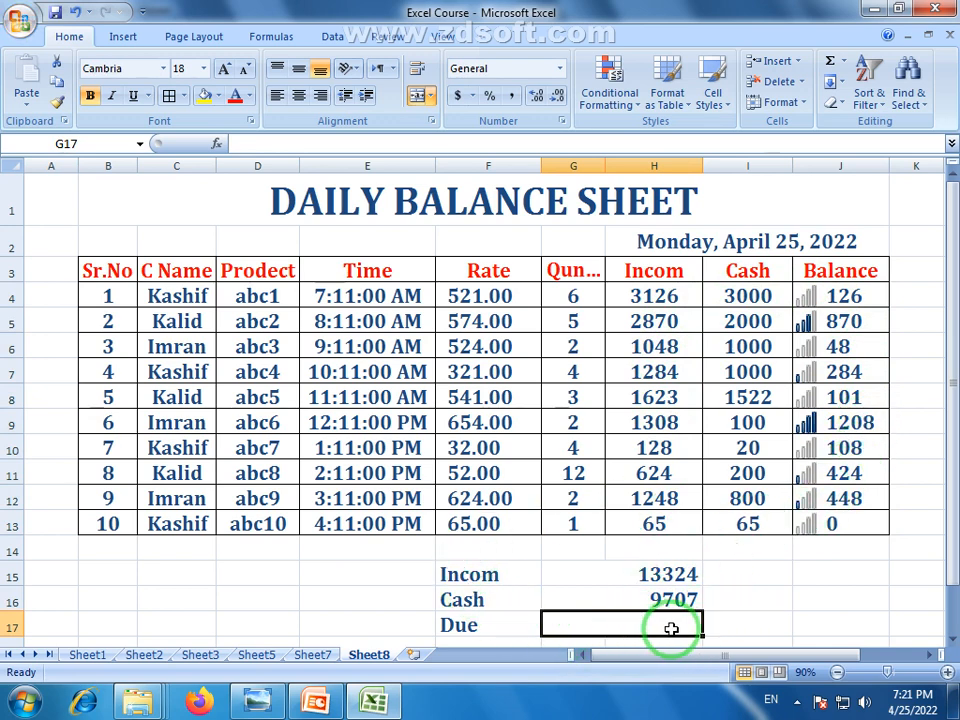
Enter =G15-G16 beside Due, giving 3617, and check the summary formulas
left_click(670, 576)
left_click(681, 603)
left_click(675, 627)
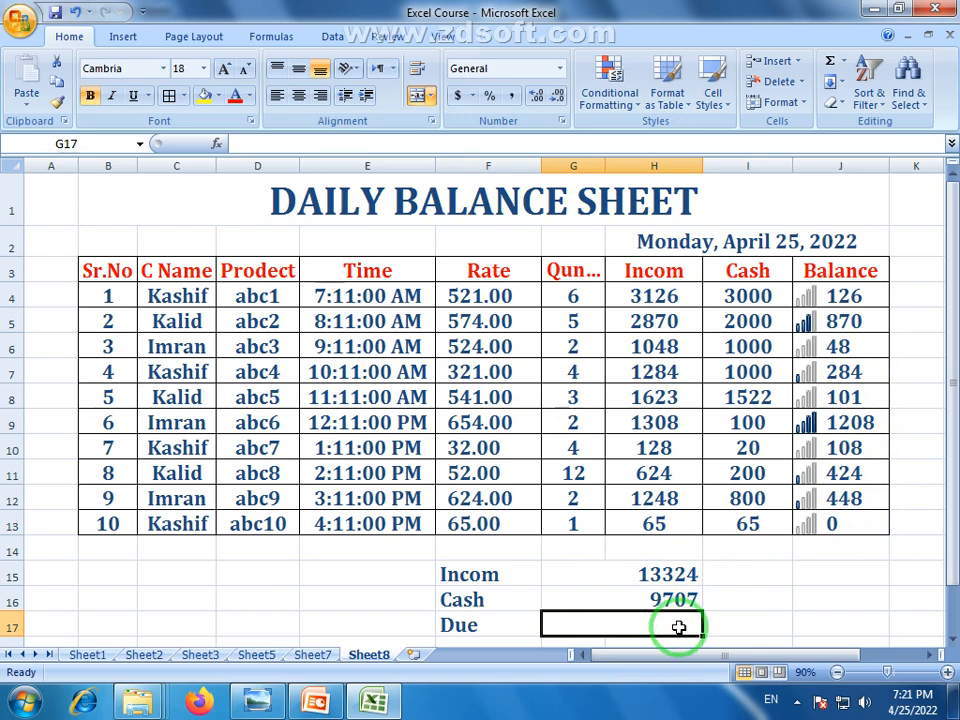
type("=")
left_click(660, 577)
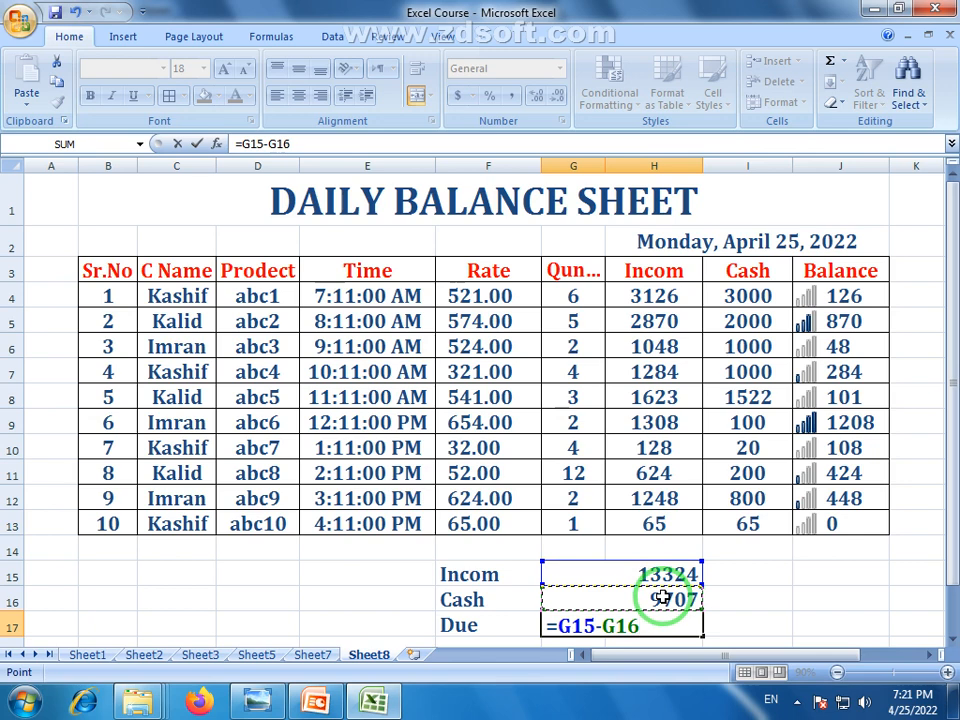
key("Return")
left_click(681, 617)
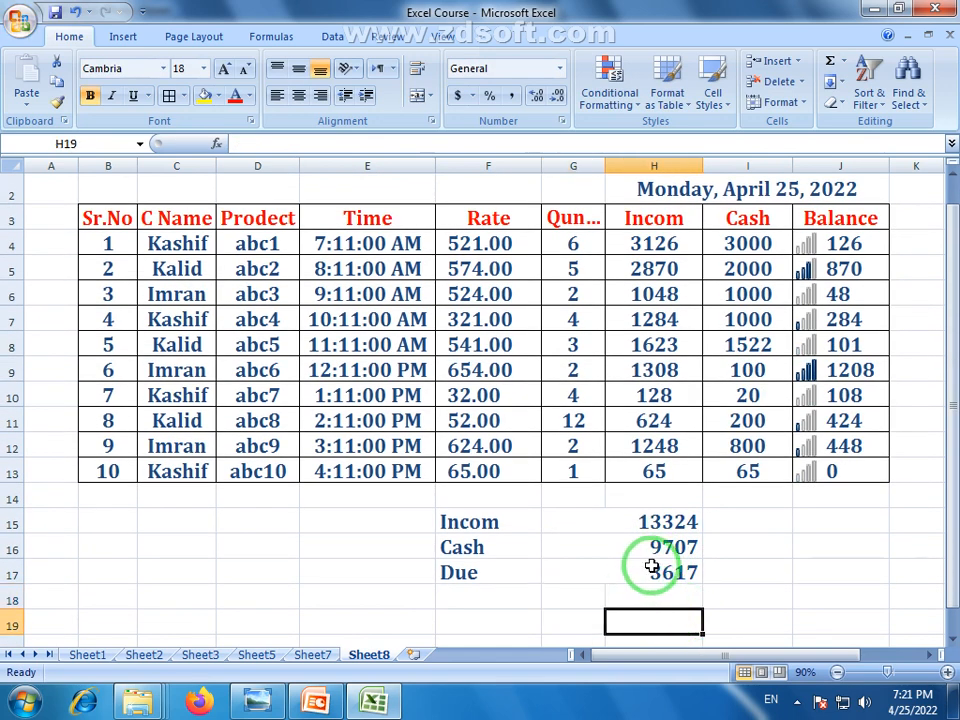
left_click(660, 578)
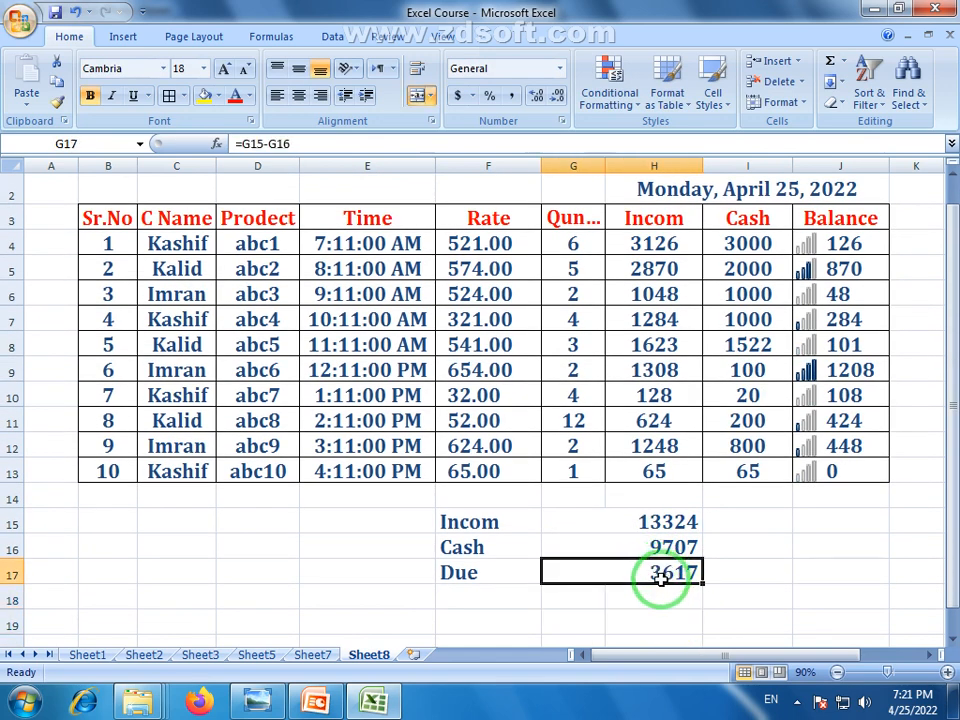
left_click(655, 528)
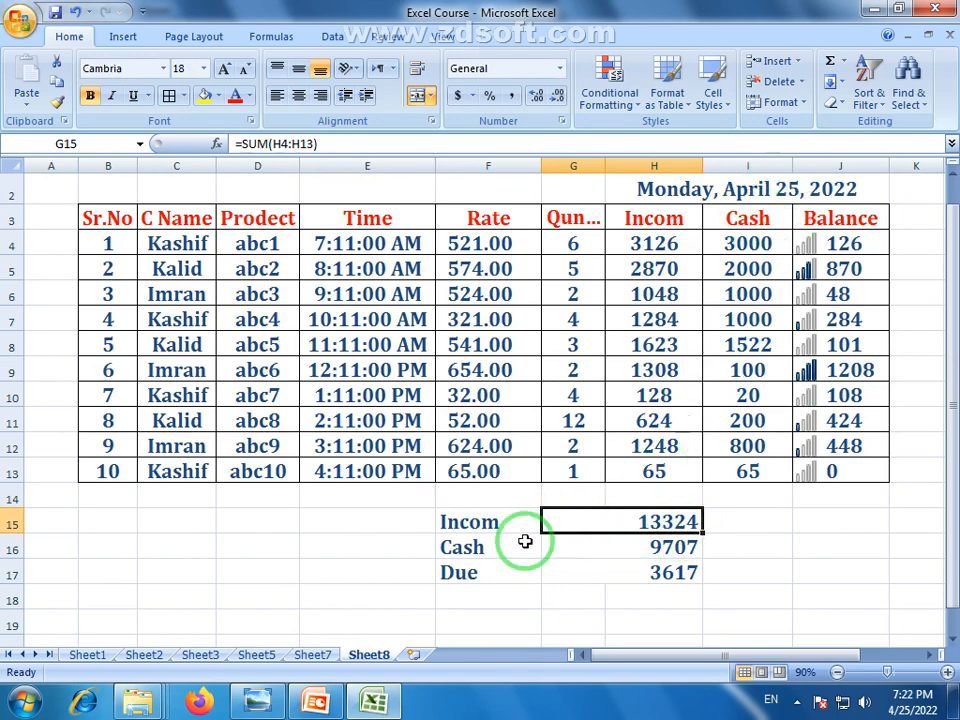
left_click(634, 552)
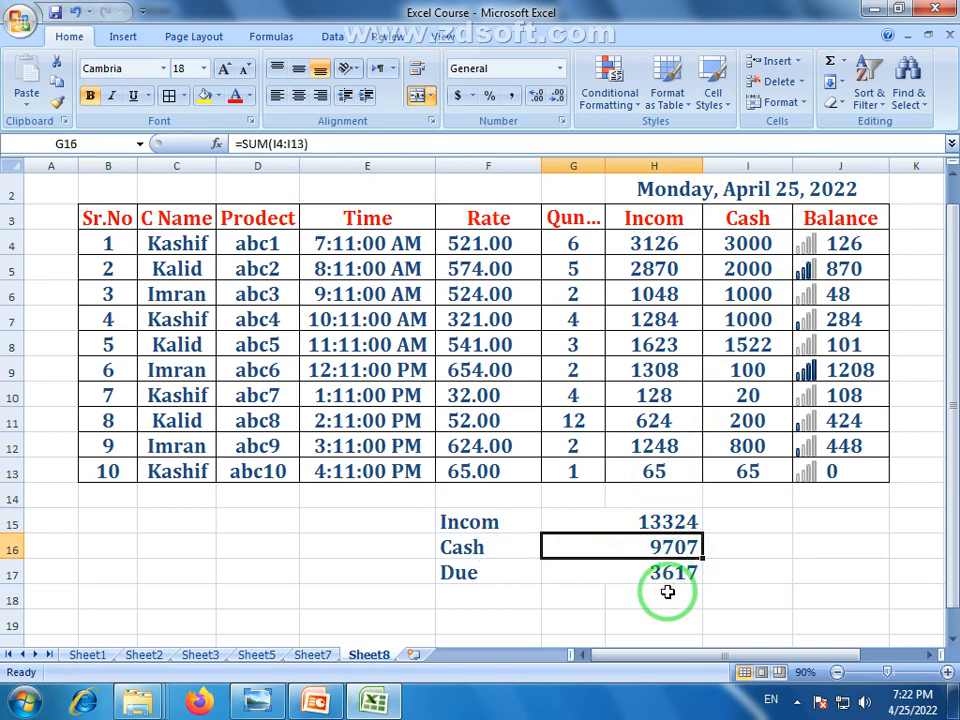
left_click(668, 578)
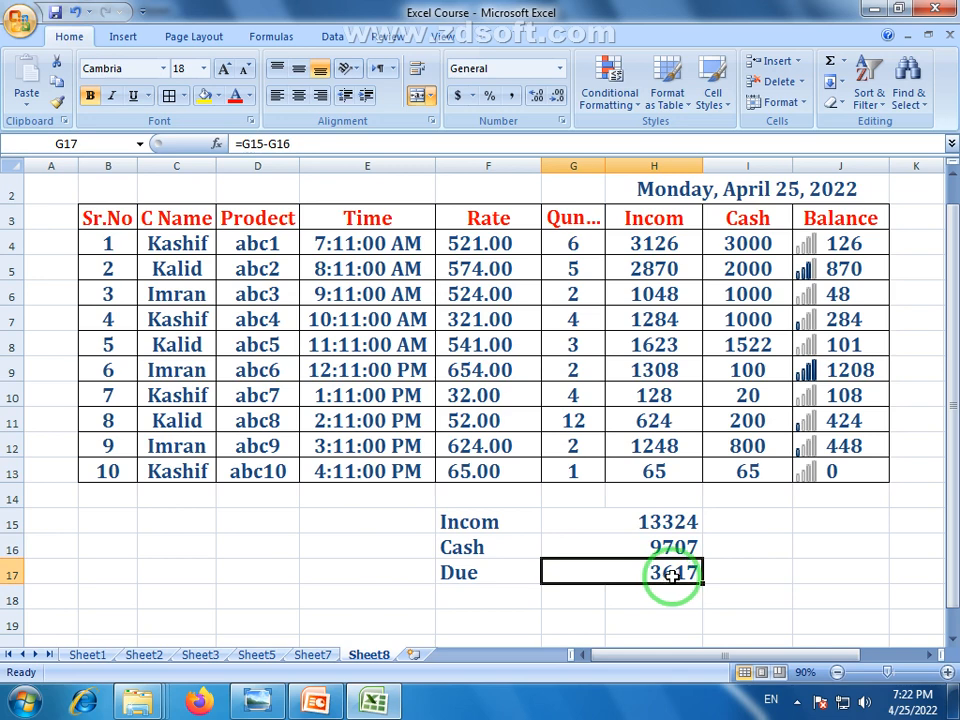
left_click(678, 600)
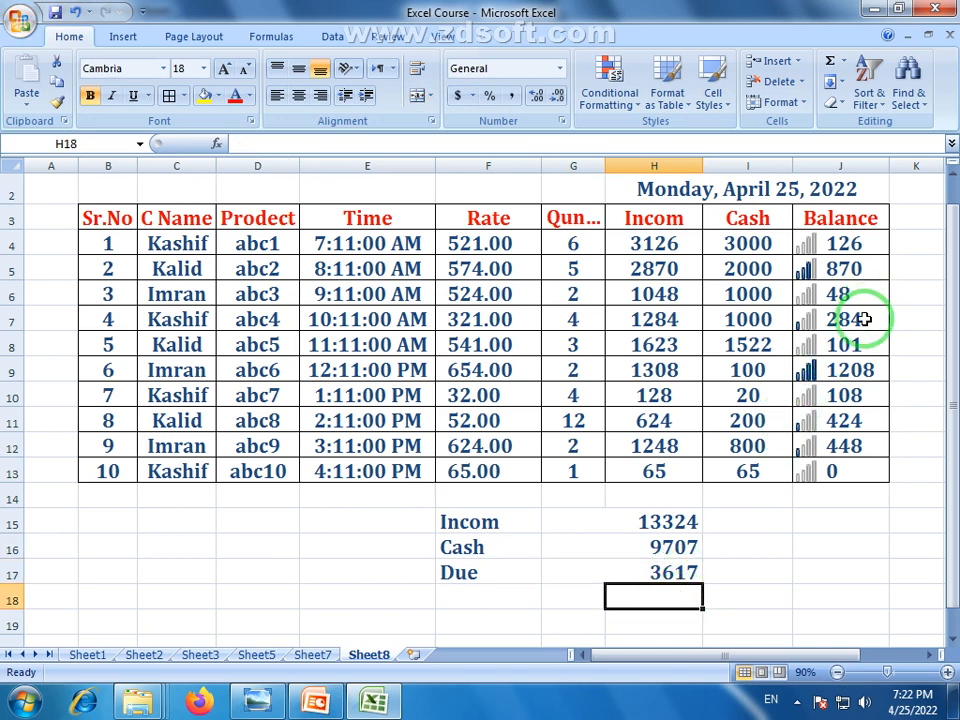
left_click(841, 372)
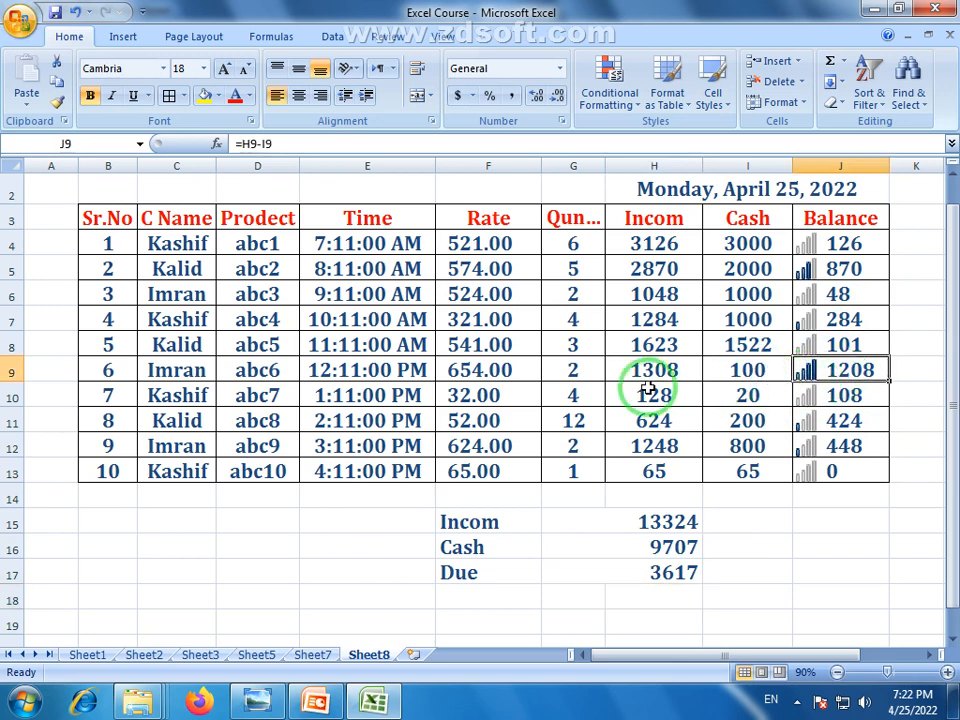
left_click(680, 378)
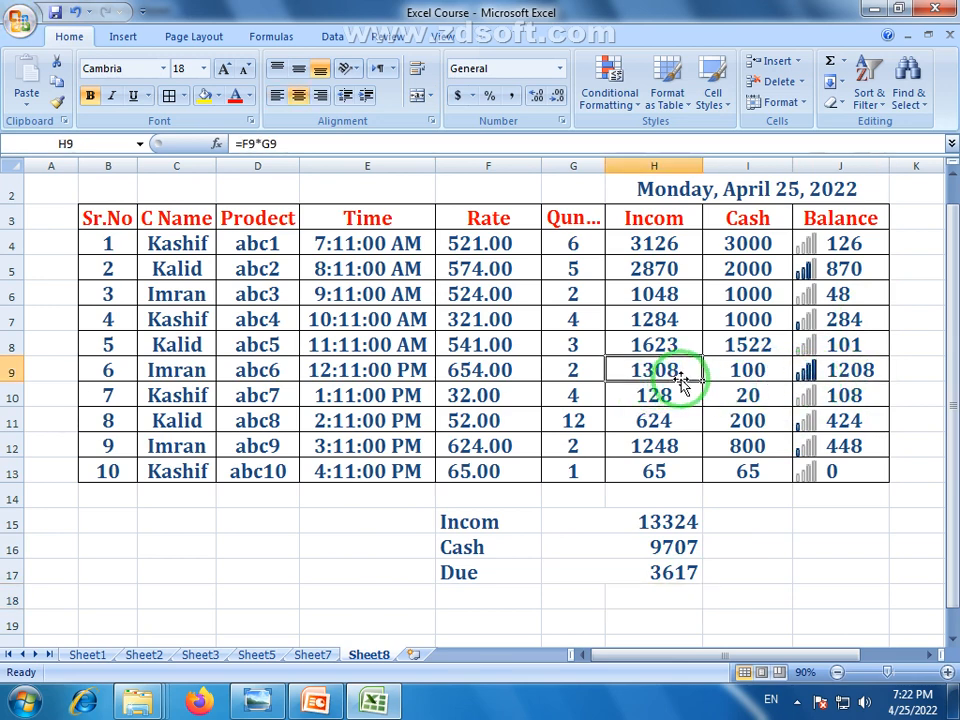
left_click(745, 372)
left_click(855, 393)
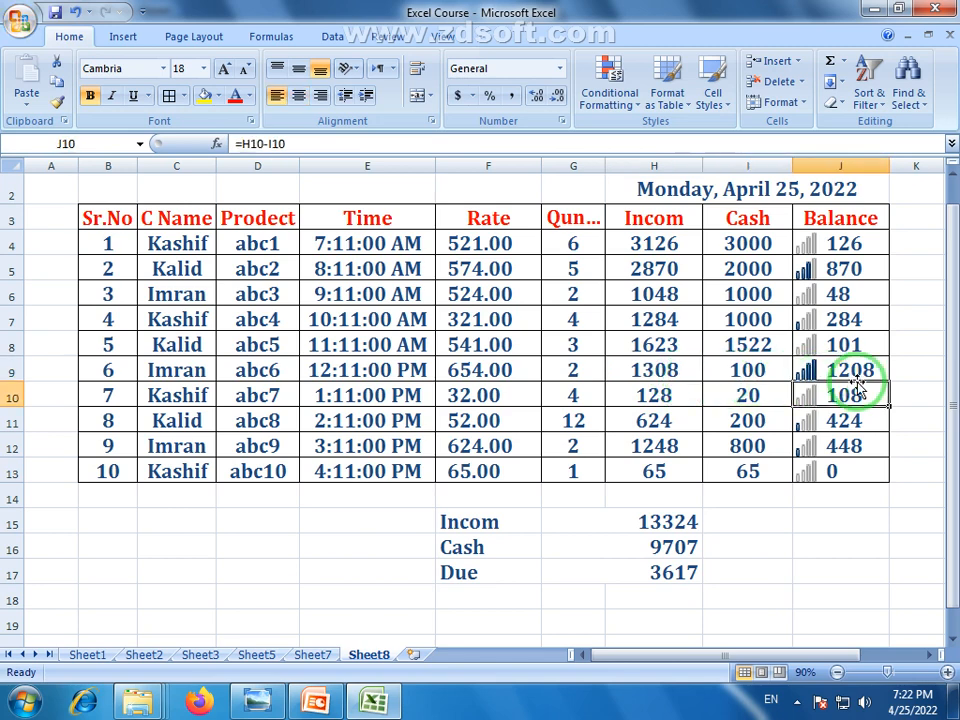
left_click(857, 368)
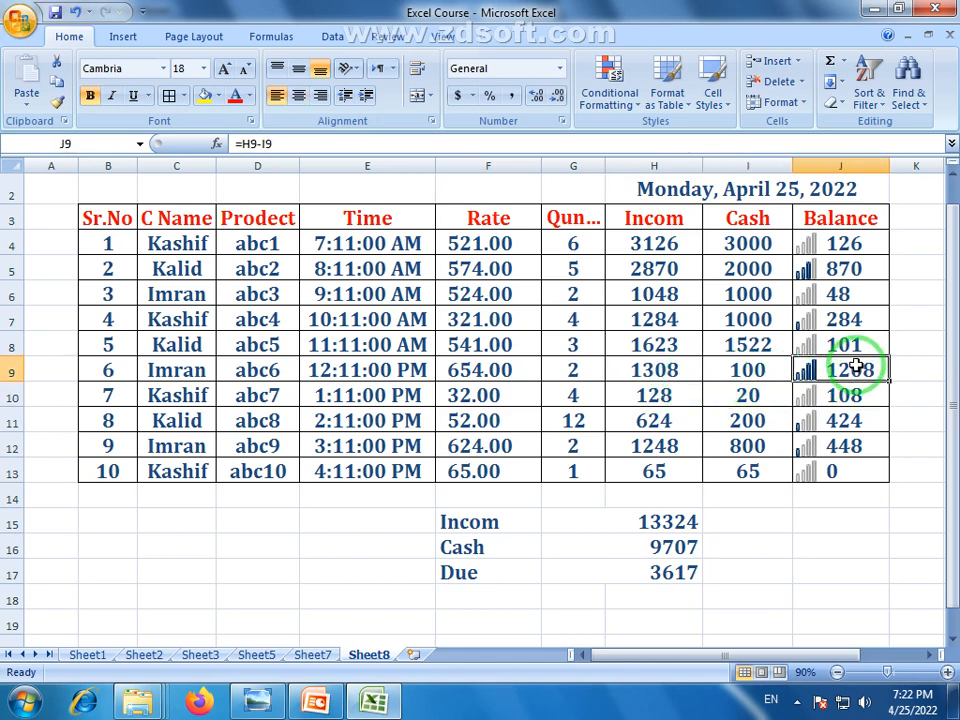
left_click(760, 268)
left_click(857, 267)
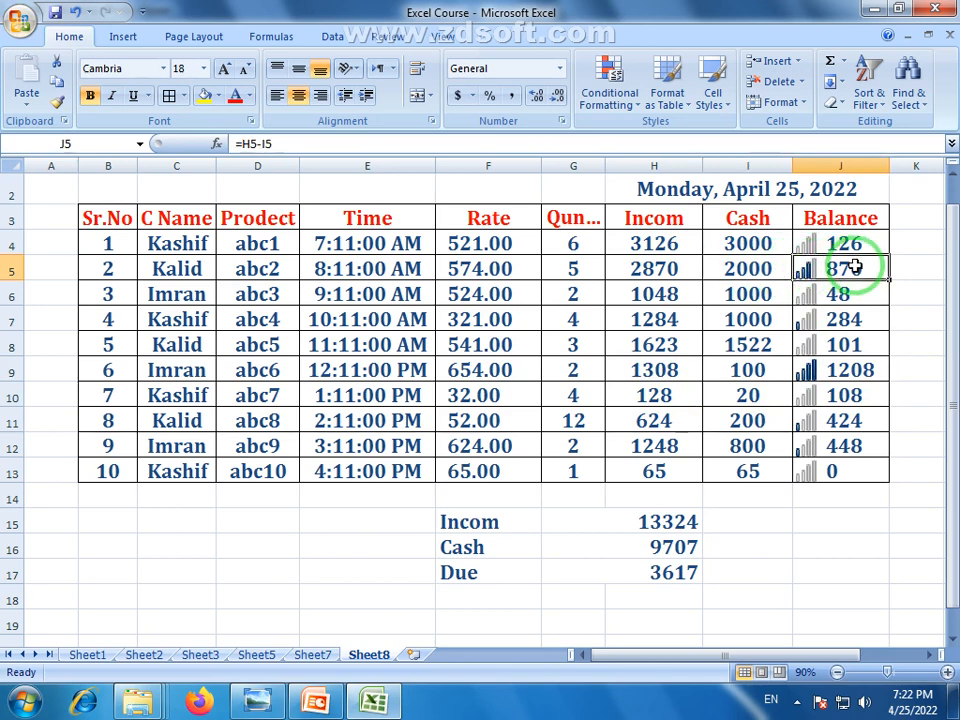
left_click(834, 474)
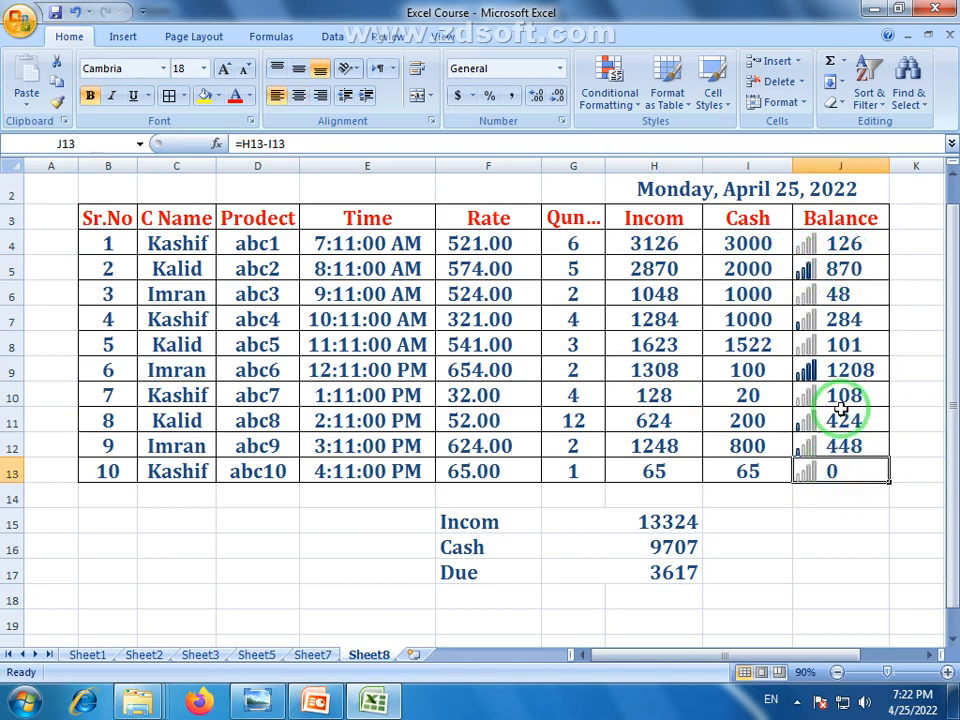
left_click(845, 293)
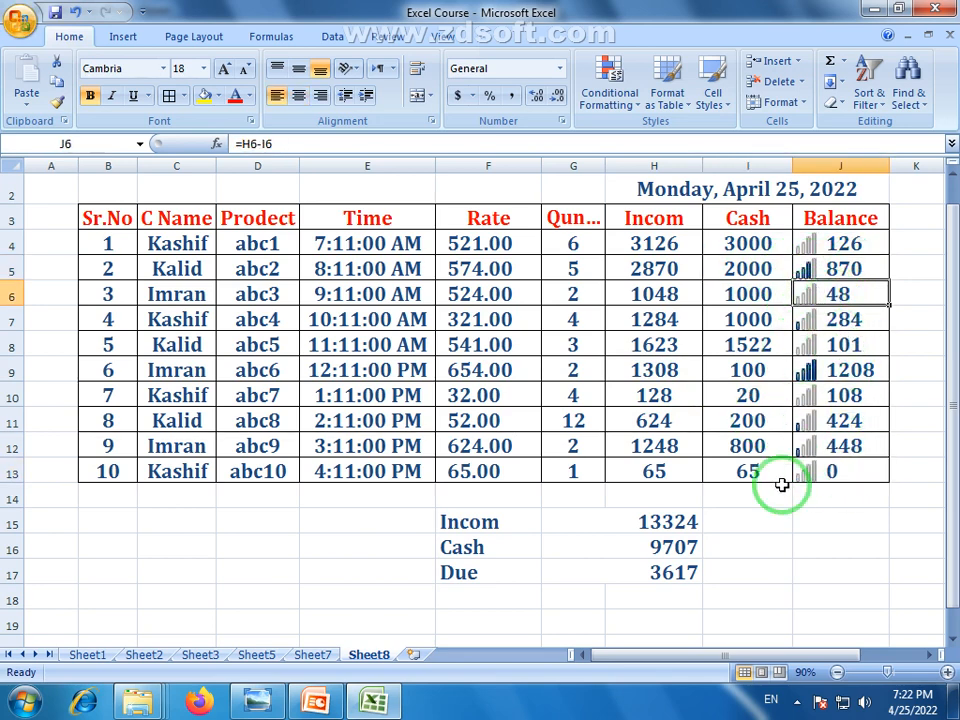
left_click(806, 369)
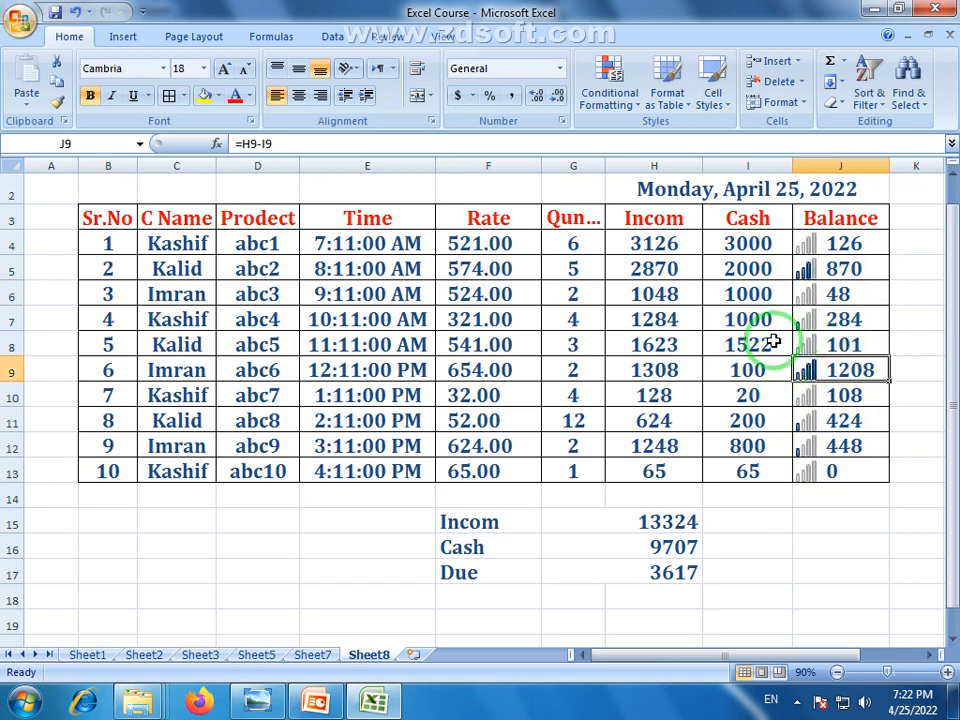
left_click(810, 450)
left_click(804, 392)
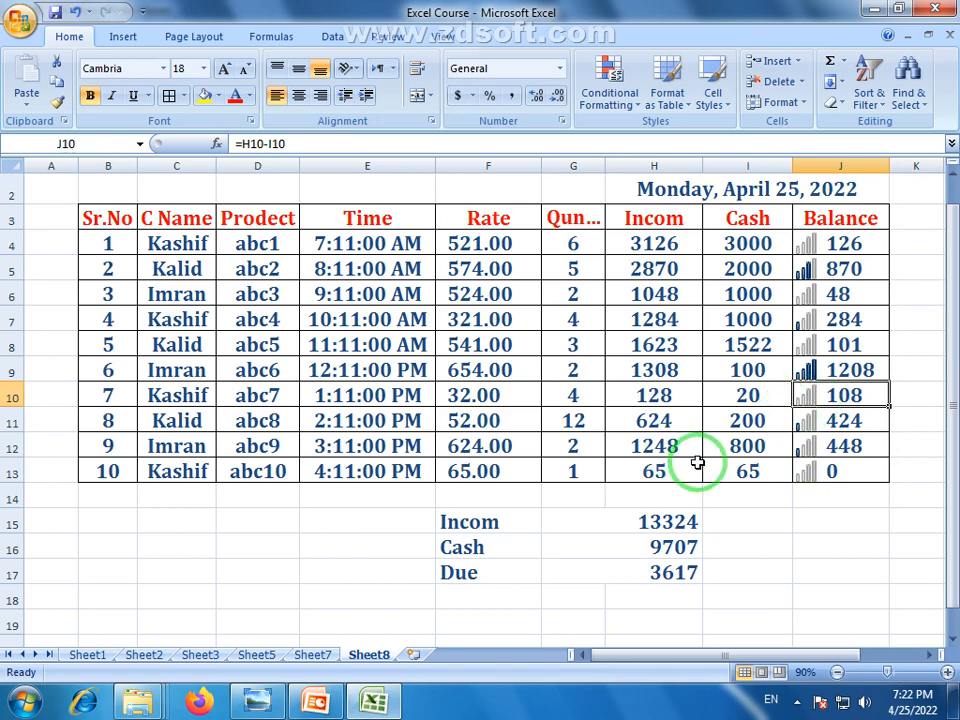
left_click(953, 172)
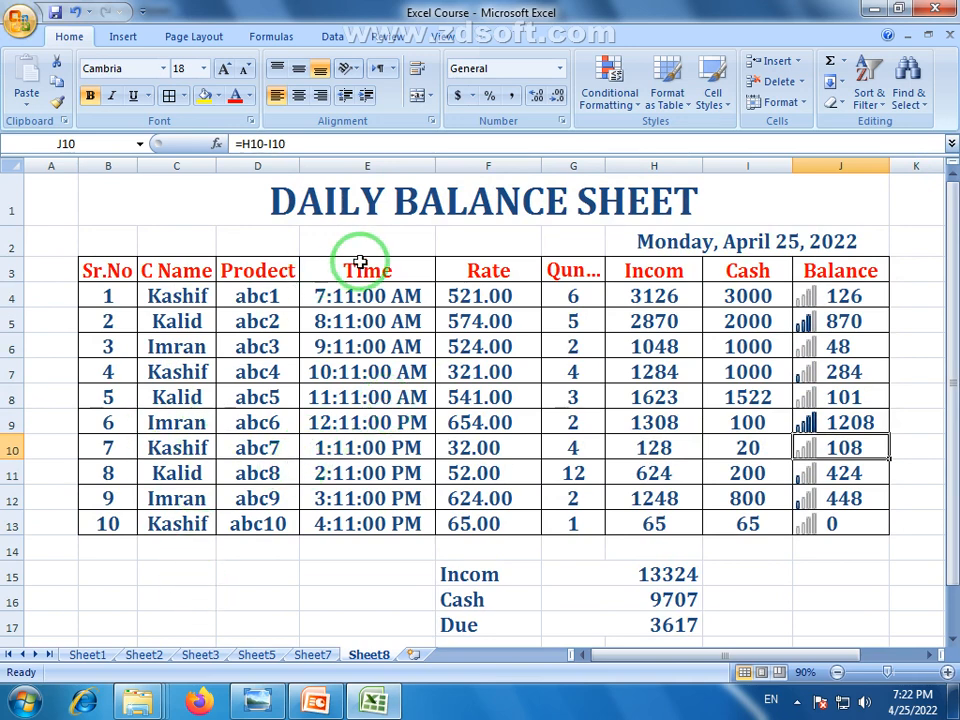
left_click(477, 420)
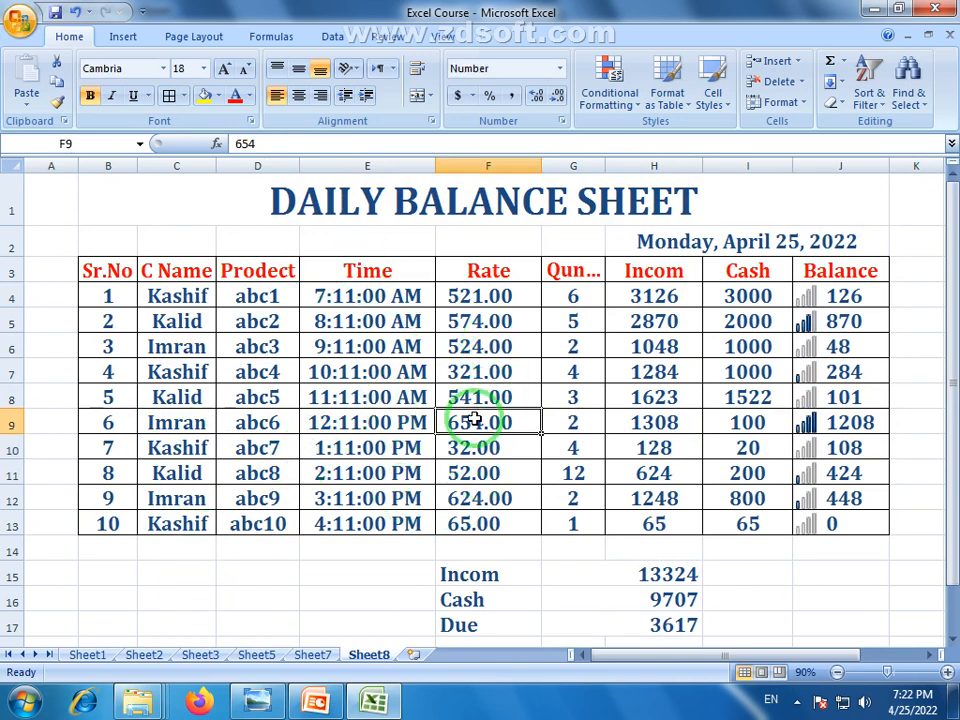
left_click(571, 399)
left_click(495, 468)
left_click(568, 471)
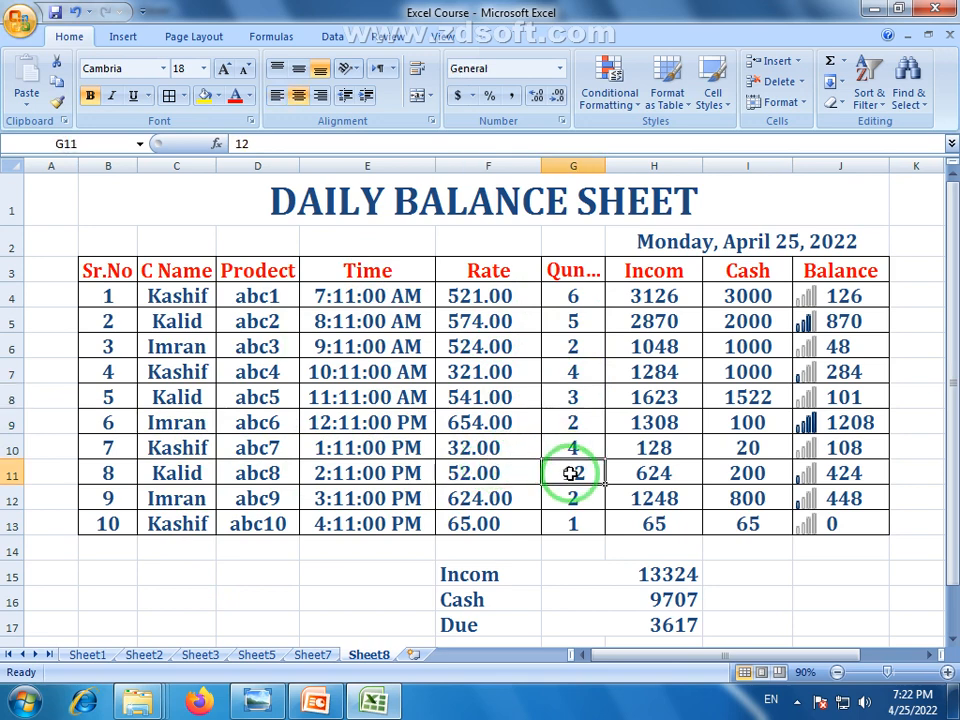
left_click(675, 468)
left_click(765, 469)
left_click(680, 624)
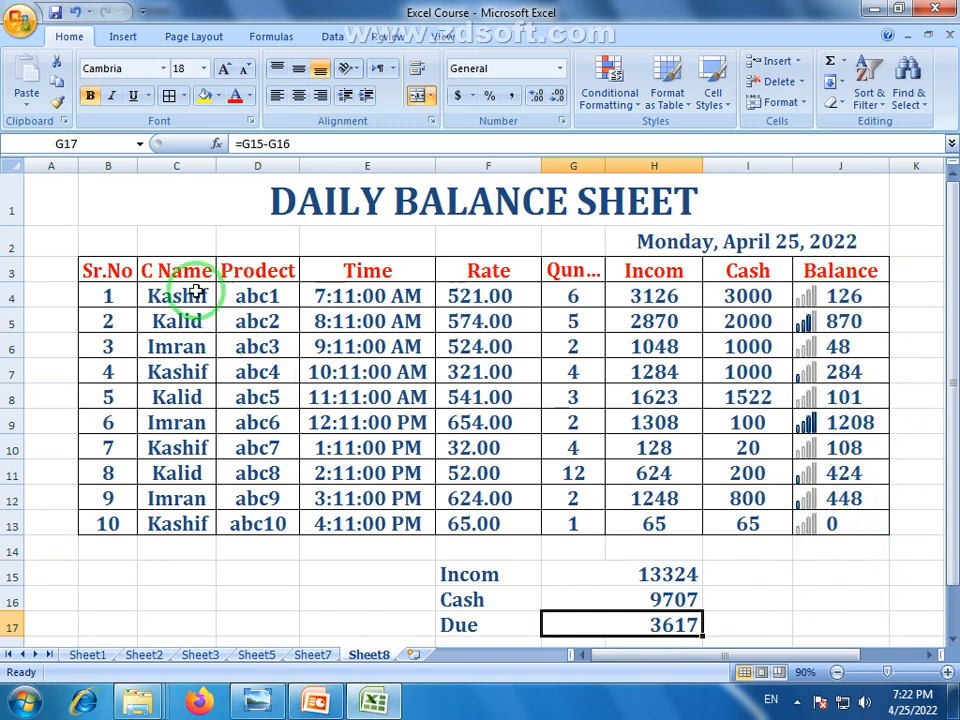
left_click_drag(62, 204, 867, 623)
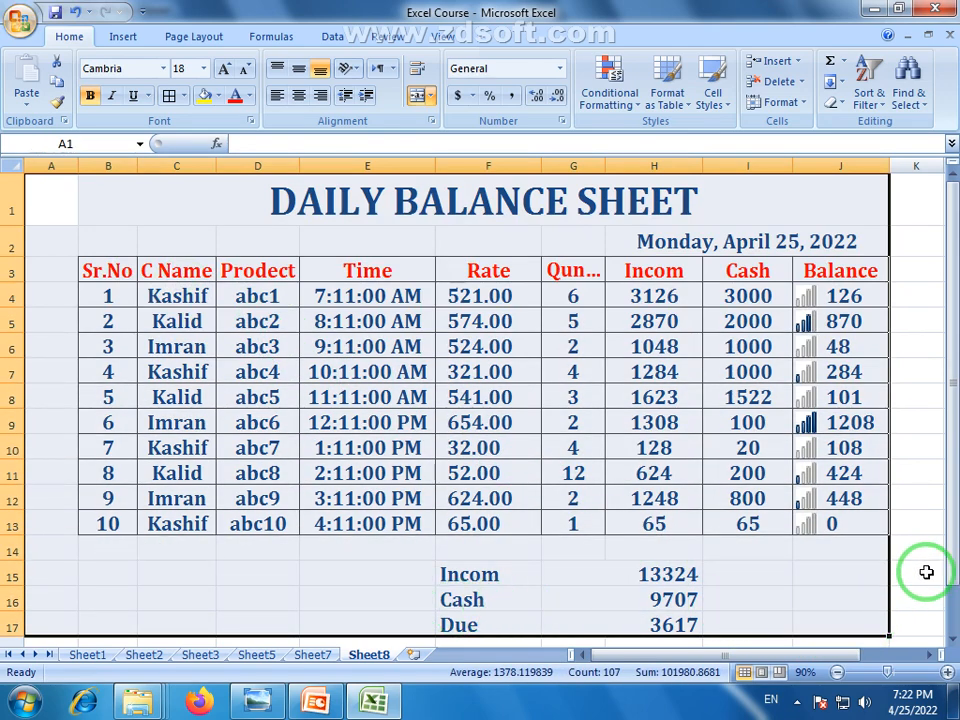
left_click(921, 574)
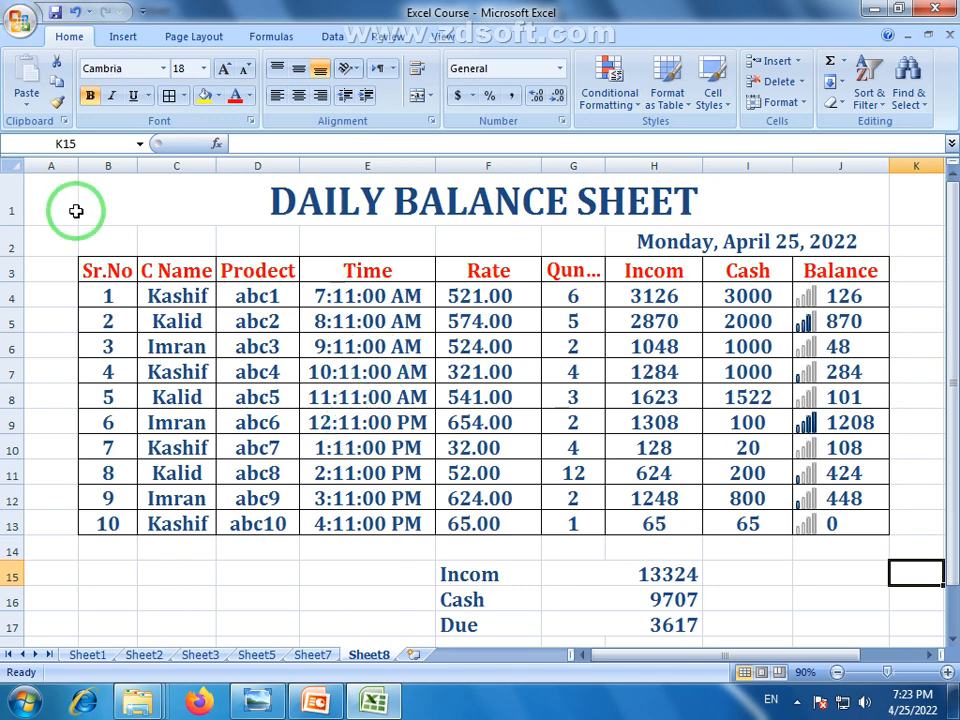
left_click_drag(71, 204, 866, 617)
left_click(831, 604)
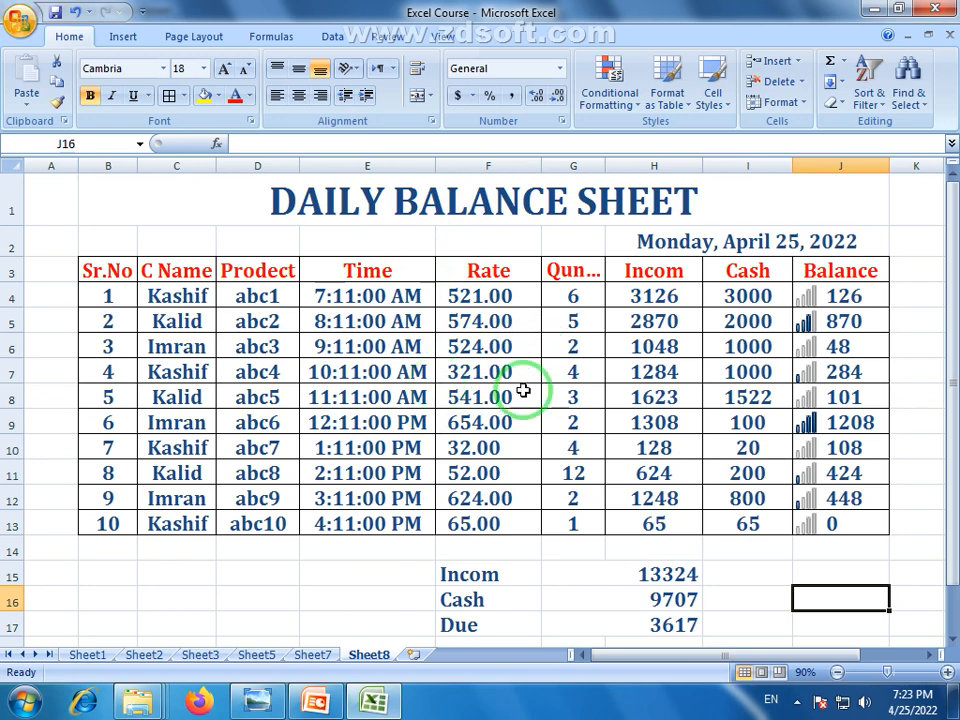
left_click(662, 322)
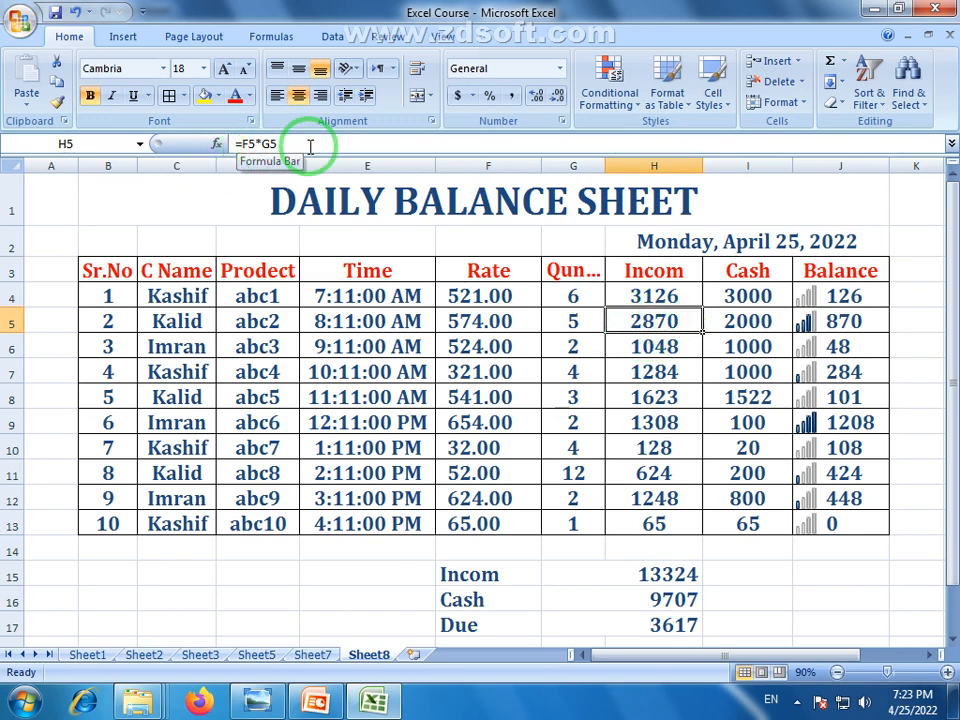
left_click(822, 420)
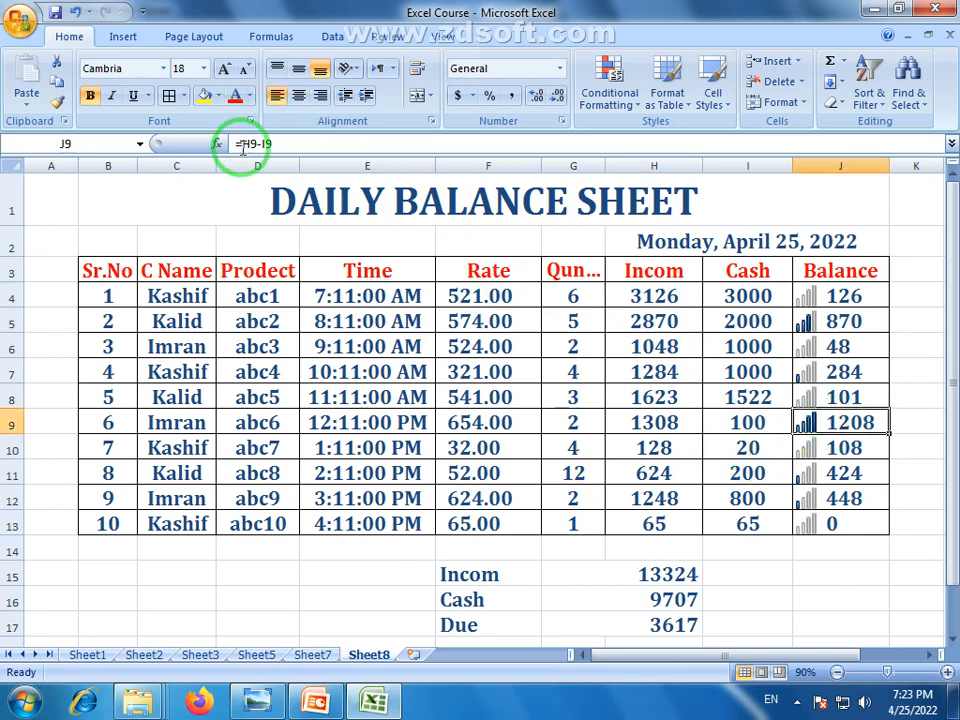
left_click(810, 321)
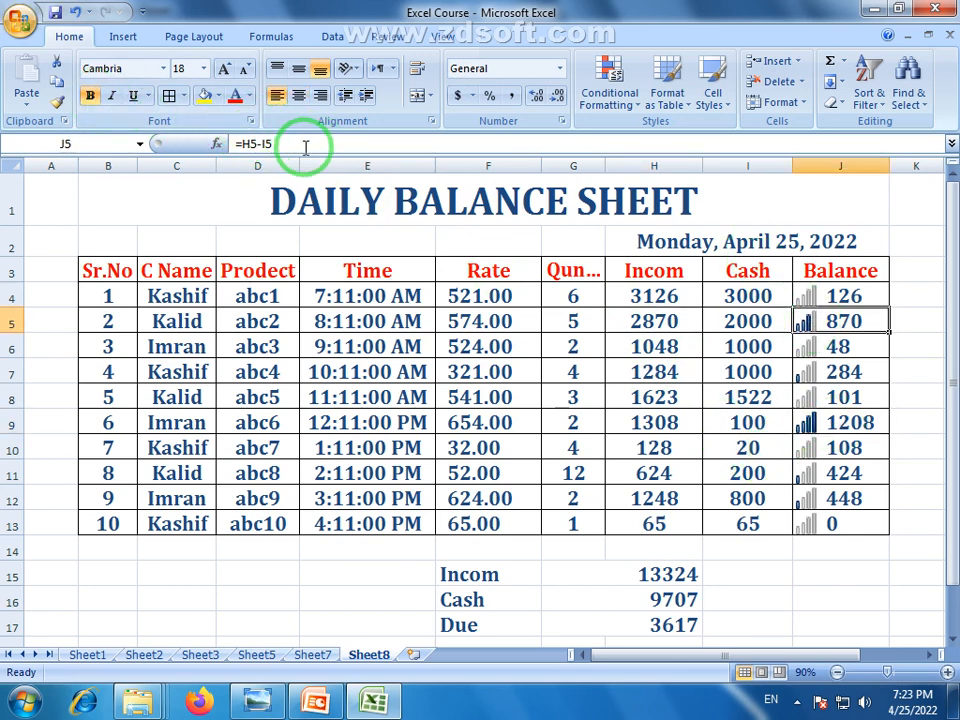
left_click(668, 503)
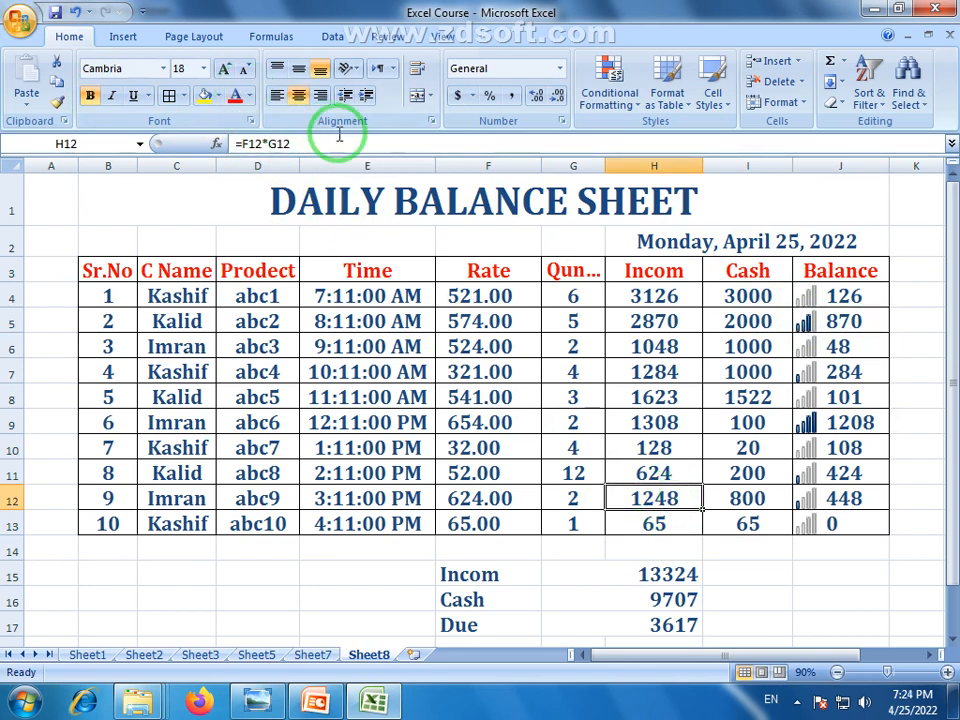
Deselect the table by clicking an empty cell below it
left_click(824, 640)
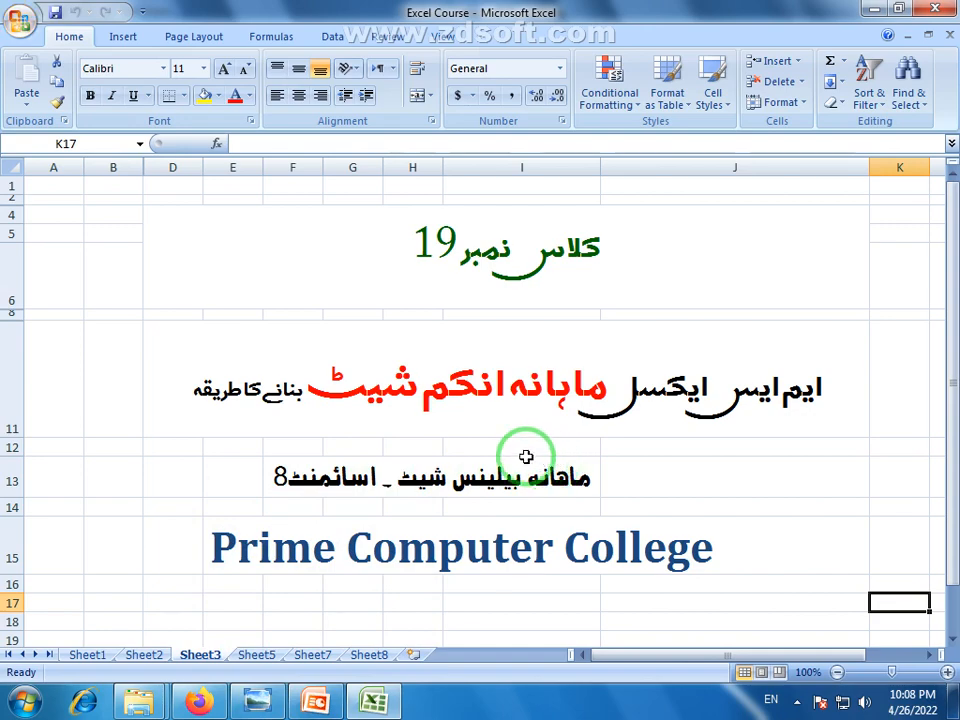
Review the Monthly Balance Sheet reference picture's top, footer and totals, then switch to PowerPoint
left_click(257, 703)
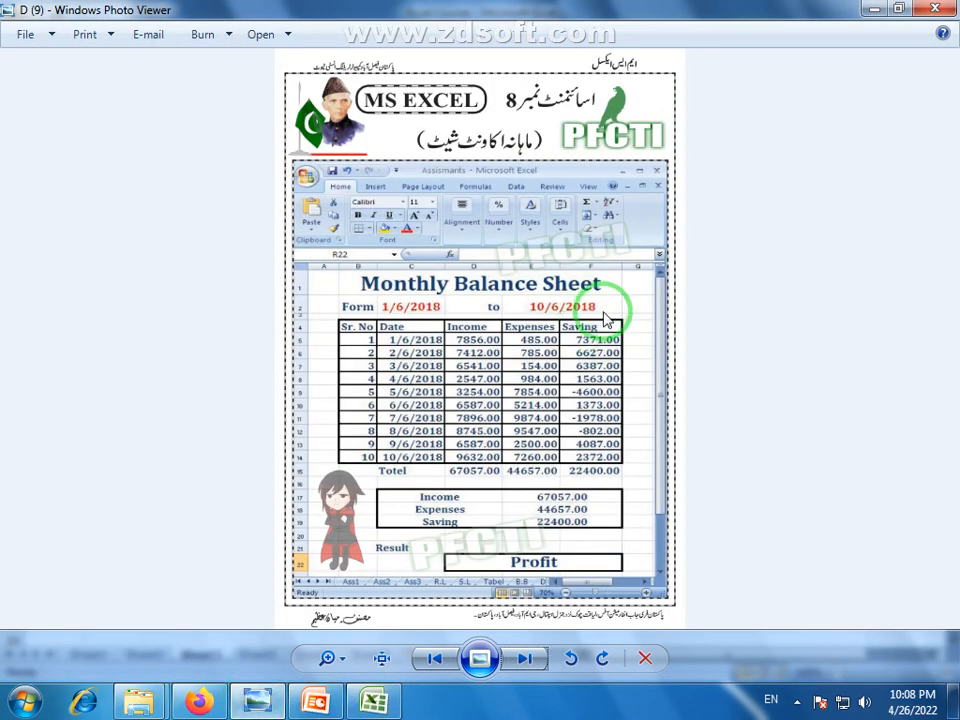
scroll(555, 403, "up", 3)
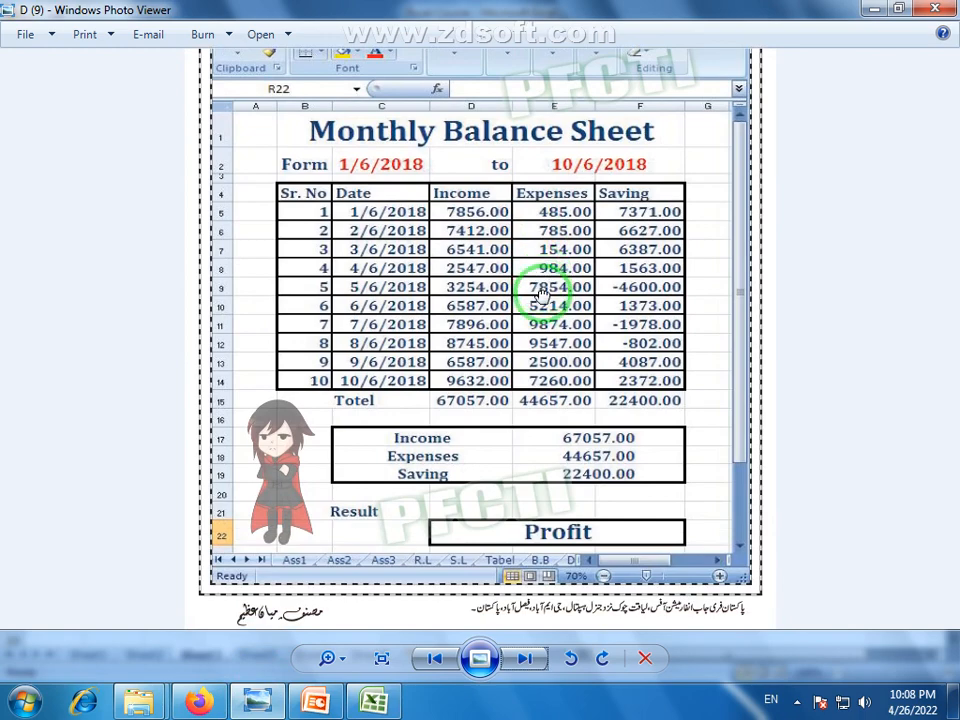
mouse_move(540, 290)
left_mouse_down()
mouse_move(540, 320)
mouse_move(536, 306)
left_mouse_up()
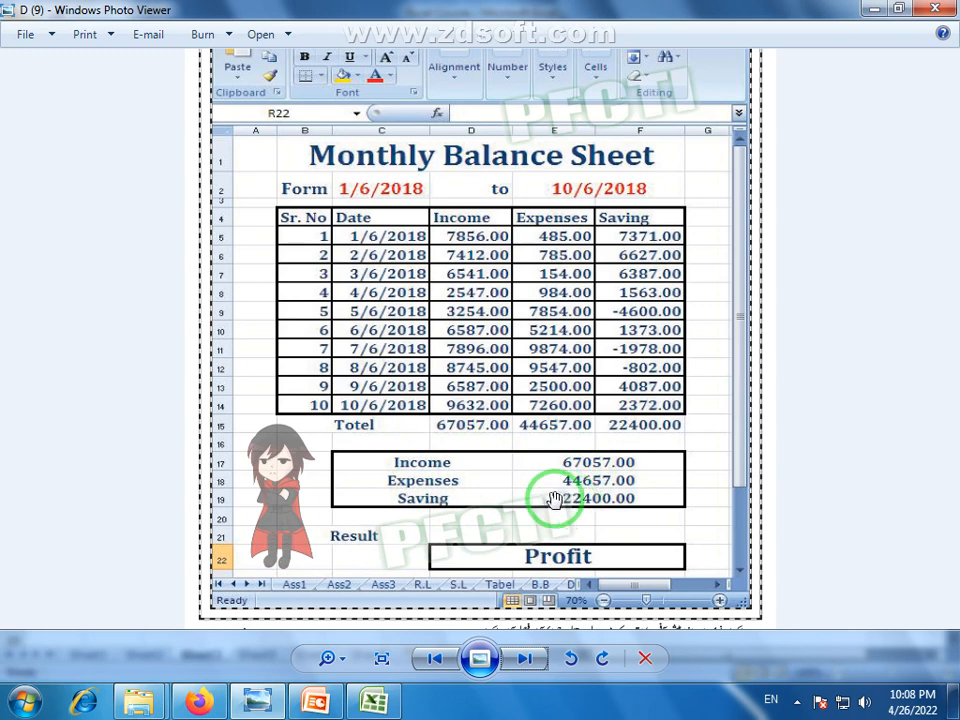
left_click_drag(555, 500, 531, 424)
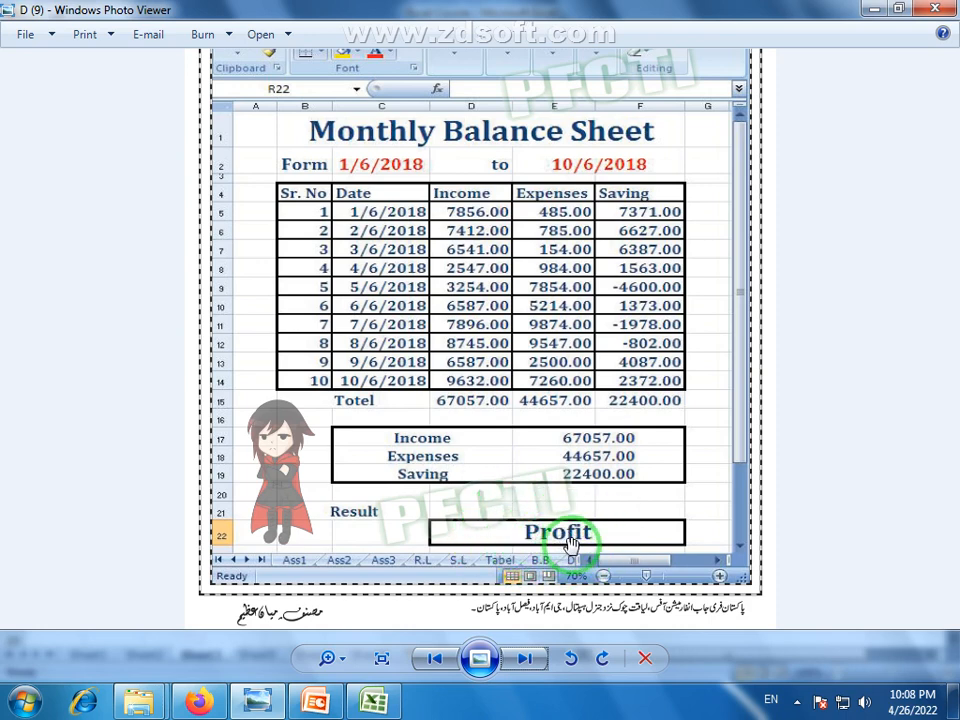
left_click_drag(532, 466, 533, 477)
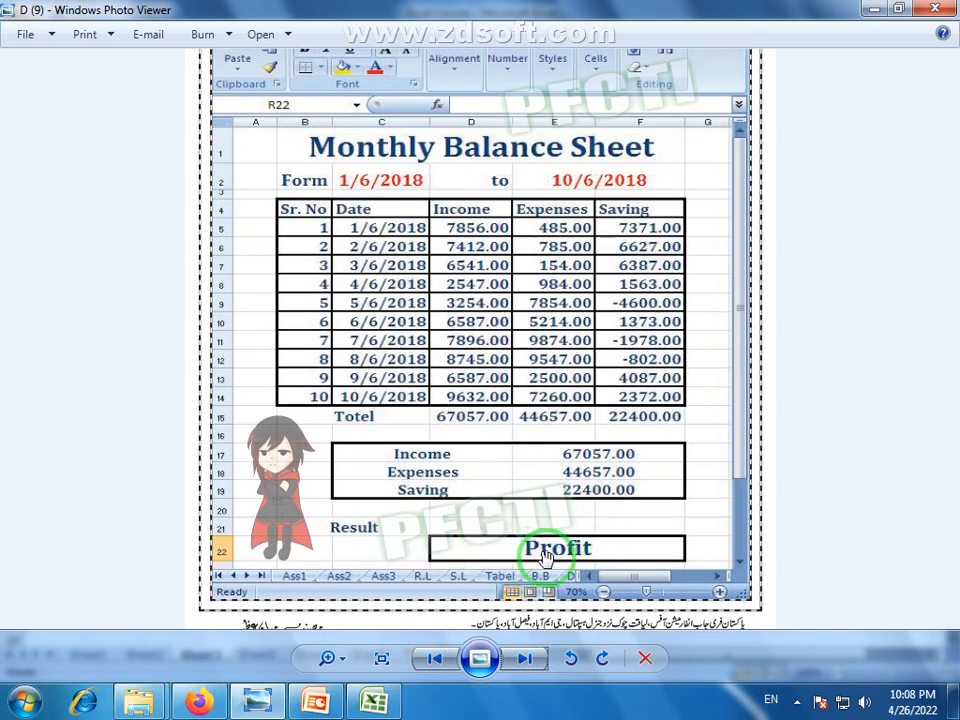
left_click_drag(506, 419, 497, 456)
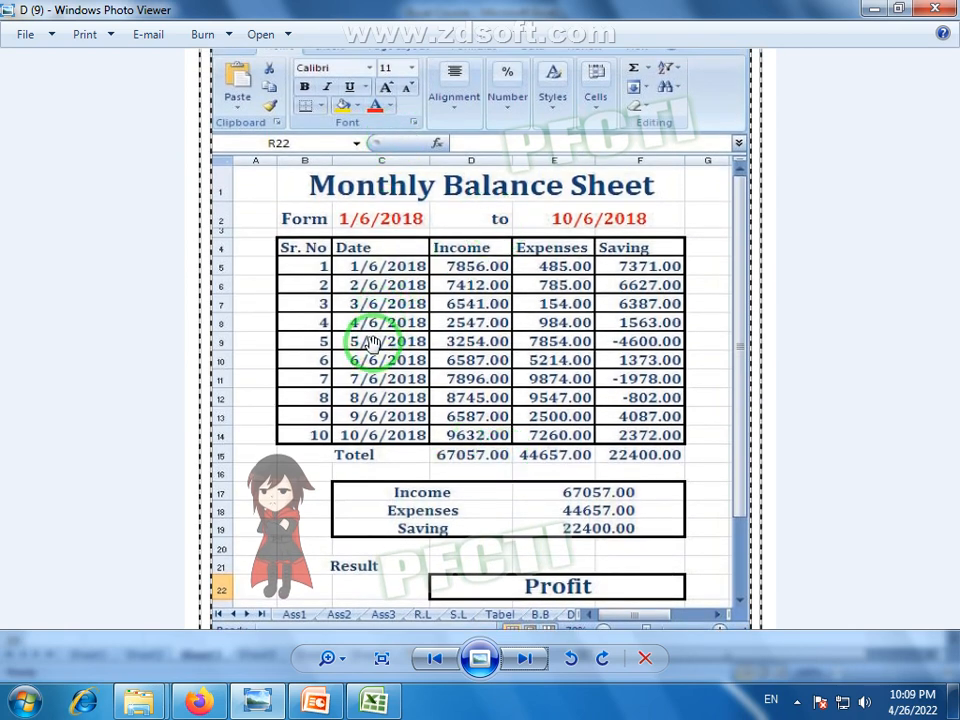
left_click_drag(578, 356, 578, 338)
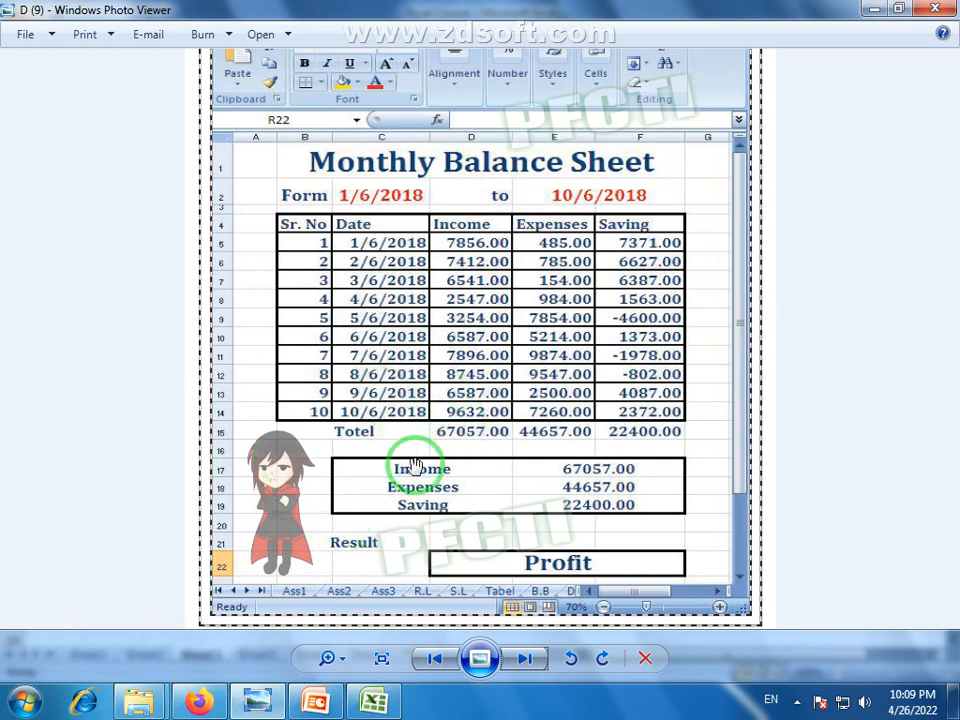
left_click(318, 700)
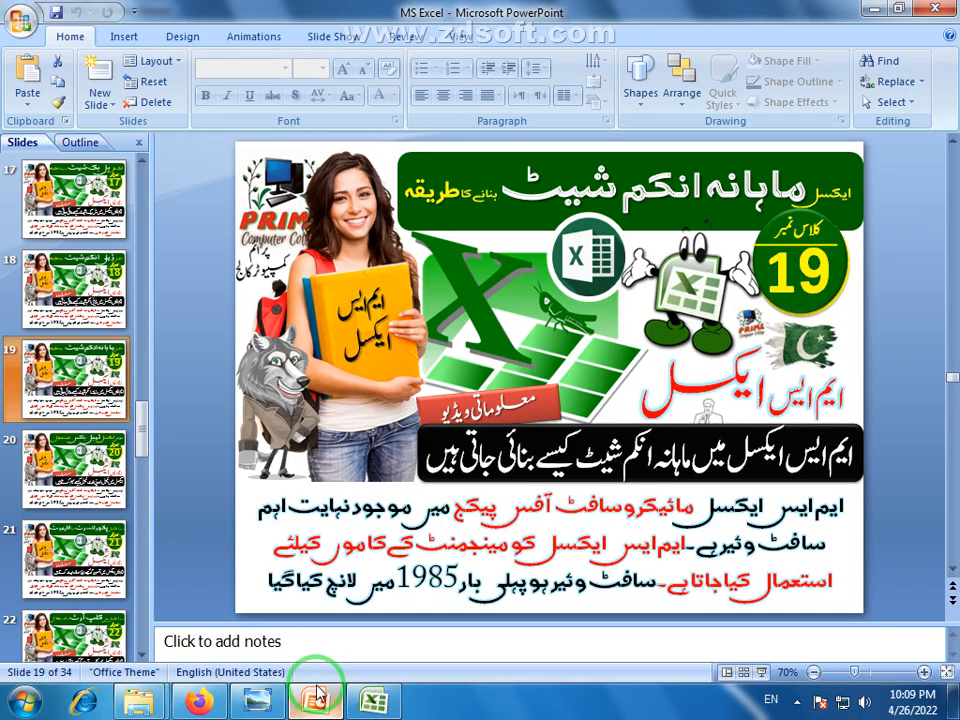
Back in Excel, insert a new blank worksheet, Sheet4, after the Daily Balance Sheet
left_click(372, 702)
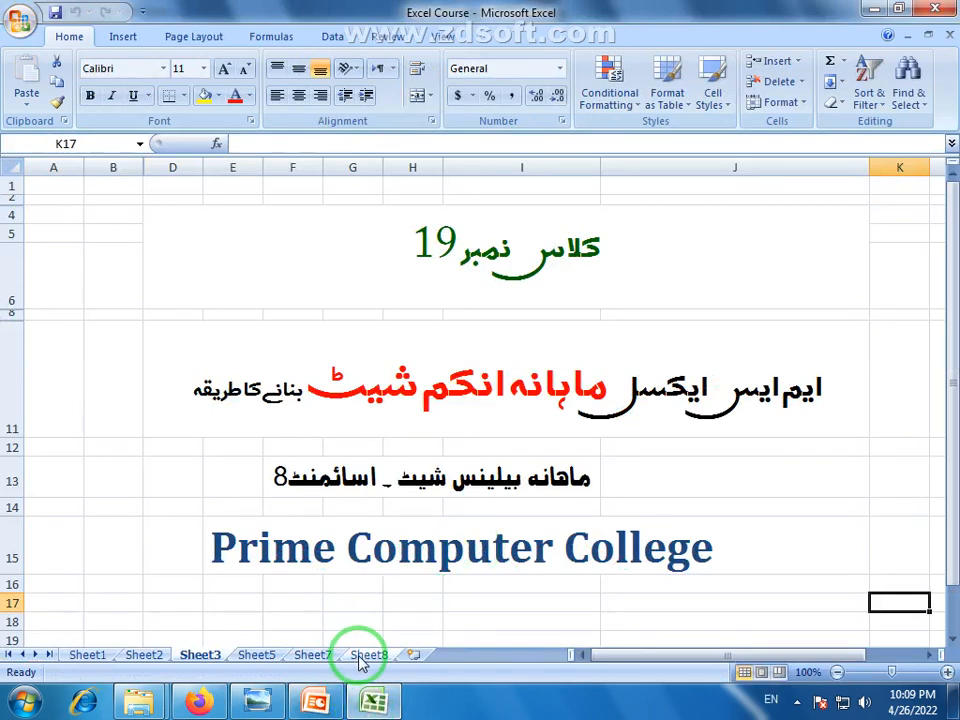
left_click(362, 655)
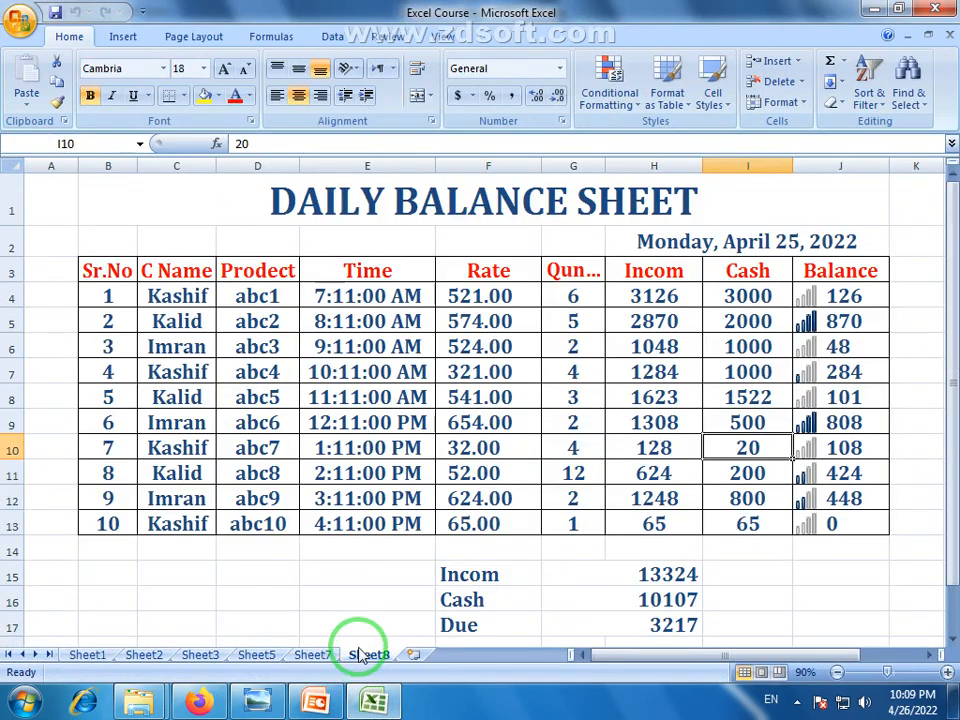
left_click(411, 656)
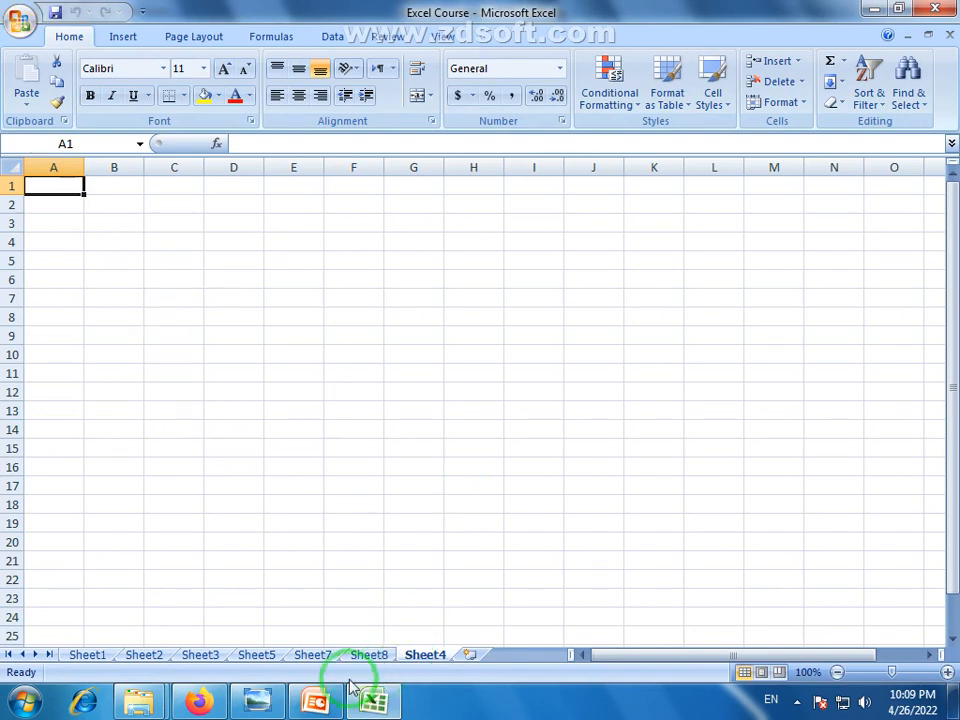
left_click(256, 699)
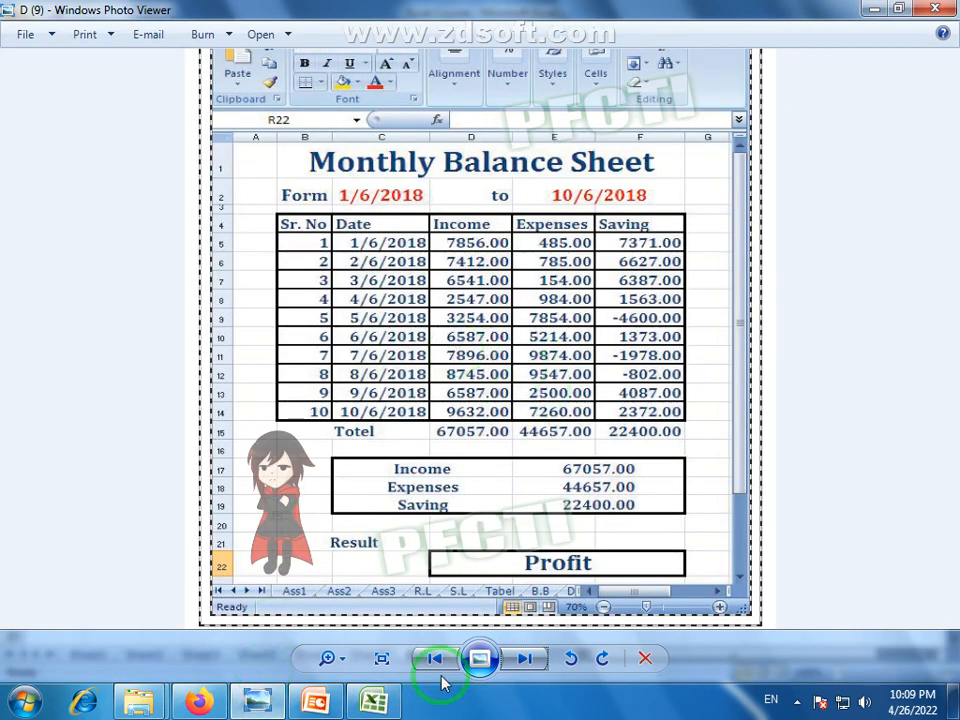
left_click(375, 699)
Apply the Title cell style to every cell of Sheet4
left_click_drag(124, 207, 170, 204)
left_click(7, 170)
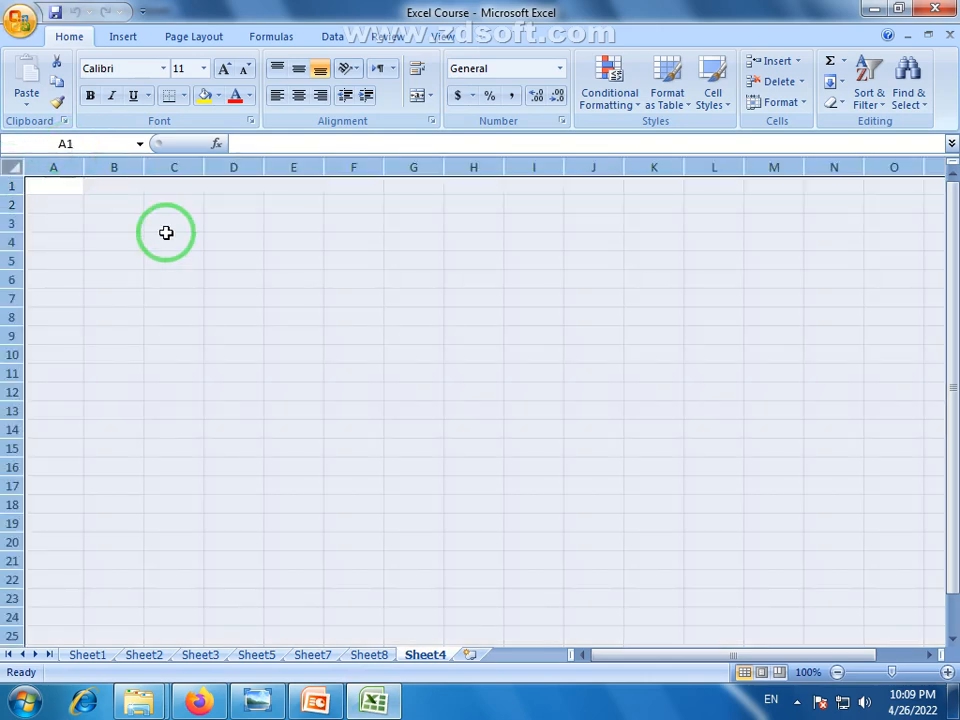
left_click(716, 104)
left_click(778, 276)
left_click(133, 266)
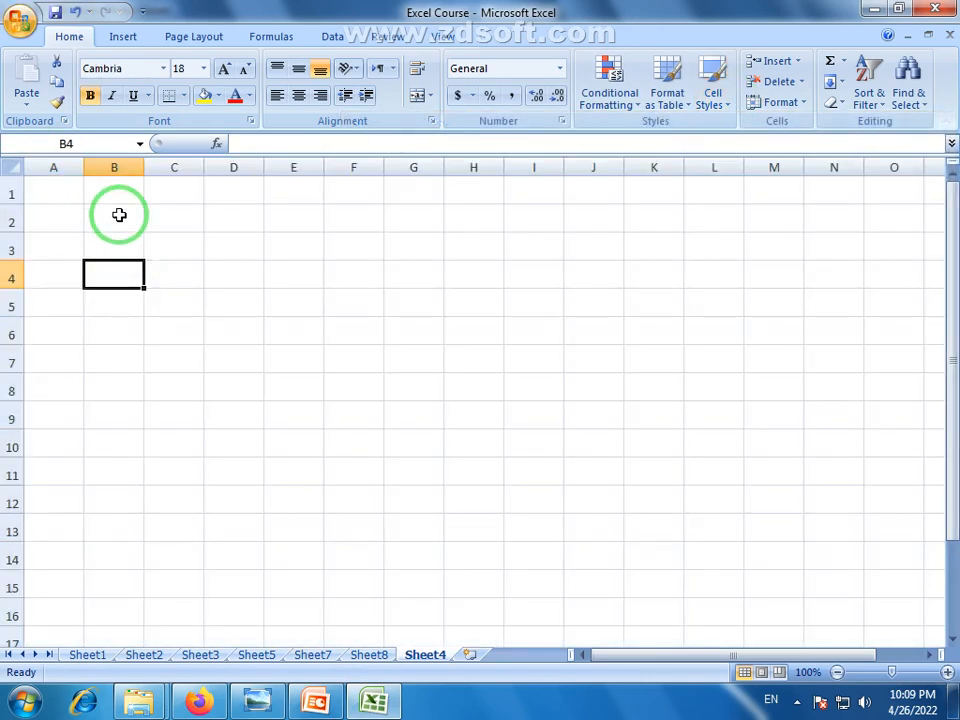
Merge B2:F2 and enter the centred heading 'Monthly Balance Sheet'
left_click_drag(120, 214, 364, 215)
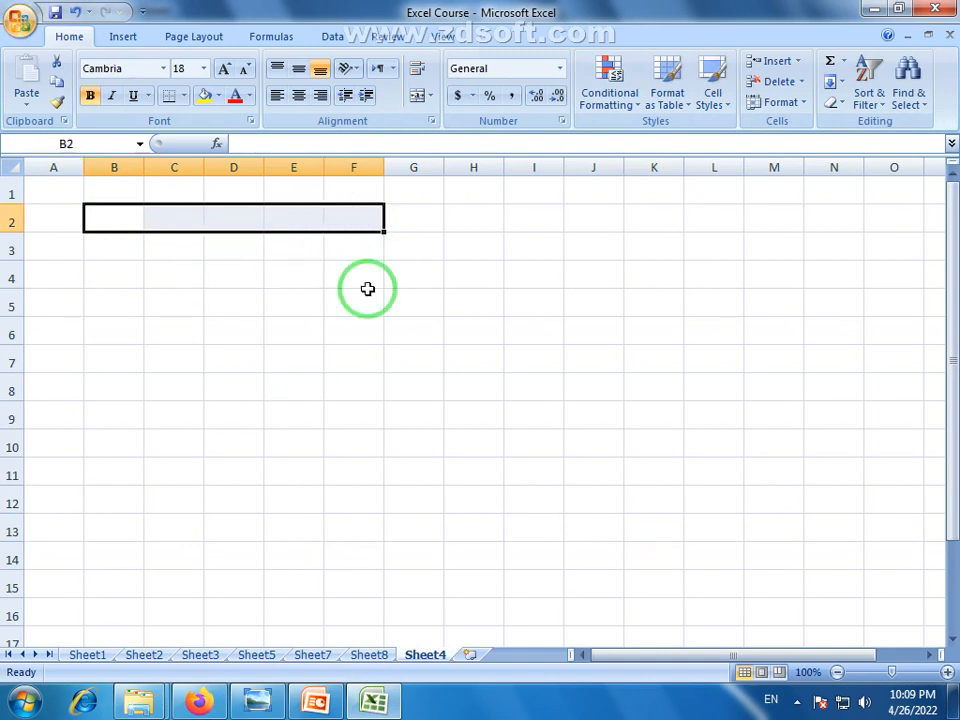
left_click(419, 98)
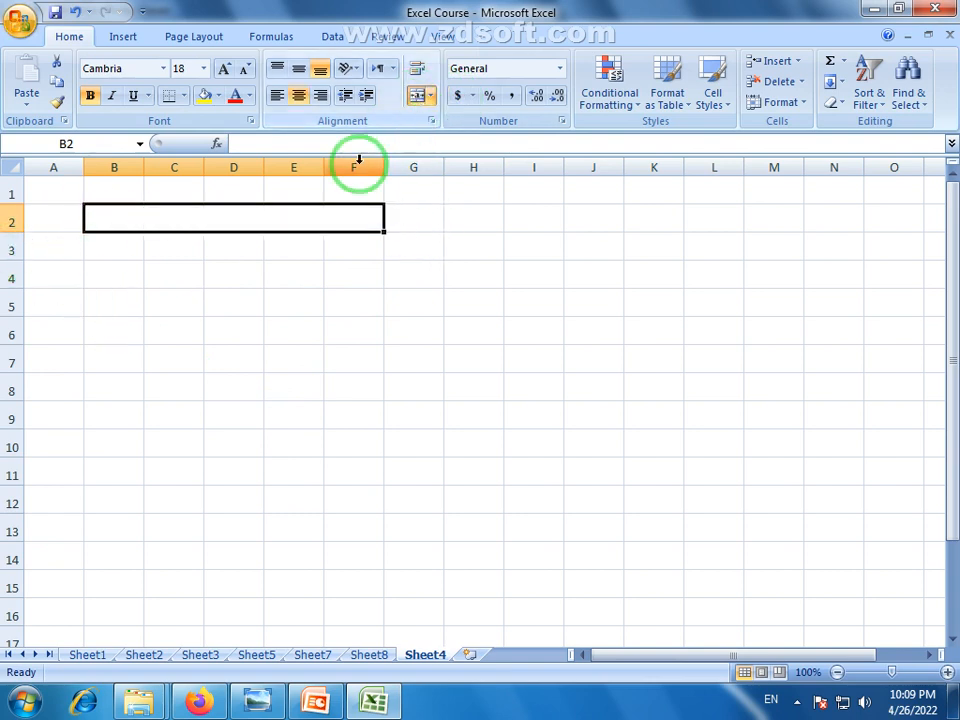
type("Monthly")
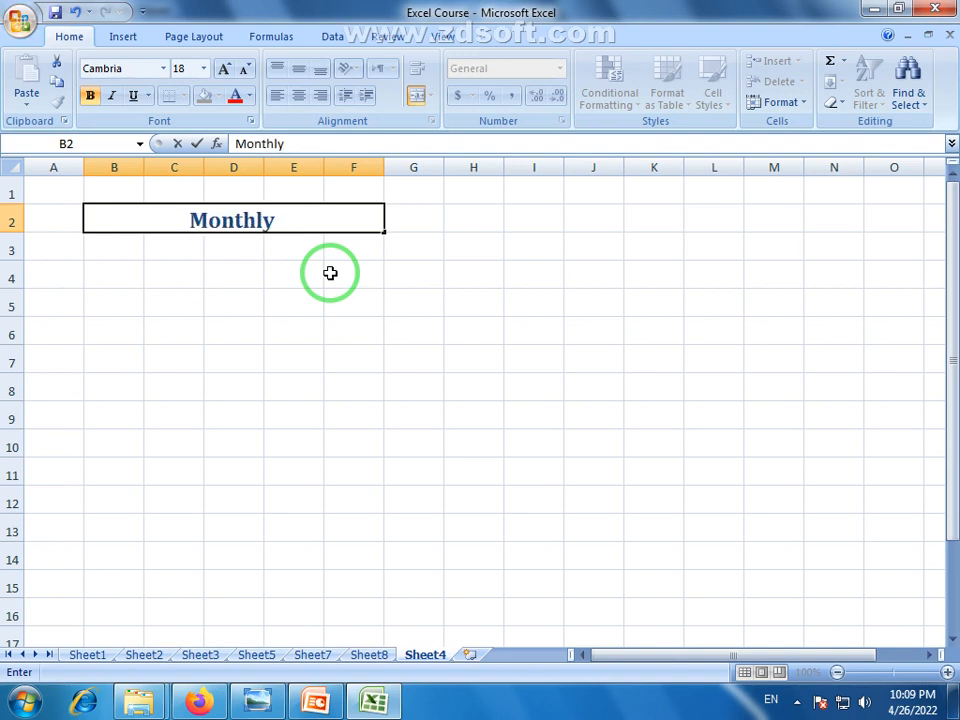
type("Balan")
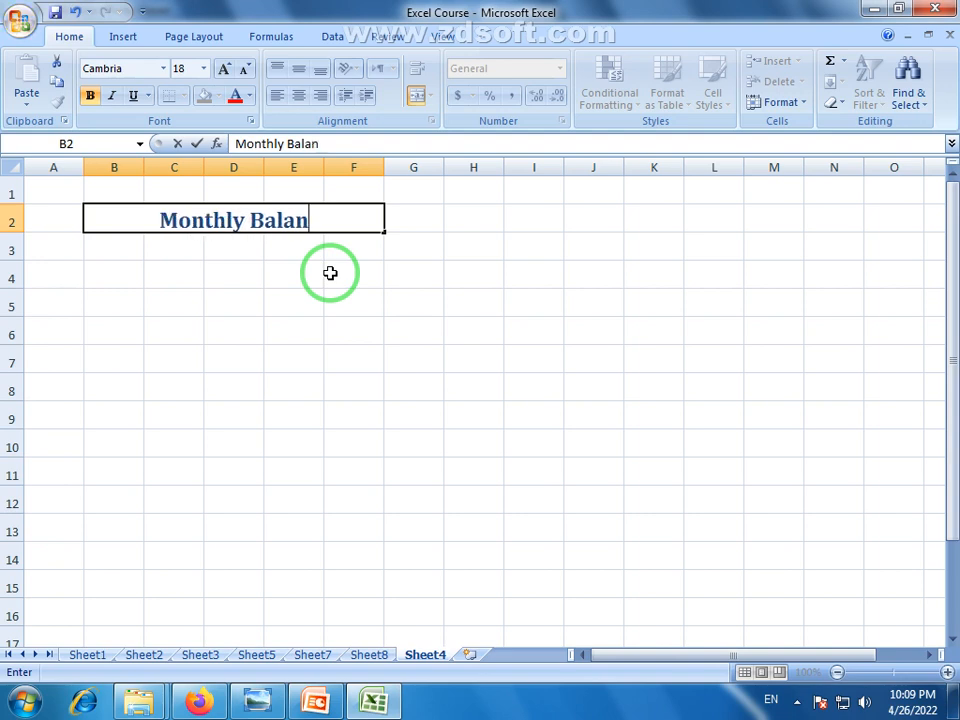
type("ce Shee")
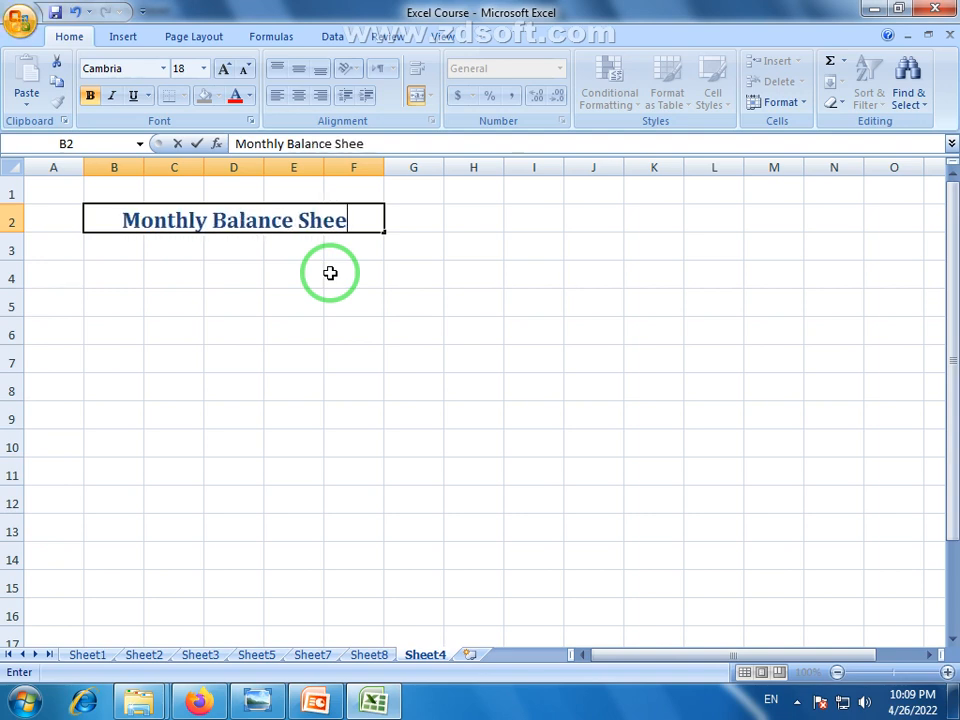
type("t")
left_click(331, 302)
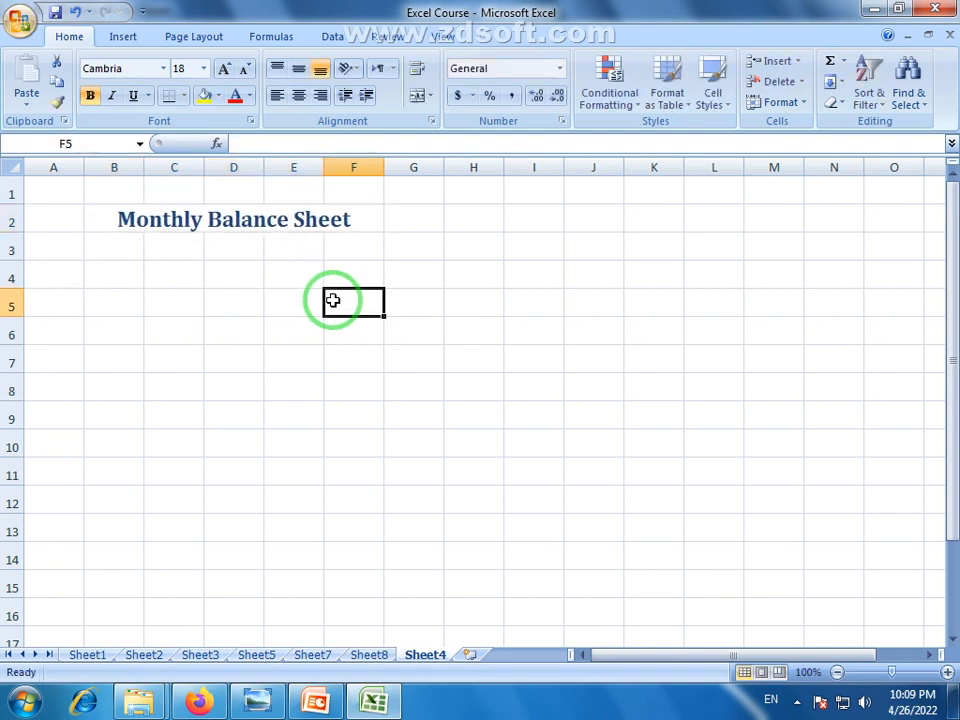
left_click_drag(122, 253, 184, 246)
left_click_drag(244, 248, 346, 235)
left_click(292, 330)
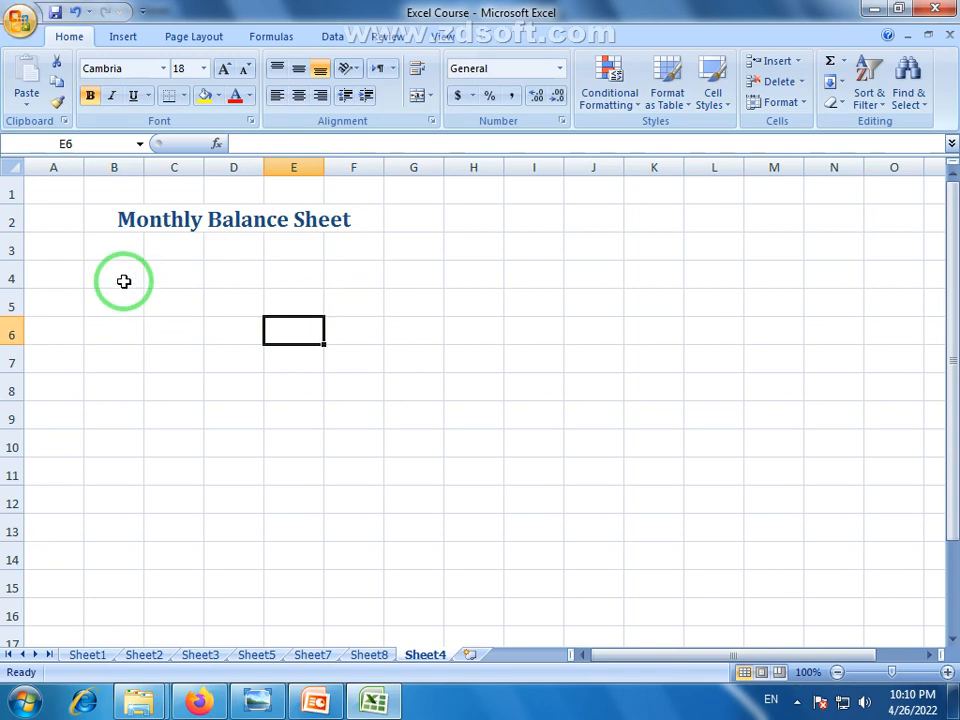
Enter the Sr.No header in B4 and fill serial numbers 1 to 10 down B5:B14
left_click(136, 271)
left_click(948, 678)
left_click(948, 678)
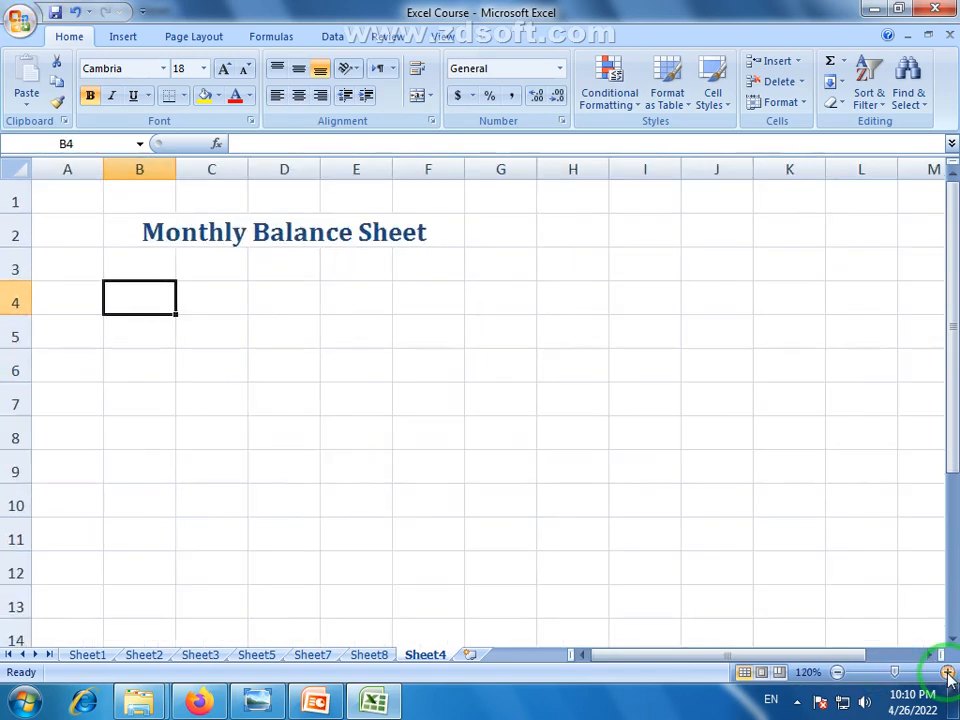
type("s")
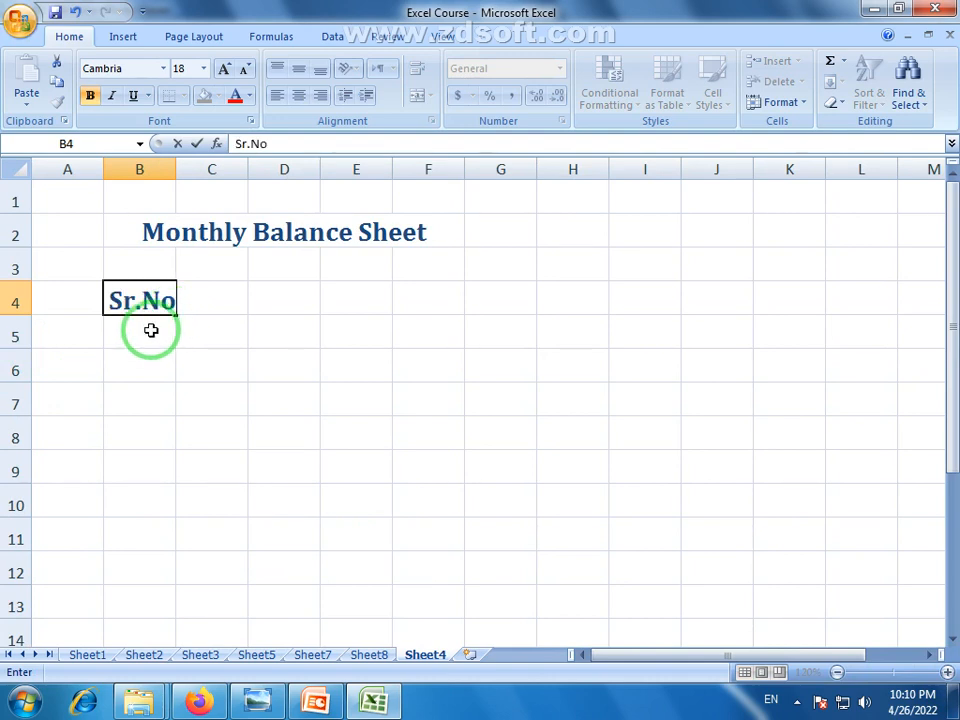
left_click(151, 330)
type("1")
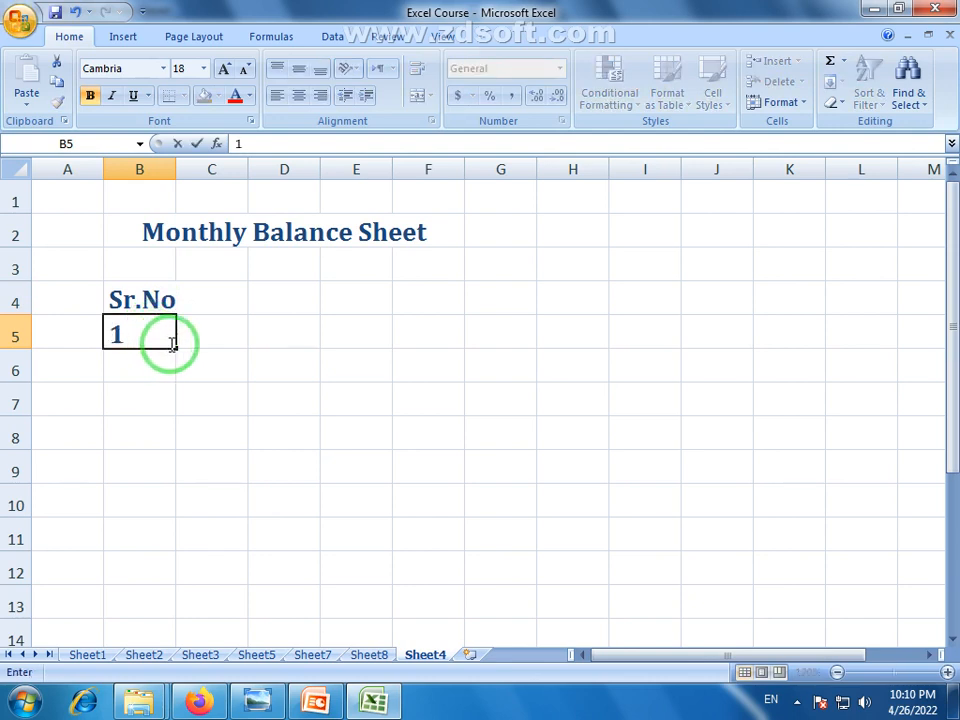
left_click(172, 343)
left_click_drag(176, 347, 171, 638)
left_click(837, 672)
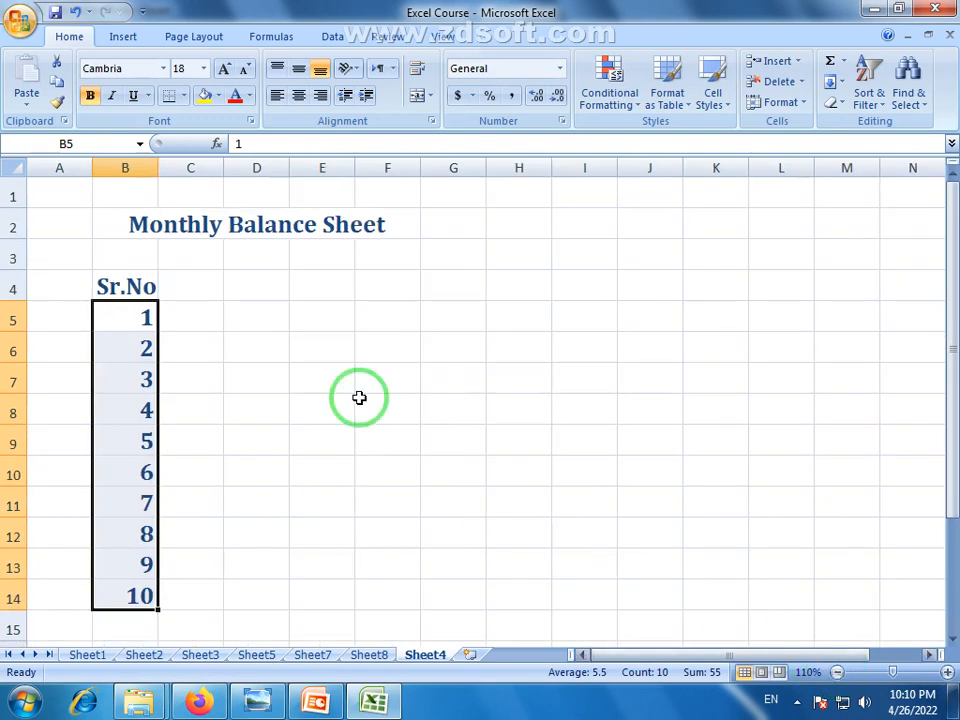
left_click(204, 330)
Enter the Date header in C4
left_click(199, 284)
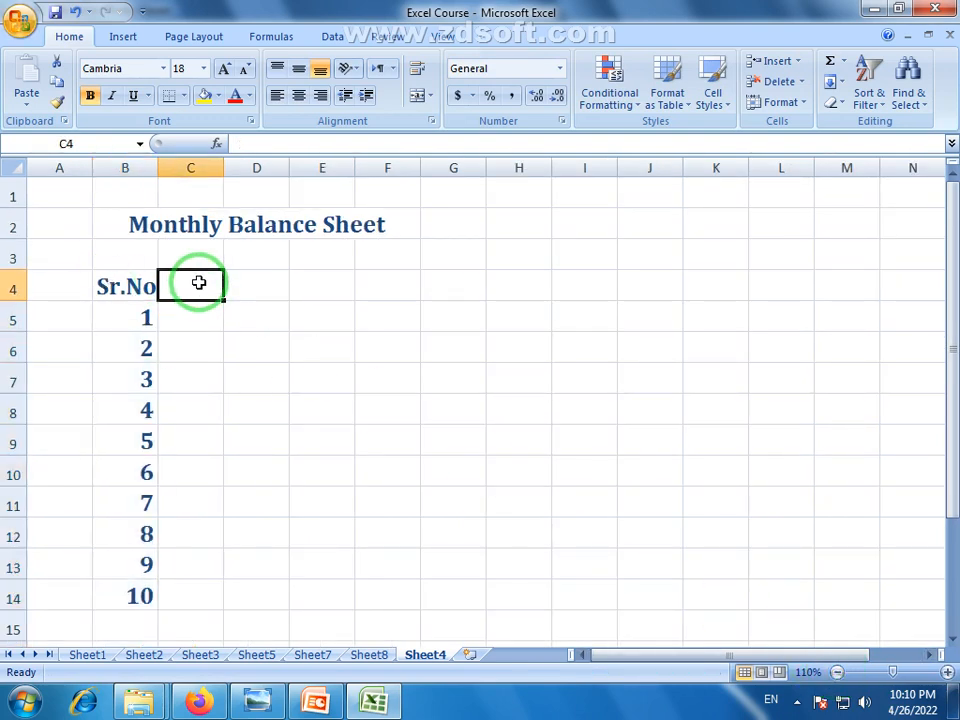
type("Date")
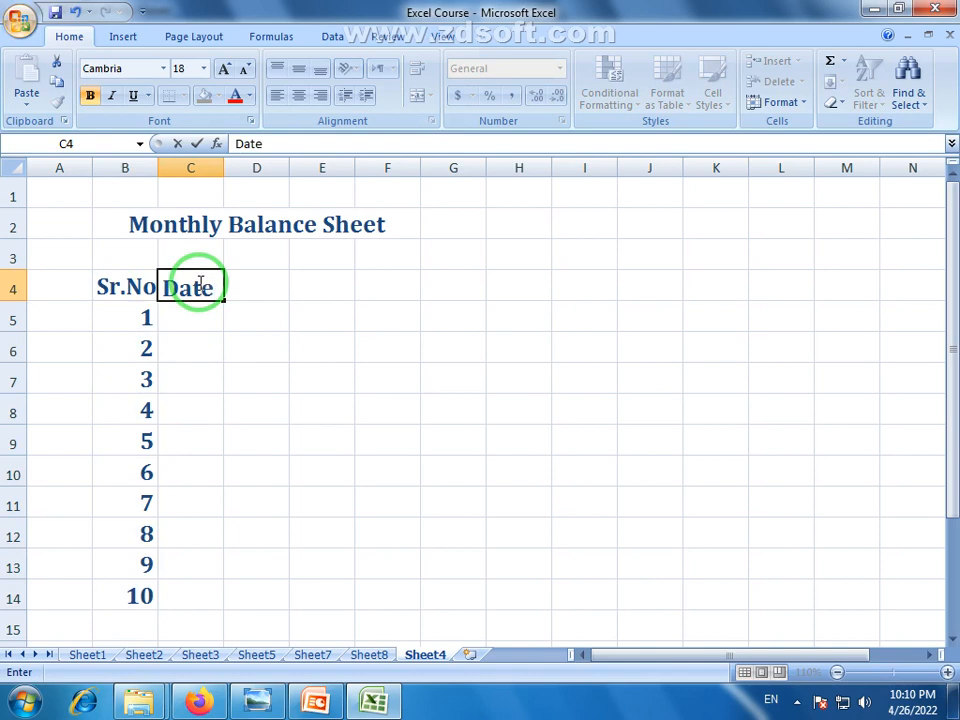
left_click_drag(120, 285, 140, 593)
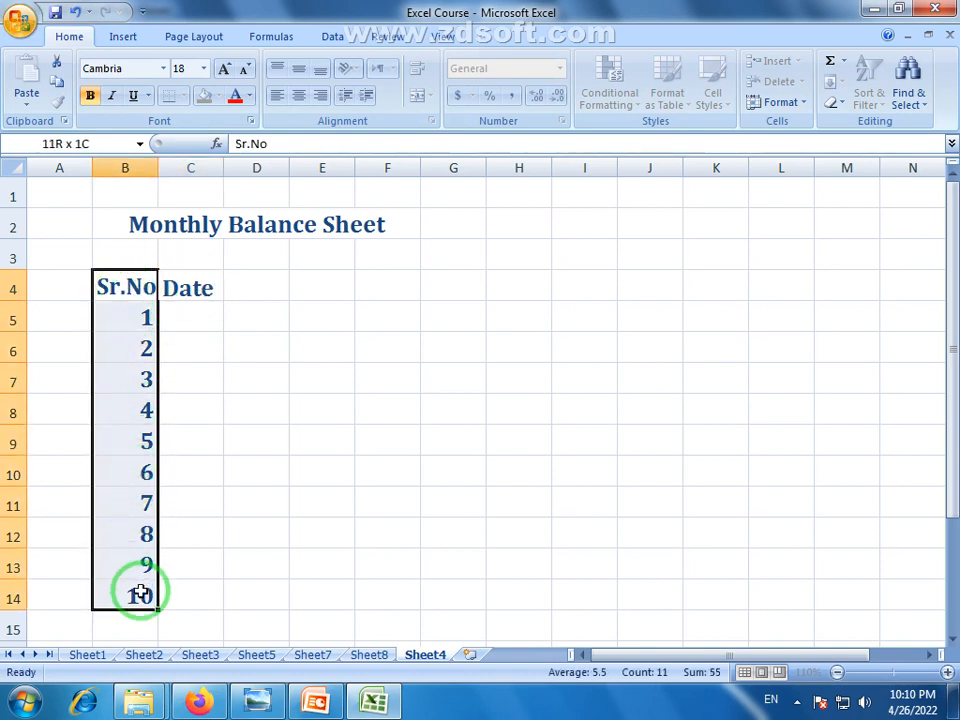
Widen column C under the Date header to make room for dates
left_click(192, 287)
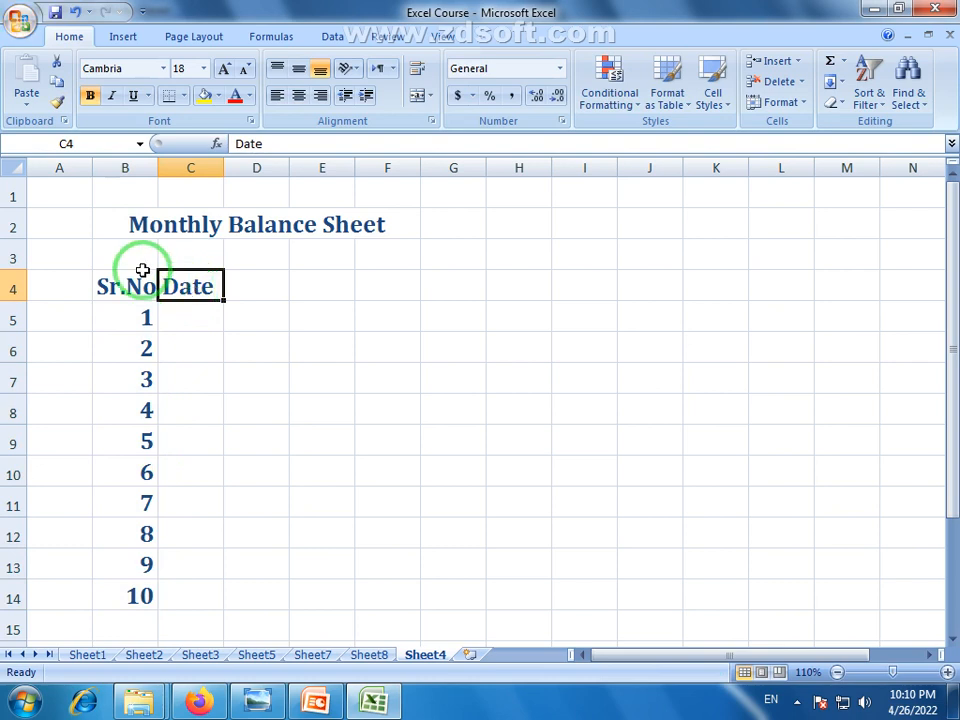
left_click(181, 315)
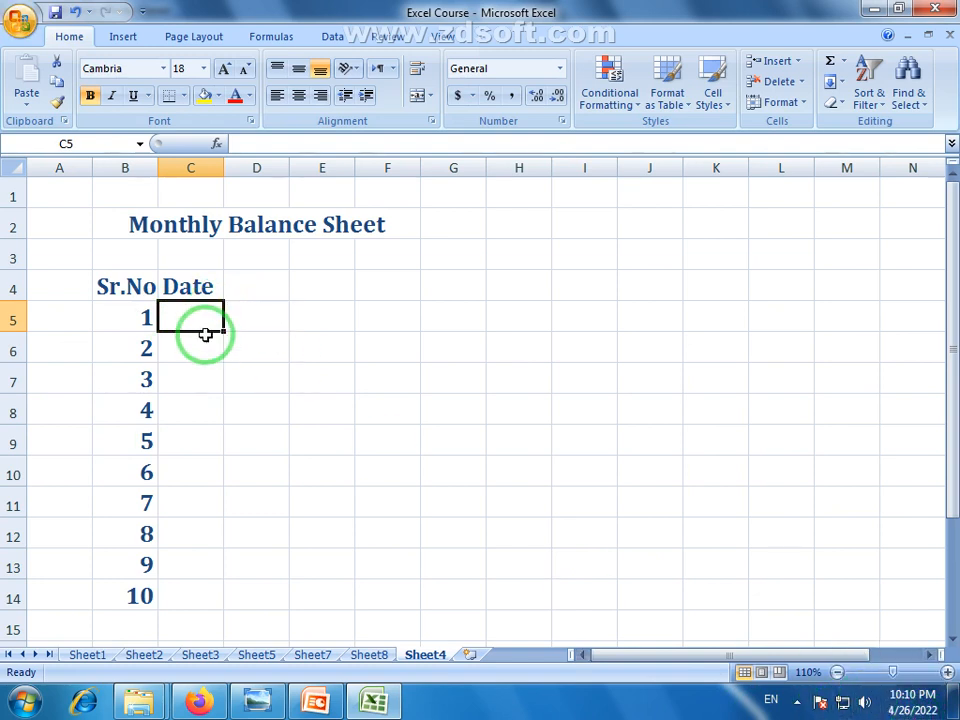
left_click_drag(223, 168, 292, 167)
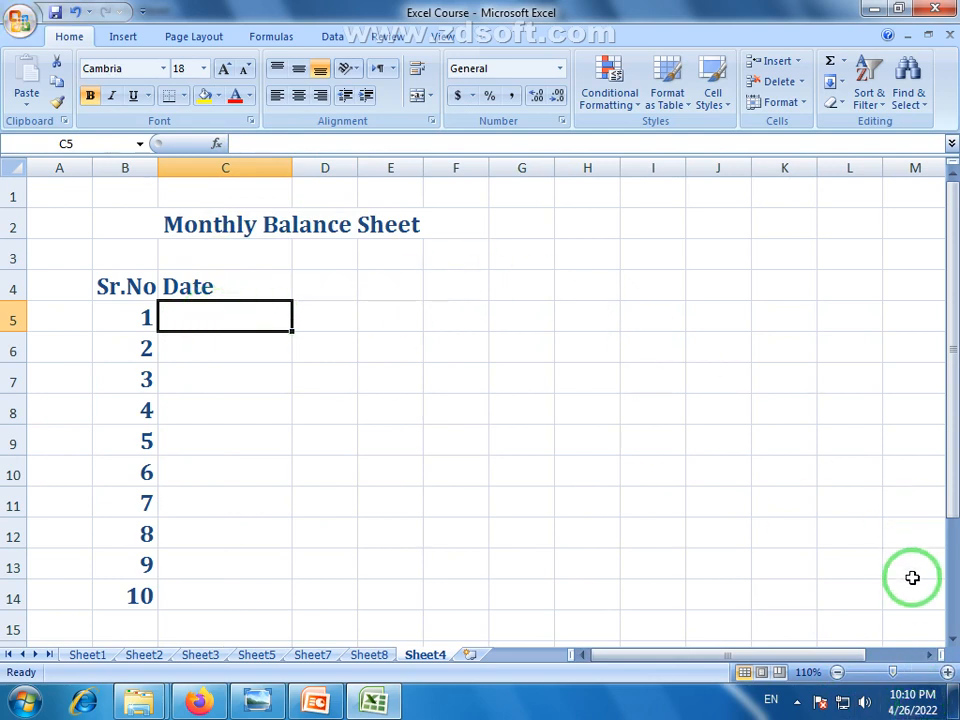
mouse_move(906, 709)
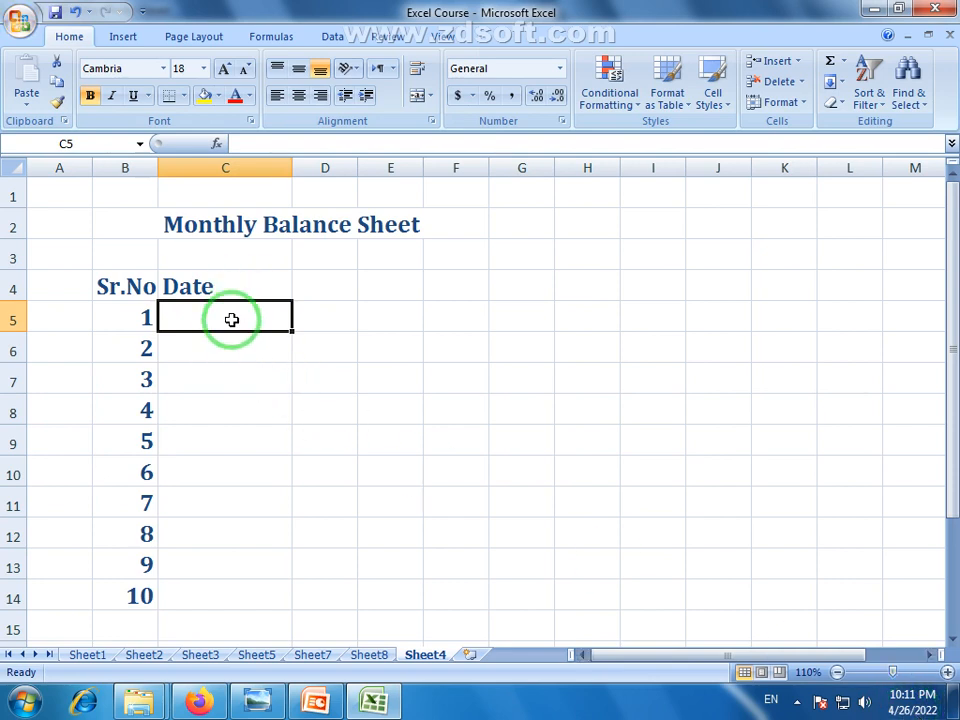
Put today's date, 4/26/2022, in C5 with Ctrl+; and undo a trial fill-down
key("ctrl+semicolon")
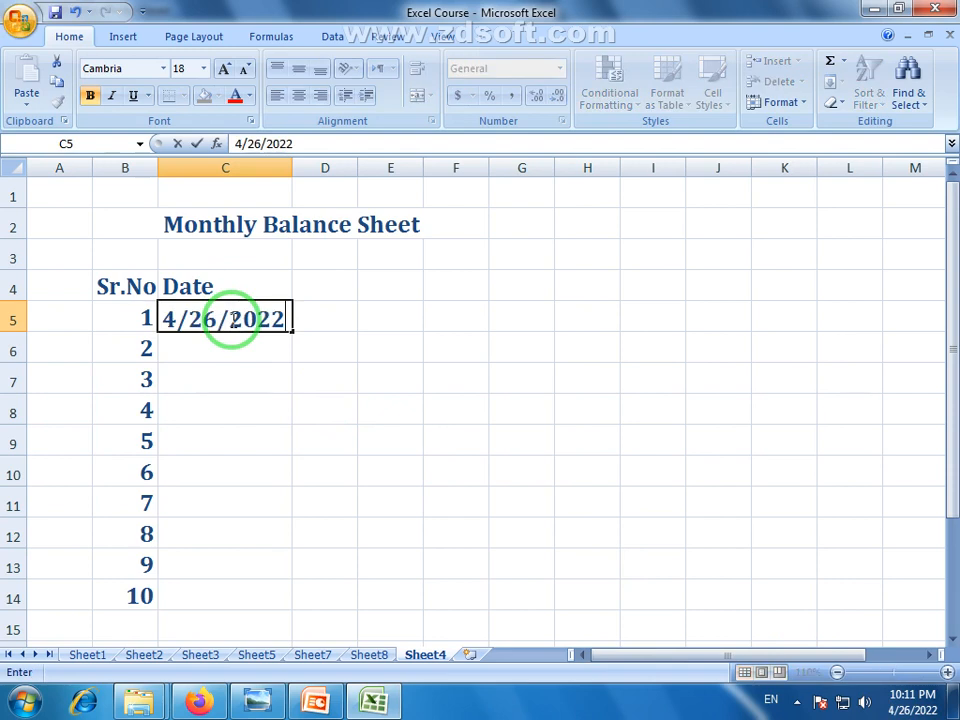
key("Return")
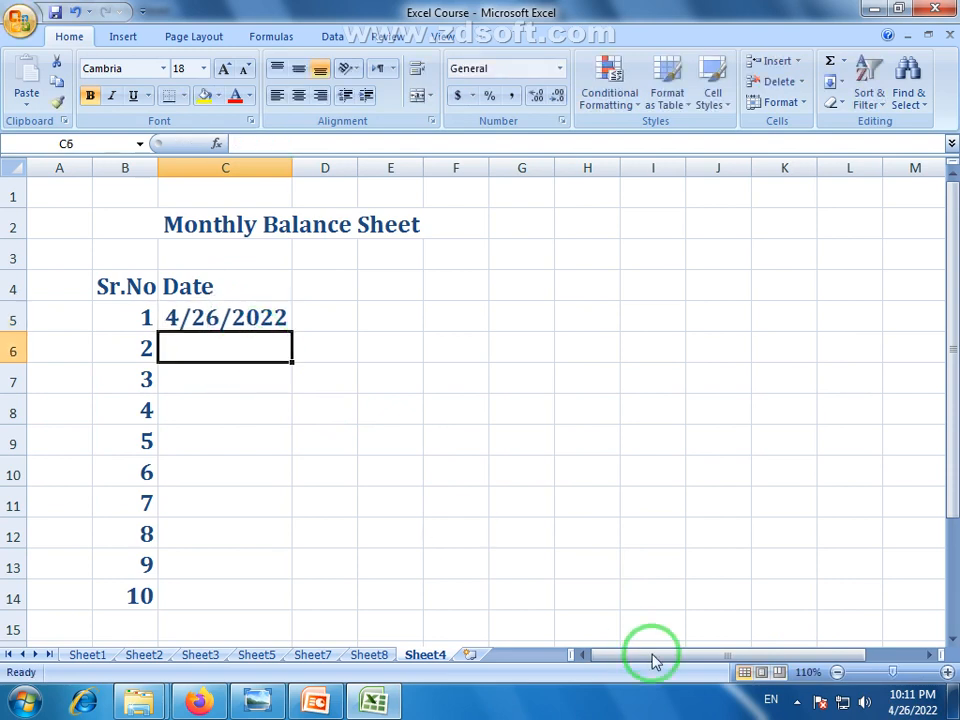
left_click(797, 703)
left_click(266, 349)
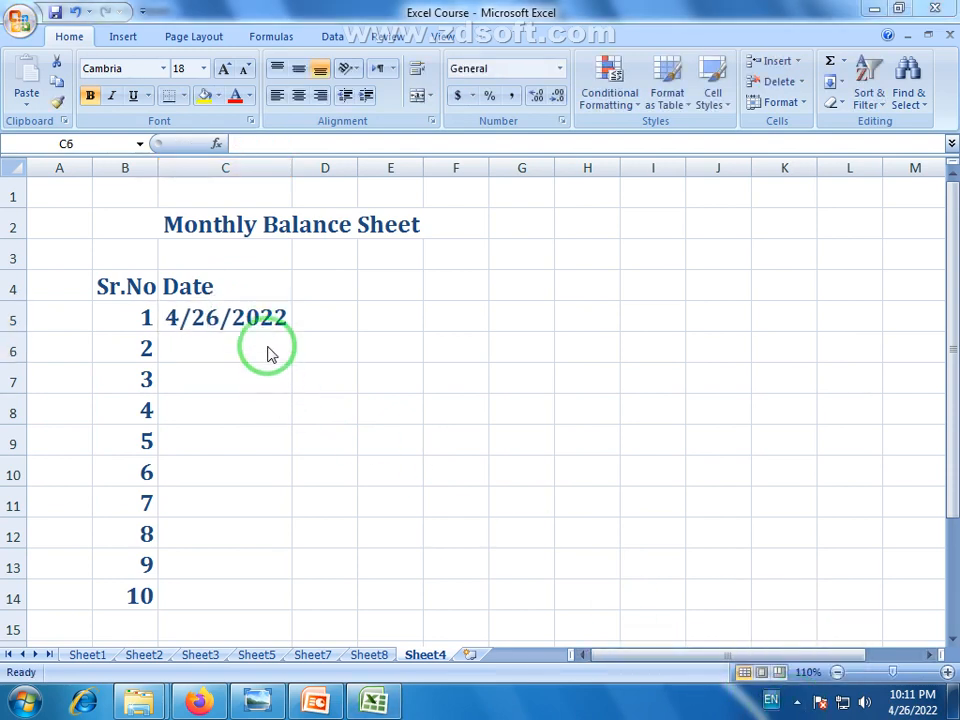
left_click(276, 318)
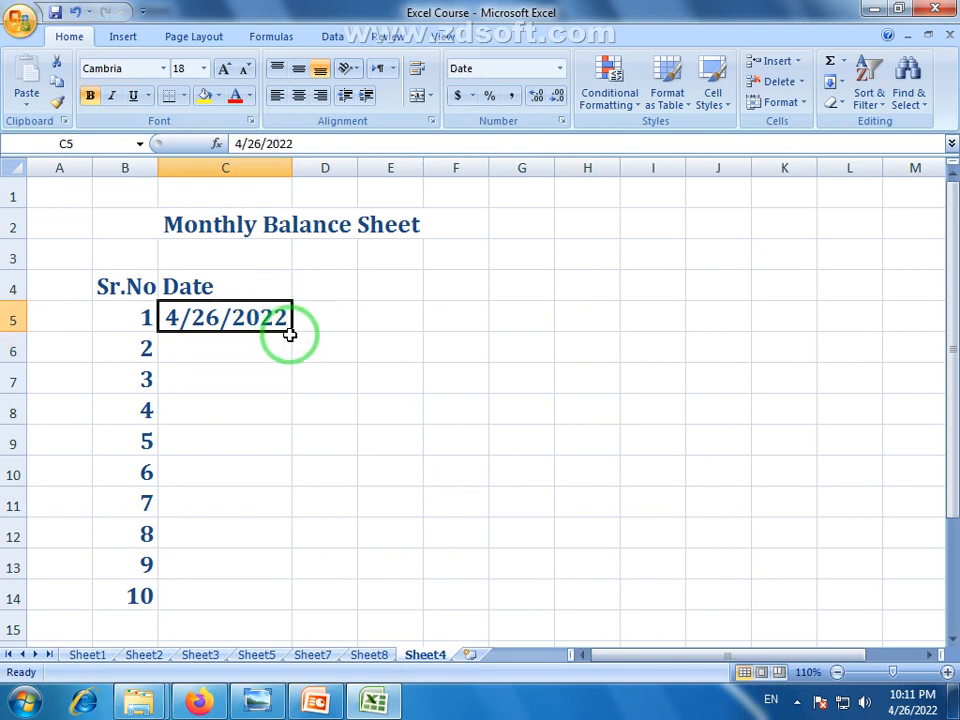
left_click_drag(290, 332, 275, 596)
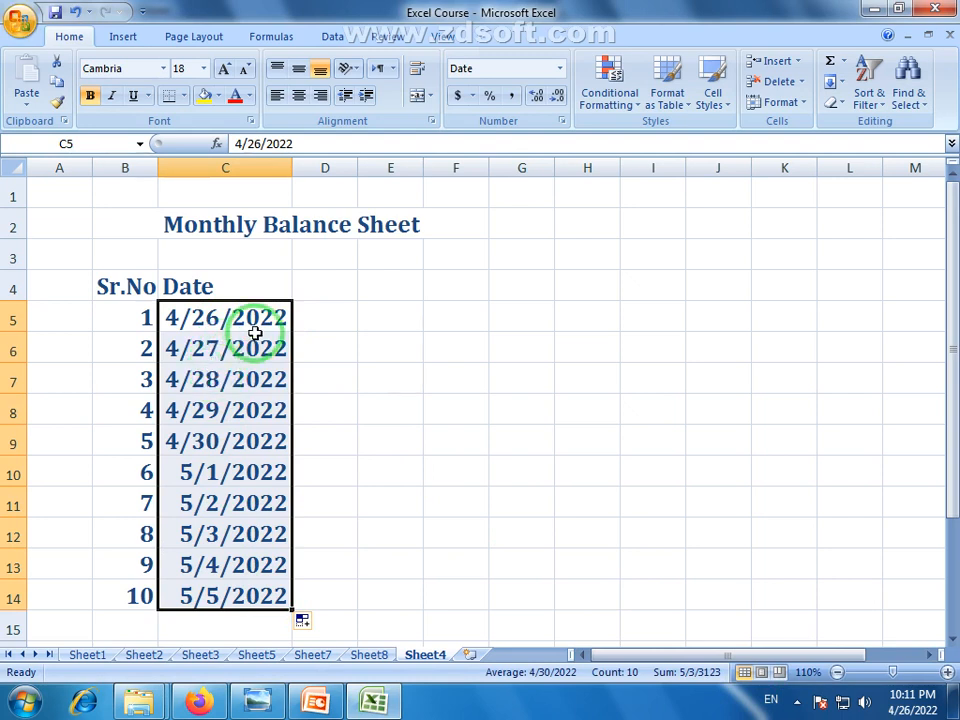
key("ctrl+z")
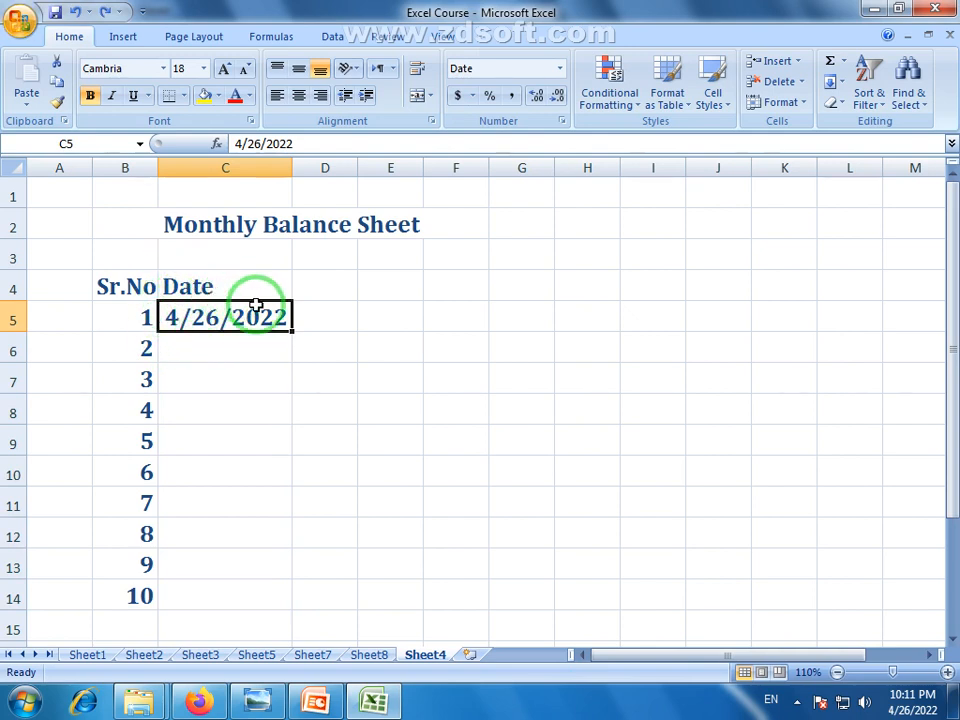
Widen columns C and D
left_click_drag(291, 169, 346, 170)
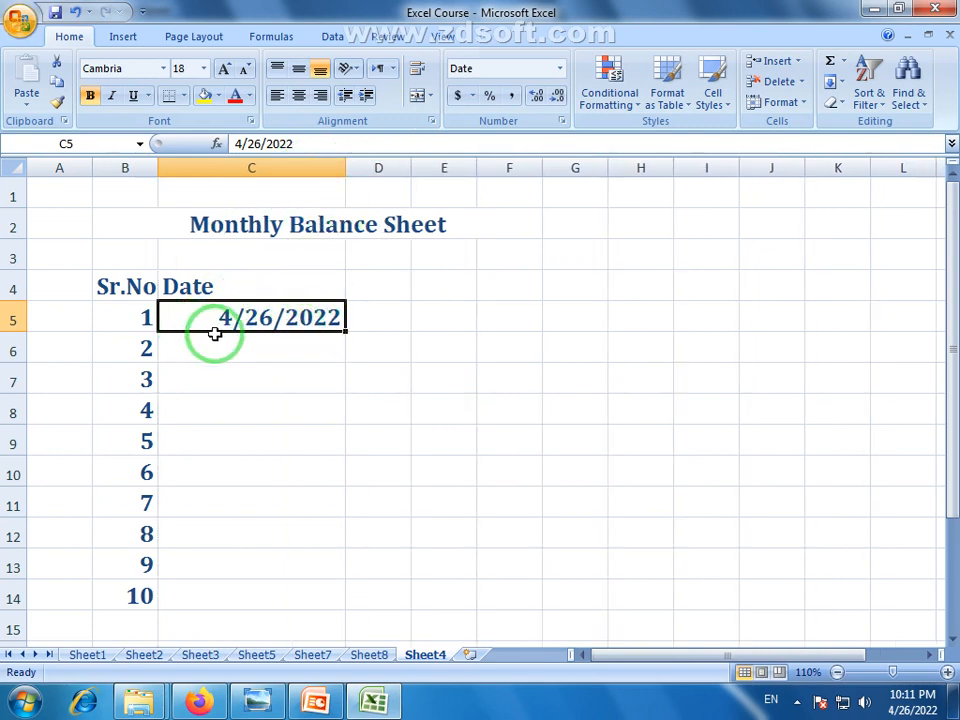
left_click(375, 317)
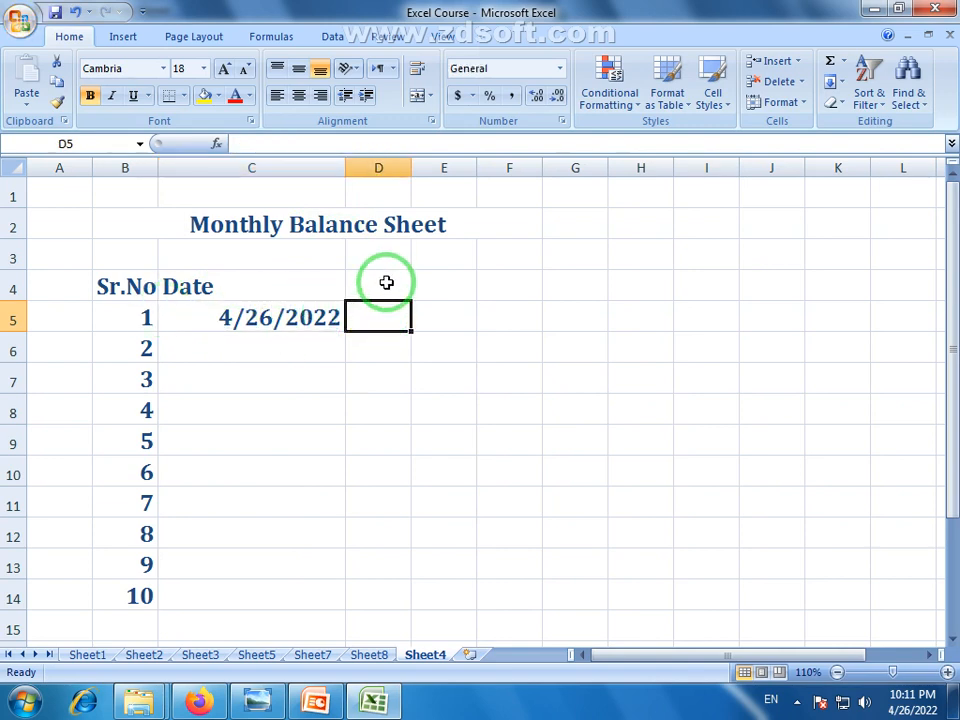
left_click(401, 285)
left_click_drag(409, 169, 454, 168)
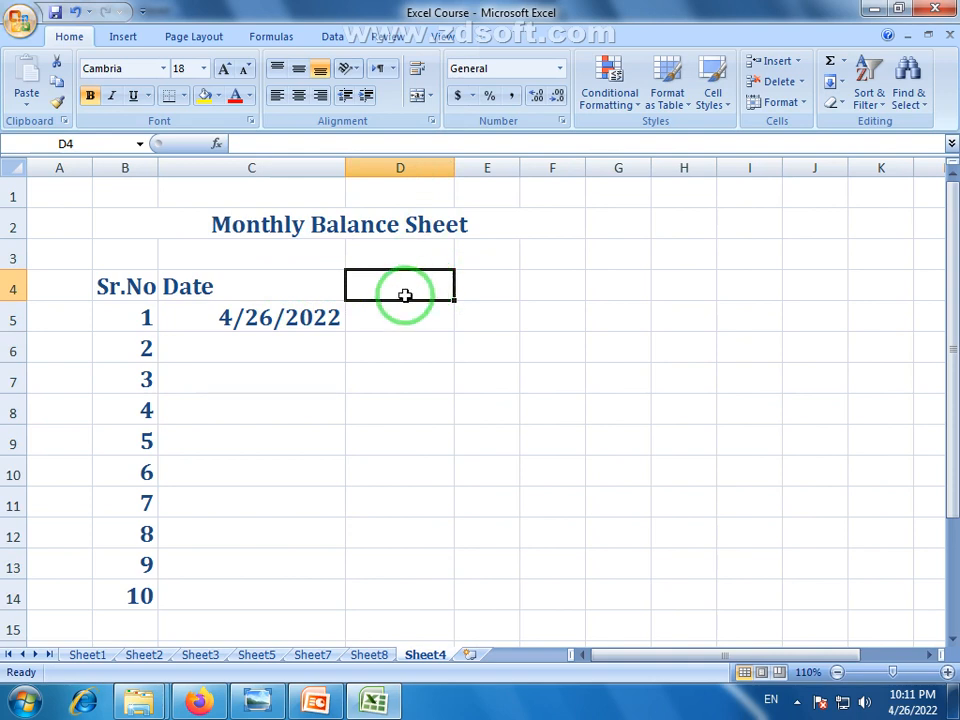
Browse the number format list for C5 without changing its format
left_click(262, 322)
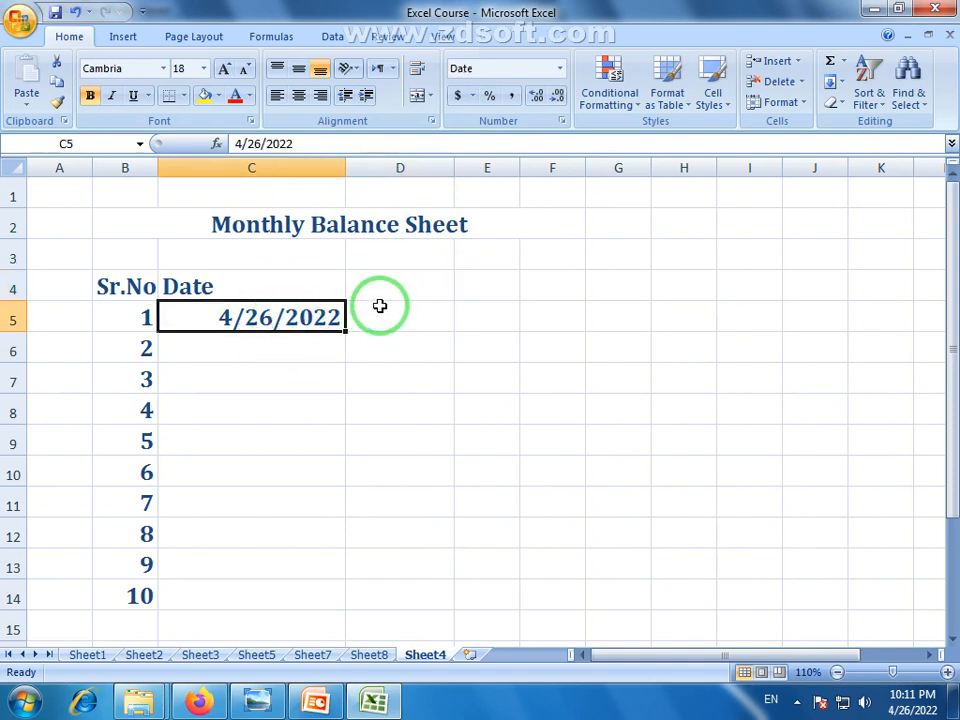
left_click(401, 278)
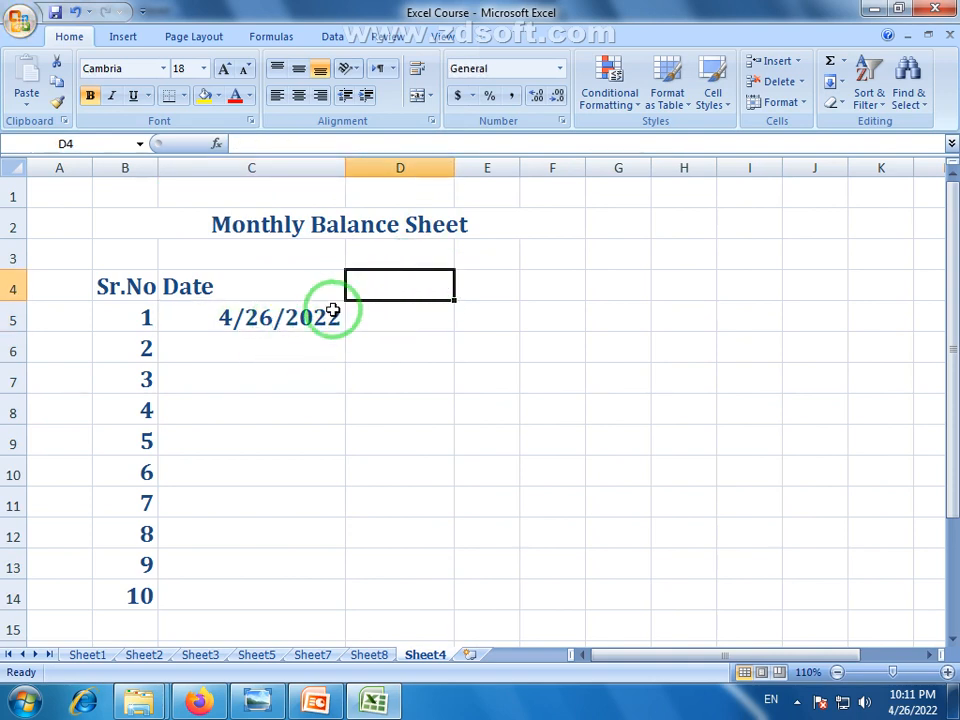
left_click(289, 318)
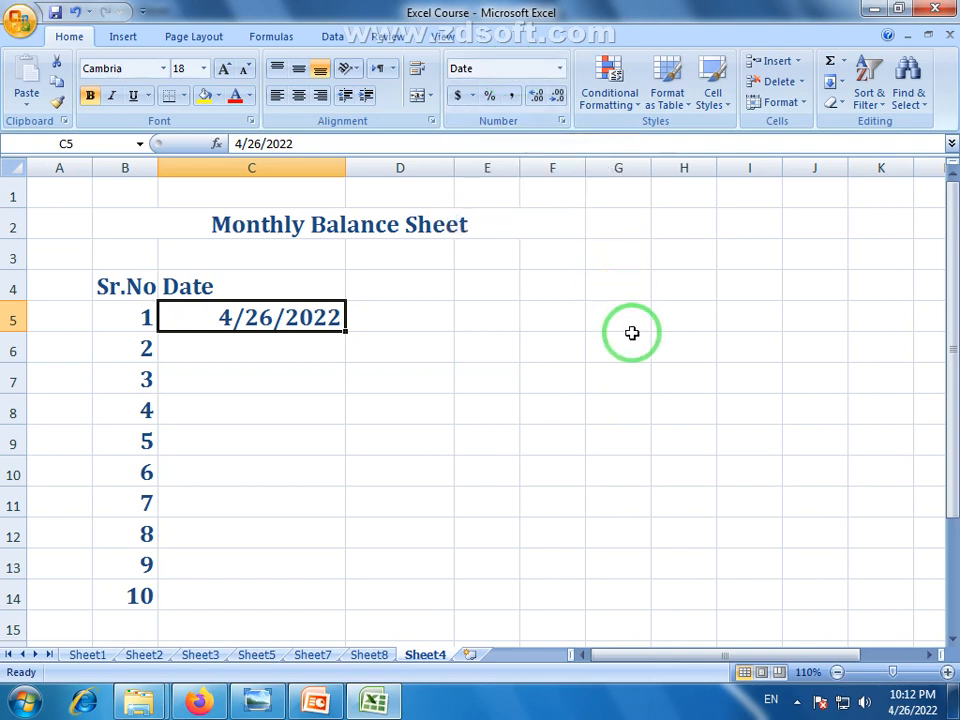
left_click(560, 68)
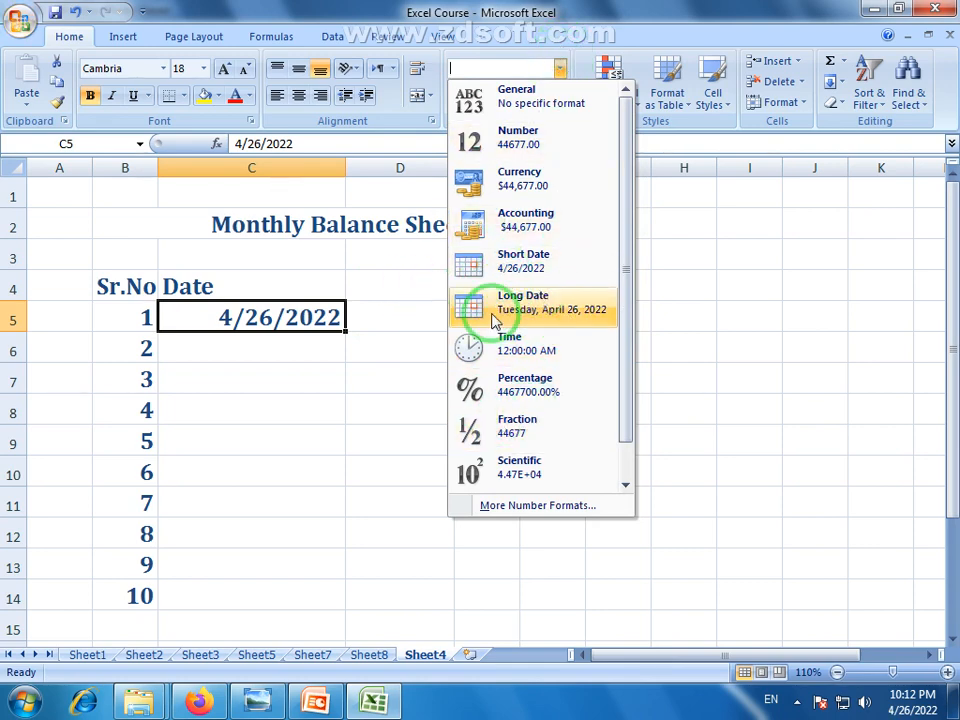
left_click(589, 8)
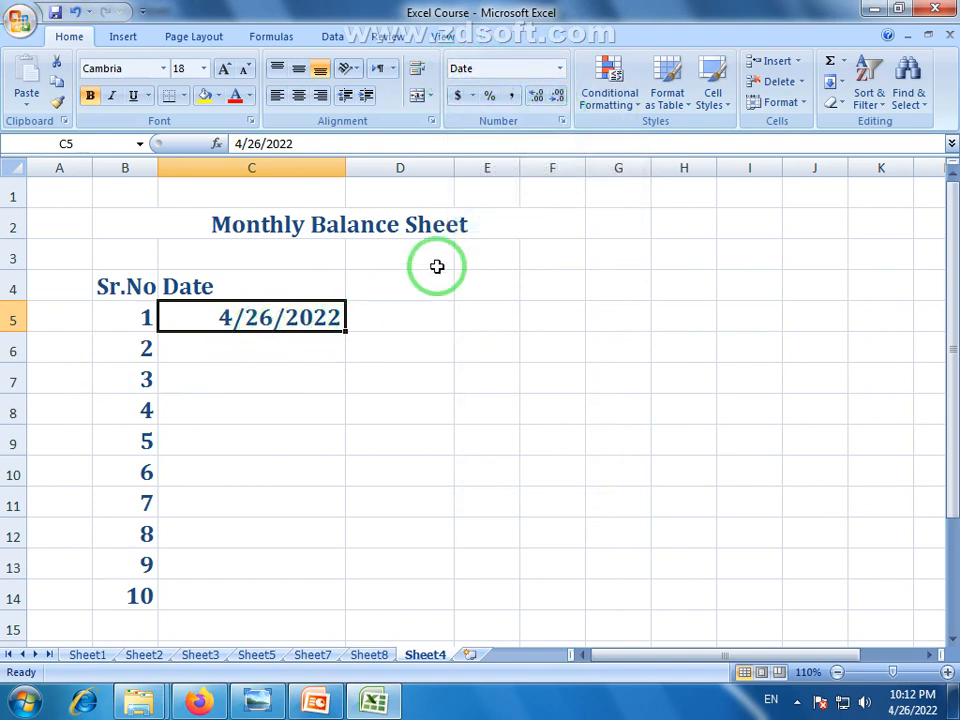
Give C5 the custom number format d/m/yyyy so the date reads 26/4/2022
left_click(562, 122)
left_click_drag(383, 128, 465, 230)
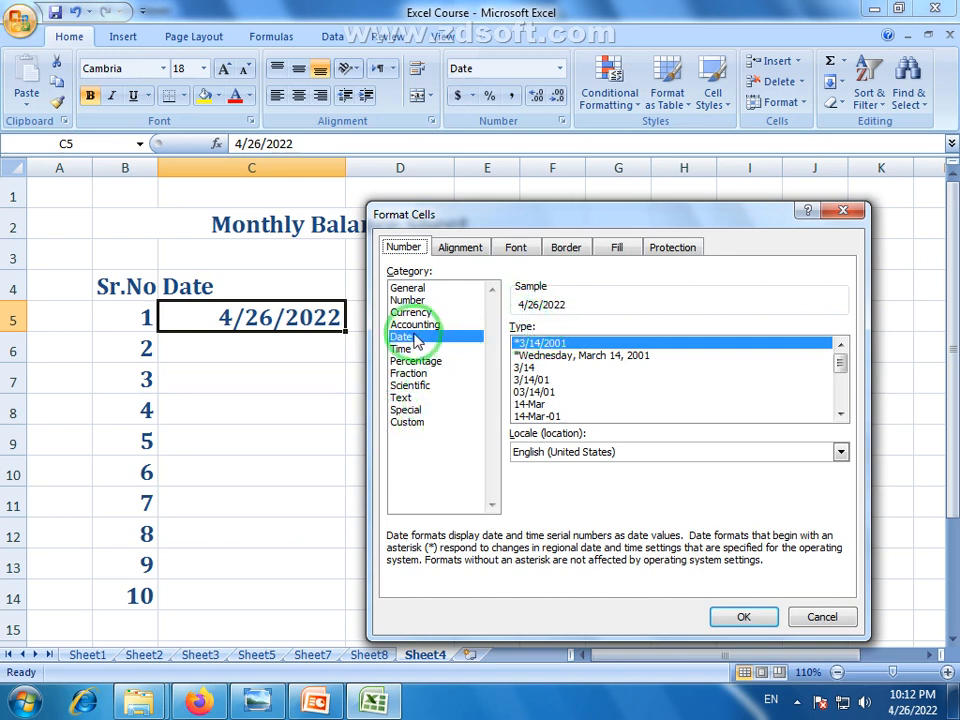
left_click(416, 429)
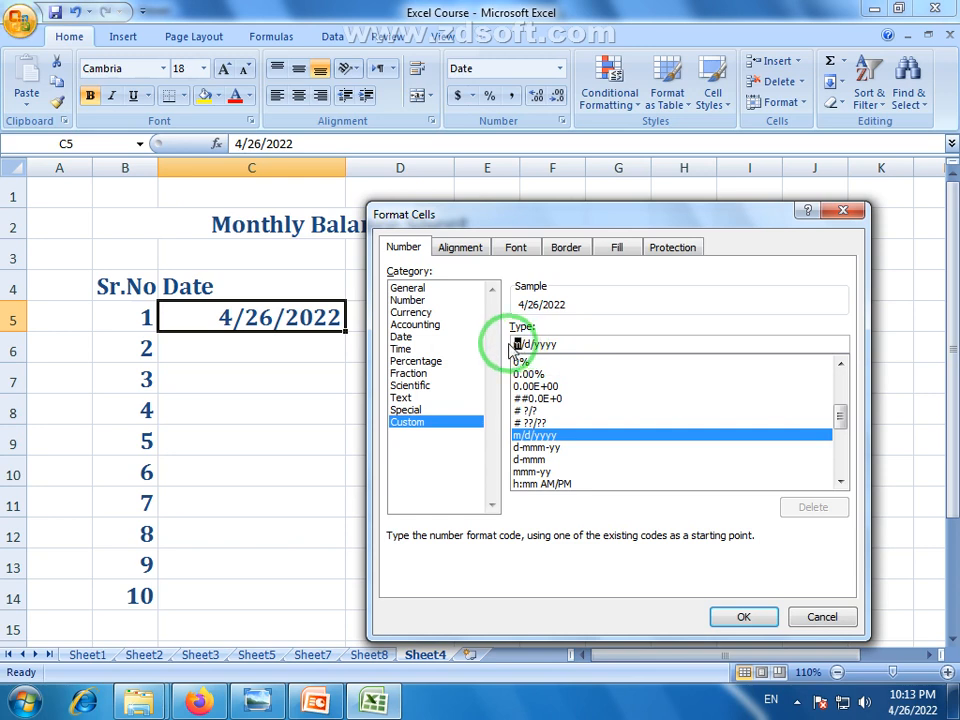
type("d/")
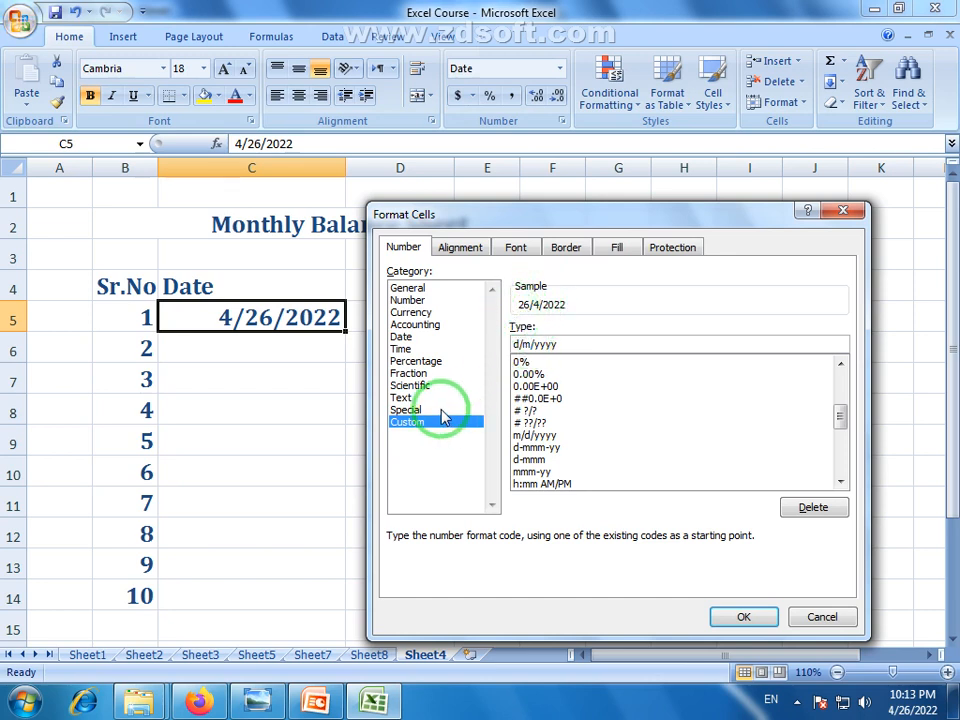
left_click(750, 626)
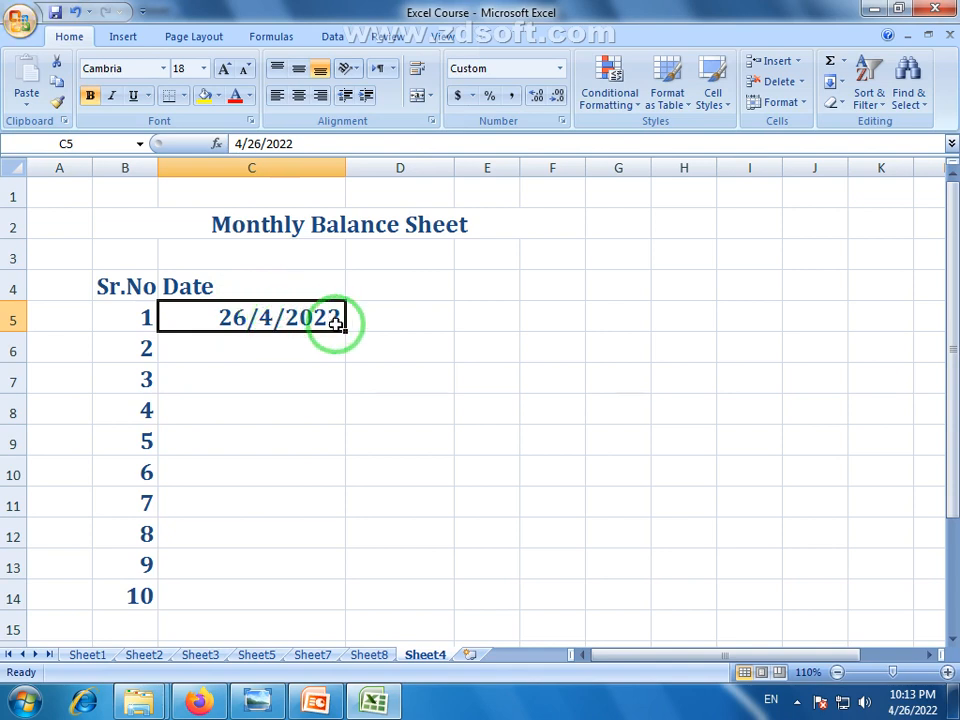
Enter the first income, 7854, in D5
left_click(422, 316)
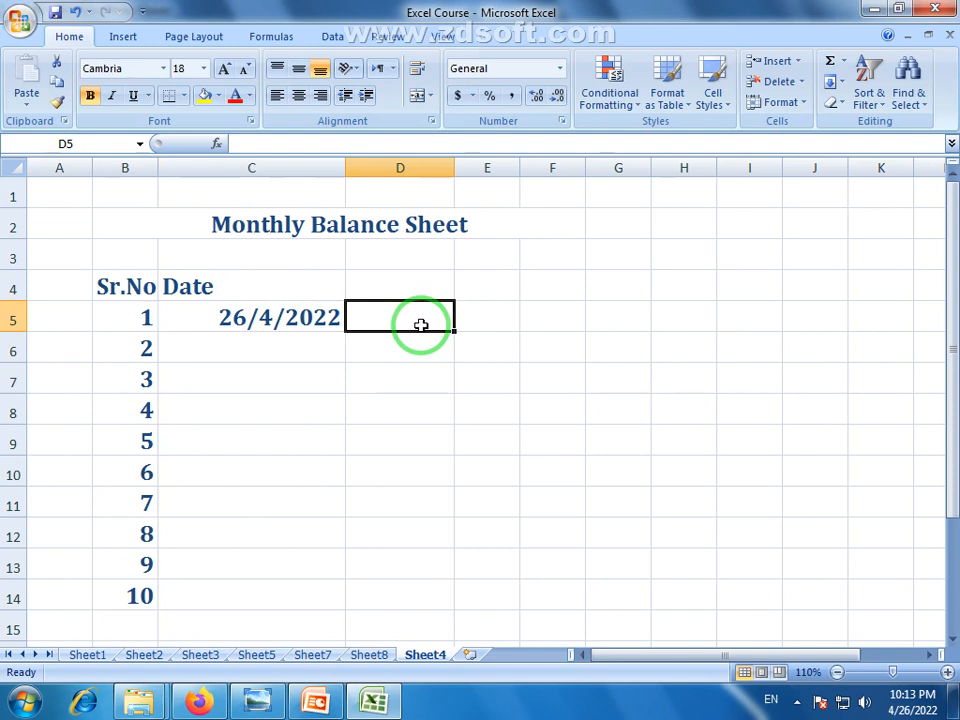
type("7854")
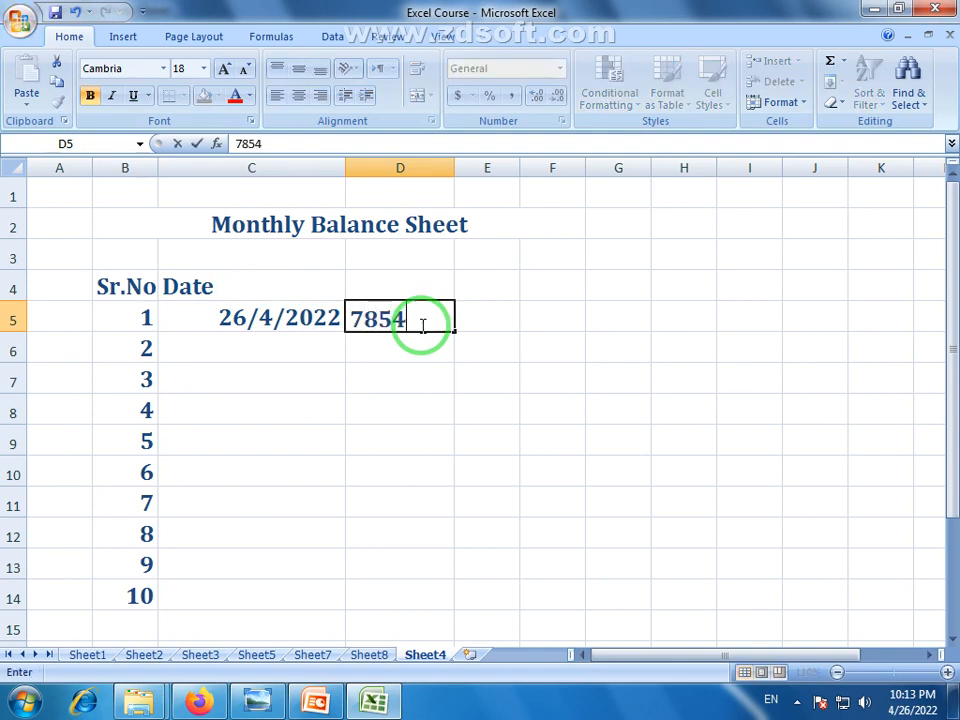
key("Return")
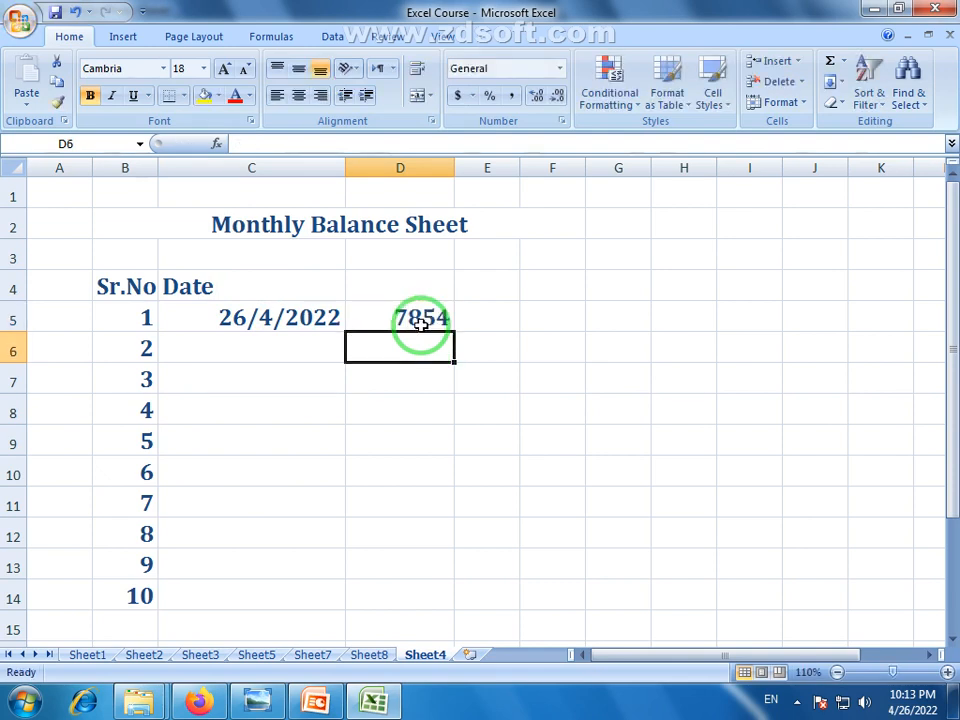
left_click(491, 316)
Add the headings Incom, Expenses and Saving in D4:F4
left_click(416, 288)
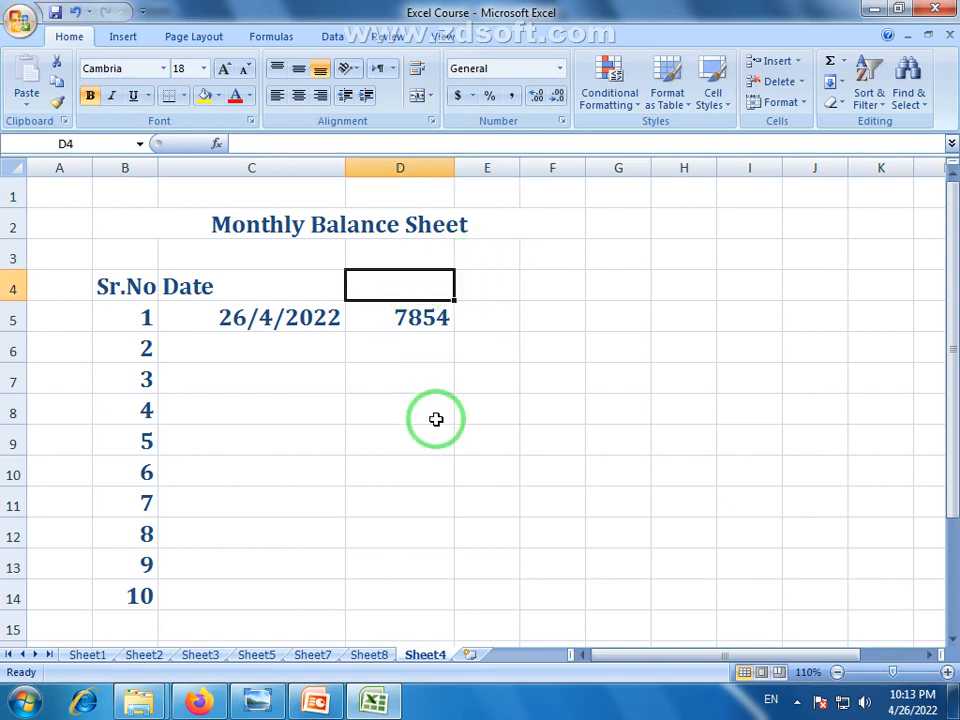
type("Incom")
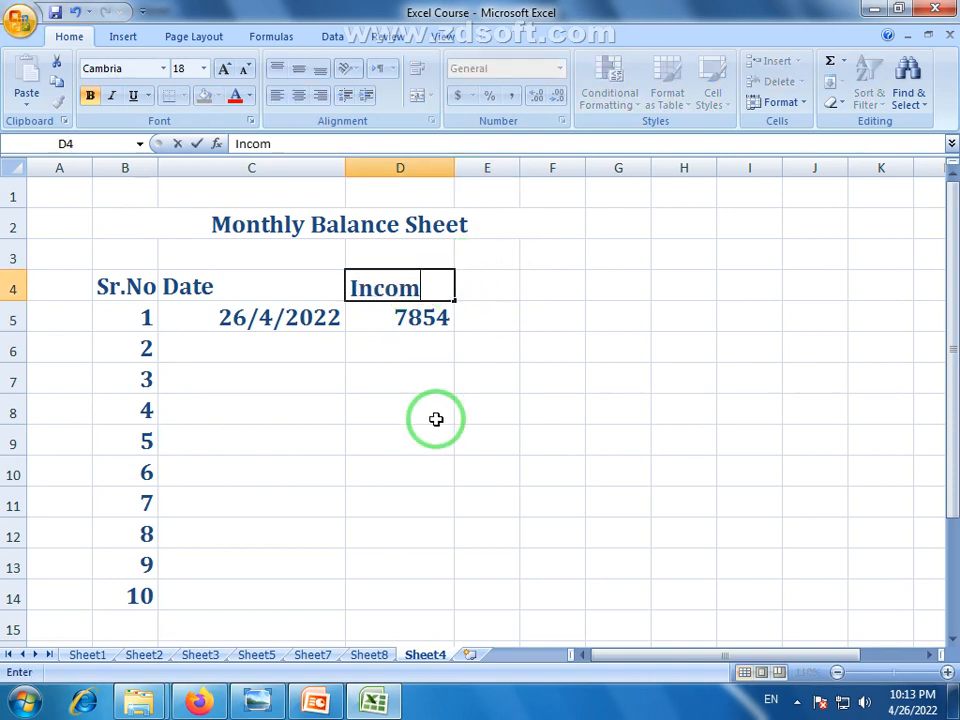
key("Tab")
type("E")
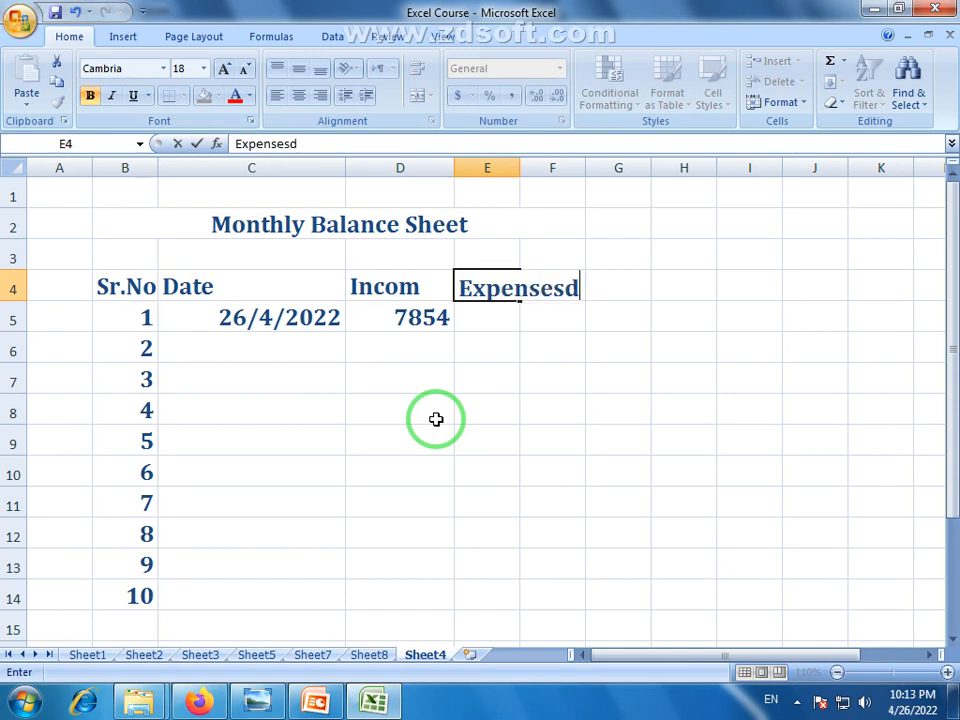
key("Tab")
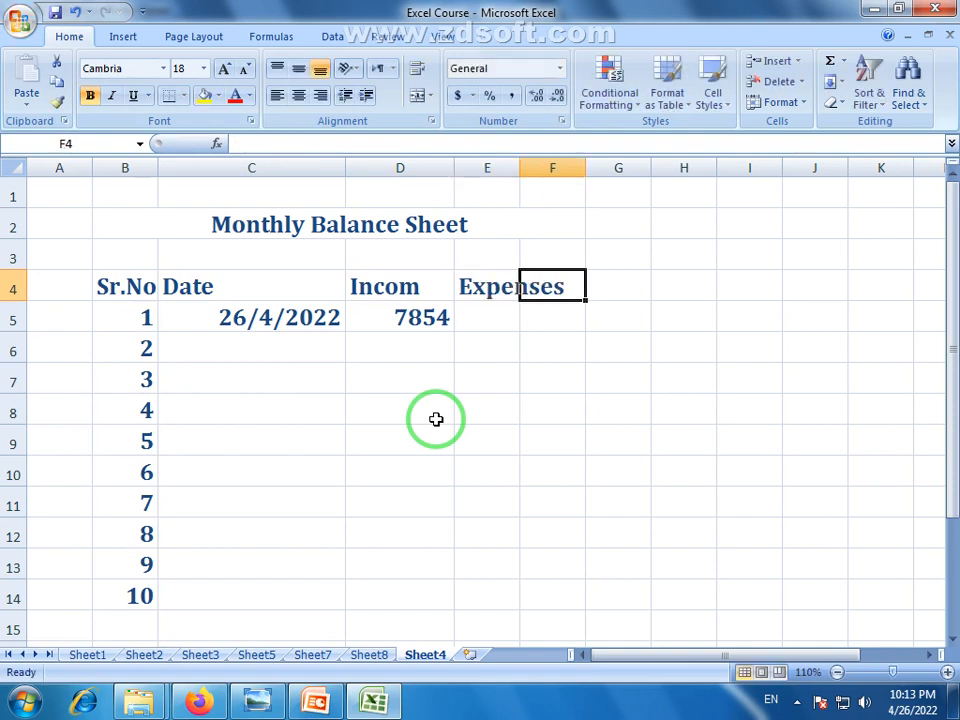
type("Saving")
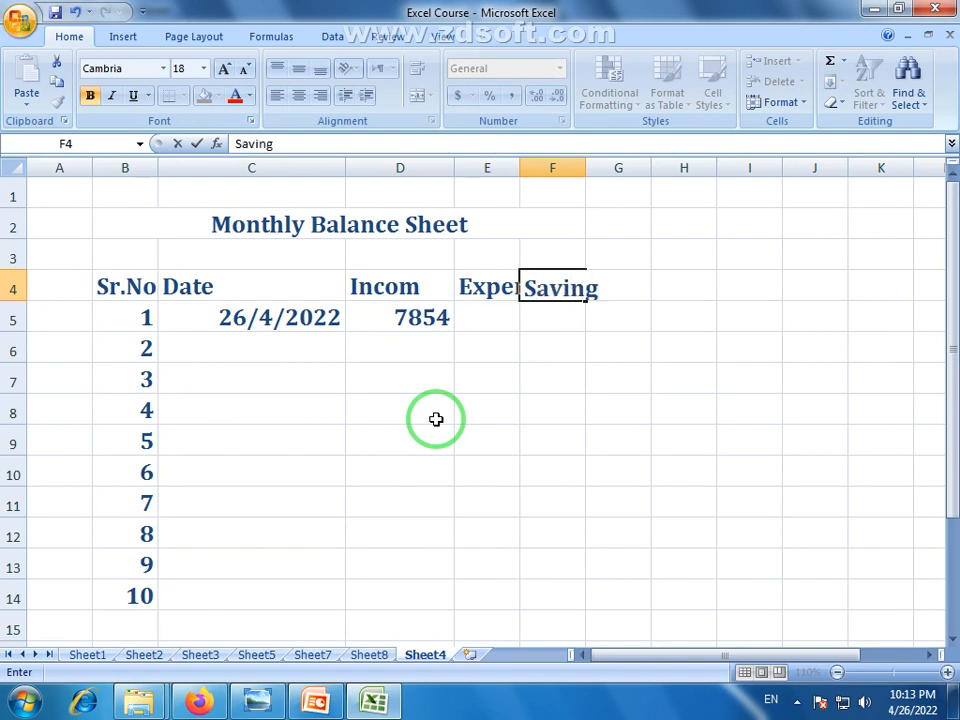
Widen columns D, E and F to fit their headings
double_click(454, 164)
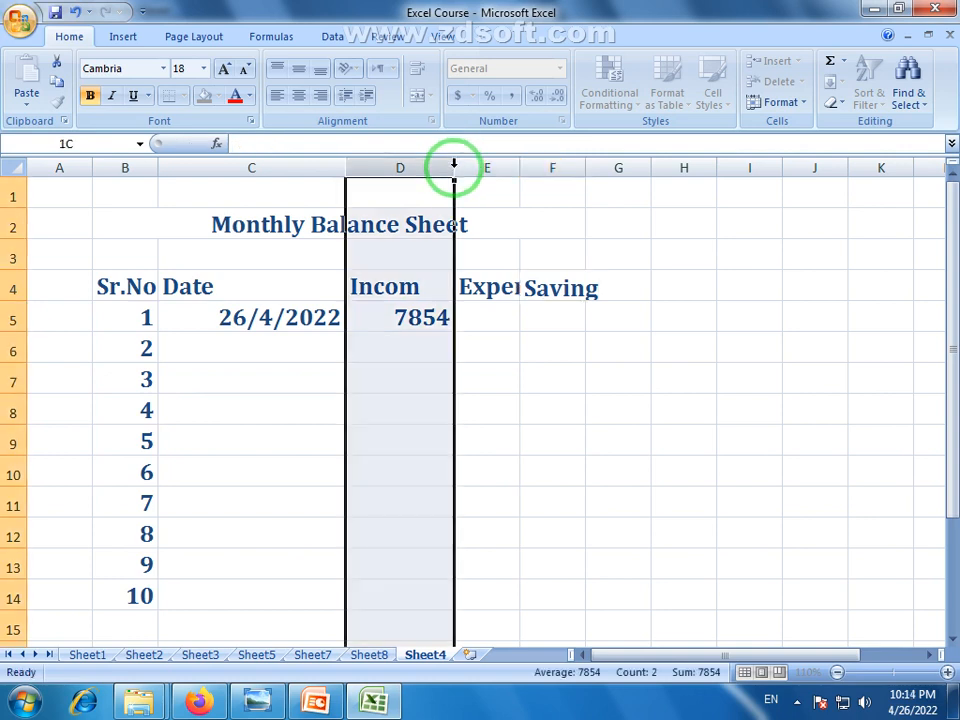
left_click(440, 339)
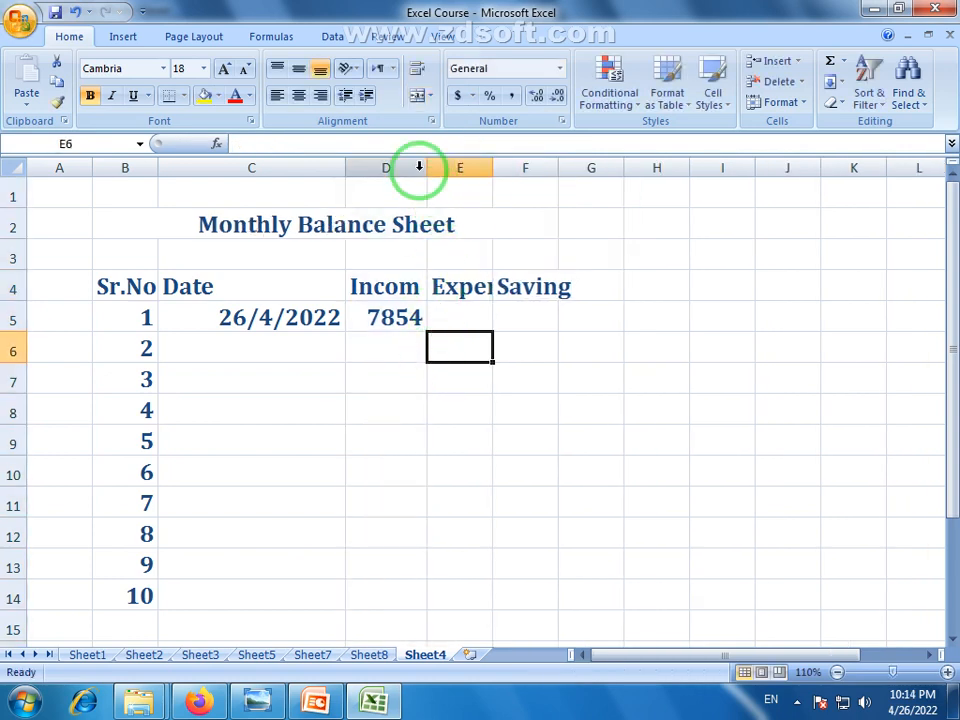
left_click_drag(427, 166, 443, 166)
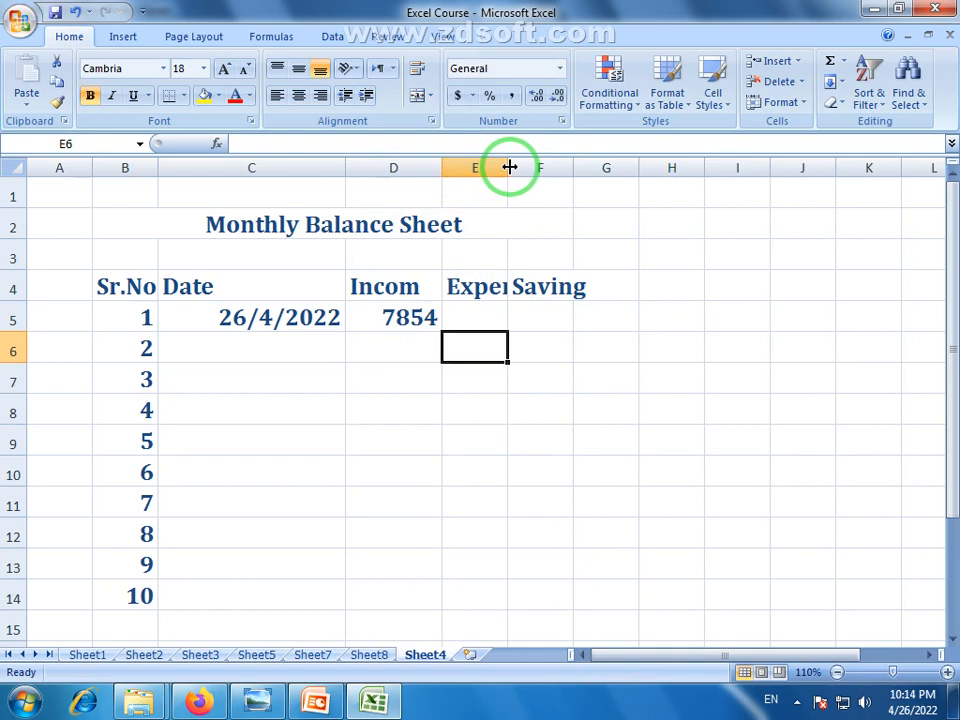
left_click_drag(510, 165, 572, 165)
left_click_drag(639, 172, 678, 165)
left_click(615, 375)
Make the row 4 headers red and centred
left_click(18, 288)
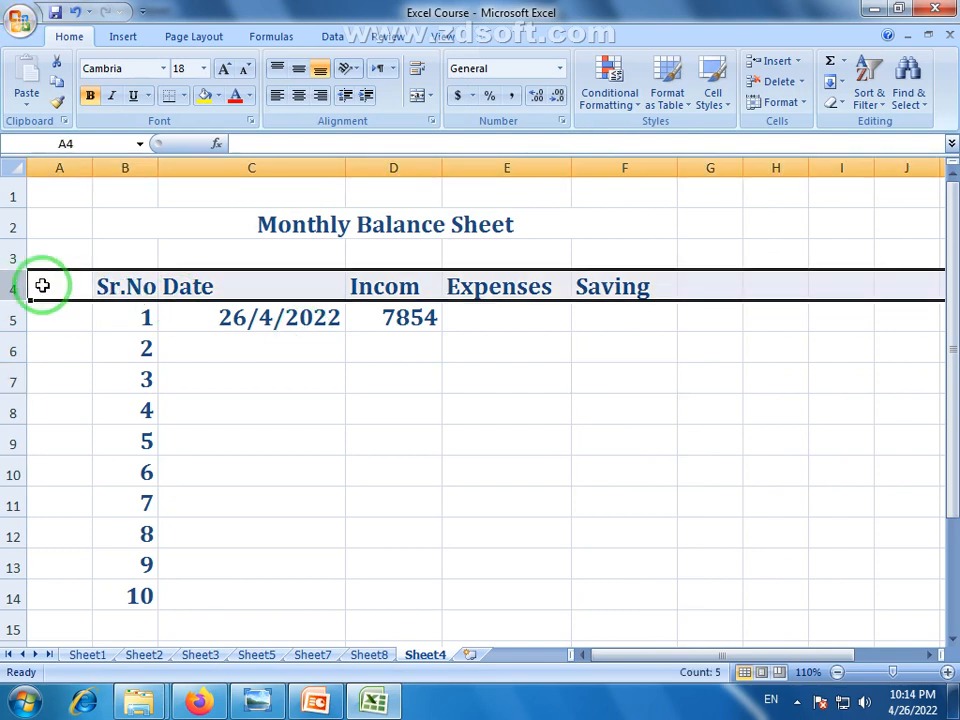
left_click(235, 95)
left_click(299, 95)
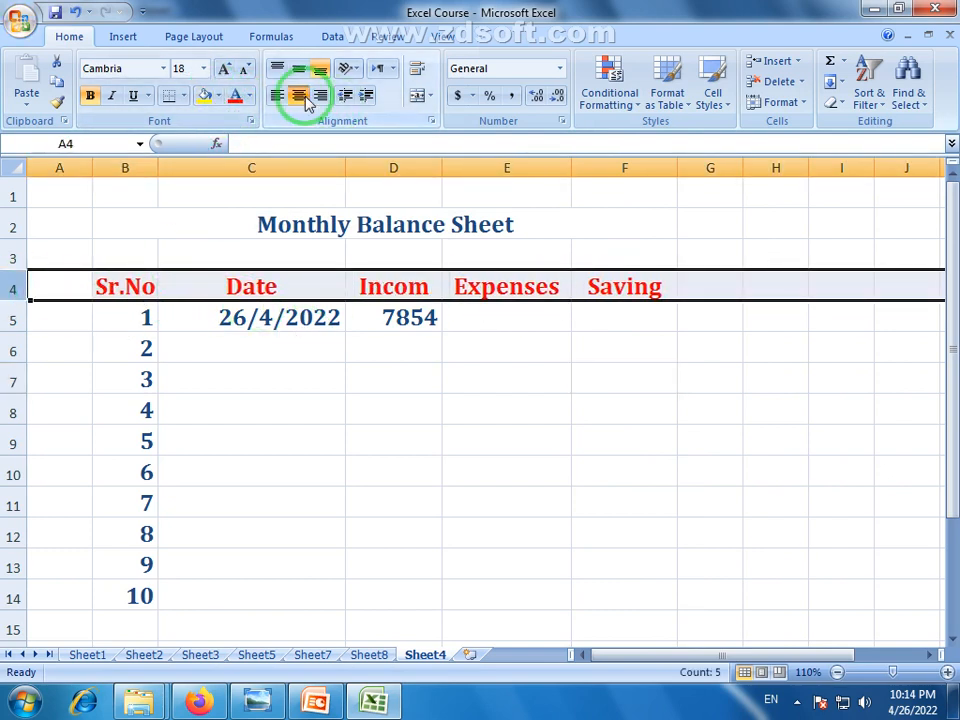
left_click(342, 400)
Enter the first expense, 654, in E5
left_click(310, 341)
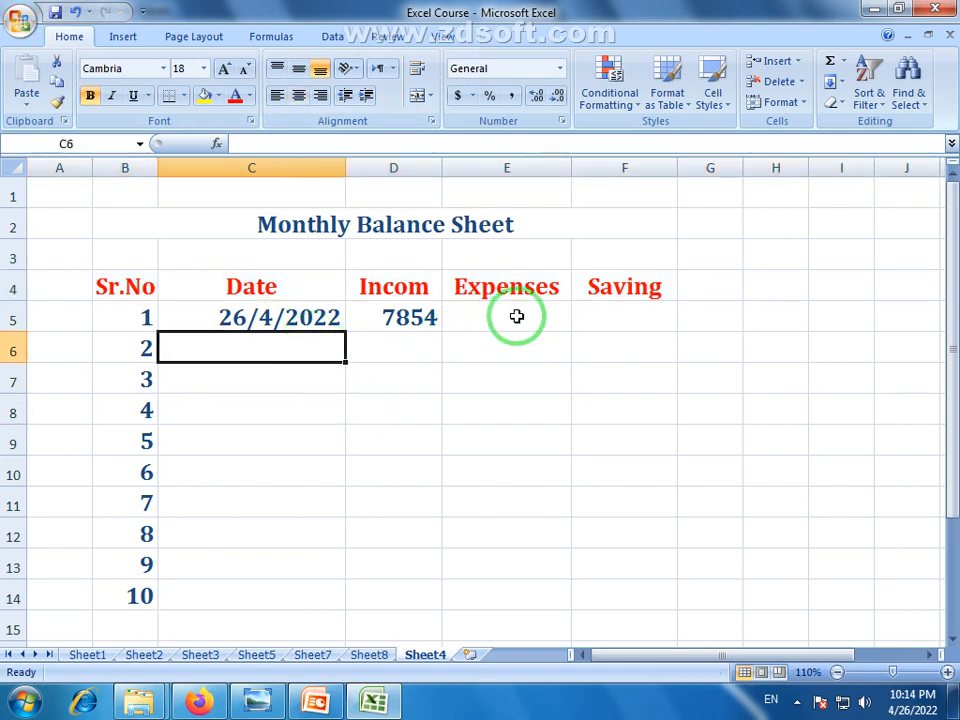
left_click(516, 317)
left_click(147, 319)
left_click(259, 326)
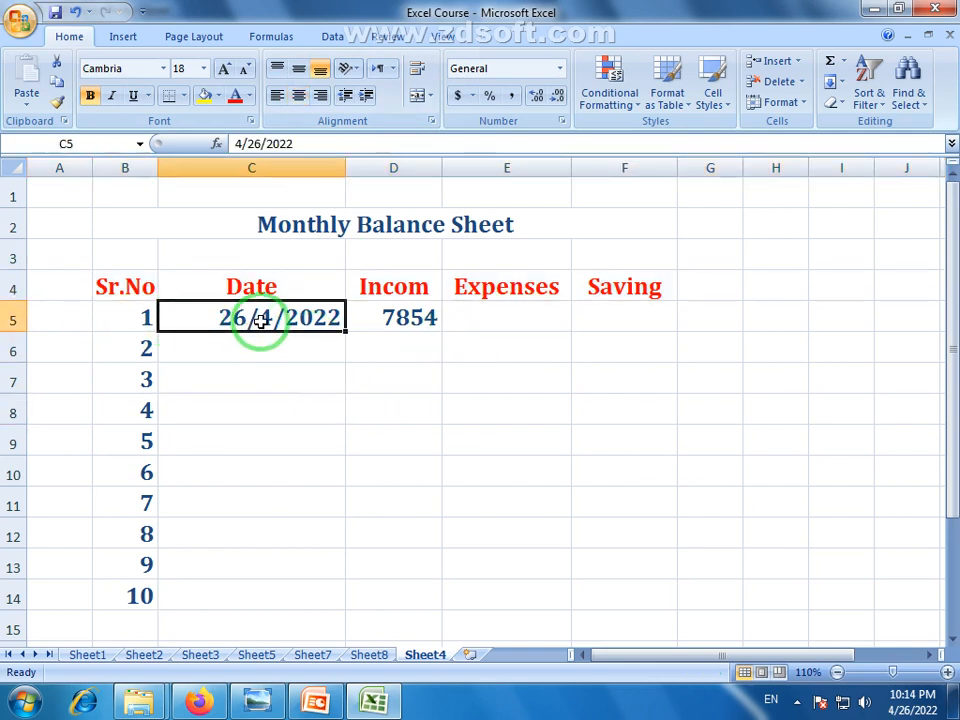
left_click(408, 324)
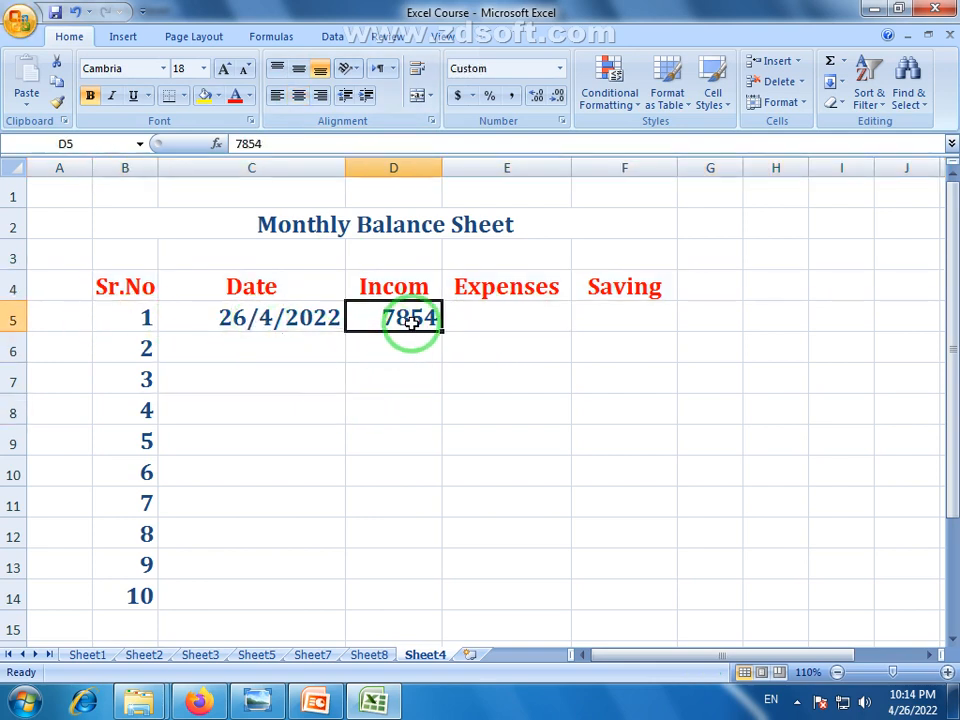
left_click(534, 315)
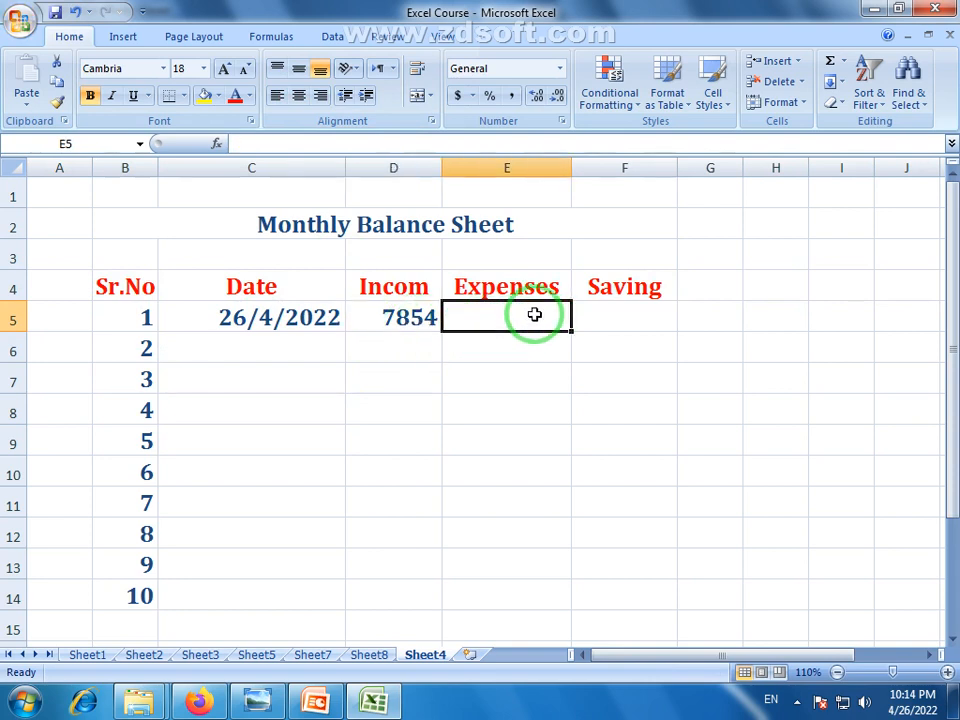
type("654")
key("Return")
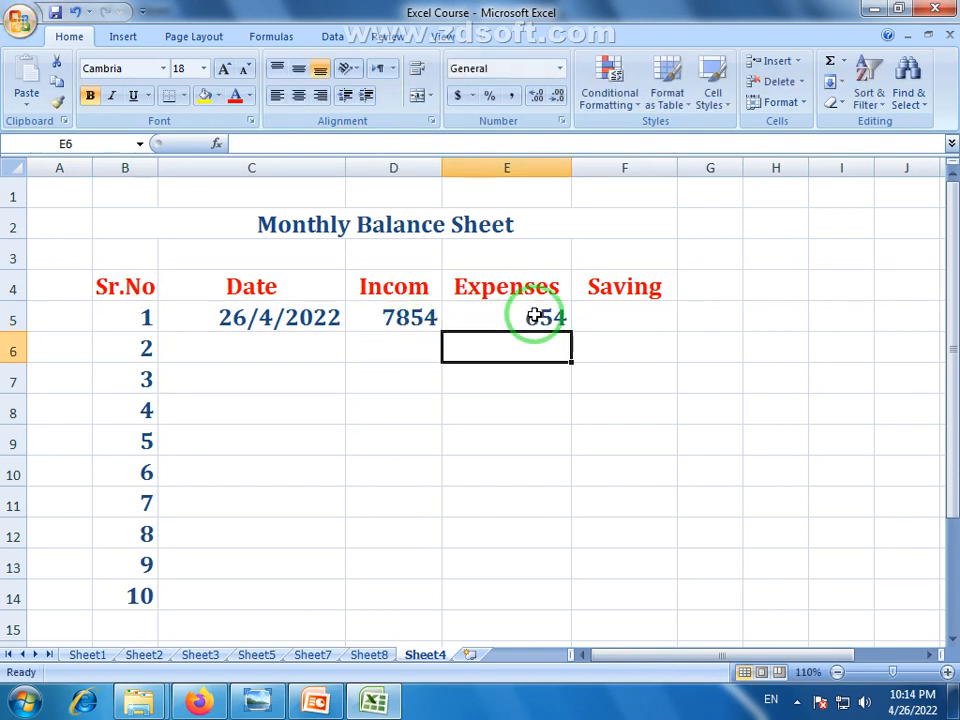
Widen column F and enter the saving formula =D5-E5 in F5, giving 7200
left_click(639, 325)
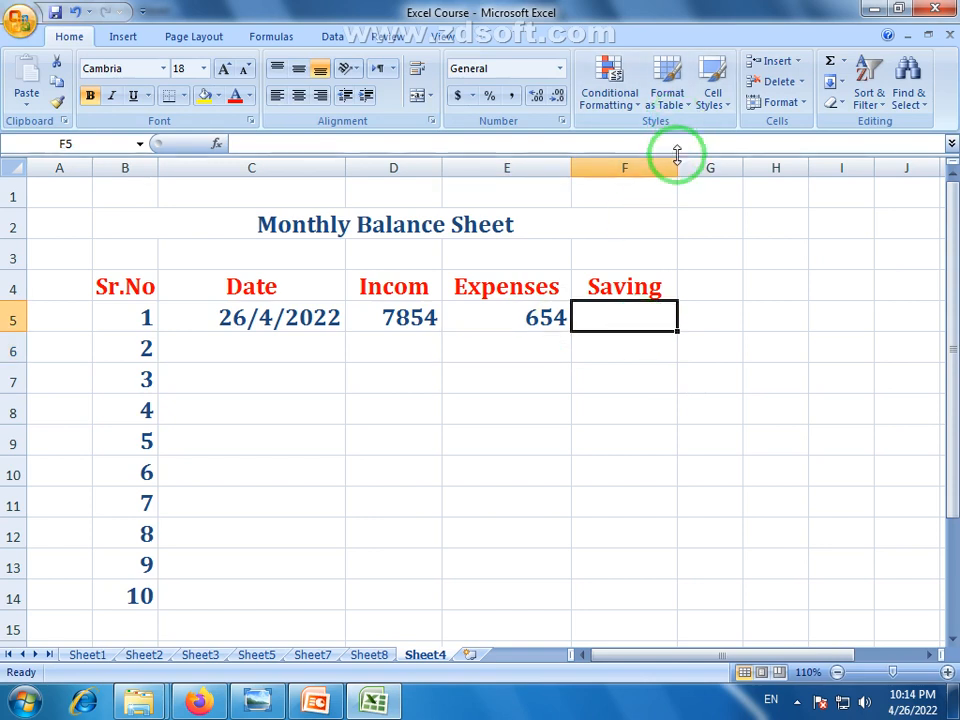
left_click_drag(678, 167, 716, 189)
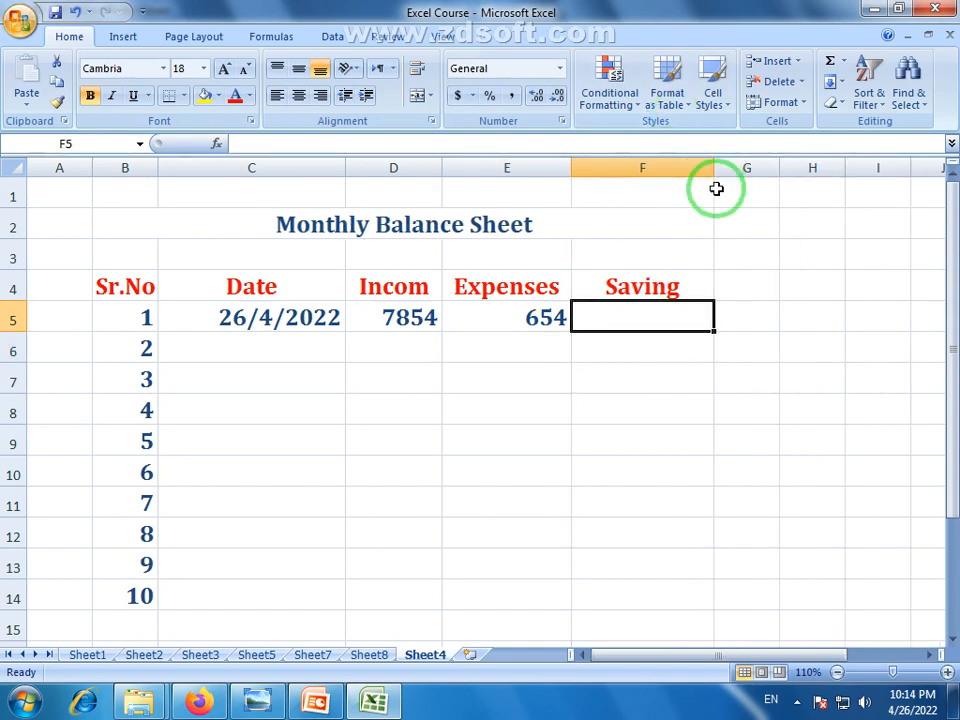
left_click(403, 324)
left_click(534, 318)
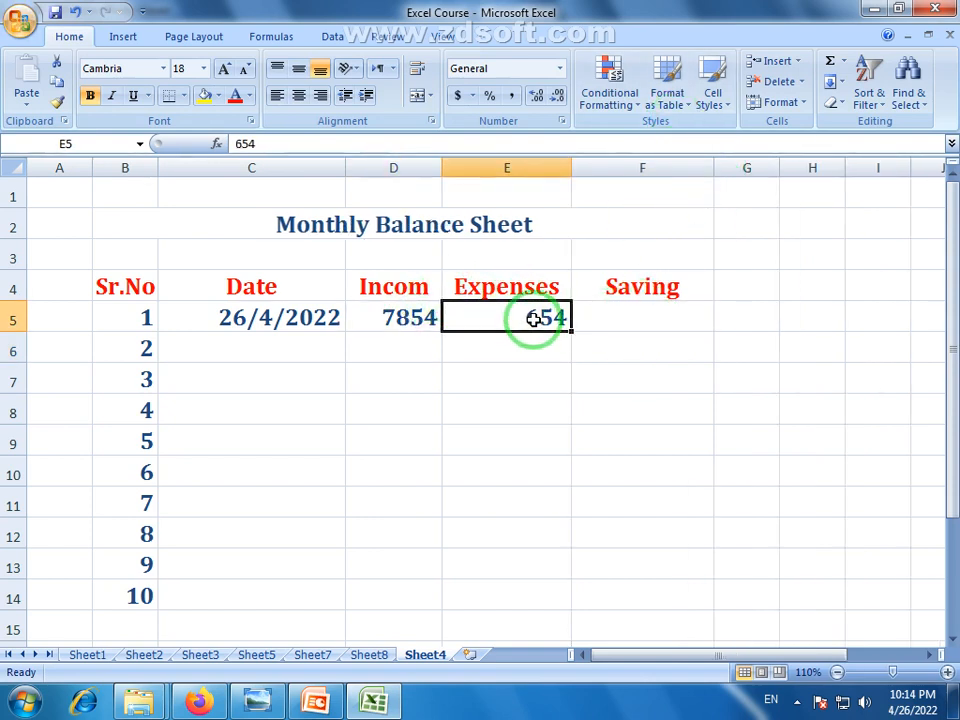
left_click(663, 317)
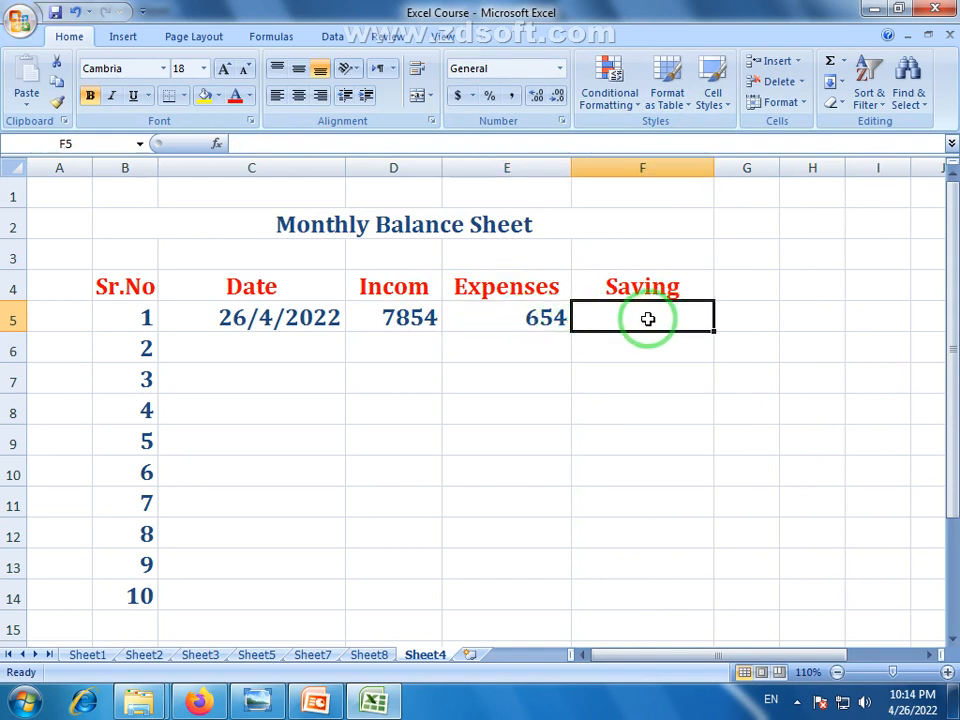
type("=")
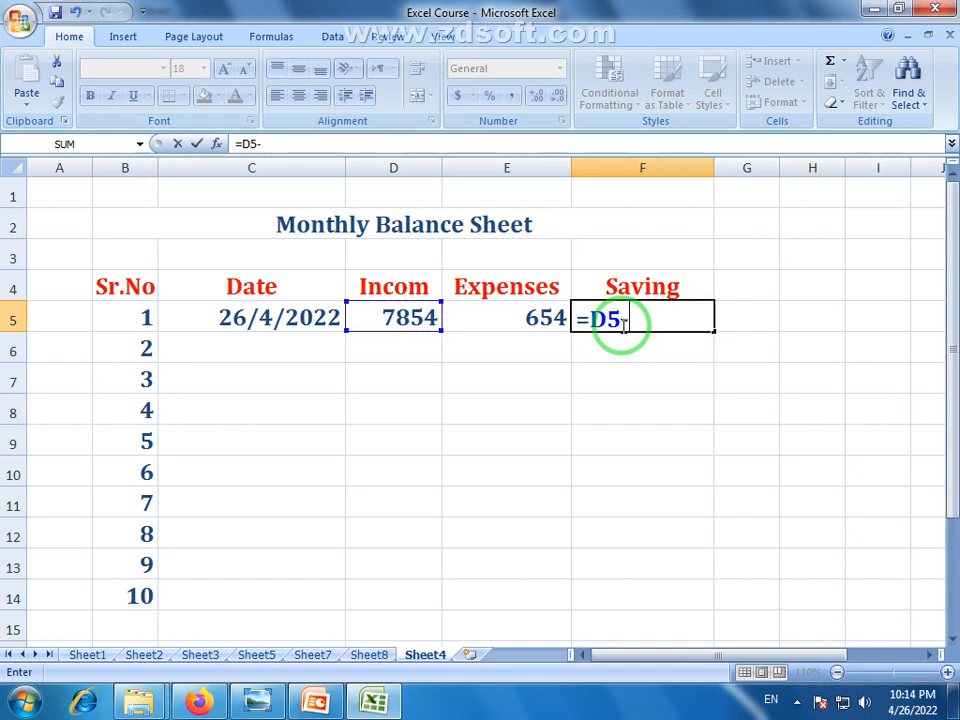
left_click(545, 318)
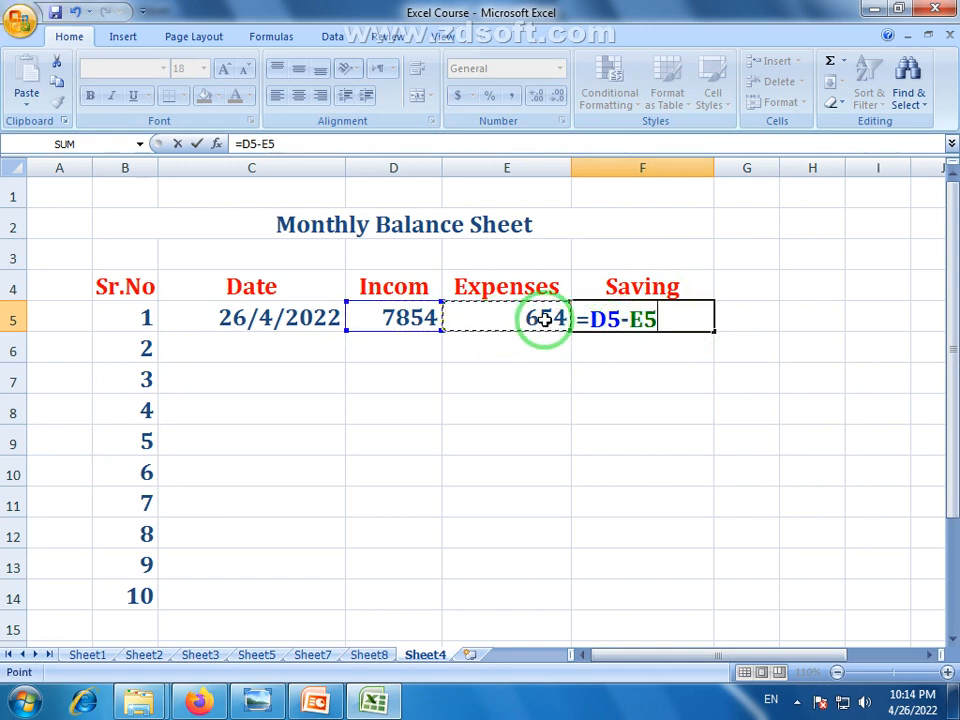
key("Return")
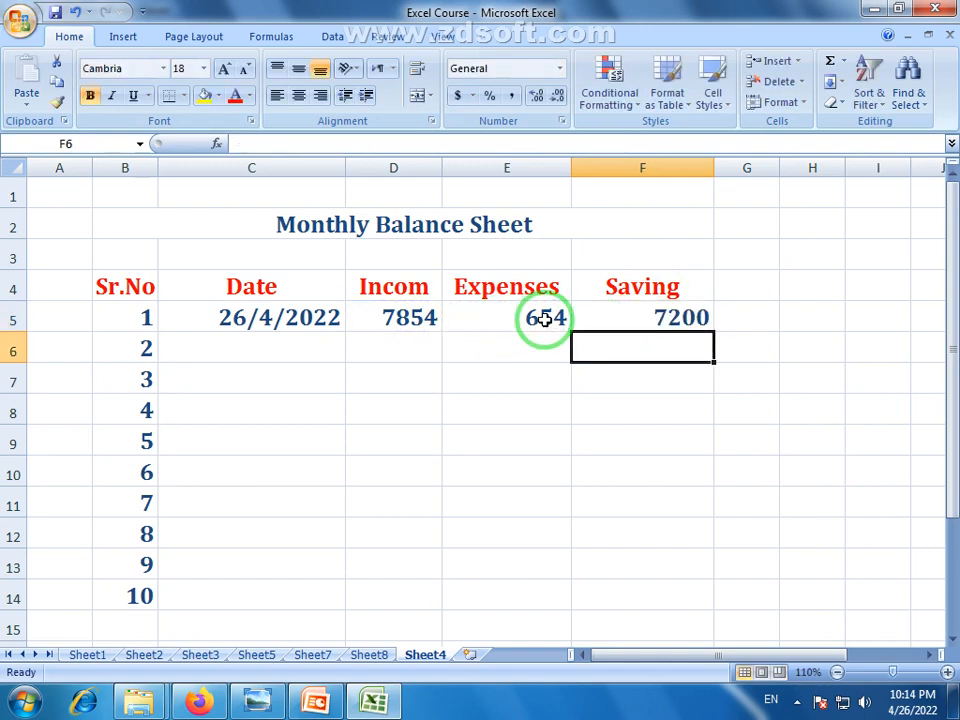
left_click(694, 322)
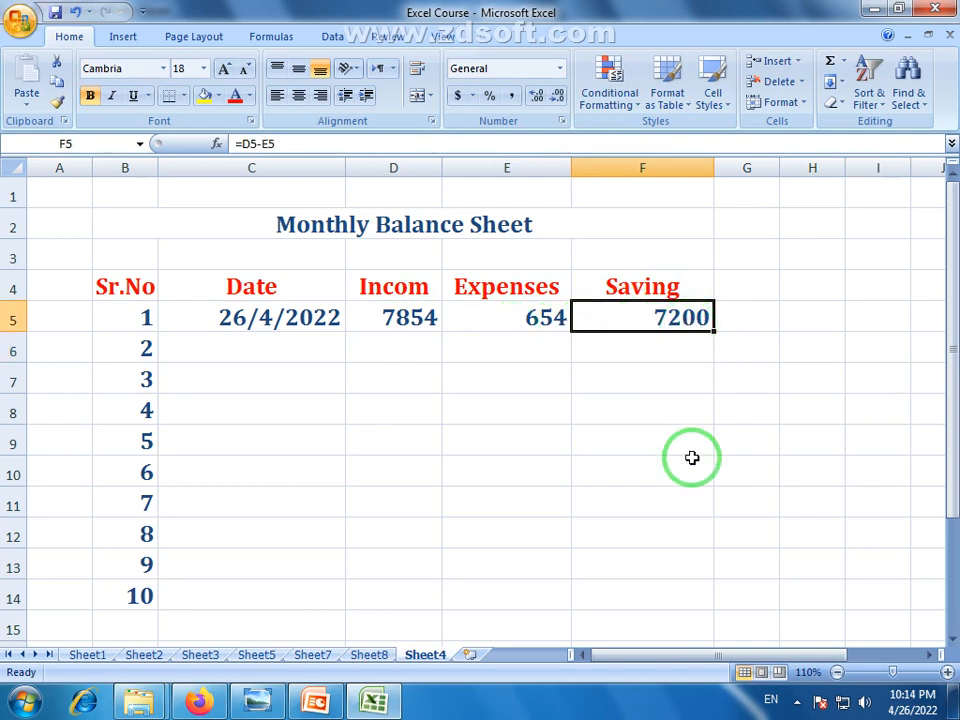
Fill dates 27/4/2022 through 5/5/2022 down C6:C14
left_click(300, 347)
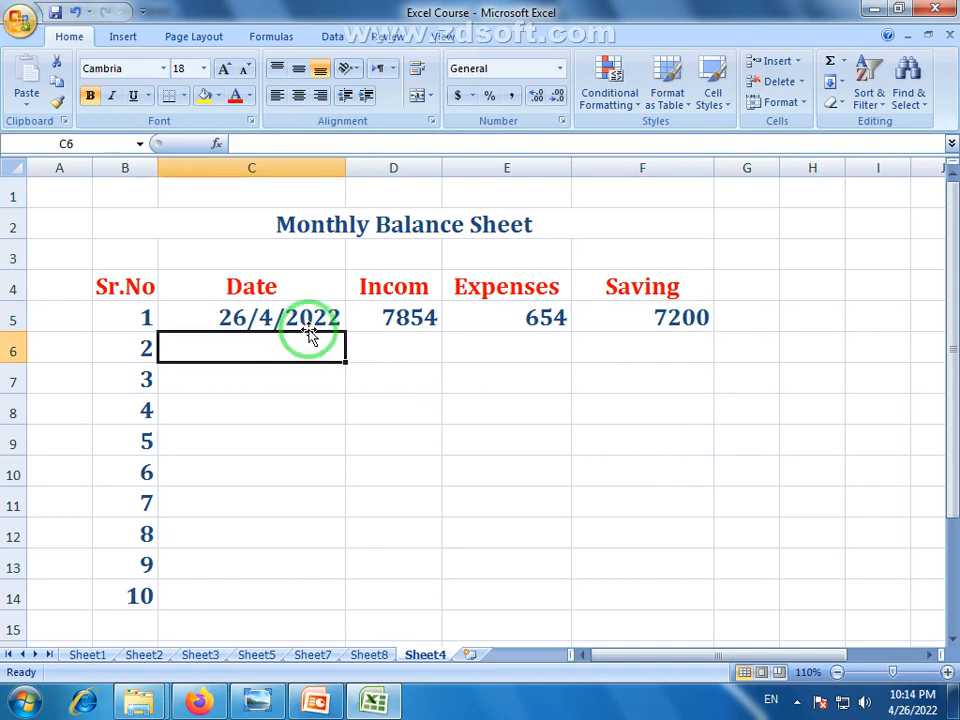
left_click(324, 329)
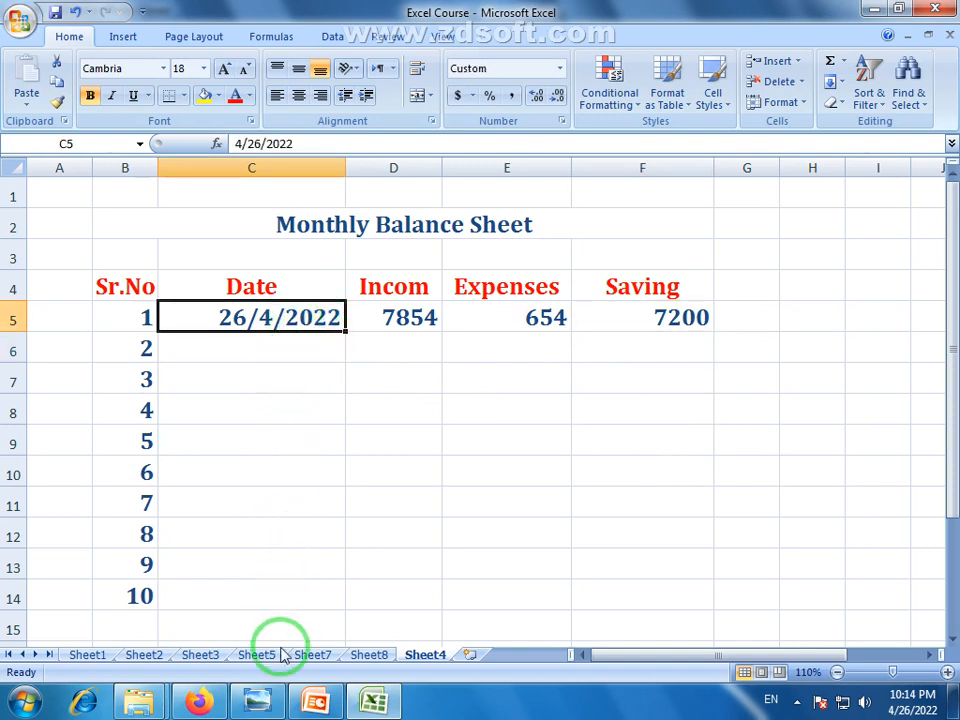
left_click_drag(345, 330, 342, 610)
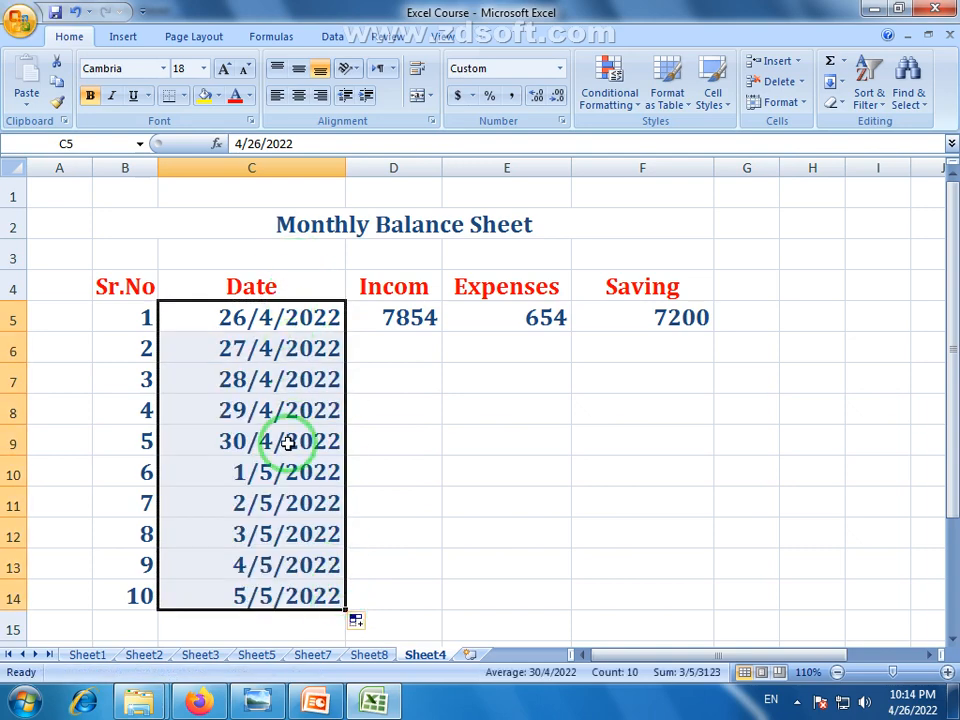
Enter incomes 4752, 8524, 7452 and 5412 in D6:D9
left_click(410, 342)
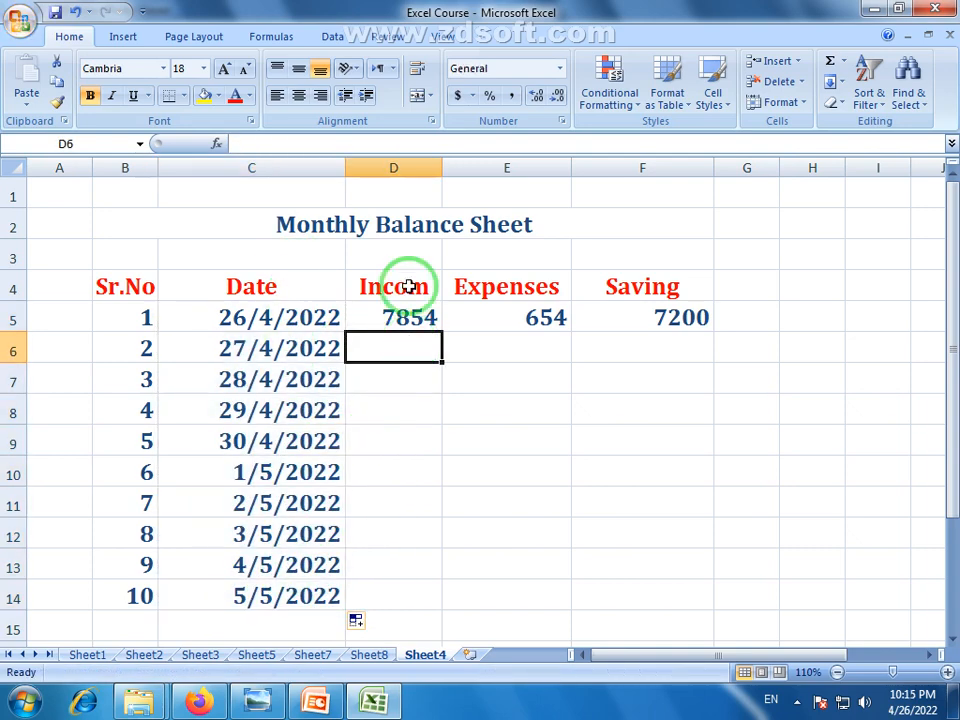
type("4752")
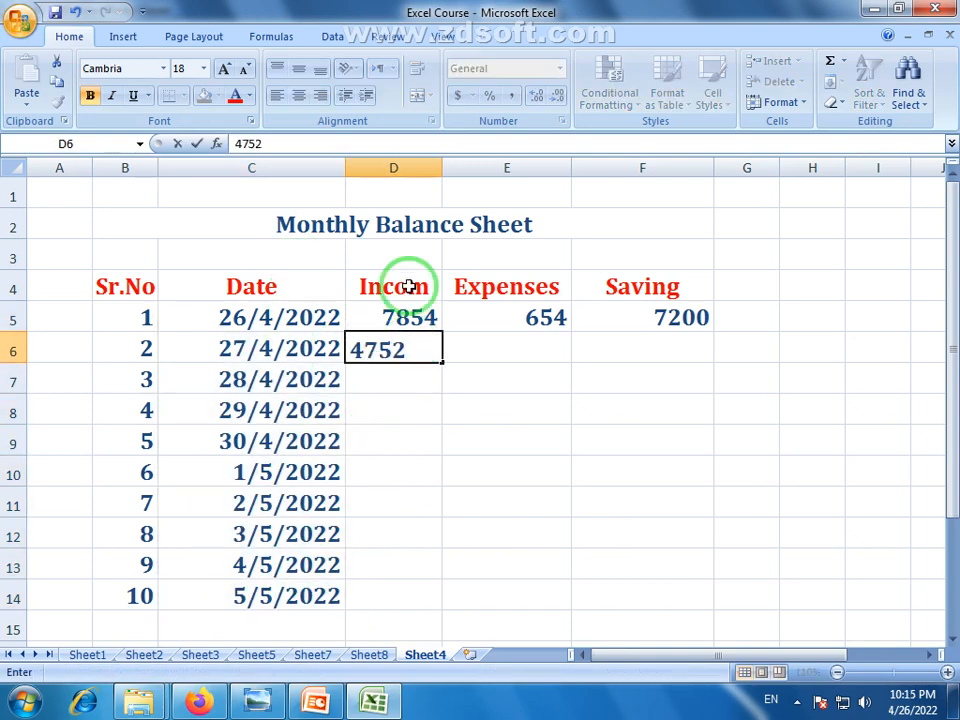
key("Return")
type("8524")
key("Return")
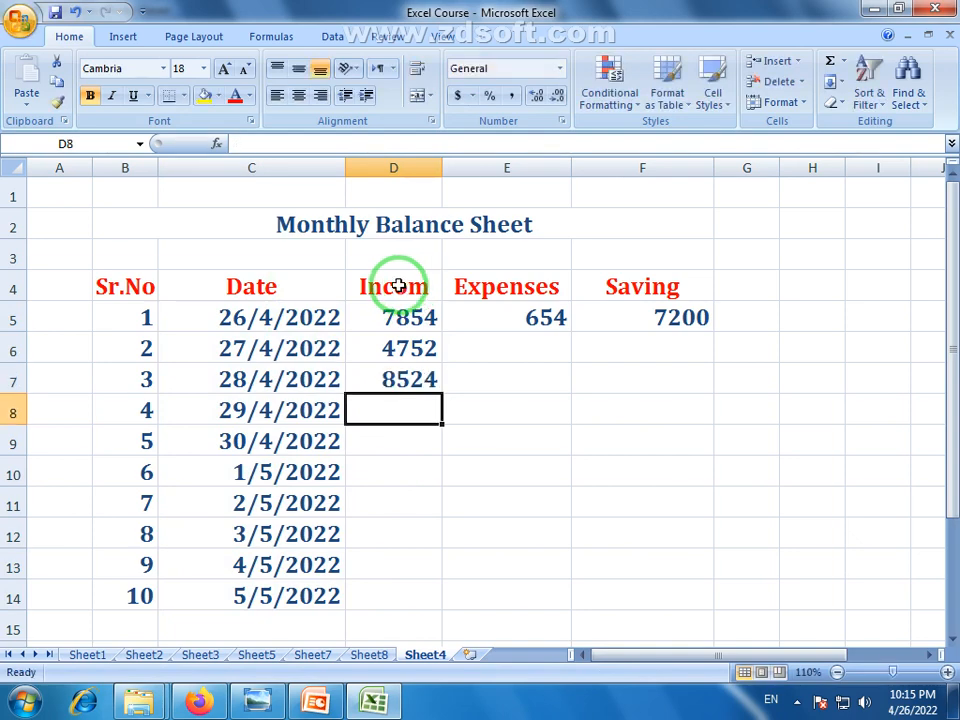
type("7452")
key("Return")
type("5412")
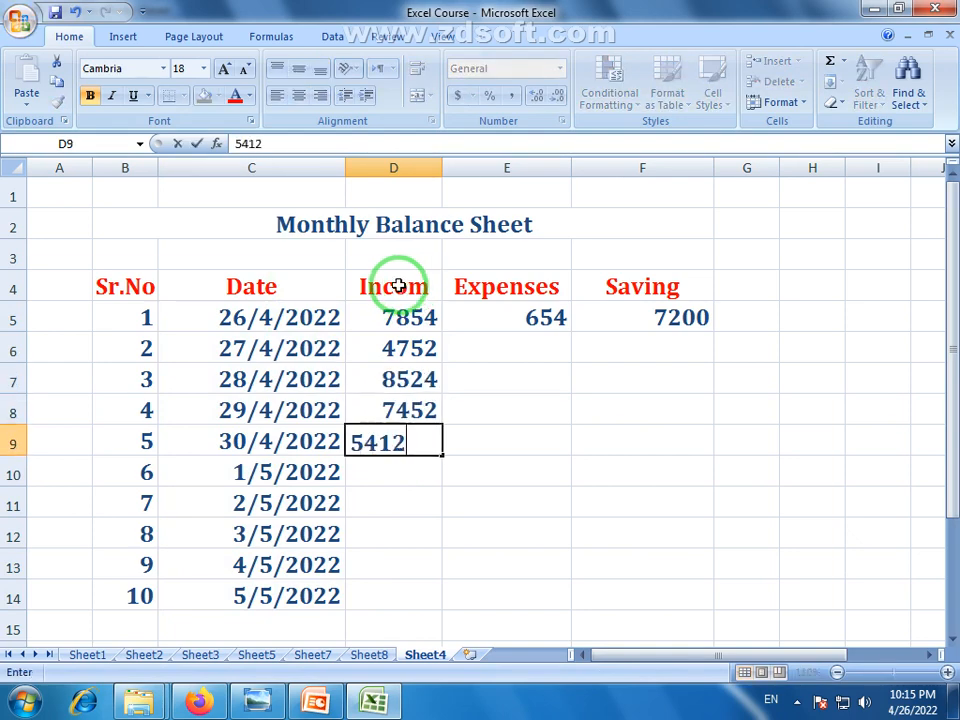
key("Return")
Enter incomes 6587, 6521, 4521, 258 and 3654 in D10:D14
type("65")
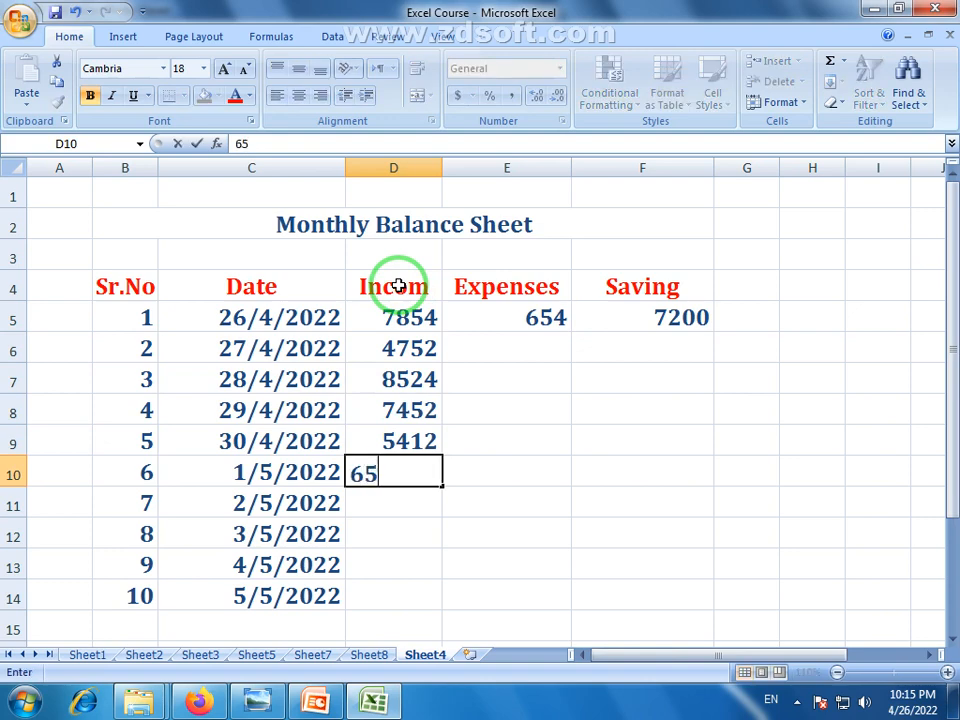
type("87")
key("Return")
type("6521")
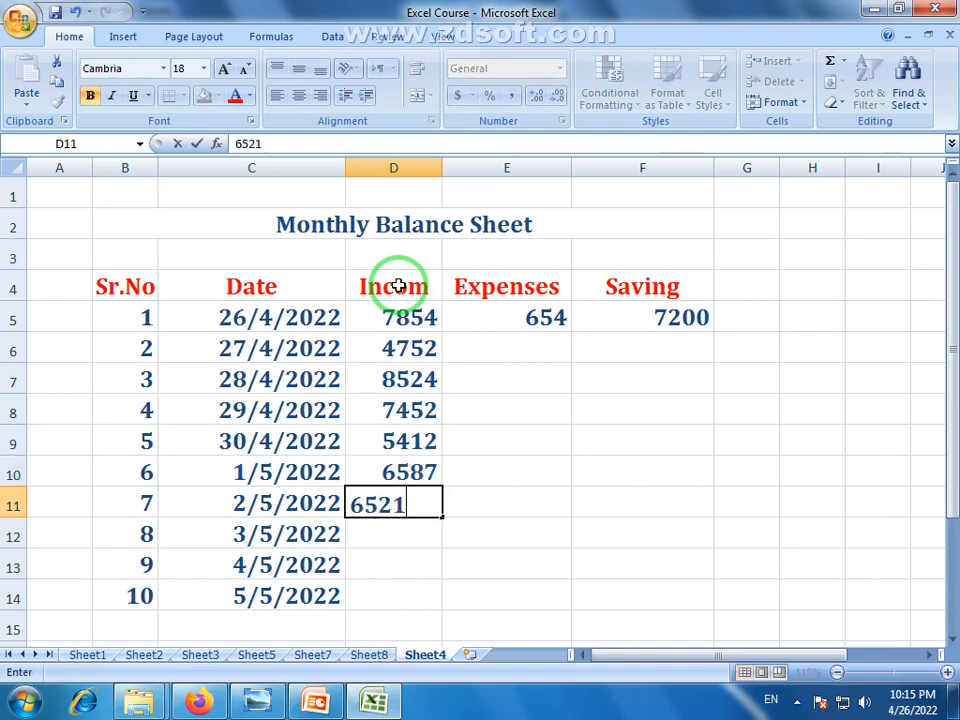
key("Return")
type("452")
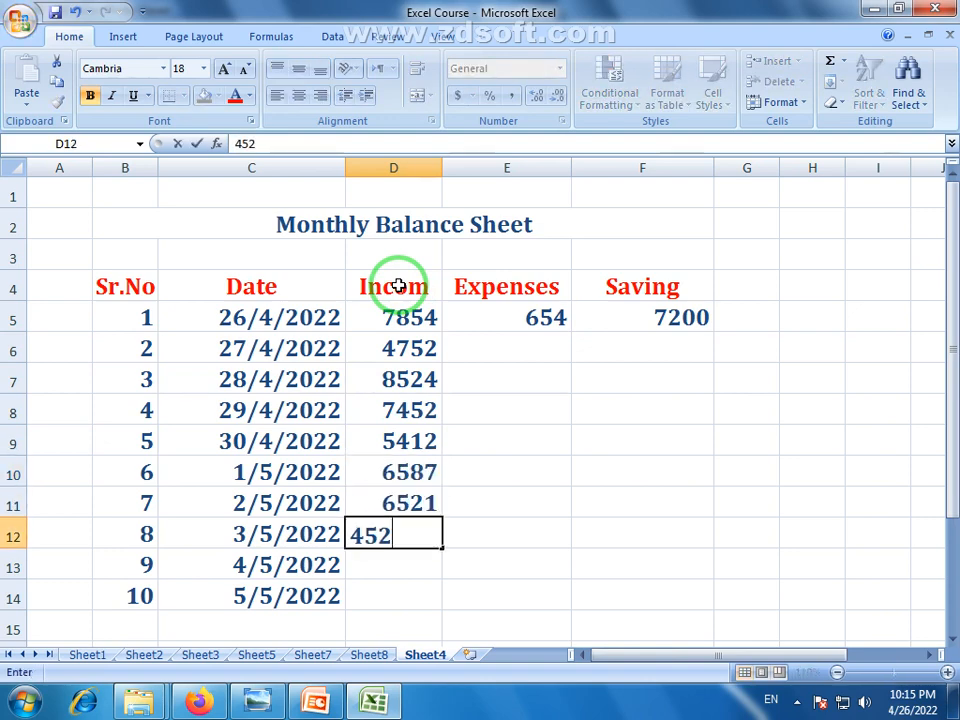
type("1")
key("Return")
type("258")
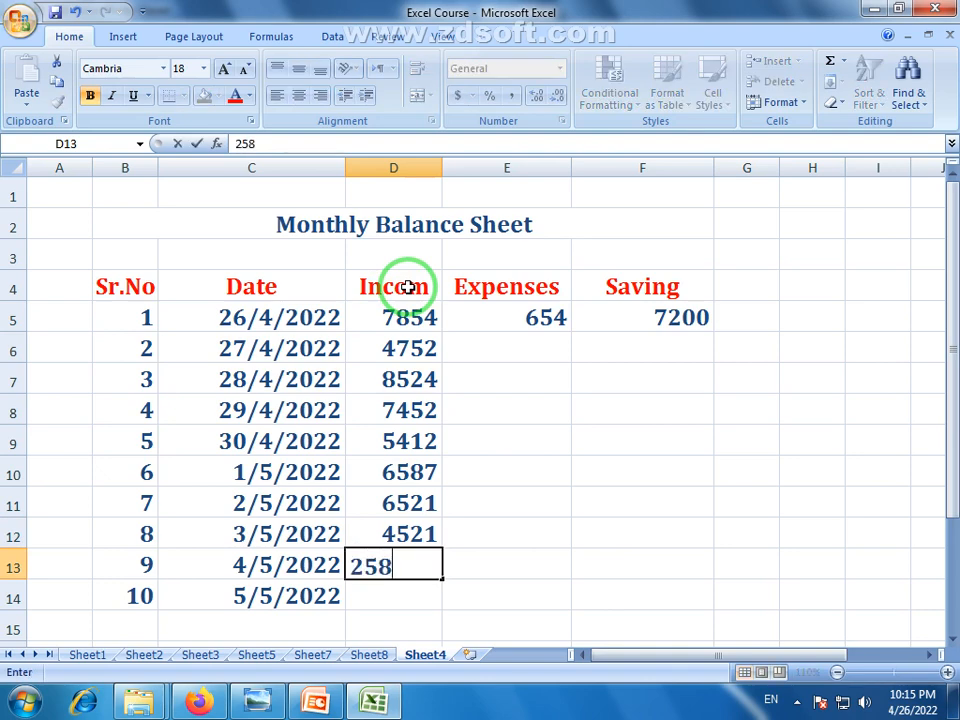
key("Return")
type("365")
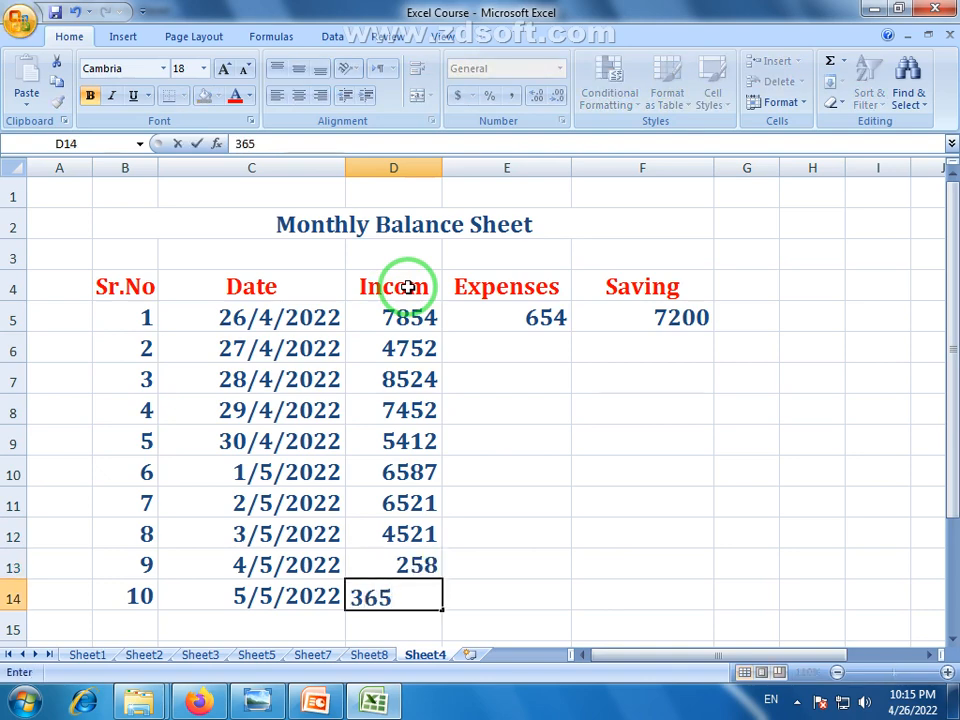
type("4")
key("Return")
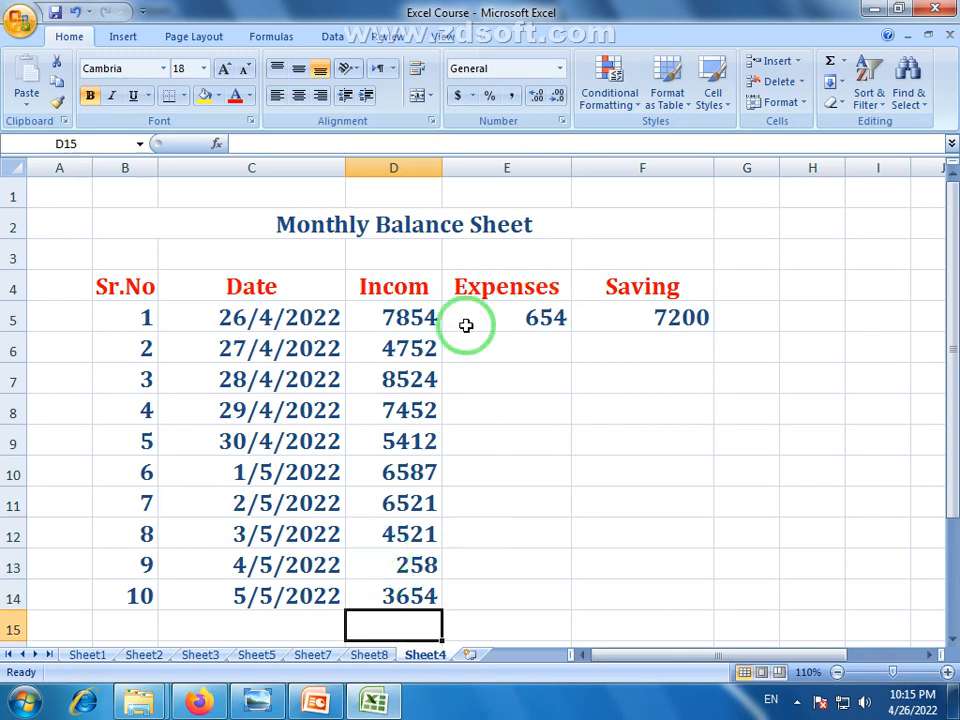
Enter expenses 852, 478, 524 and 658 in E6:E9
left_click(510, 345)
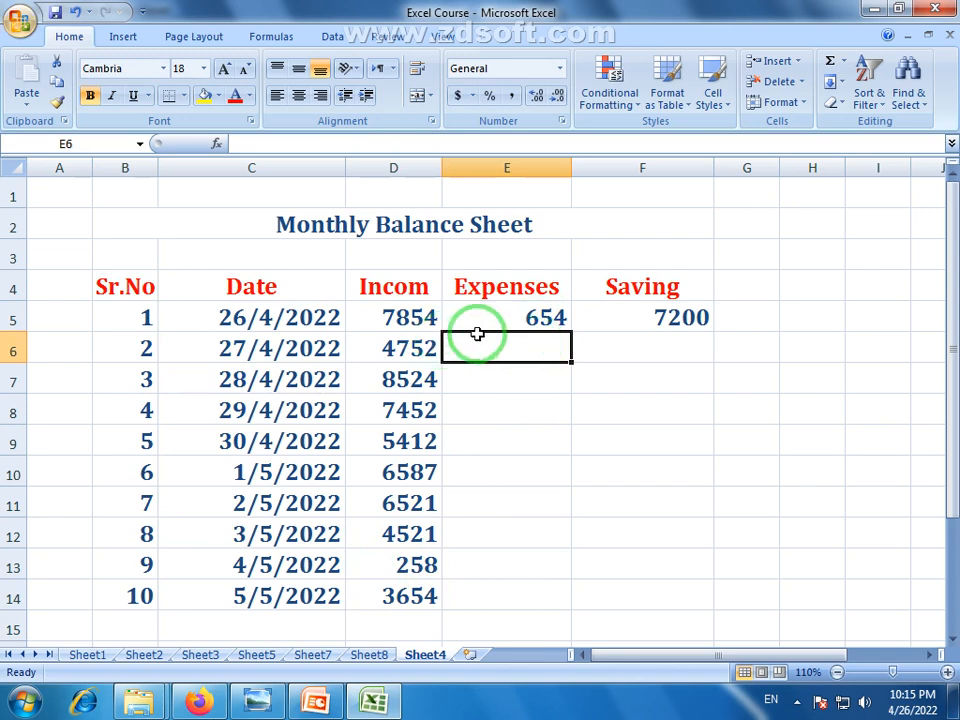
type("852")
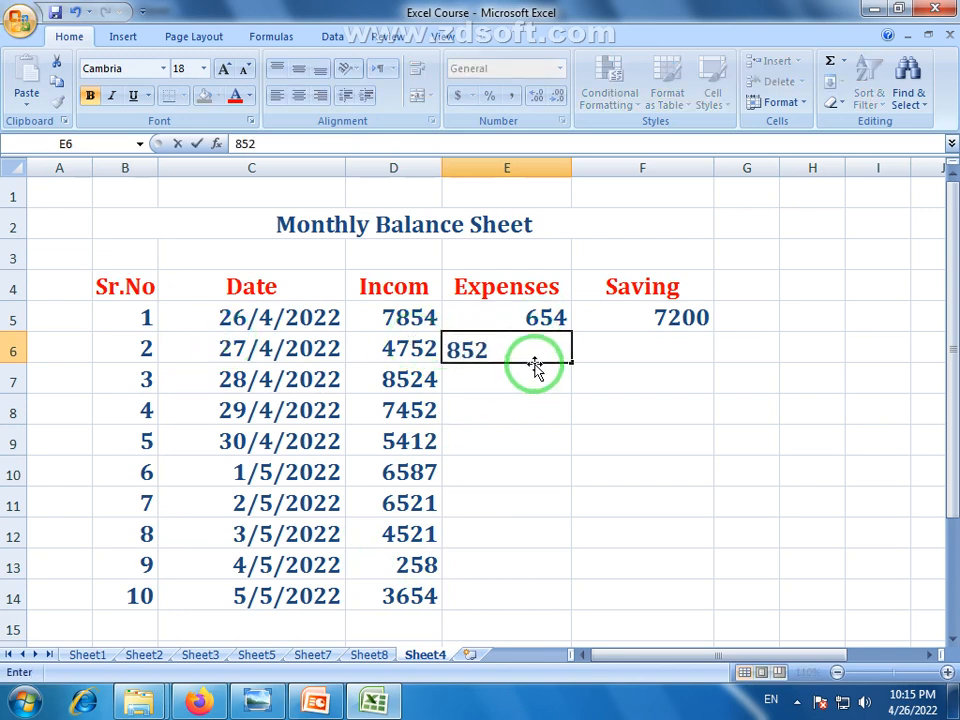
key("Return")
type("47")
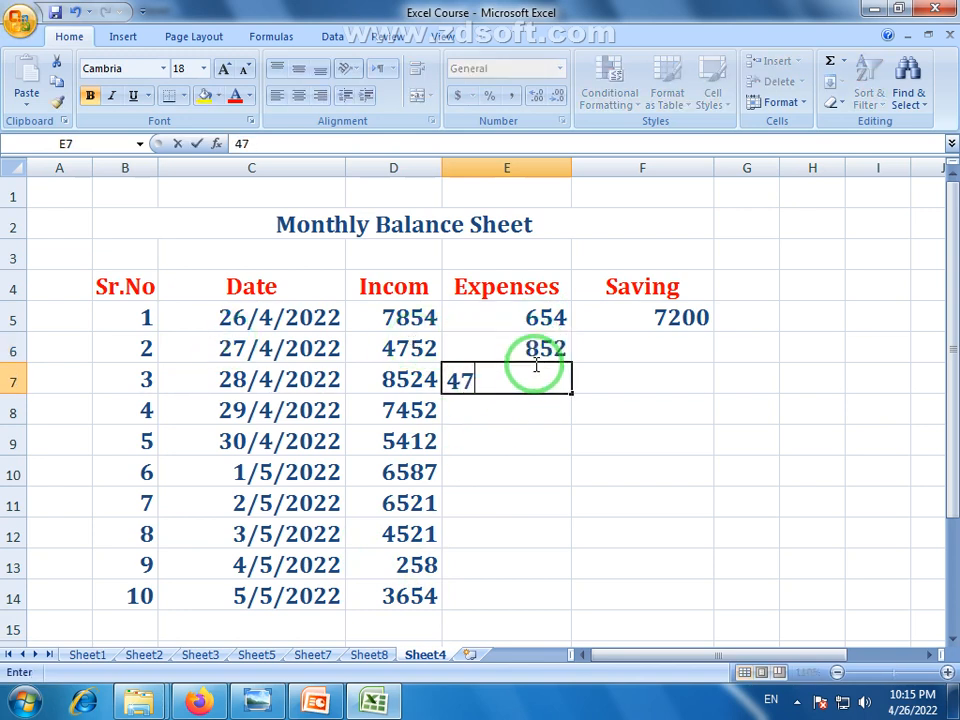
type("8")
key("Return")
type("524")
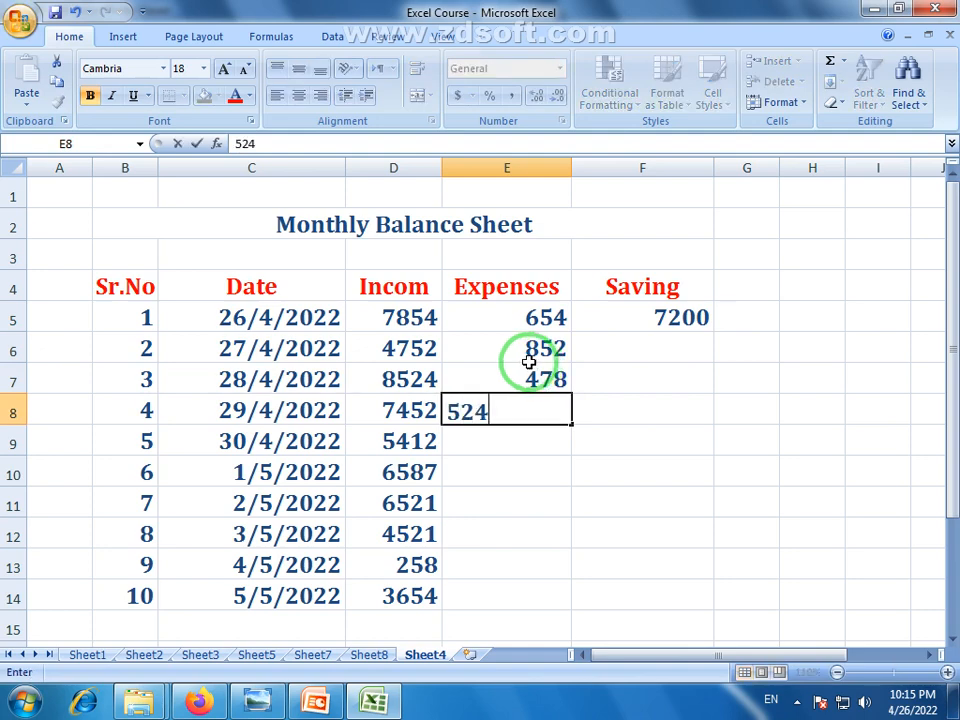
key("Return")
type("658")
key("Return")
Enter expenses 258, 951, 786, 587 and 658 in E10:E14
type("25")
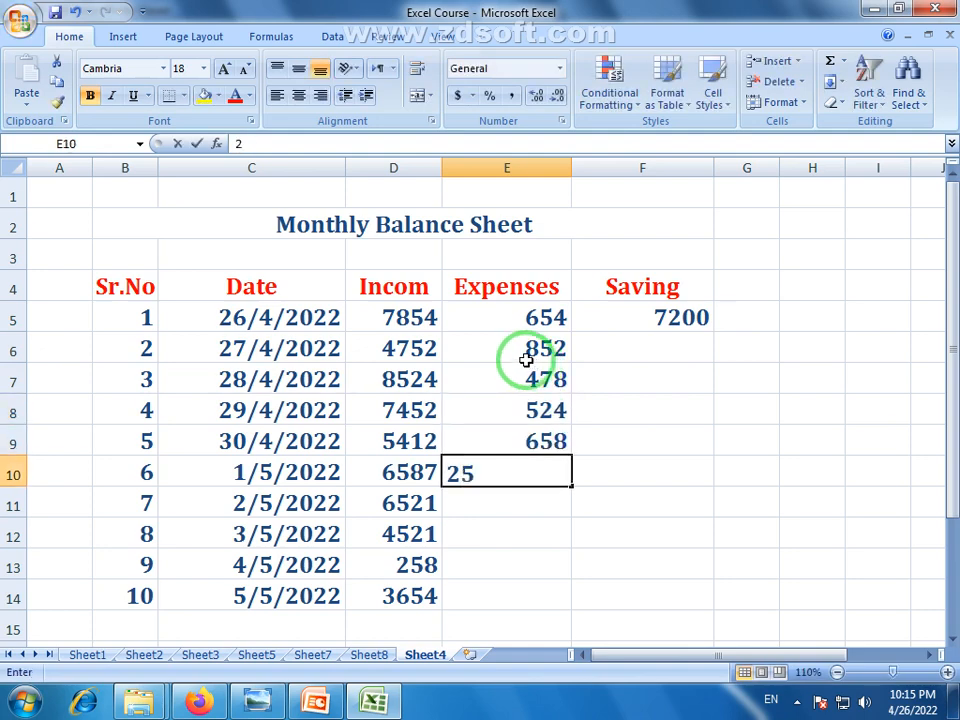
type("8")
key("Return")
type("951")
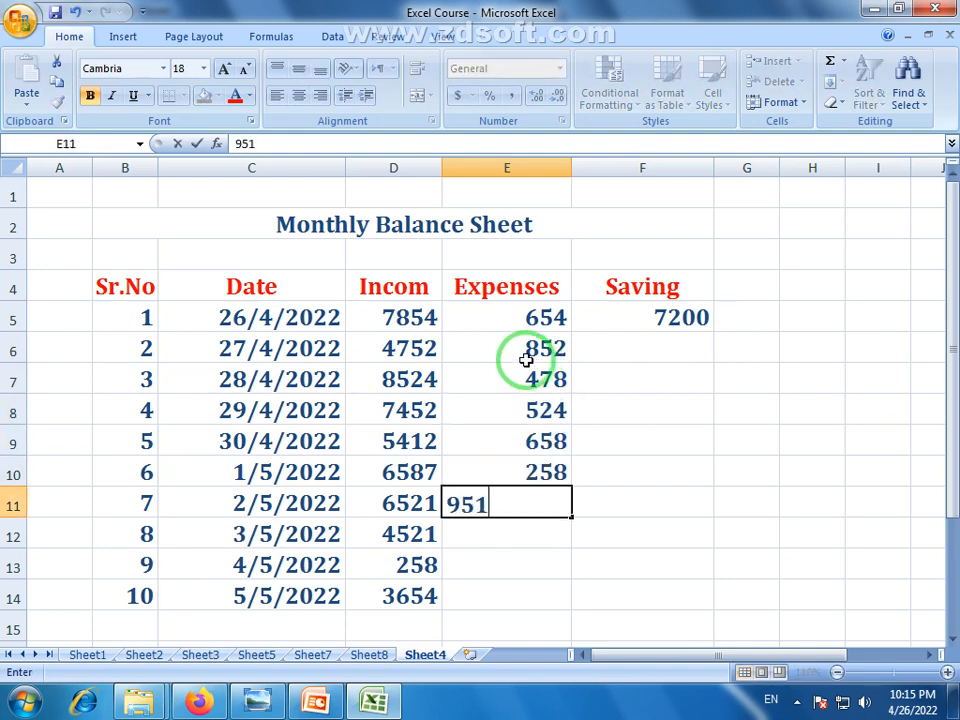
key("Return")
type("786")
key("Return")
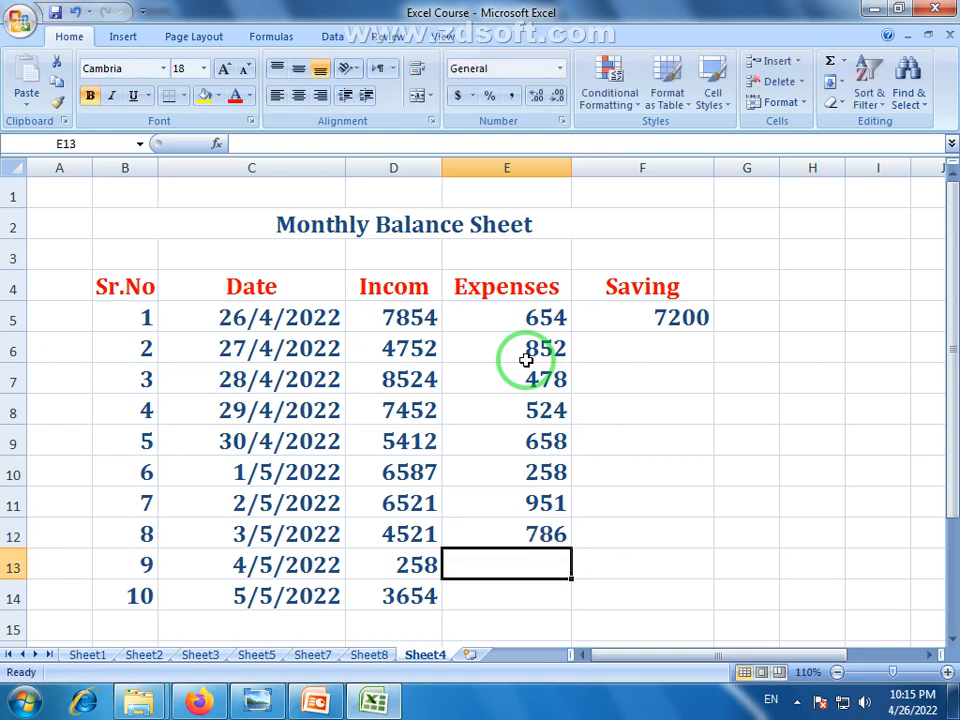
type("587")
key("Return")
type("6")
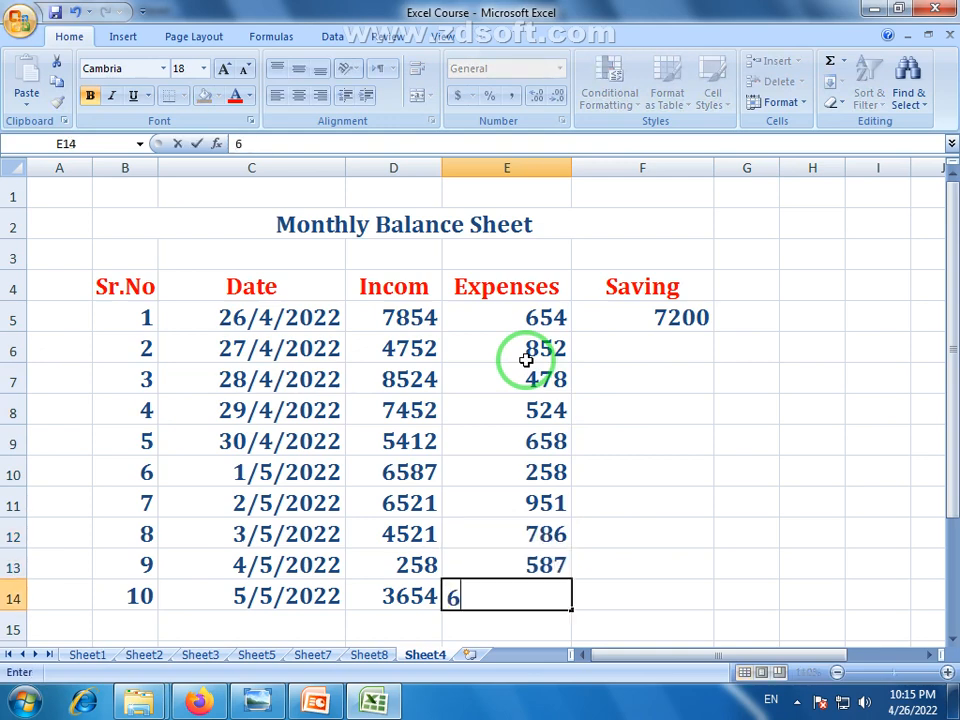
key("Return")
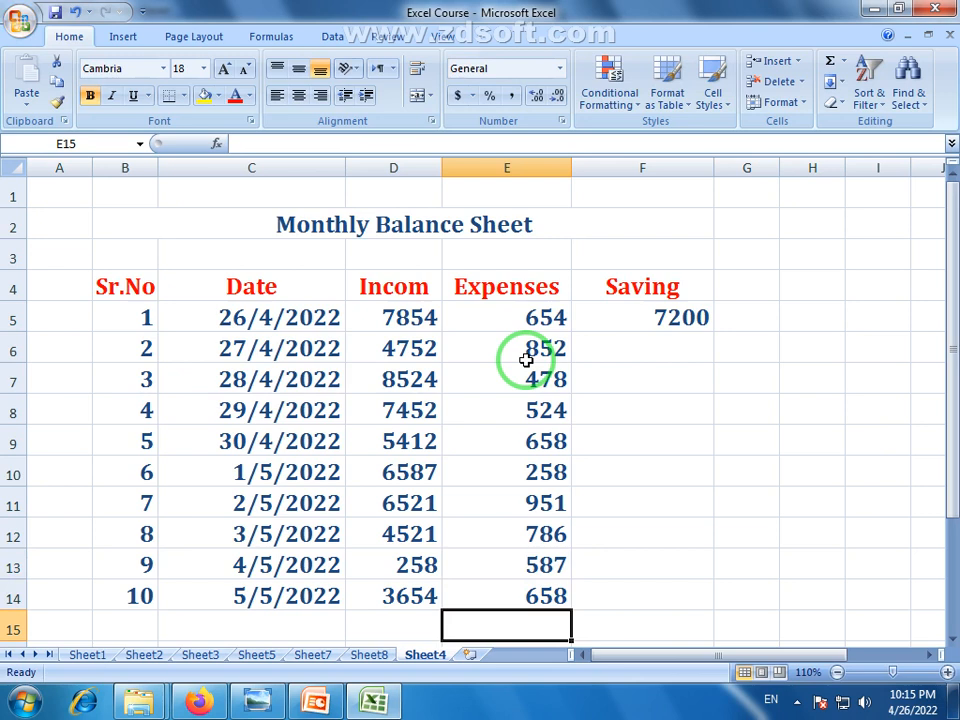
Copy the =D5-E5 Saving formula from F5 down through F14
left_click(660, 318)
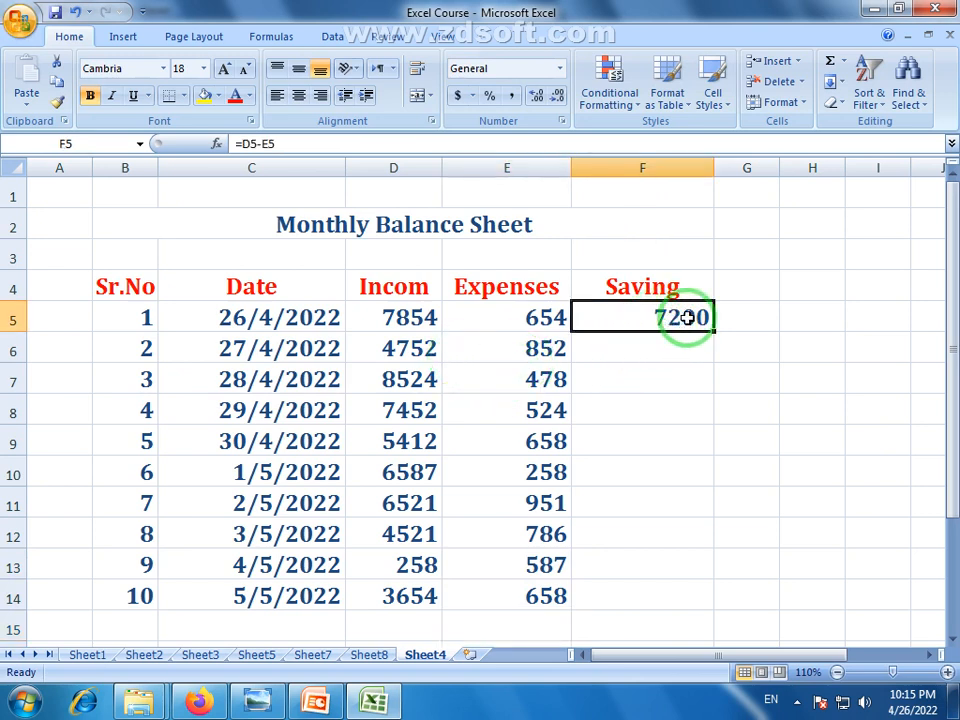
left_click(540, 316)
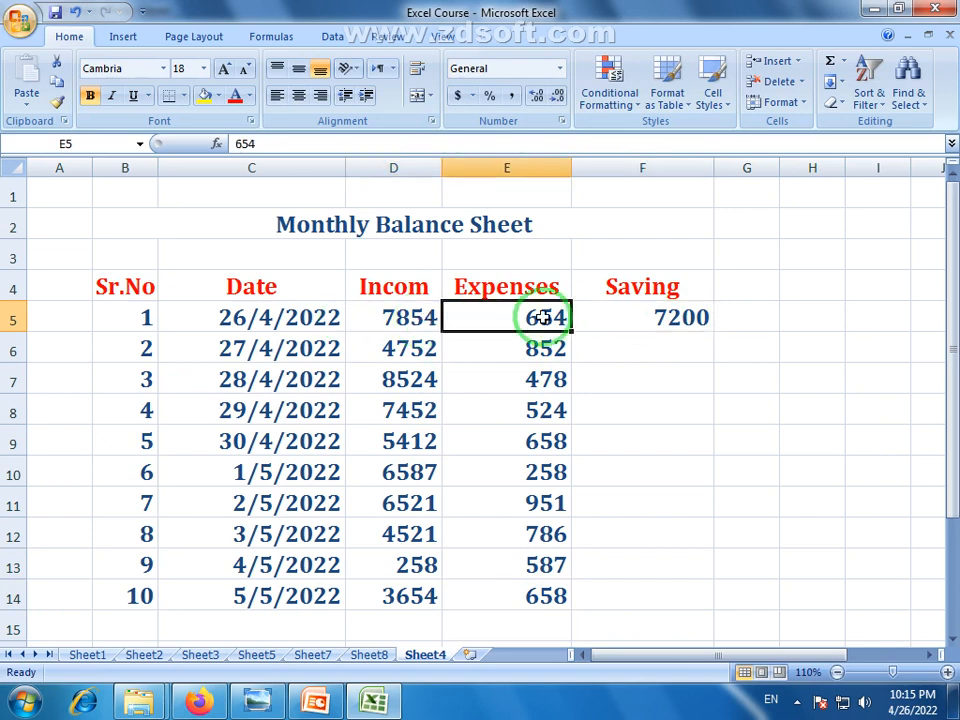
left_click(686, 318)
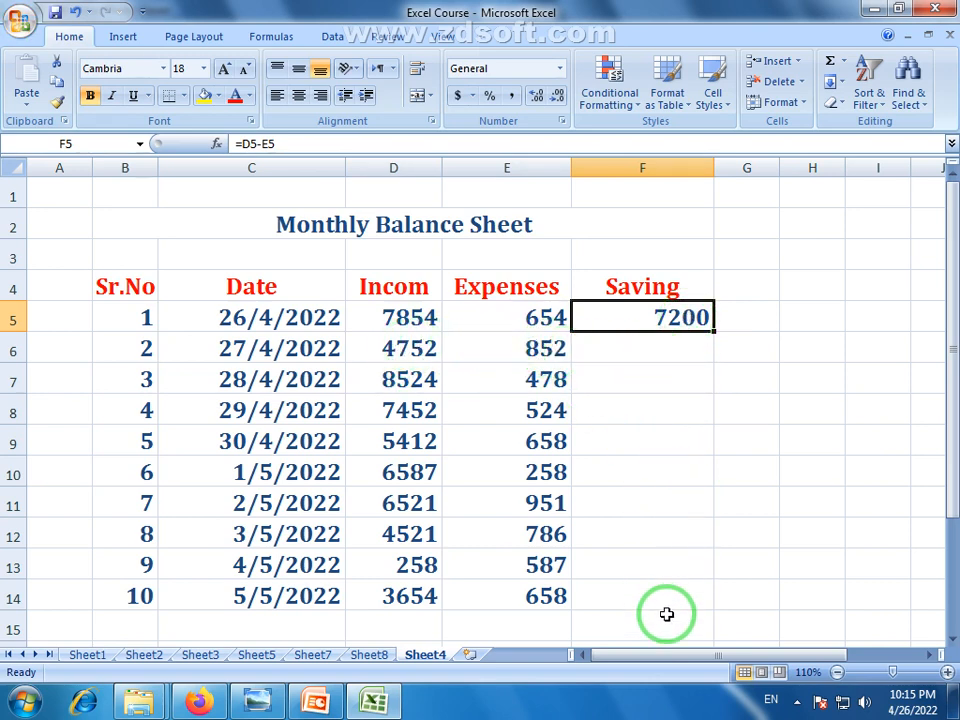
left_click_drag(713, 333, 709, 615)
Verify the copied formulas, e.g. =D6-E6 in F6 and F13's -329 from 258 minus 587
left_click(699, 355)
left_click(407, 344)
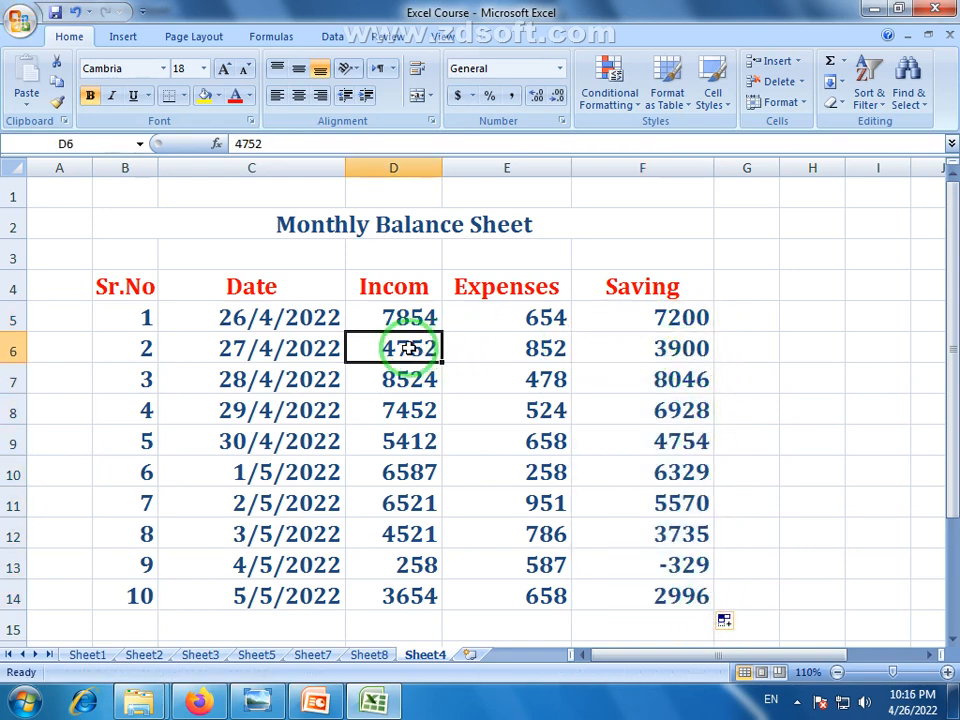
left_click(548, 347)
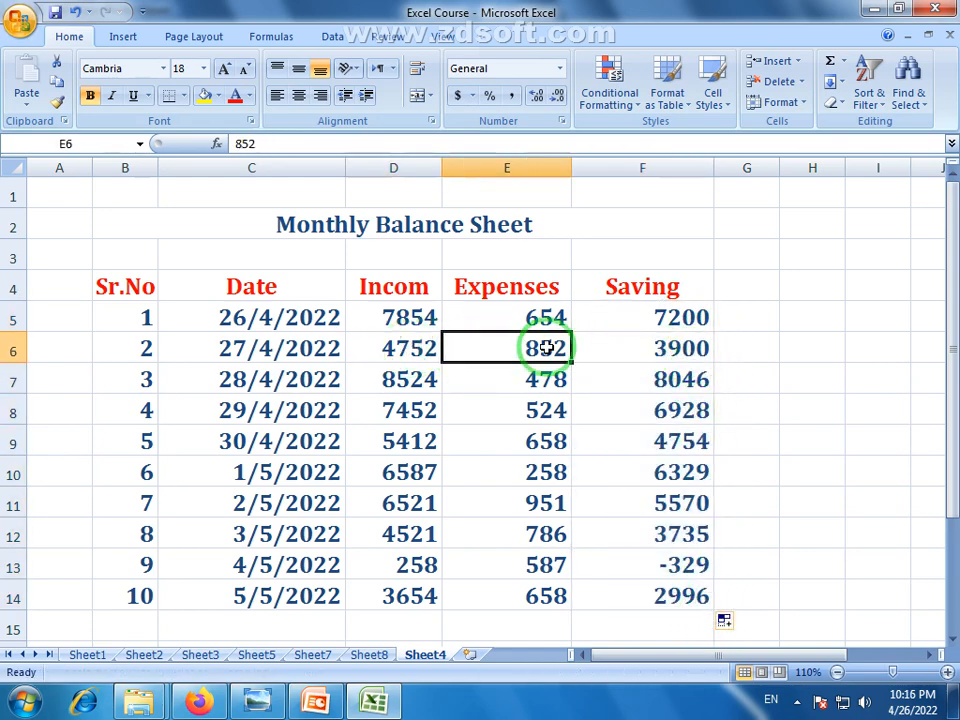
left_click(396, 350)
left_click(550, 355)
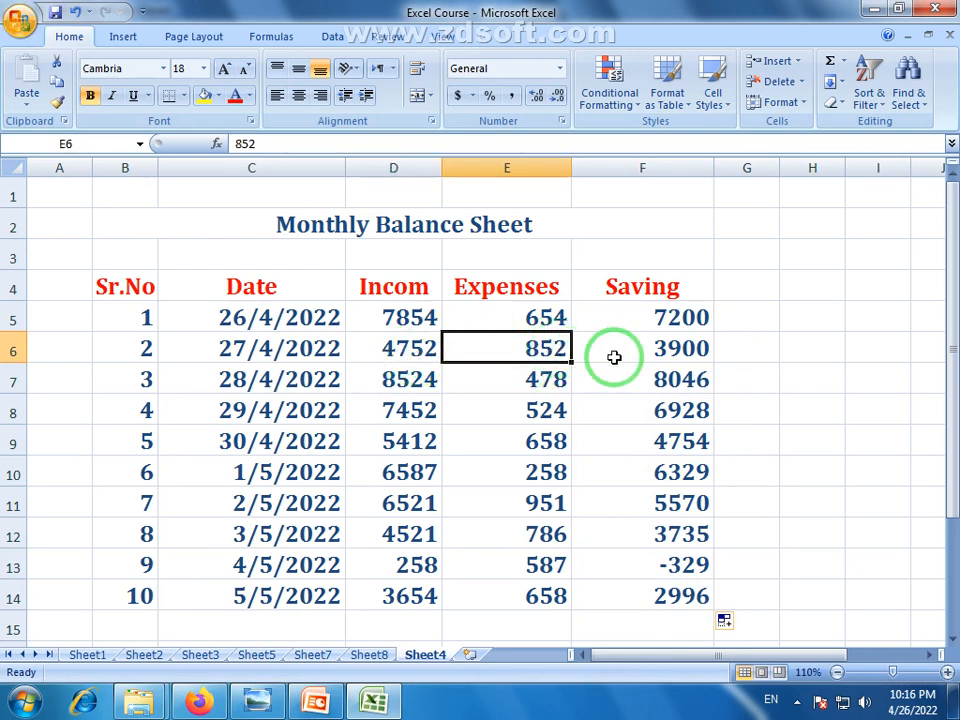
left_click(672, 347)
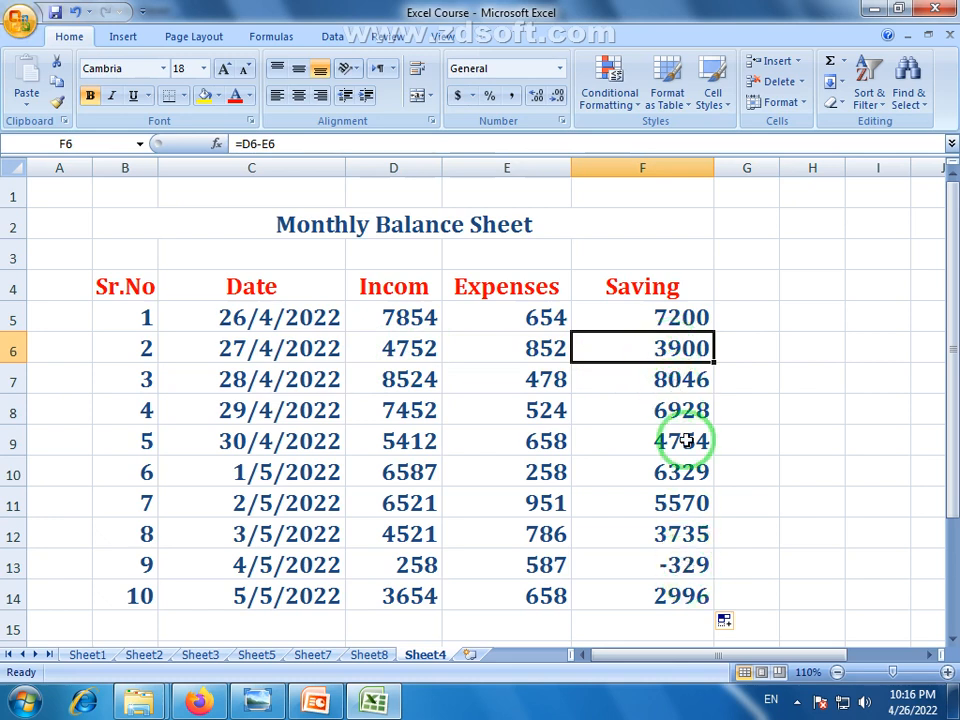
left_click(686, 566)
left_click(400, 565)
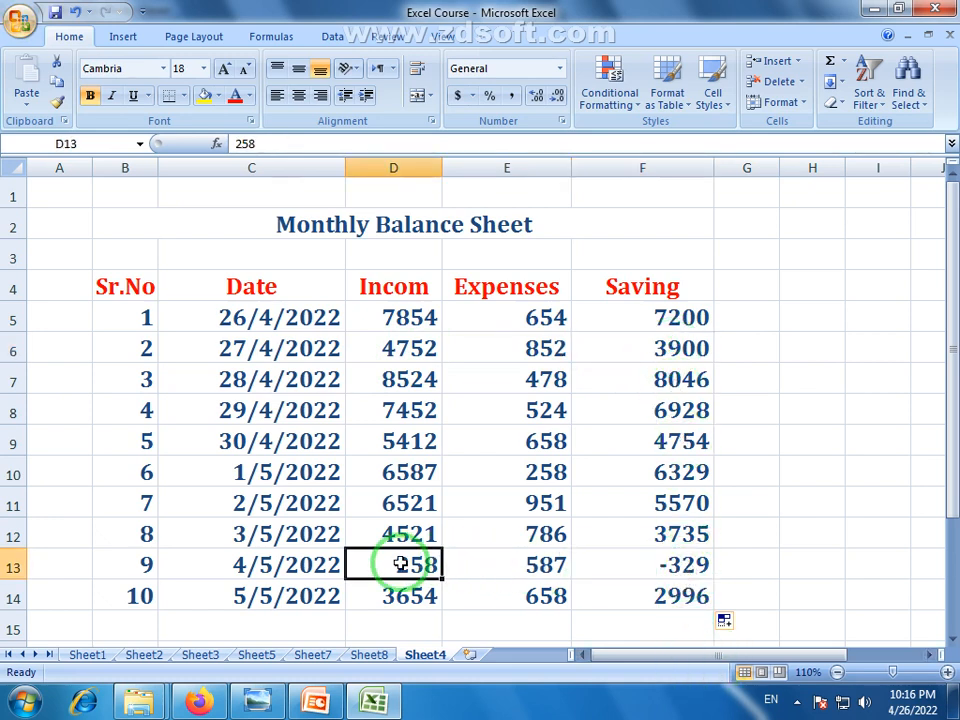
left_click(549, 566)
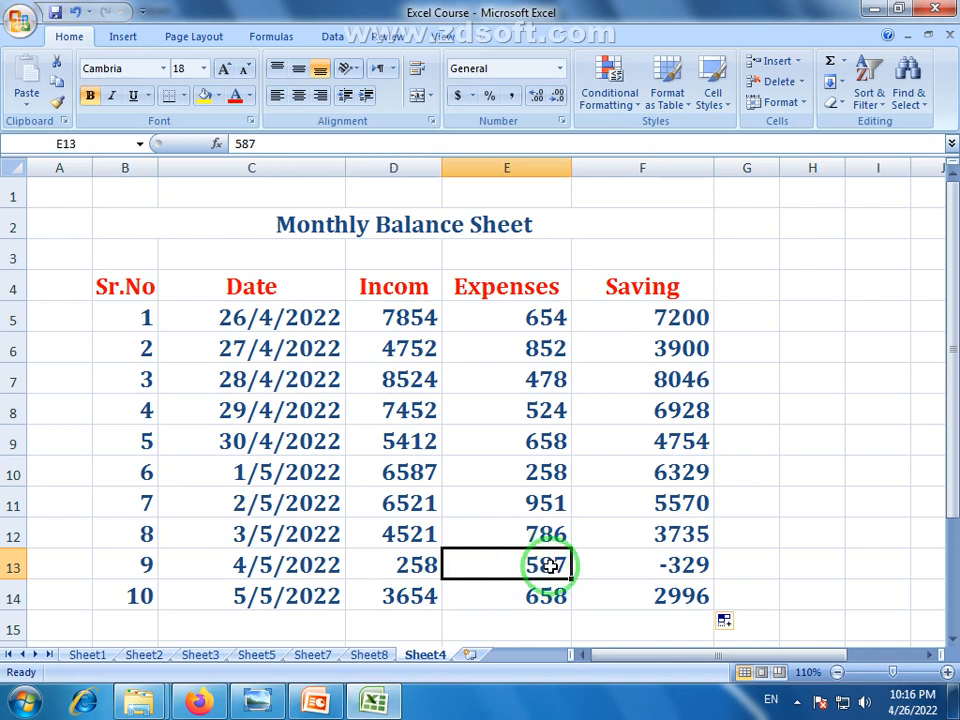
left_click(686, 567)
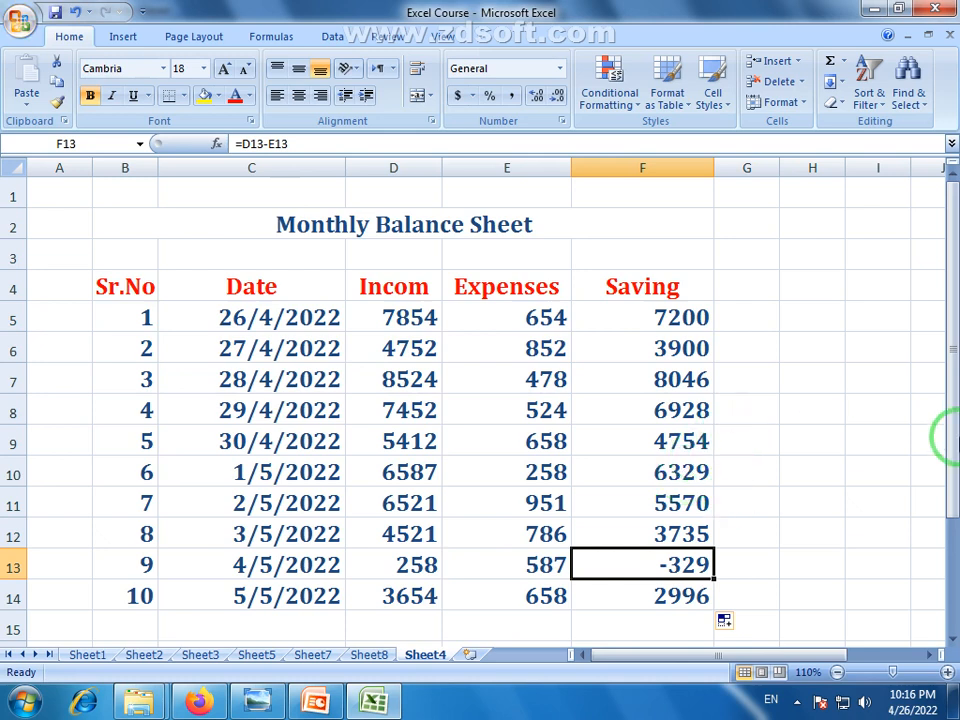
left_click_drag(951, 388, 945, 407)
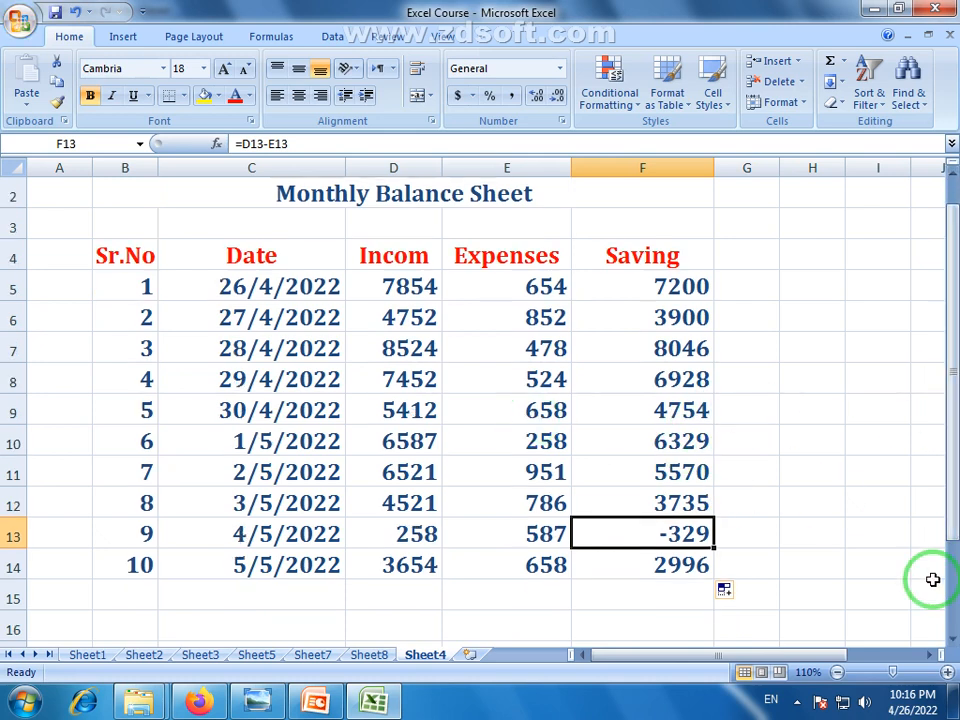
left_click(257, 699)
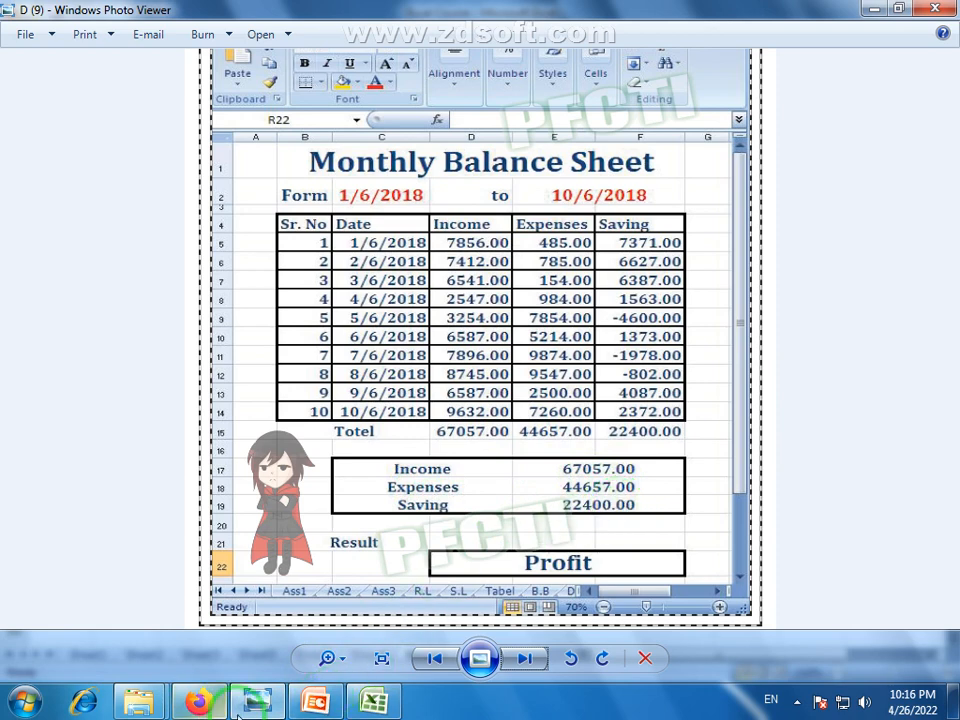
left_click(378, 699)
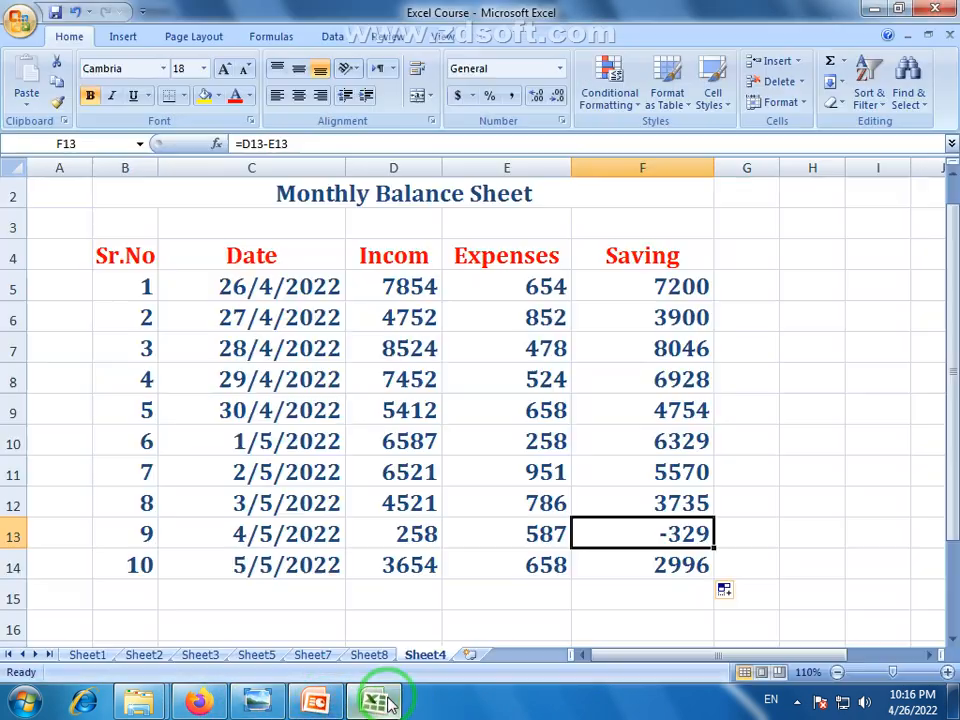
At 100% zoom, grow the Monthly Balance Sheet title in B2 to 26-point
left_click(836, 672)
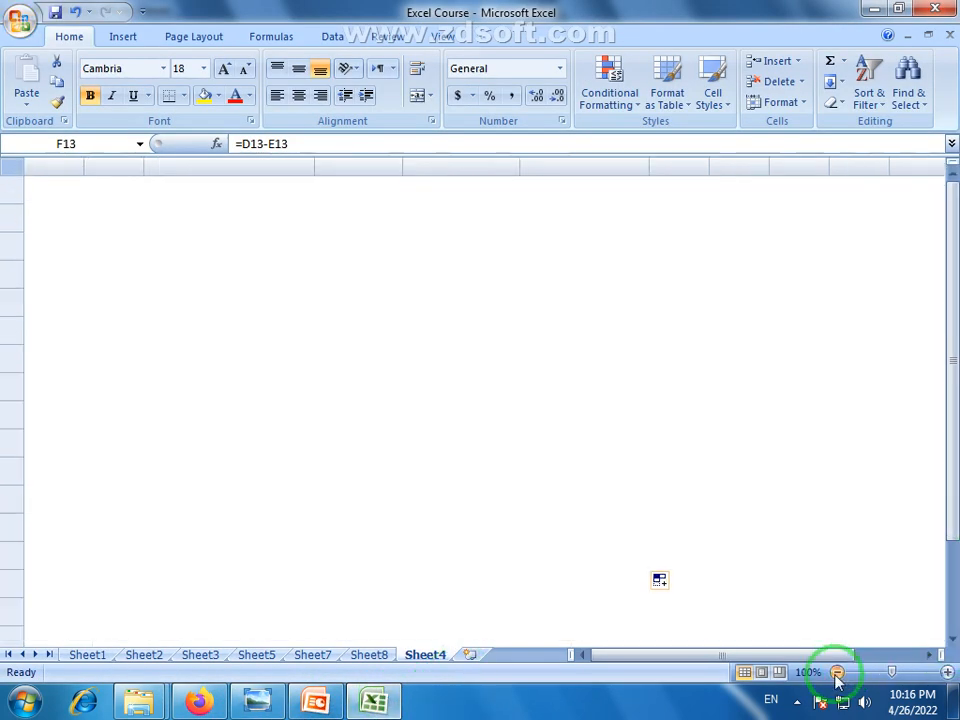
left_click(362, 221)
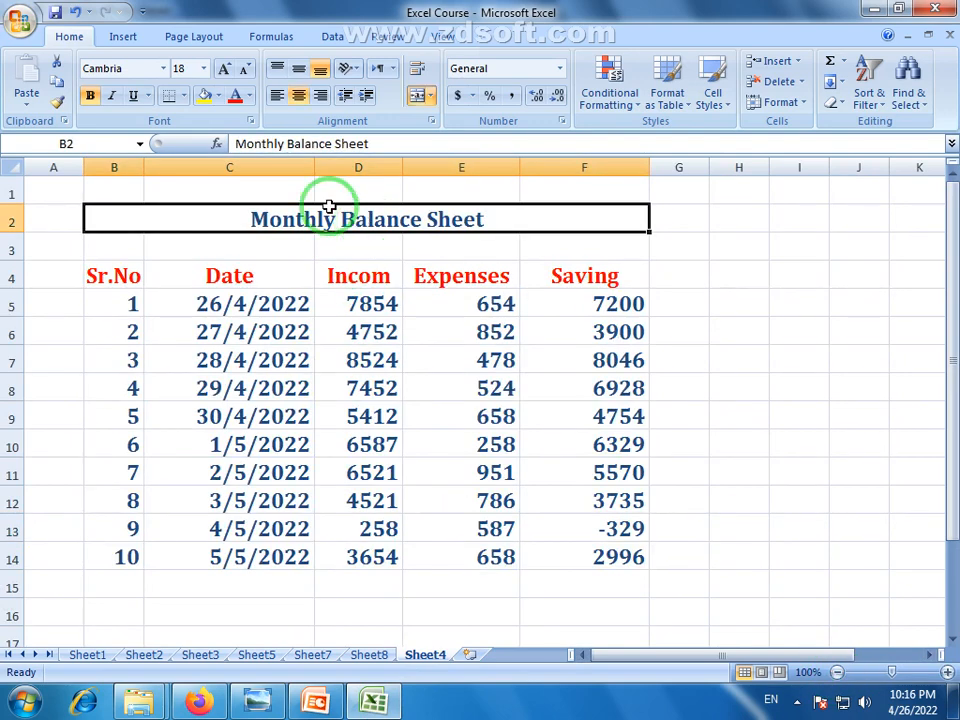
left_click(224, 69)
left_click(224, 69)
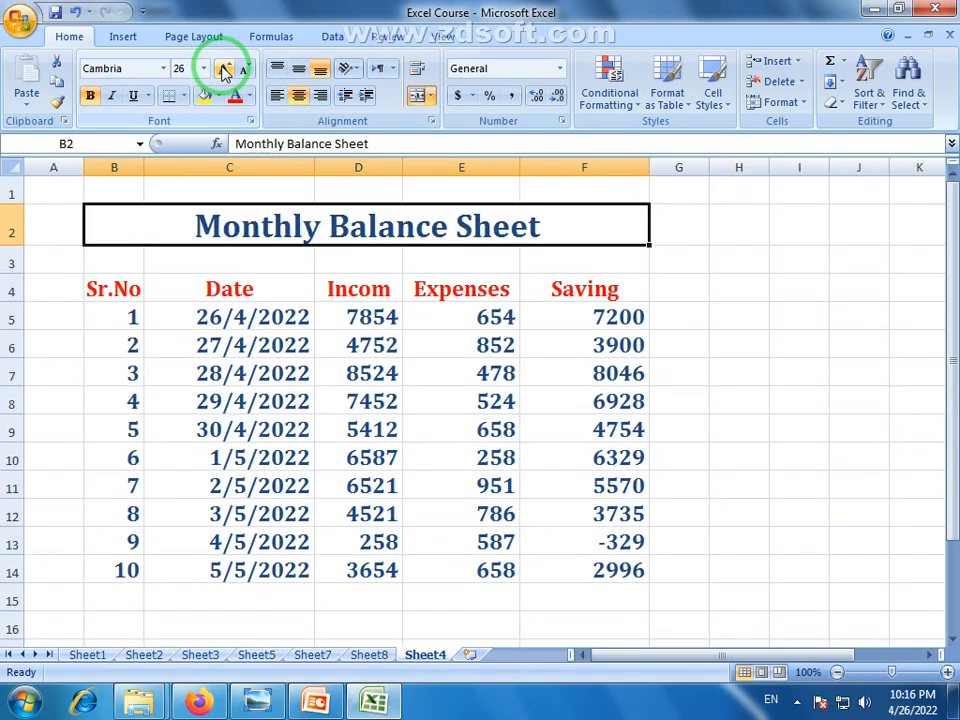
left_click(366, 537)
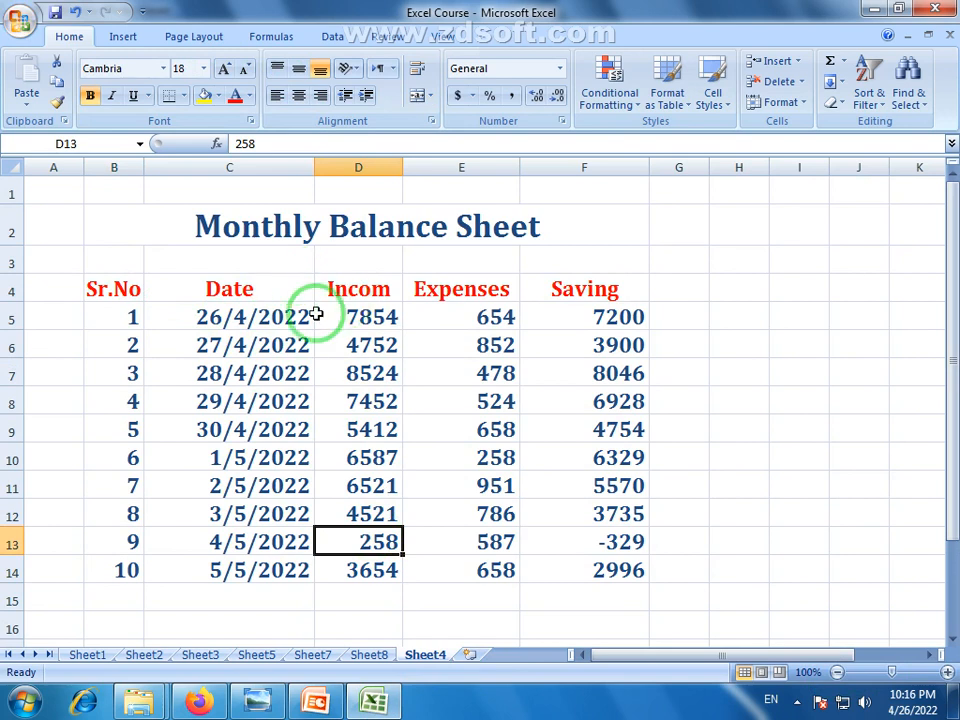
left_click_drag(950, 476, 950, 492)
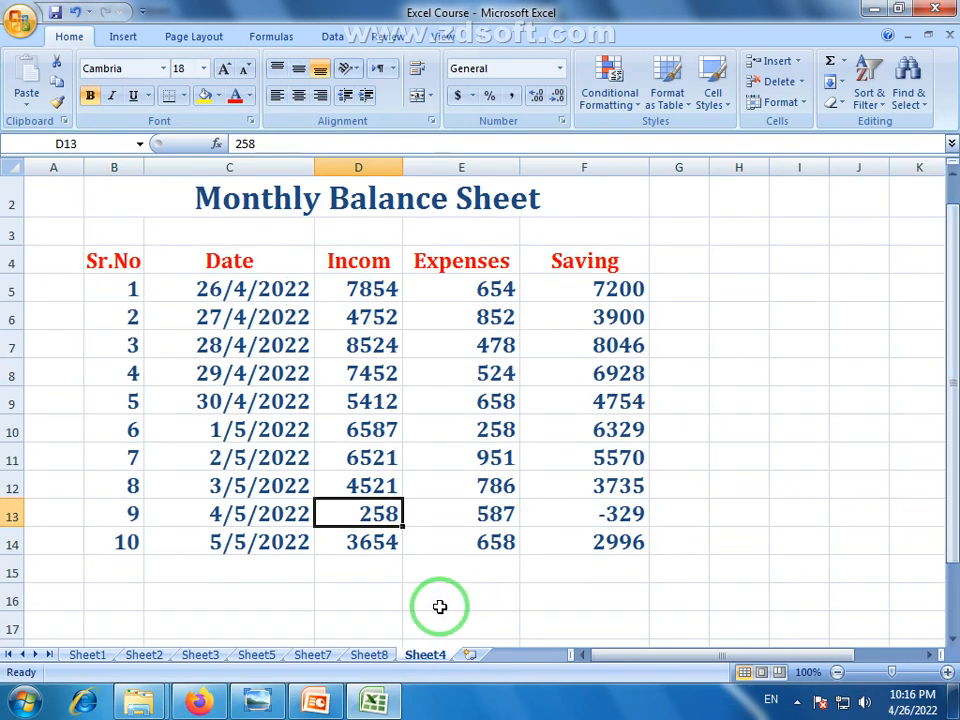
left_click(440, 606)
Enter the labels Incom, Expenses and Saving in D16, D17 and D18
left_click(363, 604)
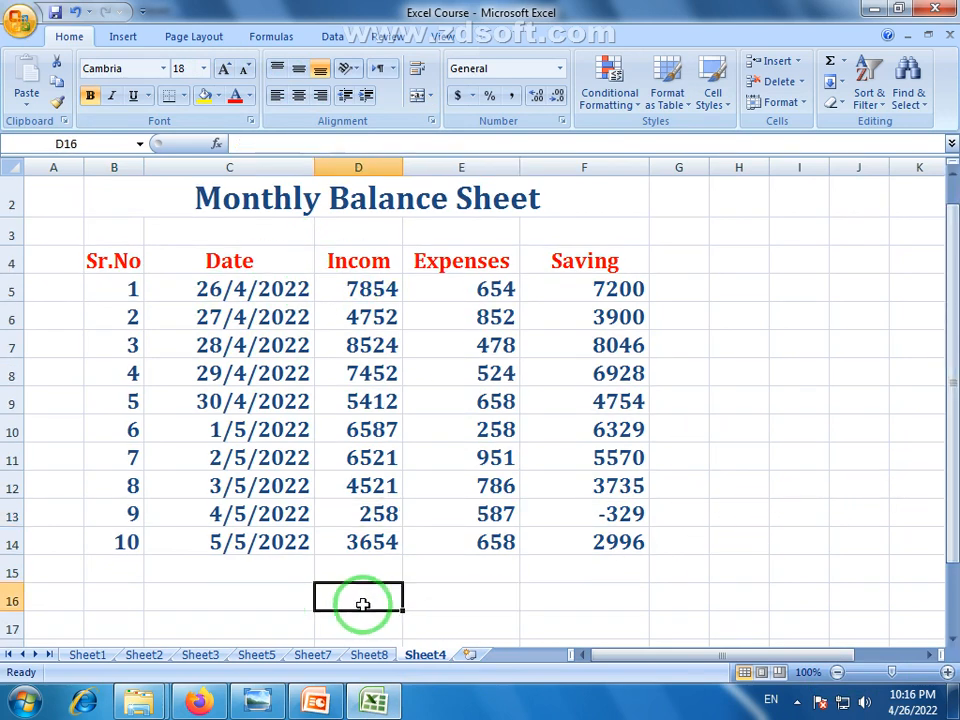
type("Incom")
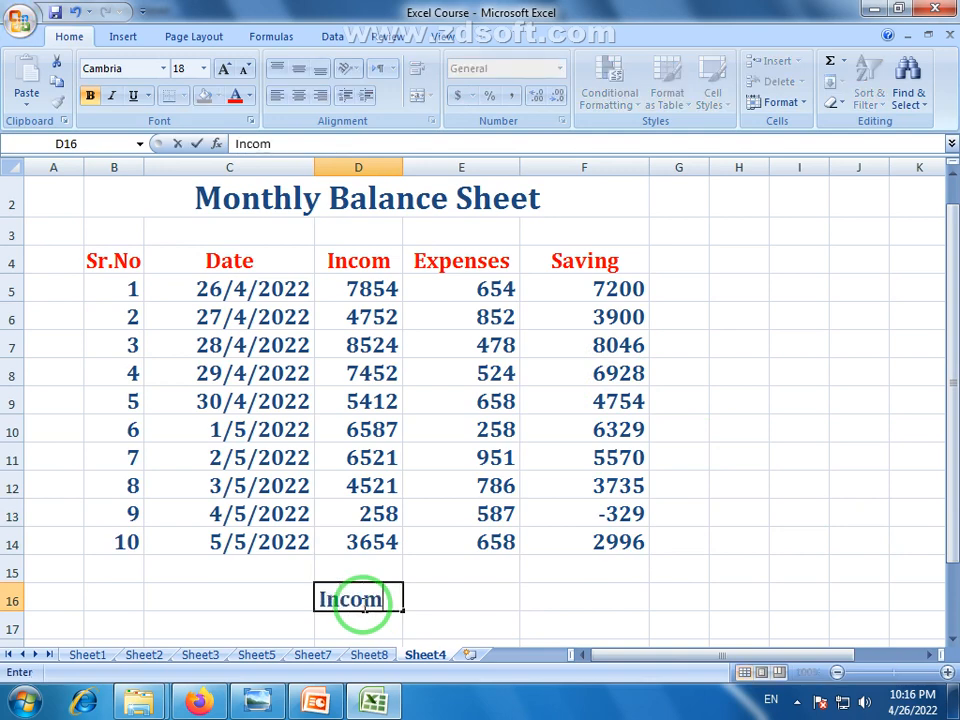
key("Return")
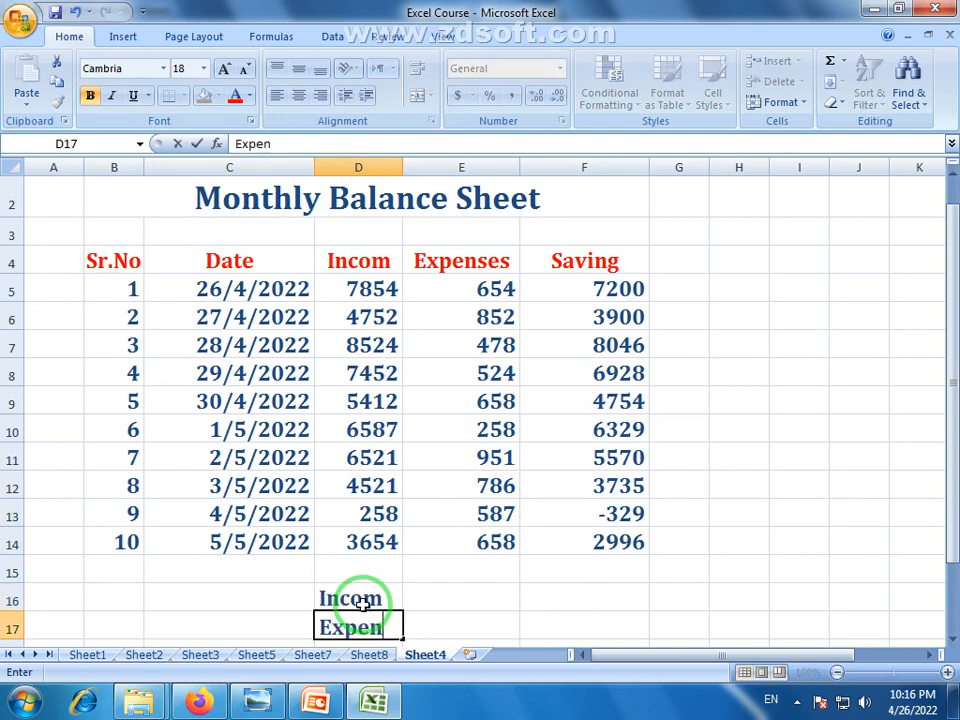
key("Return")
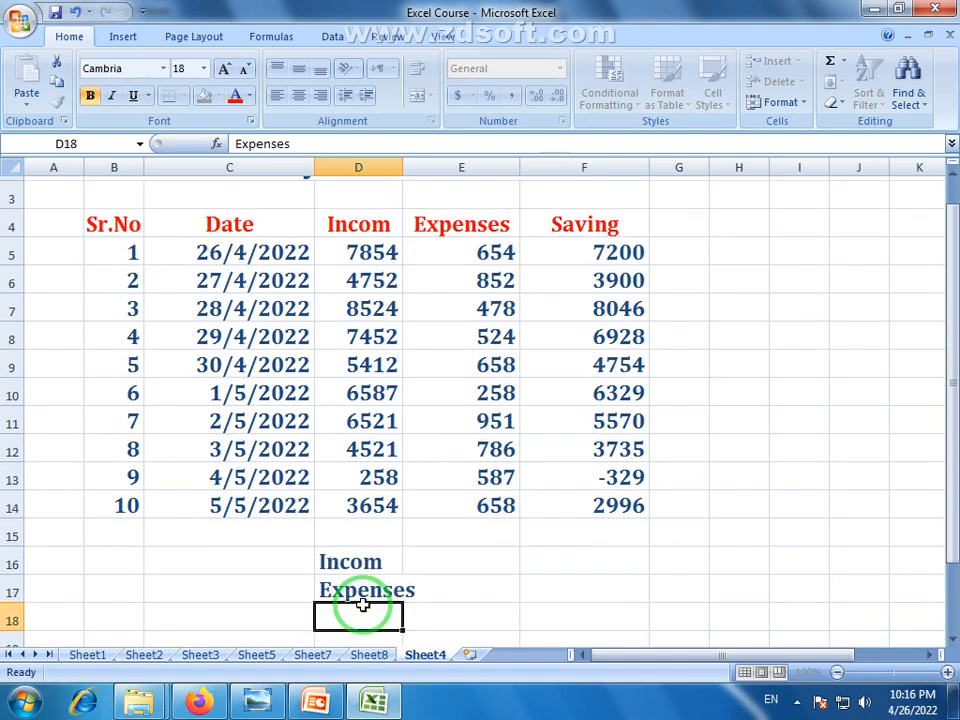
type("Saving")
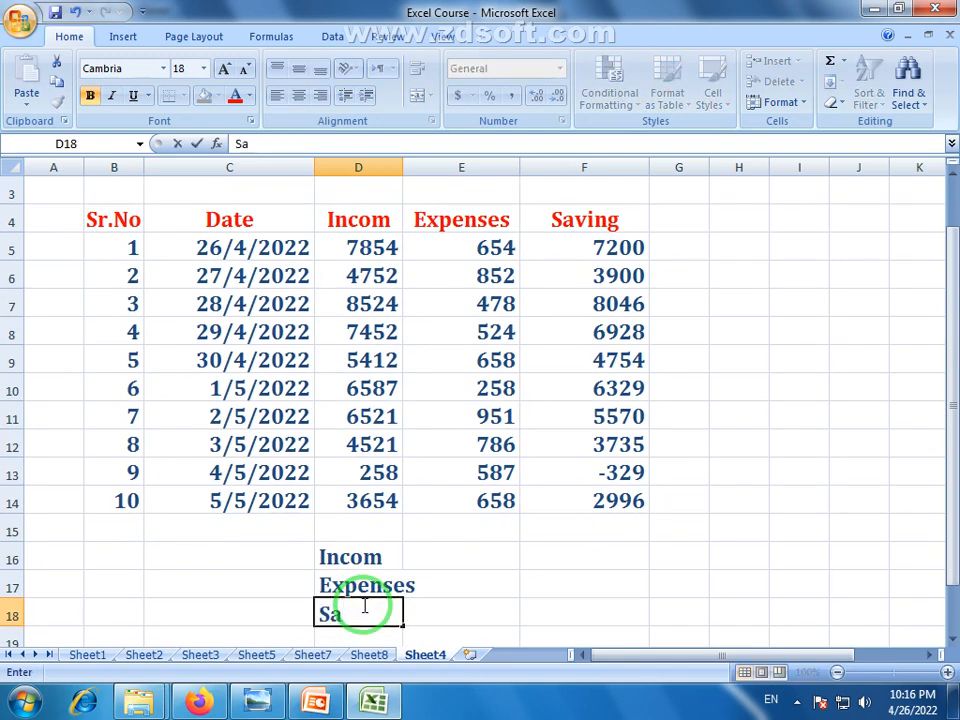
left_click(450, 578)
left_click(458, 560)
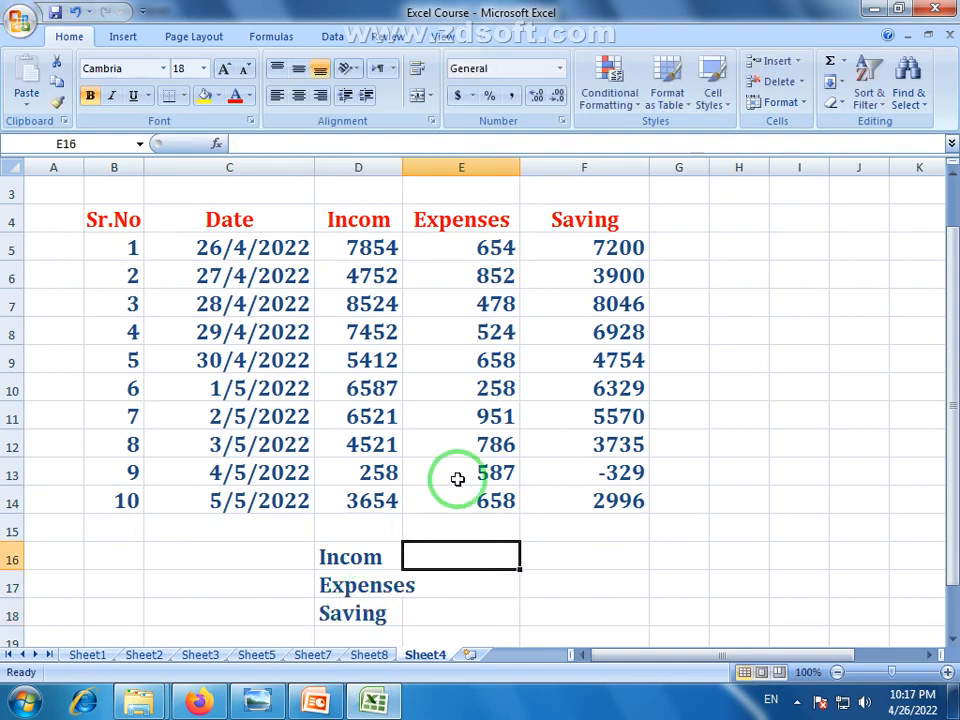
Widen column D and preview the sum of the Incom figures D5:D14
left_click_drag(403, 162, 416, 162)
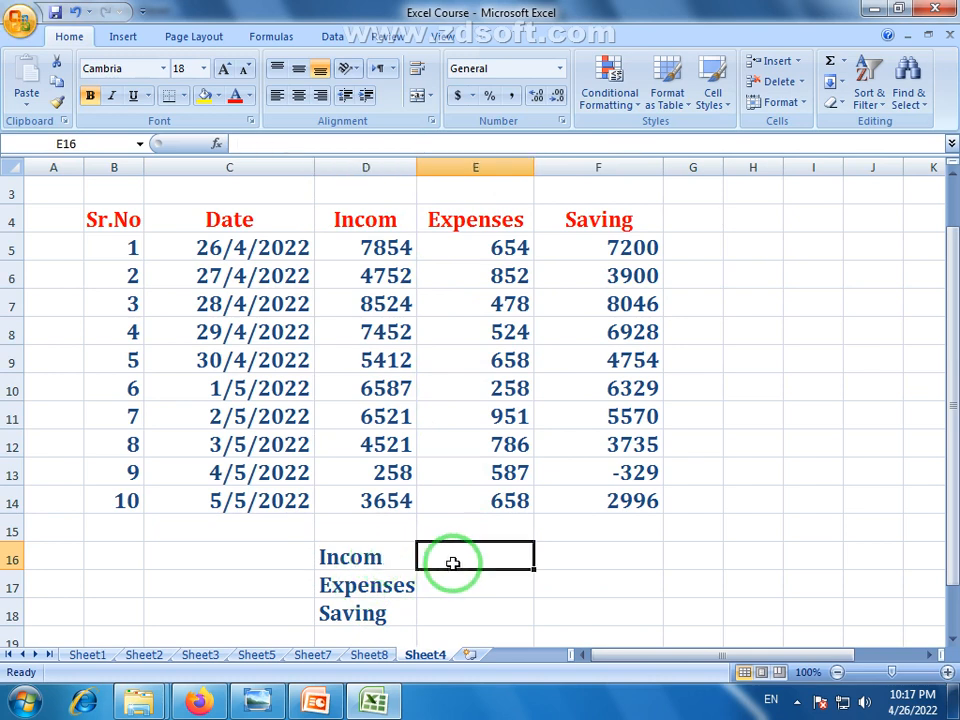
left_click_drag(396, 257, 396, 516)
left_click(495, 557)
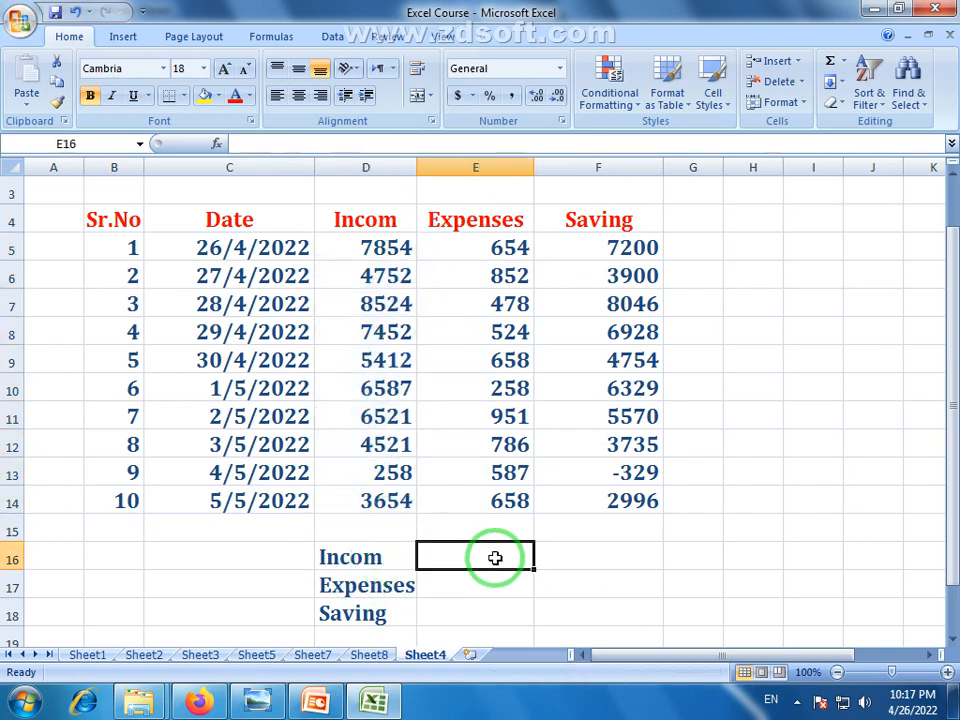
left_click_drag(400, 248, 388, 502)
left_click(489, 557)
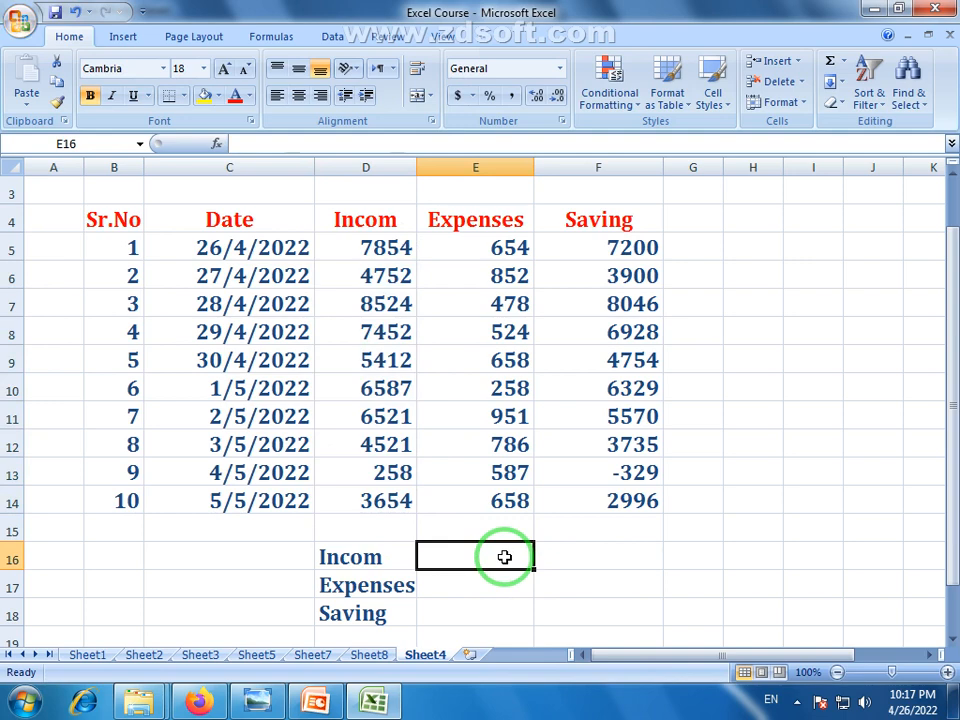
Enter =SUM(D5:D14) in E16 for an Incom total of 55535
type("=")
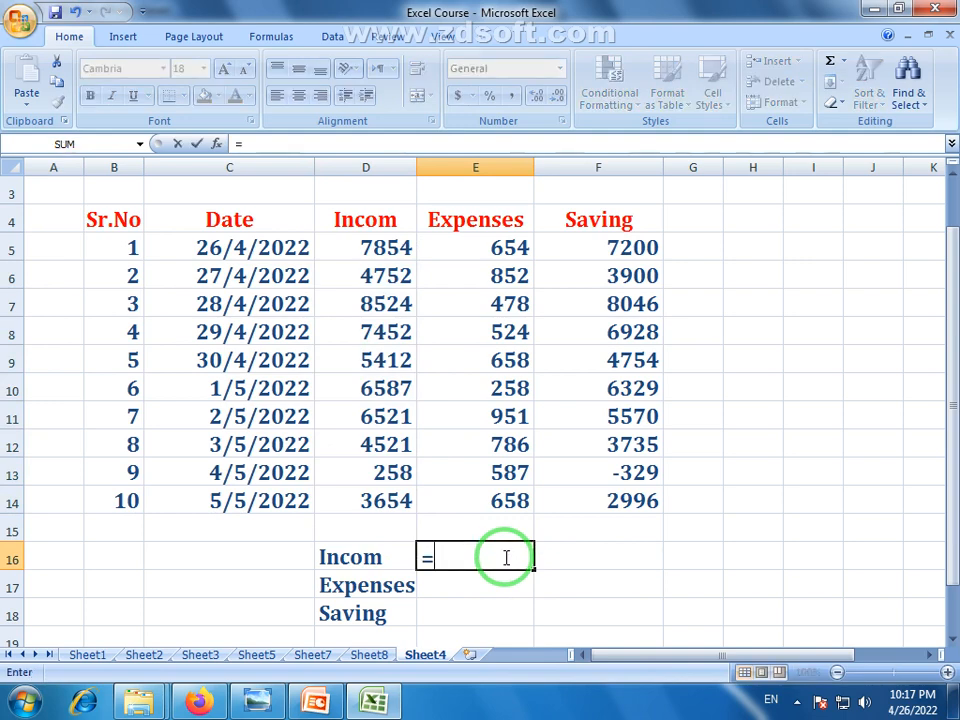
type("sum")
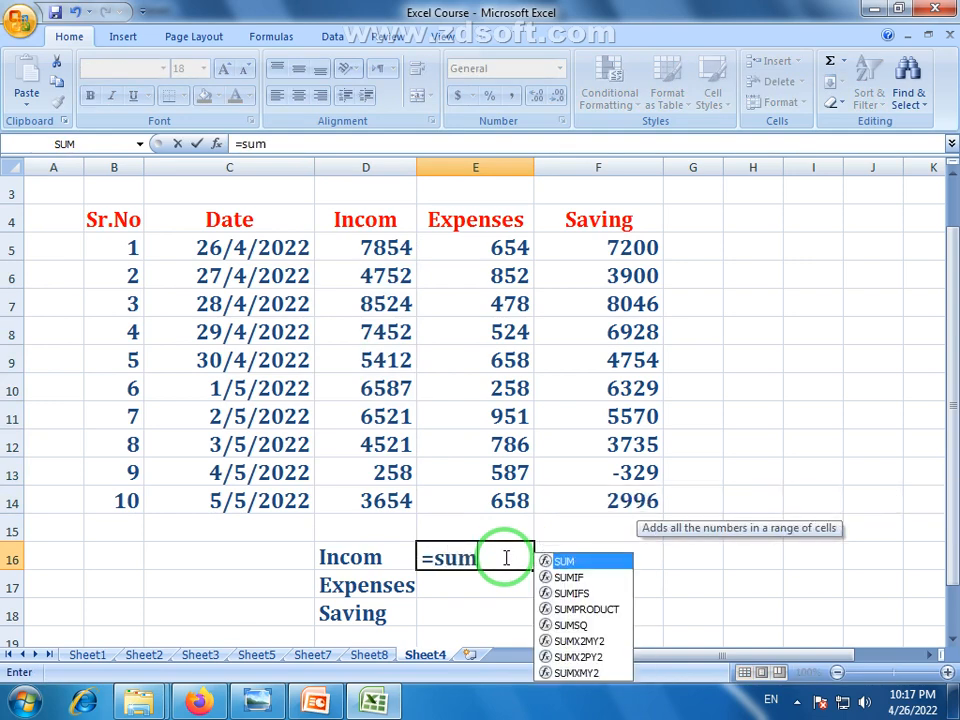
type("(")
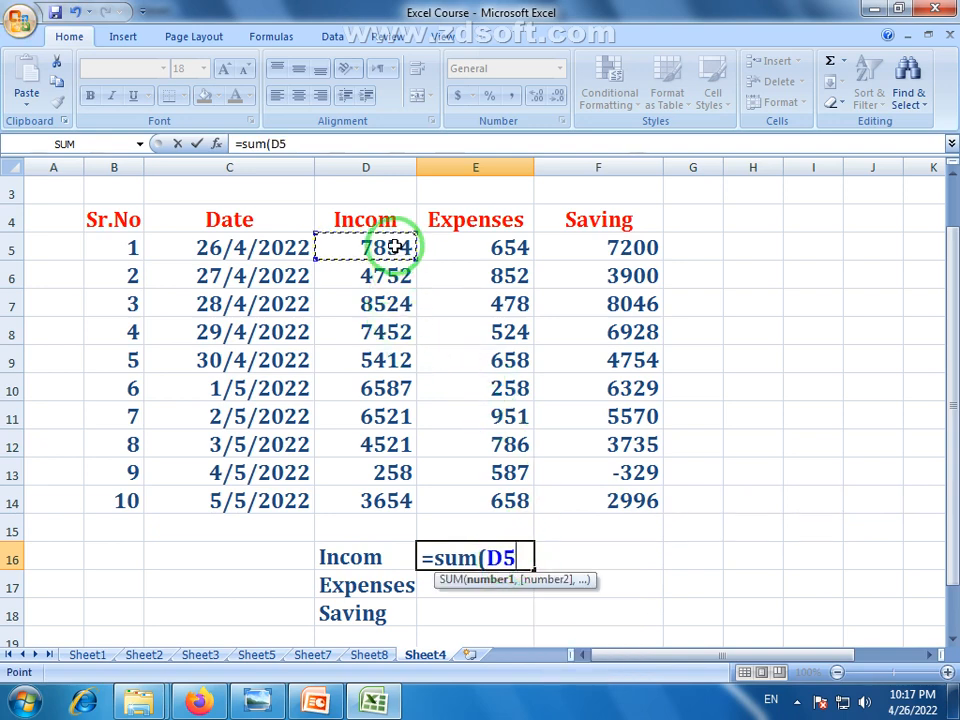
left_click_drag(395, 247, 390, 510)
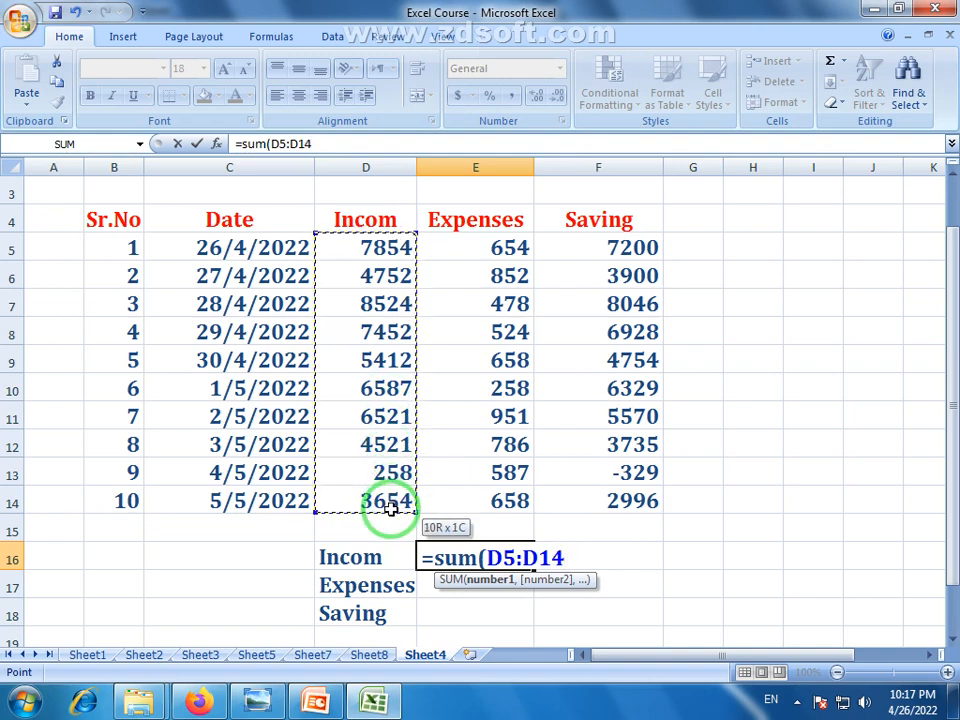
key("Return")
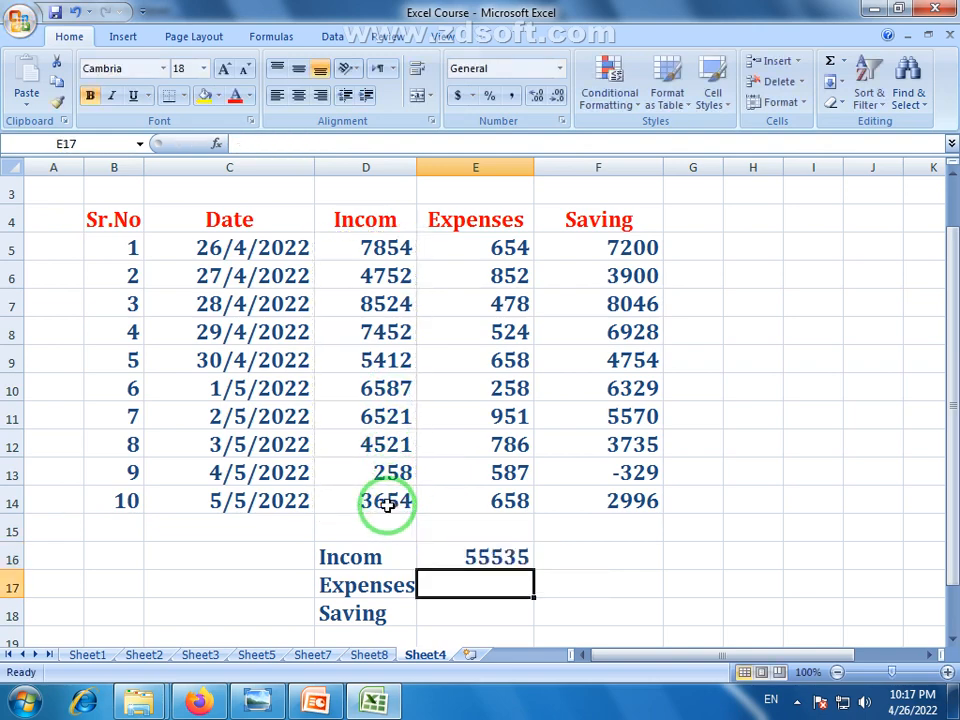
left_click(502, 556)
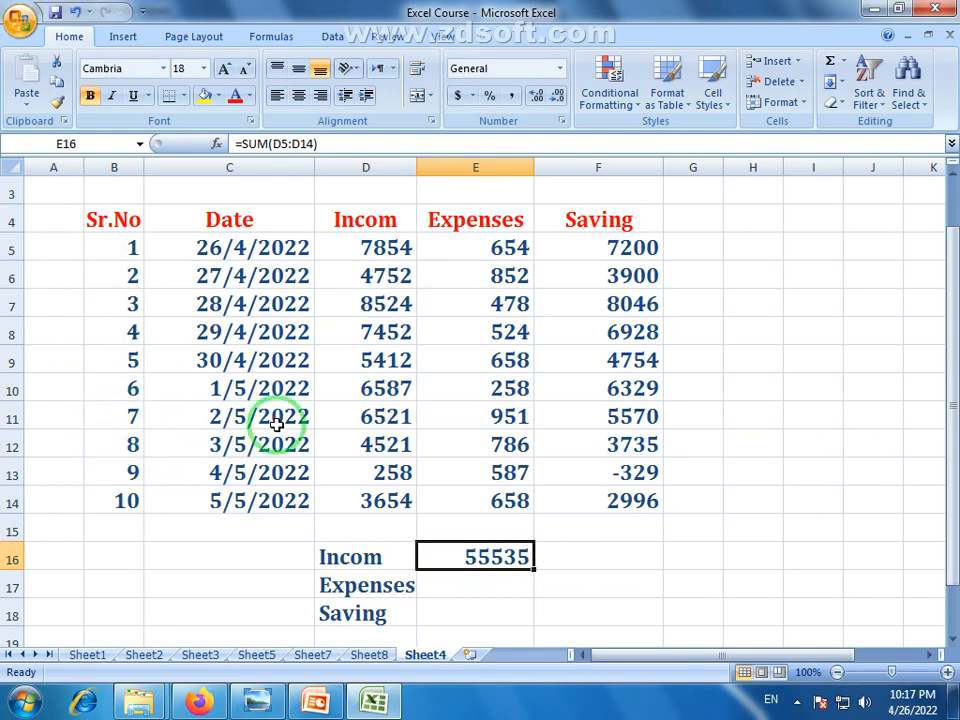
left_click(488, 582)
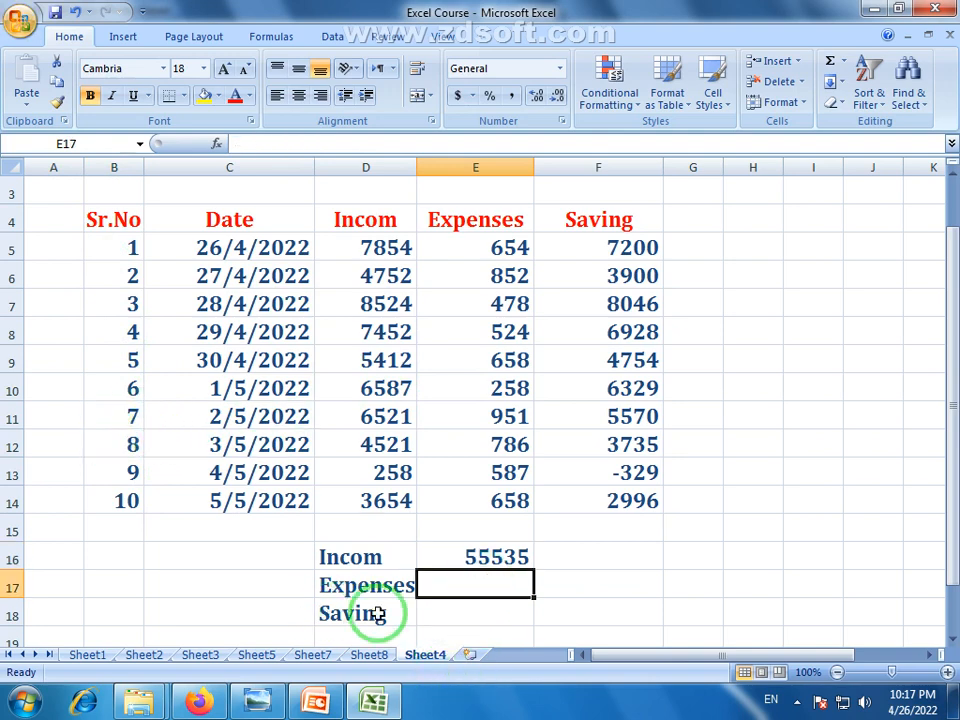
Enter =SUM(E5:E14) in E17 for an Expenses total of 6406
left_click_drag(493, 251, 496, 504)
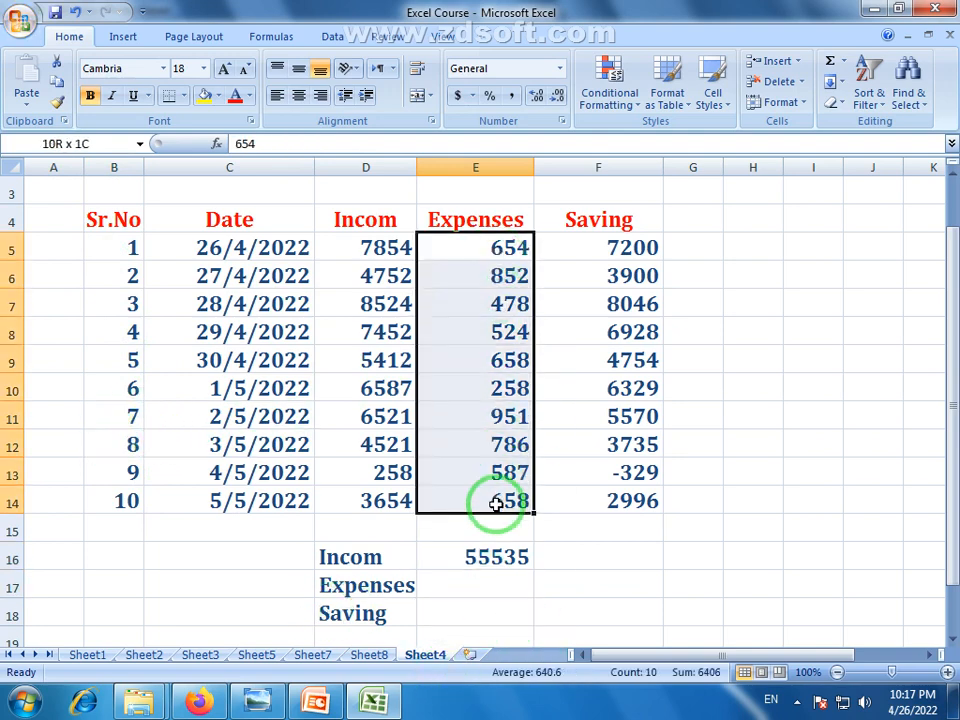
left_click(486, 583)
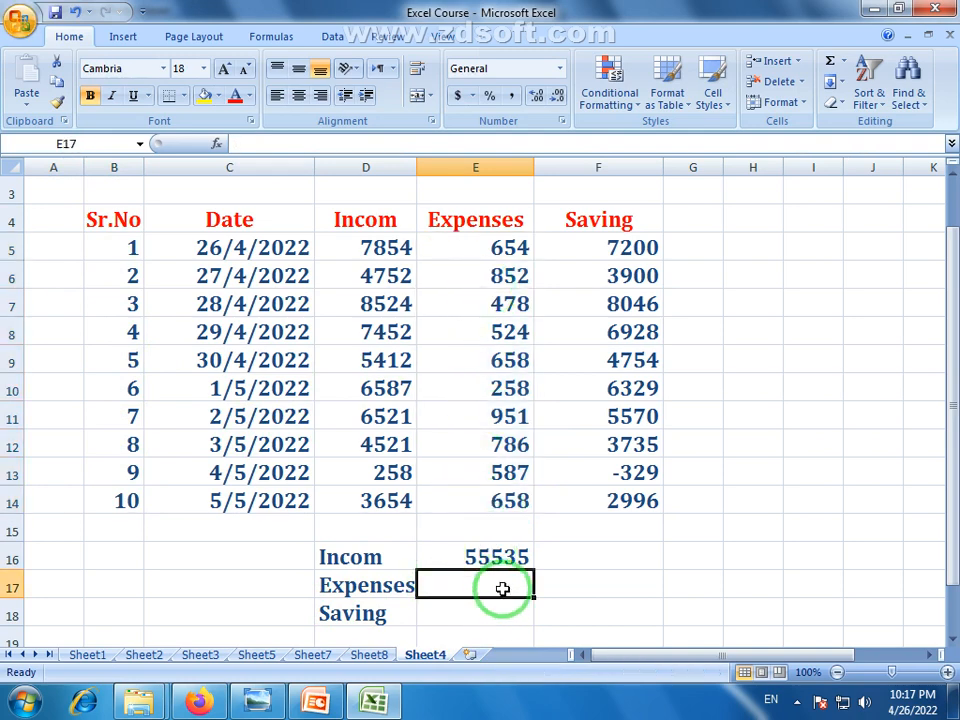
type("=s")
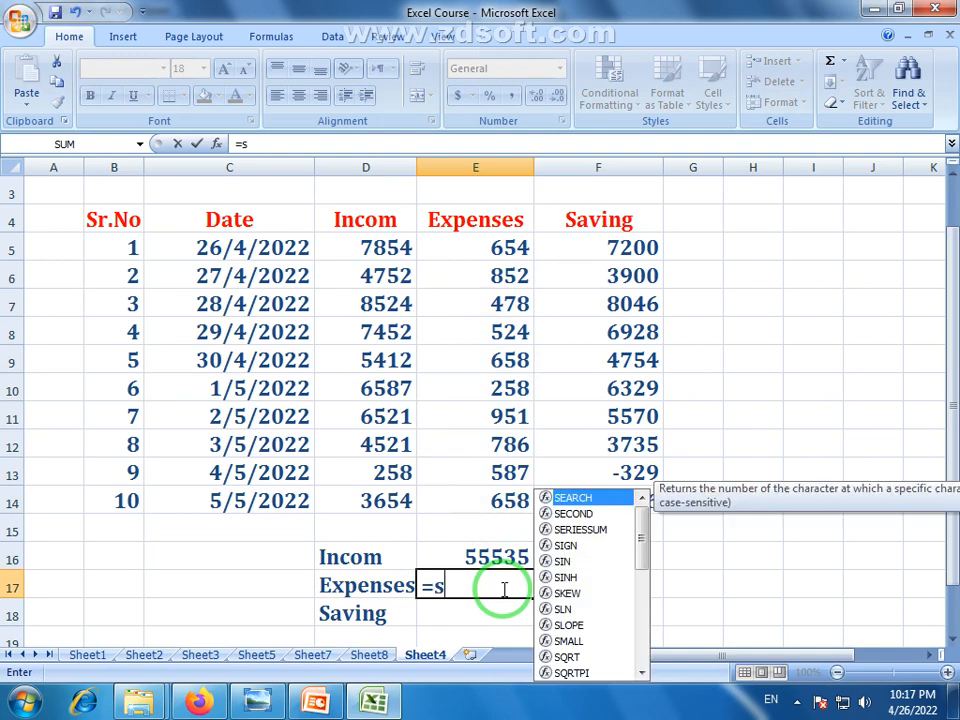
type("um(")
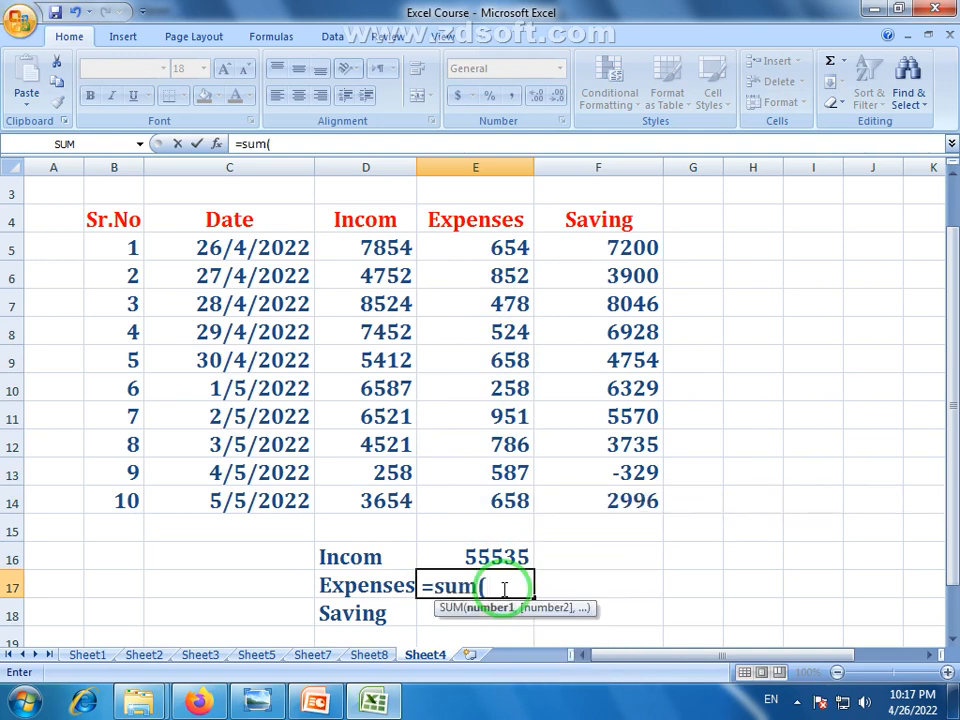
left_click_drag(505, 250, 510, 498)
key("Return")
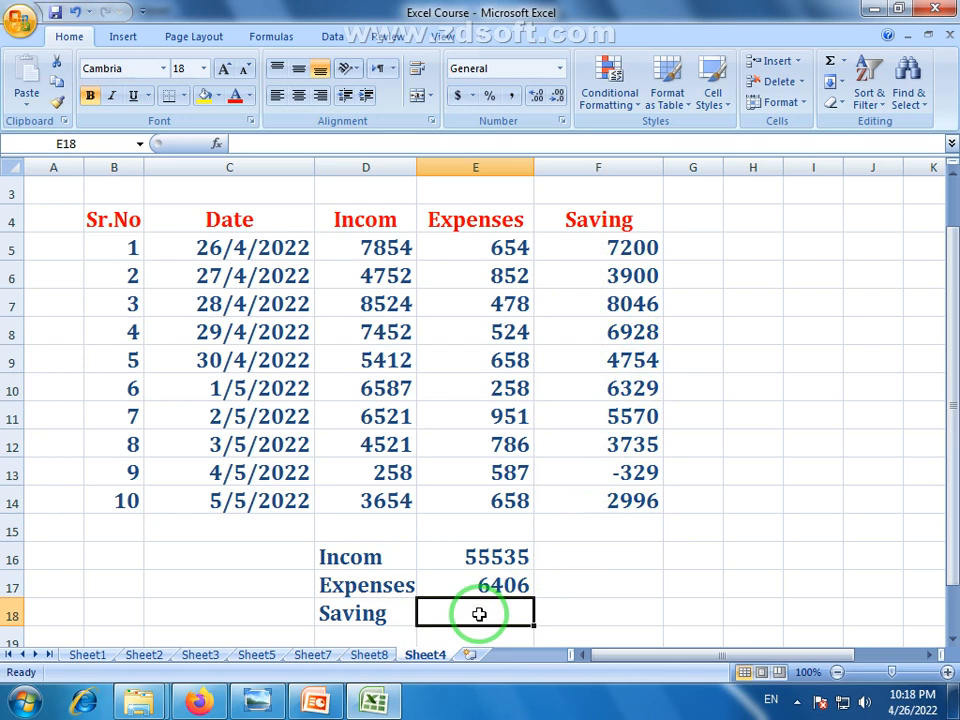
Enter =E16-E17 in E18 for a Saving total of 49129
left_click(508, 557)
left_click(514, 583)
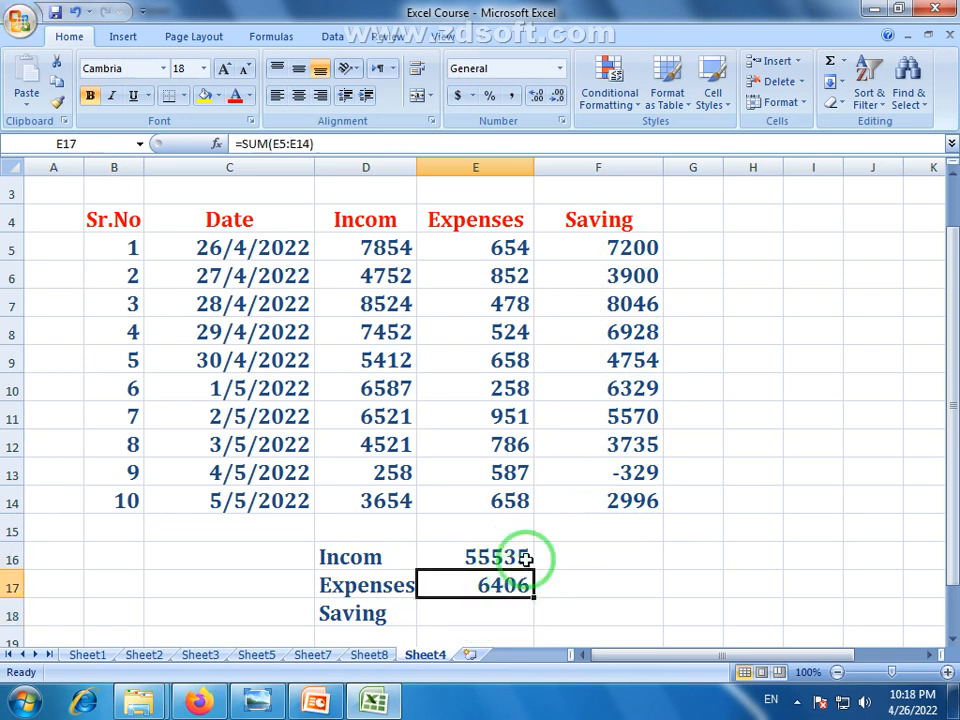
left_click(389, 245)
left_click(506, 249)
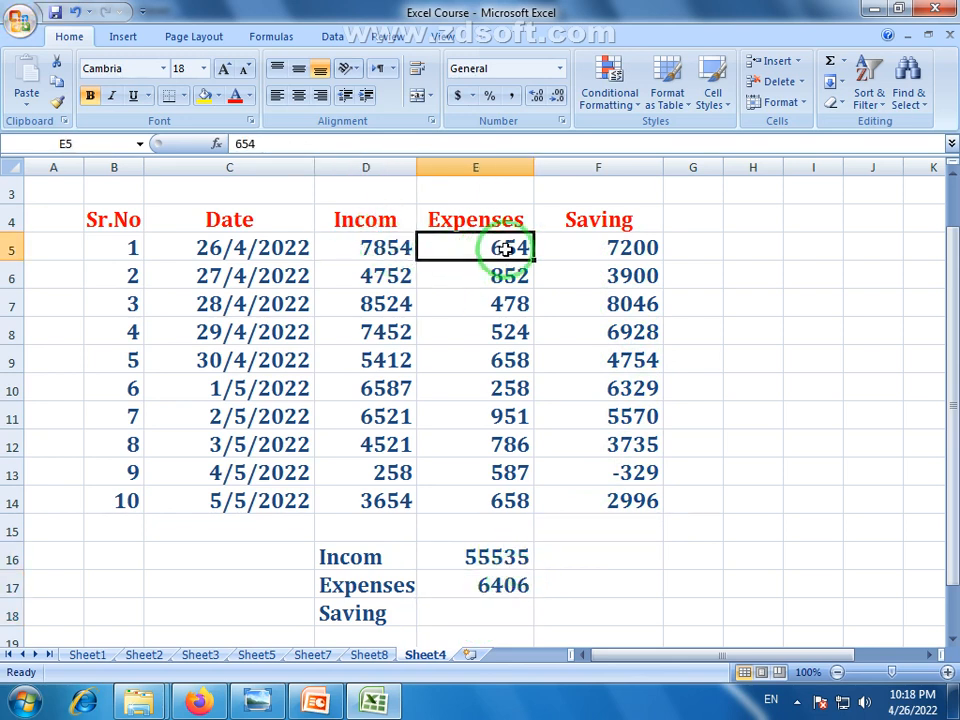
left_click(499, 607)
type("=")
left_click(495, 552)
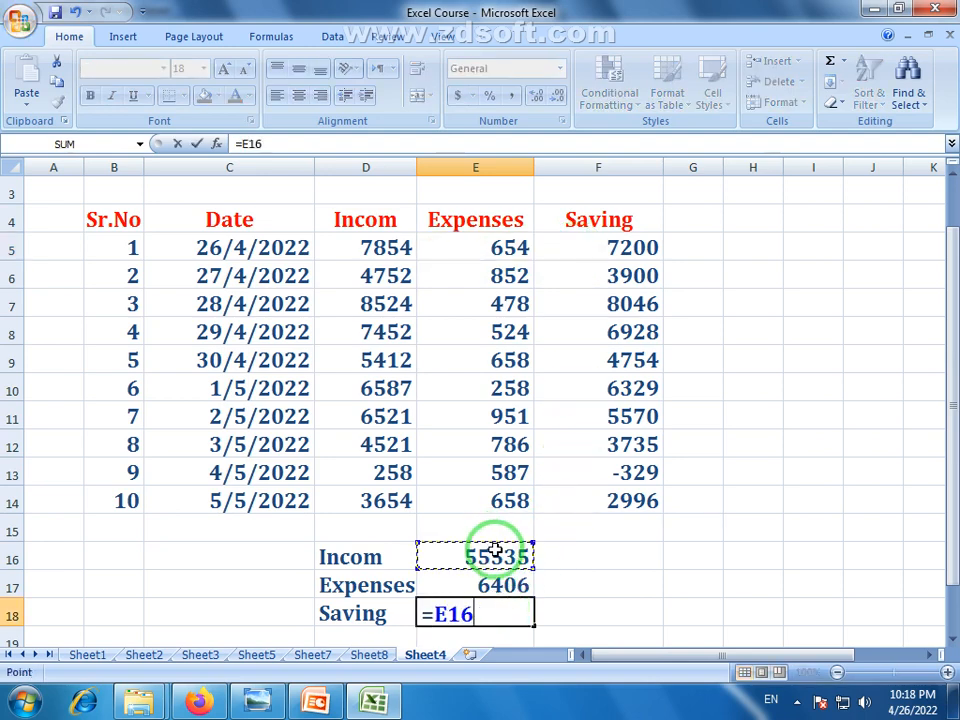
type("-")
left_click(508, 582)
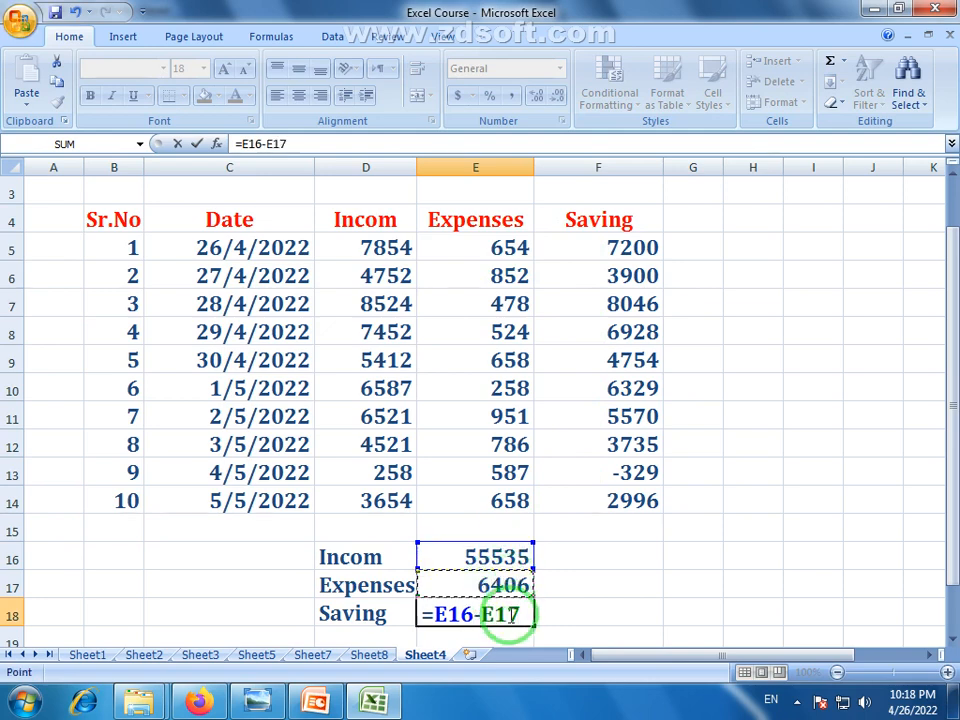
key("Return")
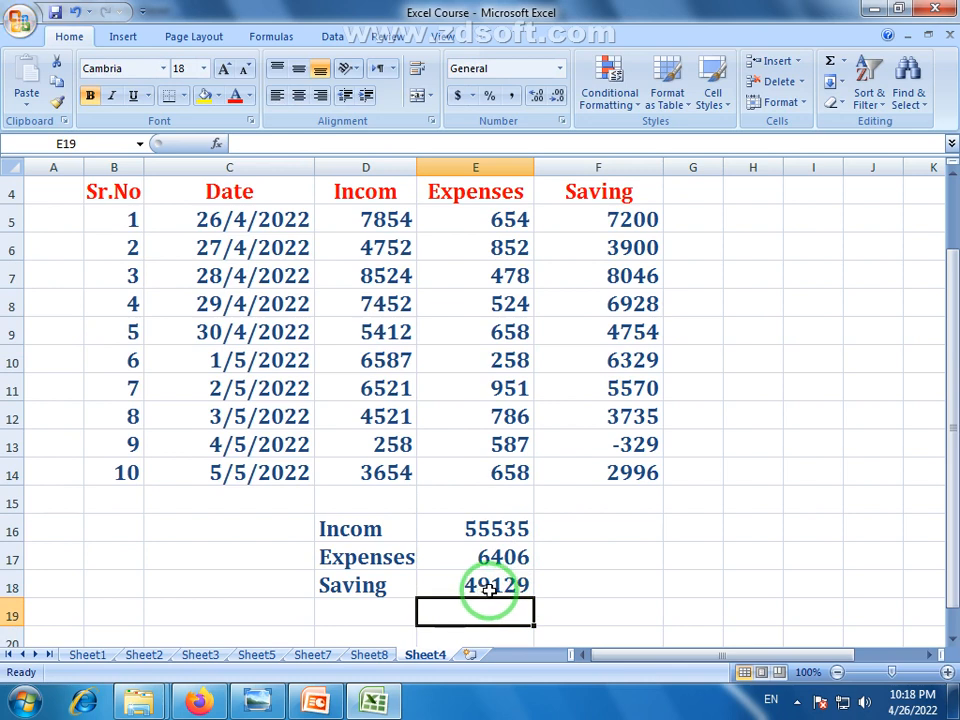
Compare the Saving total with the per-row Saving formulas in F5:F14
left_click(516, 586)
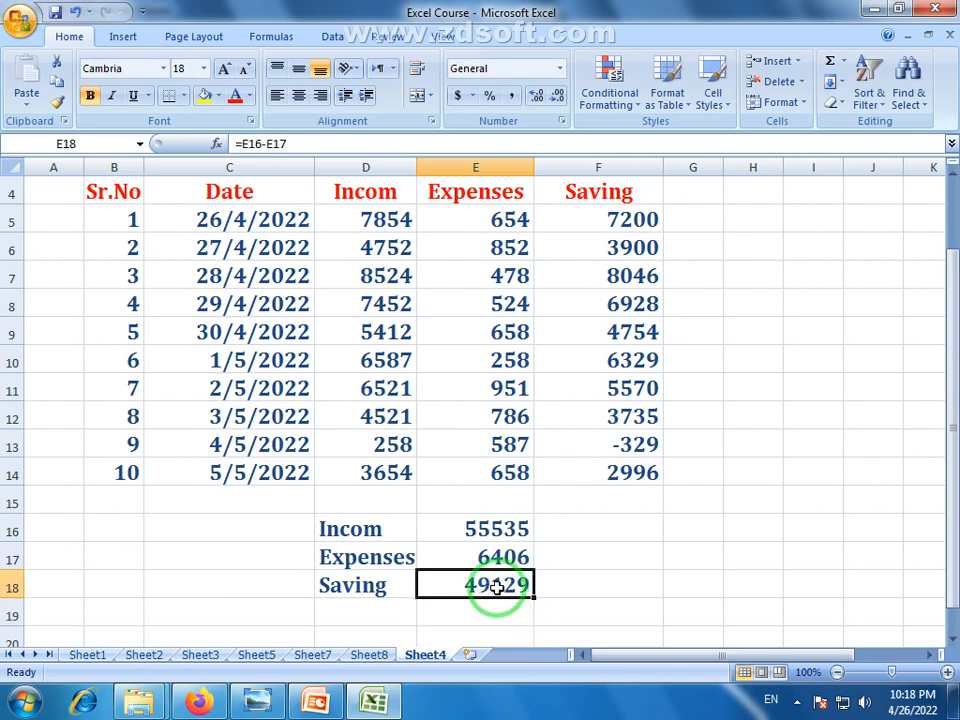
left_click(636, 219)
scroll(945, 285, "up", 1)
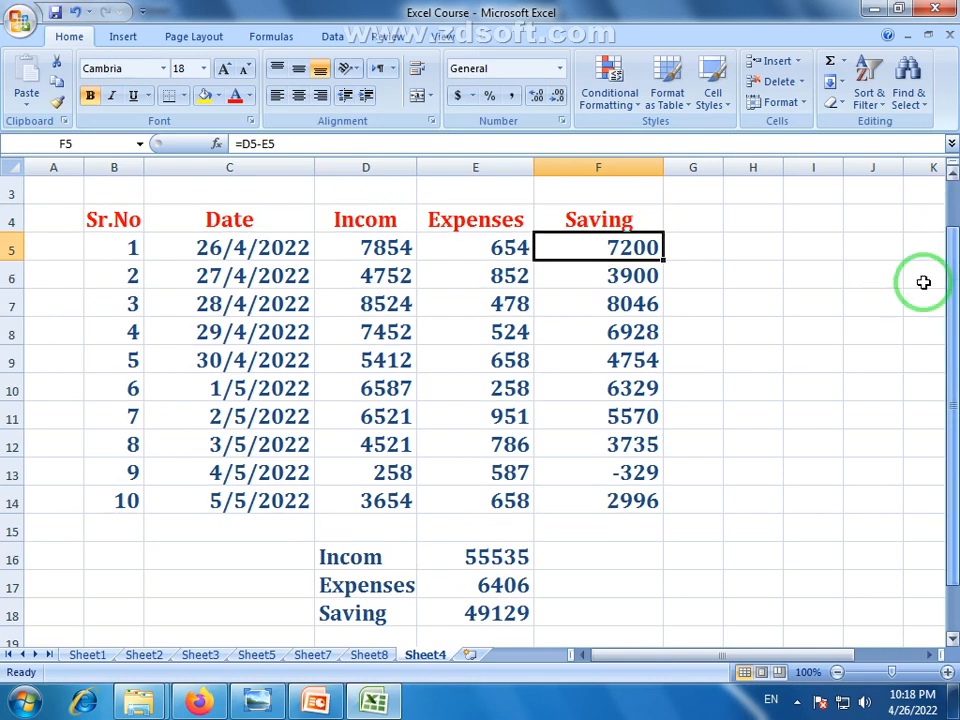
left_click(643, 508)
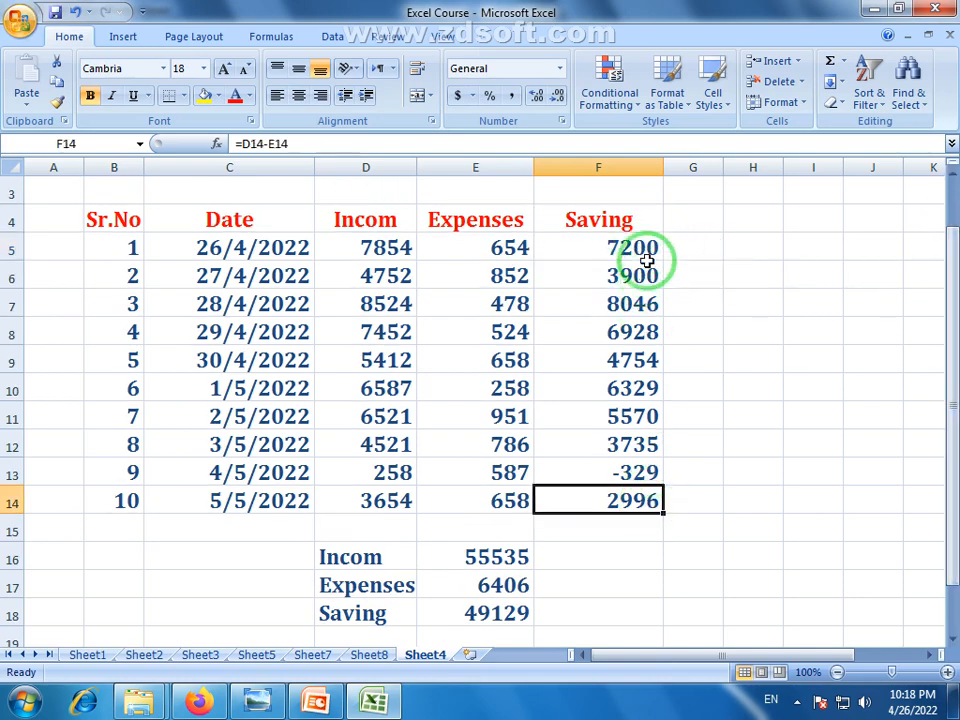
left_click_drag(643, 259, 638, 508)
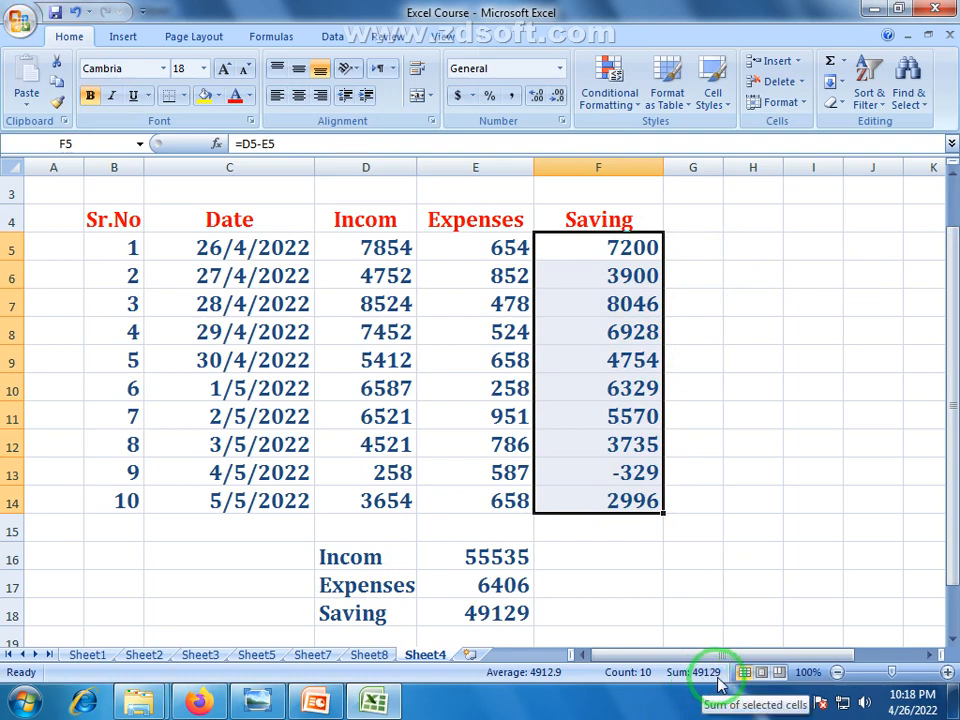
Zoom out slightly and select the three summary totals E16:E18
left_click(733, 558)
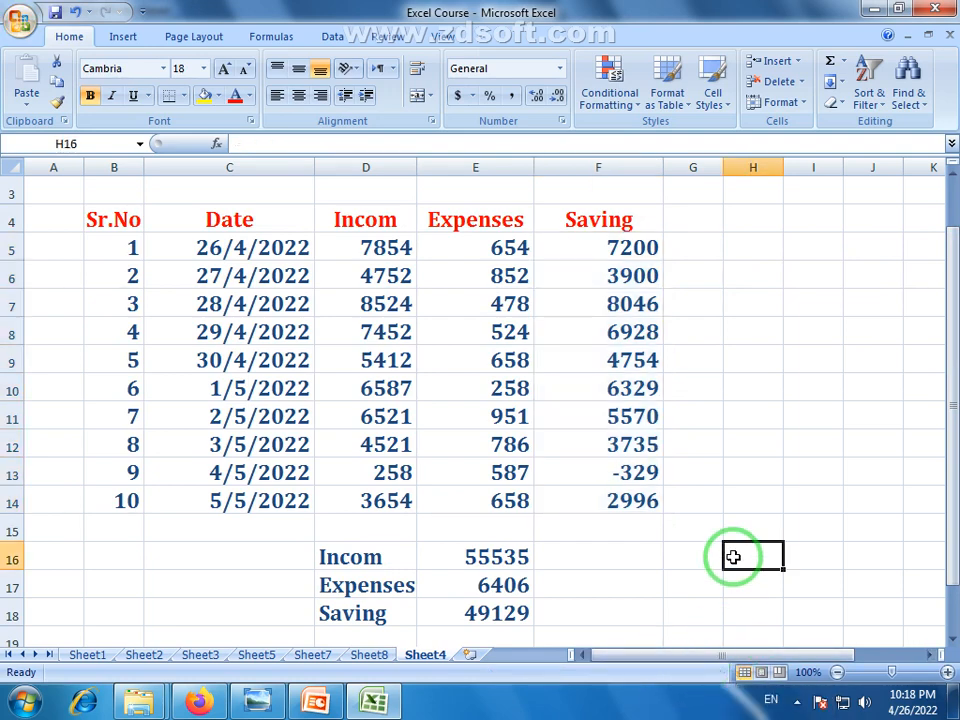
left_click(835, 672)
left_click_drag(945, 525, 945, 512)
left_click(584, 580)
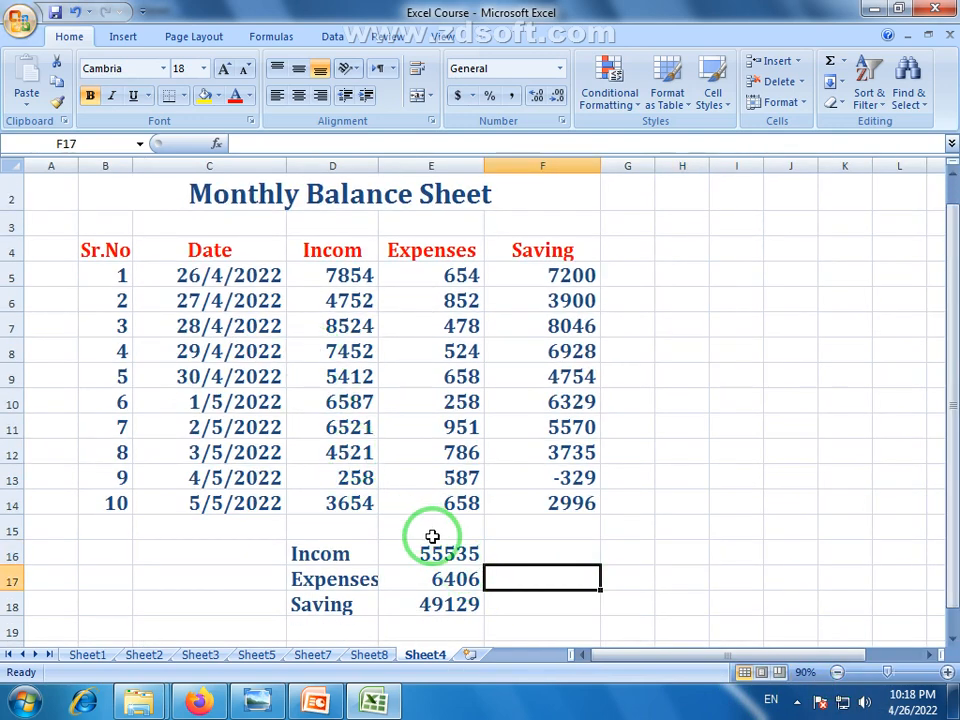
left_click(455, 553)
left_click_drag(455, 553, 452, 607)
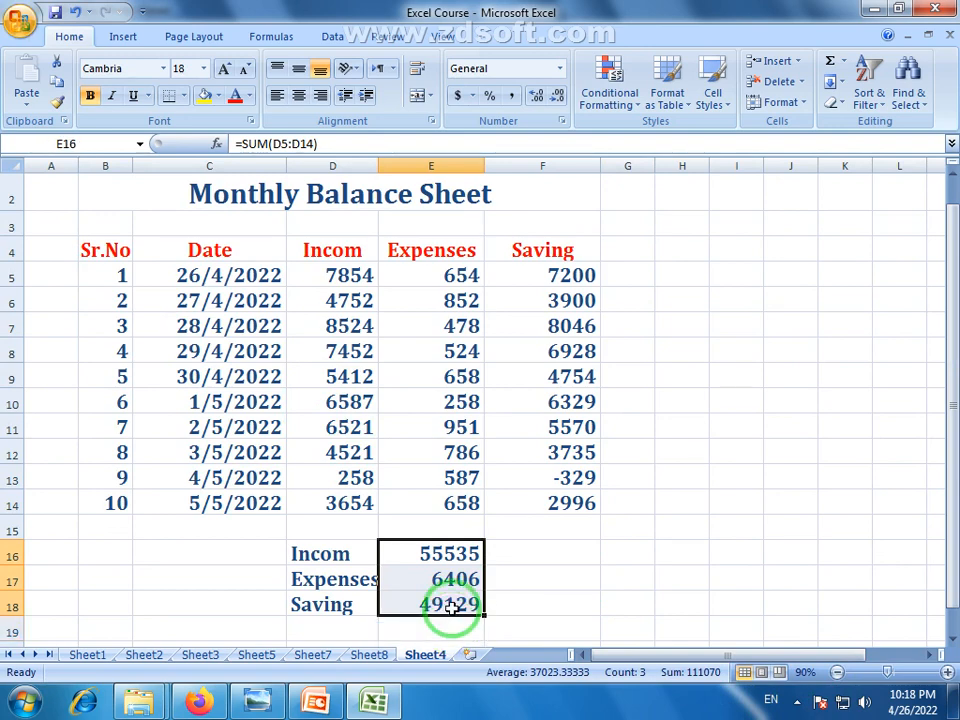
Make the Saving total 49129 in E18 red
left_click(368, 381)
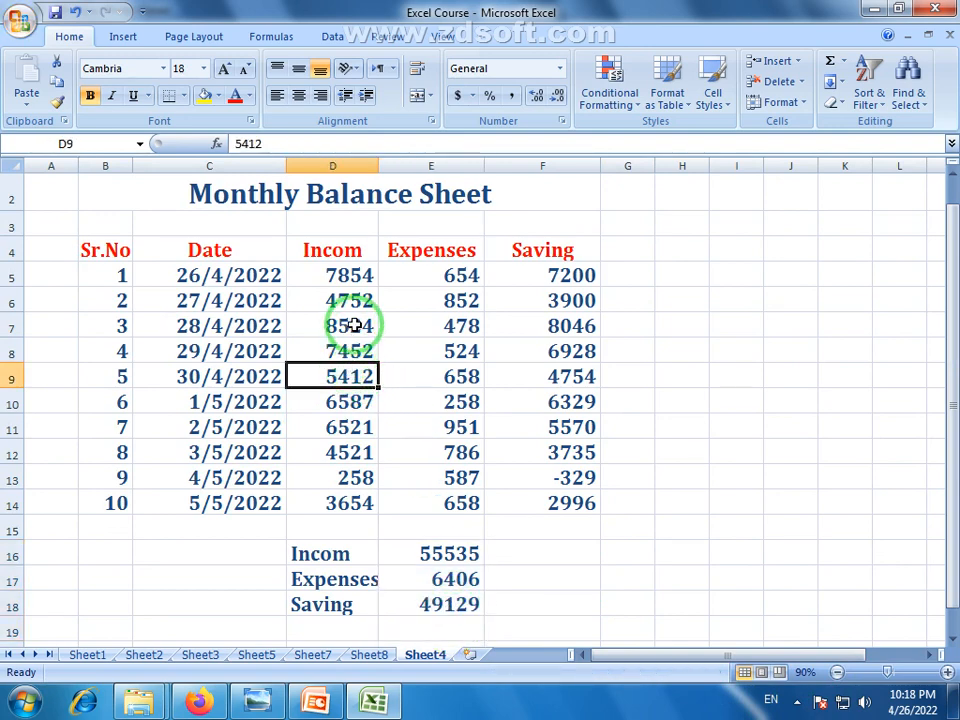
left_click(450, 328)
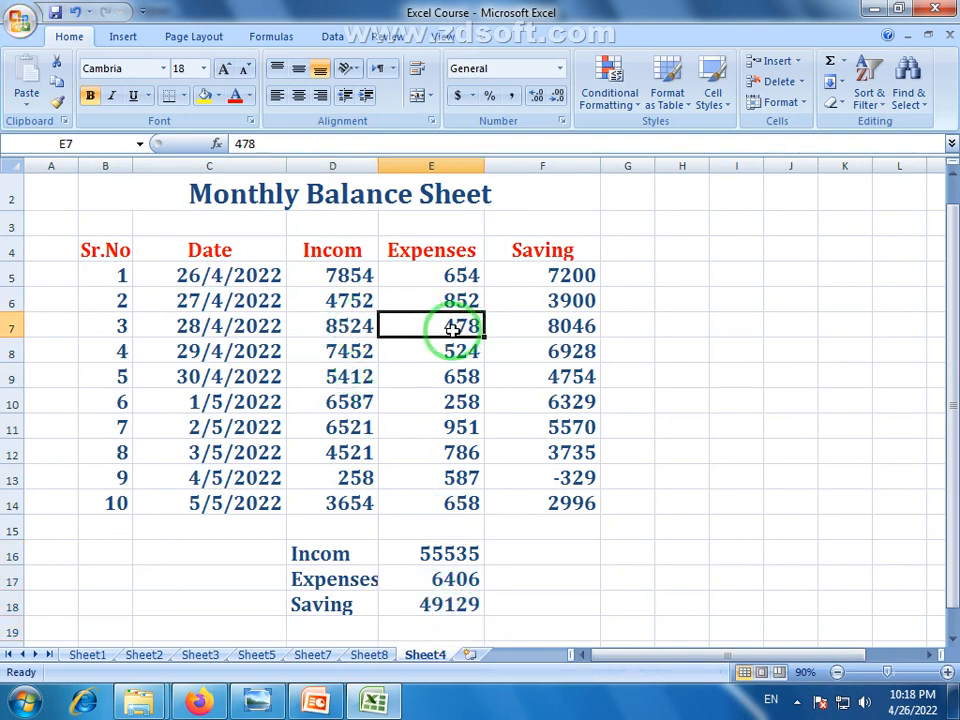
double_click(449, 336)
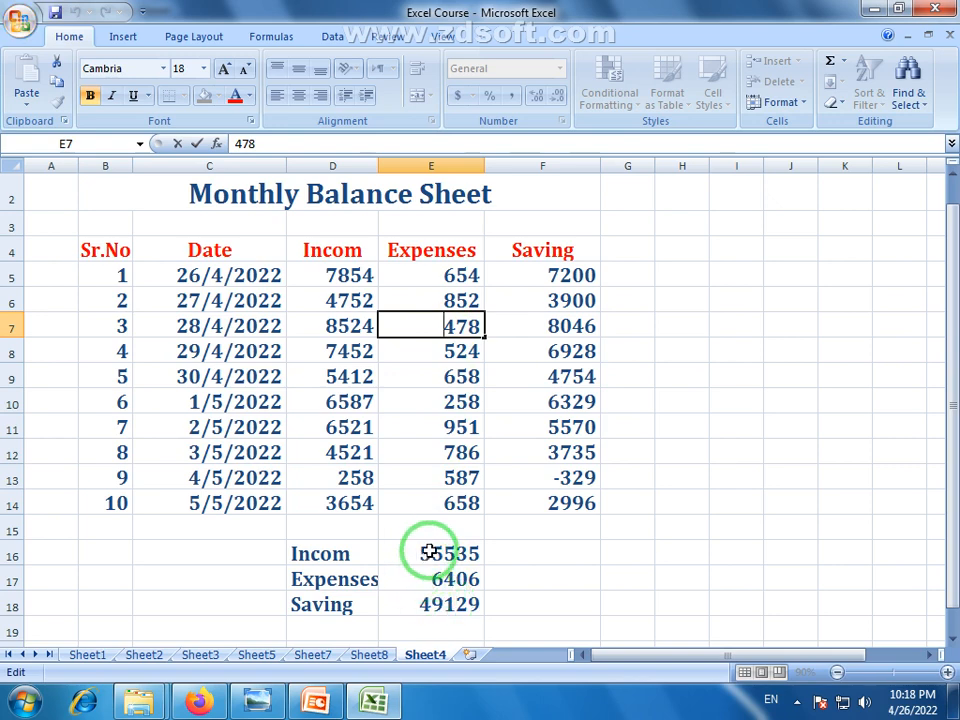
left_click(467, 605)
left_click(233, 95)
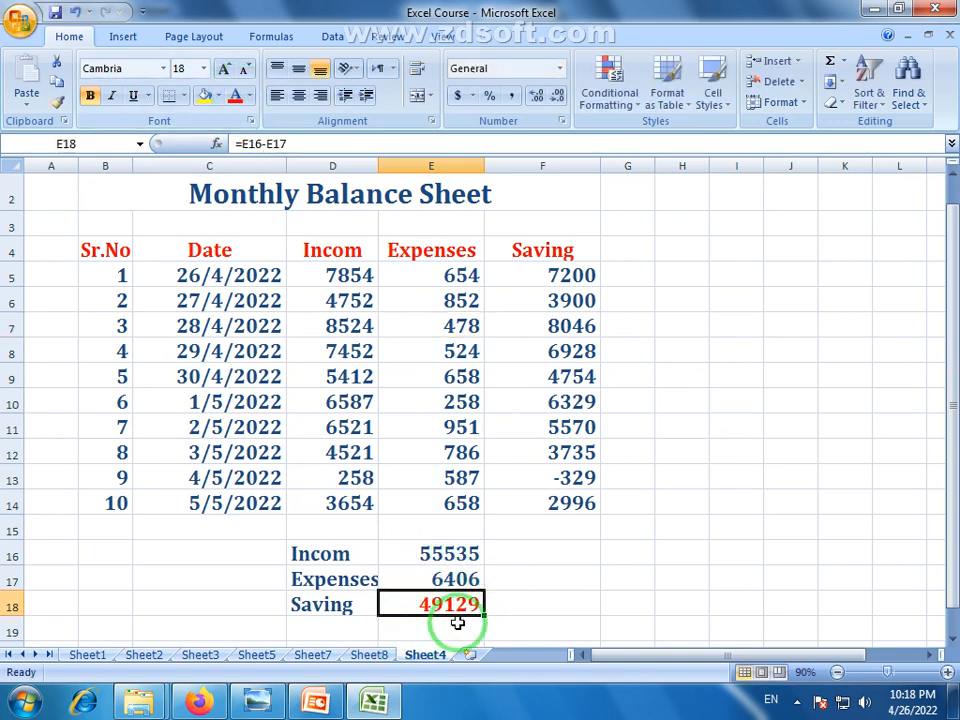
Change the expenses in E7, E10 and E9 to 6478, 25258 and 20658
double_click(443, 325)
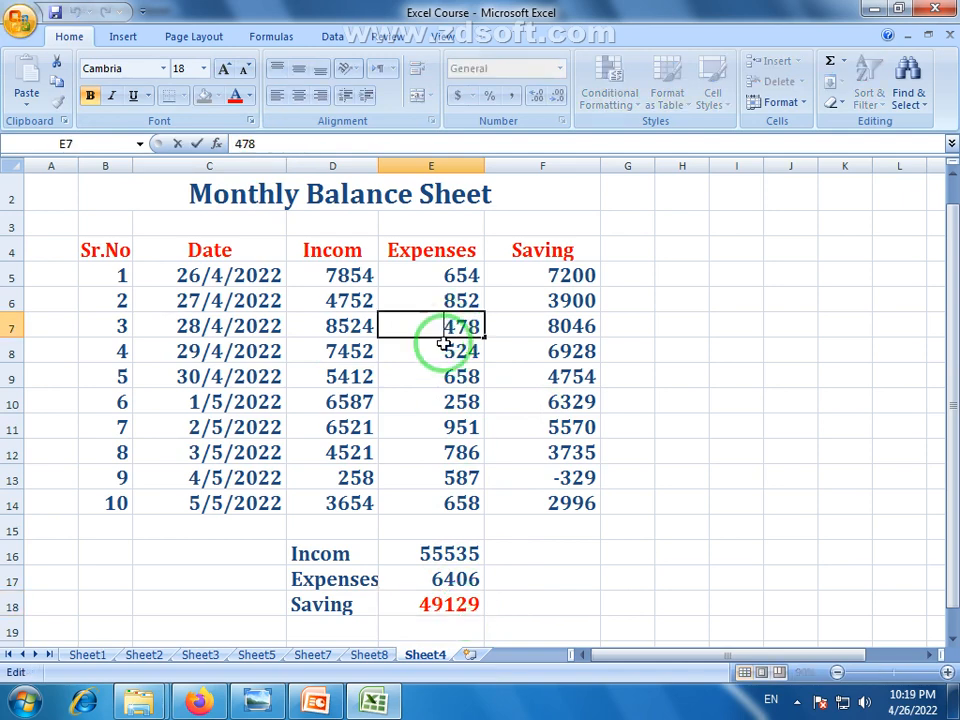
type("6")
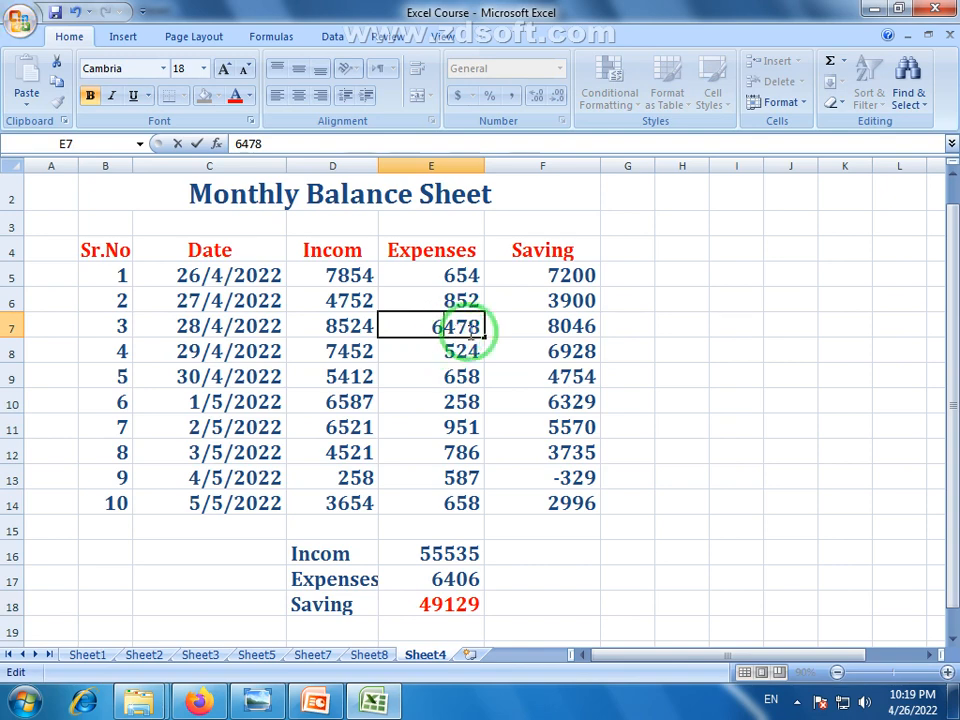
key("Return")
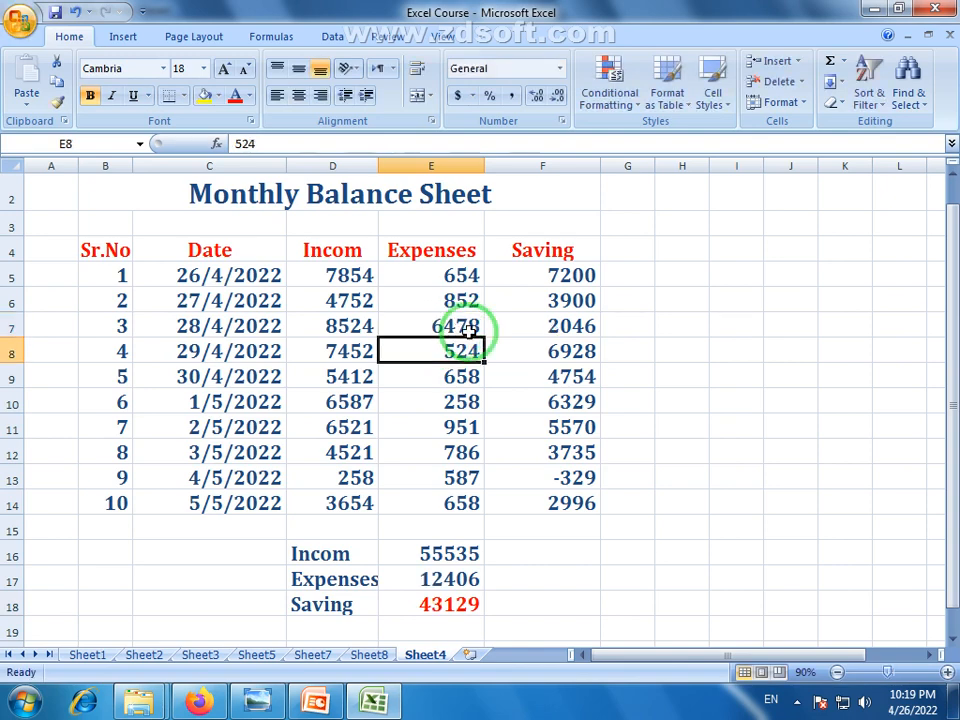
left_click(425, 579)
left_click(441, 606)
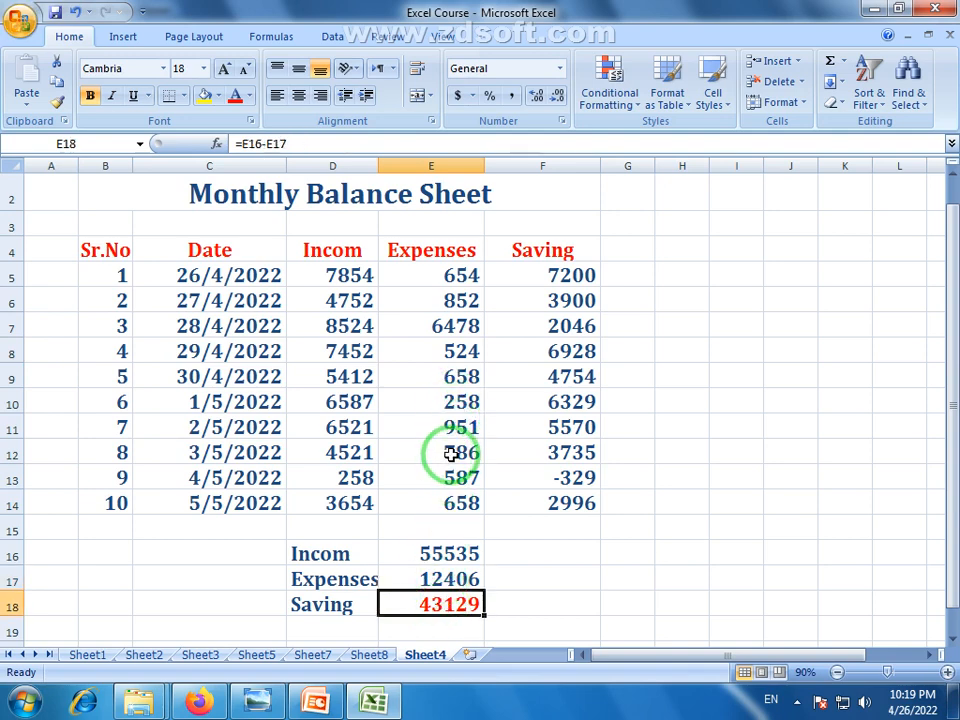
double_click(455, 401)
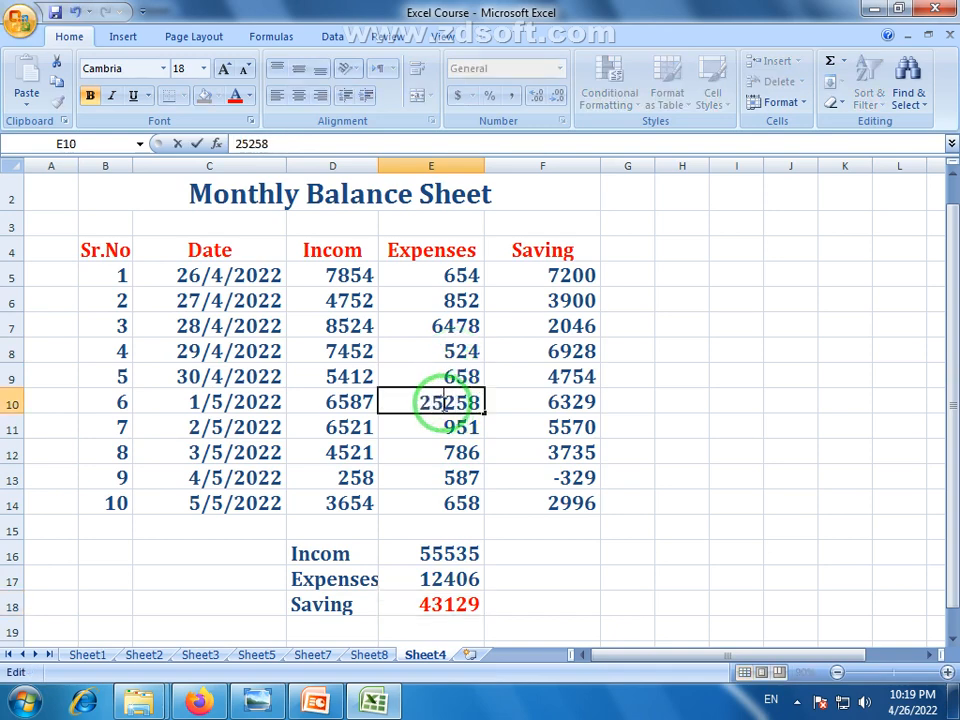
key("Return")
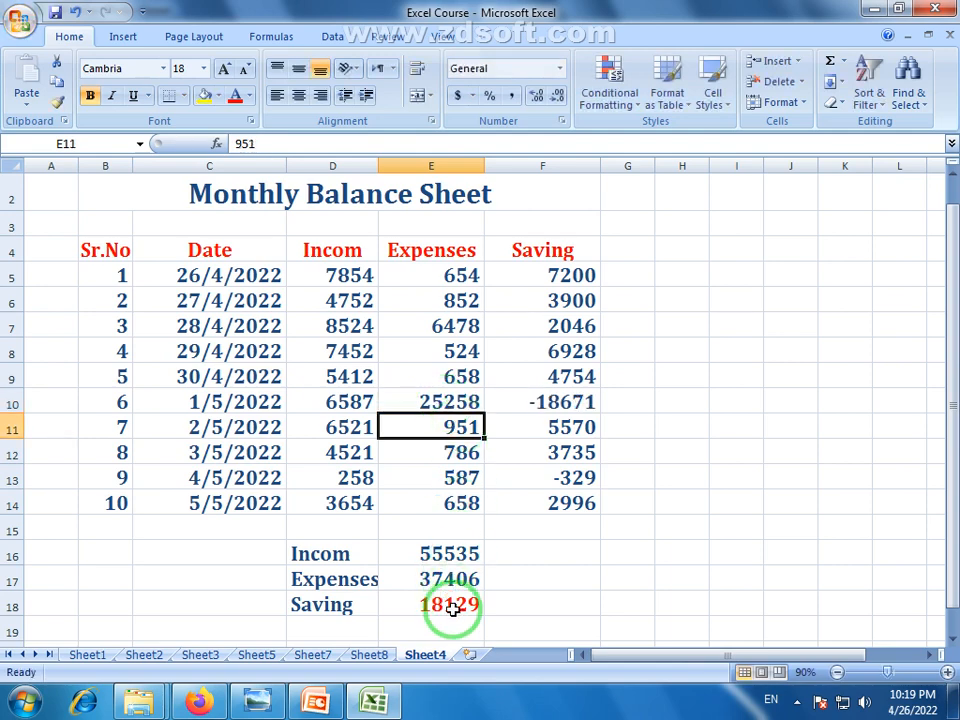
left_click(456, 376)
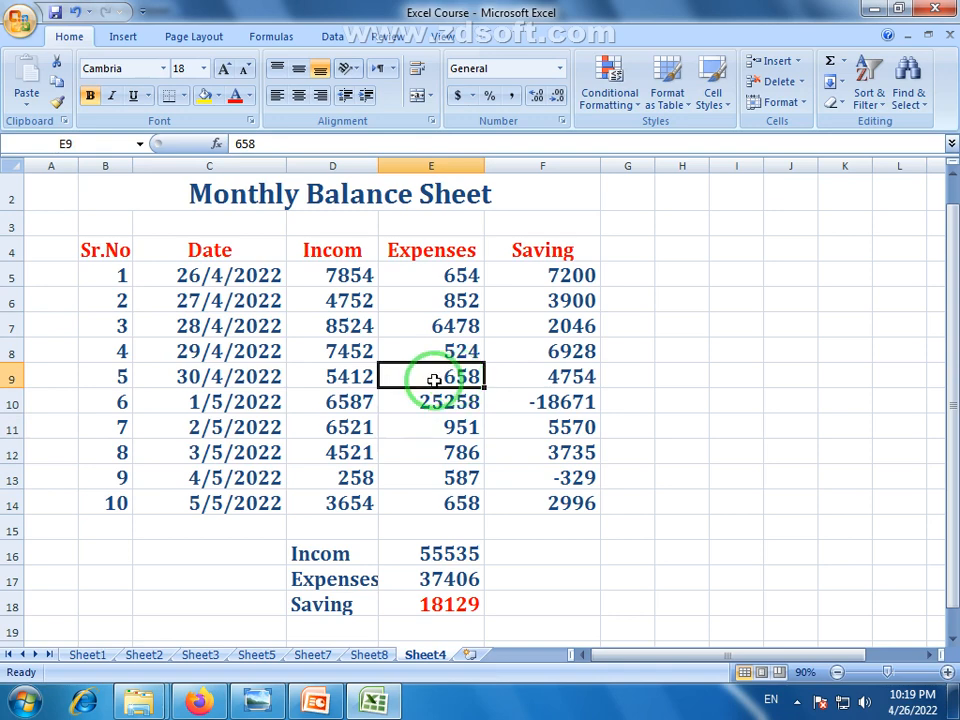
double_click(438, 376)
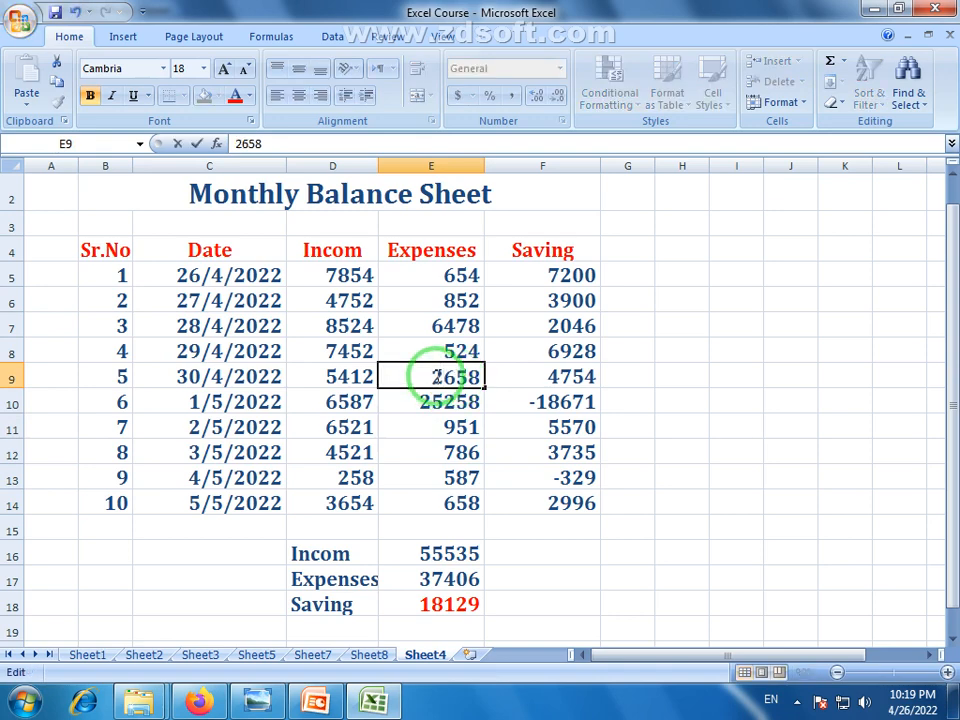
key("Return")
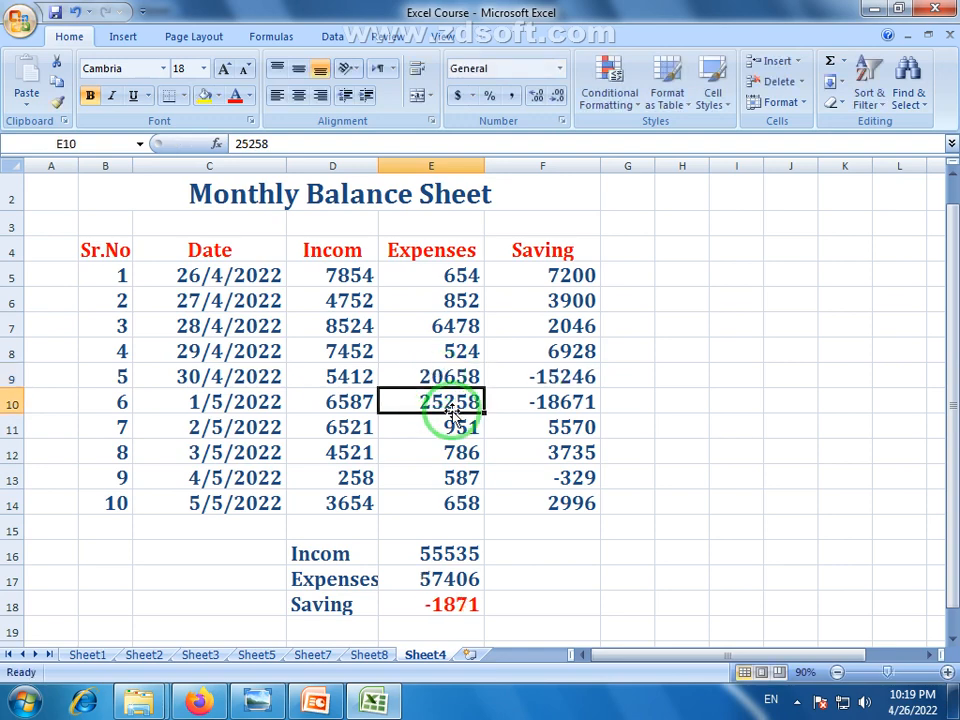
Review the recalculated Saving total of -1871 and the Saving formulas in F9 and F10
scroll(453, 415, "down", 1)
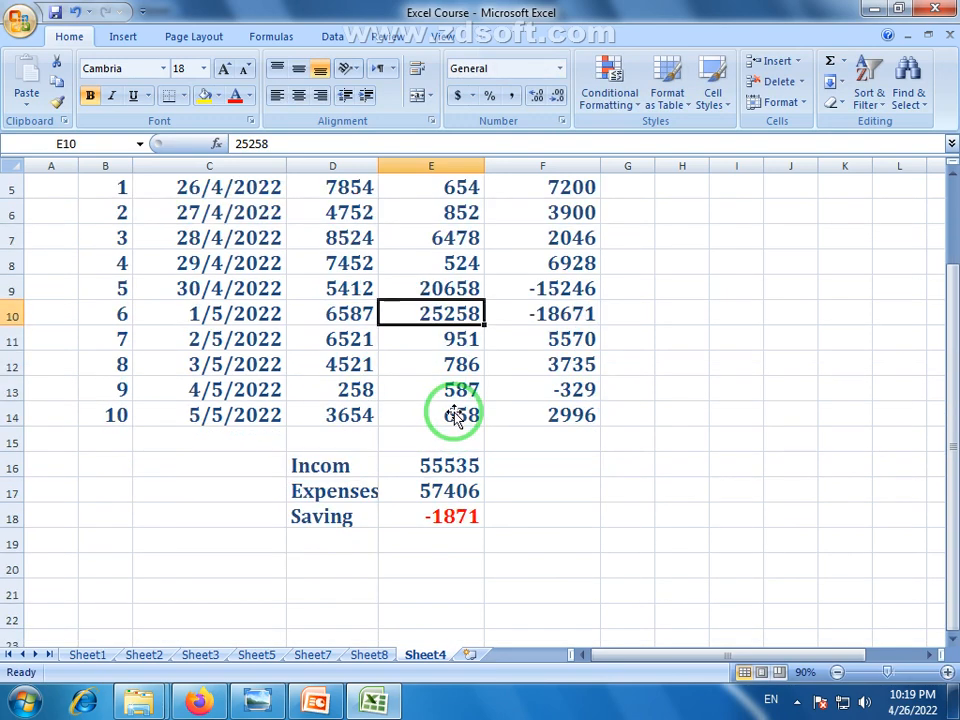
left_click(462, 515)
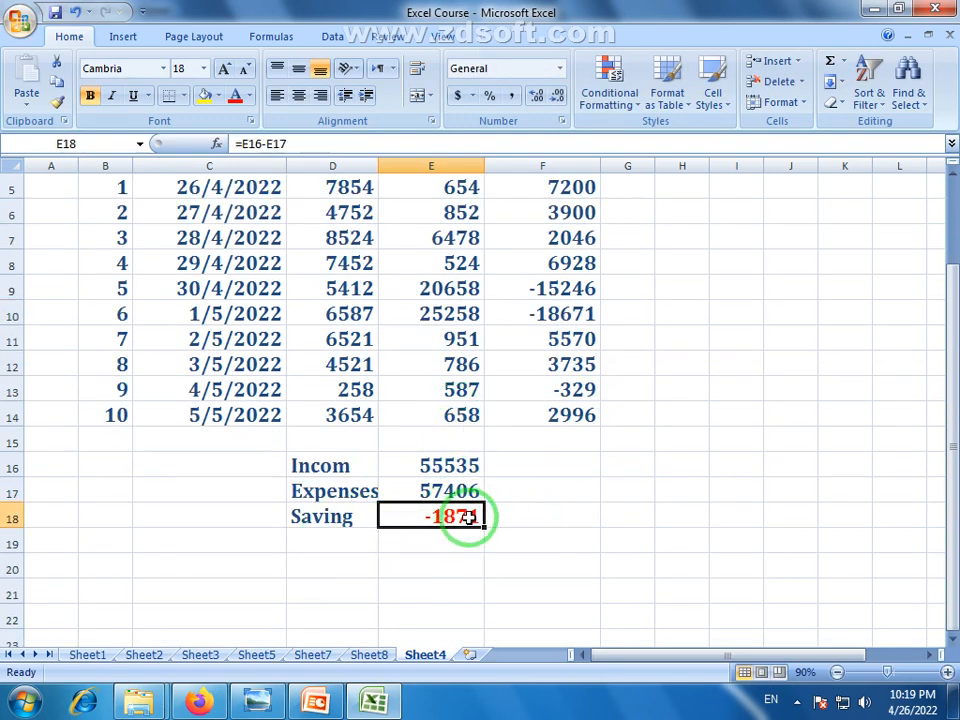
scroll(467, 514, "up", 1)
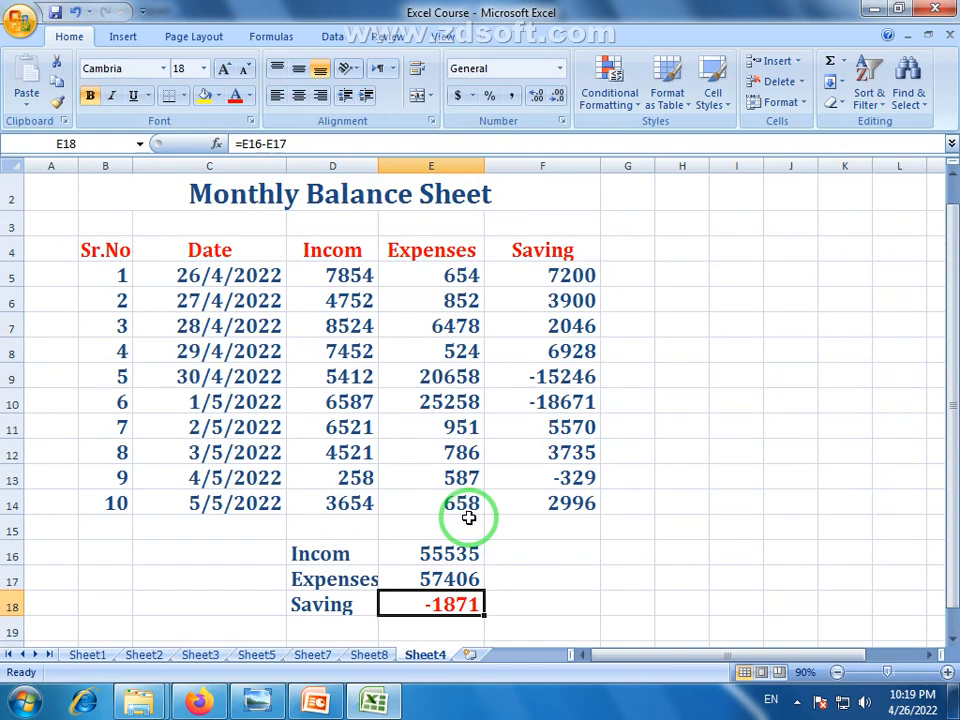
left_click(350, 377)
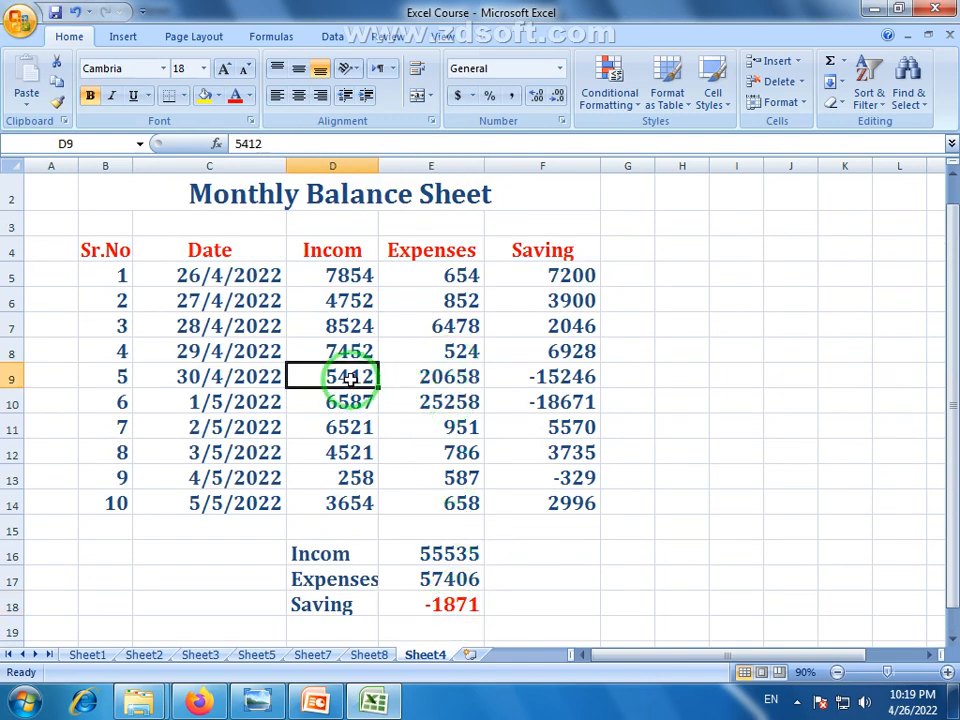
left_click(349, 399)
left_click(437, 384)
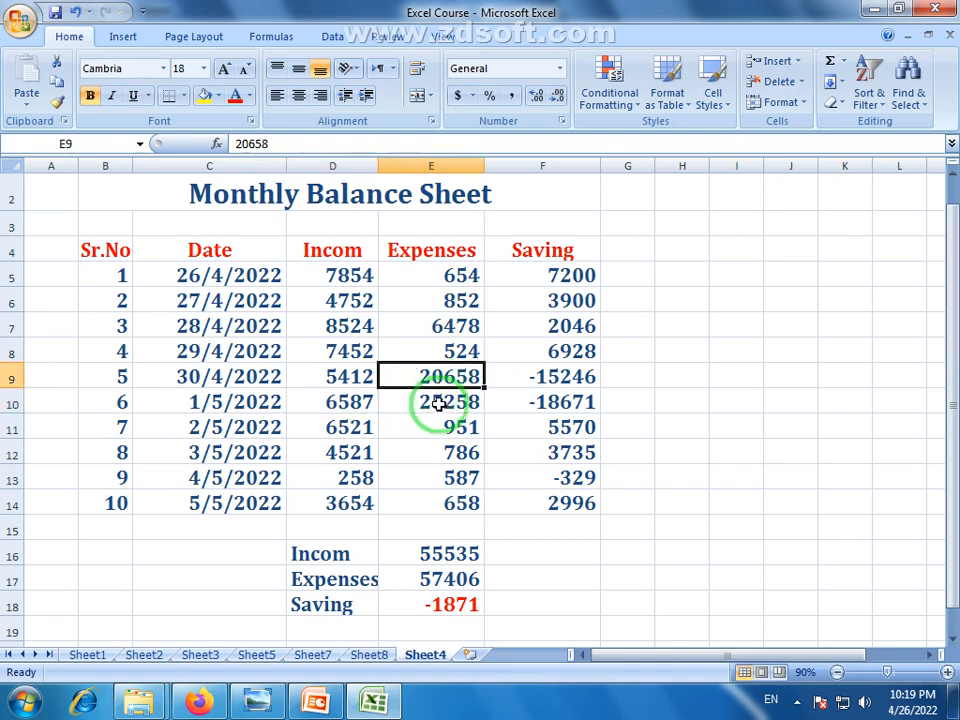
left_click(432, 406)
left_click(552, 381)
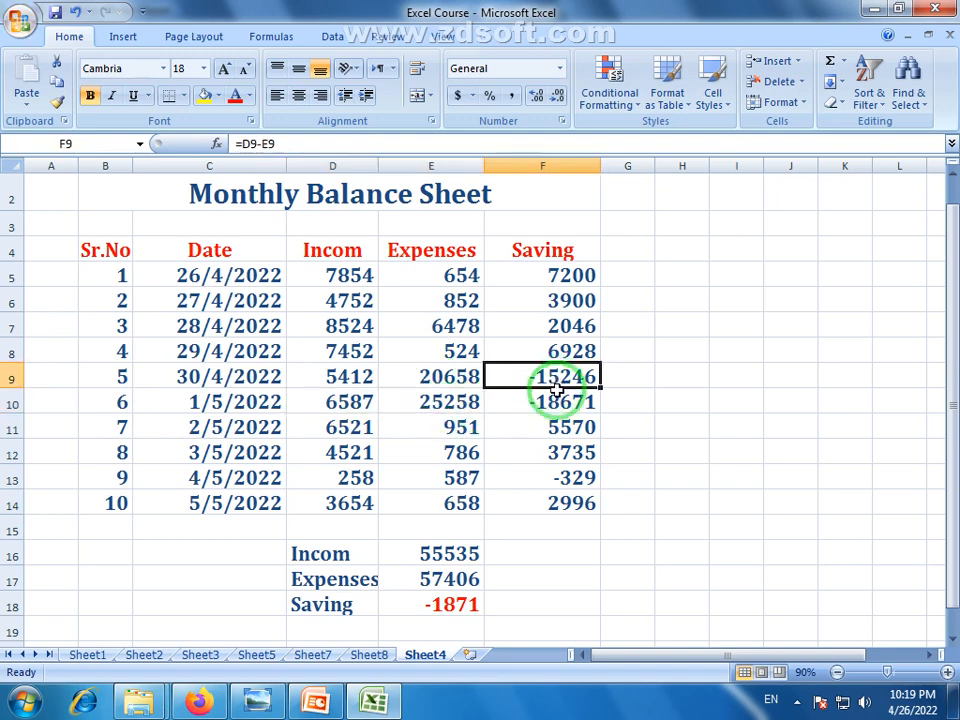
left_click(556, 400)
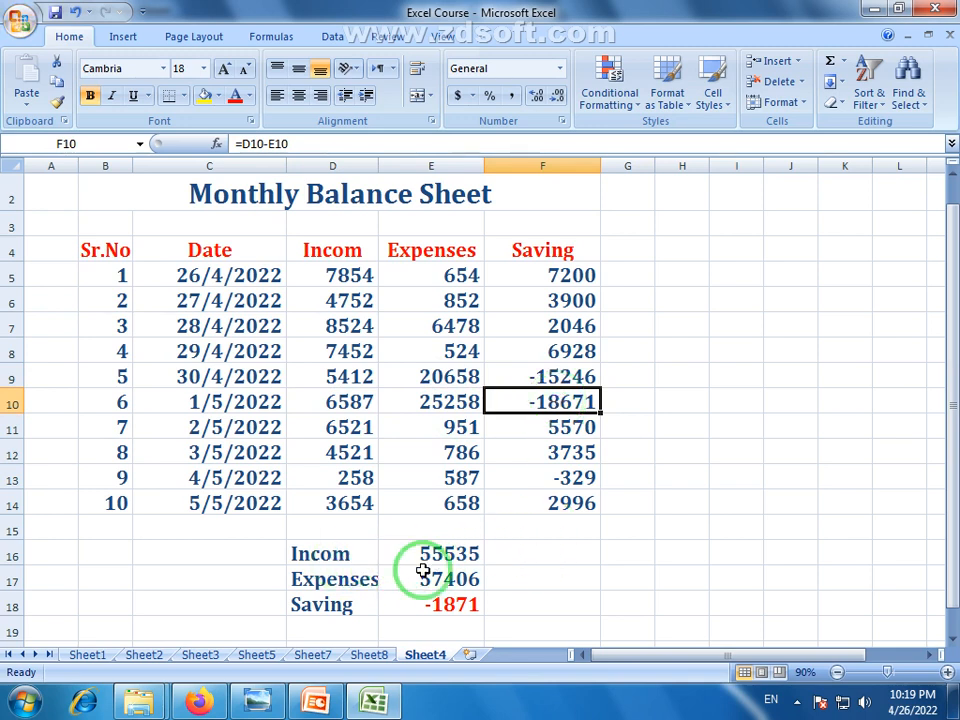
left_click(467, 626)
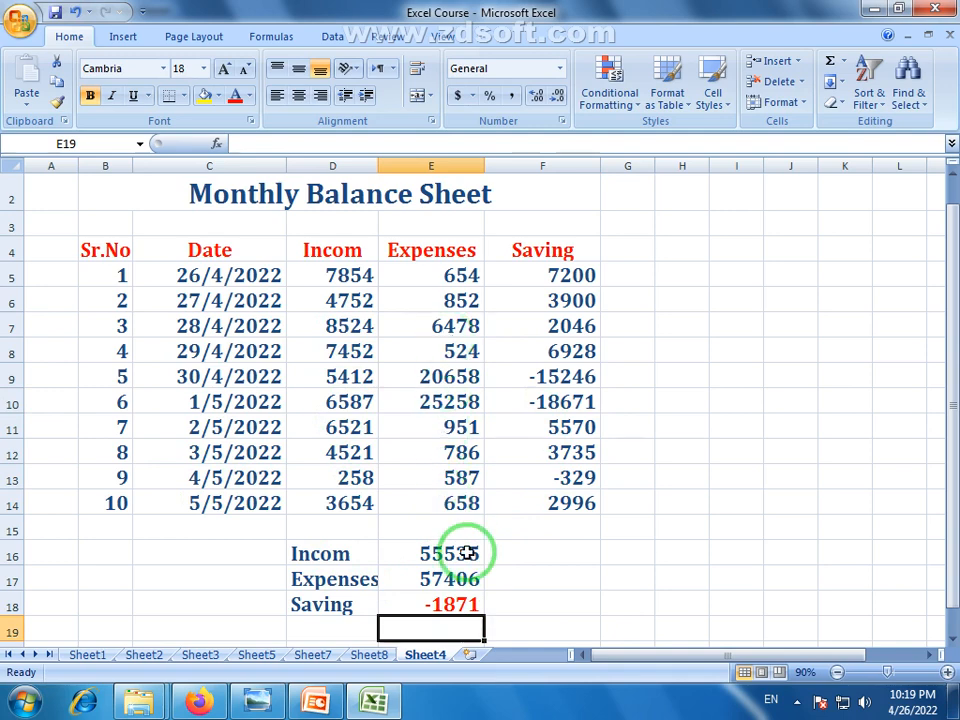
Make row 3 taller and enter the label From: in B3
left_click_drag(549, 575, 686, 574)
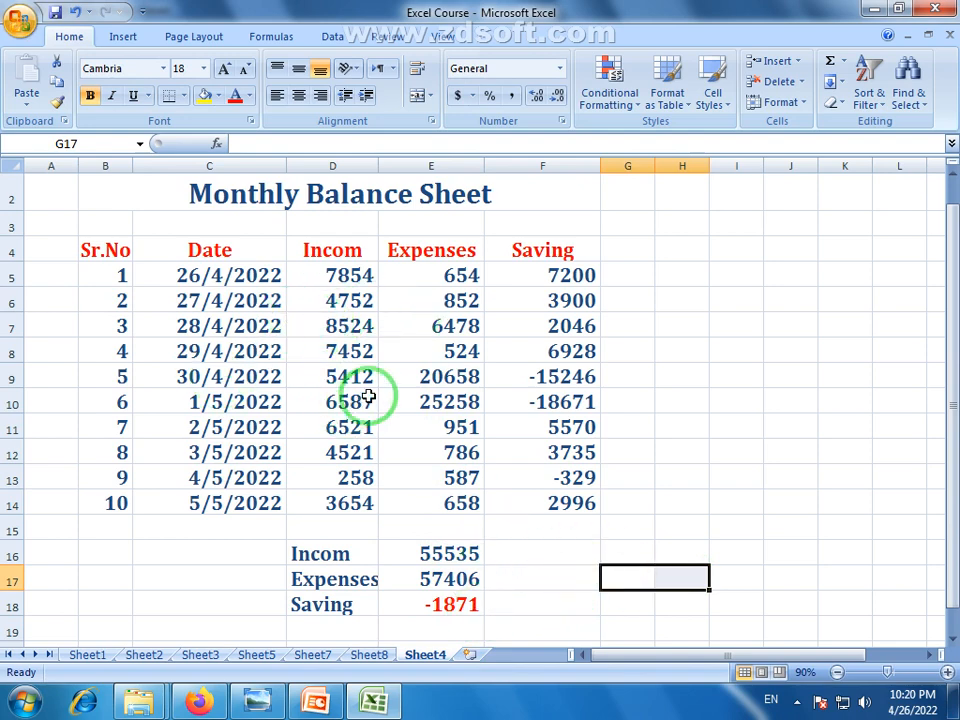
left_click(118, 219)
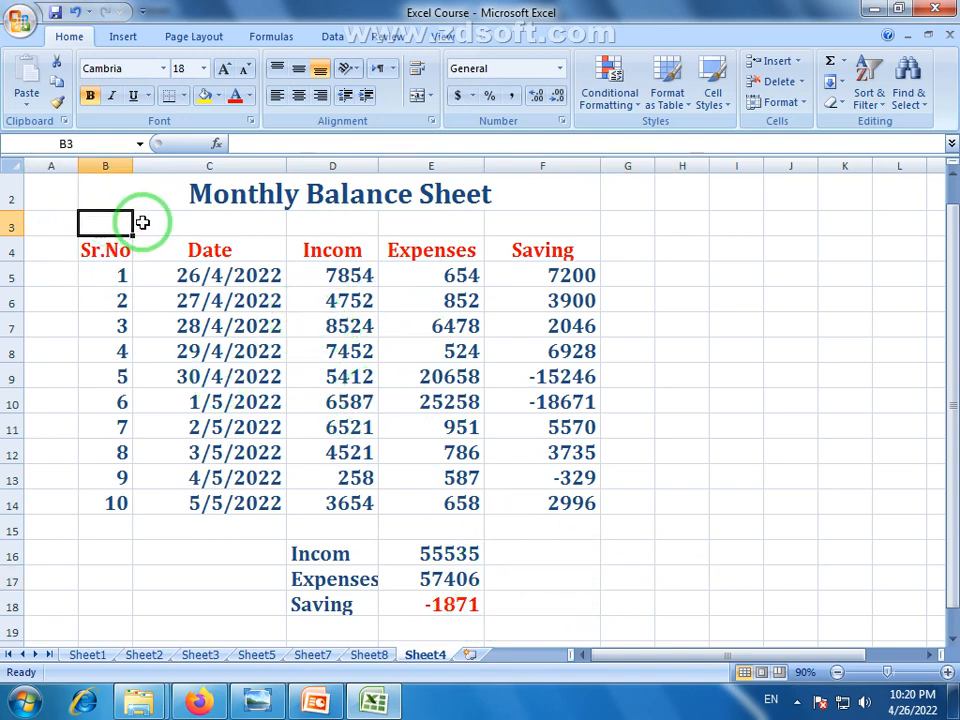
left_click_drag(11, 237, 11, 259)
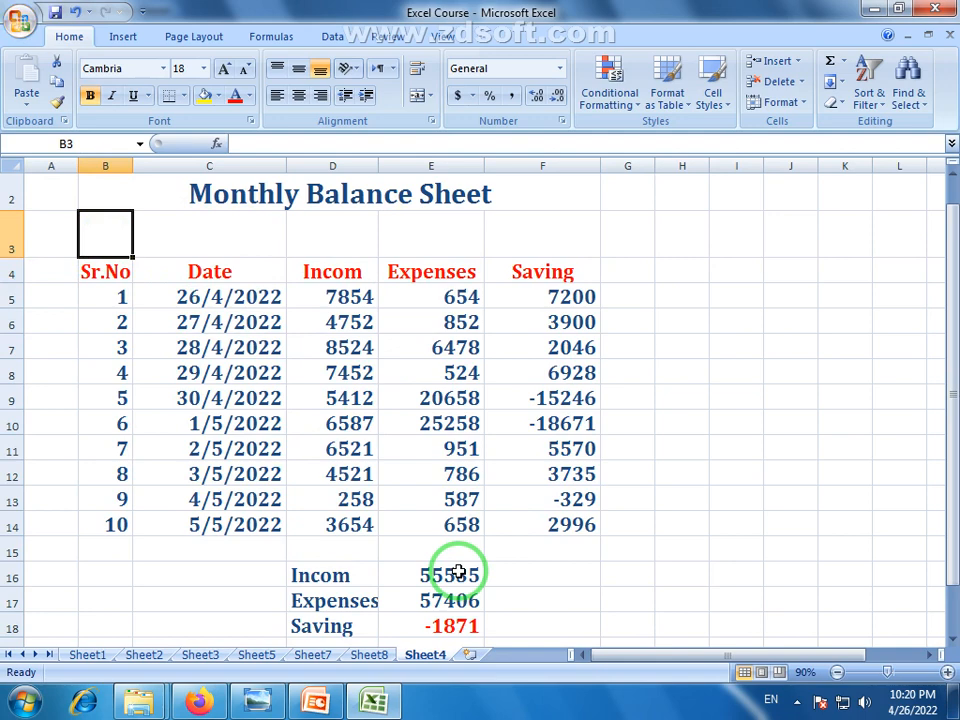
type("From:")
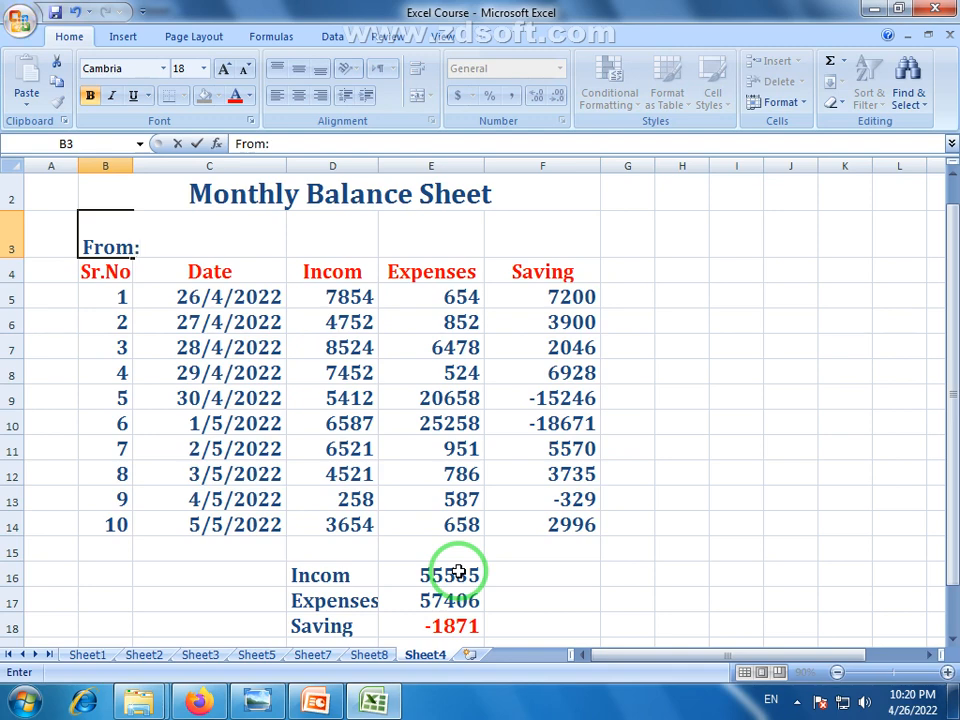
left_click(262, 600)
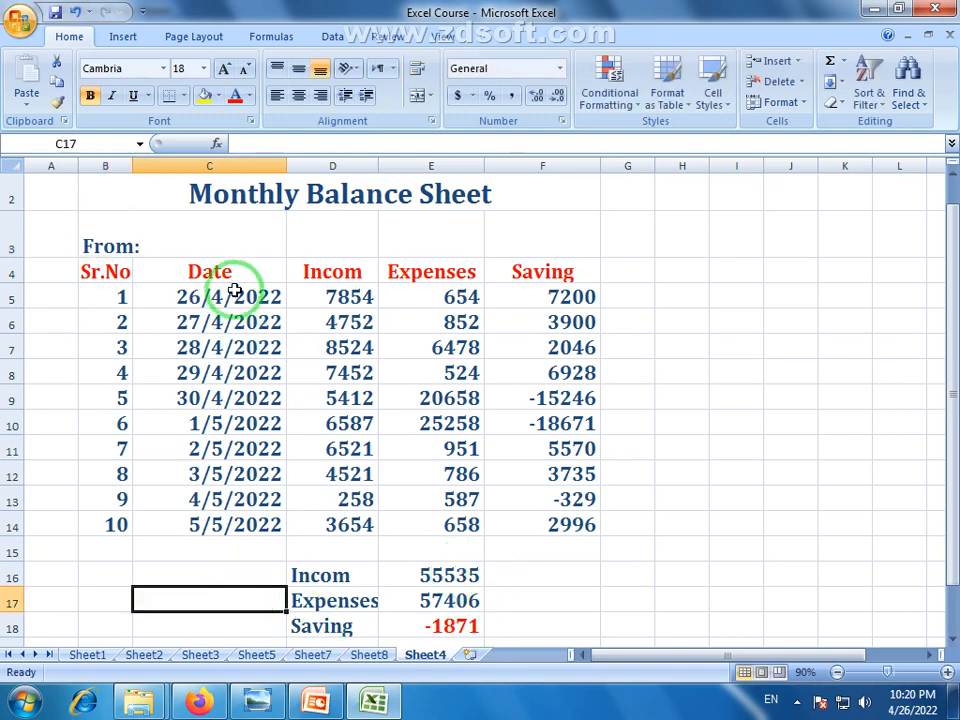
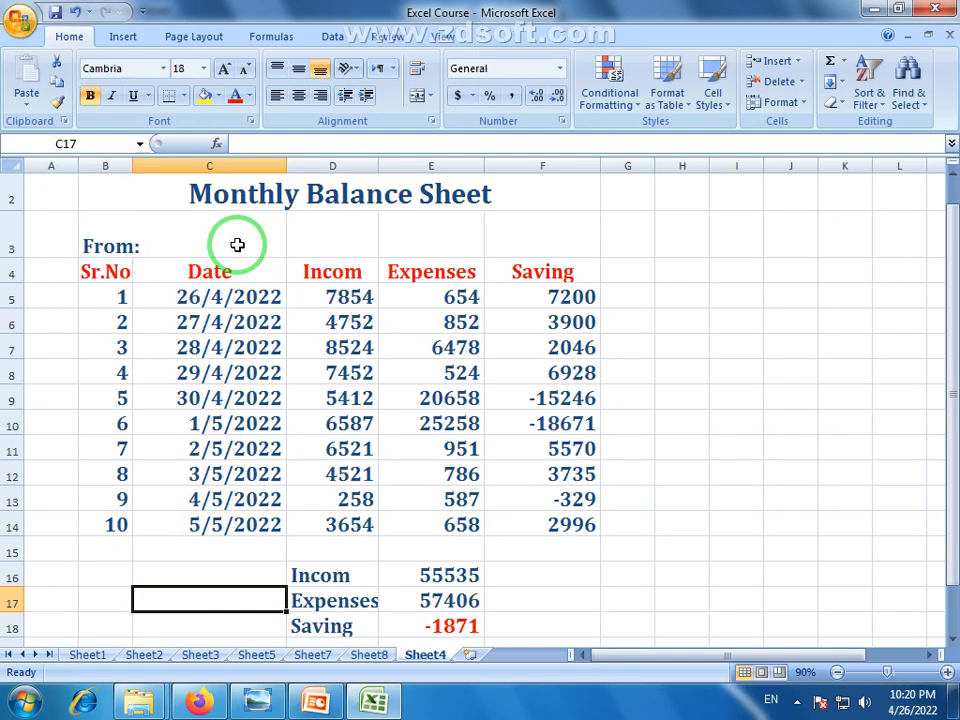
Link C3 to the first date with the formula =C5
left_click(229, 245)
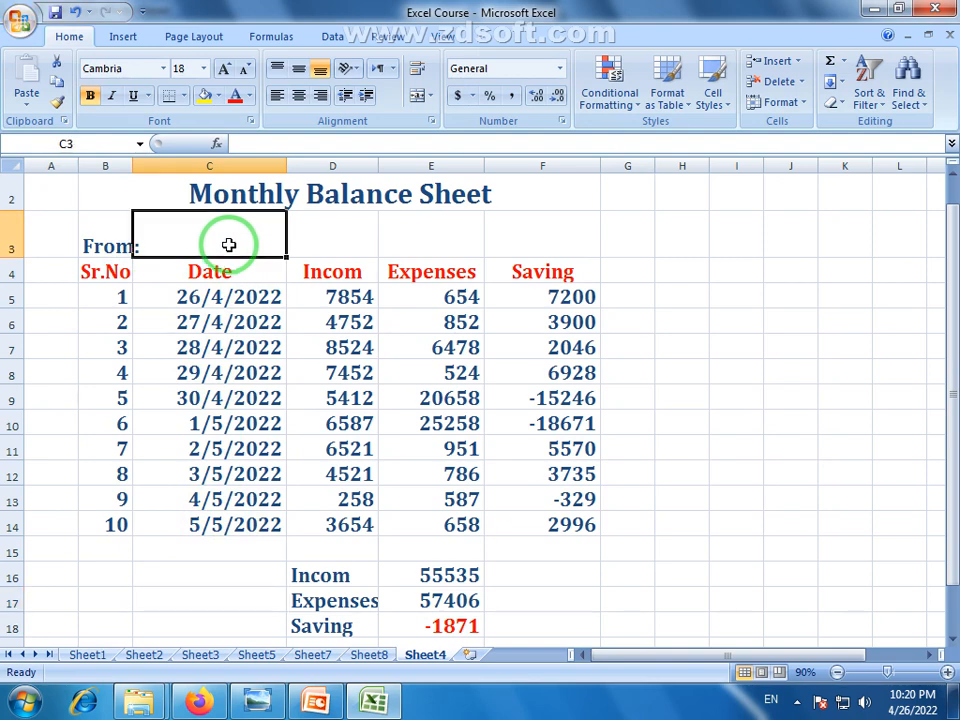
type("=")
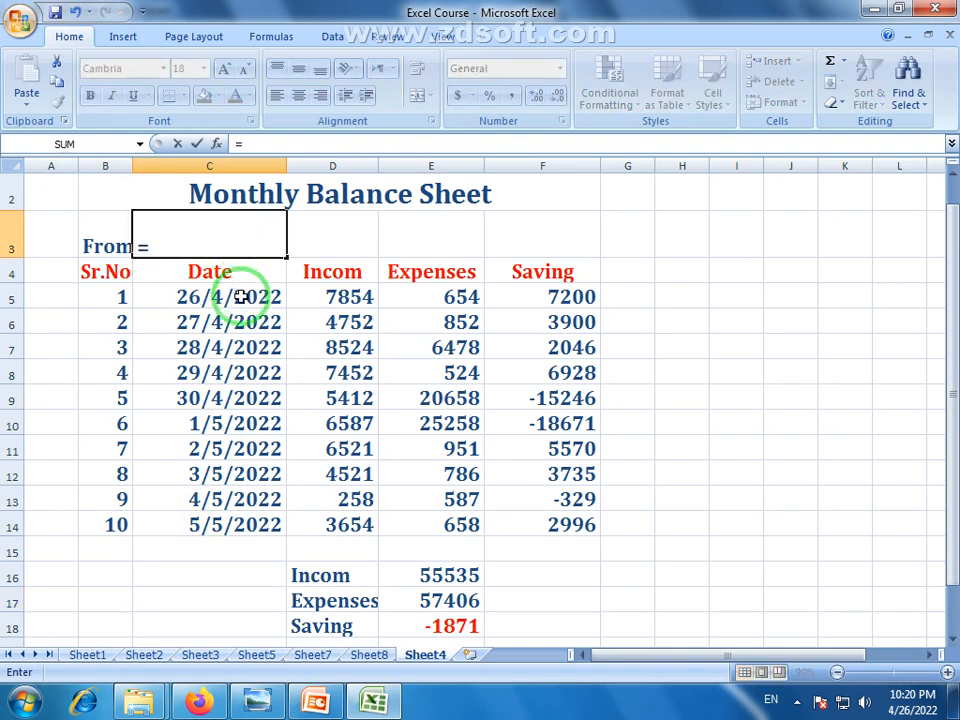
key("Return")
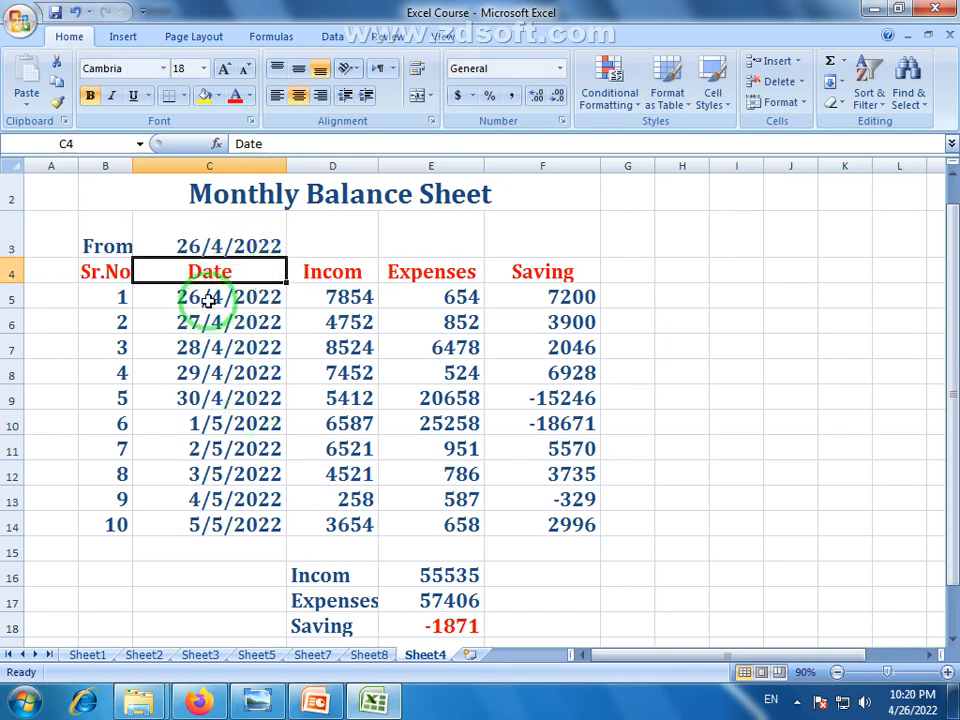
Enter a right-aligned 'to:' label in E3 and link F3 to the end date with =C14
left_click(426, 244)
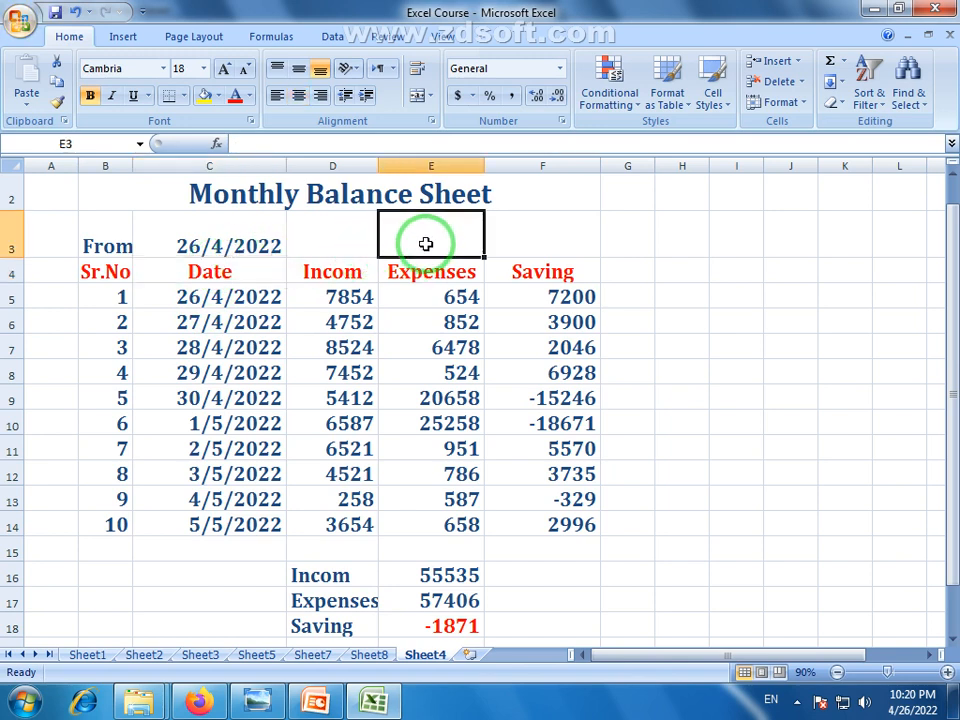
type("to:")
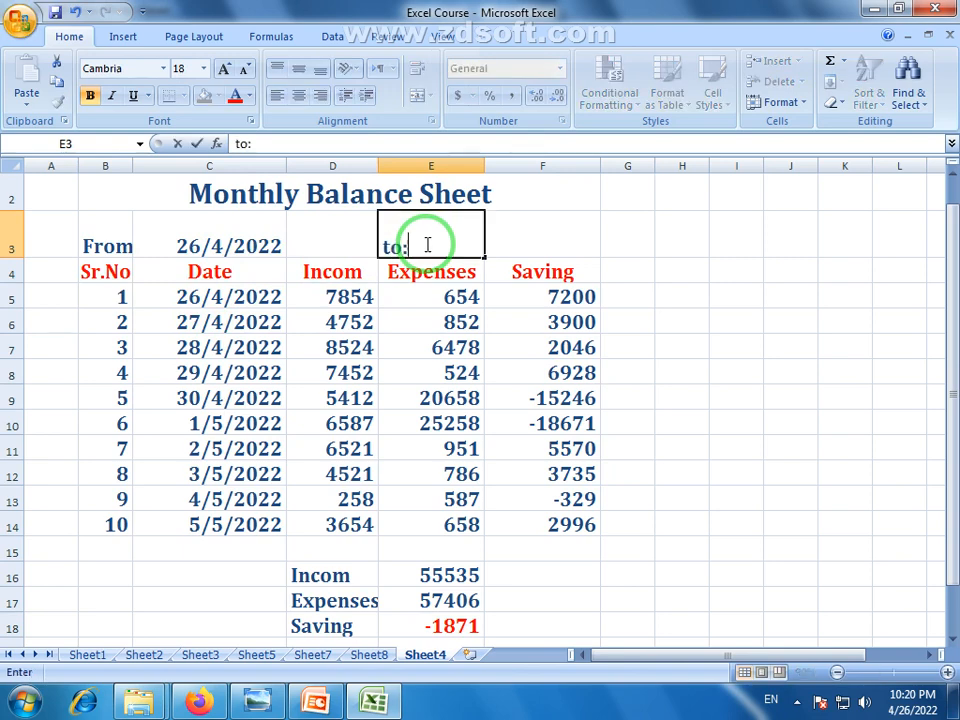
left_click(579, 238)
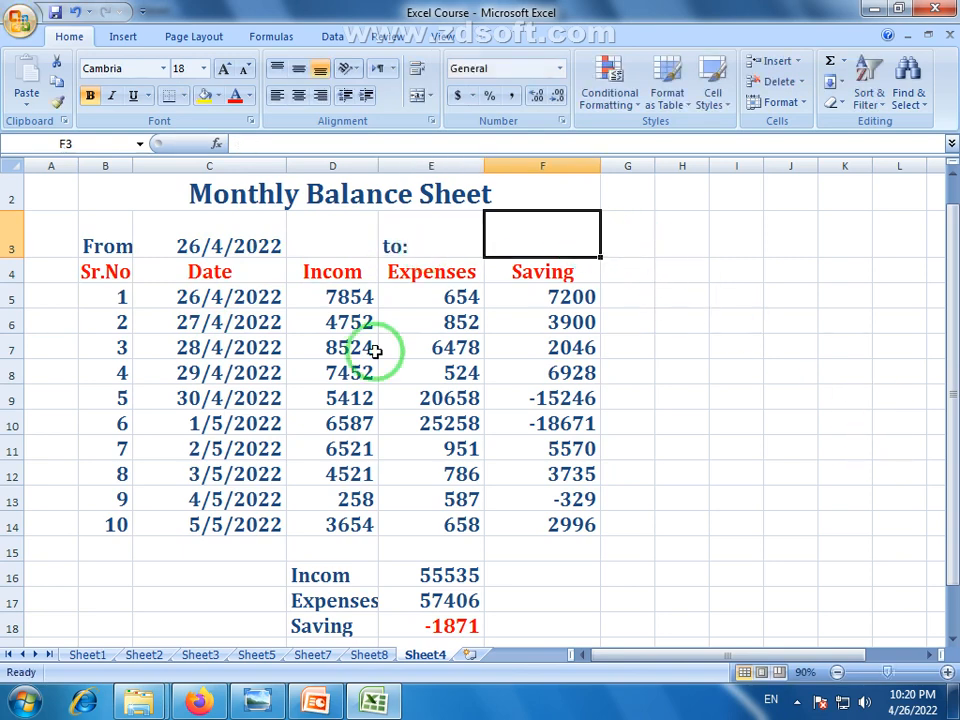
type("=")
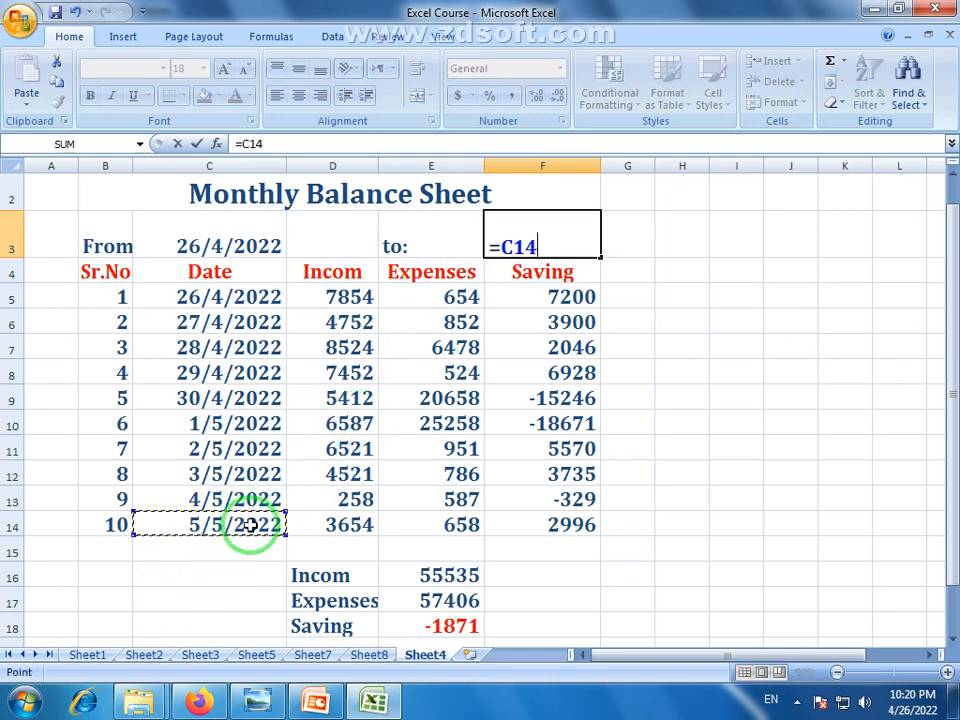
key("Return")
left_click(433, 250)
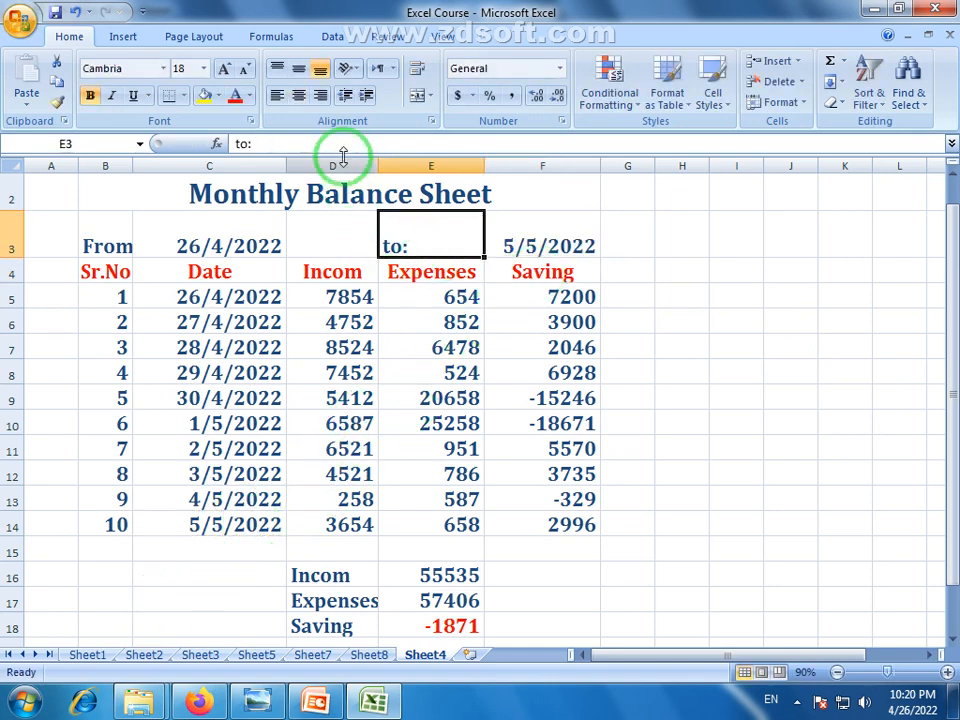
left_click(320, 95)
left_click(670, 445)
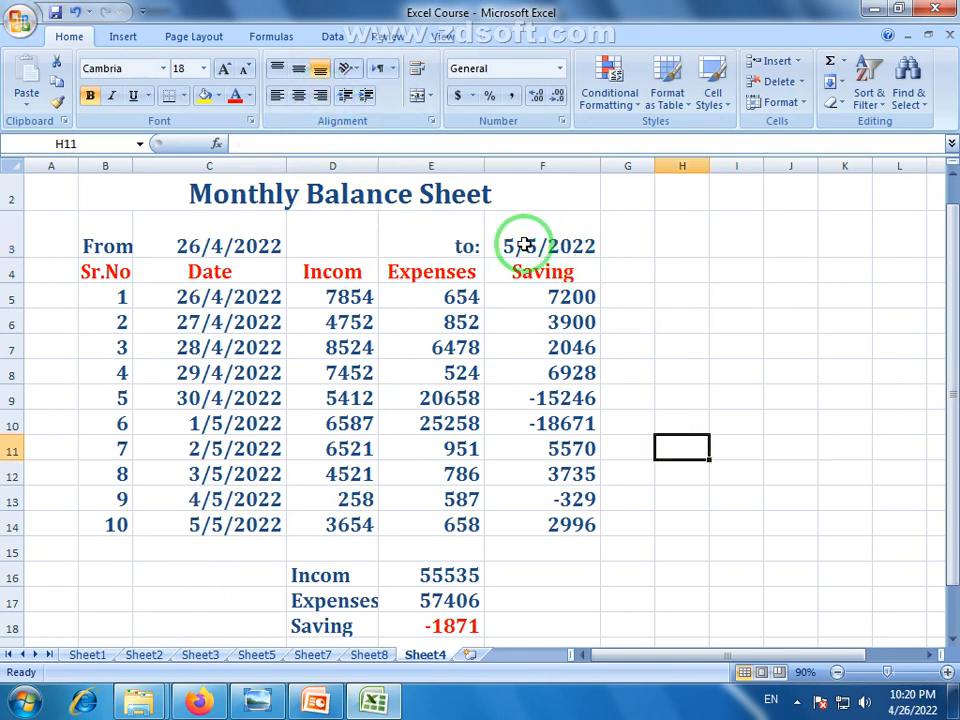
Shrink the row 3 text to 14 point and centre it horizontally and vertically
left_click_drag(6, 256, 6, 268)
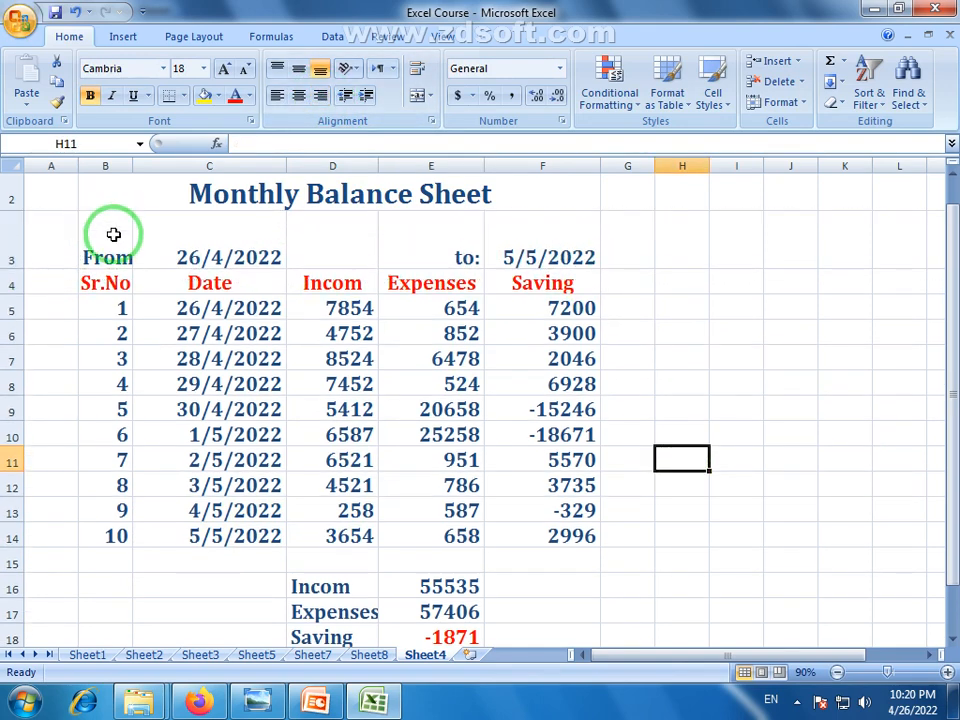
left_click_drag(116, 231, 546, 231)
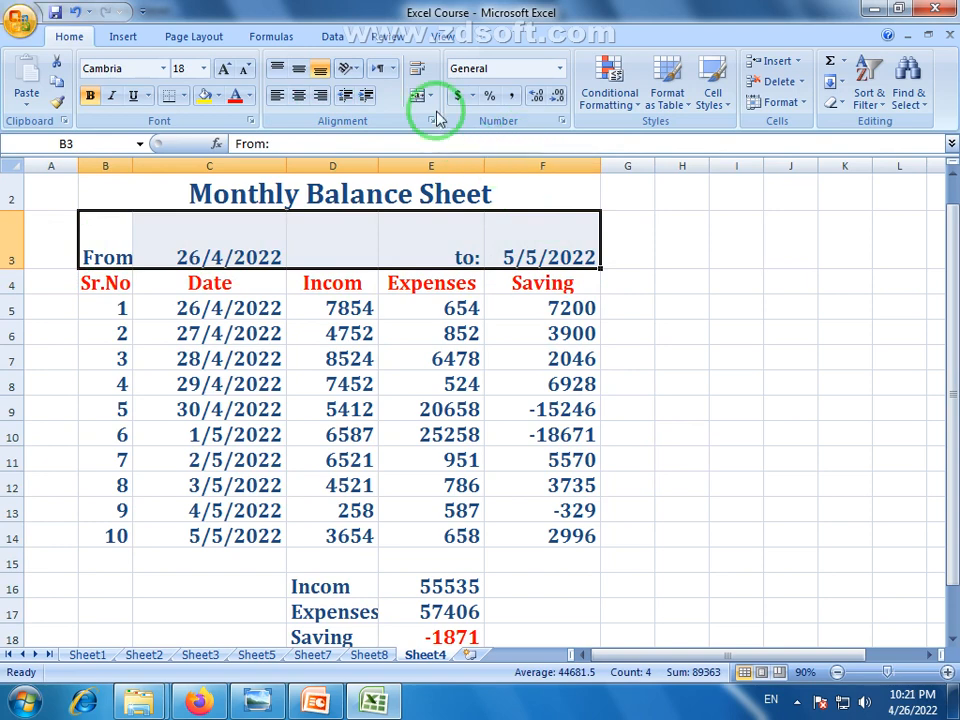
left_click(11, 235)
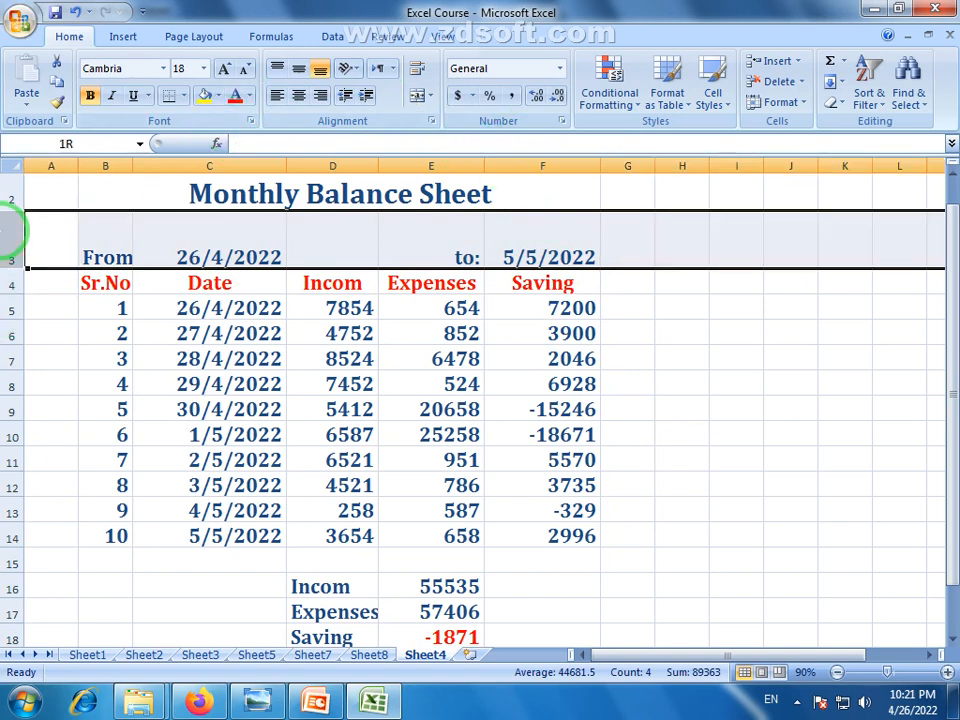
left_click(243, 69)
left_click(243, 69)
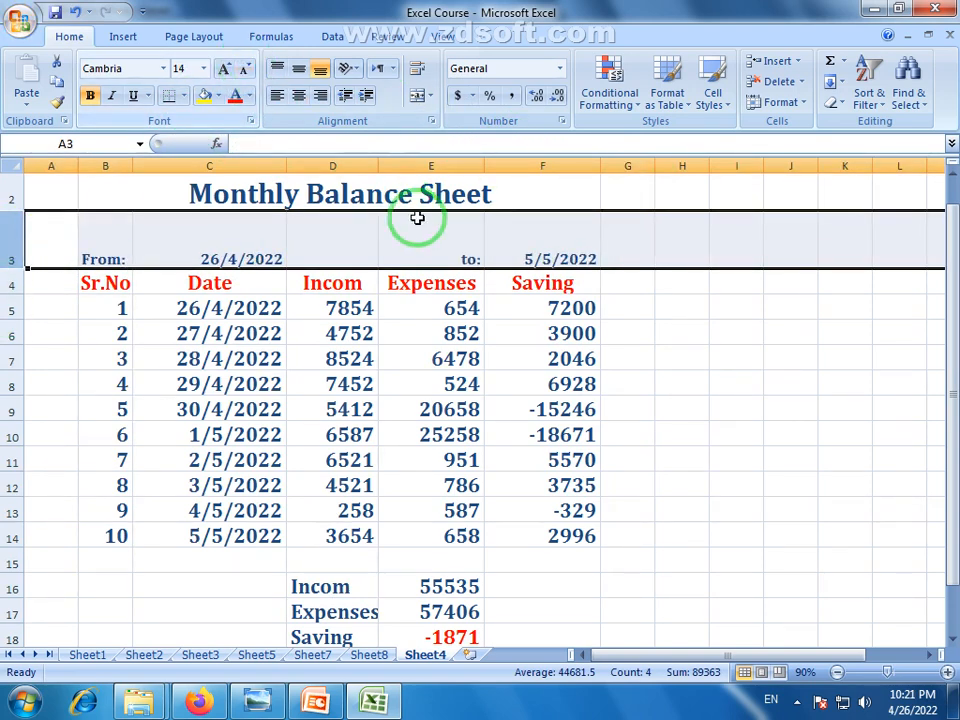
left_click(298, 95)
left_click(298, 69)
left_click(668, 386)
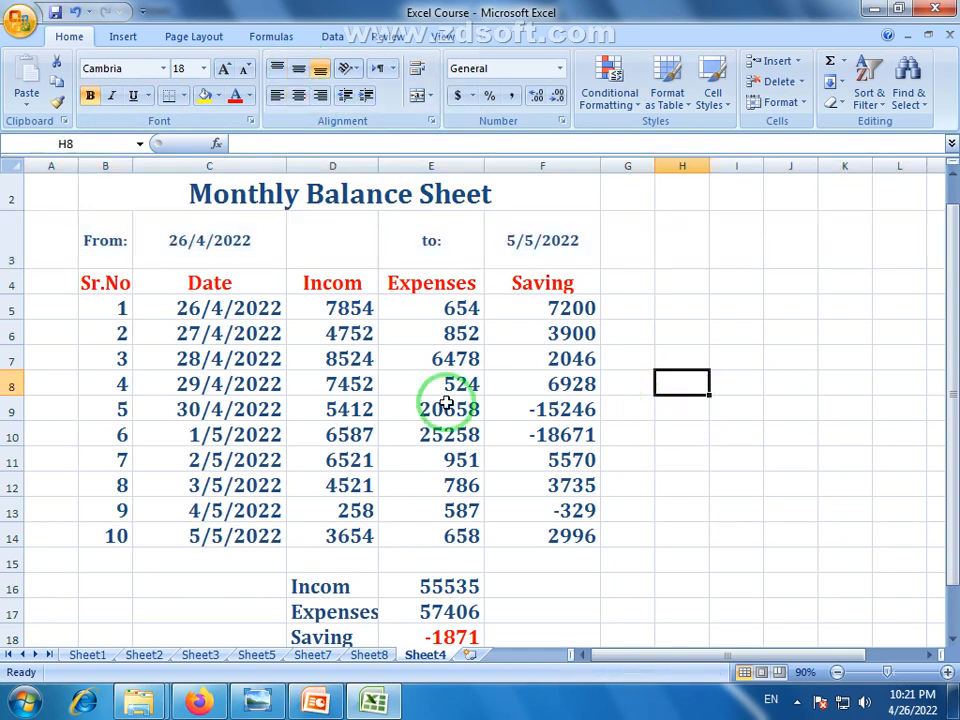
Resize row 3 to 39 and row 1 to 15.75, then review the table
left_click_drag(7, 268, 9, 251)
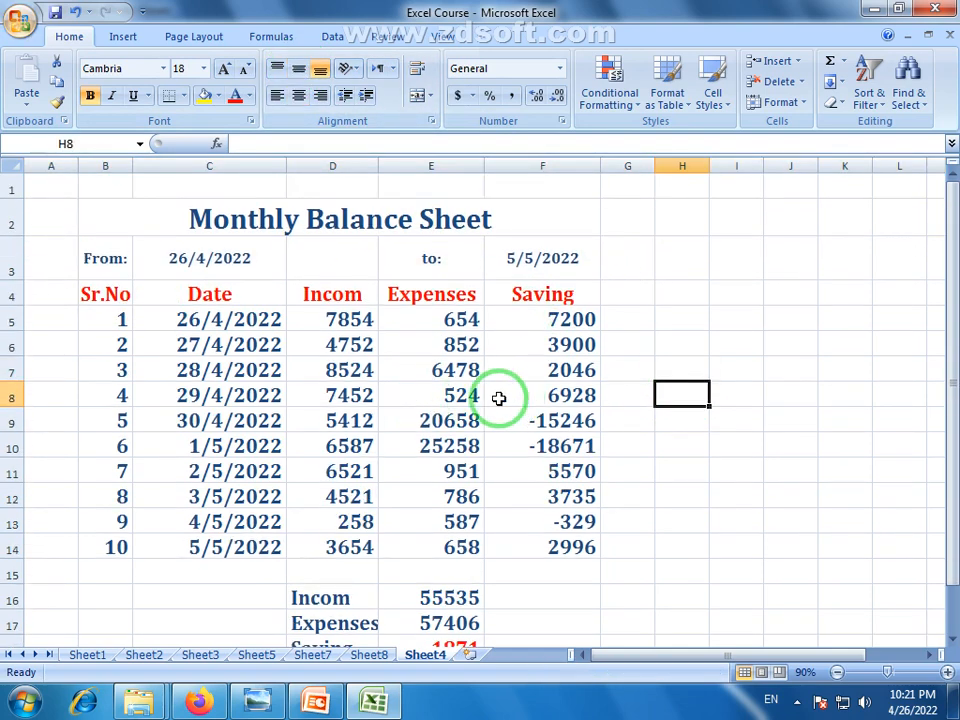
left_click_drag(7, 202, 9, 190)
left_click(395, 262)
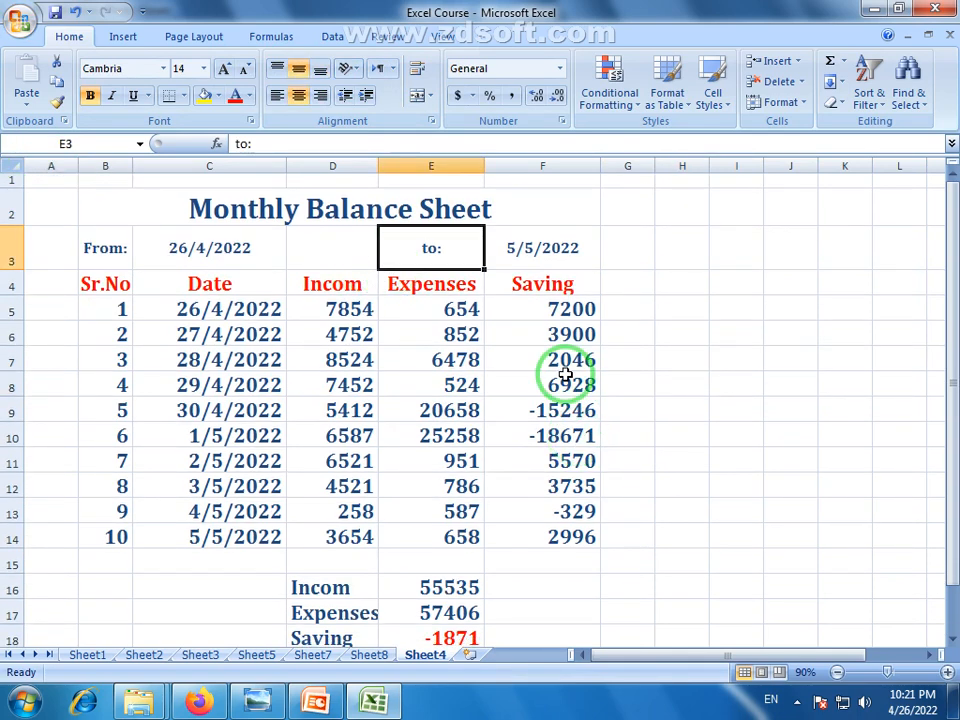
left_click(540, 486)
scroll(610, 545, "down", 1)
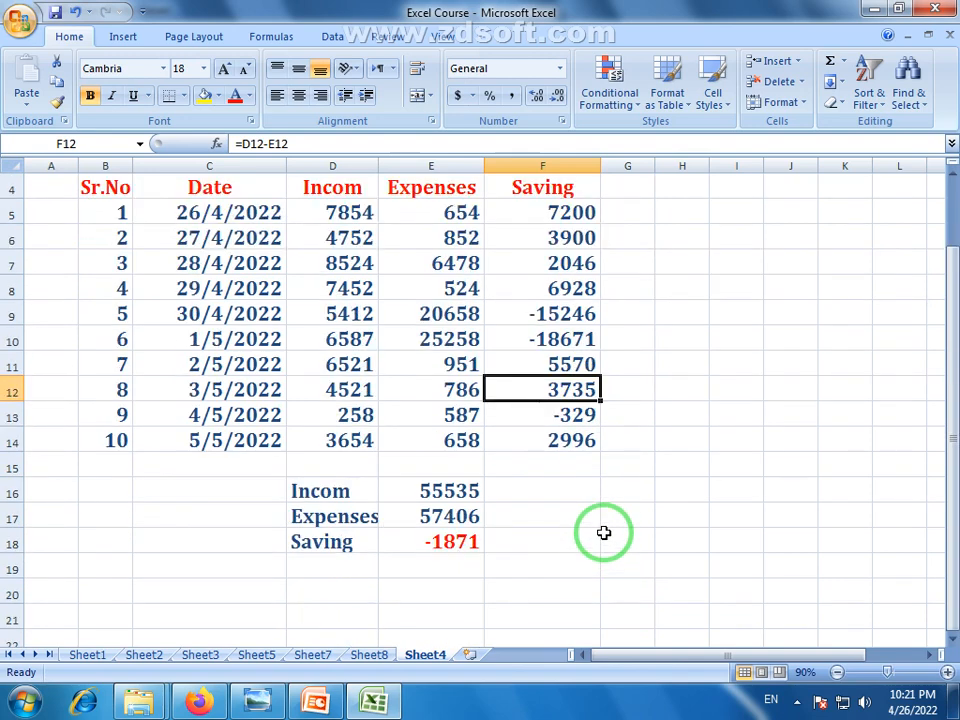
scroll(604, 534, "up", 1)
left_click_drag(343, 311, 343, 537)
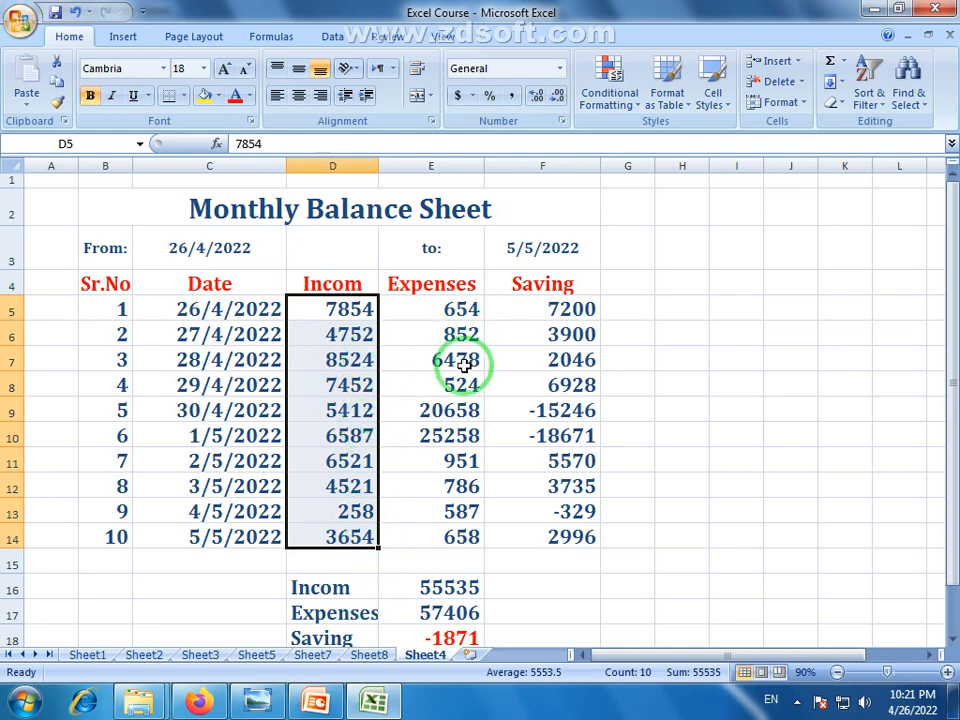
Apply the two-decimal Number format to the Income, Expenses and Saving values in D5:F14
left_click(252, 698)
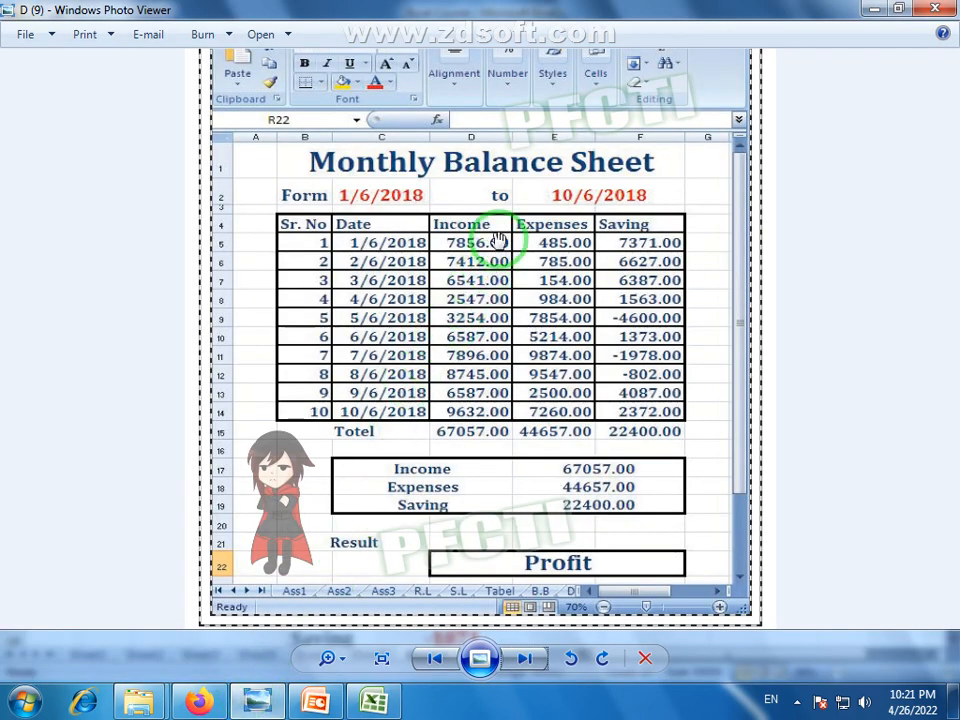
left_click(371, 698)
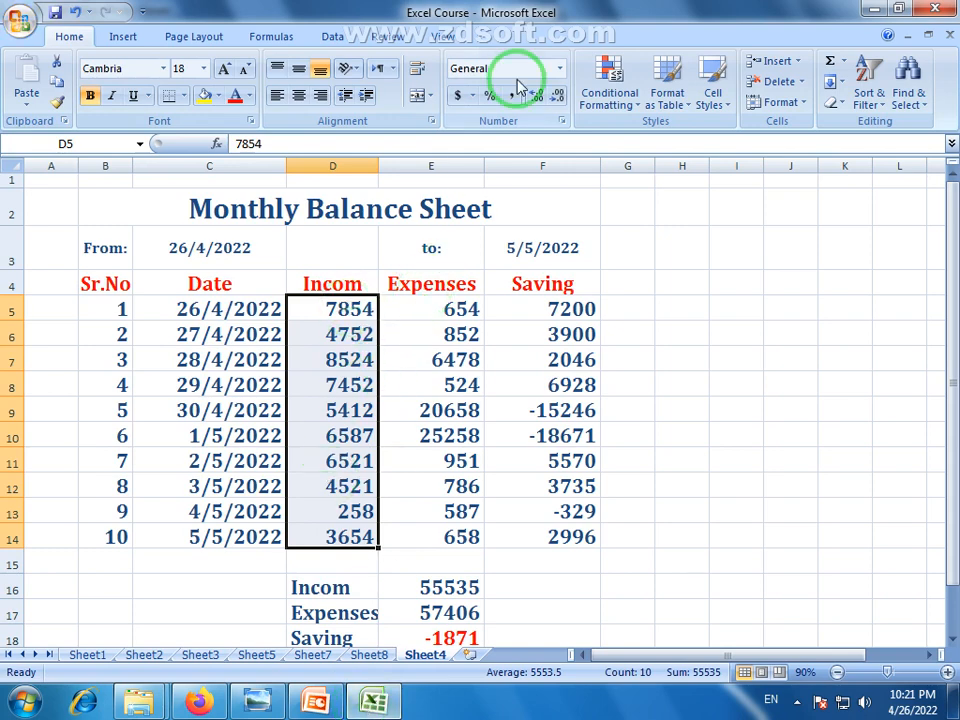
left_click(559, 70)
left_click(550, 131)
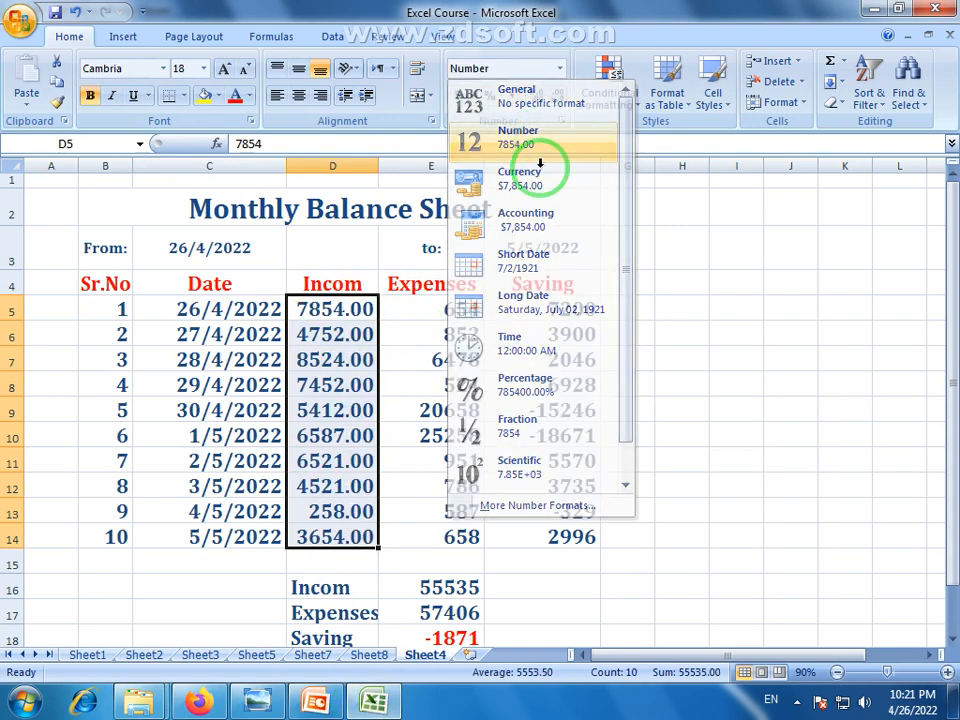
left_click_drag(466, 307, 458, 537)
left_click(559, 69)
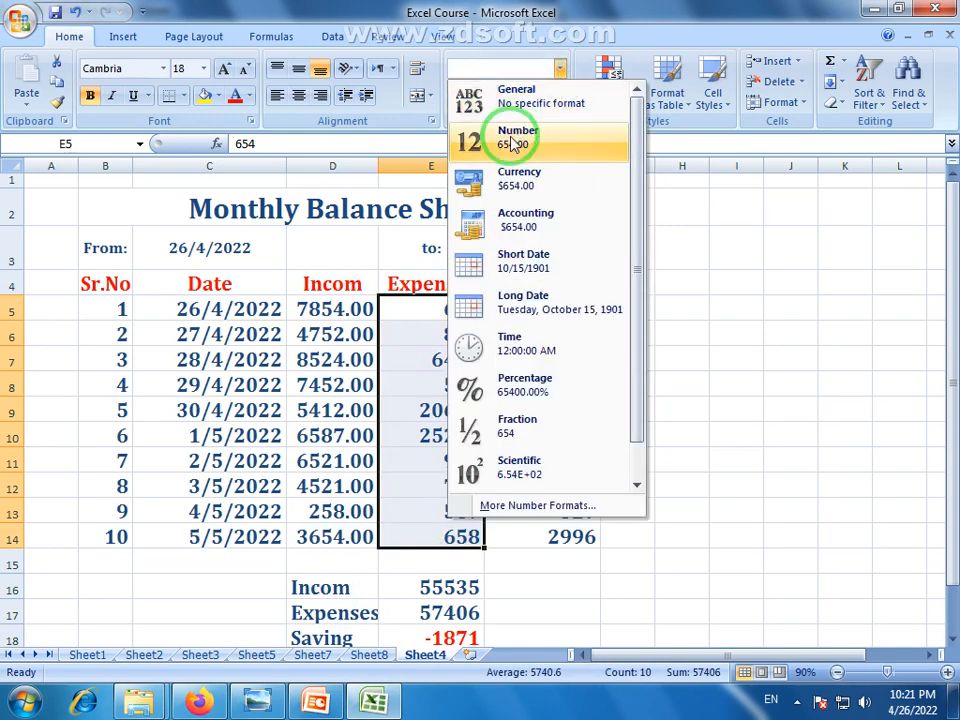
left_click(530, 133)
left_click_drag(561, 300, 570, 530)
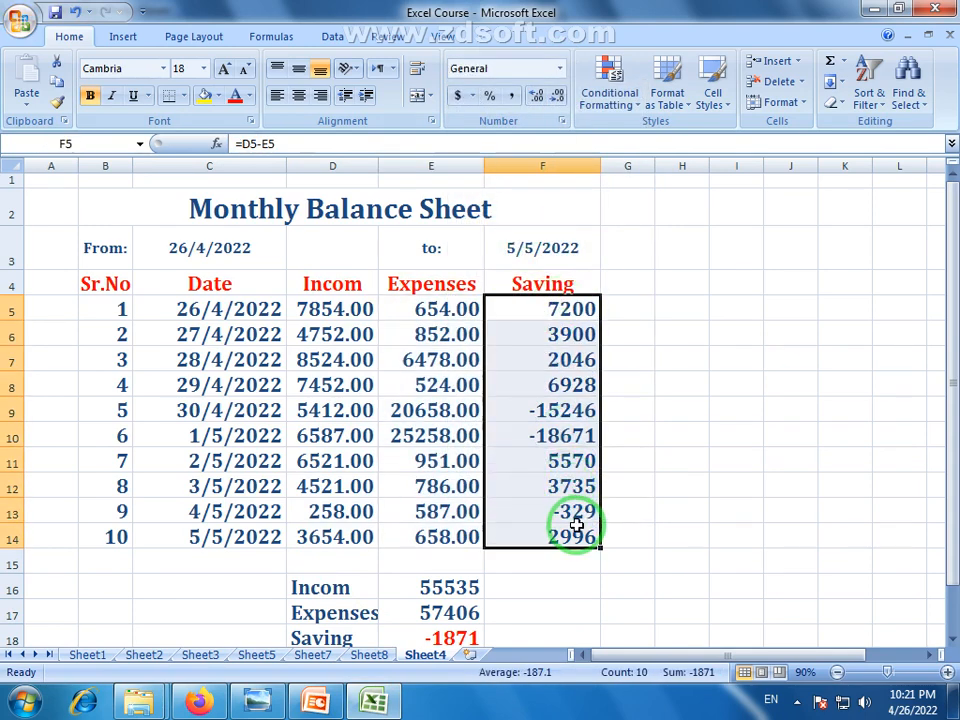
left_click(557, 69)
left_click(531, 135)
left_click(686, 335)
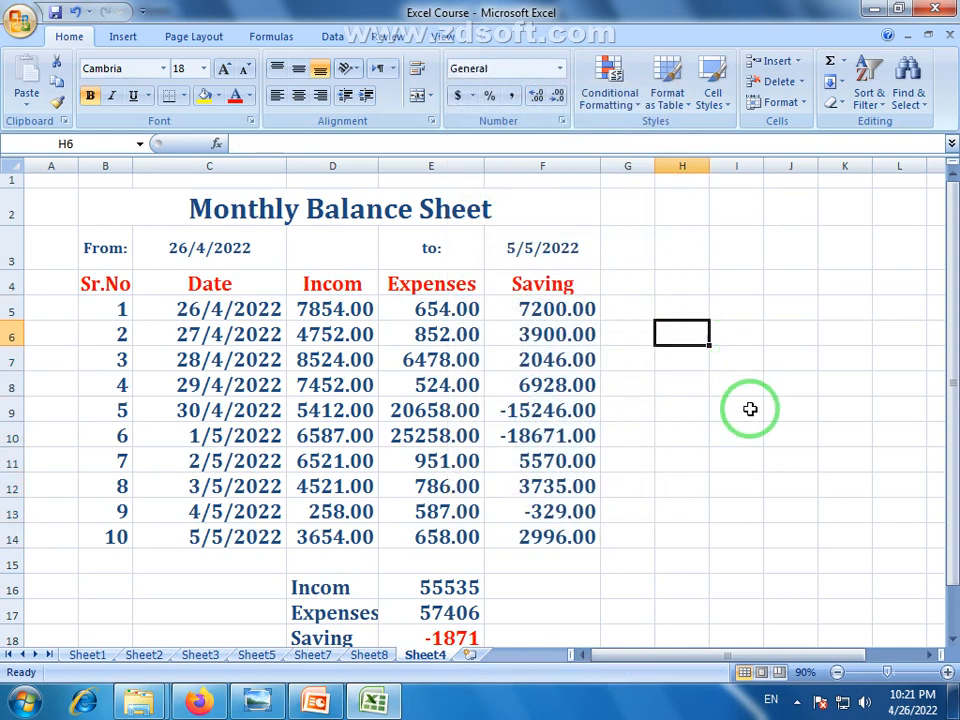
left_click_drag(306, 316, 510, 540)
Correct E10 from 25258 to 5258, making the Expenses total 37406 and Saving 18129
left_click(716, 513)
scroll(739, 377, "down", 1)
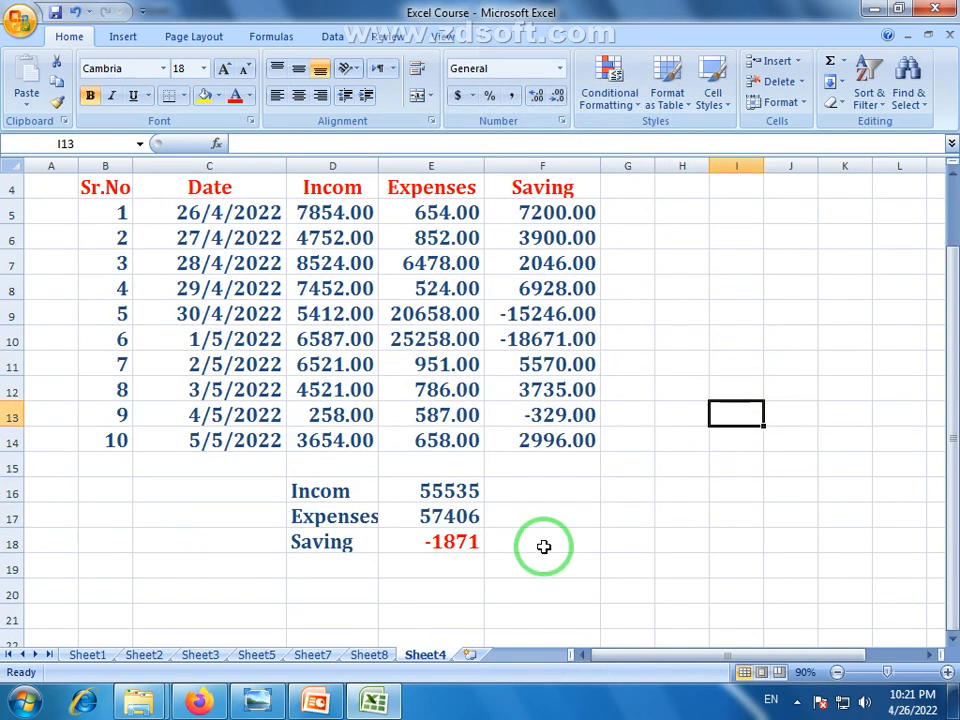
left_click(627, 540)
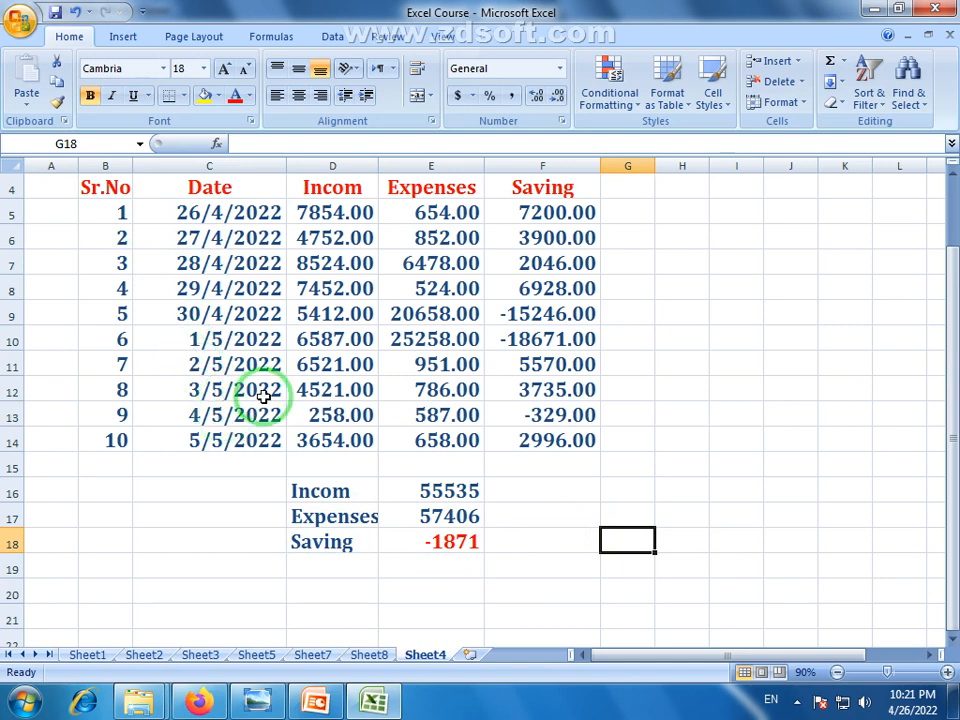
left_click(455, 543)
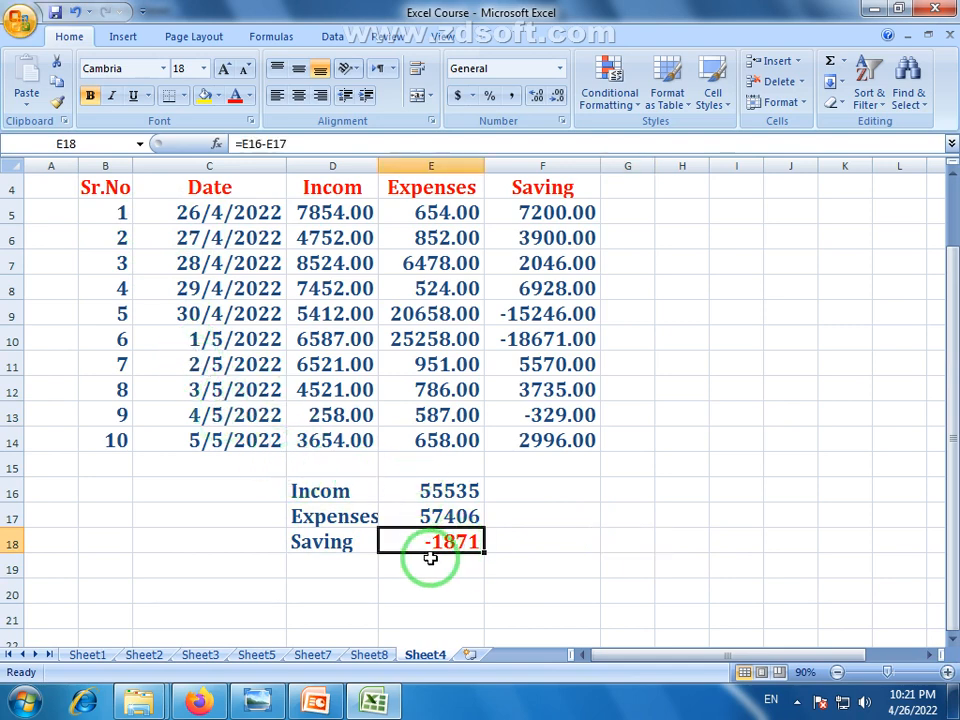
double_click(410, 336)
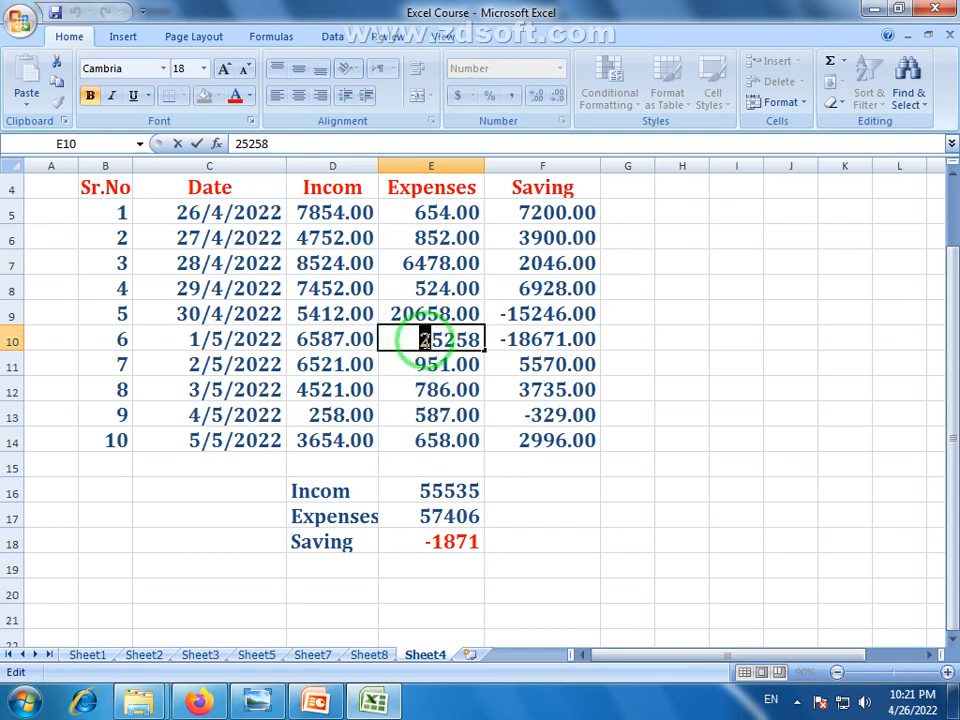
key("Delete")
left_click(440, 385)
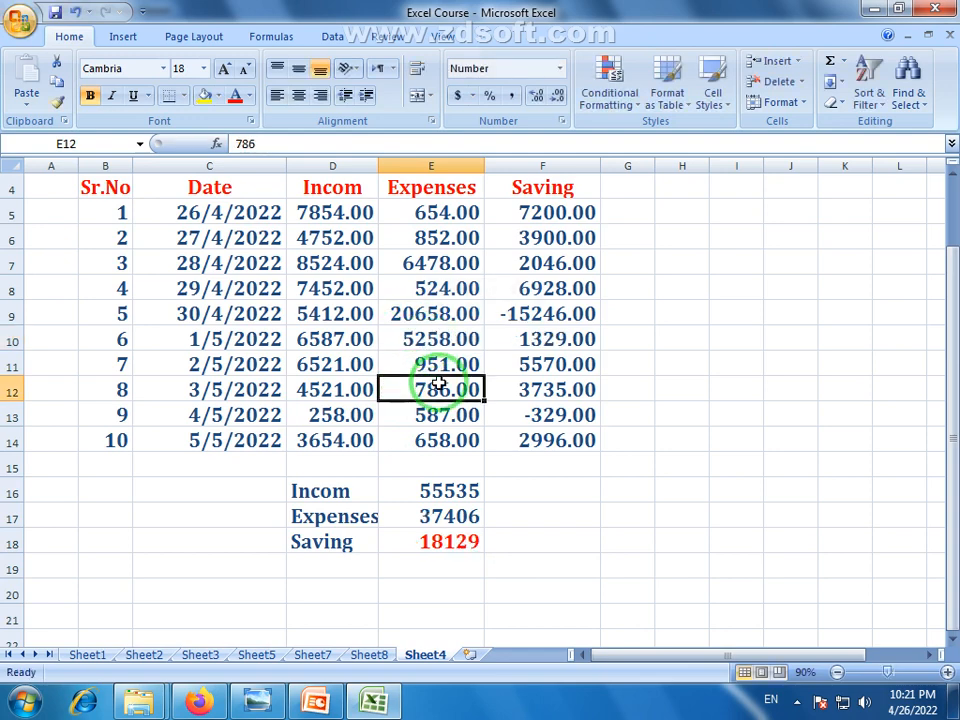
left_click(451, 548)
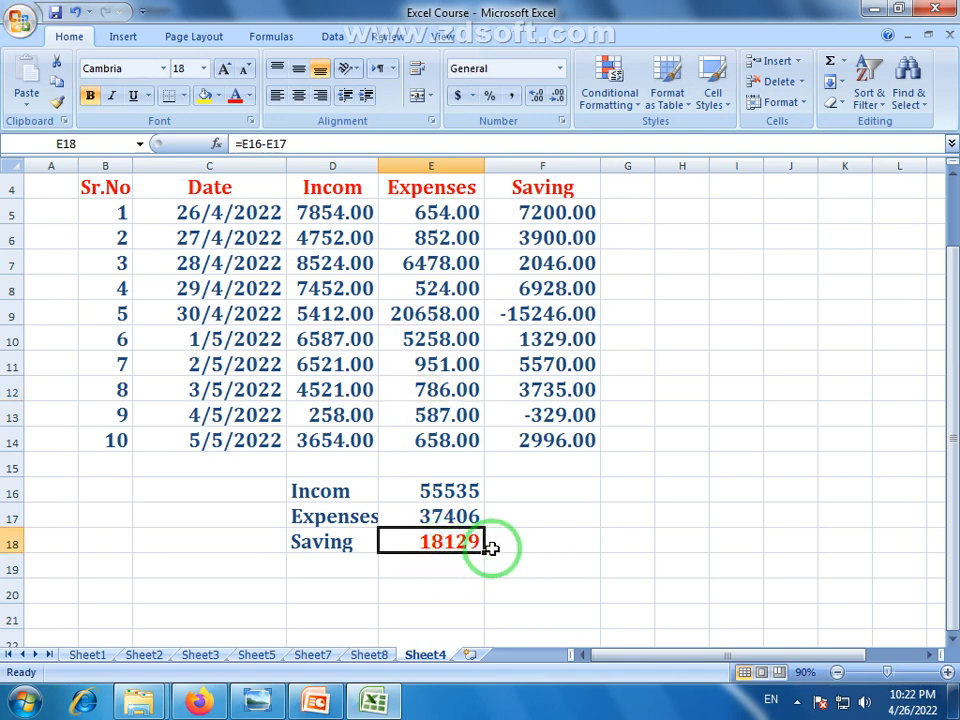
Enter 'Profit' in merged cells G17:H17 and colour it red
left_click(567, 513)
left_click_drag(630, 514, 677, 515)
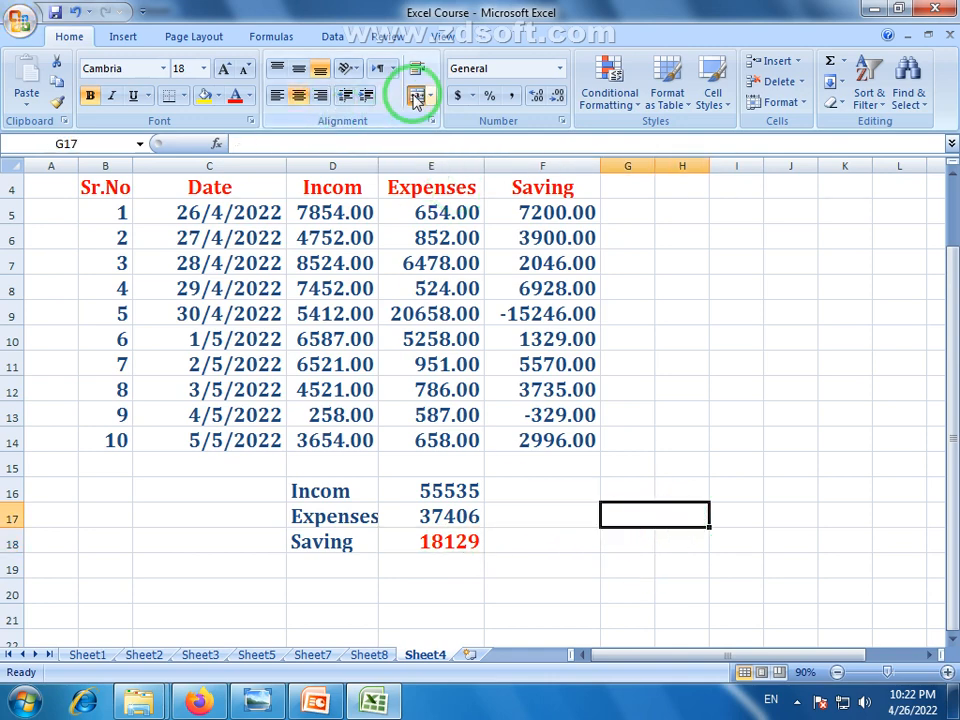
type("Profit")
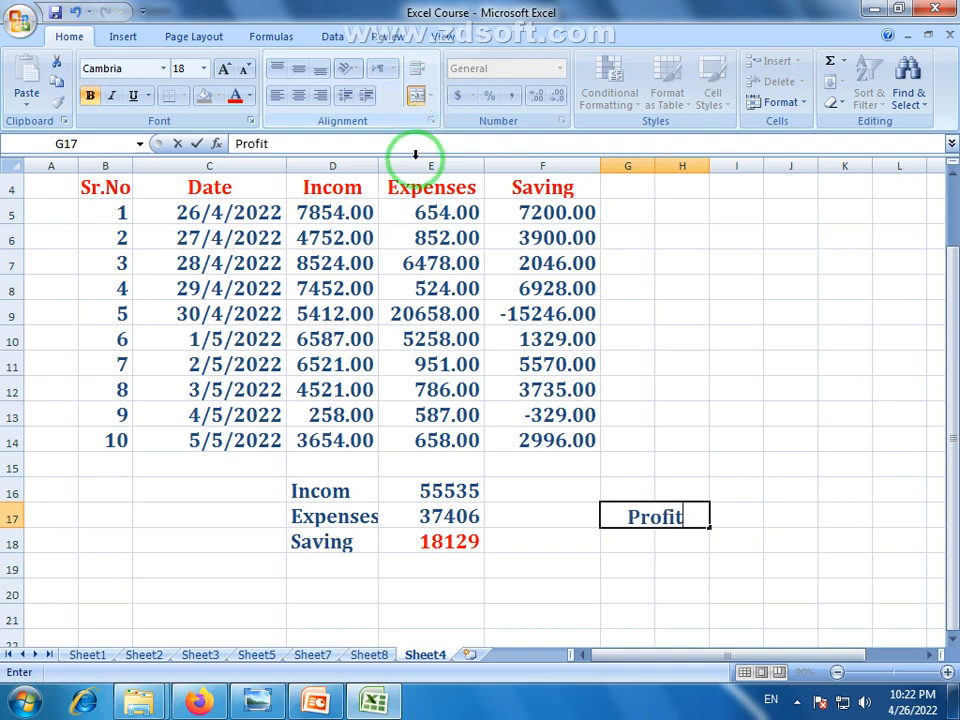
left_click(632, 556)
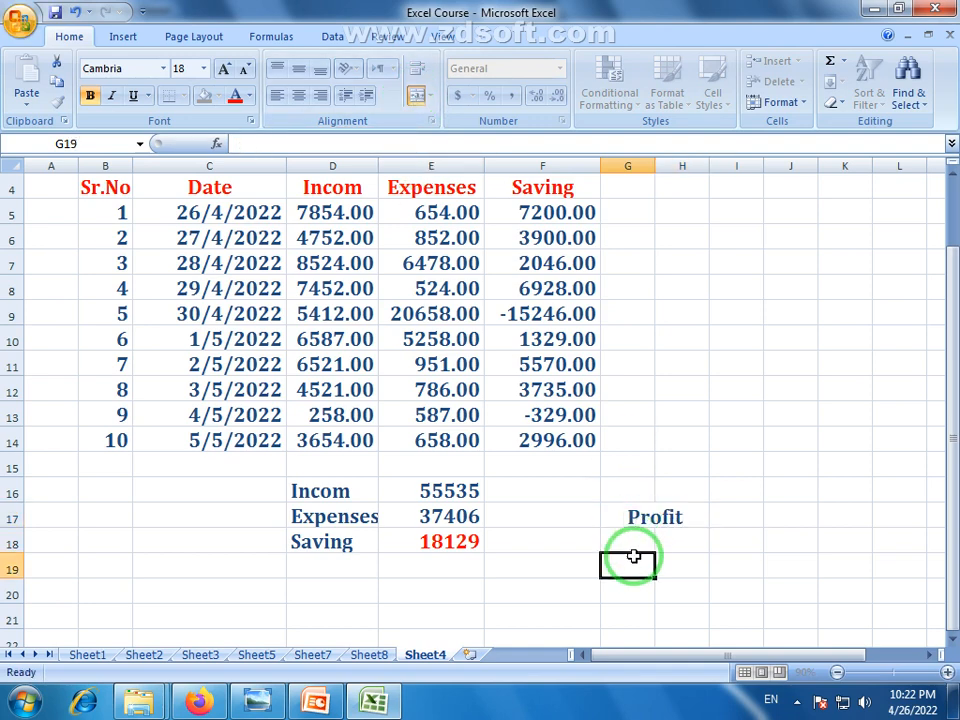
left_click(664, 538)
left_click(668, 516)
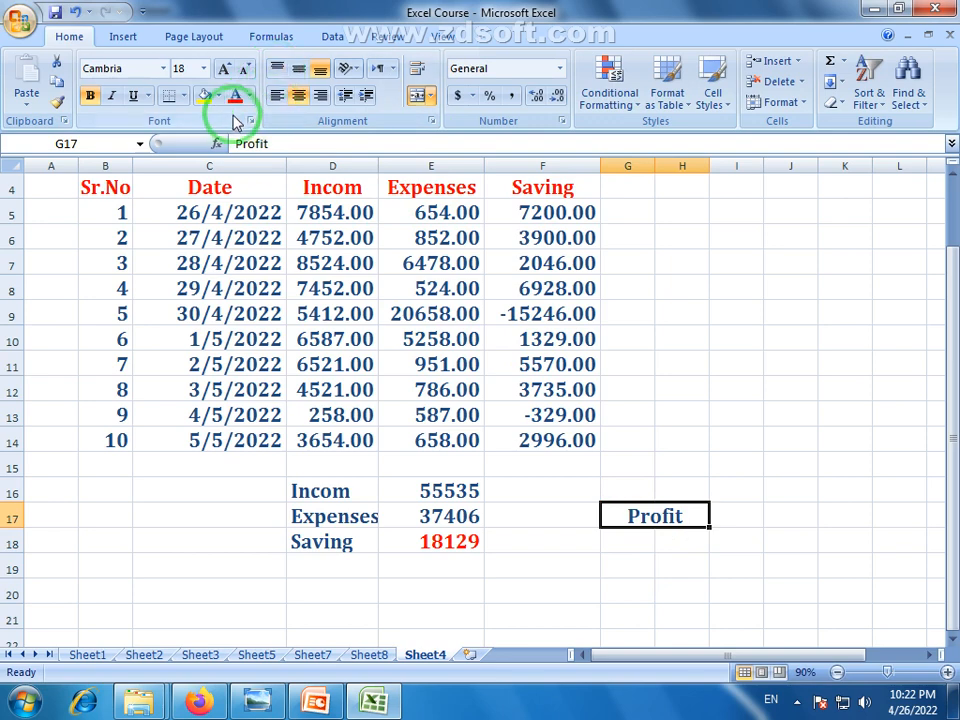
left_click(236, 96)
left_click(651, 581)
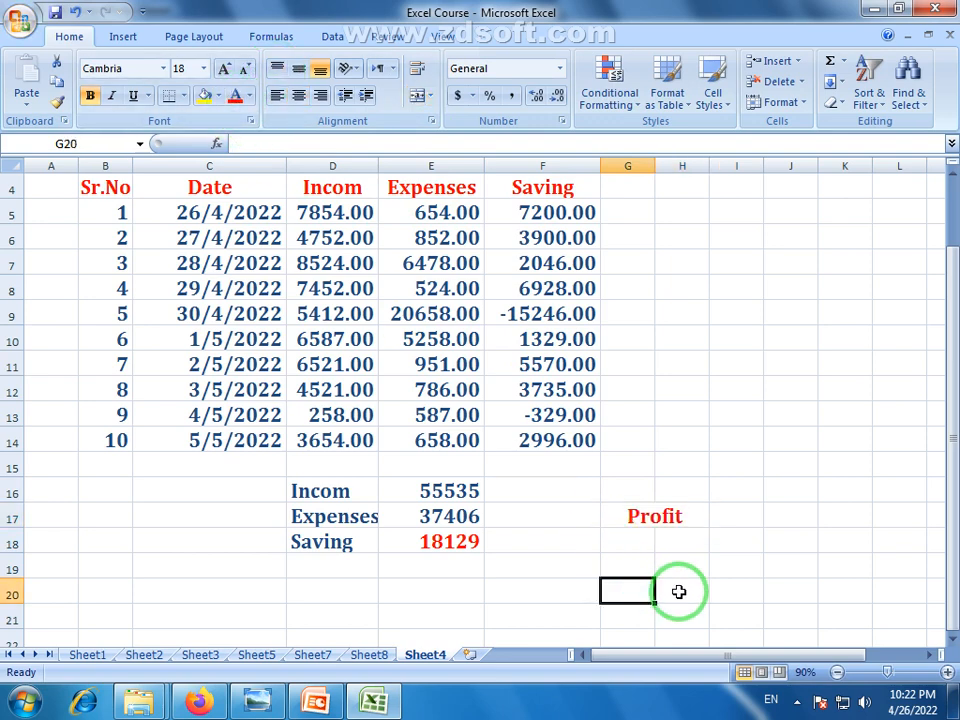
Check the Income values in D9 and D11, then change E10 from 5258 to 7258
left_click(435, 337)
left_click(335, 325)
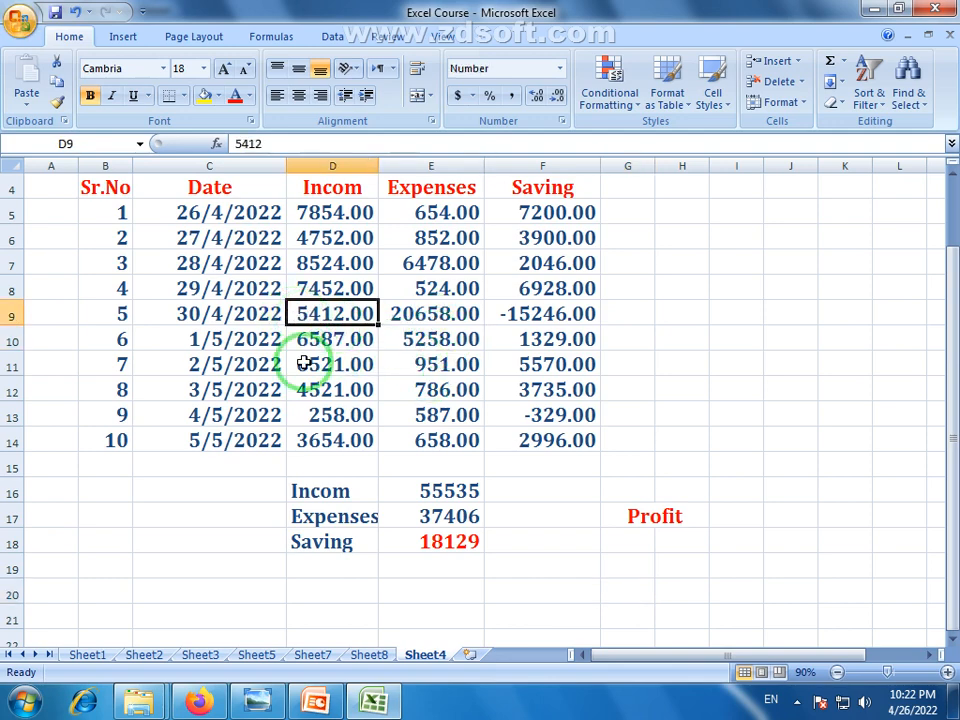
left_click(310, 362)
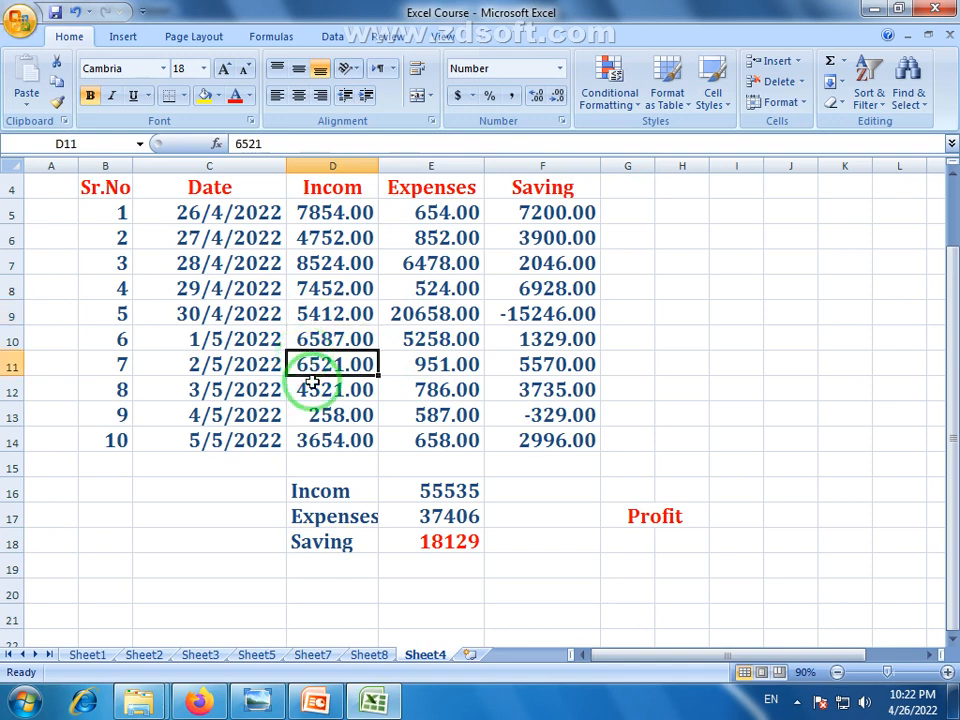
left_click(421, 340)
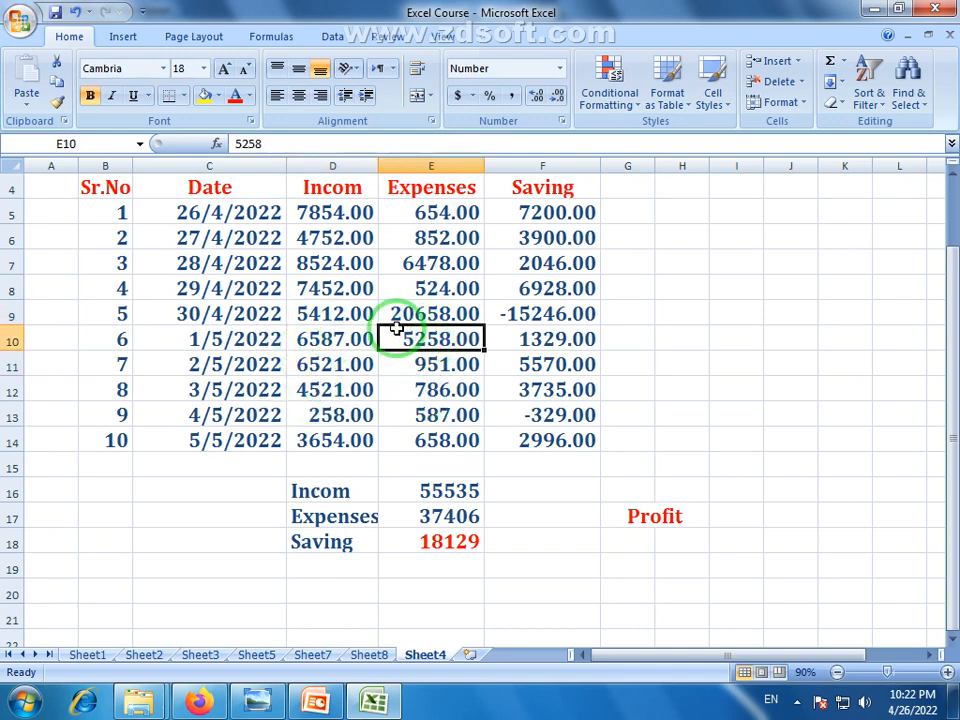
double_click(406, 341)
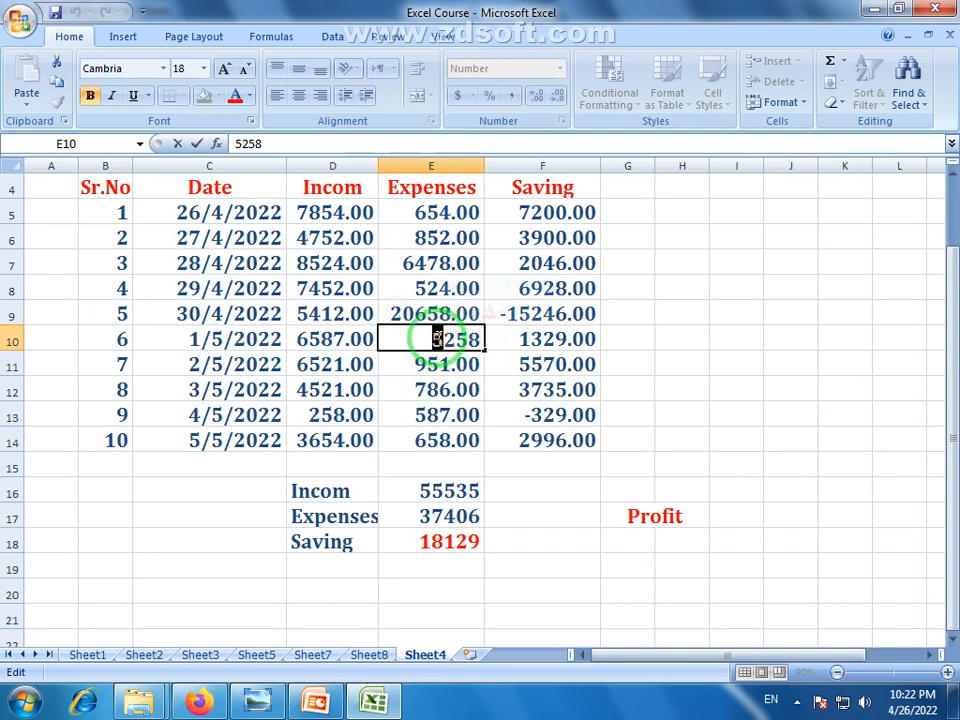
key("Return")
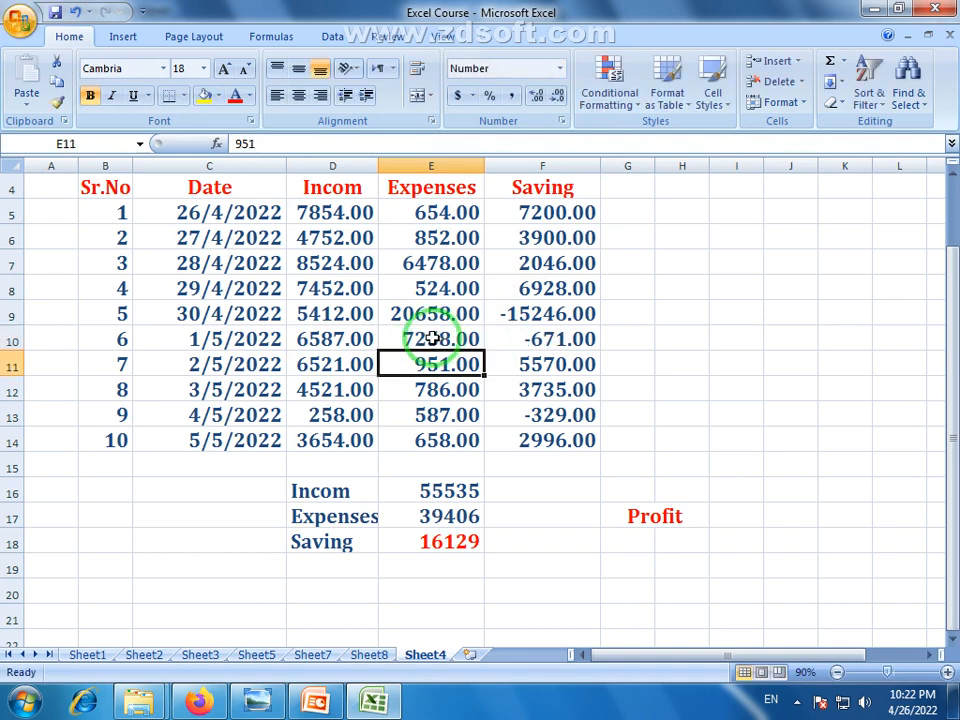
key("Return")
Raise E10 to 17258 and then 27258, giving Expenses 59406 and Saving -3871
double_click(419, 341)
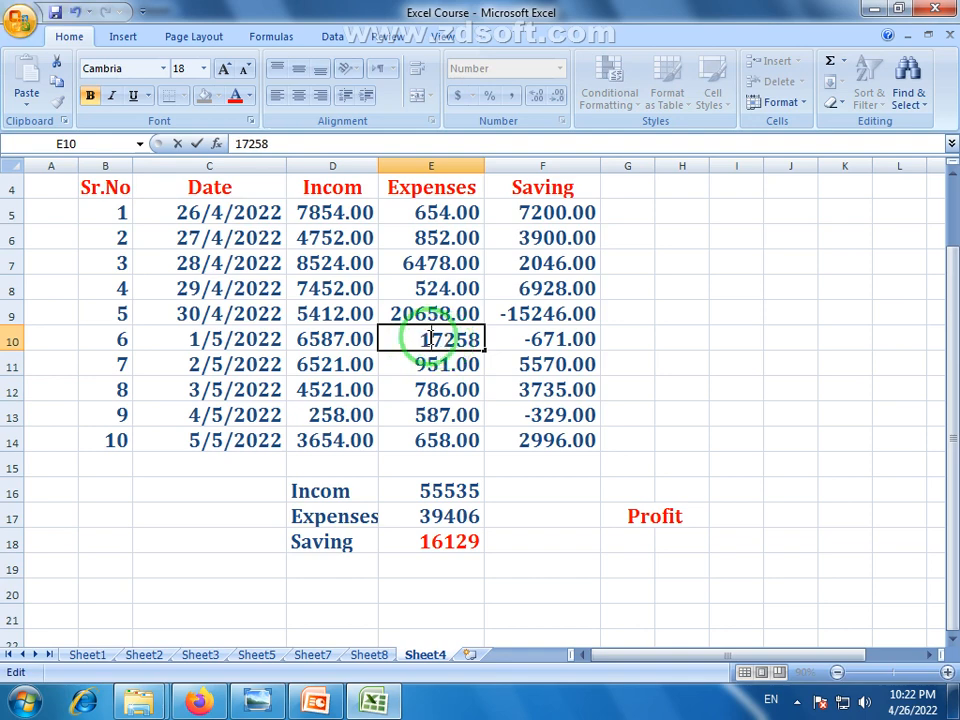
type("1")
key("Return")
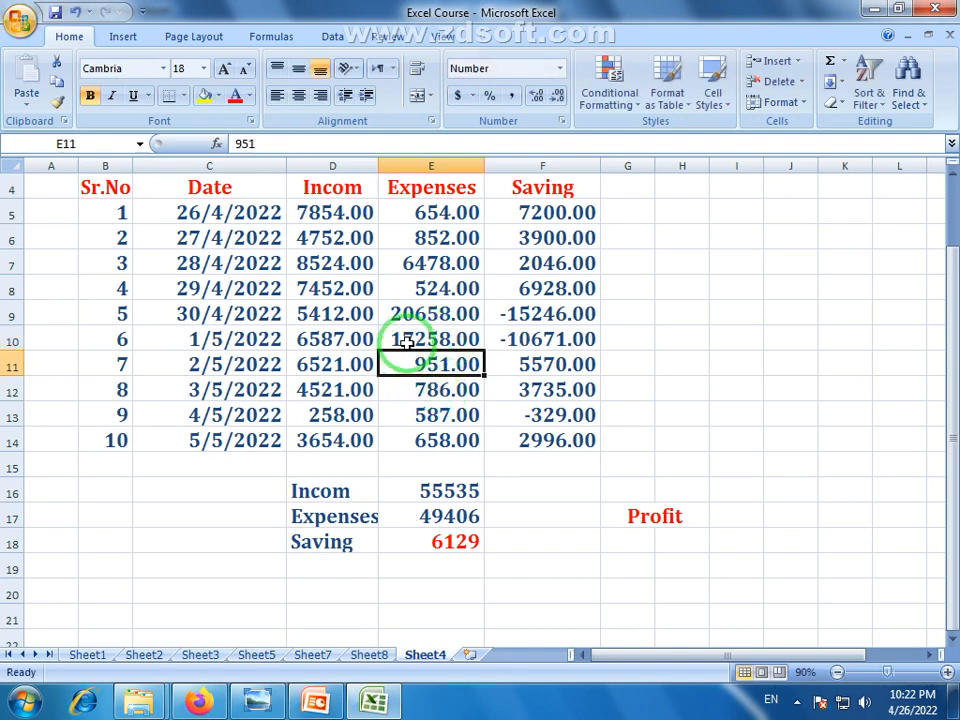
double_click(409, 341)
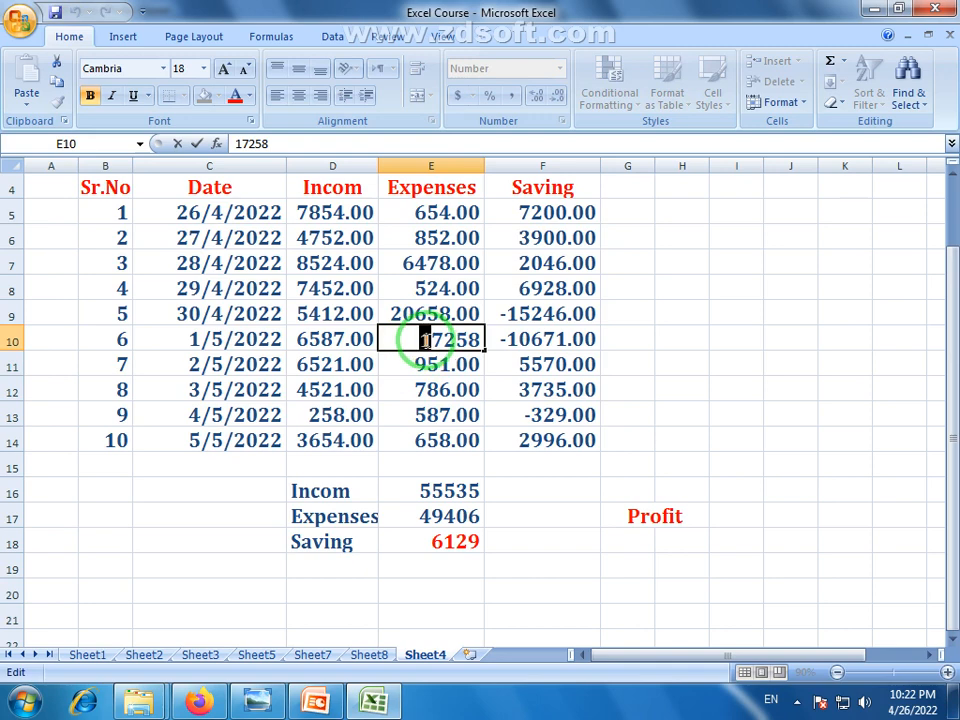
key("Return")
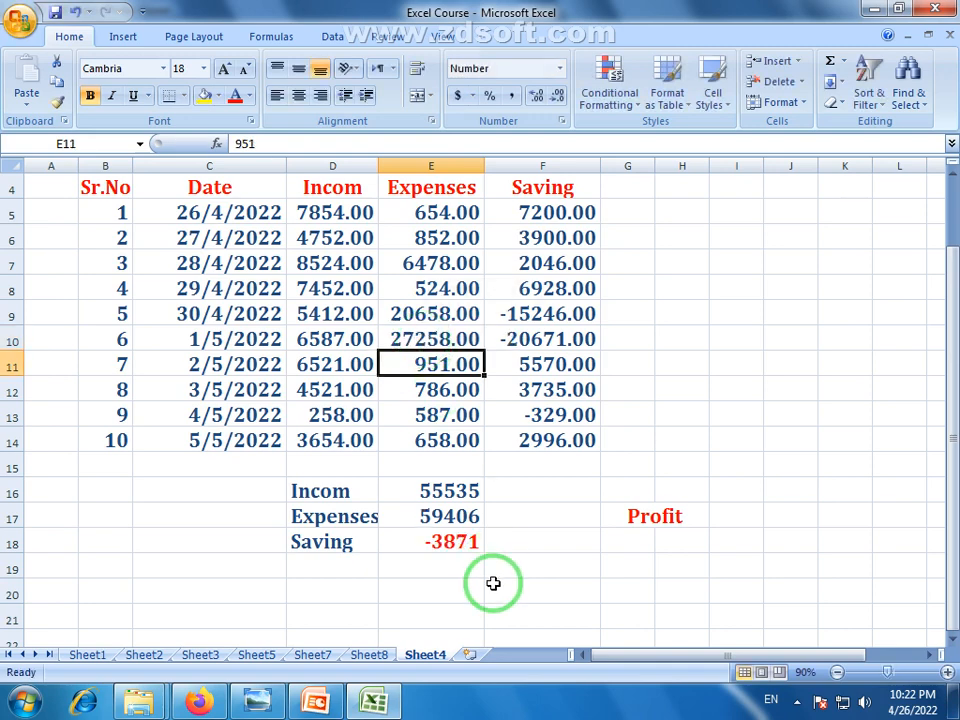
left_click(489, 583)
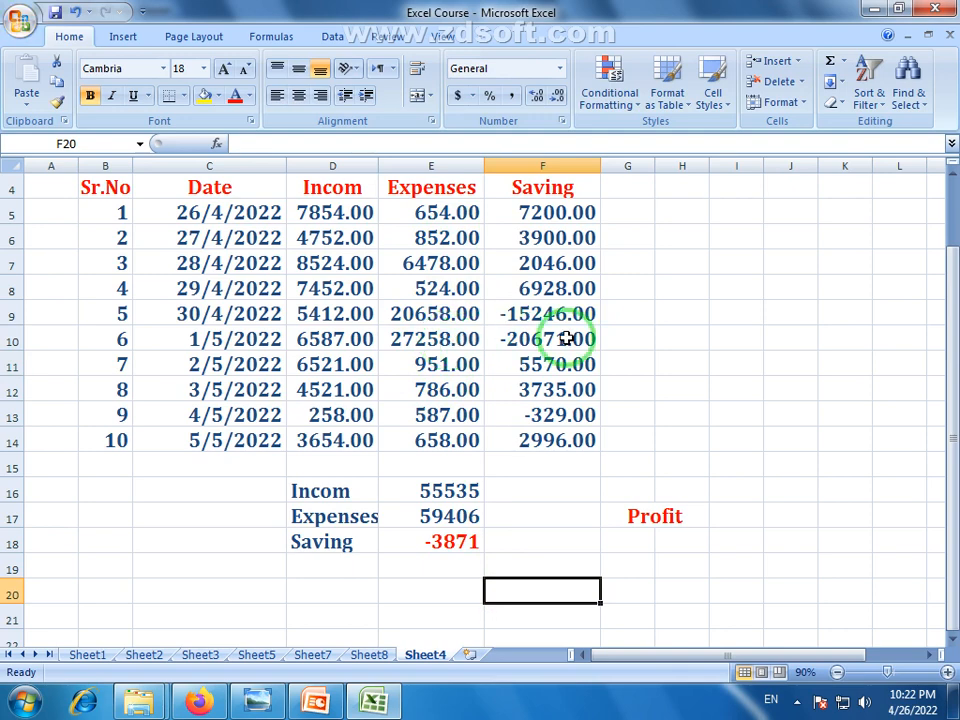
Compare the red Profit label in G17 with the E18 Saving formula =E16-E17, which shows -3871
left_click(454, 540)
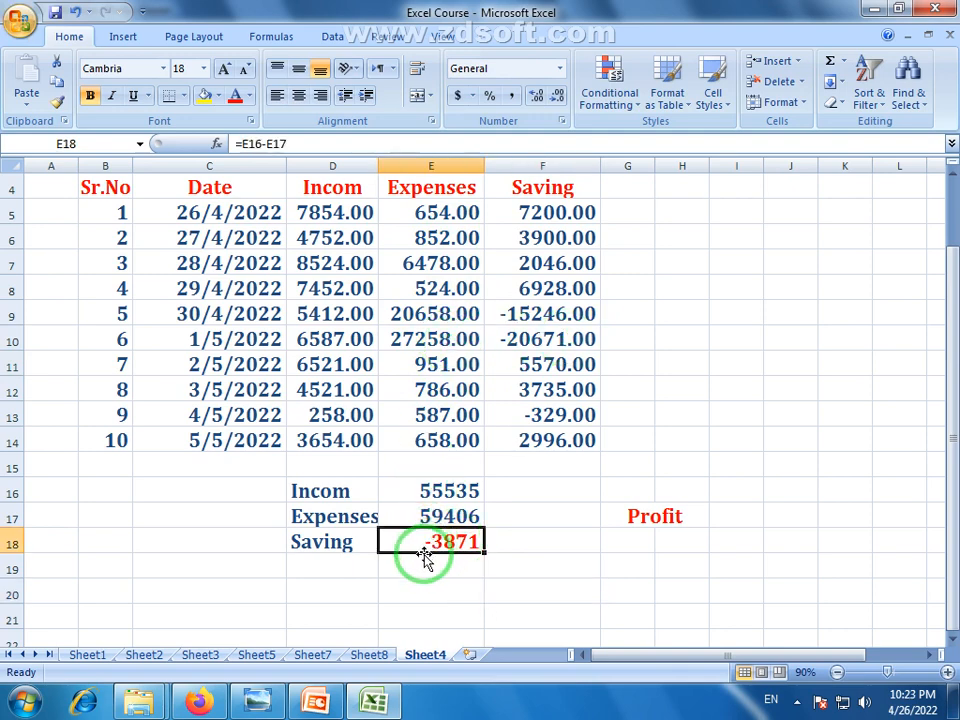
left_click(671, 521)
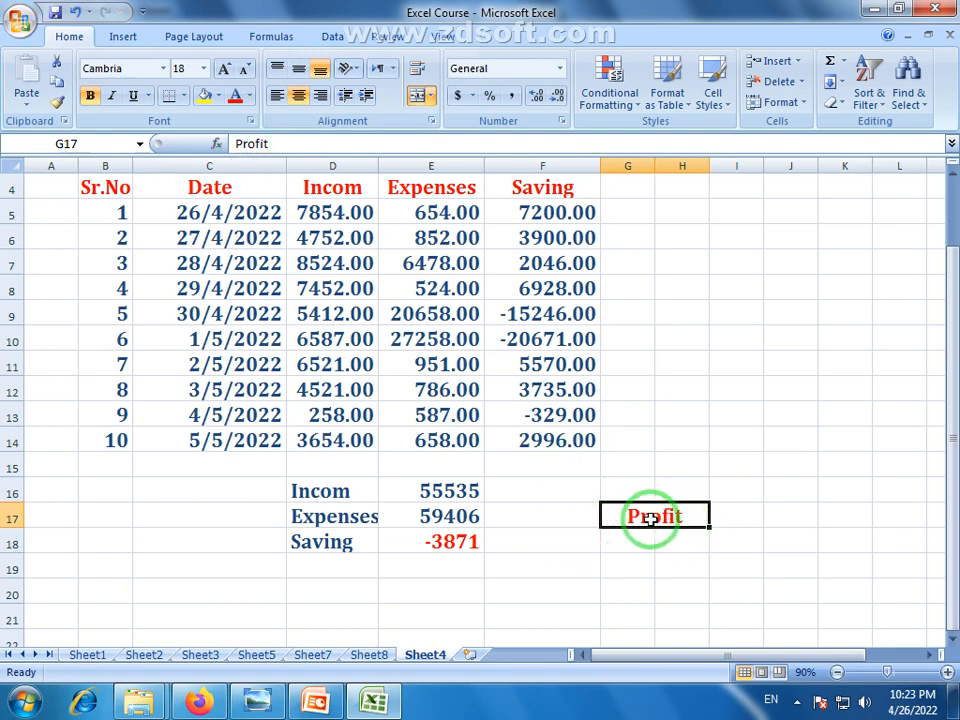
left_click(448, 541)
left_click(647, 522)
left_click(463, 541)
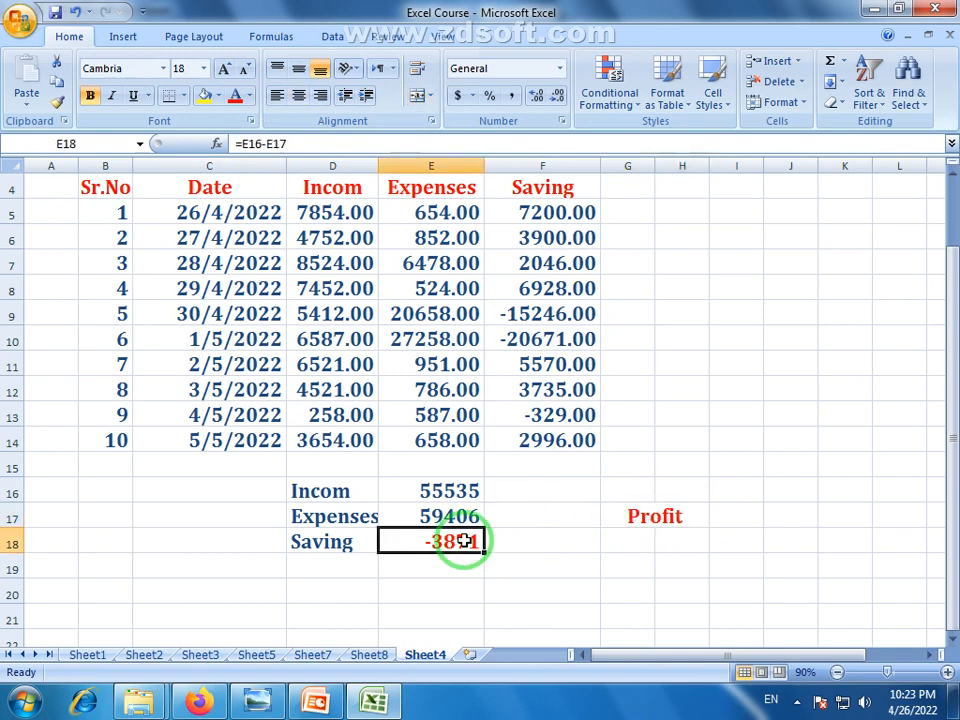
left_click(643, 515)
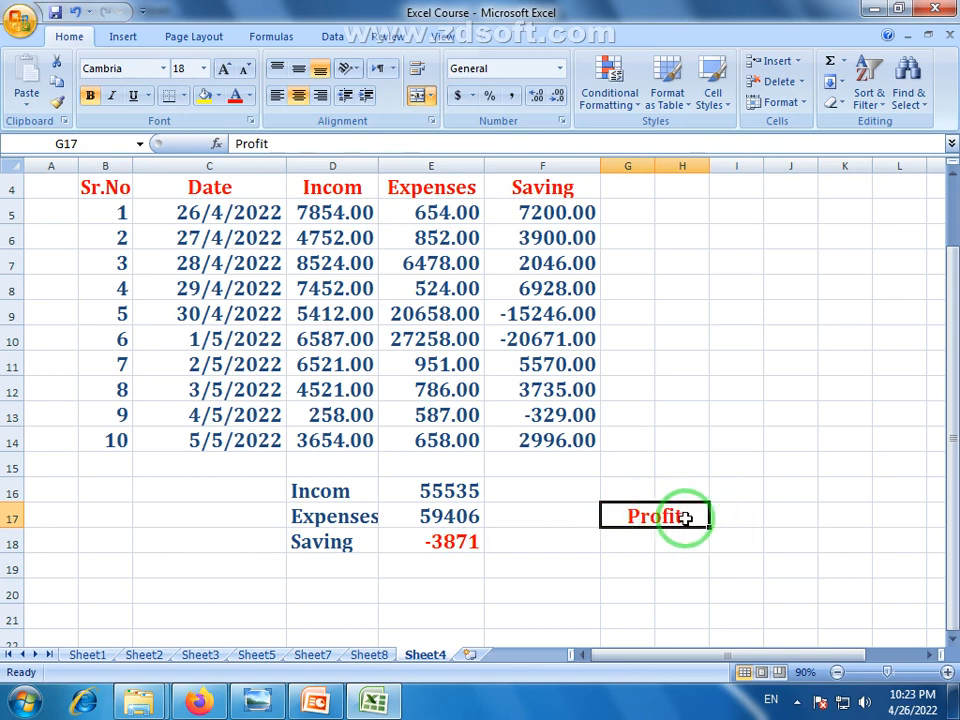
left_click(455, 543)
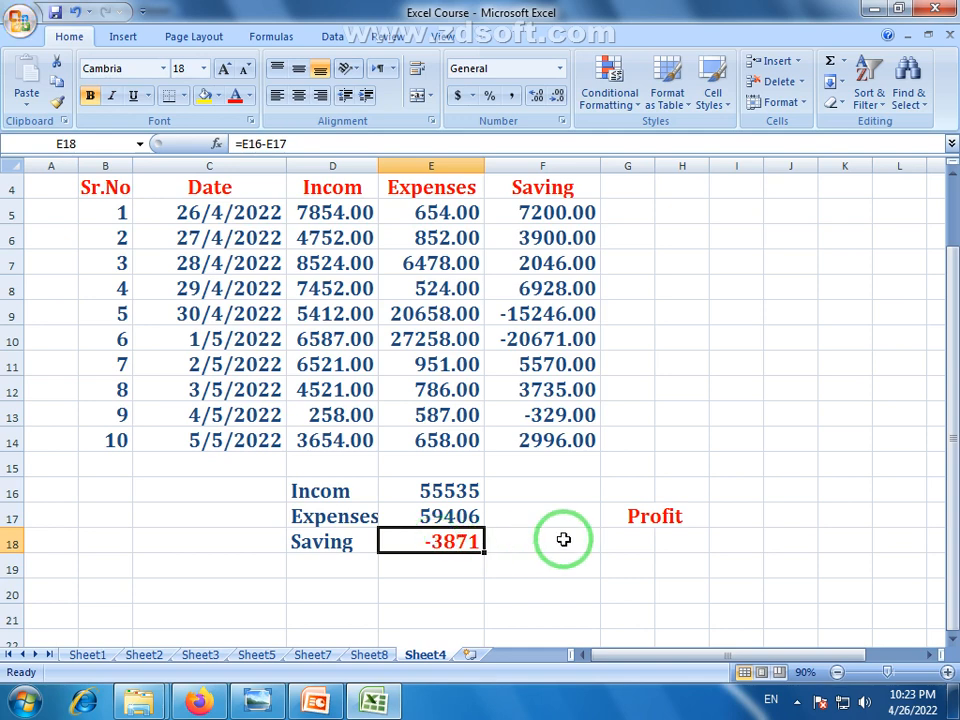
left_click(664, 517)
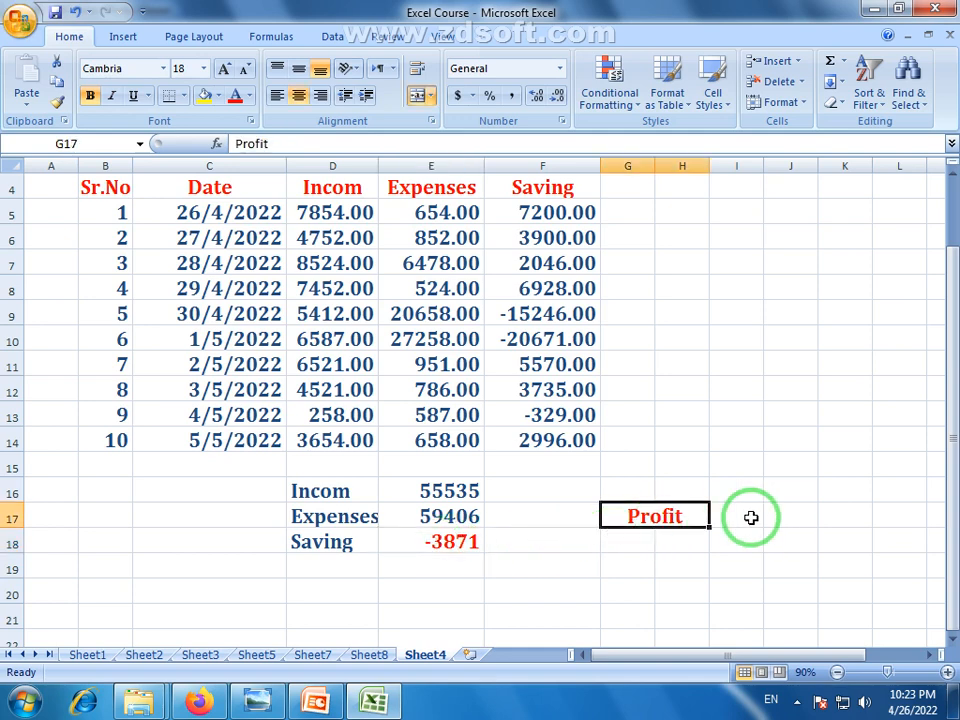
left_click(431, 550)
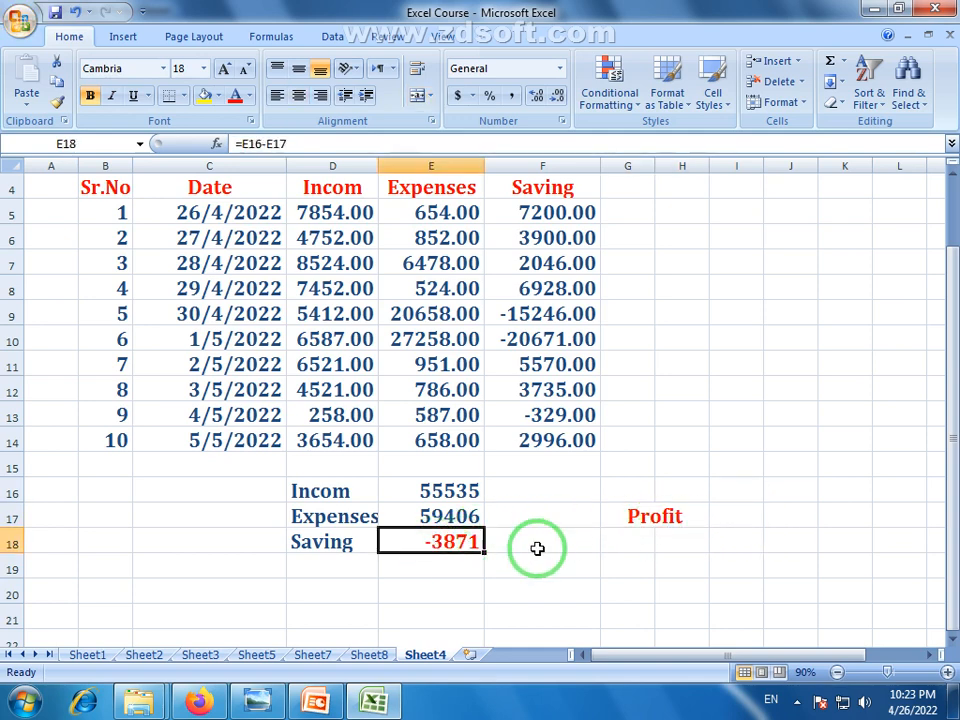
left_click(686, 523)
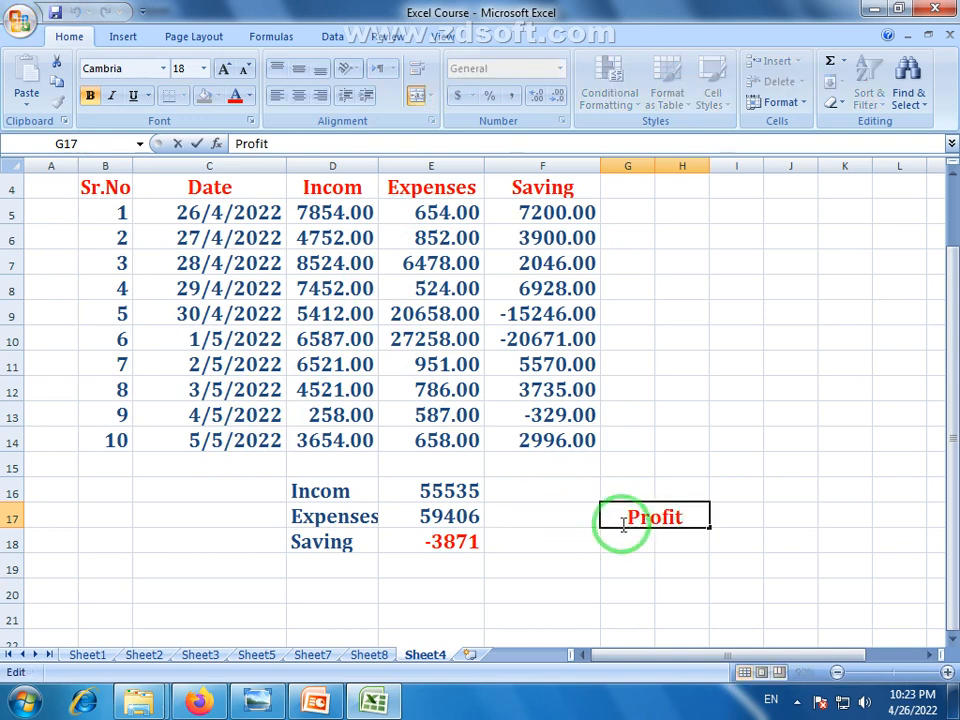
left_click(668, 558)
left_click(665, 516)
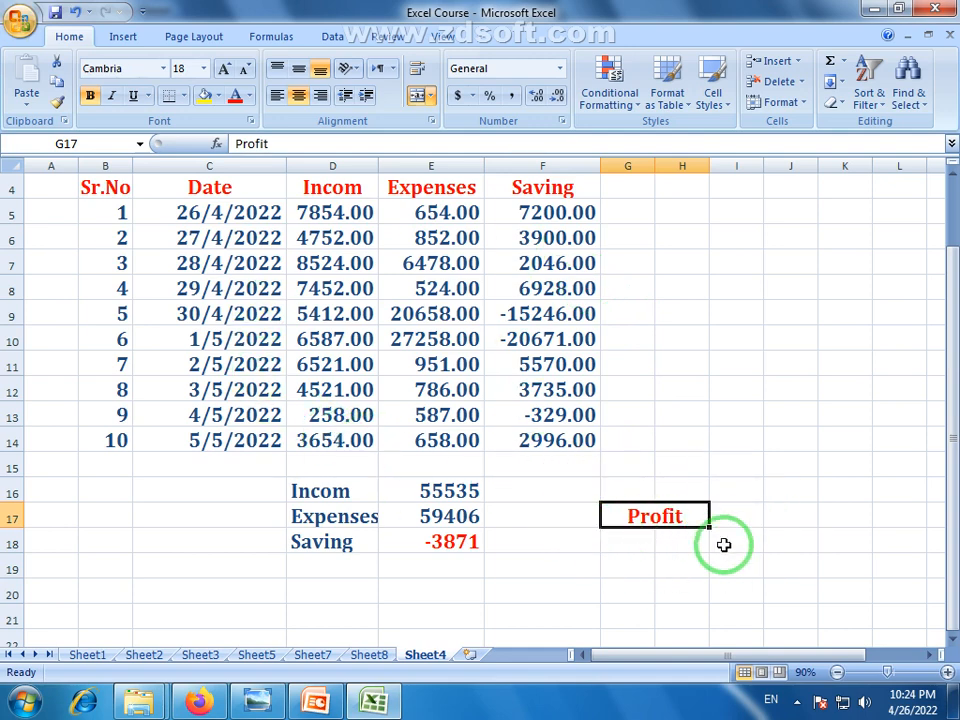
left_click(449, 543)
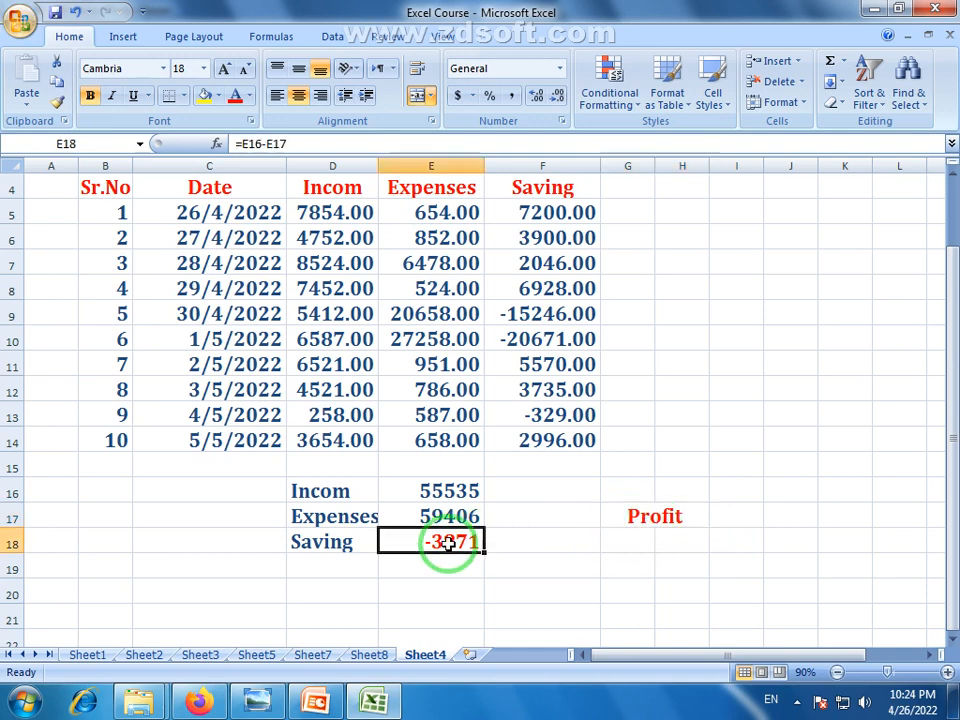
Change E10 back to 7258, bringing Expenses to 39406 and Saving to 16129
double_click(402, 343)
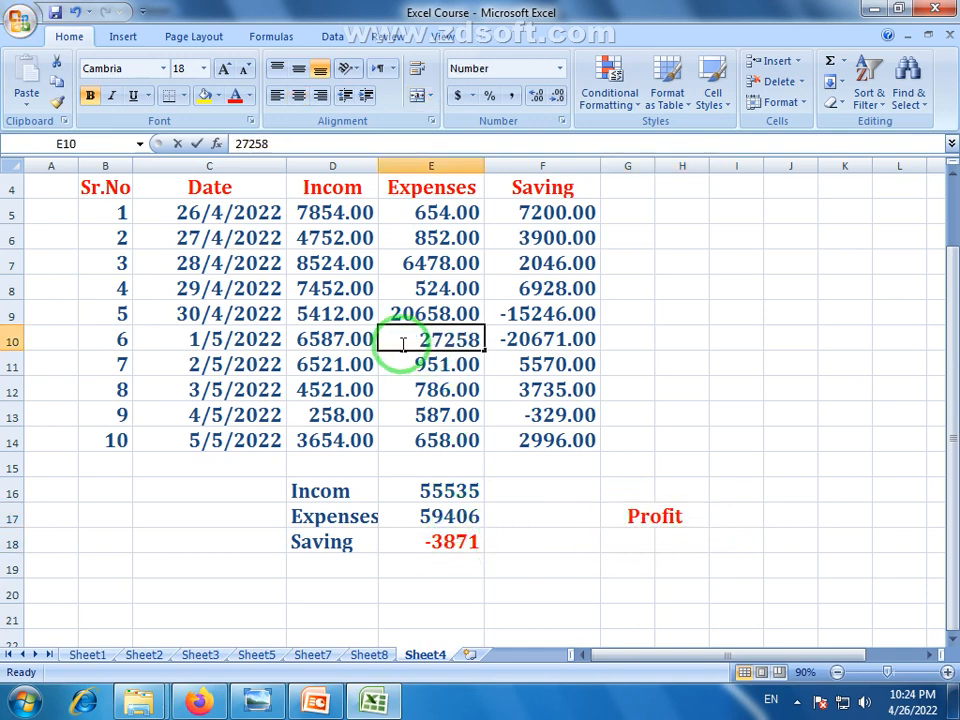
left_click_drag(417, 342, 424, 343)
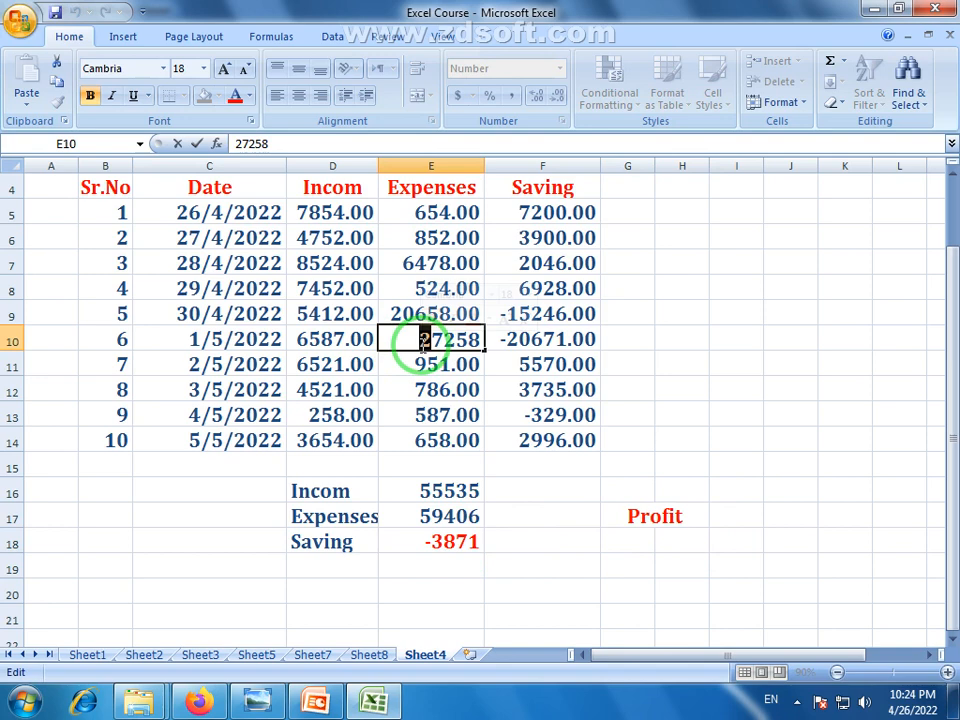
key("BackSpace")
key("Return")
left_click(476, 590)
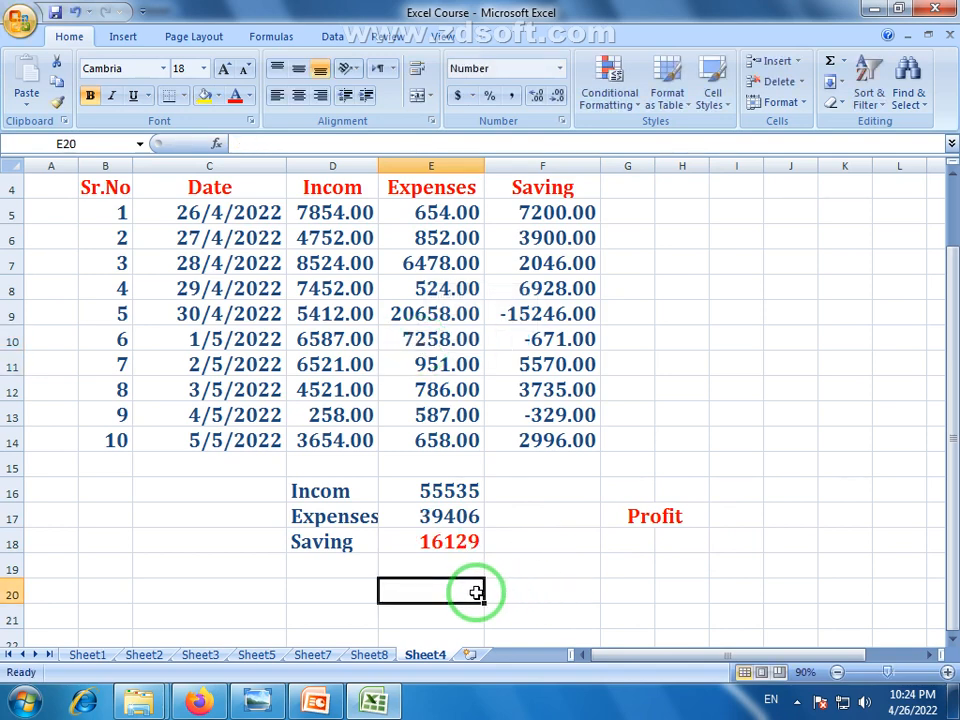
left_click(450, 543)
Delete the Profit label from G17, leaving the cell empty for a formula
left_click(671, 525)
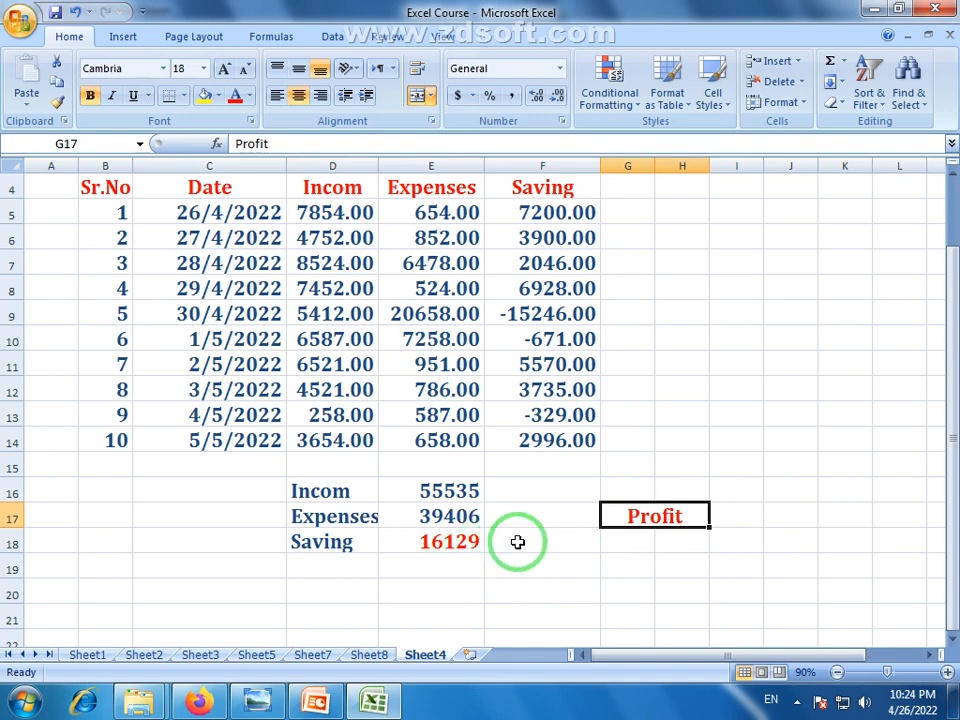
double_click(688, 512)
left_click_drag(696, 514, 592, 513)
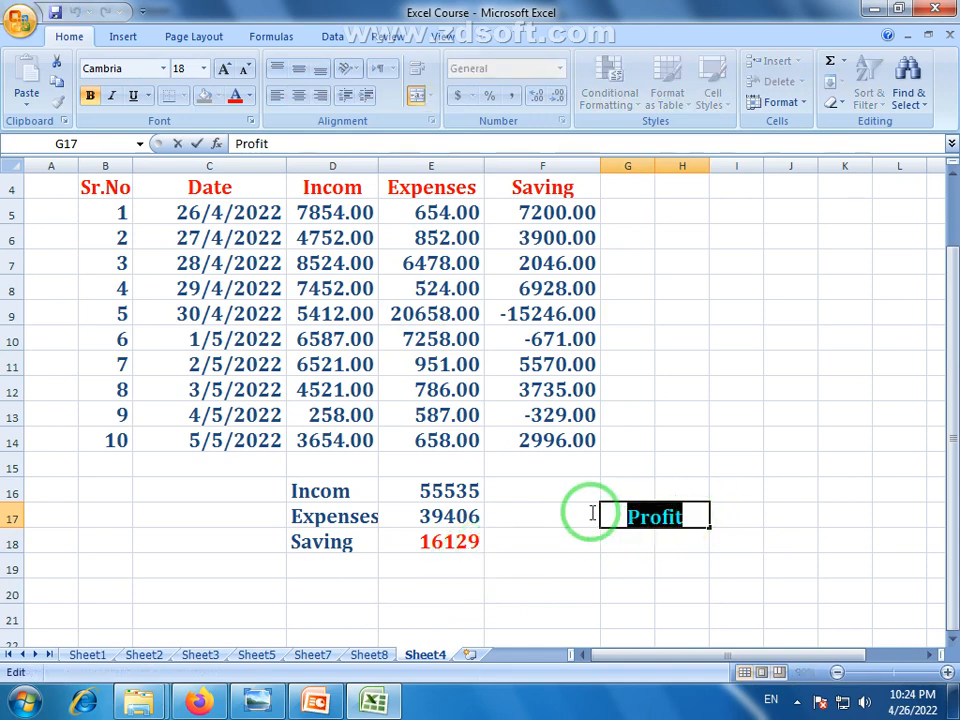
key("Delete")
left_click(620, 566)
left_click(661, 512)
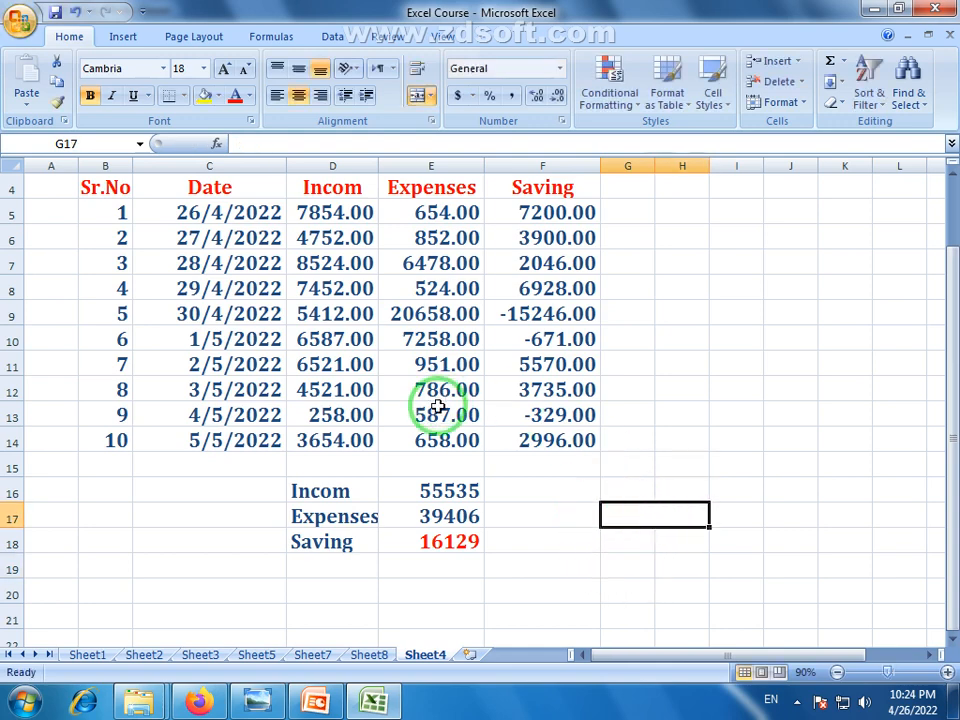
left_click(455, 541)
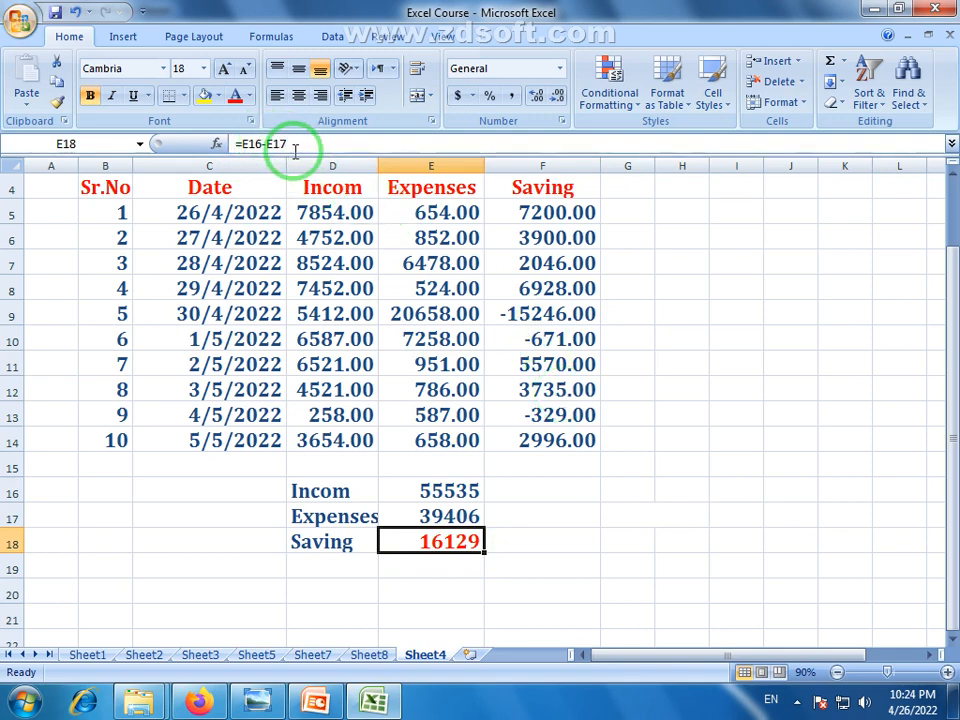
left_click(662, 515)
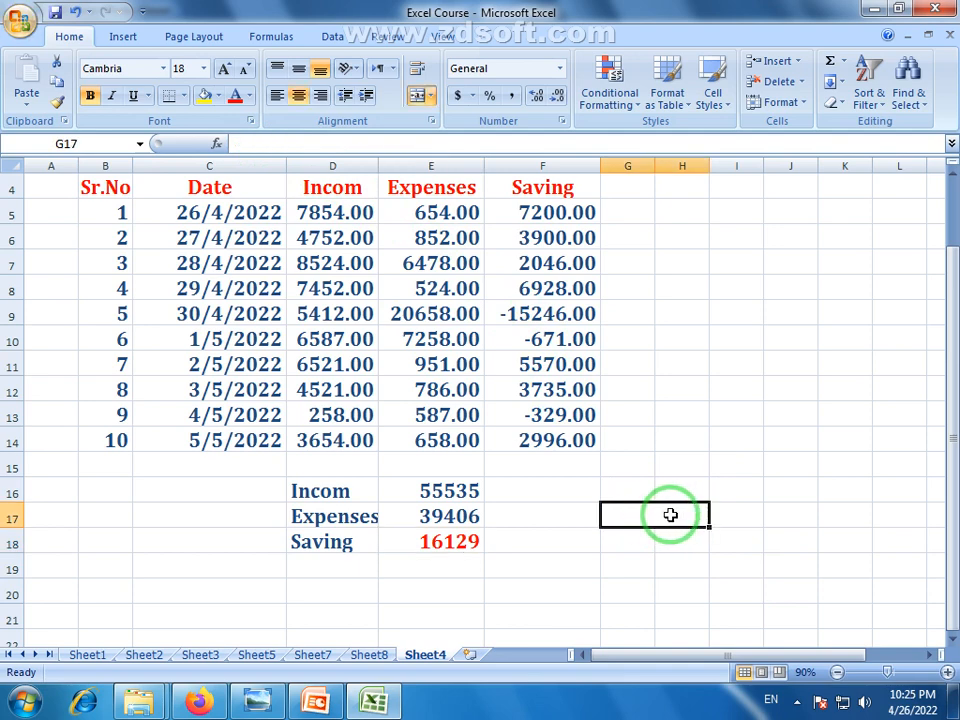
left_click(440, 556)
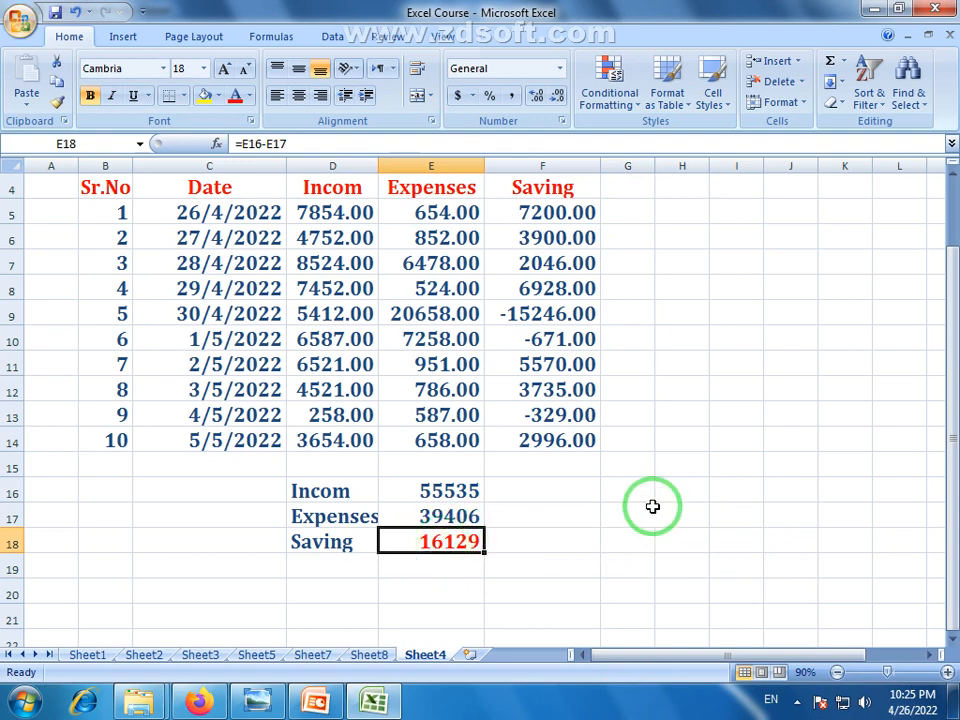
left_click(686, 525)
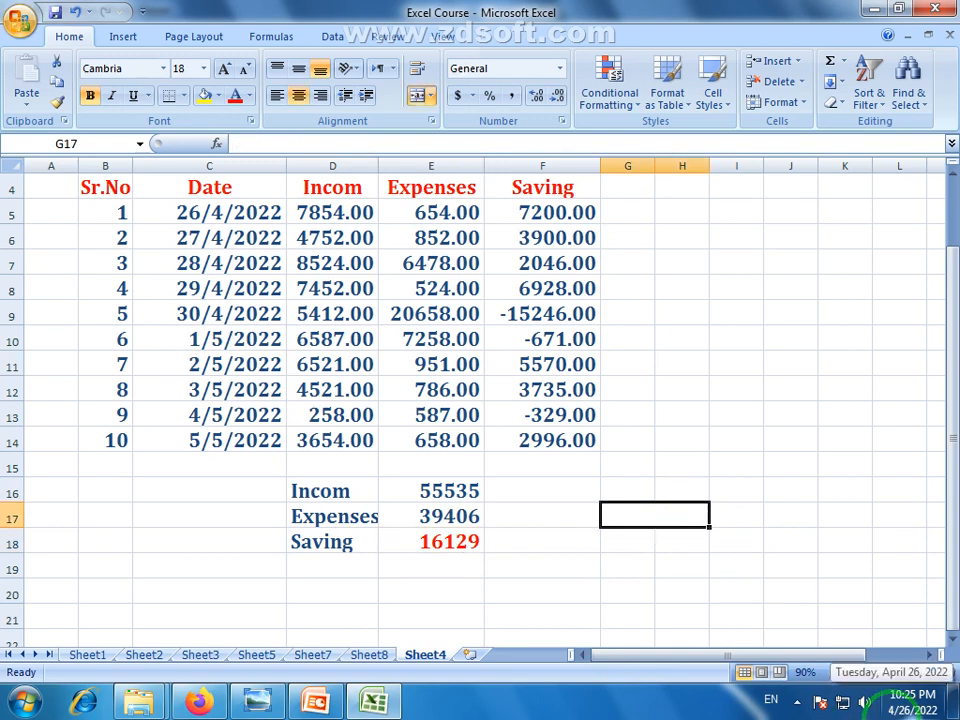
Start a formula in G17 reading =if(E18>0 to test whether Saving is positive
type("=")
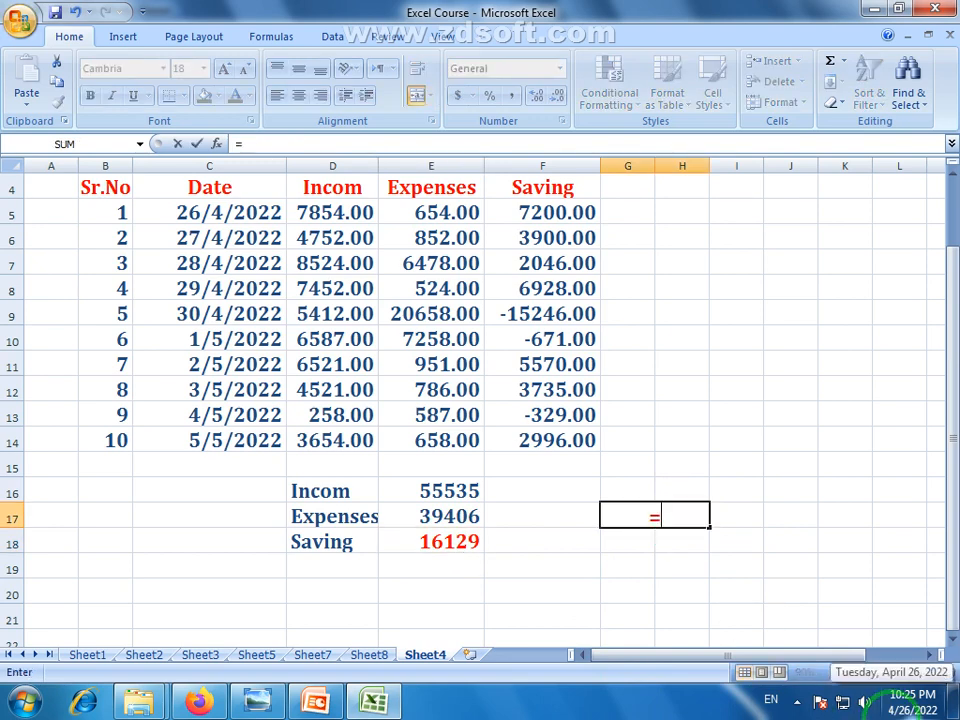
type("if")
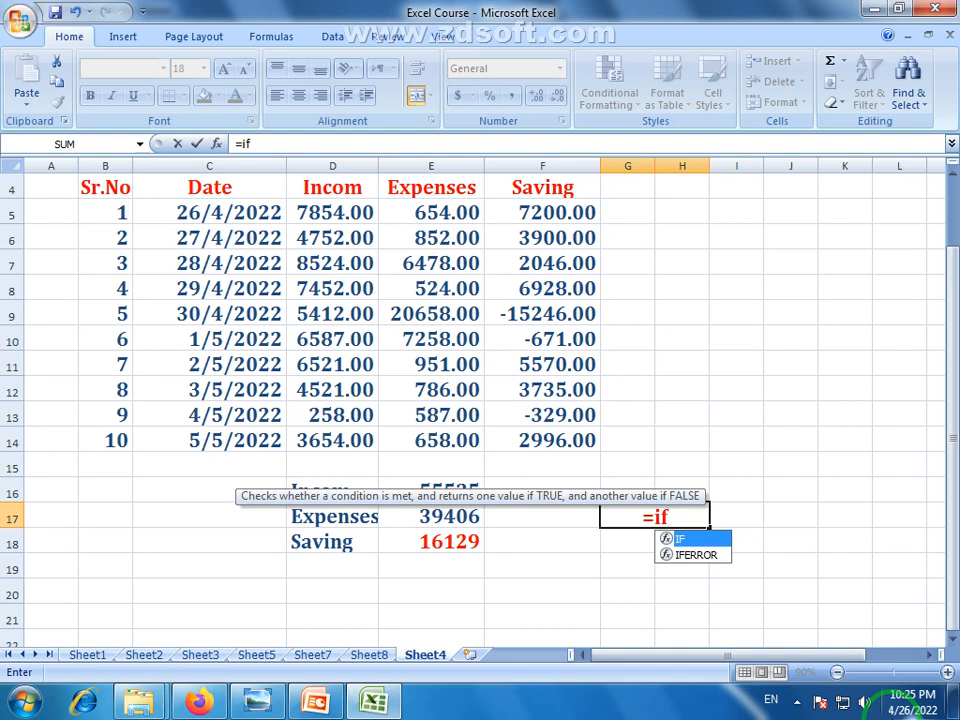
type("(")
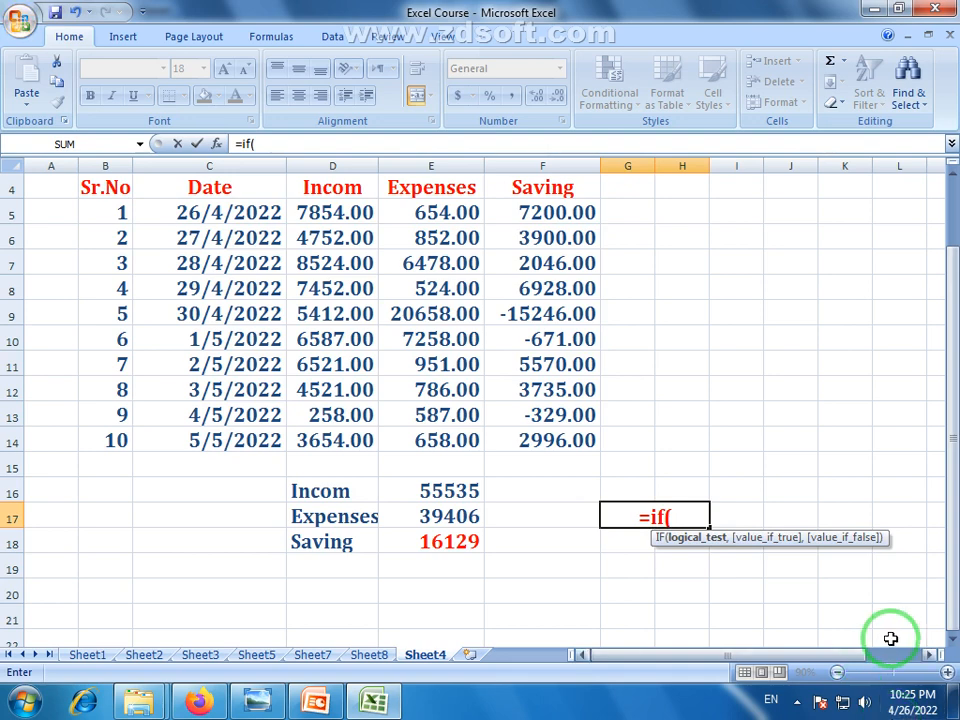
left_click(437, 542)
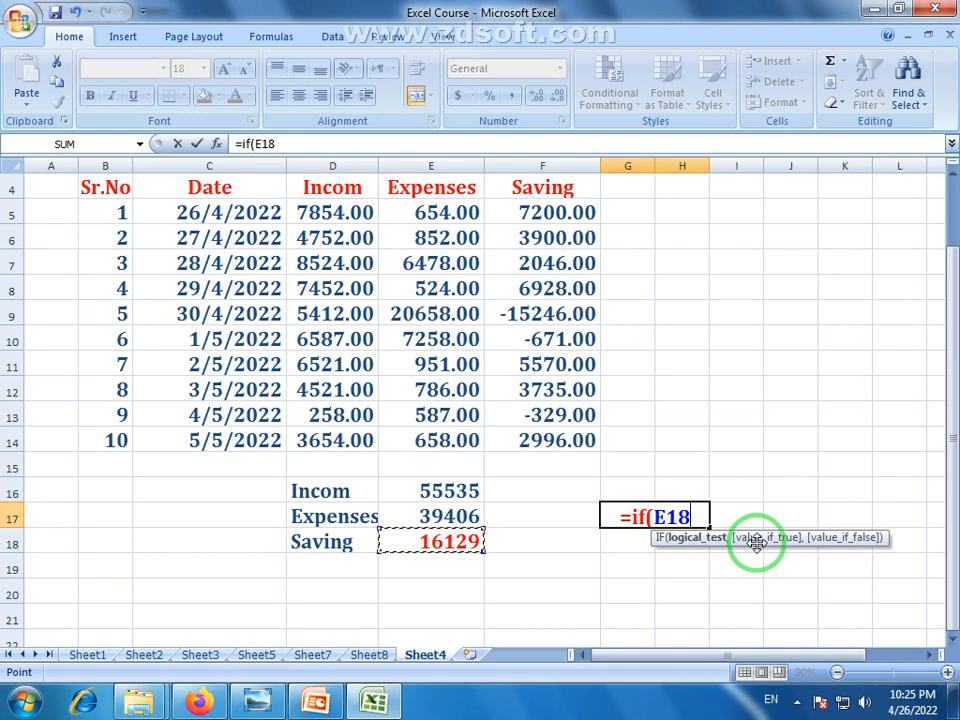
type(">")
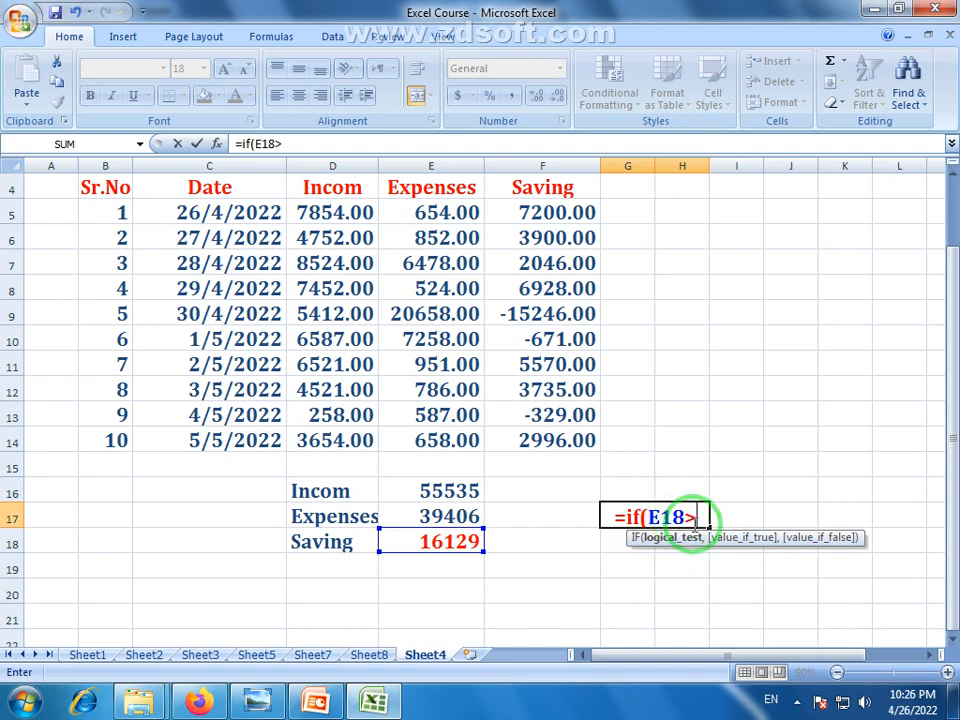
type("0")
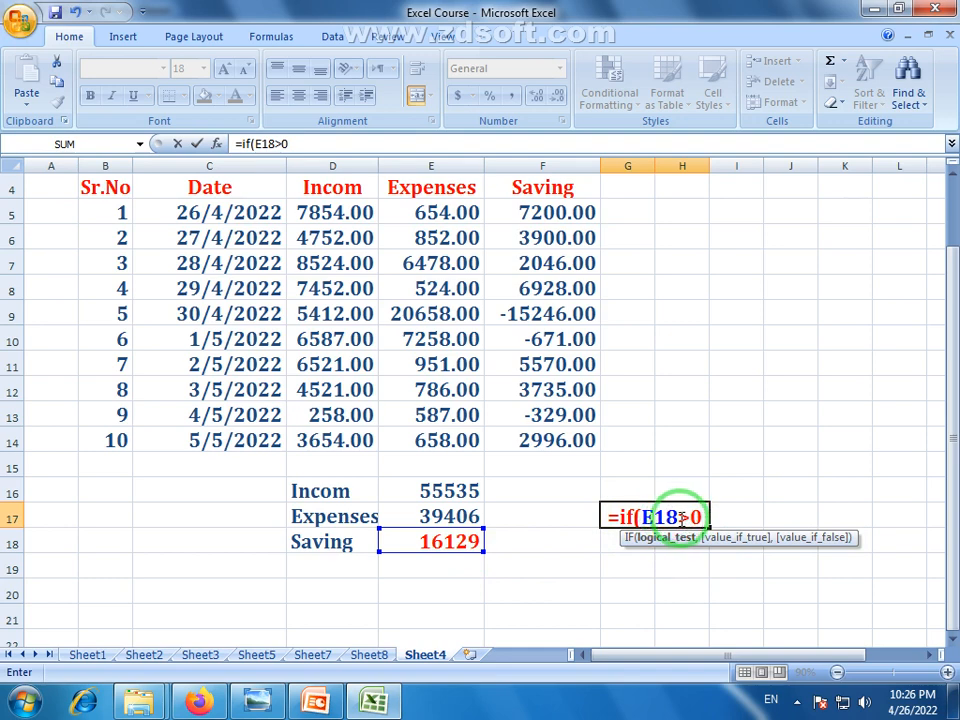
left_click_drag(681, 517, 690, 517)
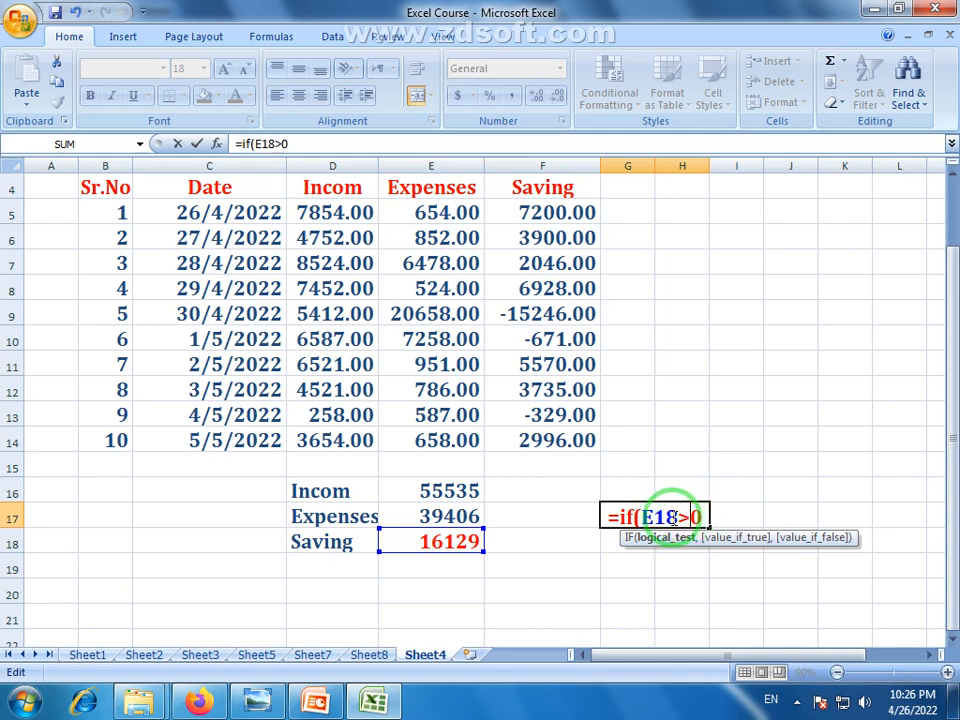
left_click_drag(681, 517, 690, 517)
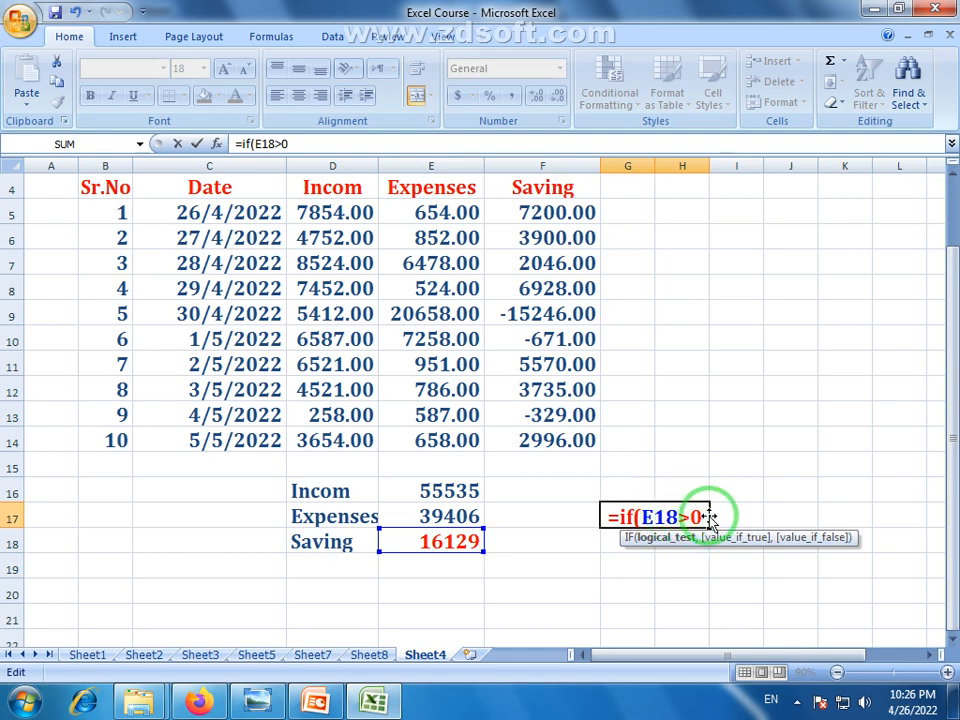
Complete the G17 formula as =if(E18>0,"Profit","Loss"), which displays Profit
type(",")
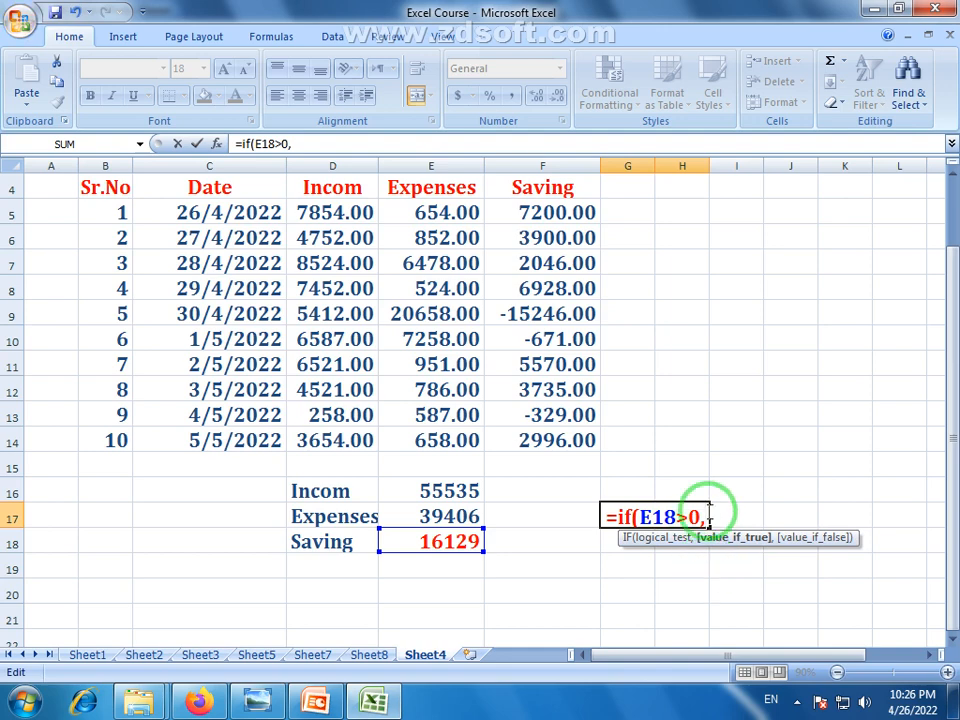
type("\"")
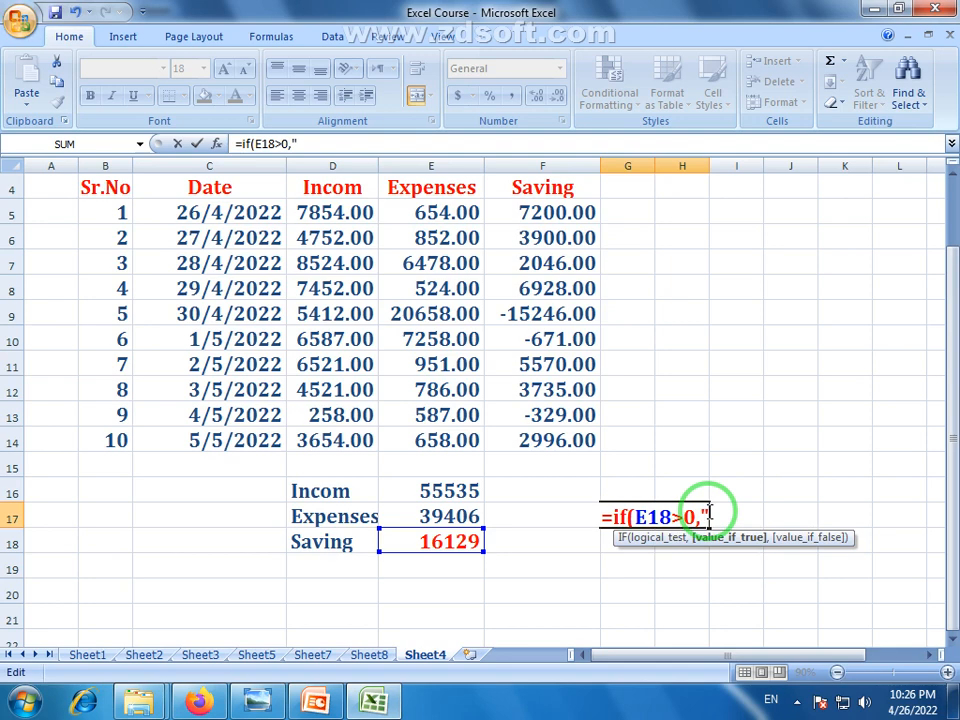
type("Pri")
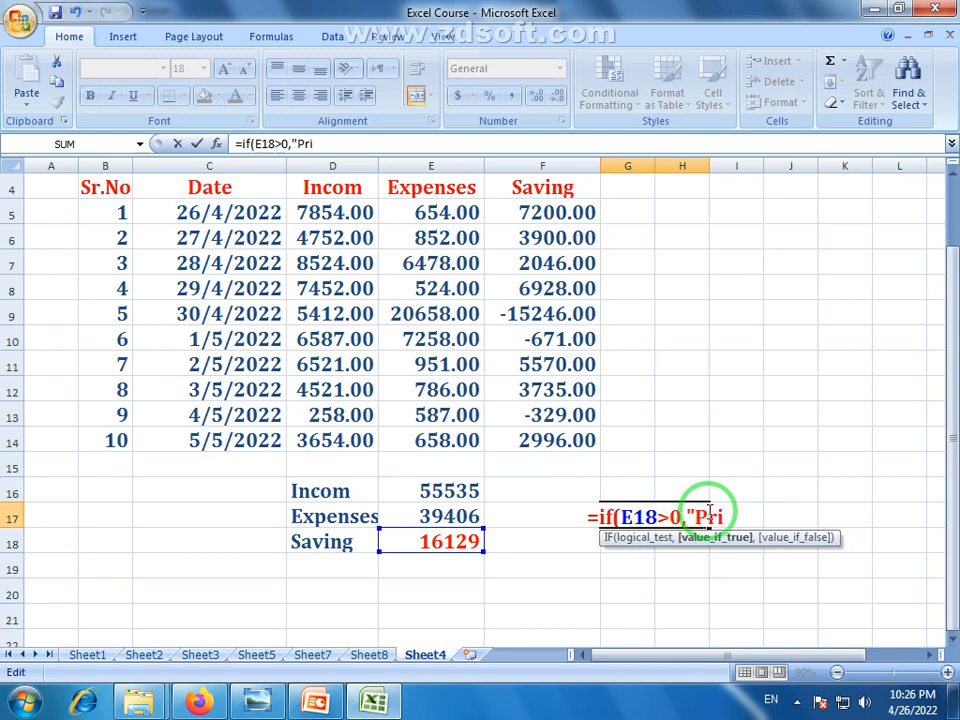
key("BackSpace")
type("ofit")
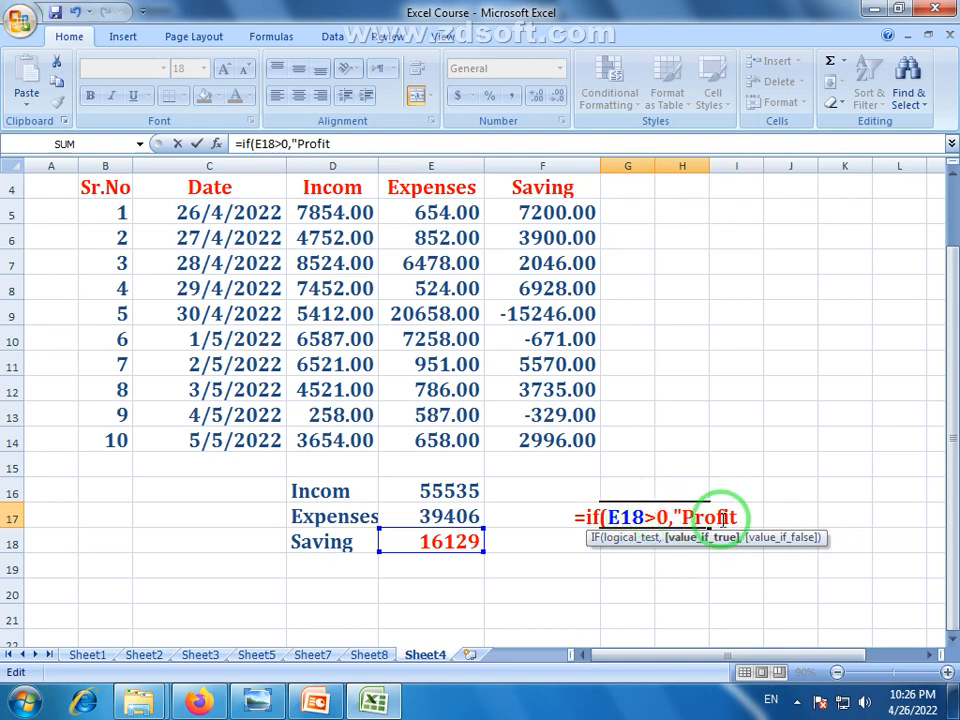
type("\"")
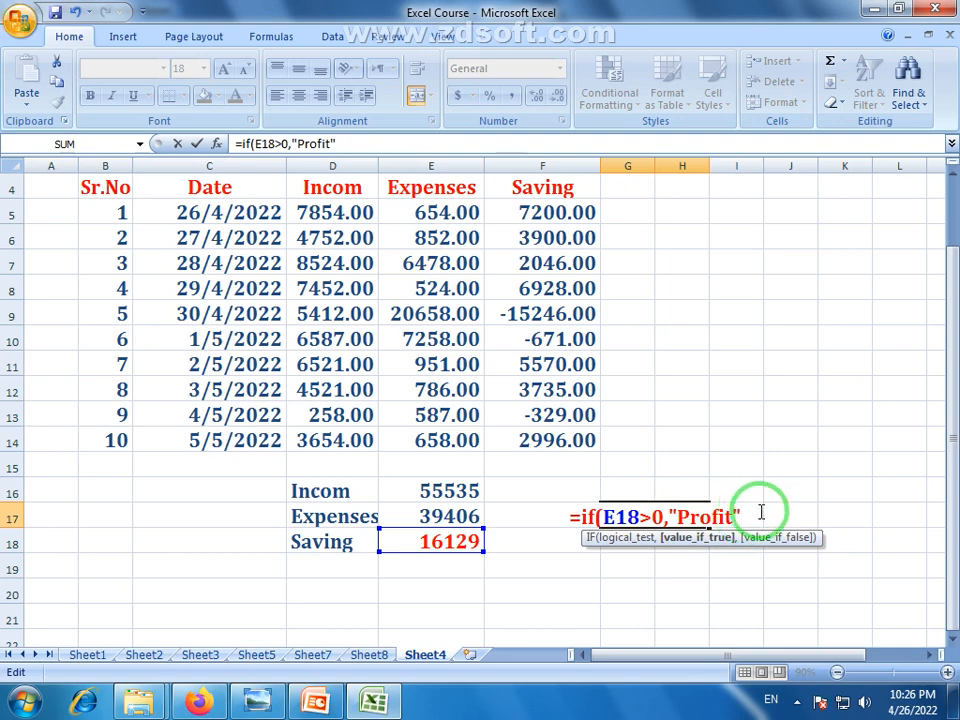
type(",")
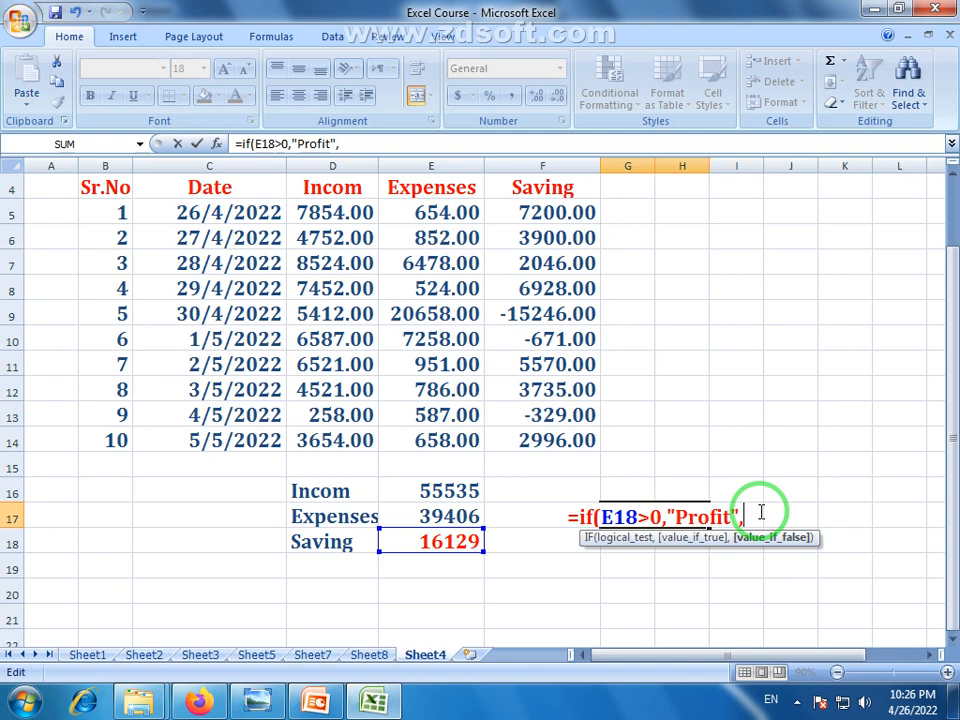
type("\"Loss")
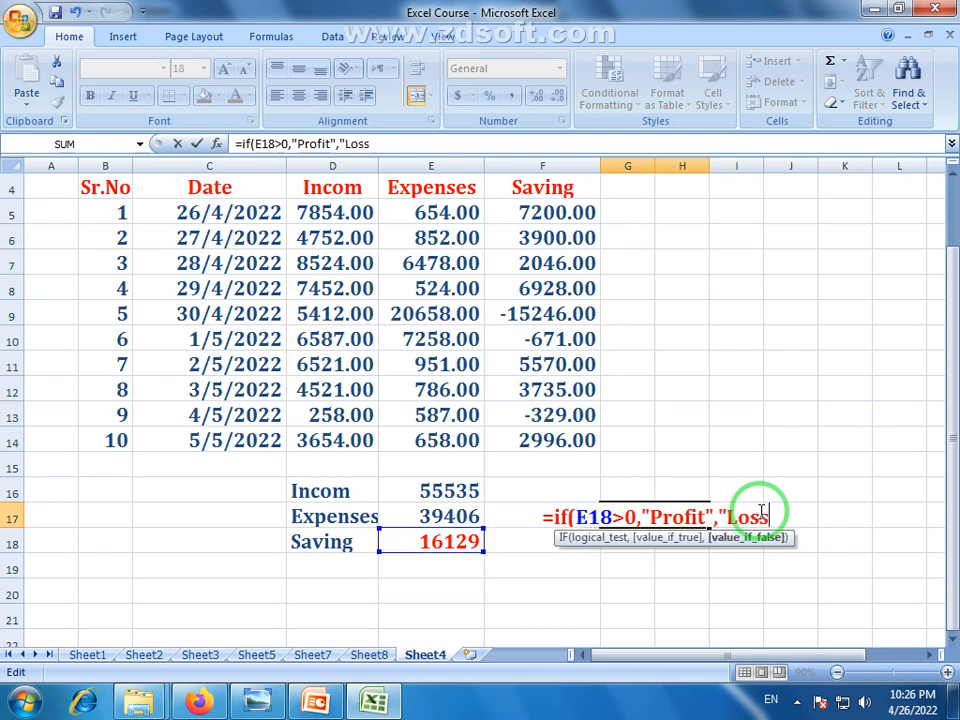
type("\"")
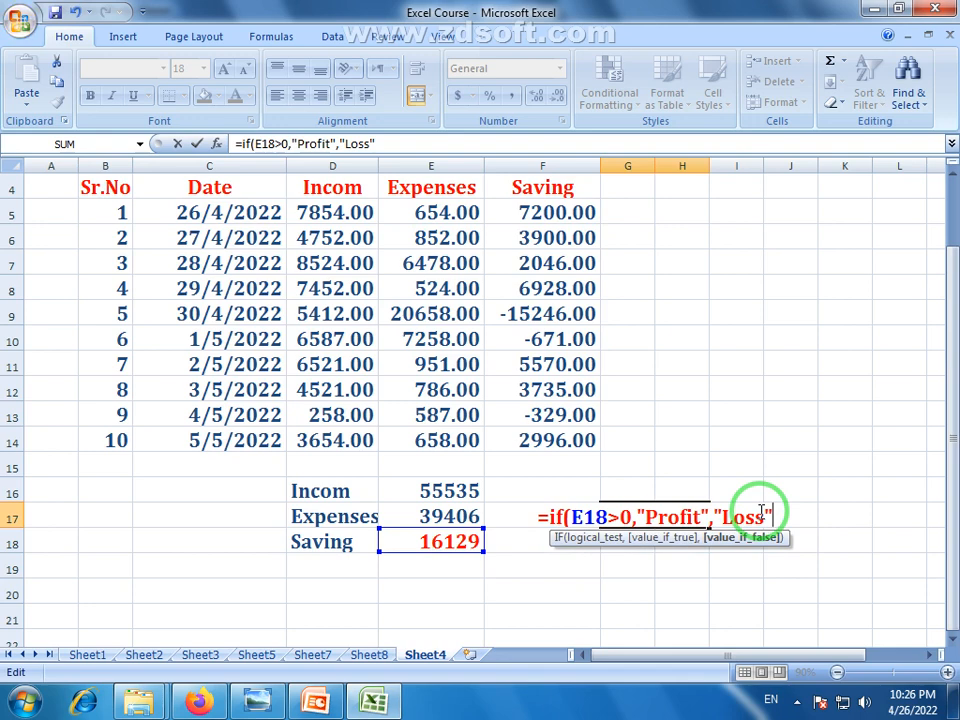
type(")")
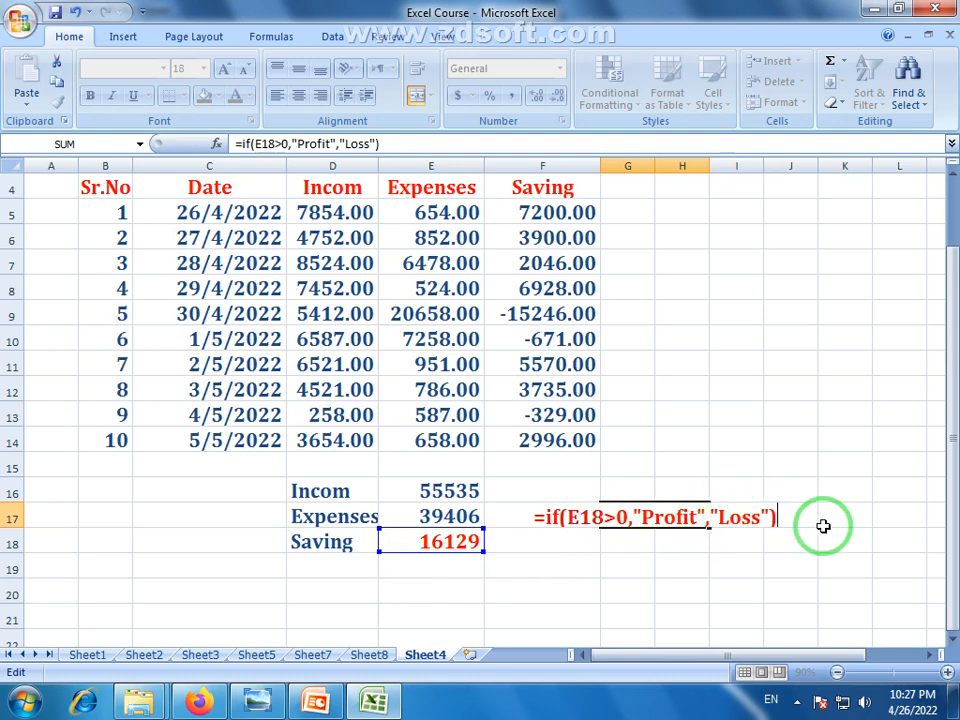
key("Return")
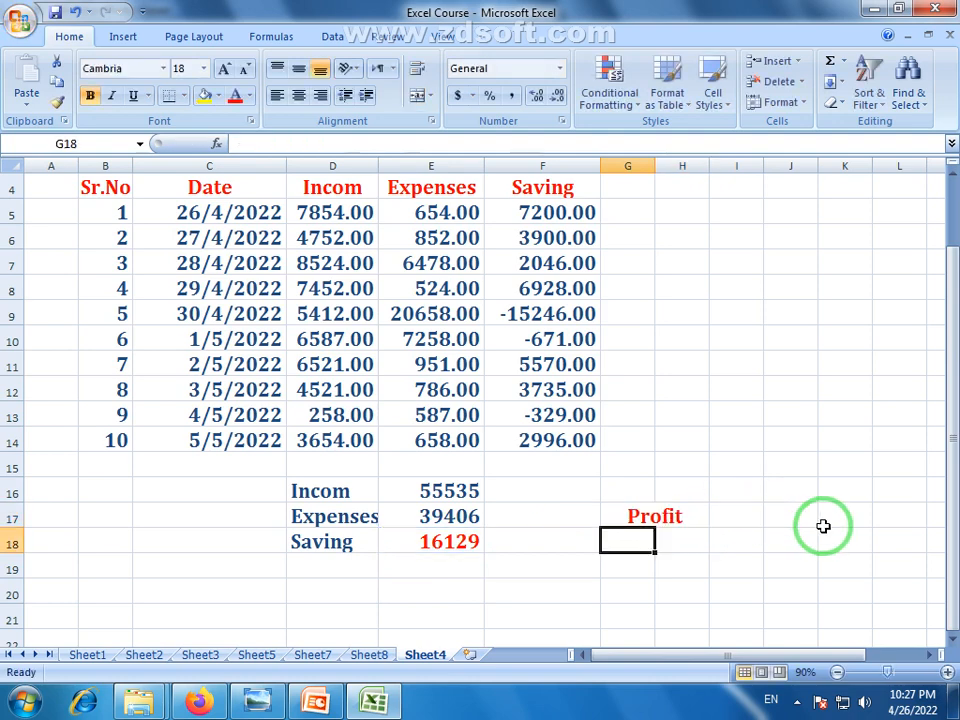
Inspect the IF formula in G17 and the Saving total formula in E18
left_click(649, 517)
left_click(446, 547)
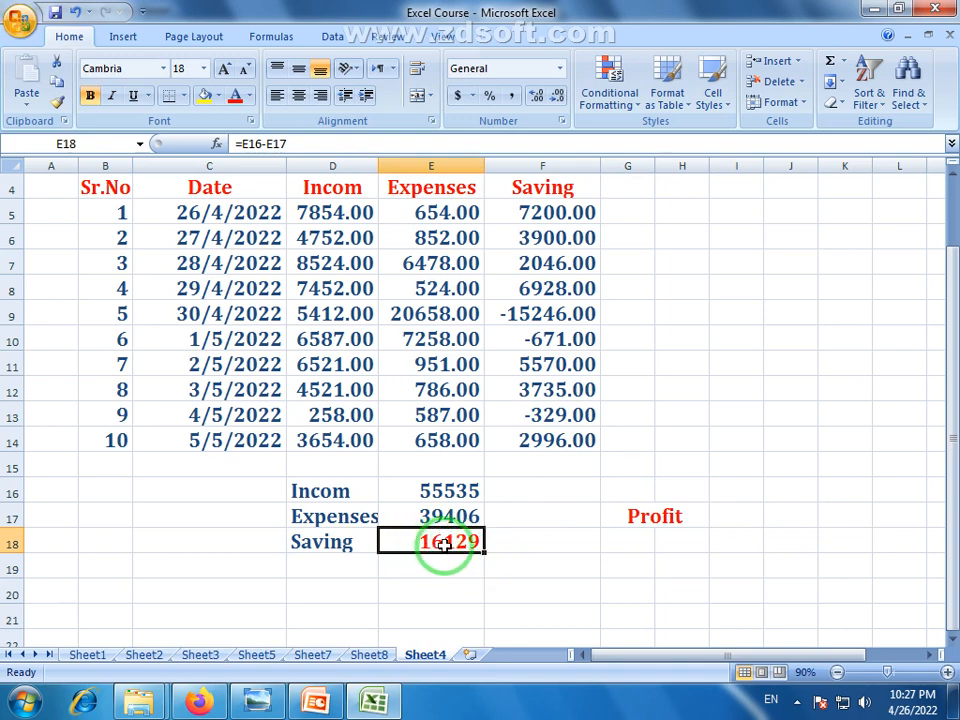
left_click(663, 519)
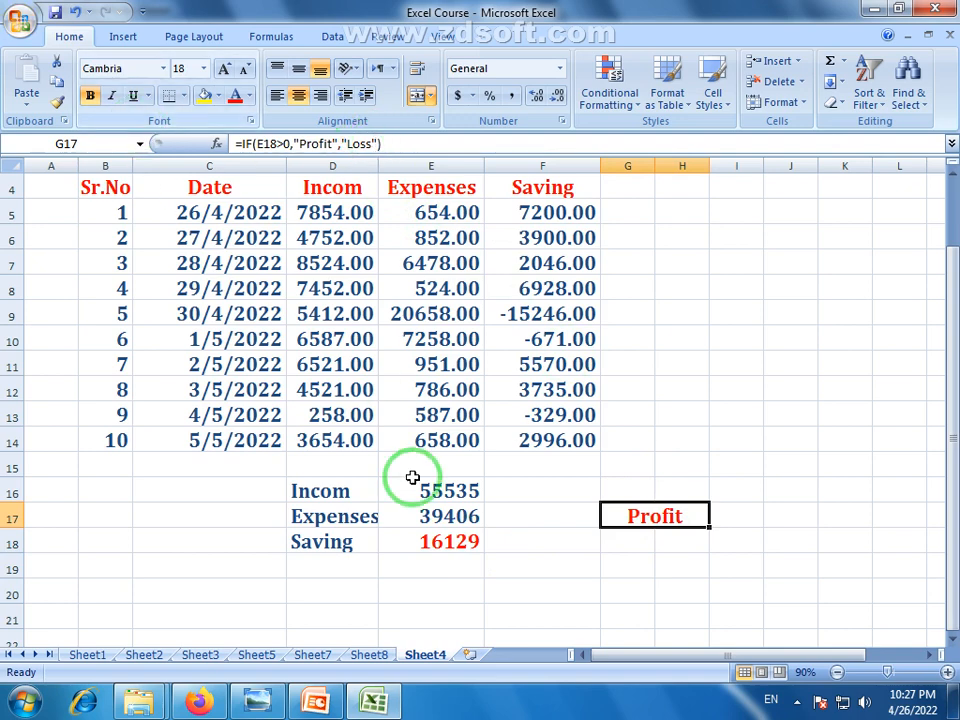
left_click(453, 545)
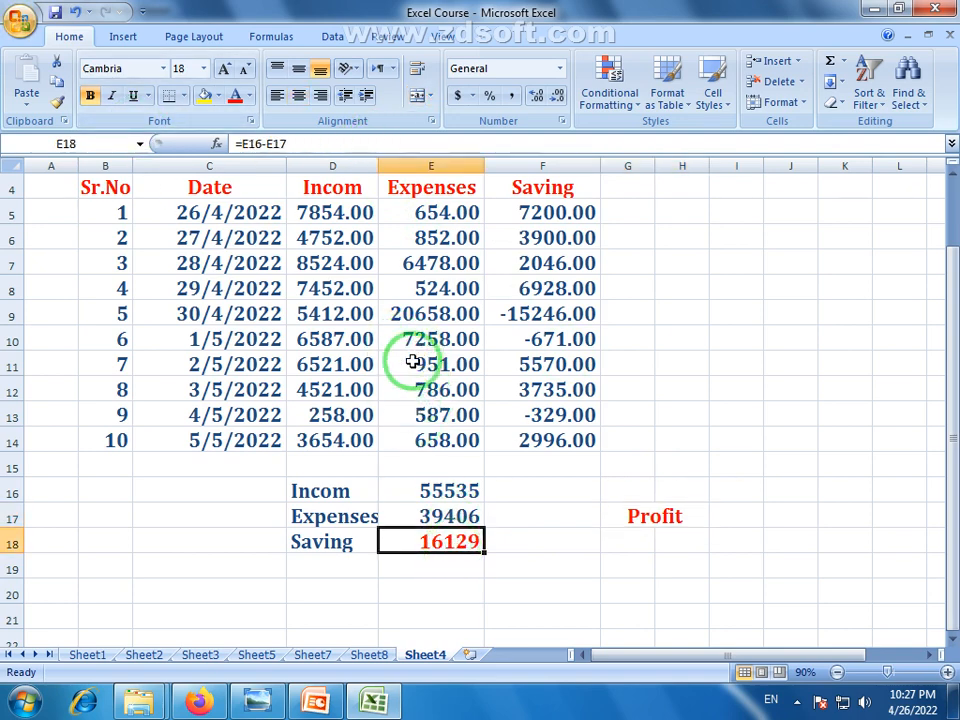
Test the Loss case by changing E10 to 27258, then restore it to 7258
left_click(414, 366)
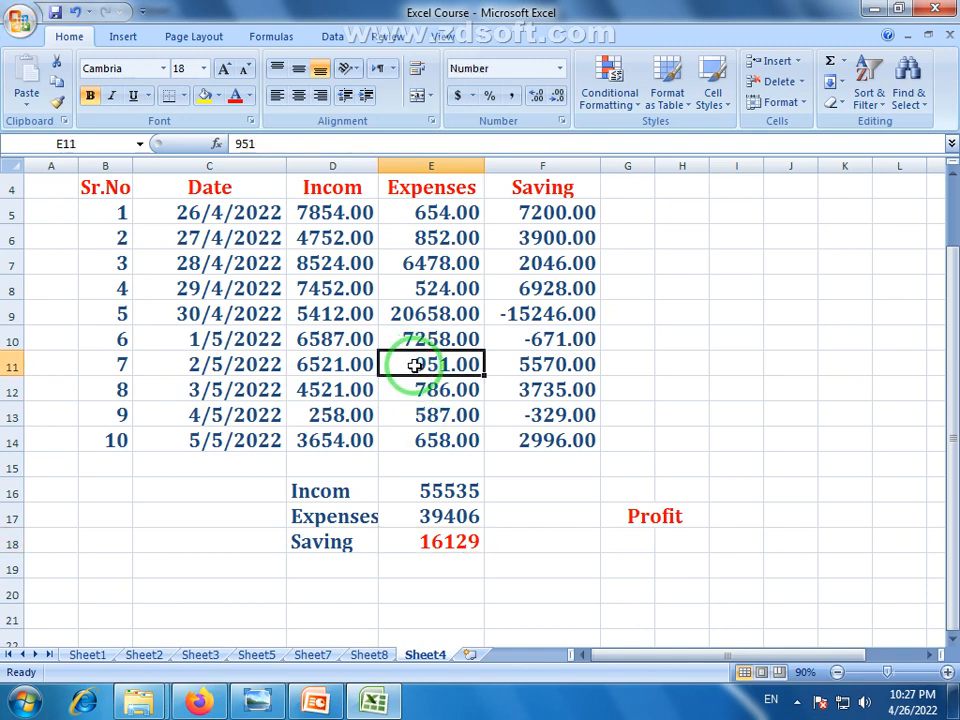
double_click(403, 341)
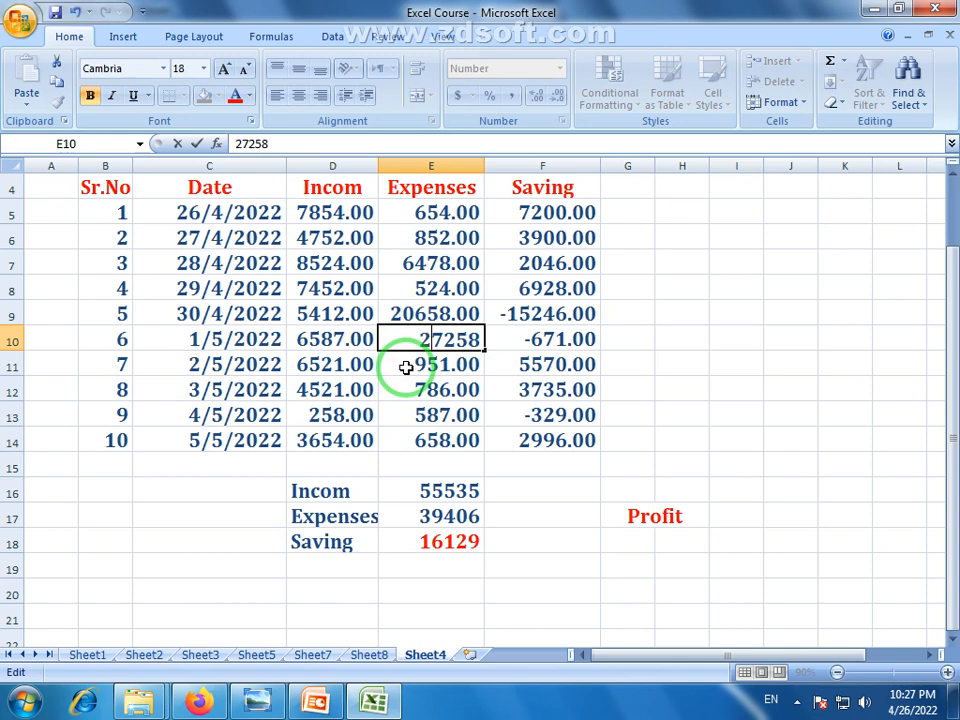
type("2")
key("Return")
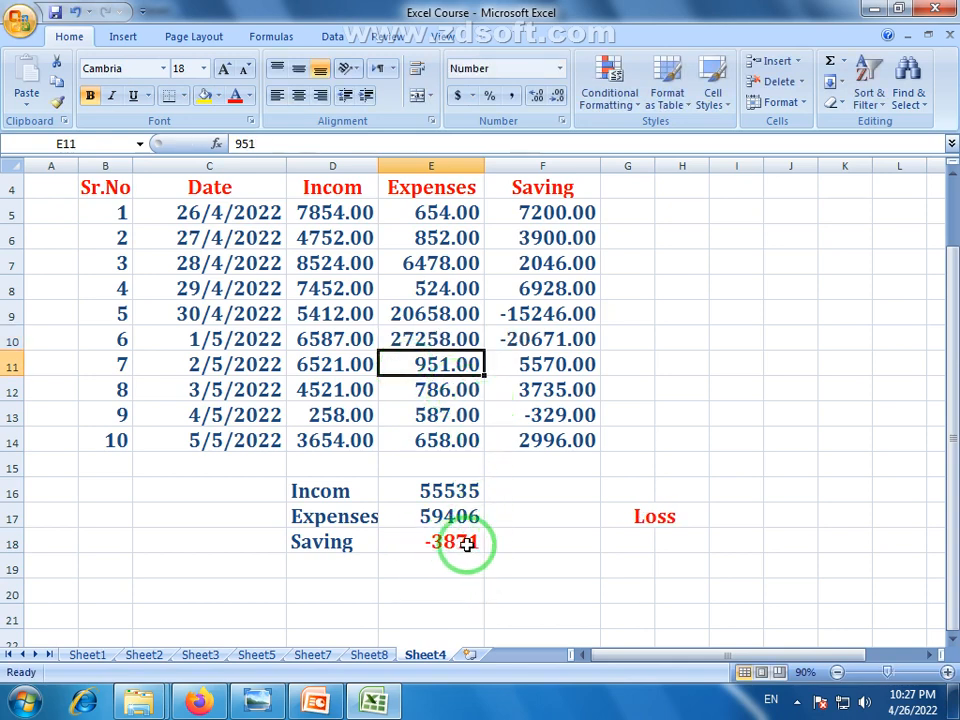
left_click(652, 517)
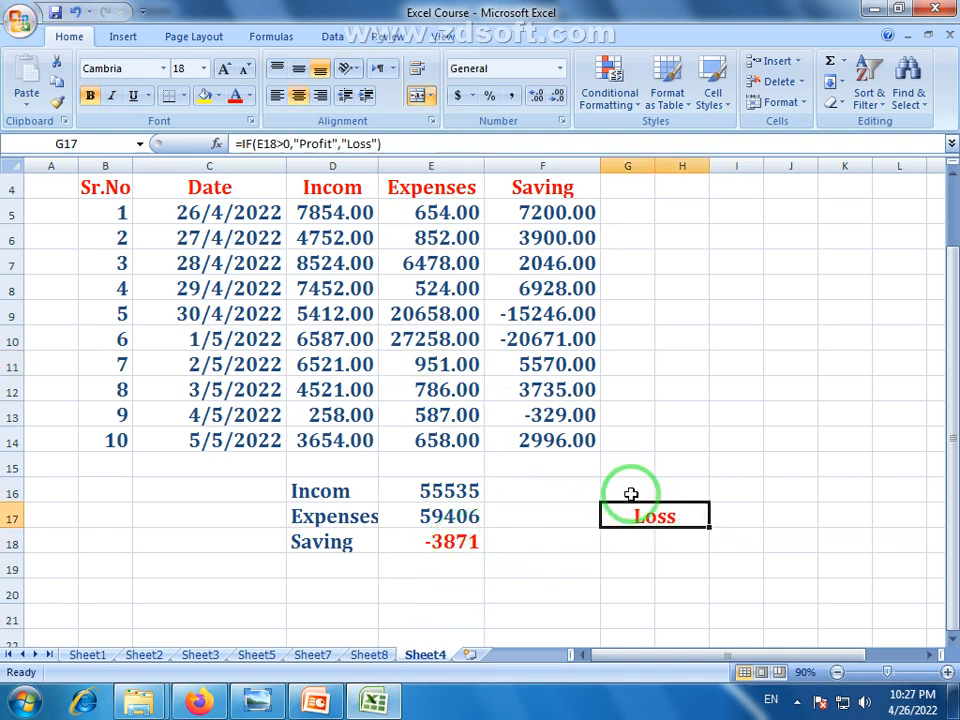
left_click(460, 541)
left_click(665, 510)
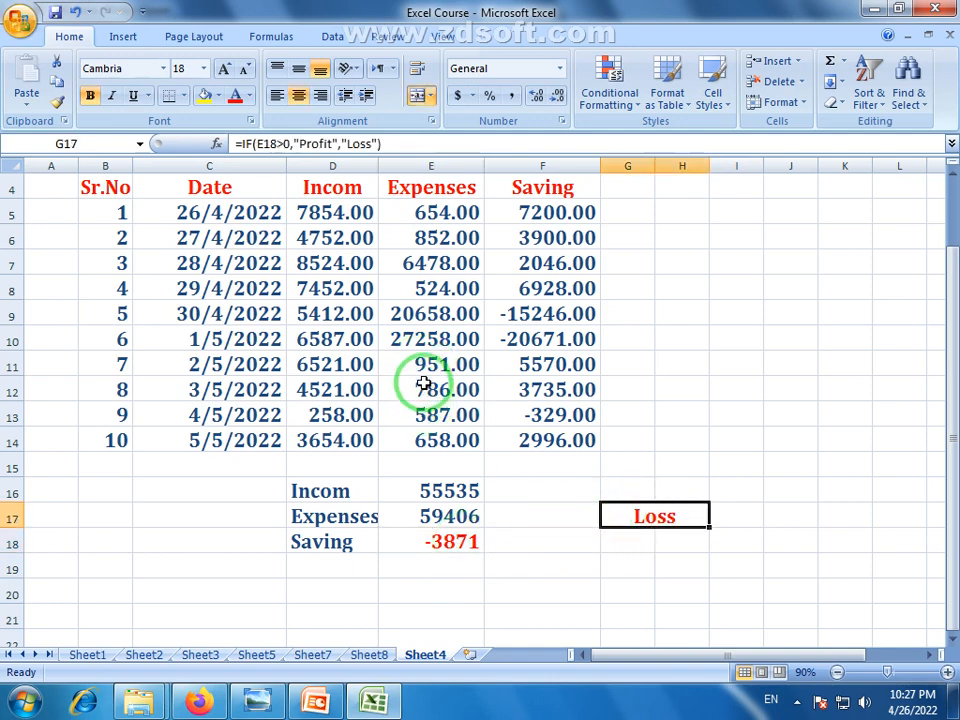
double_click(403, 339)
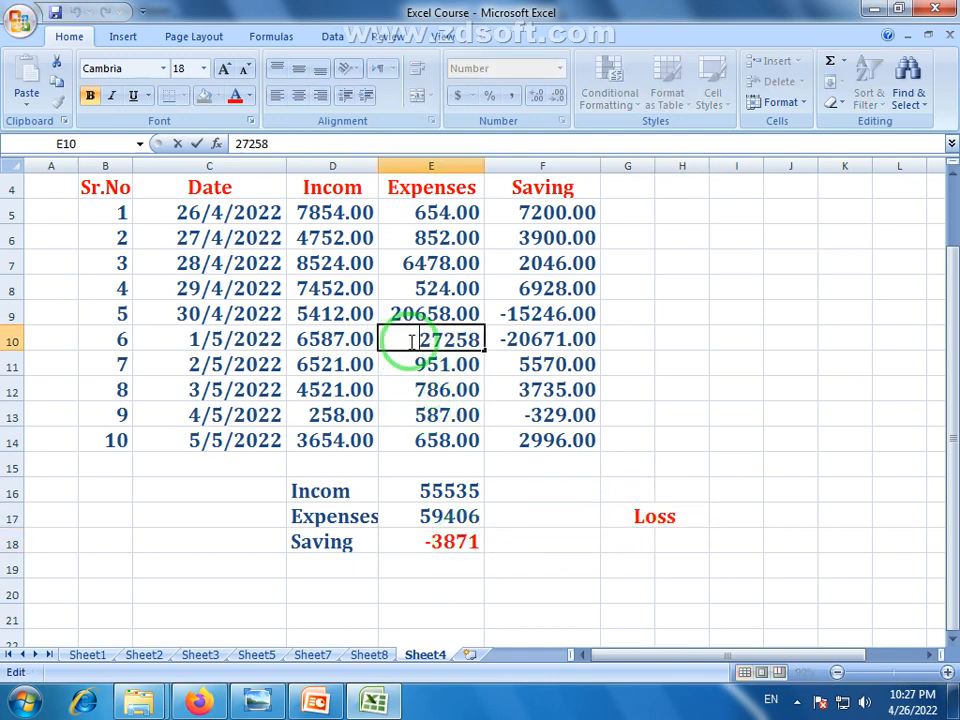
key("Return")
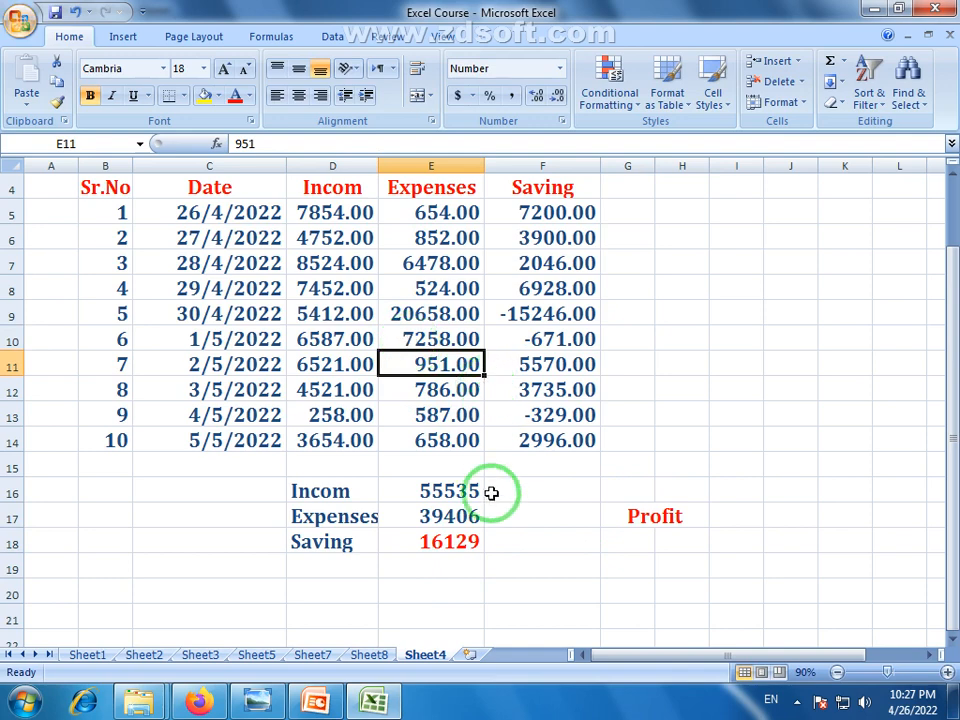
Grow the Profit text in G17 to 26 pt
left_click(627, 518)
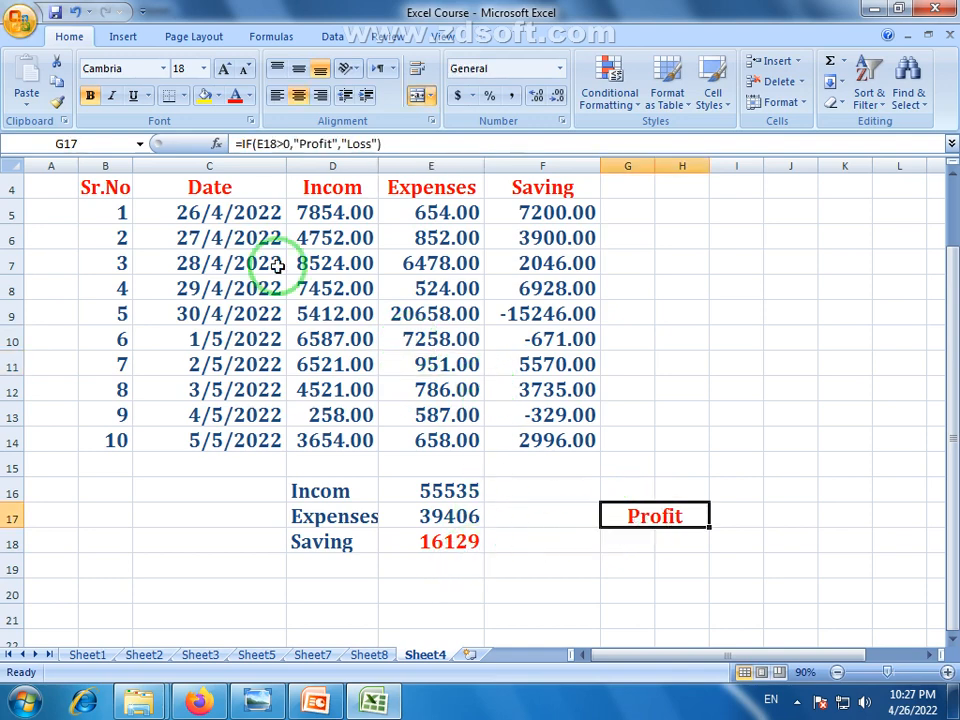
left_click(225, 72)
left_click(225, 72)
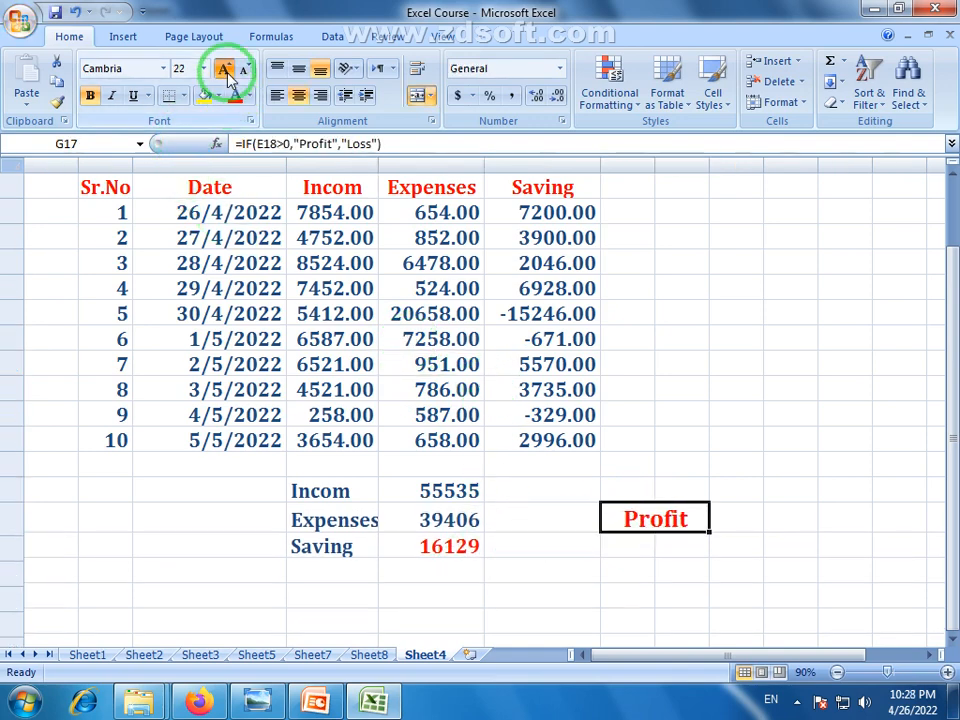
left_click(225, 72)
left_click(540, 580)
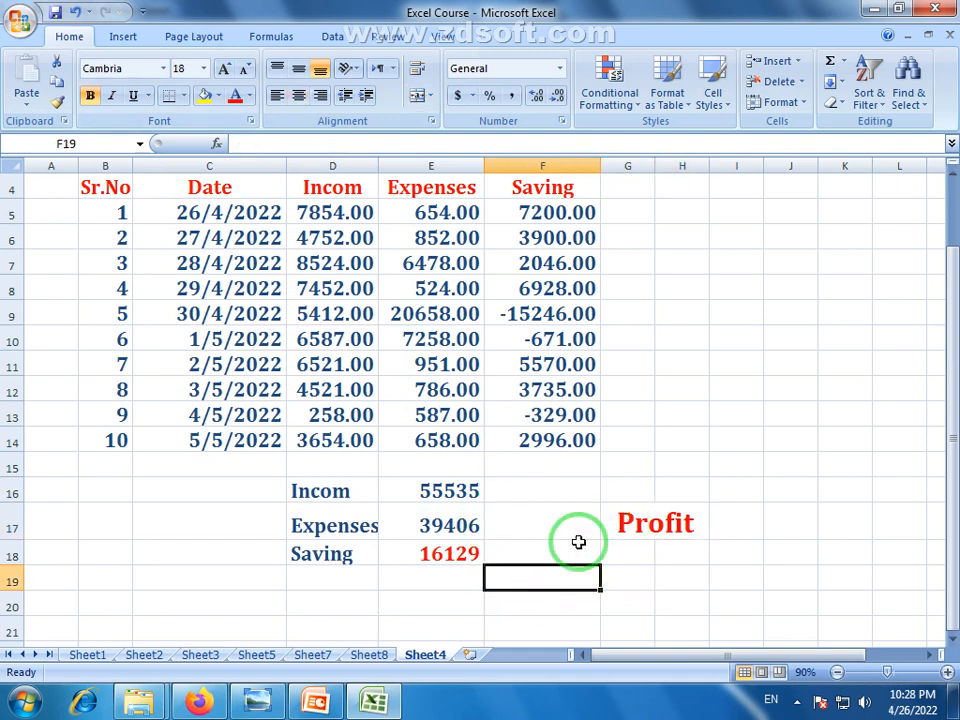
left_click(648, 523)
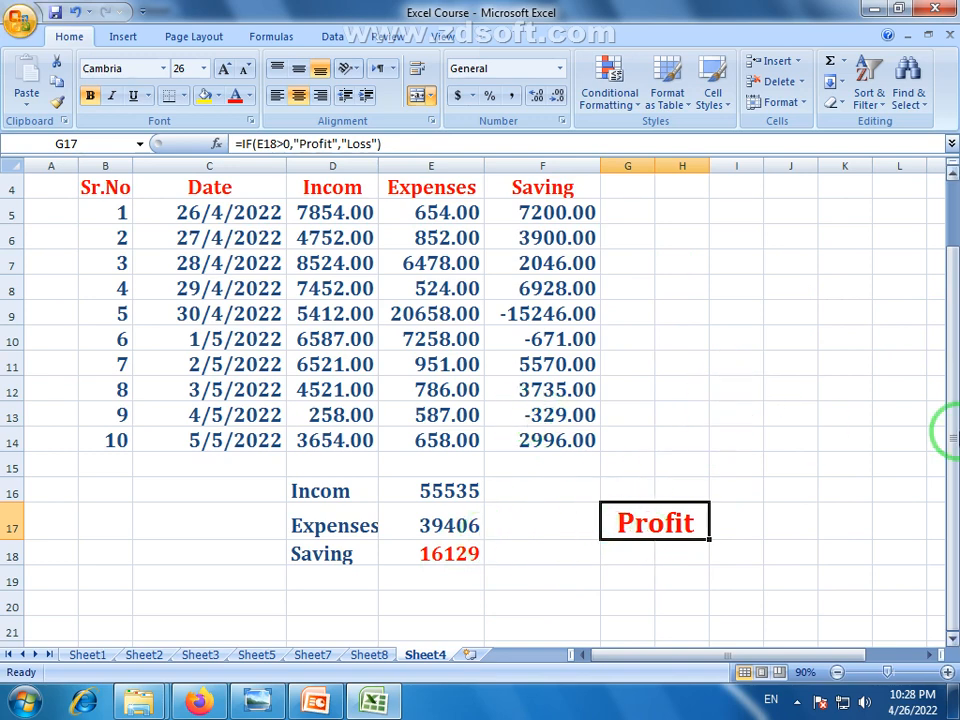
left_click_drag(953, 430, 955, 364)
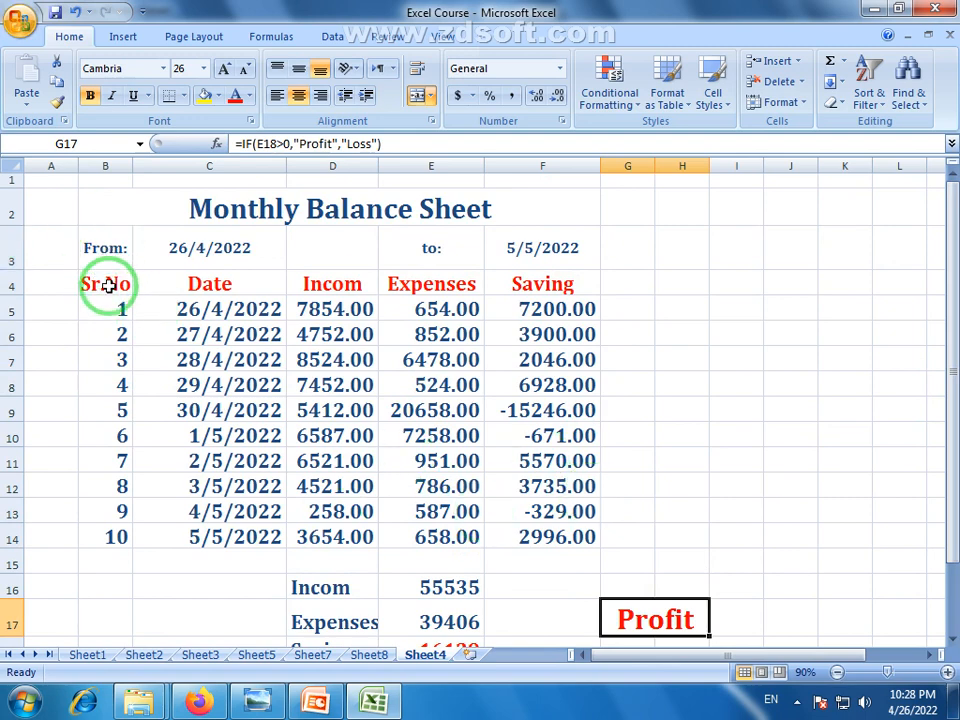
Apply All Borders to the table B4:F14
left_click_drag(107, 286, 531, 549)
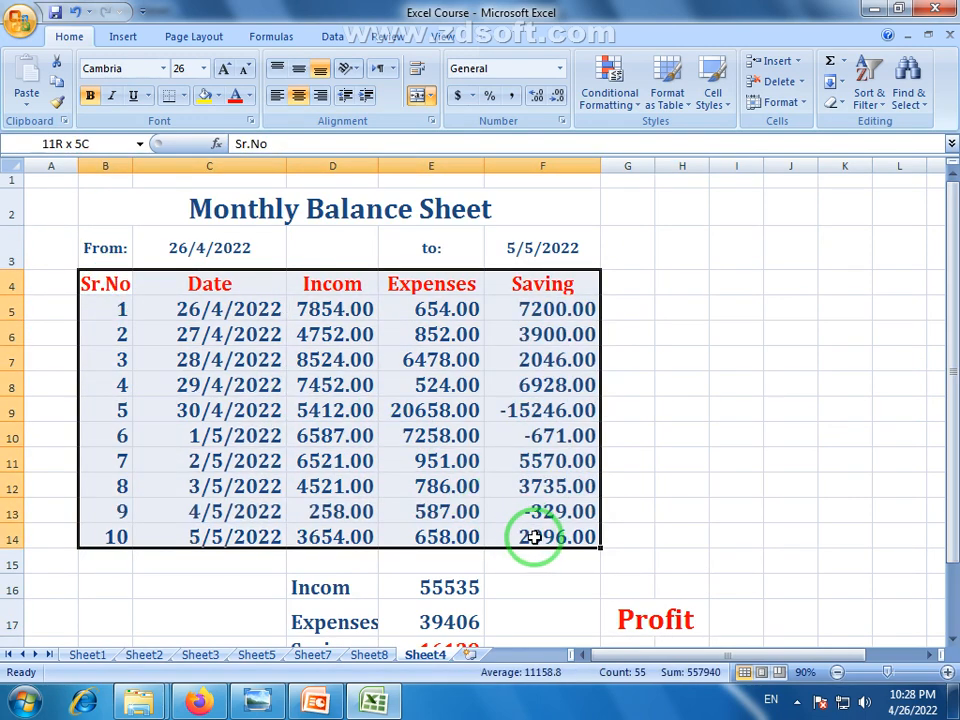
left_click(182, 96)
left_click(208, 244)
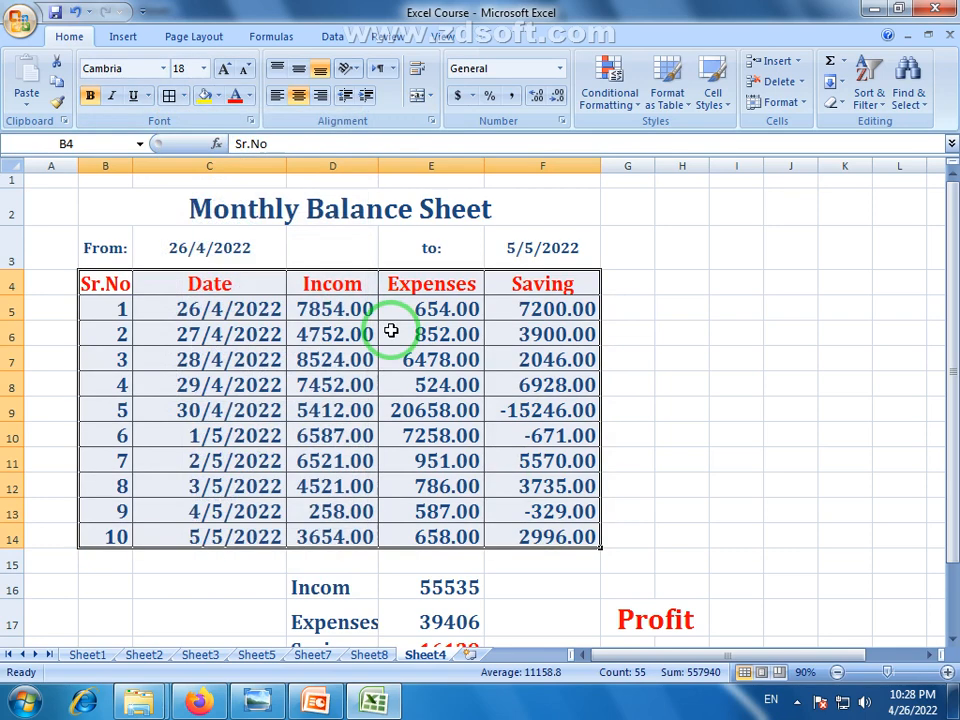
Centre the Sr.No column B4:B14 and the Date column C4:C14
left_click_drag(100, 285, 100, 537)
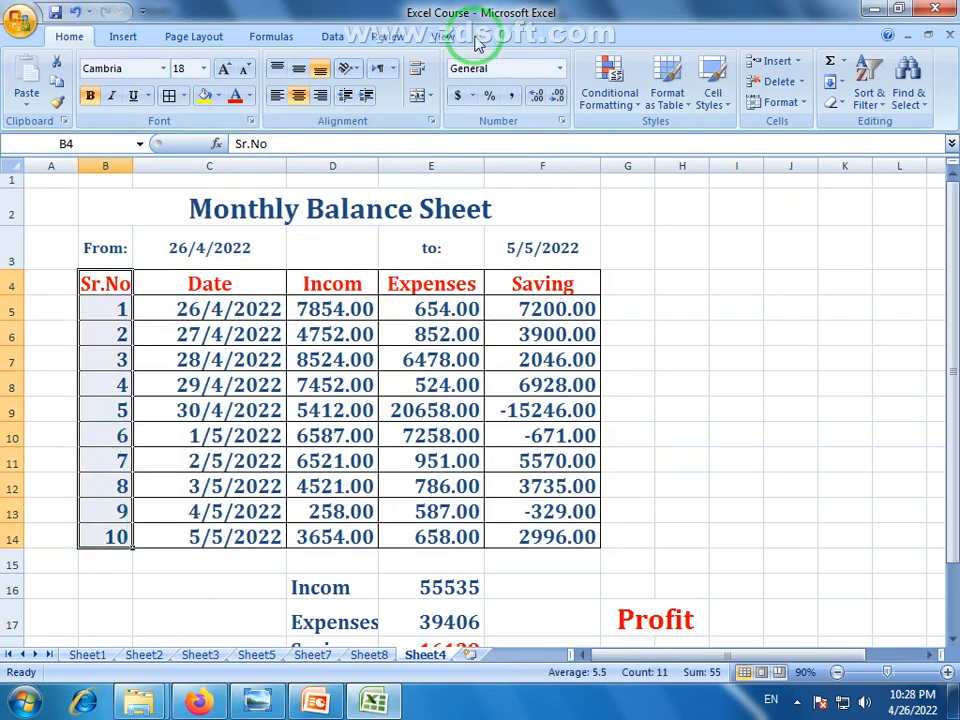
left_click(299, 97)
left_click(386, 424)
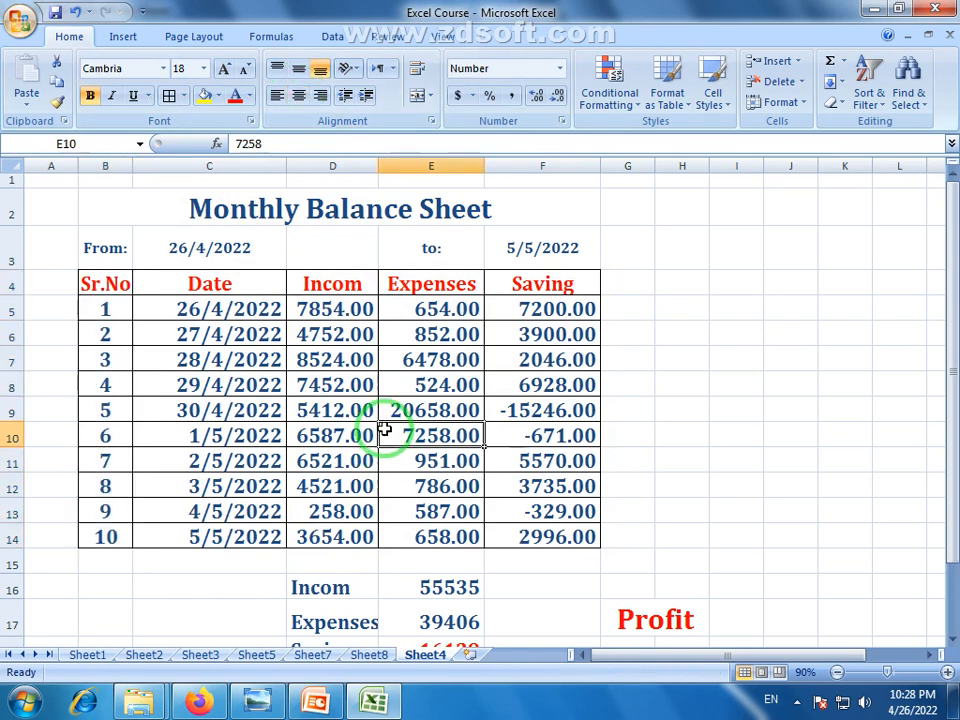
left_click_drag(215, 285, 240, 510)
left_click(299, 96)
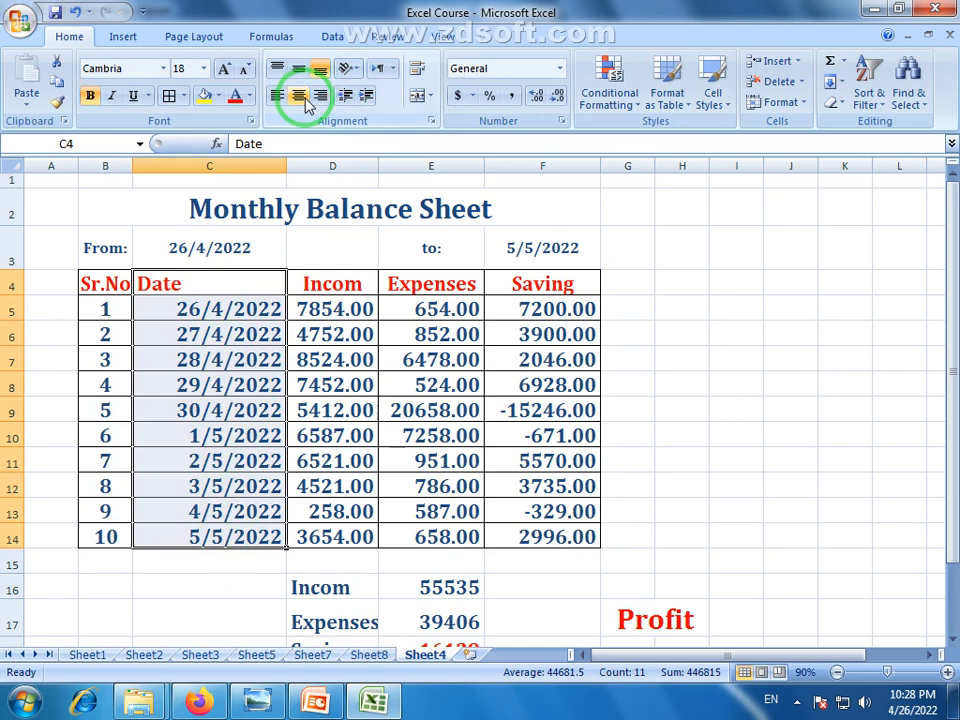
left_click(299, 96)
left_click(382, 392)
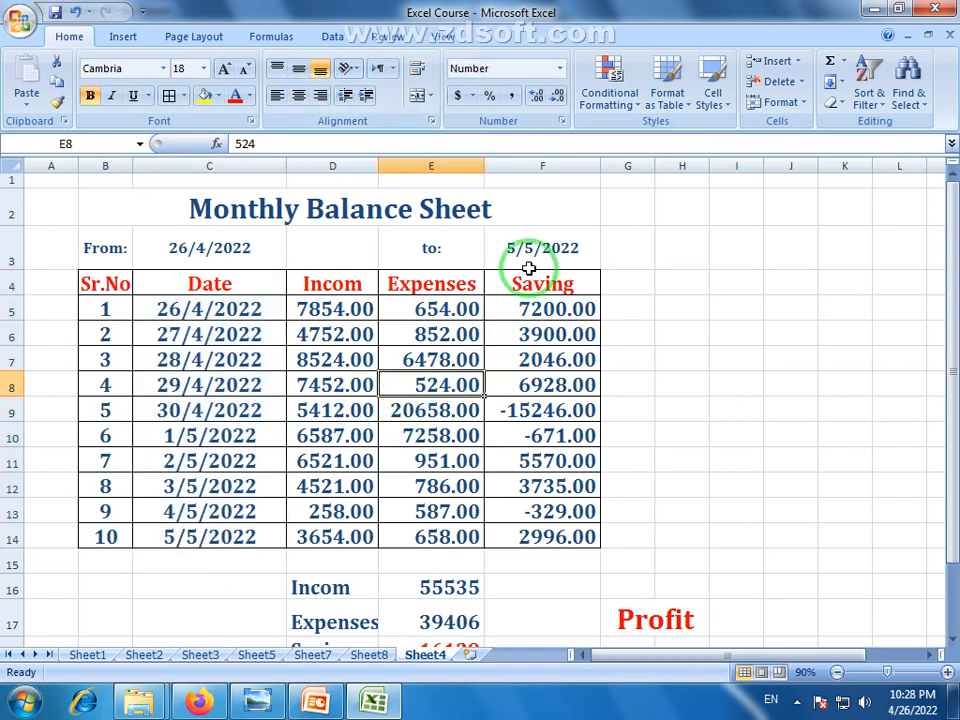
Widen the Expenses column E slightly and select the totals block D16:E18
left_click_drag(484, 168, 491, 167)
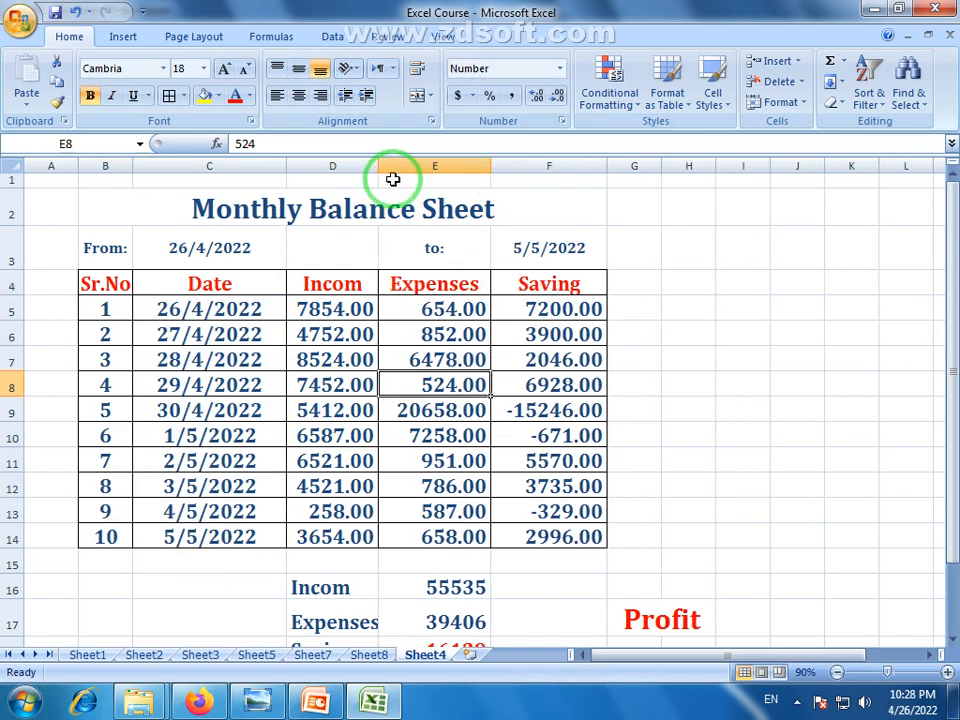
left_click(538, 510)
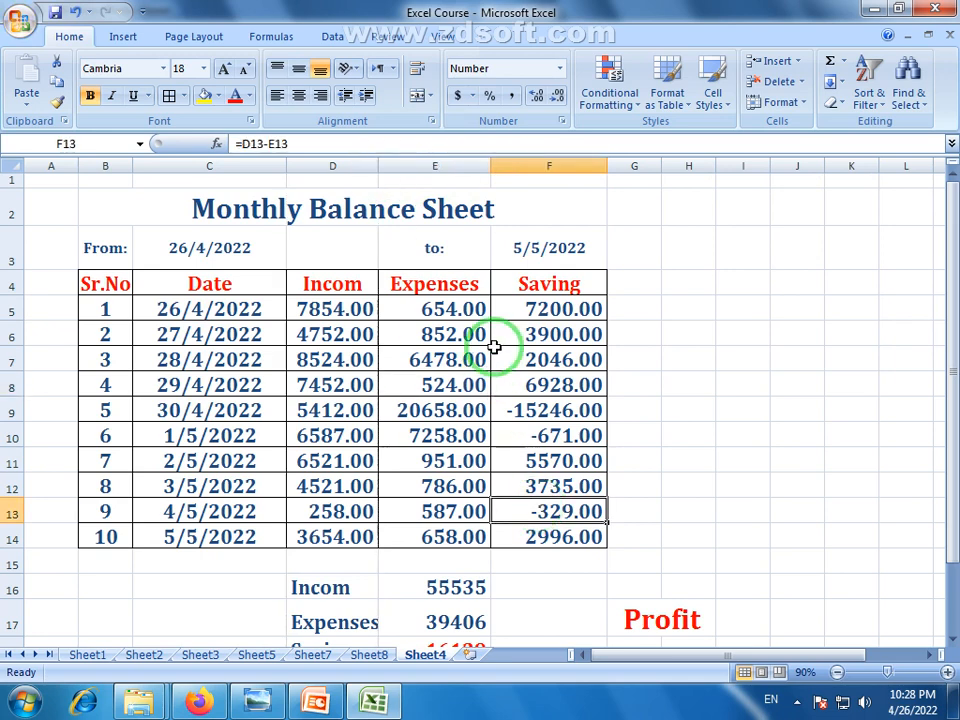
scroll(502, 476, "down", 1)
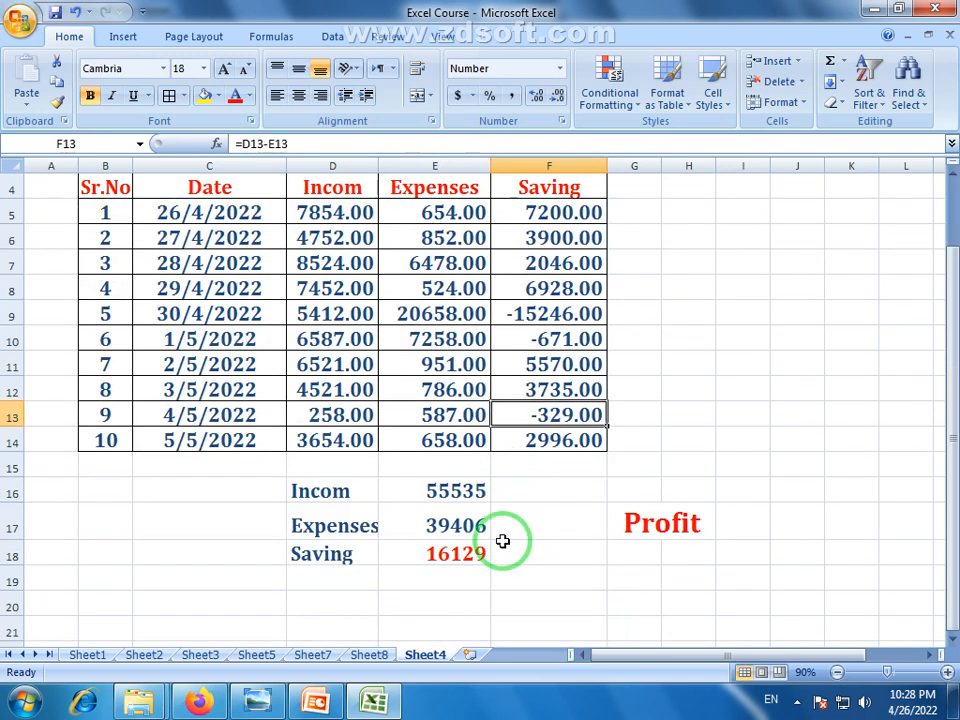
left_click_drag(332, 492, 423, 561)
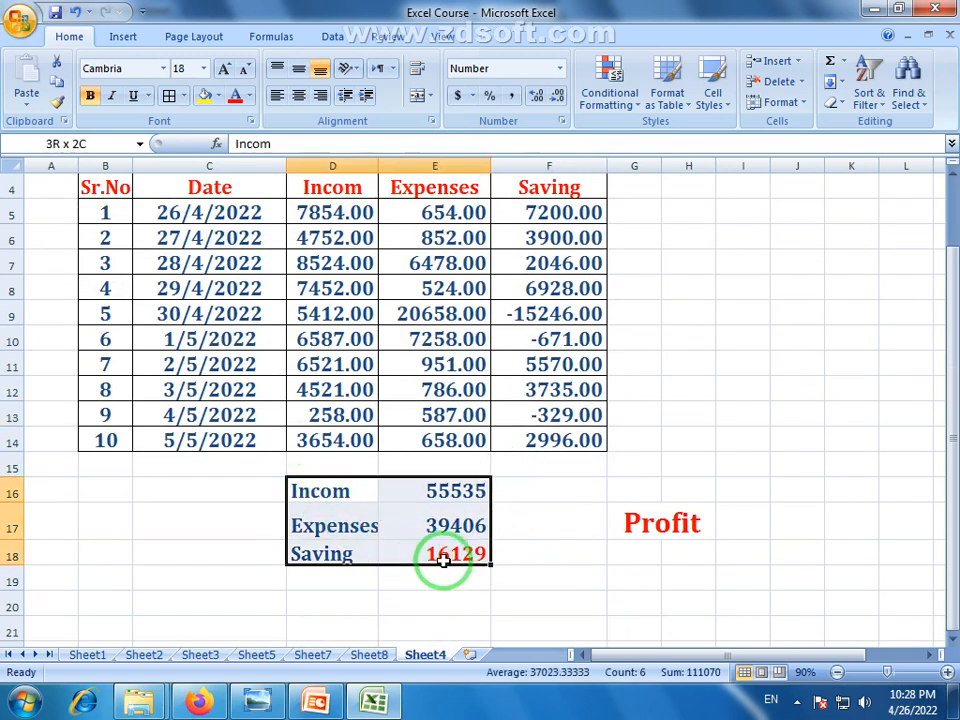
Try merging the totals rows, cancel the merge, and reselect cells in the totals block
left_click(431, 97)
left_click(437, 139)
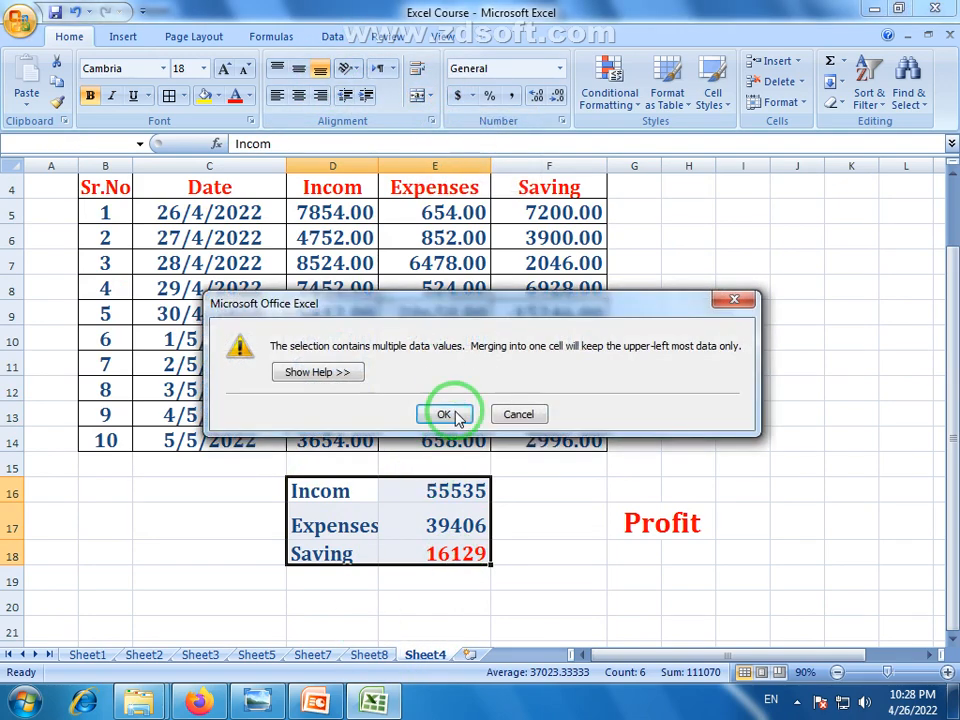
left_click(443, 413)
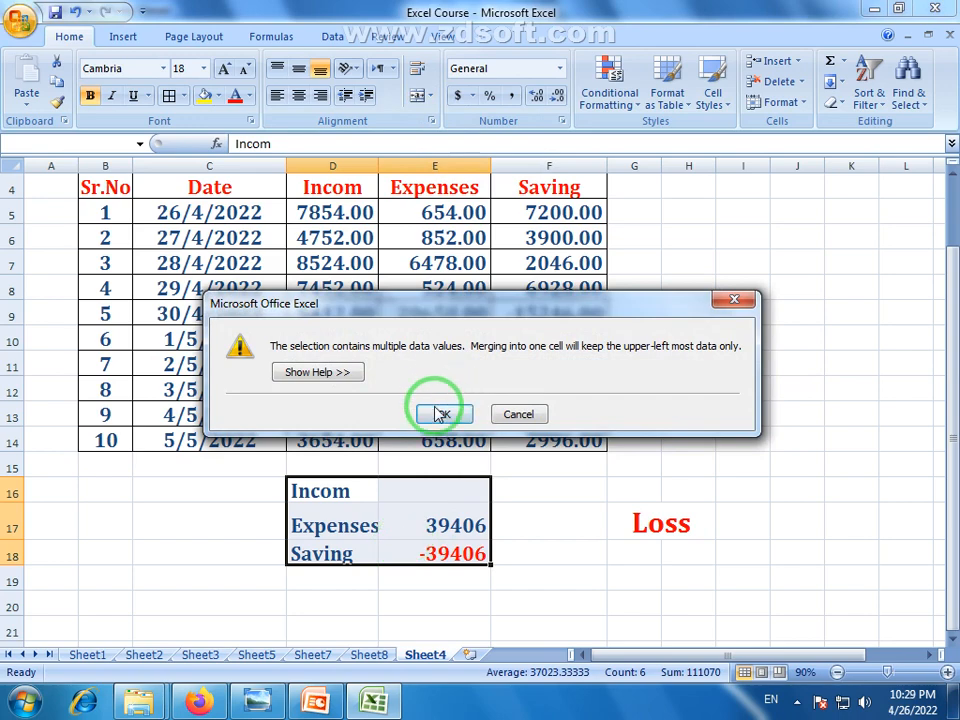
left_click(439, 411)
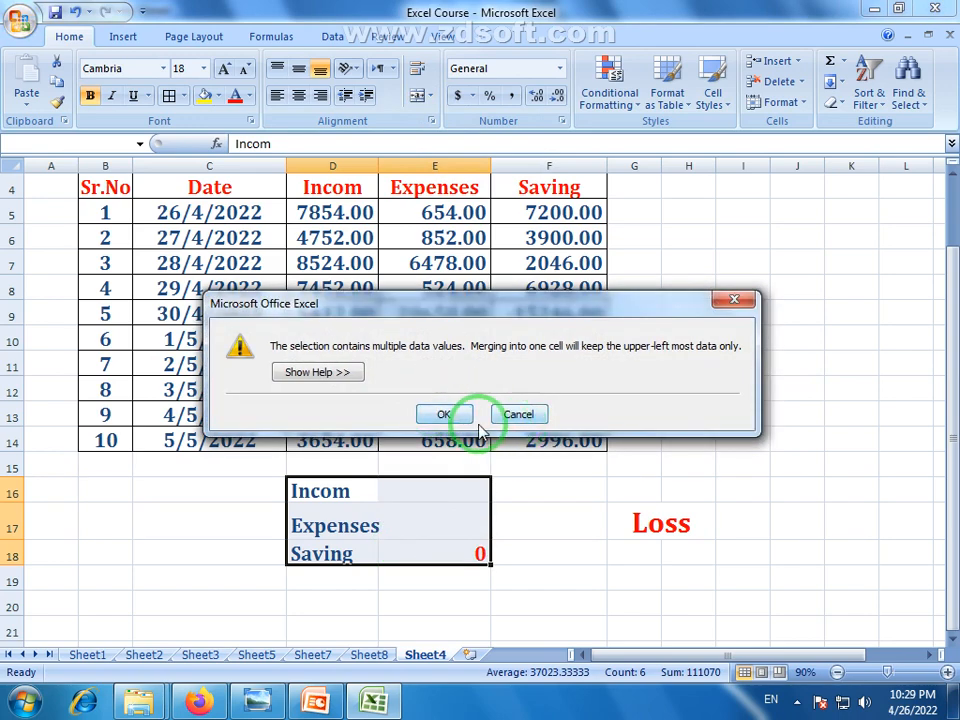
left_click(520, 415)
left_click(523, 549)
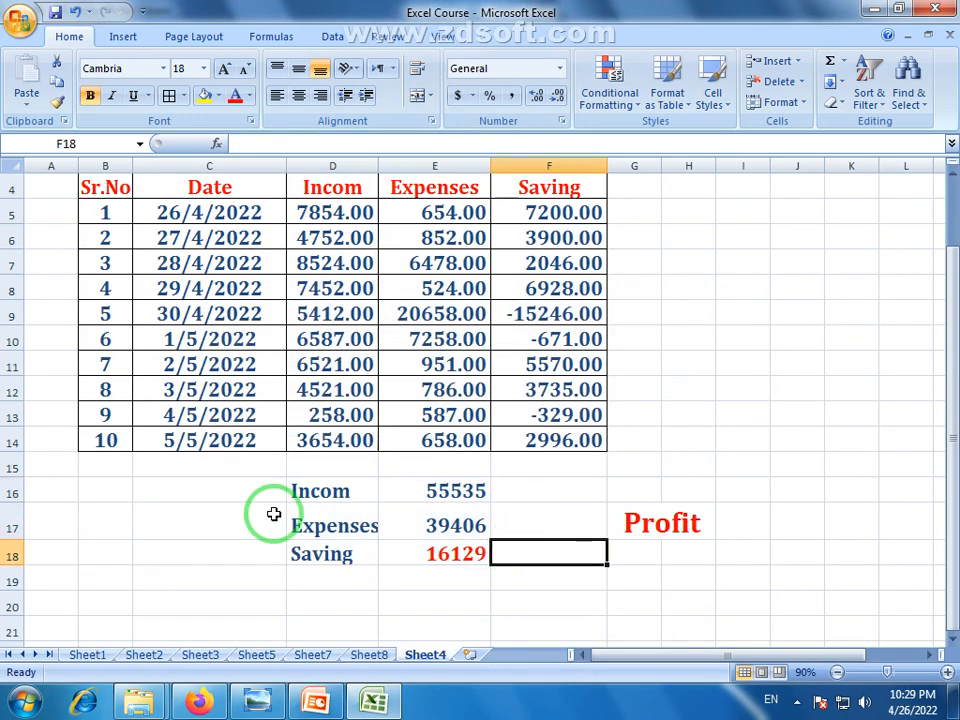
left_click_drag(329, 491, 441, 483)
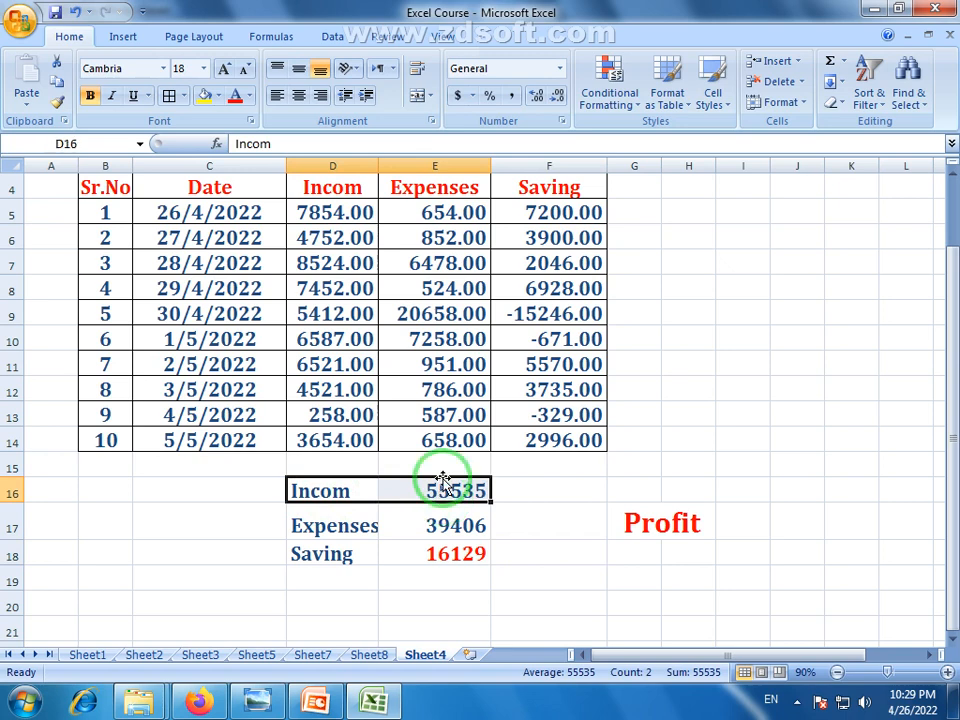
left_click(435, 557)
left_click(344, 491)
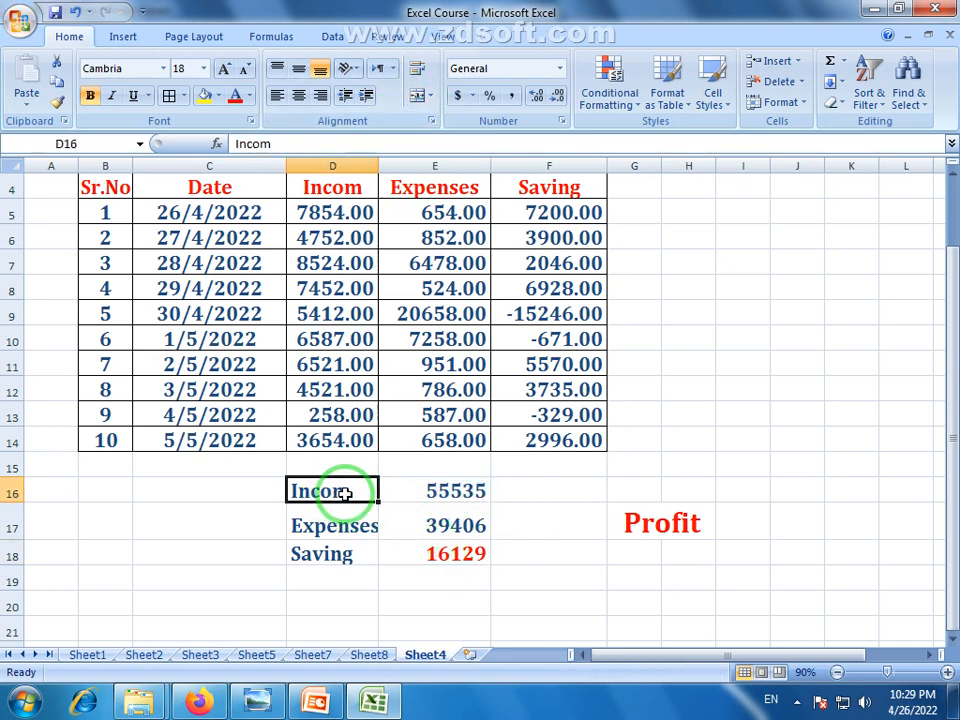
left_click(446, 500)
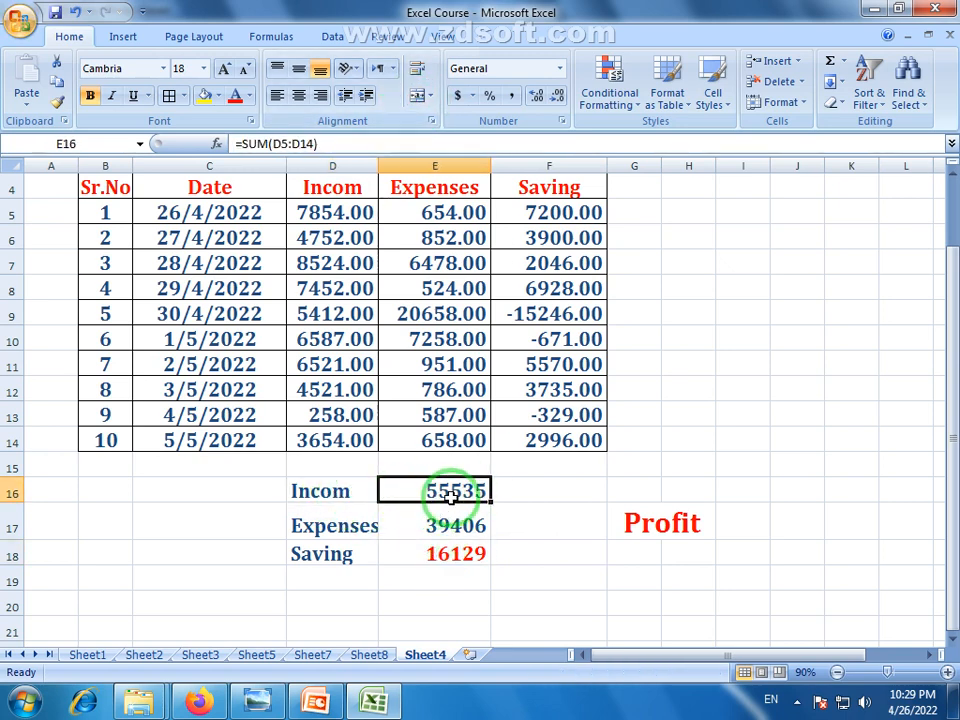
left_click_drag(470, 496, 580, 497)
left_click(560, 512)
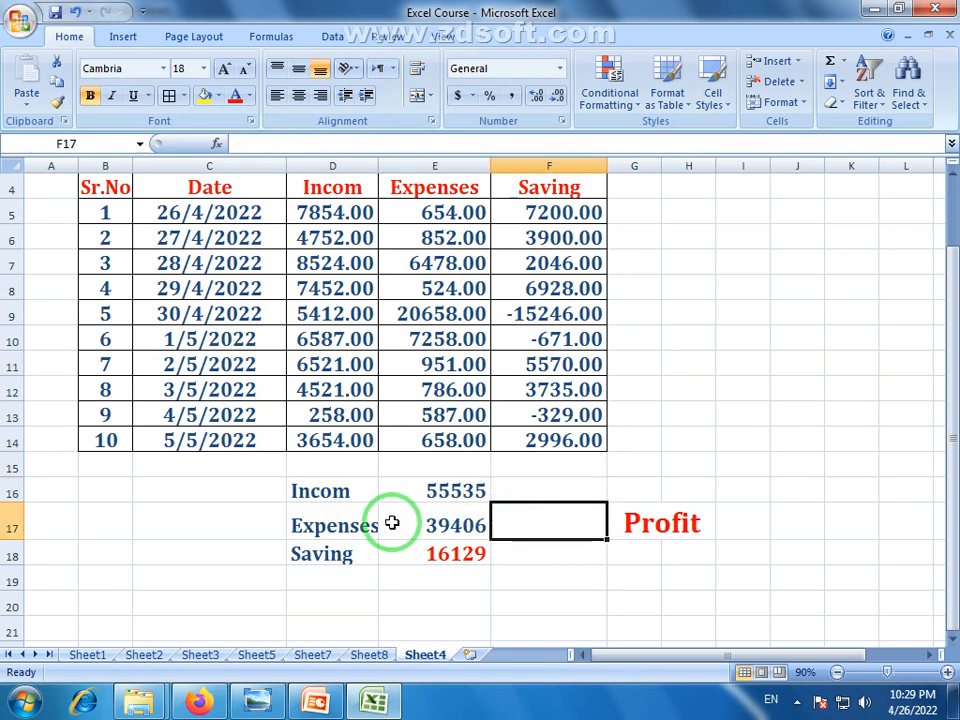
Give the totals block D16:E18 left, bottom, right and inner horizontal borders via More Borders
left_click_drag(311, 489, 425, 553)
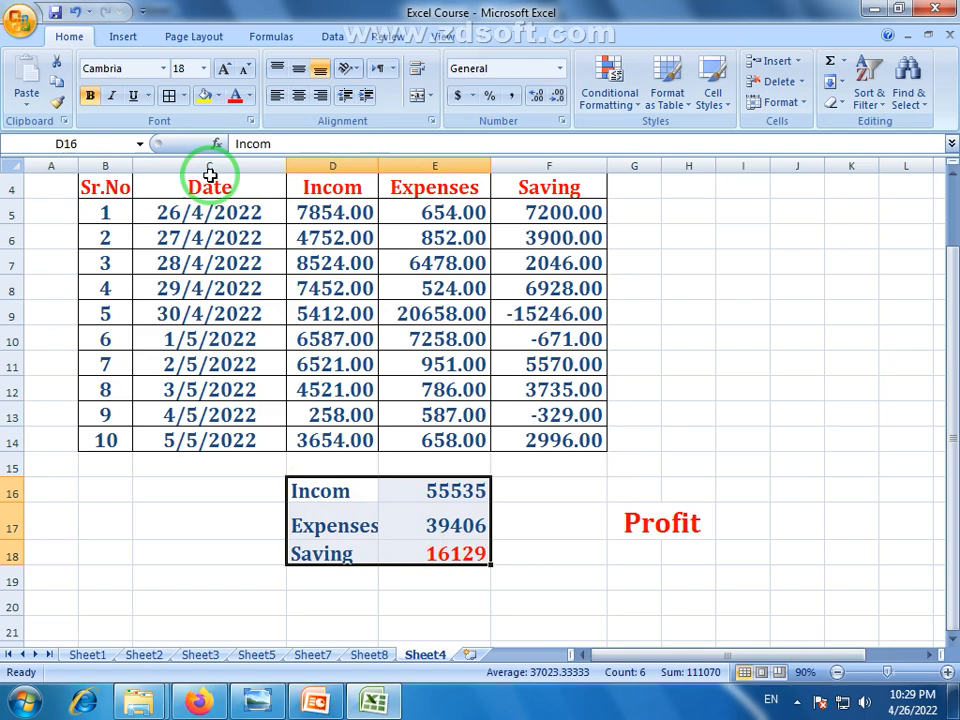
left_click(184, 96)
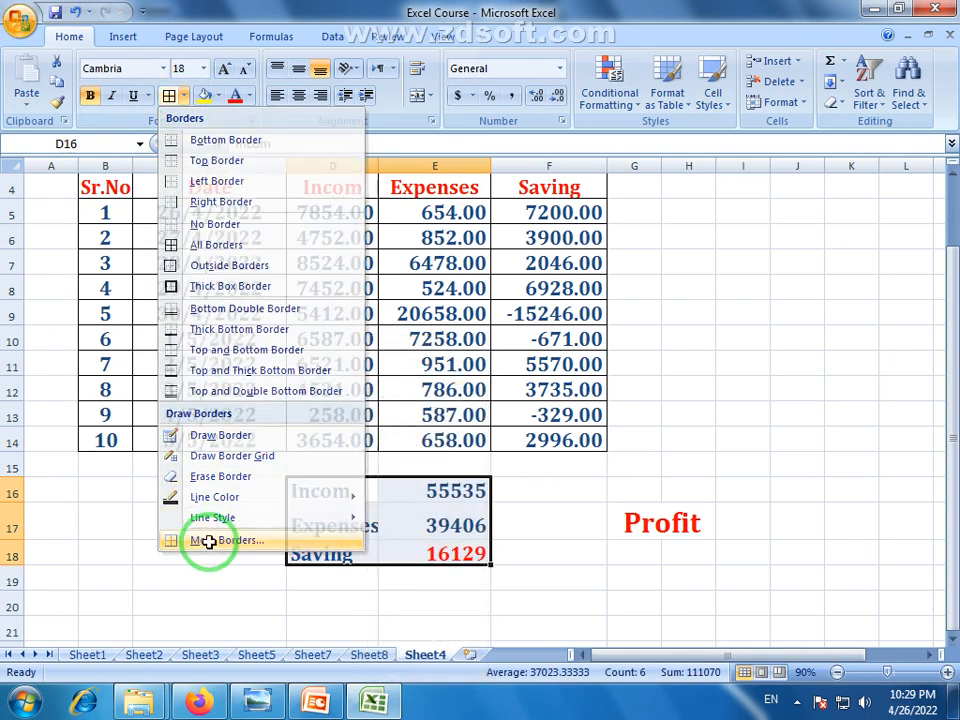
left_click(220, 541)
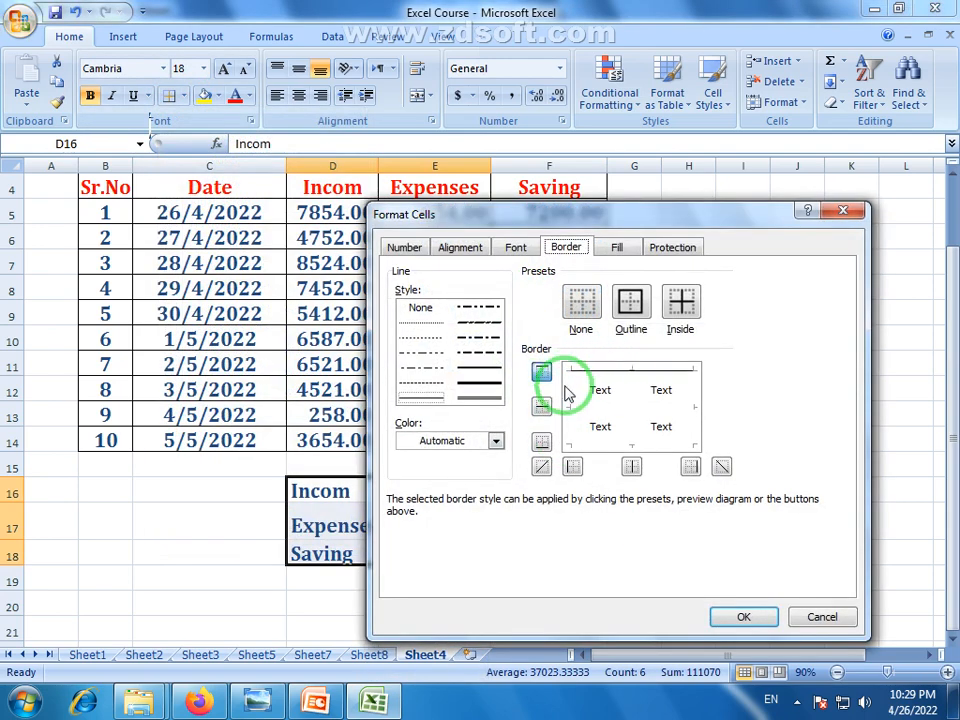
left_click(567, 388)
left_click(603, 441)
left_click(681, 407)
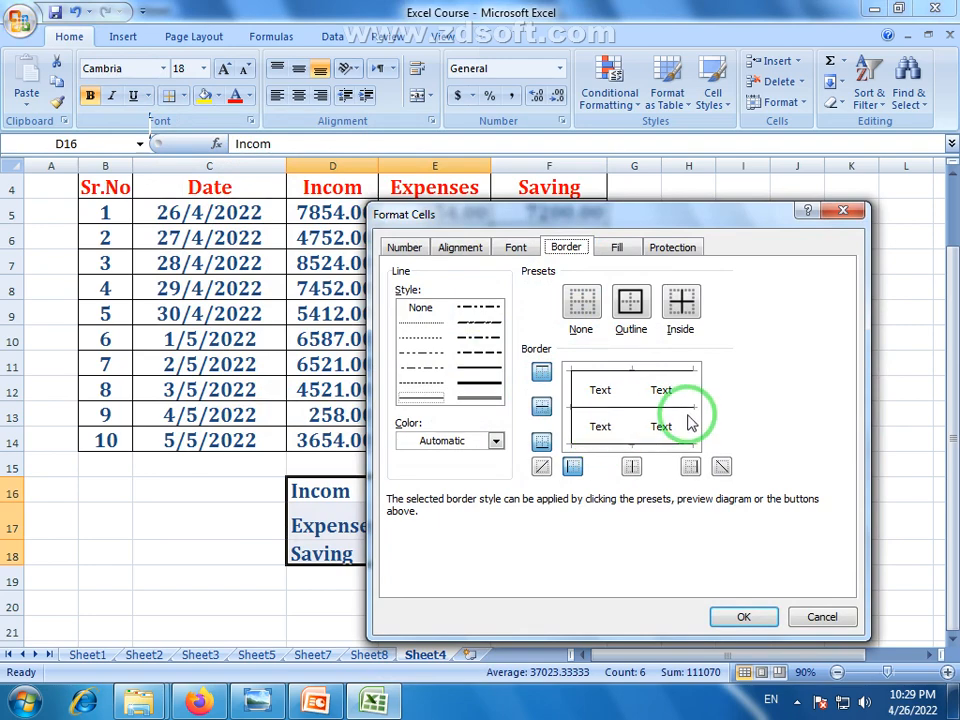
left_click(690, 466)
left_click(735, 617)
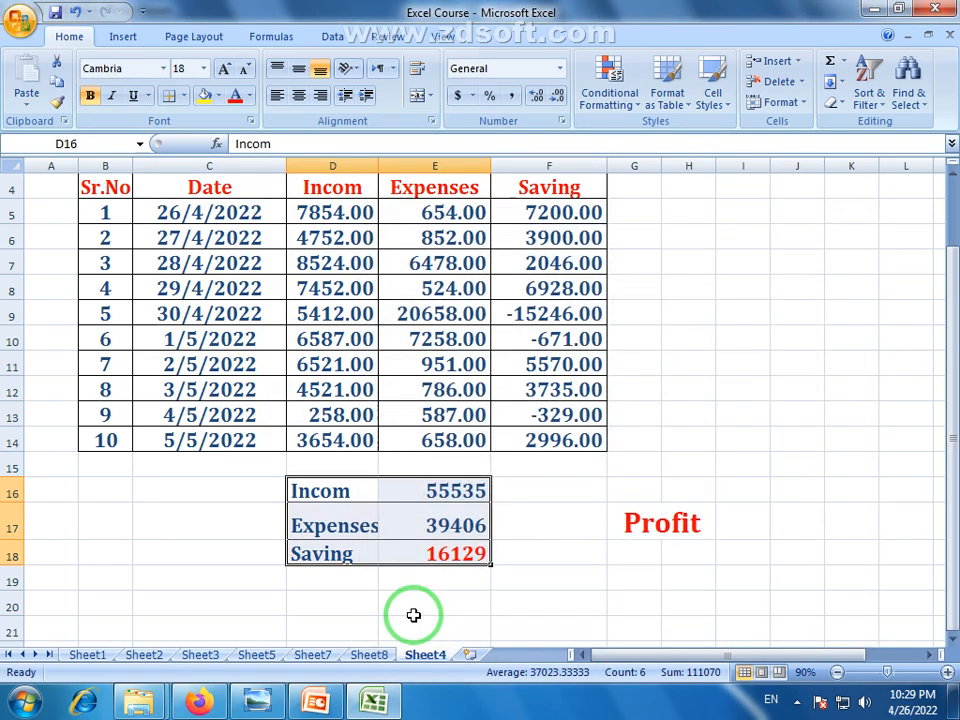
left_click(414, 610)
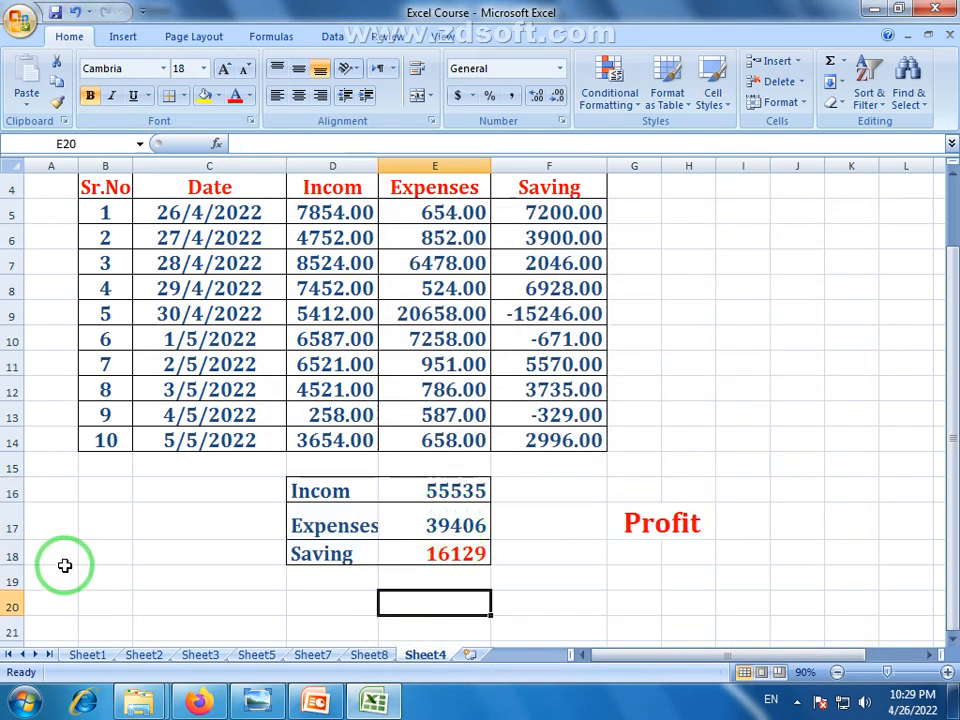
Decrease the Profit font size in G17 by two steps
left_click(654, 521)
left_click(245, 68)
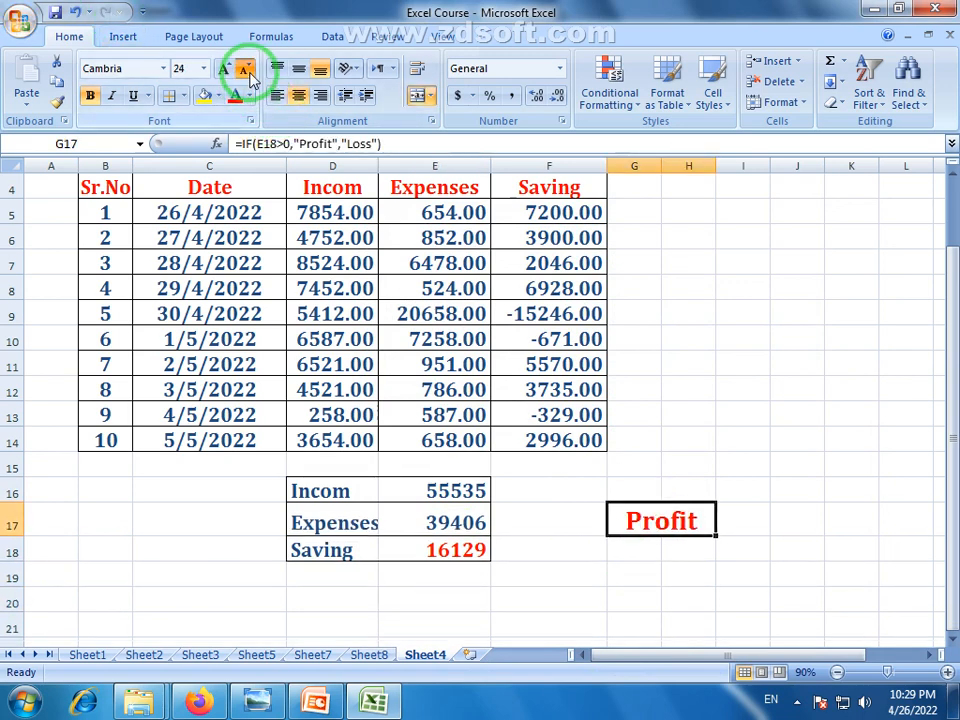
left_click(245, 68)
left_click(568, 565)
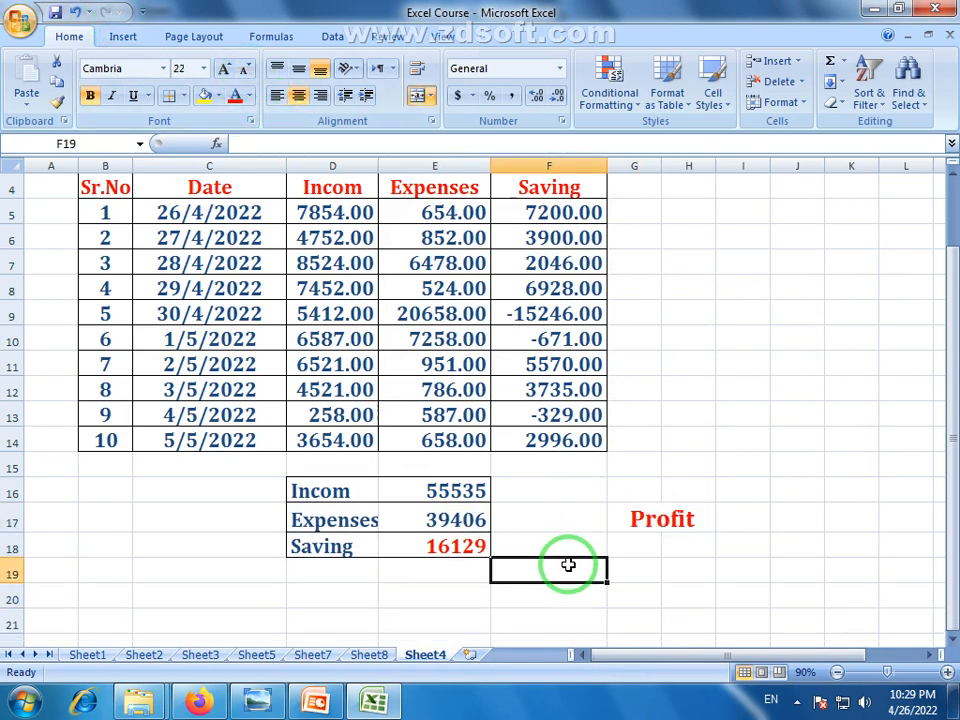
Put an outside border around the Profit cell G17 and zoom out to view the sheet
left_click(664, 521)
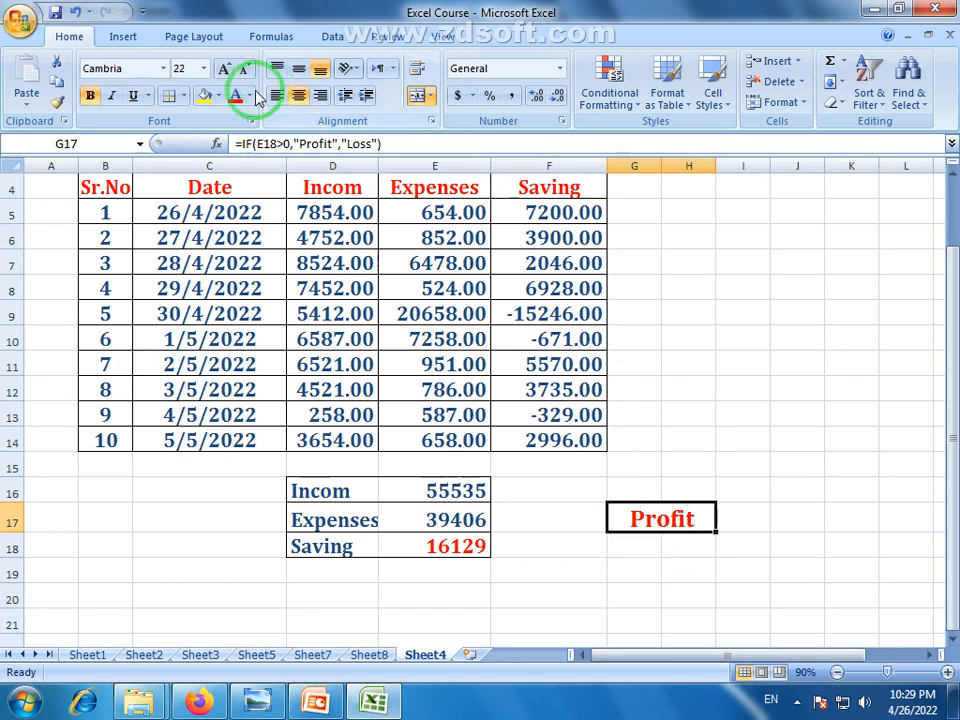
left_click(184, 96)
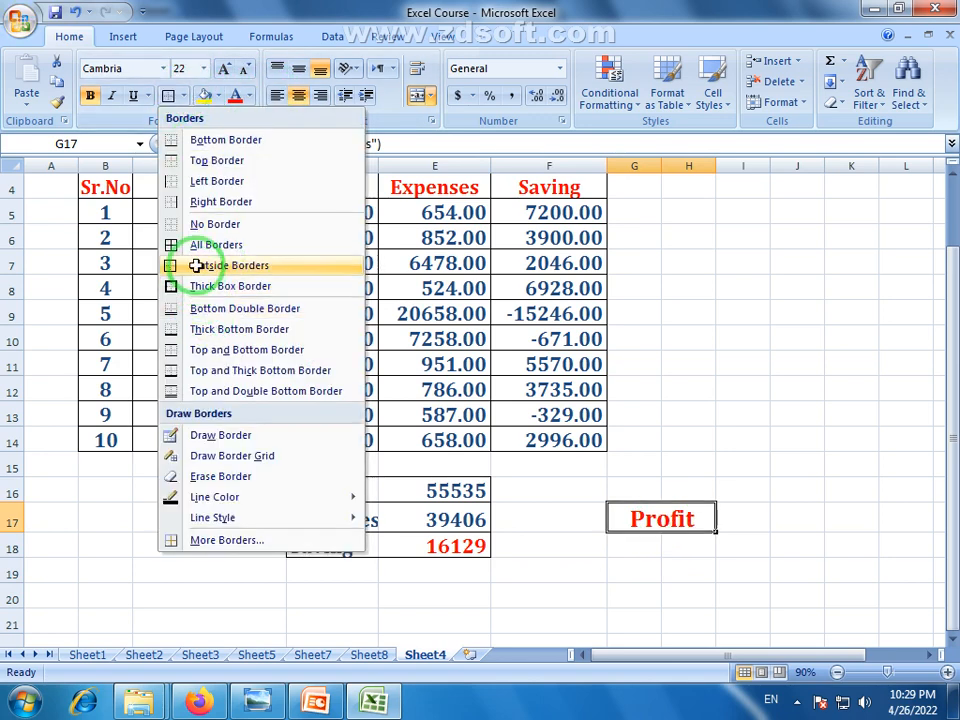
left_click(197, 265)
left_click(568, 611)
left_click(686, 575)
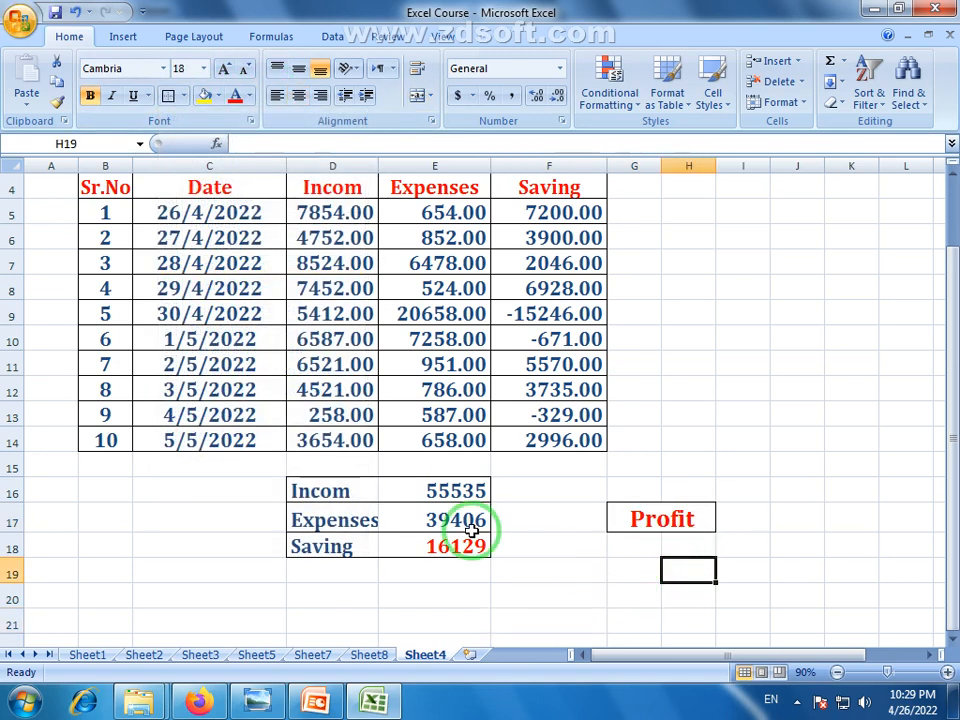
left_click(837, 672)
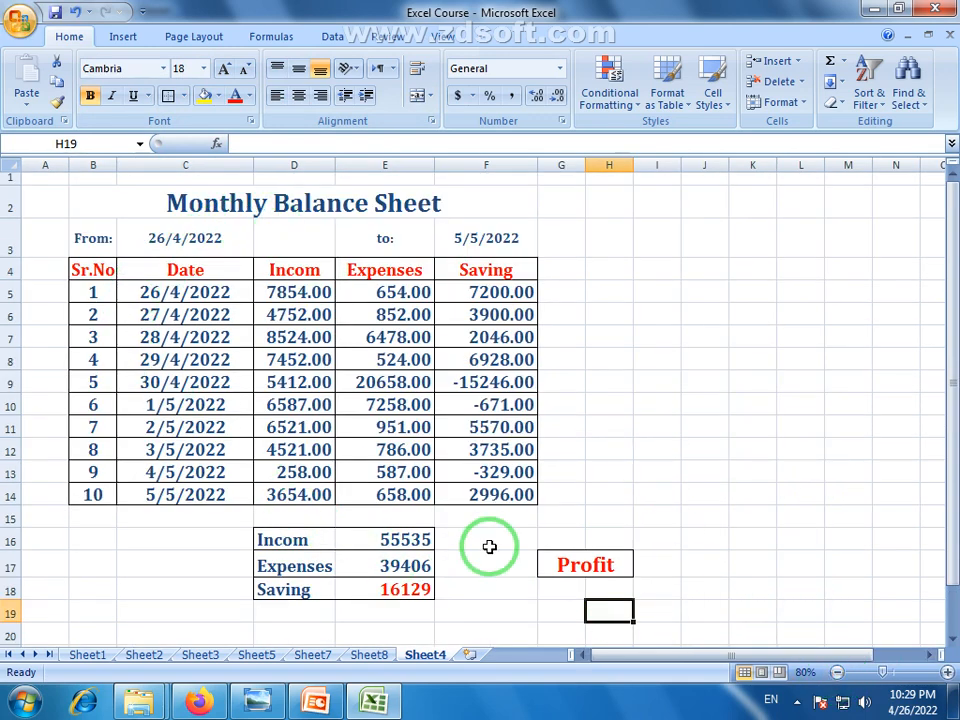
left_click(284, 360)
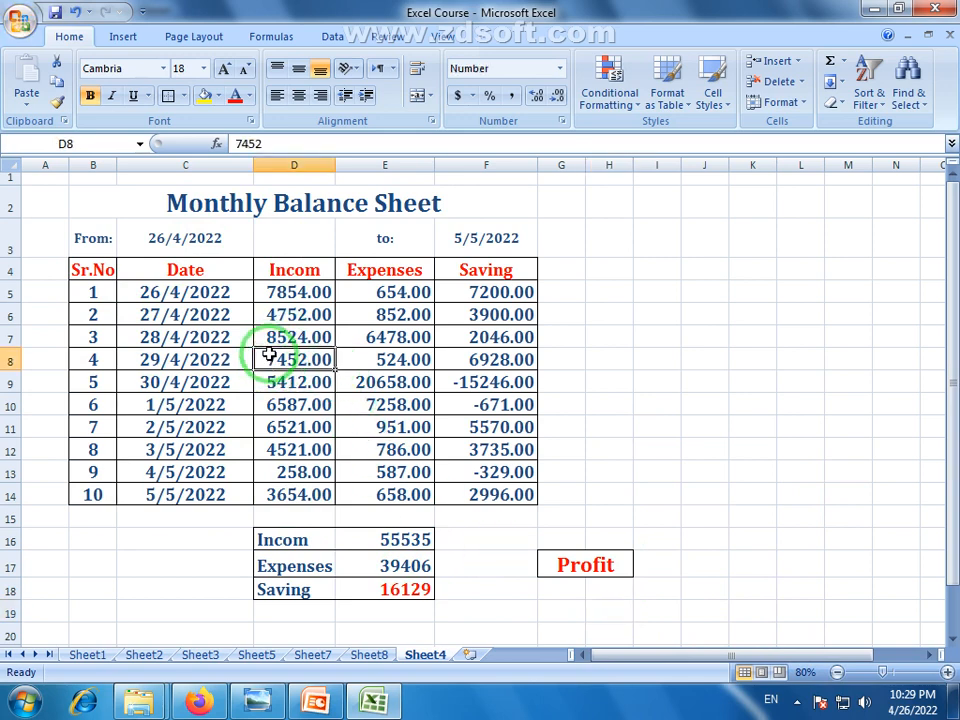
left_click_drag(399, 541, 397, 600)
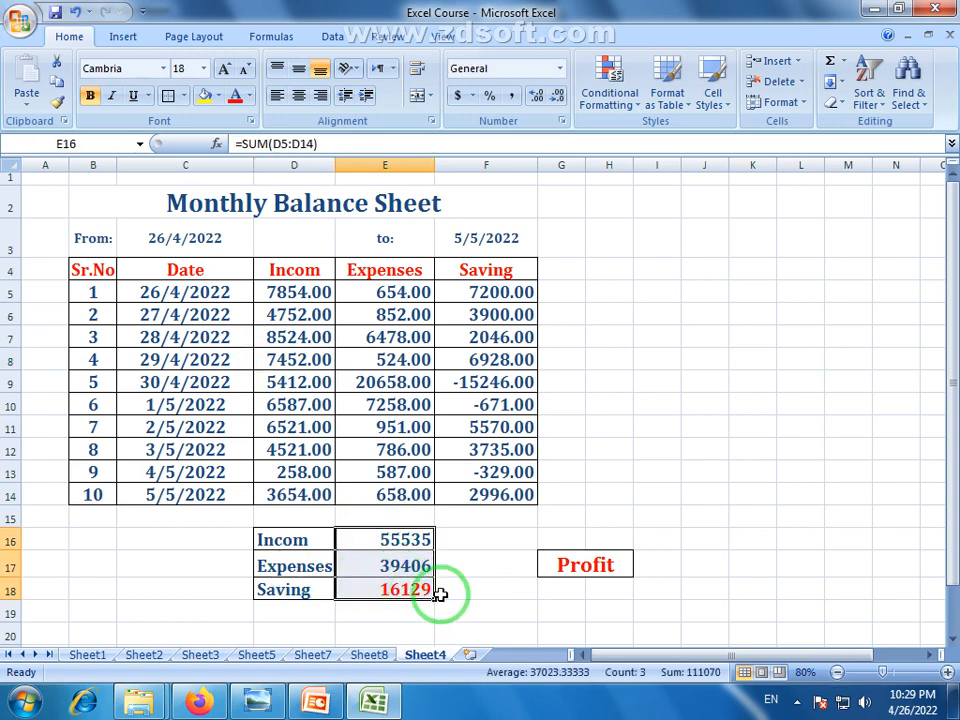
left_click(597, 568)
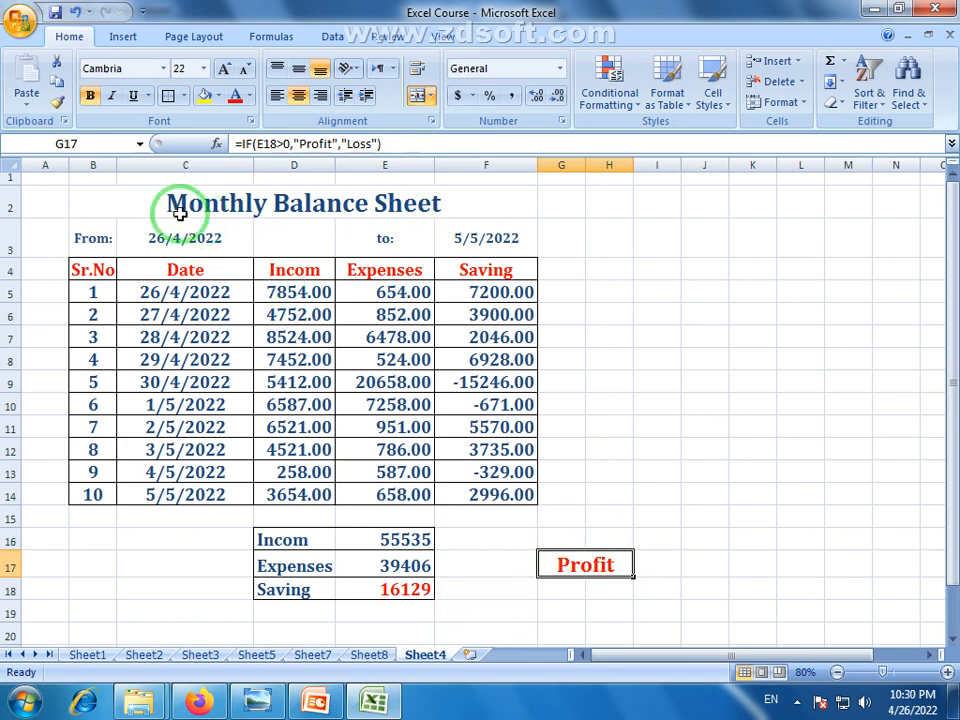
left_click(372, 656)
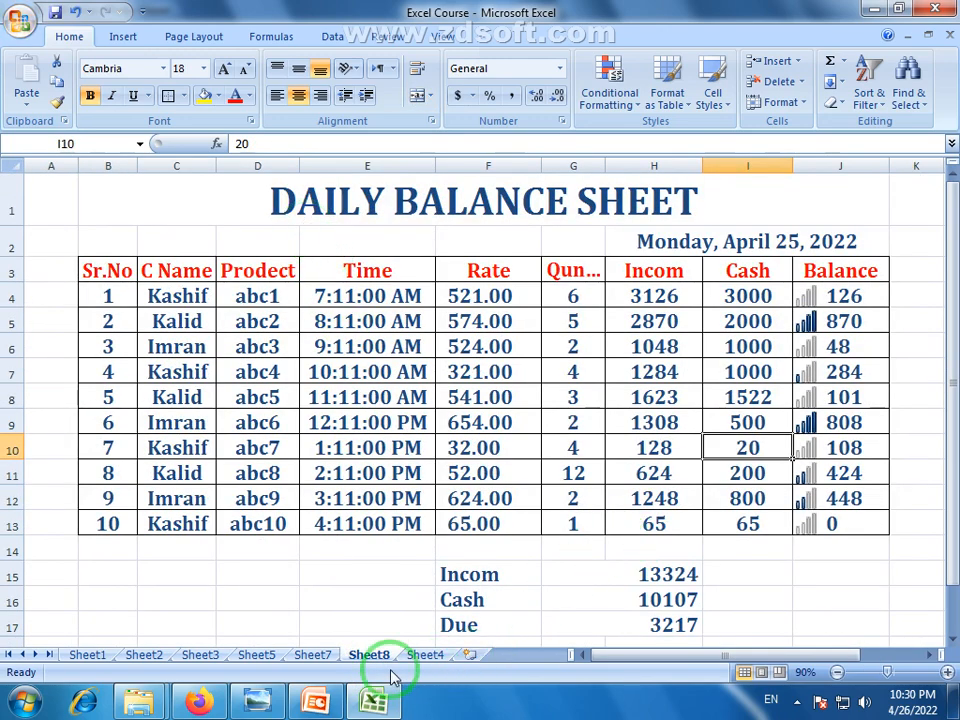
left_click(316, 655)
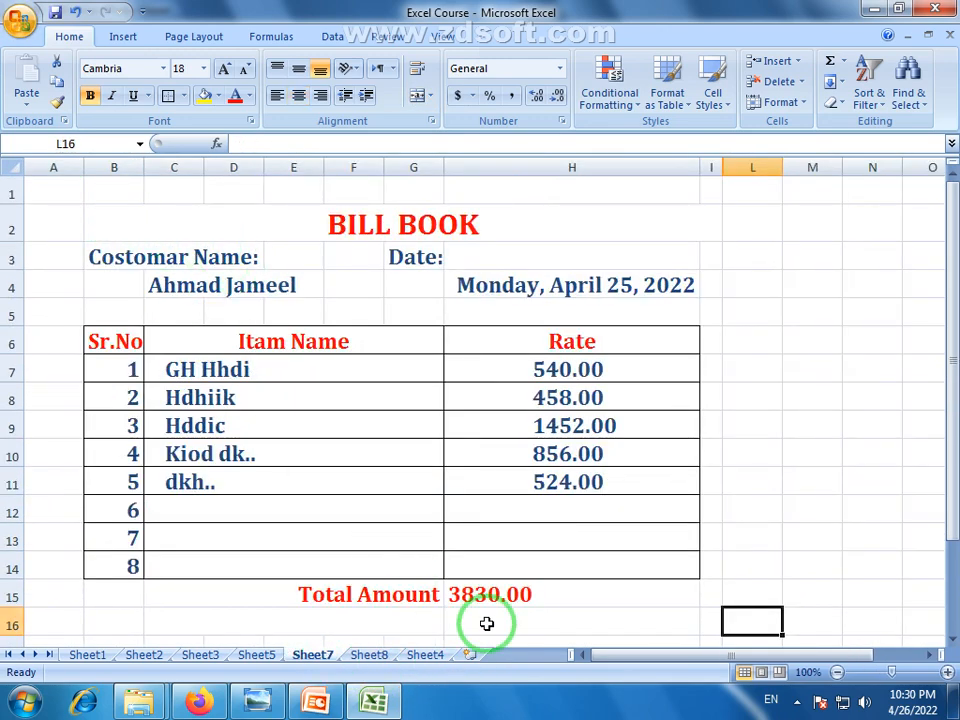
left_click(366, 656)
left_click(423, 658)
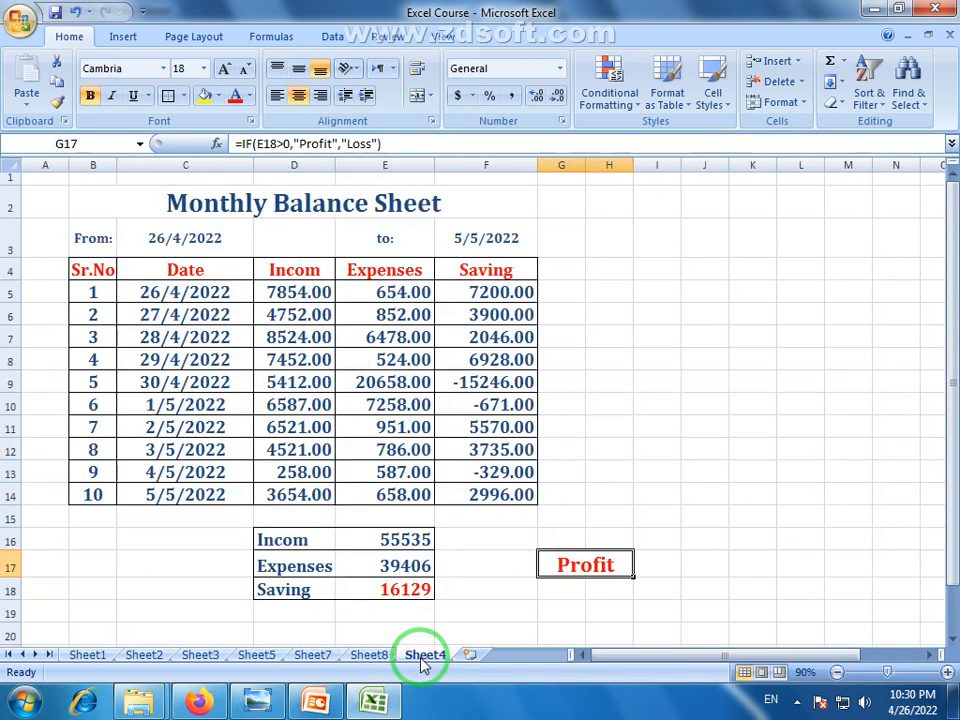